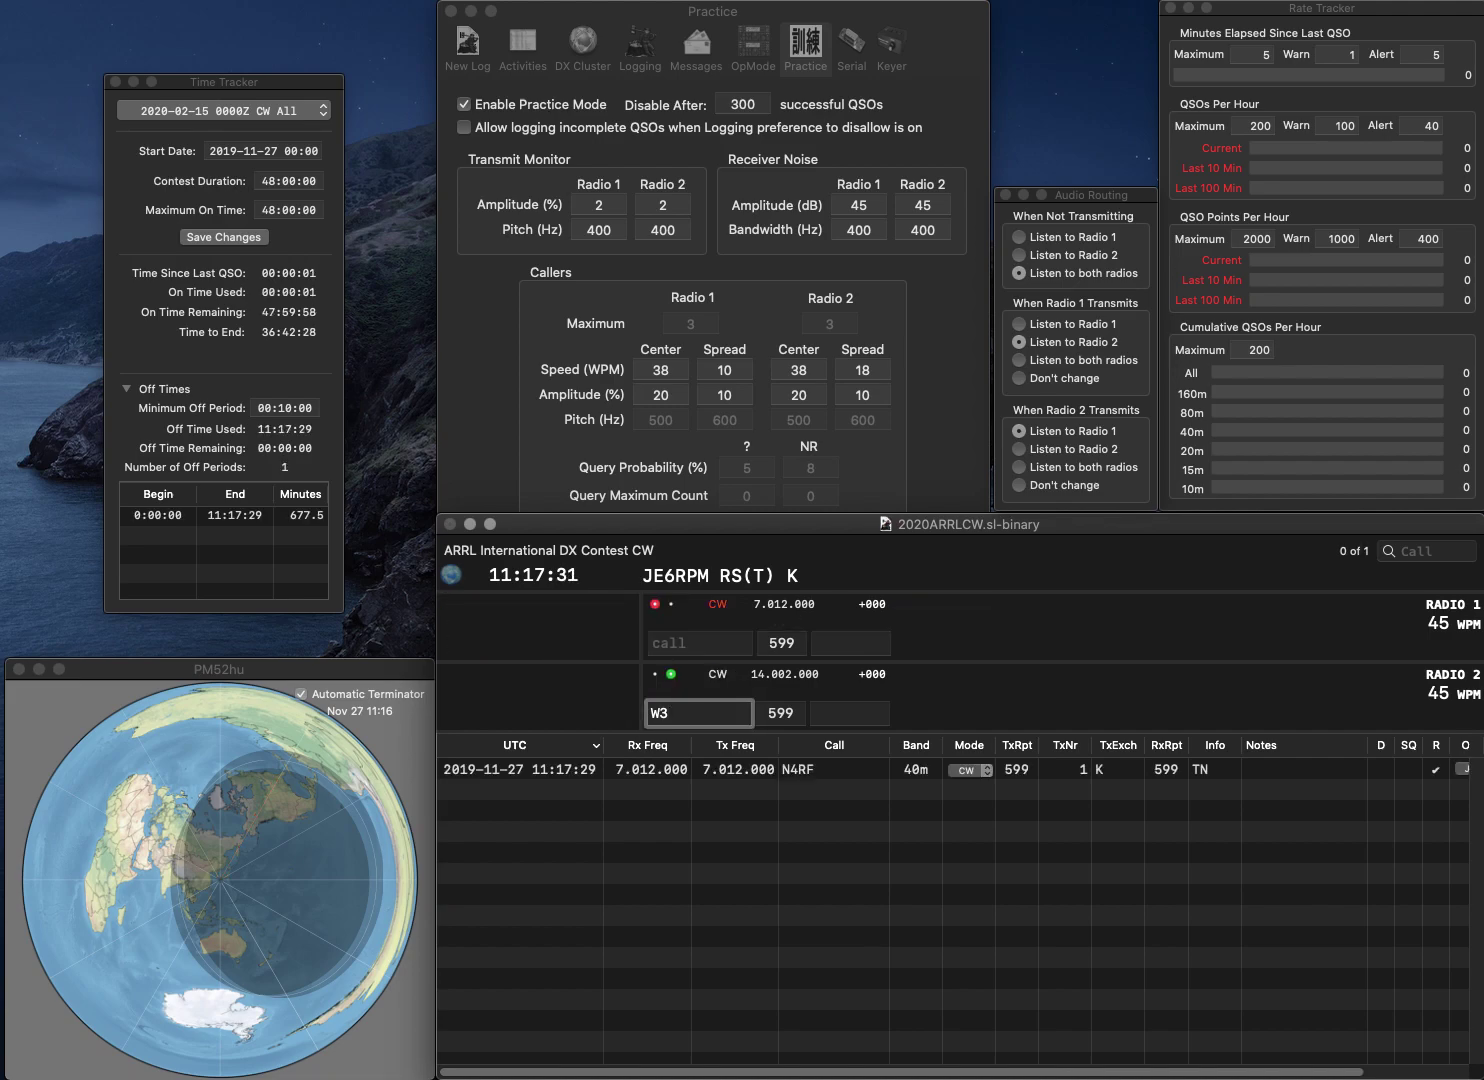
type("RNS")
key("Return")
type("K")
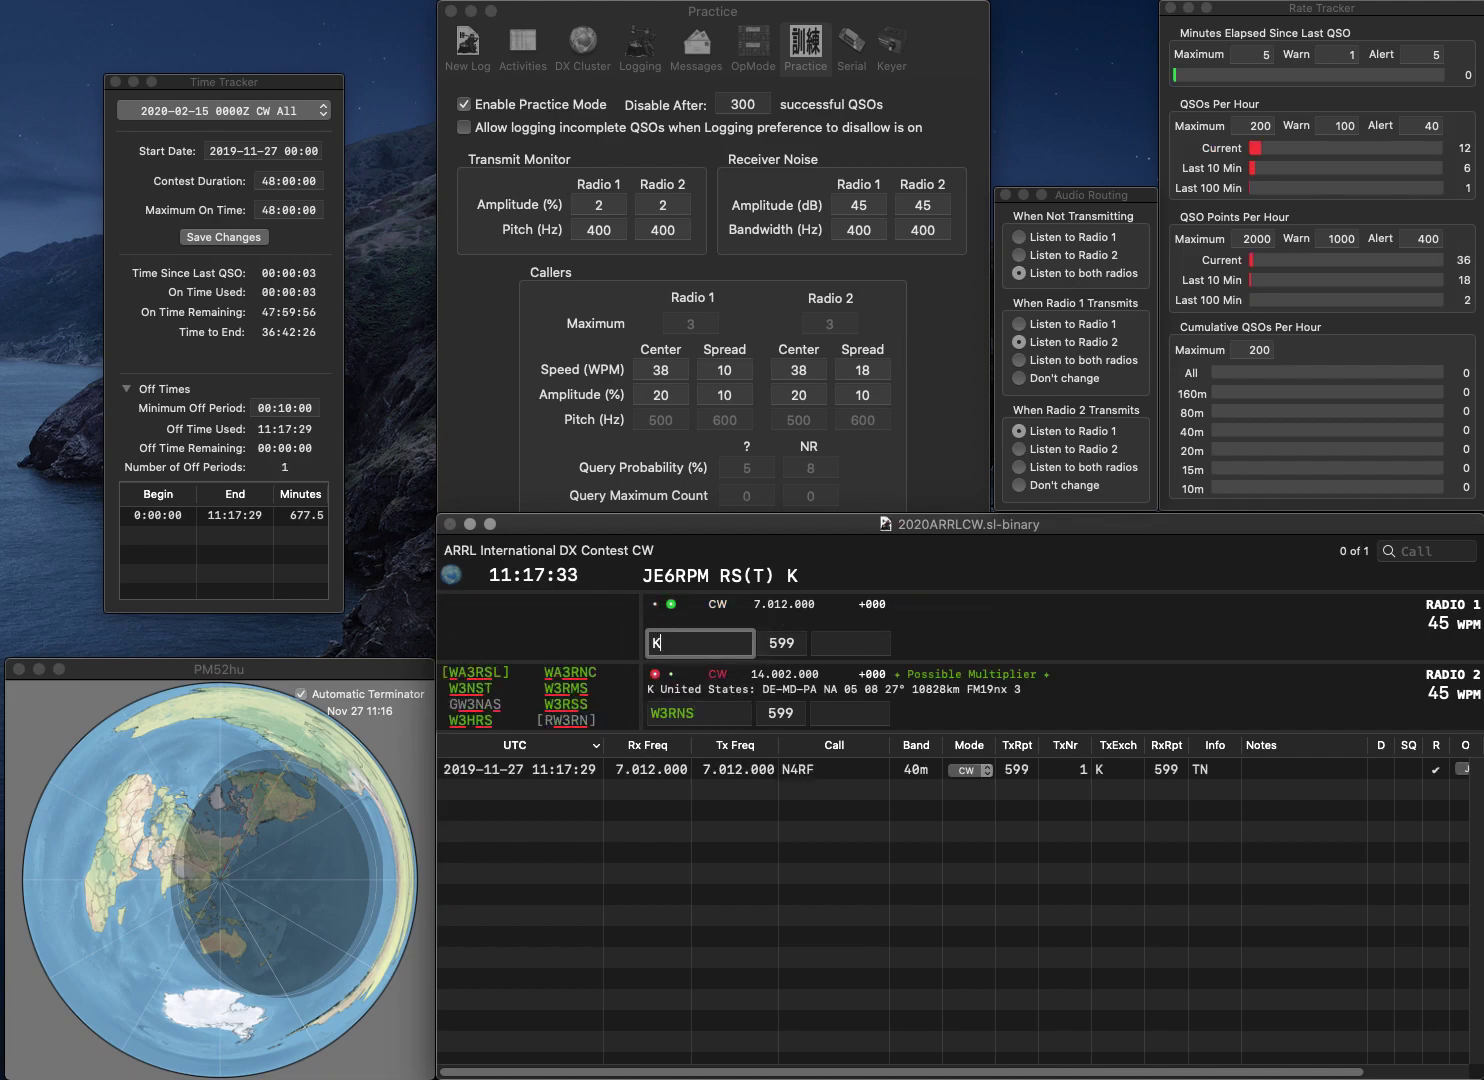
type("B1UM")
key("Return")
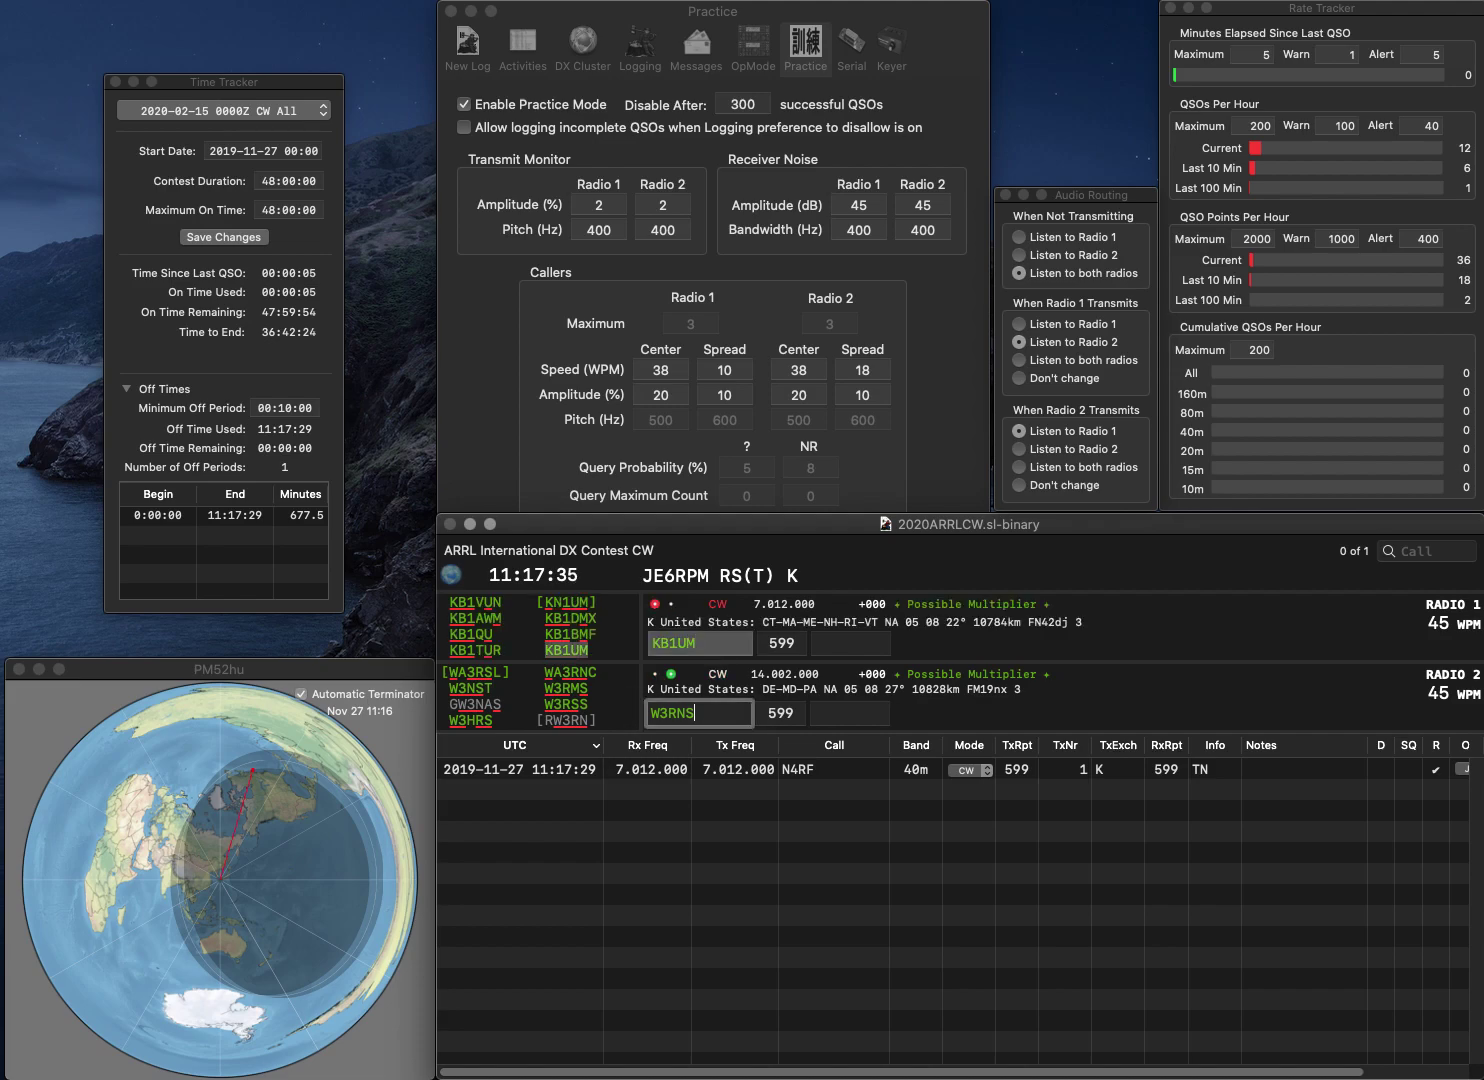
Step: Correct the Radio 2 call to W3RMS and send the exchange again
key("BackSpace")
key("BackSpace")
type("MS")
key("Return")
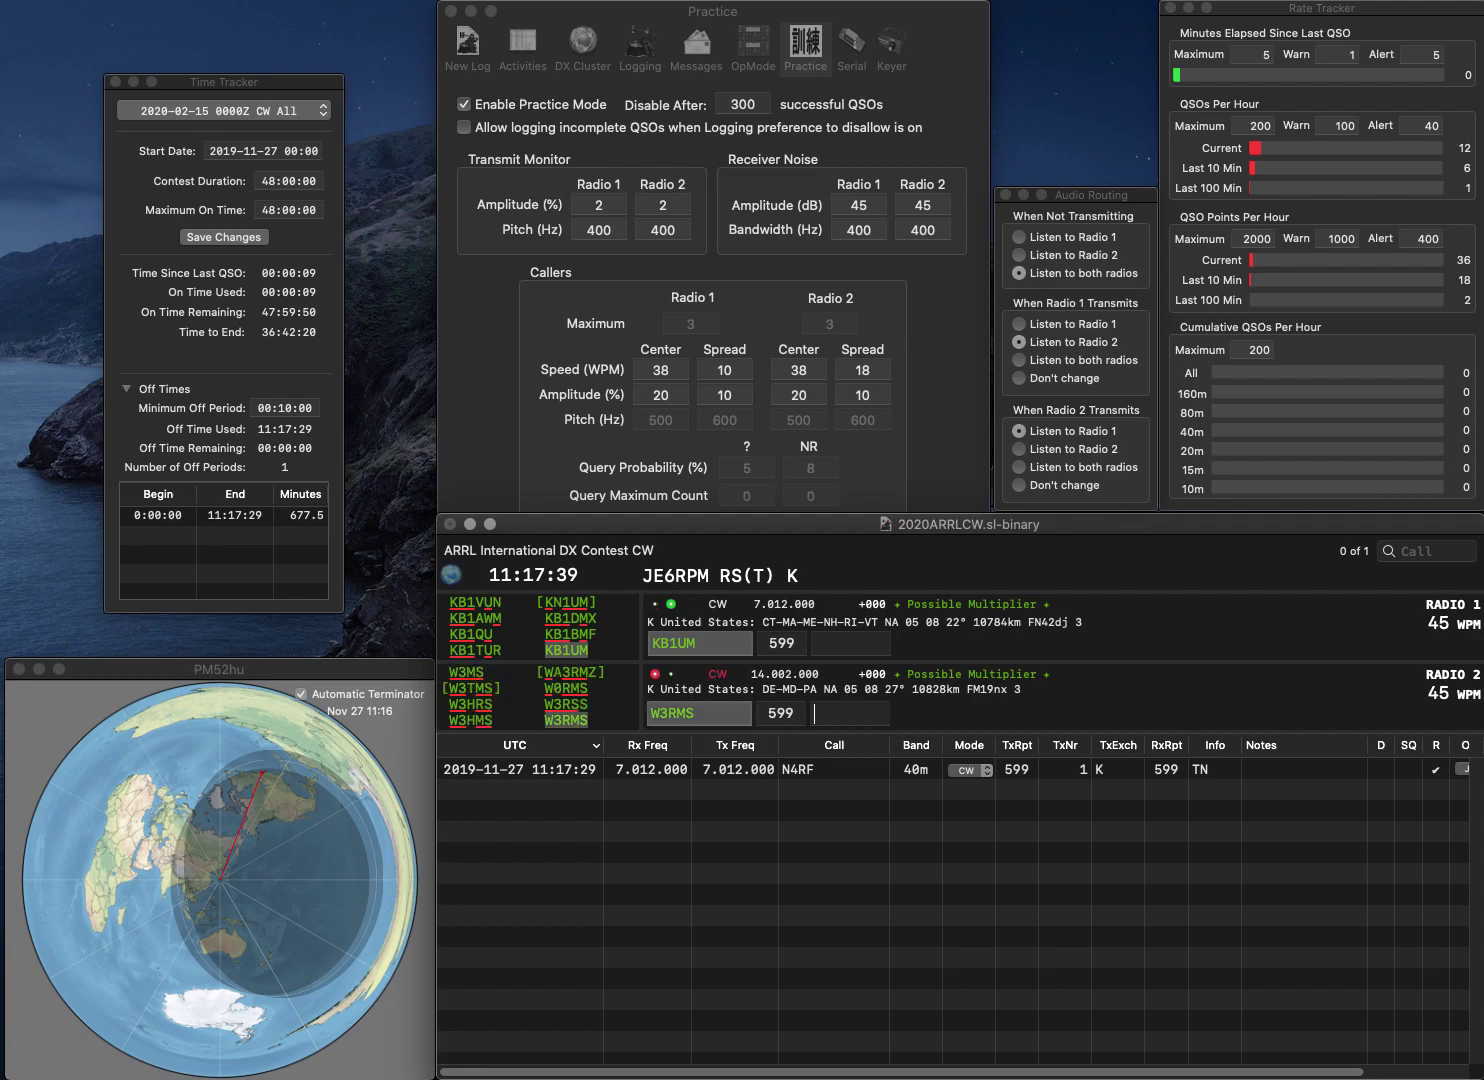
key("Tab")
type("RI")
key("Return")
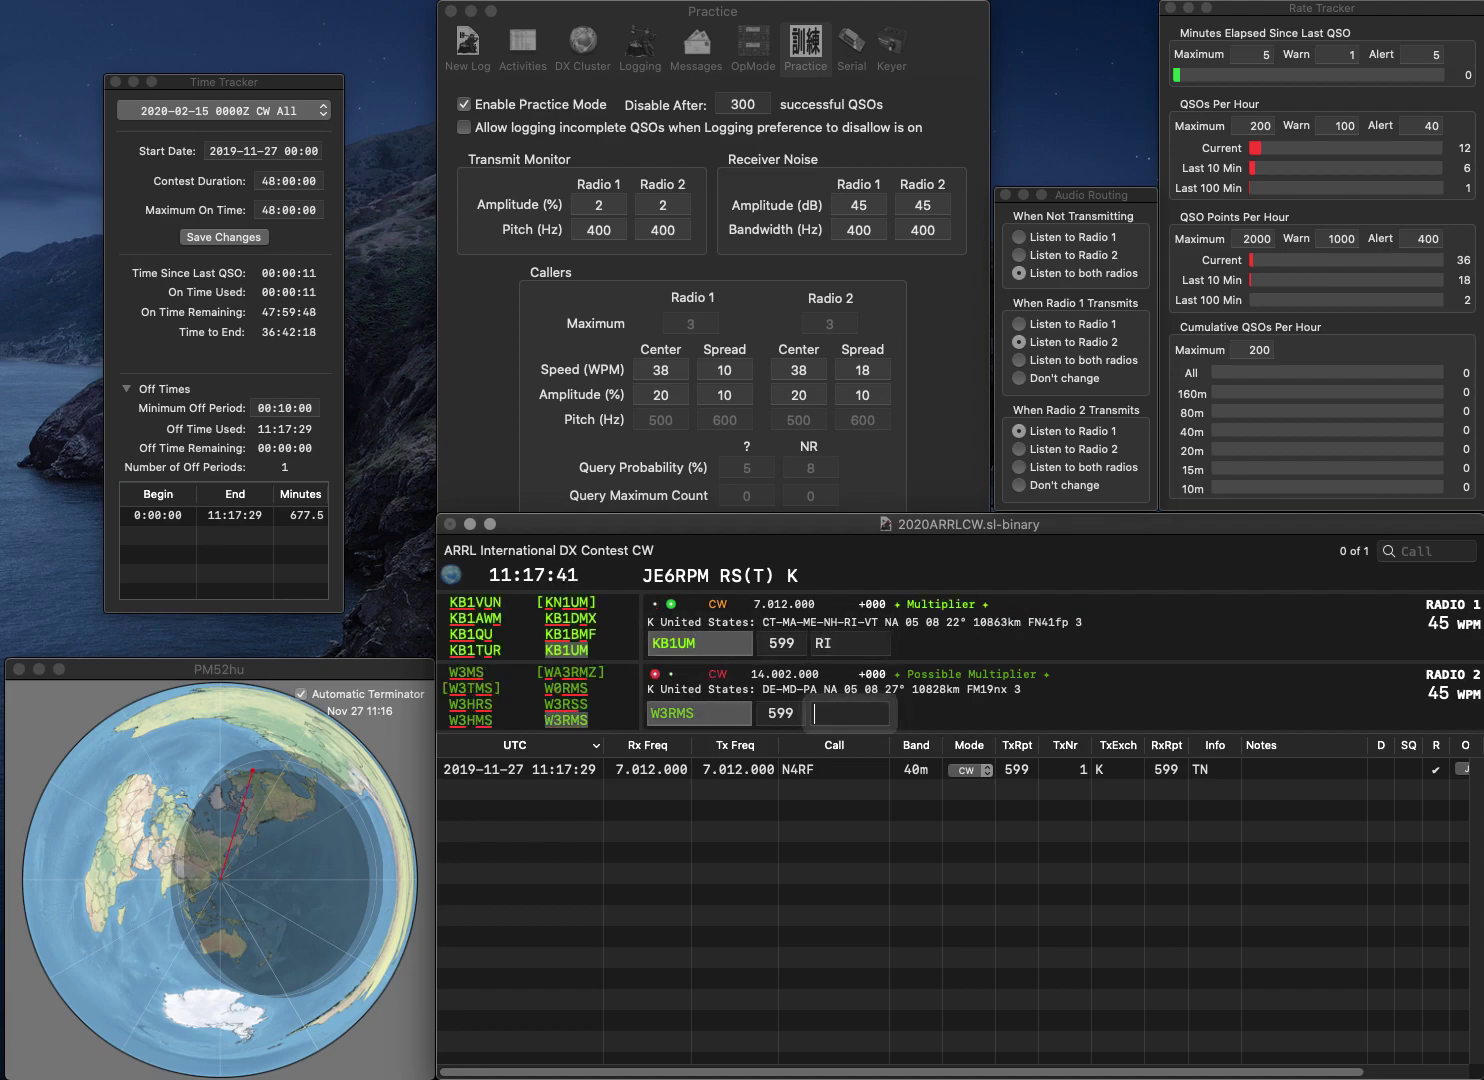
type("MD")
key("Return")
type("W4ZV")
key("Return")
type("W0TG")
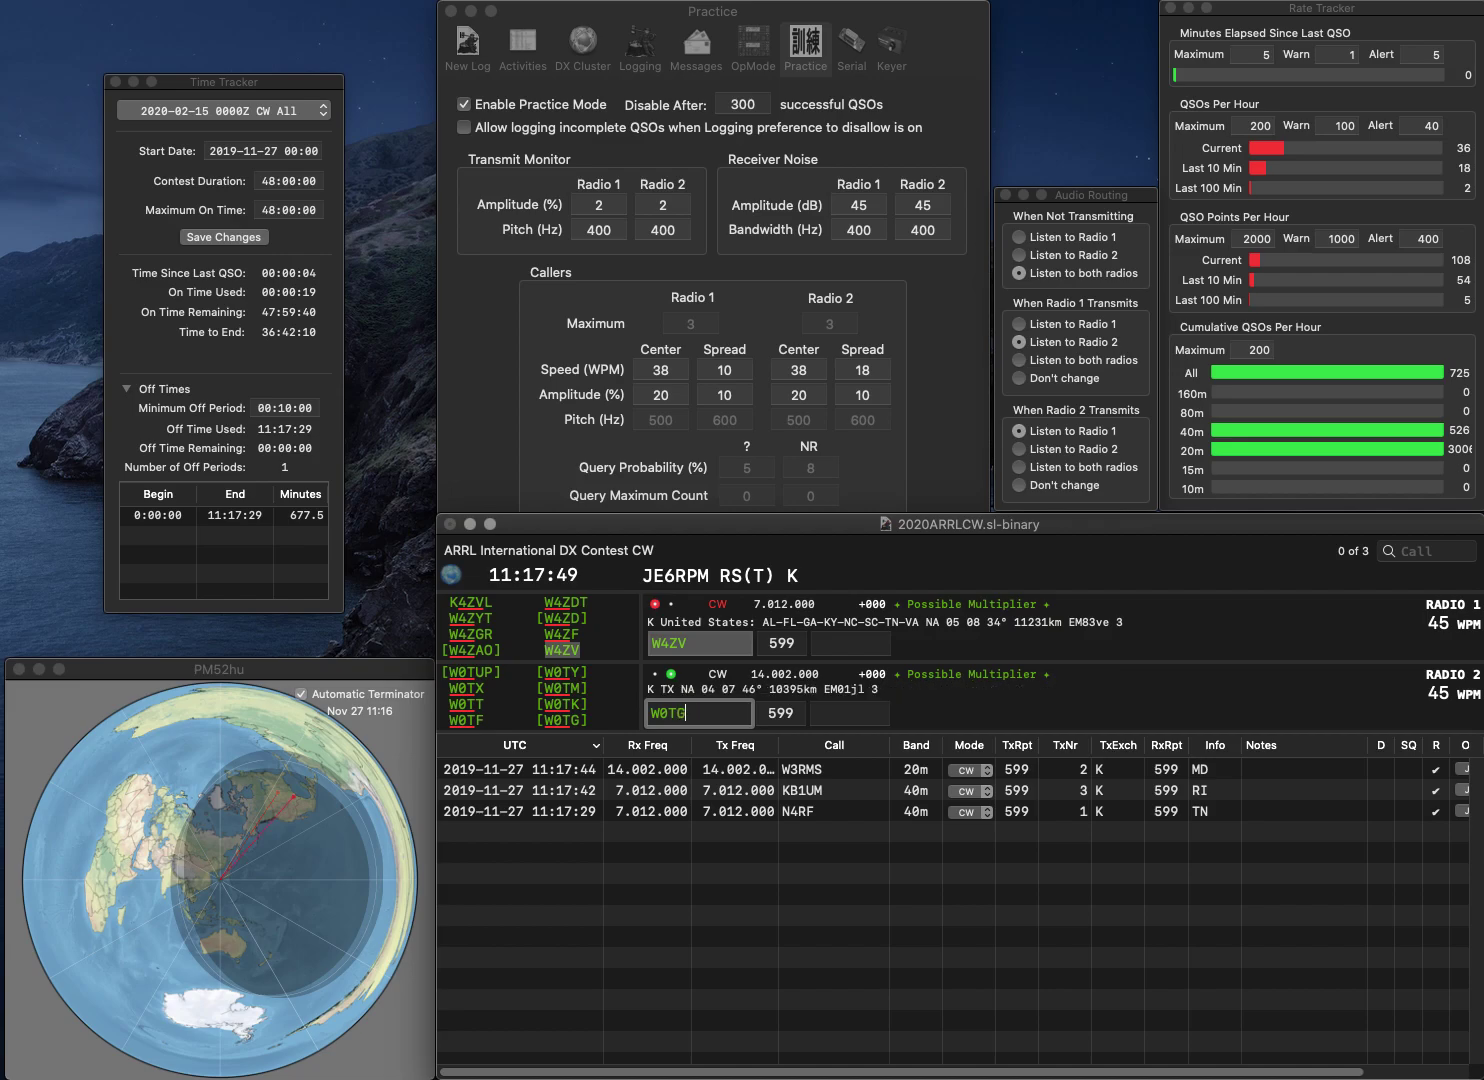
key("Return")
type("K")
key("Return")
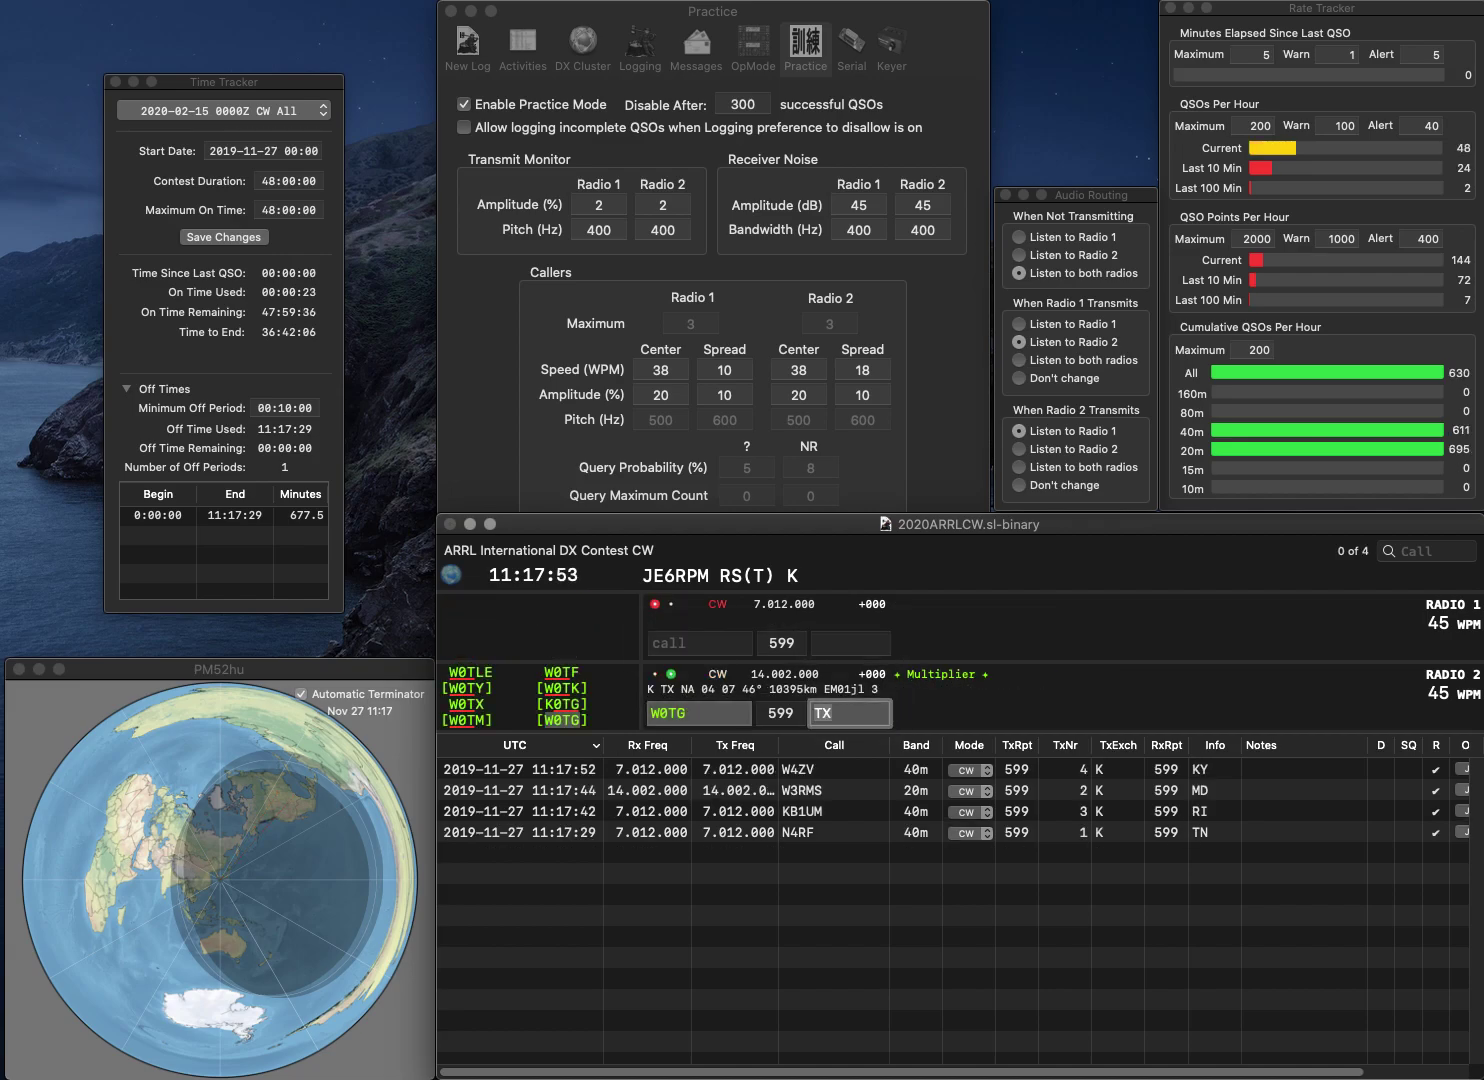
key("Return")
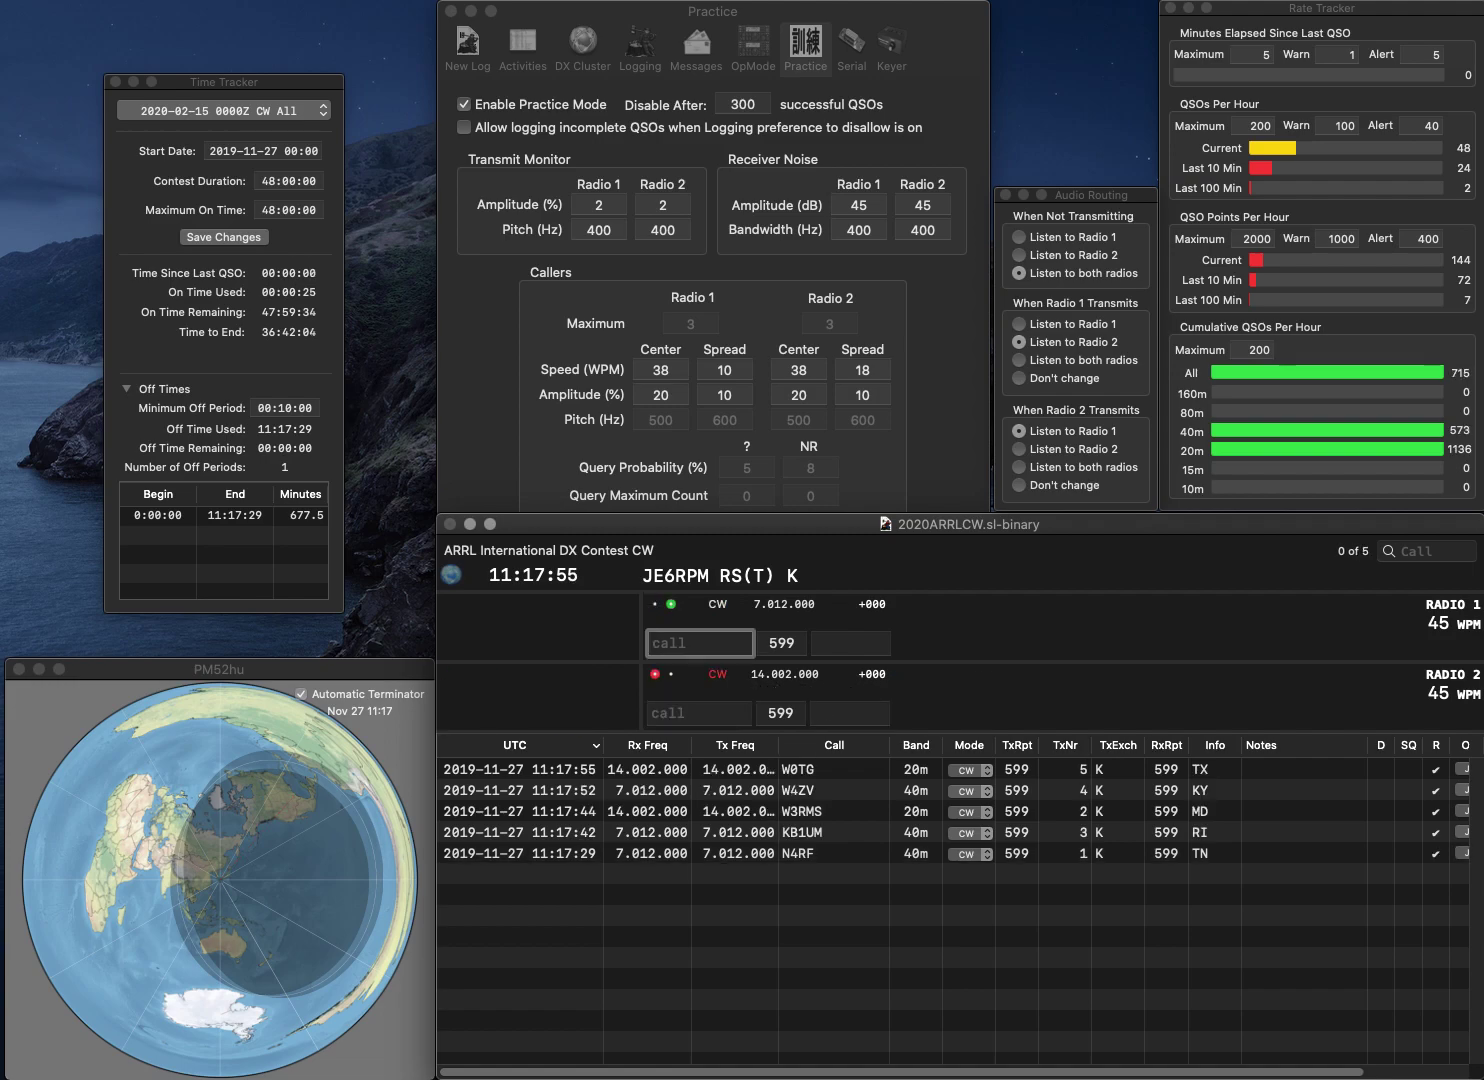
type("K5R")
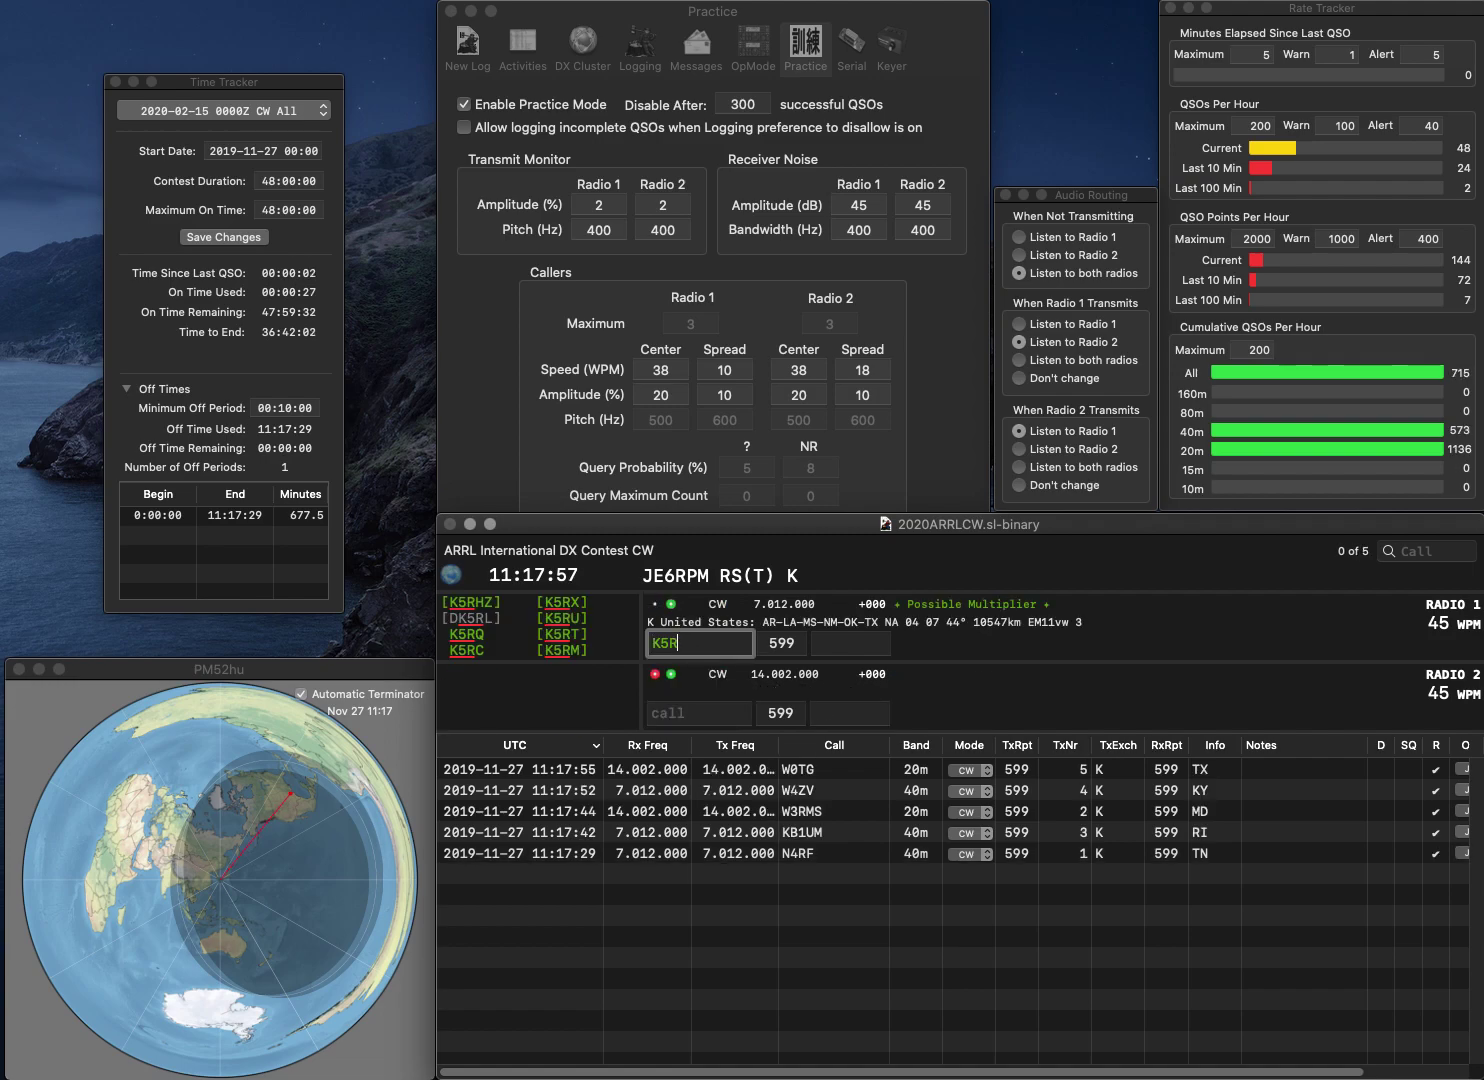
key("Return")
type("WA4USN")
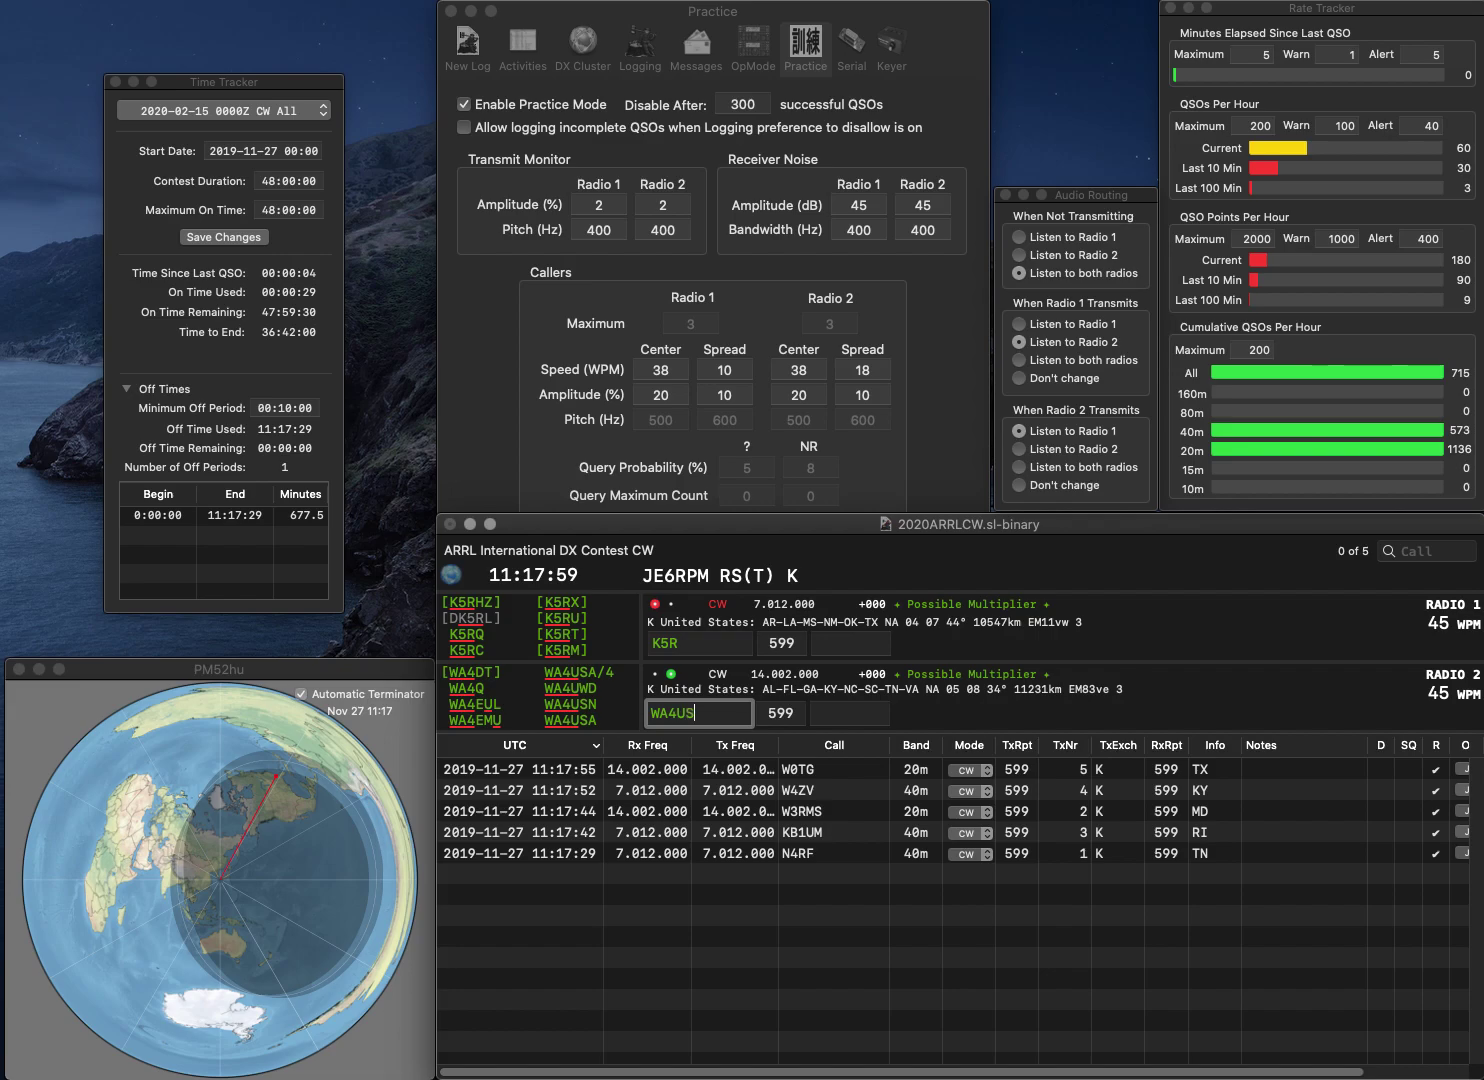
key("Return")
Step: Correct the partial call on Radio 1 to K5LZP and send the exchange
key("BackSpace")
type("LZP")
key("Return")
key("Tab")
type("GA")
key("Return")
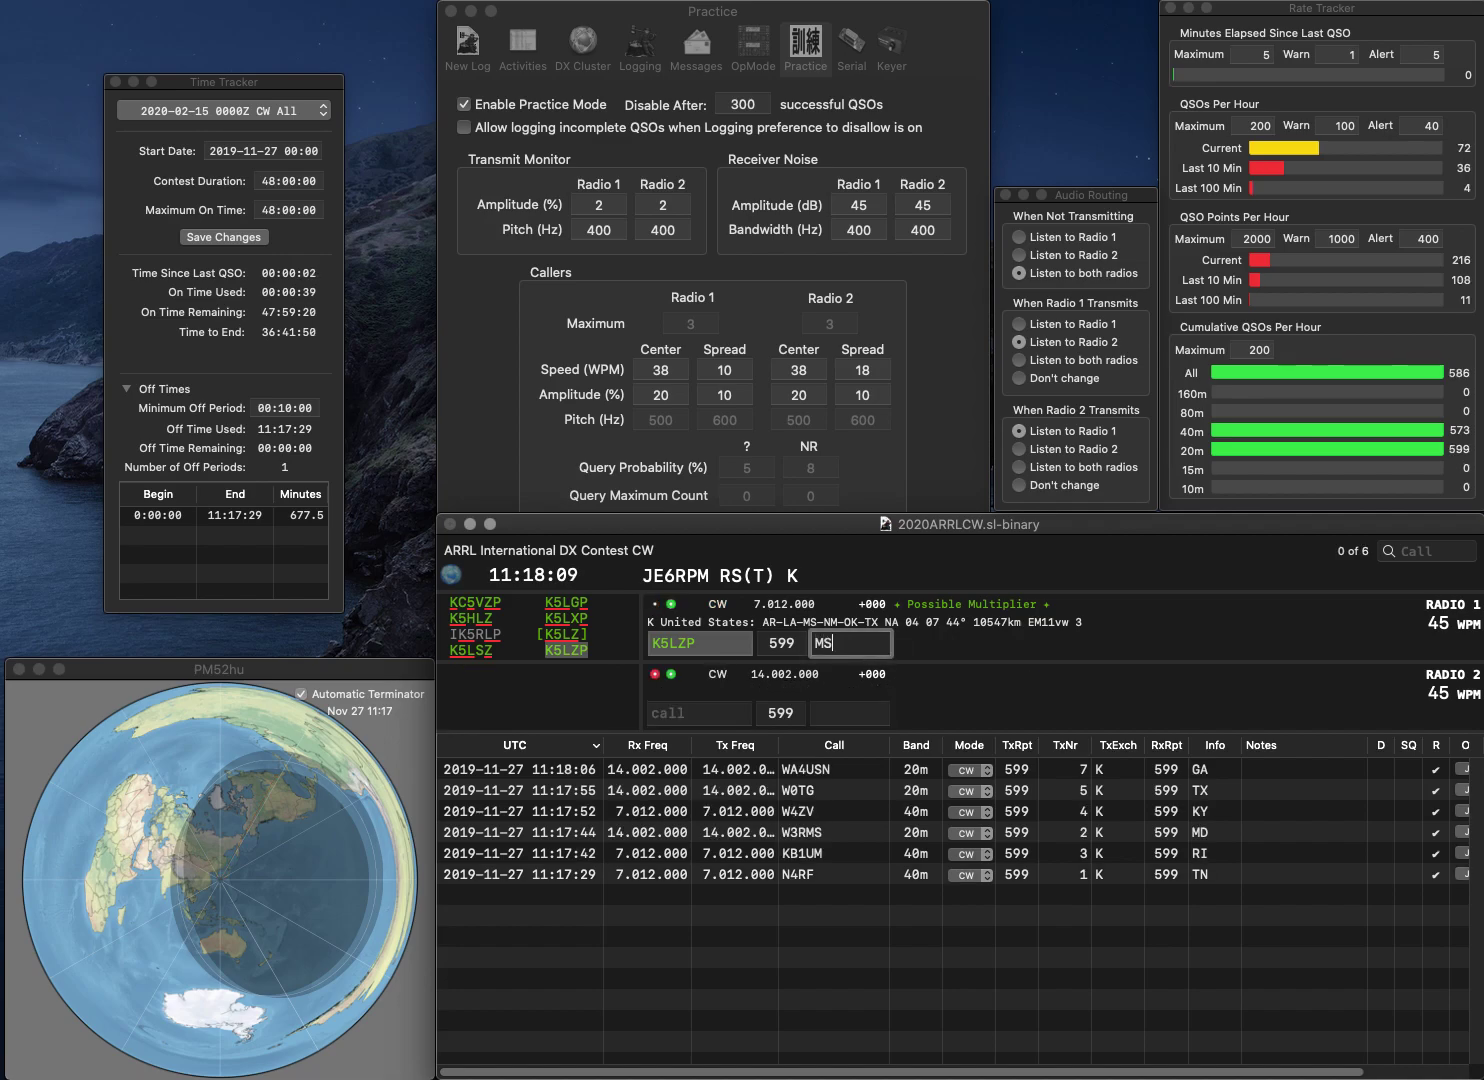
key("Return")
Step: Answer the partial call KF4 on Radio 2 and caller VE1TTT on Radio 1
type("KF4")
key("Return")
type("N")
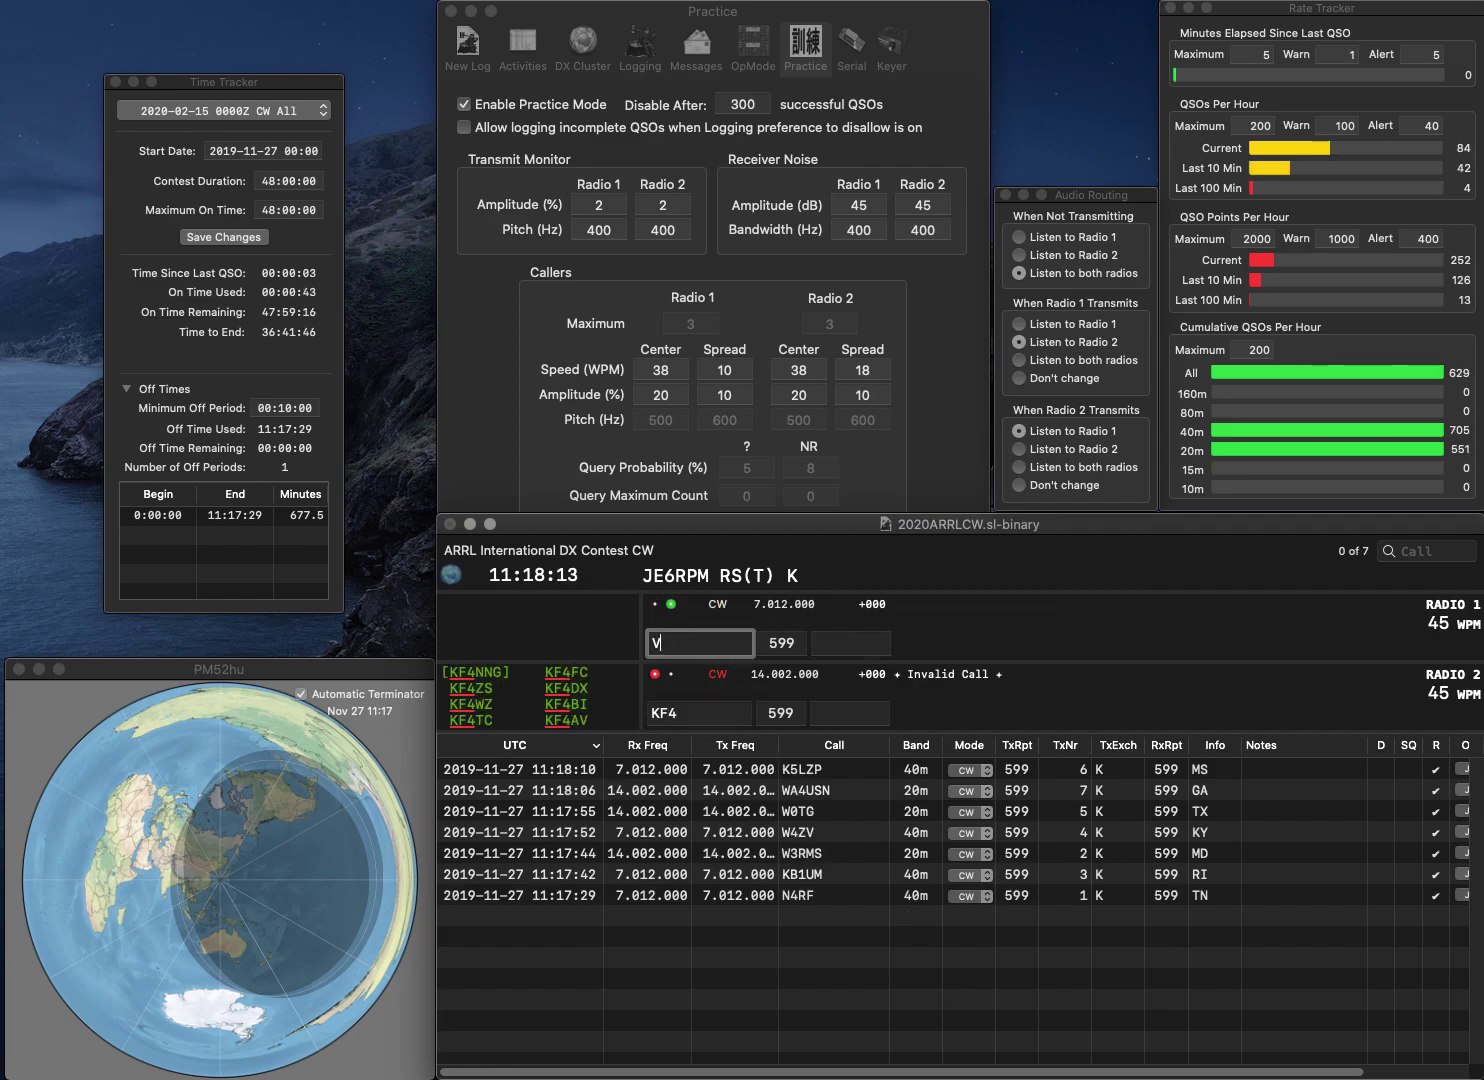
type("E1TTT")
key("Return")
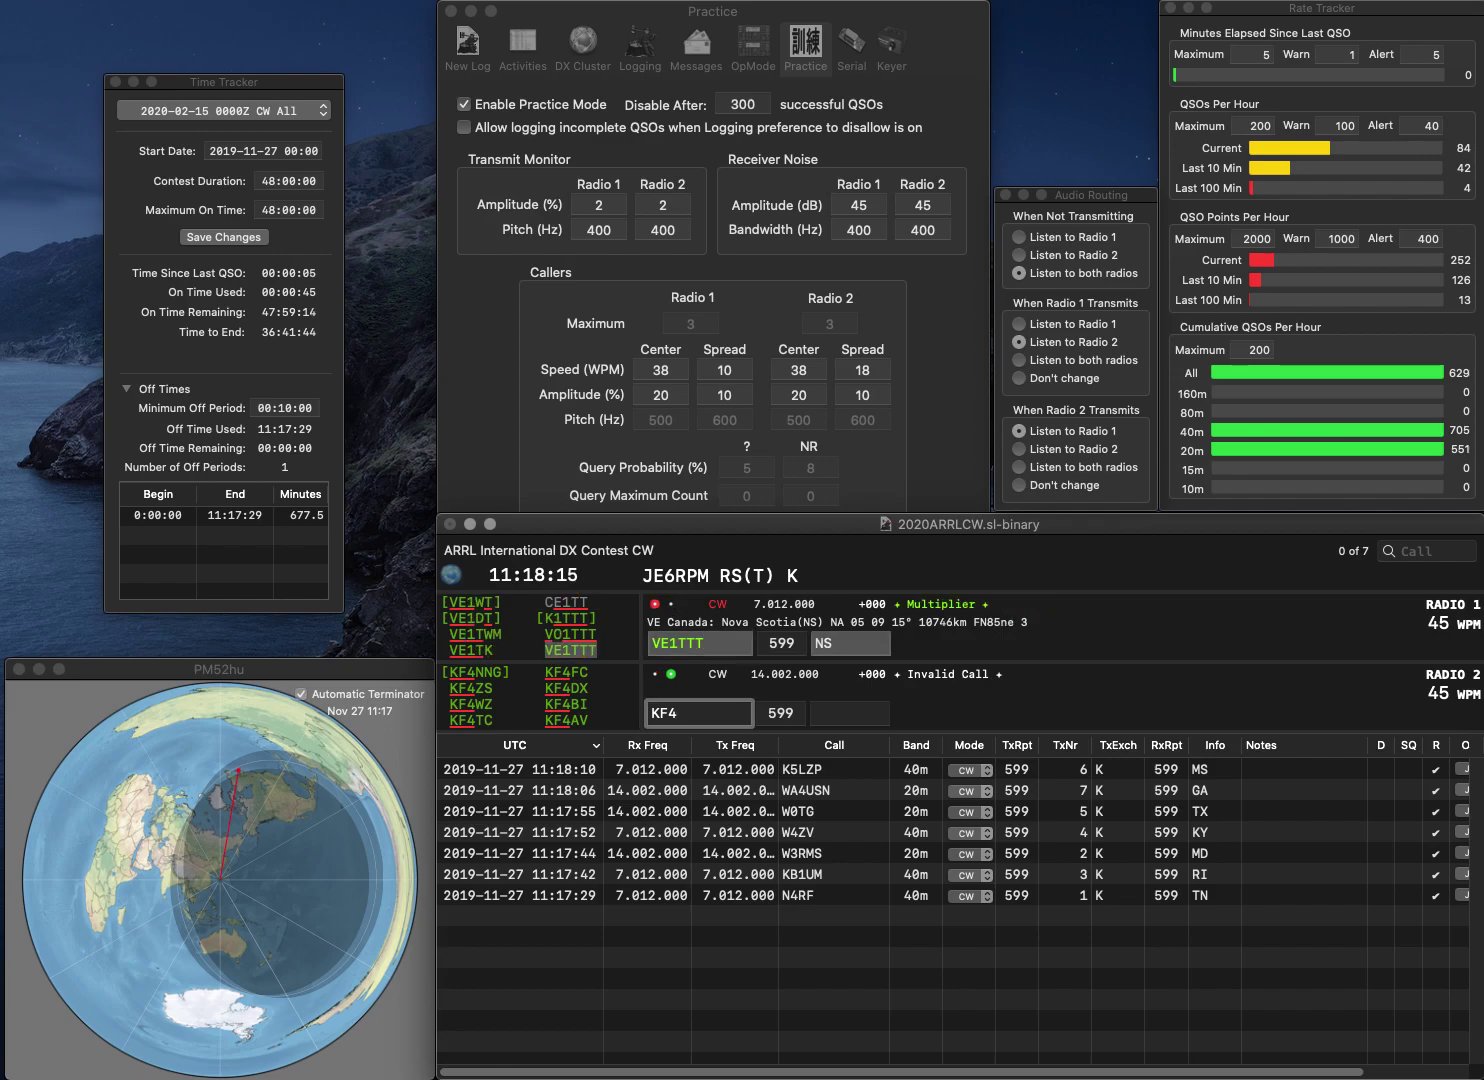
type("WSN")
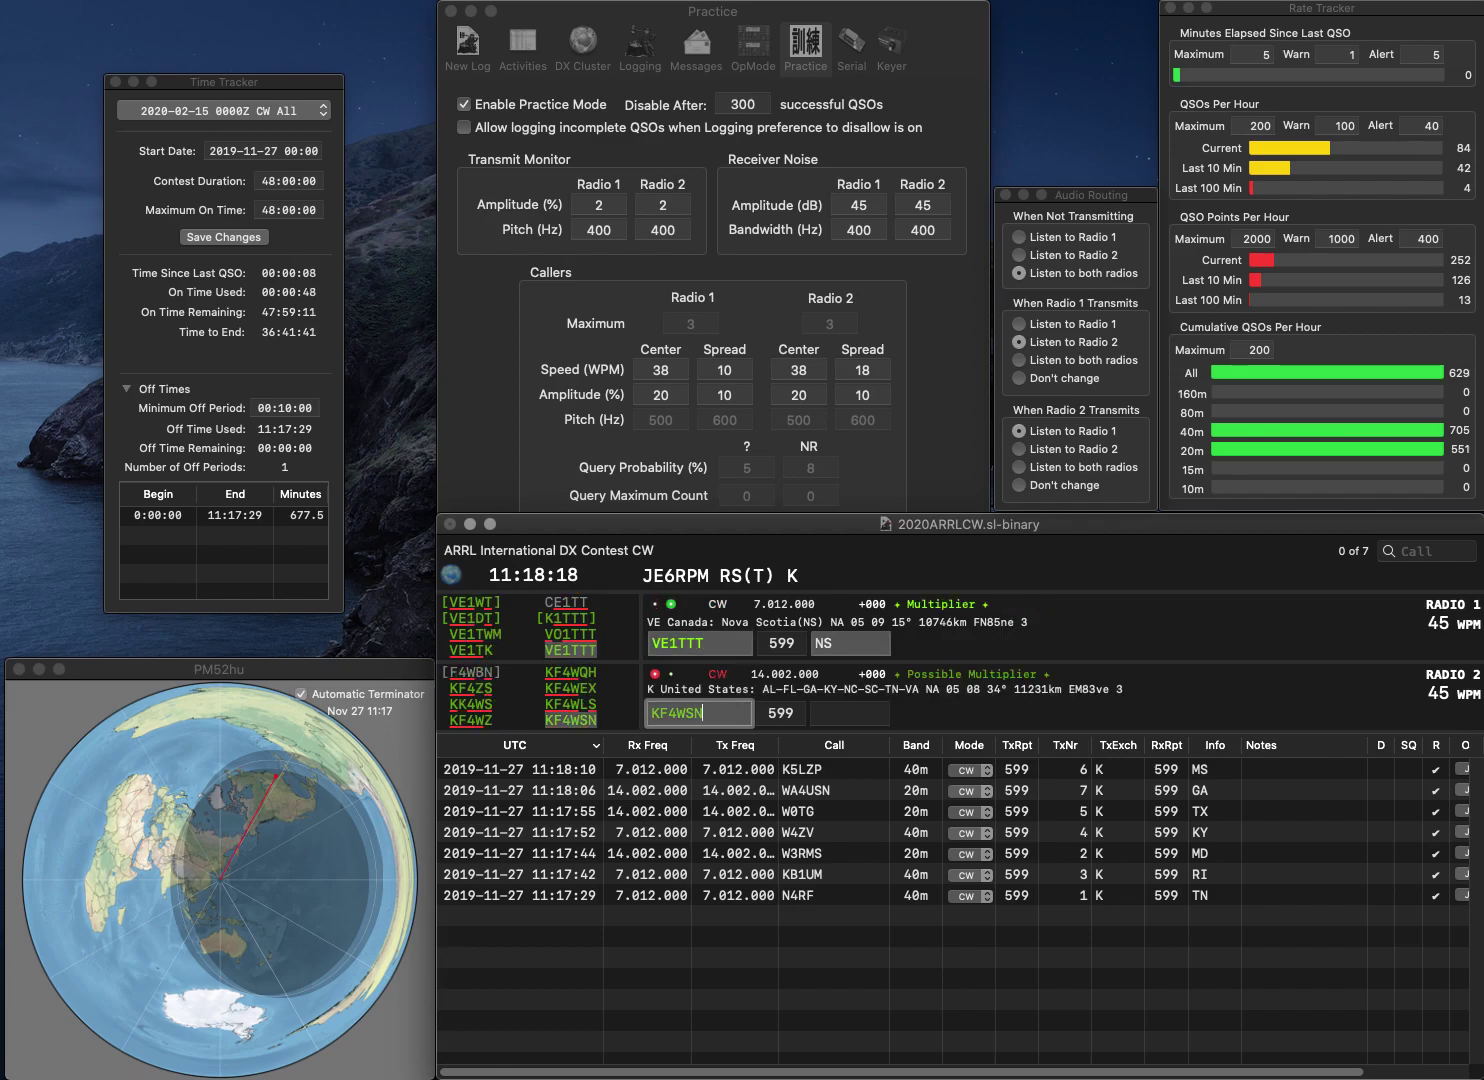
key("Return")
key("Return")
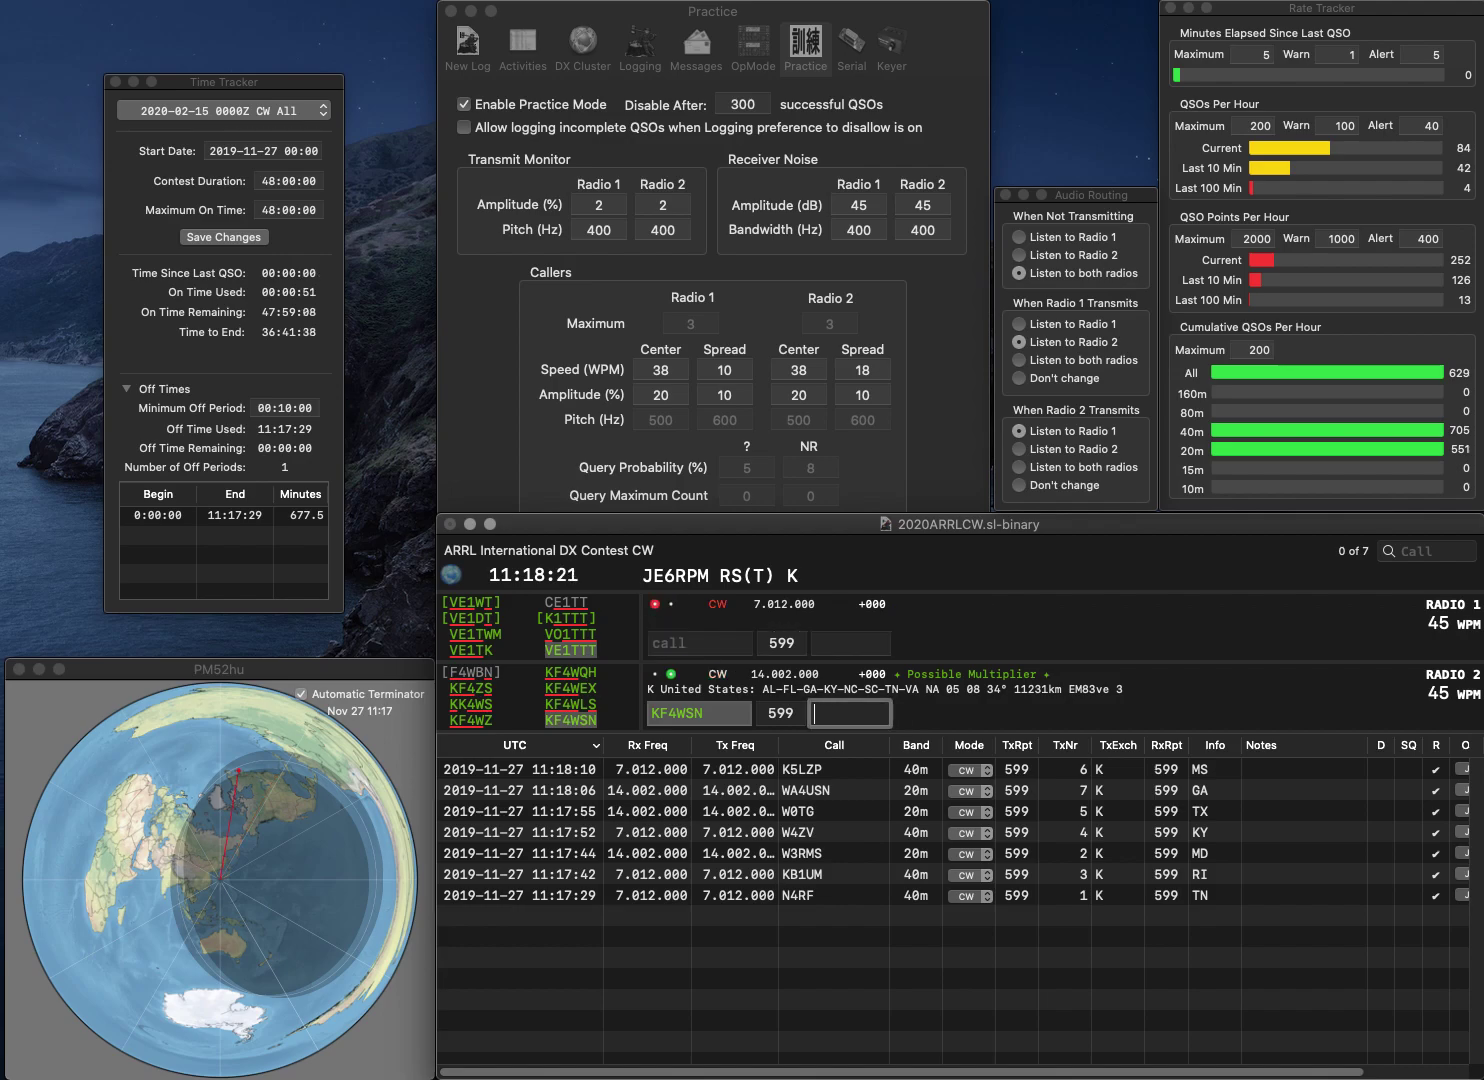
Step: Log KF4WSN on Radio 2 with received exchange SC
type("S")
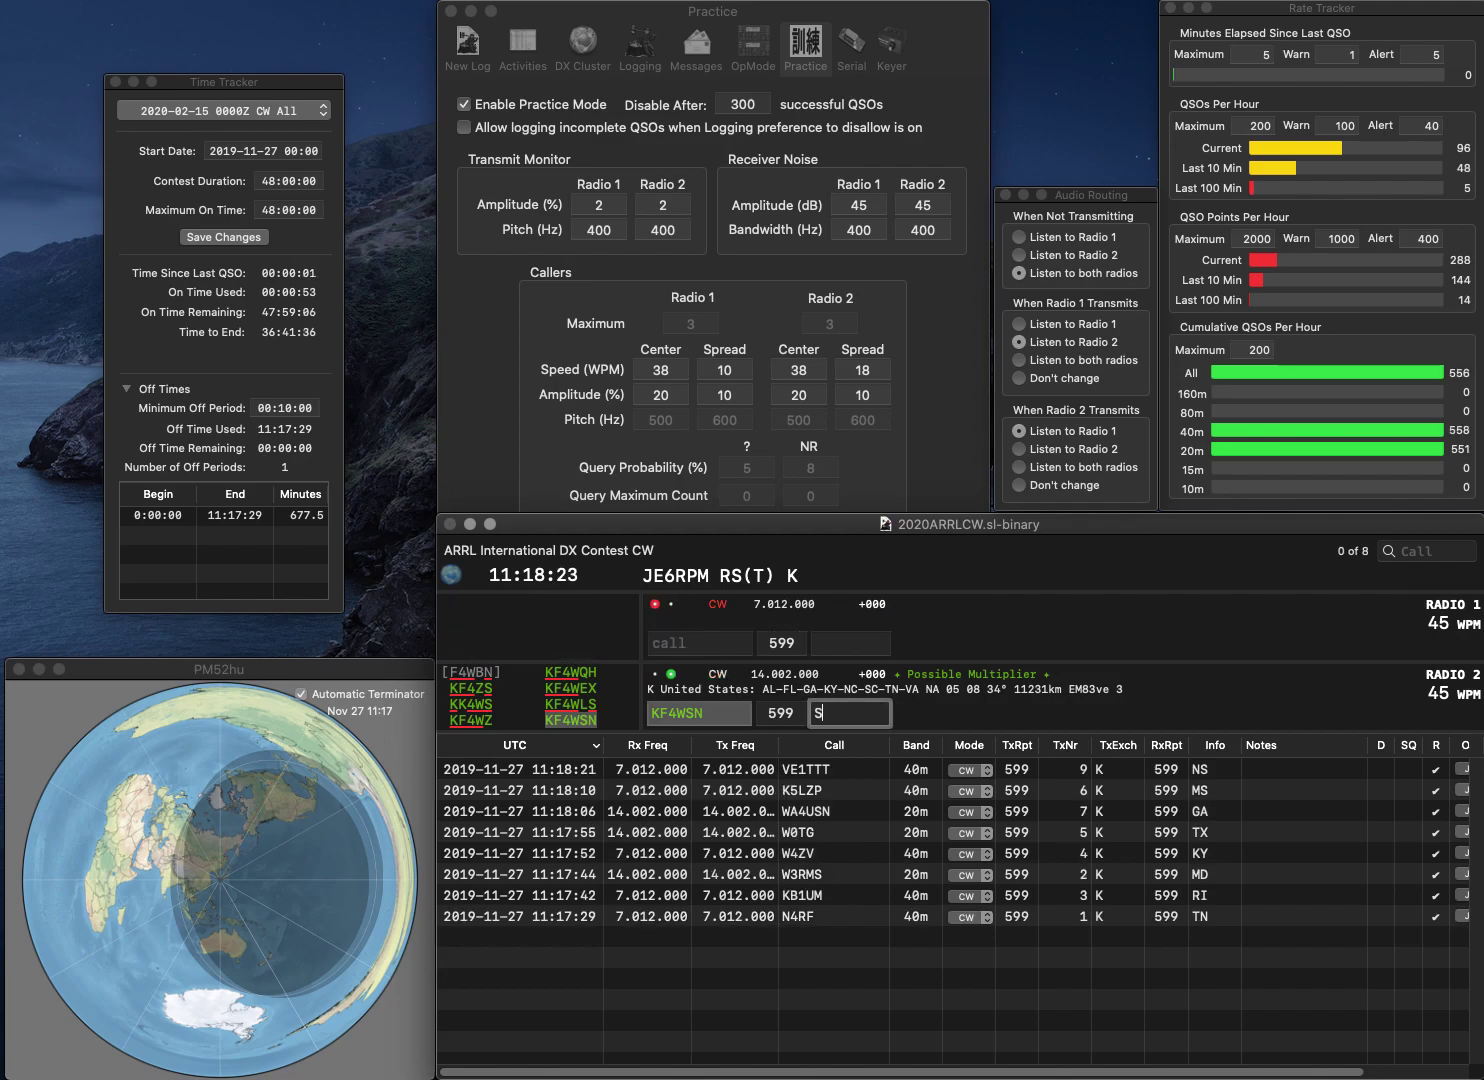
type("C")
key("Return")
type("NK")
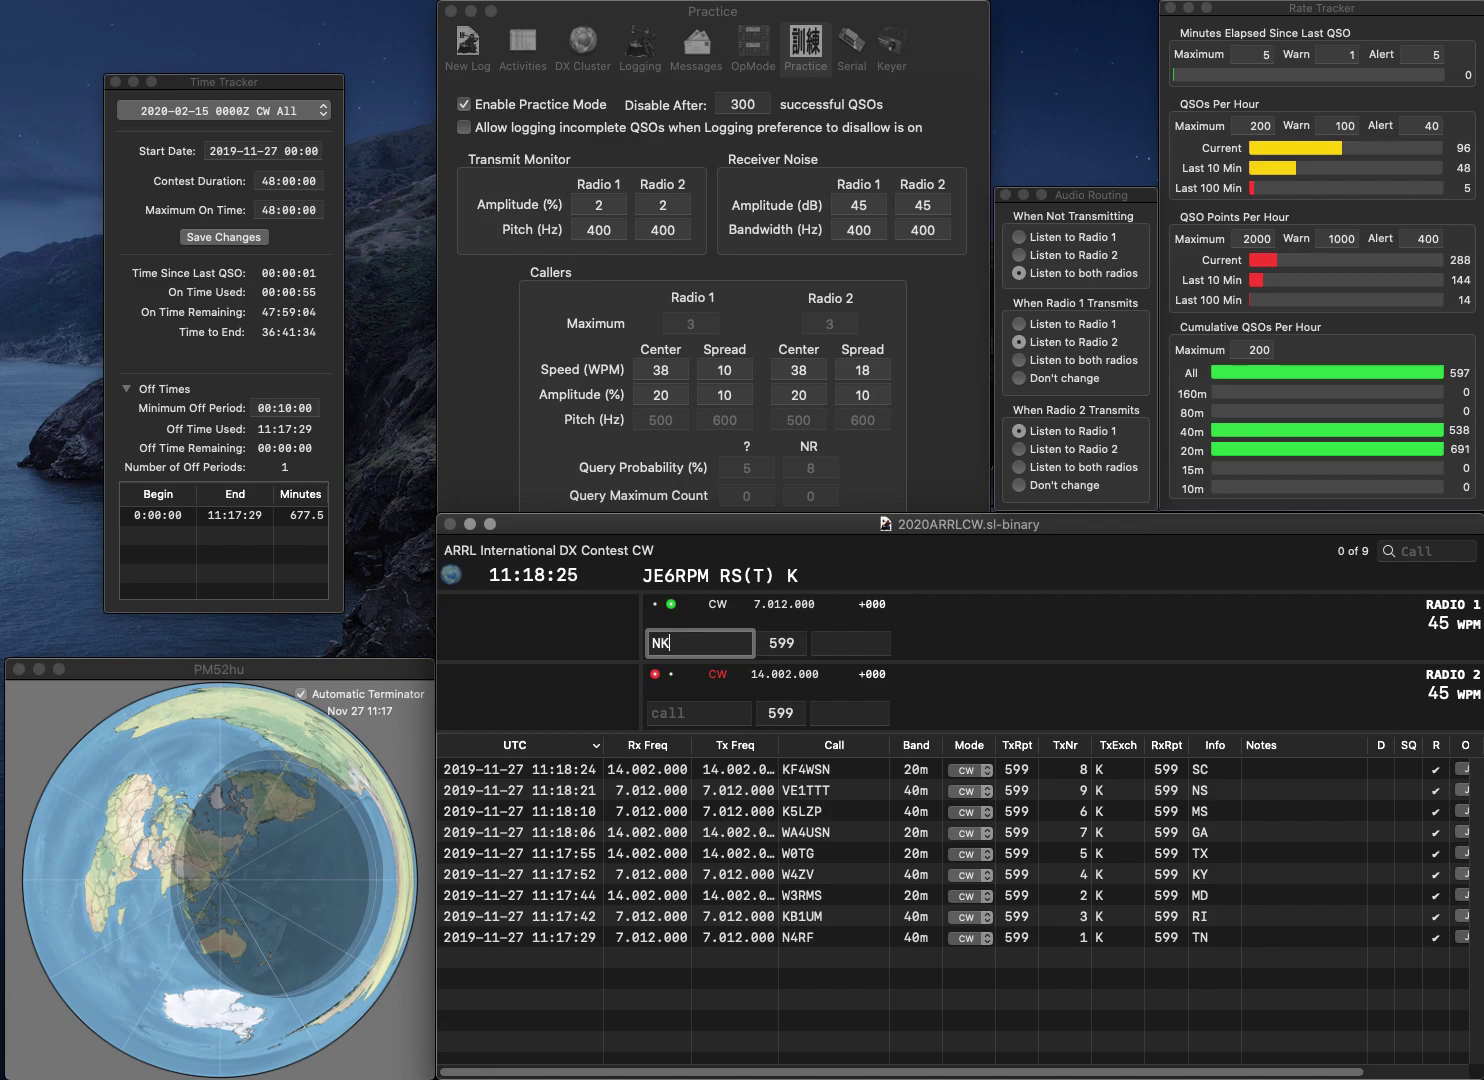
type("9I")
key("Return")
type("K")
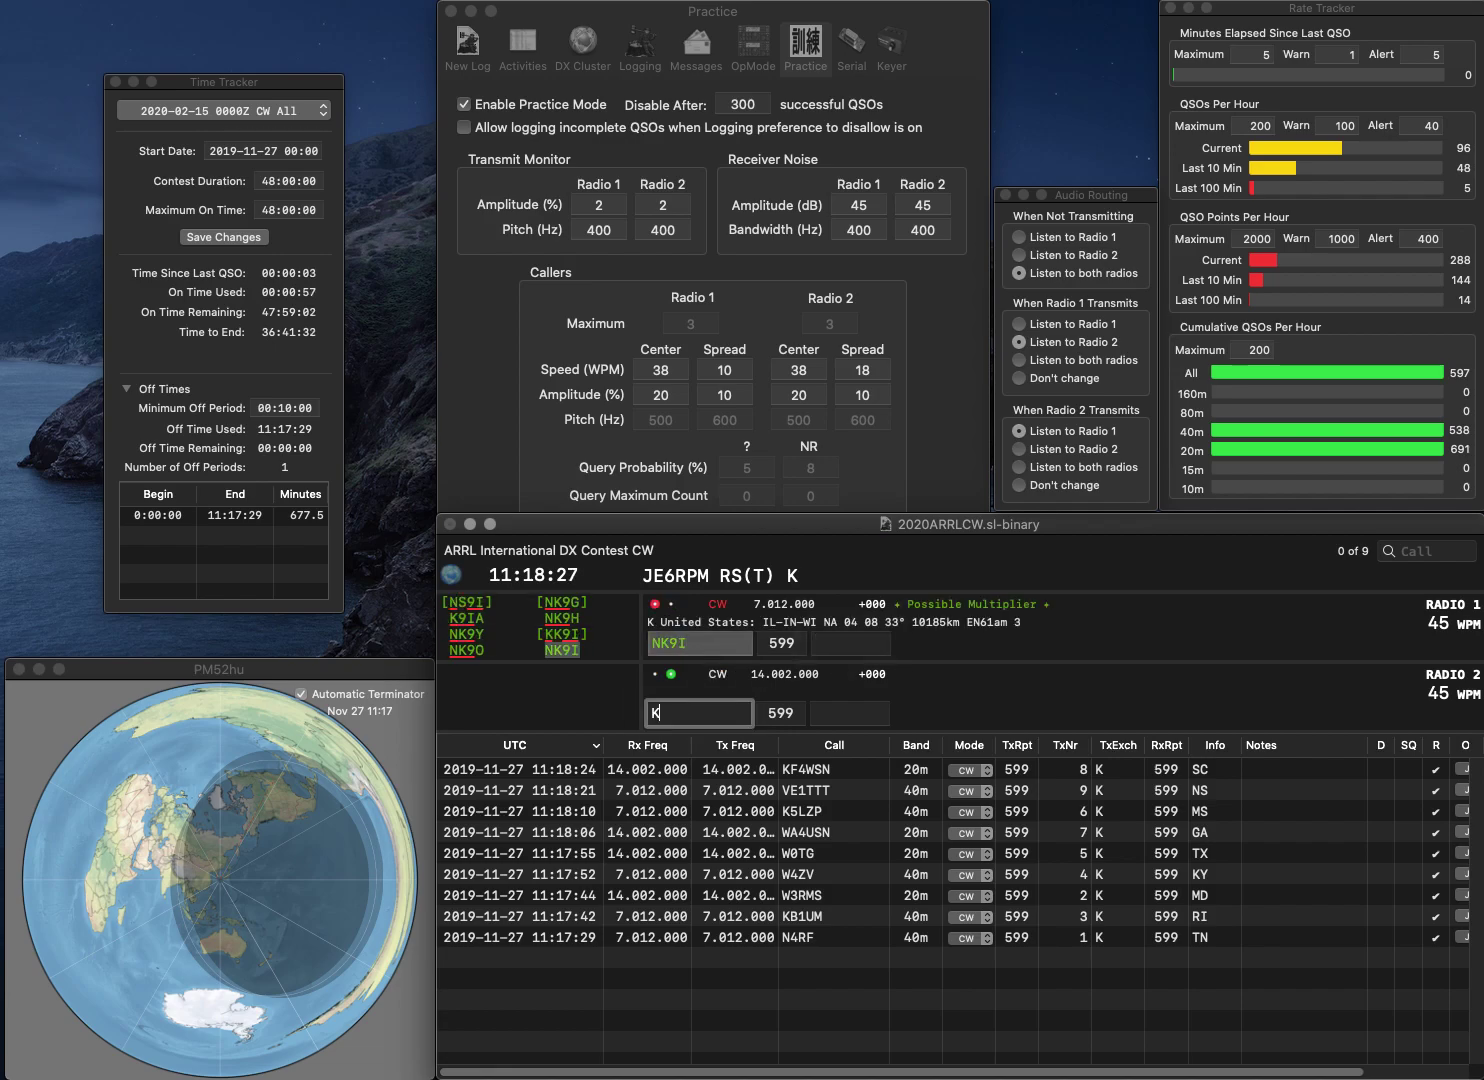
type("N4MVZ")
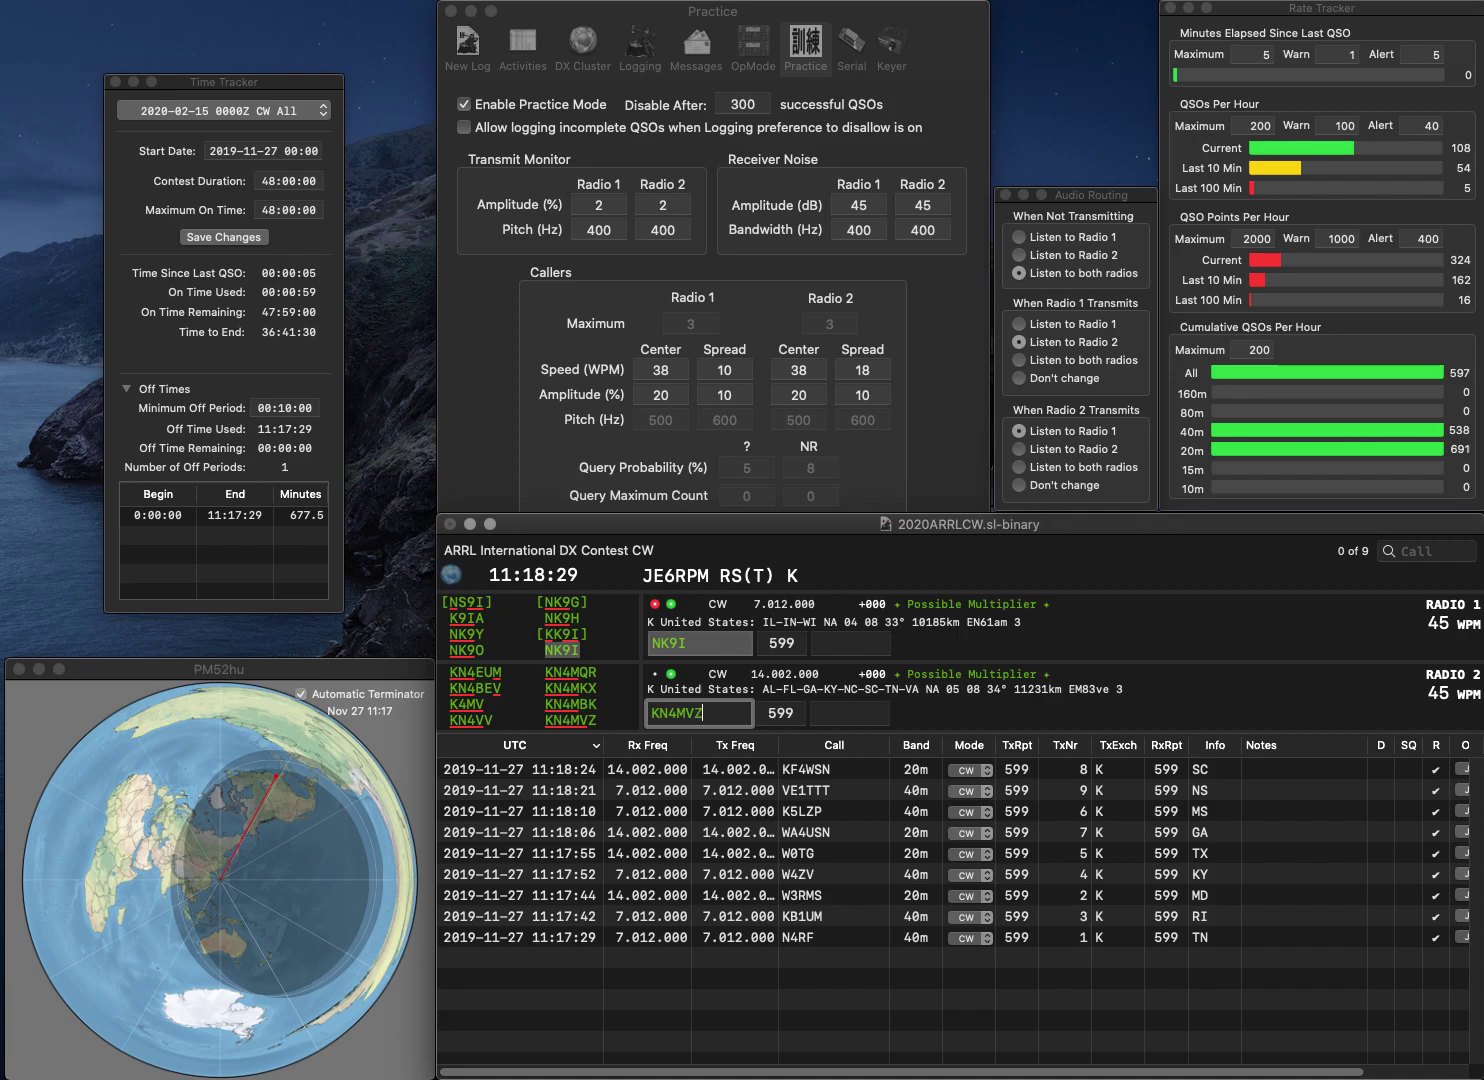
key("Return")
Step: Log NK9I on Radio 1 with received exchange IN and KN4MVZ on Radio 2 with GA
key("space")
key("space")
type("IN")
key("Return")
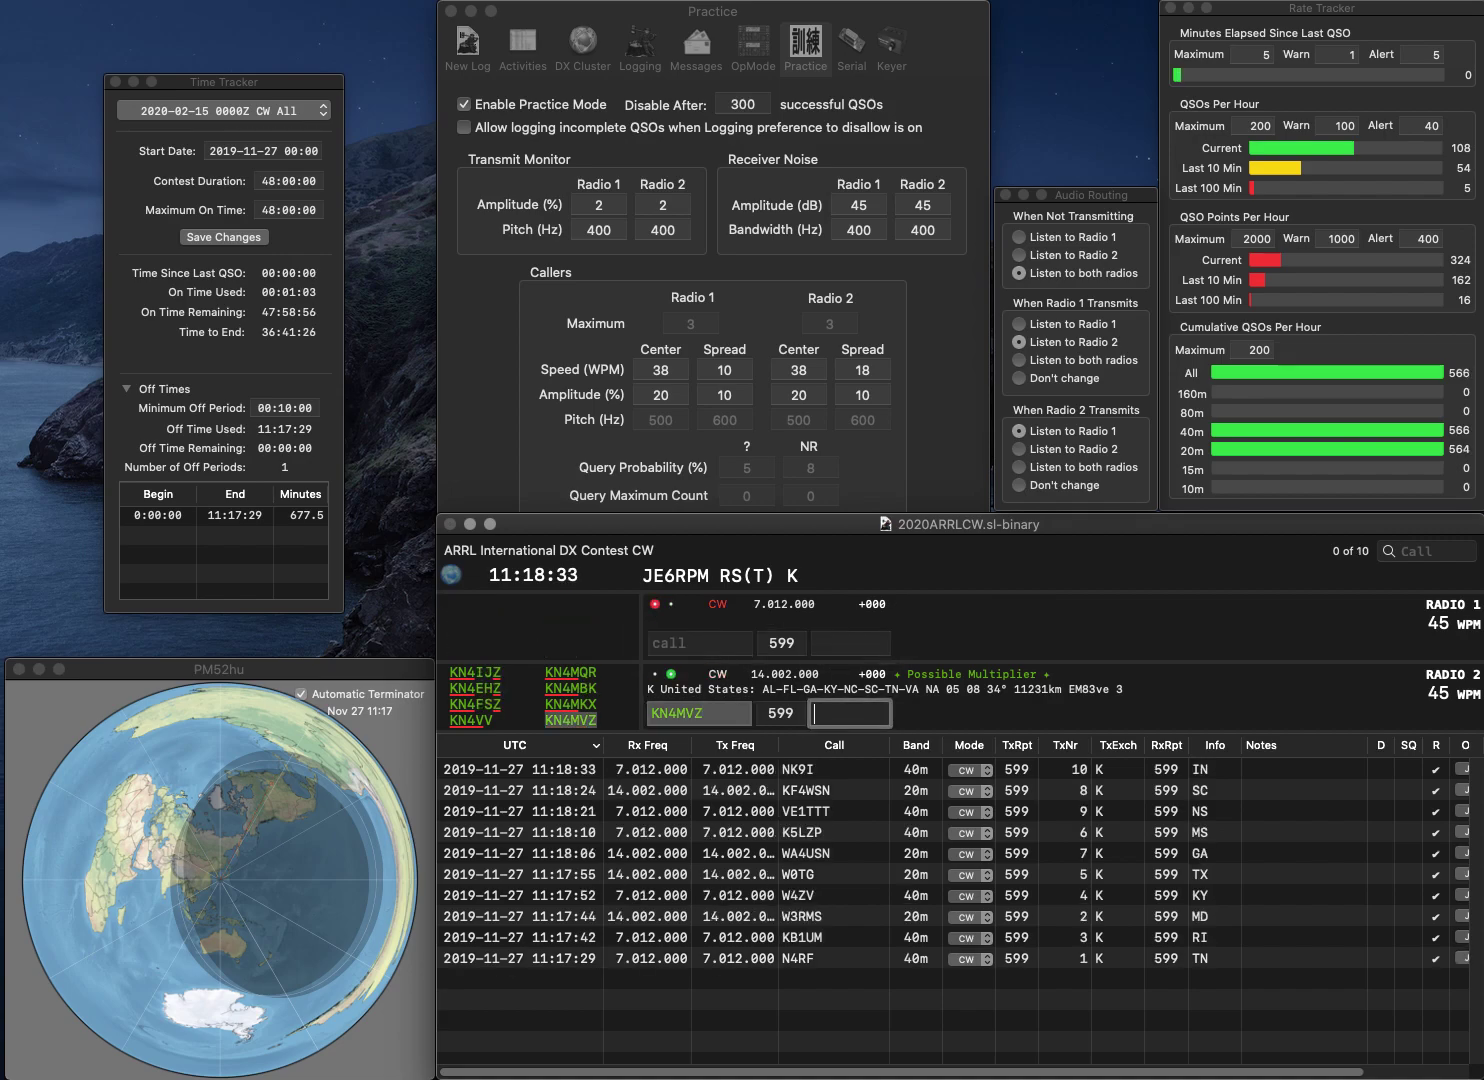
type("GA")
key("Return")
Step: Answer caller VE3MR on Radio 1 and caller VE2LPW on Radio 2
type("VE3MR")
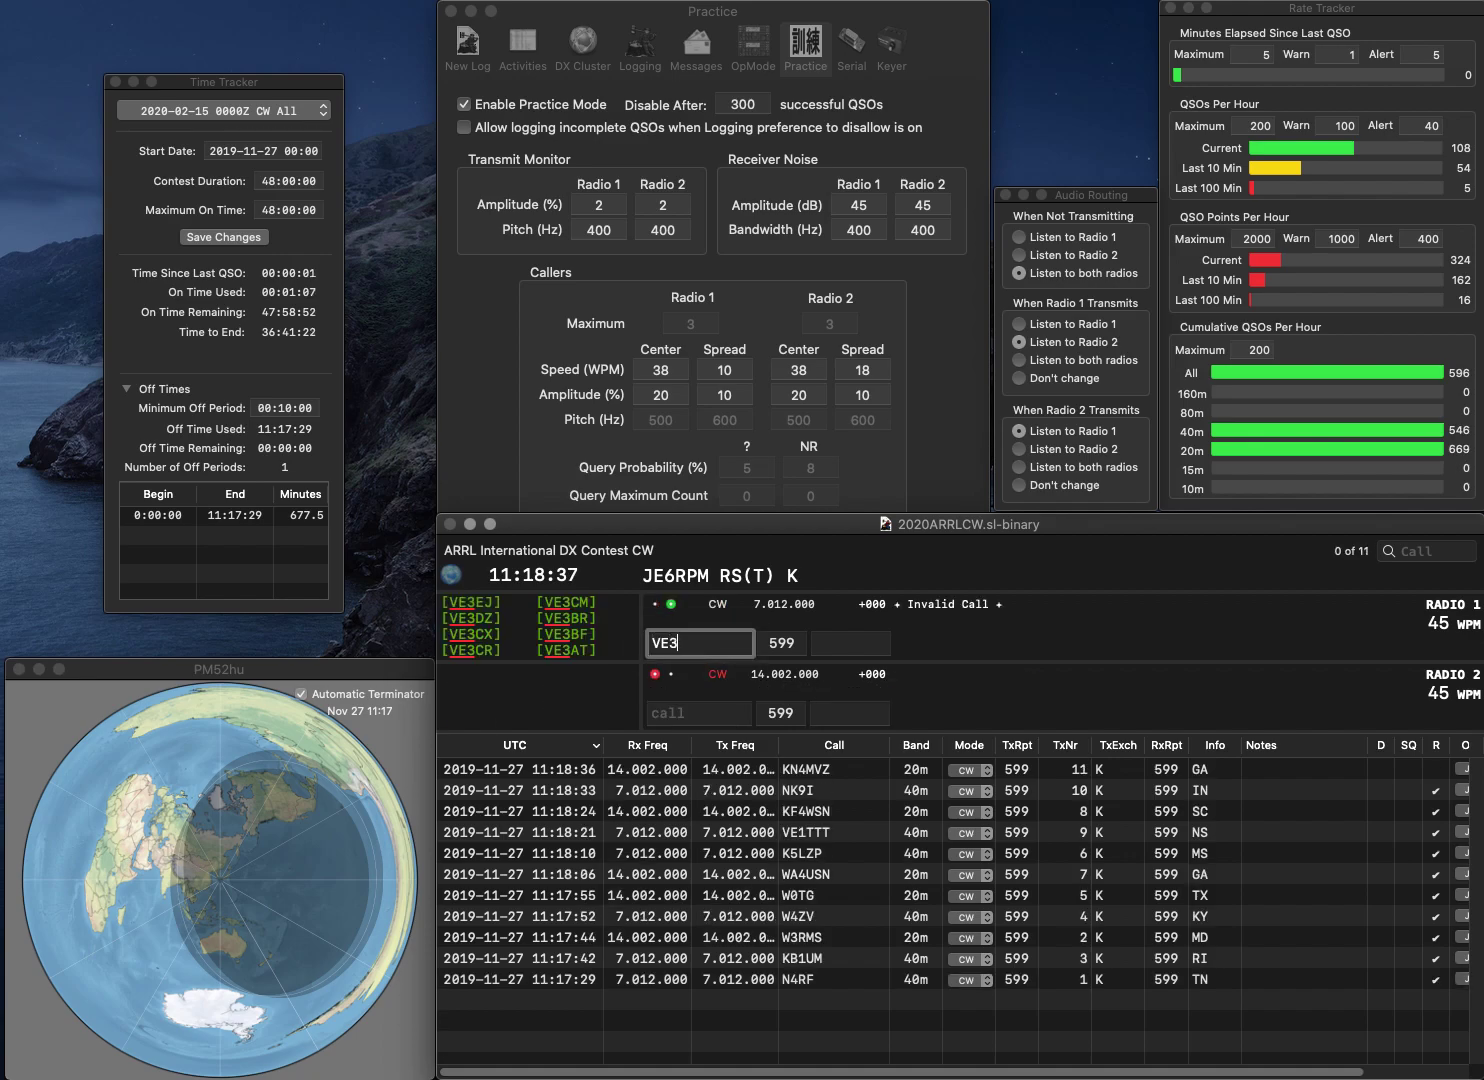
key("Return")
type("VE2LPW")
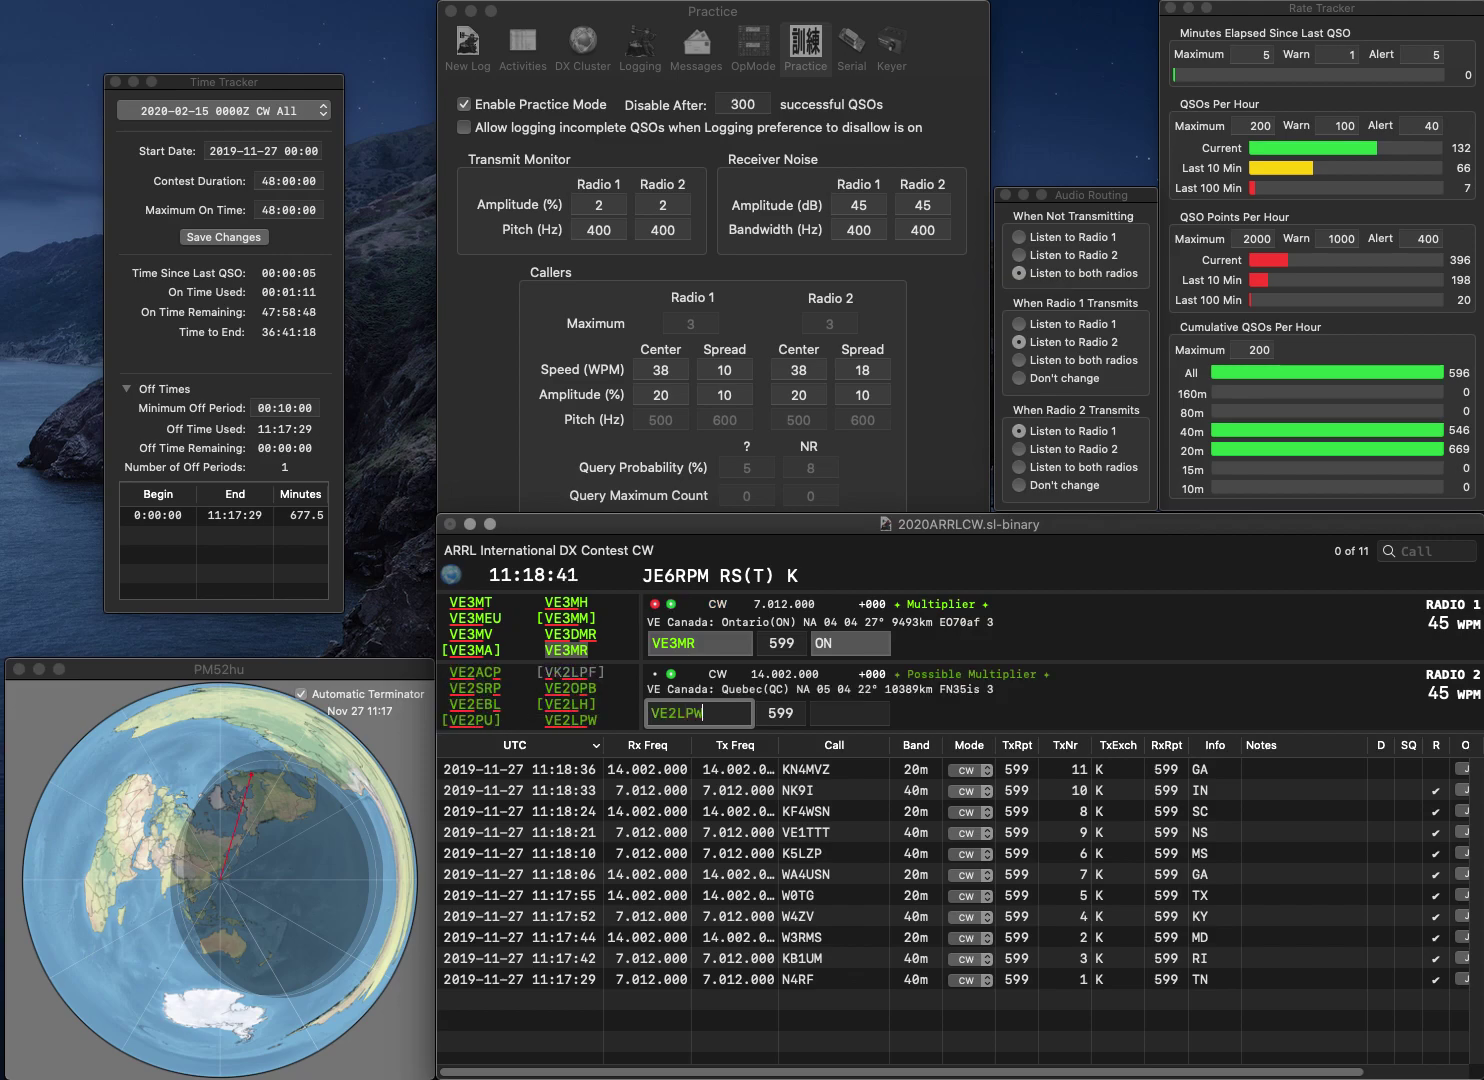
key("Return")
key("Return")
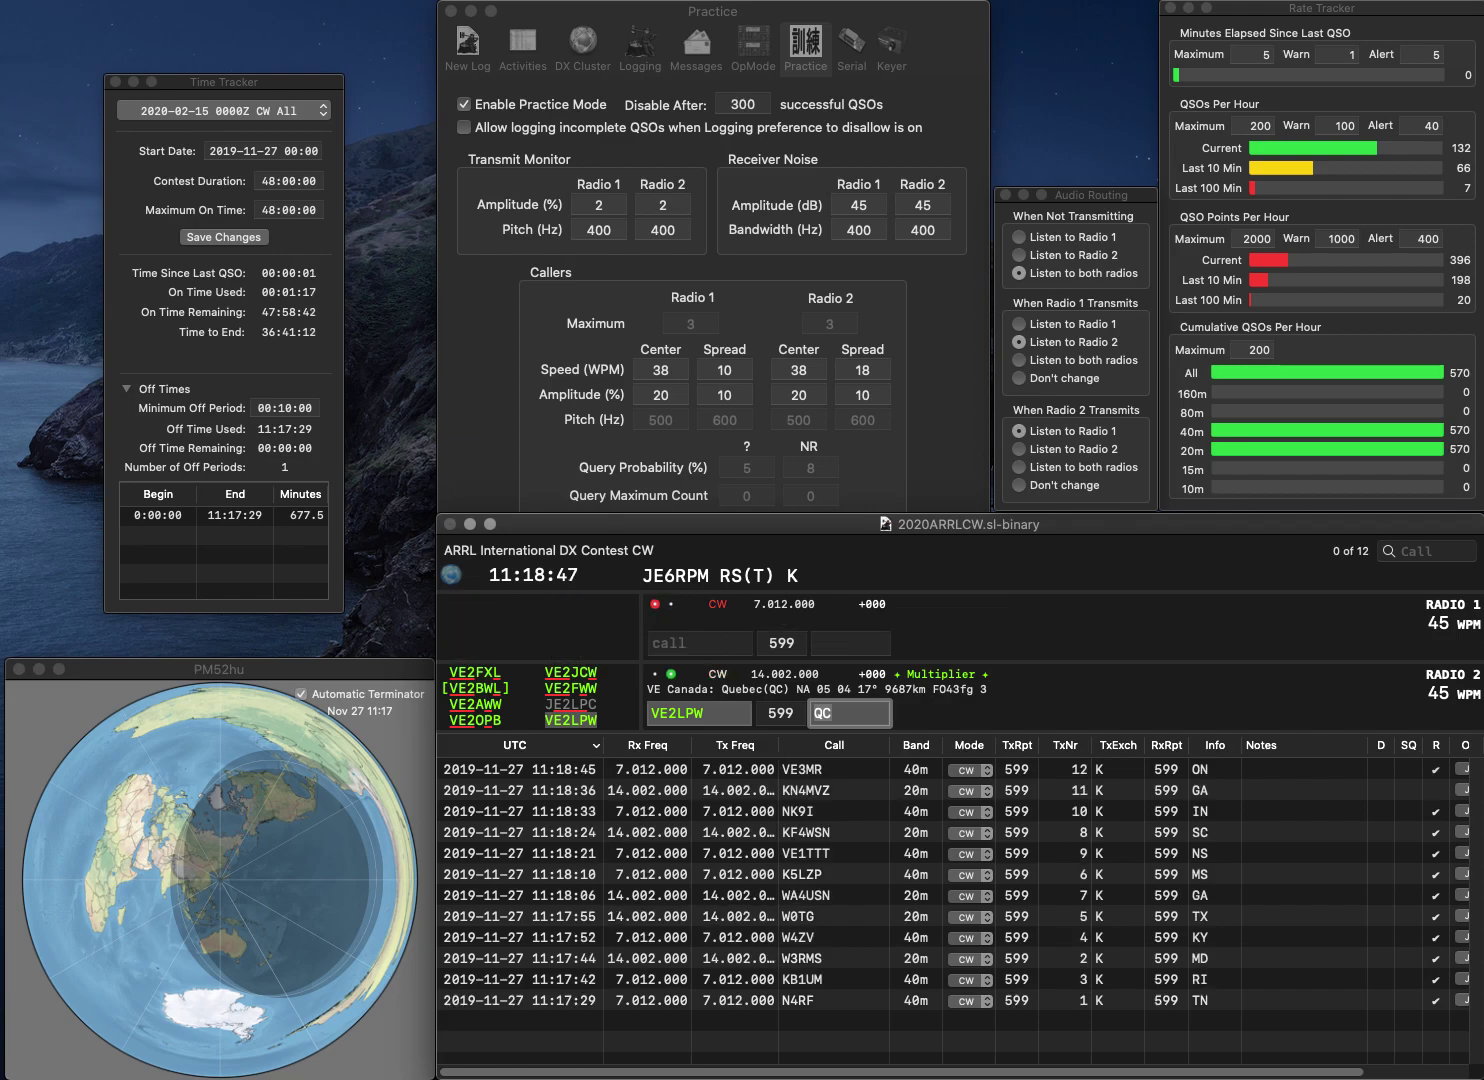
key("Return")
type("KU4")
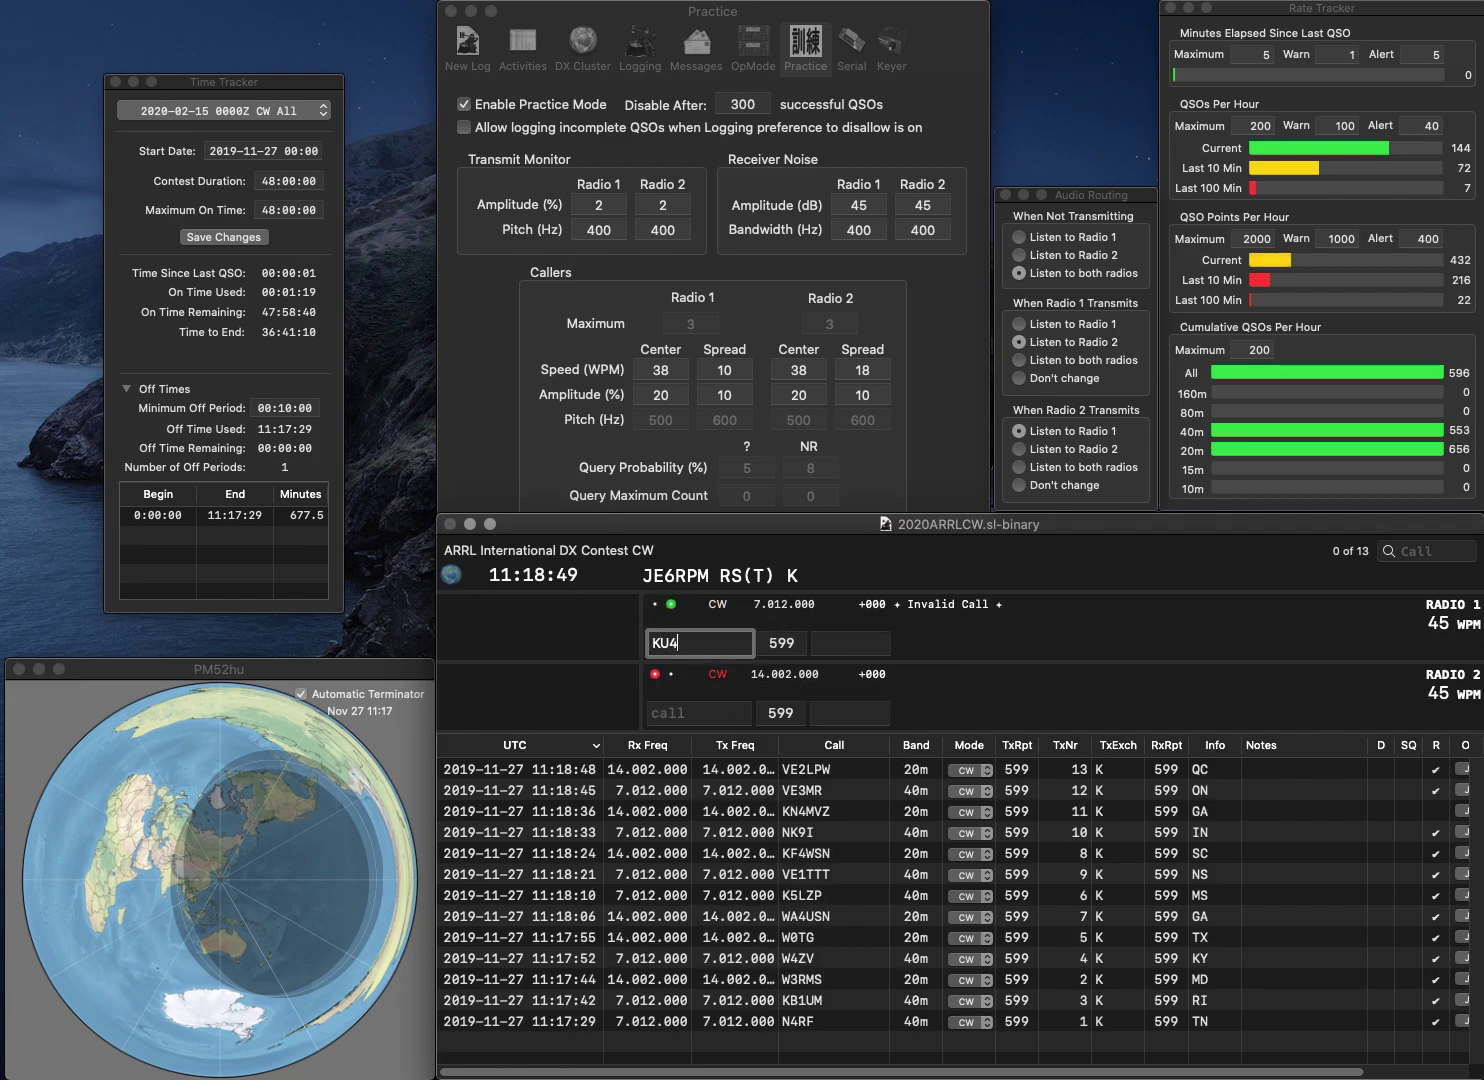
type("QG")
key("Return")
type("K7GQ")
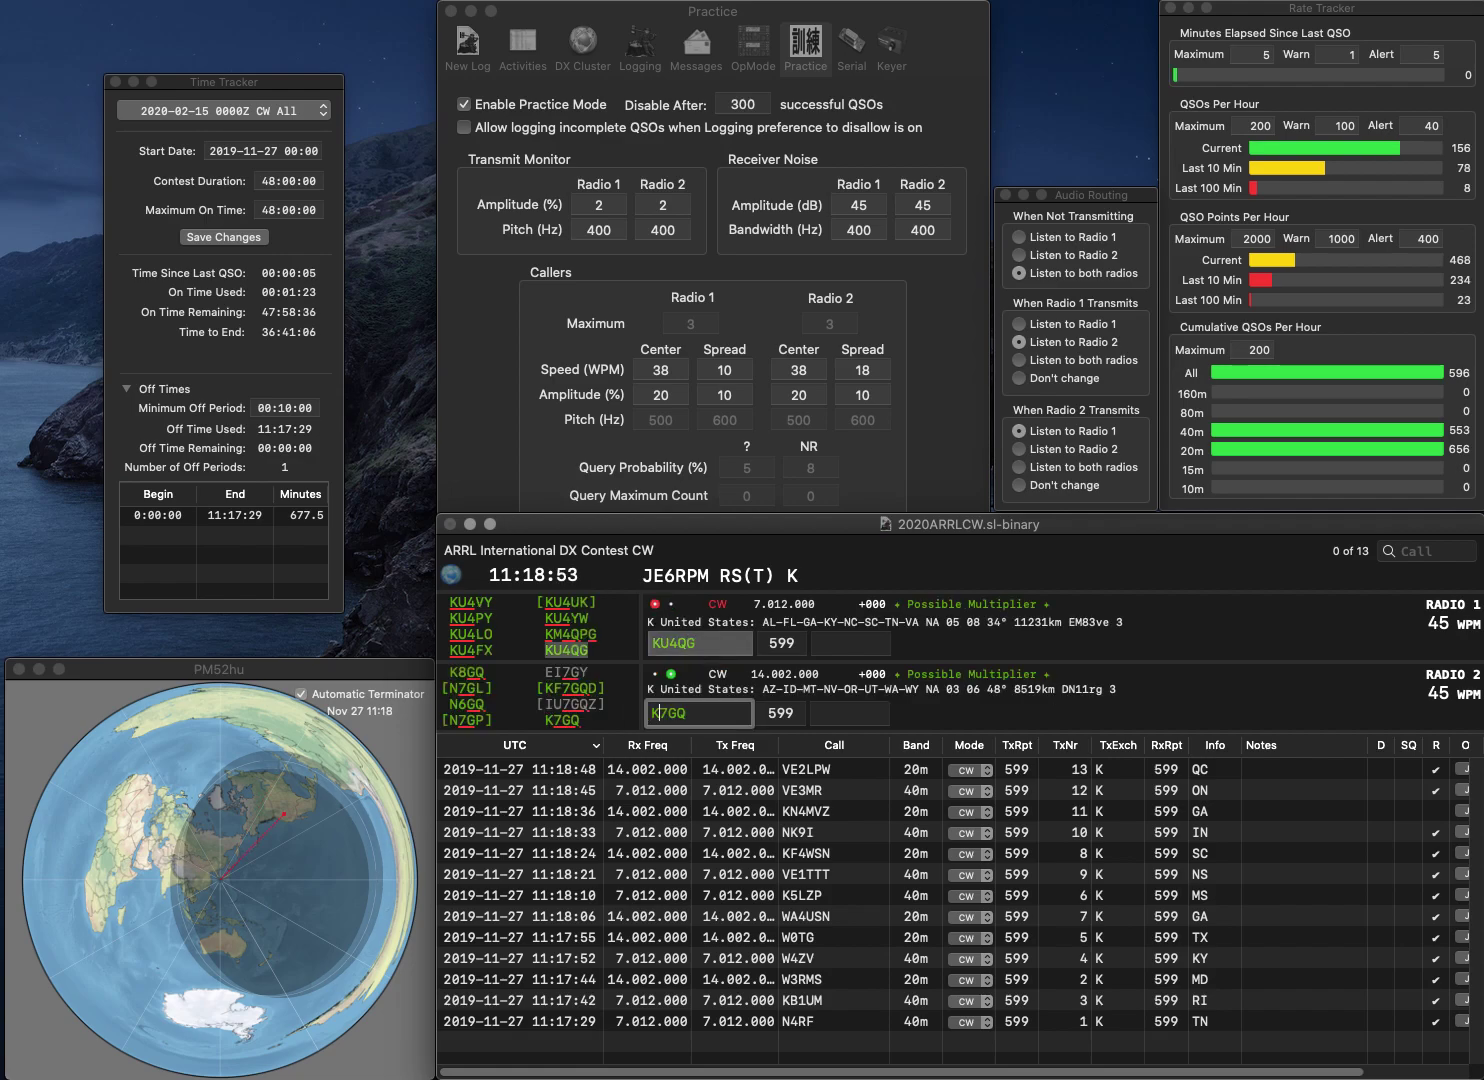
key("Return")
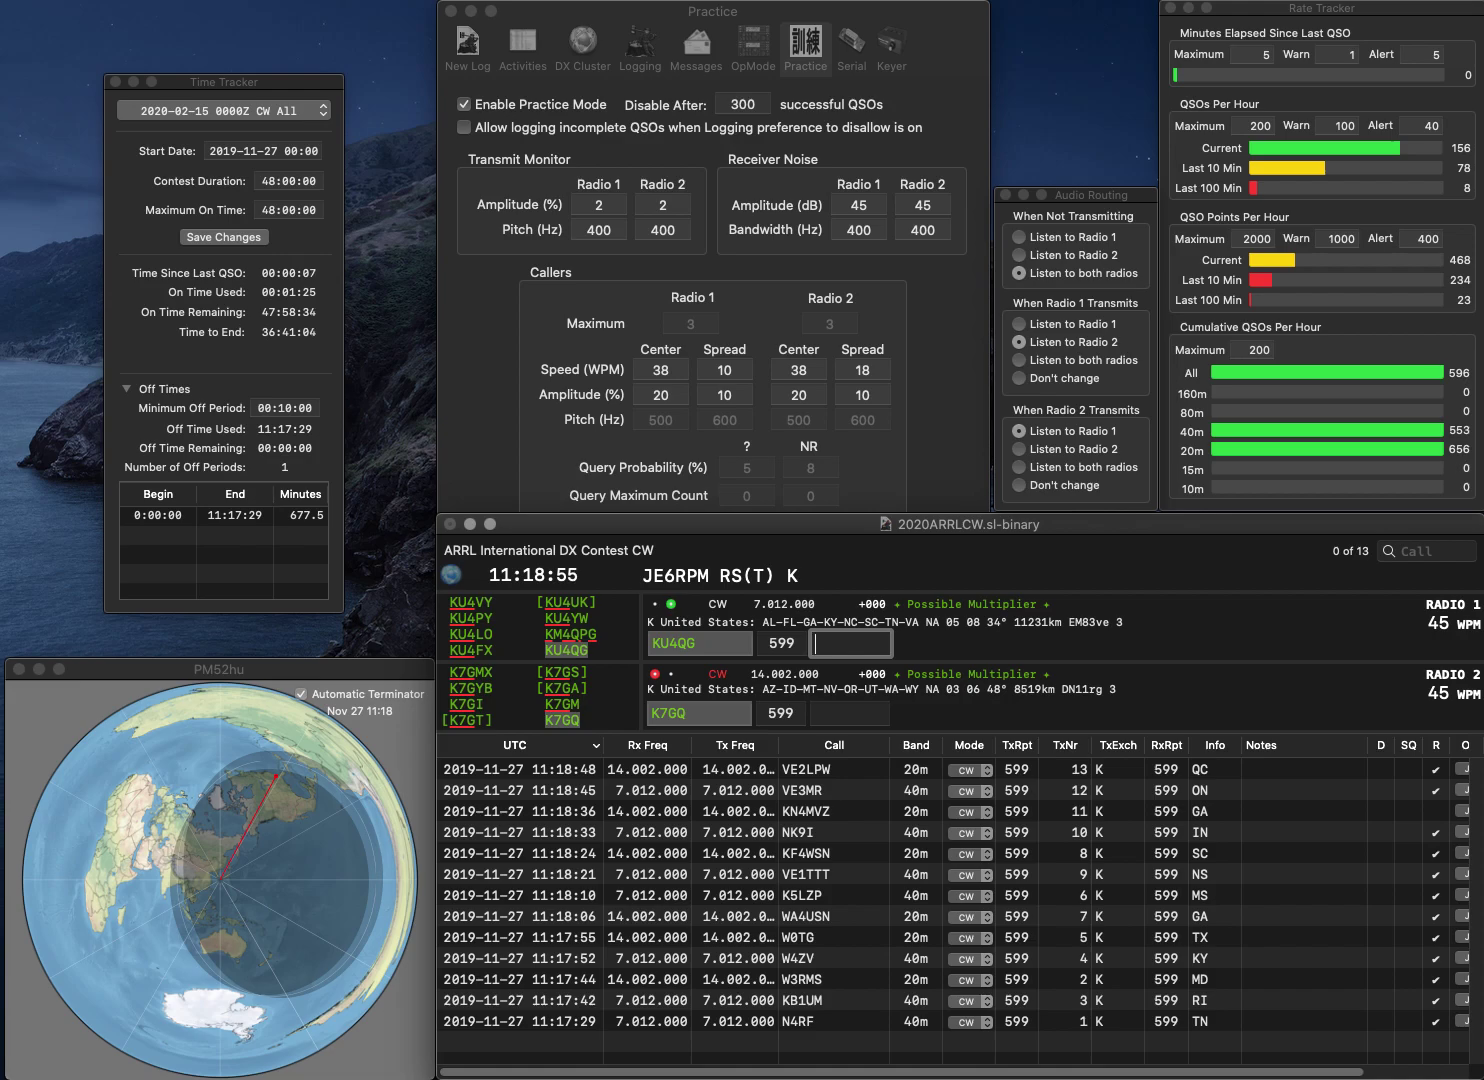
type("TN")
key("Return")
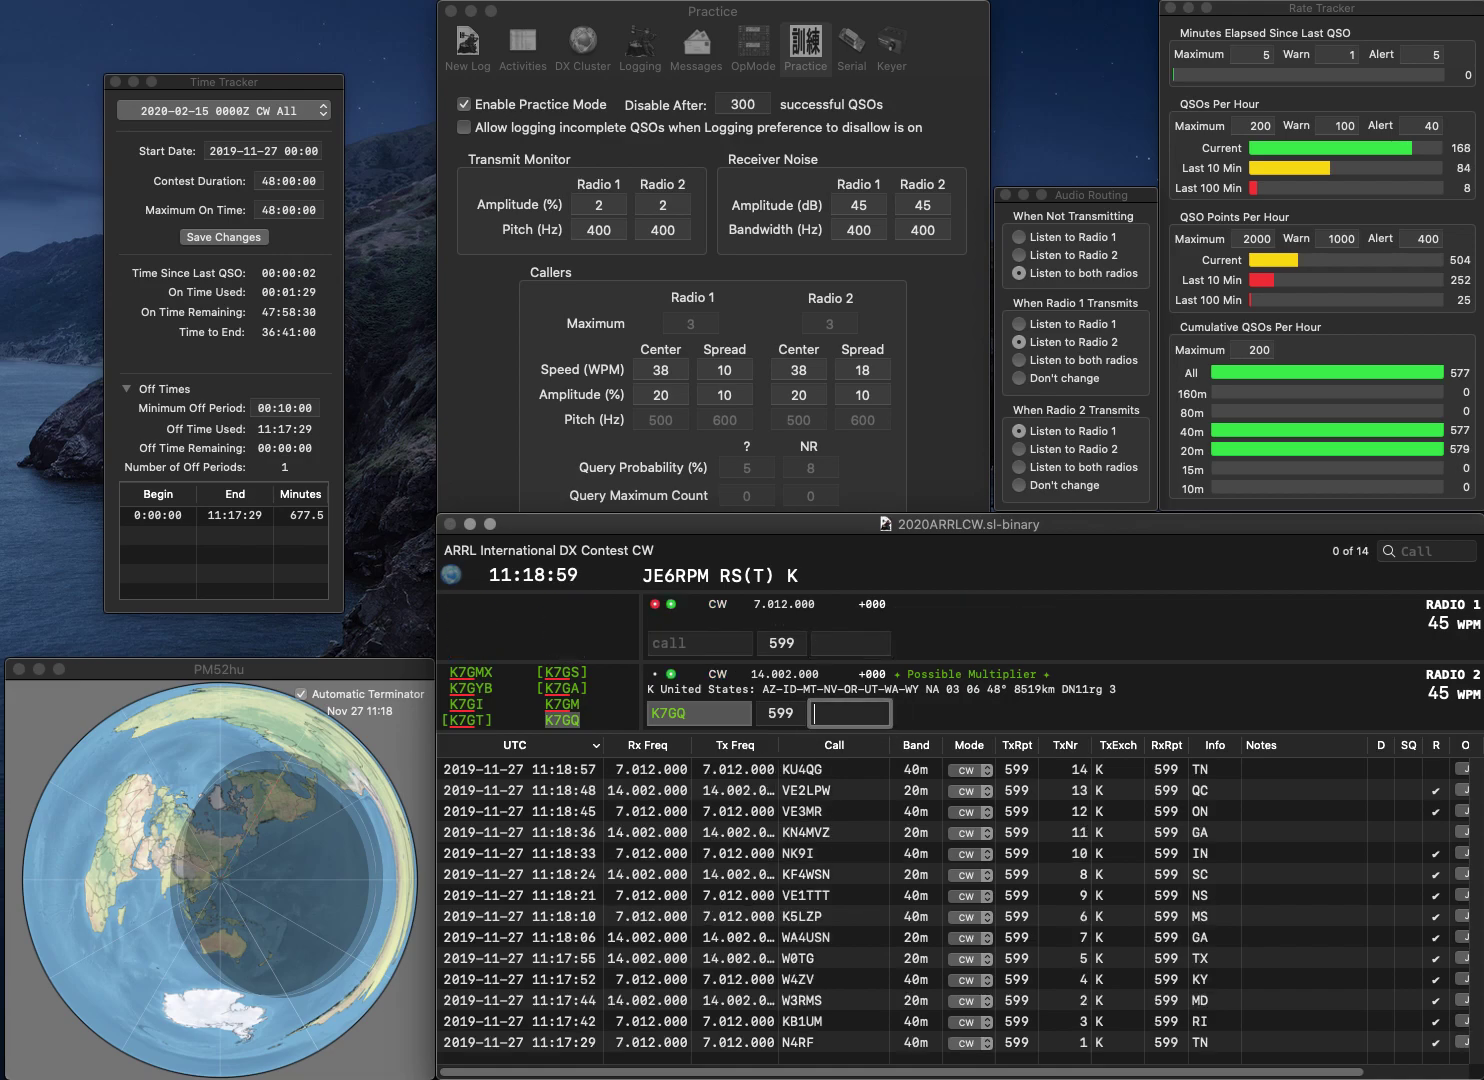
type("OR")
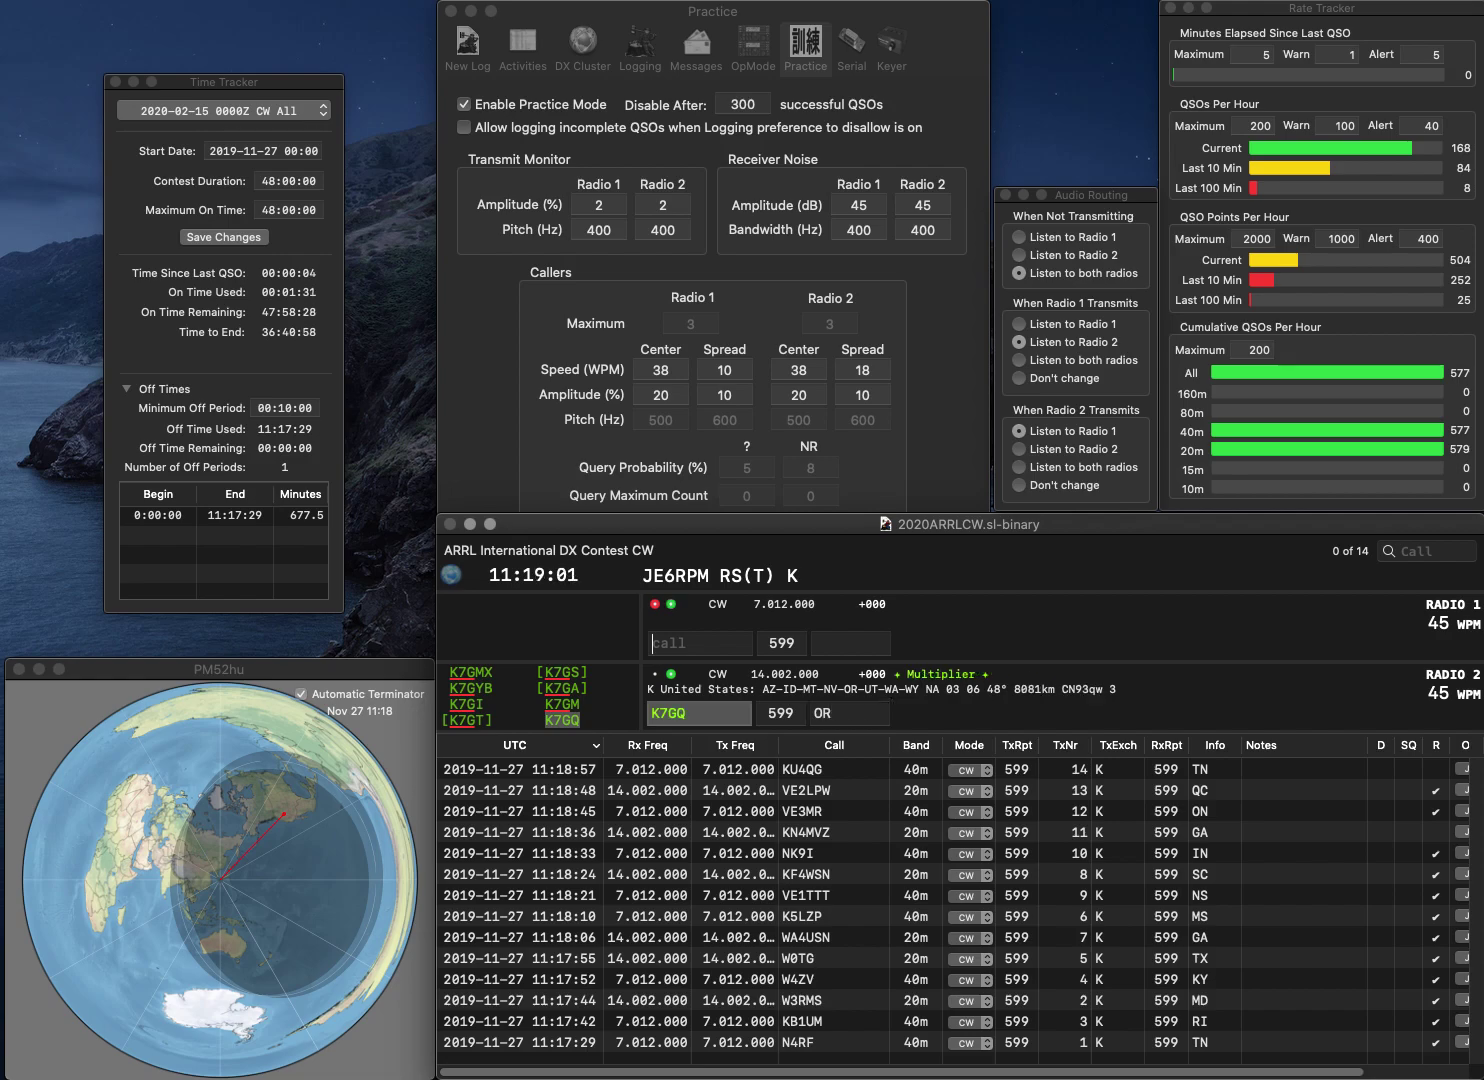
key("Return")
Step: Answer caller AI6MW on Radio 1 and the partial call K6 on Radio 2
type("AI6")
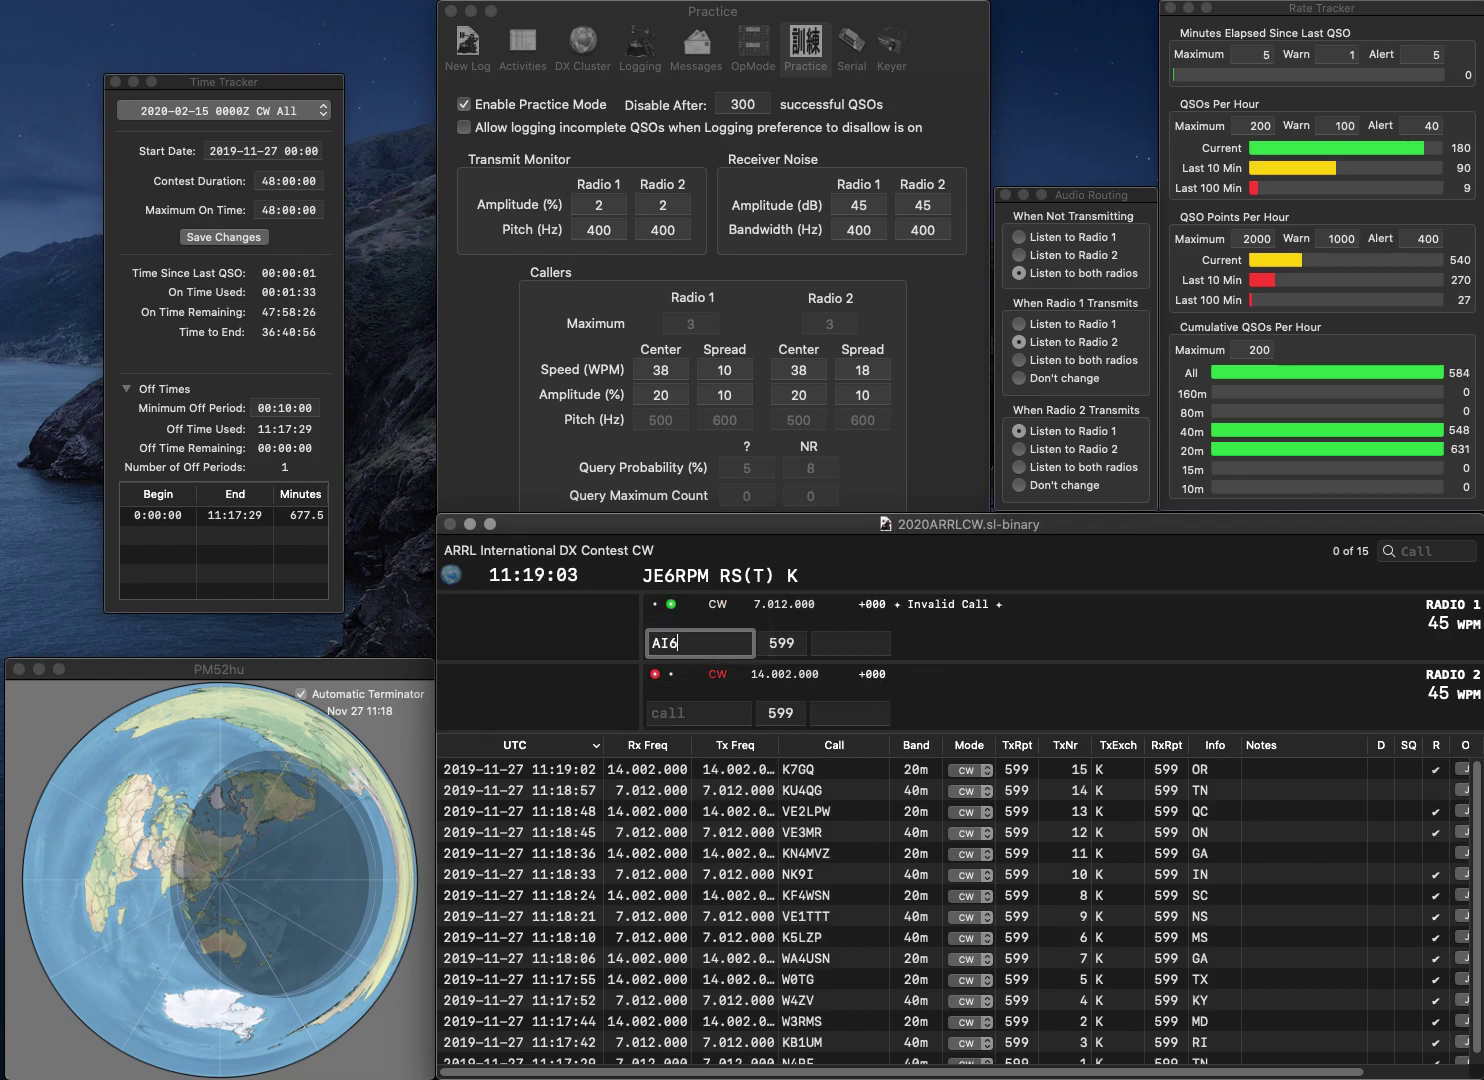
type("MW")
key("Return")
type("K")
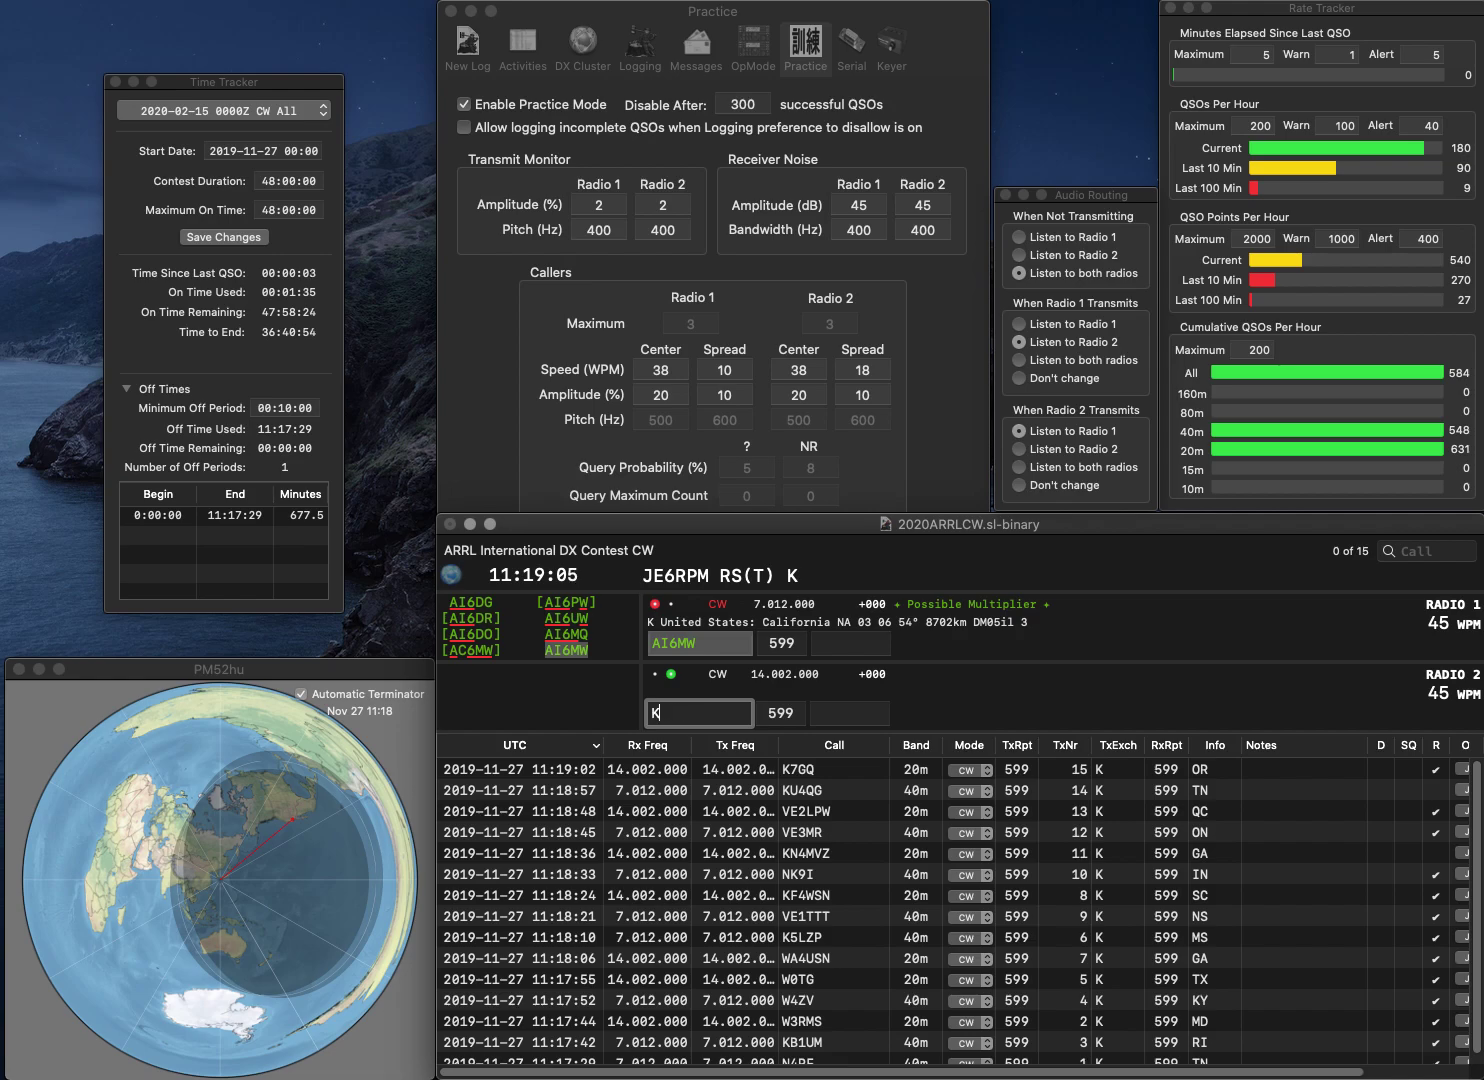
type("6")
key("Return")
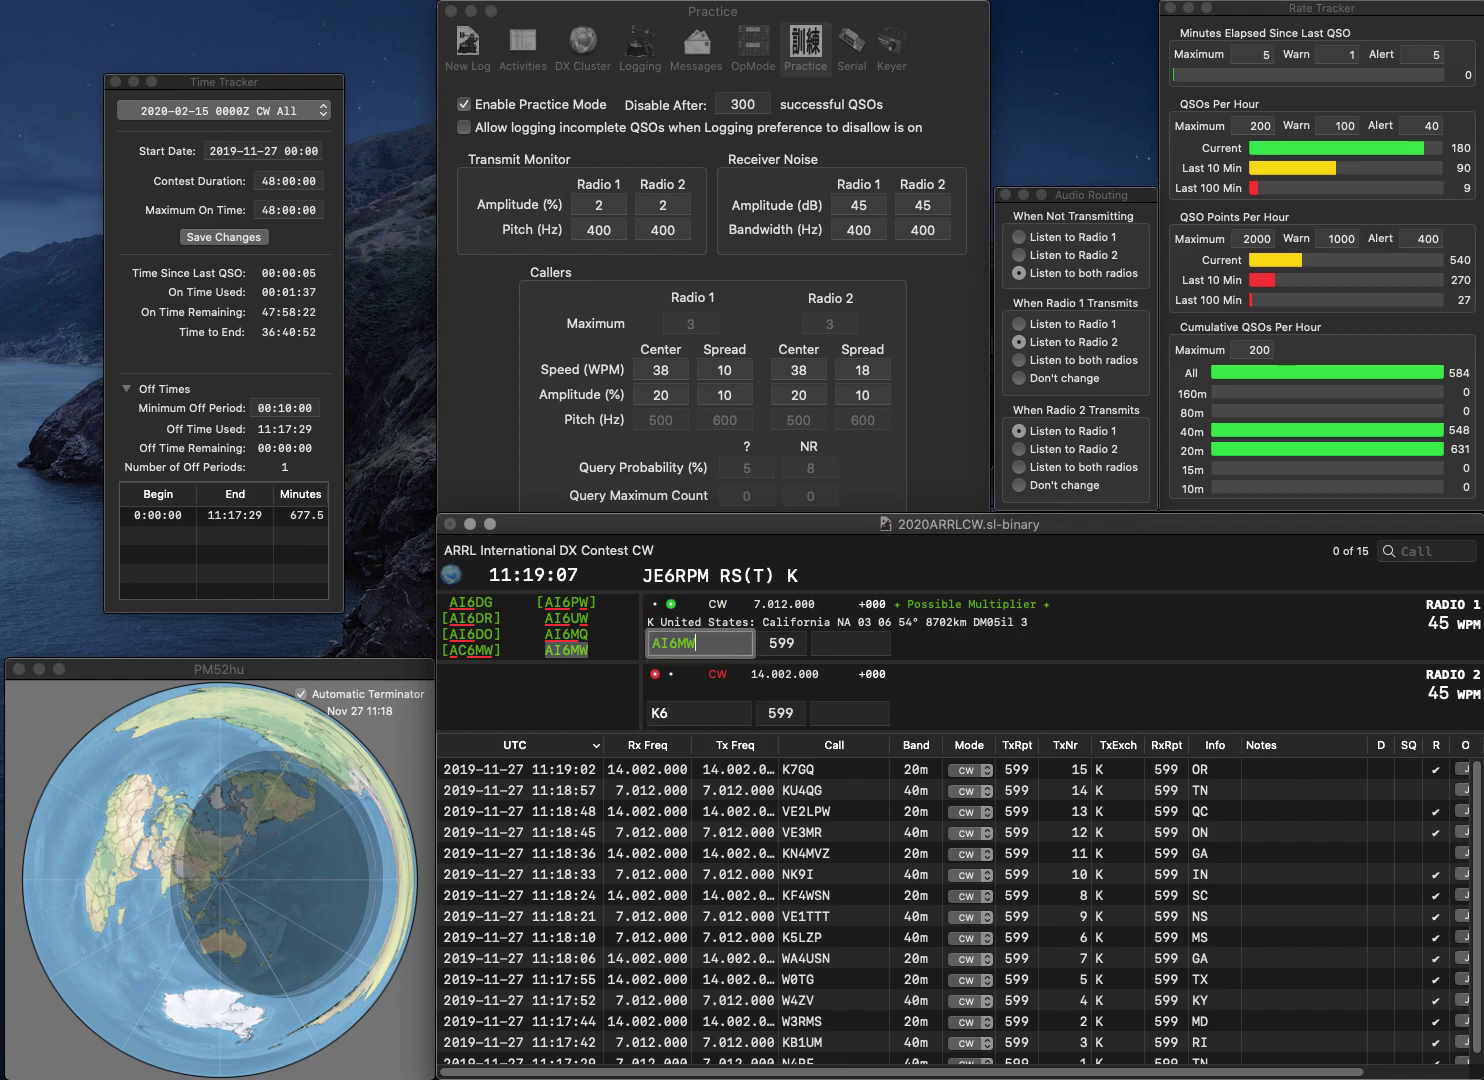
type("CA")
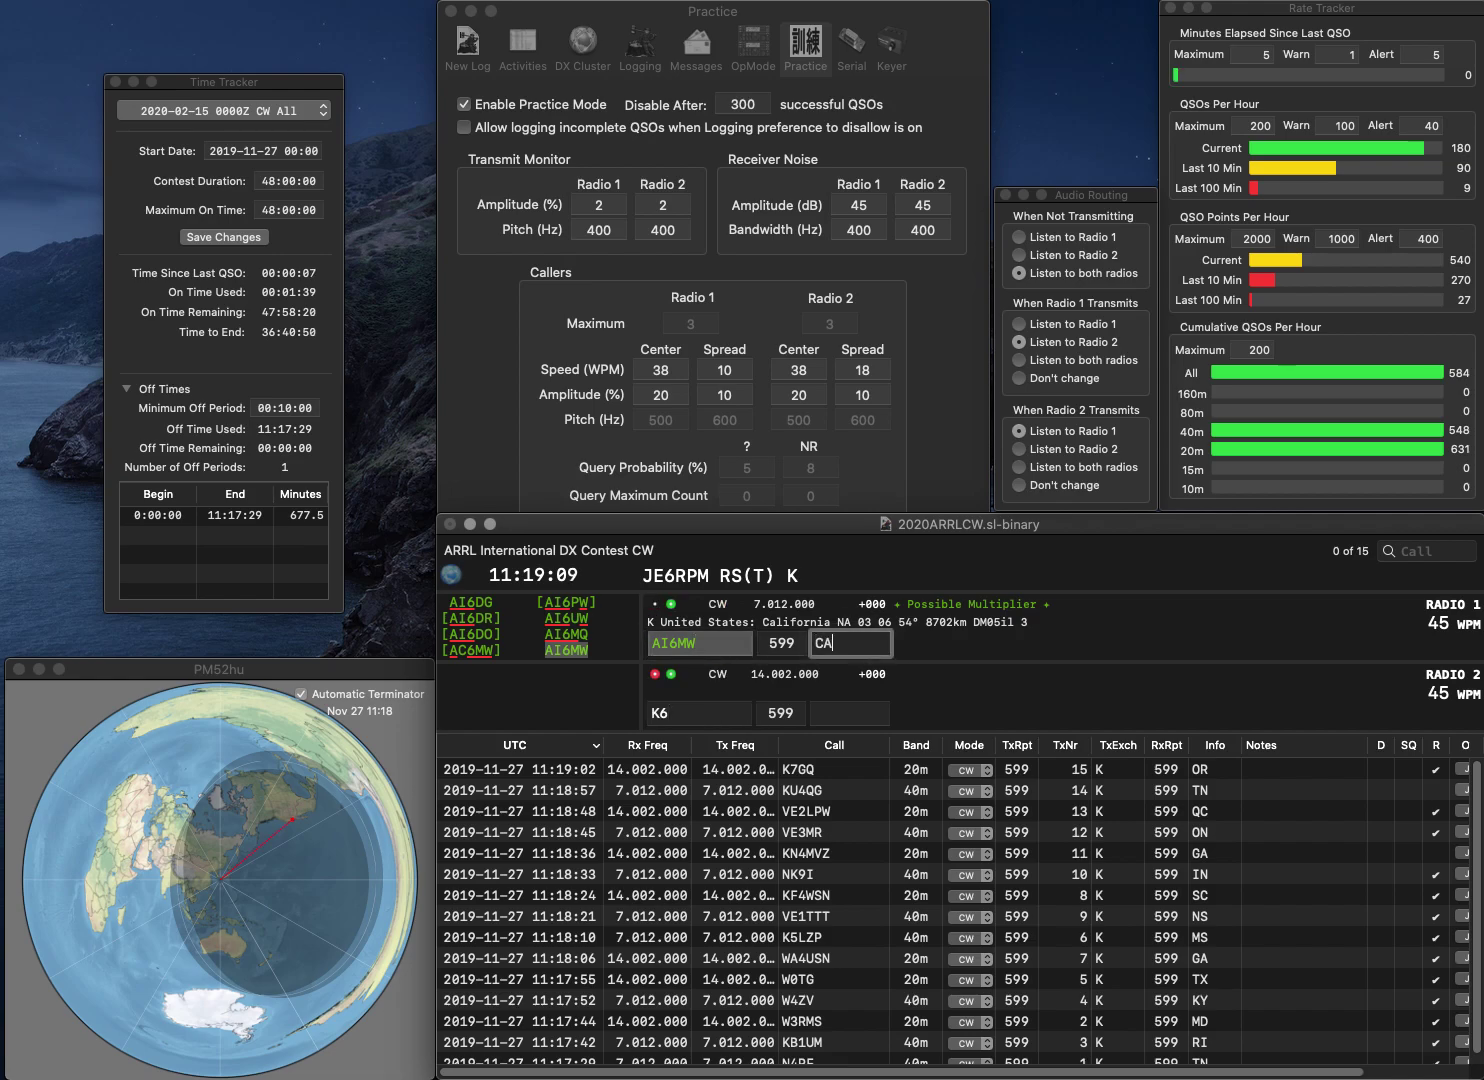
key("Return")
key("BackSpace")
key("BackSpace")
type("G4")
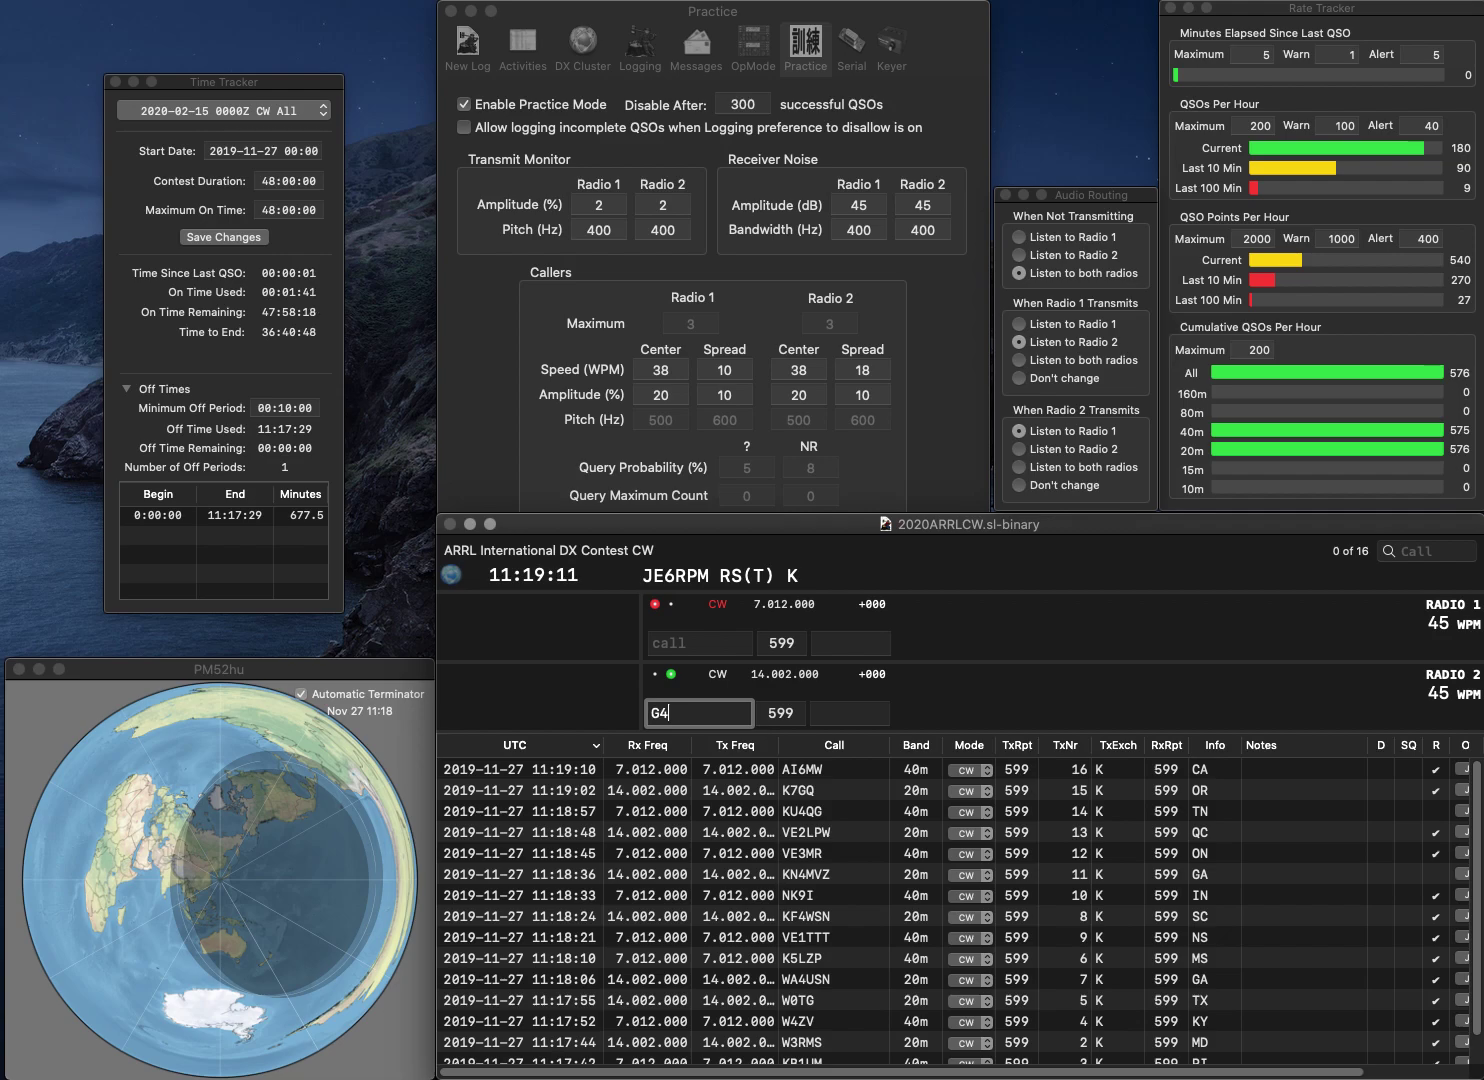
type("C")
key("Left")
key("Left")
key("Left")
type("W")
key("Return")
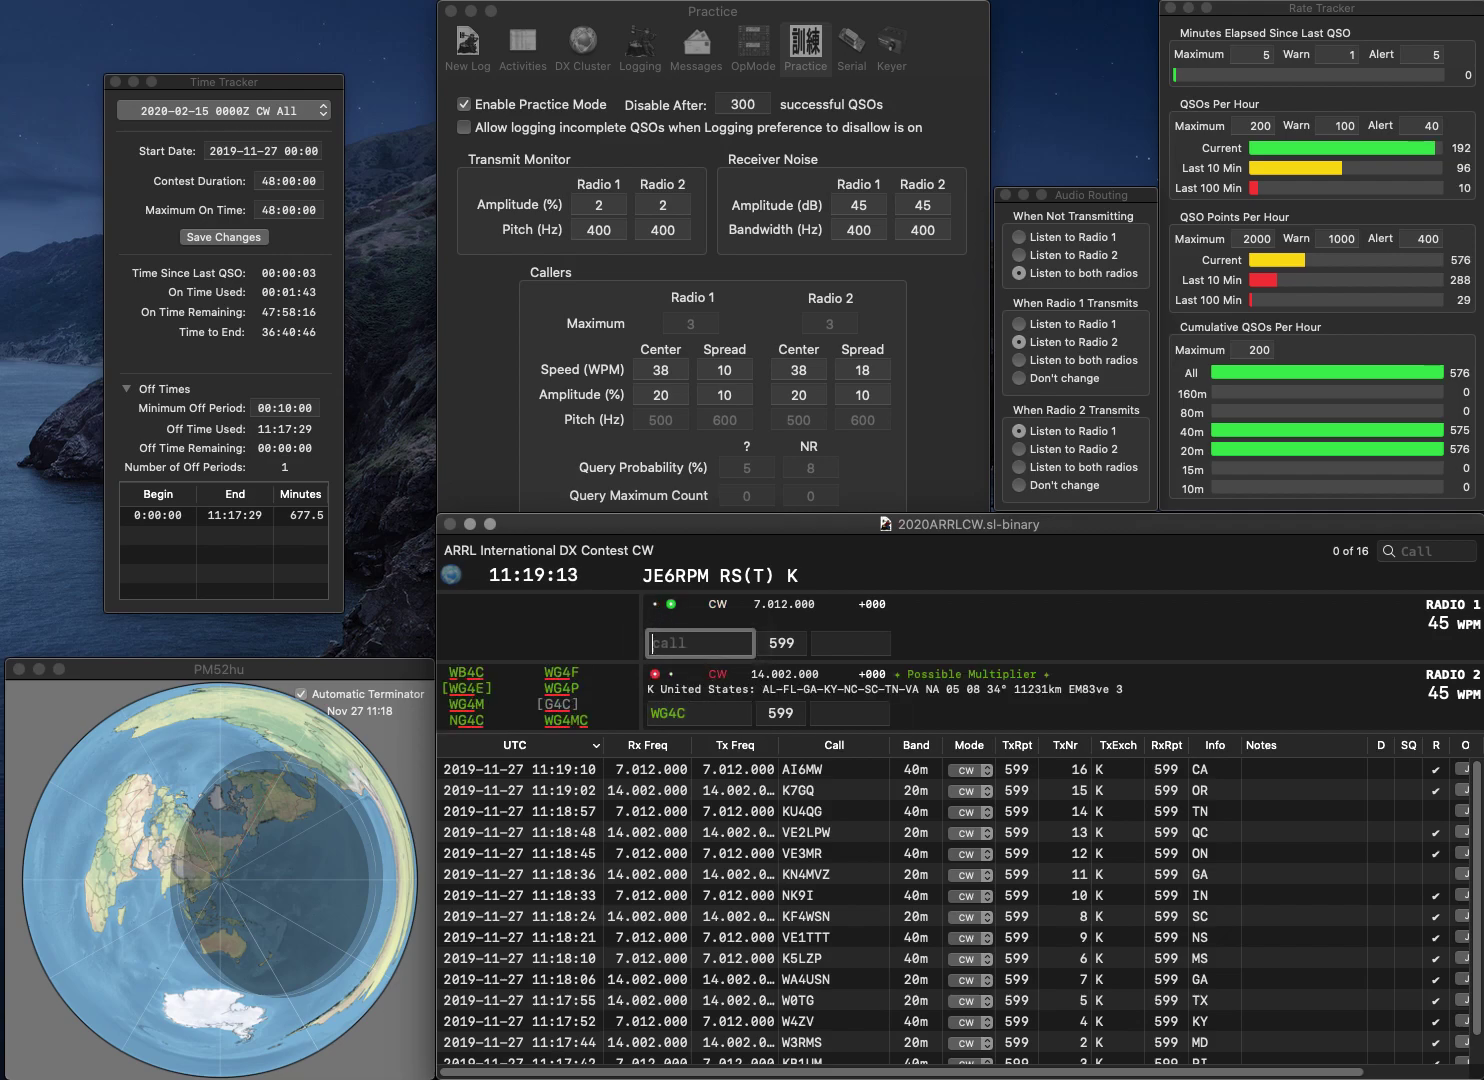
Step: Answer caller KK4U on Radio 1, and correct the Radio 2 call to WG3C and send the exchange again
type("KK4U")
key("Return")
key("Tab")
key("Left")
key("BackSpace")
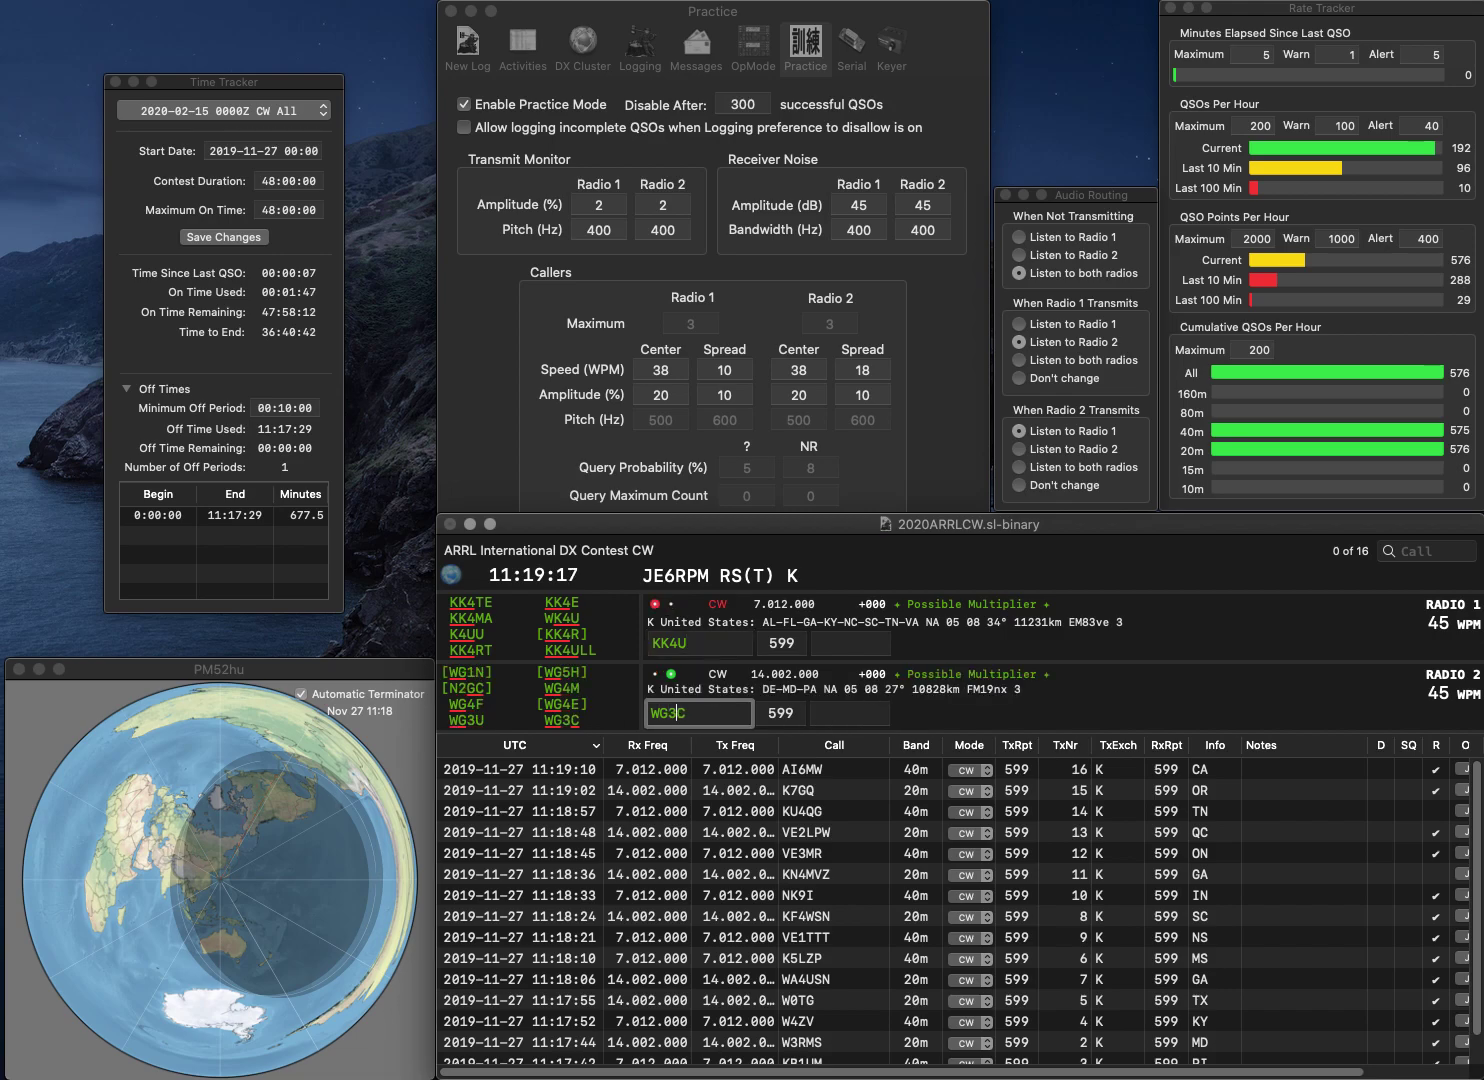
type("3")
key("Return")
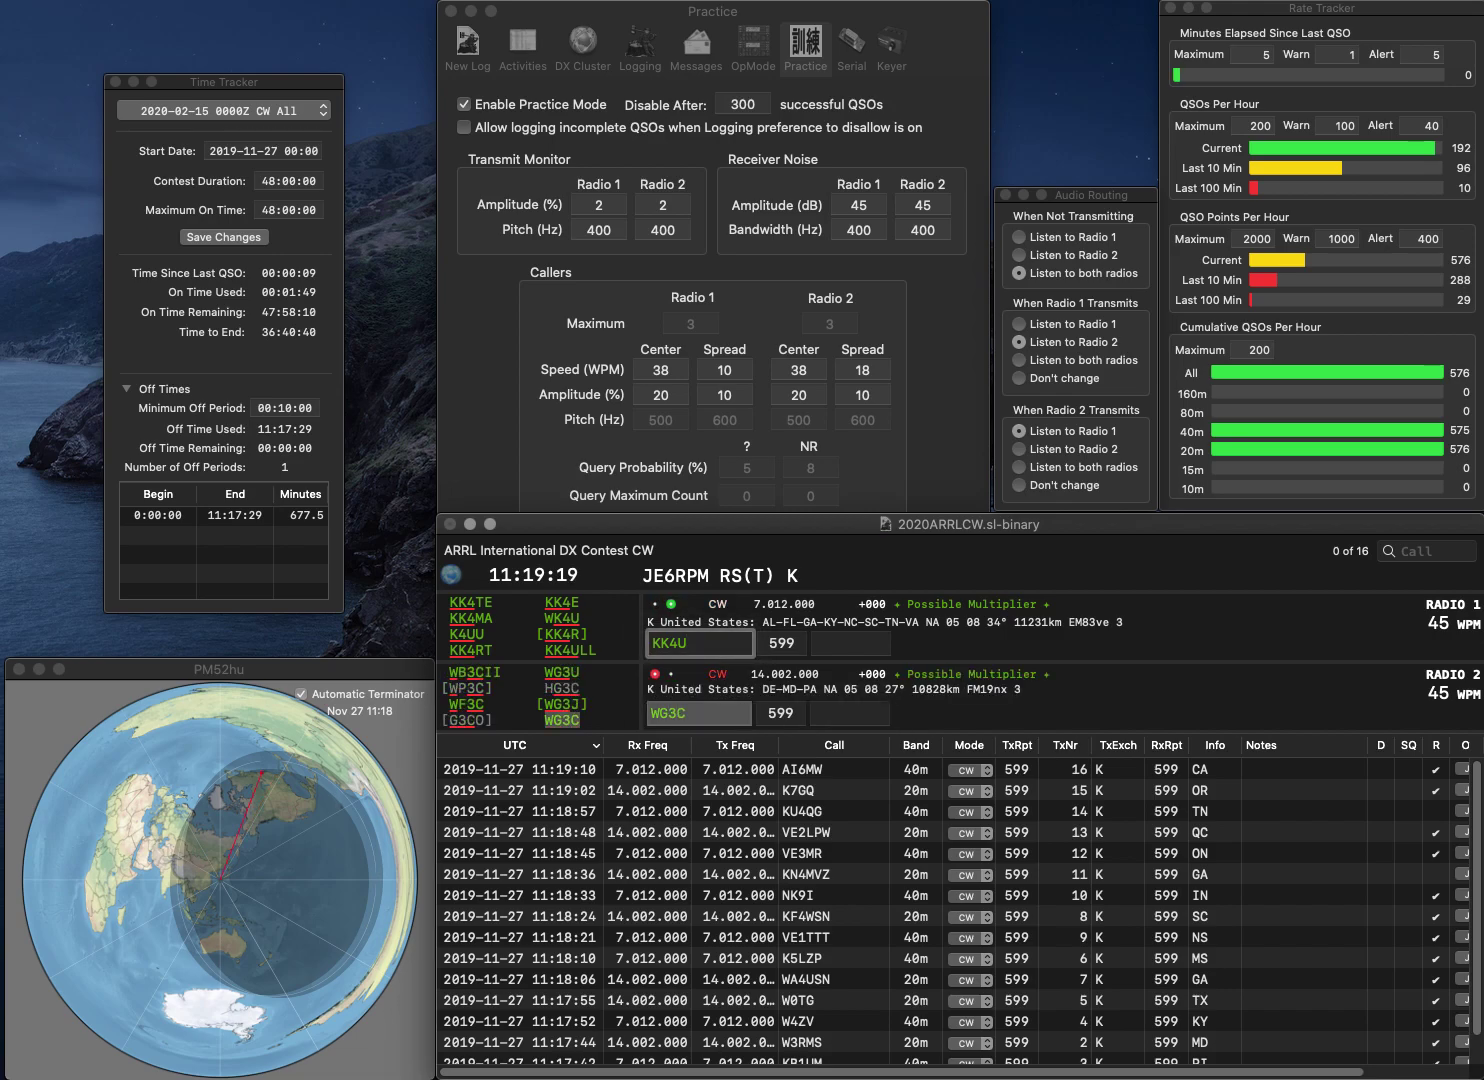
type("LL")
key("Return")
type("DE")
key("Return")
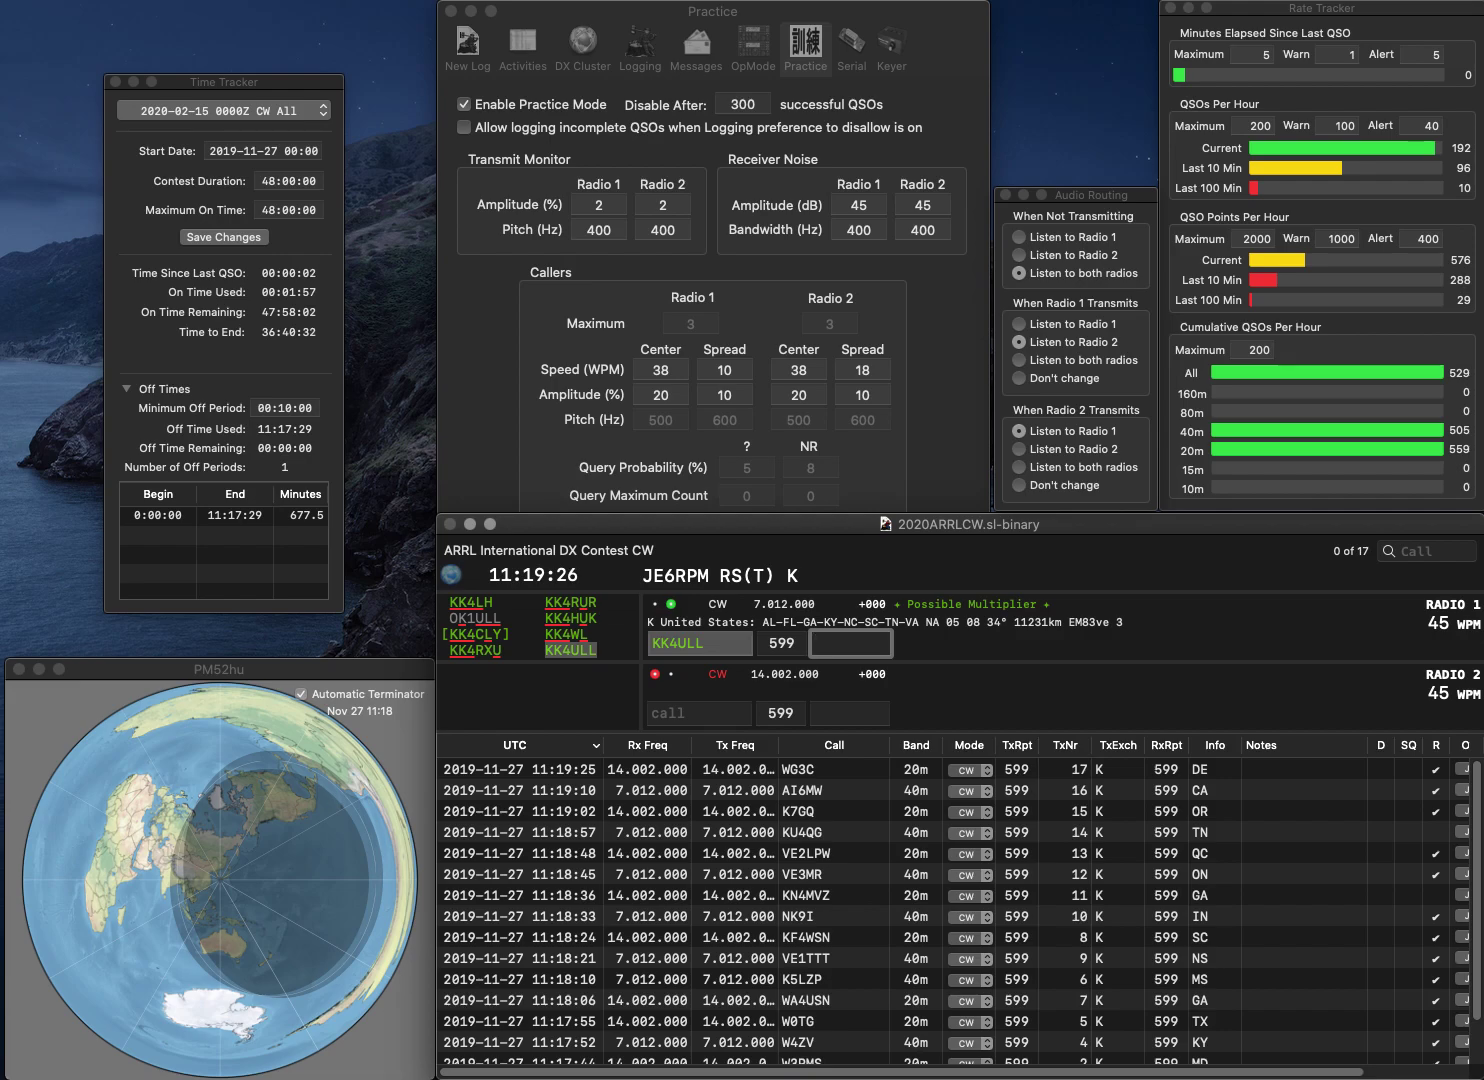
type("NC")
key("Return")
type("KB3A")
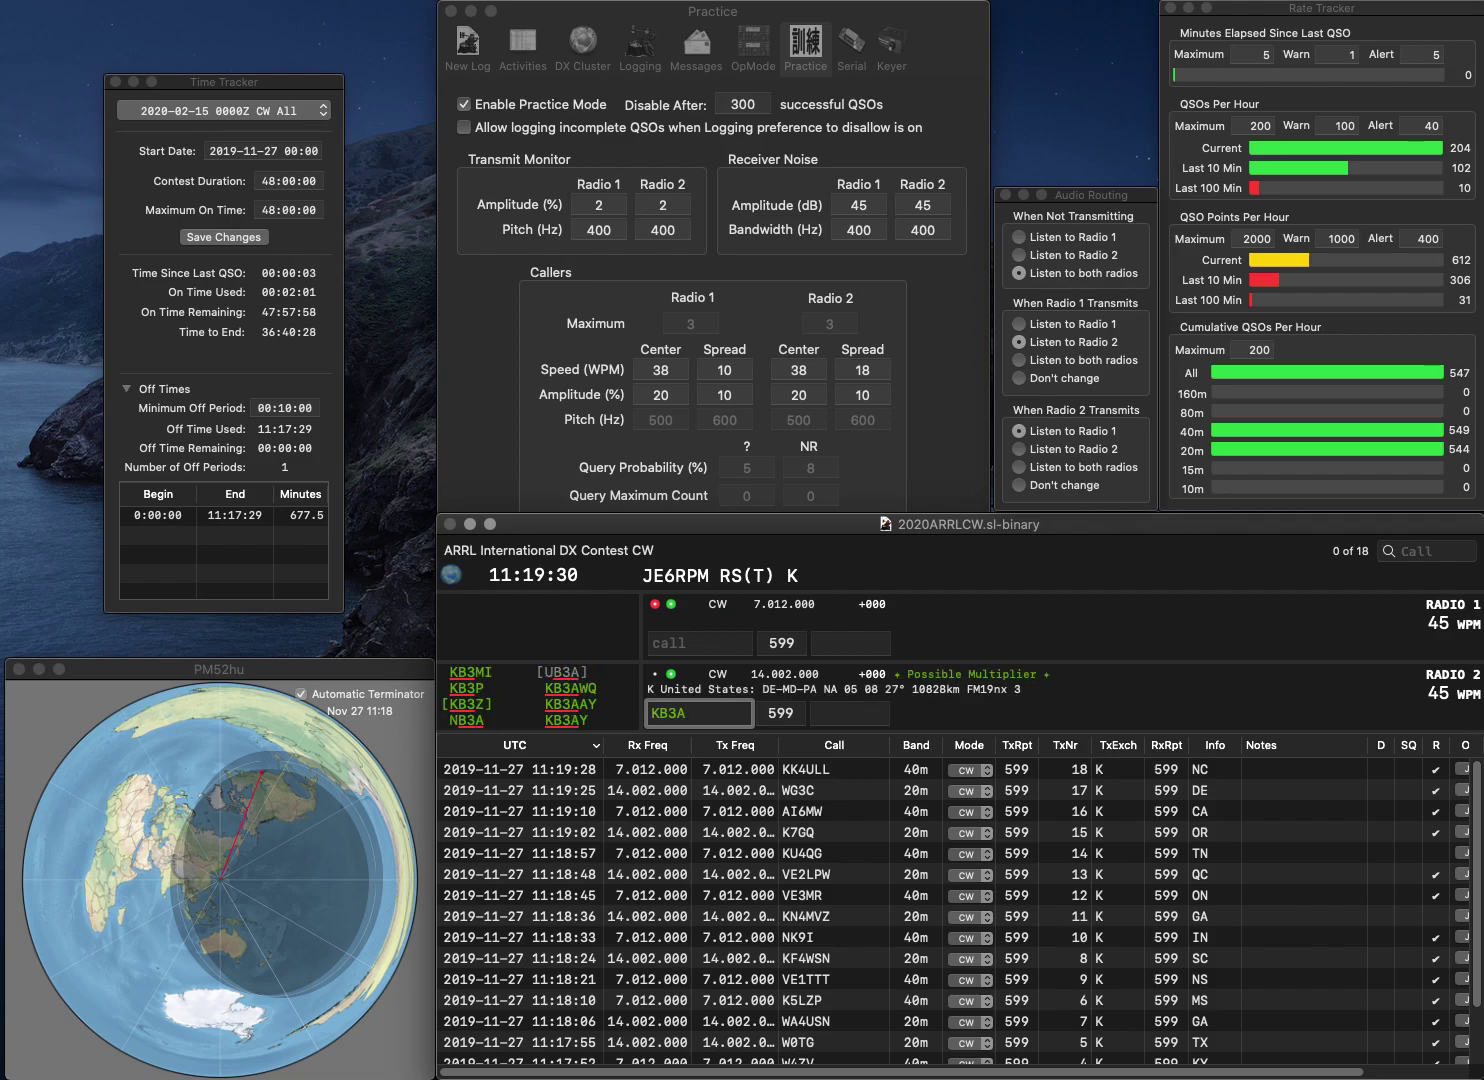
type("WQ")
key("Return")
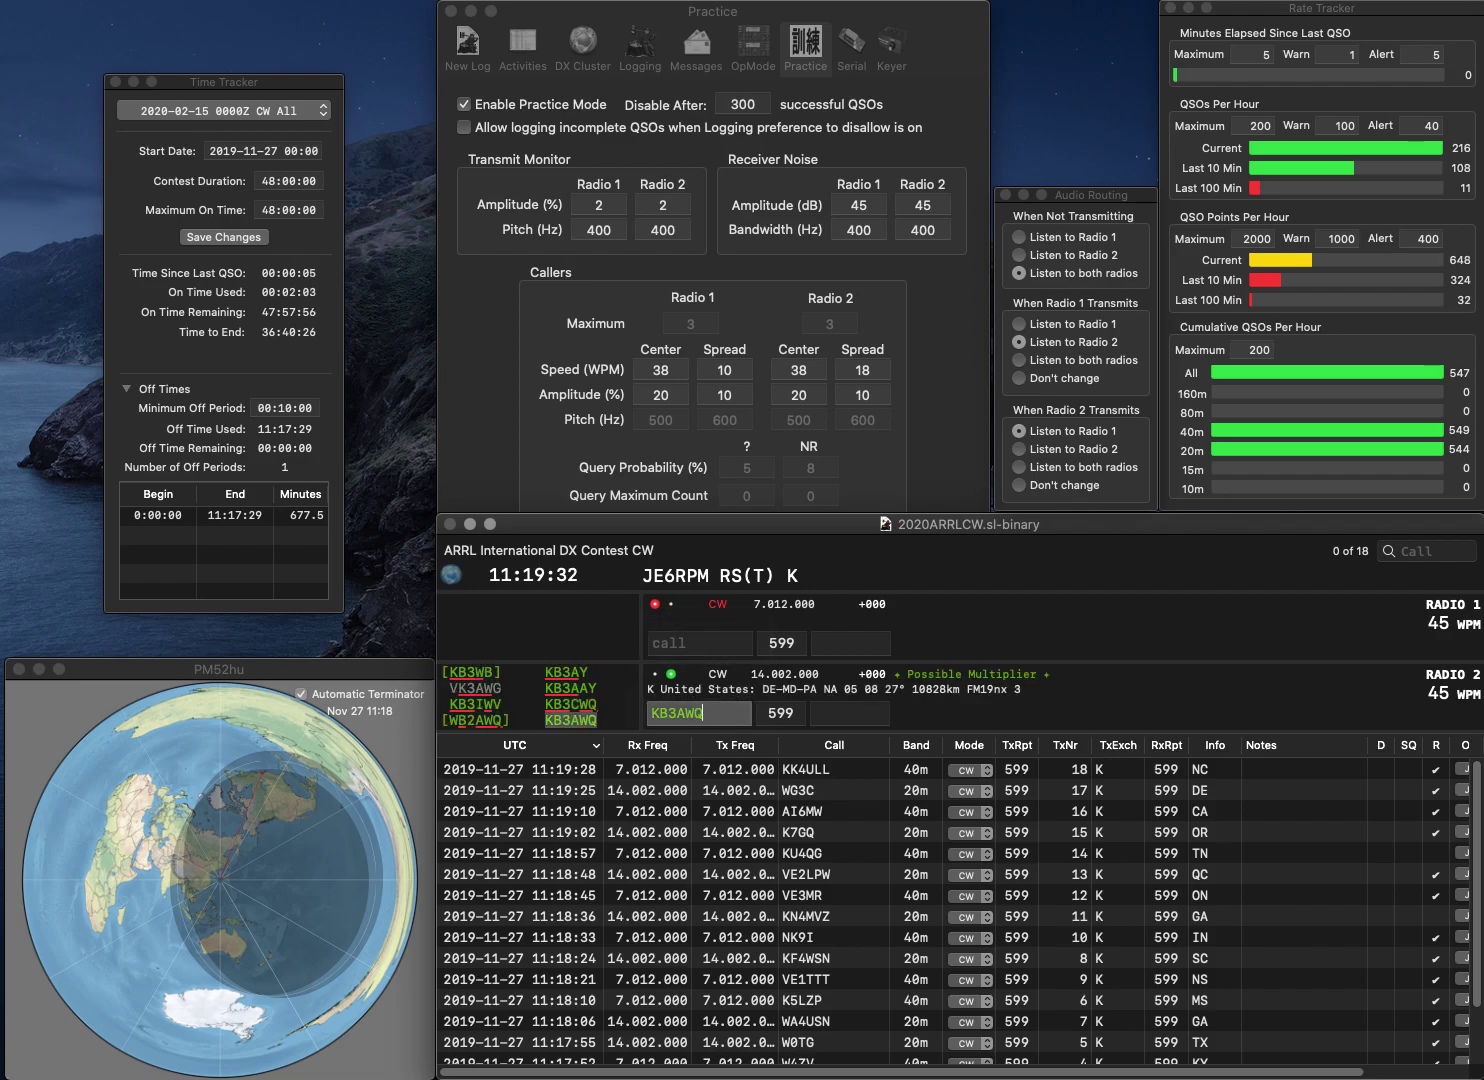
type("N4SJK")
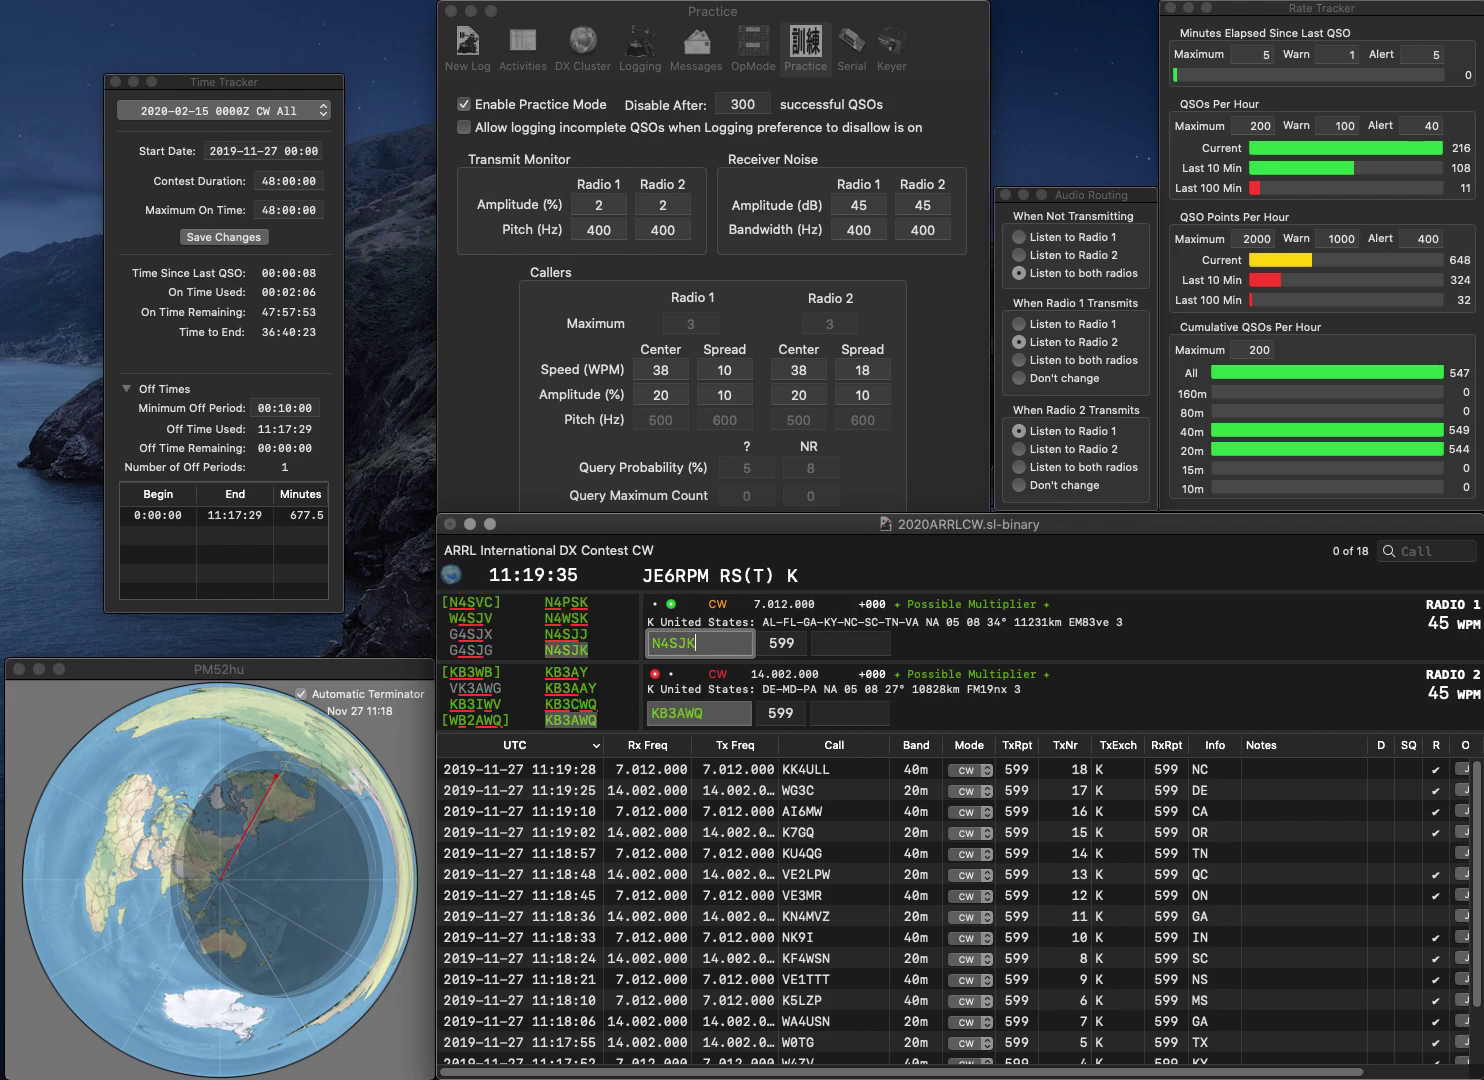
key("Return")
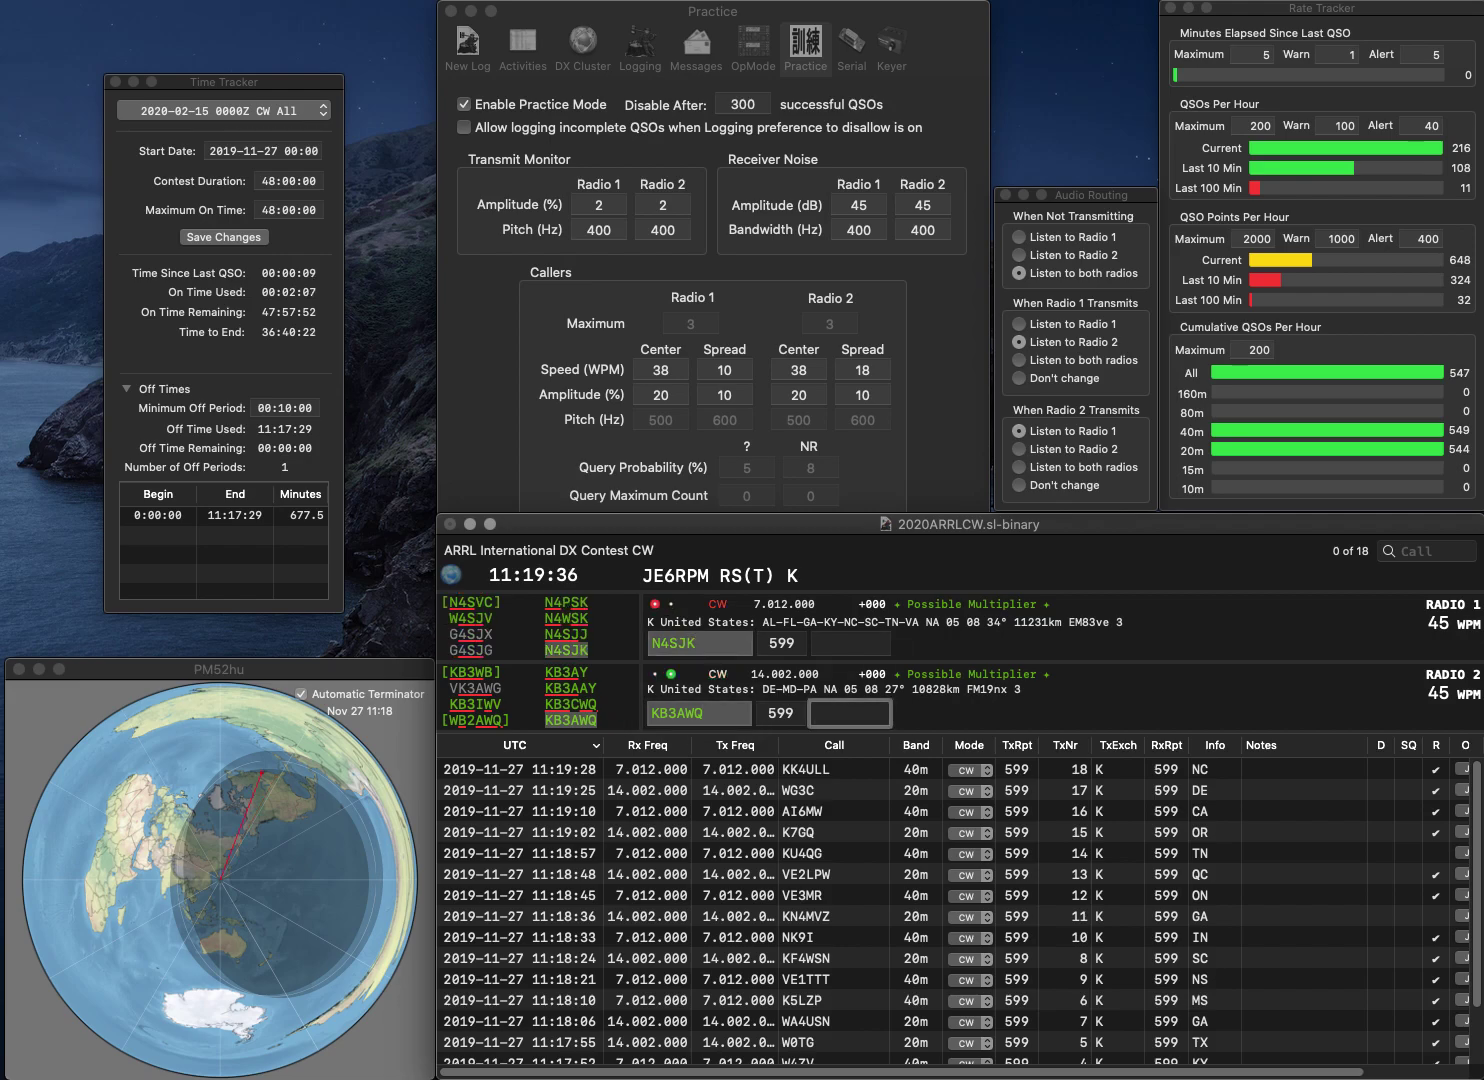
type("DE")
key("Return")
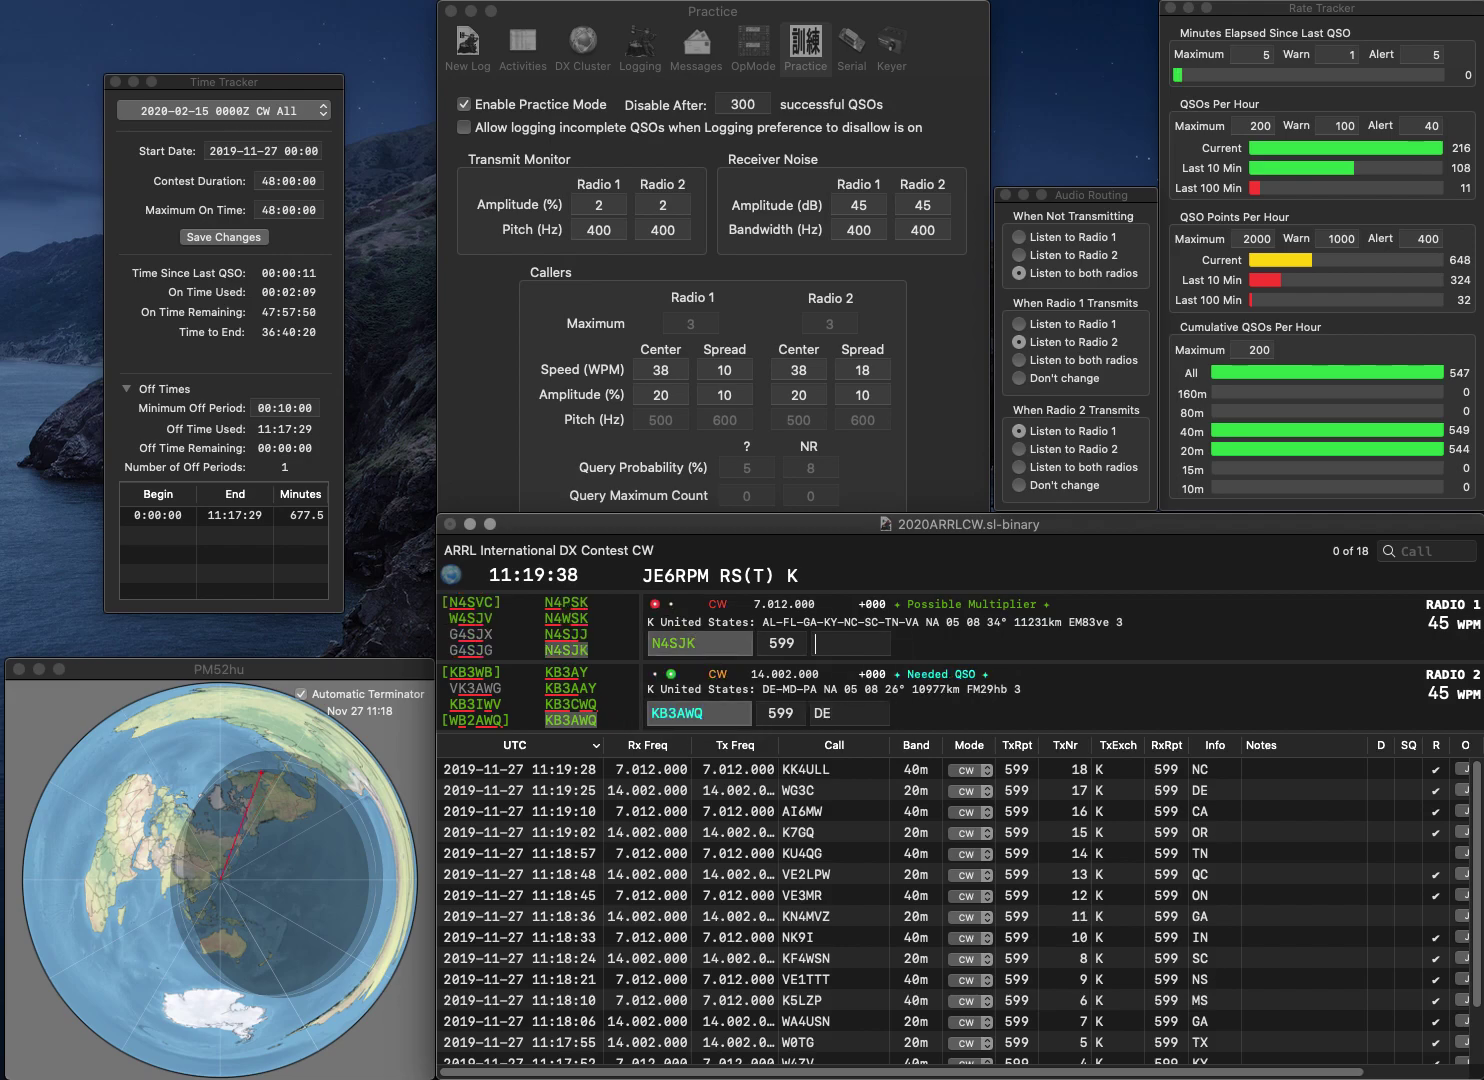
type("VA")
key("Return")
Step: Answer WA5LRT on Radio 2 and caller W0ZWS on Radio 1
type("WA5LRT")
key("Return")
type("W0ZWS")
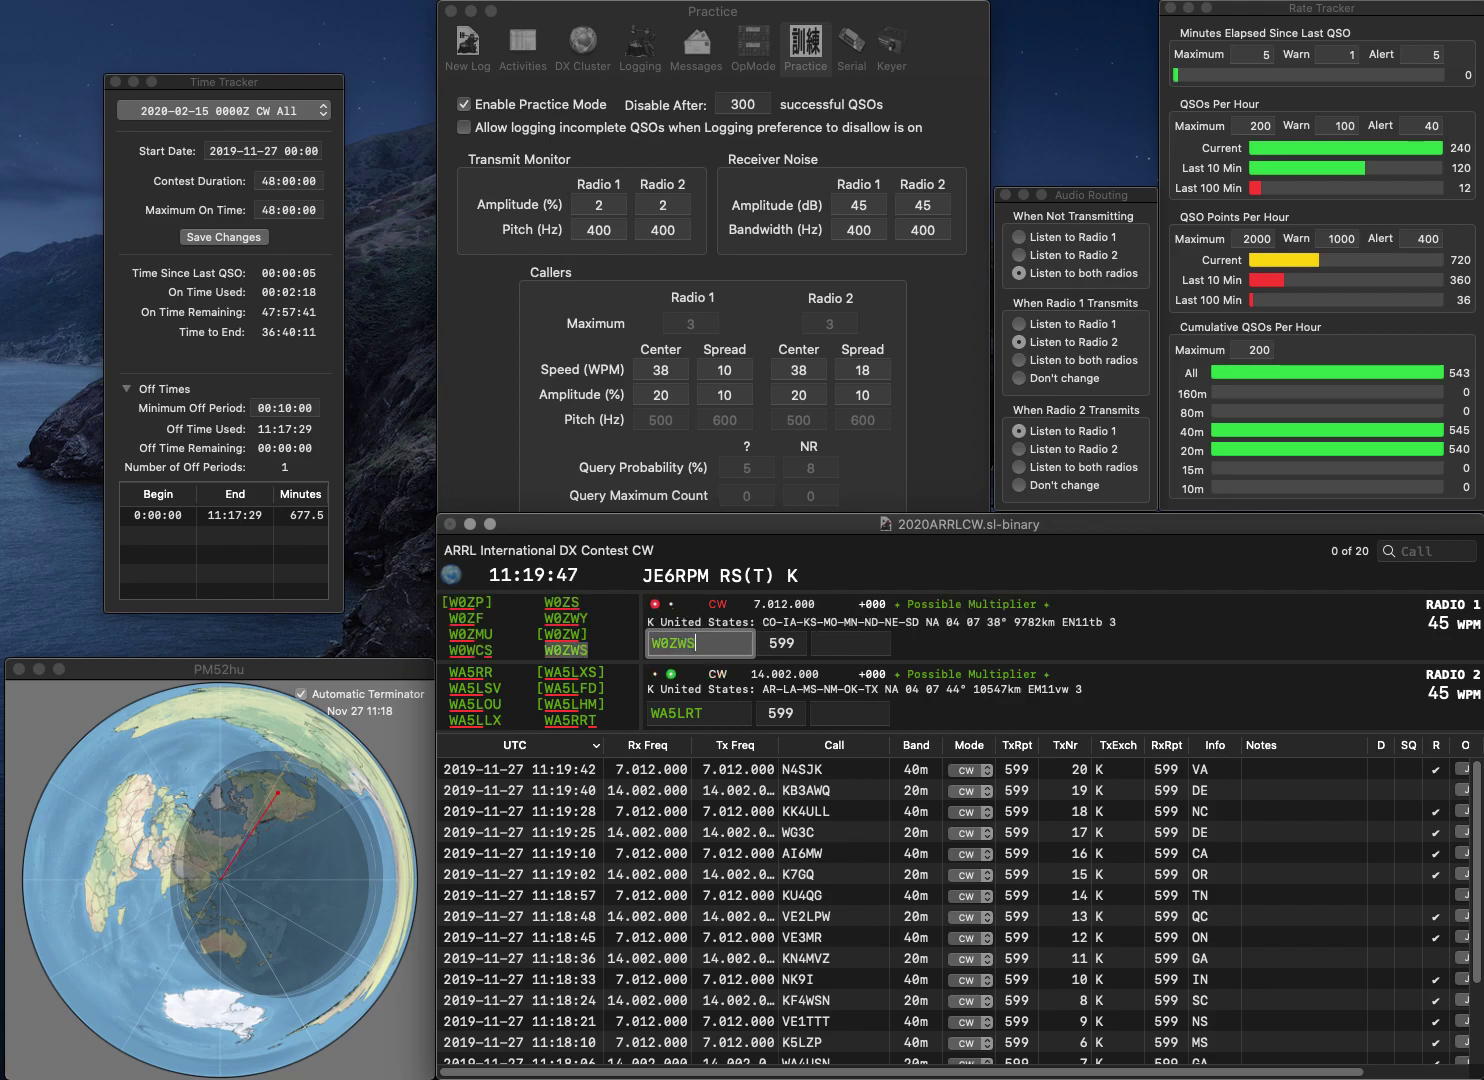
key("Return")
left_click(702, 713)
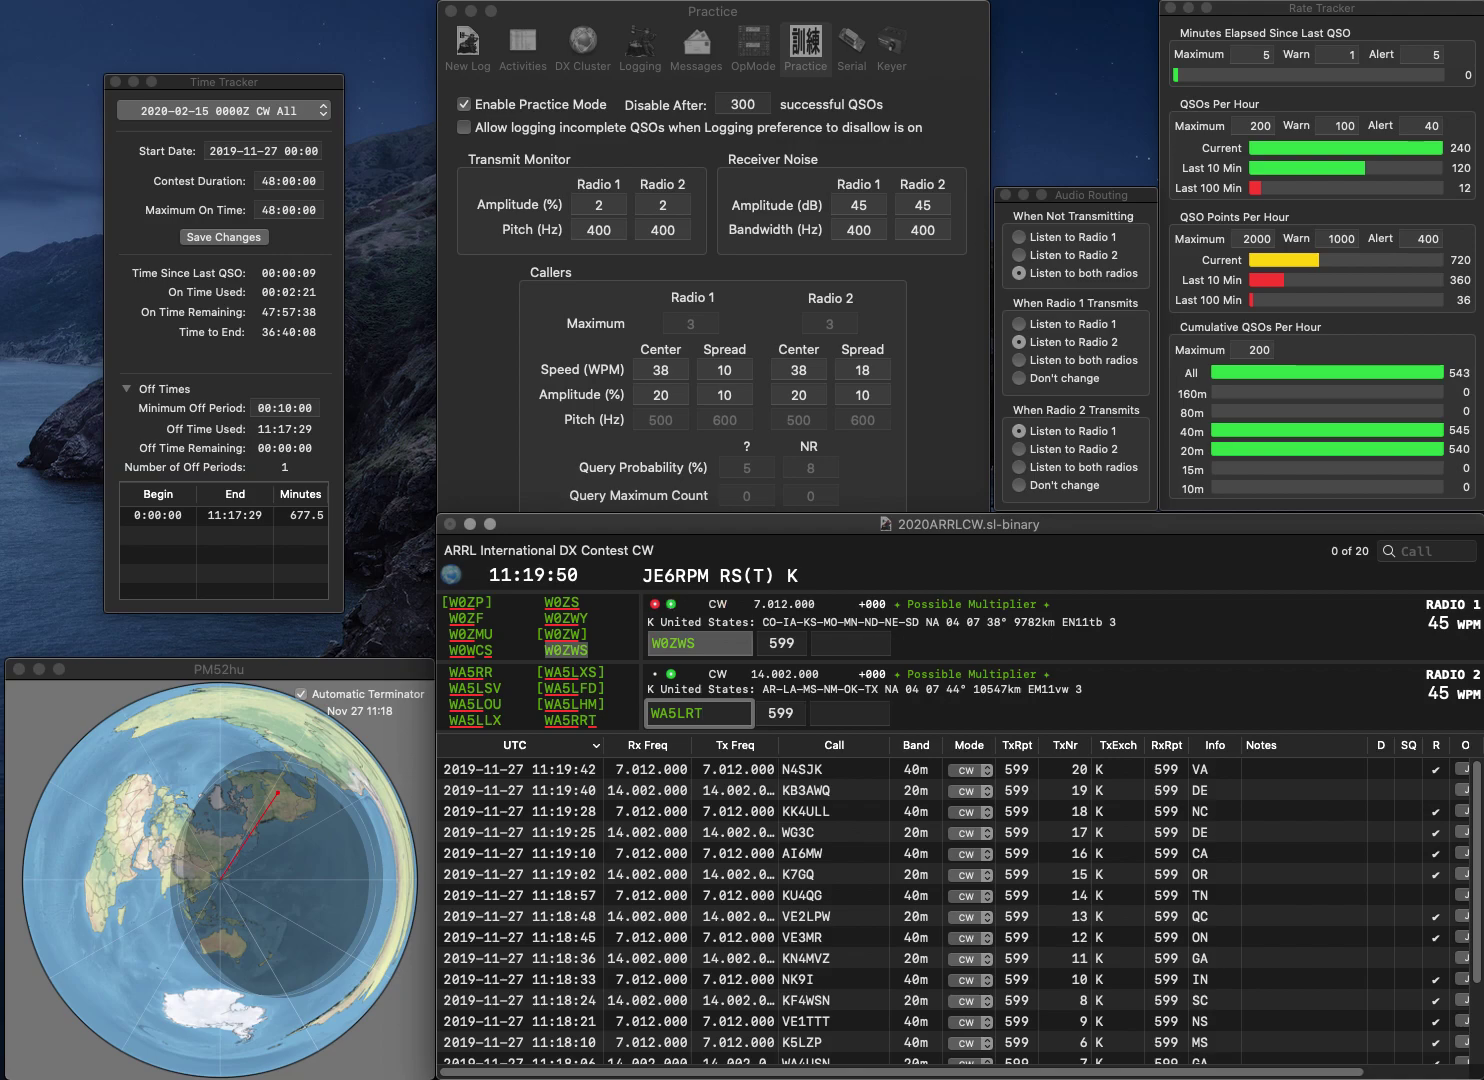
key("Left")
key("BackSpace")
type("R")
key("Return")
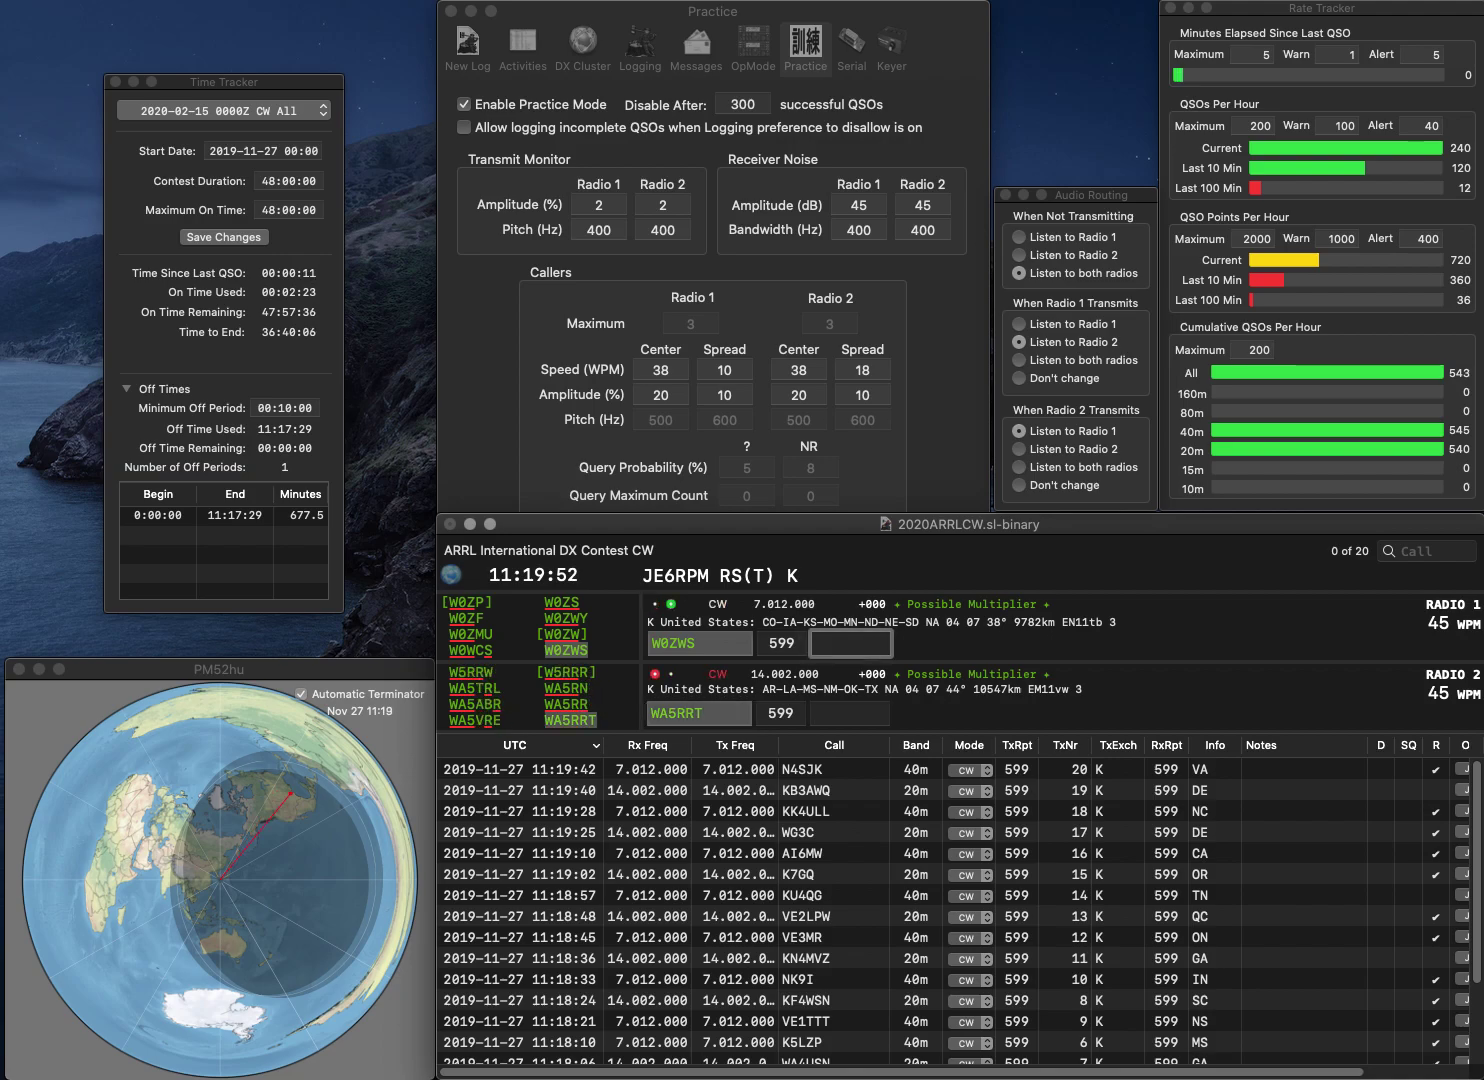
type("CO")
key("Return")
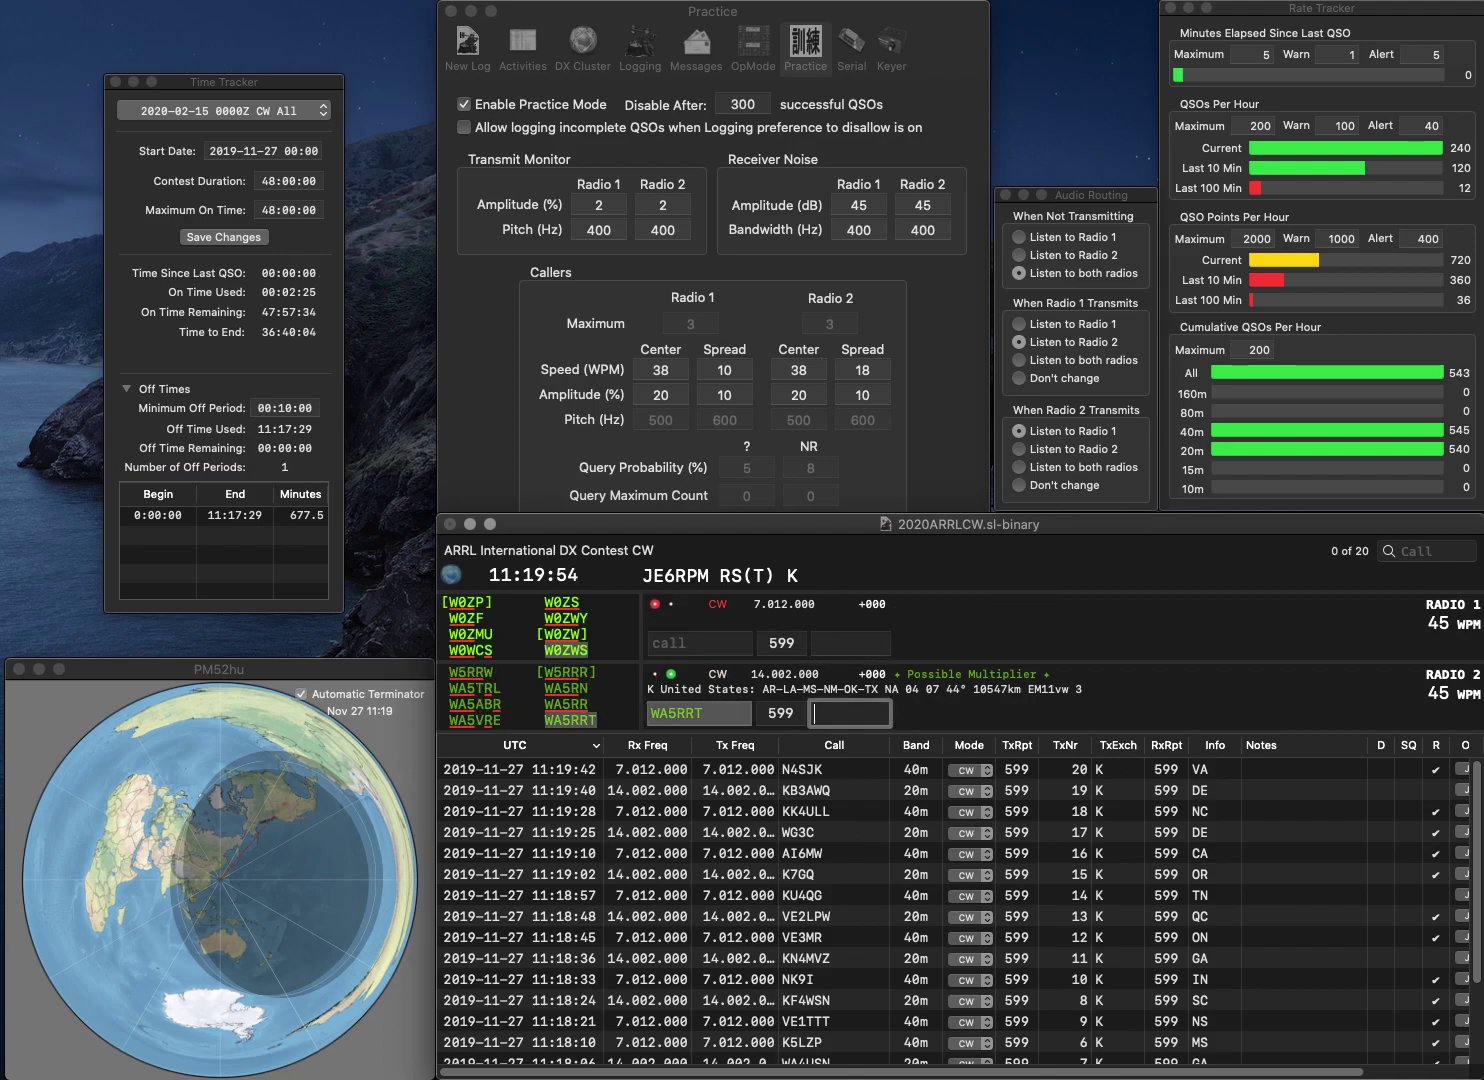
type("NM")
key("Return")
type("K")
type("N1SMB")
key("Return")
type("W8TB")
key("Return")
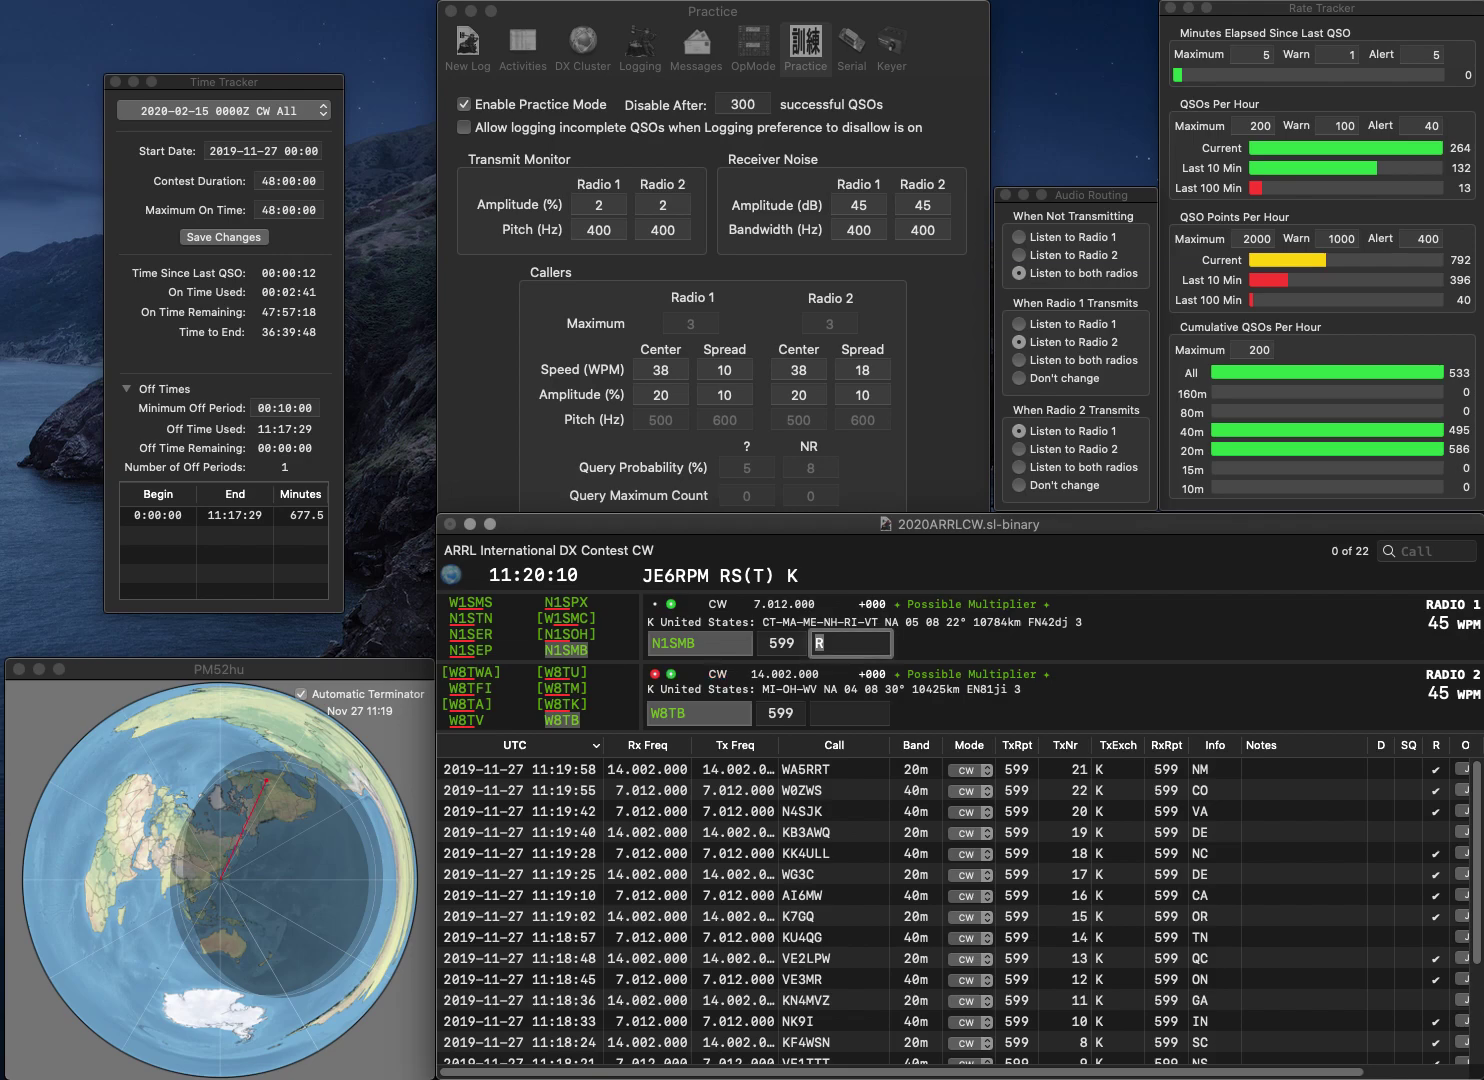
key("Return")
type("MI")
key("Return")
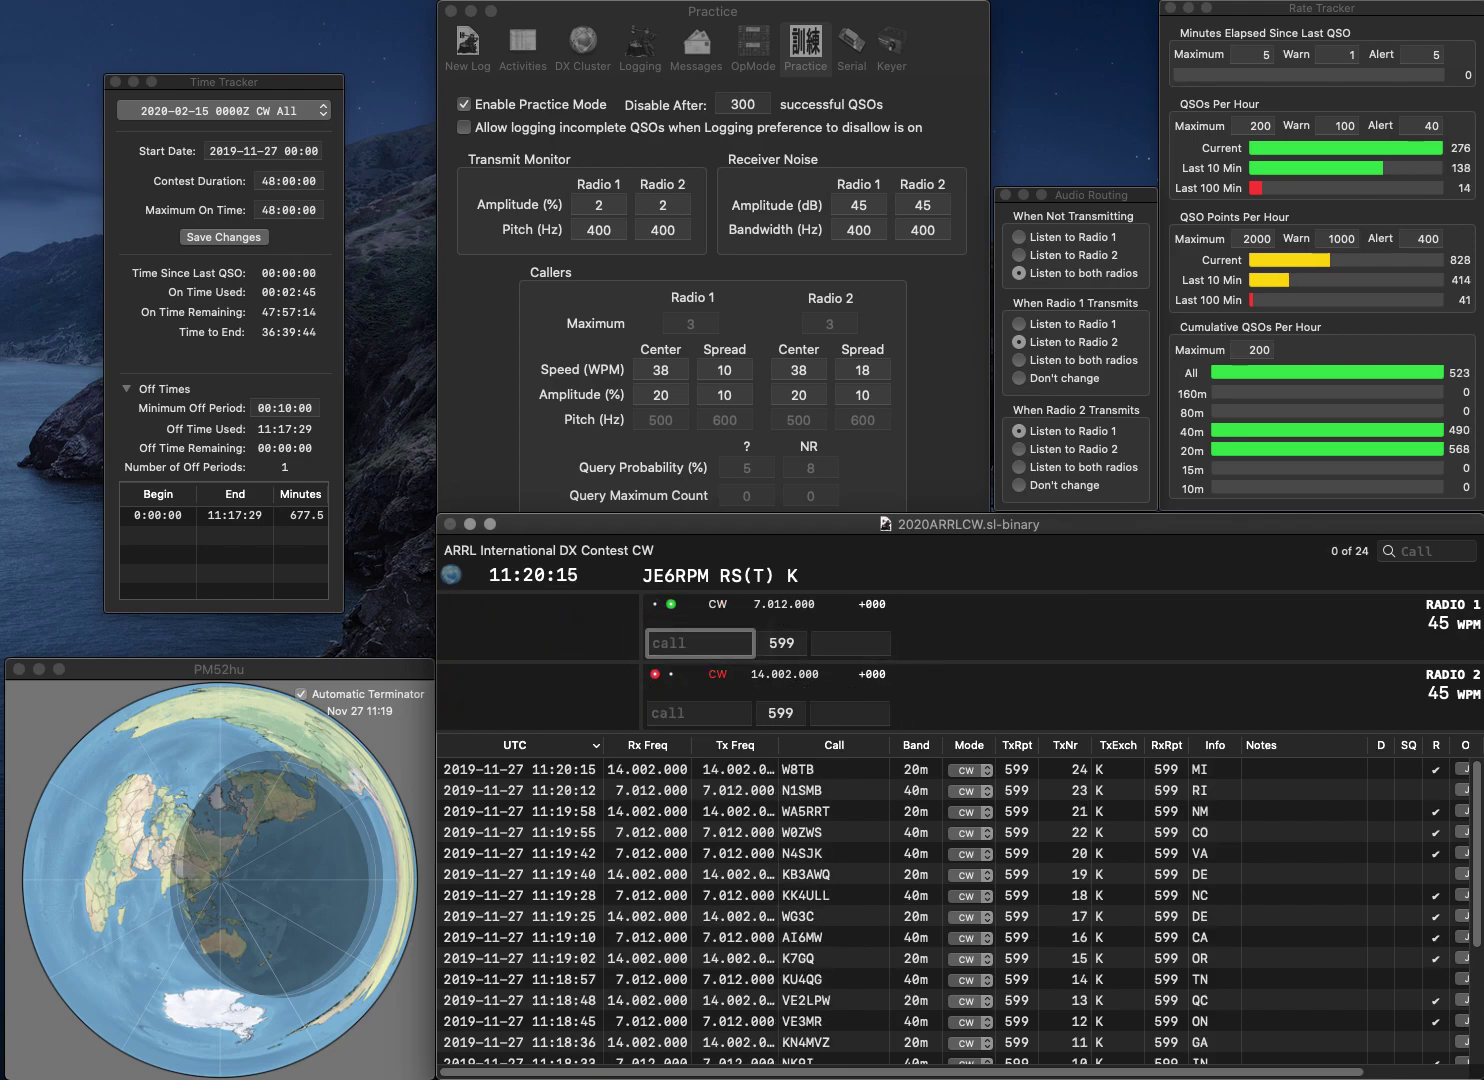
type("KB0VNQ")
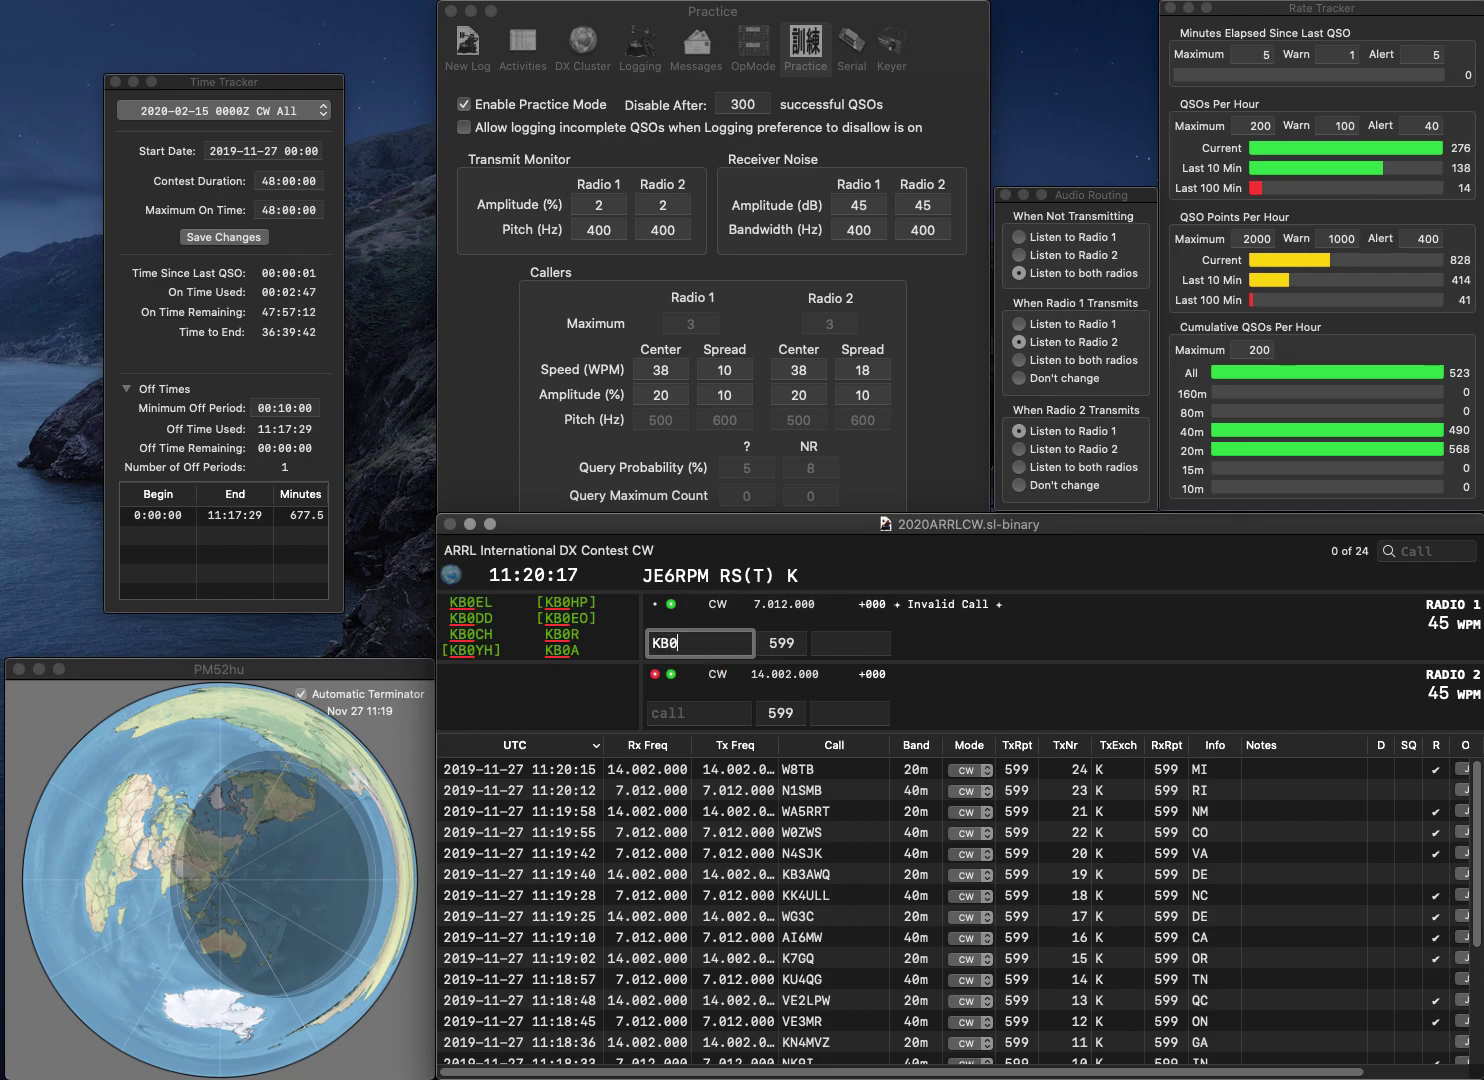
key("Return")
type("AA6W")
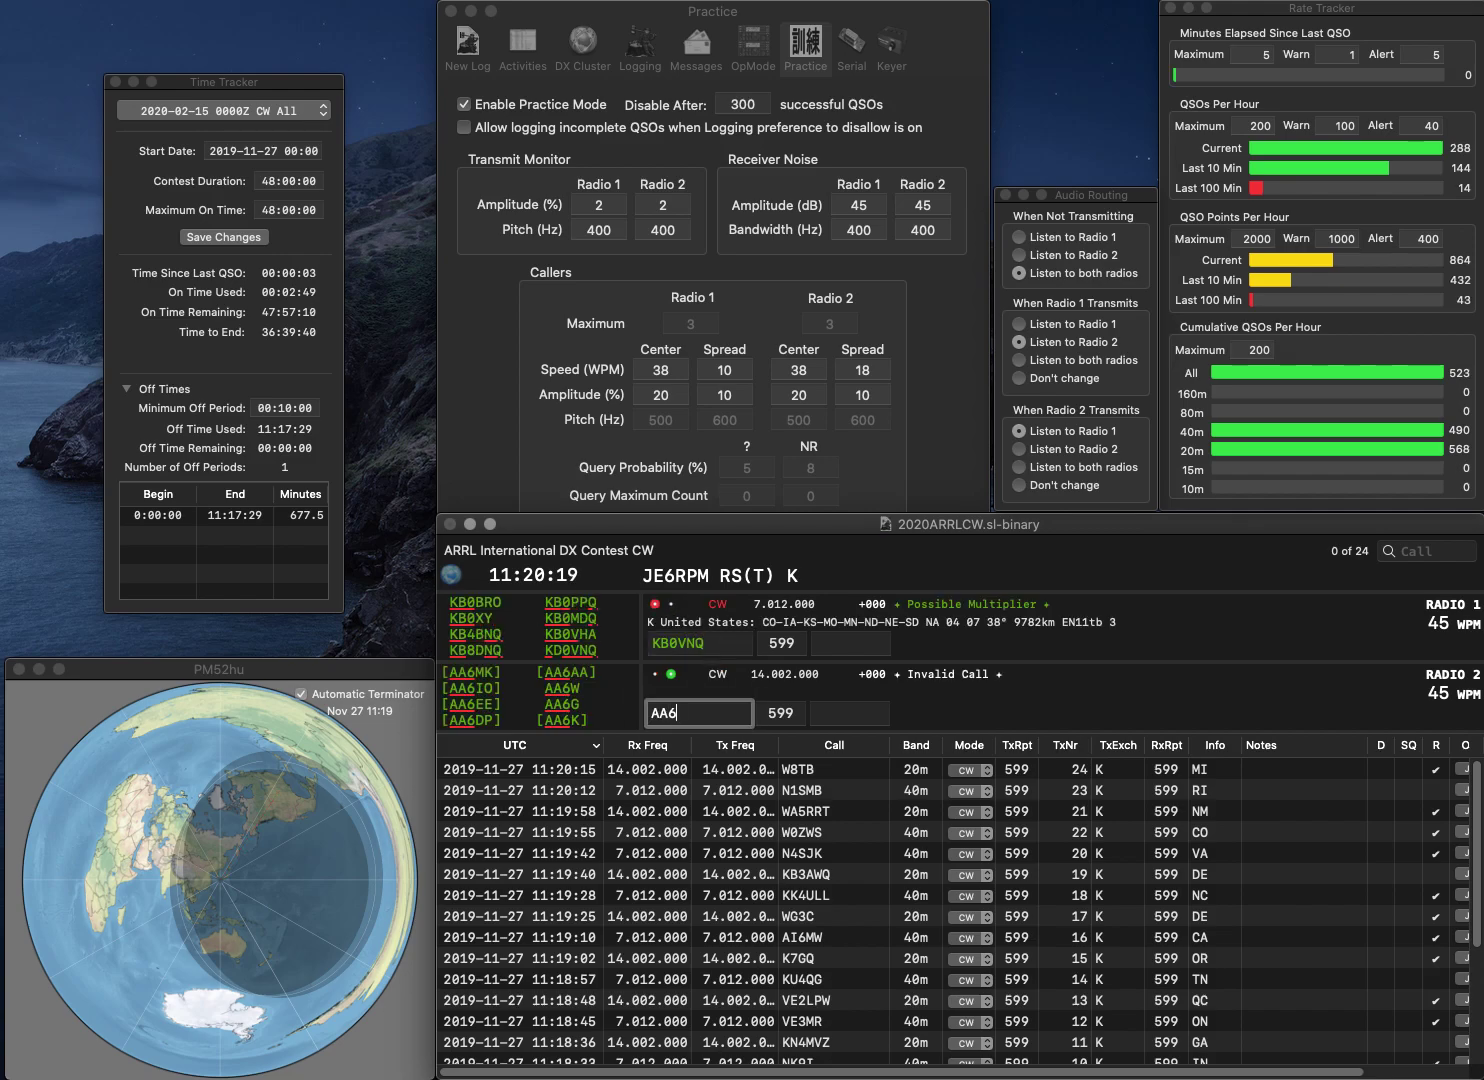
key("Return")
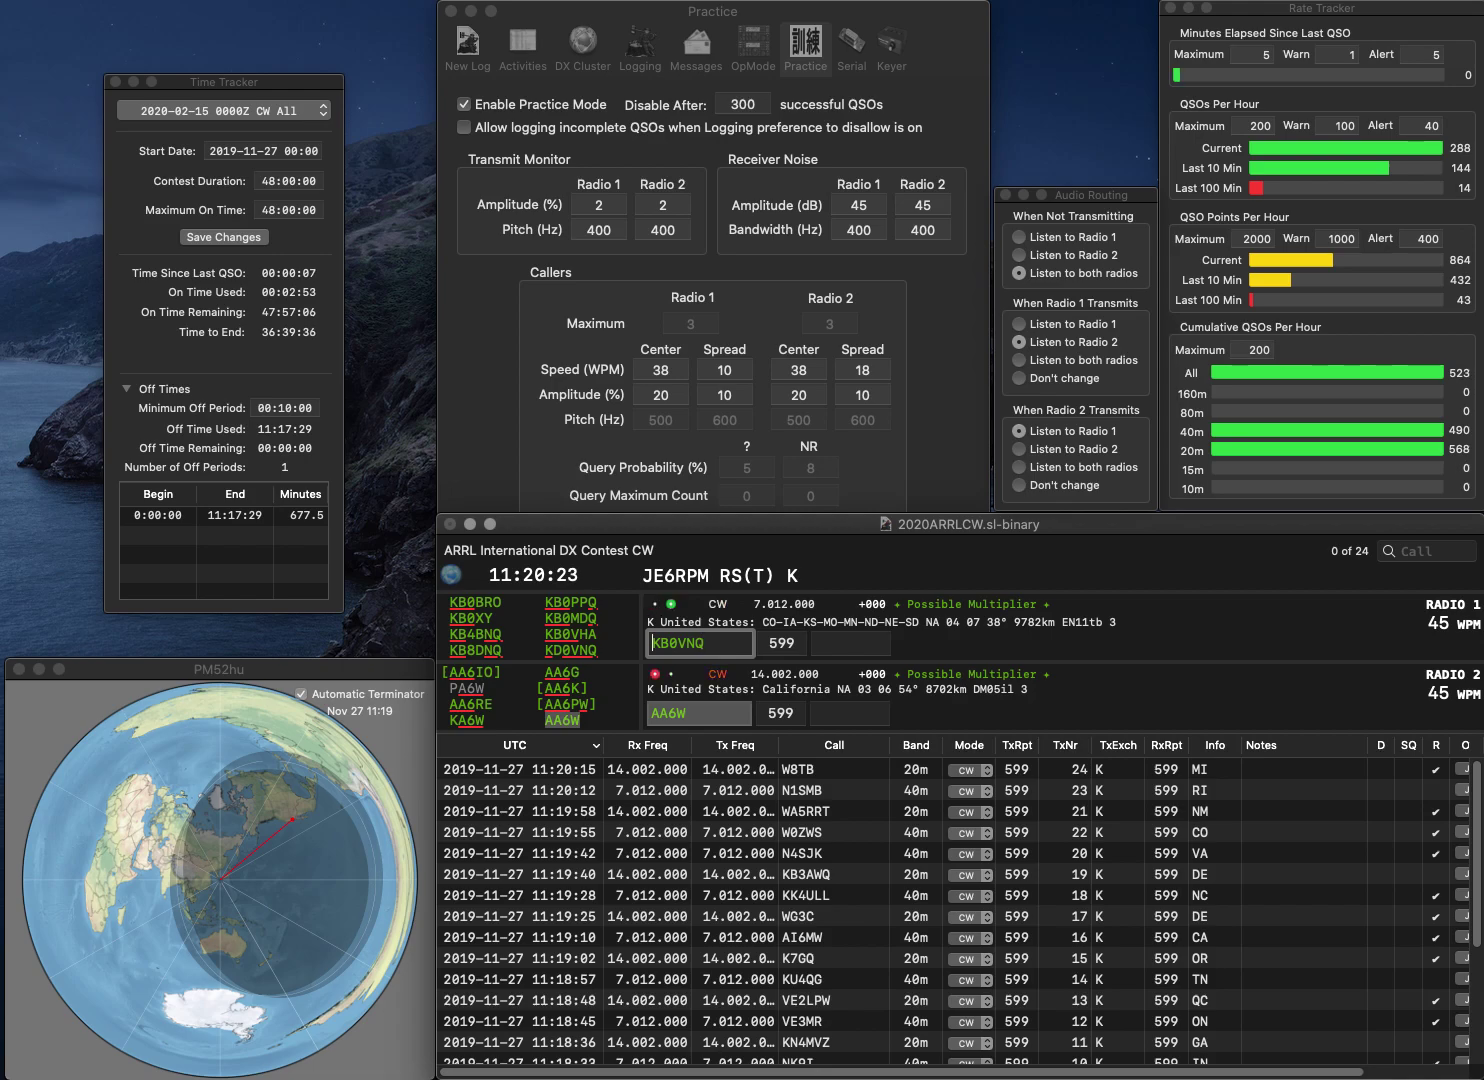
key("Delete")
type("d")
key("Return")
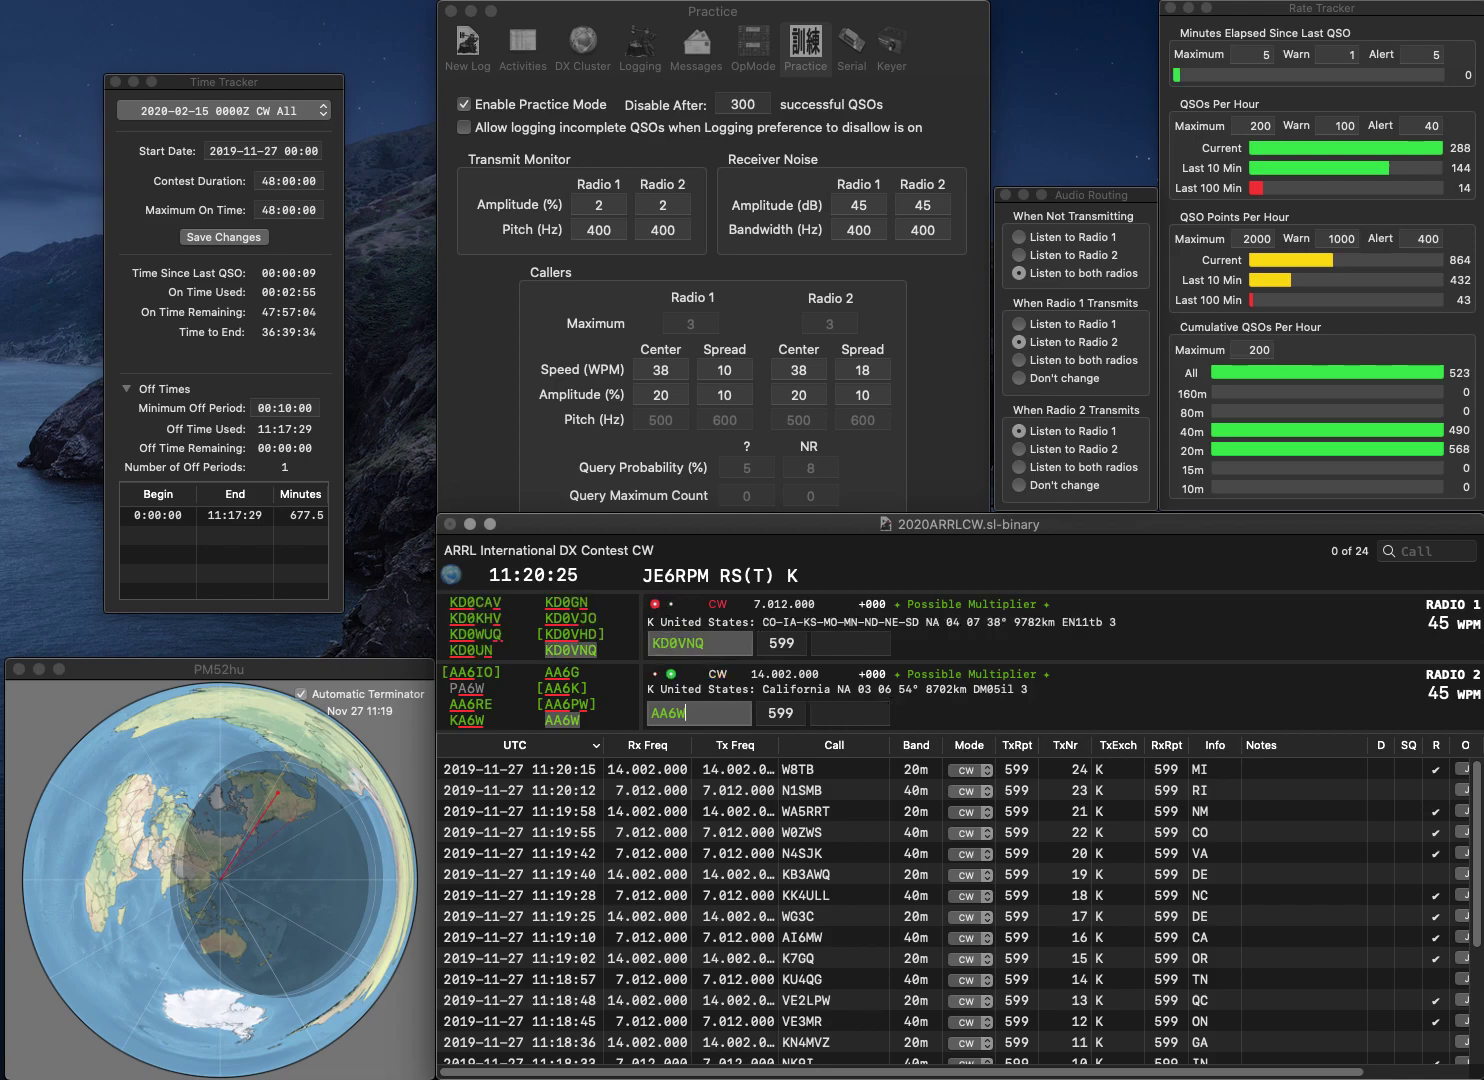
type("C")
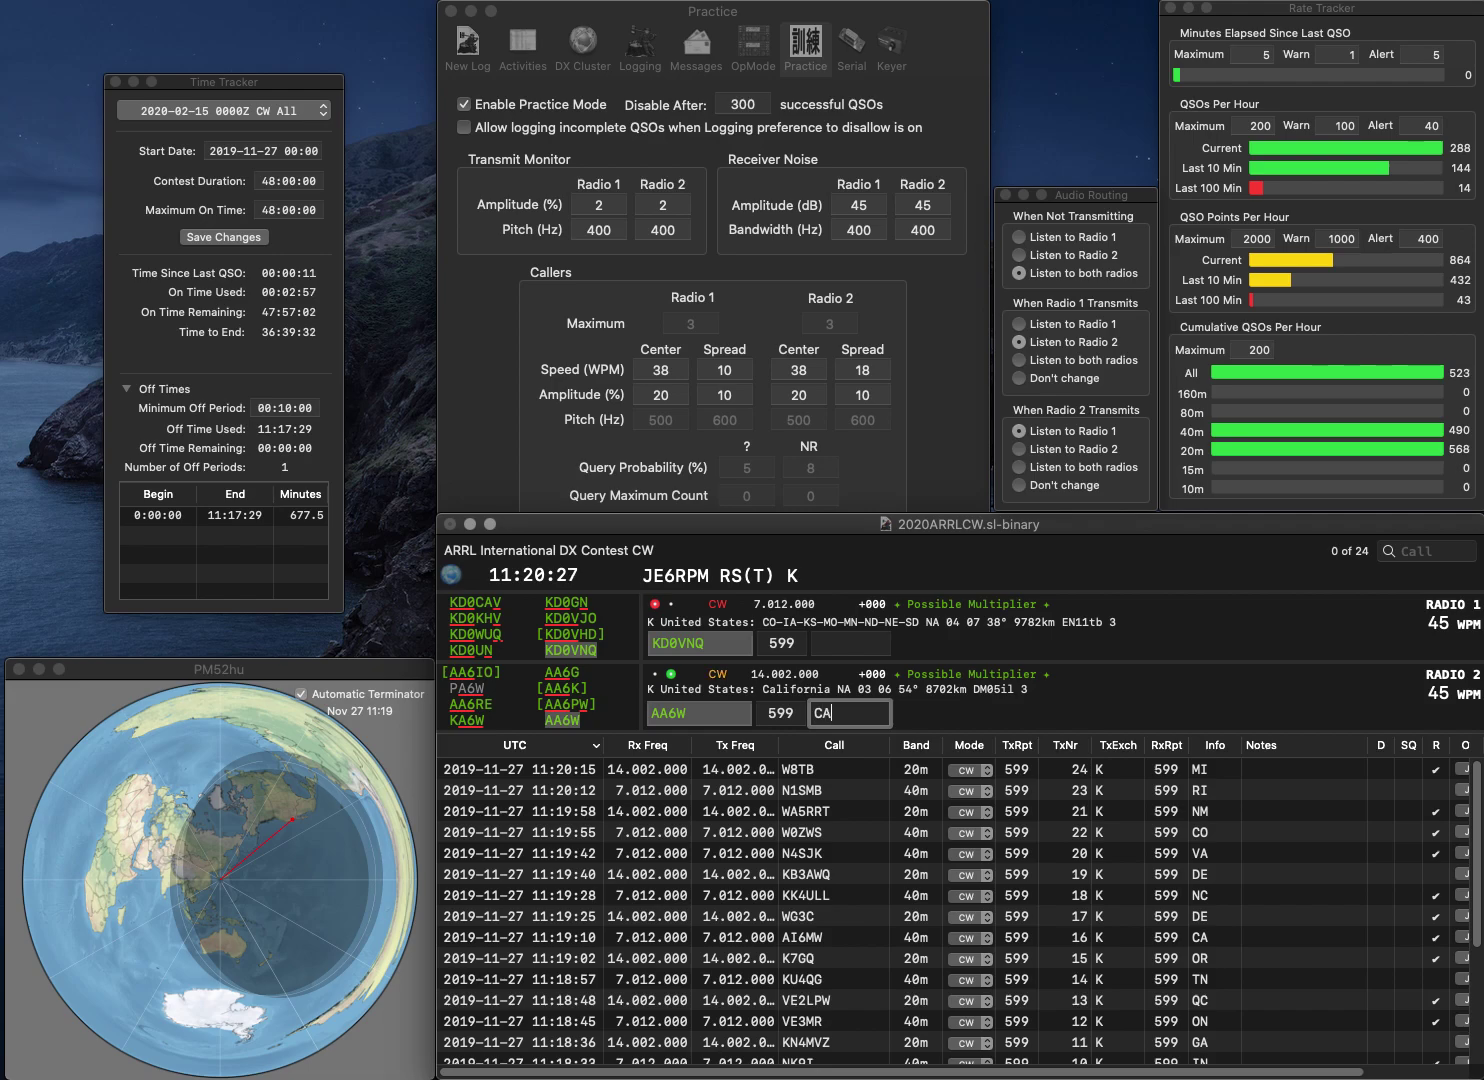
type("A")
key("Return")
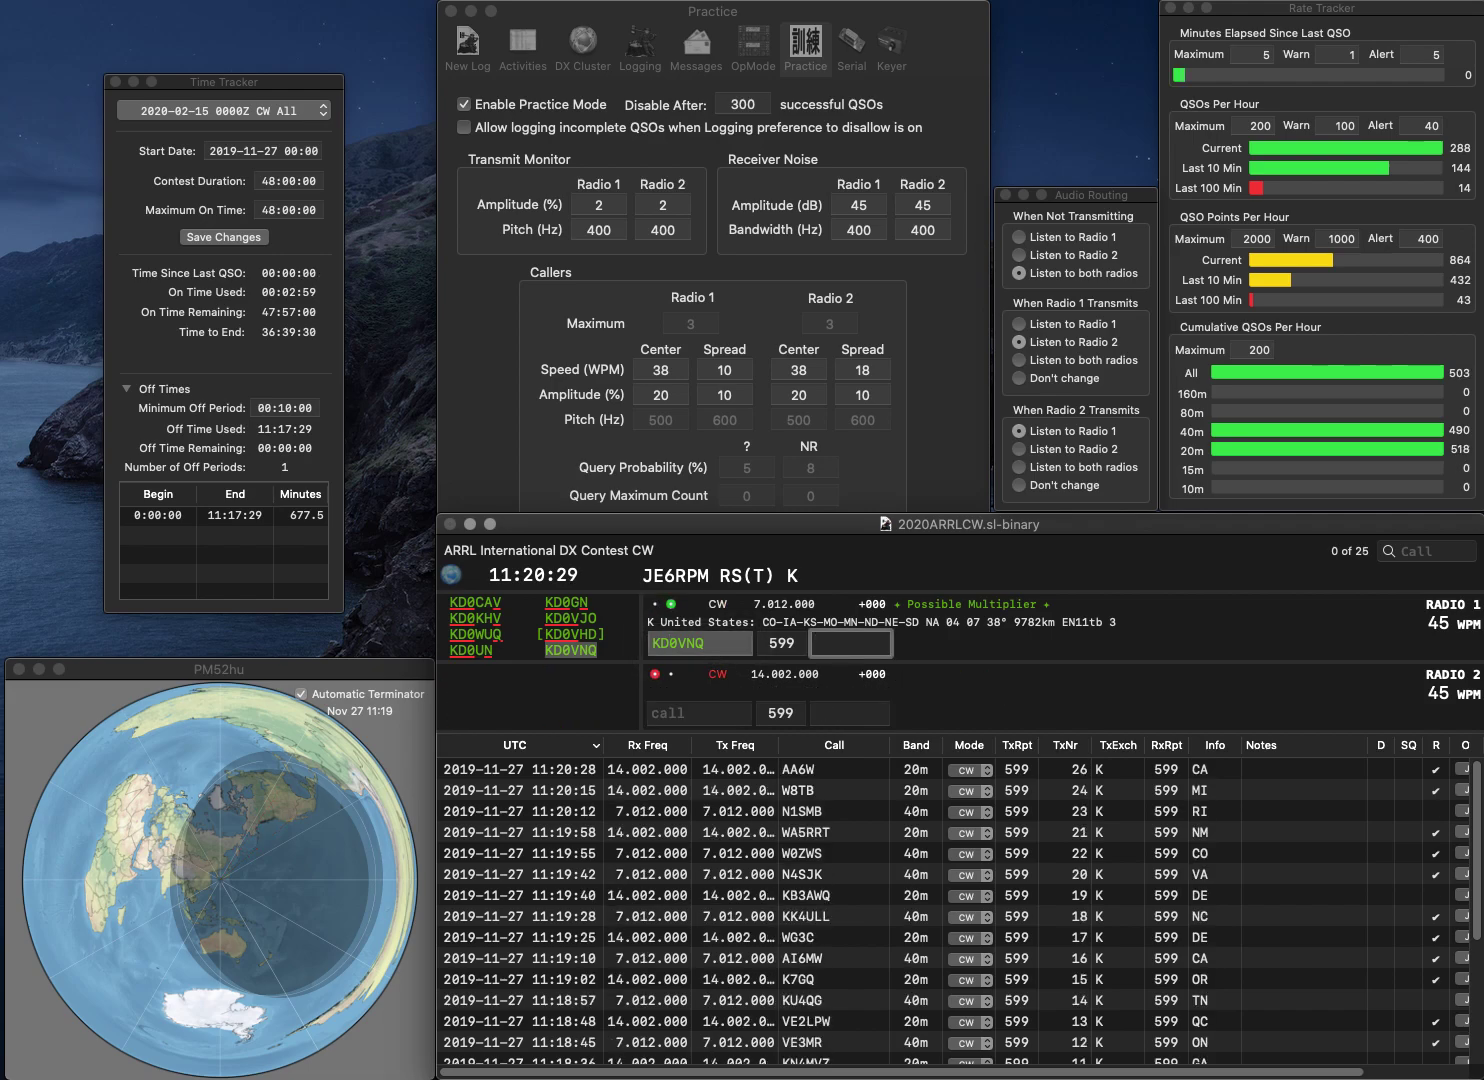
type("NE")
key("Return")
Step: Answer K2ILZ on Radio 2 and caller W5UJ on Radio 1
type("K2IL")
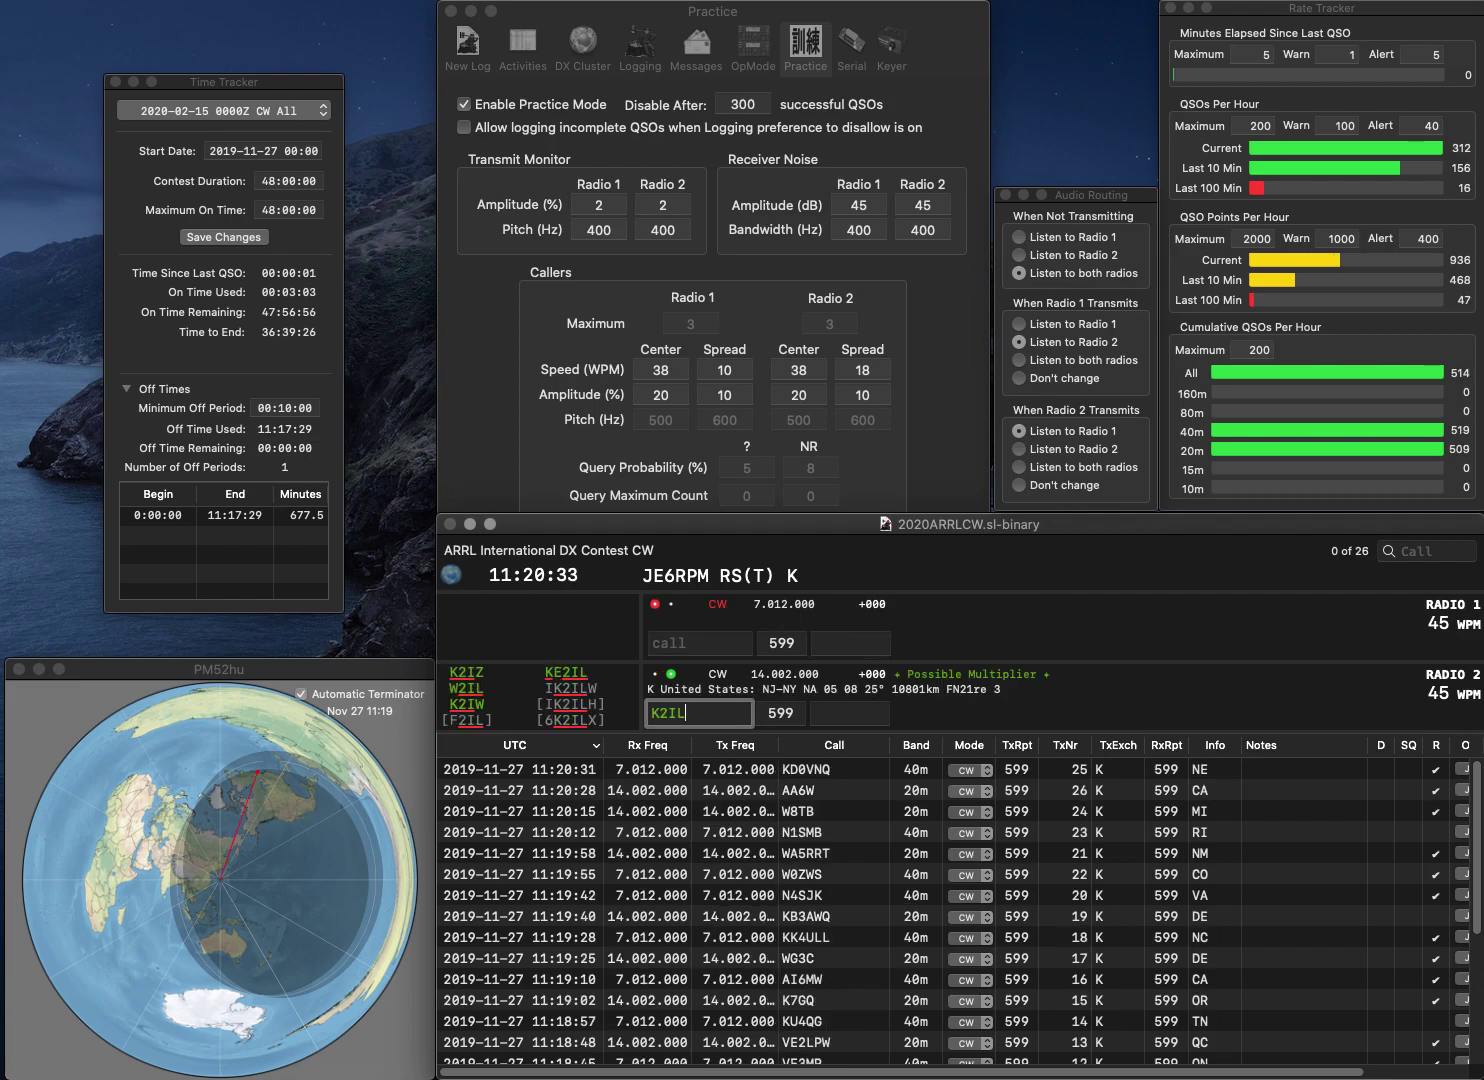
type("Z")
key("Return")
type("W5UJ")
key("Return")
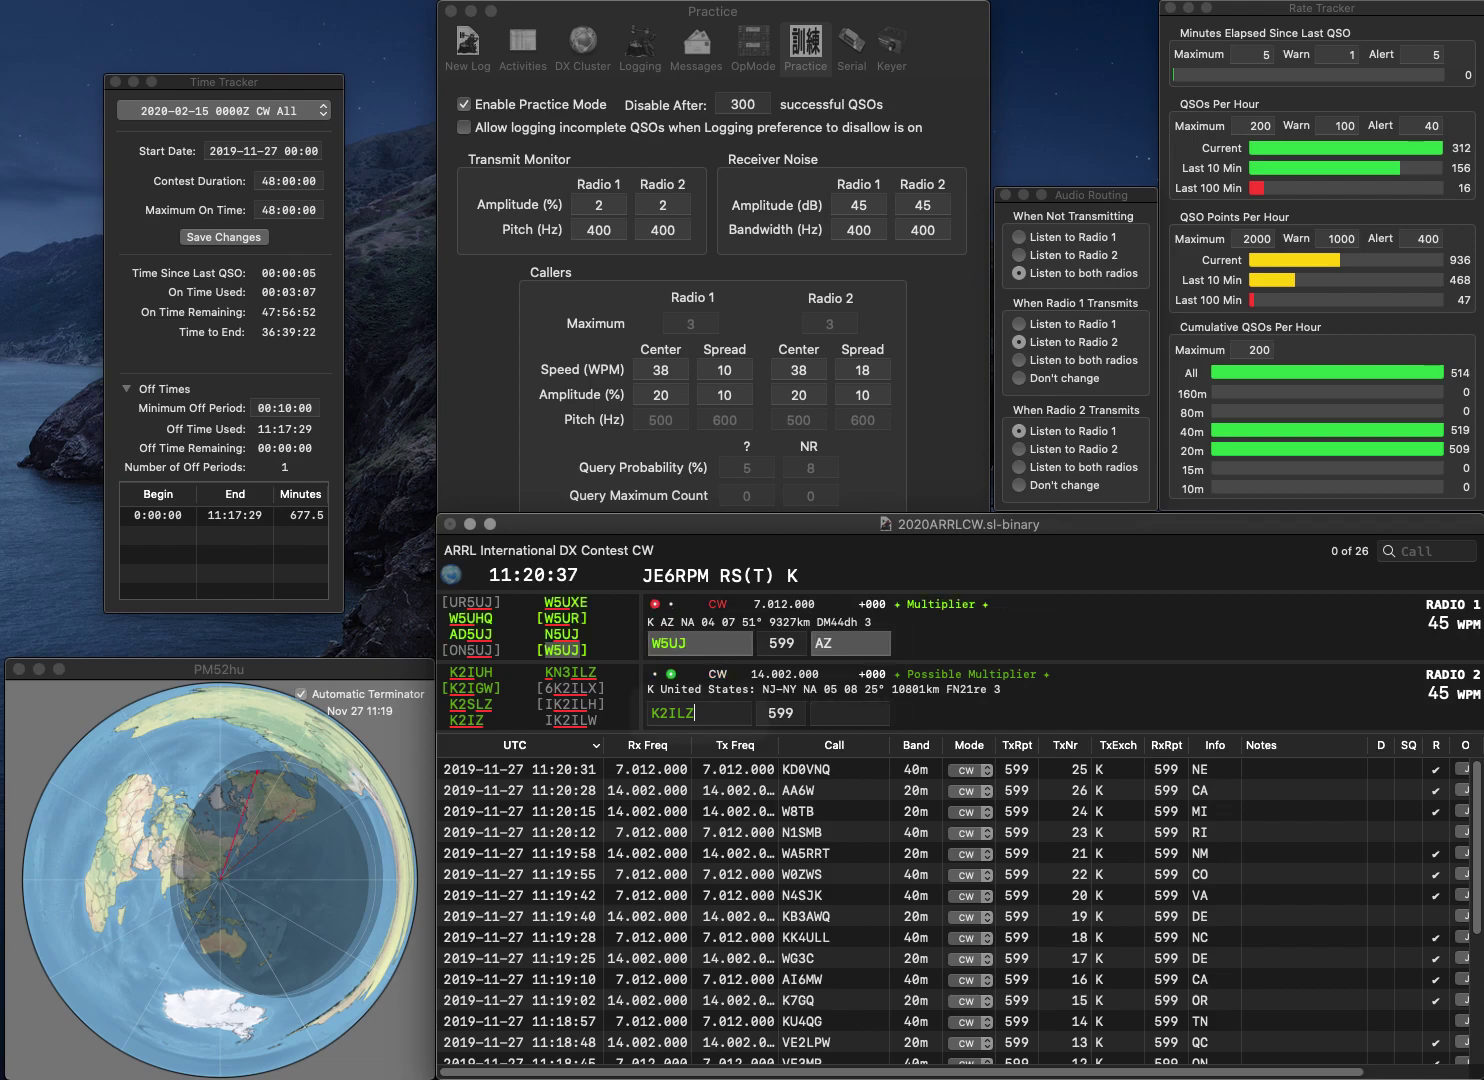
key("Left")
key("BackSpace")
type("S")
key("Return")
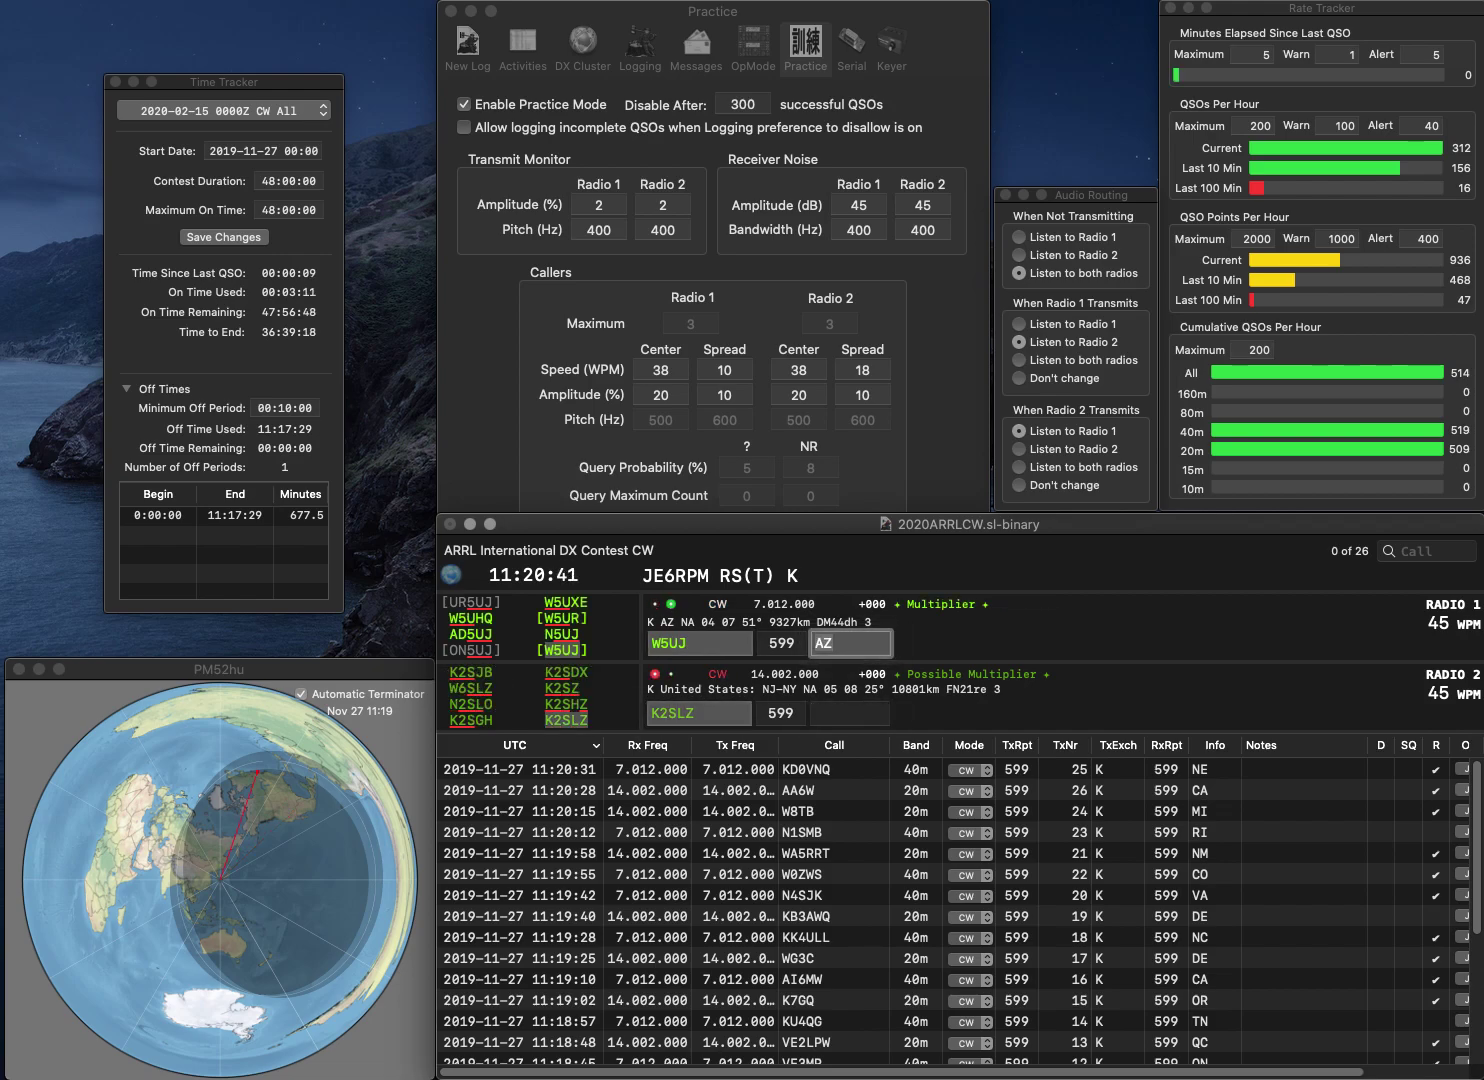
Step: Log W5UJ on Radio 1 with received exchange AZ and K2SLZ on Radio 2 with NJ
key("Return")
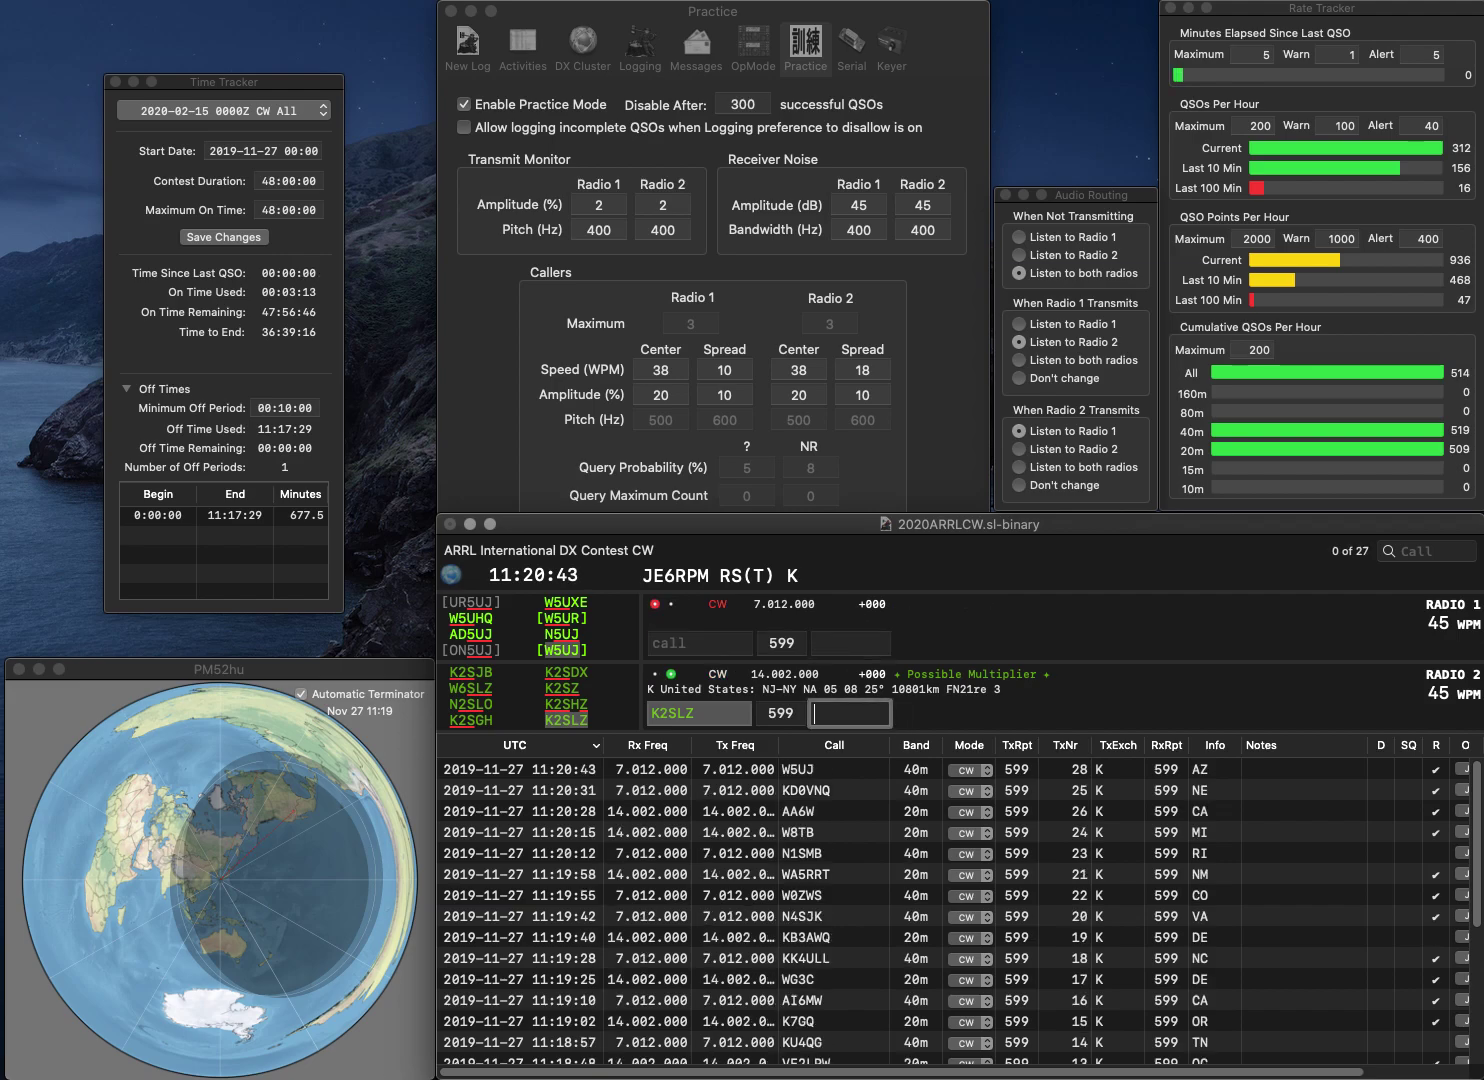
type("N")
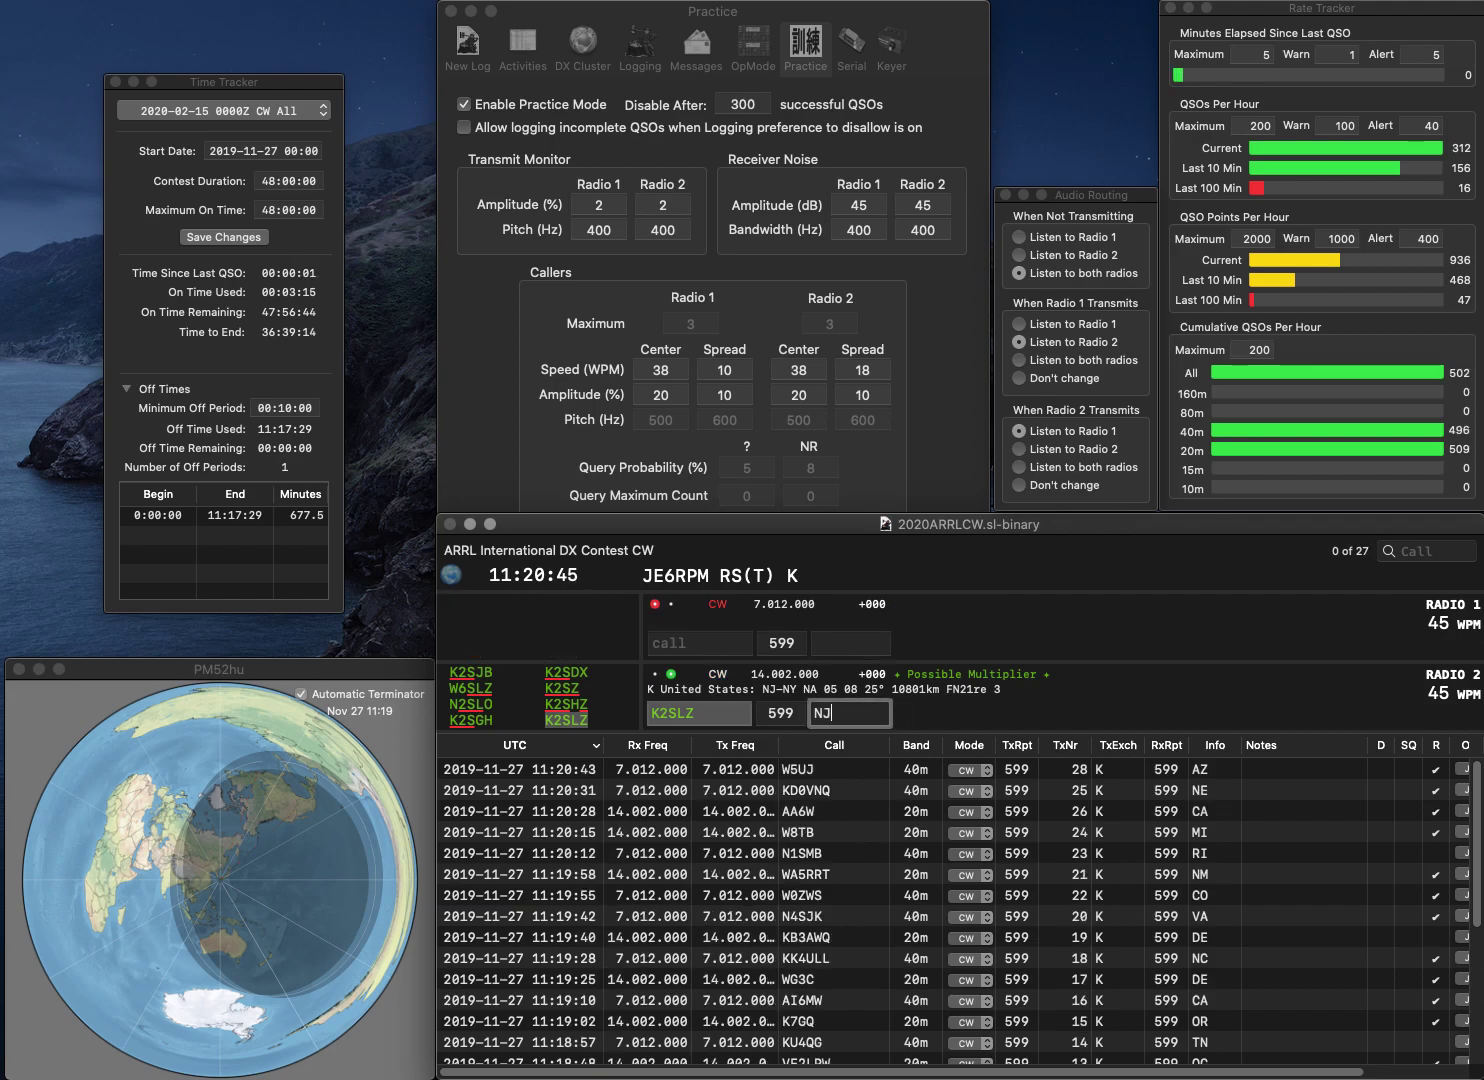
type("J")
key("Return")
Step: Enter a call beginning with NX on Radio 1, and answer caller K7UPP on Radio 2
type("NX")
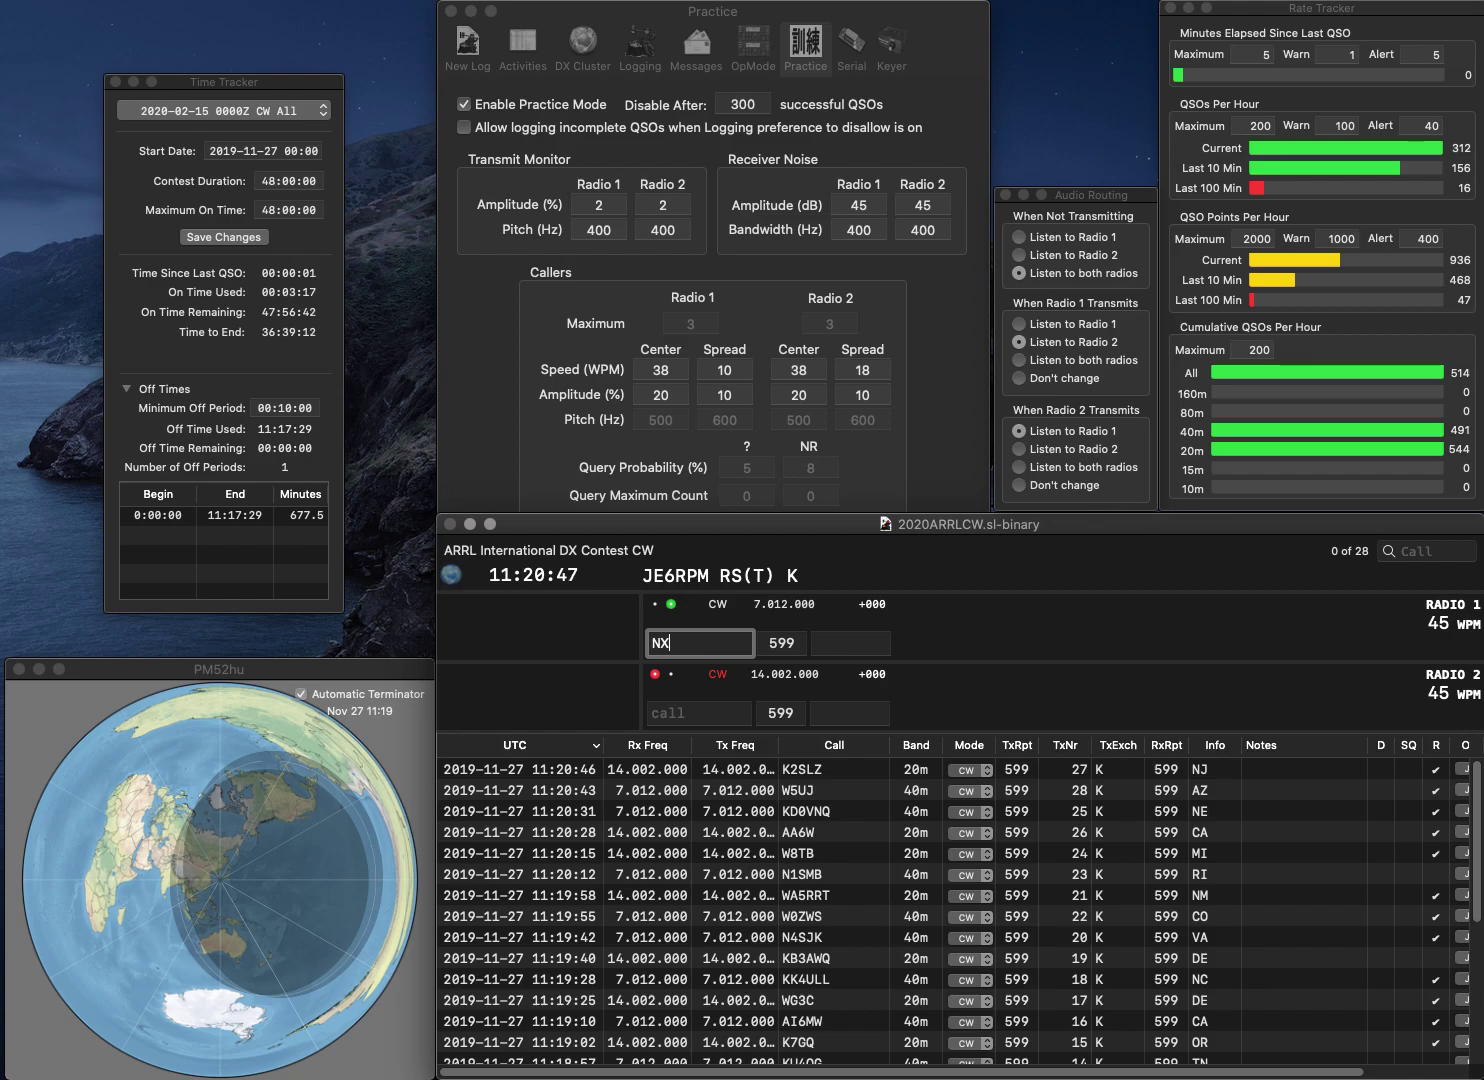
type("6D")
type("K7UPP")
key("Return")
key("Delete")
key("Return")
Step: Log K7UPP on Radio 2 with received exchange MT, and correct the Radio 1 call to N6XDX and answer it
type("MT")
key("Return")
key("Tab")
key("Left")
key("Left")
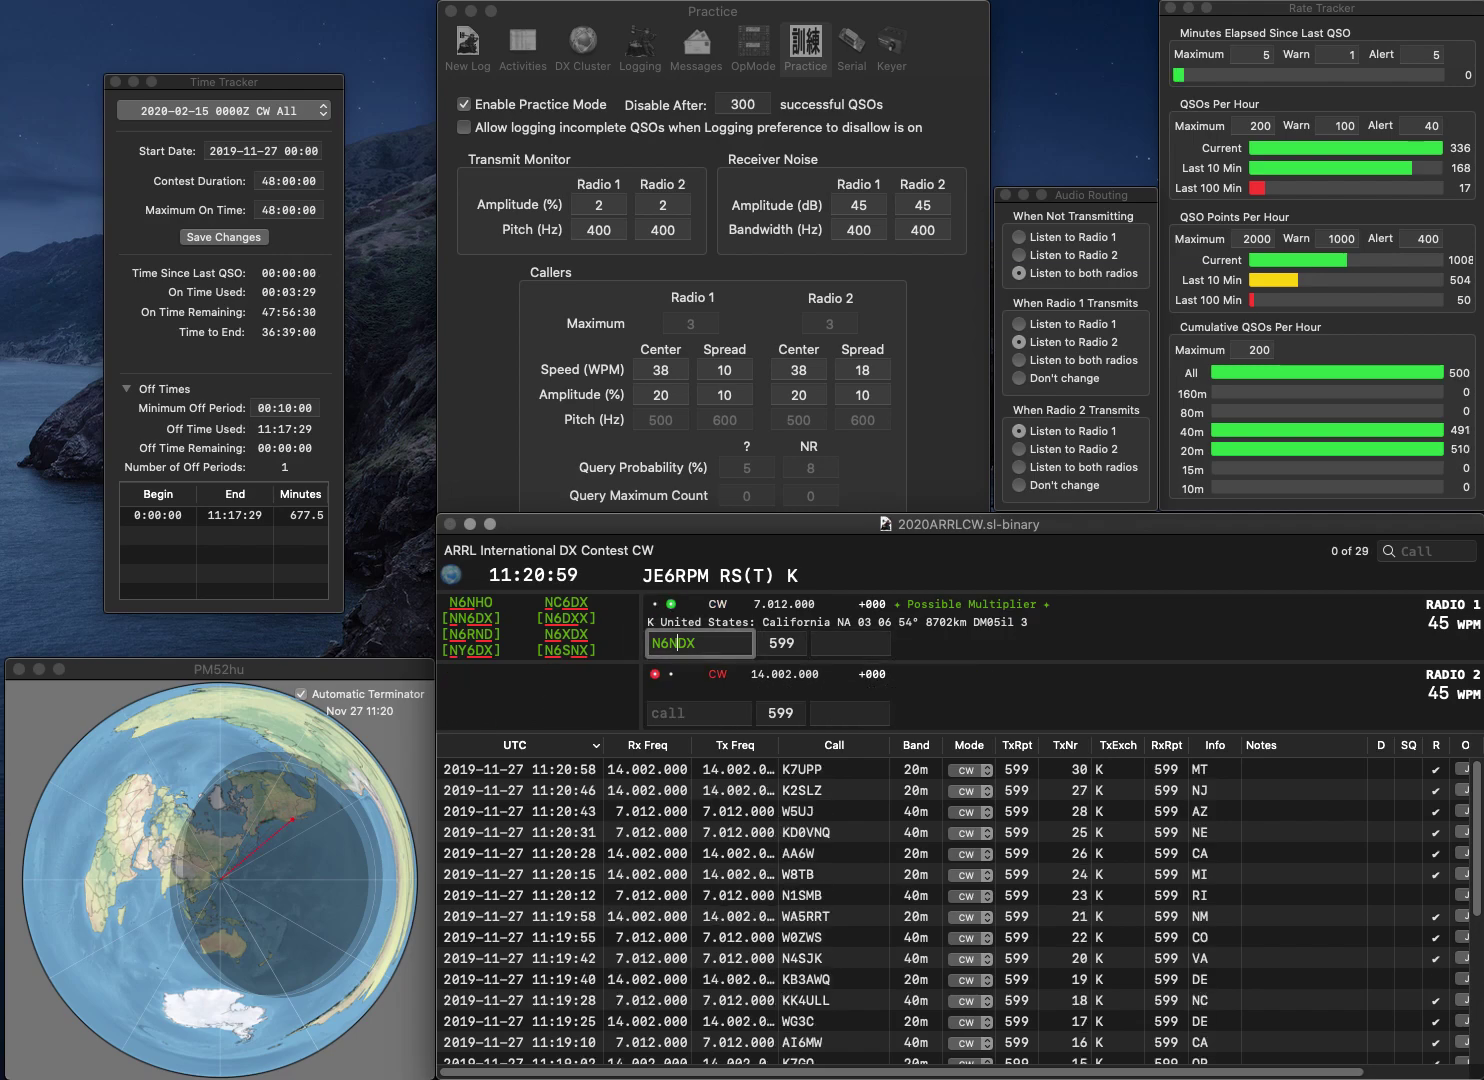
key("BackSpace")
key("Right")
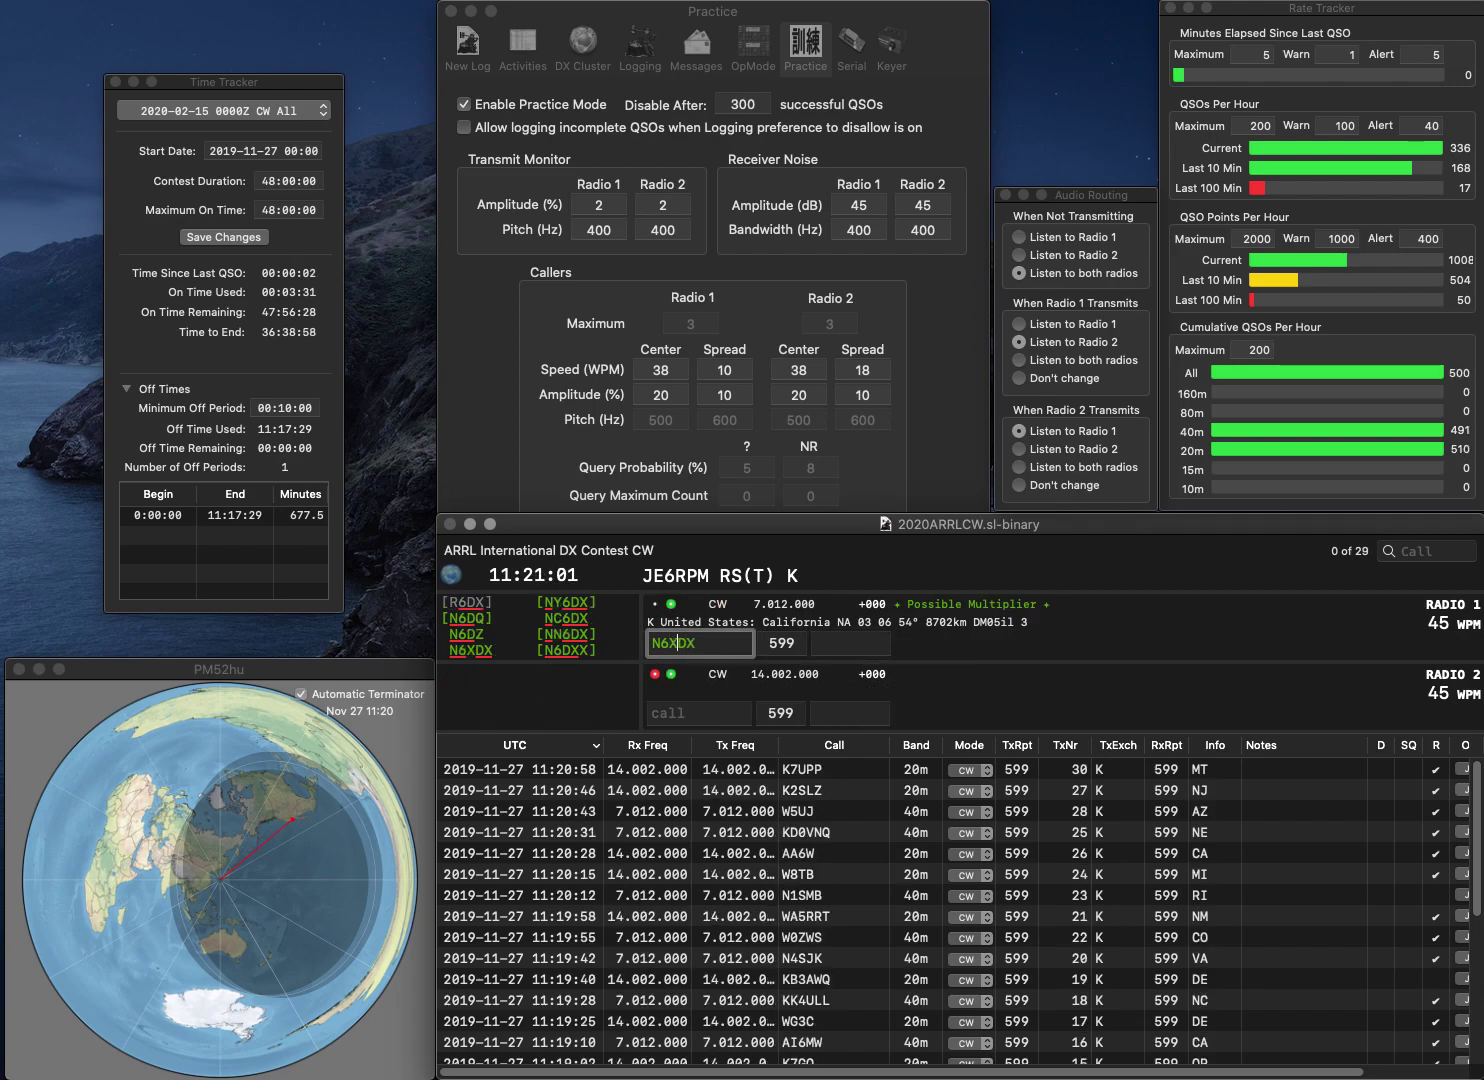
key("Return")
type("K4KM")
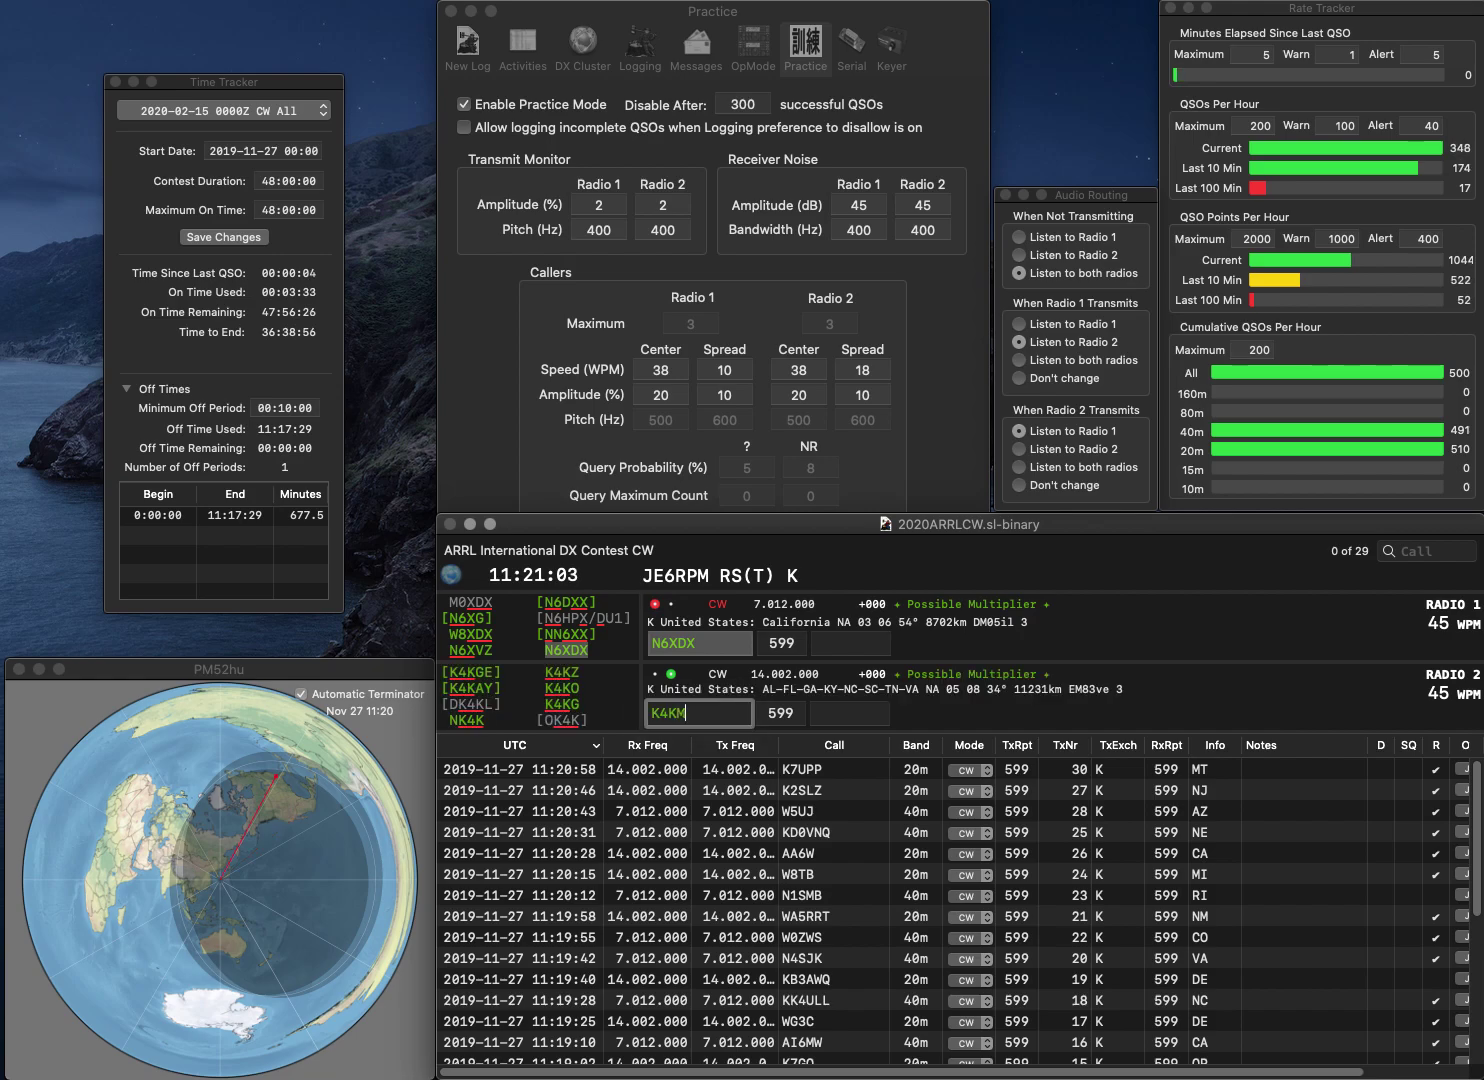
key("Left")
key("Left")
key("Left")
key("Left")
type("K")
key("Return")
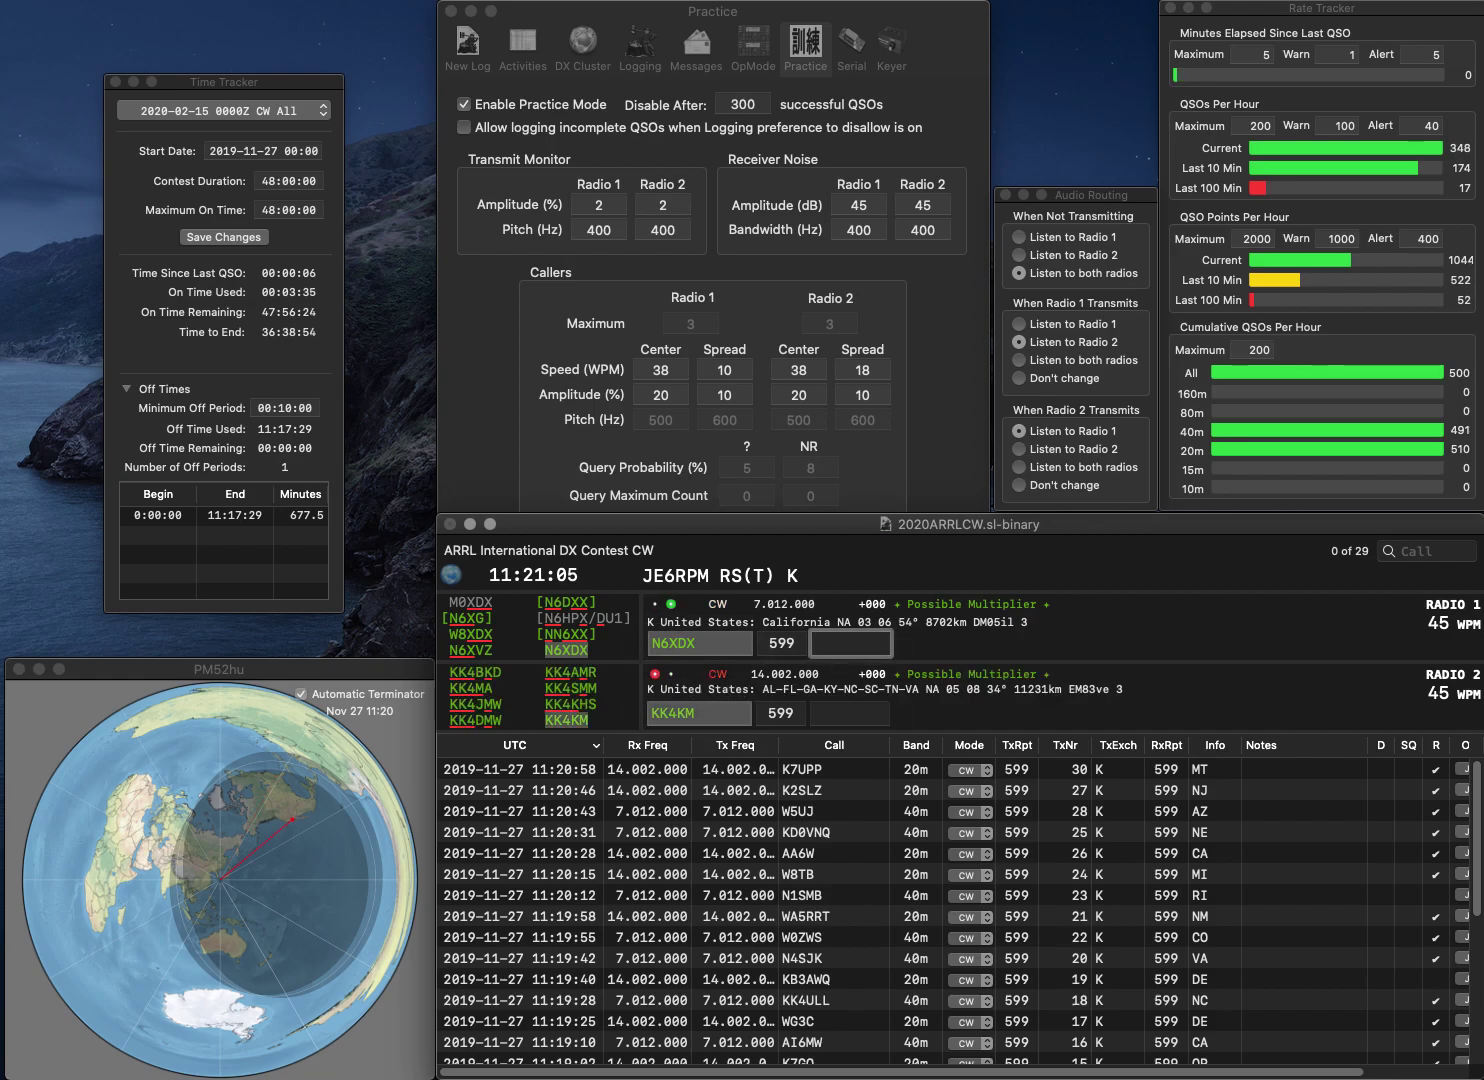
key("Return")
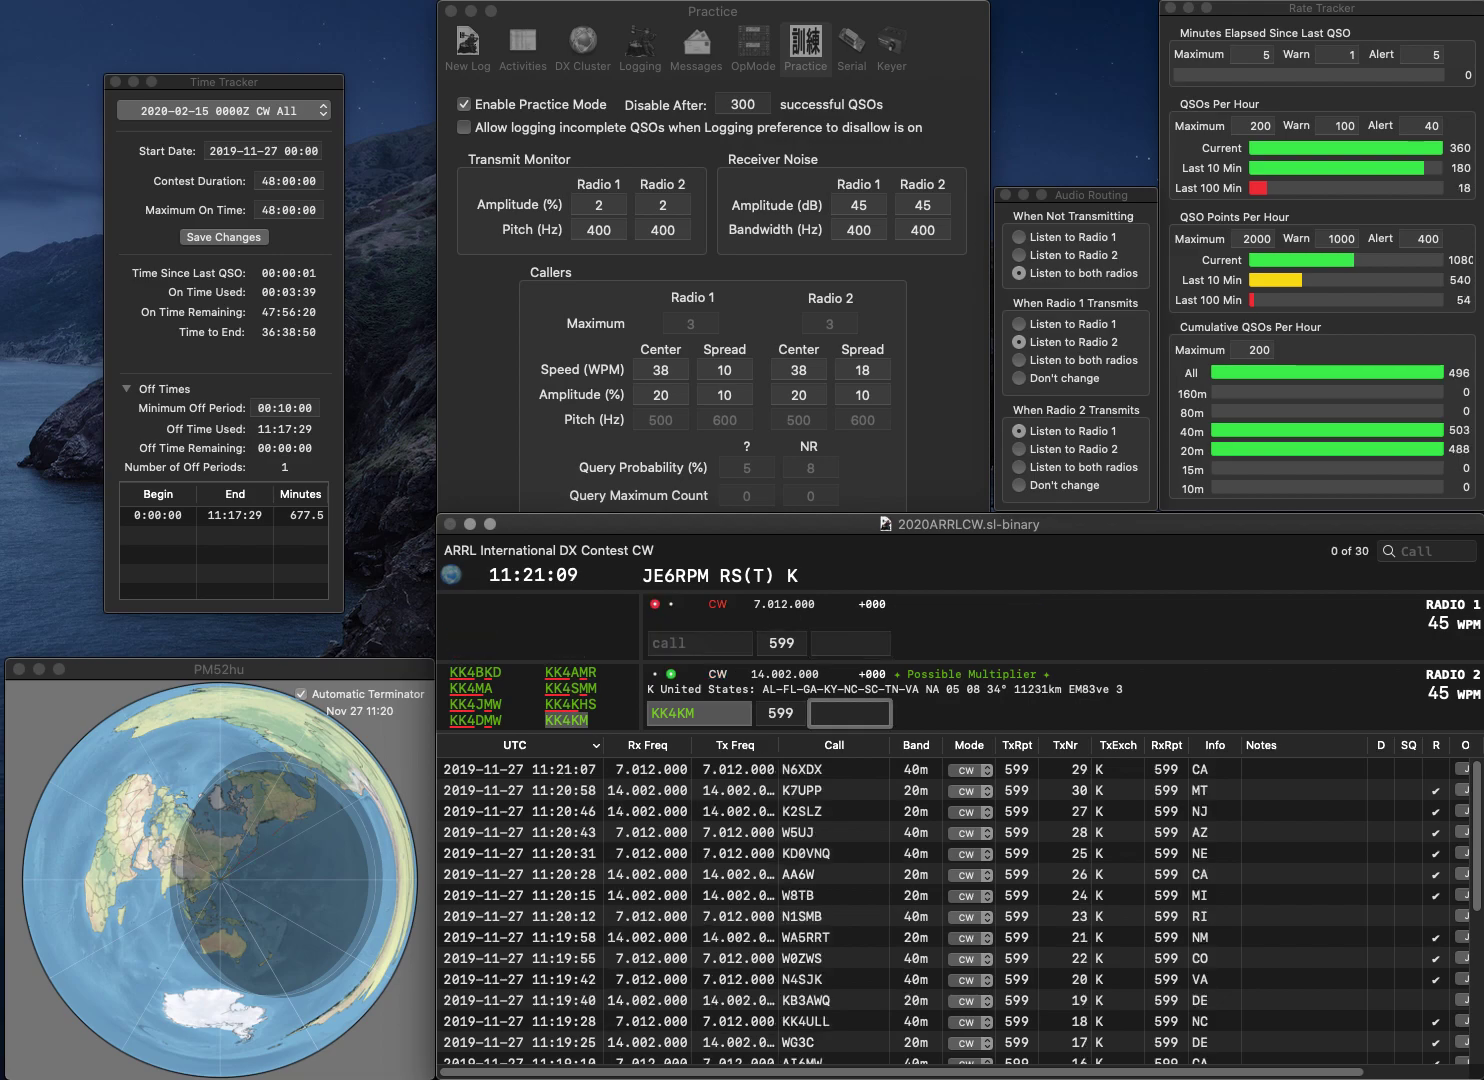
key("Return")
Step: Enter the call VO1CH on Radio 1 and answer it
type("VE")
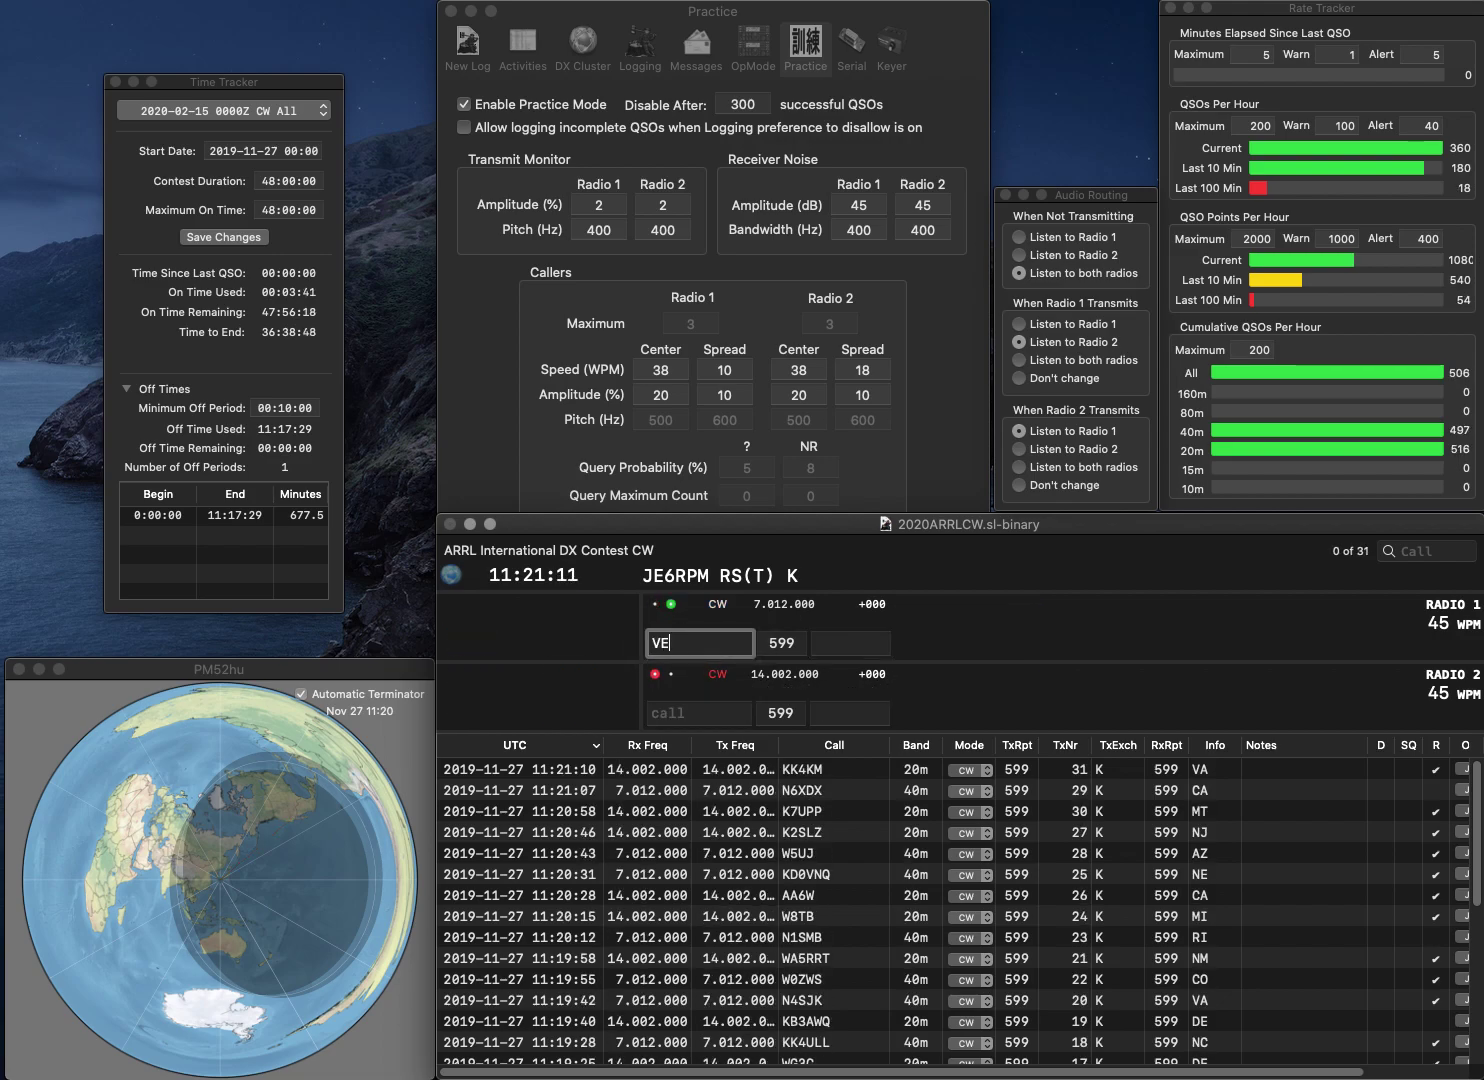
type("O1CH")
key("Home")
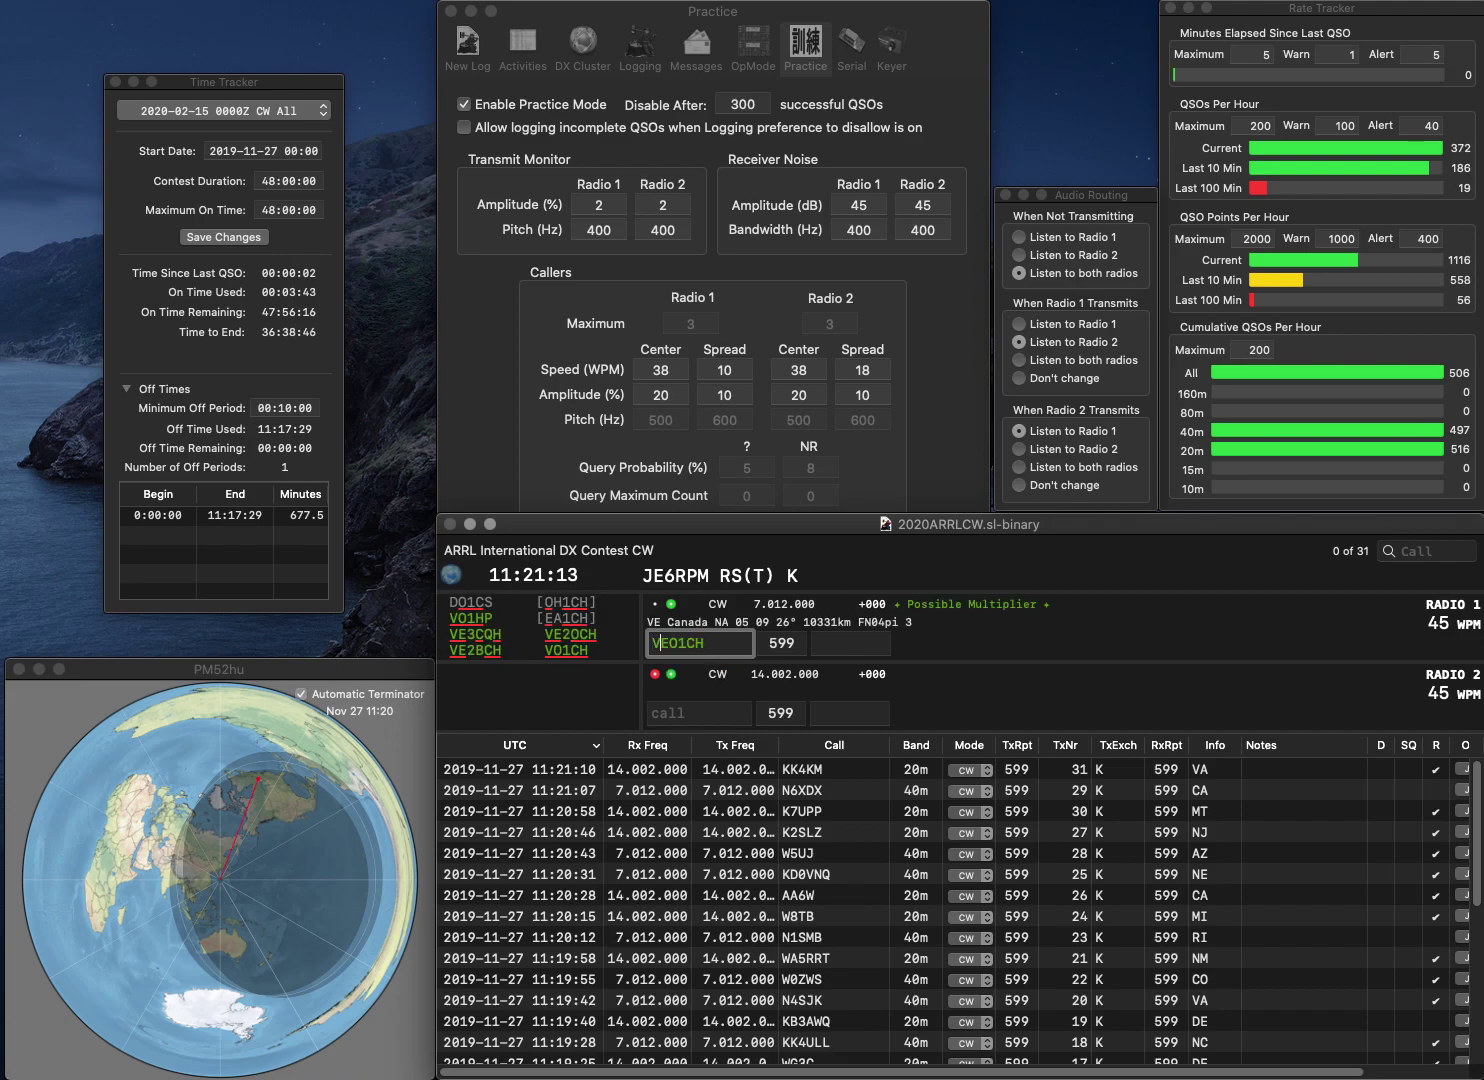
key("Delete")
key("Return")
type("DAB")
key("Home")
type("W1")
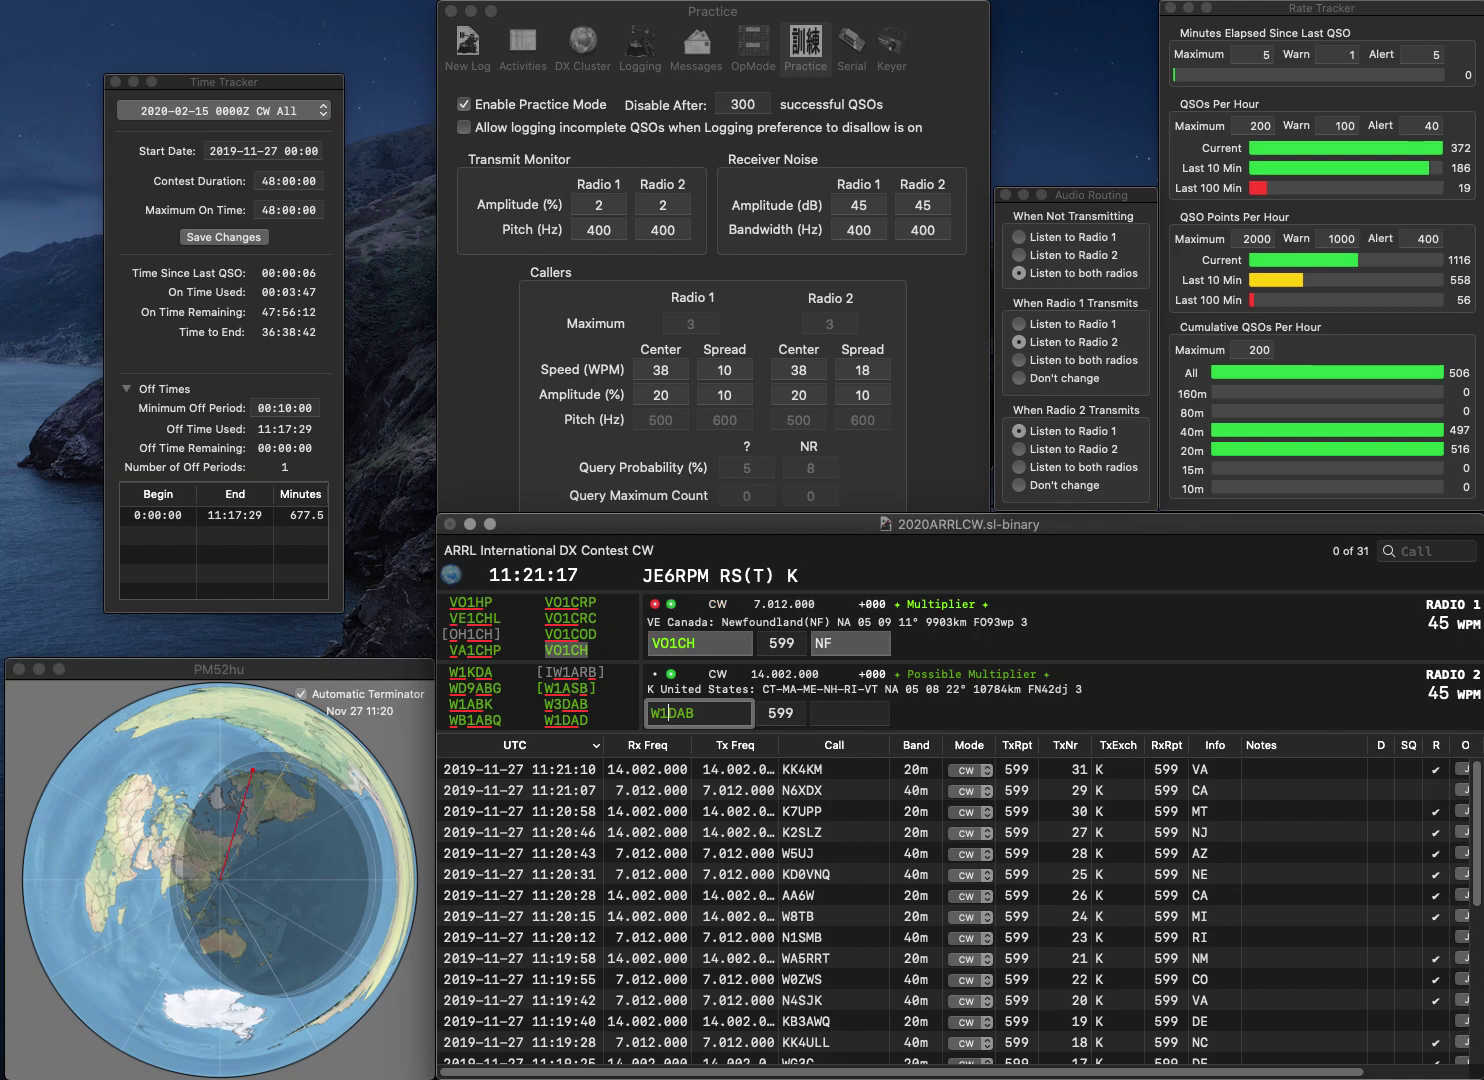
key("End")
key("BackSpace")
type("D")
key("Return")
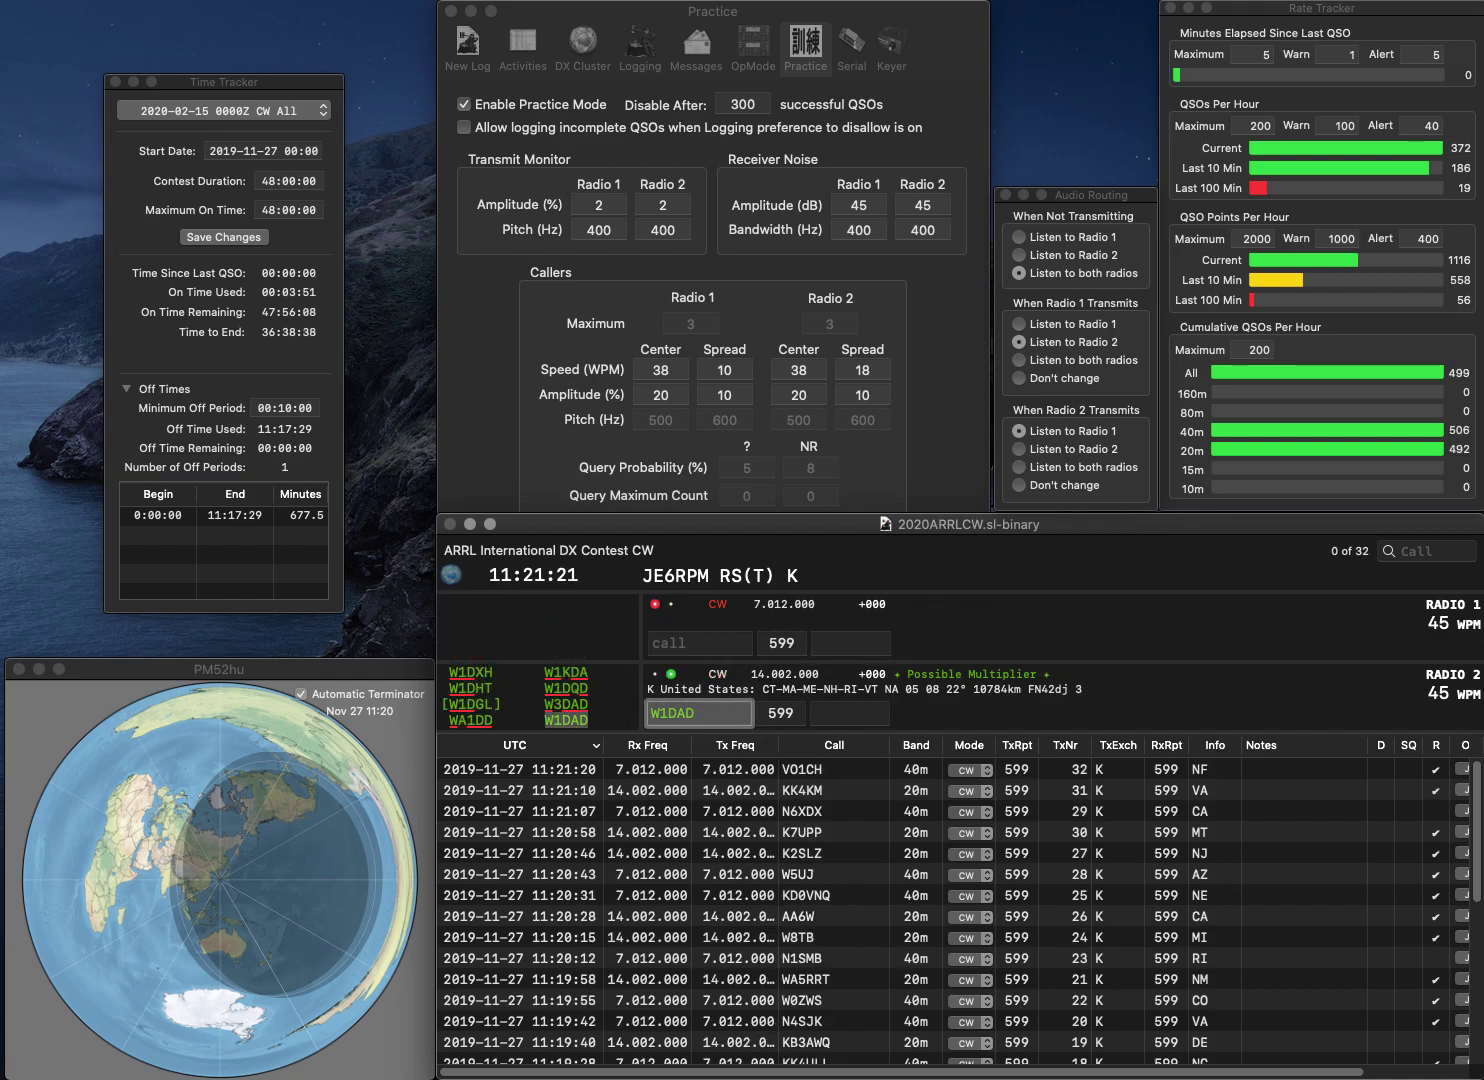
key("Left")
key("BackSpace")
type("3")
key("End")
key("BackSpace")
type("B")
key("Up")
key("Return")
key("Down")
key("Return")
Step: Enter caller N0AAL on Radio 1, and change the Radio 2 call to W3BAB and send the exchange again
type("N0")
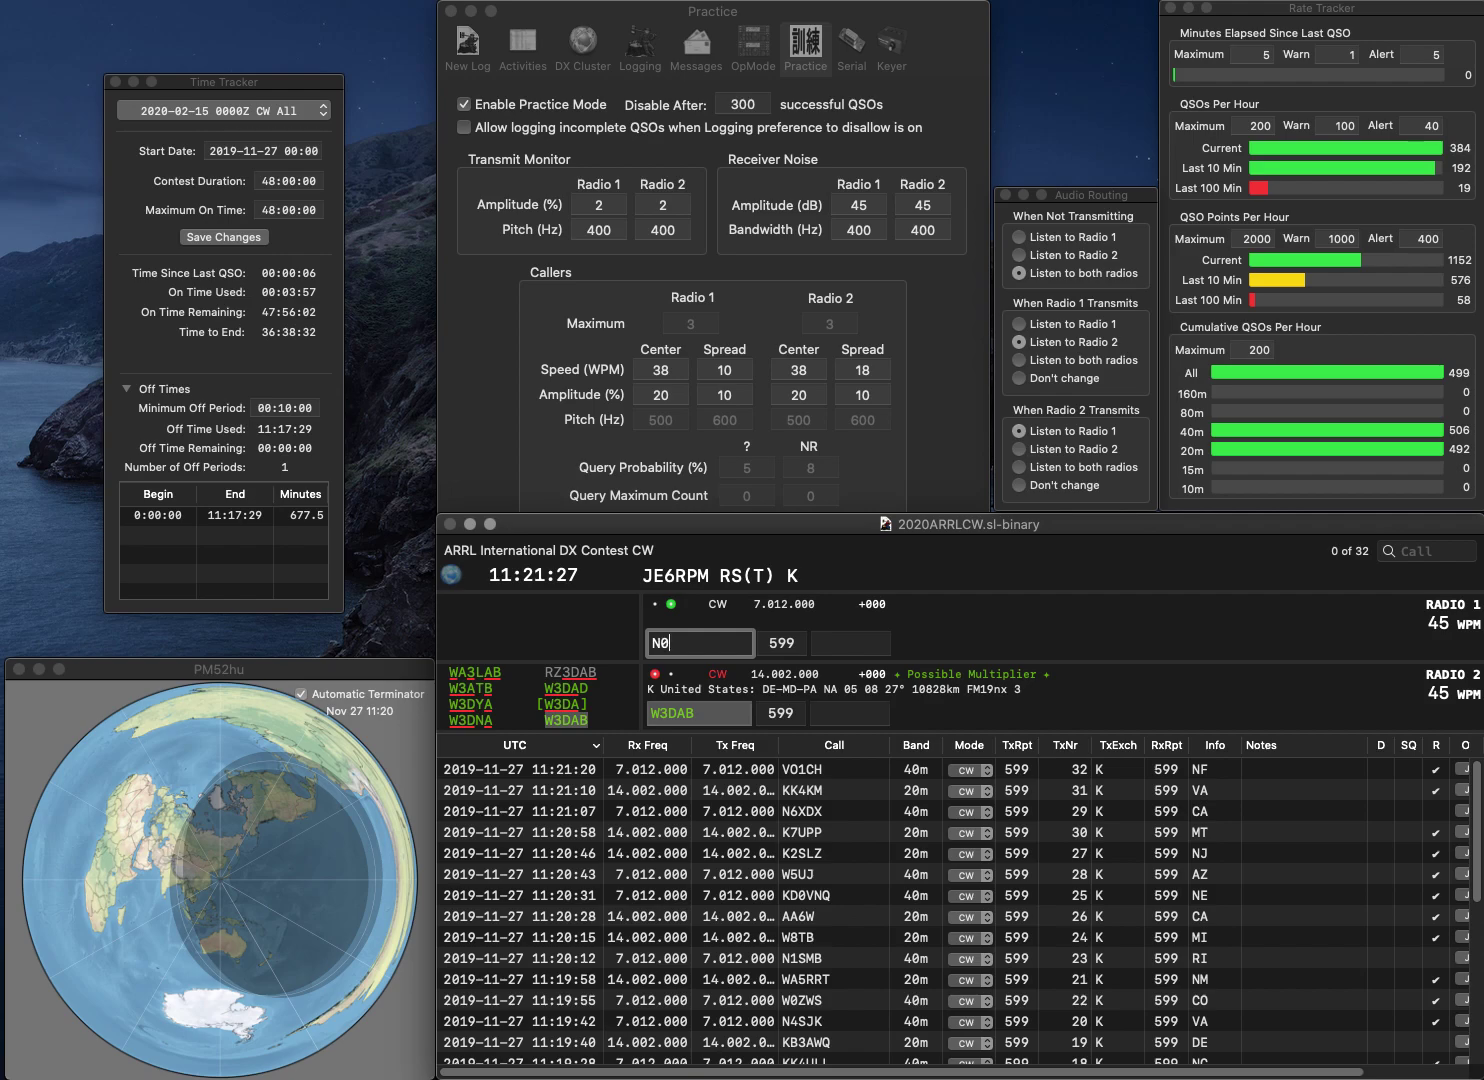
type("AAL")
key("Down")
key("Left")
key("Left")
key("BackSpace")
type("B")
key("Return")
Step: Log N0AAL on Radio 1 with received exchange MN
key("Down")
key("Up")
type("MN")
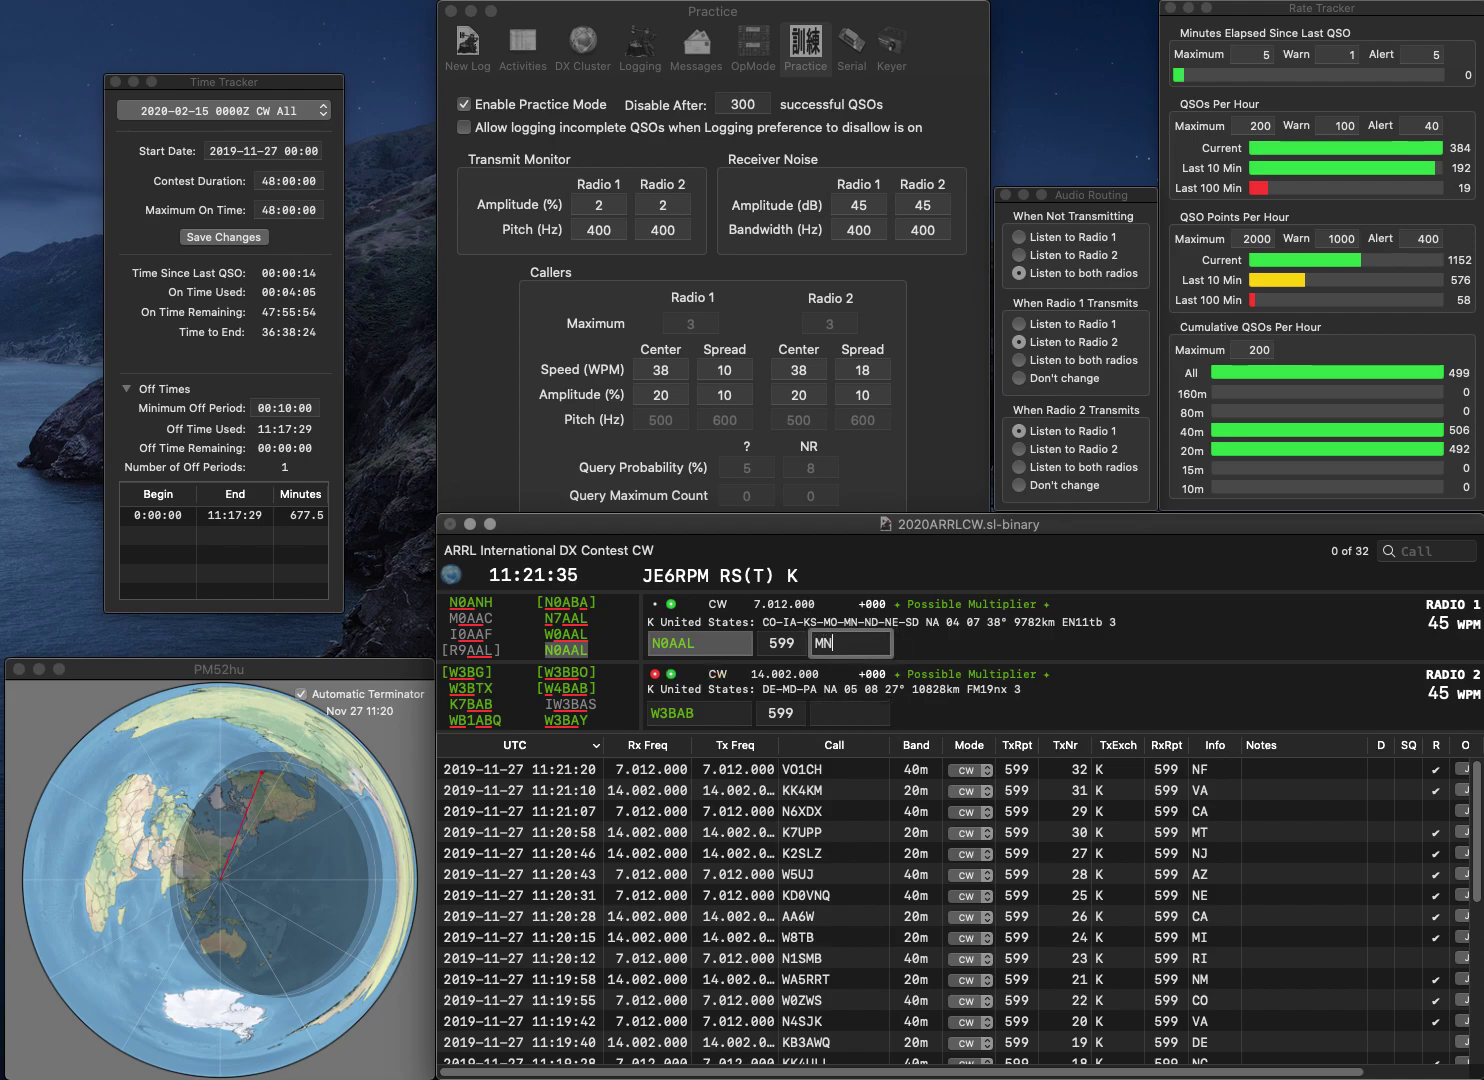
key("Return")
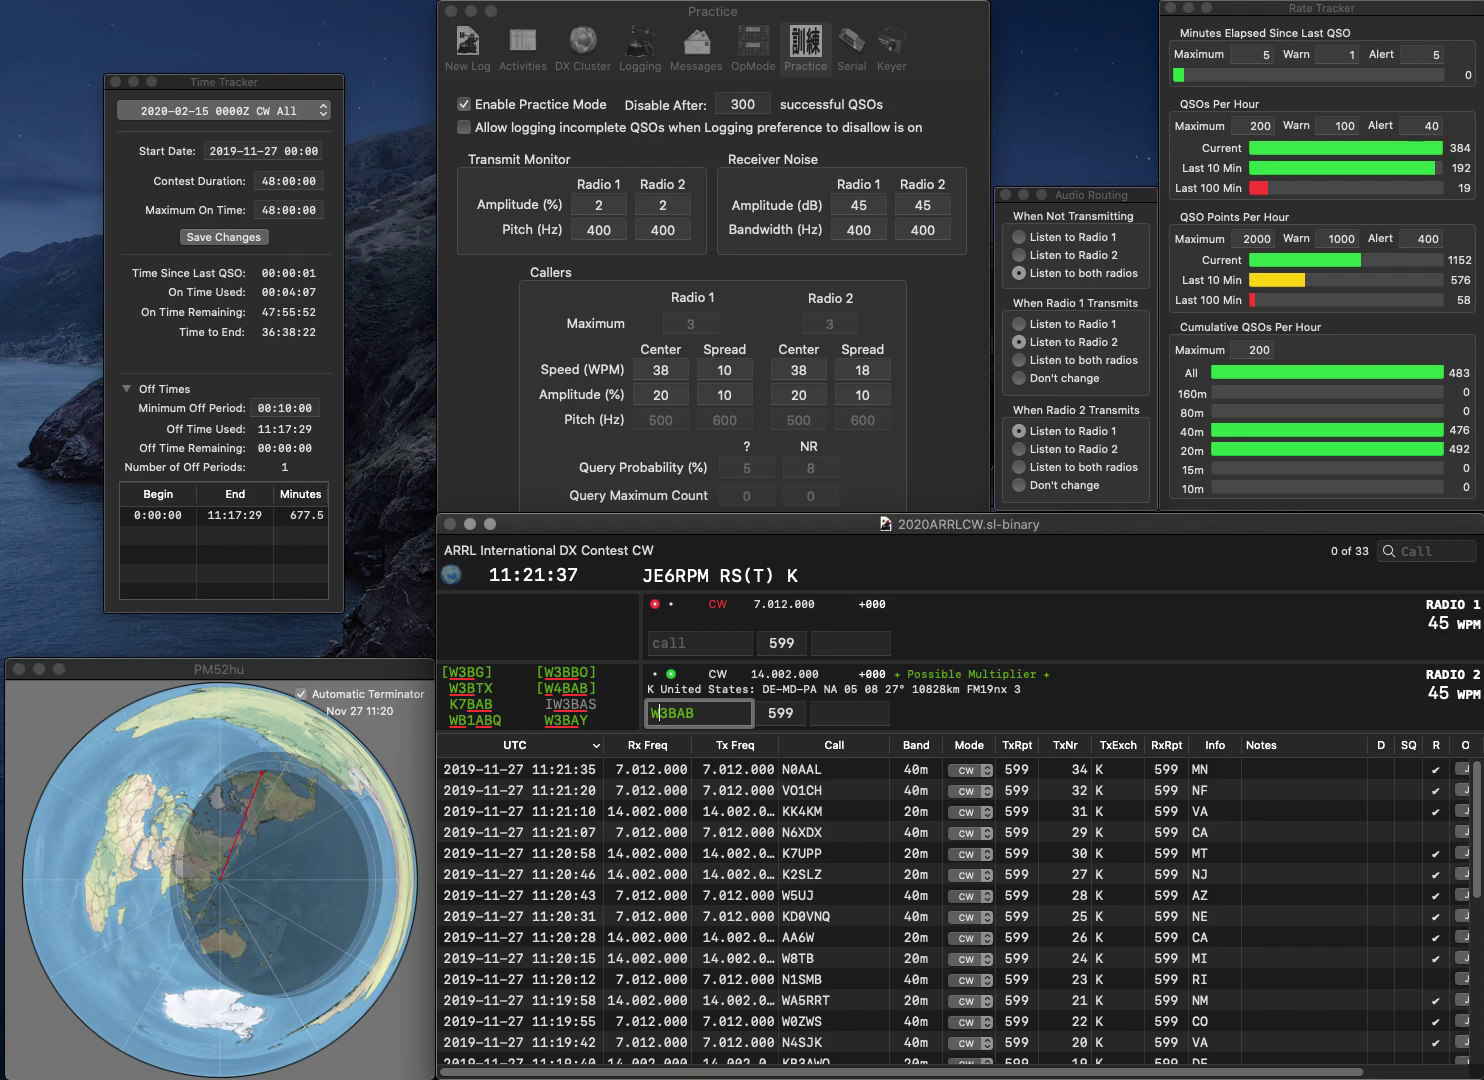
key("Delete")
type("4")
key("Return")
type("K2DMG")
key("Return")
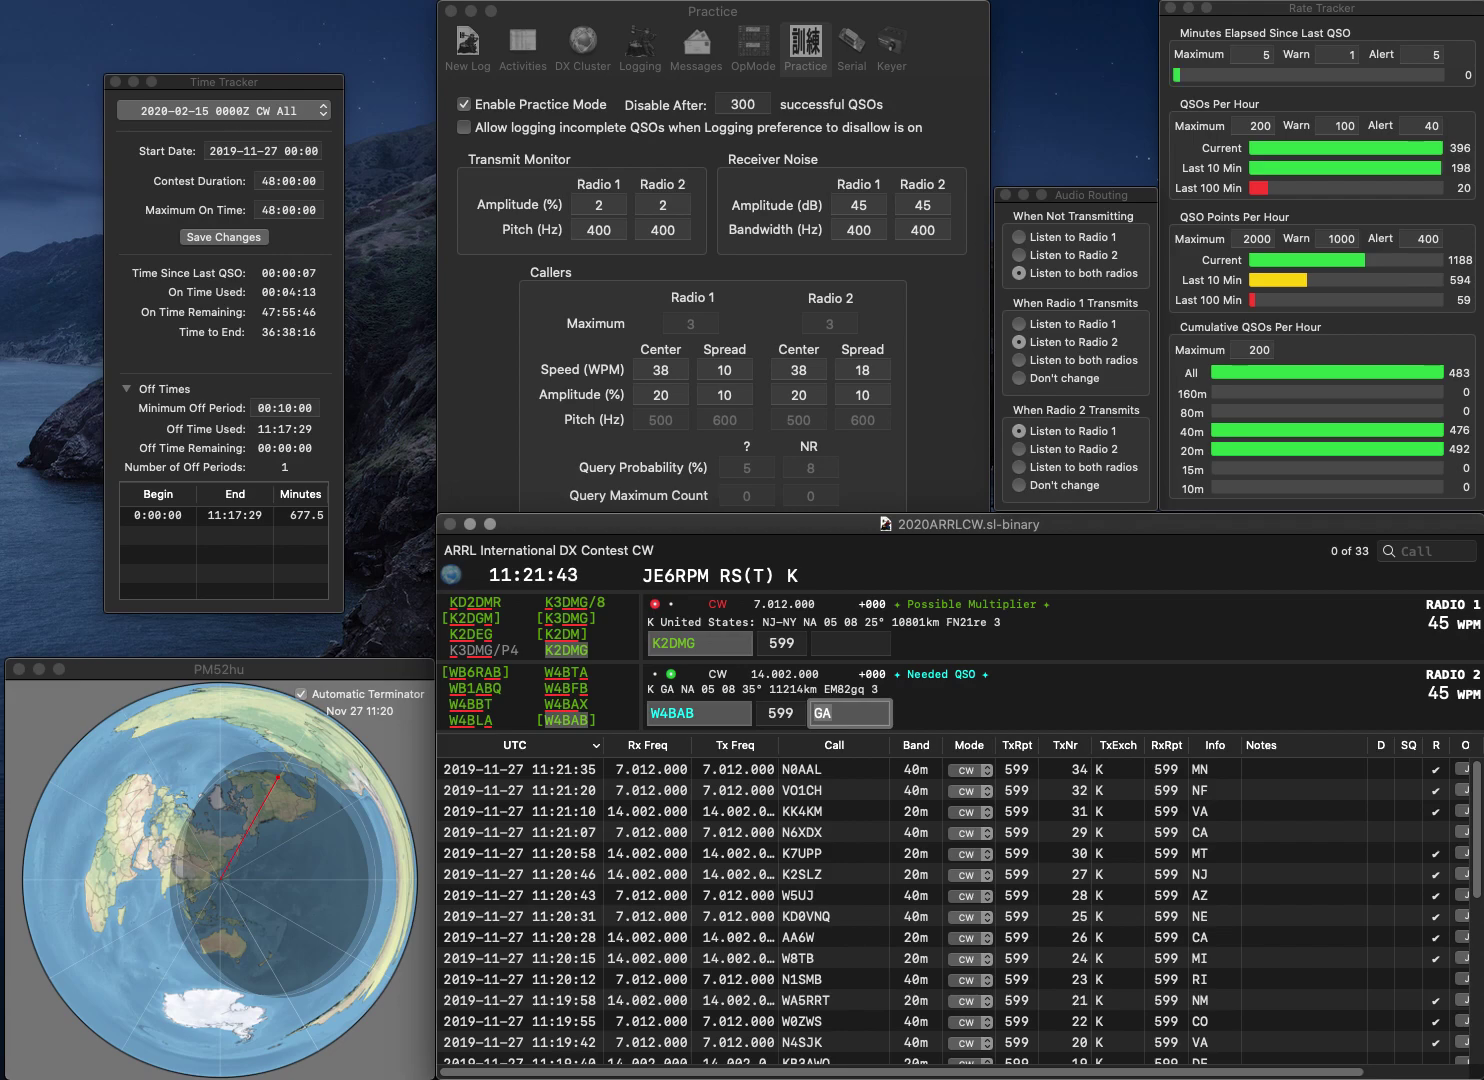
key("Return")
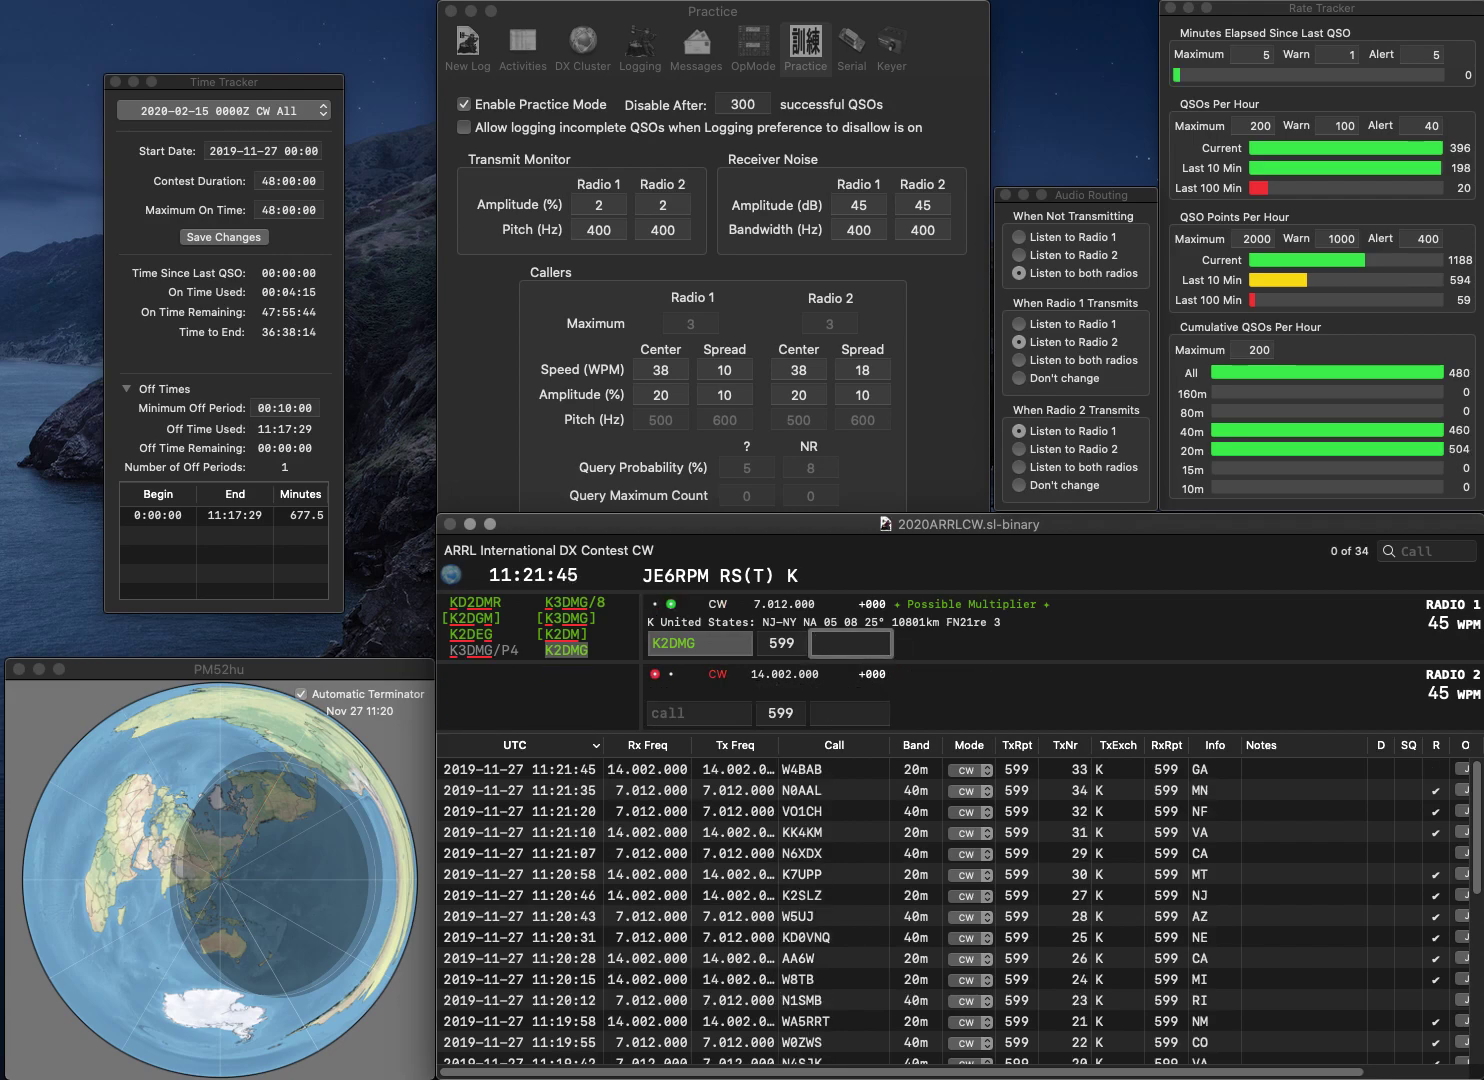
key("Return")
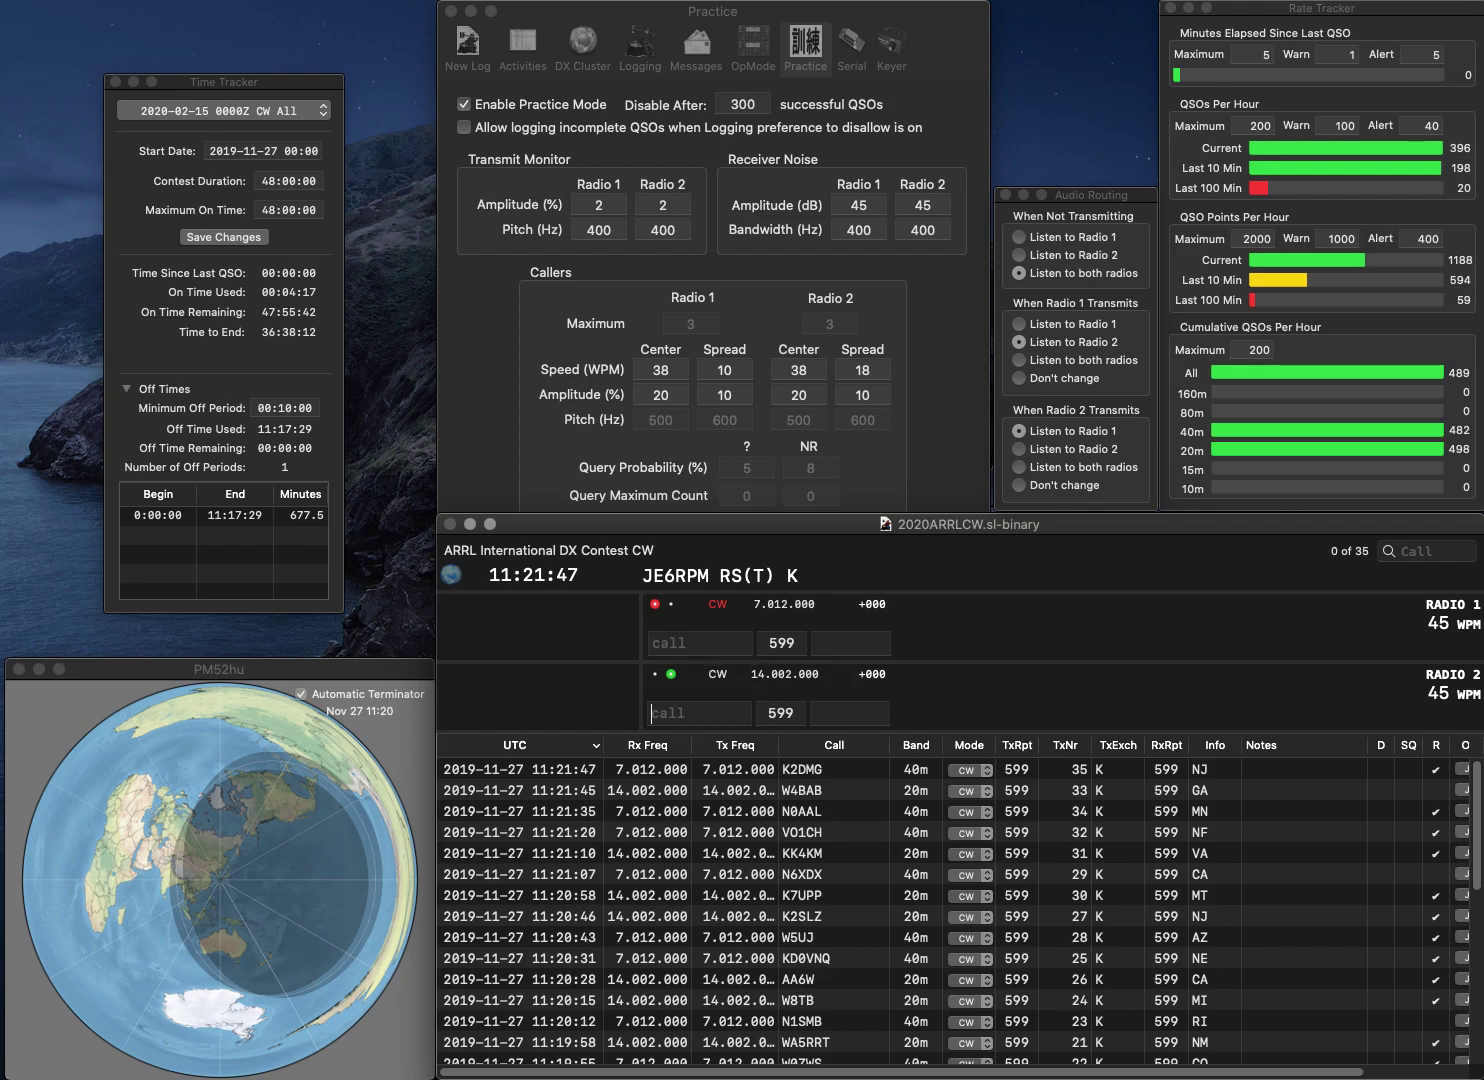
type("K0TI")
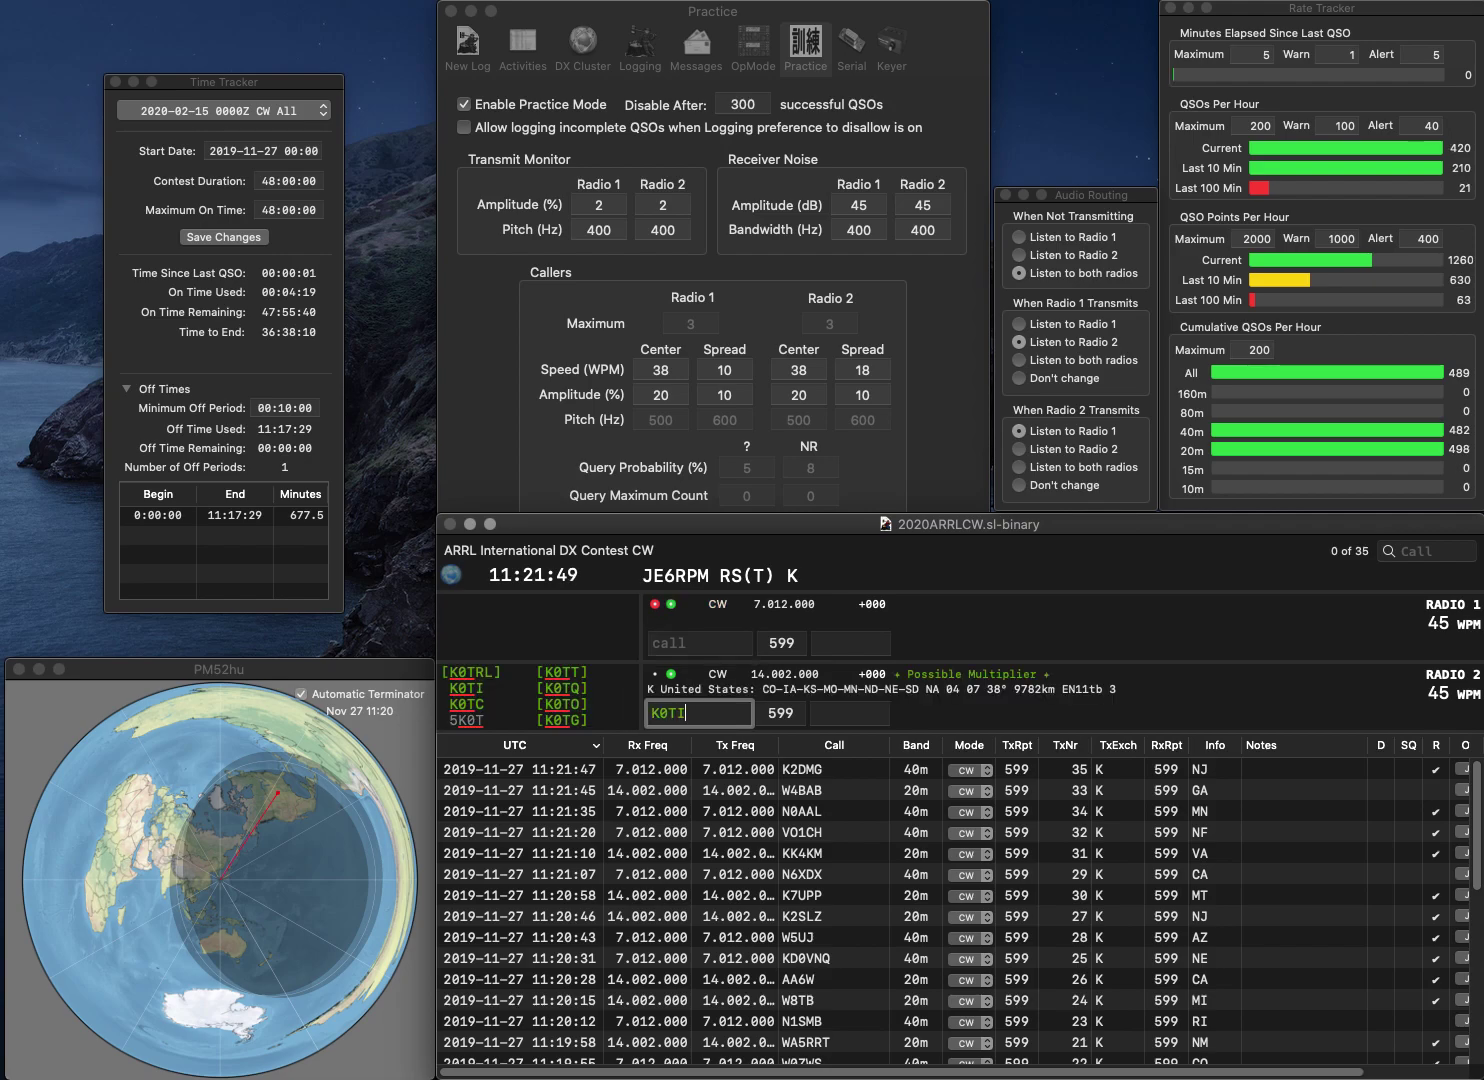
key("Return")
Step: Enter the call K8YHN on Radio 1 and answer it
type("K8YH")
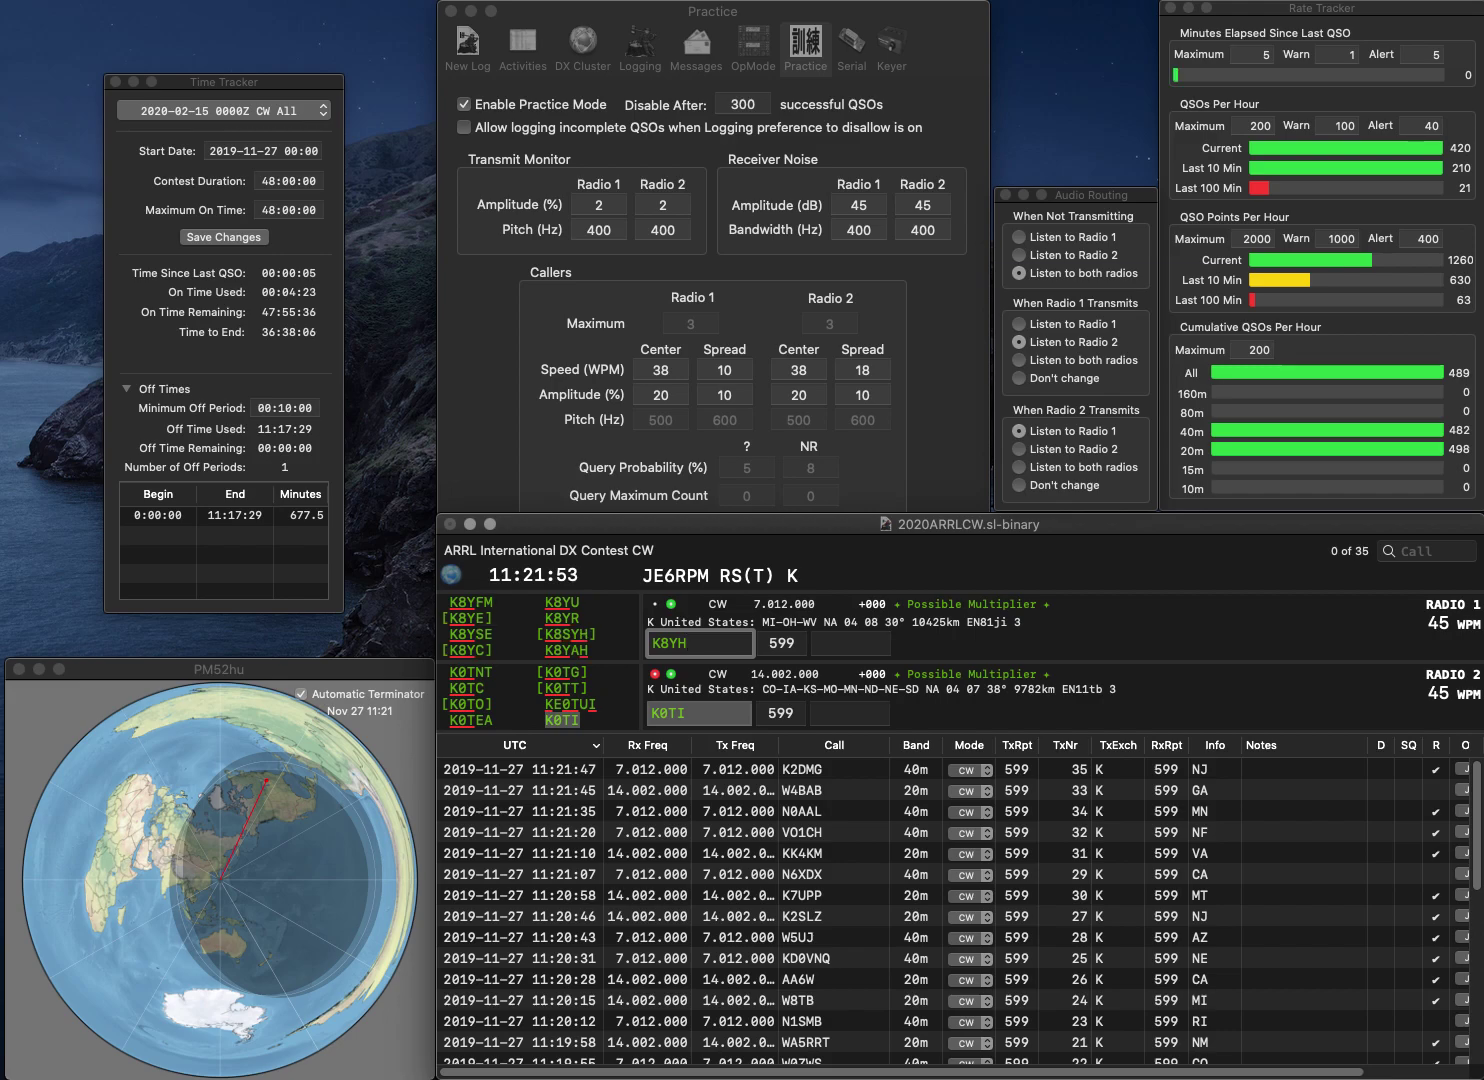
type("N")
key("Return")
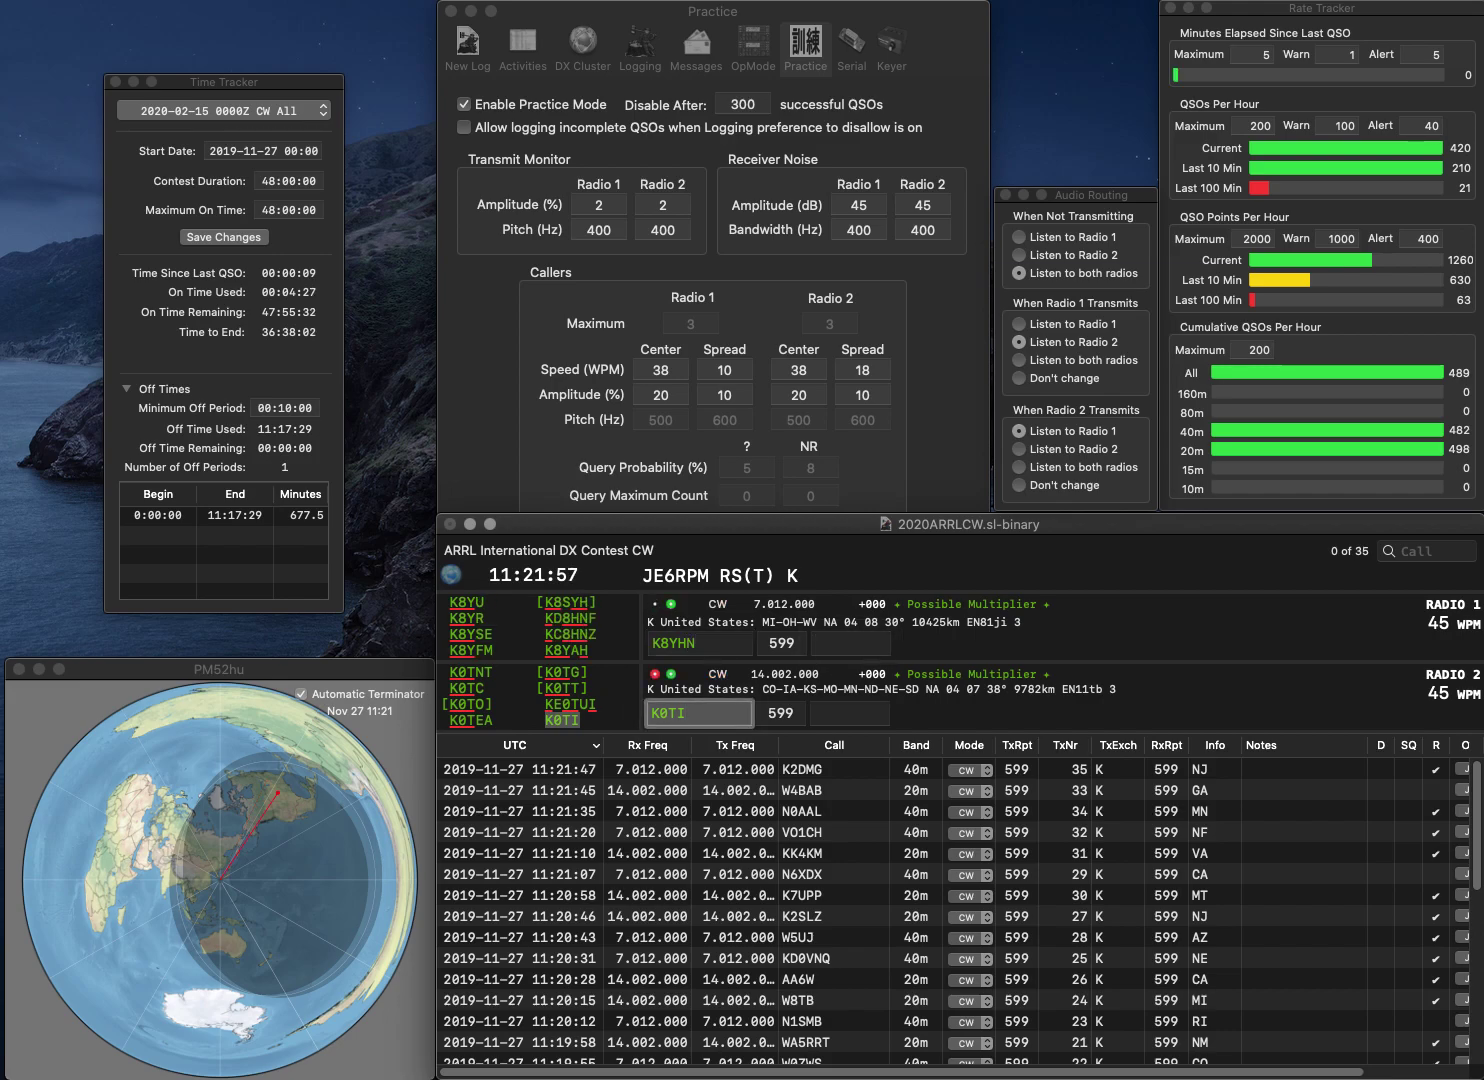
key("space")
type("SD")
key("Return")
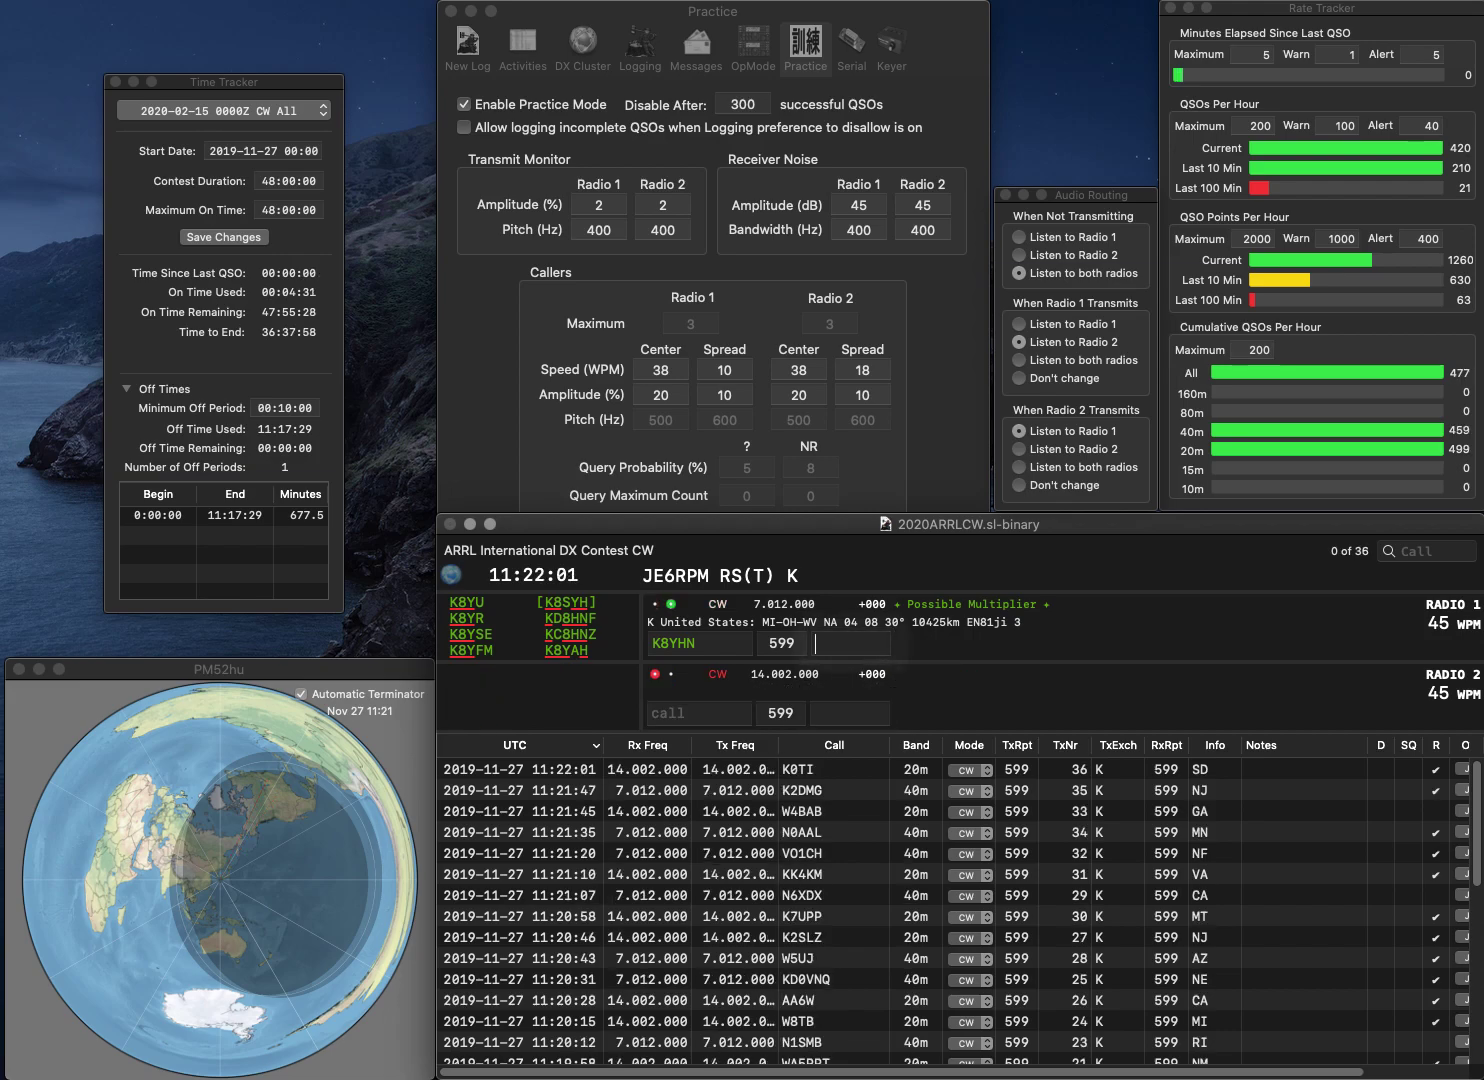
key("space")
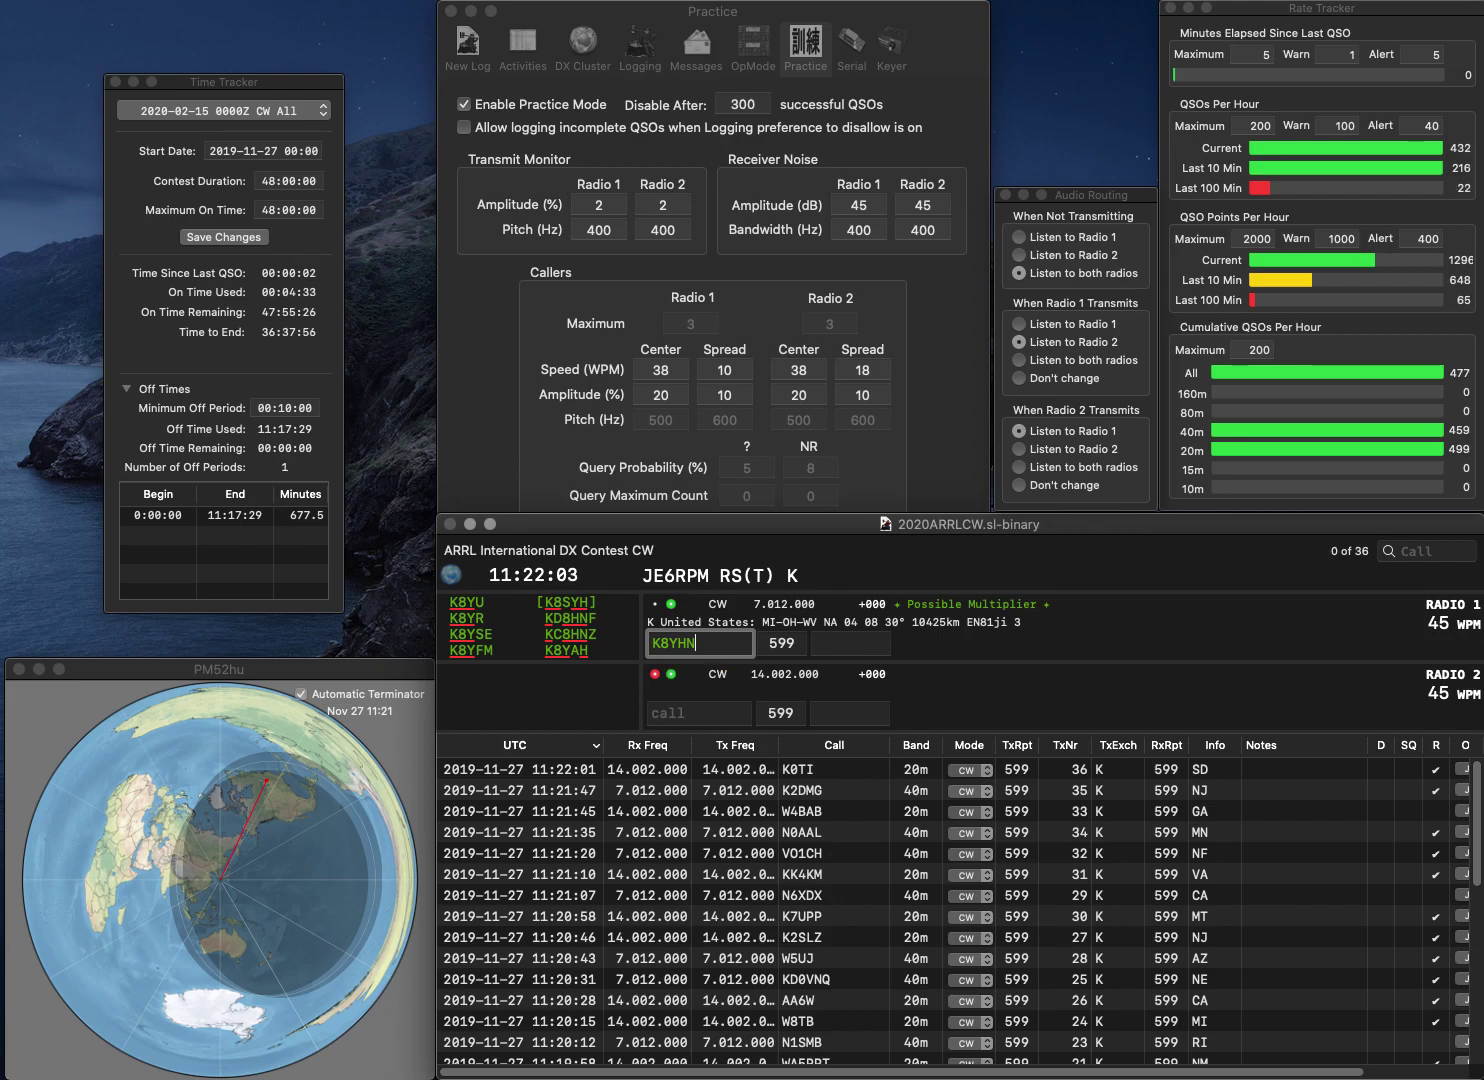
key("BackSpace")
key("BackSpace")
type("SE")
key("Return")
Step: Enter the partial call KNPH on Radio 2 and send it to the caller
type("NPH")
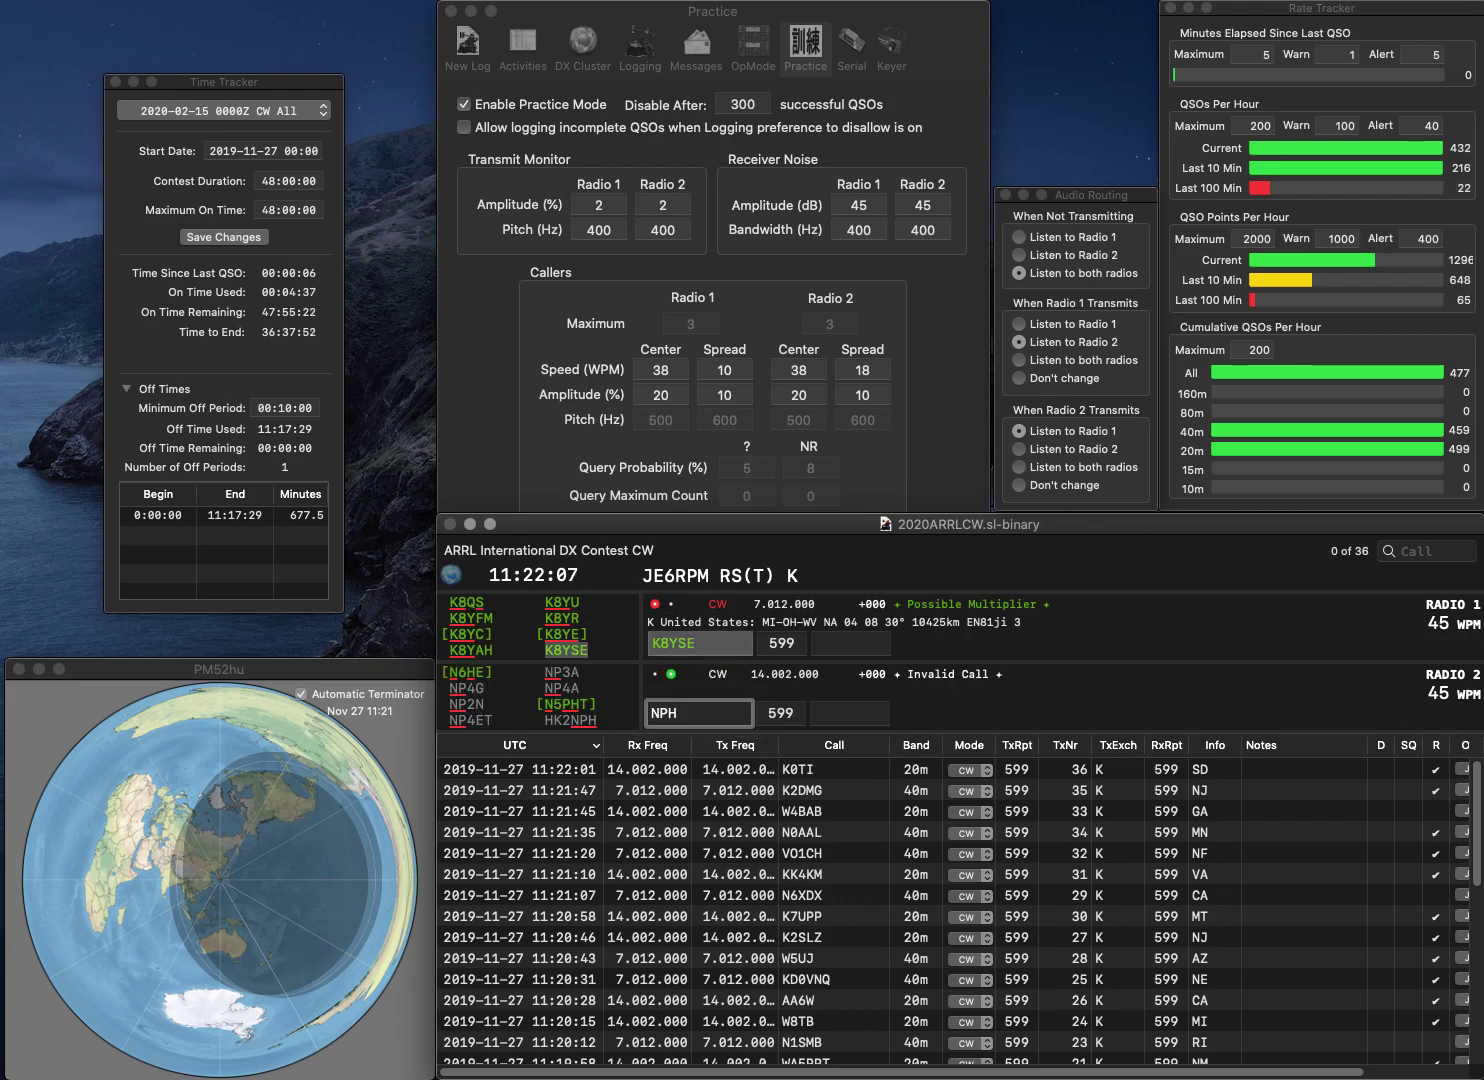
key("Up")
type("K")
key("Return")
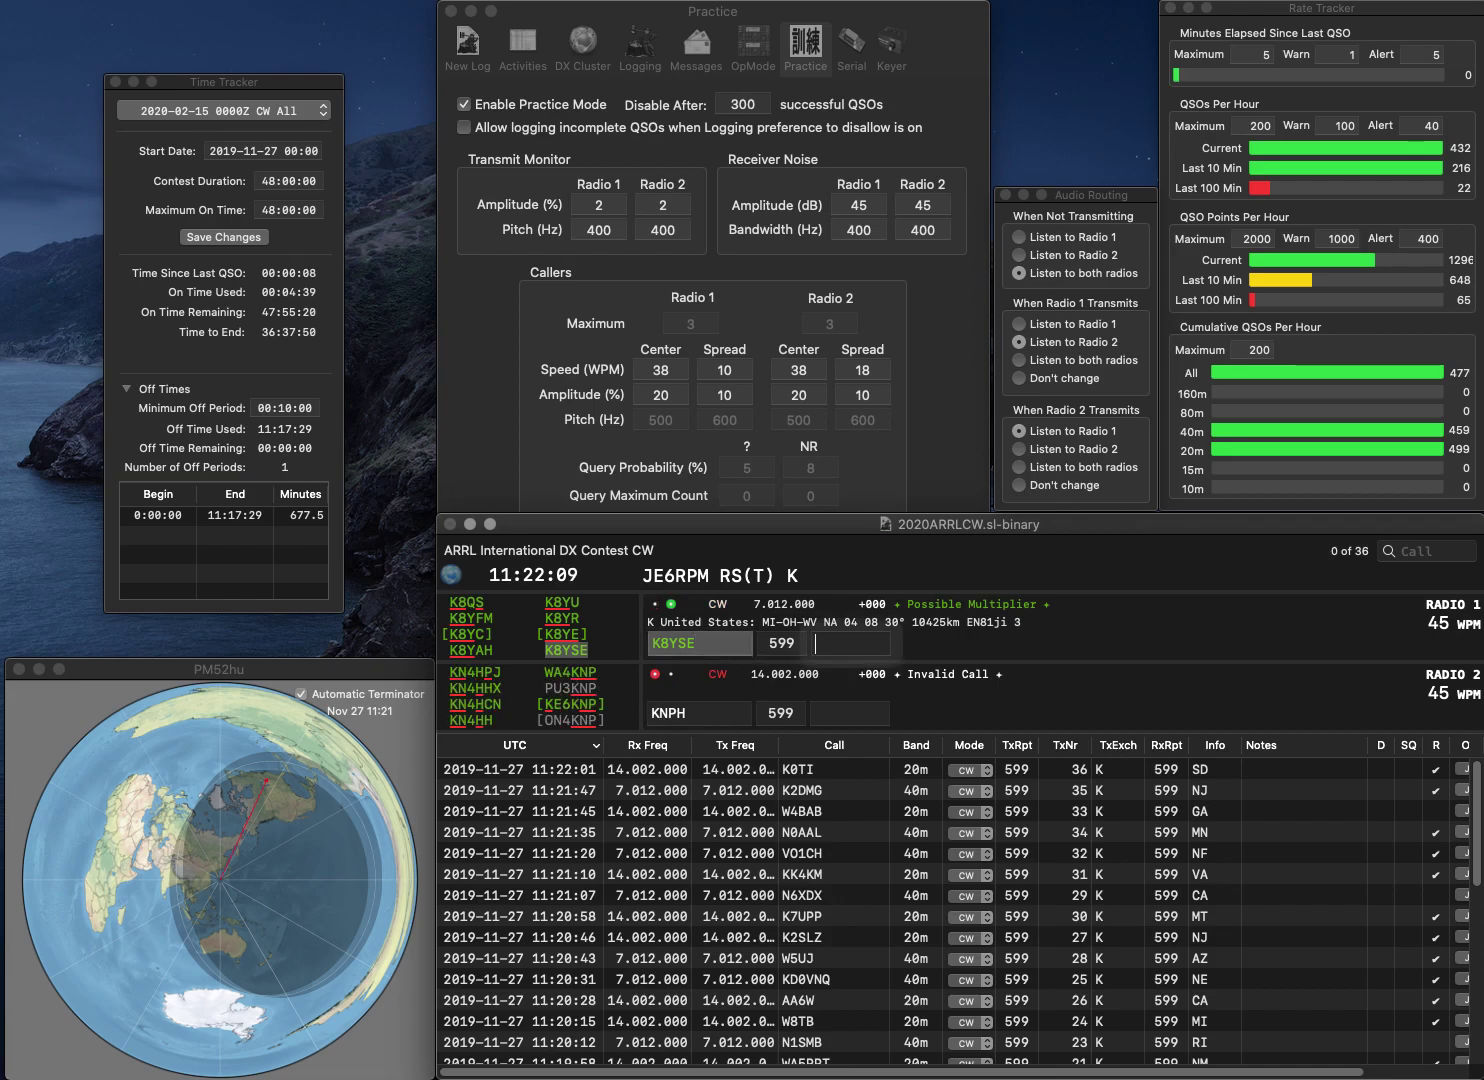
type("MI")
key("Return")
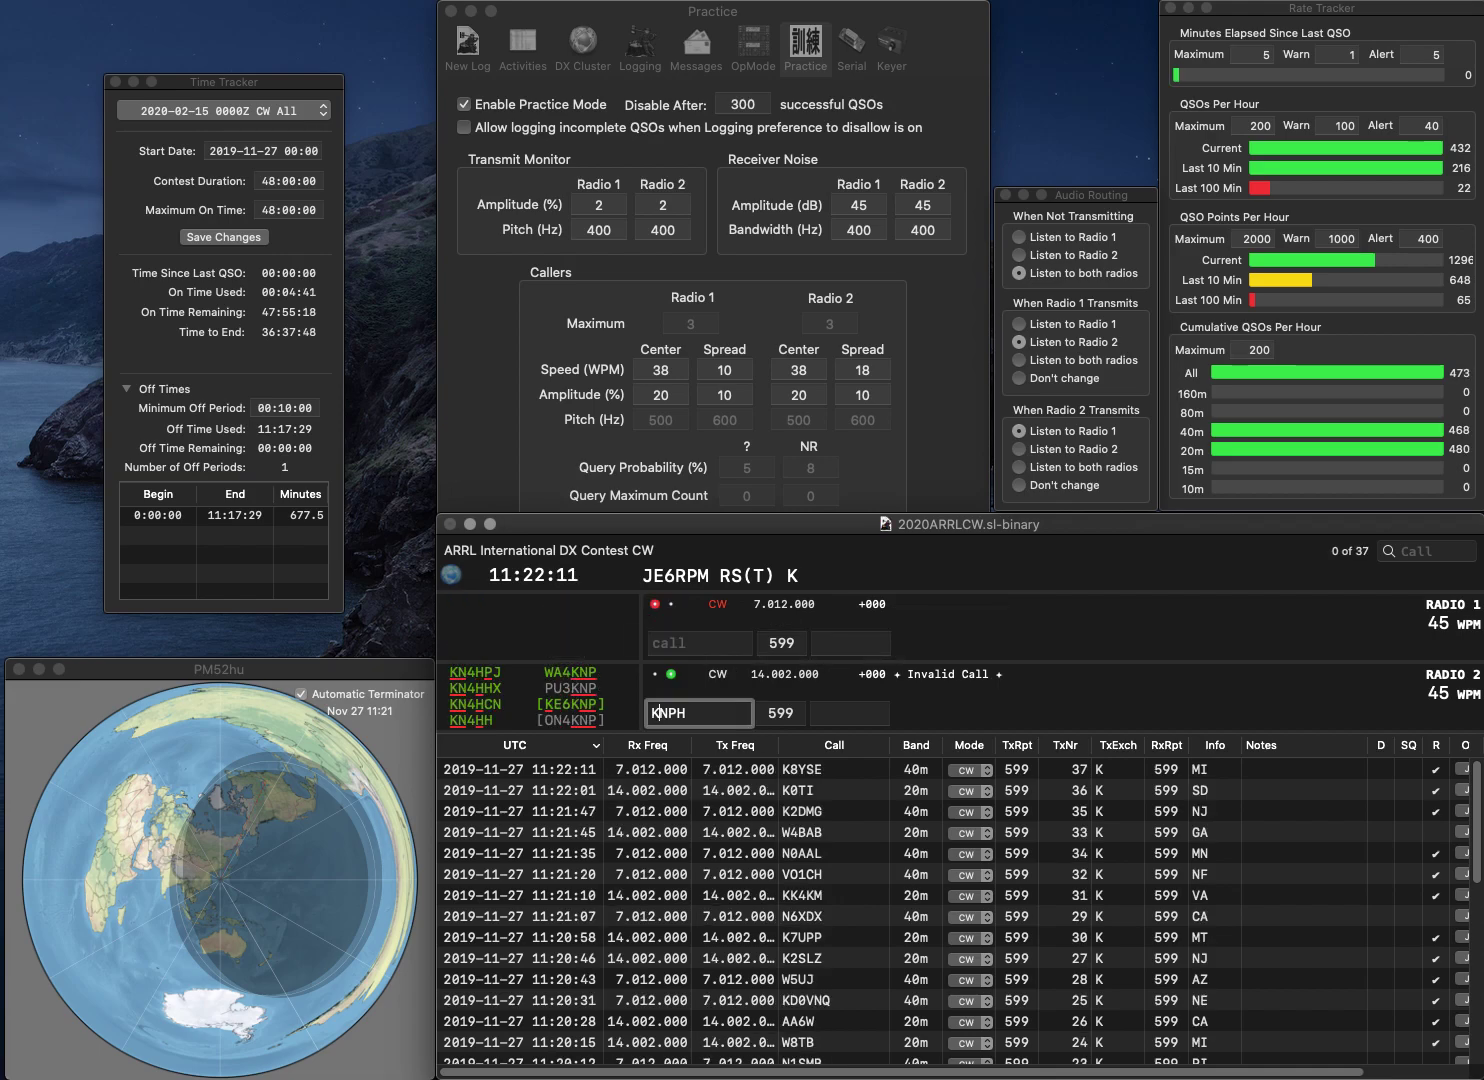
type("0")
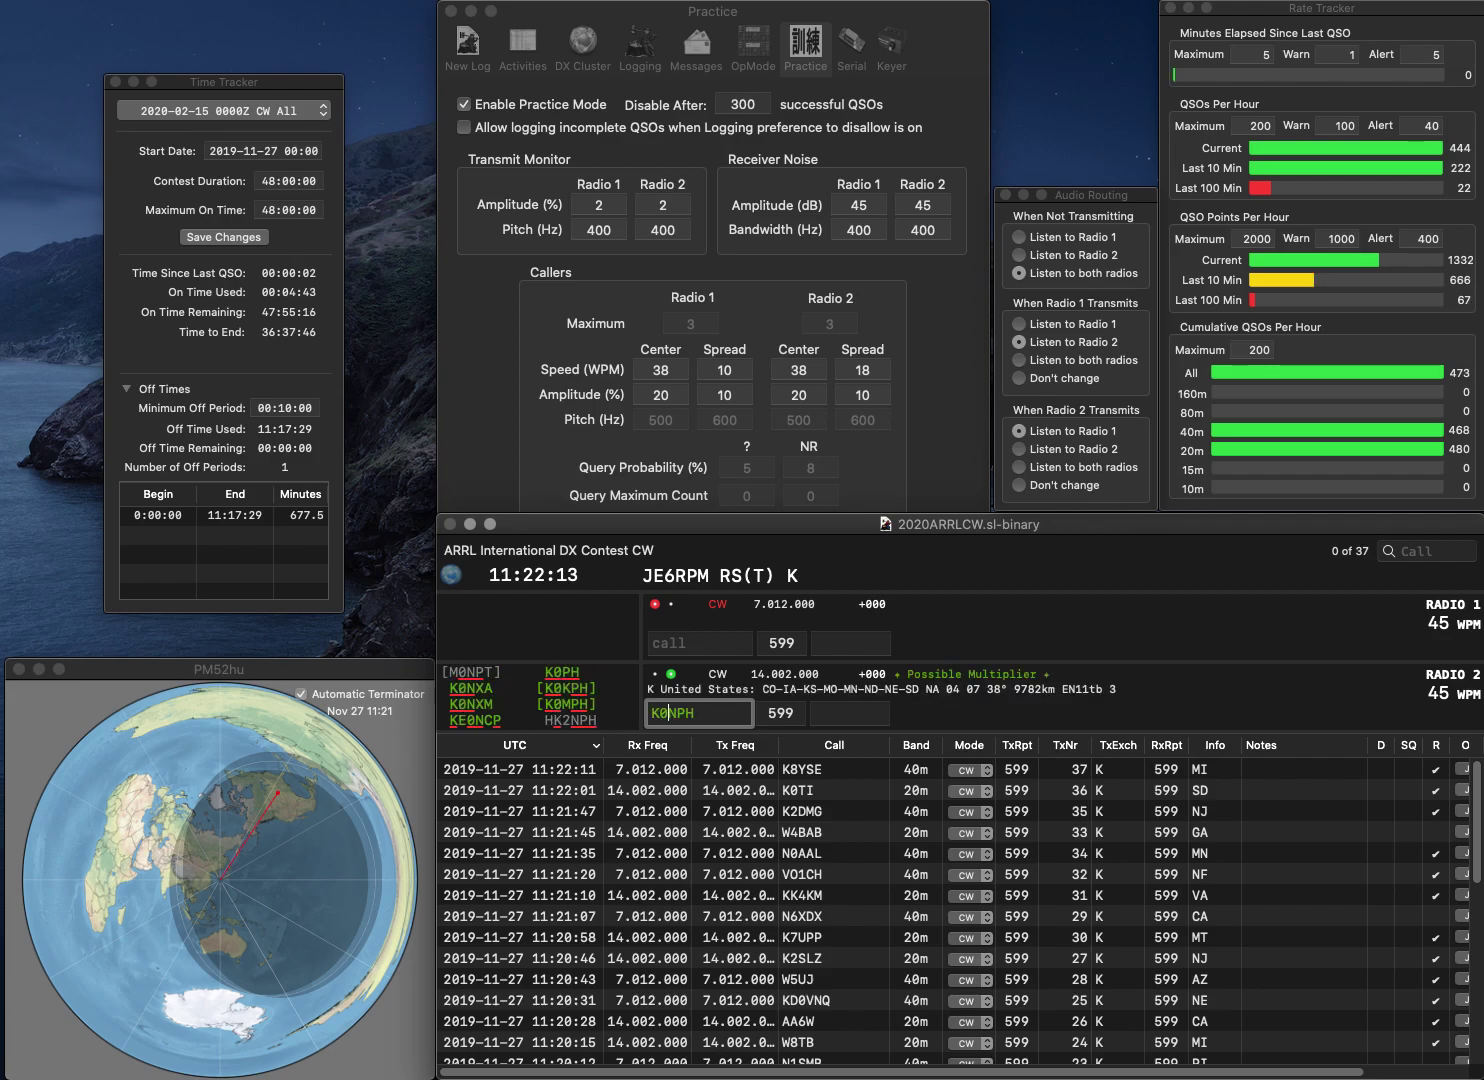
type("K")
key("Return")
type("7GI")
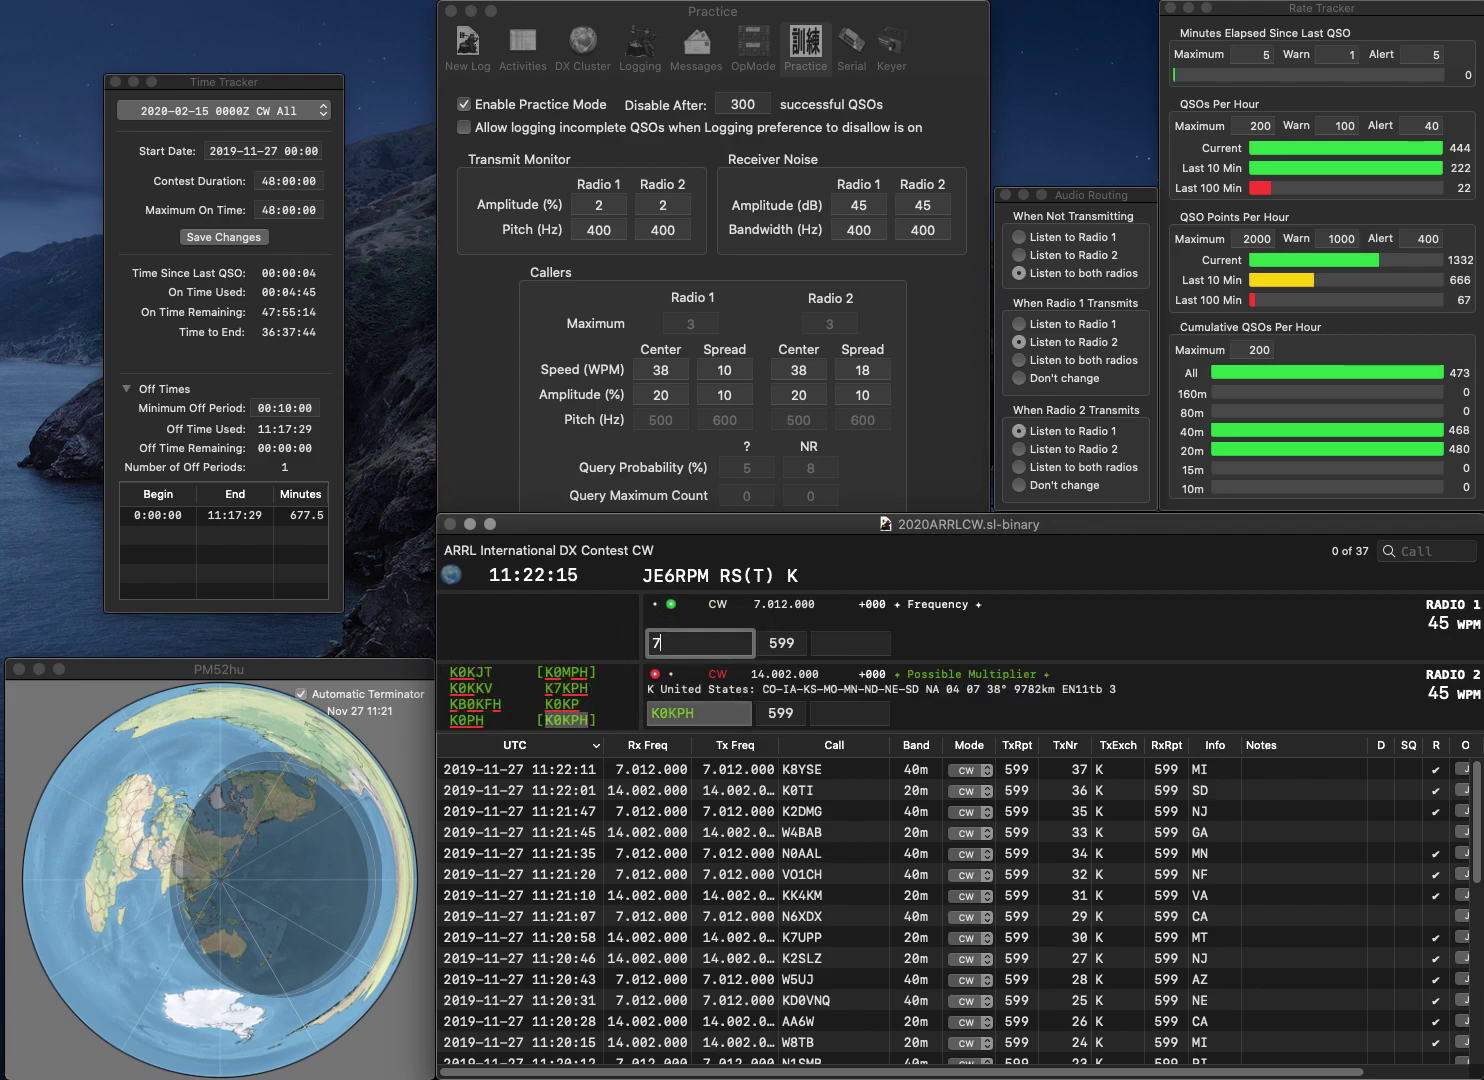
key("super+Left")
key("Home")
type("VA")
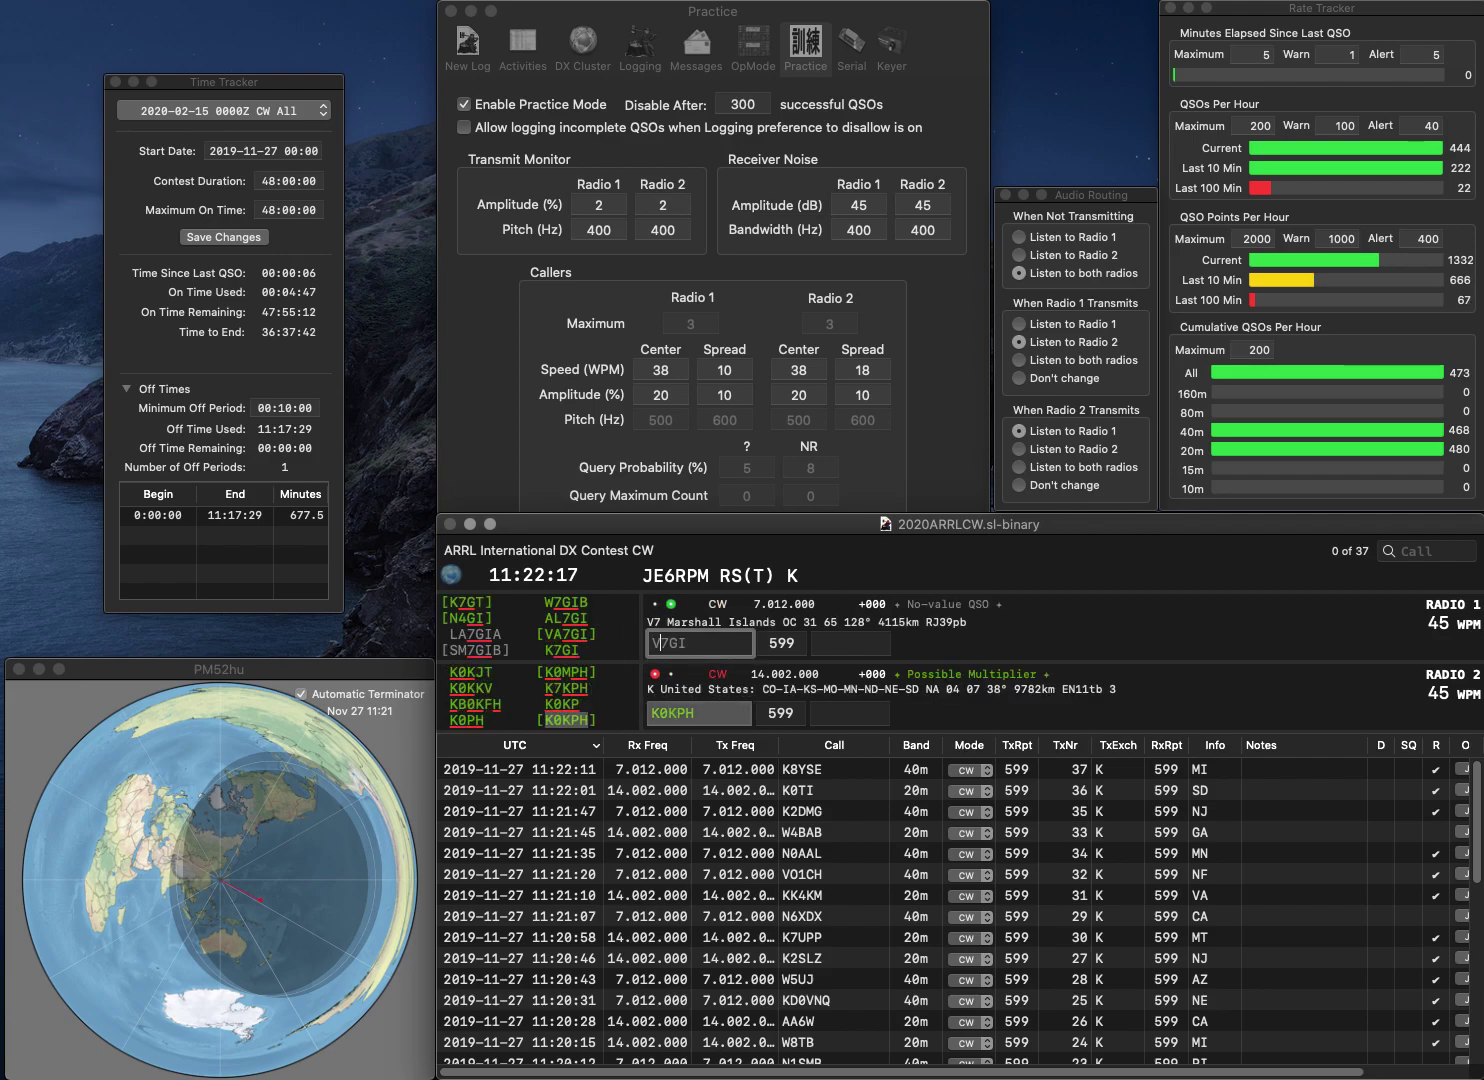
key("Return")
type("NE")
key("Return")
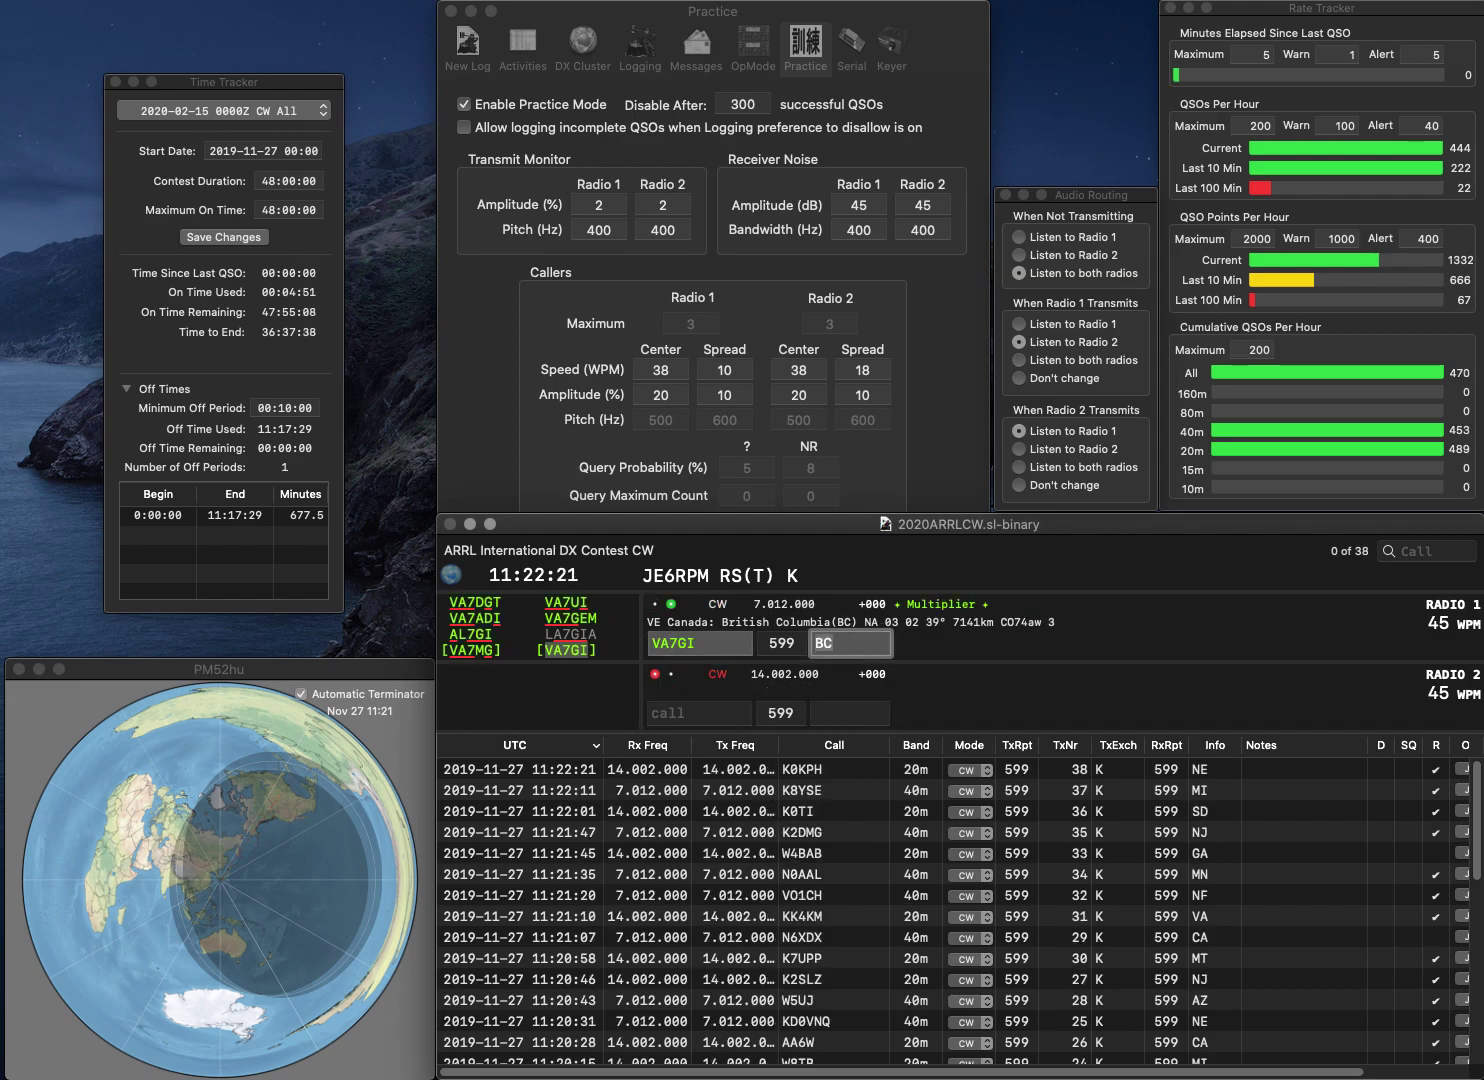
key("Return")
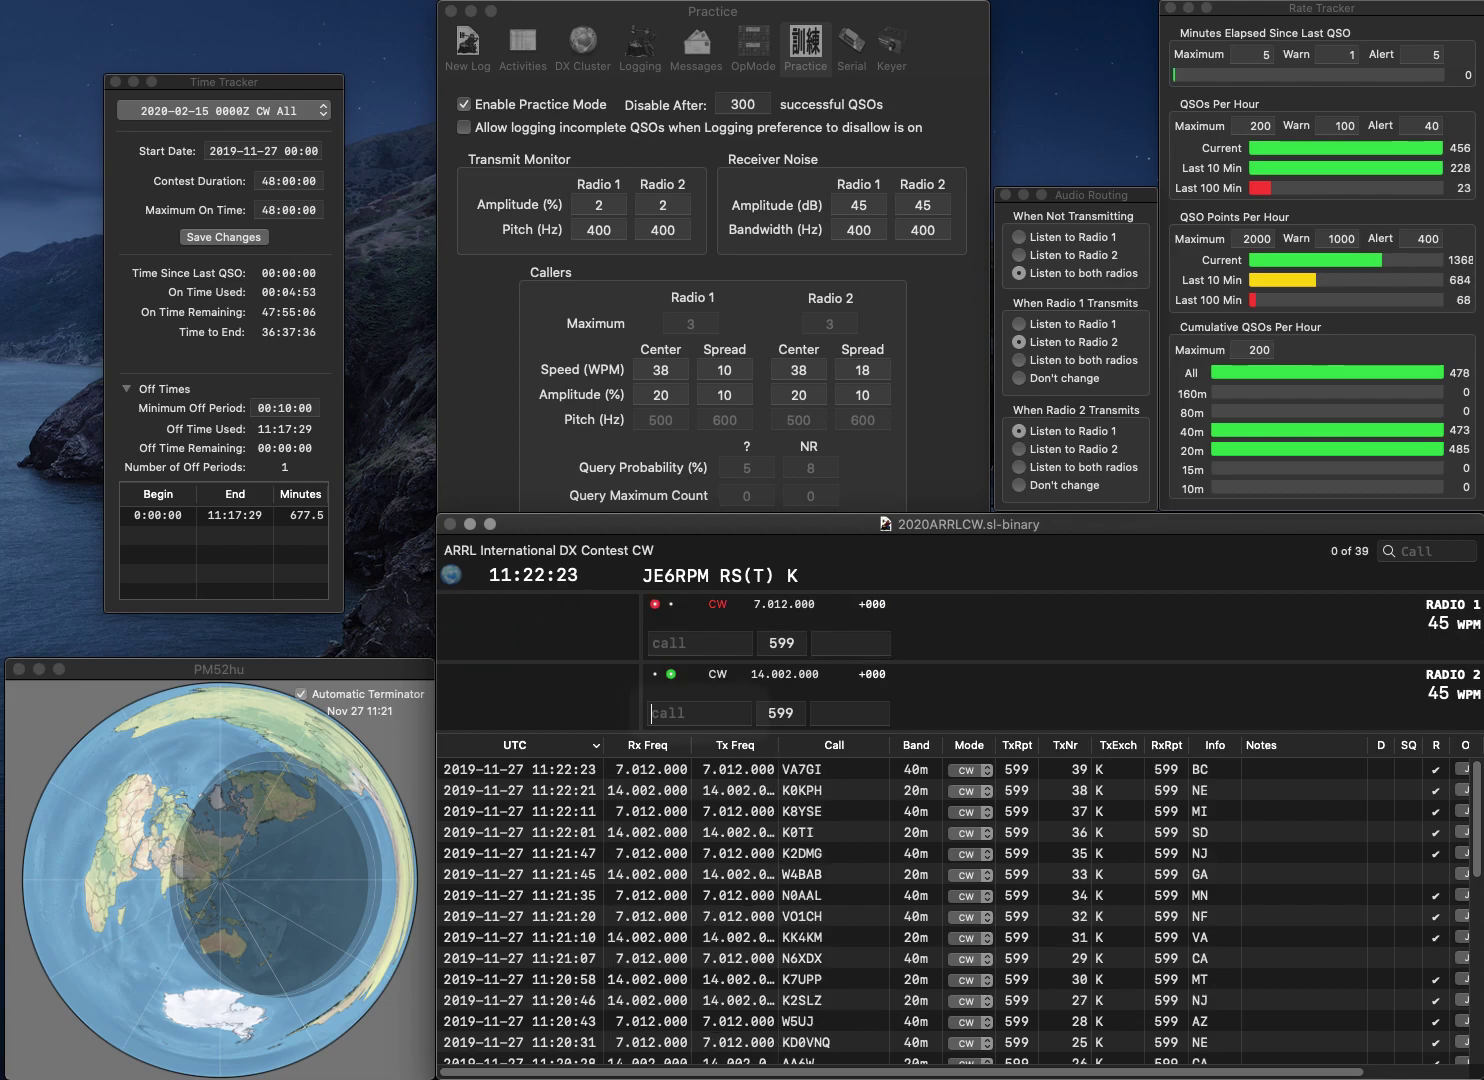
Step: Enter the partial call K8 on Radio 2 and send it to the caller
key("BackSpace")
type("8")
key("Return")
Step: Enter the partial call VAMO on Radio 1 and send it to the caller
type("VA")
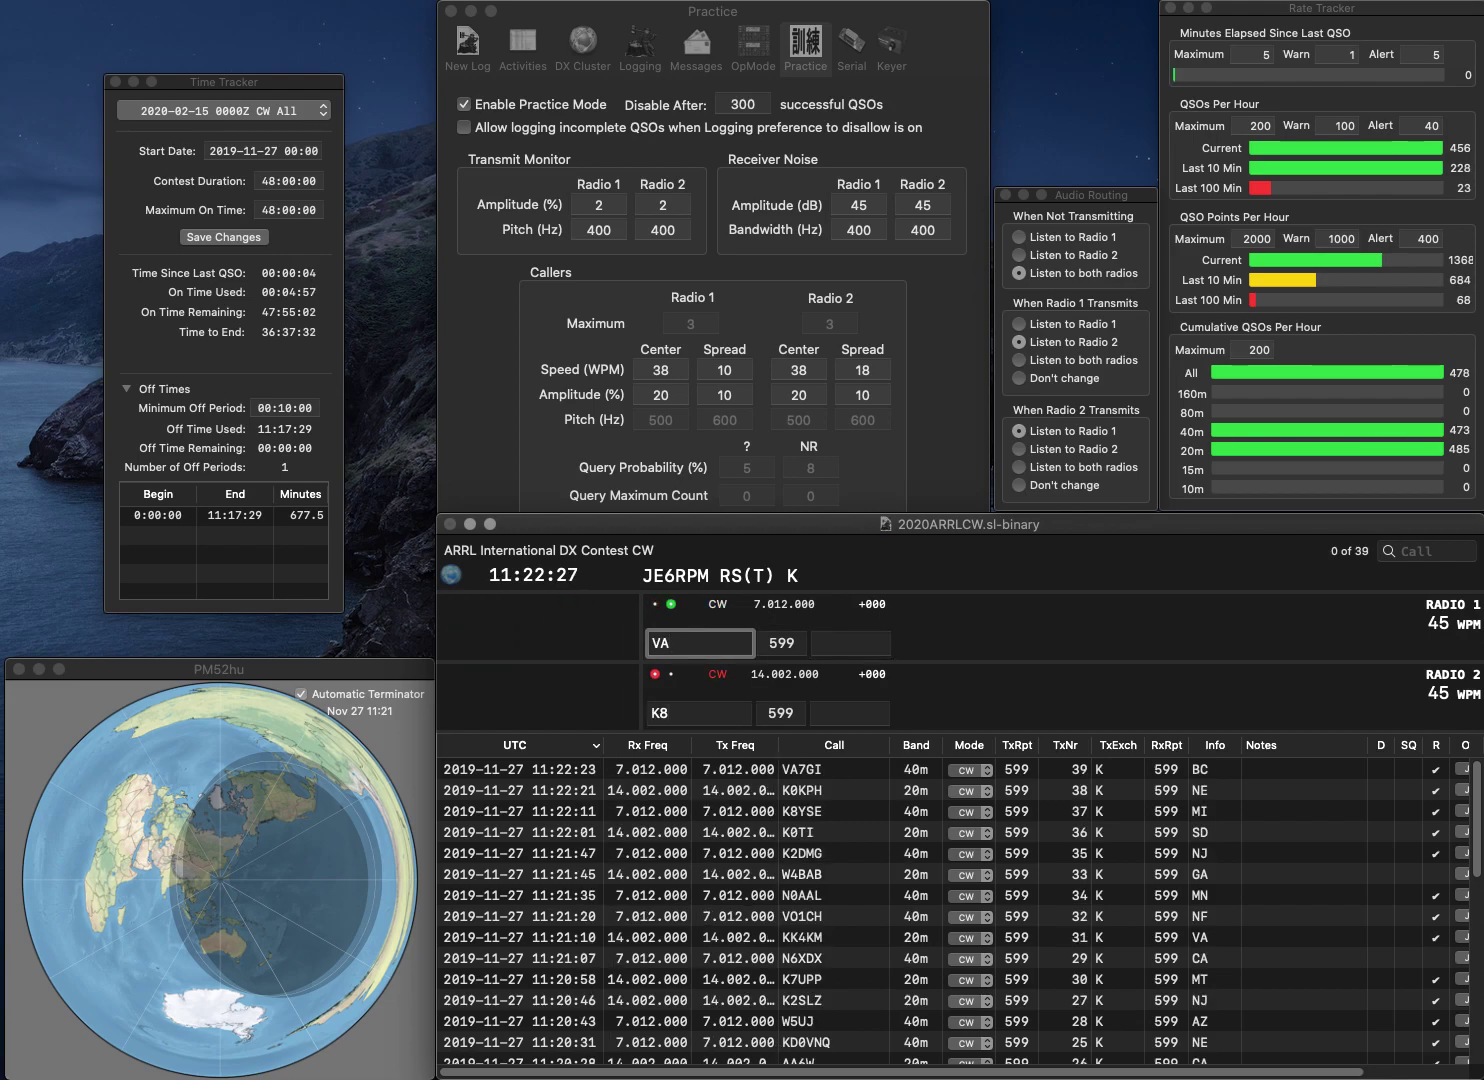
type("MO")
key("Return")
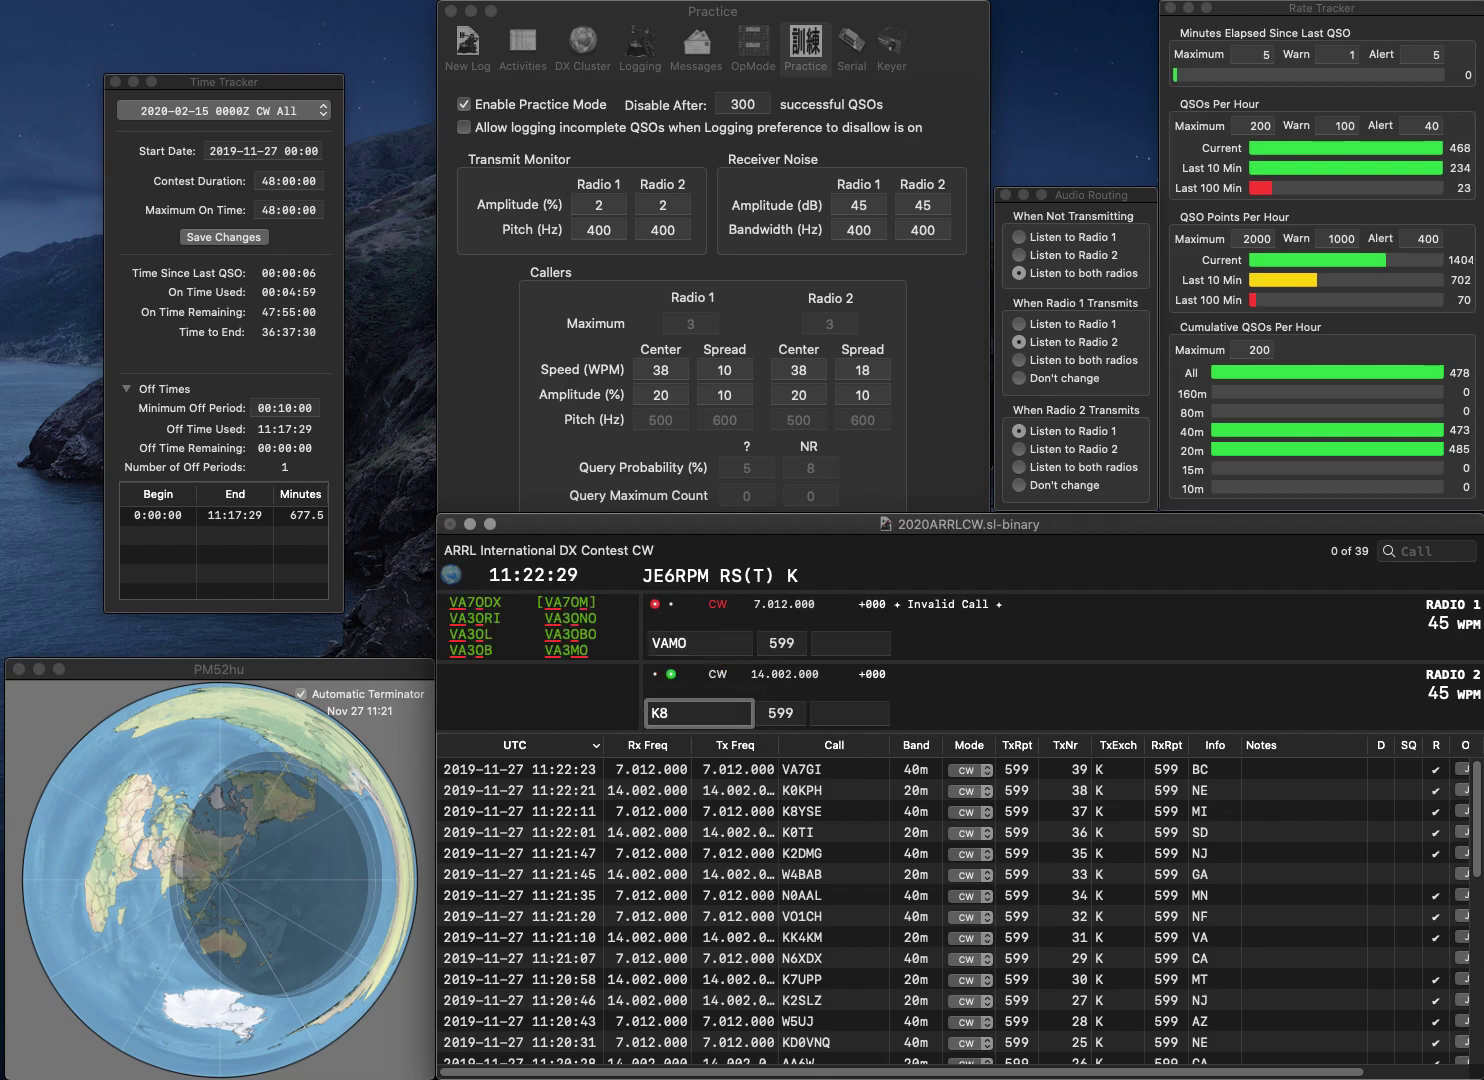
type("UIY")
key("Return")
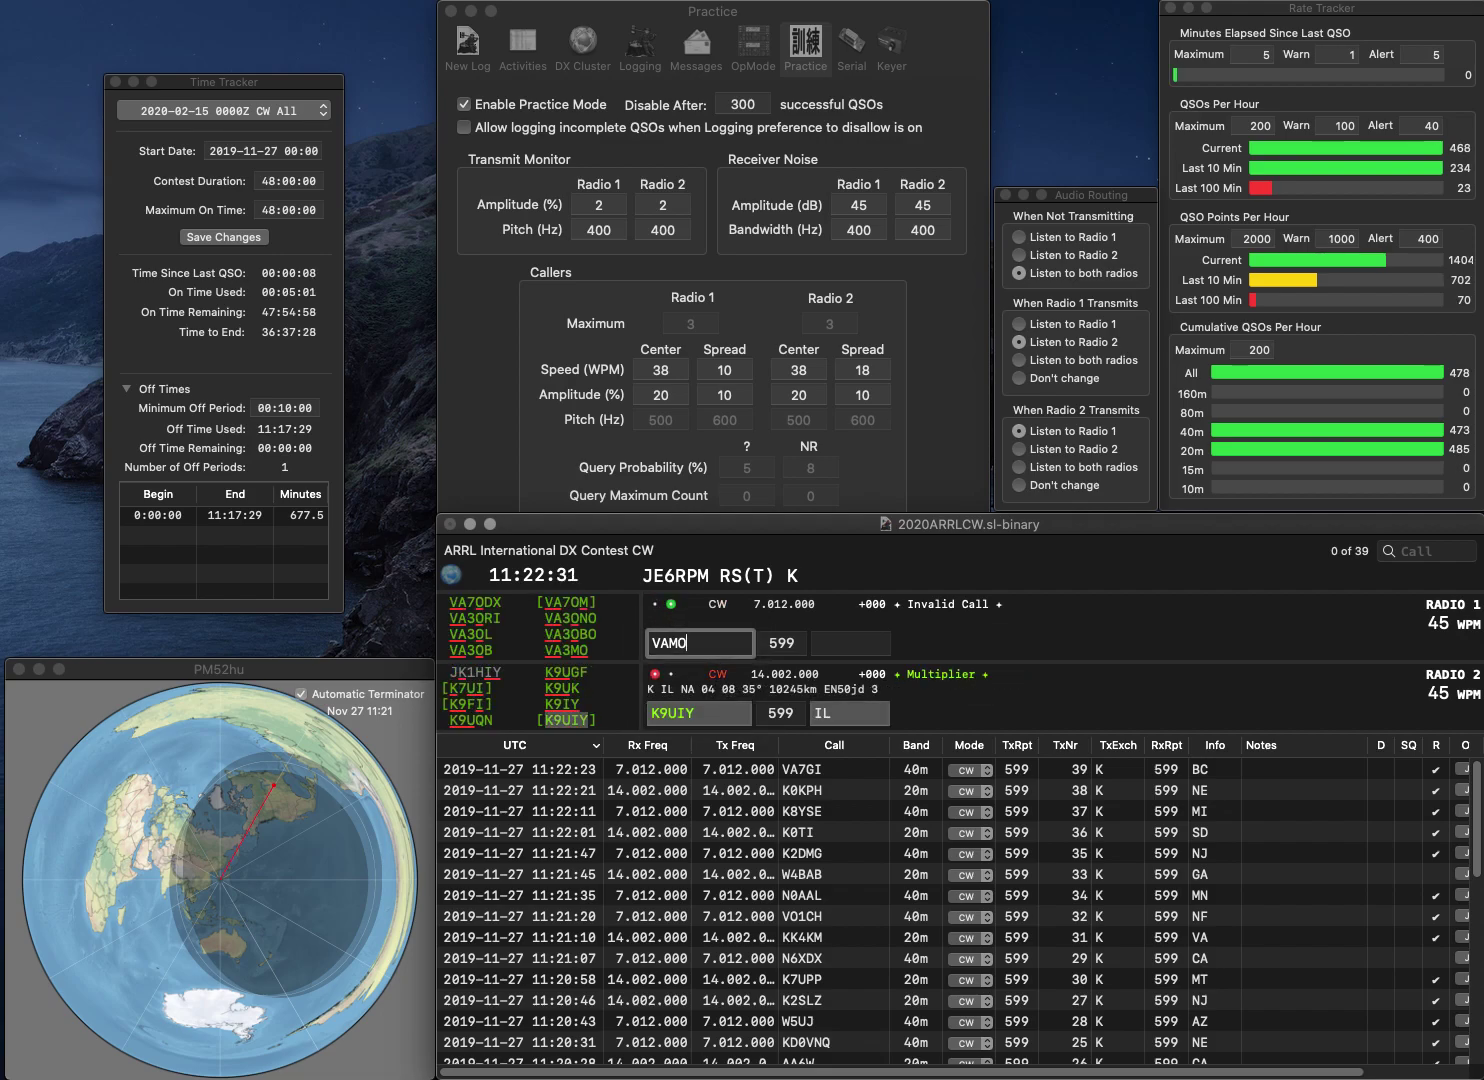
type("VA3MO")
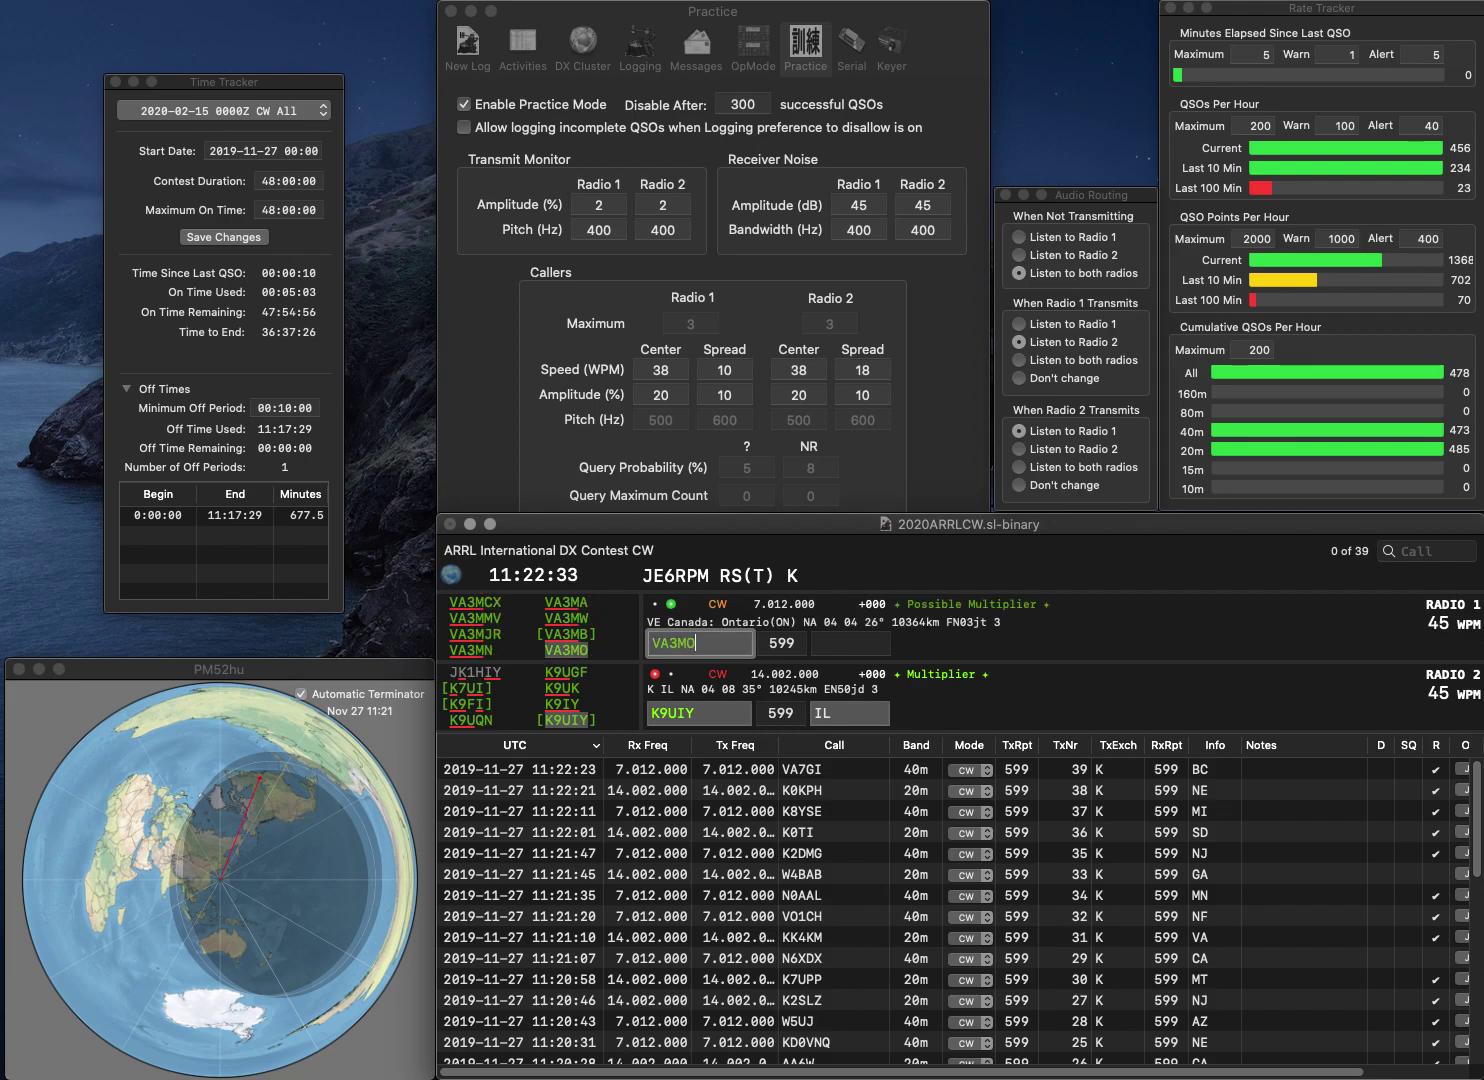
key("Return")
key("Tab")
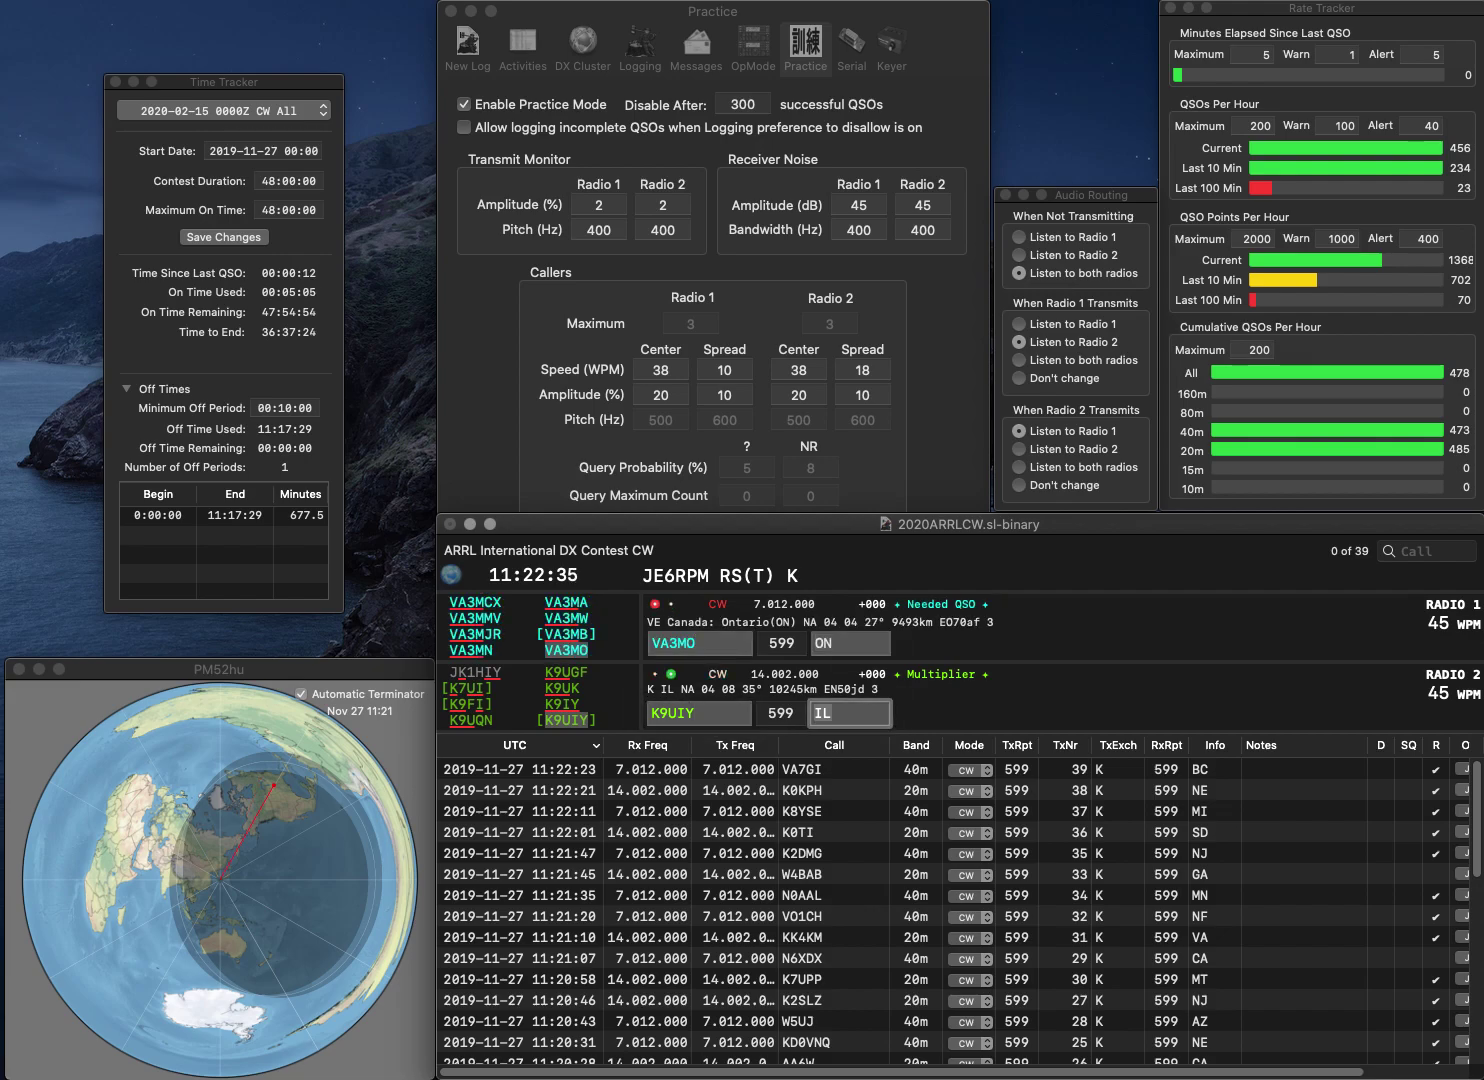
key("Return")
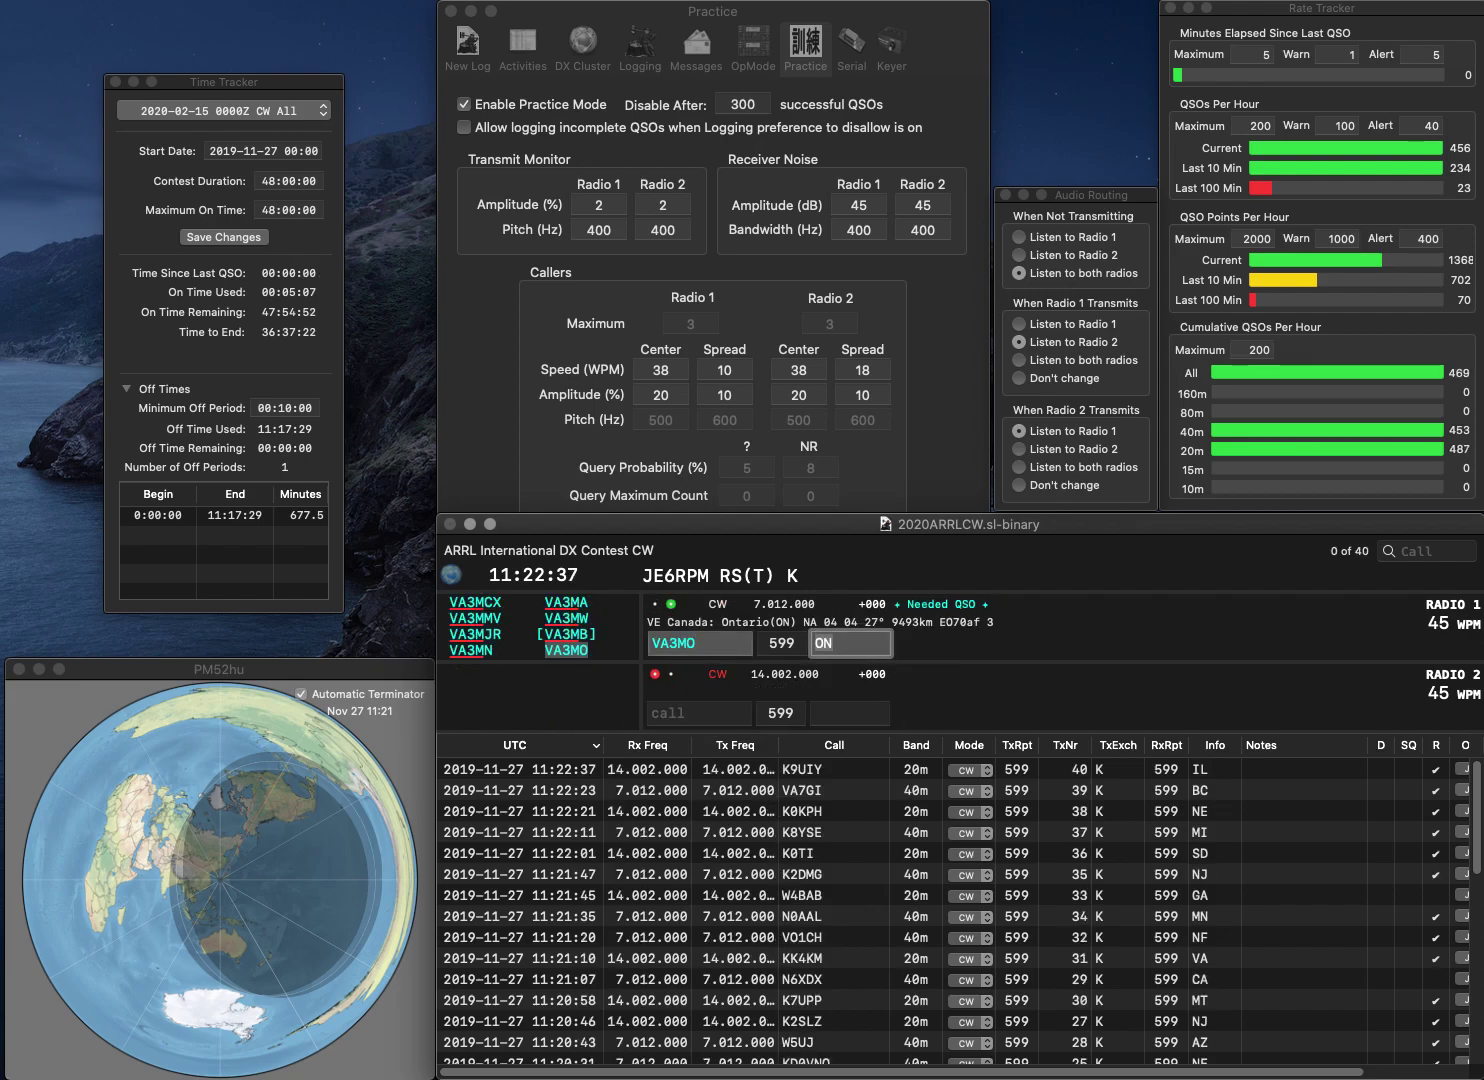
key("Return")
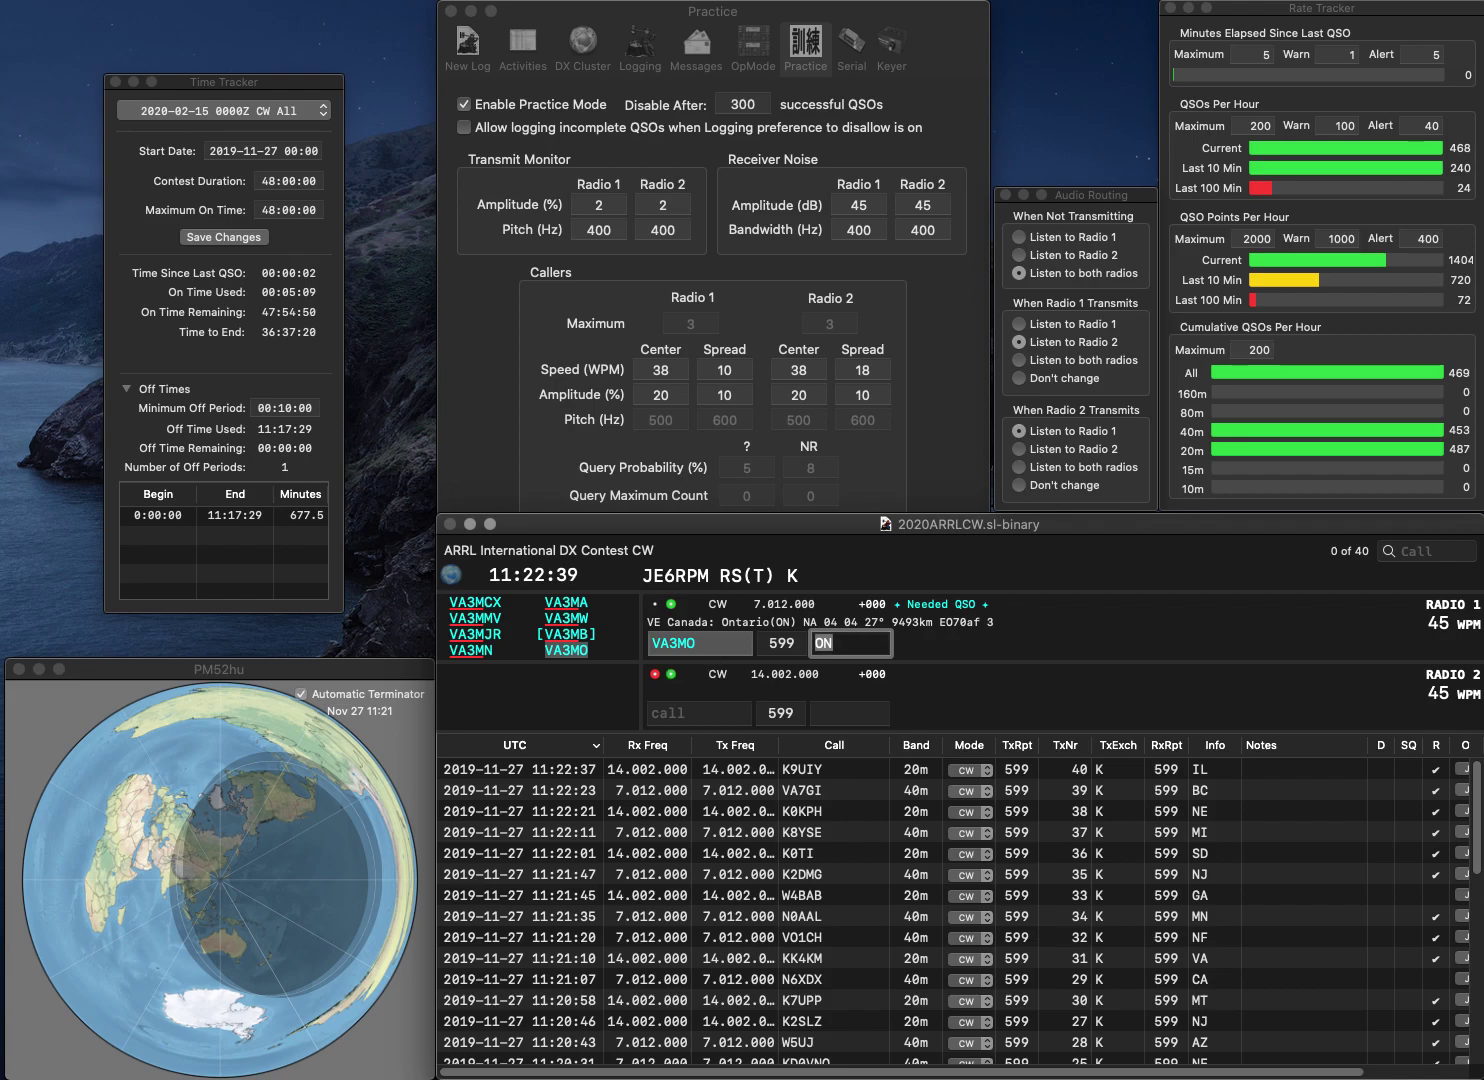
Step: Enter the call VE2JFM on Radio 2 and answer it
type("VE2")
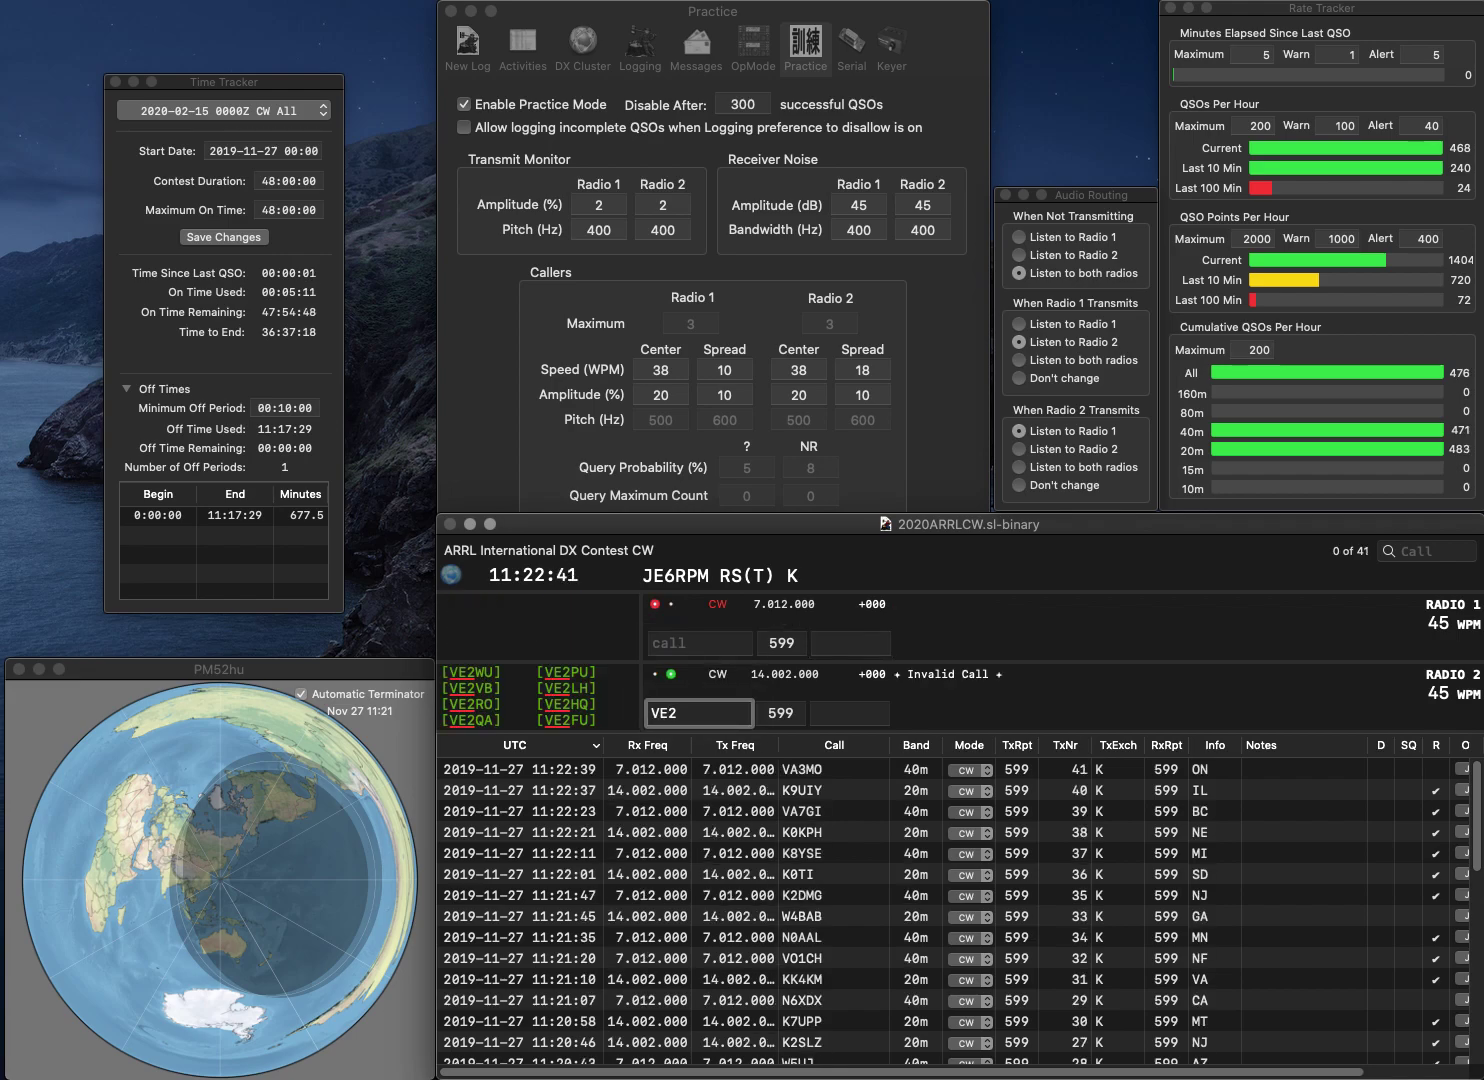
type("JFM")
key("Return")
type("4N")
key("Return")
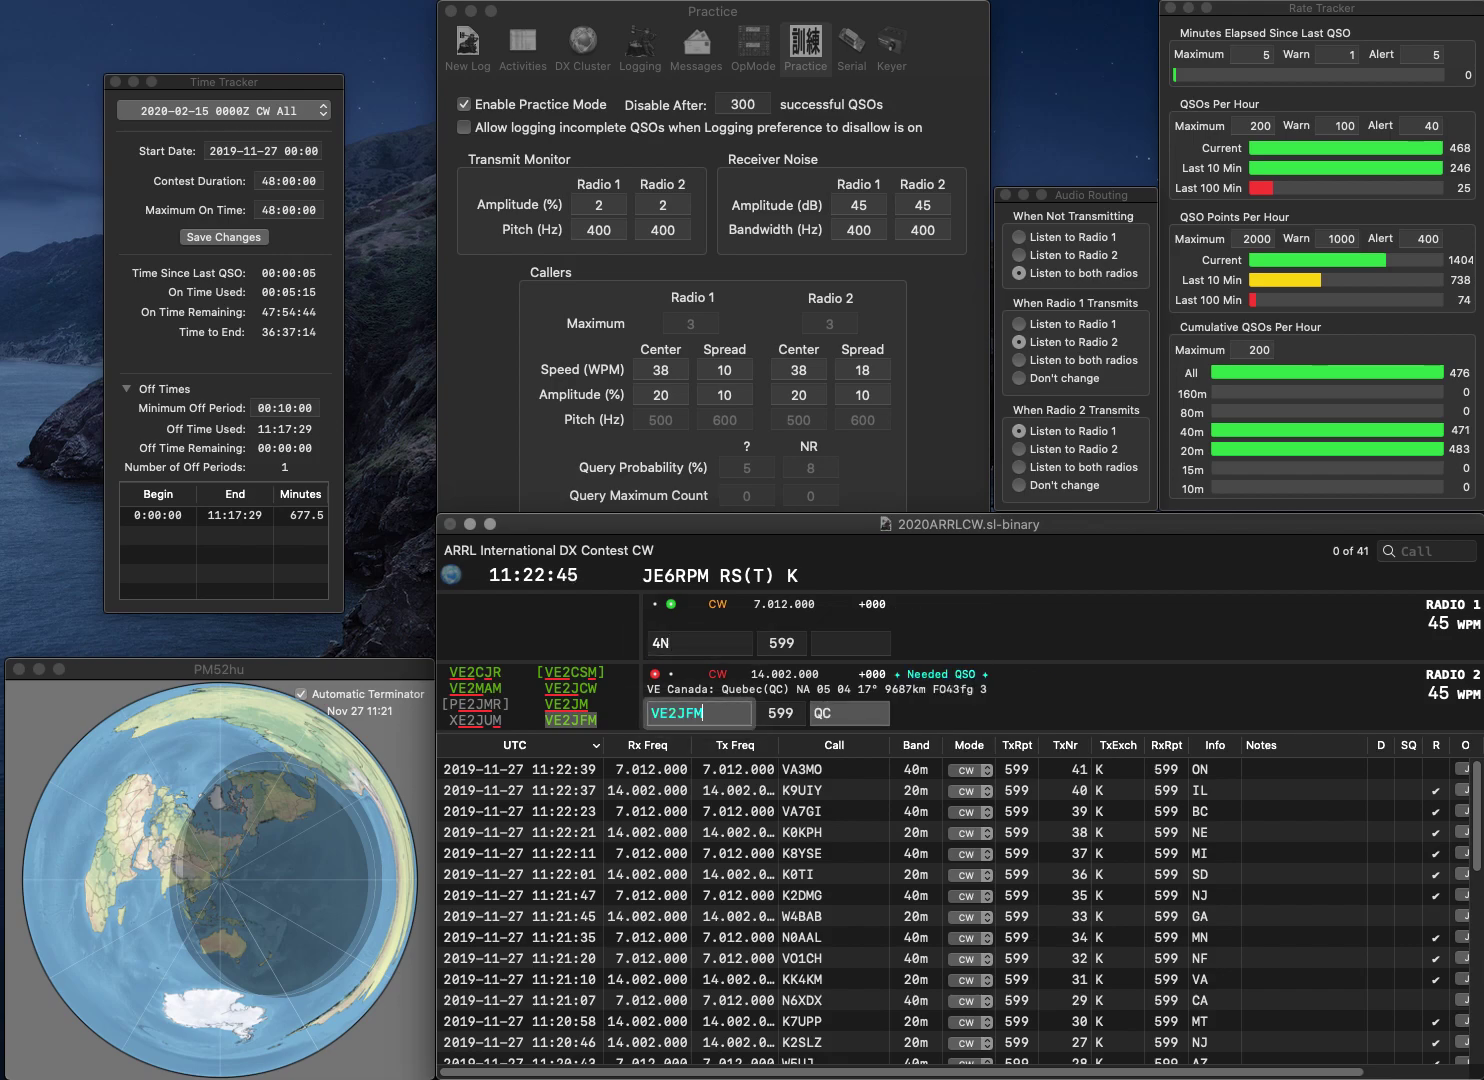
key("Tab")
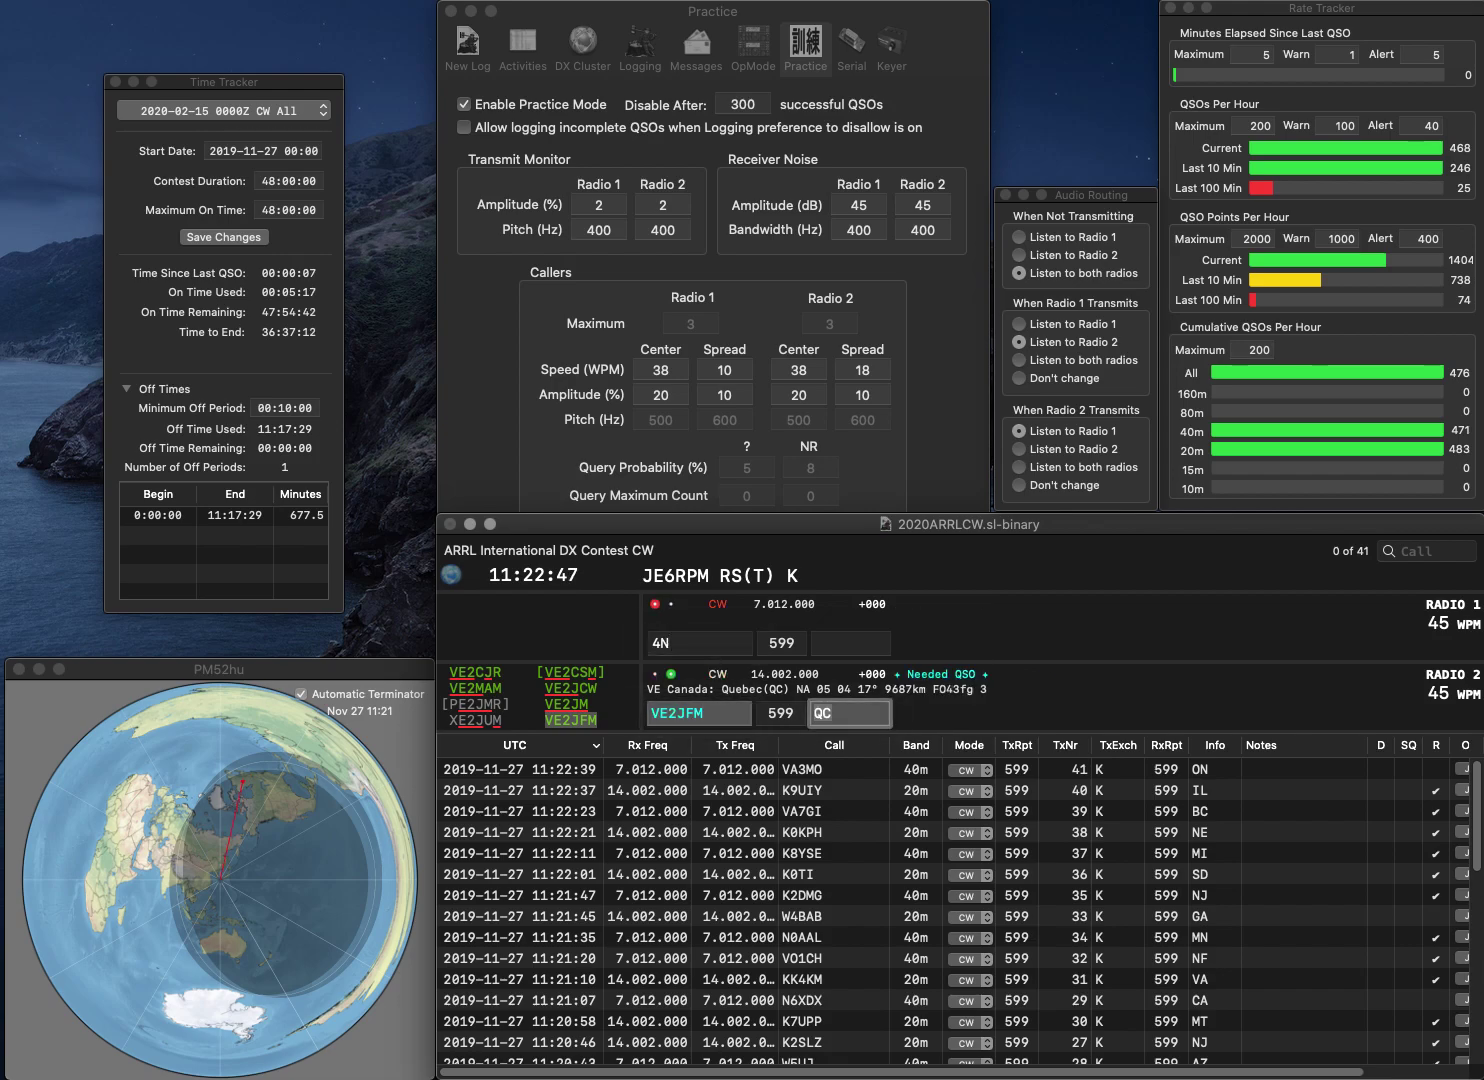
key("Return")
type("K")
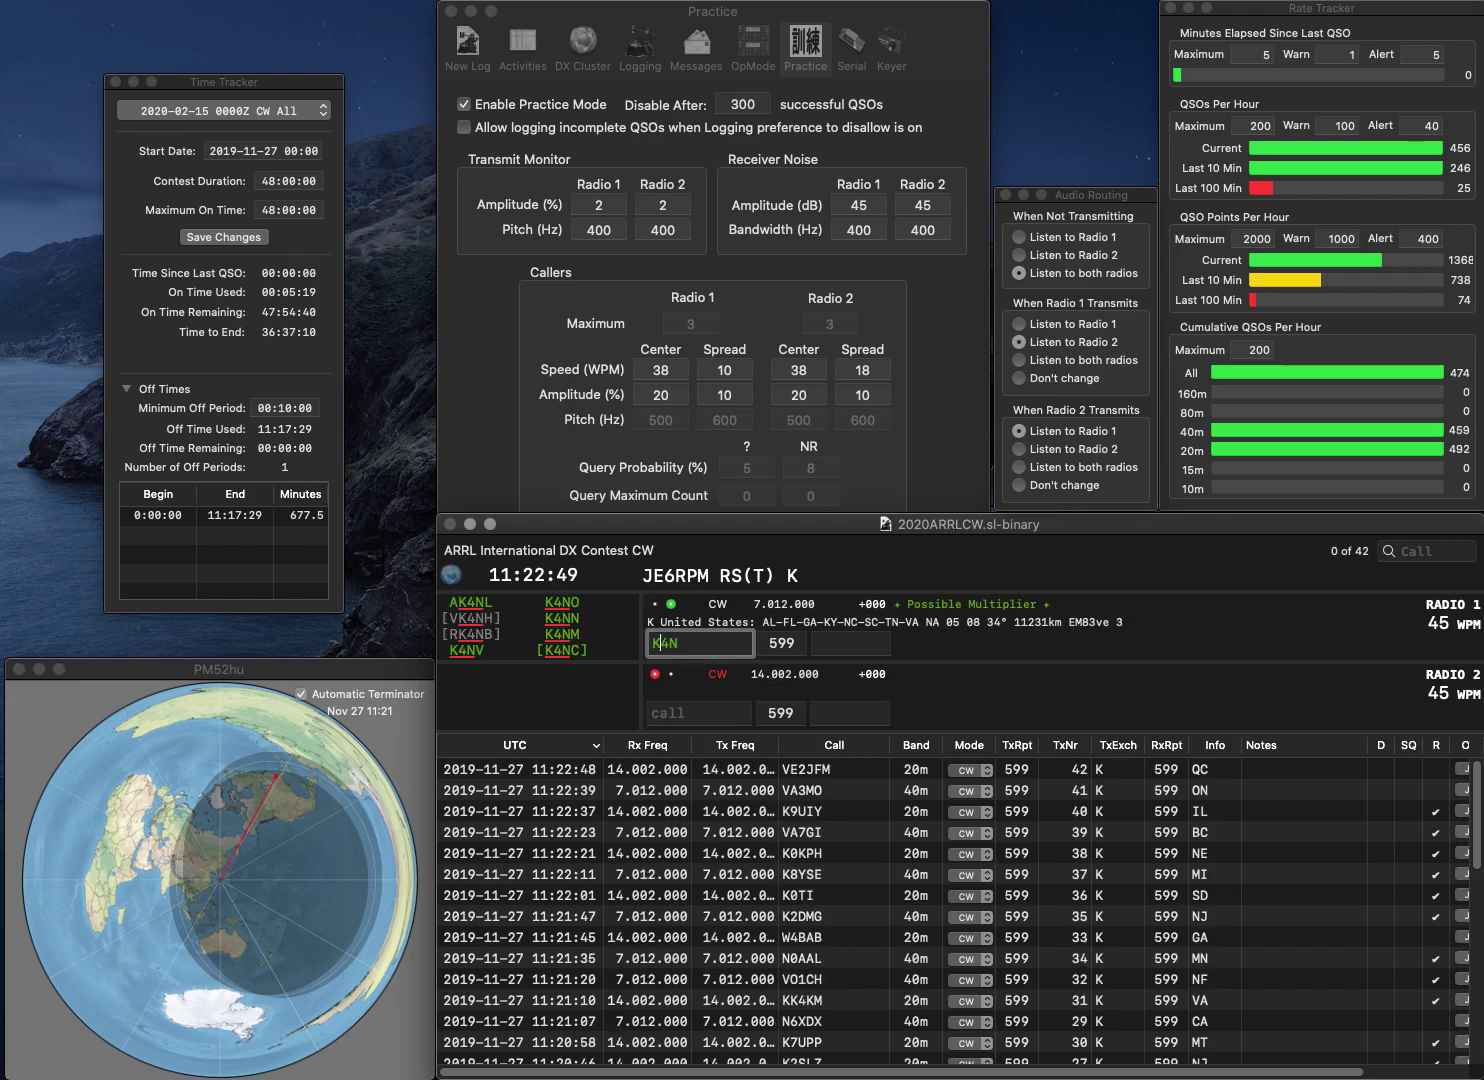
key("BackSpace")
type("G")
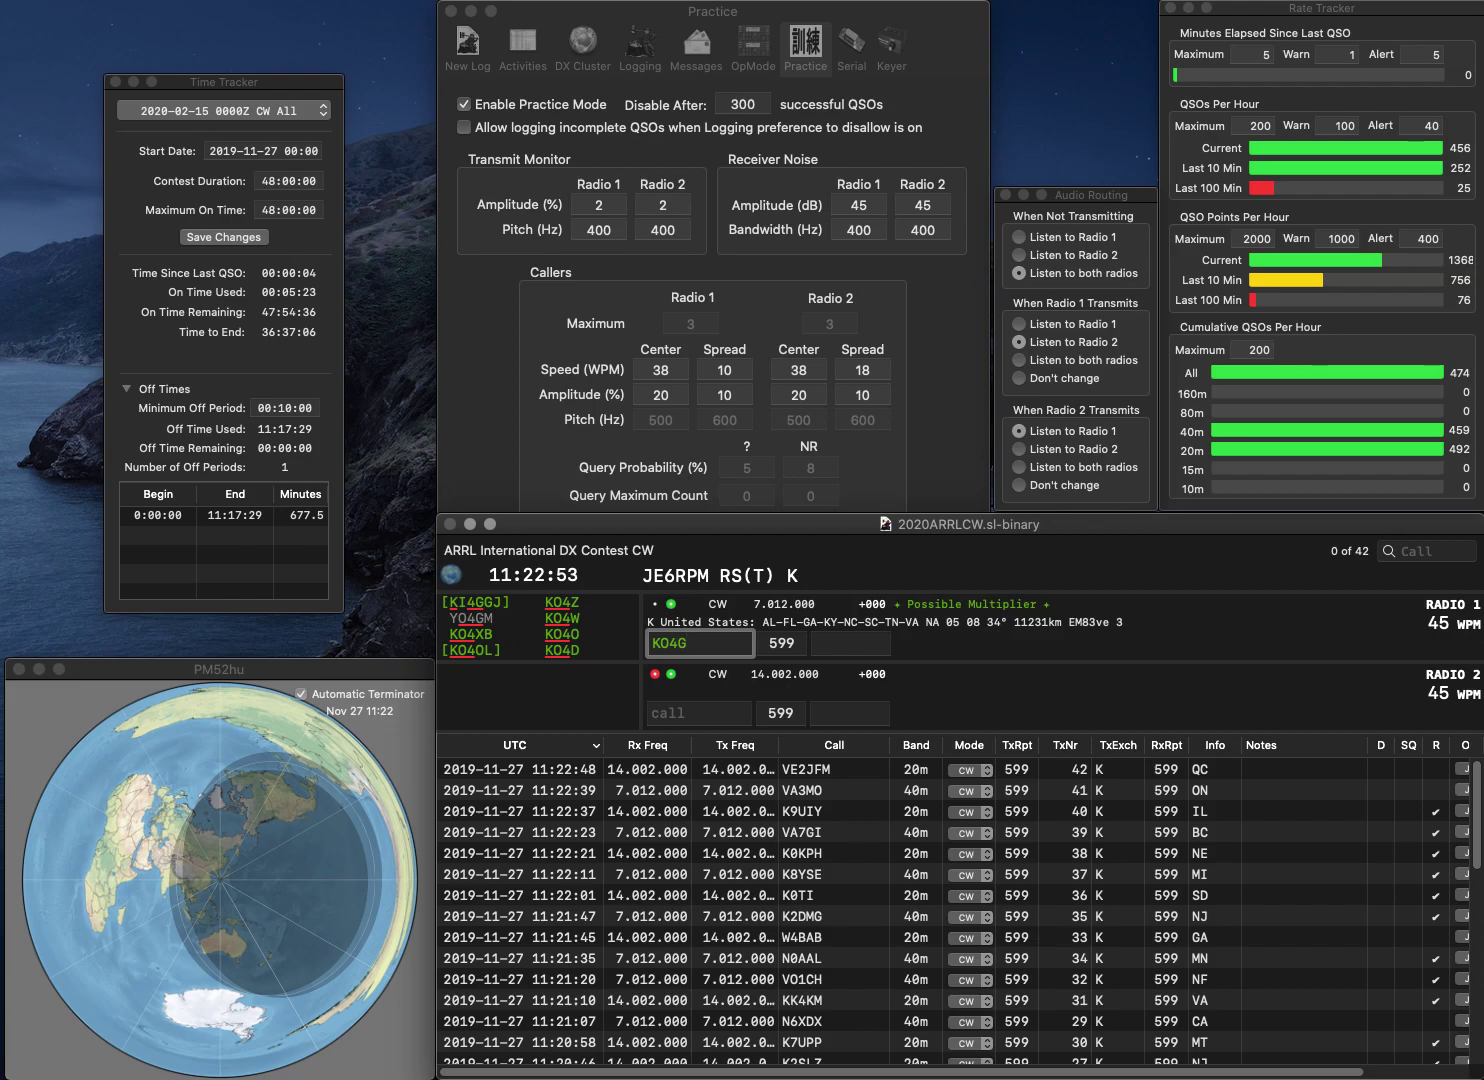
key("BackSpace")
type("D")
key("Return")
type("K2LIM")
key("Return")
type("KY")
key("Return")
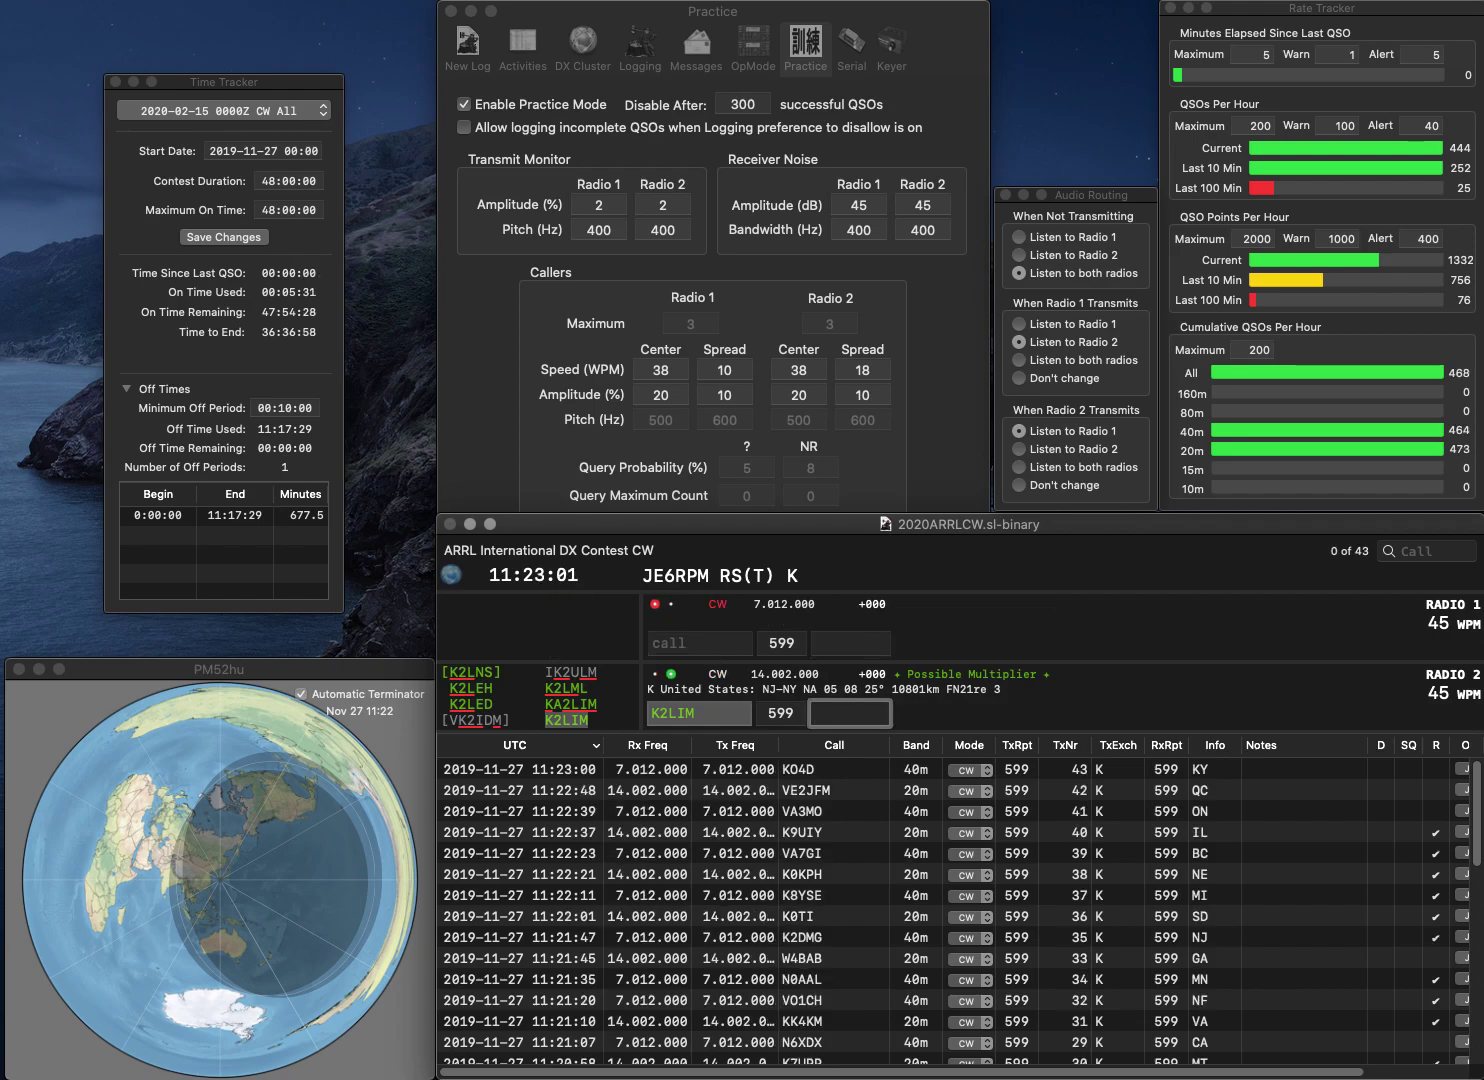
type("NC")
key("BackSpace")
type("Y")
key("Return")
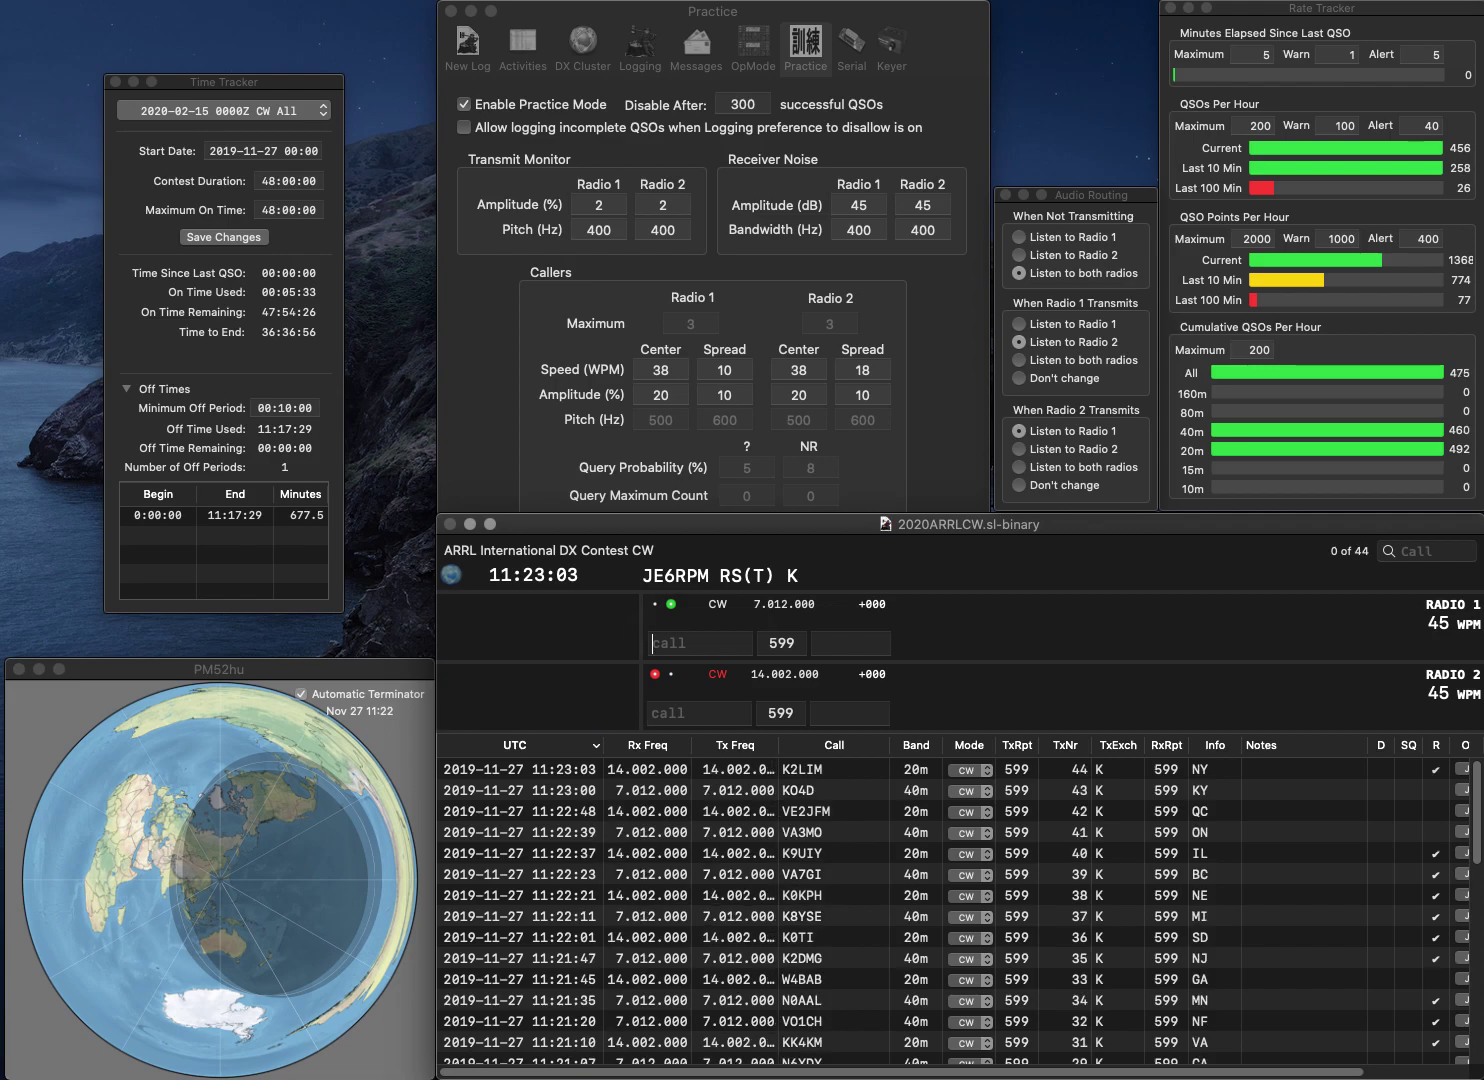
type("W6DGD")
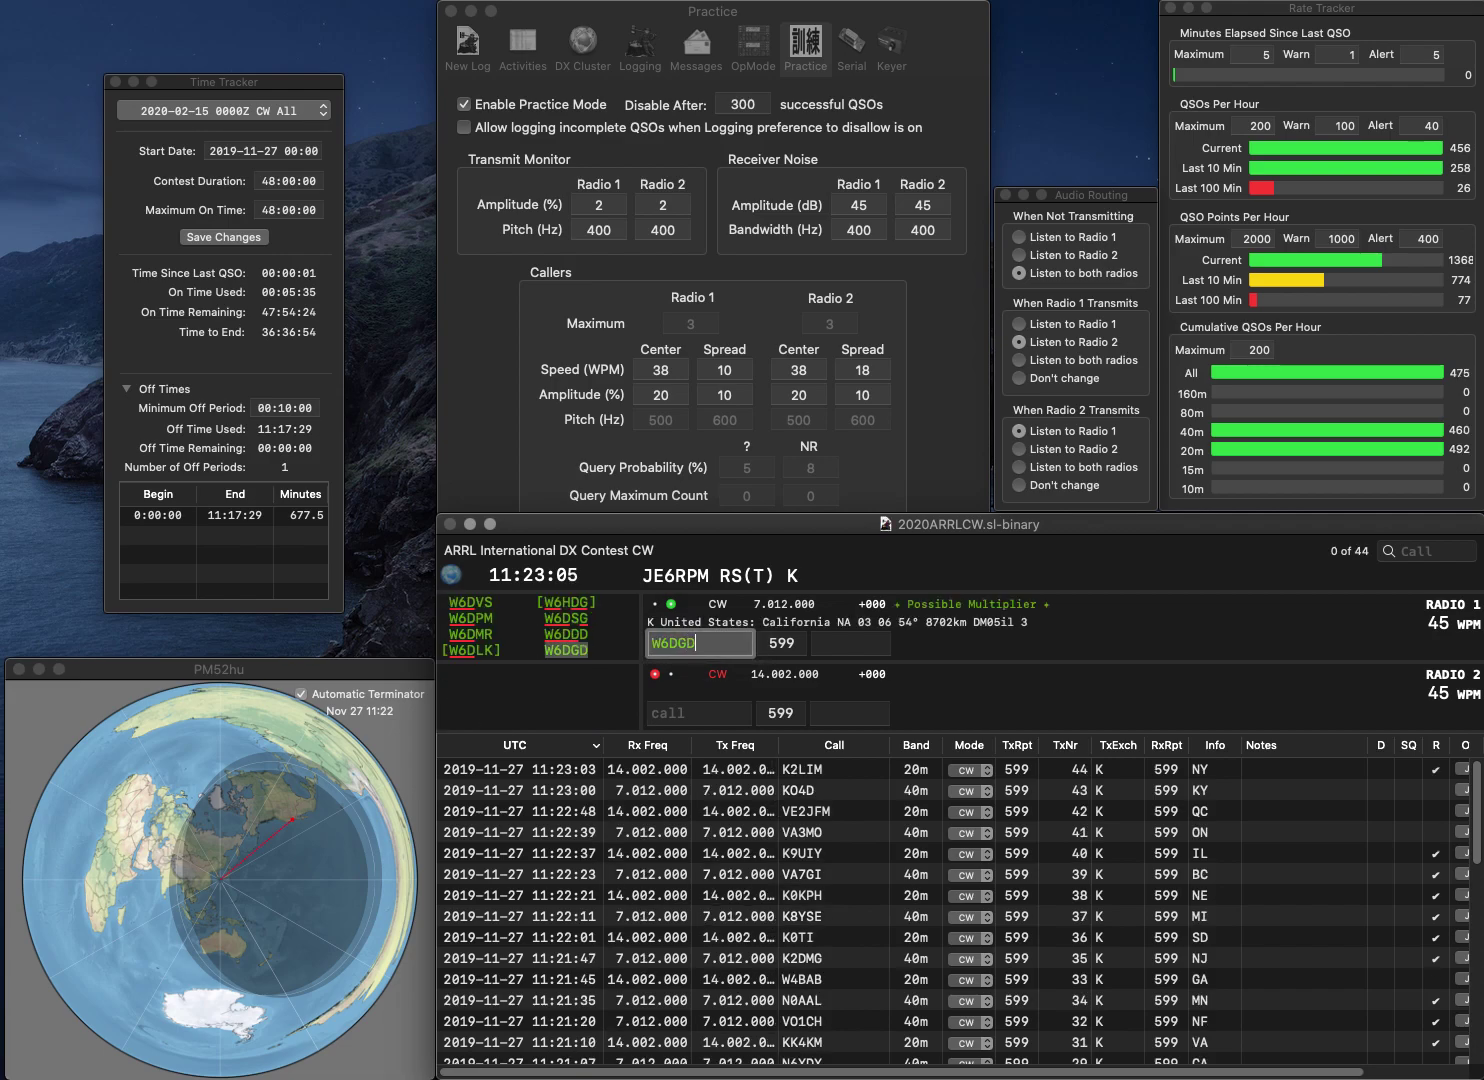
key("Return")
Step: Answer VE3DRJ on Radio 2, and log W6DGD on Radio 1 with received exchange CA
type("VE3DRJ")
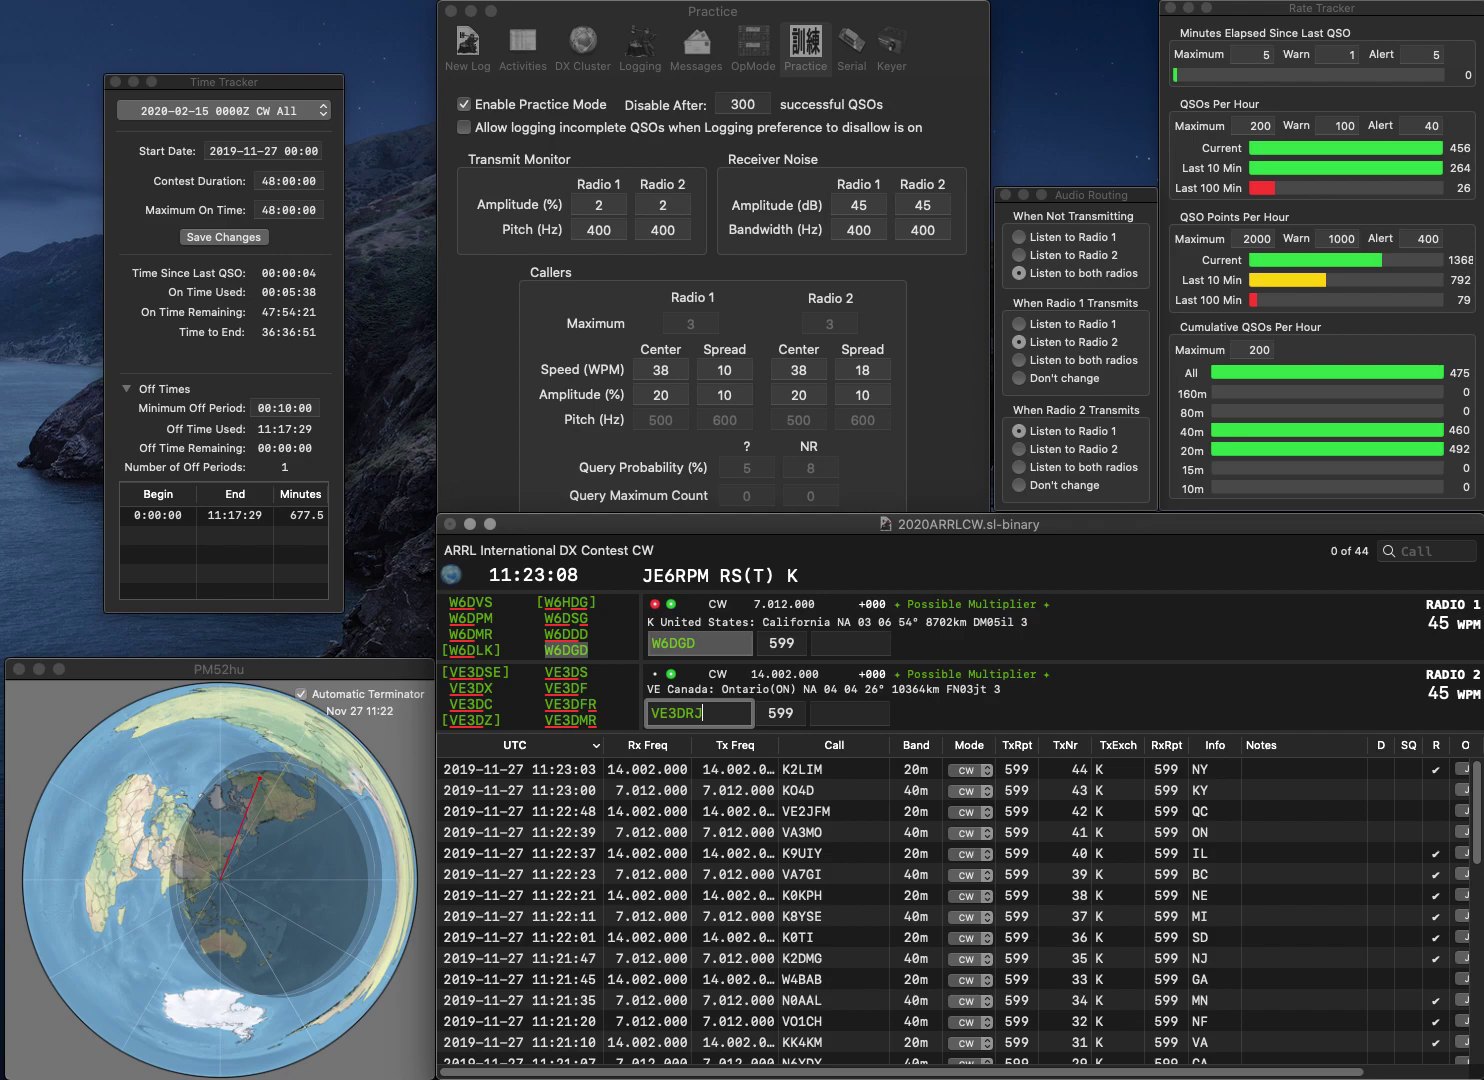
key("Return")
type("CA")
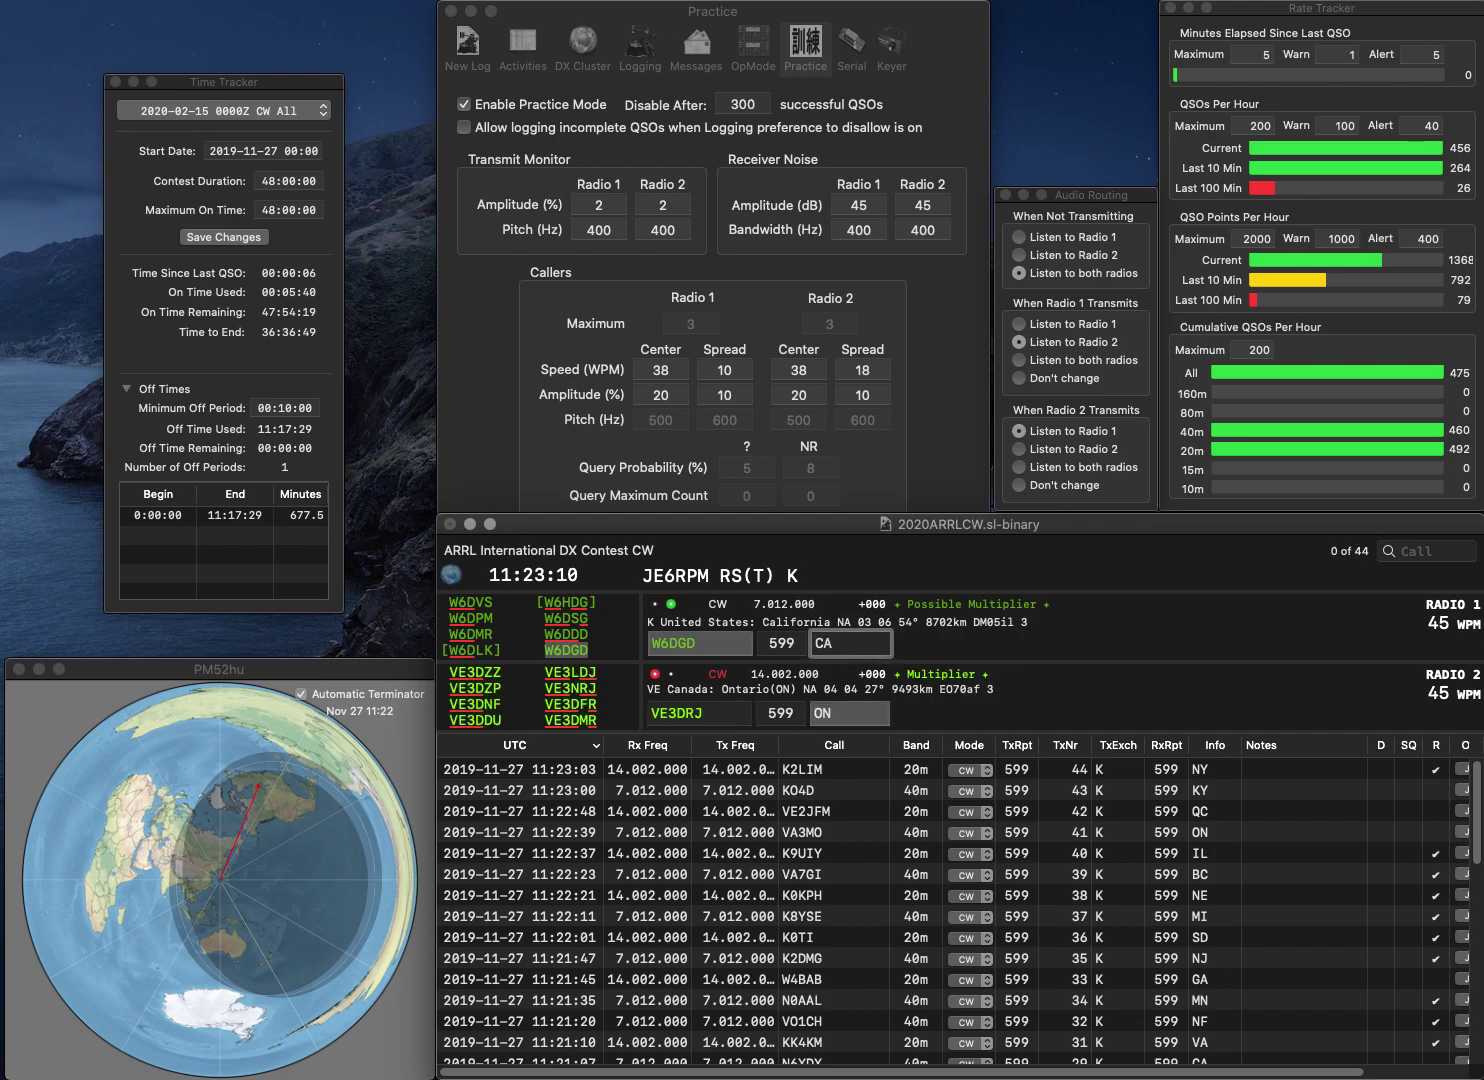
key("Return")
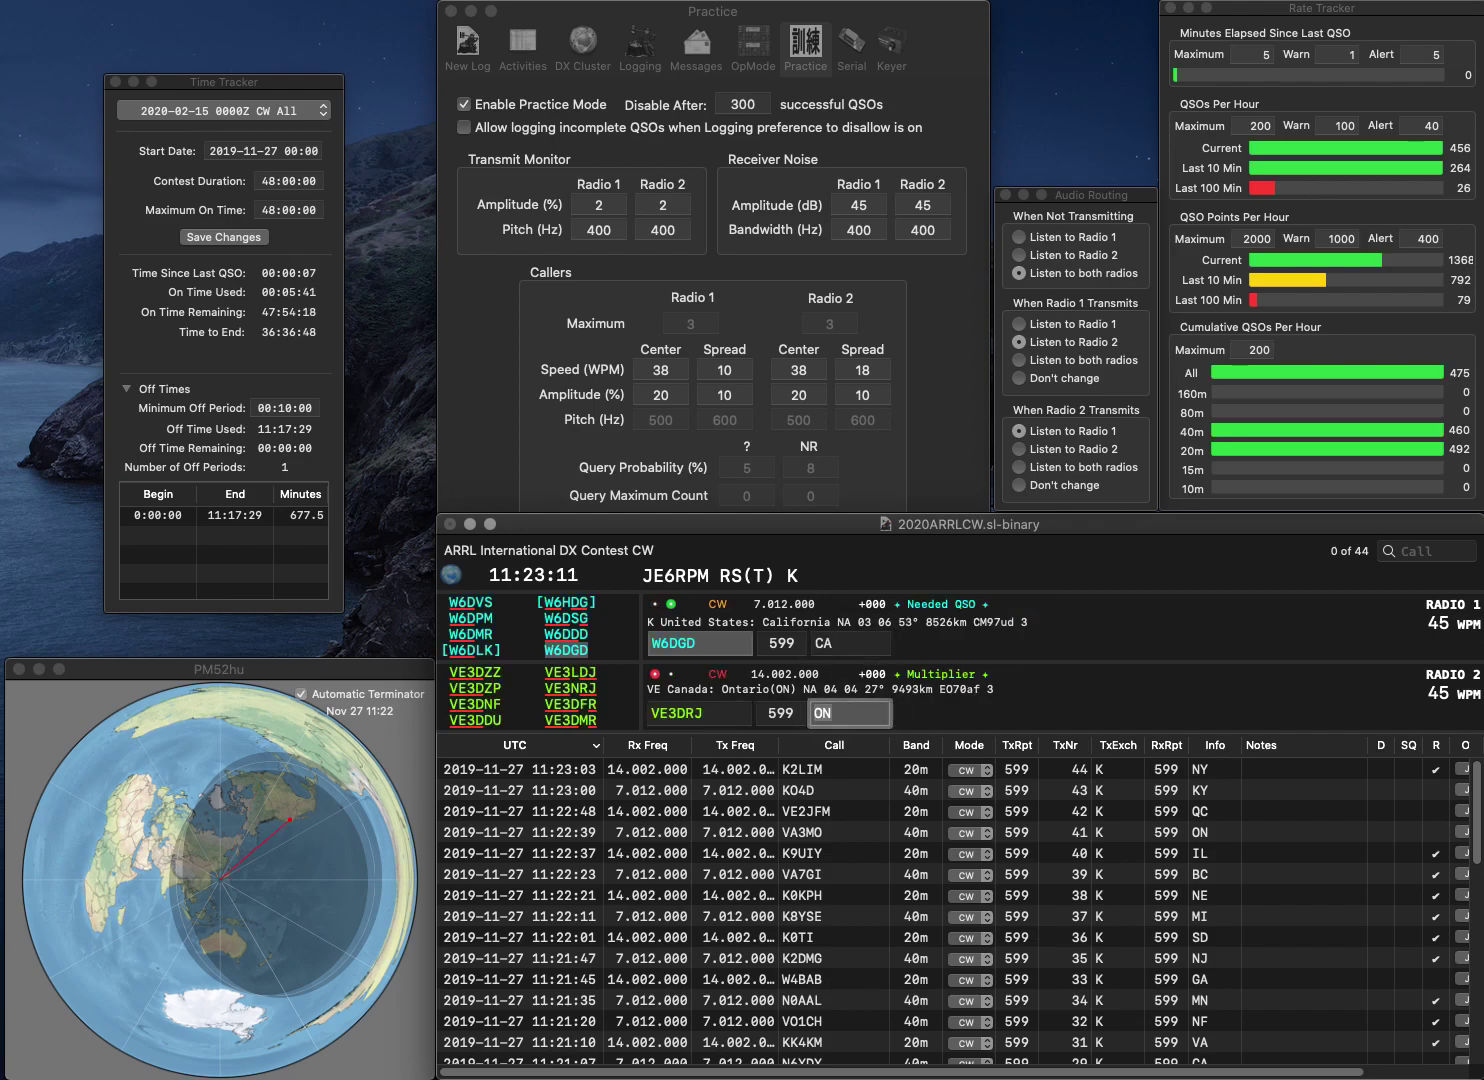
Step: Correct the Radio 2 call to VE3NRJ and log it with received exchange ON, sending the partial call CJ on Radio 1 in between
key("space")
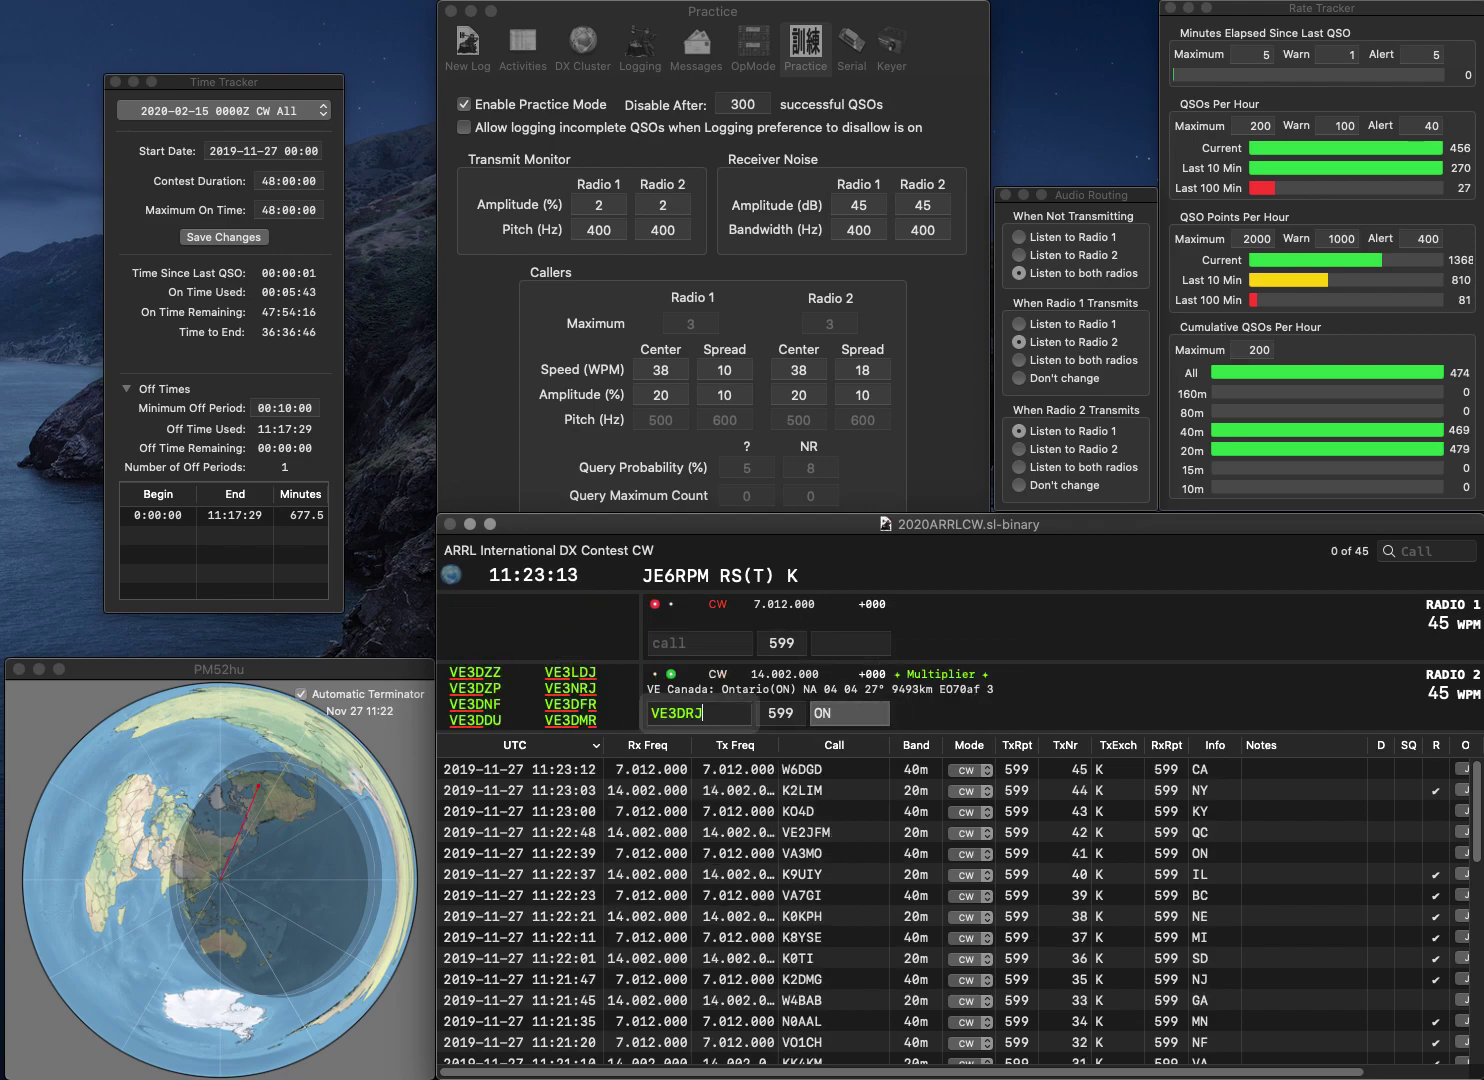
key("BackSpace")
type("N")
key("Return")
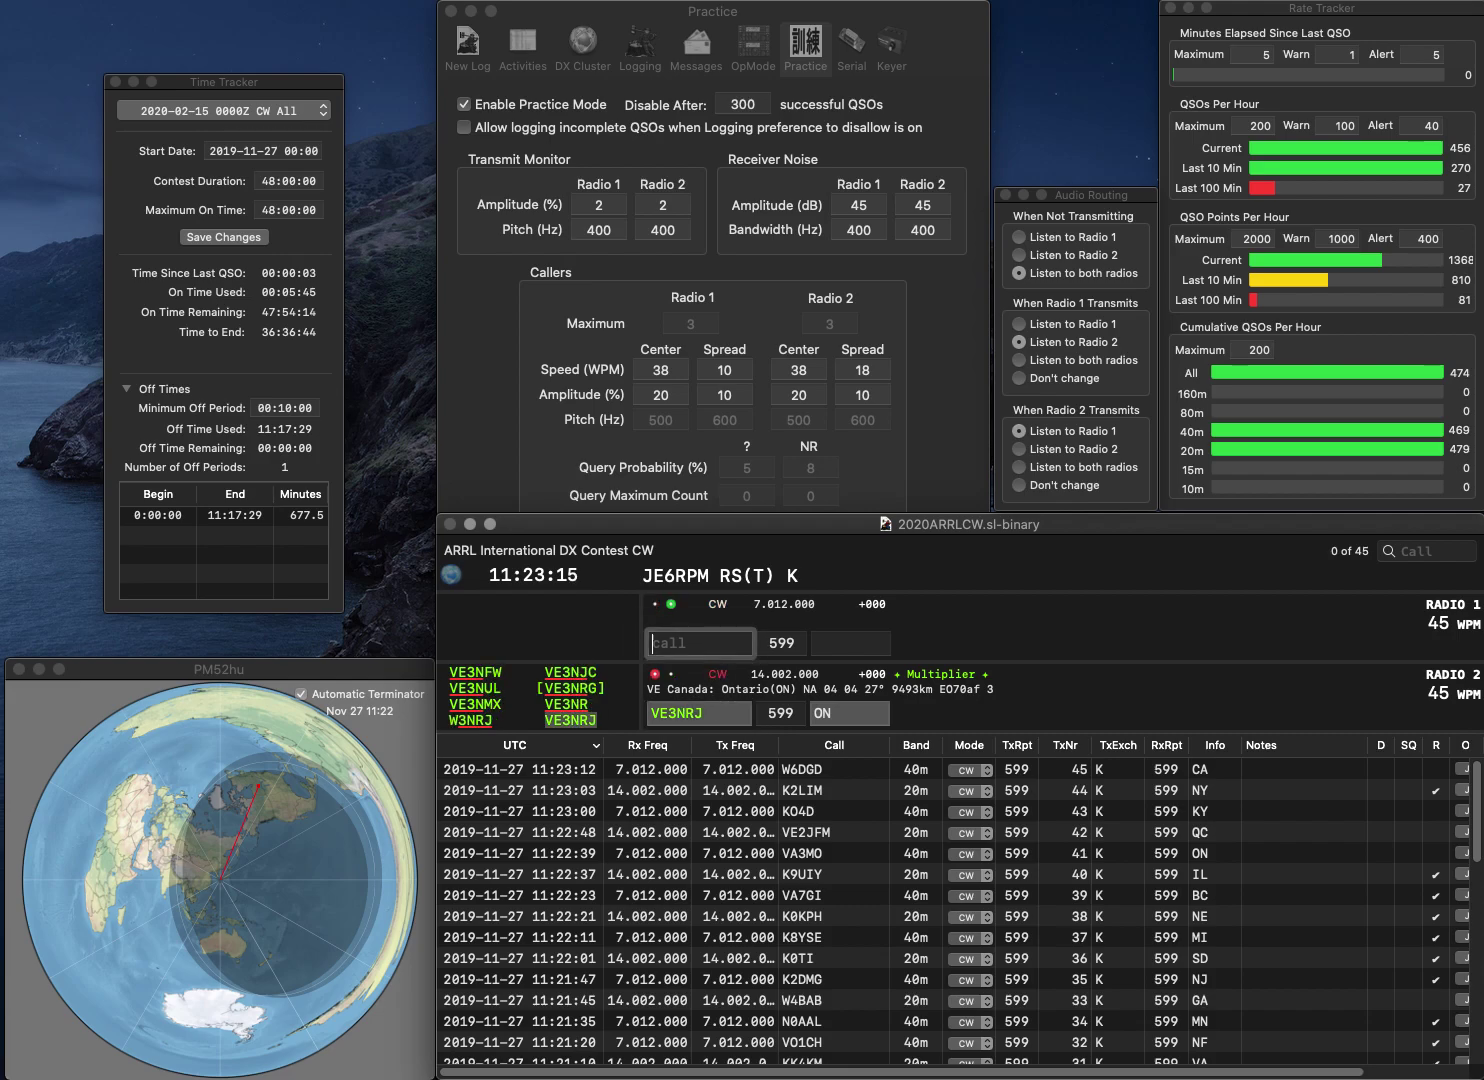
key("Return")
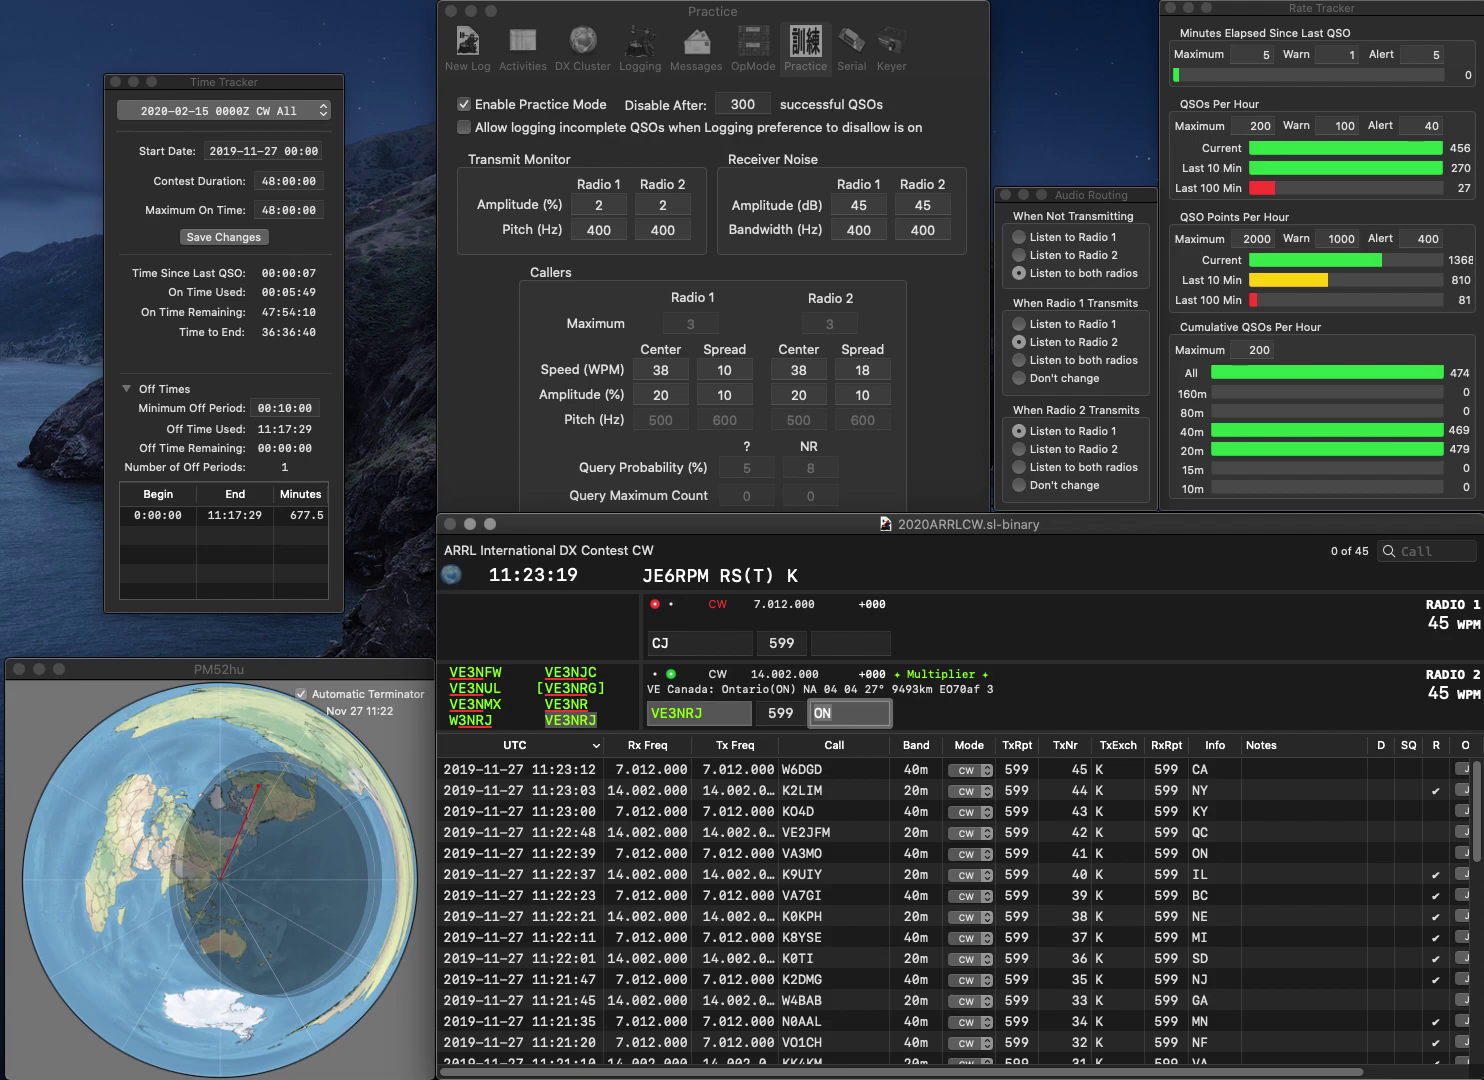
key("Return")
type("K")
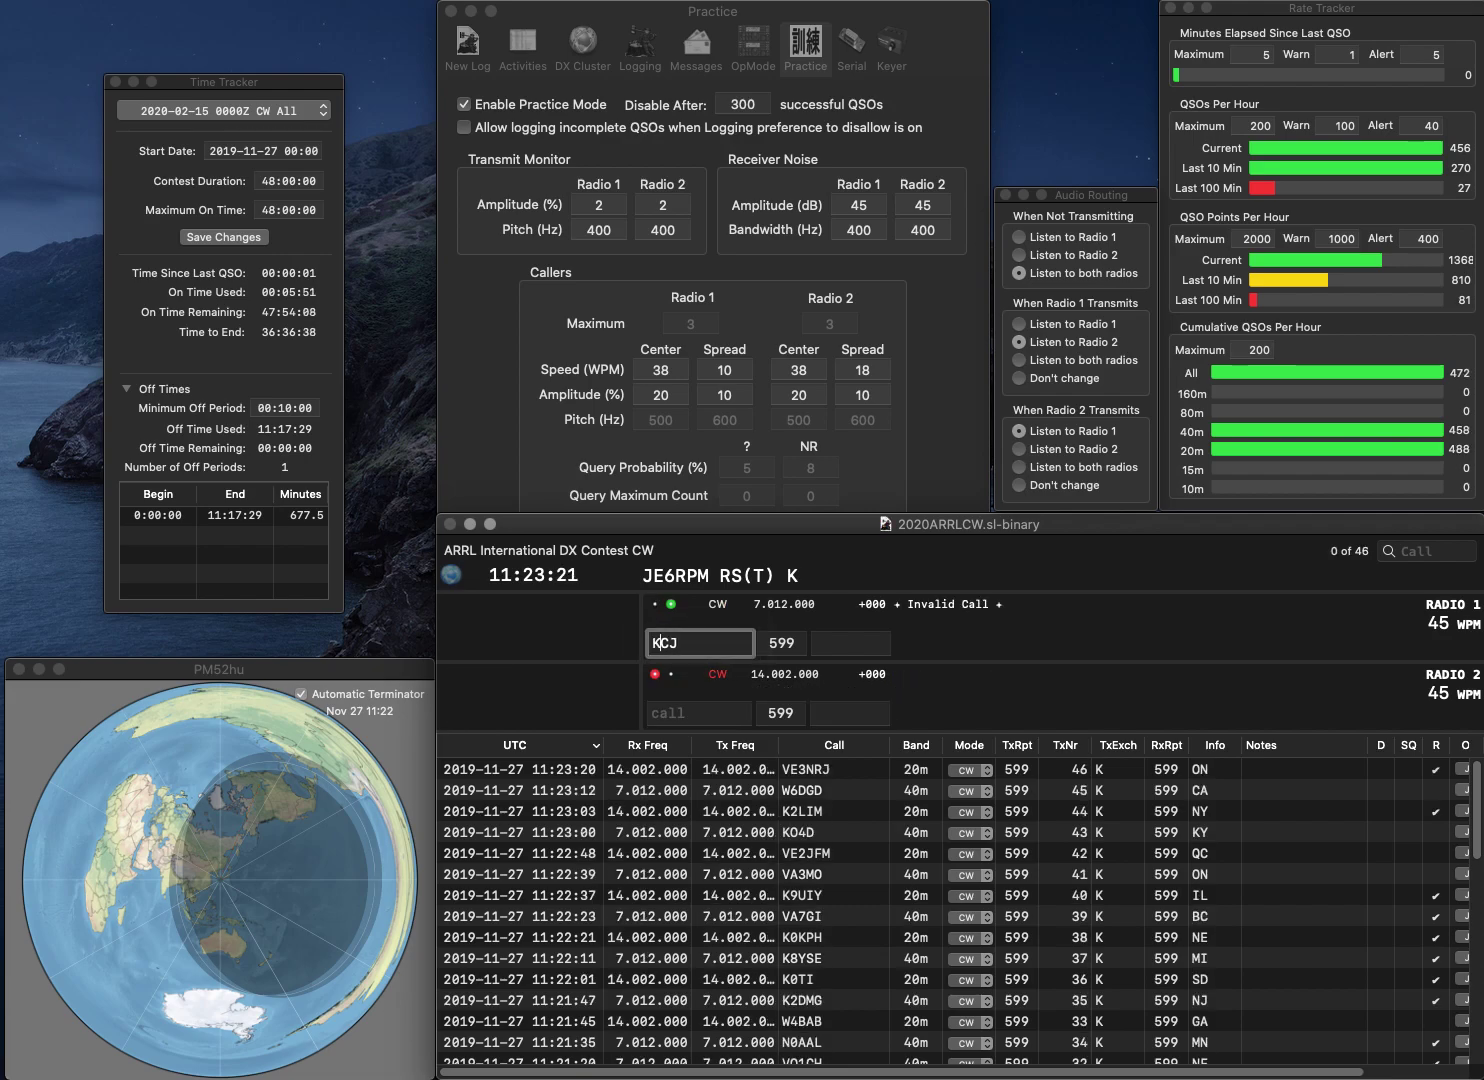
type("9")
key("Return")
type("K")
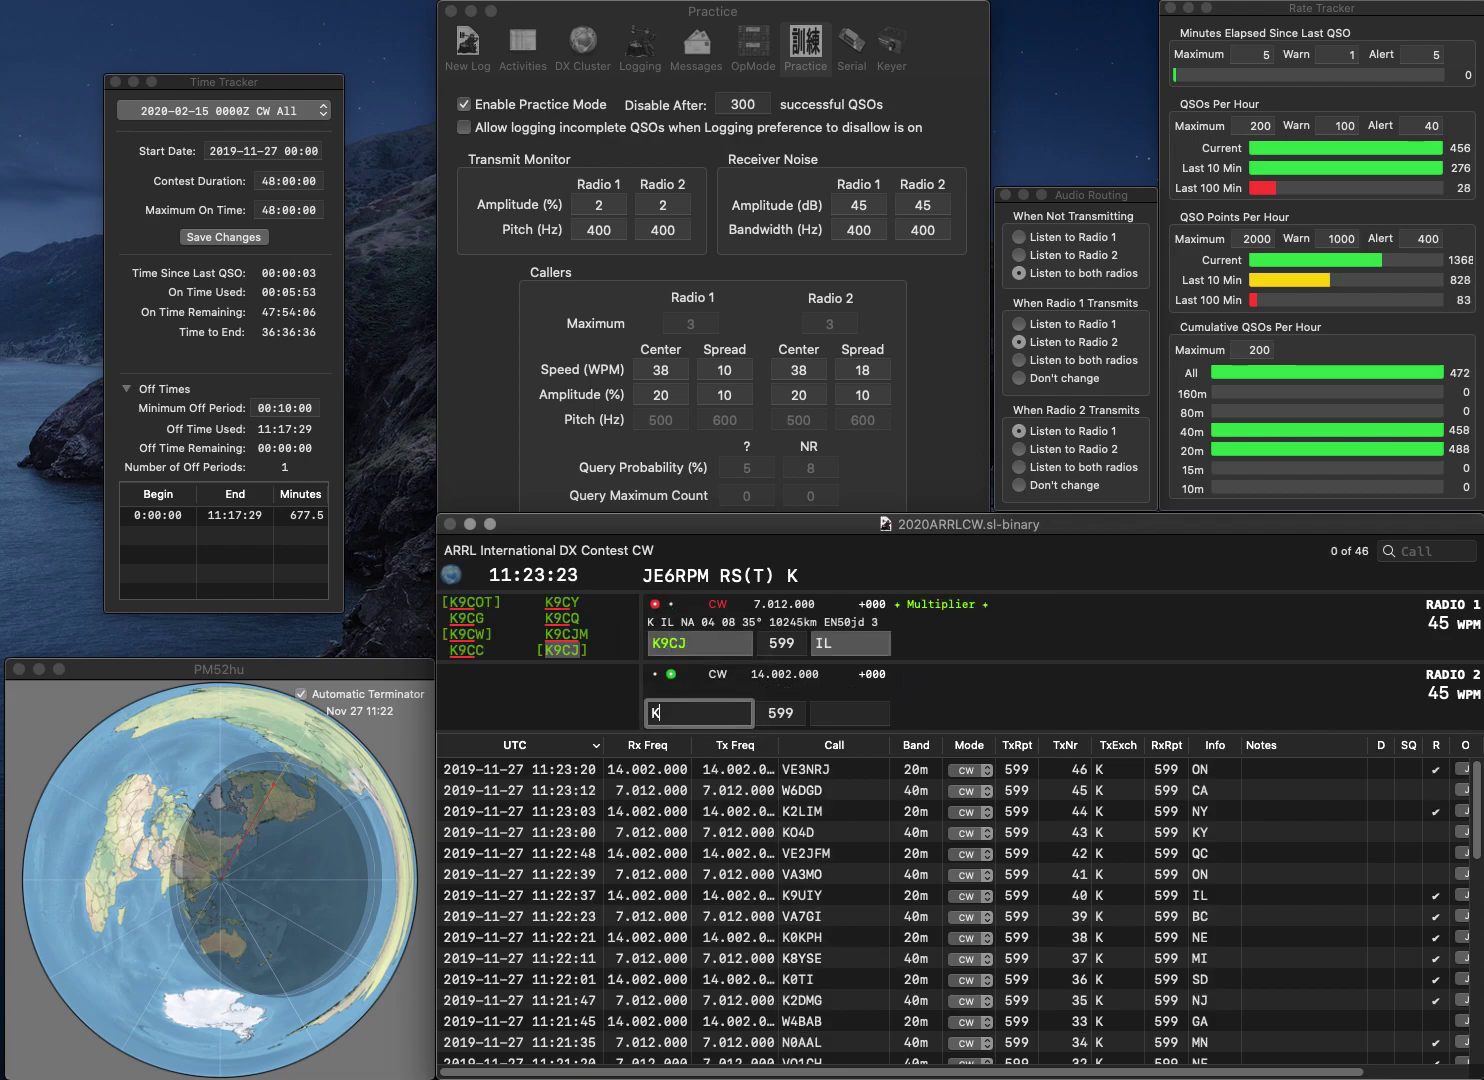
type("C8QBQ")
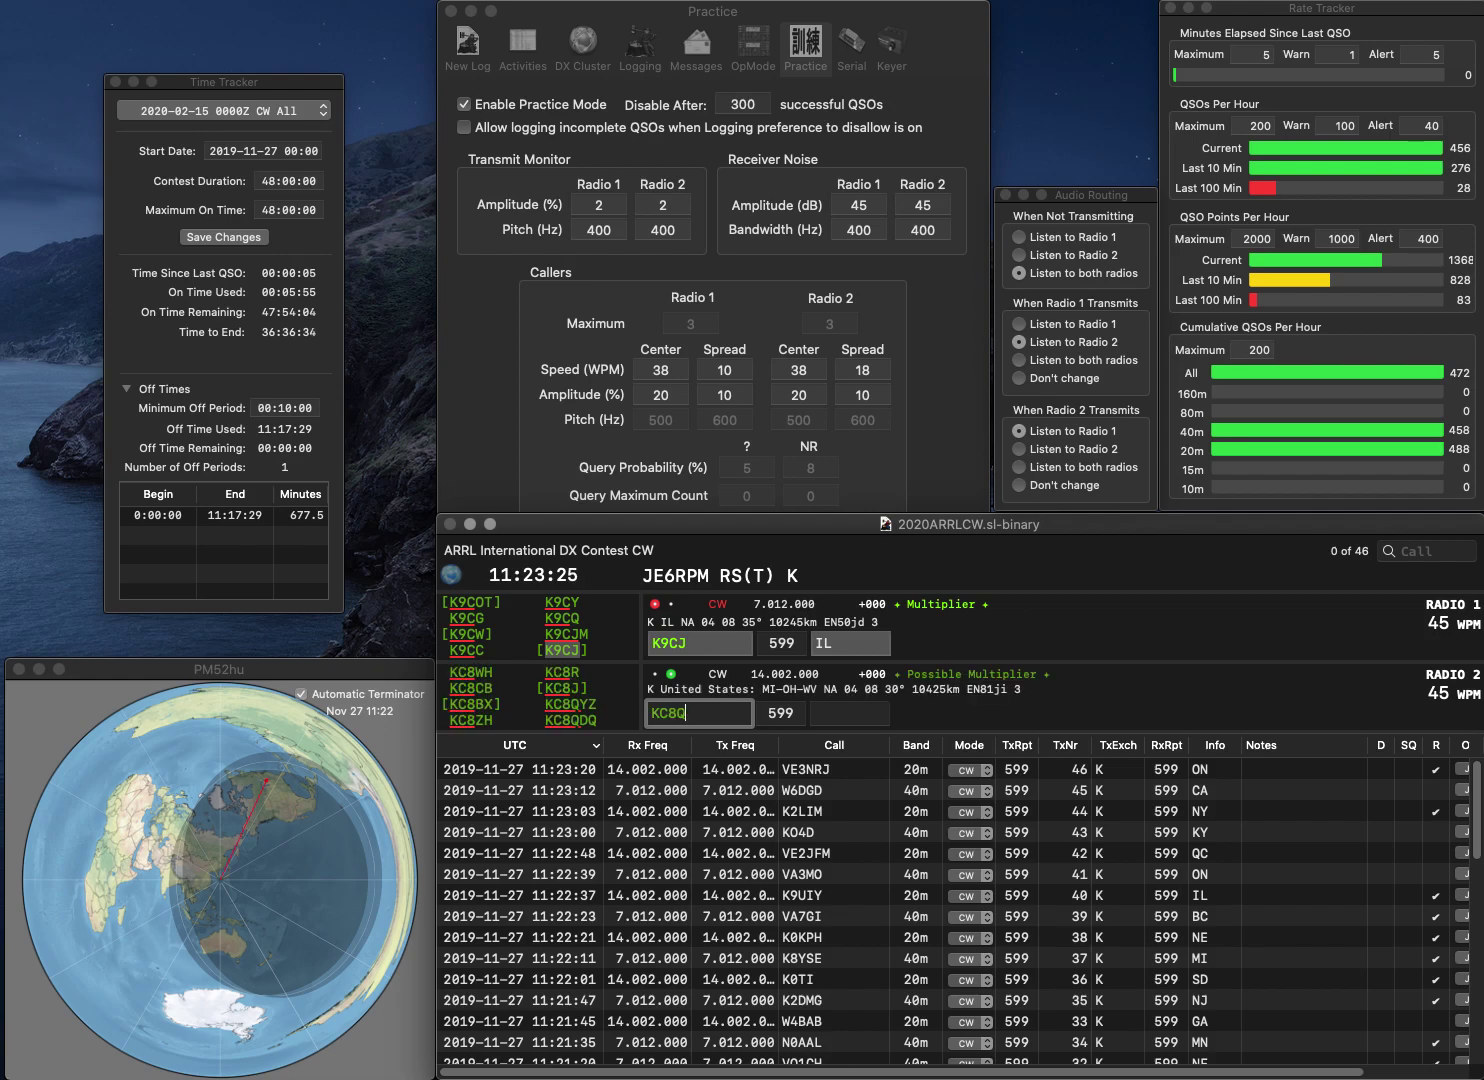
key("Return")
key("space")
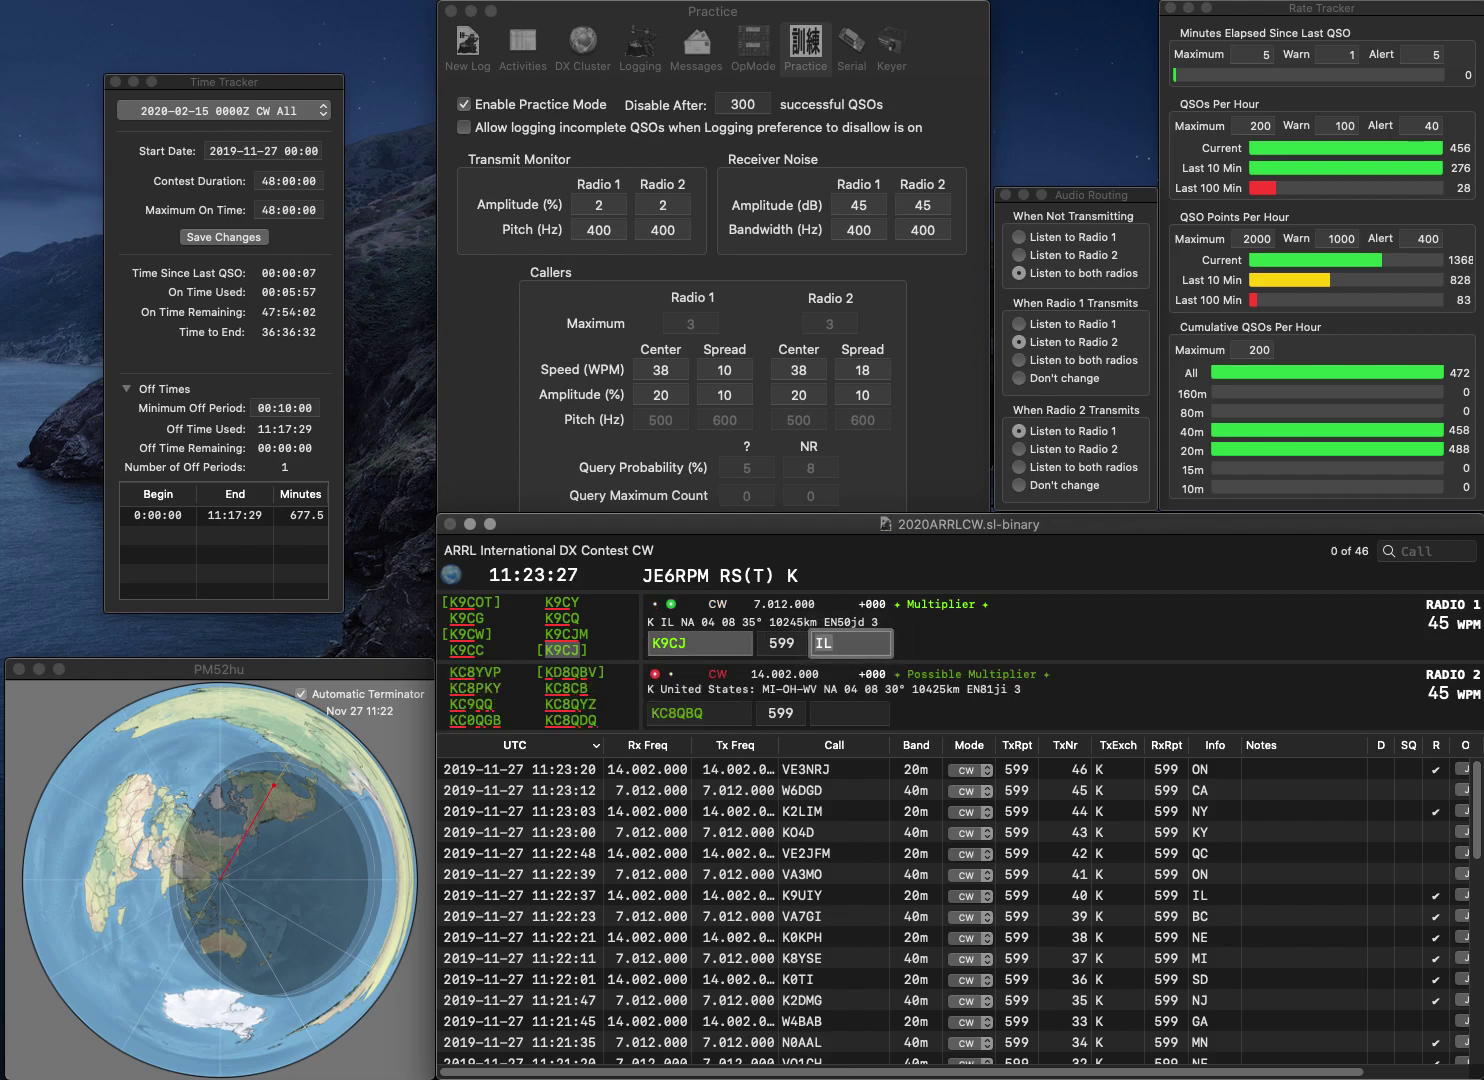
key("Return")
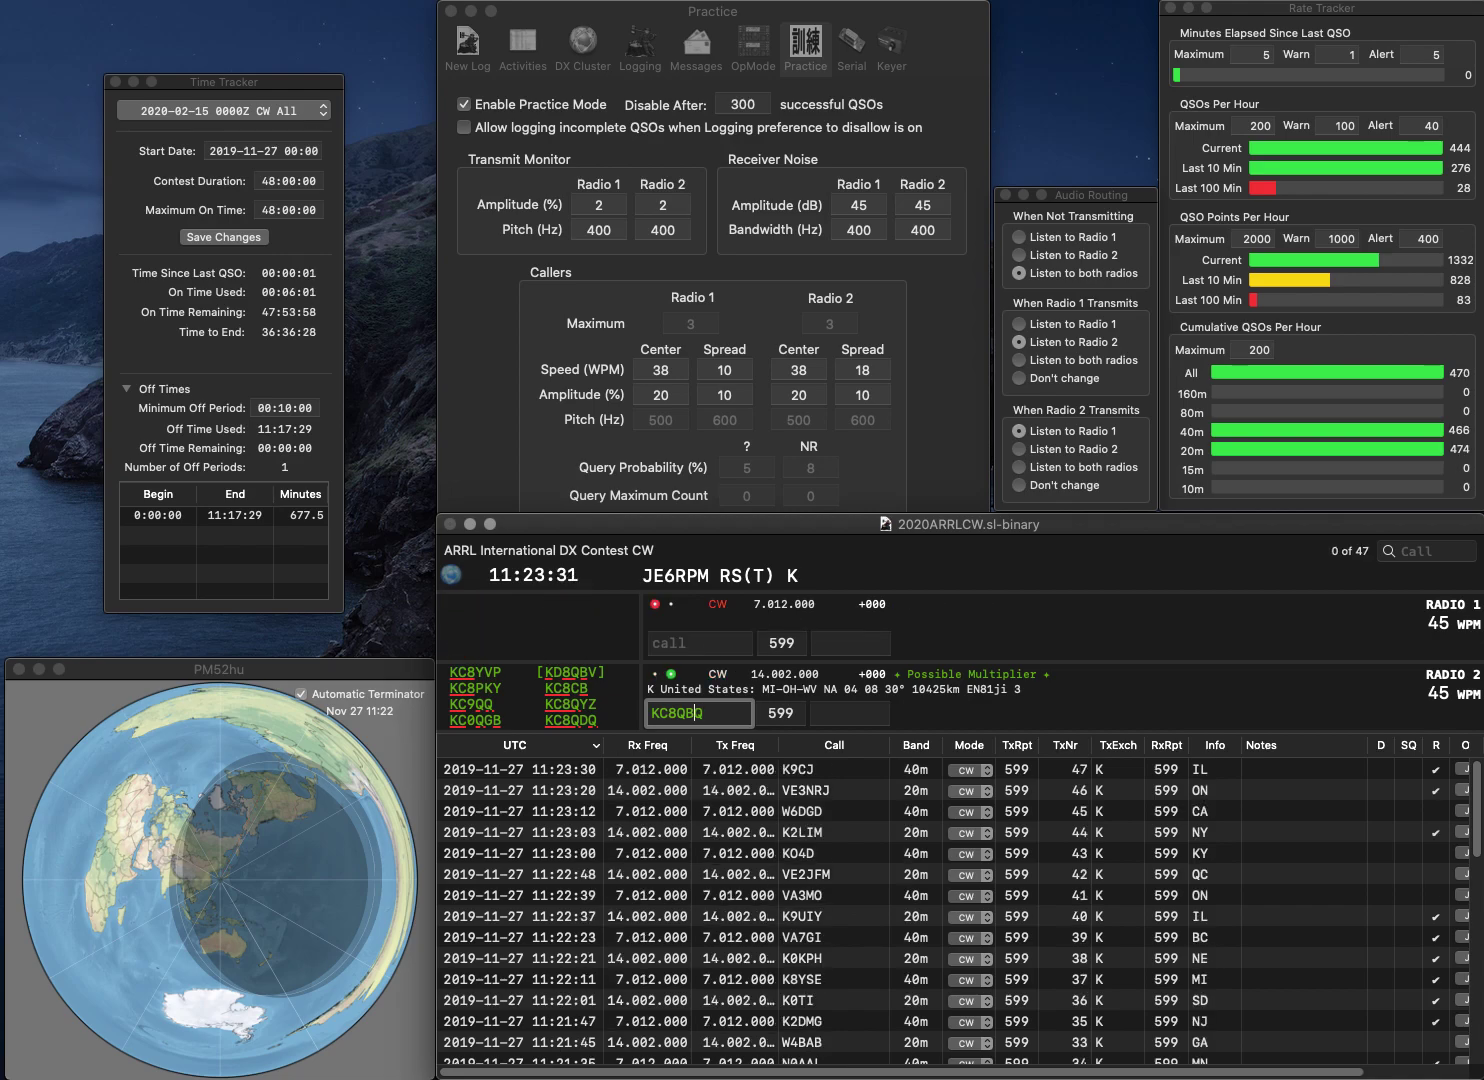
key("BackSpace")
type("D")
key("Return")
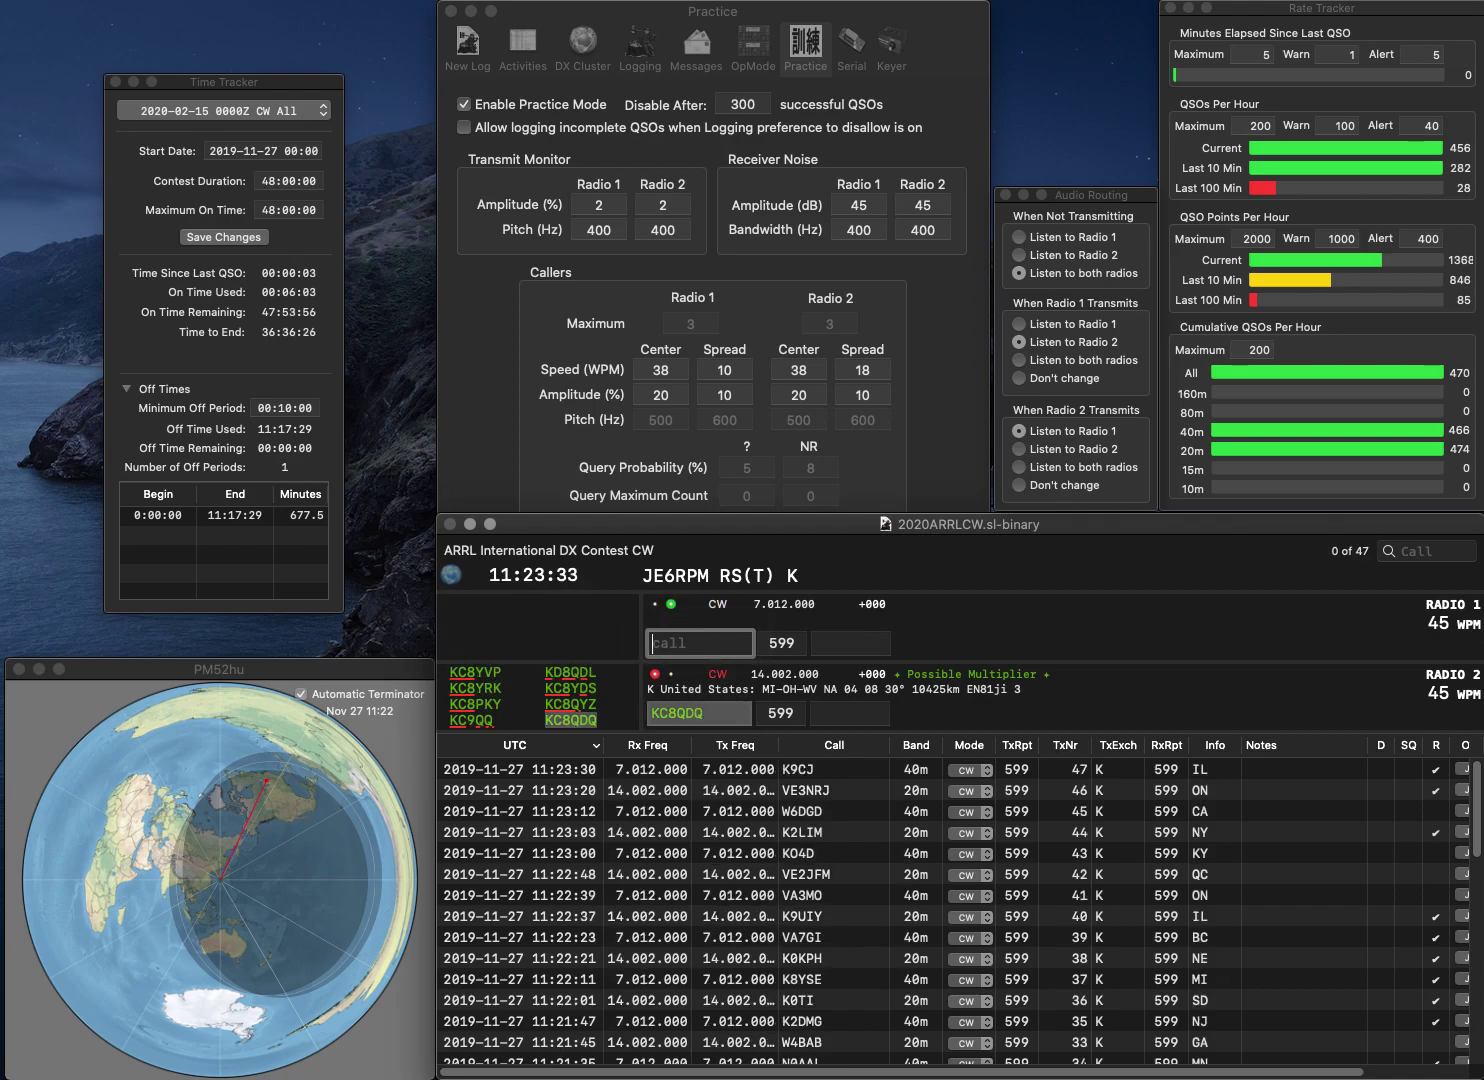
type("WA")
key("Return")
key("space")
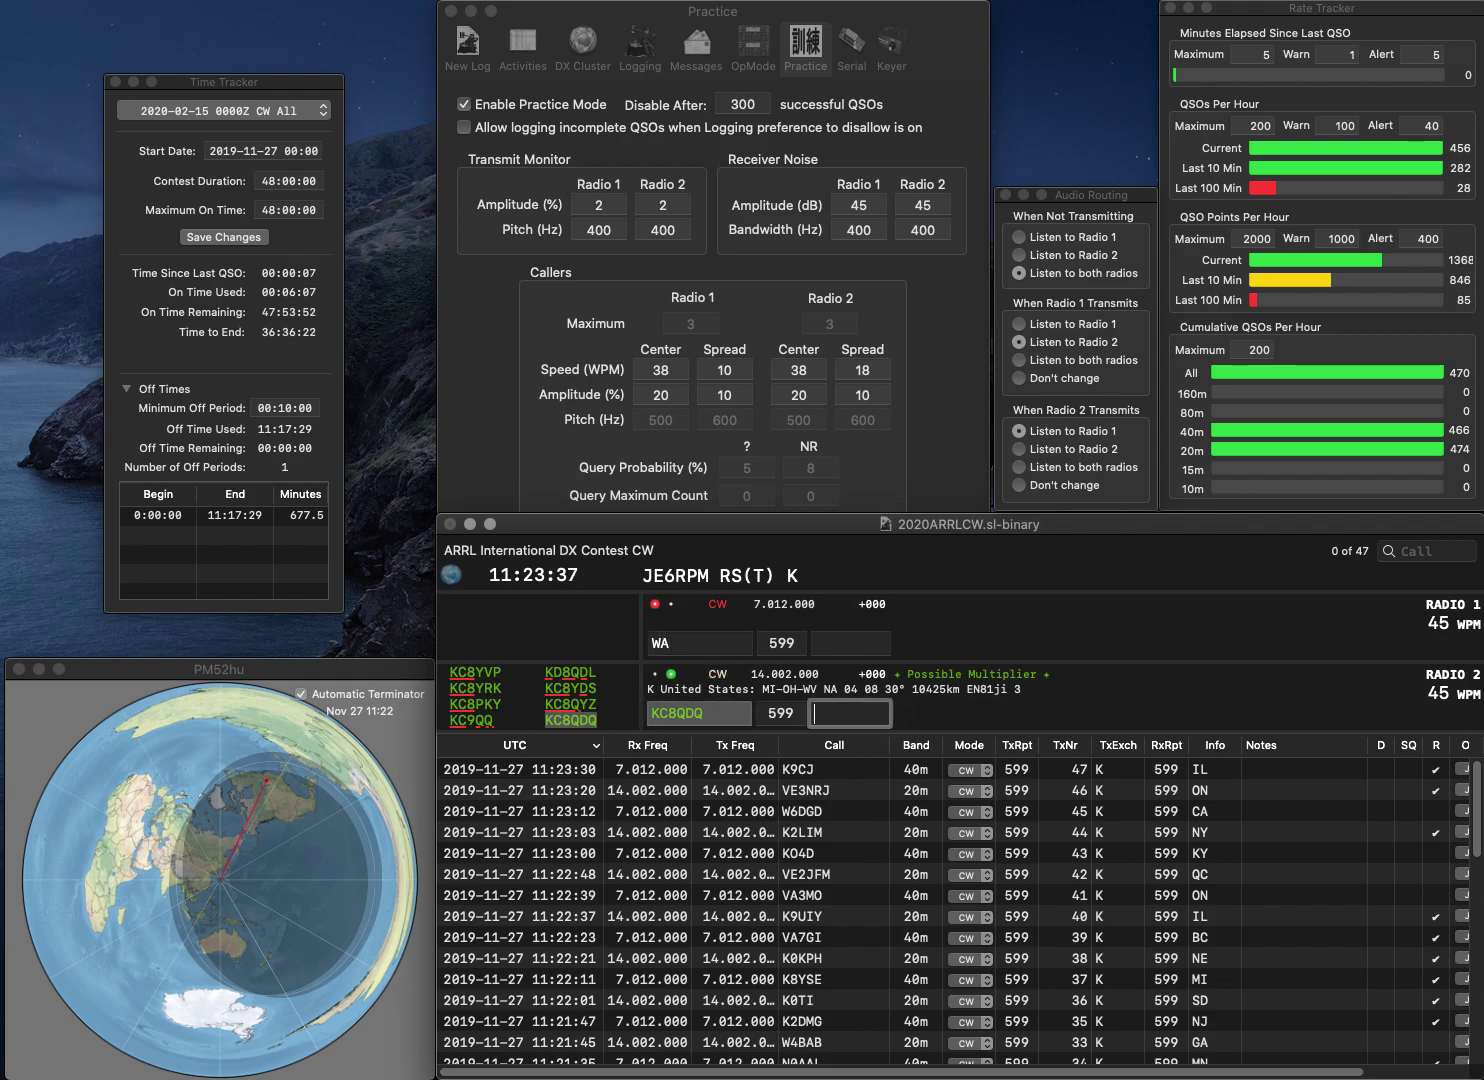
type("WV")
key("Return")
type("W6")
key("Return")
type("VE")
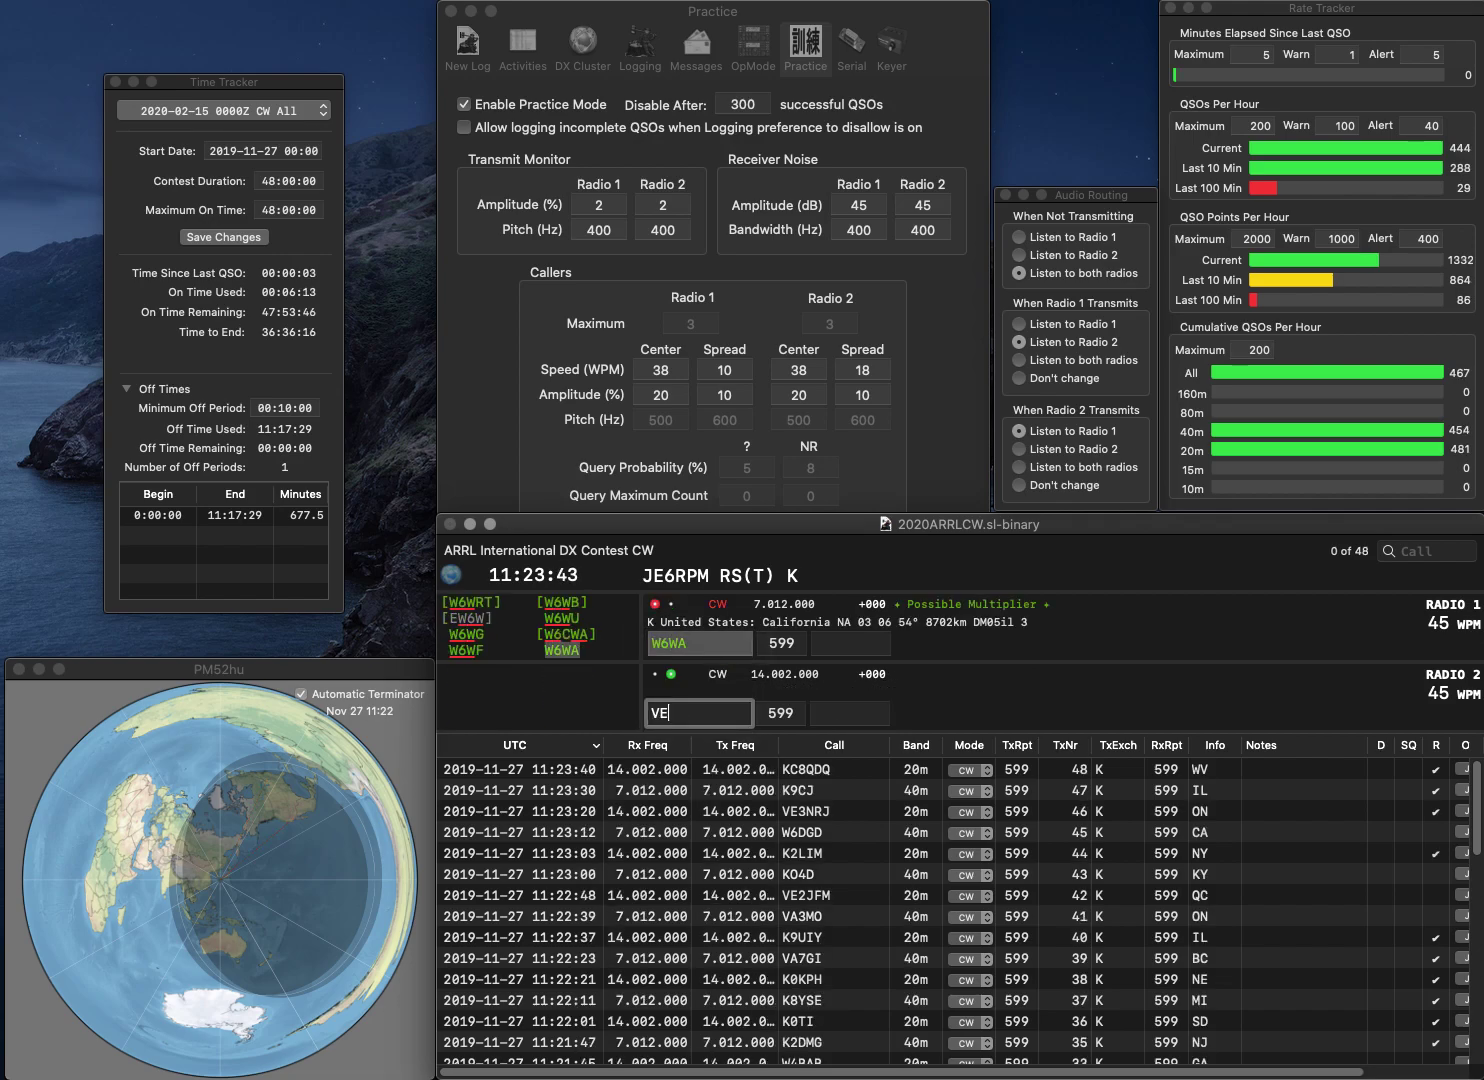
type("7CNW")
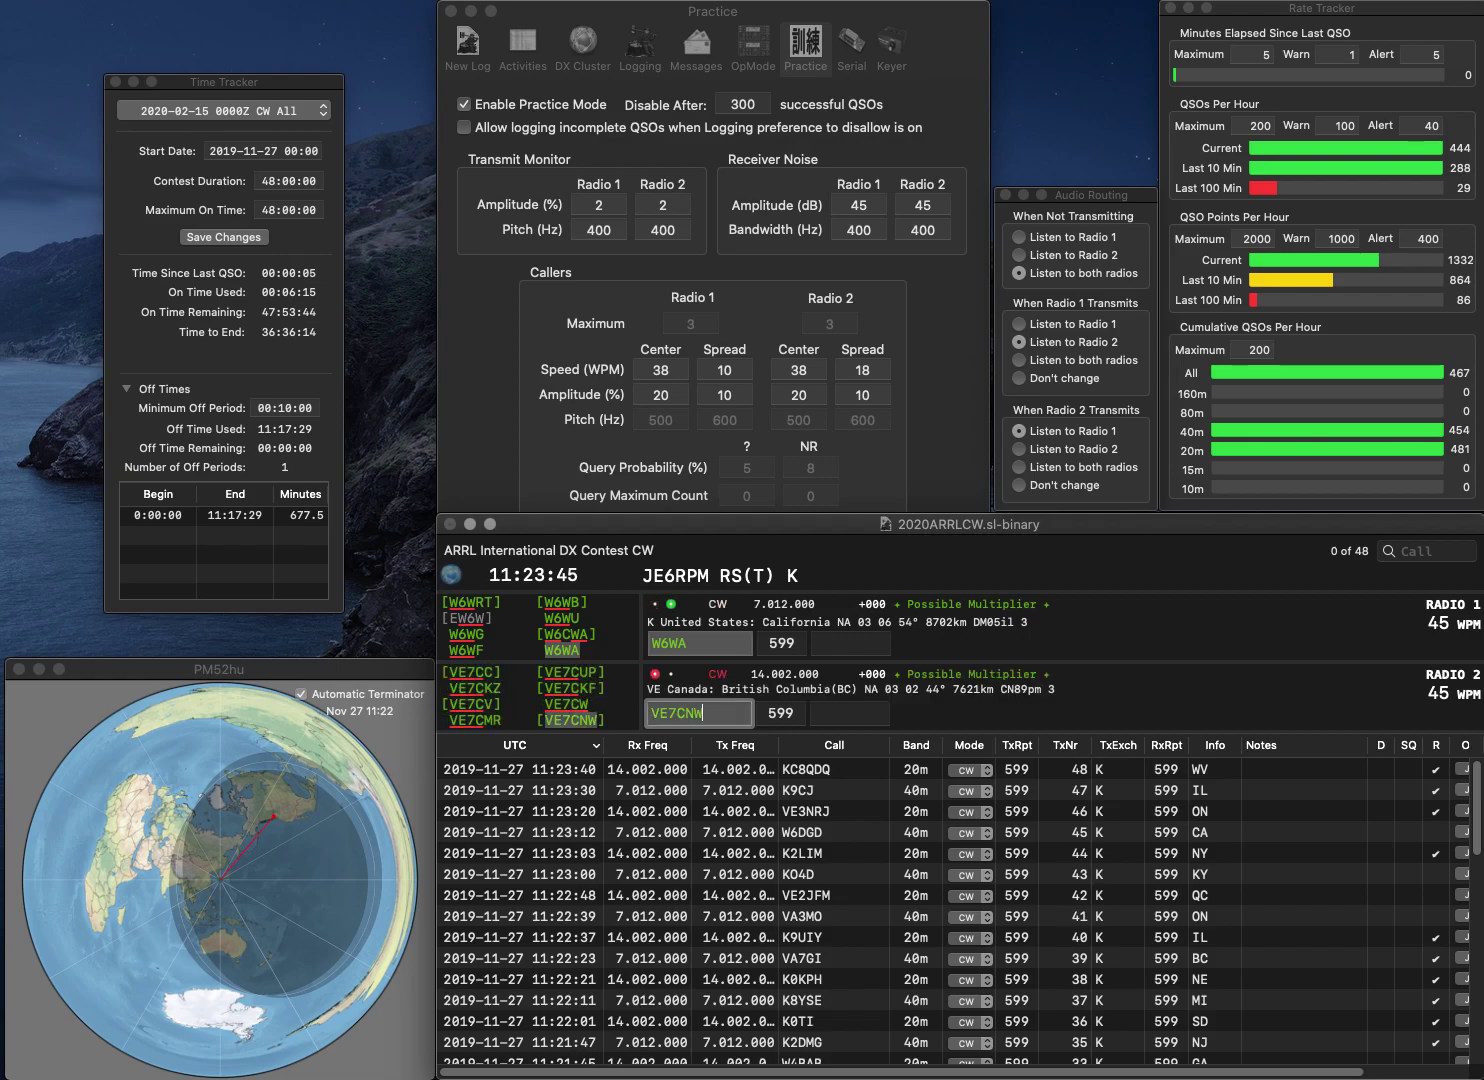
key("Return")
Step: Log W6WA on Radio 1 with received exchange CA and VE7CNW on Radio 2 with BC
key("Tab")
type("CA")
key("Return")
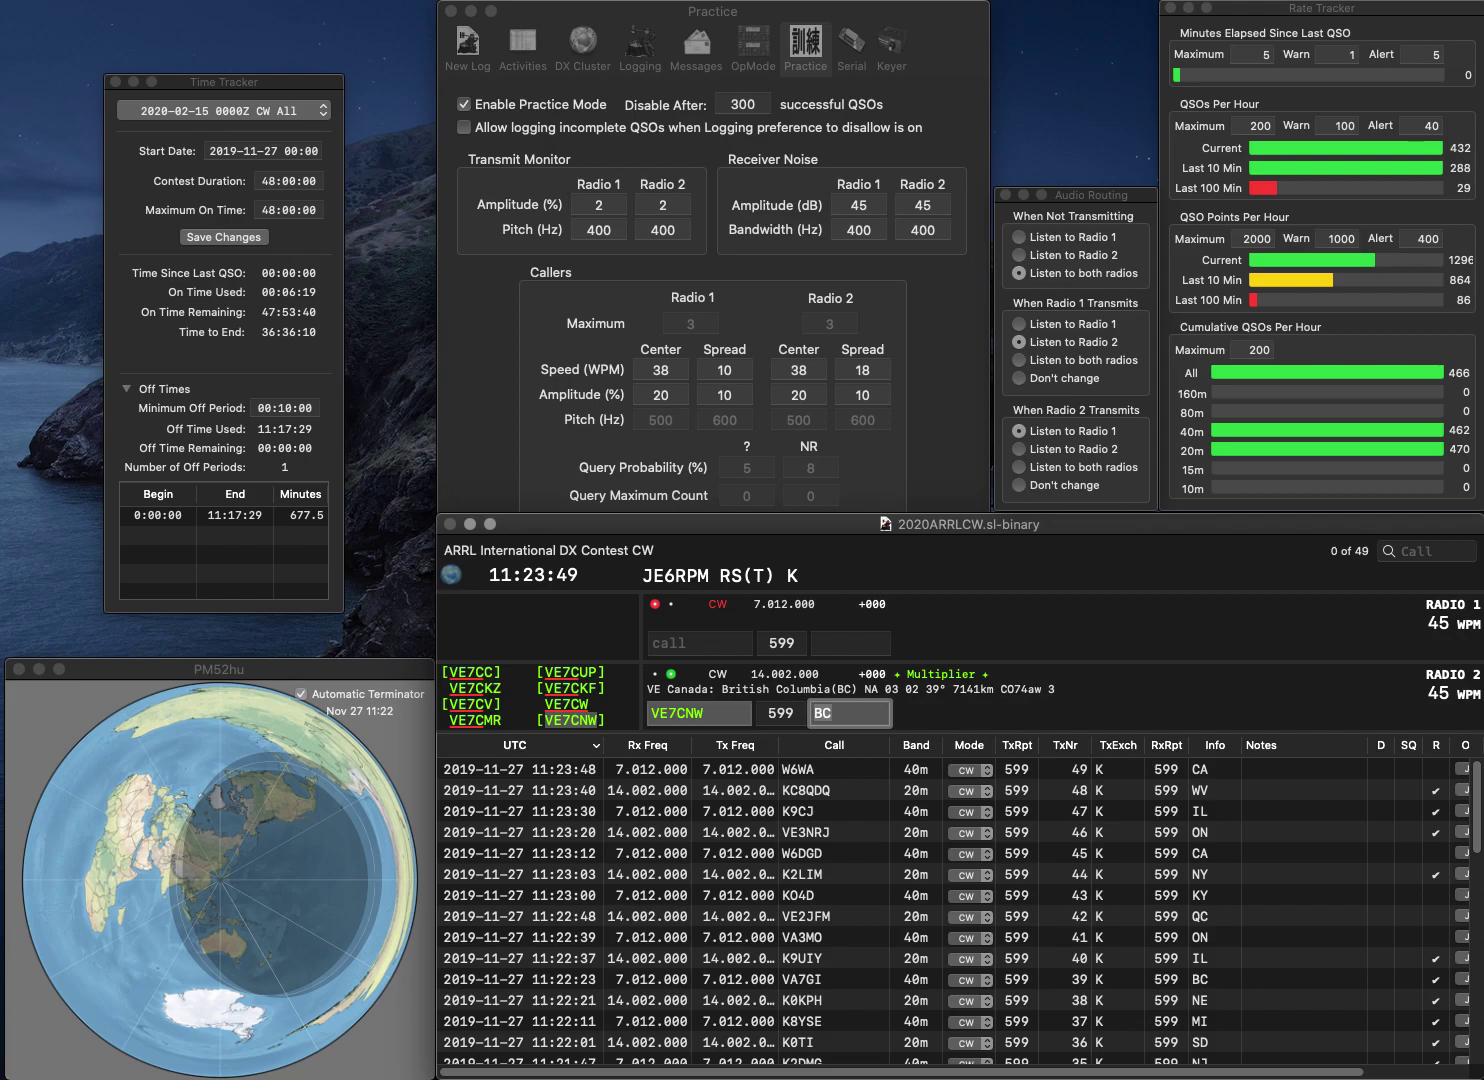
key("Return")
type("KJ4Y")
key("Return")
type("KR2E")
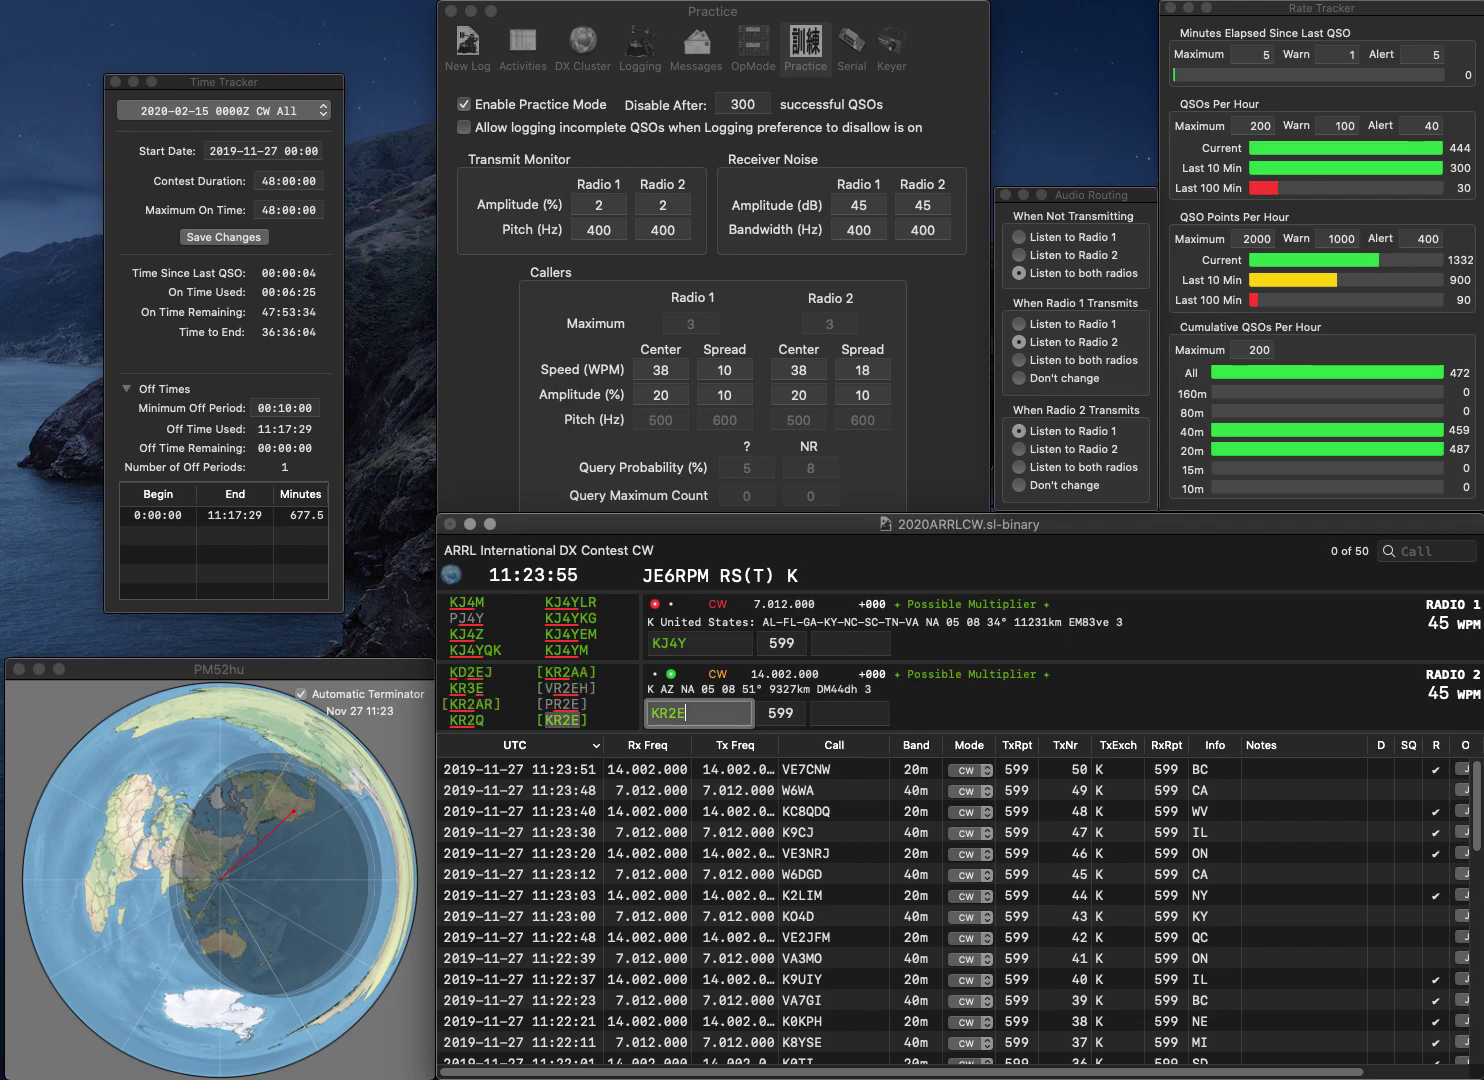
key("Return")
key("BackSpace")
type("W")
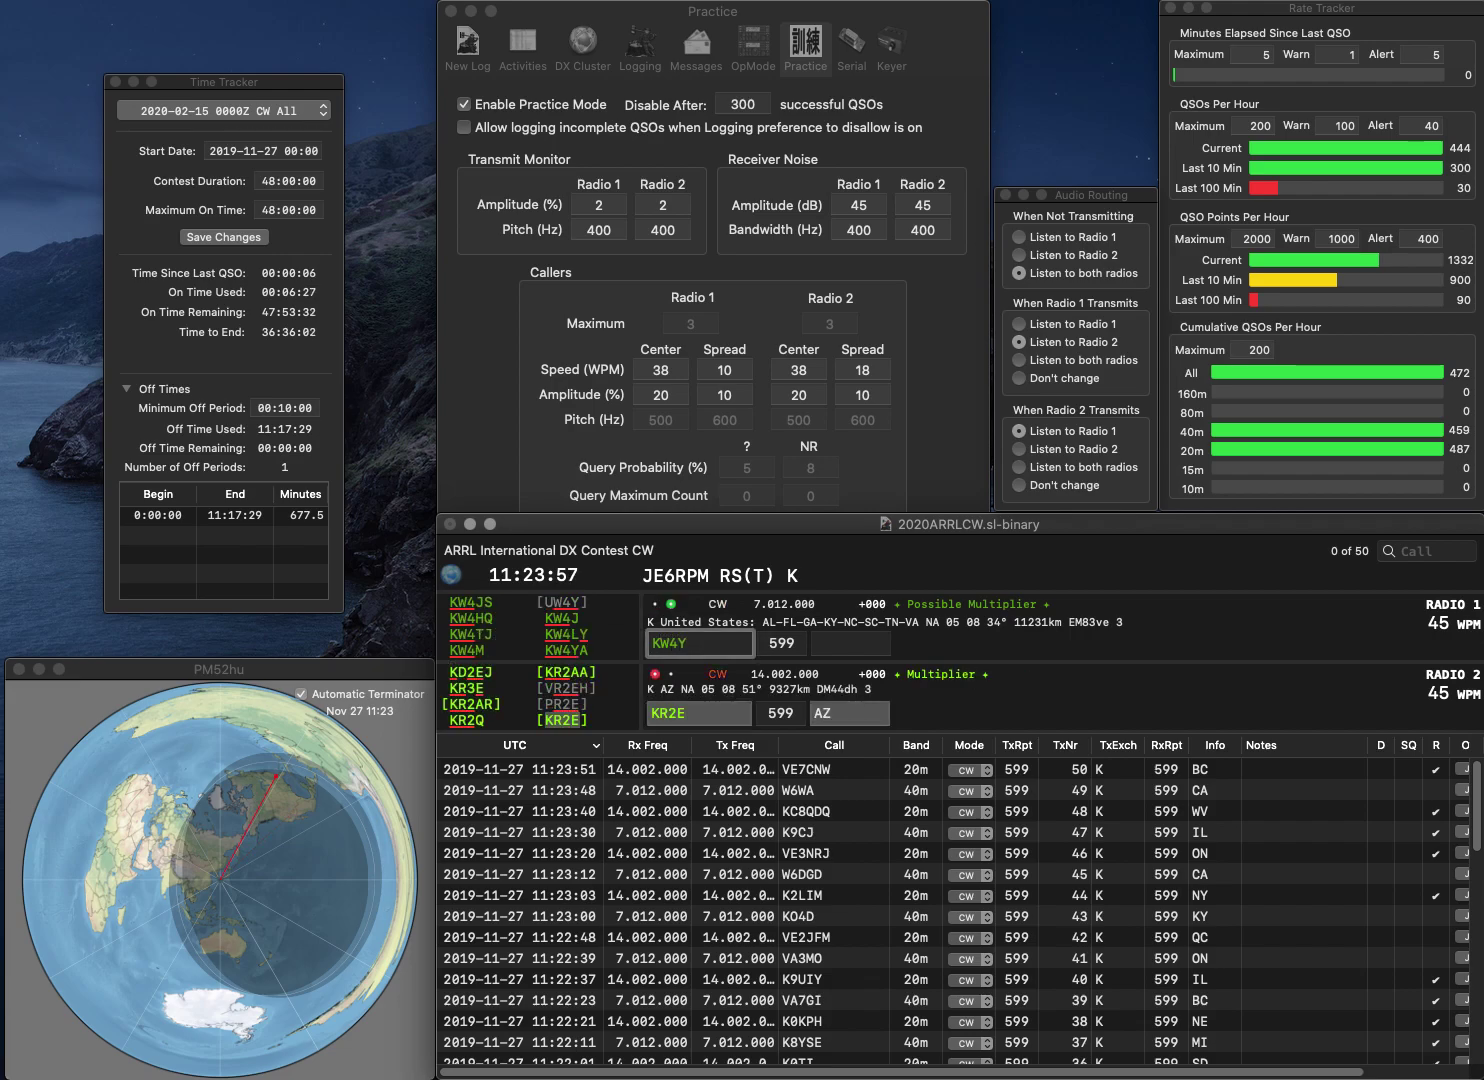
key("BackSpace")
key("Delete")
type("J5")
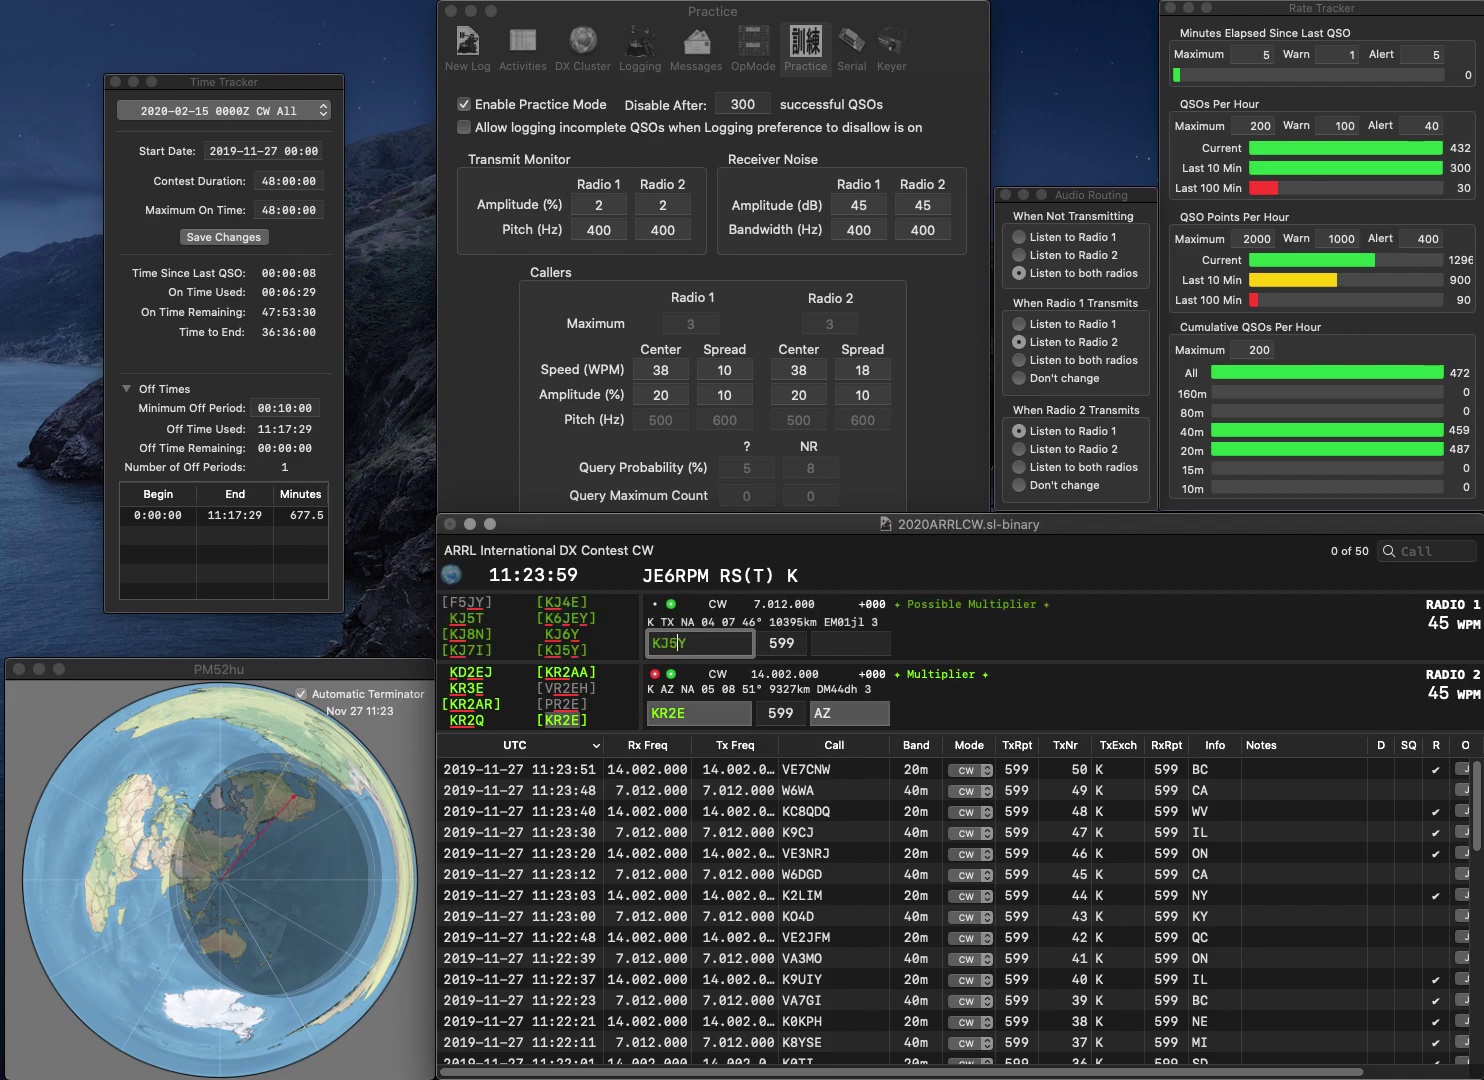
key("Return")
key("Return")
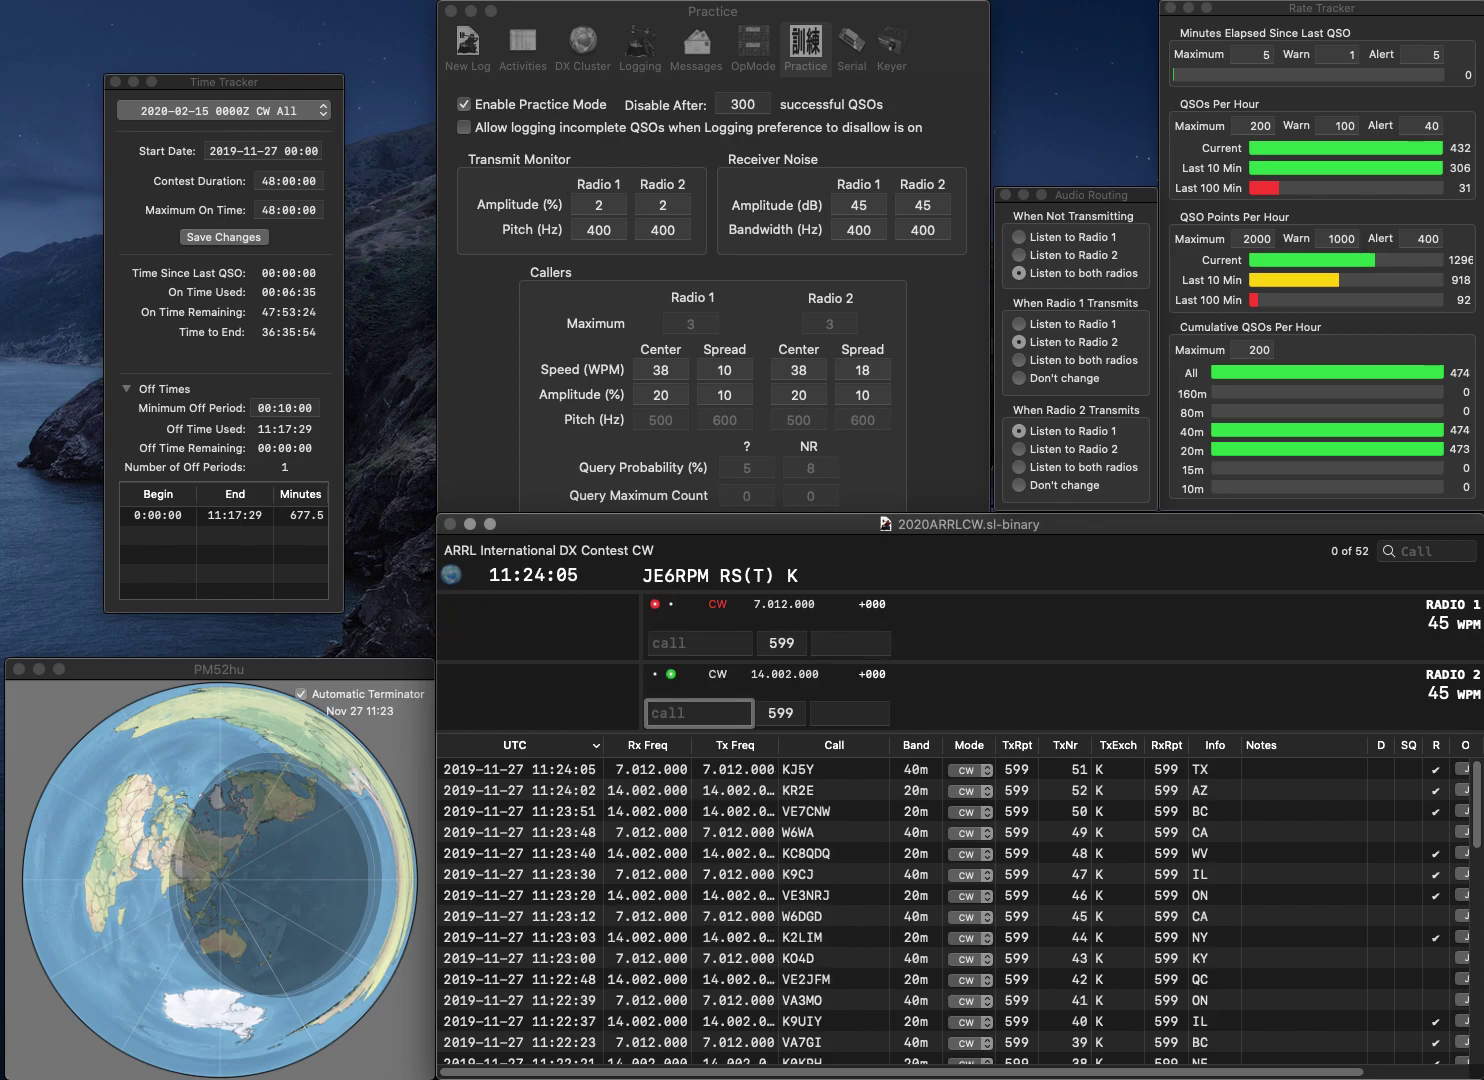
type("4AA")
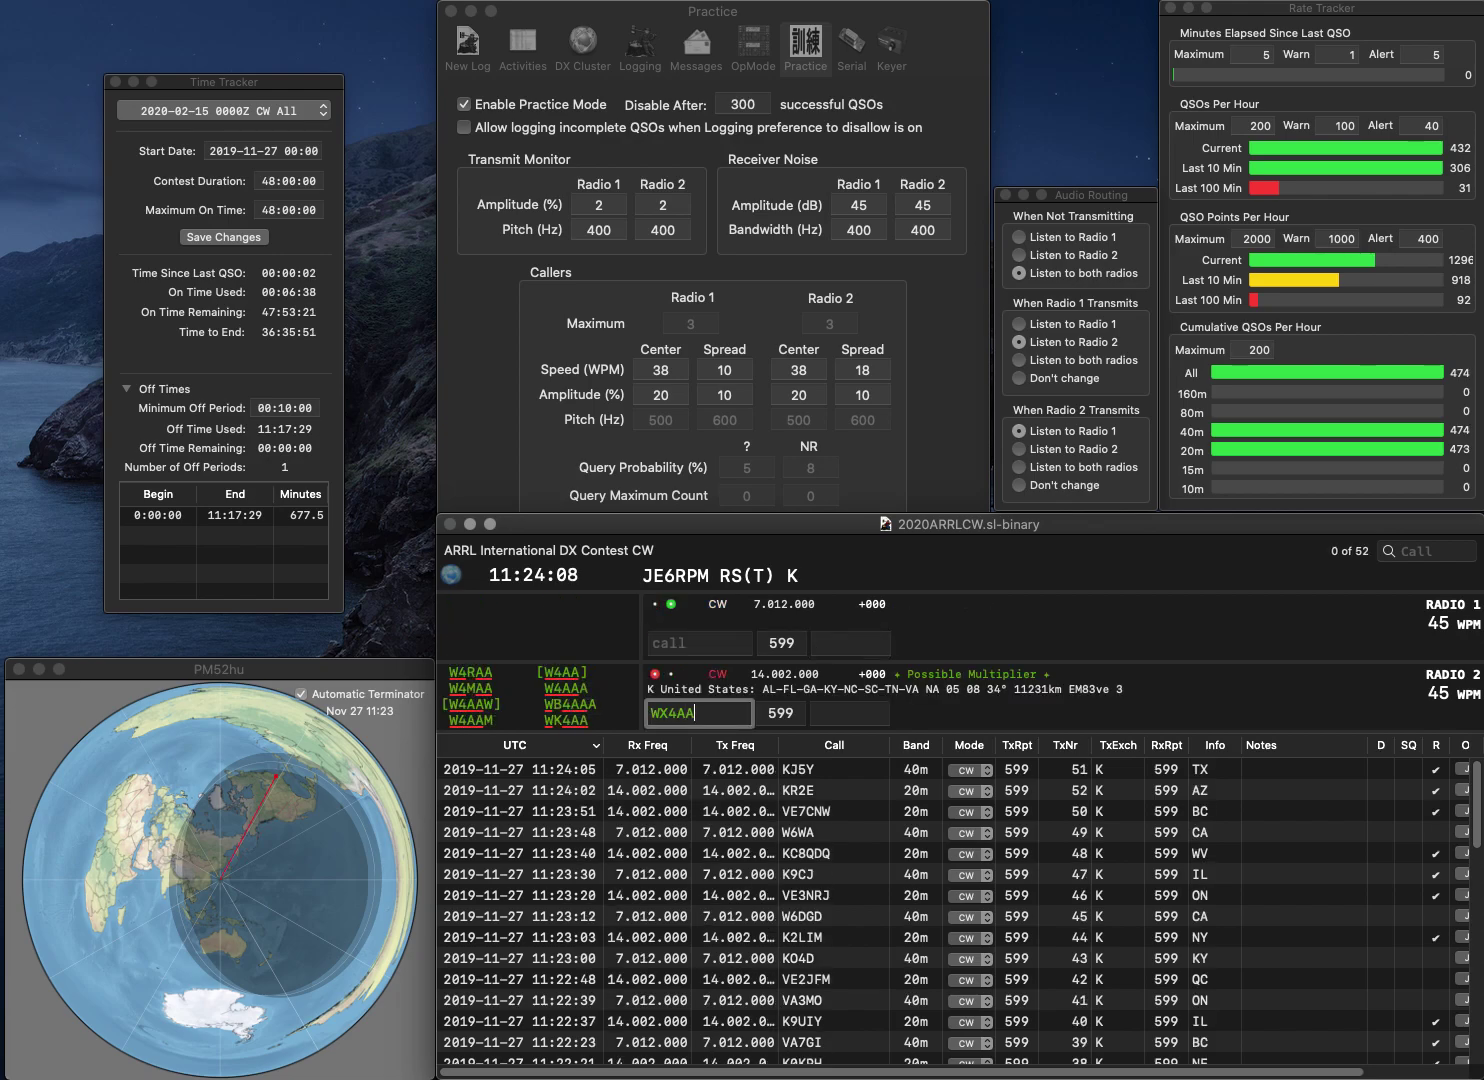
key("Return")
type("KG")
type("7DMI")
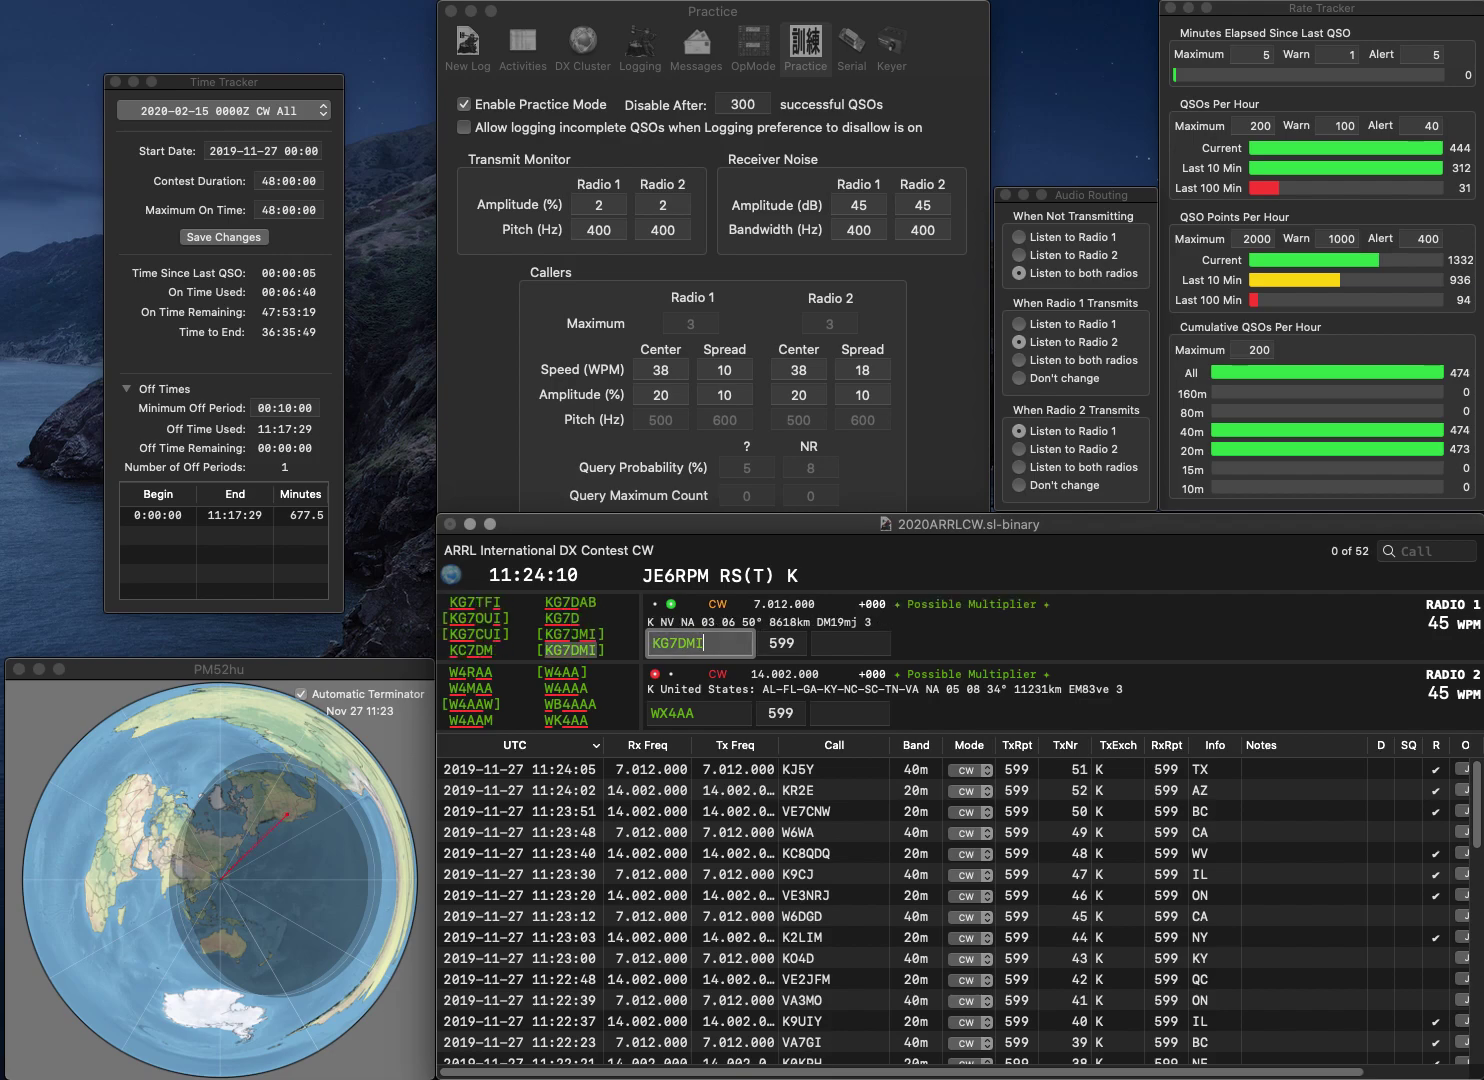
key("Return")
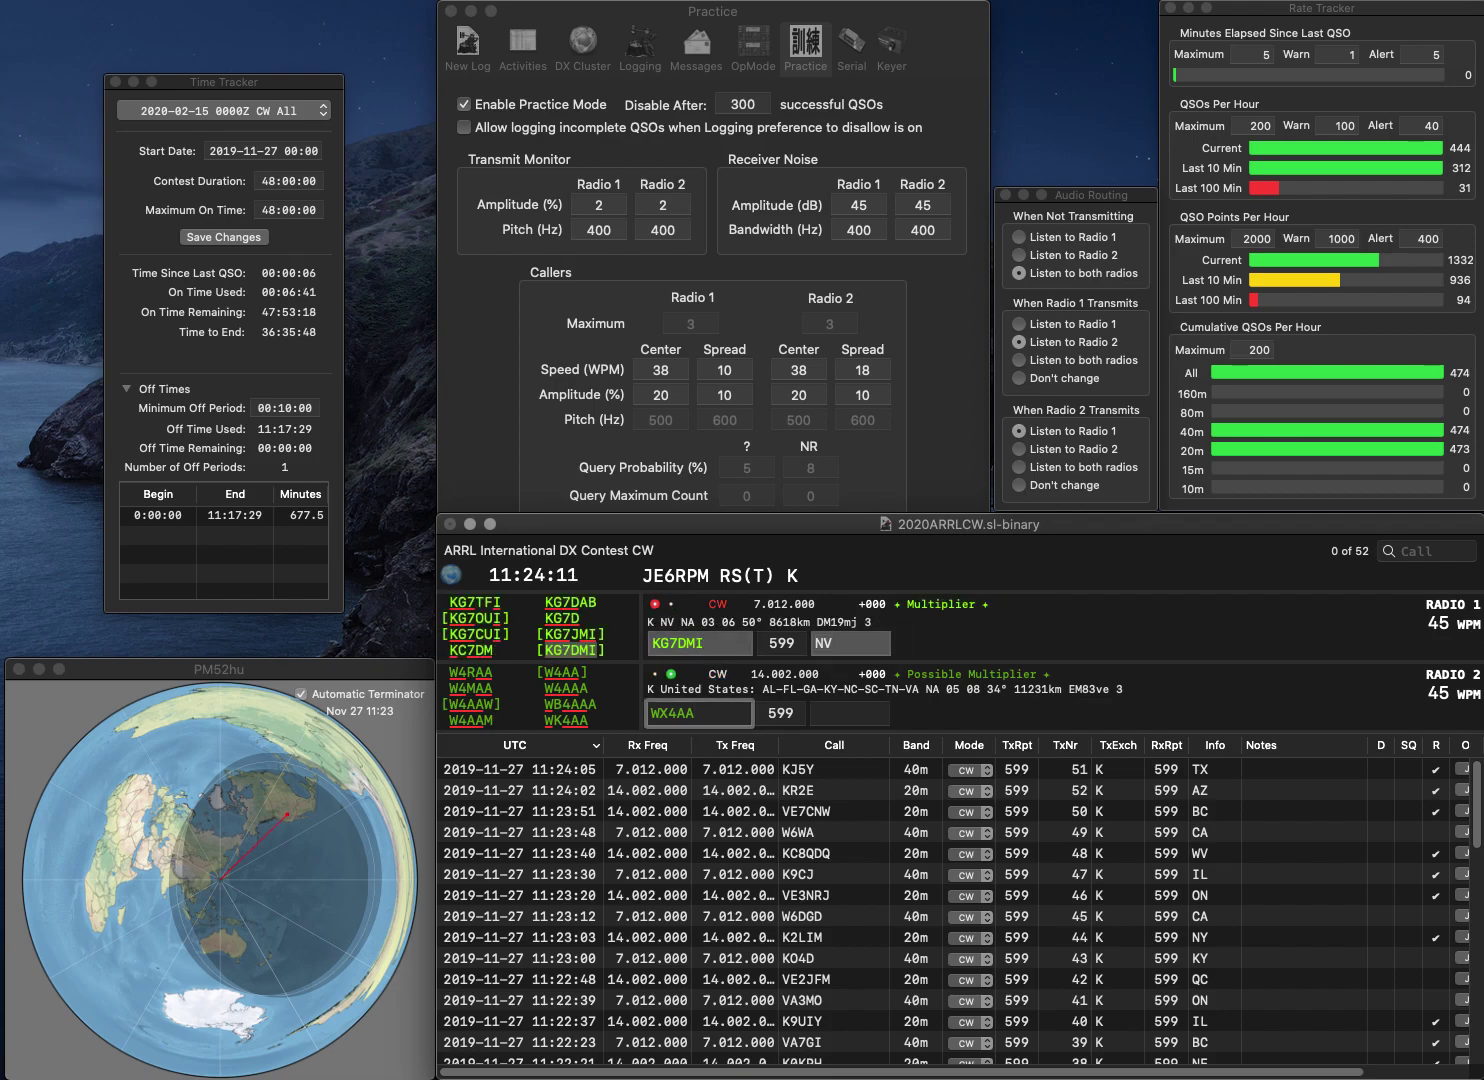
key("BackSpace")
type("K")
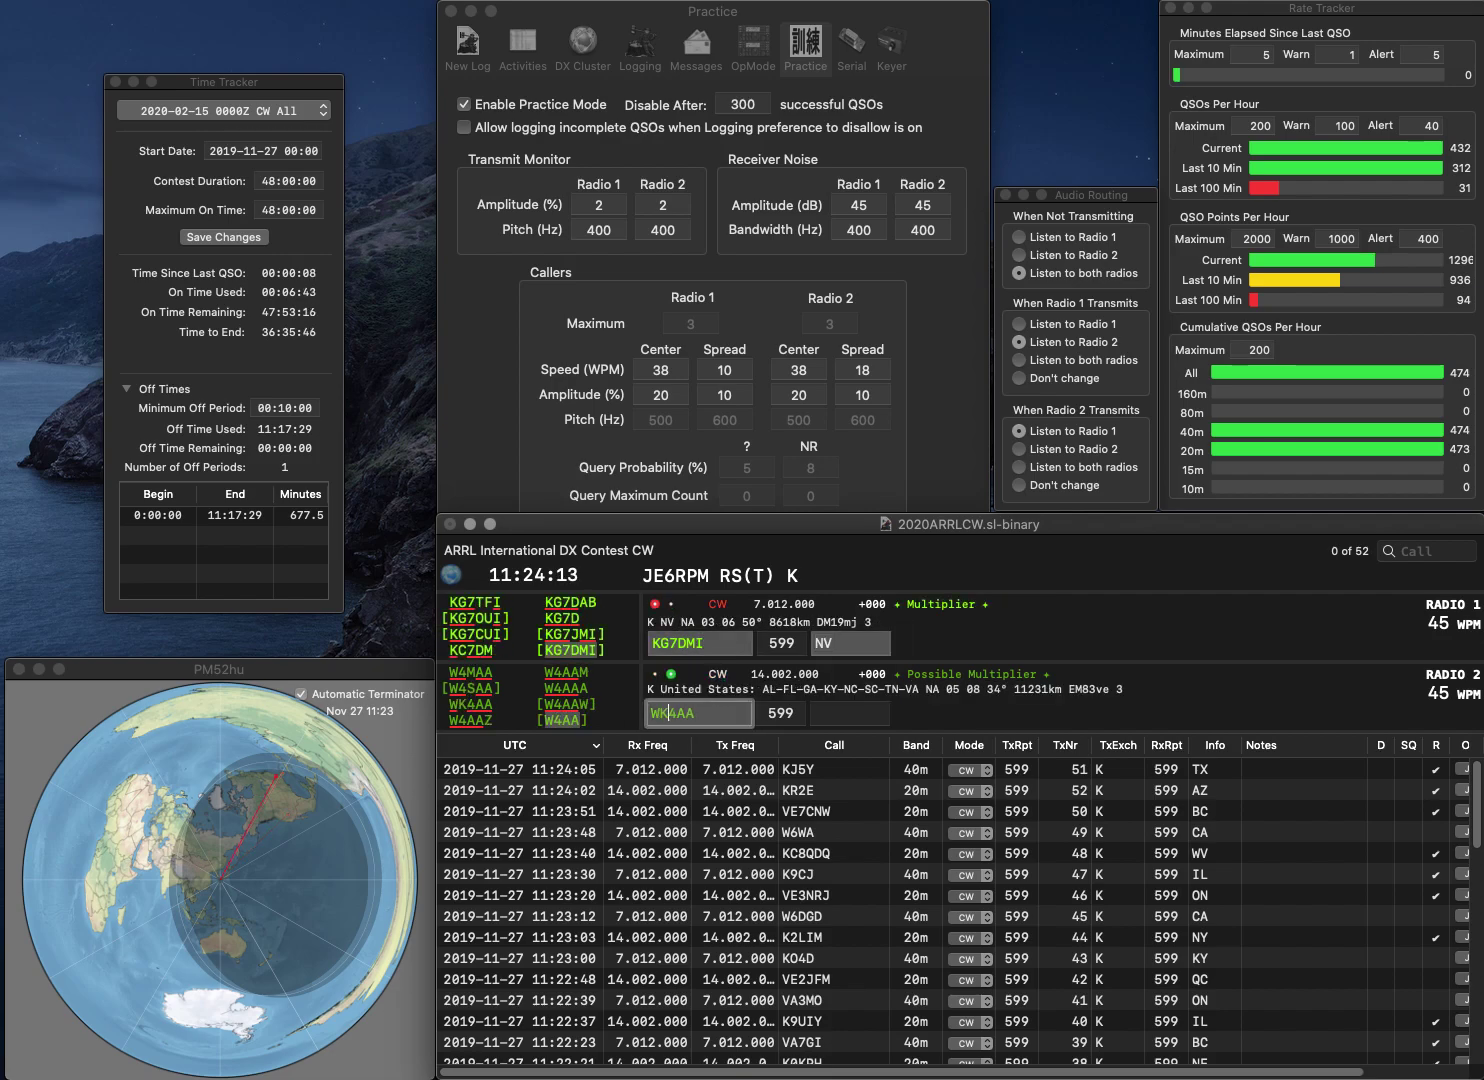
key("Return")
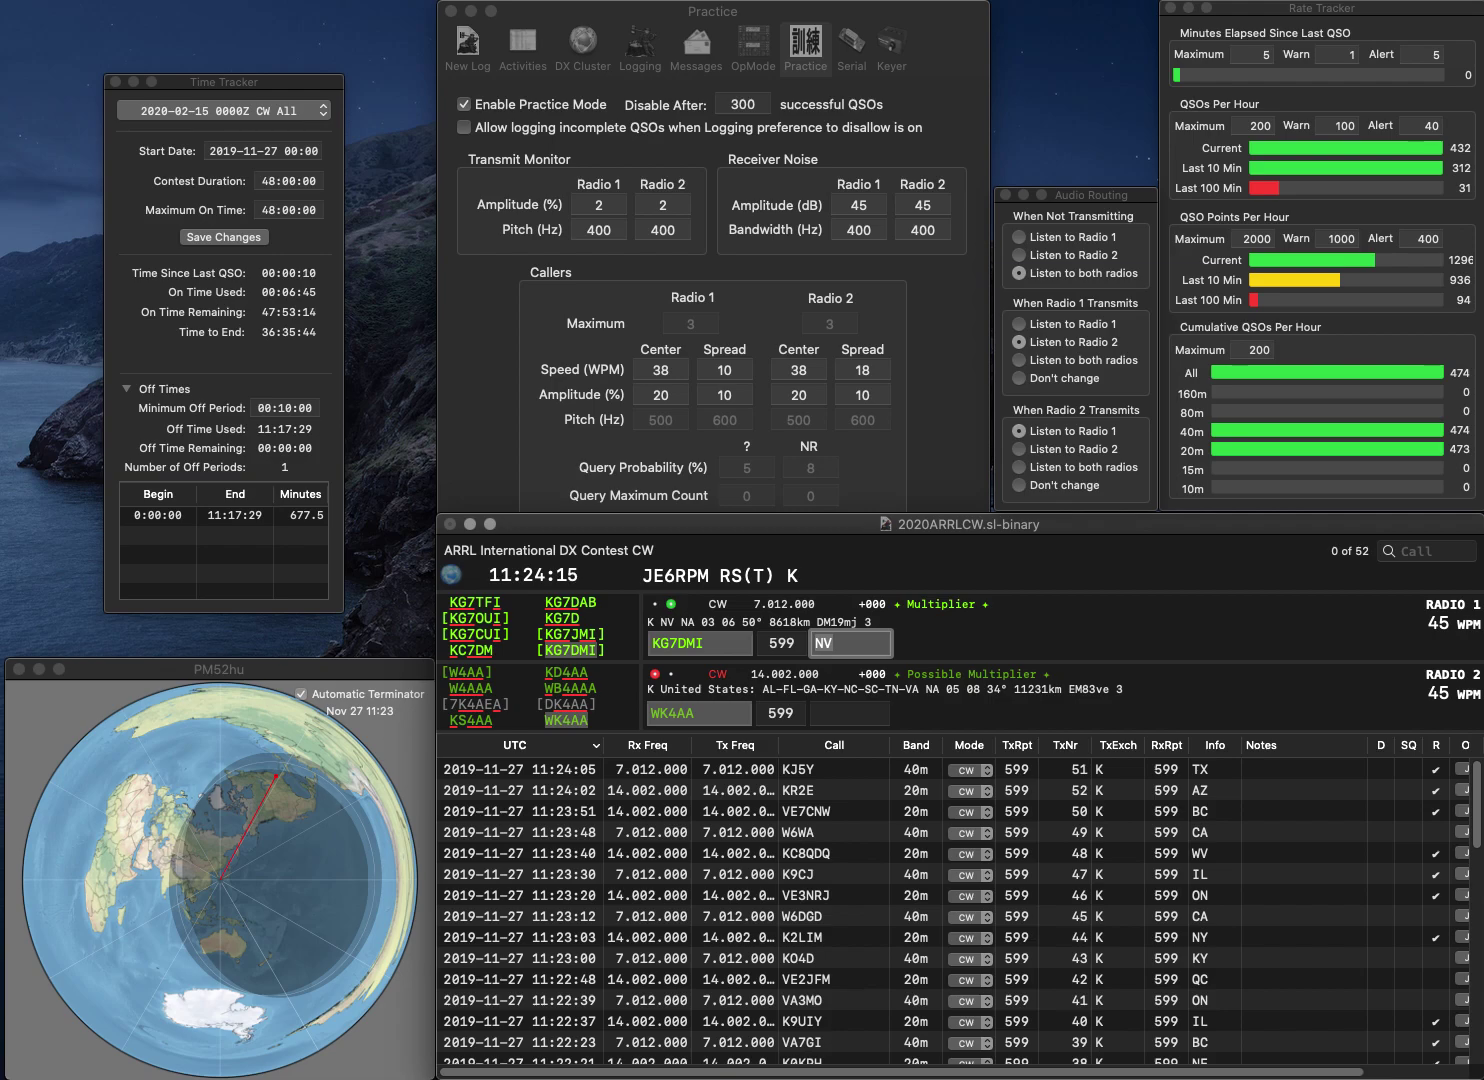
key("Return")
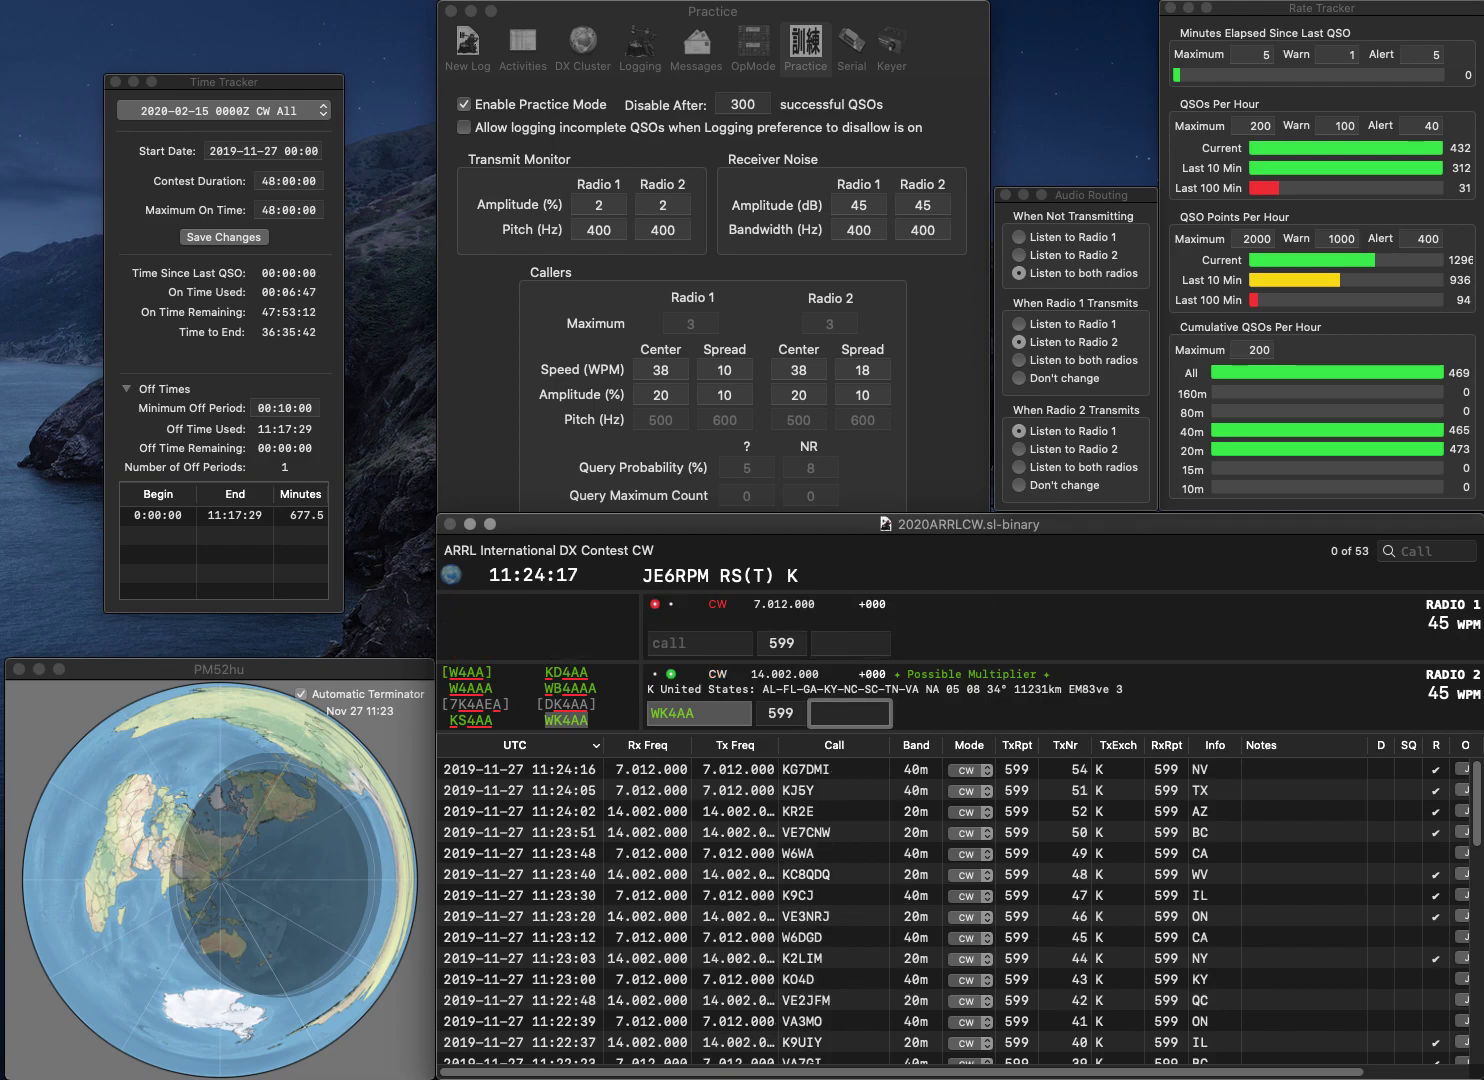
type("AL")
key("Return")
type("AC1")
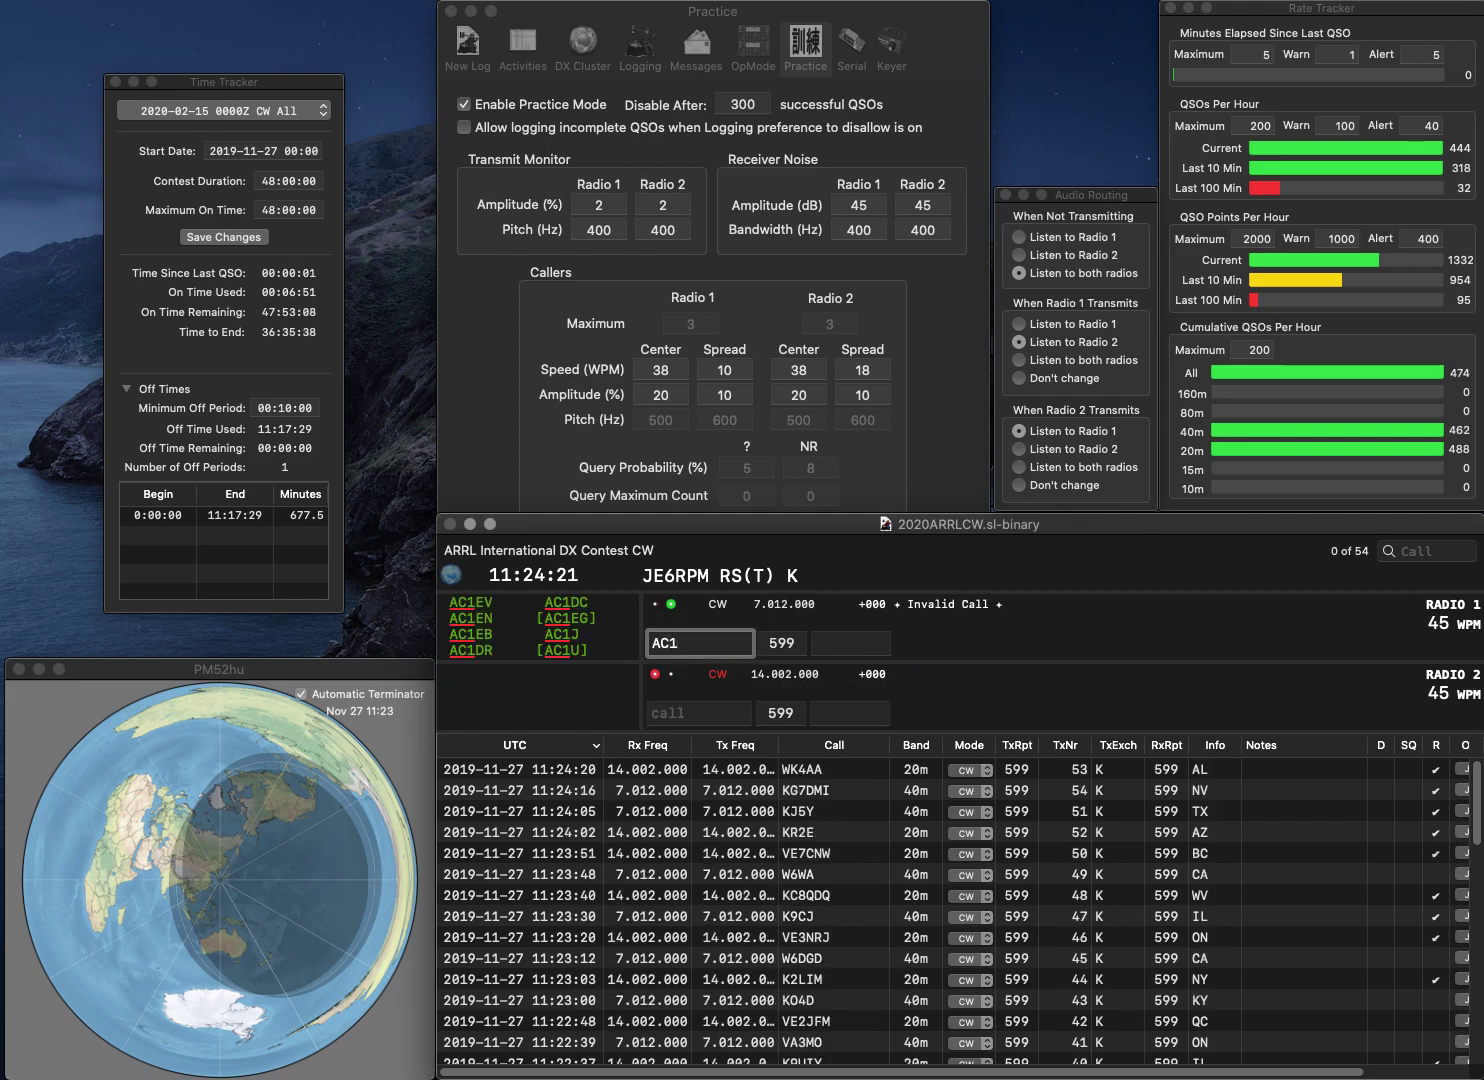
key("BackSpace")
type("9NE")
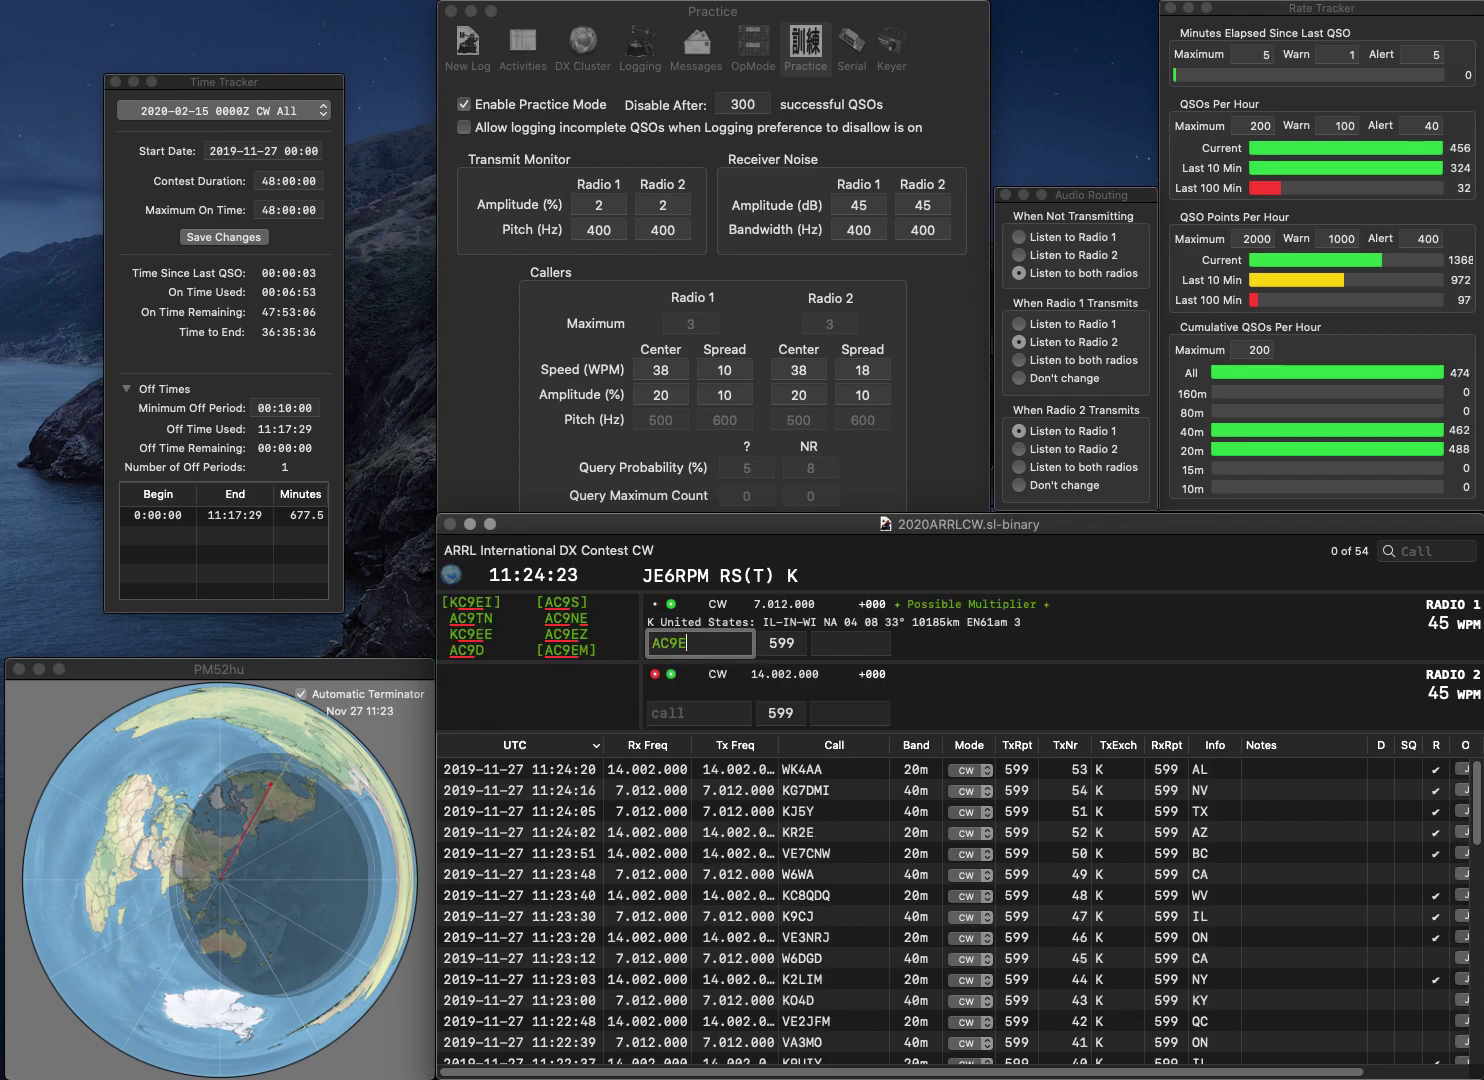
key("Return")
type("N2WKS")
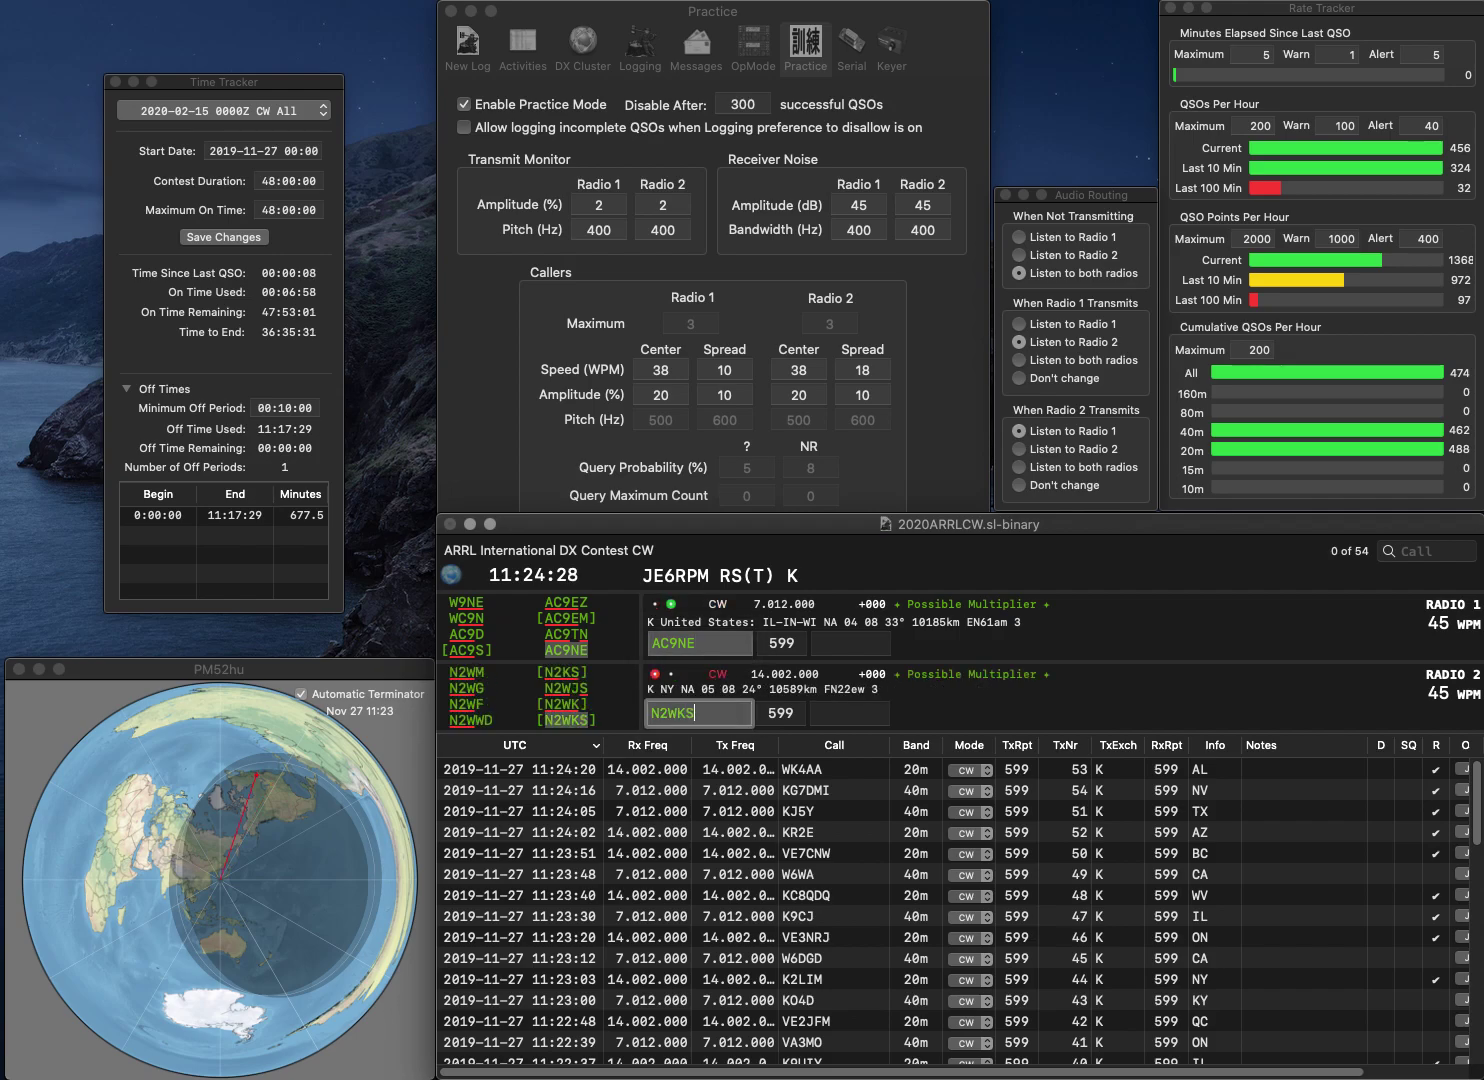
key("Return")
key("space")
type("IN")
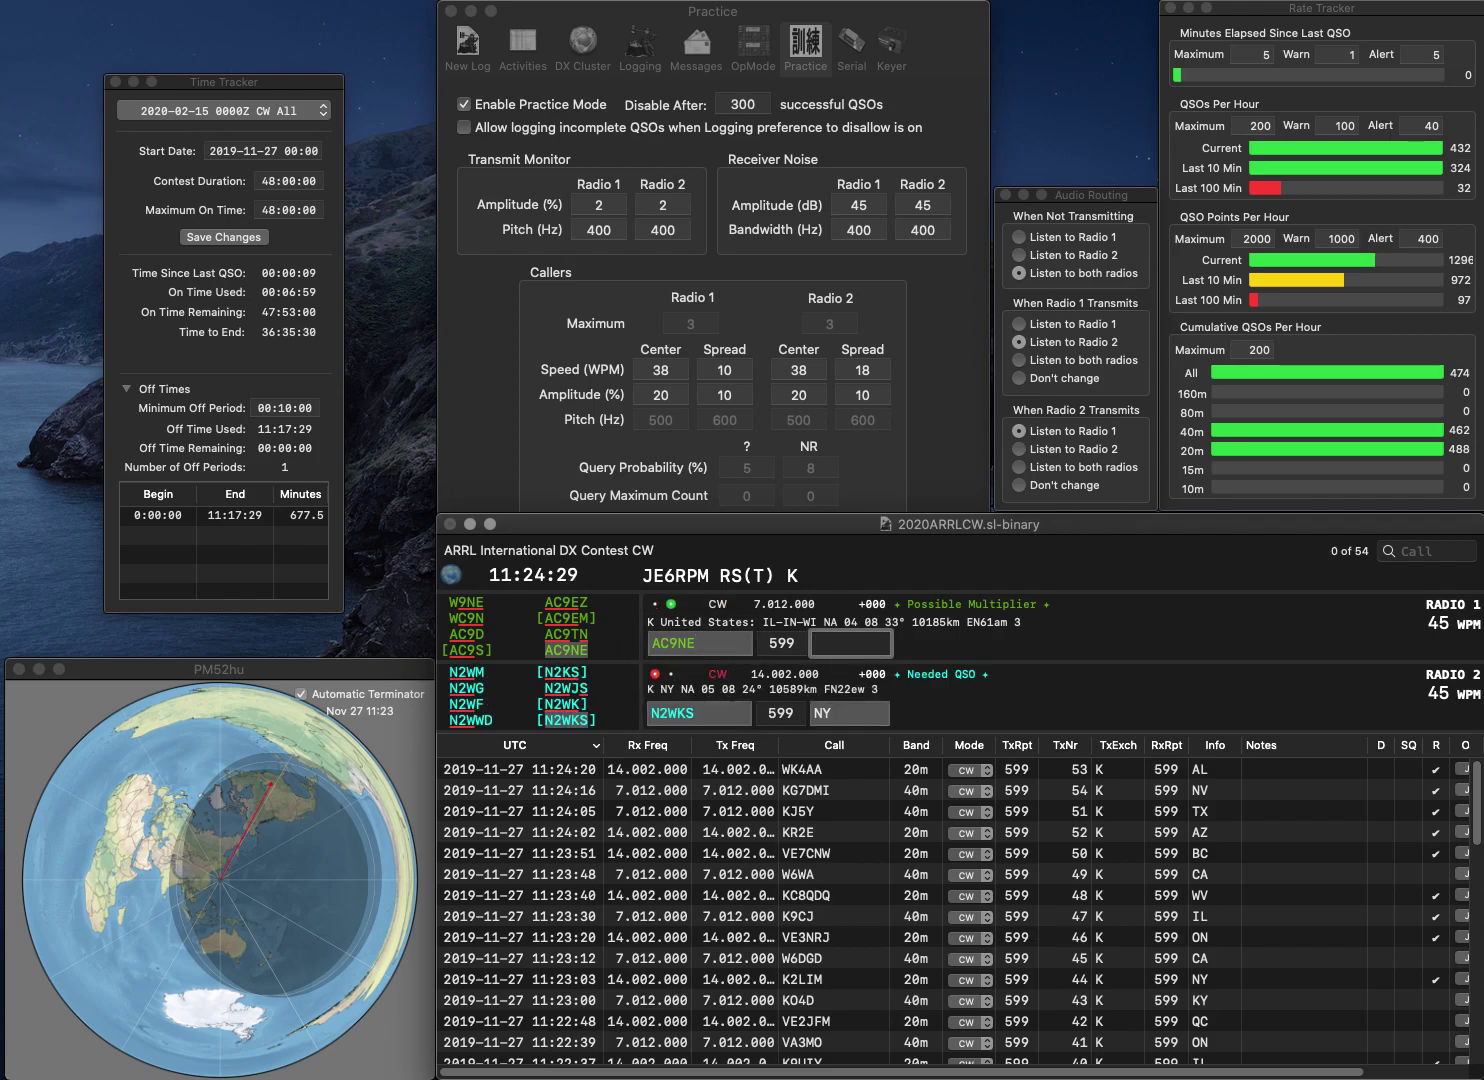
key("Return")
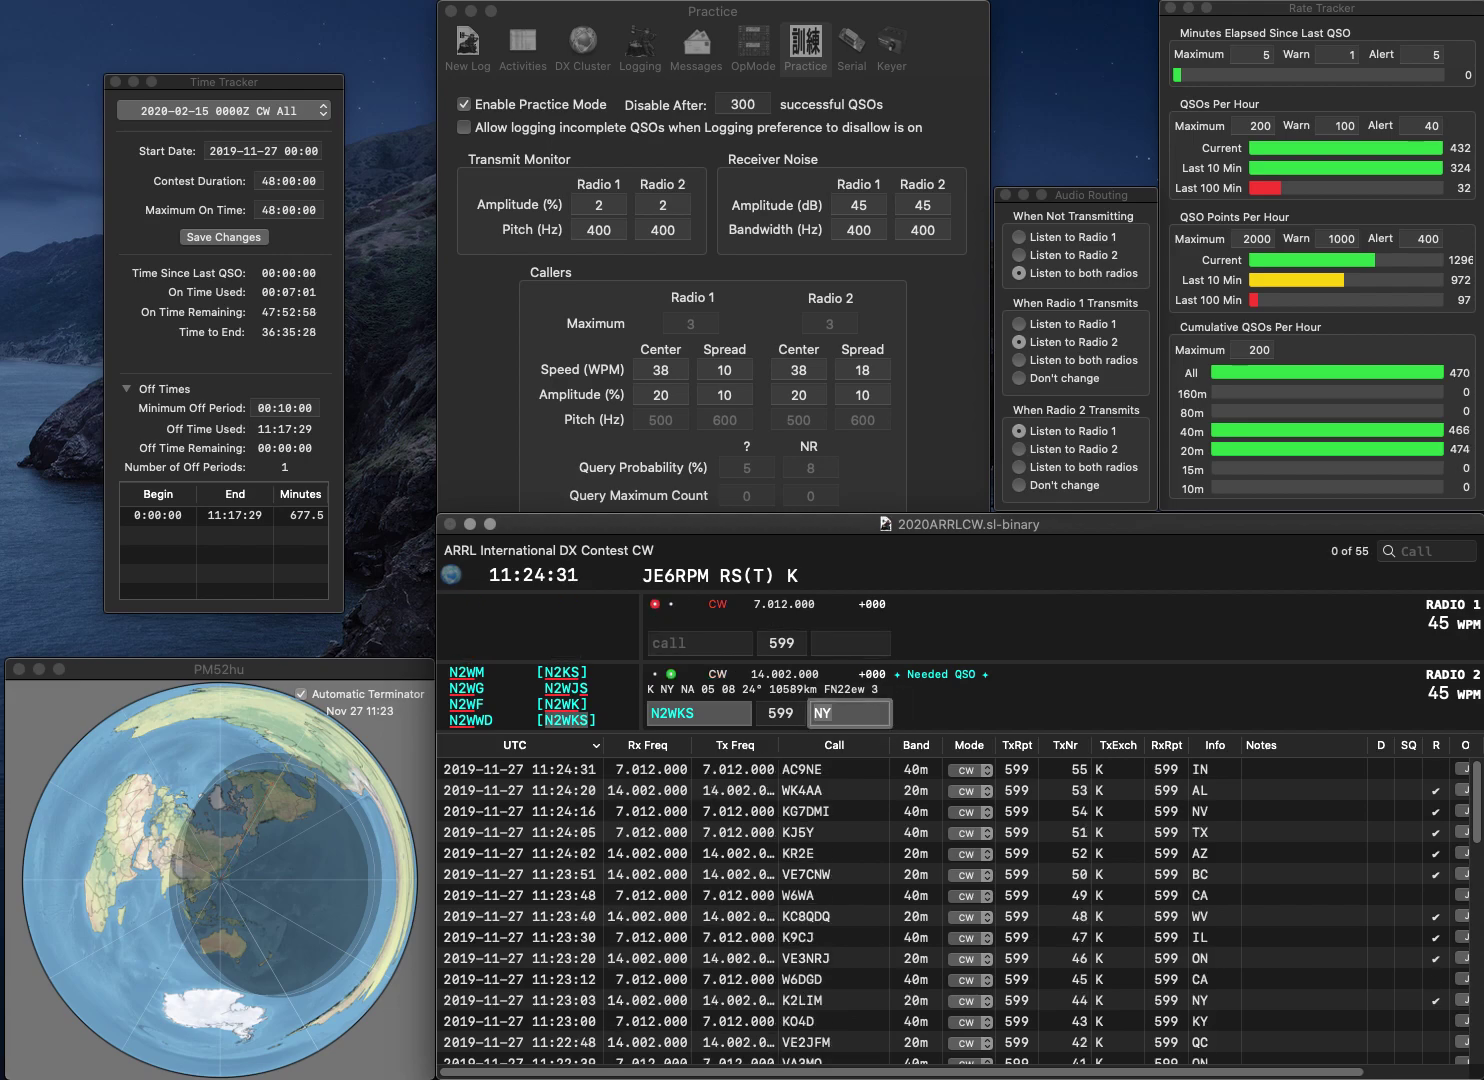
key("Return")
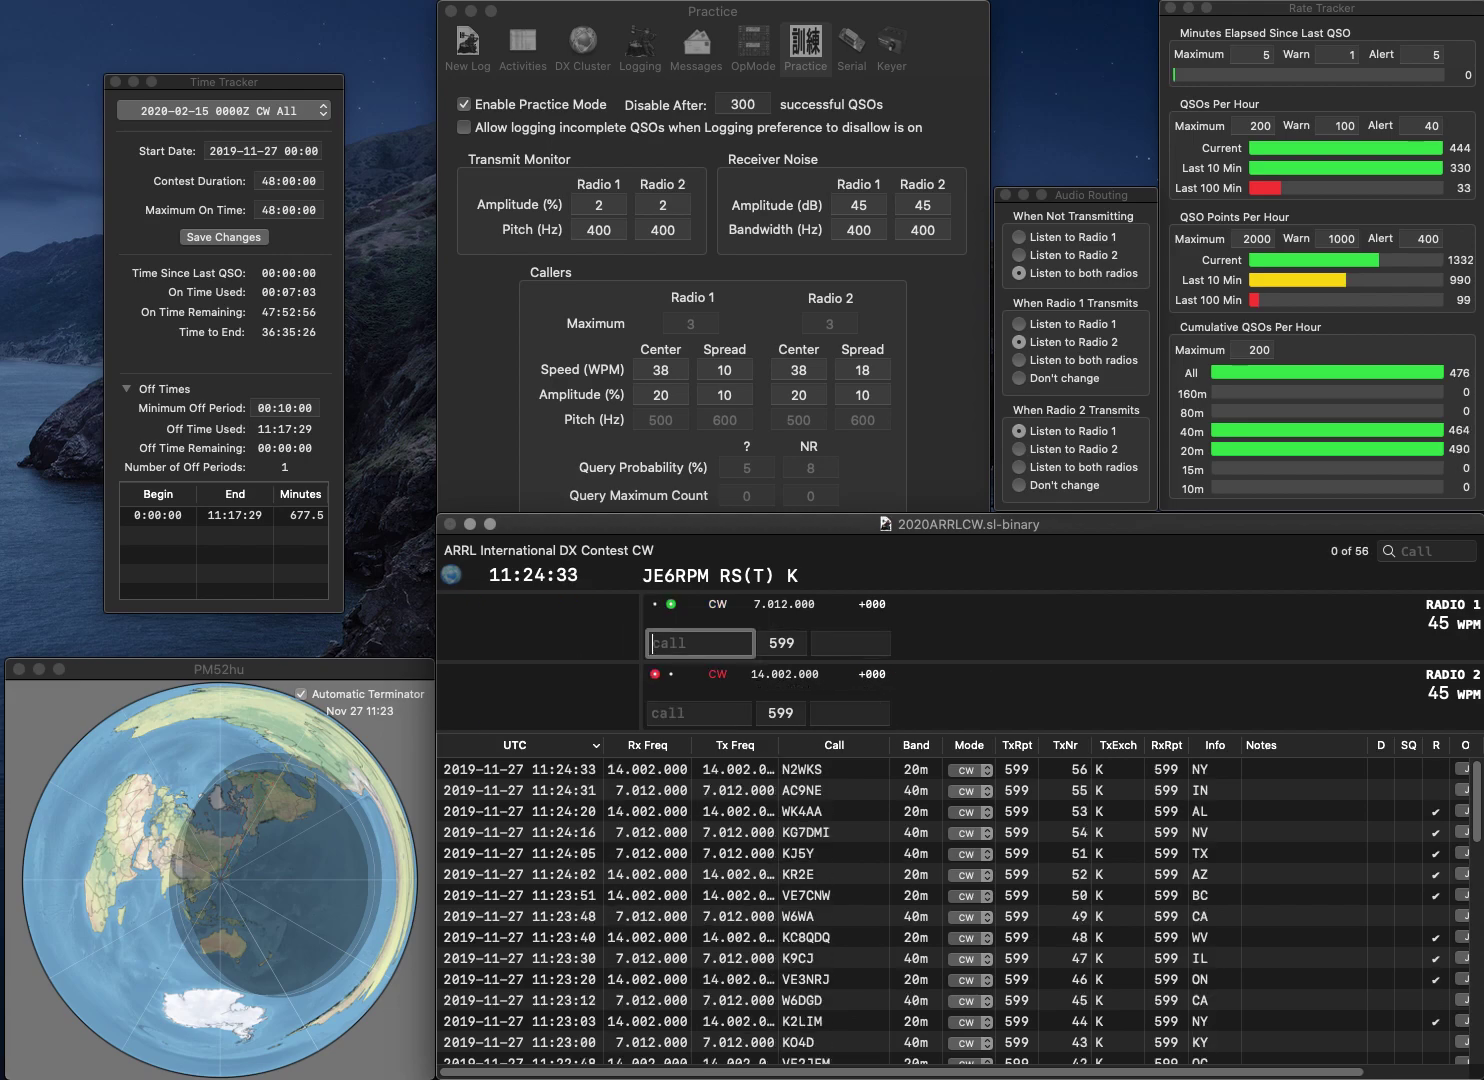
Step: Answer WA7BME on Radio 1 and W0WCS on Radio 2
type("WA7BME")
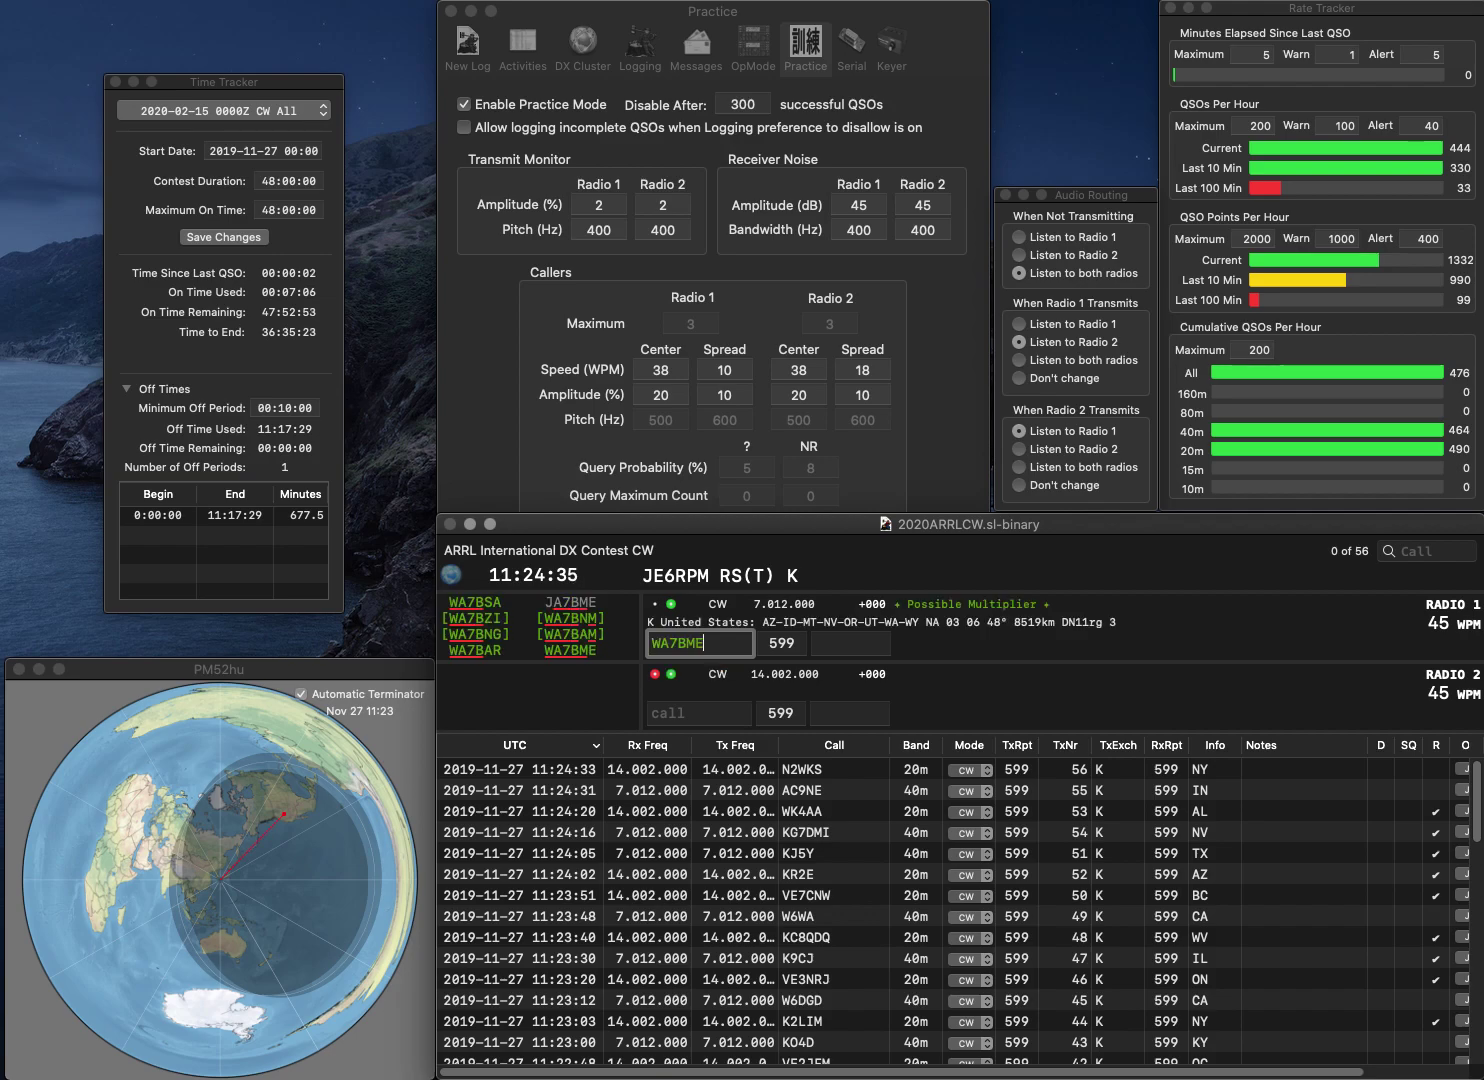
key("Return")
type("W0")
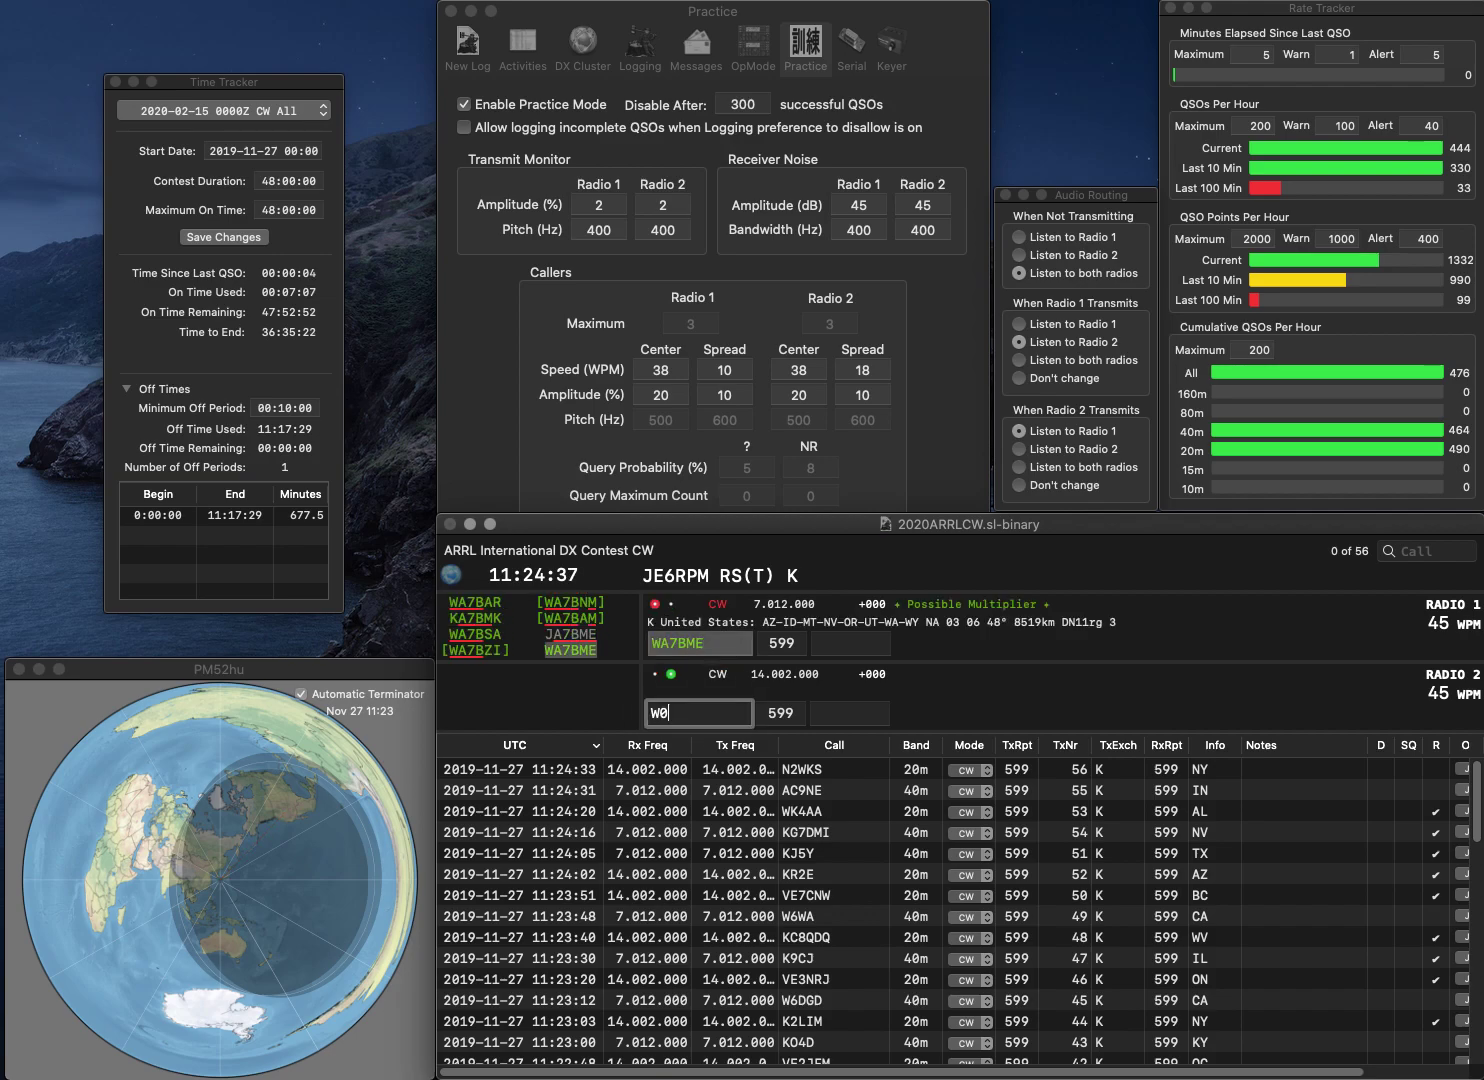
type("WCS")
key("Return")
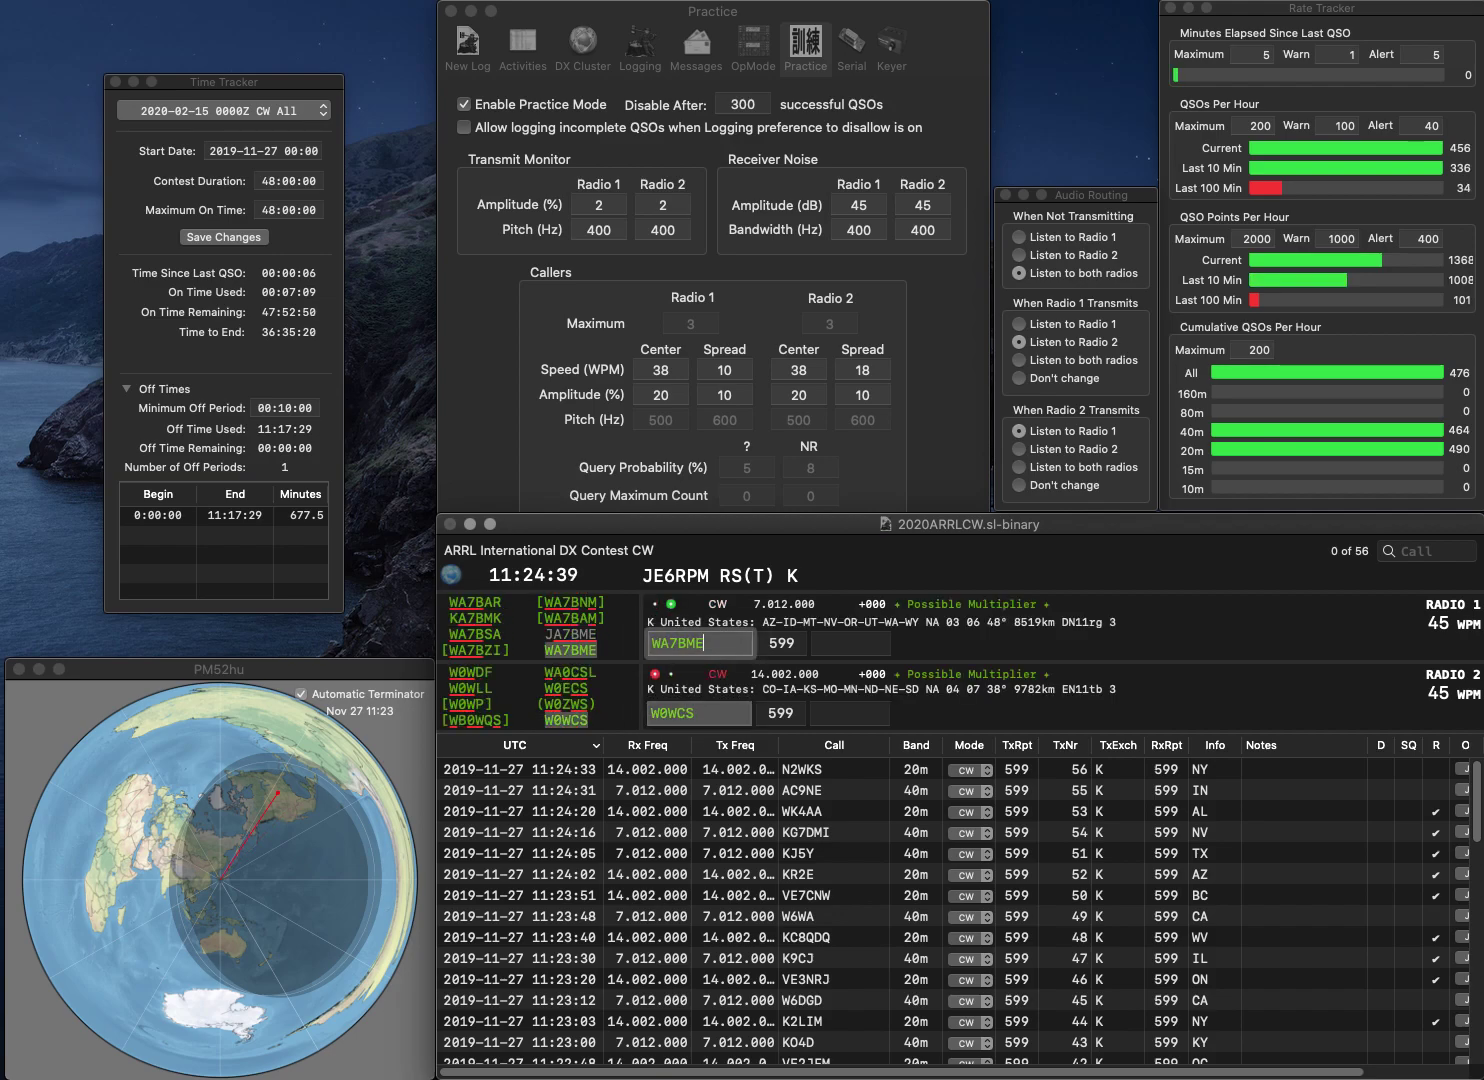
type("ID")
key("Return")
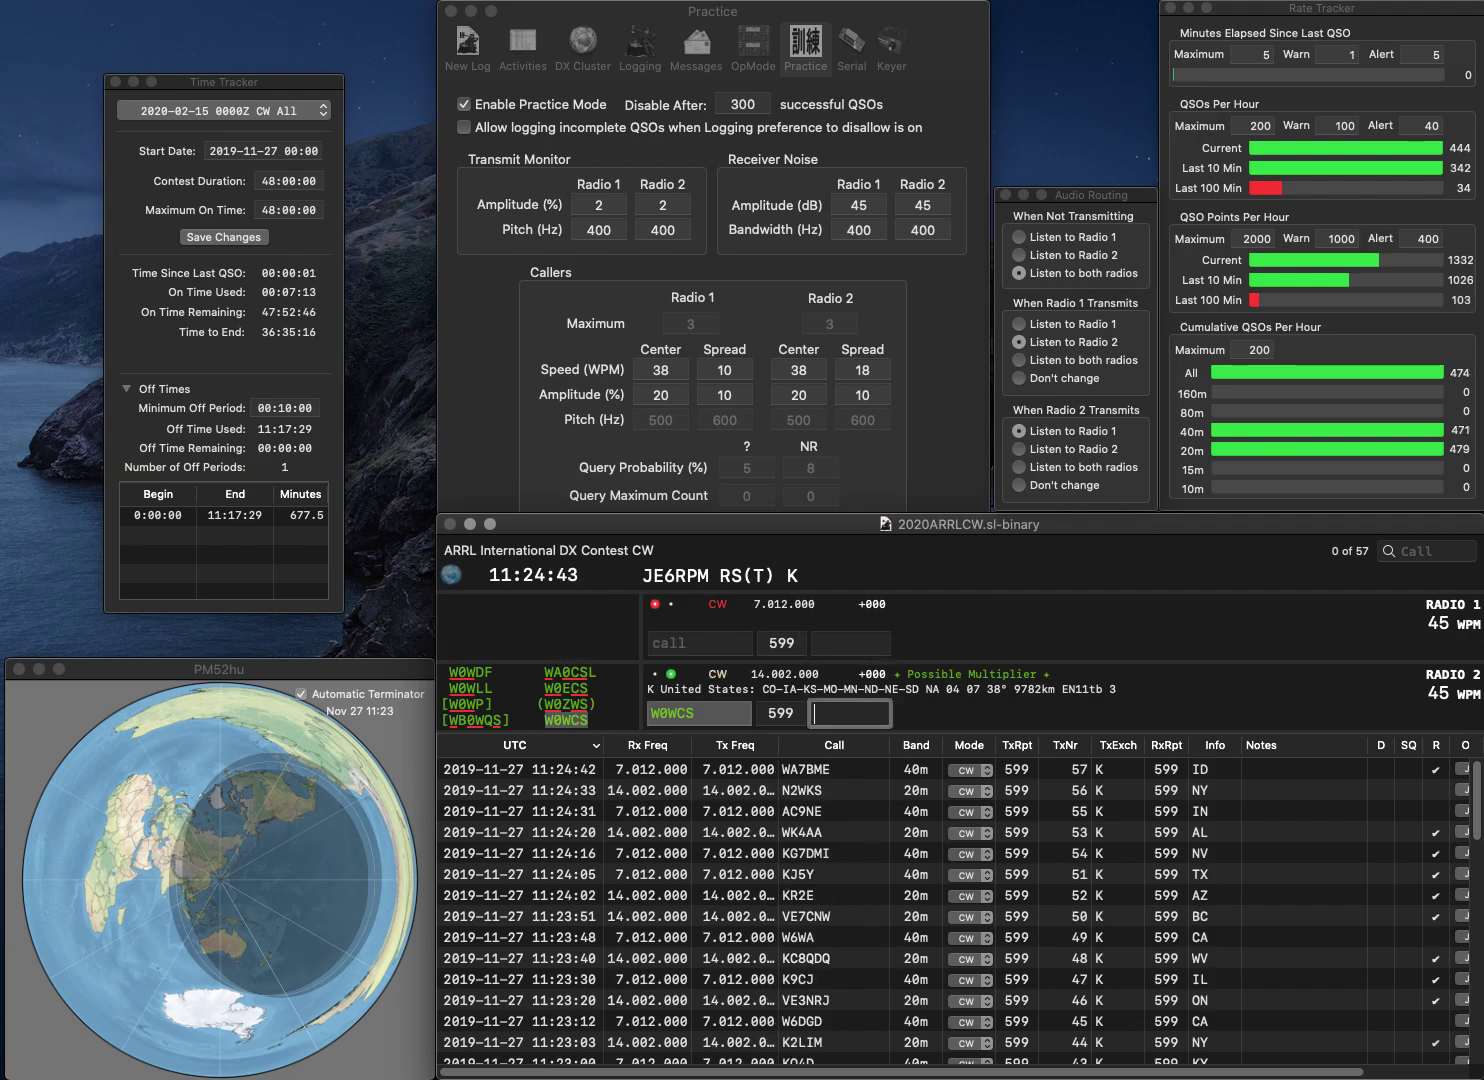
type("KS")
key("Return")
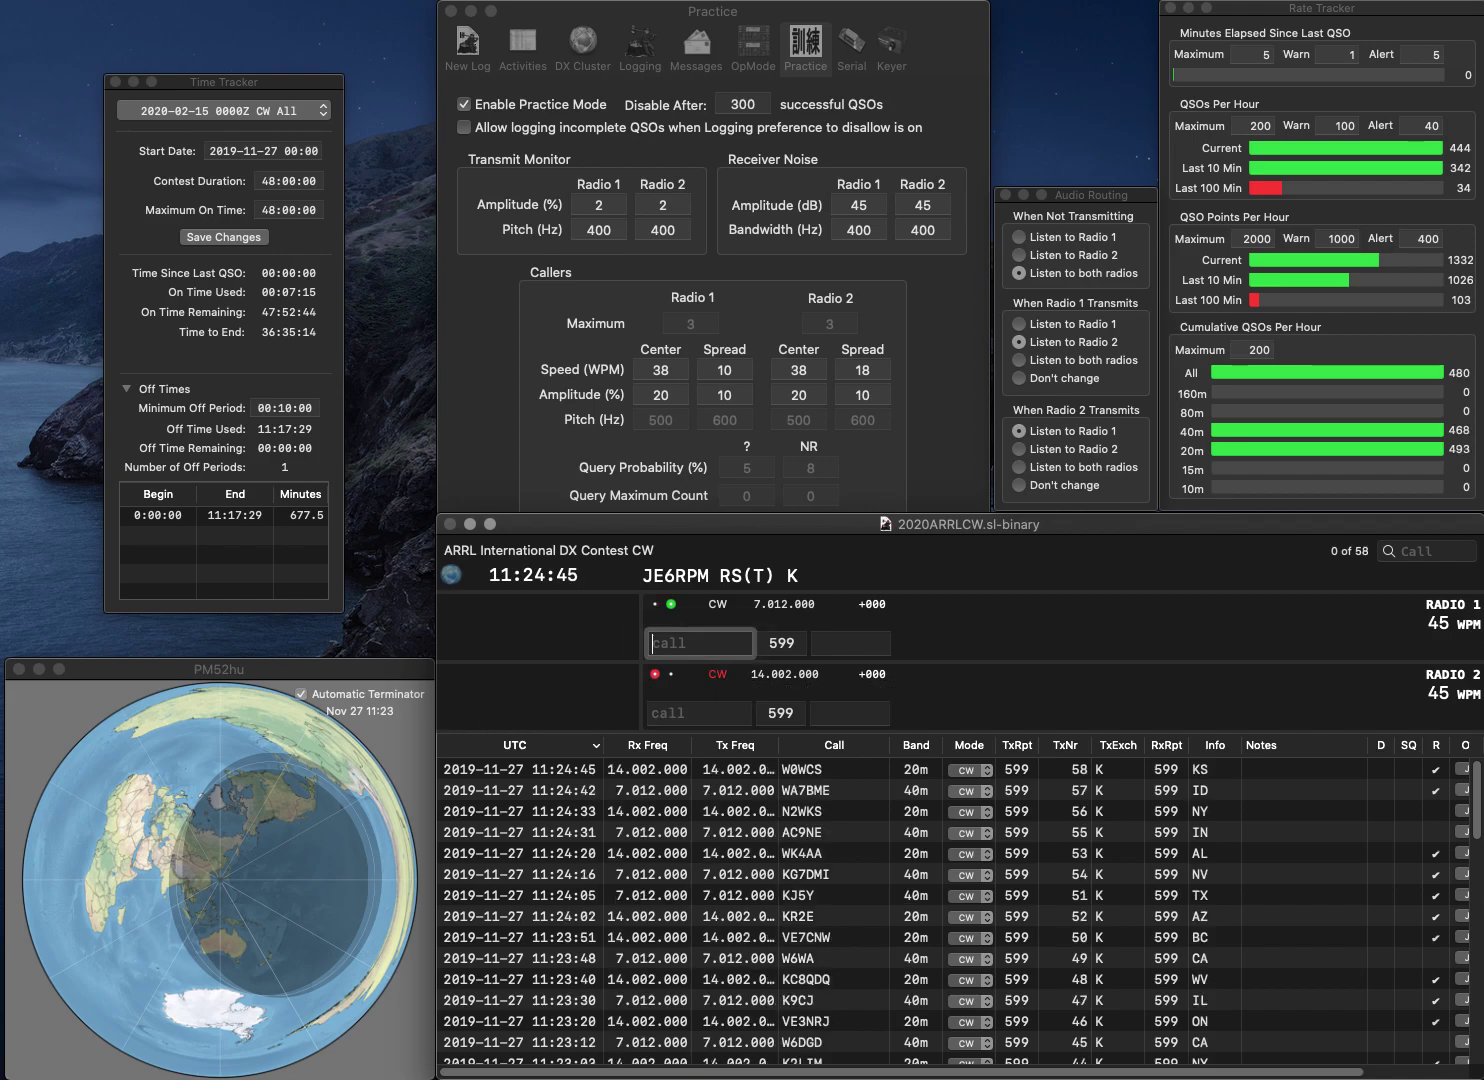
Step: Answer N4DU on Radio 2, and complete the partial Radio 1 call to N8PE and send it
key("Return")
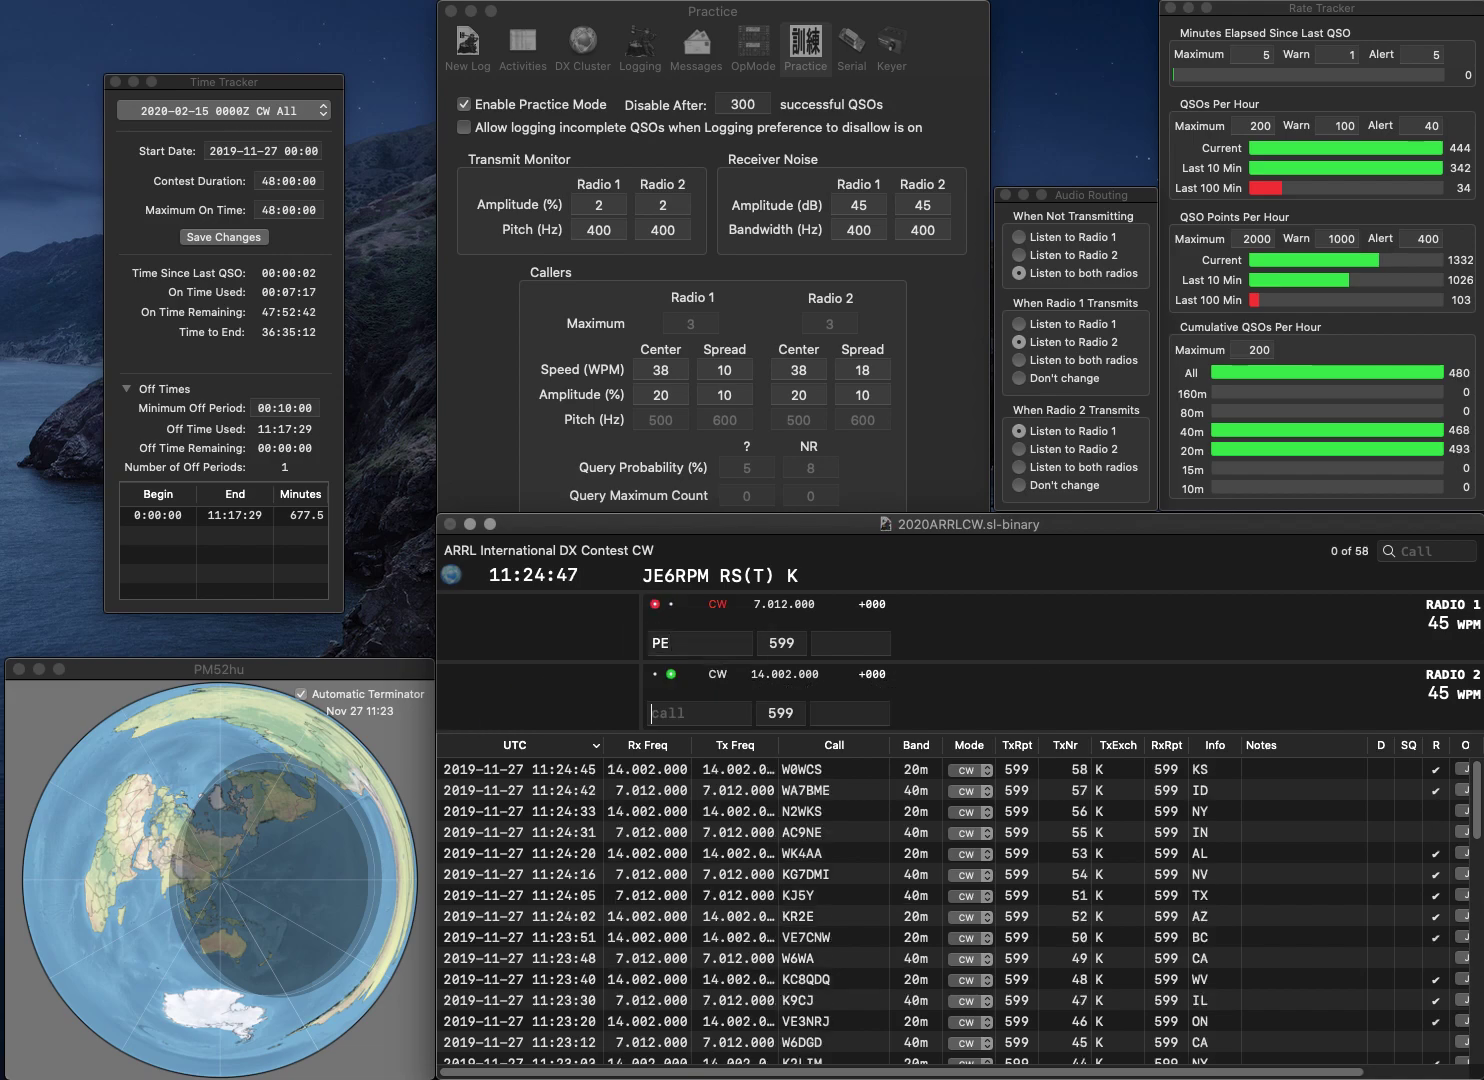
type("N4DU")
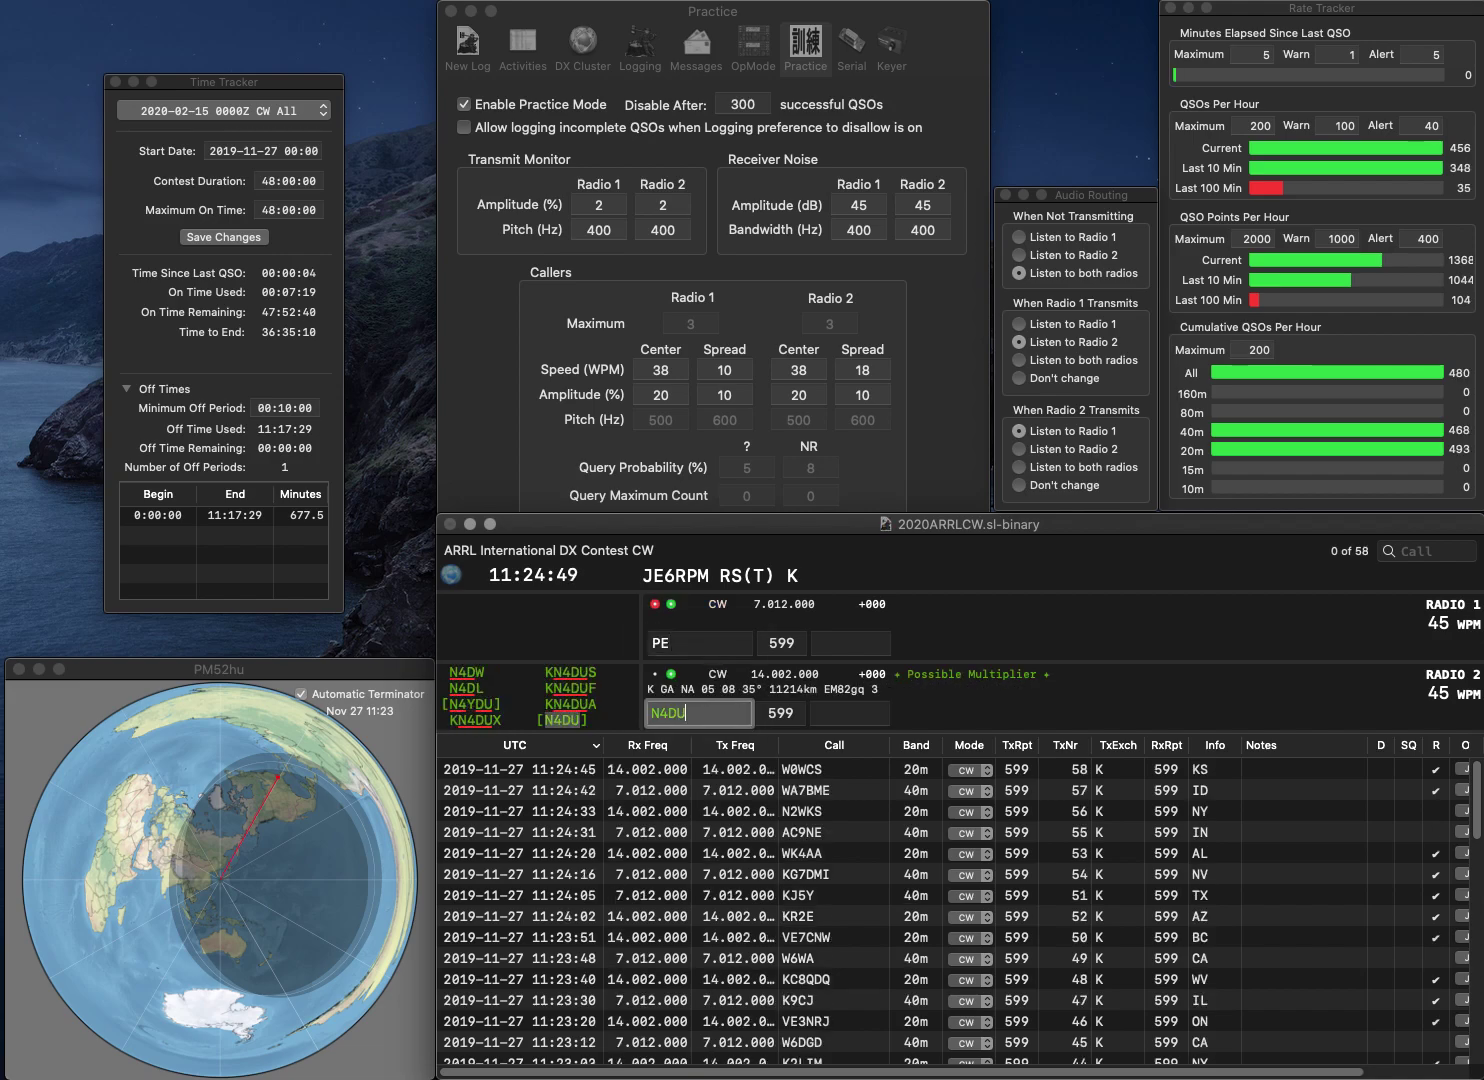
key("Return")
type("N8")
key("Return")
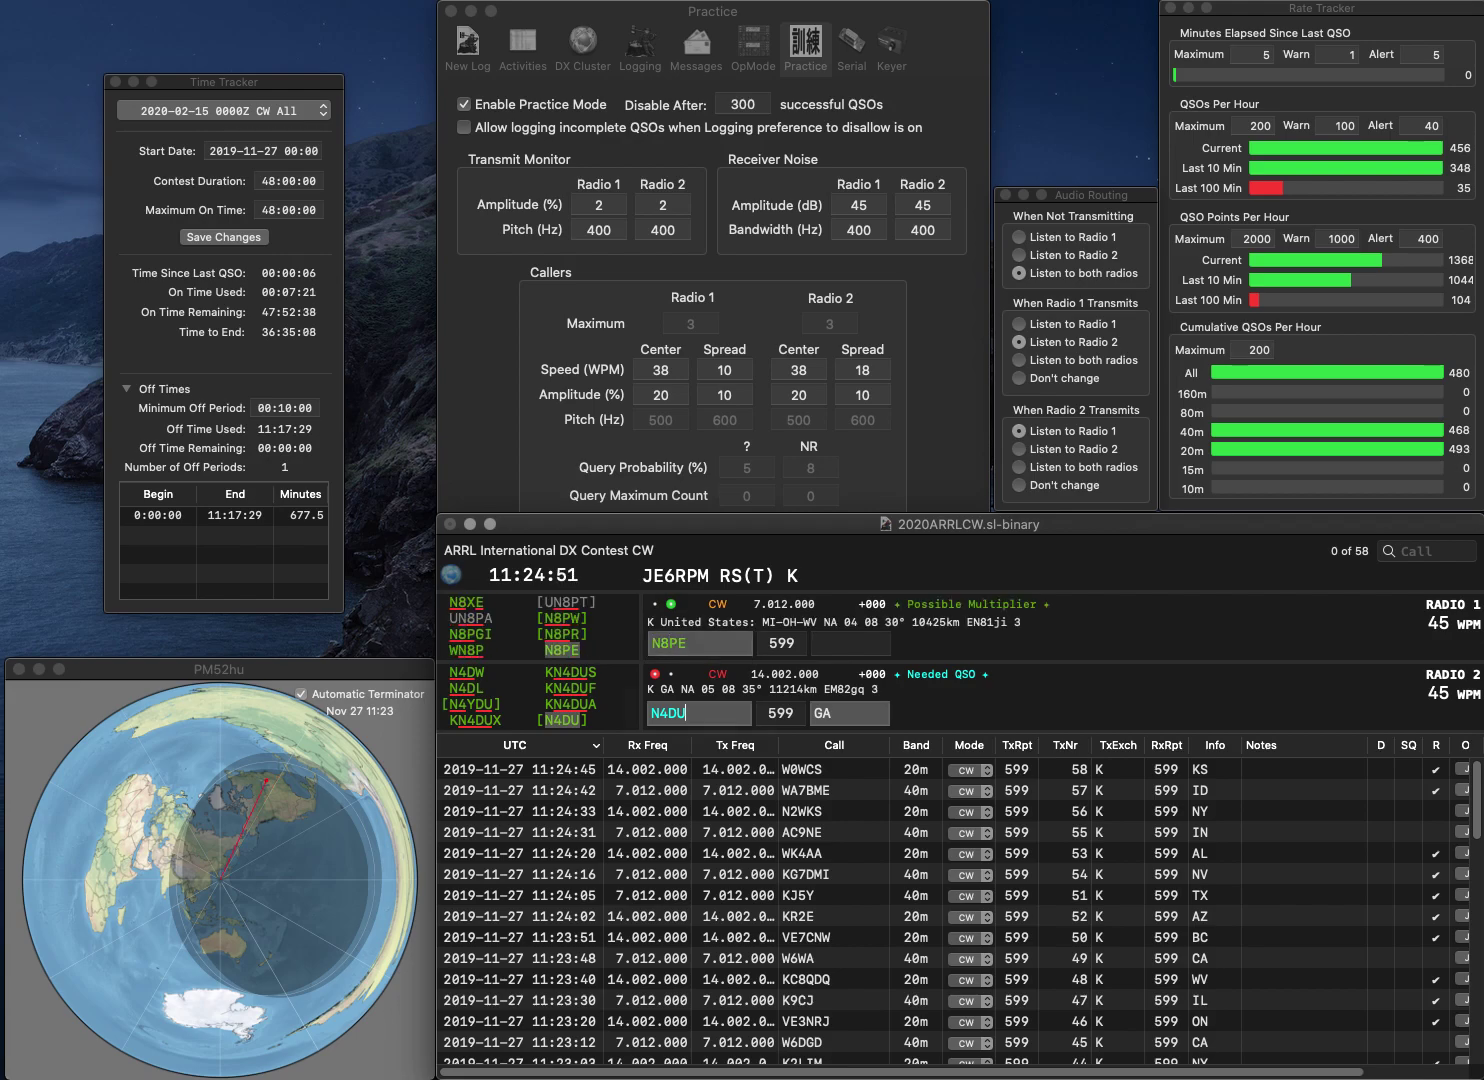
key("Return")
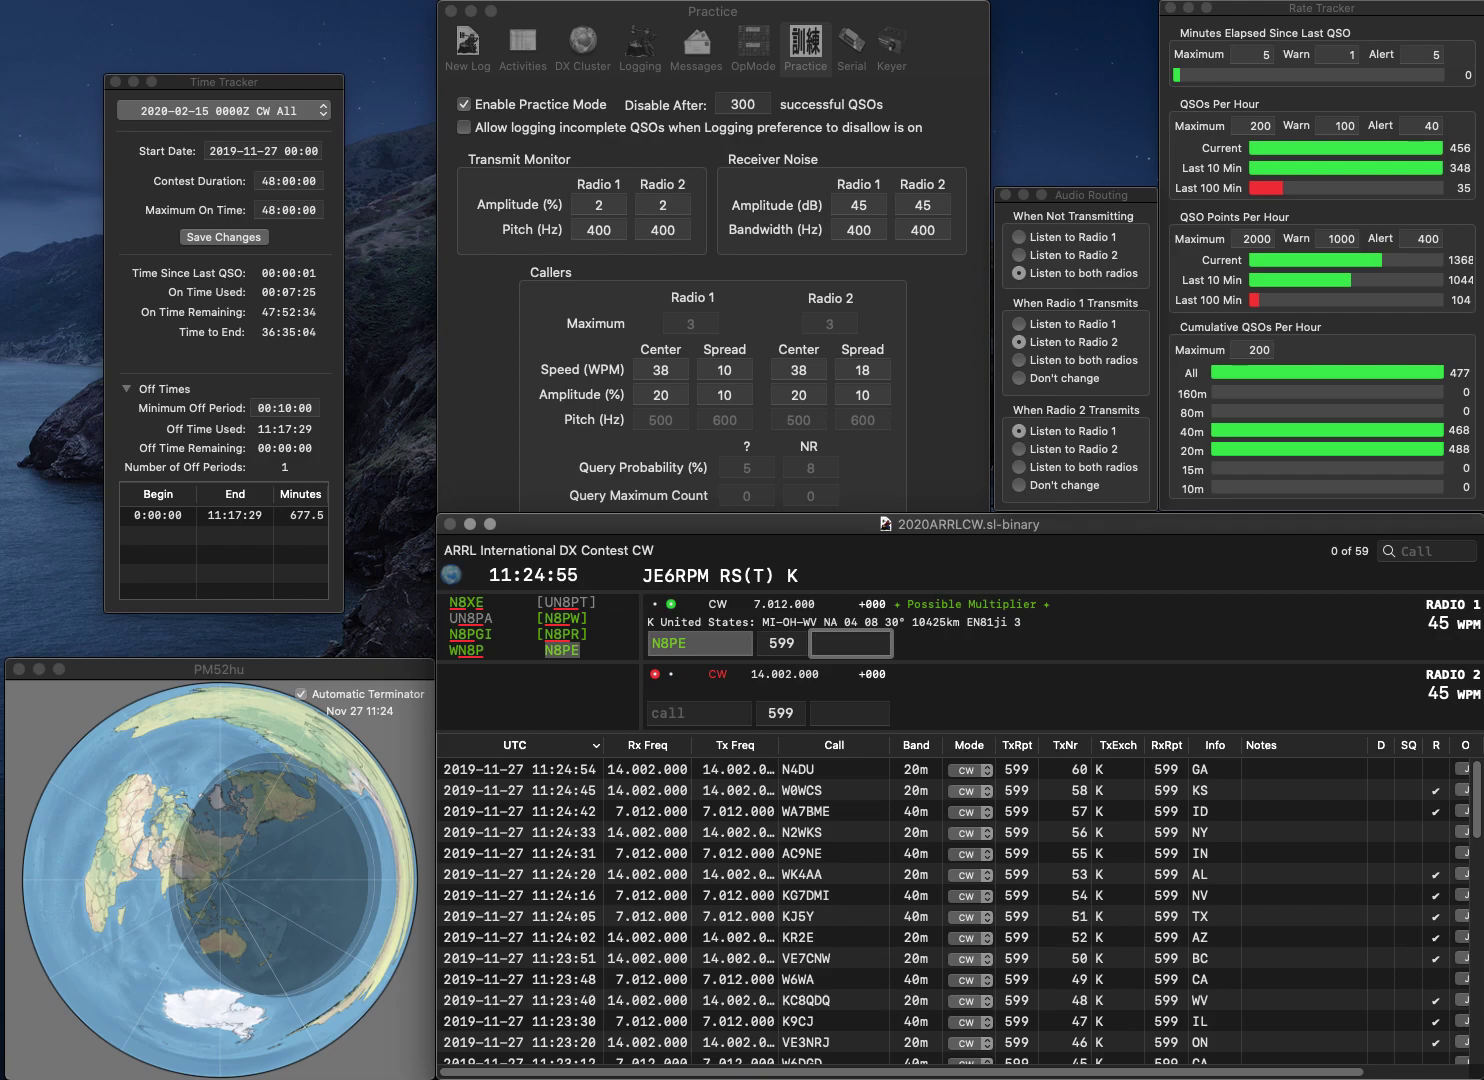
type("WV")
key("Return")
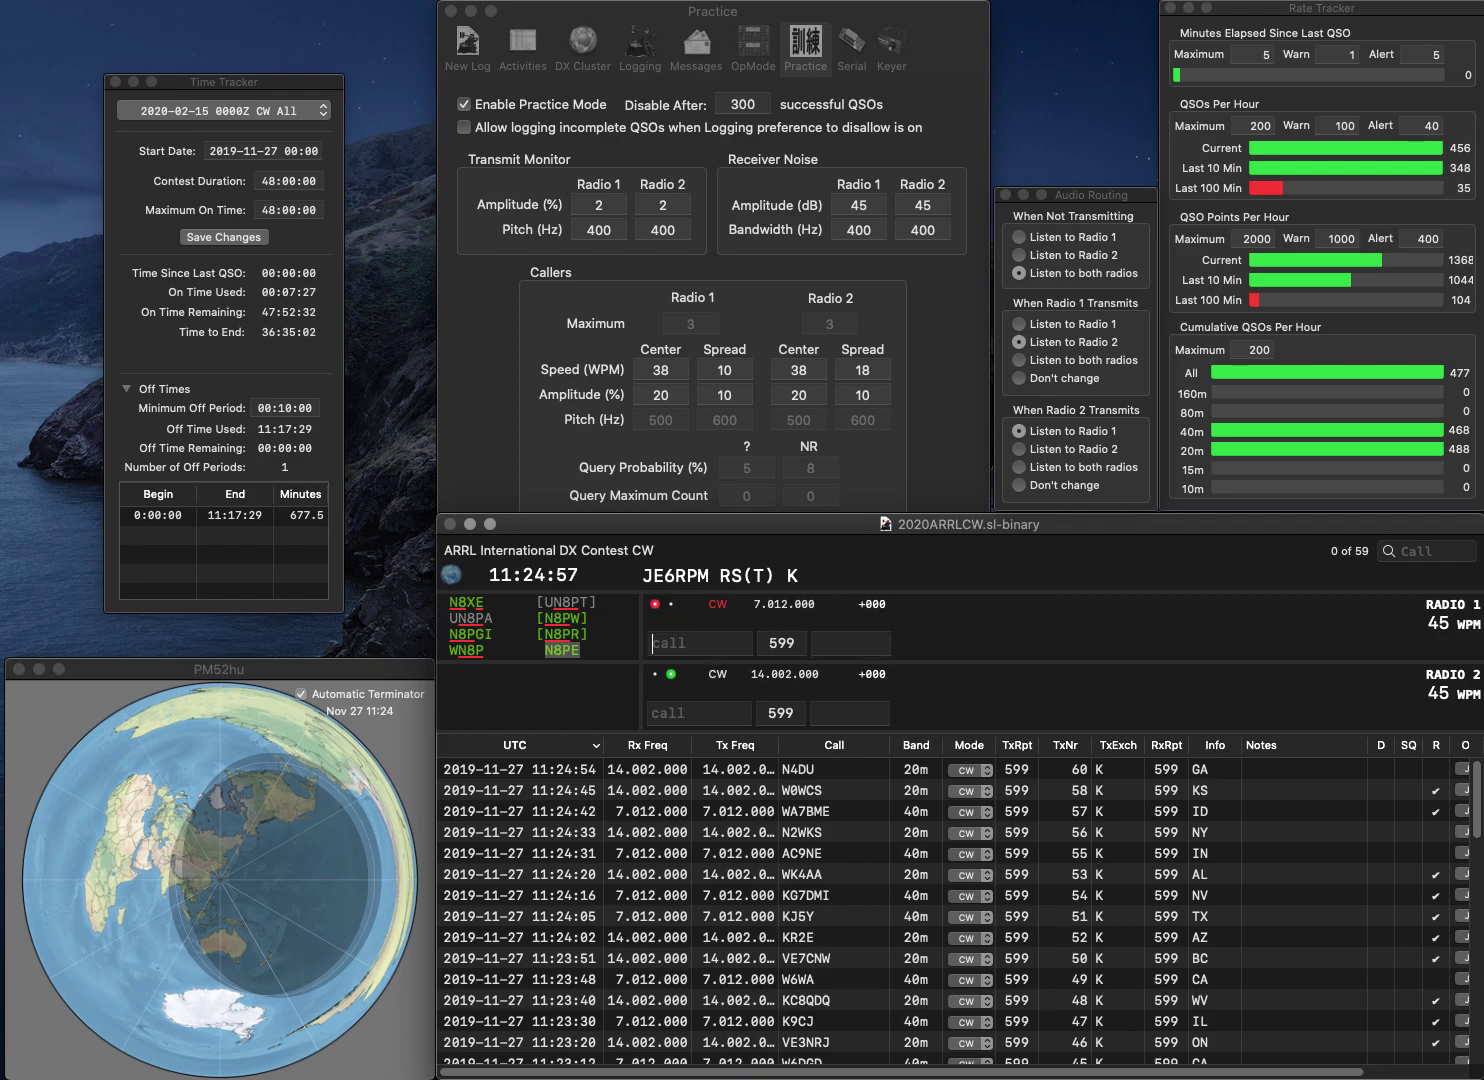
type("N7")
key("BackSpace")
type("Z71")
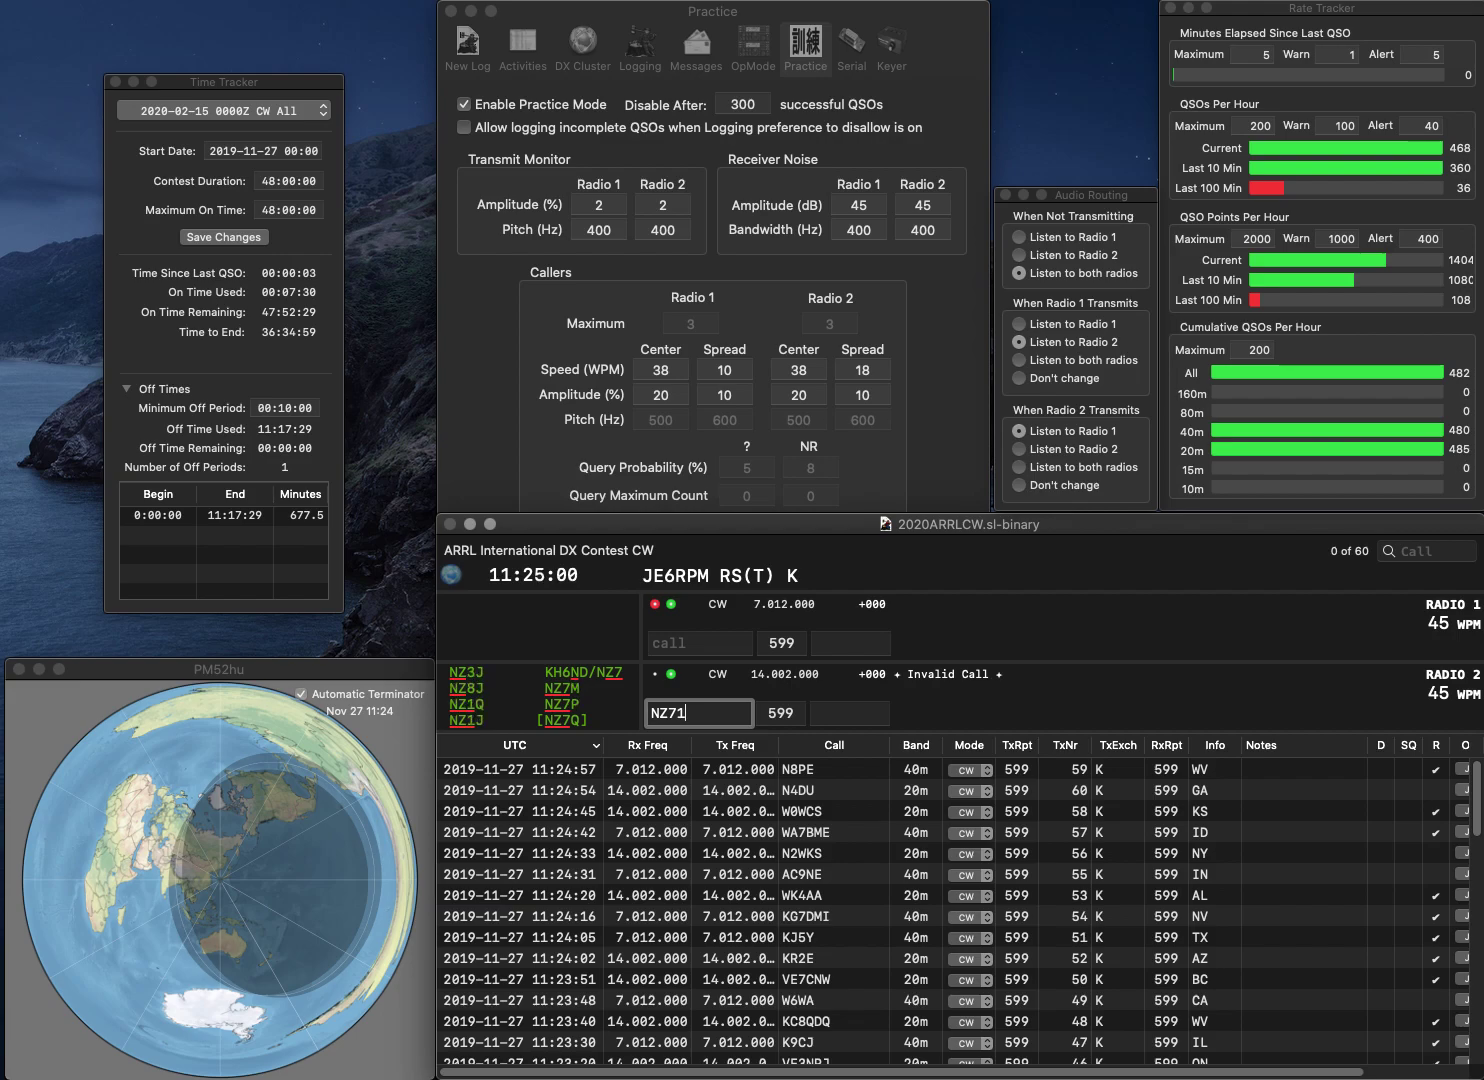
key("BackSpace")
type("J")
key("Return")
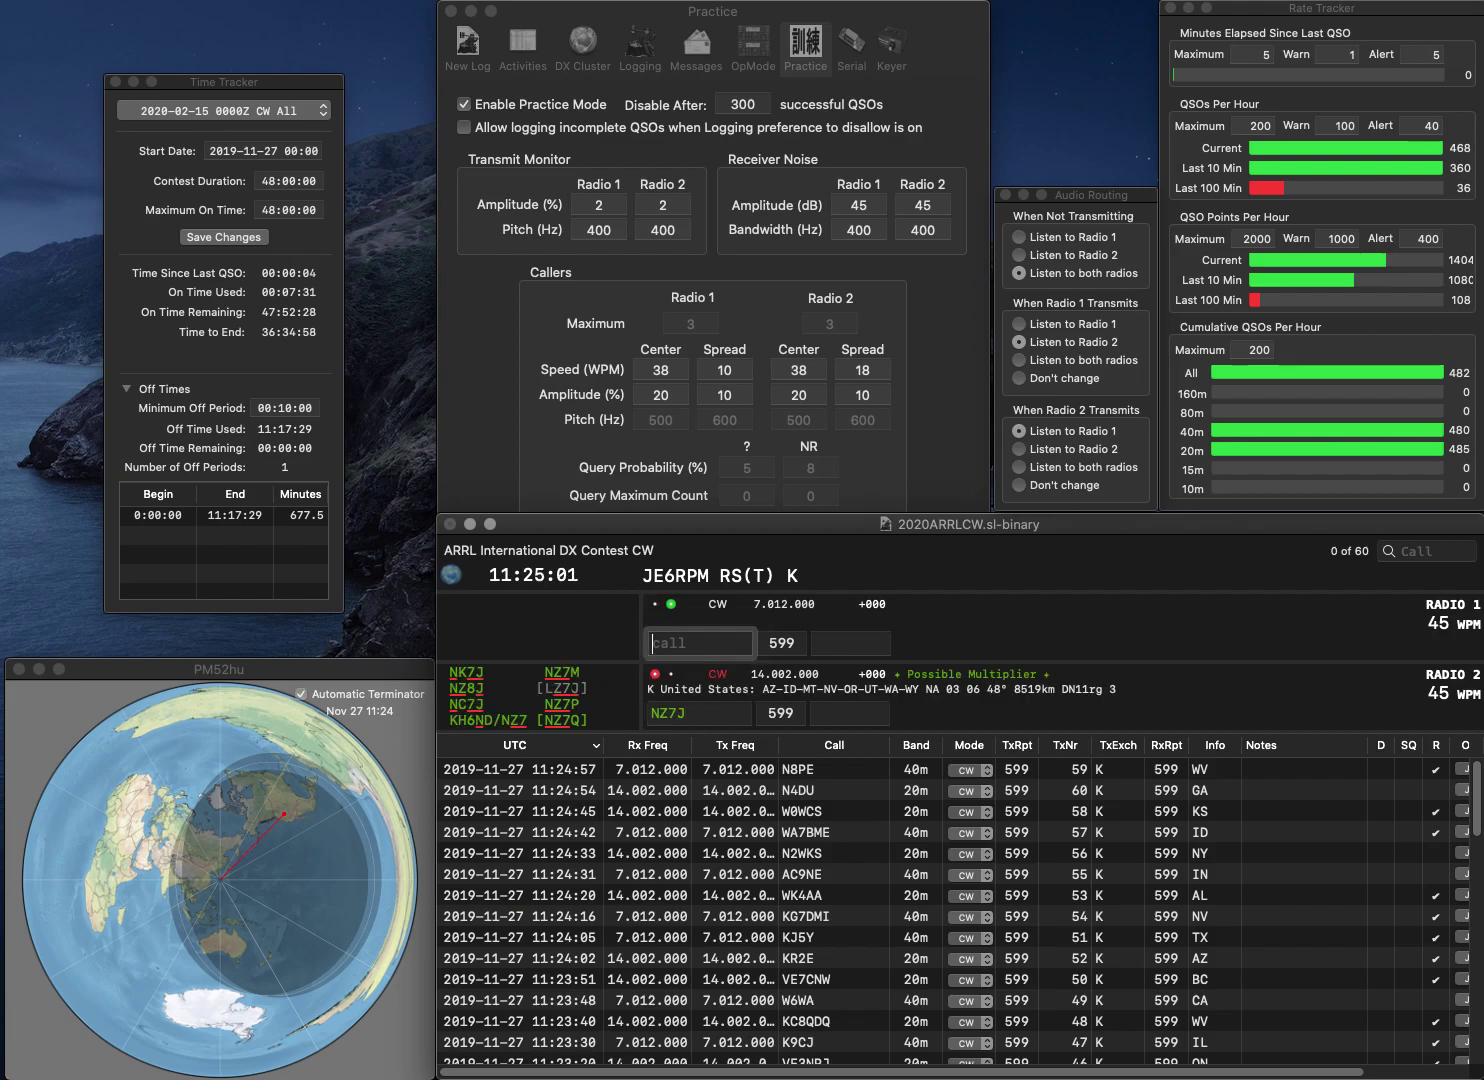
type("LHO")
key("Left")
key("Left")
key("Left")
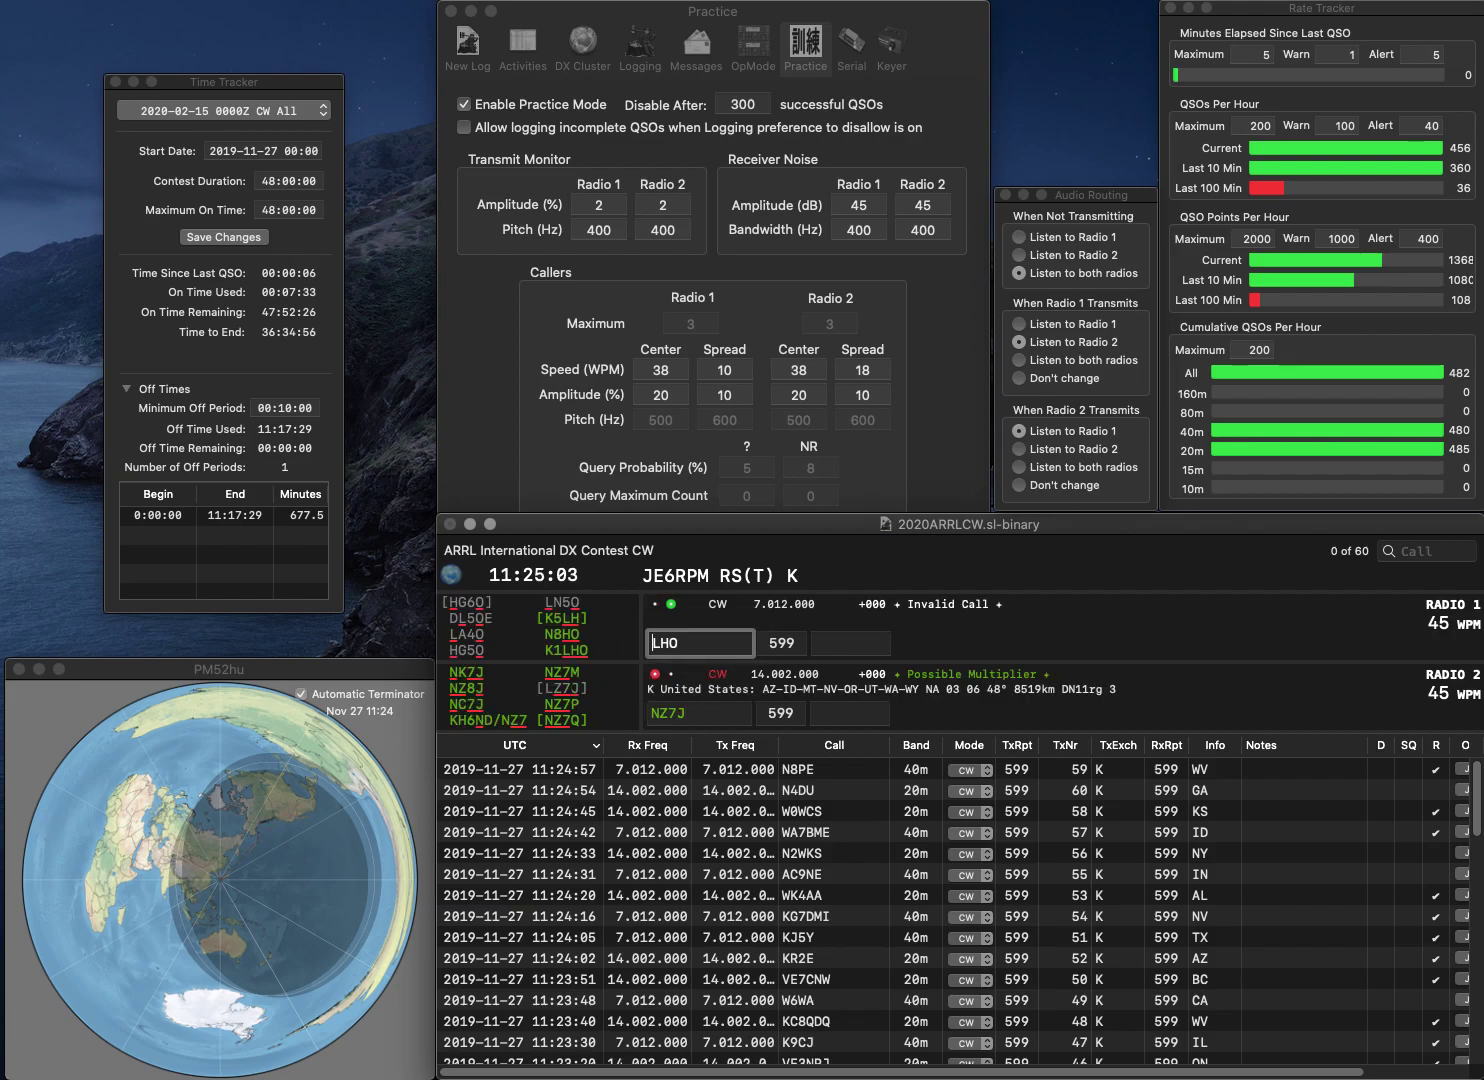
type("K1")
key("Return")
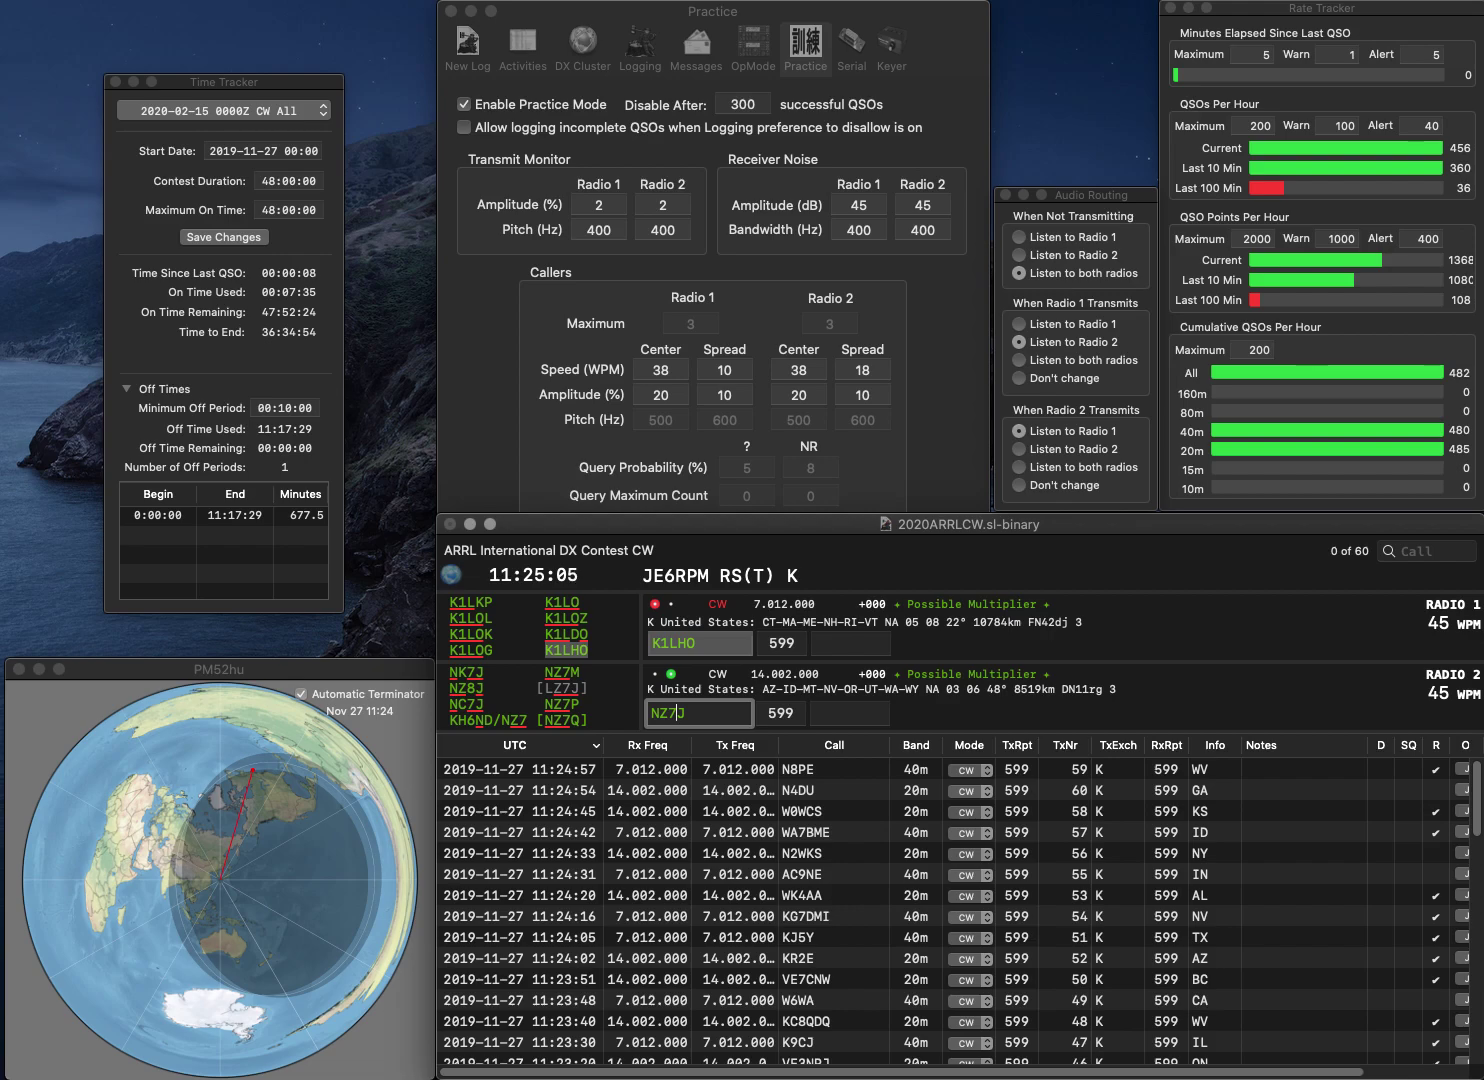
key("Left")
key("BackSpace")
type("8")
key("Return")
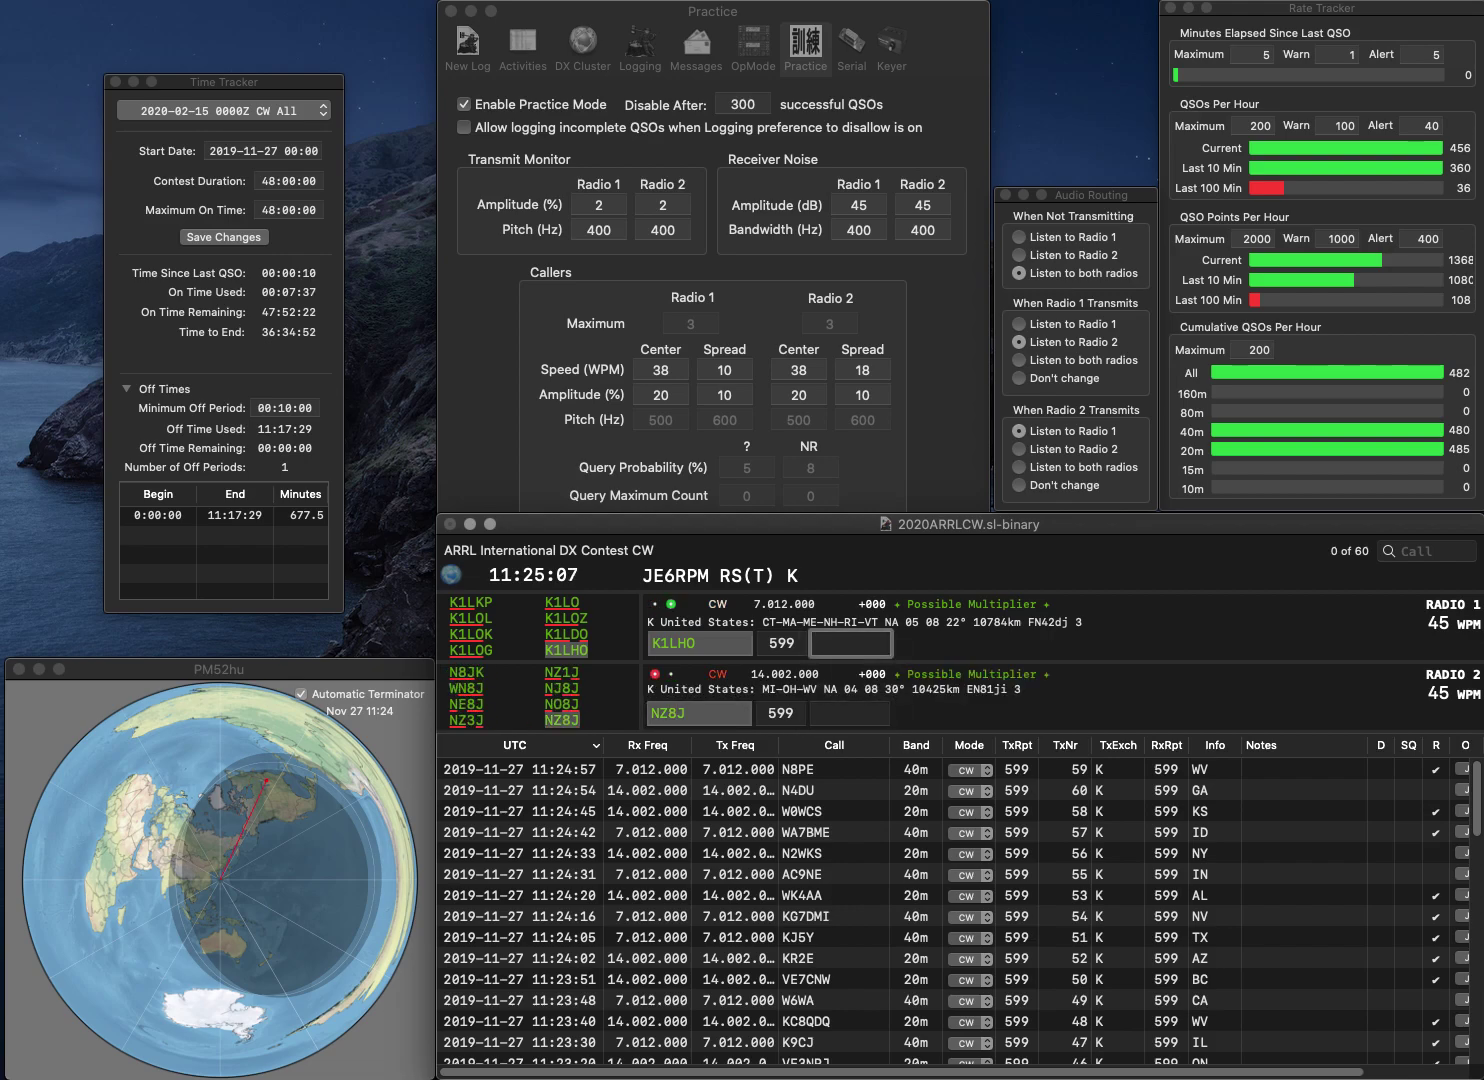
type("RI")
key("Return")
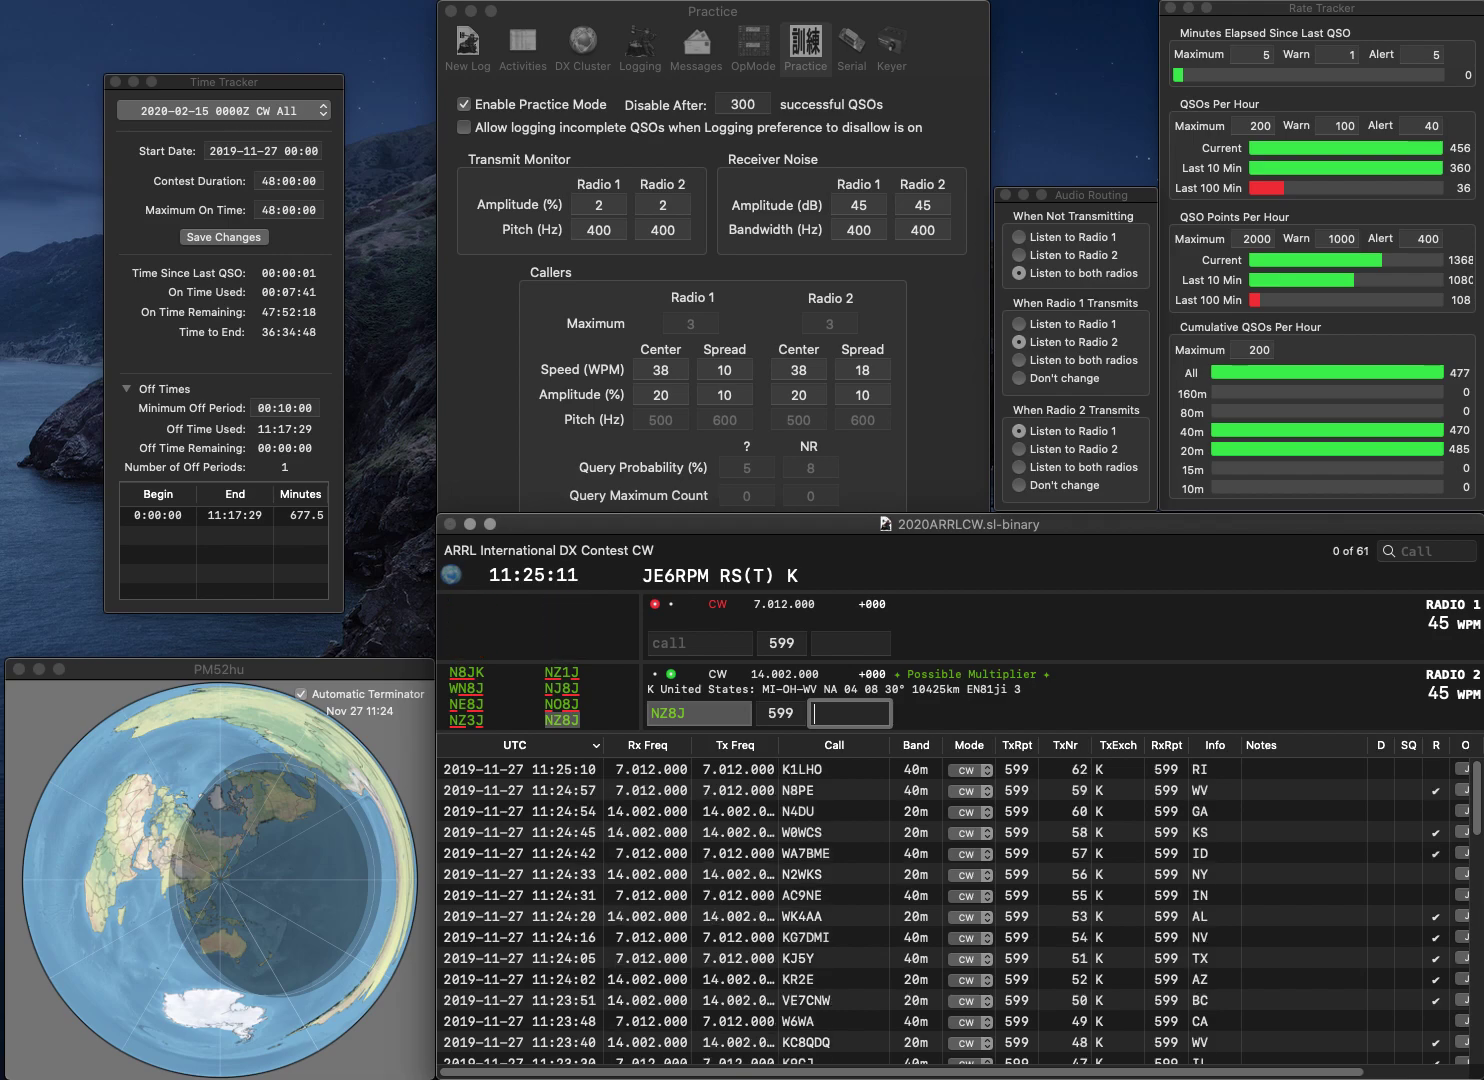
type("MI")
key("Return")
type("WM8Z")
key("Return")
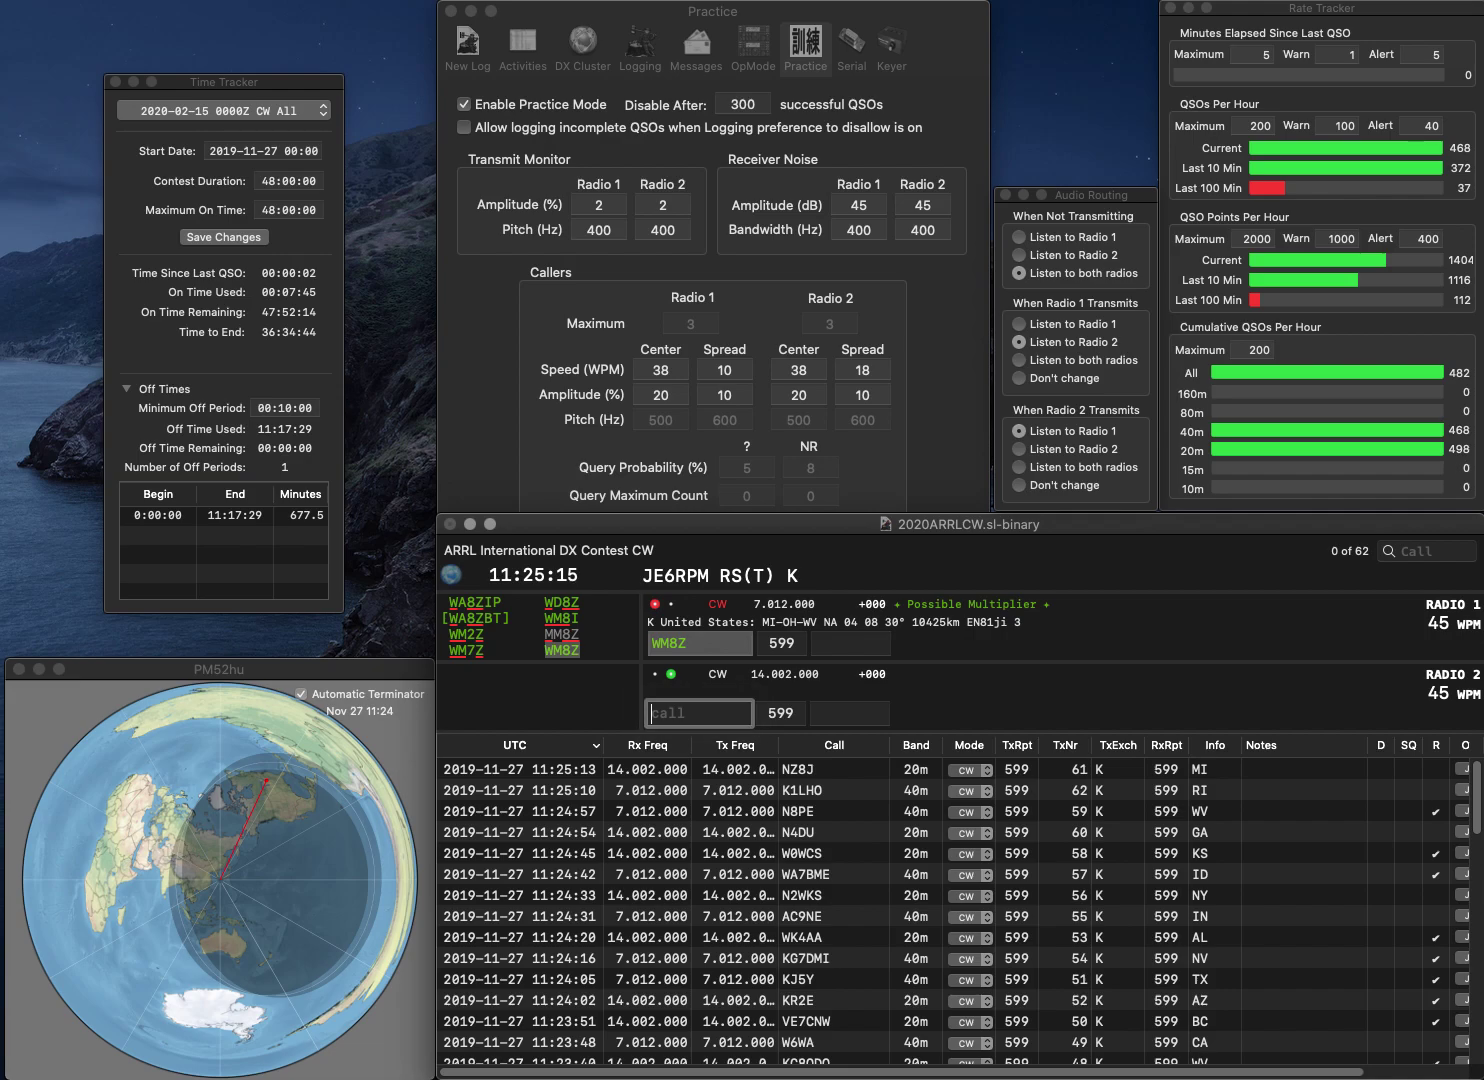
type("W3SZ")
key("Return")
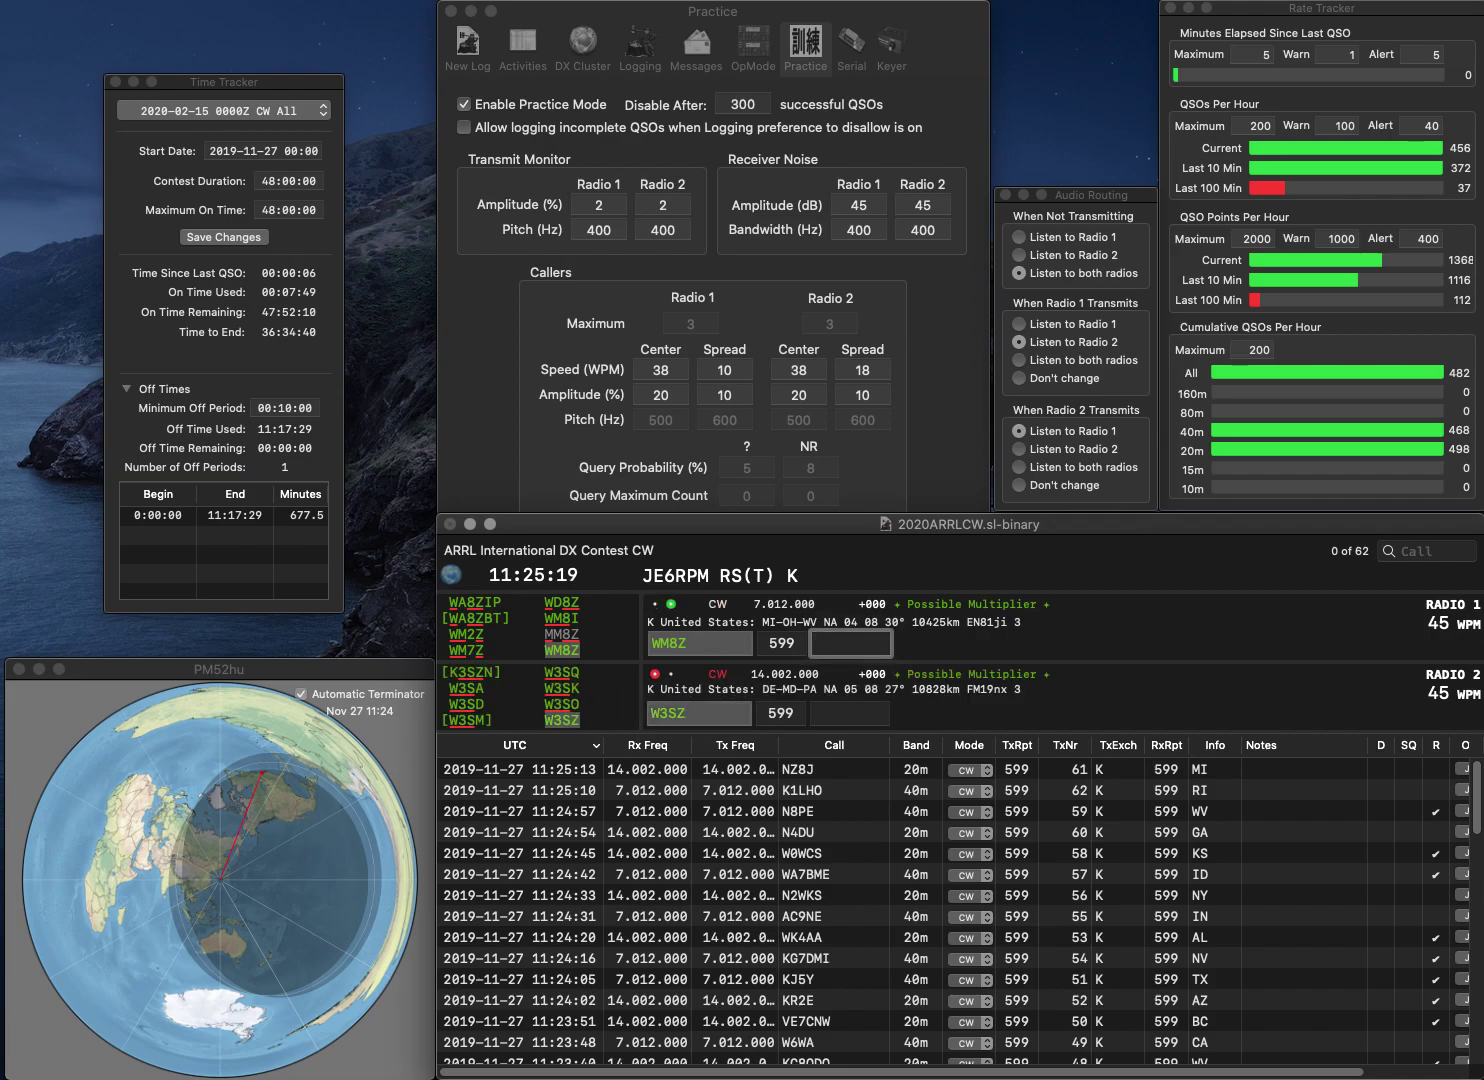
type("OH")
key("Return")
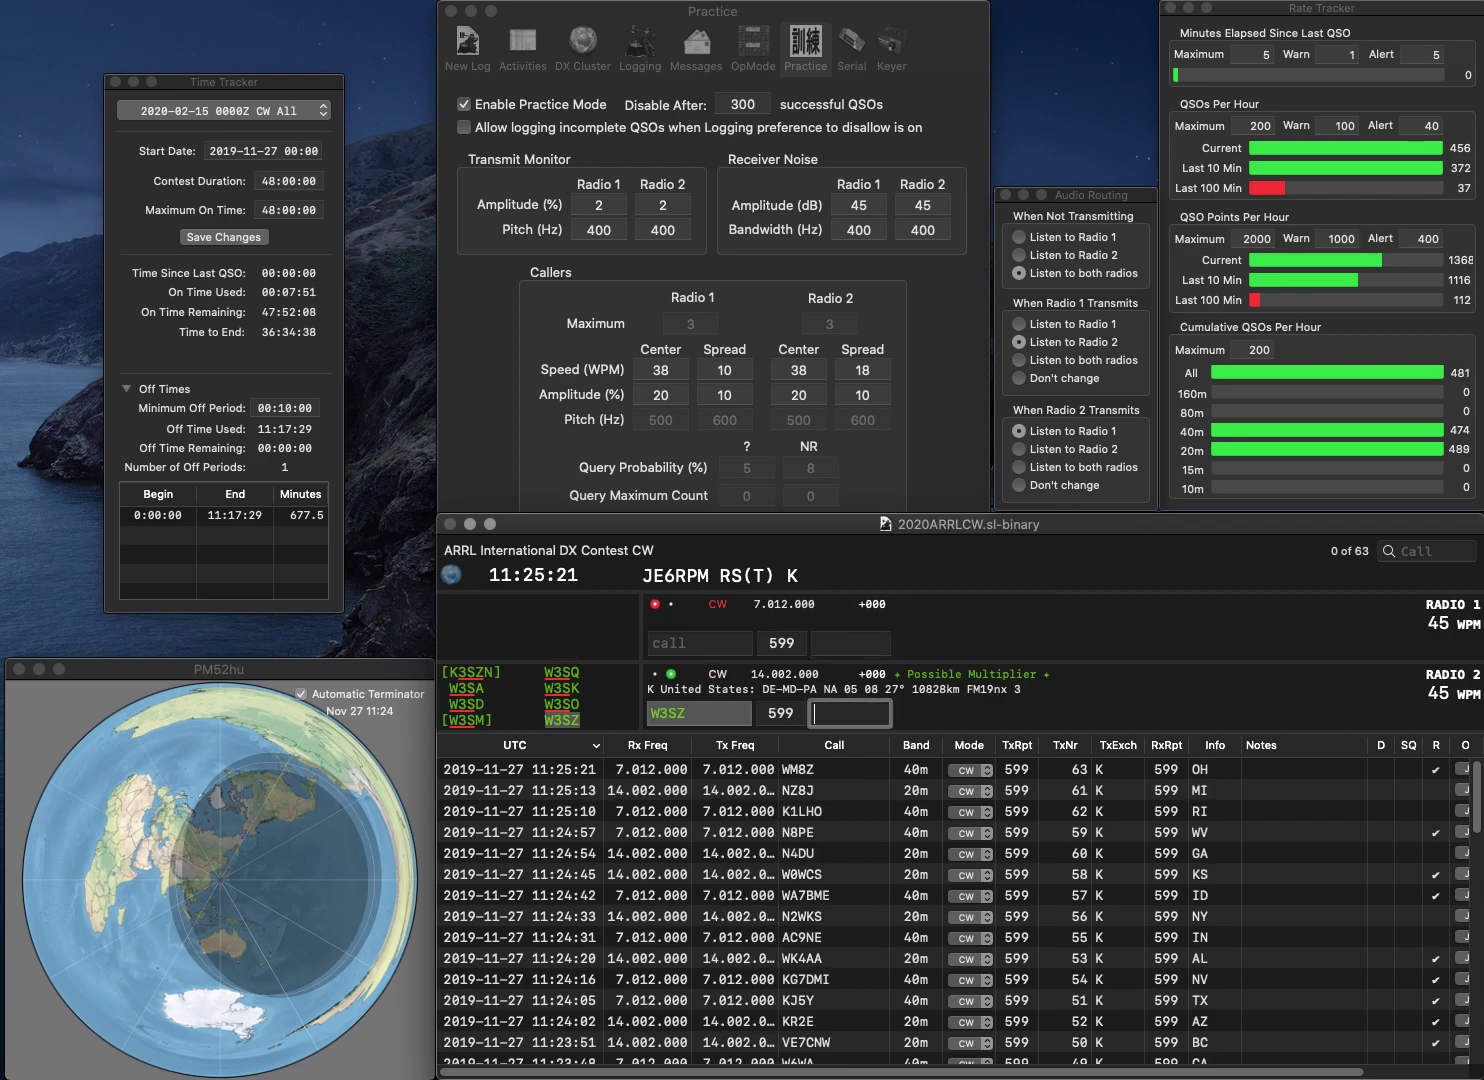
key("space")
key("BackSpace")
key("BackSpace")
type("IZ")
key("Return")
type("R4")
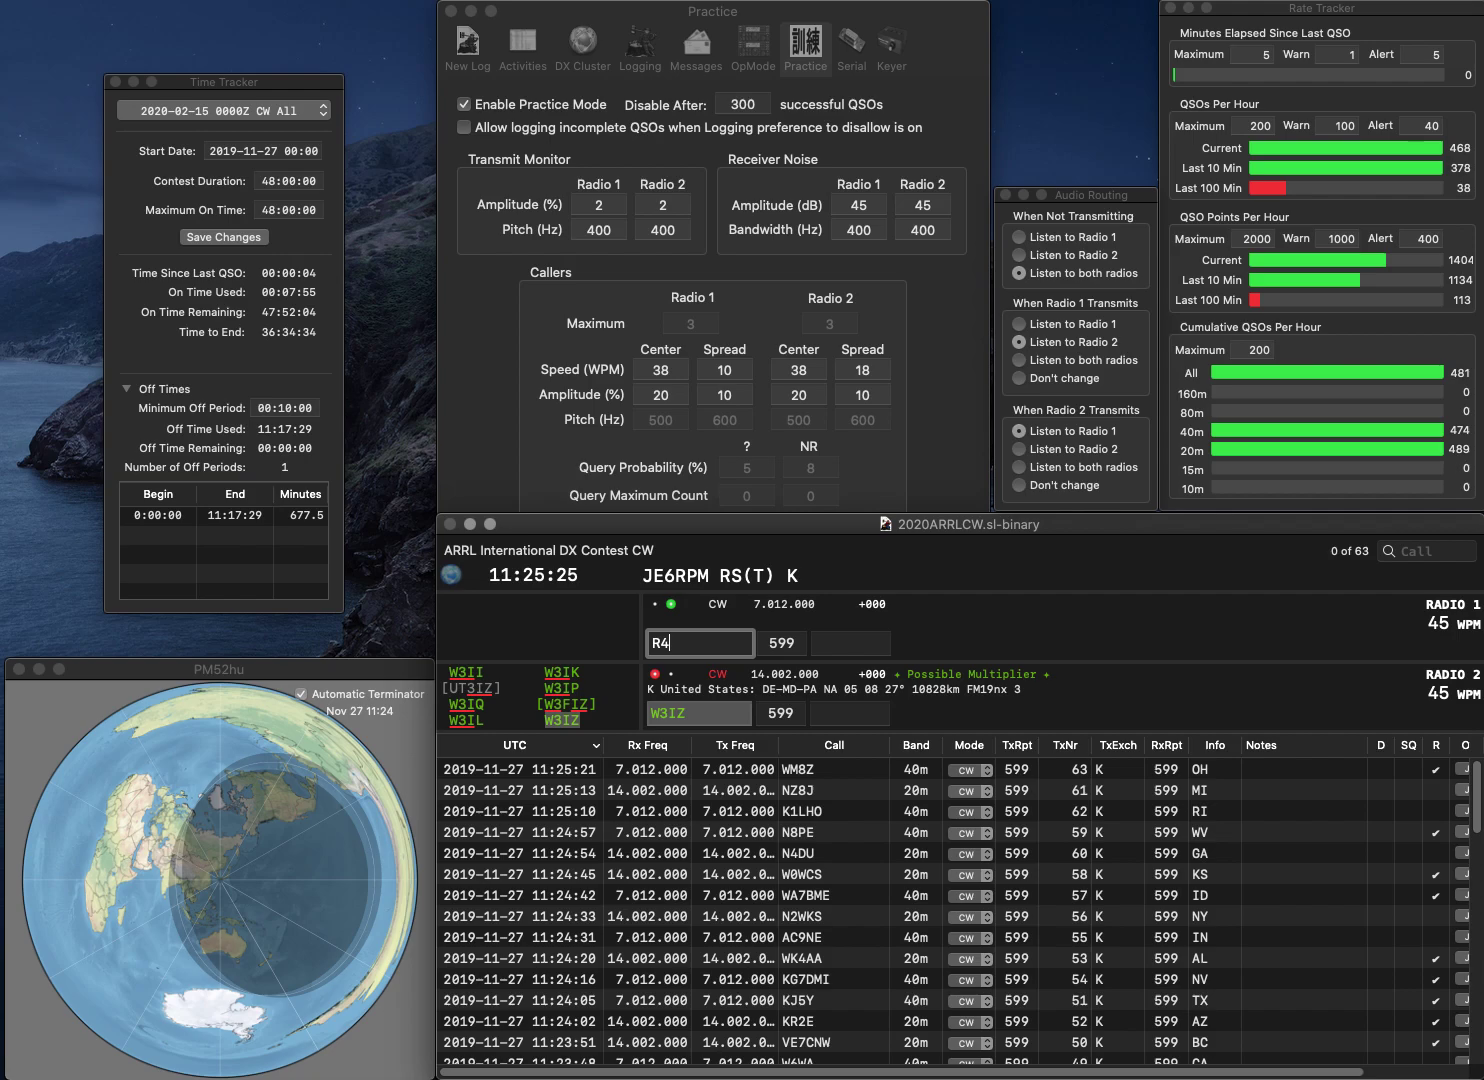
type("GT")
key("Home")
type("K")
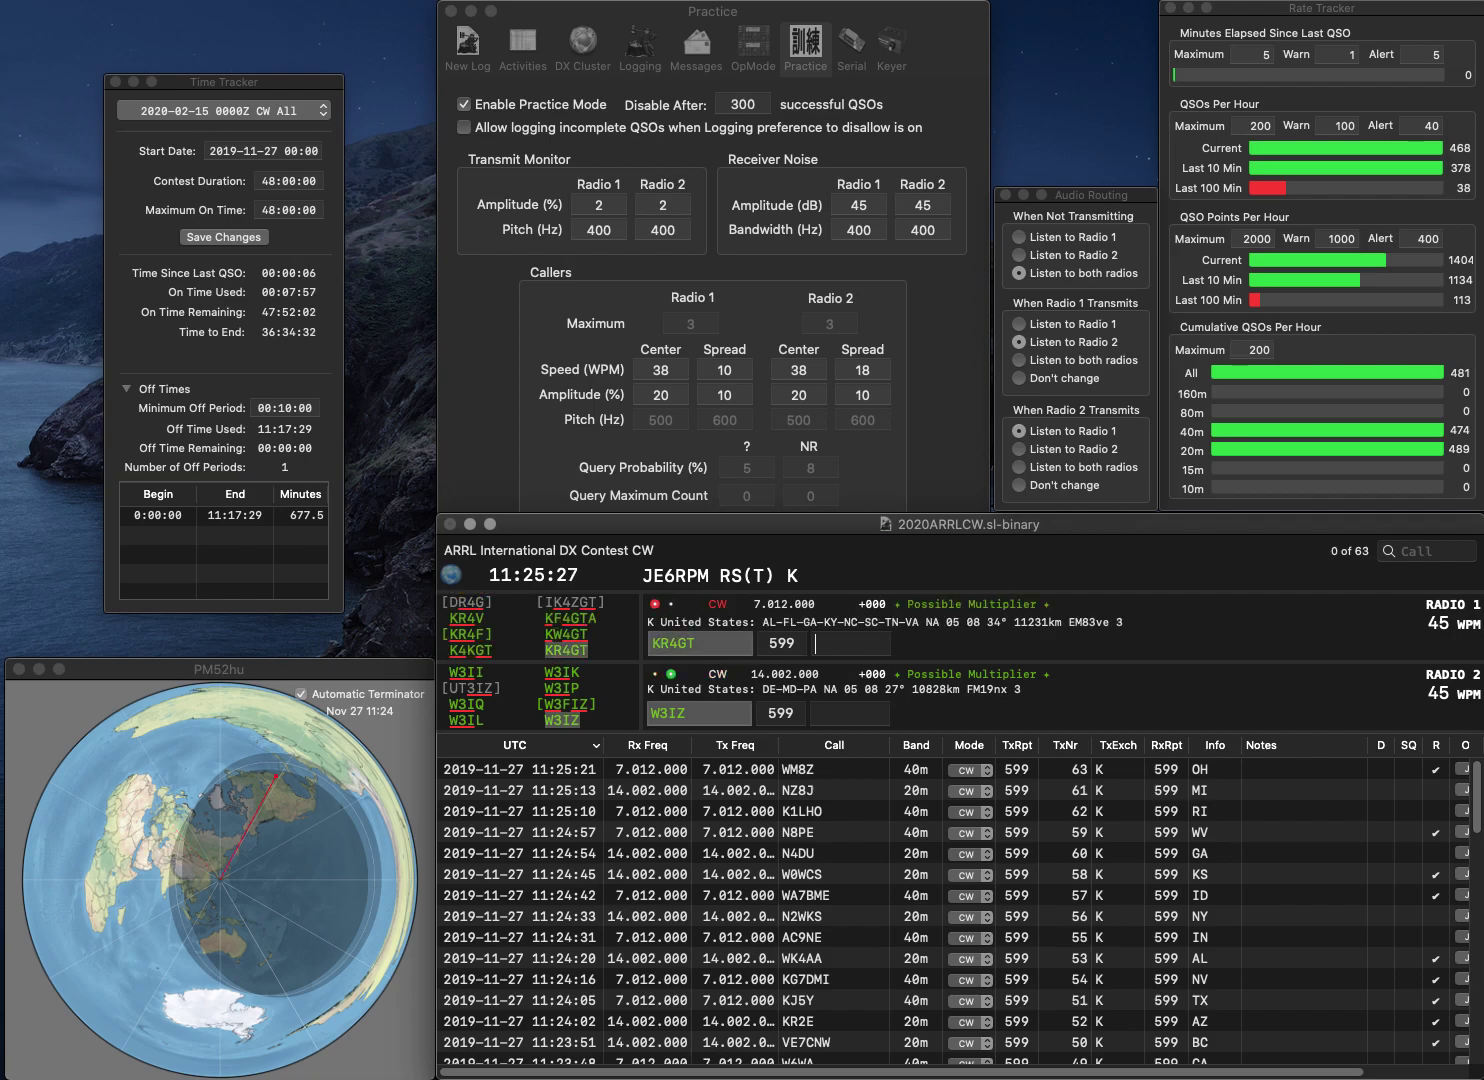
key("Return")
type("PA")
key("Return")
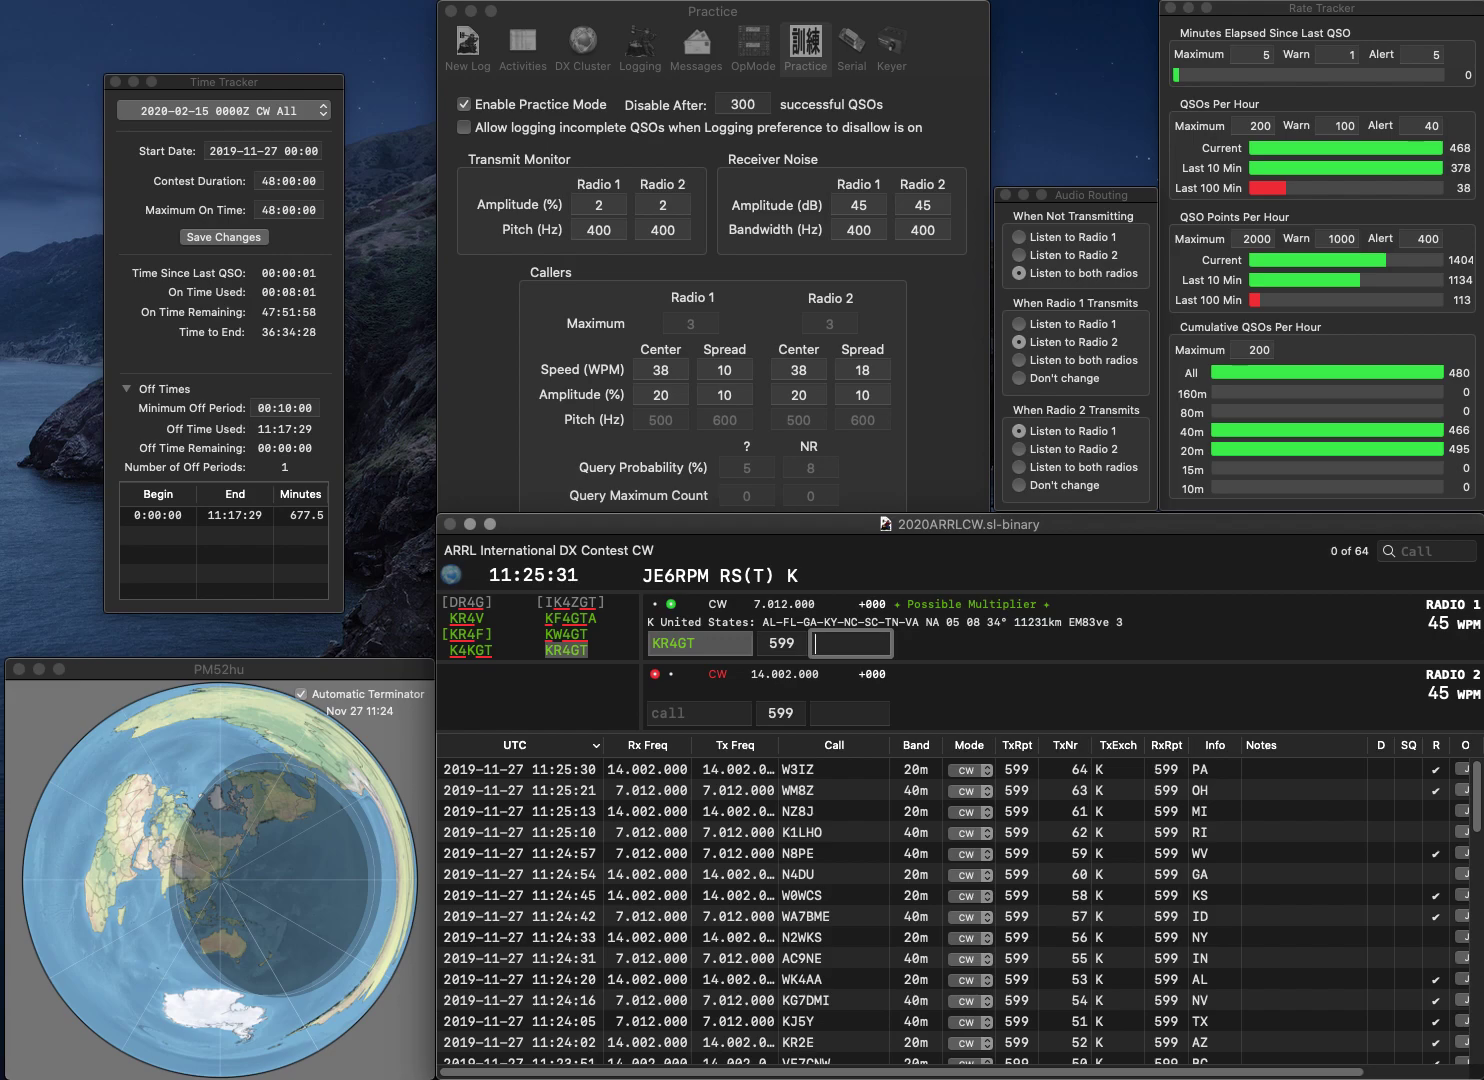
type("KY")
key("Return")
type("WA8AVZ")
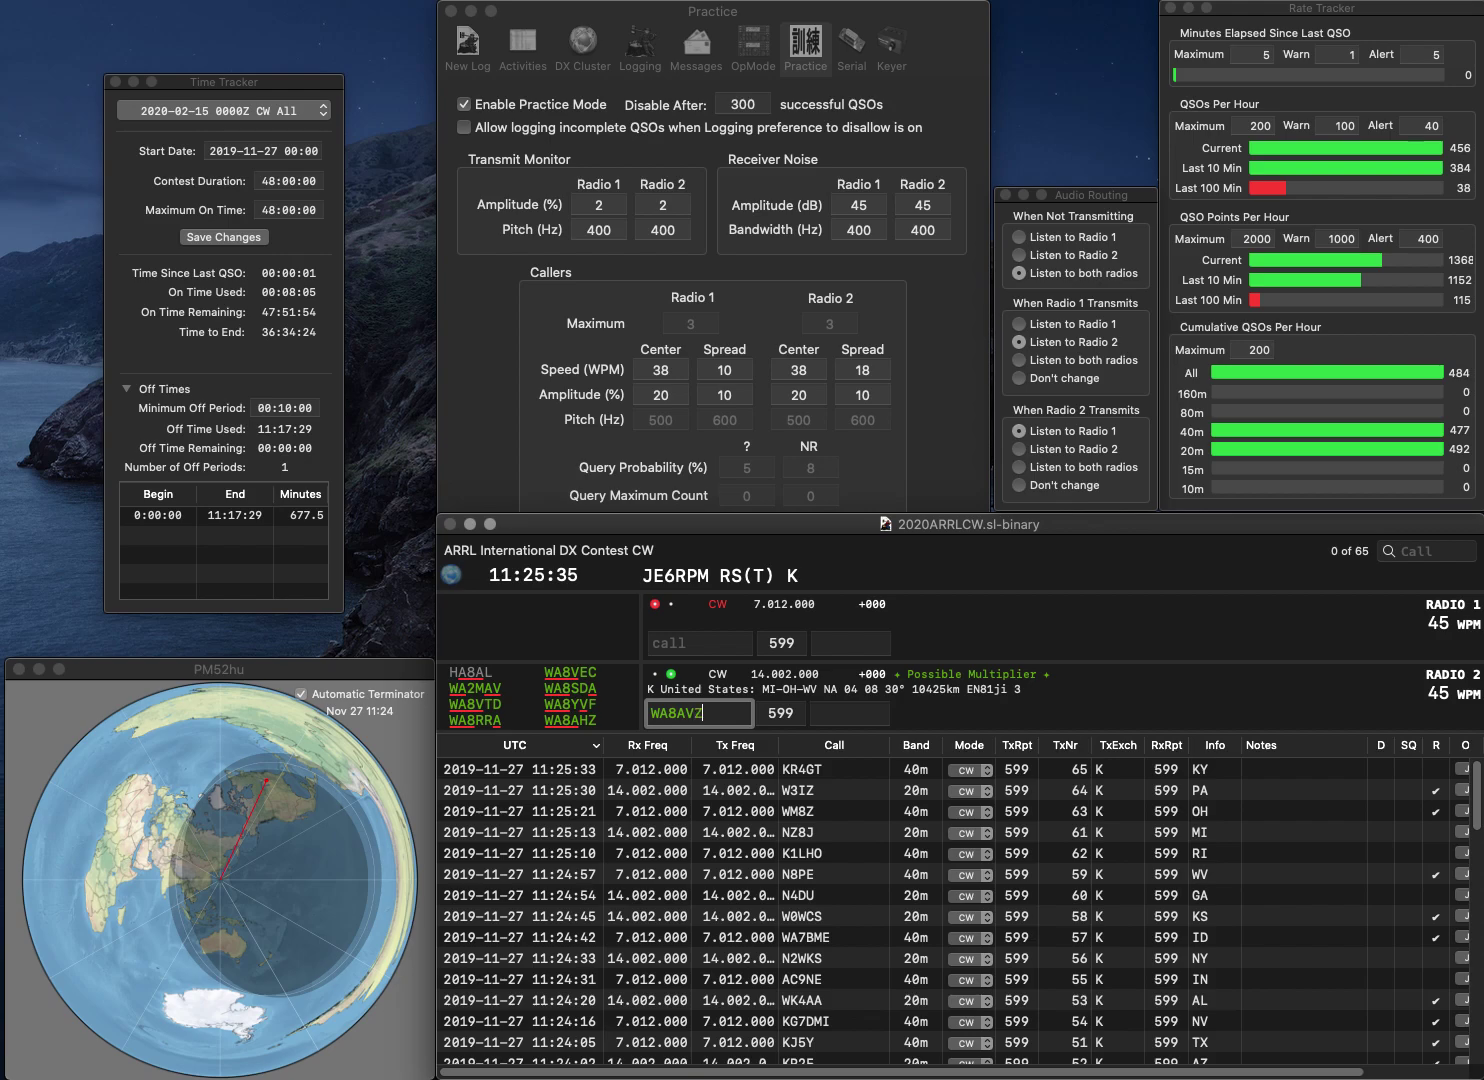
key("Return")
type("WQQ")
key("Return")
Step: Correct the Radio 2 call to WA8AHZ and the Radio 1 call to WQ4O, sending each one
key("space")
key("Left")
key("Left")
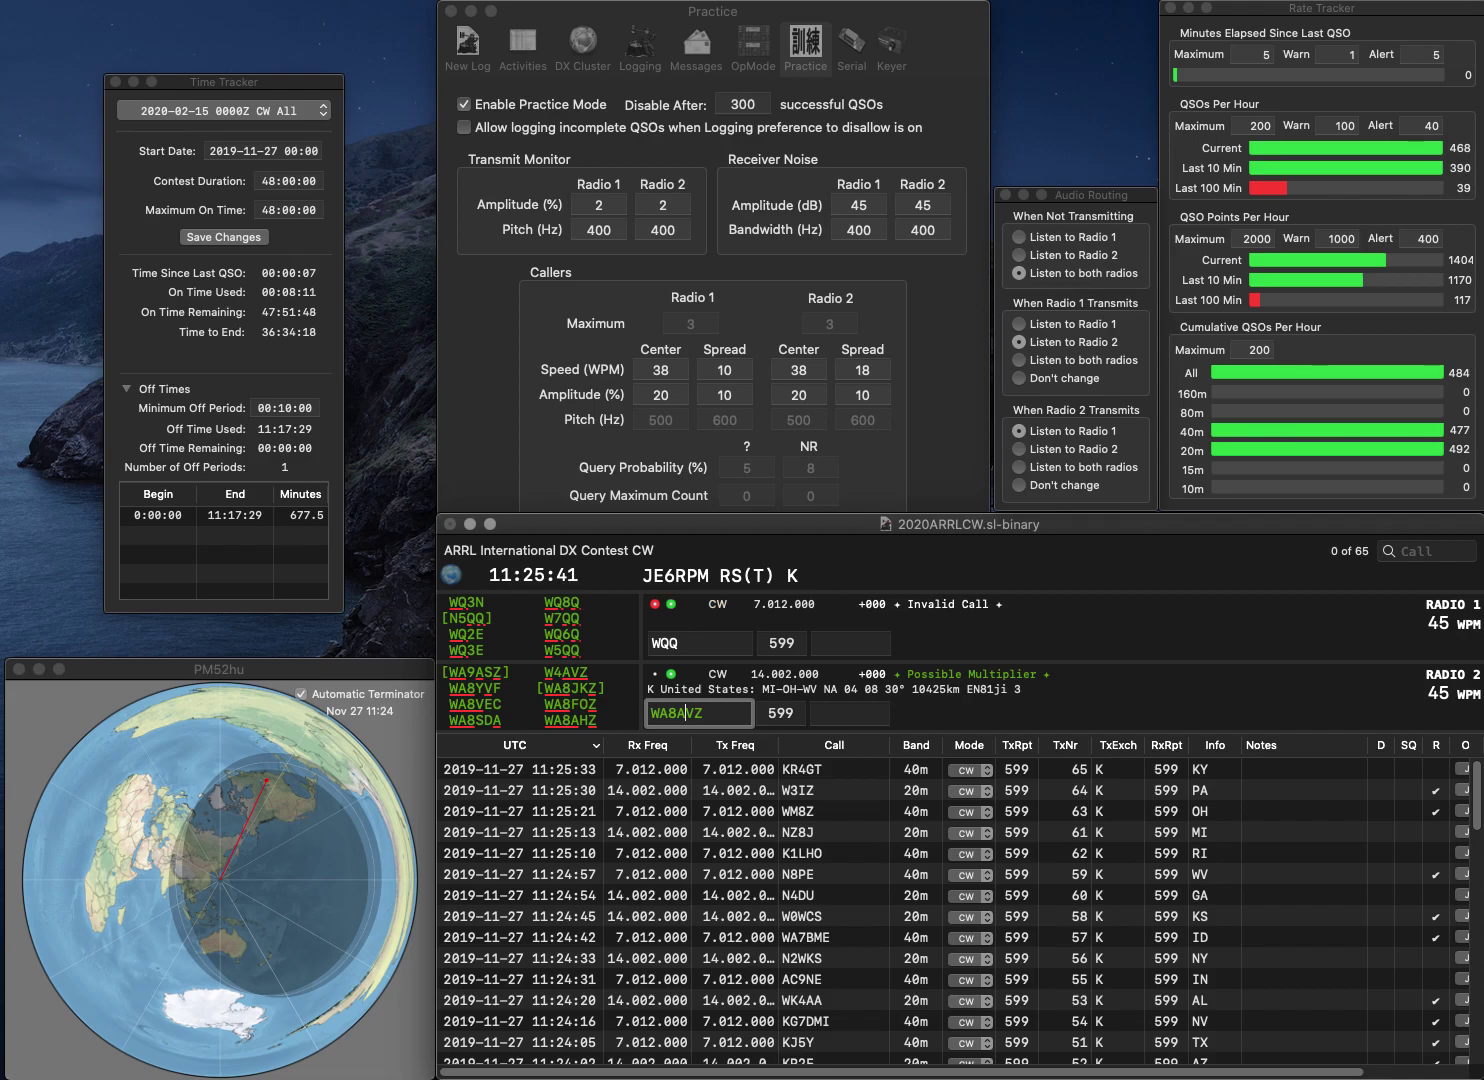
key("Delete")
type("H")
key("Return")
key("BackSpace")
type("4O")
key("Return")
key("Tab")
type("WV")
key("Return")
type("TN")
key("Return")
type("AA")
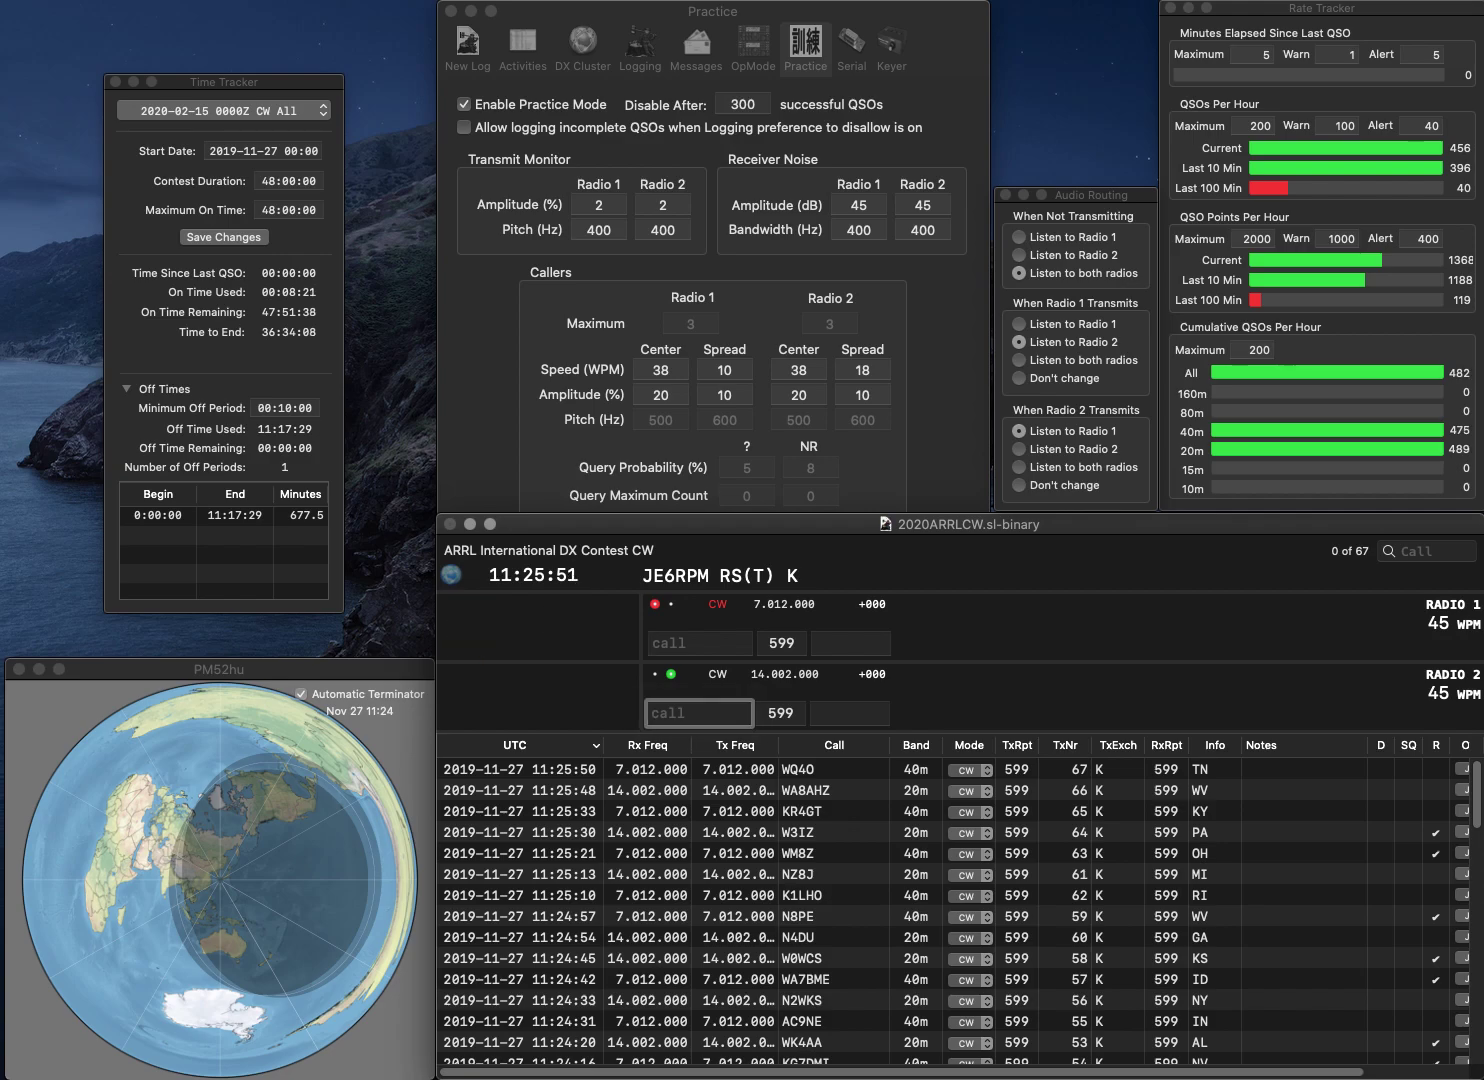
type("6XV")
key("Return")
type("K4GDF")
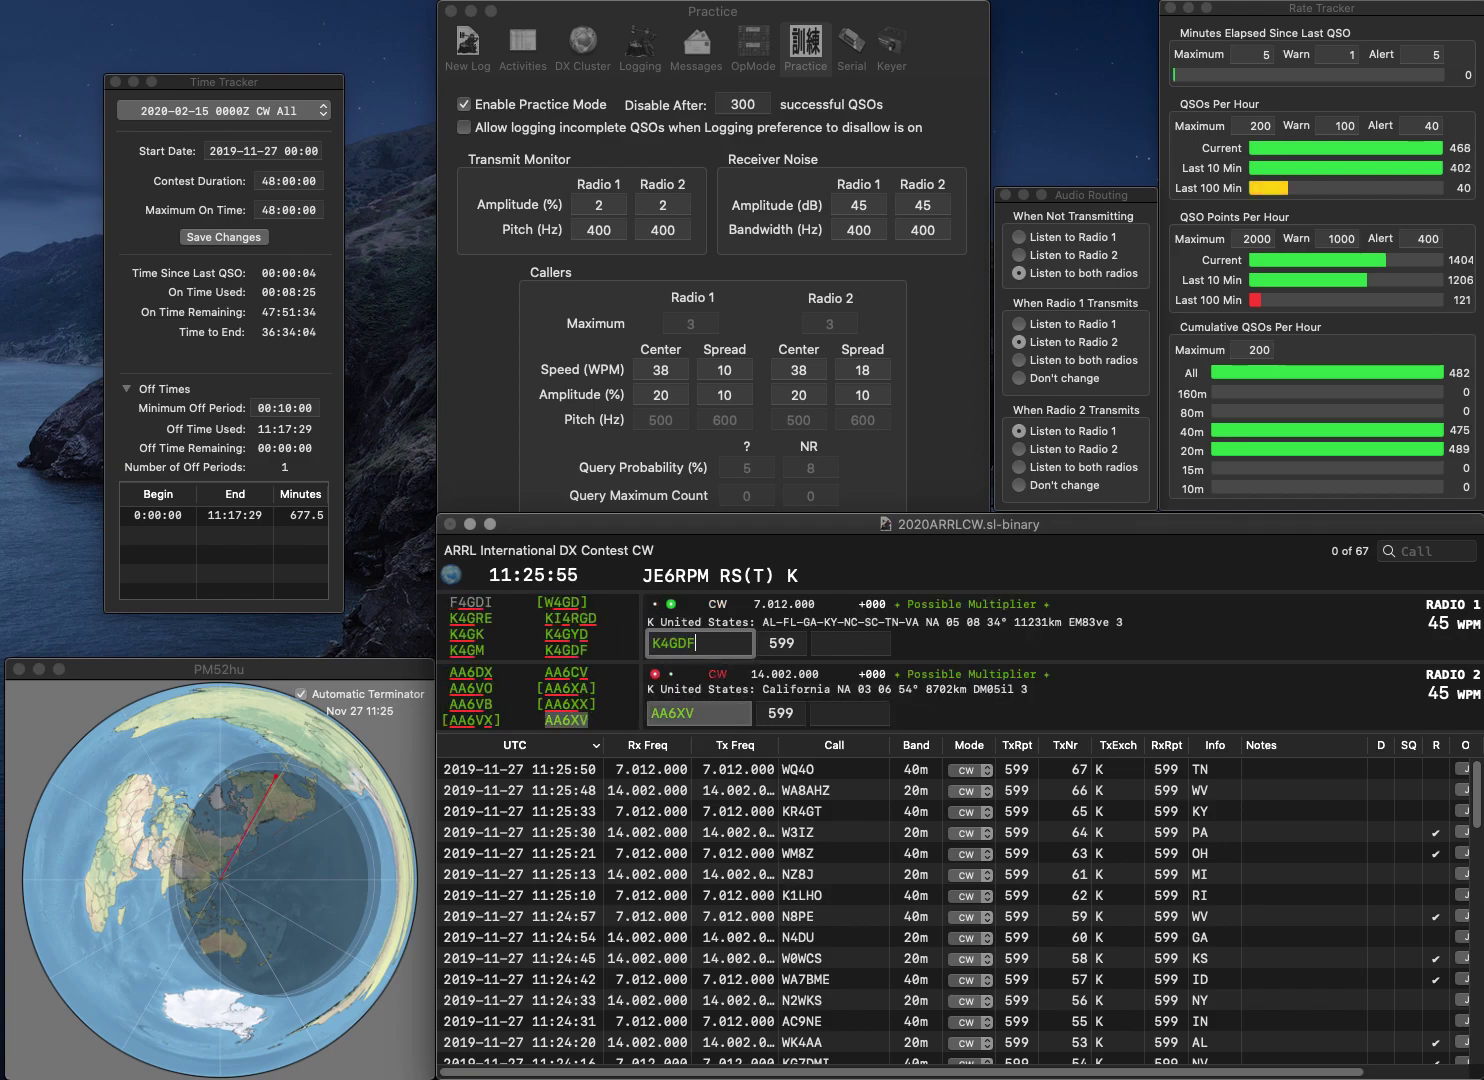
key("Return")
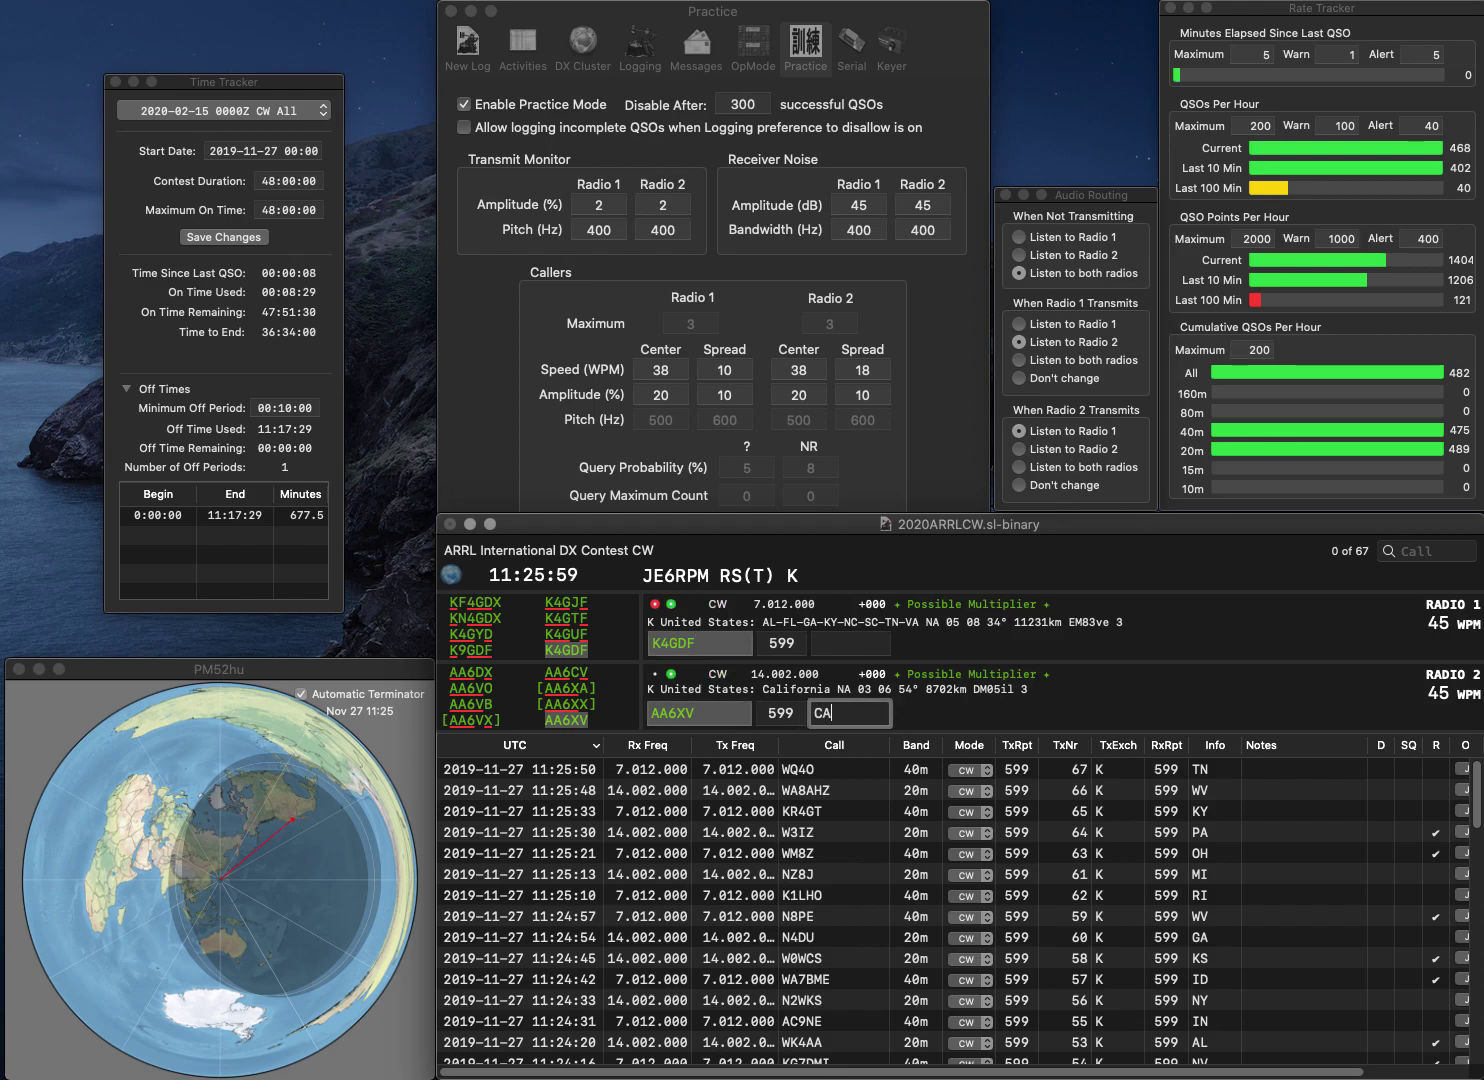
Step: Log AA6XV on Radio 2 with received exchange CA and K4GDF on Radio 1 with GA
key("Return")
type("GA")
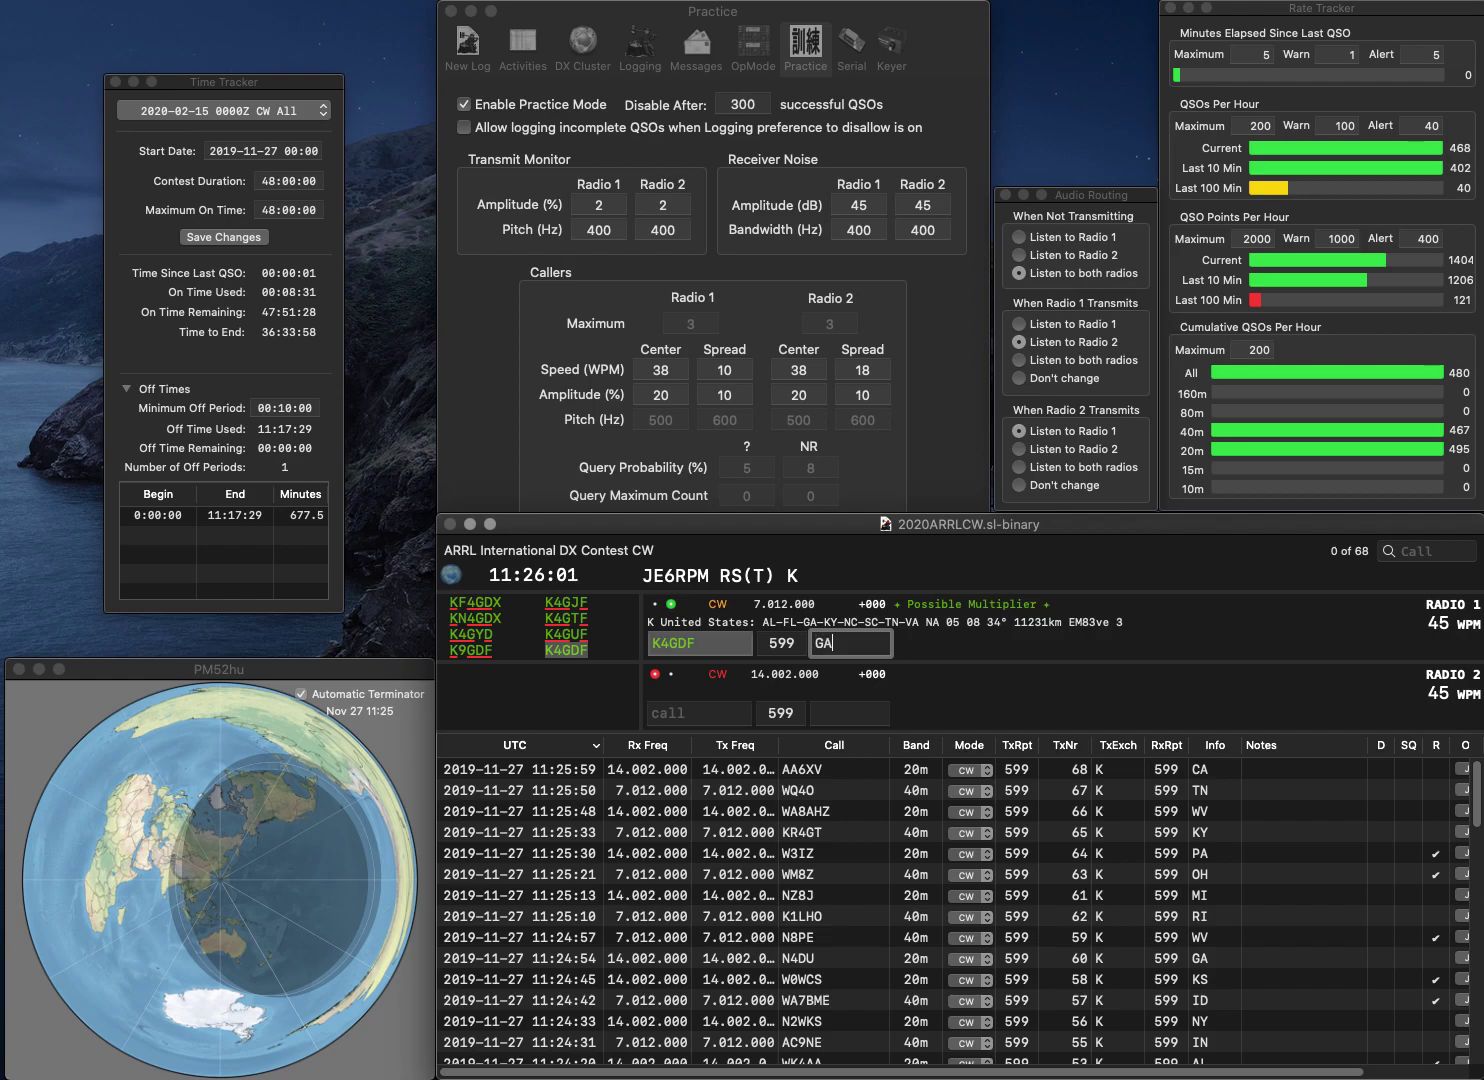
key("Return")
type("K")
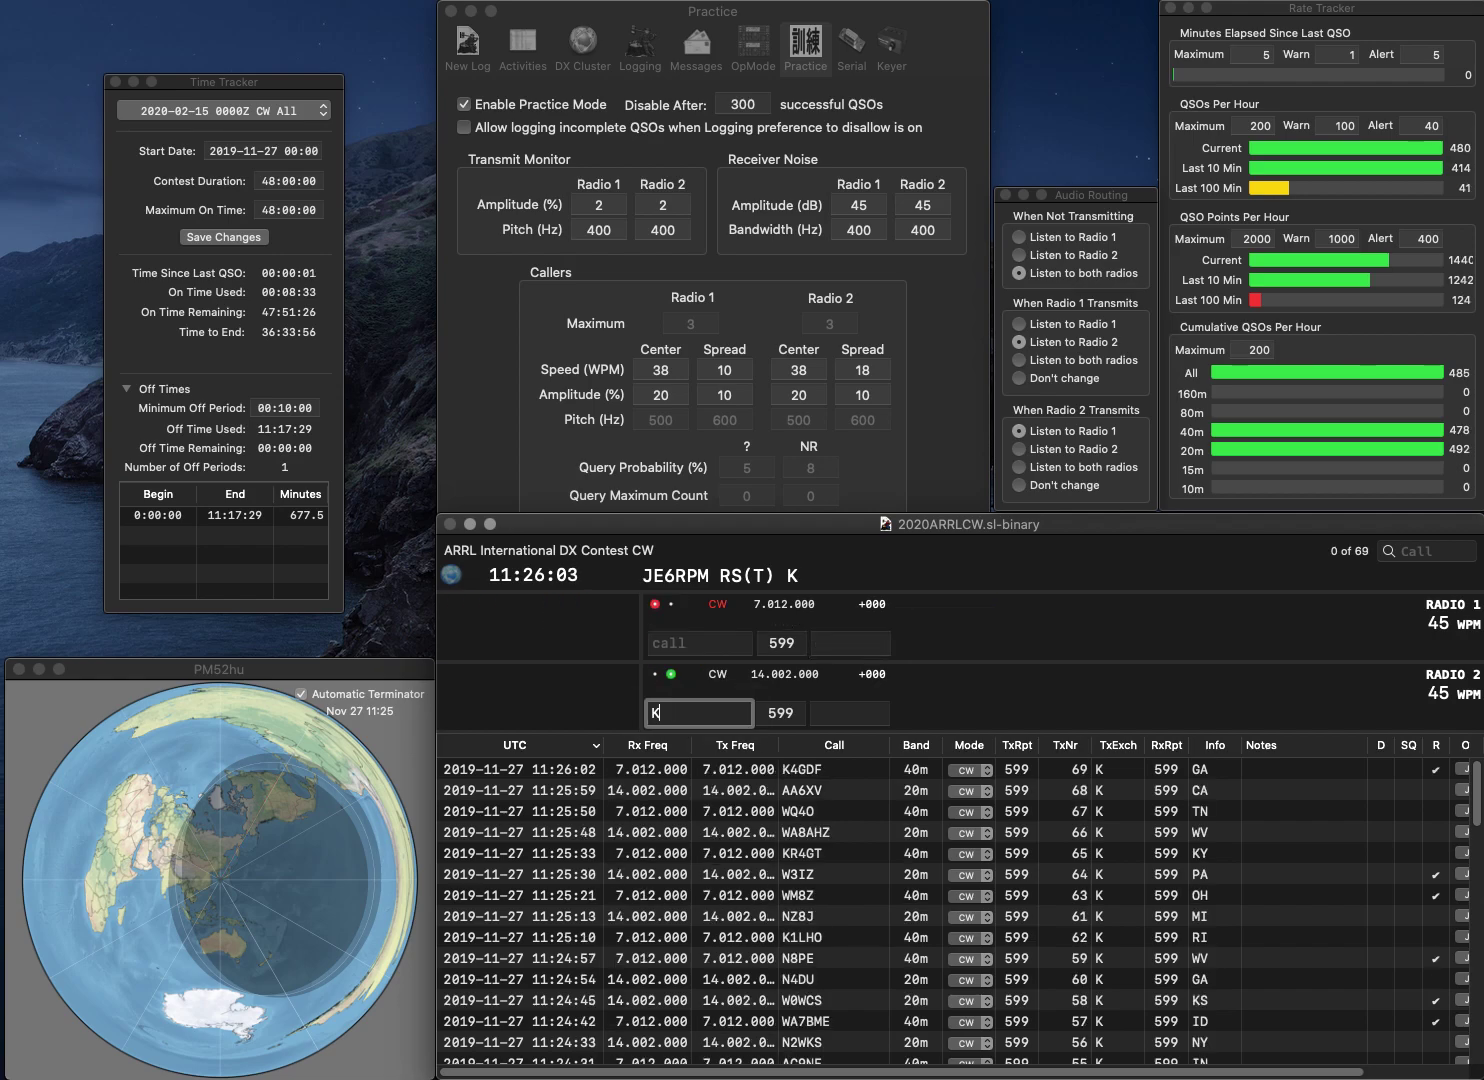
type("F7ZZ")
key("Return")
type("3NR")
key("Return")
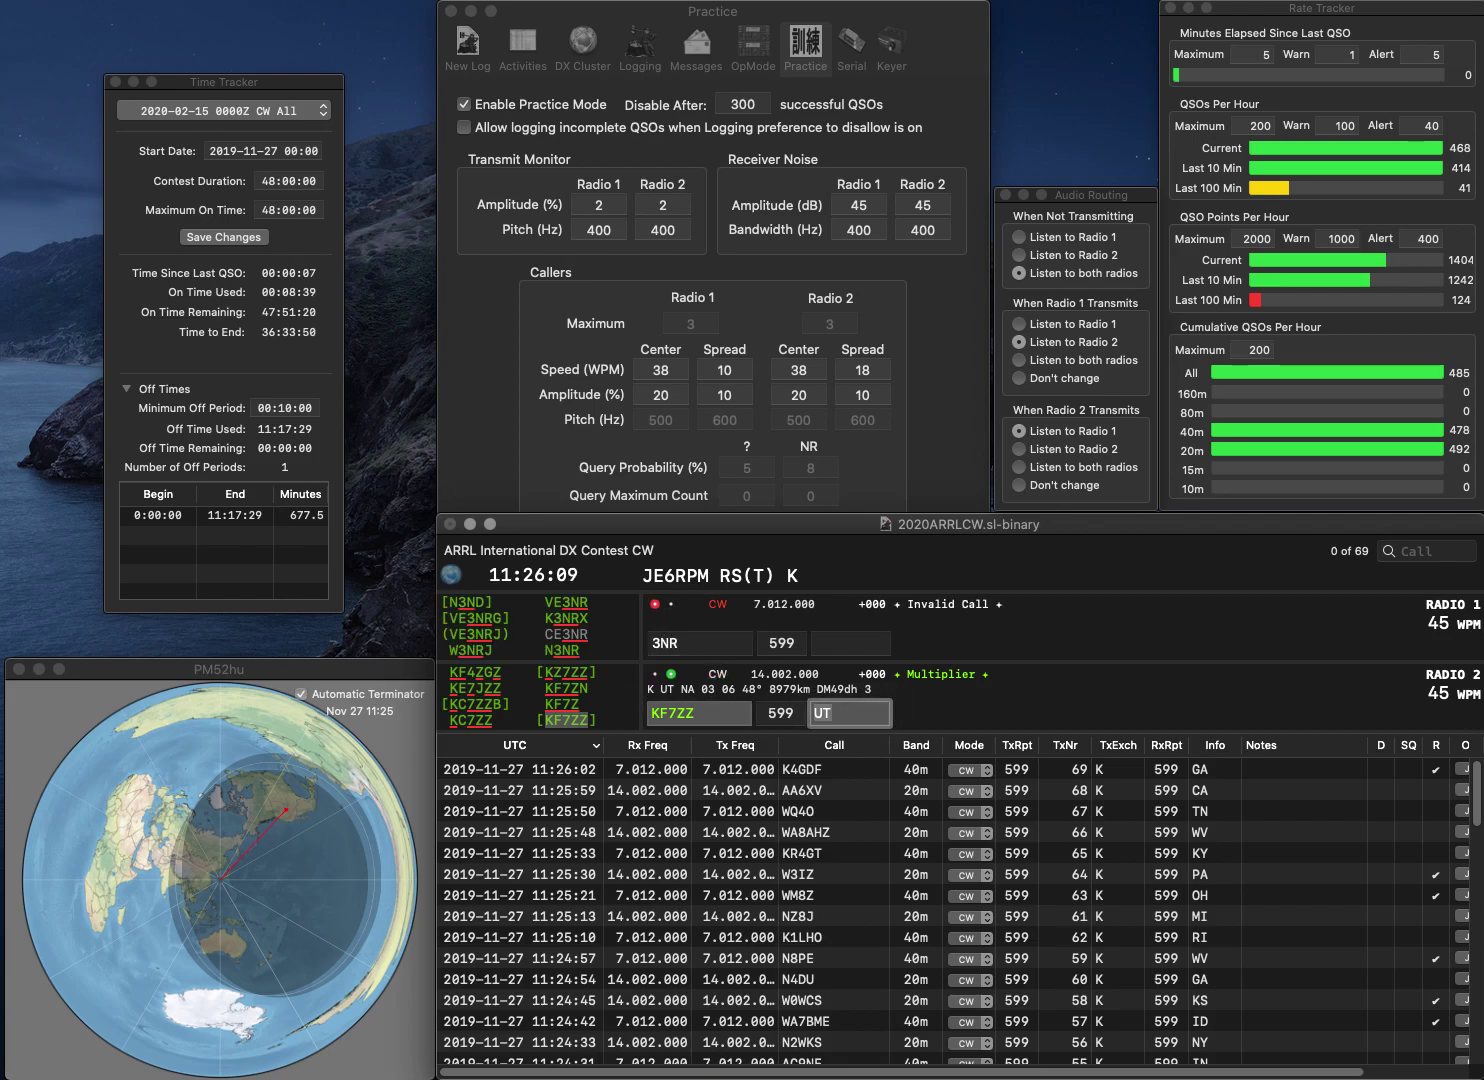
key("Return")
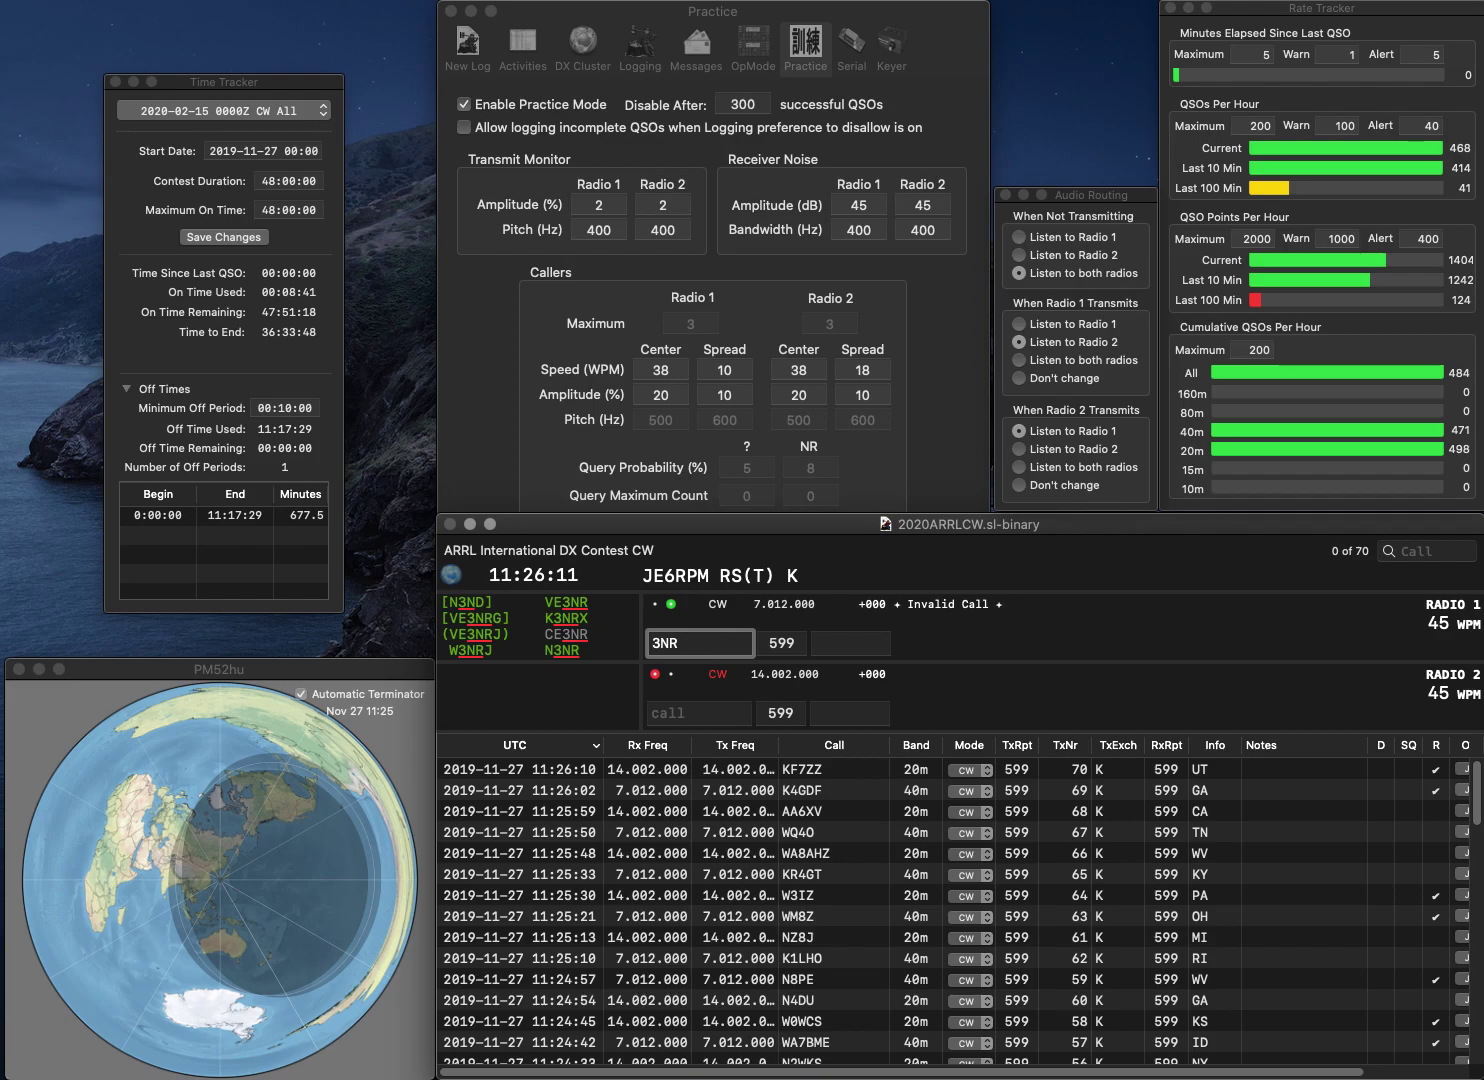
key("Home")
type("VE")
key("Return")
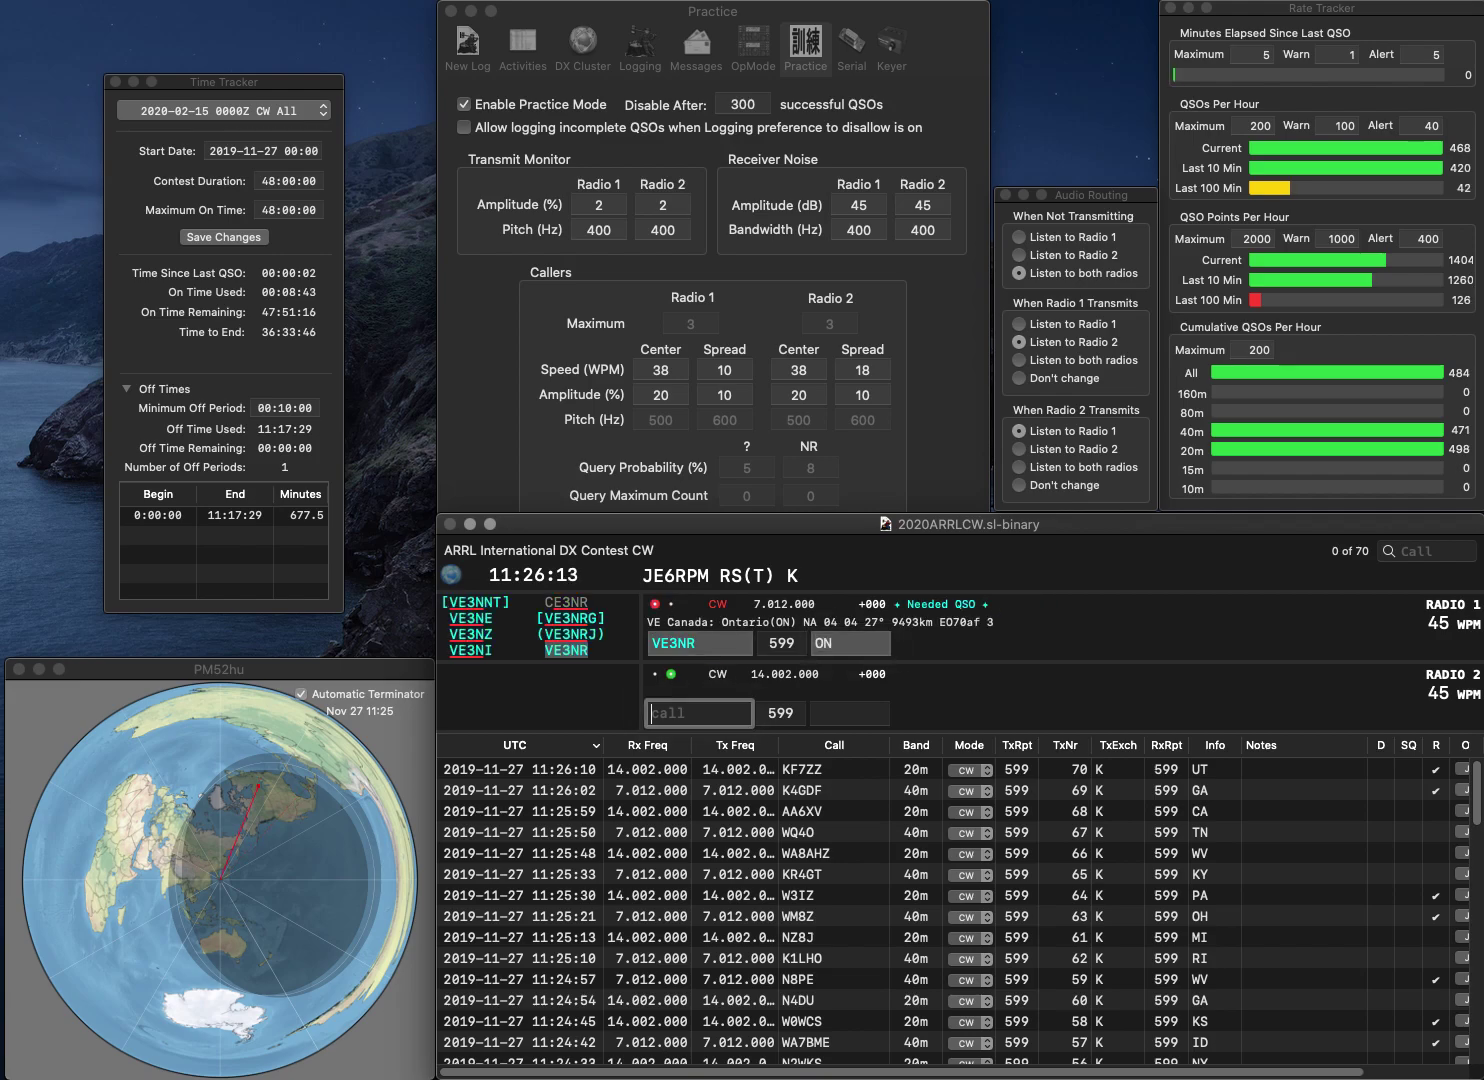
type("KE0BRZ")
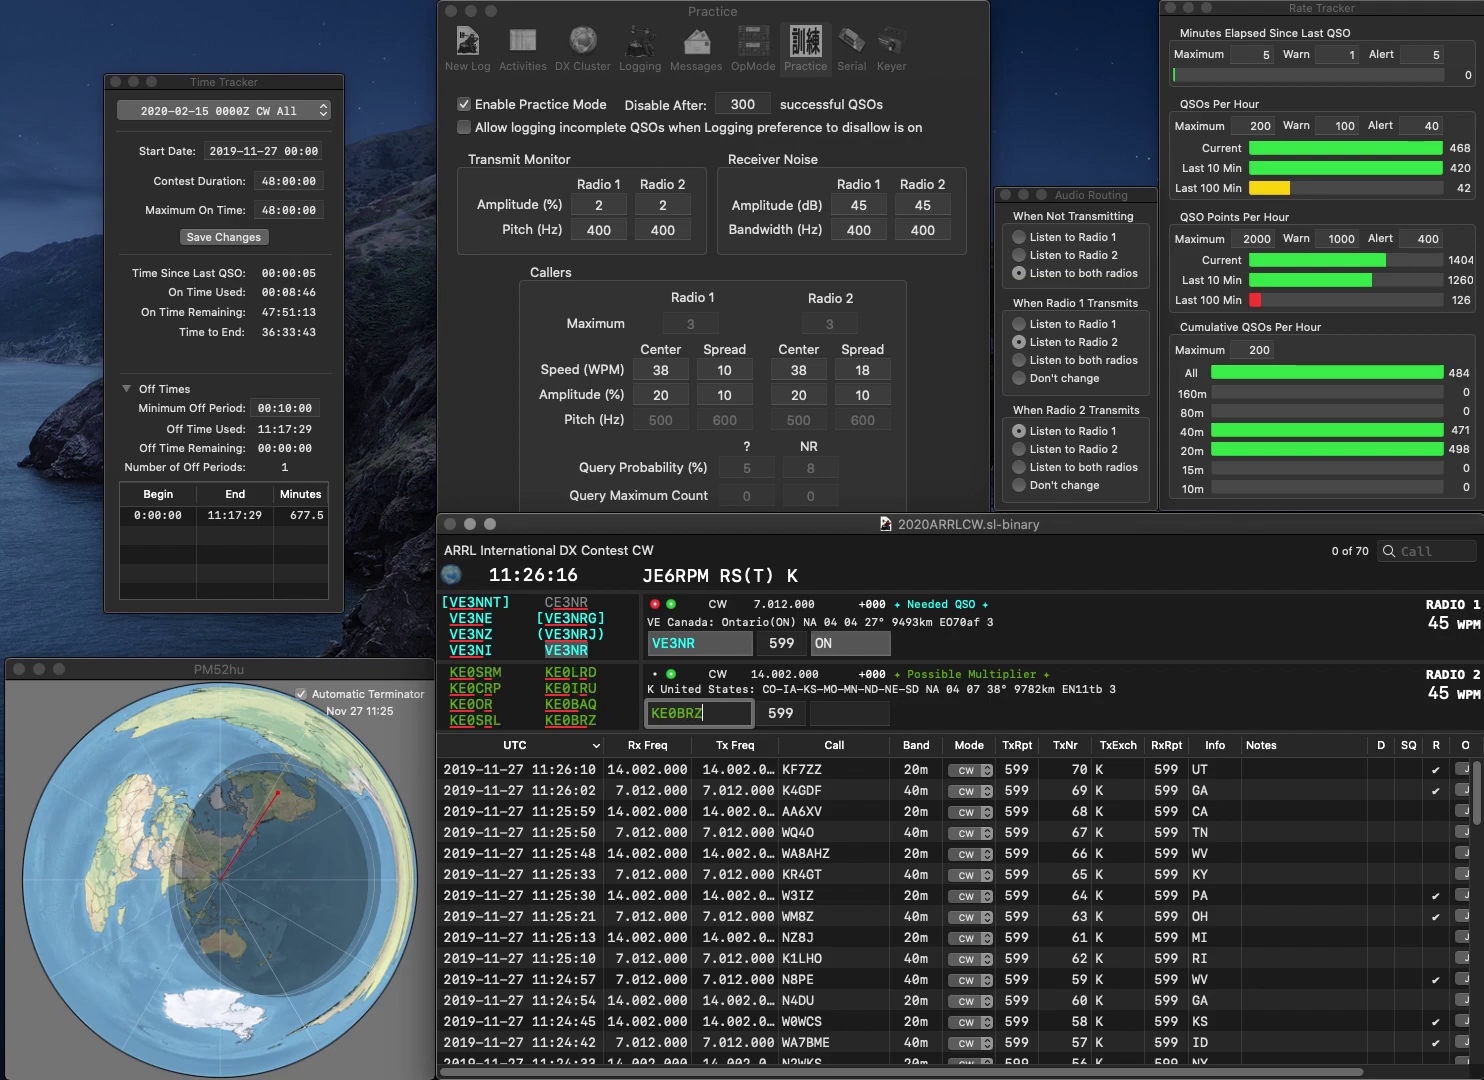
key("Return")
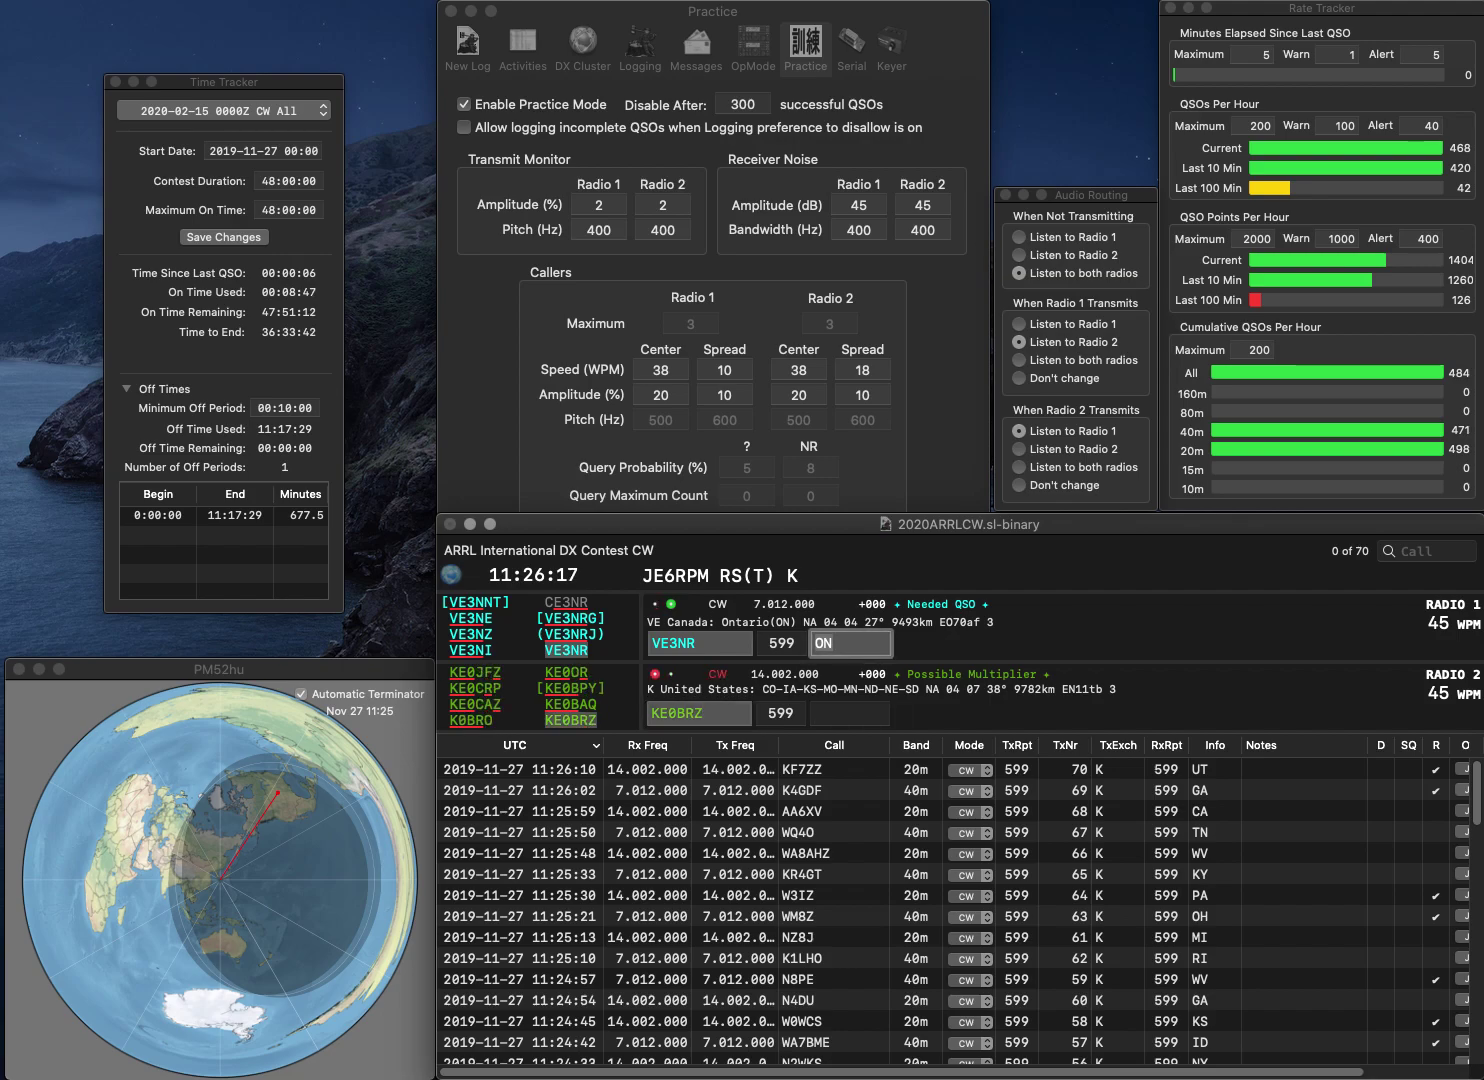
key("Return")
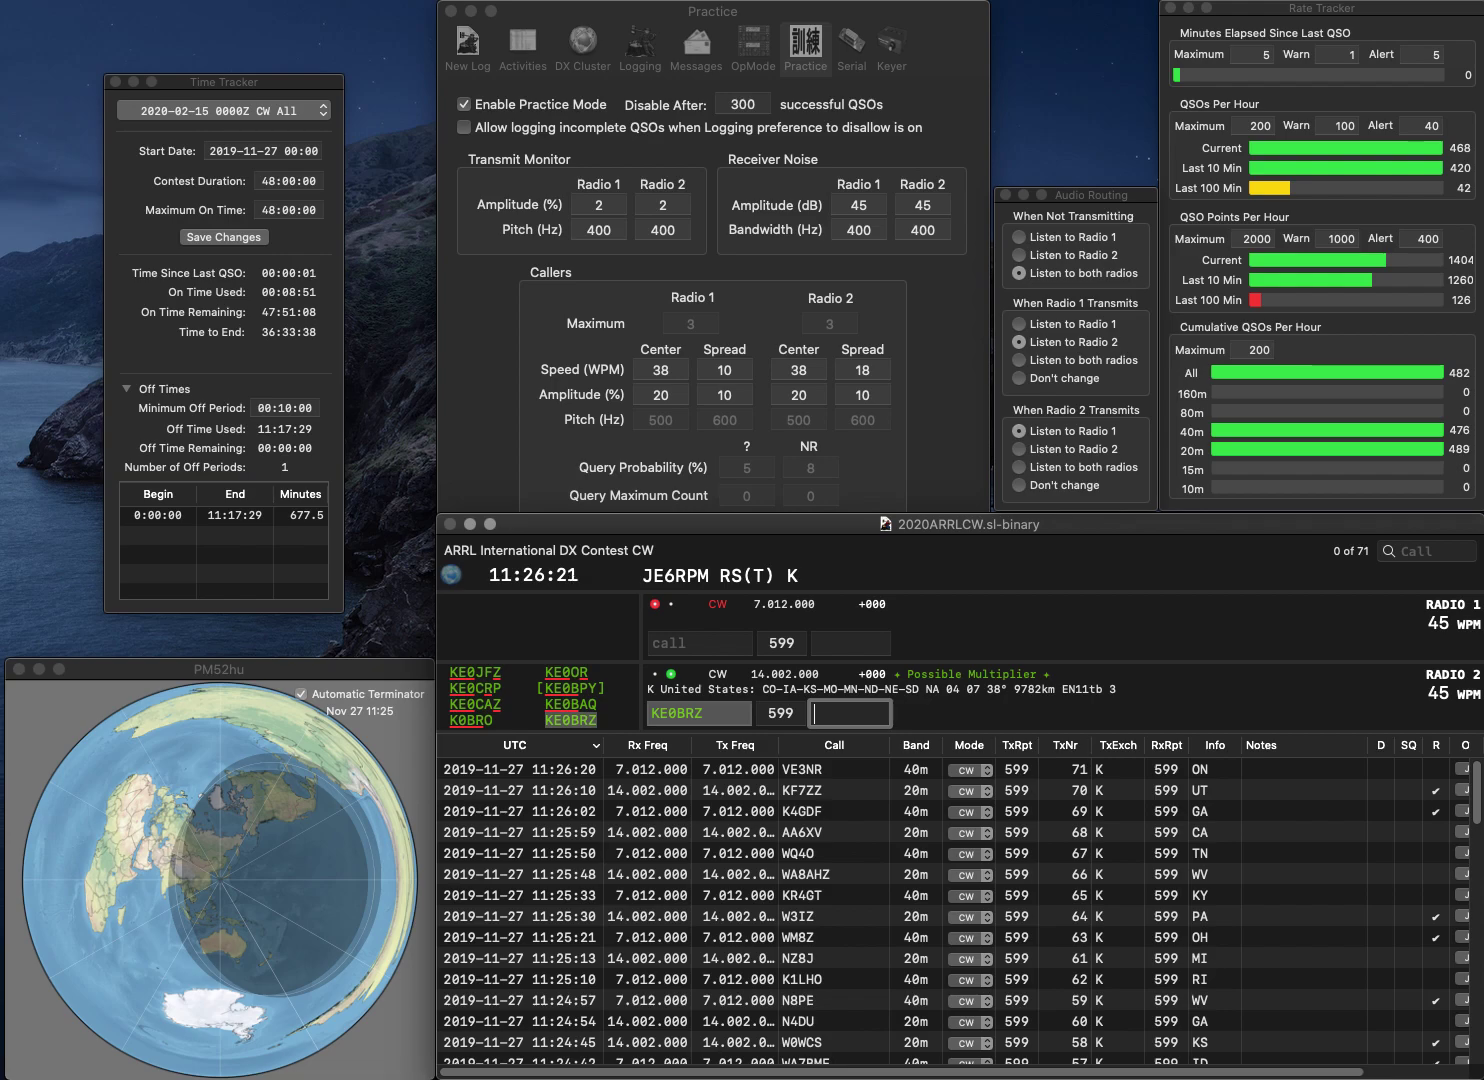
type("MO")
key("Return")
Step: Send the partial call K6E on Radio 1 and answer W7KF on Radio 2
type("K6E")
key("Return")
type("W7")
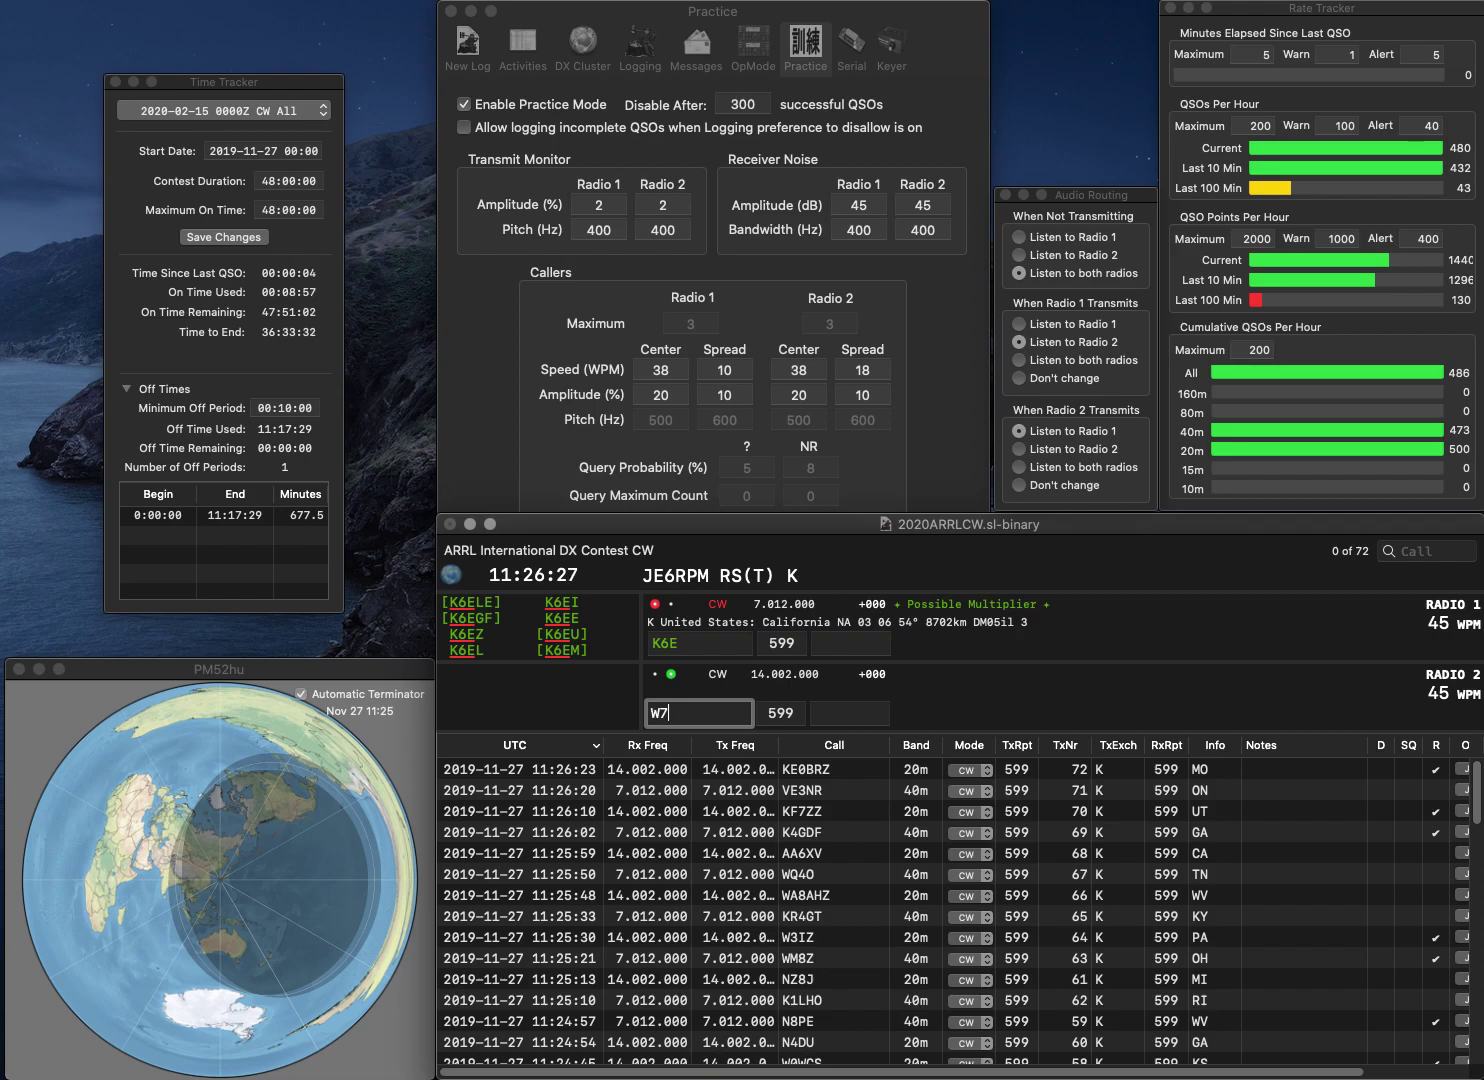
type("KF")
key("Return")
key("BackSpace")
type("TVE")
key("Return")
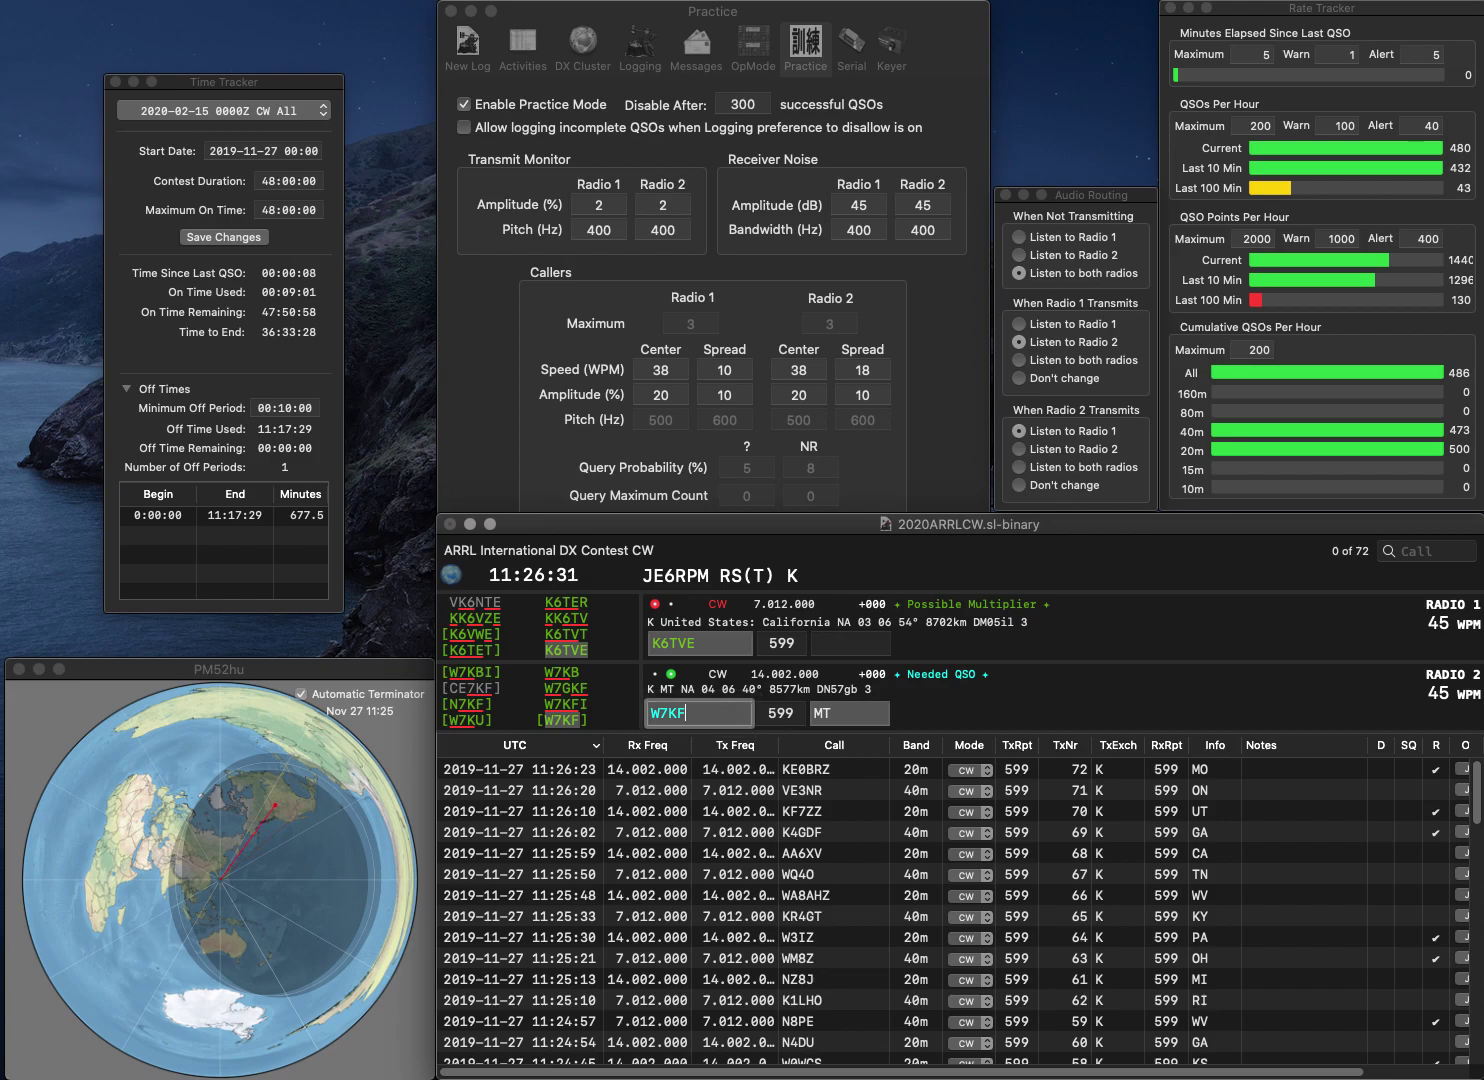
key("space")
key("Return")
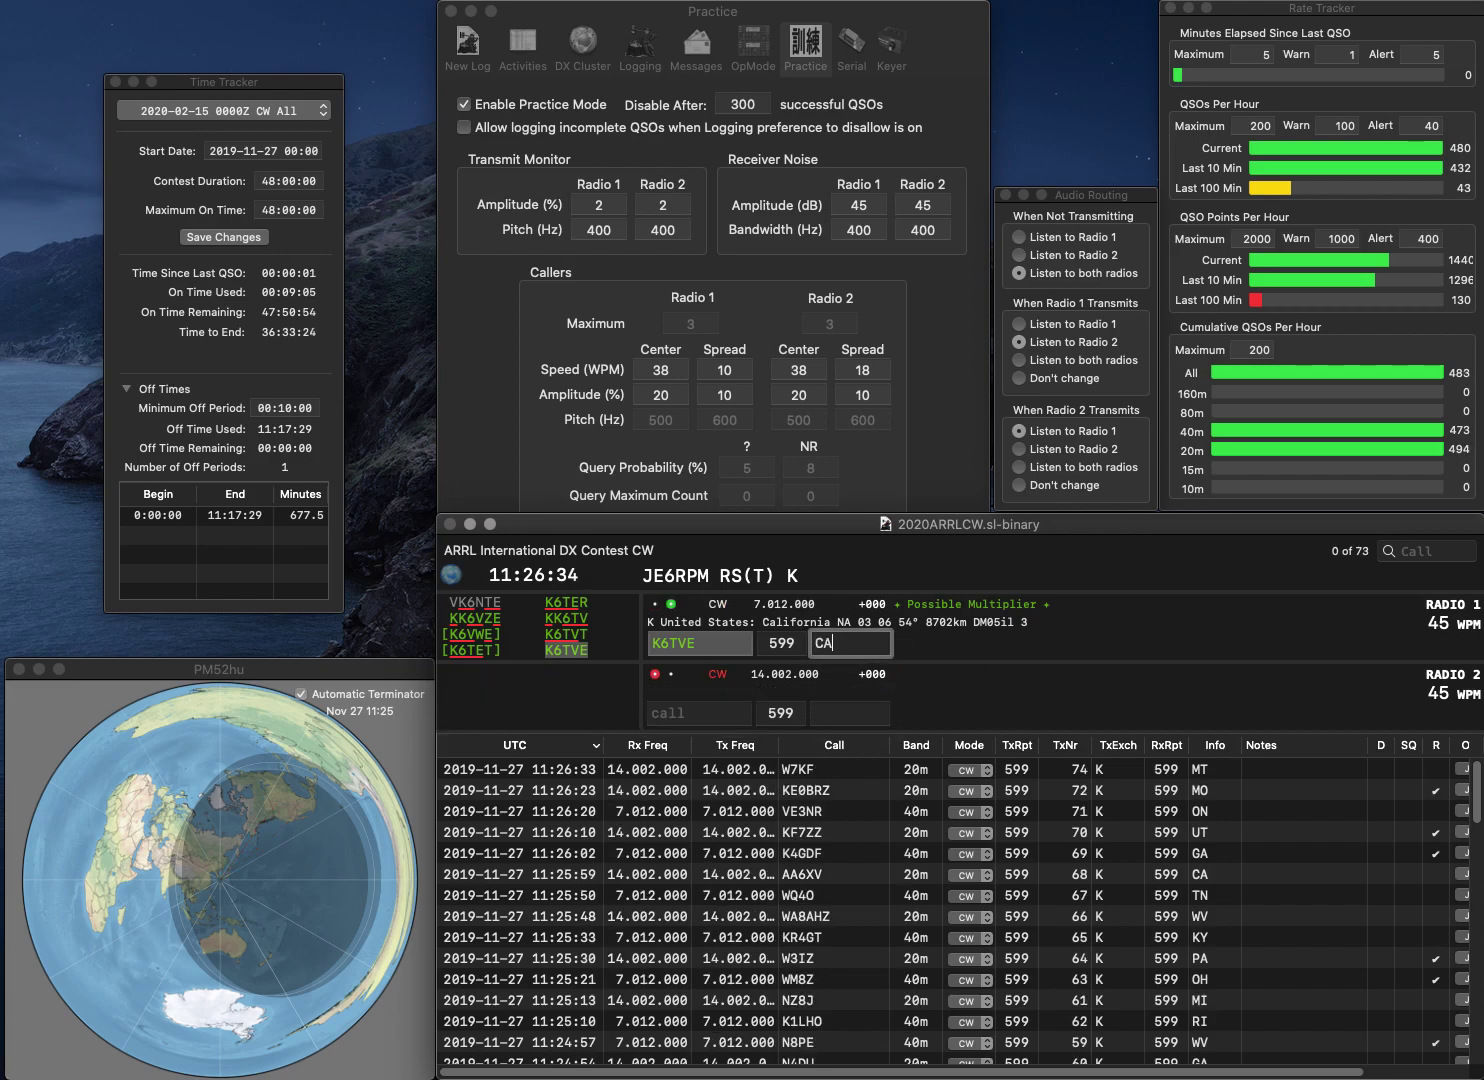
key("Return")
type("KU8E/P")
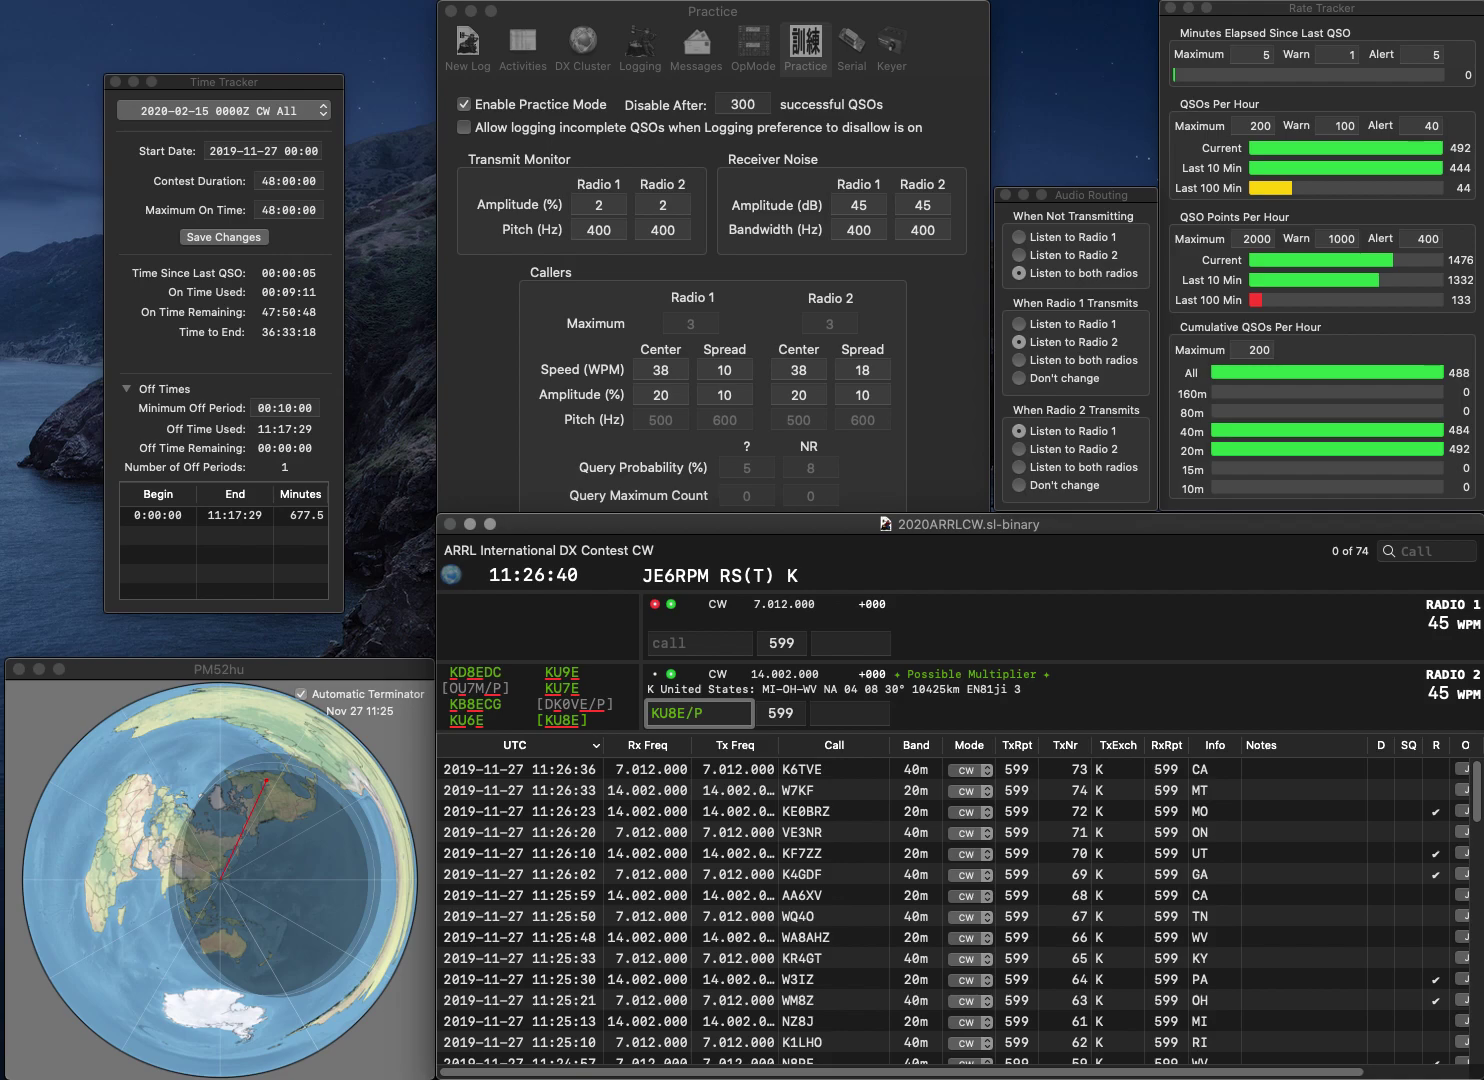
key("BackSpace")
type("LIB")
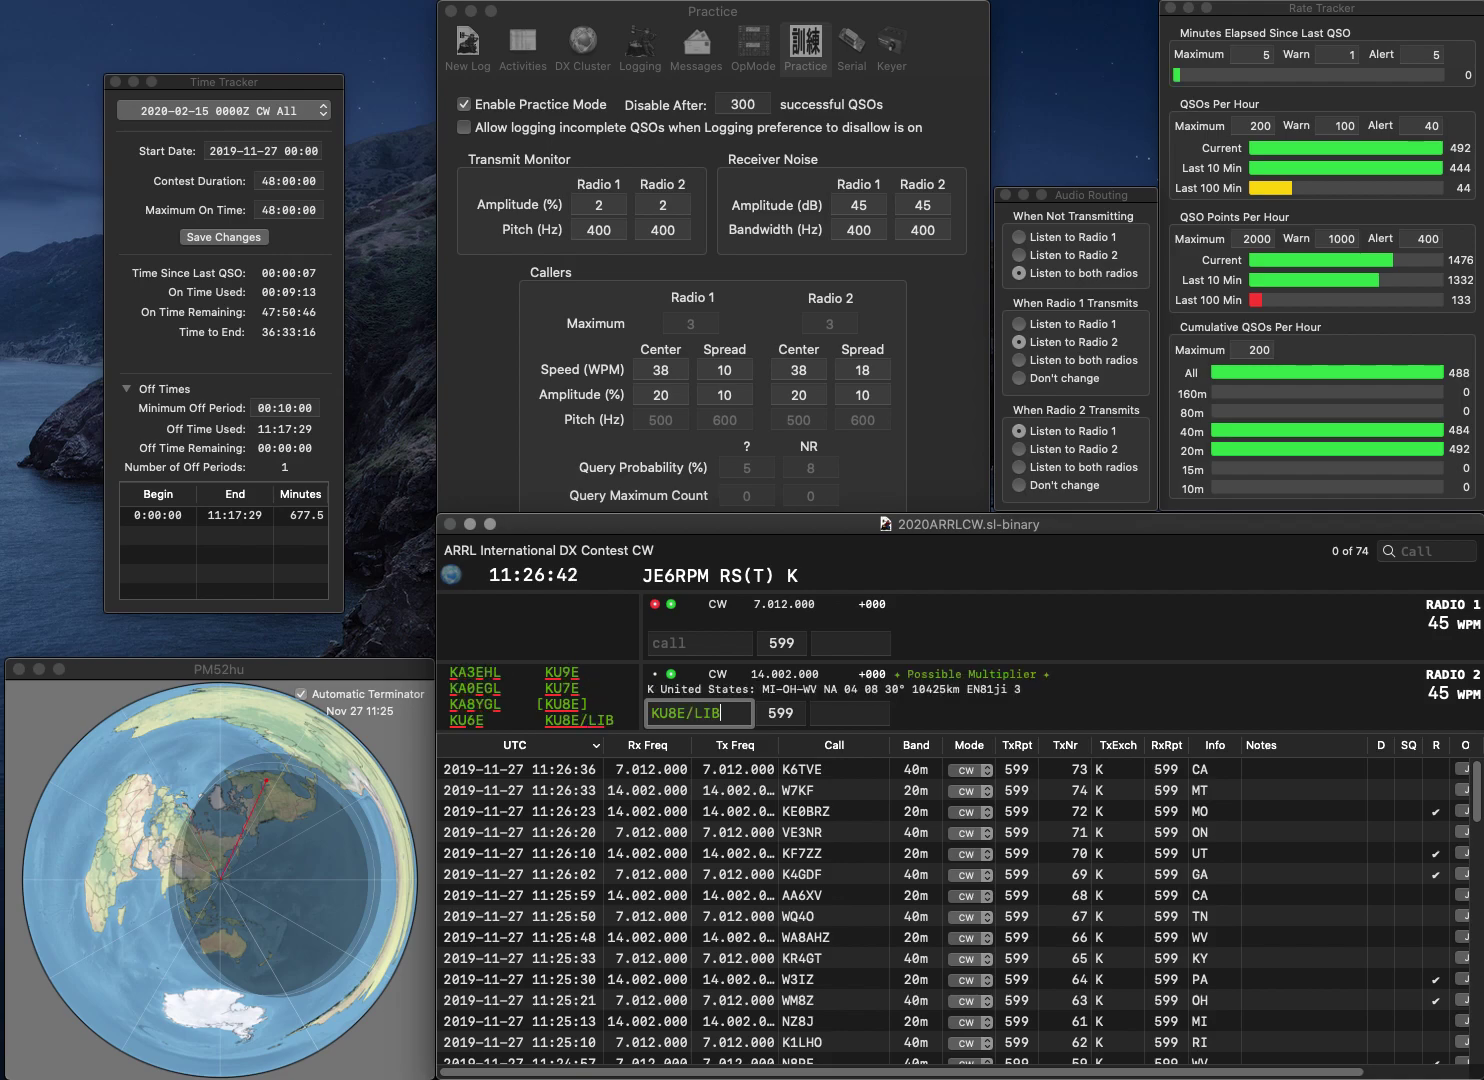
key("Return")
Step: Answer KB5GH on Radio 1, and log KU8E/LIB on Radio 2 with received exchange WV
type("KB5GH")
key("Return")
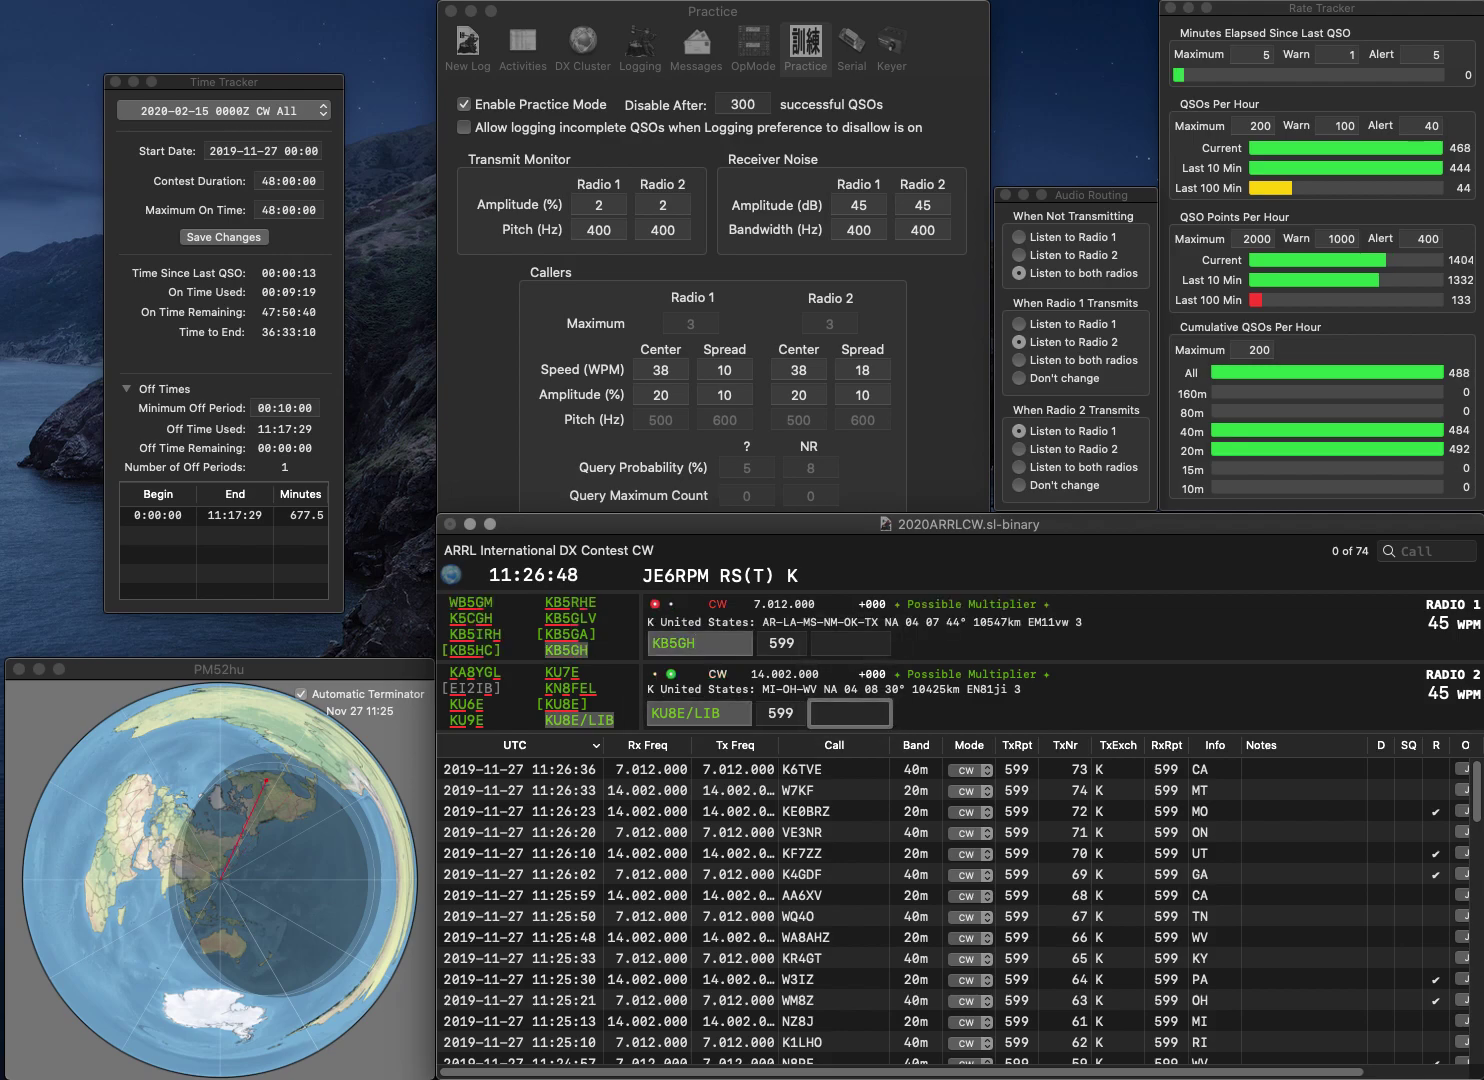
type("WV")
key("Return")
type("TX")
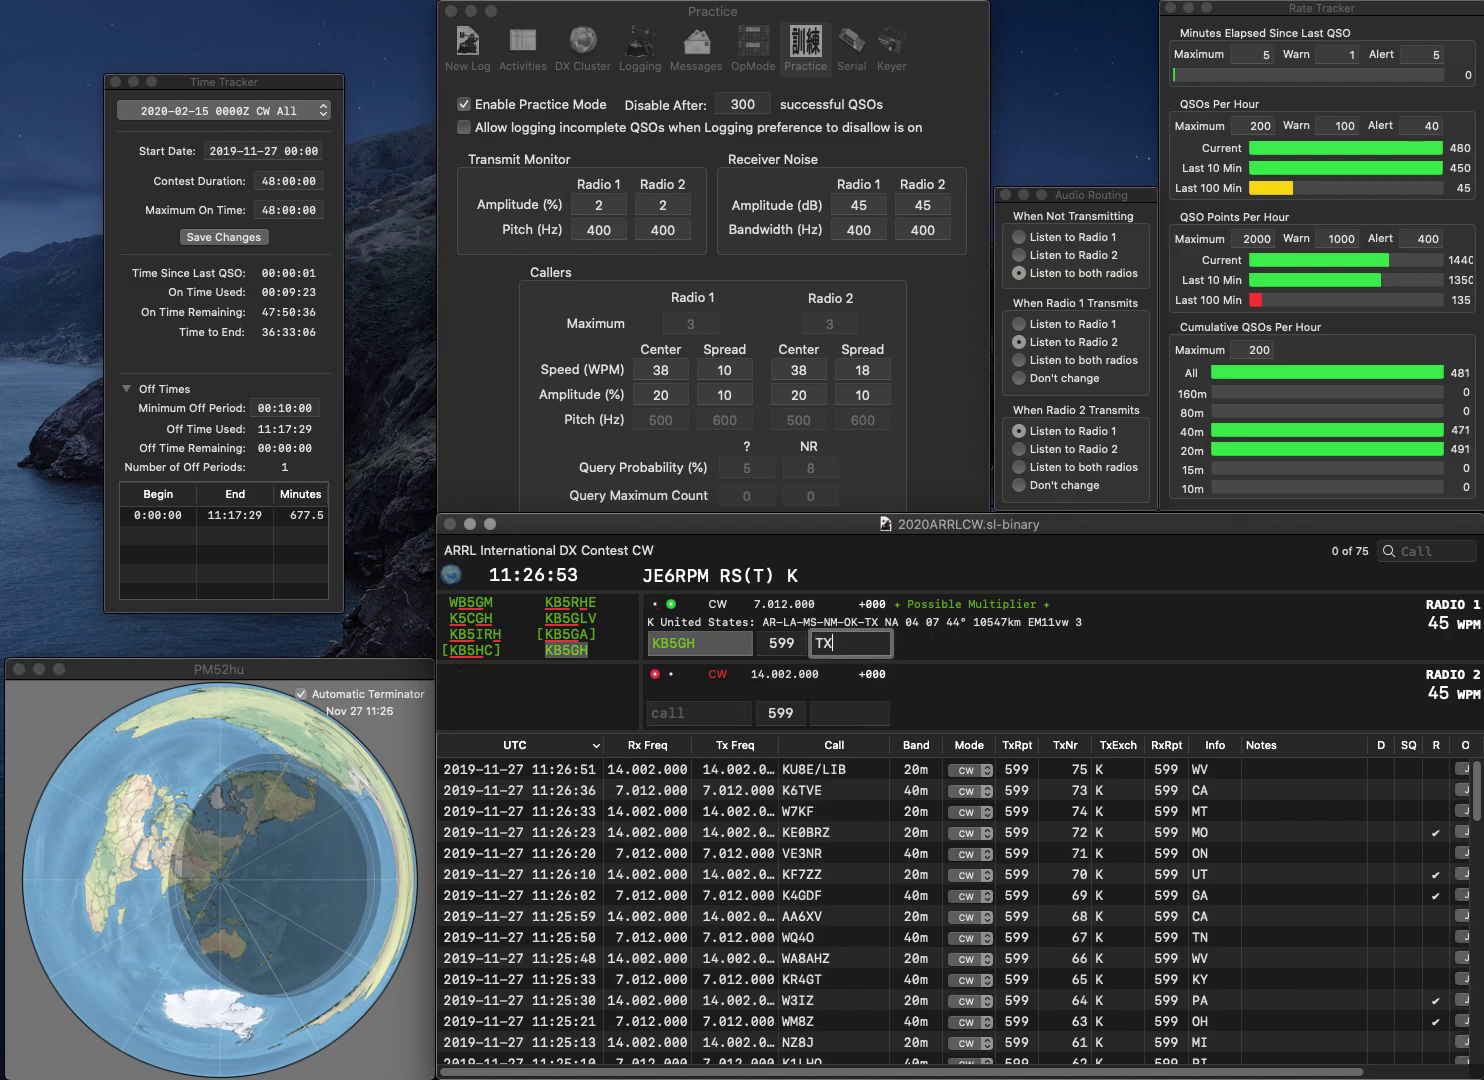
key("Return")
type("KB8")
key("Return")
Step: Enter the partial call NA4 on Radio 1 and send it
type("NW")
key("BackSpace")
type("A4")
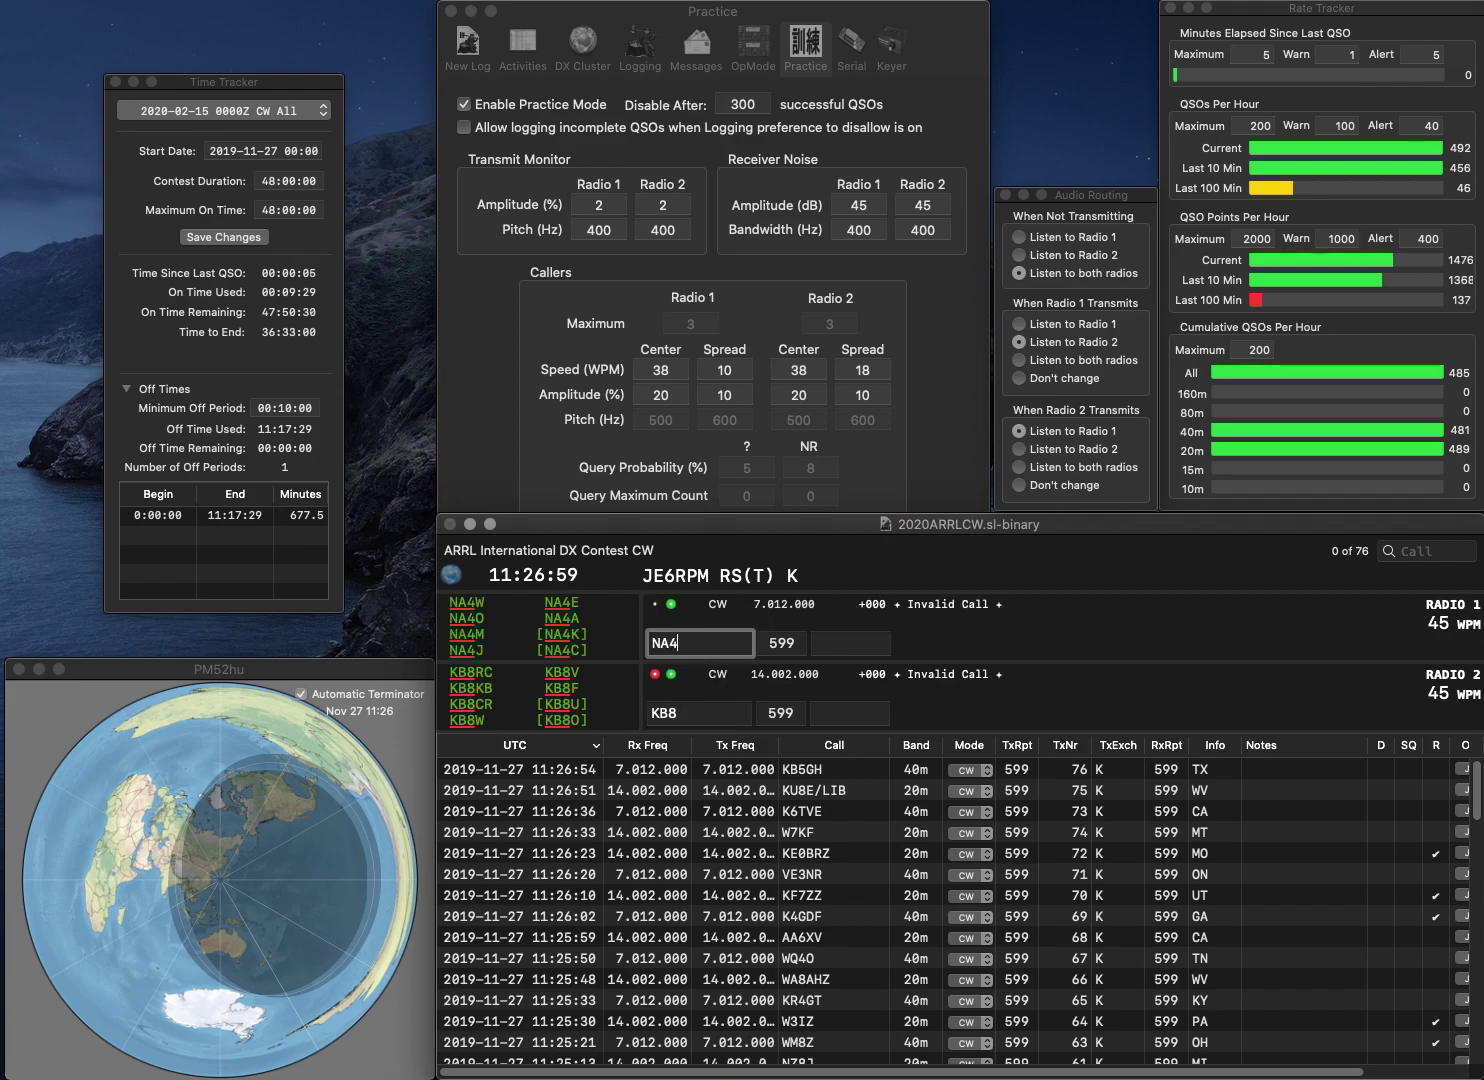
key("Return")
Step: Replace the partial call on Radio 2 with WB and send it
key("BackSpace")
key("BackSpace")
key("BackSpace")
type("WB")
key("Return")
Step: Correct the Radio 1 call to NA5V and send it, and send the call W2WB on Radio 2
key("BackSpace")
type("5V")
key("Return")
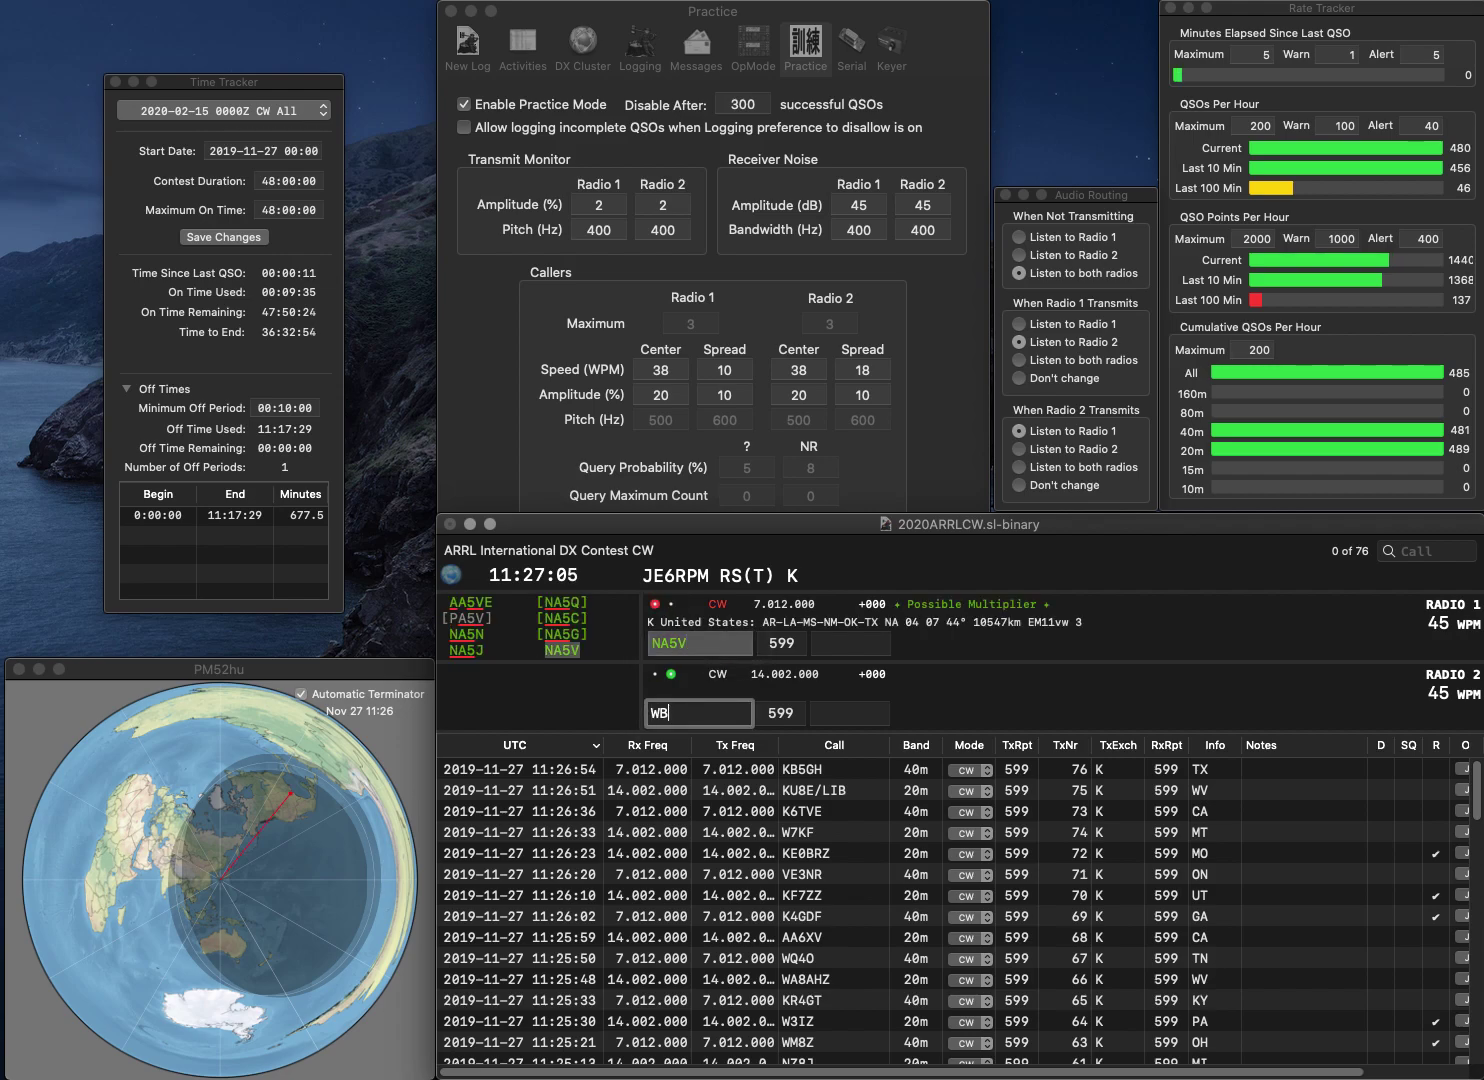
type("W2WB")
key("Return")
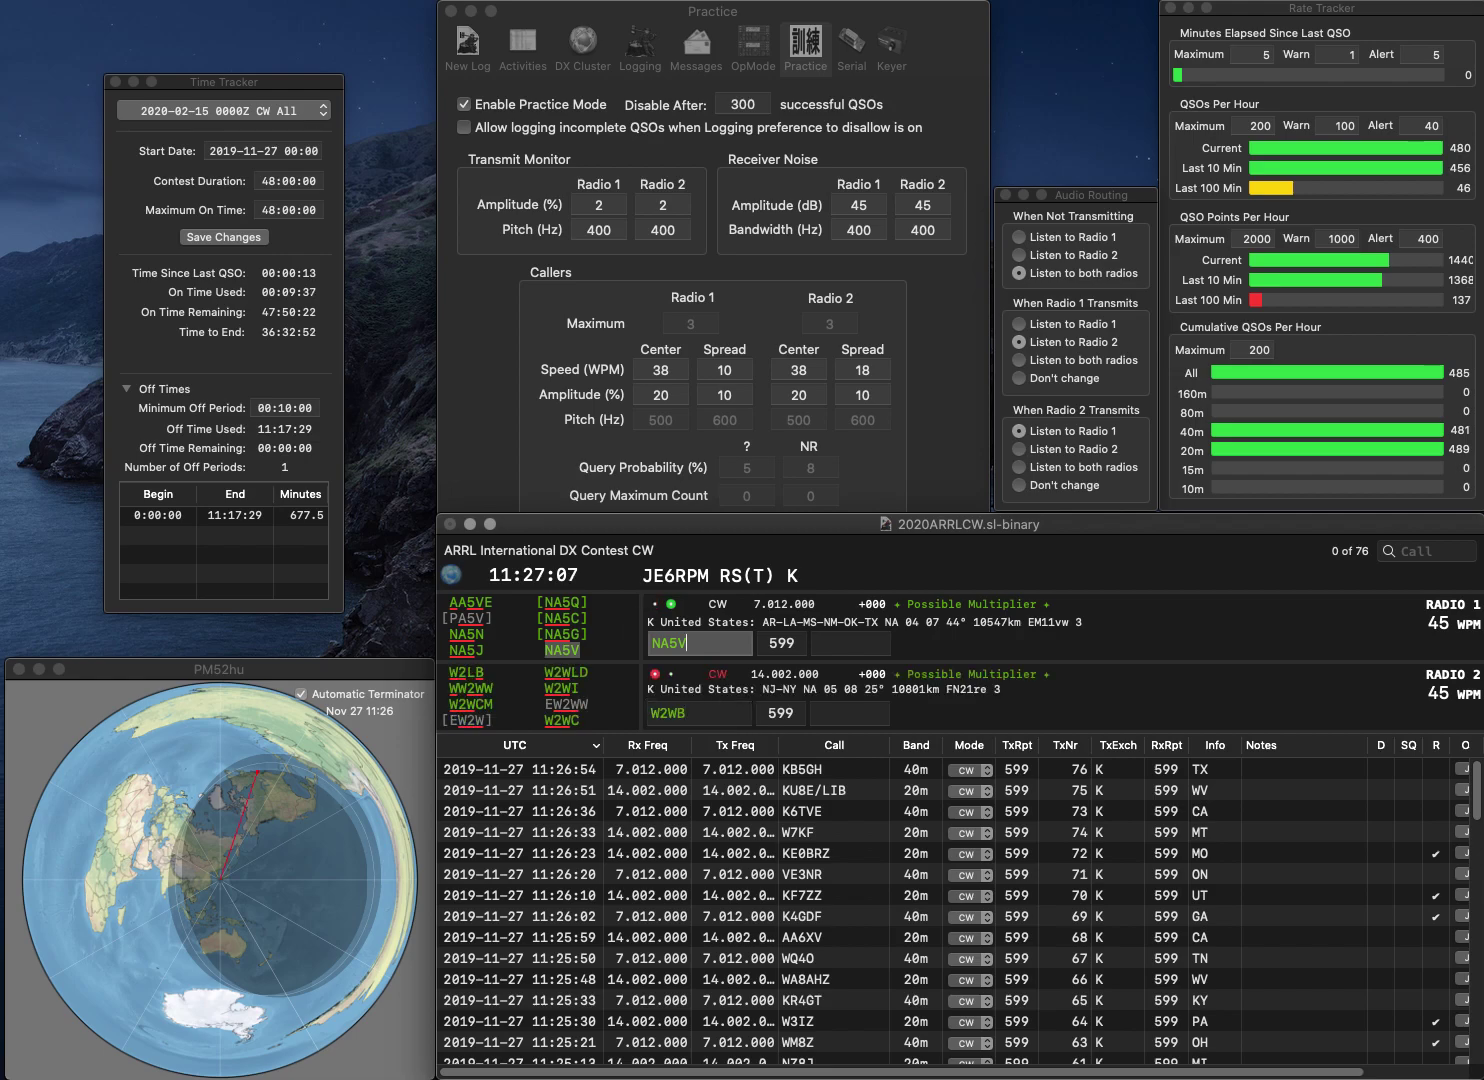
Step: Log NA5V on Radio 1 with received exchange OK, and correct the Radio 2 call to W5WB and send it
key("Return")
key("Left")
key("Left")
key("BackSpace")
type("5")
key("Return")
Step: Answer W9JPR on Radio 1, and log W5WB on Radio 2 with received exchange TX
type("W")
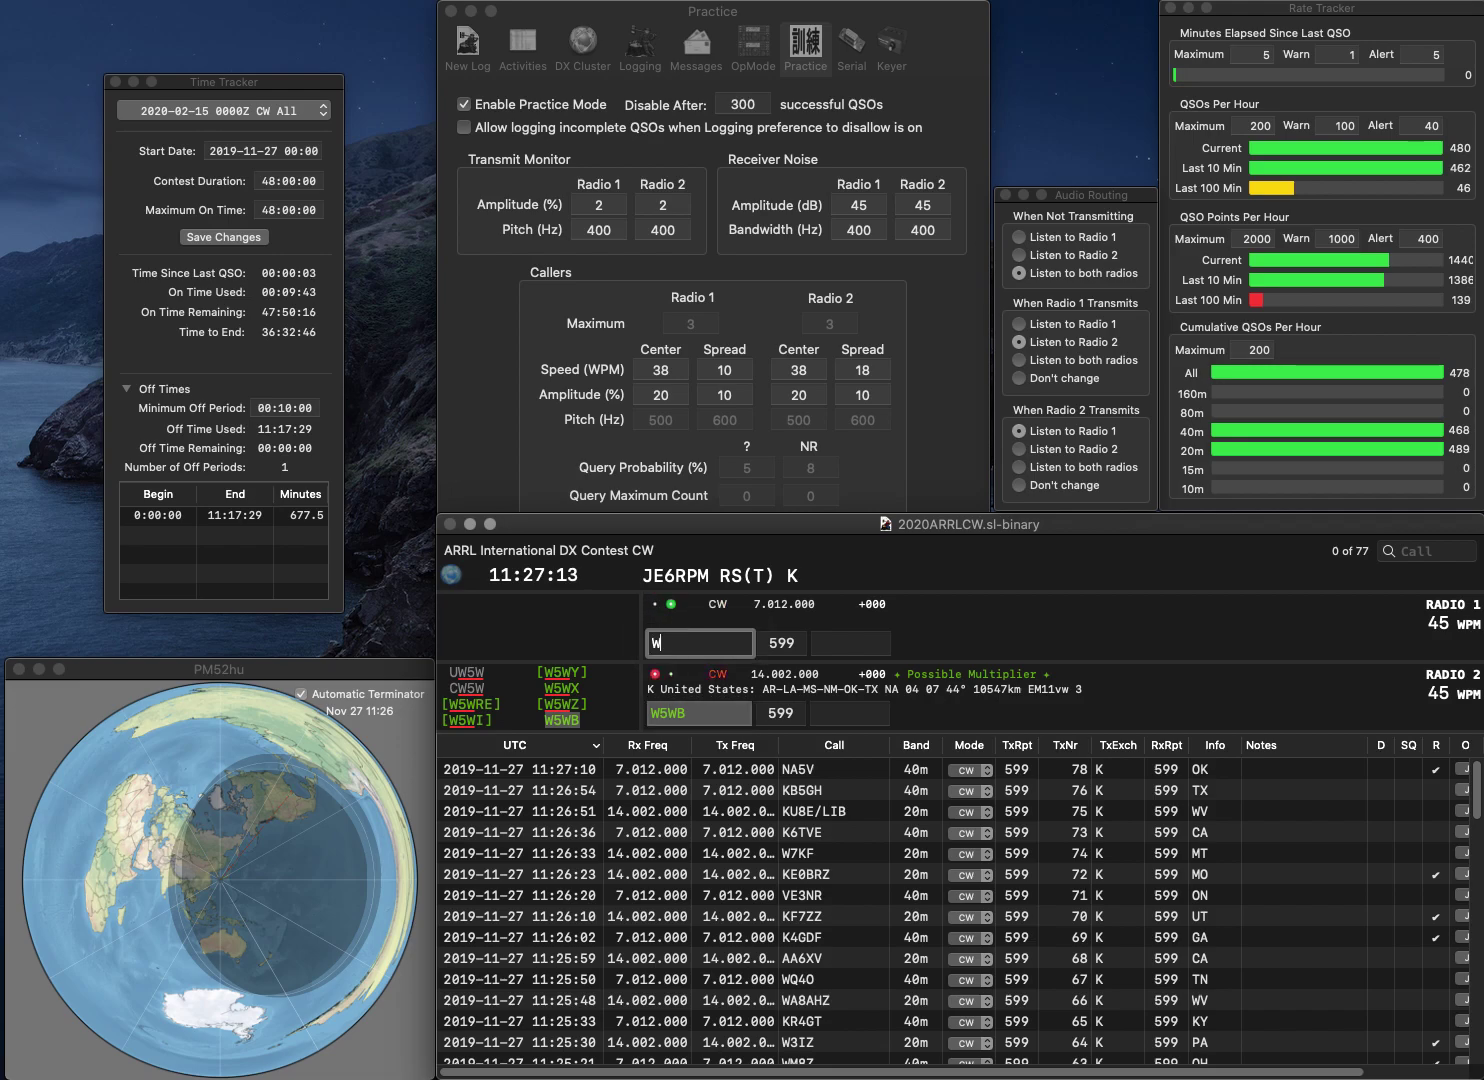
type("9JPR")
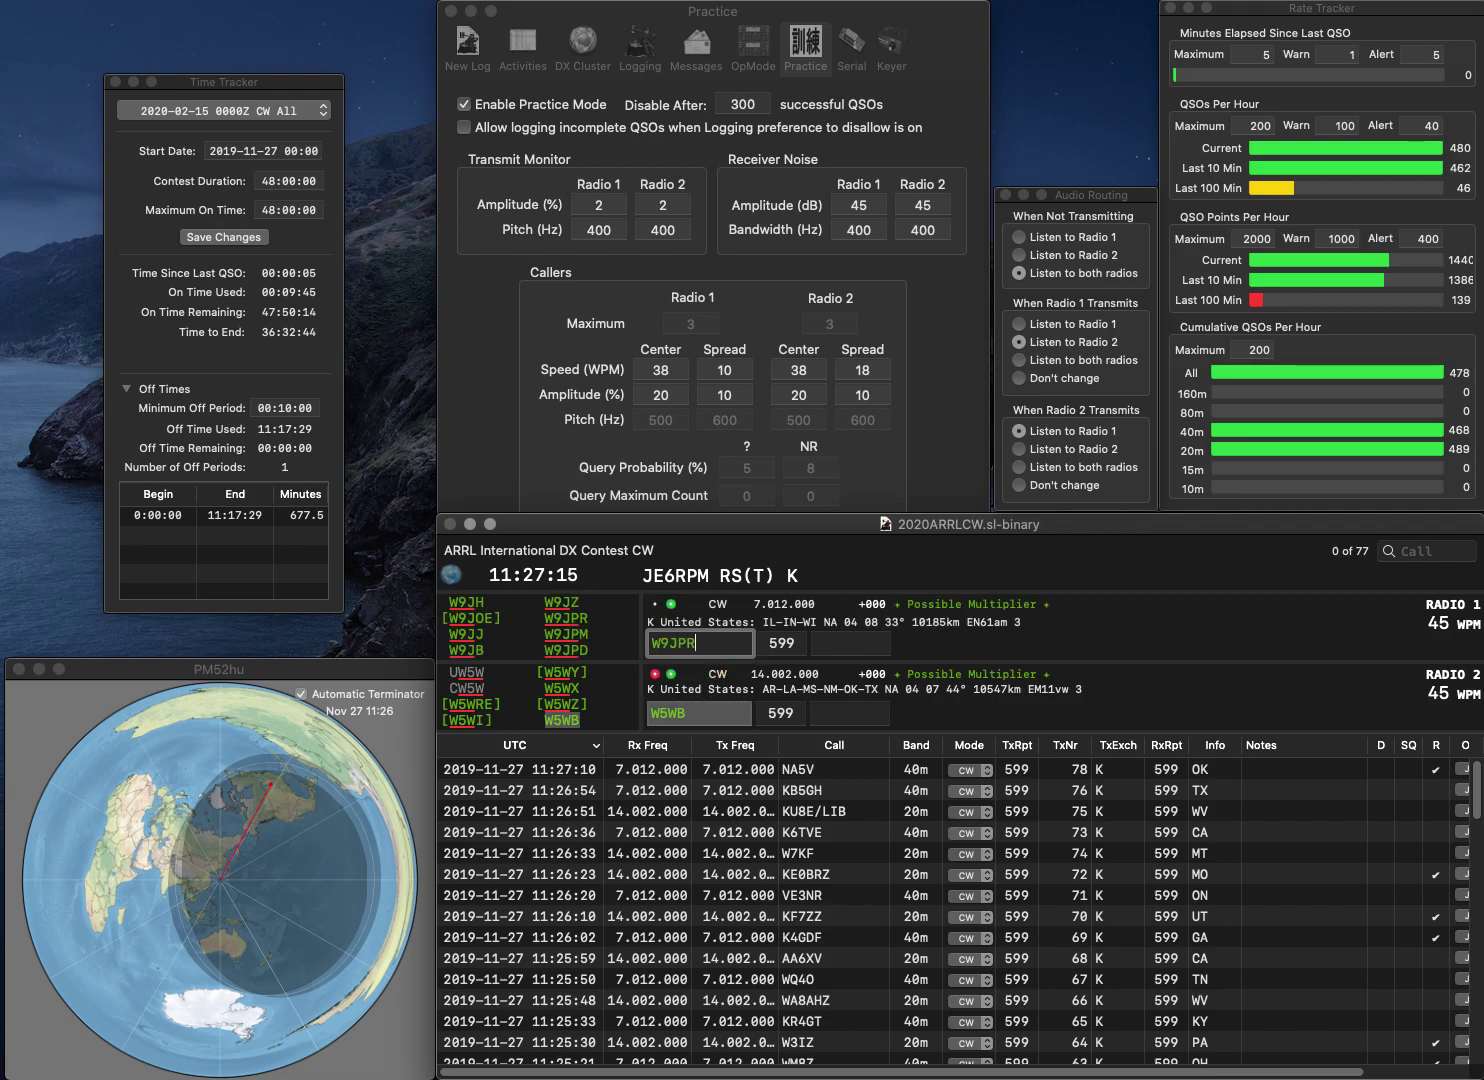
key("Return")
type("TX")
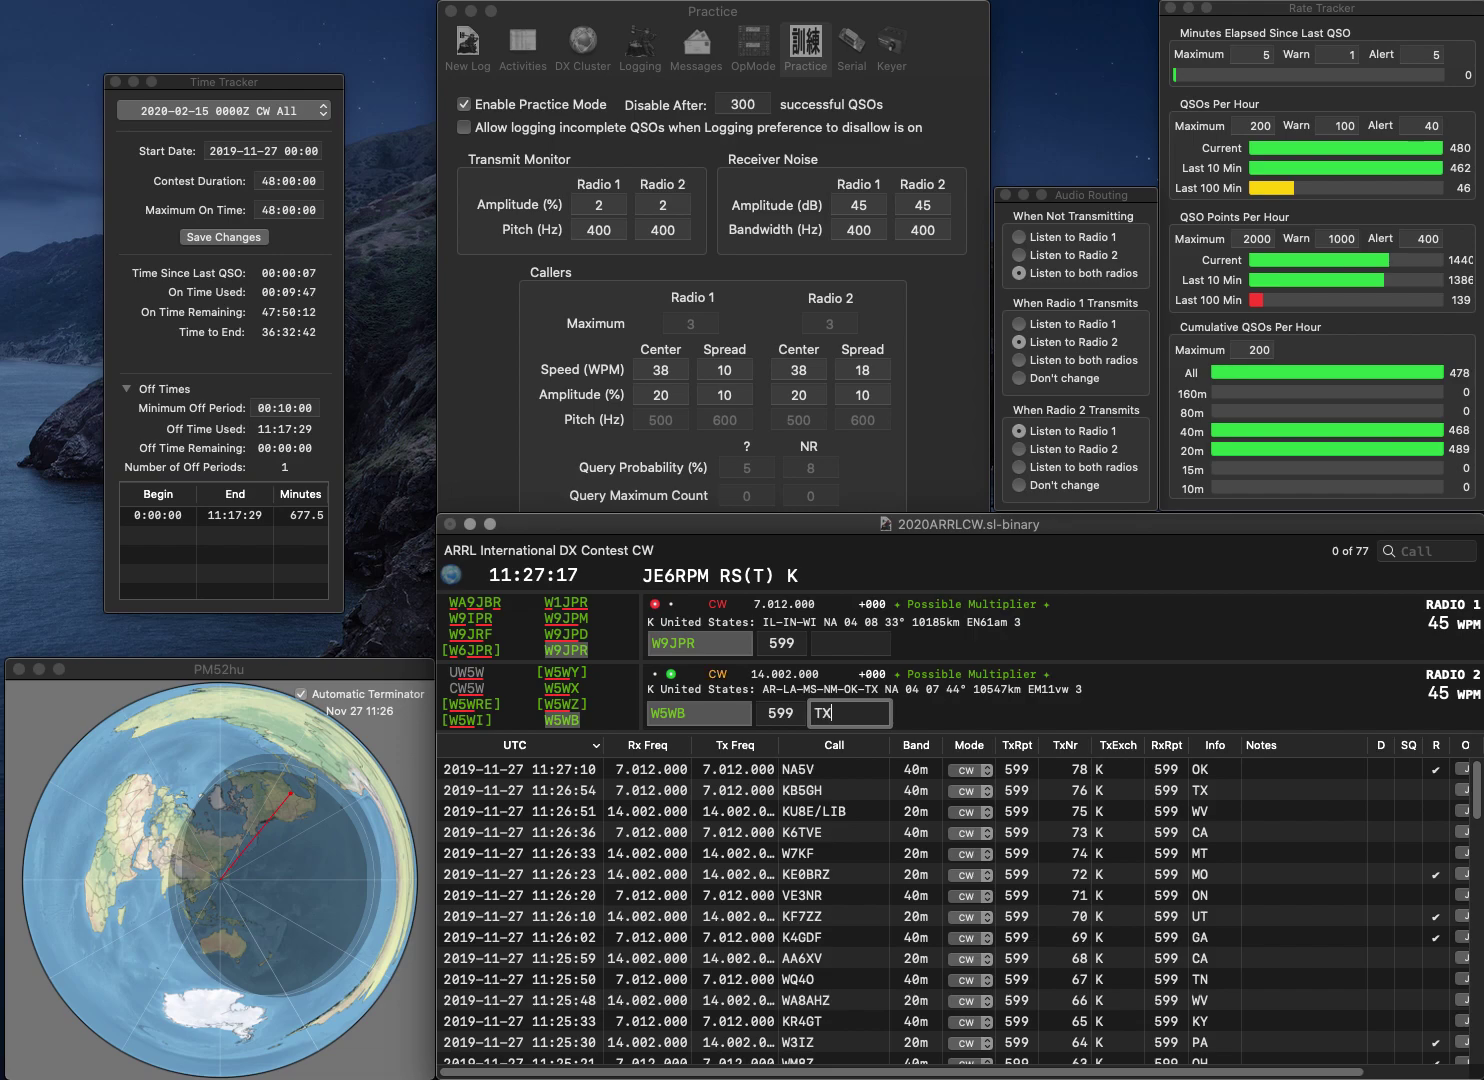
key("Return")
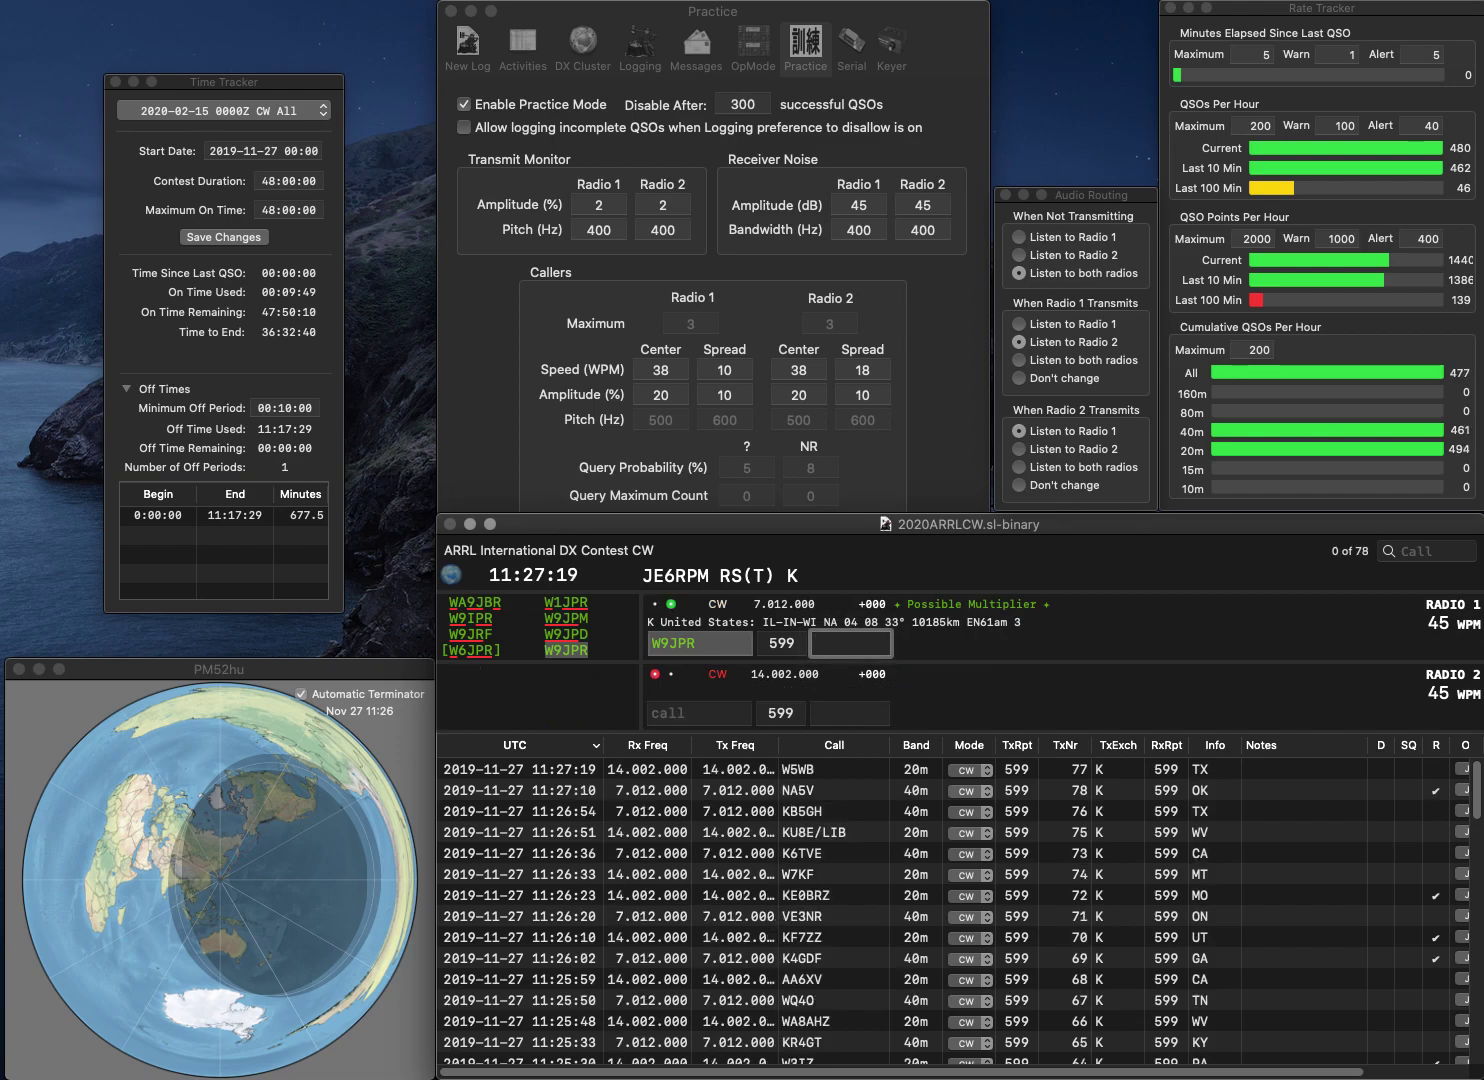
type("IL")
key("Return")
type("KD9AZW")
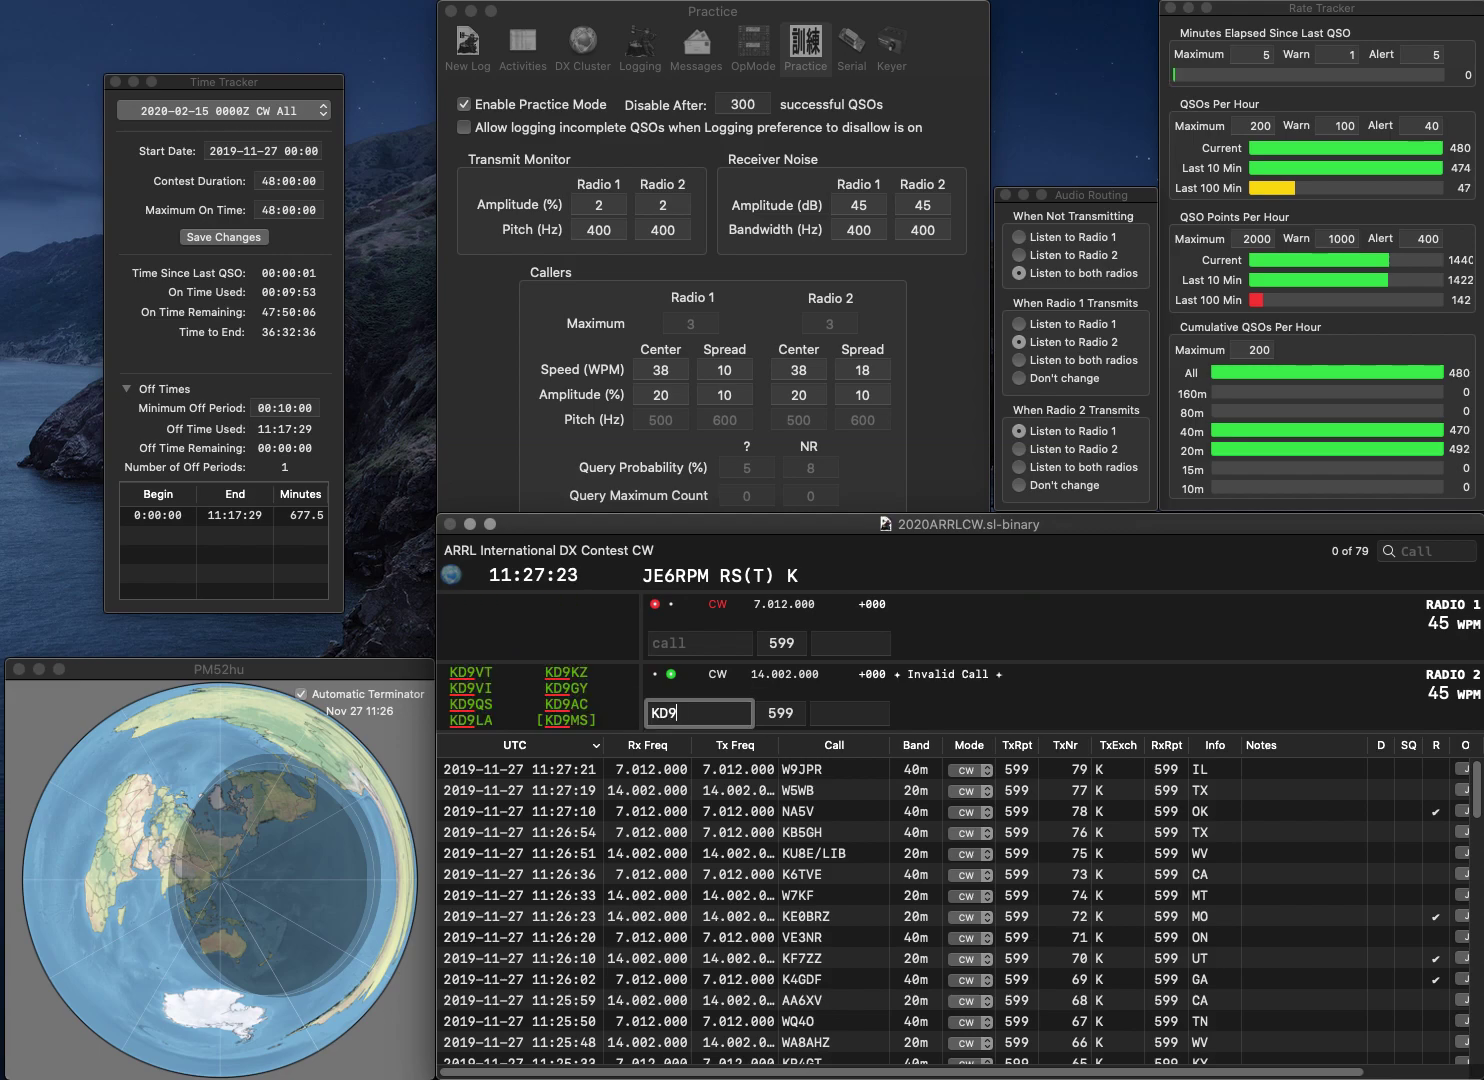
key("Return")
Step: Answer VE7RG on Radio 1, and log both contacts, KD9AZW with received exchange IN and VE7RG with BC
type("VE7RG")
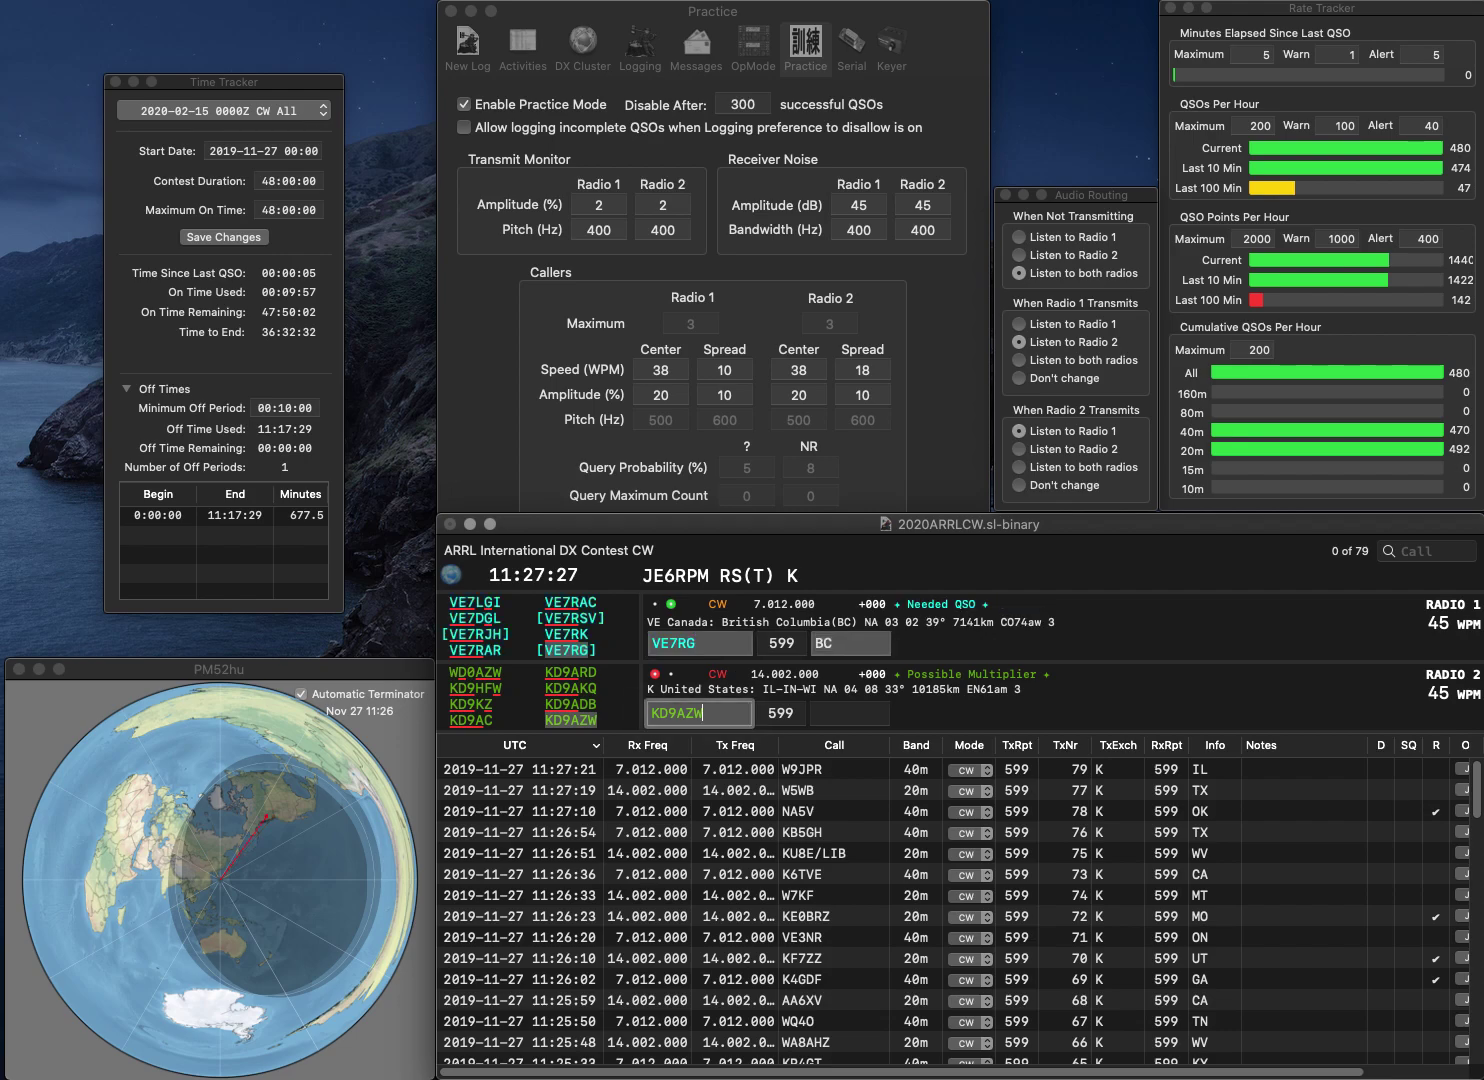
key("Return")
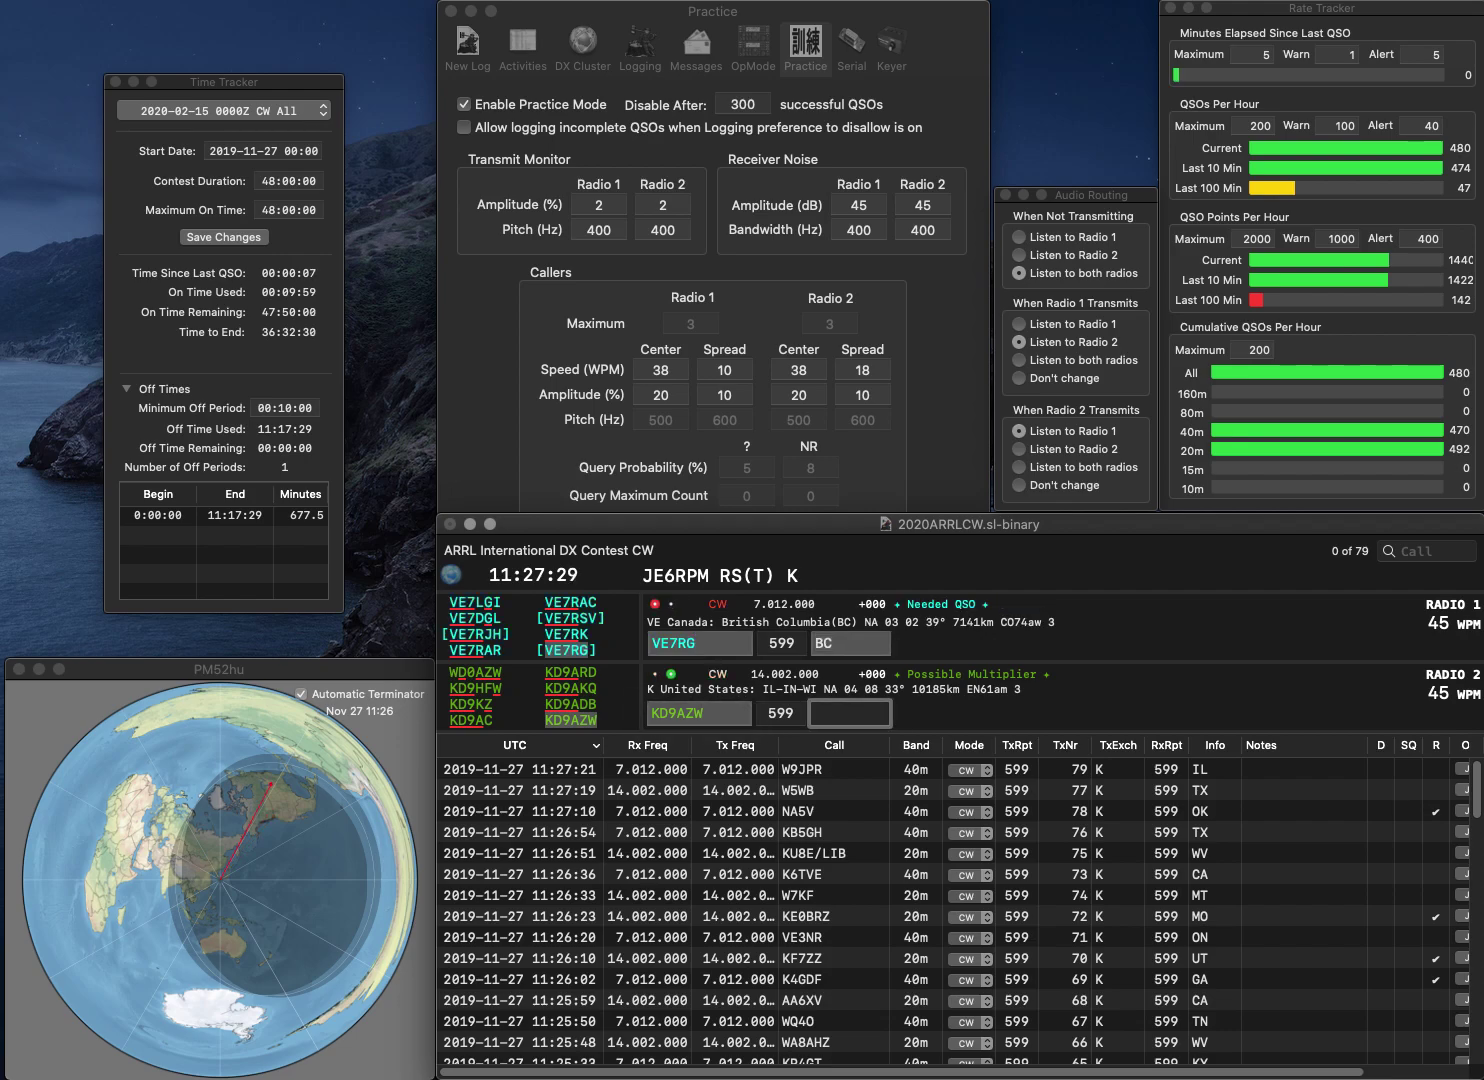
key("Return")
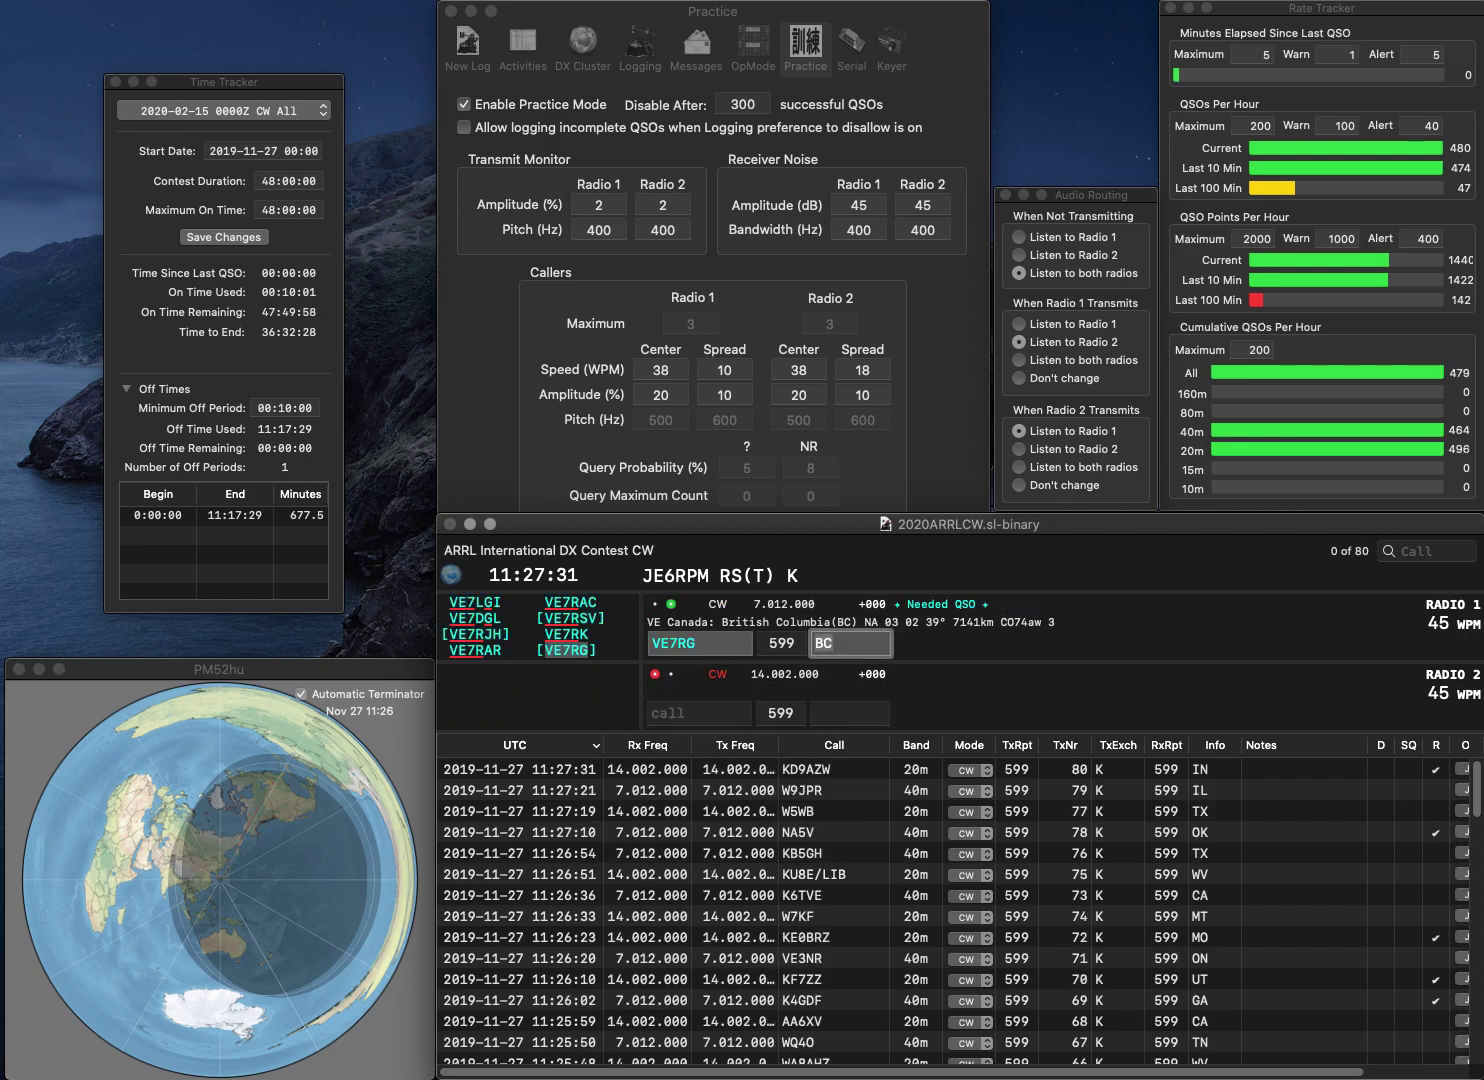
key("Return")
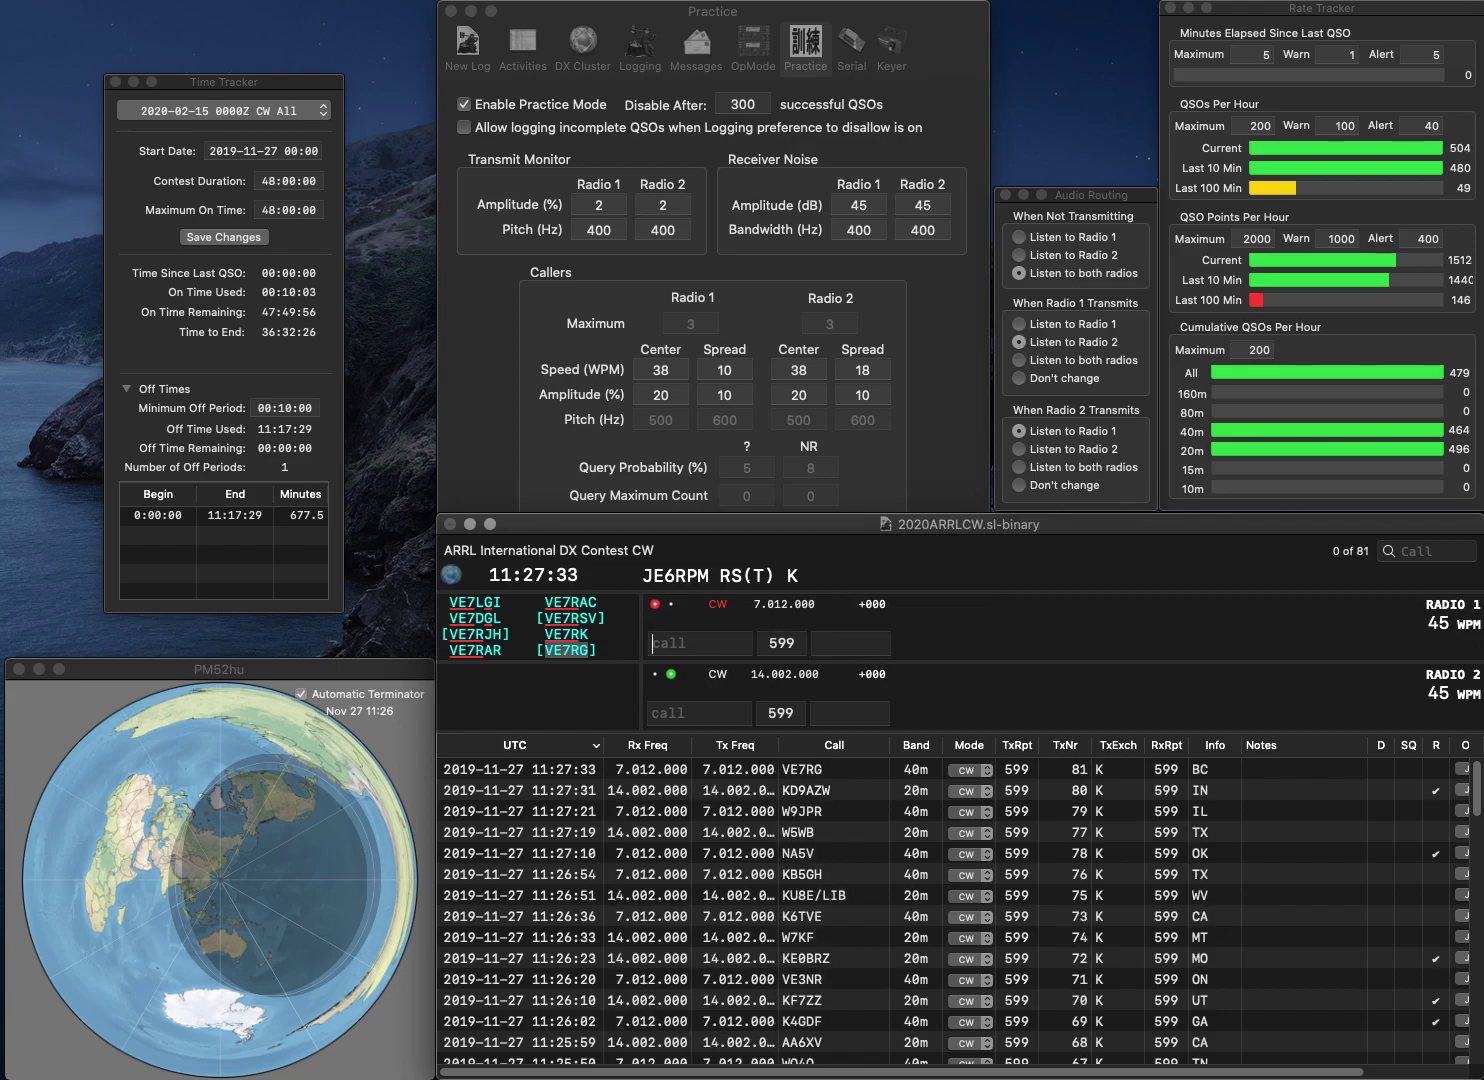
type("AA0")
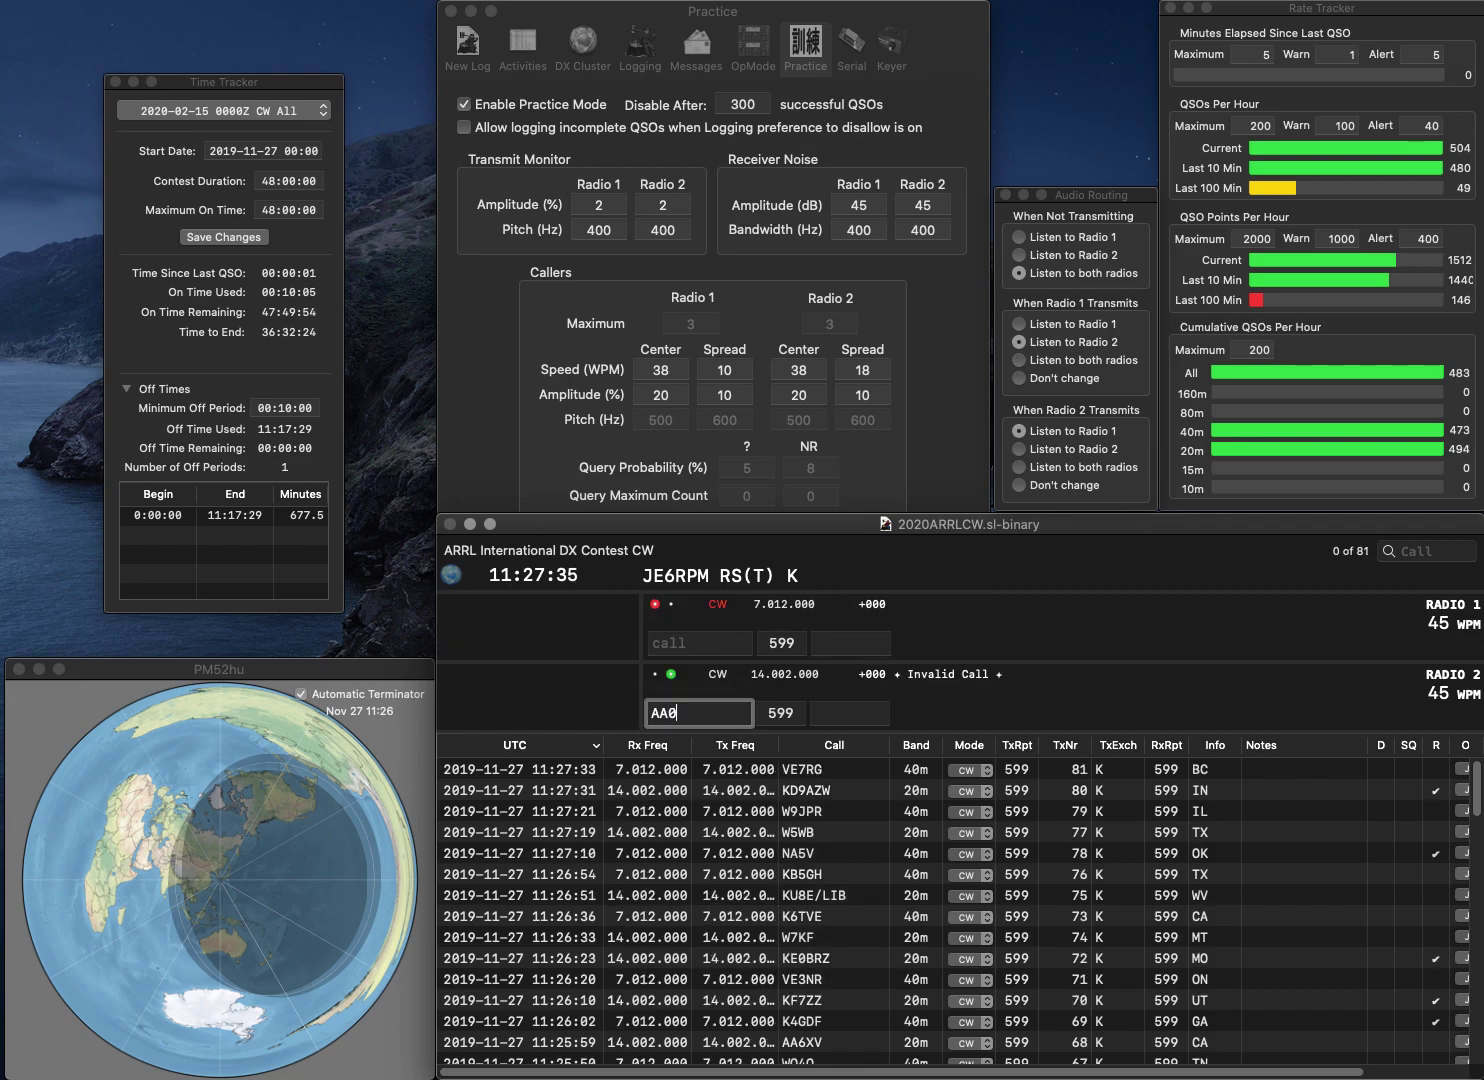
type("KW")
key("Return")
type("PEH")
key("Home")
type("W5")
key("Return")
key("Tab")
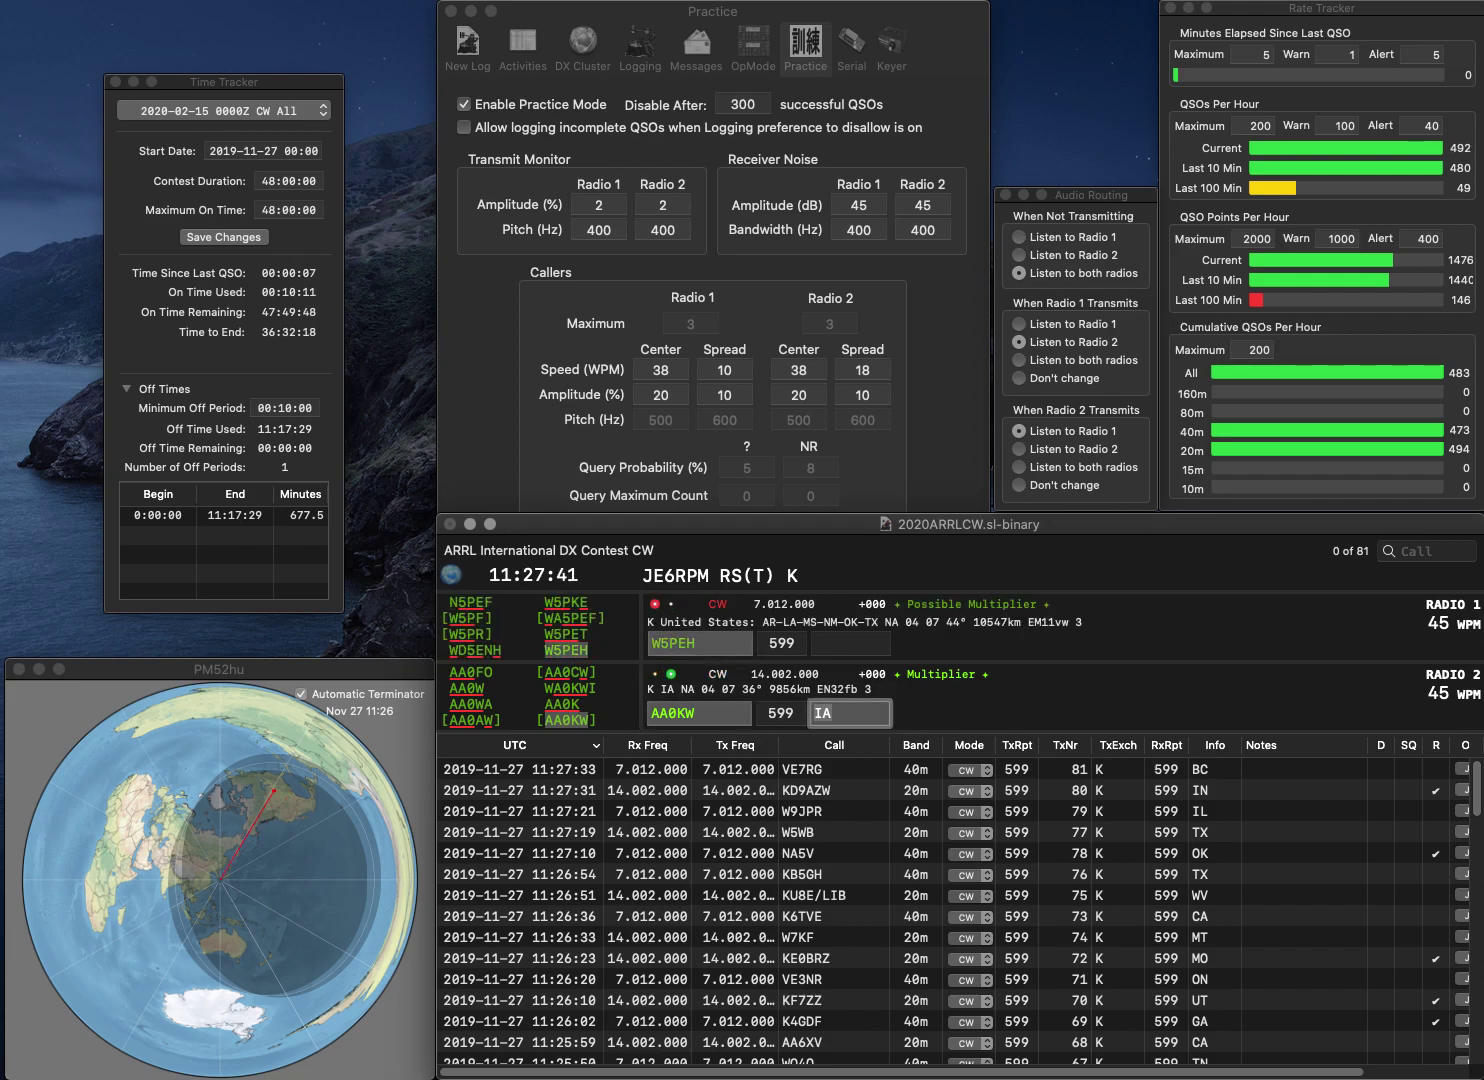
key("Return")
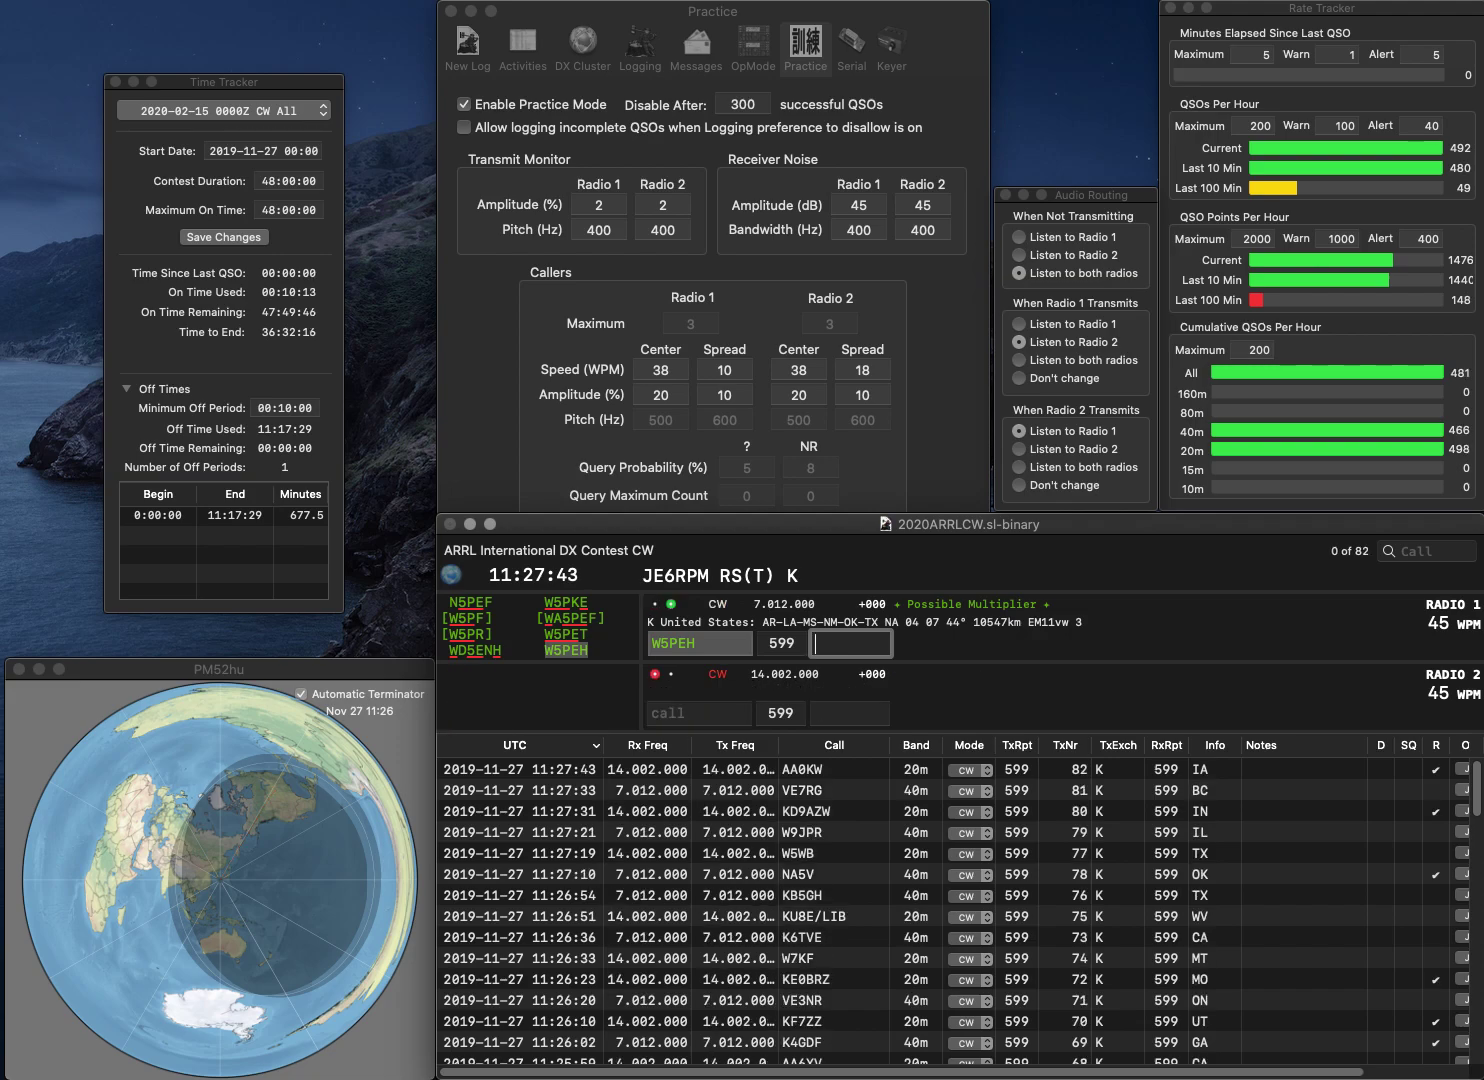
type("MS")
key("Return")
Step: Answer NU4E on Radio 2 and K1LOK on Radio 1
type("NU")
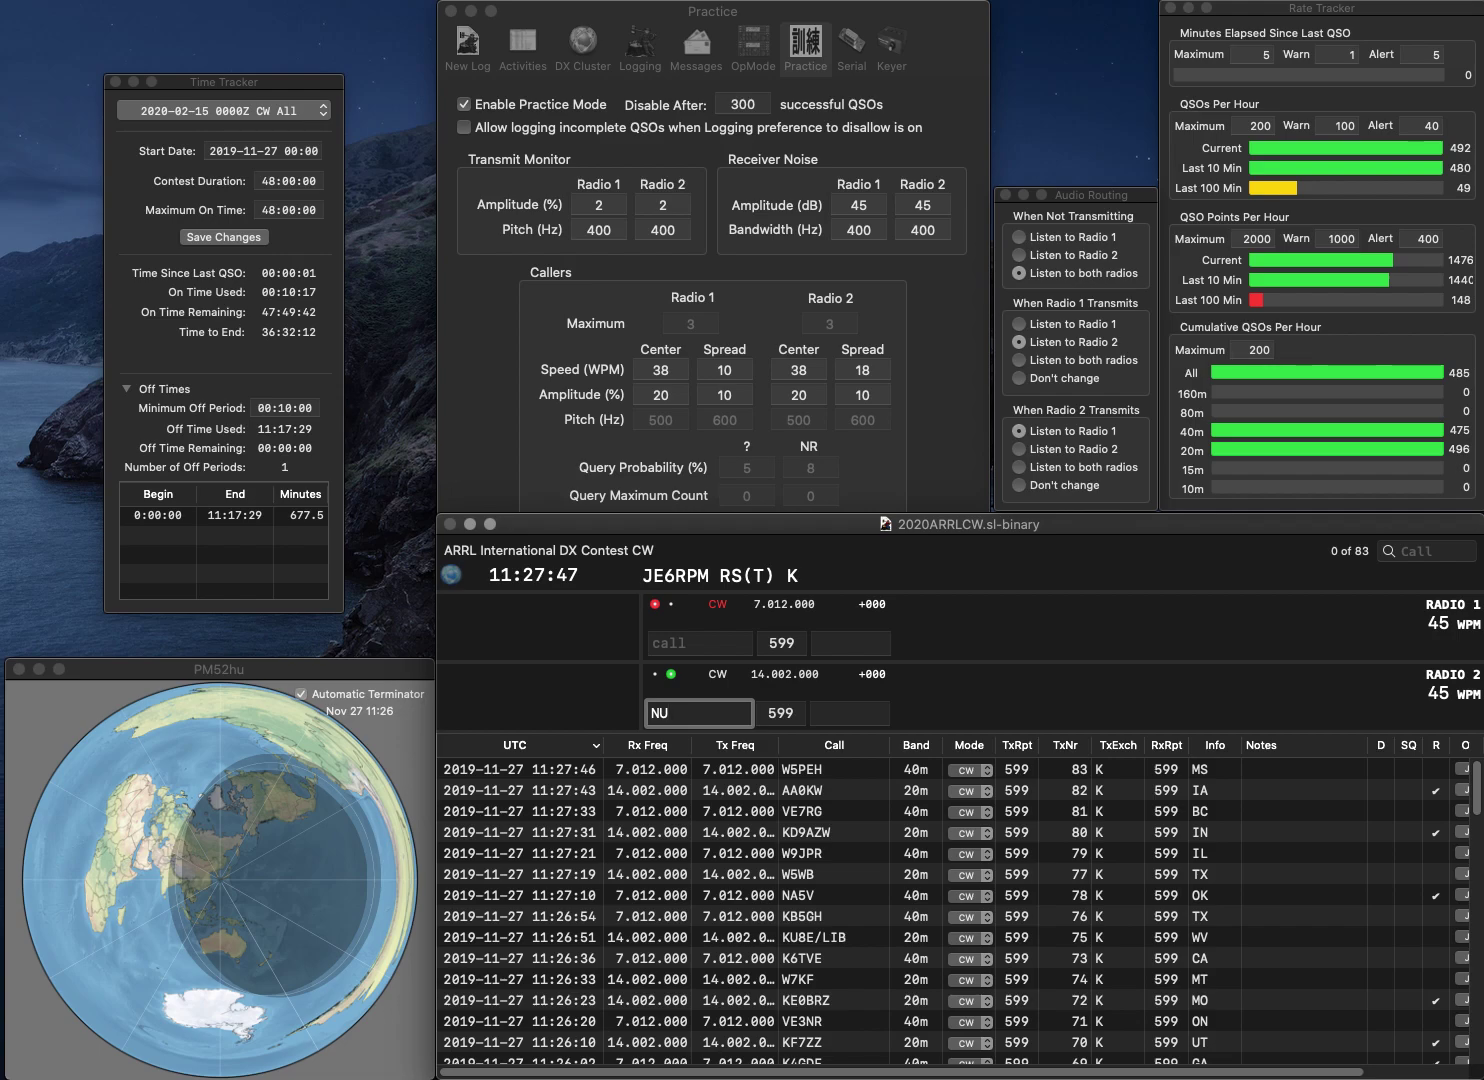
type("4E")
key("Return")
type("K")
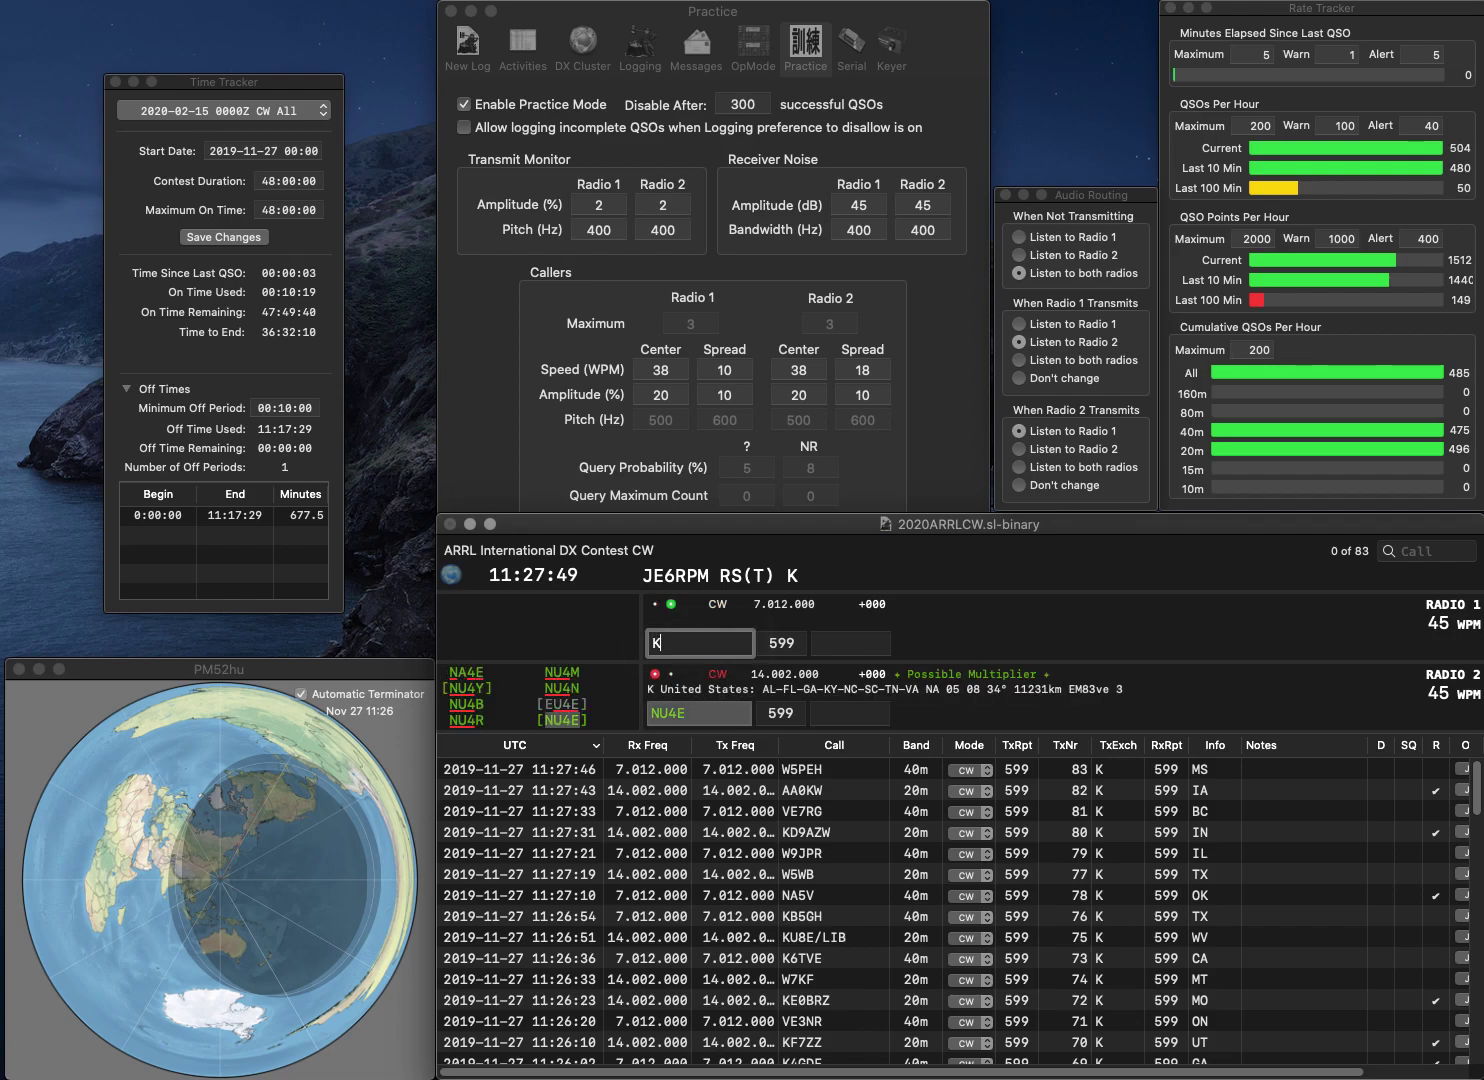
type("1LOK")
key("Return")
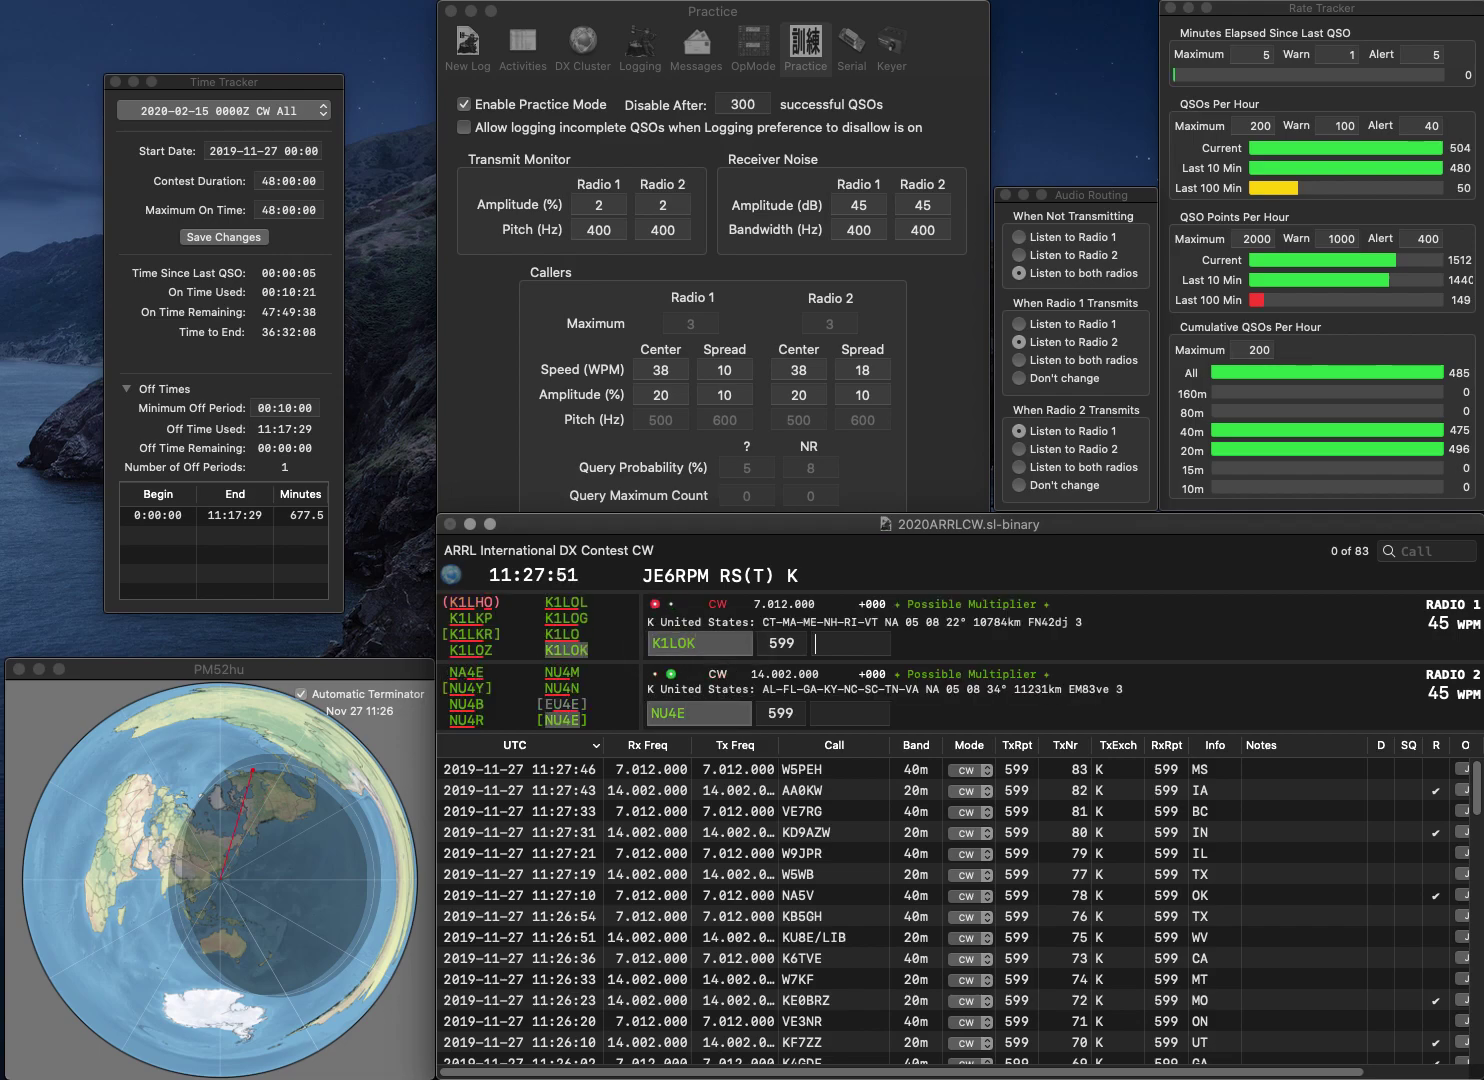
type("NC")
key("Return")
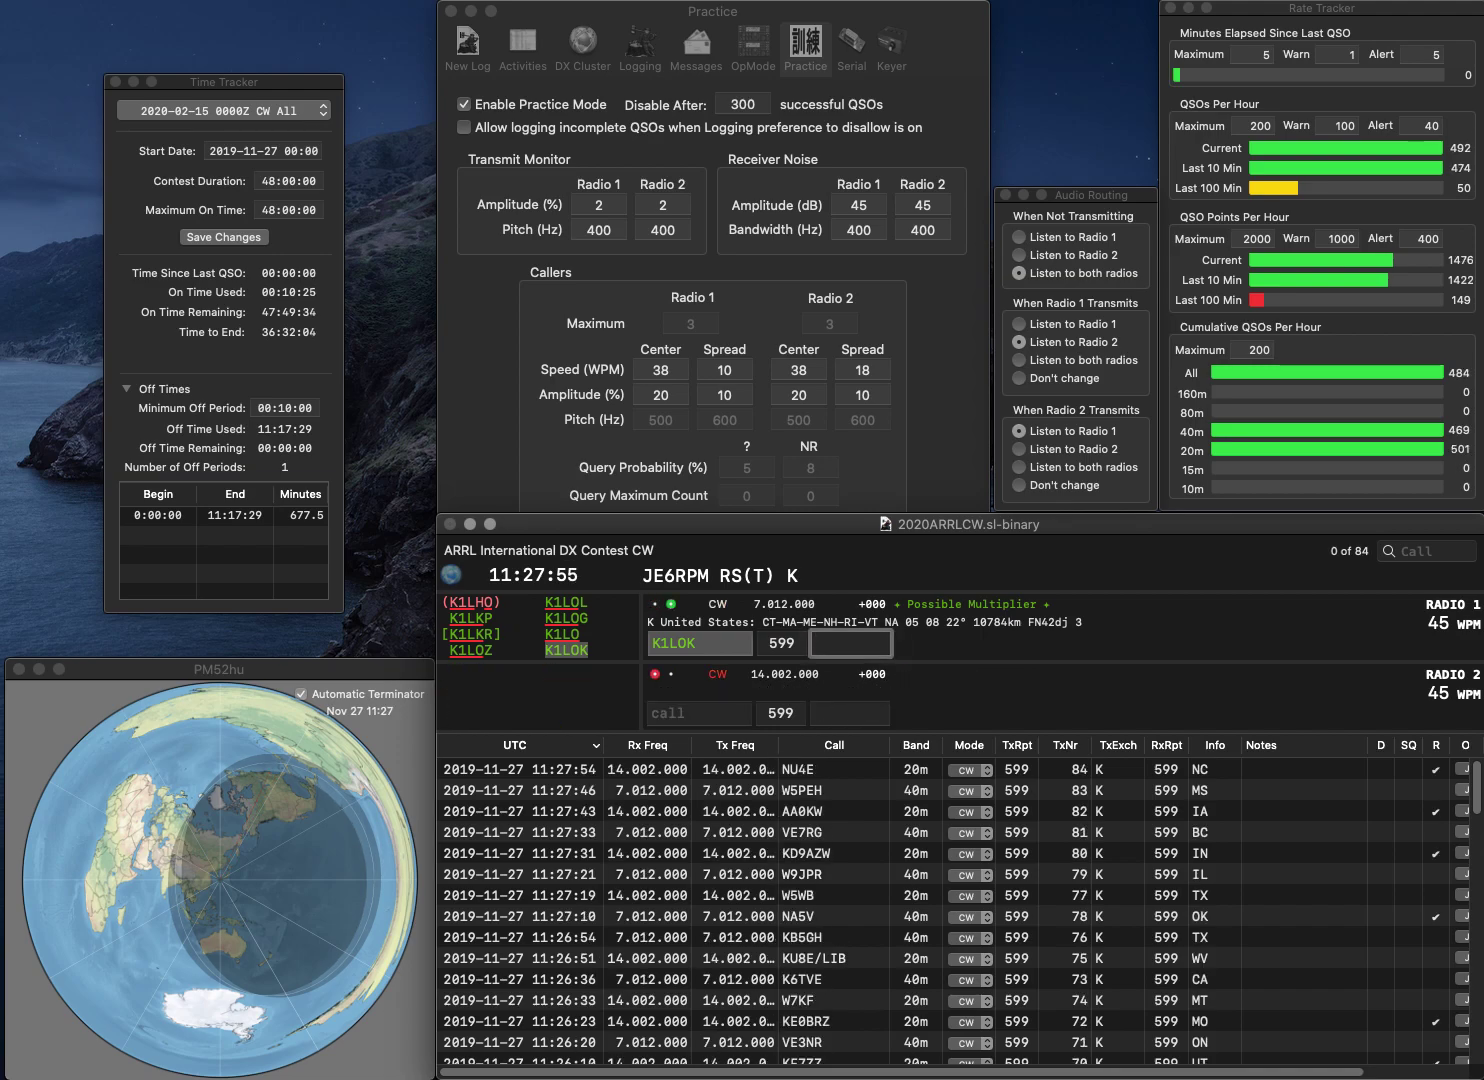
type("VT")
key("Return")
type("W5GN")
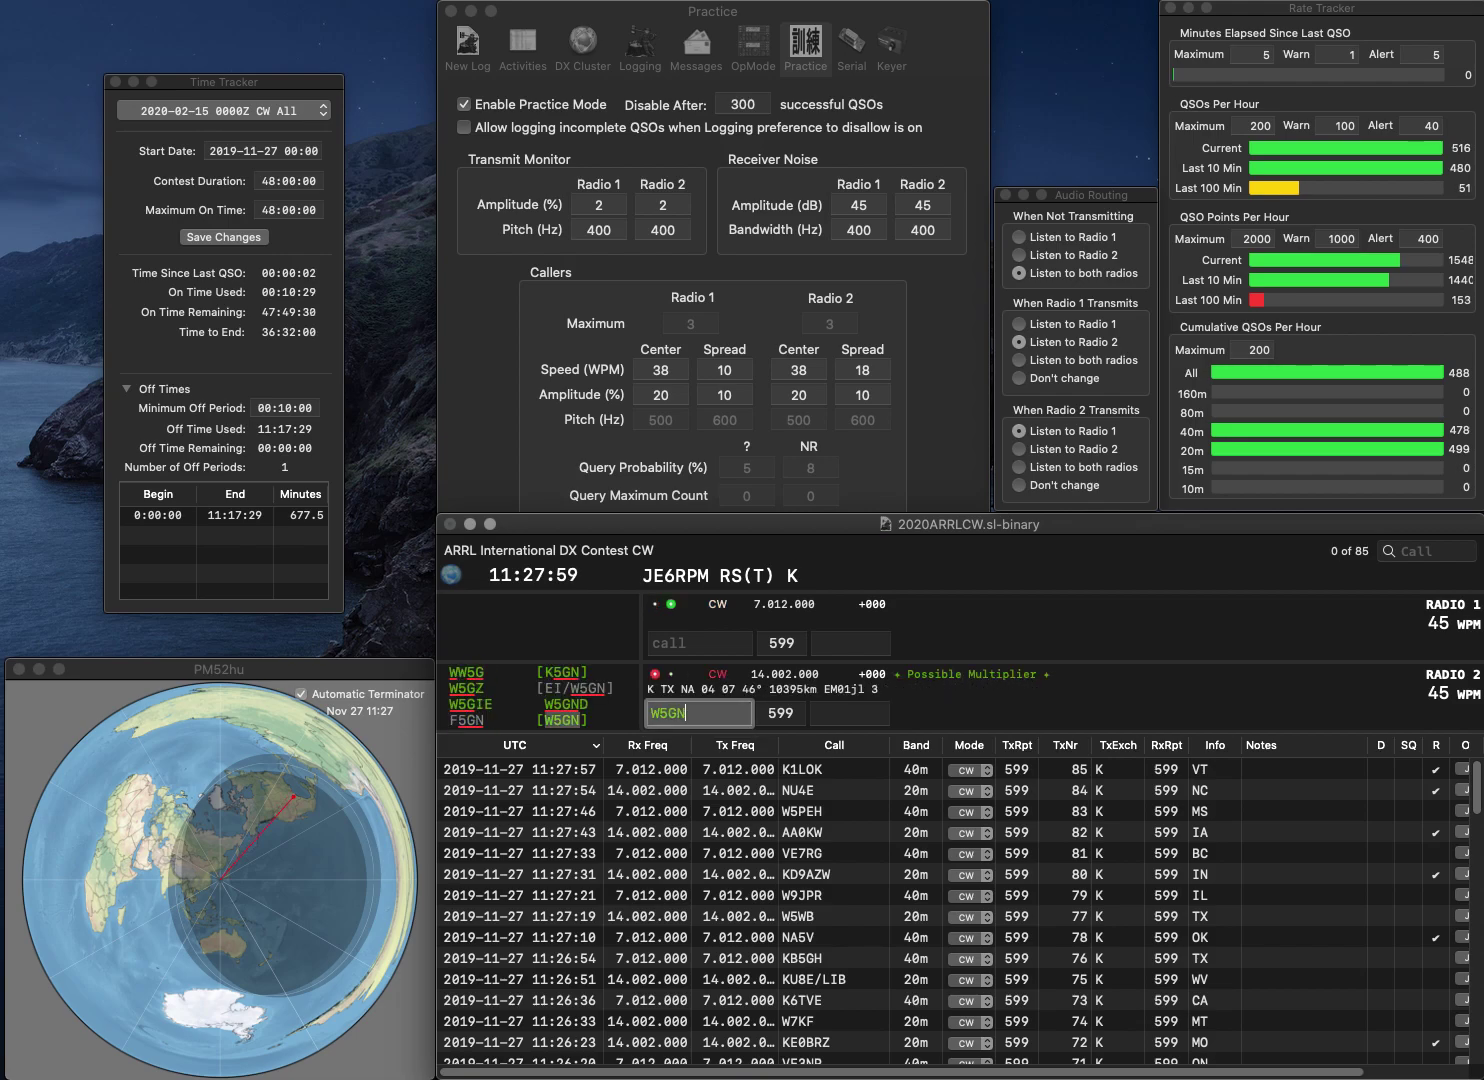
key("Return")
type("VA7DXX")
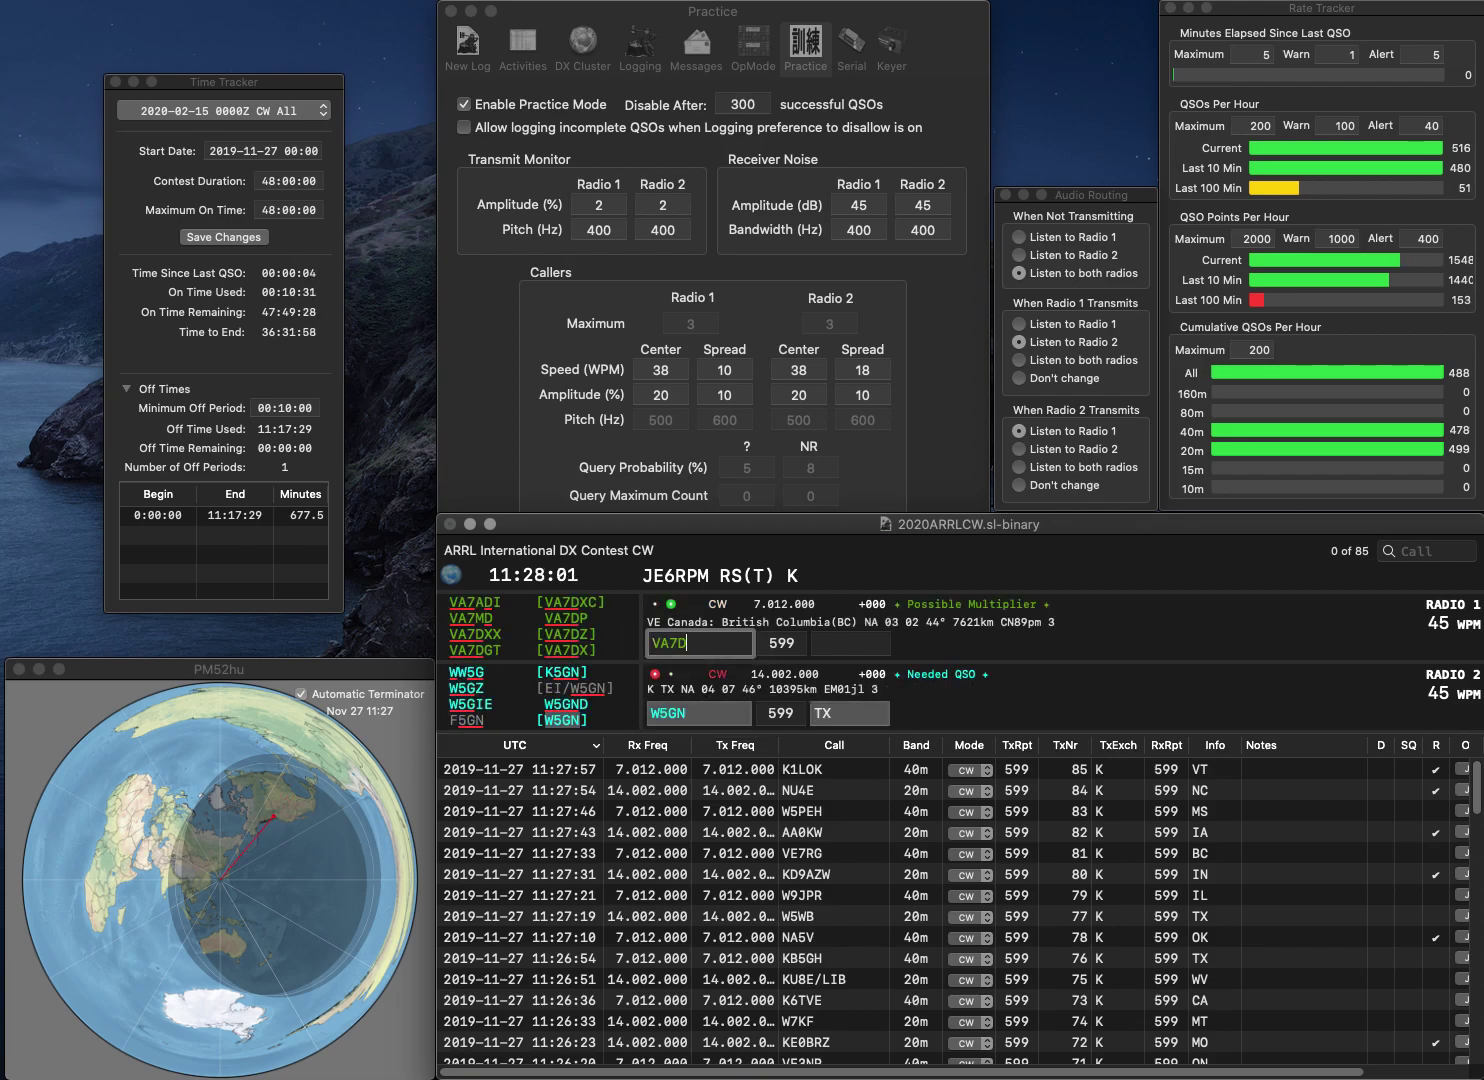
key("Return")
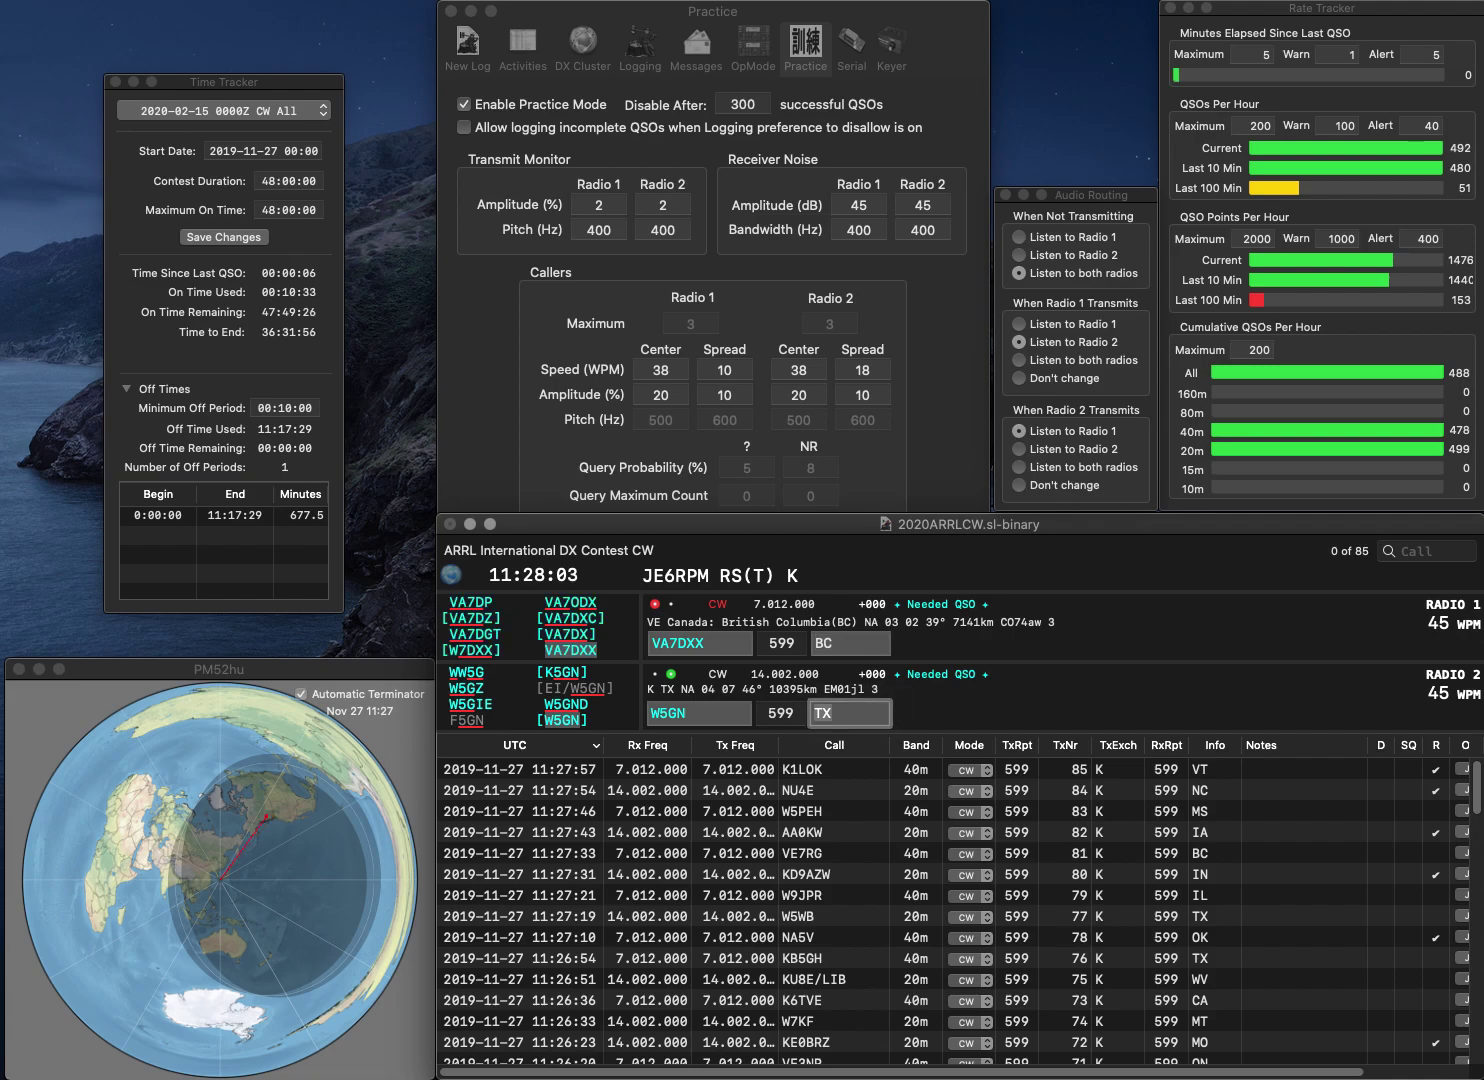
key("Return")
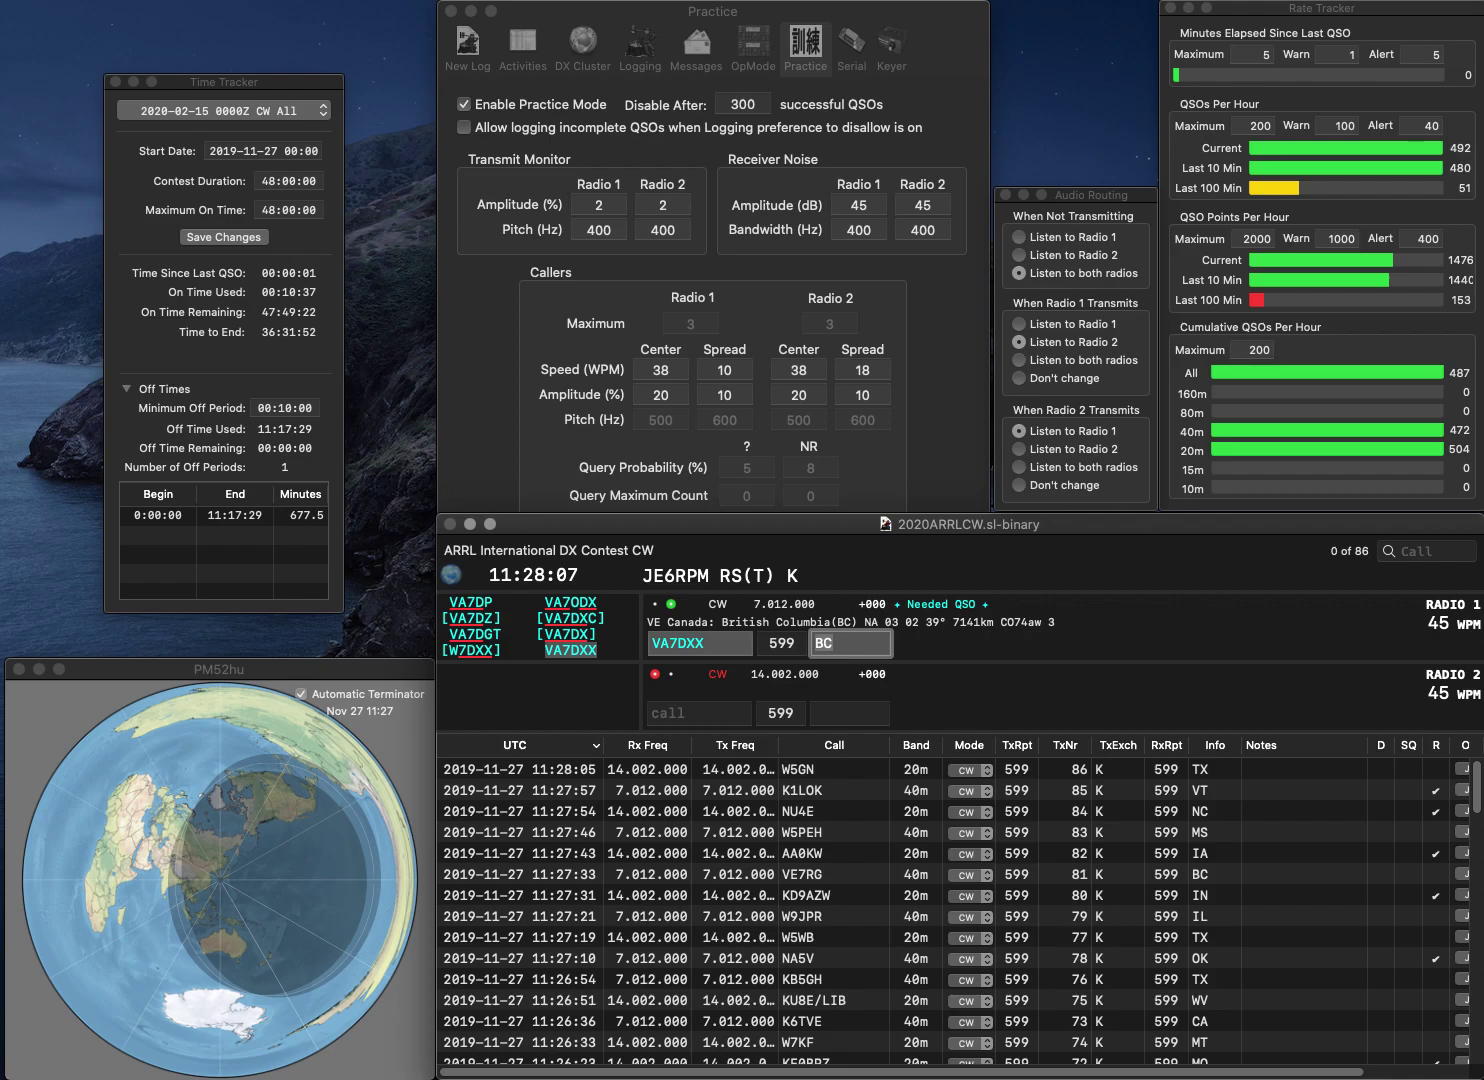
key("Return")
key("Return")
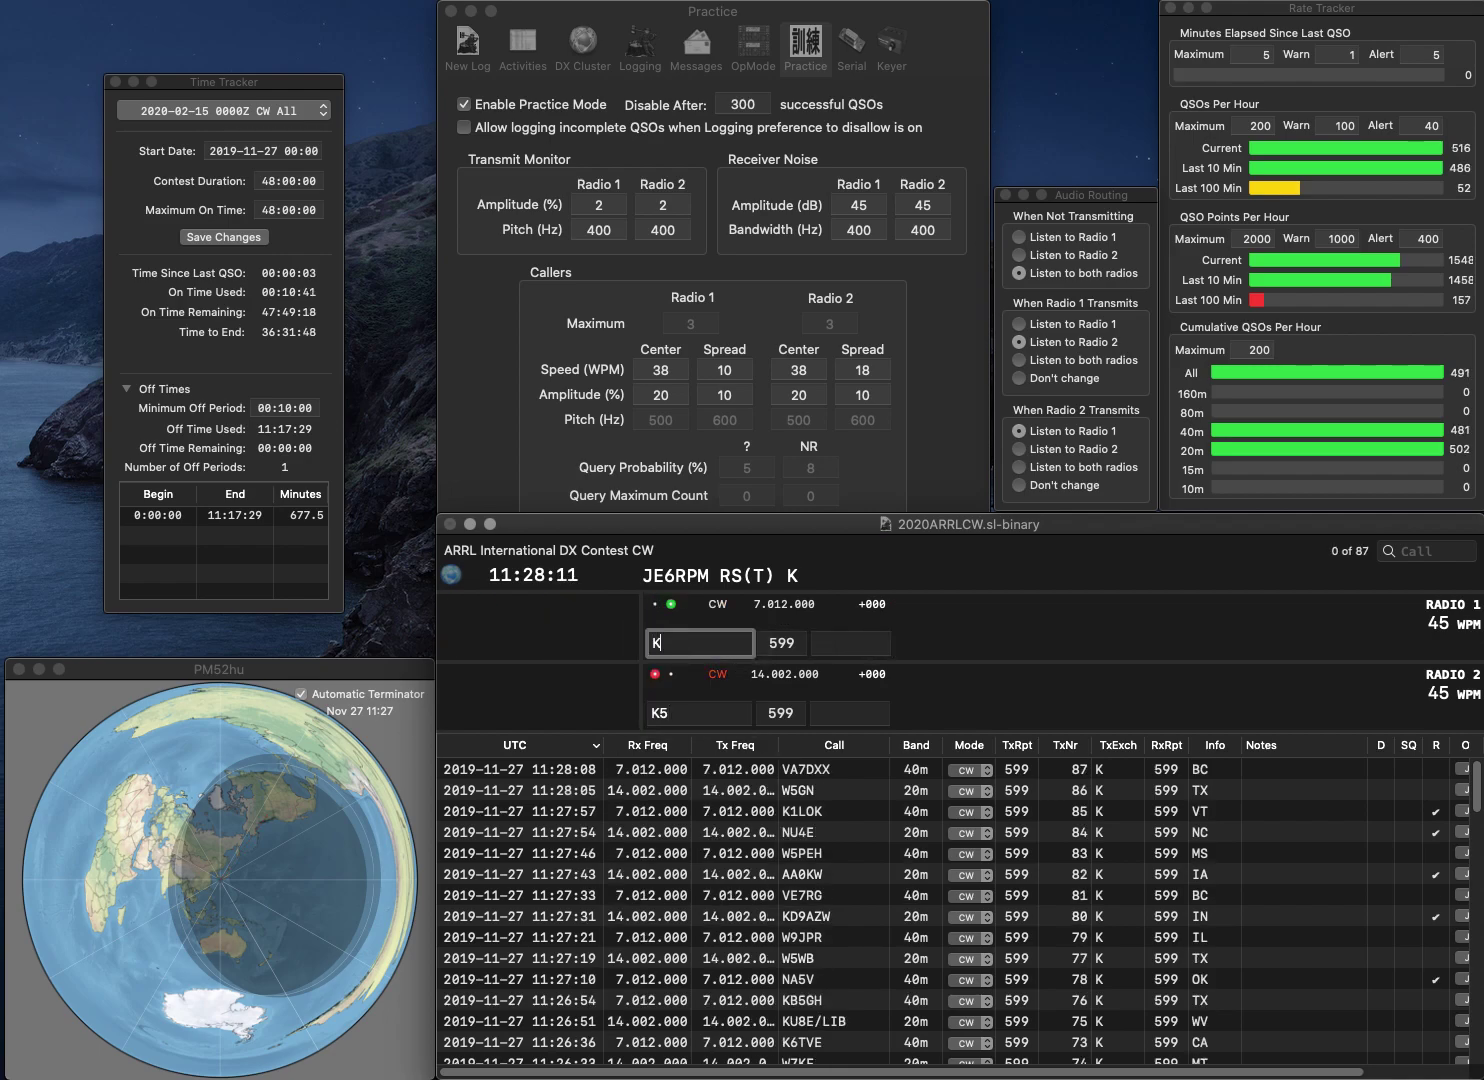
Step: Send the partial calls K5 on Radio 2 and 5SWL on Radio 1
type("5SW")
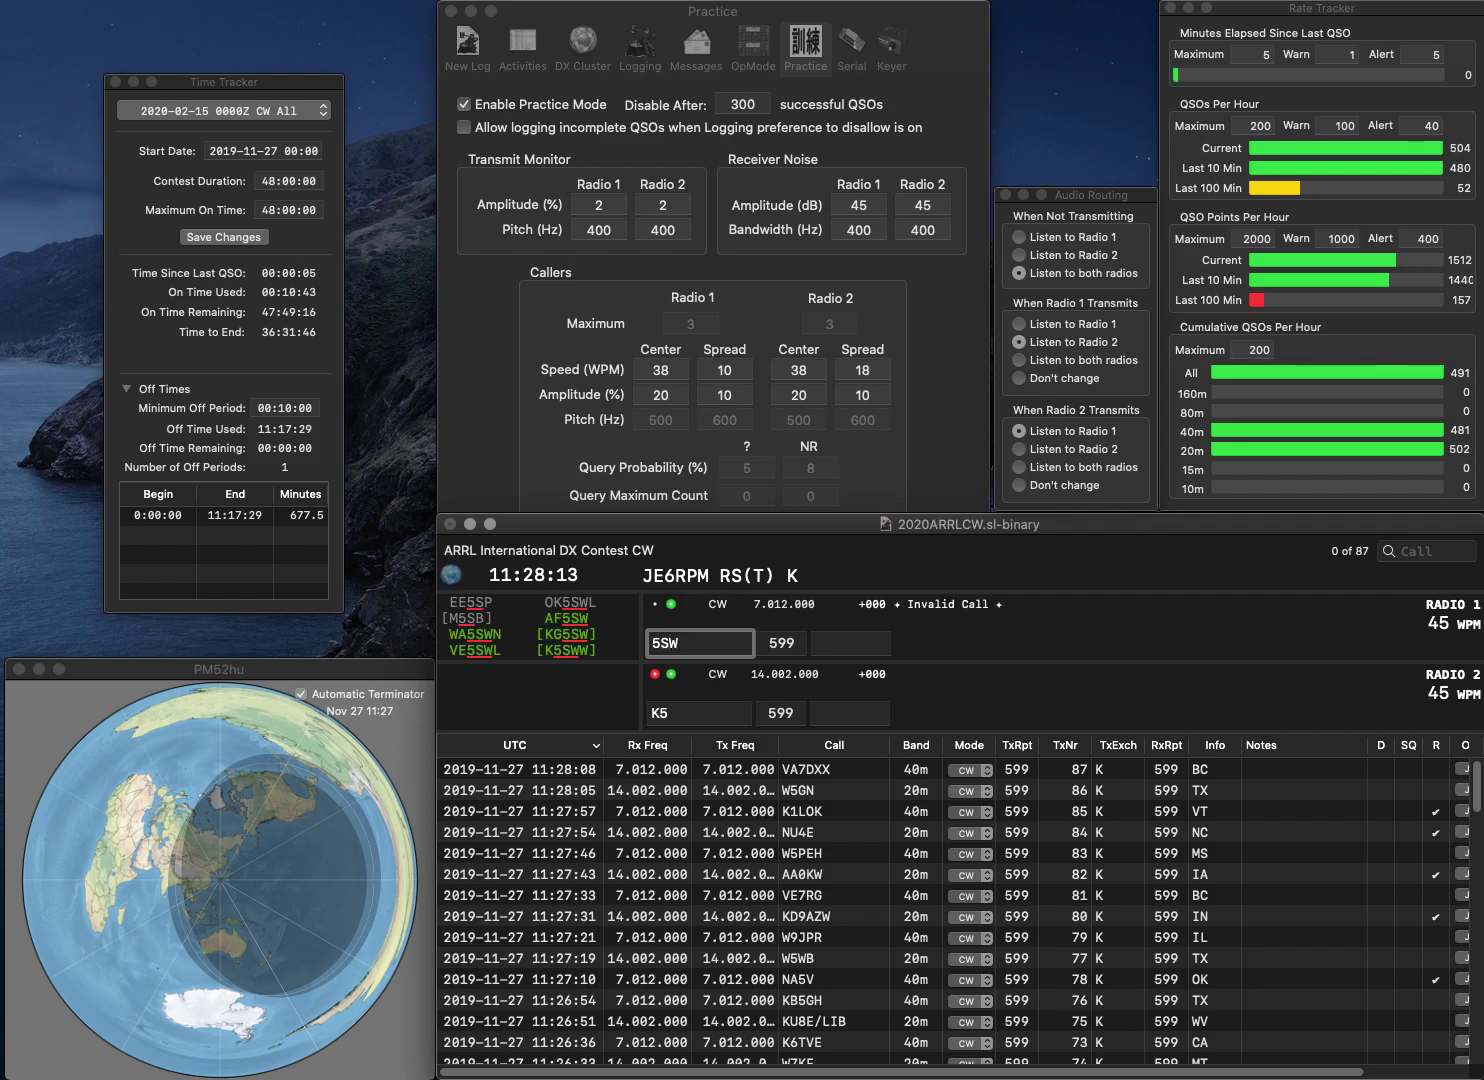
type("L")
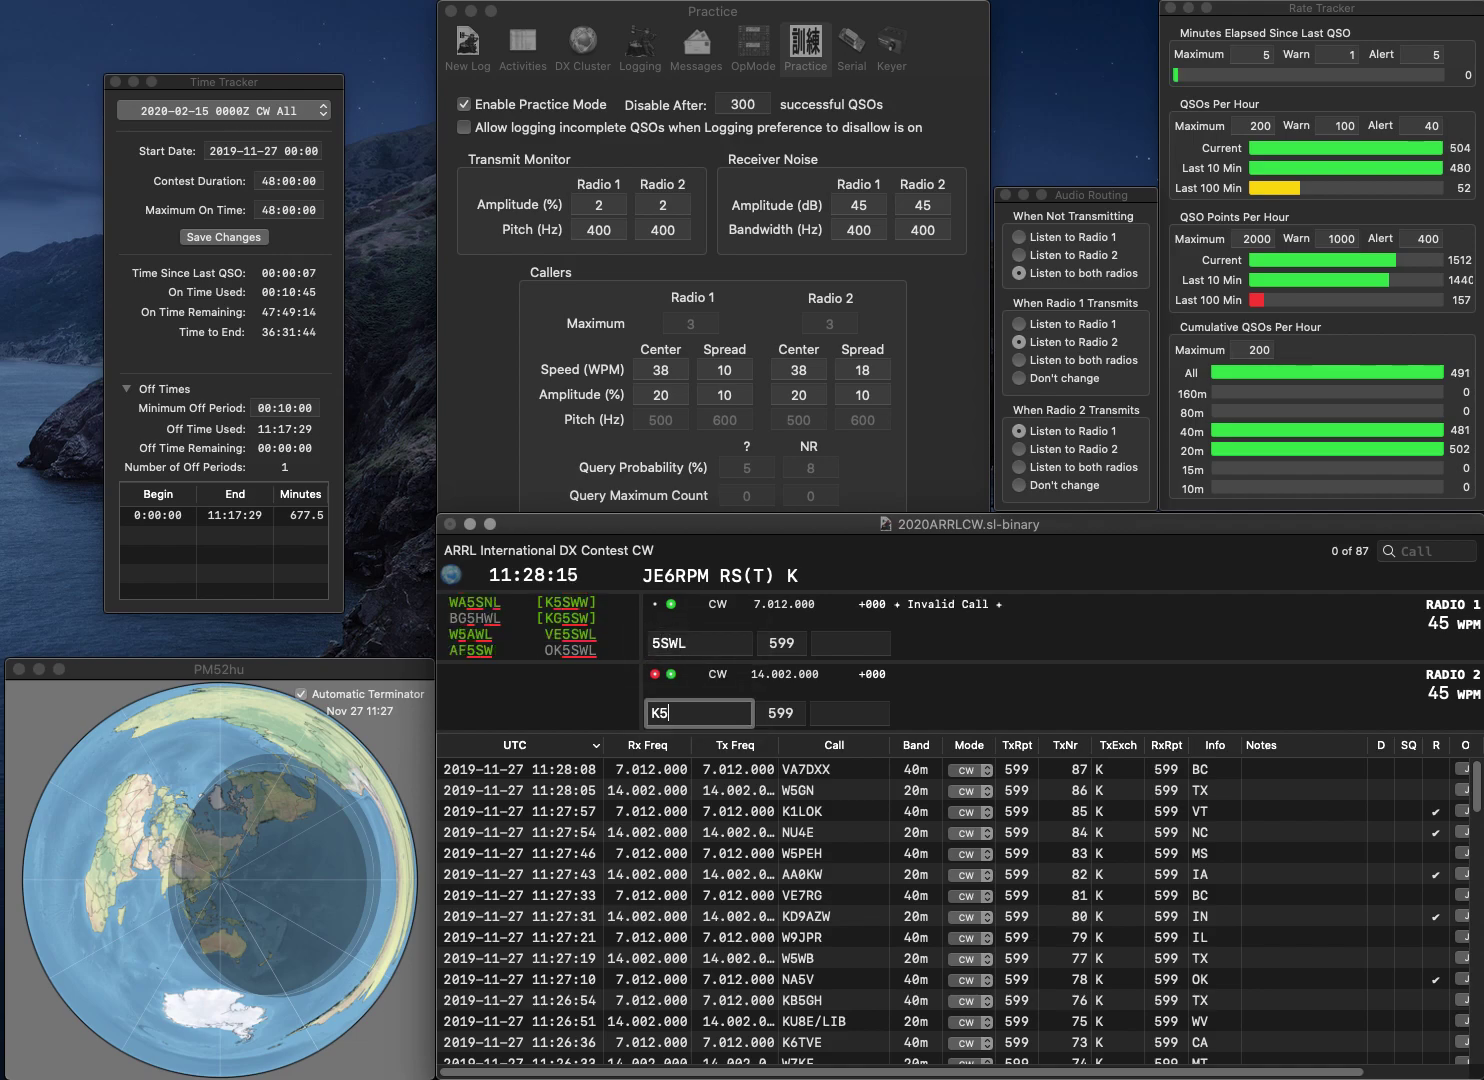
key("Return")
type("VZD")
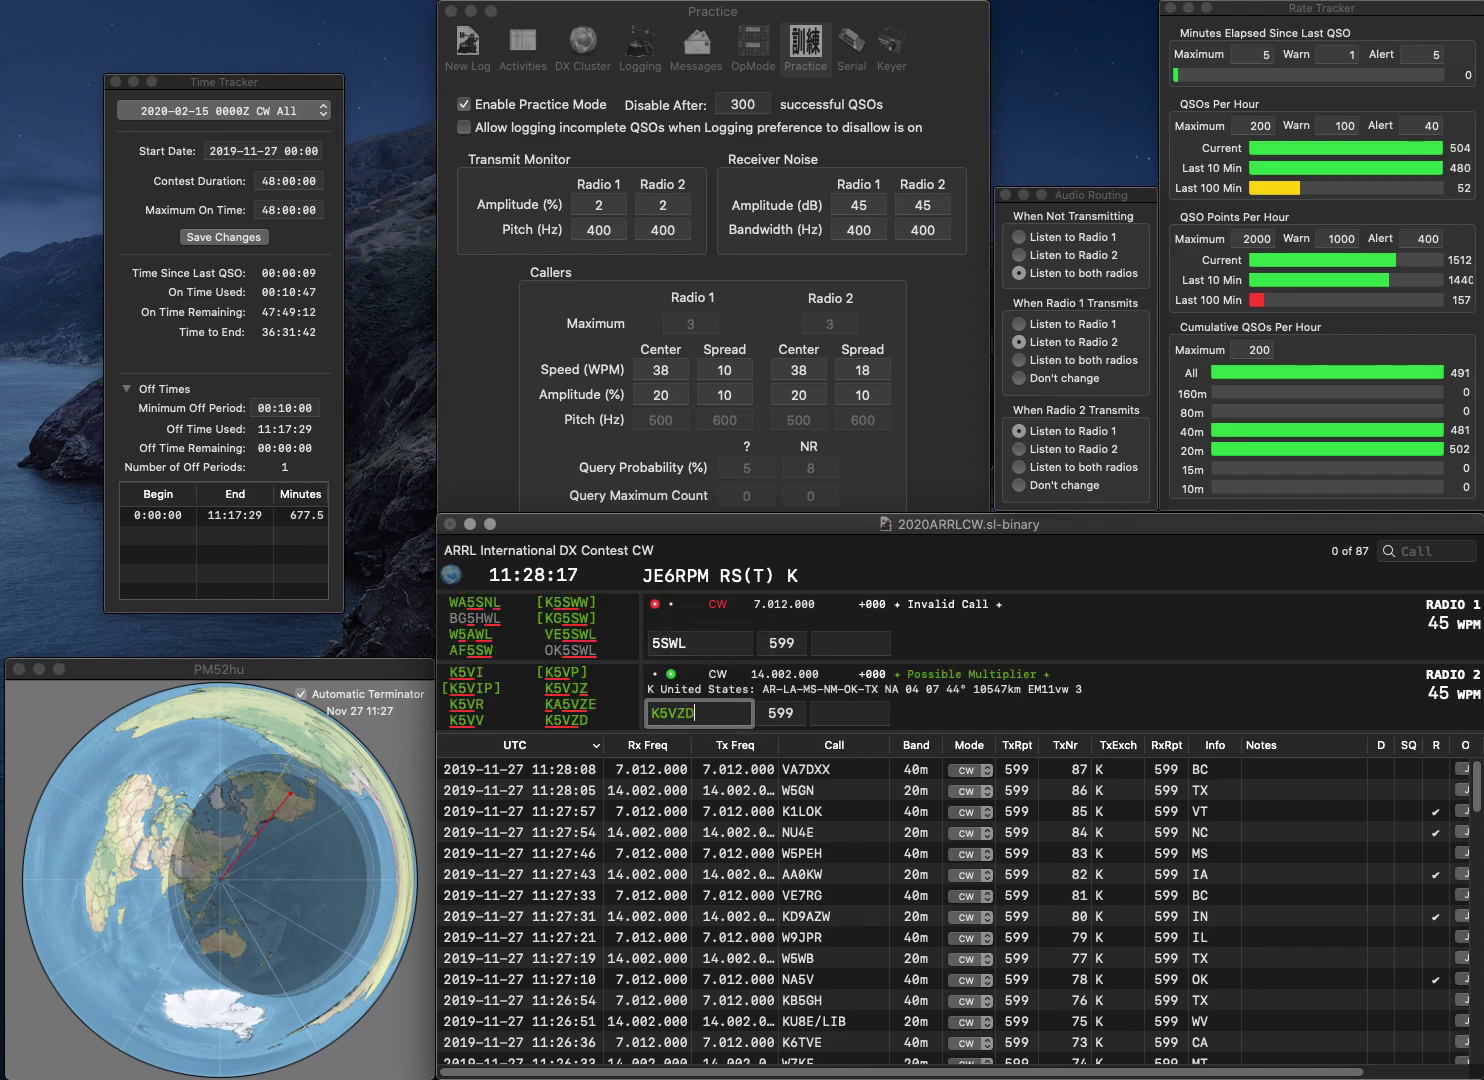
key("Left")
key("Left")
key("Left")
key("Left")
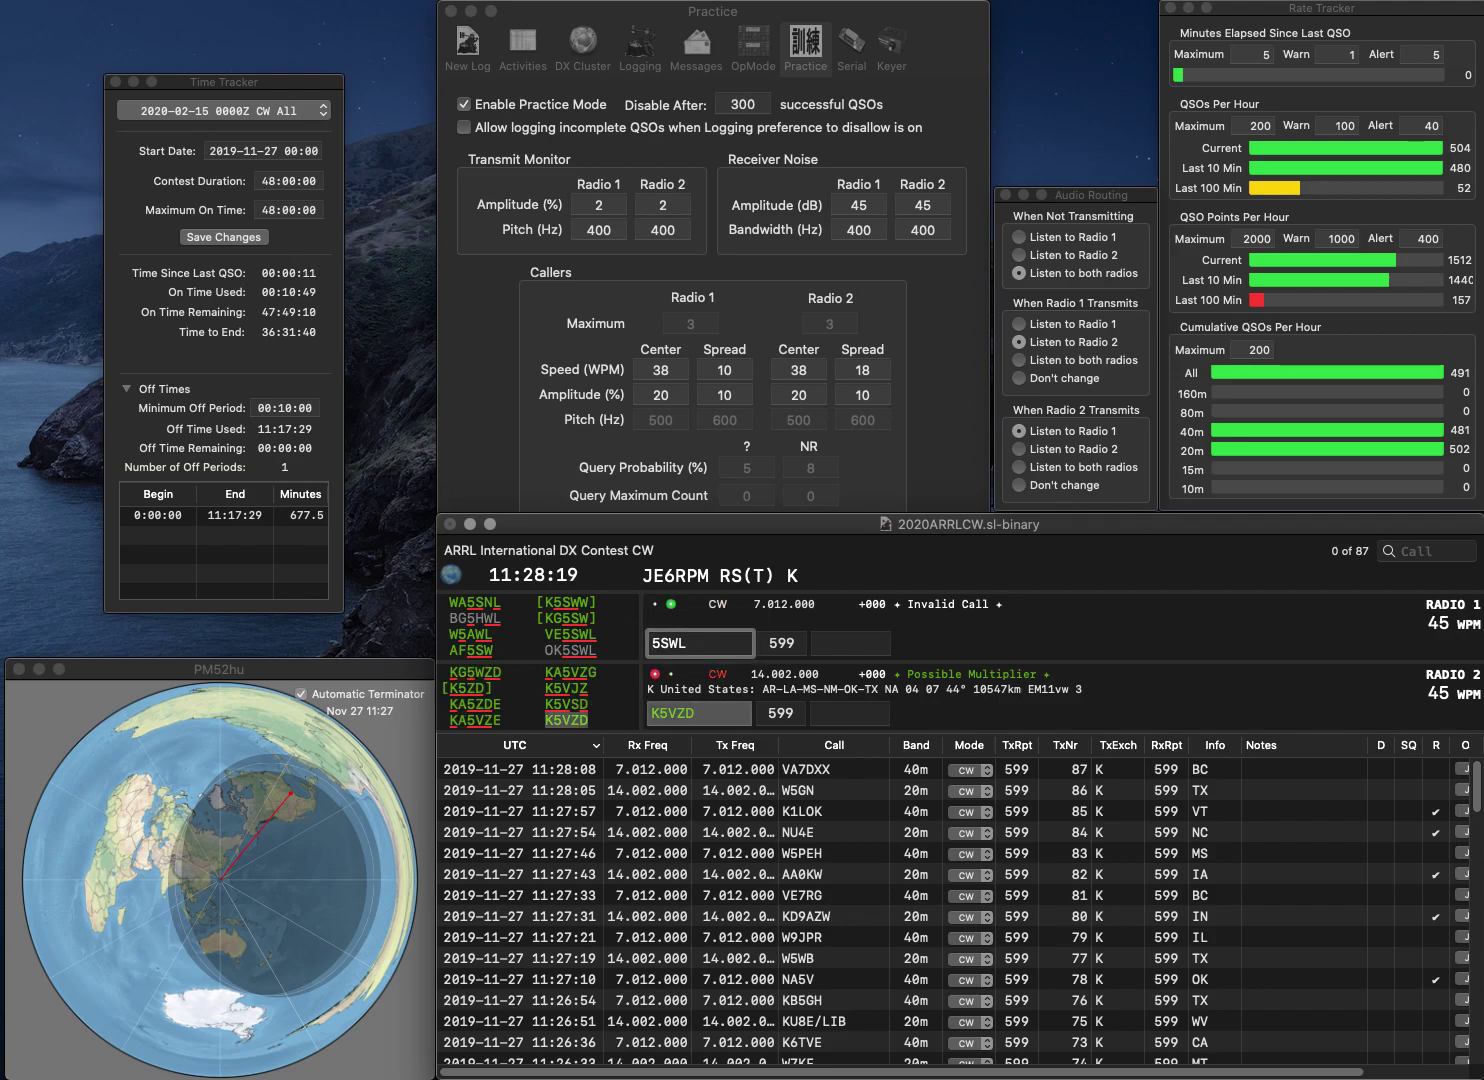
type("VE")
key("Return")
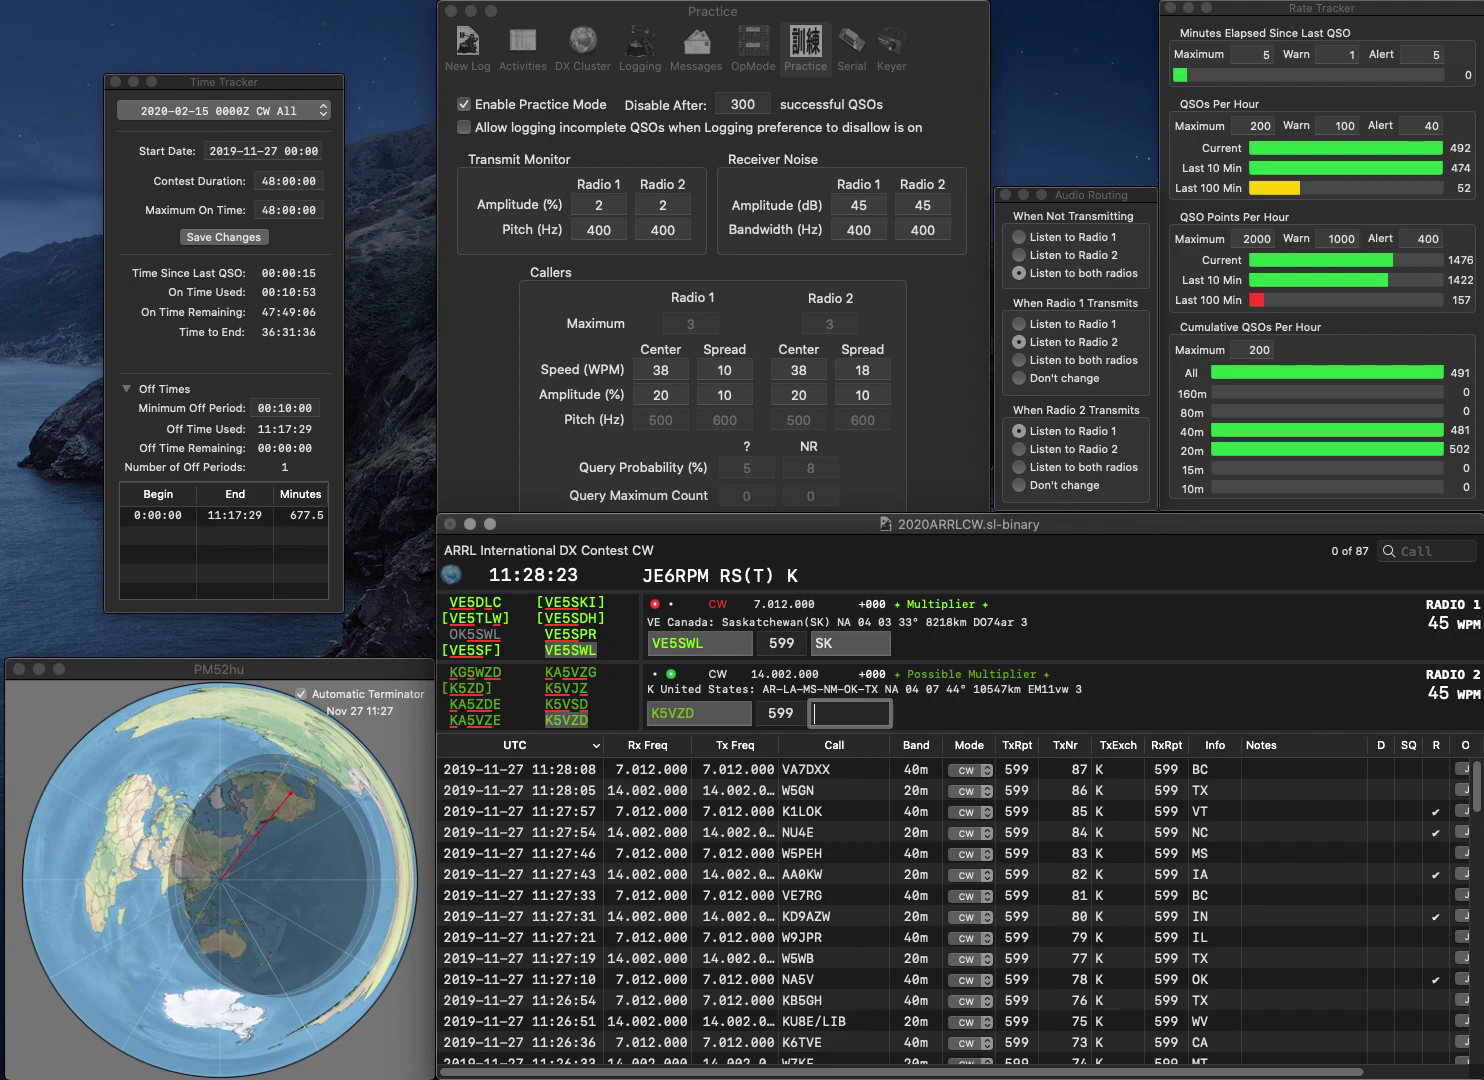
type("TX")
key("Return")
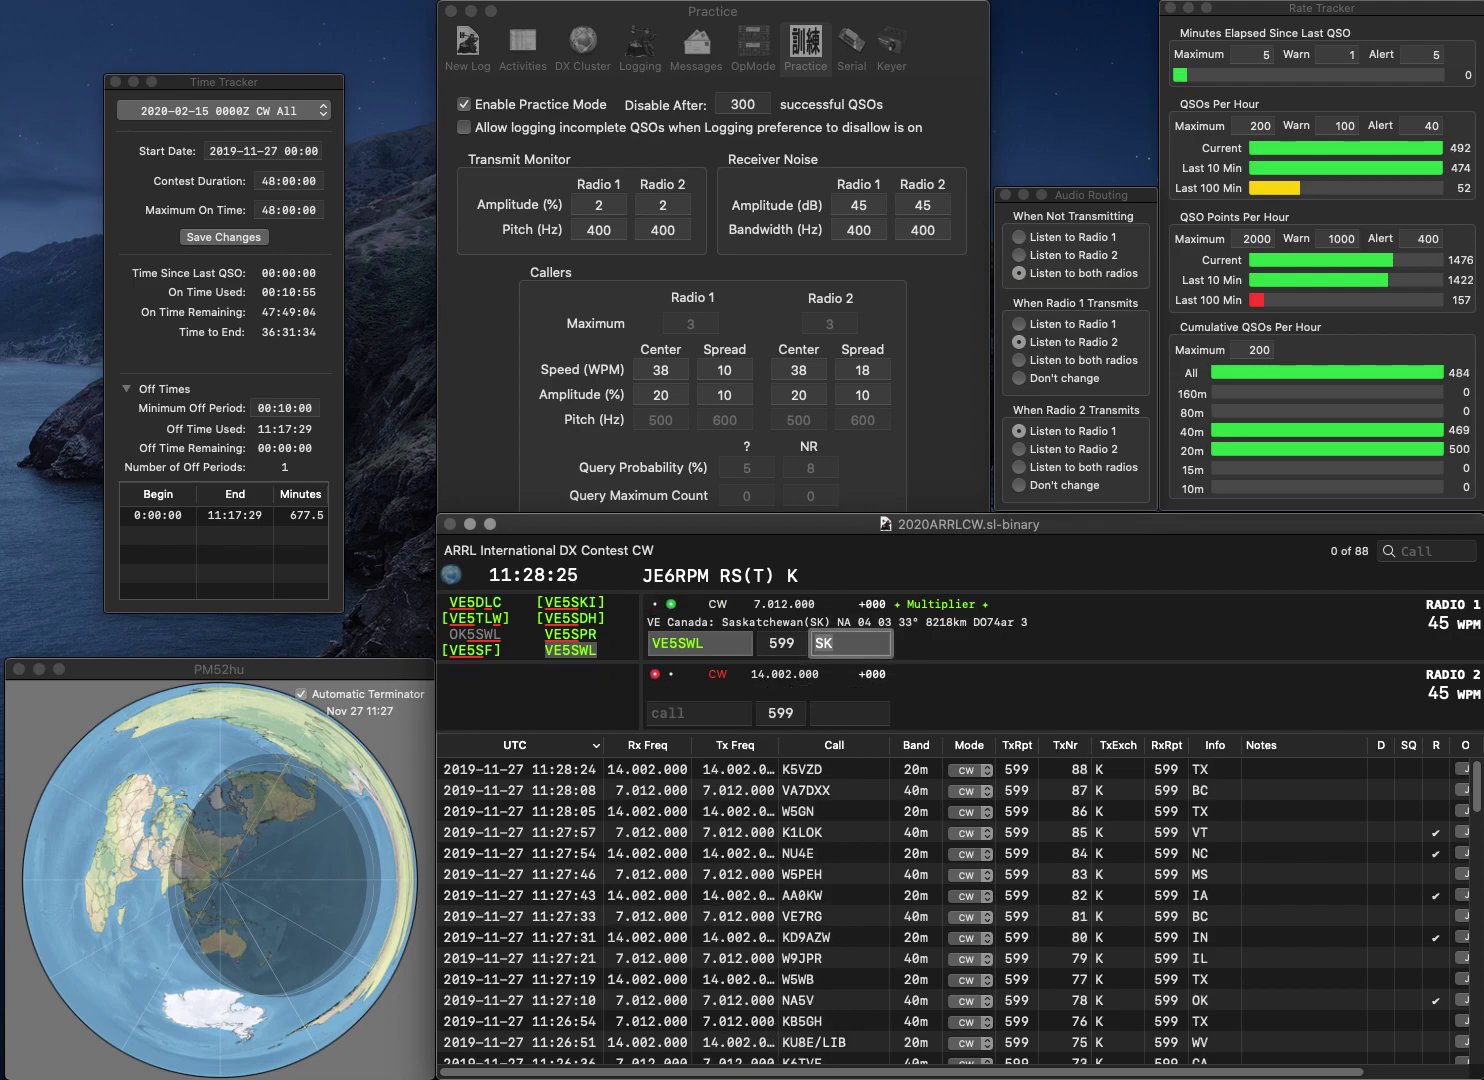
key("Return")
Step: Answer N9FB on Radio 2 and N2HX on Radio 1, sending each its exchange
type("N9FB")
key("Return")
type("N2HX")
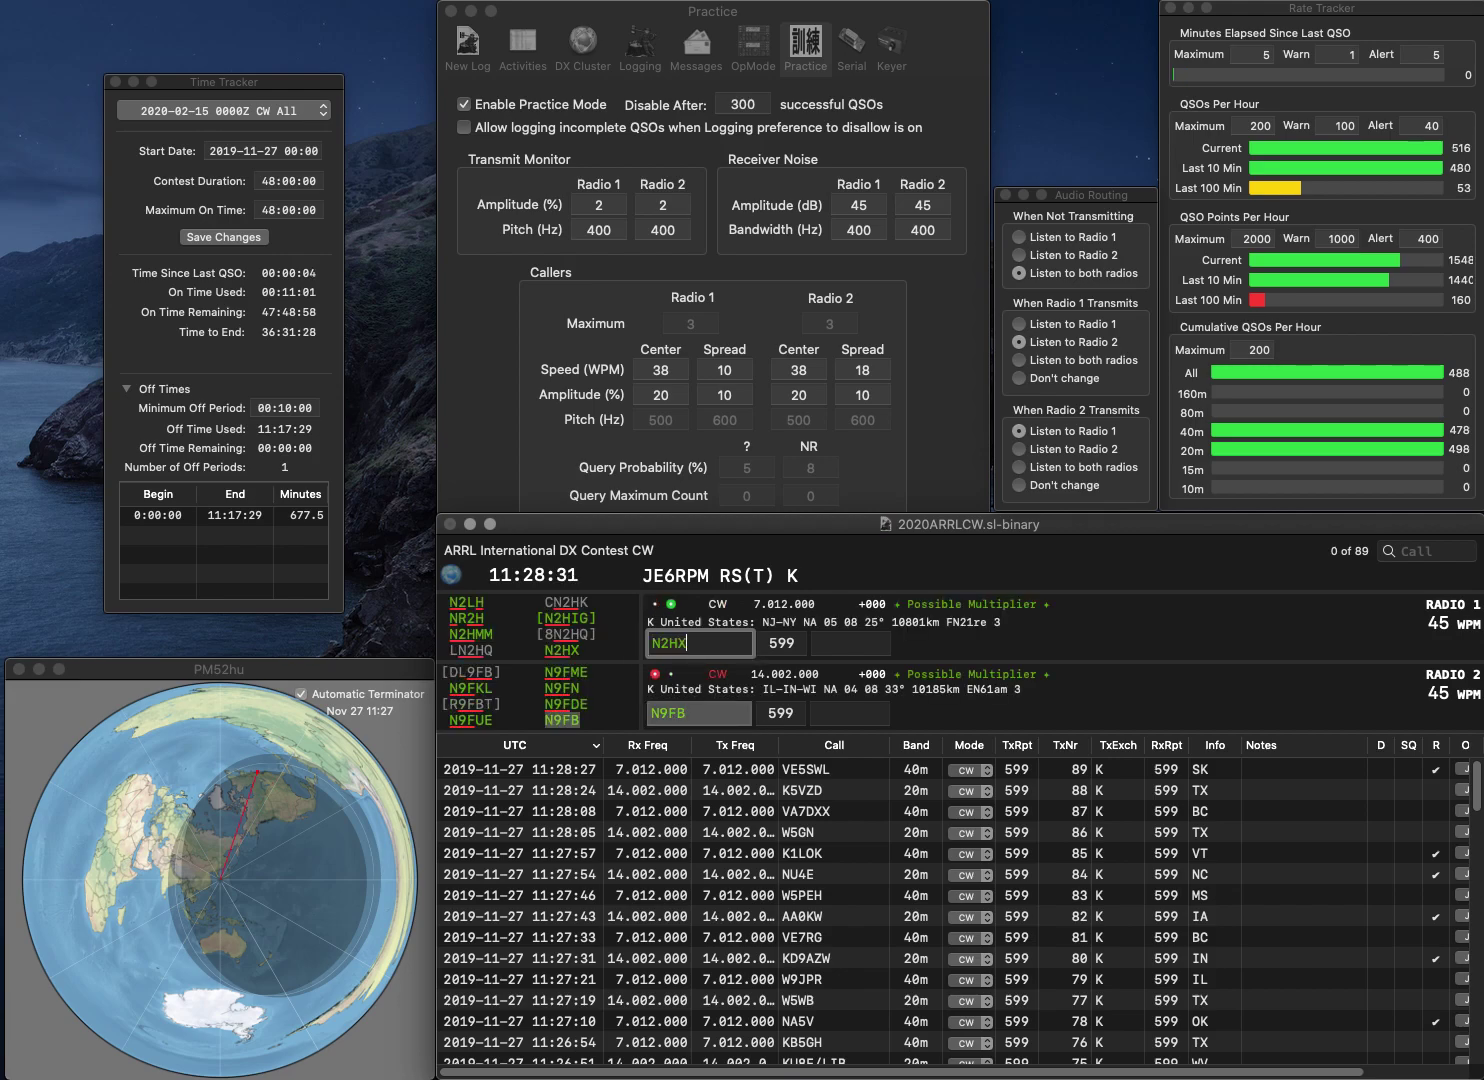
key("Return")
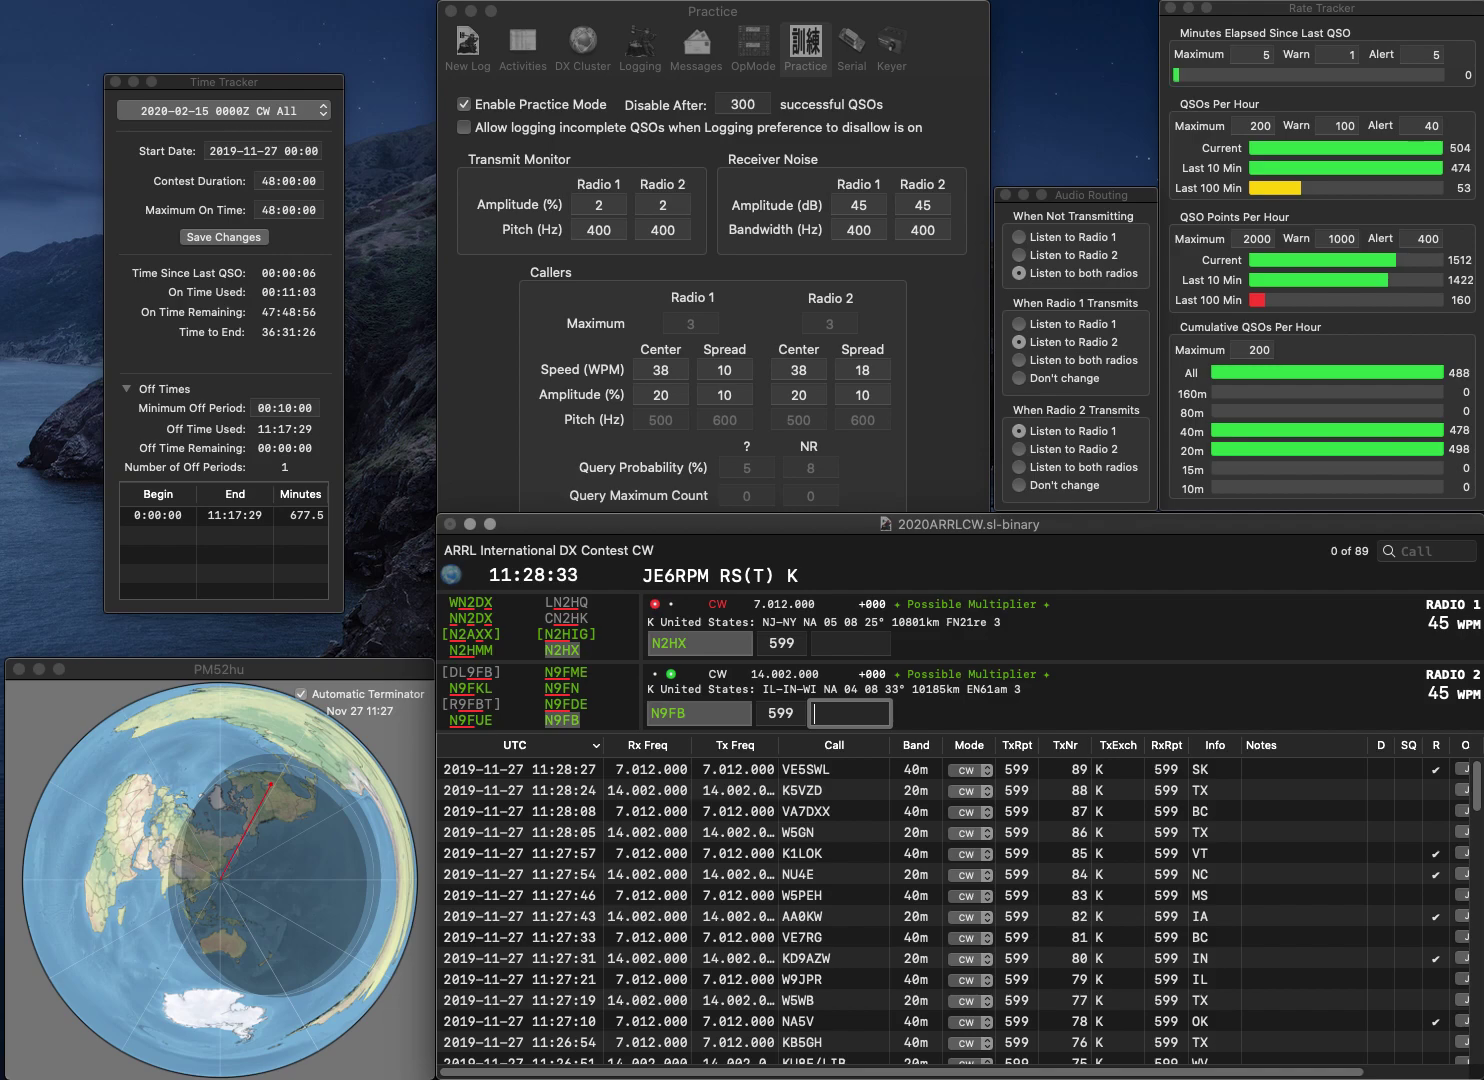
Step: Correct the Radio 2 call to N9SD and send the corrected call
key("space")
key("Left")
key("BackSpace")
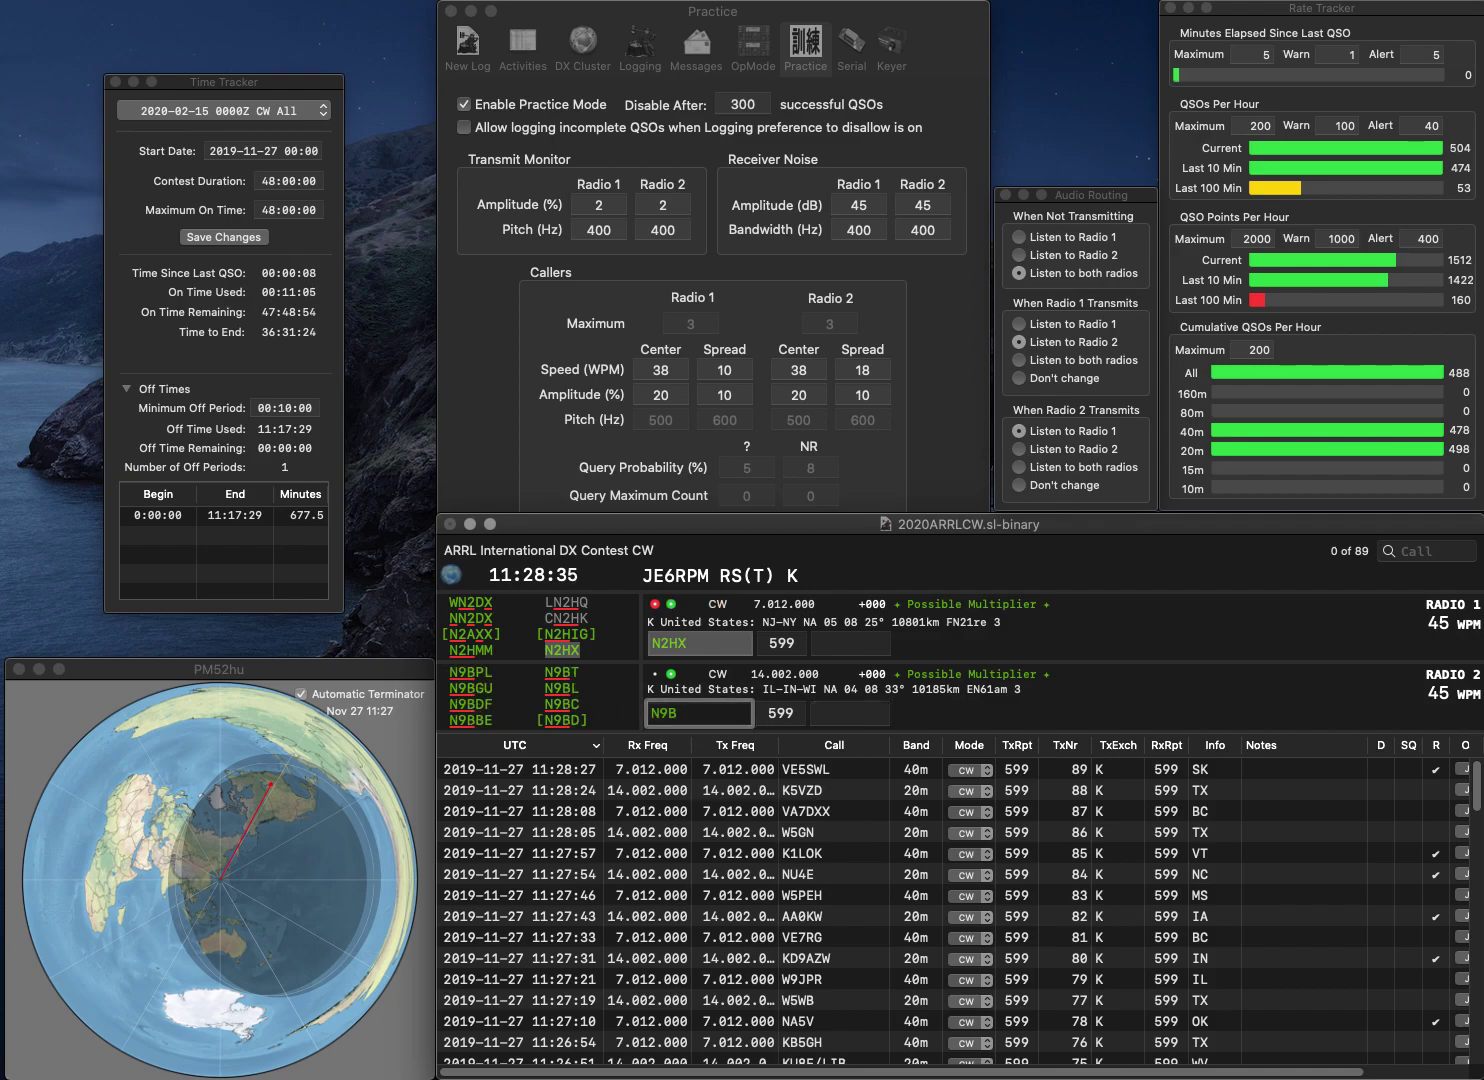
type("S")
key("Right")
key("BackSpace")
type("D")
key("Return")
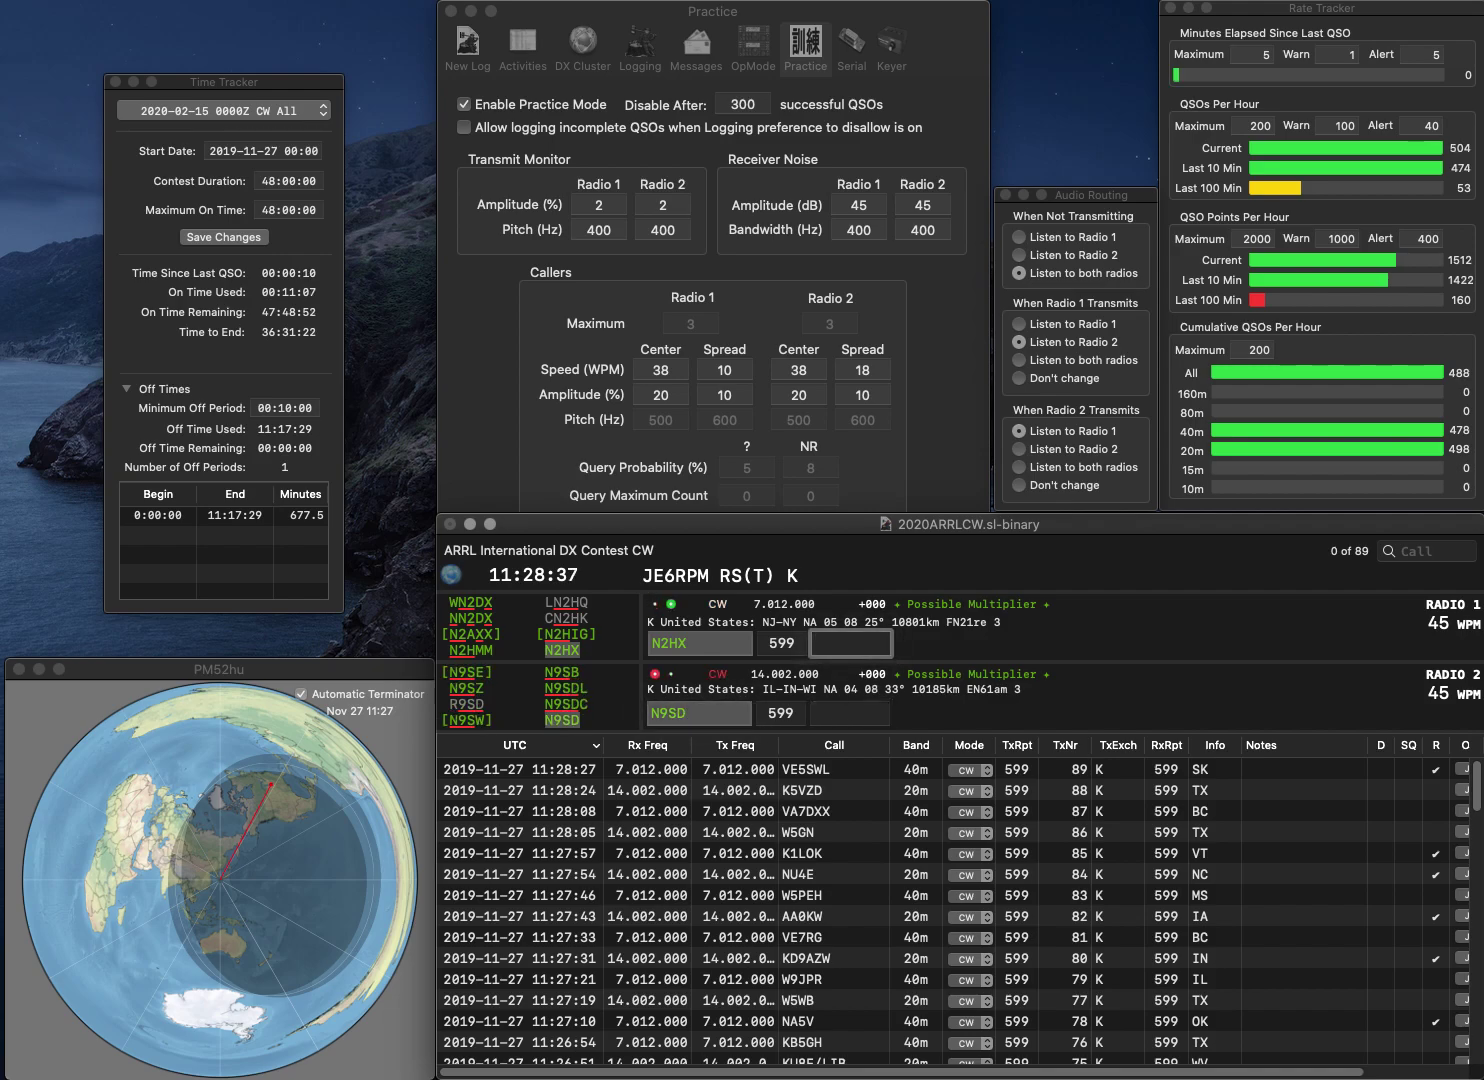
Step: Log N2HX on Radio 1 with received exchange NY and N9SD on Radio 2 with IN
type("NY")
key("Return")
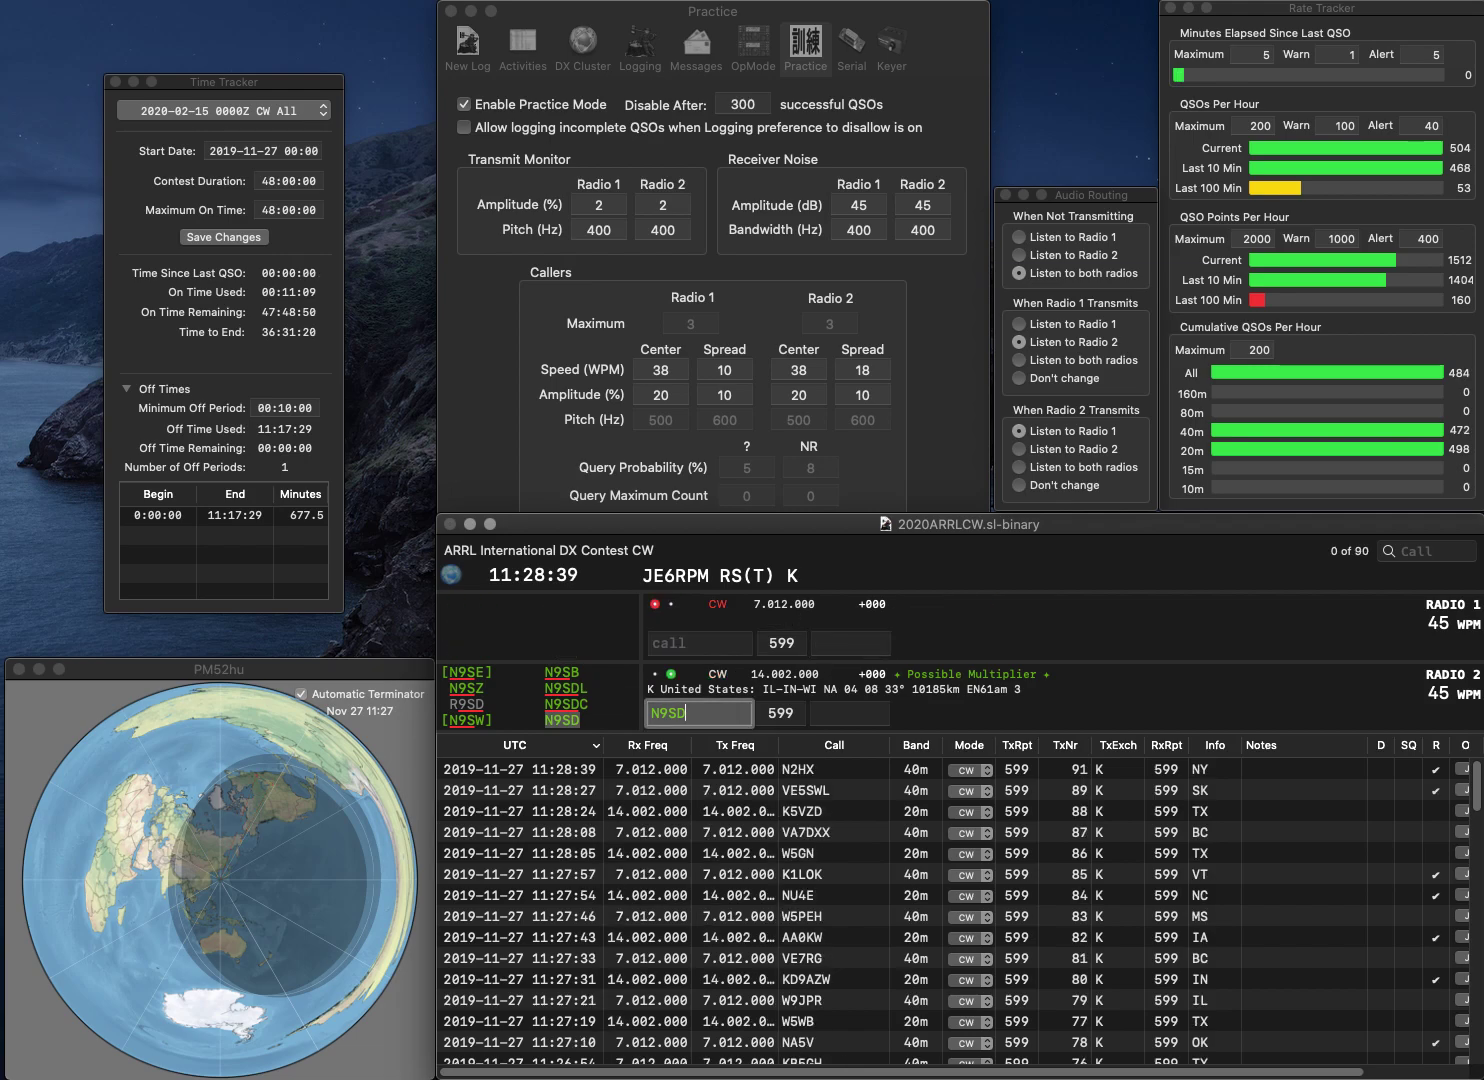
key("Tab")
type("IN")
key("Return")
type("KB1")
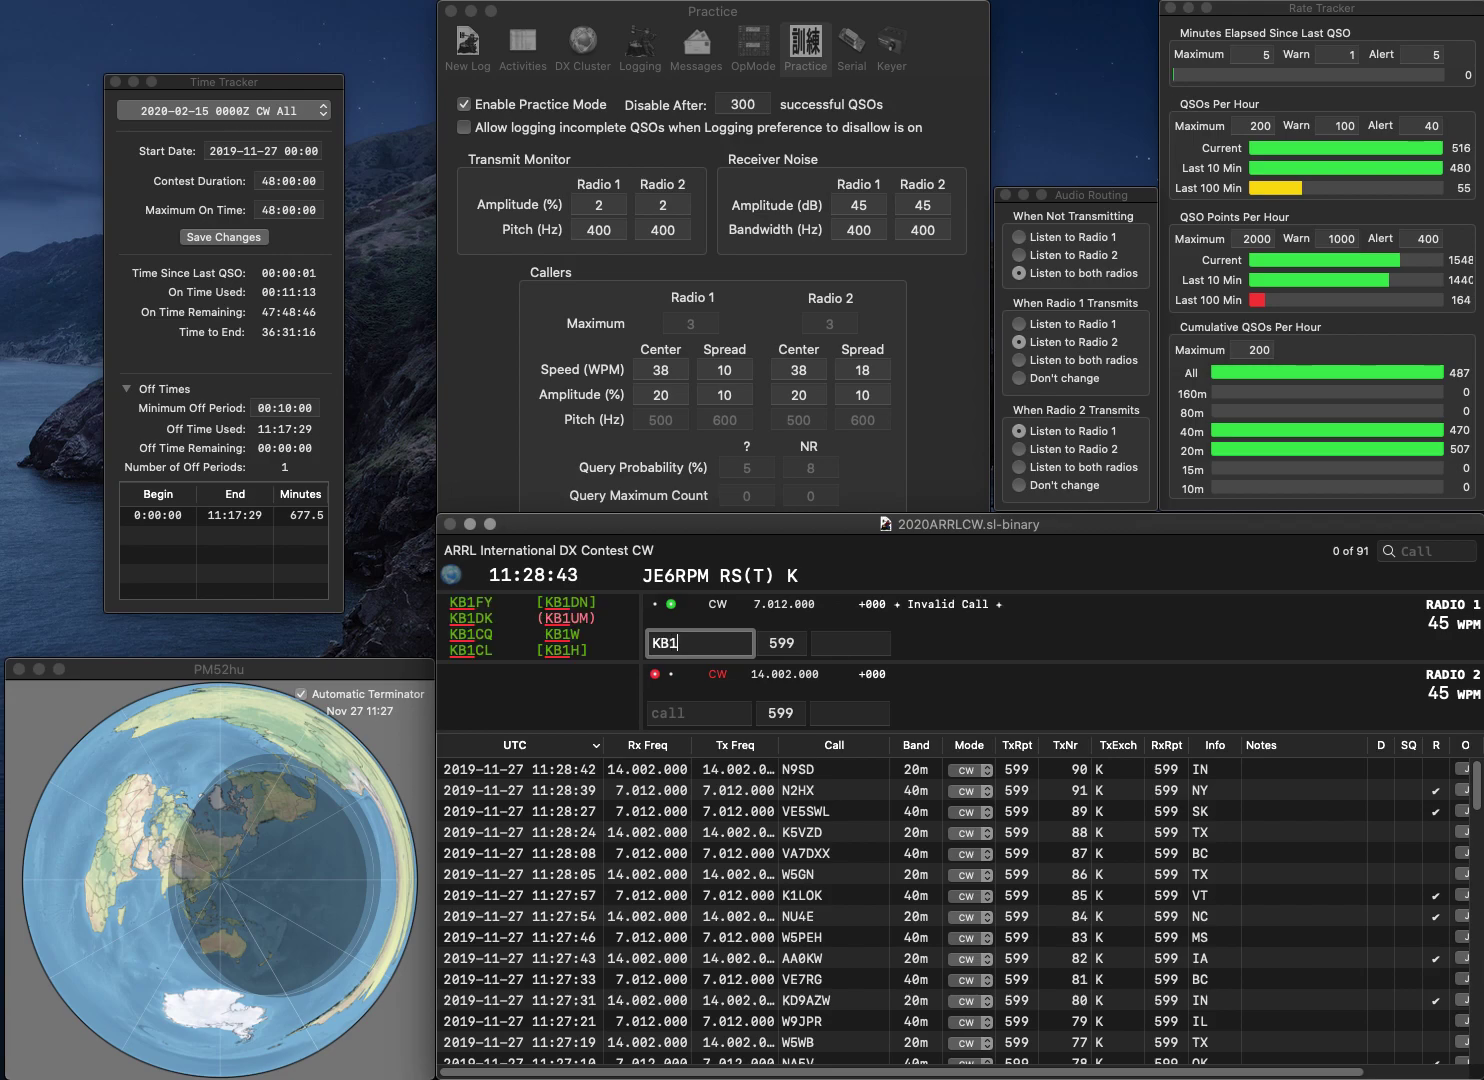
type("YSK")
key("Return")
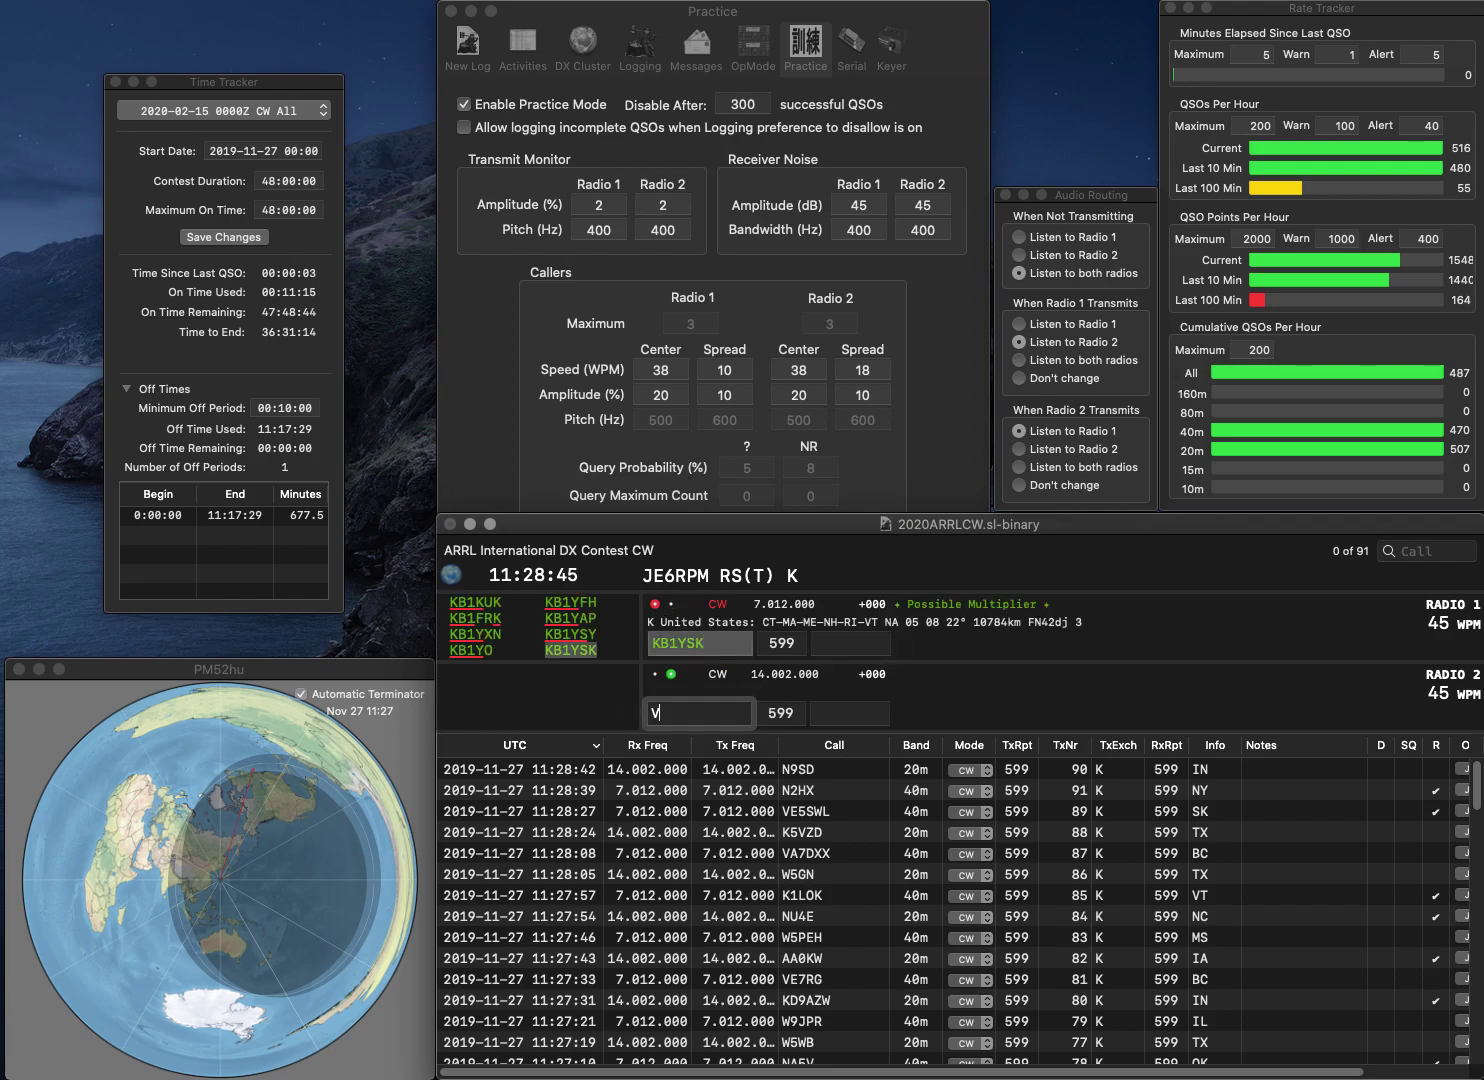
type("VE2S")
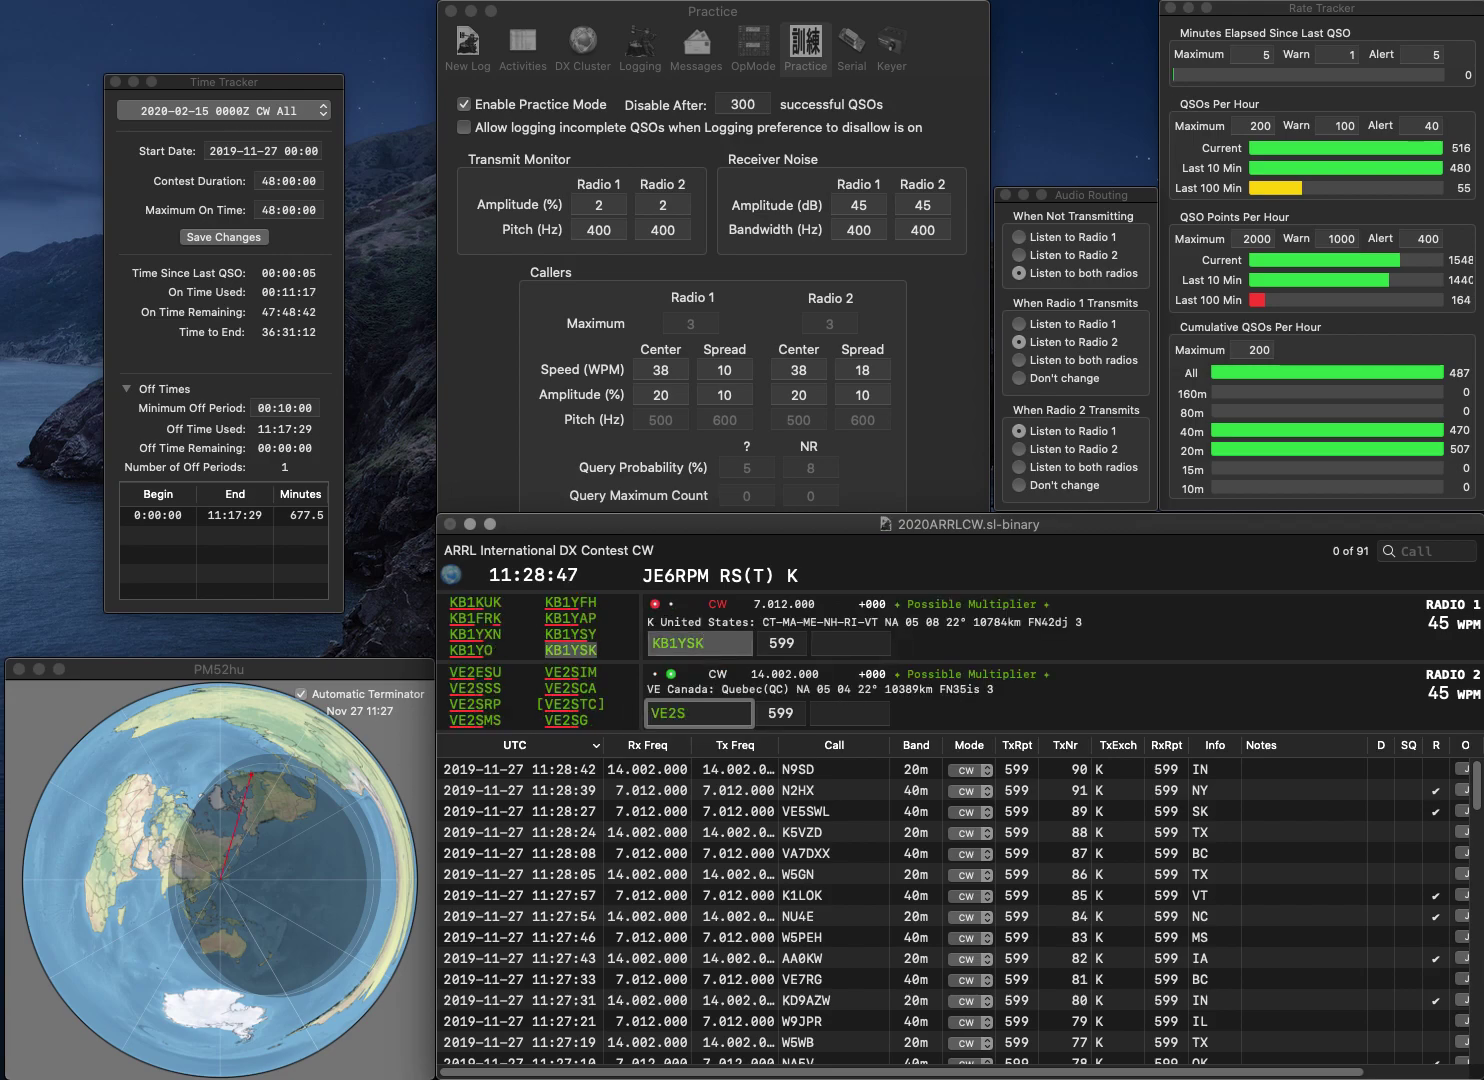
type("CA")
key("Return")
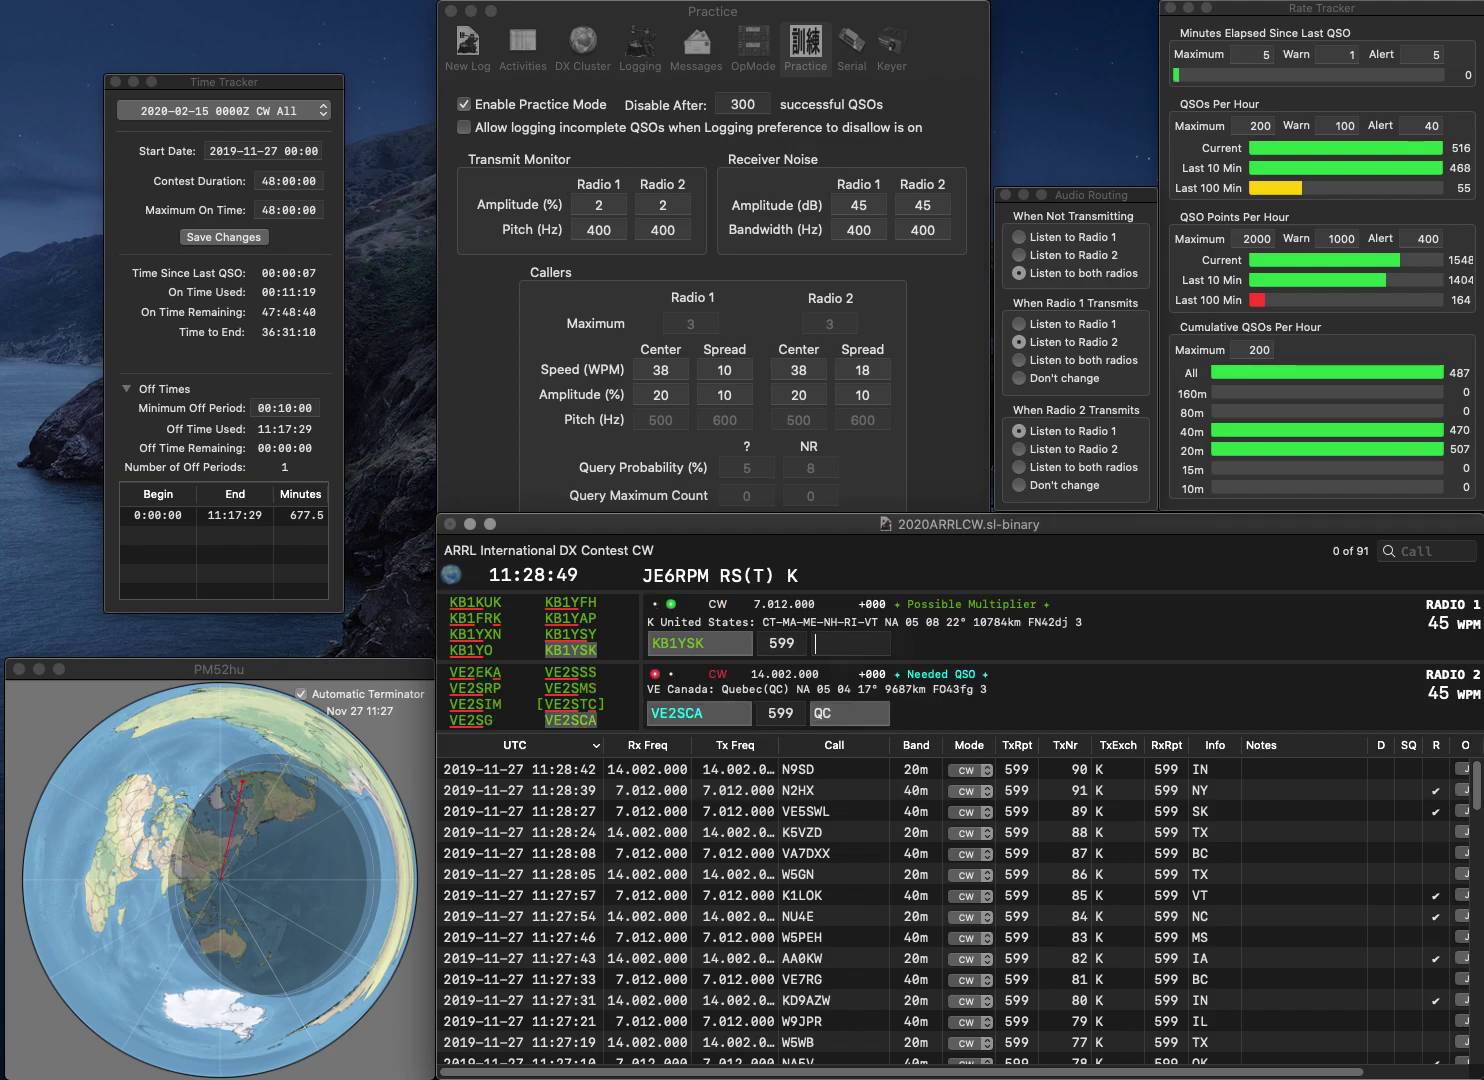
key("Return")
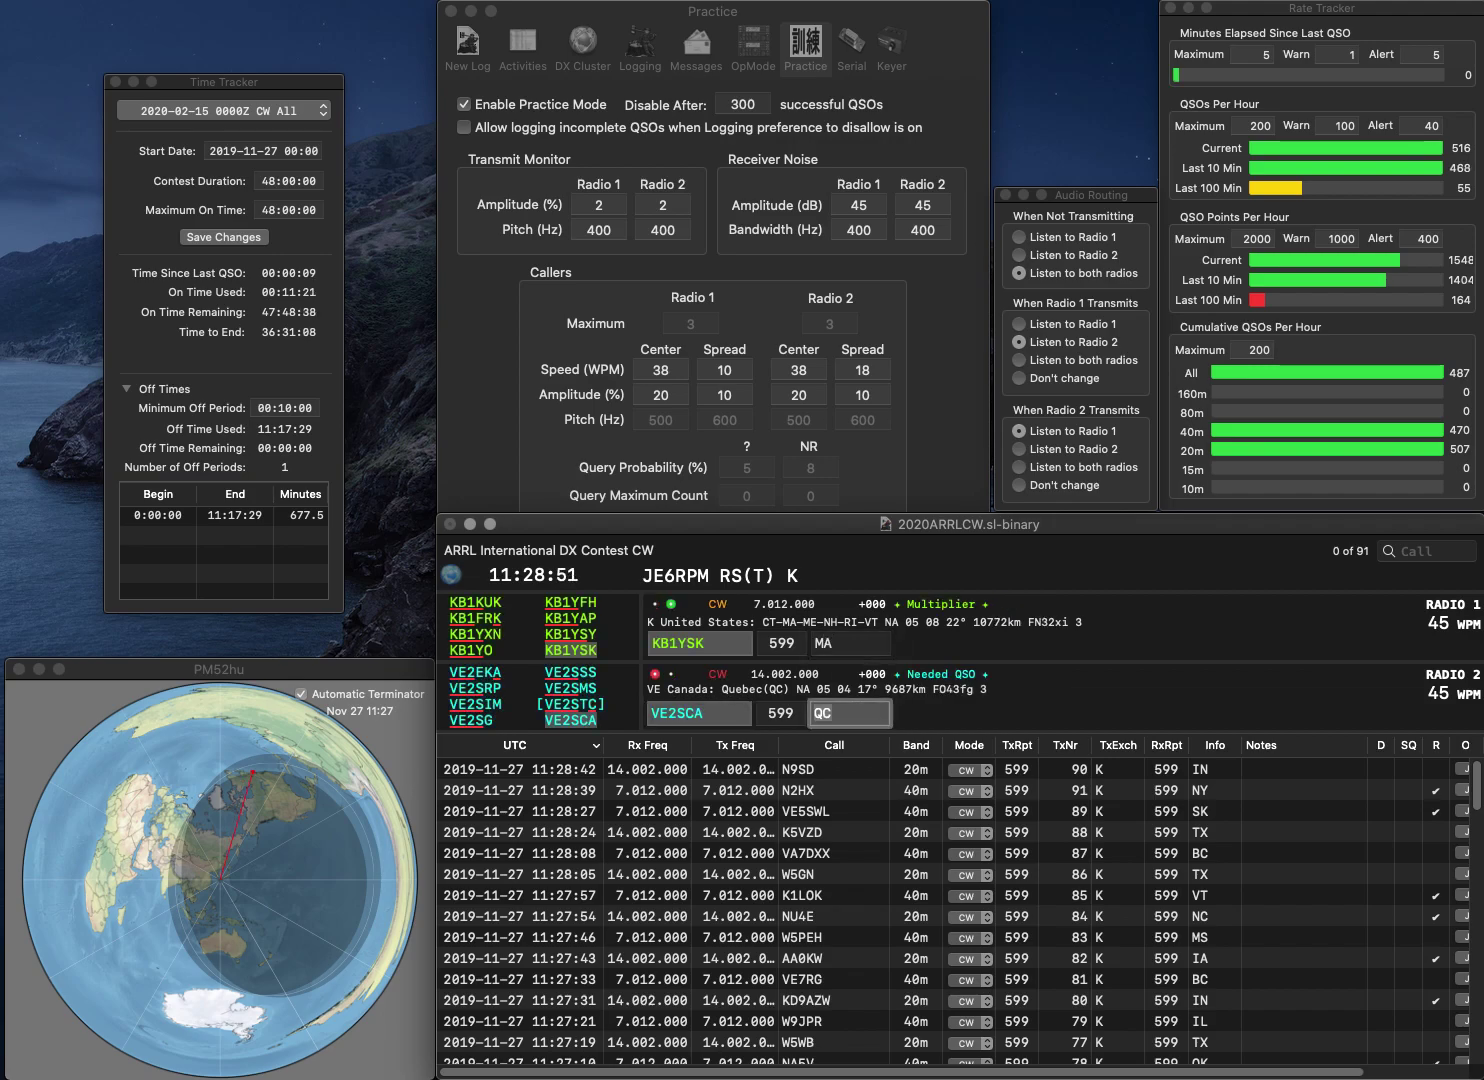
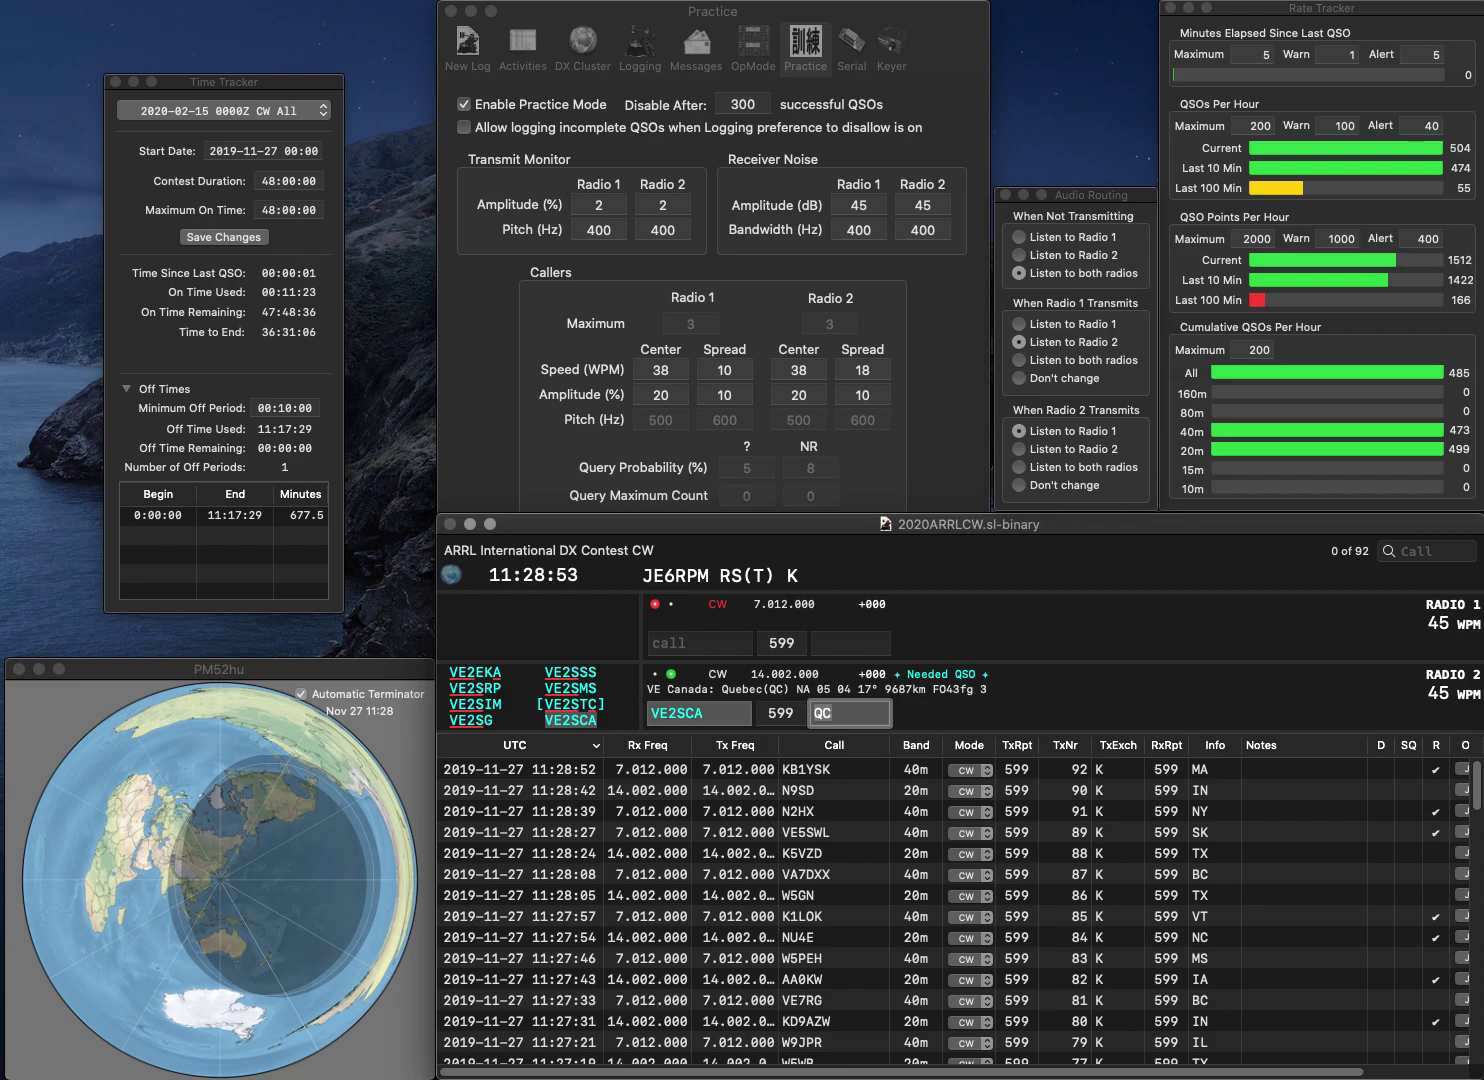
key("Return")
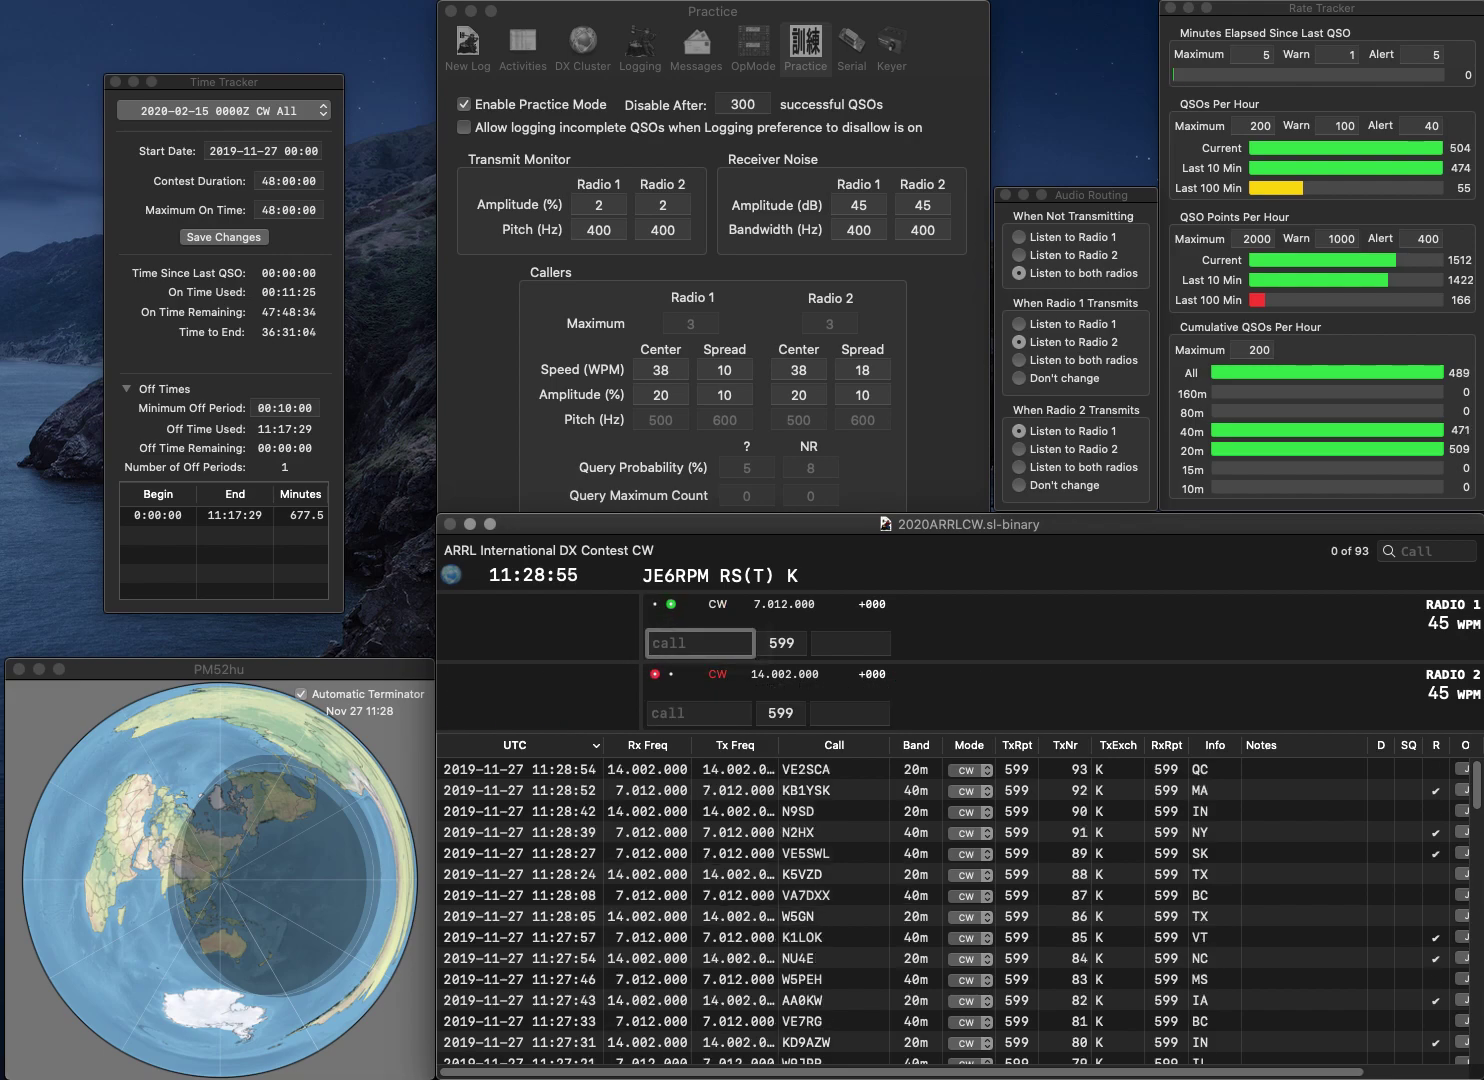
type("W7VOA")
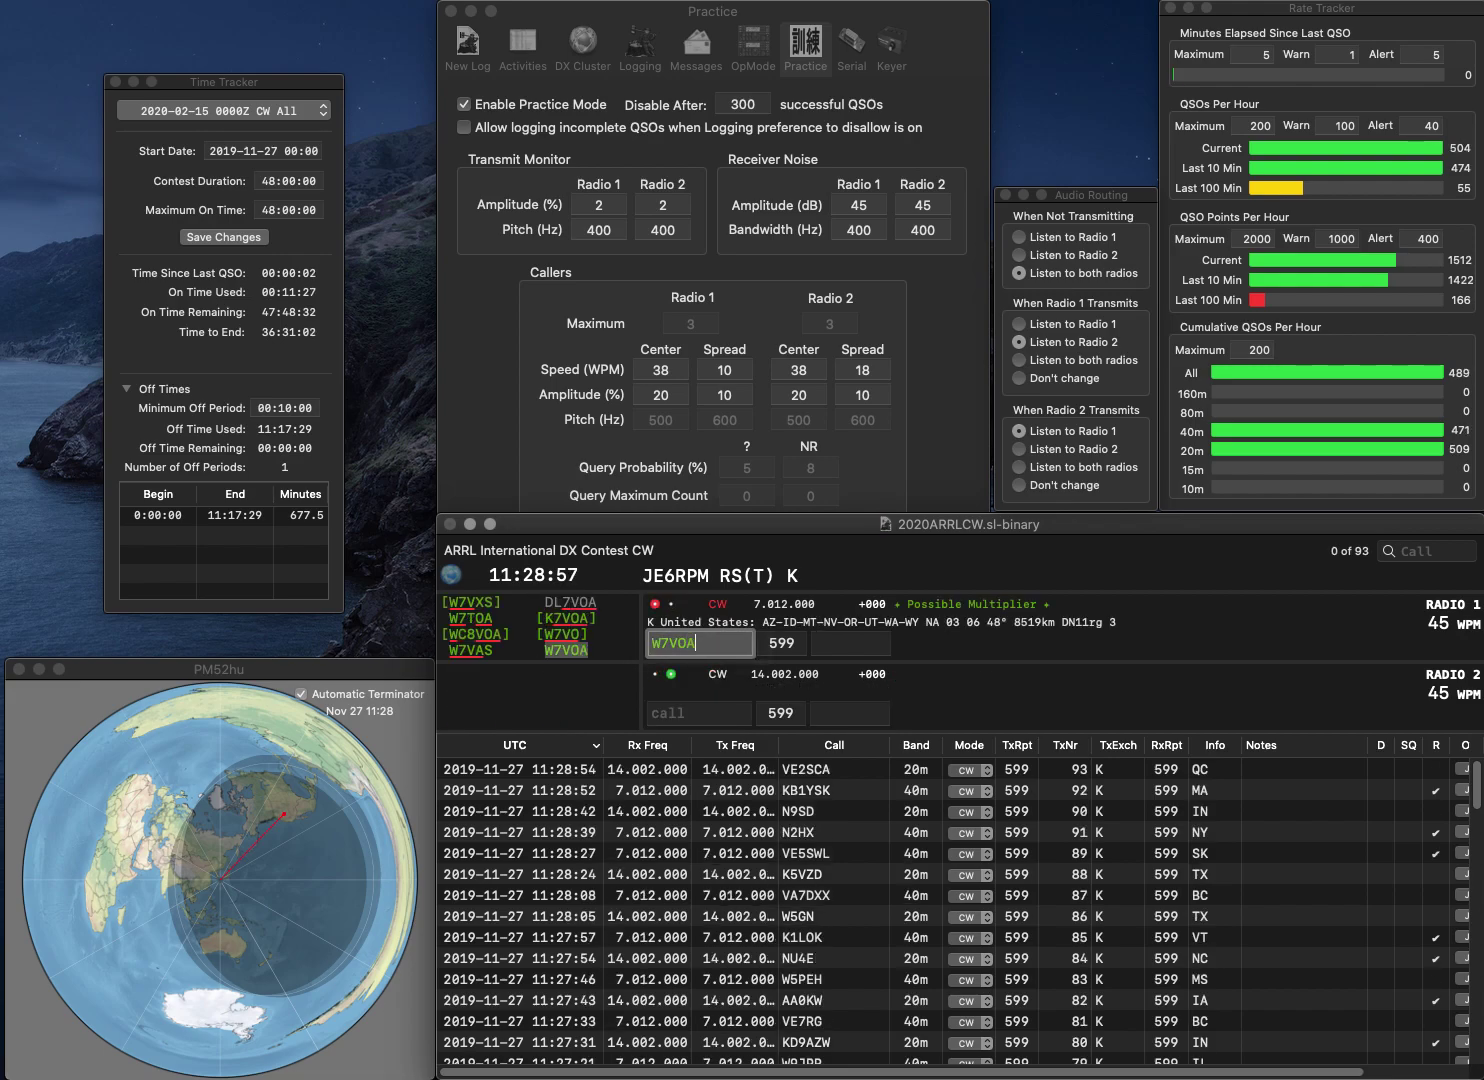
key("Return")
Step: Answer caller NQ4K on Radio 2, sending the exchange
type("NQ4")
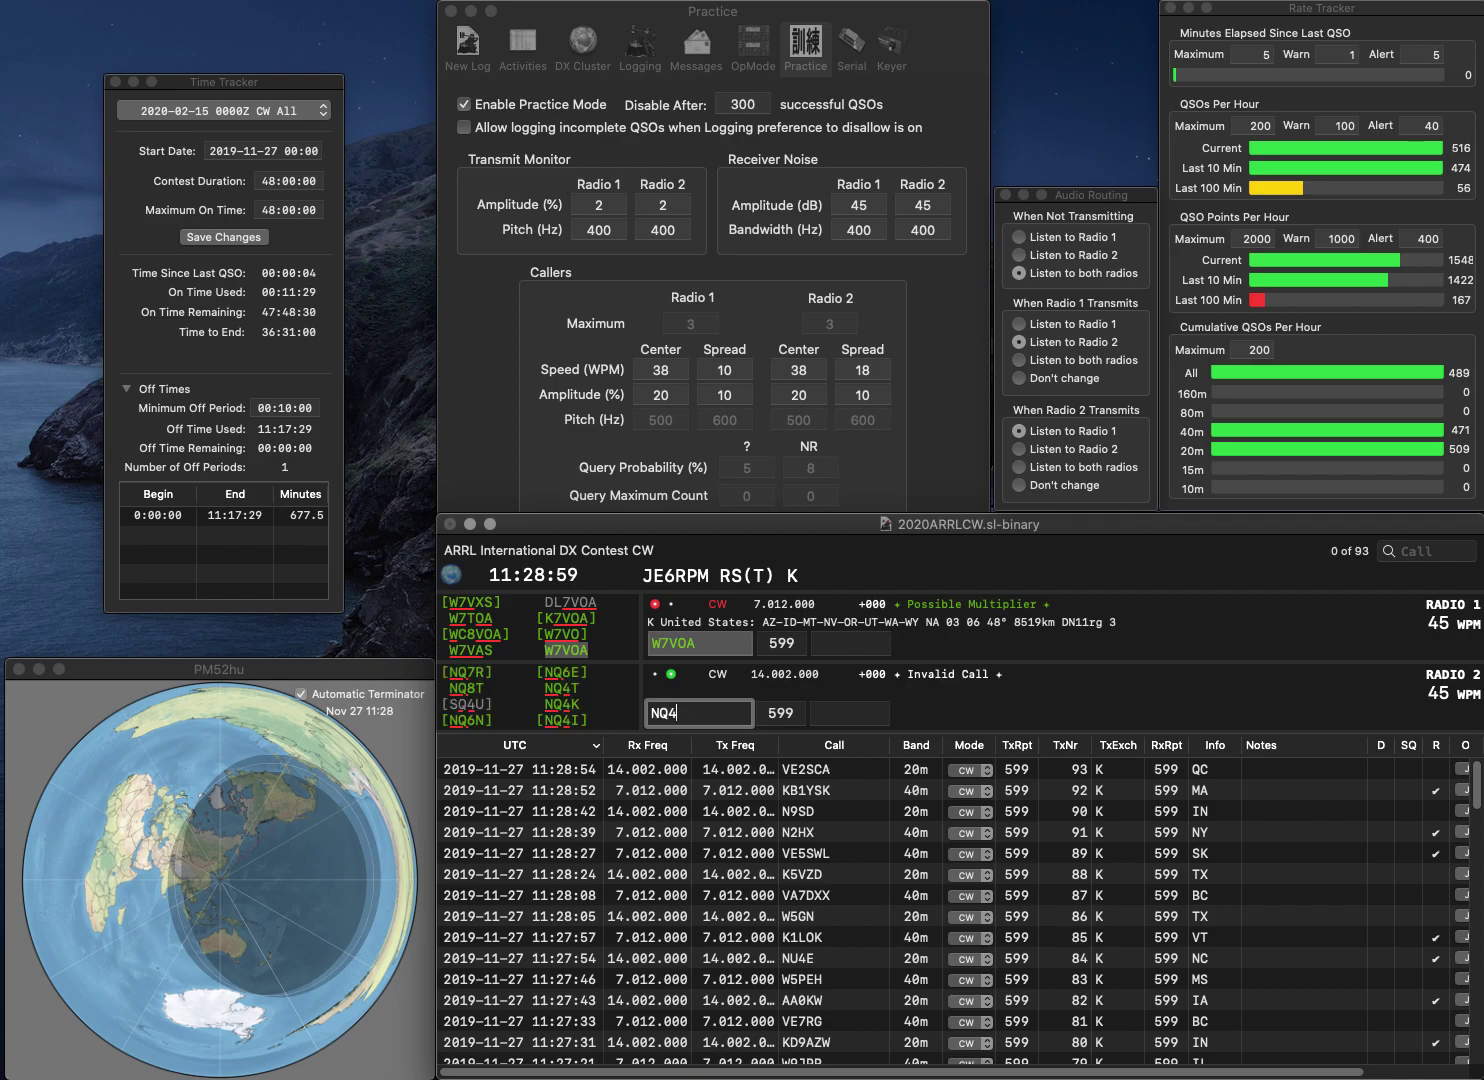
type("K")
key("Return")
key("Tab")
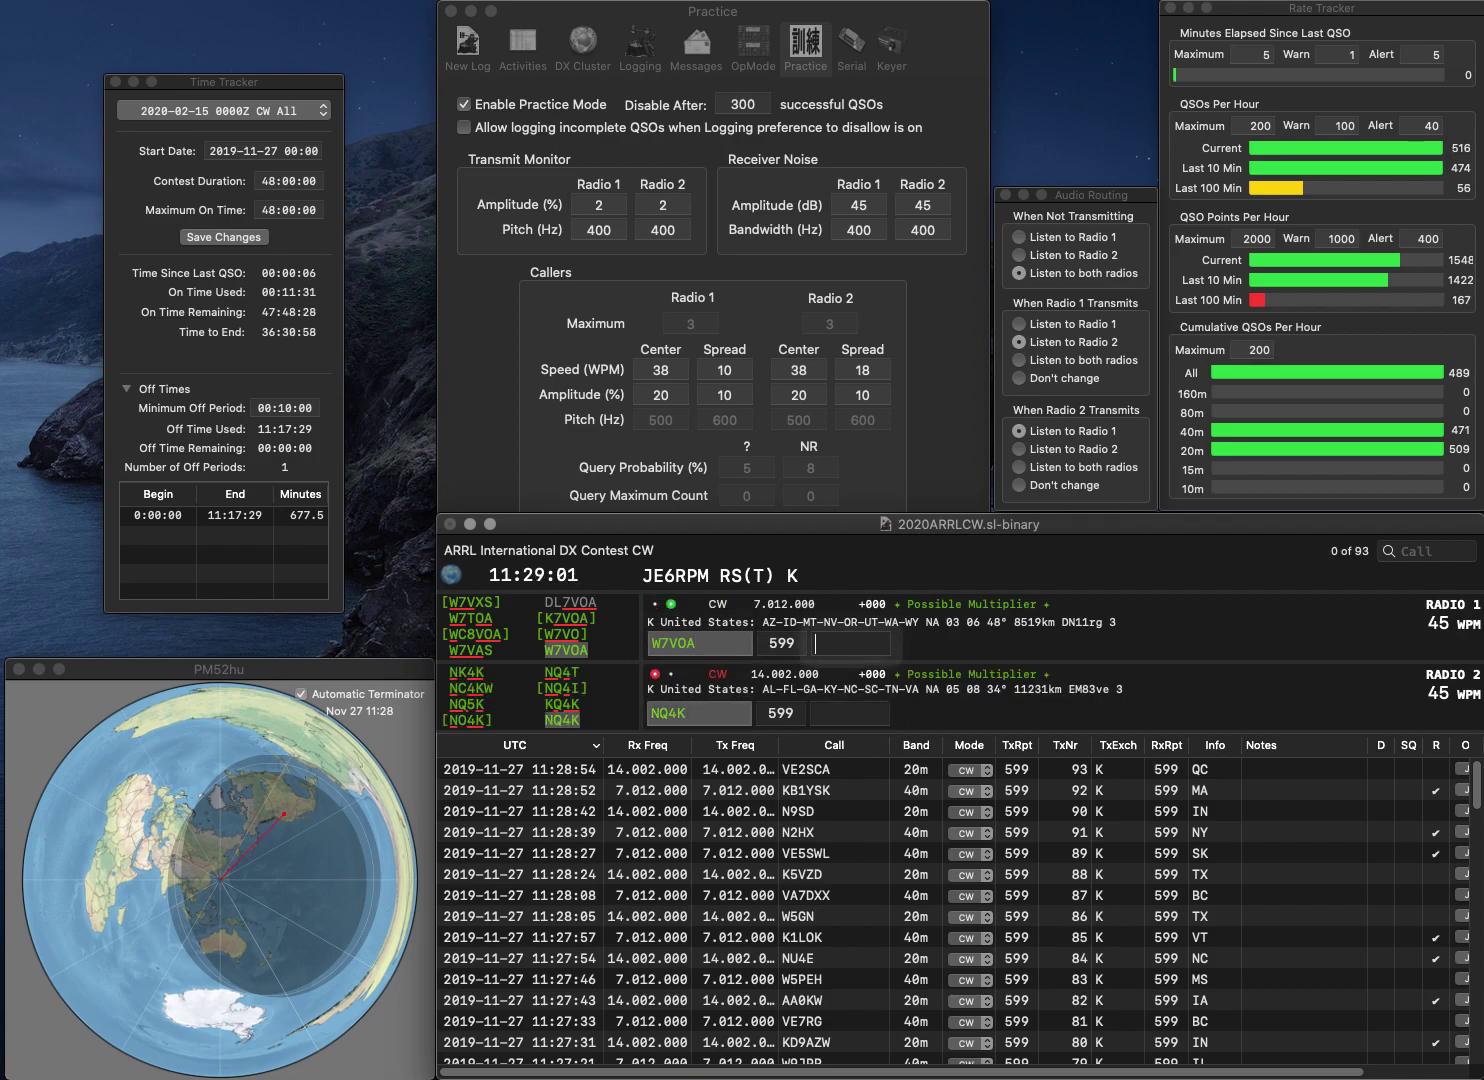
type("WY")
key("Return")
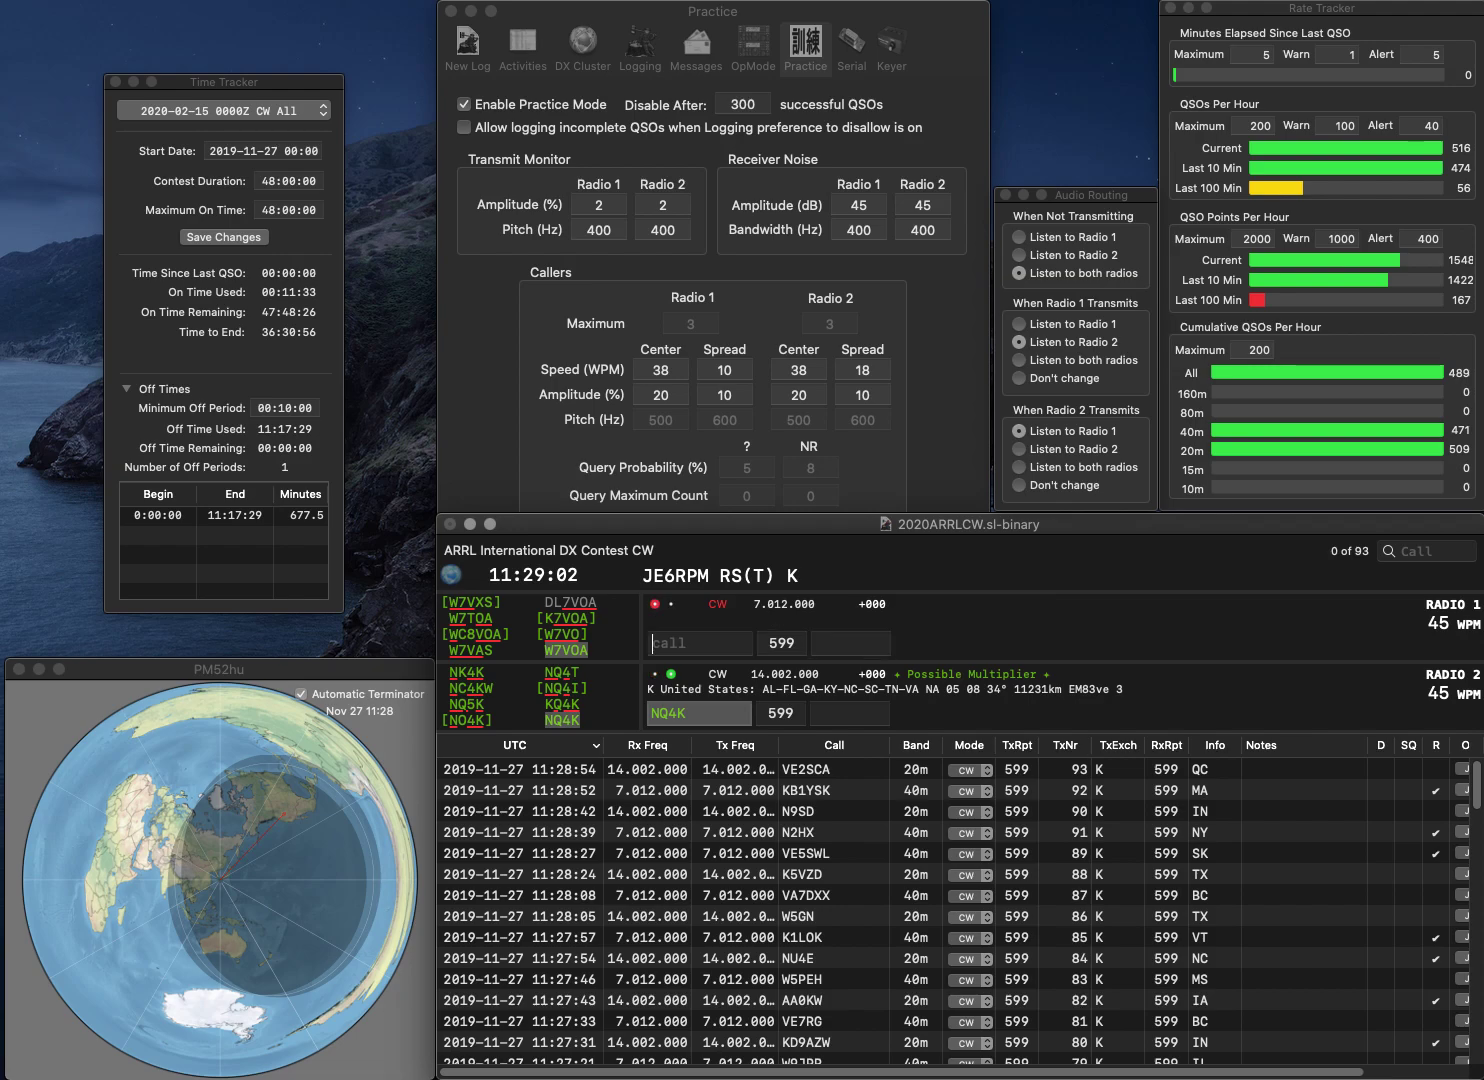
type("F")
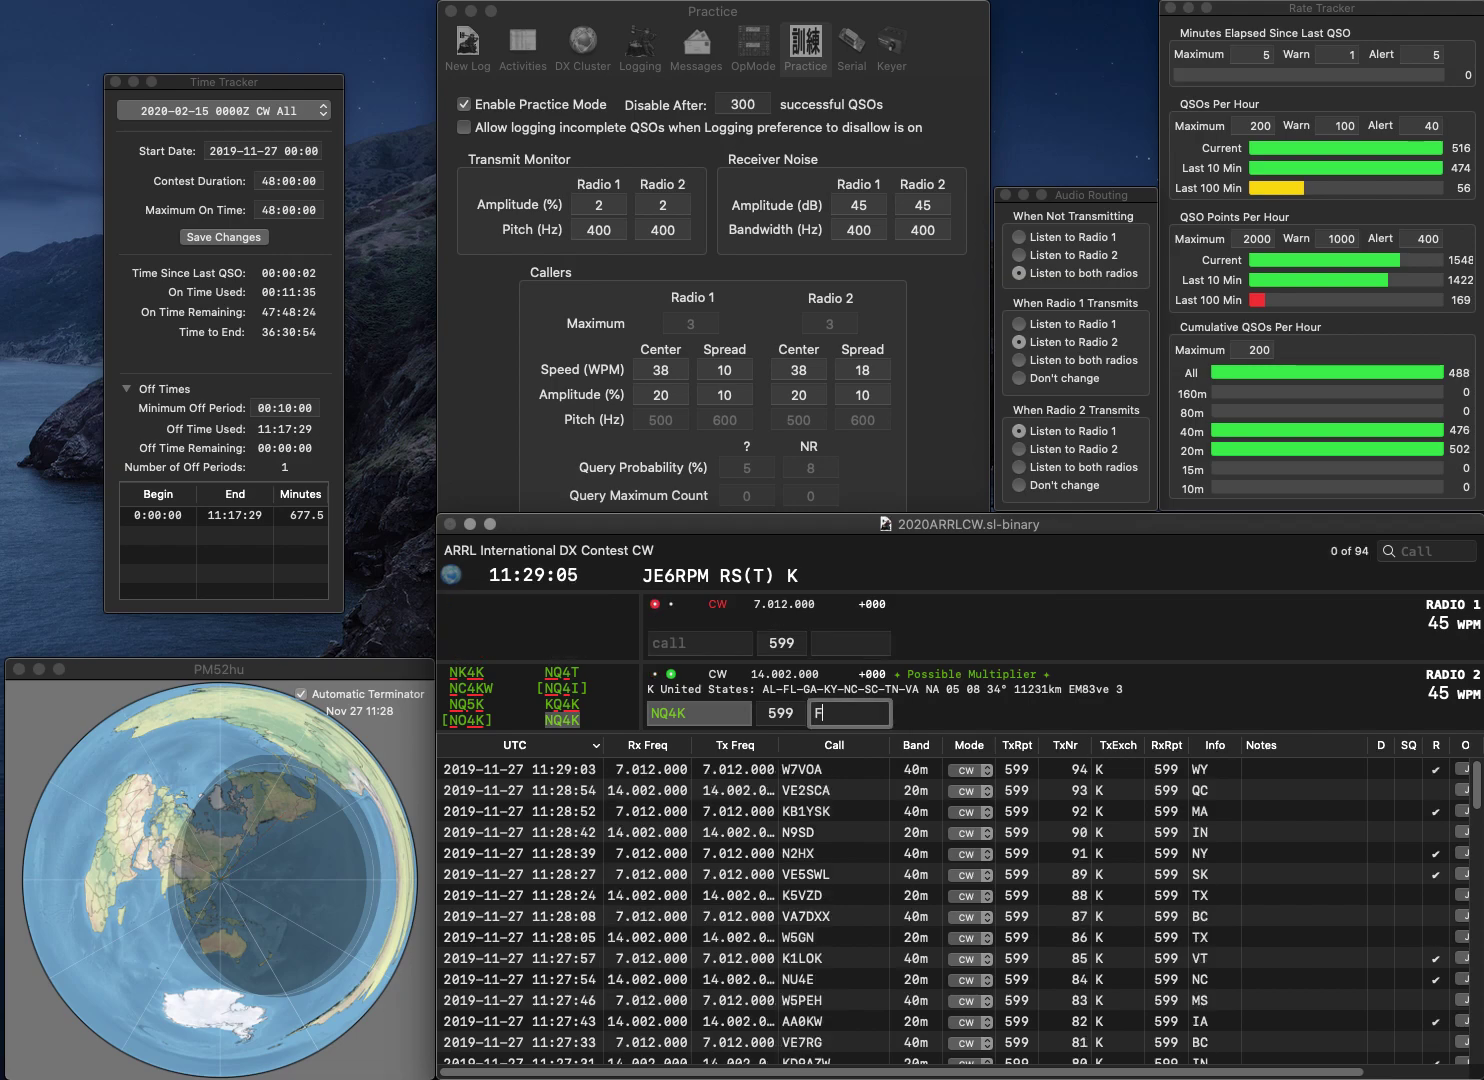
type("L")
key("Return")
Step: Answer VE3TV on Radio 1 and W1ATV on Radio 2, sending each its exchange
type("VE3TV")
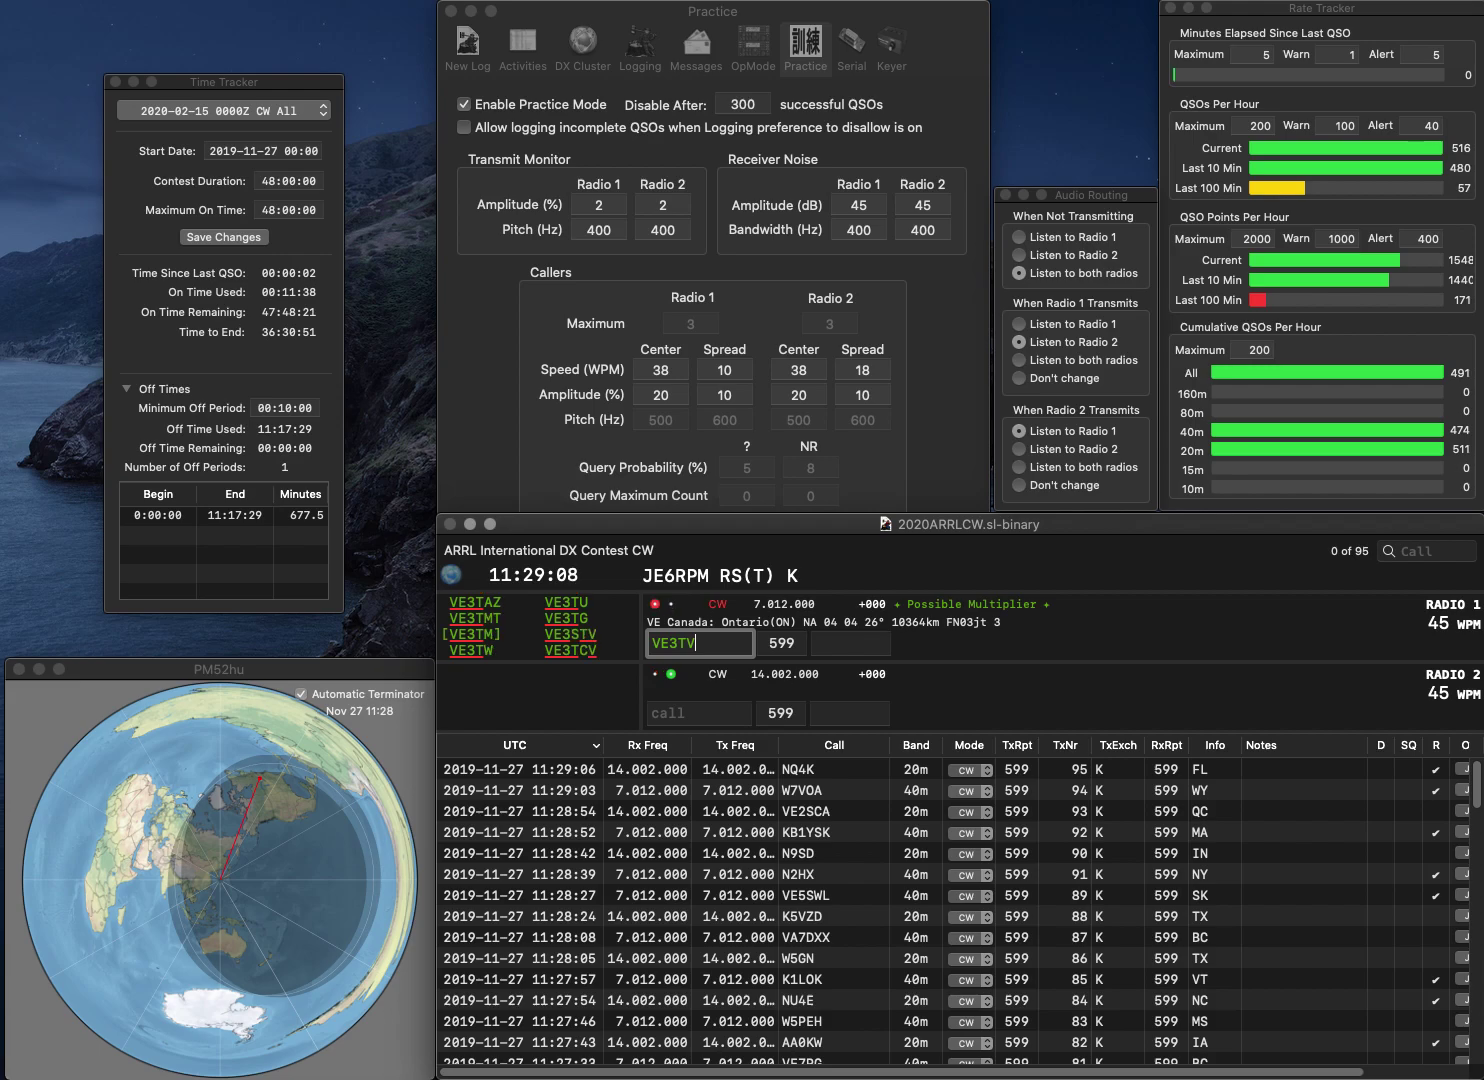
key("Return")
type("W1ATV")
key("Return")
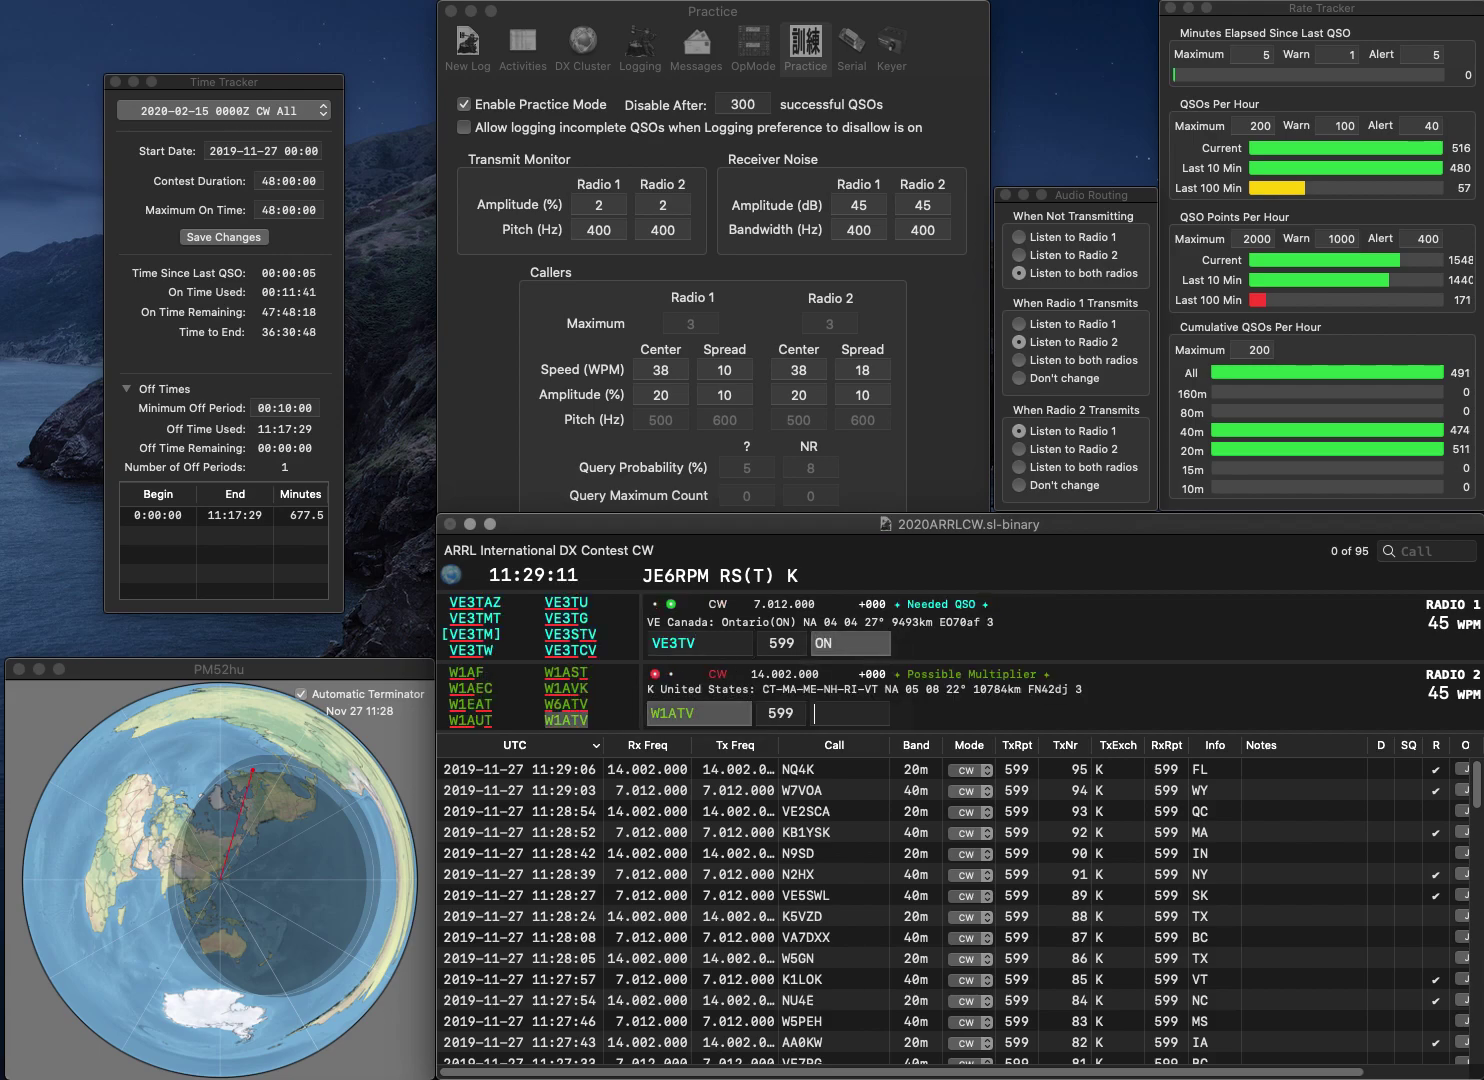
Step: Correct the Radio 1 call to VE3TU and send the corrected call
key("space")
key("BackSpace")
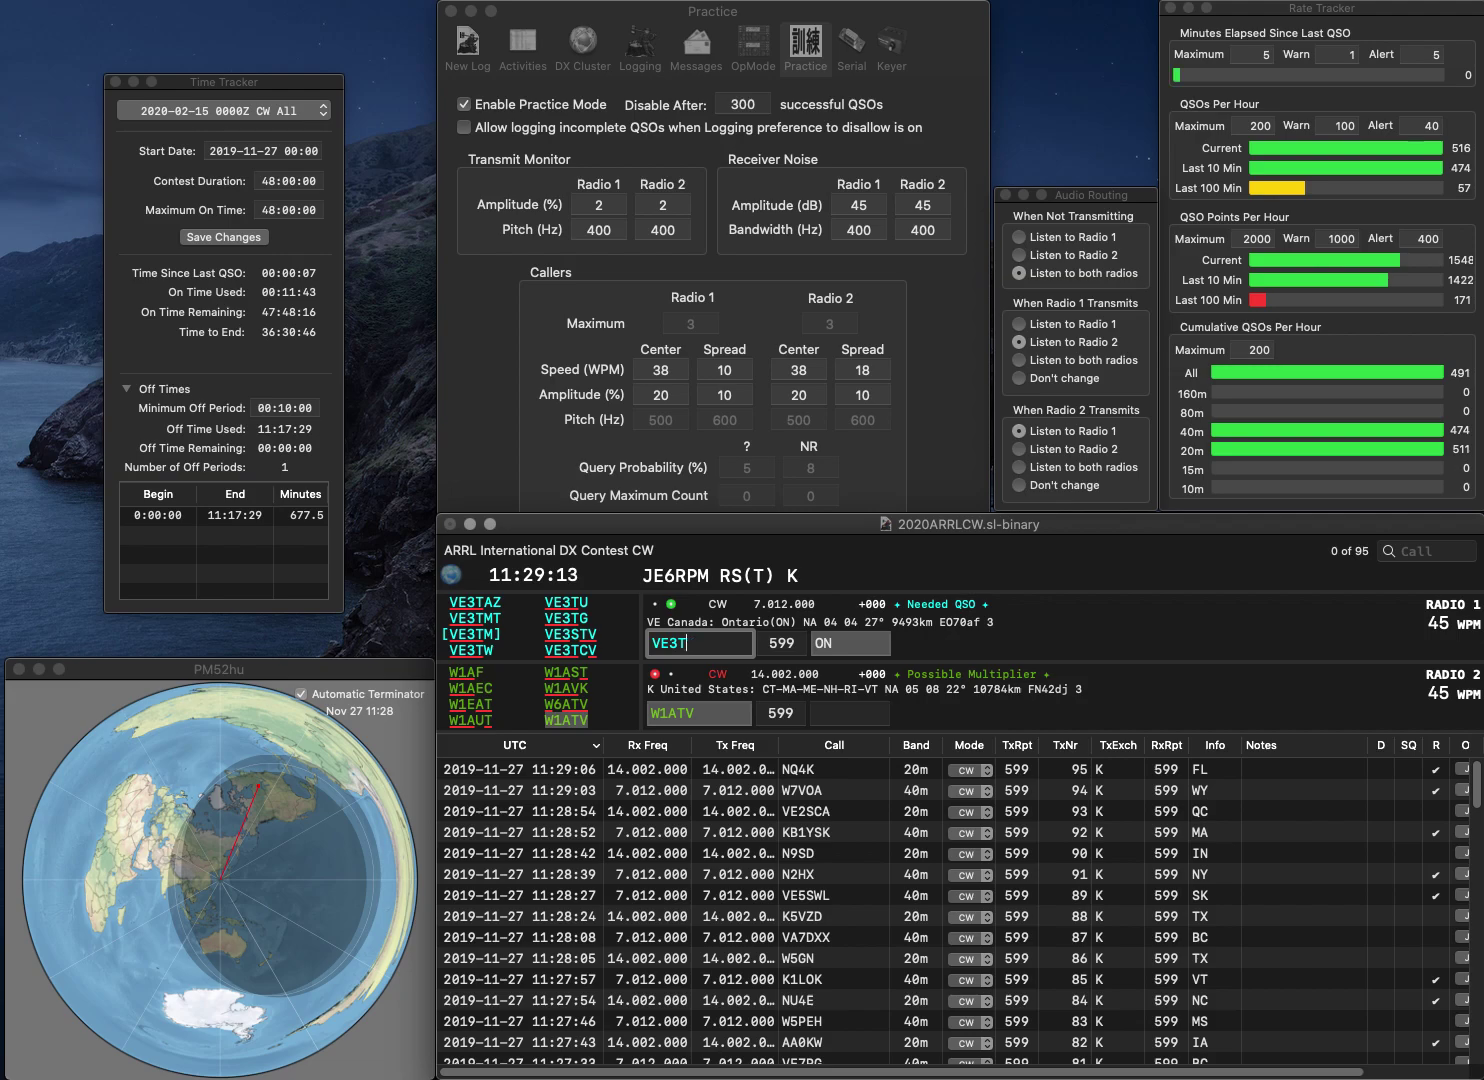
type("U")
key("Return")
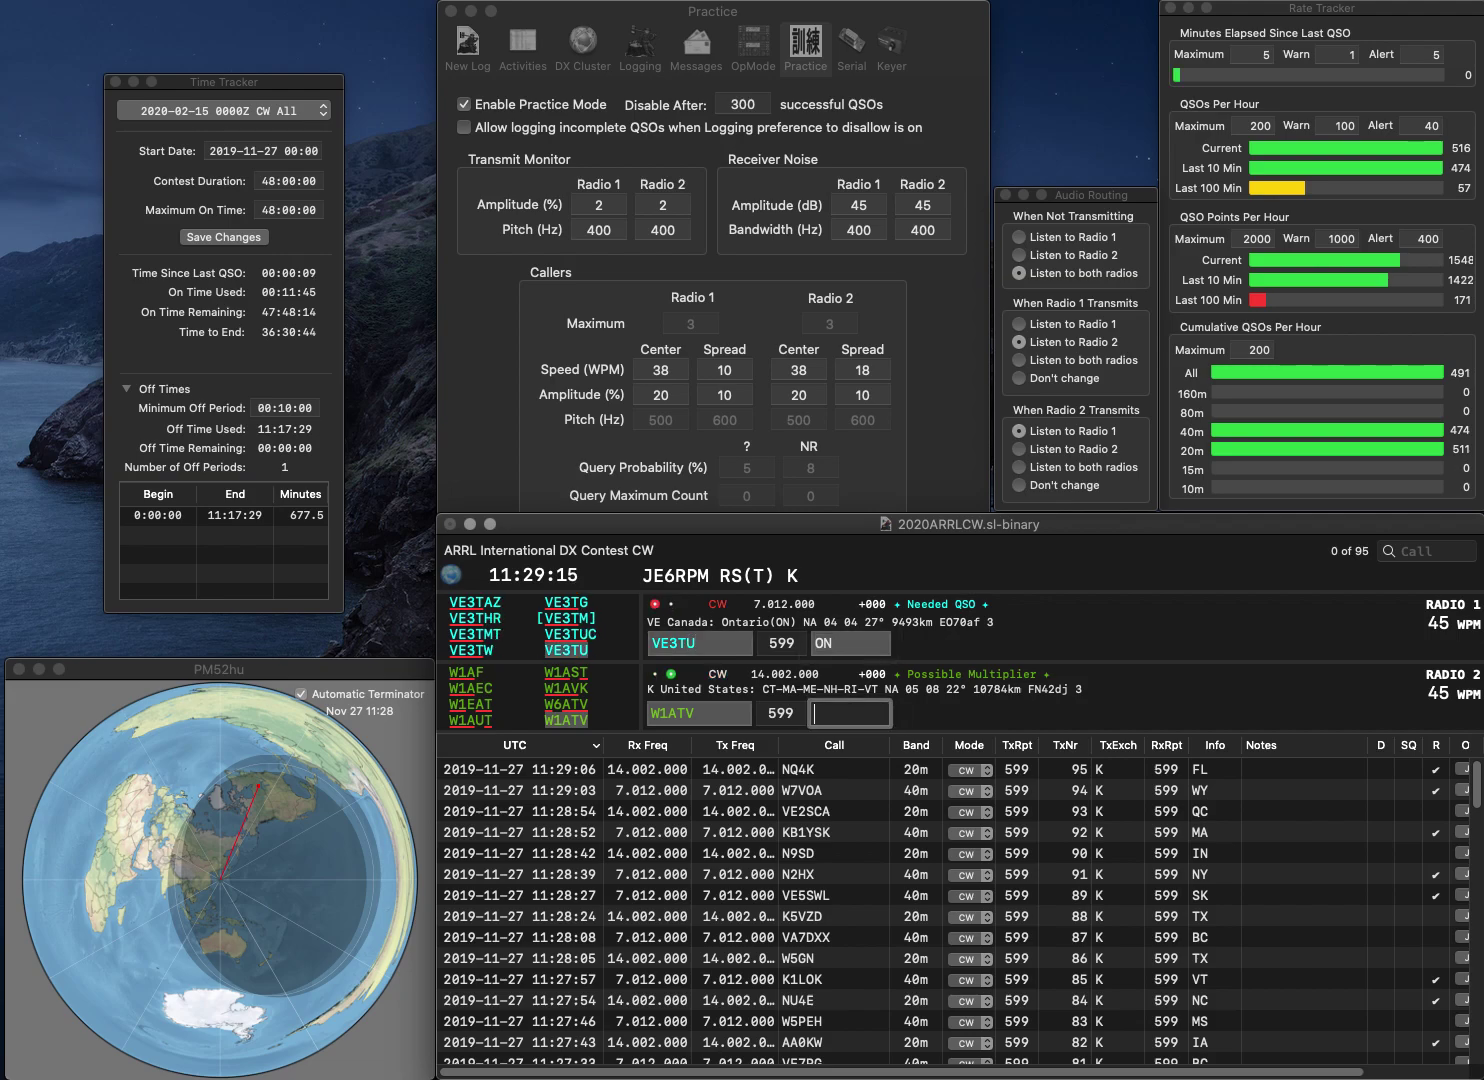
type("VT")
key("Return")
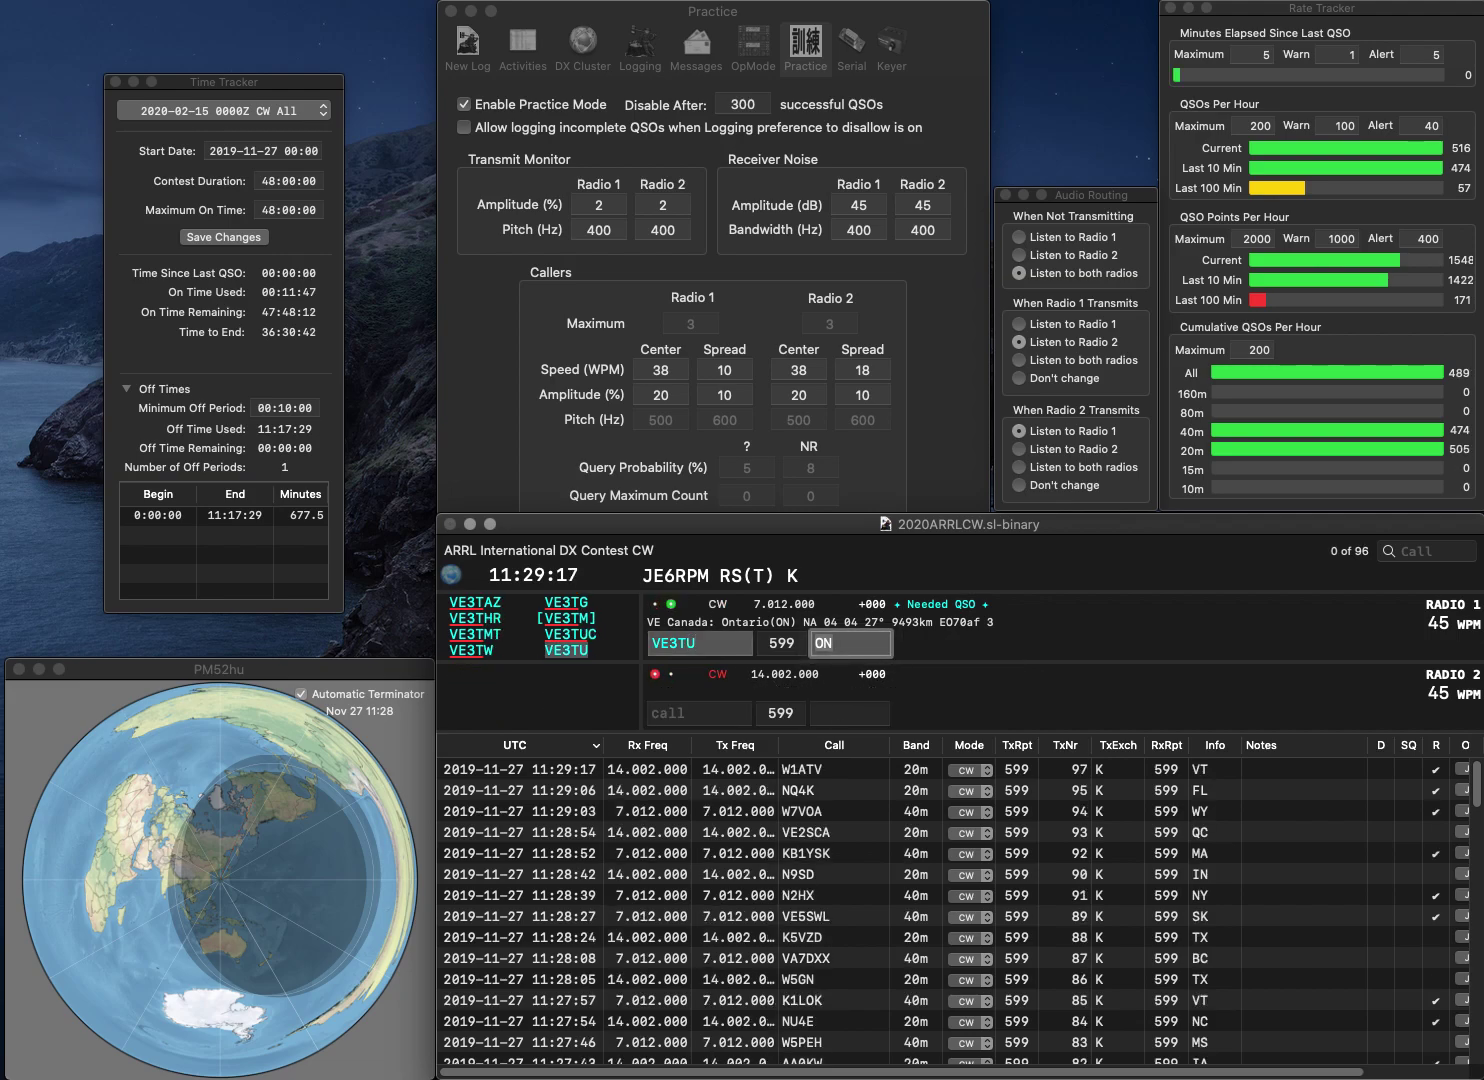
key("Return")
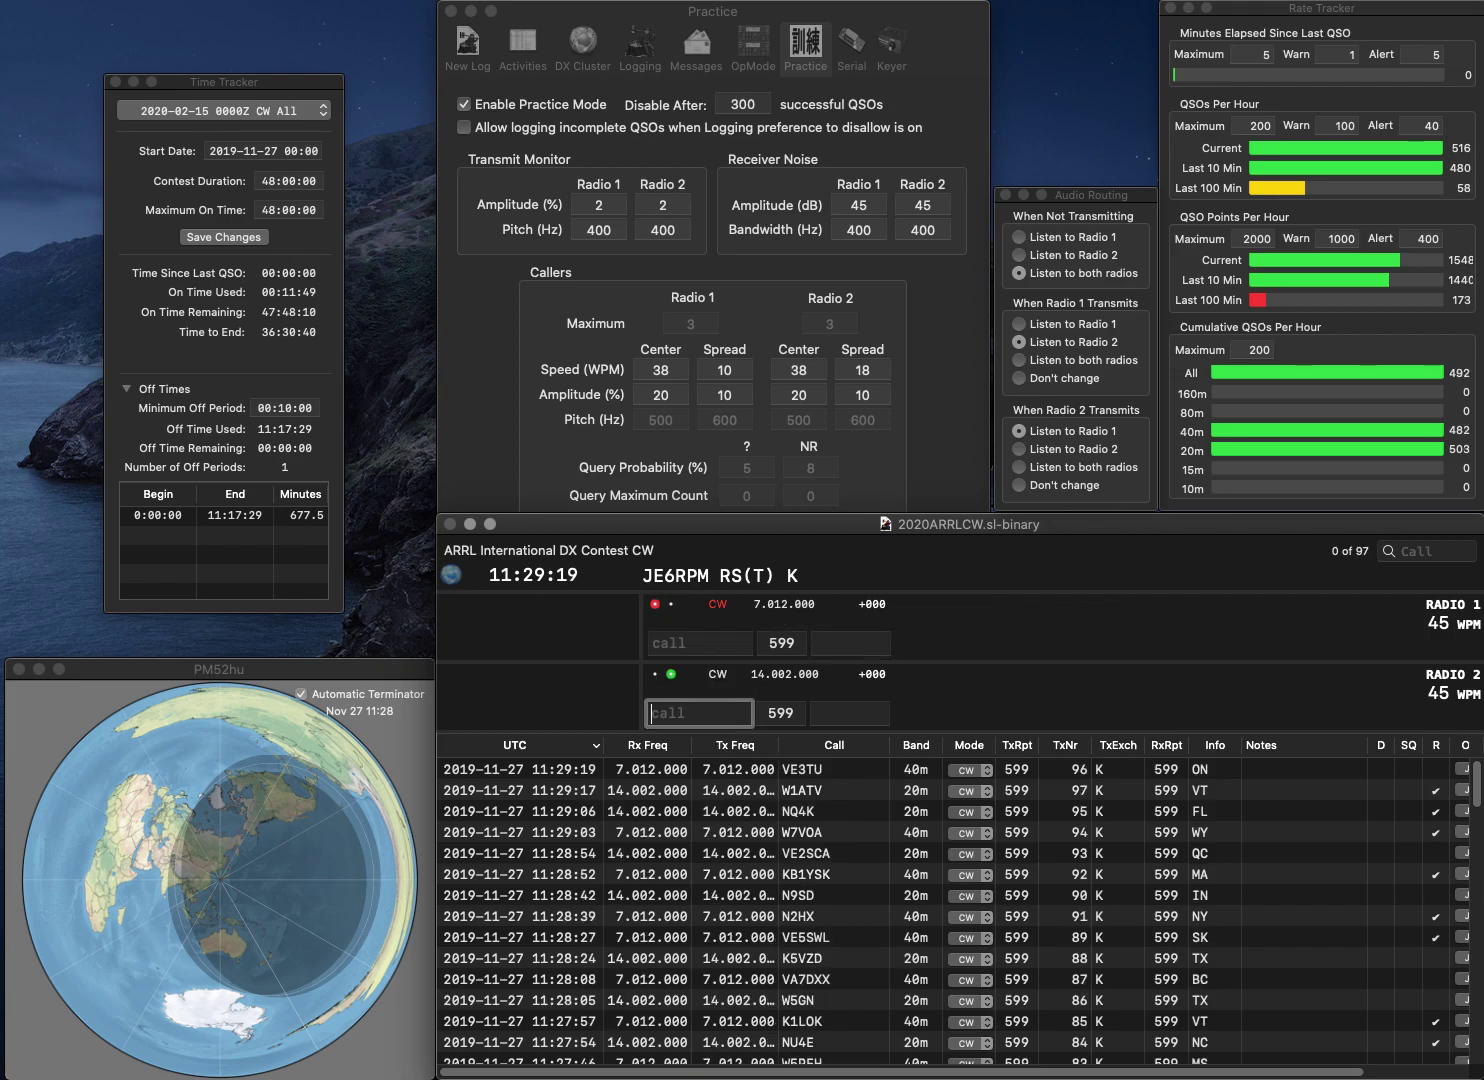
Step: Answer W3CQB on Radio 2 and K3HX on Radio 1, sending each its exchange
type("W3CQB")
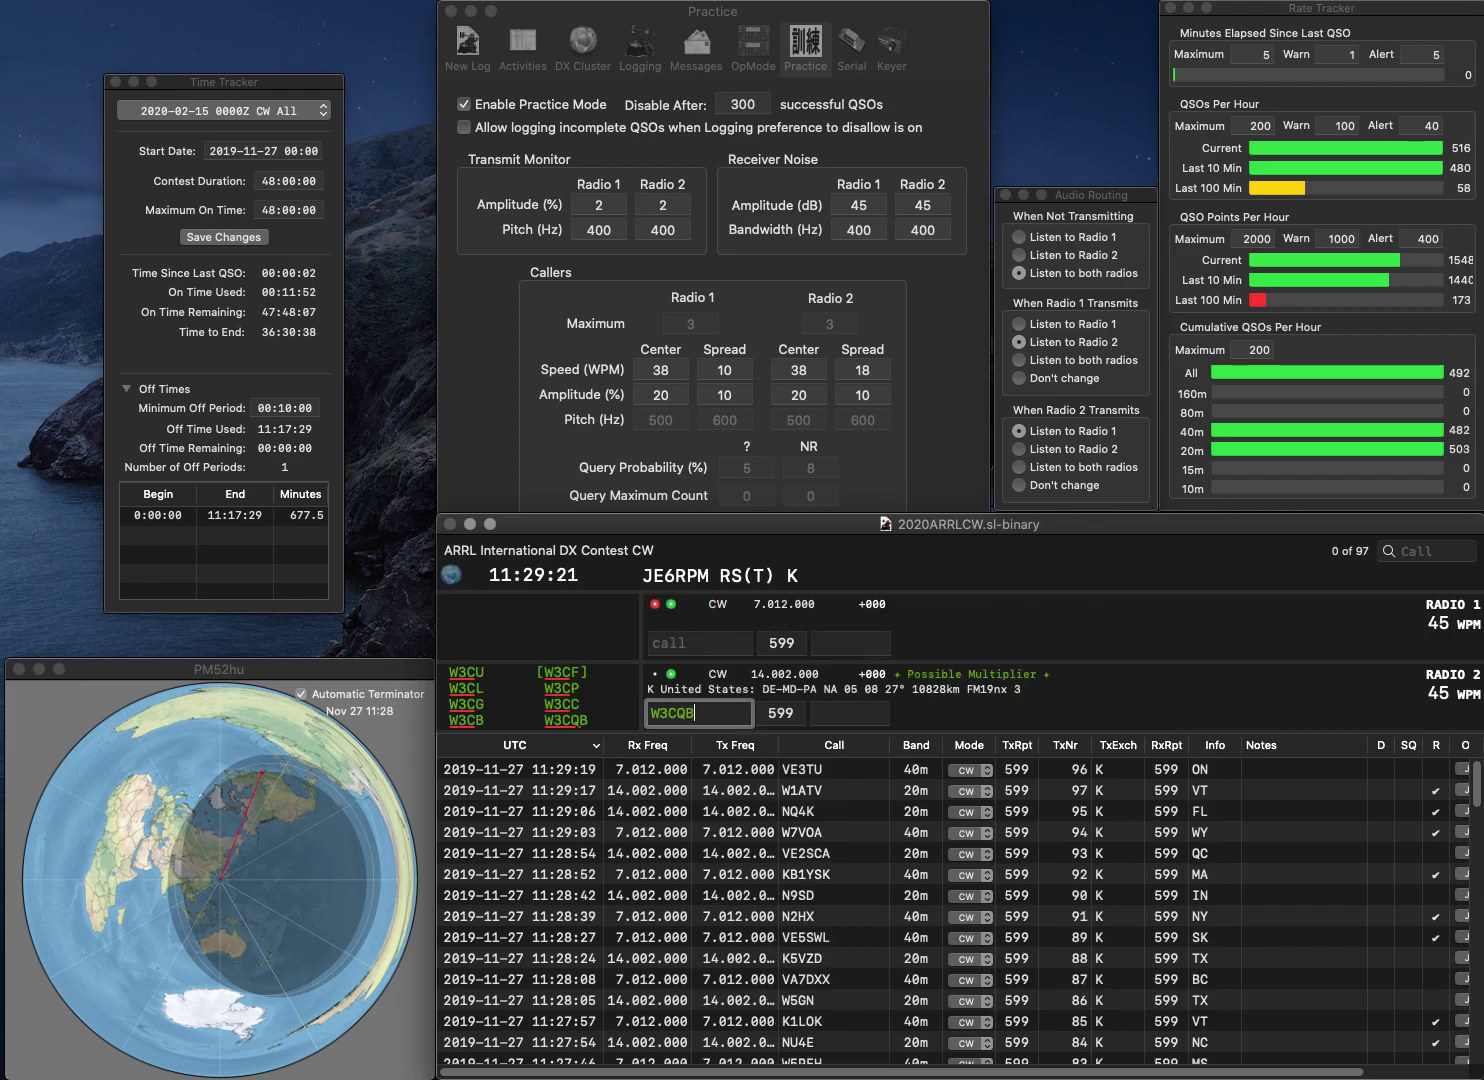
key("Return")
type("K3HX")
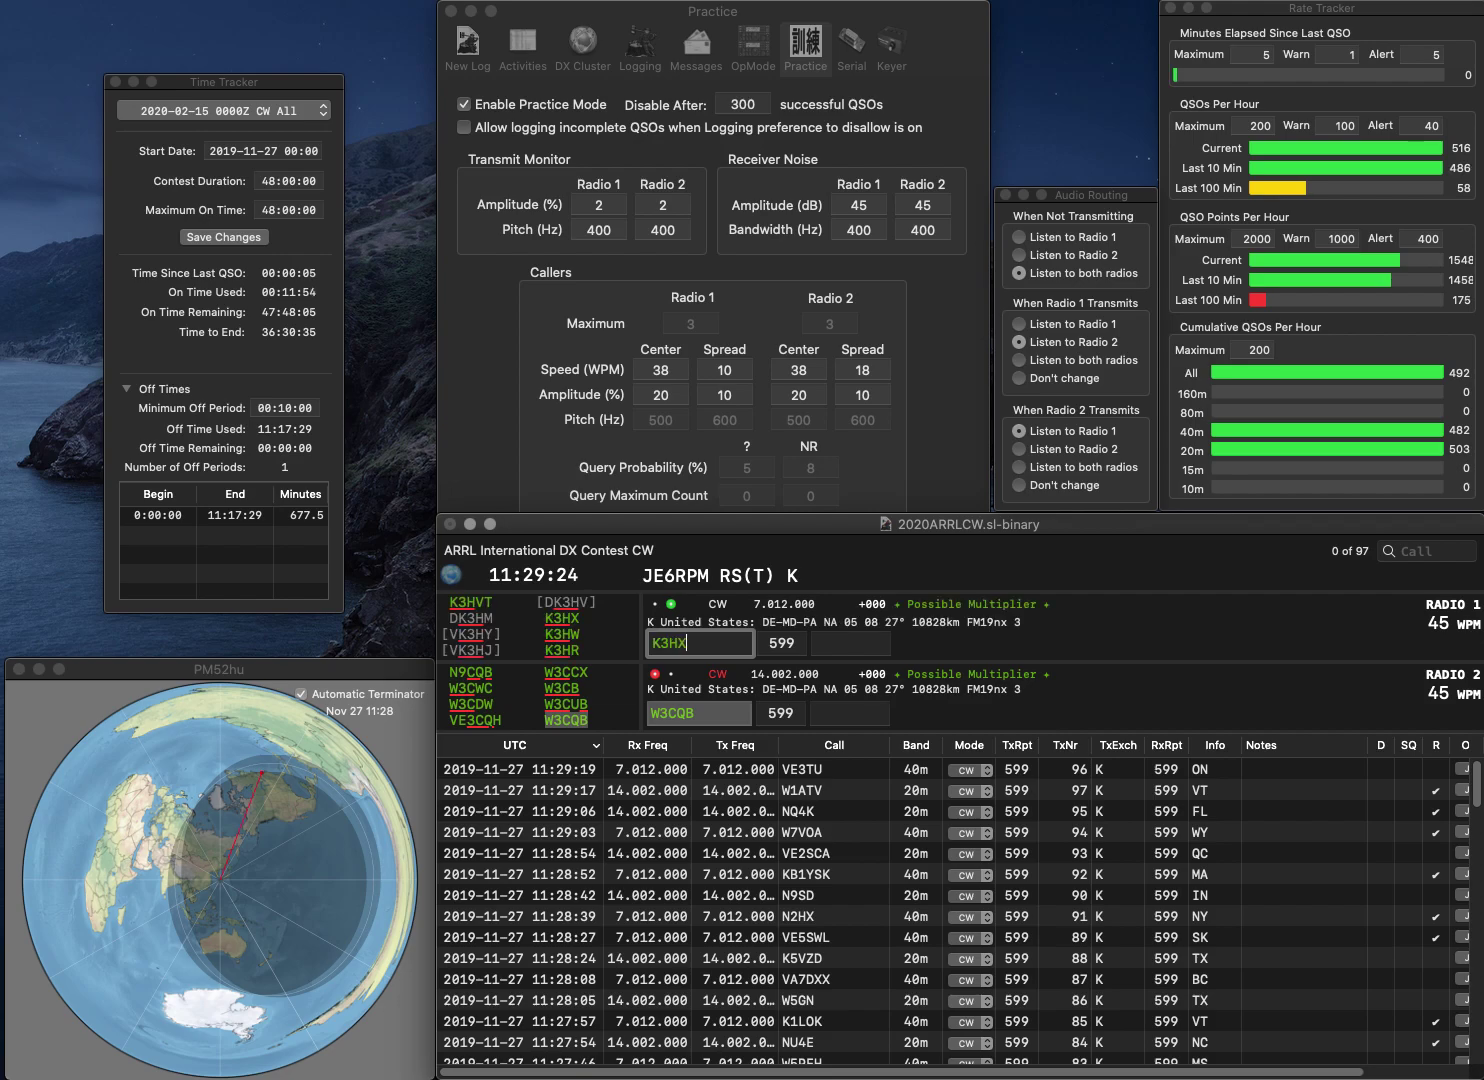
key("Return")
Step: Log W3CQB on Radio 2 with received exchange PA and K3HX on Radio 1 with MD
key("Tab")
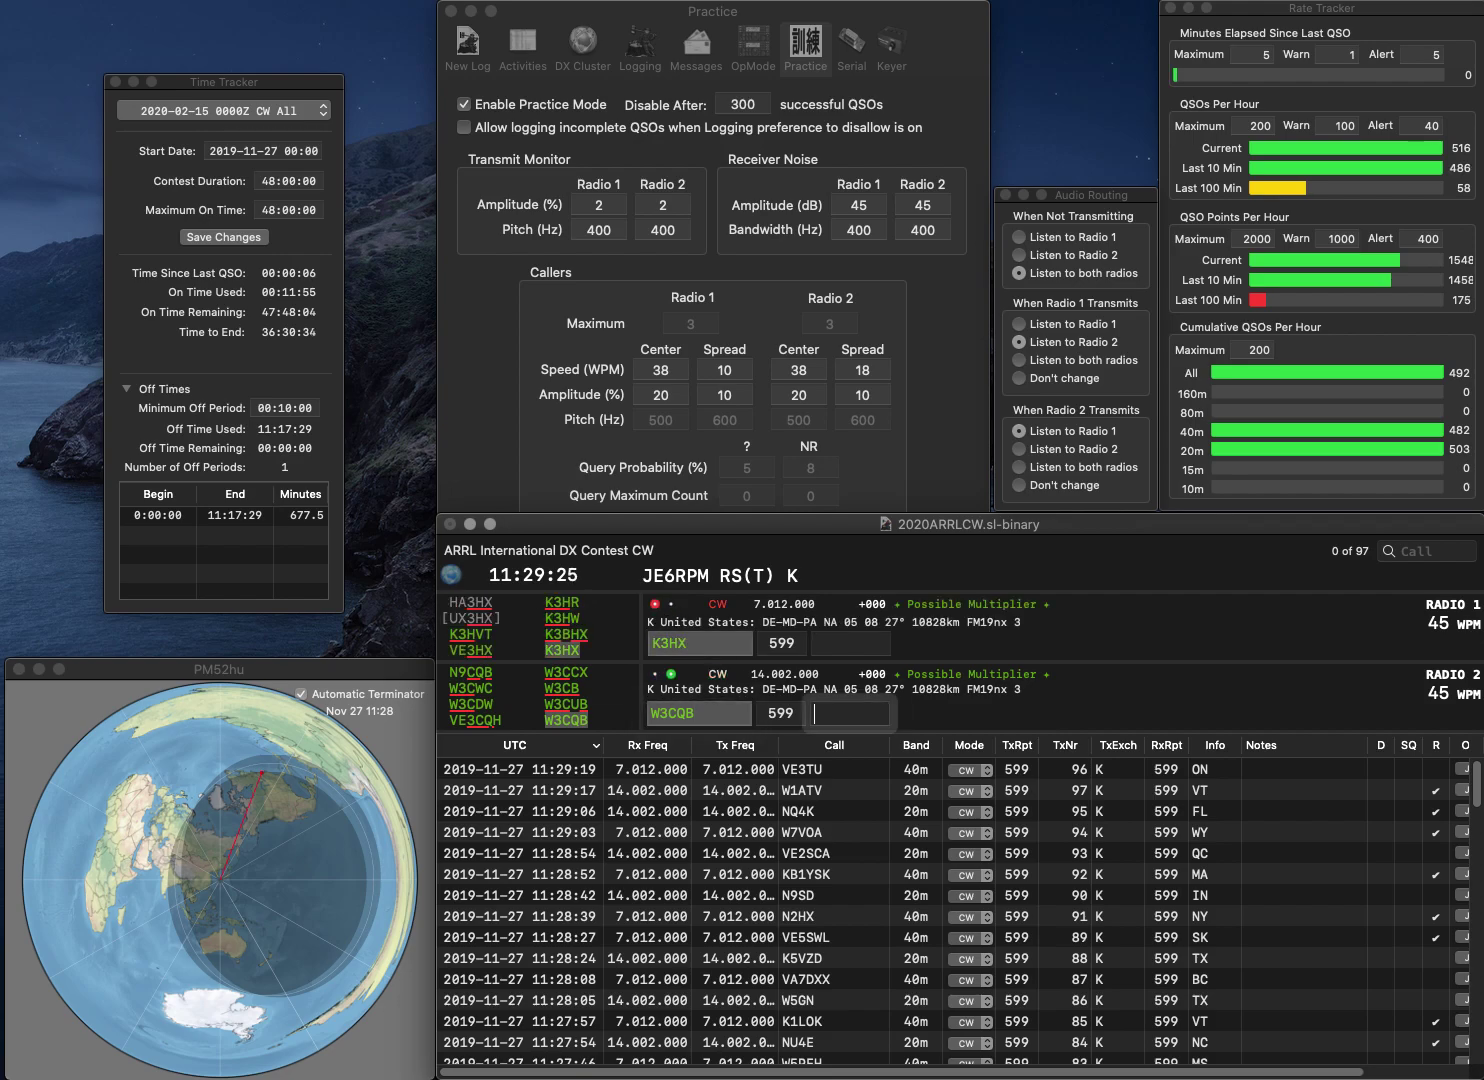
type("P")
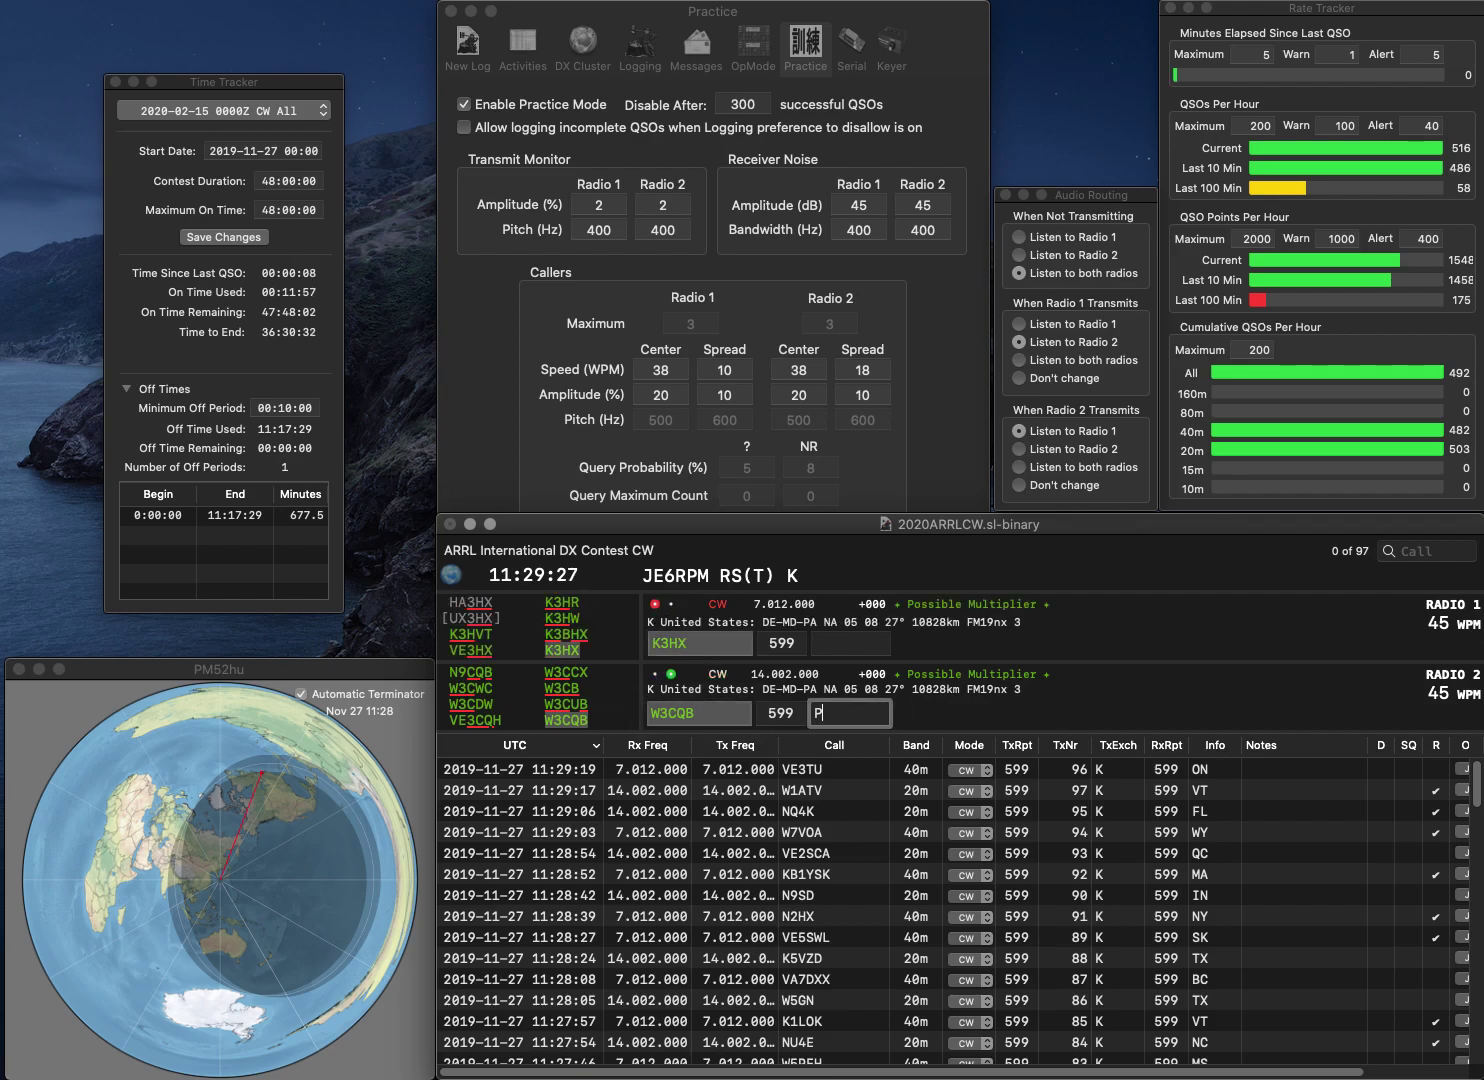
type("A")
key("Return")
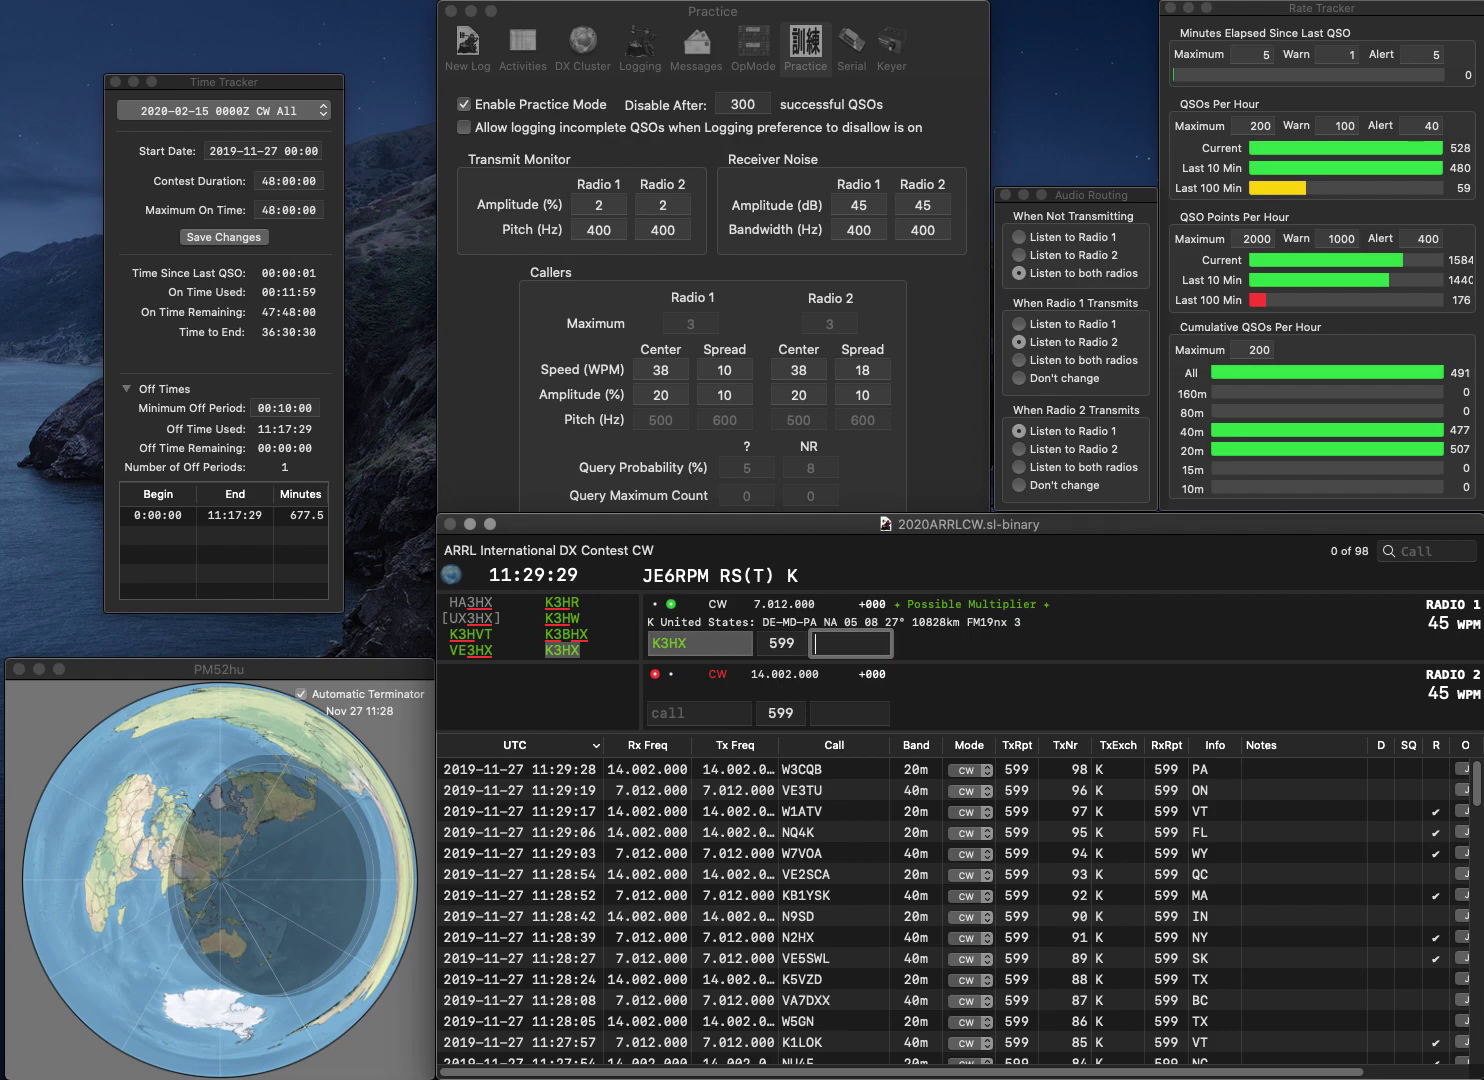
type("MD")
key("Return")
type("K5MVP")
key("Return")
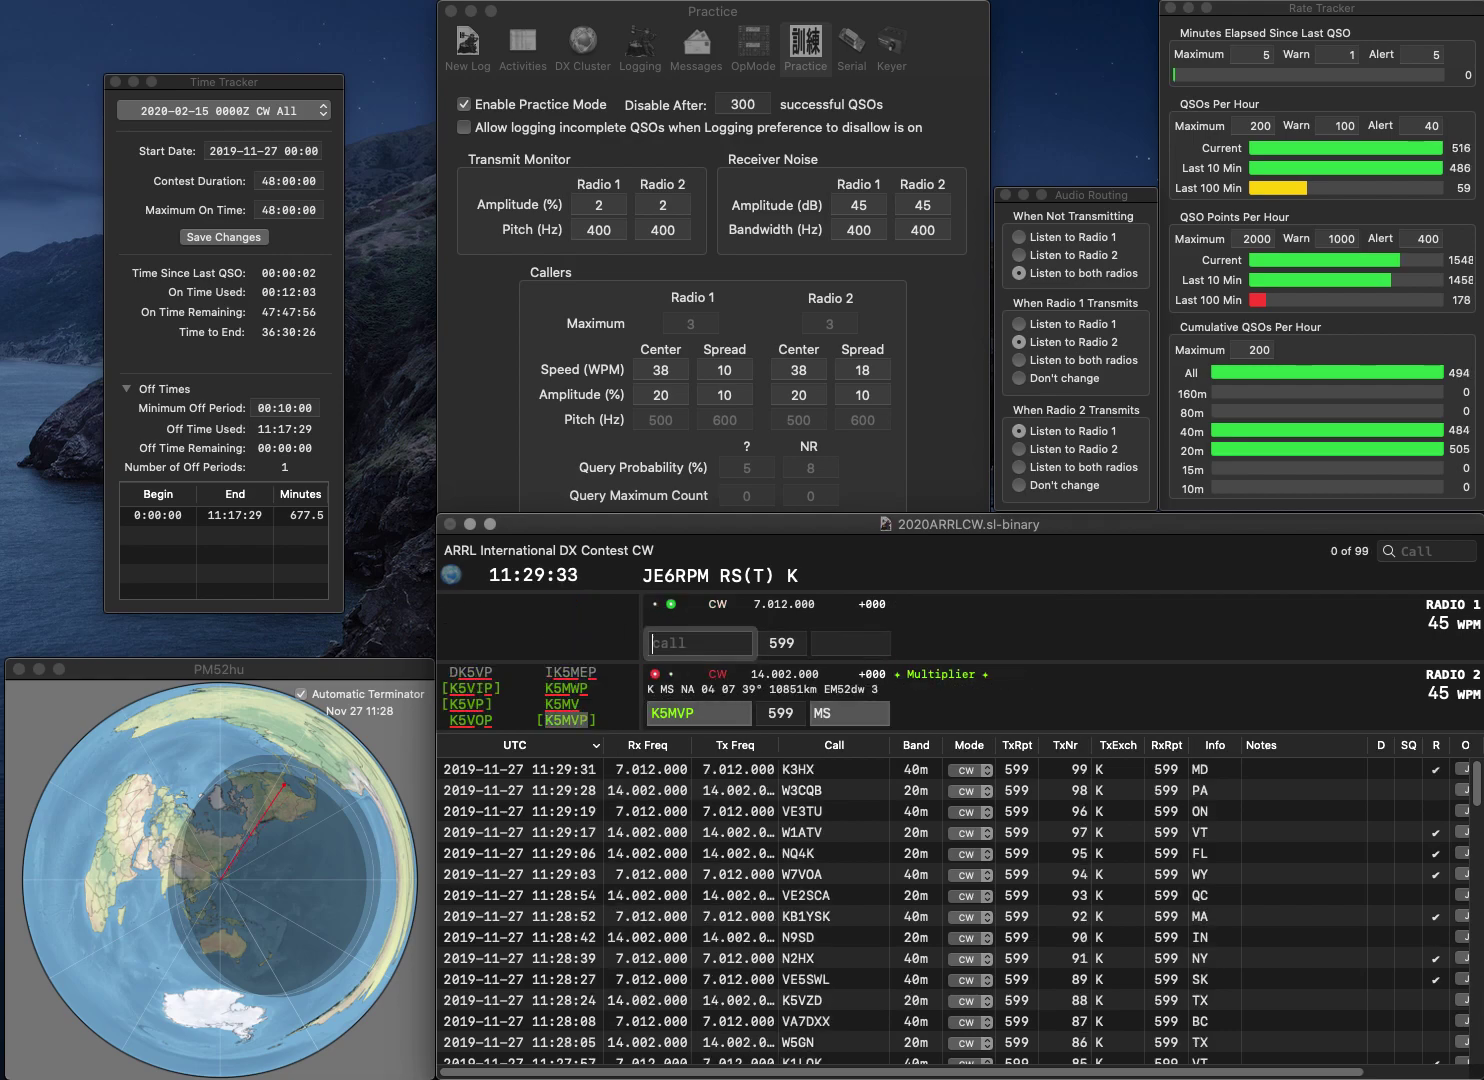
type("8F")
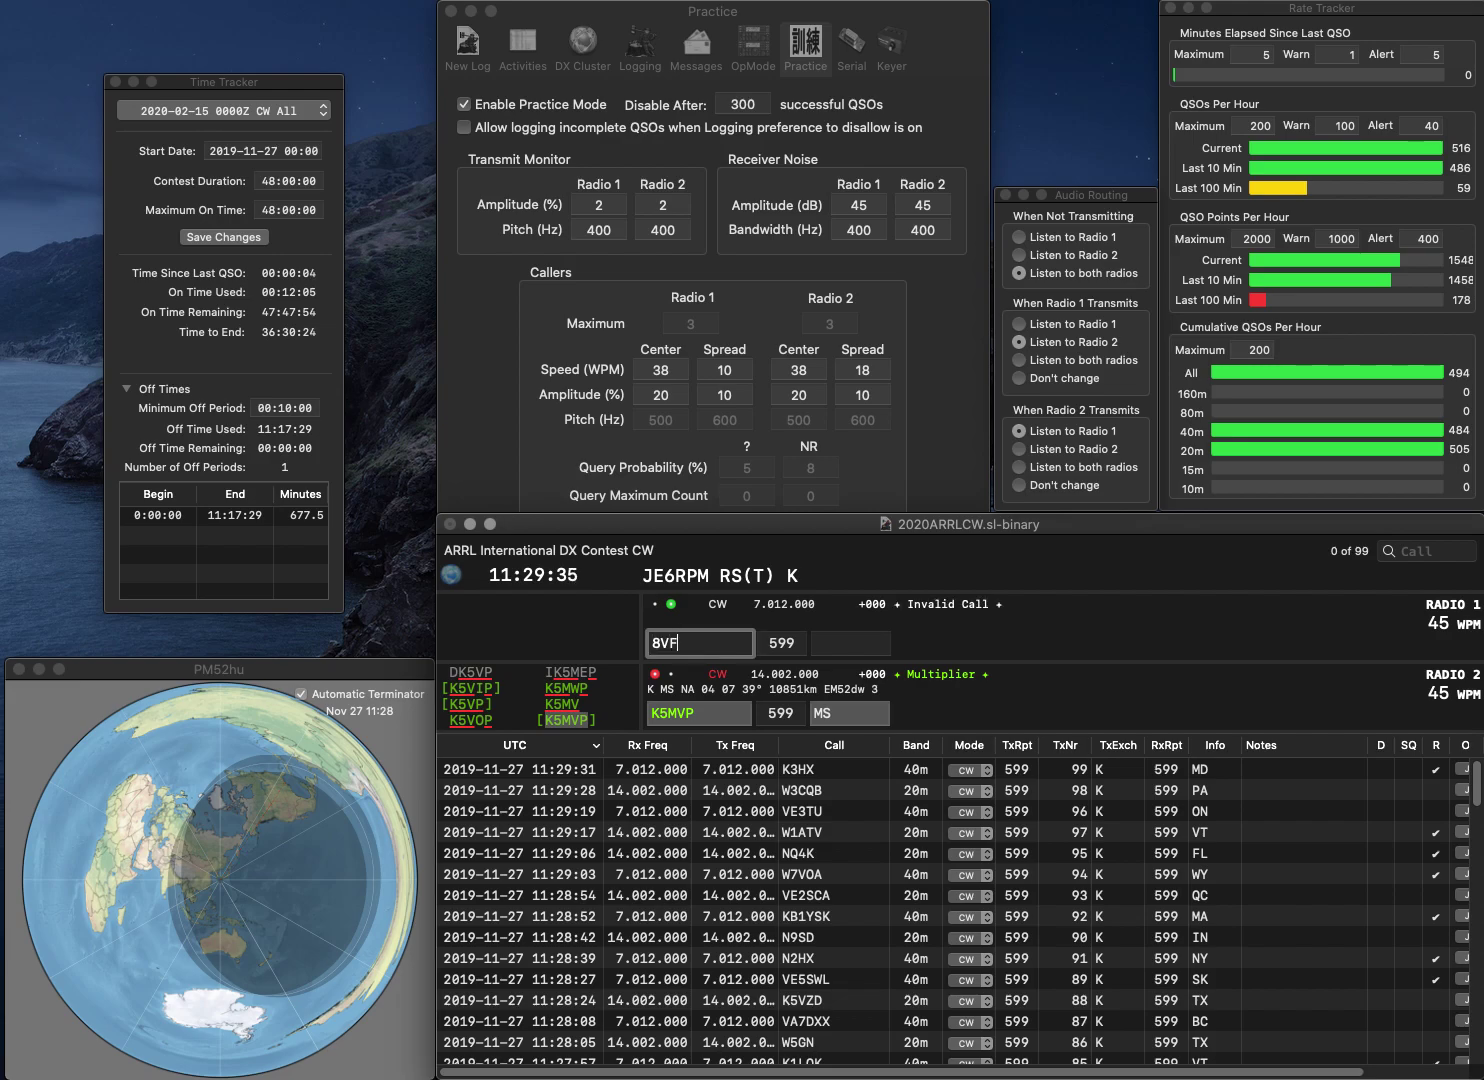
key("Return")
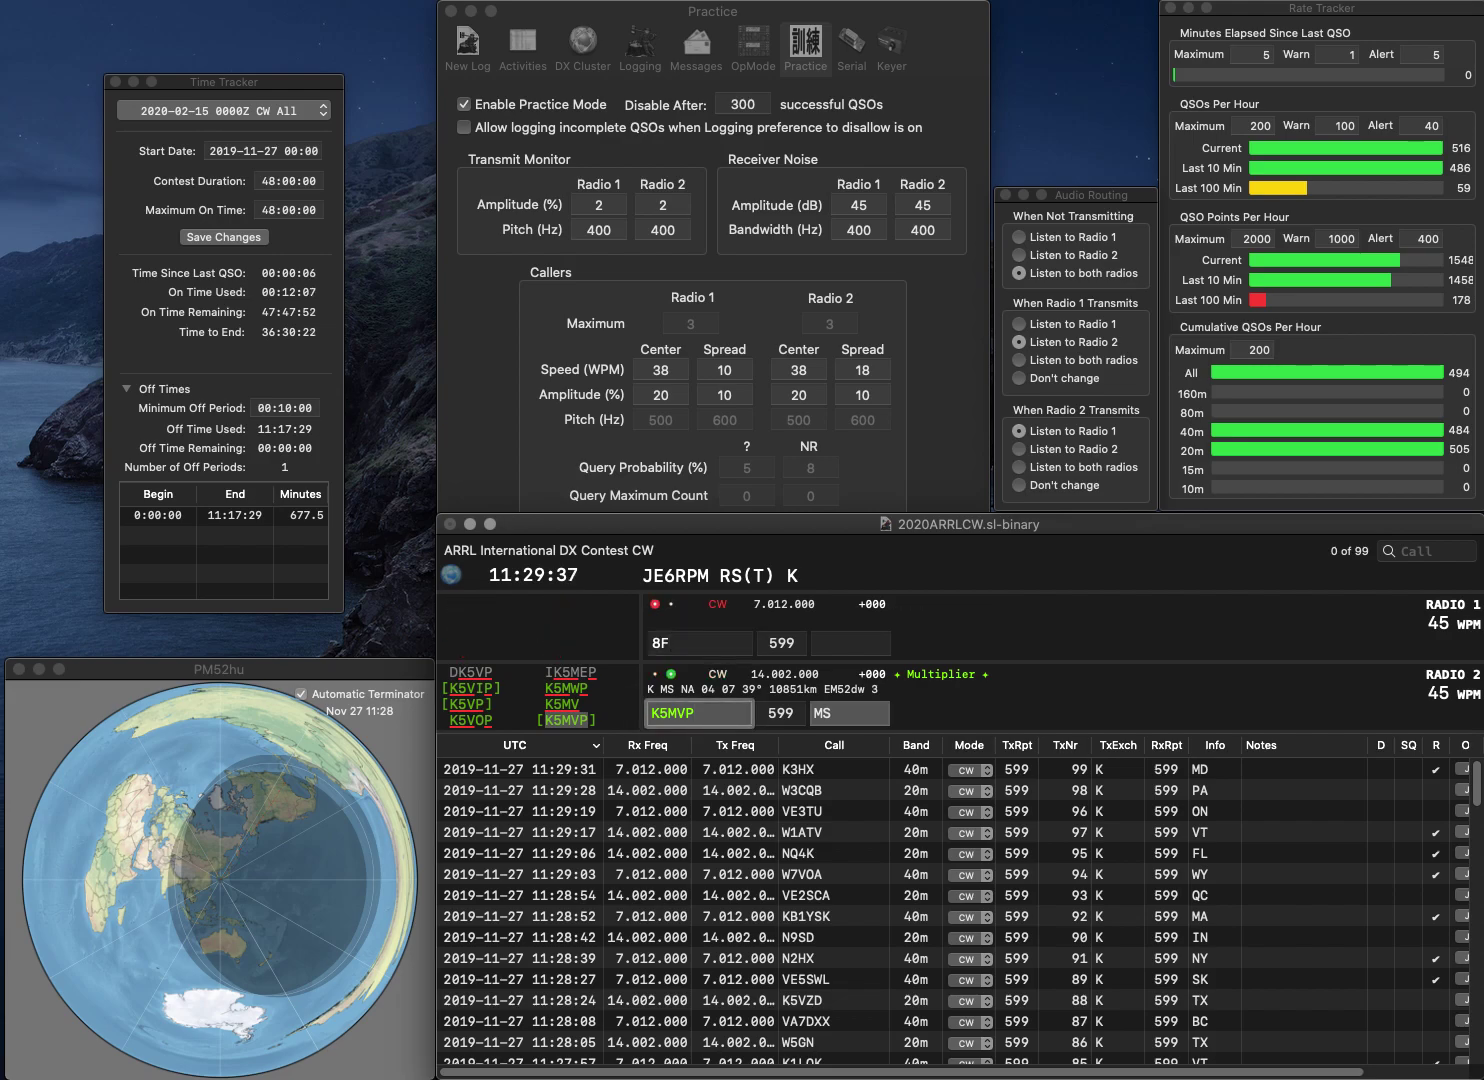
key("Tab")
key("Return")
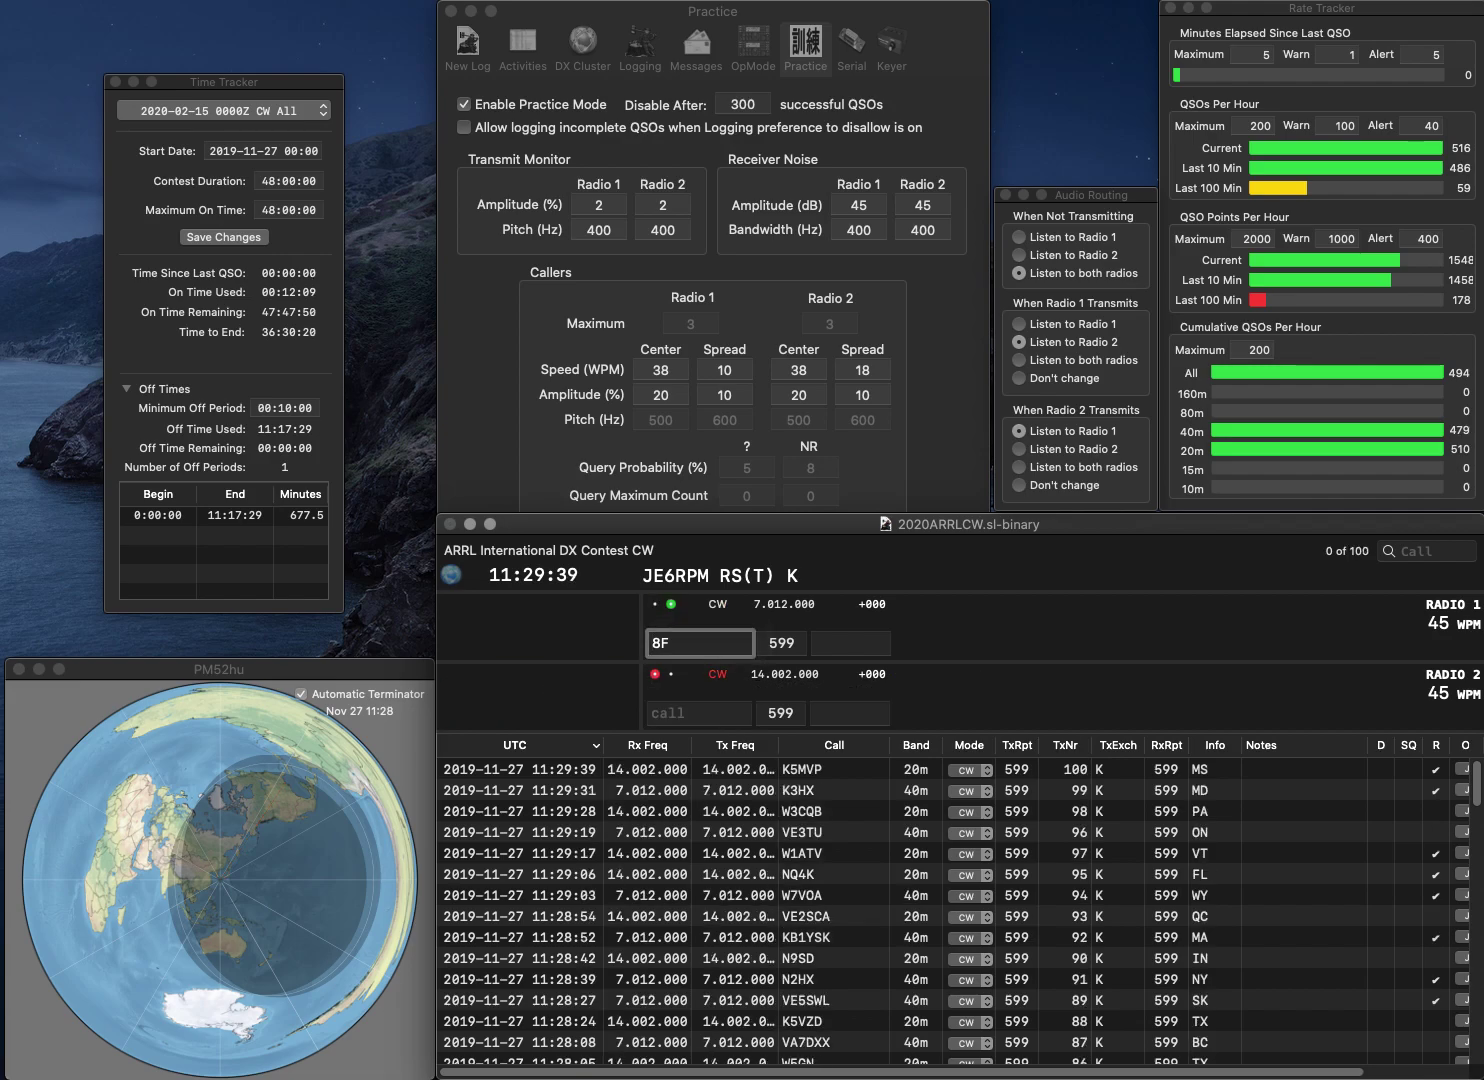
type("KB")
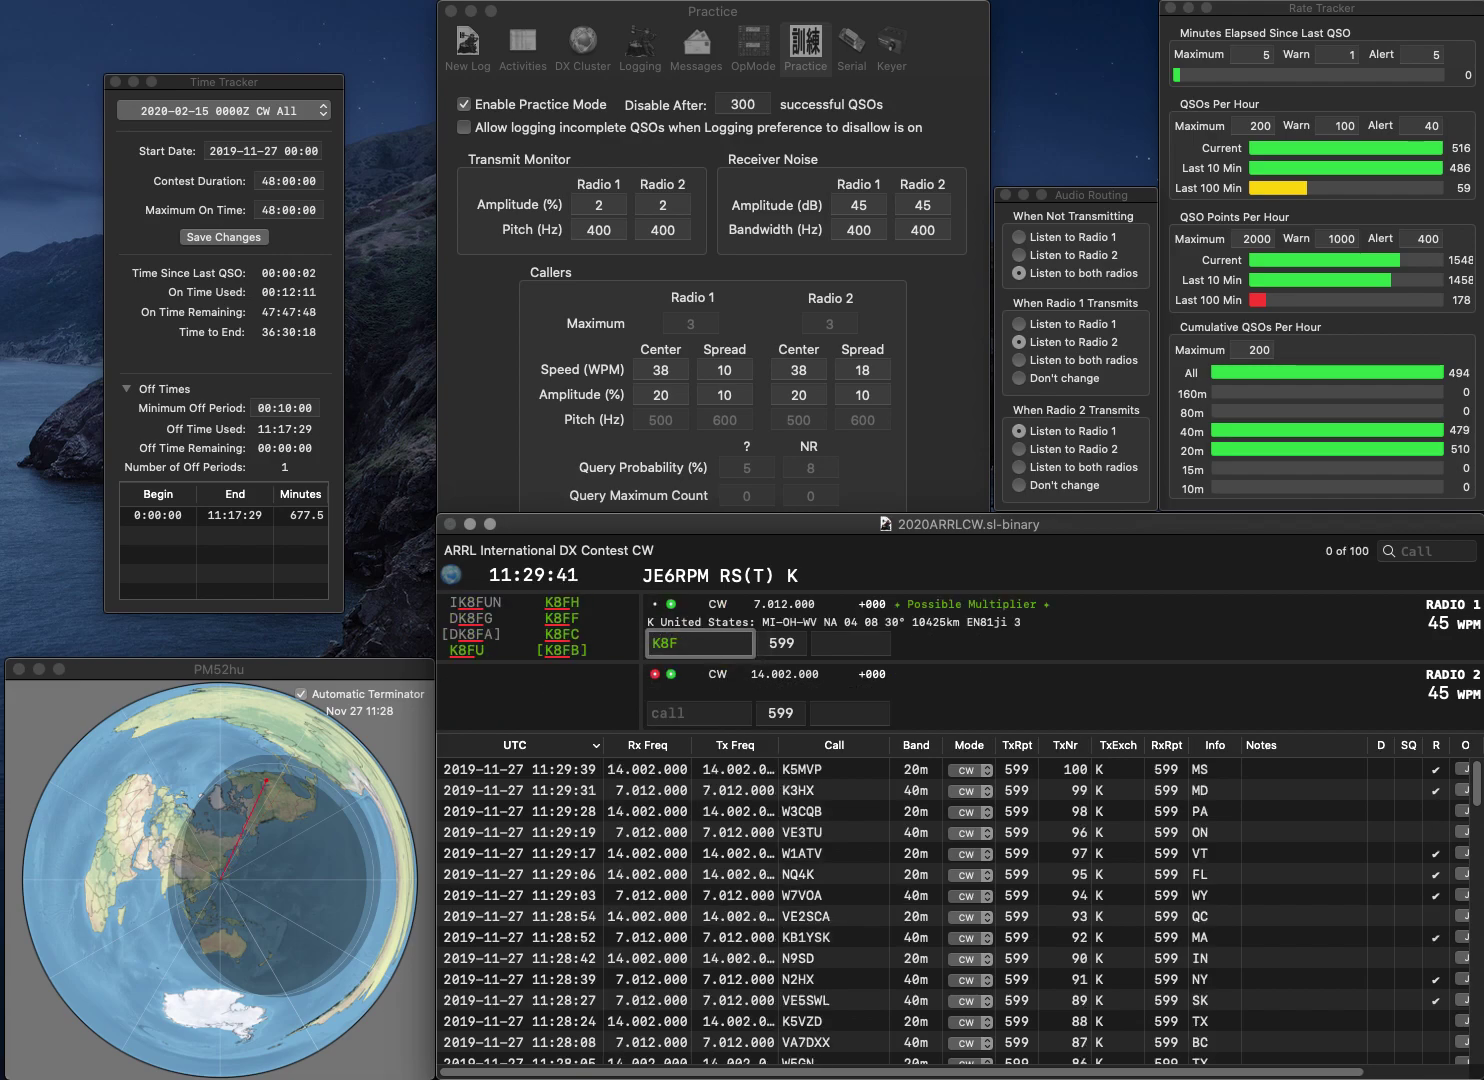
key("Return")
Step: Answer the Radio 2 caller as K4KV, sending the exchange
type("K4")
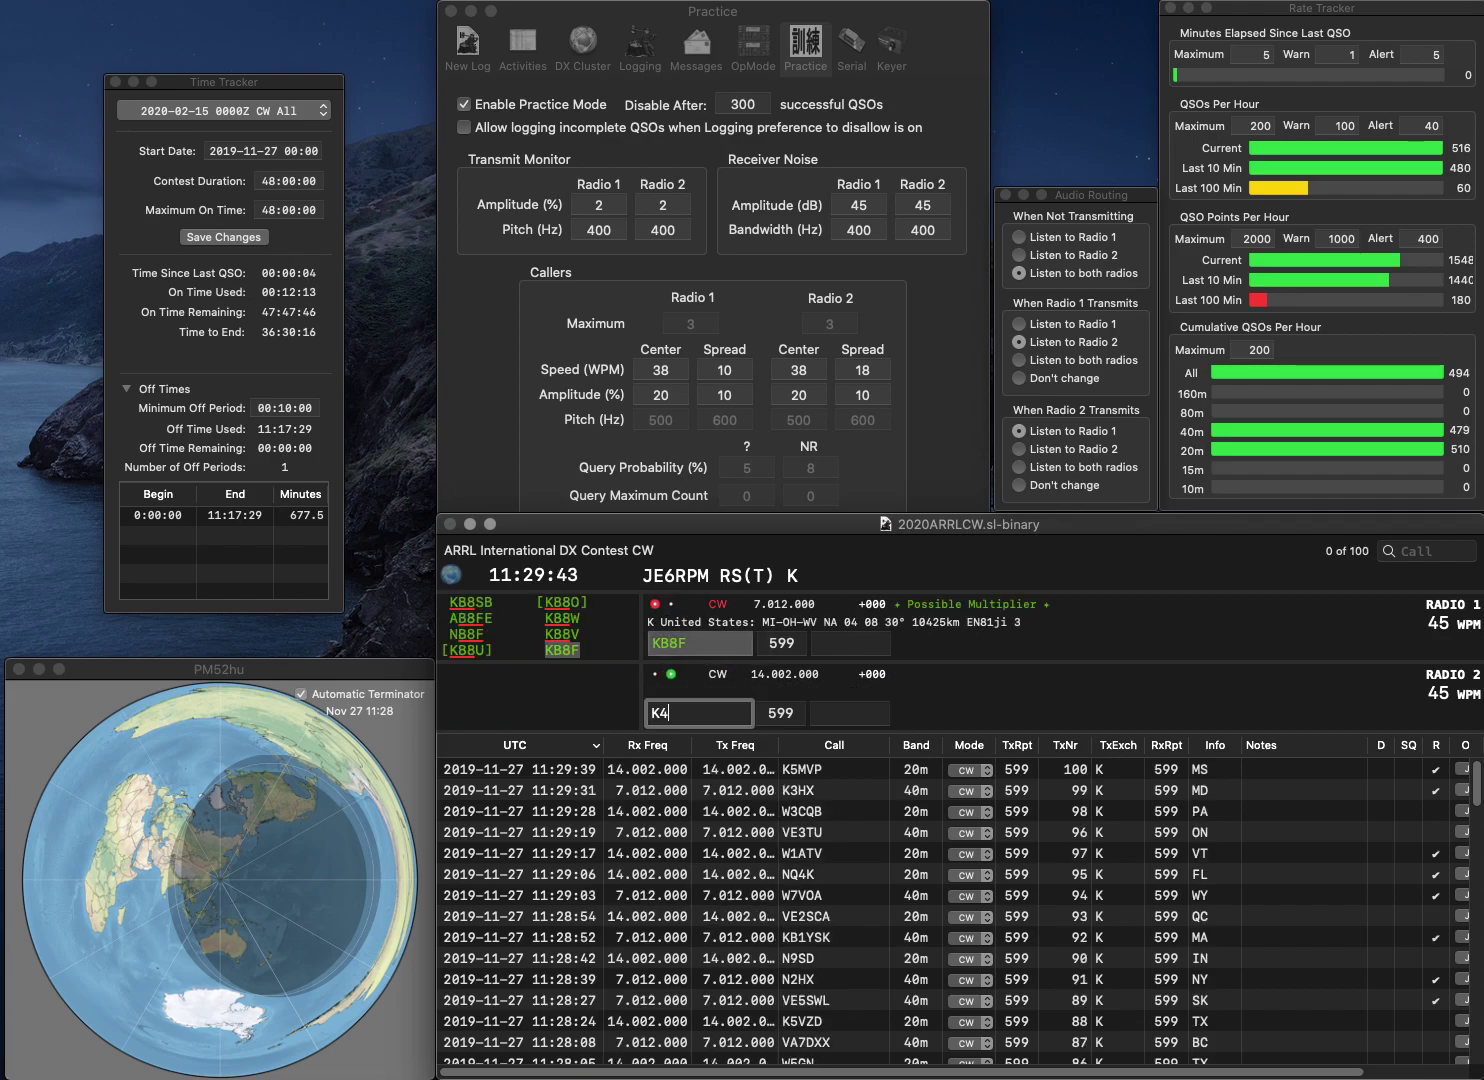
type("KV")
key("Return")
key("Tab")
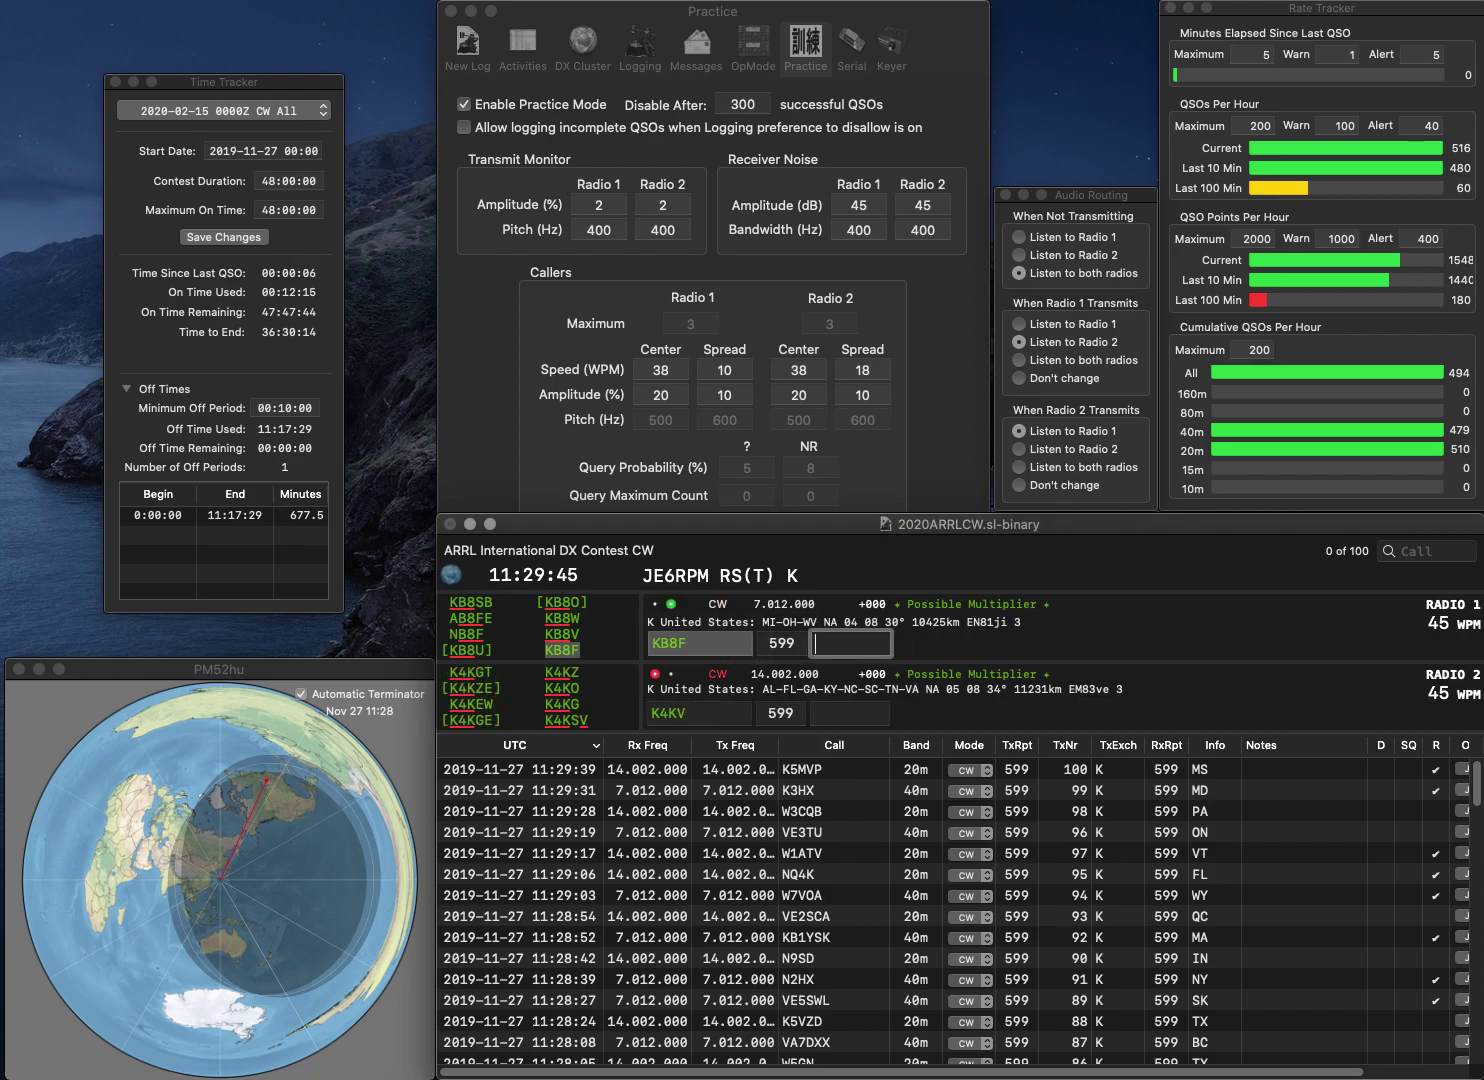
type("MI")
key("Return")
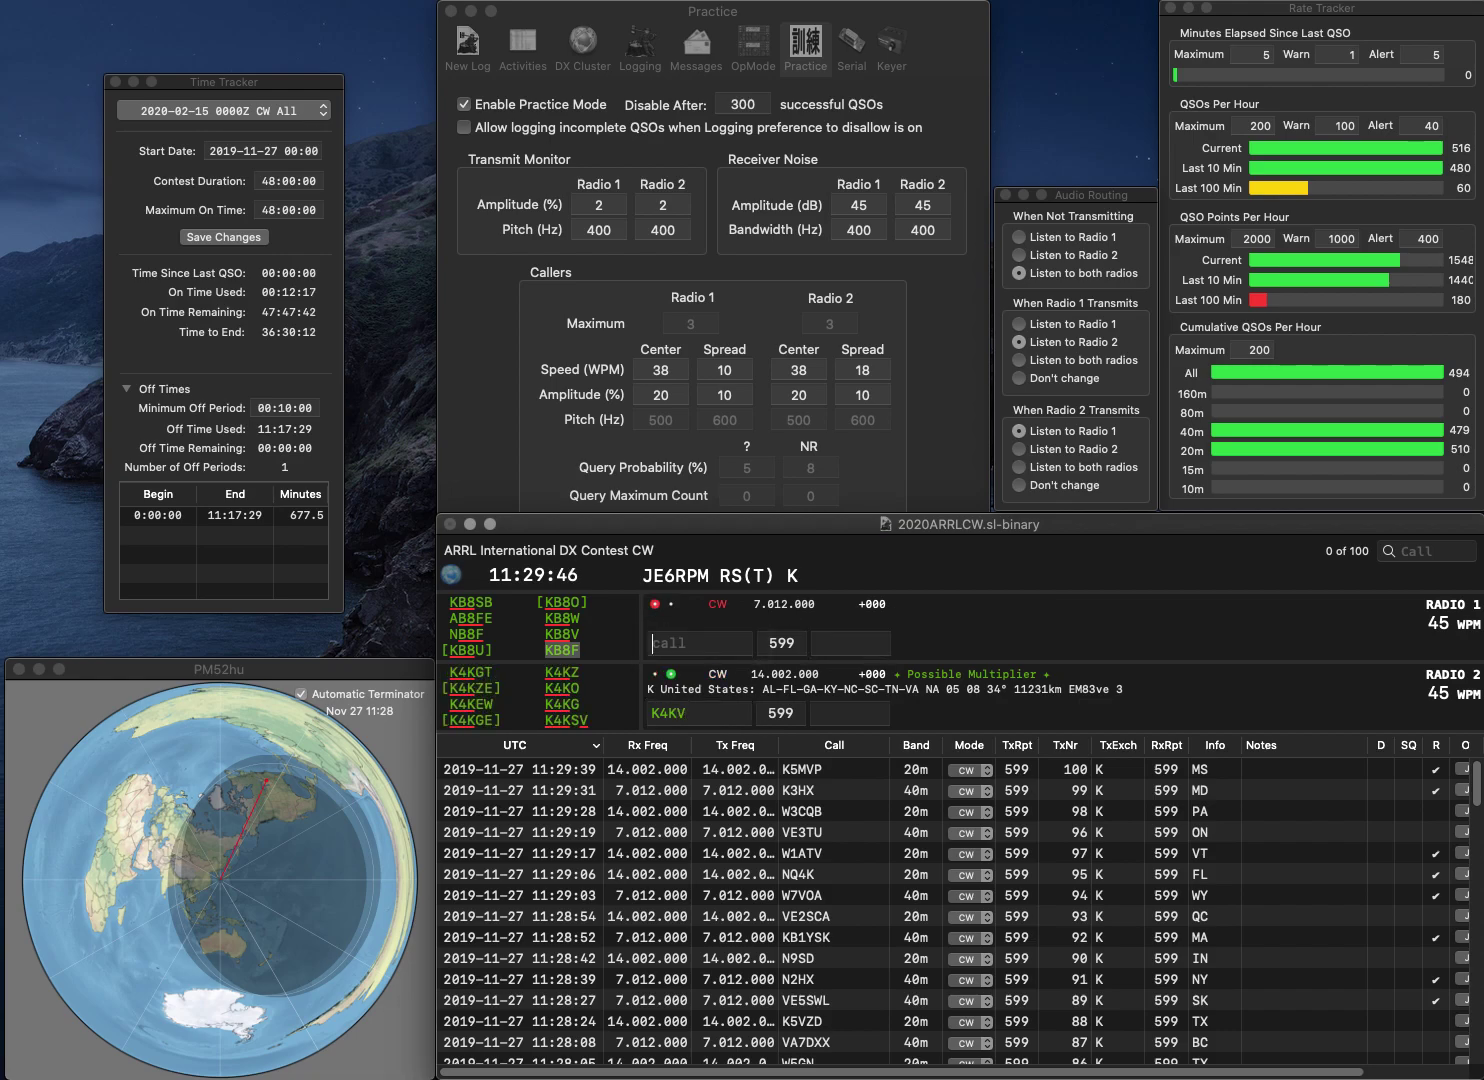
Step: Correct the Radio 2 call to K4KSV and send the corrected call
key("BackSpace")
type("SV")
key("Return")
type("K1")
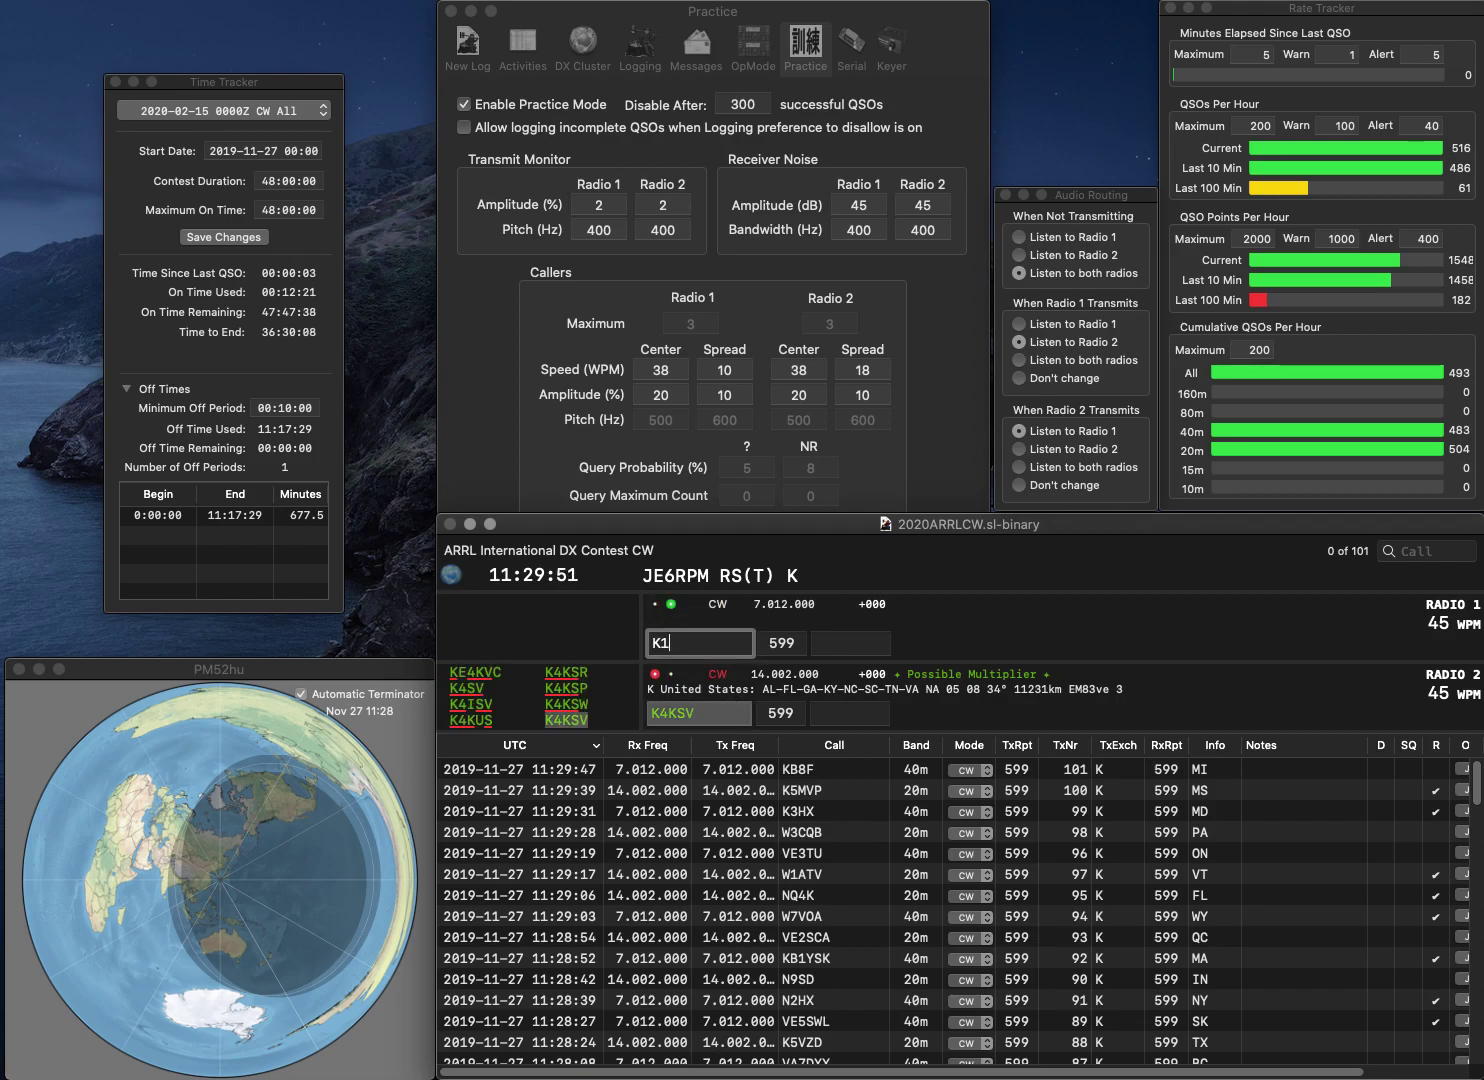
type("SEX")
key("Left")
key("BackSpace")
type("I")
key("Return")
type("G")
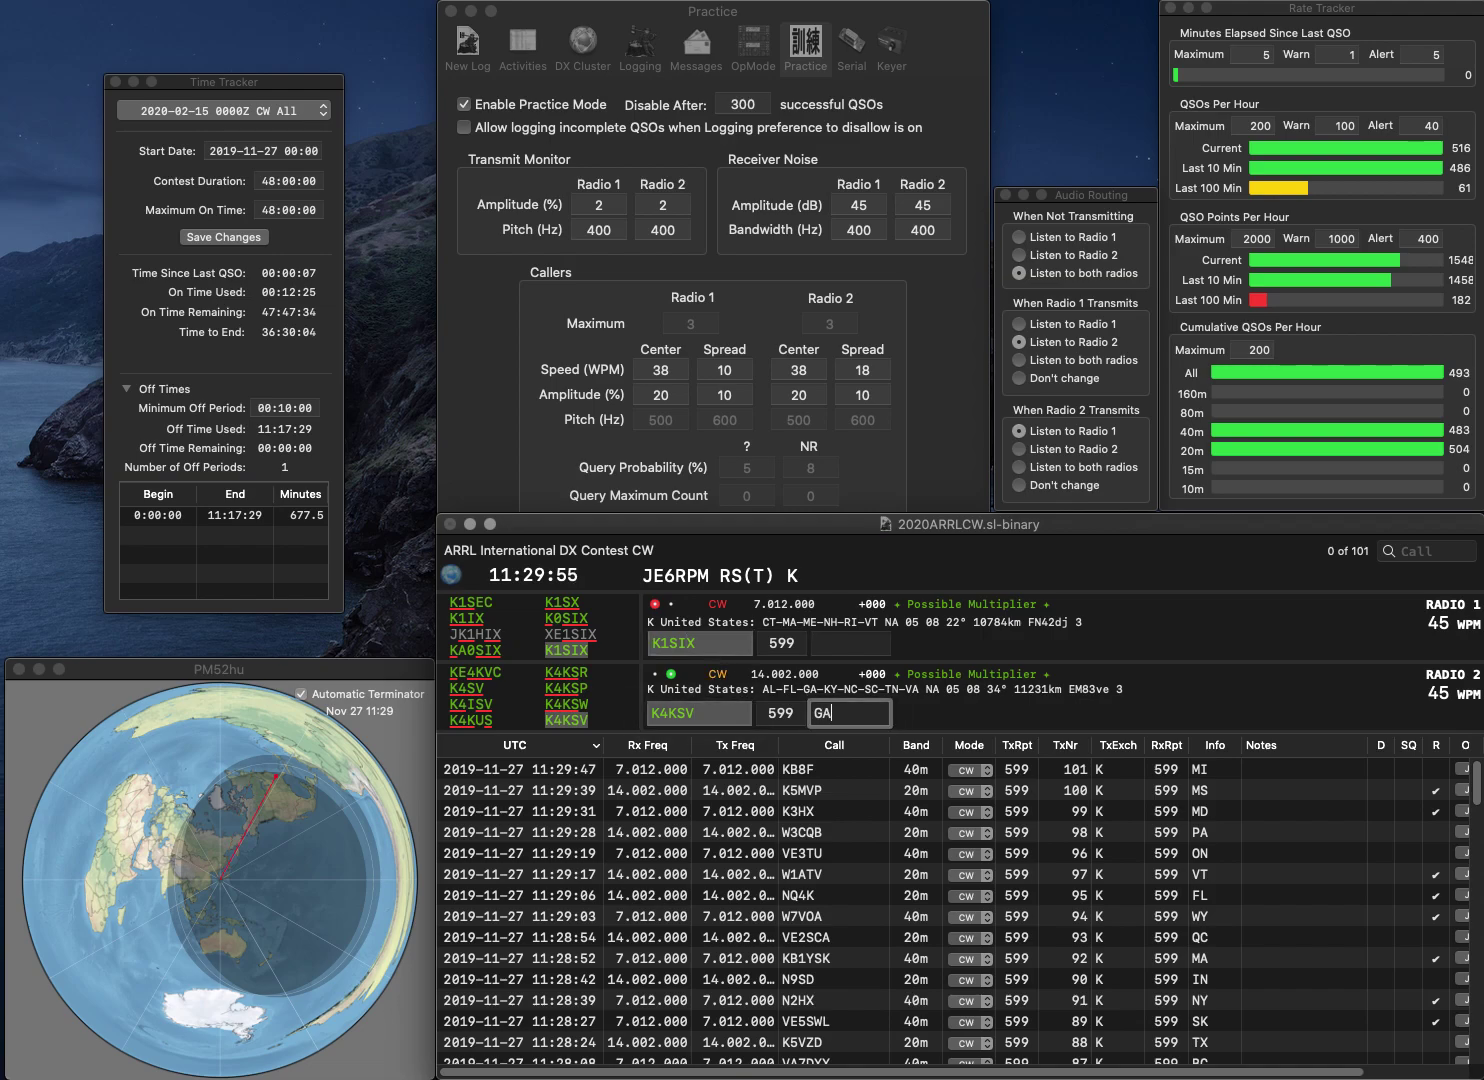
key("Return")
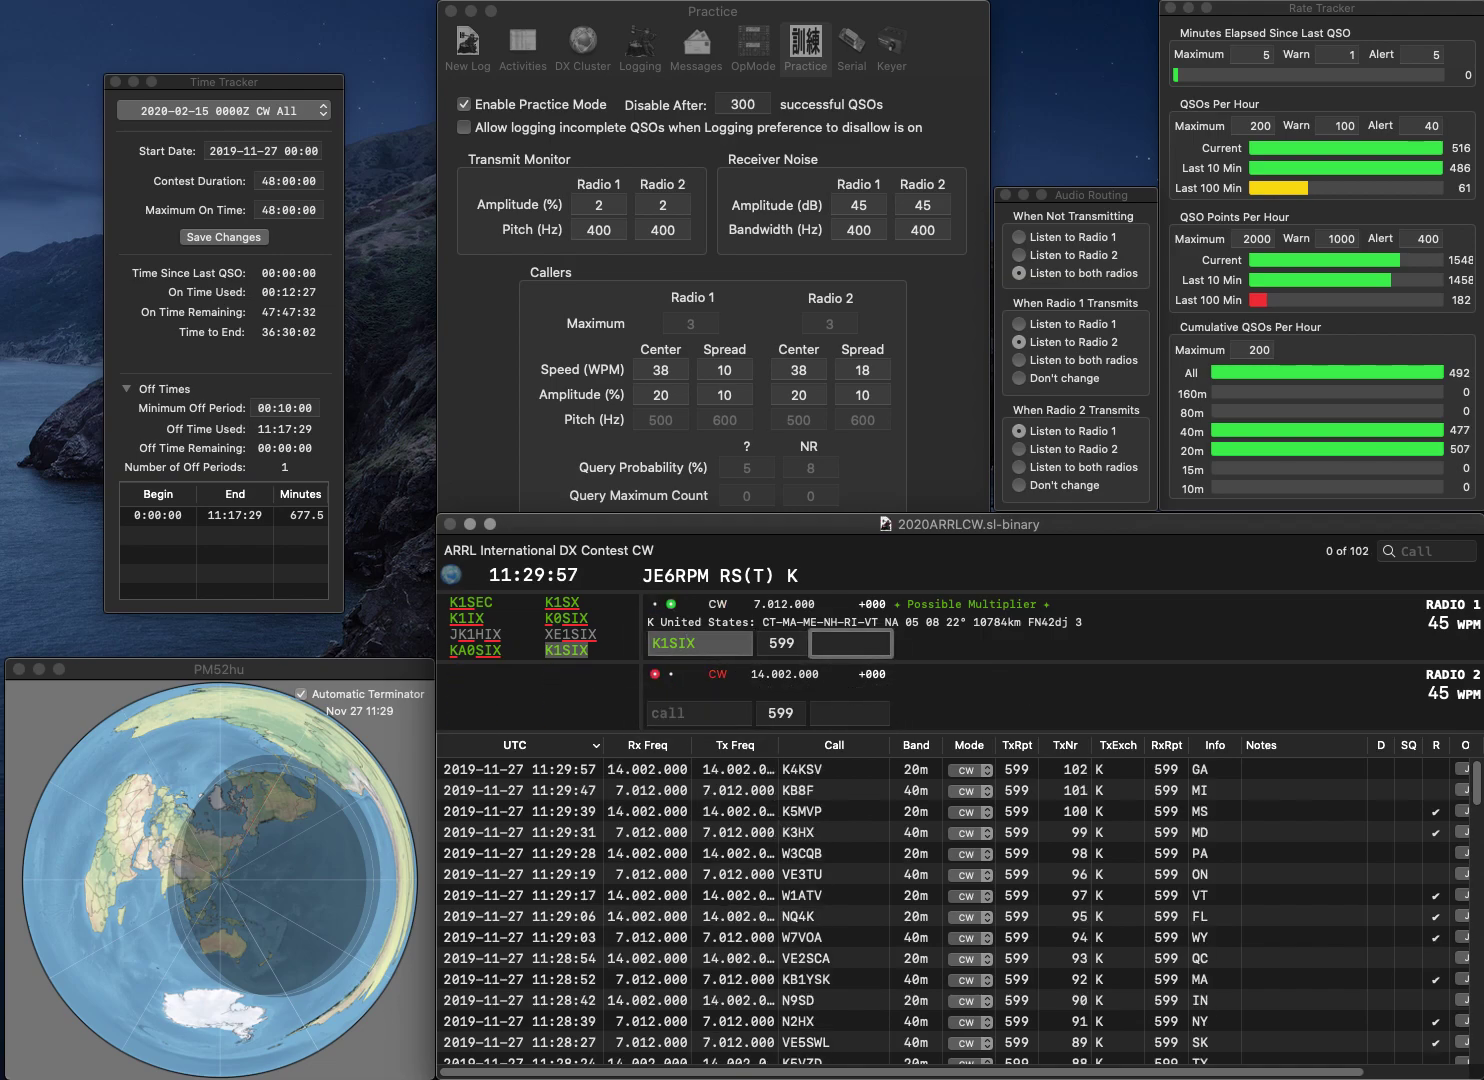
type("NH")
key("Return")
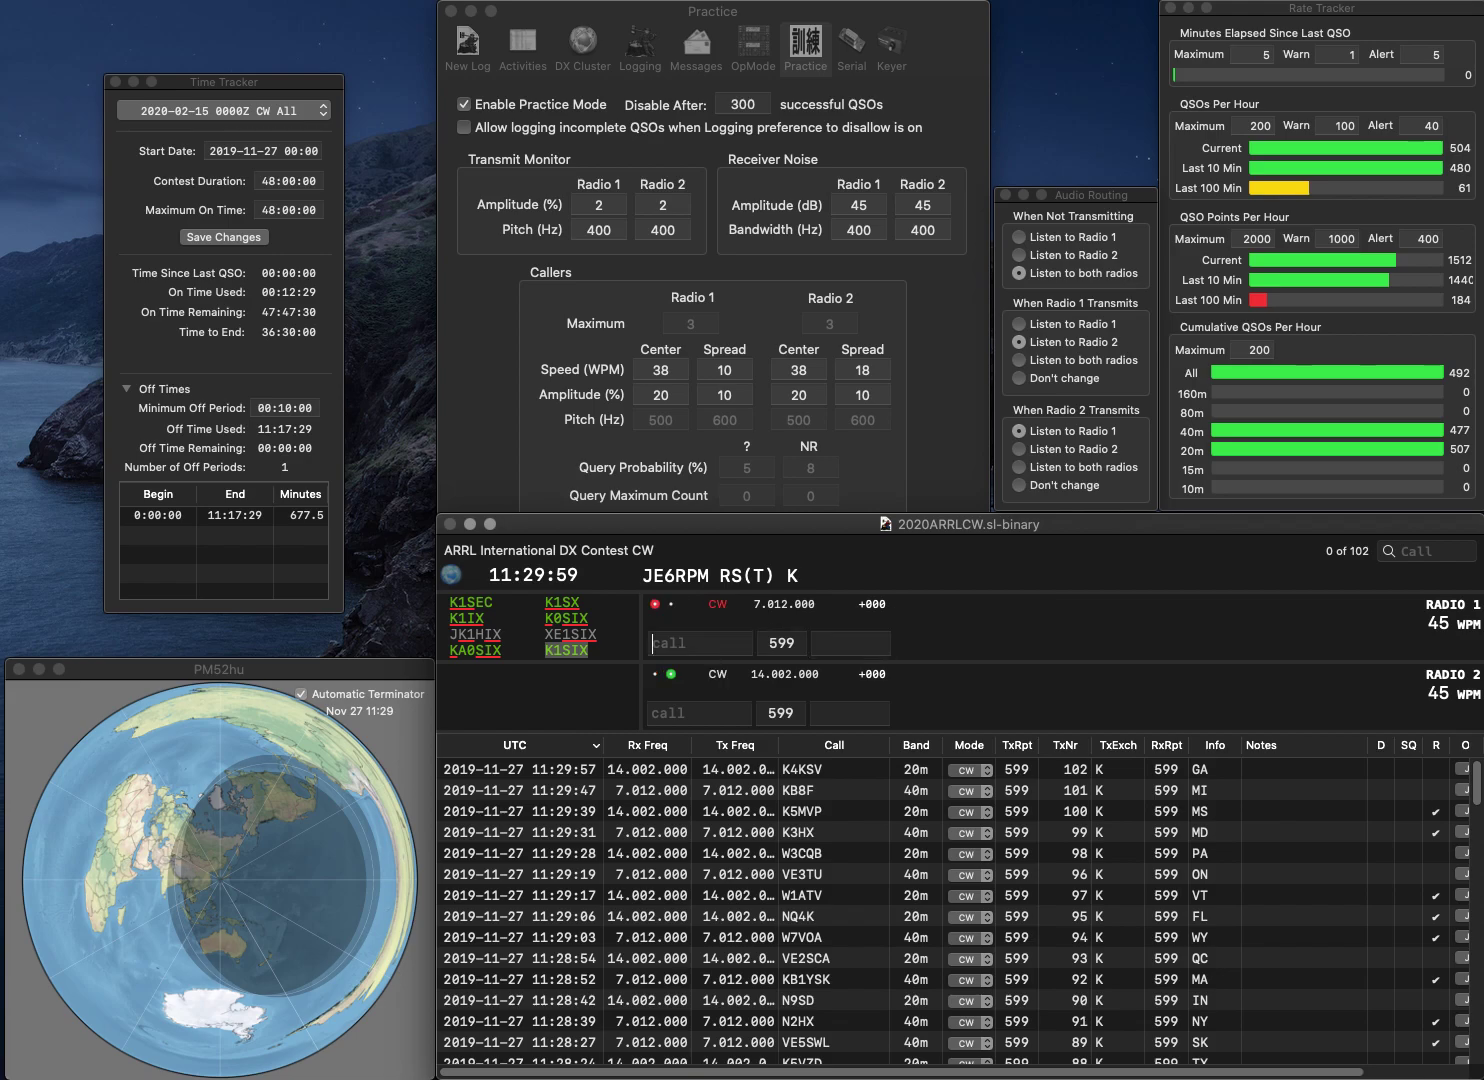
Step: Answer AA2IA on Radio 2 and KG7A on Radio 1, sending each its exchange
type("AA2")
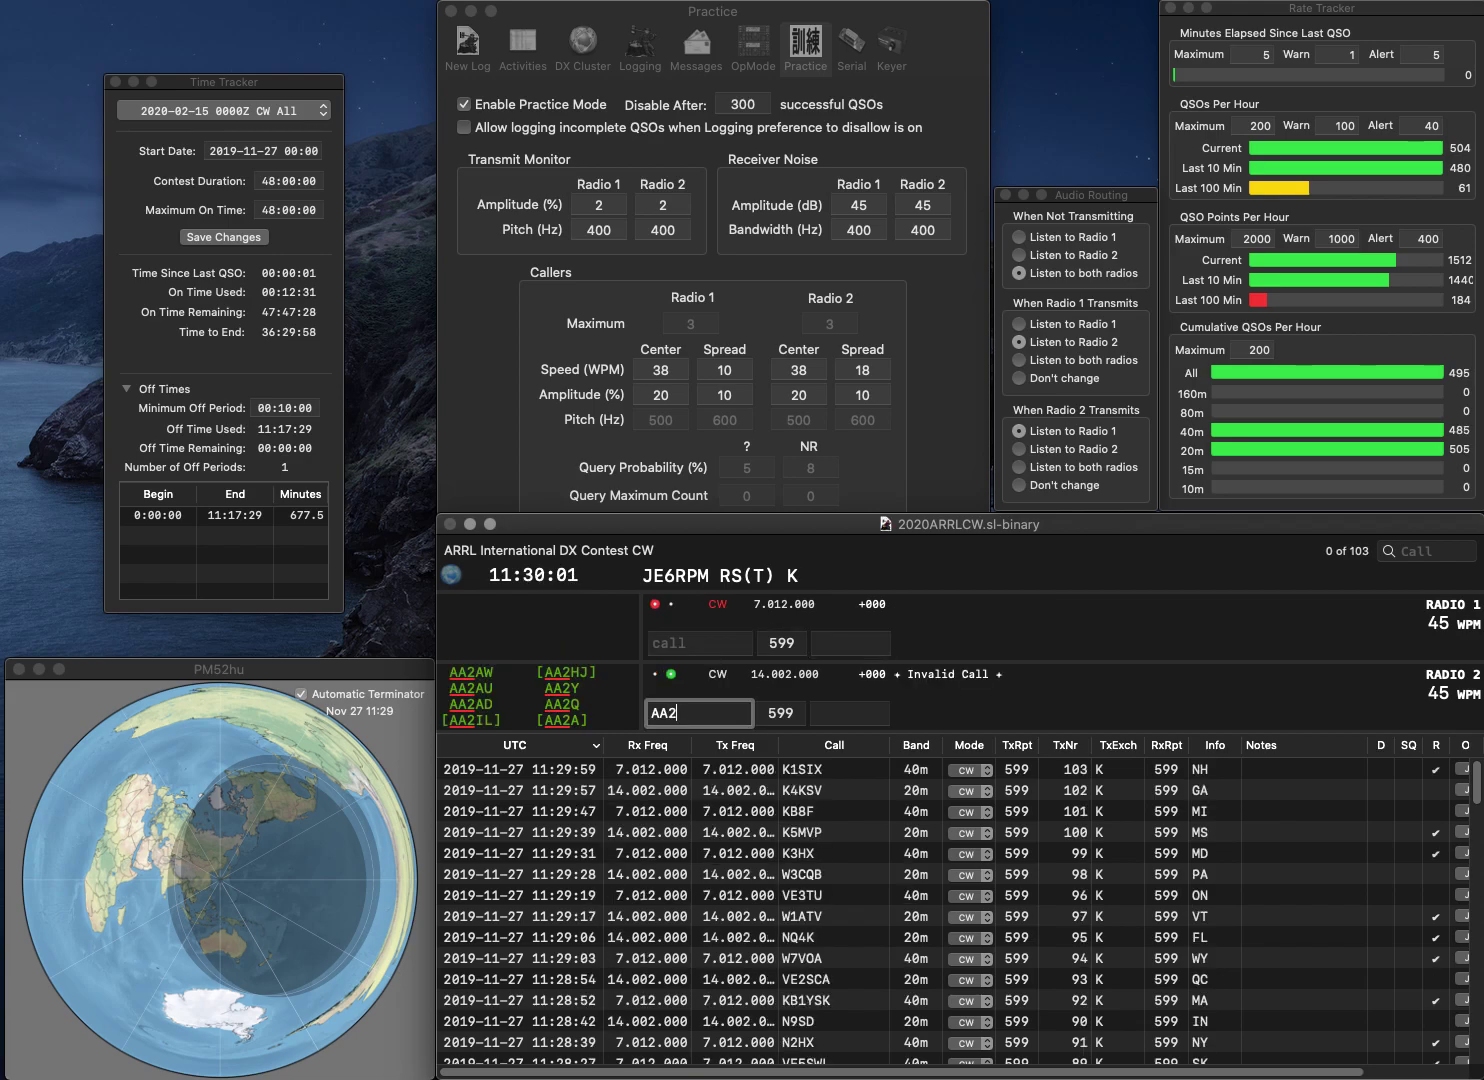
type("IAK")
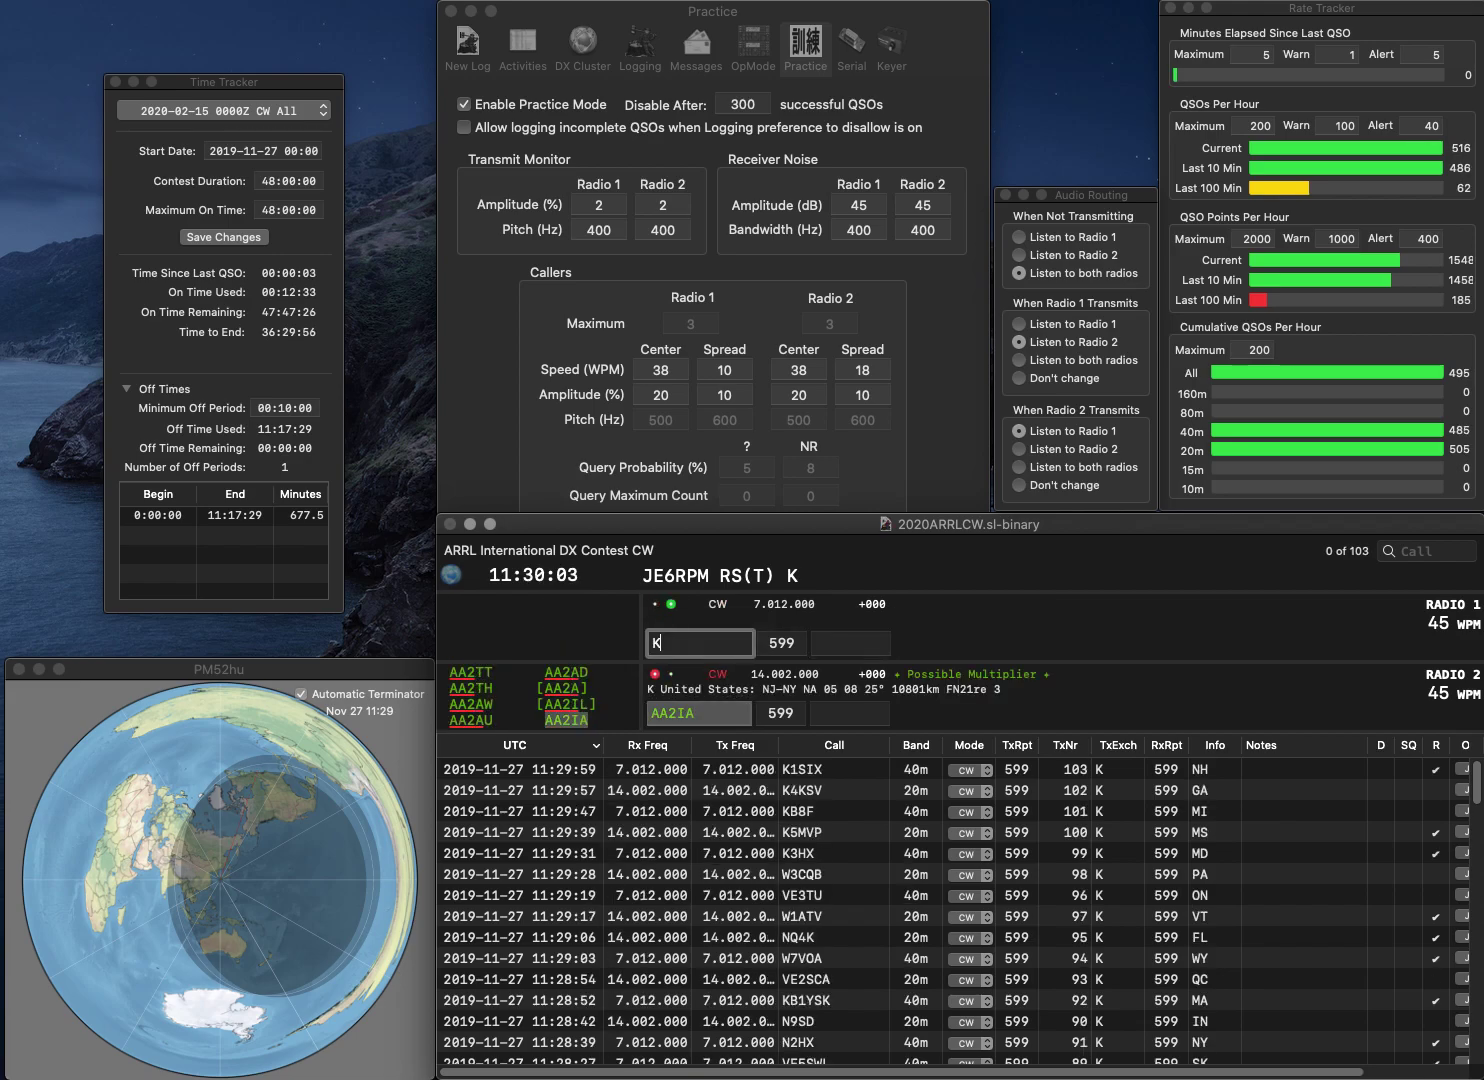
type("G7A")
key("Return")
key("space")
type("NJ")
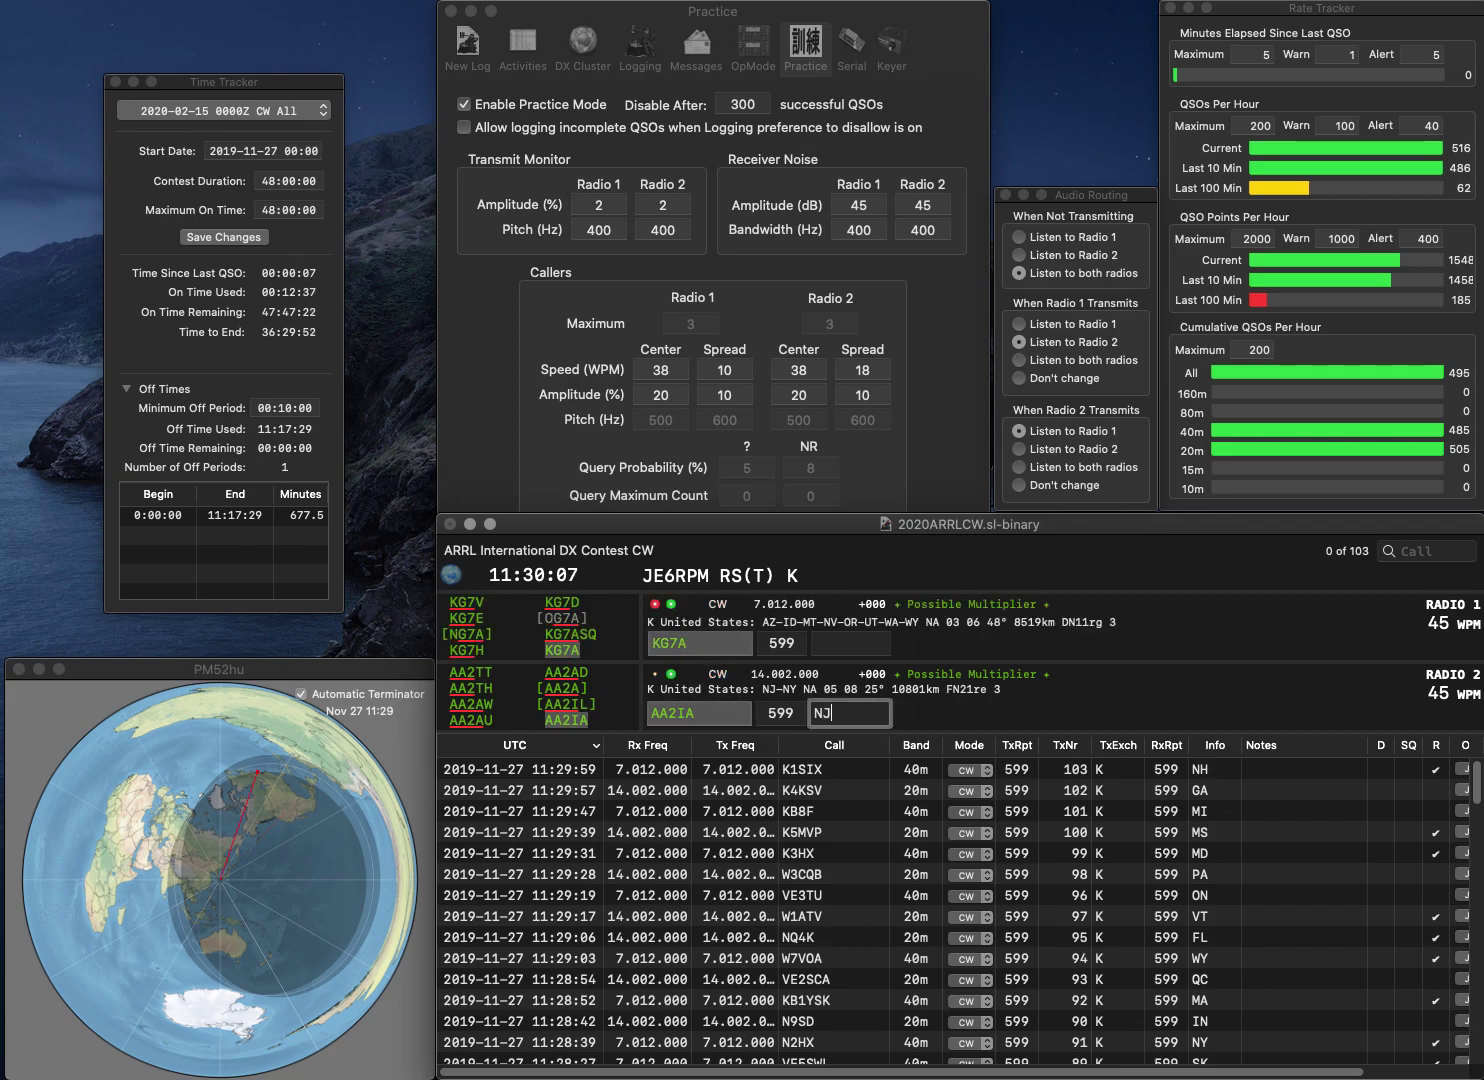
key("Return")
type("UT")
key("Return")
type("W8HN")
key("Return")
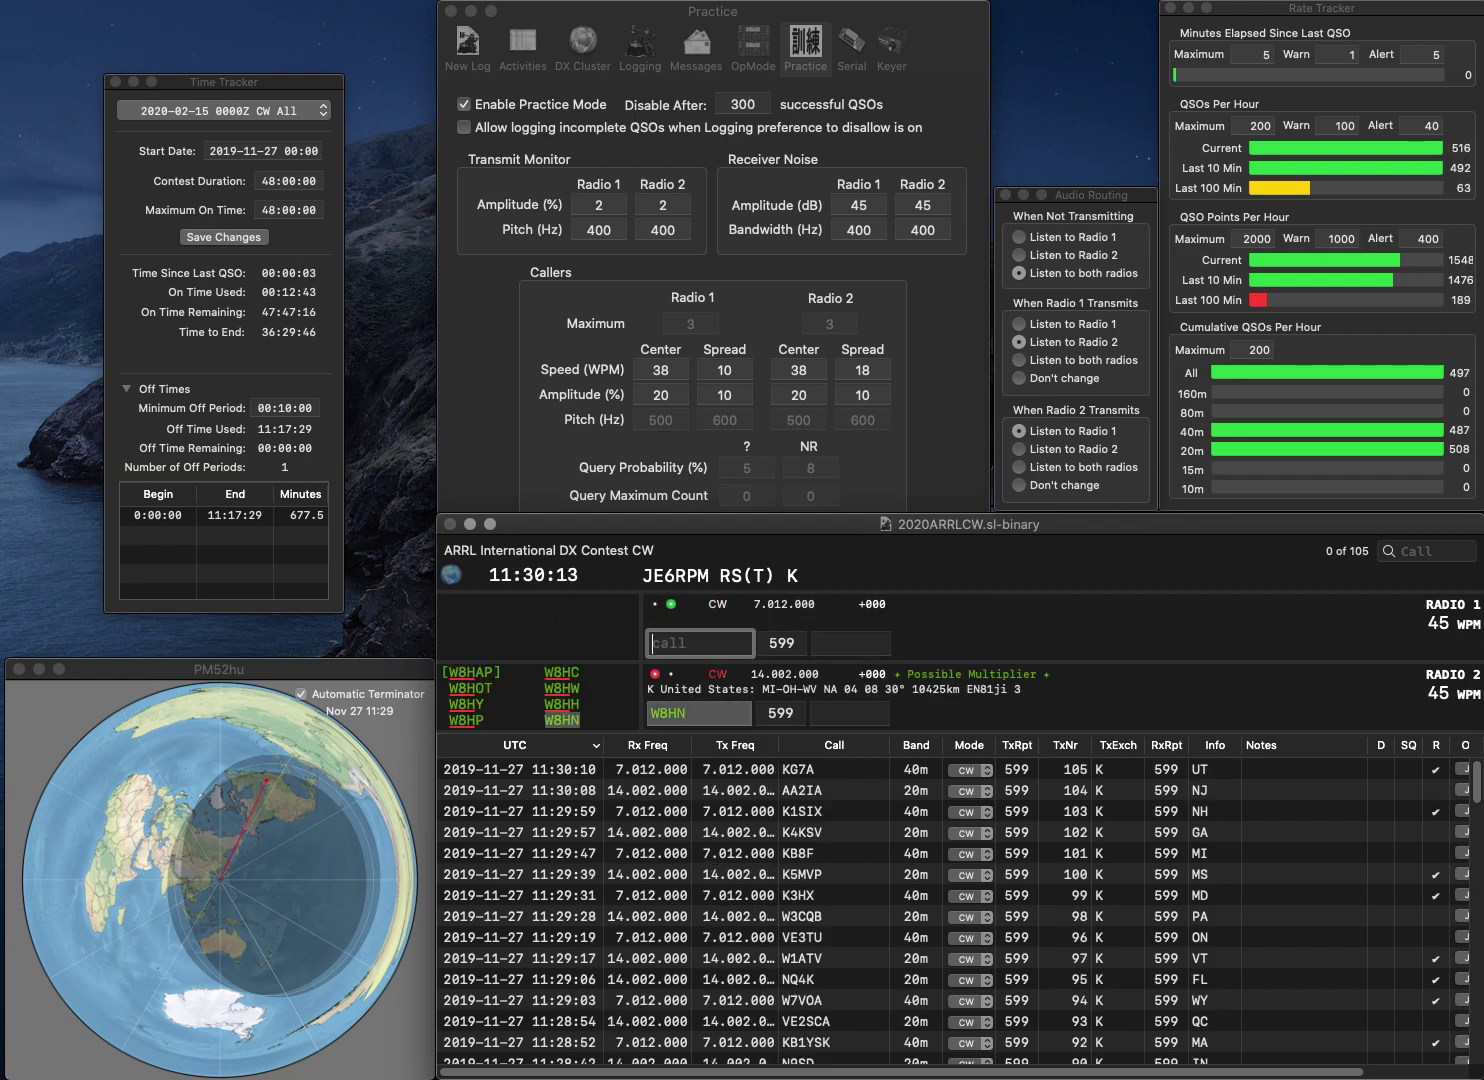
Step: Answer NL7D on Radio 1 with its exchange and submit received exchange WV for W8HN on Radio 2
type("NL7")
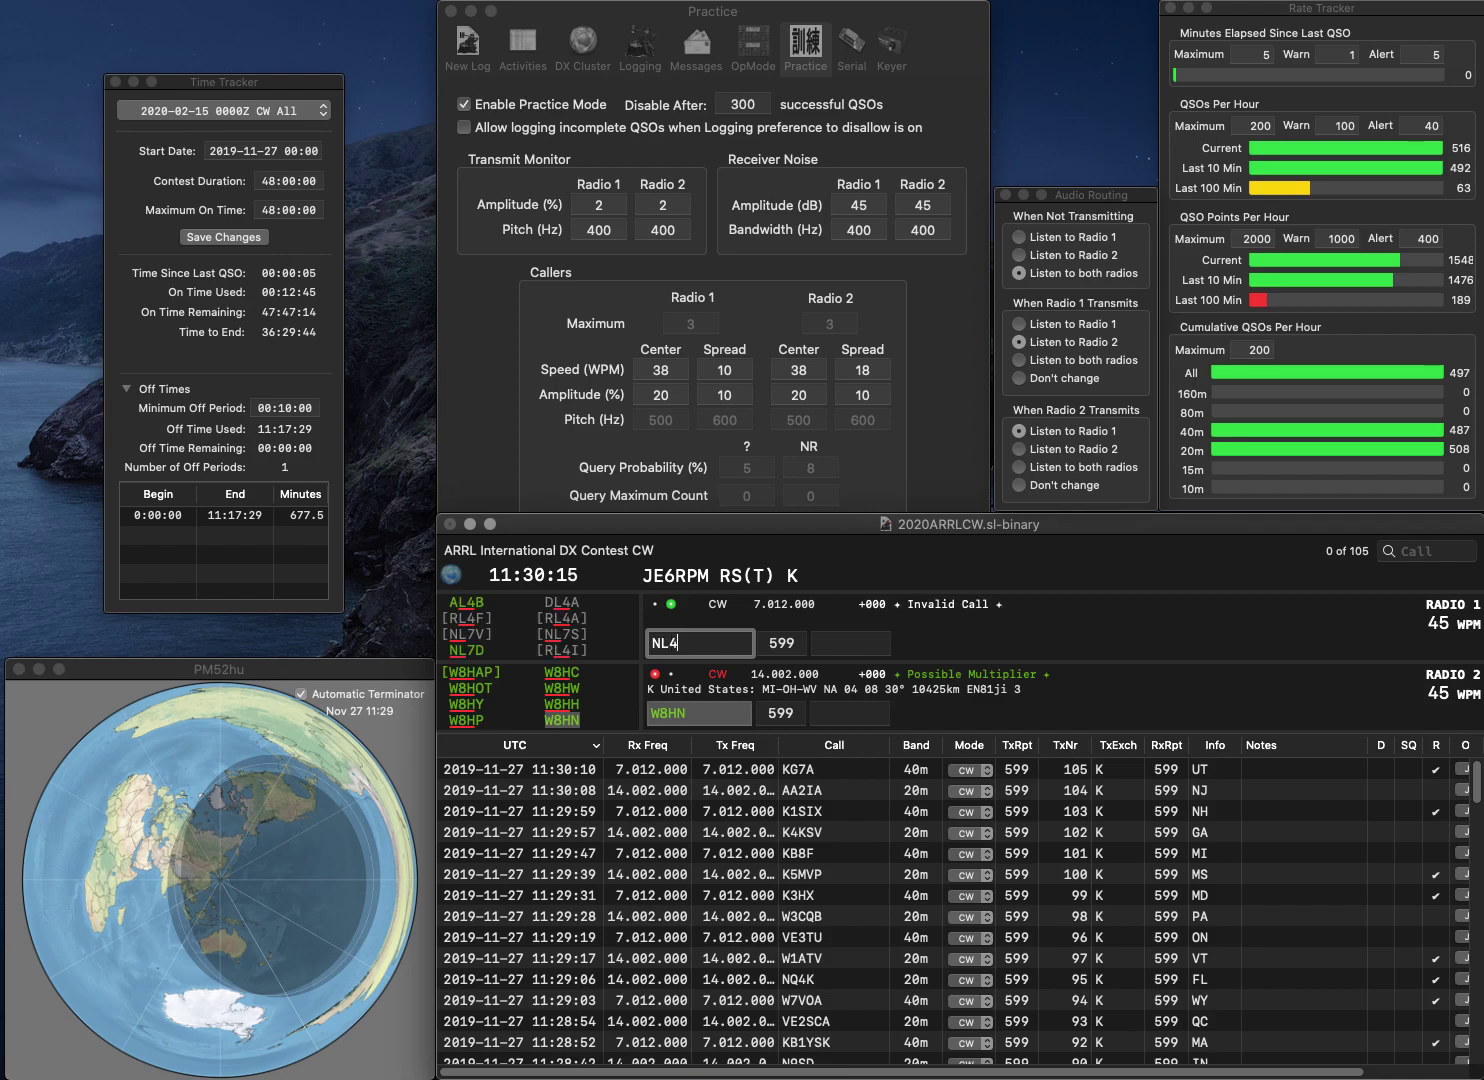
type("D")
key("Return")
type("WV")
key("Return")
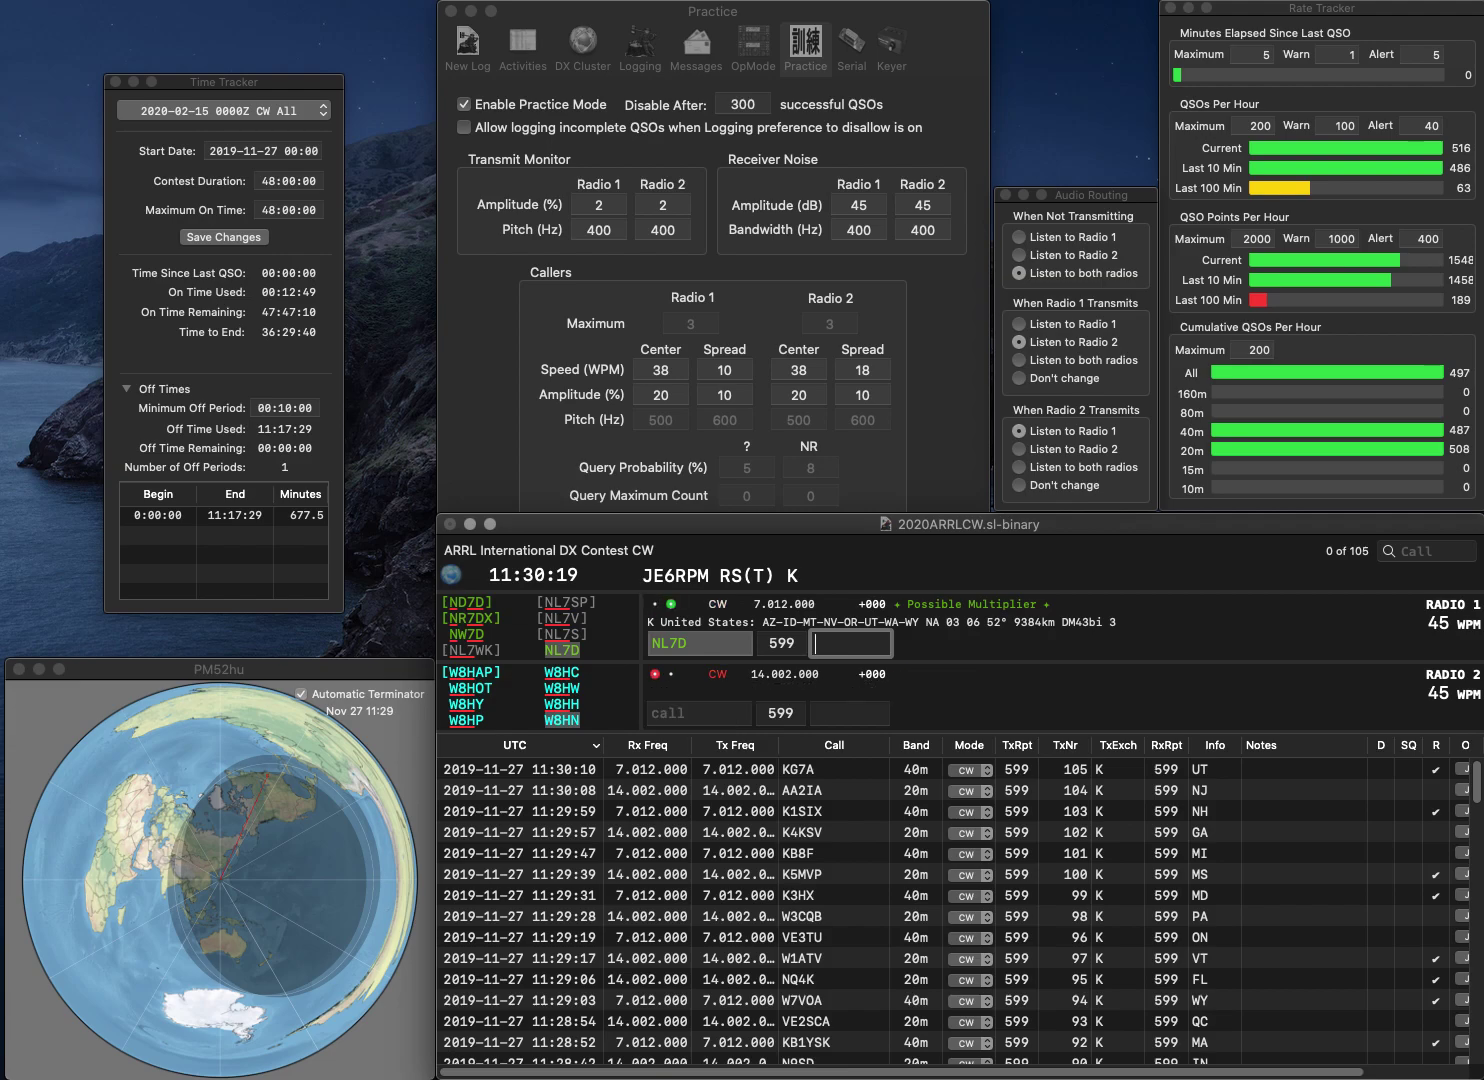
Step: Log NL7D on Radio 1 with received exchange WA
type("W")
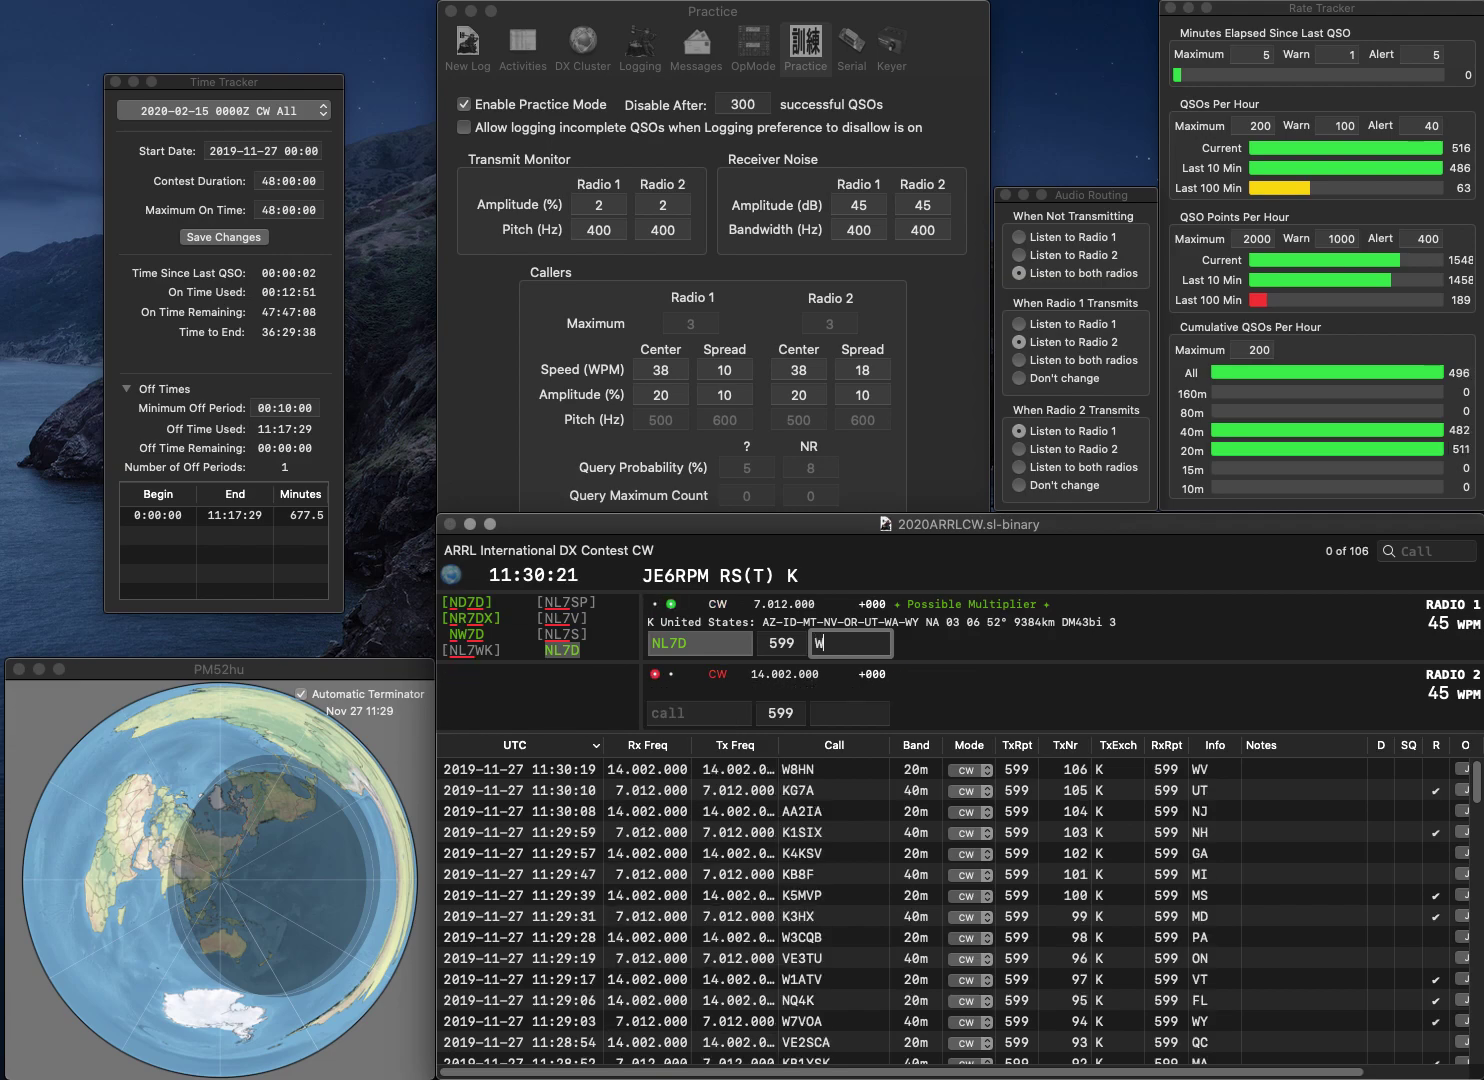
type("A")
key("Return")
Step: Answer NX6FM on Radio 2 and send the partial call 0JB on Radio 1
type("NX6FM")
key("Return")
type("0JB")
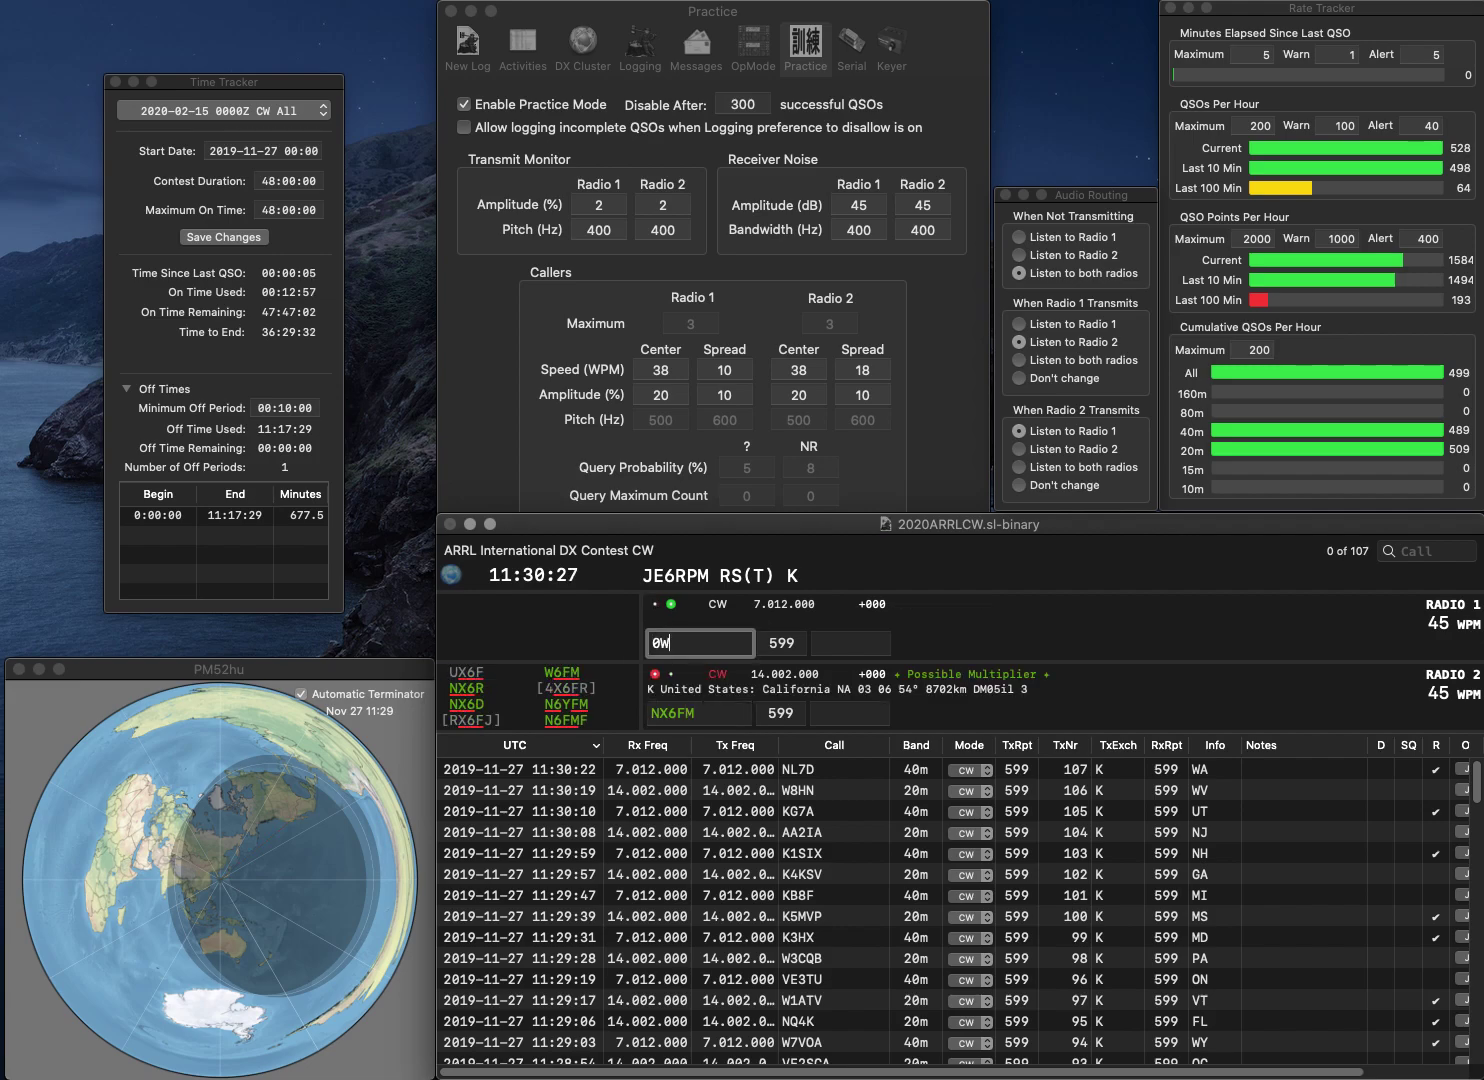
key("Return")
key("Left")
key("Left")
key("BackSpace")
key("BackSpace")
type("6Y")
key("Return")
type("KF")
key("Return")
key("space")
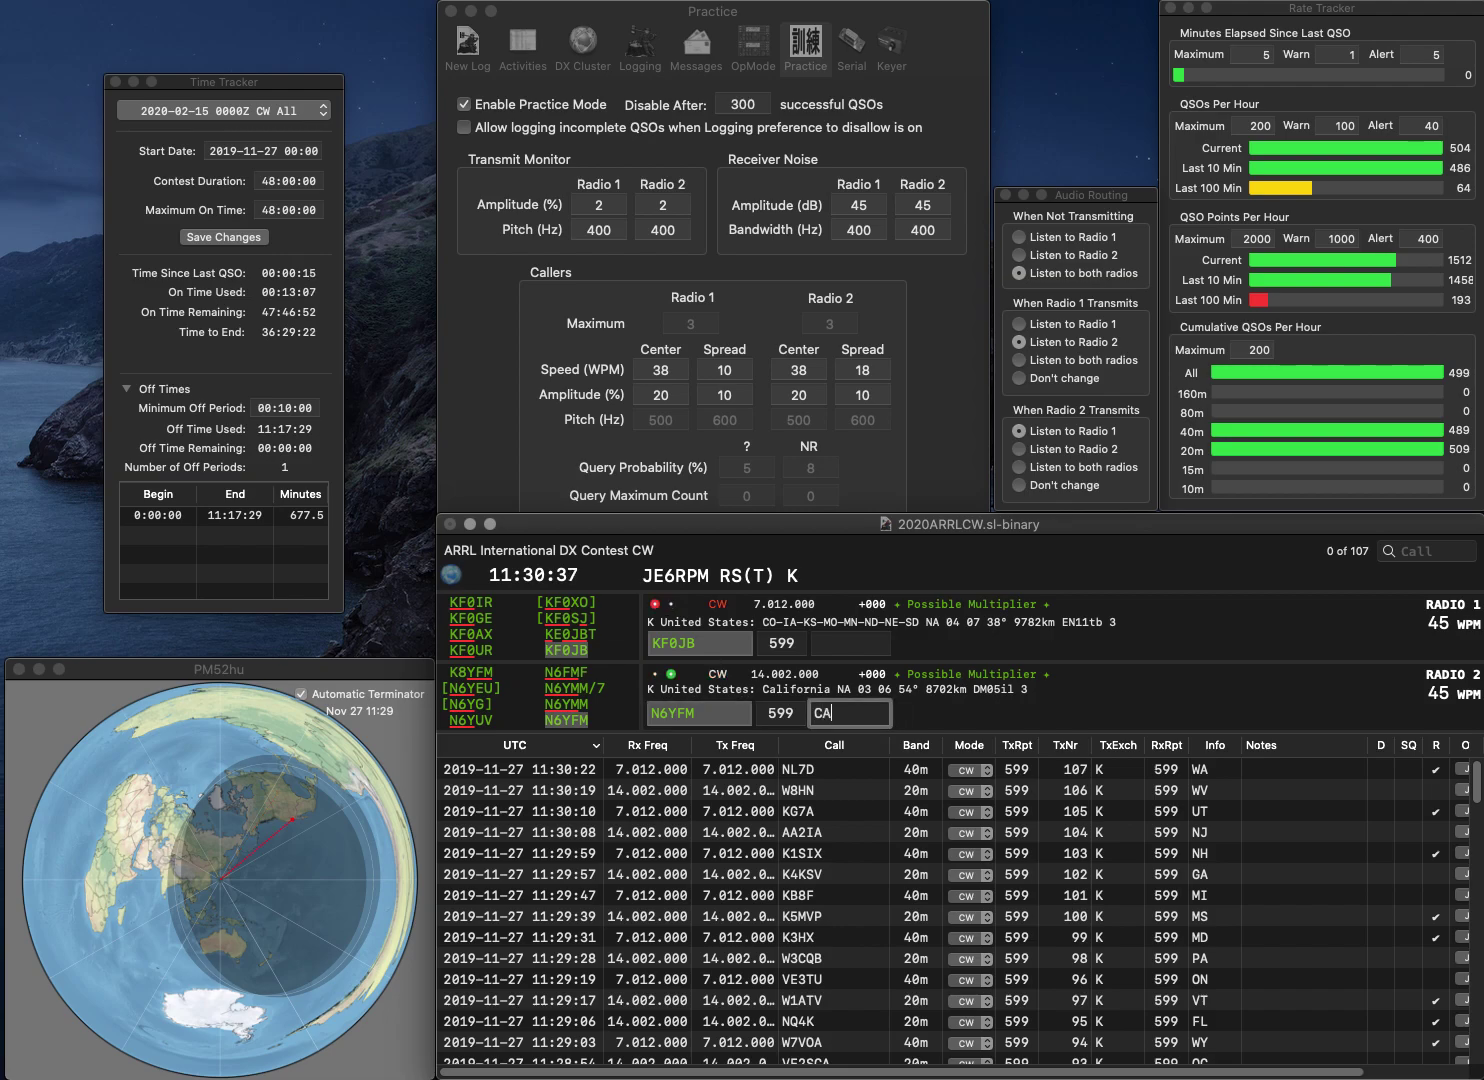
type("CA")
key("Return")
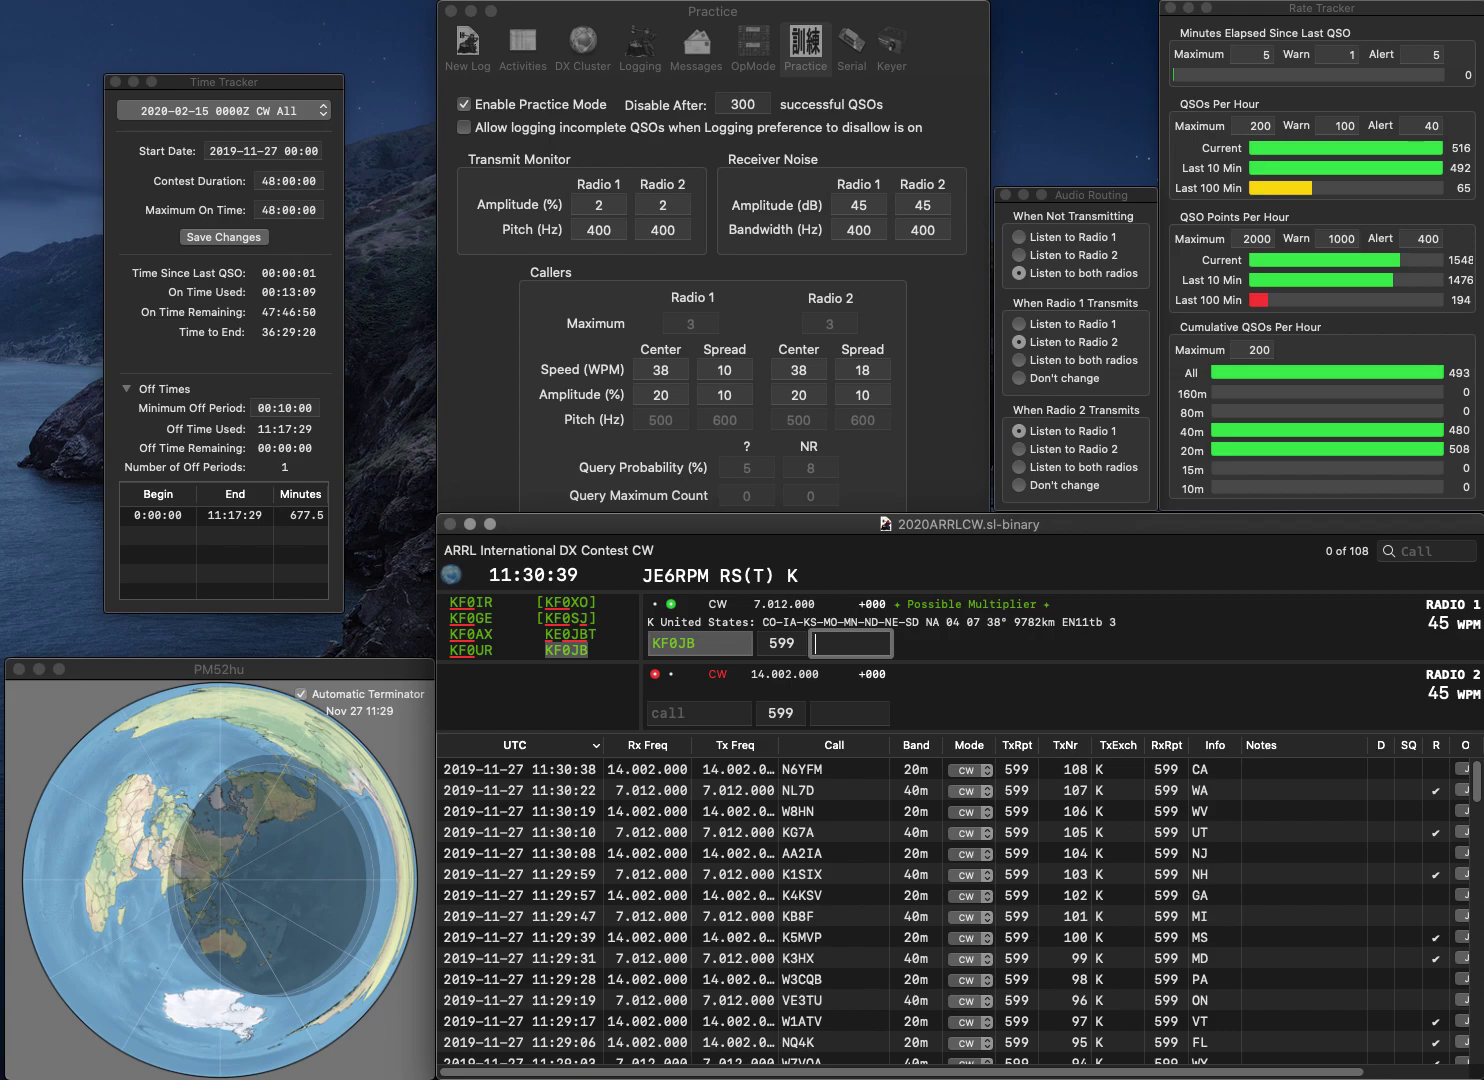
type("SD")
key("Return")
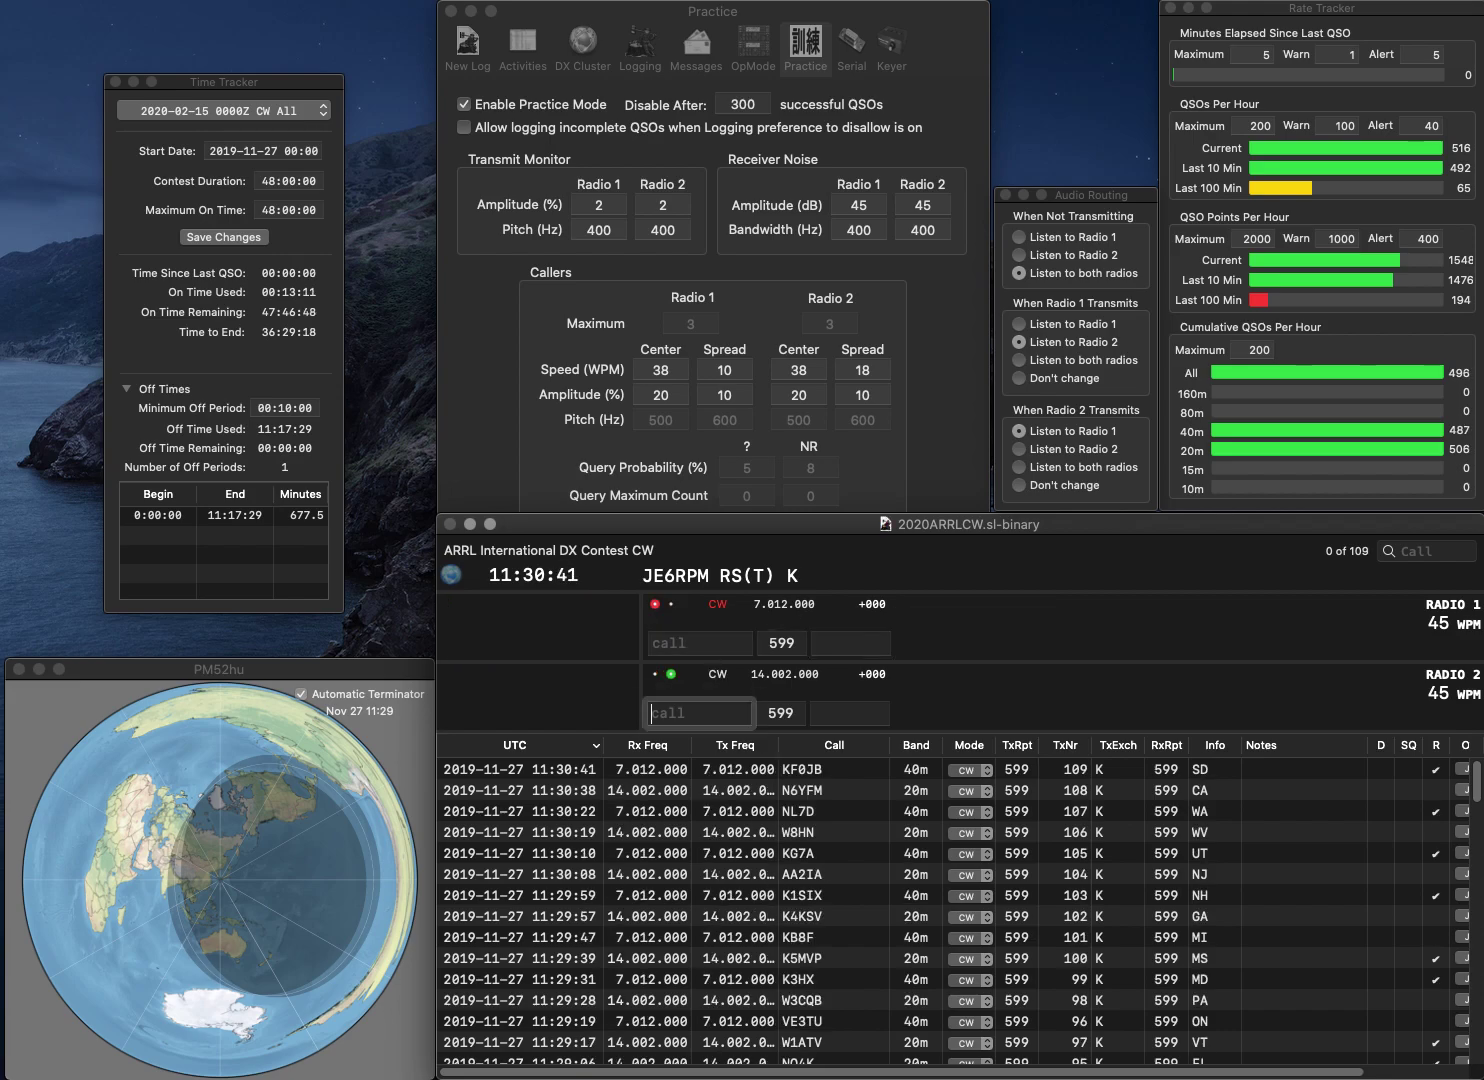
type("0LDG")
key("ctrl+a")
type("KA")
key("Return")
type("K1")
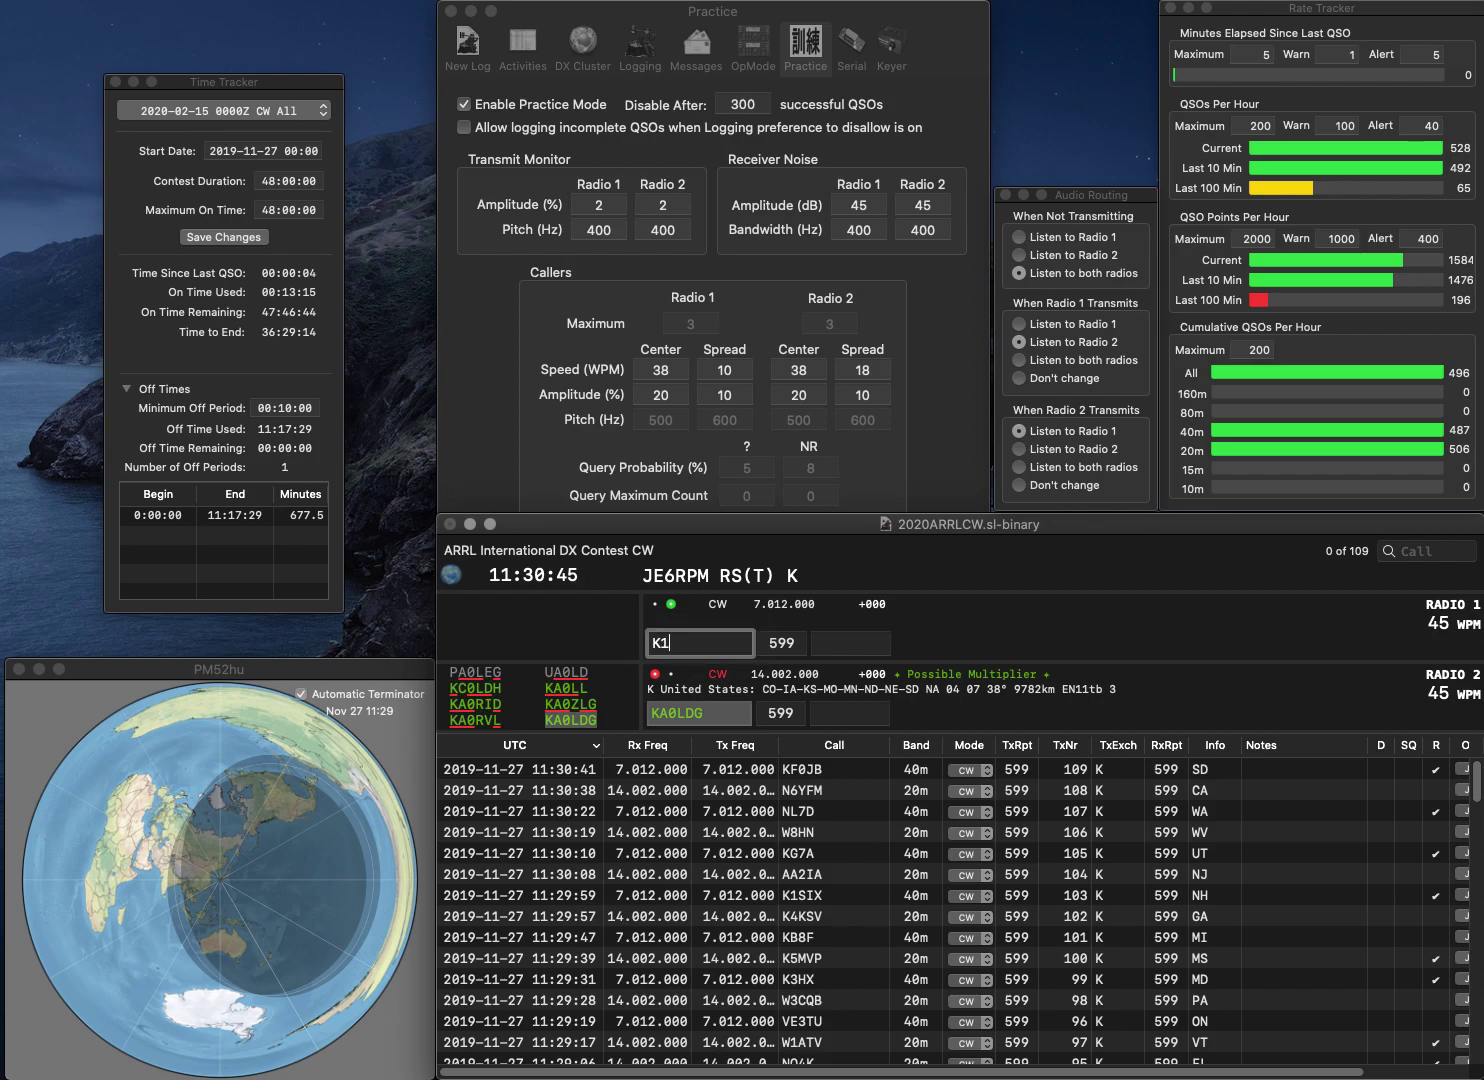
type("GVM")
key("Return")
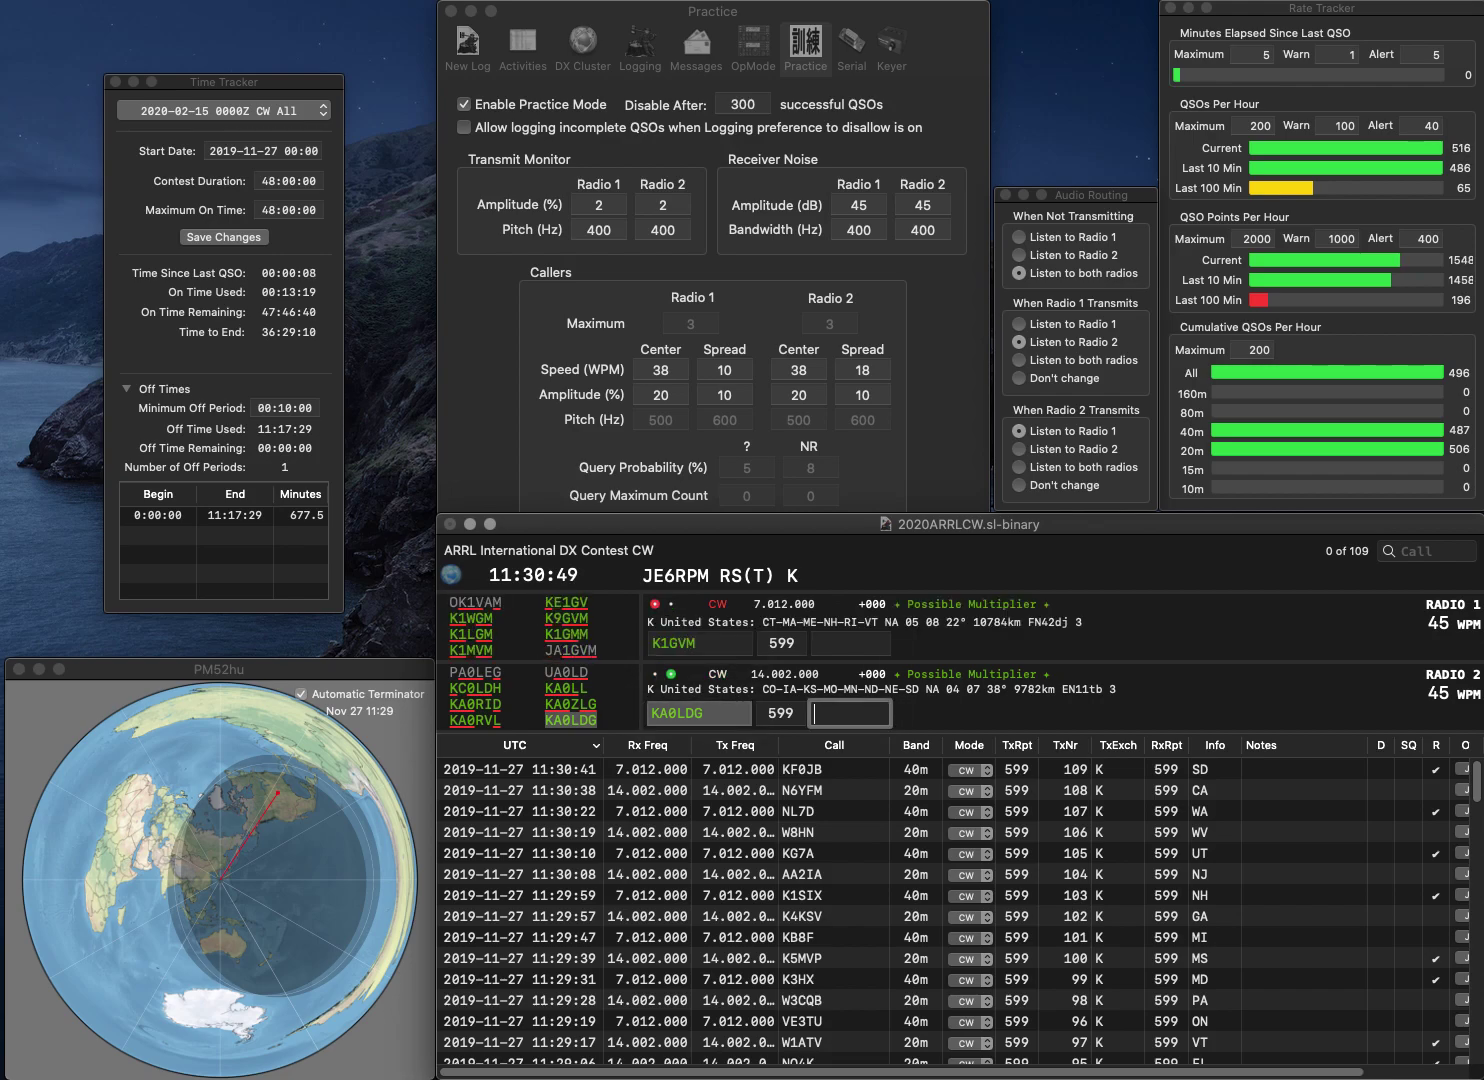
type("S")
key("Return")
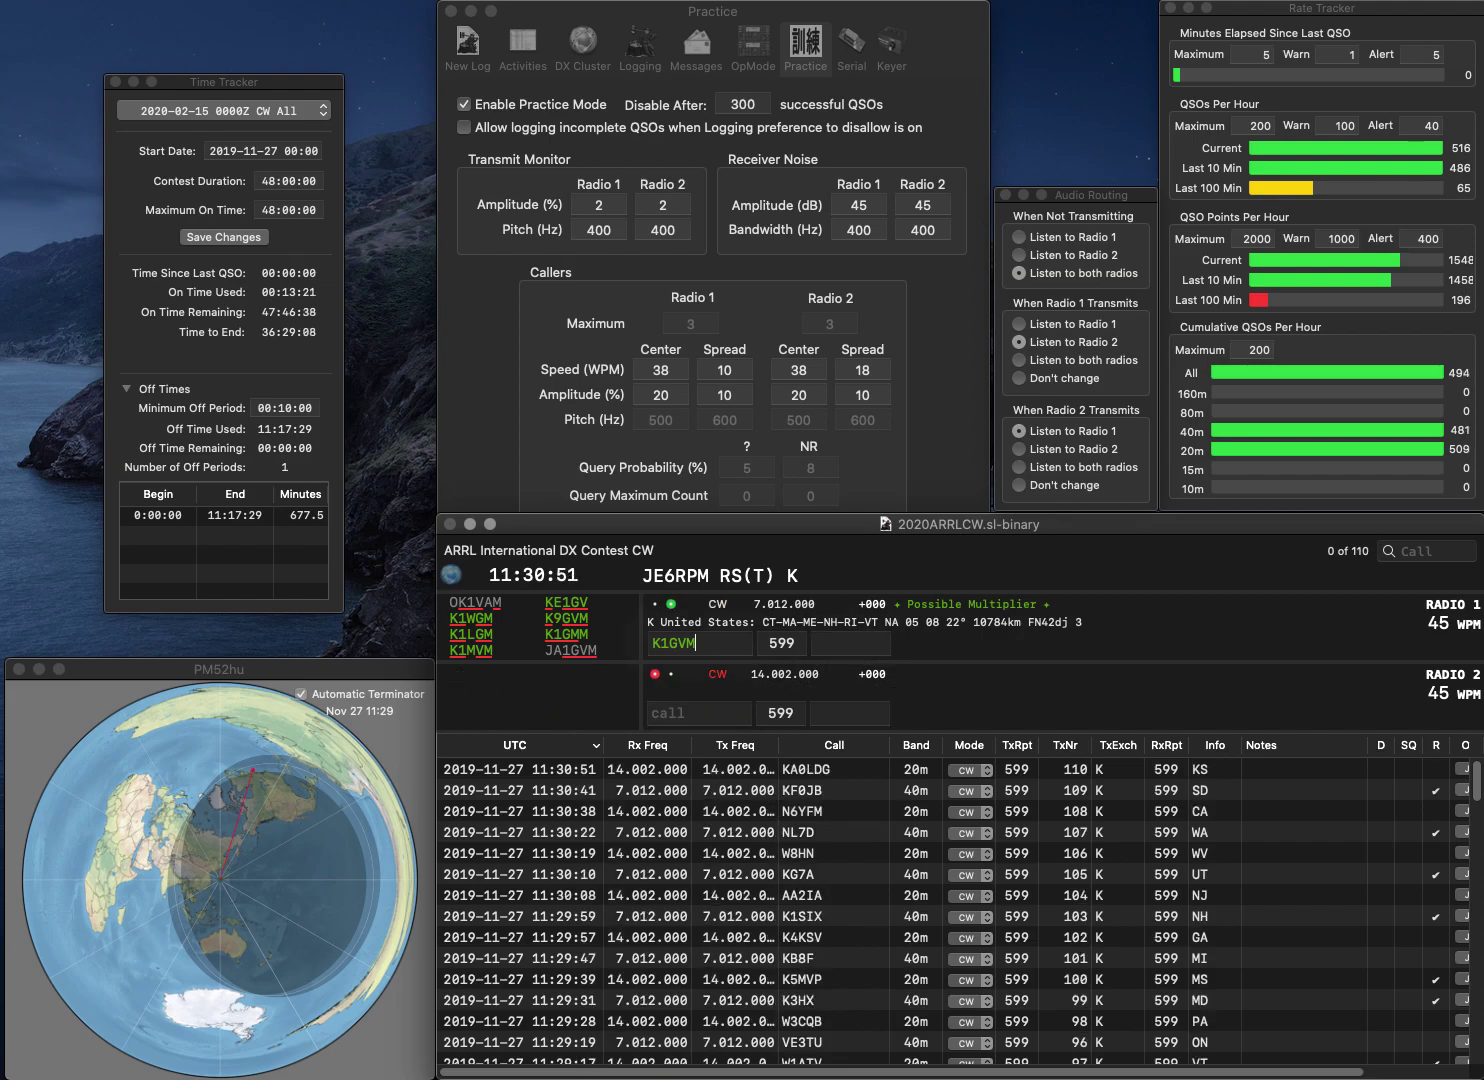
key("BackSpace")
type("M")
key("Return")
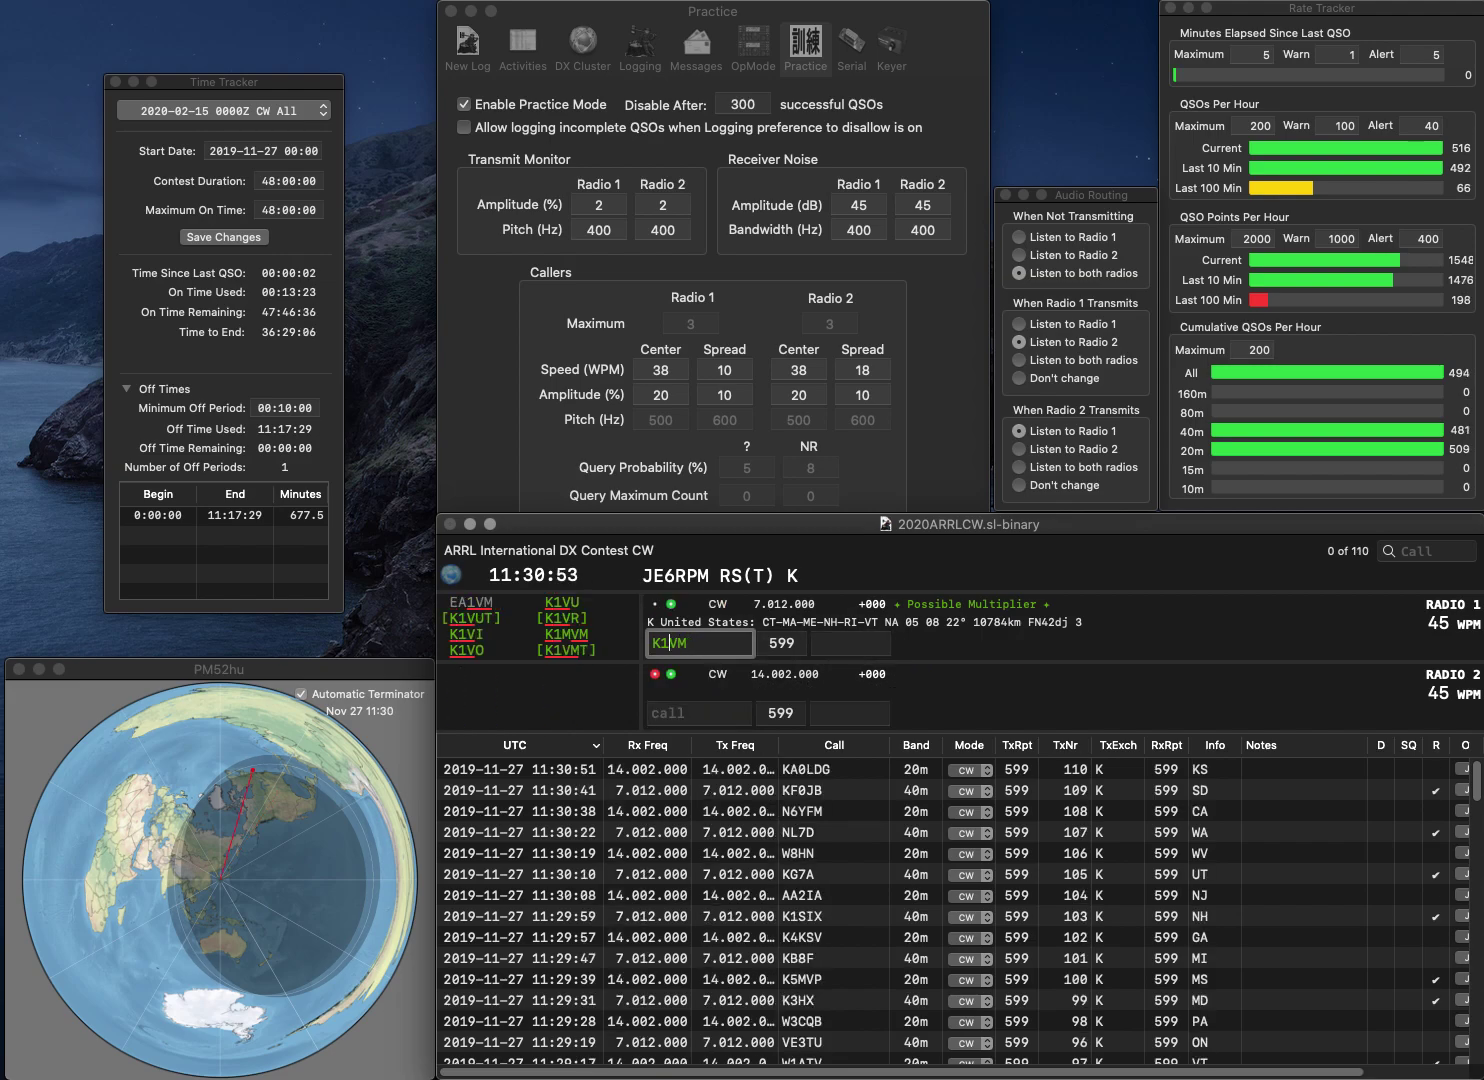
type("NN4J")
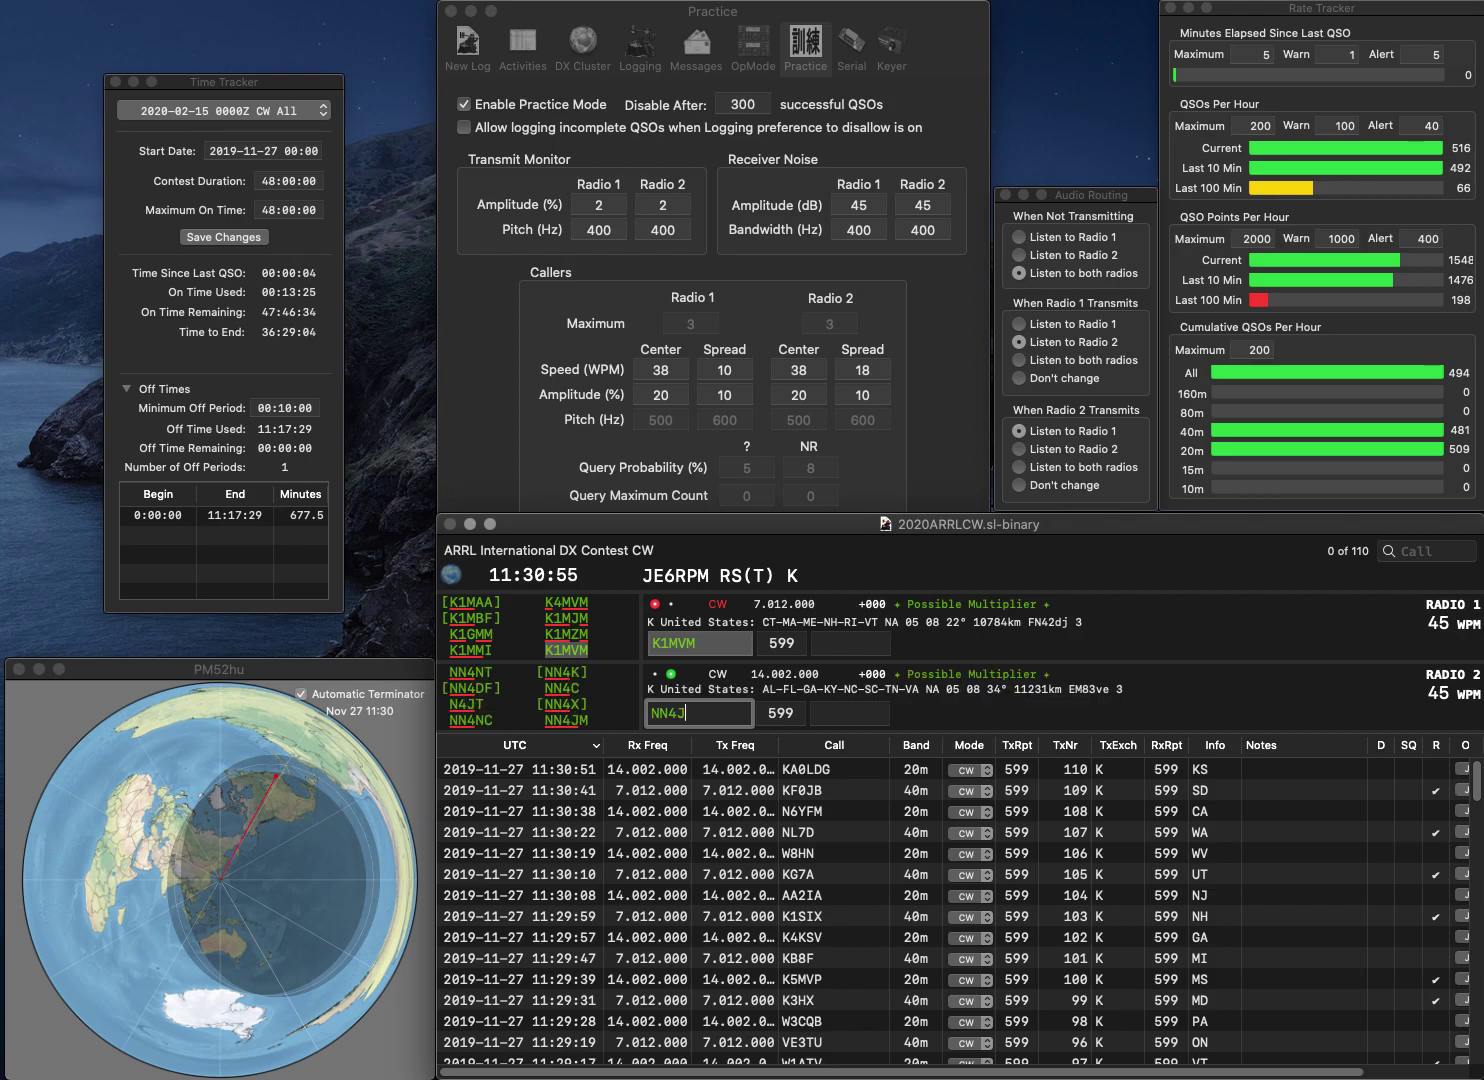
key("Return")
key("Tab")
type("VT")
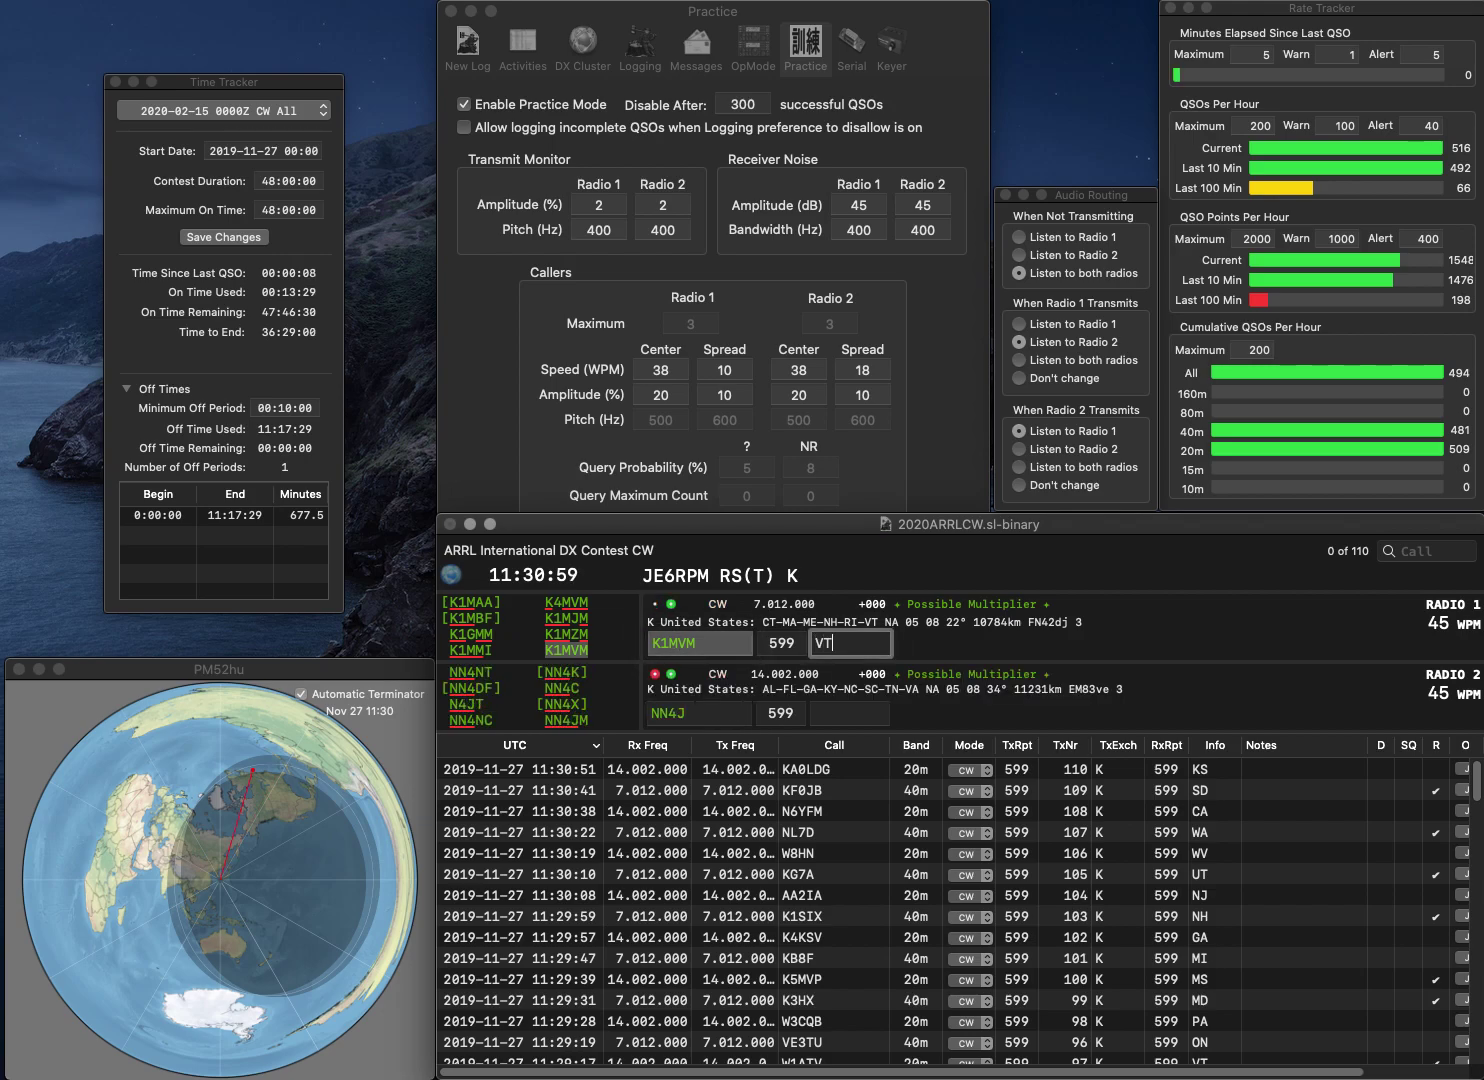
key("Return")
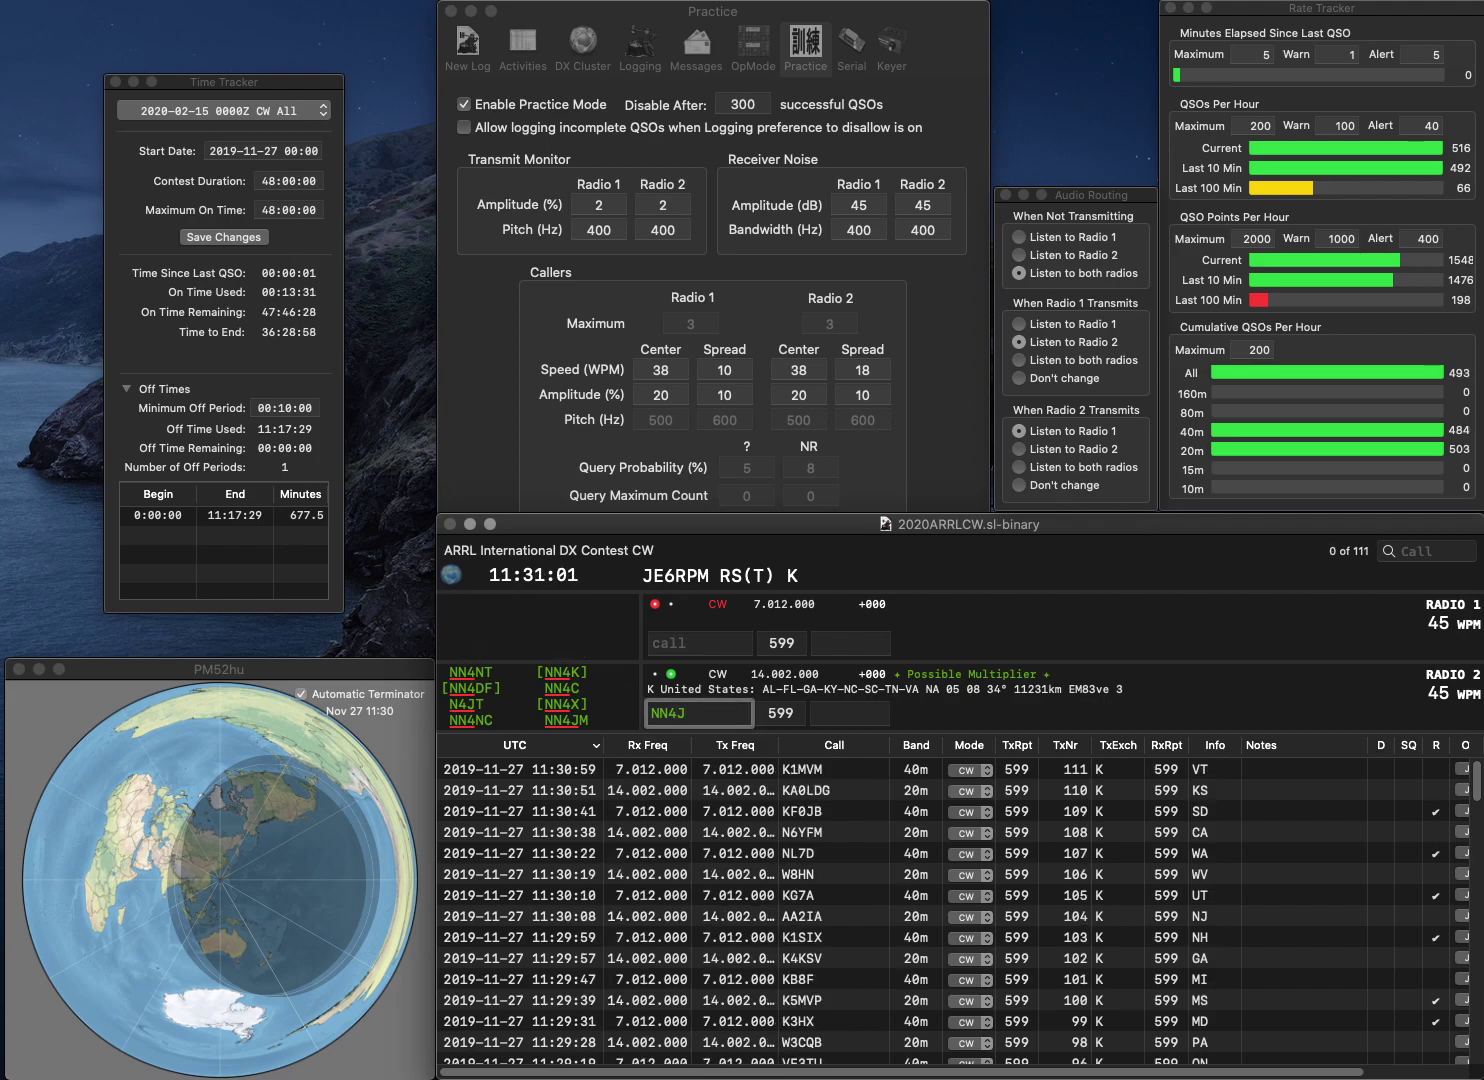
Step: Correct the Radio 2 call to NN5J and answer K8AZ on Radio 1, sending each its exchange
key("BackSpace")
key("BackSpace")
type("5J")
key("Return")
type("K8")
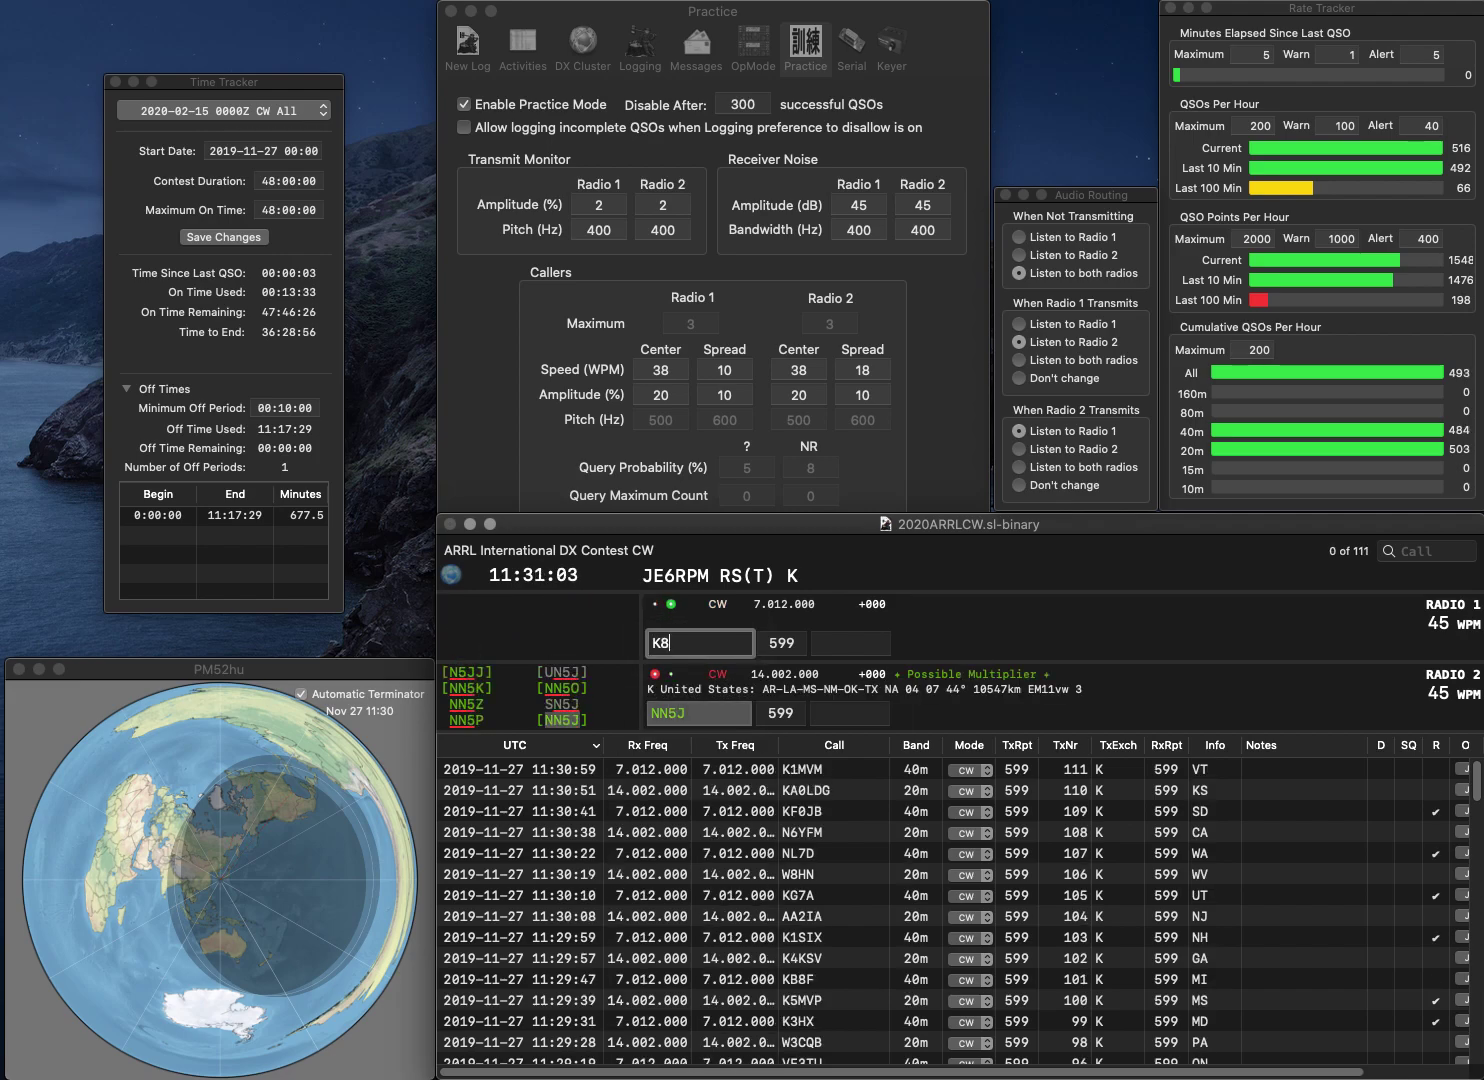
type("AZ")
key("Return")
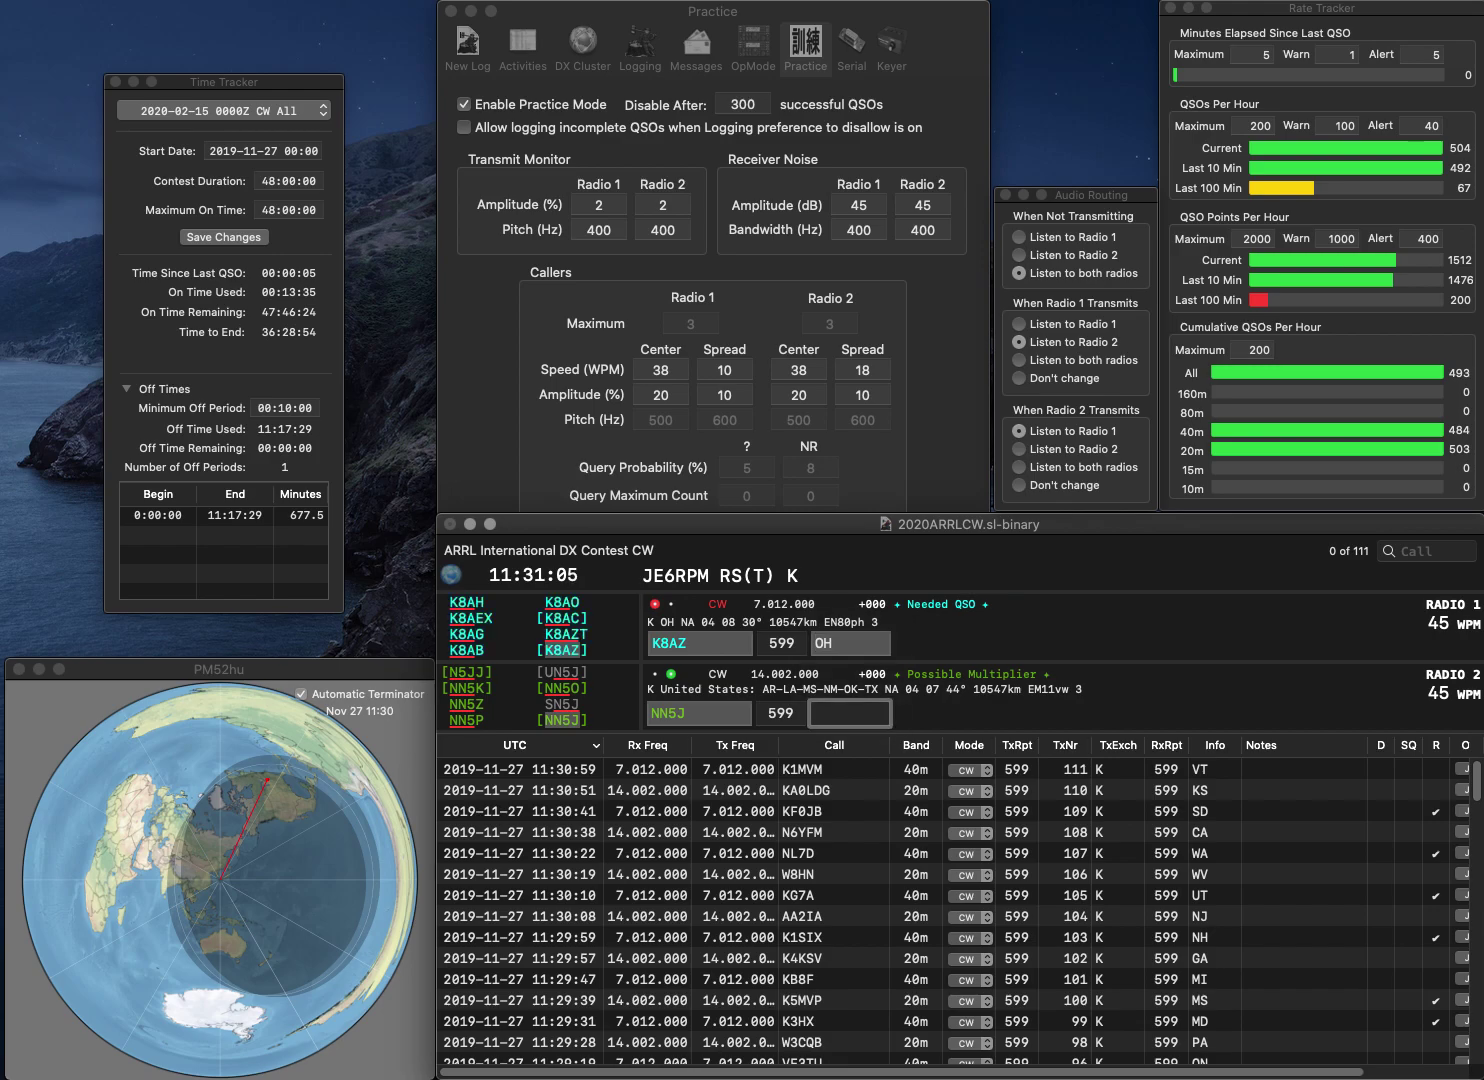
Step: Log NN5J on Radio 2 with received exchange AR and K8AZ on Radio 1 with OH
key("Return")
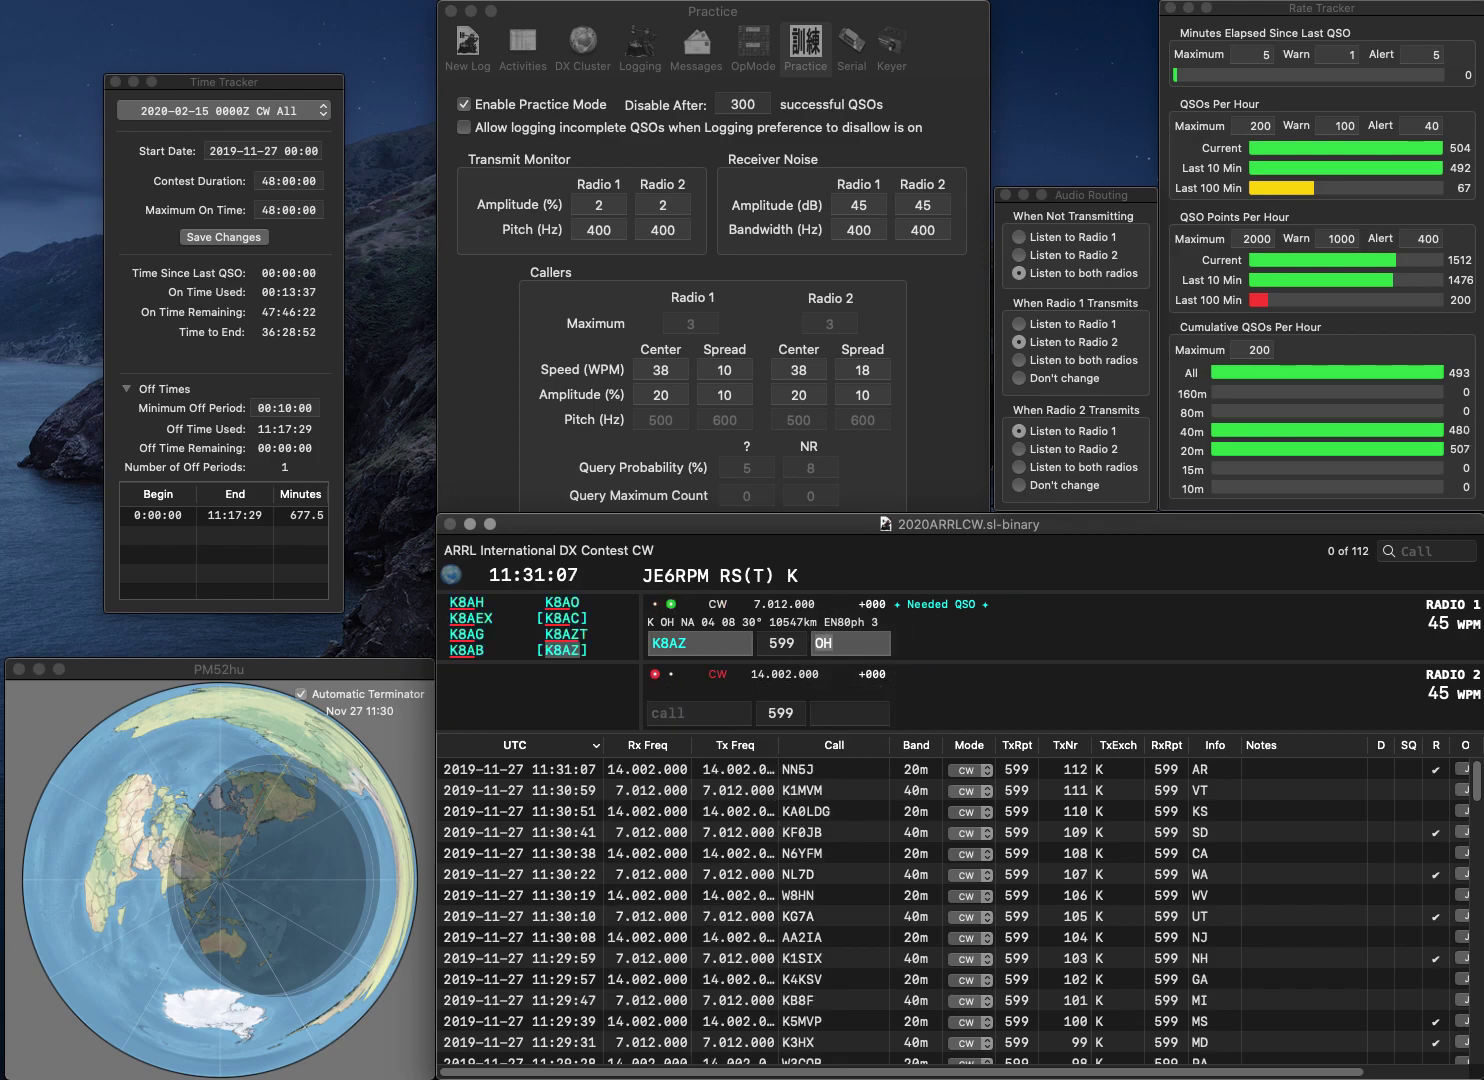
key("Return")
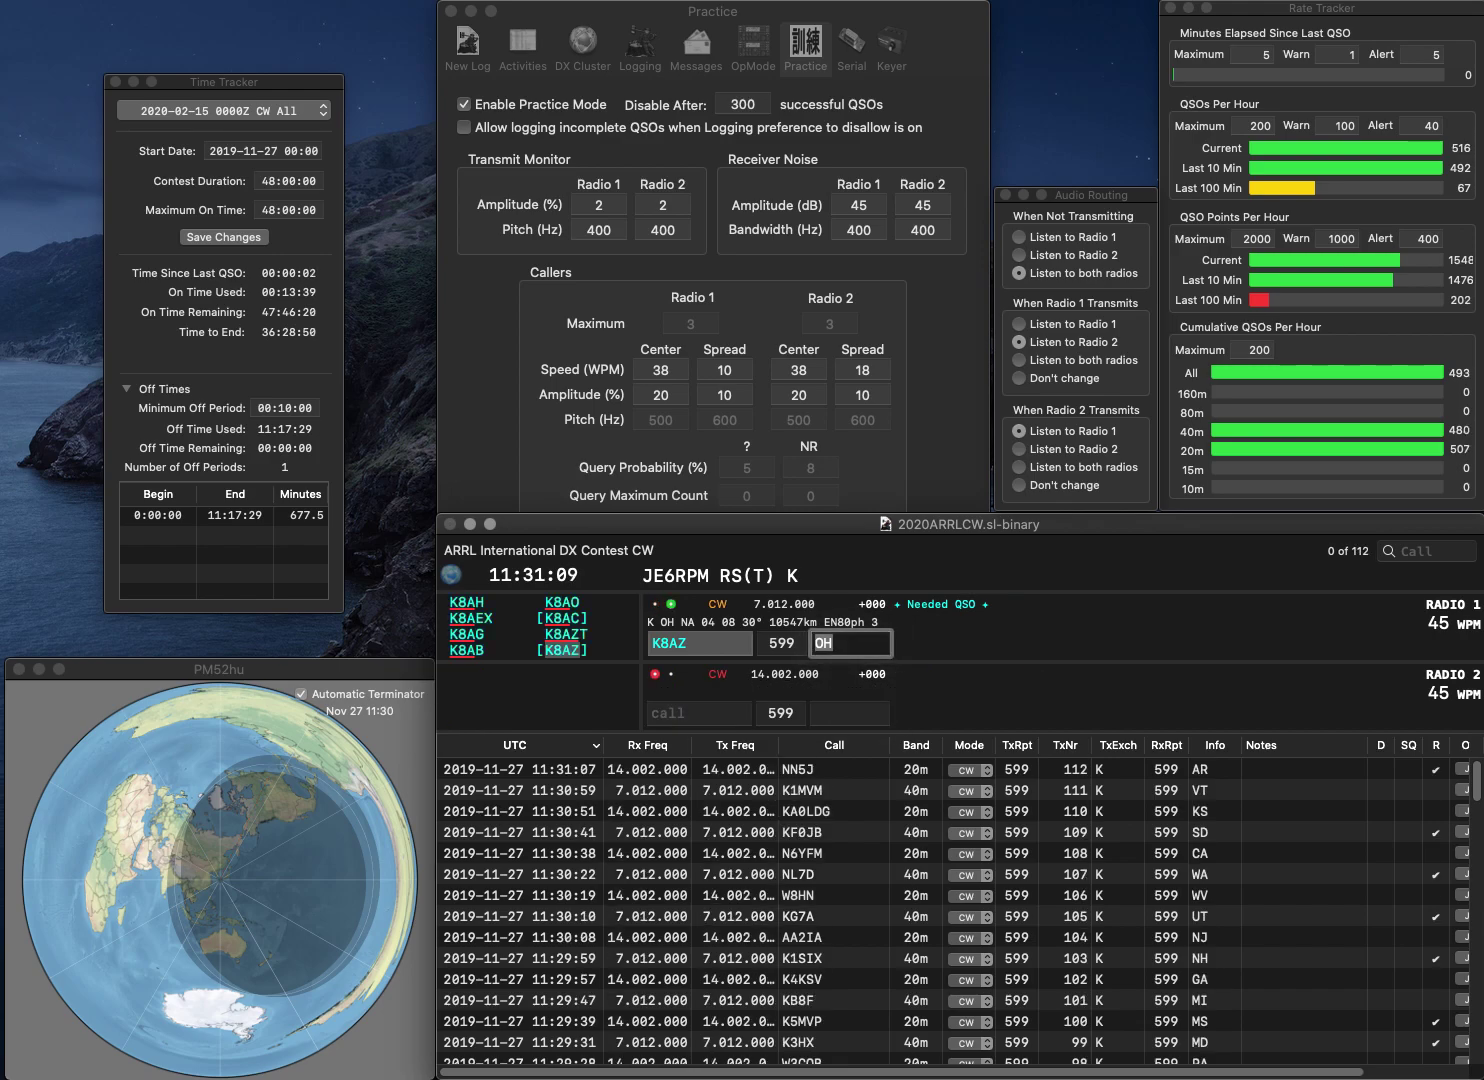
Step: Answer K4PTW on Radio 2 and K2DO on Radio 1, sending each its exchange
type("K4")
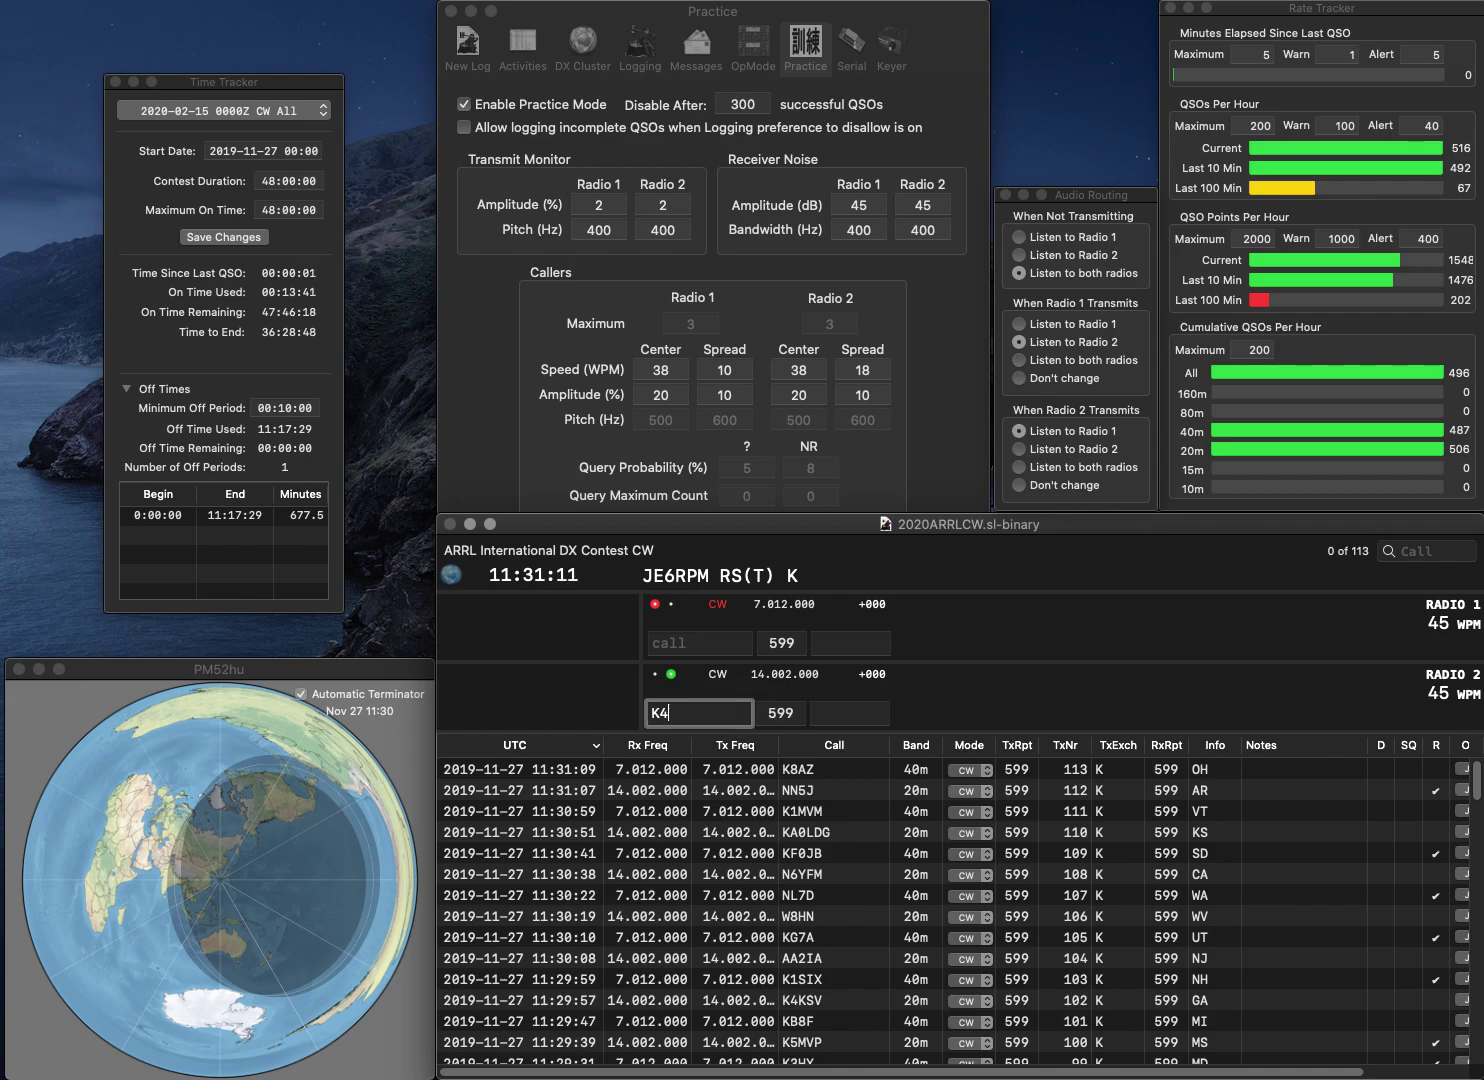
type("PTW")
key("Return")
type("K2")
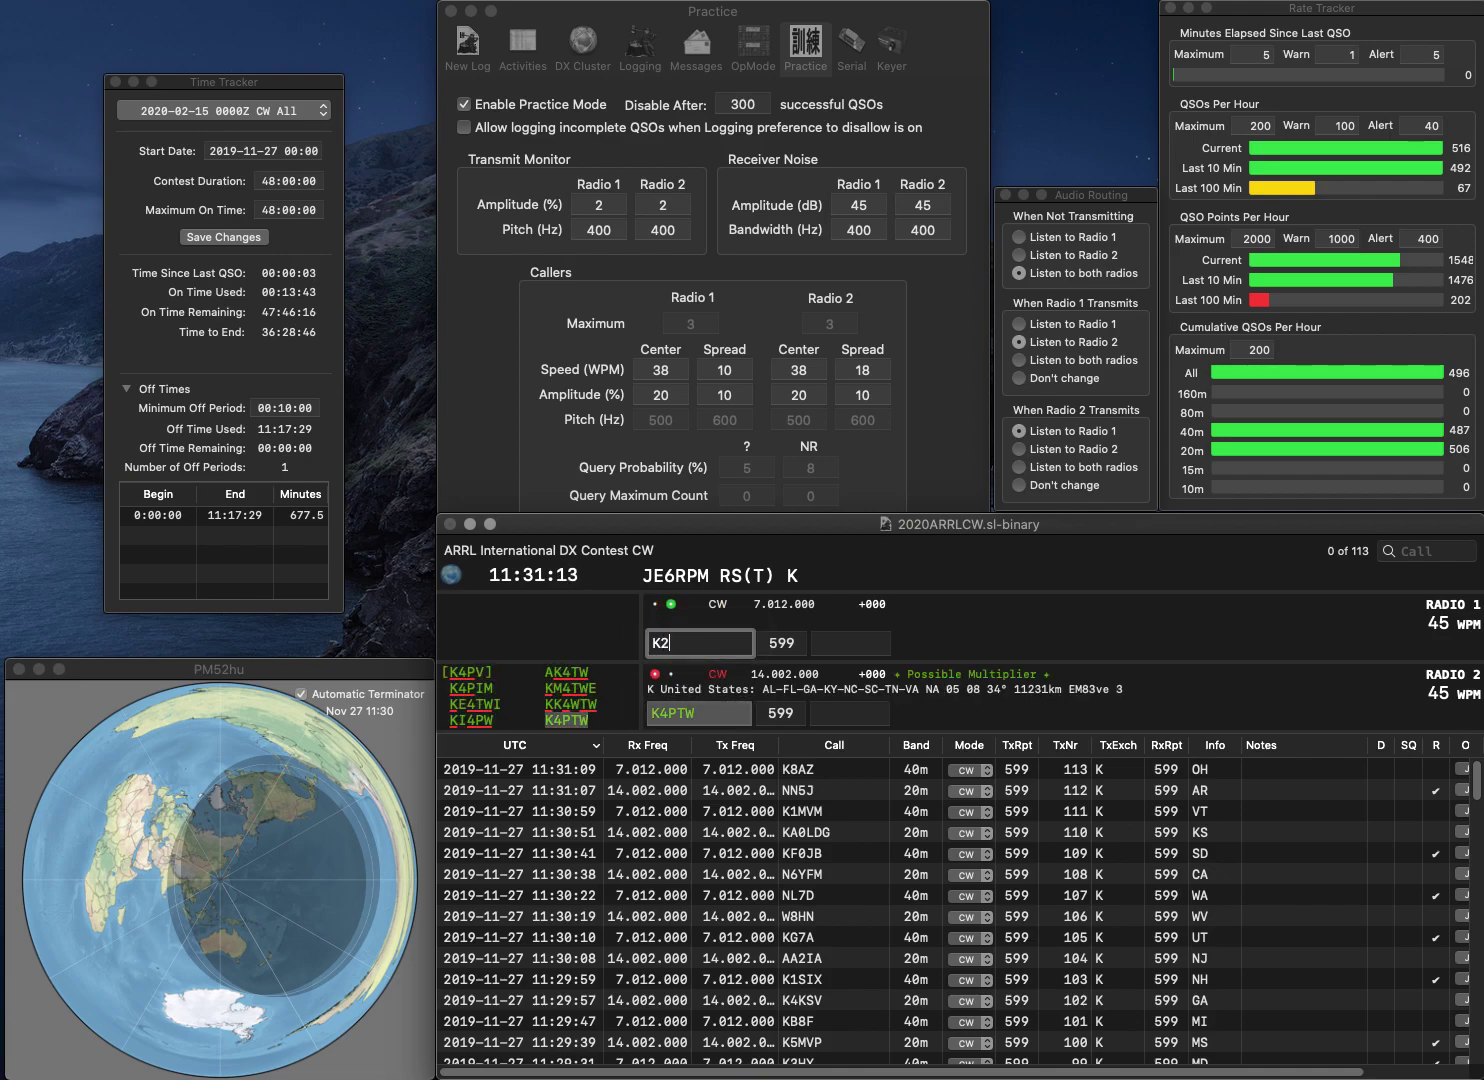
type("DO")
key("Return")
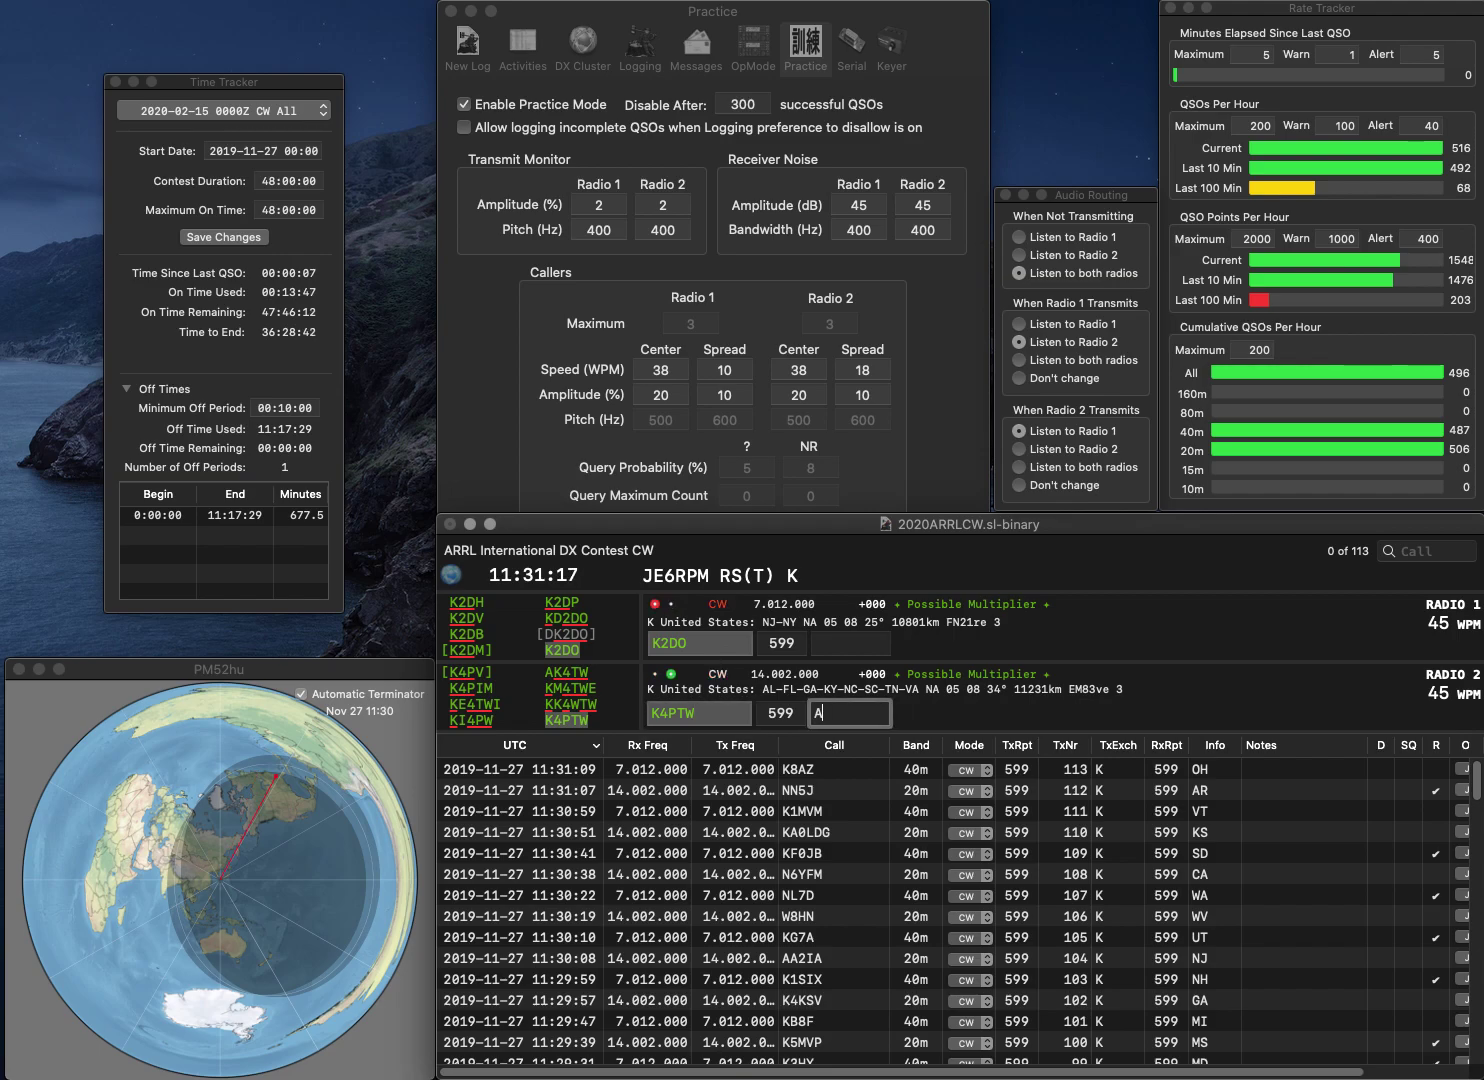
type("AL")
key("Return")
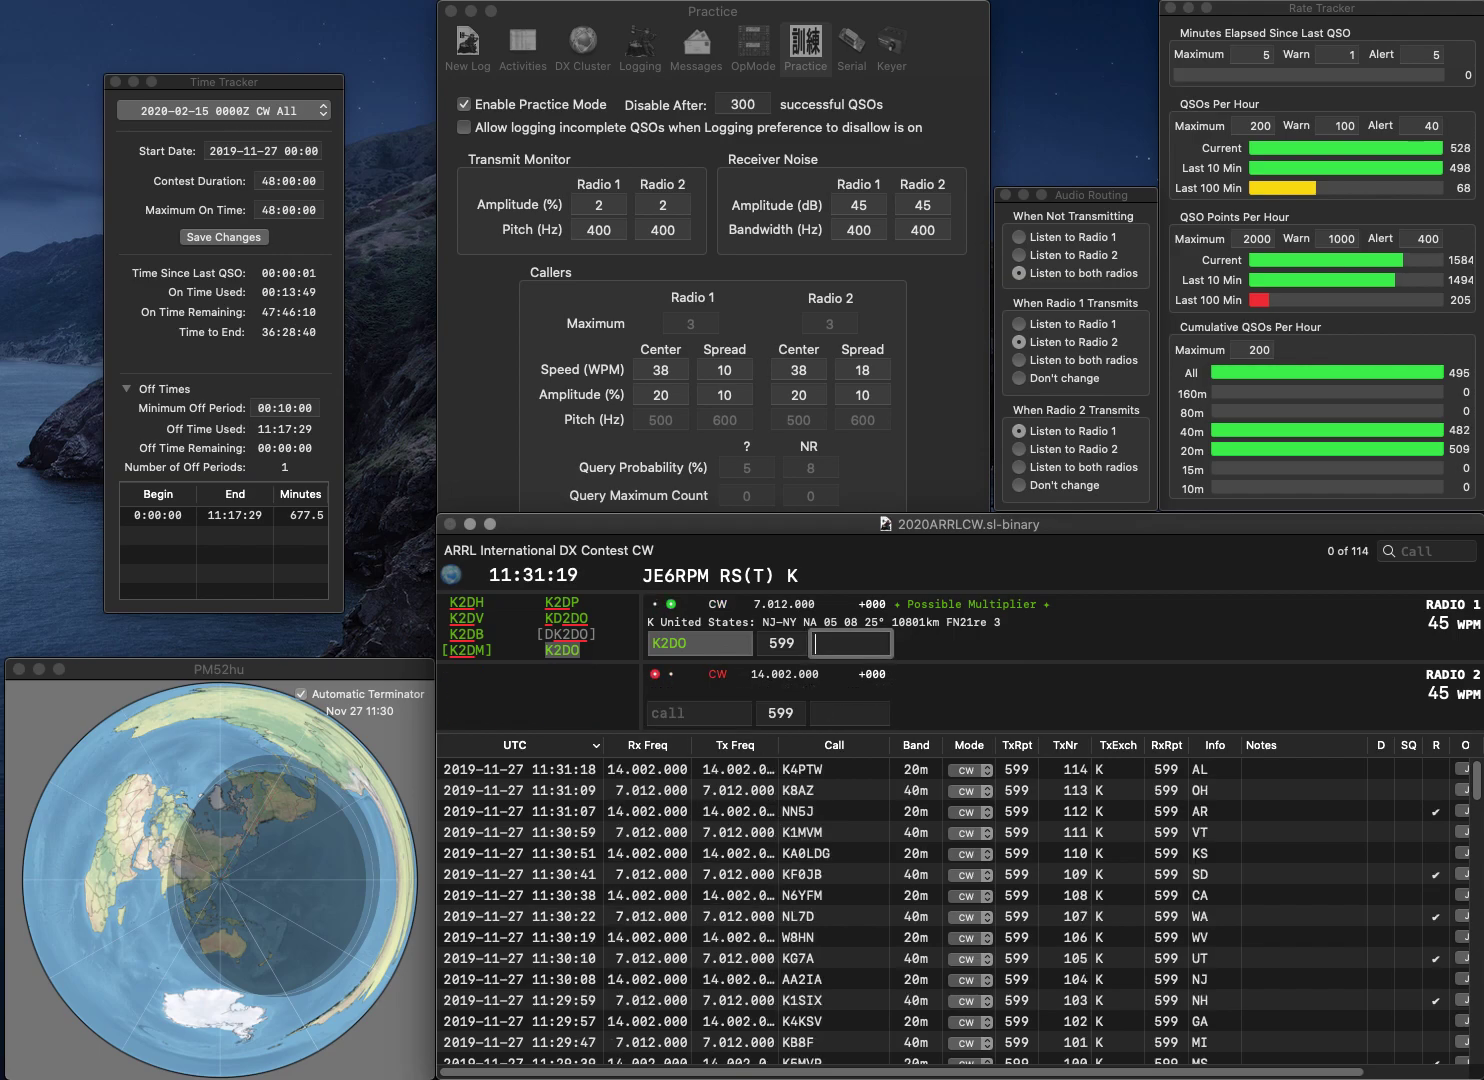
type("NJ")
key("Return")
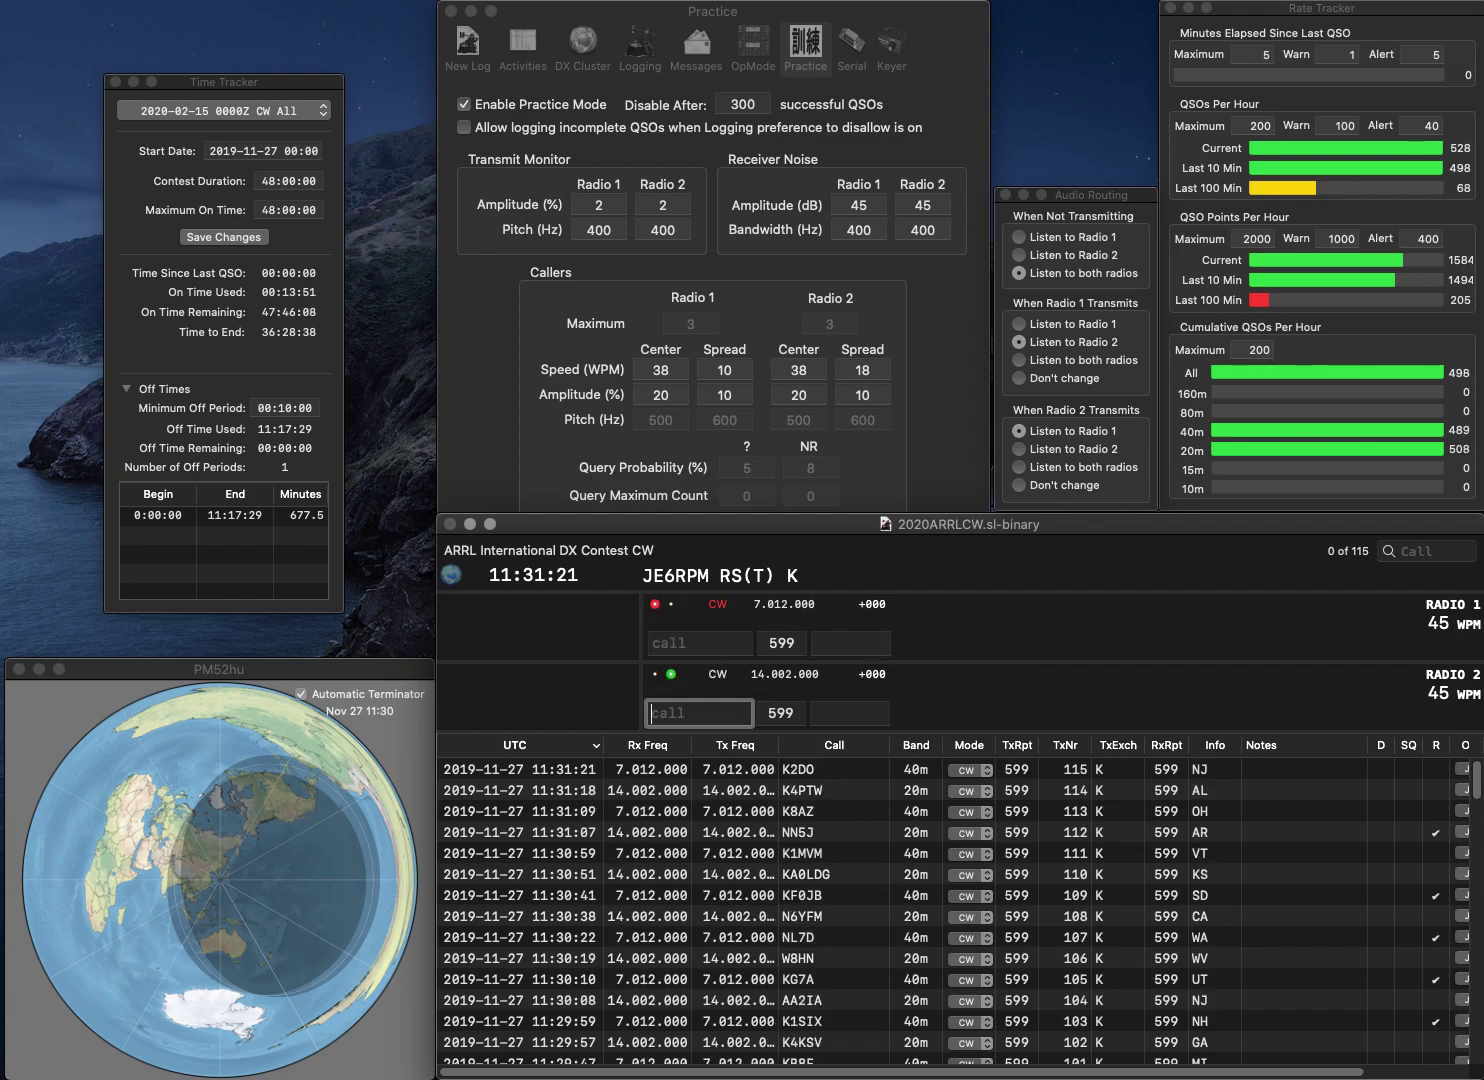
Step: Answer N0SF on Radio 2 and send the partial call 7N on Radio 1
type("N0SF")
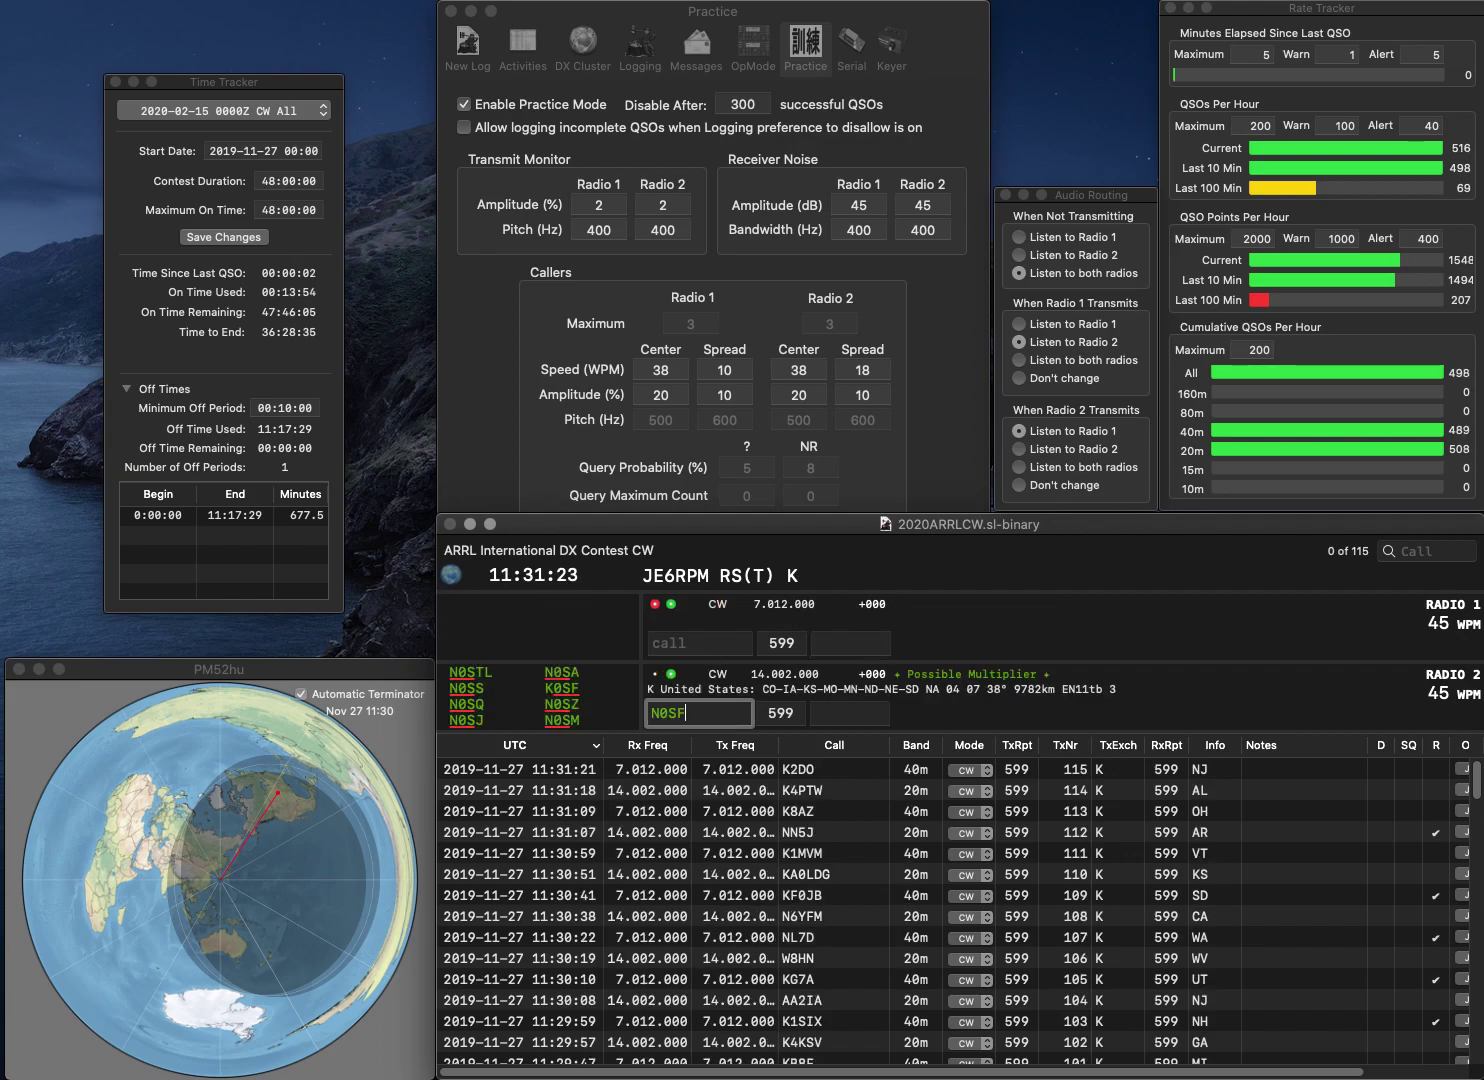
key("Return")
type("8")
key("BackSpace")
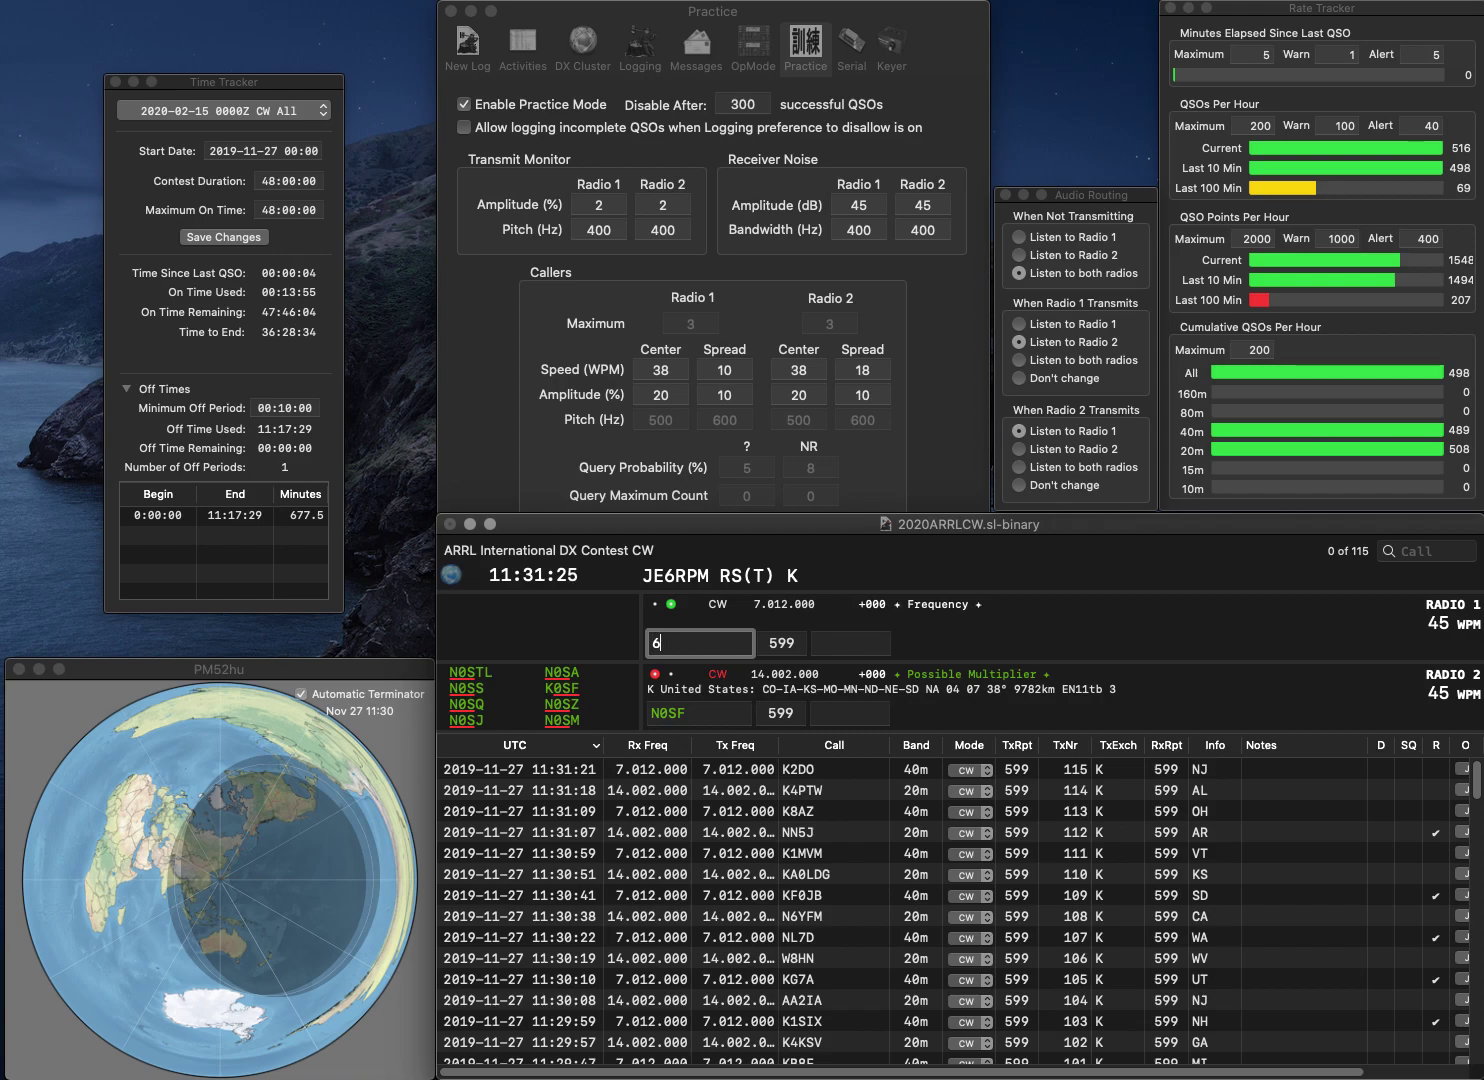
type("67N")
key("Delete")
key("Return")
key("Left")
key("BackSpace")
type("H")
key("Return")
type("WA7N")
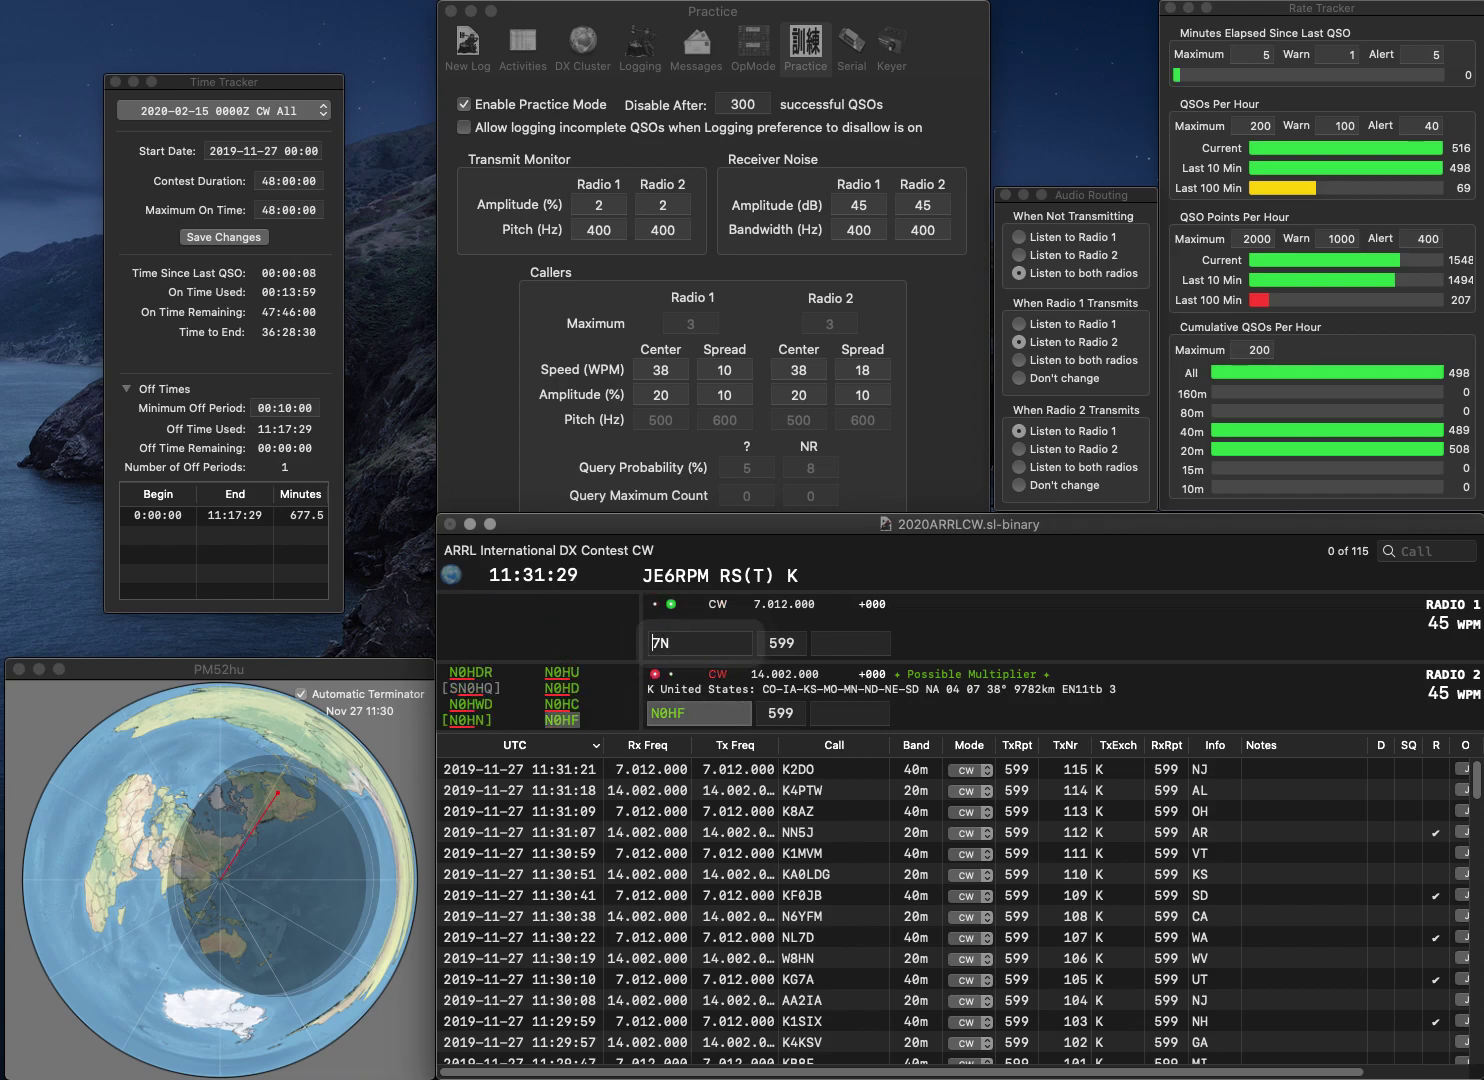
type("B")
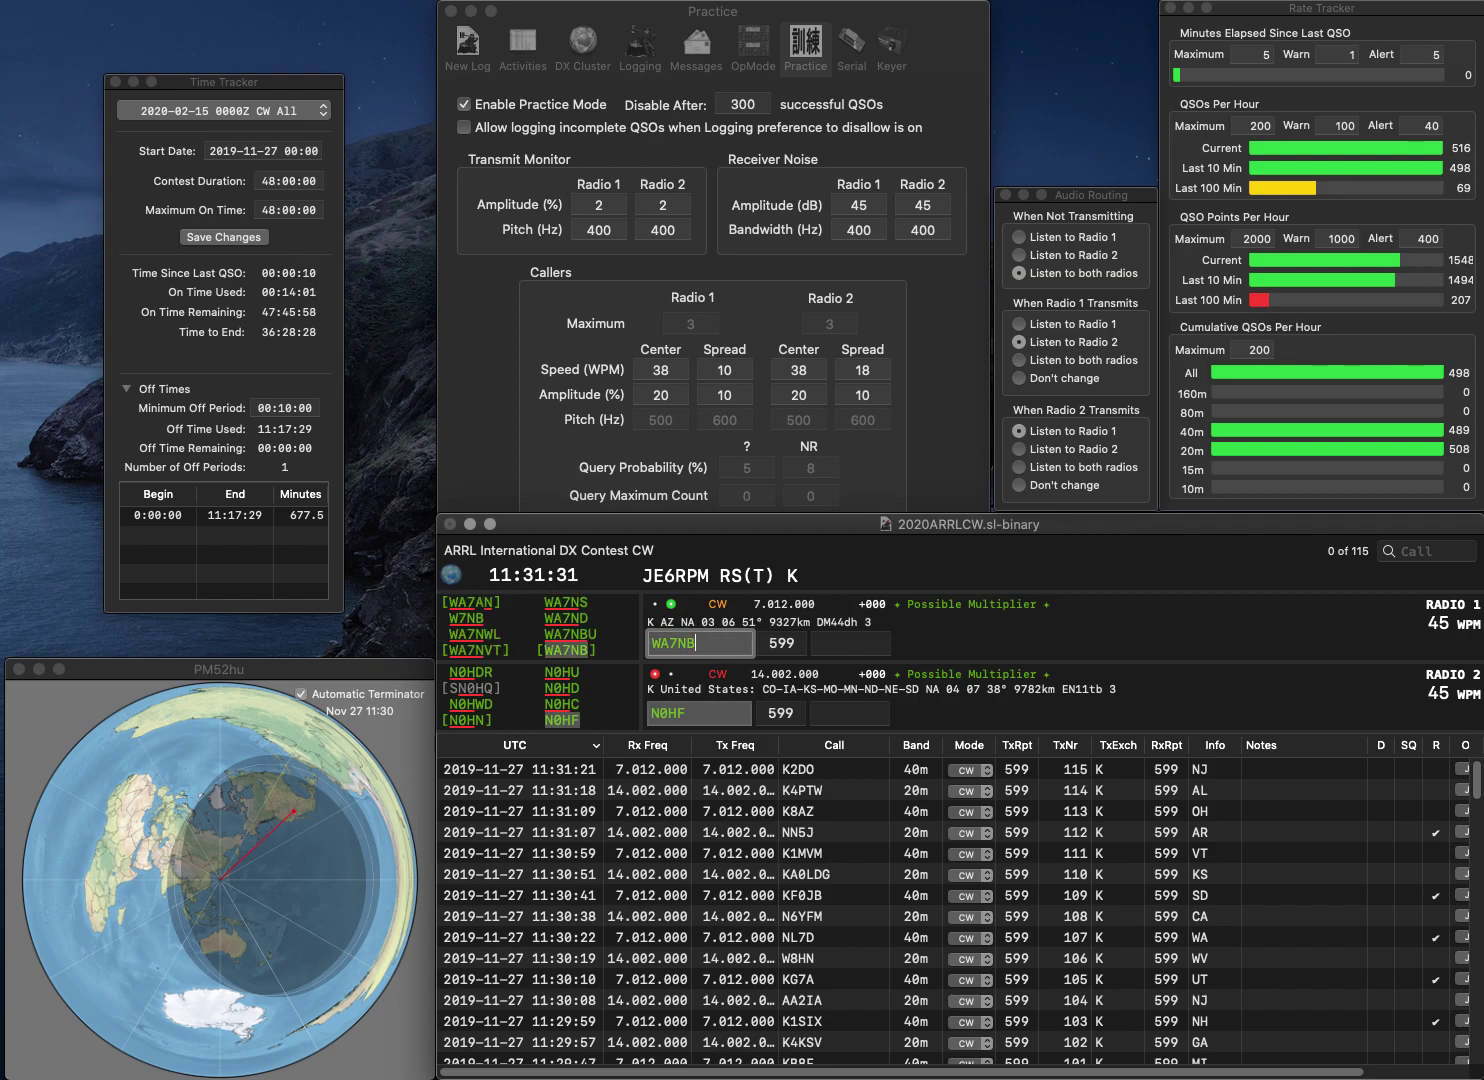
key("Return")
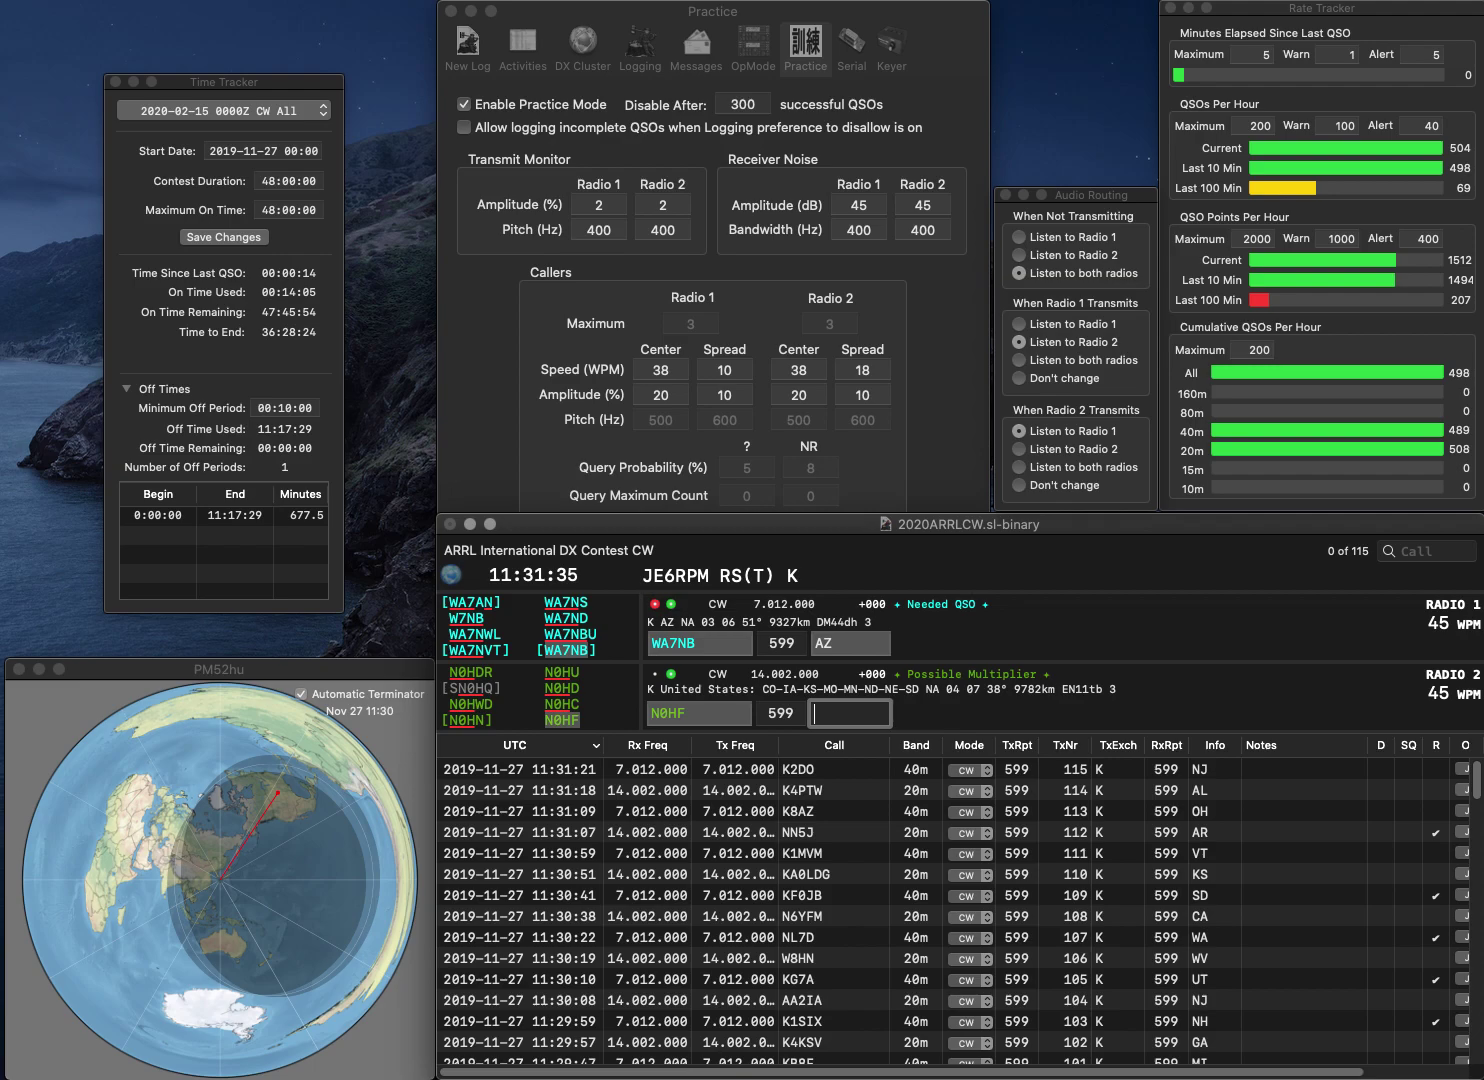
Step: Log N0HF with received exchange NE and WA7NB with AZ, and answer N0WY on Radio 2
key("Return")
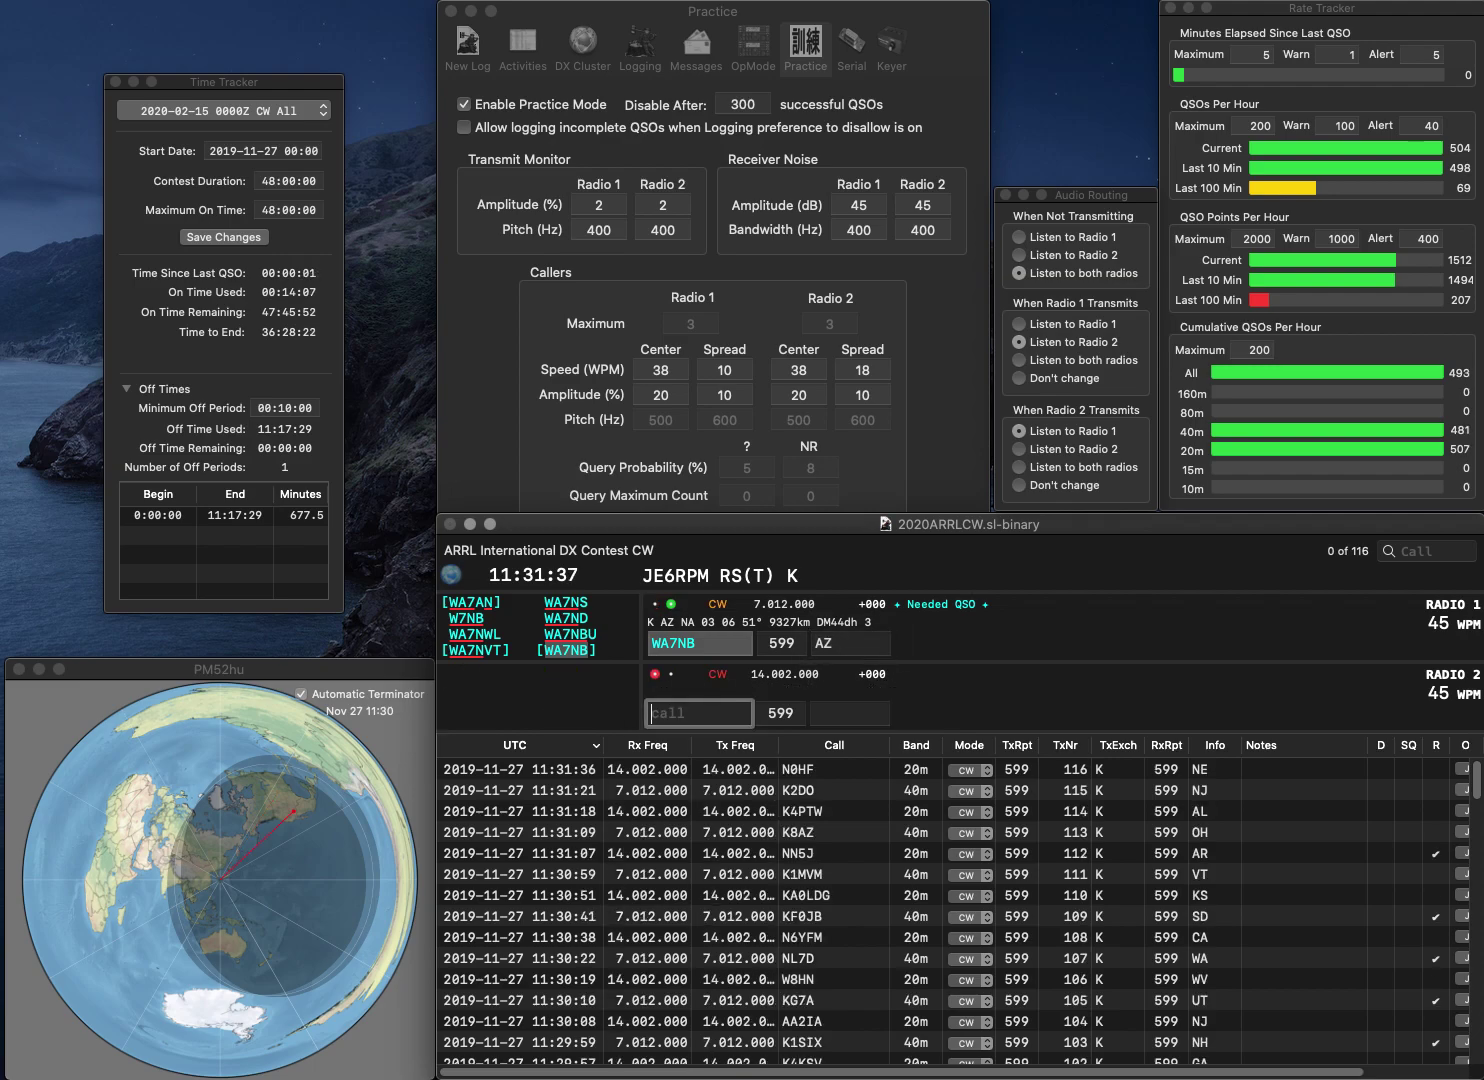
type("N0WY")
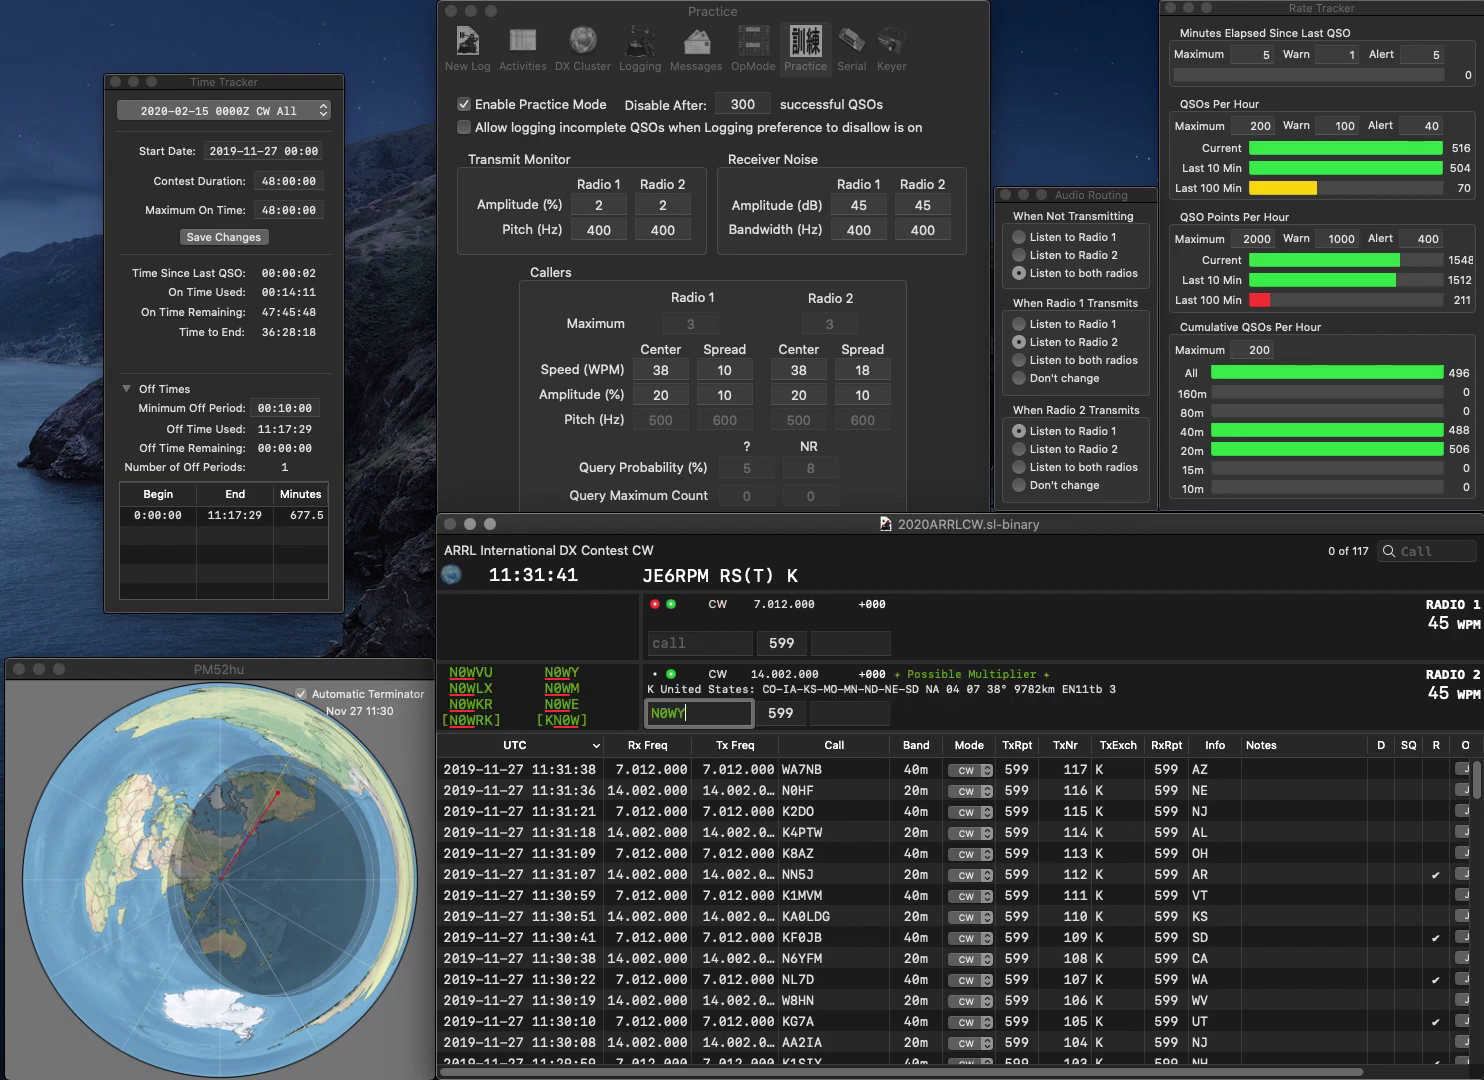
key("Return")
type("4DE")
type("V")
key("BackSpace")
type("N")
key("End")
type("H")
key("BackSpace")
type("S")
key("Return")
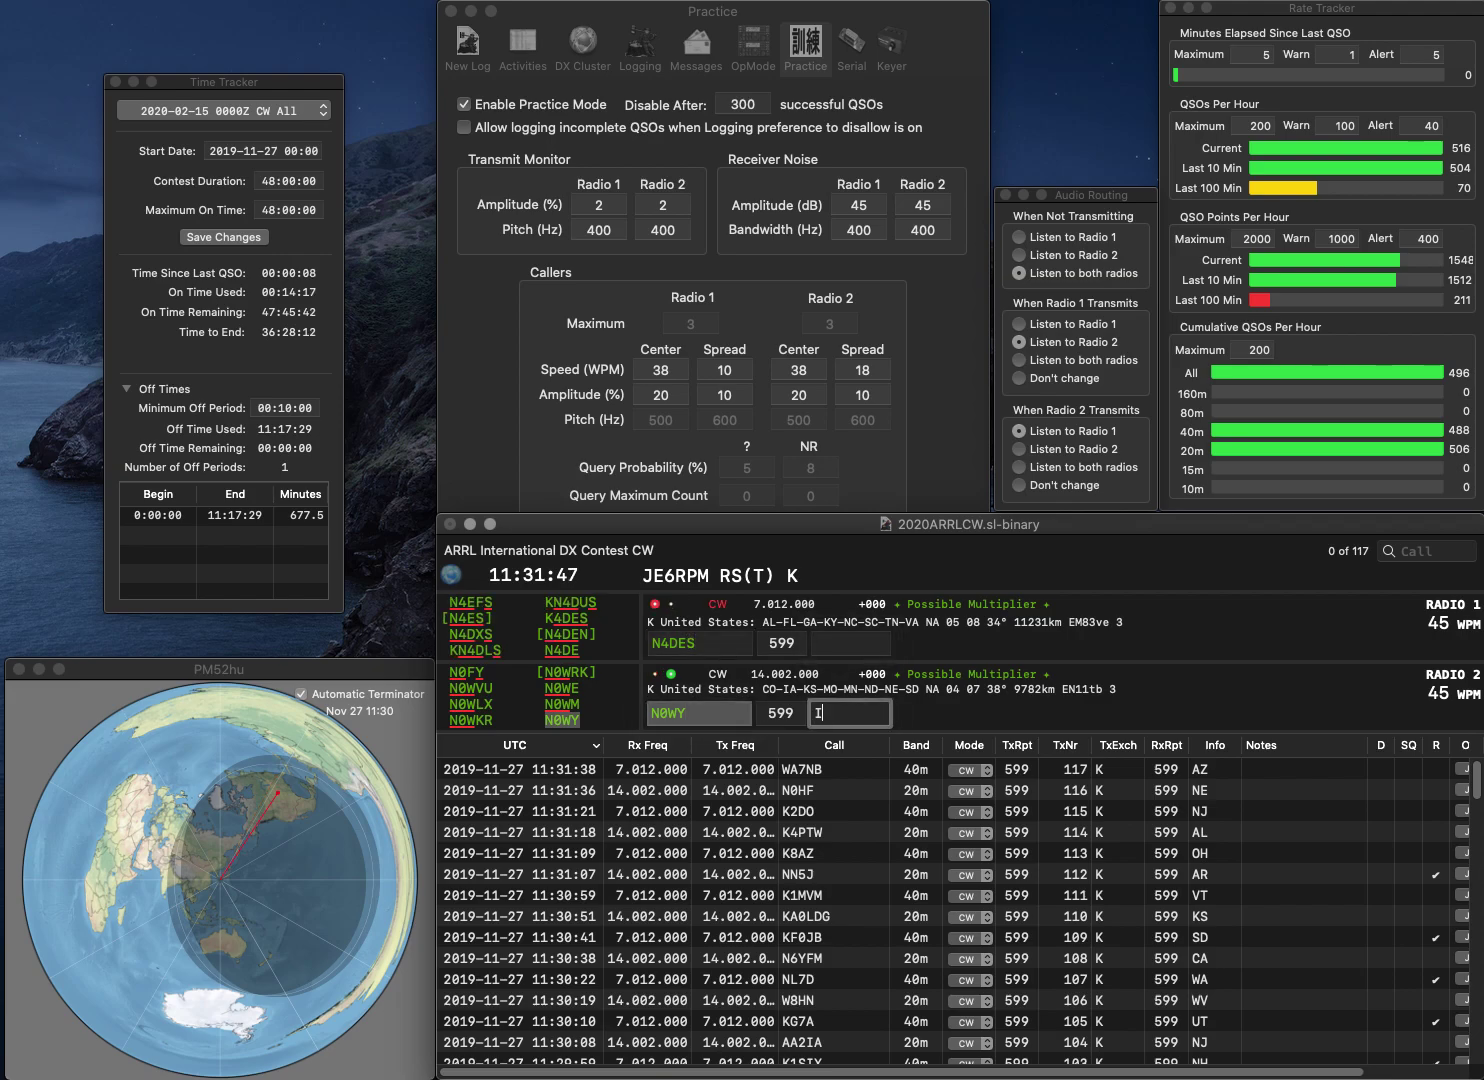
key("Return")
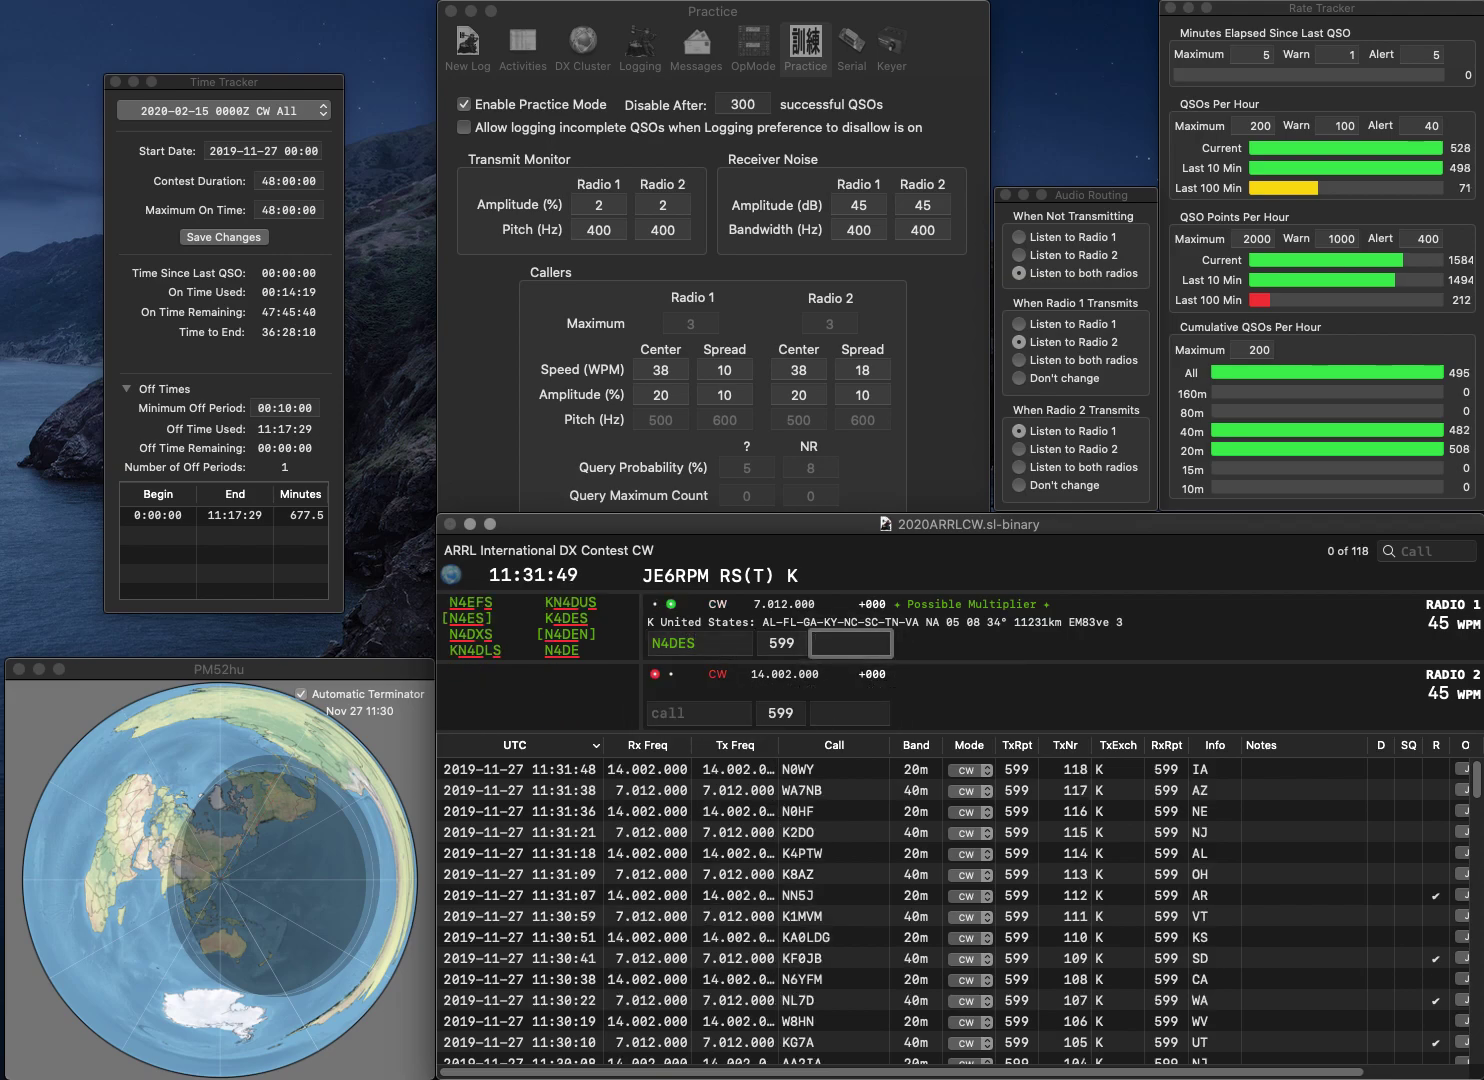
Step: Try N4BES as the Radio 1 call and send its exchange
key("BackSpace")
type("B")
key("Return")
Step: Answer caller W3BC on Radio 2, sending the exchange
type("W")
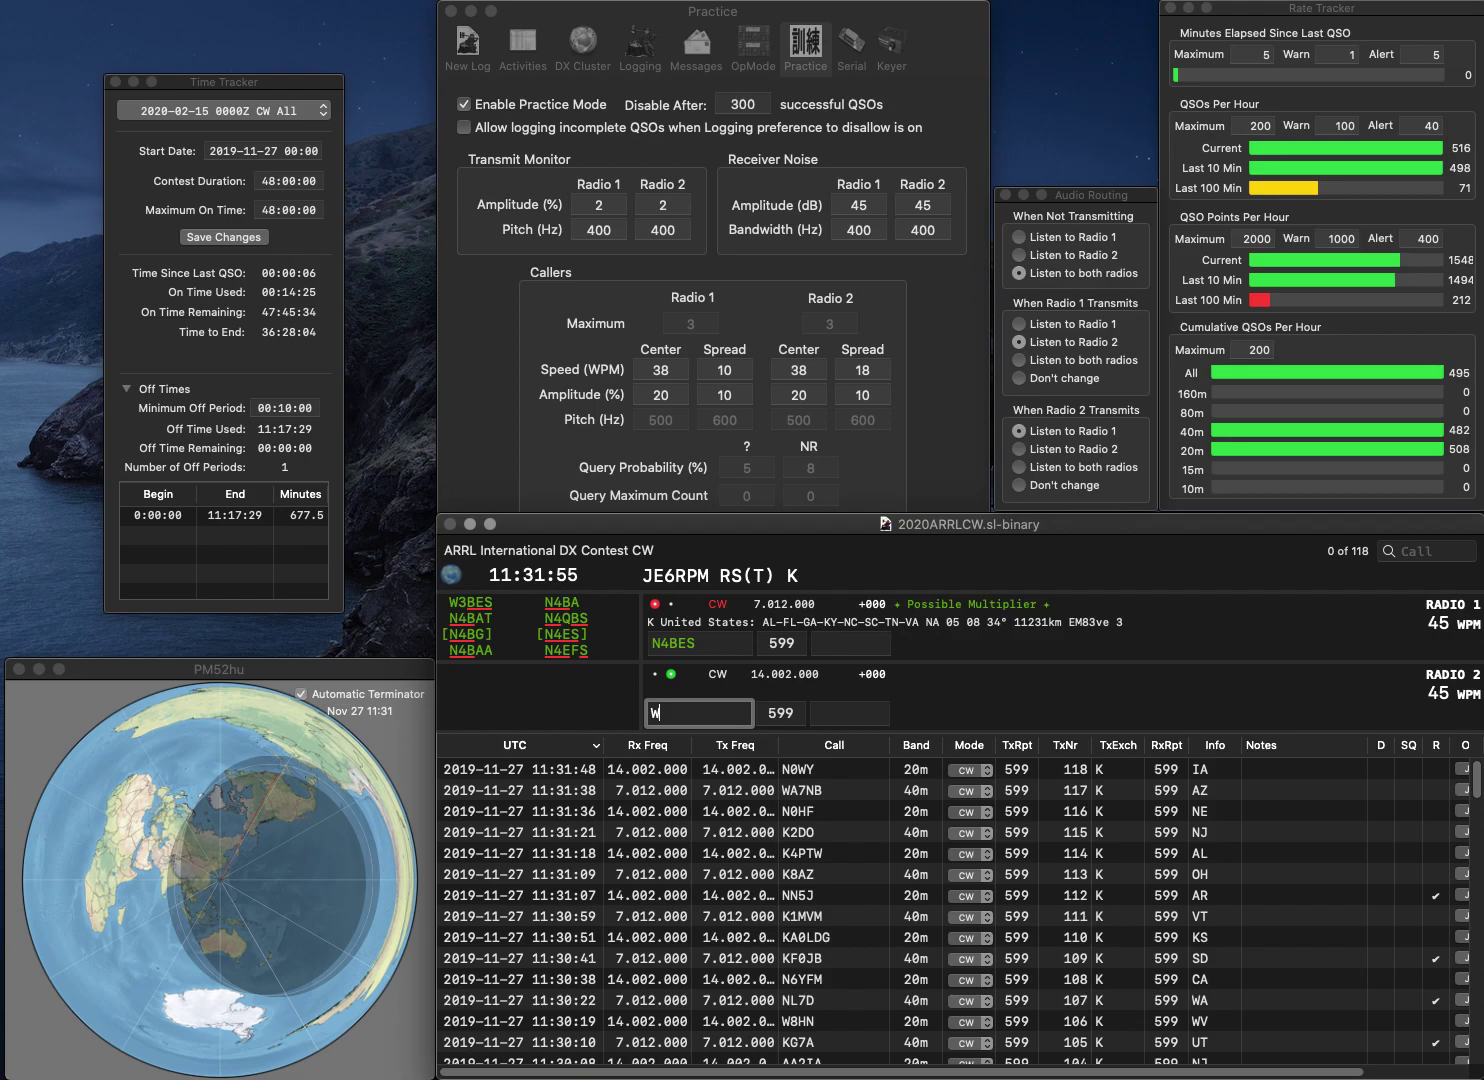
type("3BC")
key("Return")
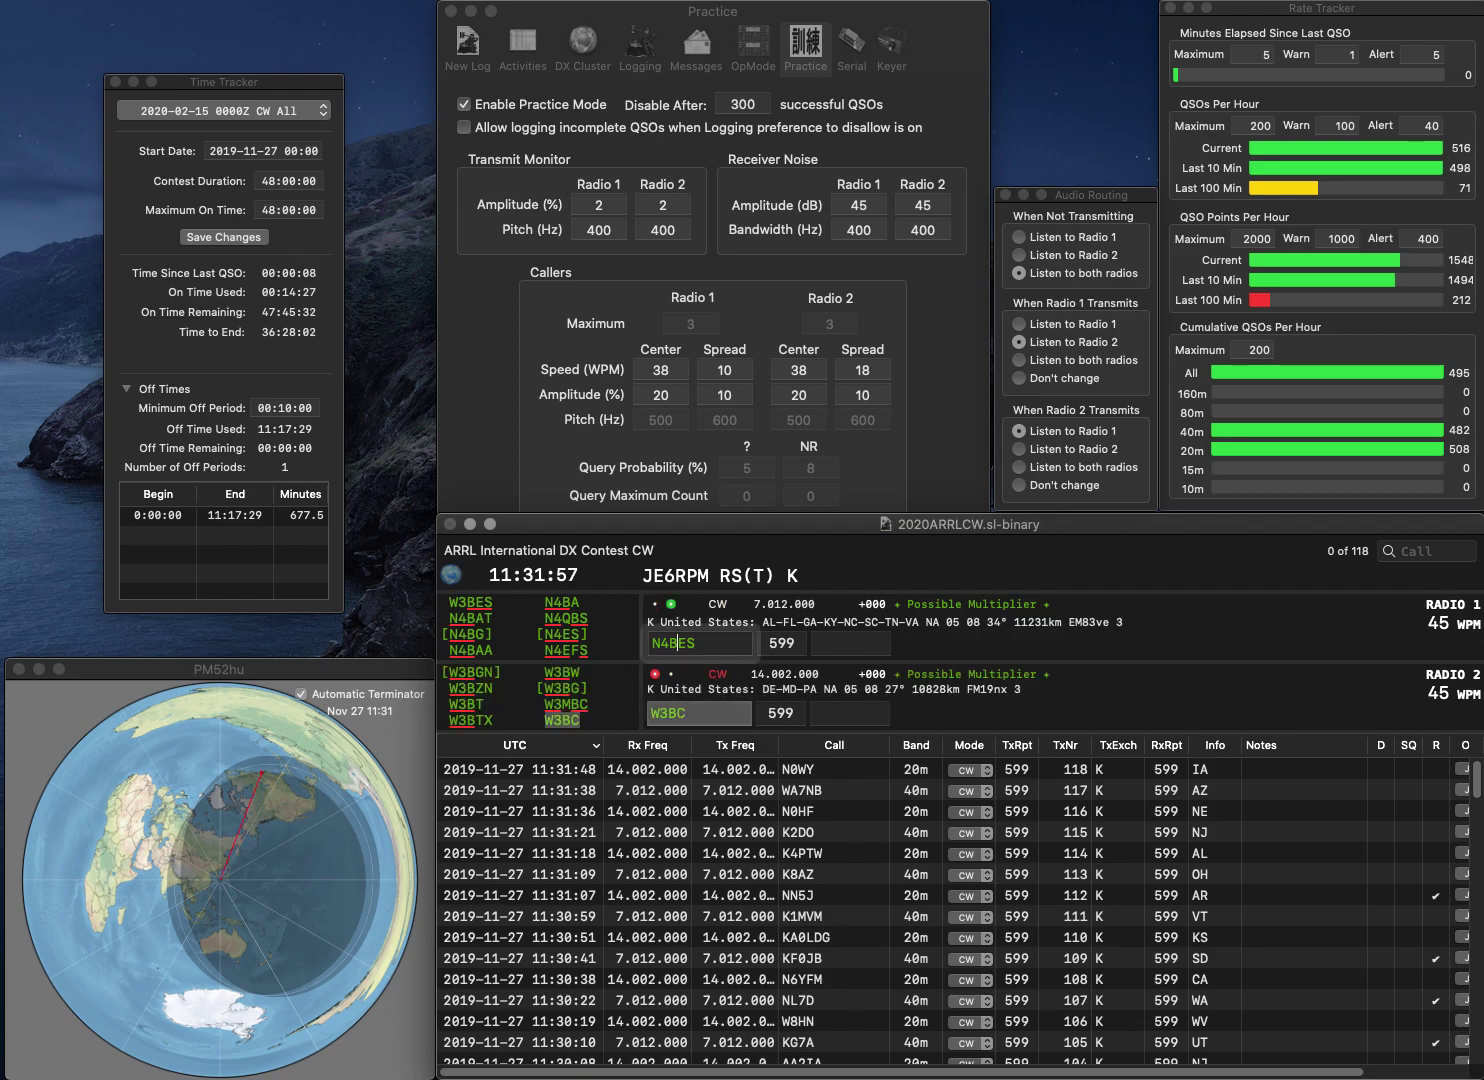
key("Right")
key("Right")
key("BackSpace")
key("BackSpace")
key("BackSpace")
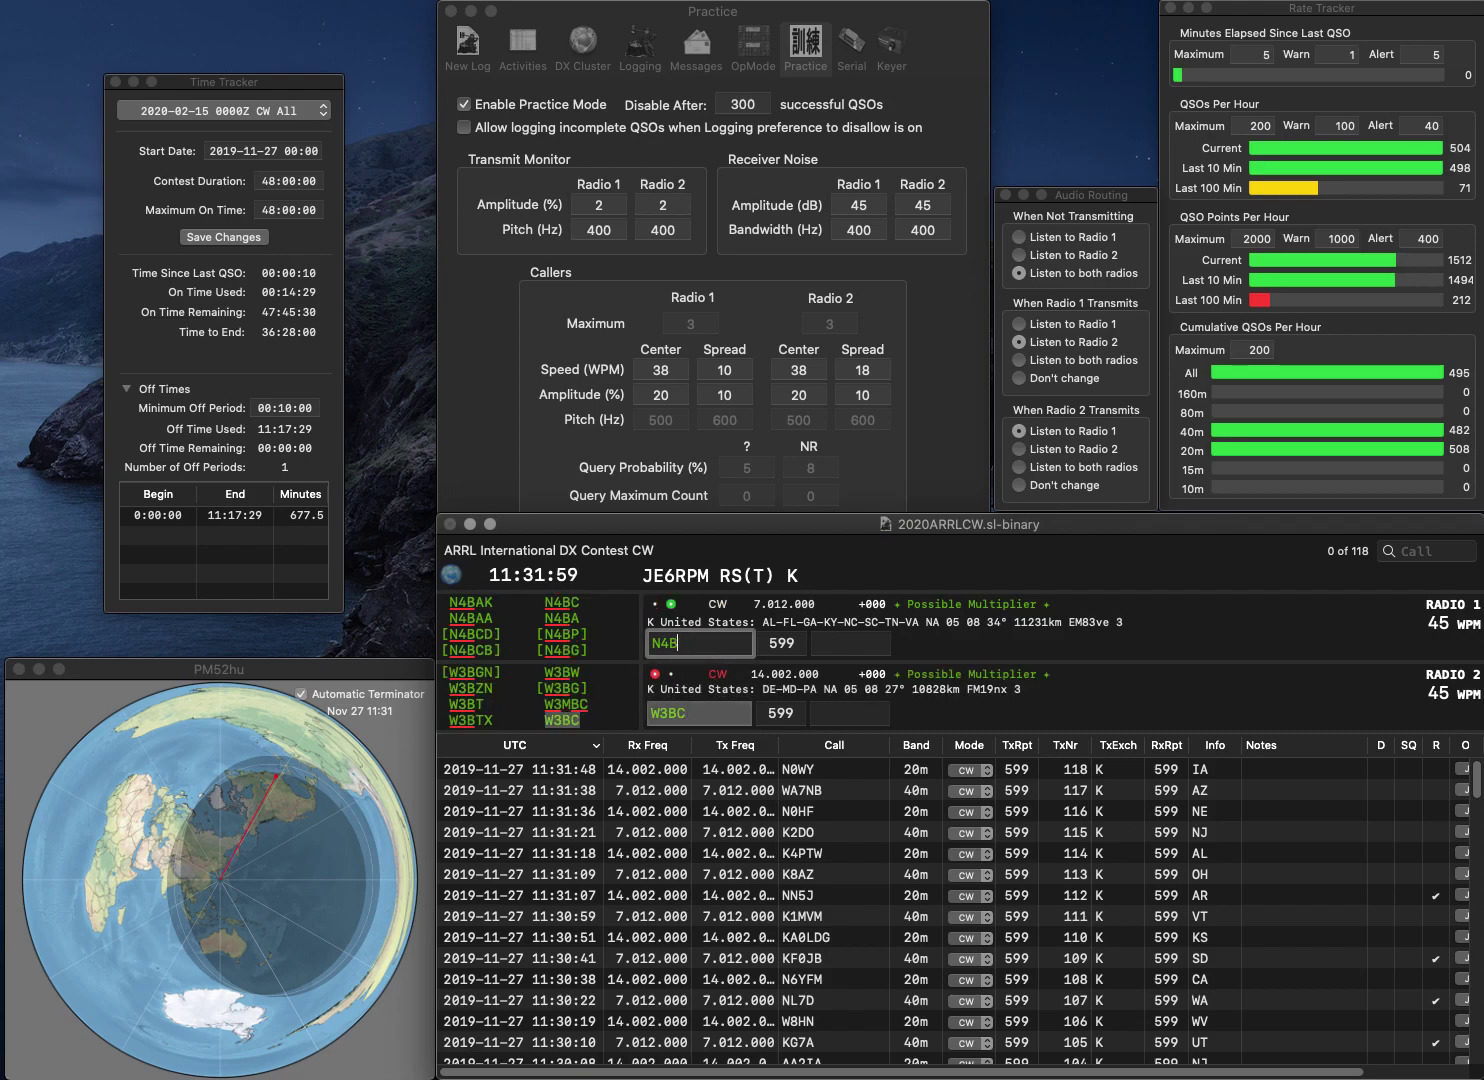
type("DES")
key("Return")
Step: Log W3BC on Radio 2 with received exchange MD
key("space")
type("MD")
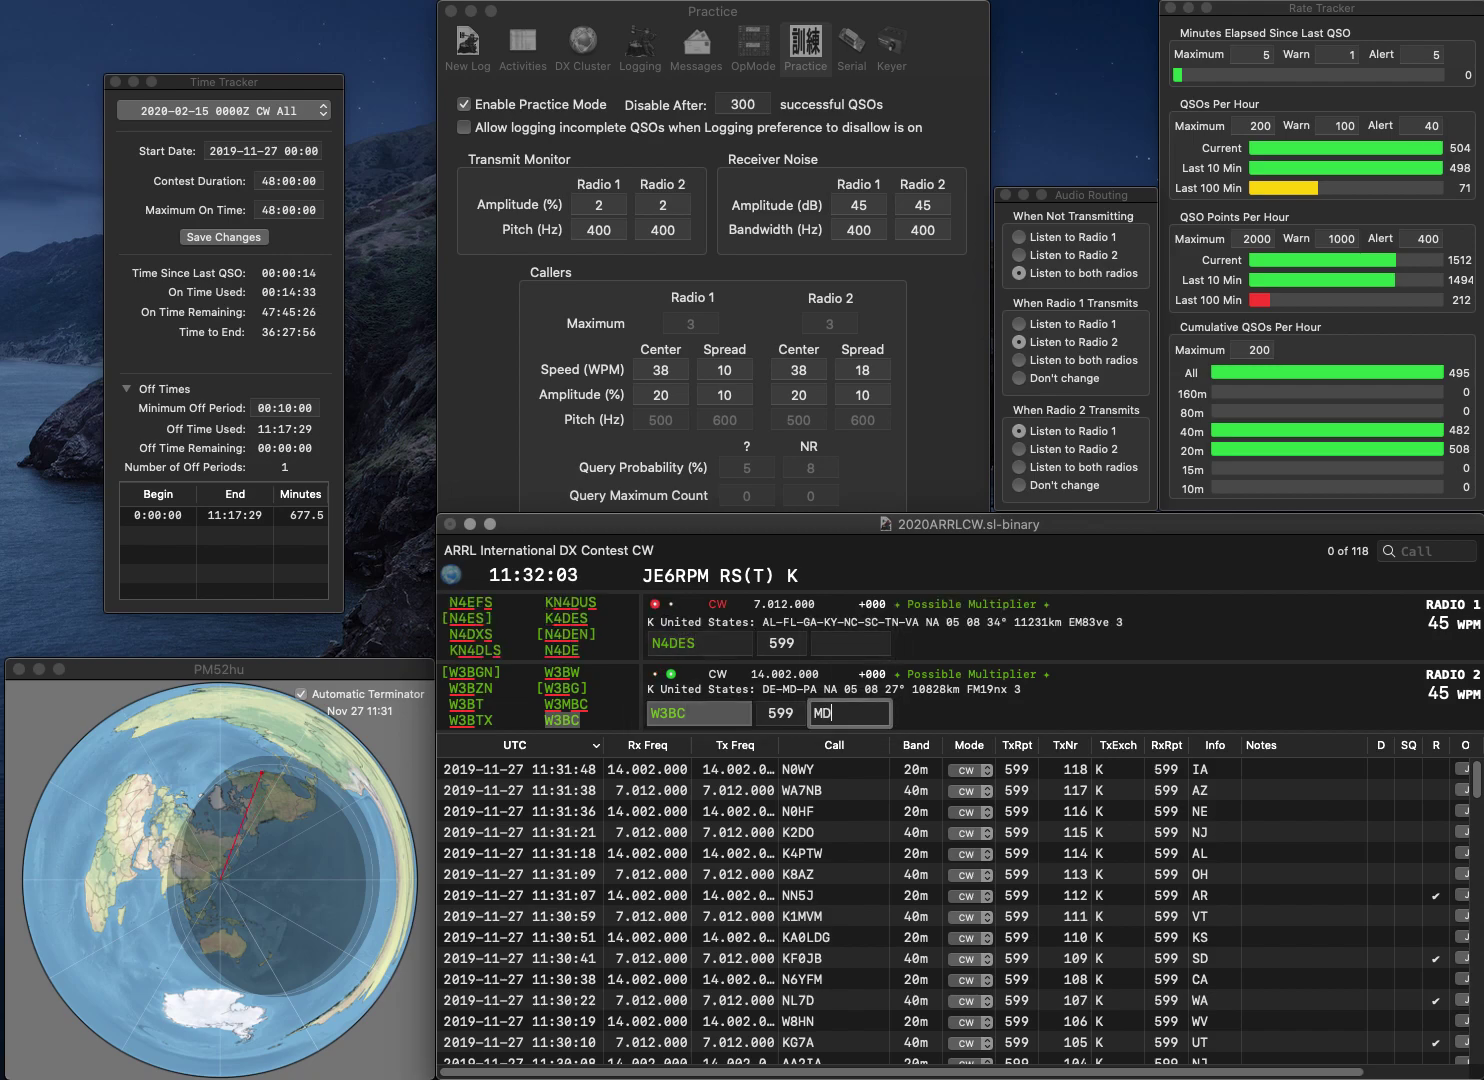
key("Return")
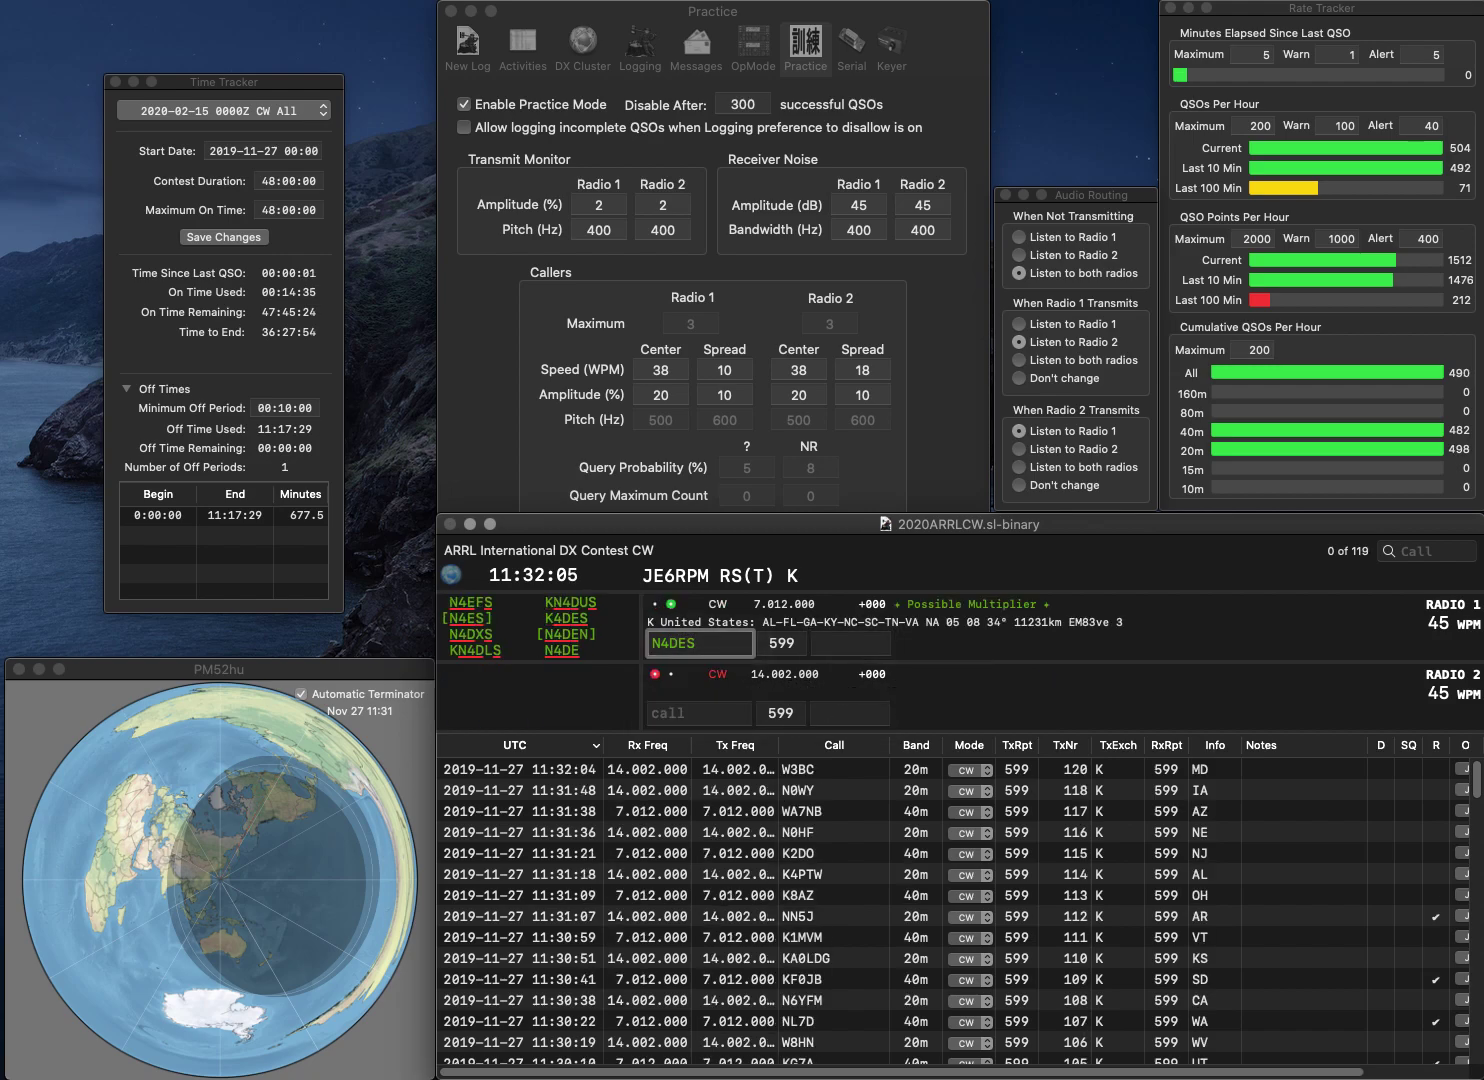
key("Delete")
type("K")
key("Return")
type("KA1G")
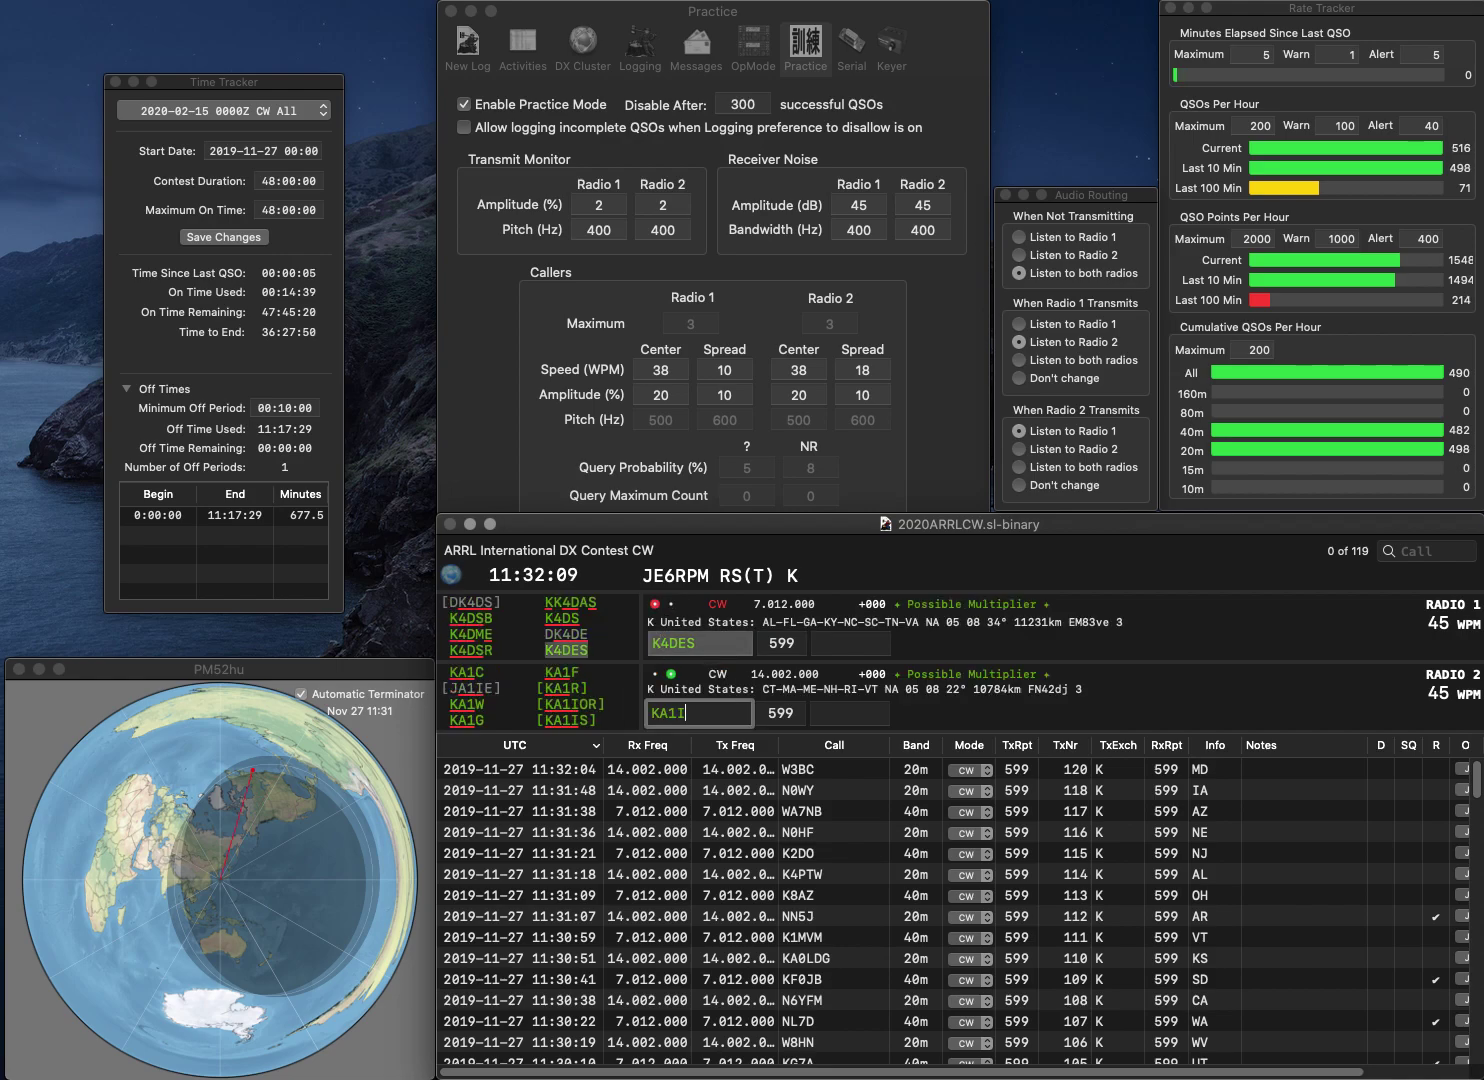
type("IJ")
key("Return")
Step: Log K4DES on Radio 1 with received exchange GA and KA1GIJ on Radio 2 with ME
type("GA")
key("Return")
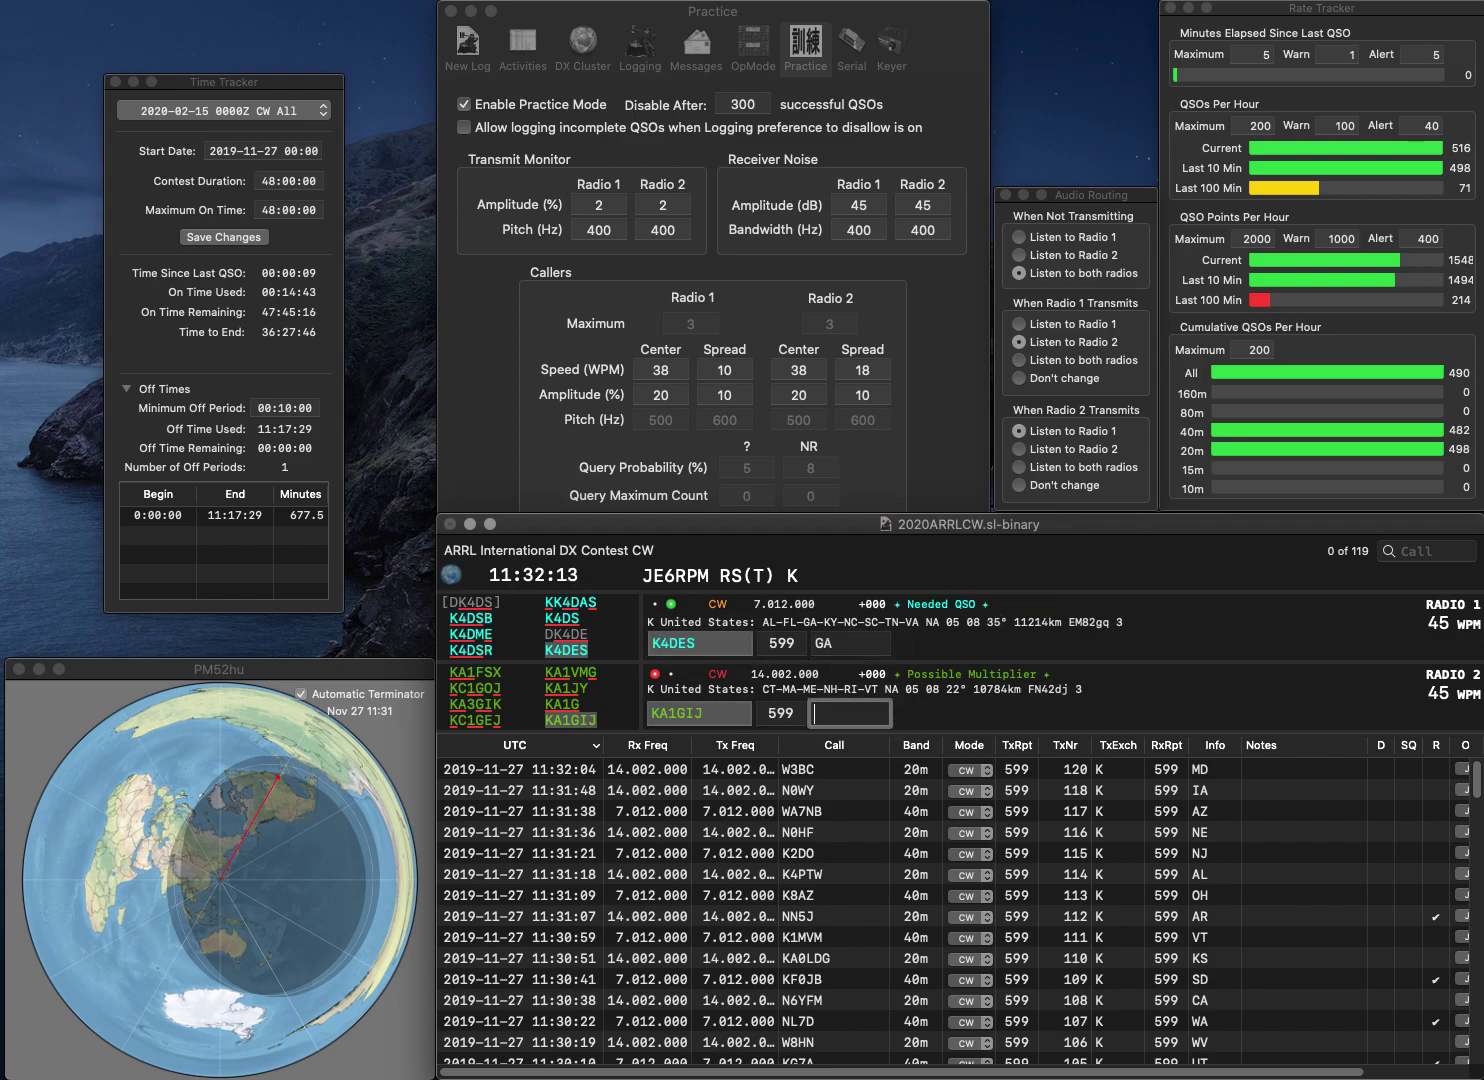
type("ME")
key("Return")
type("K")
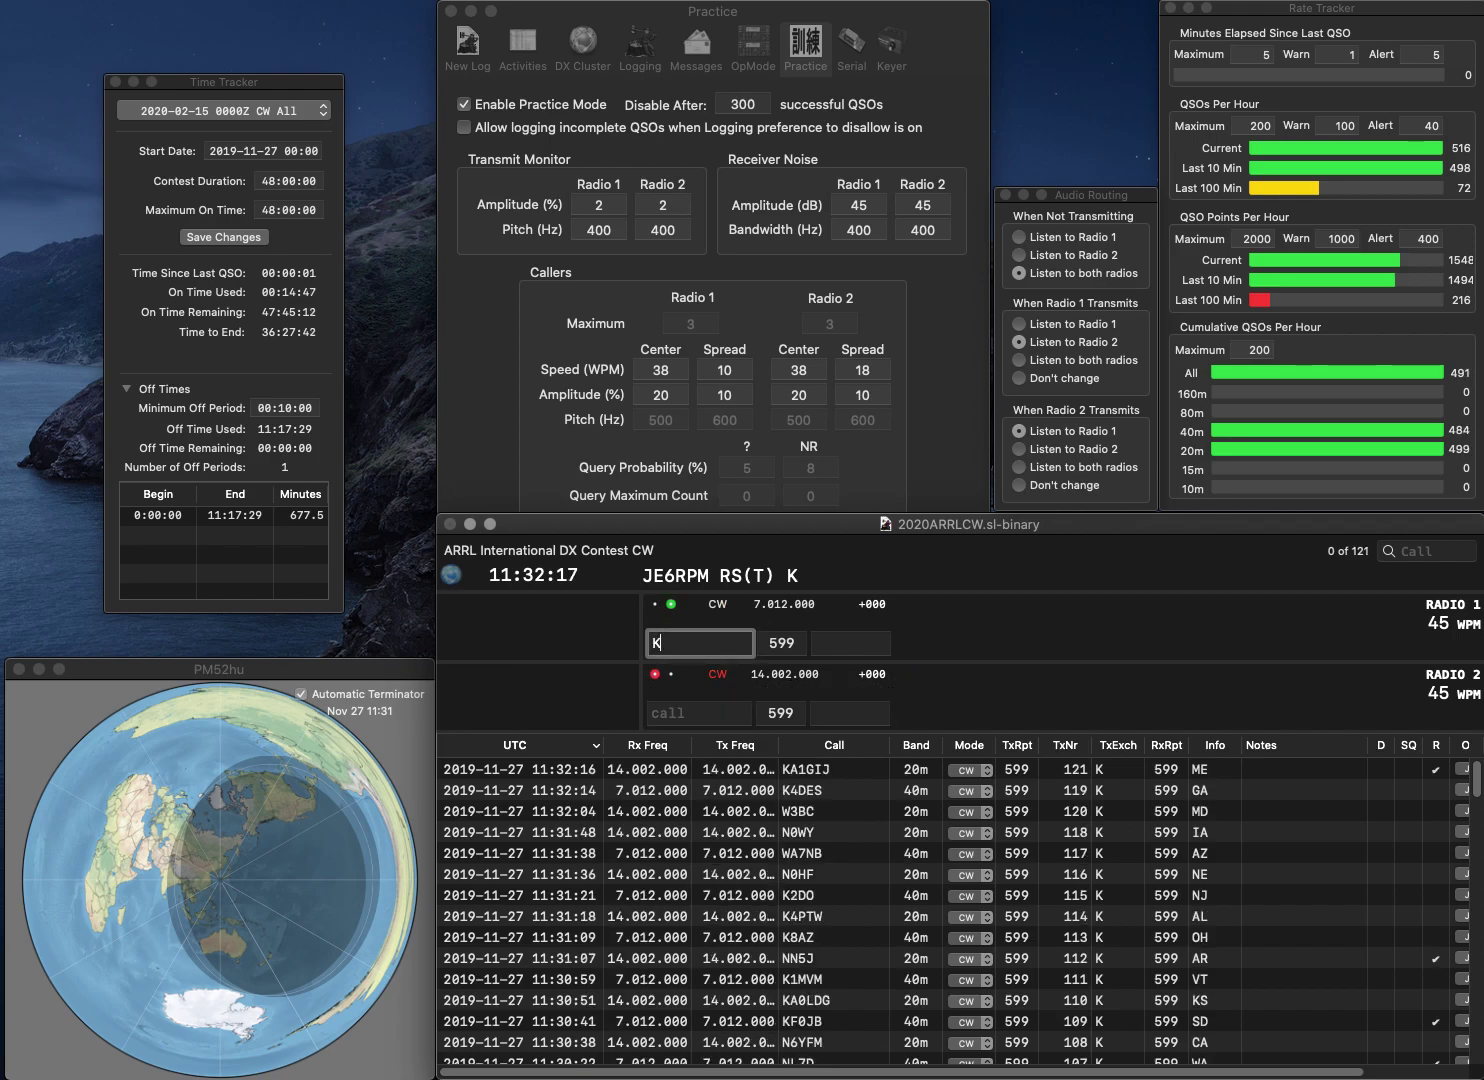
type("M4SKO")
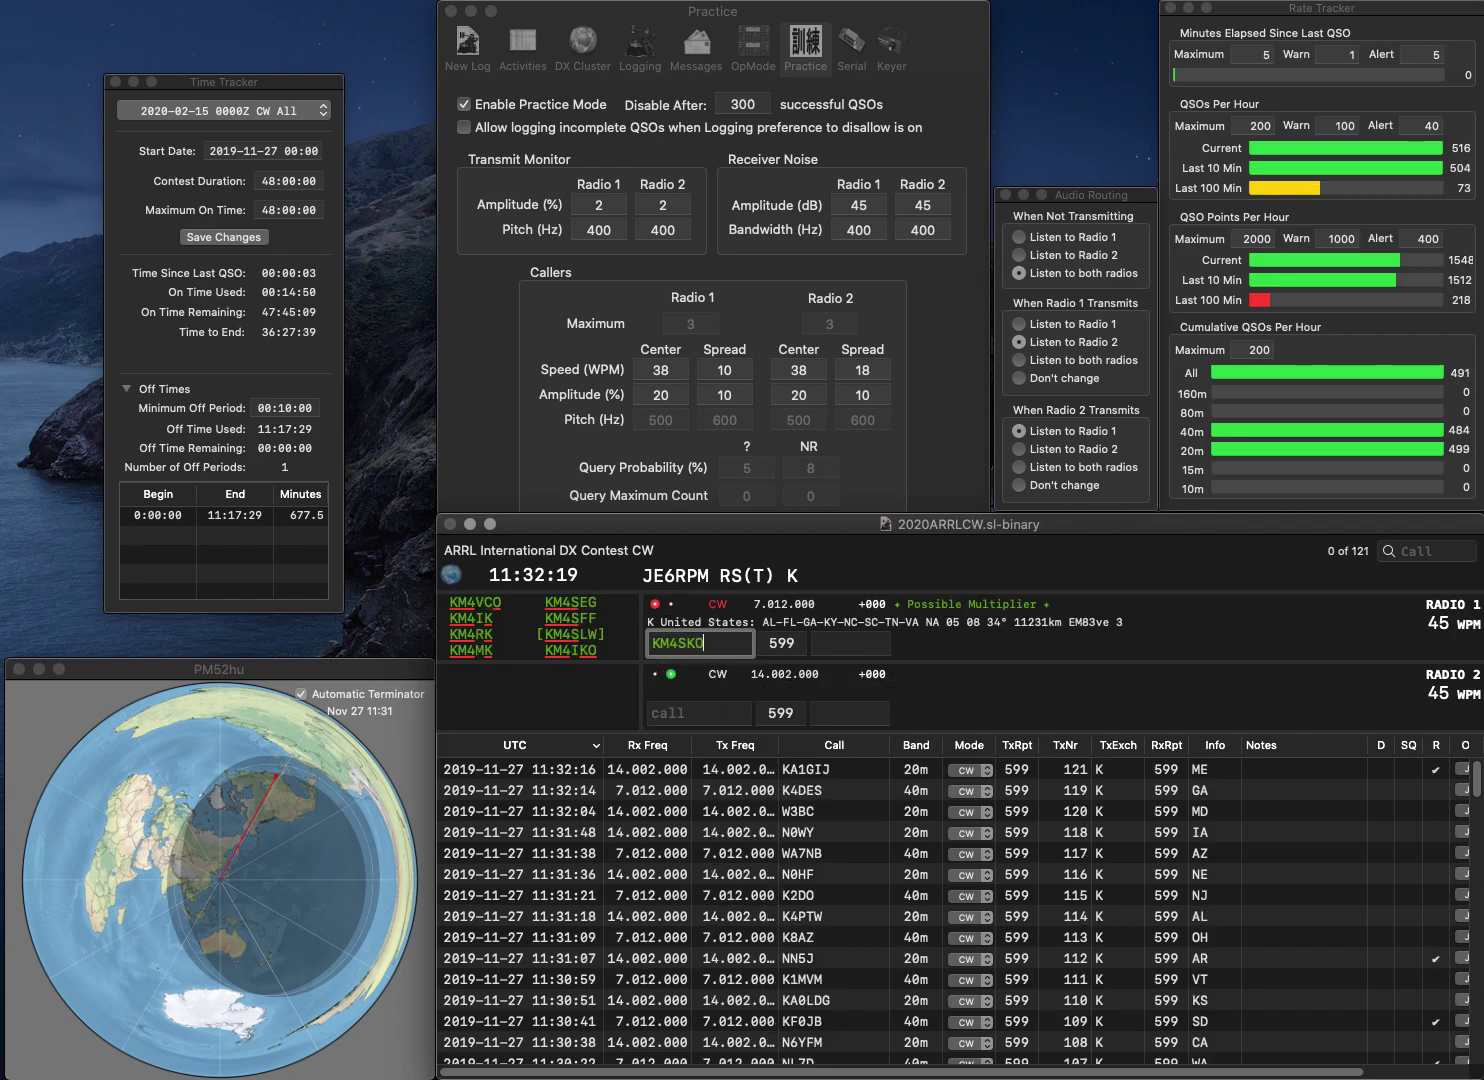
key("Return")
type("NSI")
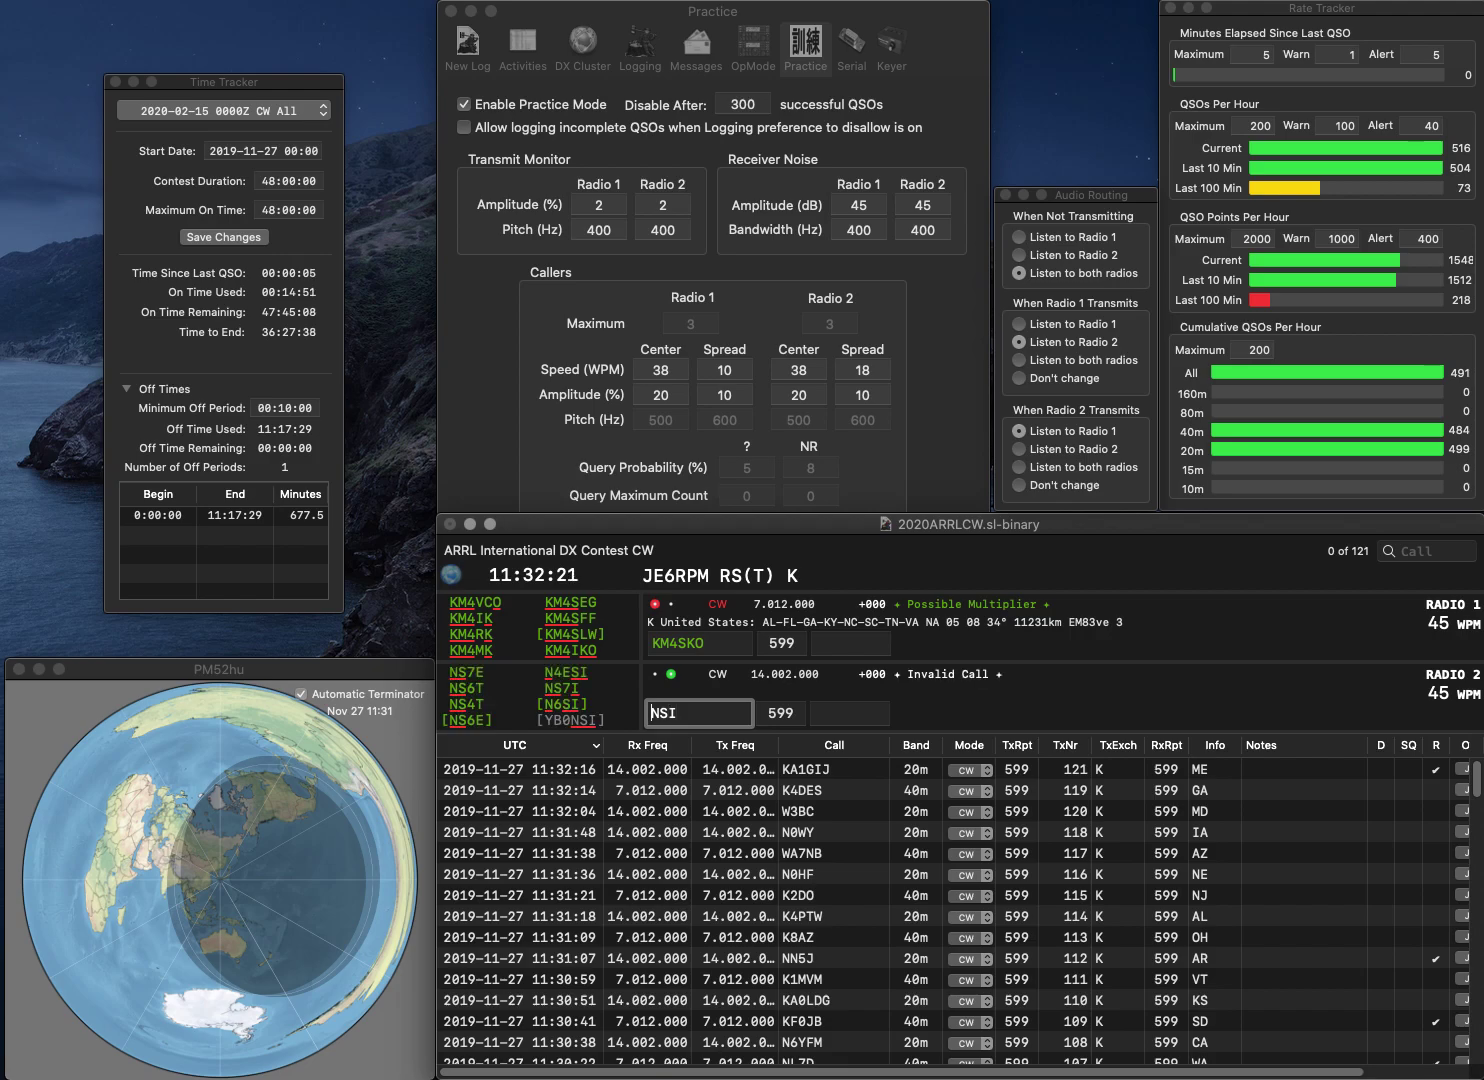
key("Up")
key("Left")
key("Left")
key("BackSpace")
type("I")
key("Return")
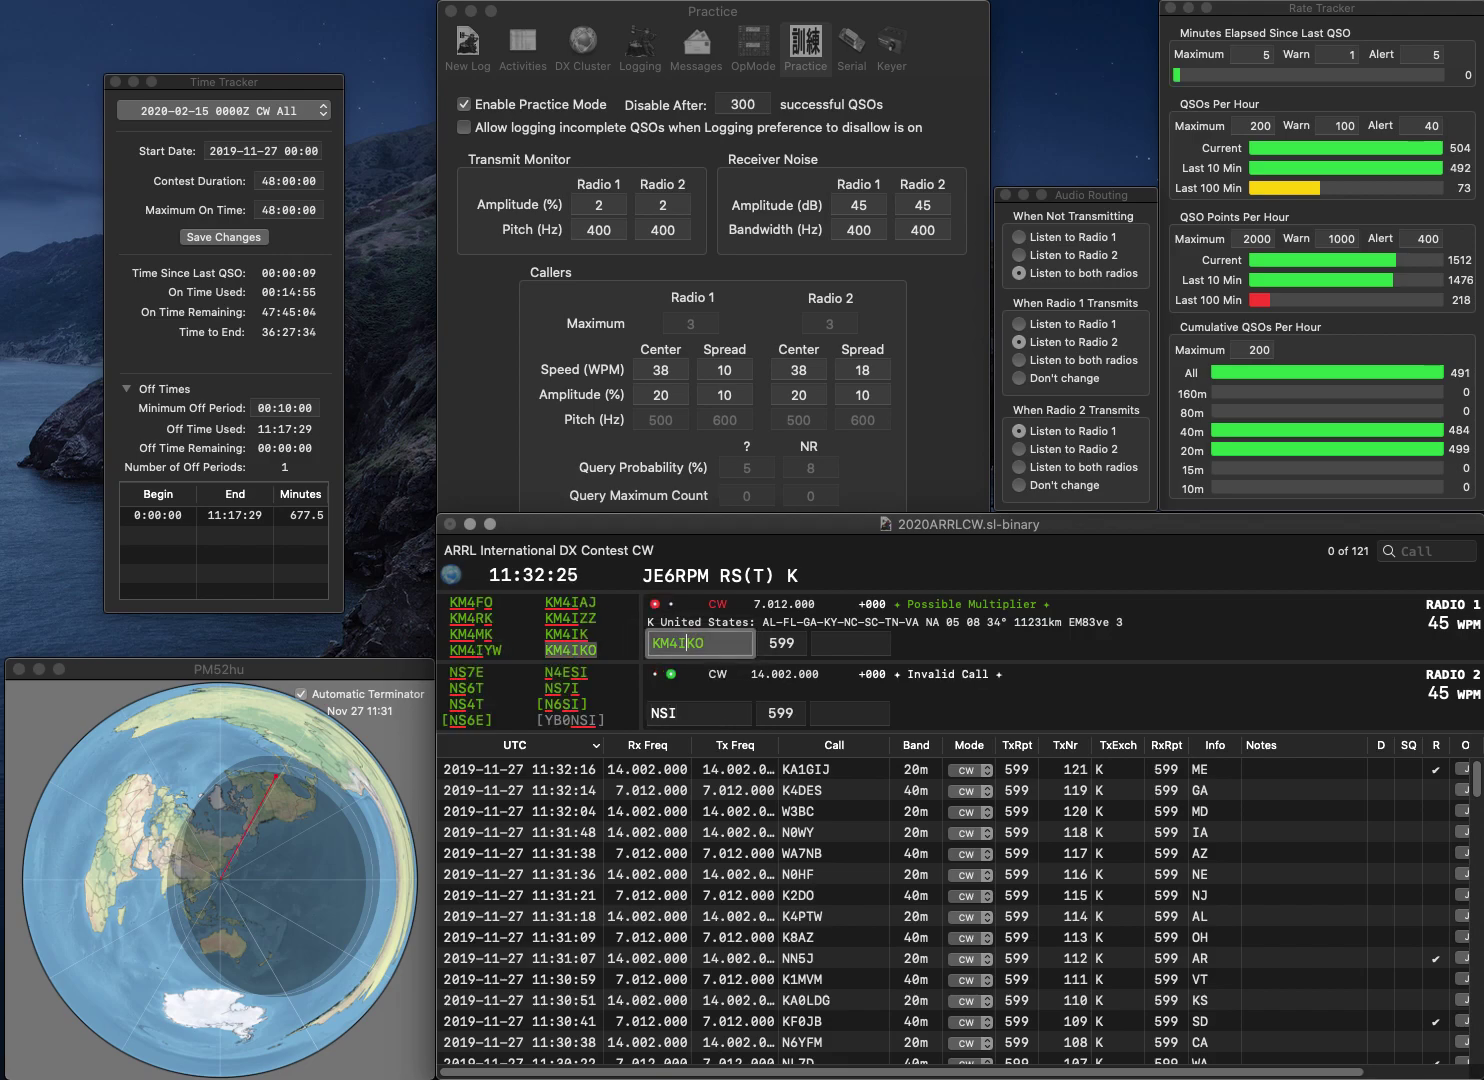
key("Right")
type("5")
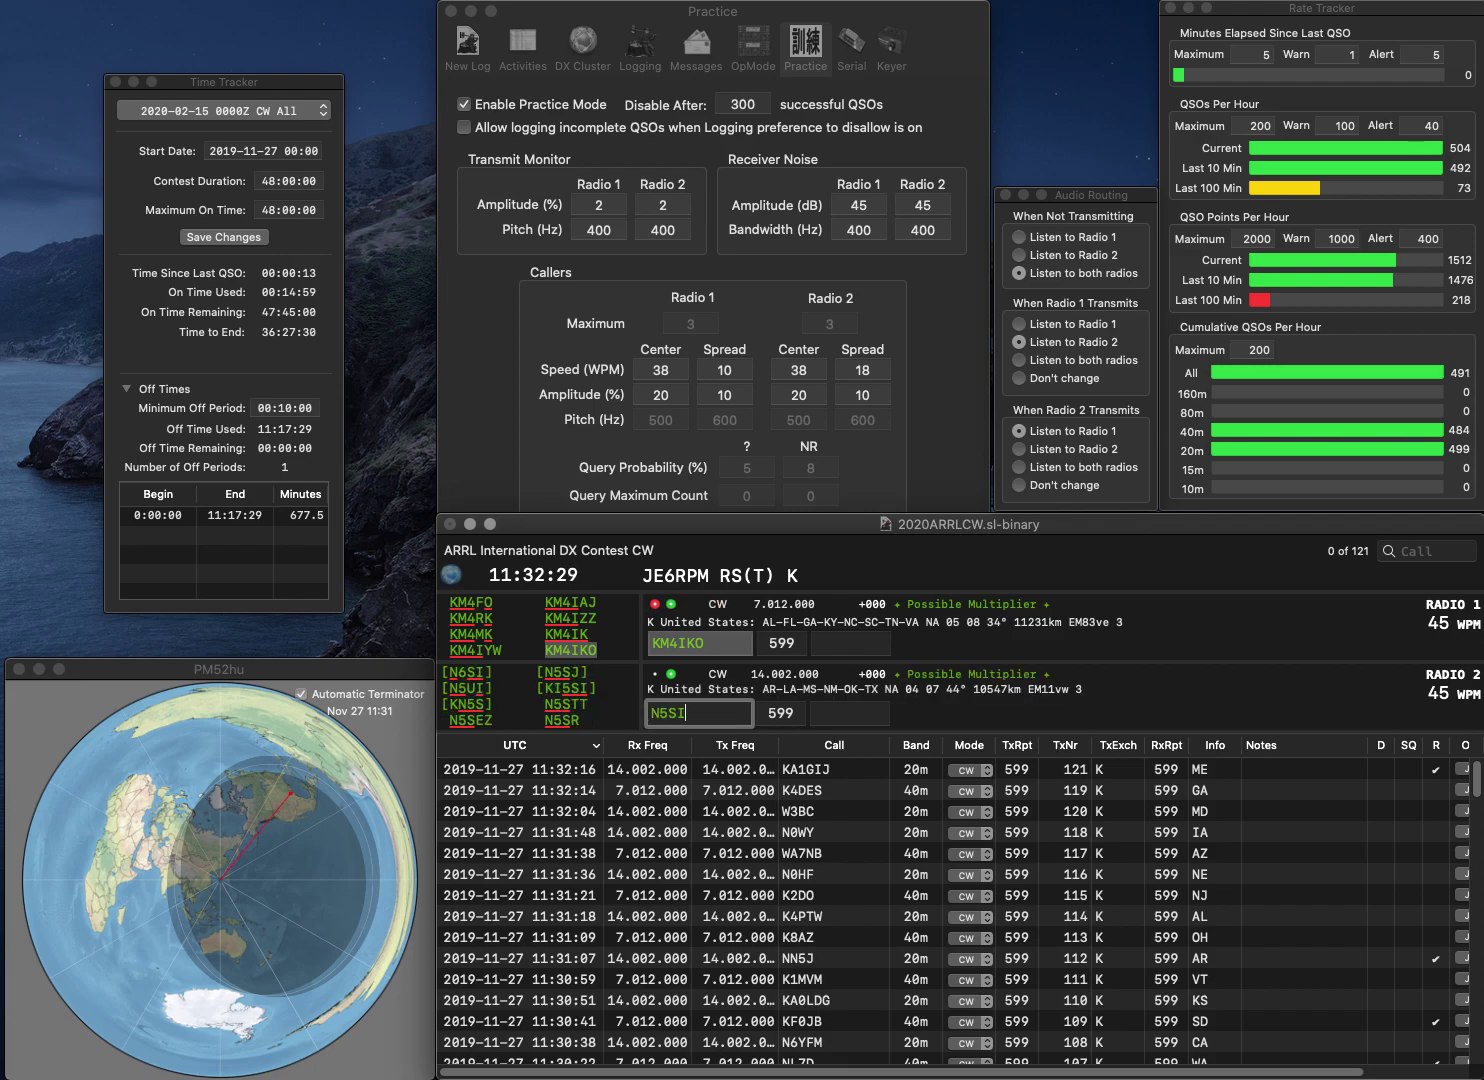
type("S")
key("Return")
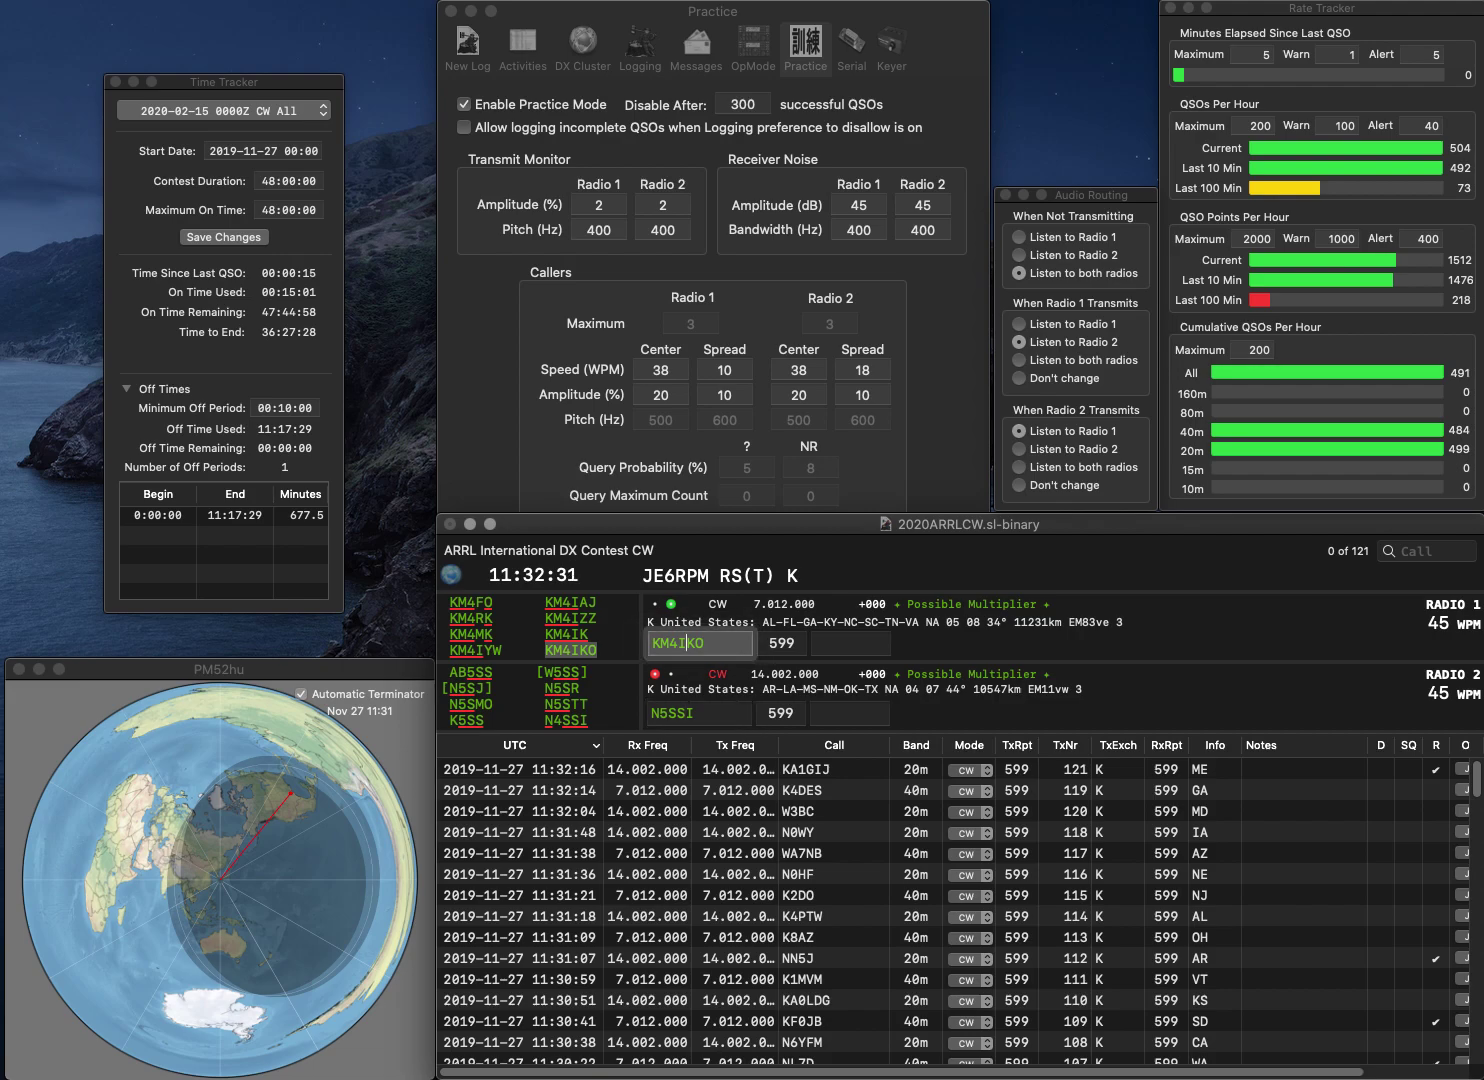
key("Tab")
type("FL")
key("Return")
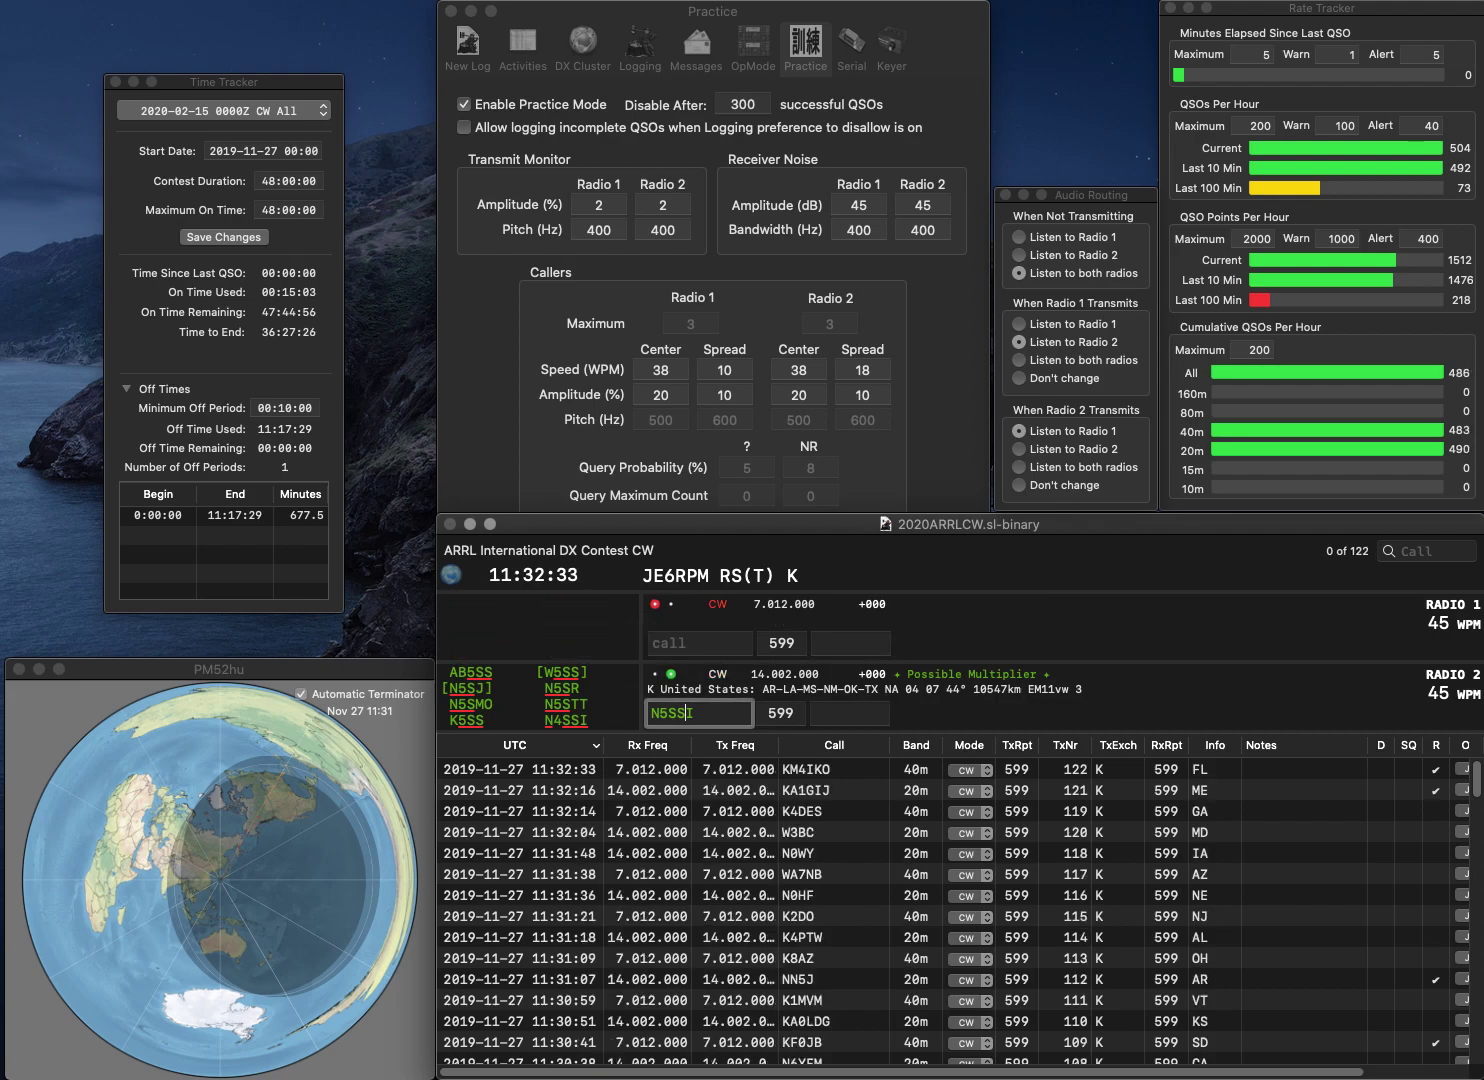
key("BackSpace")
type("4")
key("Return")
type("W5")
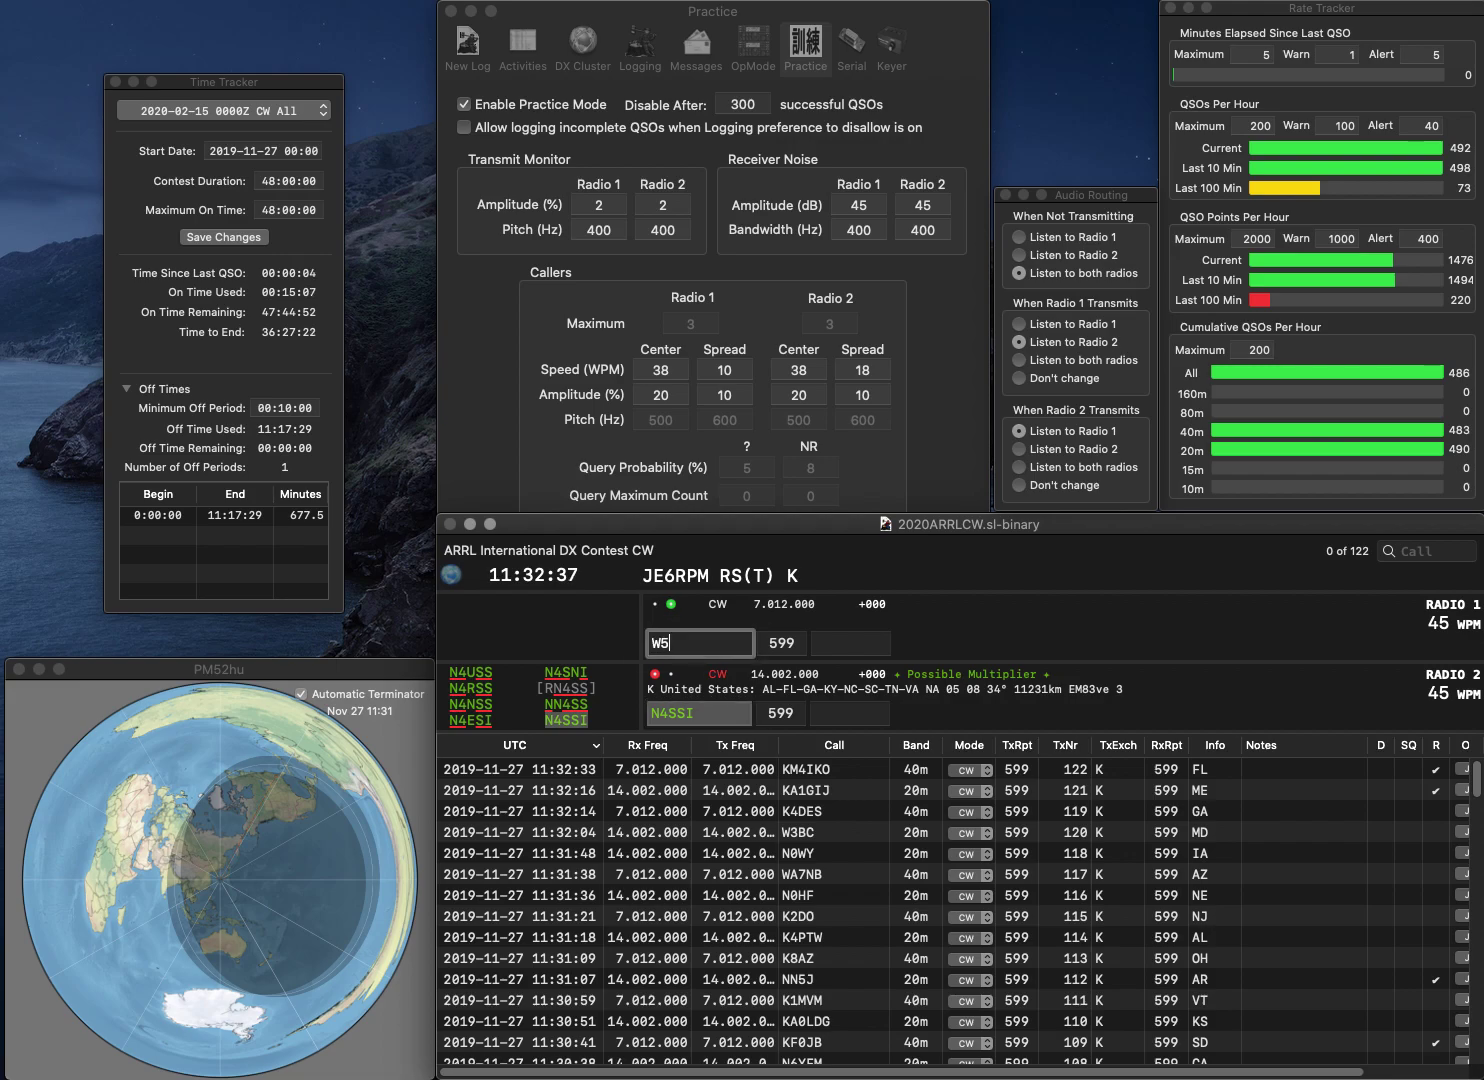
type("SG")
key("Return")
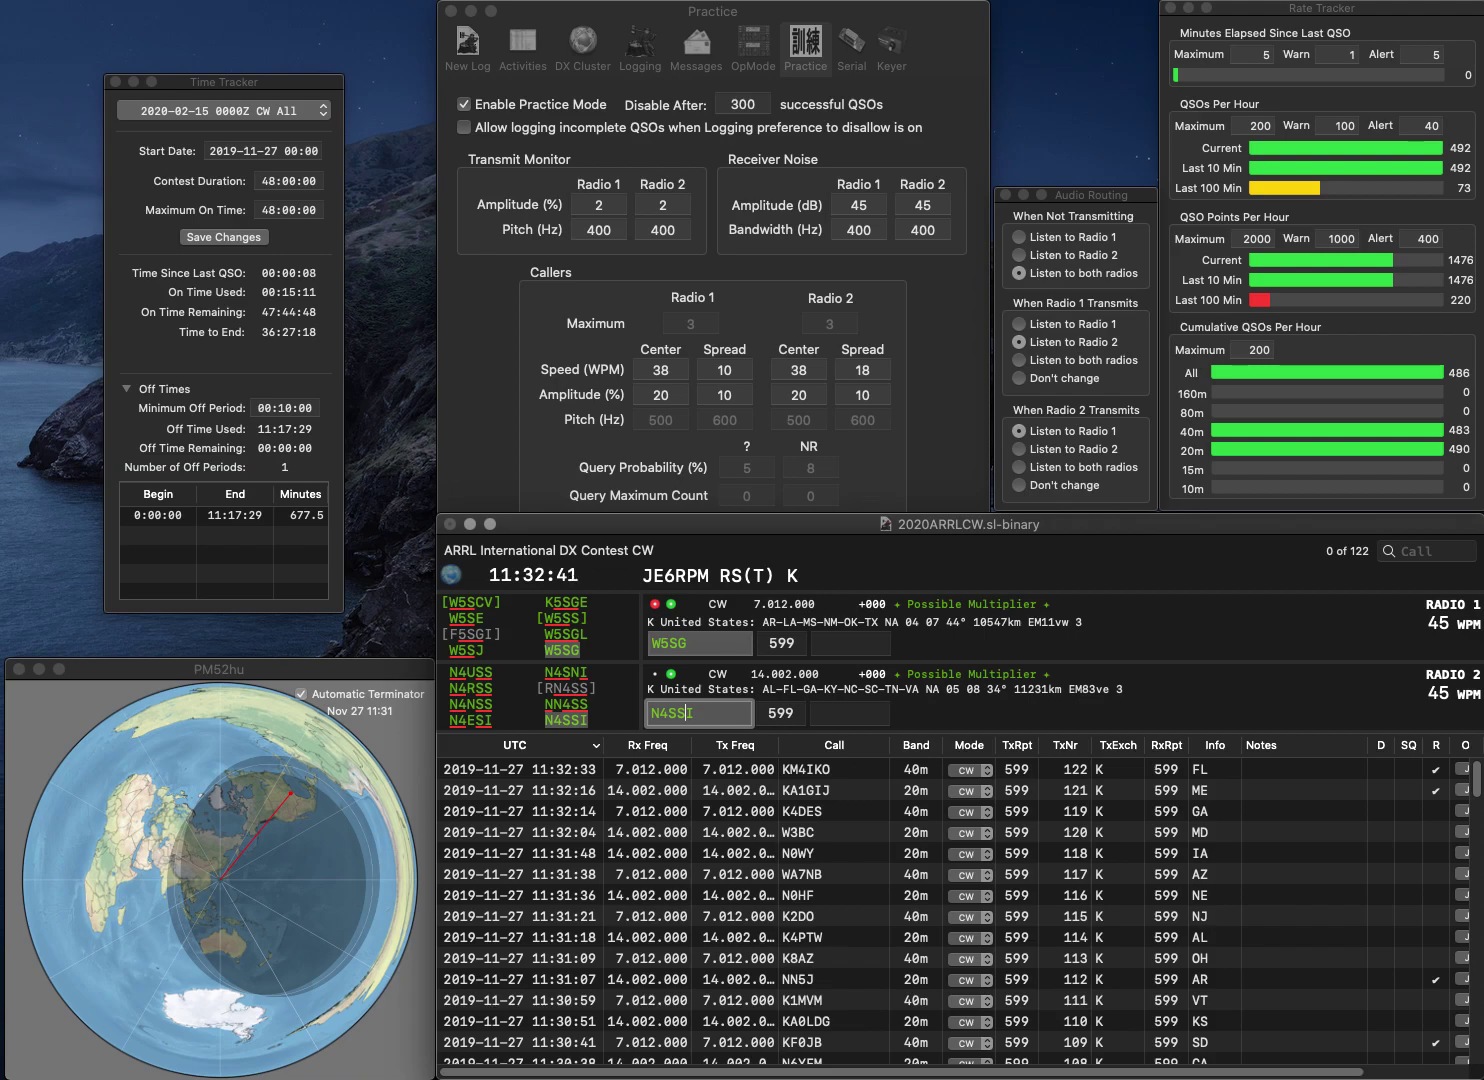
Step: Correct the Radio 2 call to N4NSS and resend its exchange
key("Delete")
key("BackSpace")
key("BackSpace")
type("NSS")
key("Return")
Step: Log W5SG on Radio 1 with received exchange OK and N4NSS on Radio 2 with KY
key("space")
type("OK")
key("Return")
key("space")
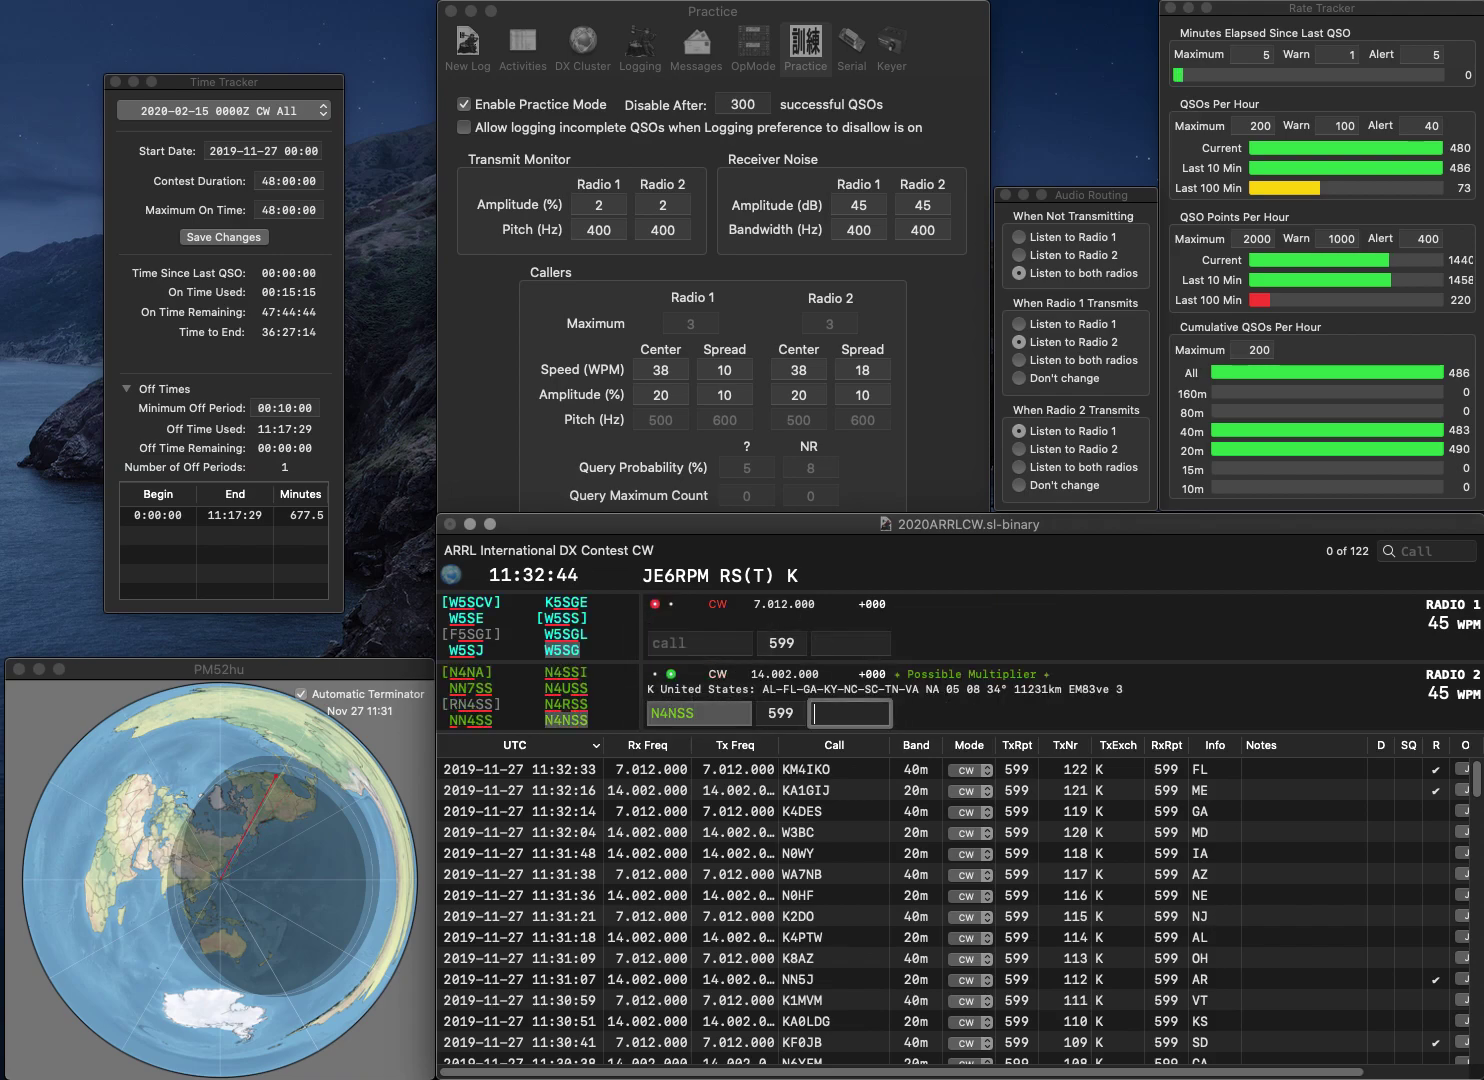
type("KY")
key("Return")
type("KT")
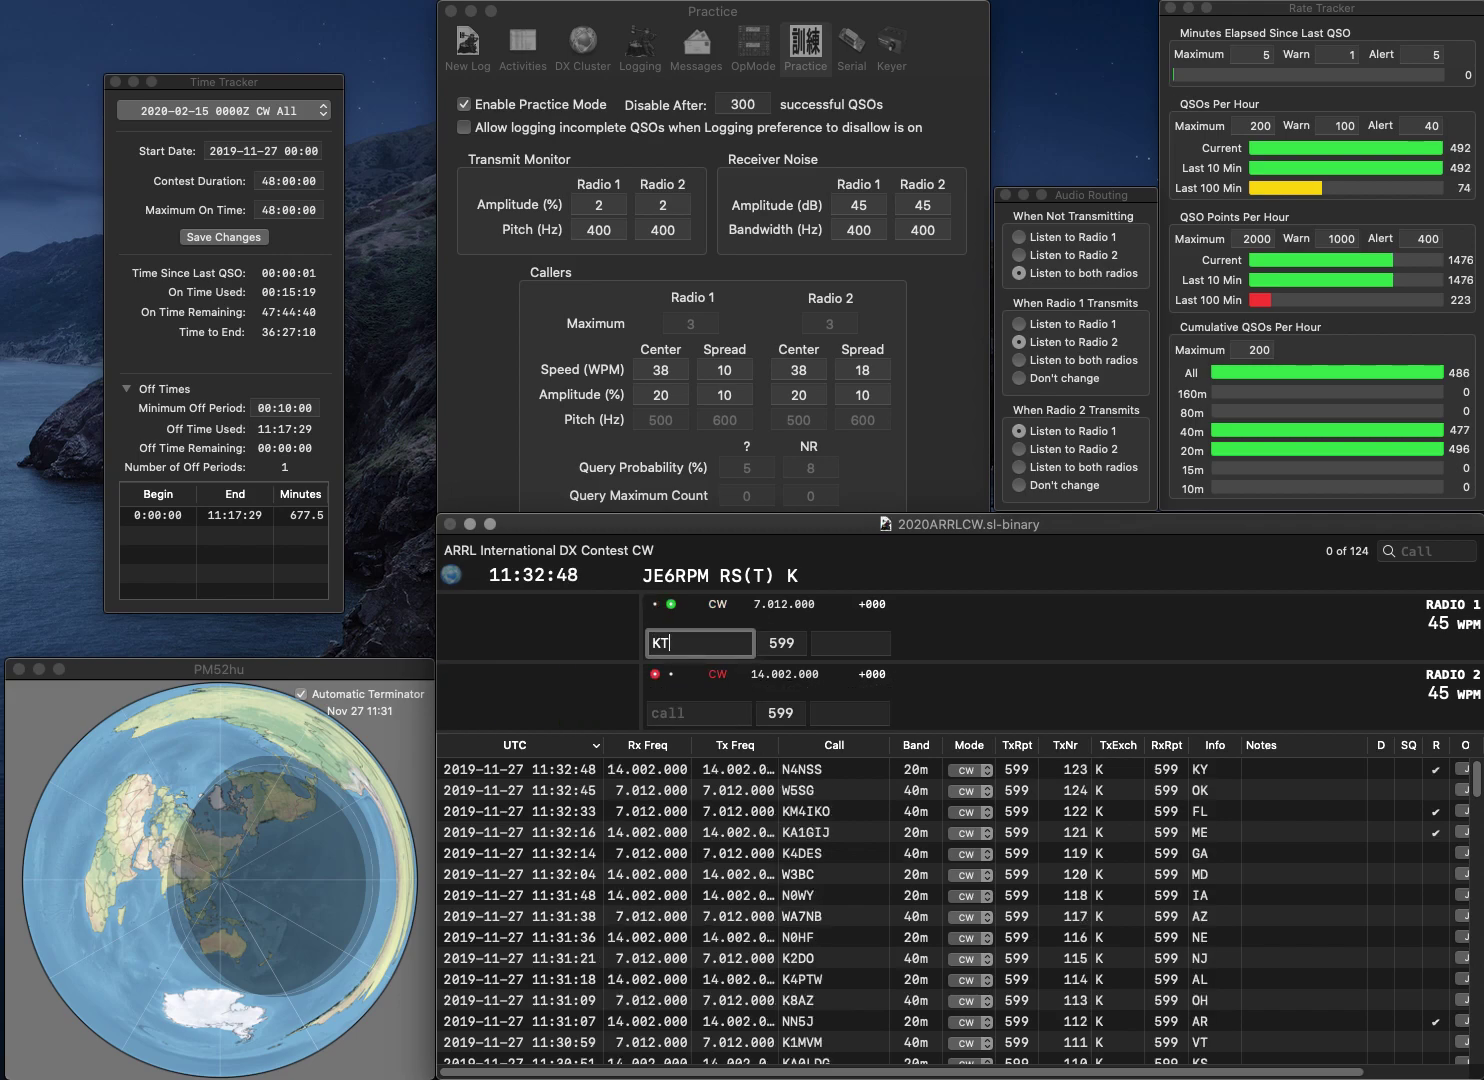
type("5X")
key("Return")
type("W")
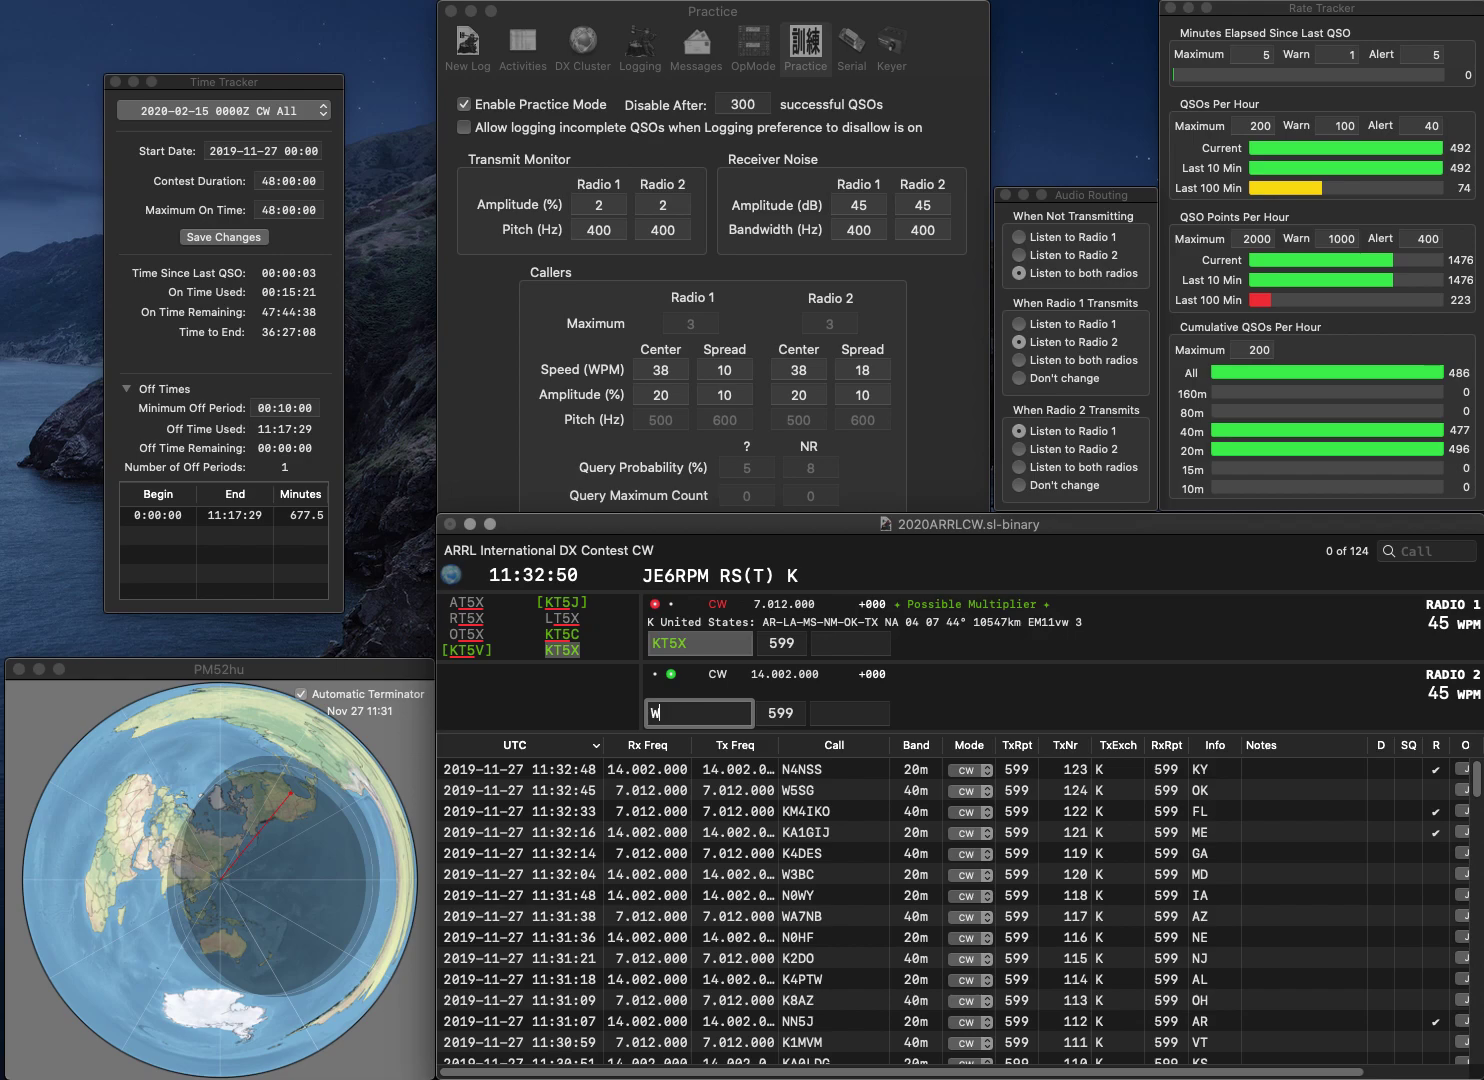
type("X8C")
key("Return")
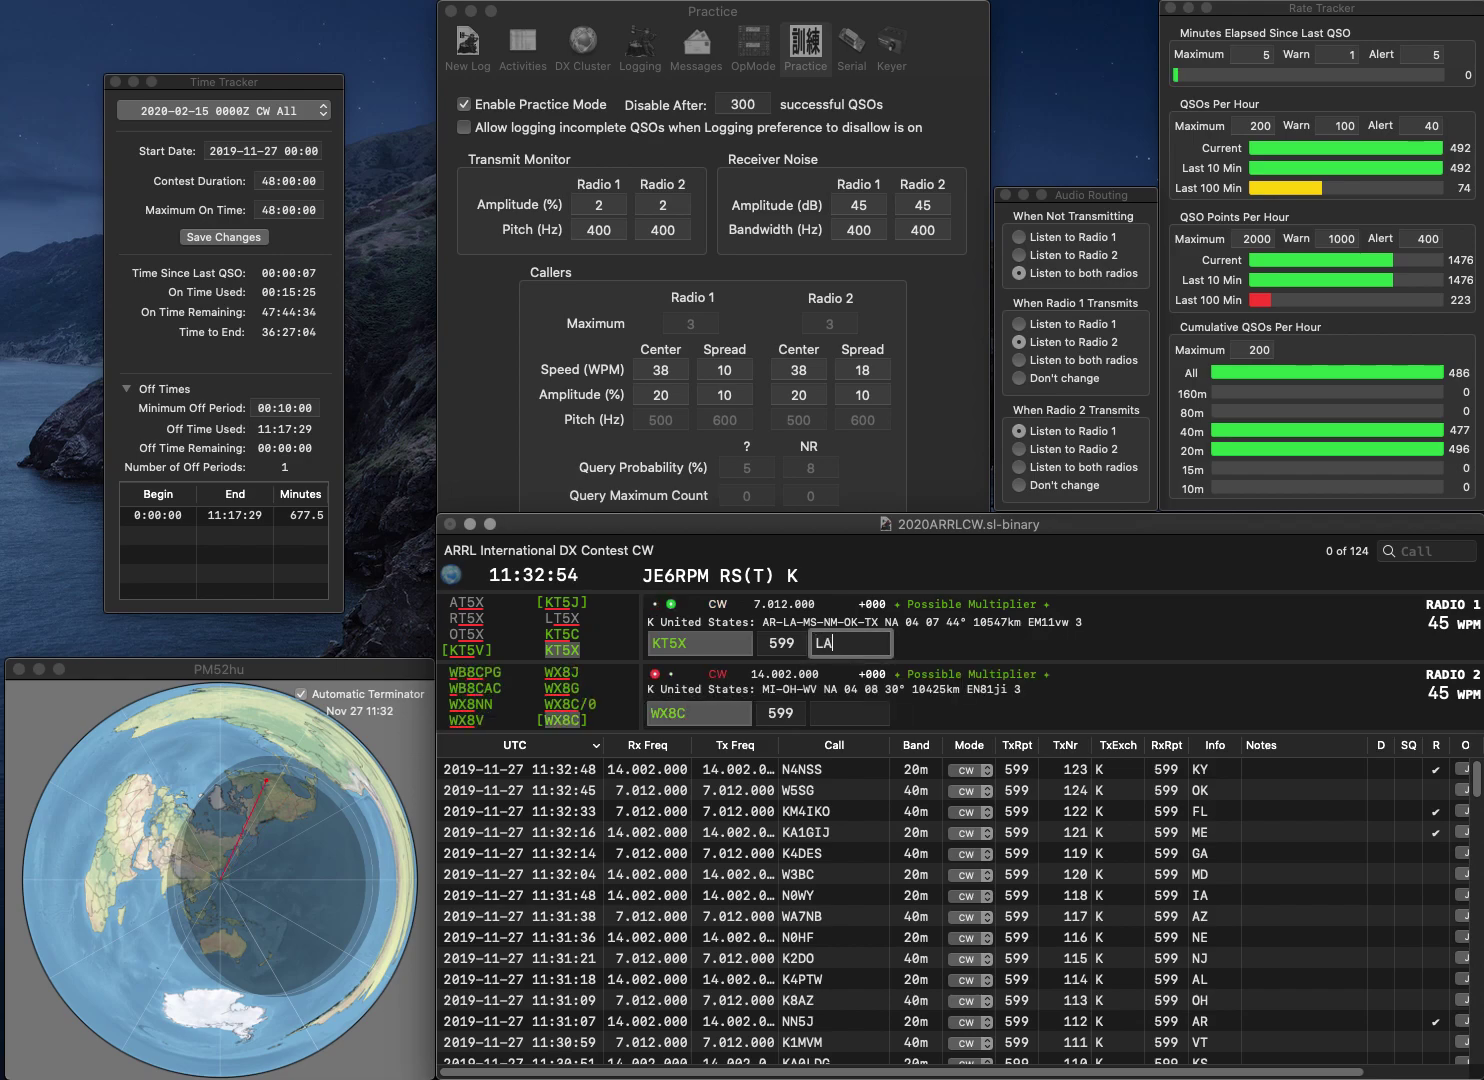
key("Return")
type("MI")
key("Return")
Step: Answer caller AF6F on Radio 2 and complete the Radio 1 call as KF5DA, sending each the exchange
type("K7")
key("Return")
type("AF6F")
key("Return")
key("BackSpace")
type("F5DA")
key("Return")
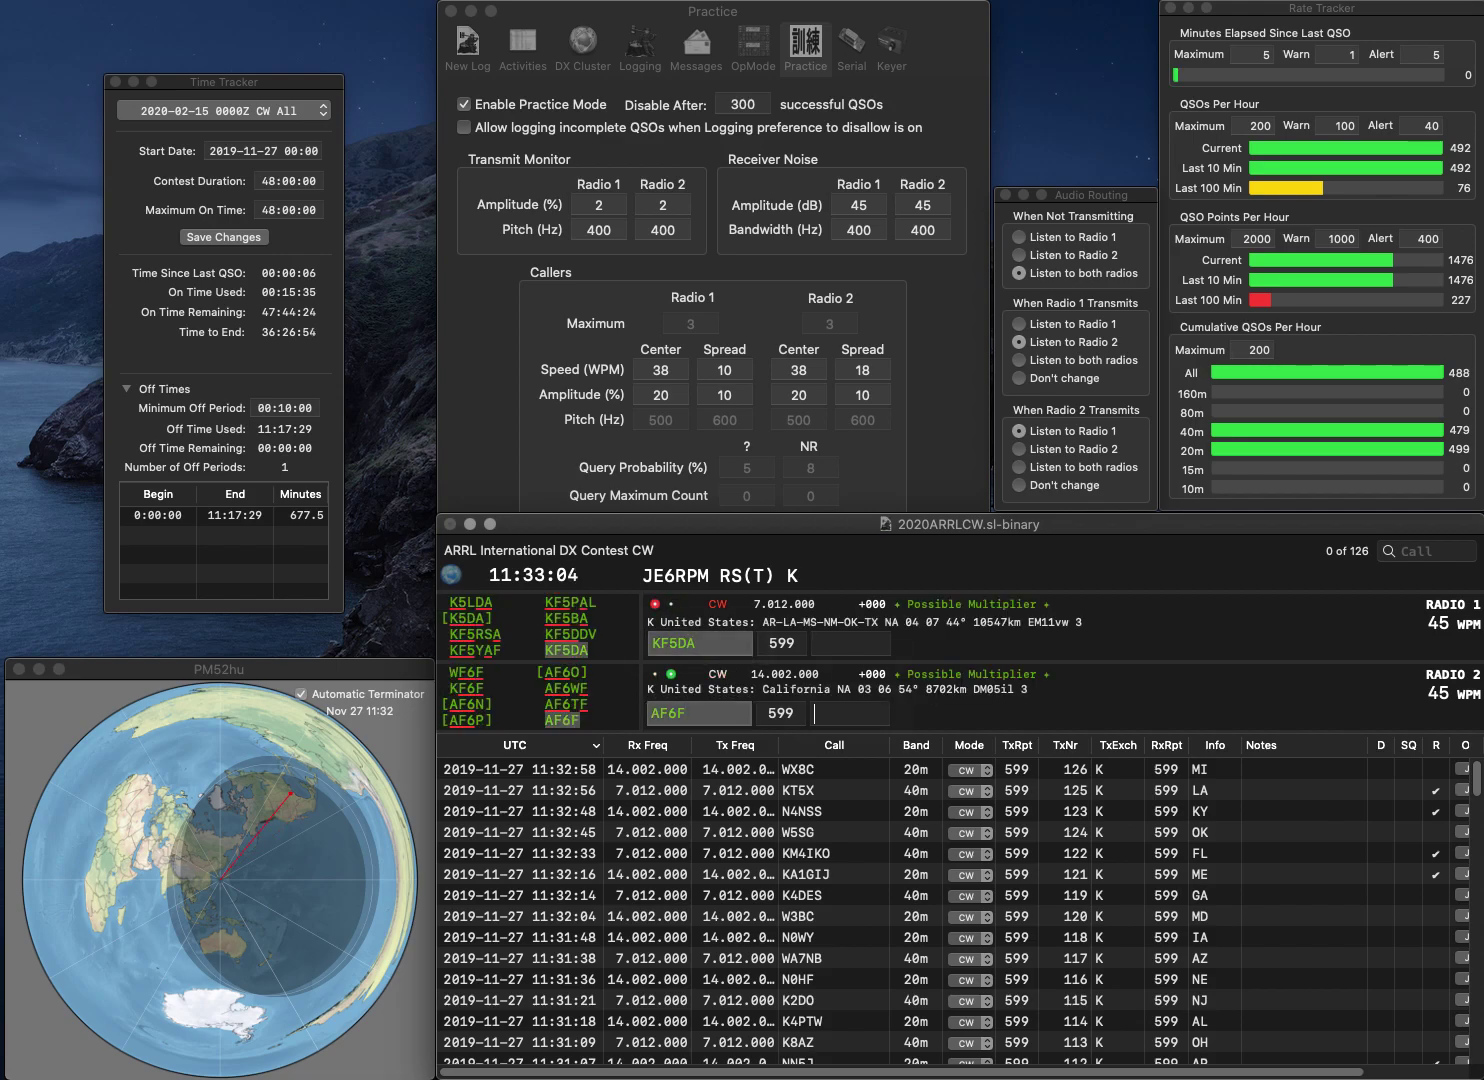
key("Return")
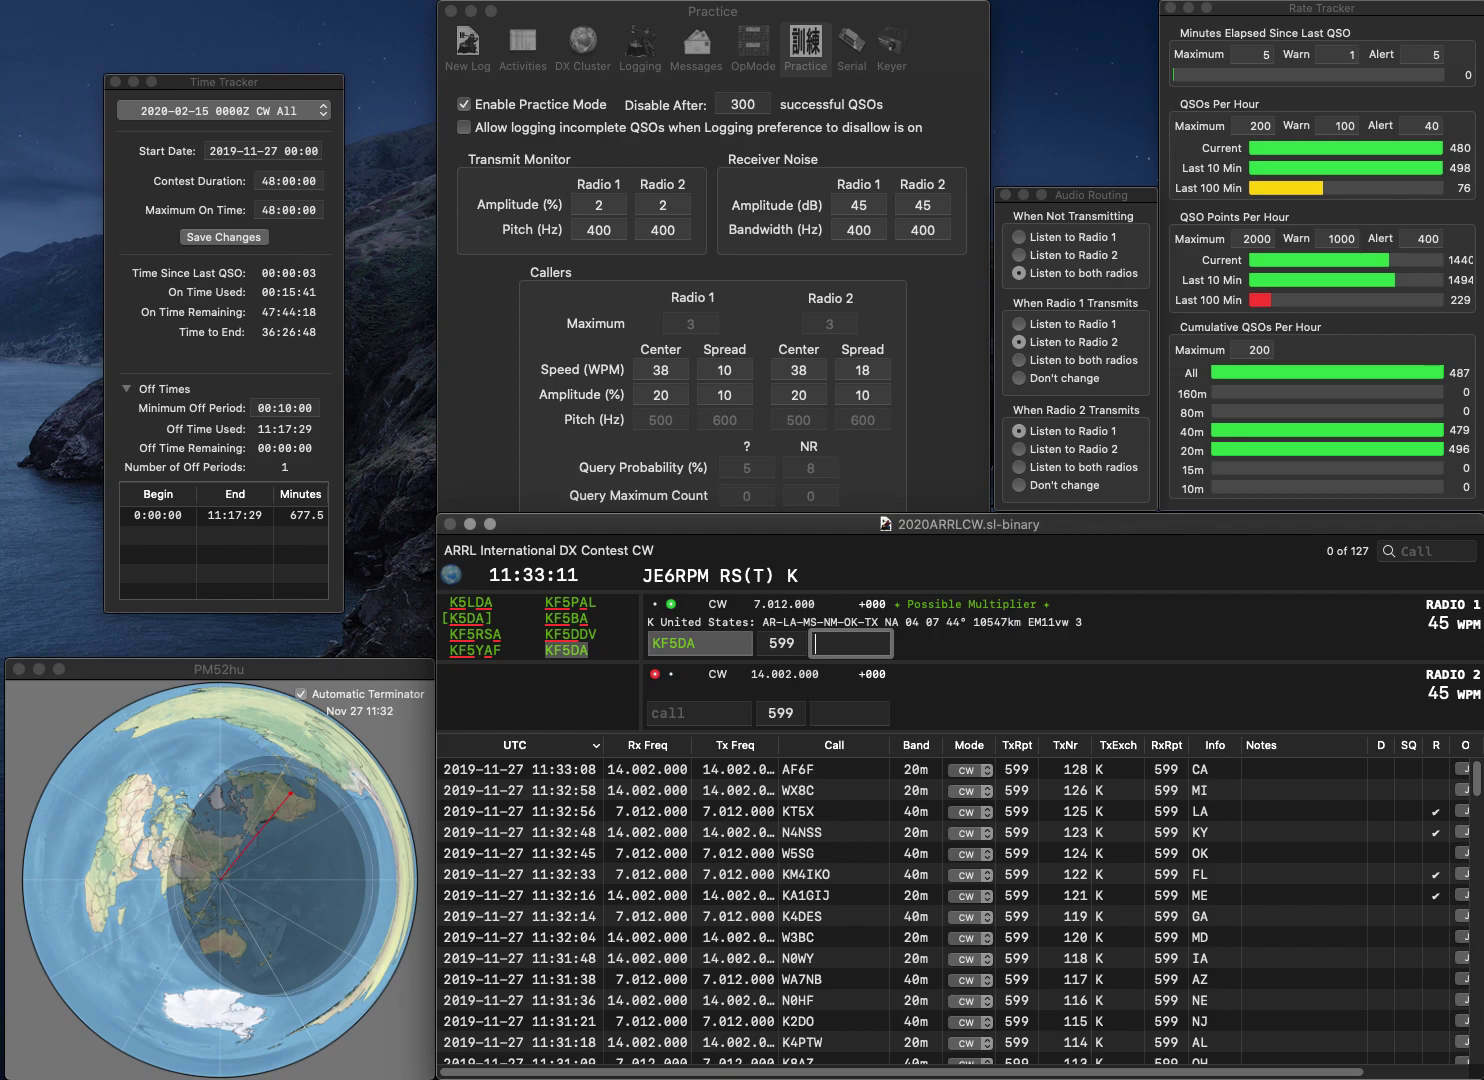
key("Return")
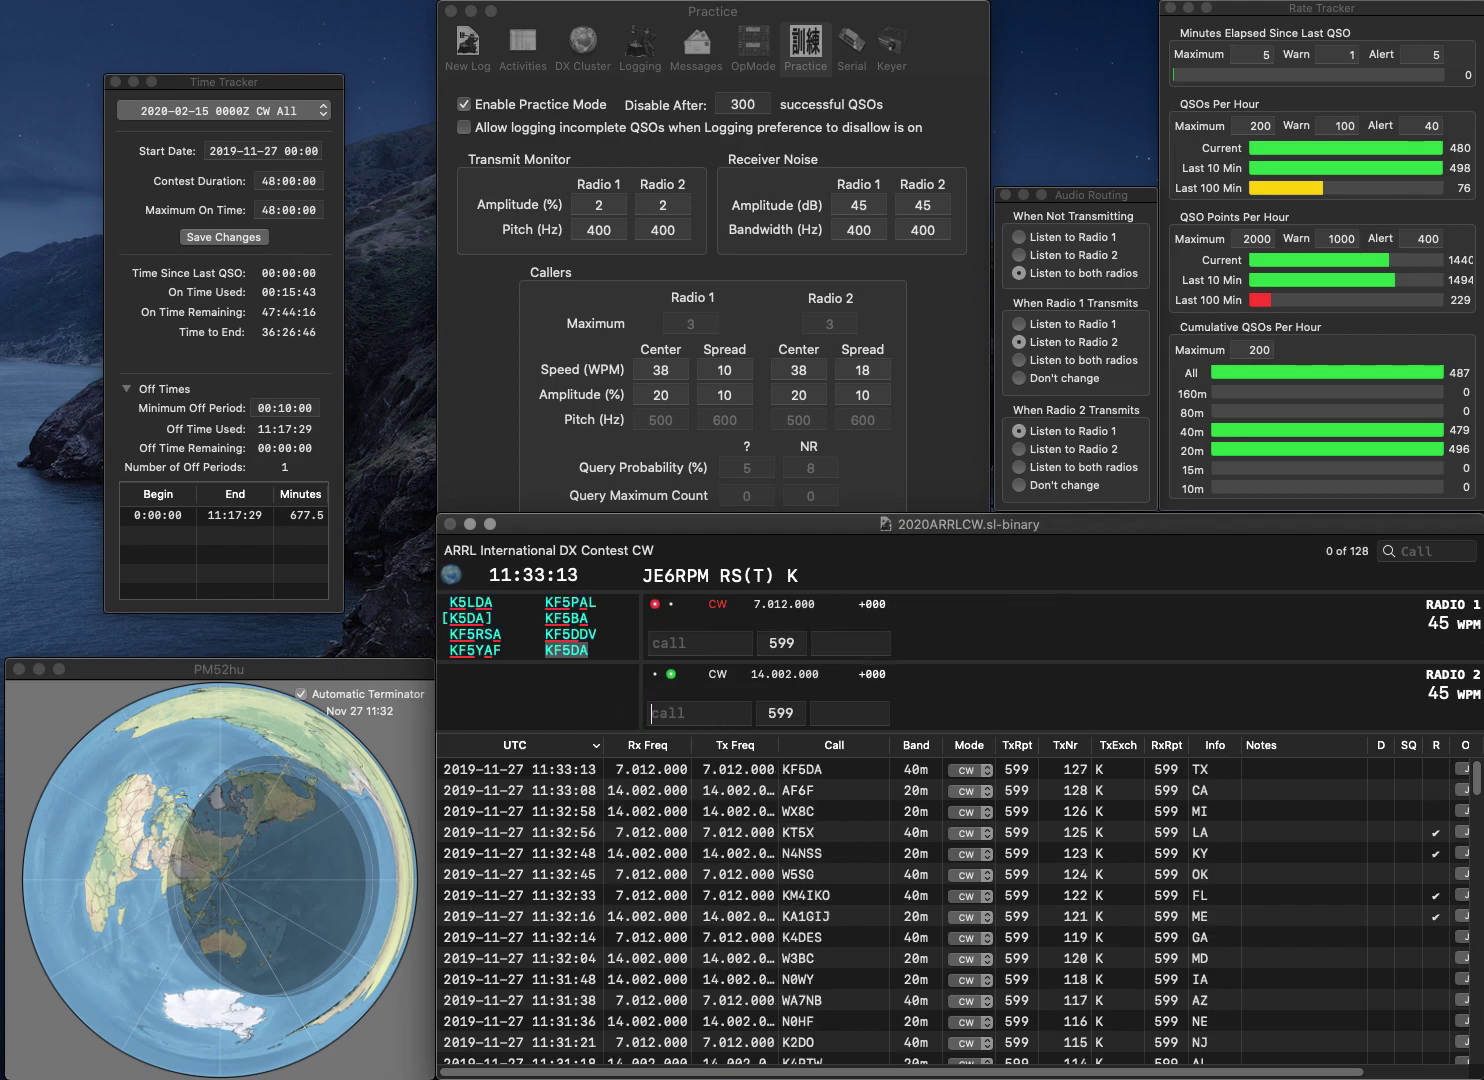
type("WT4BT")
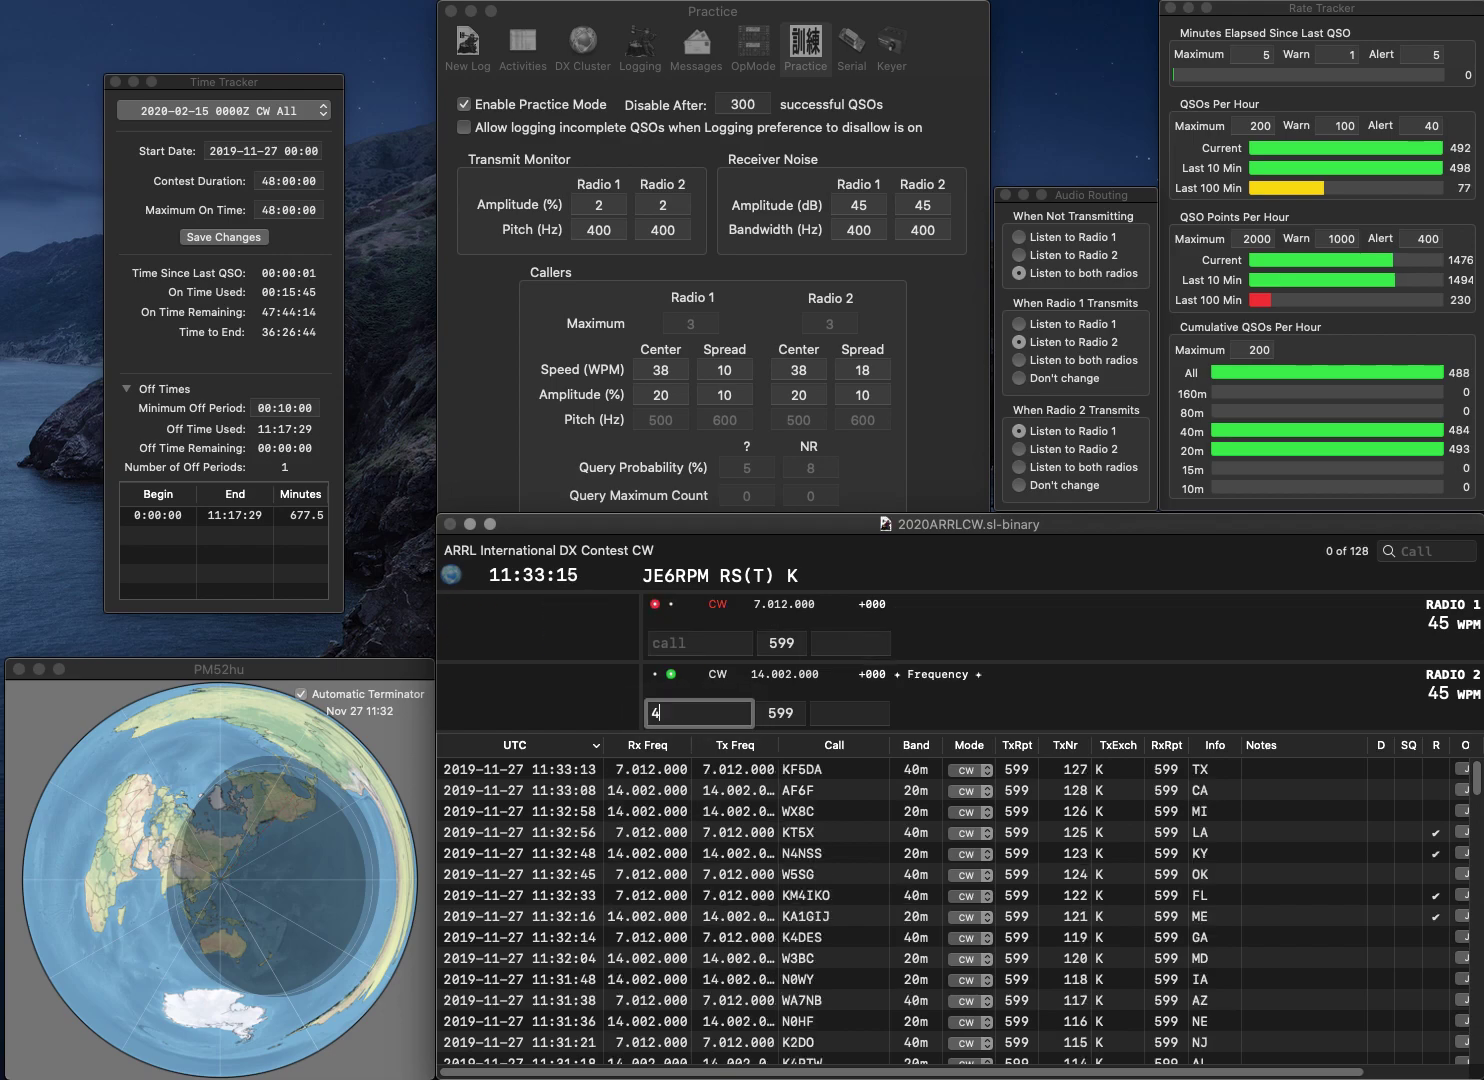
type("3VQC")
key("Home")
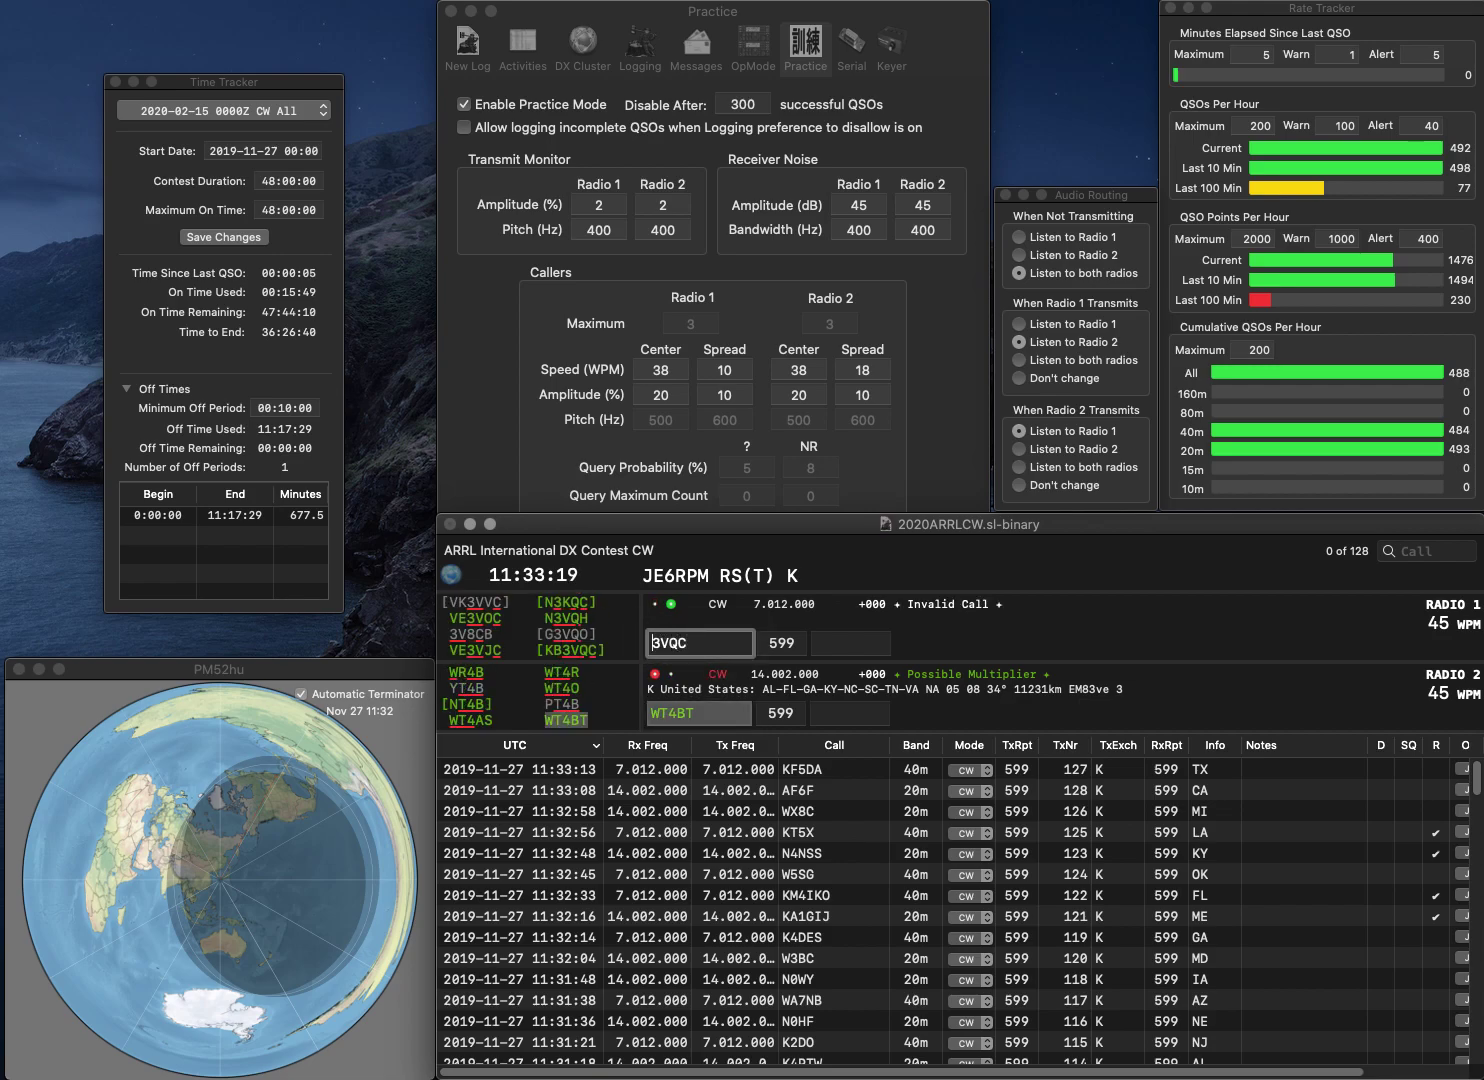
type("KB")
key("Return")
key("space")
type("FL")
key("Return")
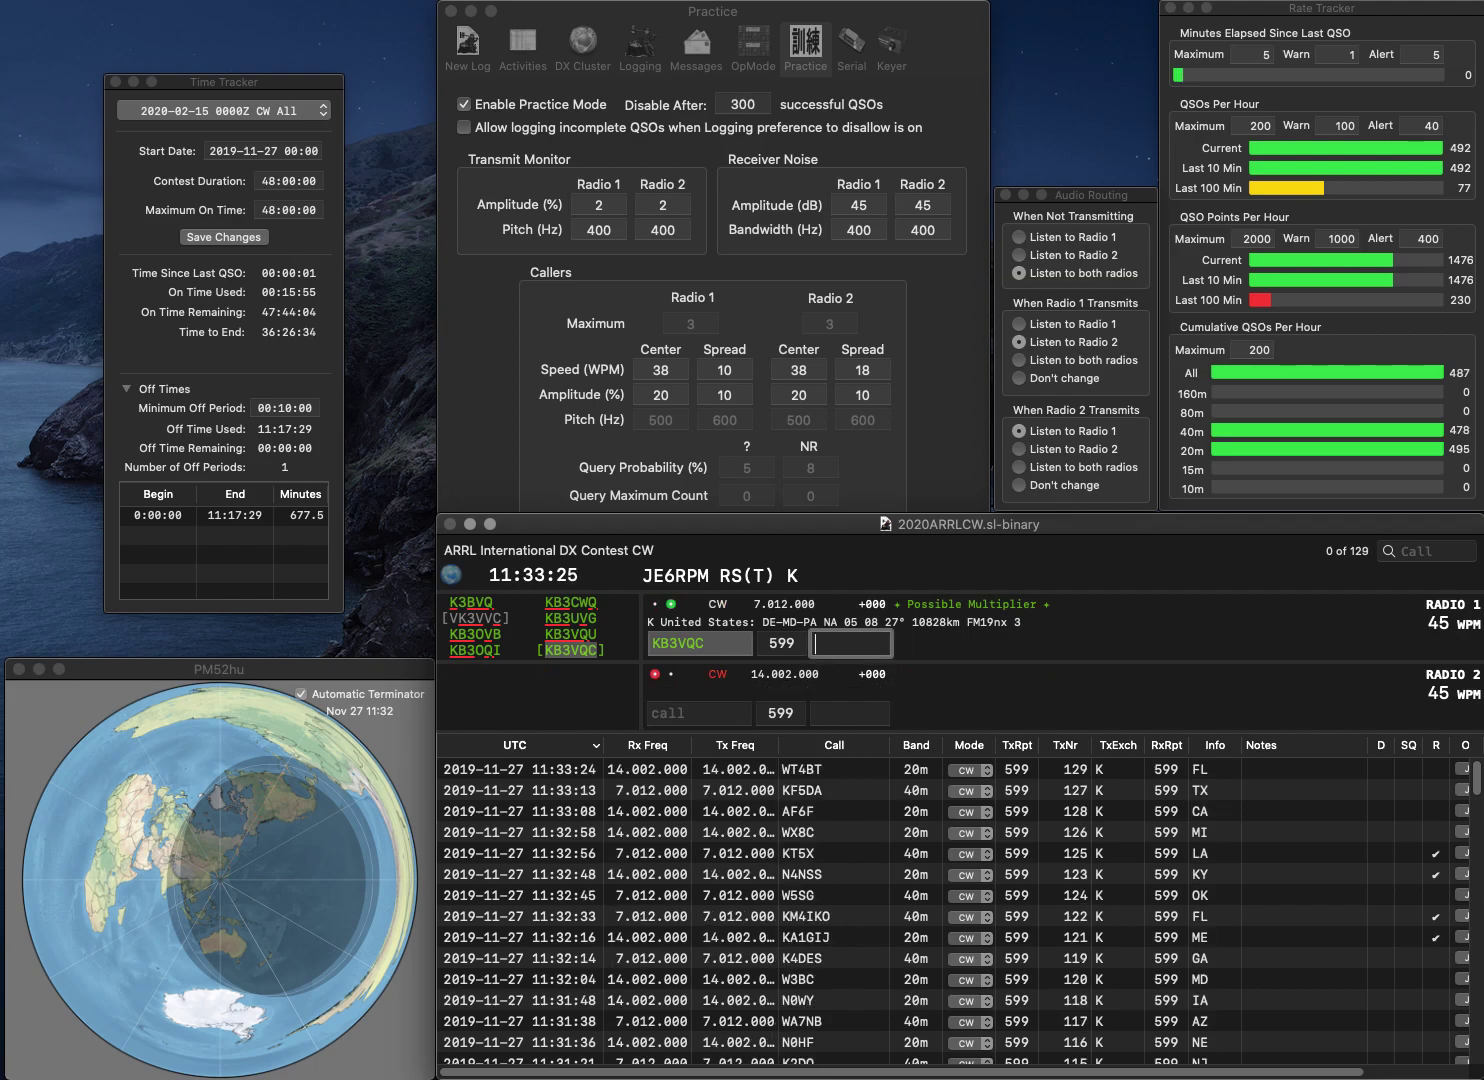
type("PA")
key("Return")
type("N6VH")
key("Return")
type("KE3JP")
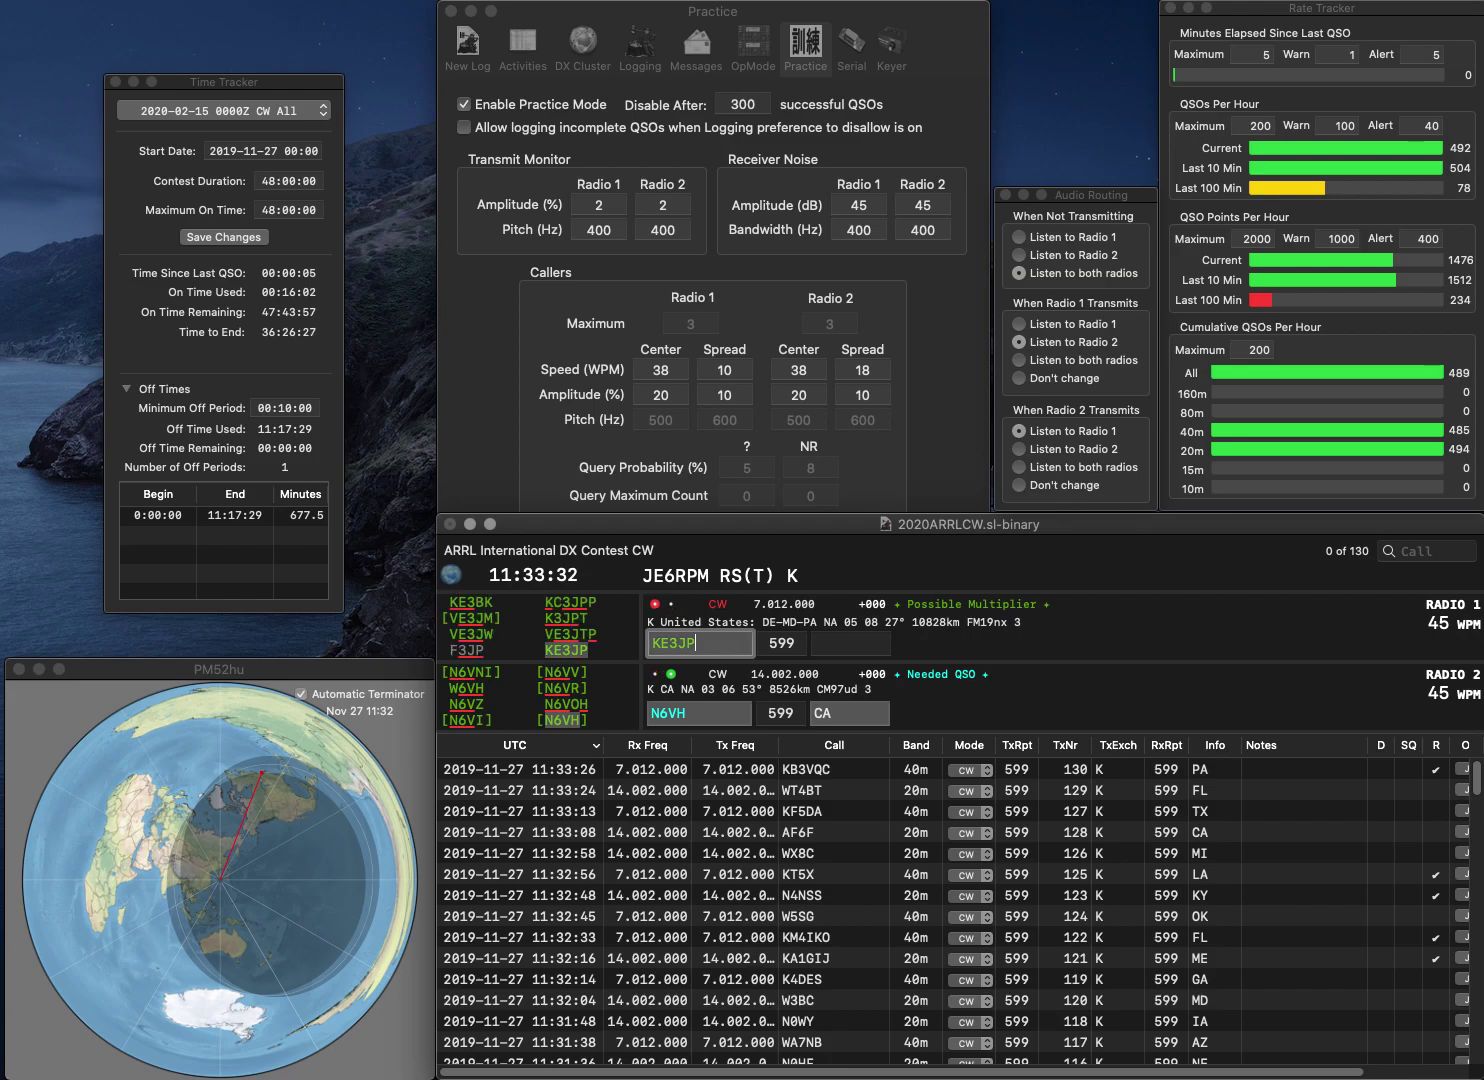
key("Return")
key("Return")
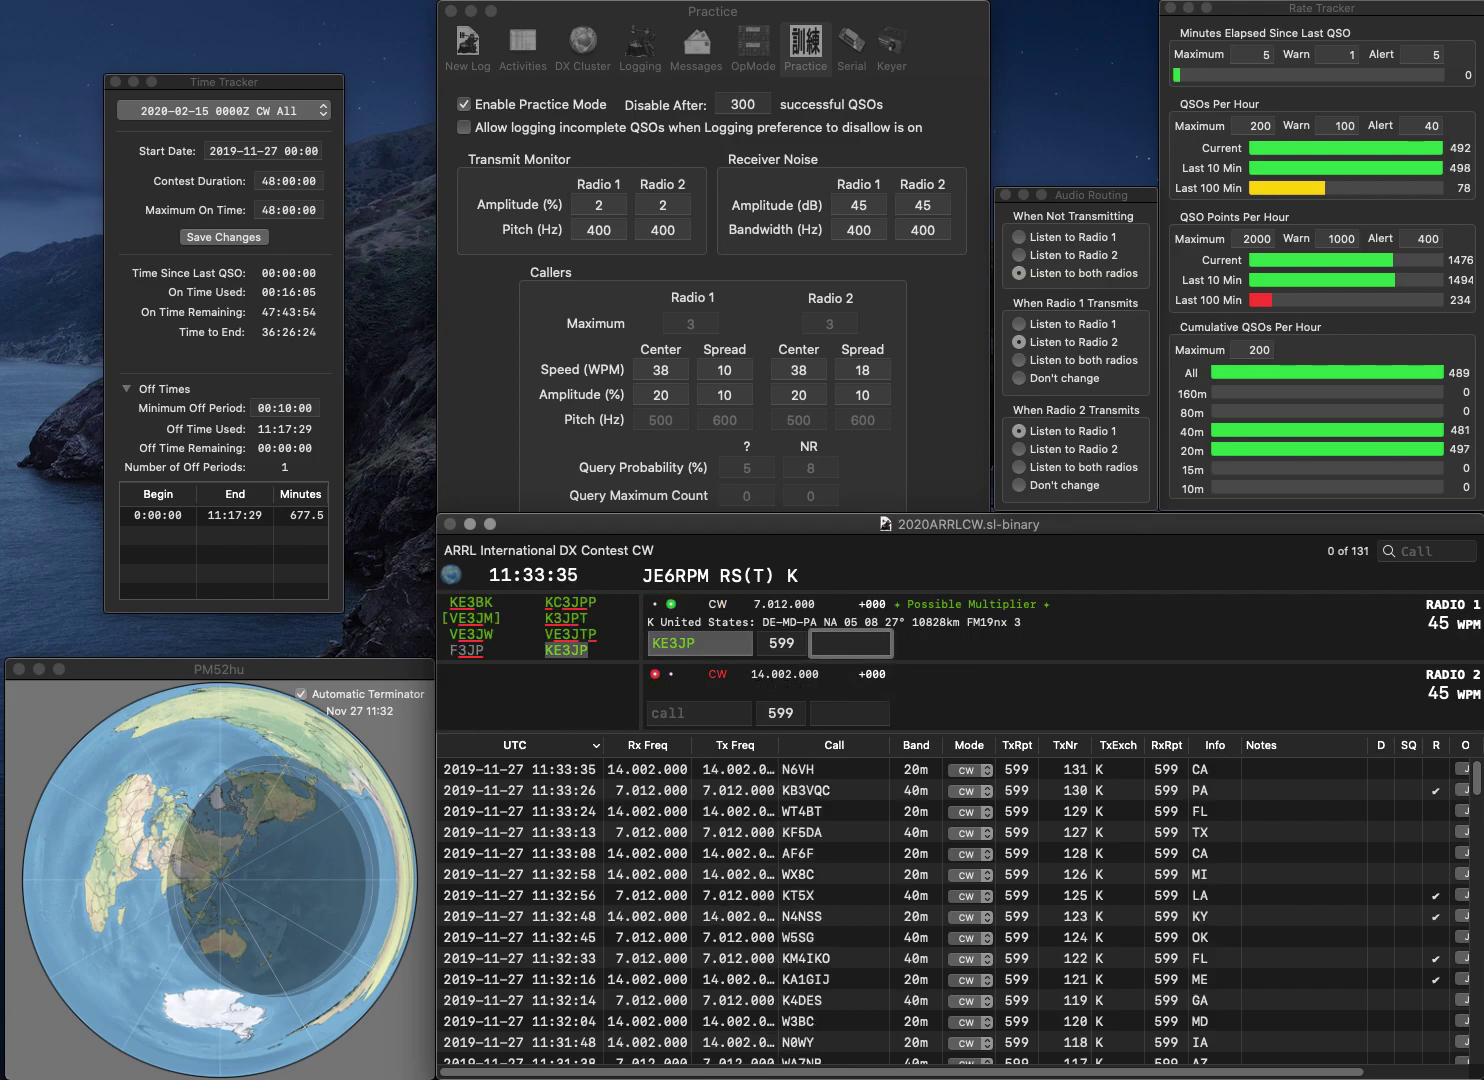
type("MD")
key("Return")
type("VE3")
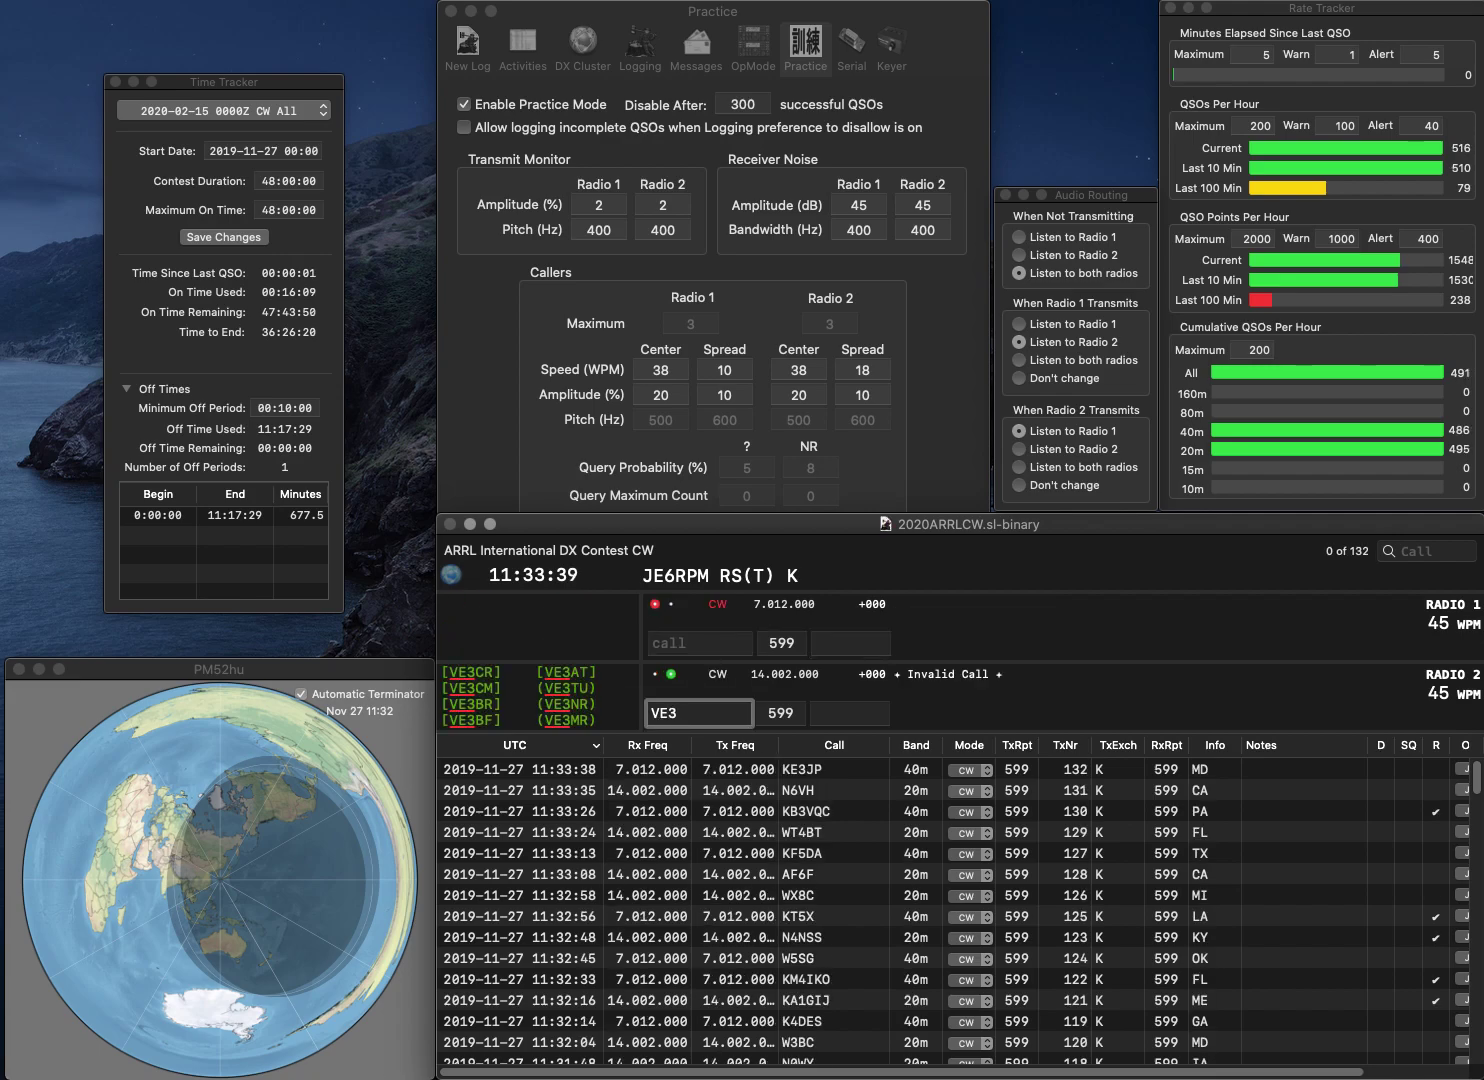
type("YE")
key("Return")
type("W")
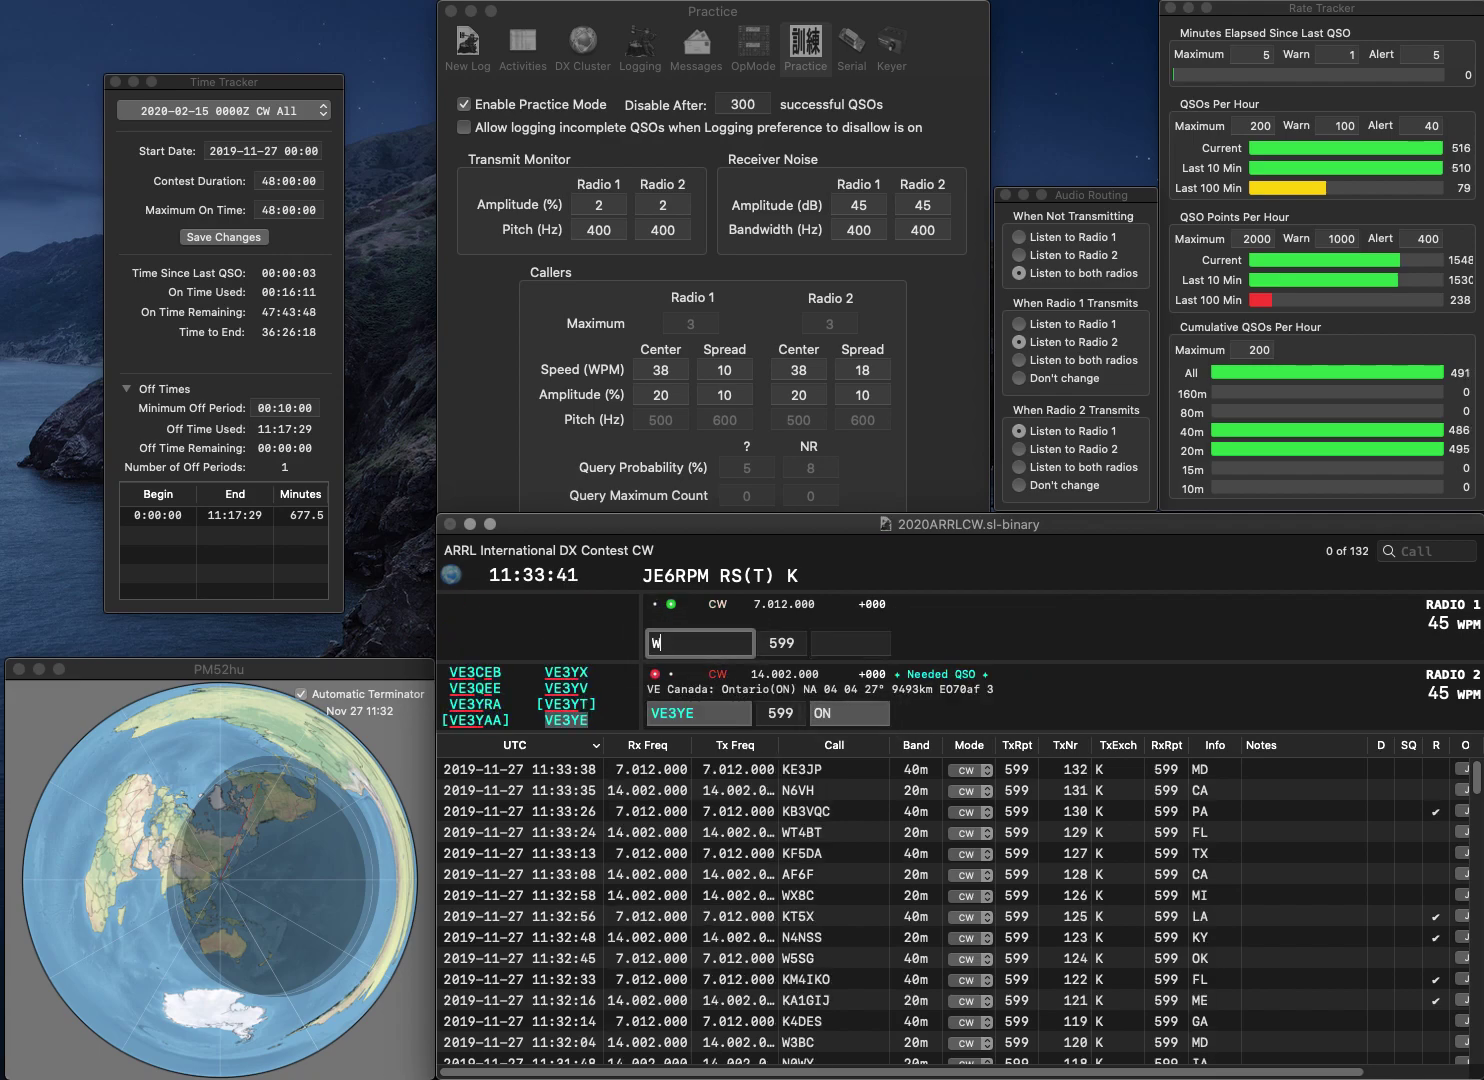
type("9XB")
key("Return")
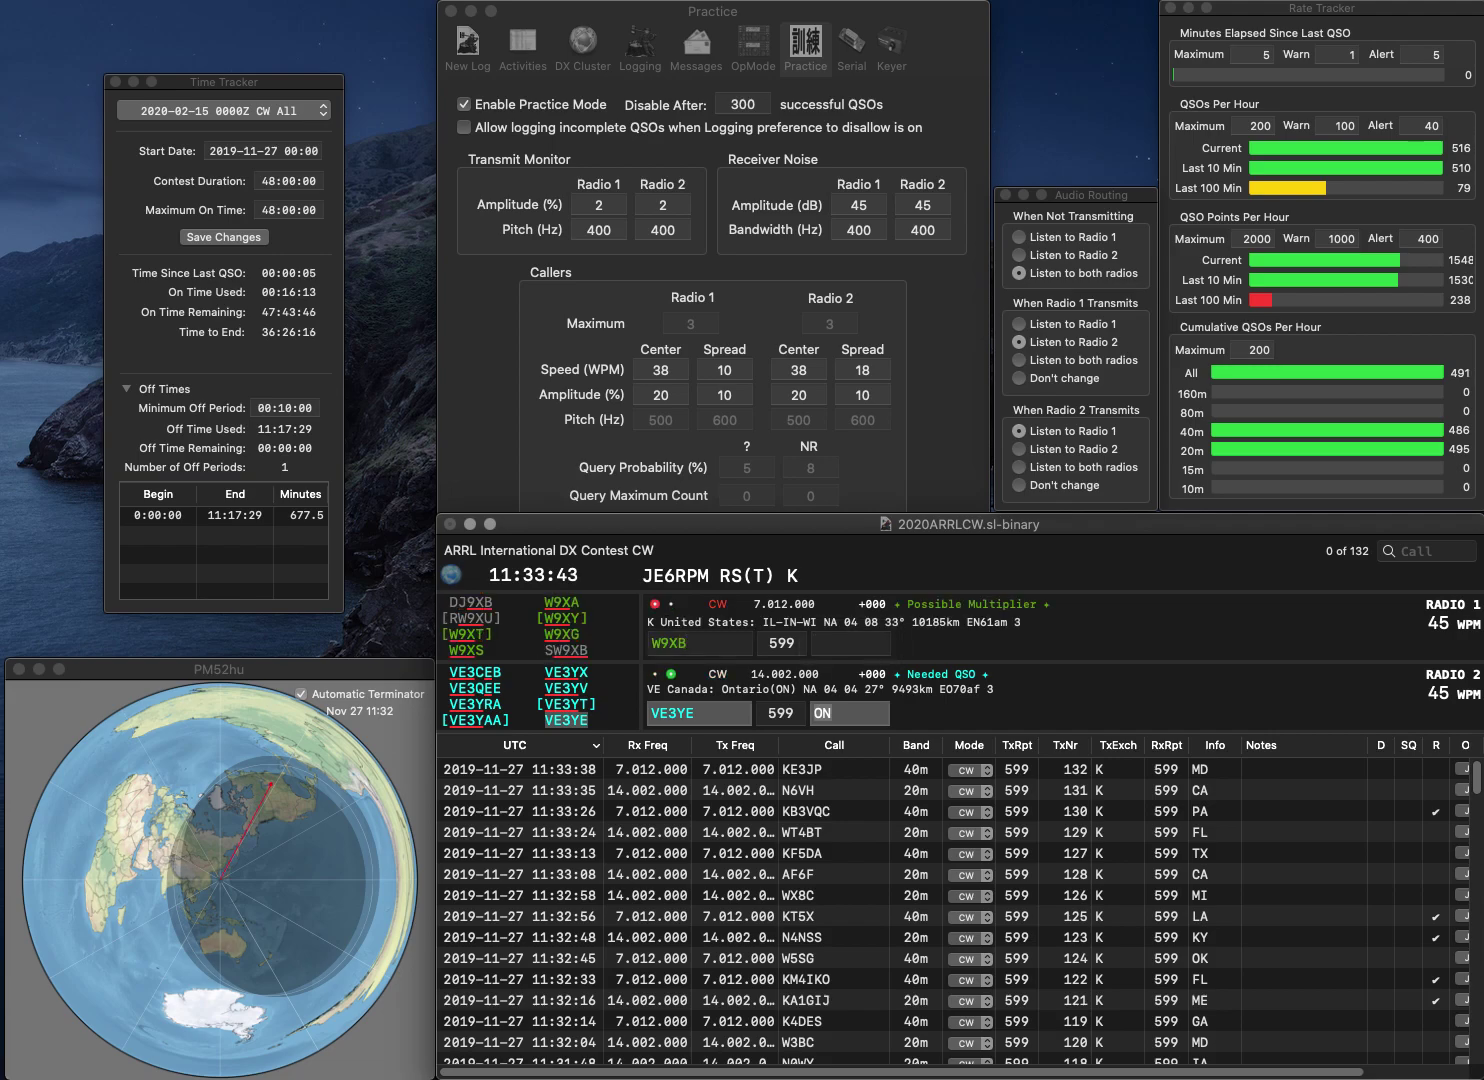
Step: Log VE3YE on Radio 2 with exchange ON and correct the Radio 1 call to W9KB, resending its exchange
key("Return")
key("space")
key("Left")
key("BackSpace")
type("K")
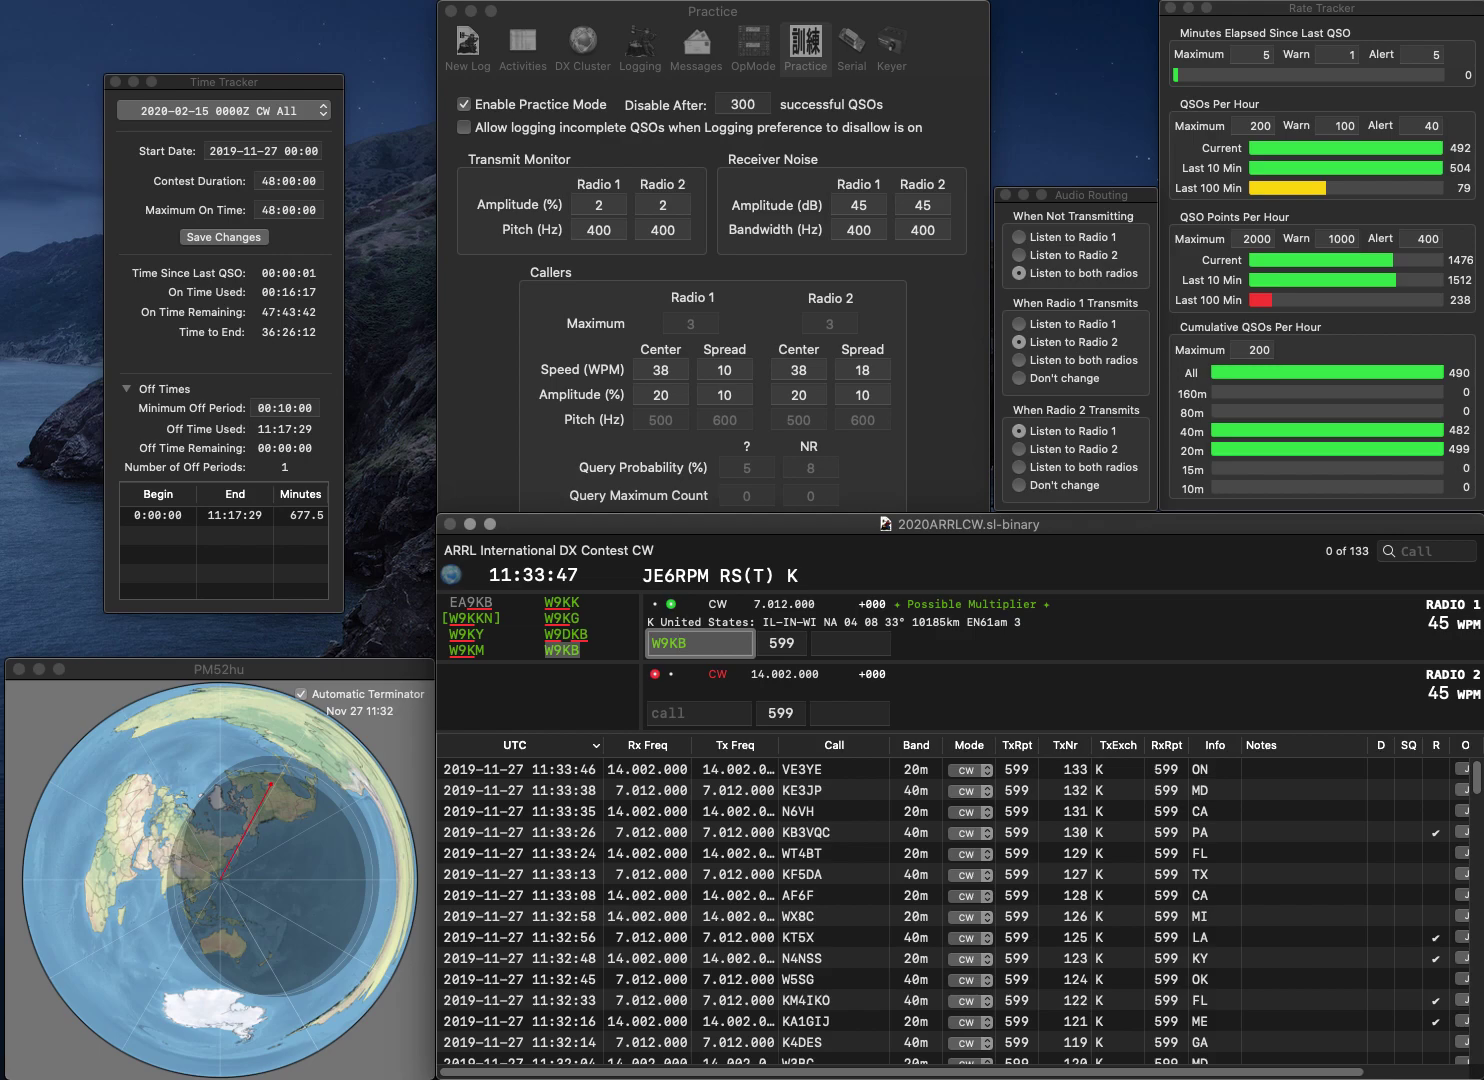
key("Return")
Step: Answer caller VE7DDG on Radio 2, sending the exchange
type("VE7DDG")
key("Return")
type("I")
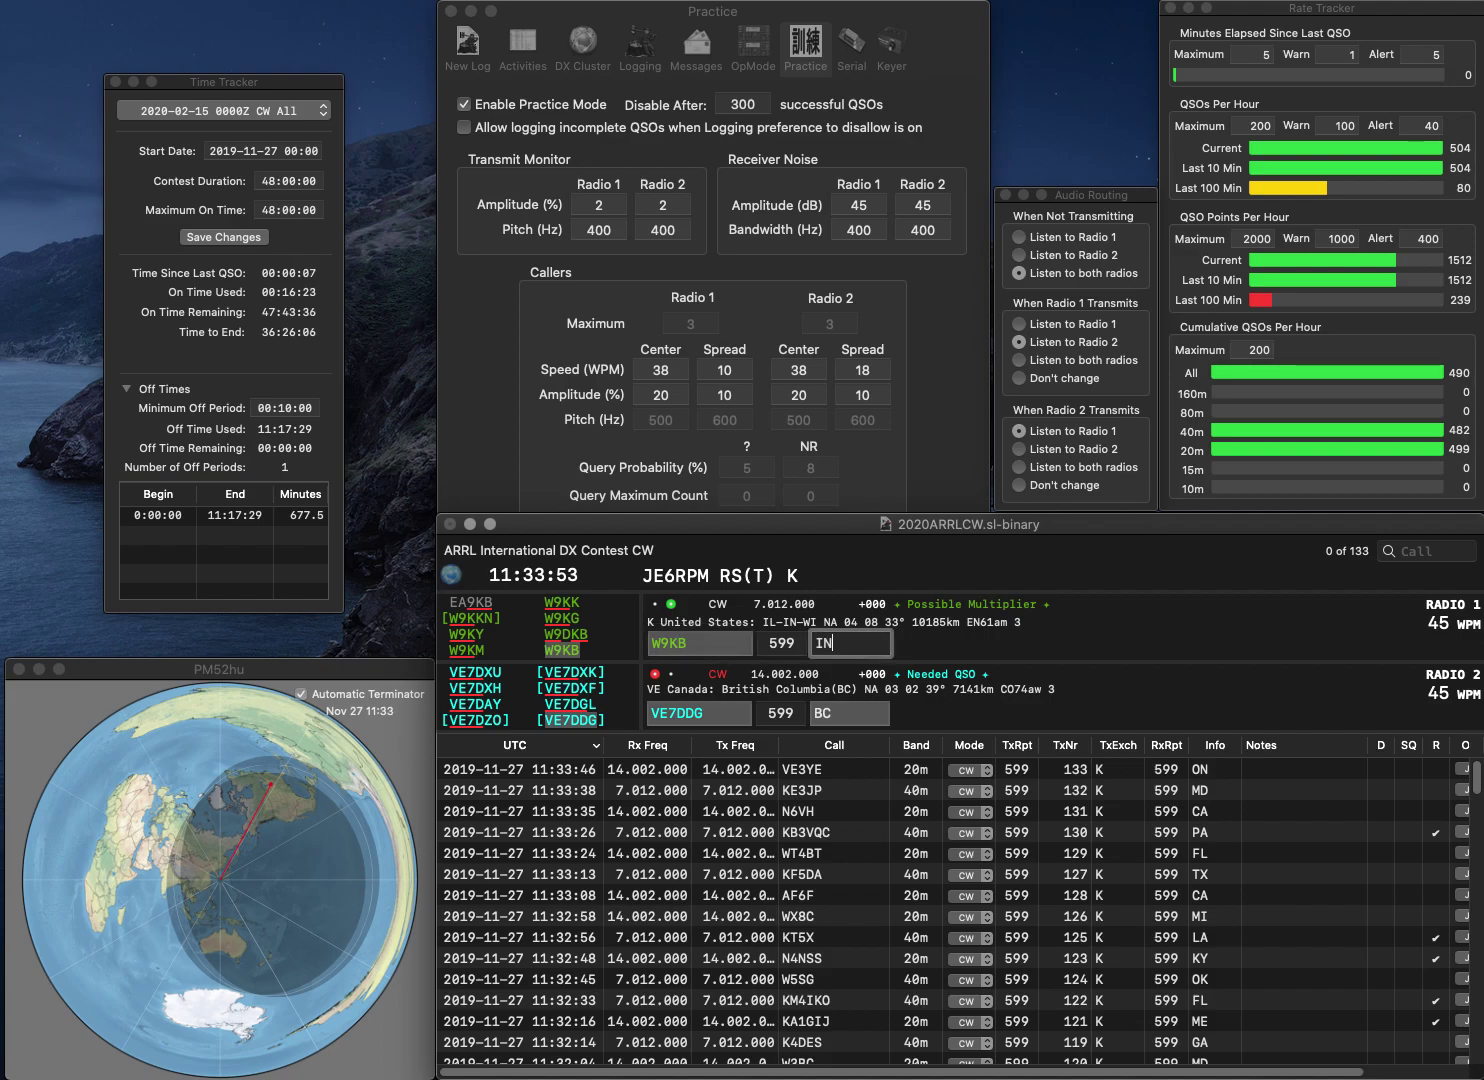
type("N")
key("Return")
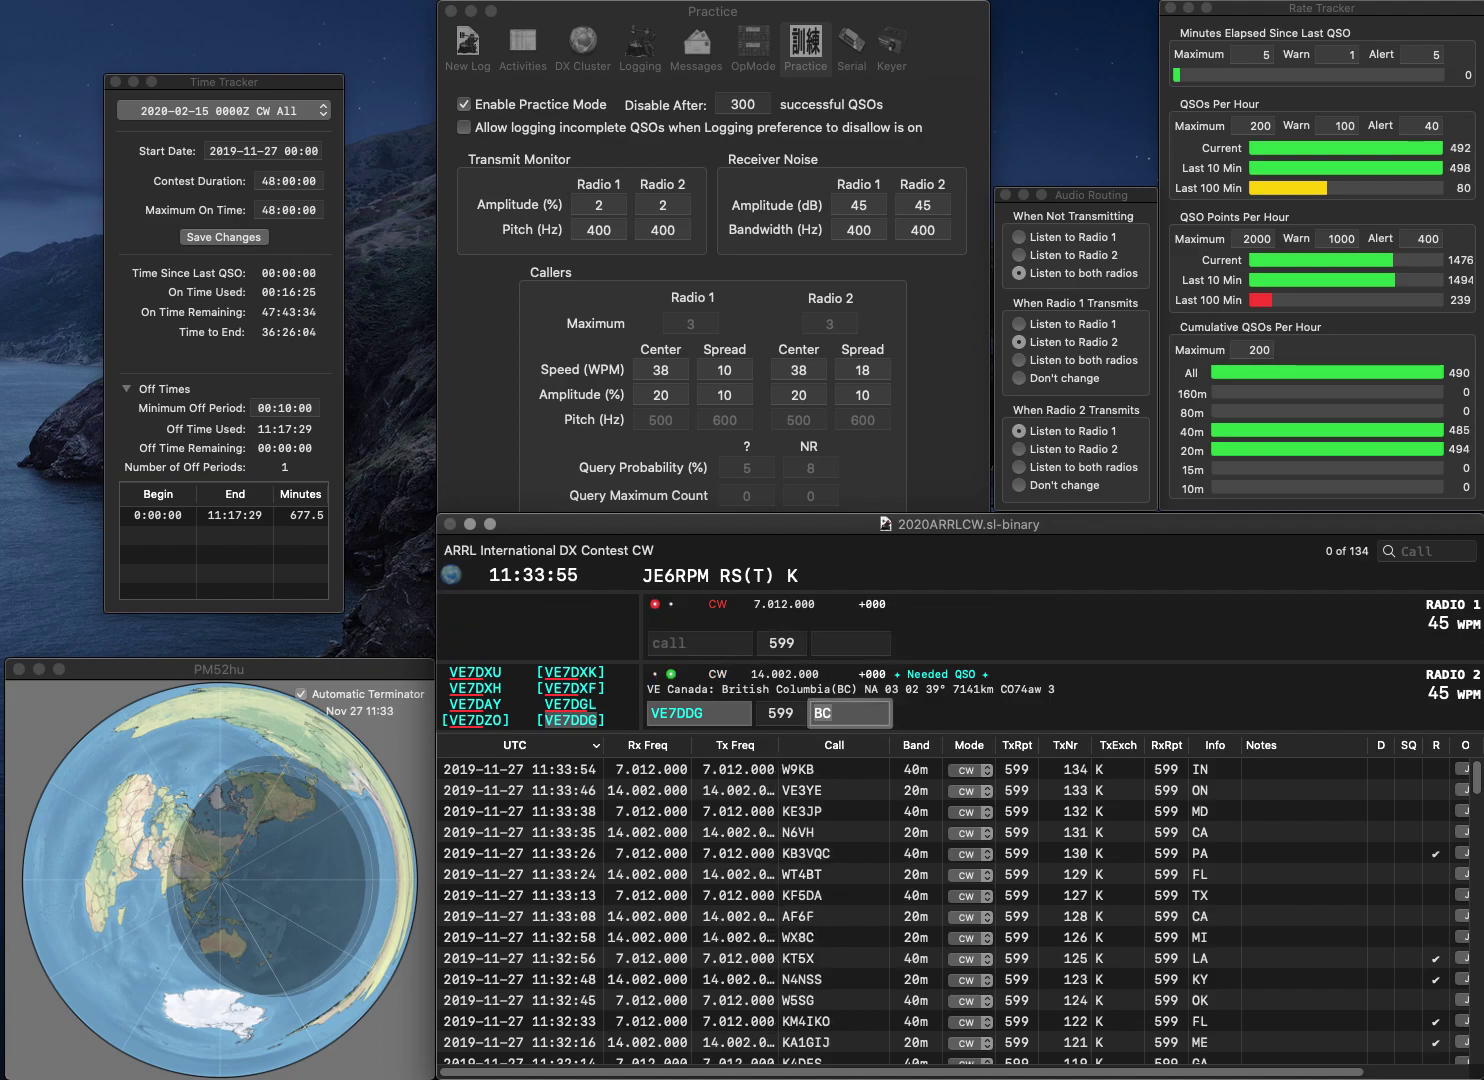
key("Return")
Step: Answer callers K0VW on Radio 1 and K8KF on Radio 2, sending each the exchange
type("K0VW")
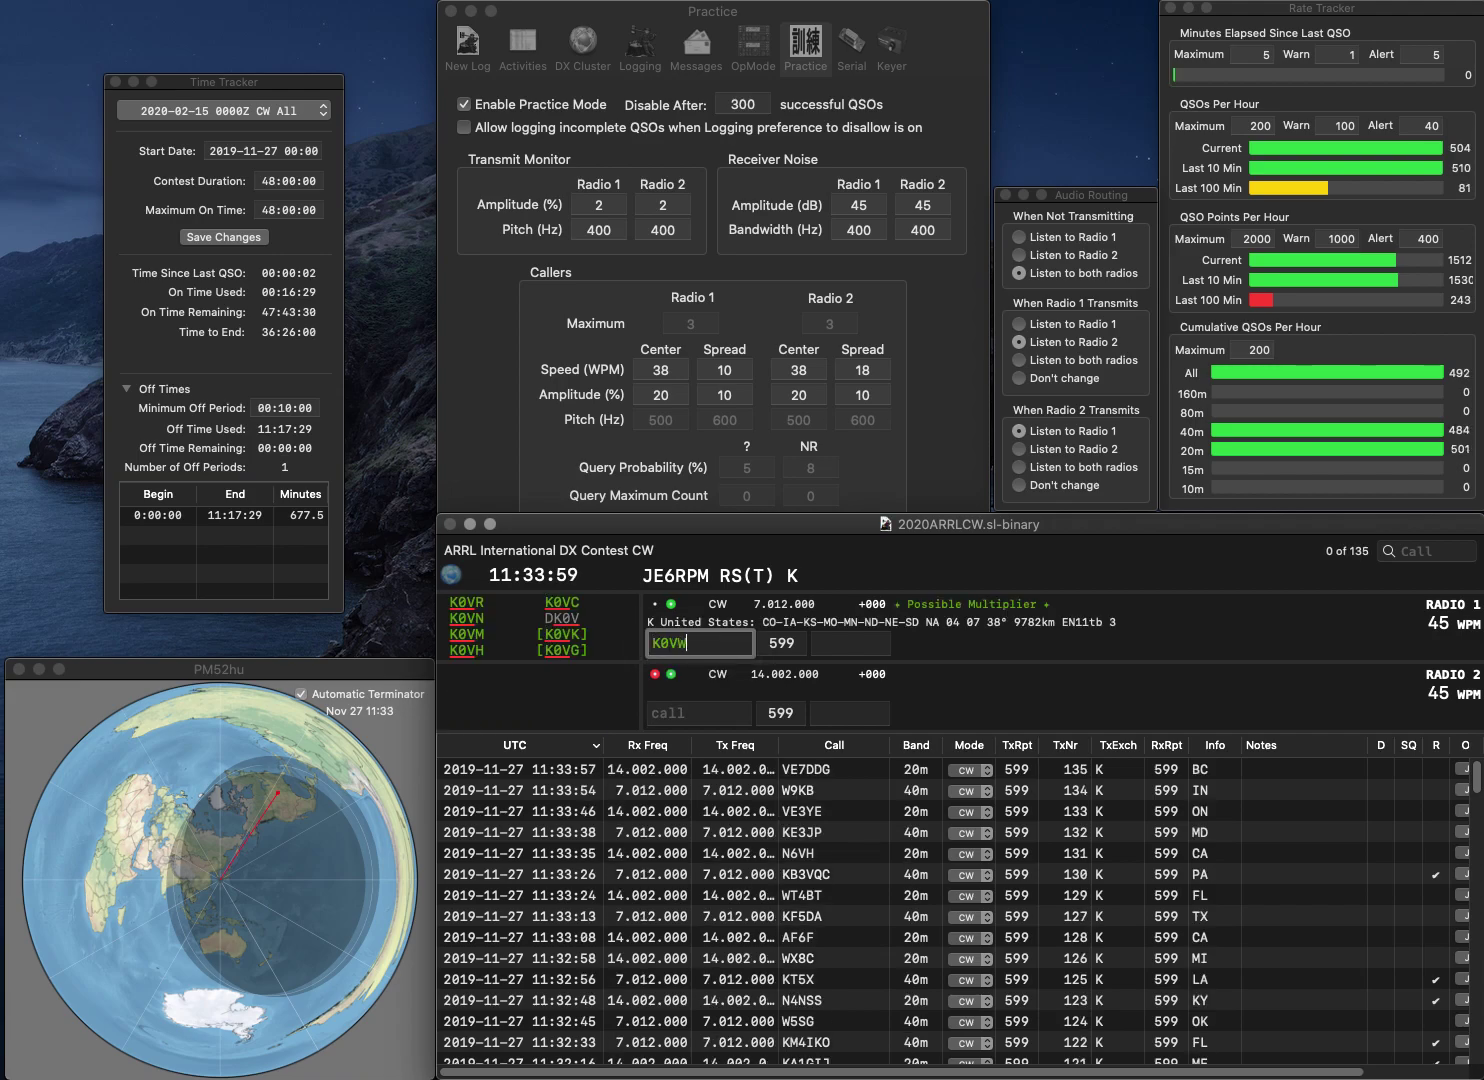
key("Return")
type("K8KF")
key("Return")
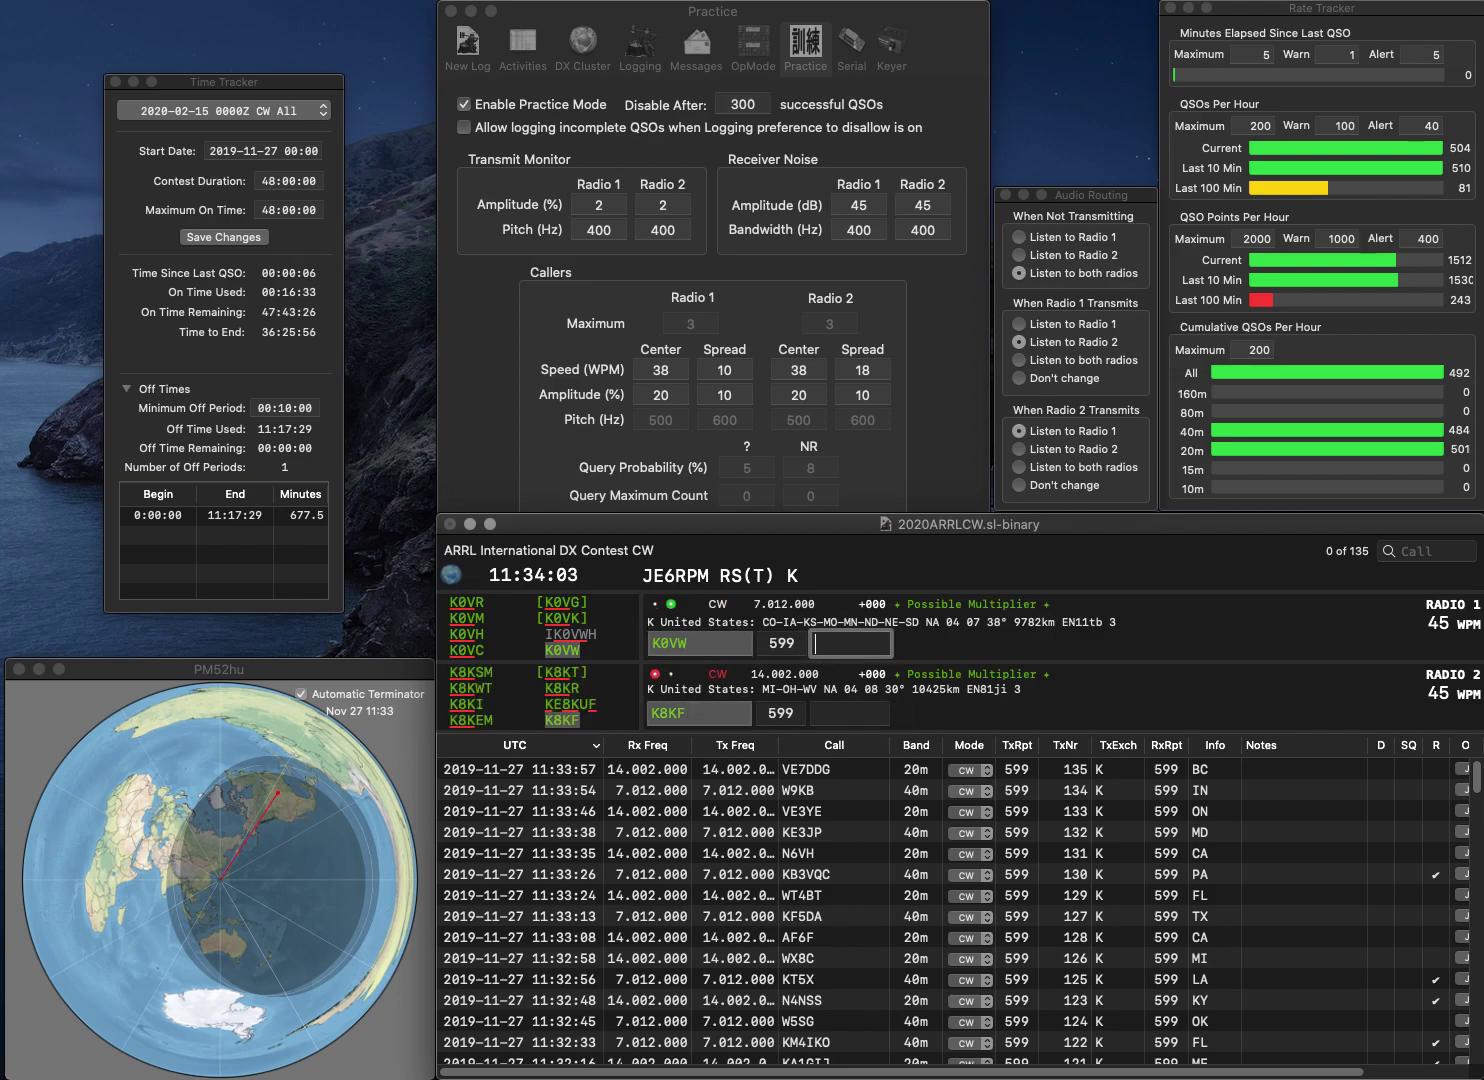
type("CO")
key("Return")
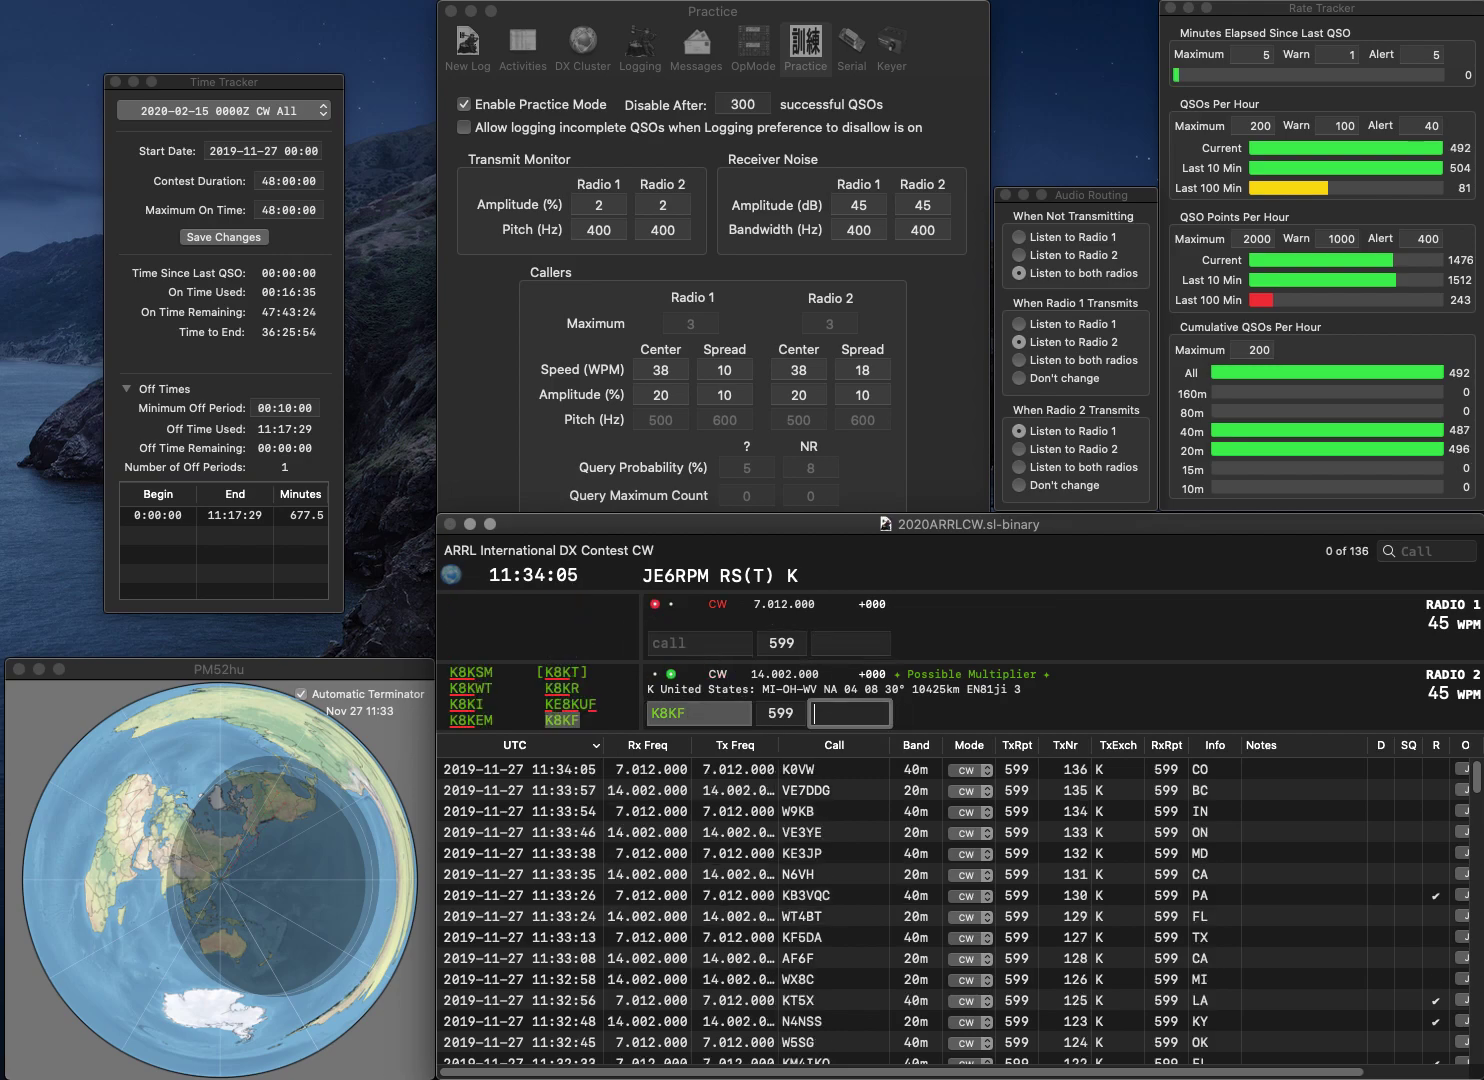
type("OH")
key("Return")
type("4CME")
key("Return")
type("IW")
key("ctrl+a")
type("N8")
key("Return")
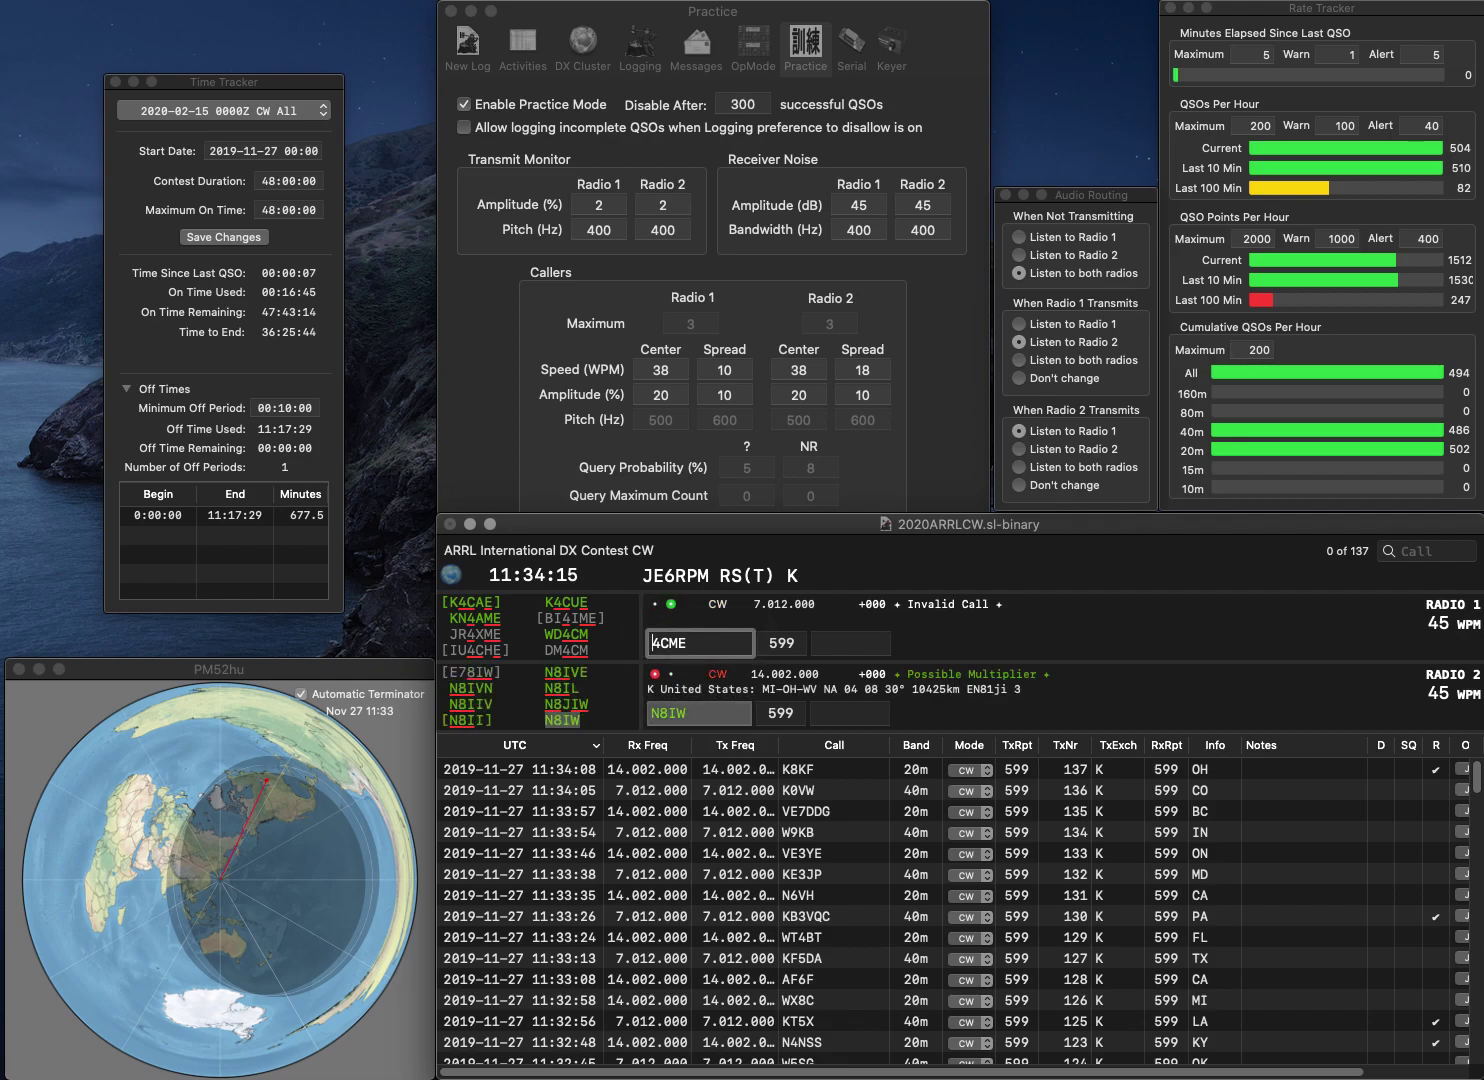
Step: Correct the Radio 1 call to VE3CME and the Radio 2 call to N9IW, sending each the exchange
type("VE3")
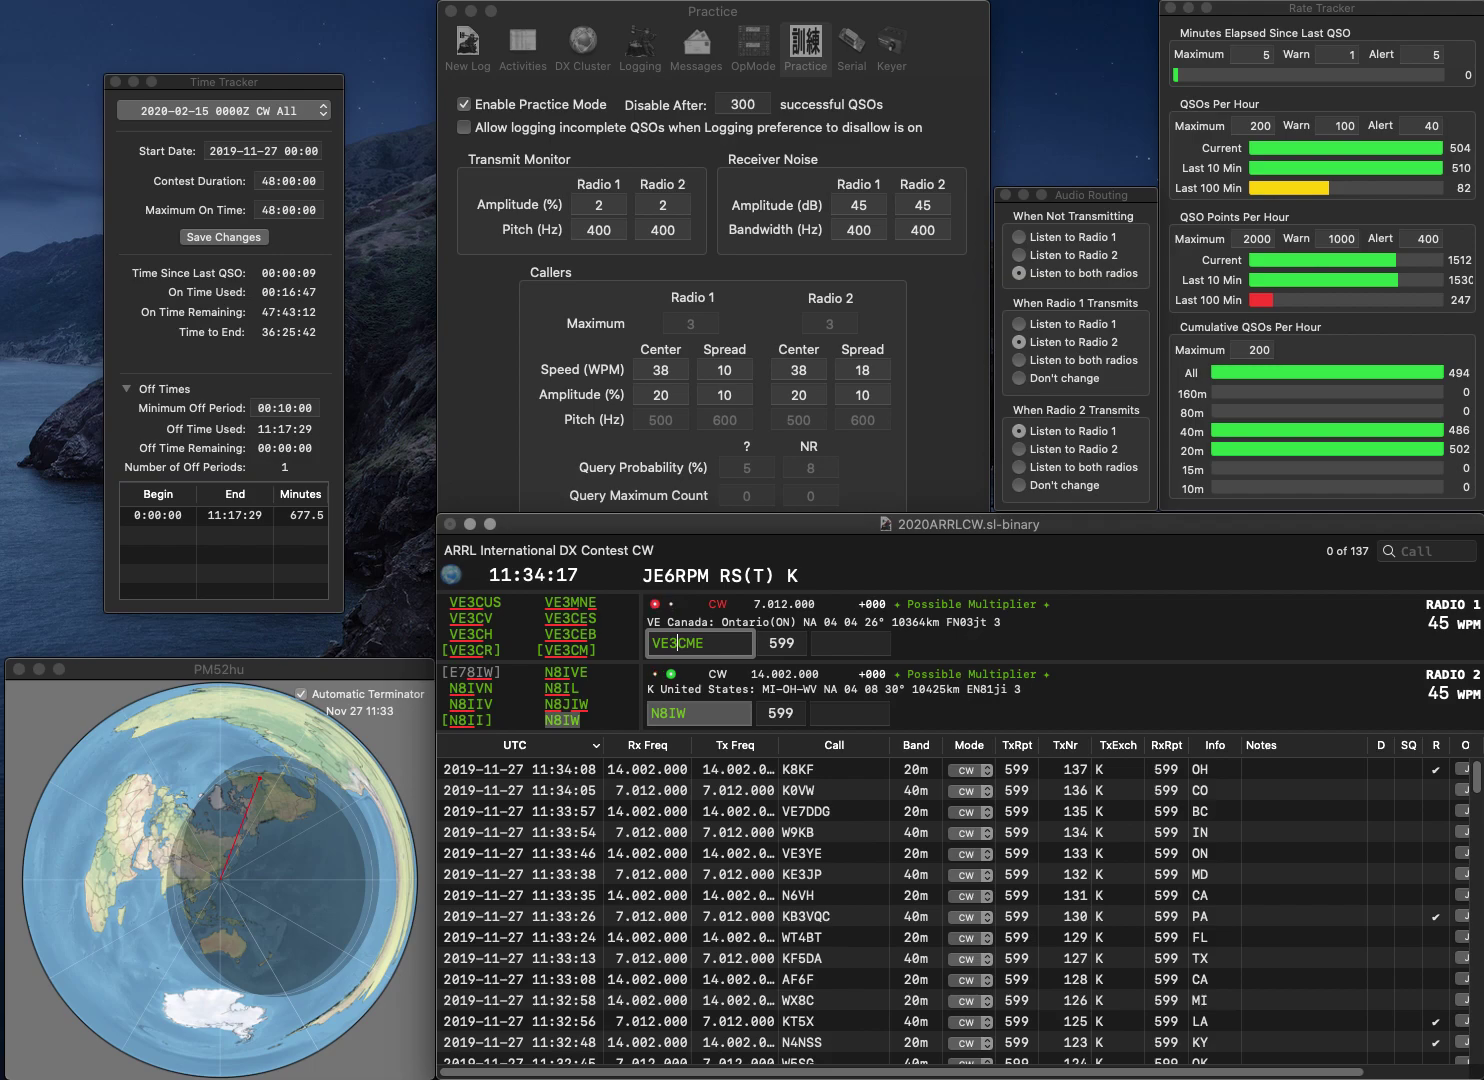
key("Return")
key("BackSpace")
type("9")
key("Return")
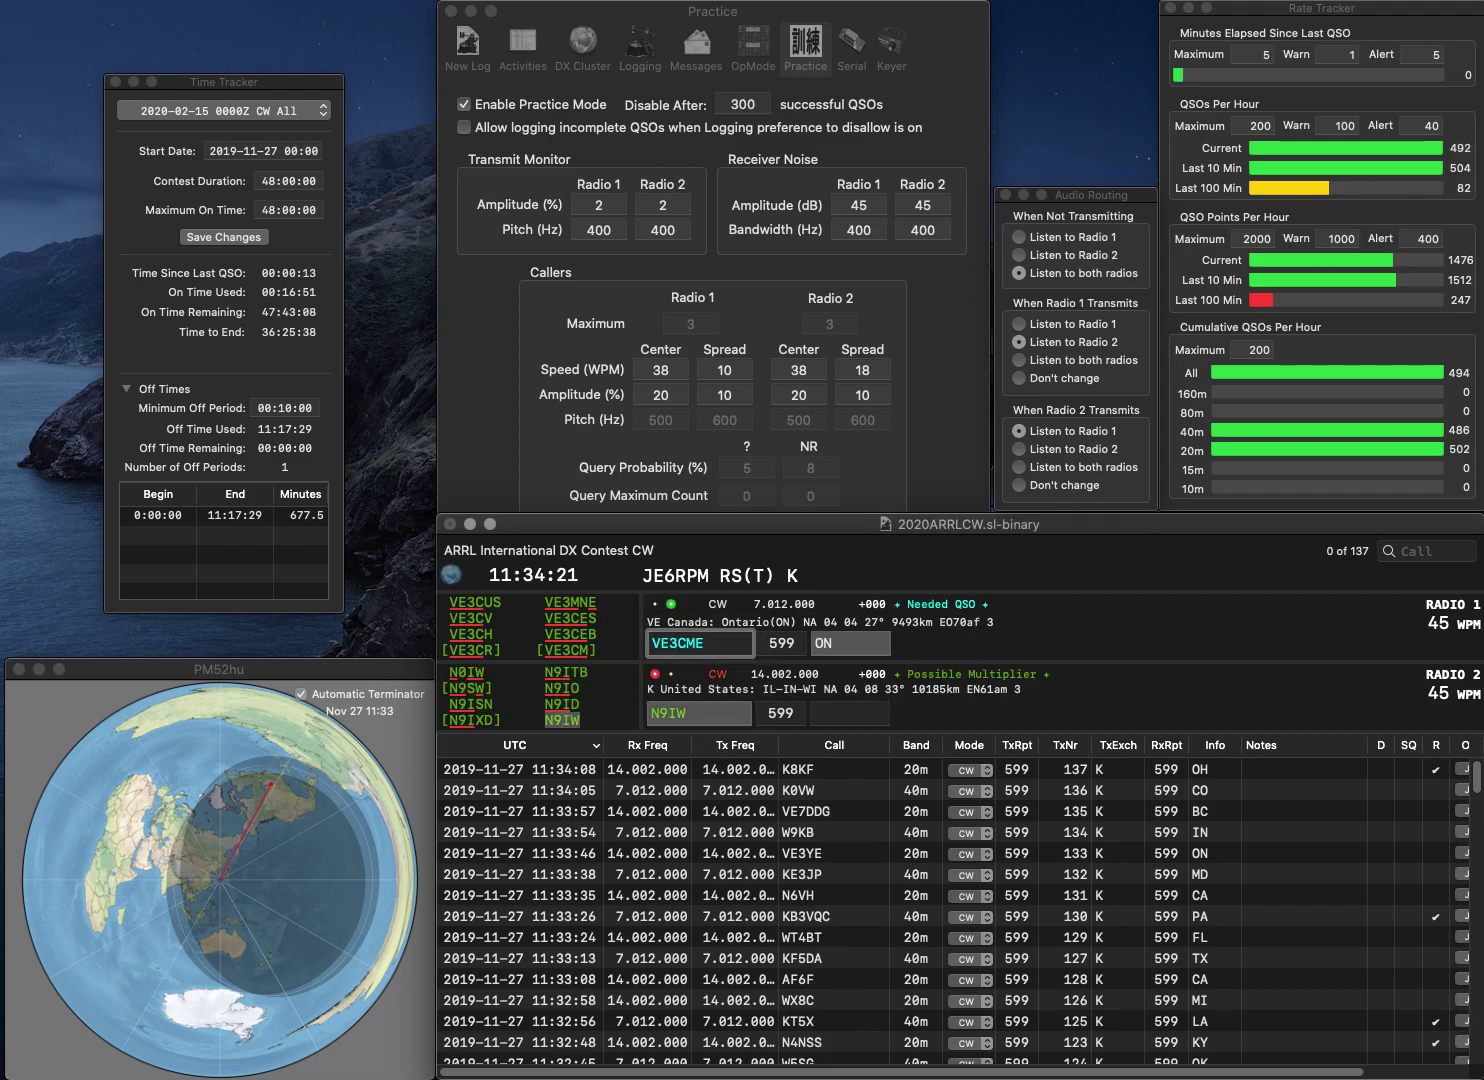
key("BackSpace")
type("A")
key("Return")
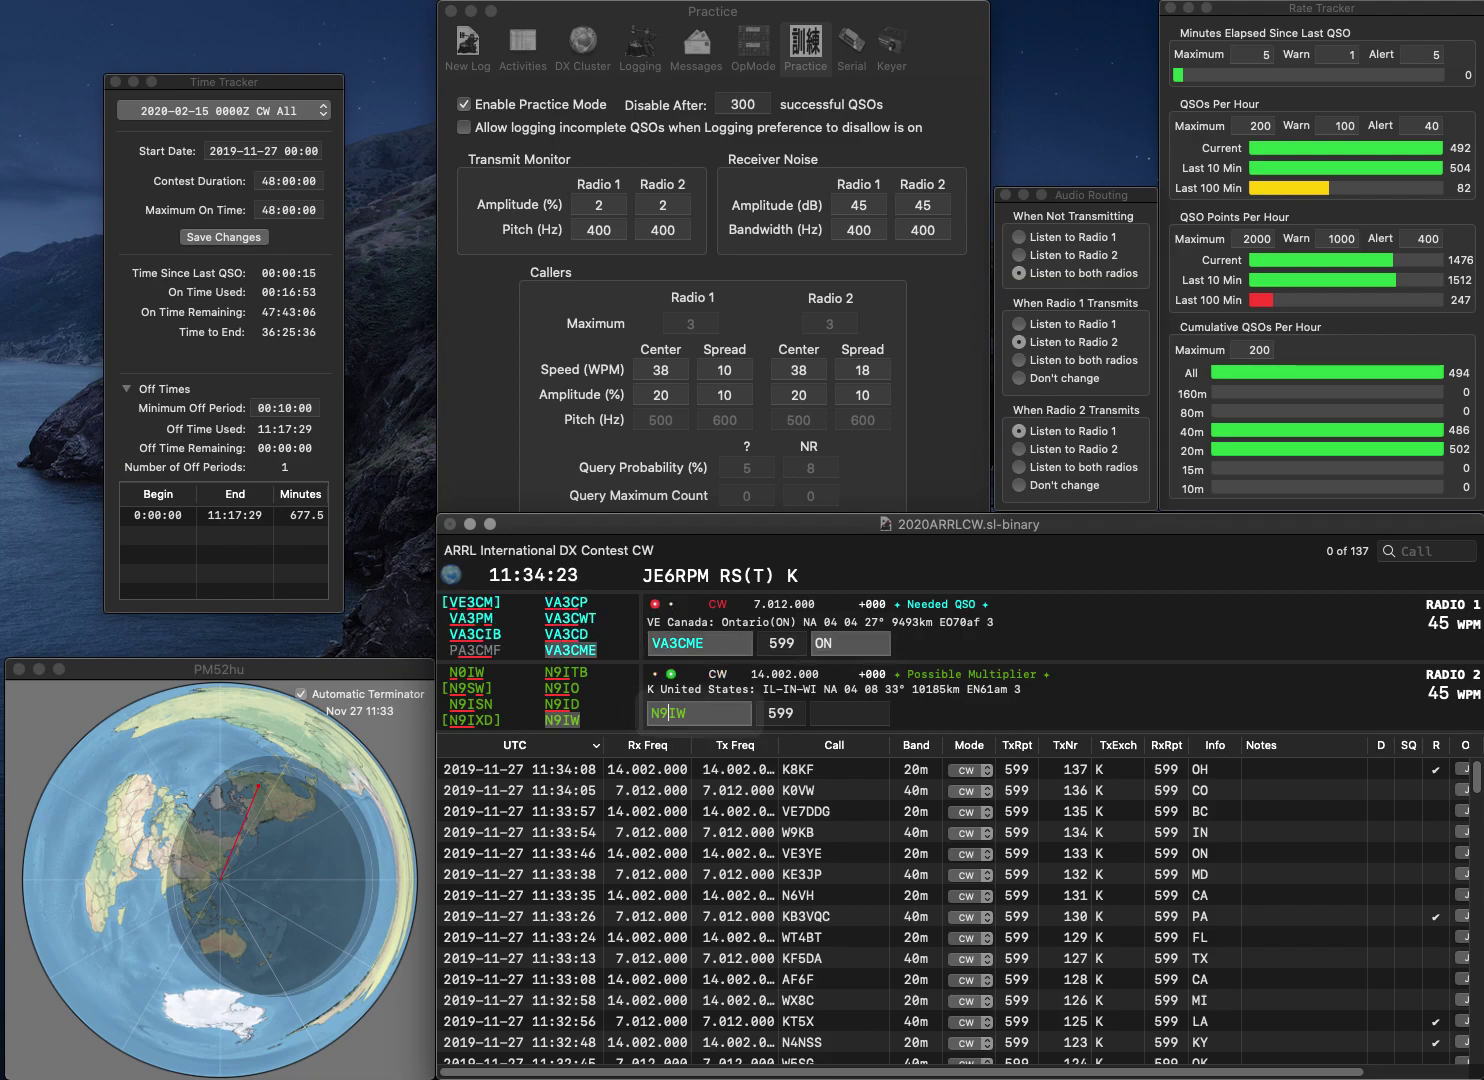
type("IN")
key("Return")
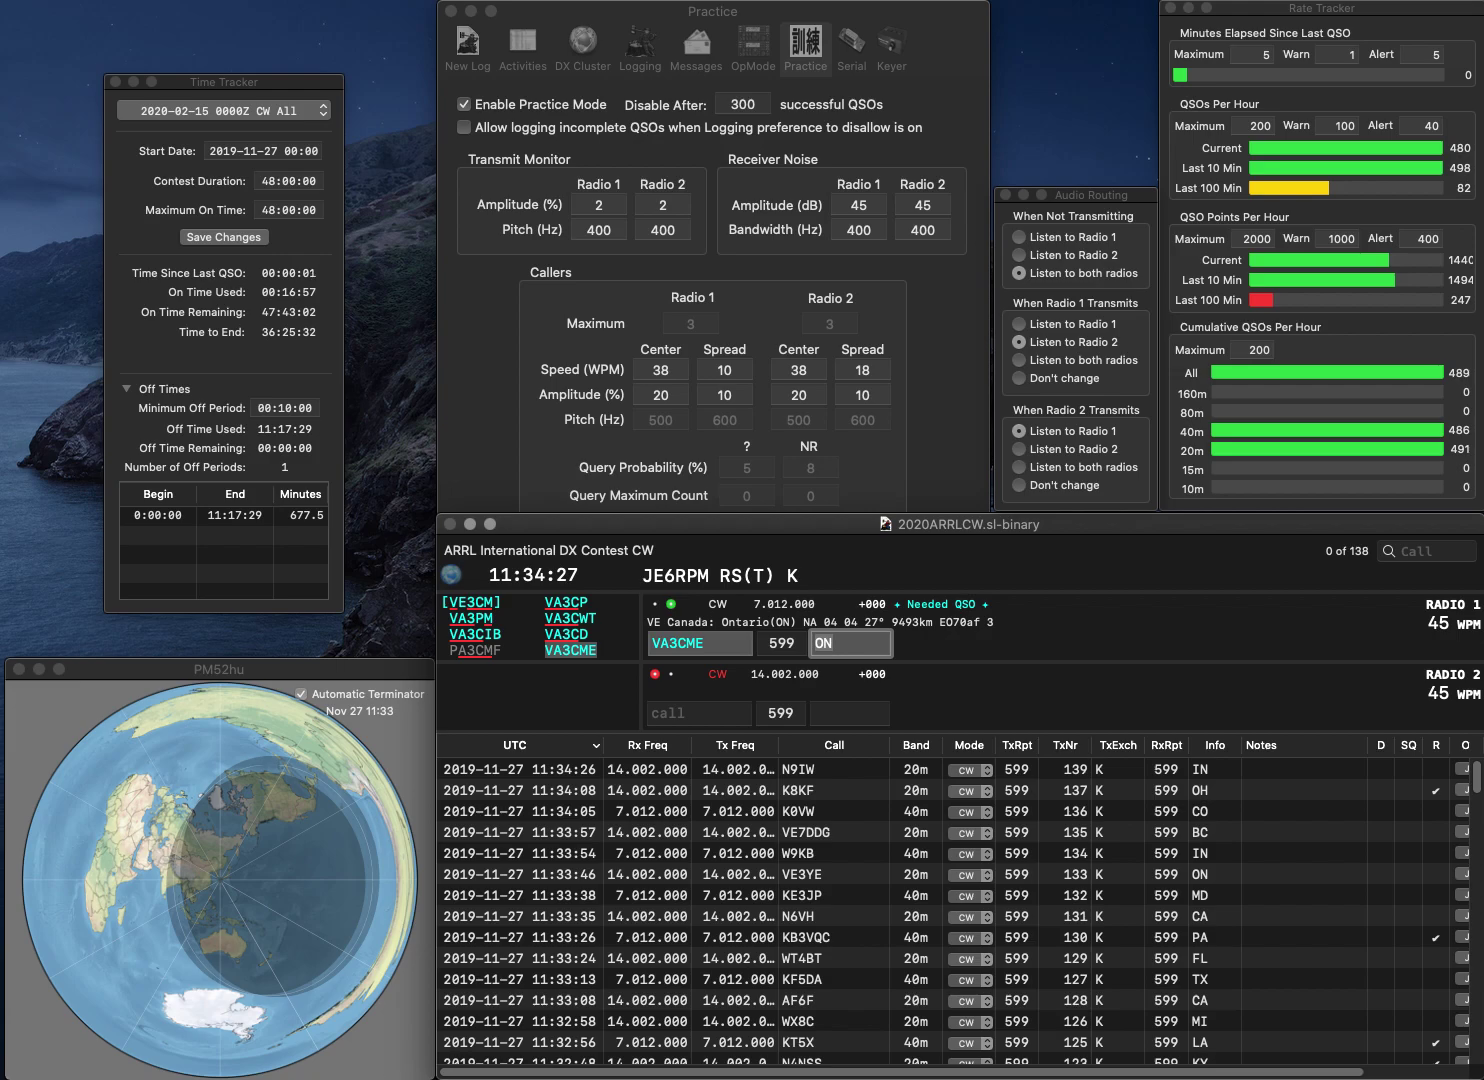
key("Return")
type("K")
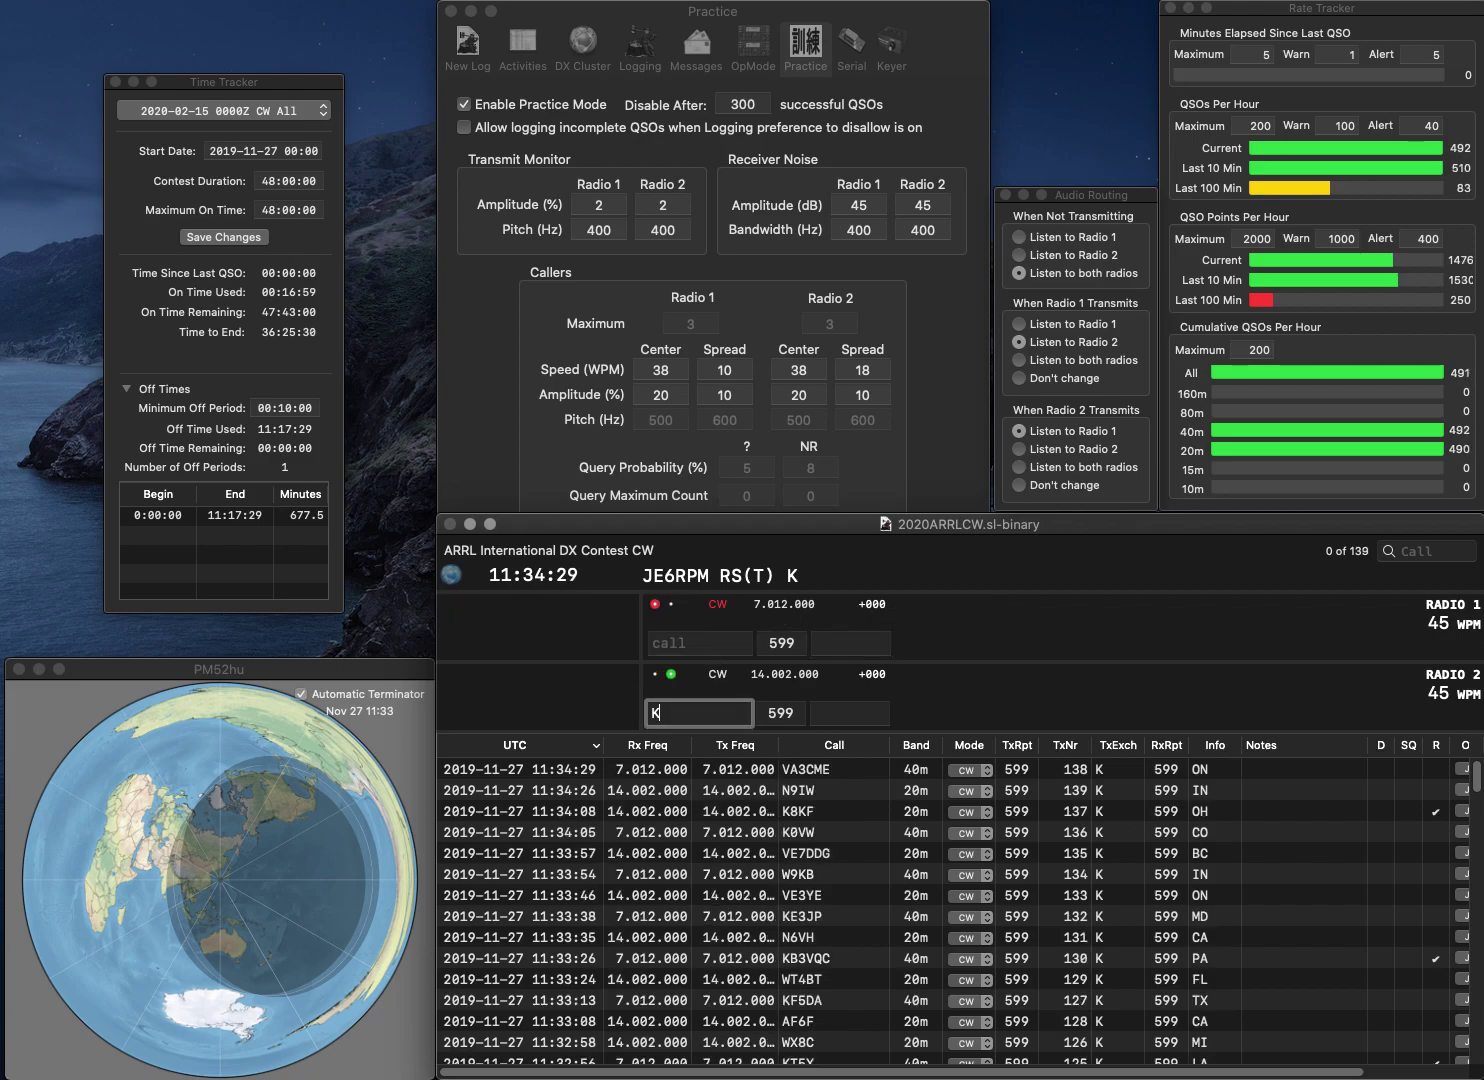
type("E8IVY")
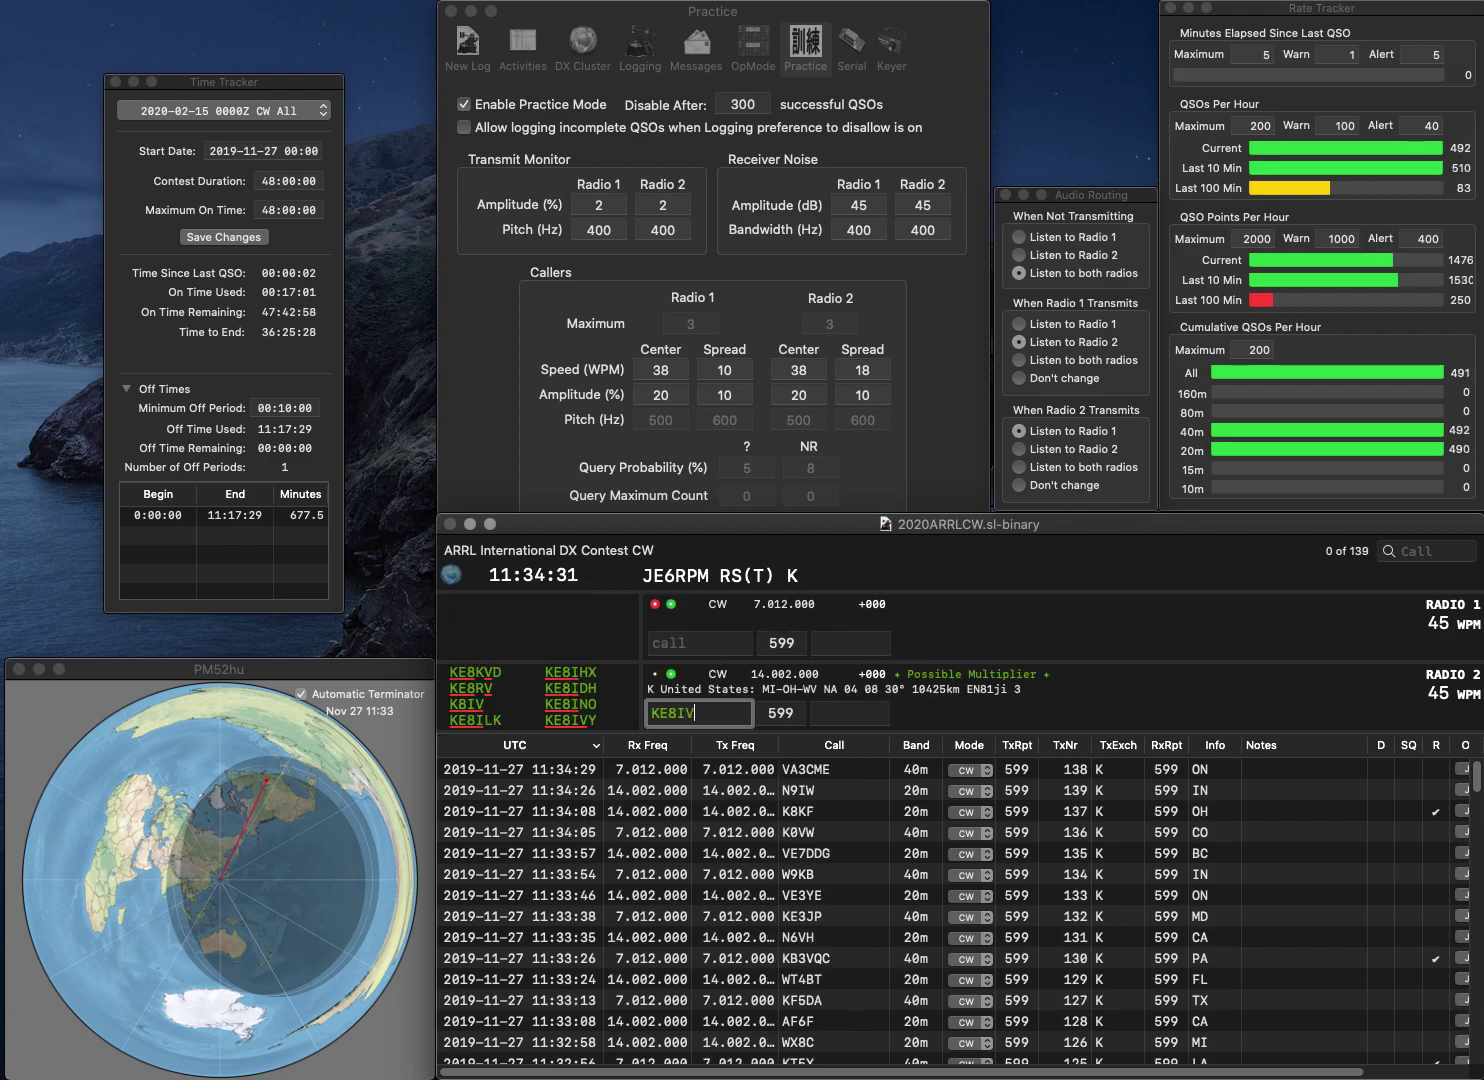
key("Return")
type("N4GZ")
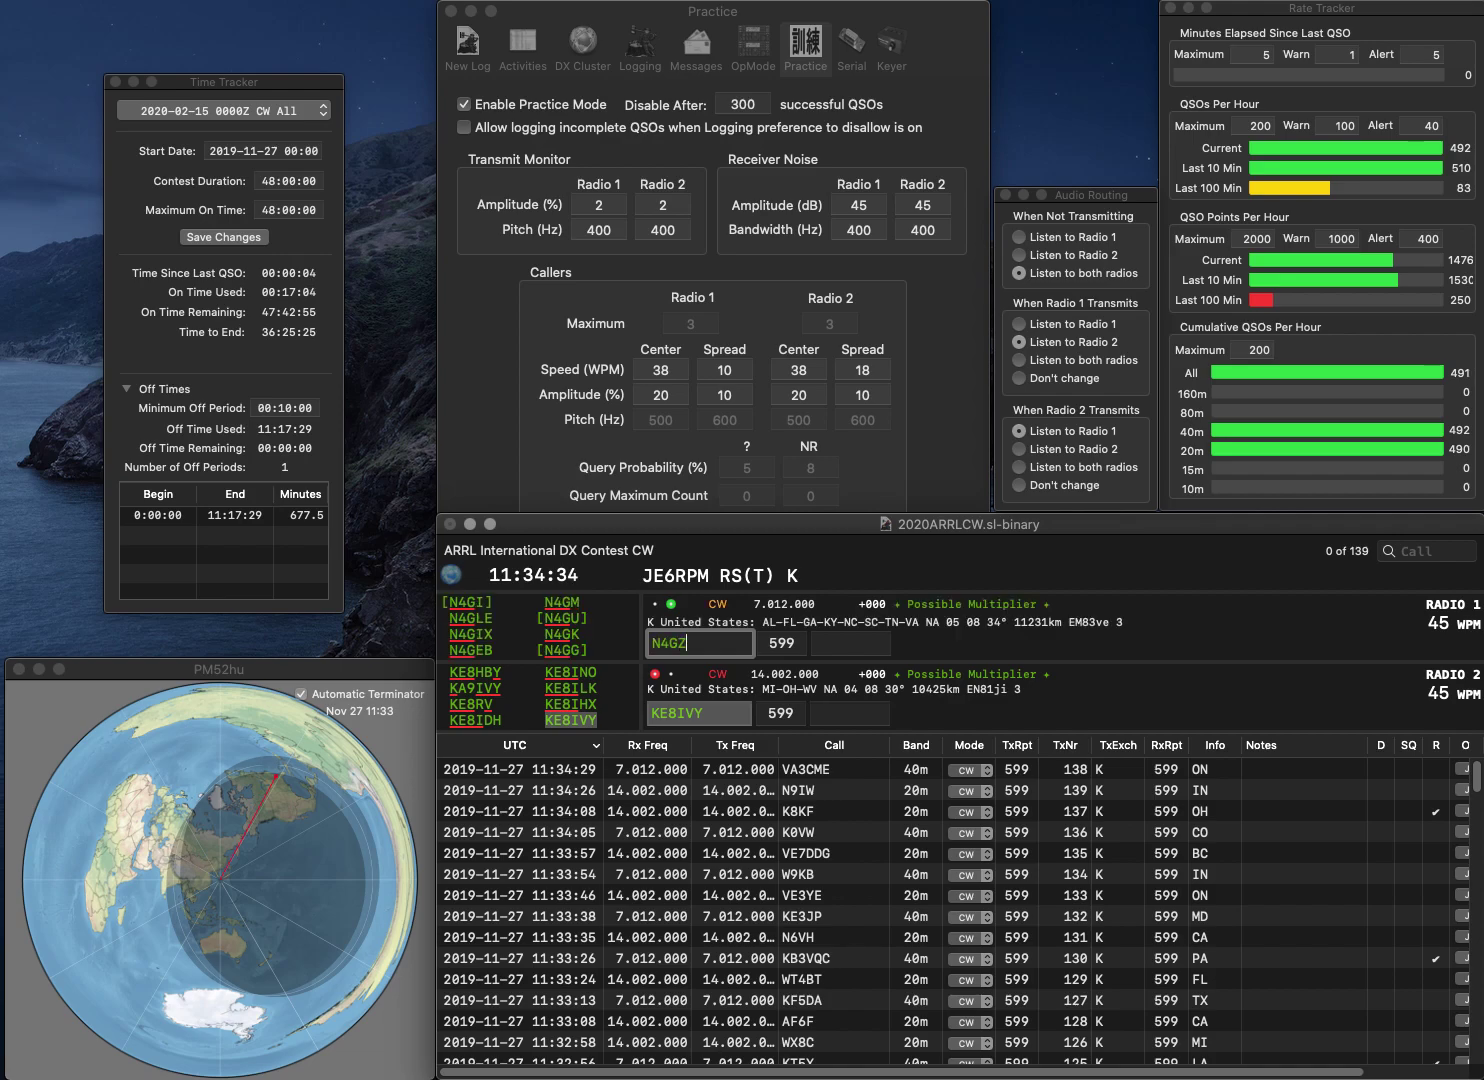
key("Return")
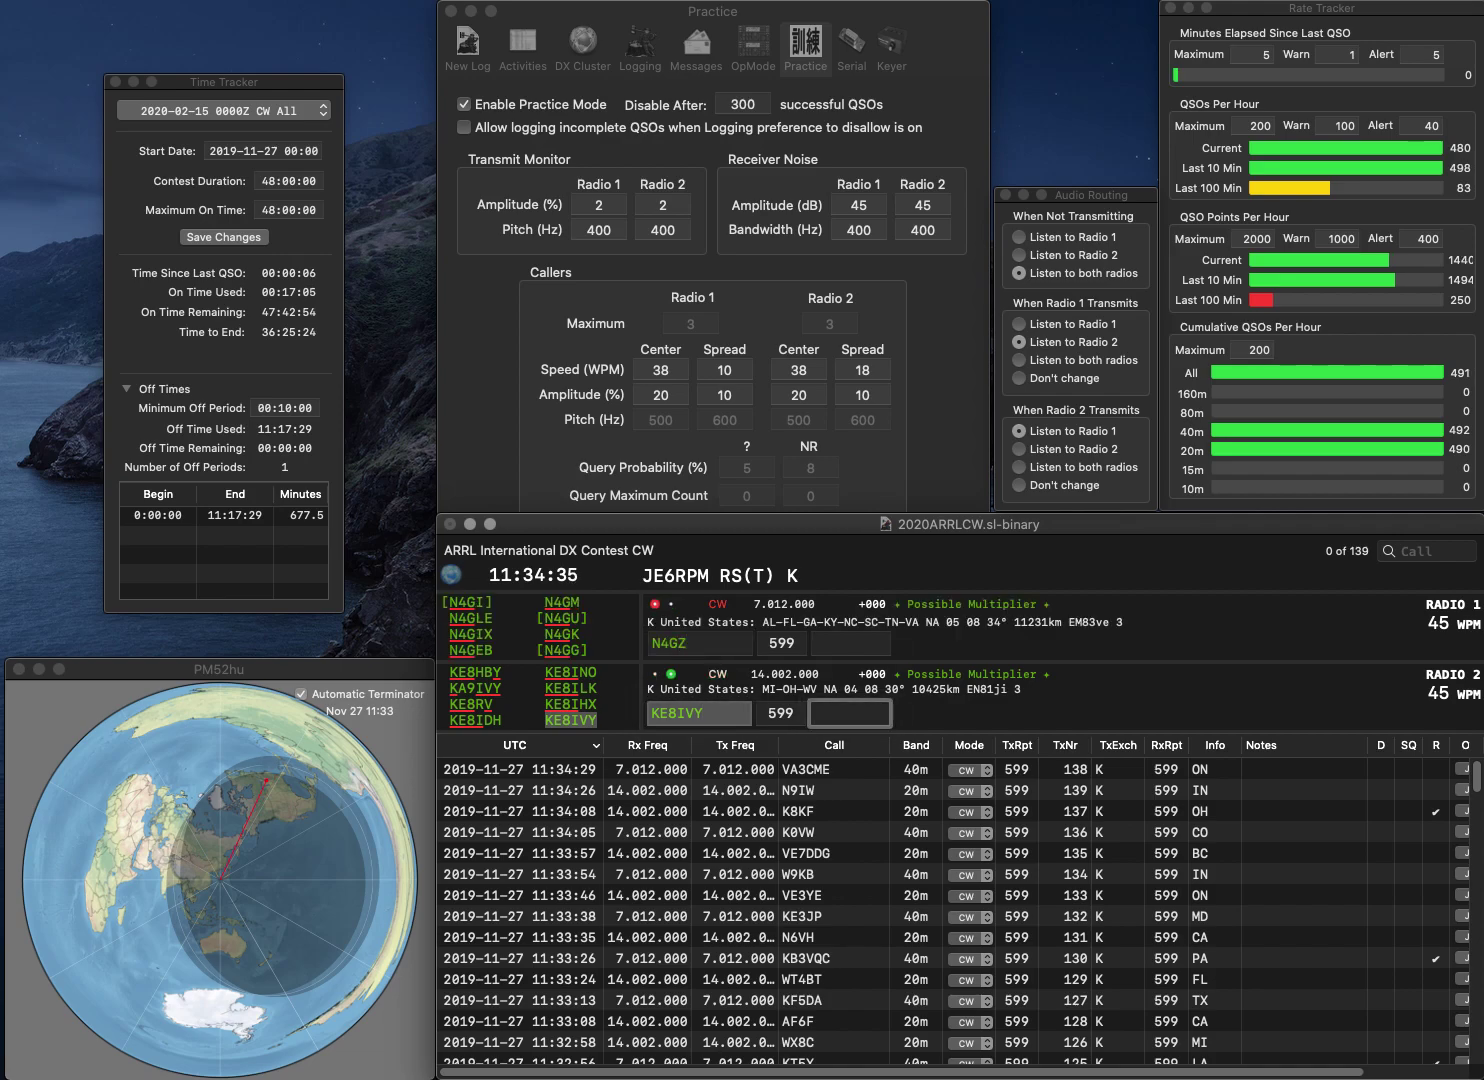
Step: Log KE8IVY on Radio 2 with exchange MI and the corrected call N4ZZ on Radio 1 with TN
type("MI")
key("Return")
key("BackSpace")
key("BackSpace")
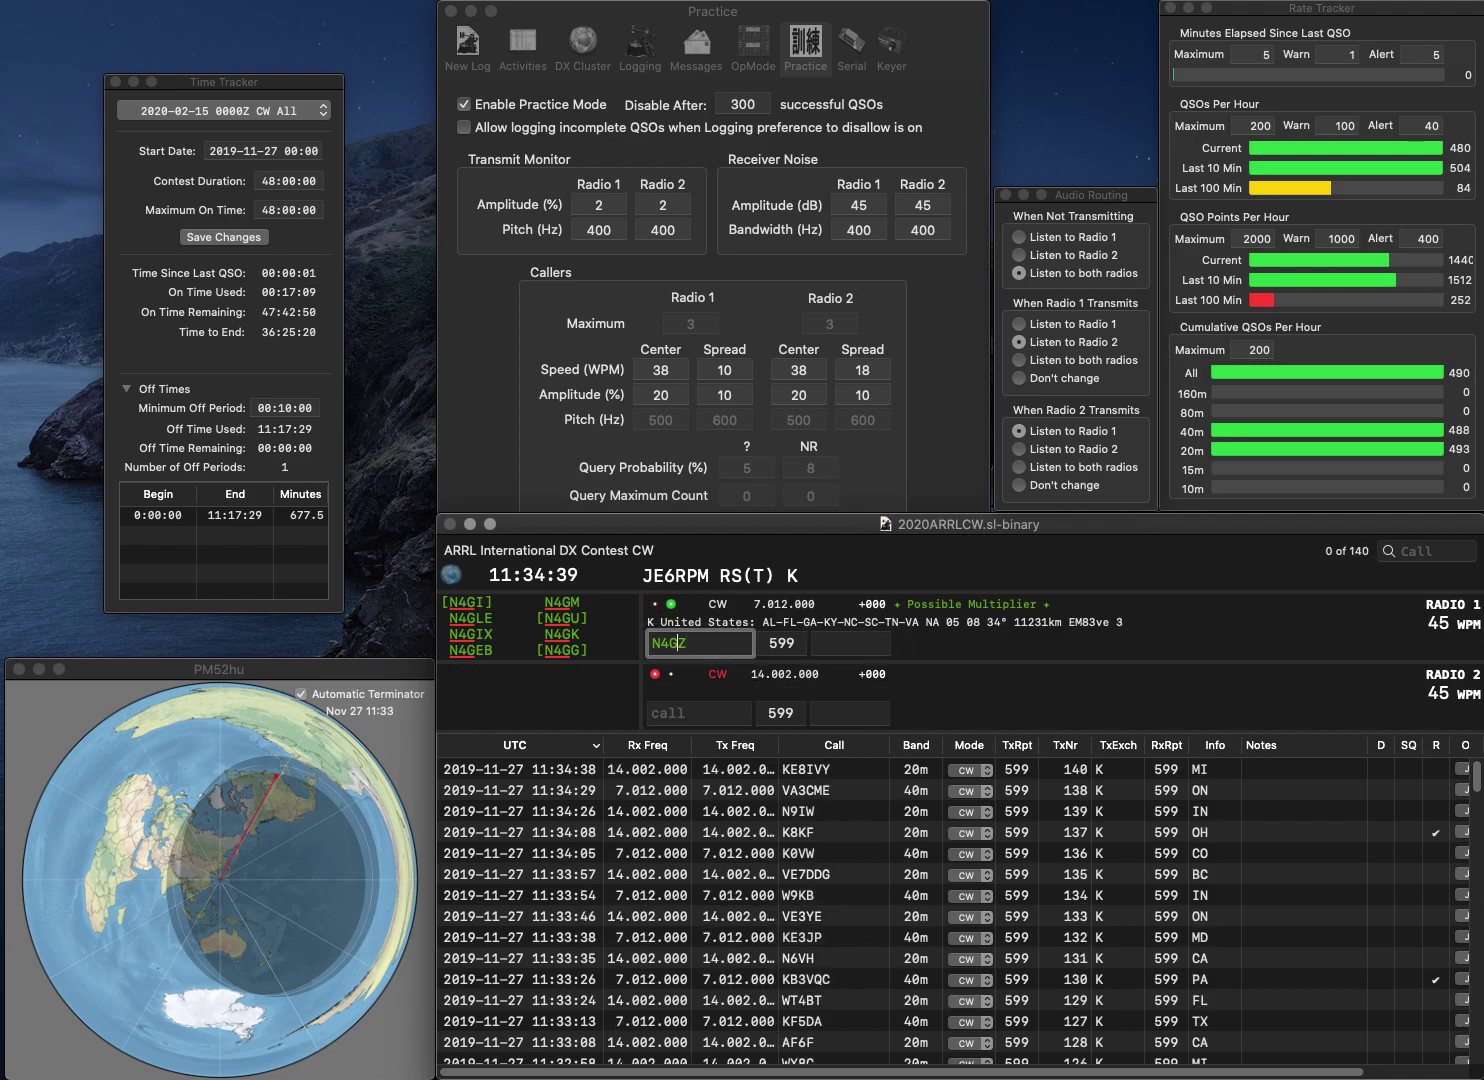
type("ZZ")
key("space")
key("Return")
Step: Answer callers W7AQK on Radio 2 and K2MMO on Radio 1, sending each the exchange
type("VE7AQ")
key("Delete")
key("Delete")
type("W")
key("Right")
key("Right")
key("Right")
type("K")
key("Return")
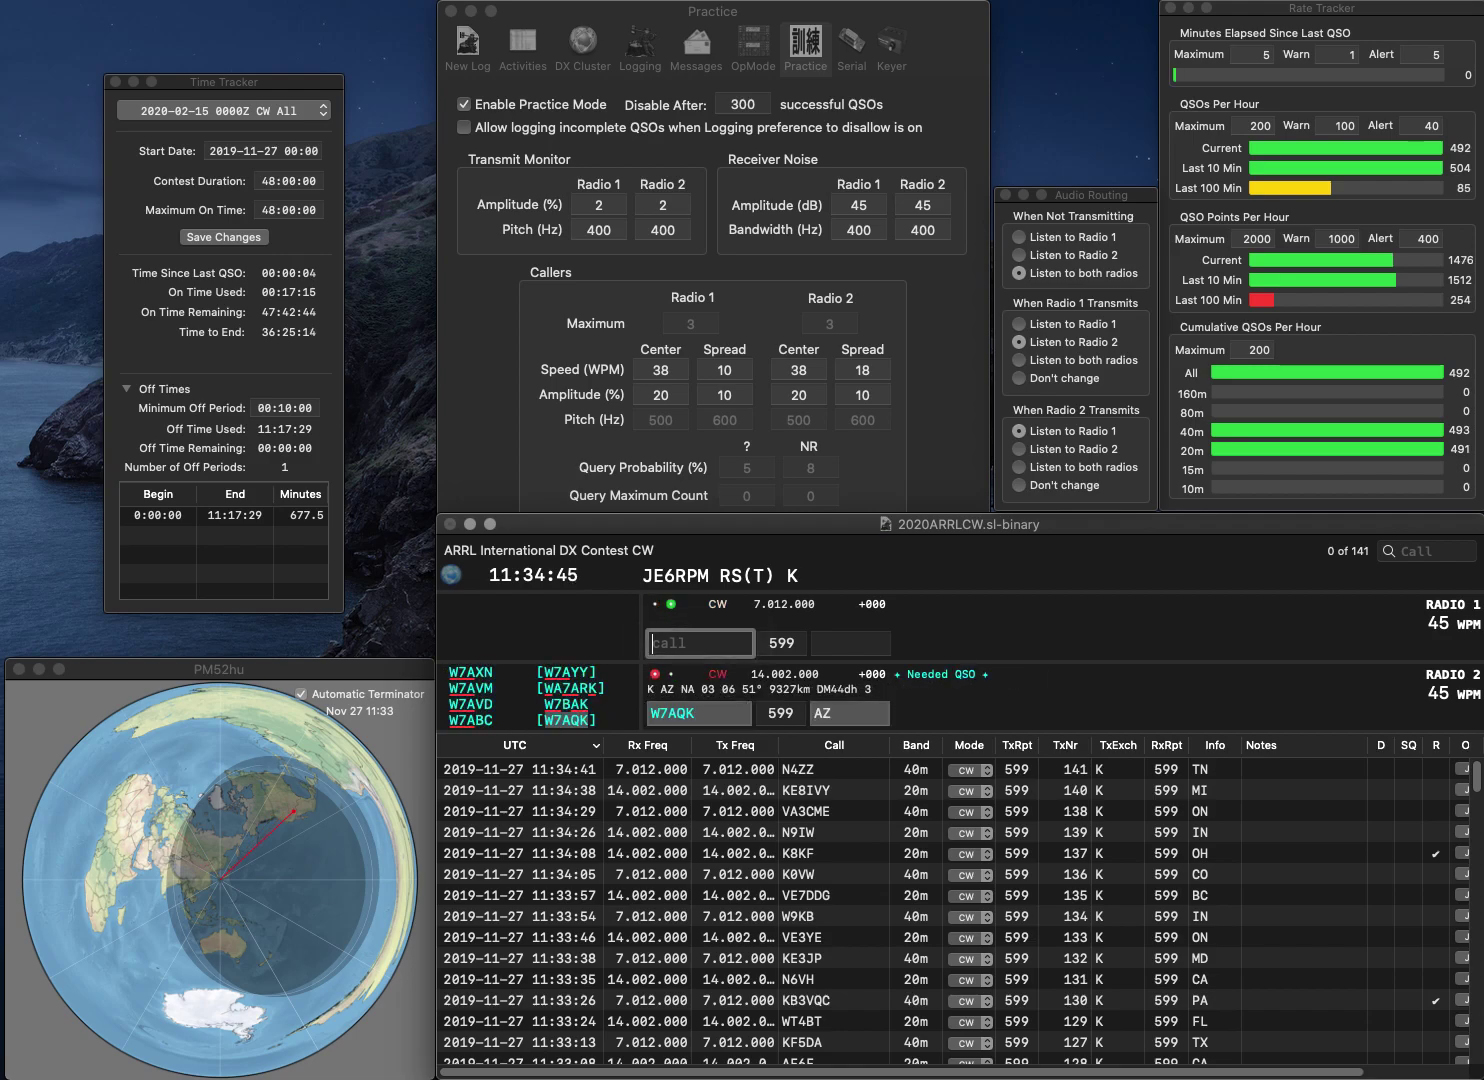
type("K2MMO")
key("Return")
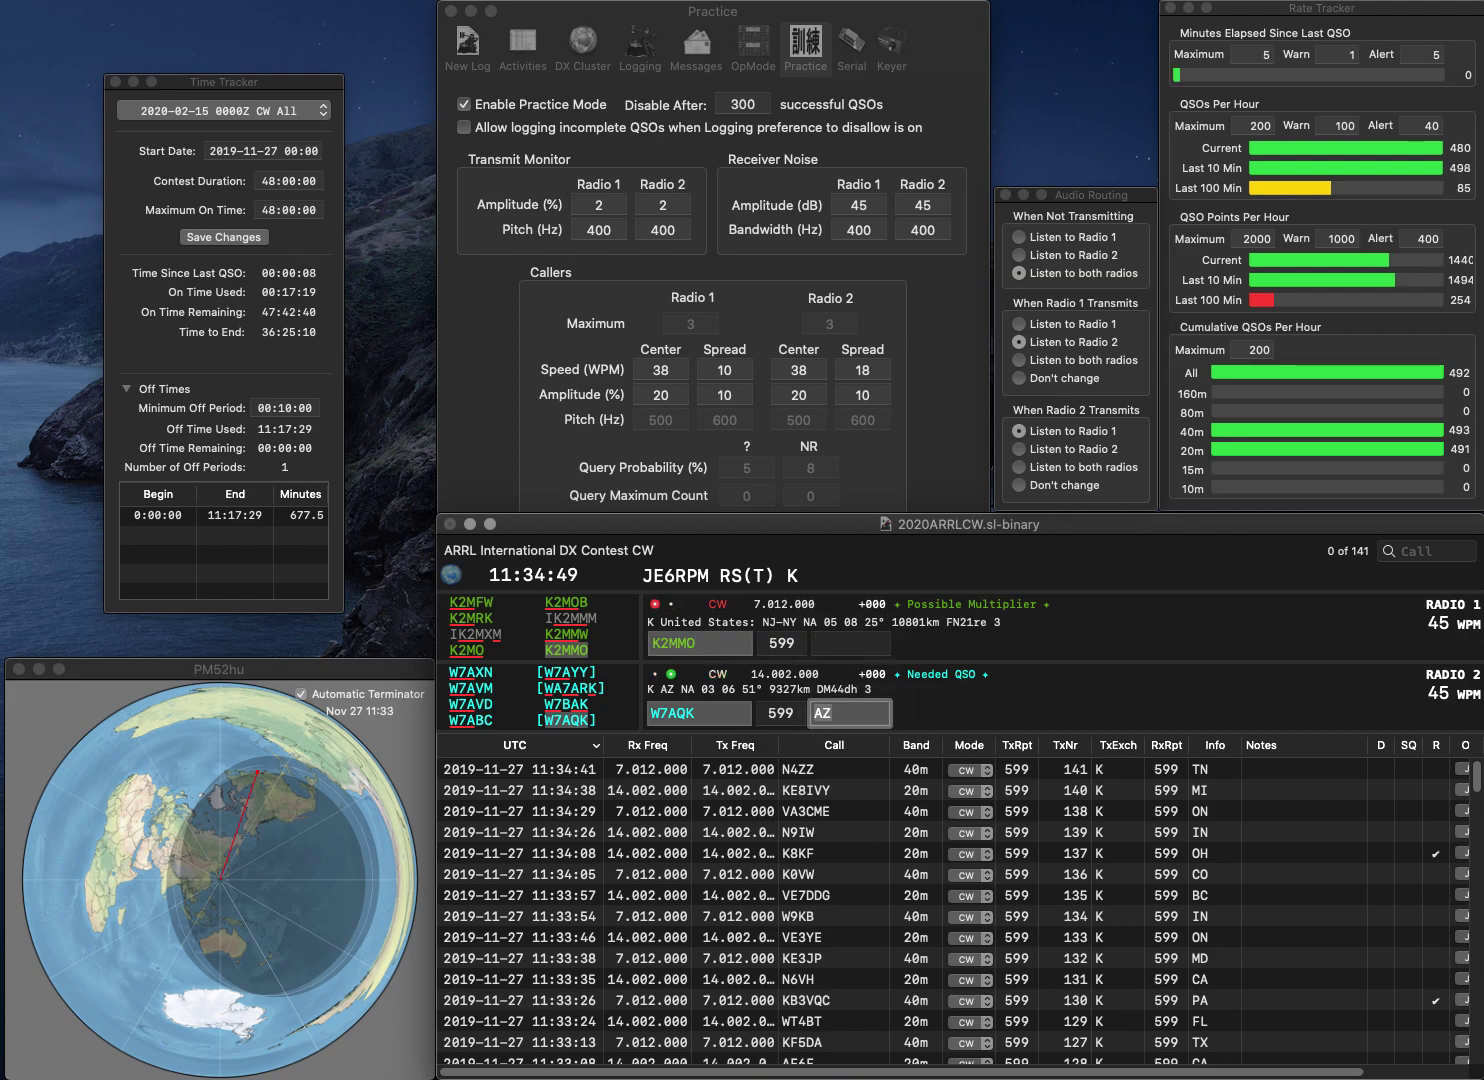
Step: Log W7AQK on Radio 2 with received exchange AZ and K2MMO on Radio 1 with NY
key("Return")
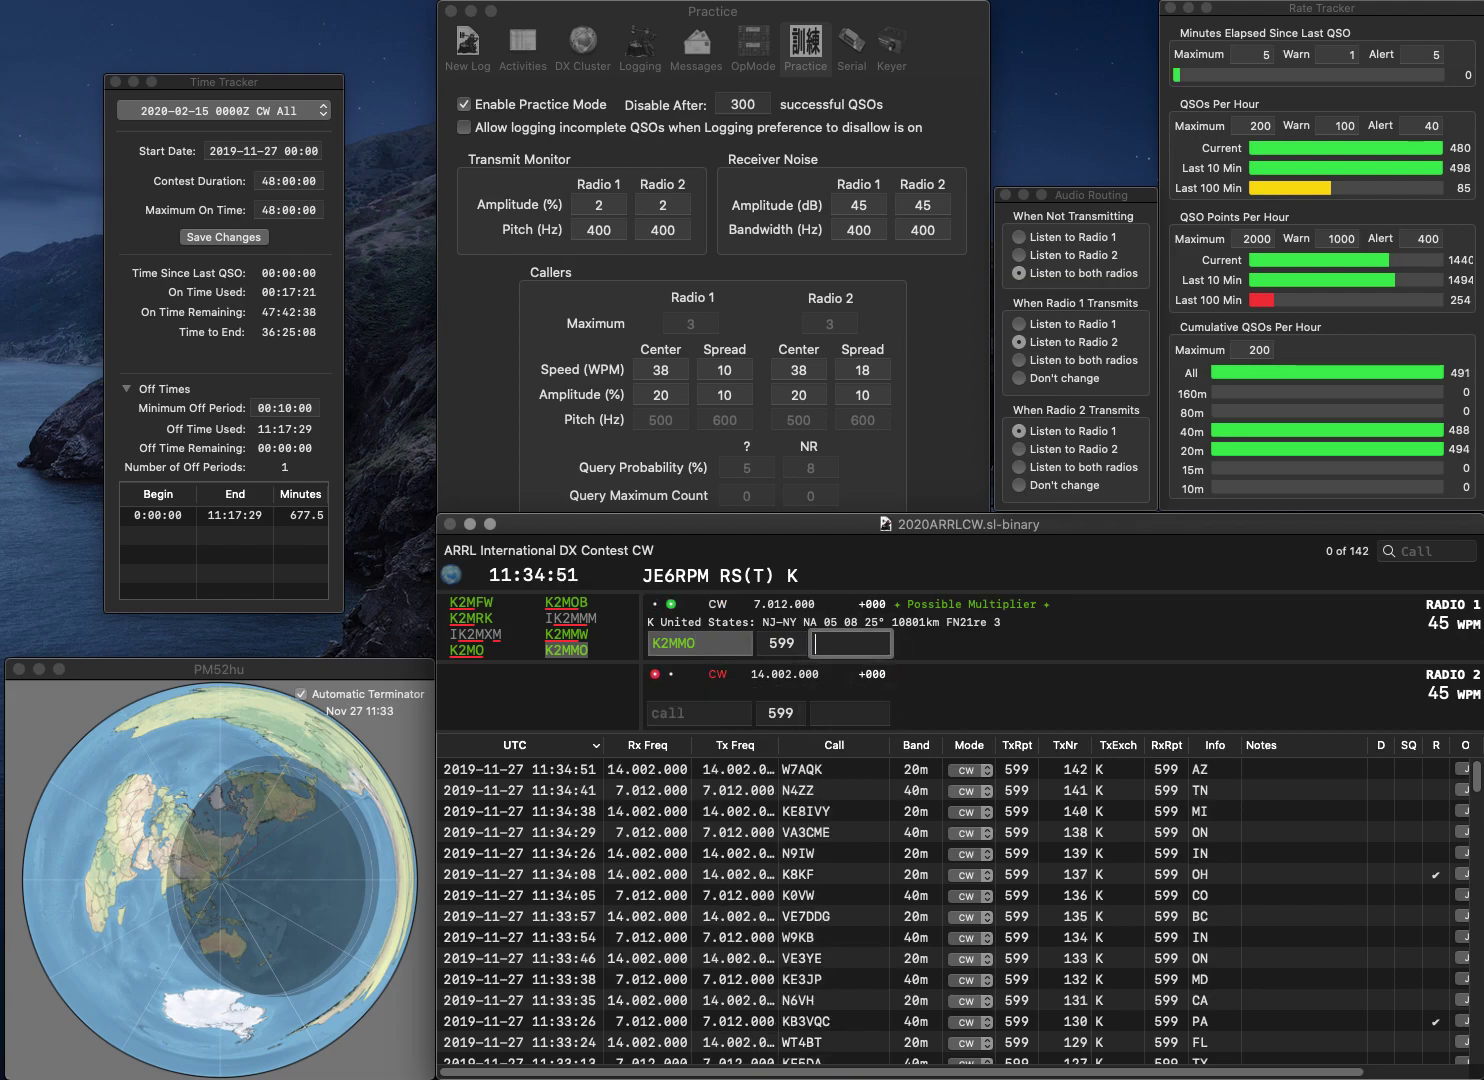
type("NY")
key("Return")
type("N3GE")
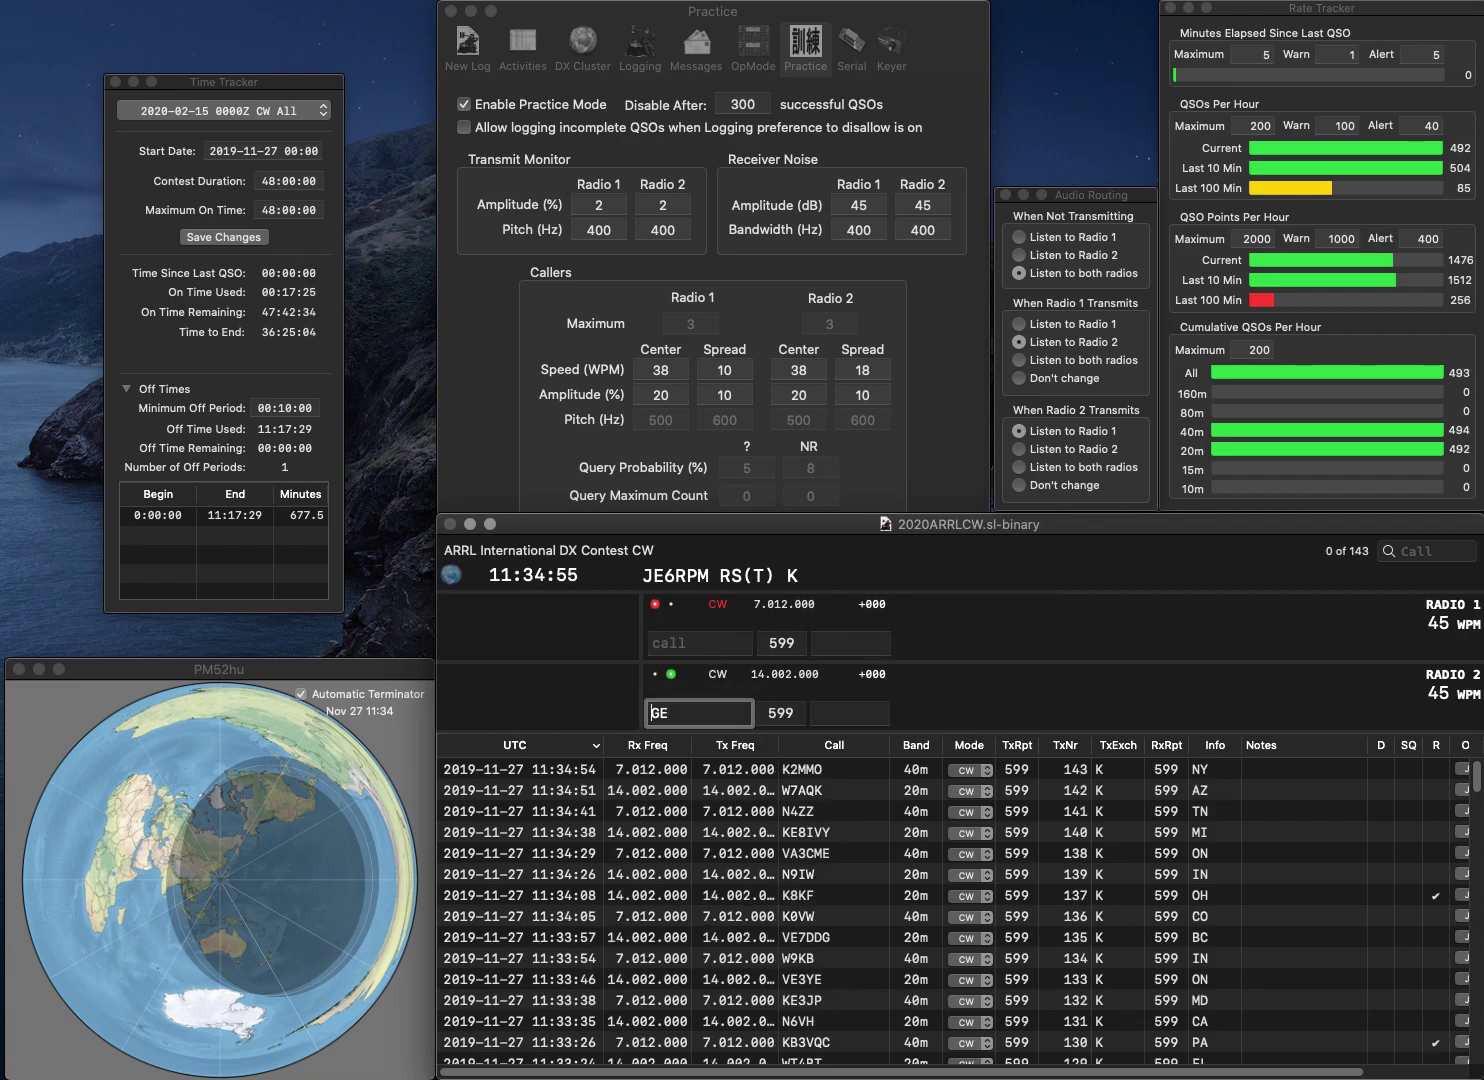
key("Return")
type("W9FFA")
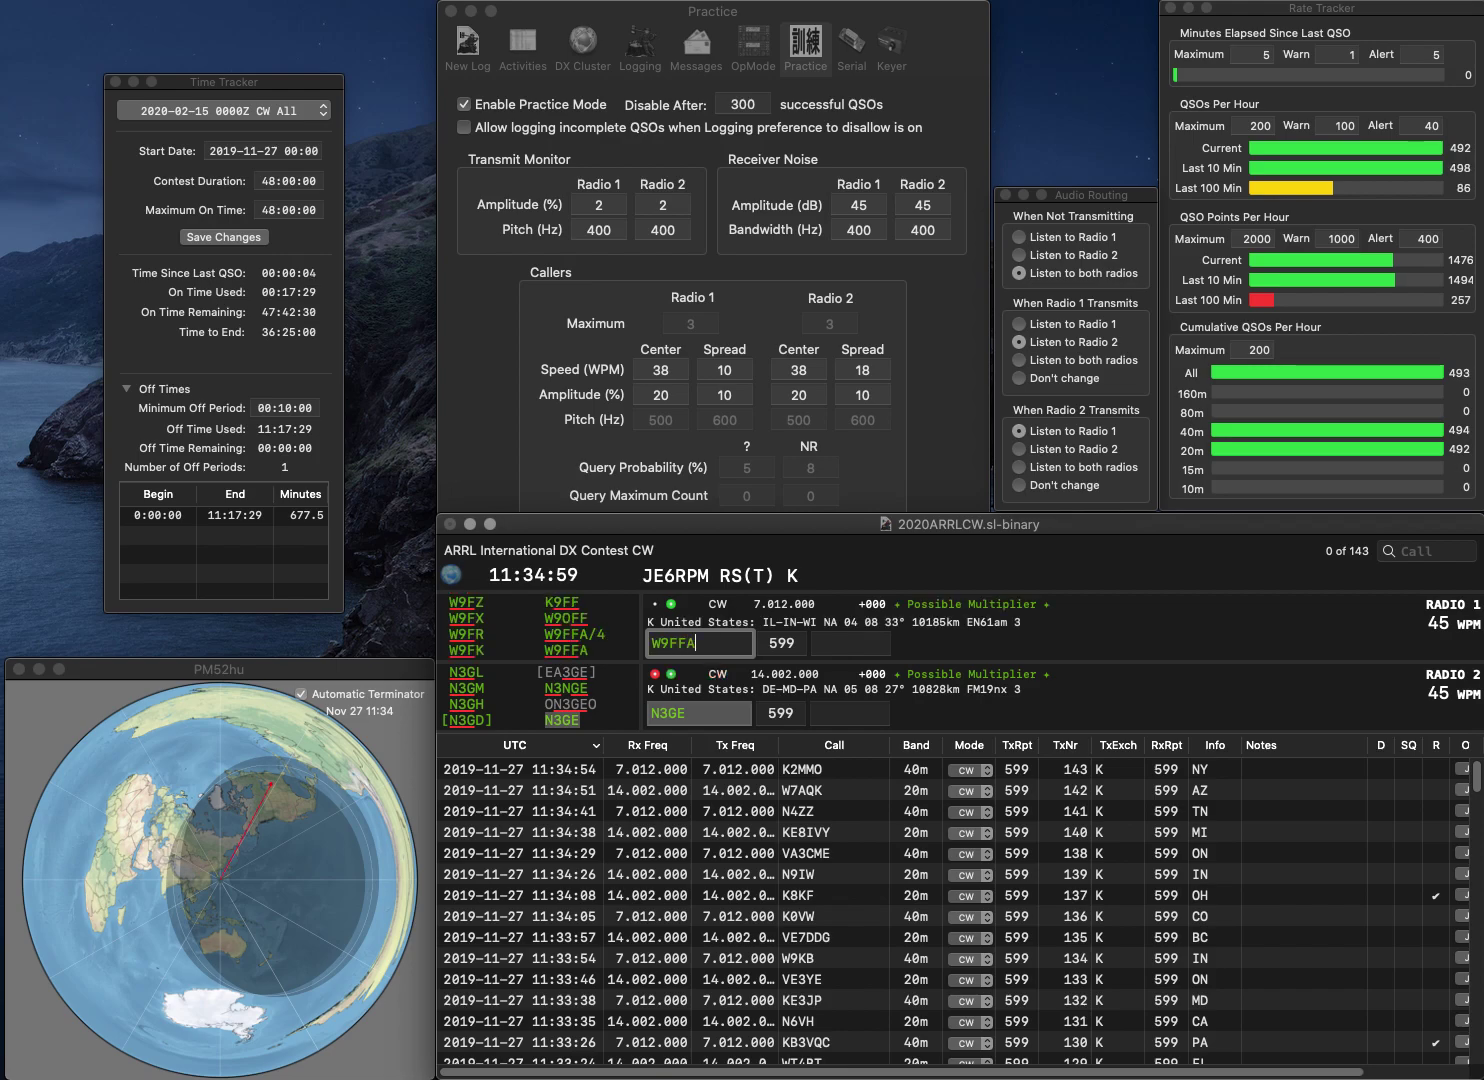
key("Return")
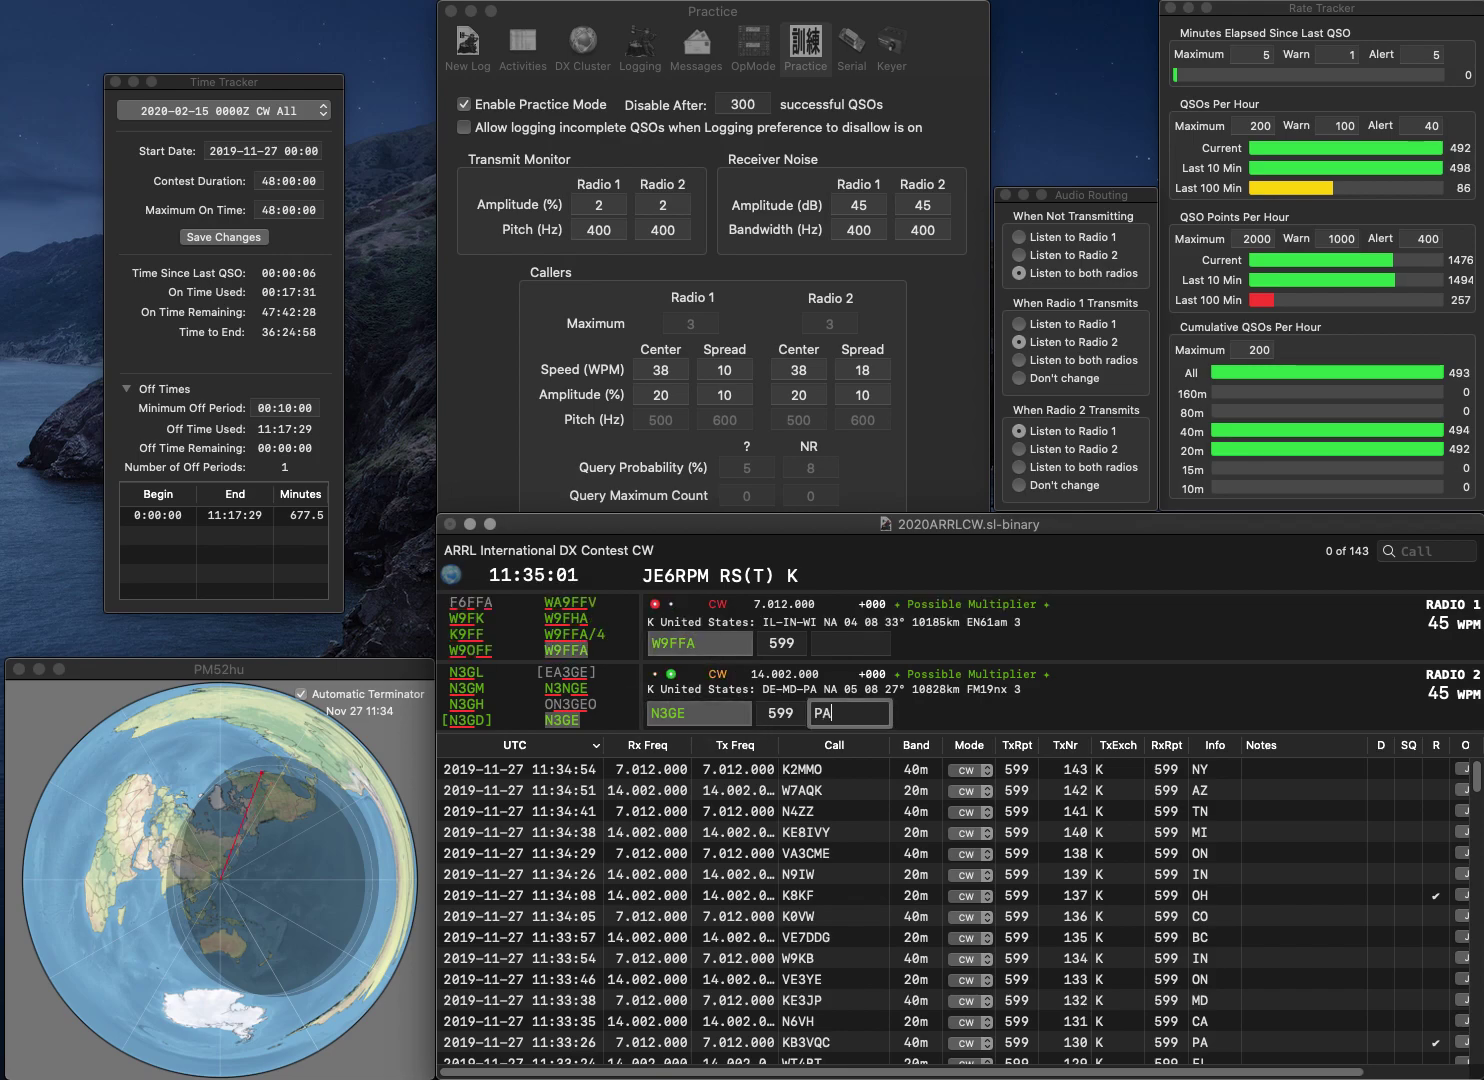
type("PA")
key("Return")
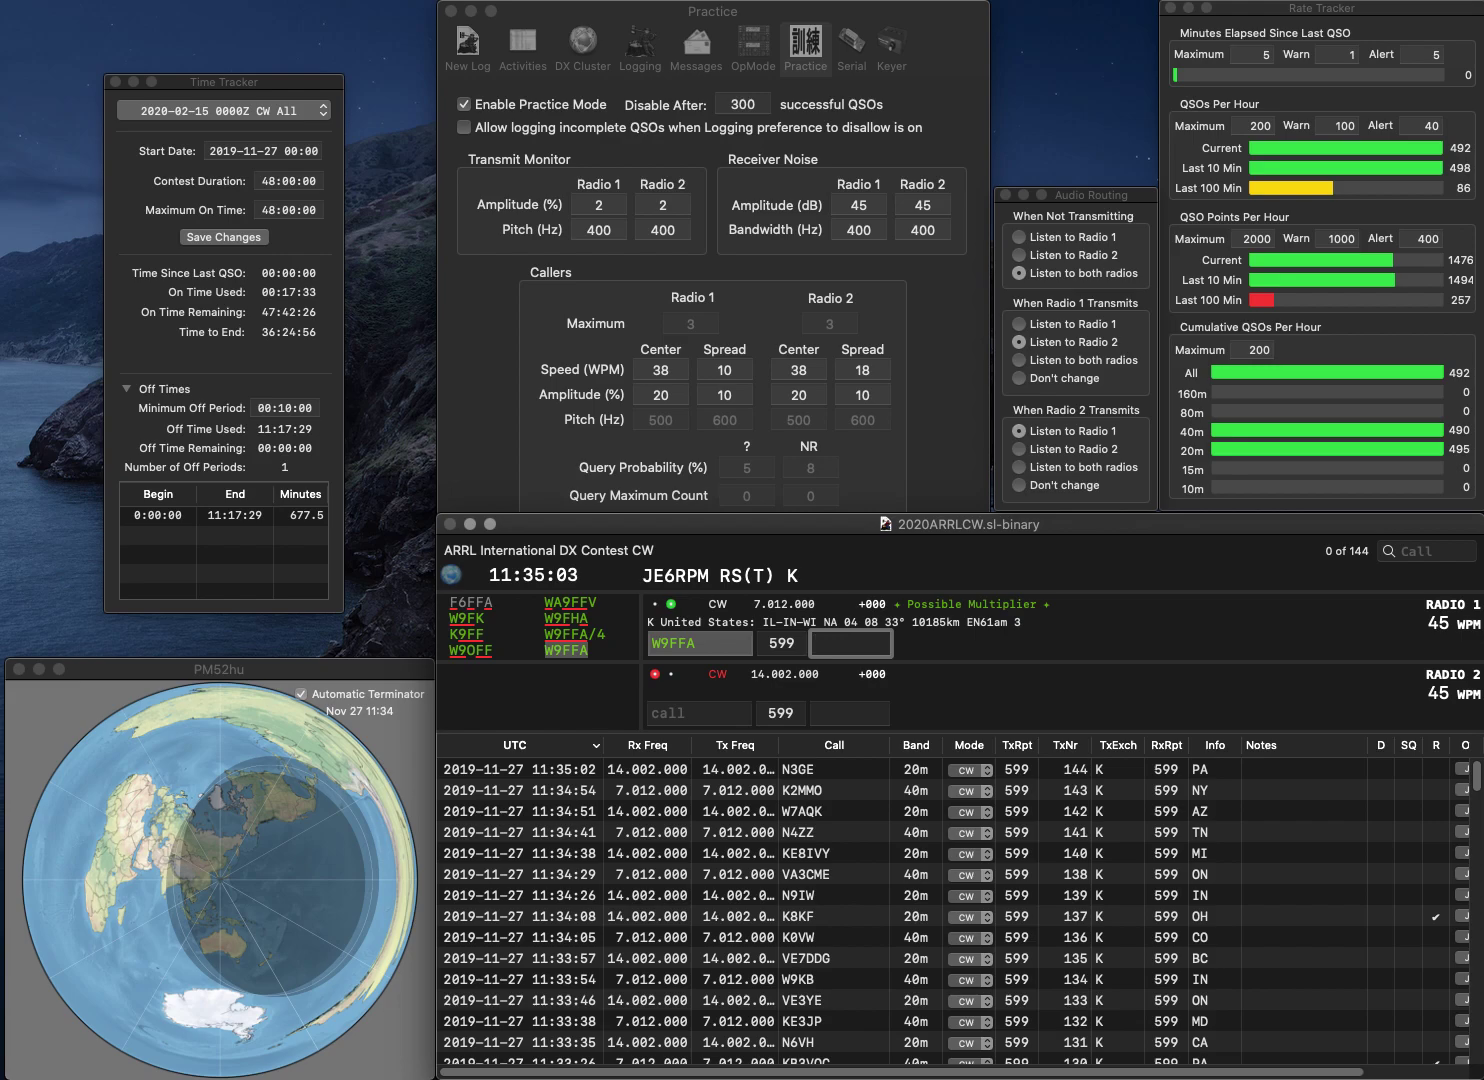
type("IL")
key("Return")
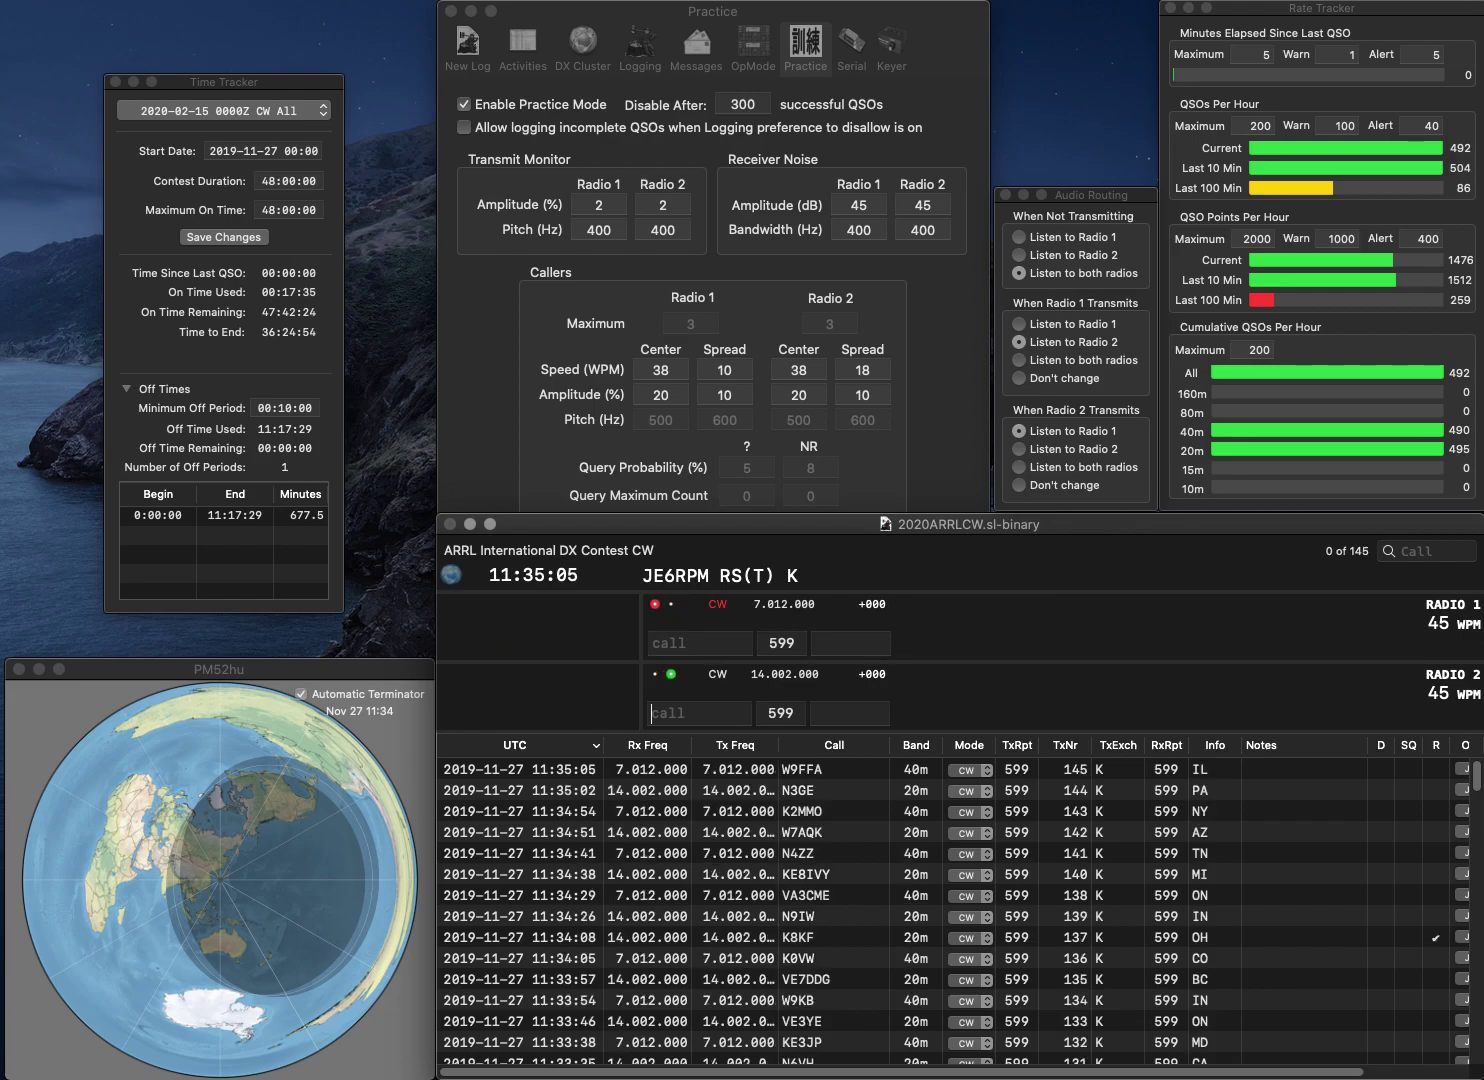
type("KF5OMH")
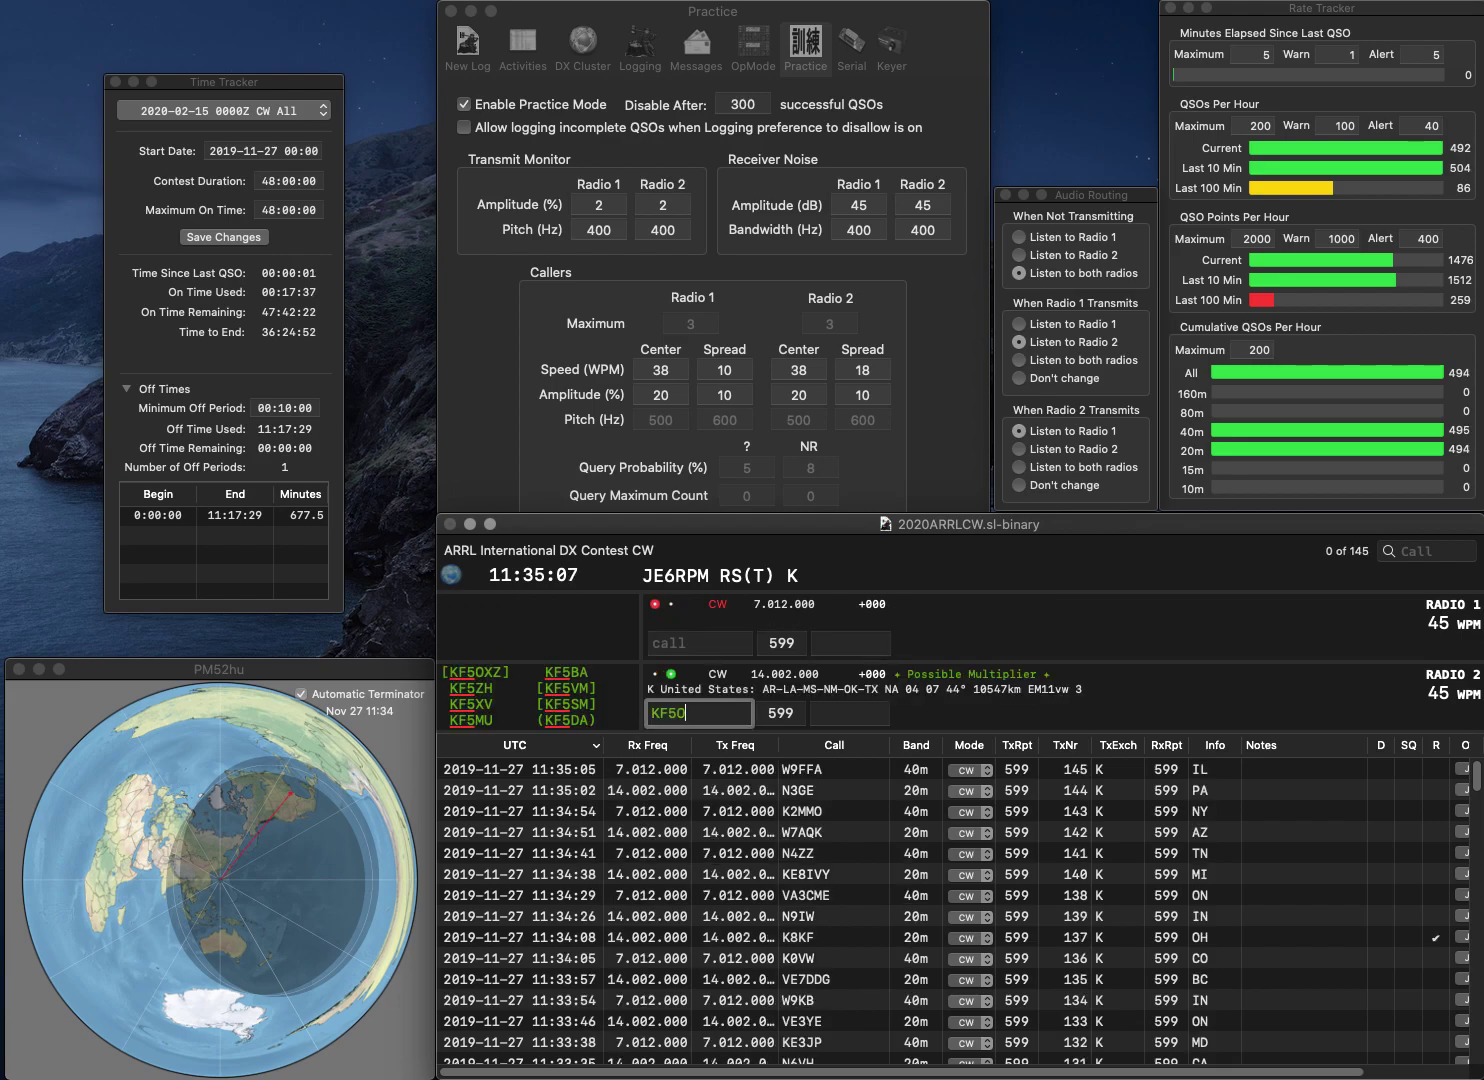
key("Return")
type("WY7FD")
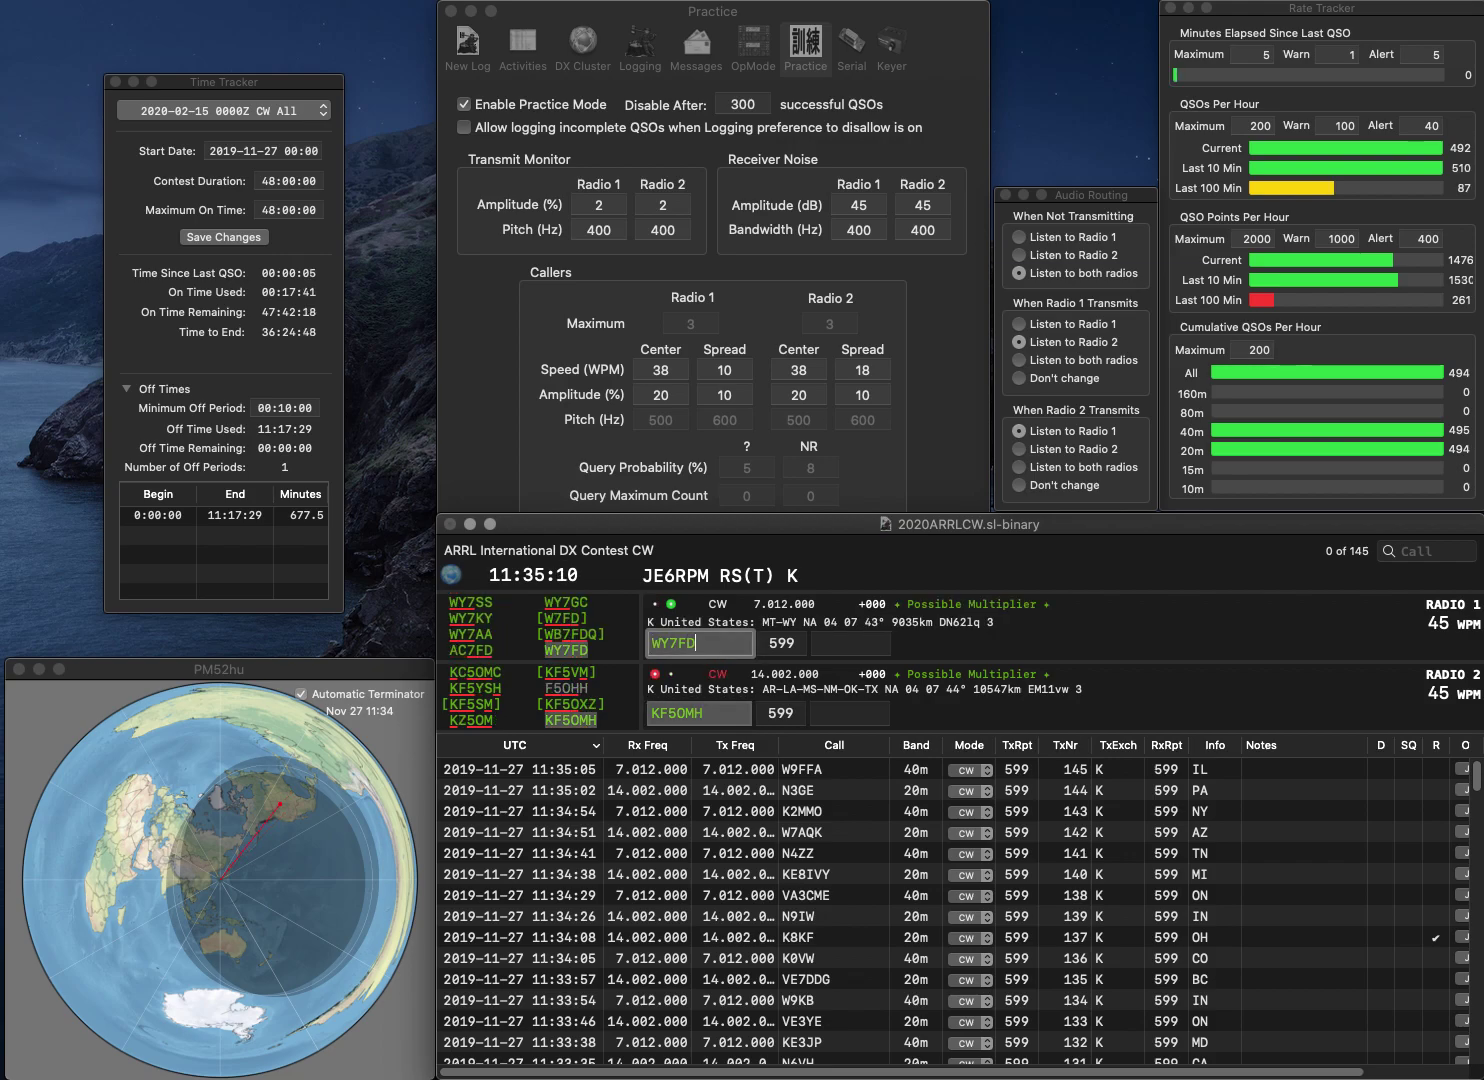
key("Return")
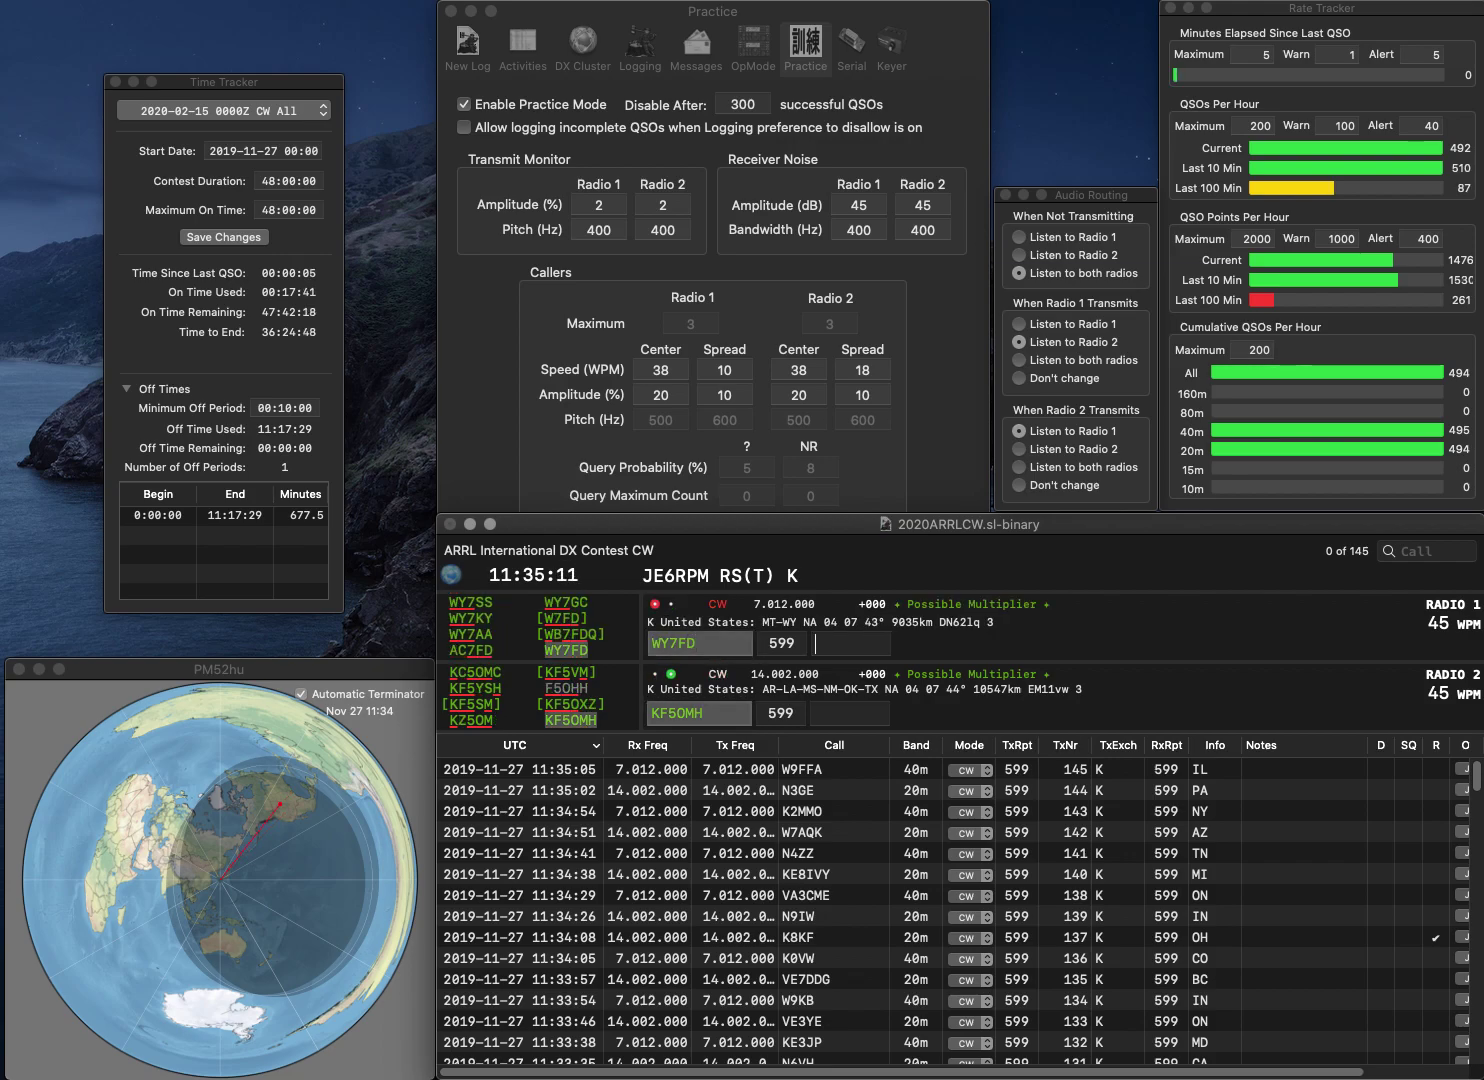
type("NM")
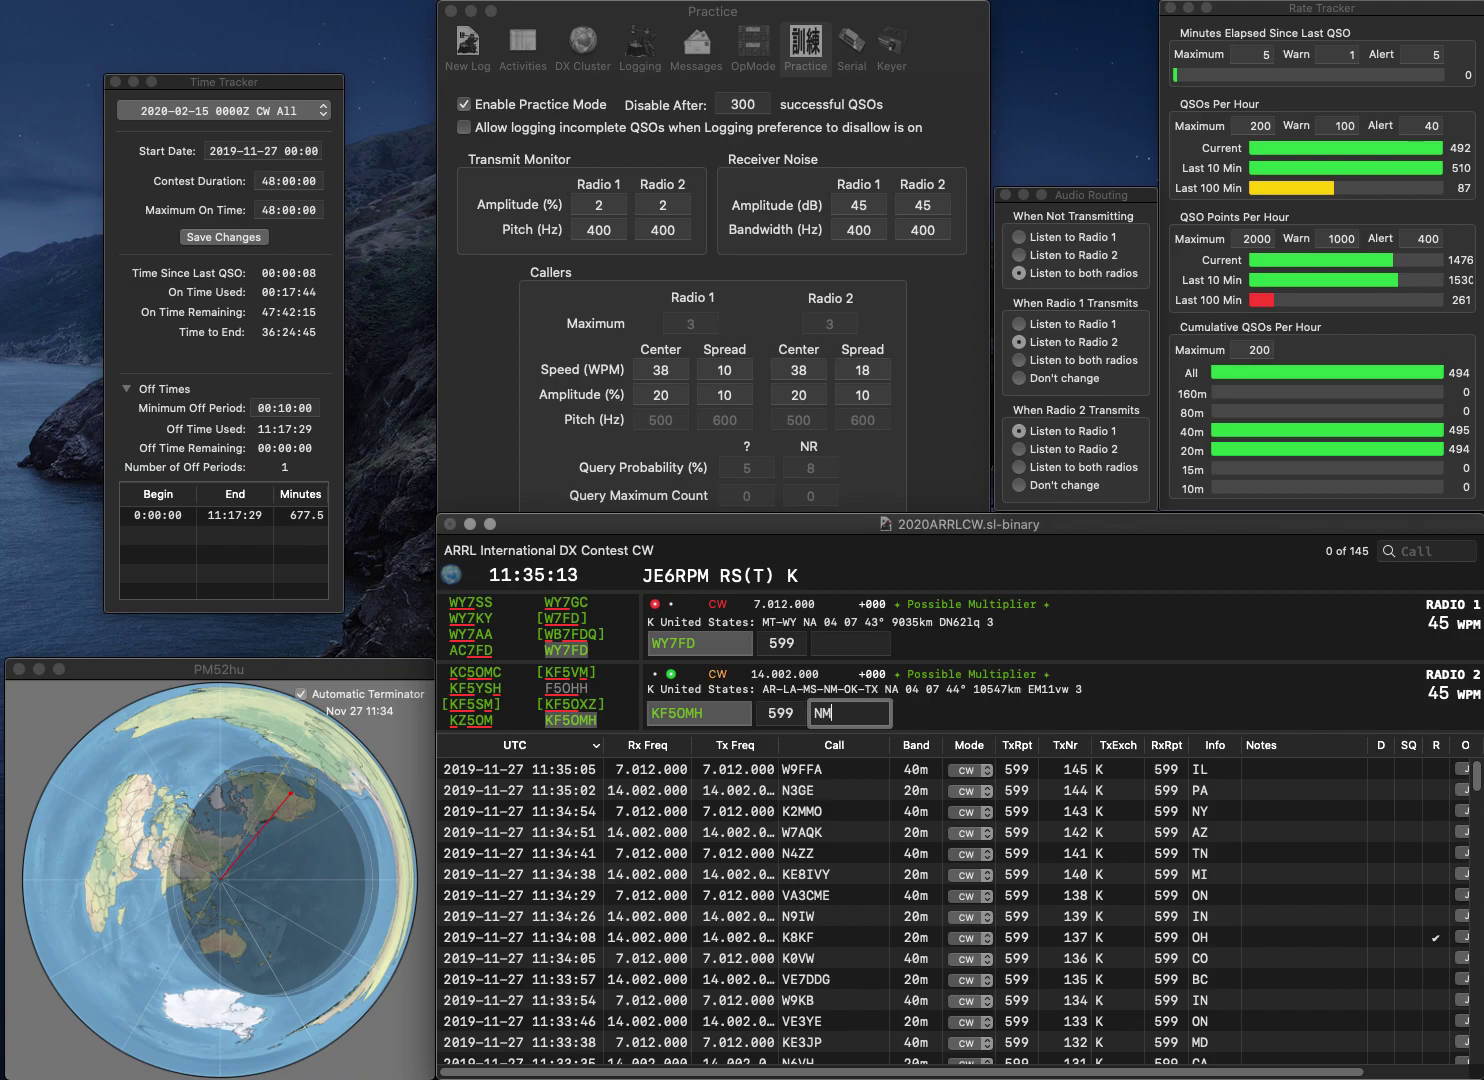
key("Return")
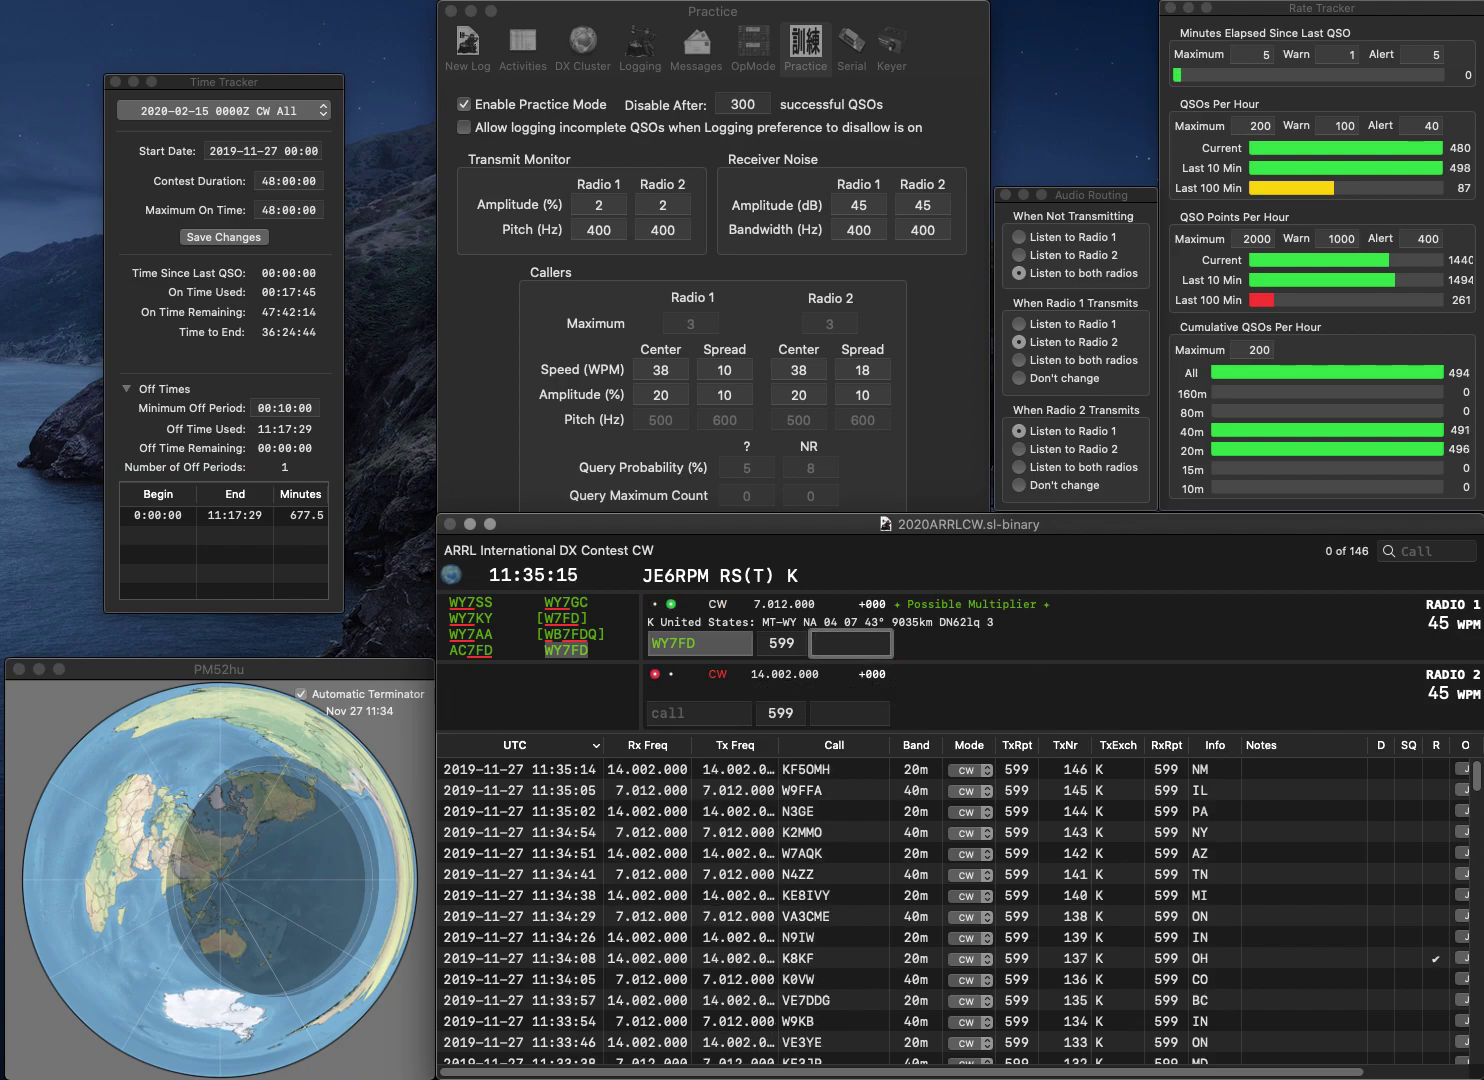
type("WY")
key("Return")
type("N1EP")
key("Return")
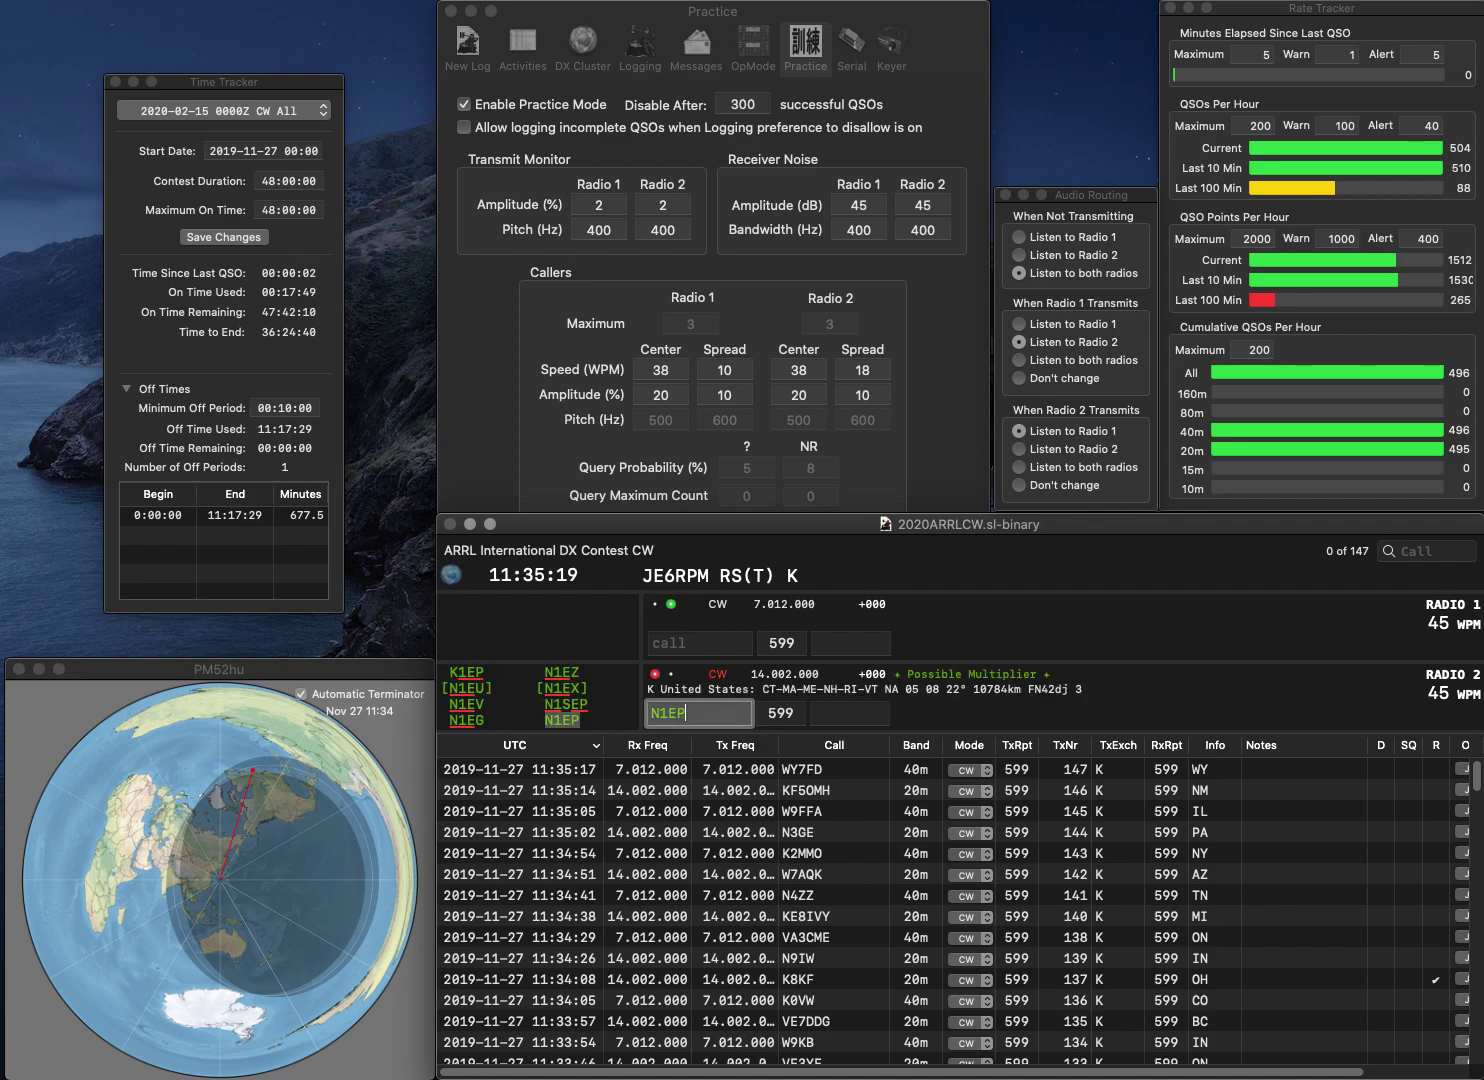
type("W9BLP")
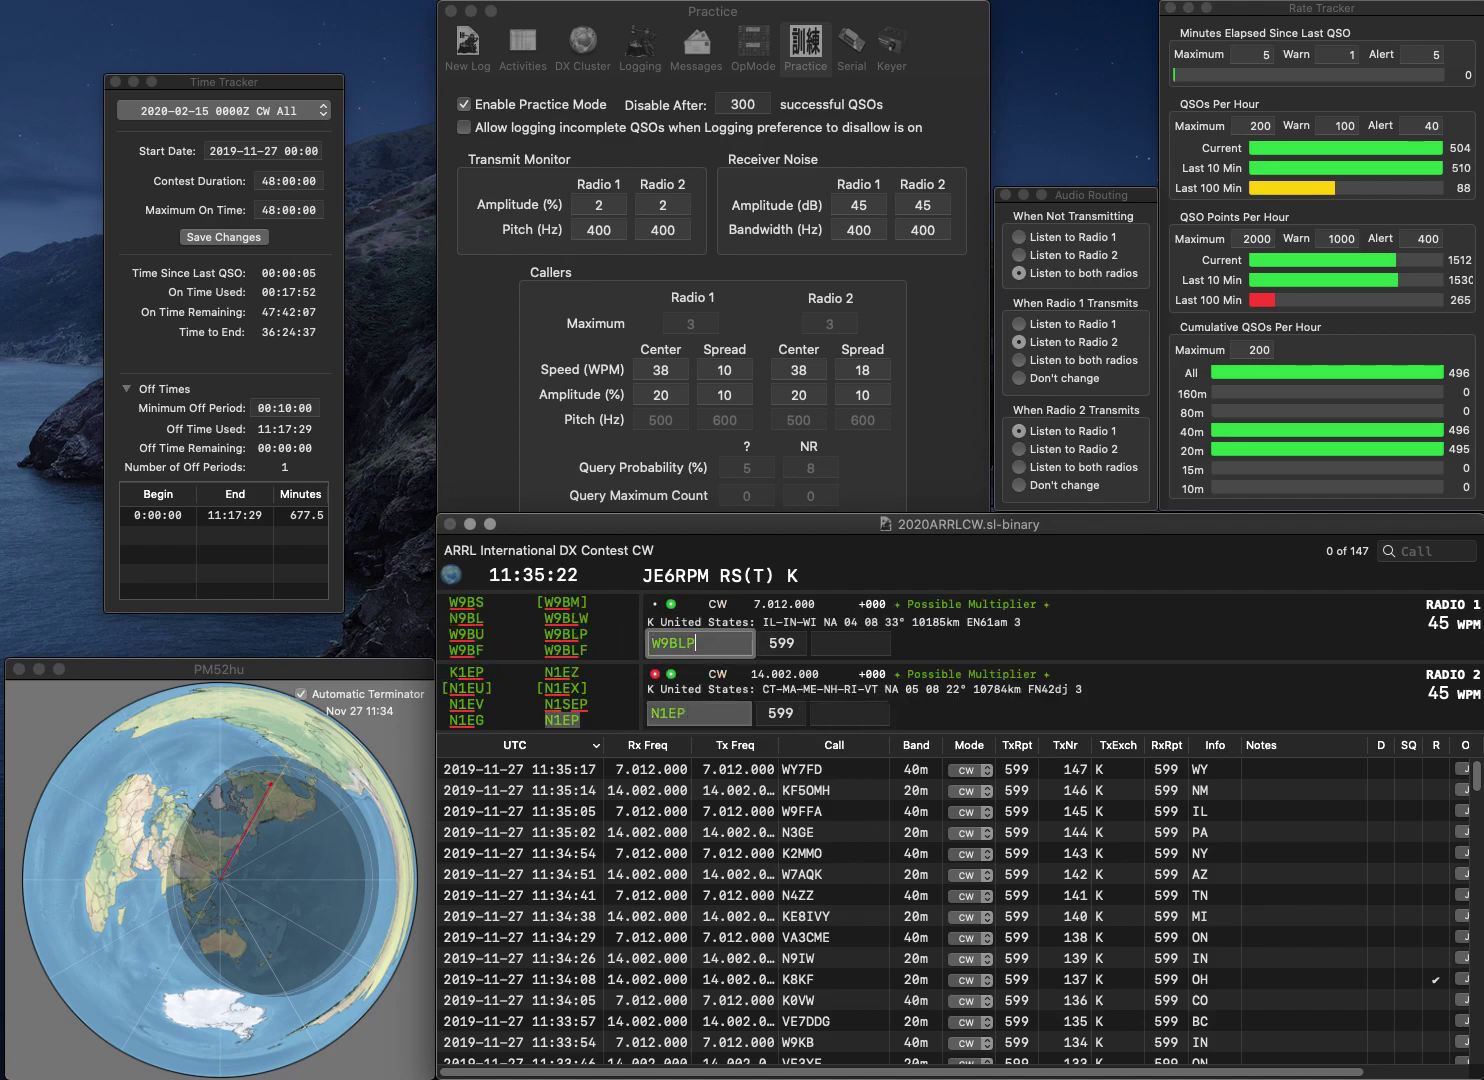
key("Return")
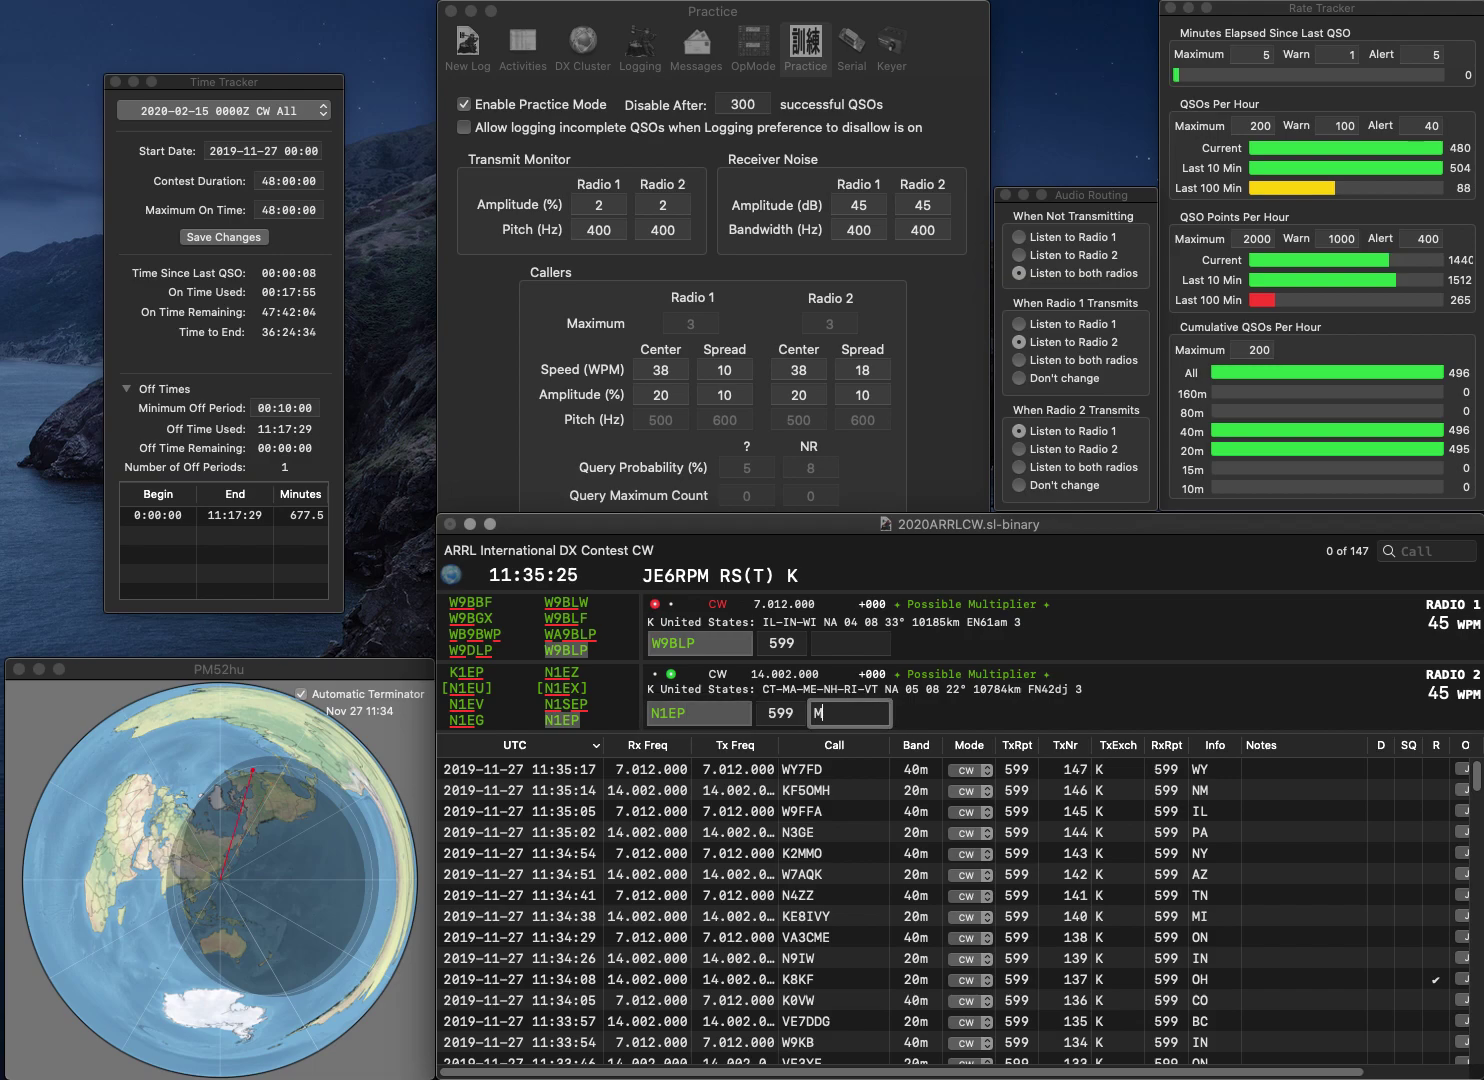
type("NH")
key("Return")
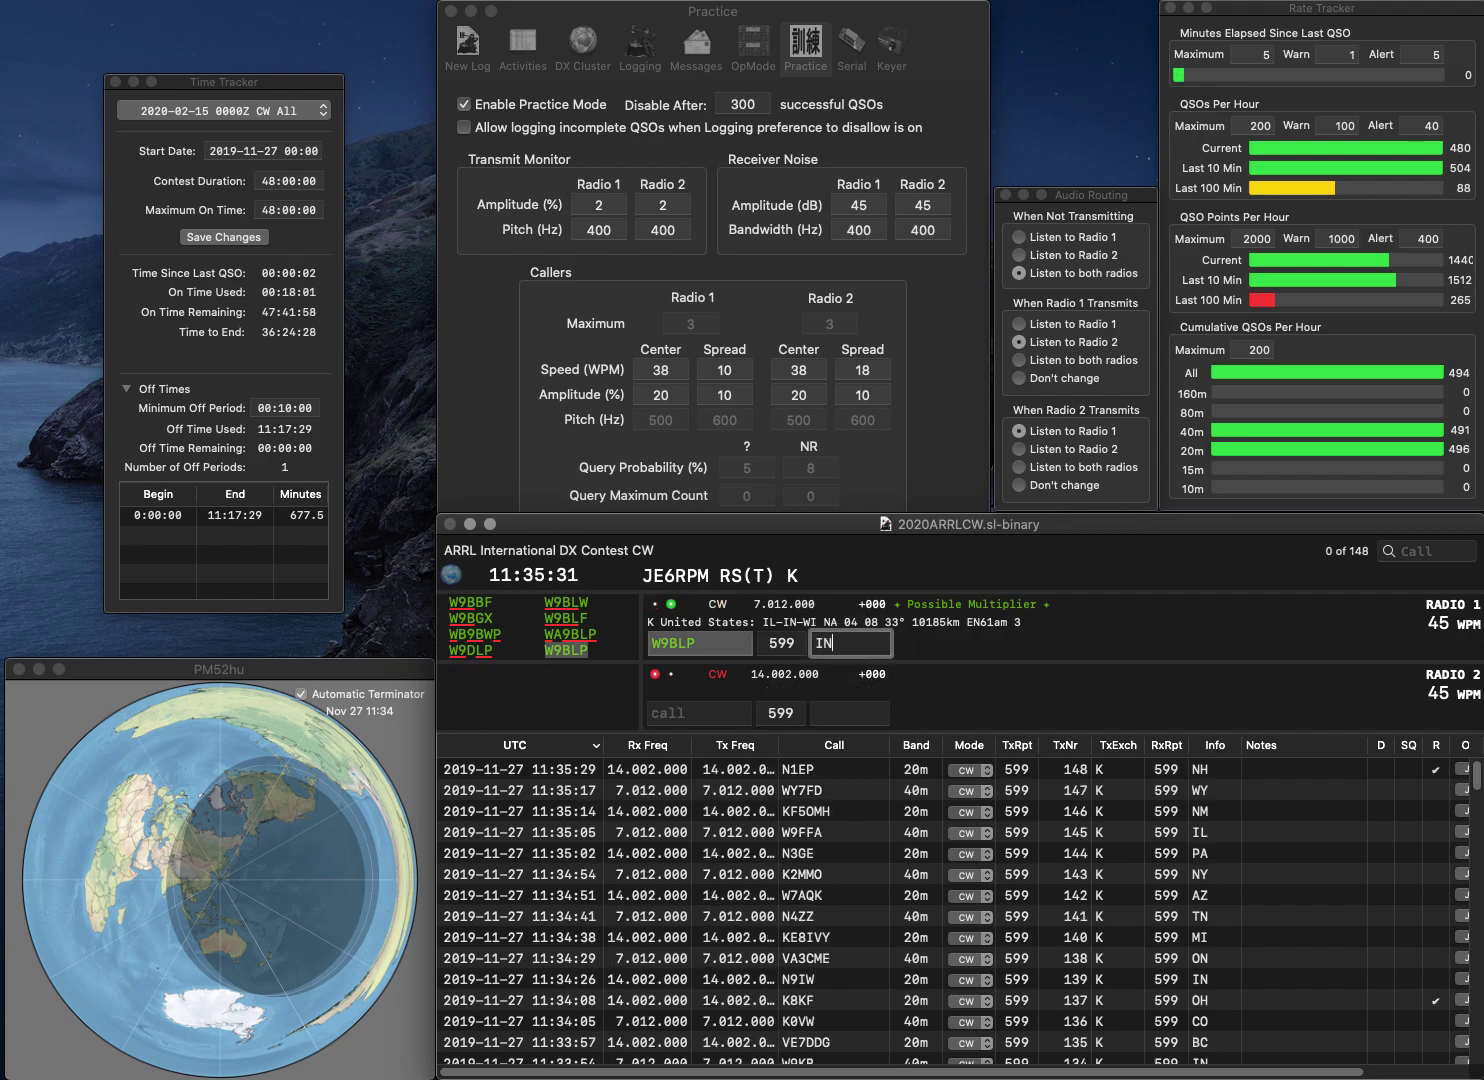
key("Return")
type("W7A")
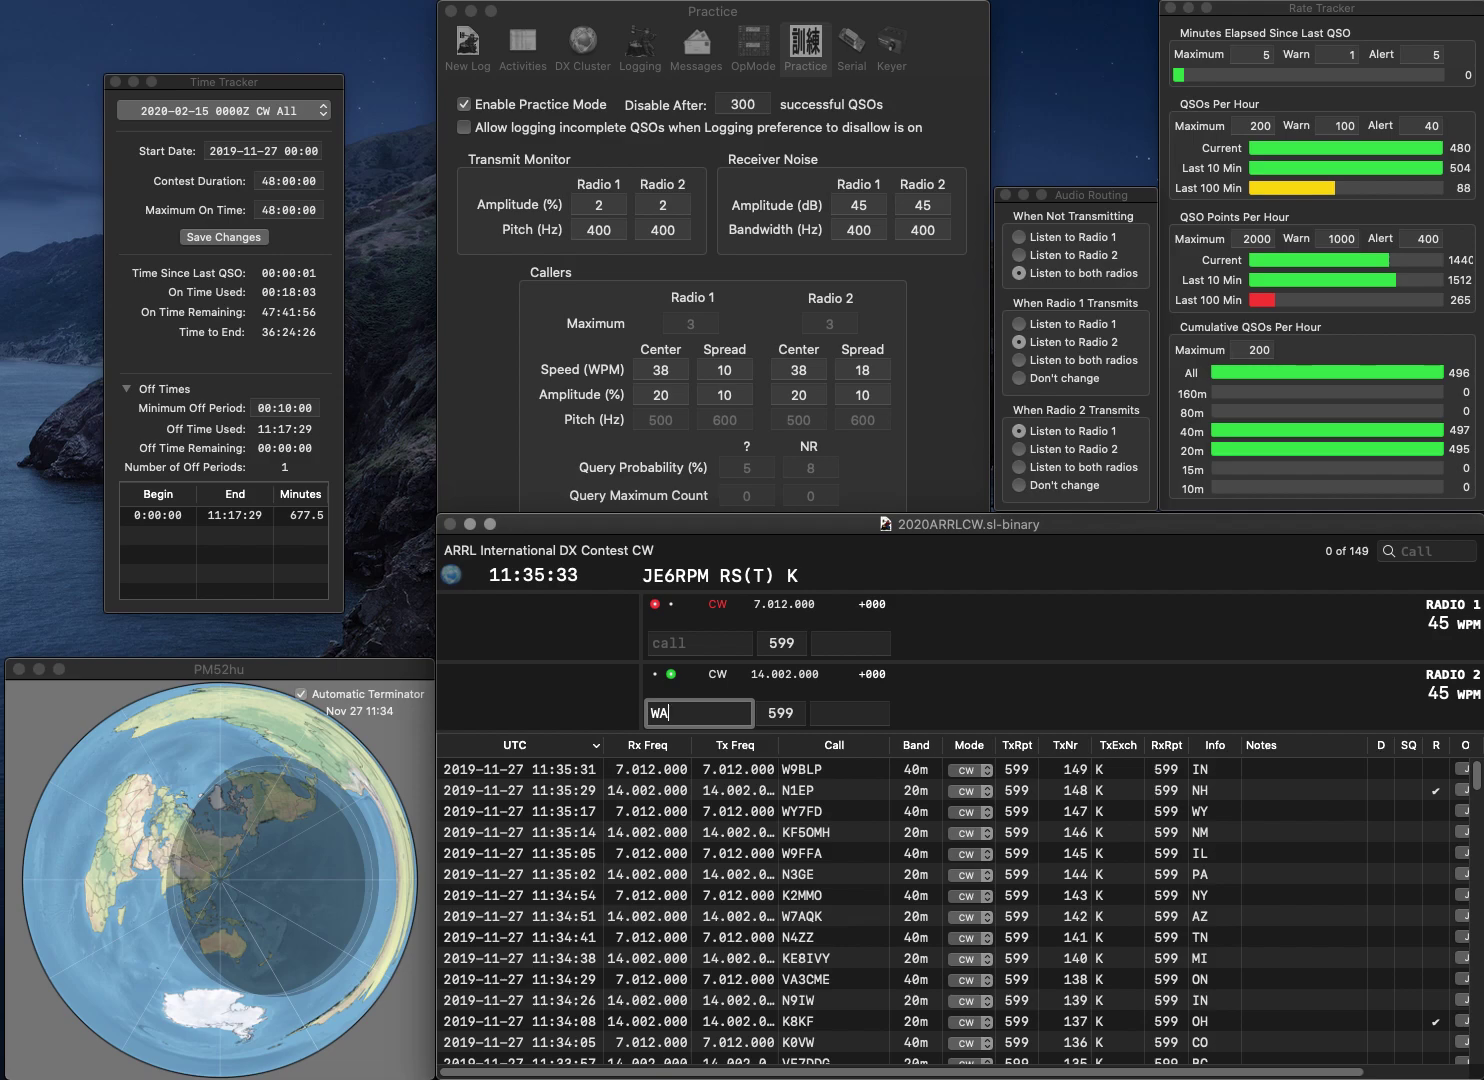
type("QK")
key("BackSpace")
key("BackSpace")
key("BackSpace")
type("AA0U")
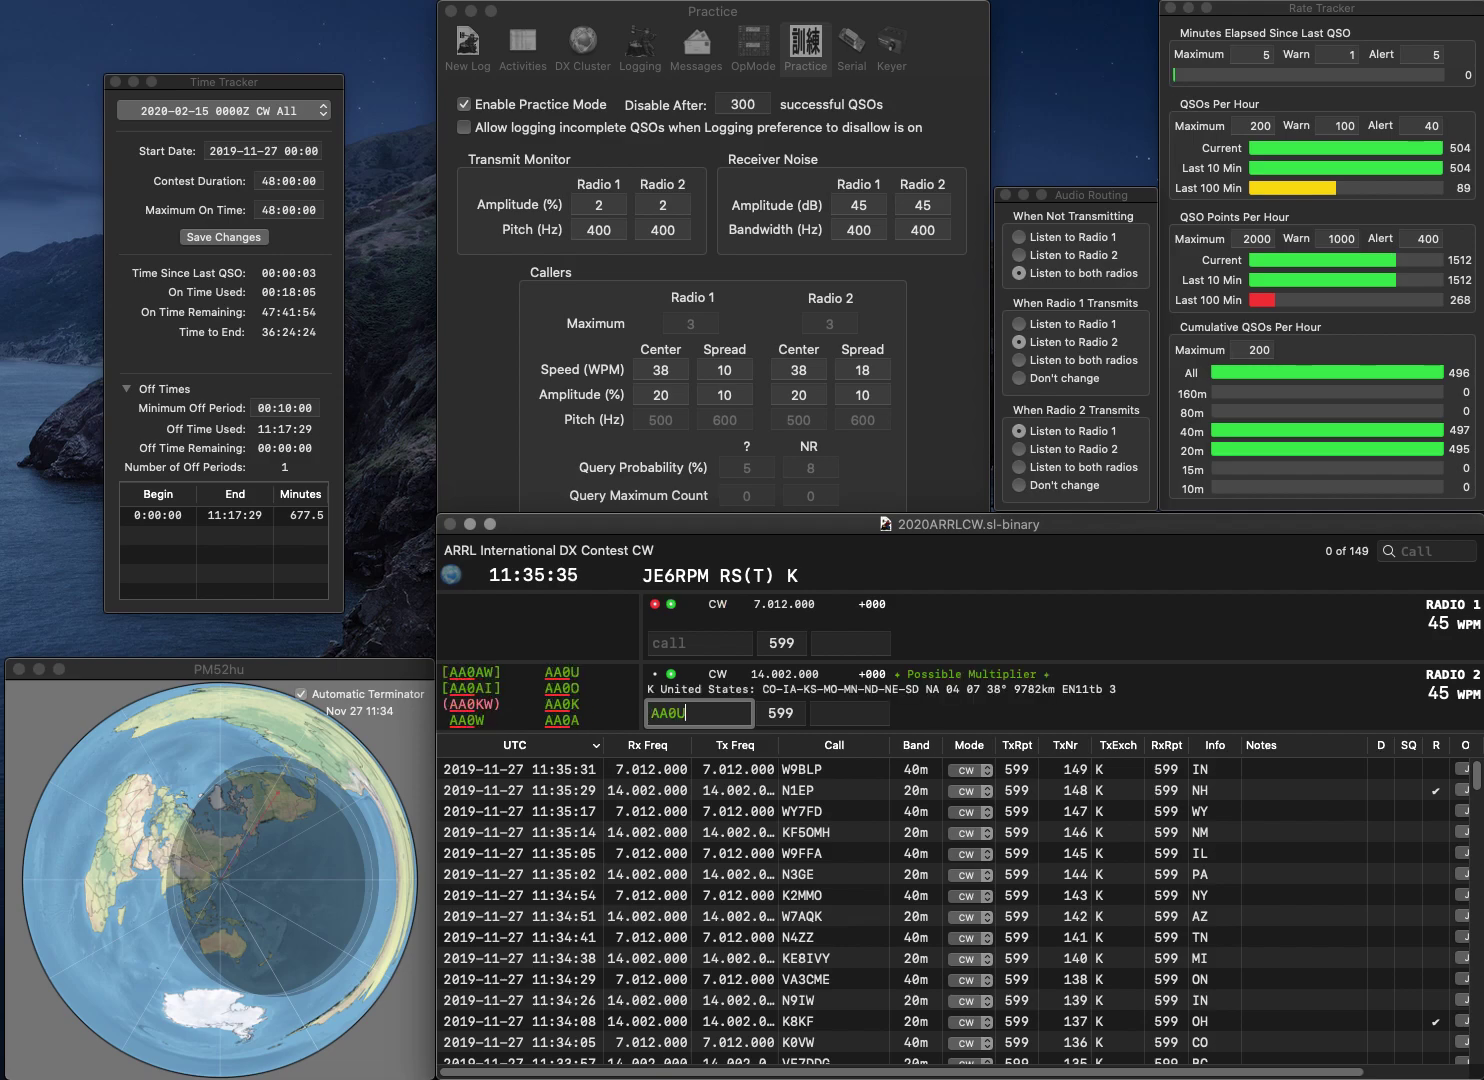
key("Return")
type("FK")
key("Return")
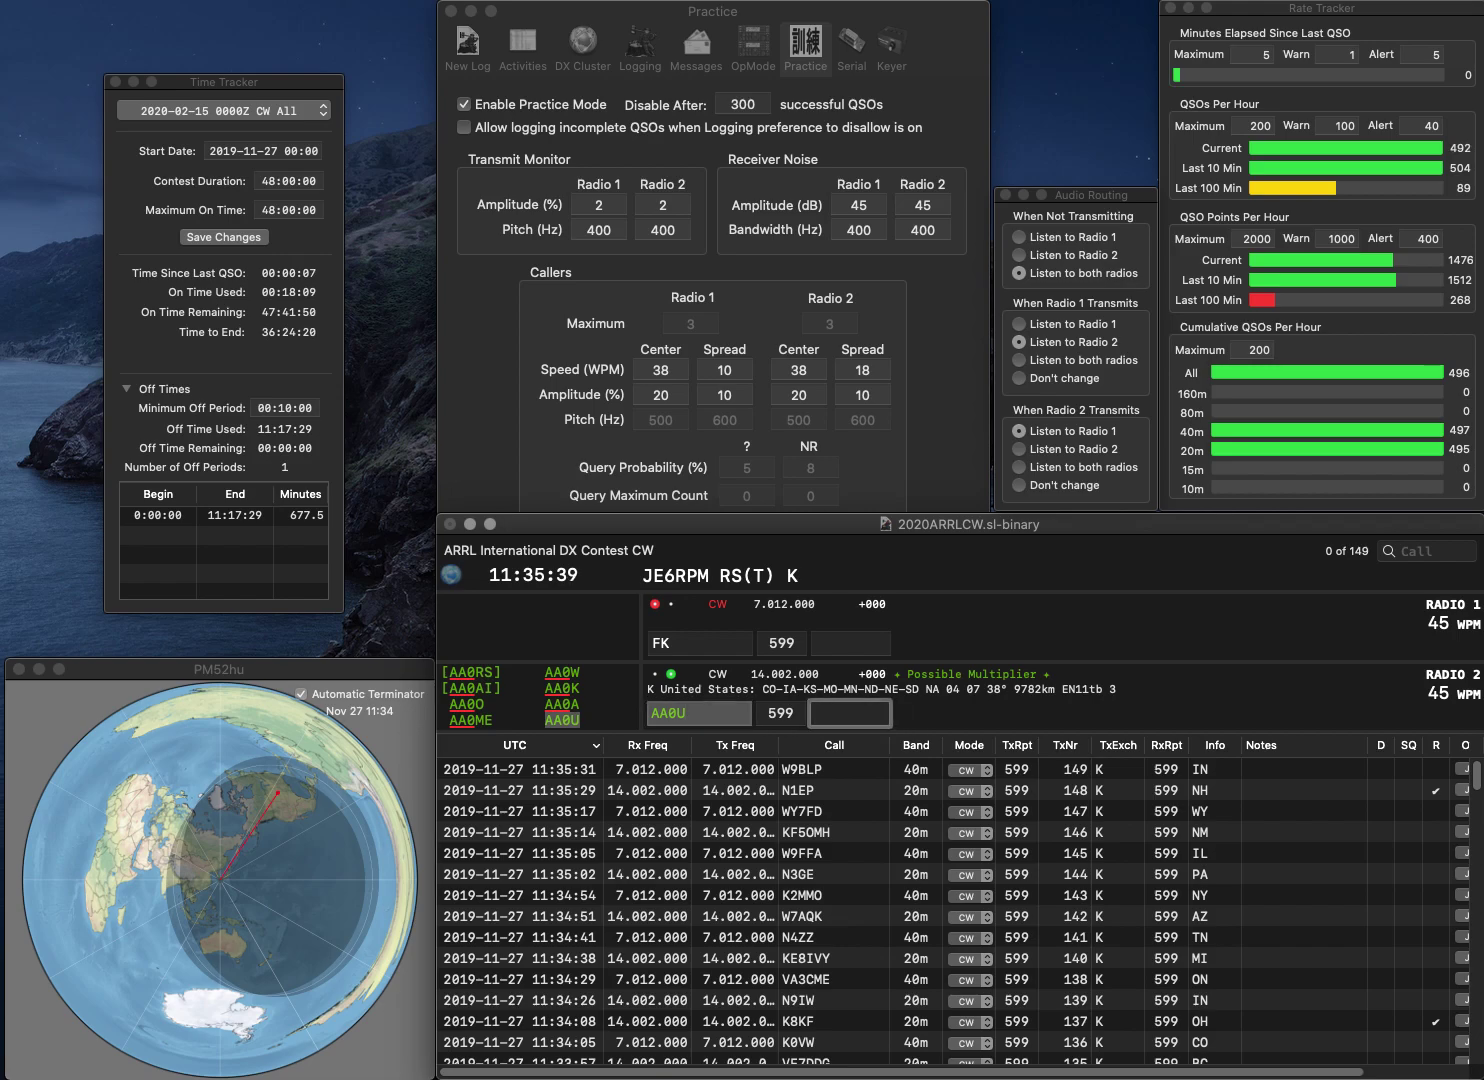
type("NE")
key("Return")
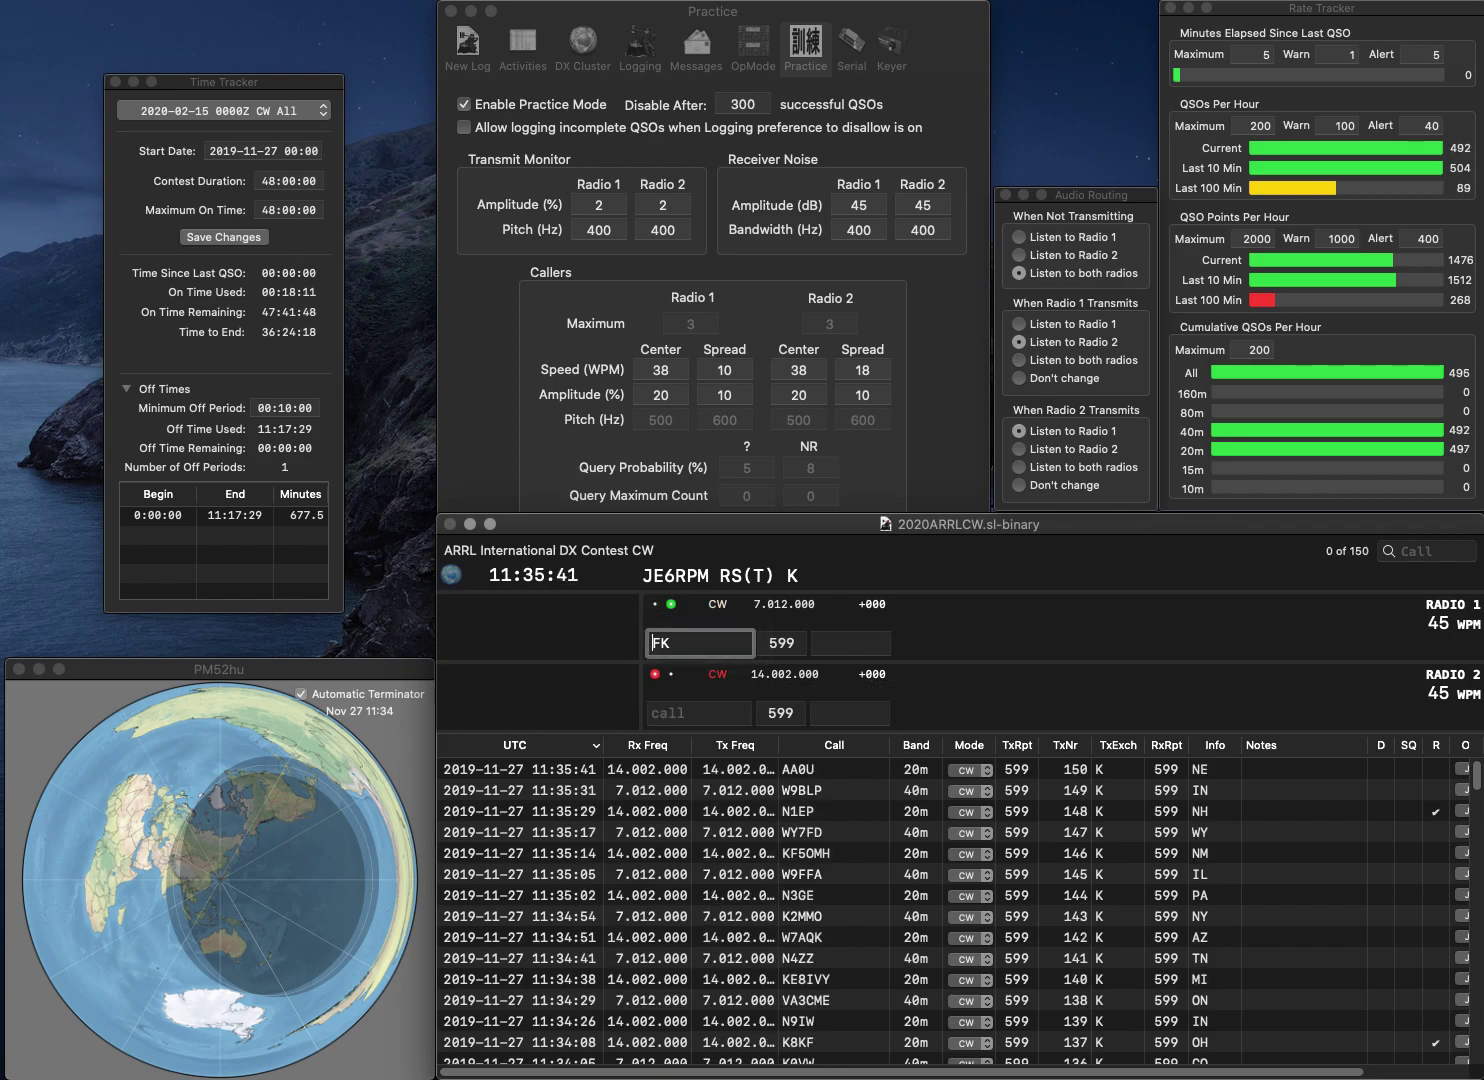
type("N3")
key("Return")
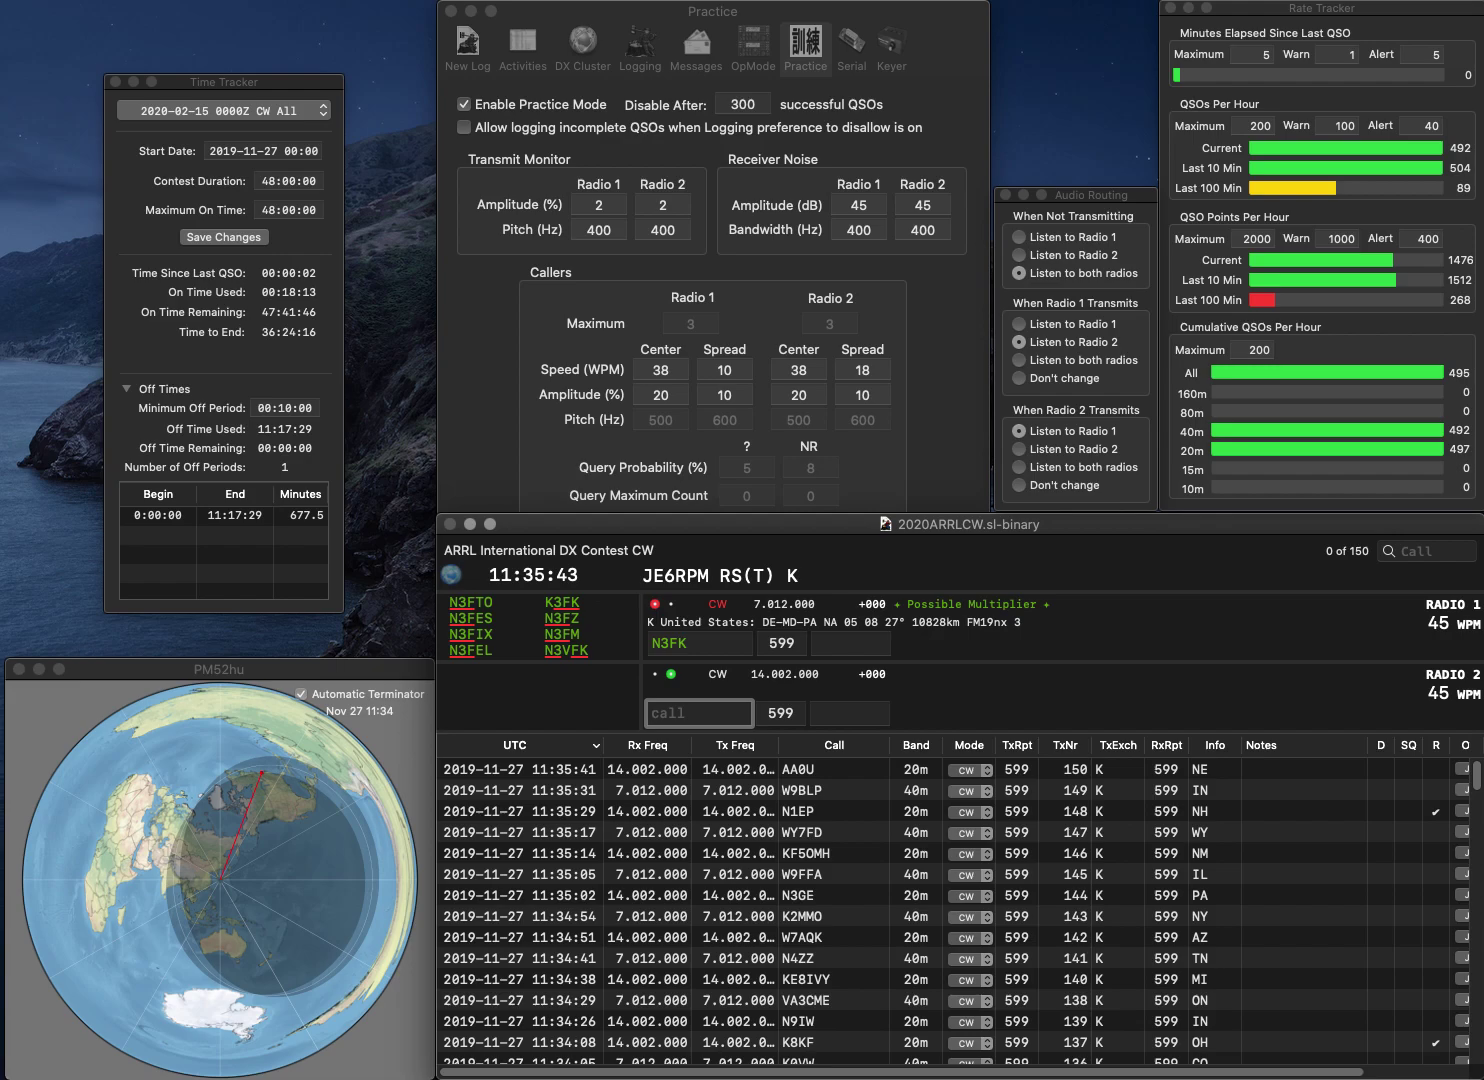
type("AW9G")
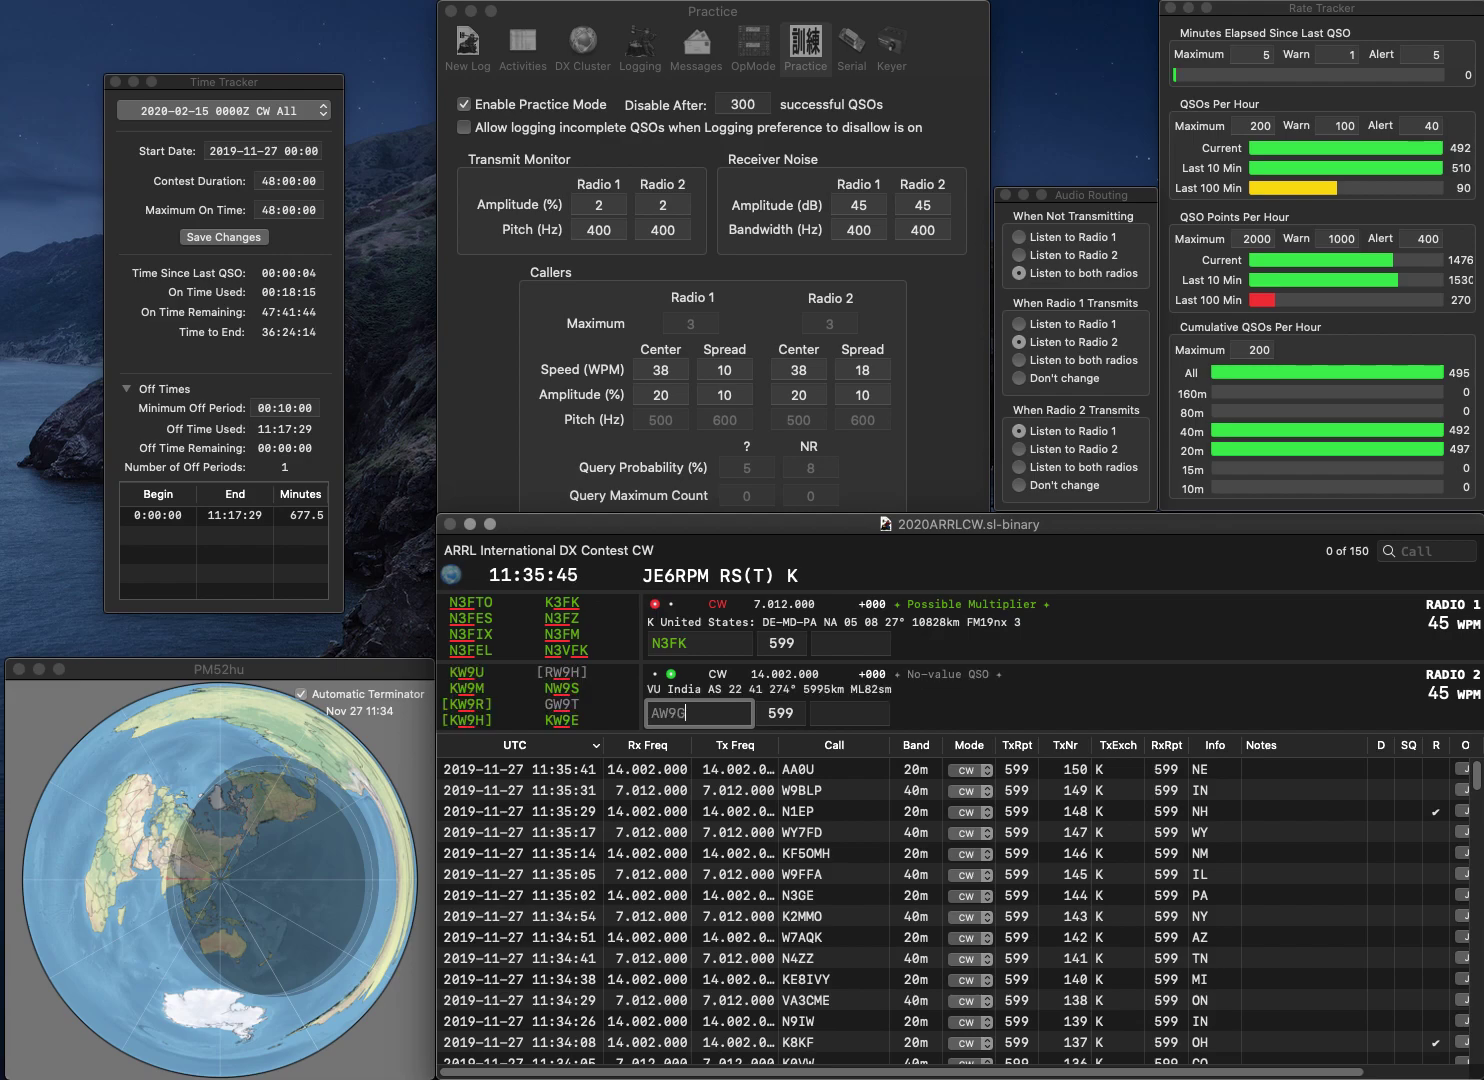
type("RLS")
key("Home")
key("Delete")
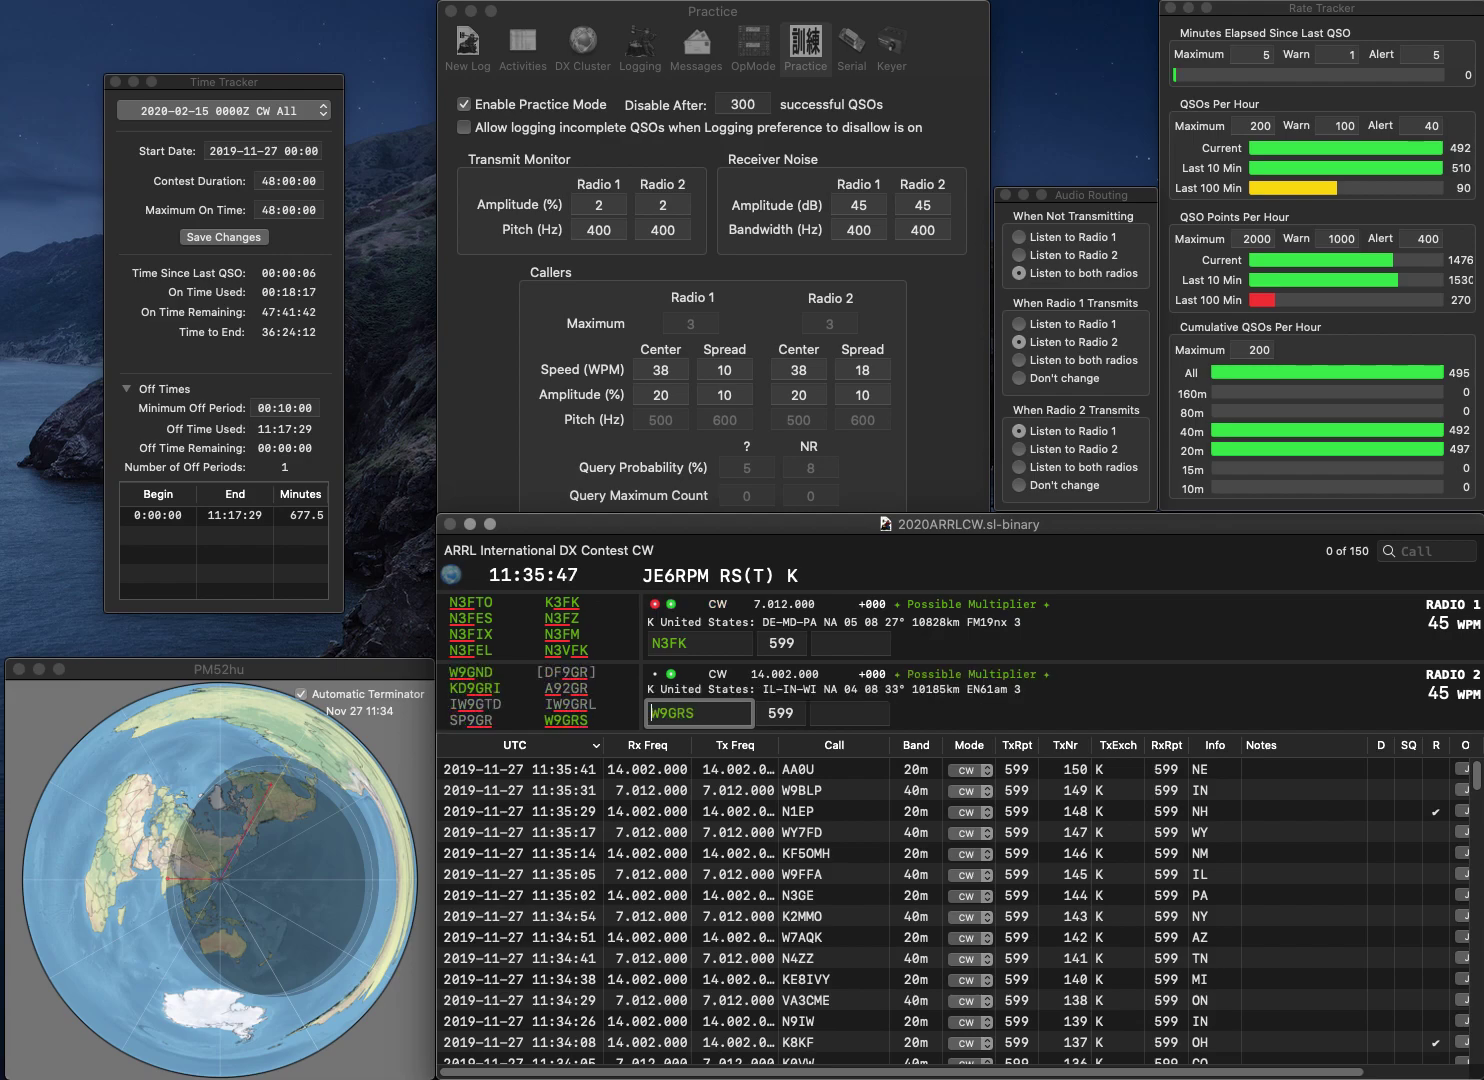
key("Return")
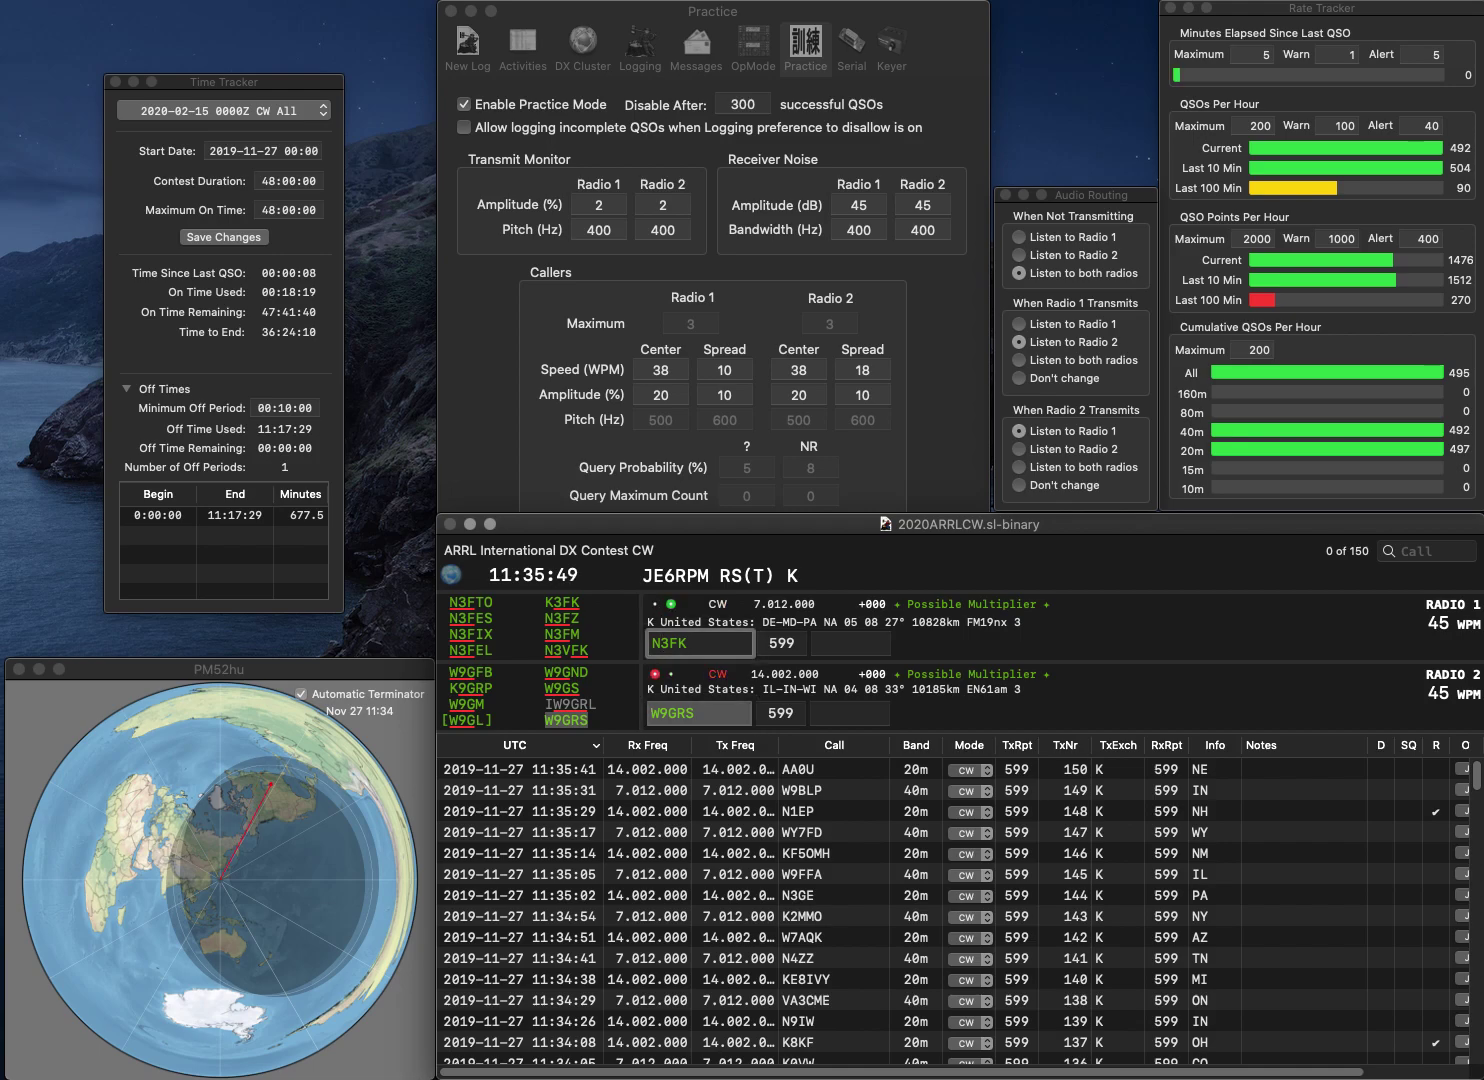
key("BackSpace")
type("K")
key("Return")
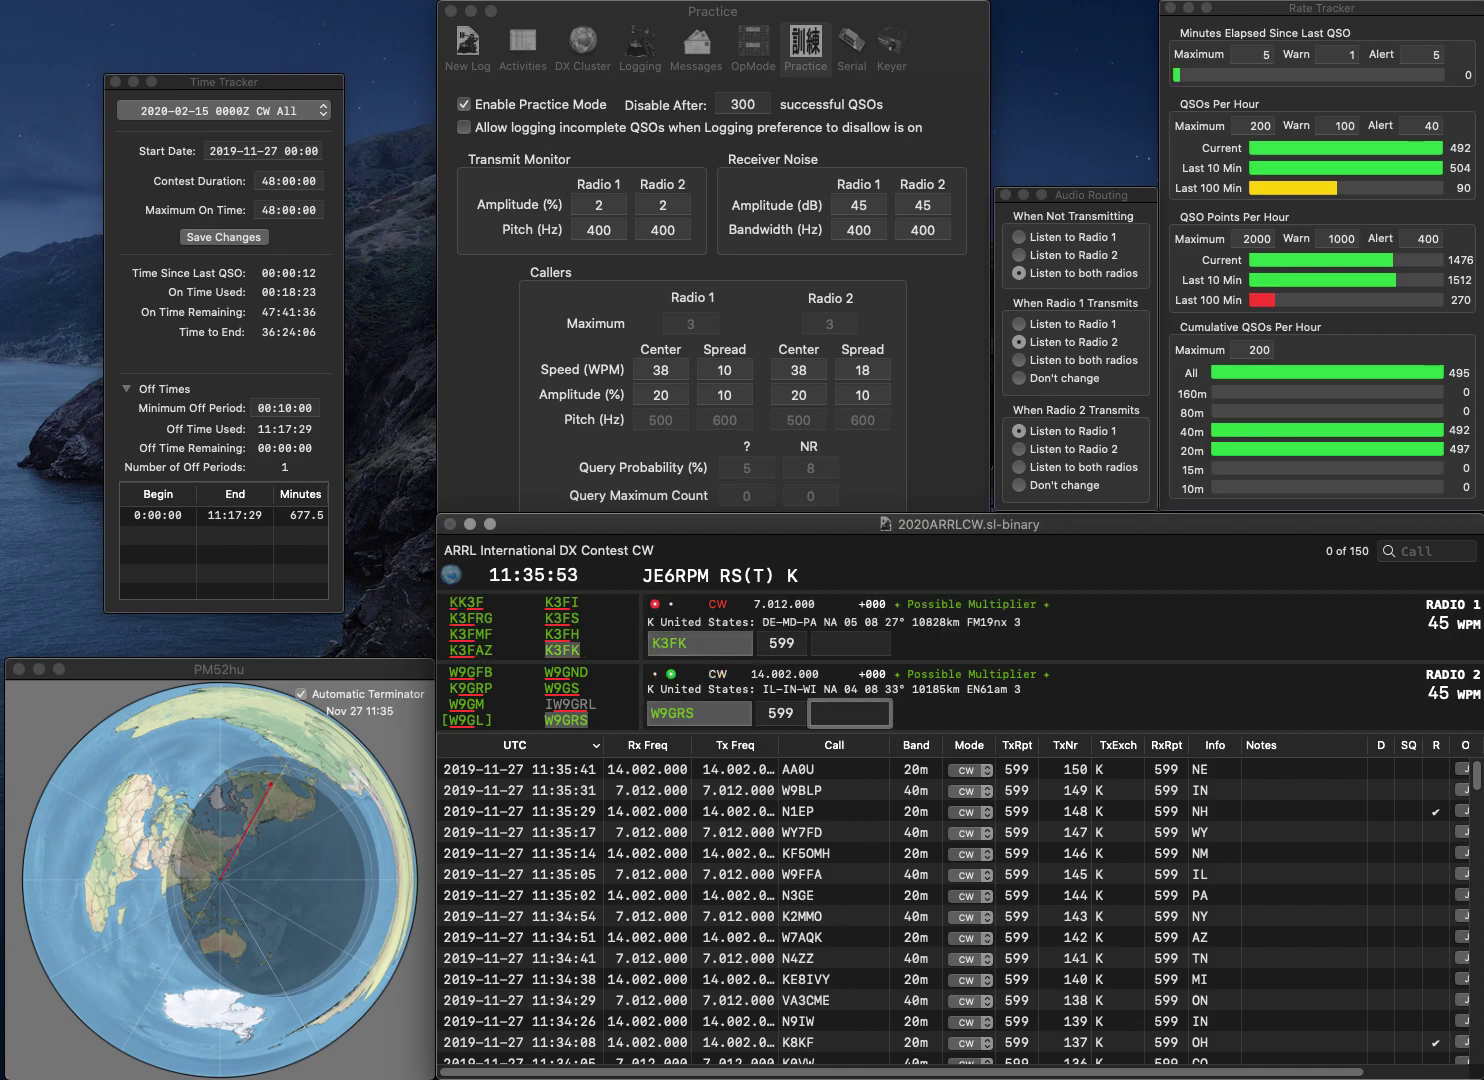
key("Return")
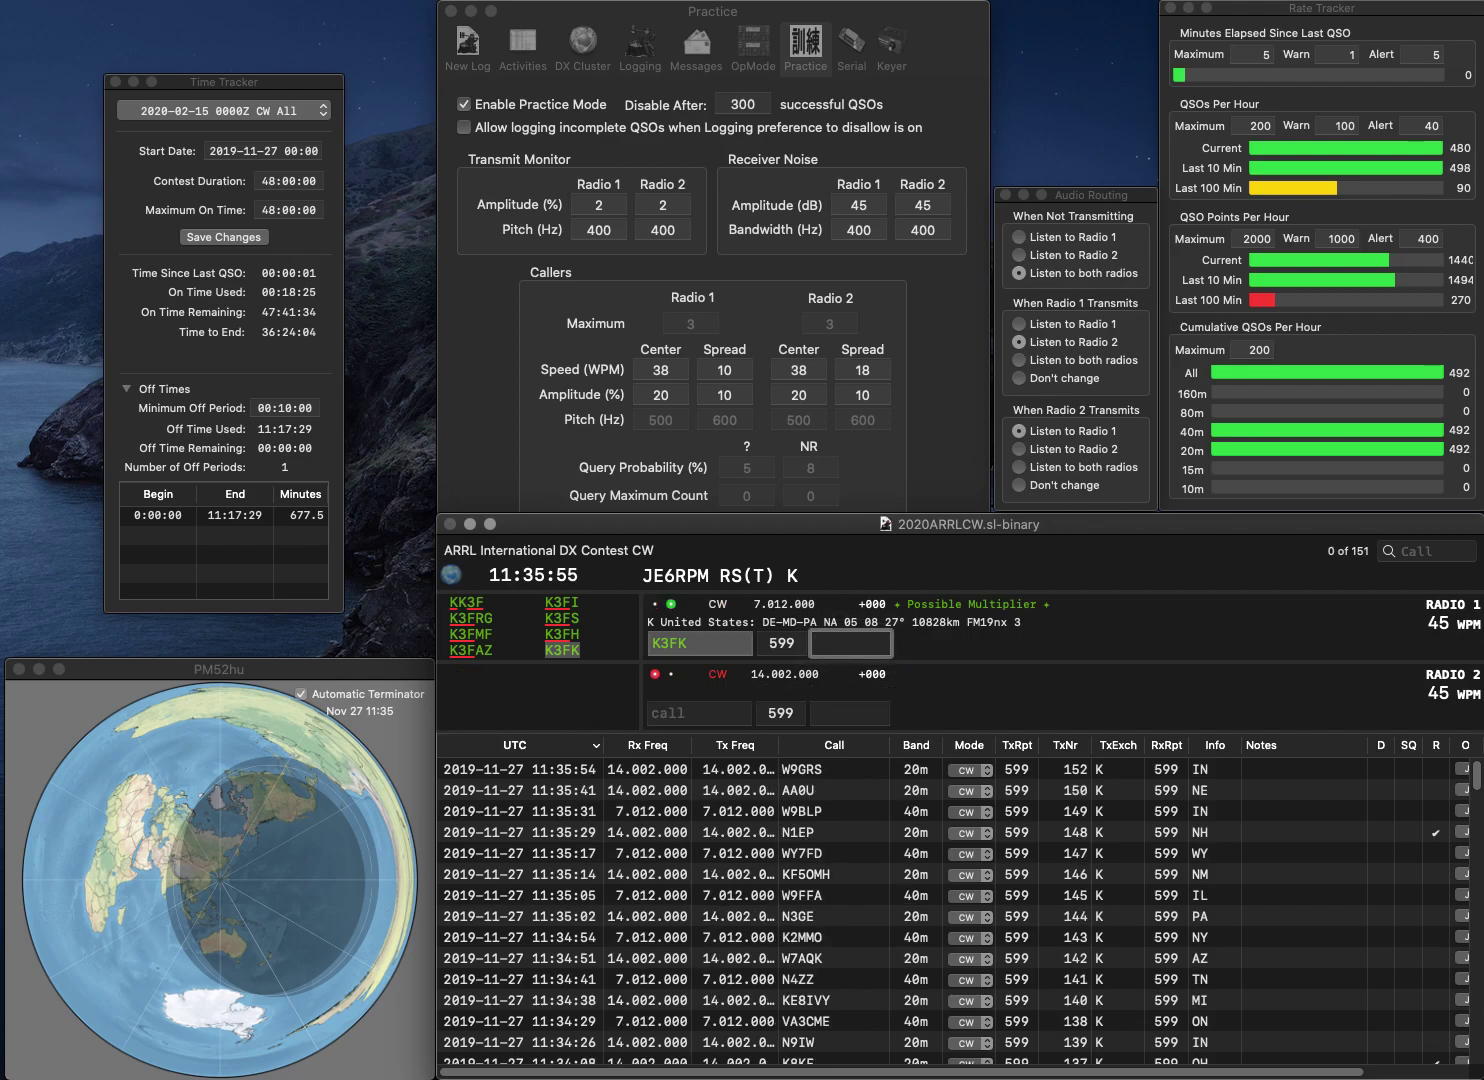
type("MD")
key("Return")
type("N8SBE")
key("Return")
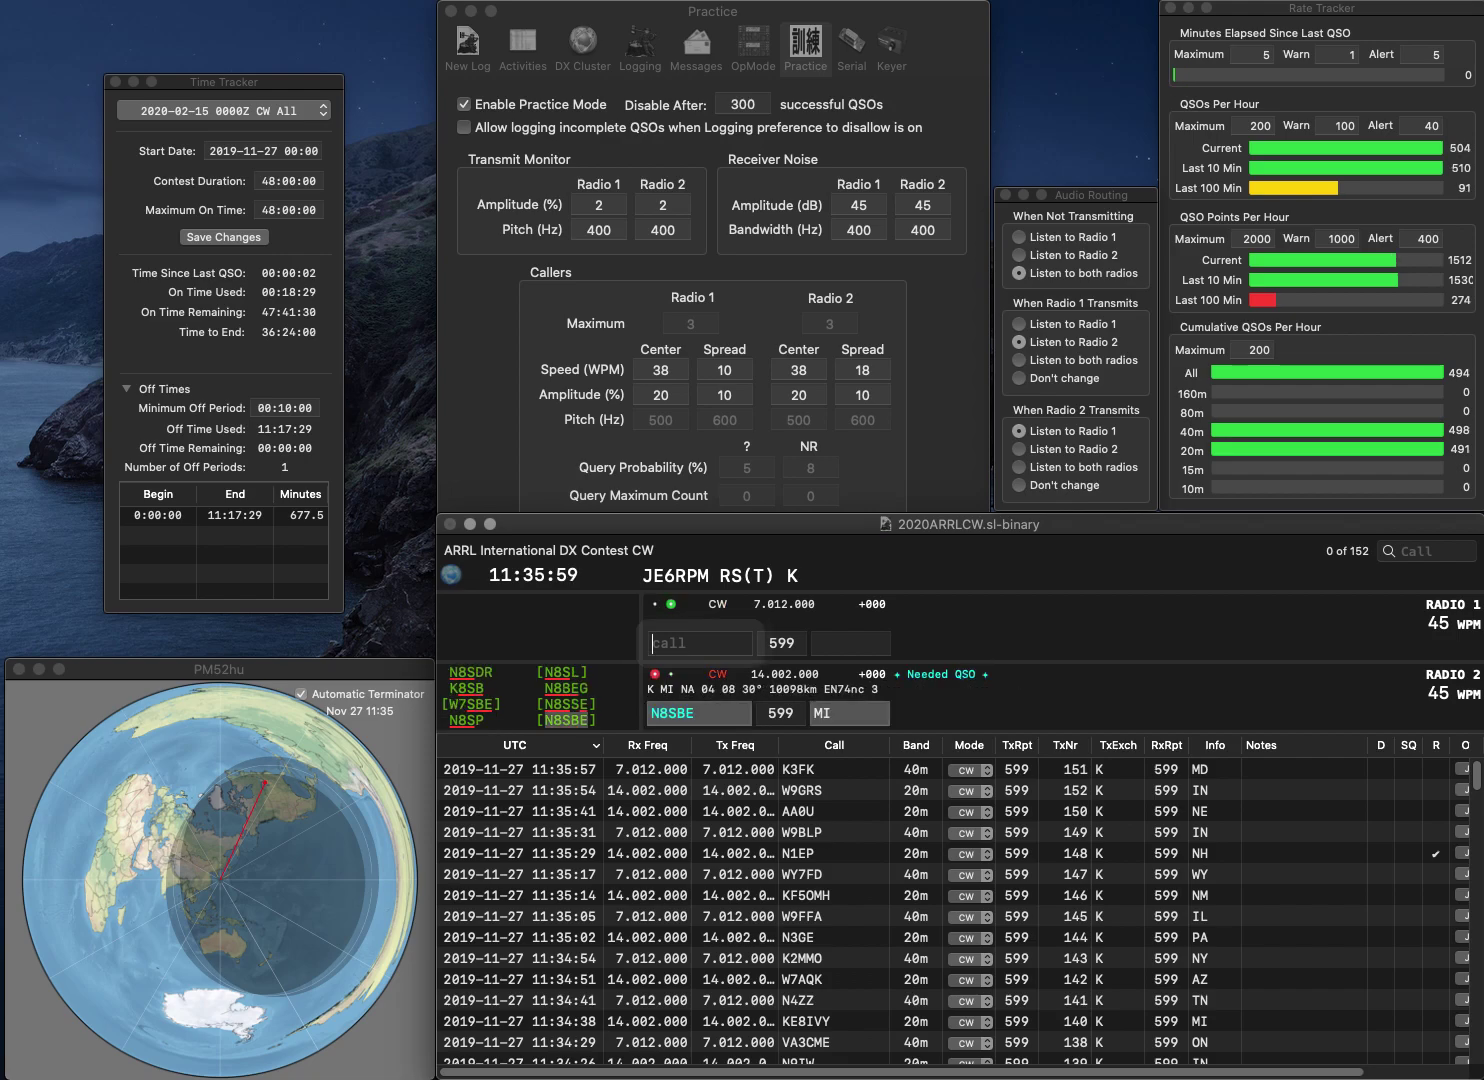
type("N")
type("1V")
key("Return")
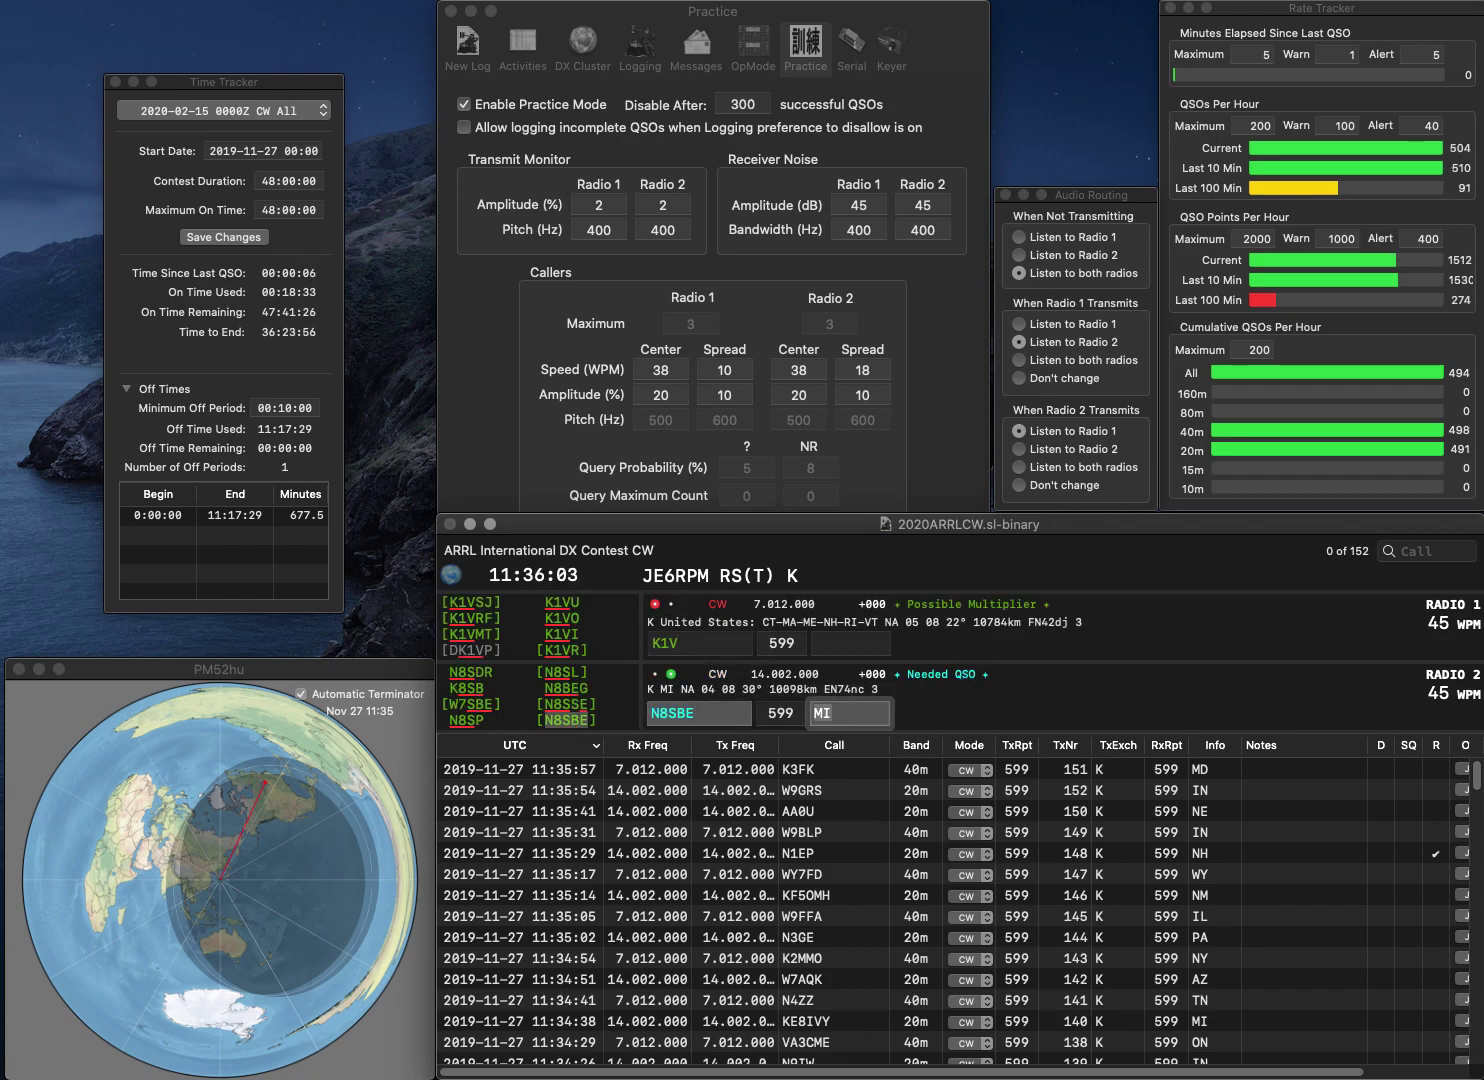
key("Return")
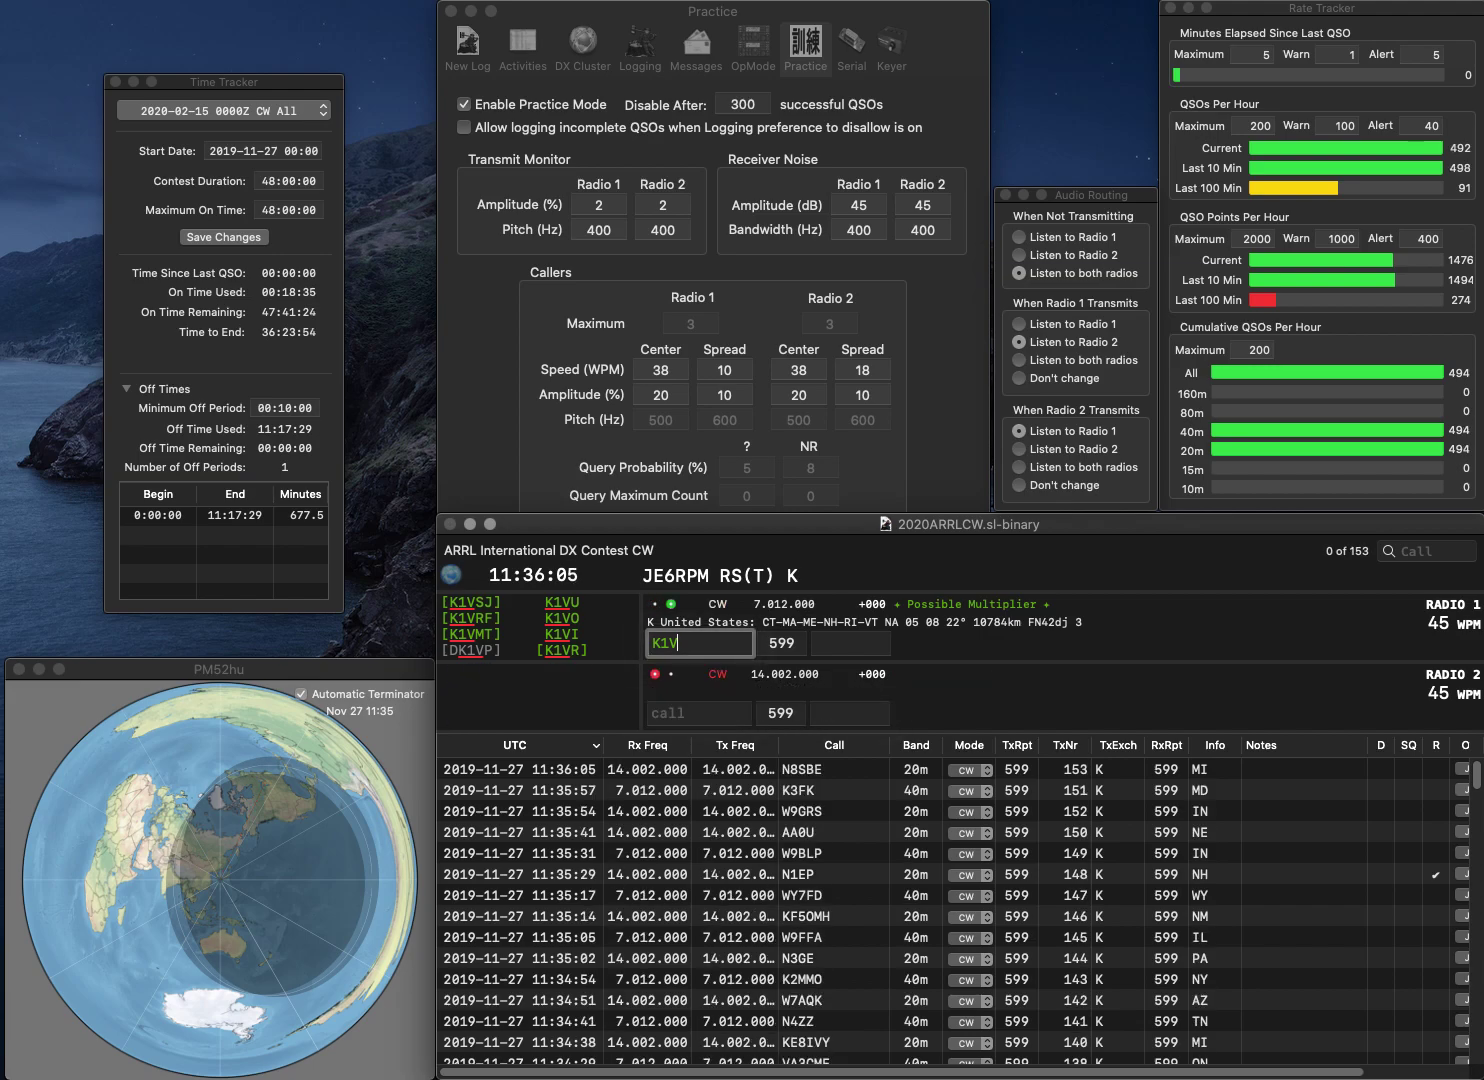
Step: Complete the Radio 1 call as K1VDF and answer caller WY5R on Radio 2, sending each the exchange
type("DF")
key("Return")
type("WY5R")
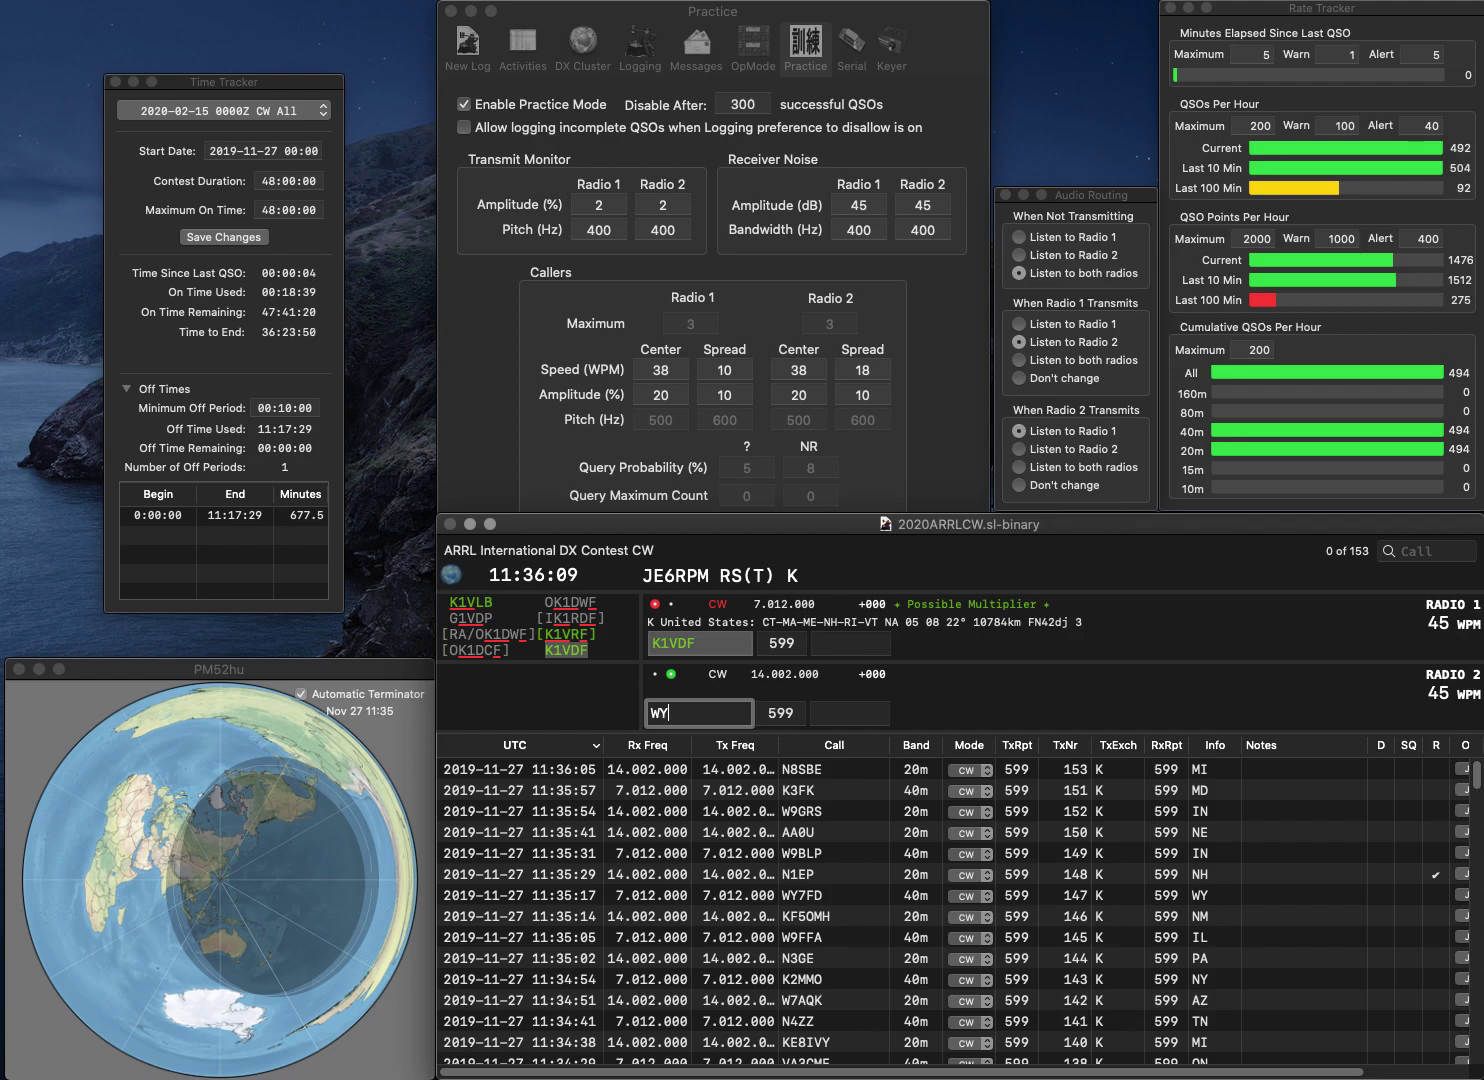
key("Return")
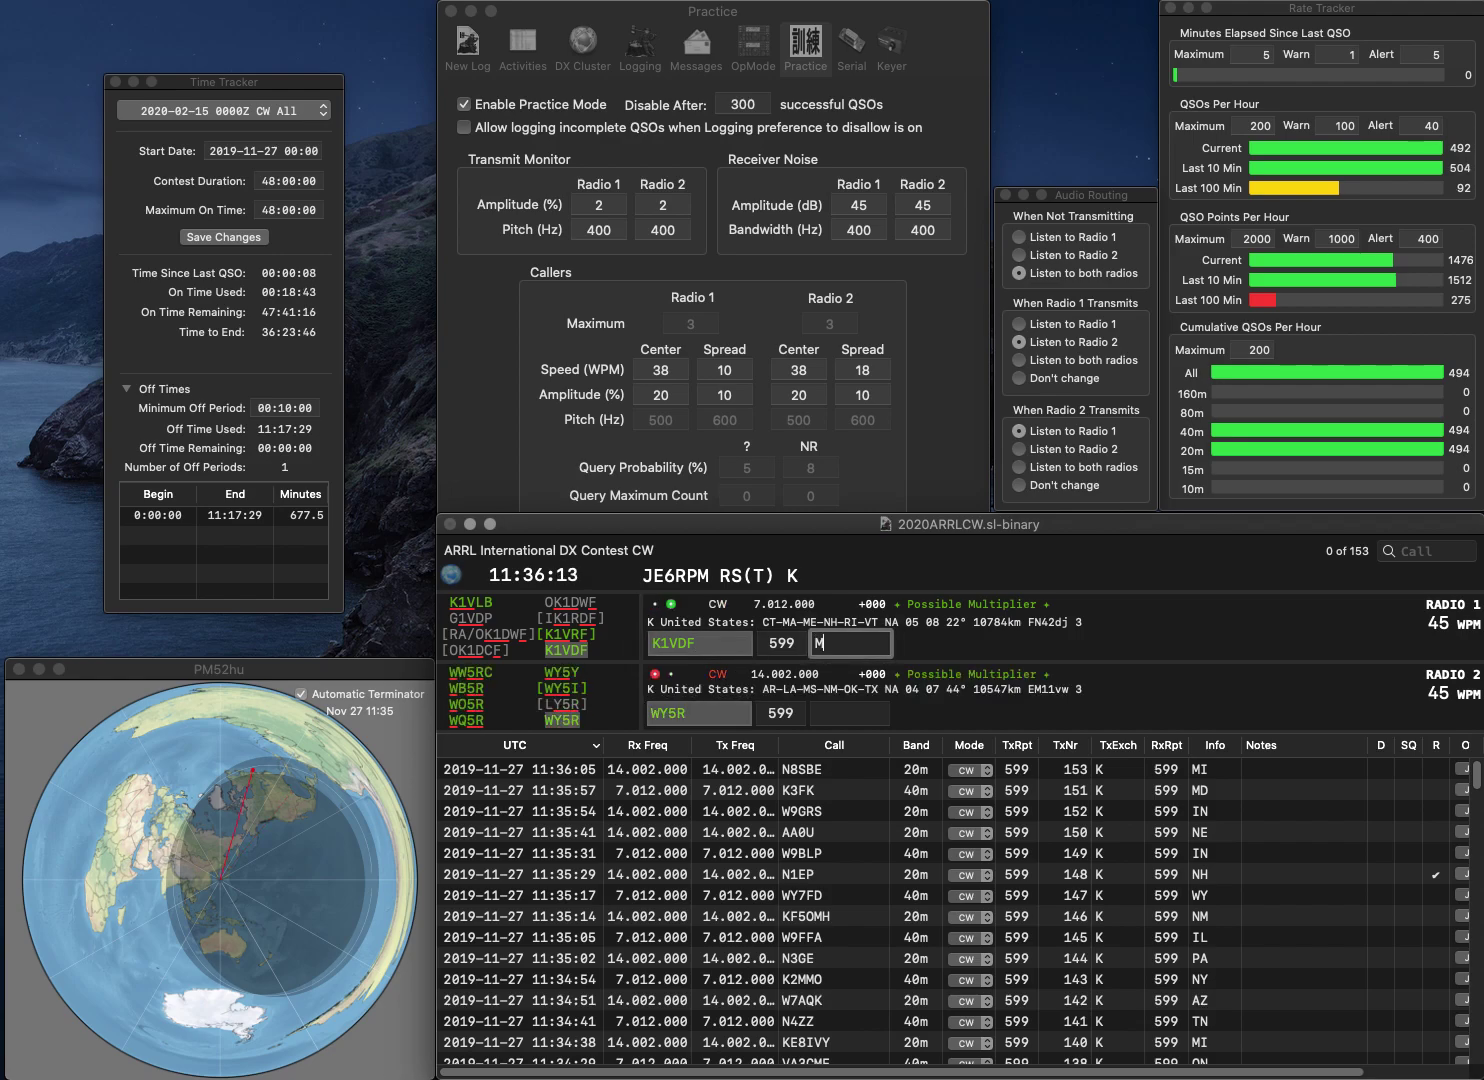
key("Return")
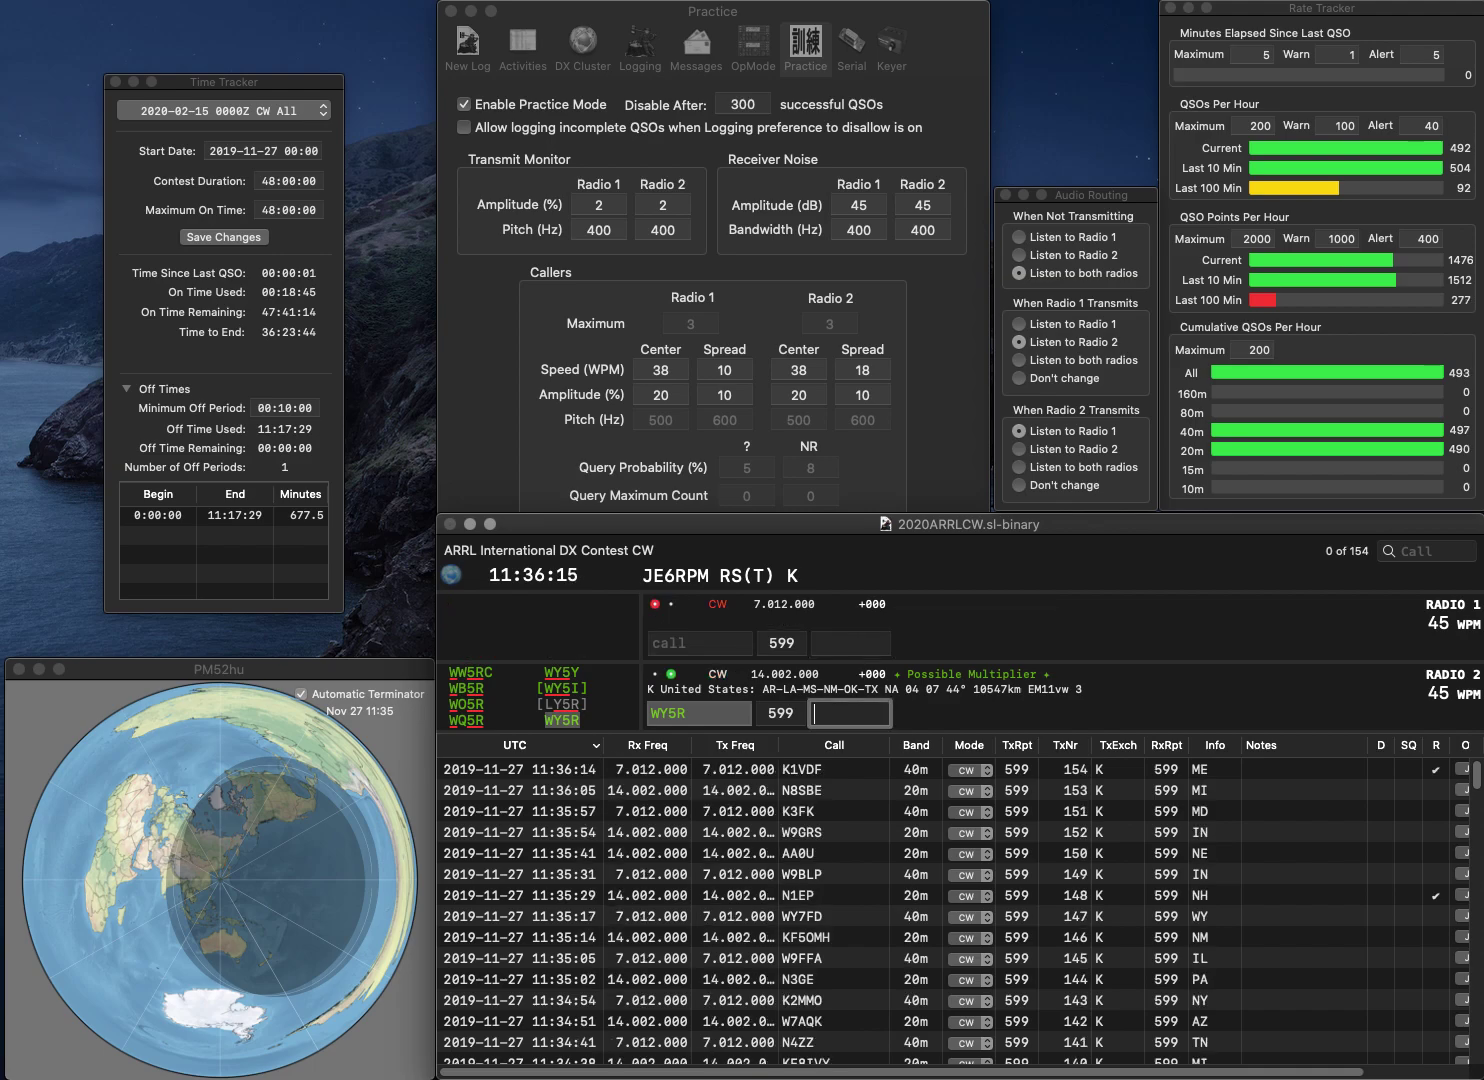
type("LA")
key("Return")
type("K")
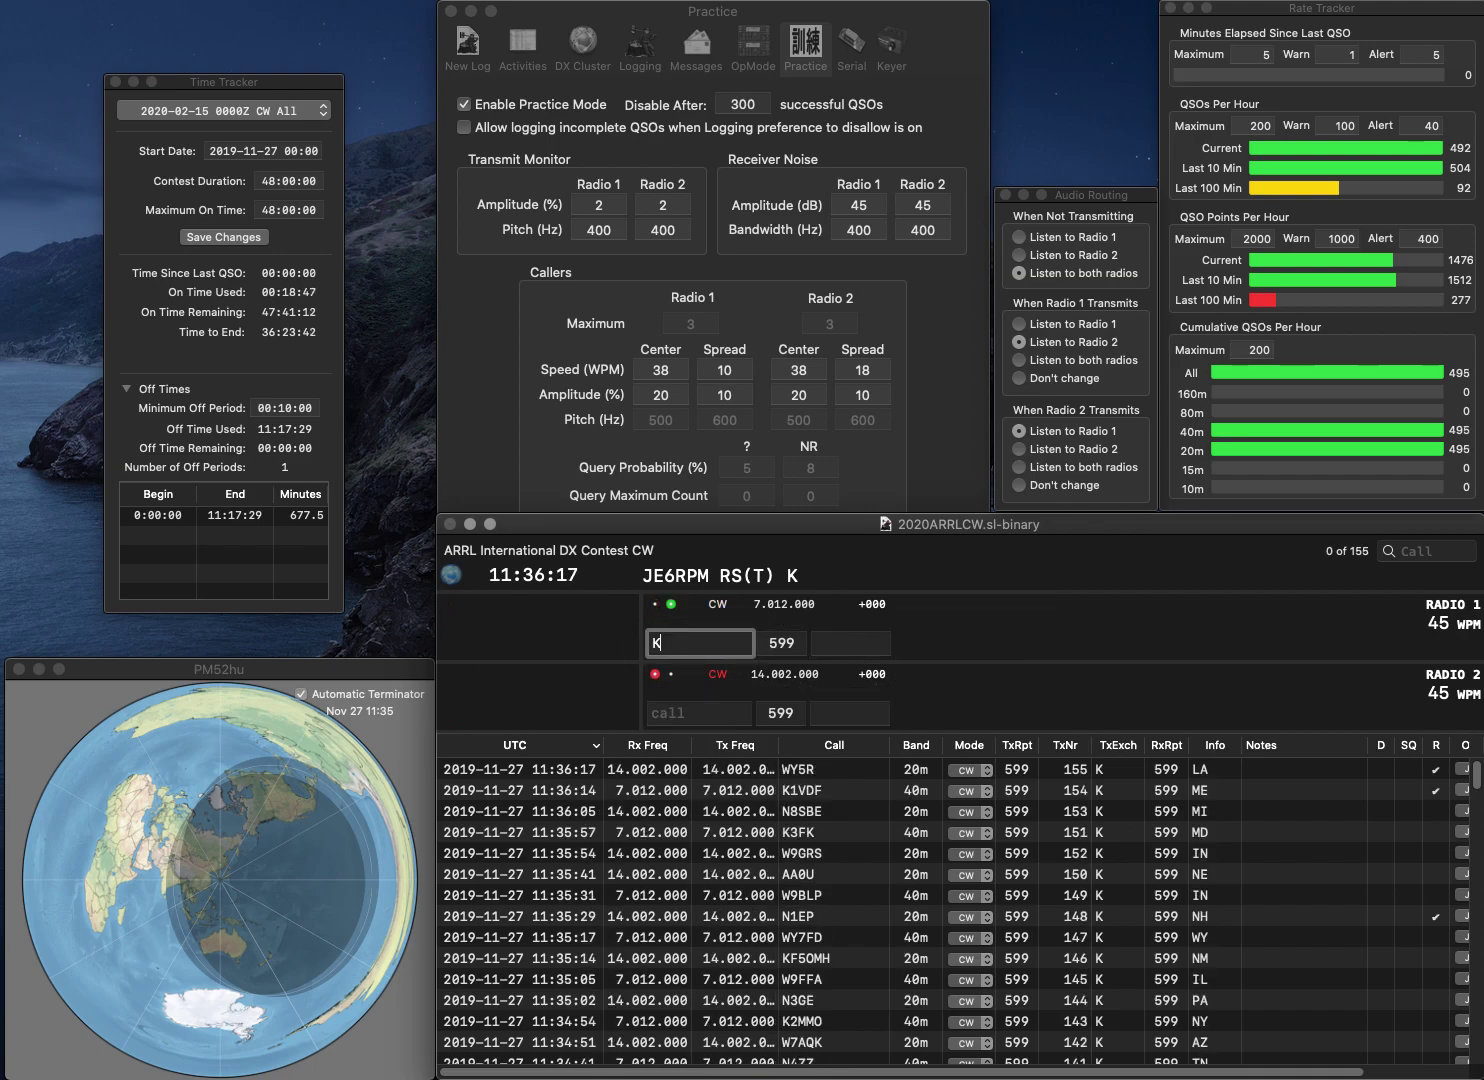
type("6ZO")
key("Return")
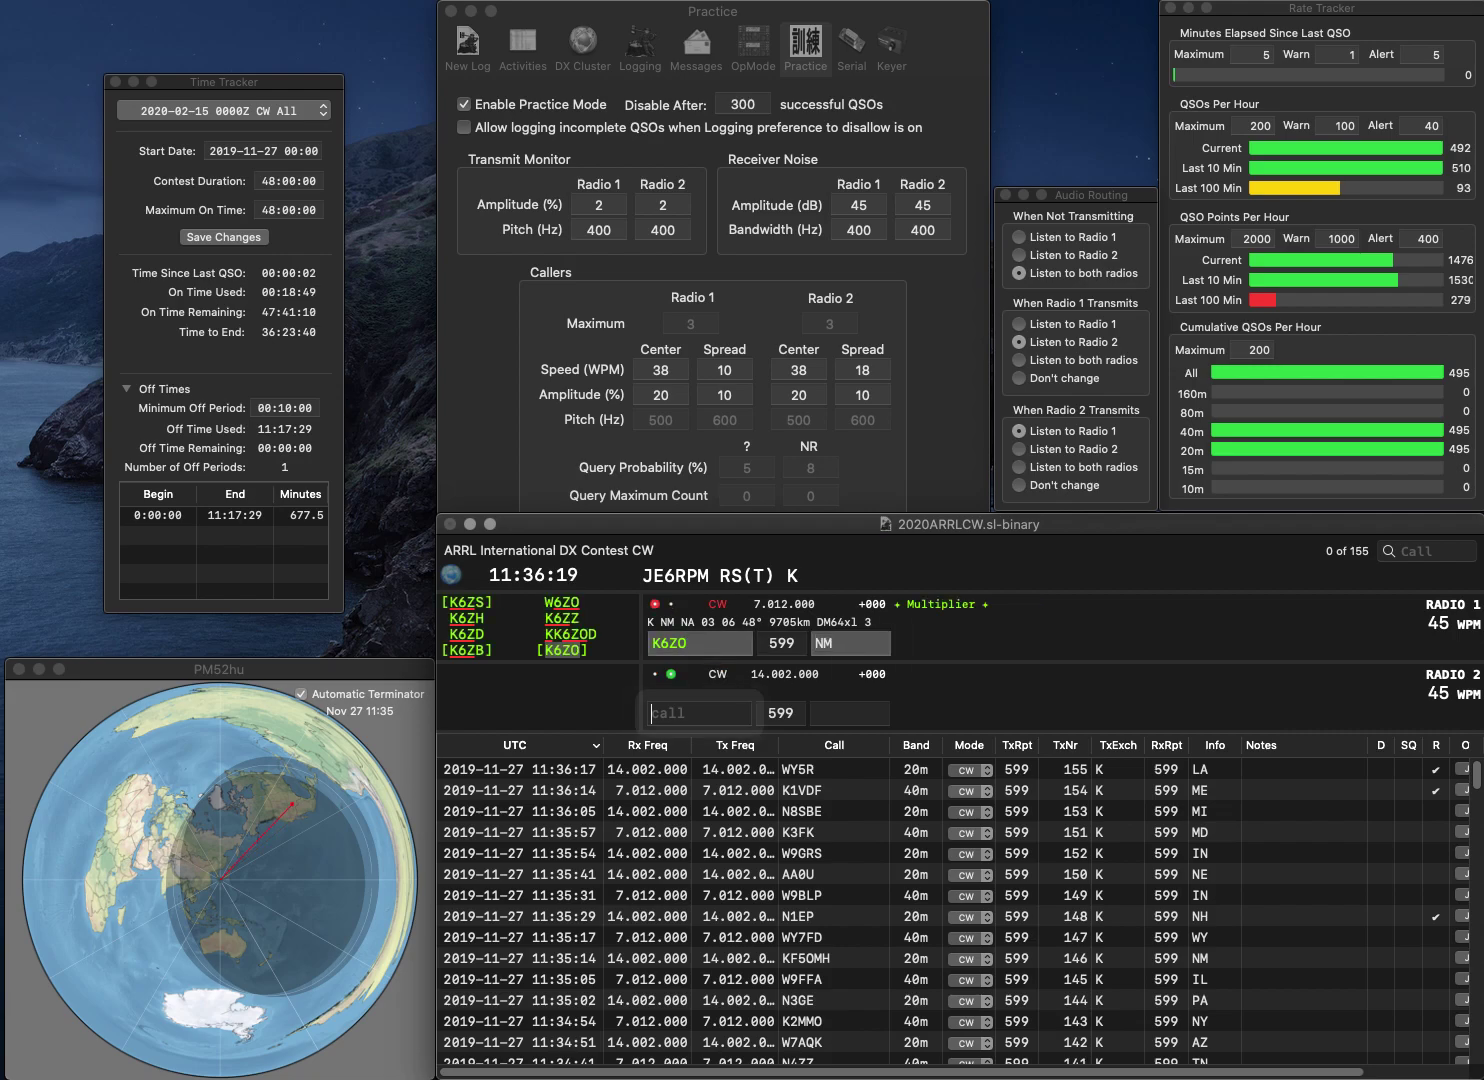
type("WA7F")
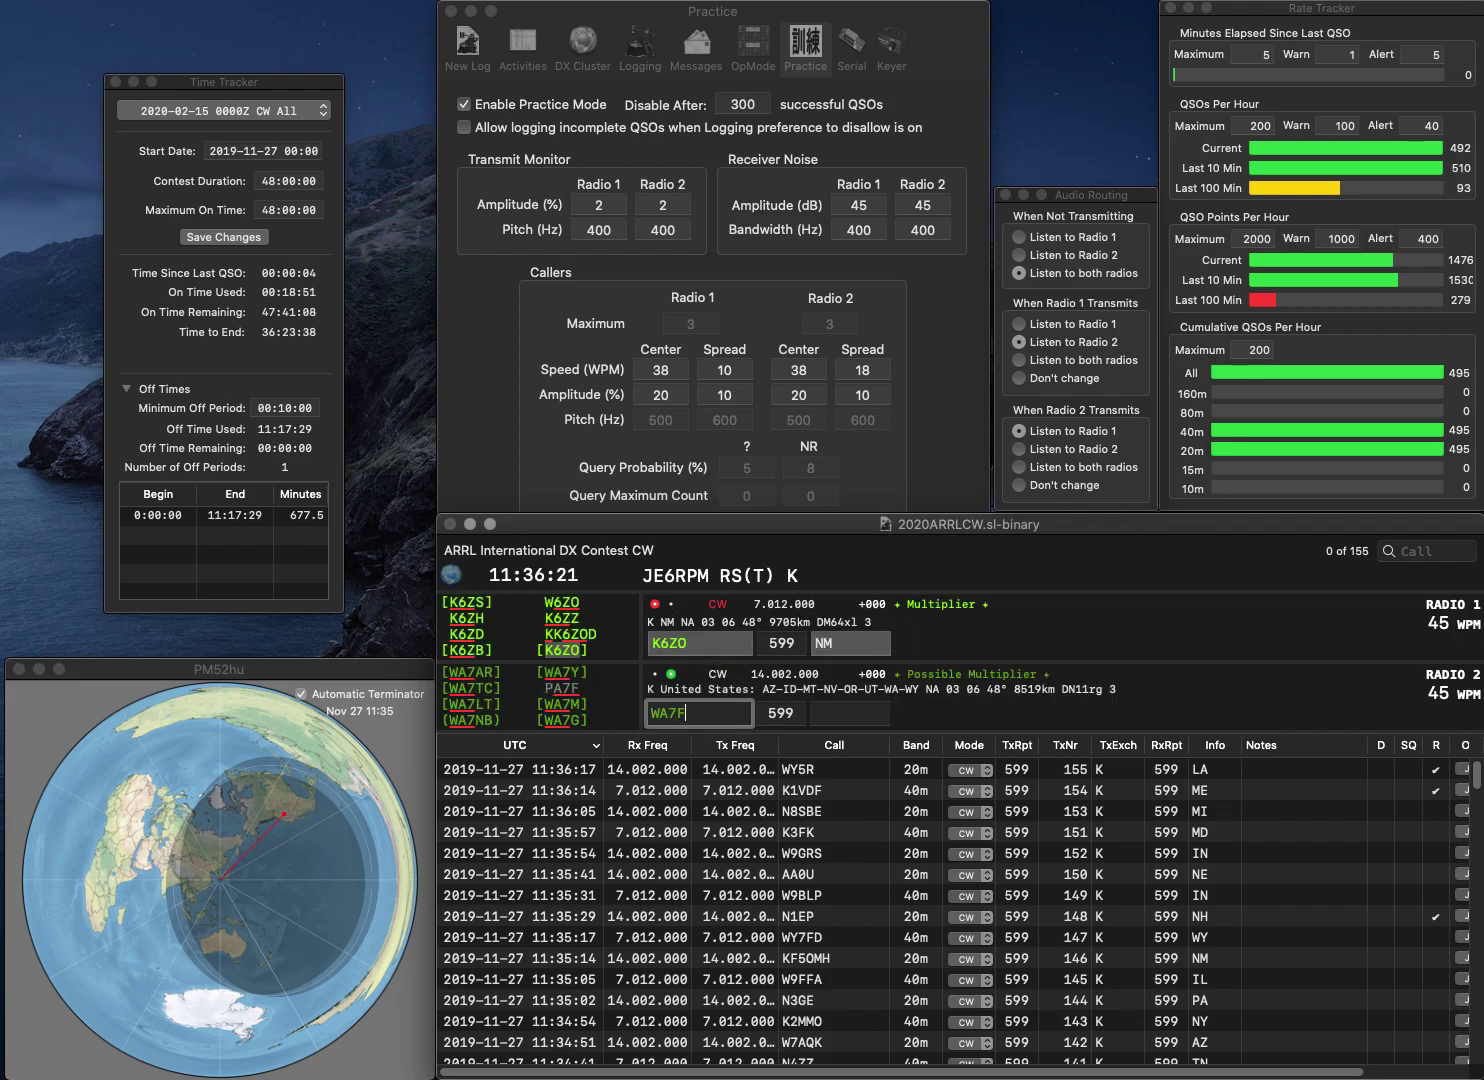
key("Return")
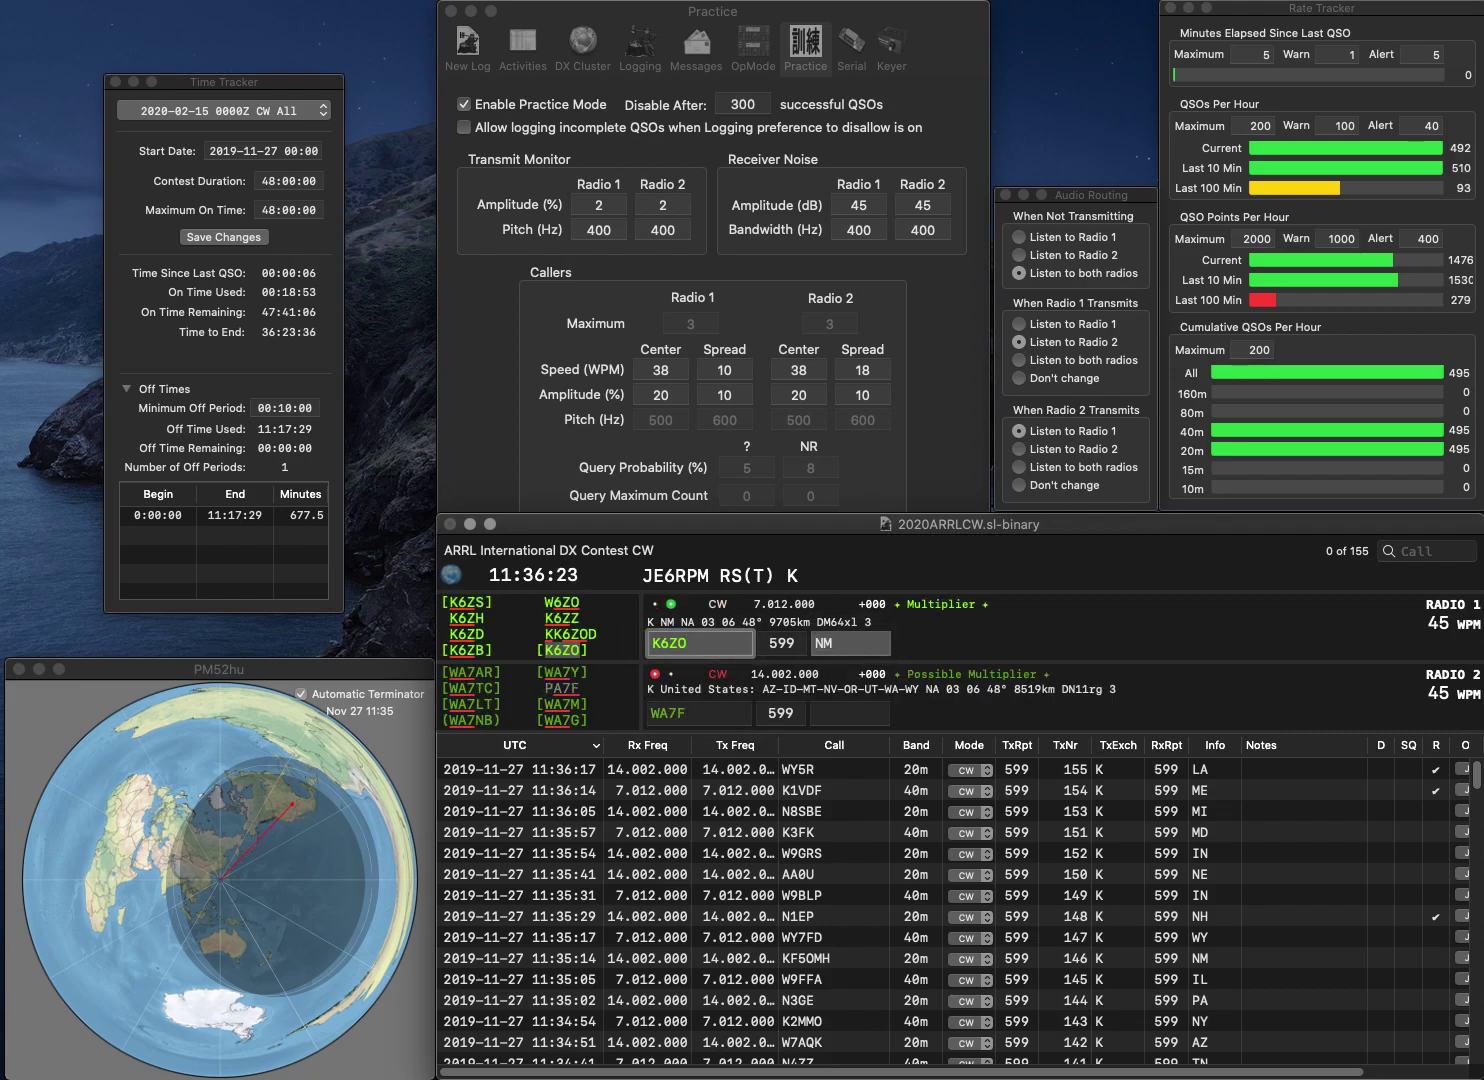
key("Return")
key("BackSpace")
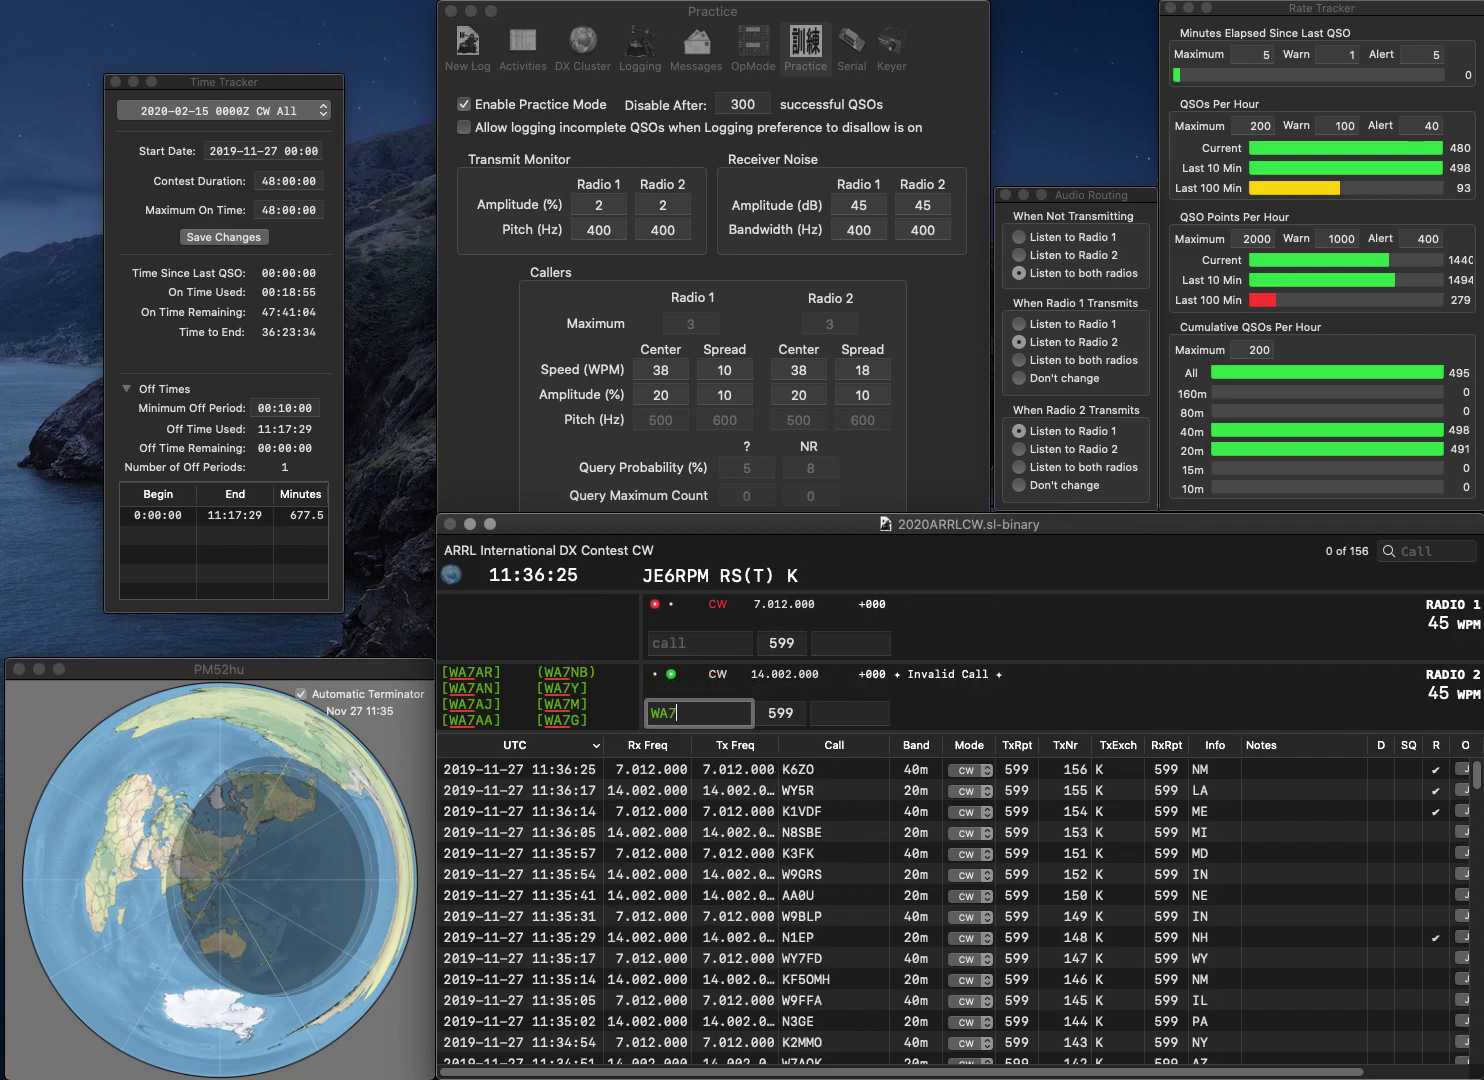
type("URJ")
key("Return")
Step: Answer caller K1BW on Radio 1 and log WA7URJ on Radio 2 with received exchange UT
type("K1")
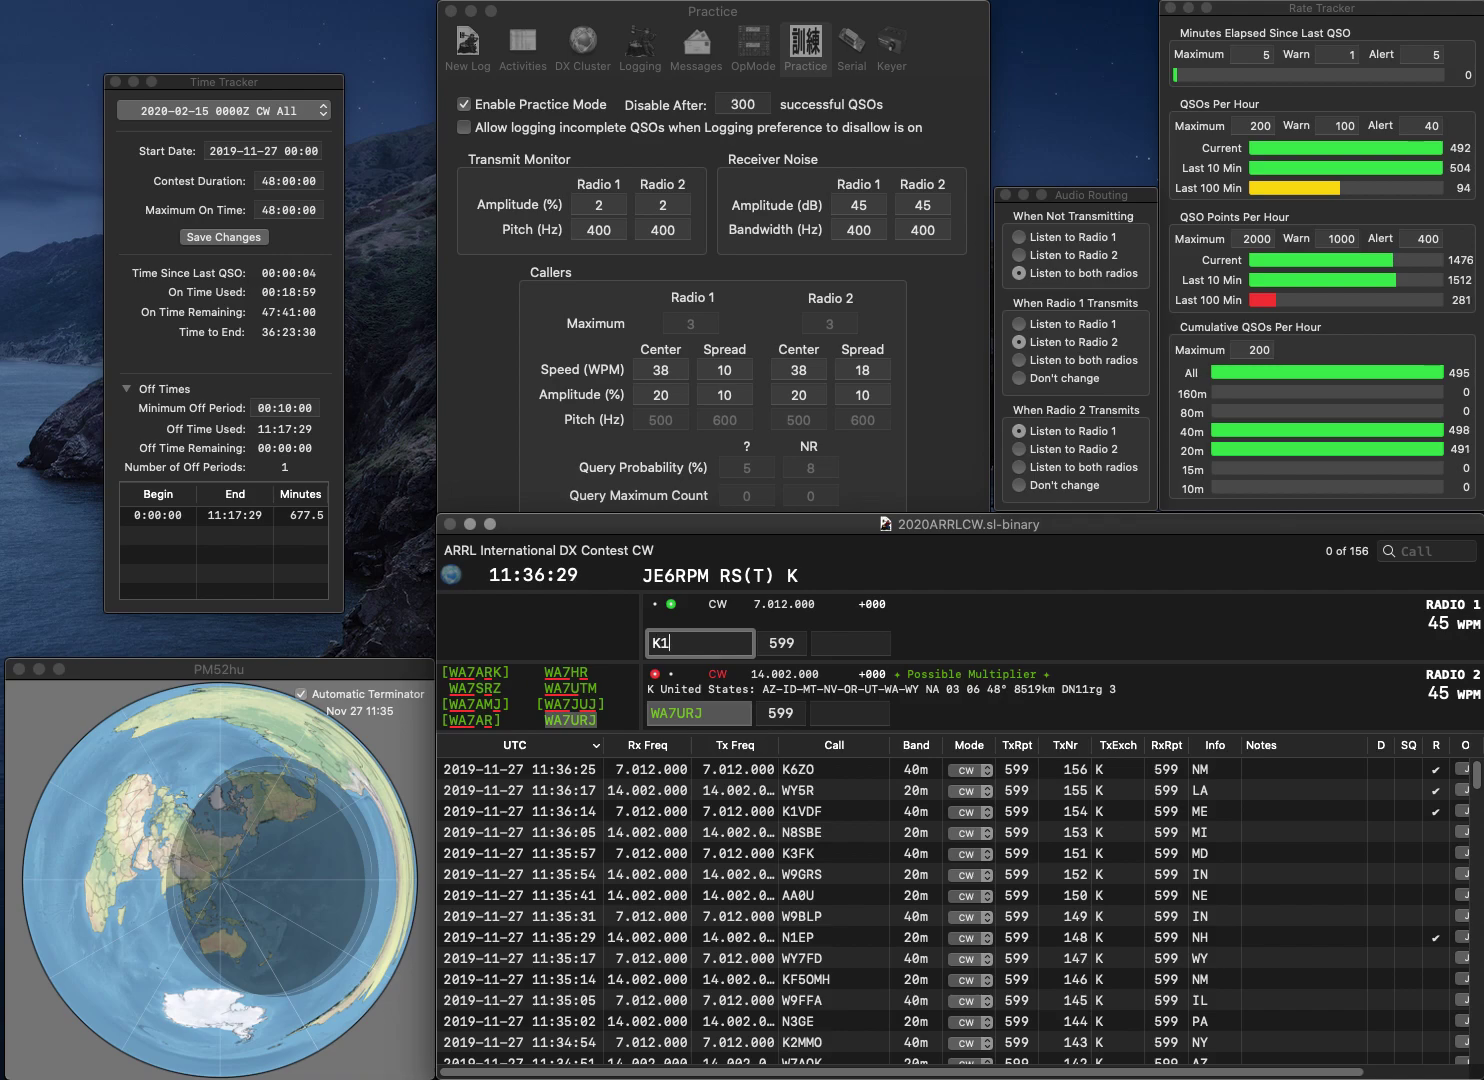
type("BW")
key("Return")
key("space")
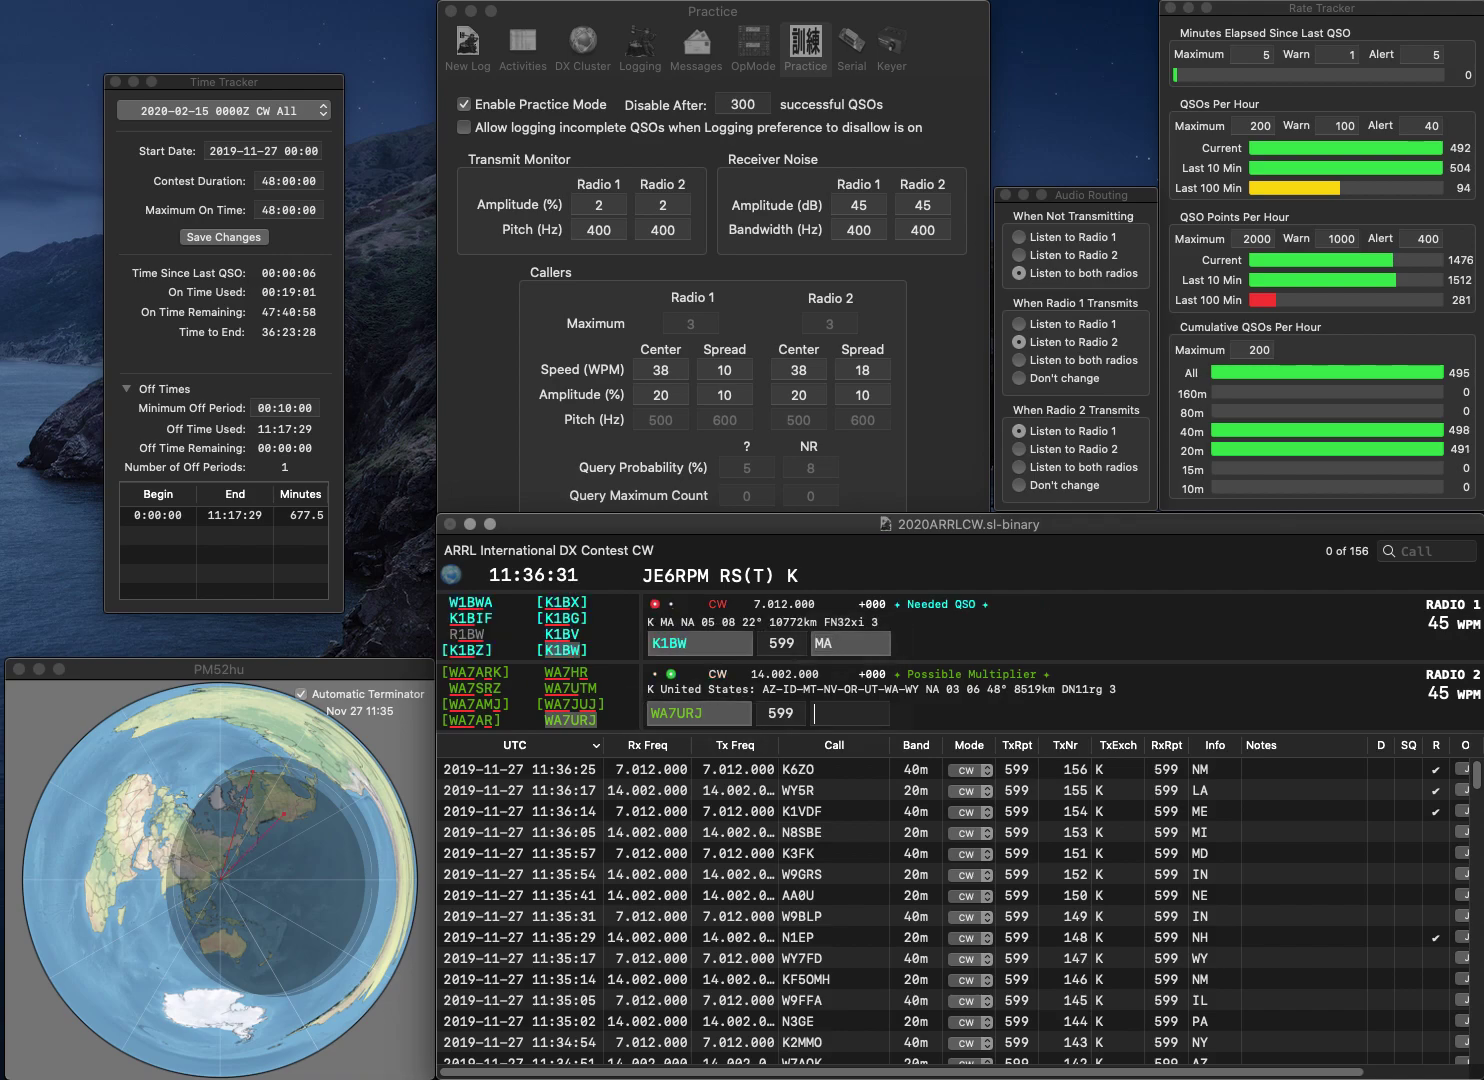
type("UT")
key("Return")
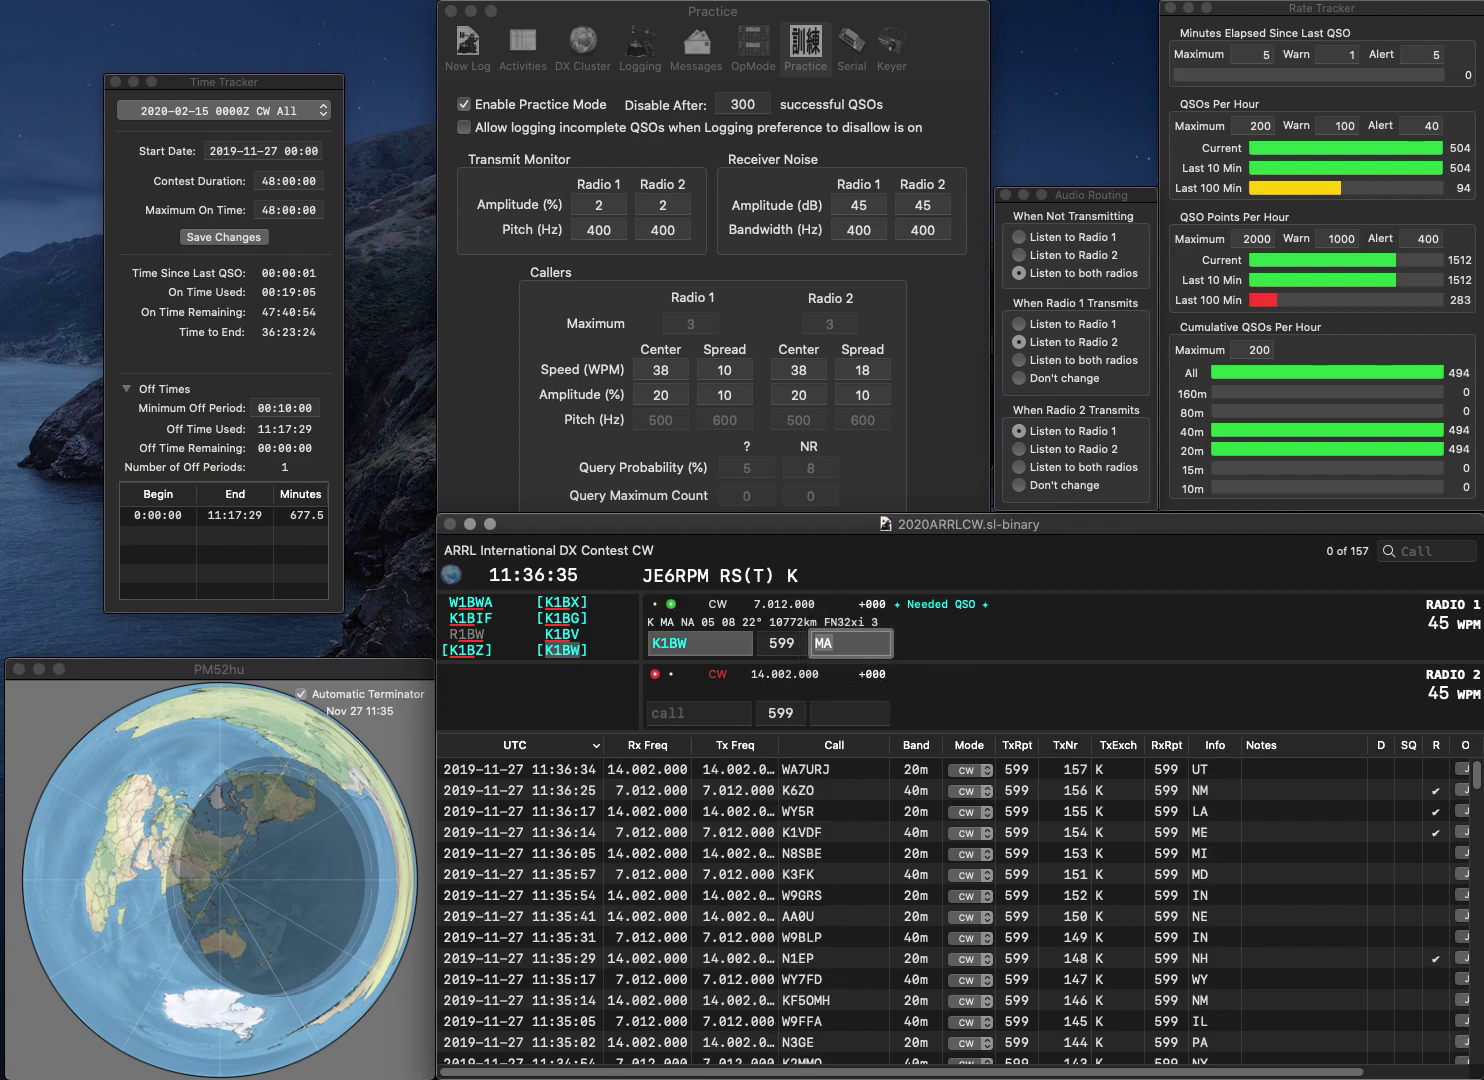
Step: Try to correct the Radio 1 call to K1BU and resend the exchange
key("space")
key("Left")
key("BackSpace")
type("D")
key("BackSpace")
type("B")
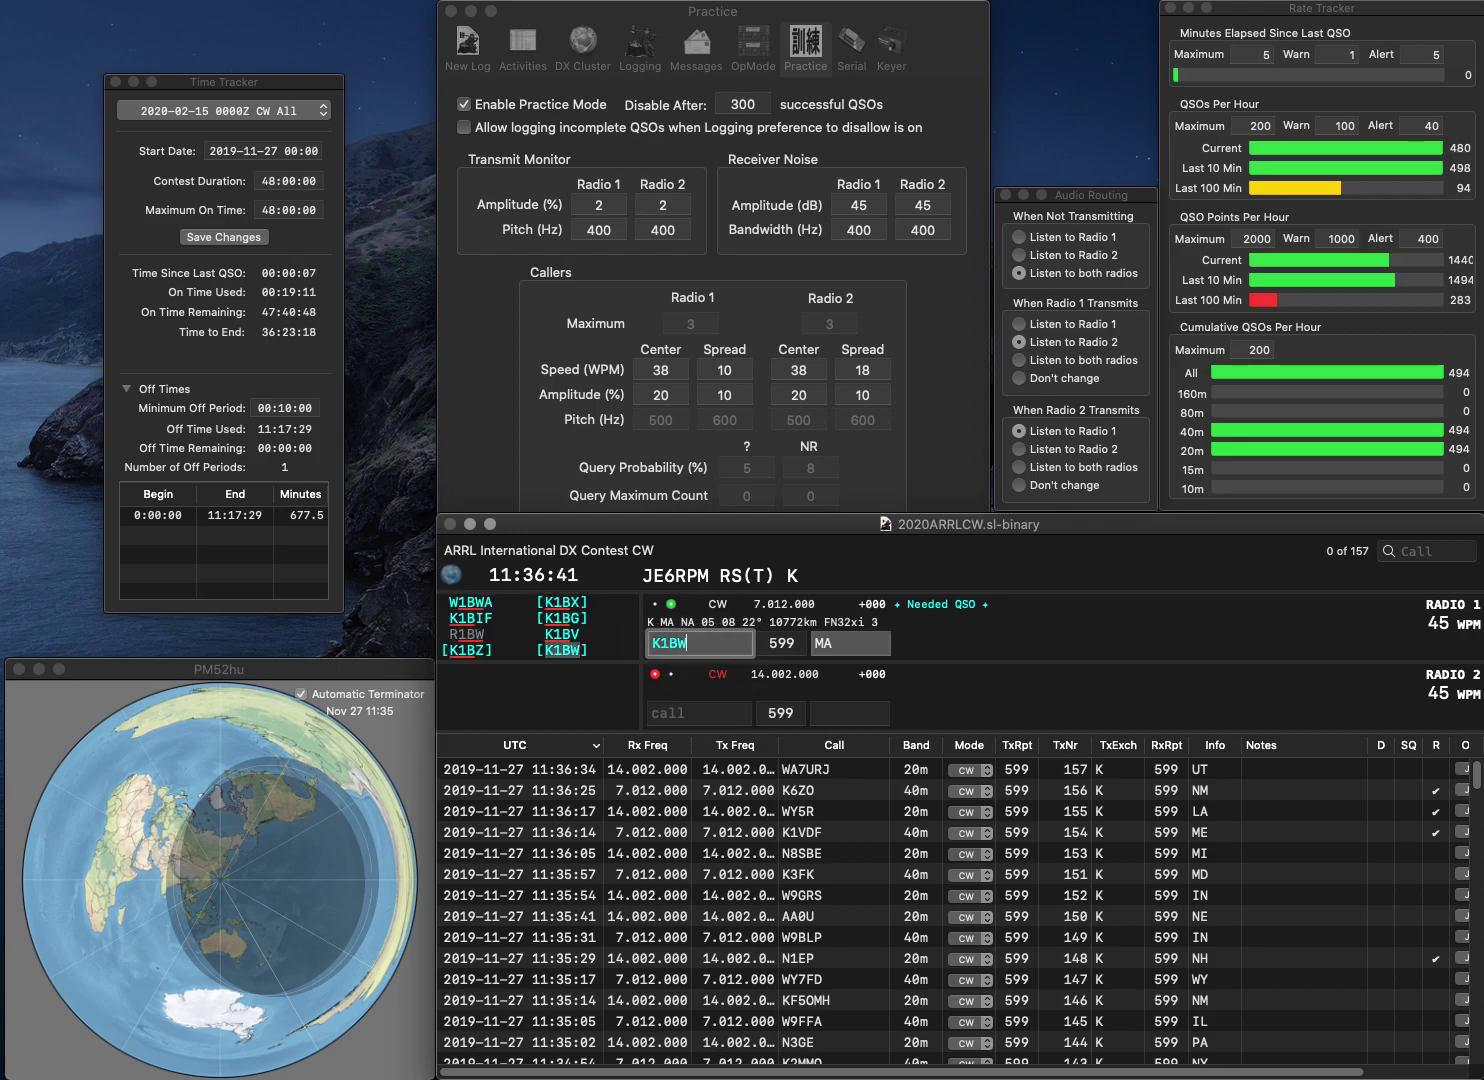
key("BackSpace")
type("U")
key("Return")
type("5A")
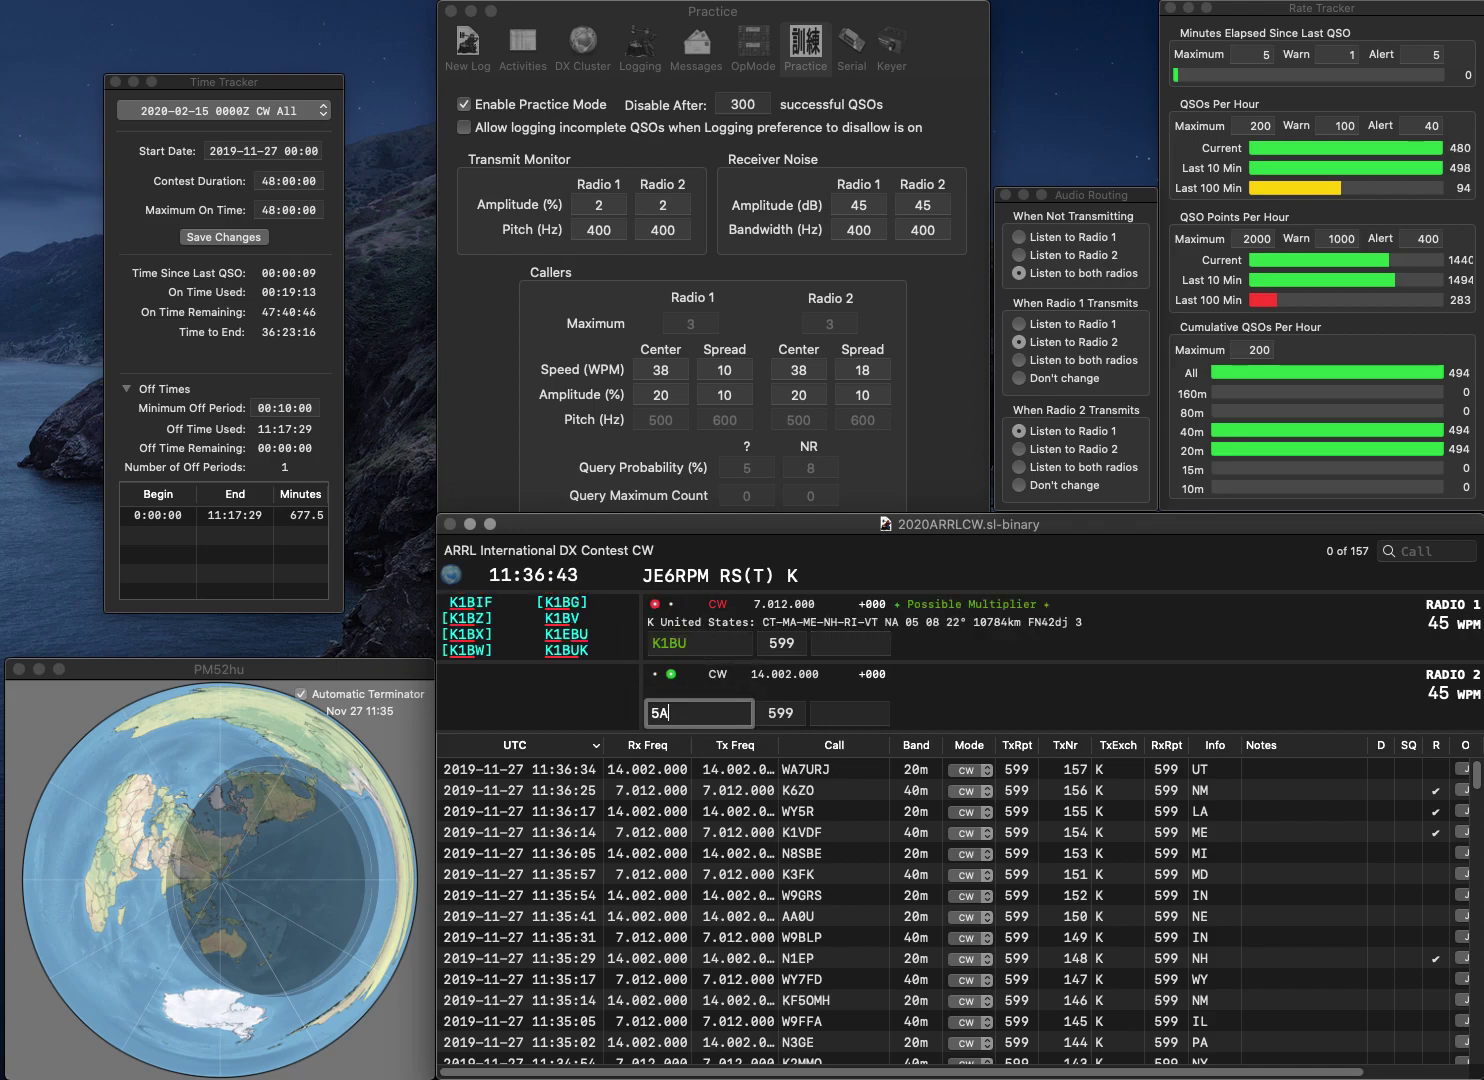
type("F")
key("Return")
key("BackSpace")
key("BackSpace")
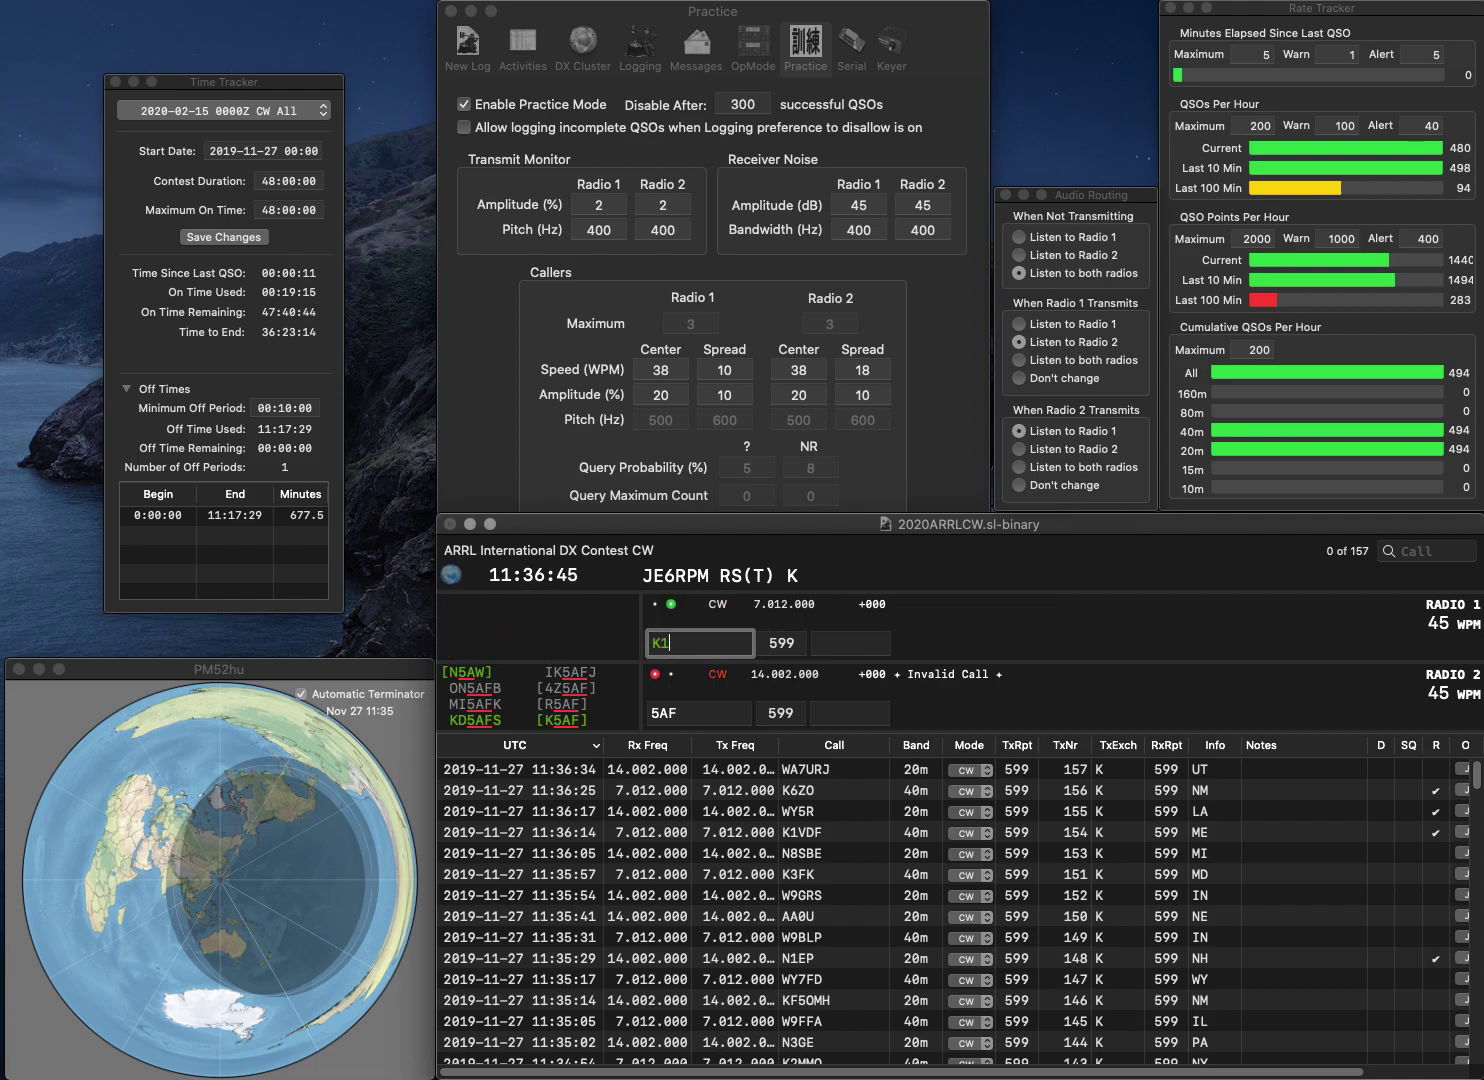
type("DW")
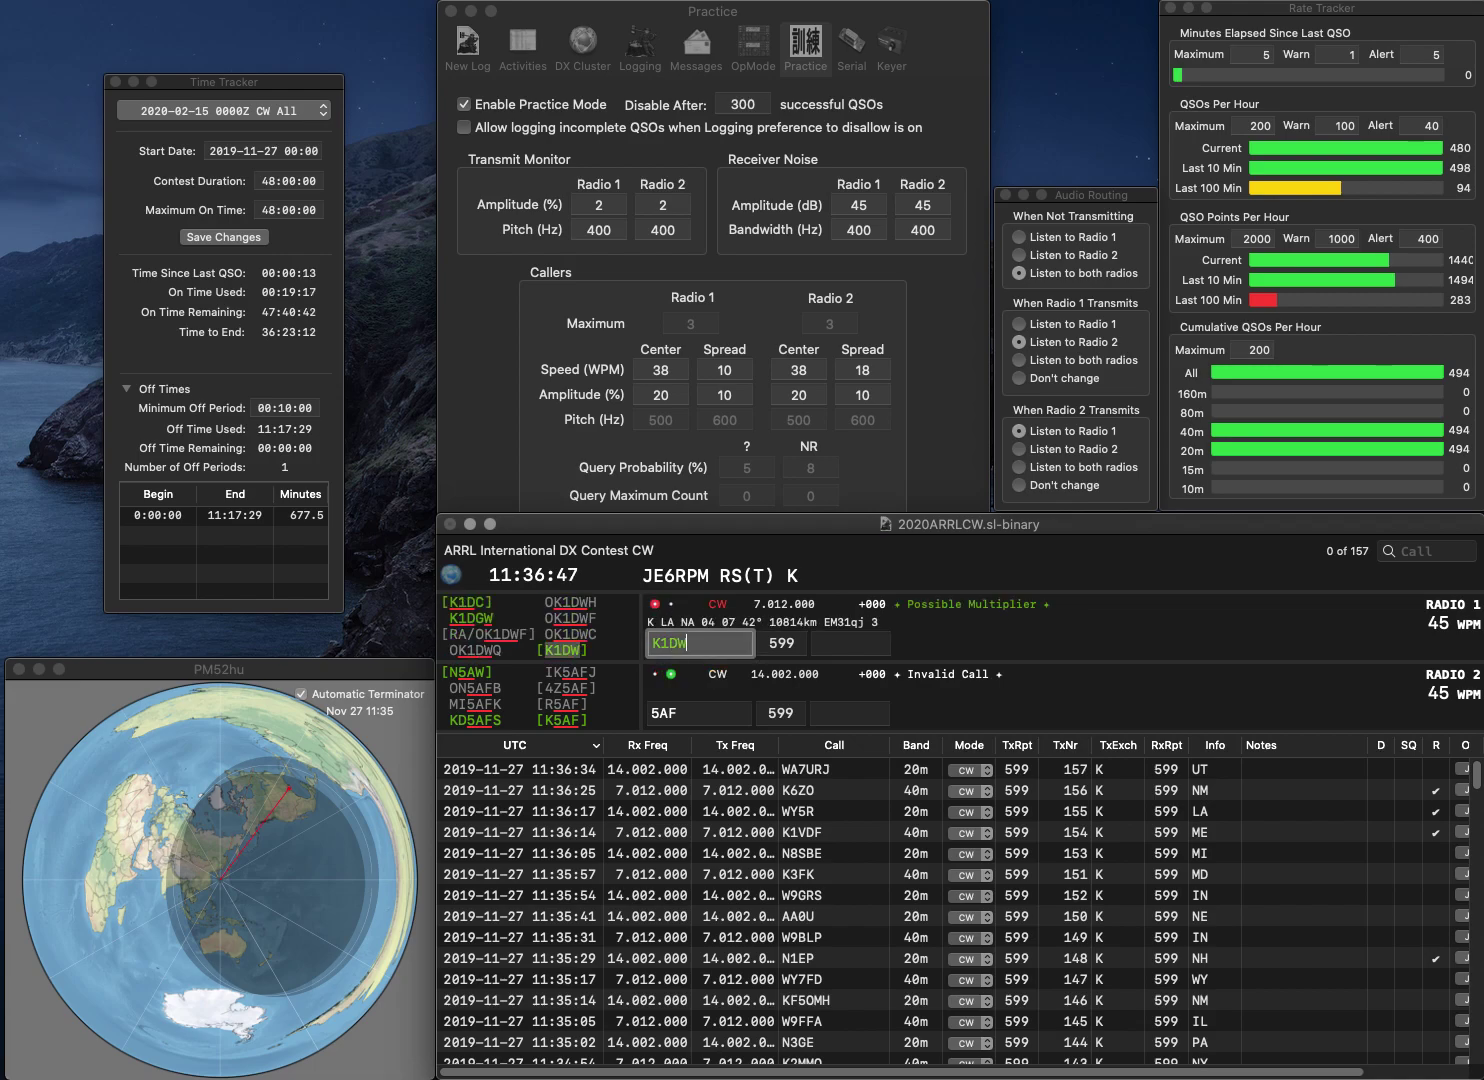
key("Return")
type("AA")
key("Right")
key("Right")
key("Right")
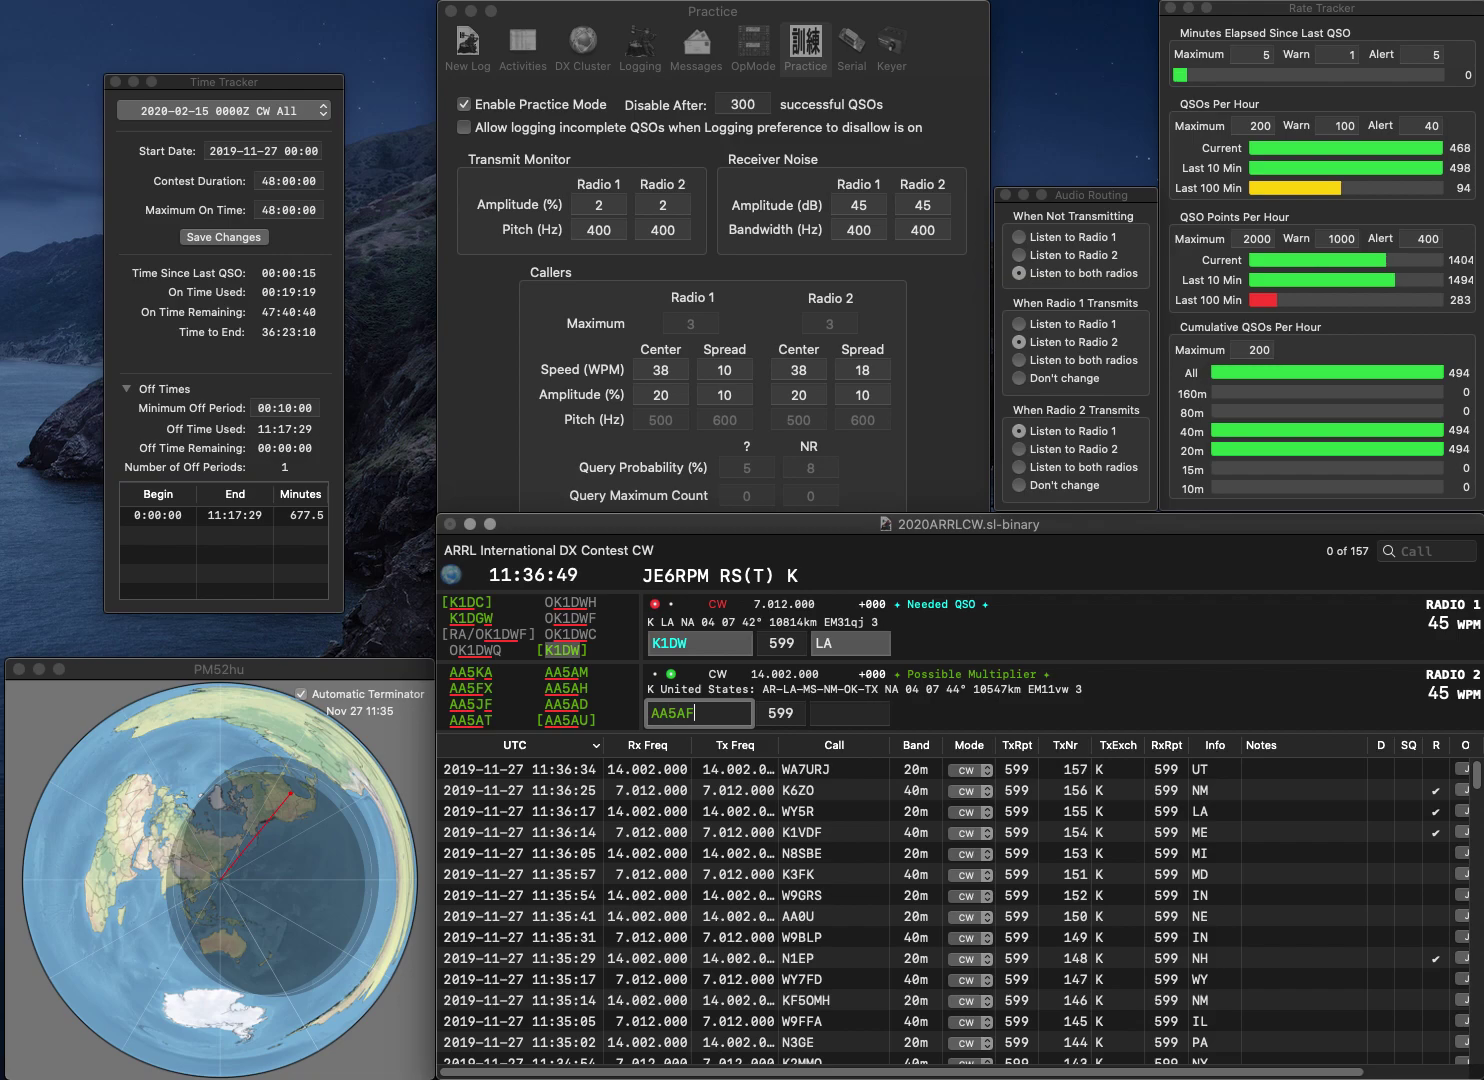
key("BackSpace")
type("U")
key("Return")
key("space")
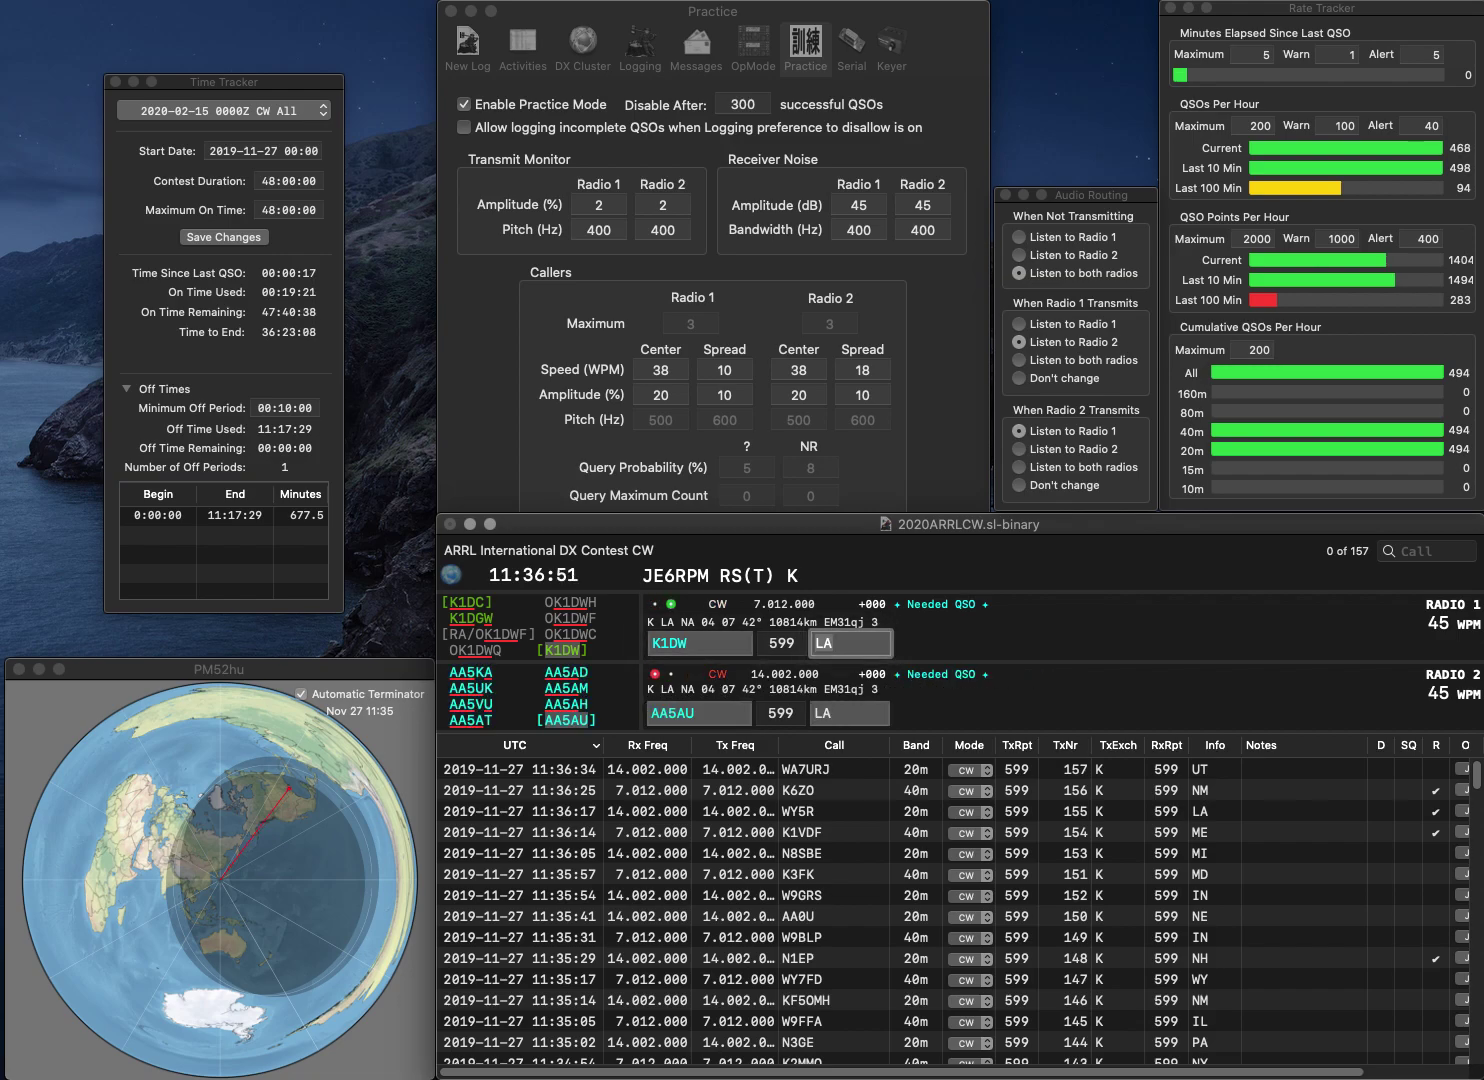
key("Return")
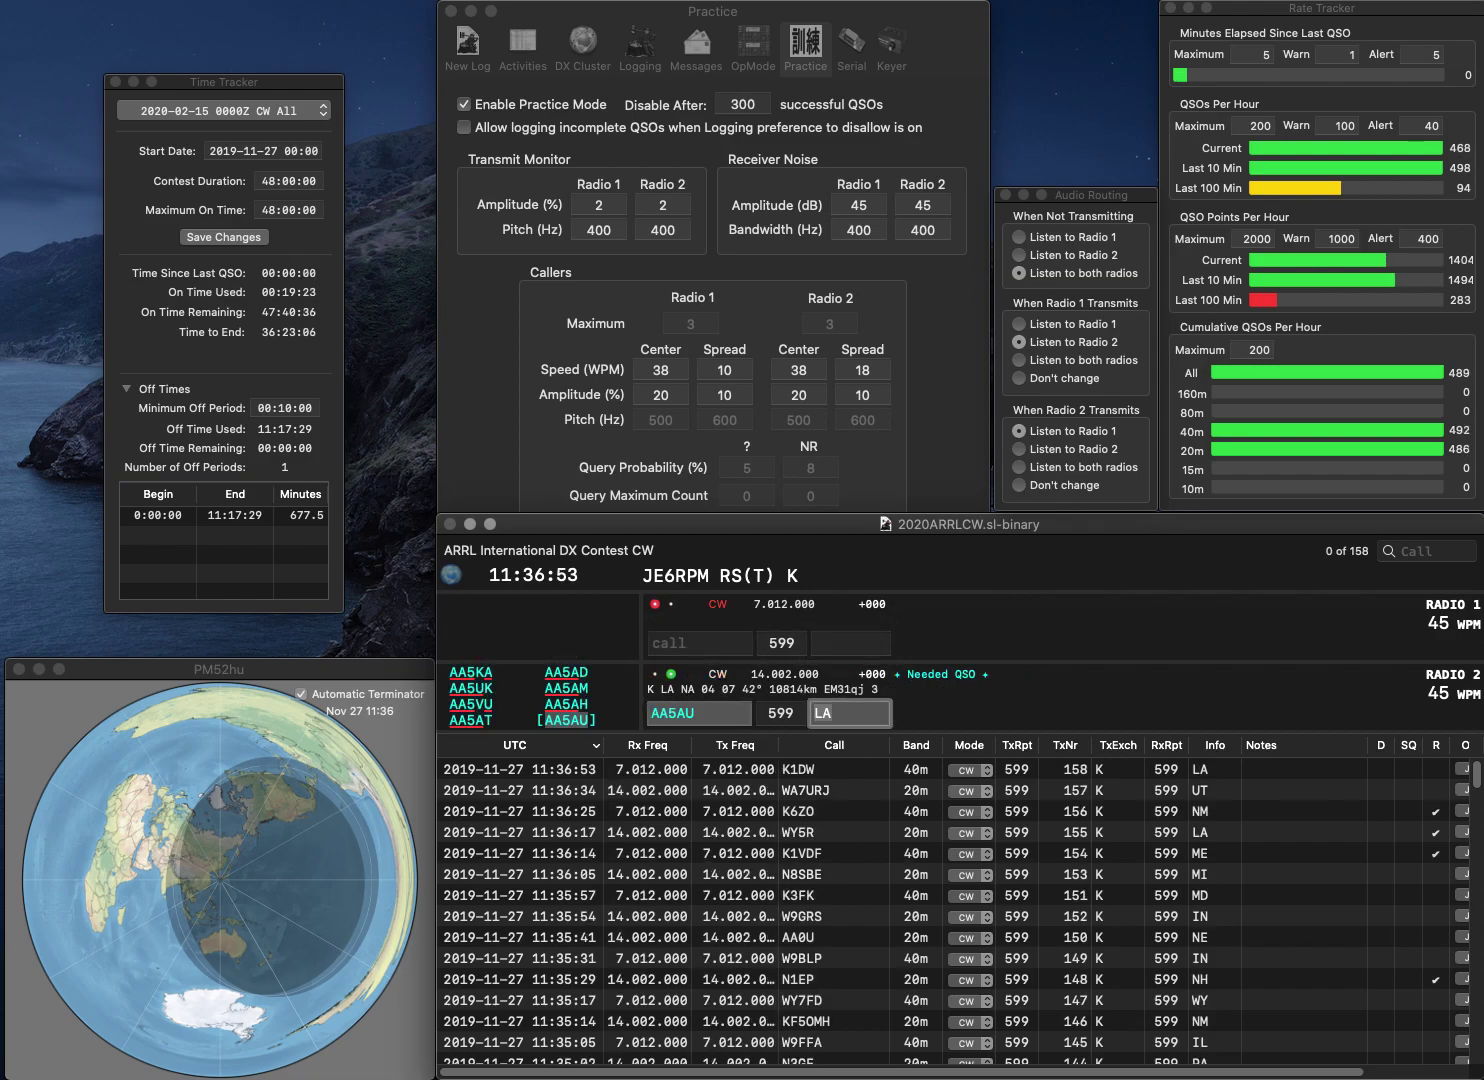
key("Return")
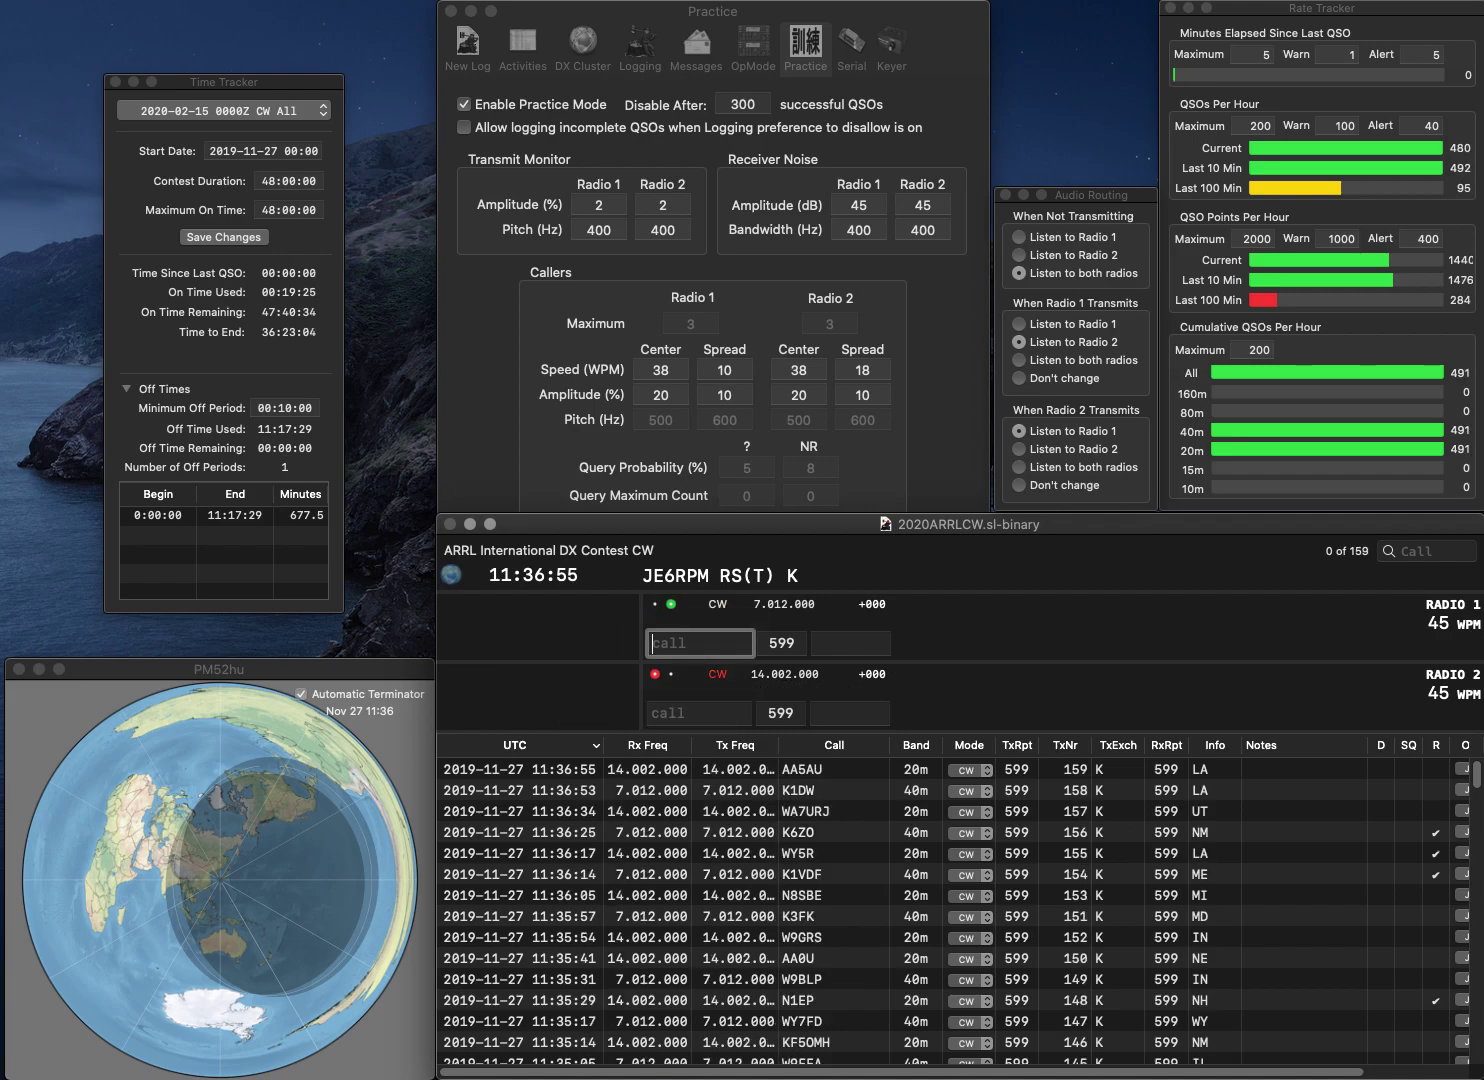
type("W1WCN")
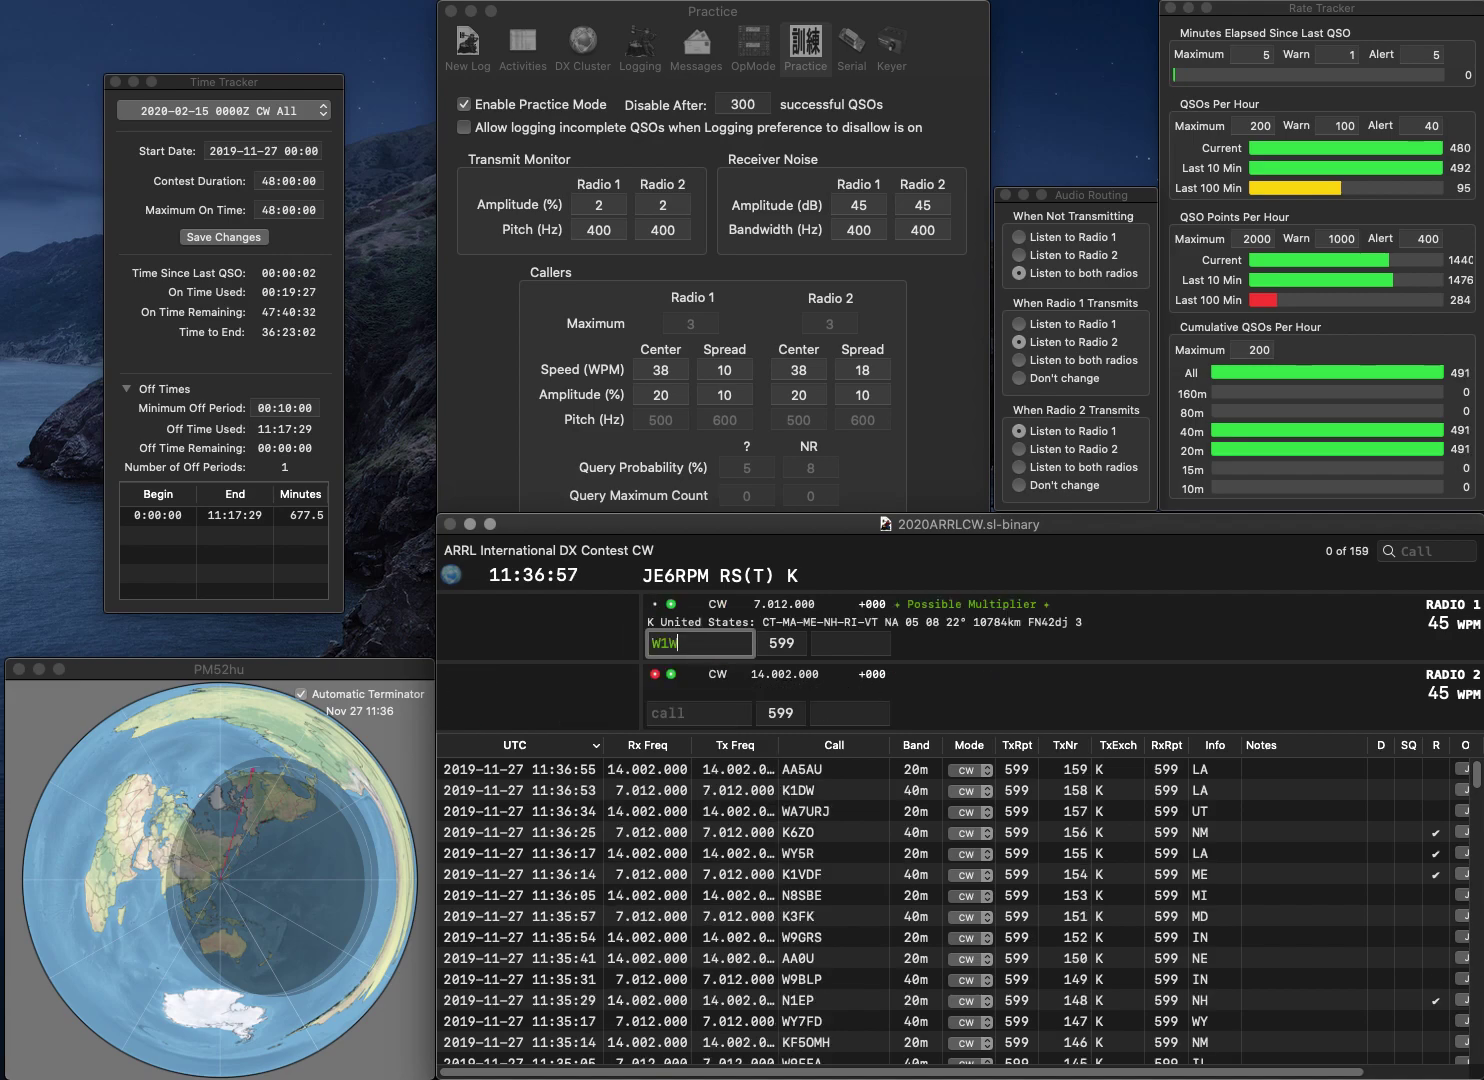
key("Return")
type("K1ISV")
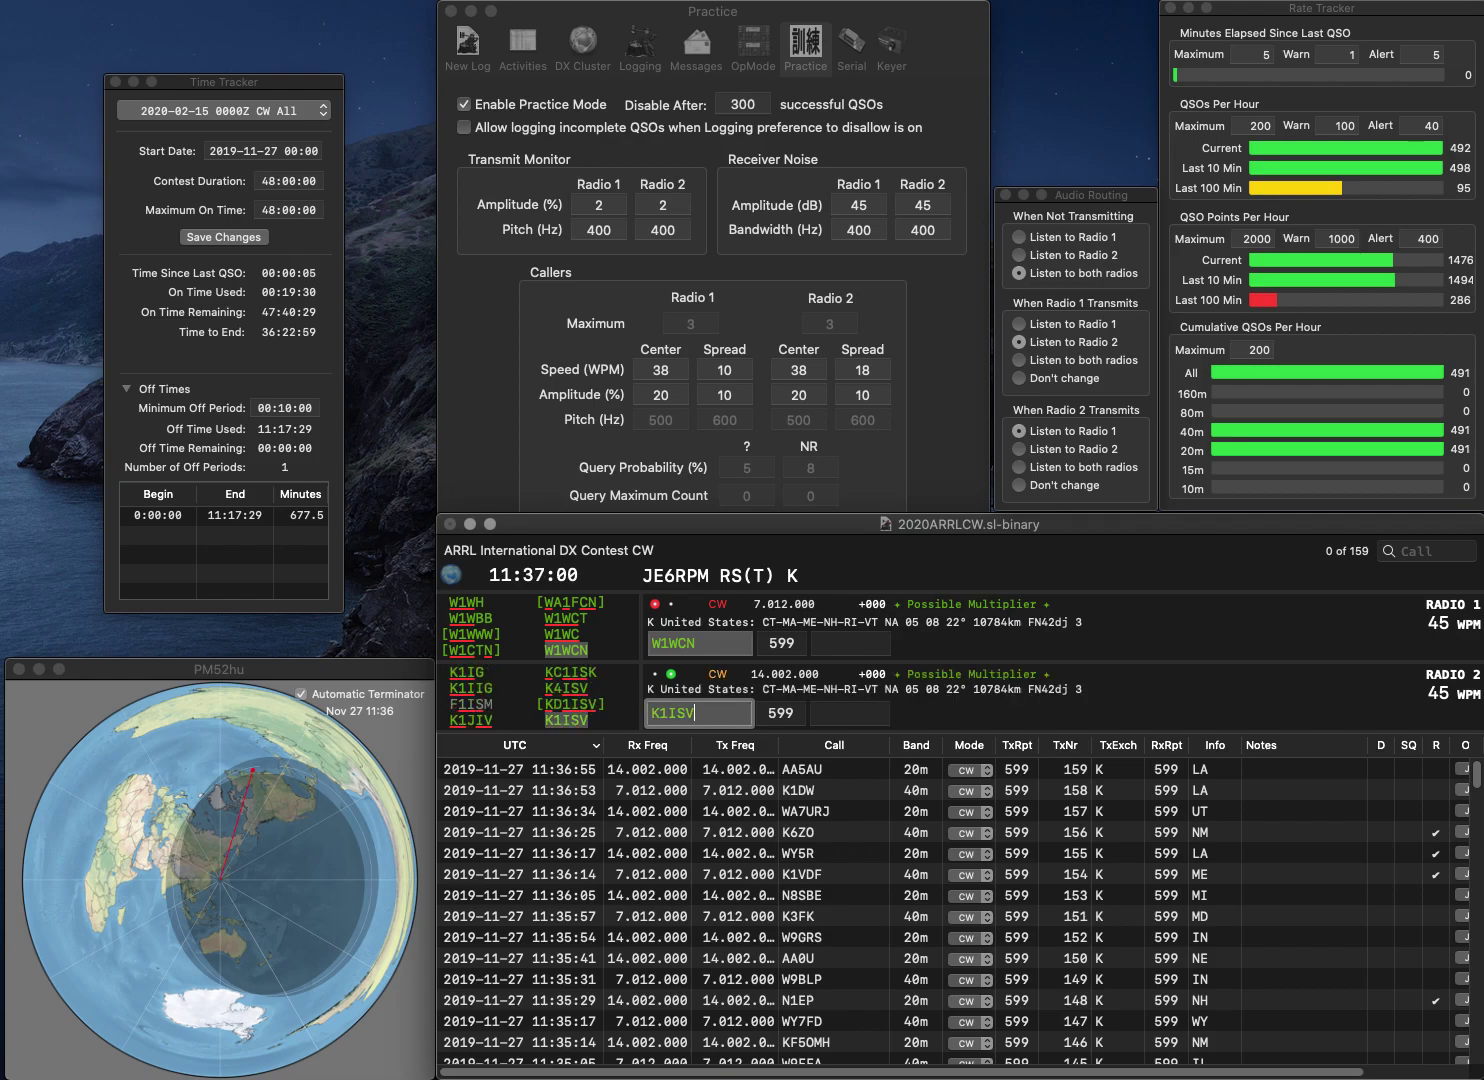
key("Return")
key("space")
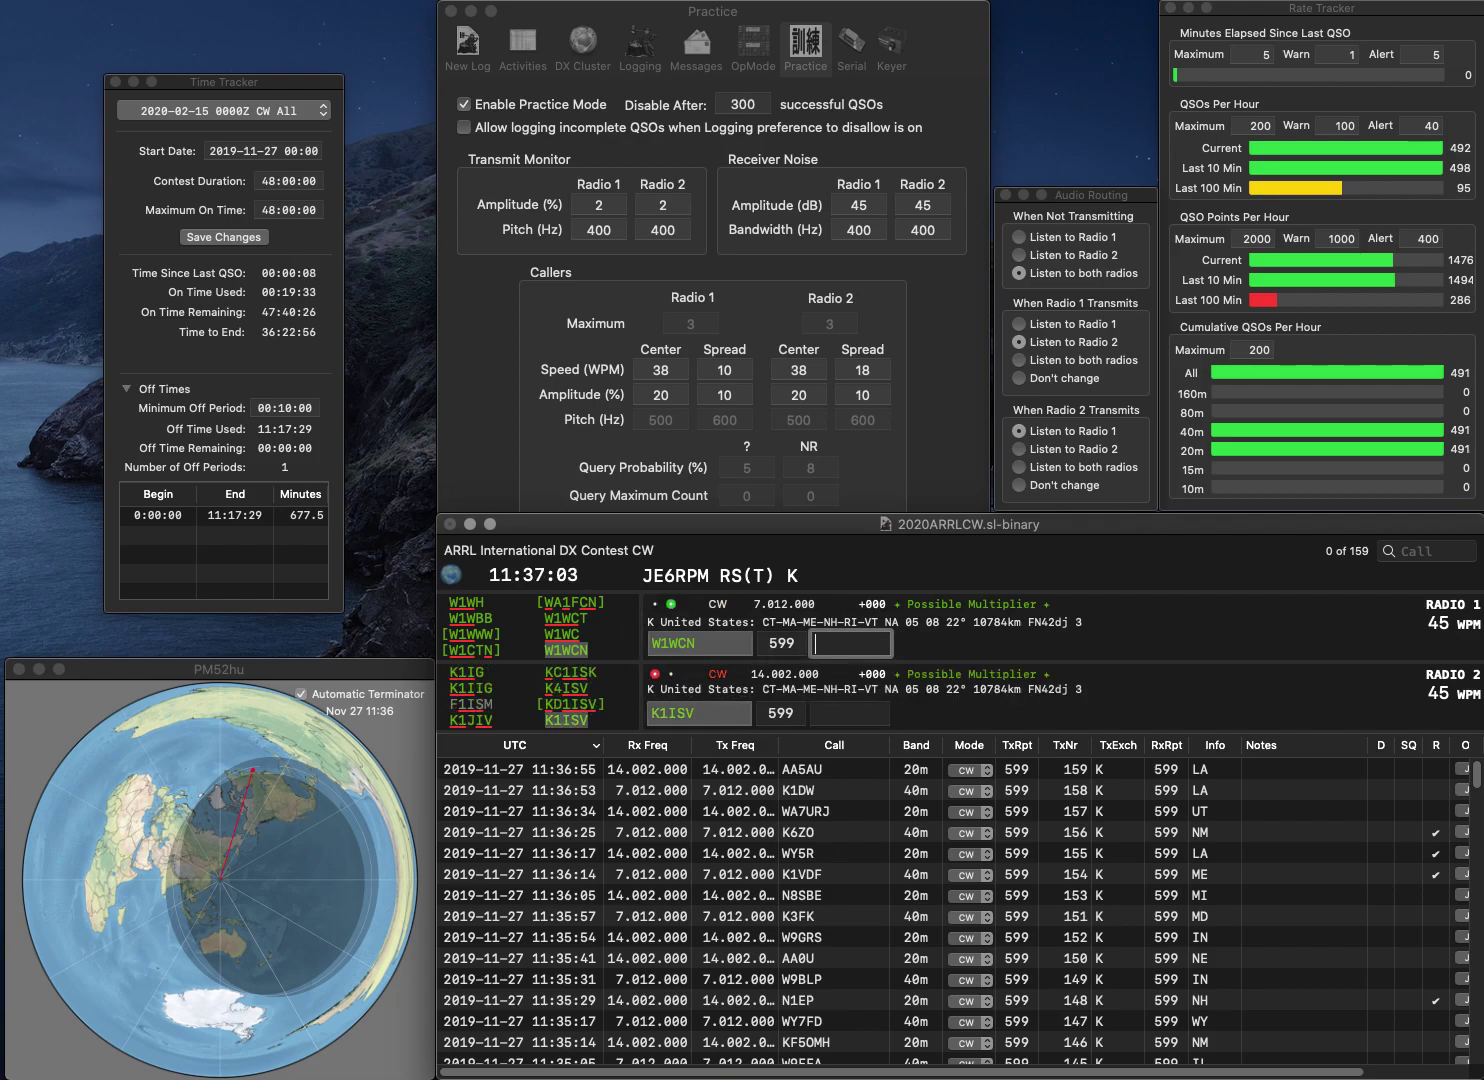
key("Return")
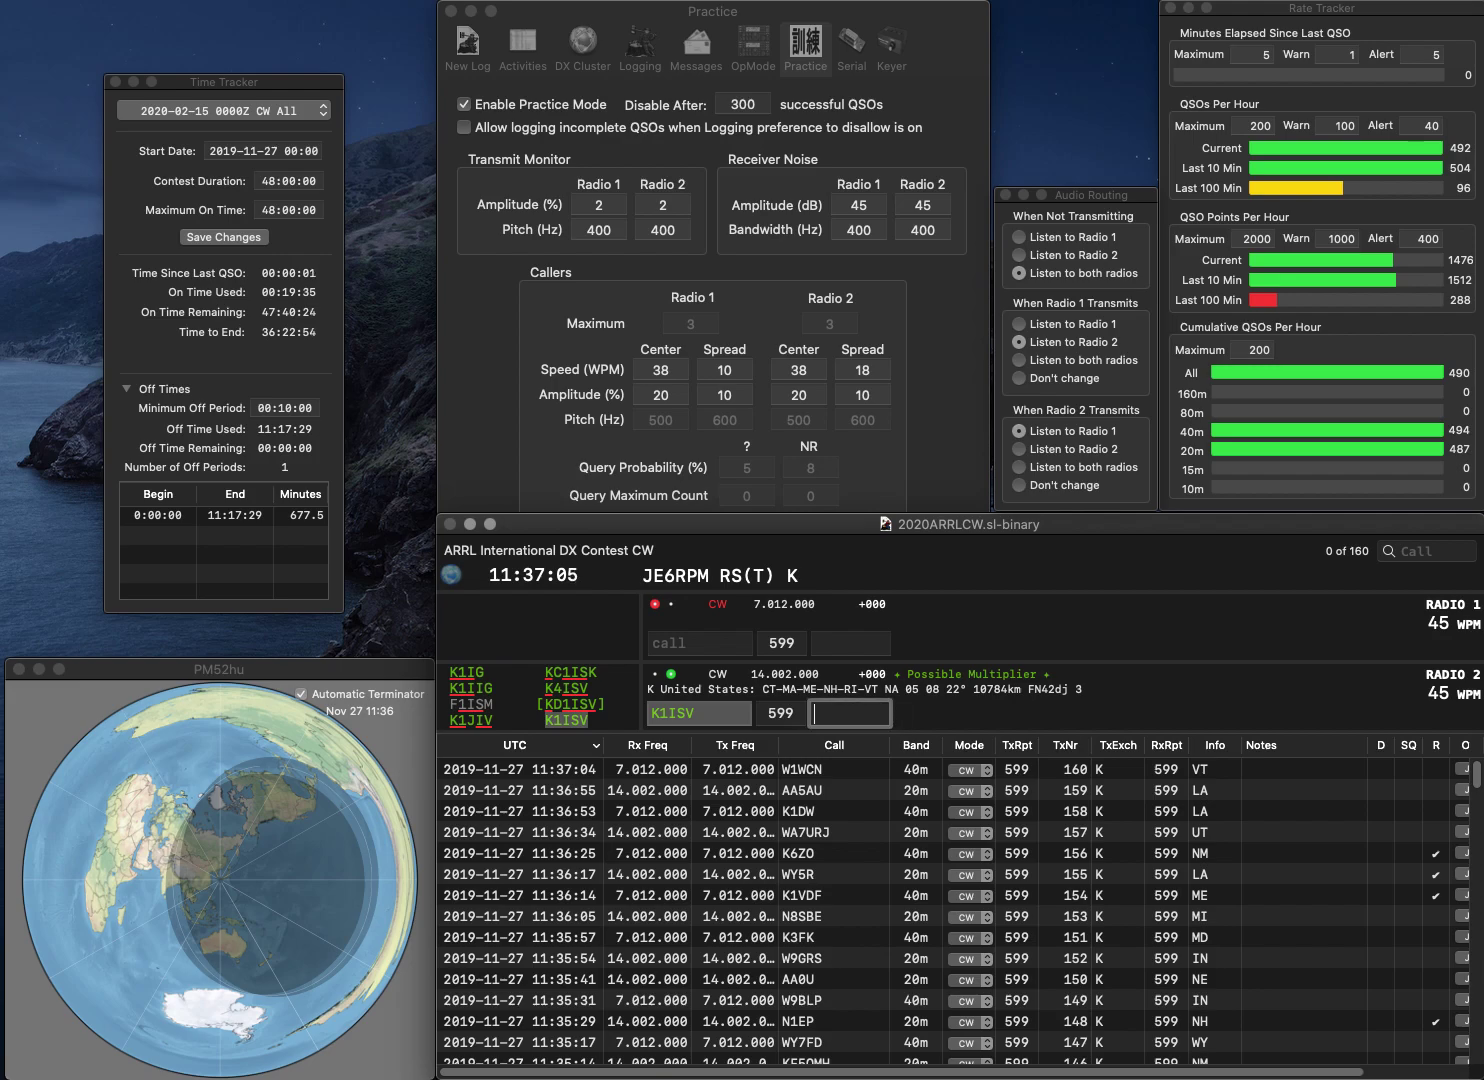
key("Return")
type("N2EEE")
key("Return")
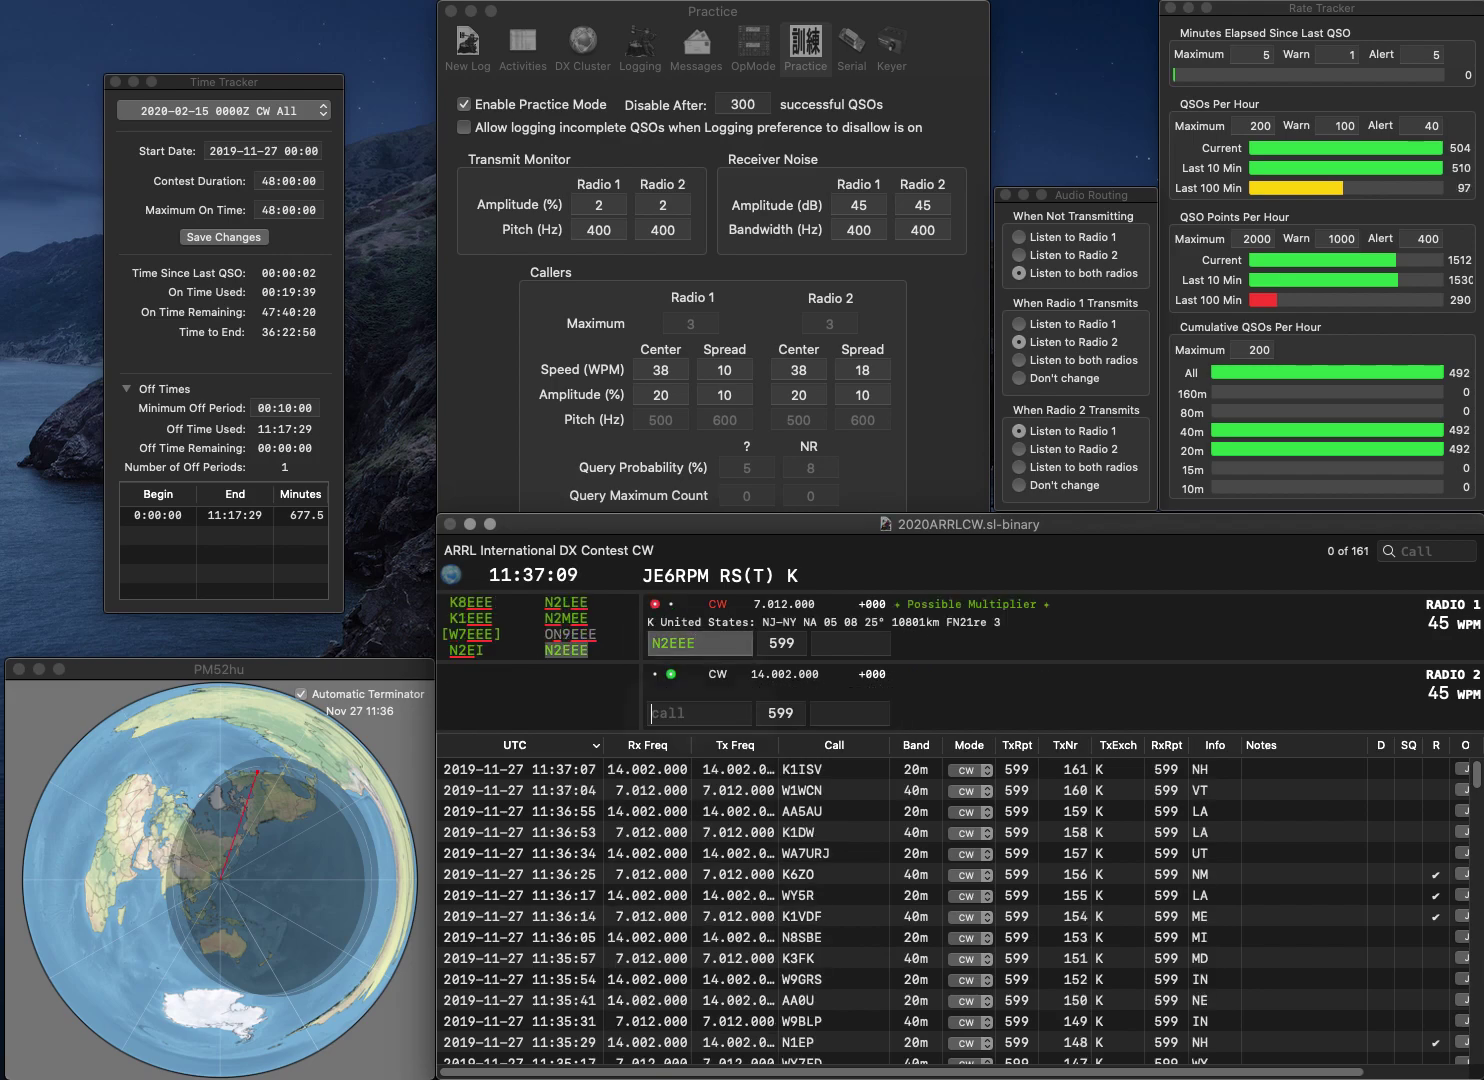
type("N3")
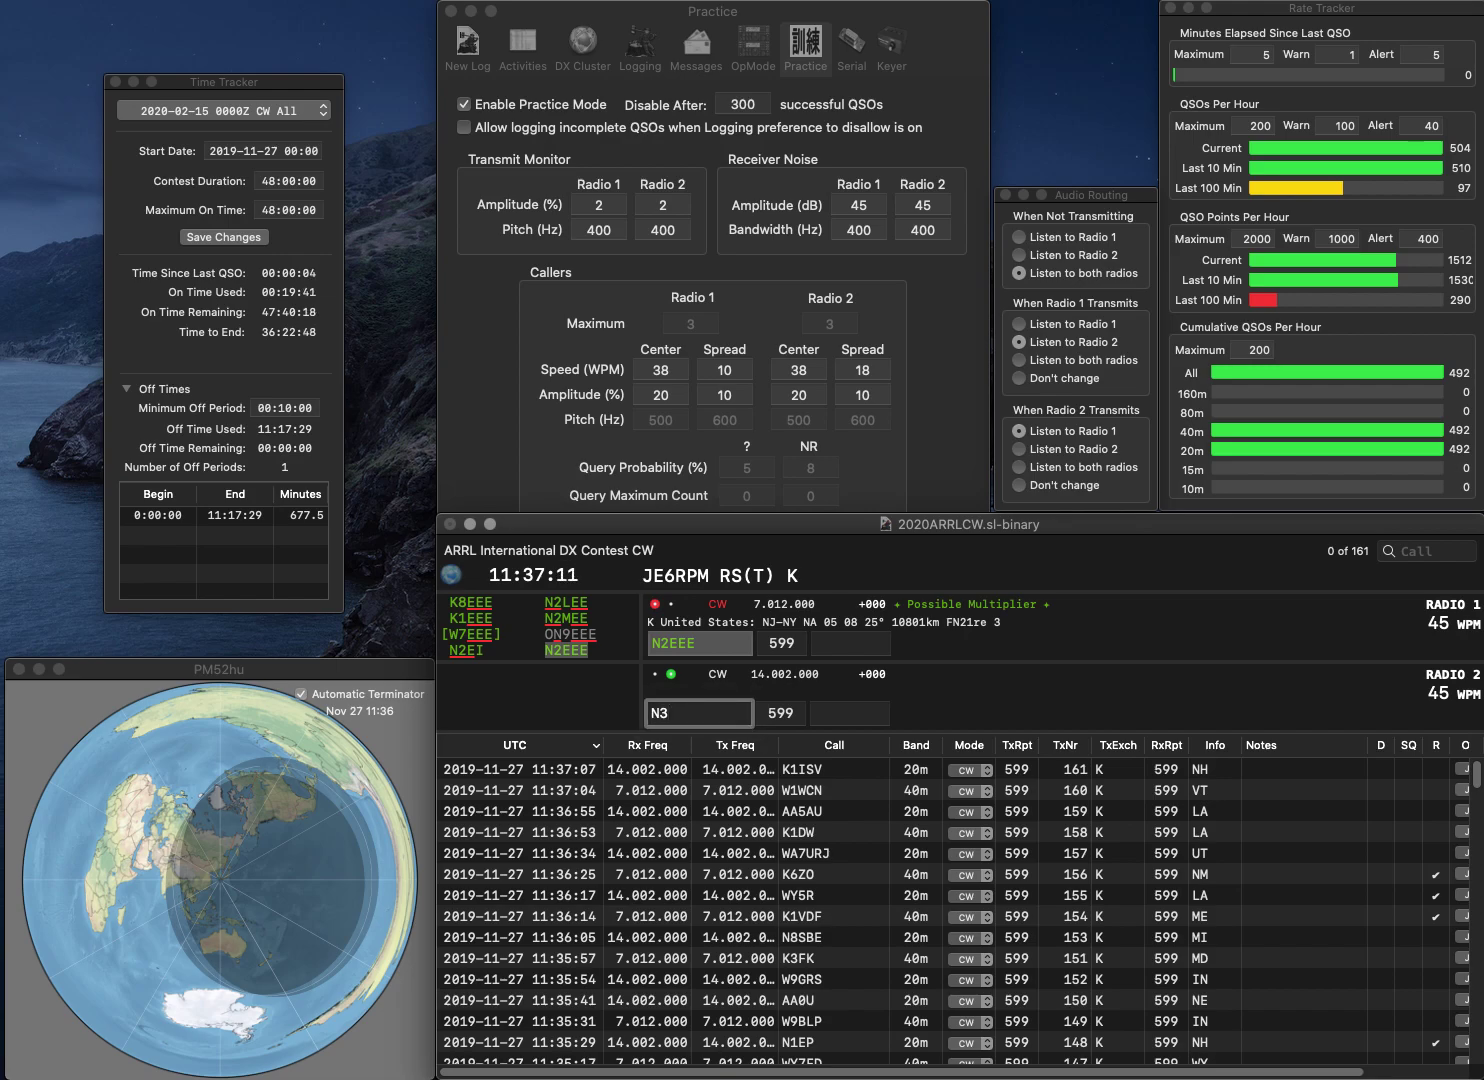
type("WN")
key("Return")
type("NJ")
key("Return")
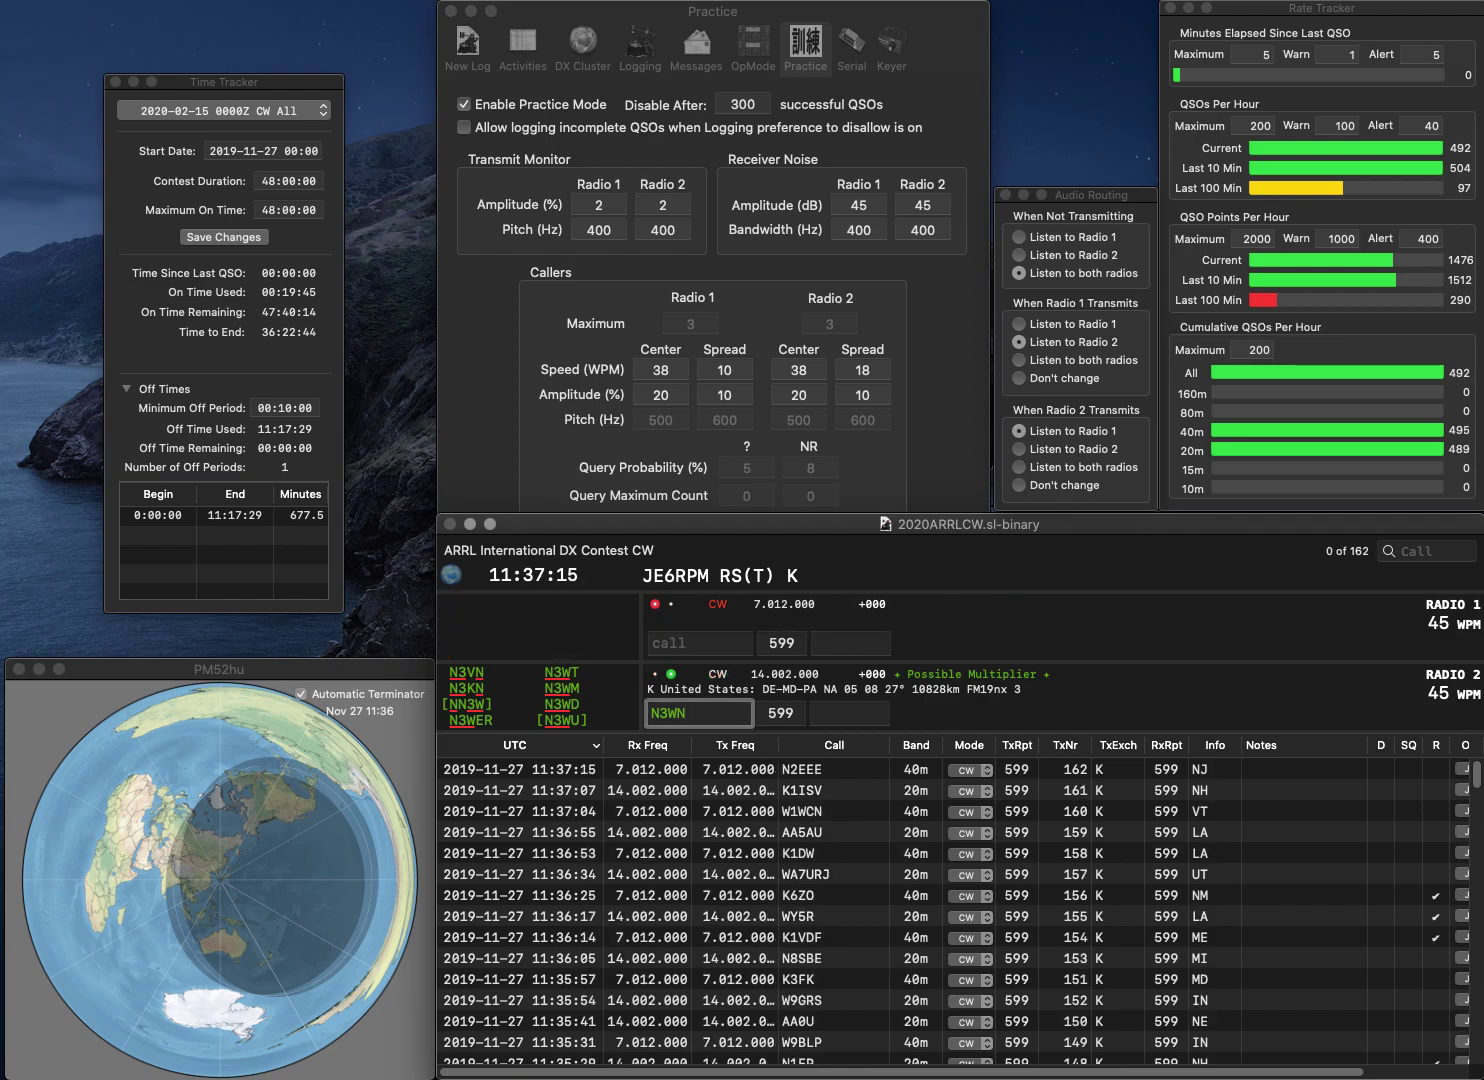
key("BackSpace")
key("BackSpace")
type("JON")
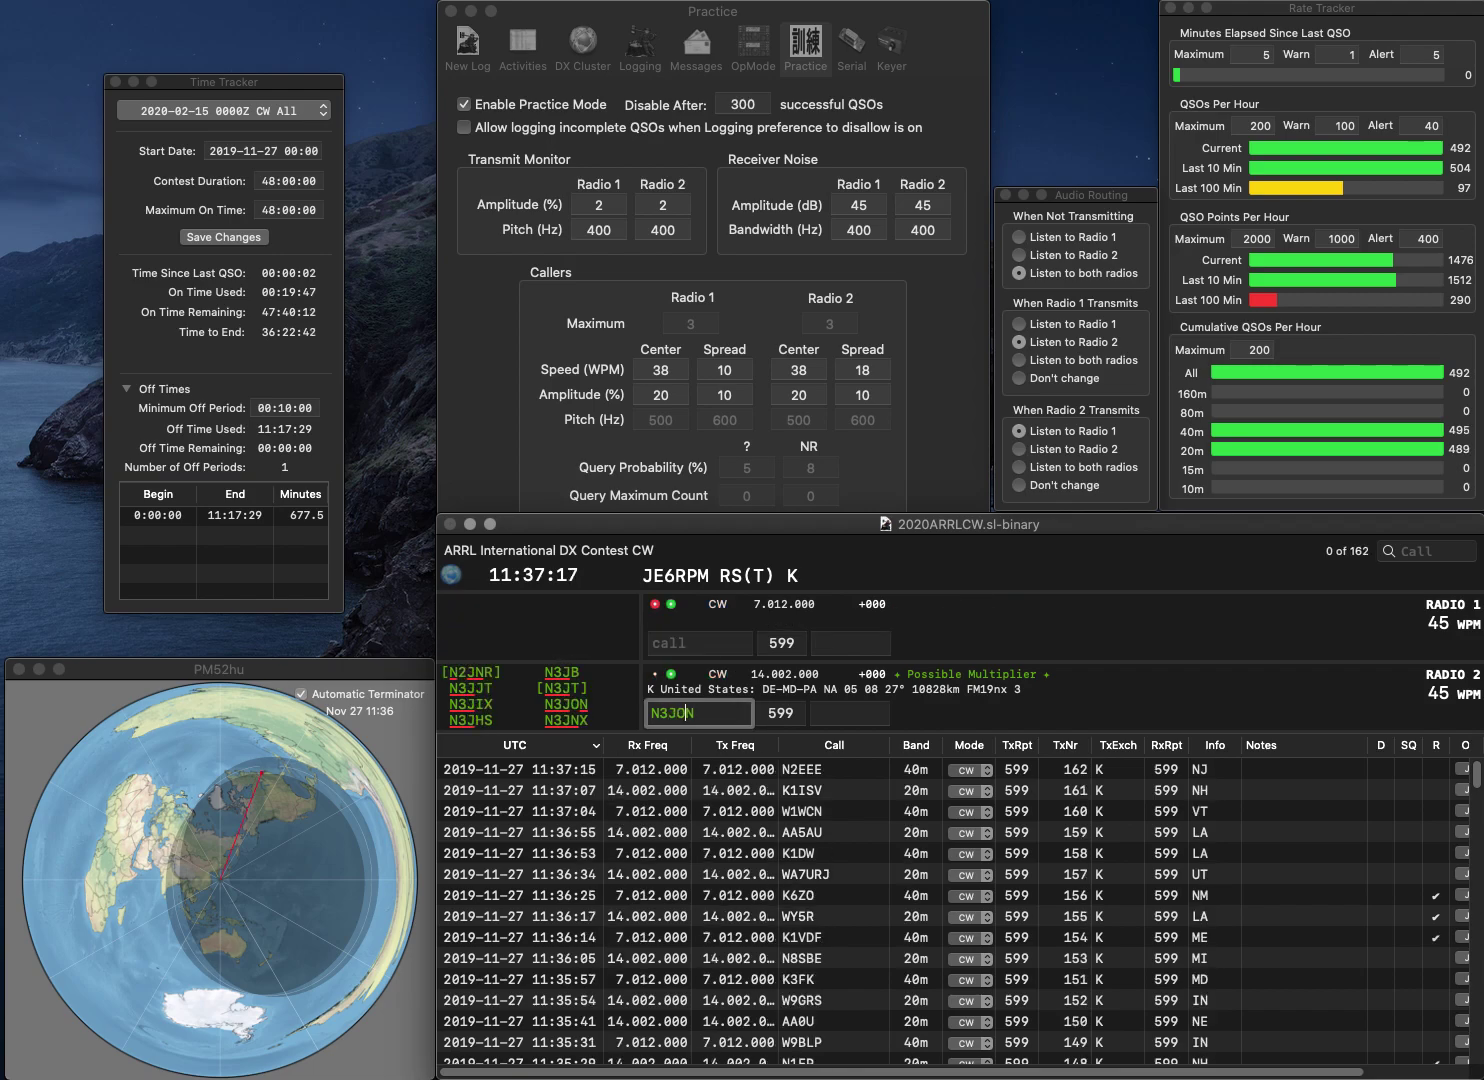
key("Return")
Step: Answer partial call KHM on Radio 1 and log N3JON on Radio 2 with received exchange MD
type("K")
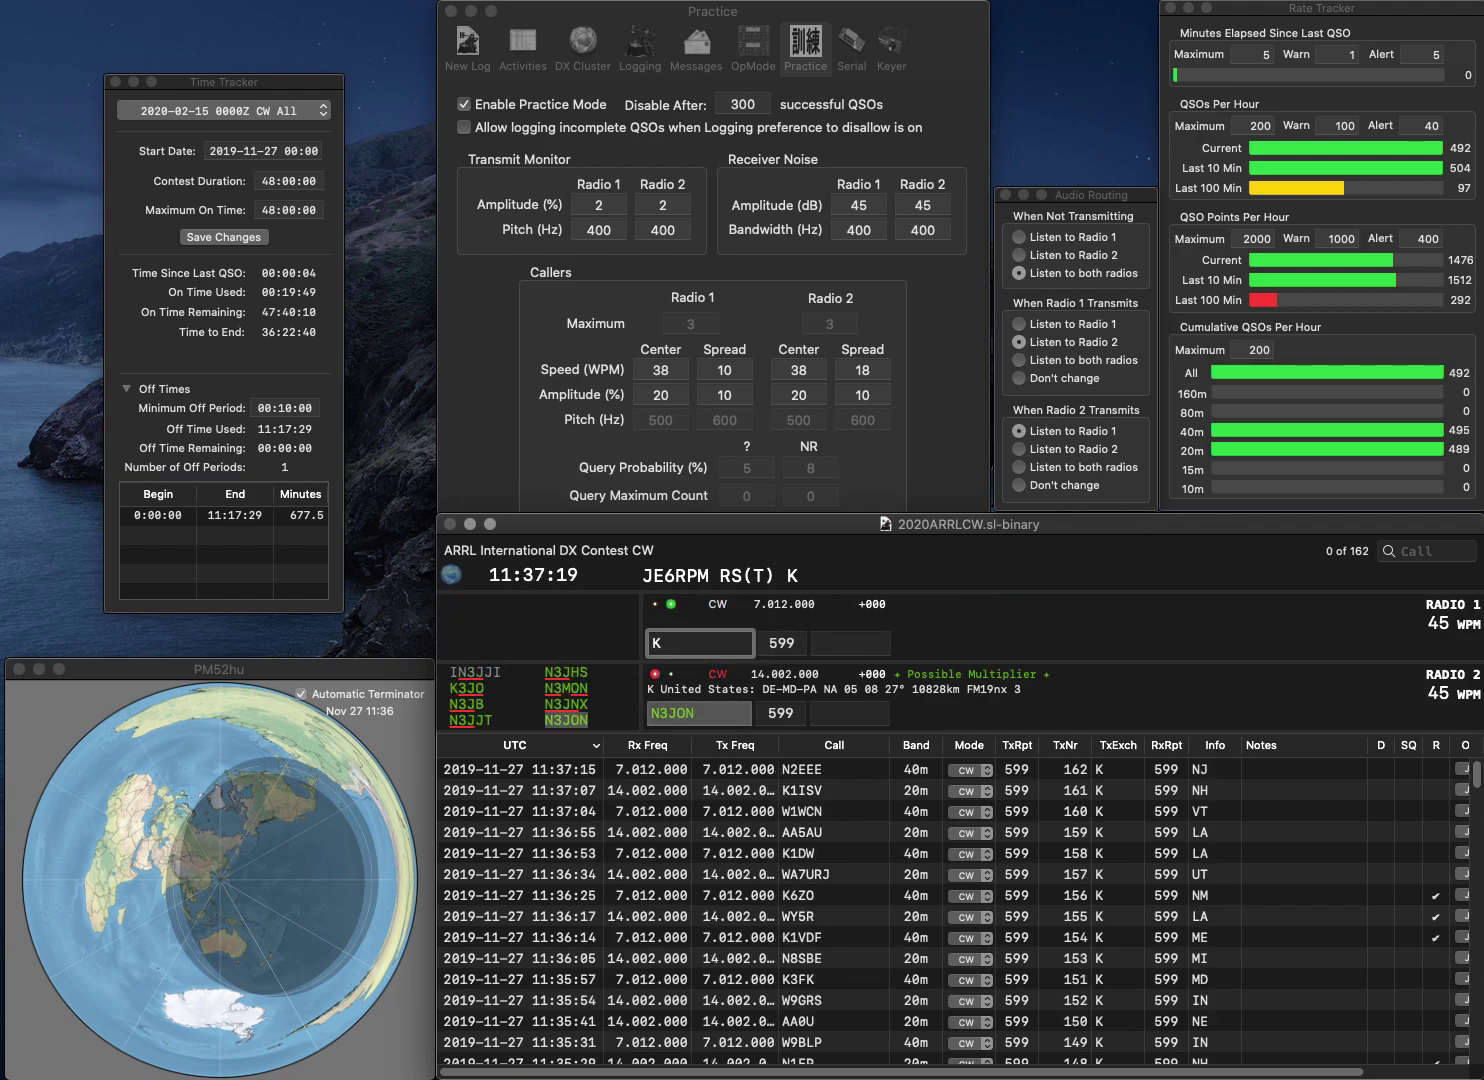
type("HM")
key("Return")
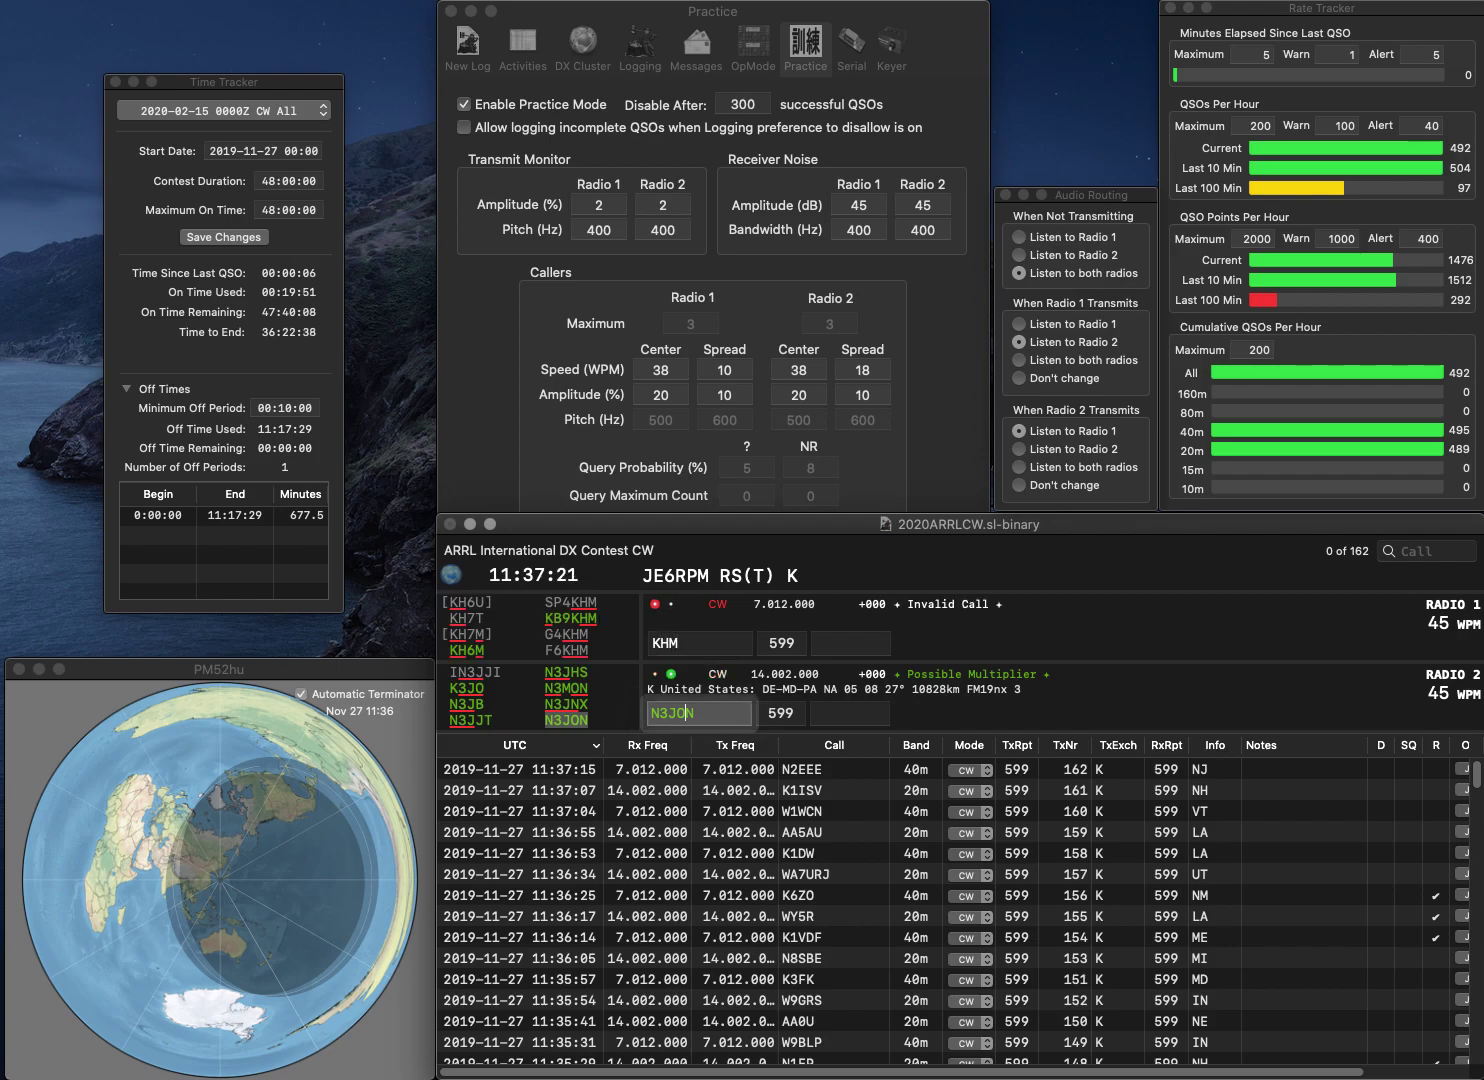
type("MD")
key("Return")
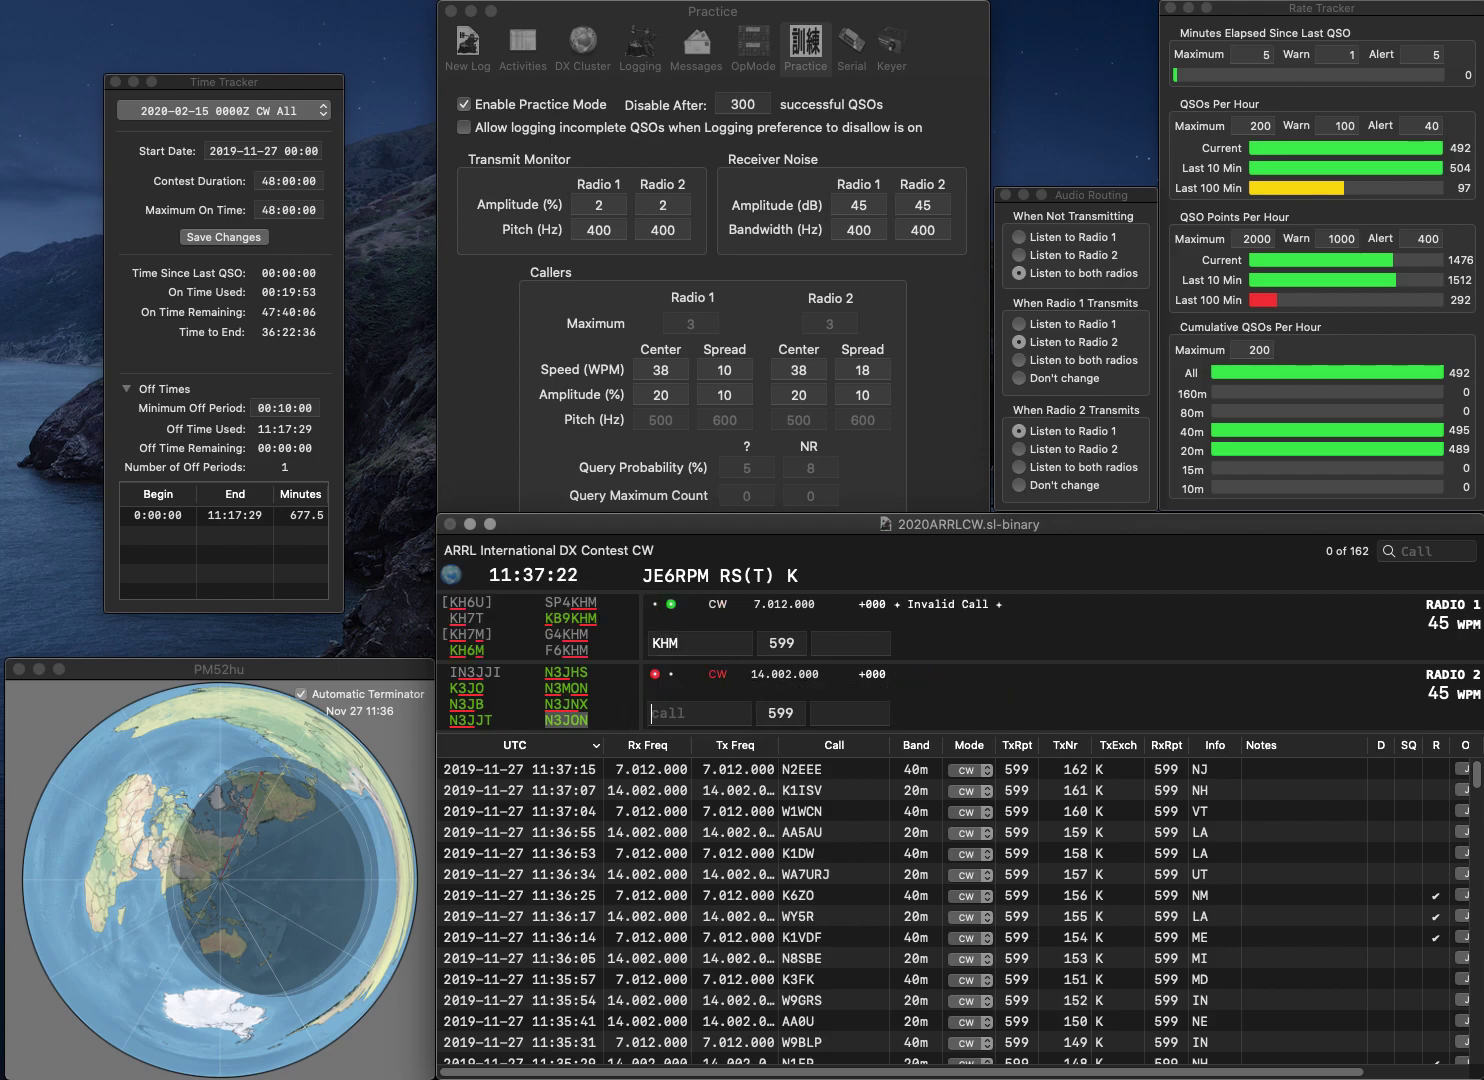
type("C7H")
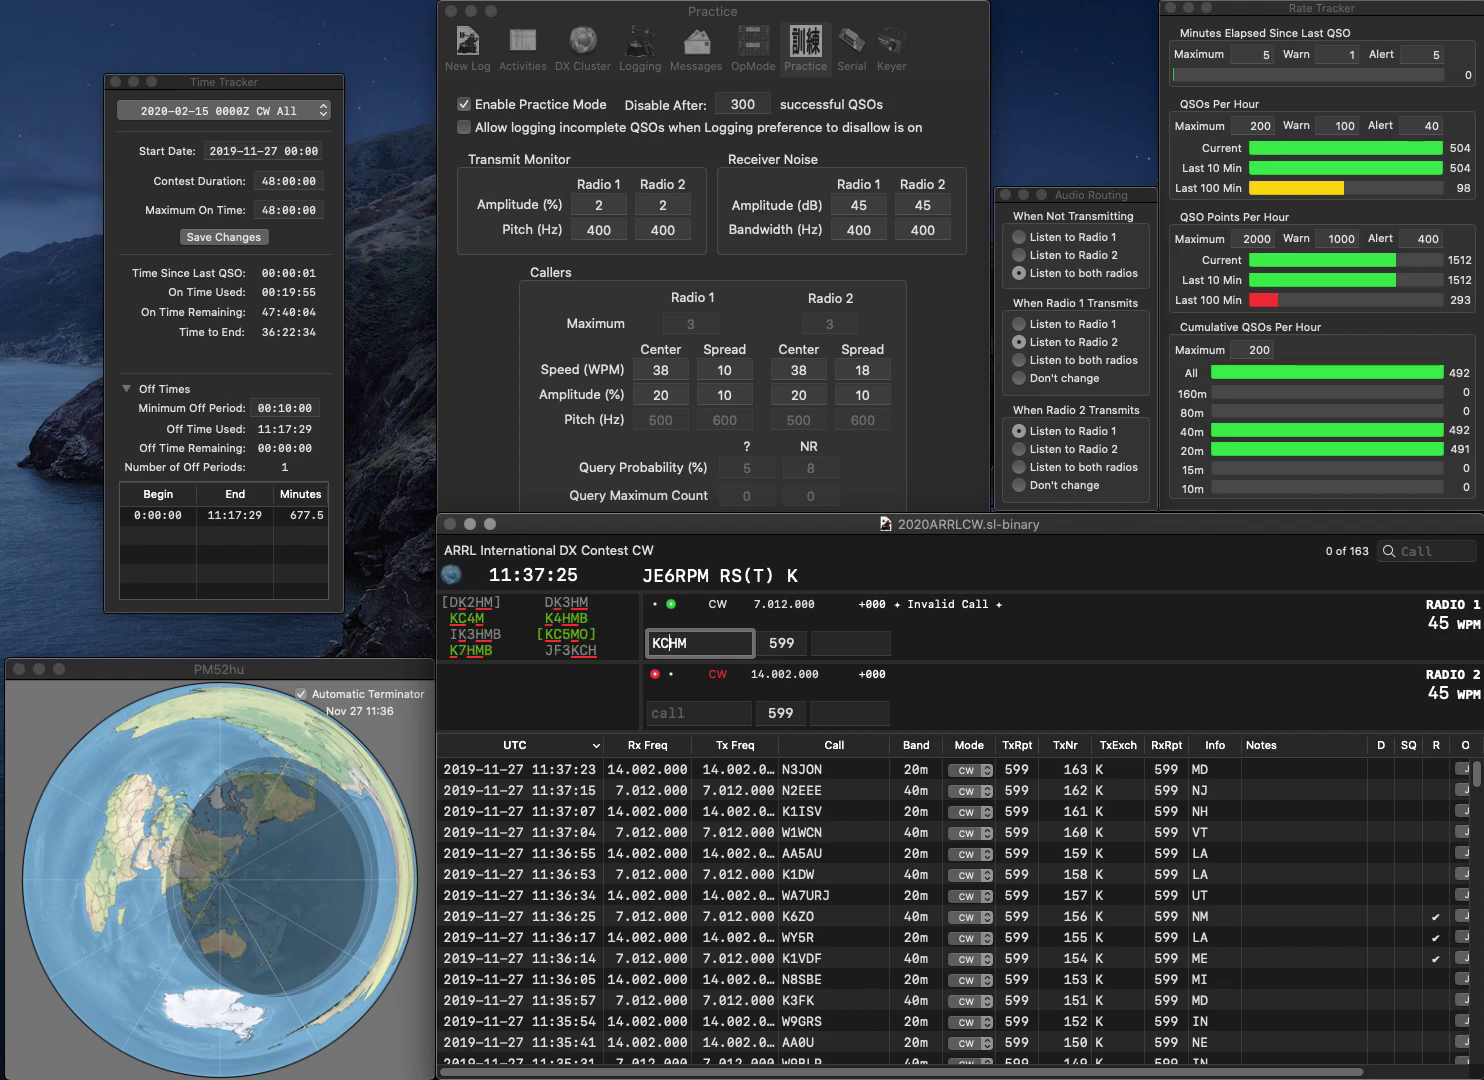
type("V")
key("Return")
Step: Answer partial call 0QQZ on Radio 2 and log KC7HVM on Radio 1 with received exchange WA
type("0ZQ")
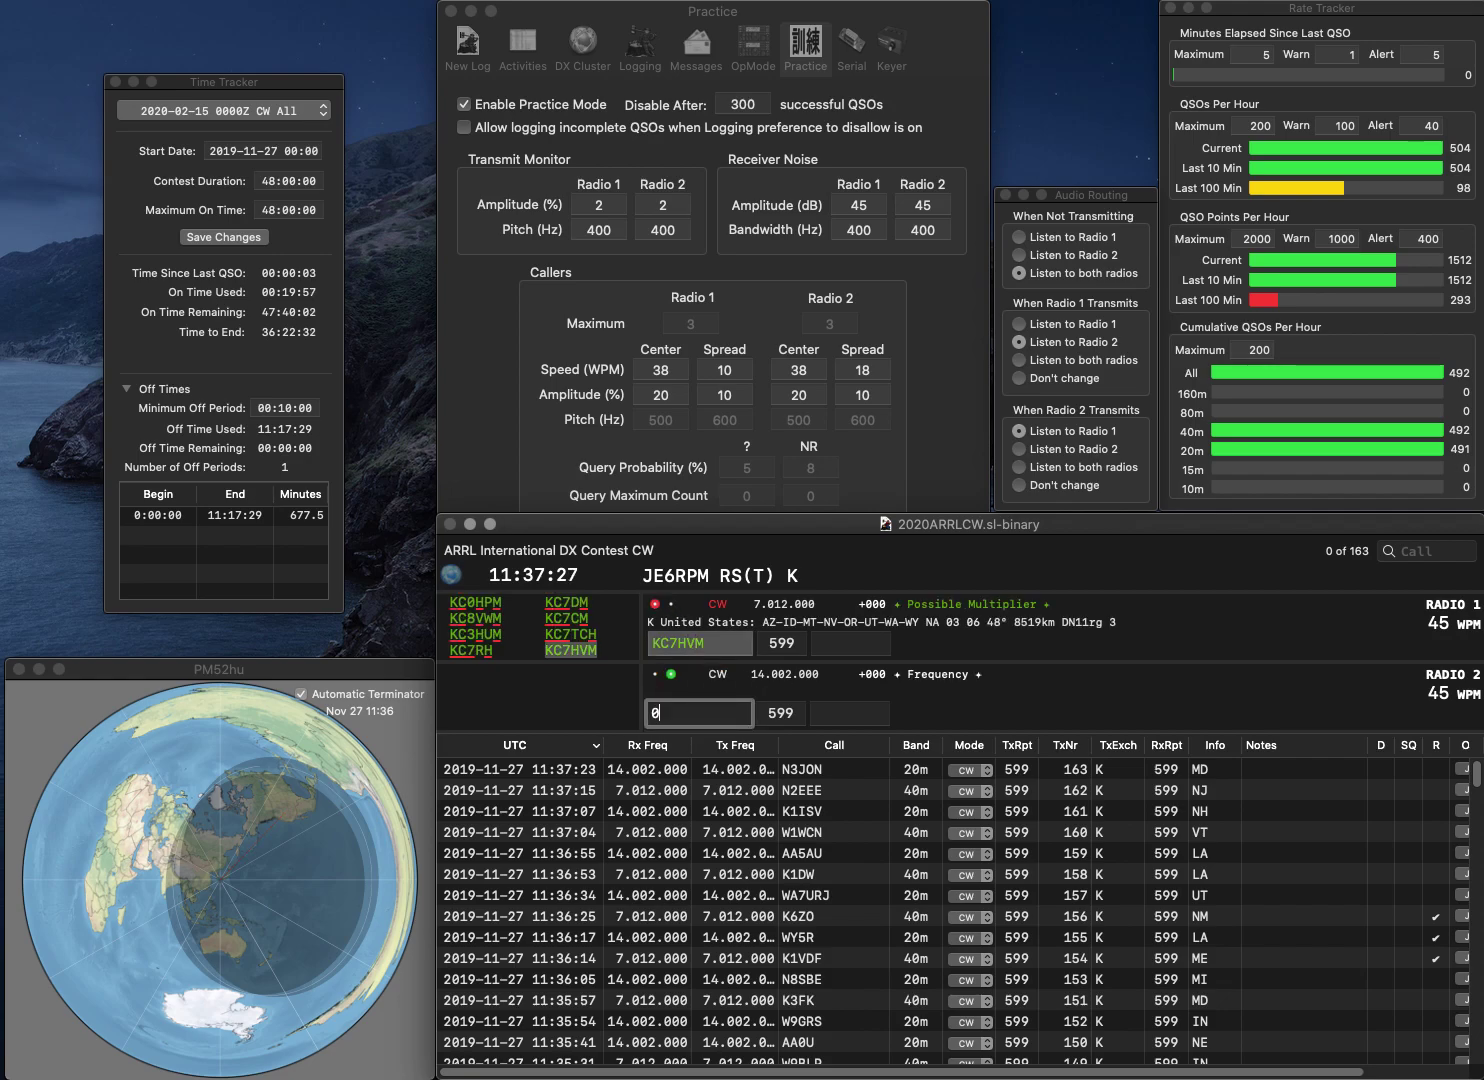
key("BackSpace")
type("QQZ")
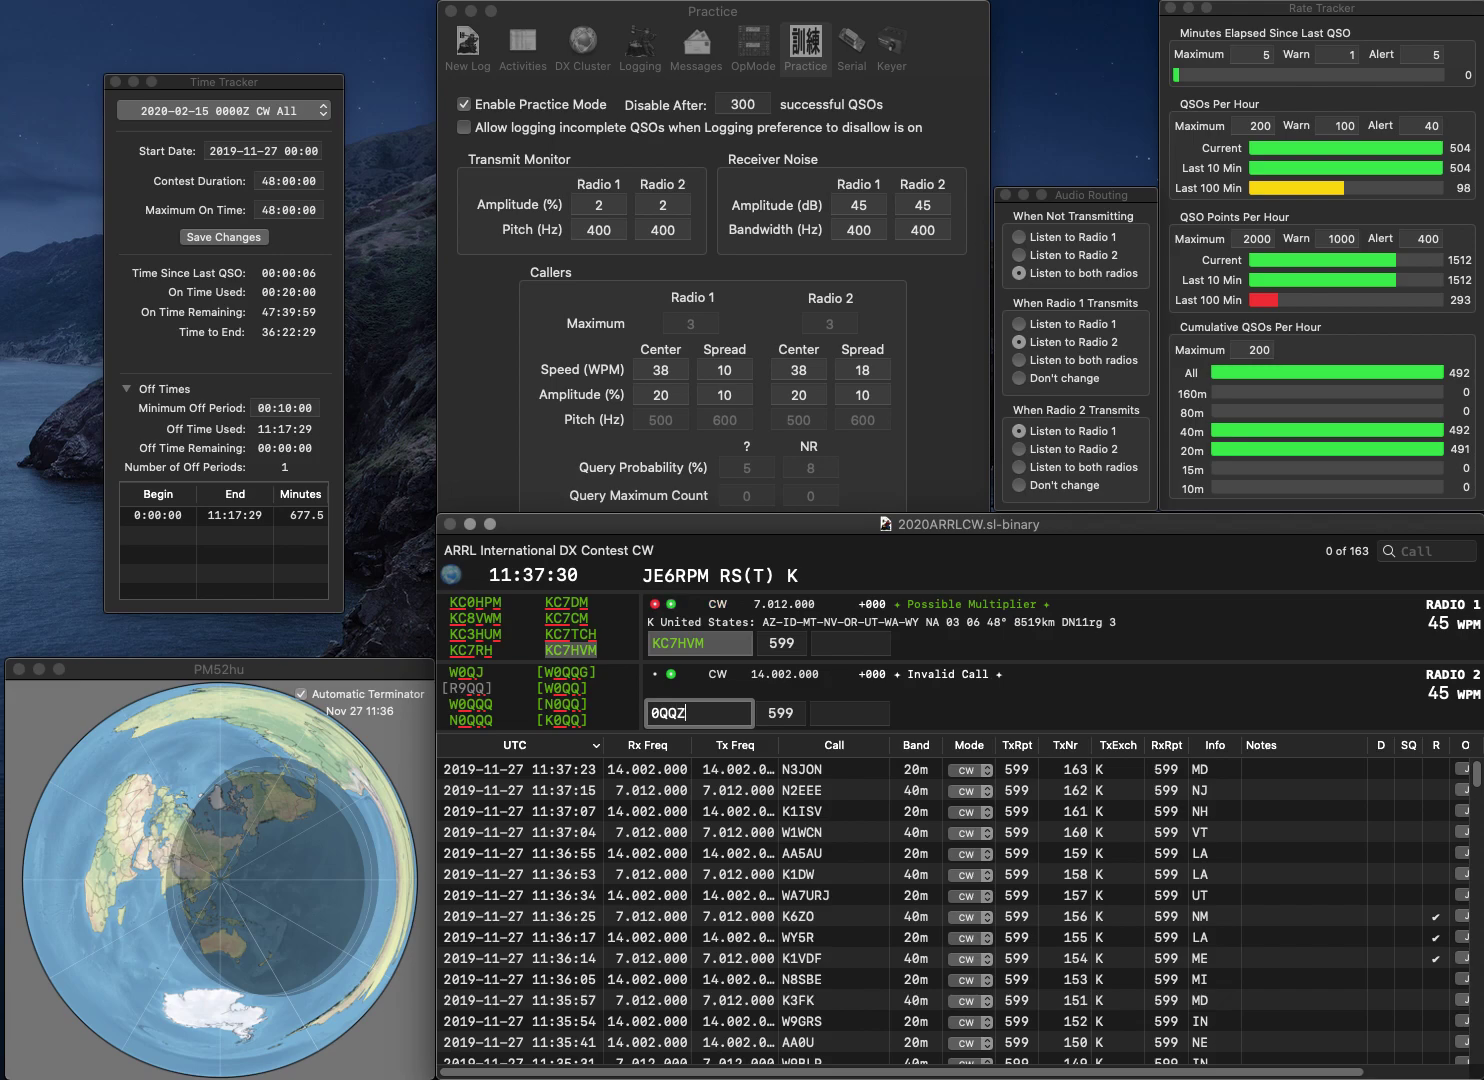
key("Return")
key("Up")
key("space")
type("WA")
key("Return")
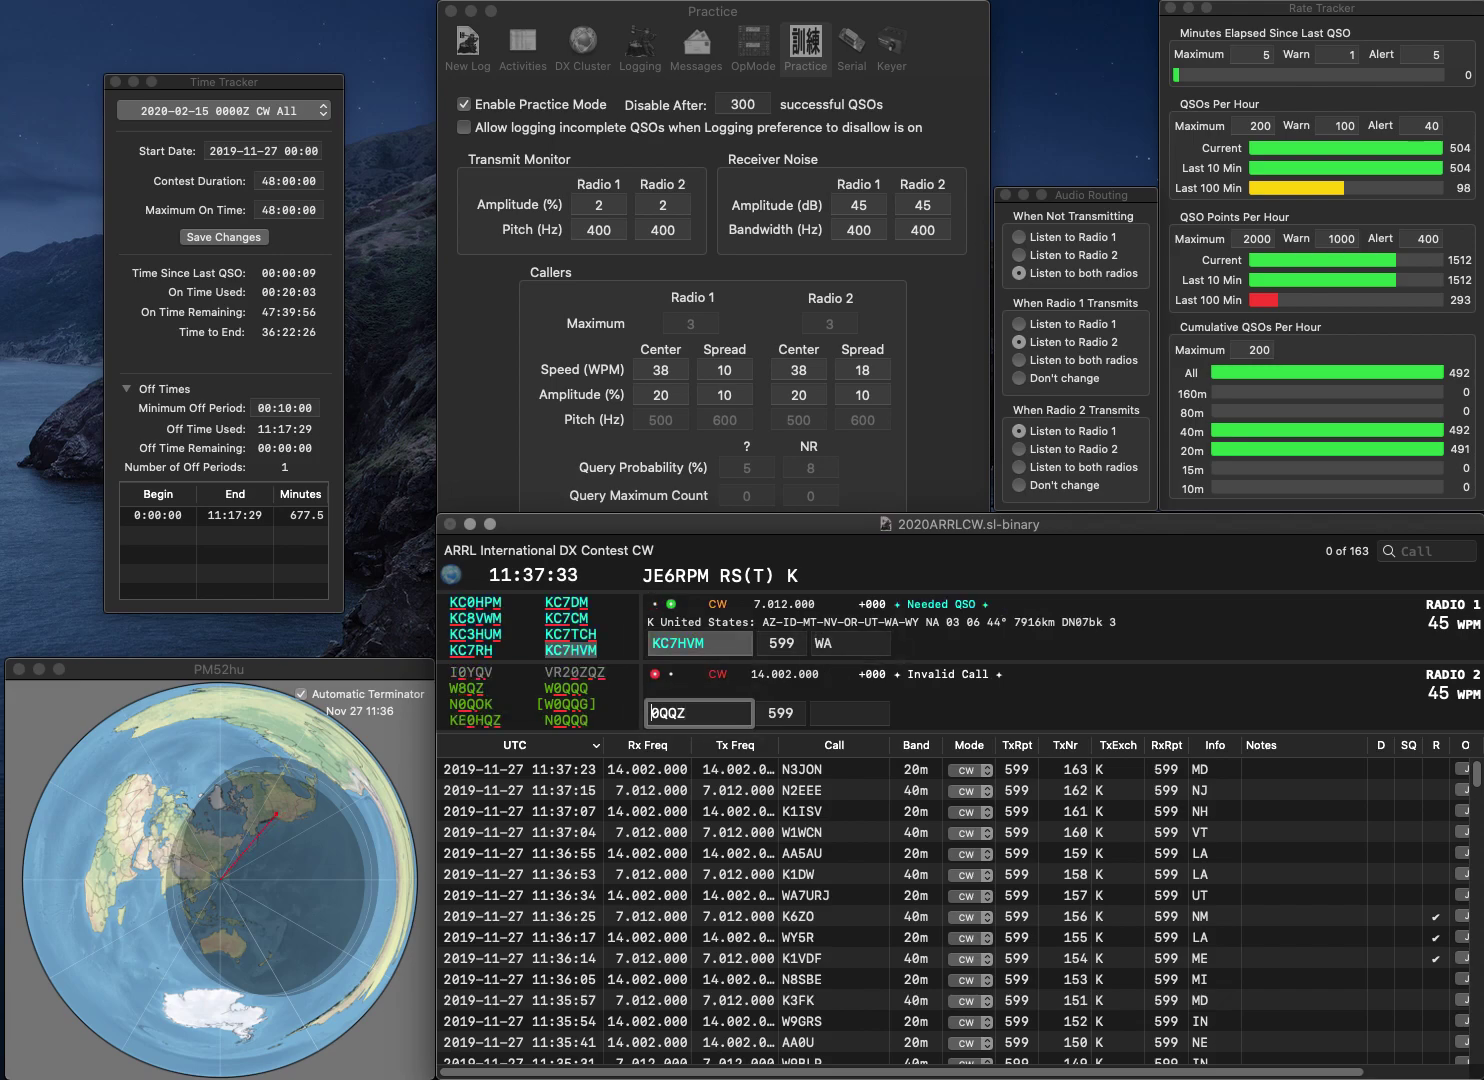
type("W0QQ")
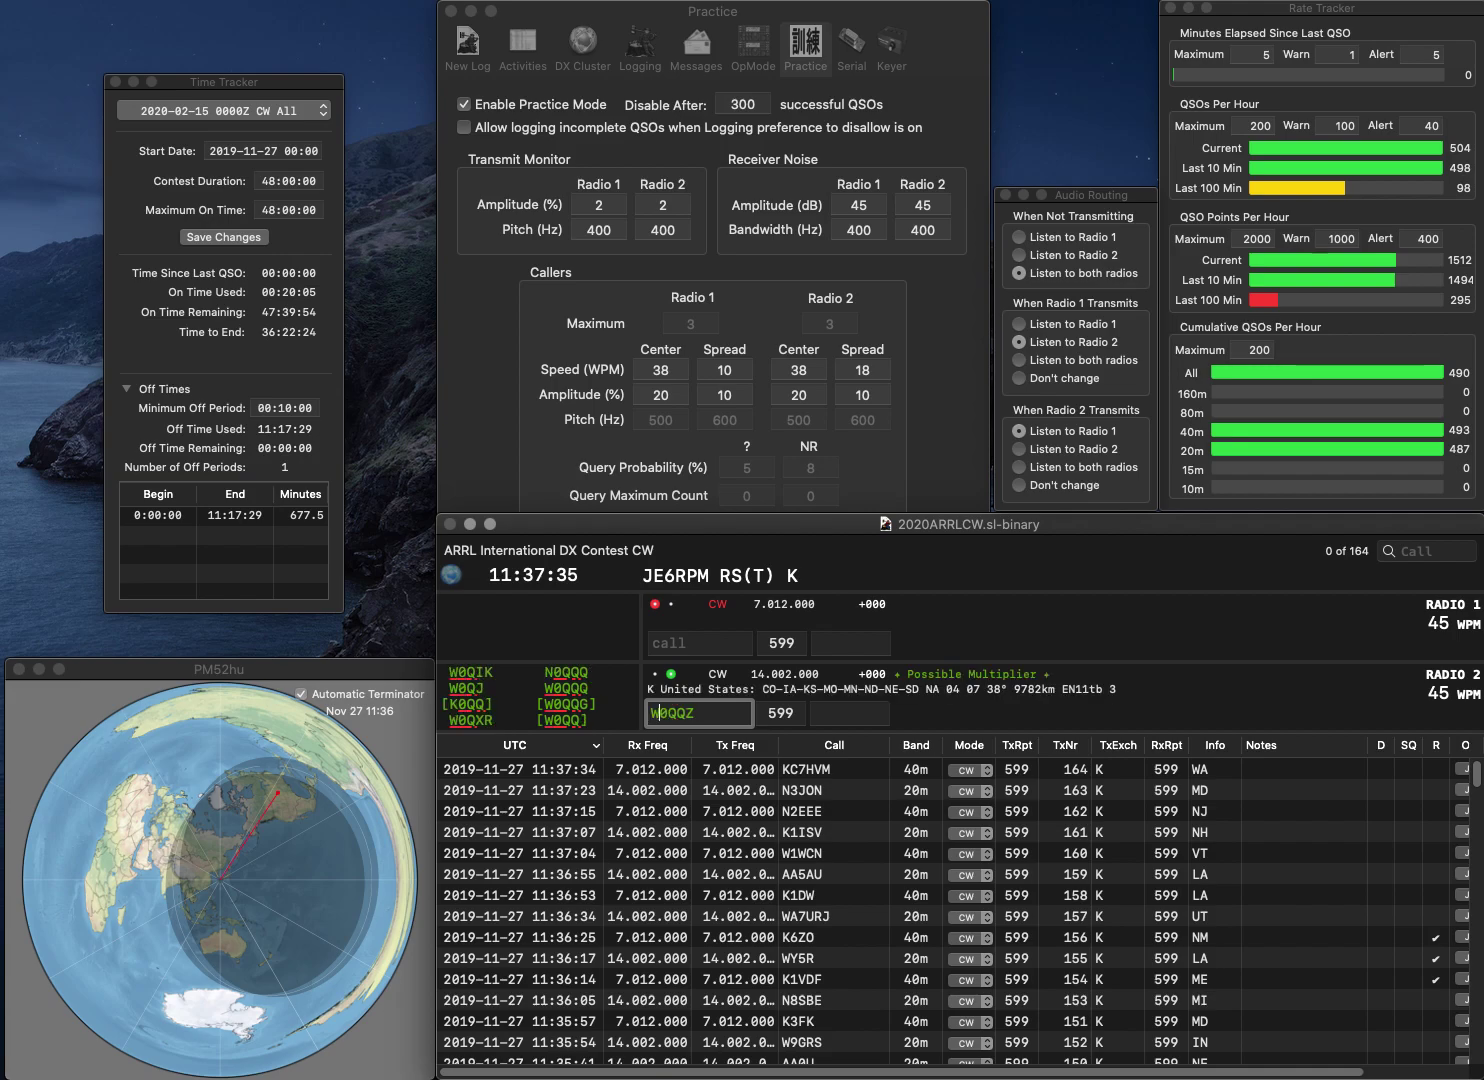
type("G")
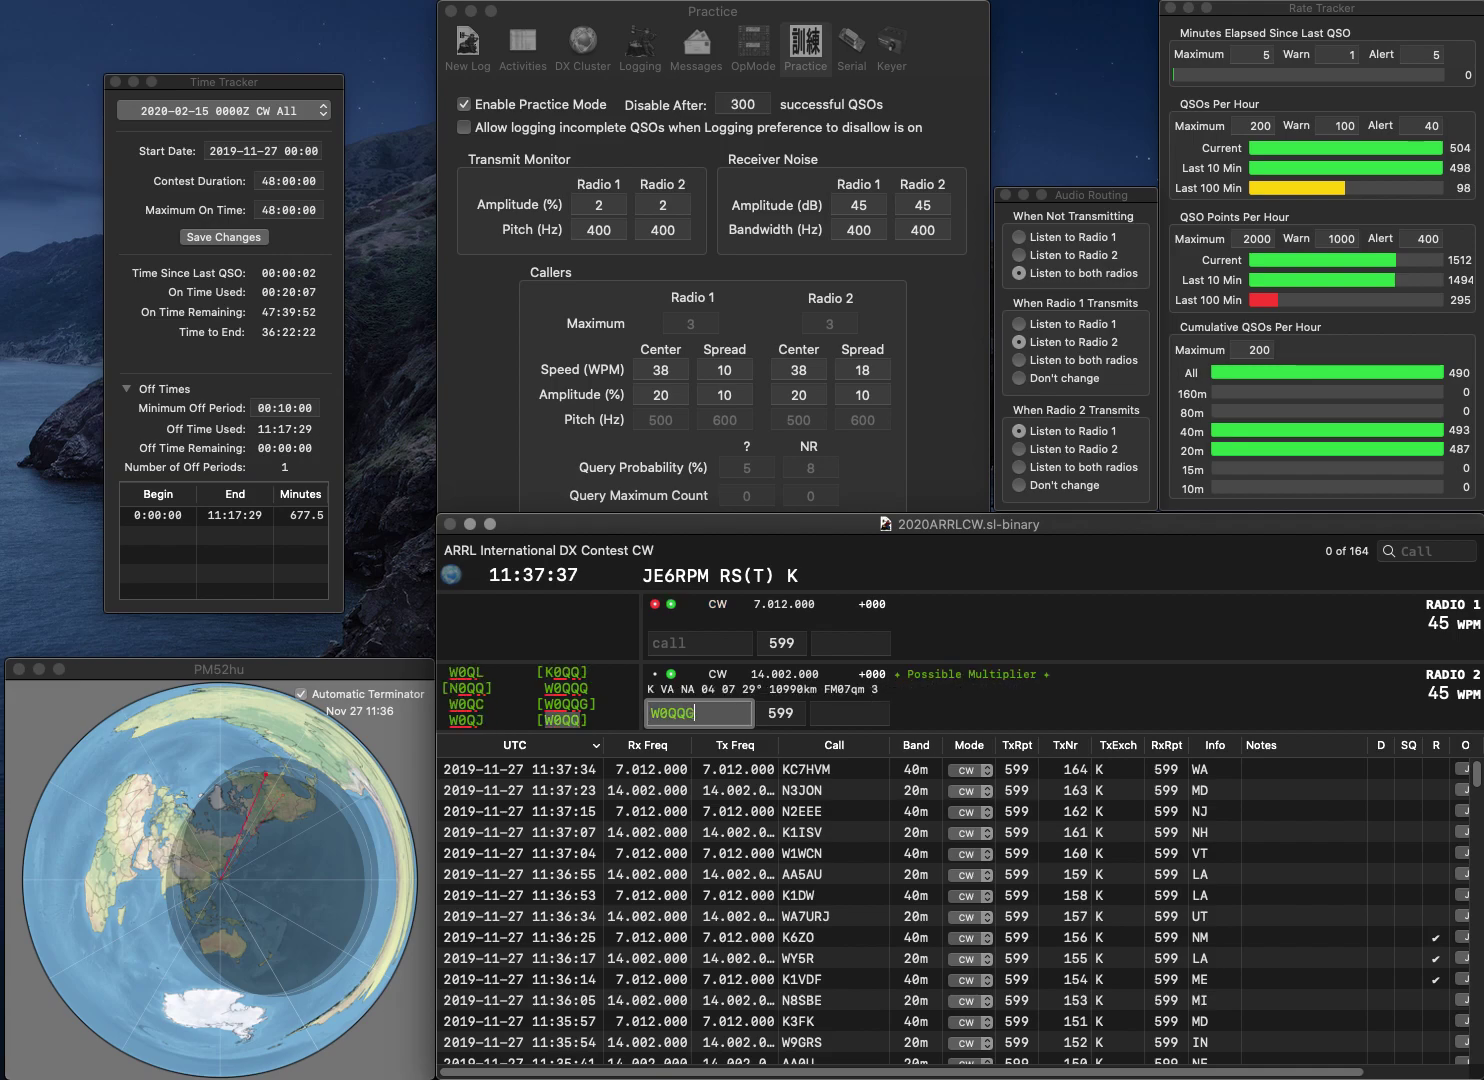
key("Return")
type("9DUC")
key("Up")
type("W")
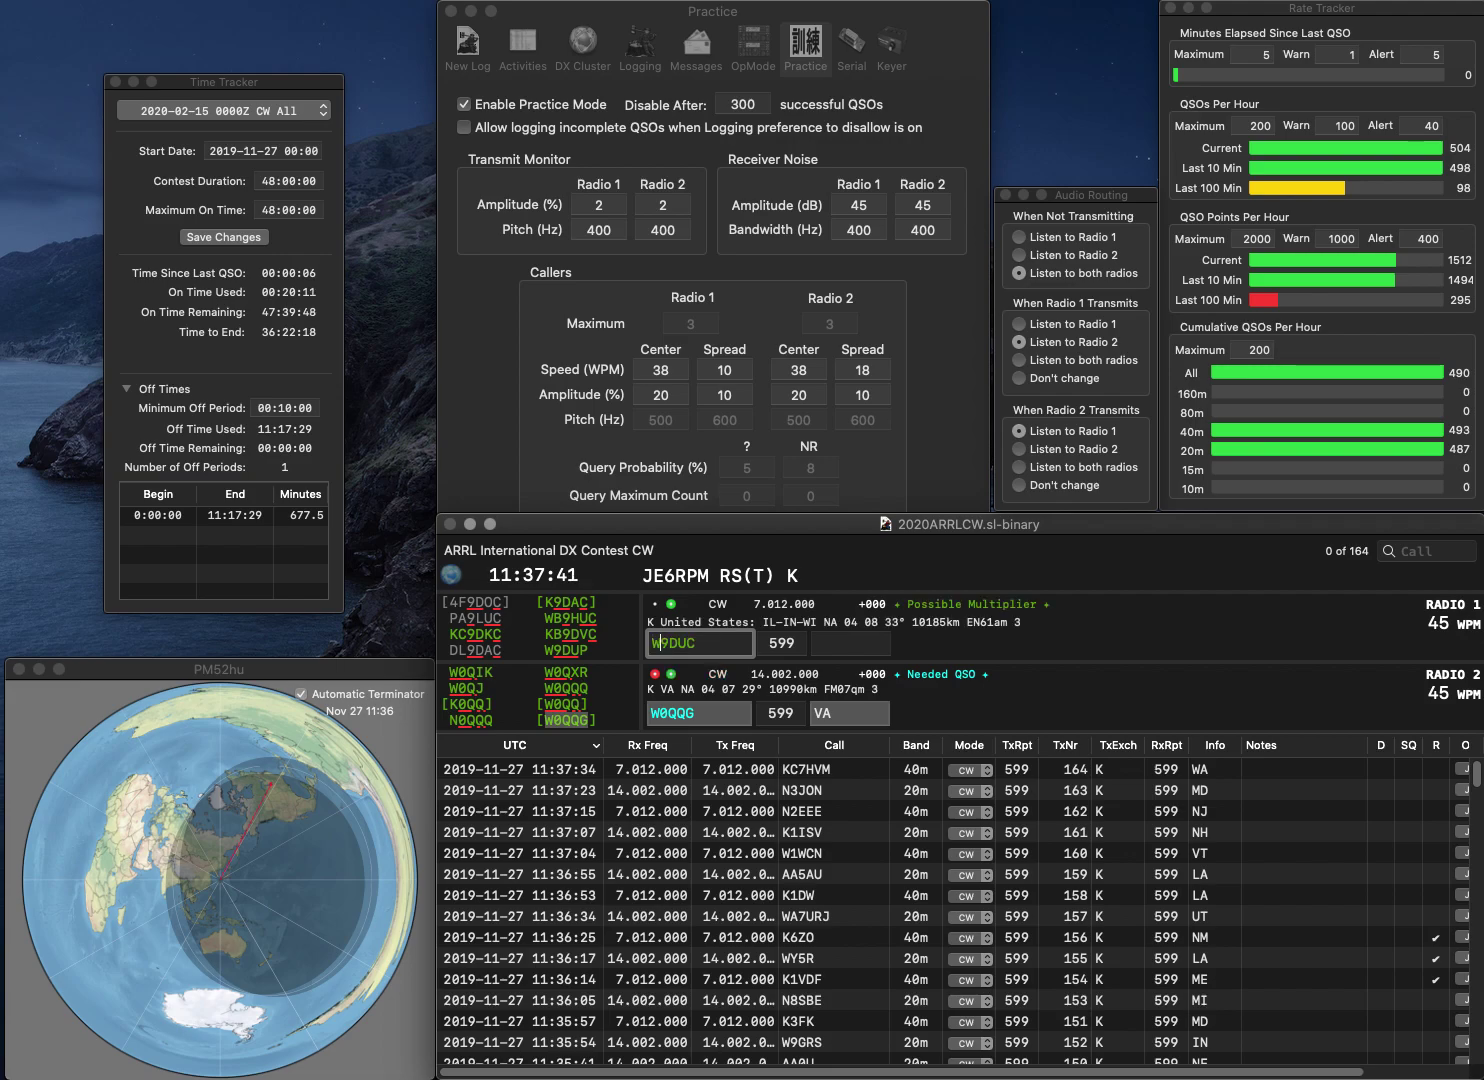
key("Return")
key("Return")
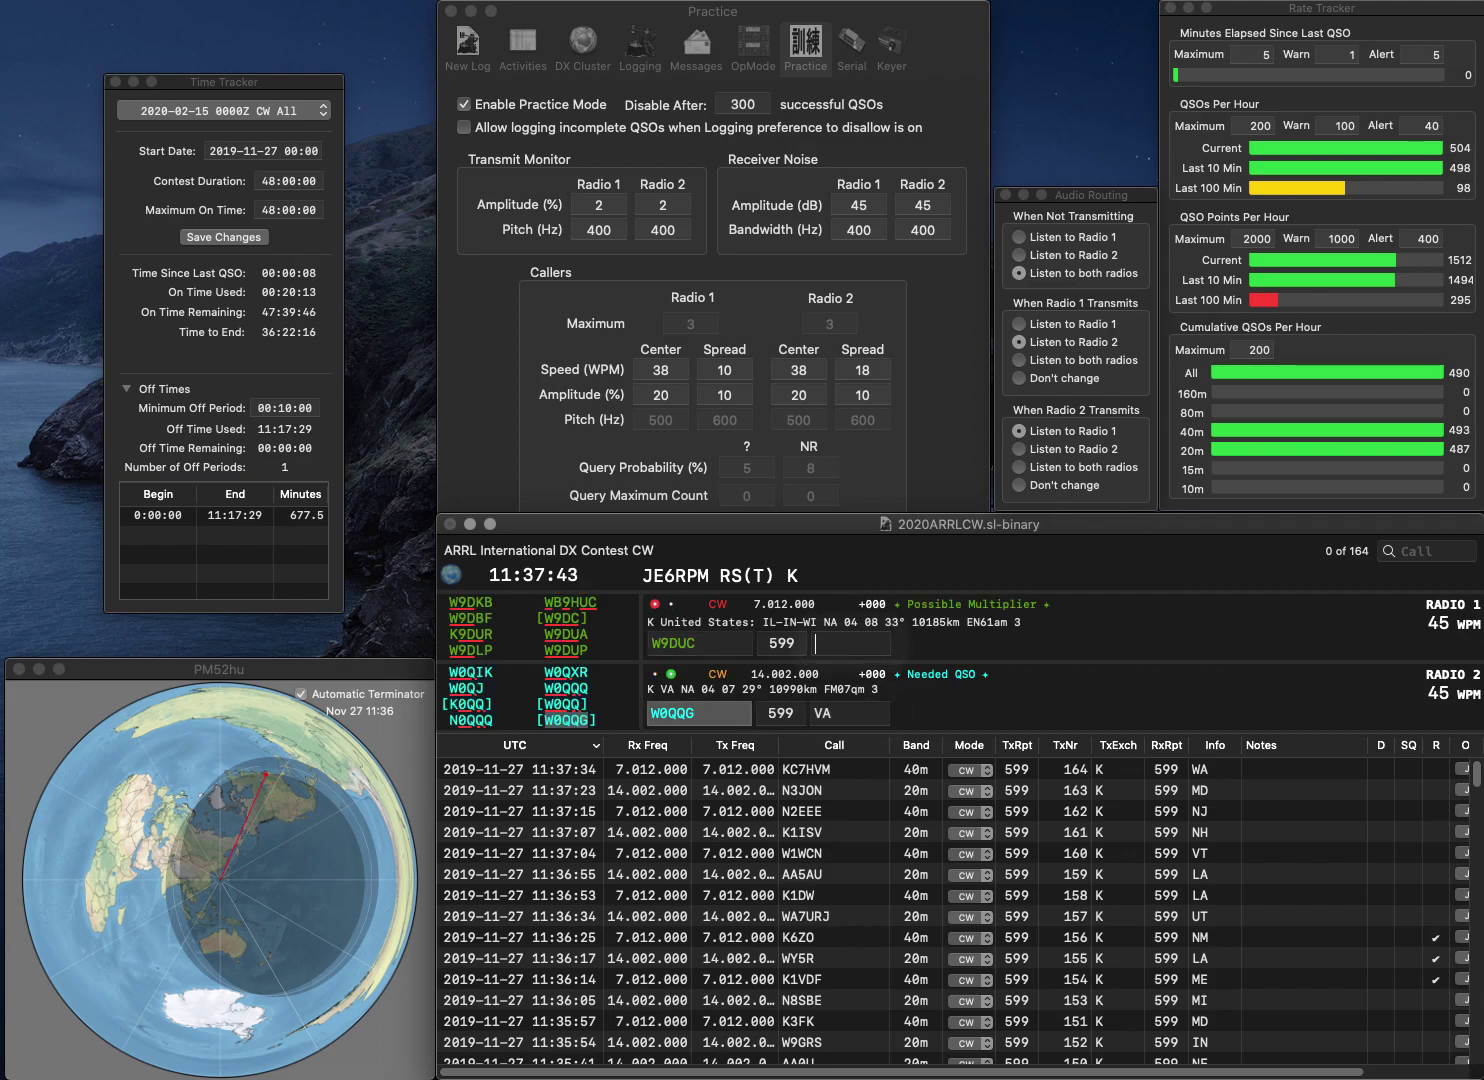
key("BackSpace")
type("KB")
key("Left")
key("Left")
key("BackSpace")
type("B")
key("Return")
type("RL")
key("Return")
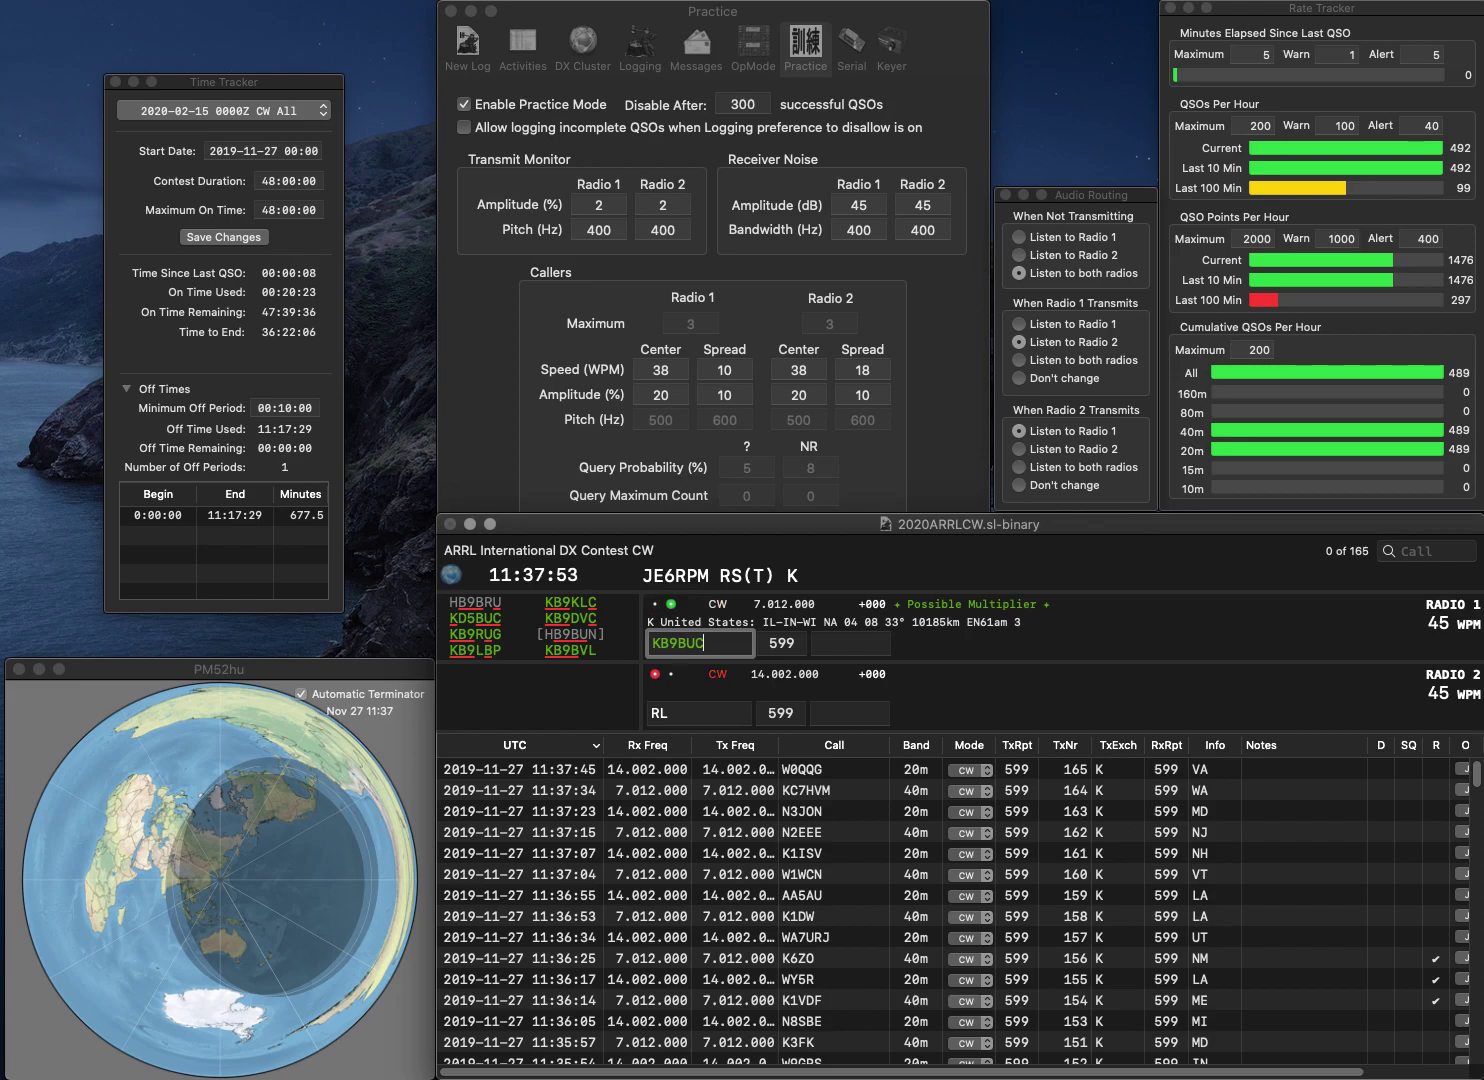
key("BackSpace")
type("D")
key("Delete")
type("V")
key("Return")
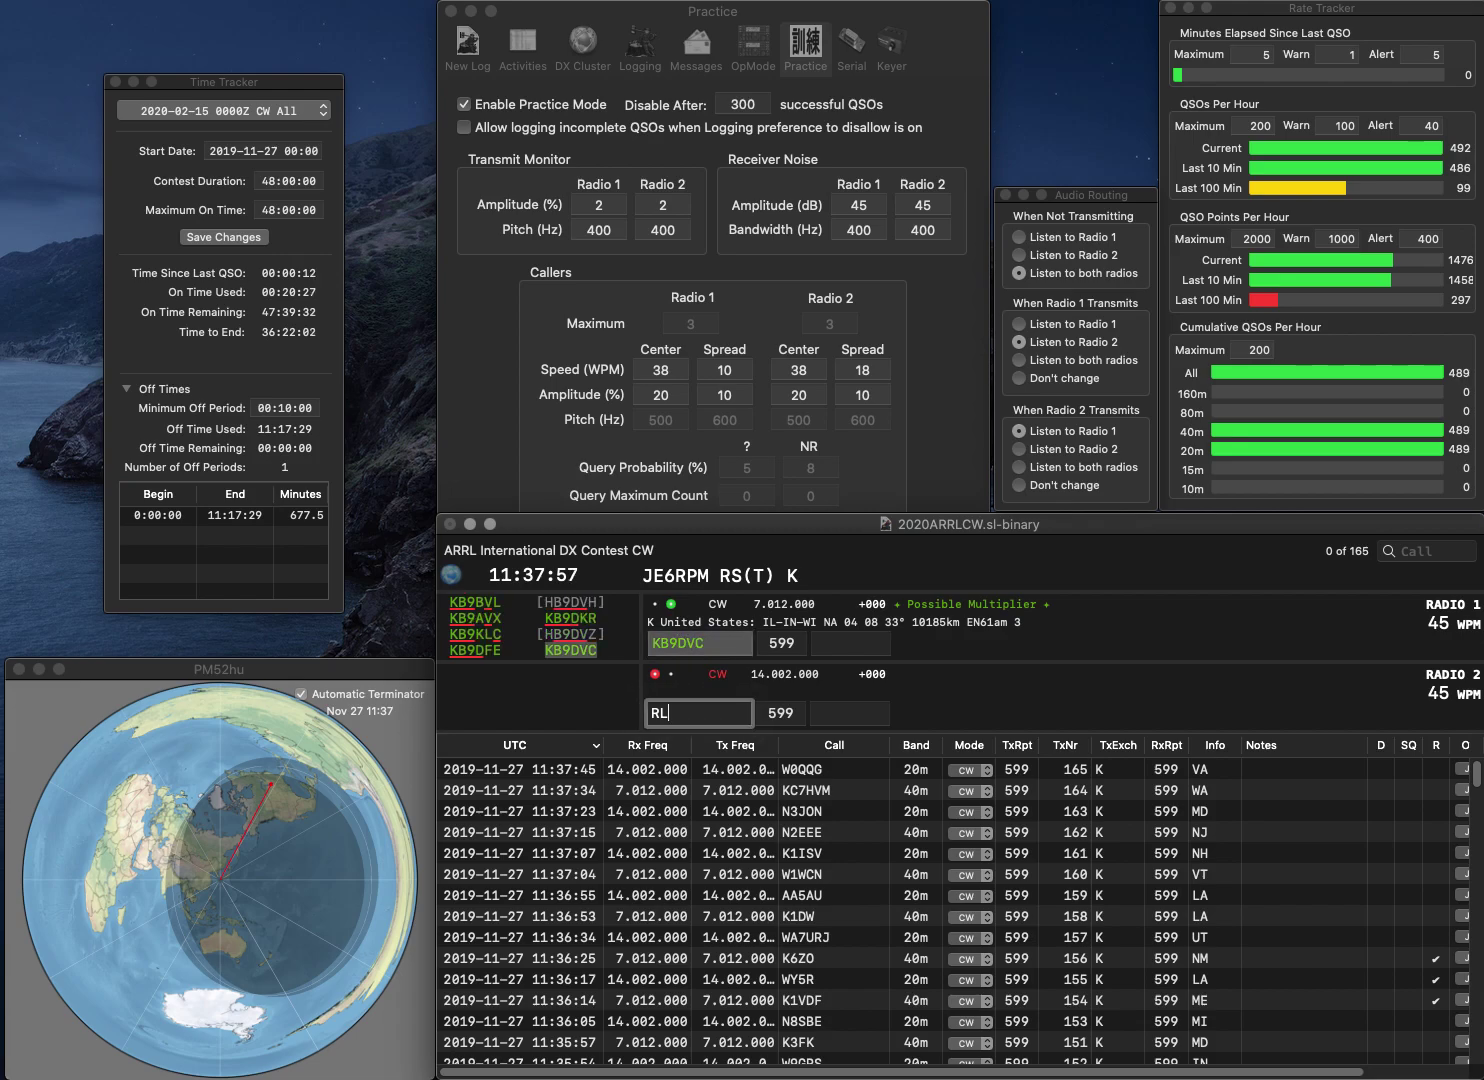
key("Up")
type("W8")
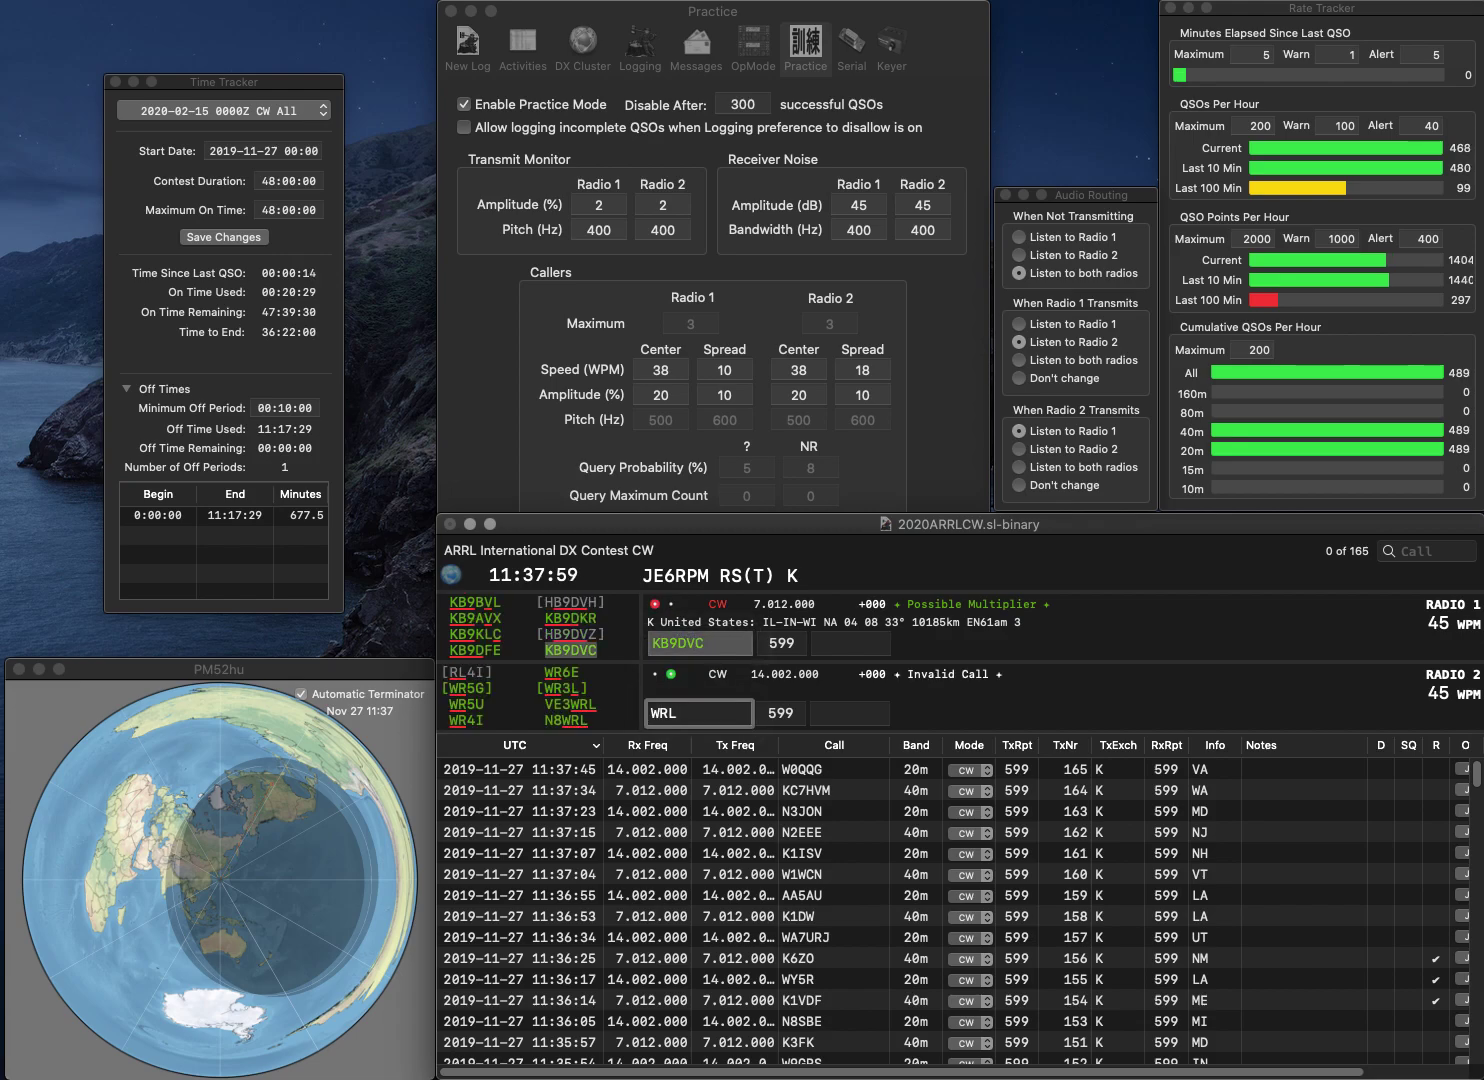
type("M")
key("Return")
type("IN")
key("Return")
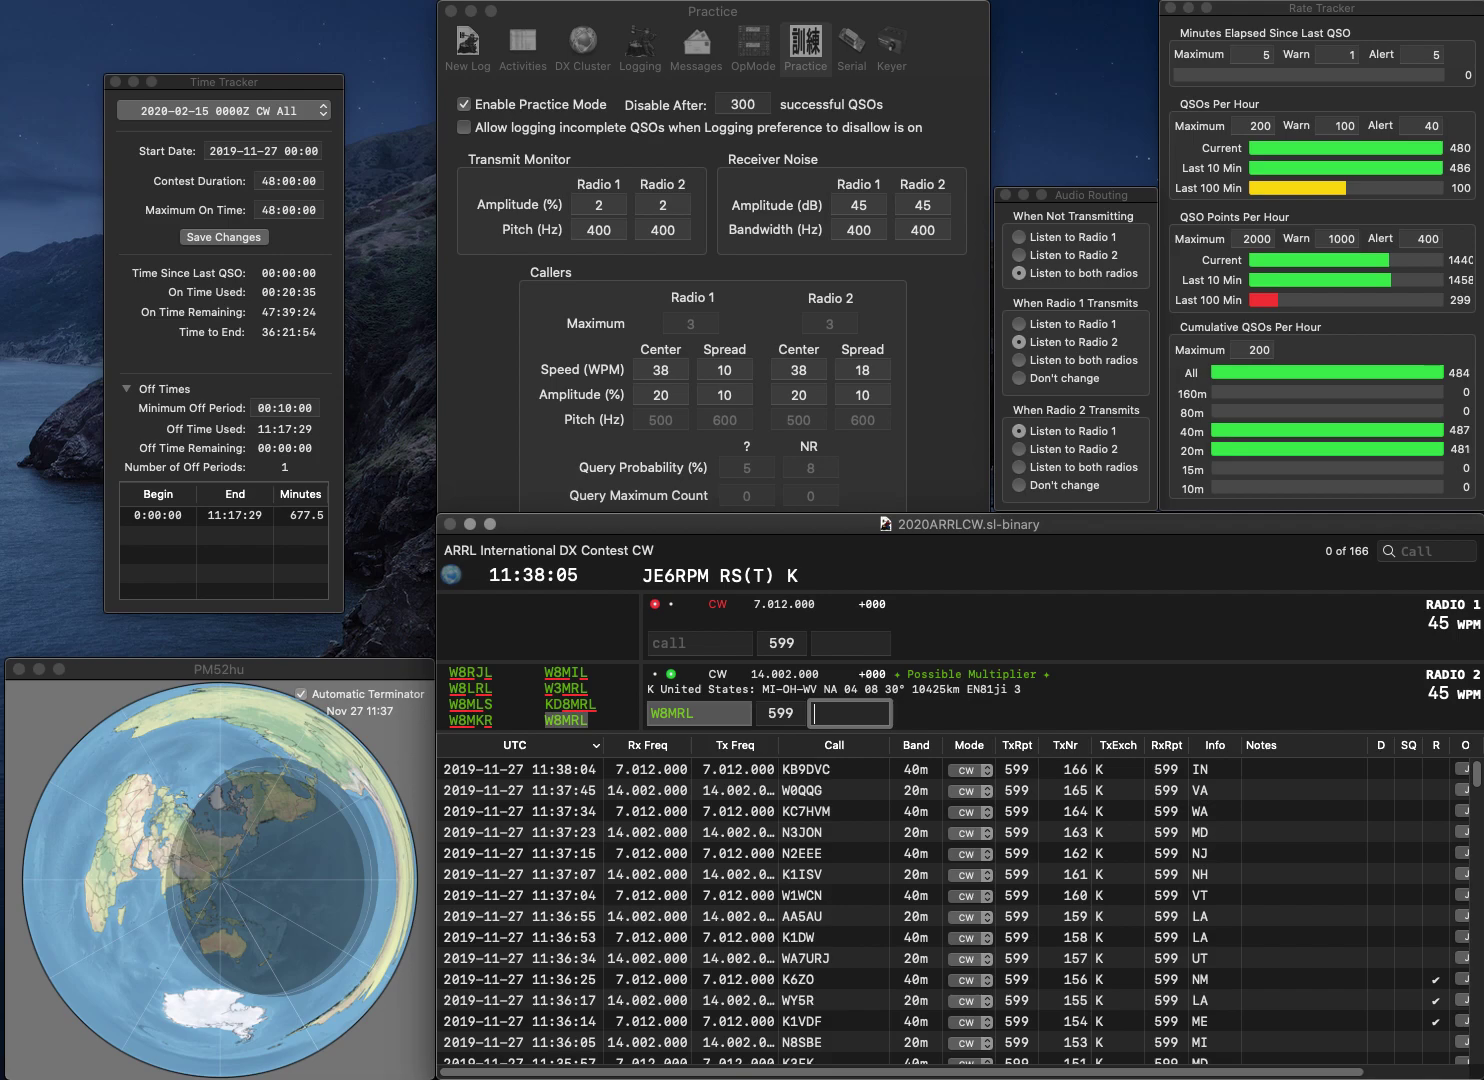
Step: Log W8MRL on Radio 2 with received exchange WV and answer caller KB0USA on Radio 1
type("WV")
key("Return")
type("KB0USA")
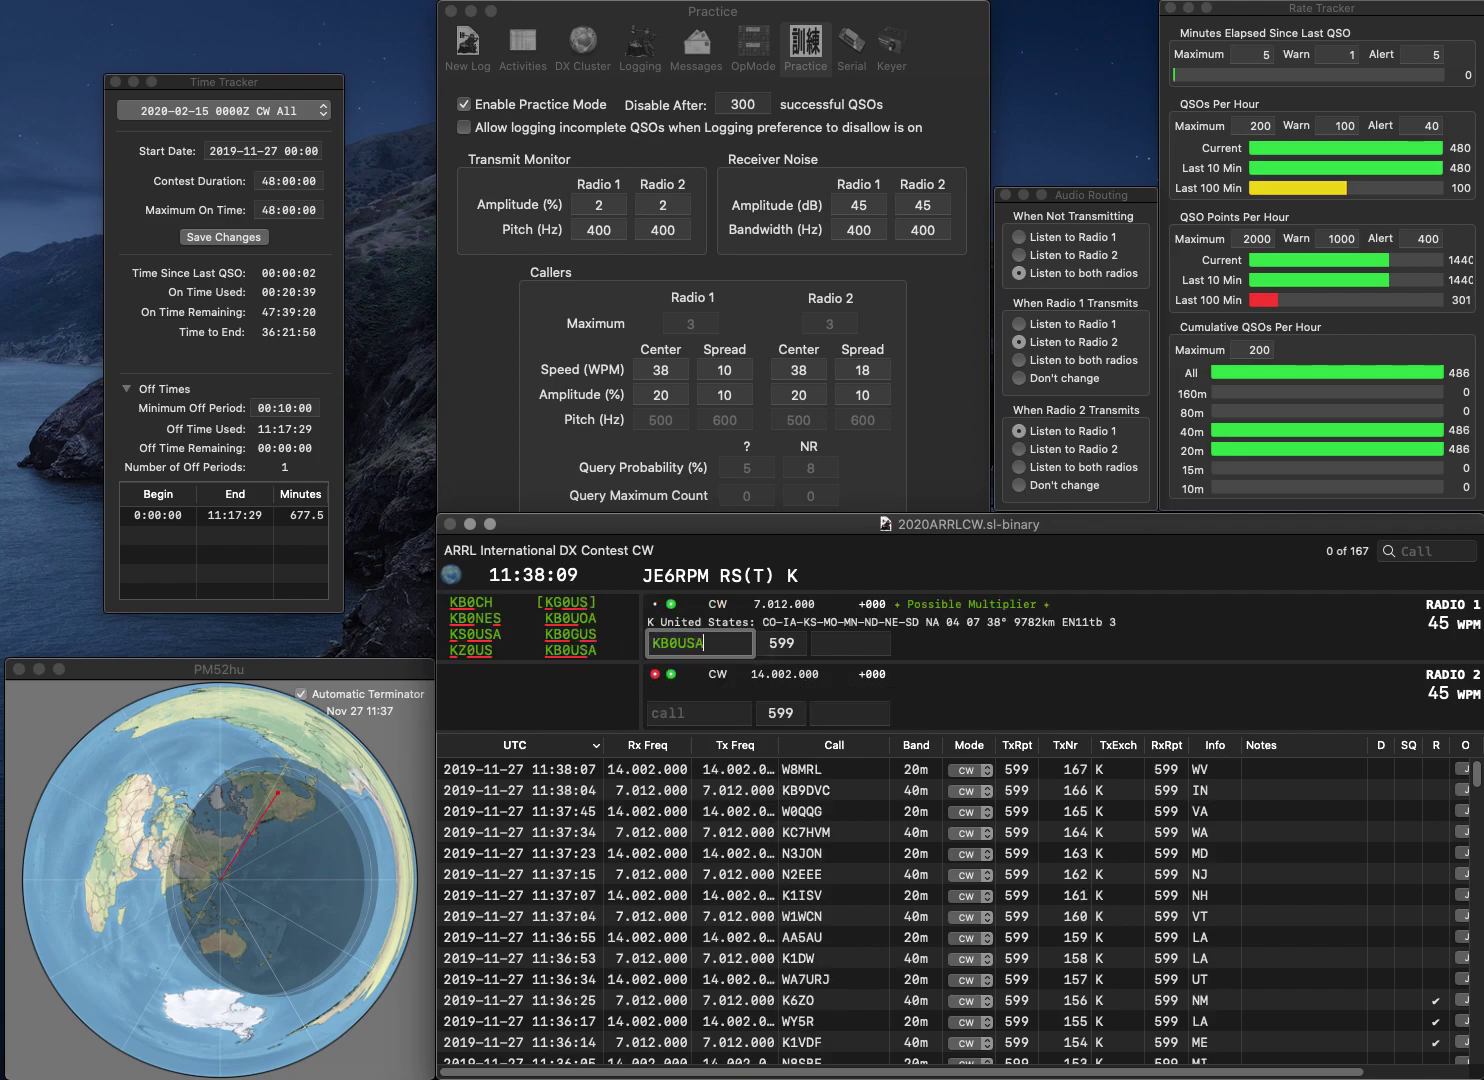
key("Return")
type("NW2P")
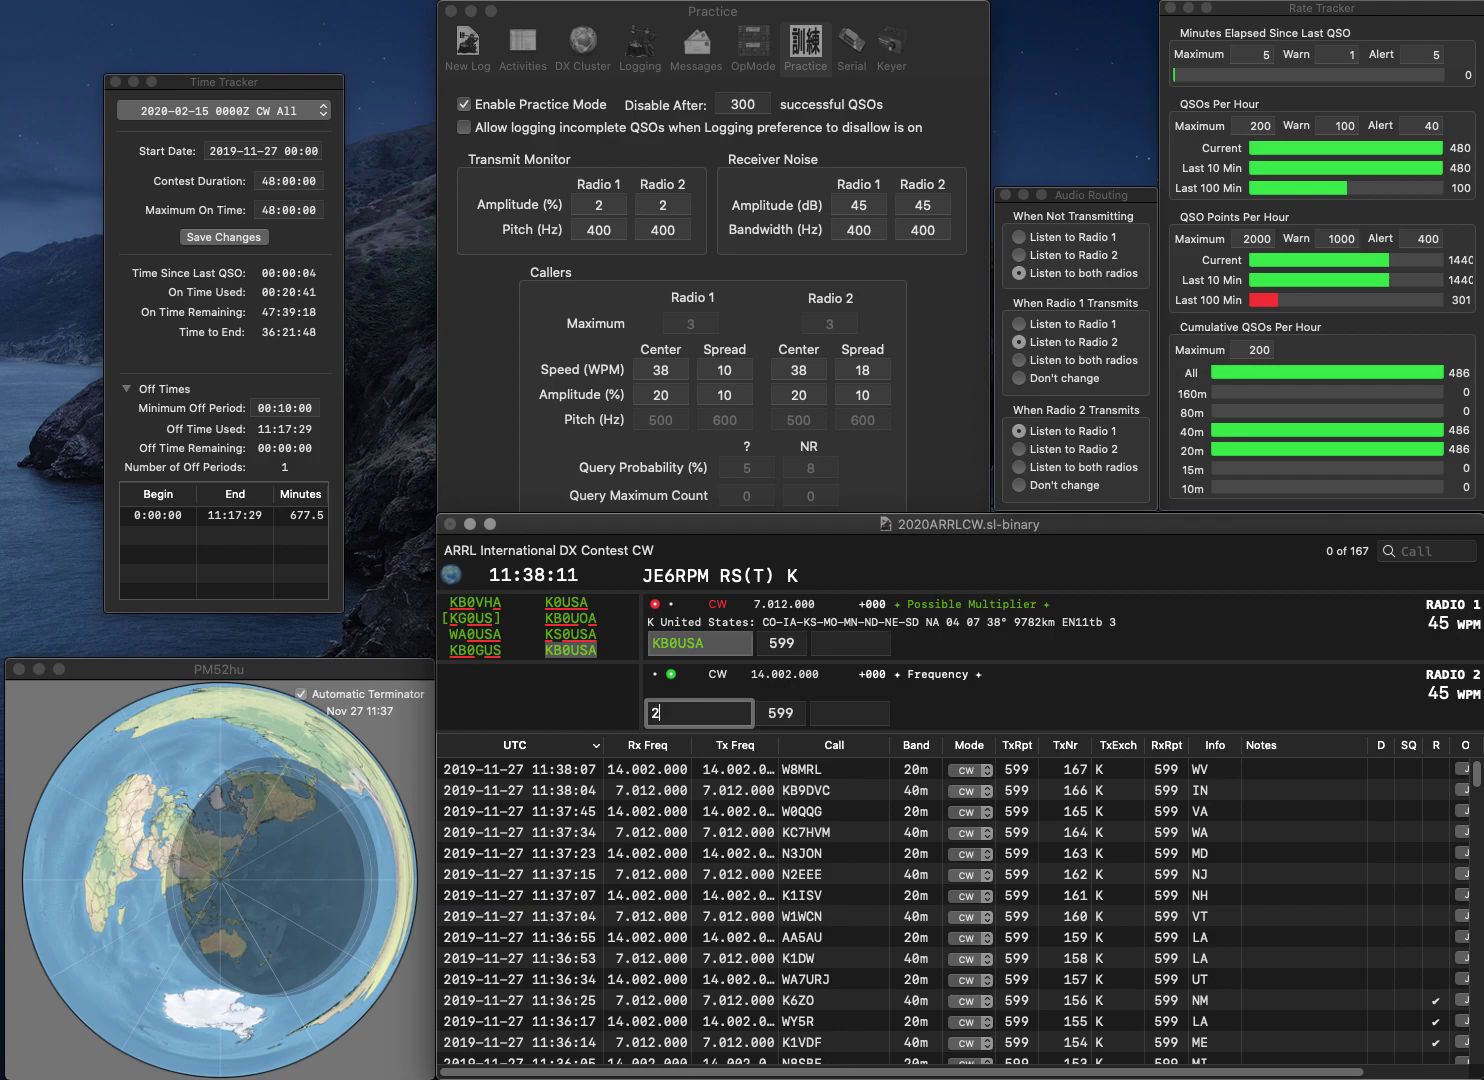
key("Return")
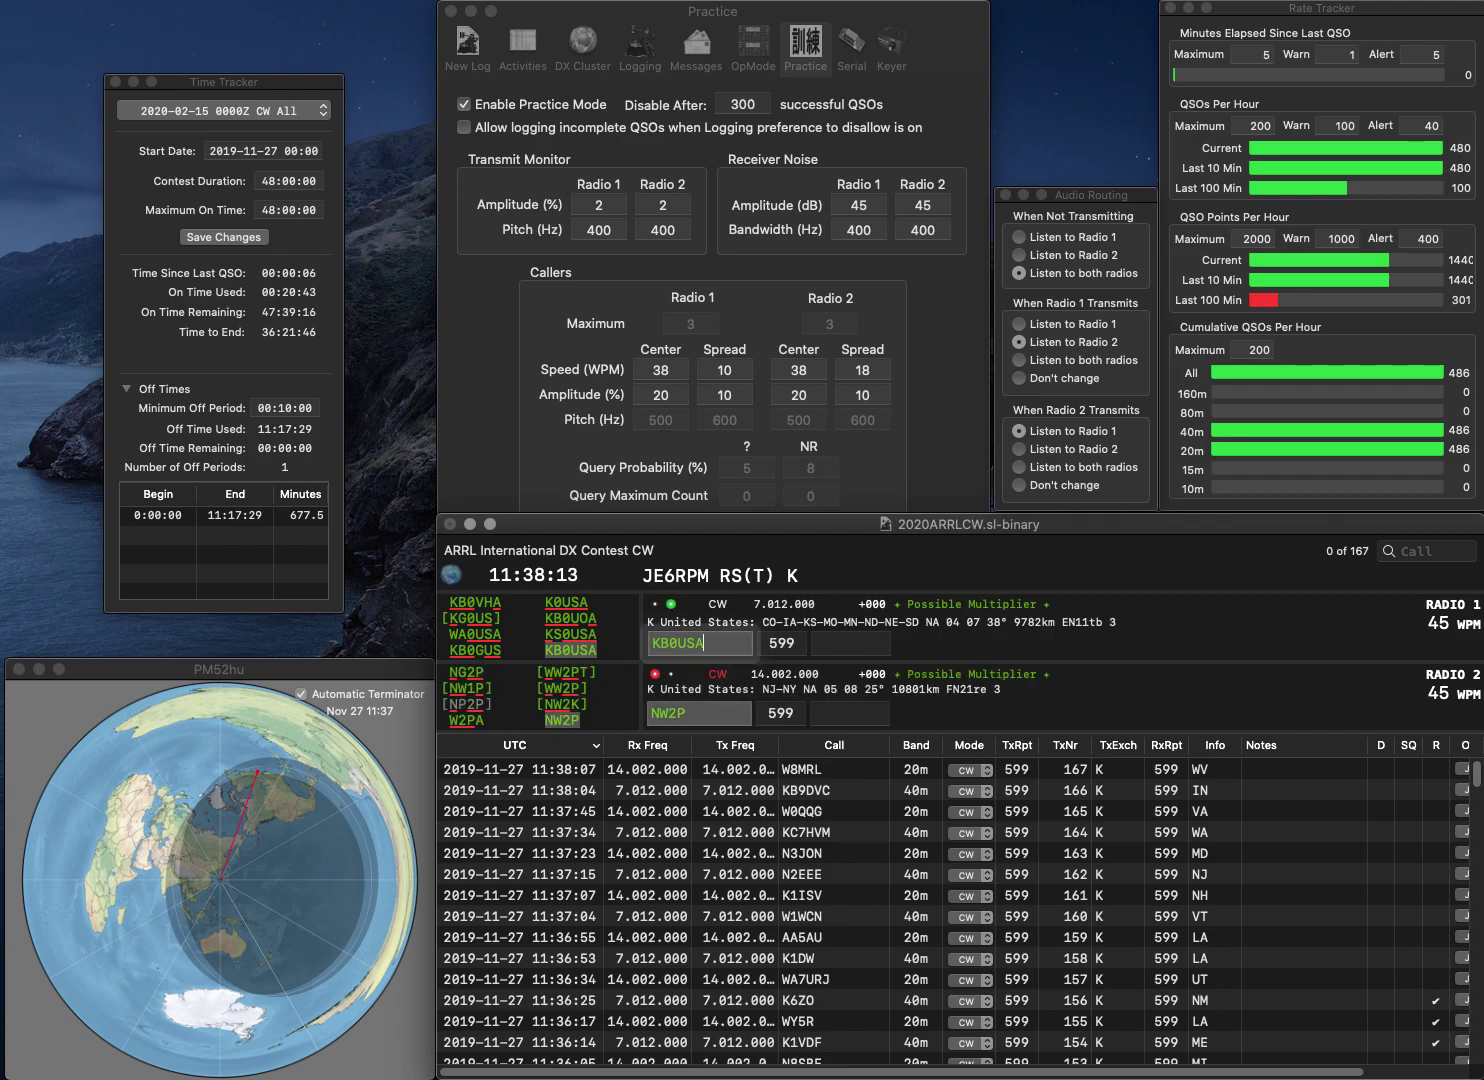
type("NE")
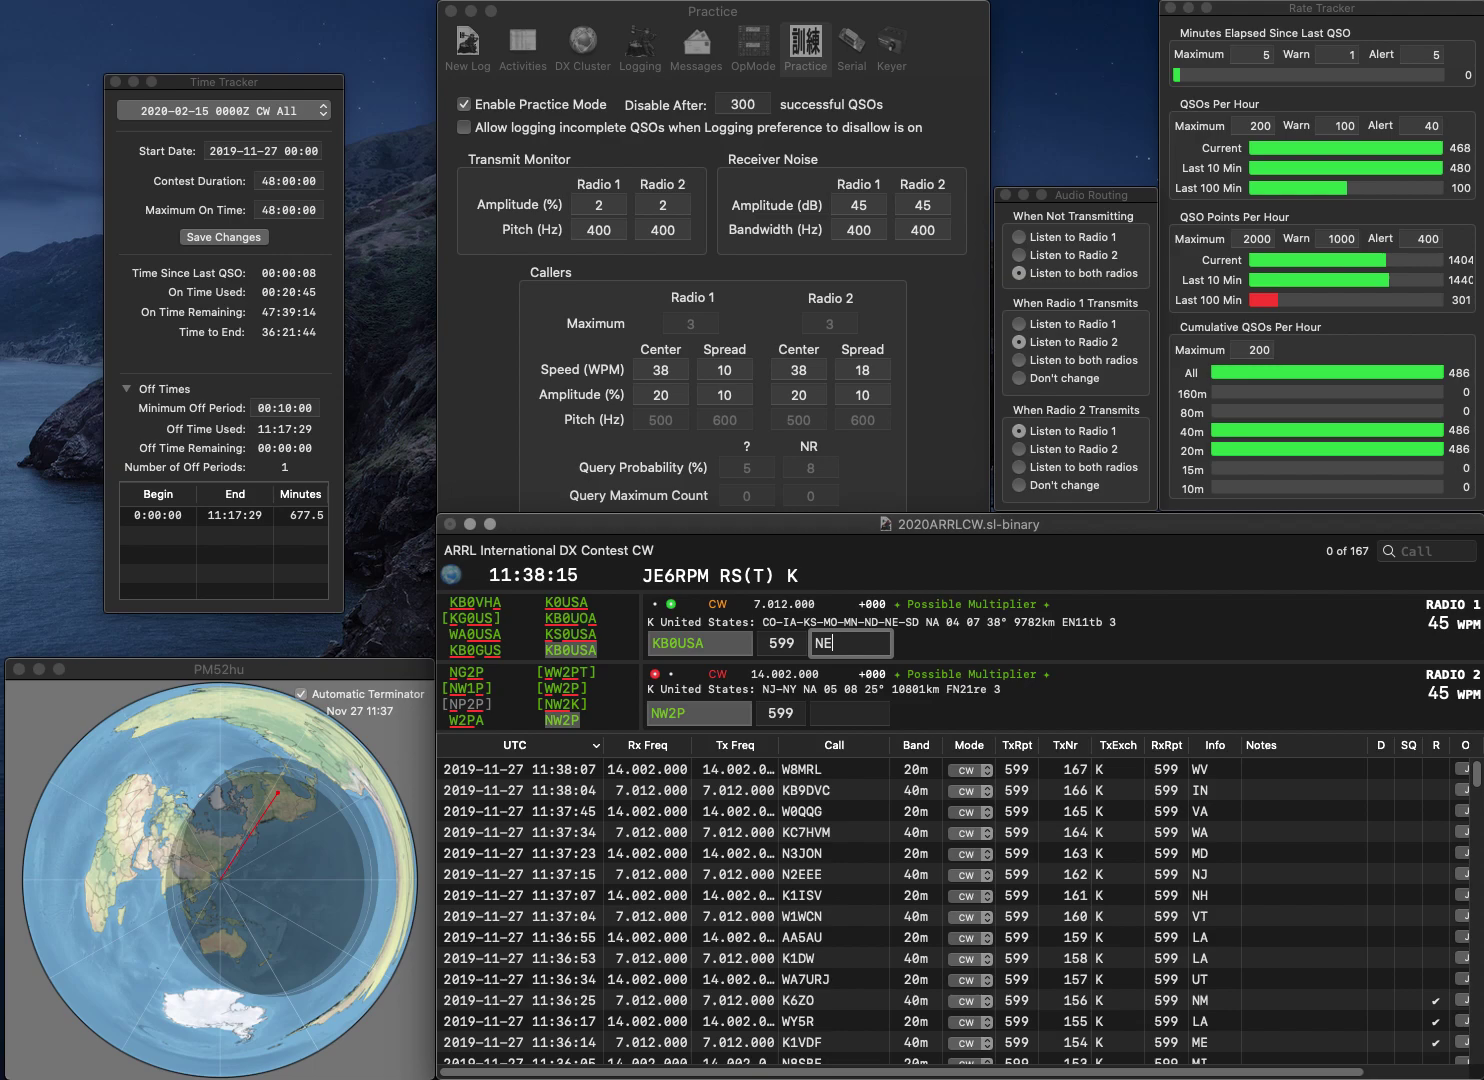
key("Return")
type("NJ")
key("Return")
type("KT0F")
key("Return")
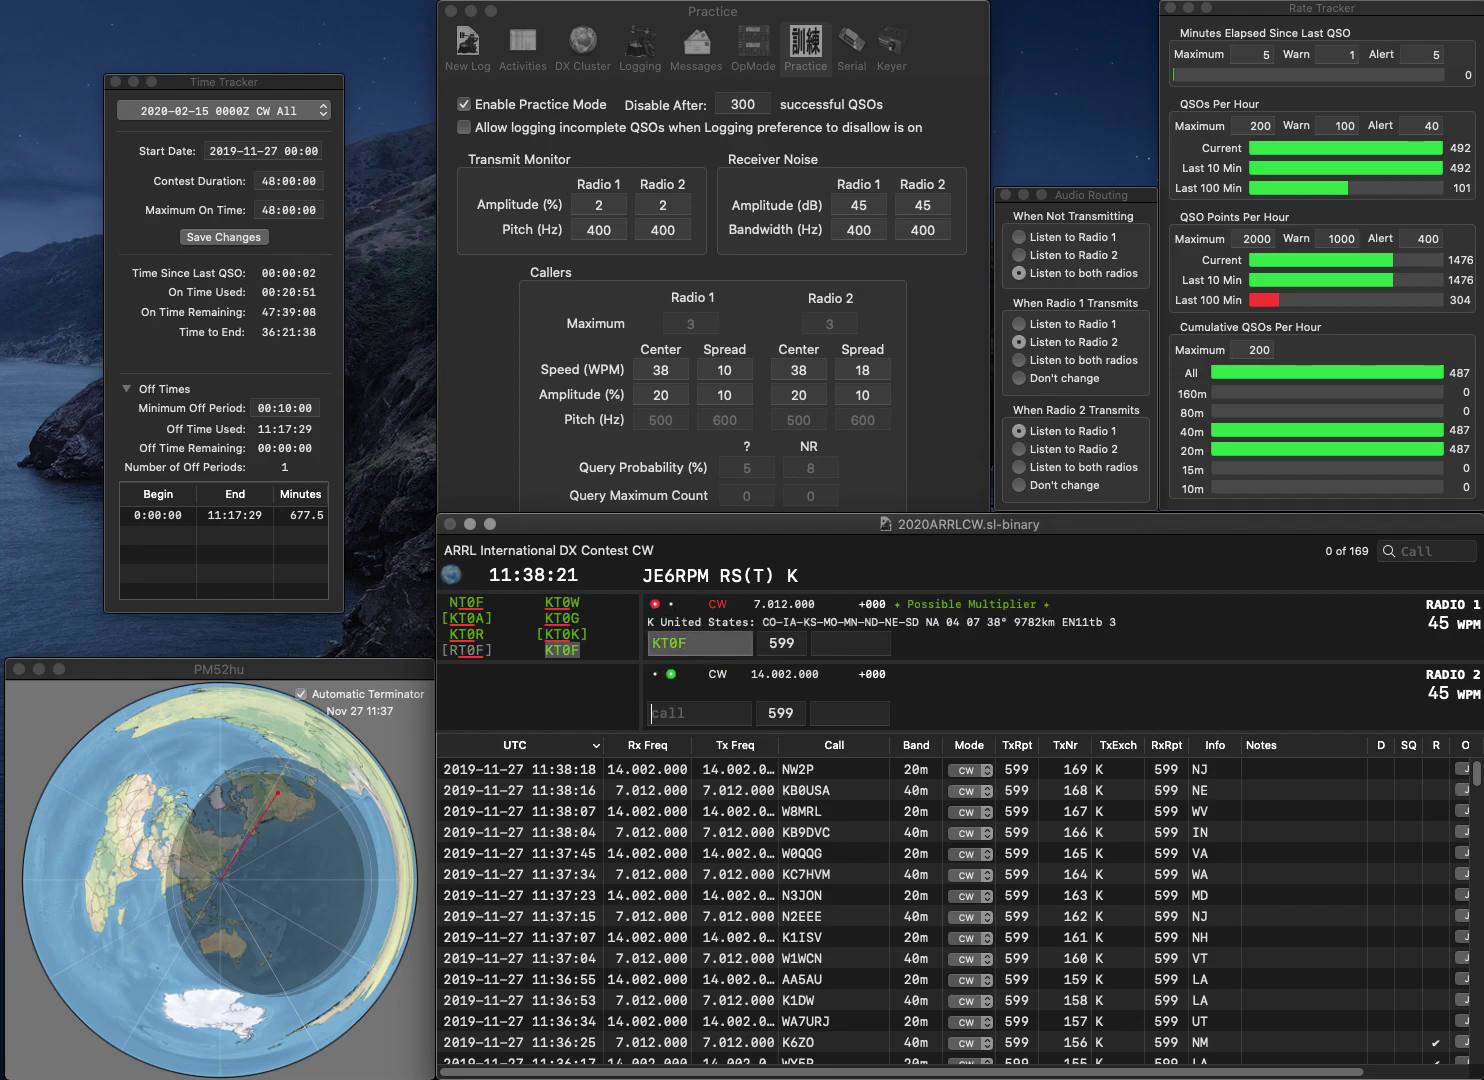
type("8OSI")
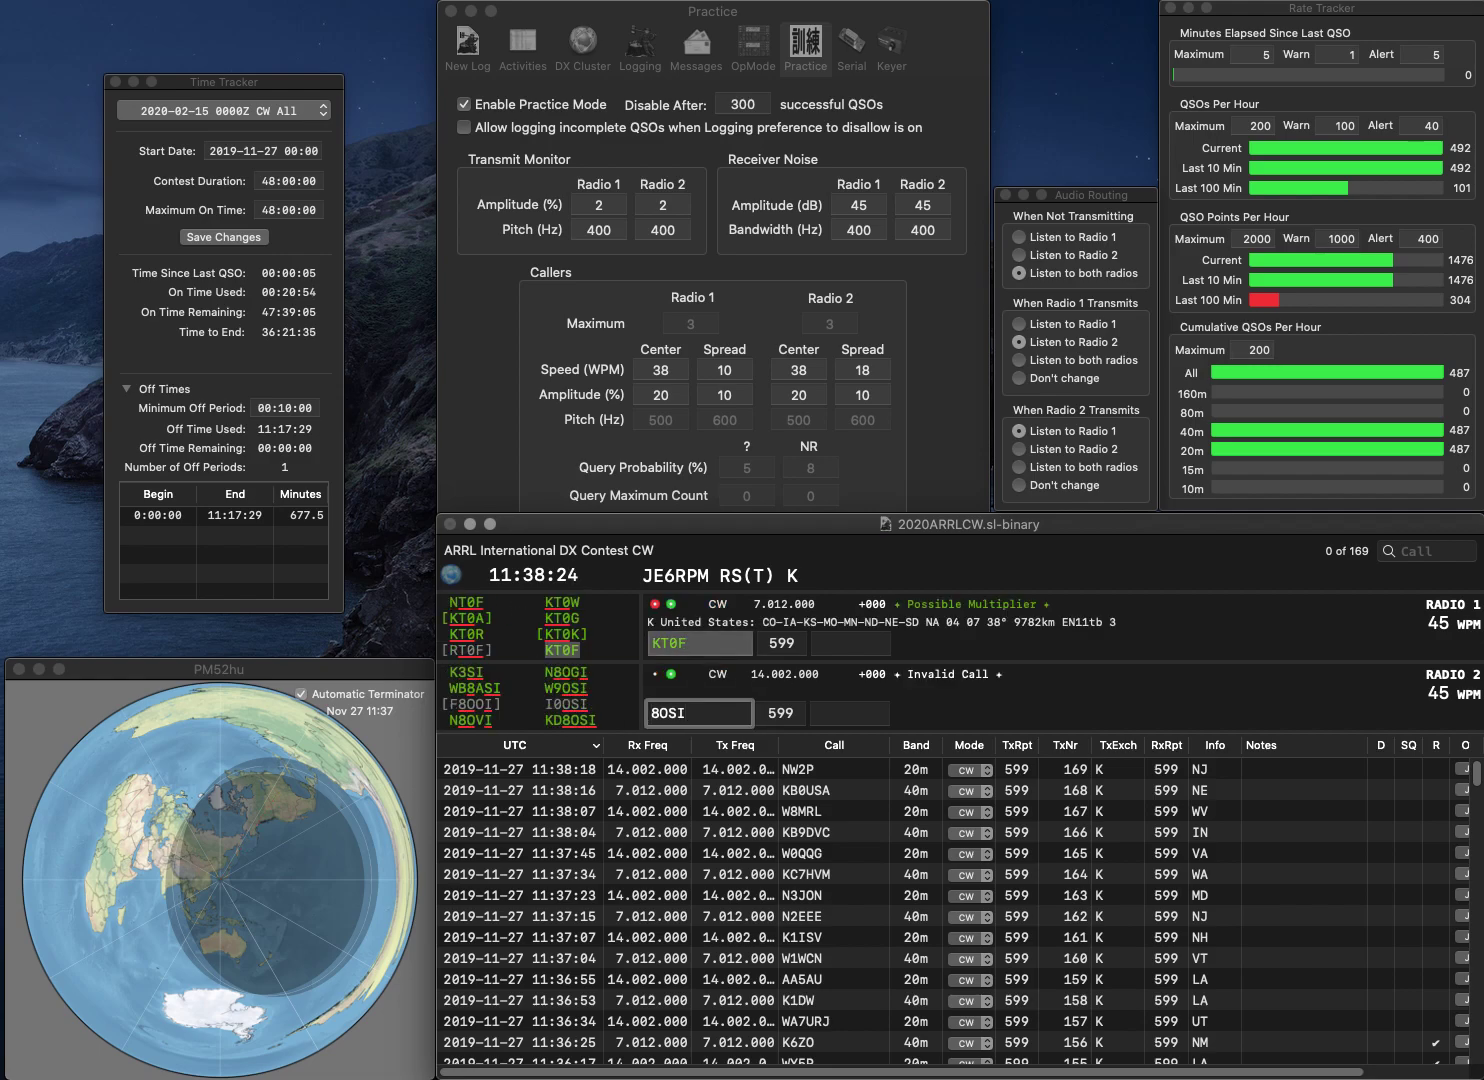
key("Home")
type("KD")
key("Return")
key("Tab")
type("I")
key("Return")
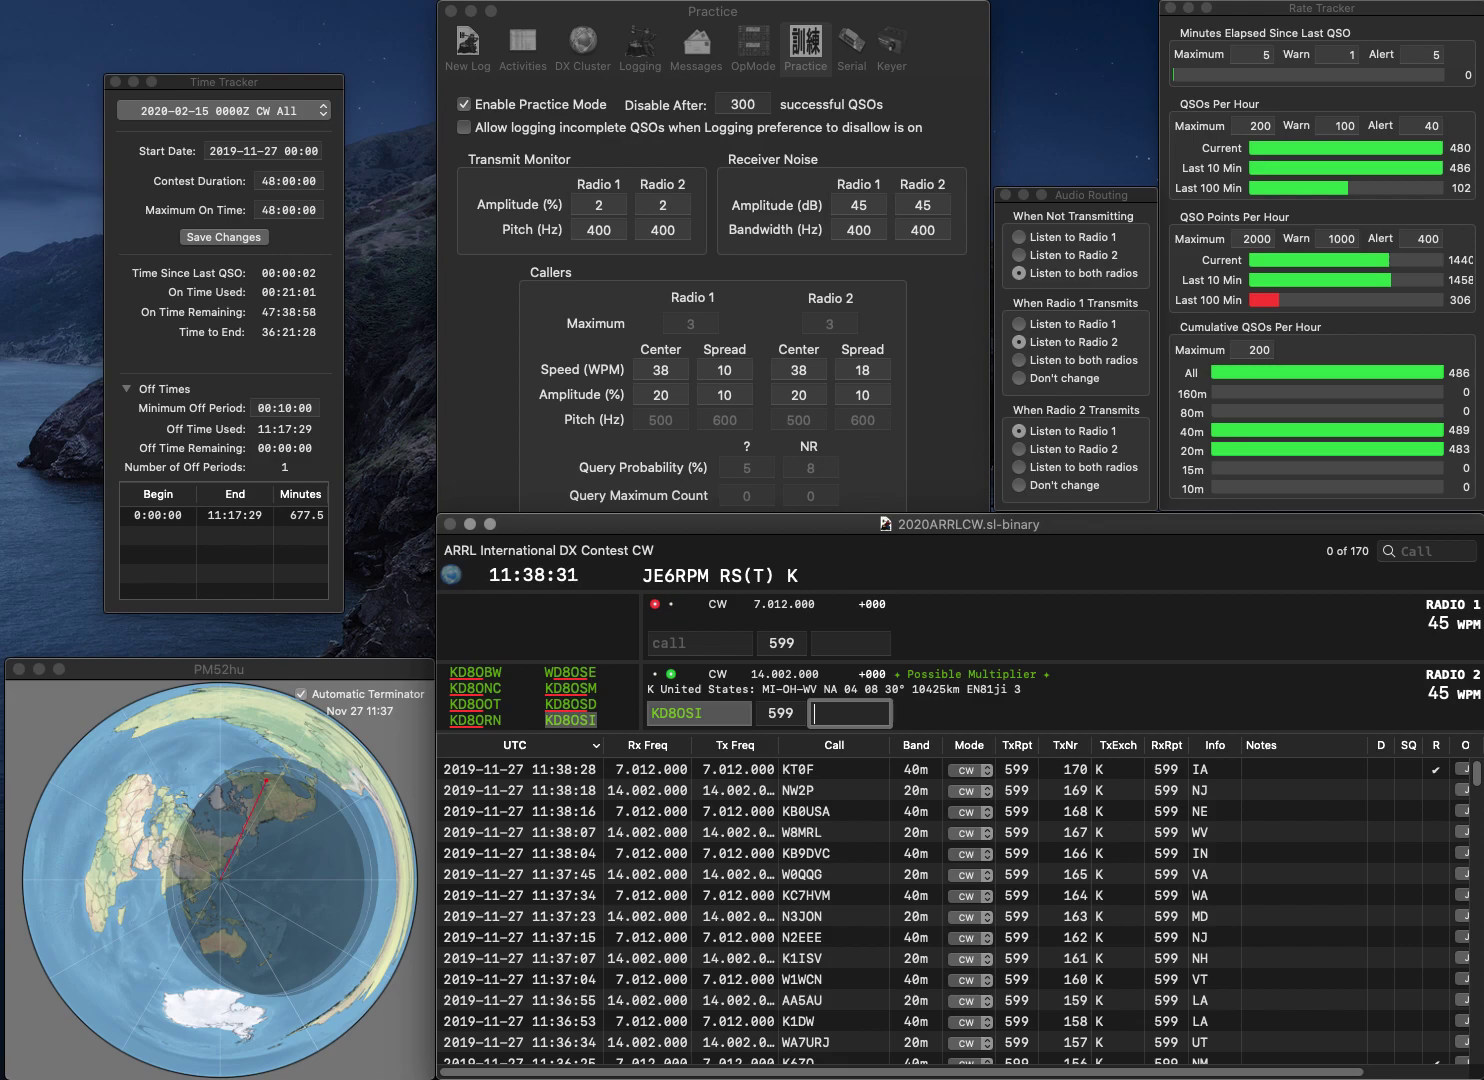
key("BackSpace")
key("Return")
type("KD3T")
key("Return")
Step: Answer caller N8EA on Radio 2 and correct the Radio 1 call to KD2T, sending each the exchange
type("N8EA")
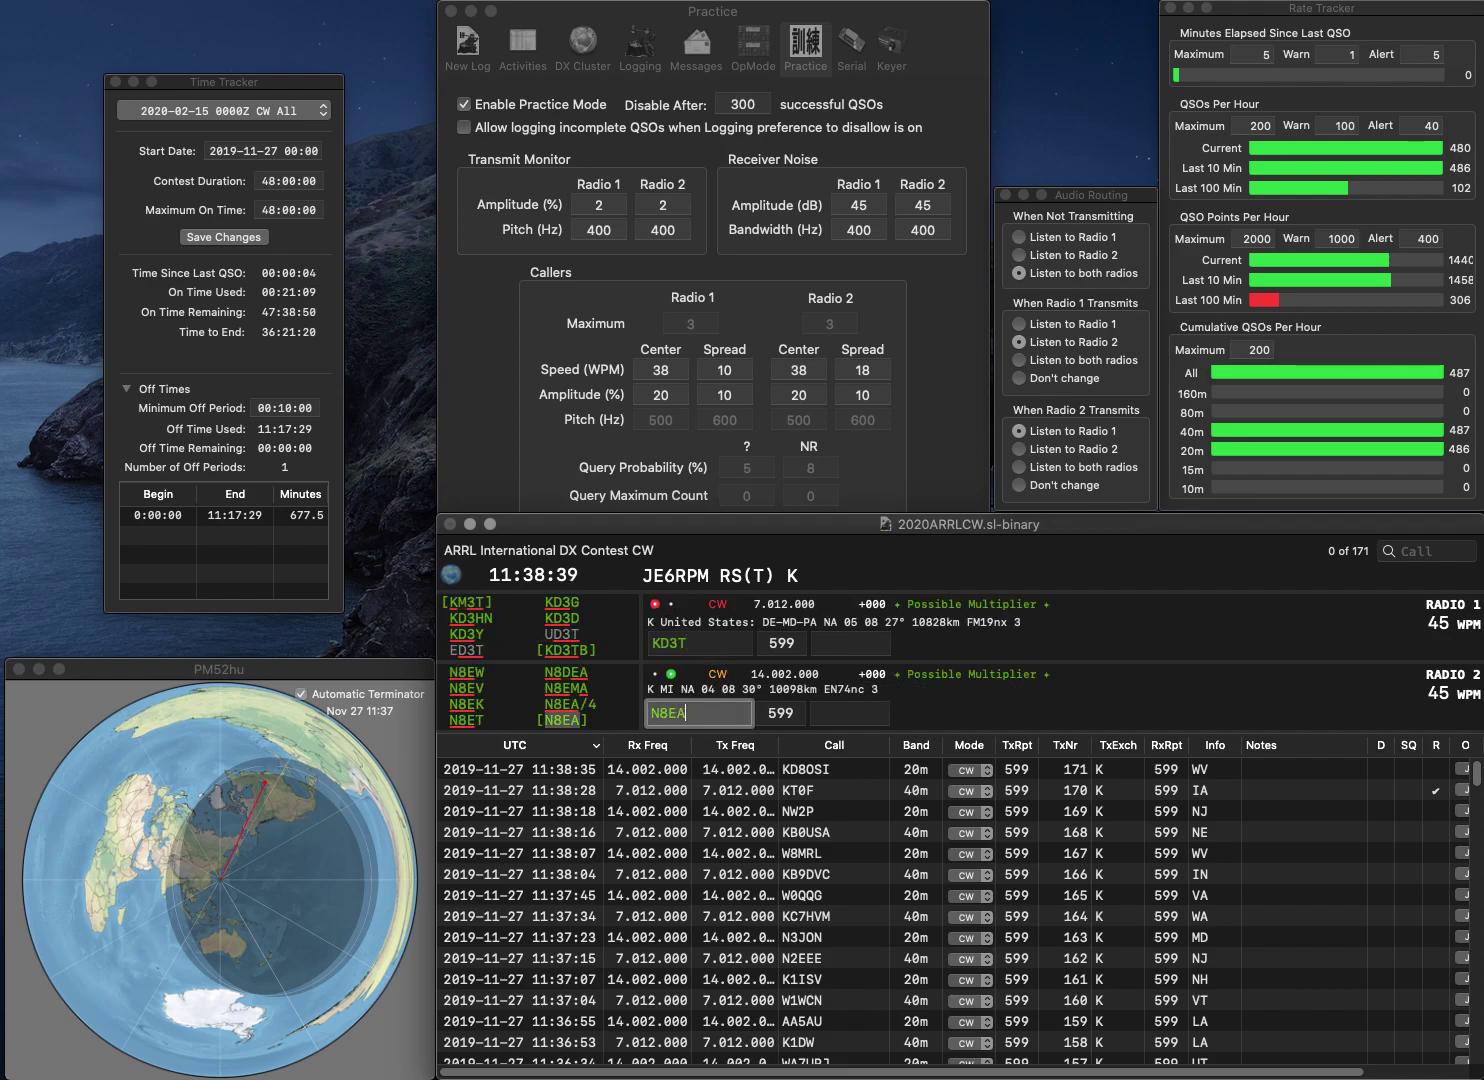
key("Return")
key("Left")
key("Delete")
type("2")
key("Return")
key("Tab")
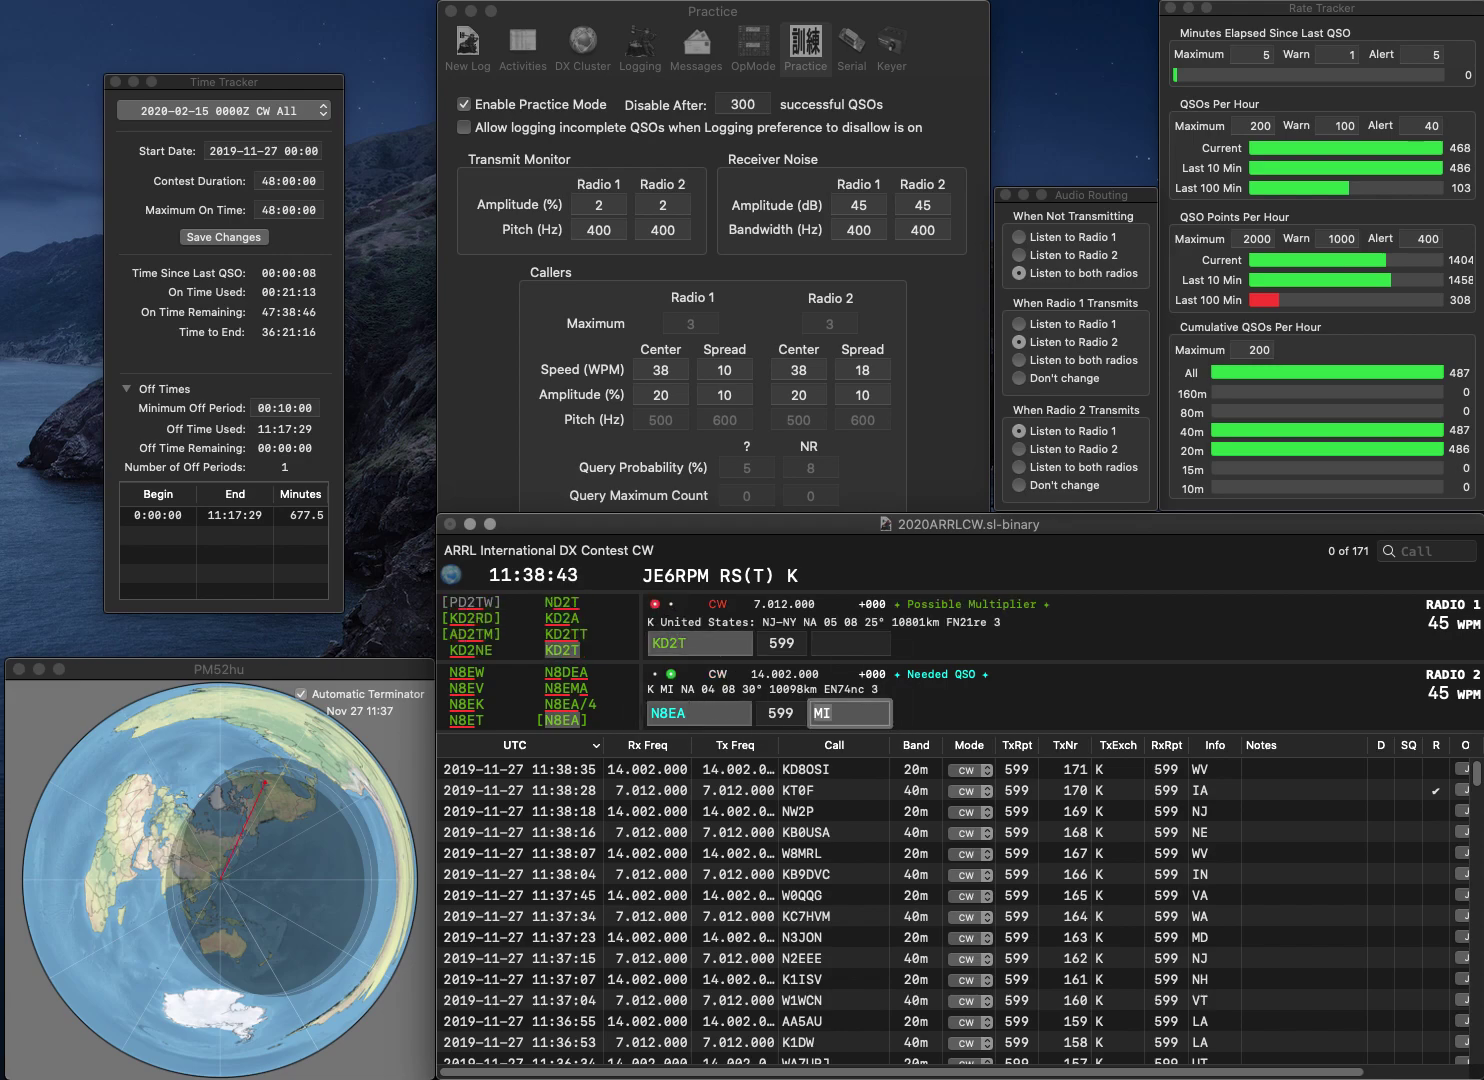
key("Return")
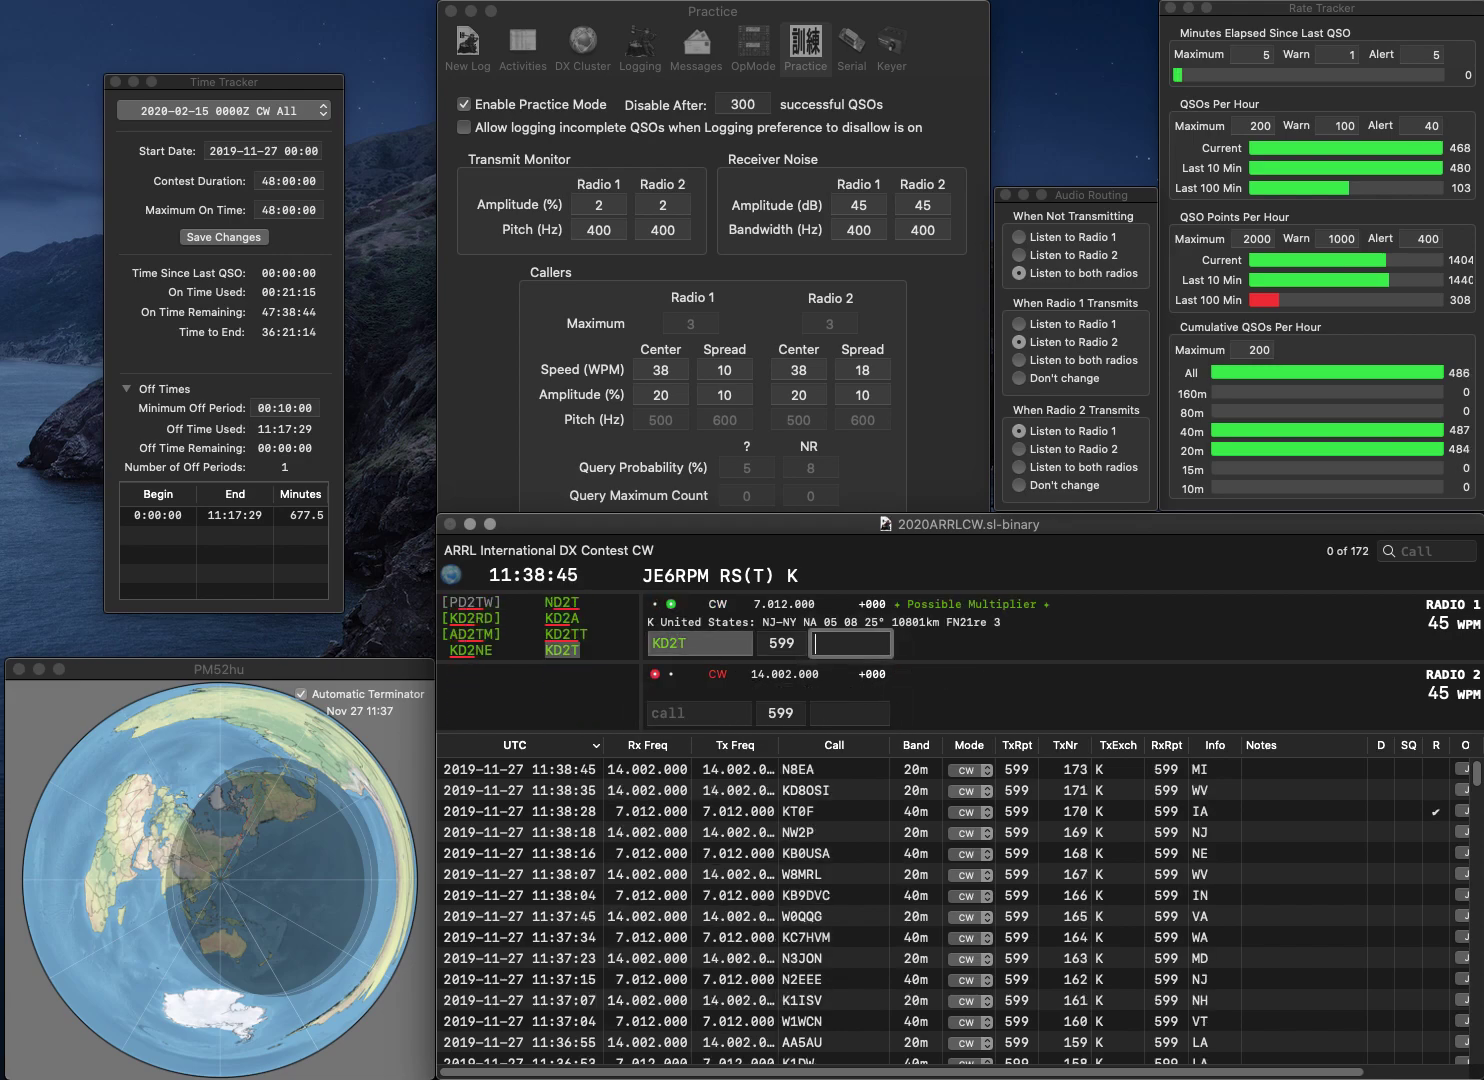
type("NJ")
key("Return")
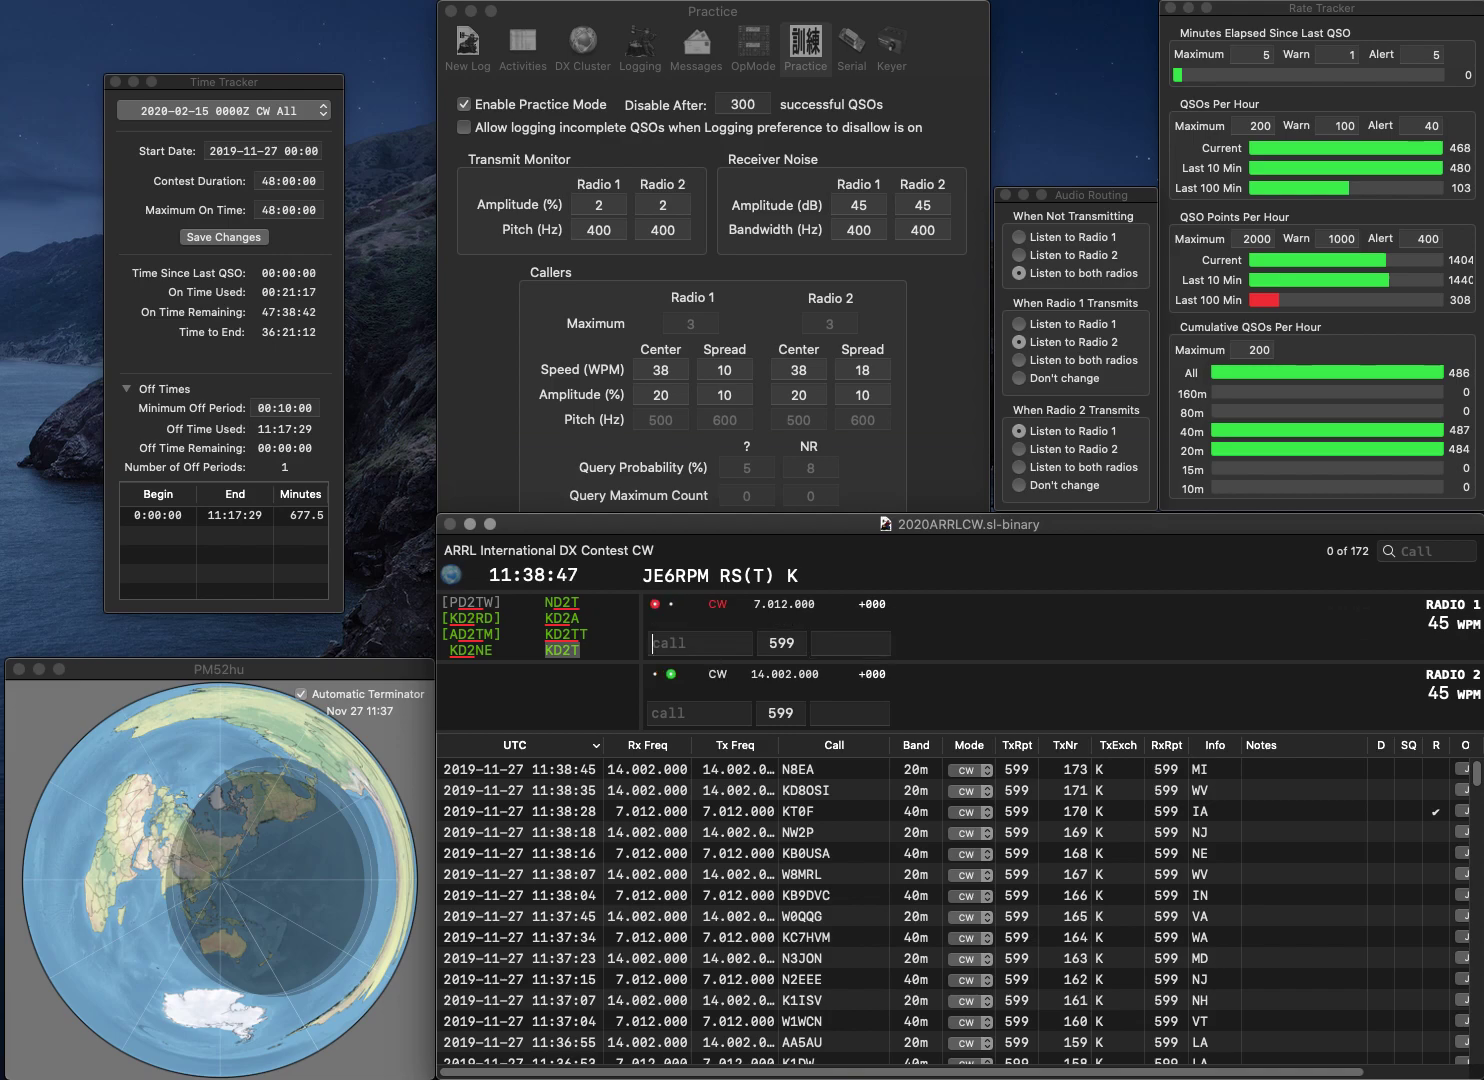
type("NE3CX")
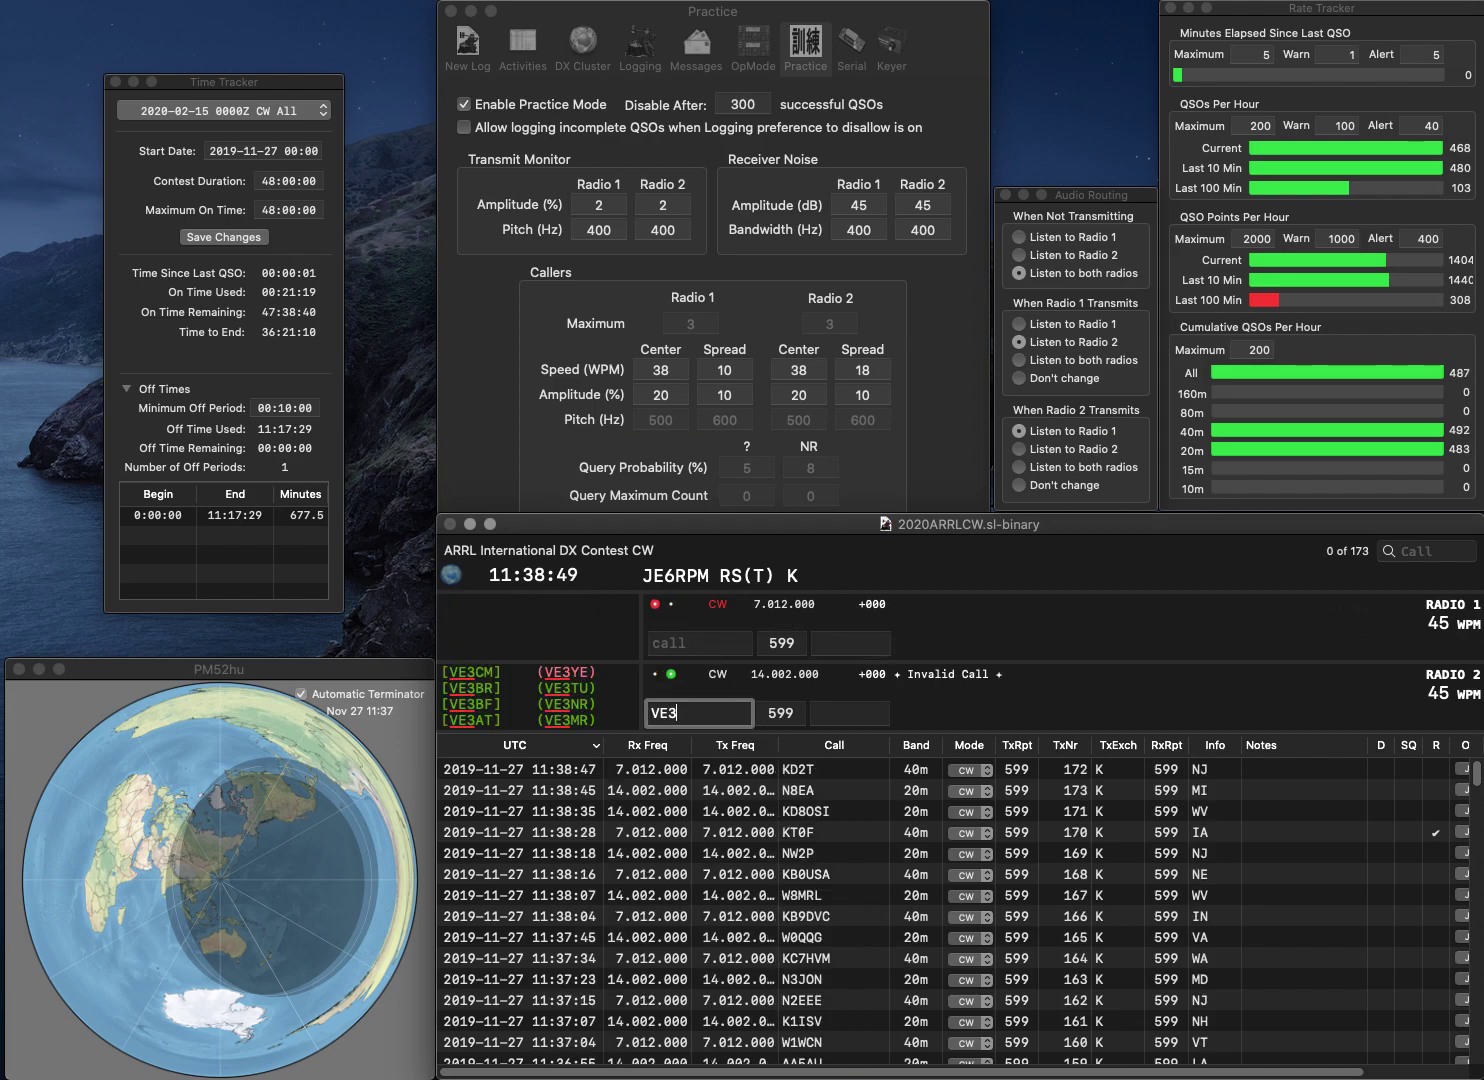
type("J")
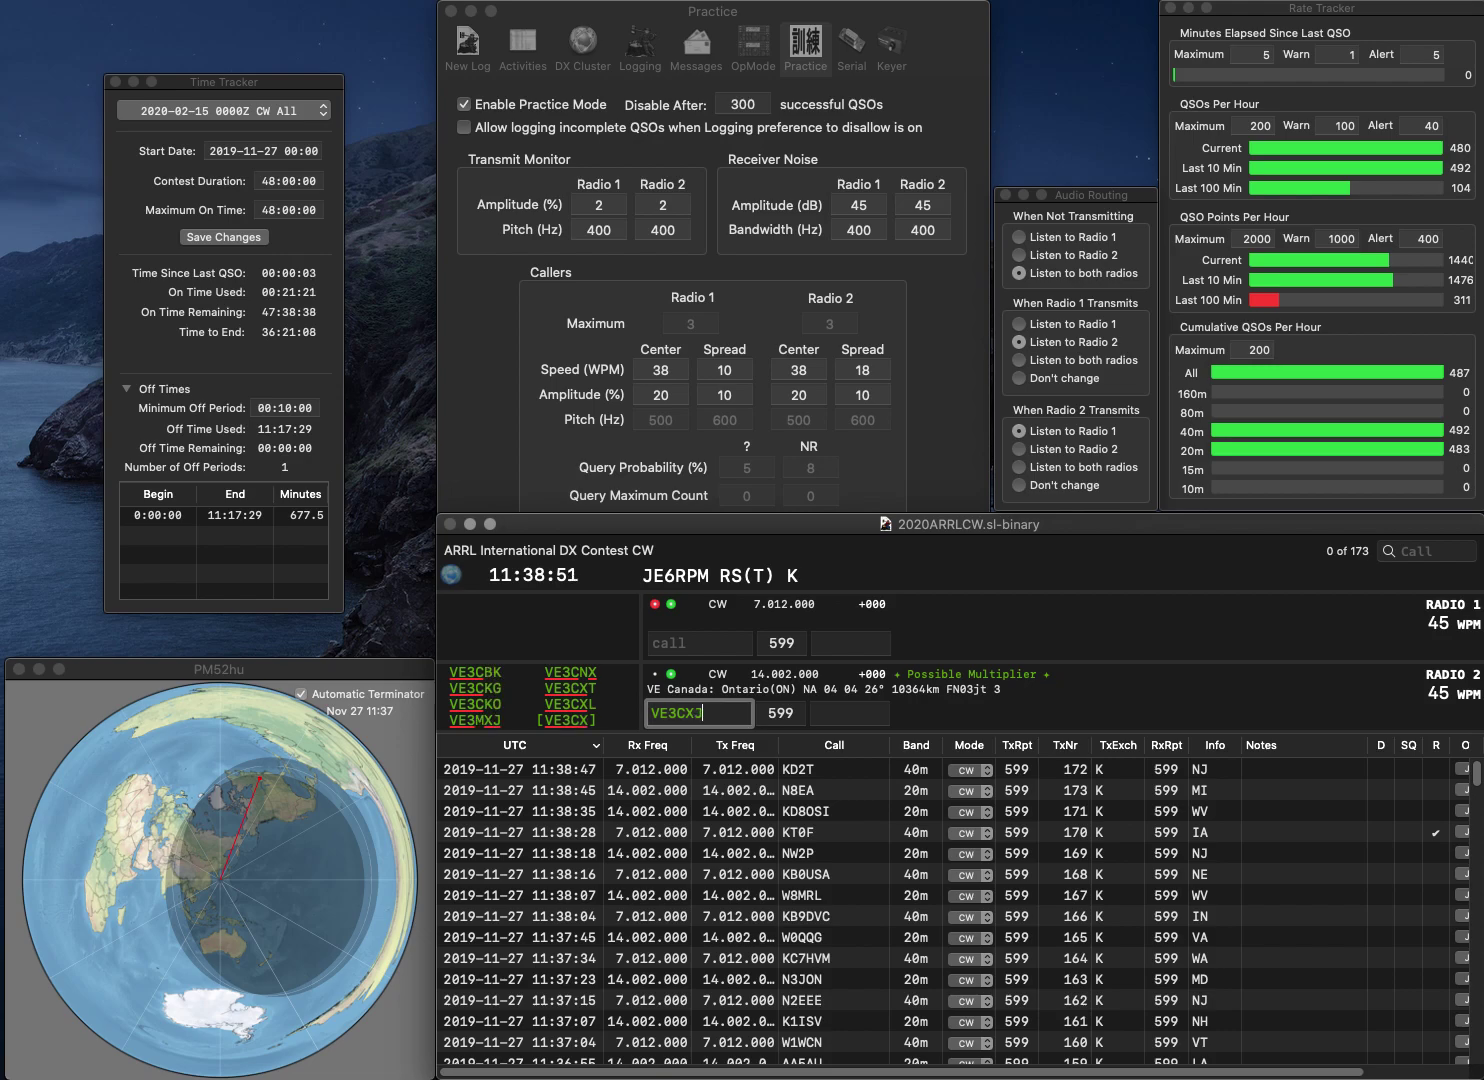
key("Return")
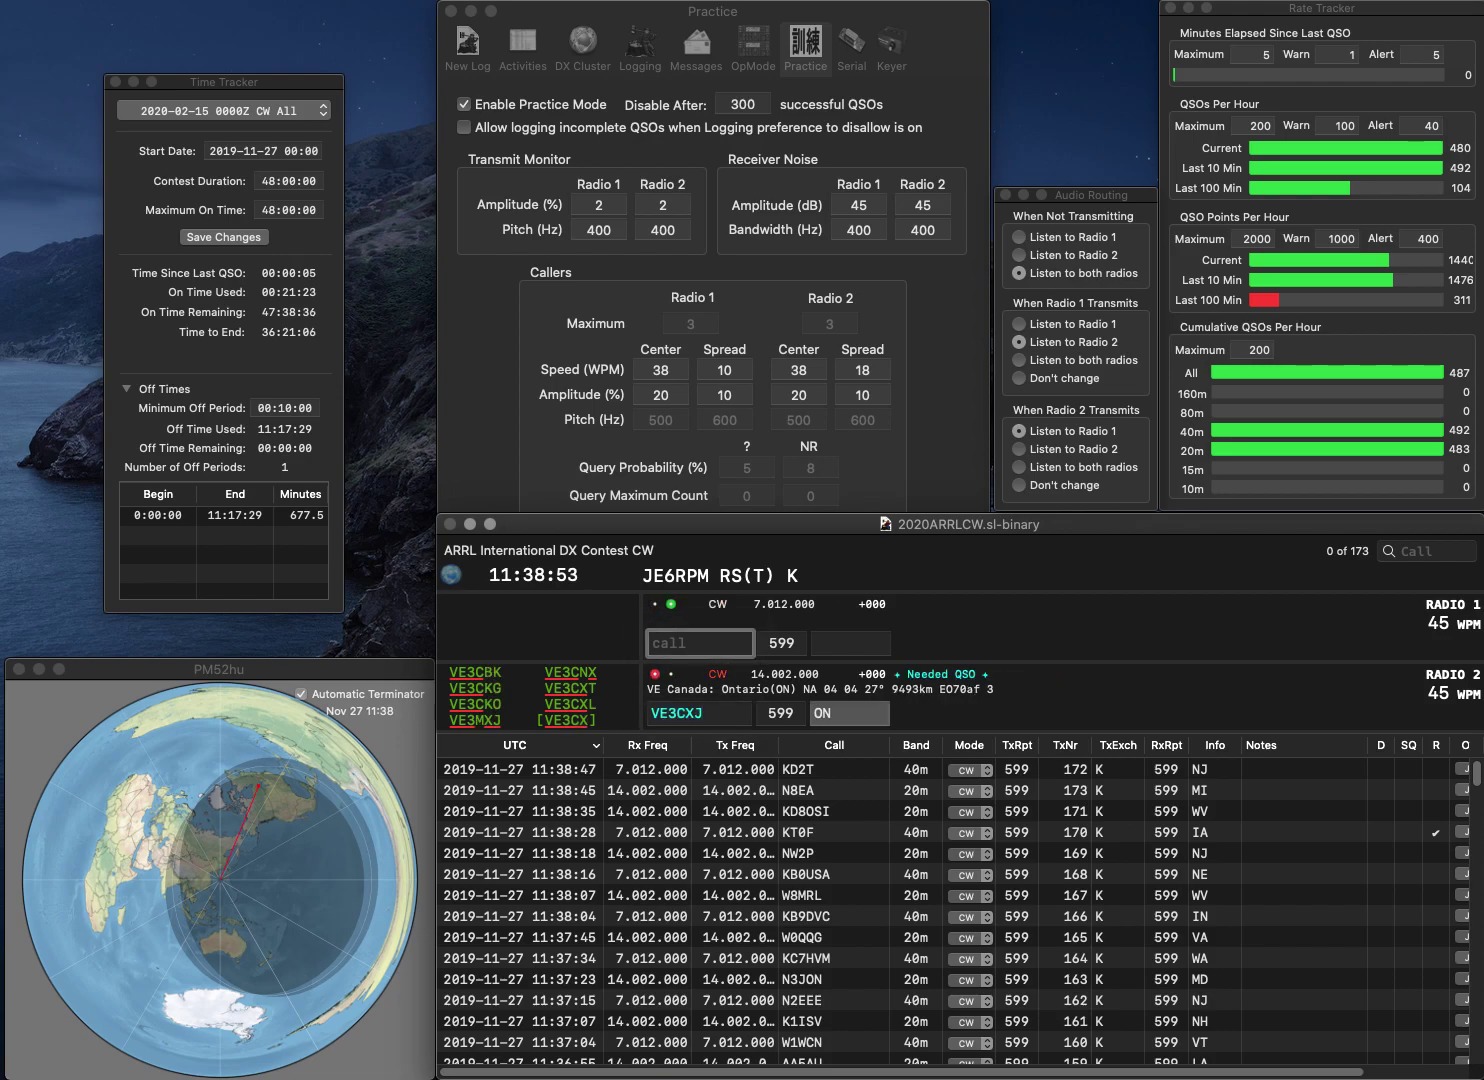
type("W1FNJ")
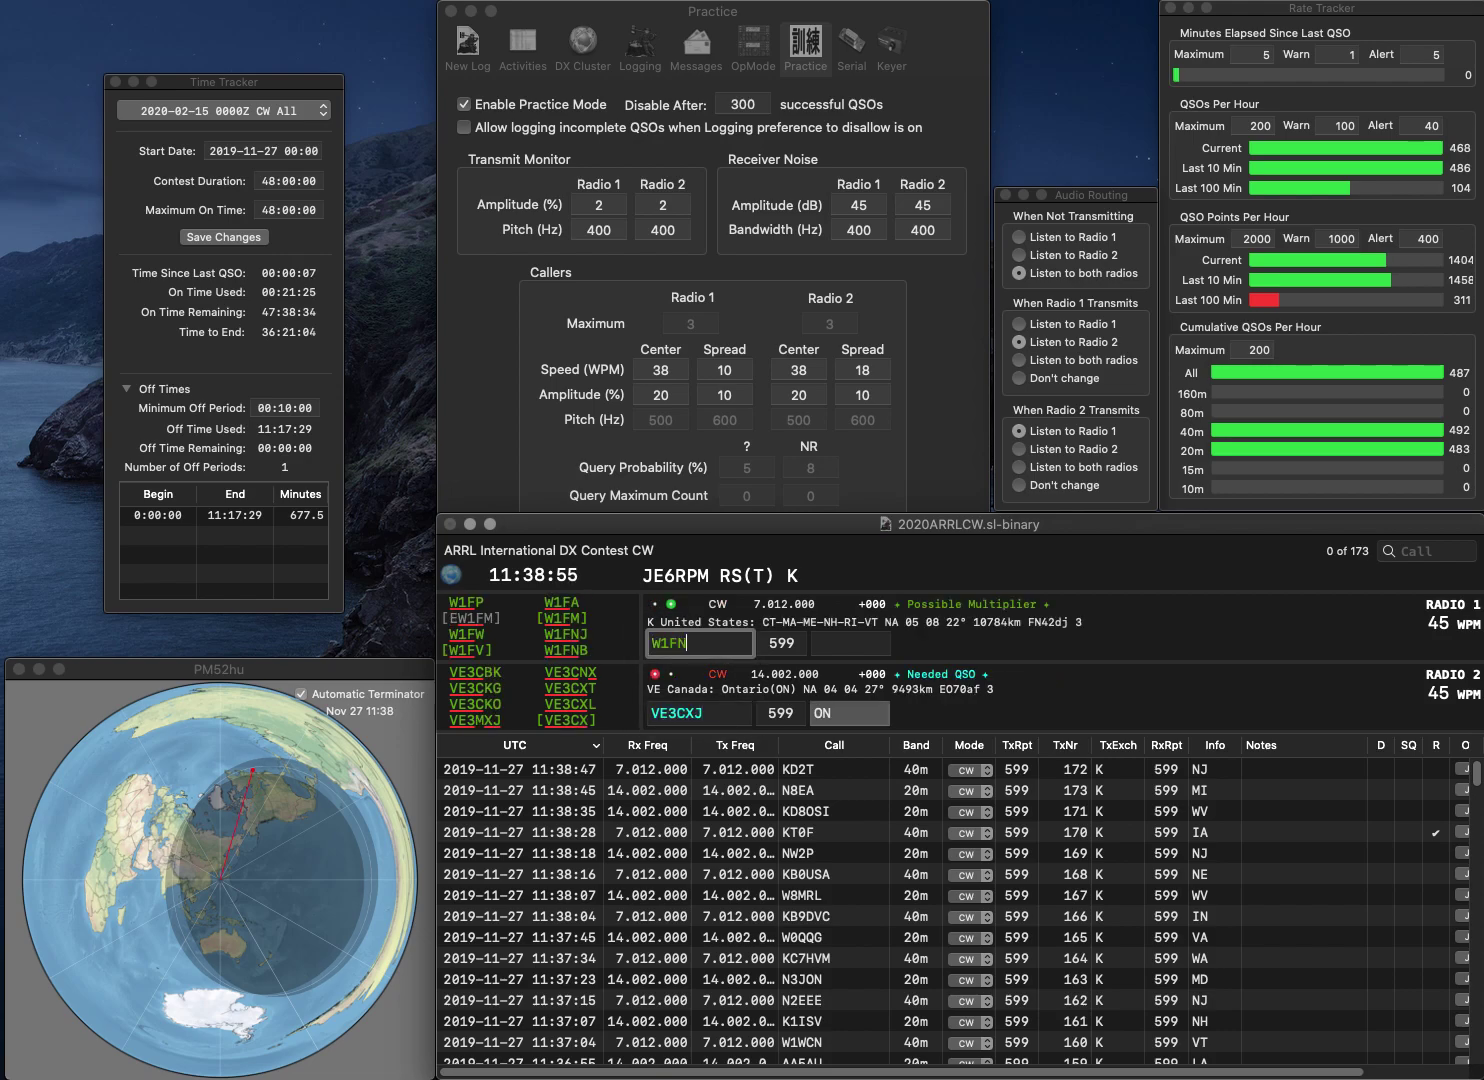
key("Return")
key("BackSpace")
key("BackSpace")
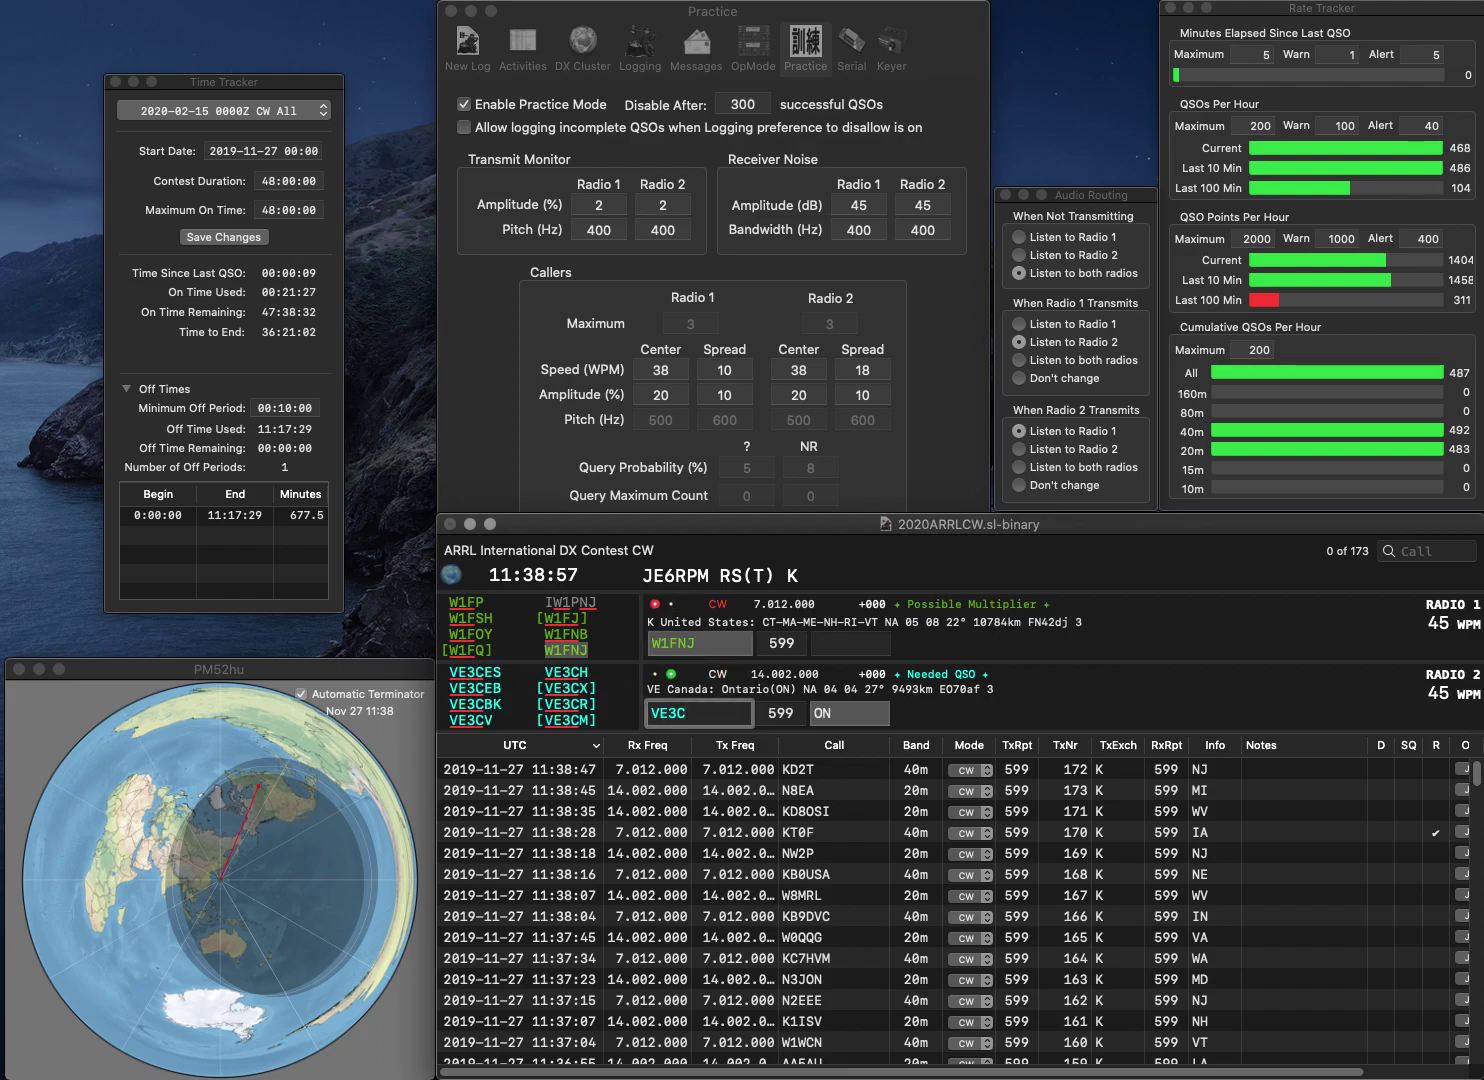
key("BackSpace")
type("BXG")
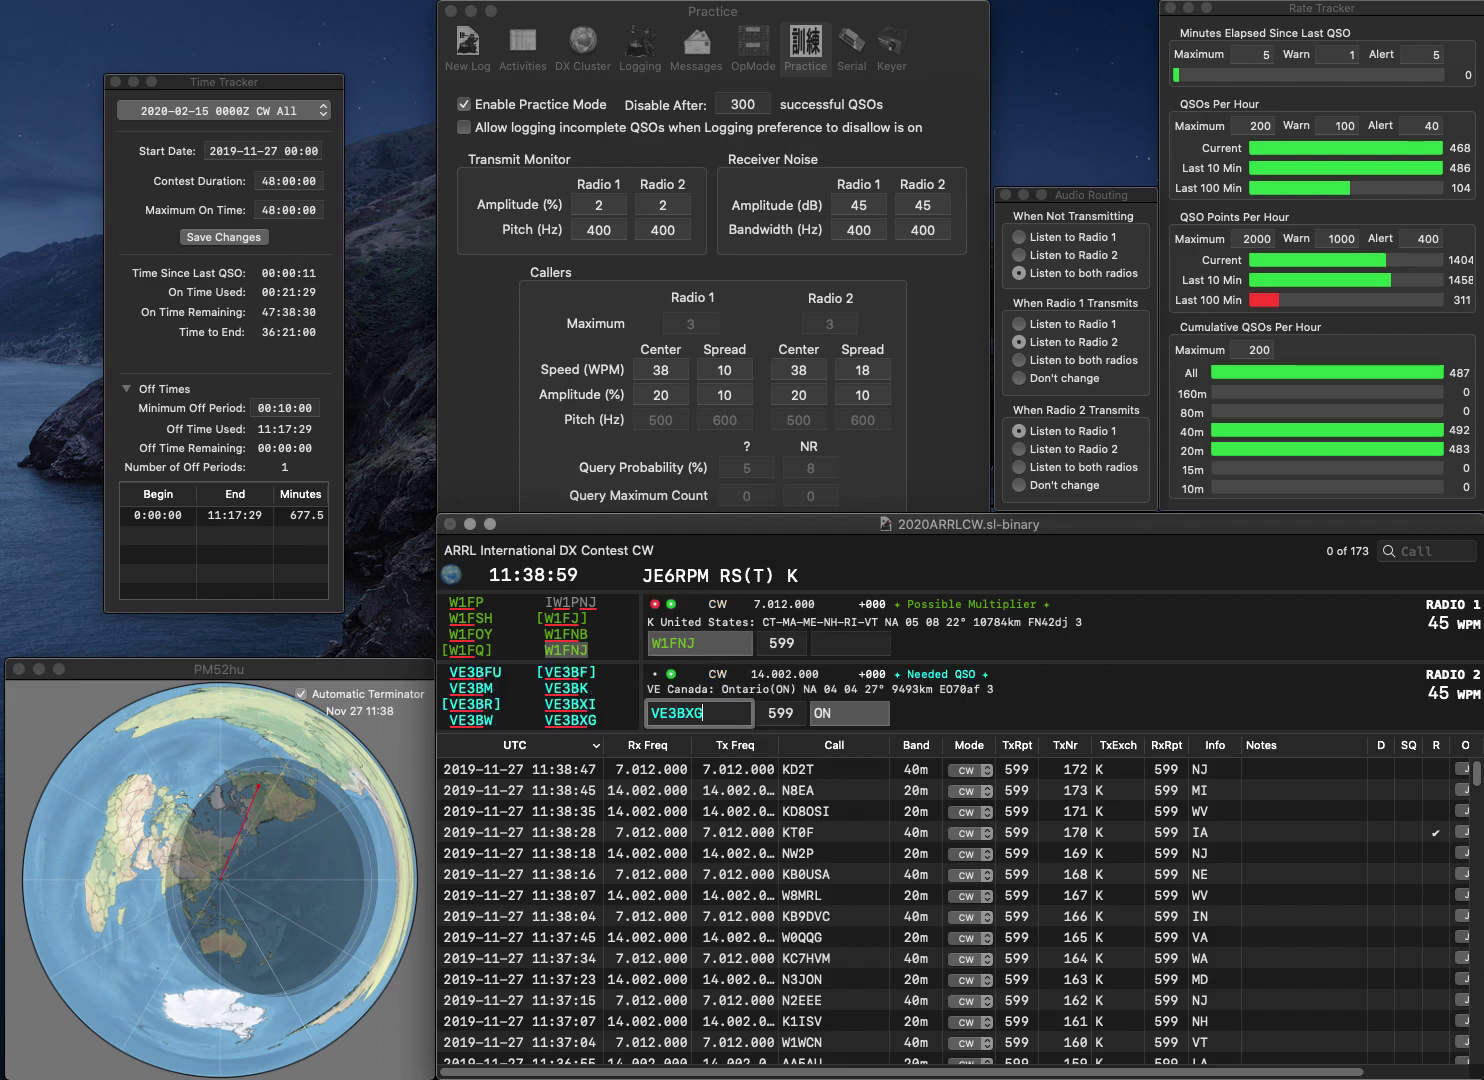
key("Return")
type("MA")
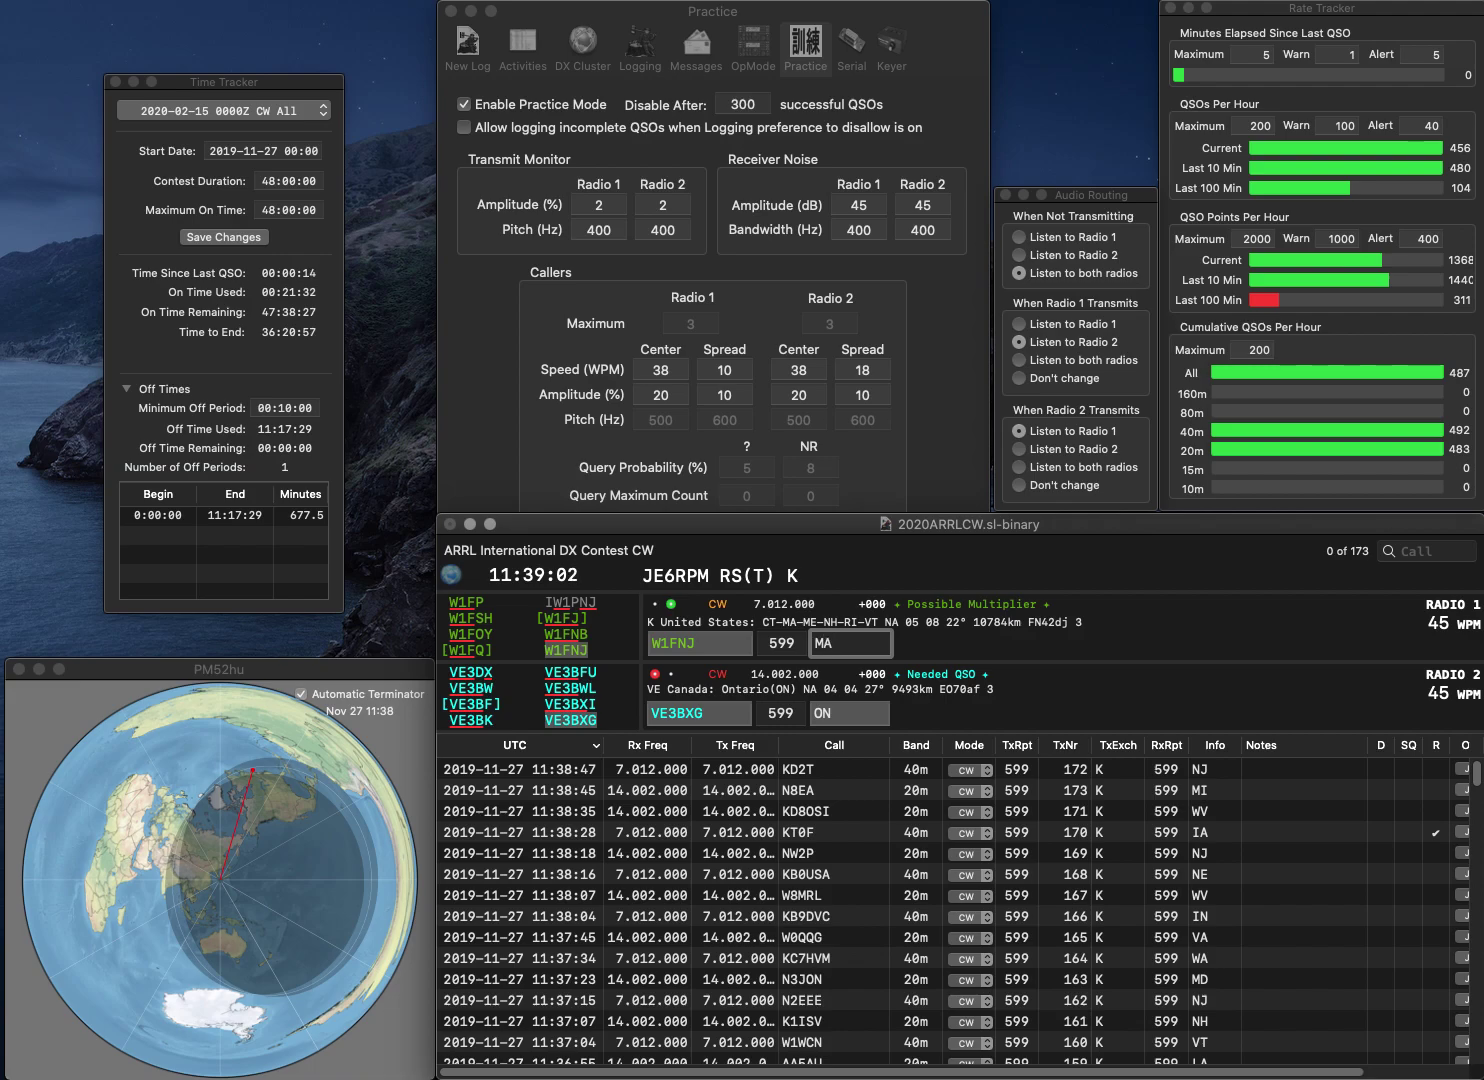
key("Return")
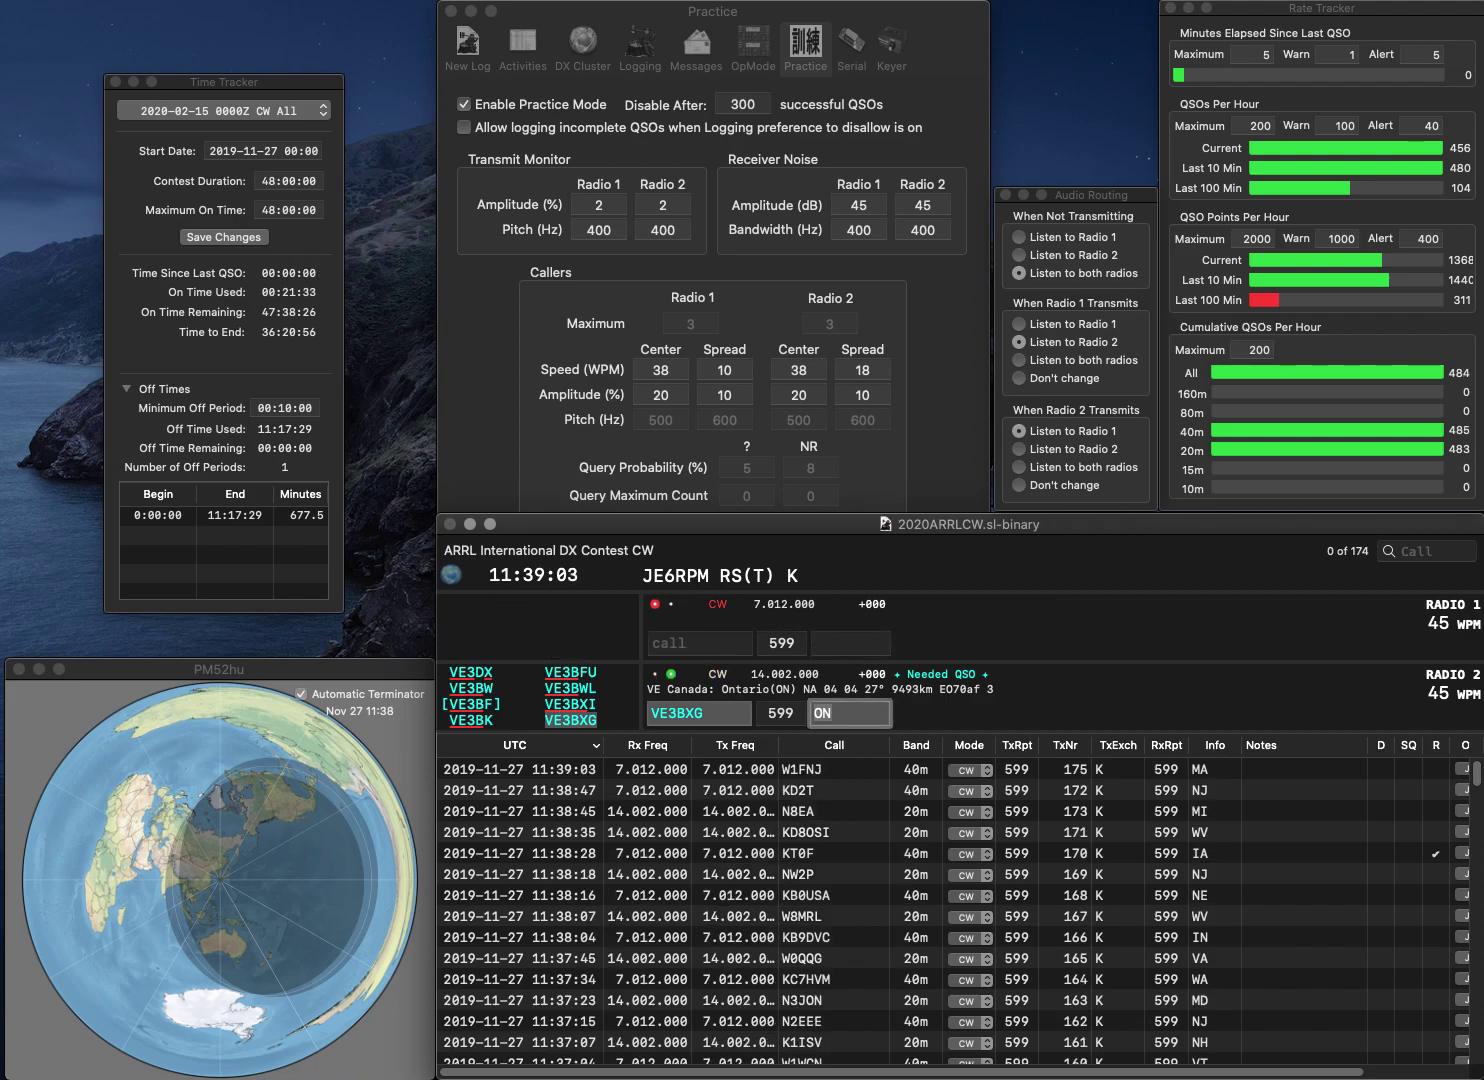
key("Return")
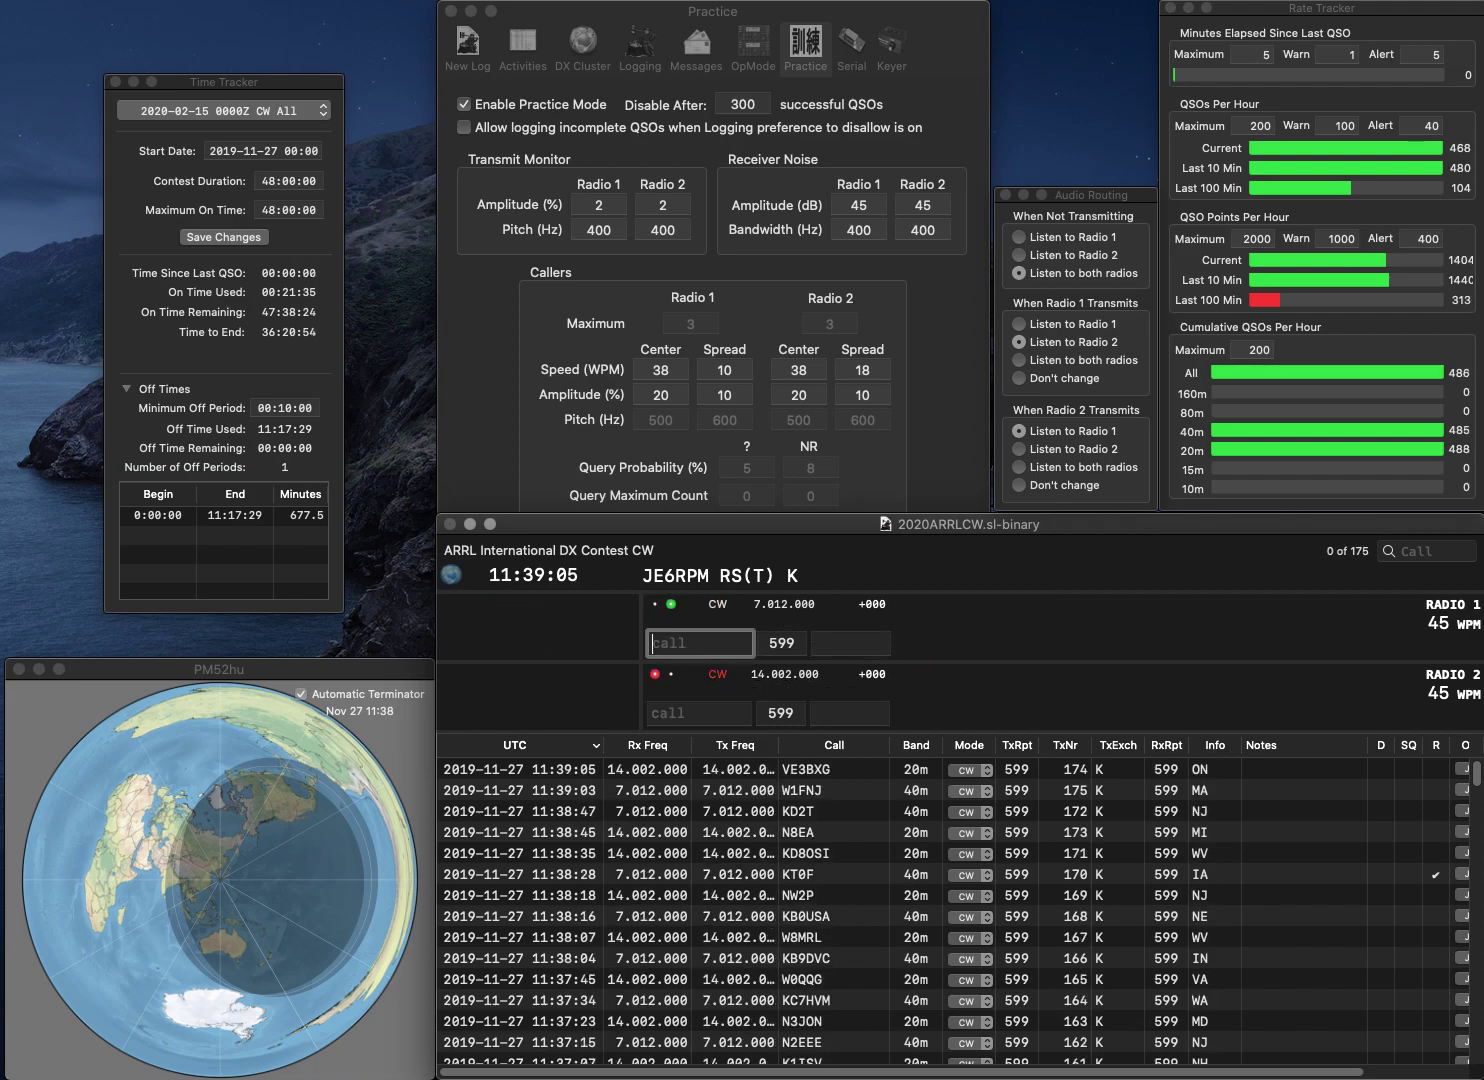
type("0NLE")
key("super+Left")
type("K")
key("Return")
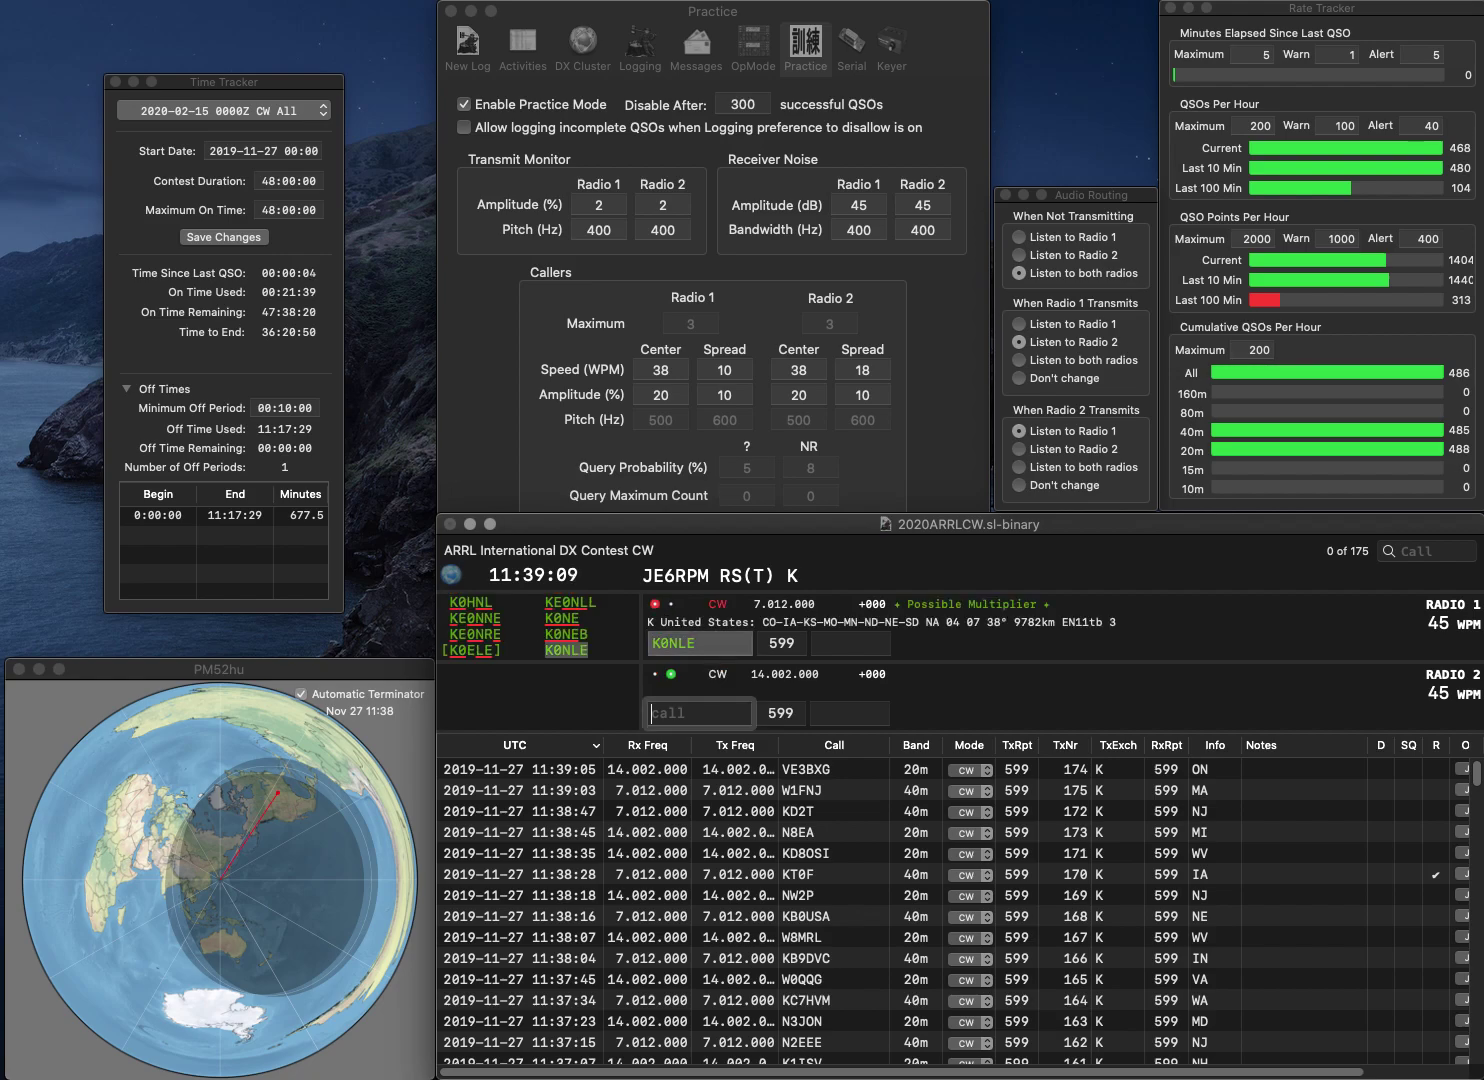
type("K")
key("Return")
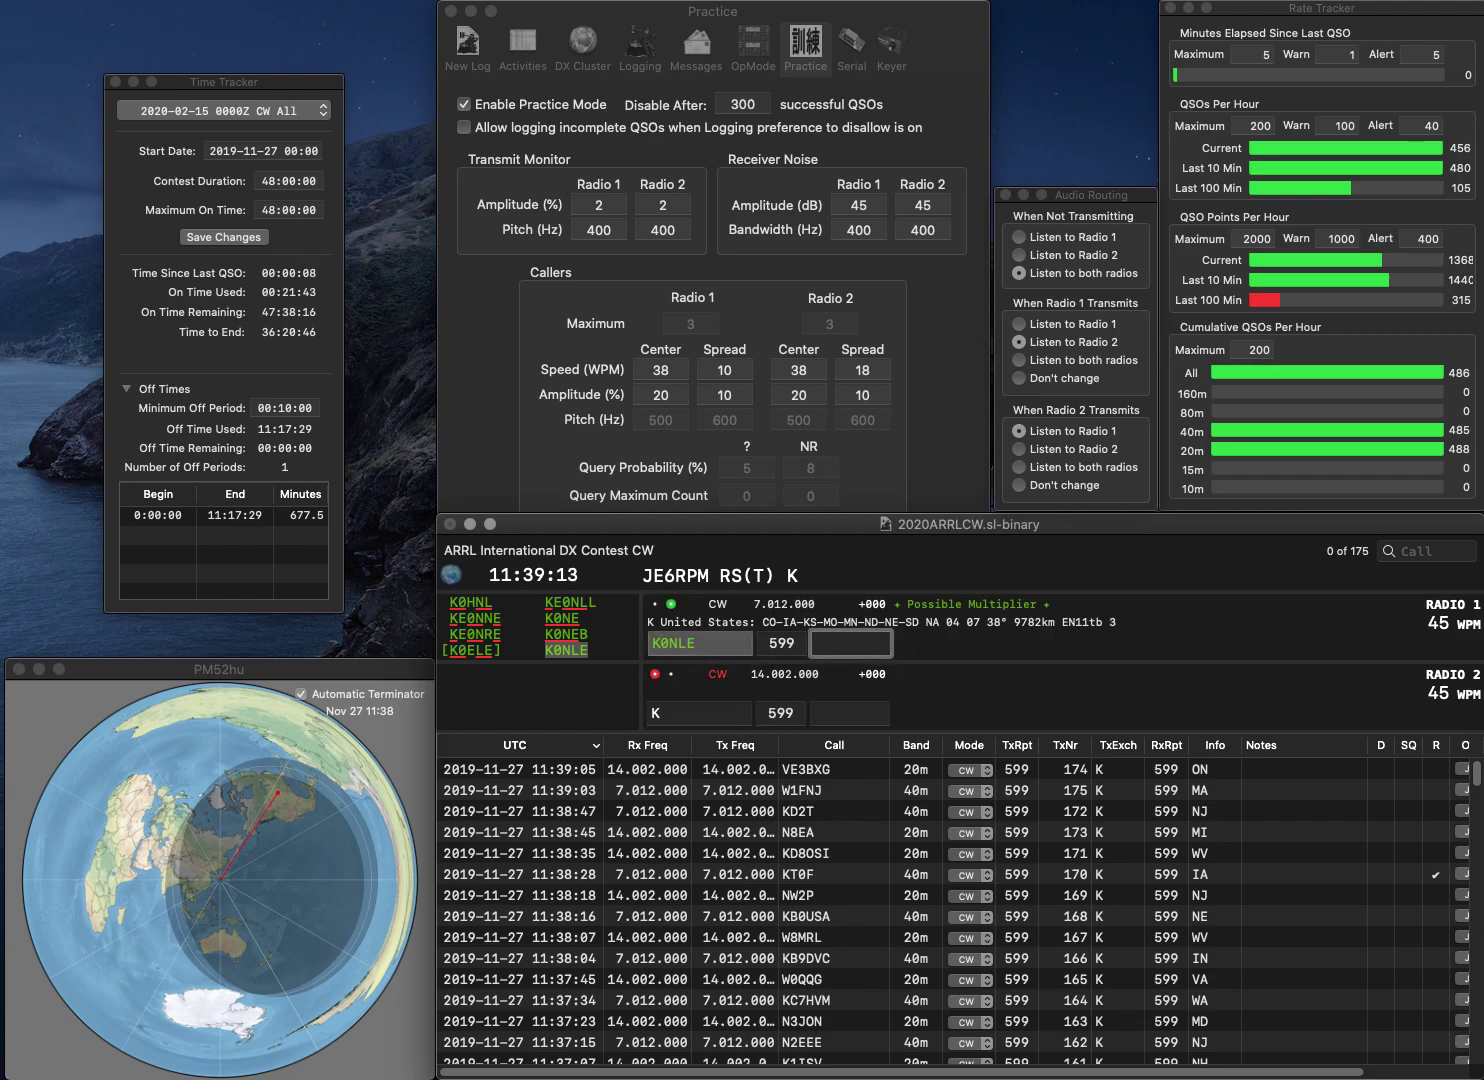
type("NC")
key("BackSpace")
type("D")
key("Return")
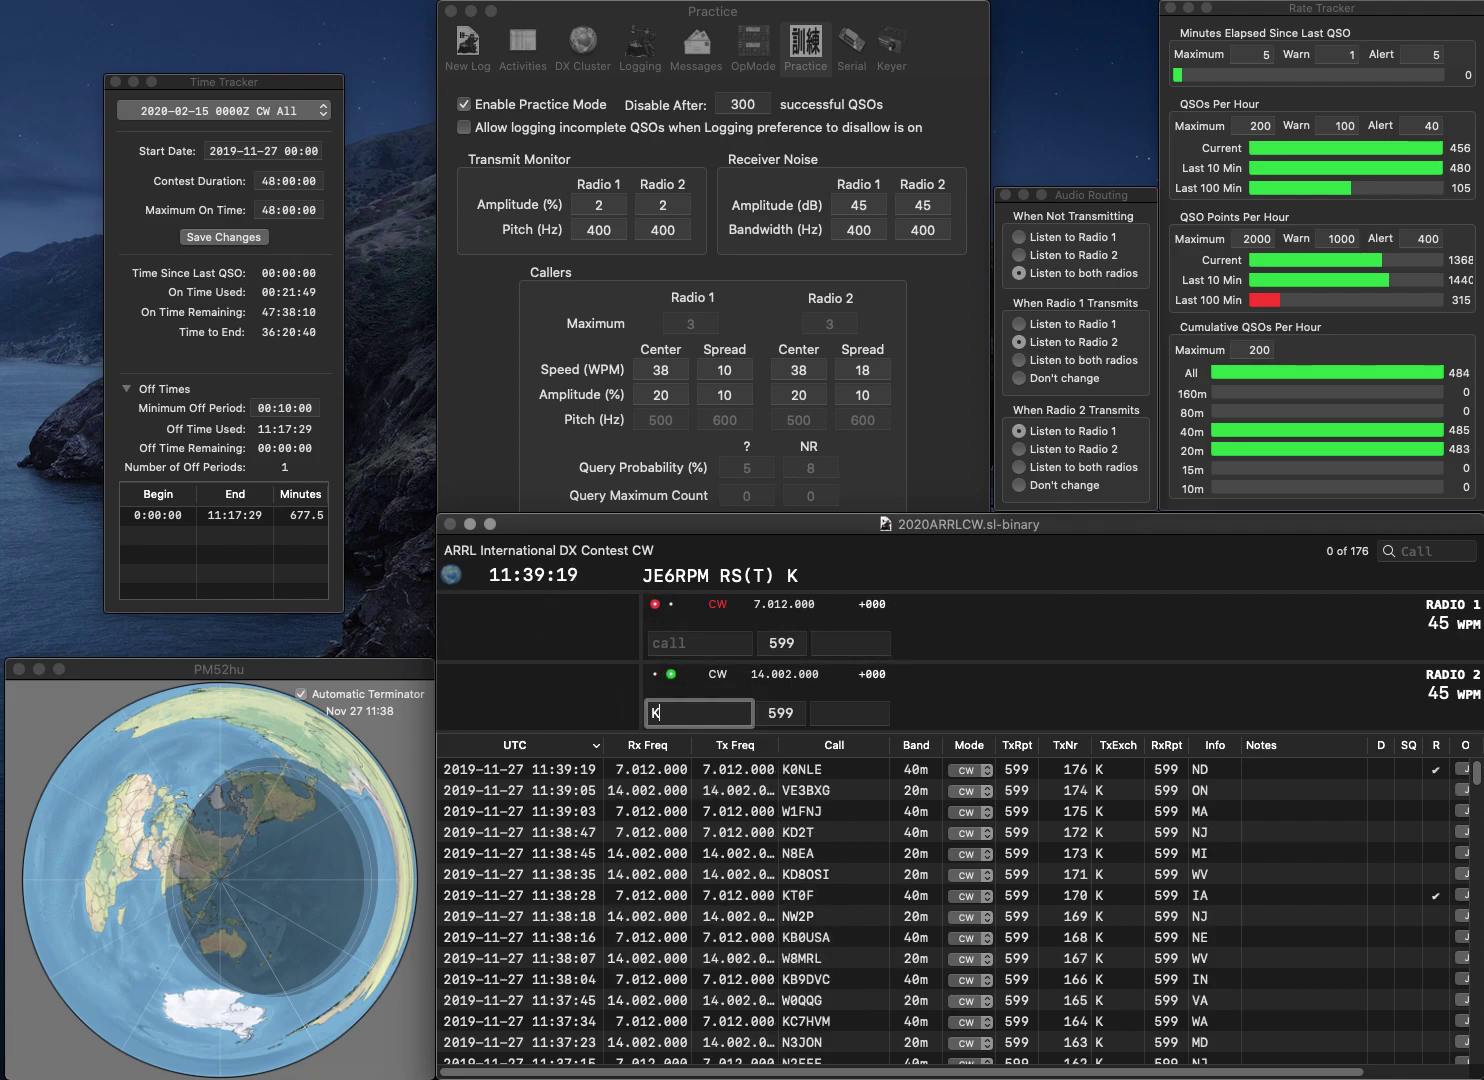
type("WW4S")
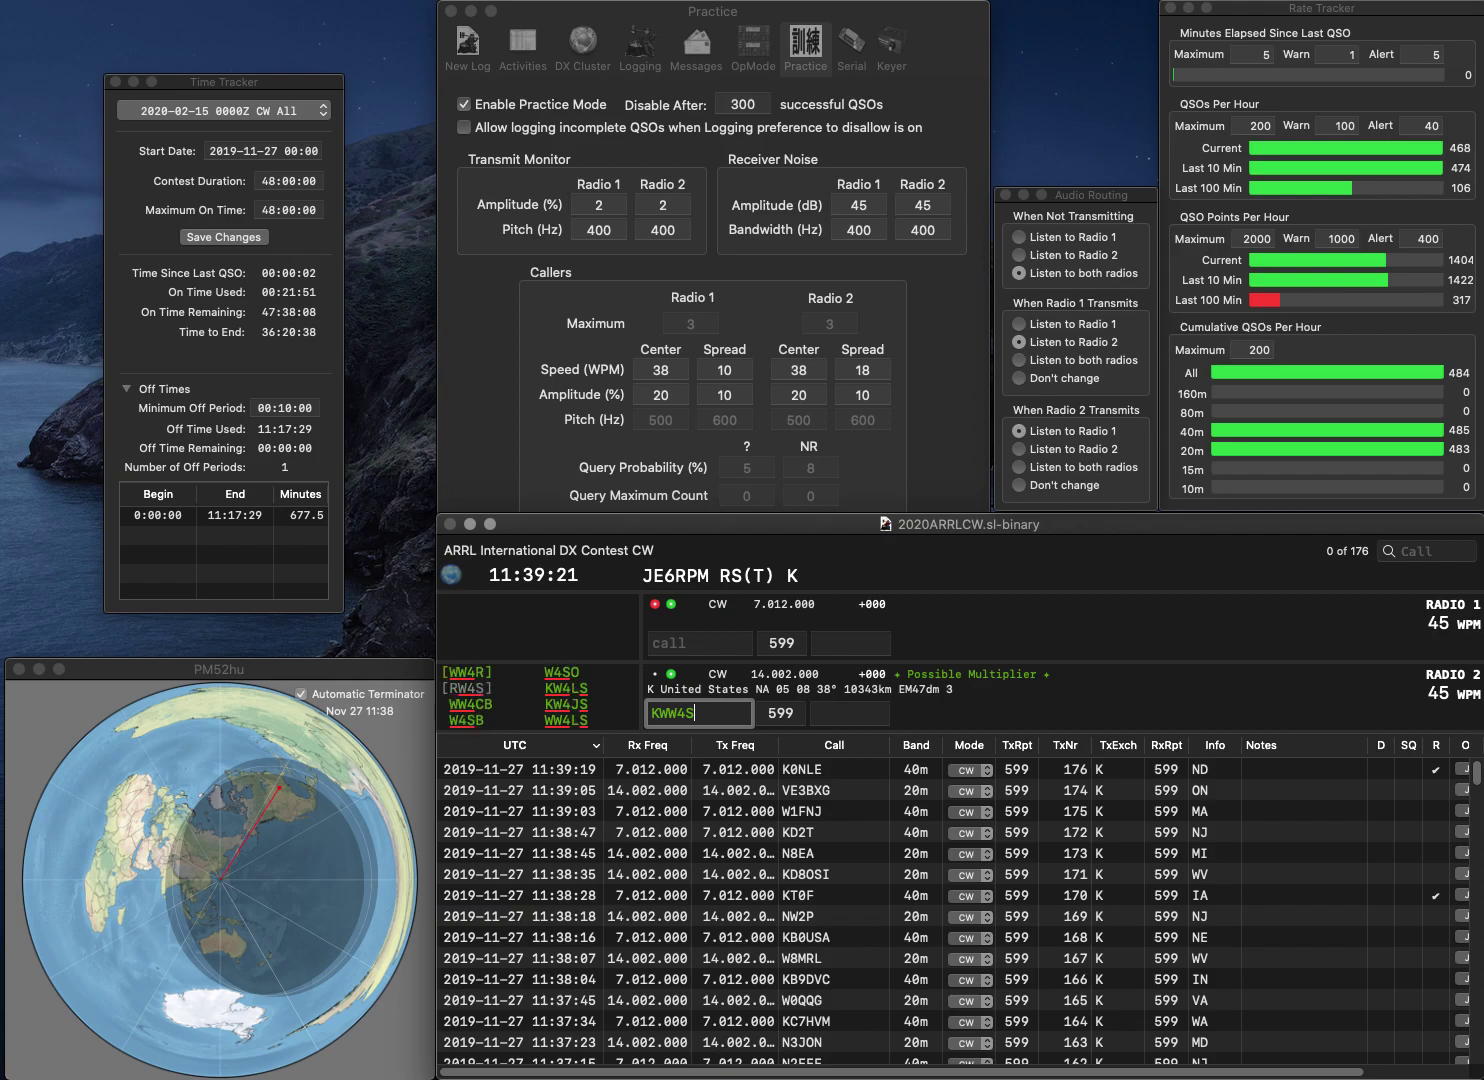
key("Delete")
key("Return")
type("9")
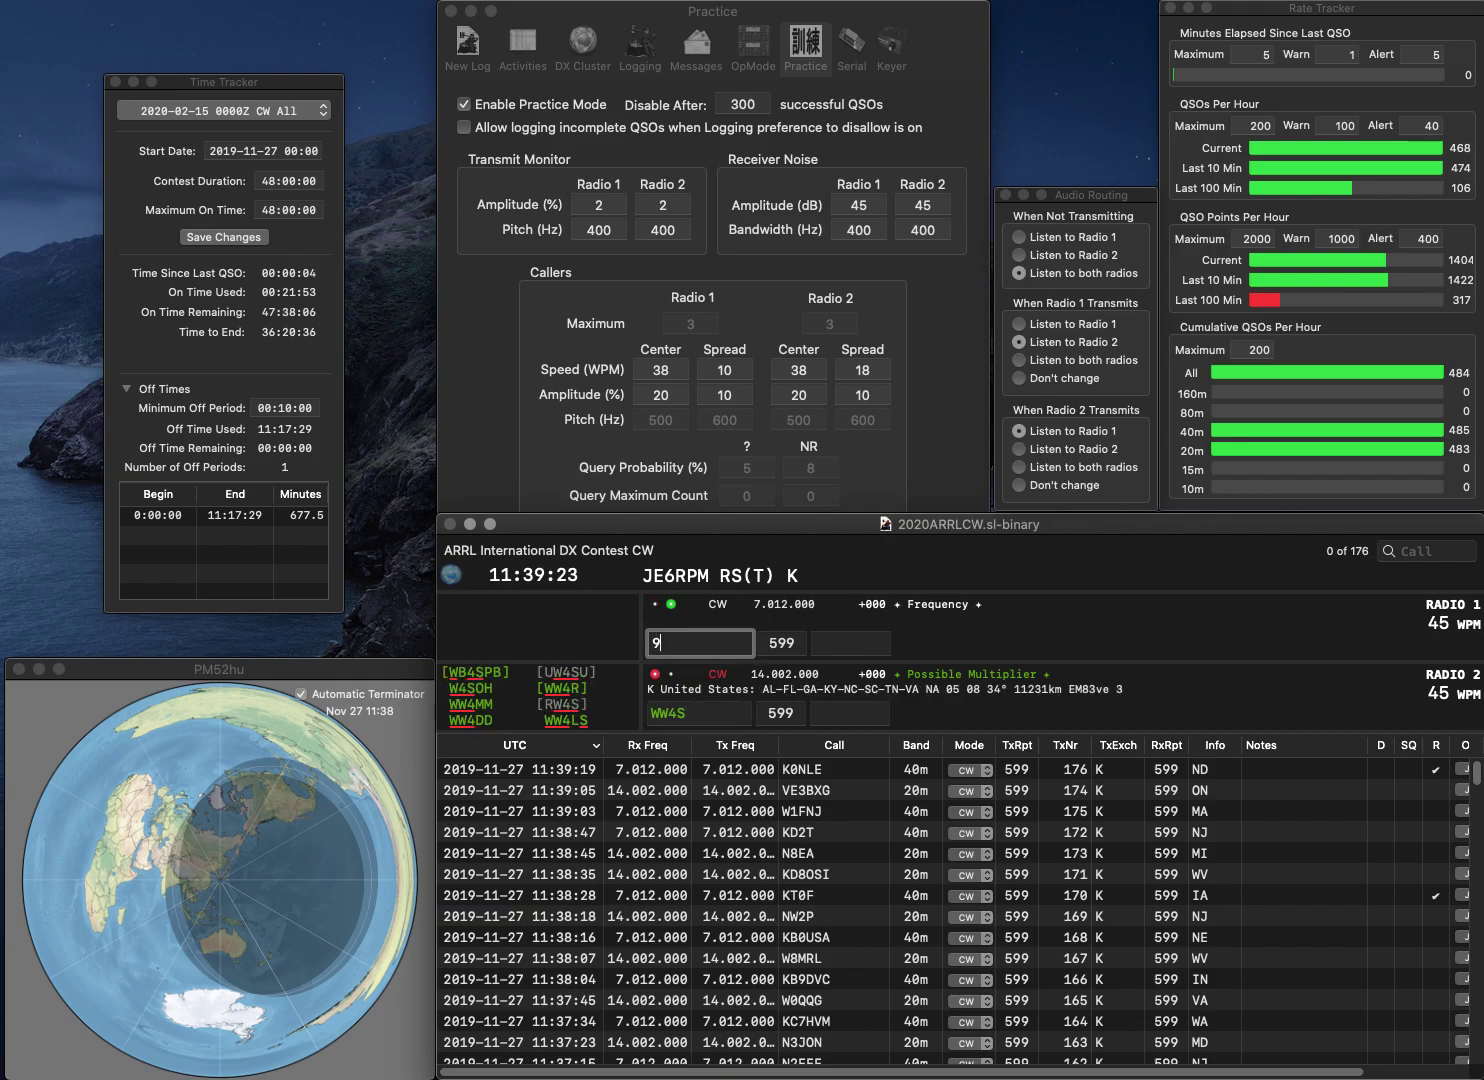
type("LMB")
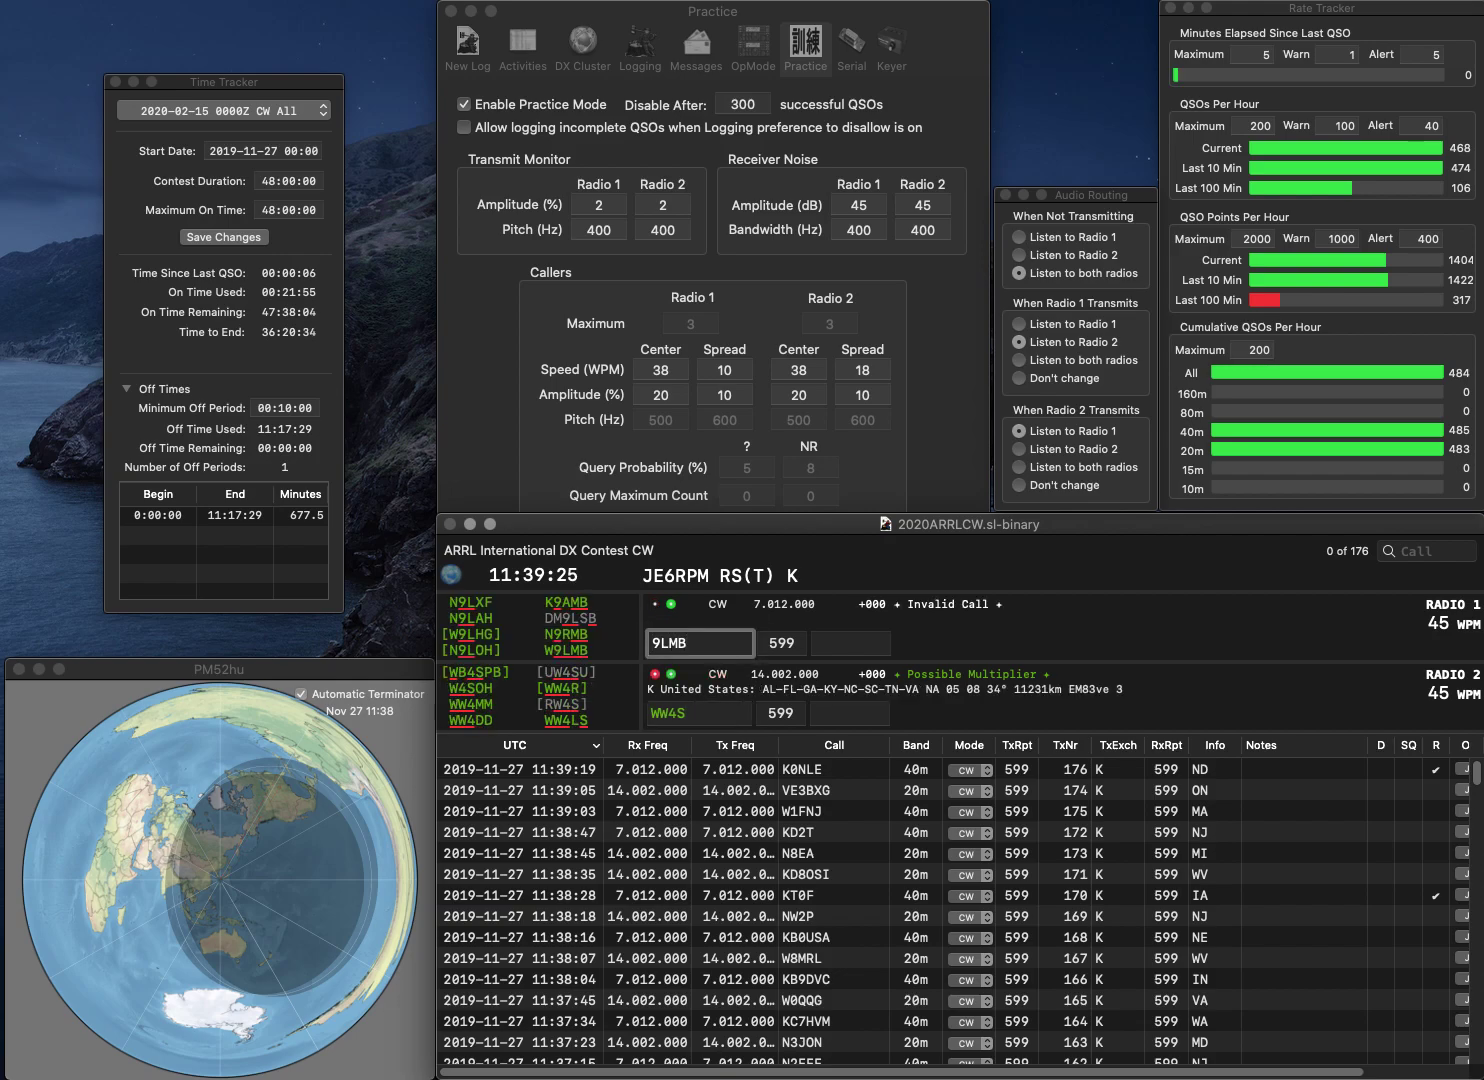
type("W")
key("Return")
Step: Correct the Radio 2 call to WW3S and send the exchange
key("Right")
key("Delete")
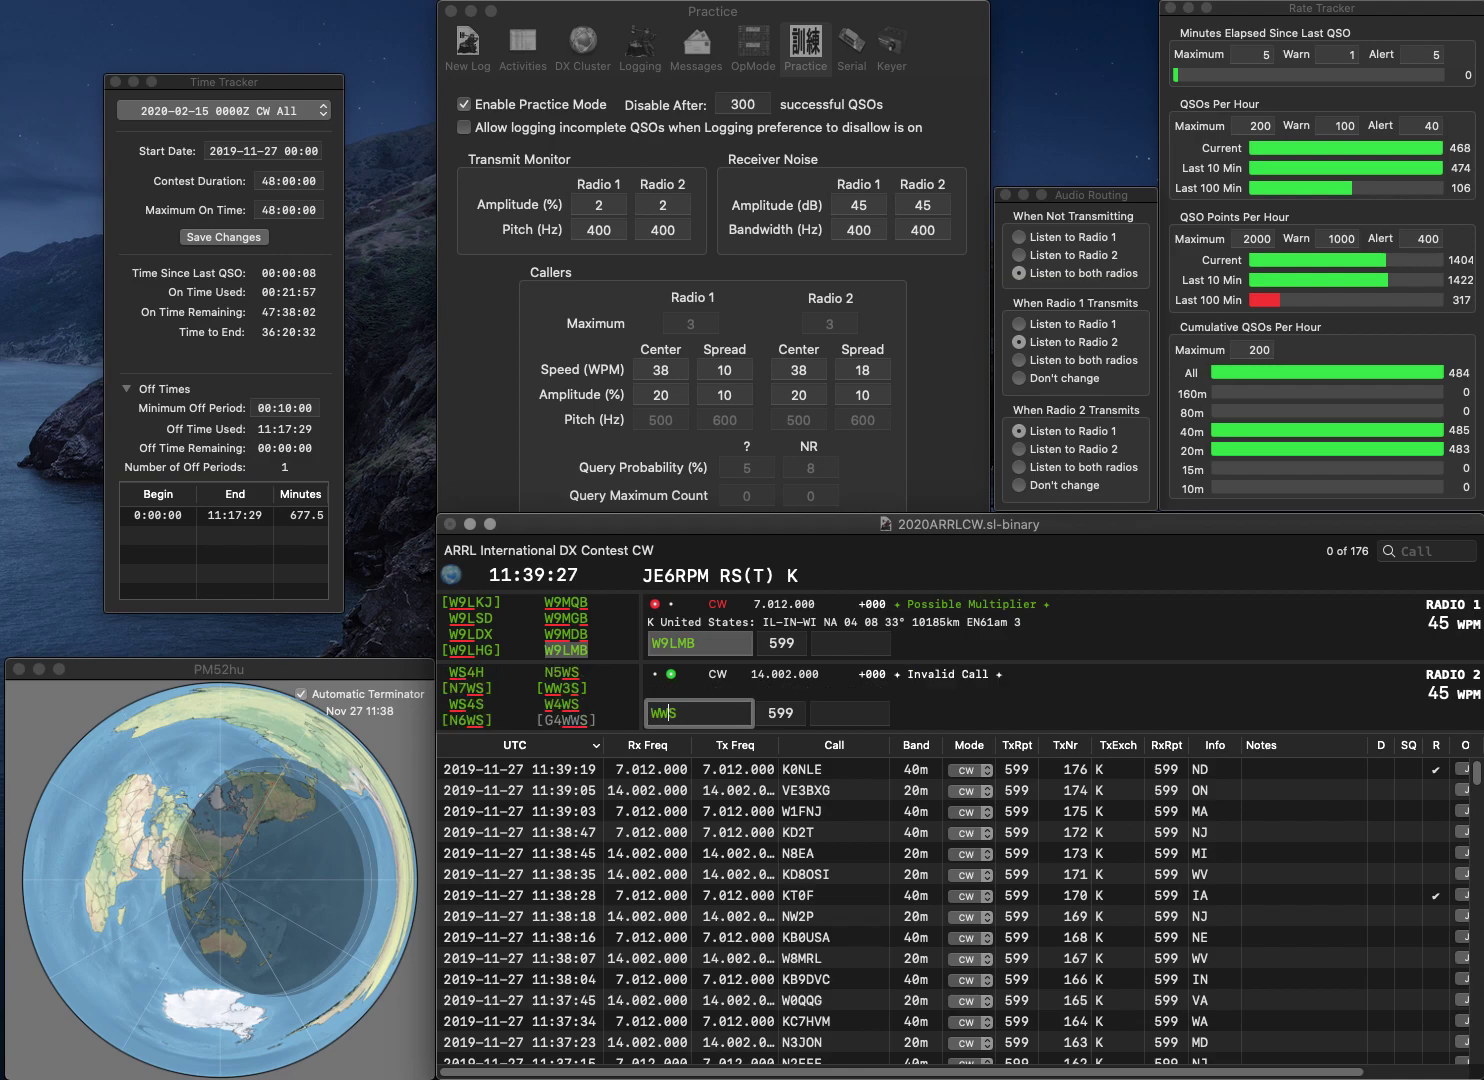
type("3")
key("Return")
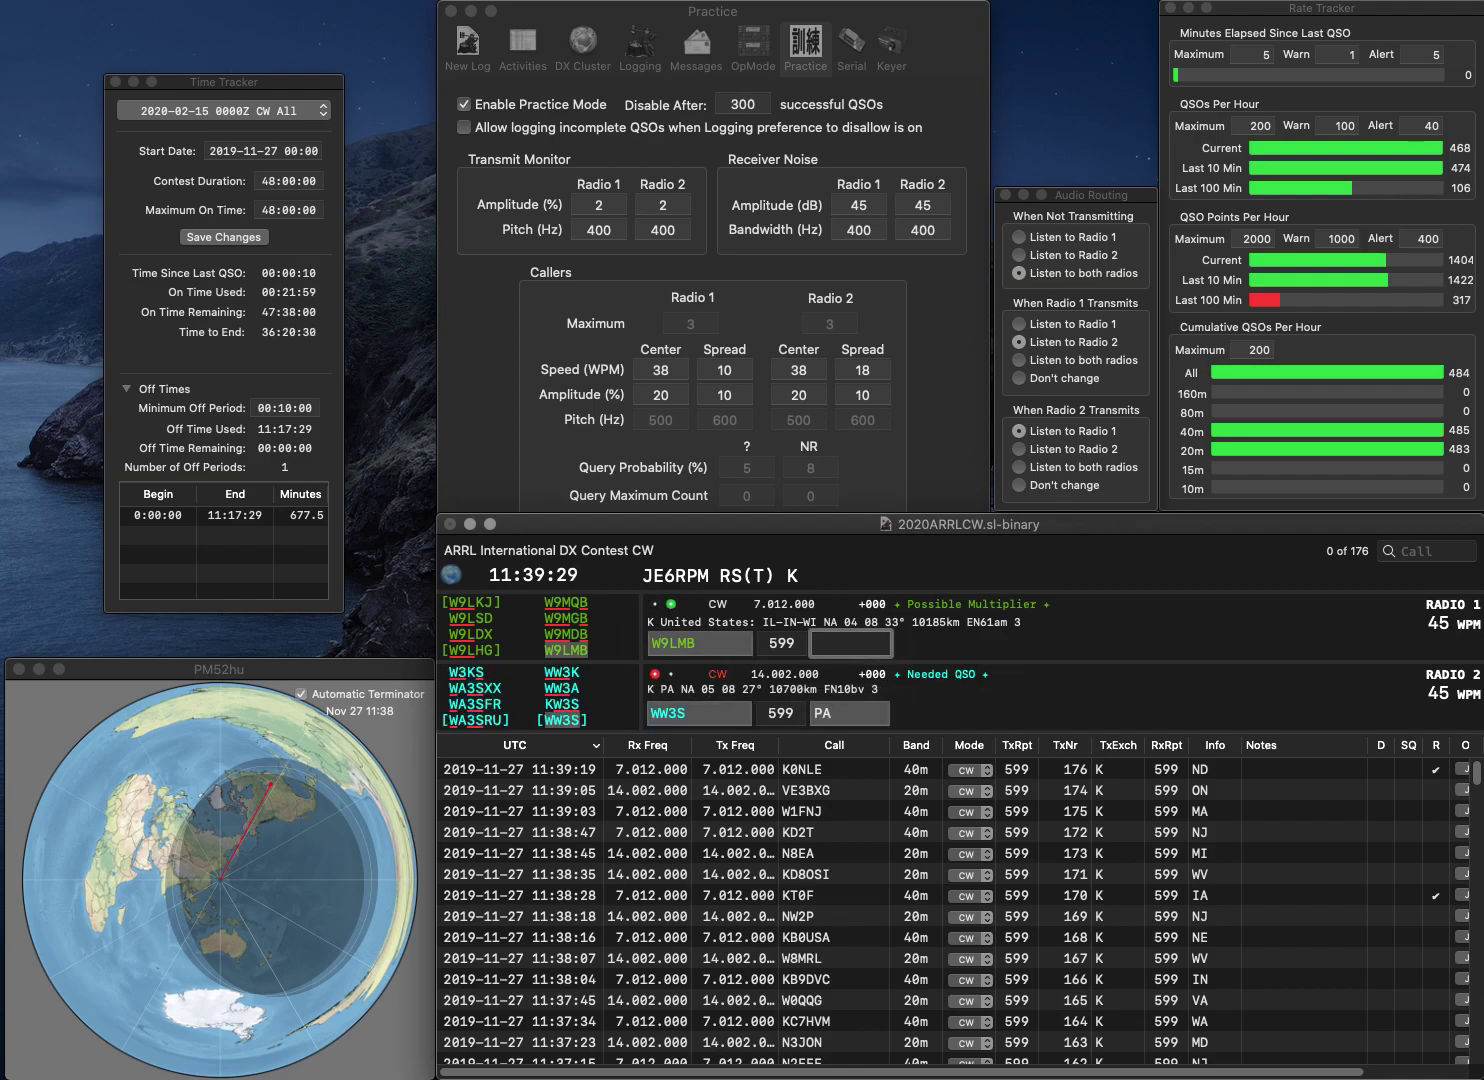
type("WI")
key("Return")
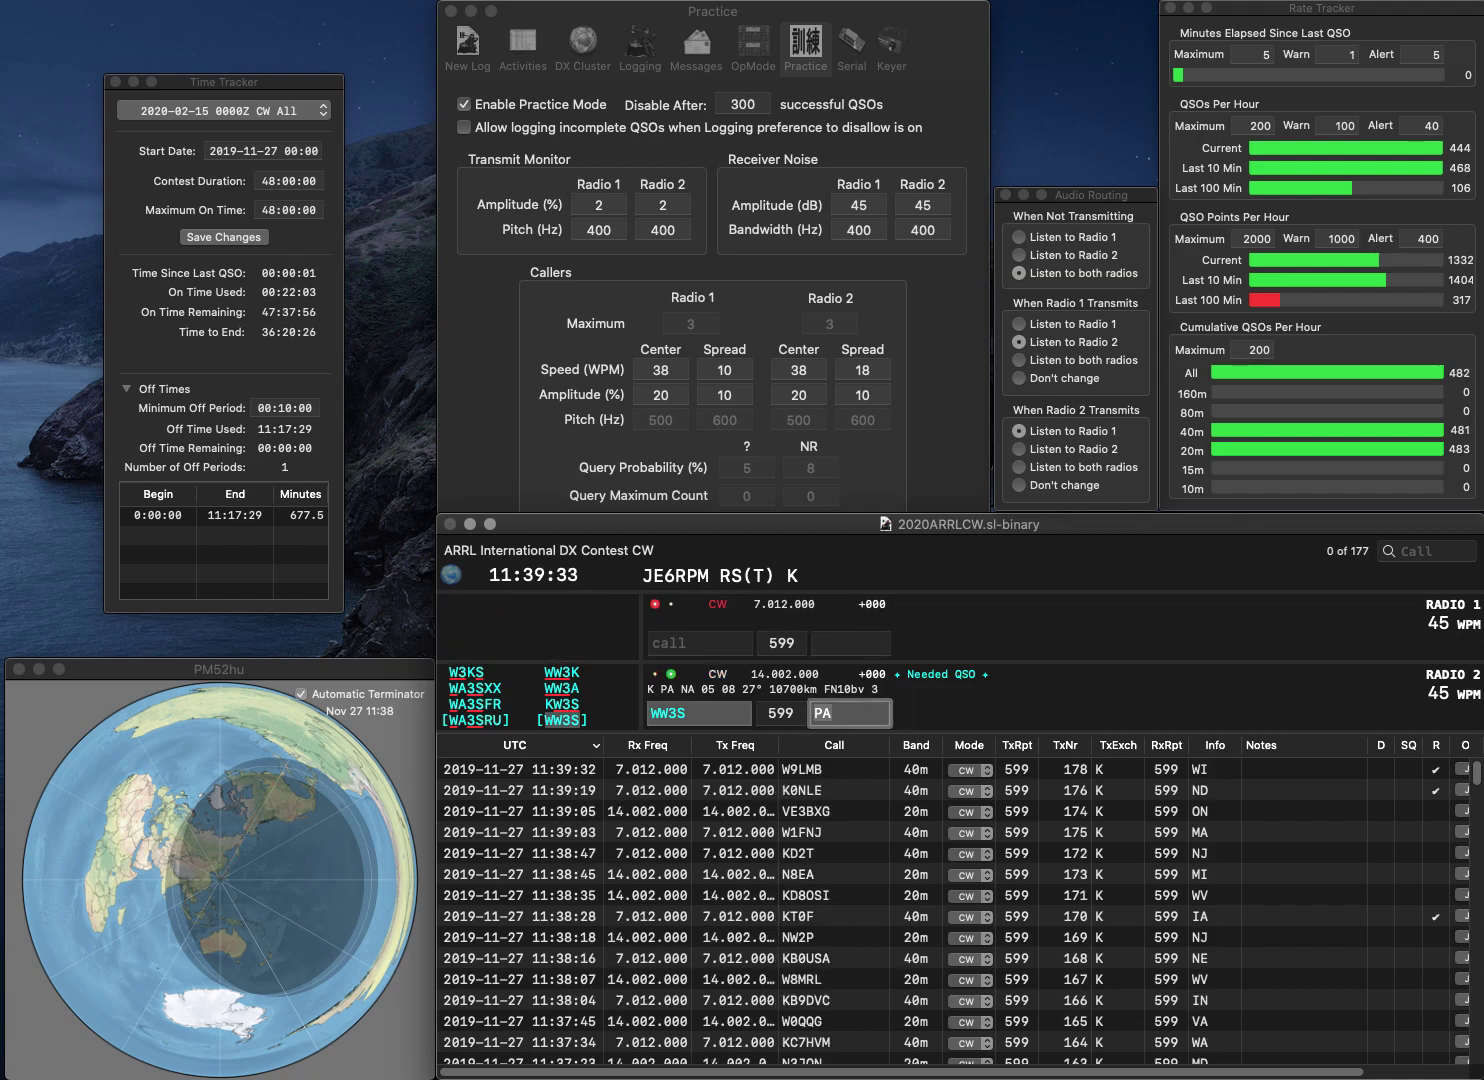
key("Return")
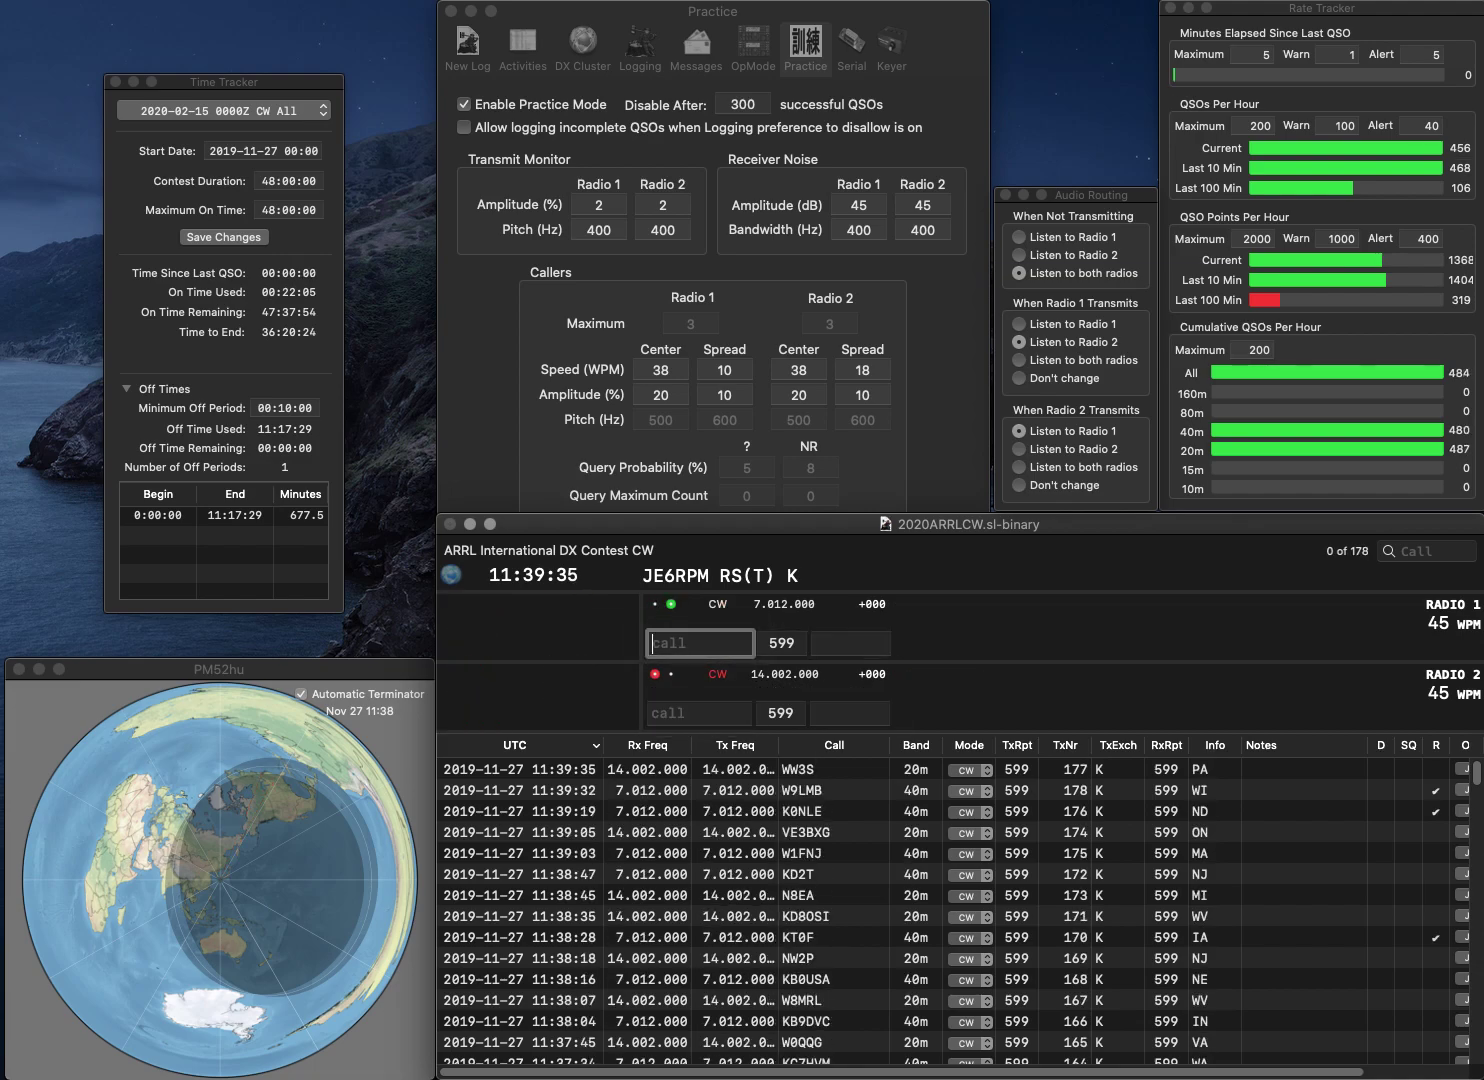
type("0EBL")
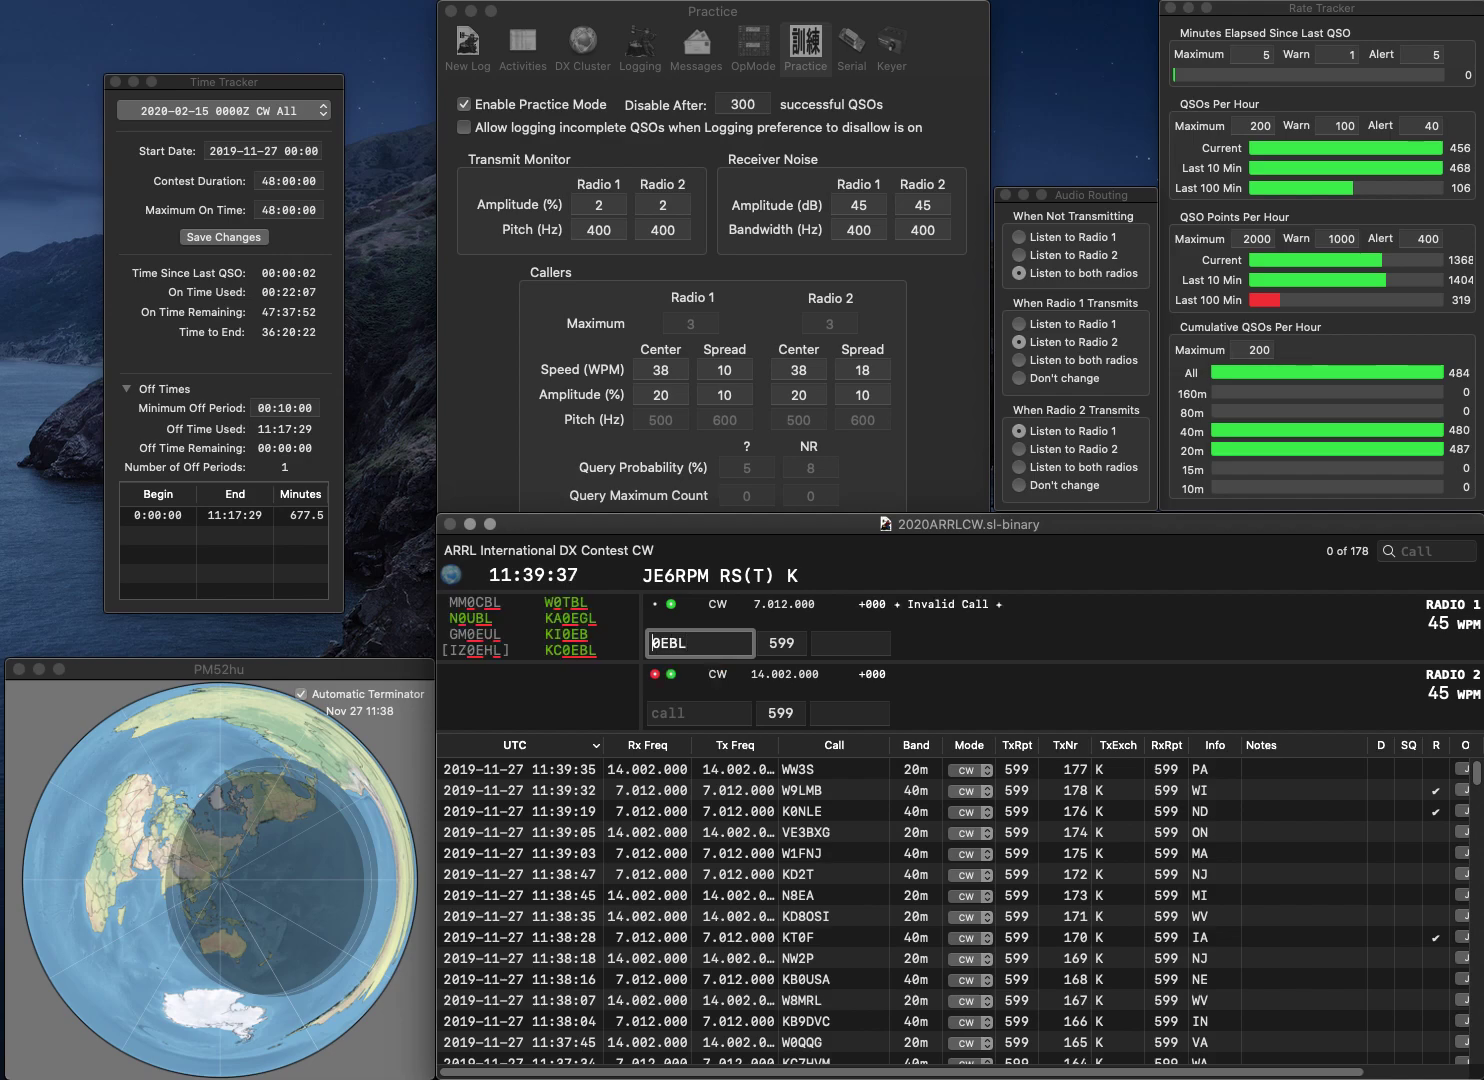
type("KC")
key("Return")
type("BNC")
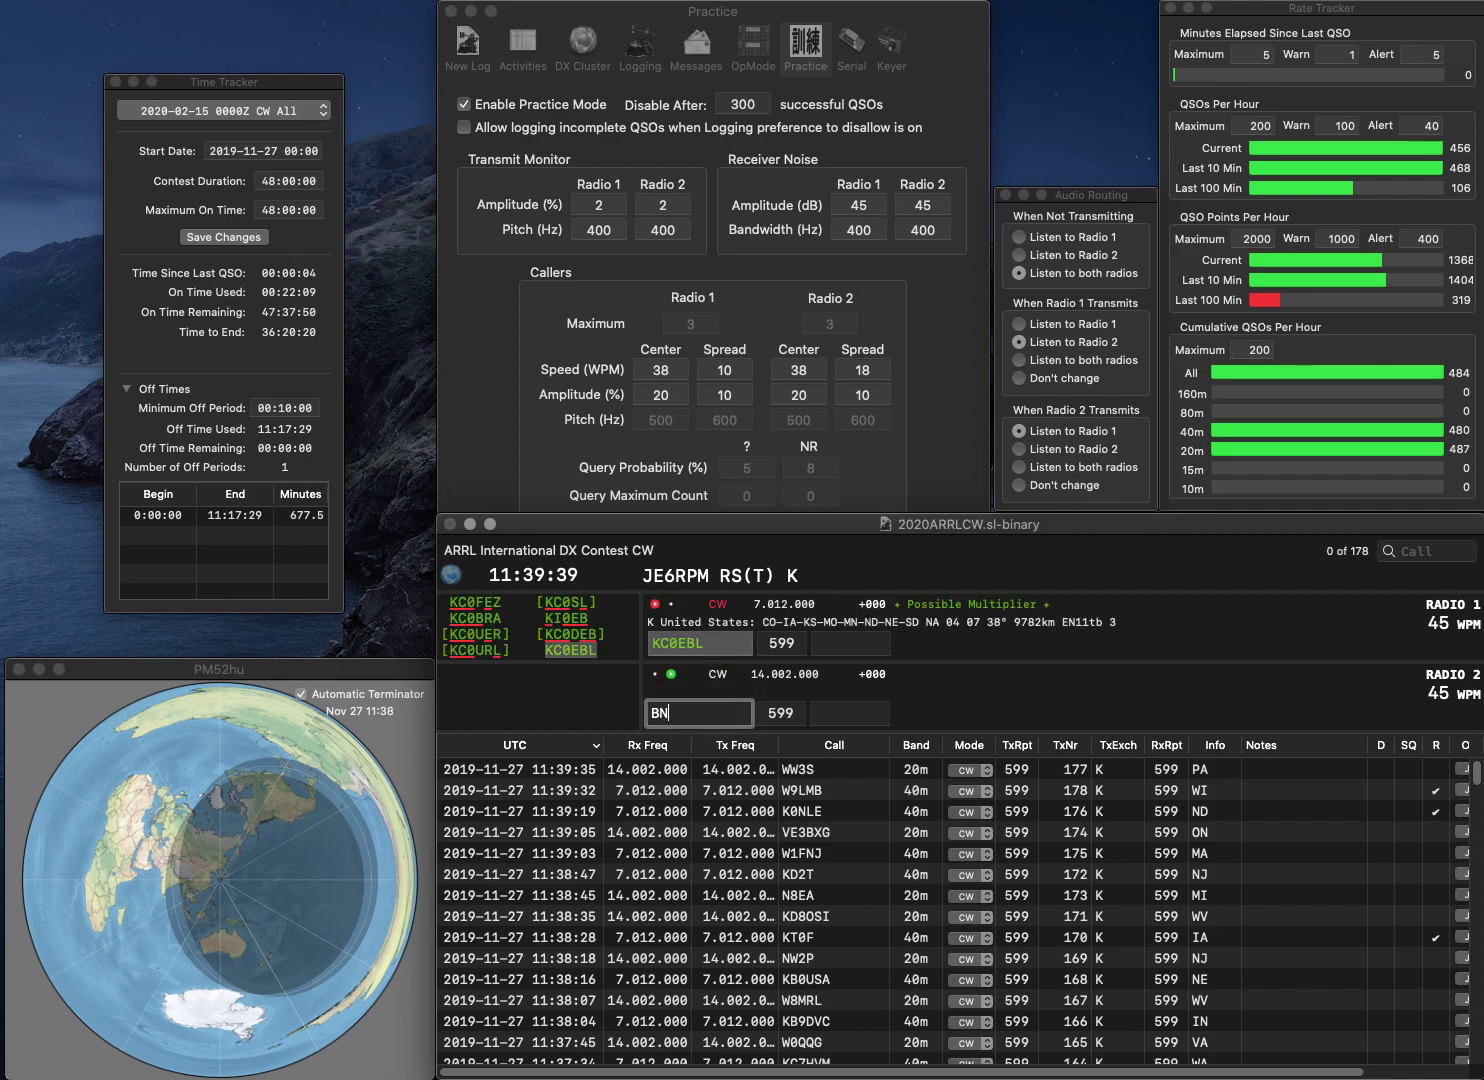
key("Home")
type("N1")
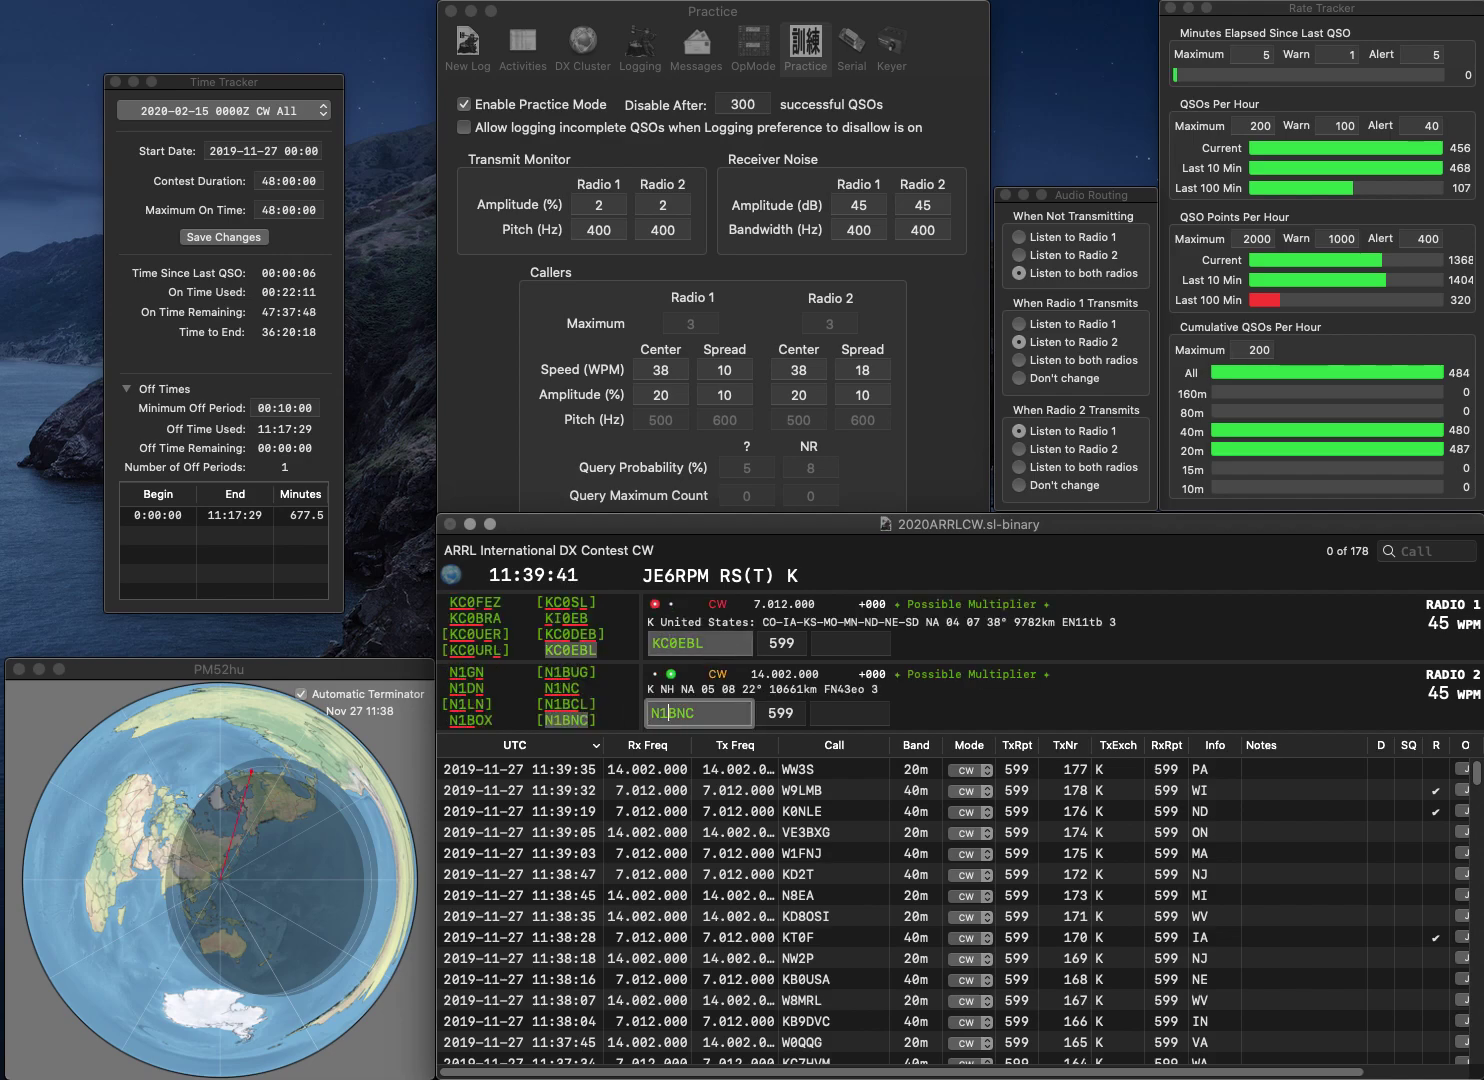
key("Return")
key("space")
type("MN")
key("Return")
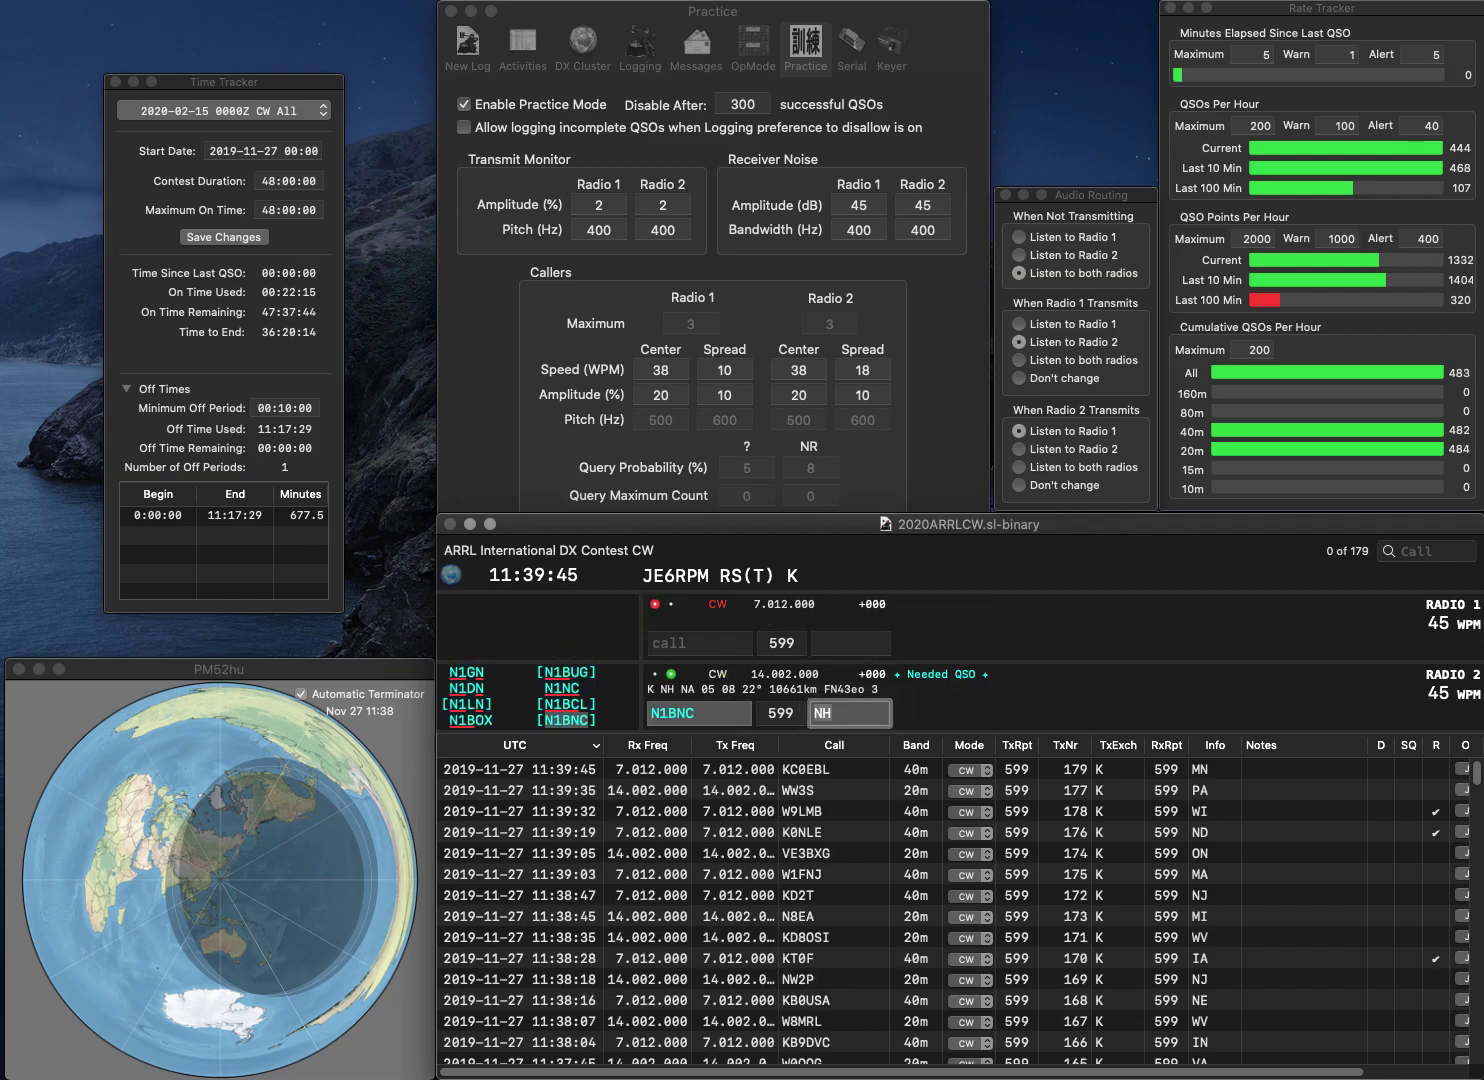
key("Return")
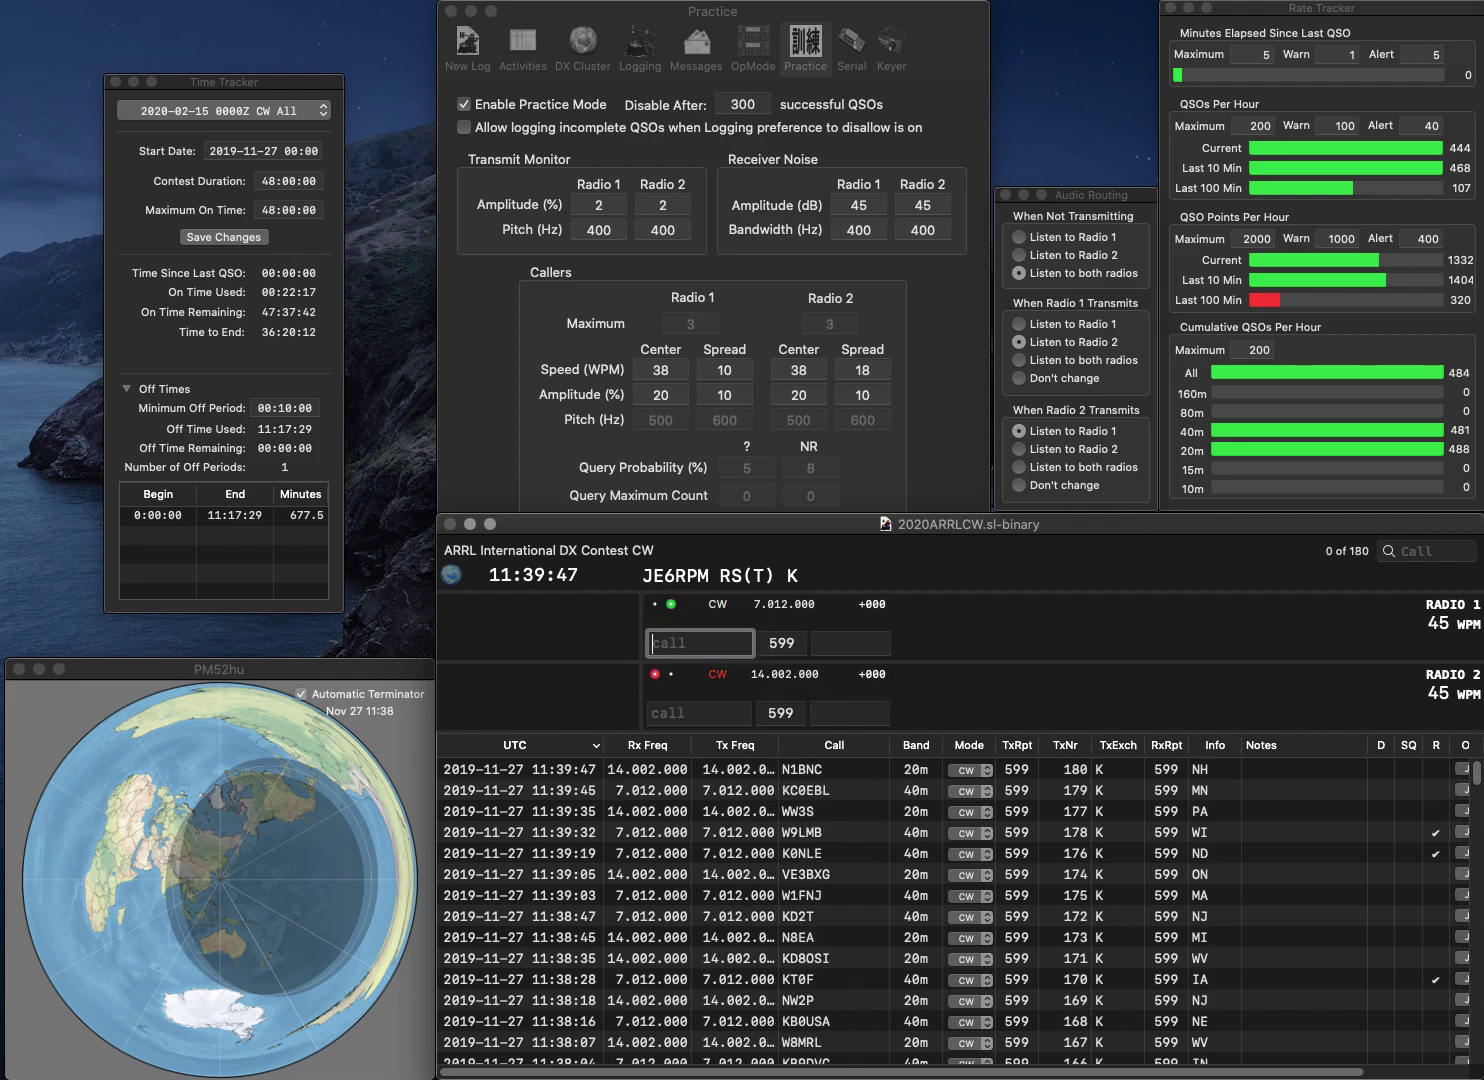
type("KF7ZZ")
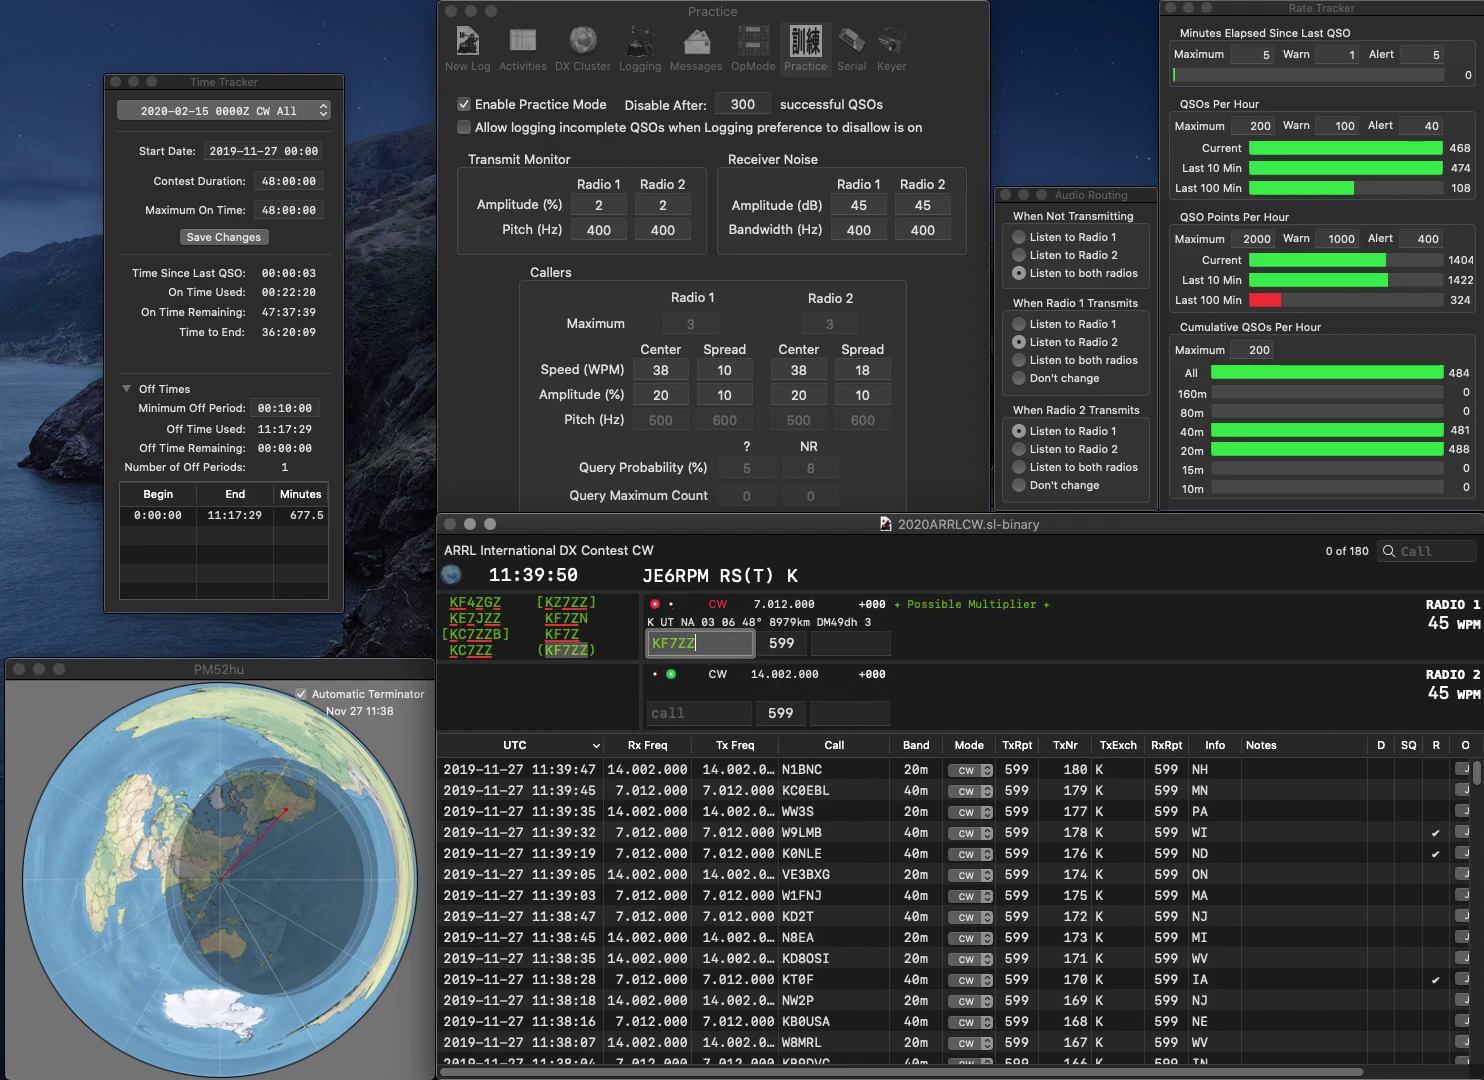
key("Return")
type("AF")
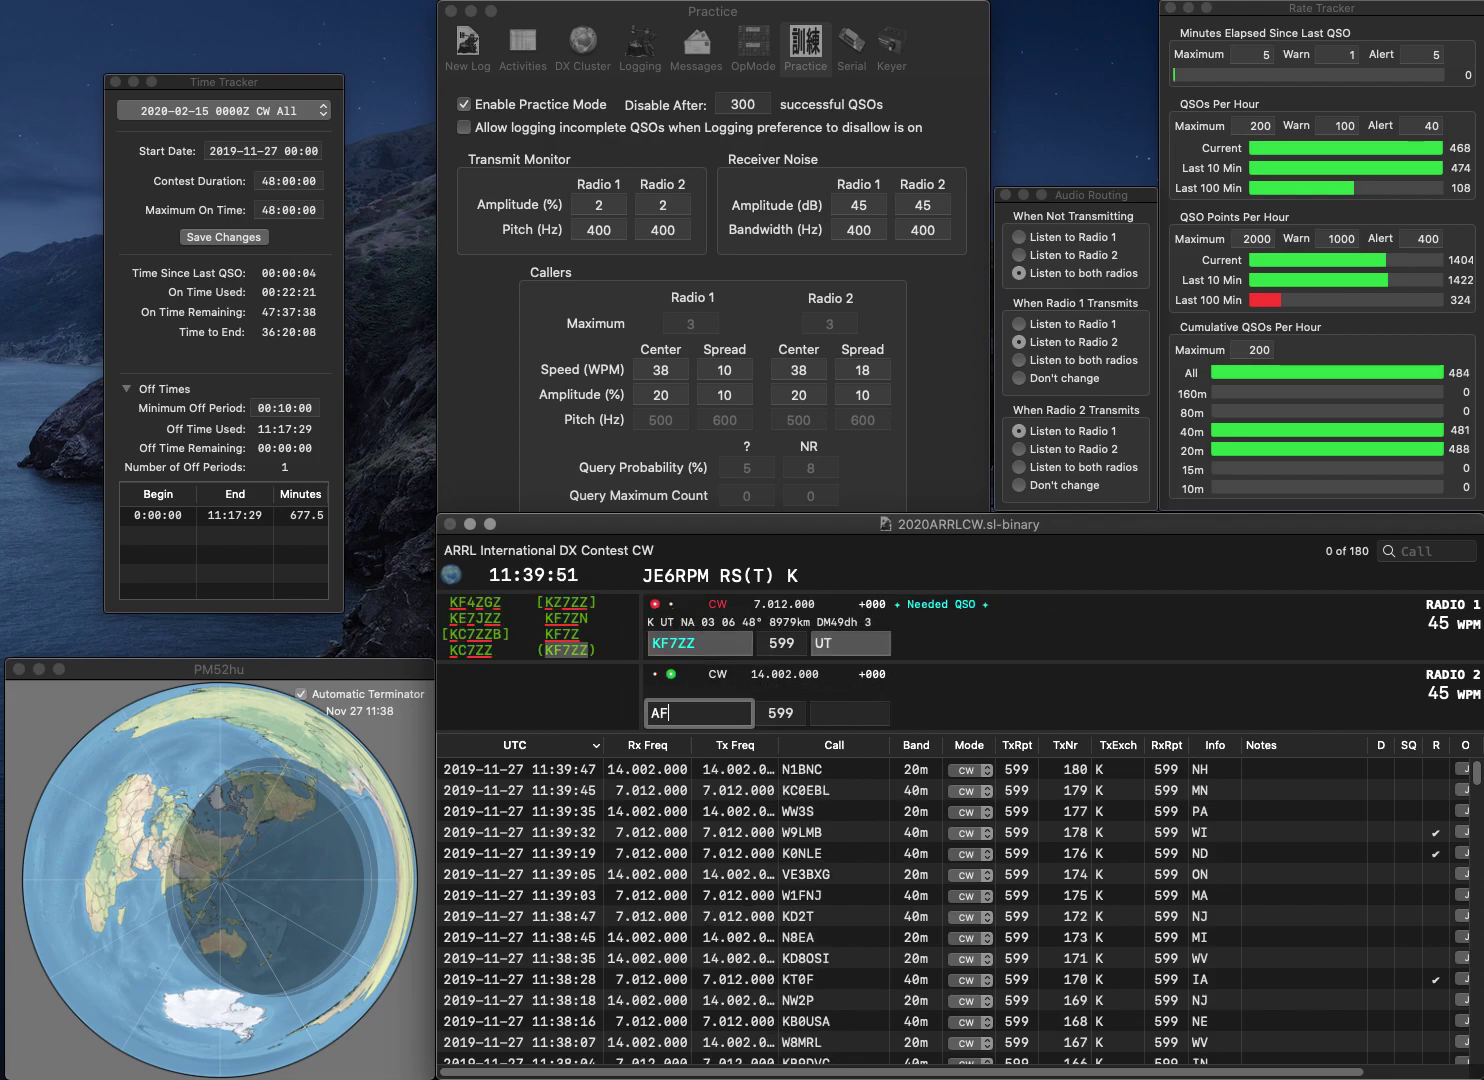
type("0Y")
key("Return")
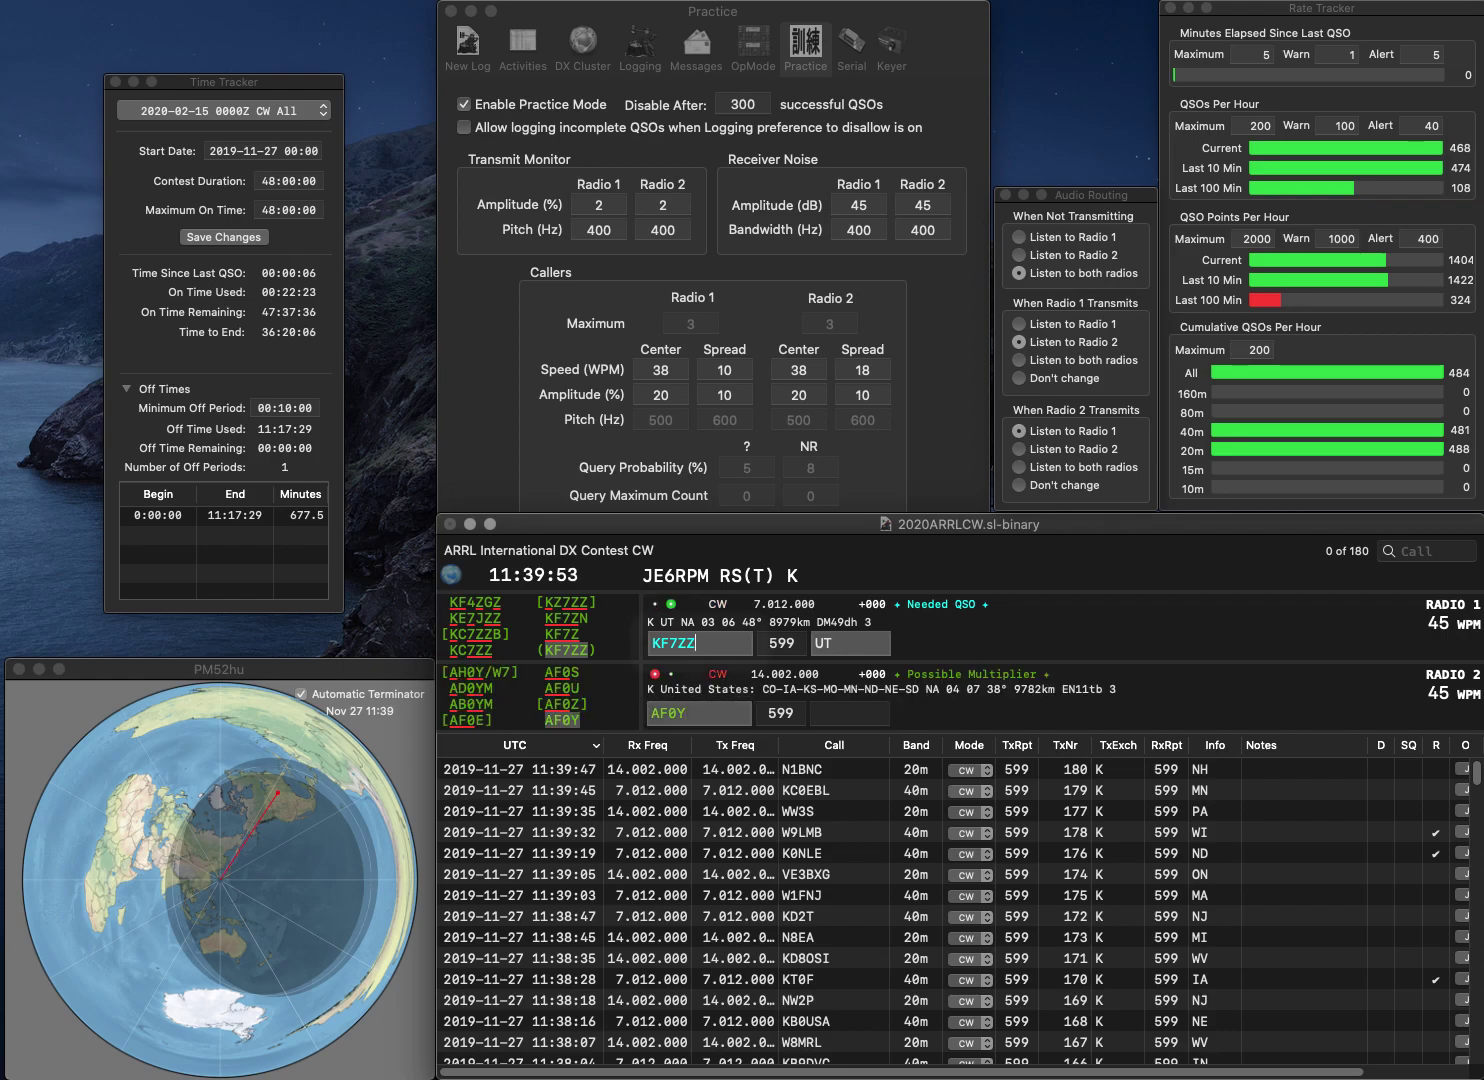
key("Tab")
key("Return")
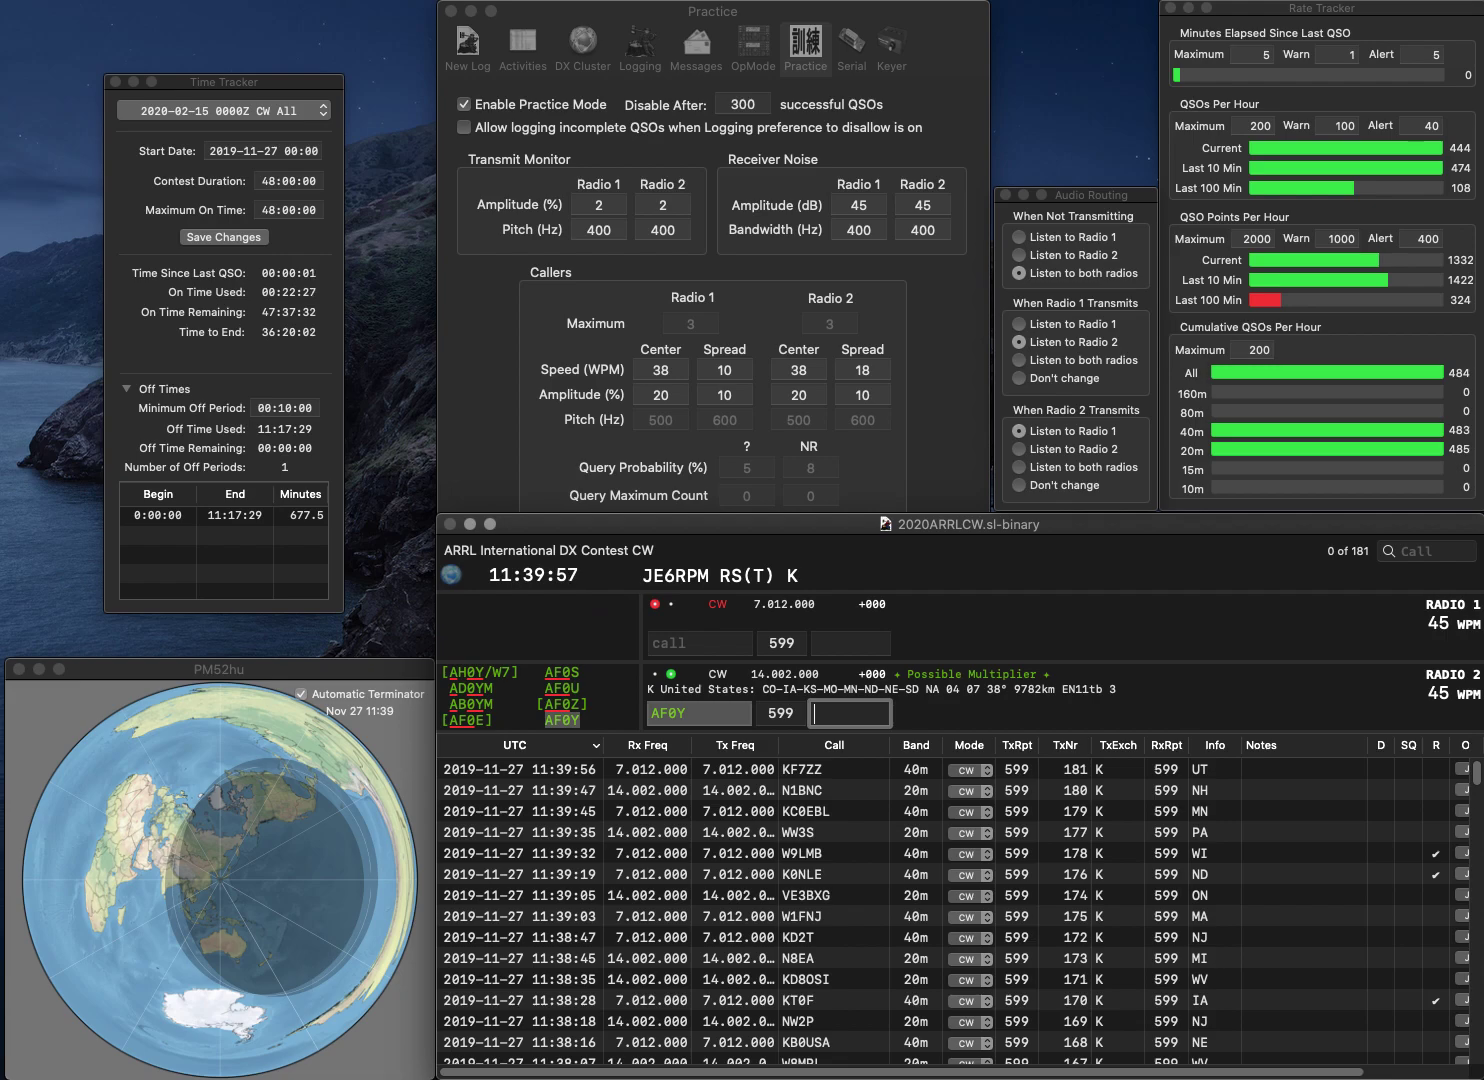
type("CO")
key("Return")
Step: Answer caller K1MD on Radio 1 and partial call N7 on Radio 2
type("K1MD")
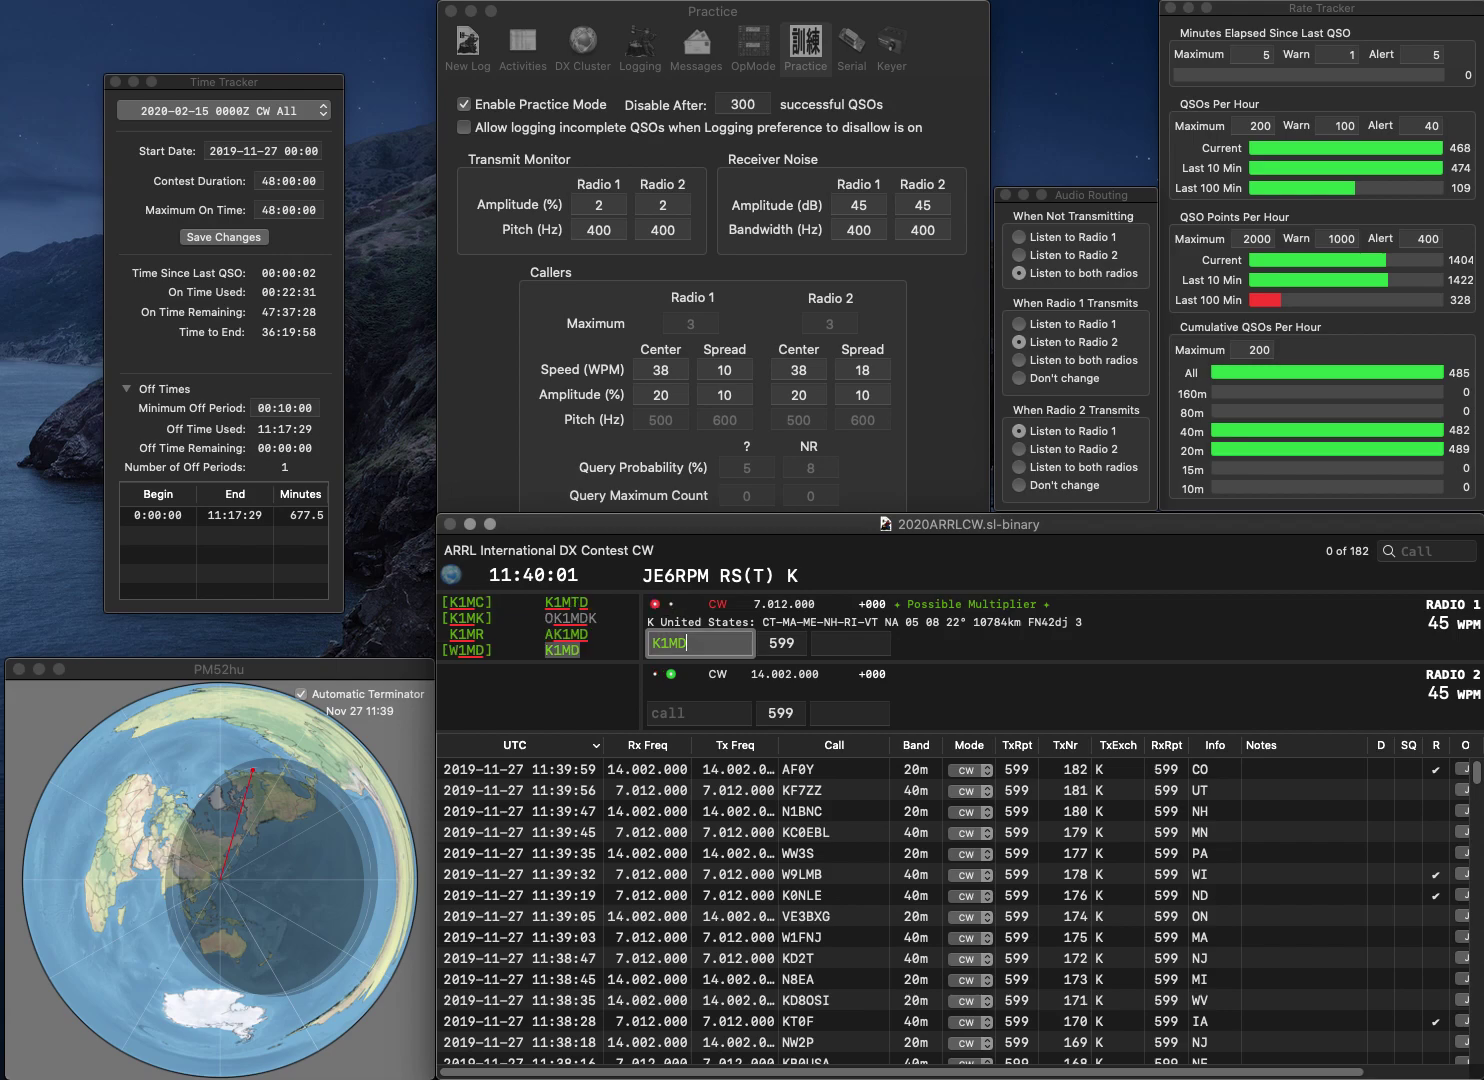
key("Return")
type("N7")
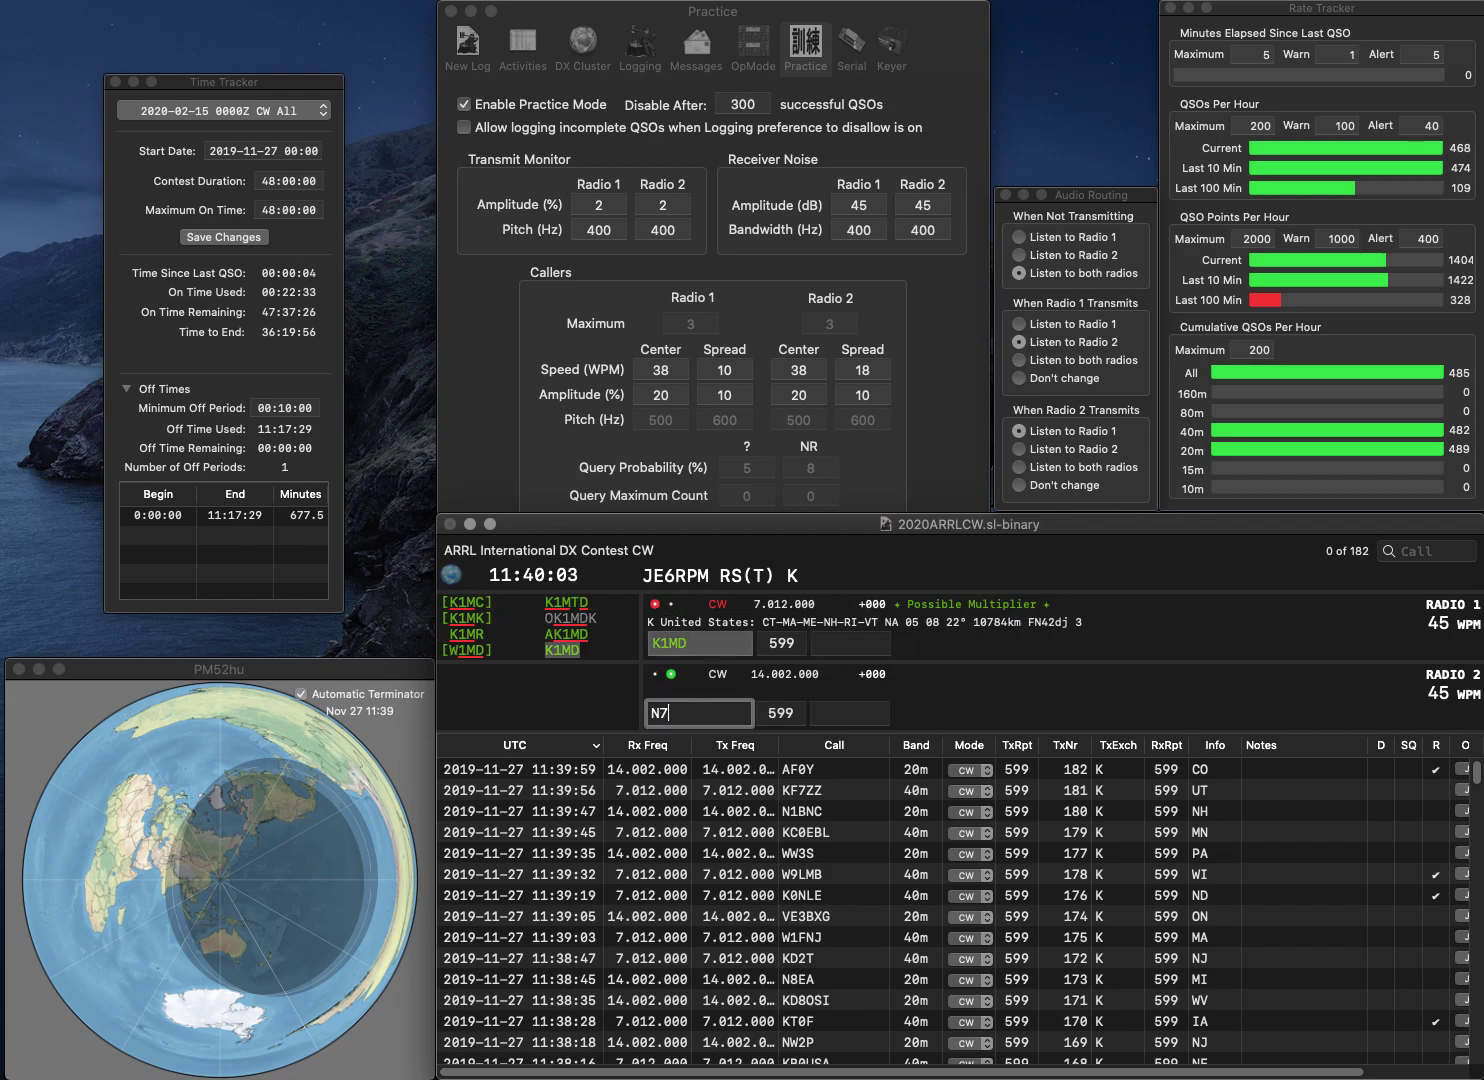
key("Return")
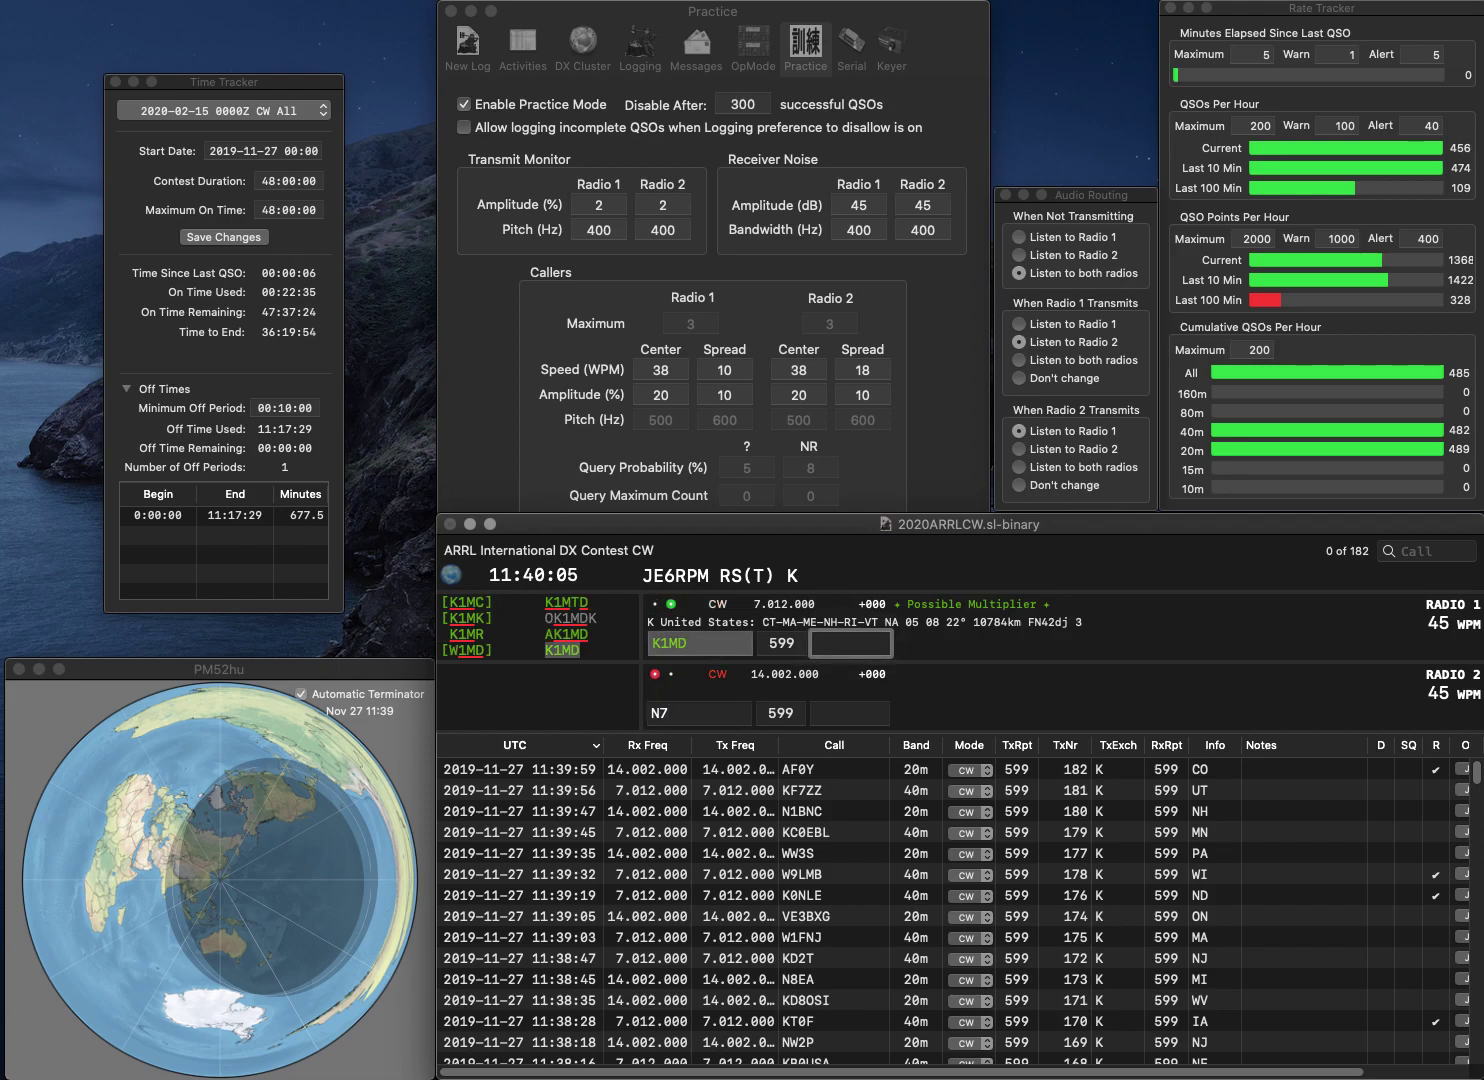
type("RI")
key("Return")
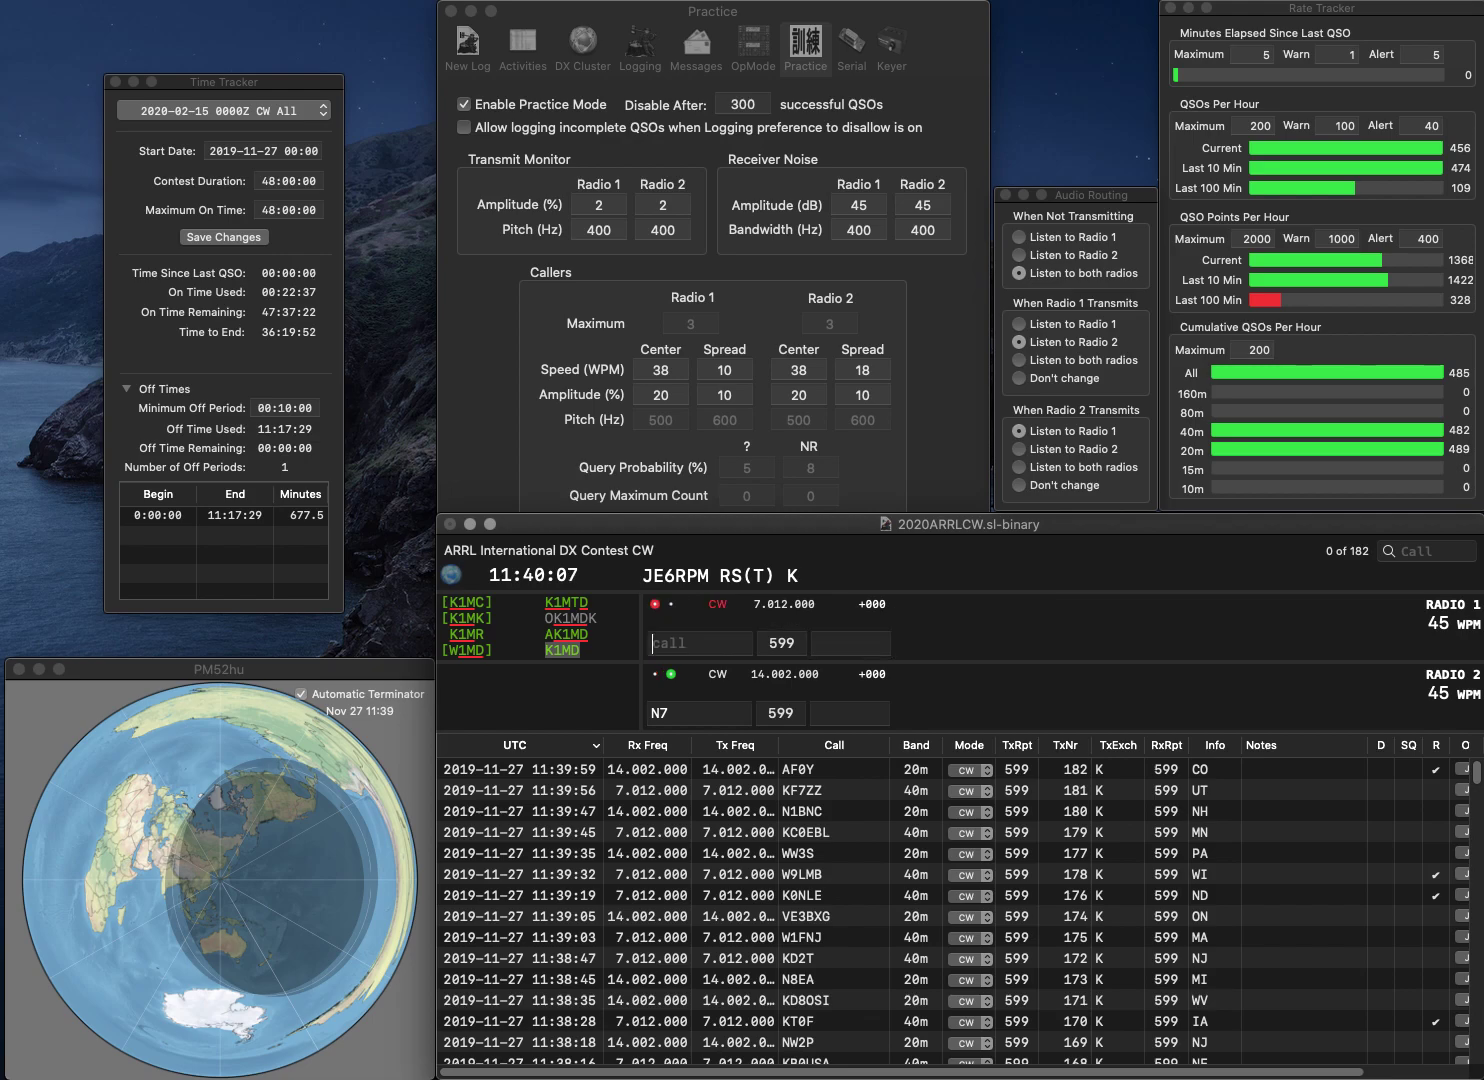
type("MB")
key("Return")
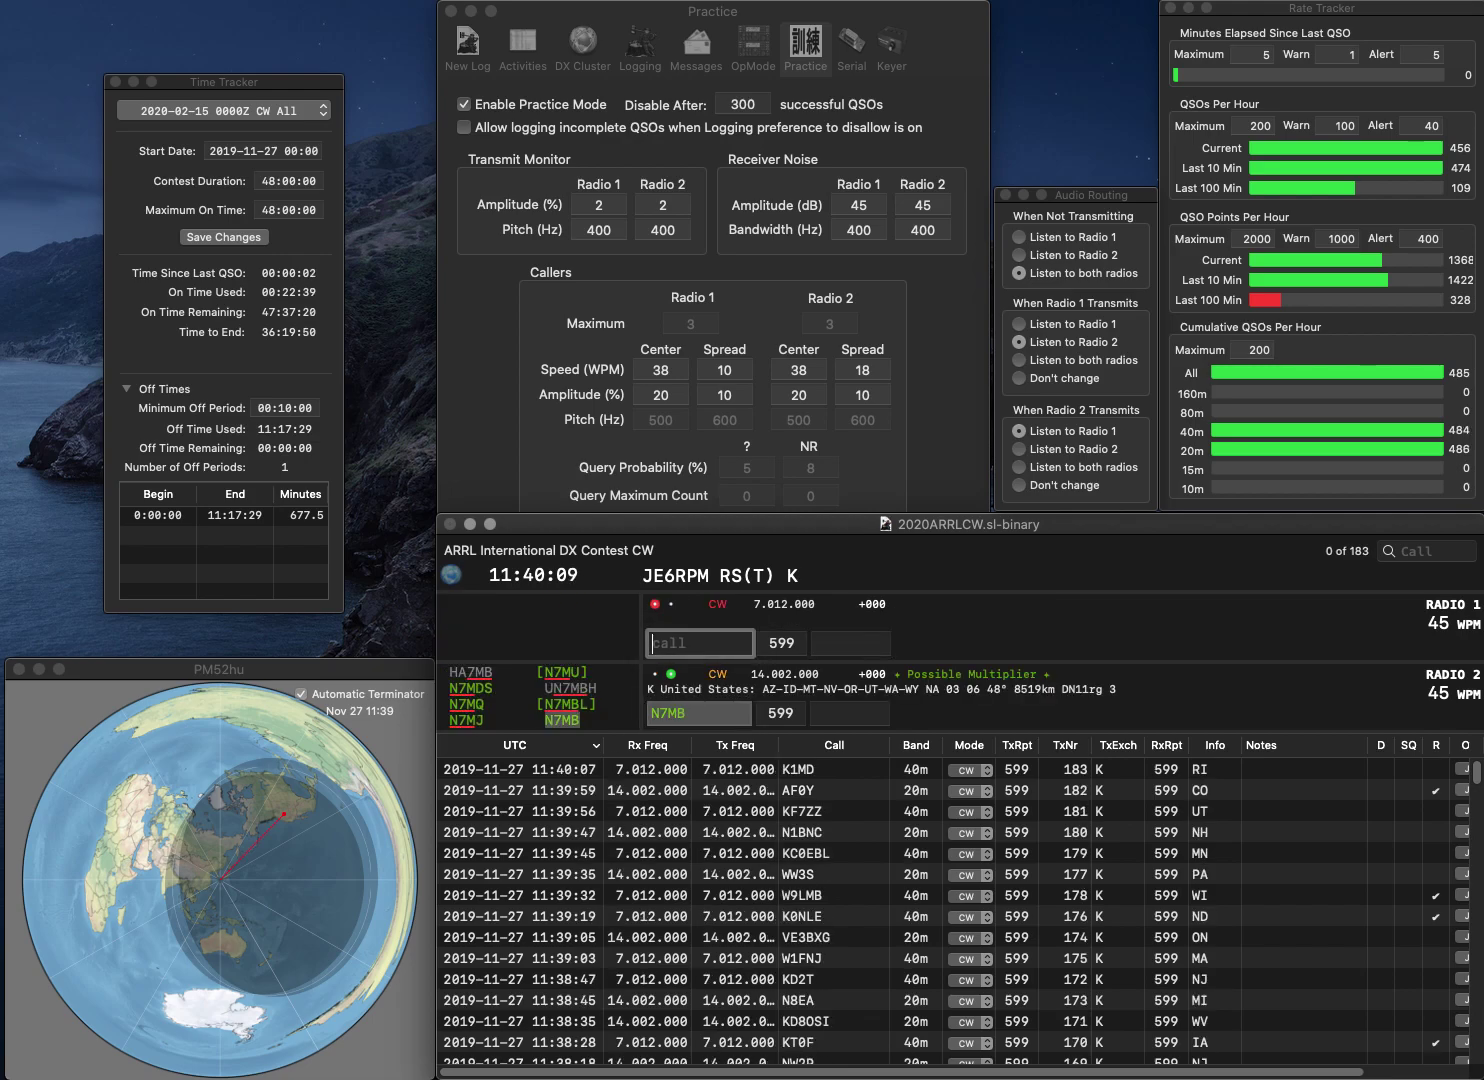
type("K8AAX")
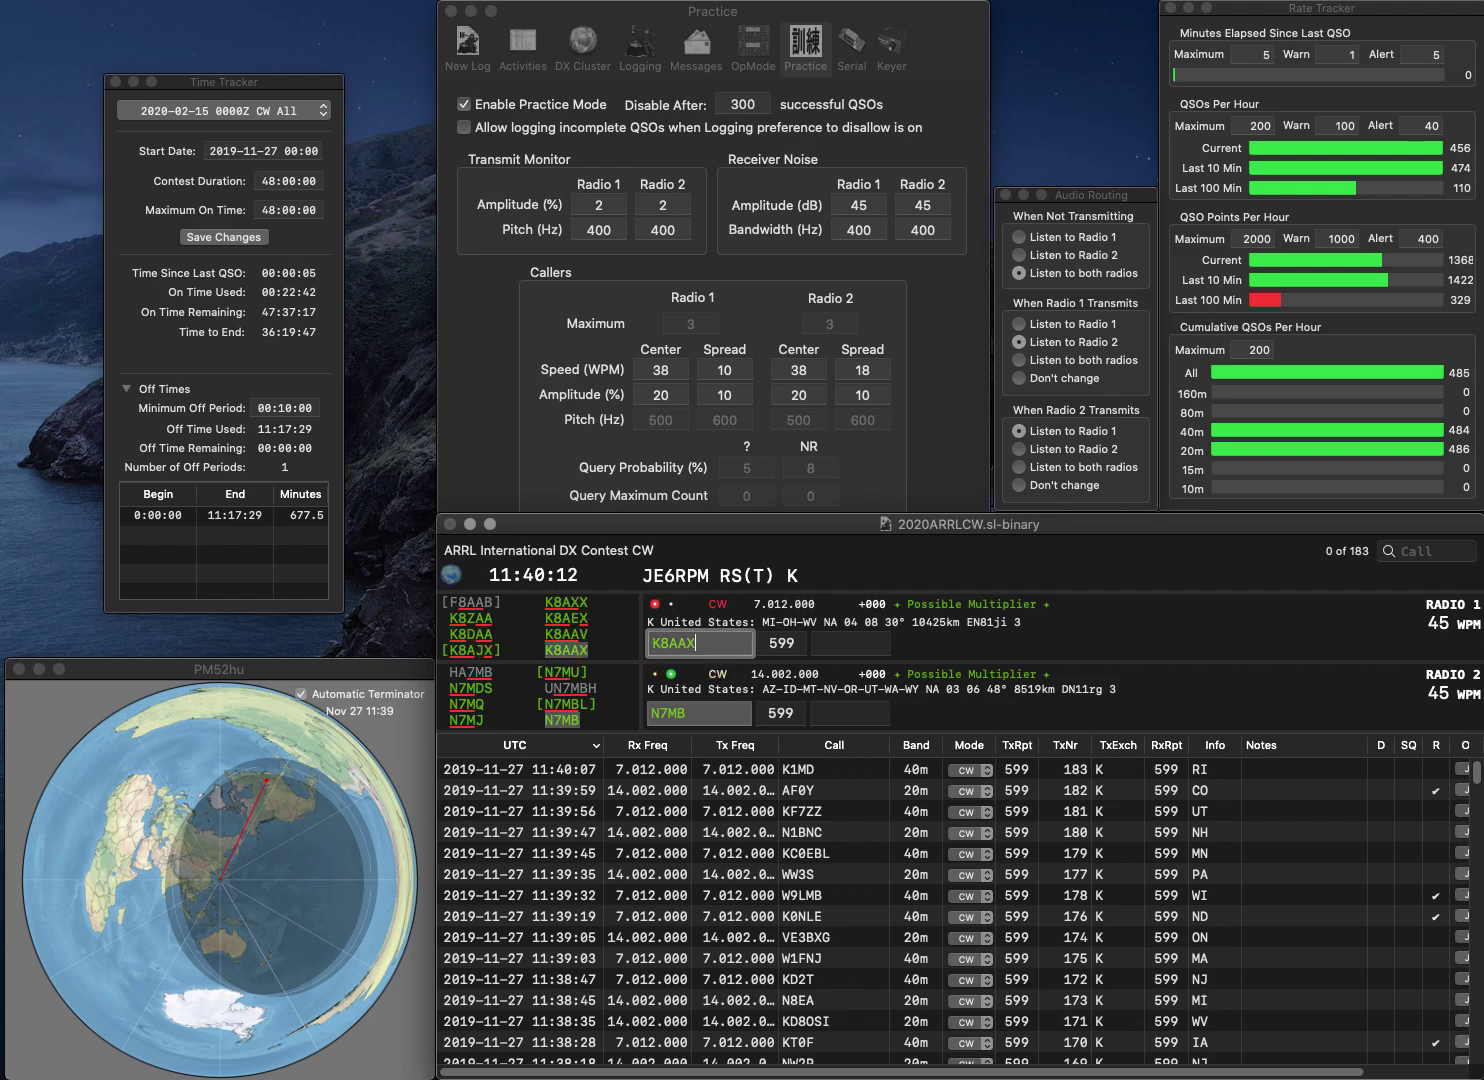
key("Return")
type("UT")
key("Return")
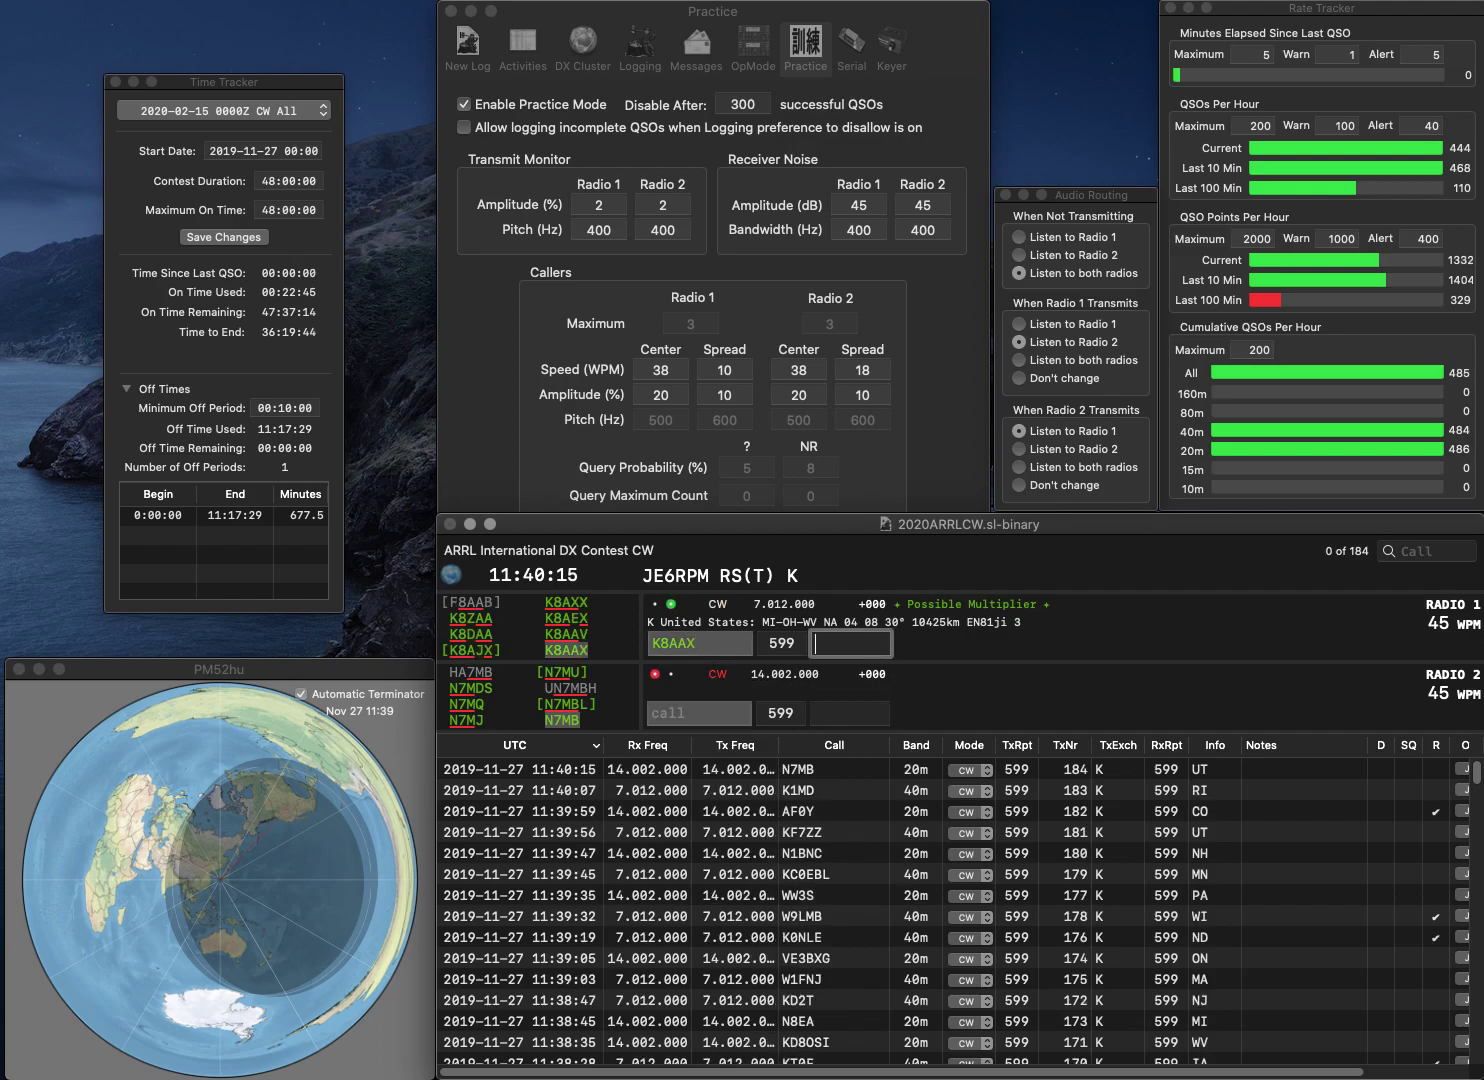
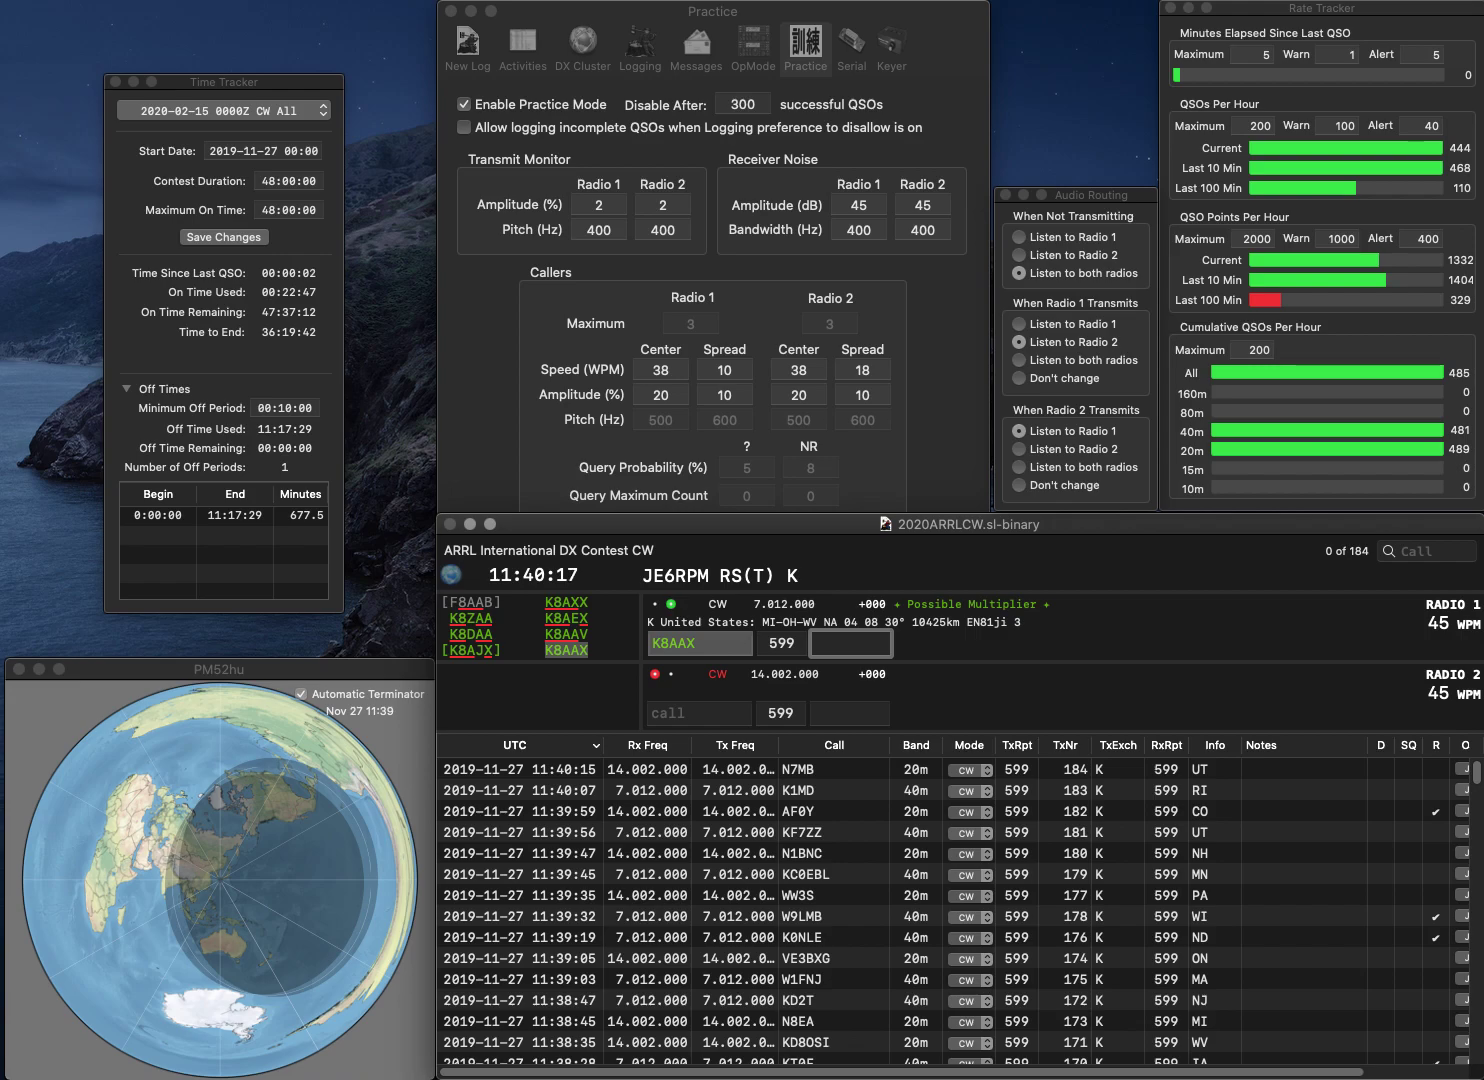
Step: Log K8AAX on Radio 1 with received exchange WV, and answer caller KC2NMK on Radio 2
type("WV")
key("Return")
type("KC")
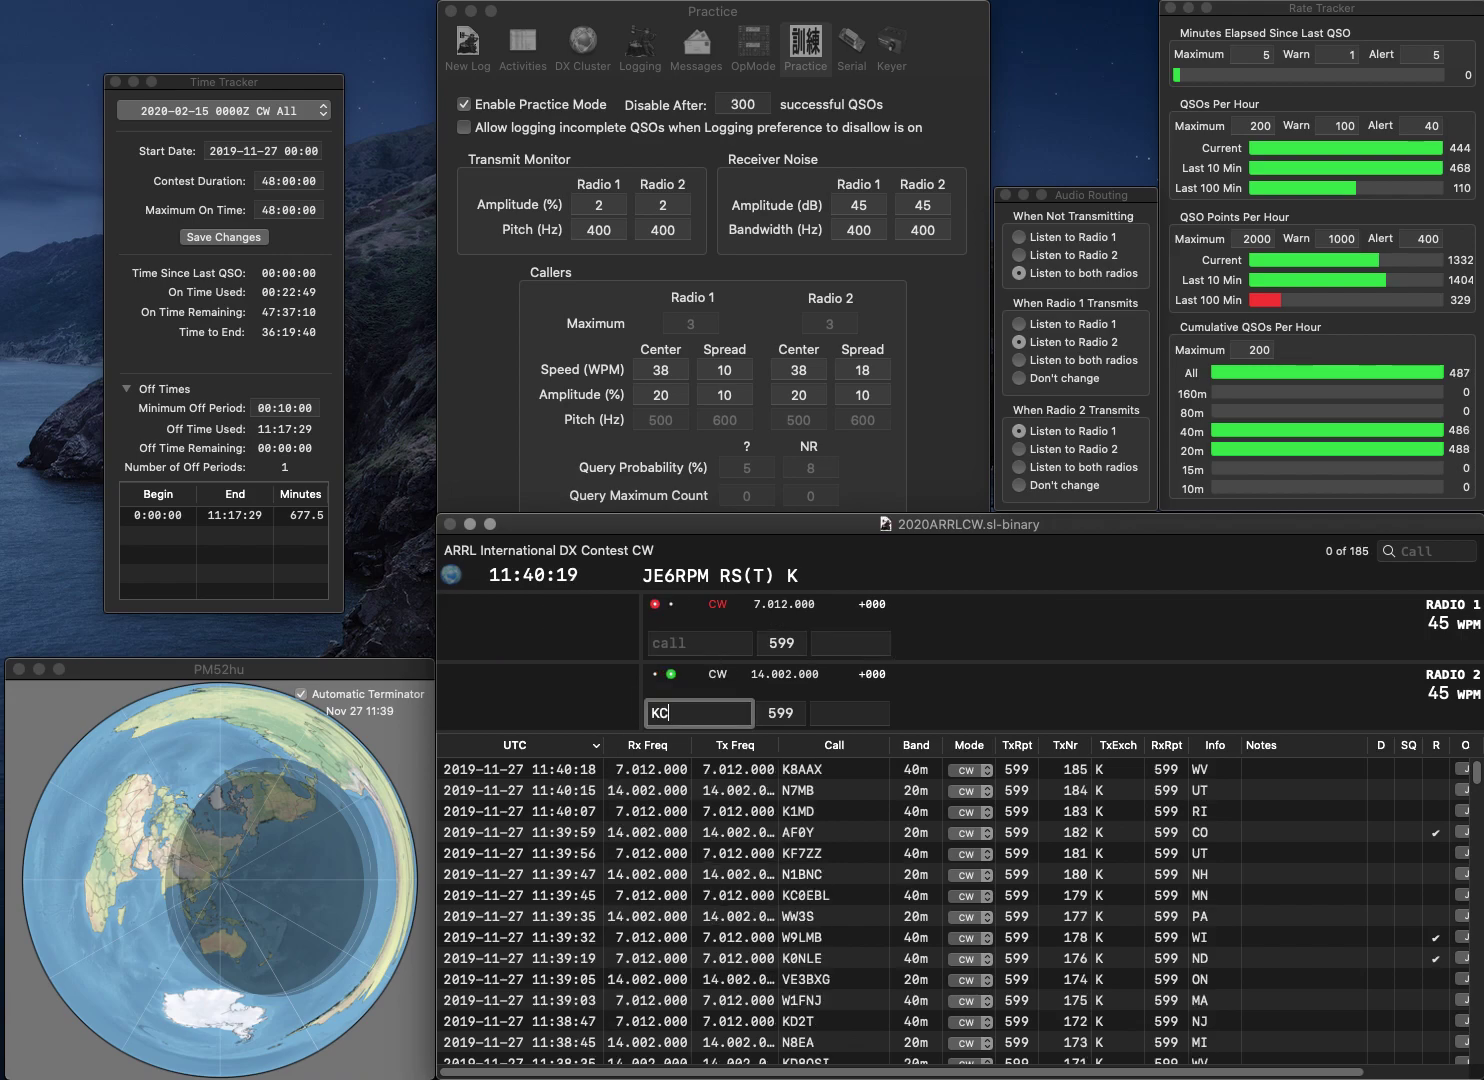
type("2NMK")
key("Return")
type("WA0B")
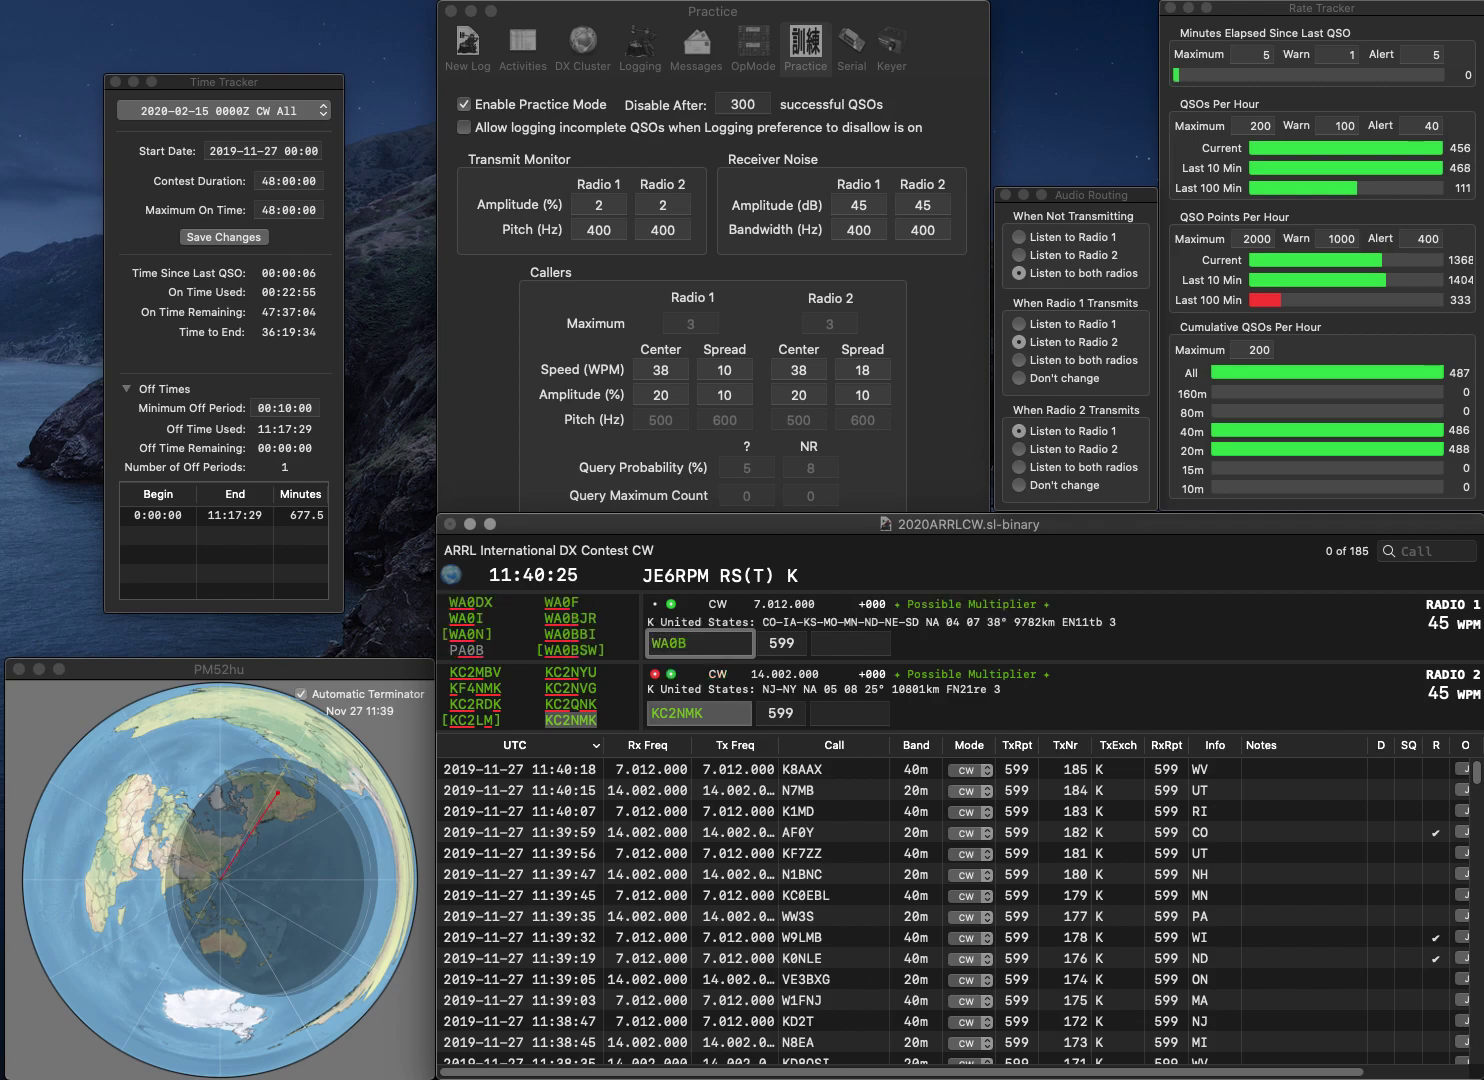
key("Return")
key("Tab")
type("N")
key("Return")
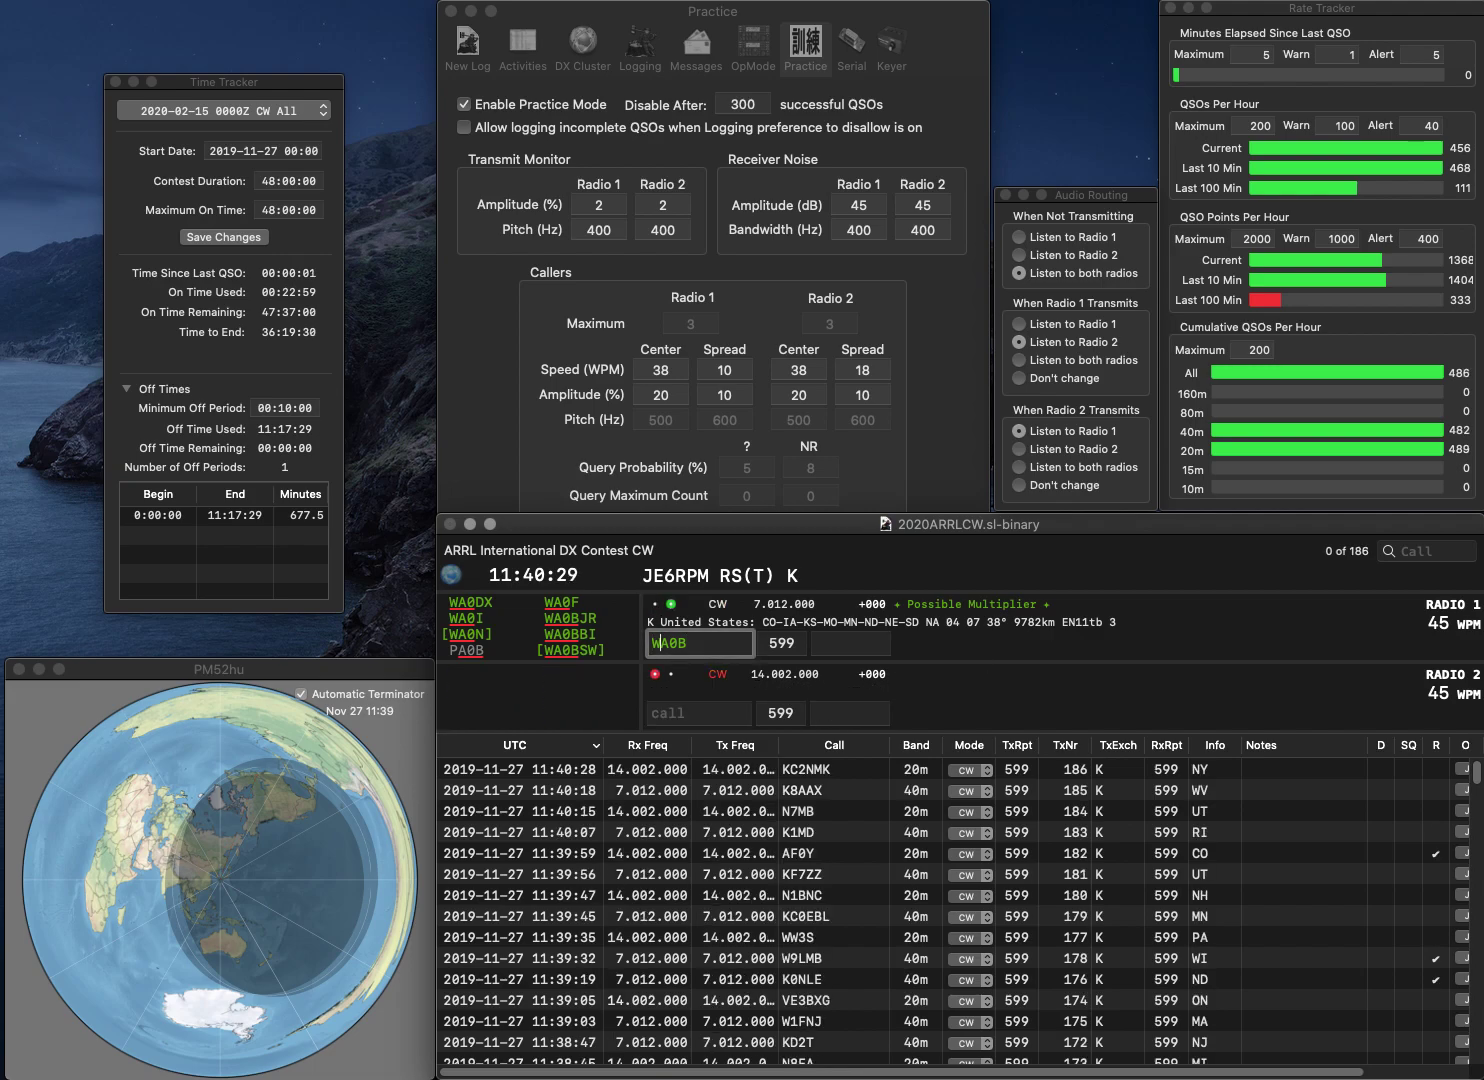
Step: Correct the Radio 1 call to WU0B and answer it, and answer caller N4CO on Radio 2
key("Delete")
type("U")
key("Return")
type("N4CO")
key("Return")
Step: Log WU0B on Radio 1 with received exchange GA and N4CO on Radio 2 with received exchange NC
key("space")
type("GA")
key("Return")
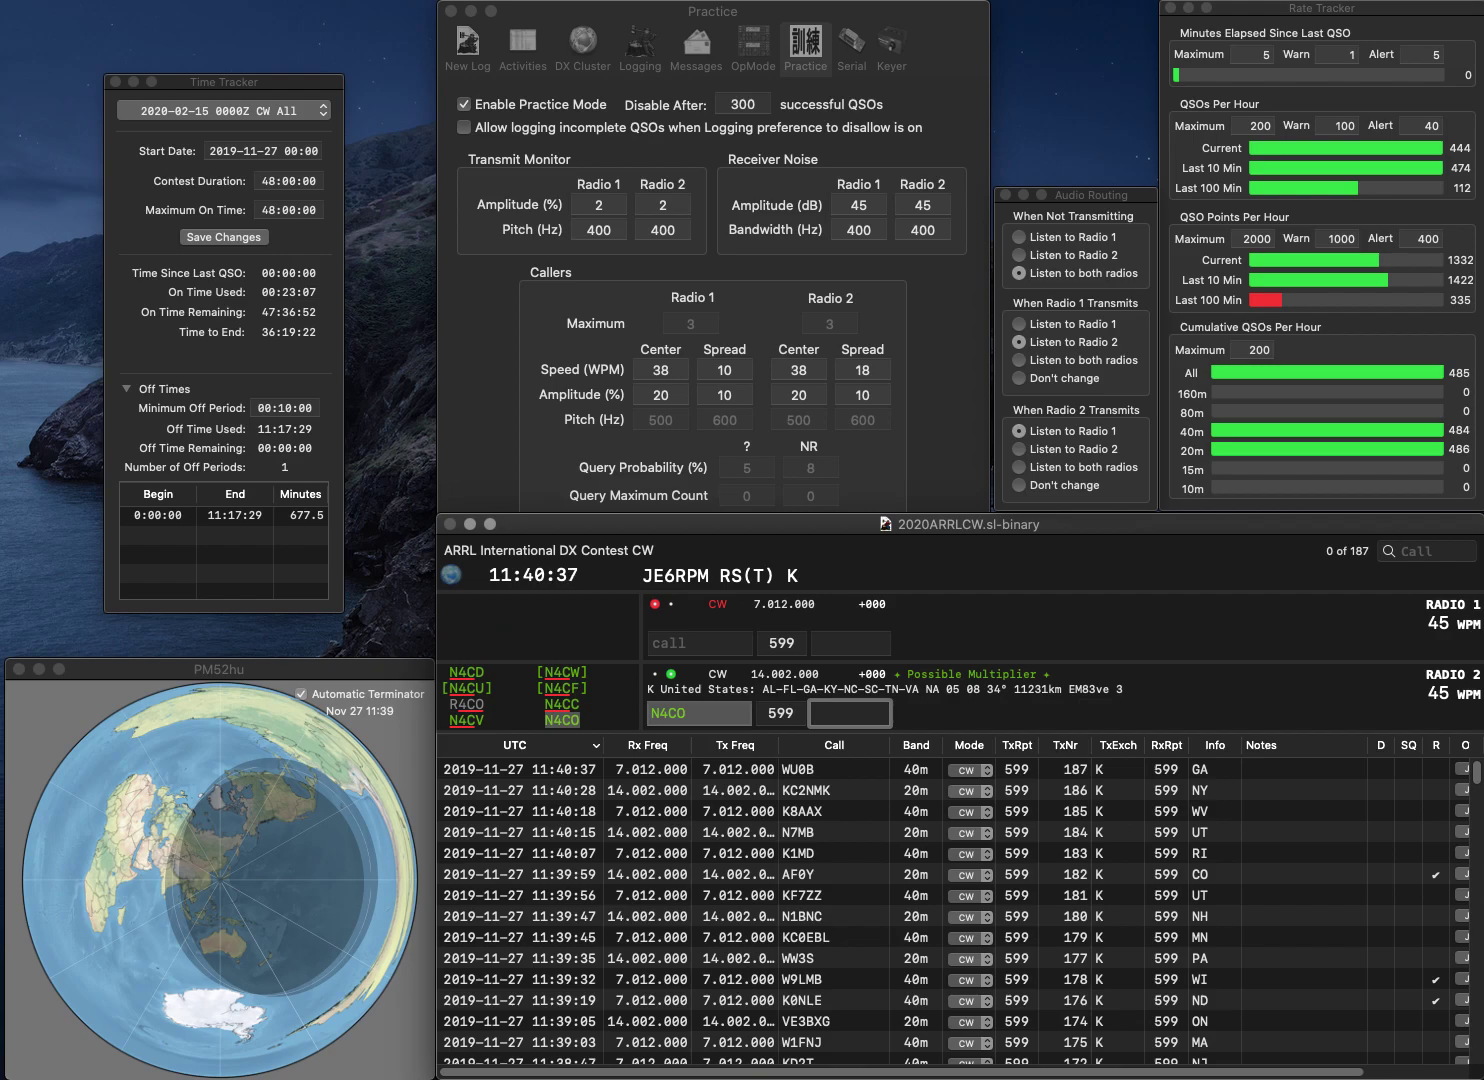
type("NC")
key("Return")
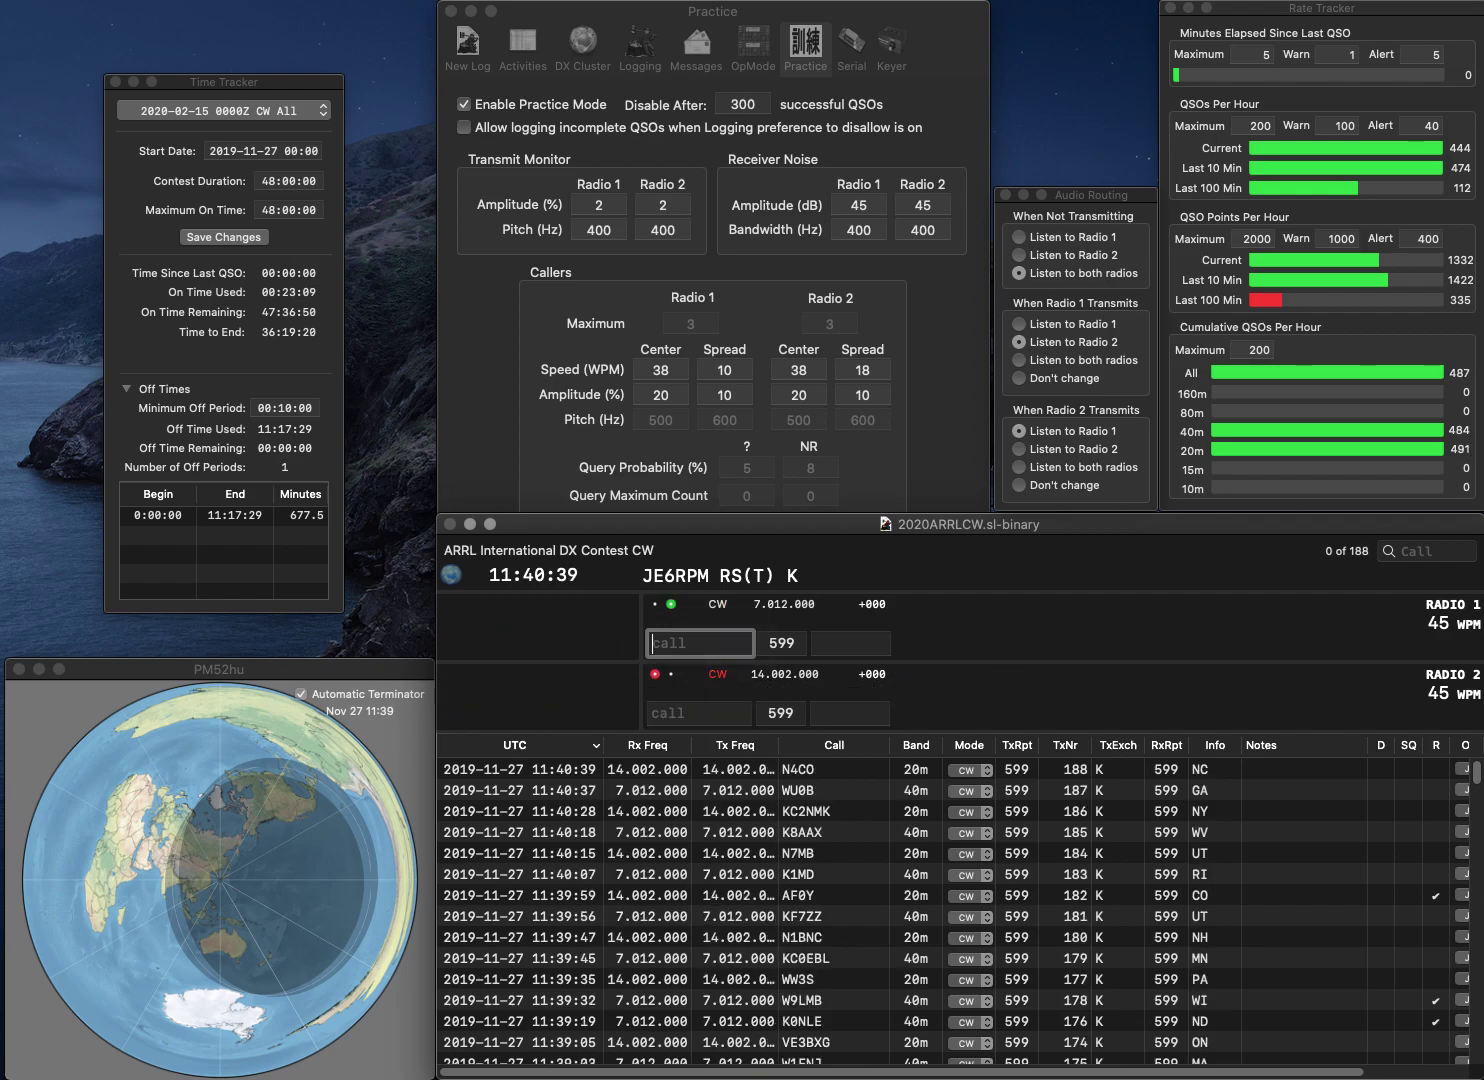
Step: Answer caller W7YED on Radio 1 and caller W6MJF on Radio 2
type("W7YED")
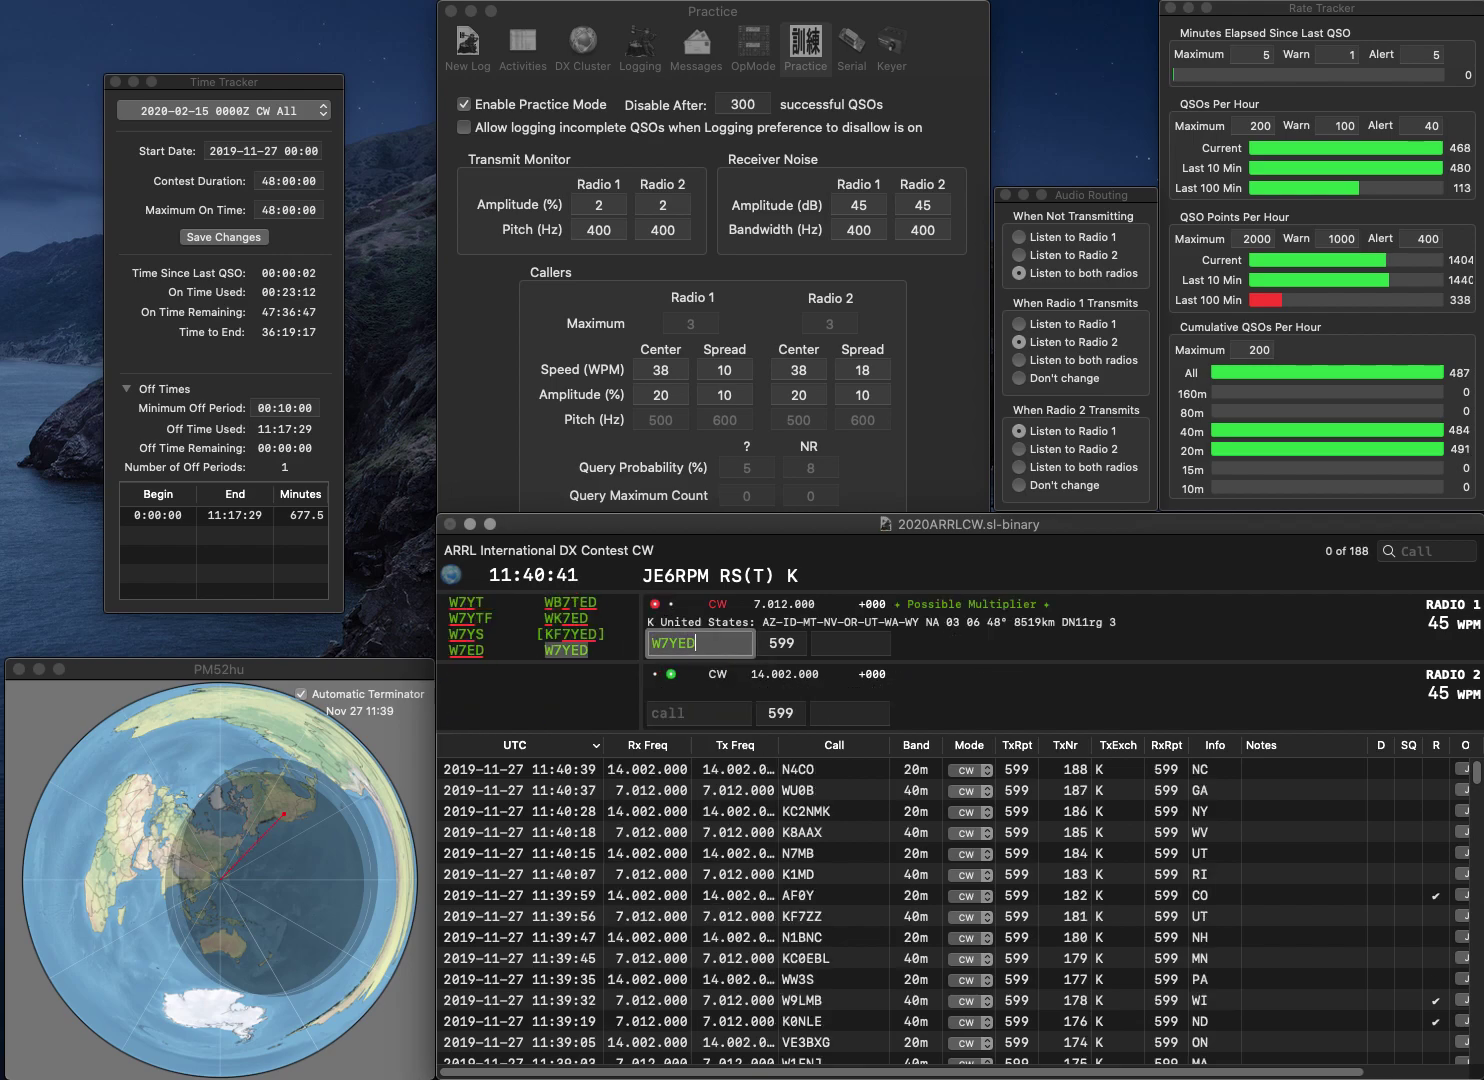
key("Return")
type("W6")
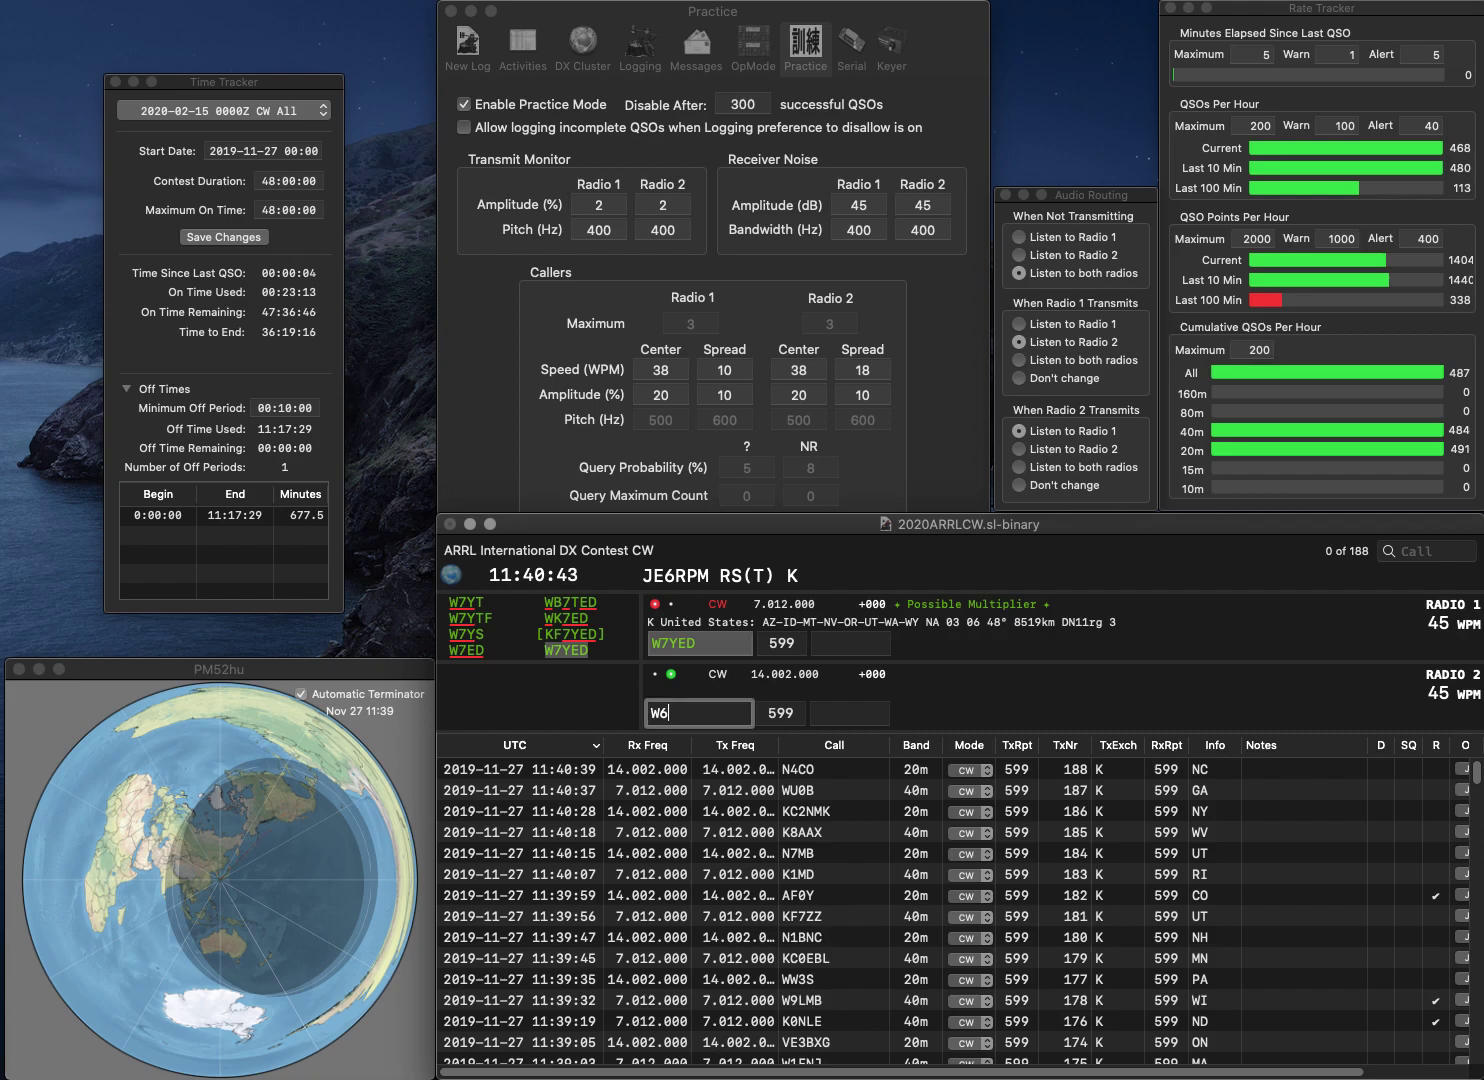
type("MJF")
key("Return")
key("Tab")
key("Return")
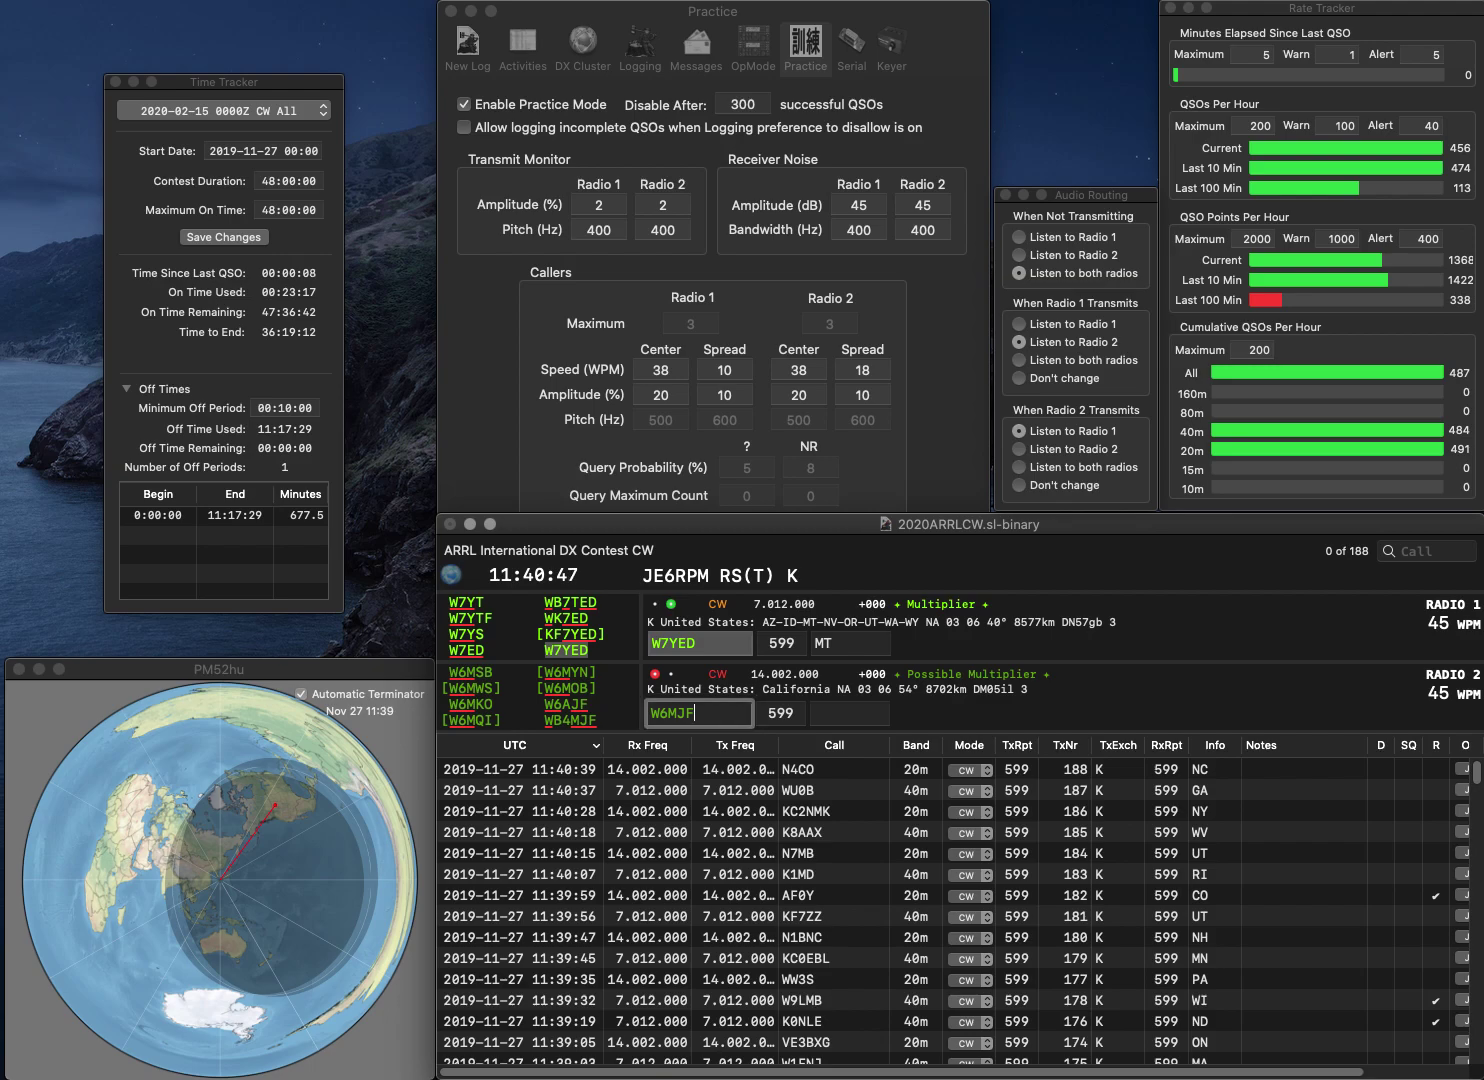
type("B4")
key("Delete")
key("Return")
type("KE4ETY")
key("Return")
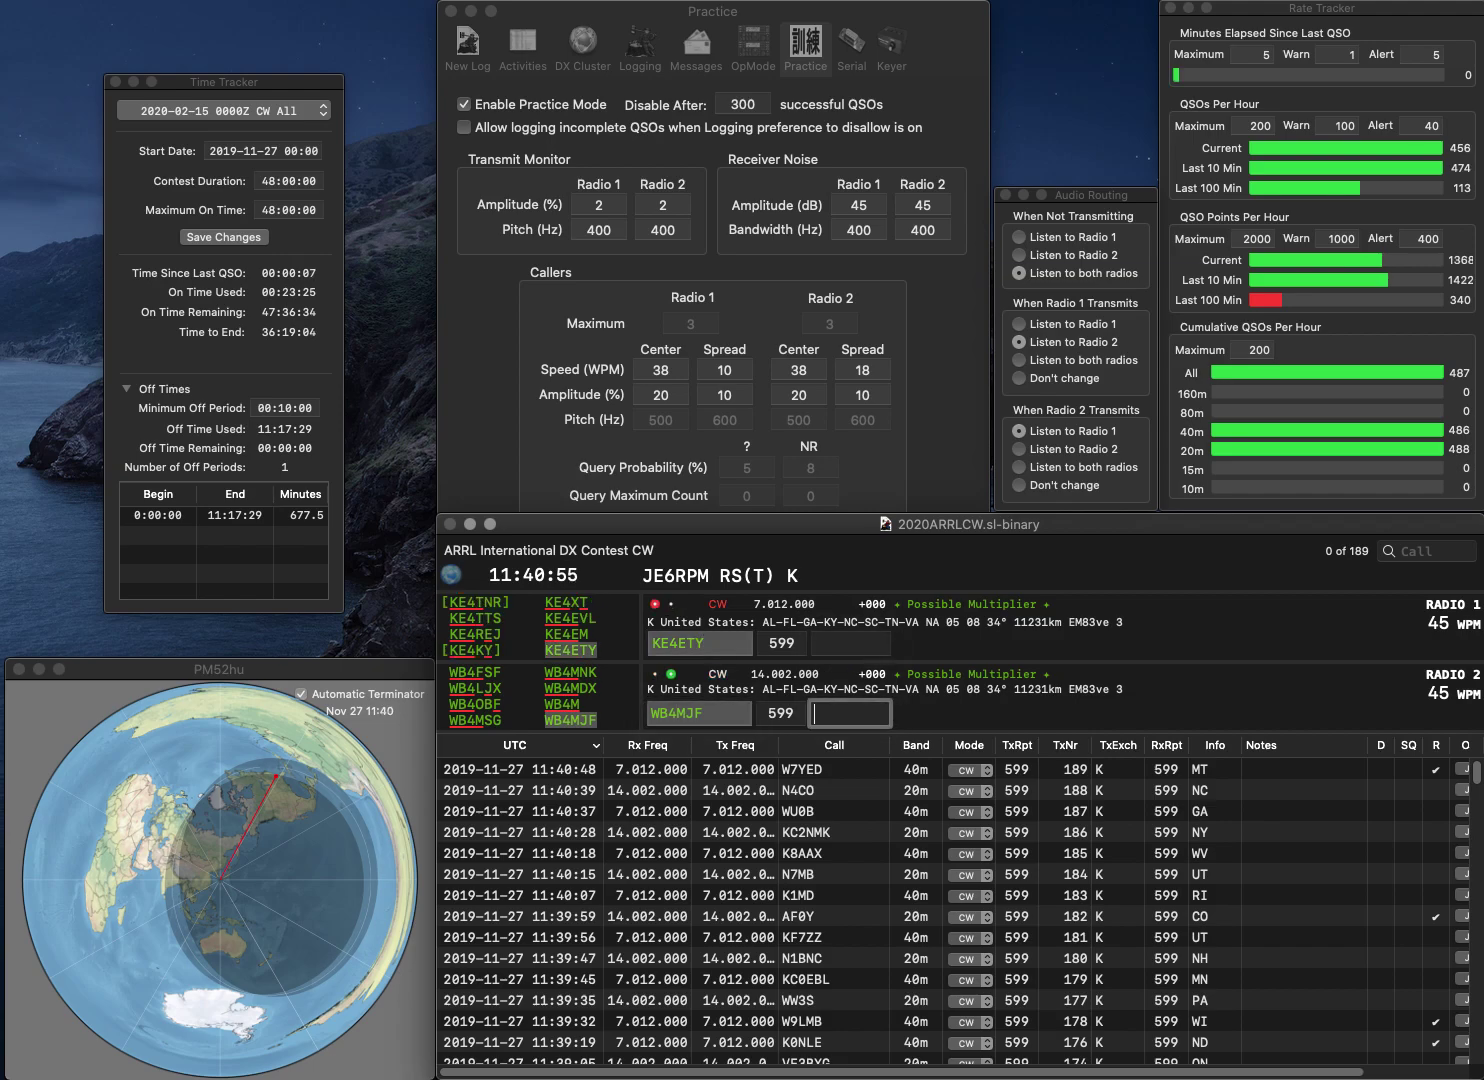
type("KY")
key("Return")
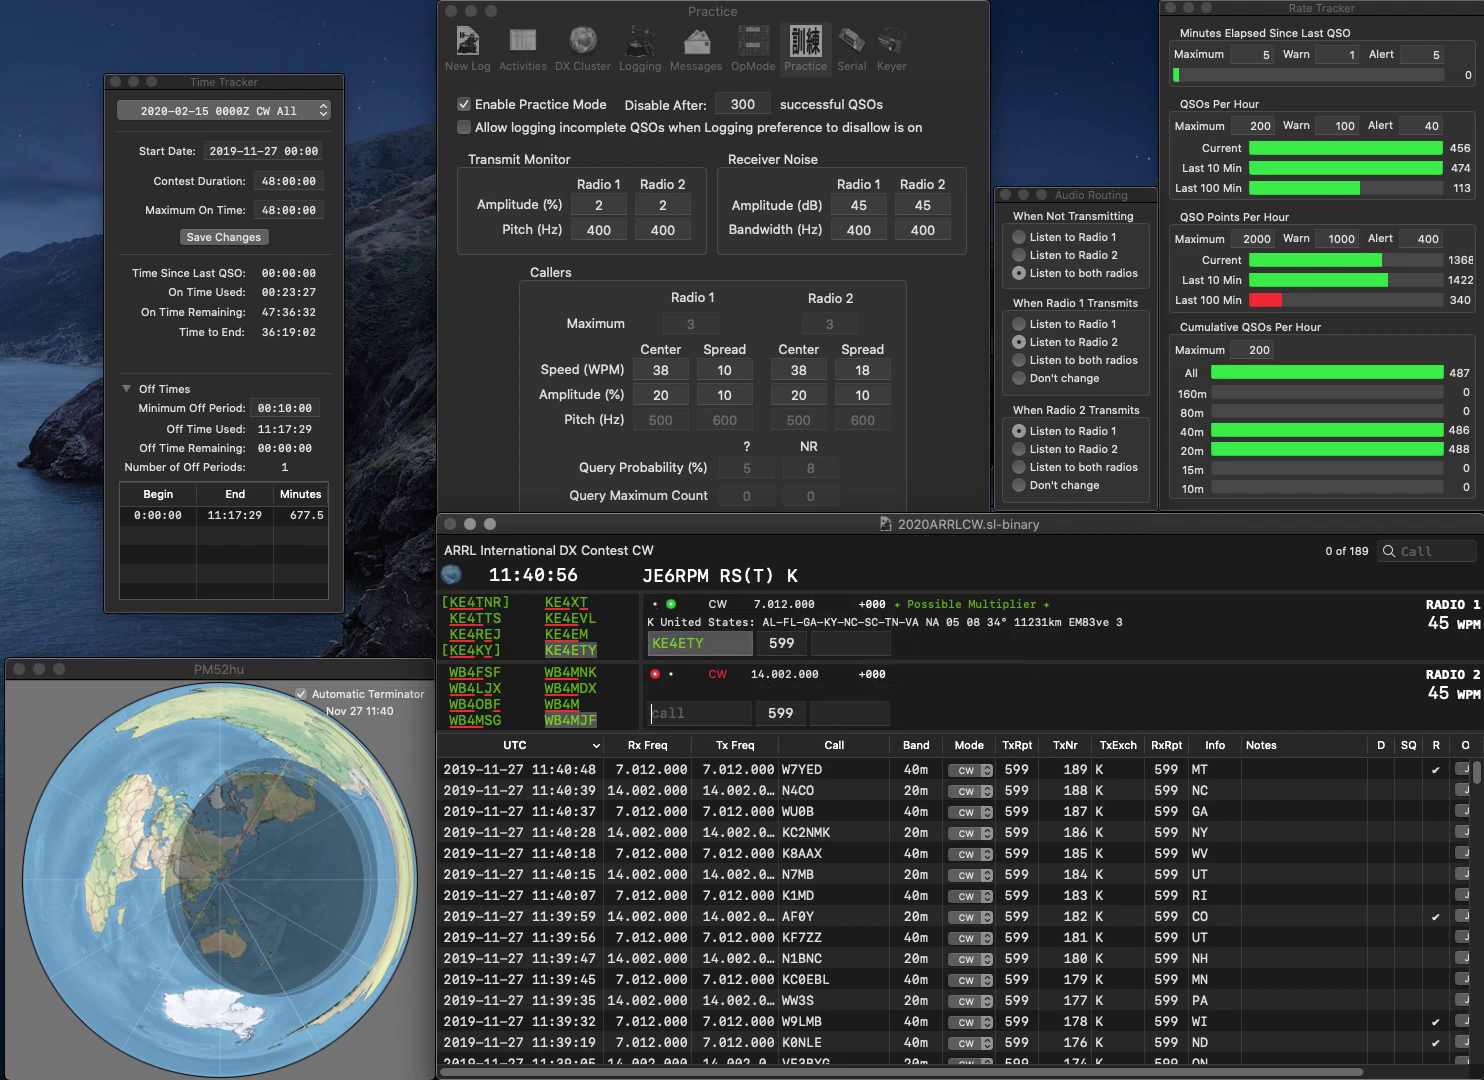
type("N")
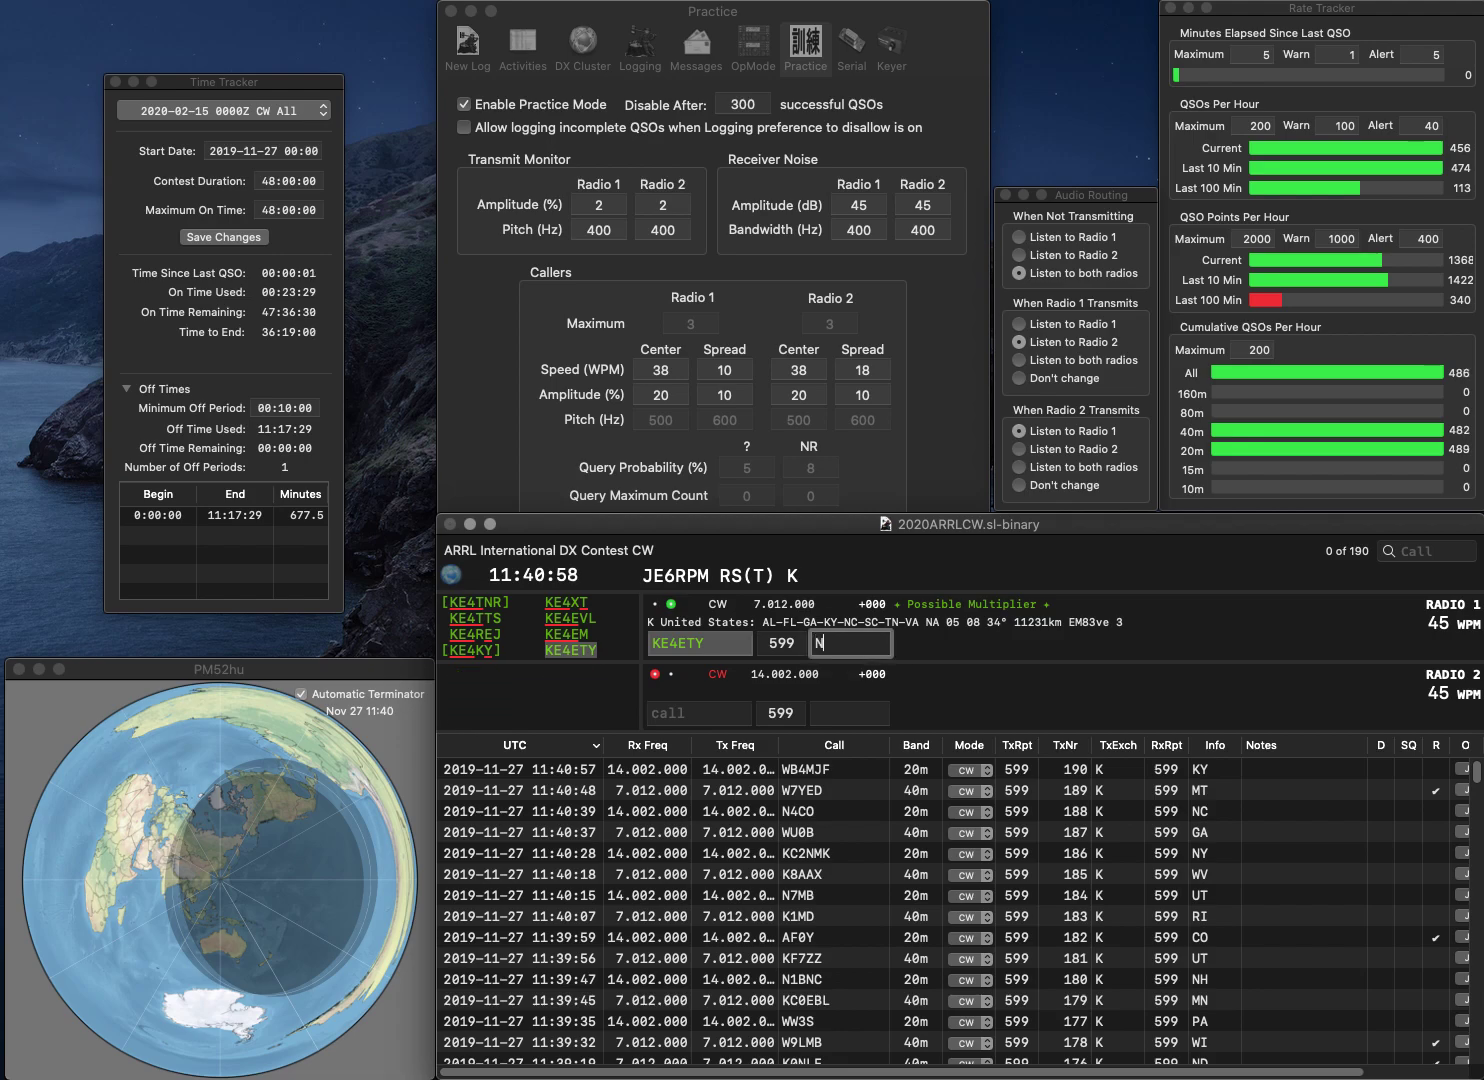
type("C")
key("Return")
type("N4UM")
key("Return")
type("K")
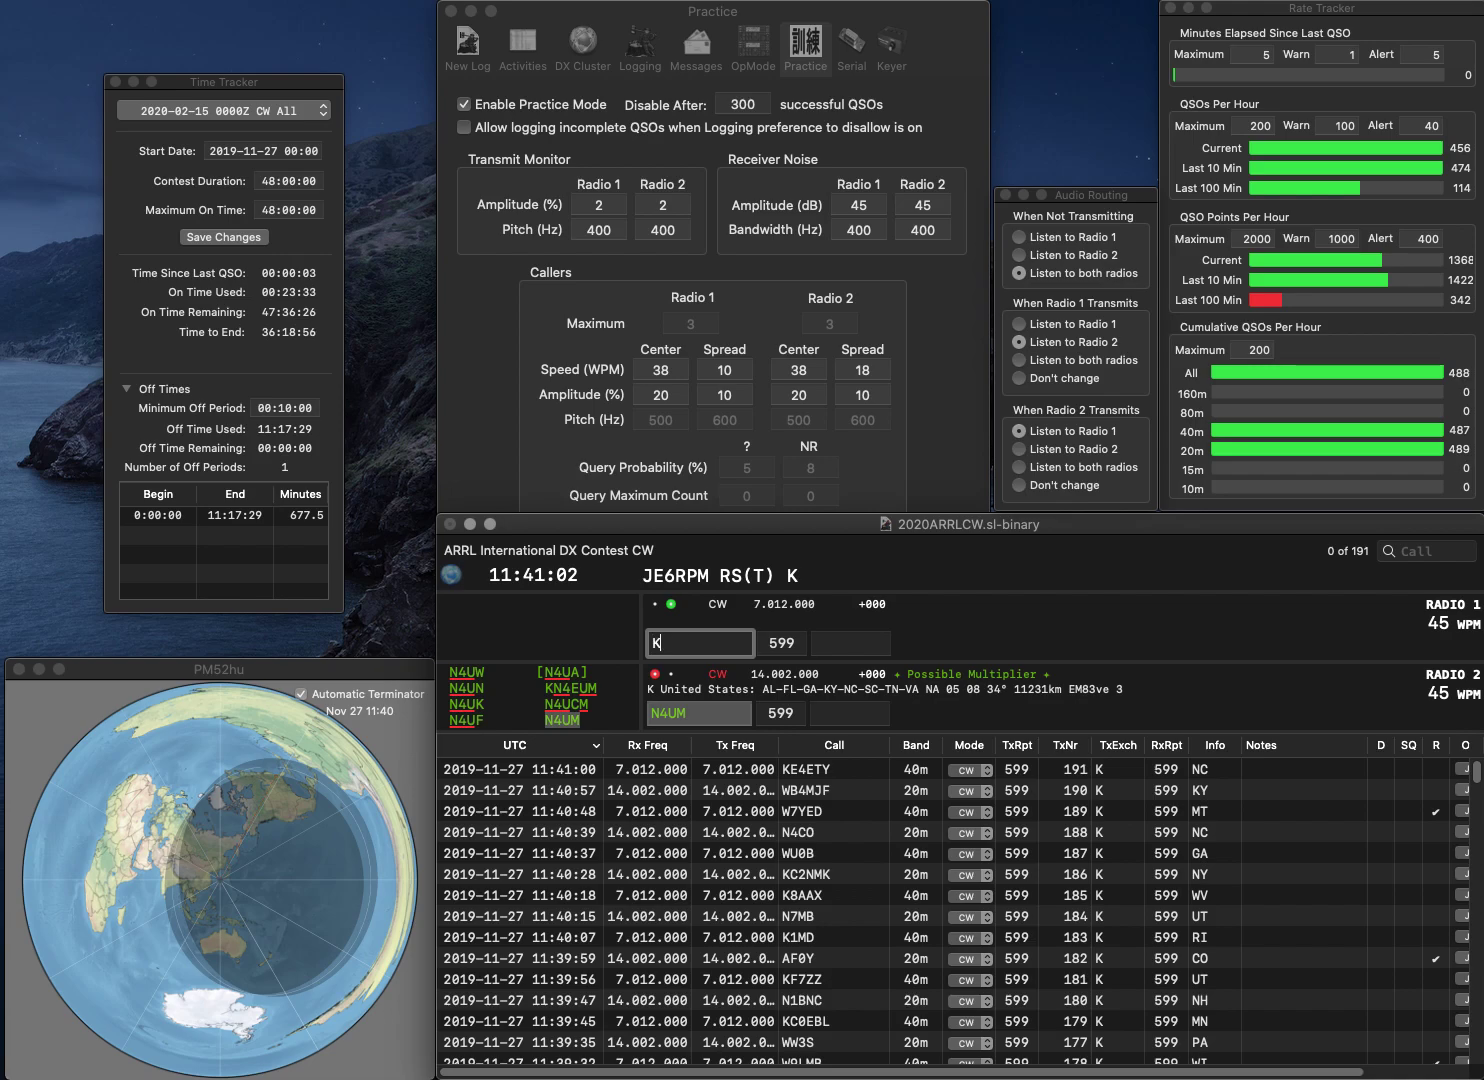
type("C3HLV")
key("Return")
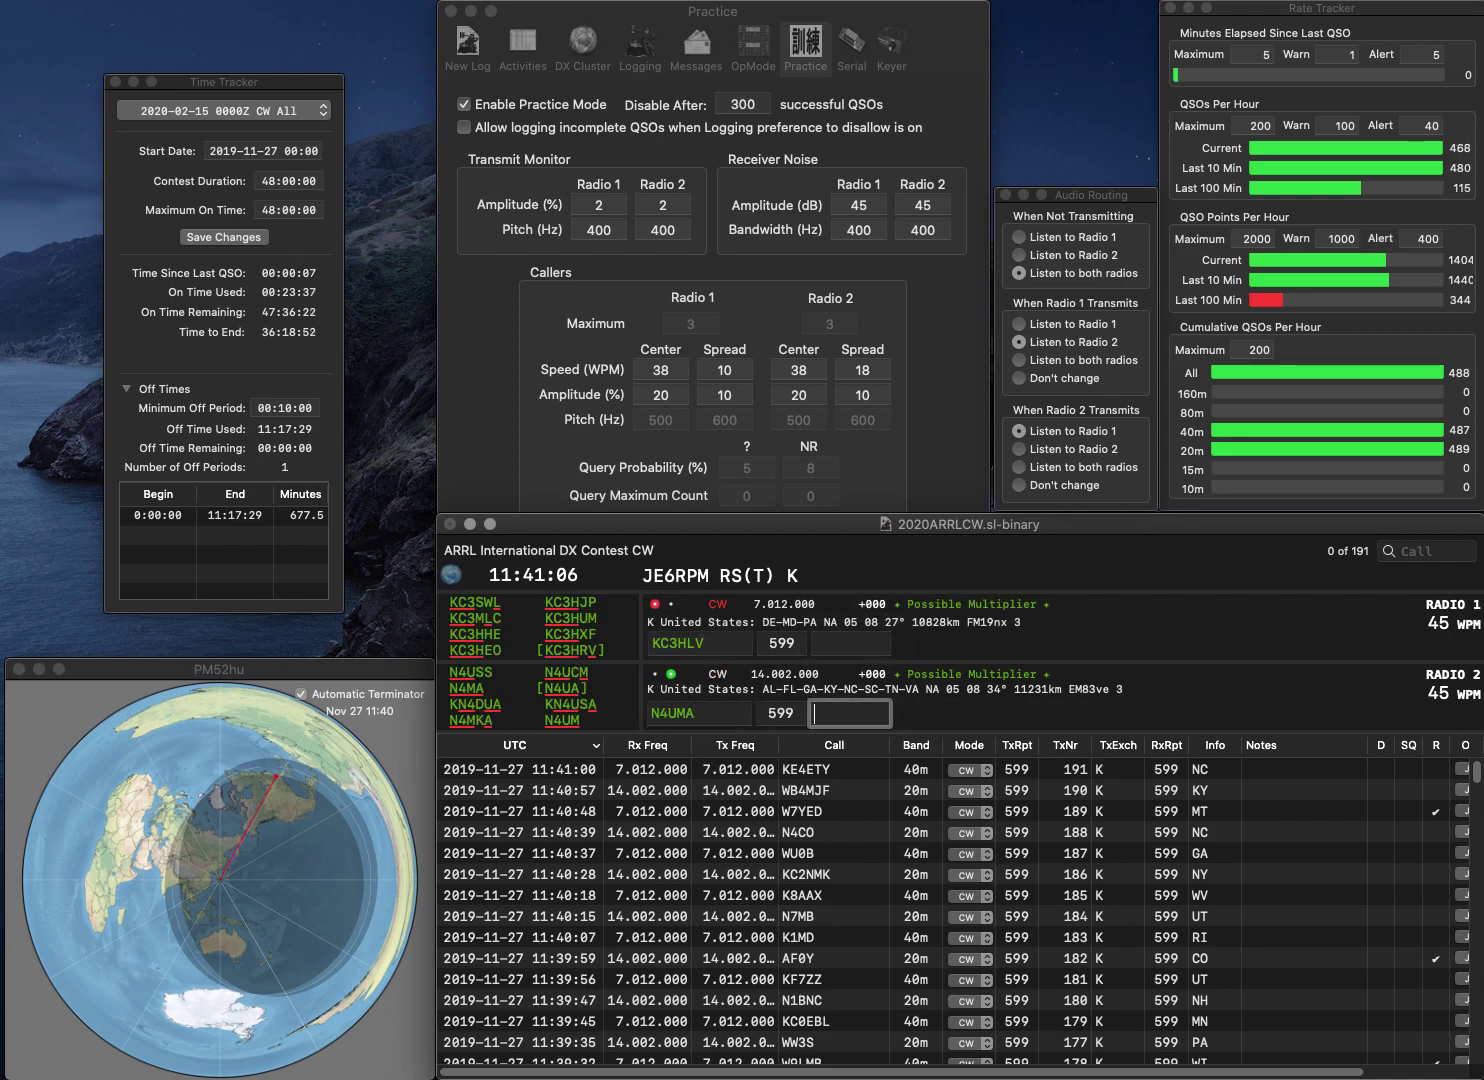
type("A")
key("BackSpace")
key("space")
type("AL")
key("Return")
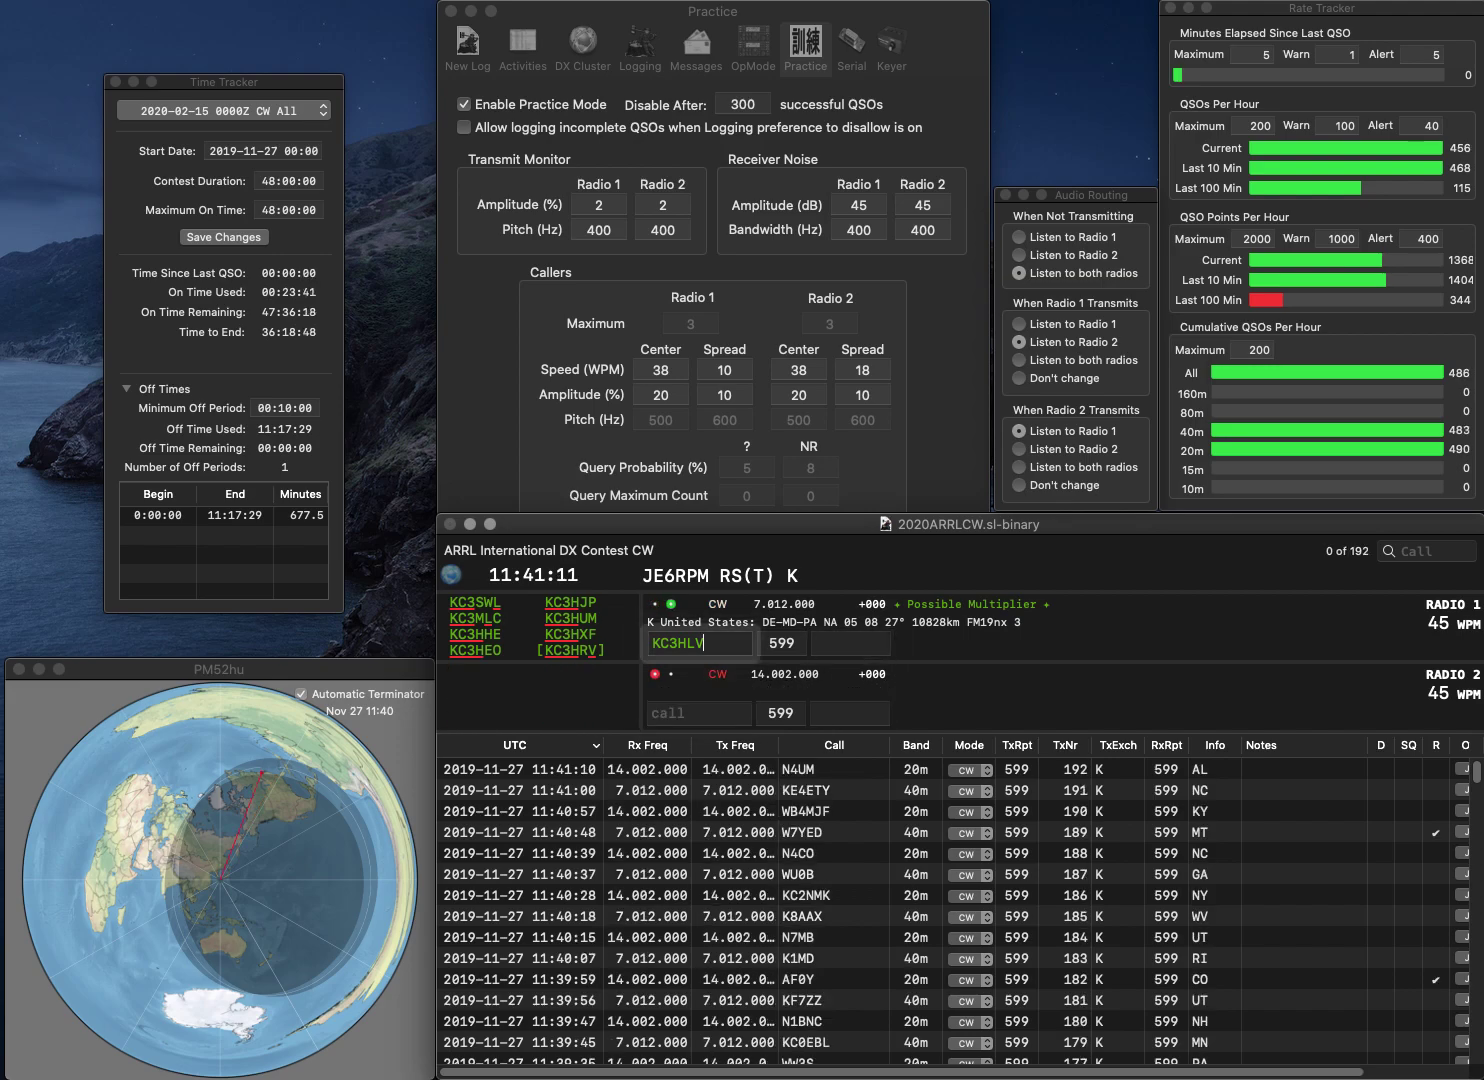
key("Left")
key("BackSpace")
type("R")
key("Return")
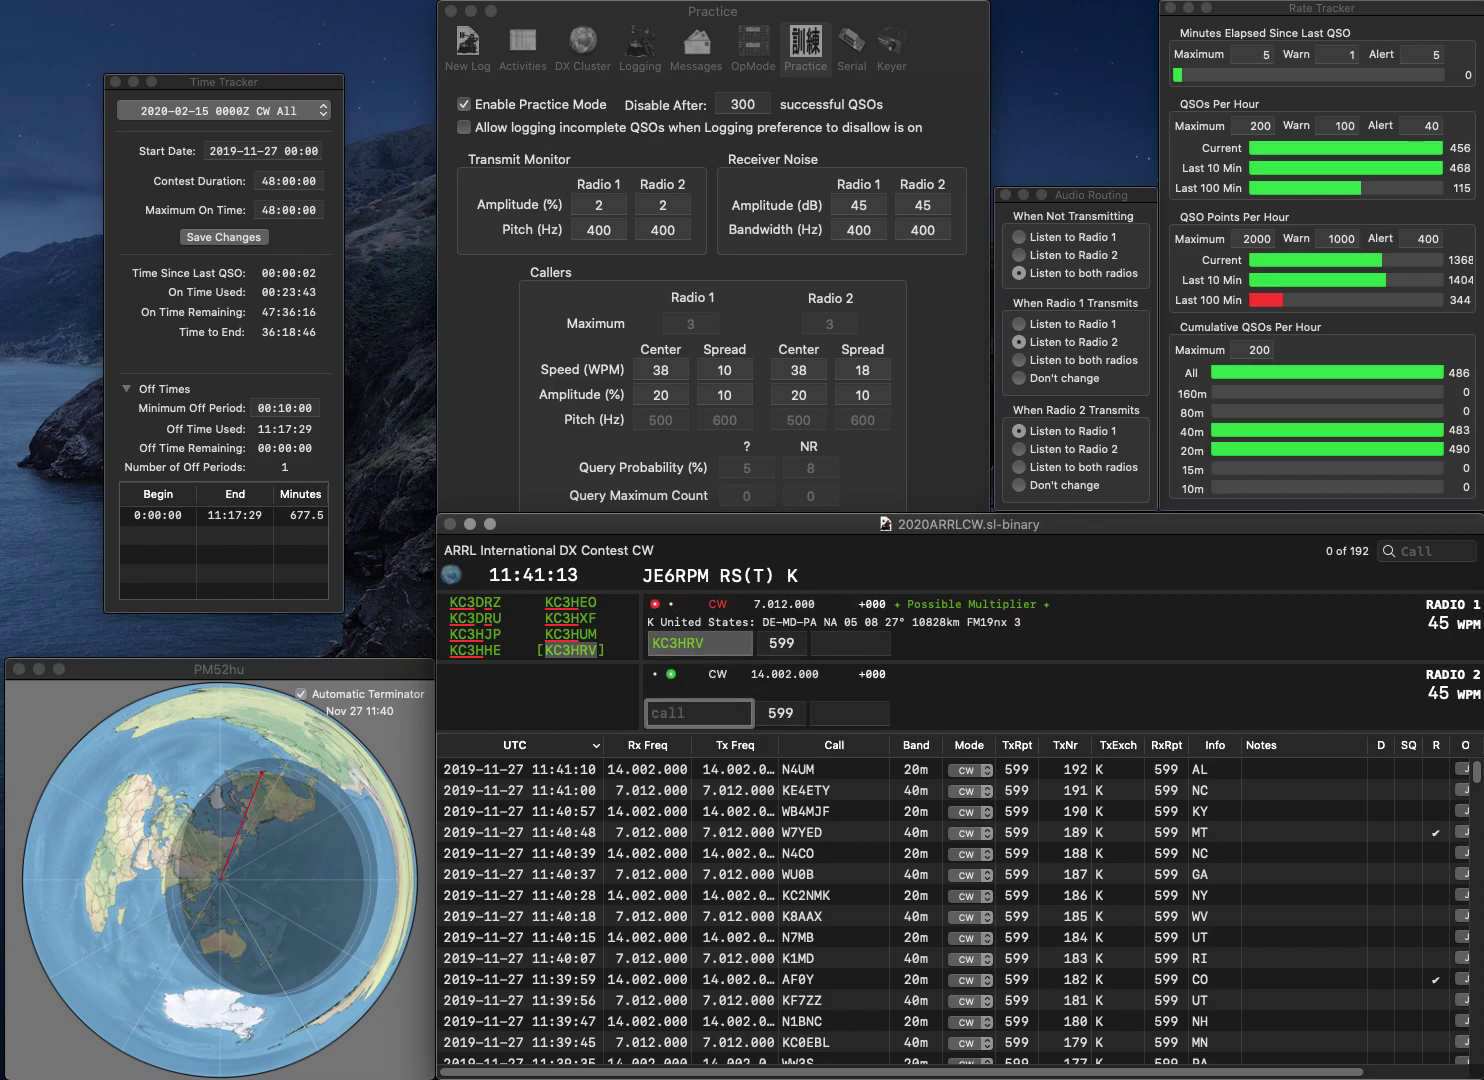
type("ERO")
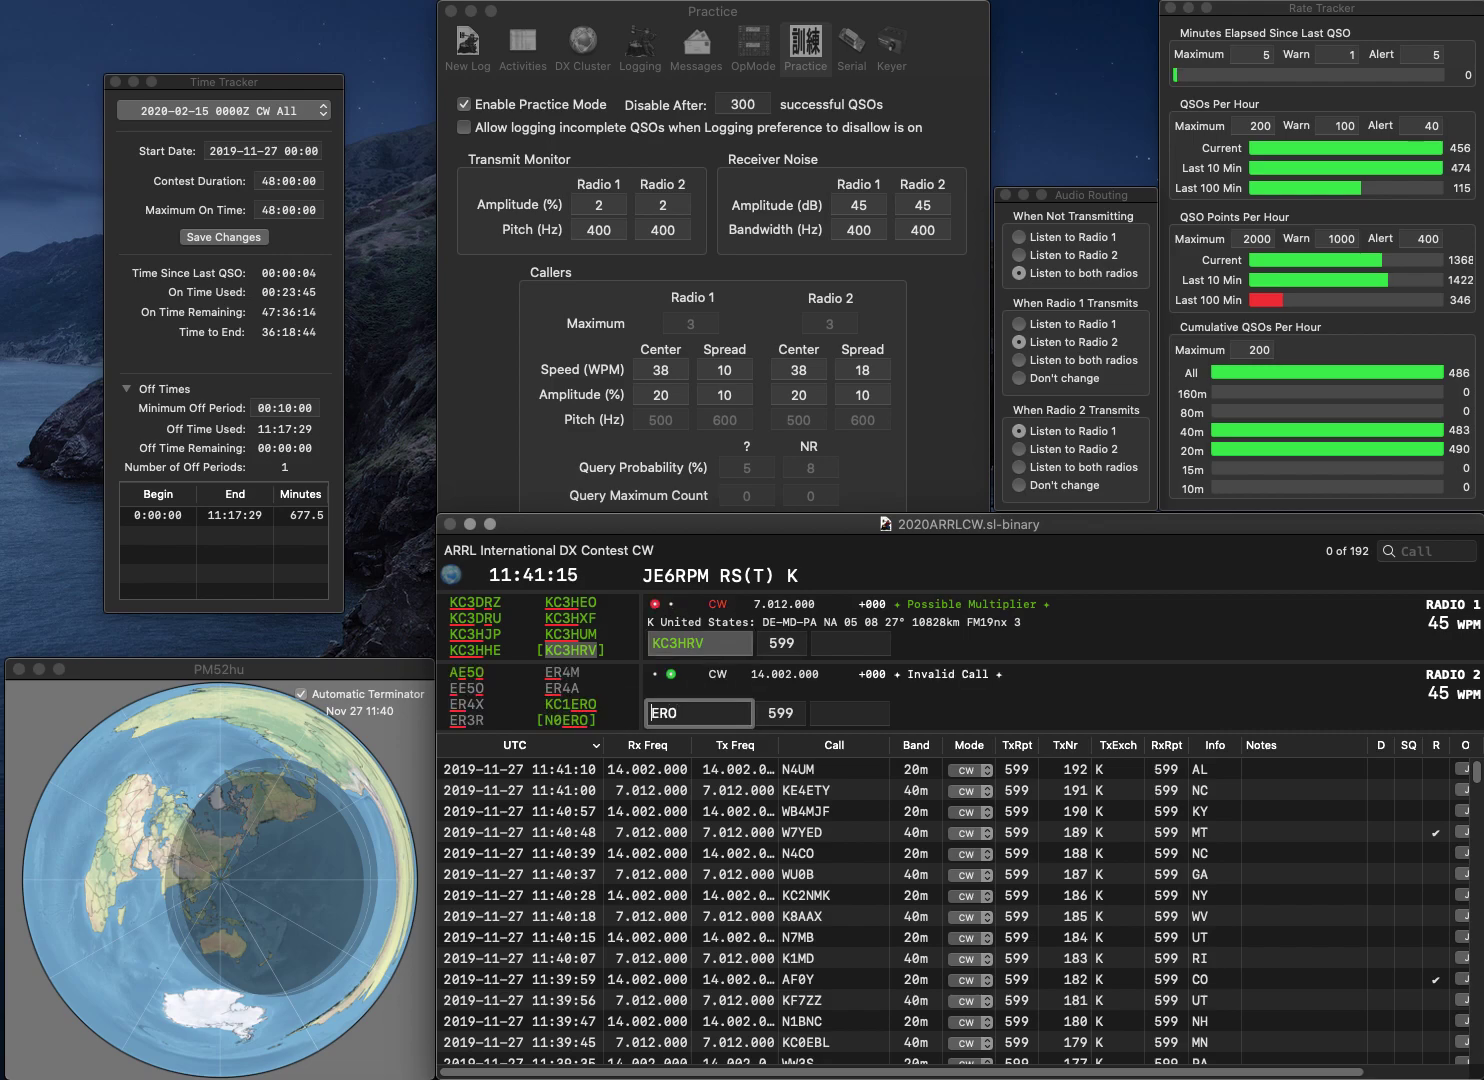
key("Return")
type("MD")
key("Return")
key("Home")
type("N0")
key("Return")
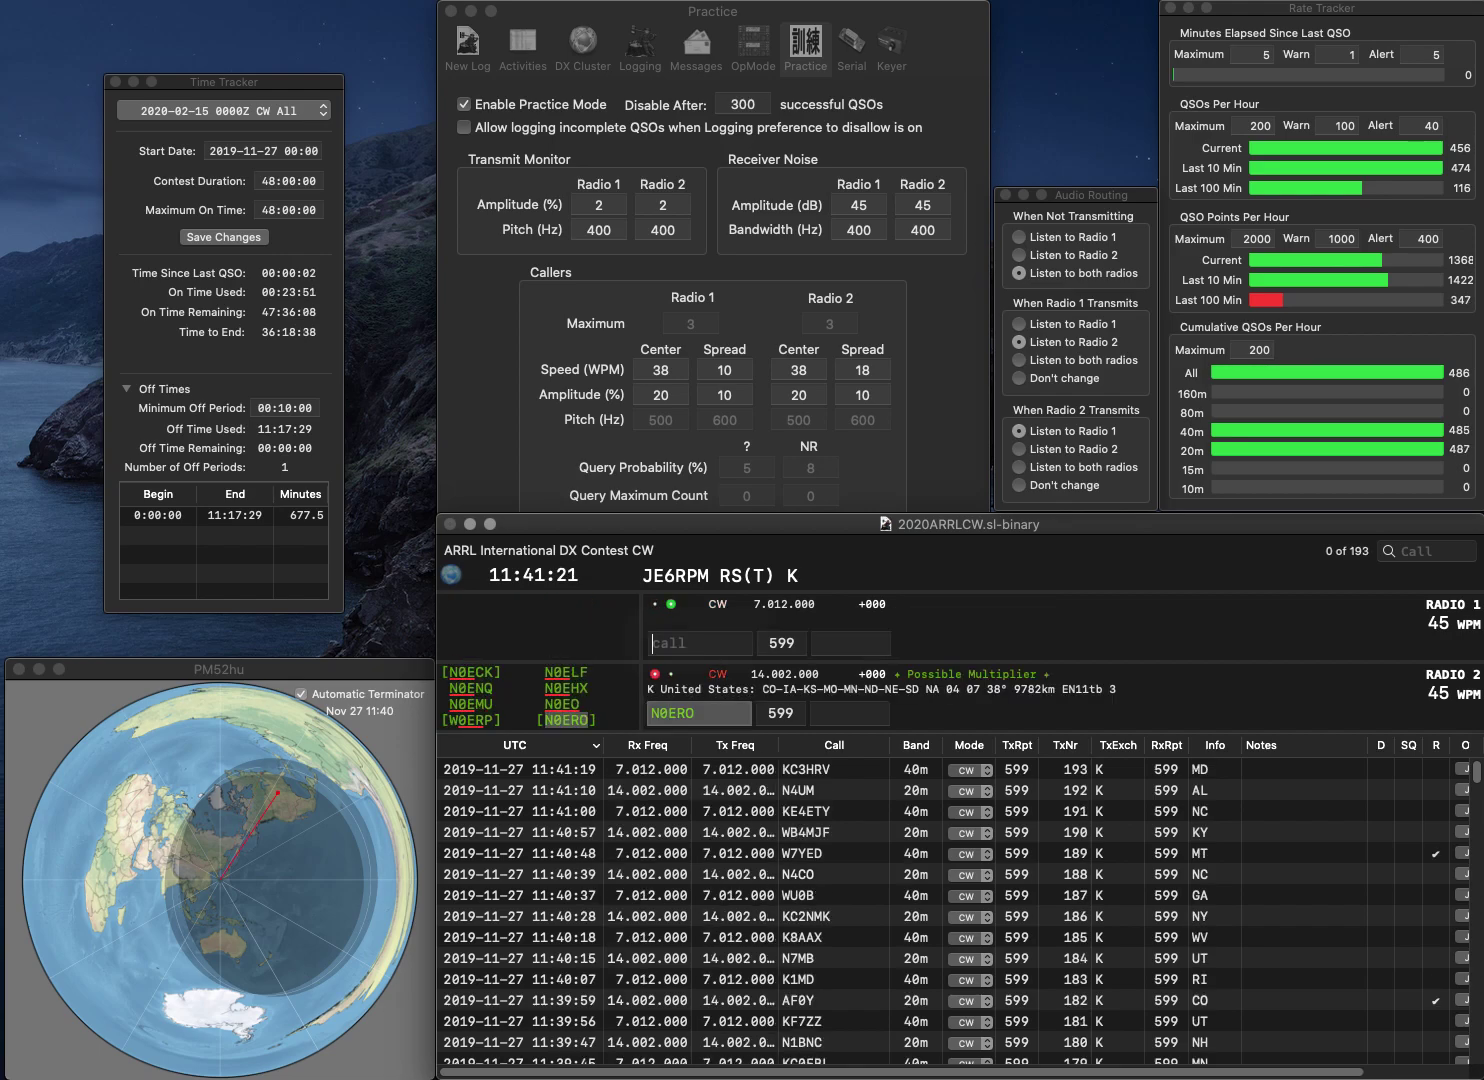
type("W1EZ")
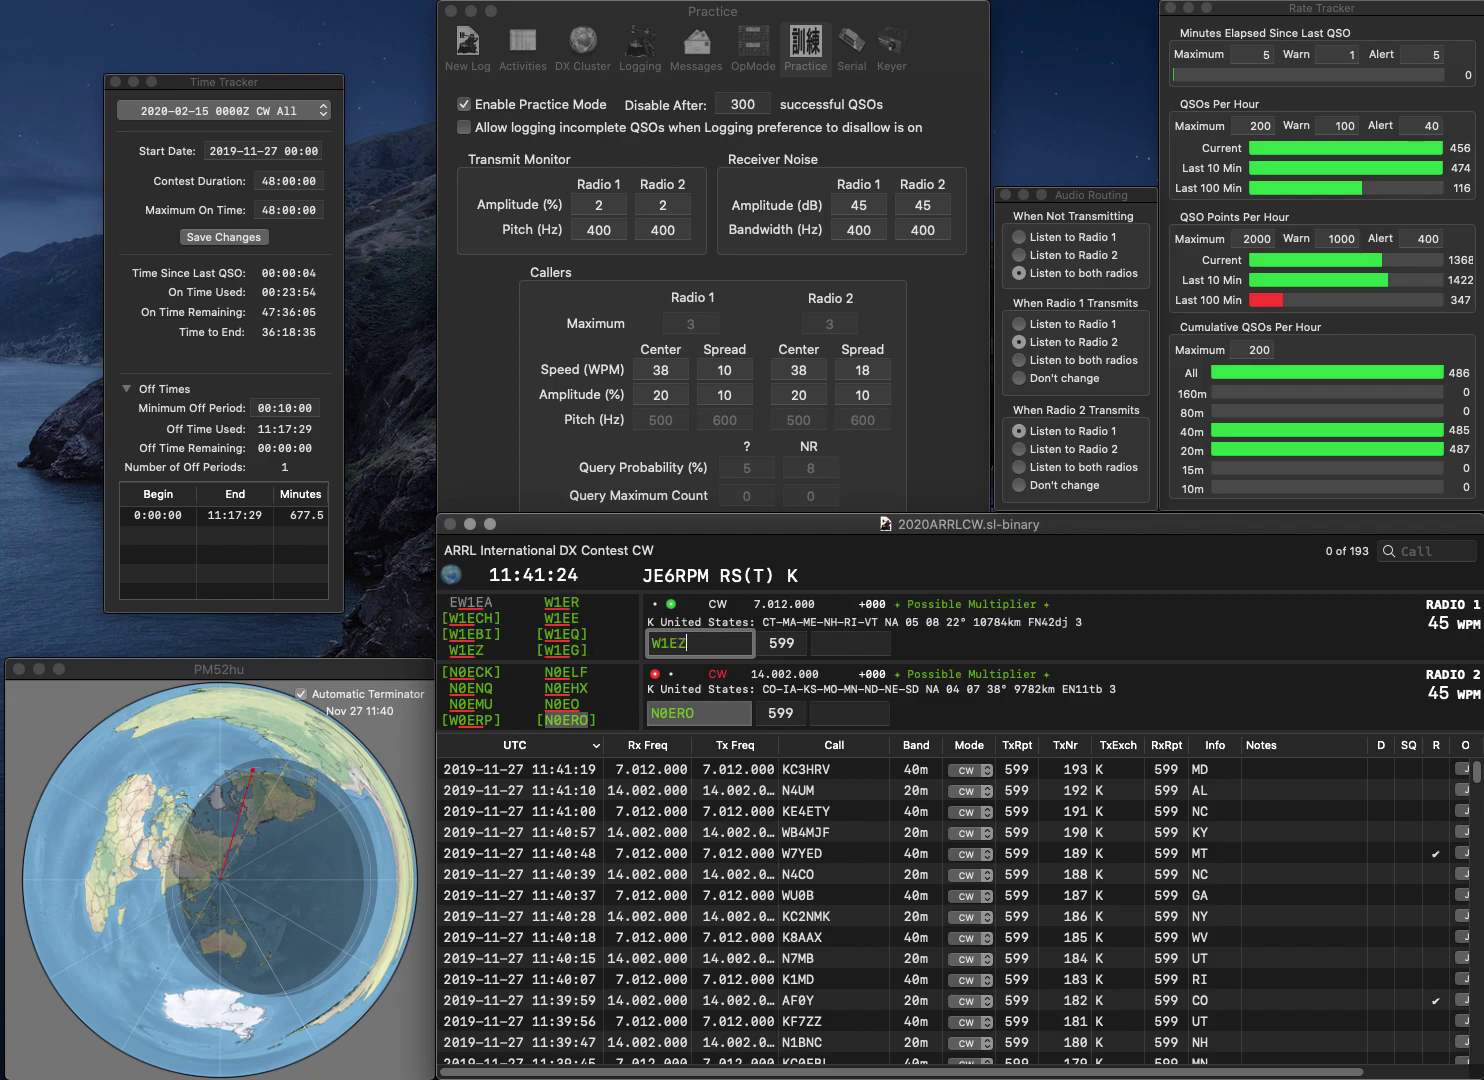
key("Return")
key("Tab")
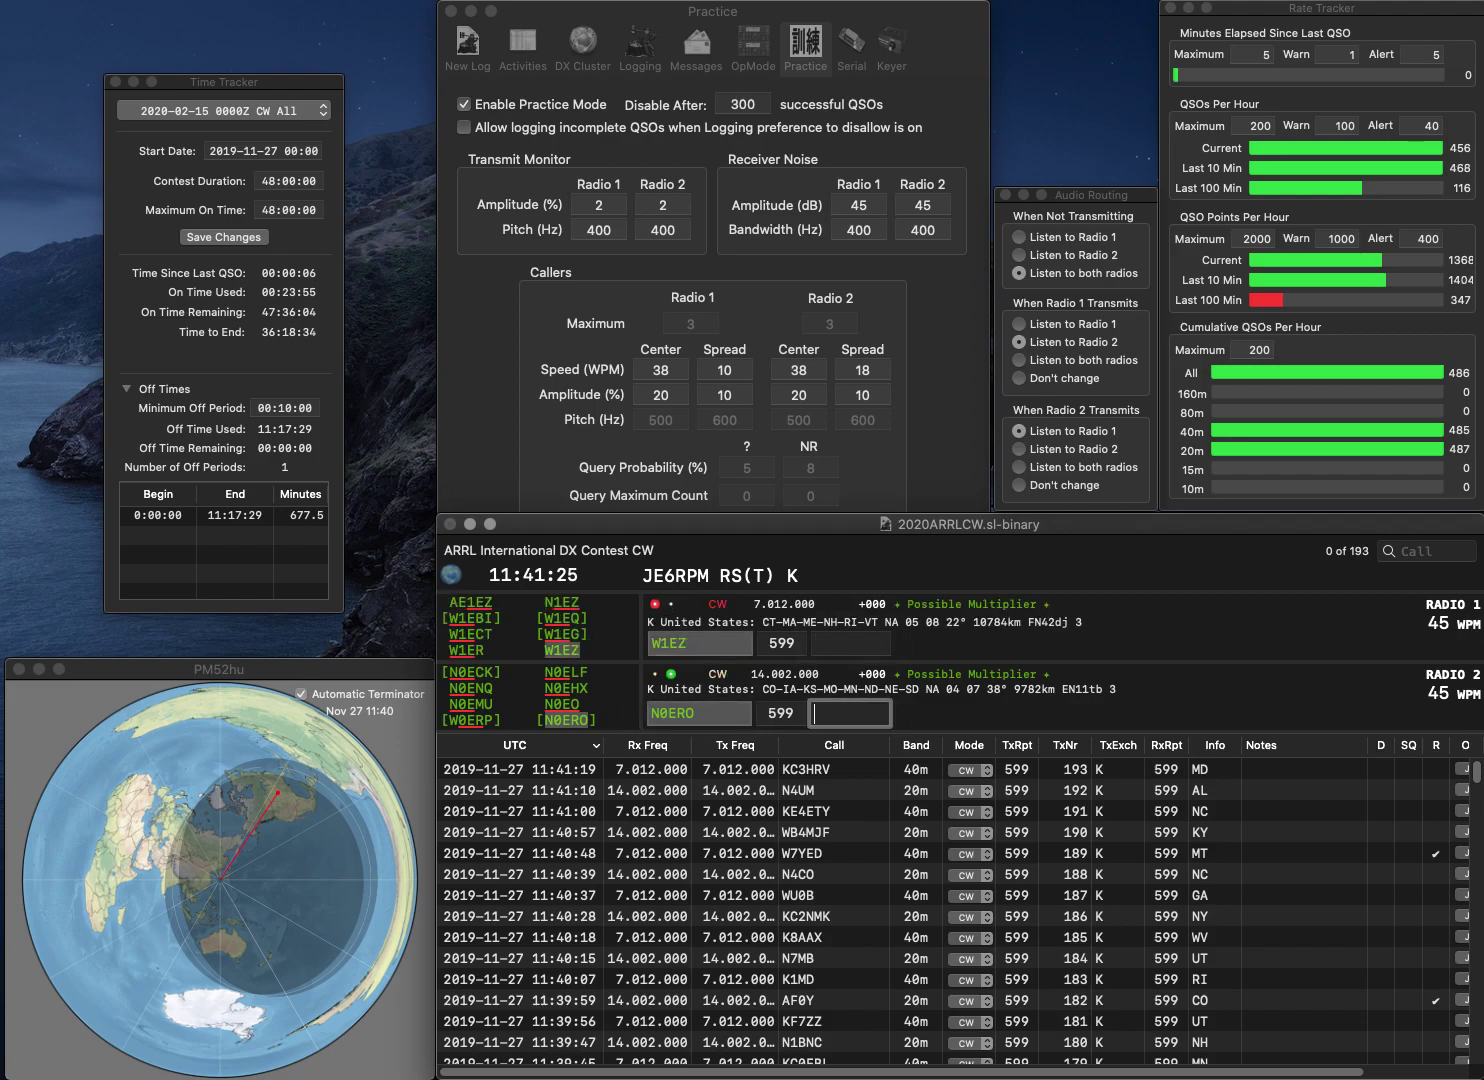
type("MO")
key("Return")
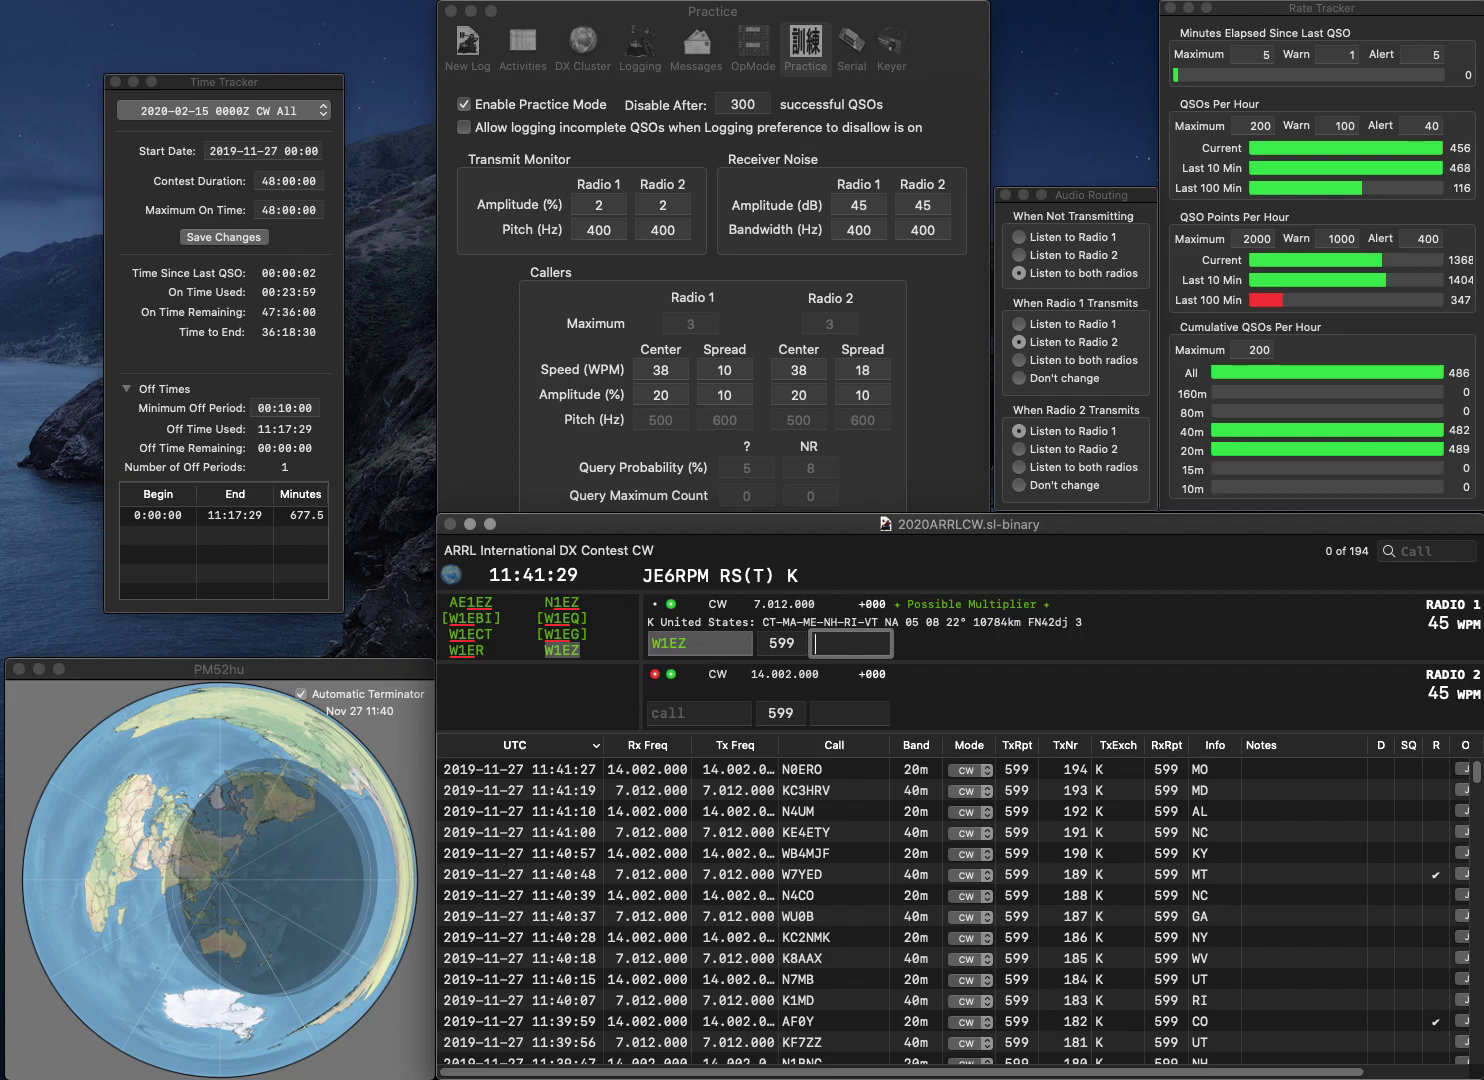
type("VT")
key("Return")
type("CWC")
key("Left")
key("Left")
key("Left")
type("E")
key("BackSpace")
type("W3")
key("Return")
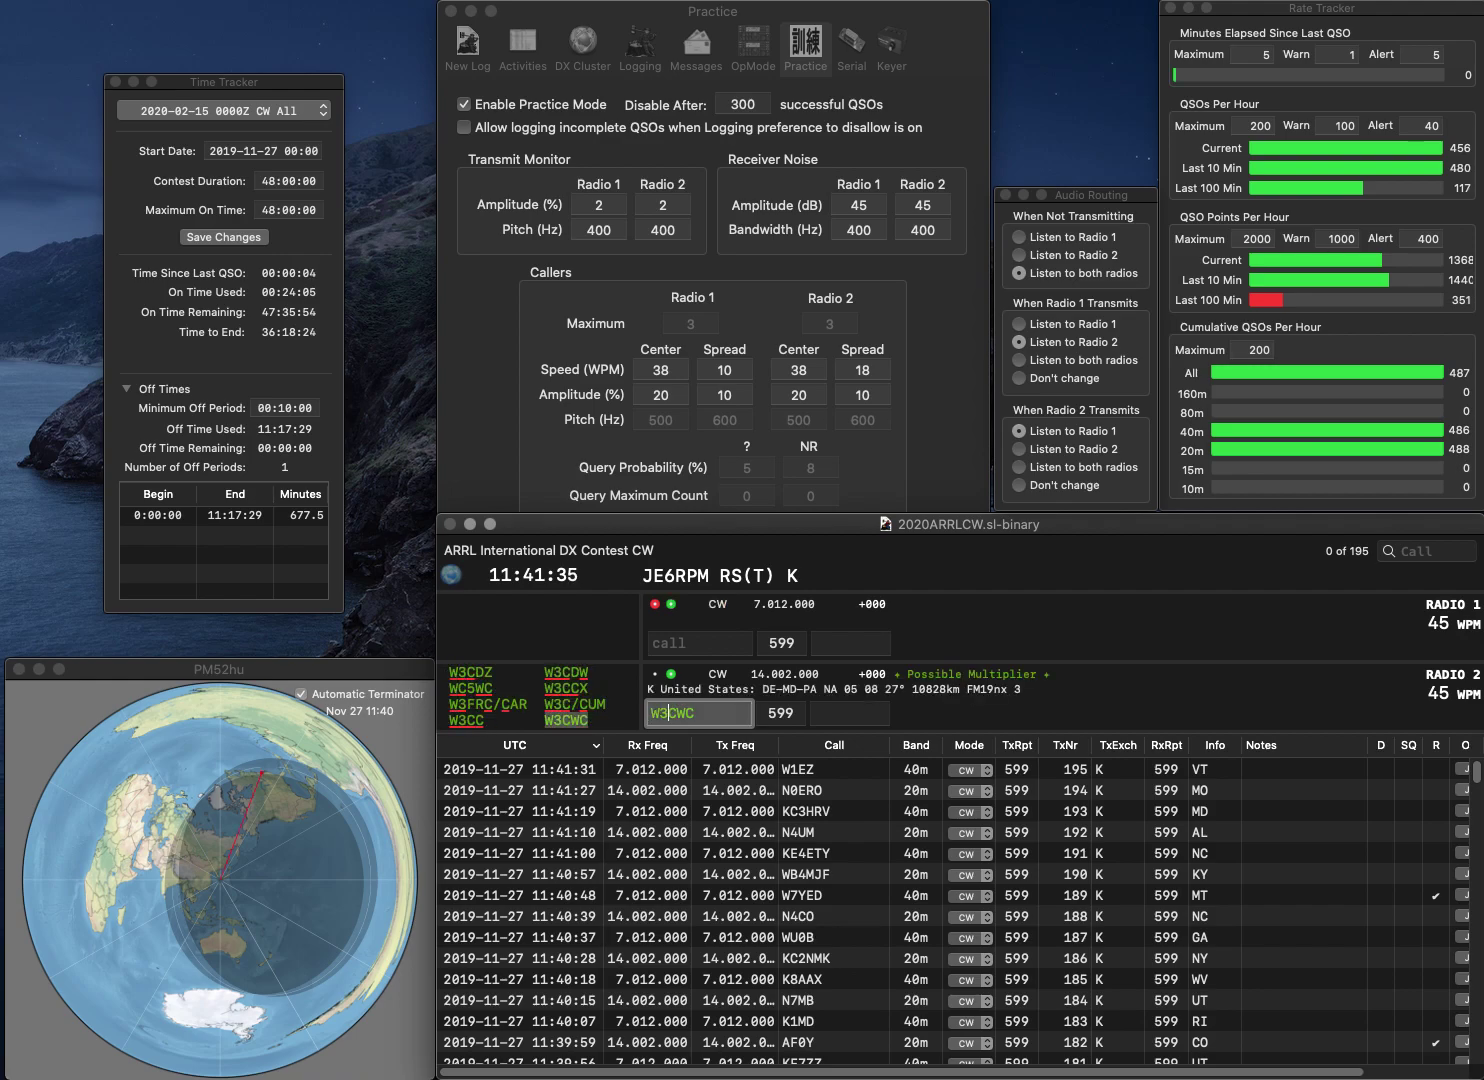
Step: Answer caller WC2UK on Radio 1, and log W3CWC on Radio 2 with received exchange DE
type("UKWC2")
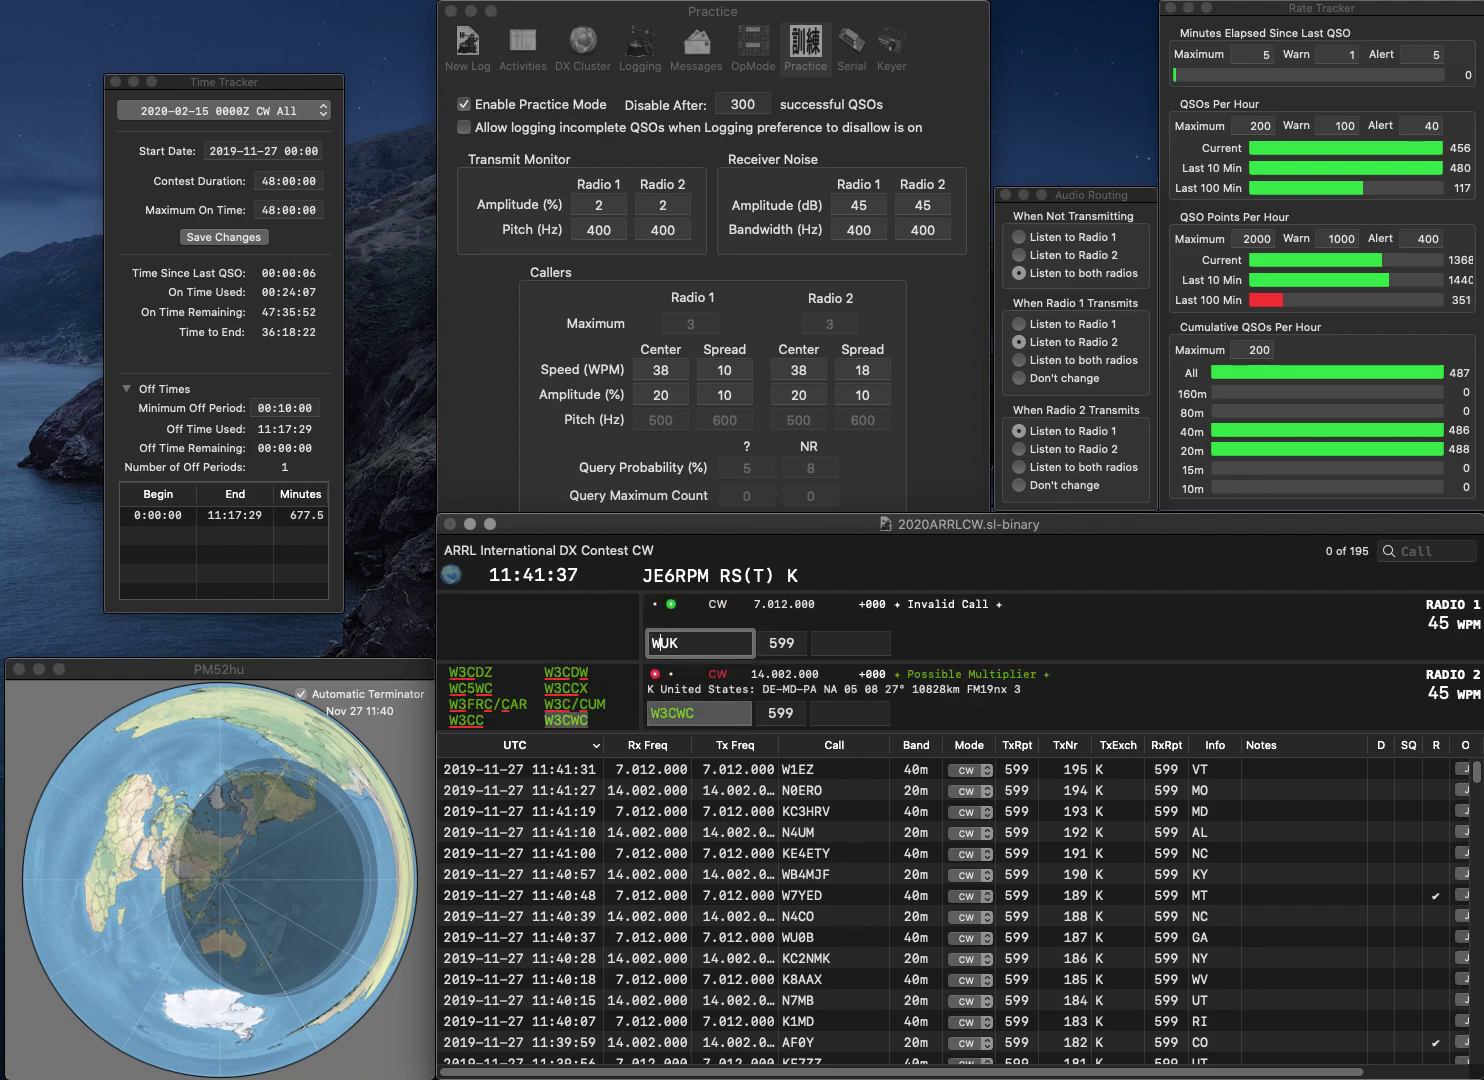
key("Return")
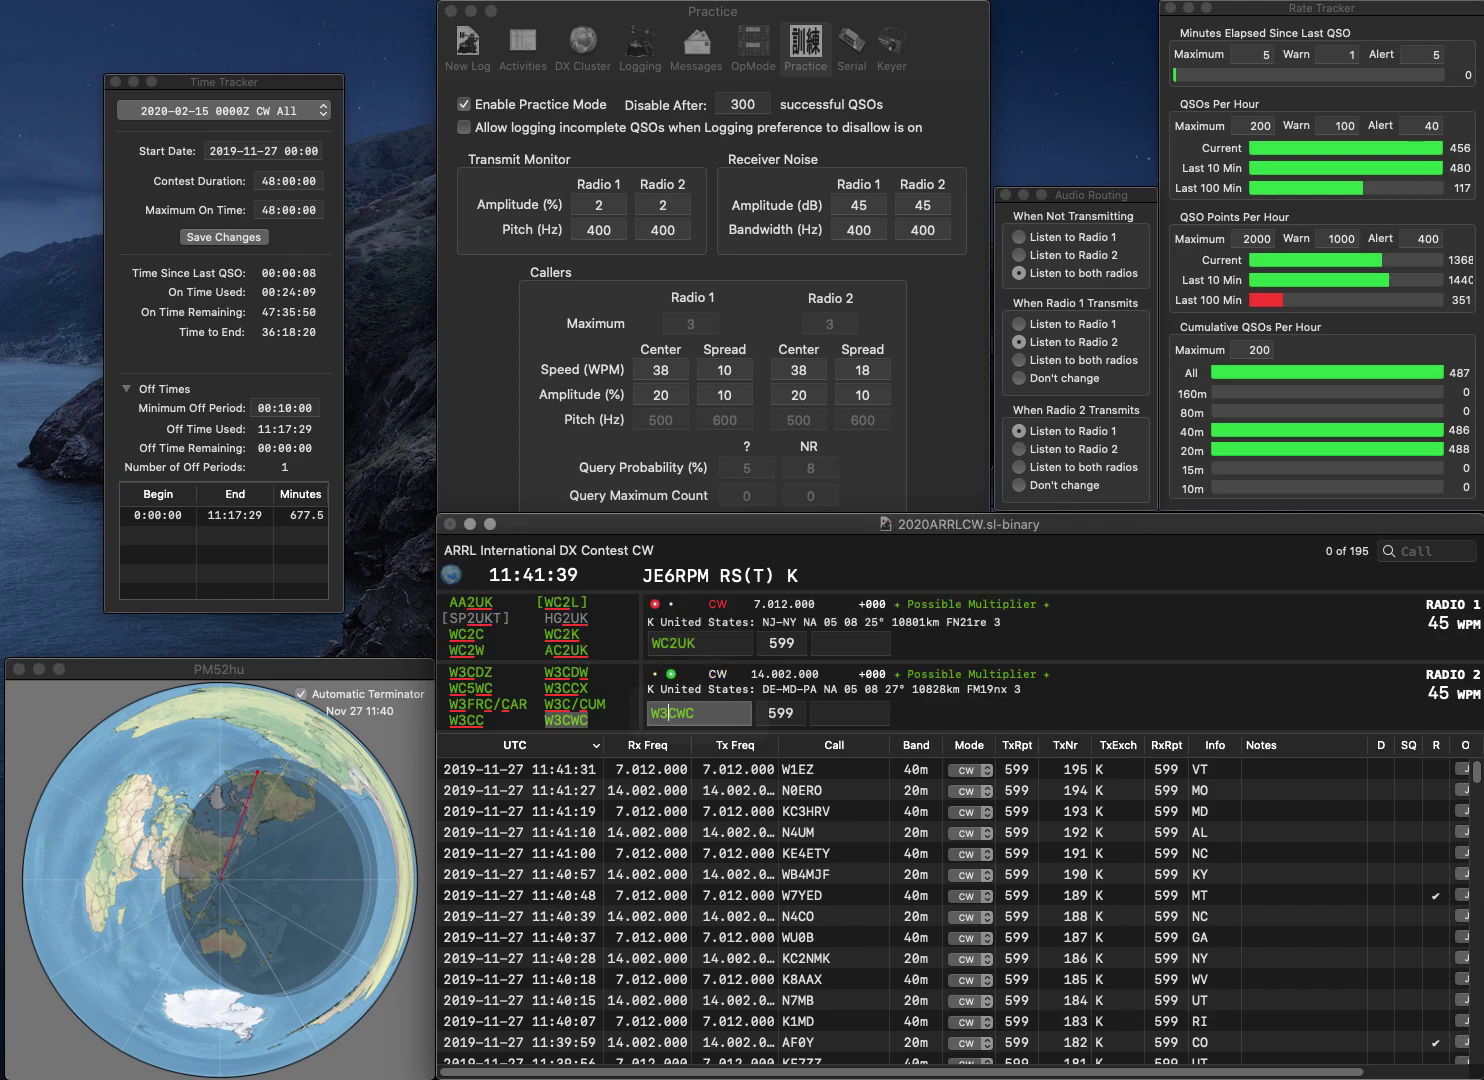
key("Return")
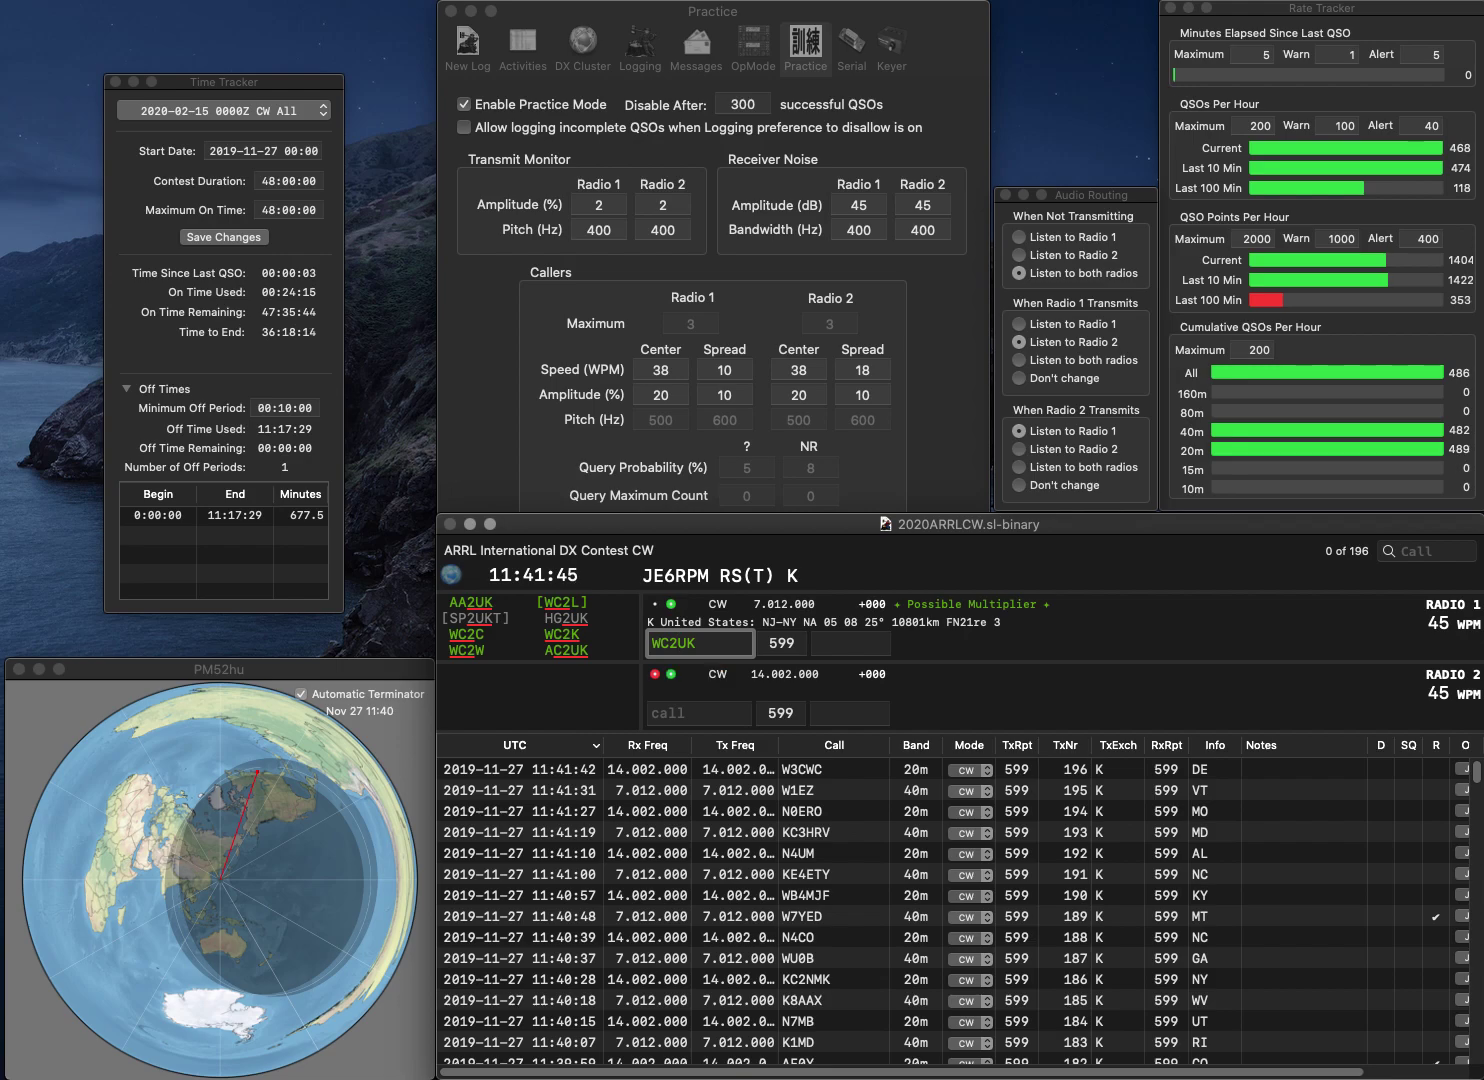
Step: Correct the Radio 1 call to AC2UK and answer it, and answer caller KE7UKT on Radio 2
key("BackSpace")
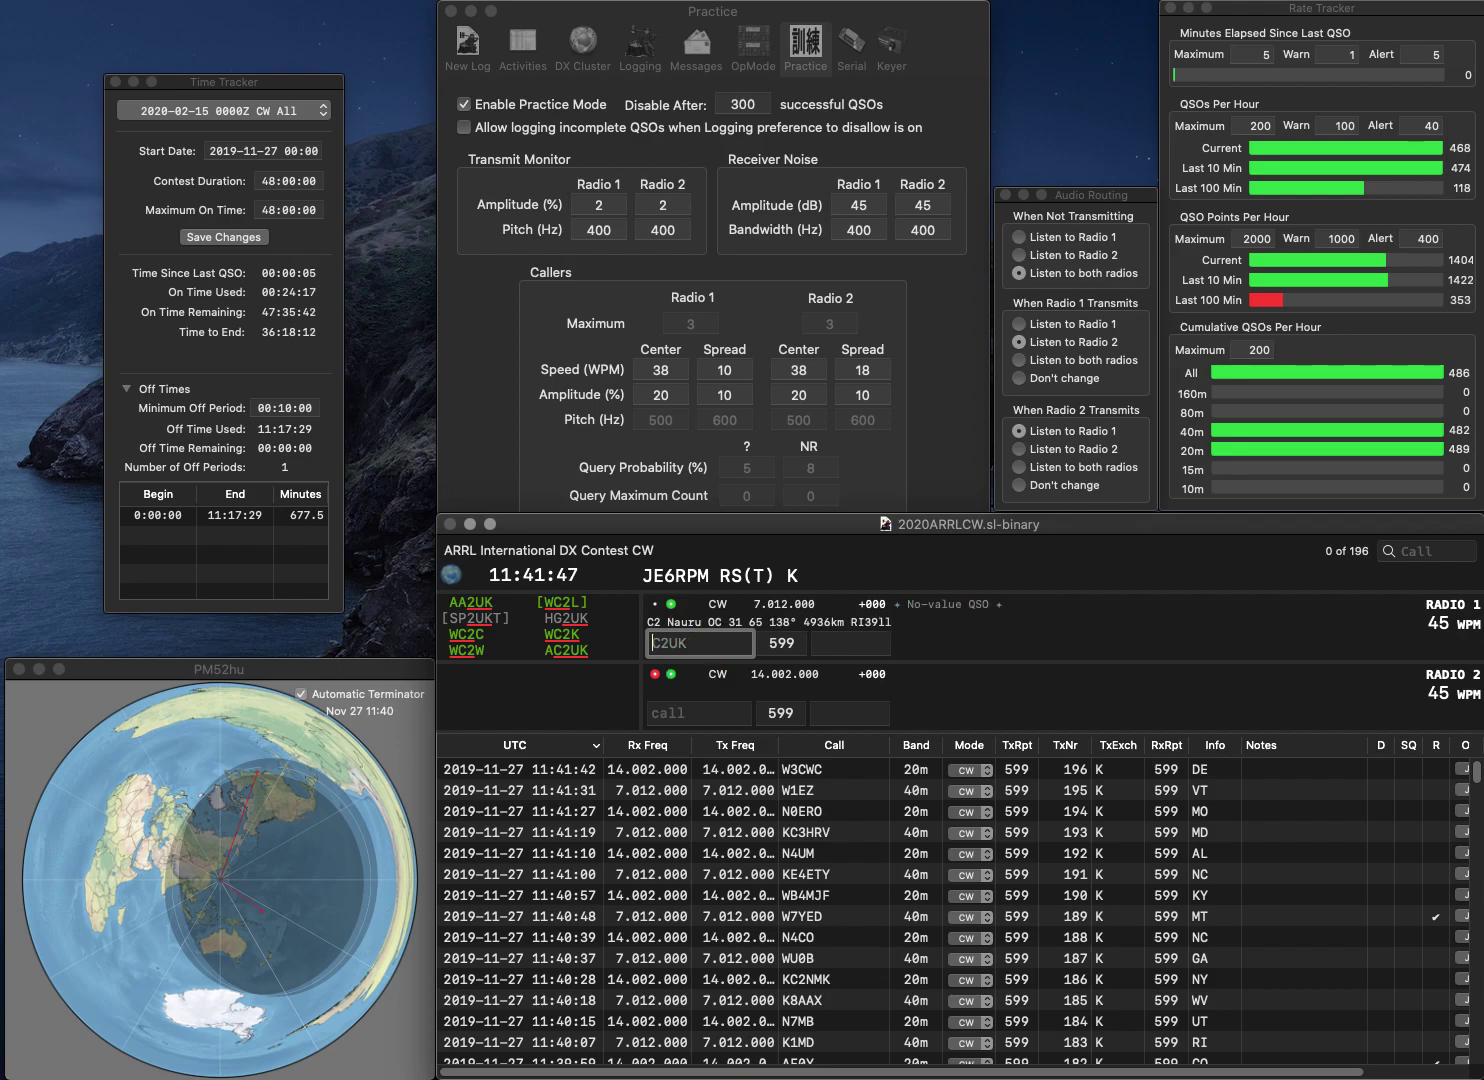
type("A")
key("Return")
type("KE7UF")
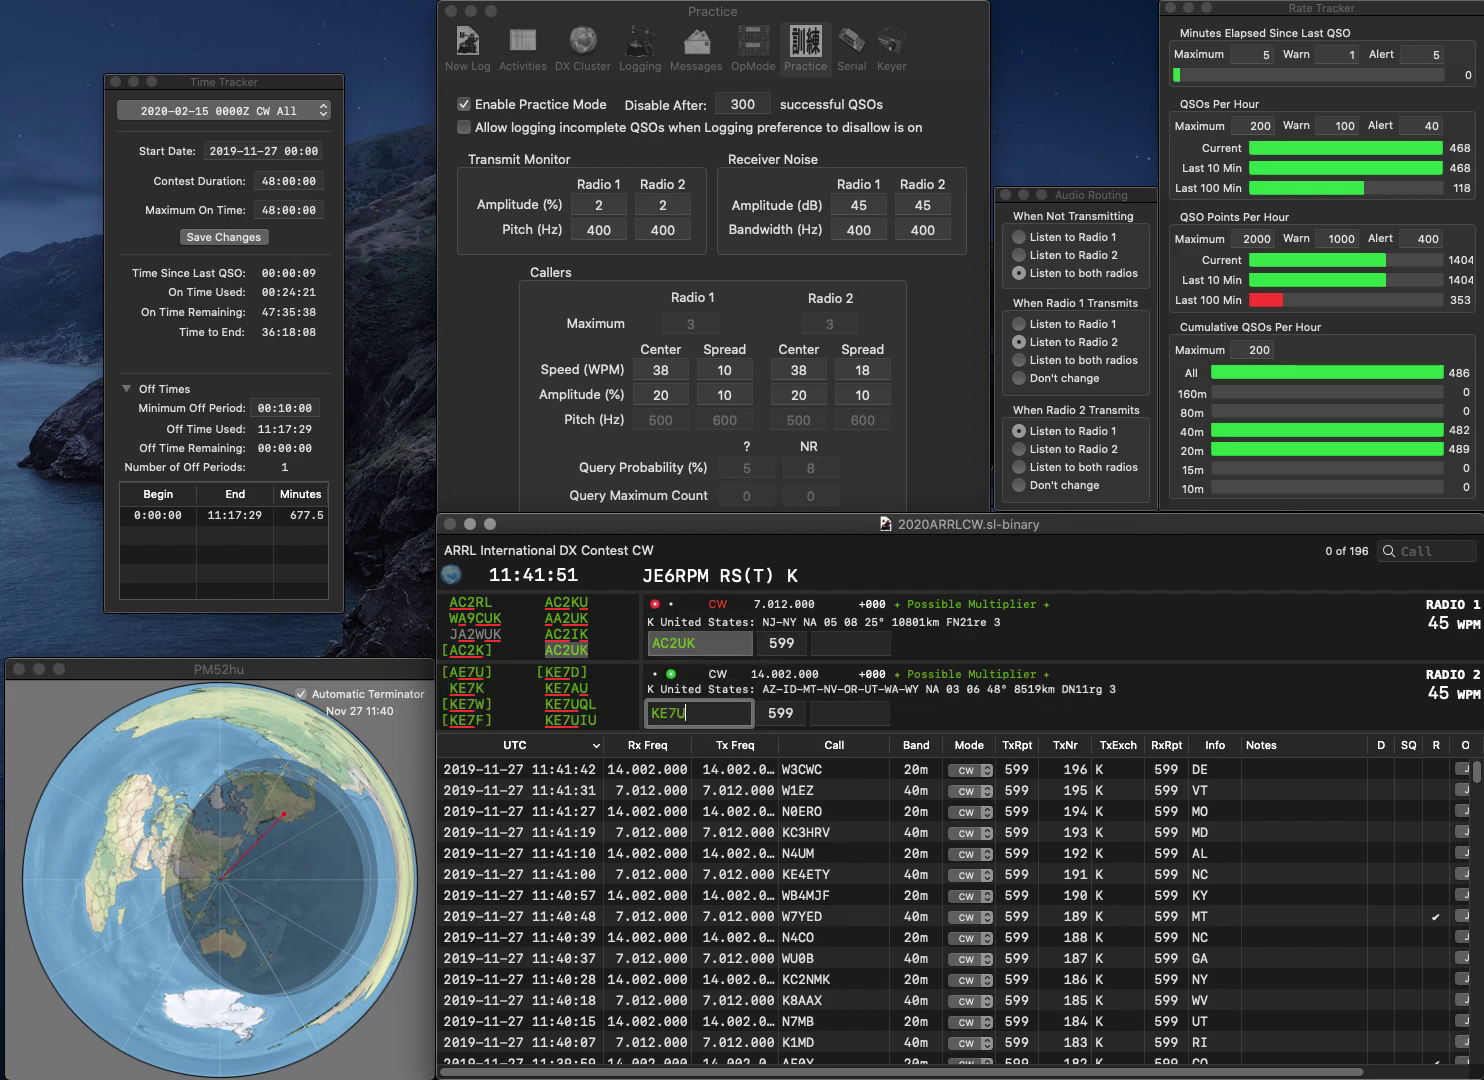
key("BackSpace")
type("KT")
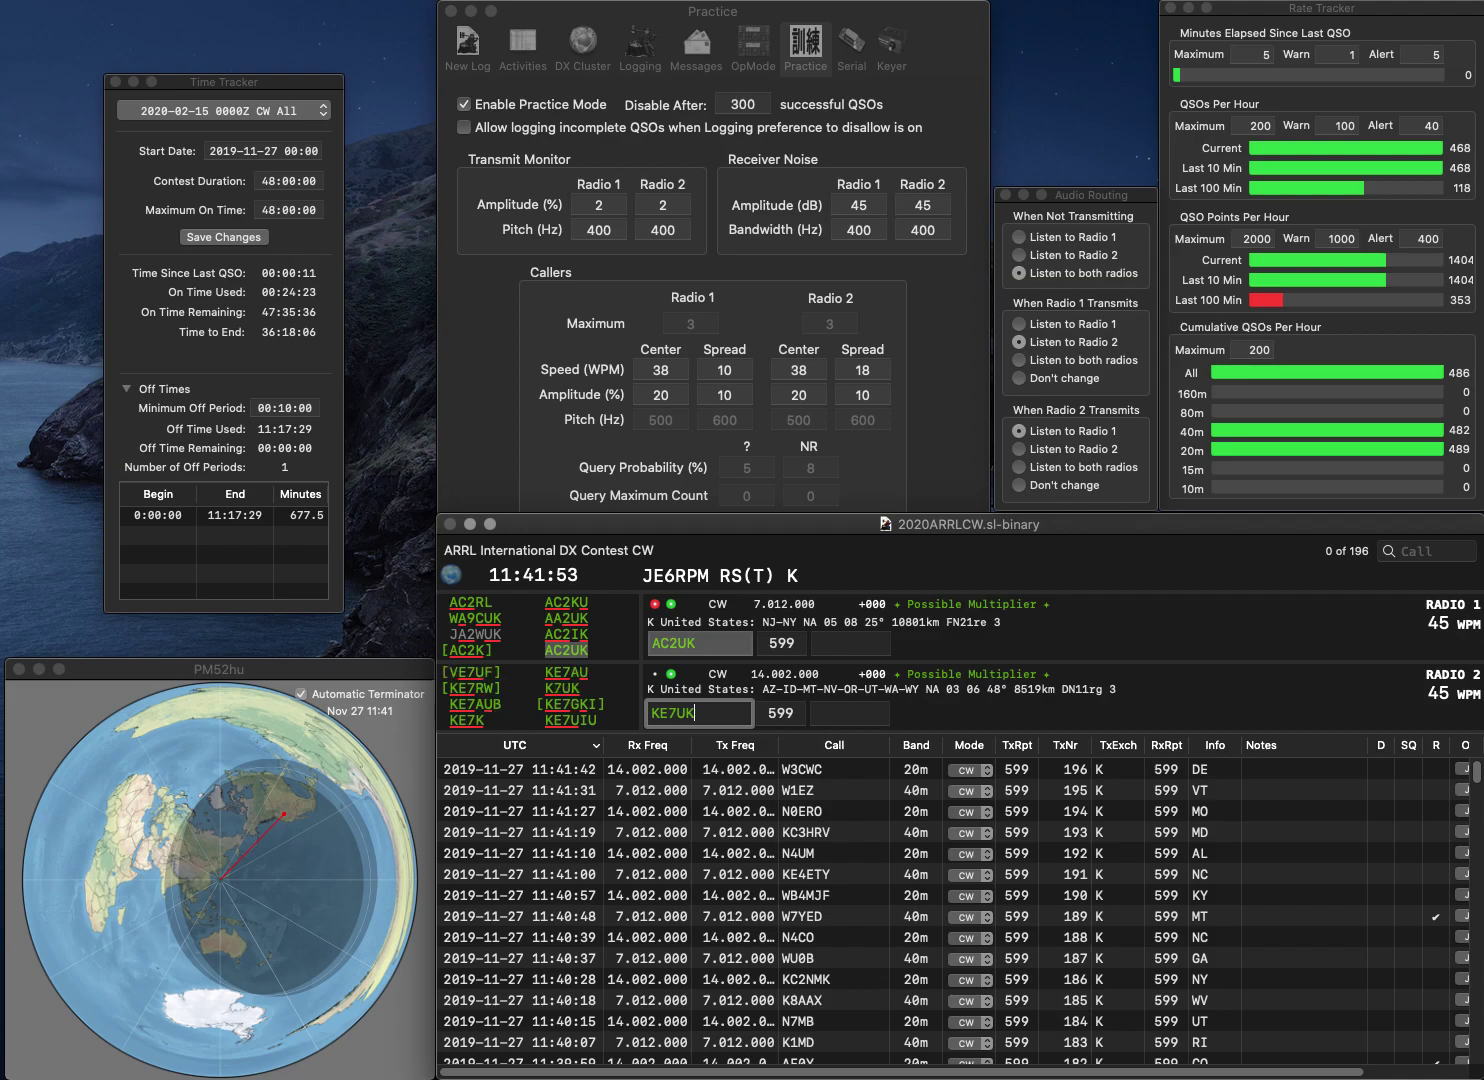
key("Return")
Step: Log AC2UK on Radio 1 with received exchange NJ, and correct the Radio 2 call to KE7FKT and answer it
key("space")
type("N")
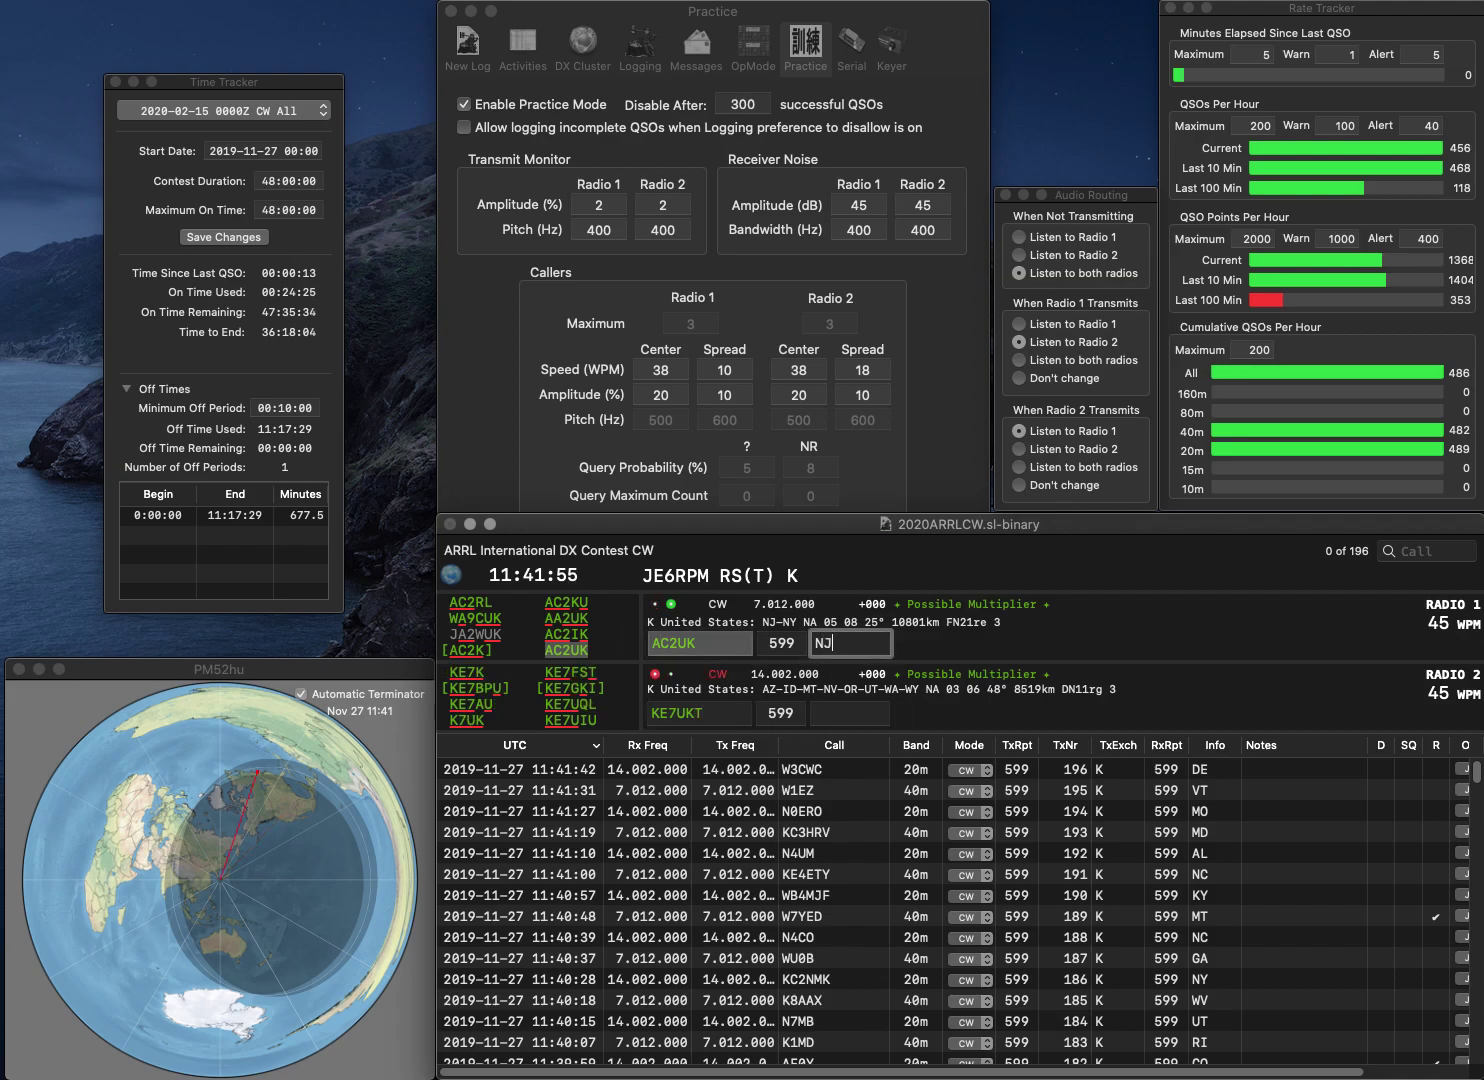
type("J")
key("Return")
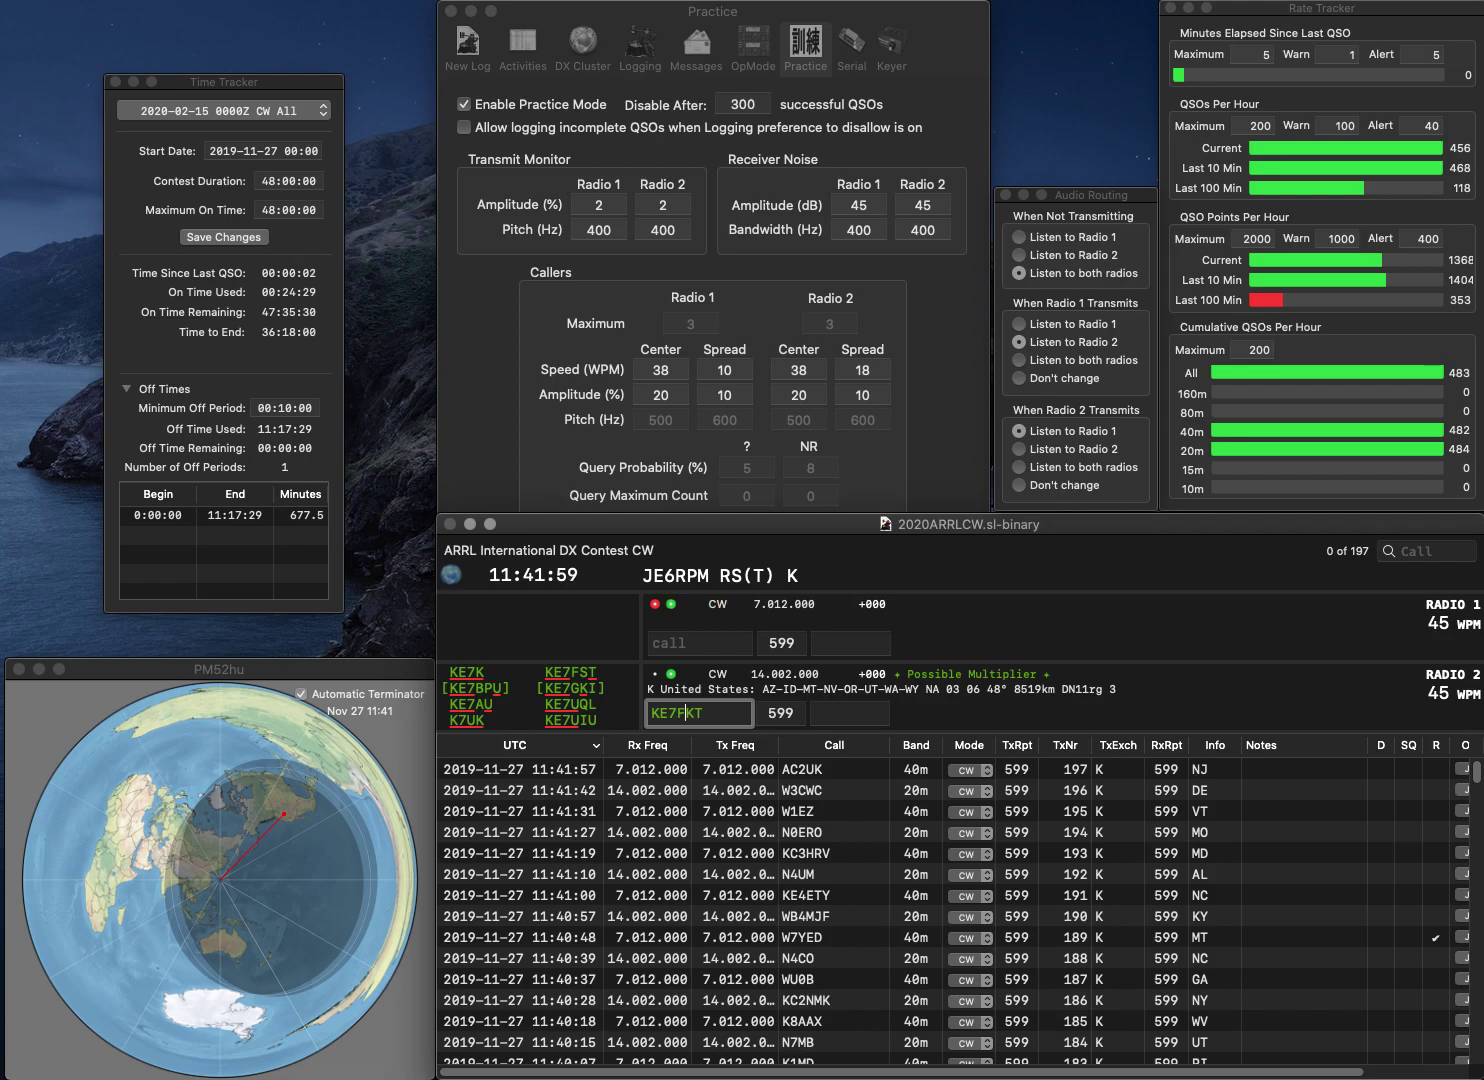
key("Return")
type("W6BO")
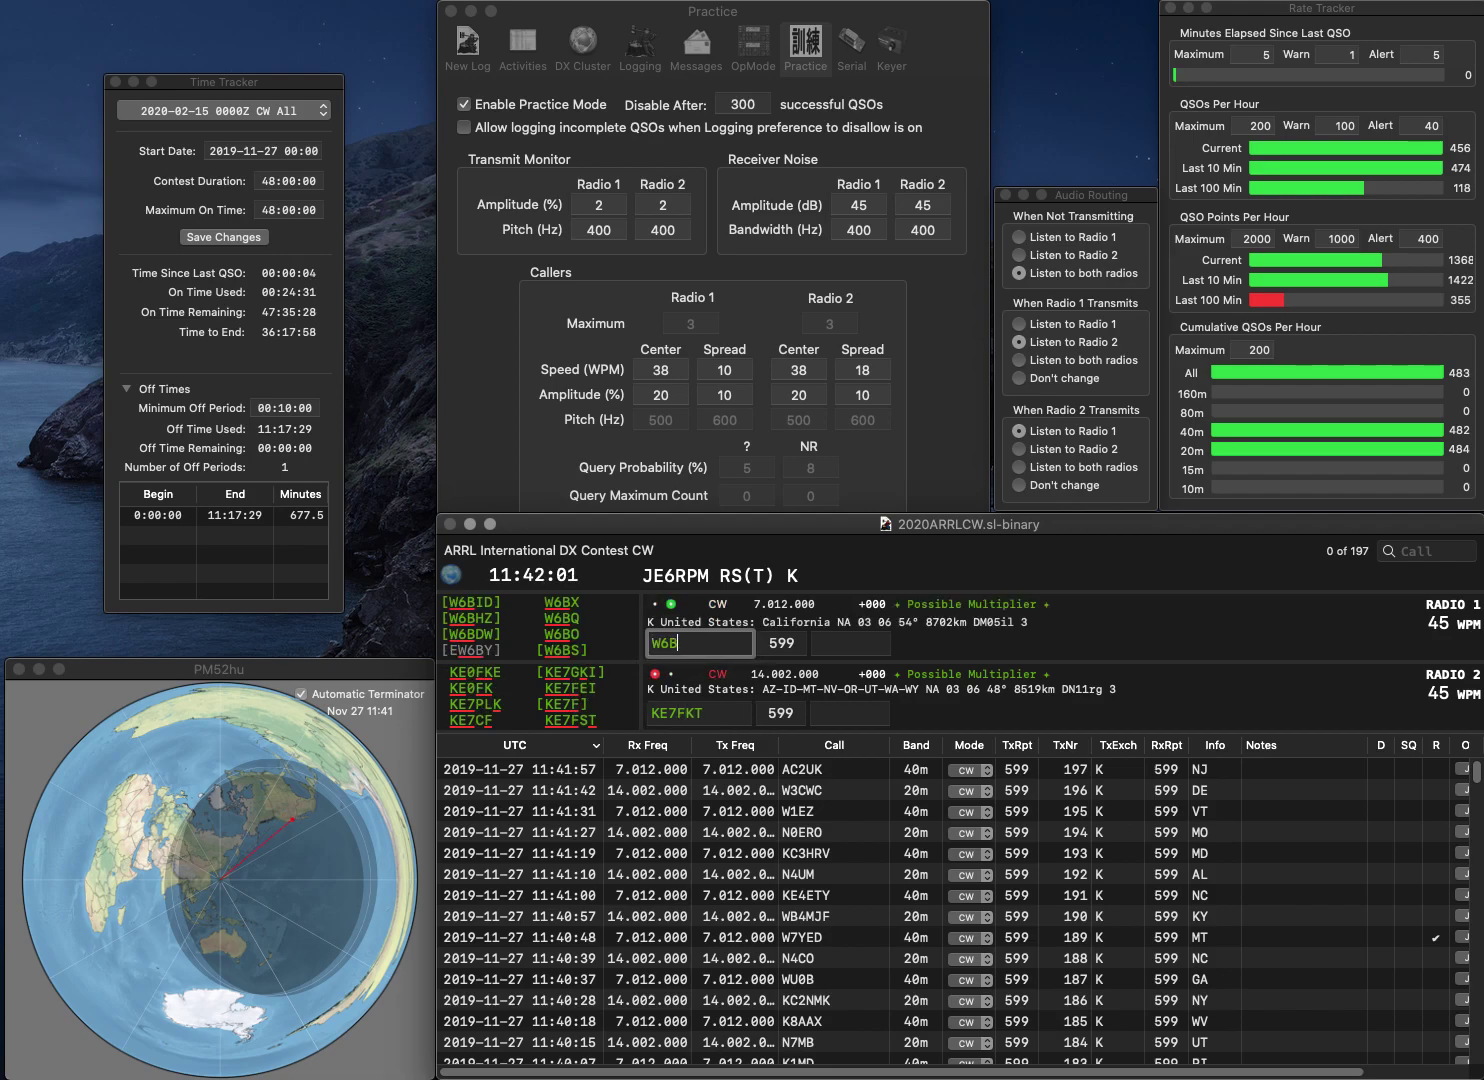
key("Return")
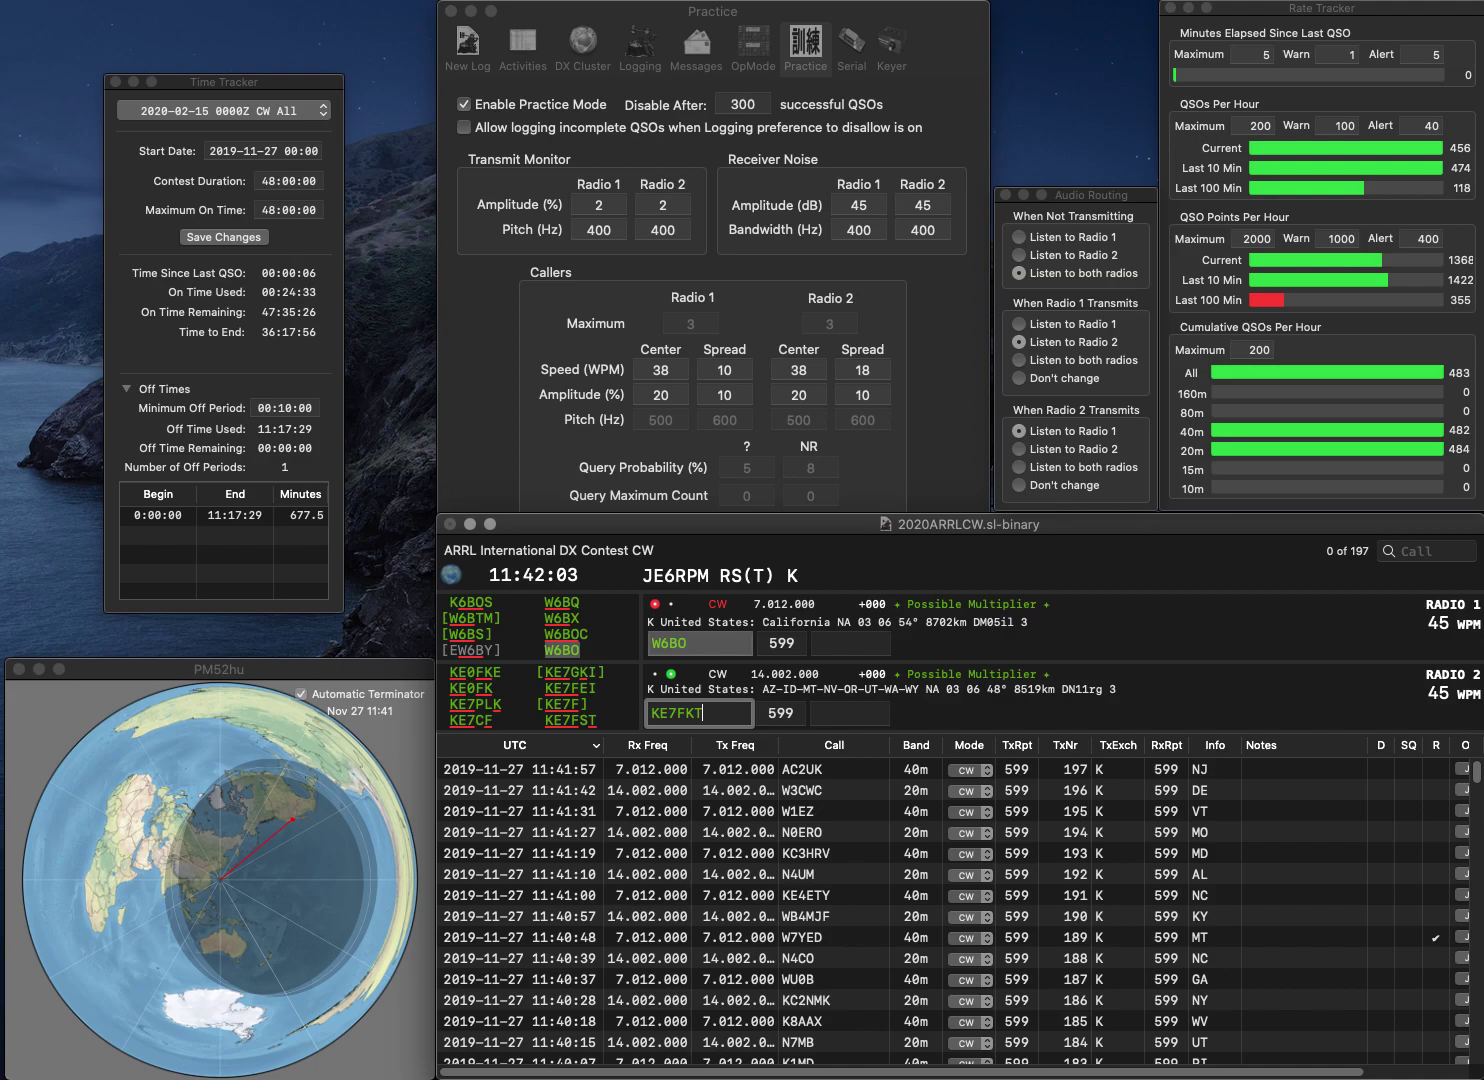
key("BackSpace")
key("BackSpace")
type("ST")
key("Return")
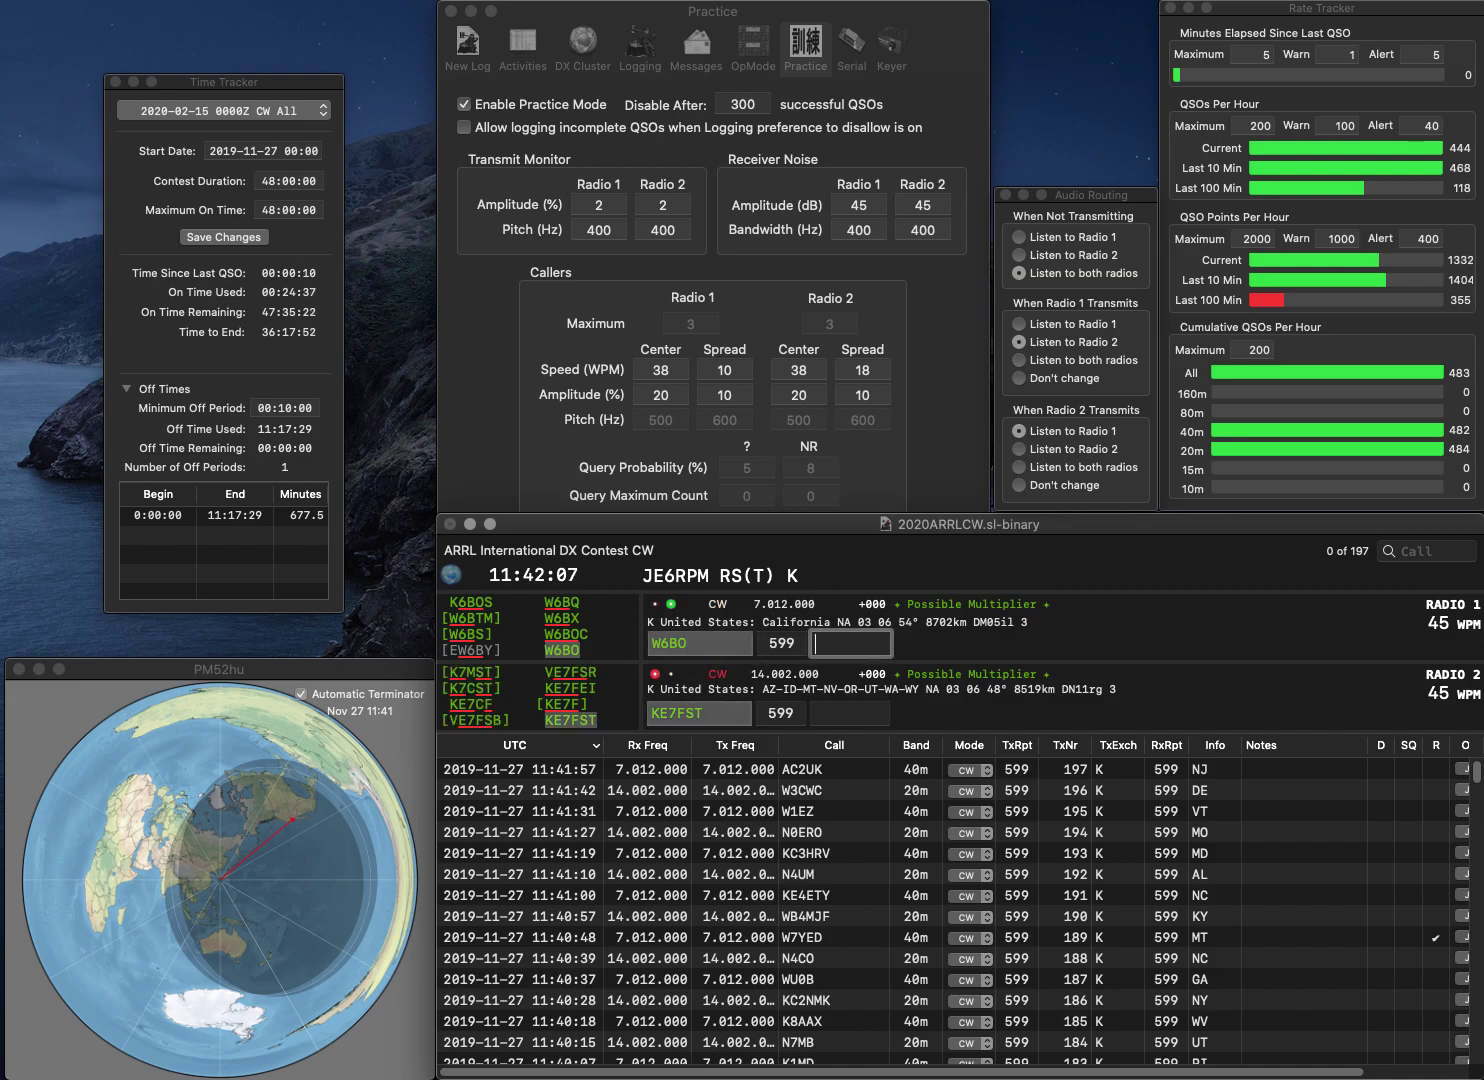
key("Return")
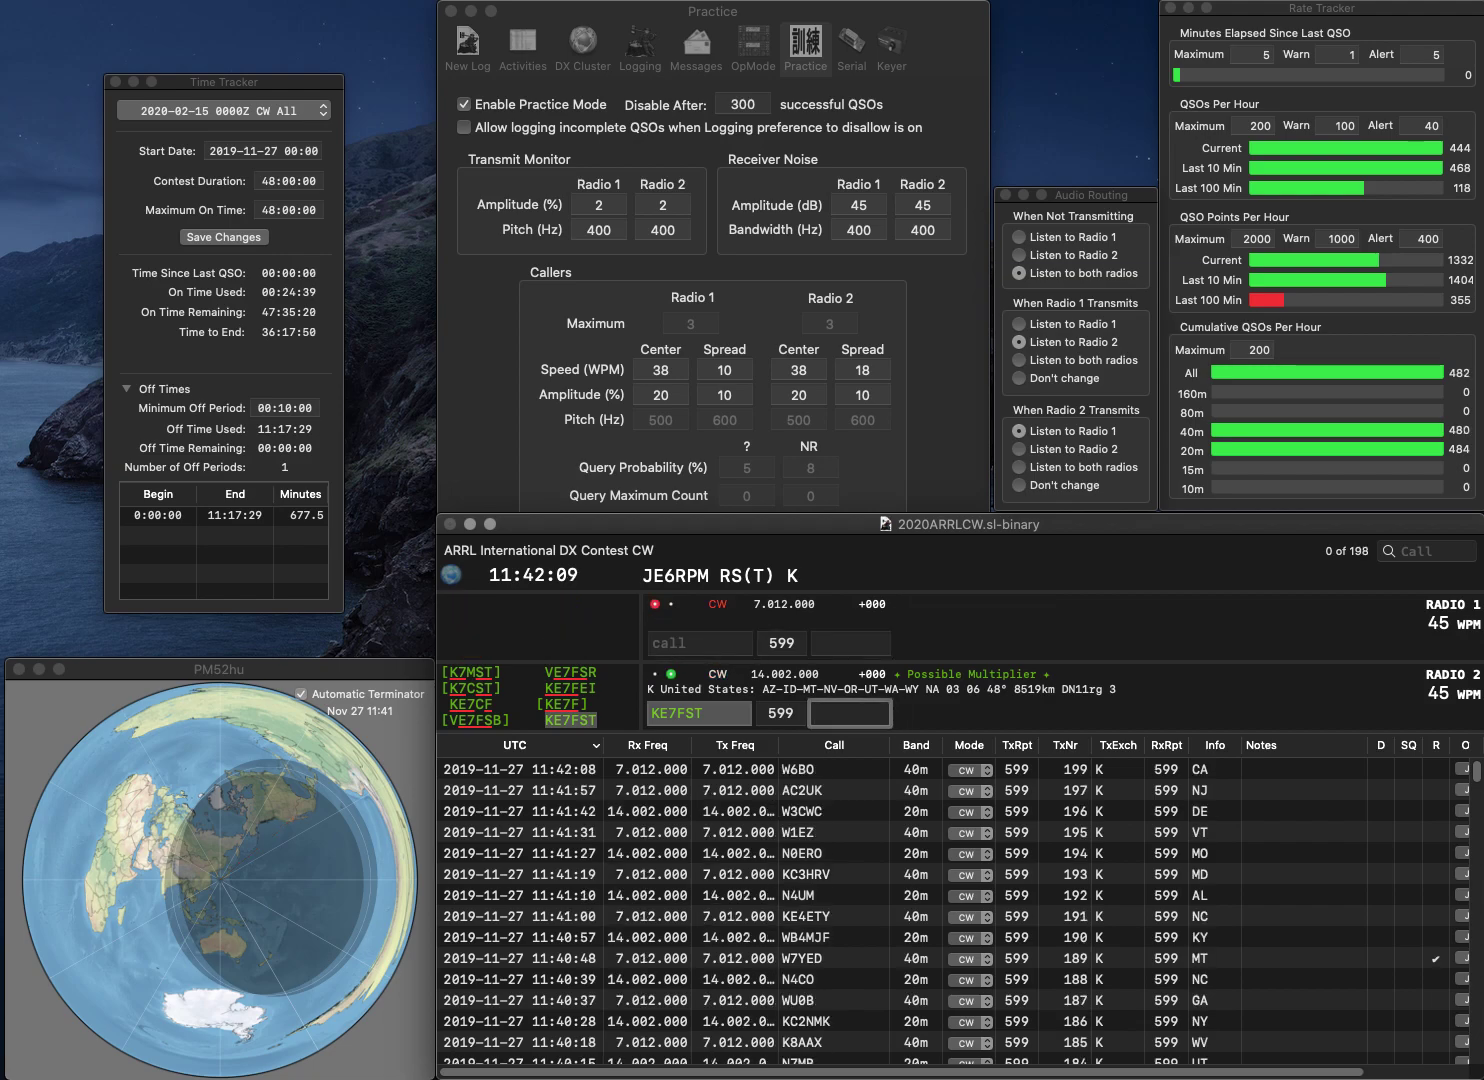
type("ID")
key("Return")
type("0P")
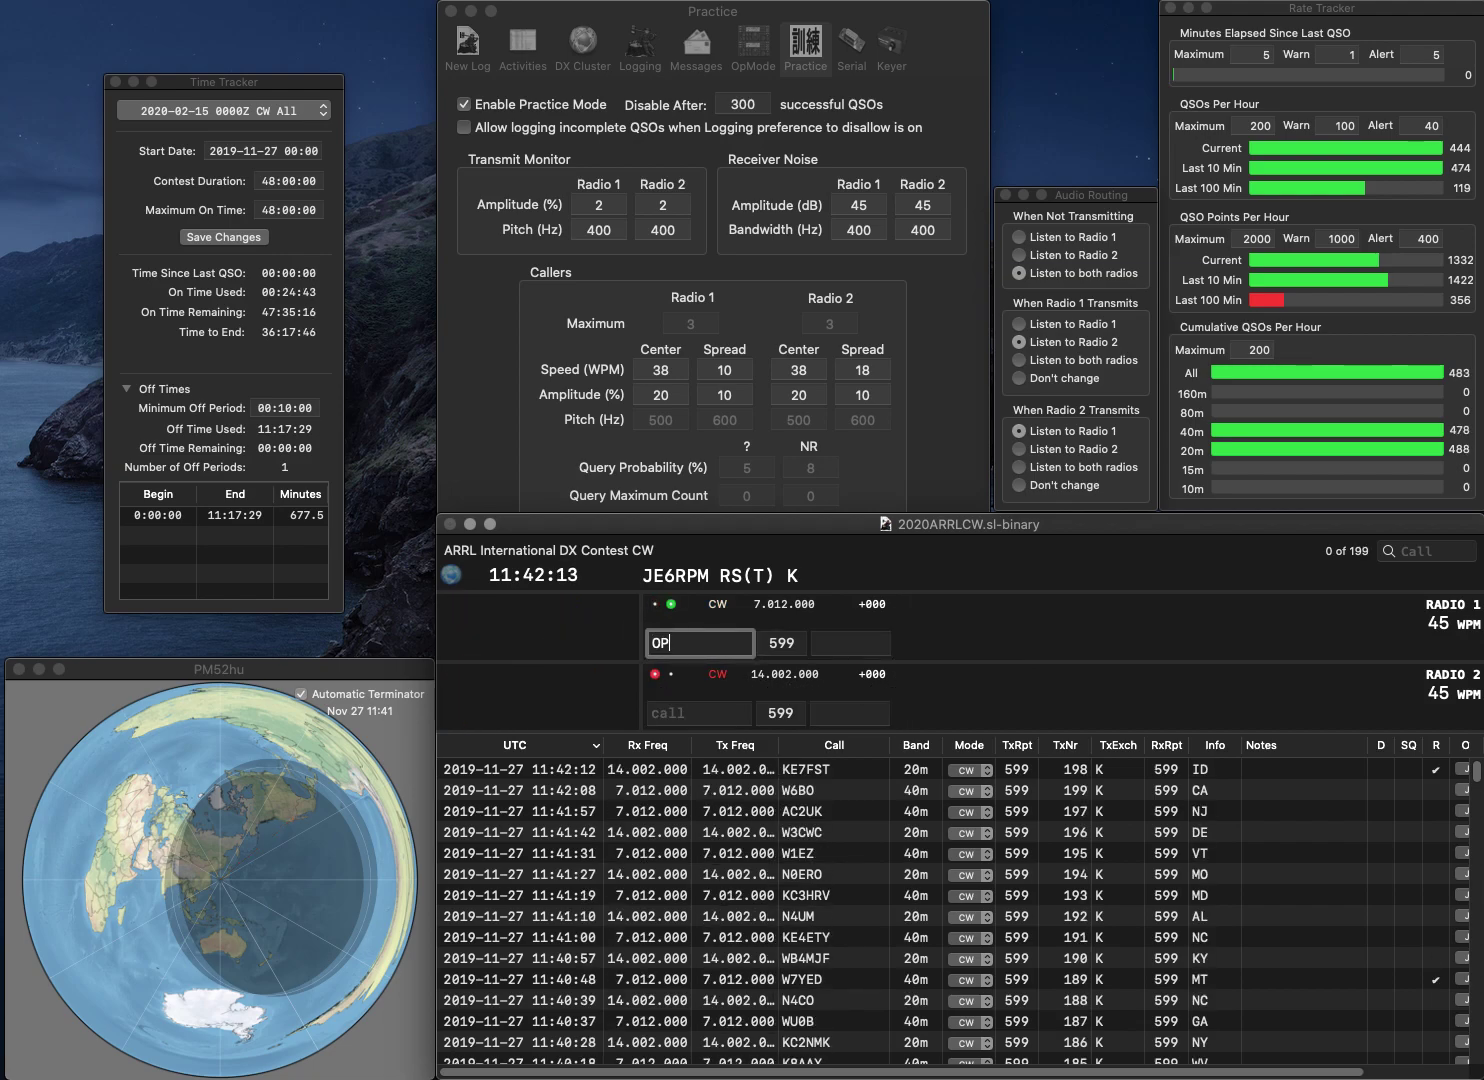
type("P")
type("K7")
key("Return")
type("K7EAR")
key("Return")
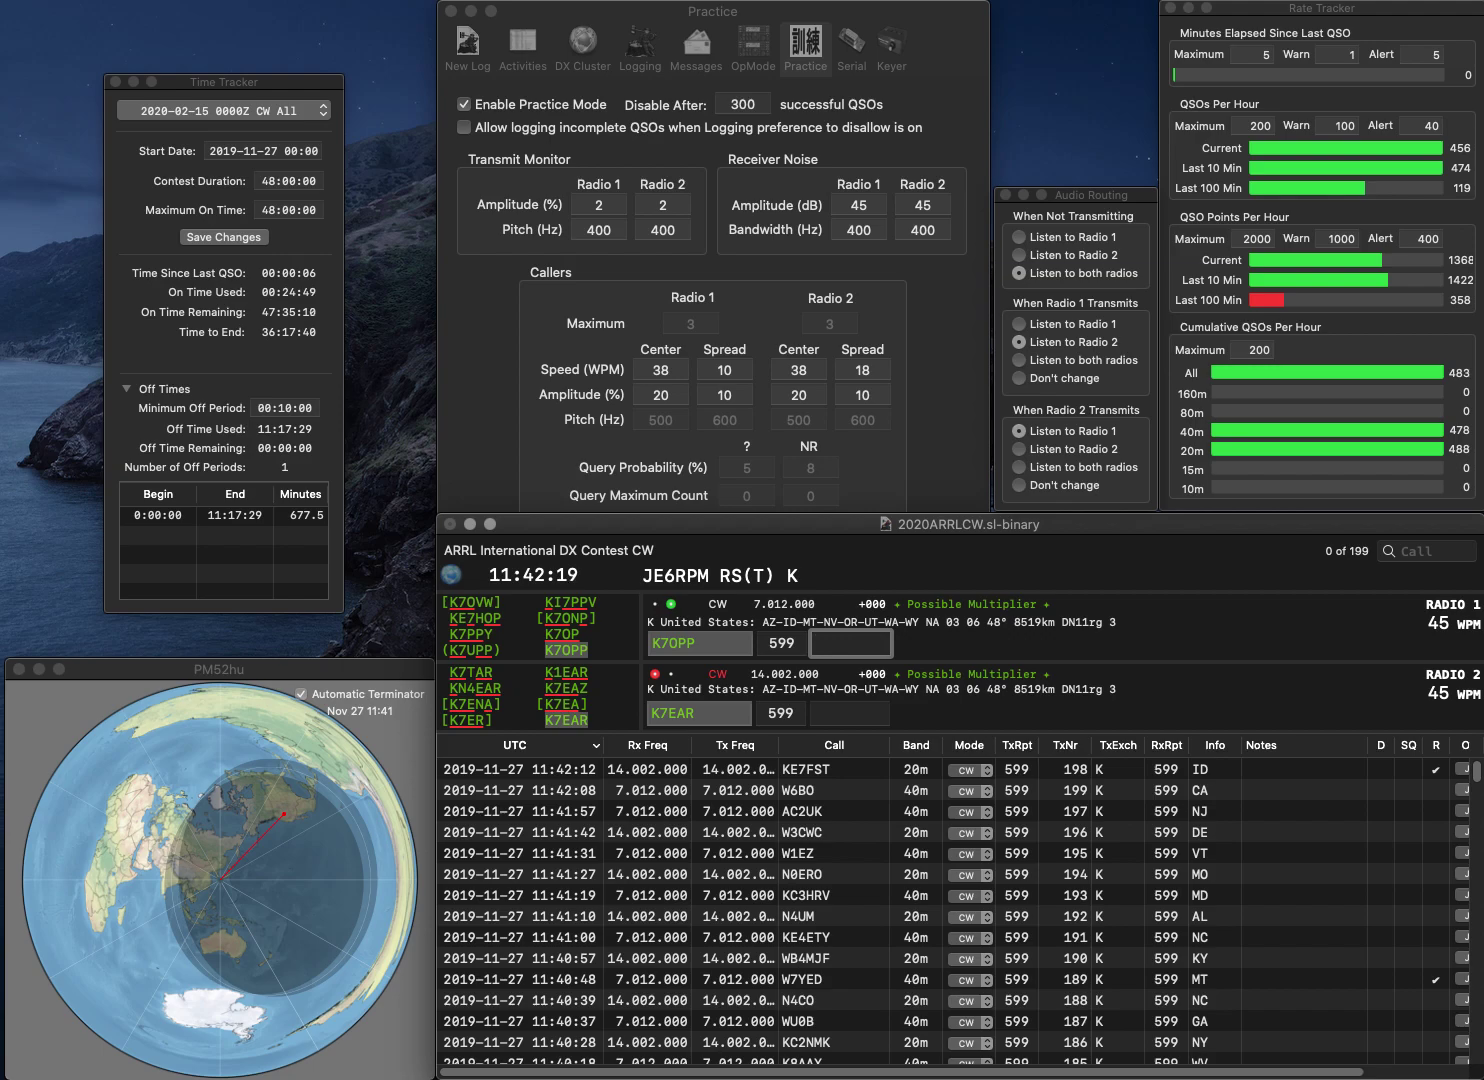
Step: Log K7OPP on Radio 1 with received exchange OR and K7EAR on Radio 2 with received exchange ID
type("OR")
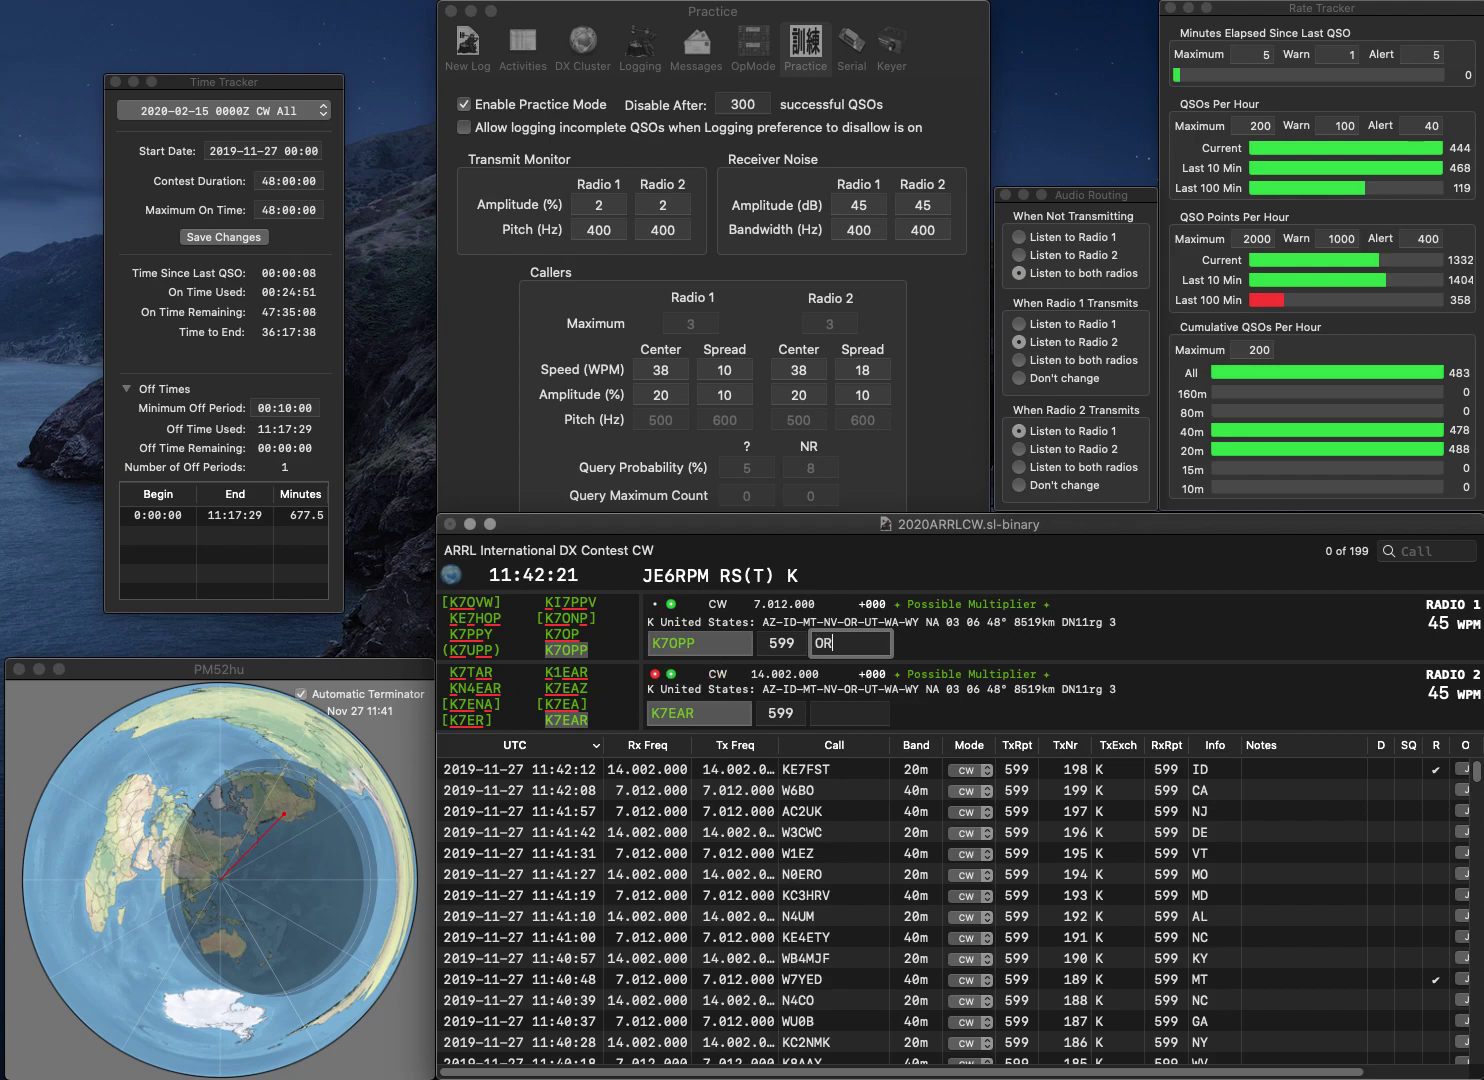
key("Return")
type("I")
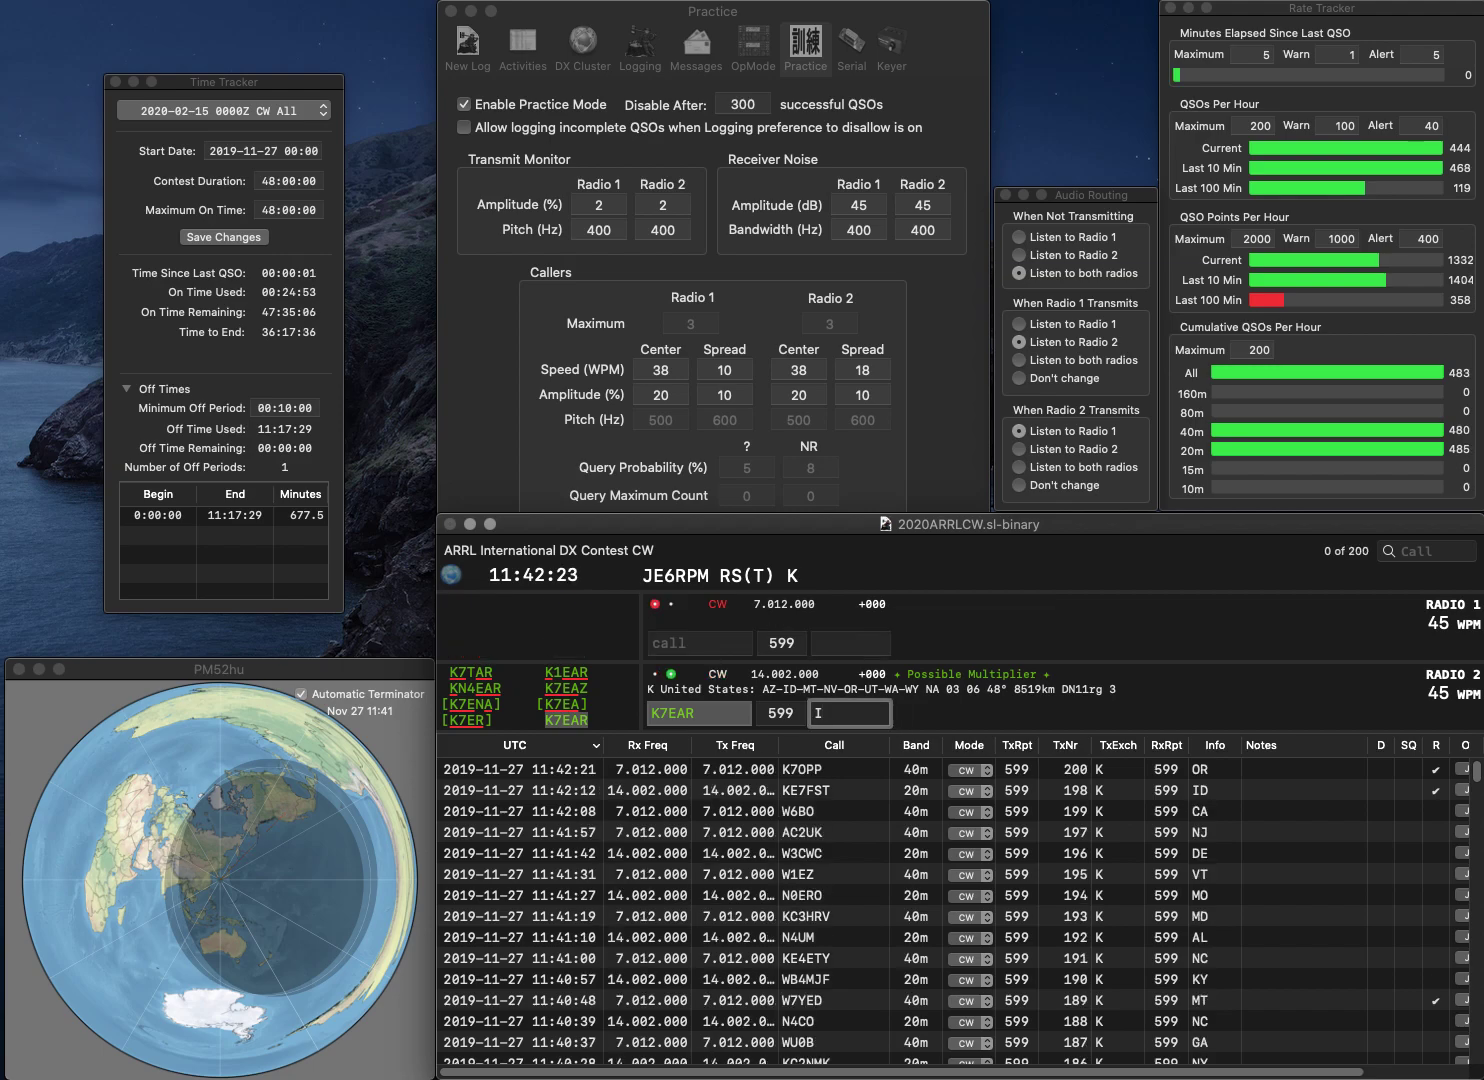
type("D")
key("Return")
type("K6ERI")
key("Return")
type("2BF")
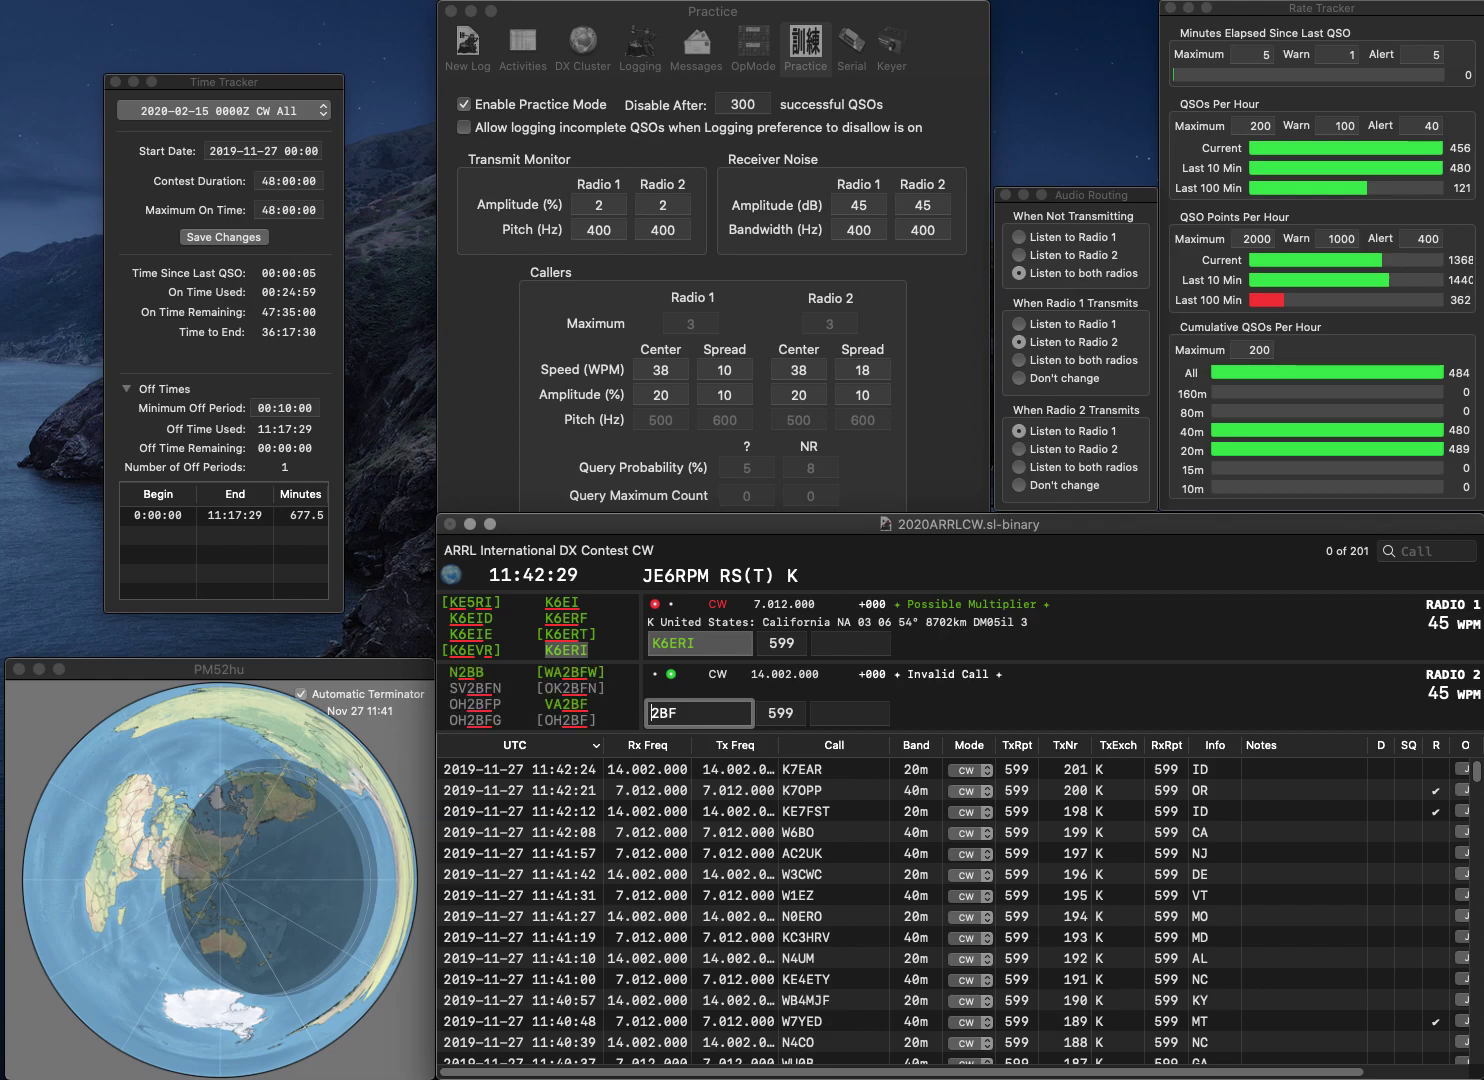
key("Home")
type("WA")
key("Return")
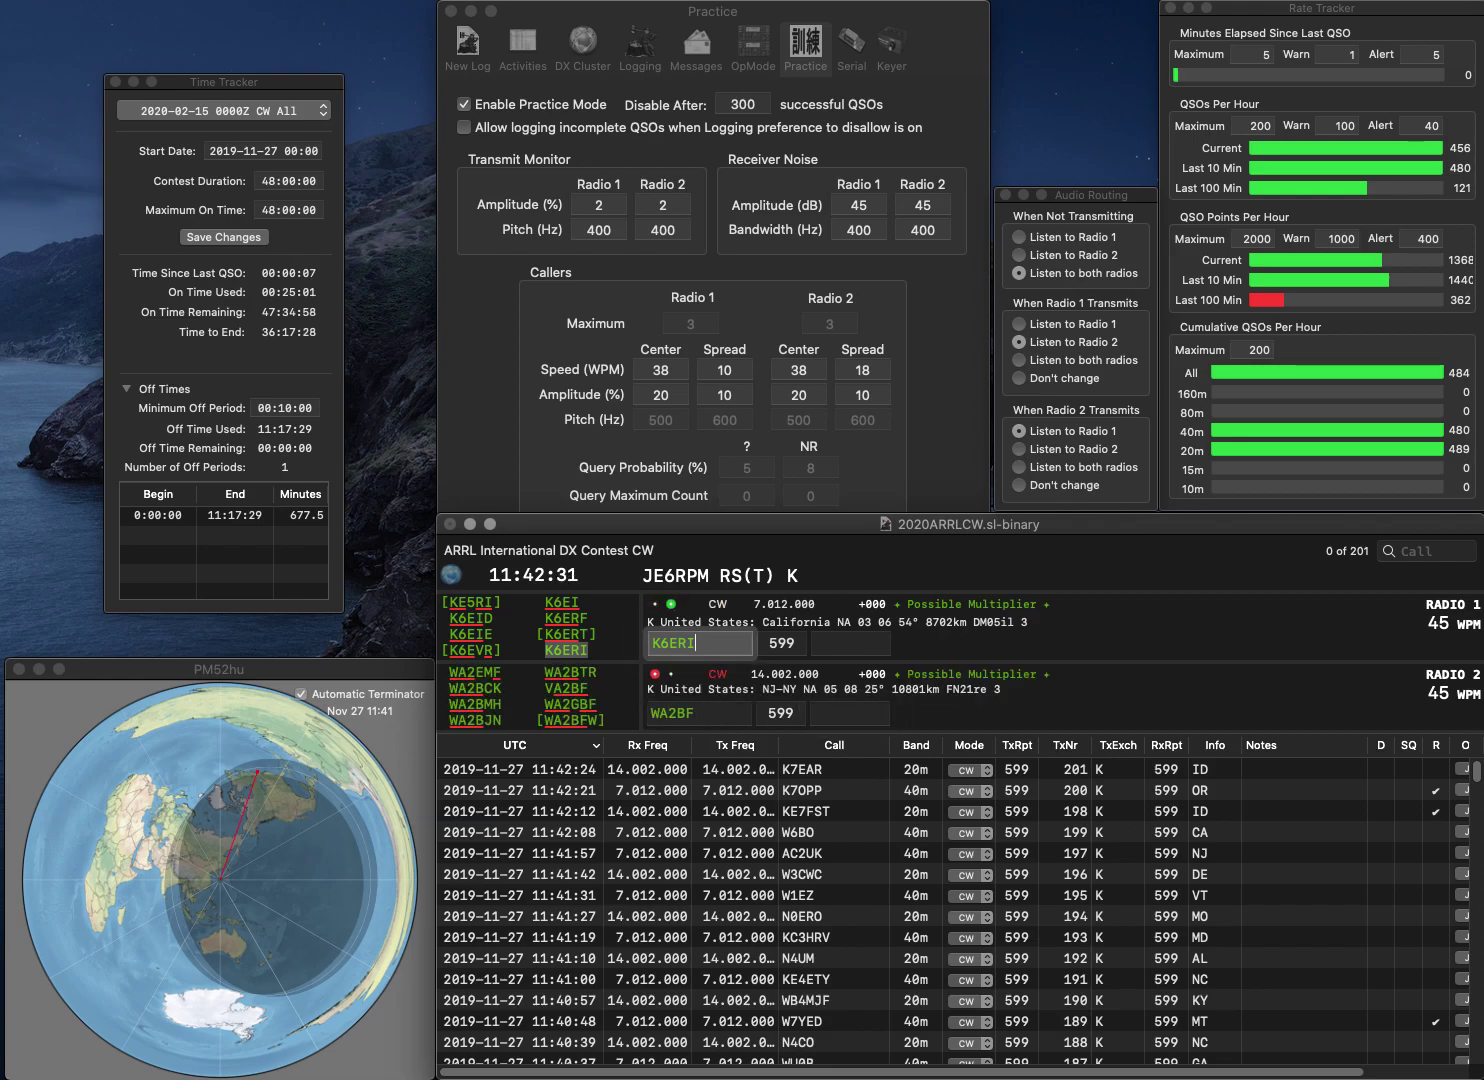
type("CA")
key("Return")
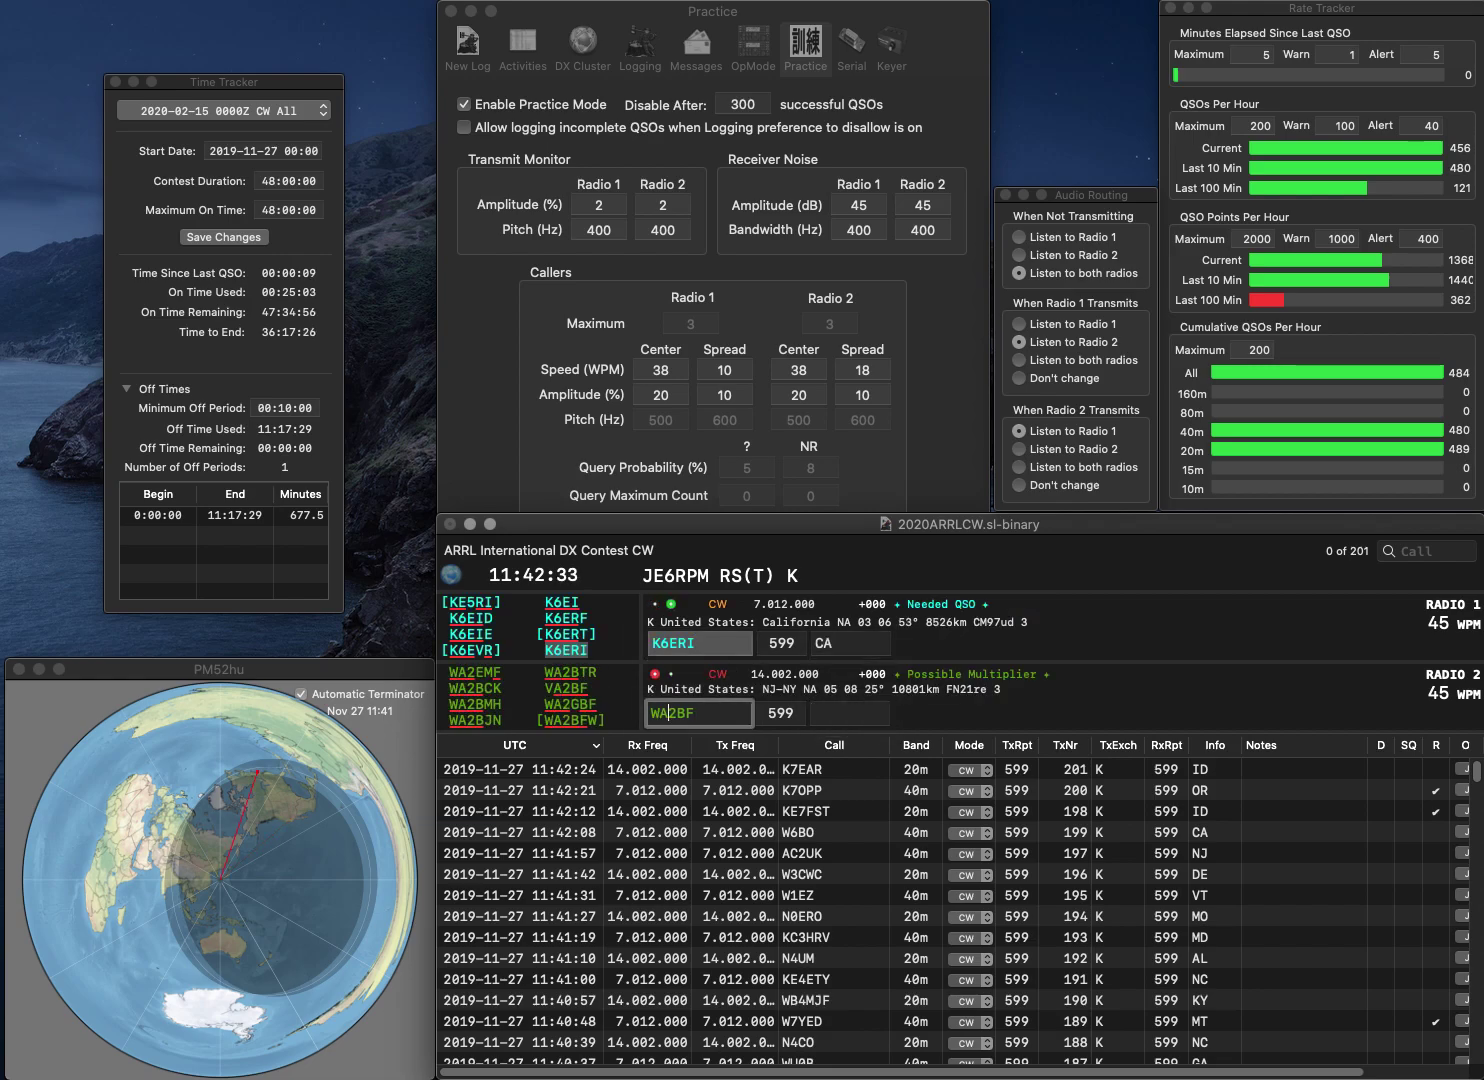
key("Delete")
type("V")
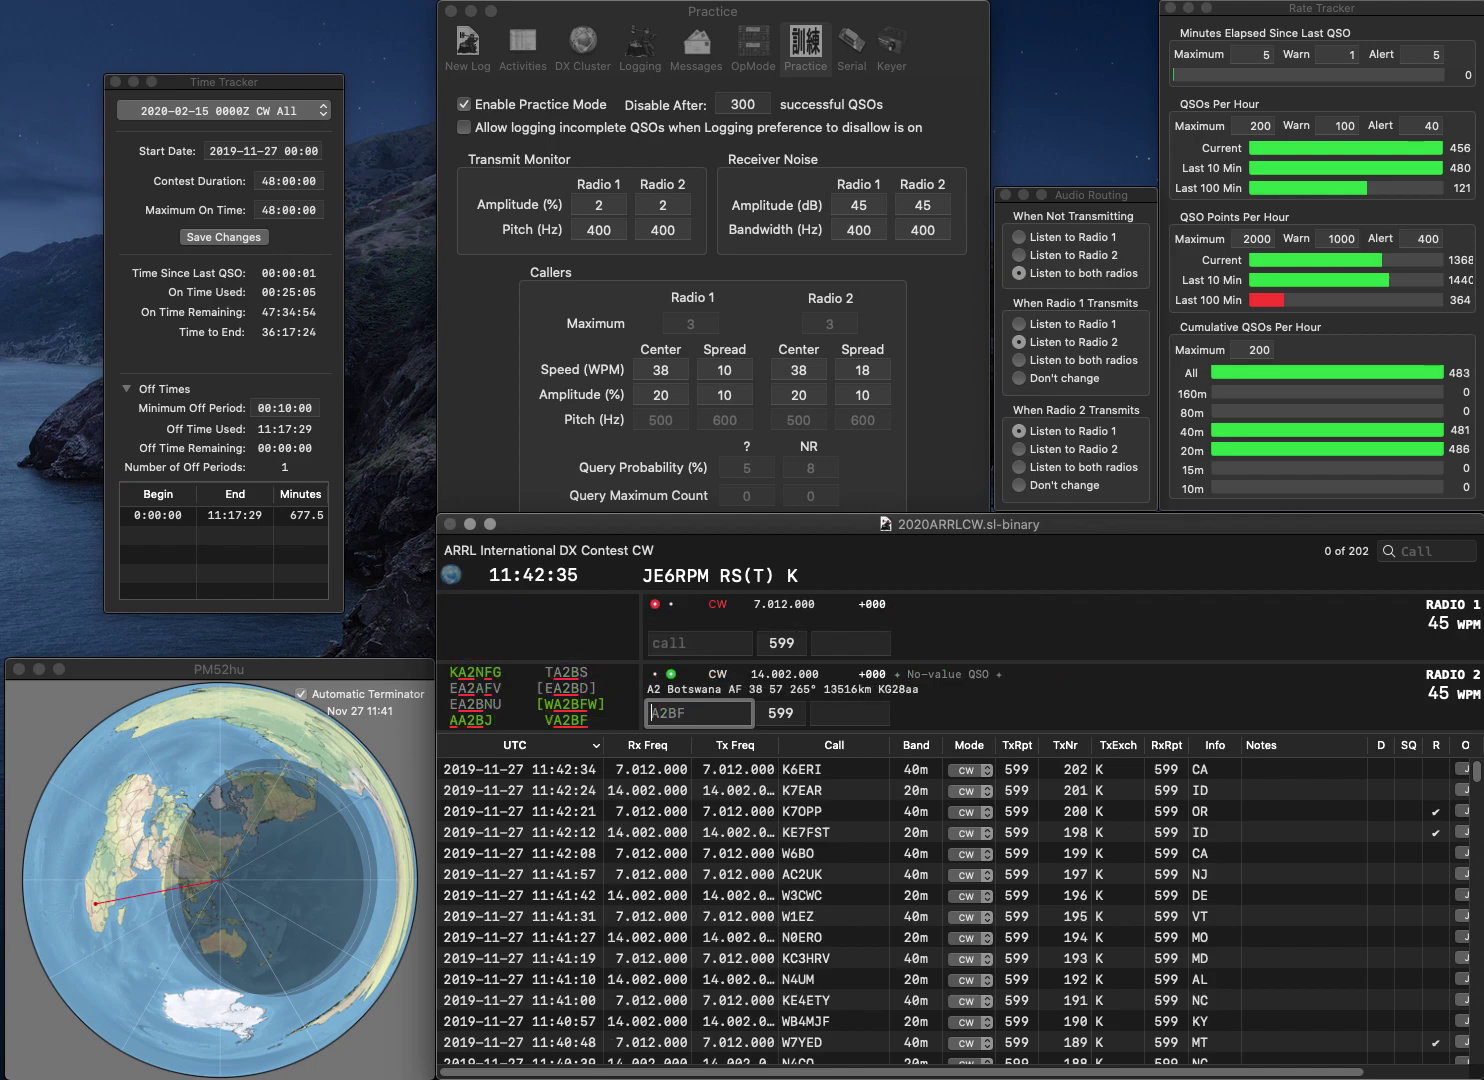
key("Return")
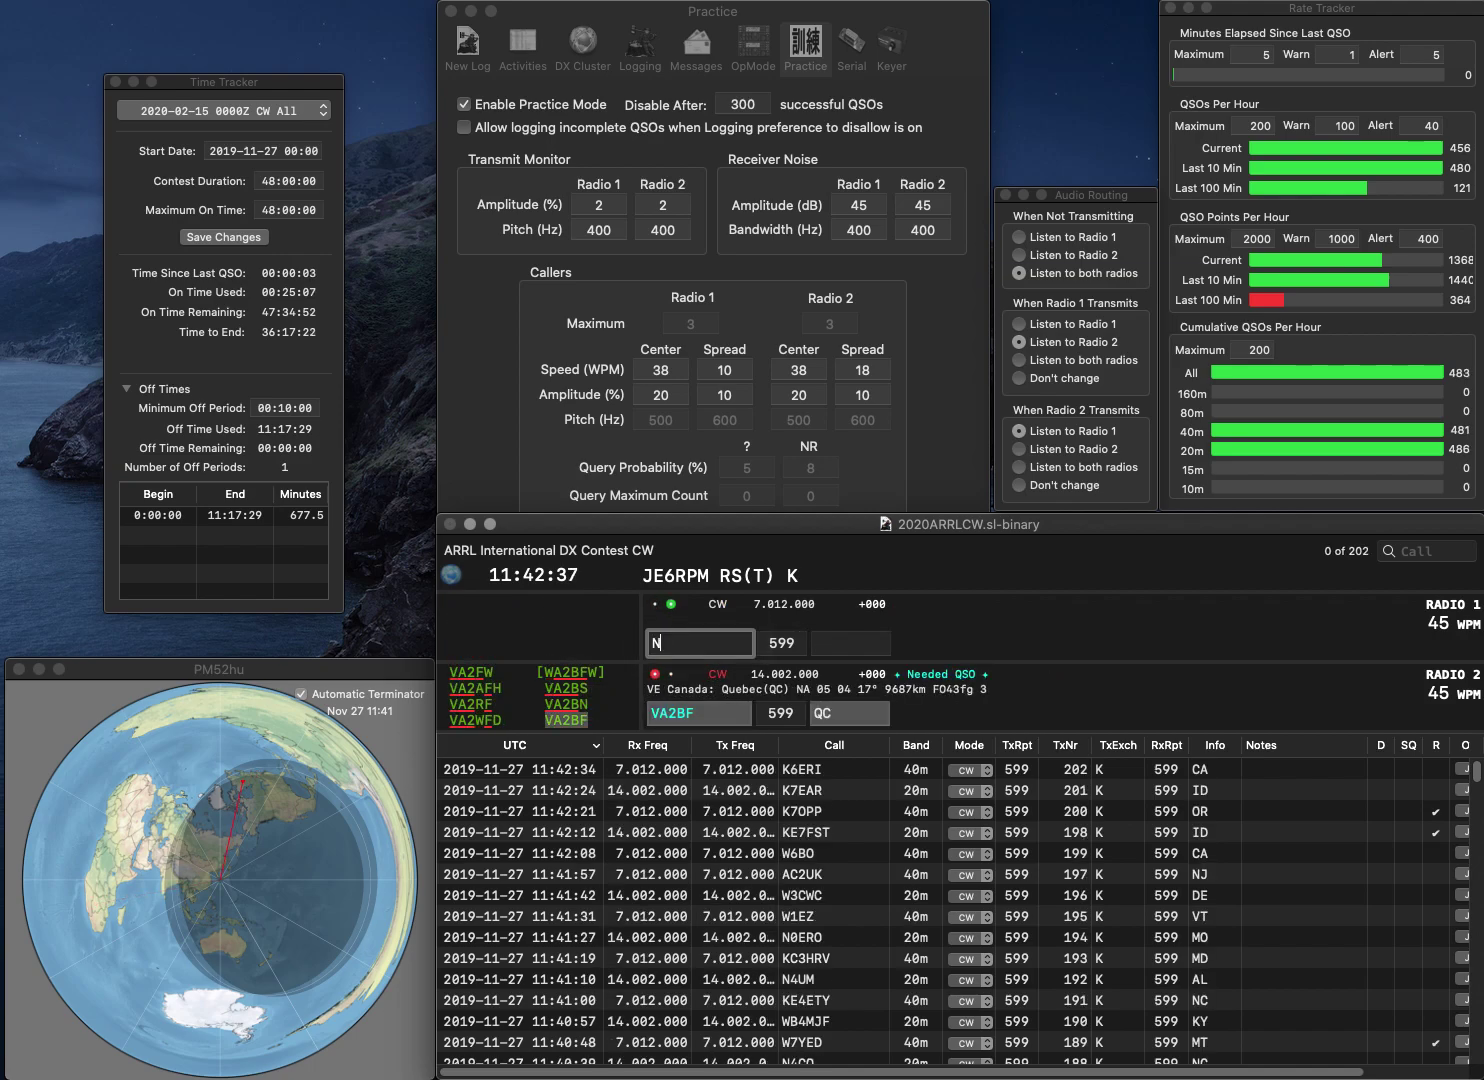
type("N9AF")
key("Return")
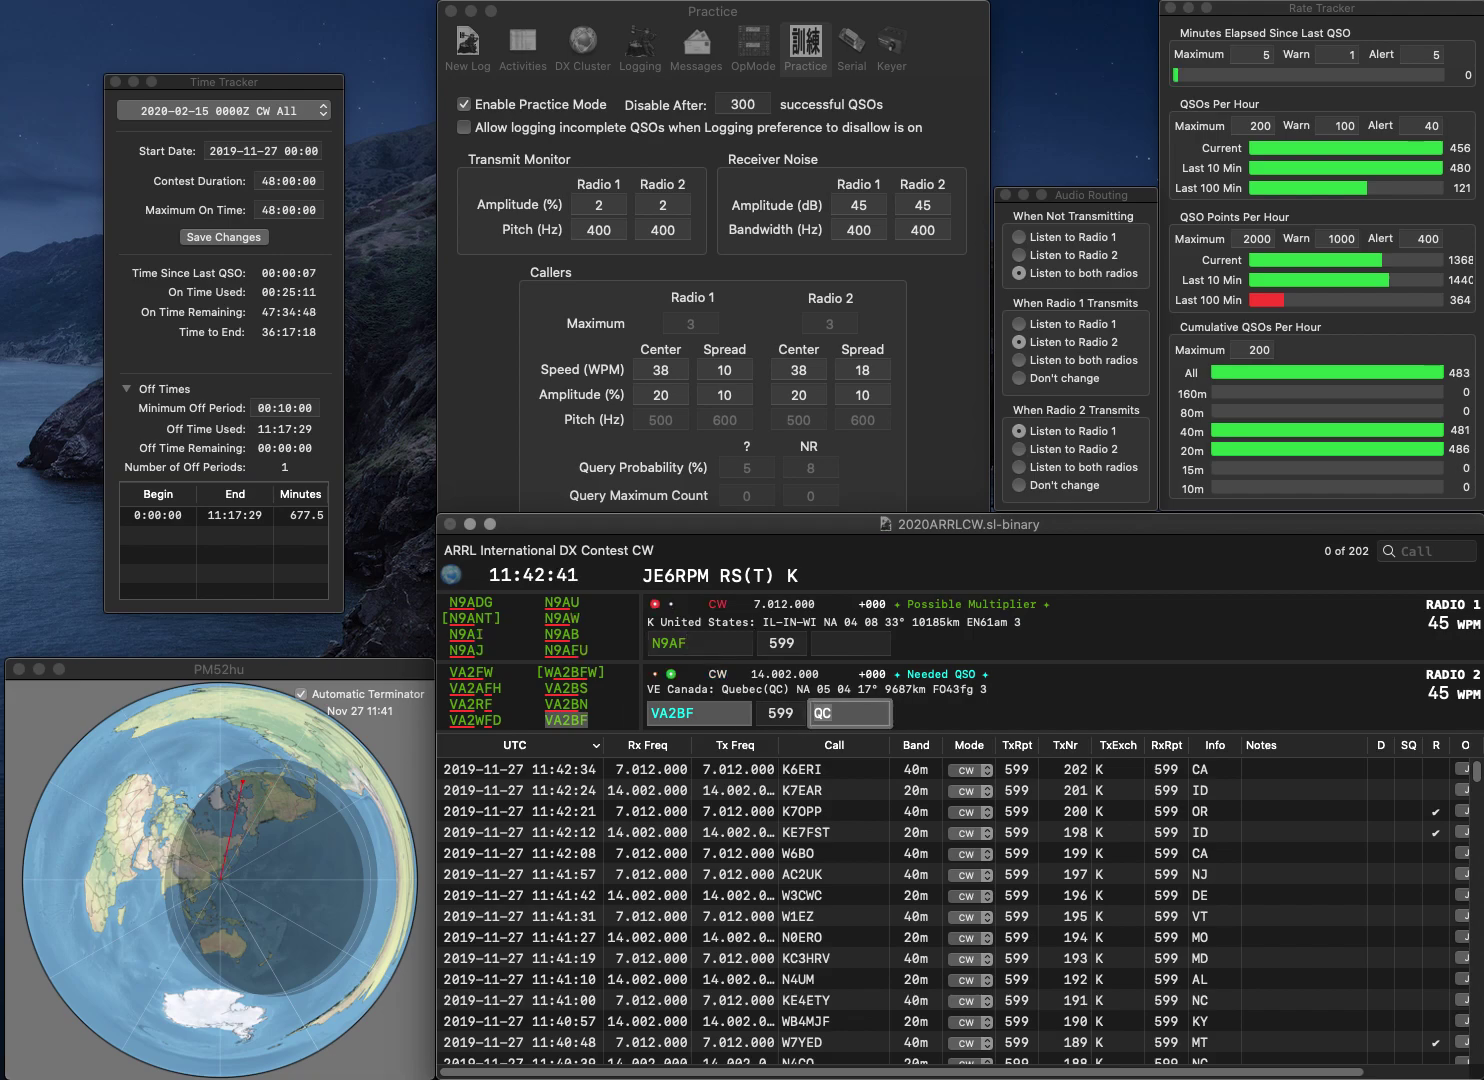
key("Return")
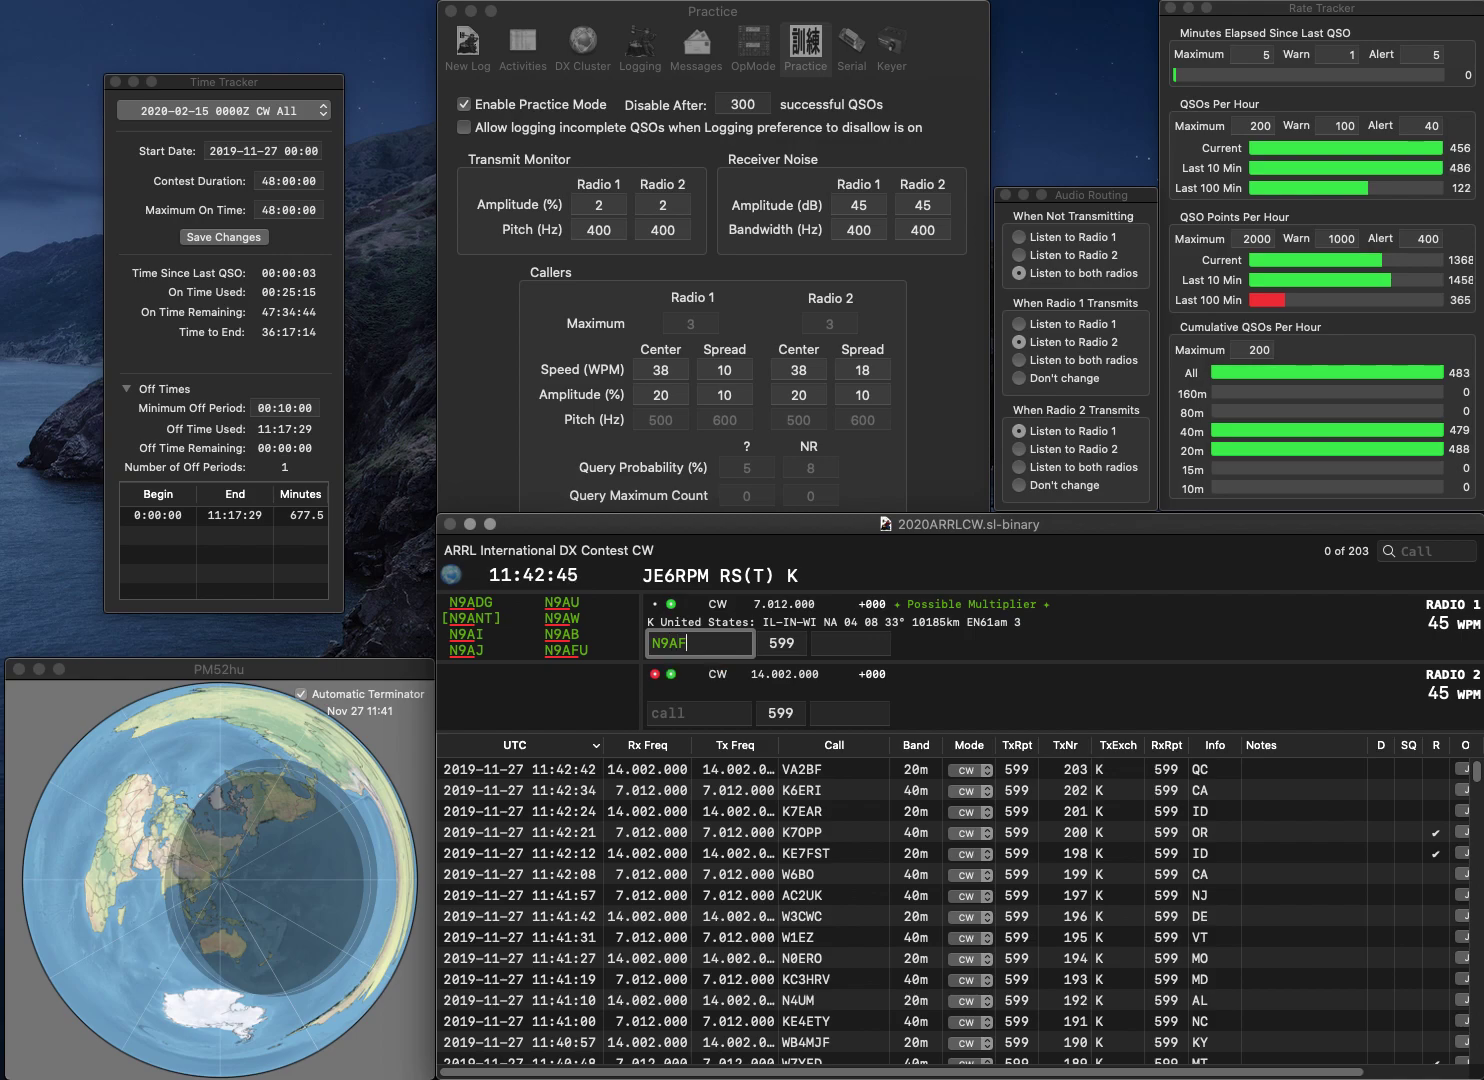
type("U")
key("Return")
type("TO")
key("Return")
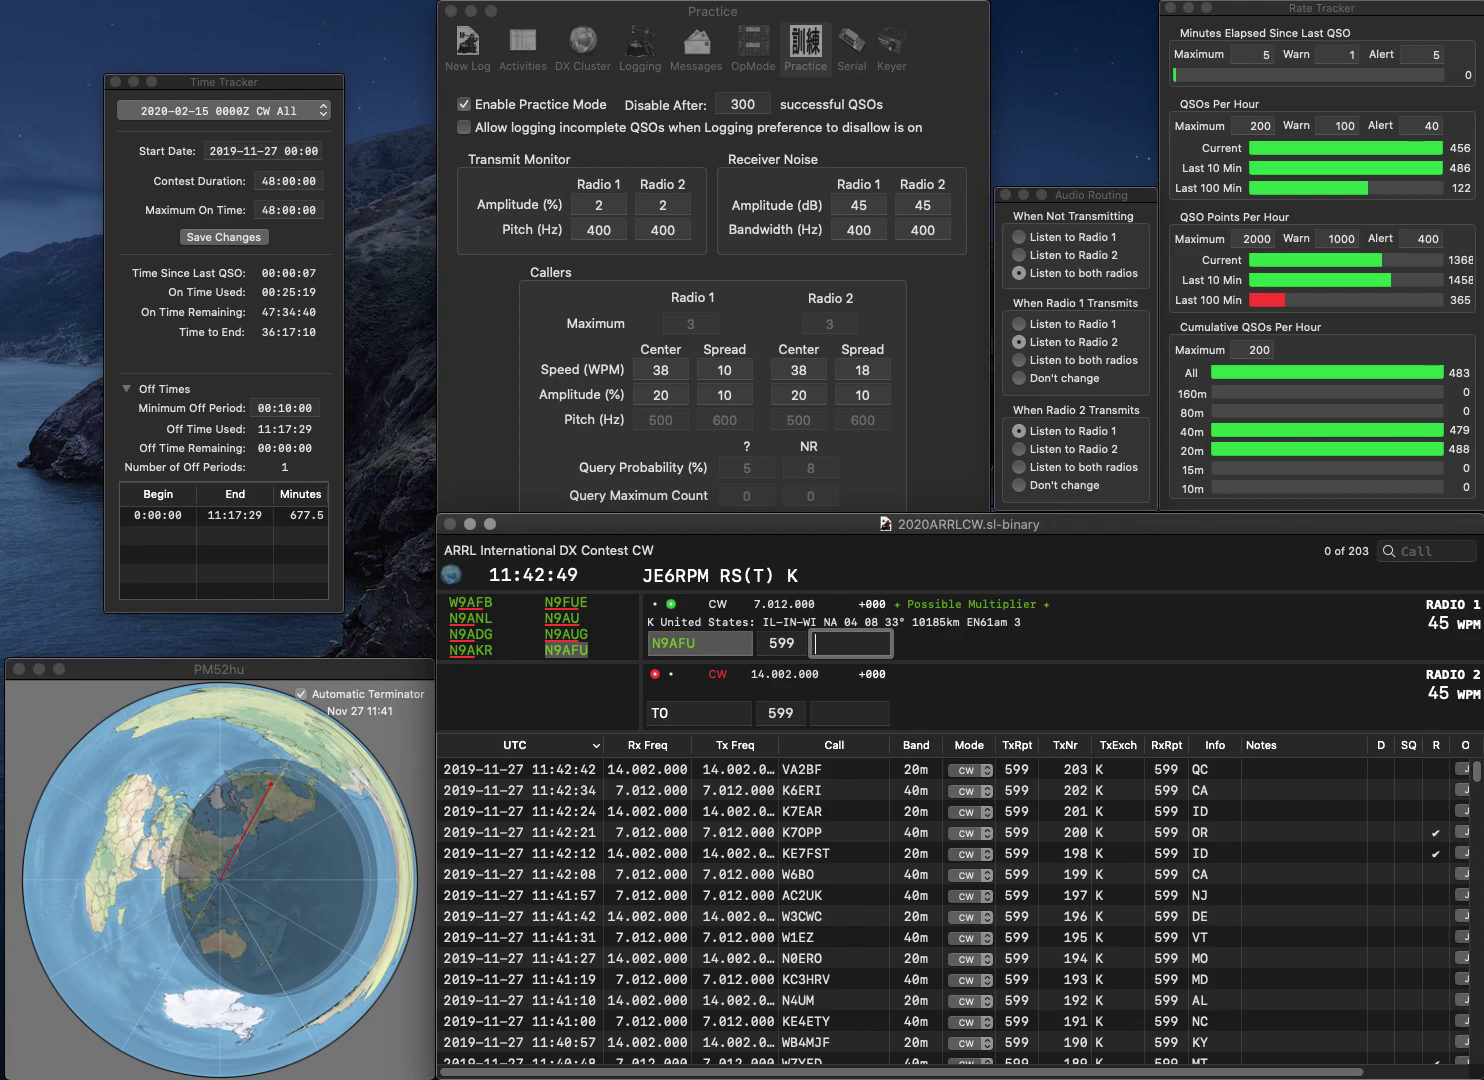
type("IN")
key("Return")
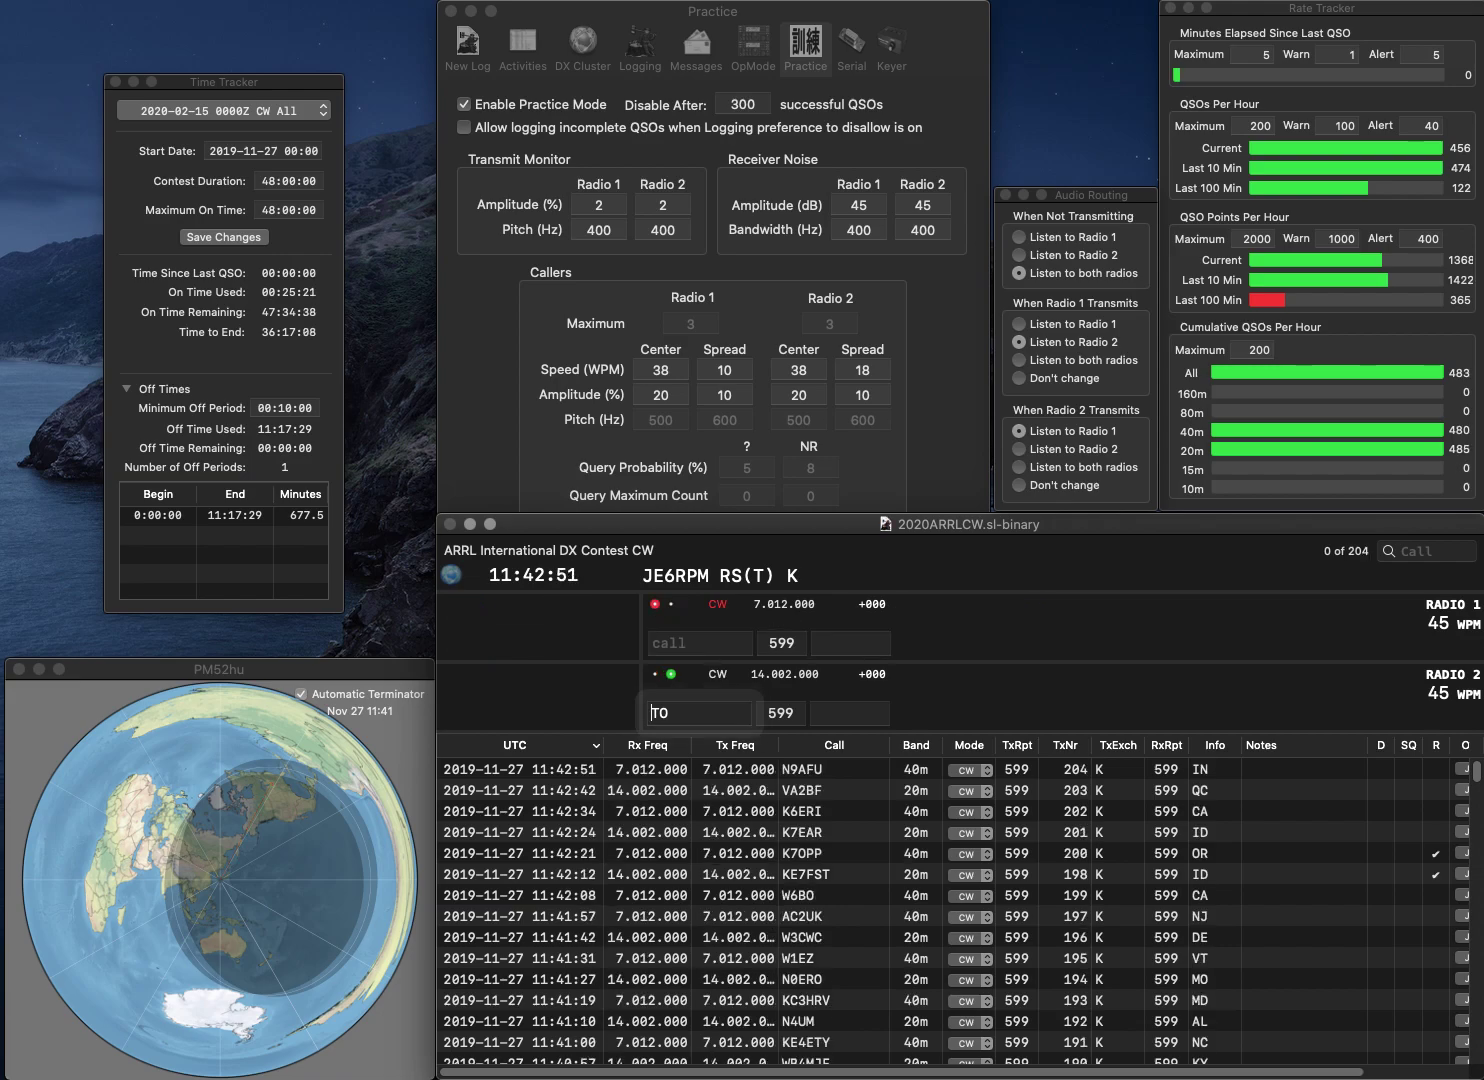
type("K1")
key("Return")
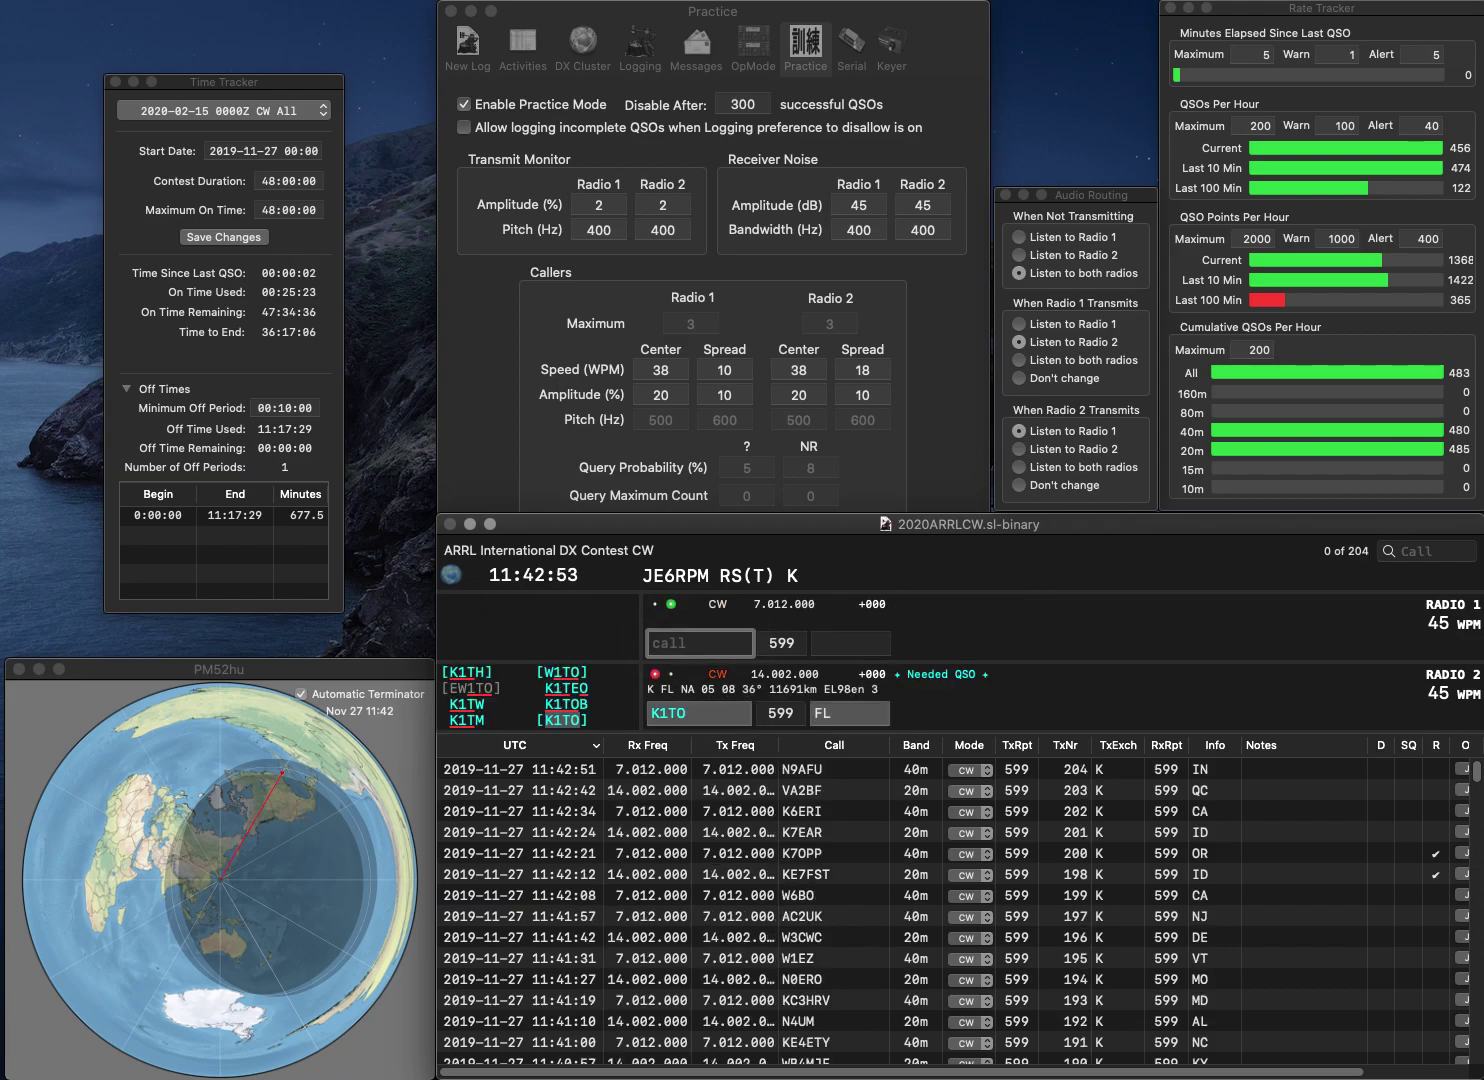
type("KG7OQY")
key("Return")
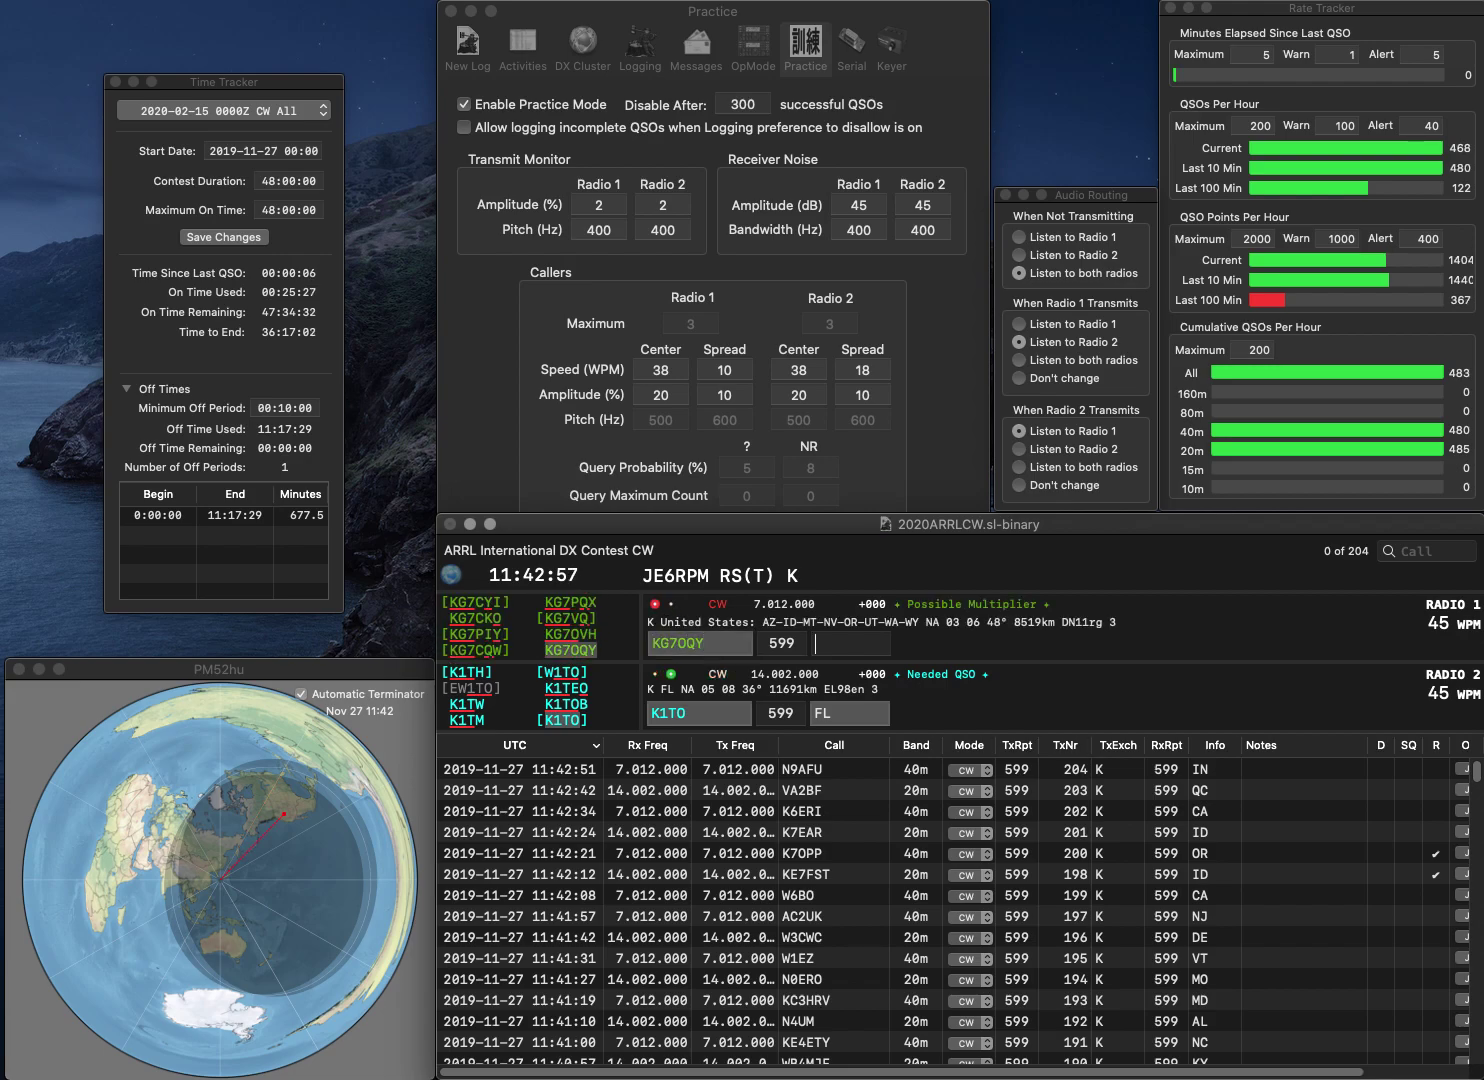
left_click(850, 713)
key("Return")
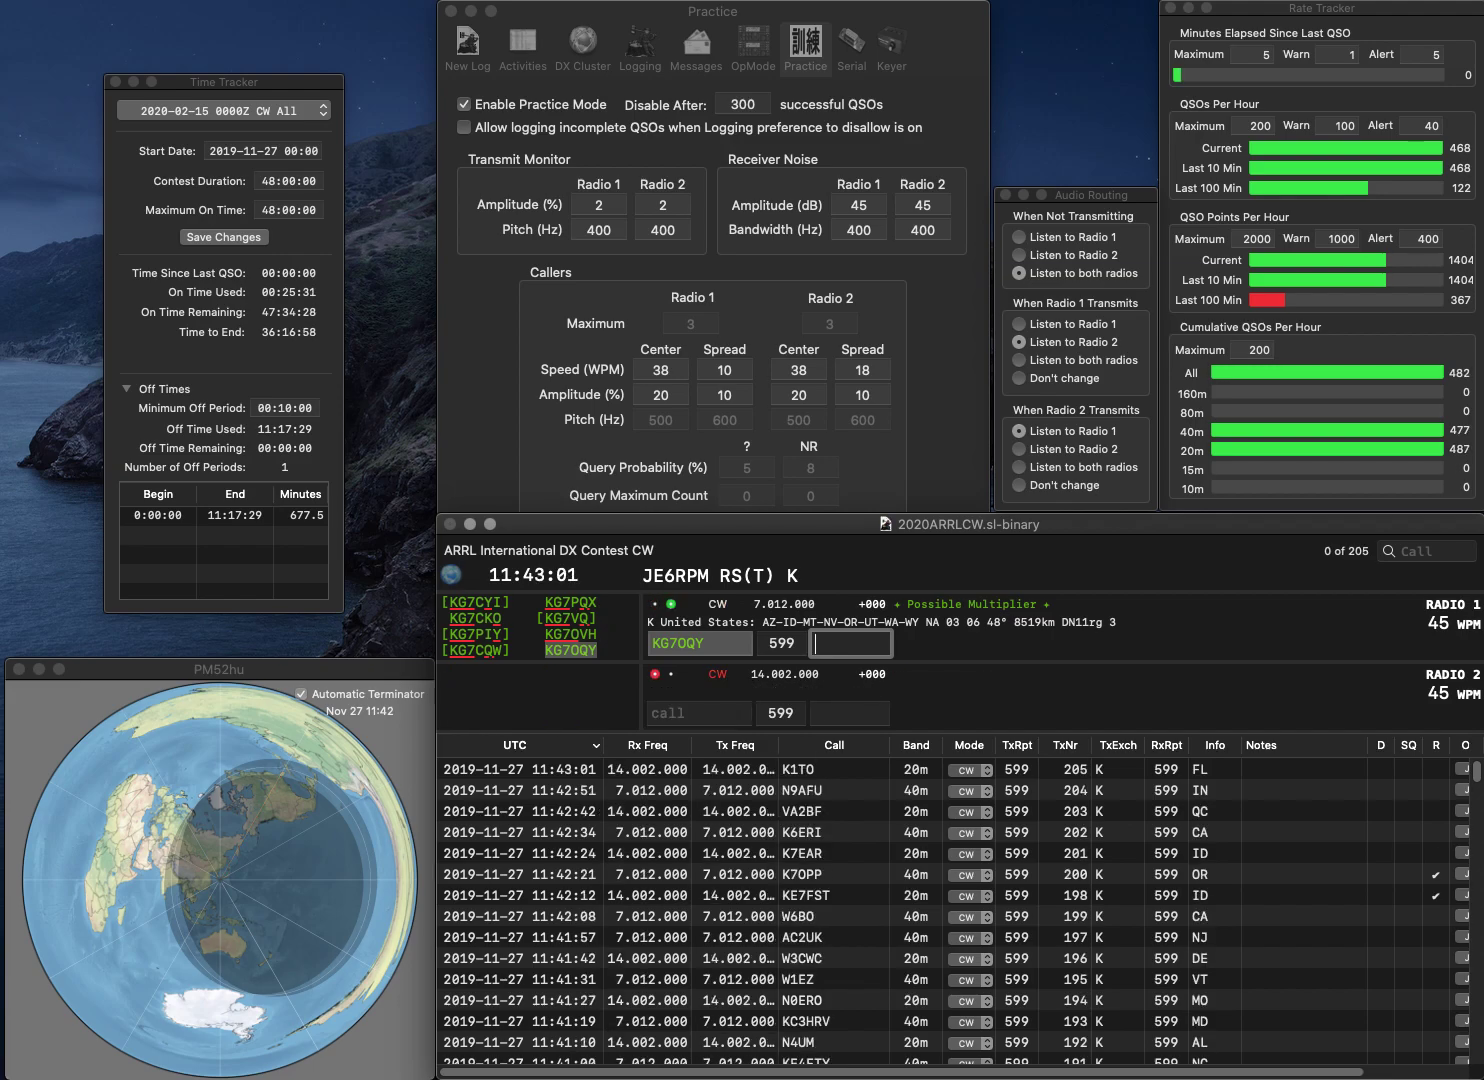
type("WY")
key("Return")
type("K5")
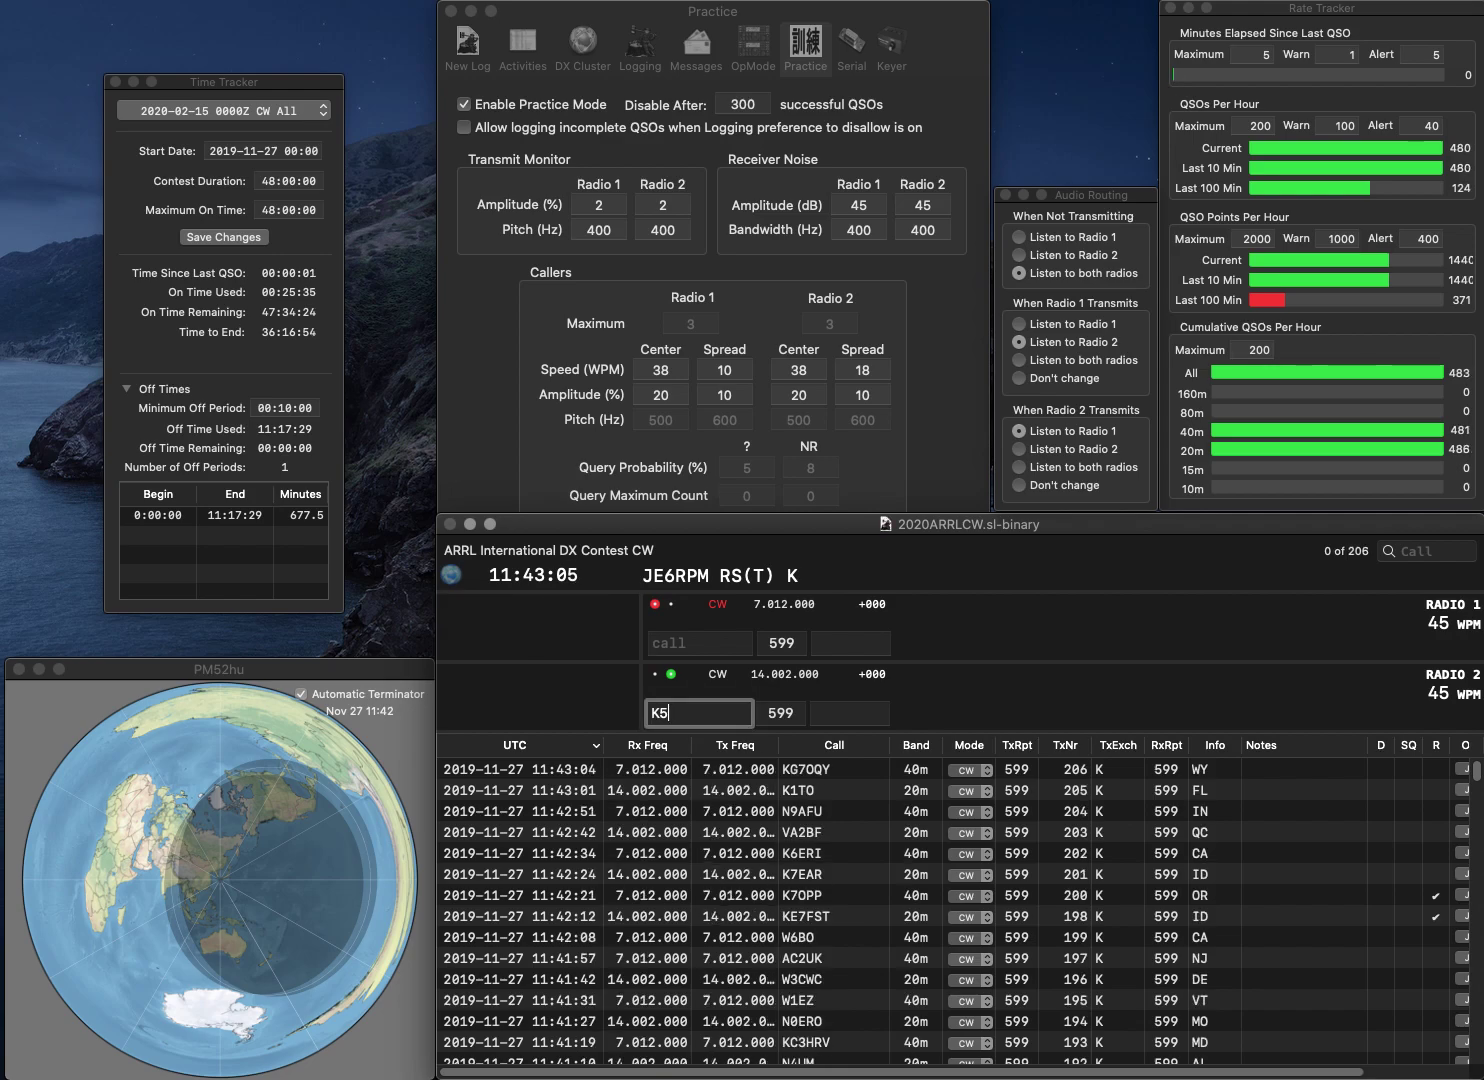
type("TBA")
key("Return")
type("VE")
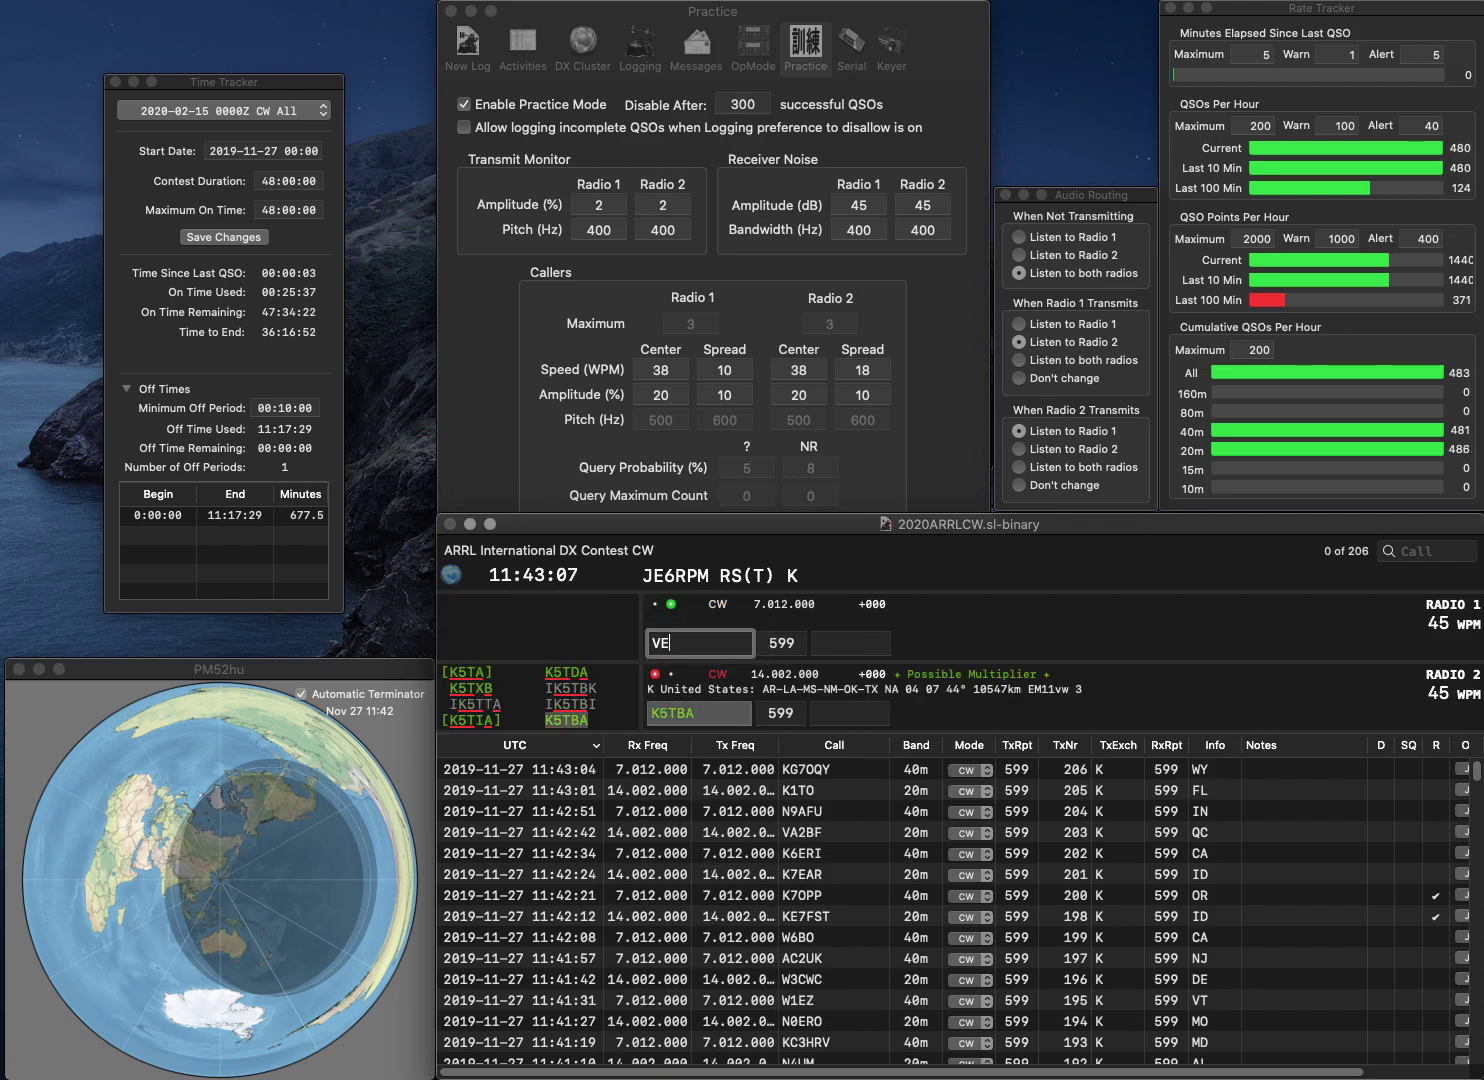
type("6QI")
key("Return")
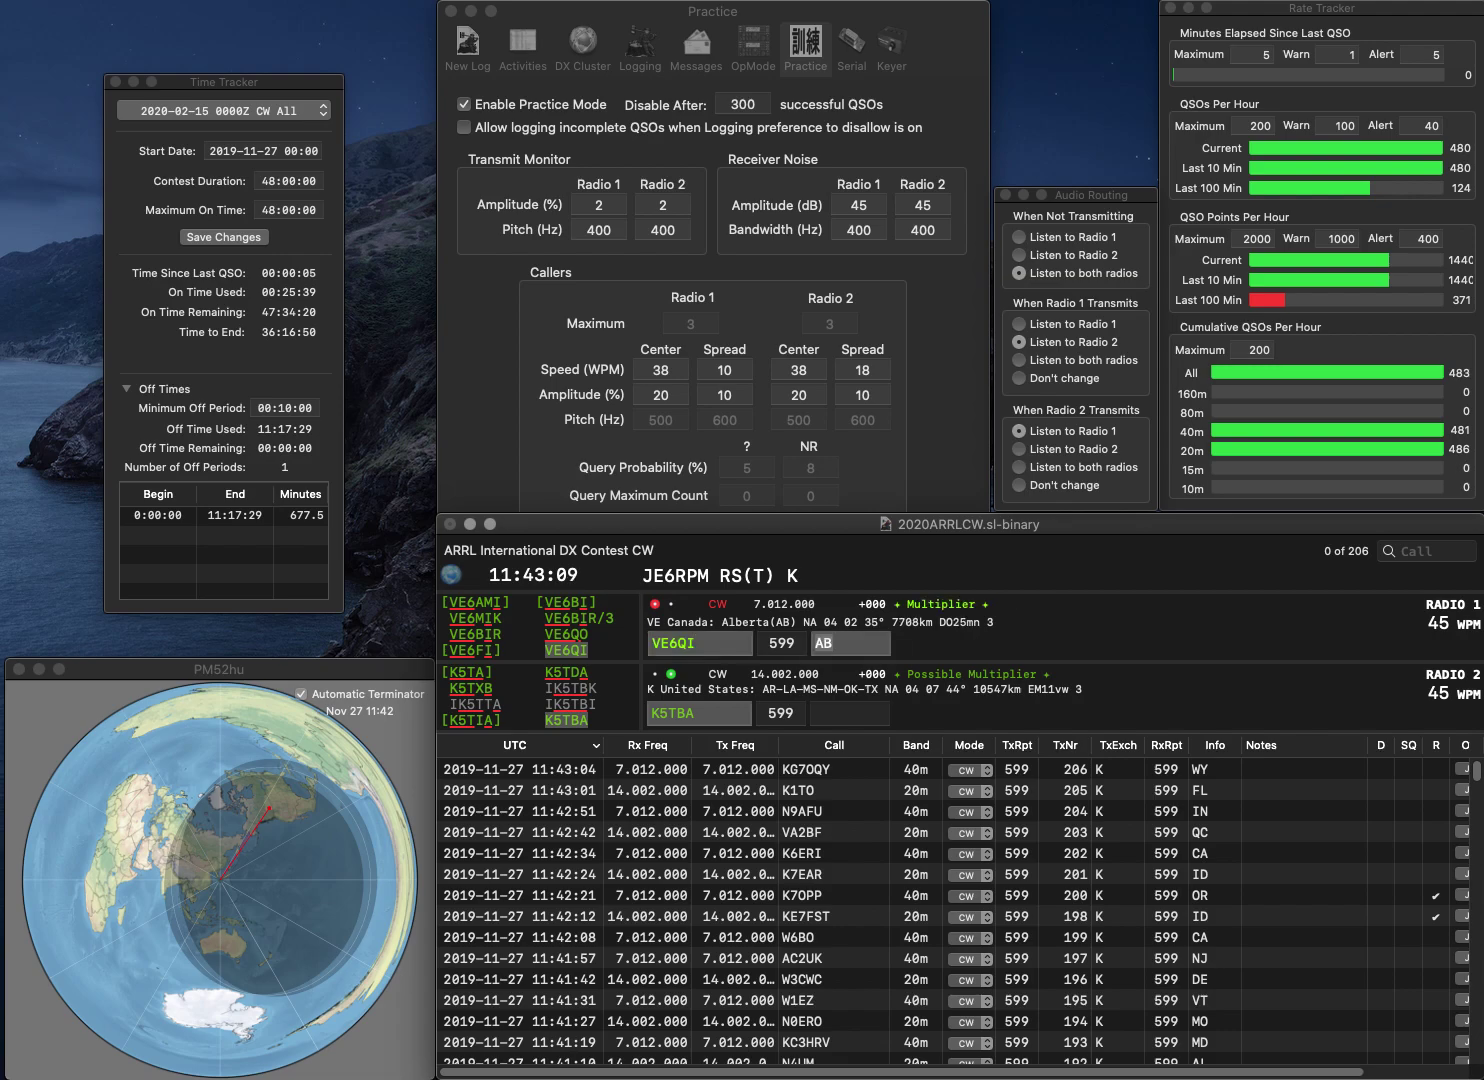
type("NM")
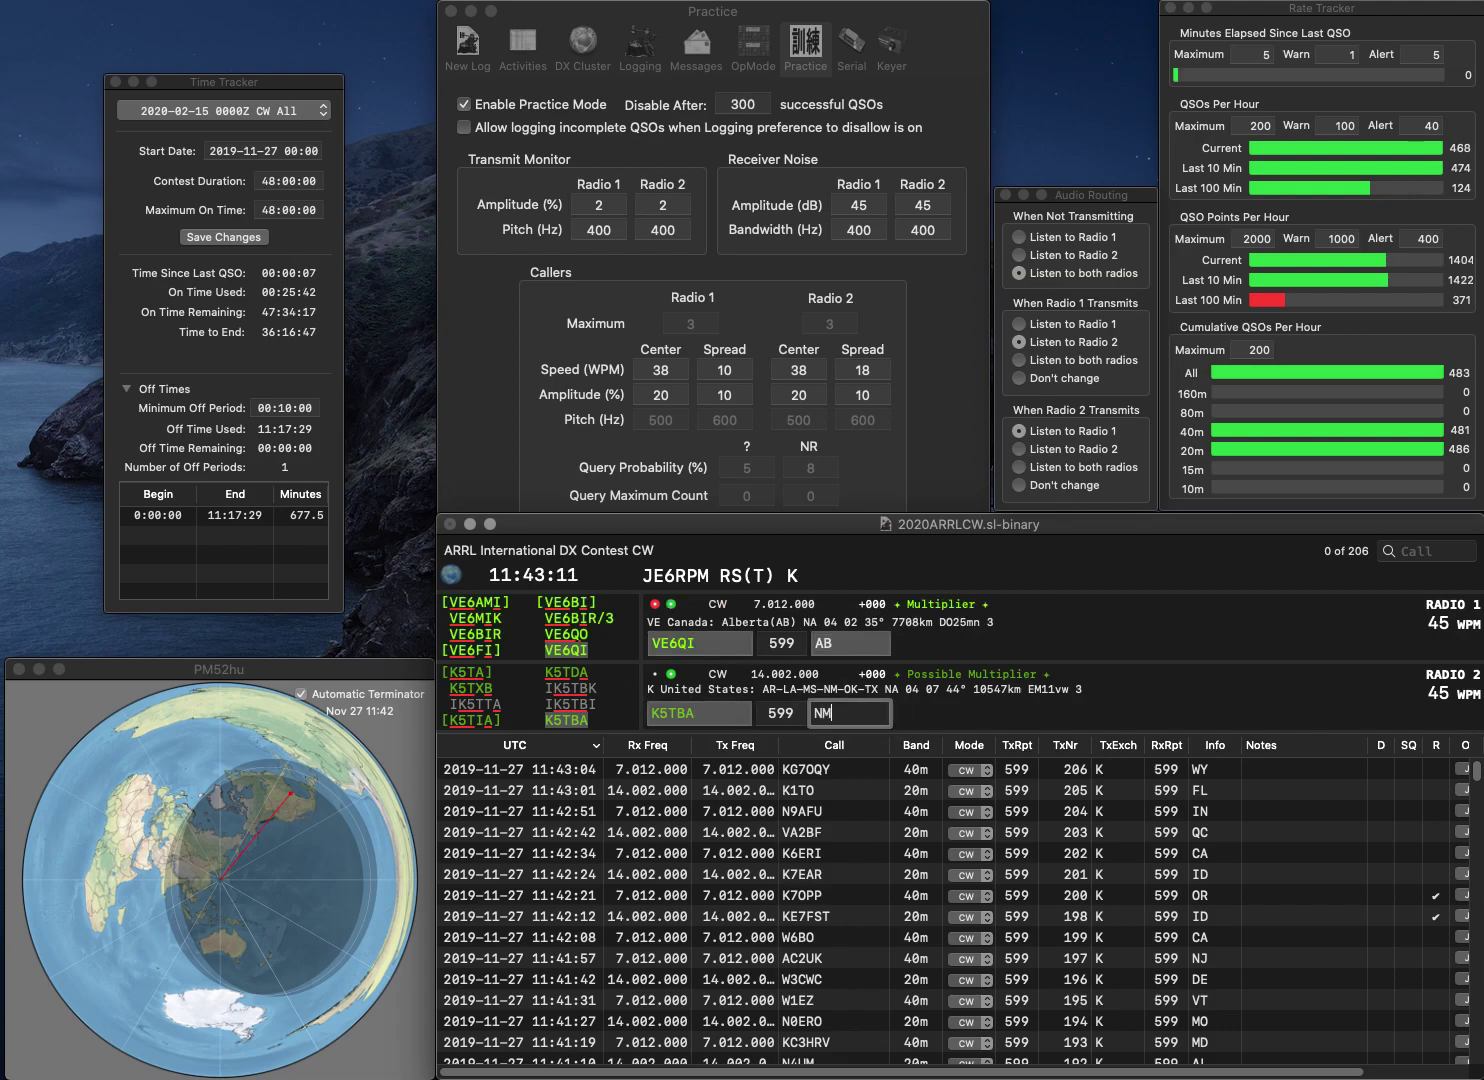
key("Return")
key("Return")
type("W3SDF")
key("Return")
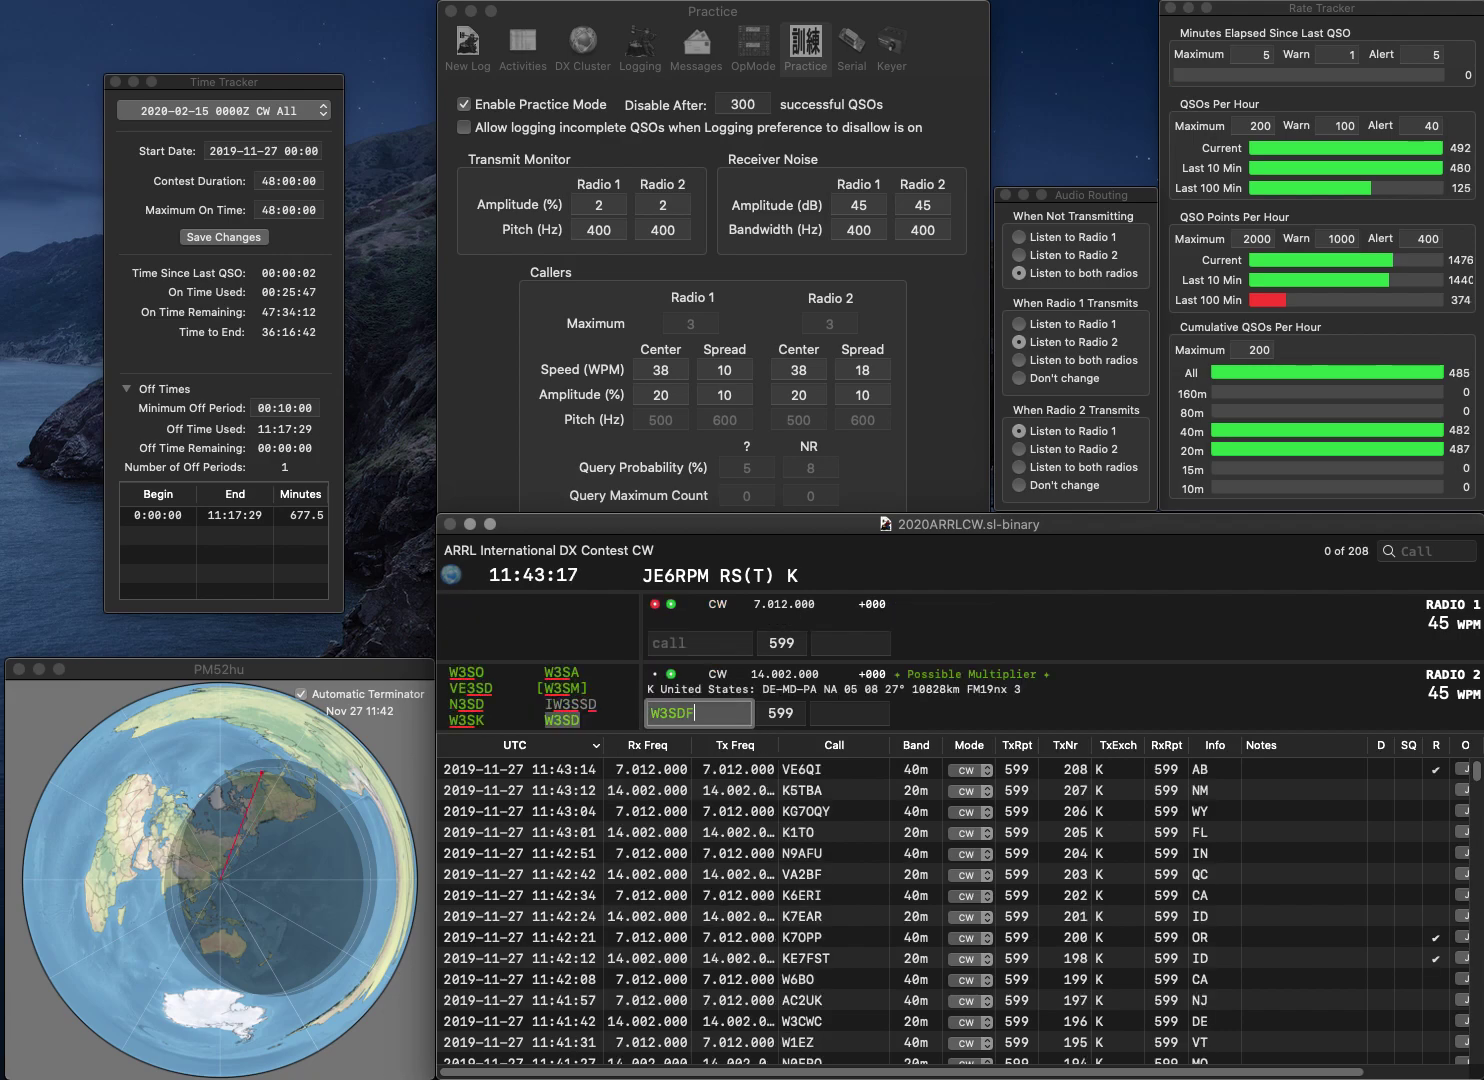
type("KKJ")
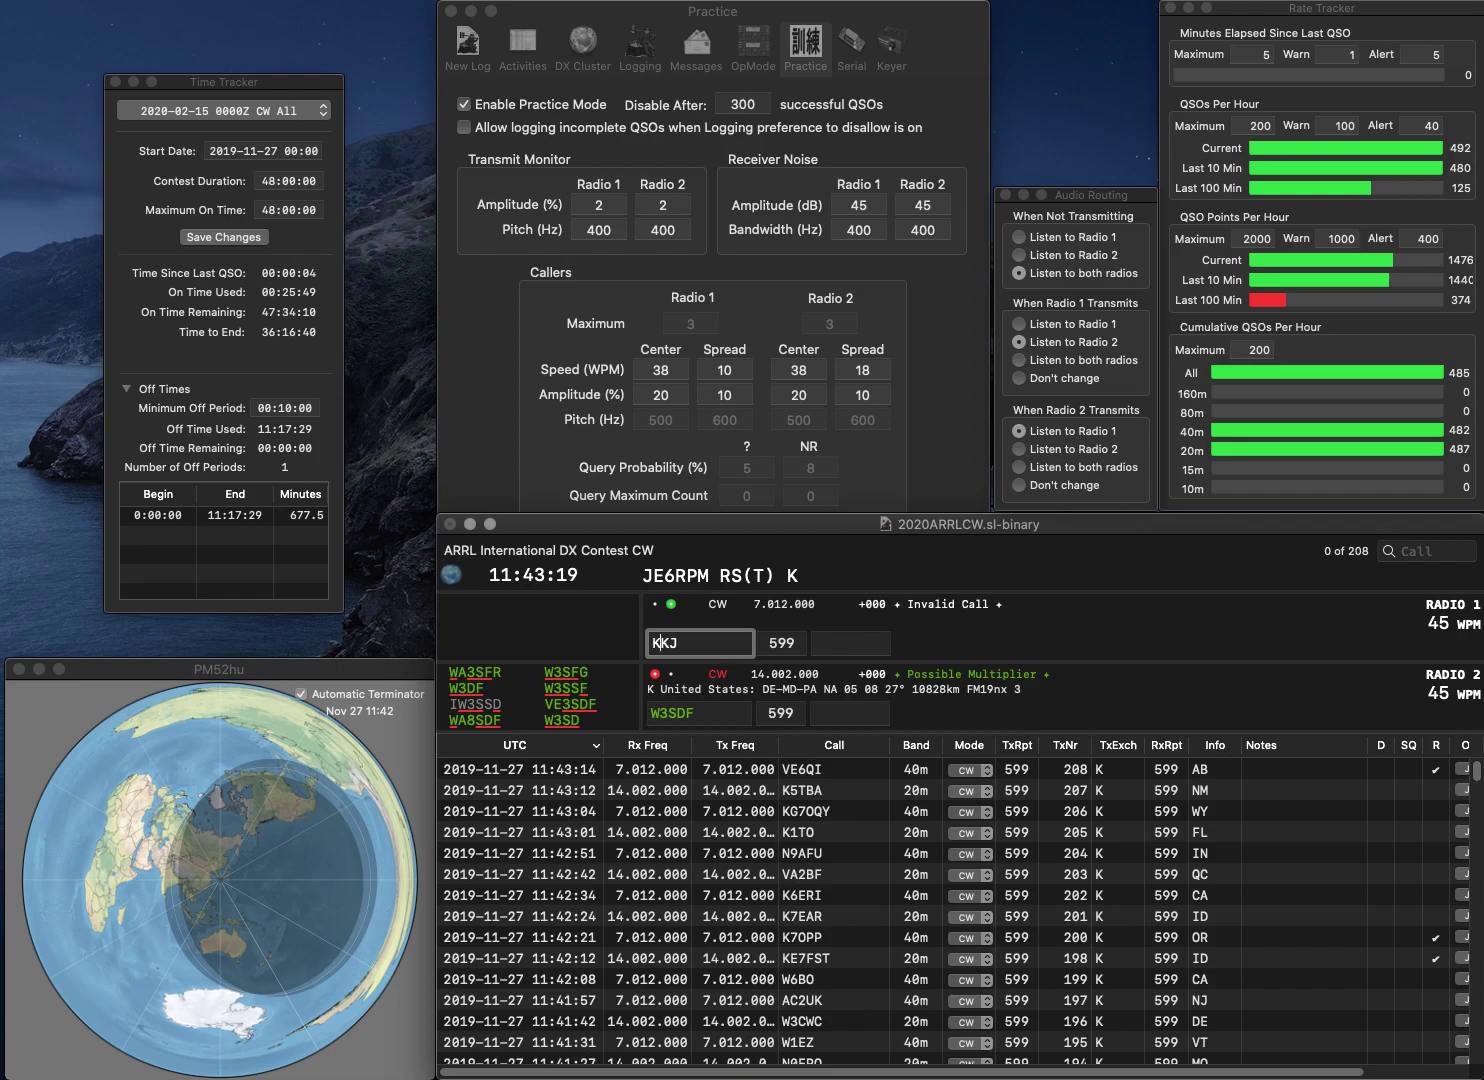
key("Left")
key("Left")
type("5")
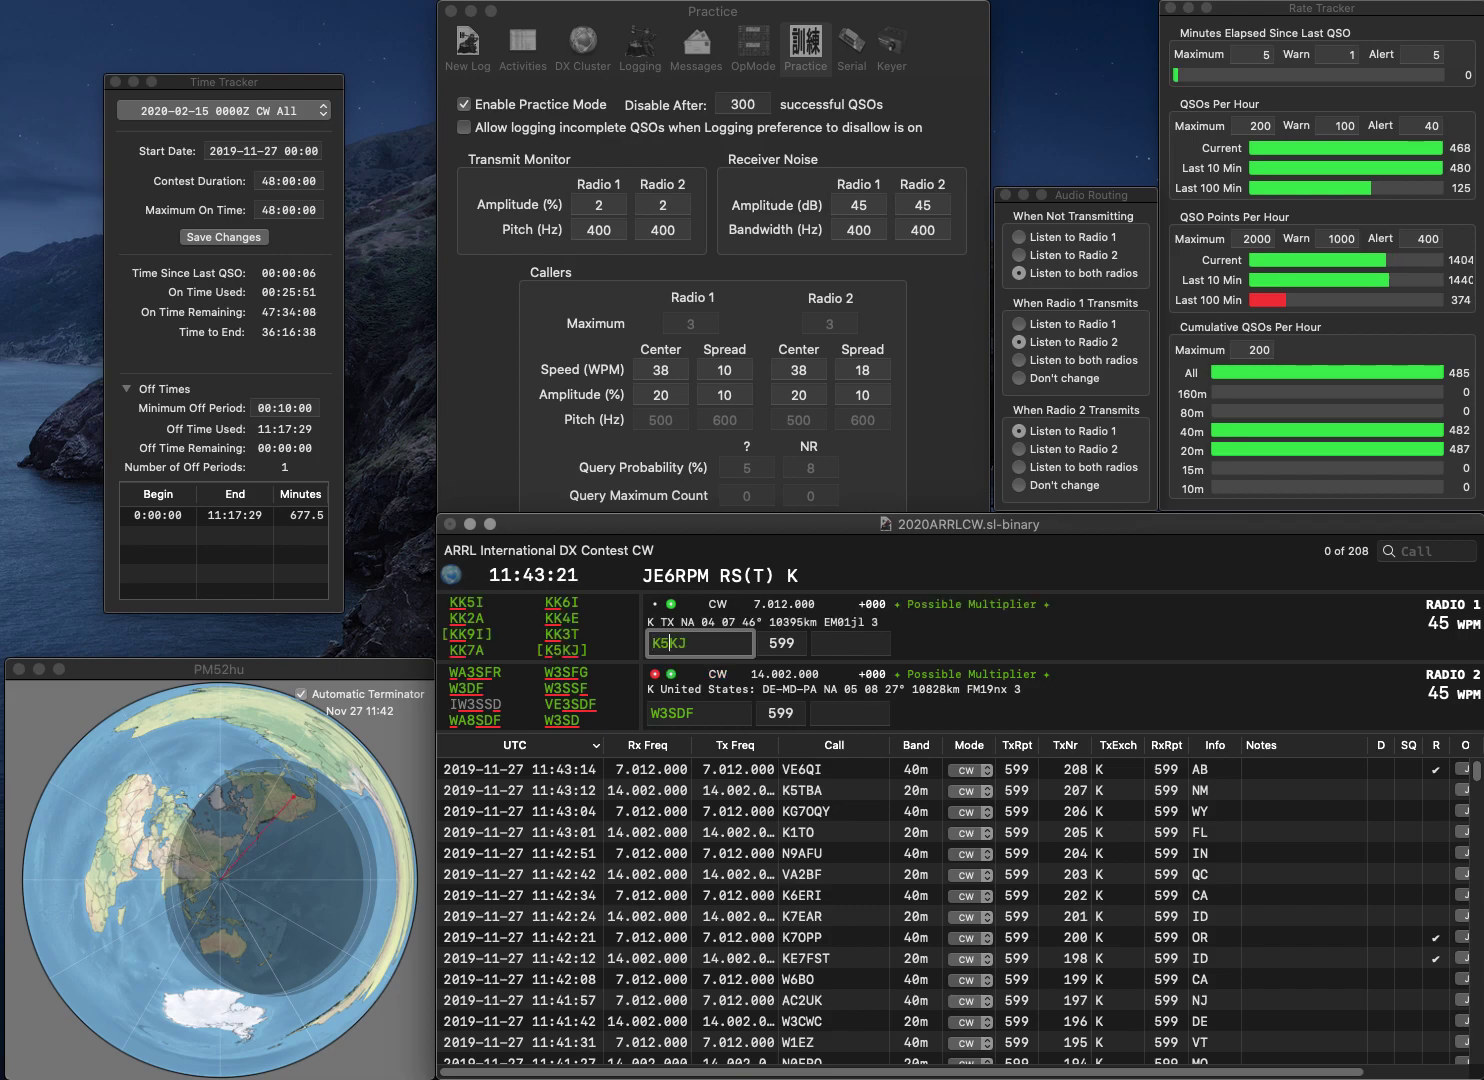
key("Return")
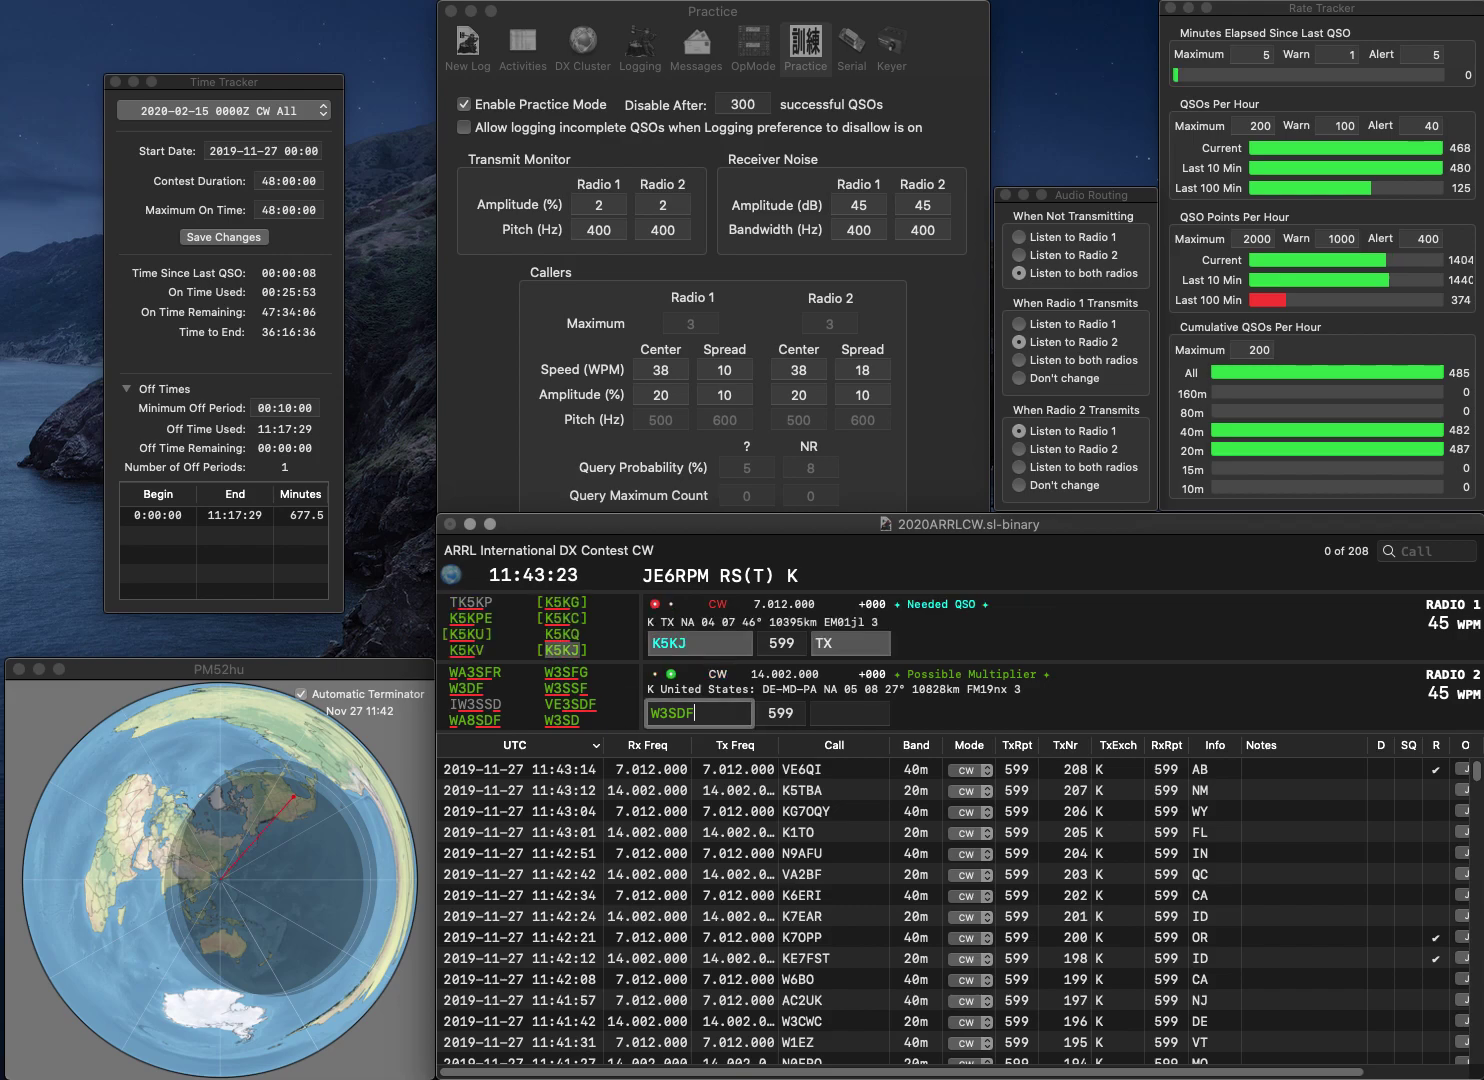
Step: Try W3SBF as the corrected Radio 2 call and answer it
key("Right")
key("Right")
key("Delete")
type("B")
key("Return")
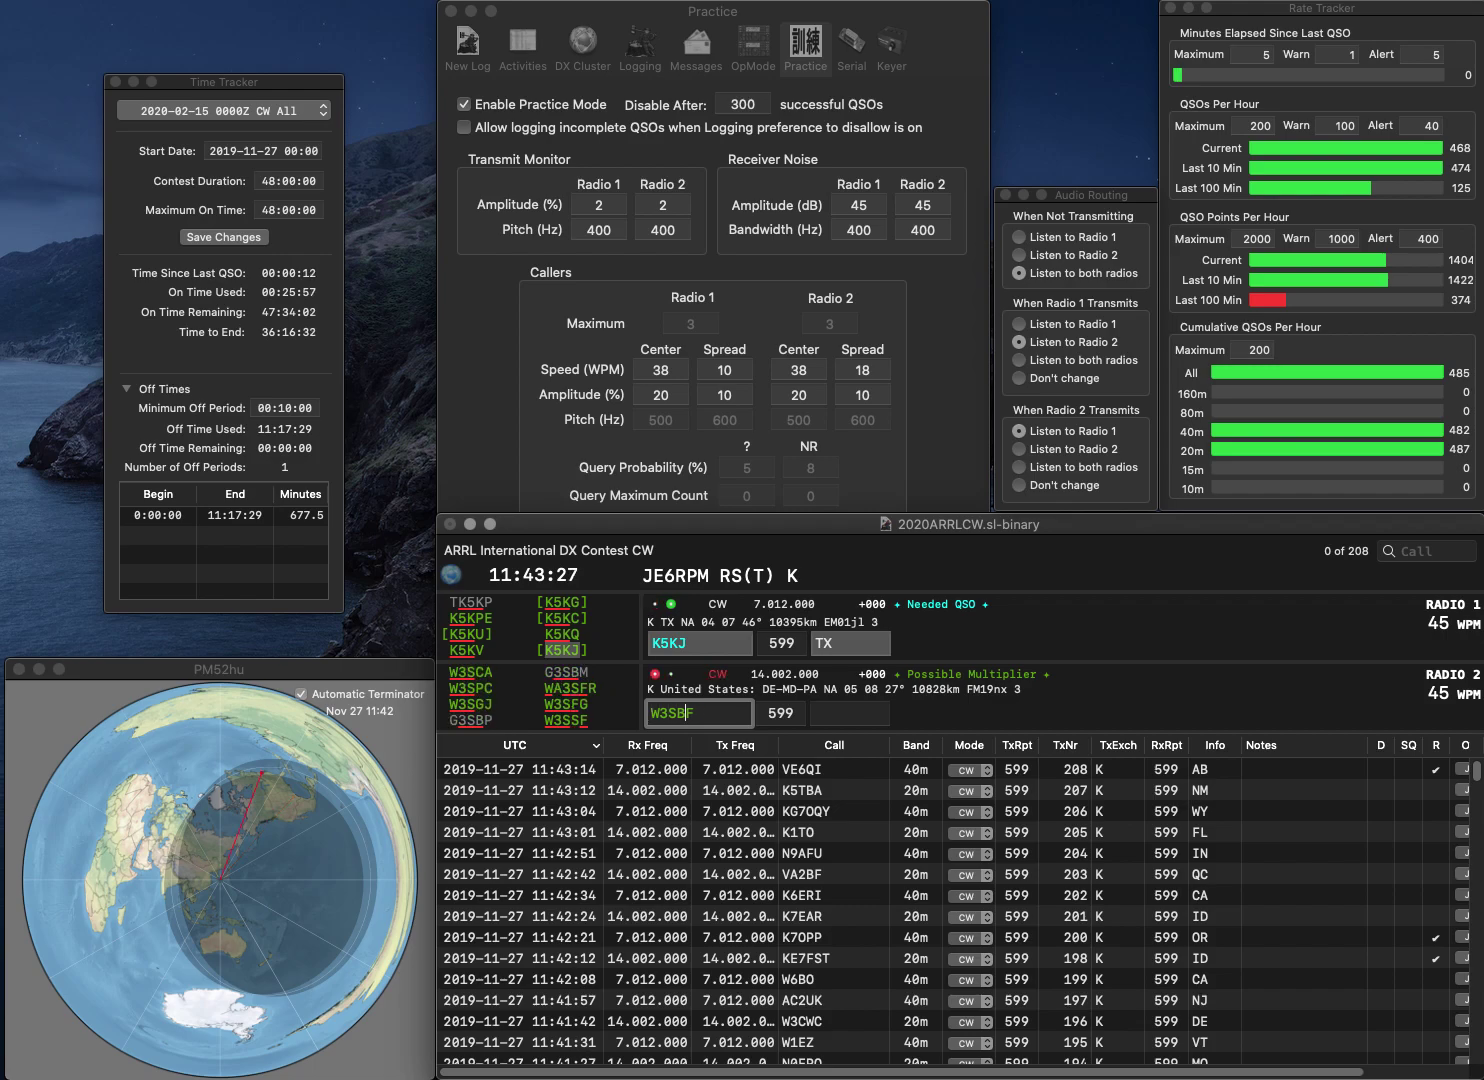
key("BackSpace")
key("BackSpace")
key("BackSpace")
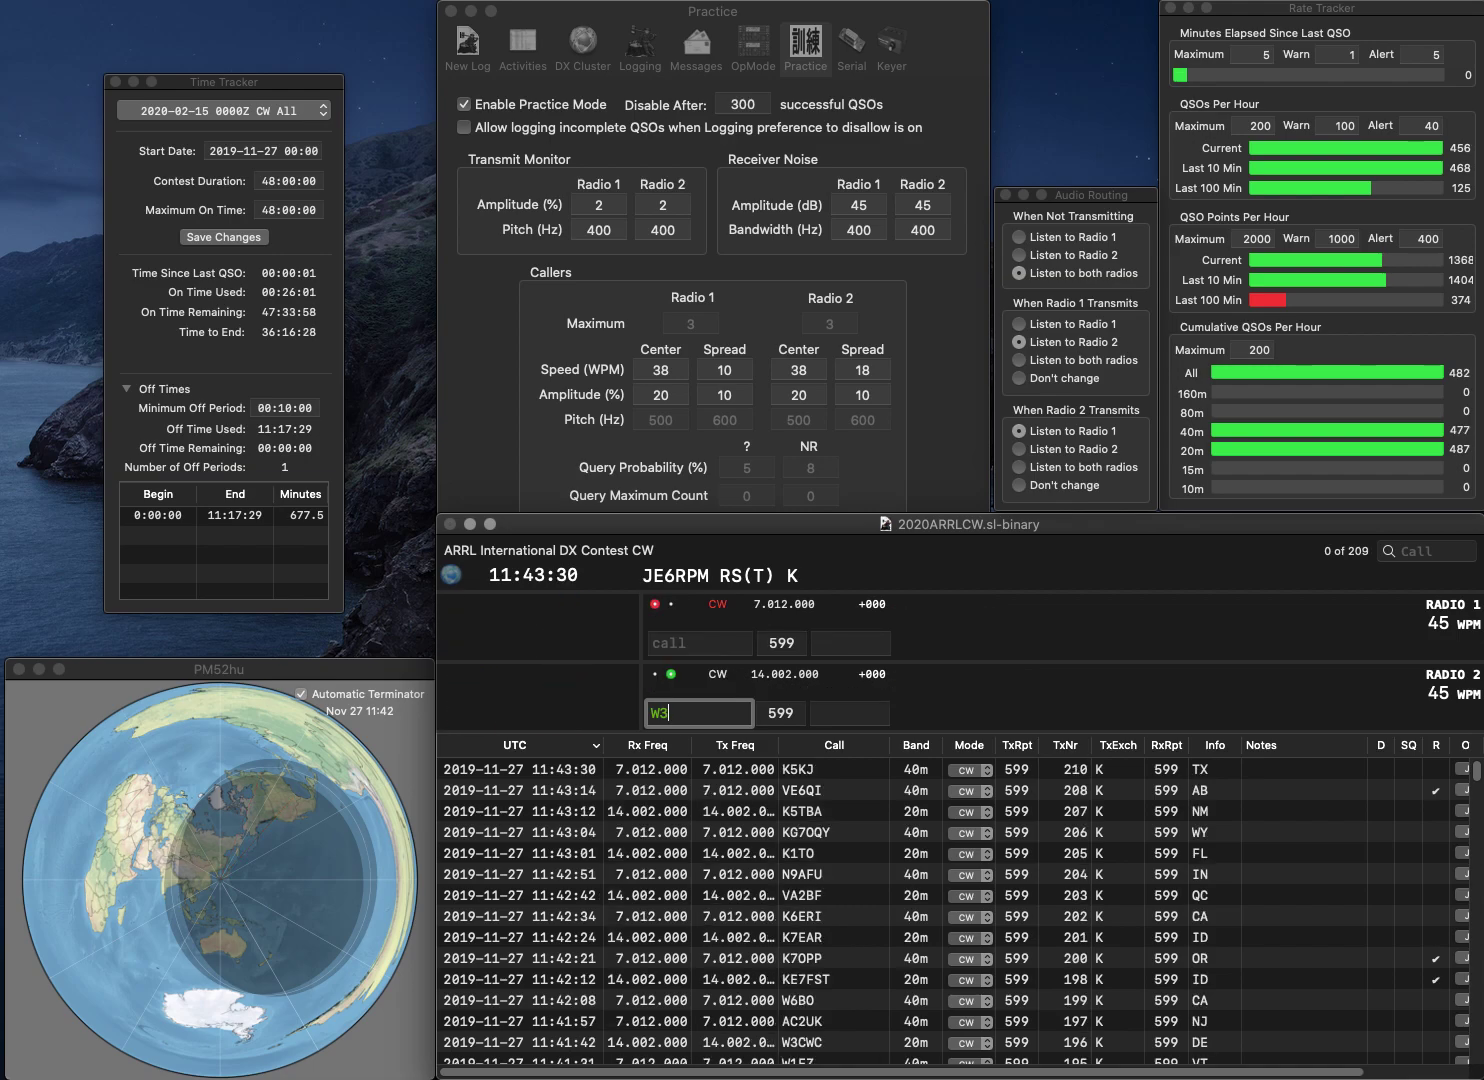
type("SSF")
key("Return")
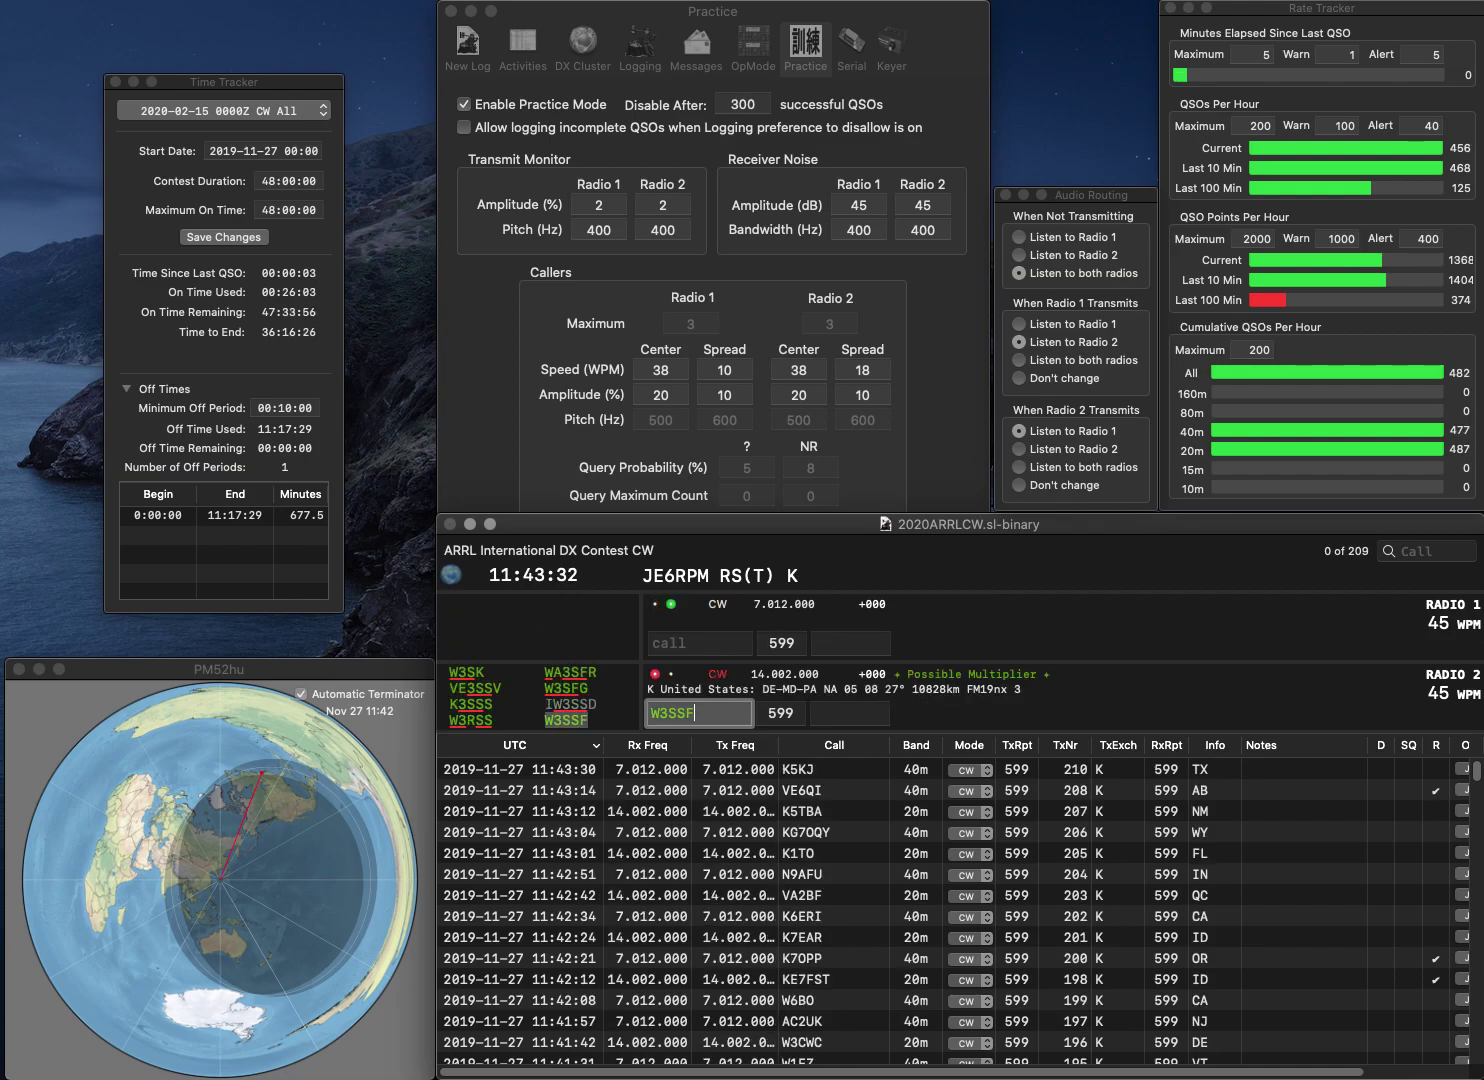
type("3K")
key("Return")
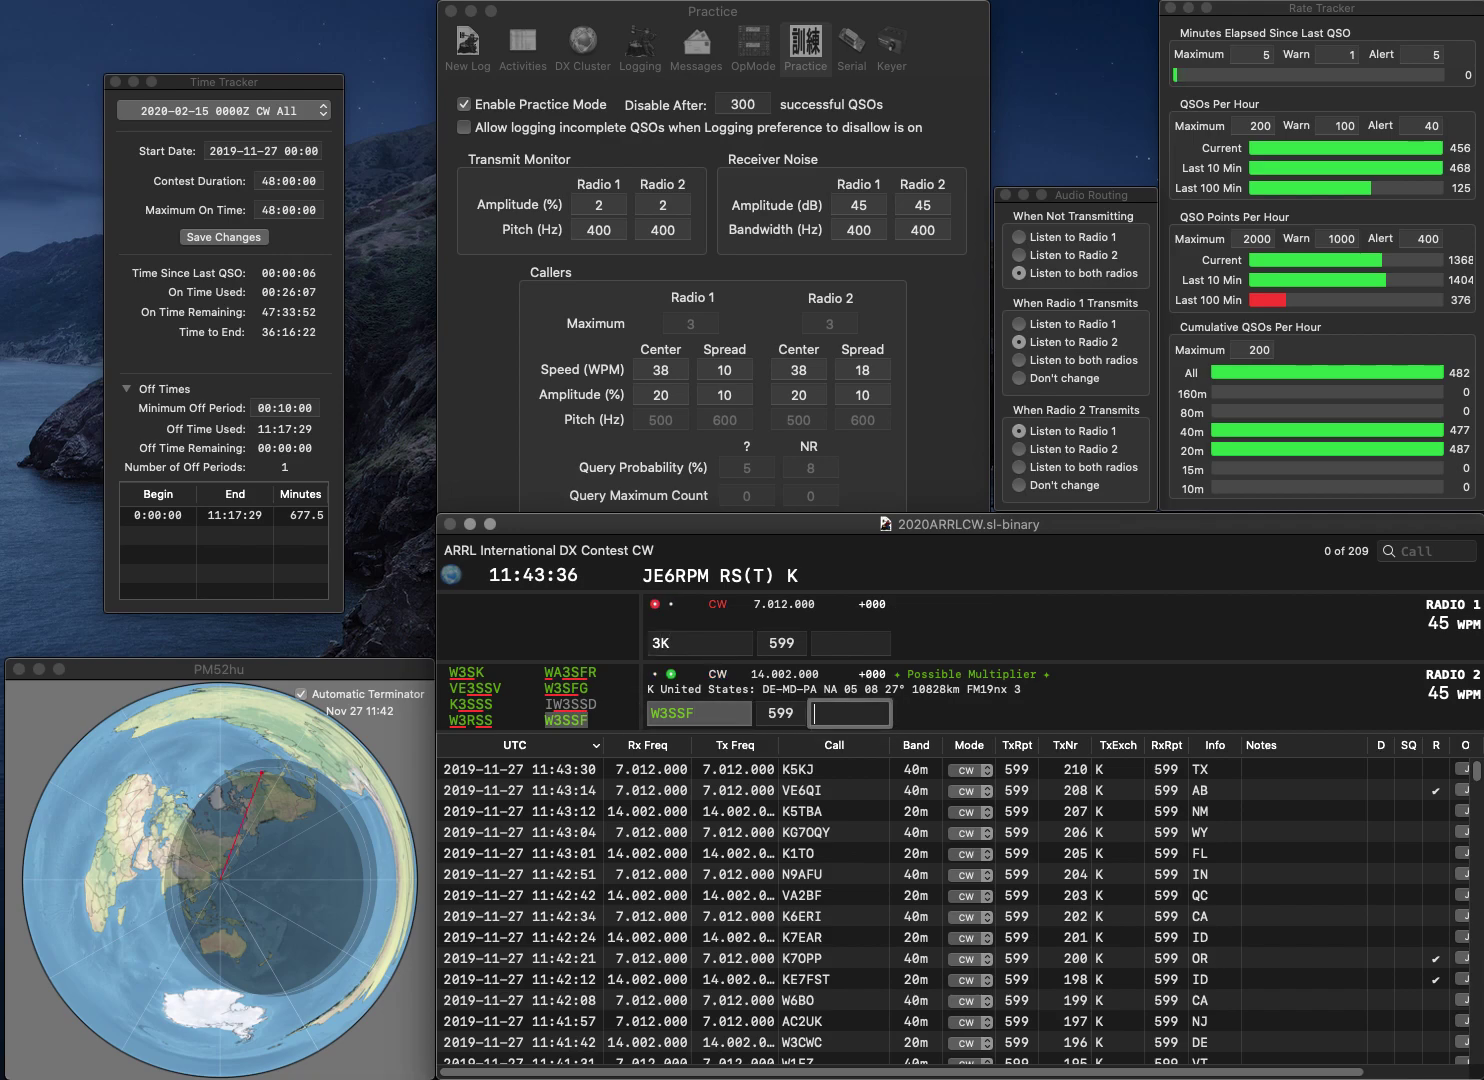
type("DE")
key("Return")
type("WJ")
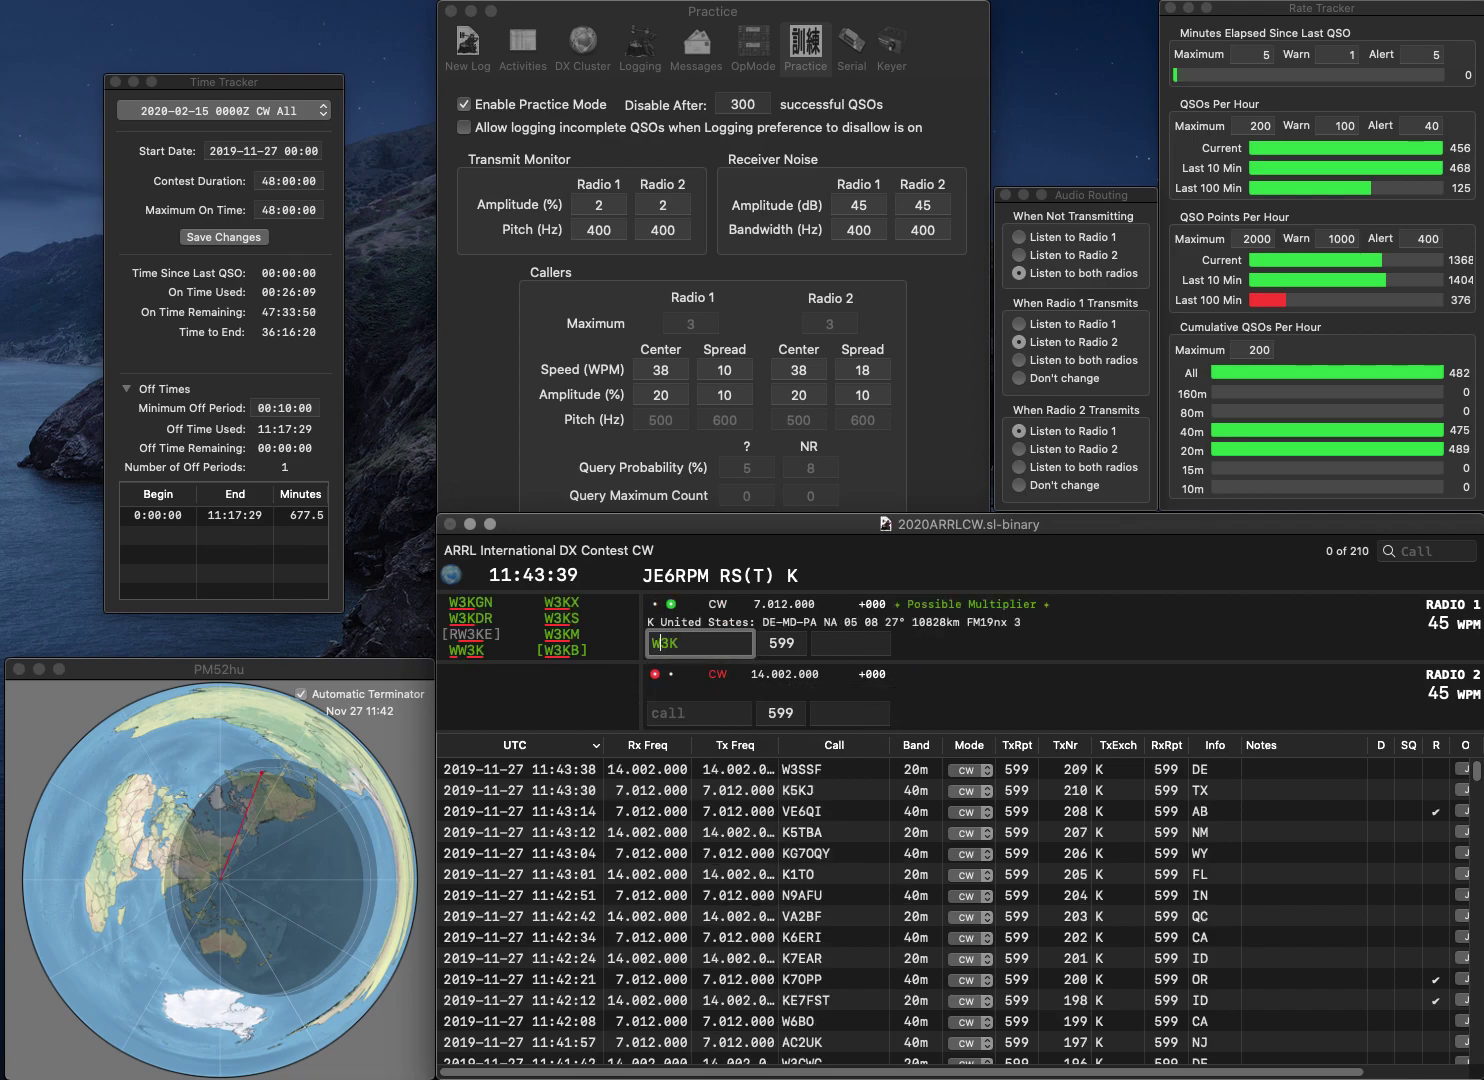
key("BackSpace")
type("W")
key("Return")
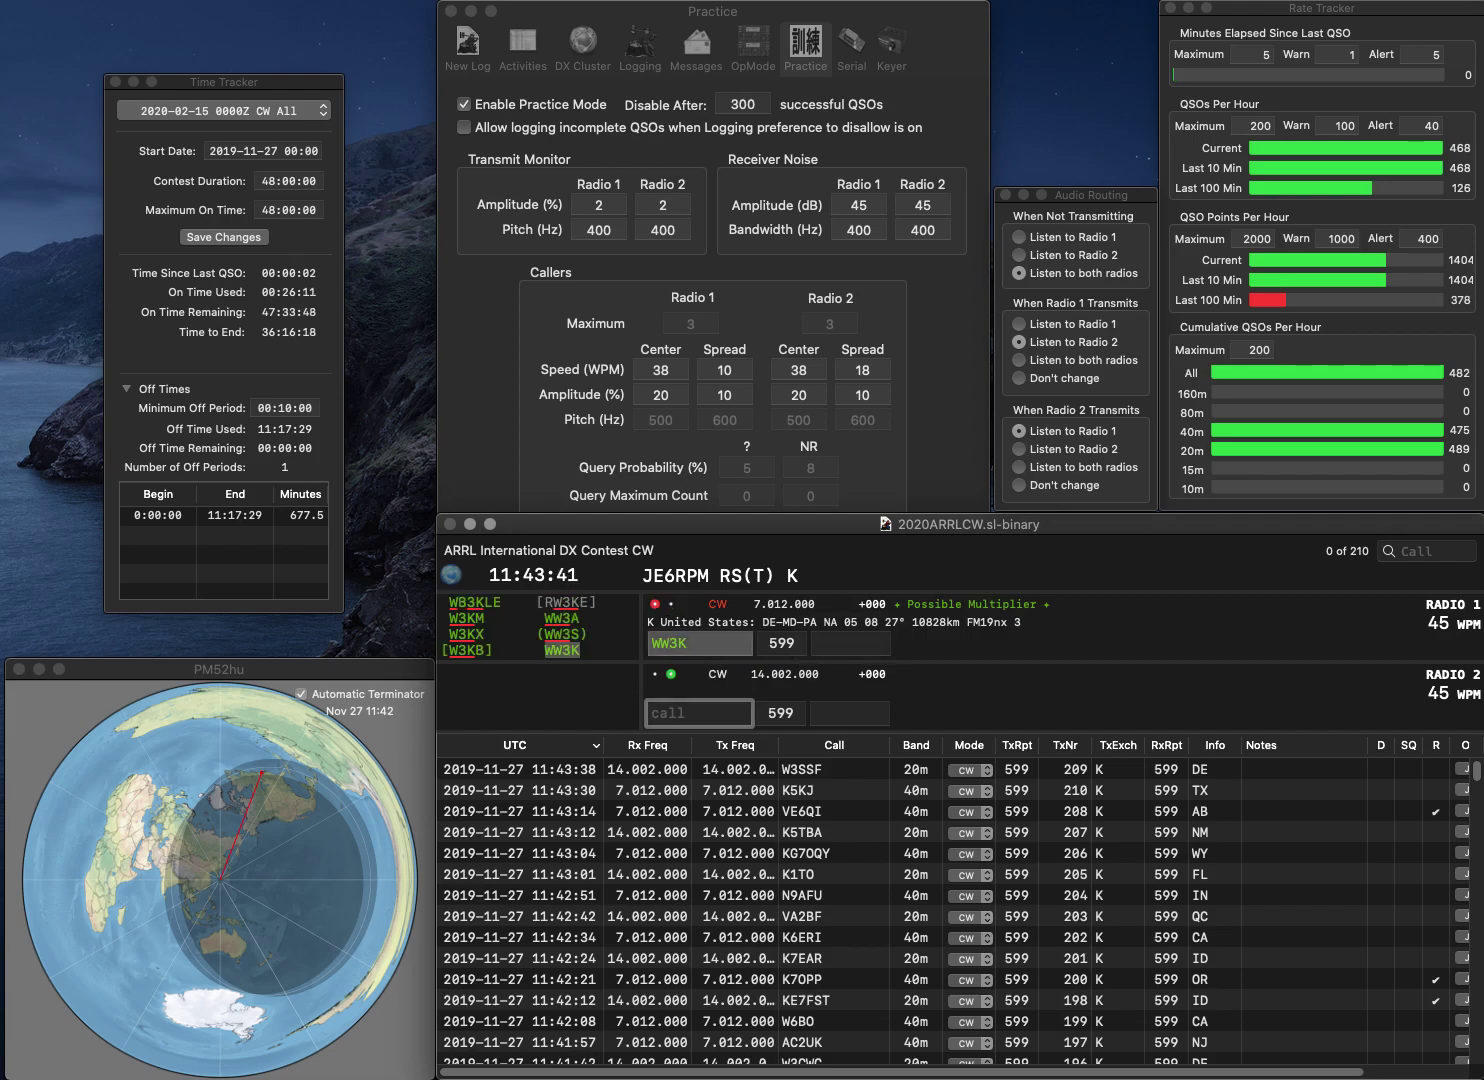
type("W6TN")
key("Return")
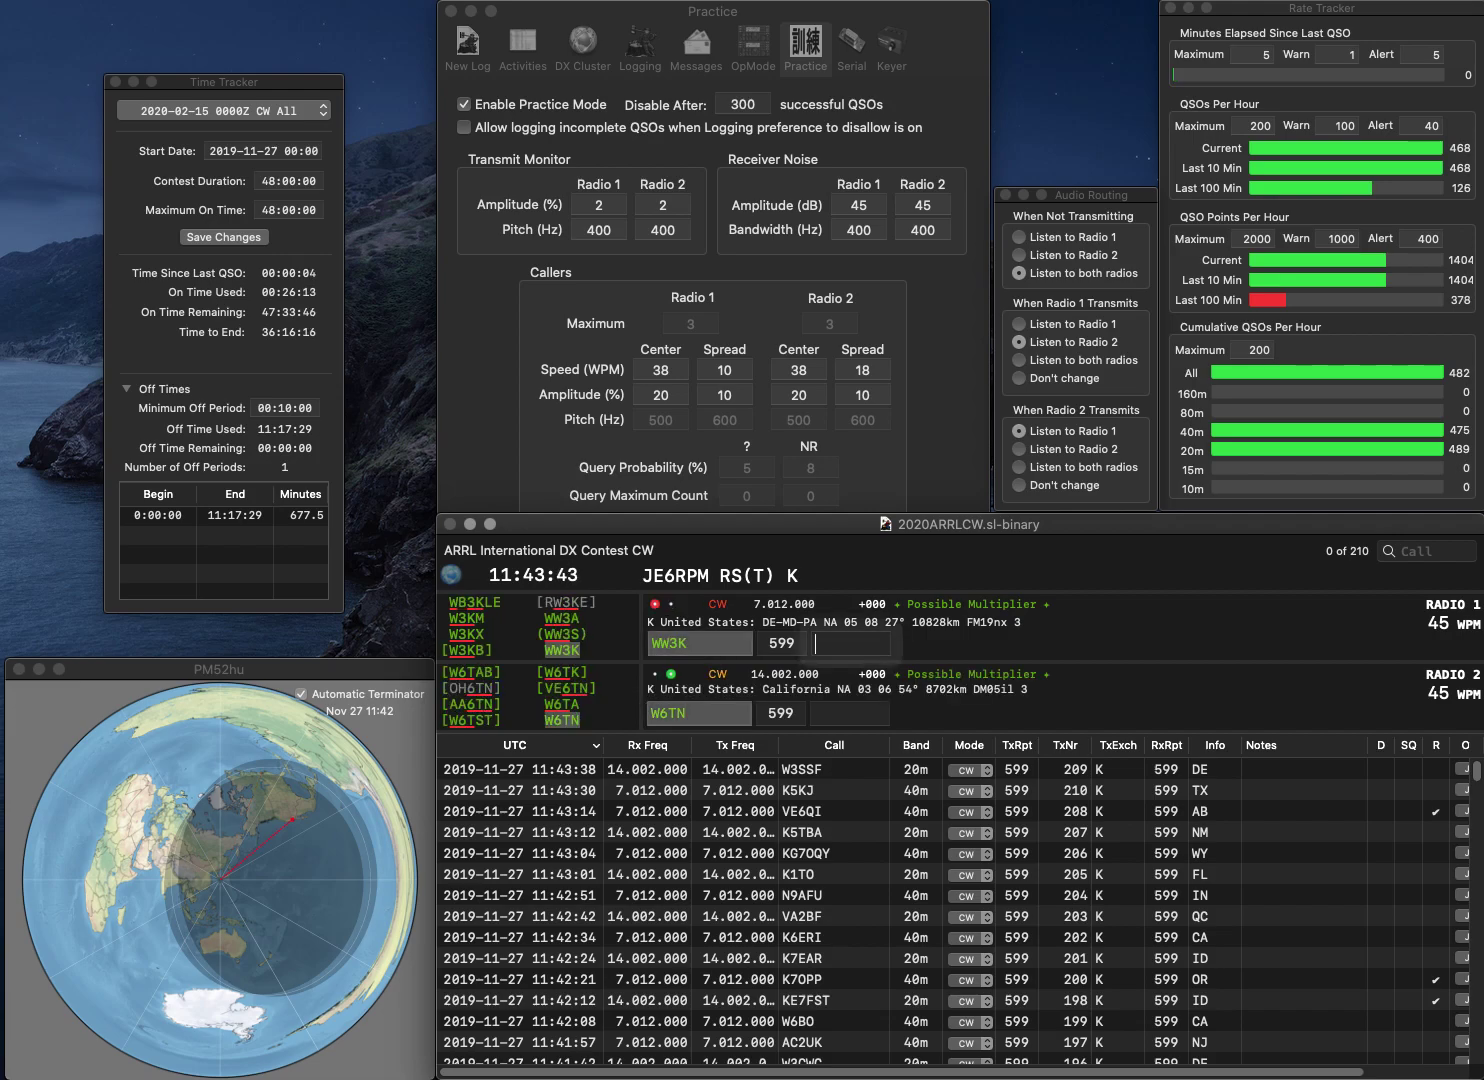
Step: Log WW3K on Radio 1 with received exchange MD and W6TN on Radio 2 with received exchange CA
type("MD")
key("Return")
type("CA")
key("Return")
type("K")
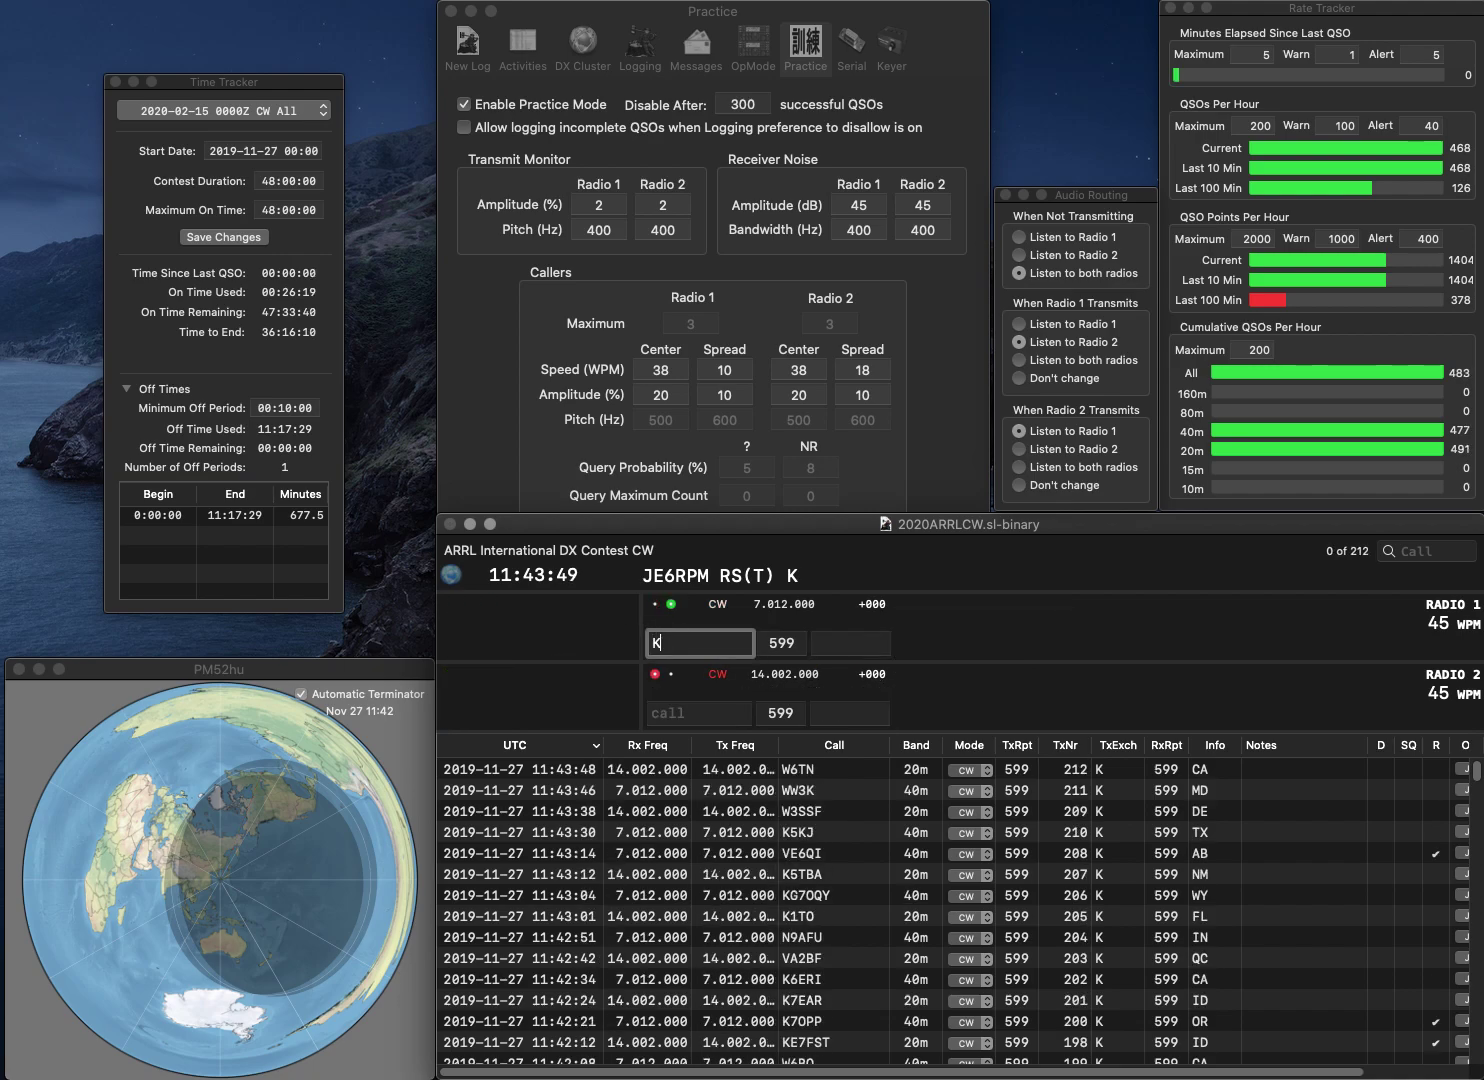
type("1TCP")
key("Return")
type("VE1ZU")
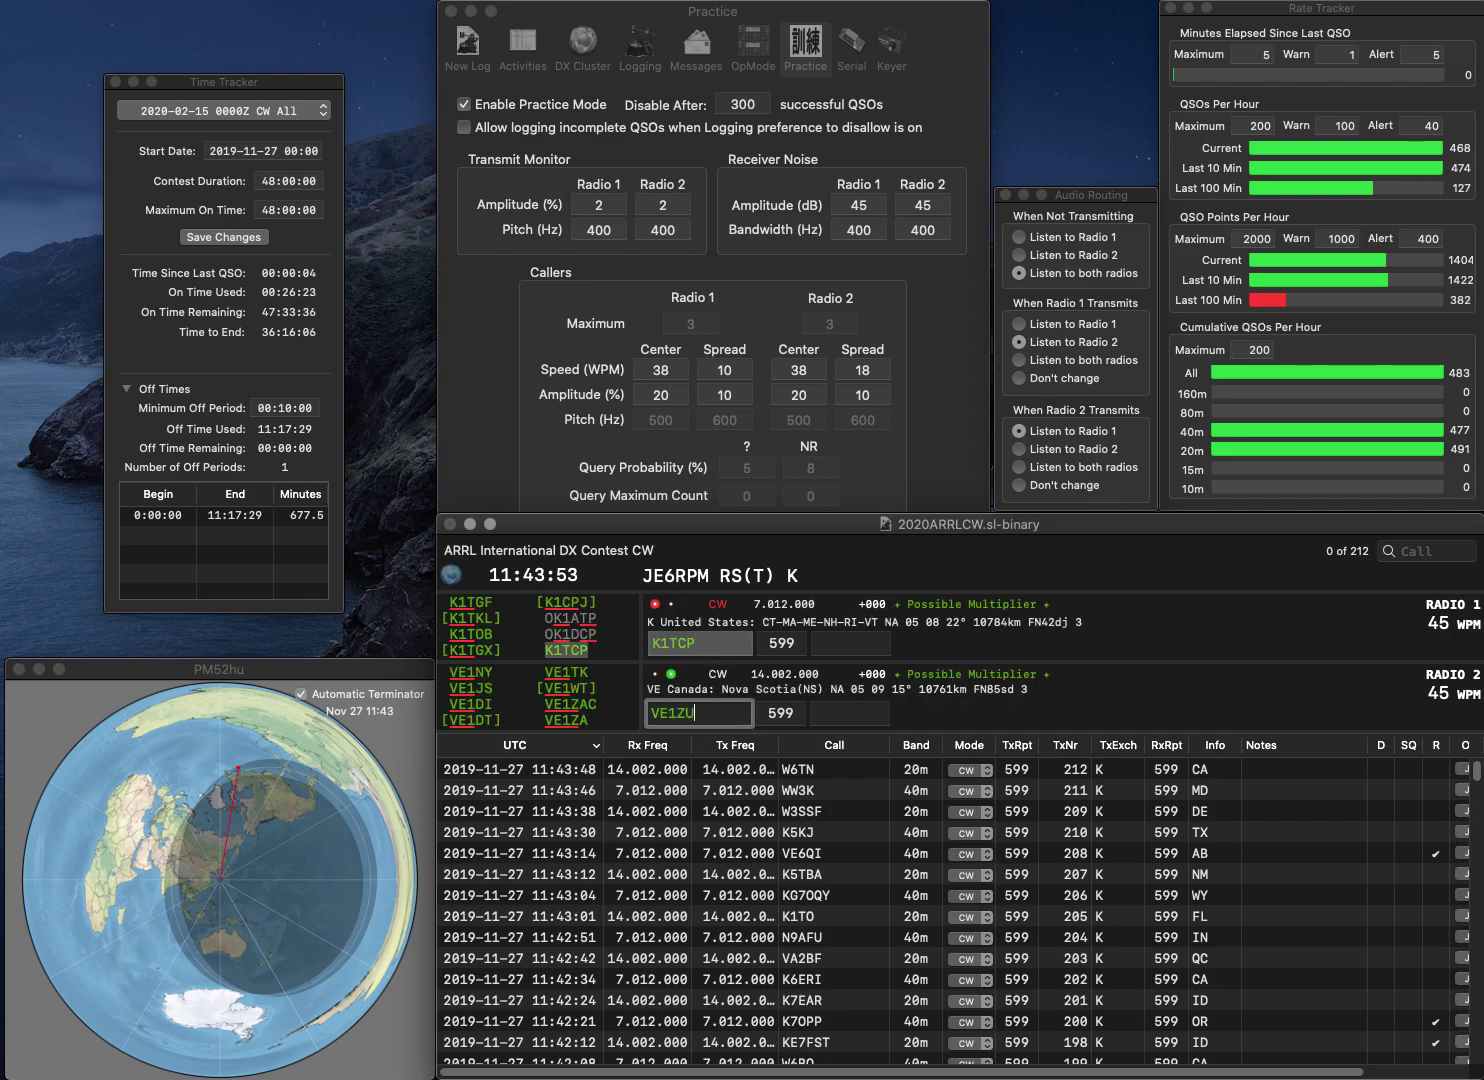
key("Return")
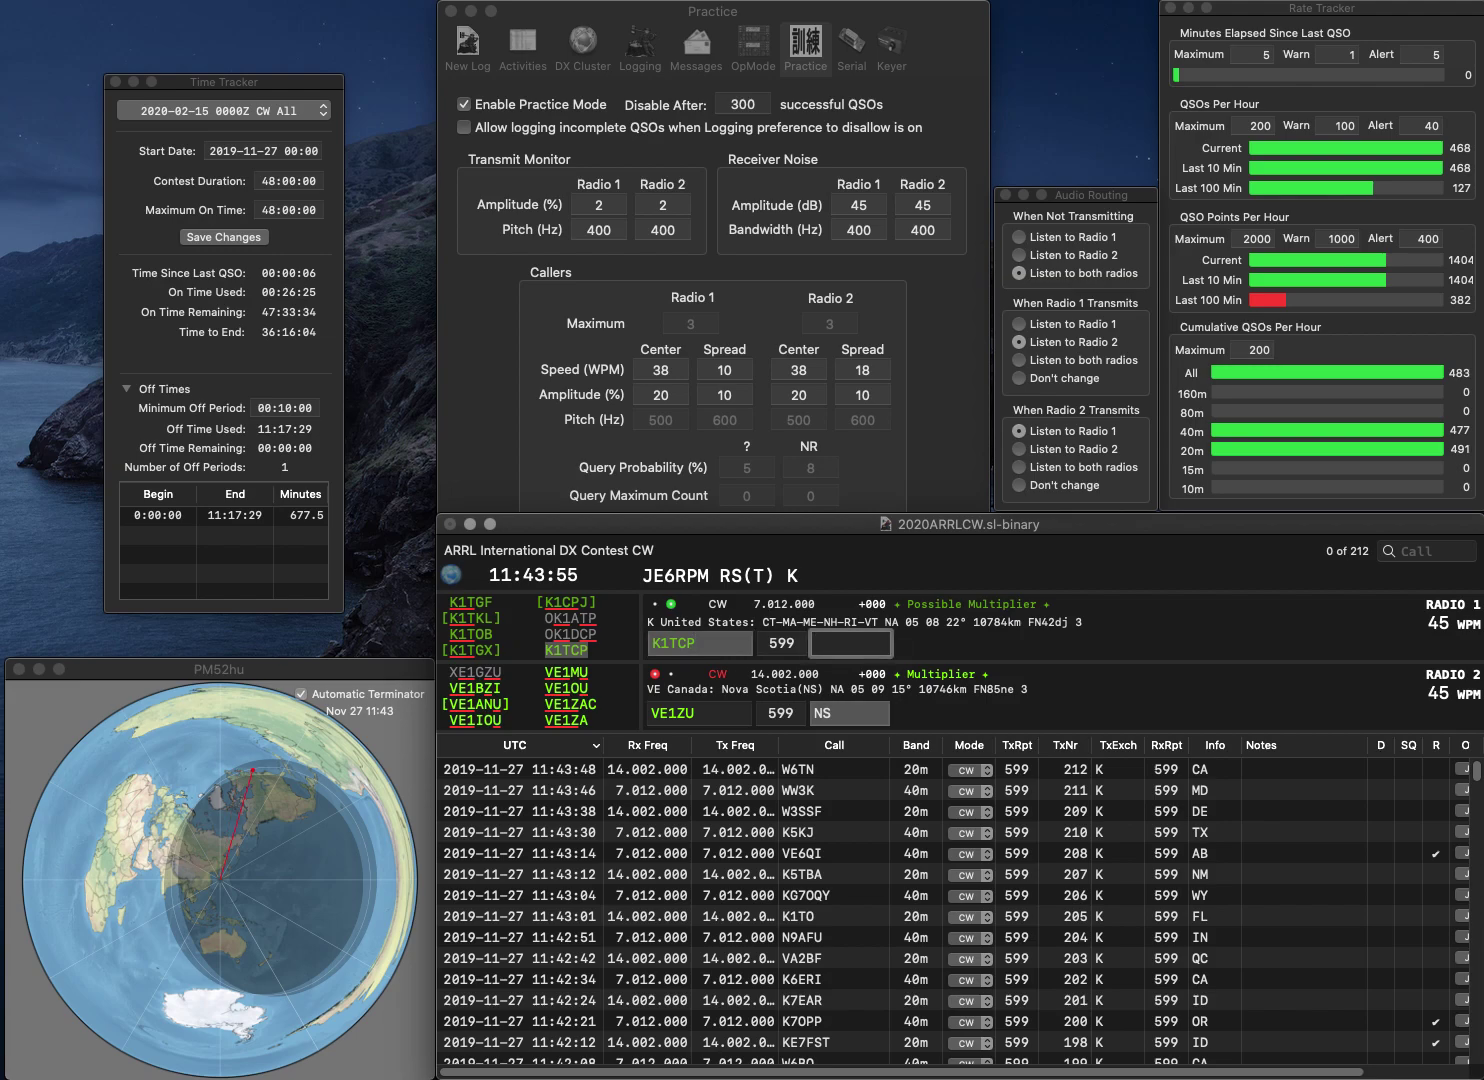
Step: Log K1TCP on Radio 1 with received exchange CT, and correct the Radio 2 call to VE1OU and answer it
type("CT")
key("Return")
left_click(686, 713)
key("BackSpace")
type("O")
key("Return")
type("W3SI")
key("Return")
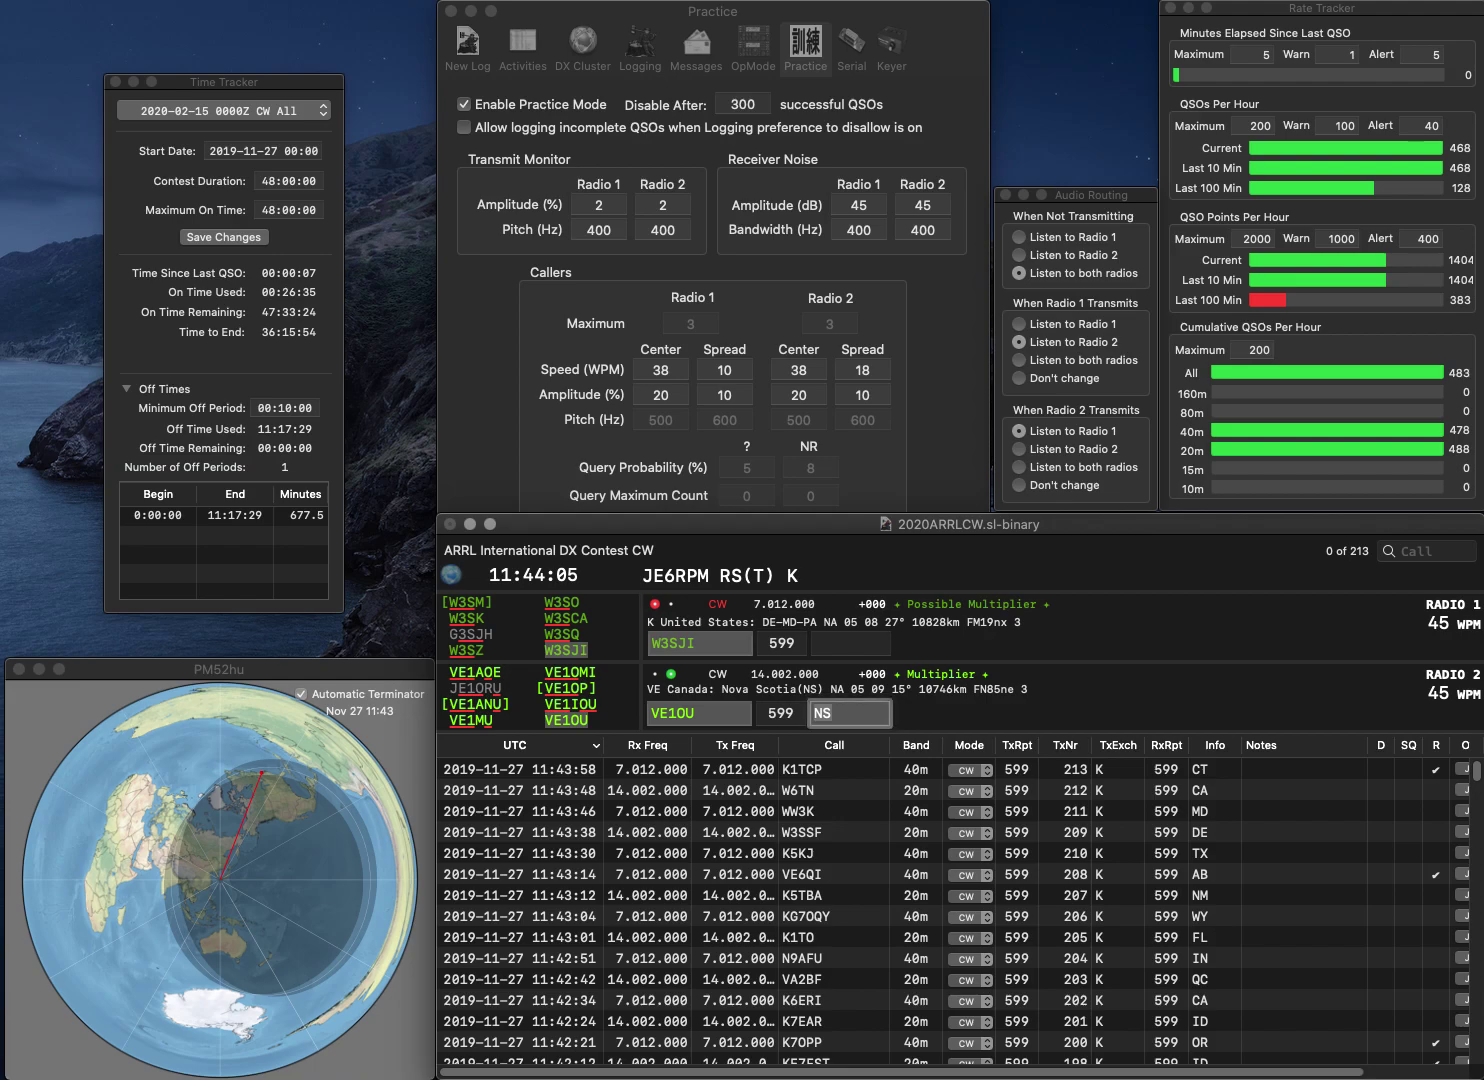
type("J")
key("Return")
key("space")
type("A")
key("Return")
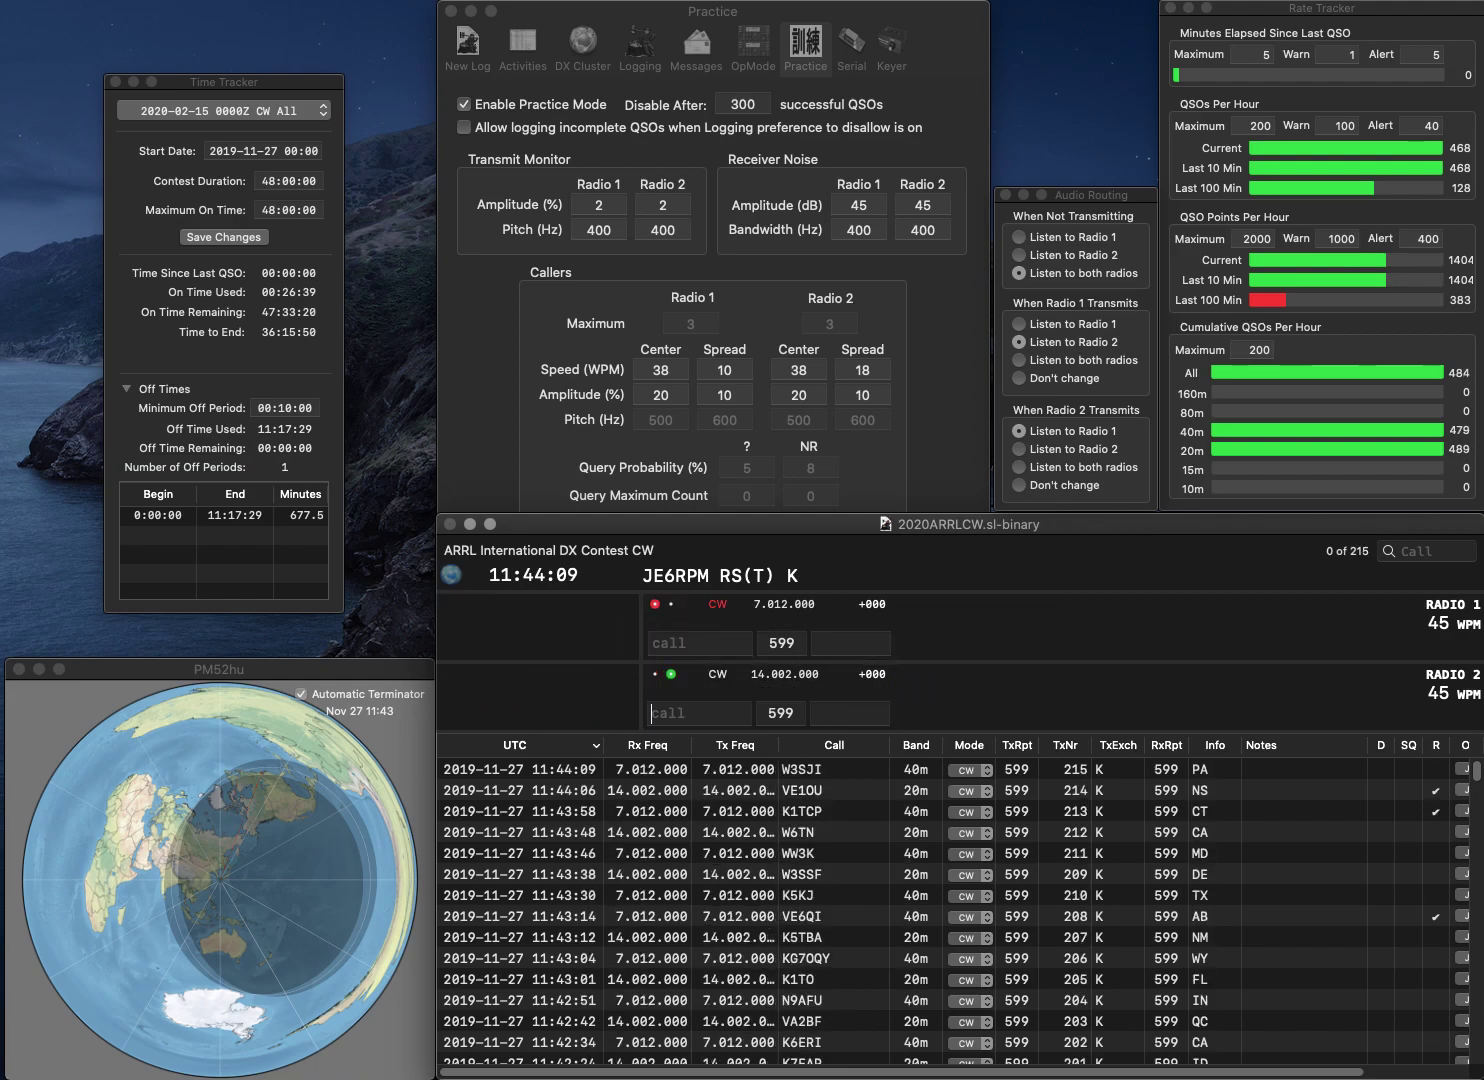
type("FAY")
key("Return")
type("N5GK")
key("Return")
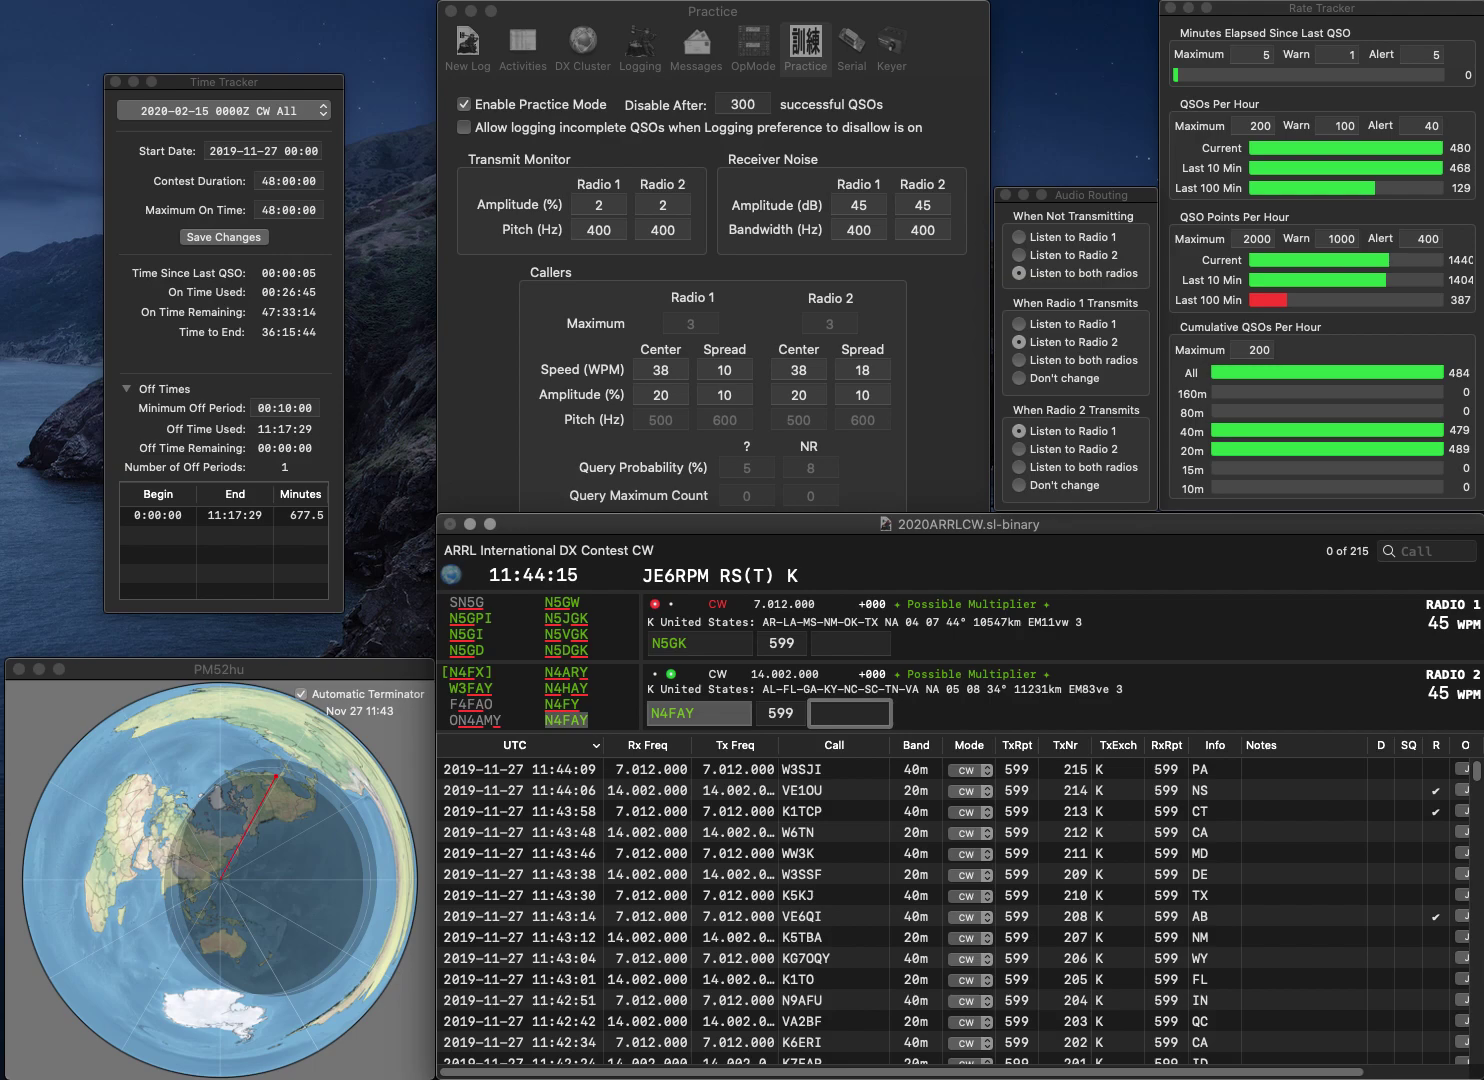
type("GA")
key("Return")
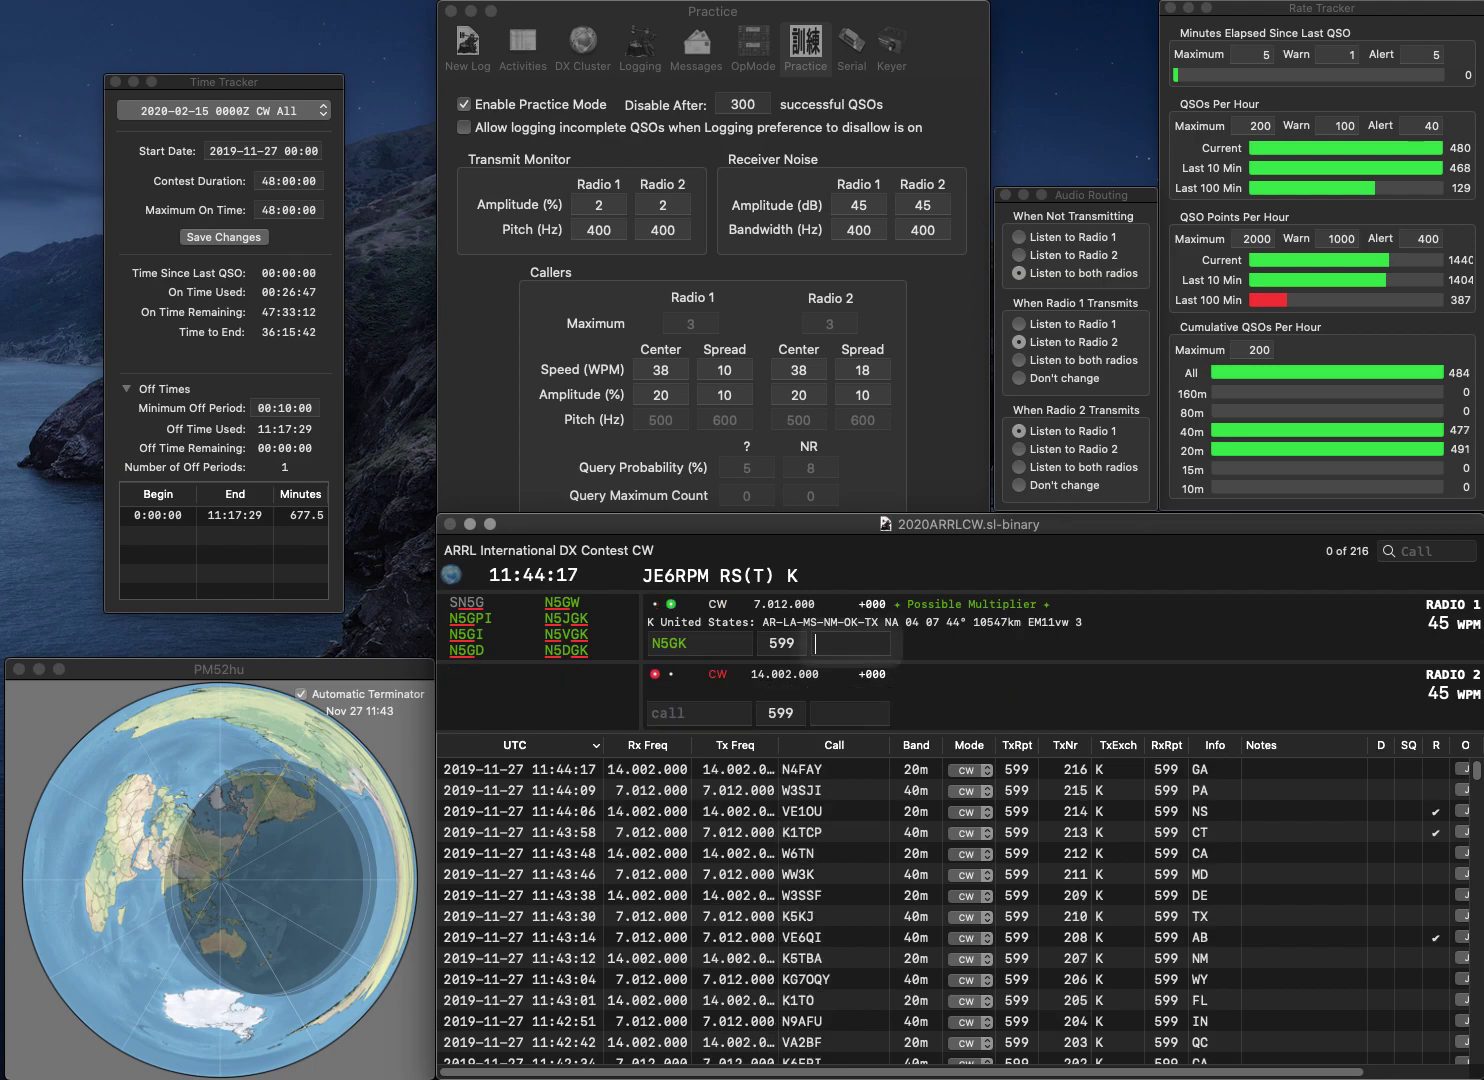
key("BackSpace")
key("BackSpace")
type("ZK")
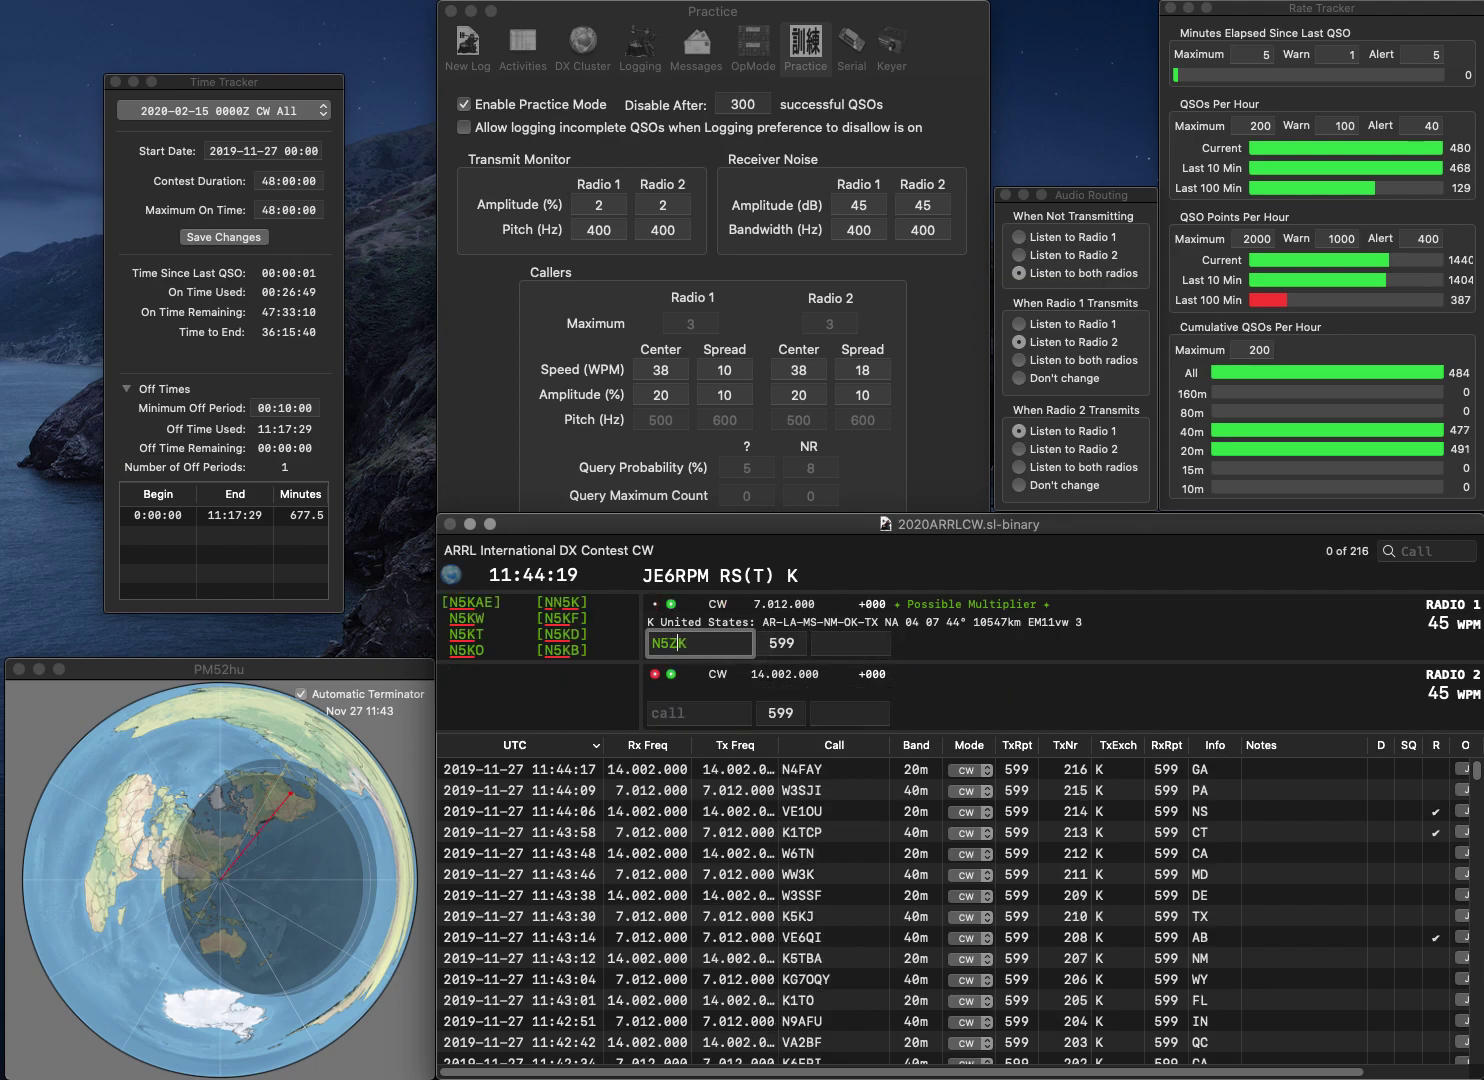
key("Tab")
key("Return")
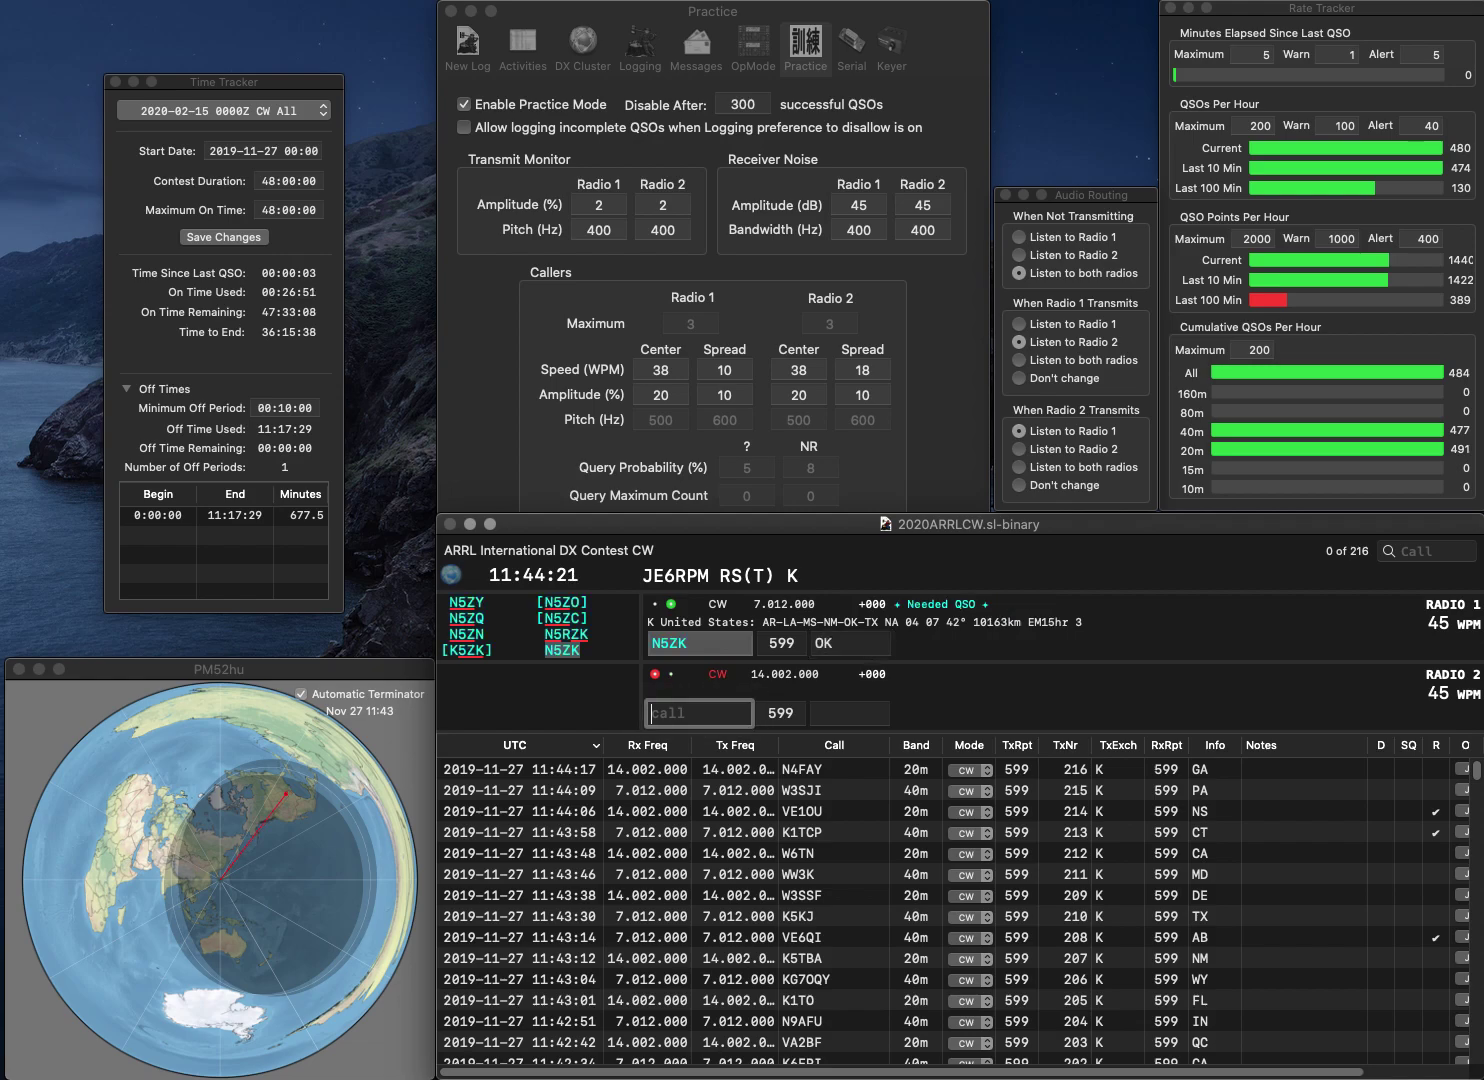
type("K4")
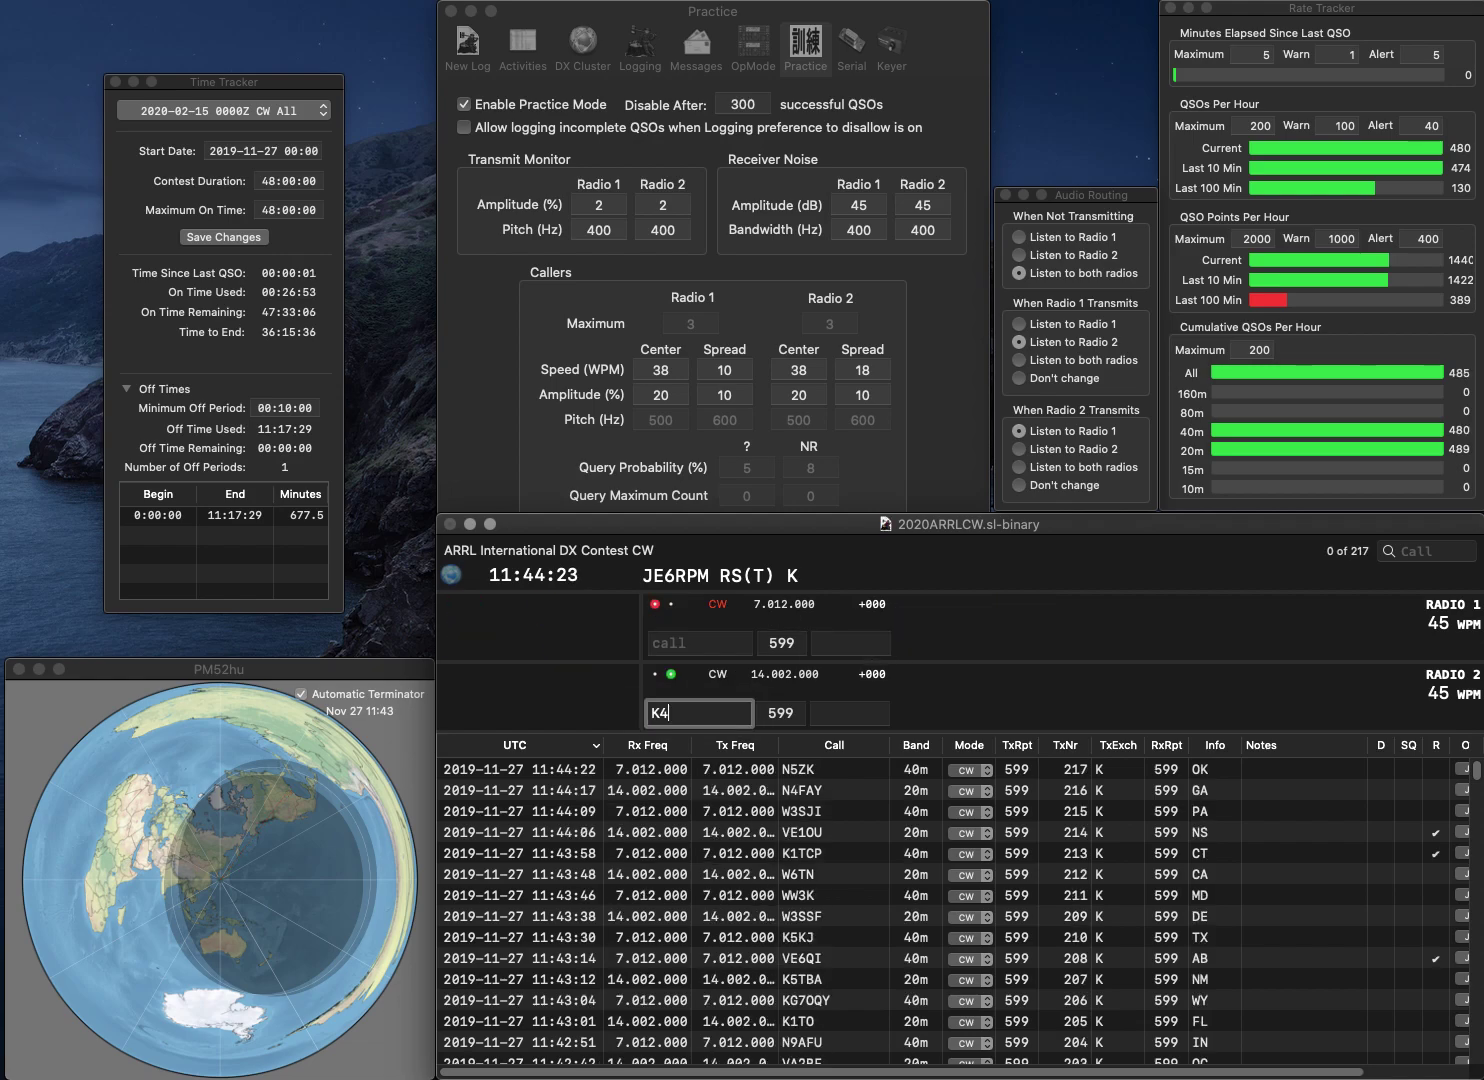
type("HR")
key("Return")
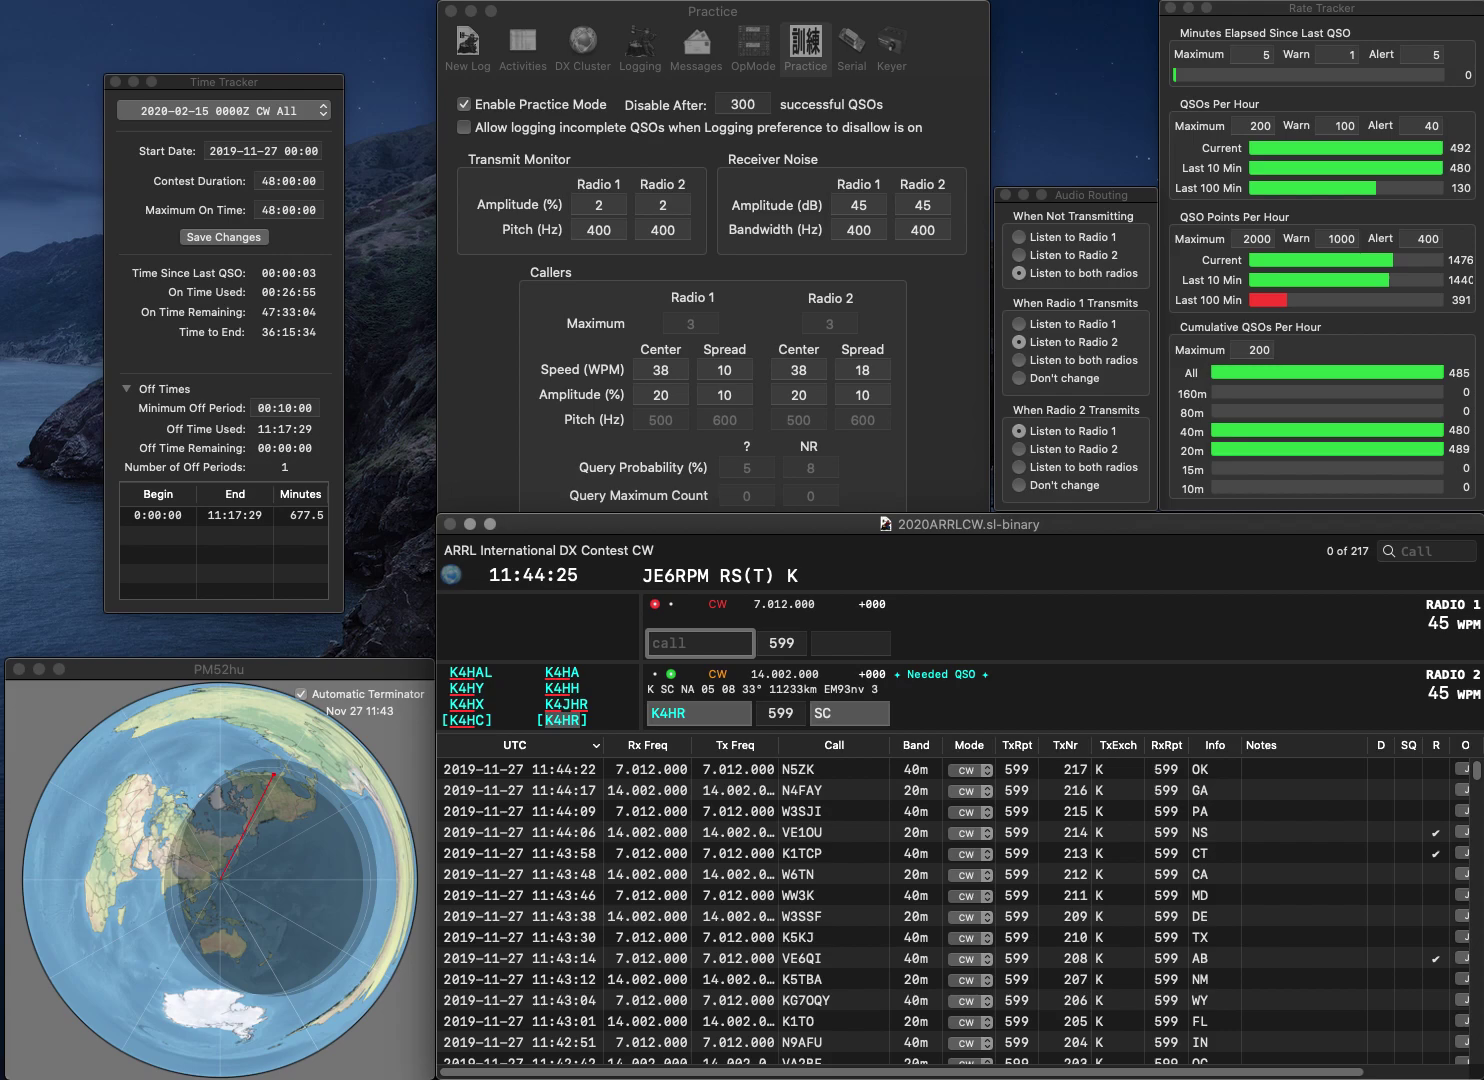
Step: Answer caller N7IVV on Radio 1, and log K4HR on Radio 2 with received exchange SC
type("N7IVV")
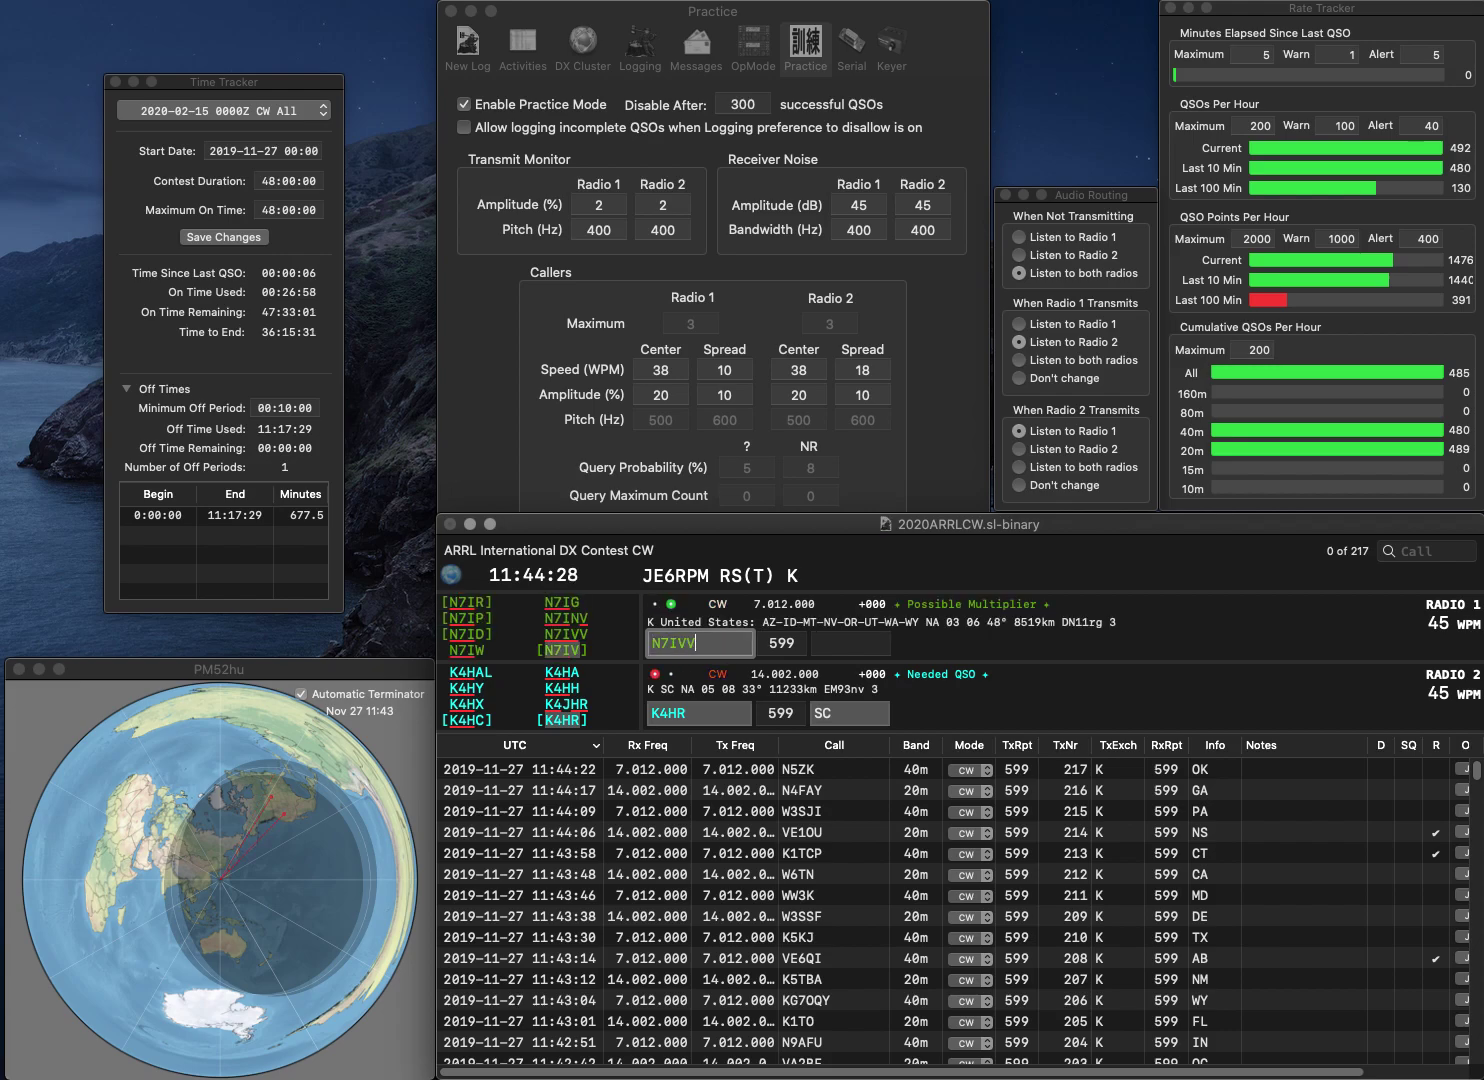
key("Return")
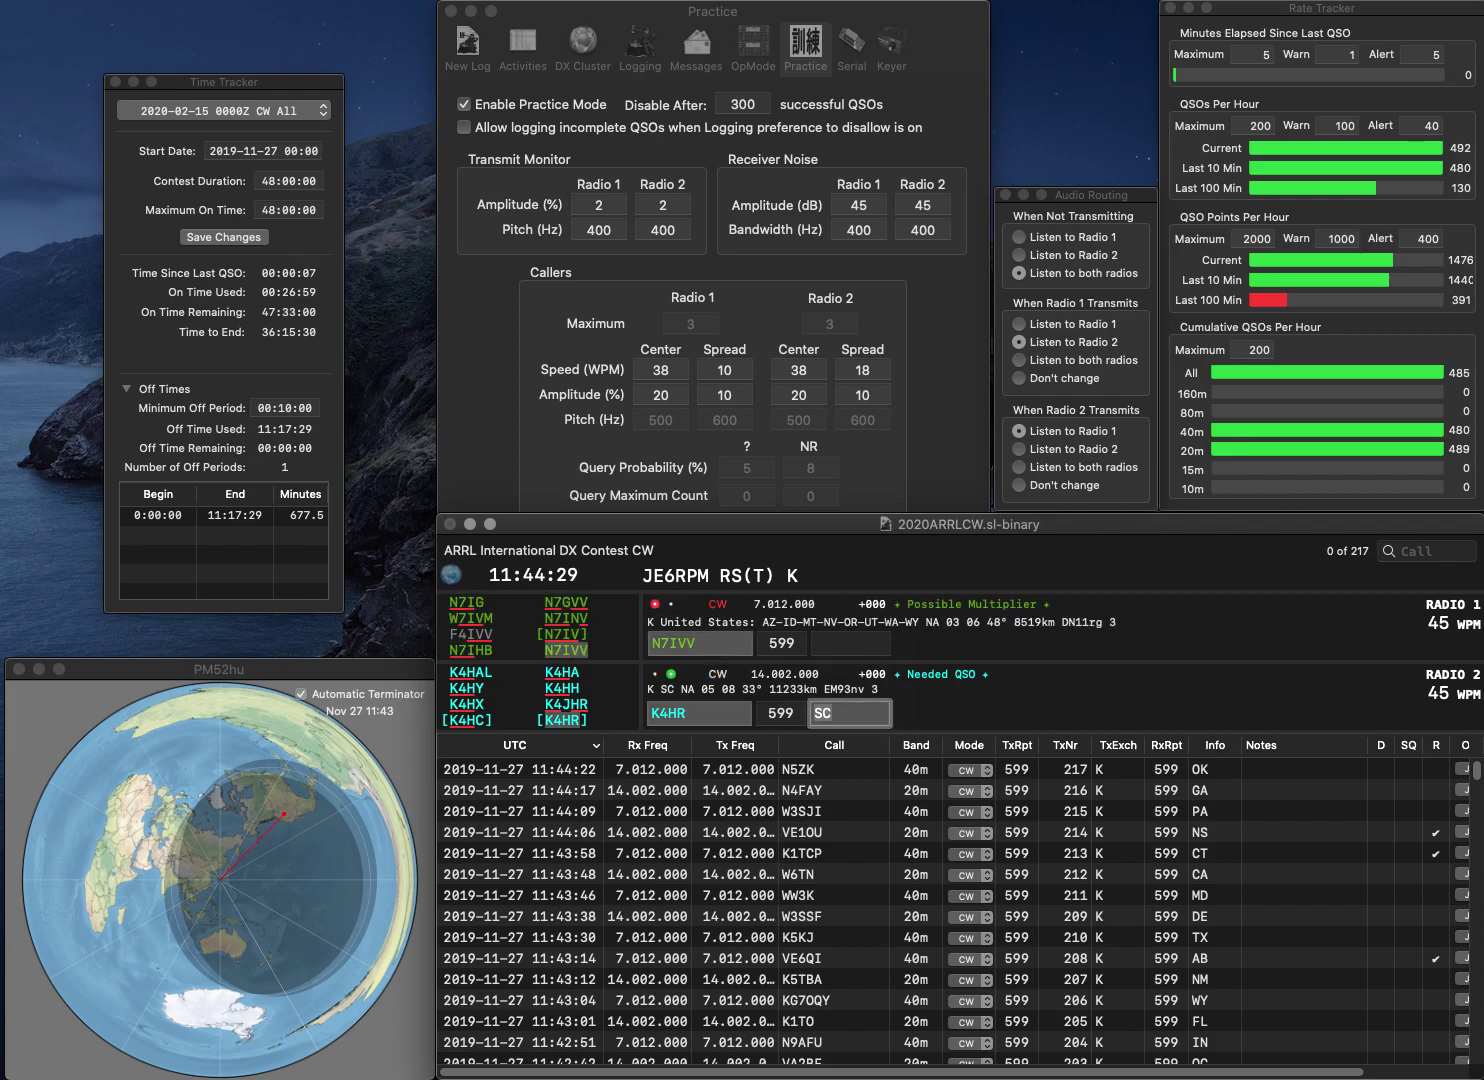
key("Return")
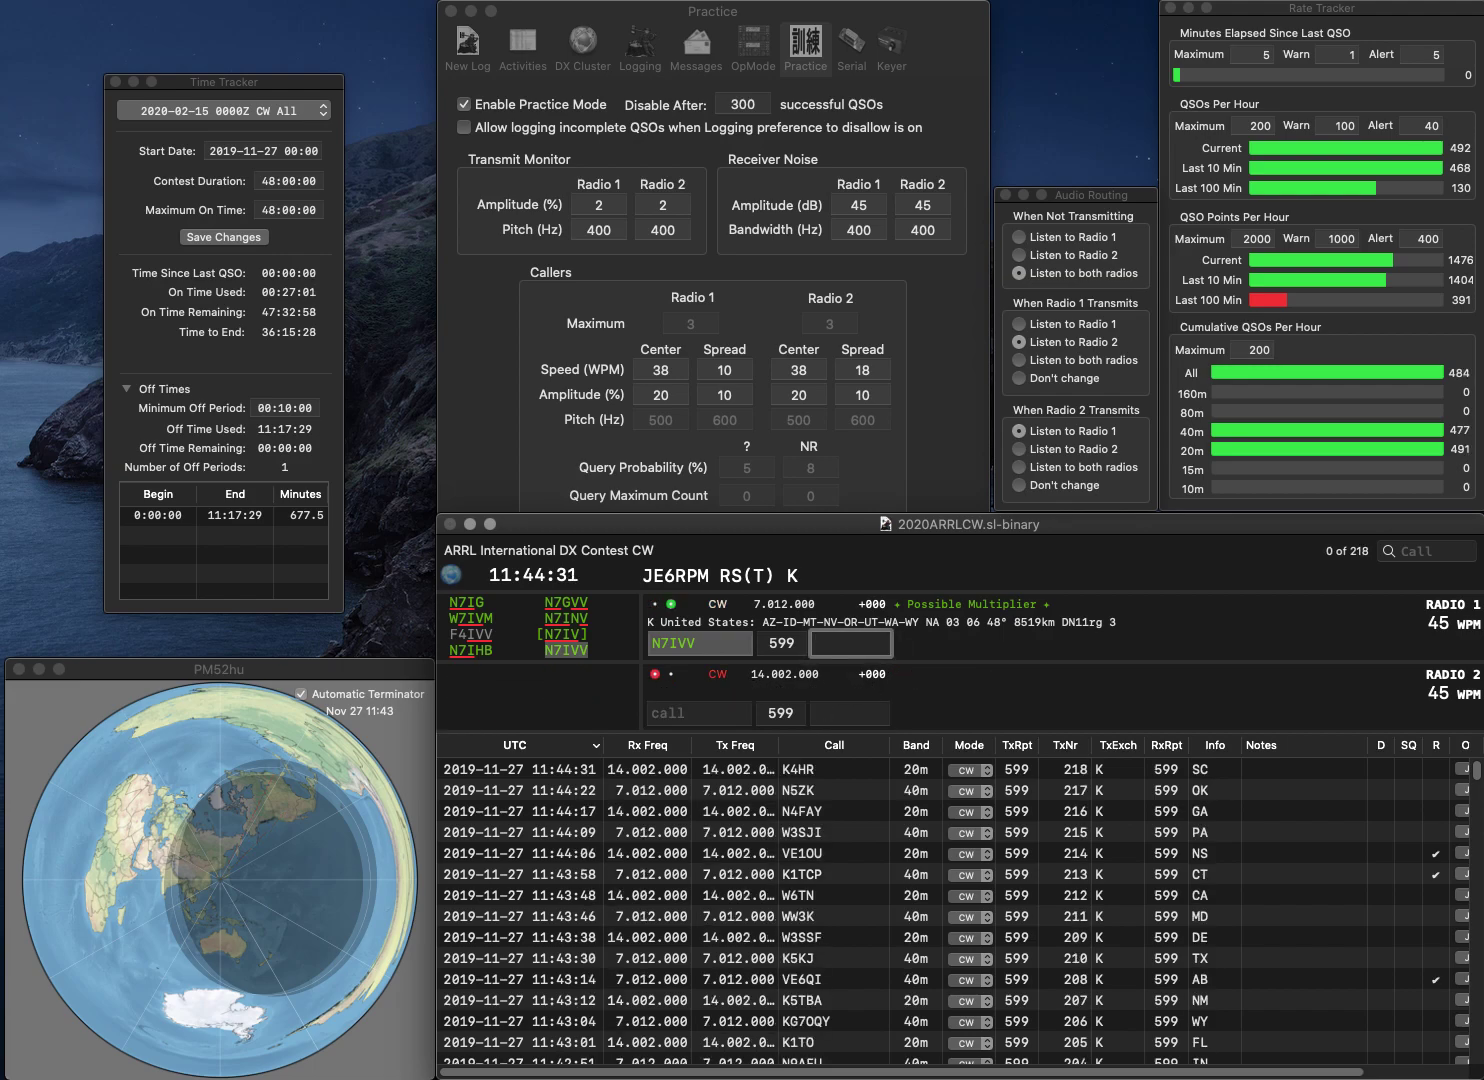
type("UT")
key("Return")
type("N4UY")
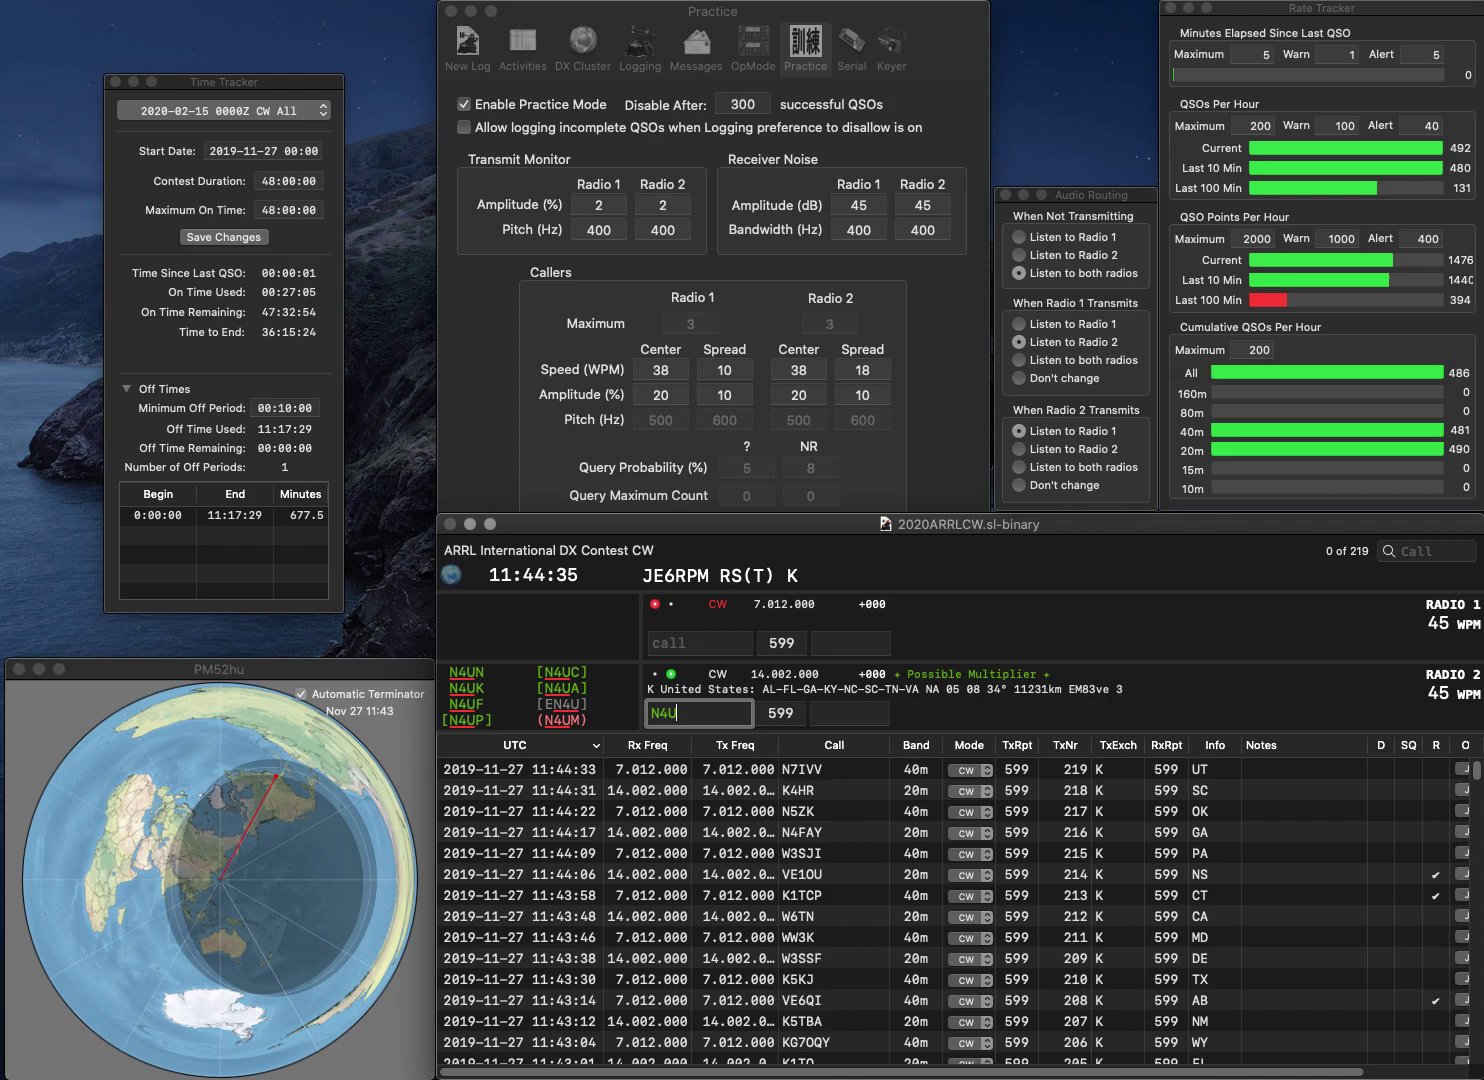
key("Return")
type("AB")
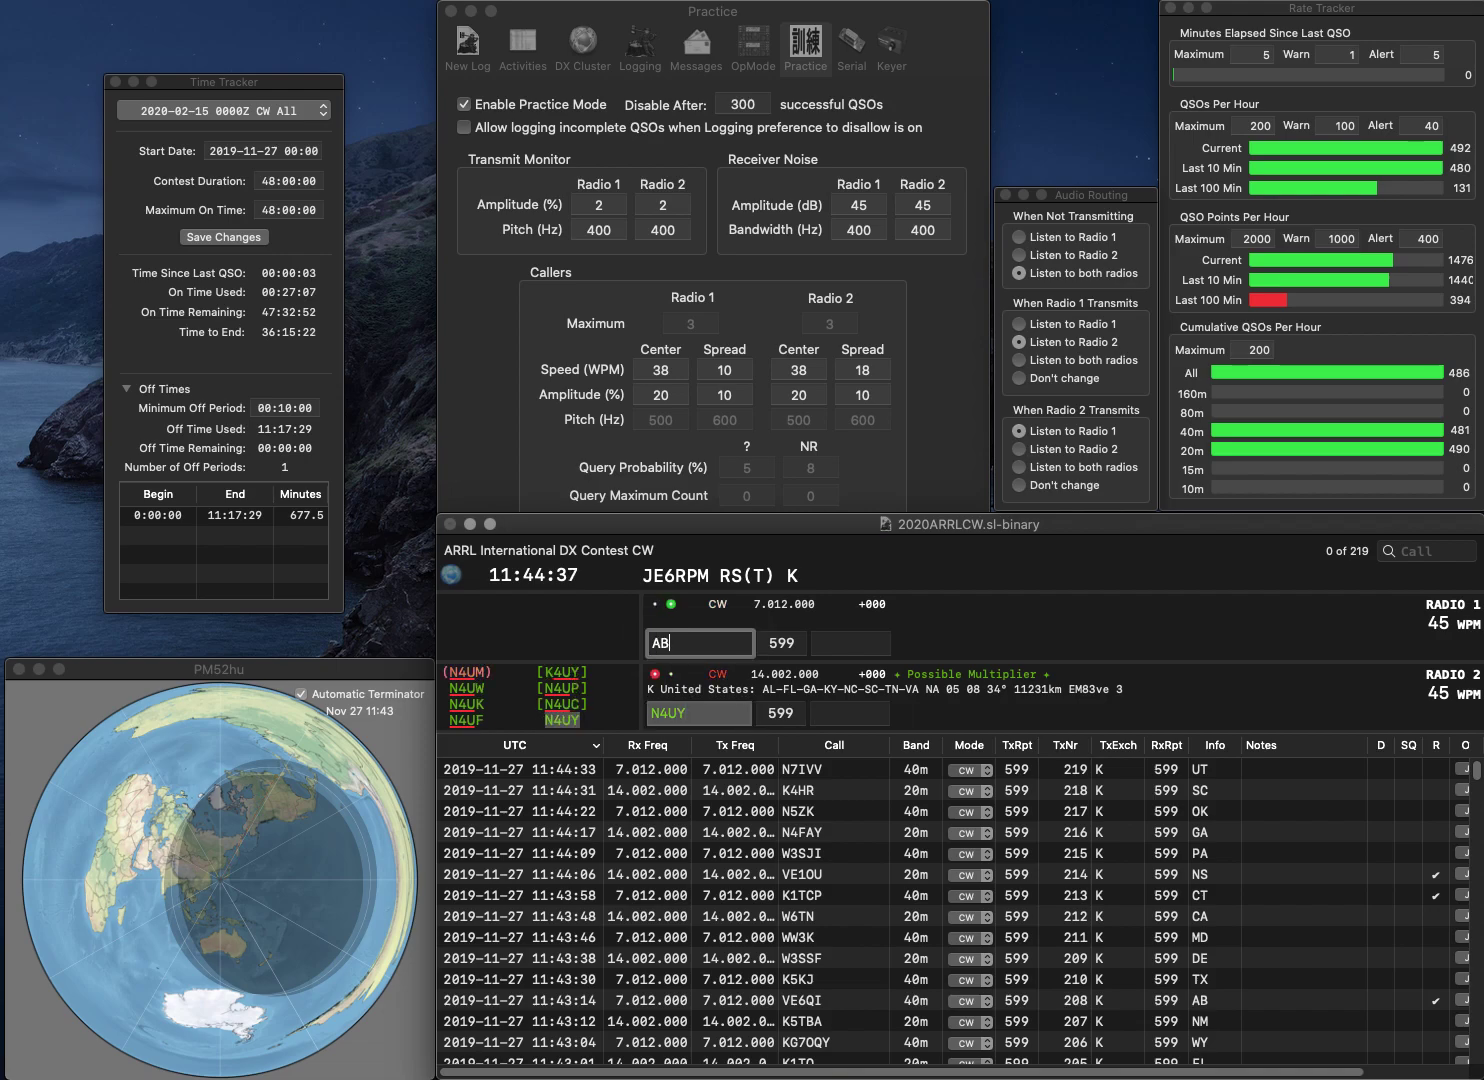
type("0BI")
key("Return")
key("Return")
type("V")
Step: Correct the Radio 1 call to AD0BI and answer it
key("Return")
key("space")
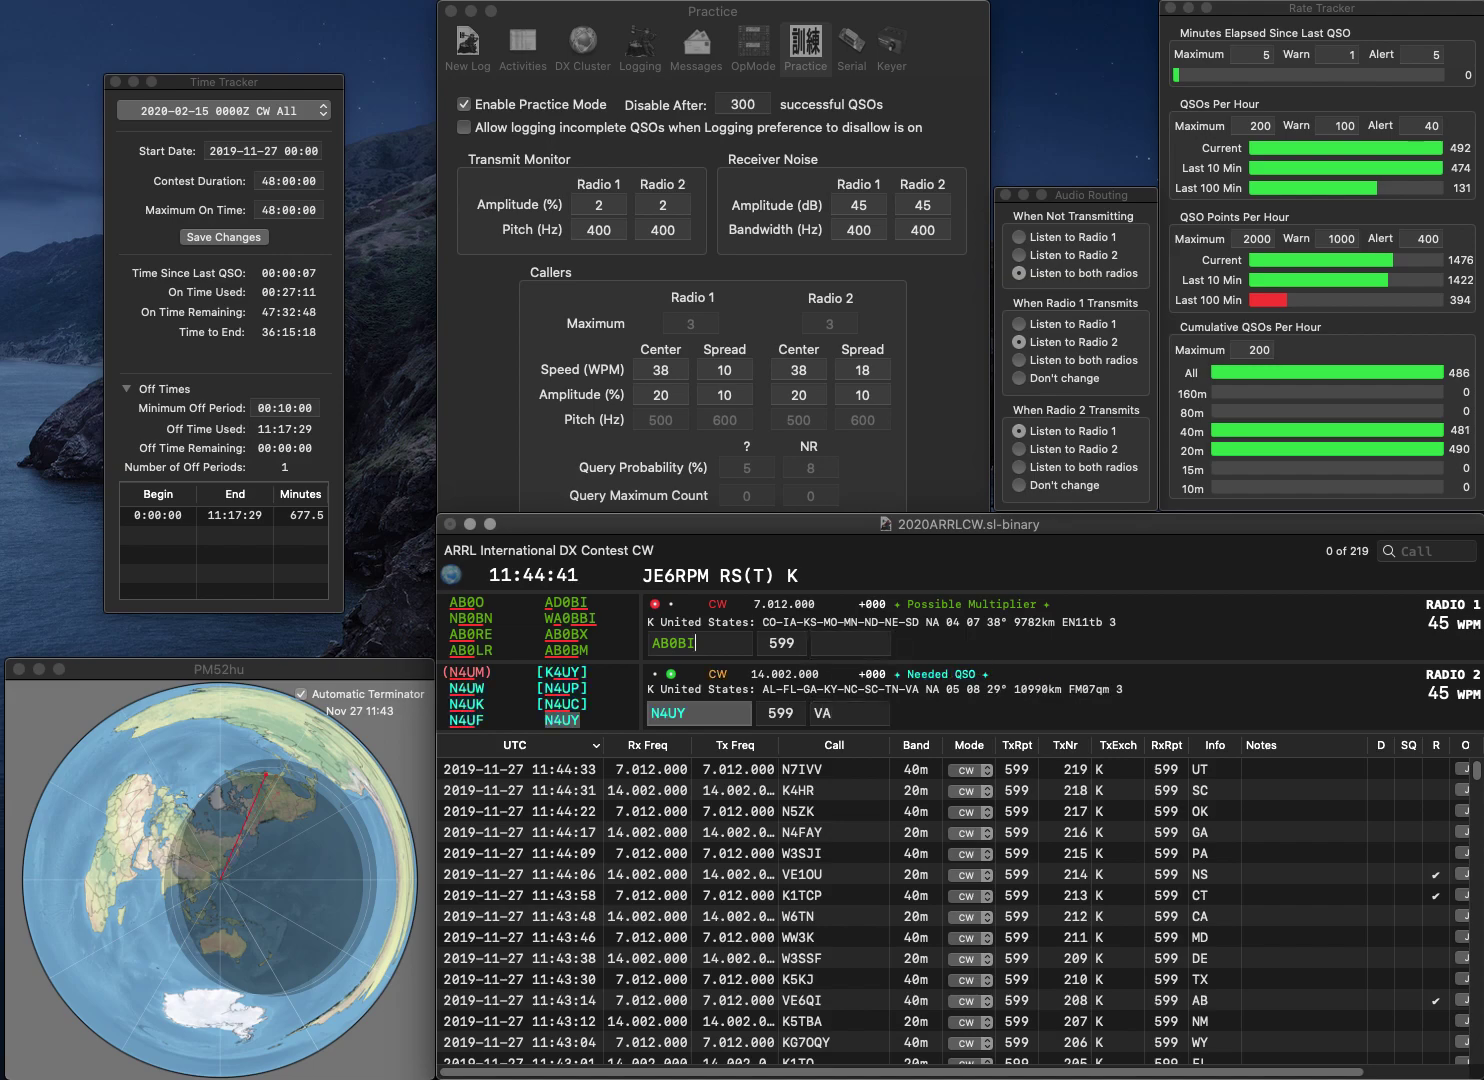
key("Left")
key("BackSpace")
type("D")
key("BackSpace")
type("B")
key("Left")
key("Left")
key("Left")
type("B")
key("BackSpace")
key("Right")
key("BackSpace")
type("D")
key("Return")
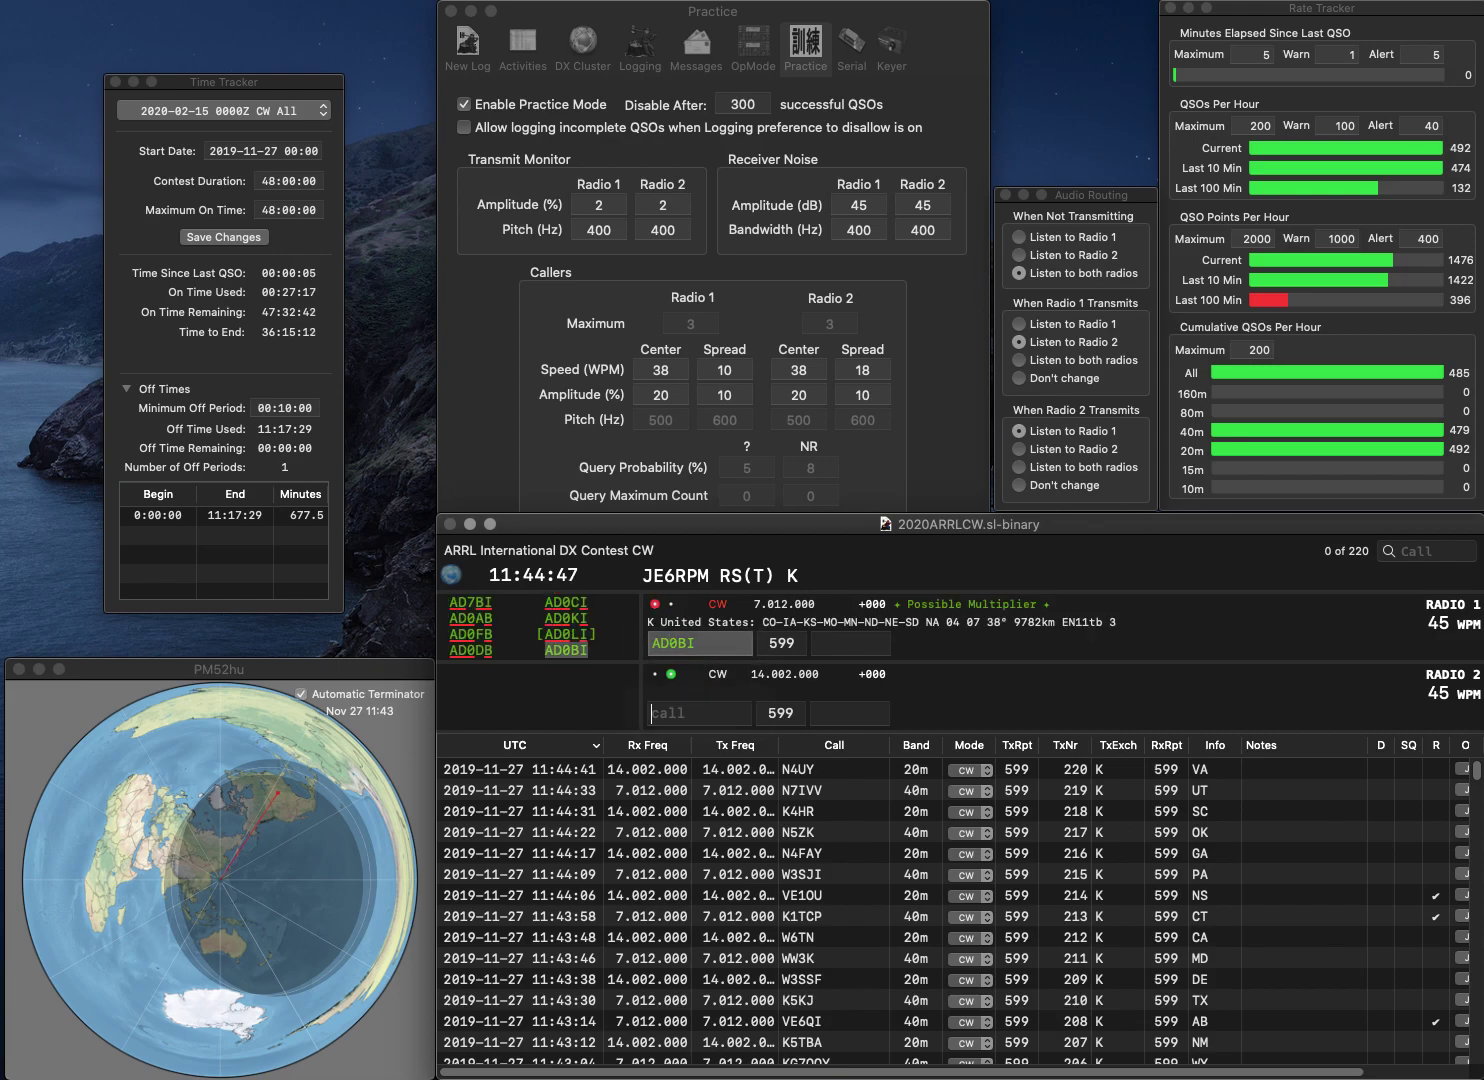
type("K5R")
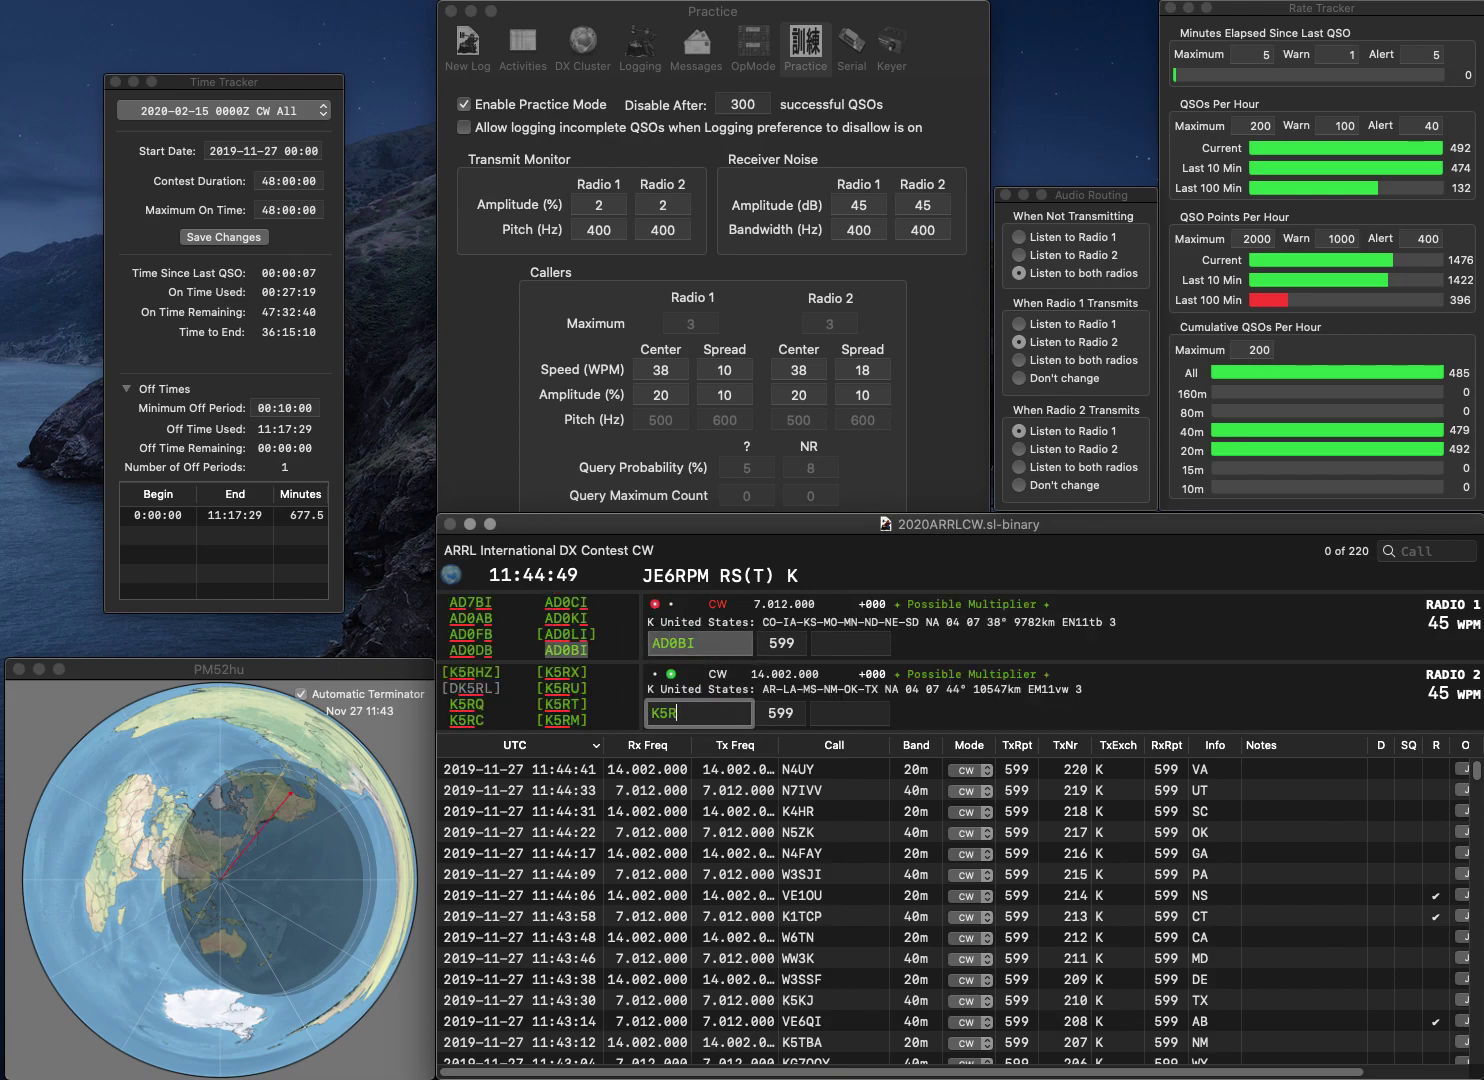
type("Q")
key("Return")
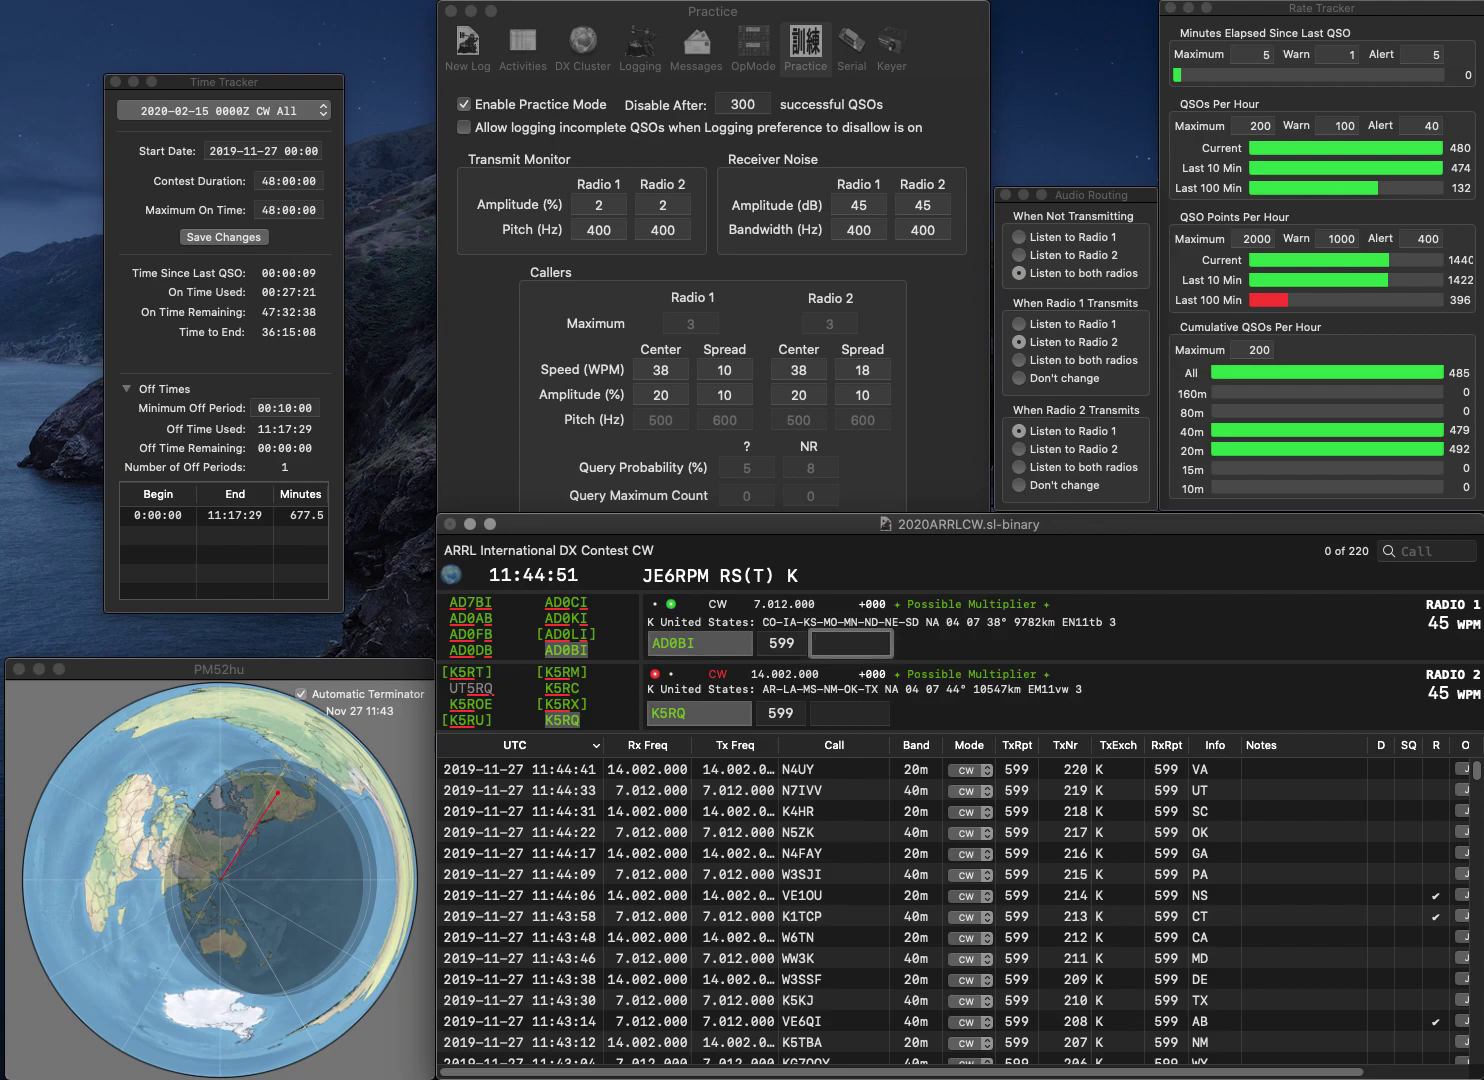
key("Return")
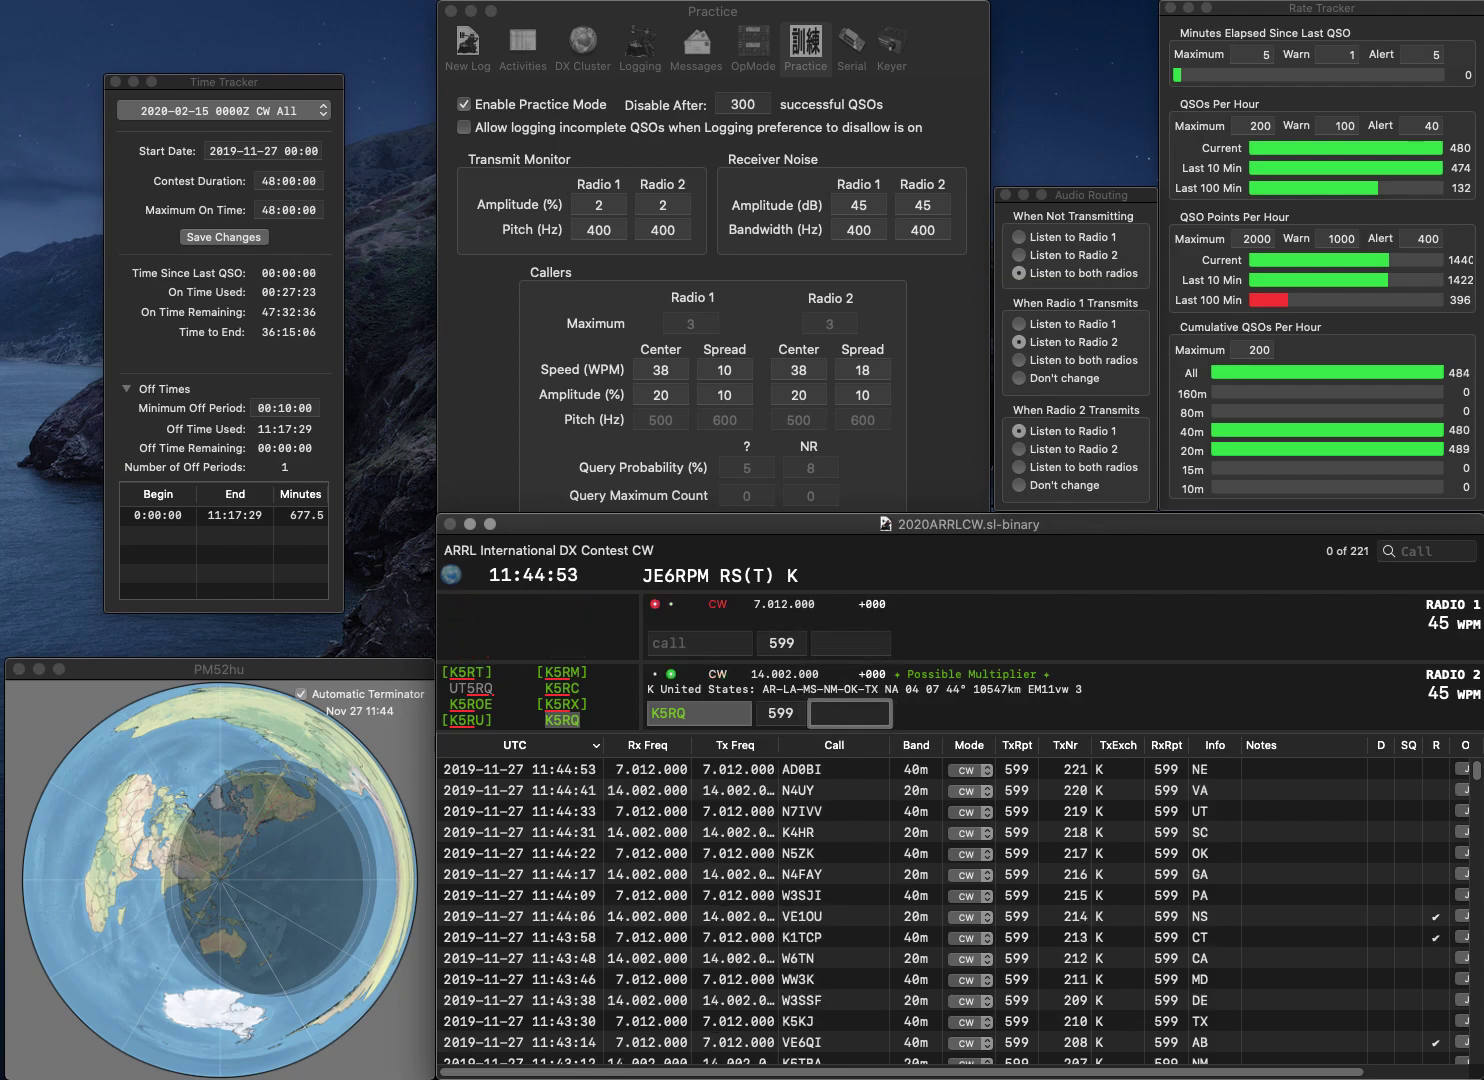
type("NM")
key("Return")
type("VE4PDX")
key("Return")
type("NJ4AC/W4")
key("Return")
key("Return")
Step: Correct the Radio 2 call to NP4AC/W4 and answer it
key("Tab")
key("Right")
key("Right")
key("BackSpace")
type("P")
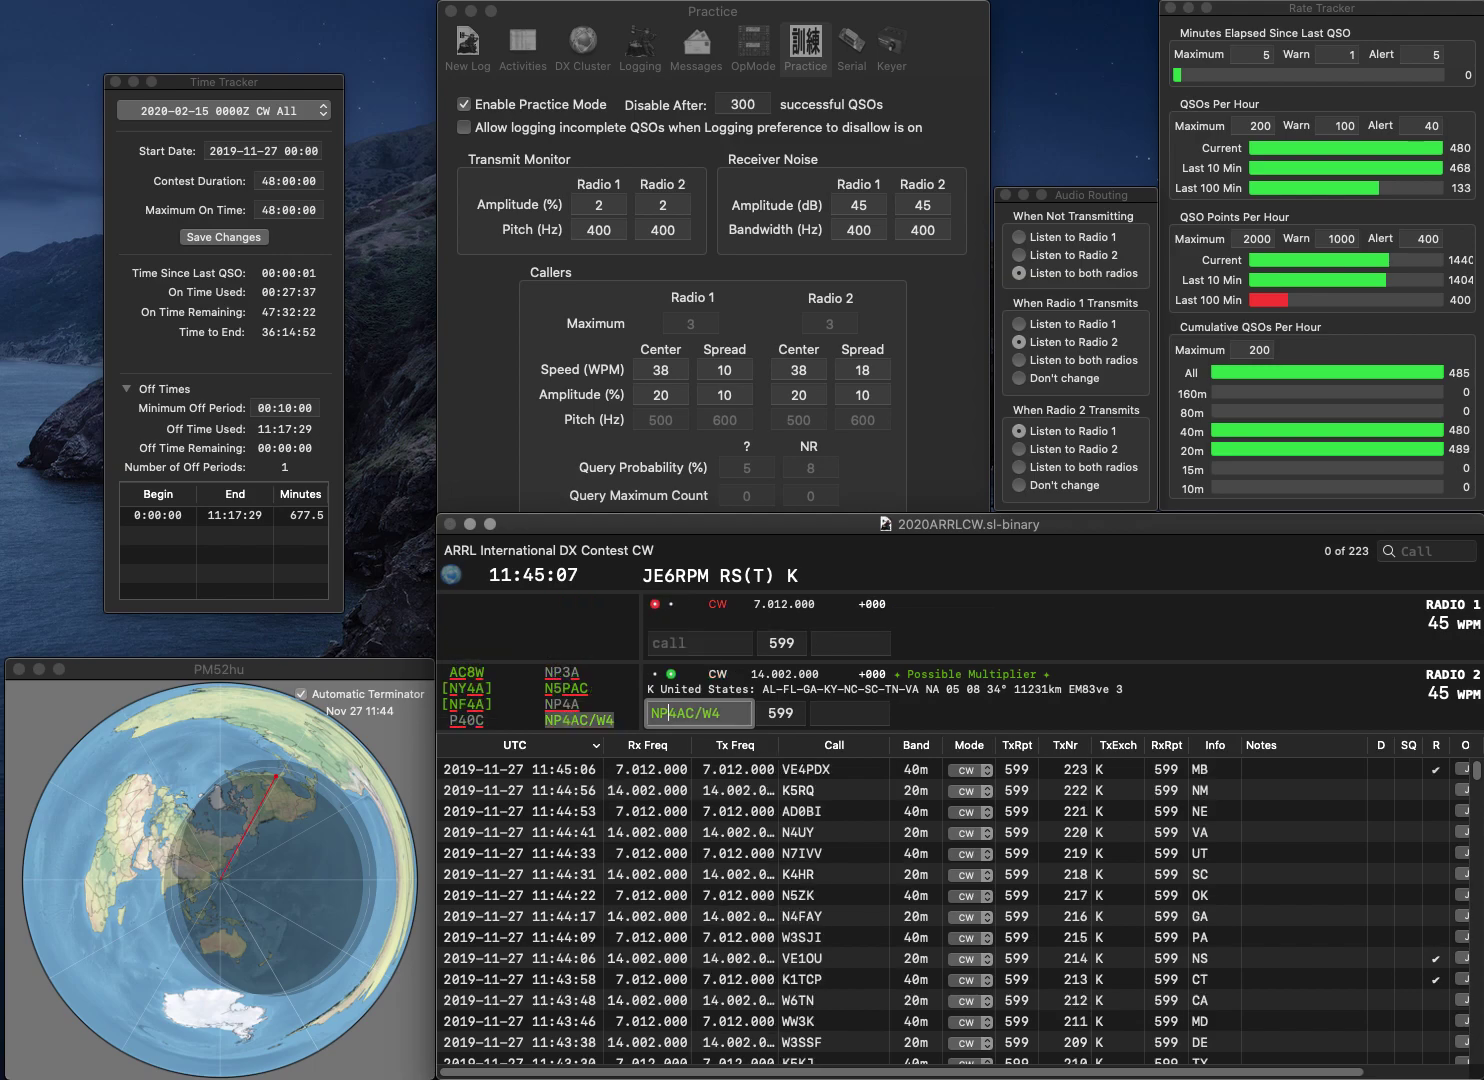
key("Return")
type("W9GYK")
key("Return")
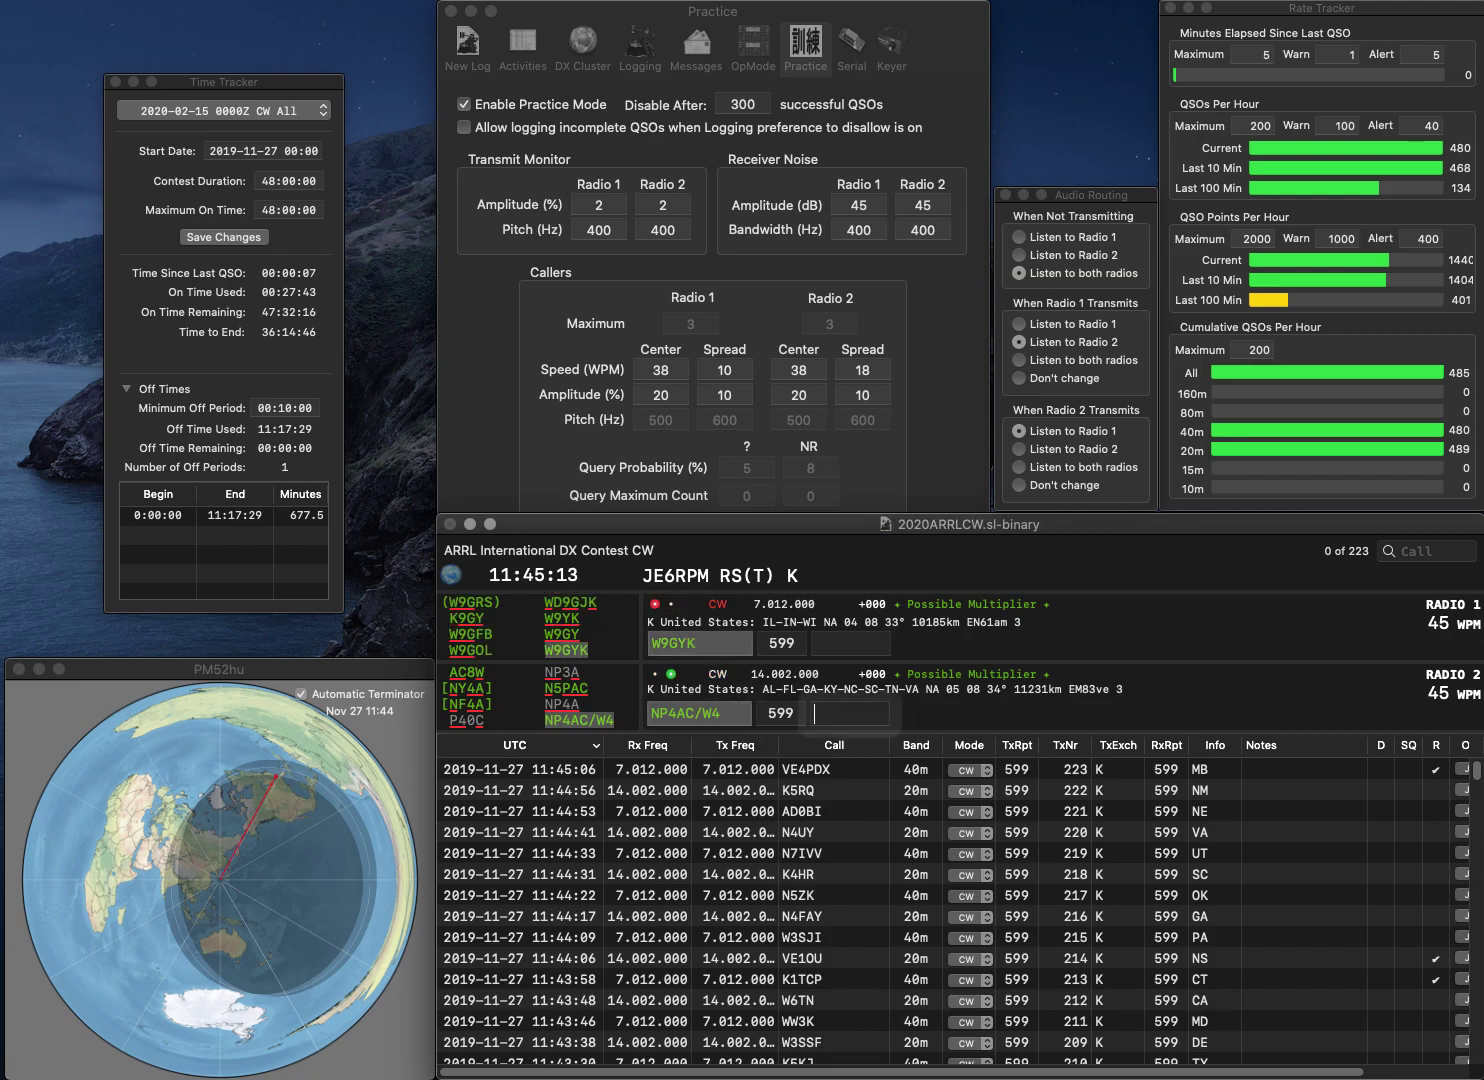
type("AL")
key("Return")
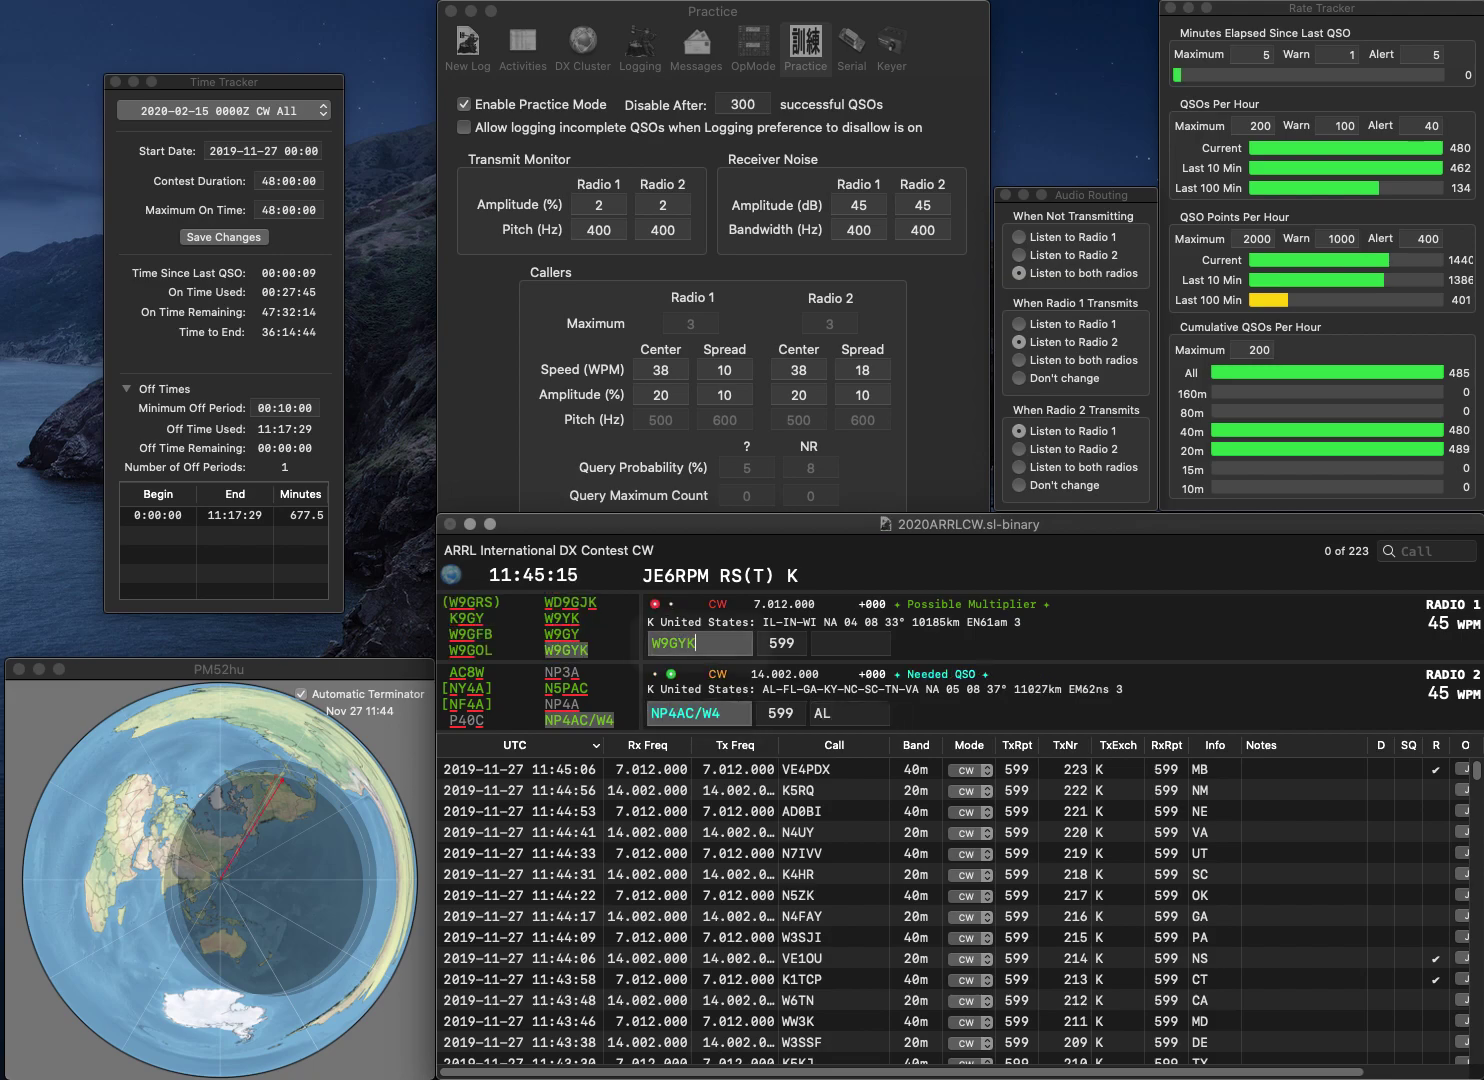
Step: Log W9GYK on Radio 1 with received exchange WI, and send the partial call KF1 on Radio 2
key("Tab")
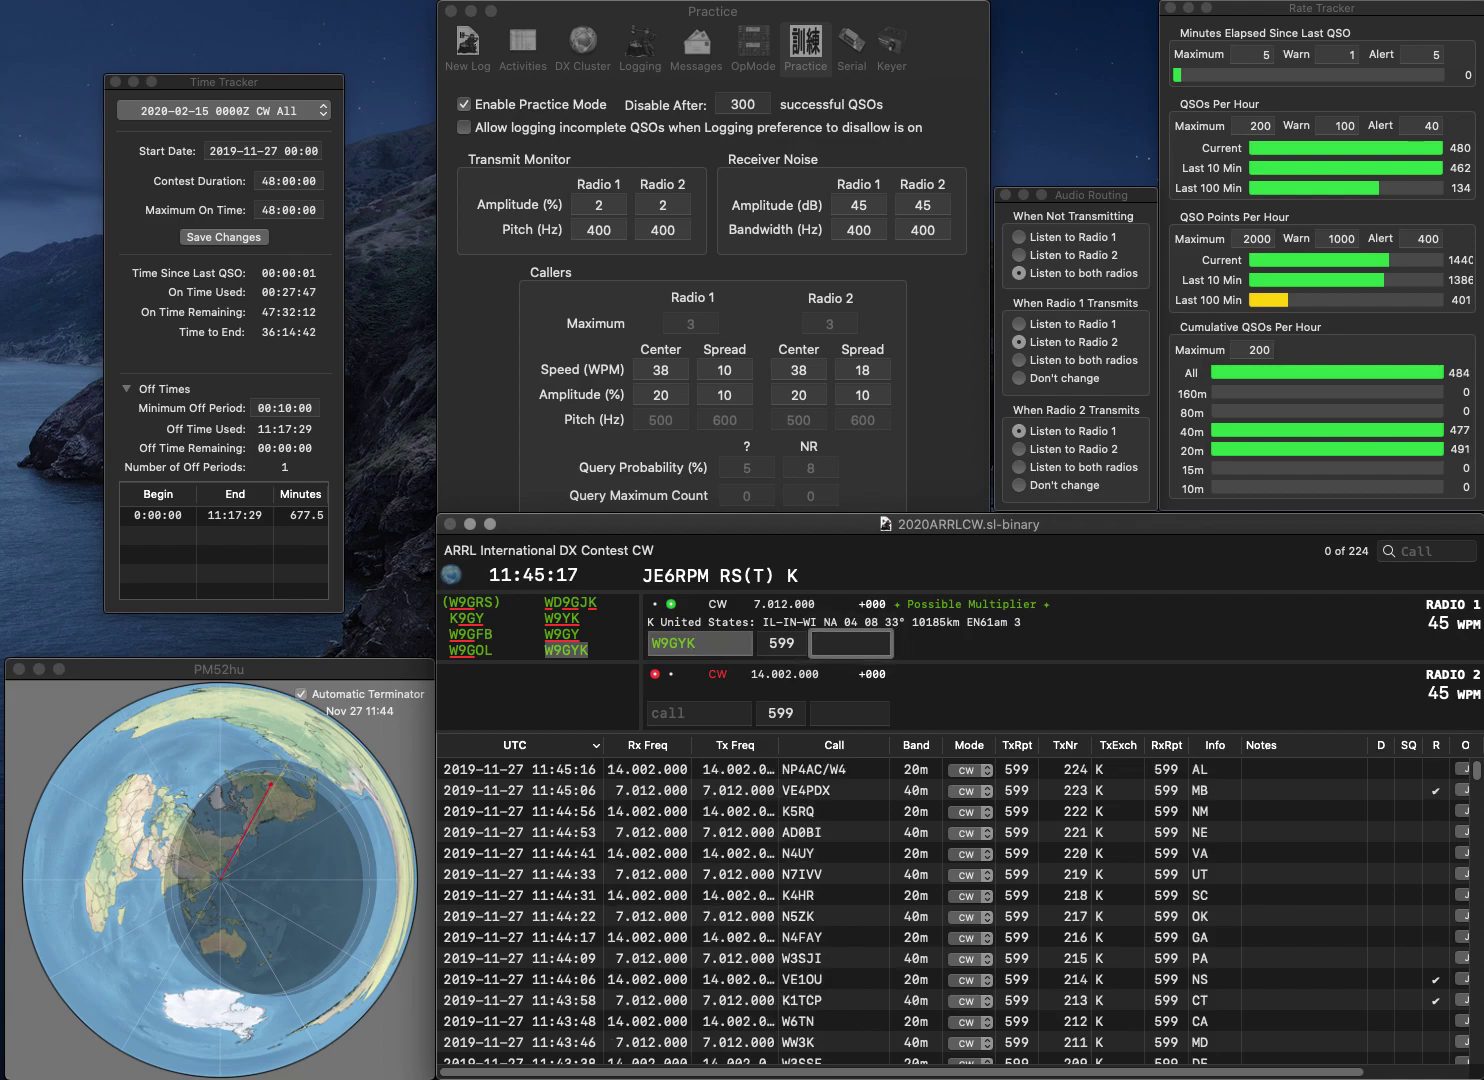
key("Return")
type("F1")
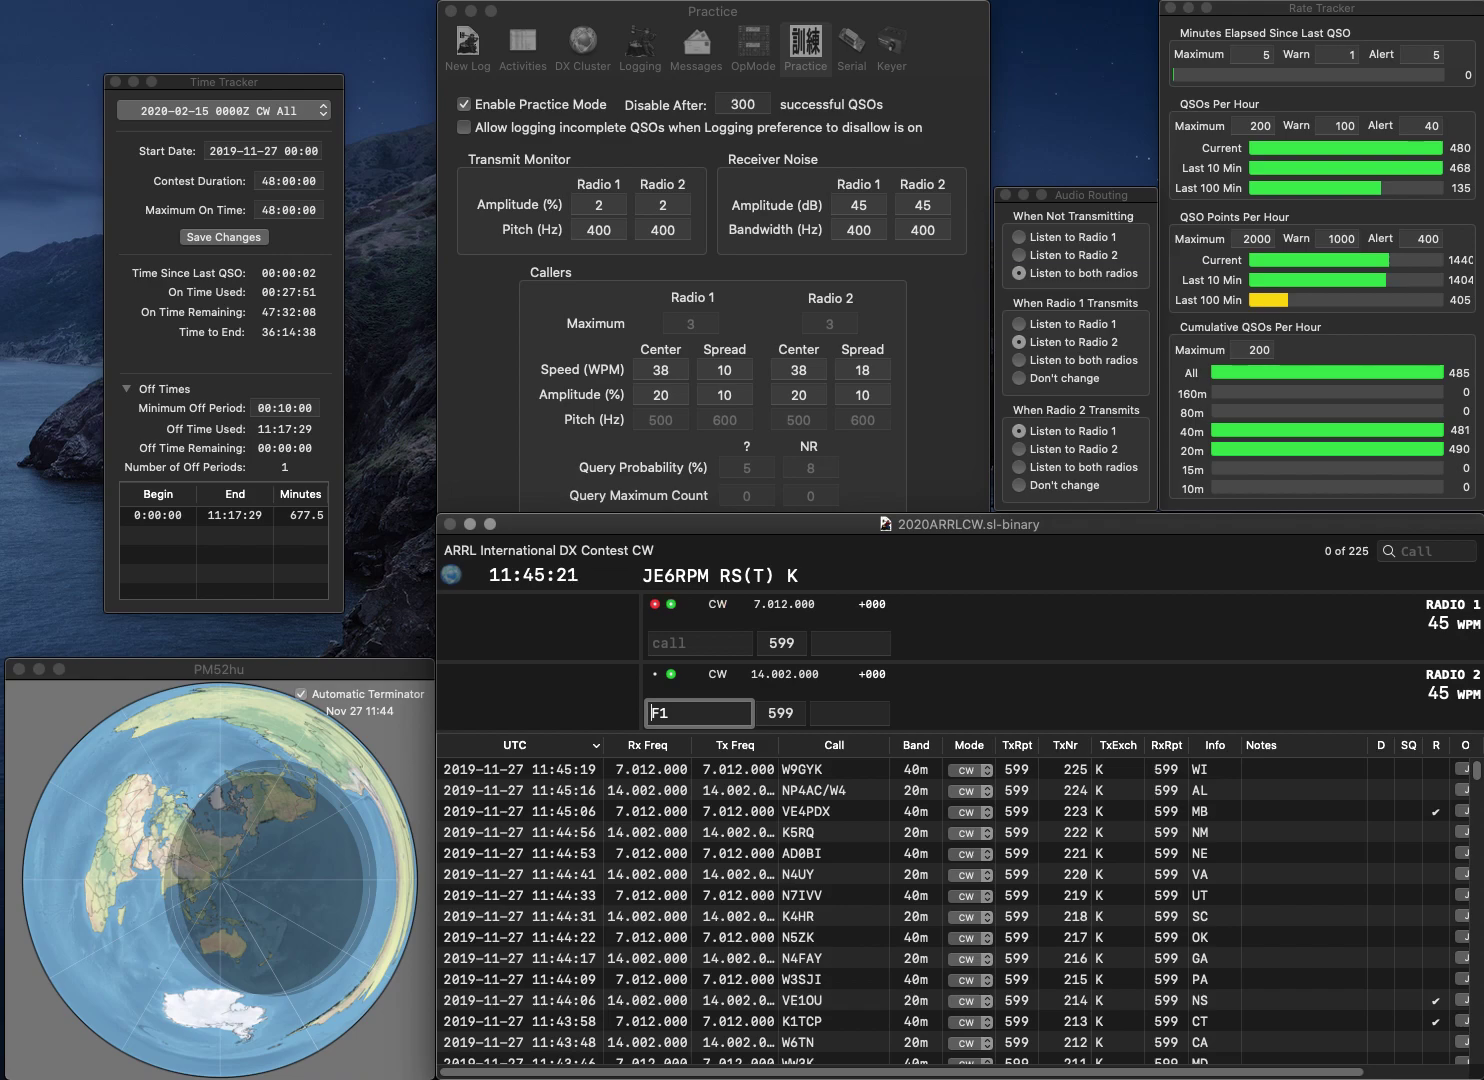
type("K")
key("Return")
Step: Send the partial call 1OW on Radio 1, and change the Radio 2 partial call to K2F and send it
type("1OW")
key("Return")
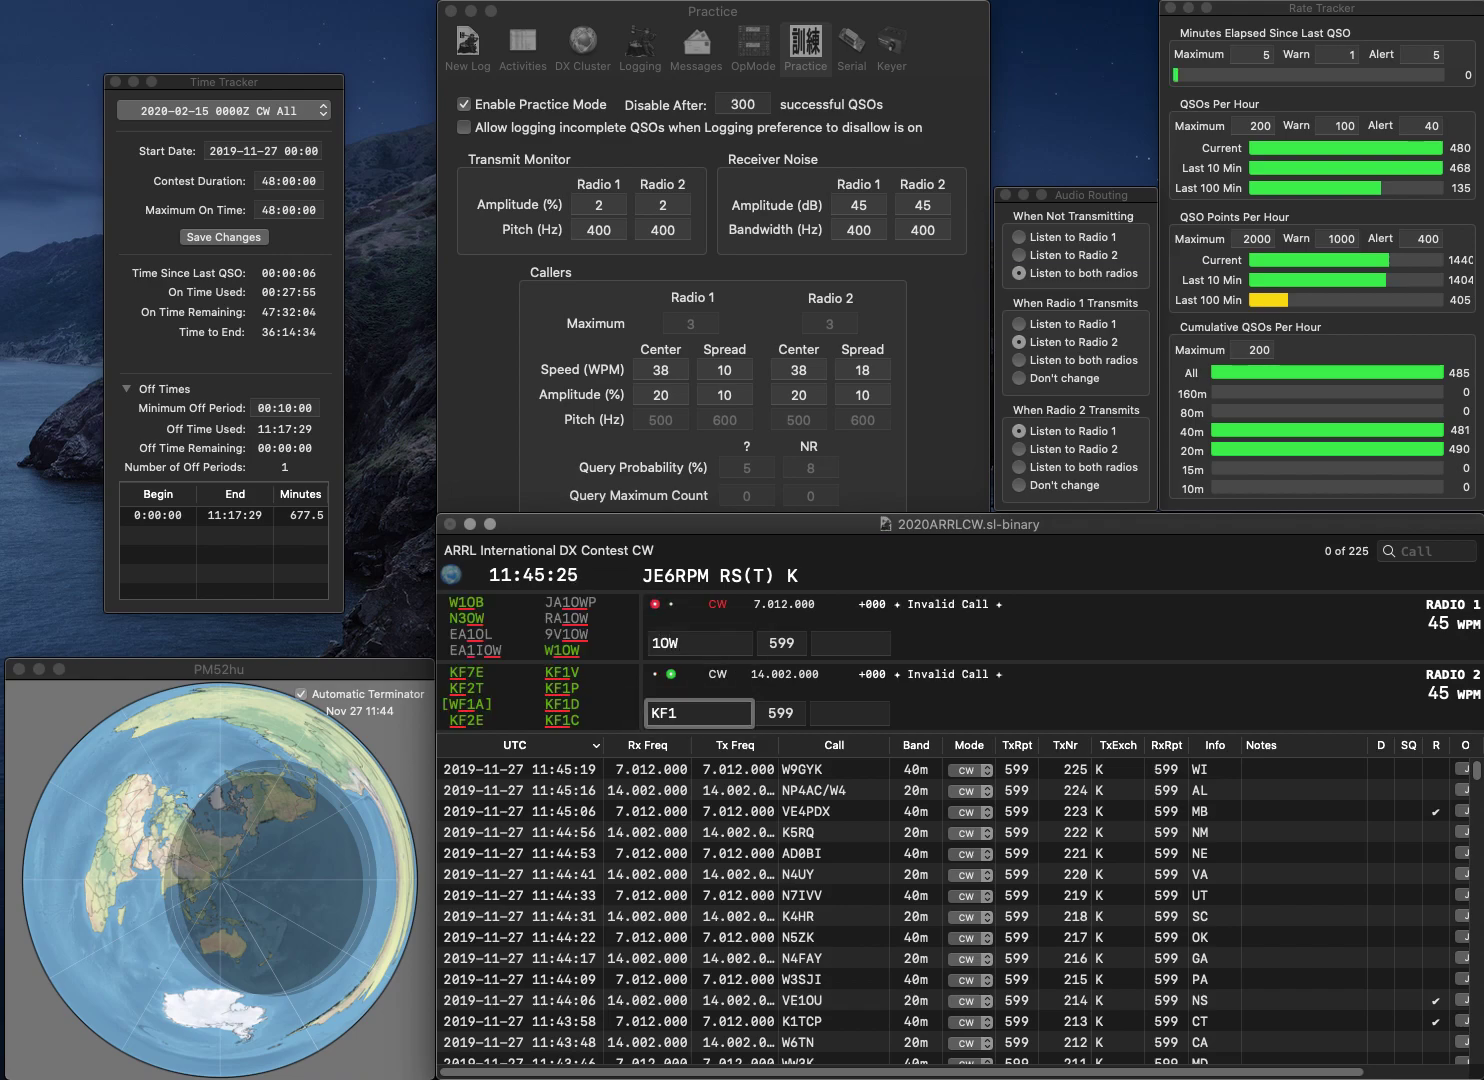
key("BackSpace")
key("BackSpace")
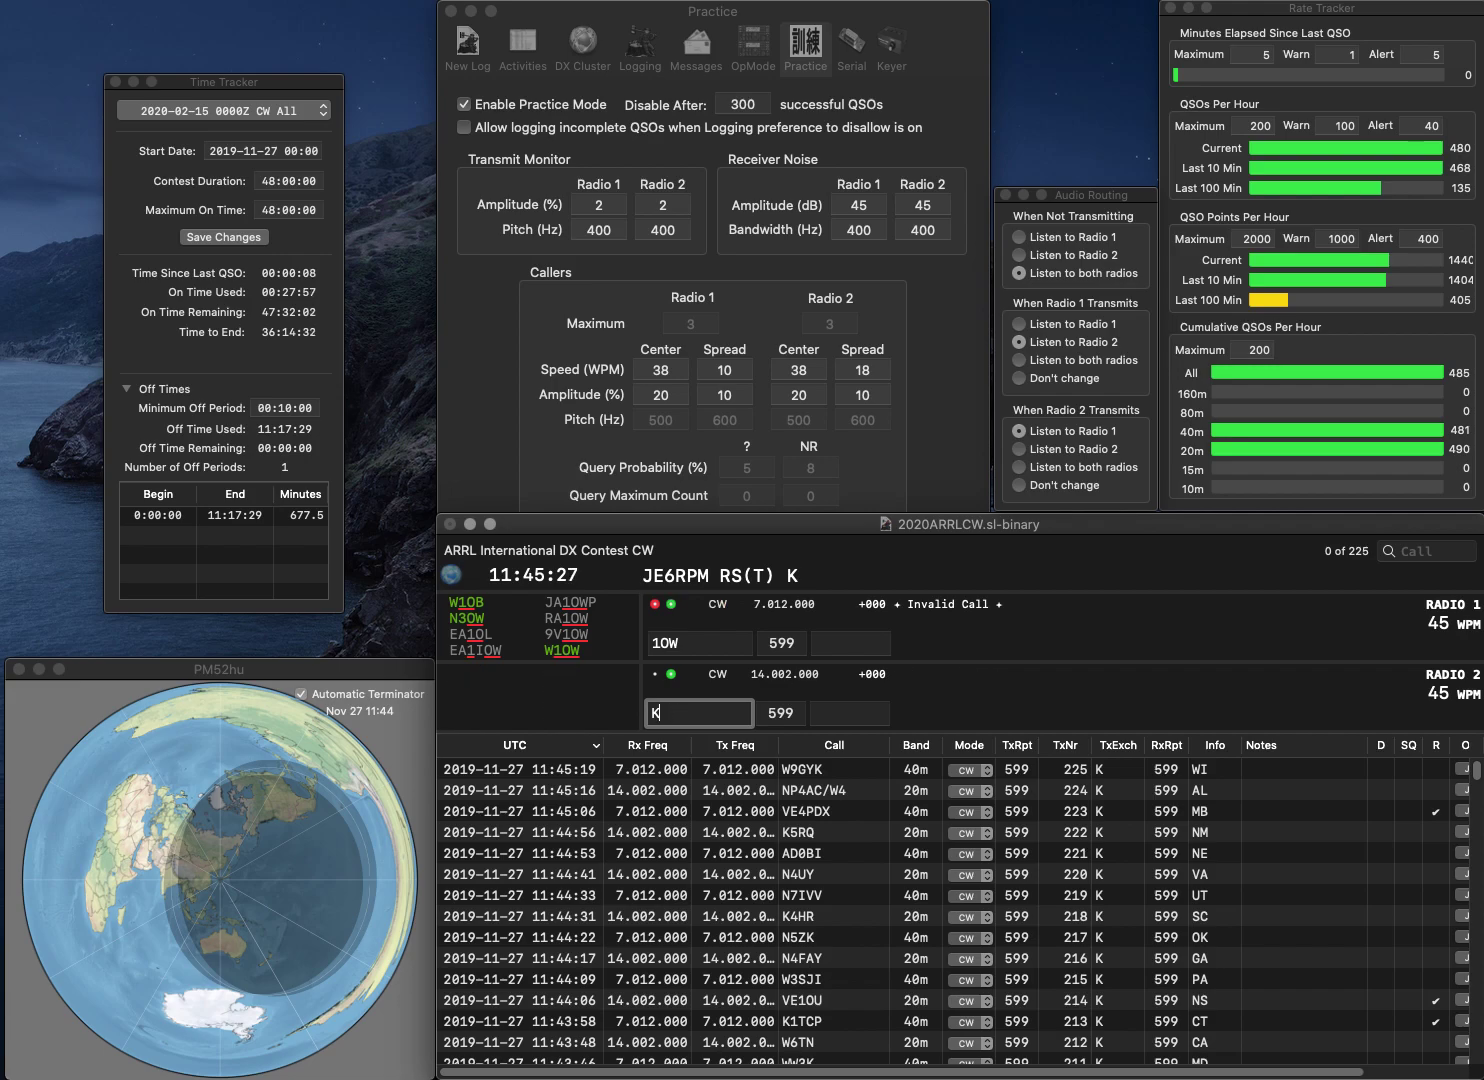
type("2F")
key("Return")
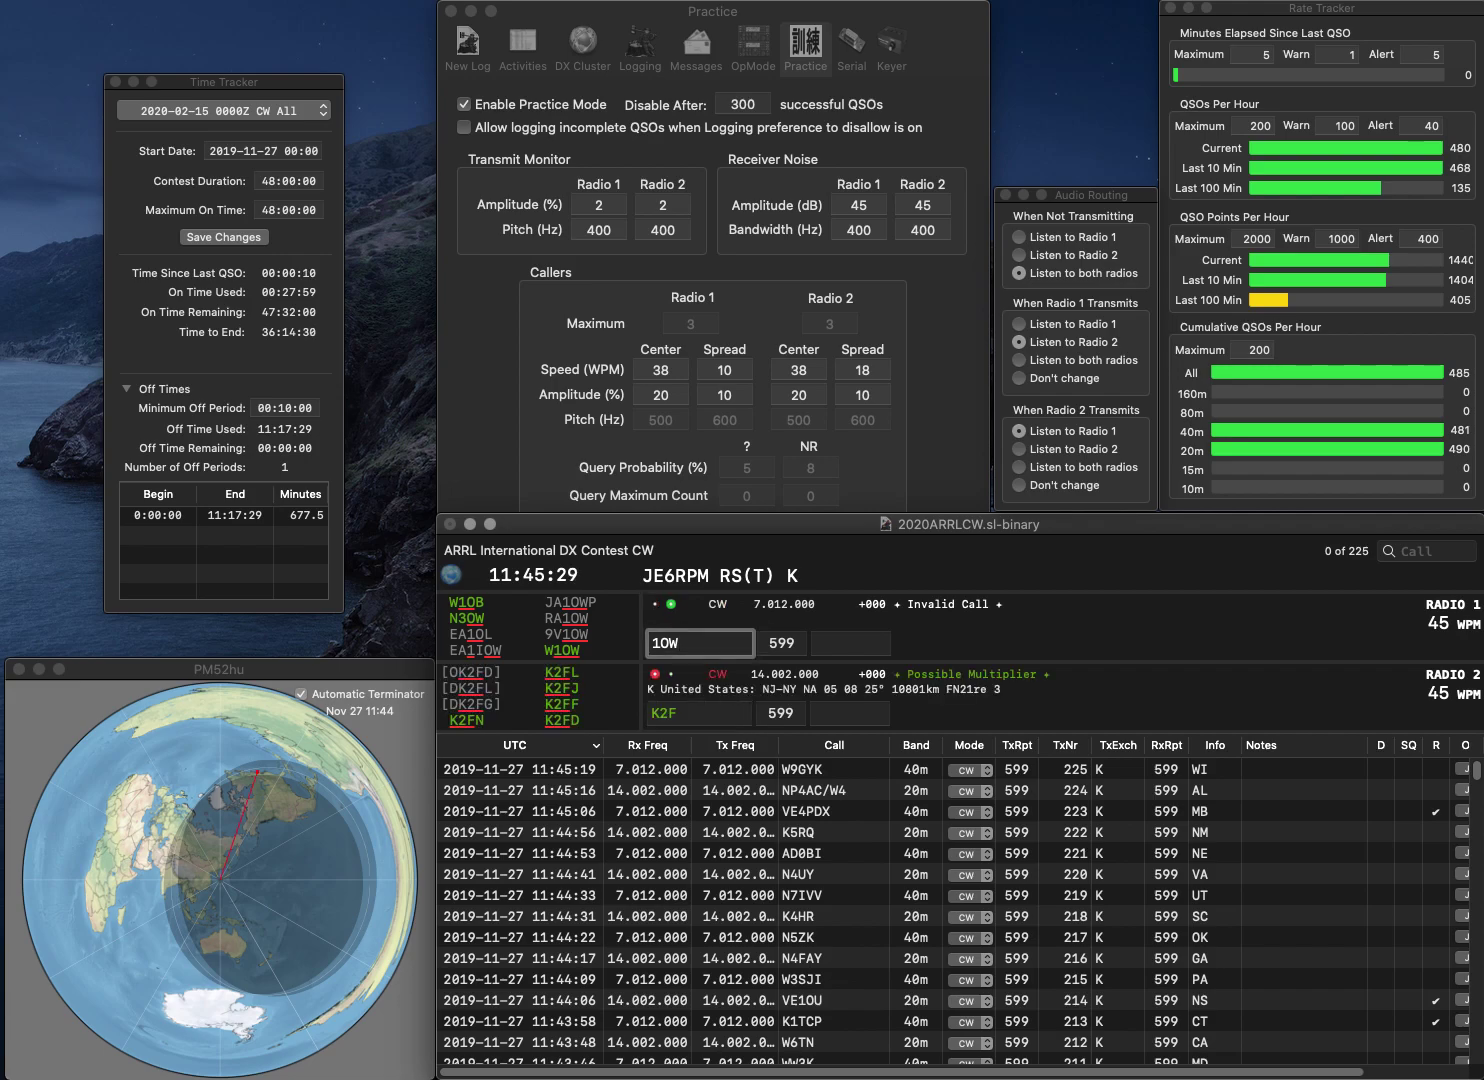
Step: Complete the Radio 1 call as N1OW and the Radio 2 call as K2AL, and answer both
type("N")
key("Return")
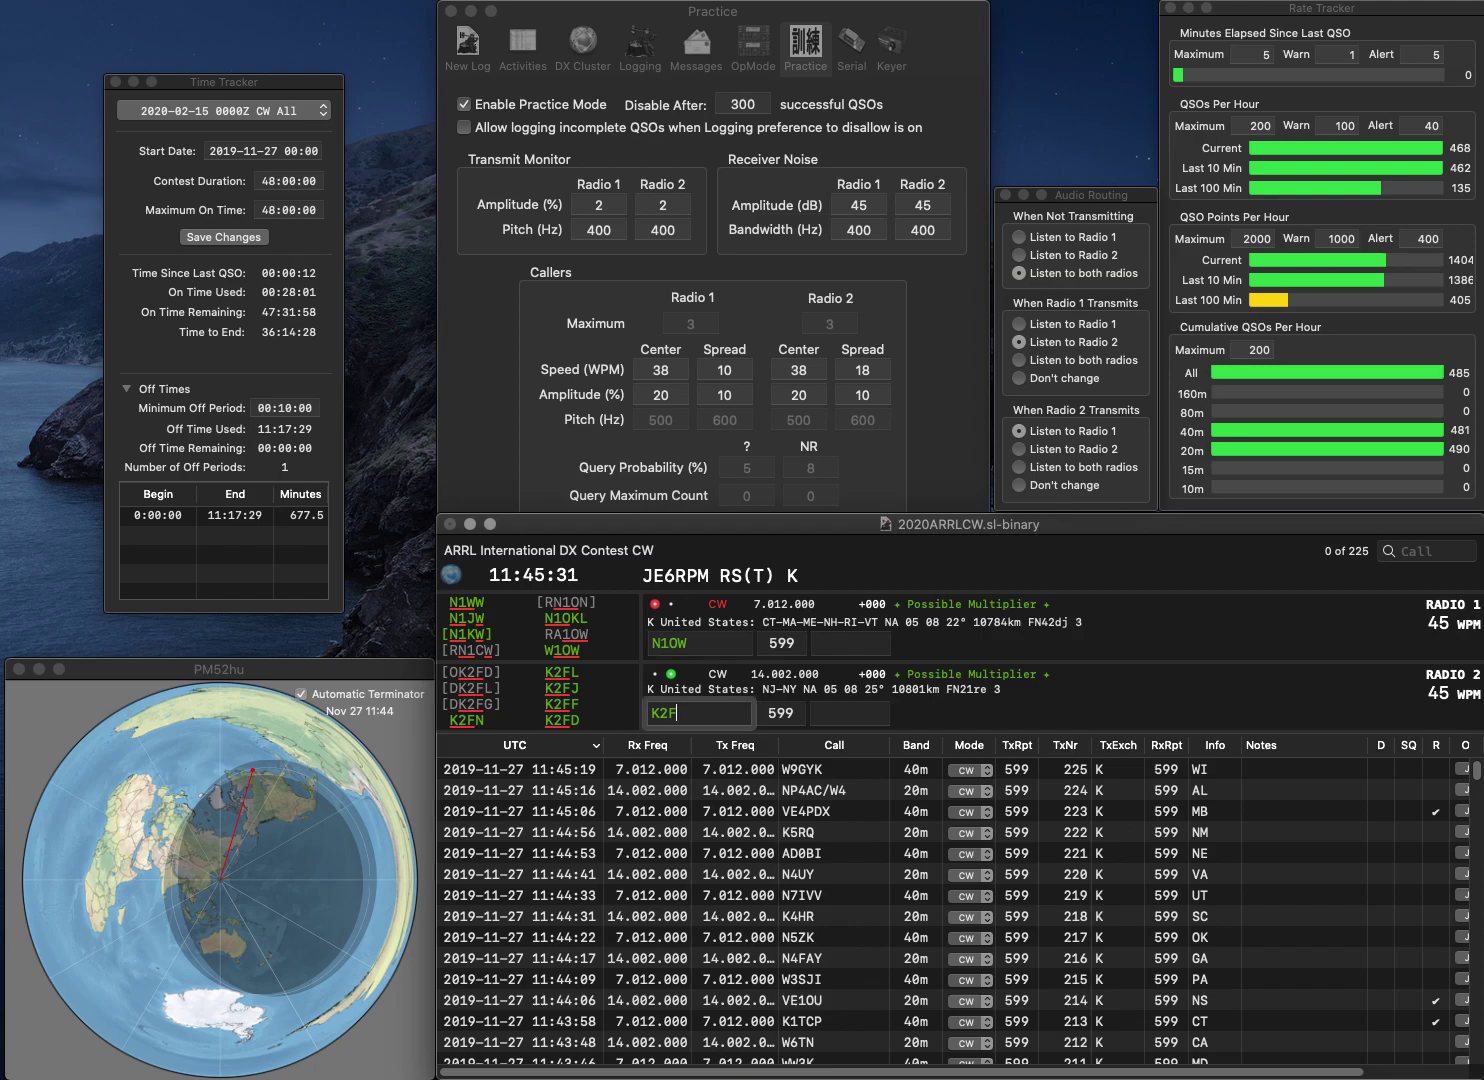
type("AL")
key("Delete")
key("Return")
Step: Change the Radio 1 call to K4OW and answer it
key("Delete")
type("4")
key("Delete")
type("K")
key("Return")
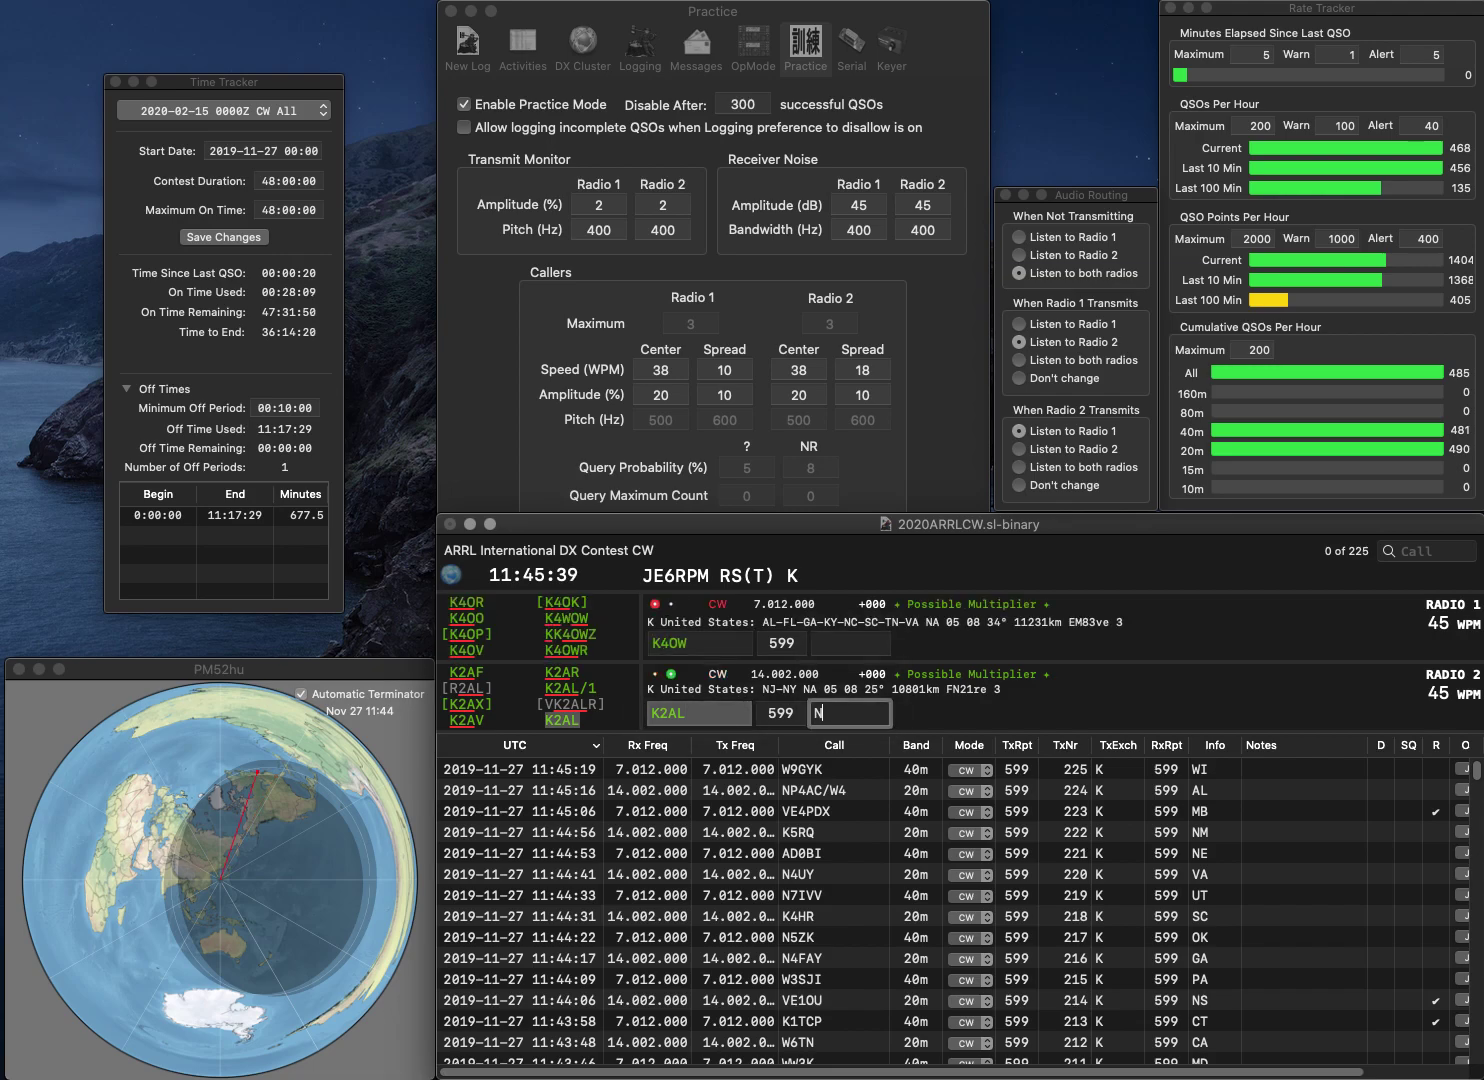
type("J")
key("Return")
key("BackSpace")
type("N4J")
key("Return")
type("VEA3")
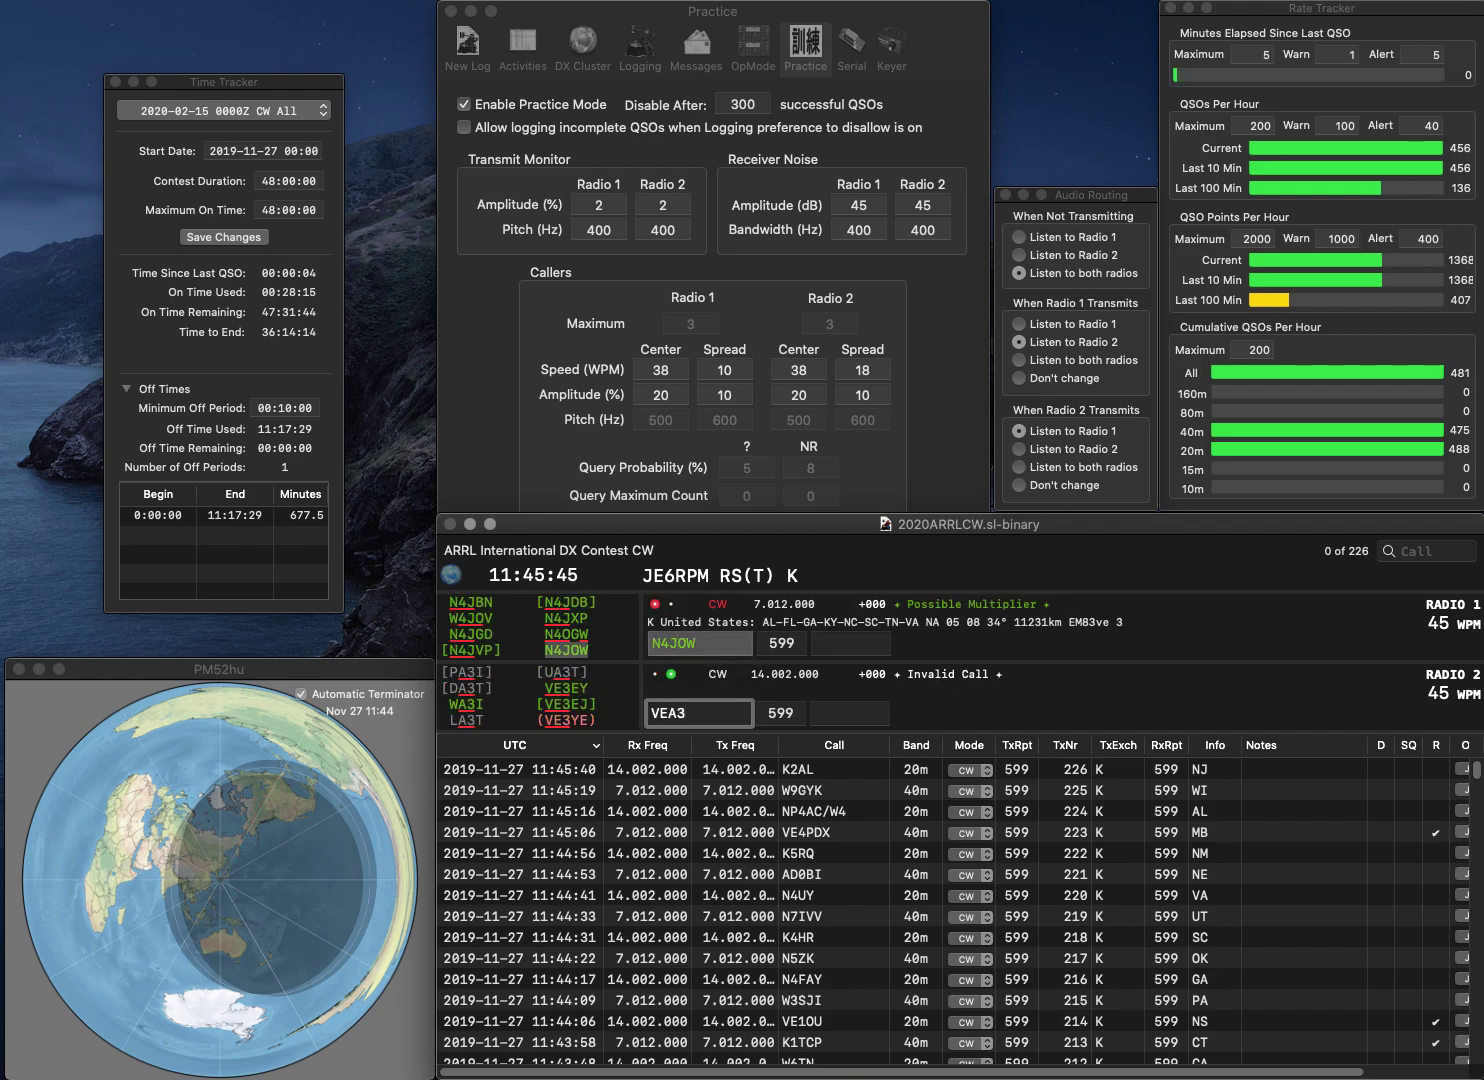
type("OKG")
key("BackSpace")
key("Delete")
type("2")
key("Return")
Step: Log N4JOW on Radio 1 with received exchange VA
key("space")
type("VA")
key("Return")
key("space")
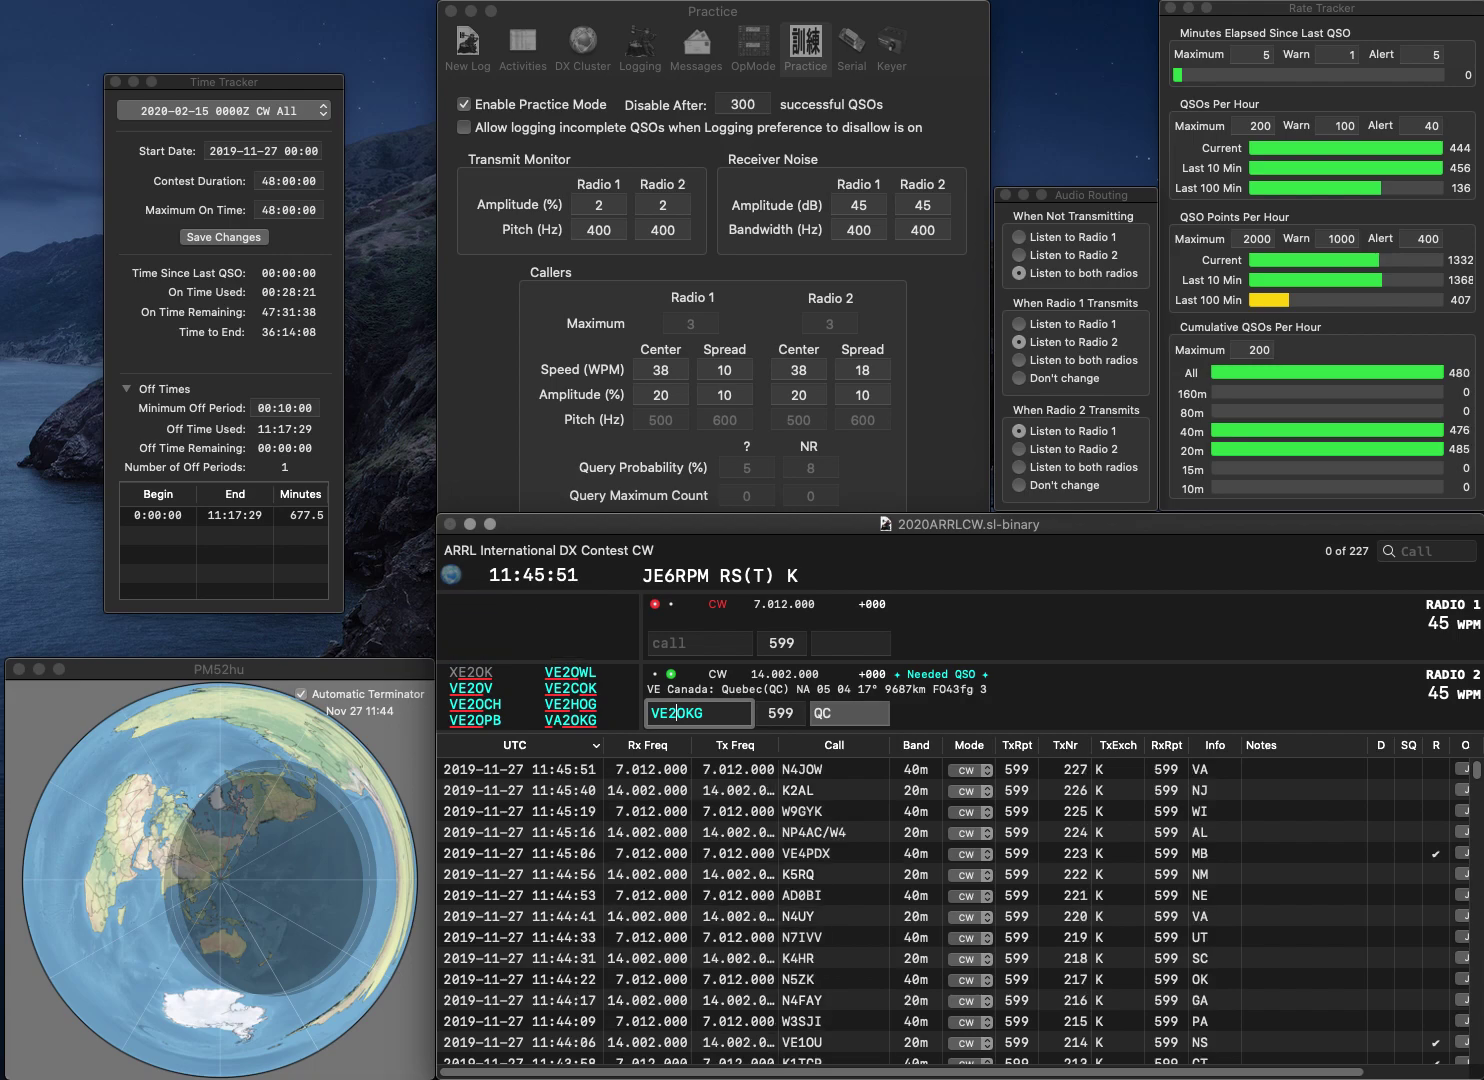
key("Left")
key("BackSpace")
type("A")
key("Return")
type("WA6MRK")
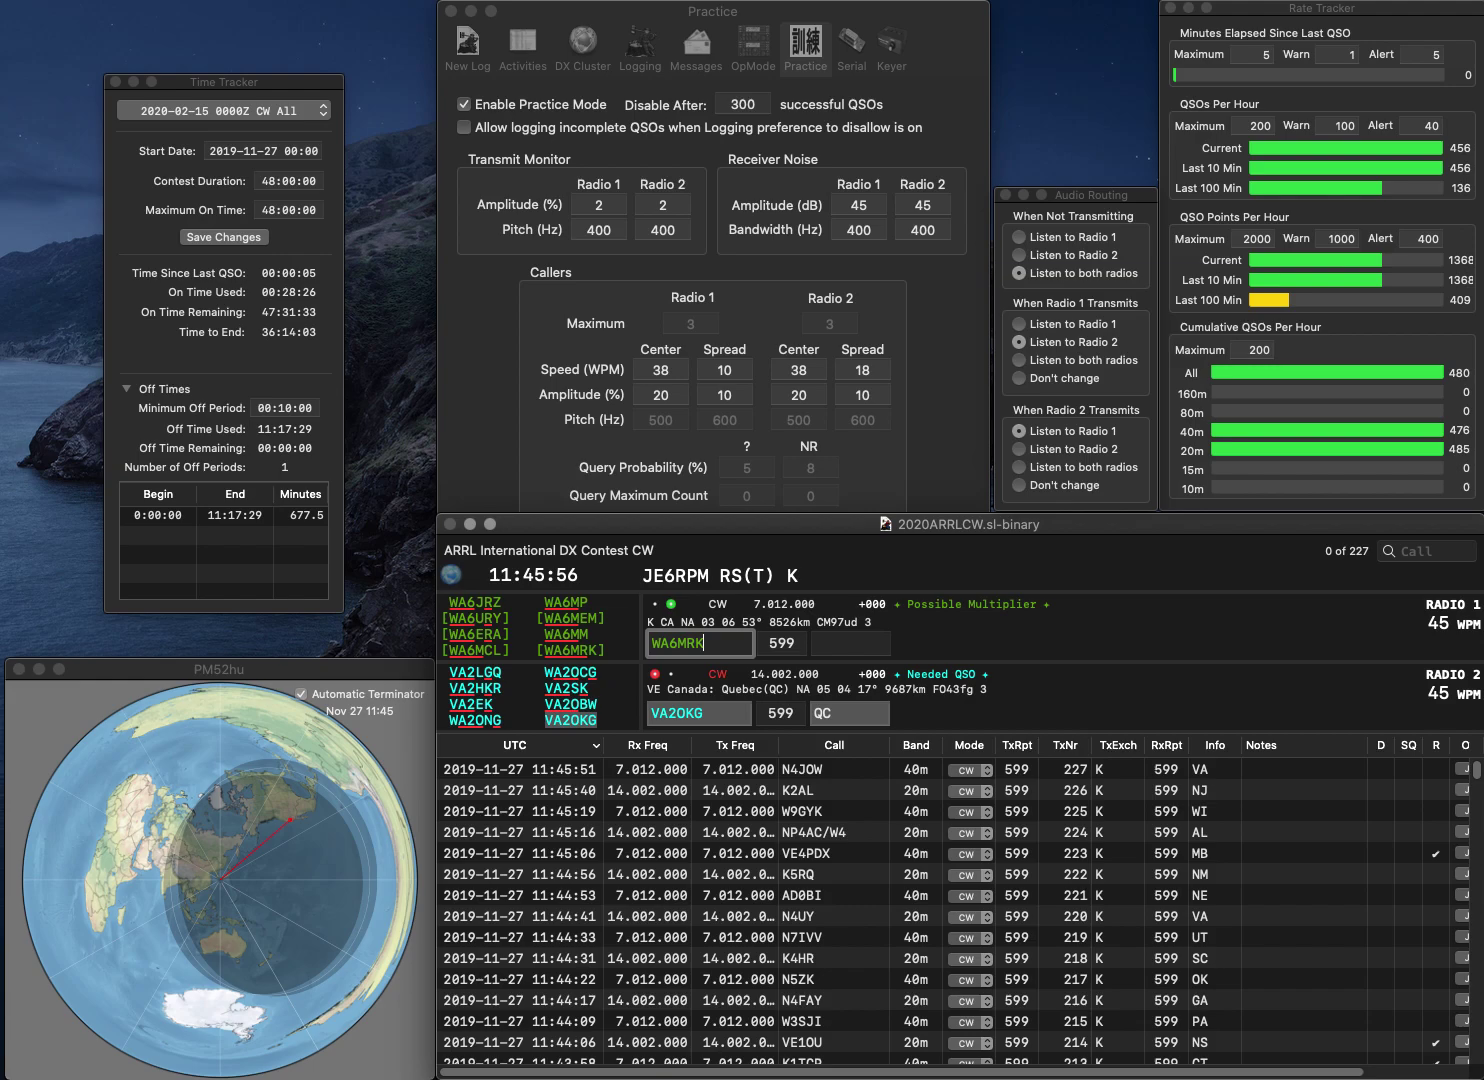
key("Return")
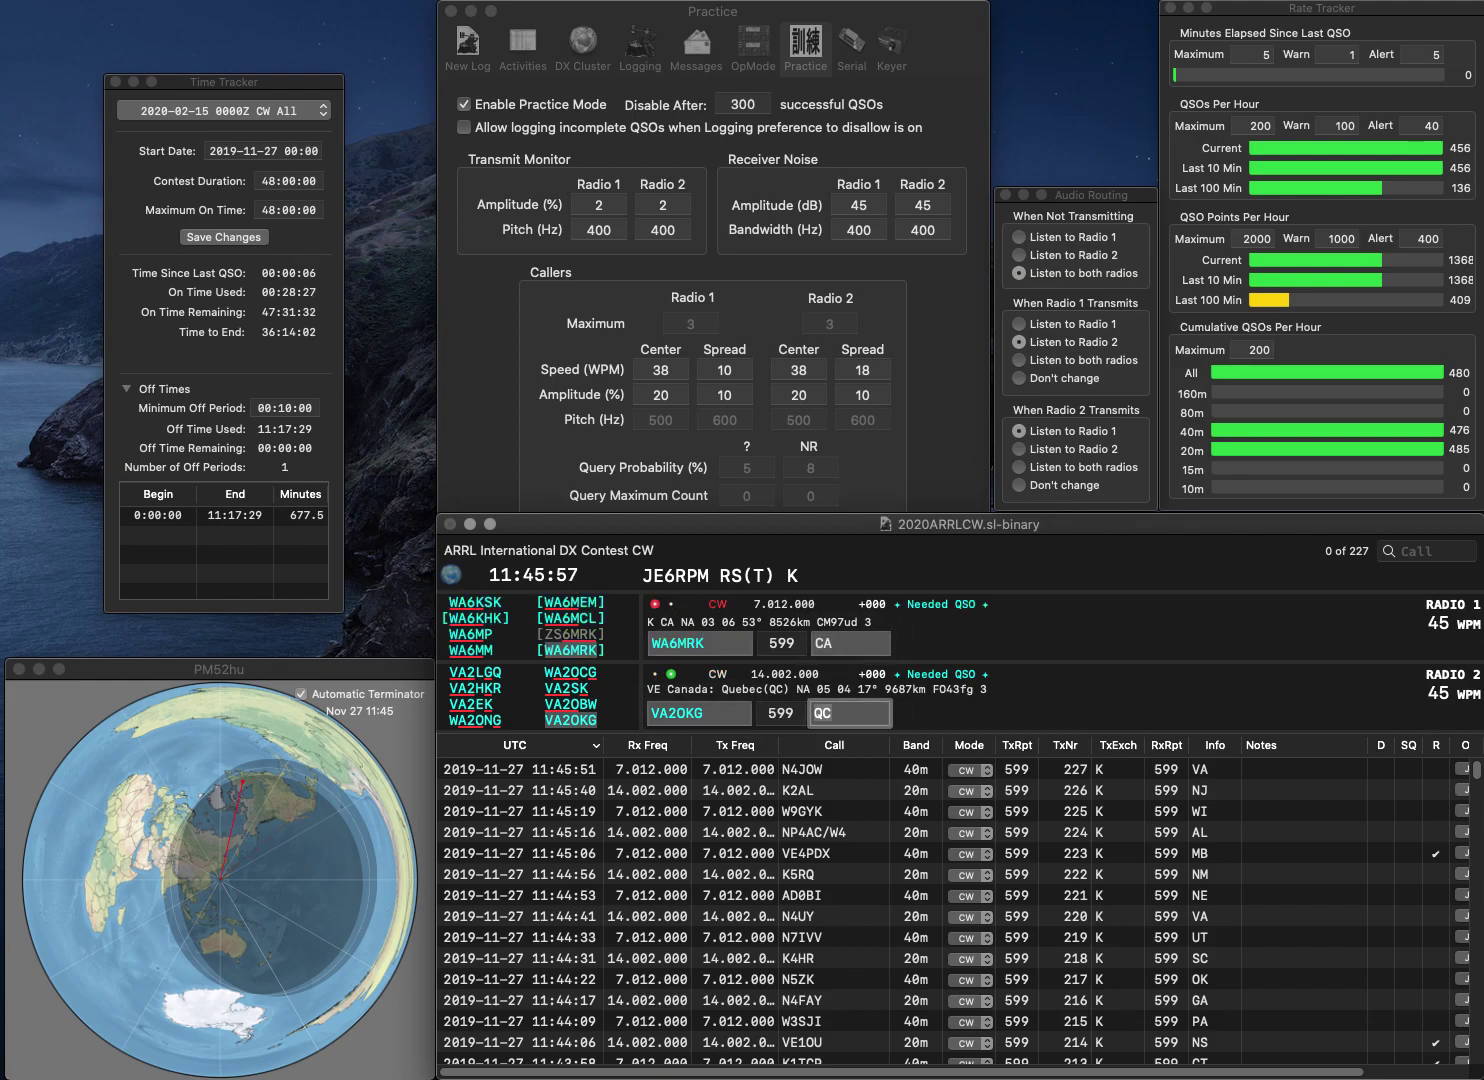
key("Return")
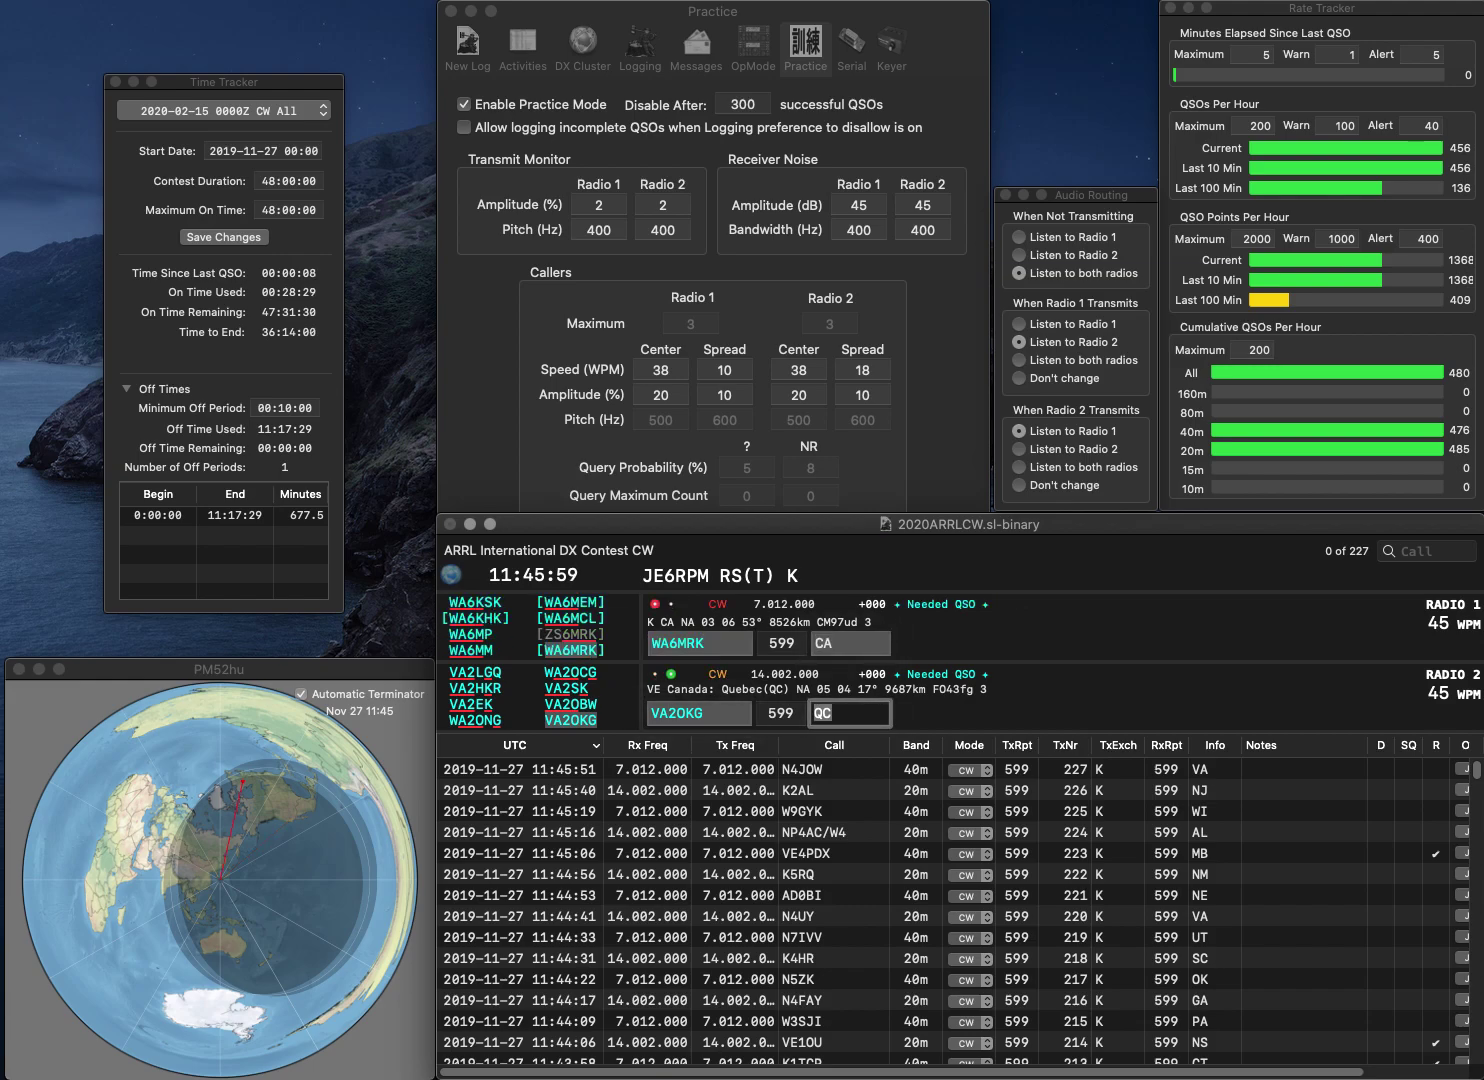
key("Return")
type("KC1ILT")
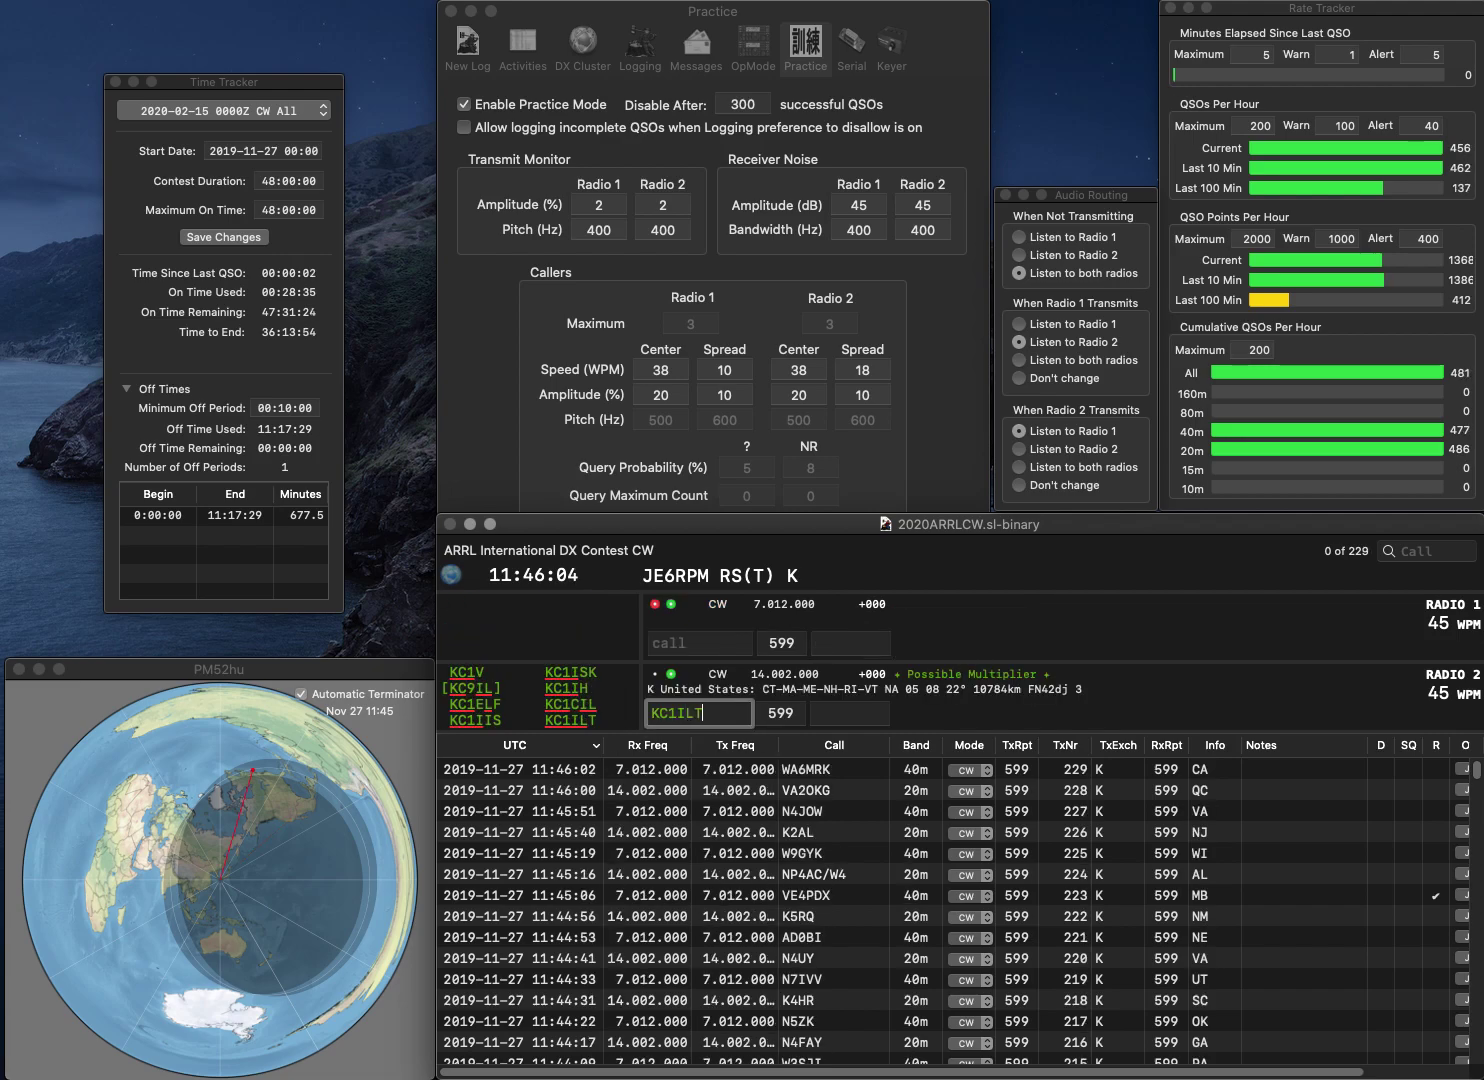
key("Return")
type("N7NTQ")
key("Return")
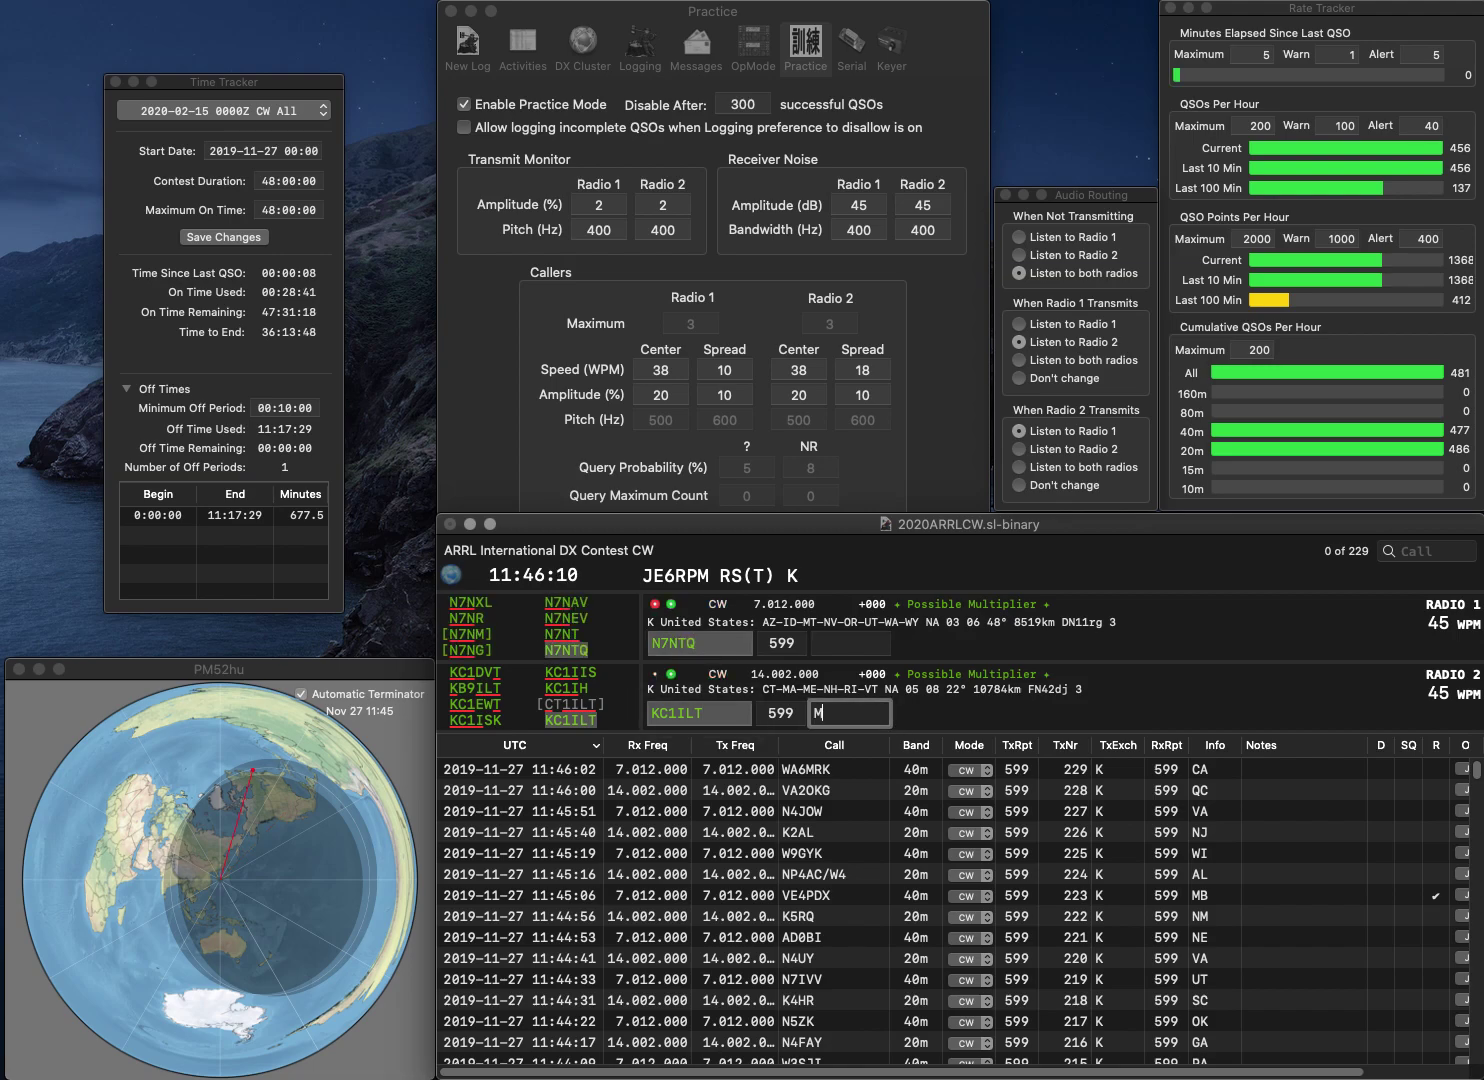
key("Return")
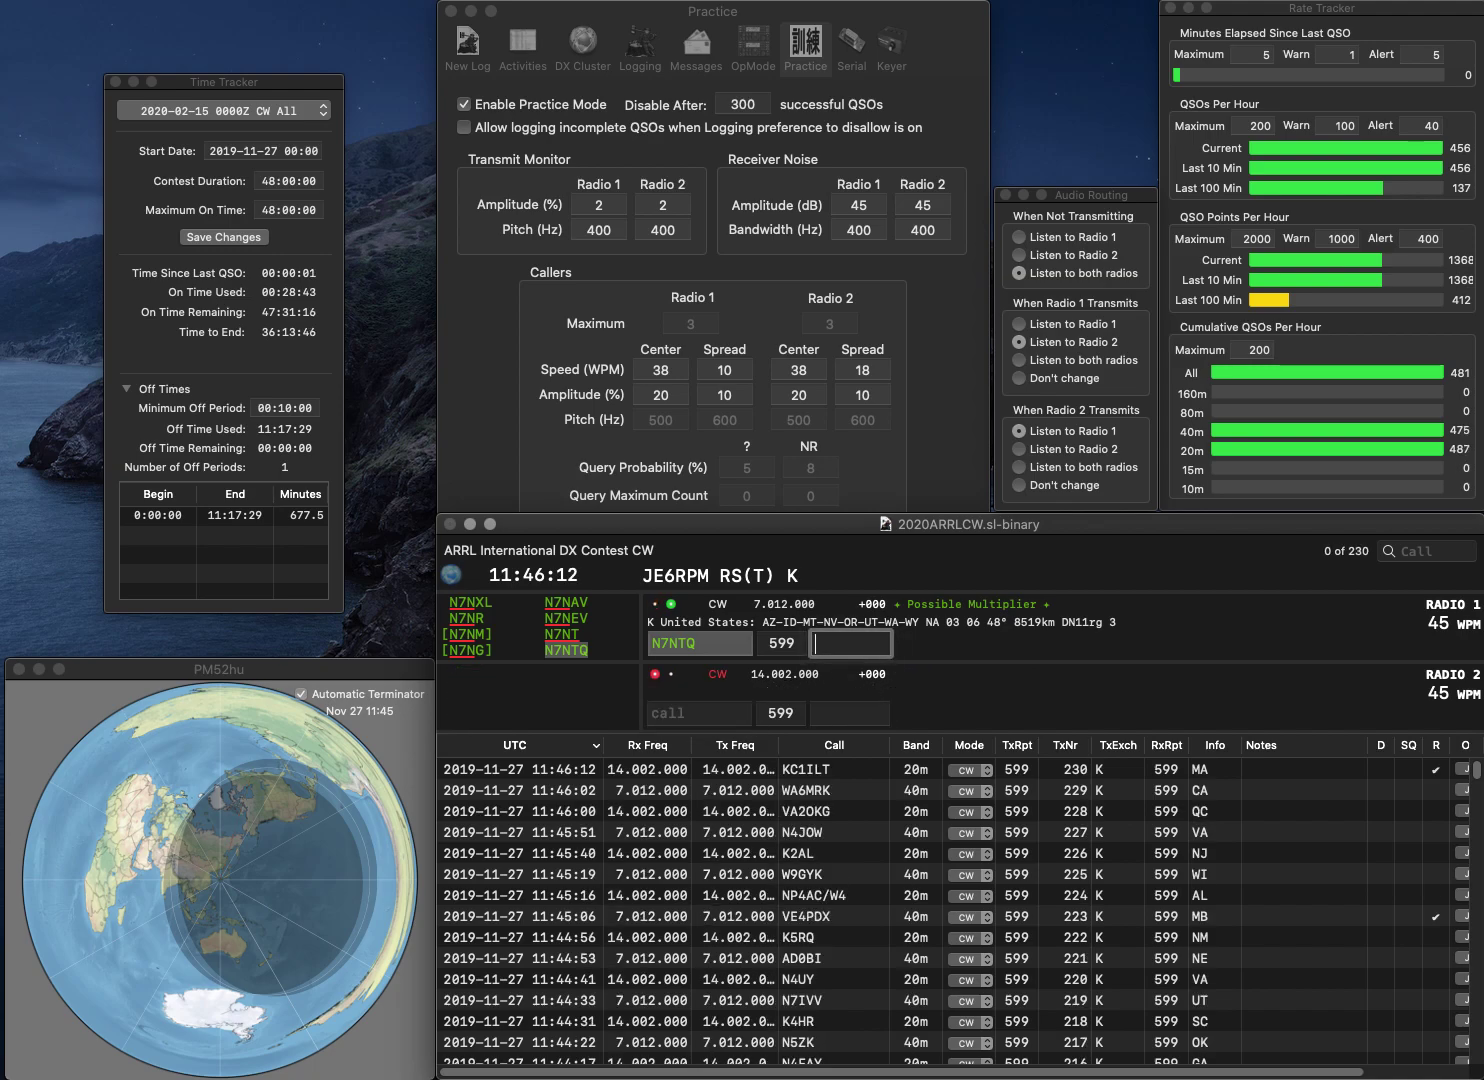
type("WA")
key("Return")
type("A")
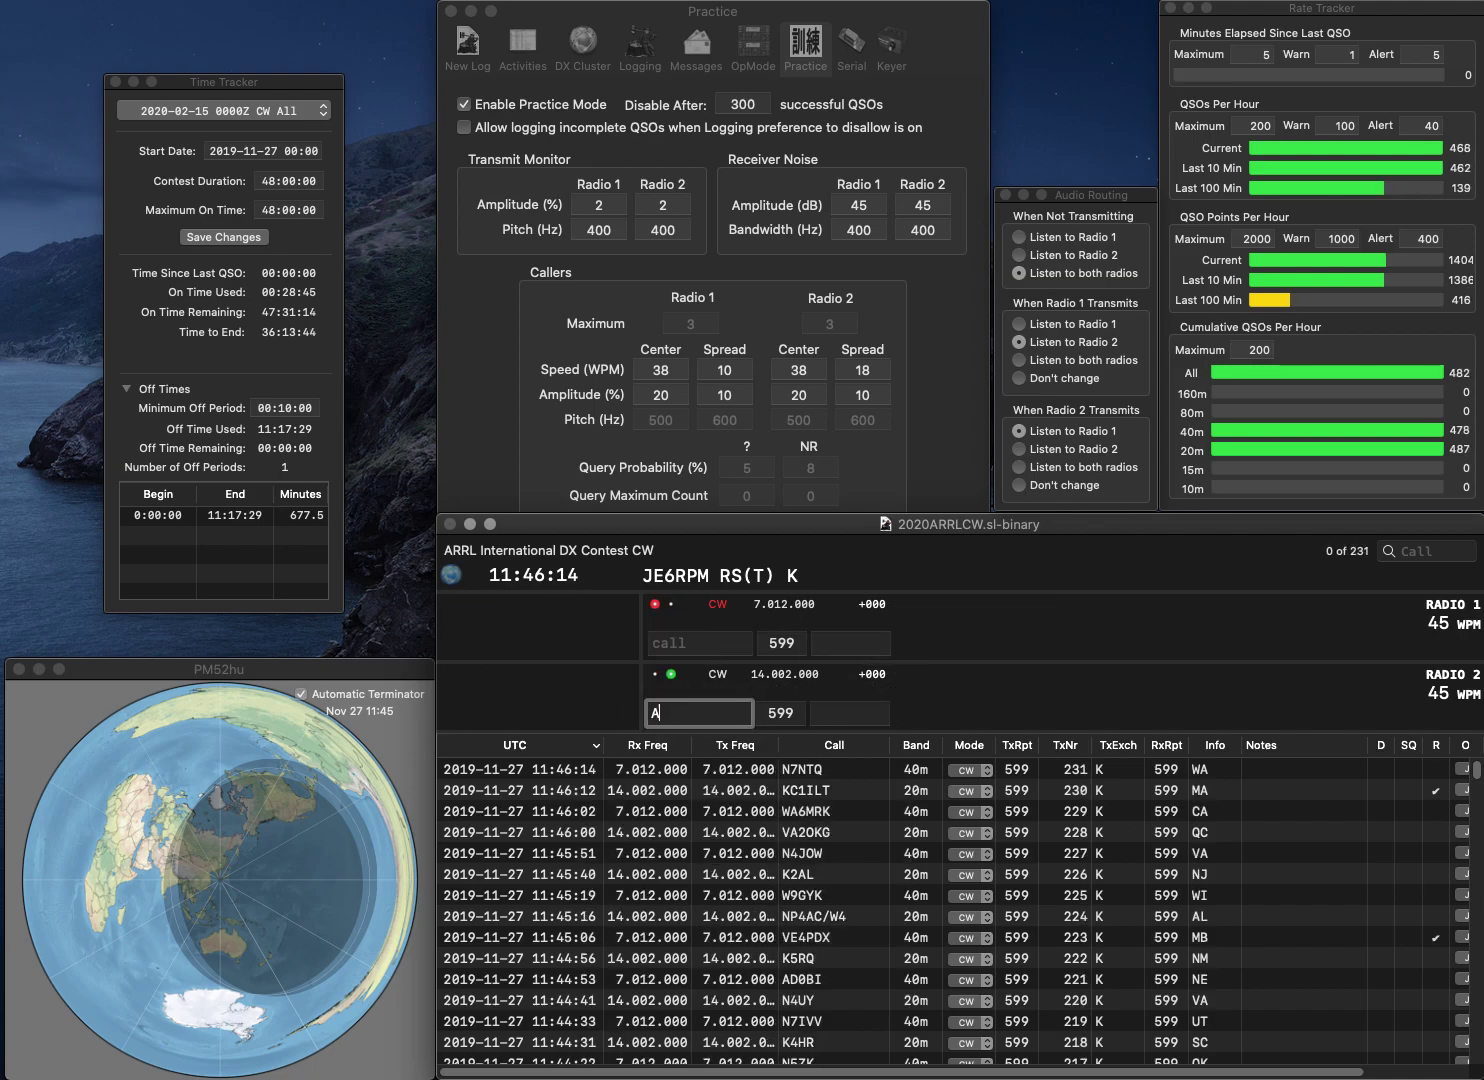
type("1DC")
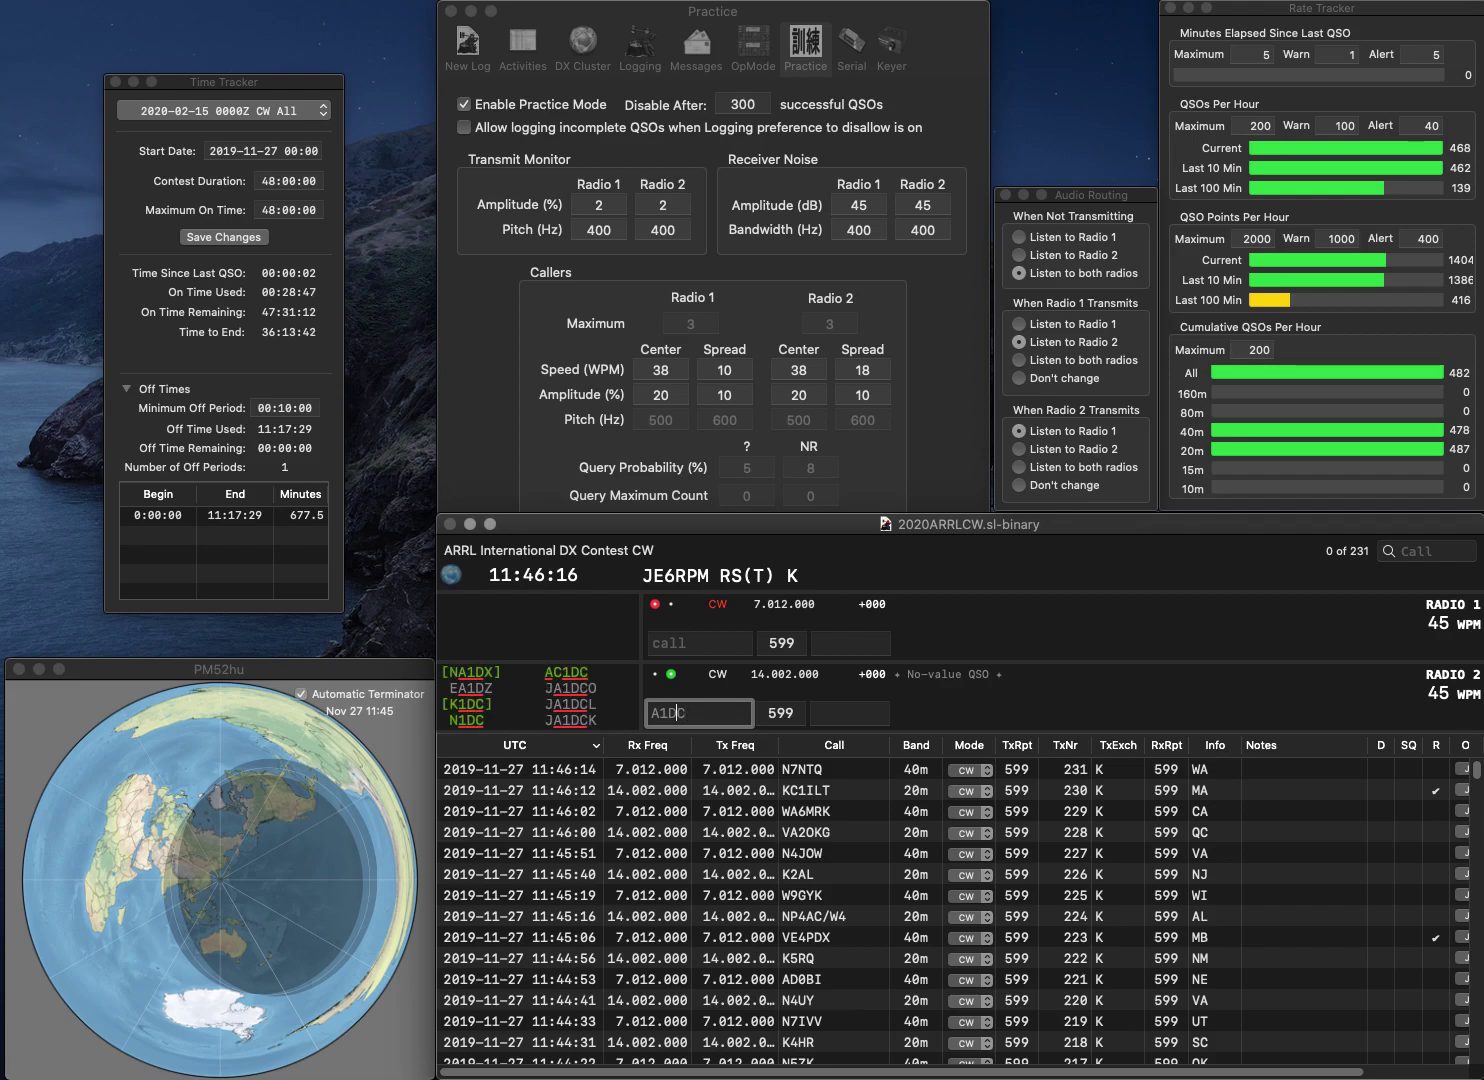
type("C")
key("Return")
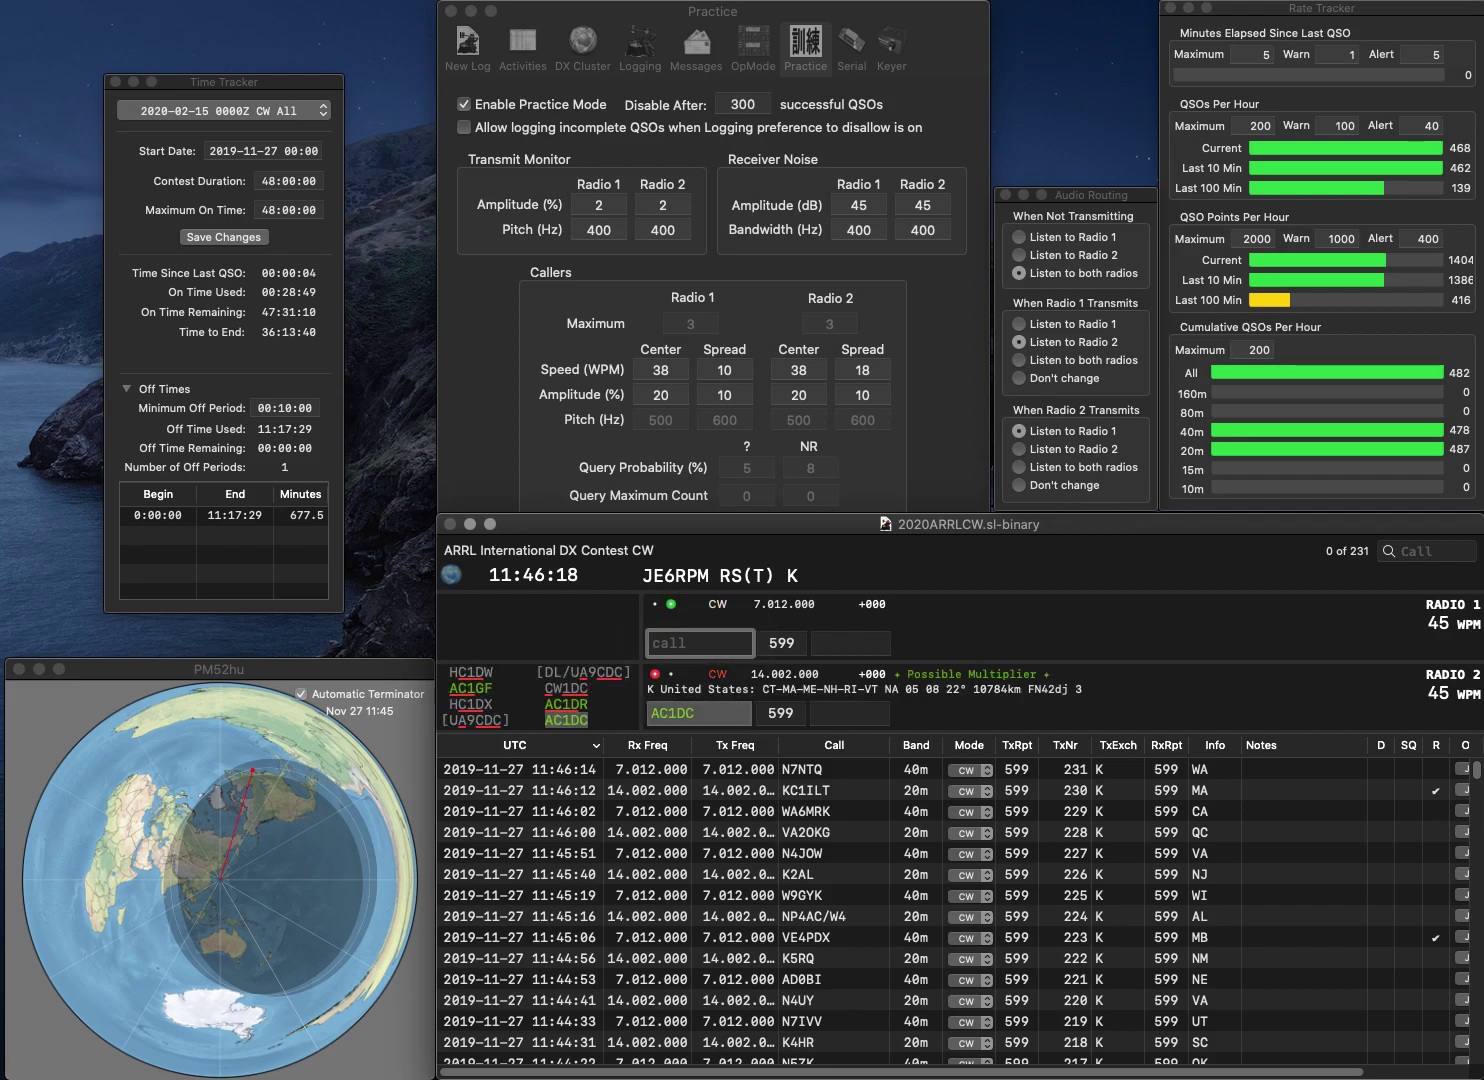
Step: Send the partial call PF on Radio 1, and log AC1DC on Radio 2 with received exchange ME
type("PF")
key("Return")
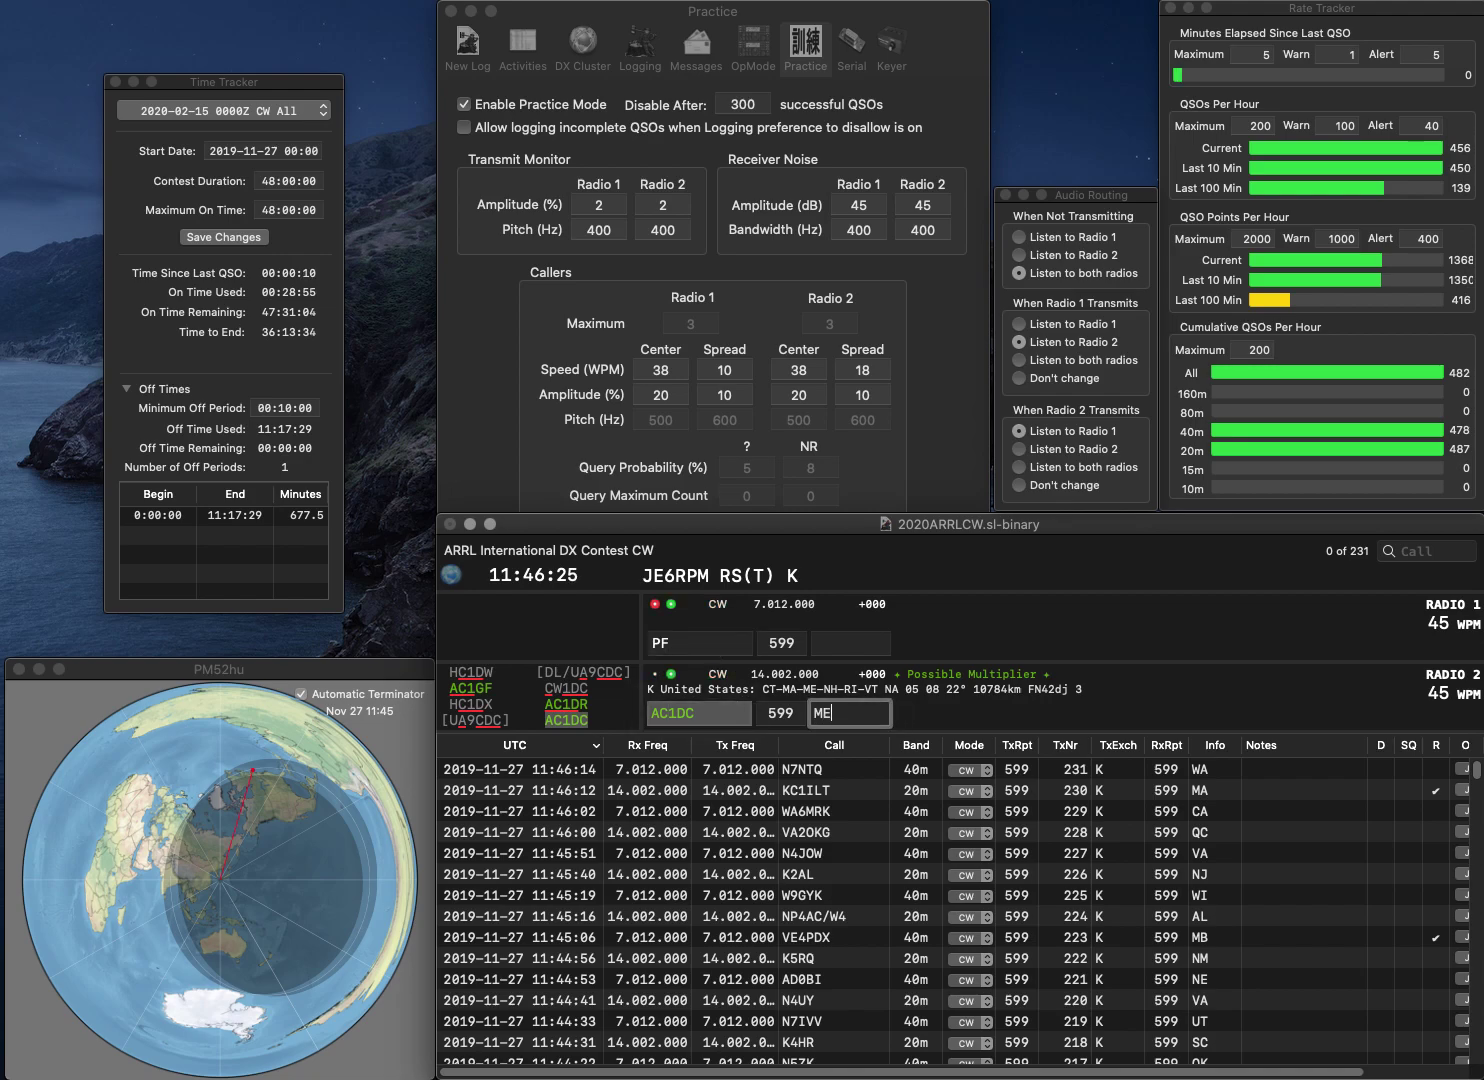
key("Return")
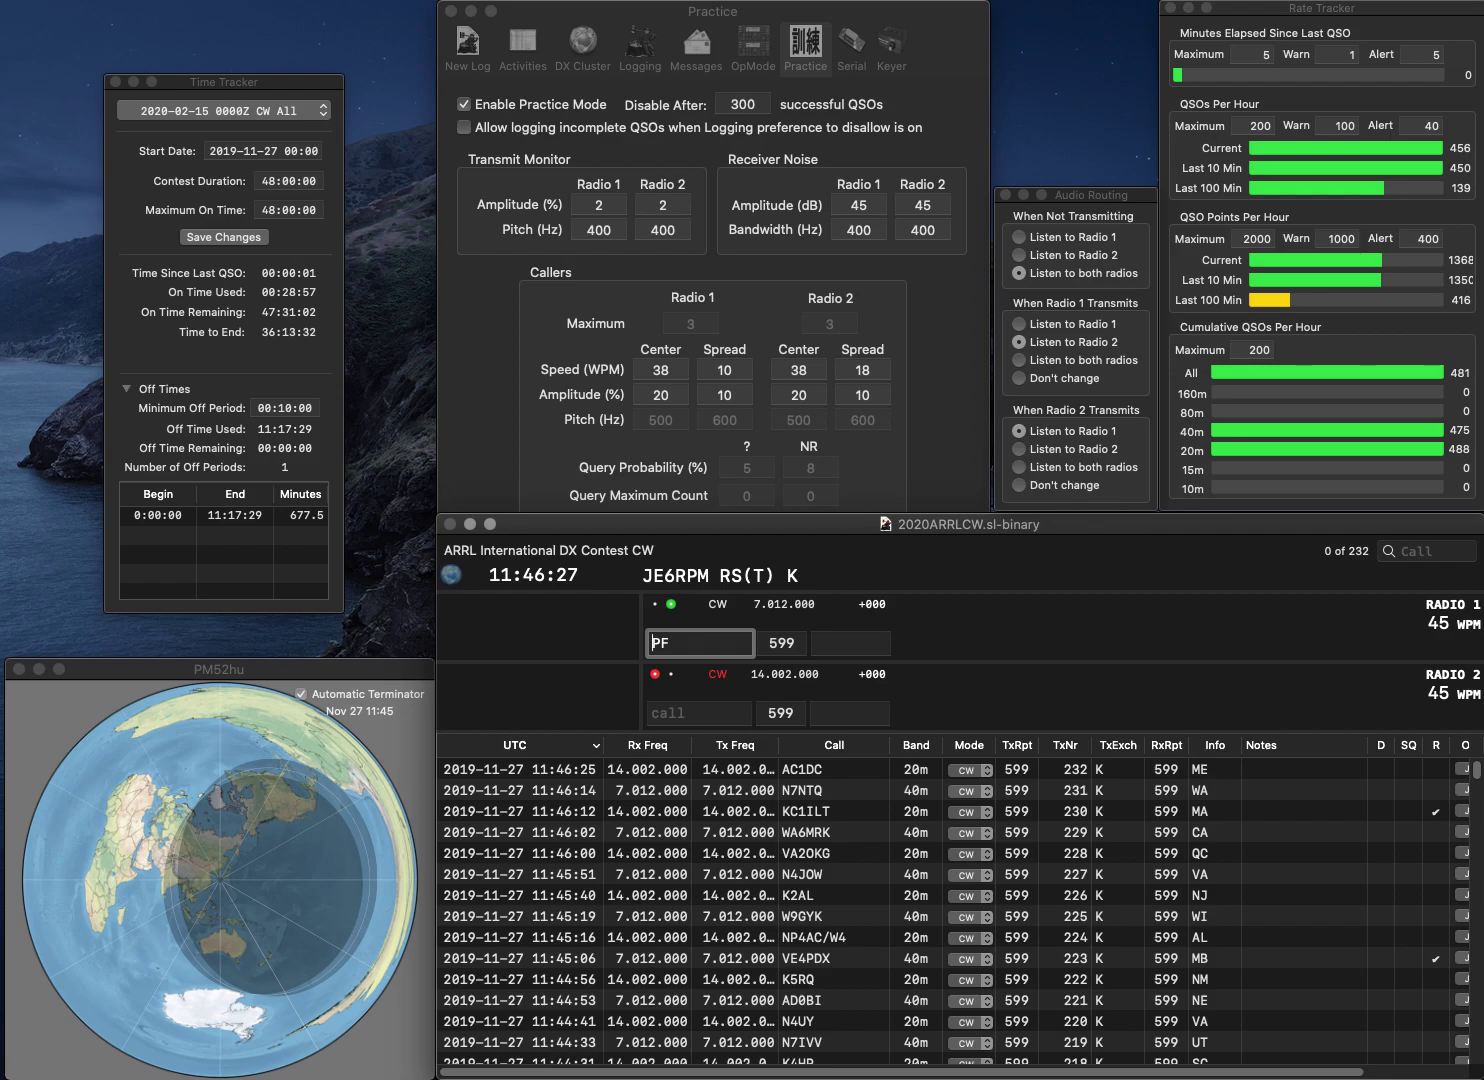
type("W")
key("Return")
type("KO")
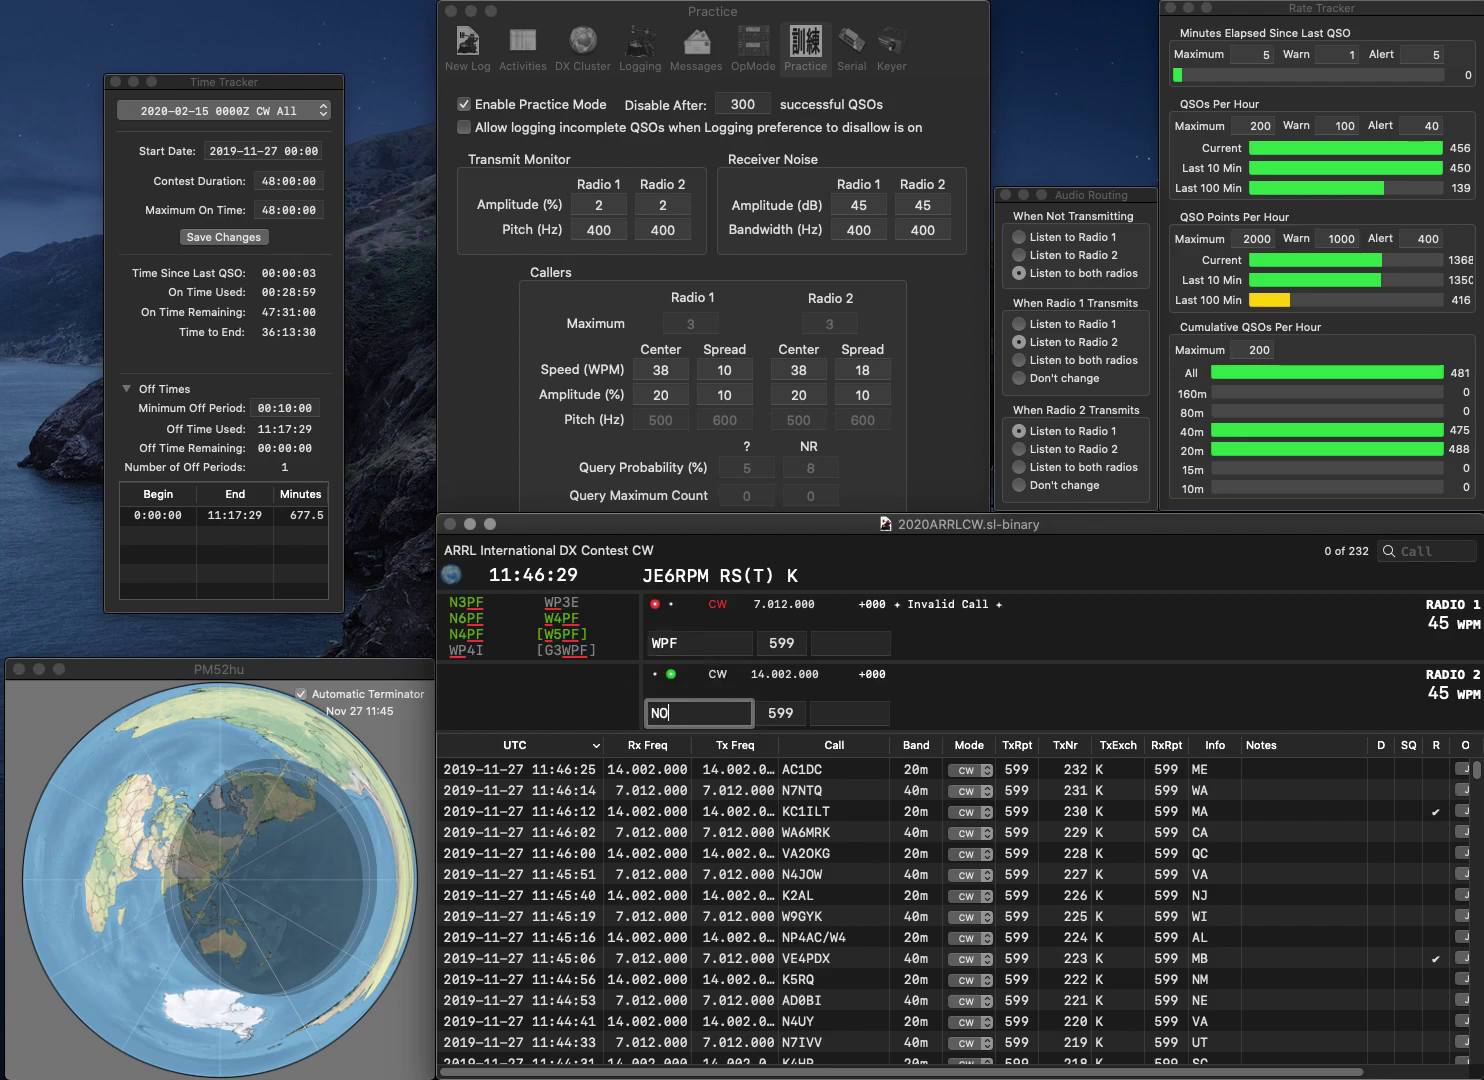
type("9Y")
key("Return")
type("W4")
key("Right")
key("Right")
key("BackSpace")
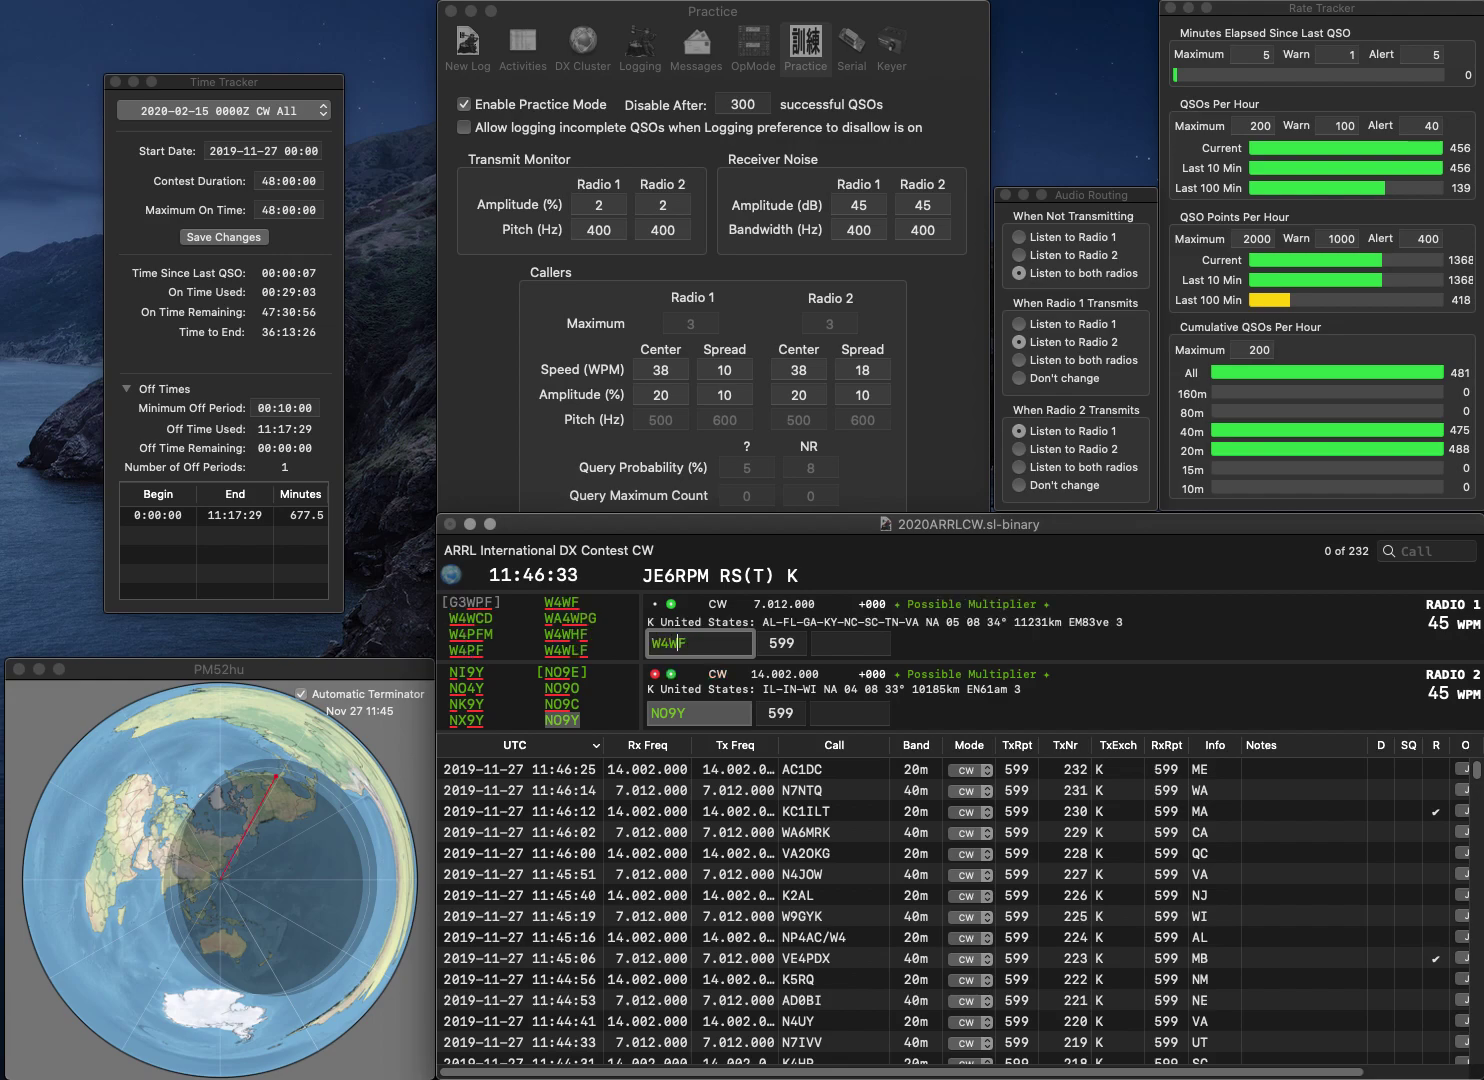
type("L")
key("Return")
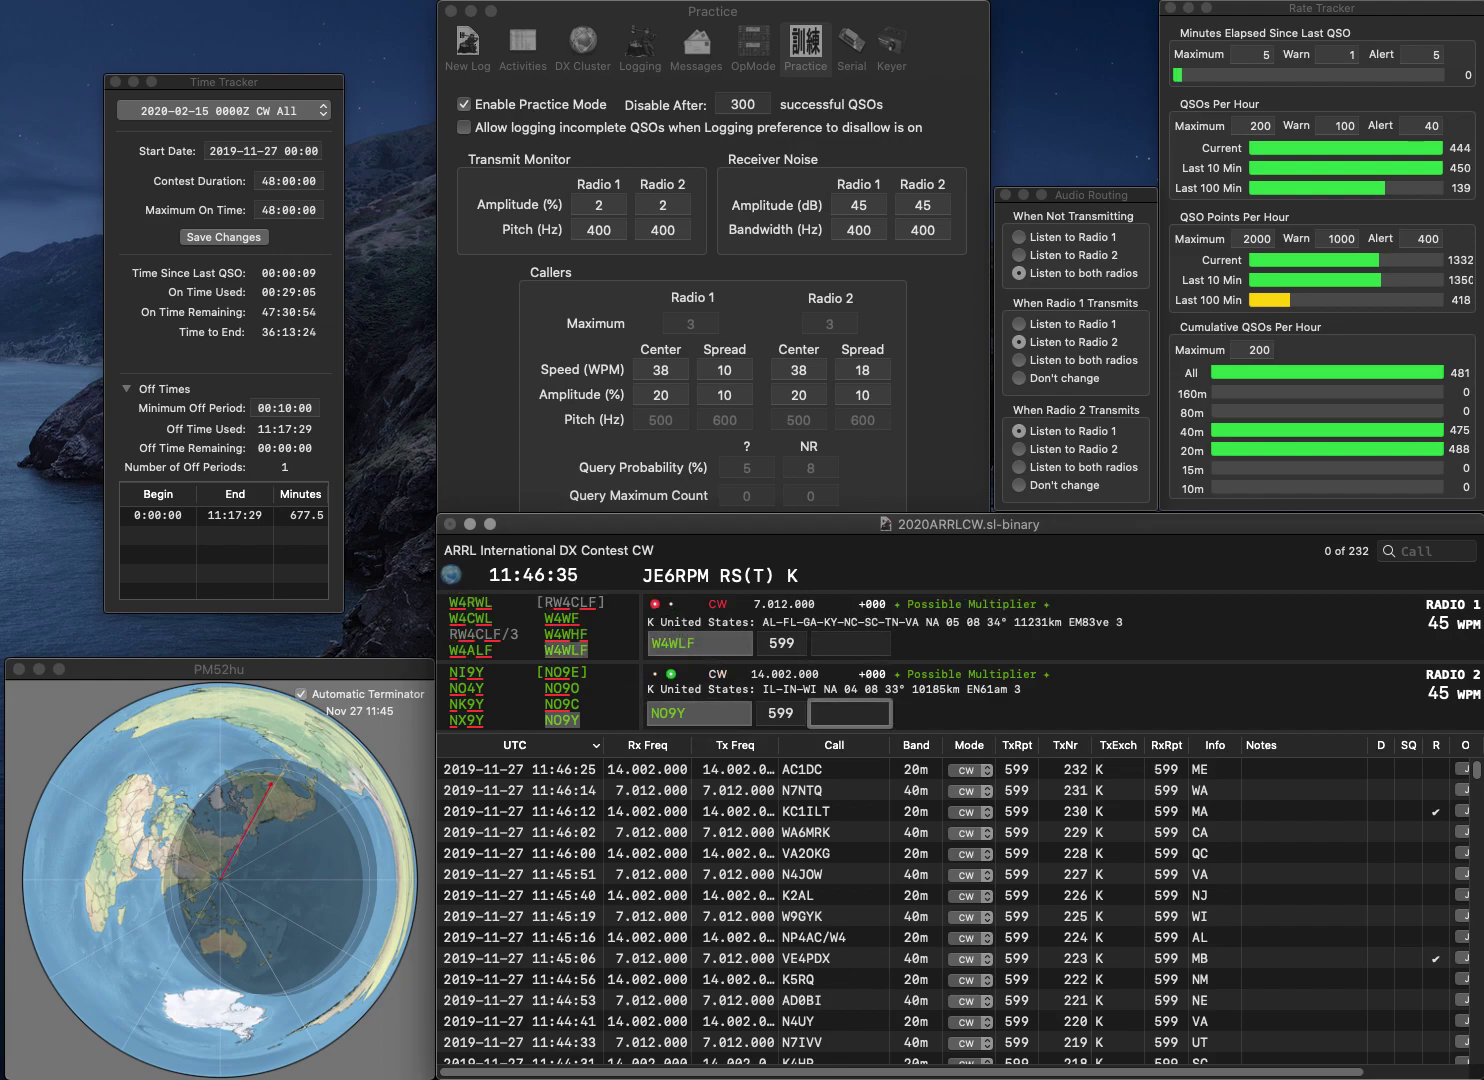
type("IL")
key("Return")
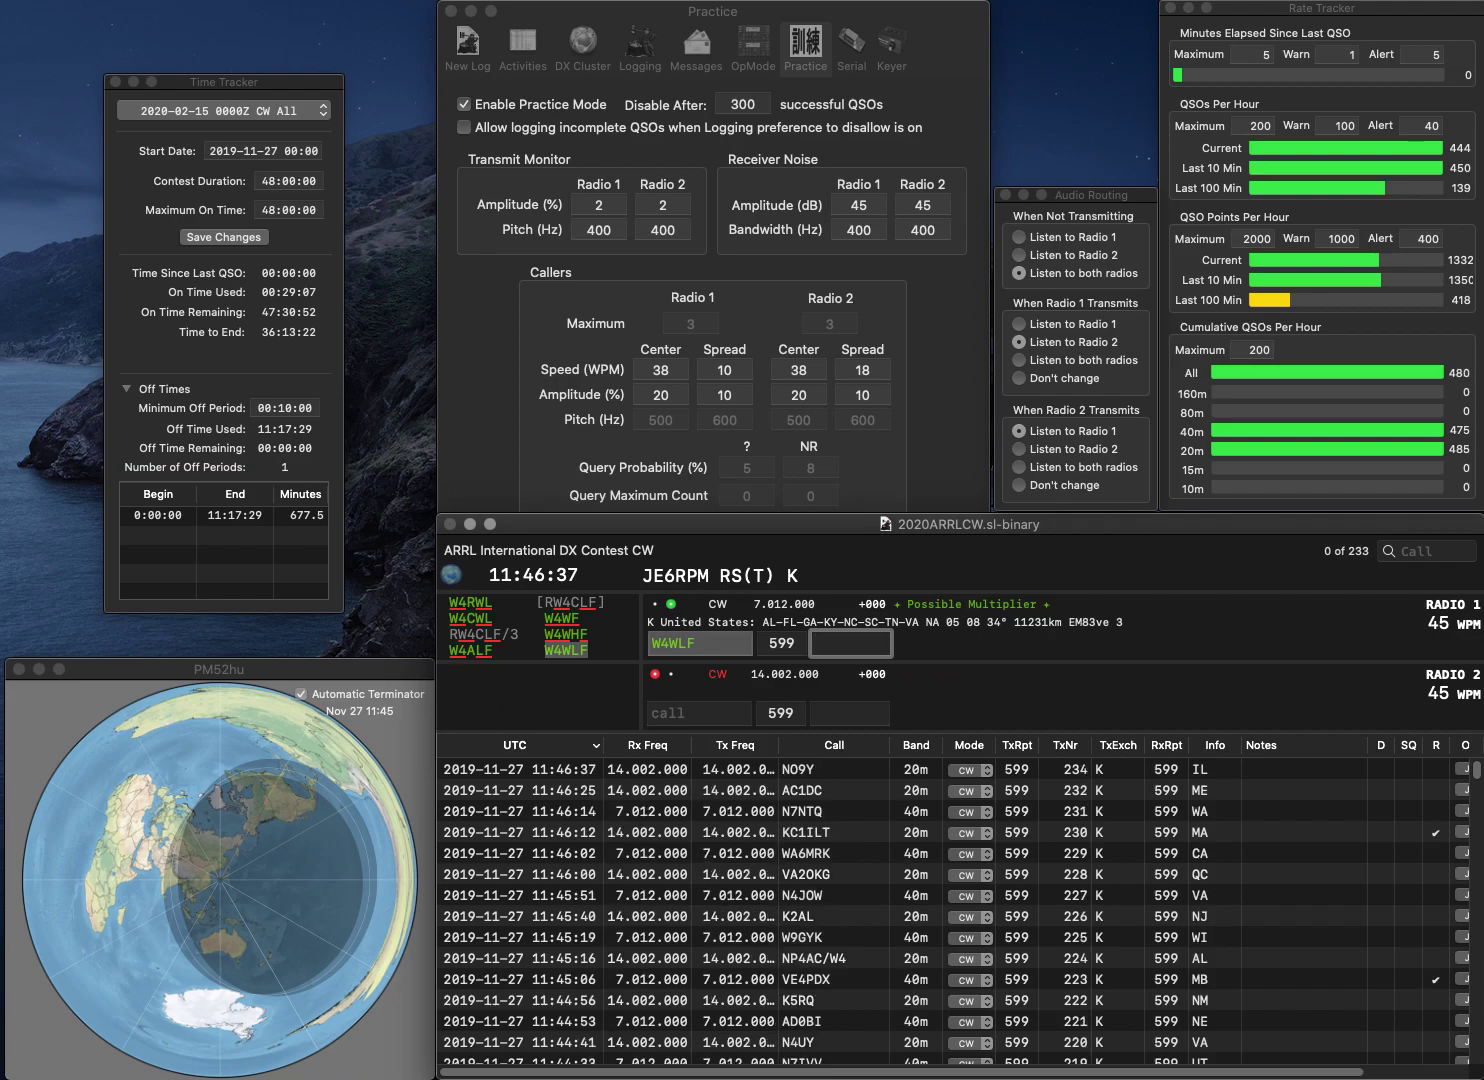
Step: Log W4WLF on Radio 1 with received exchange KY, and answer caller W7OQ on Radio 2
type("KY")
key("Return")
type("W7OQ")
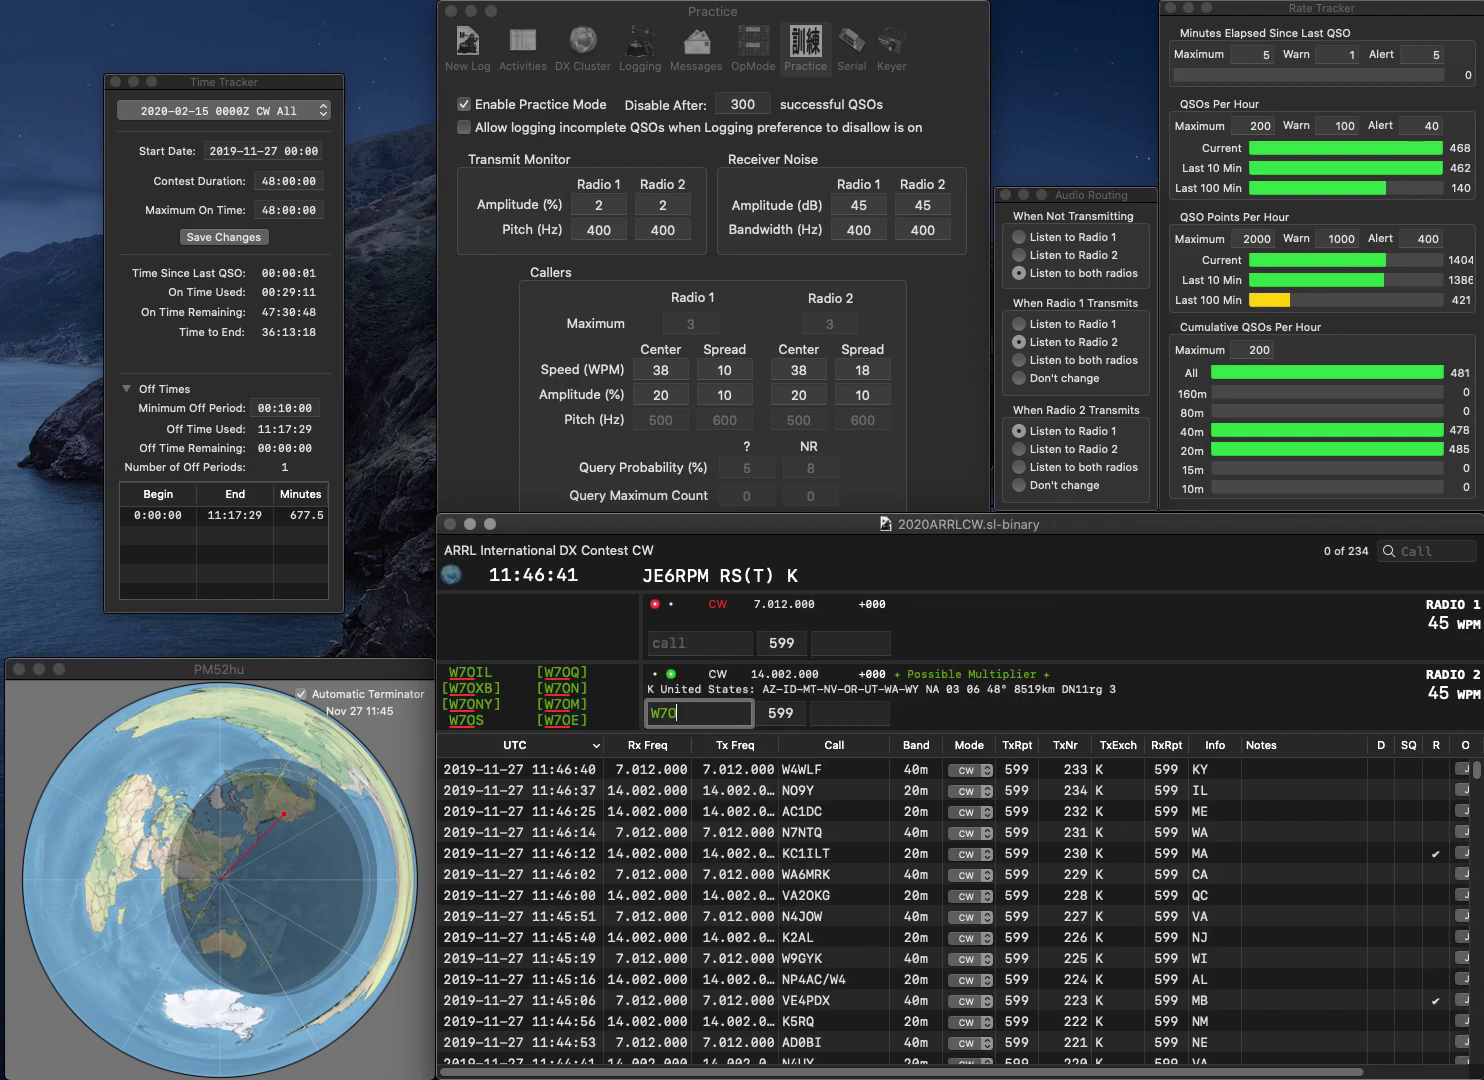
key("Return")
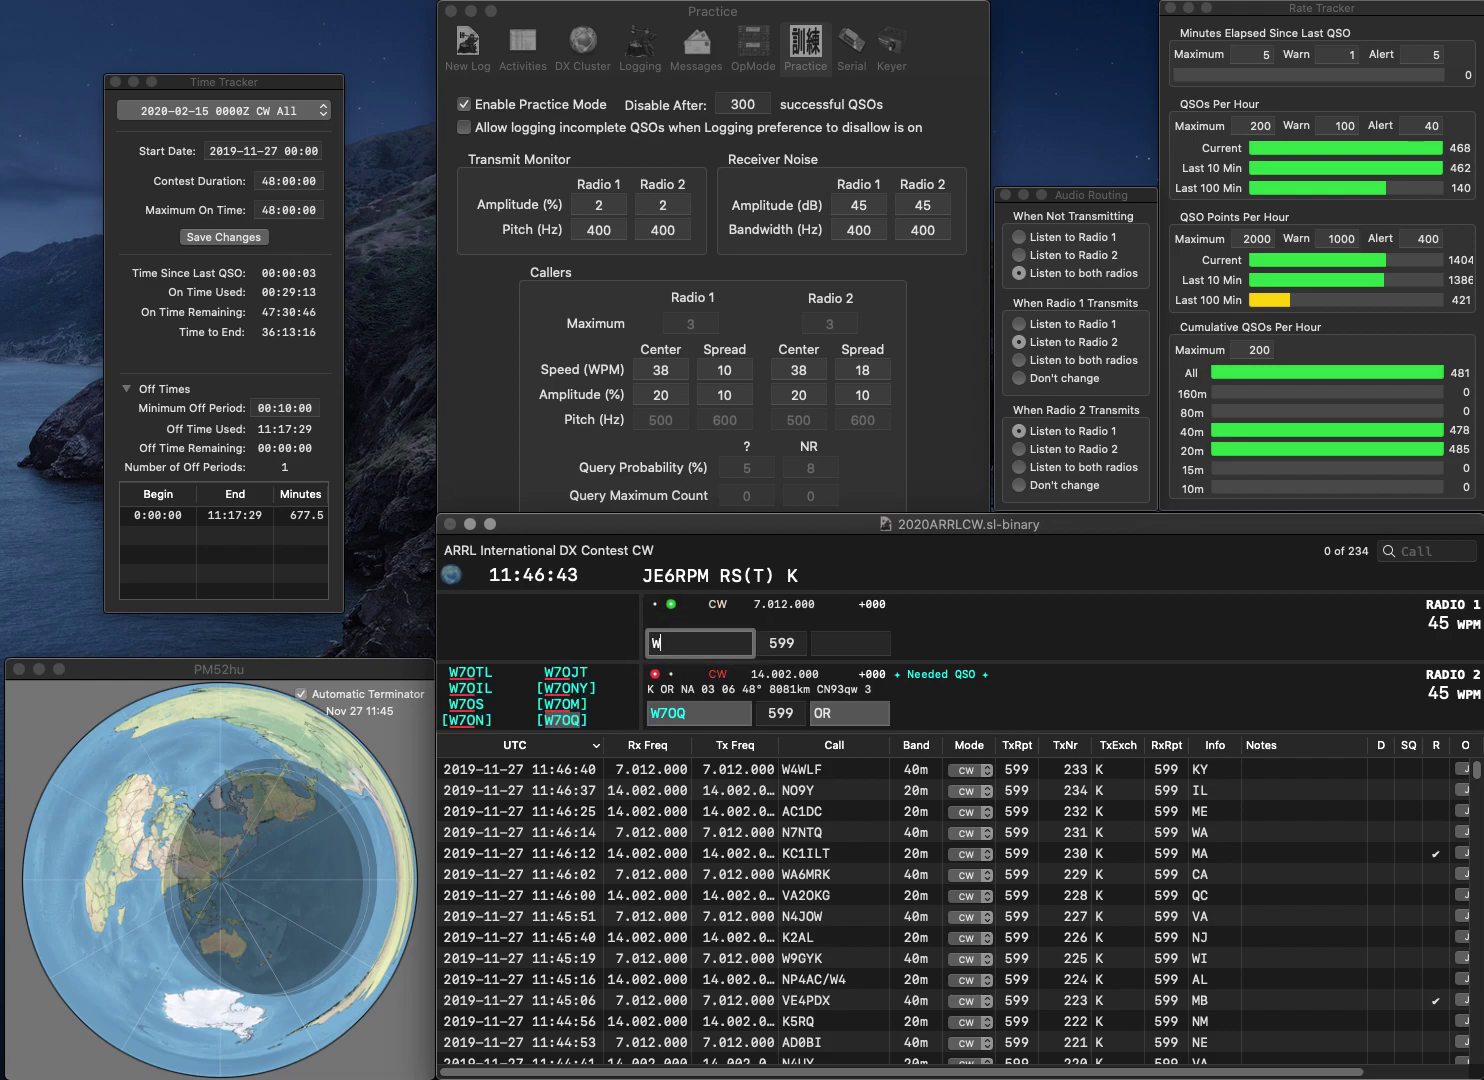
type("WC7C")
key("Return")
key("Return")
Step: Correct the Radio 1 call to WC7S and answer it
key("Left")
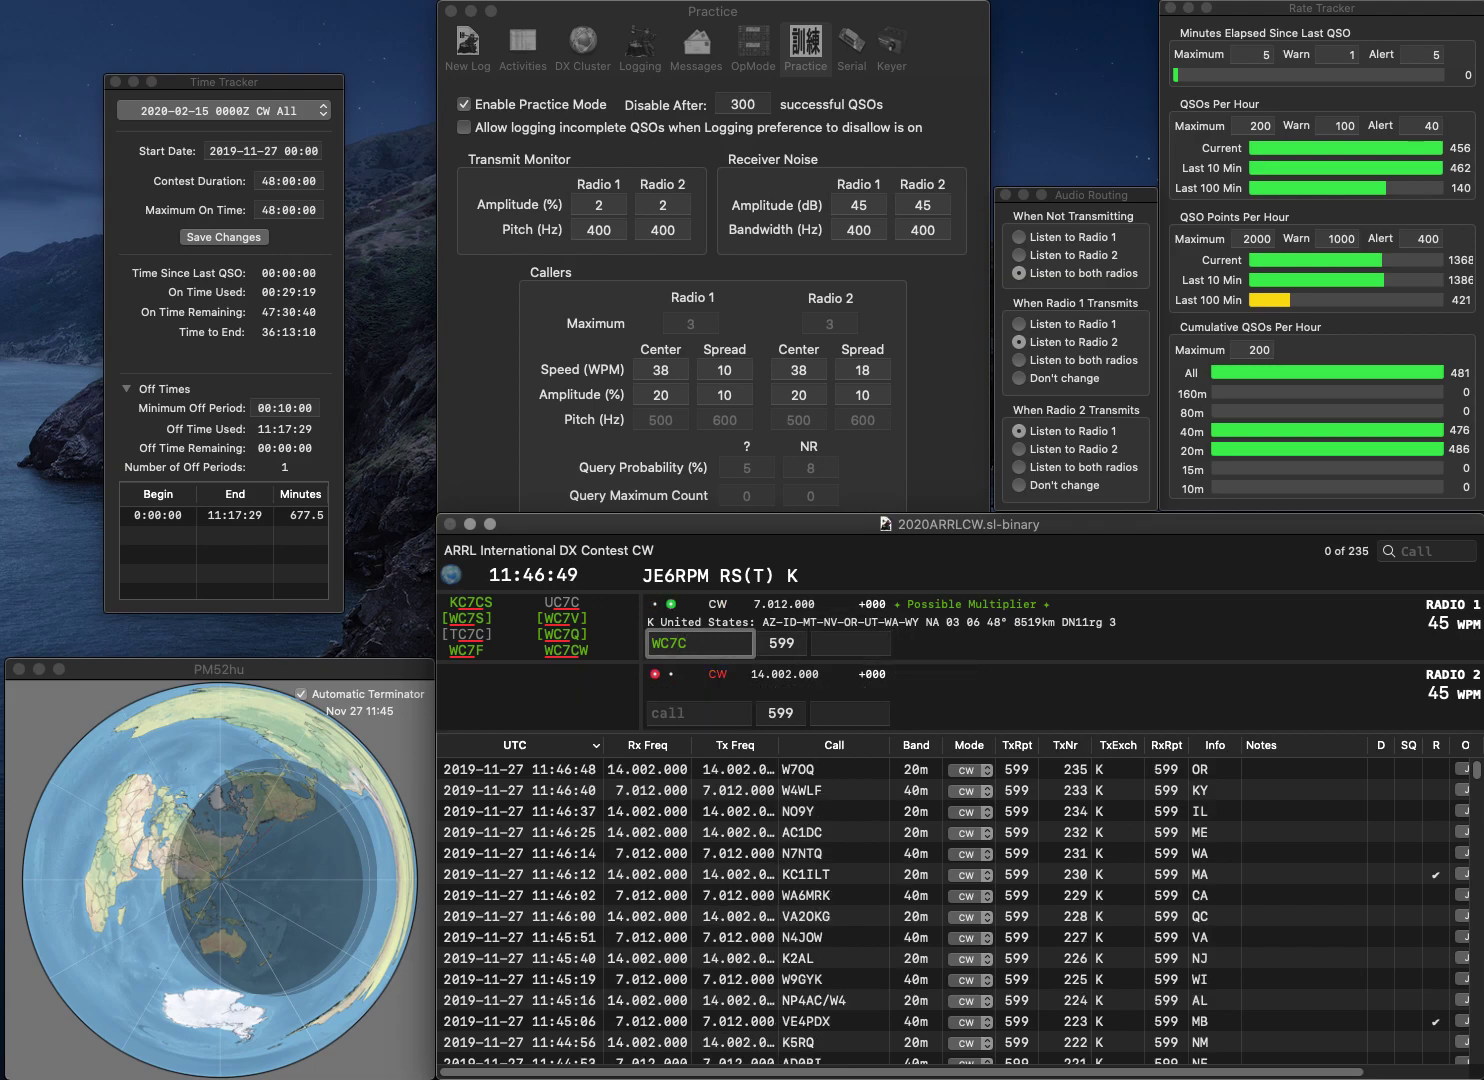
type("S")
key("BackSpace")
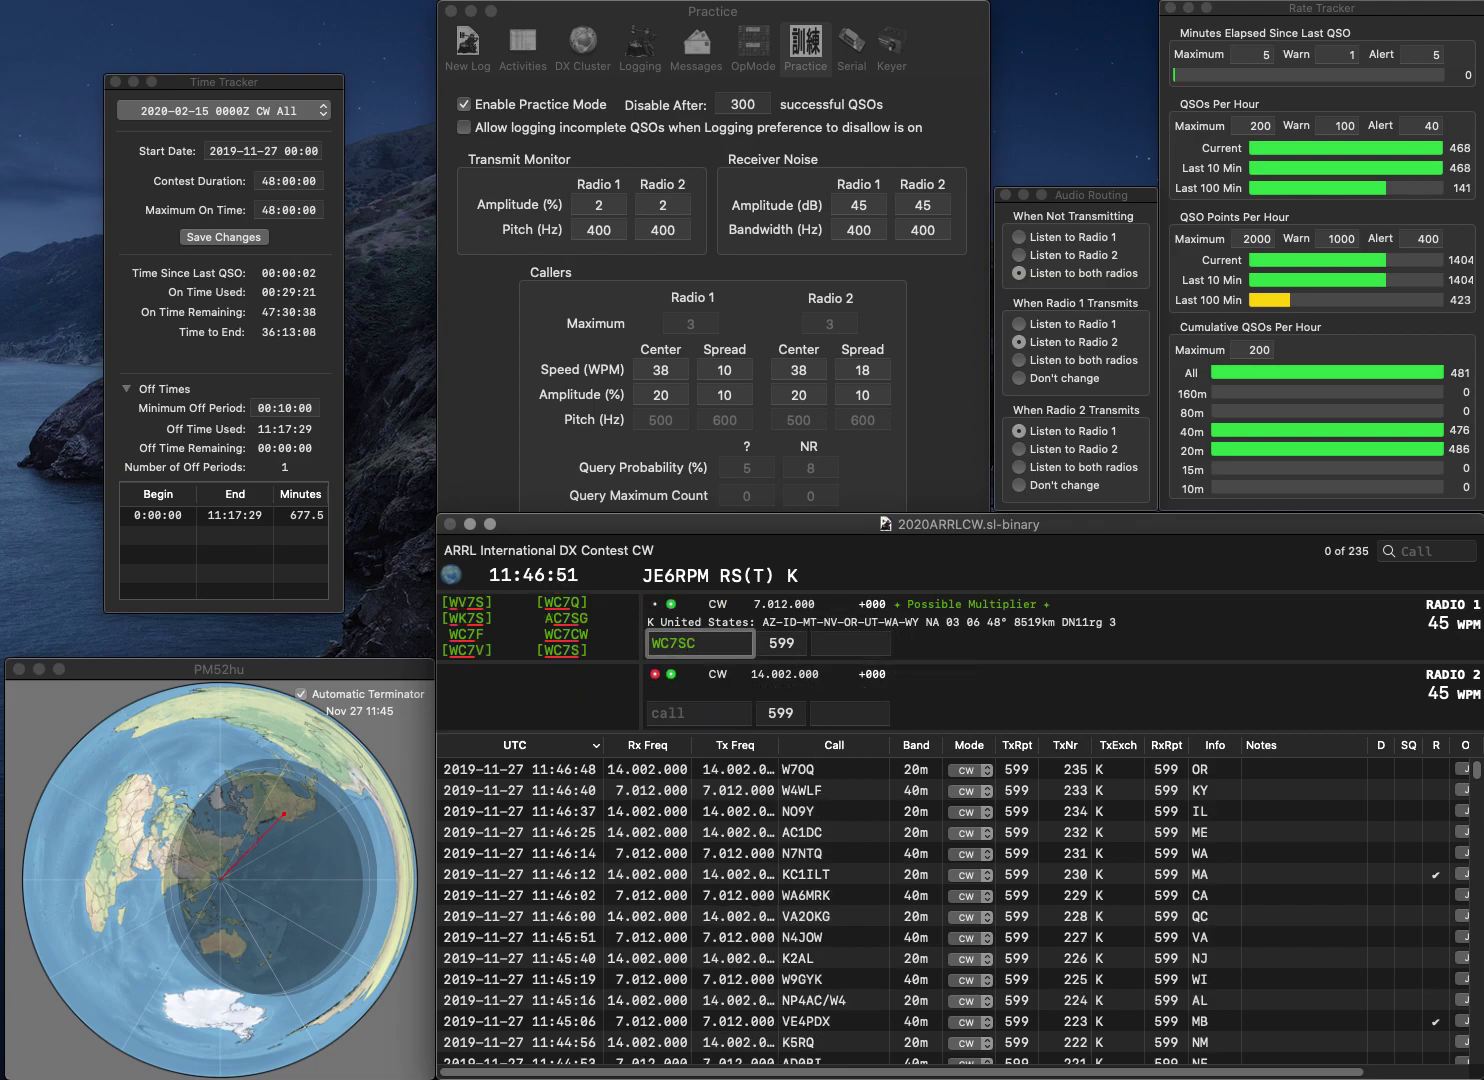
key("Delete")
type("H")
key("BackSpace")
type("S")
key("Return")
type("K")
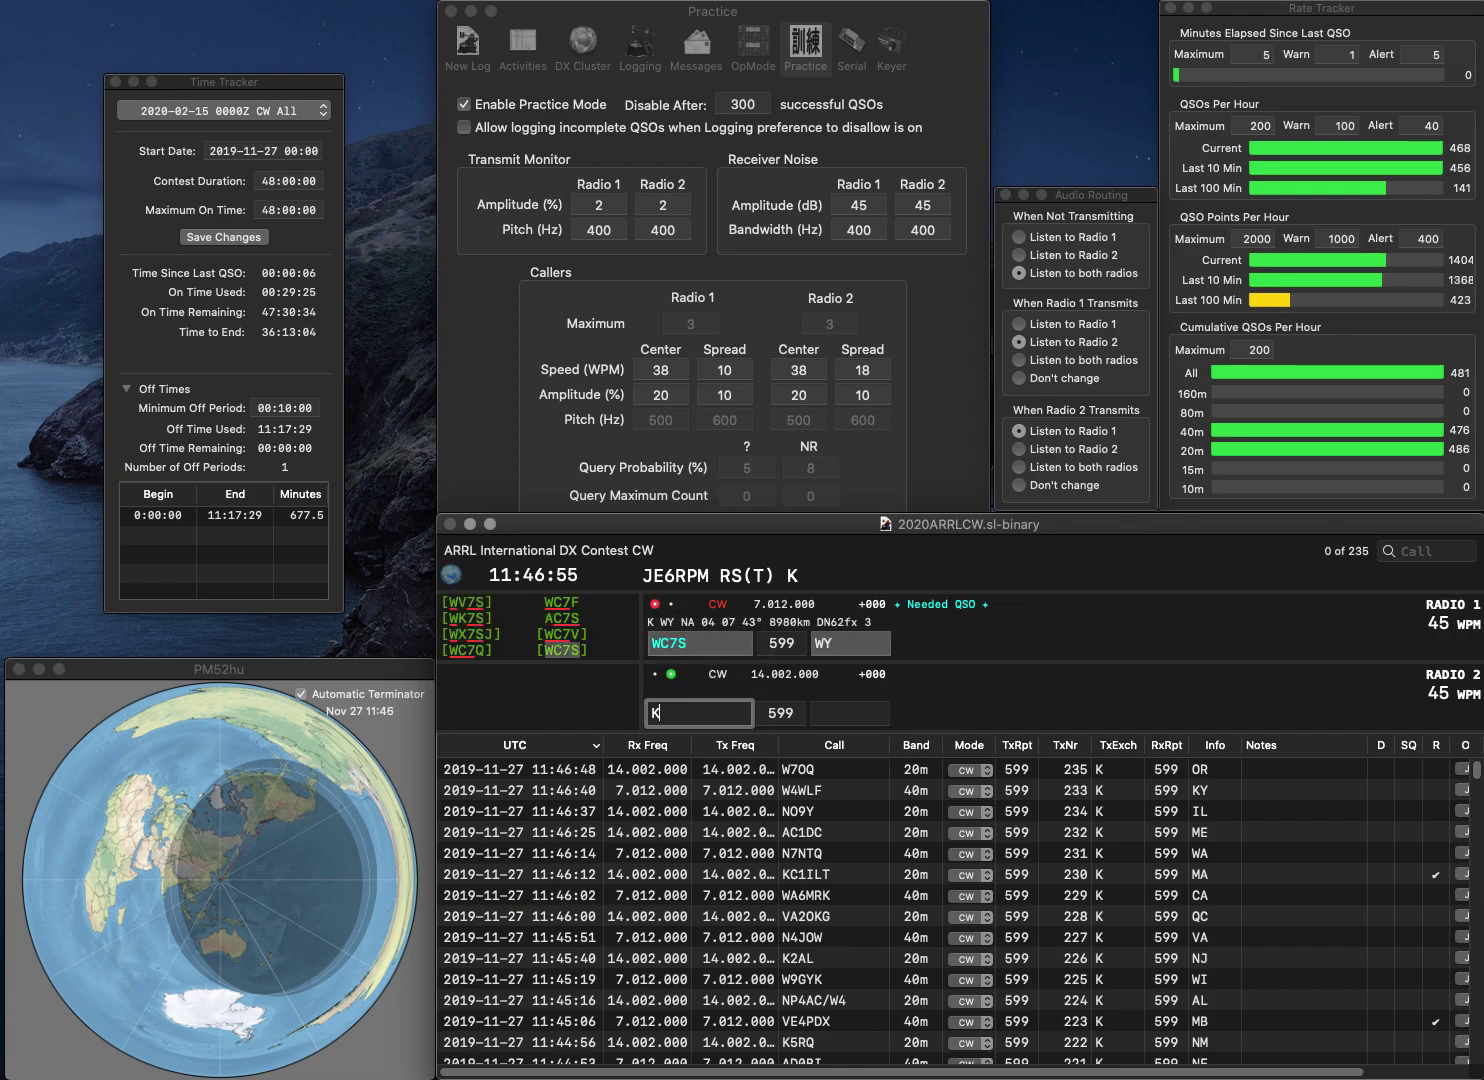
type("T6DX")
key("Return")
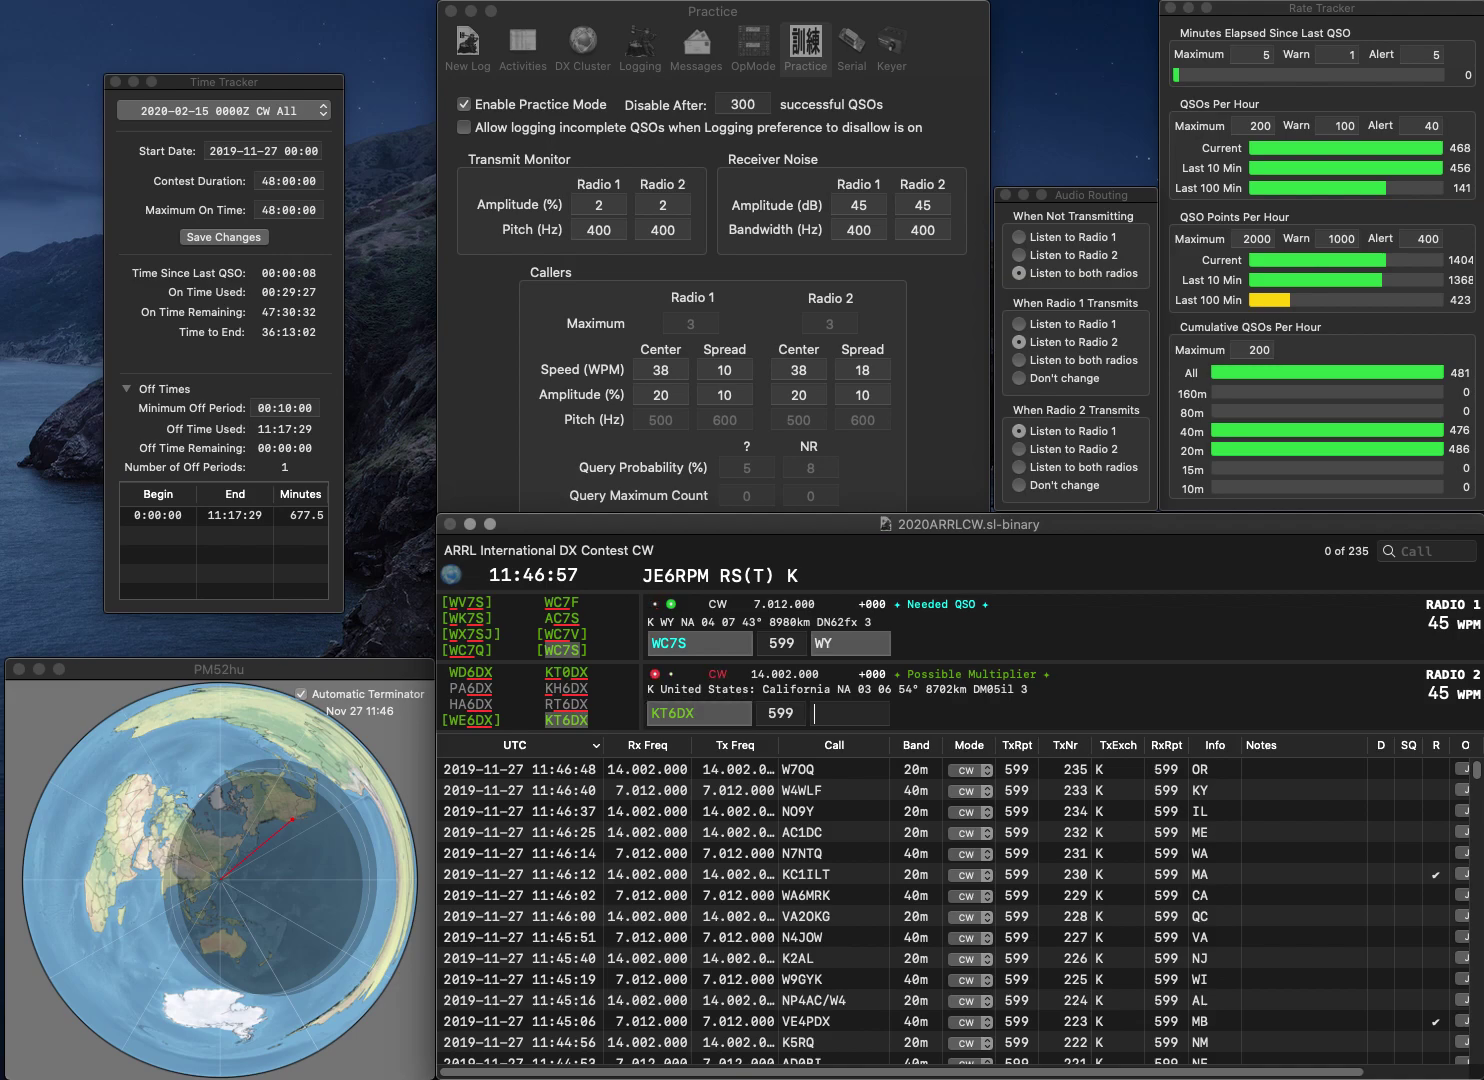
key("Return")
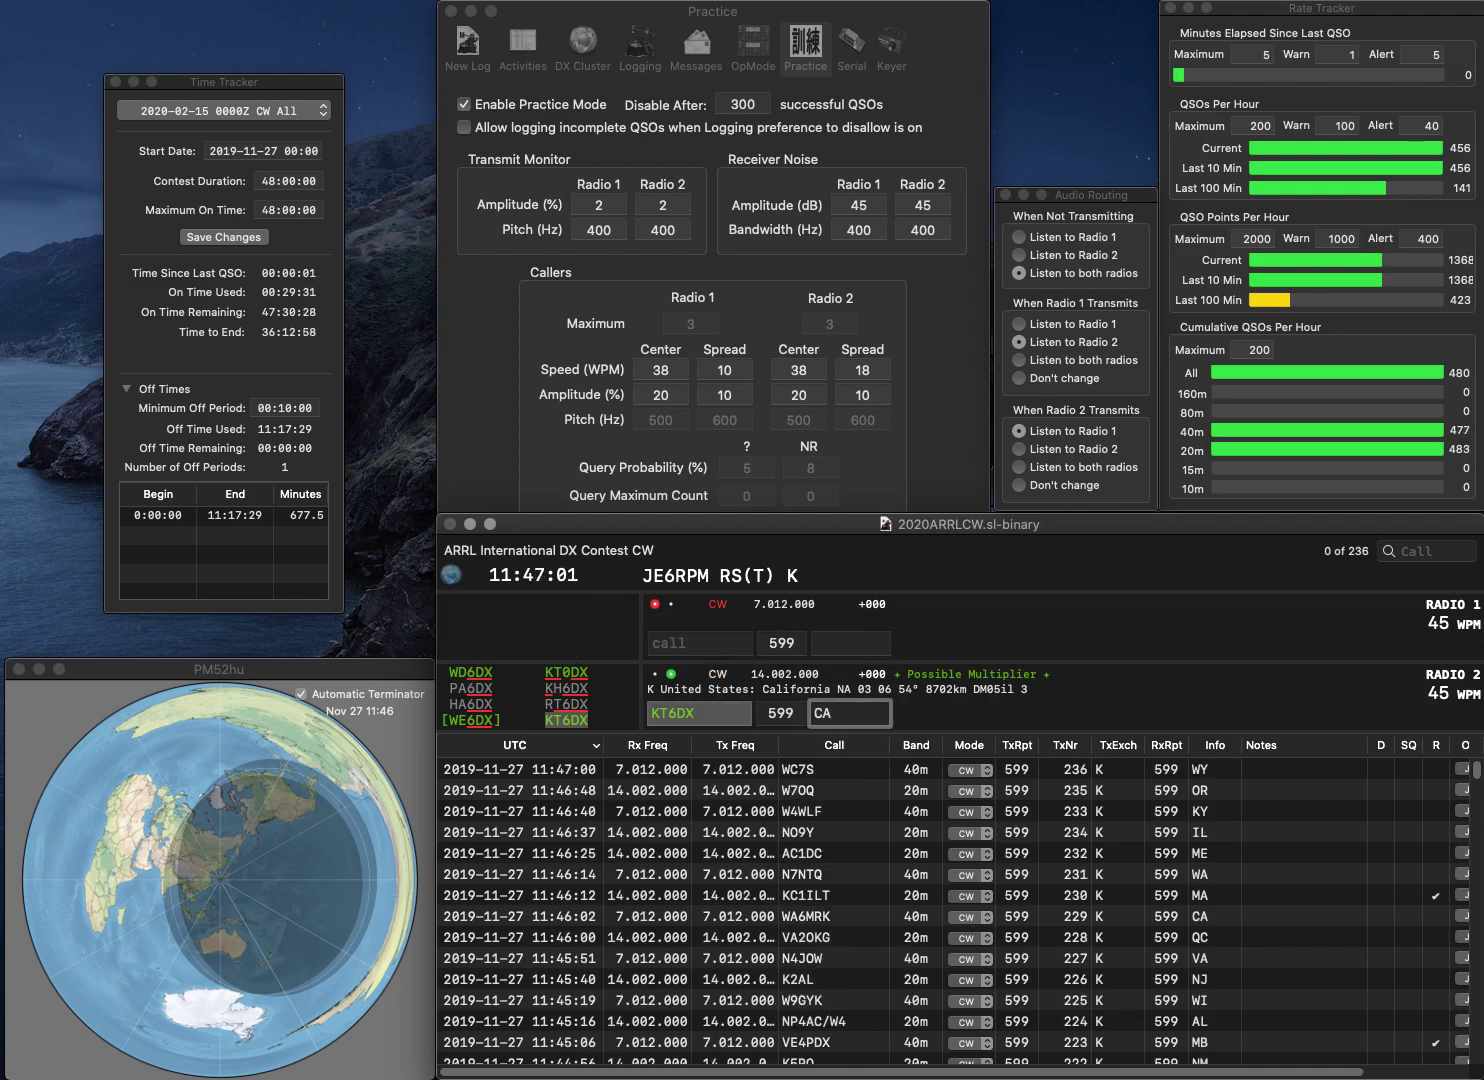
key("Return")
type("N")
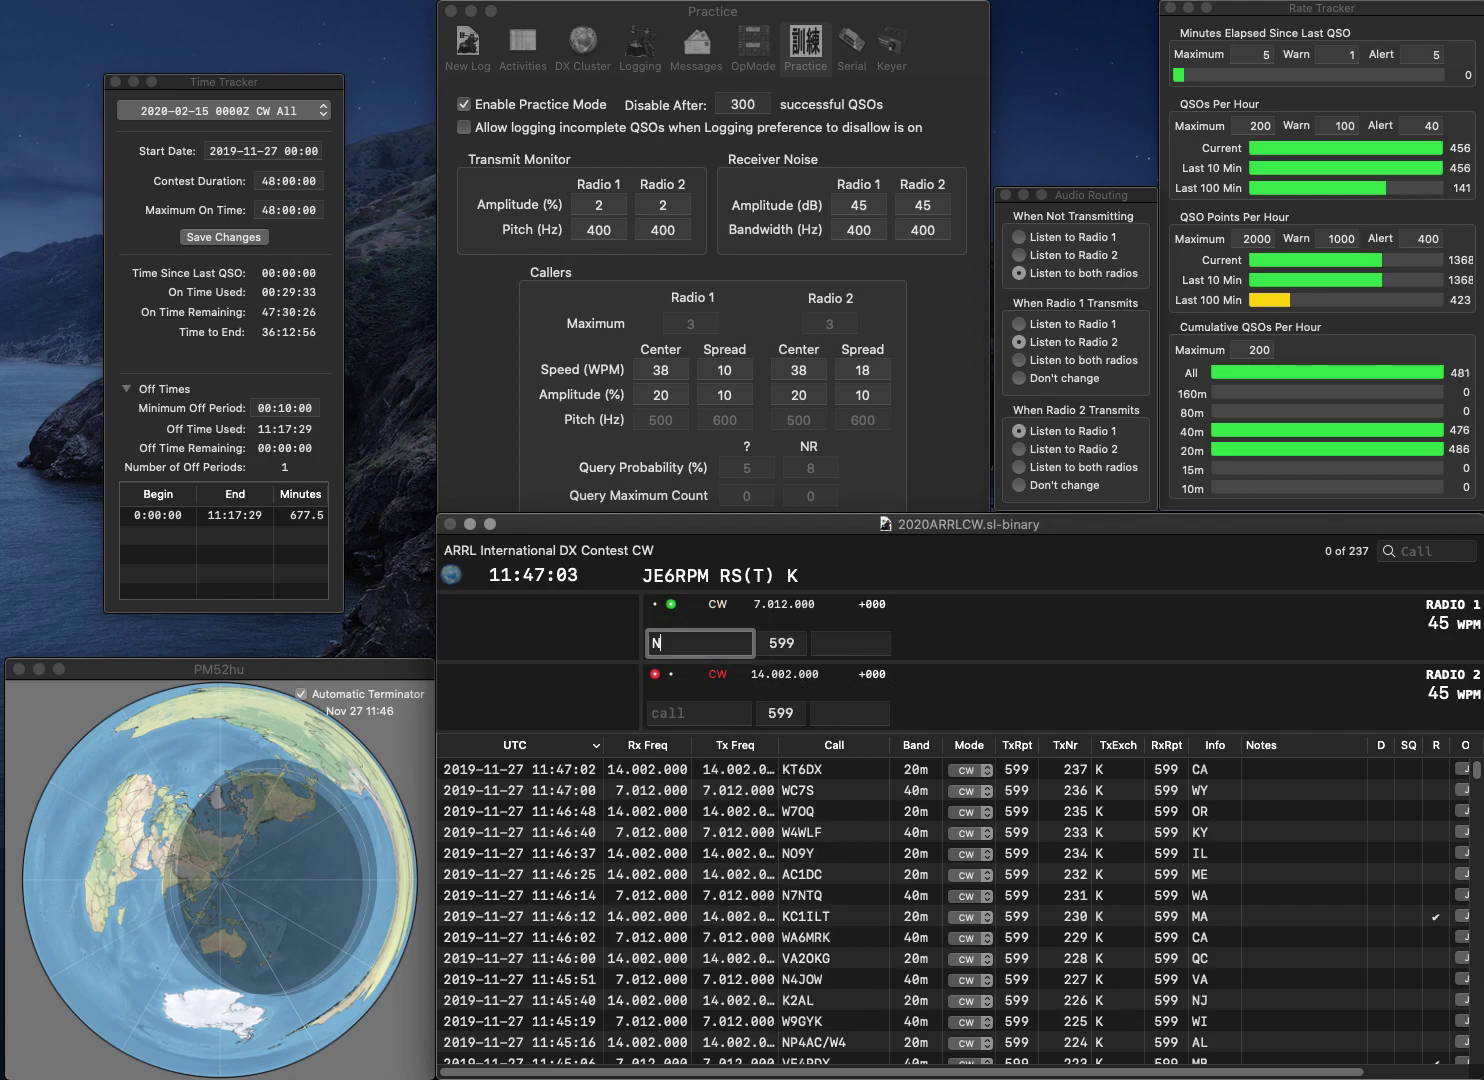
type("2UU")
key("Return")
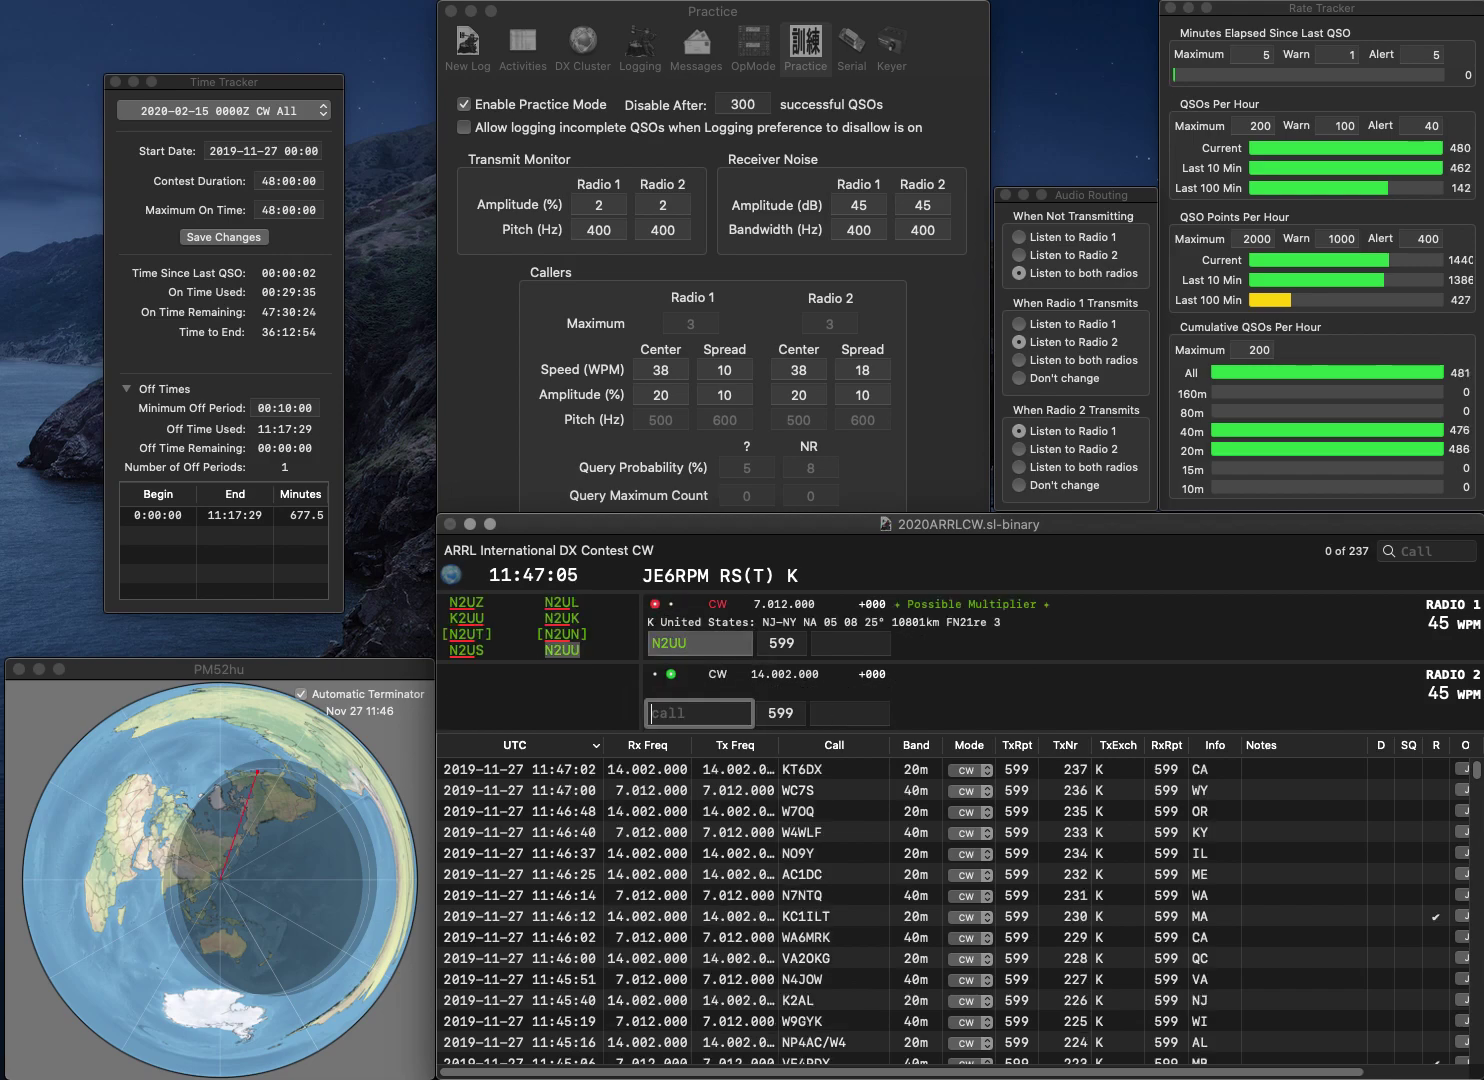
type("K9DN")
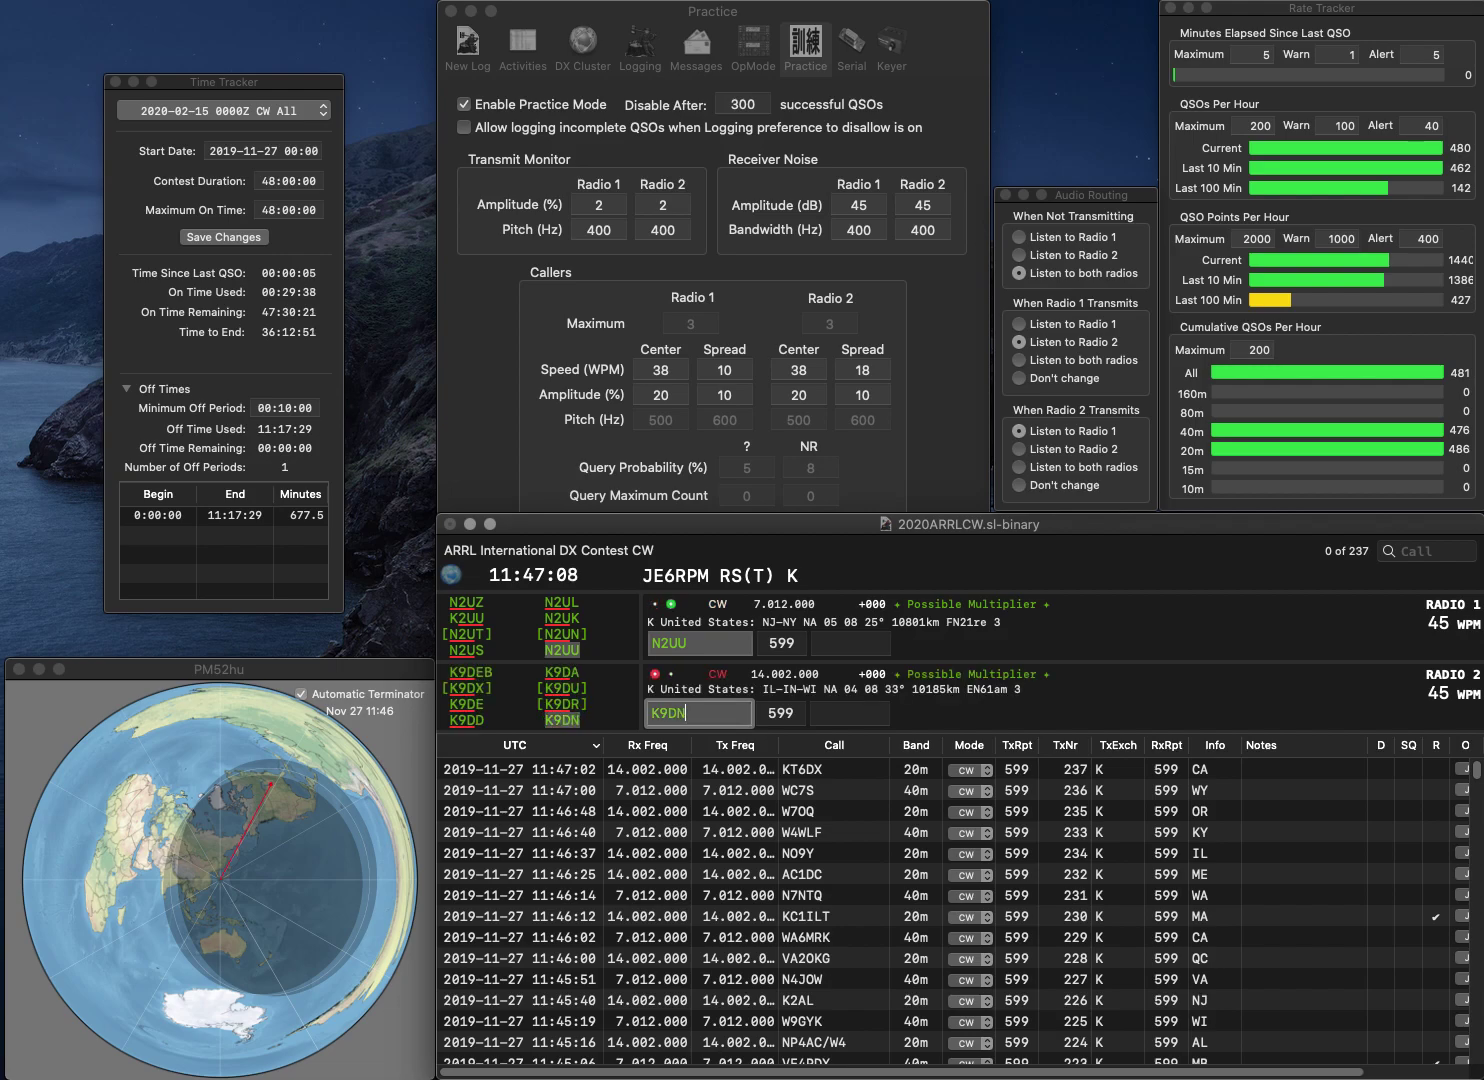
key("Return")
type("NY")
key("Return")
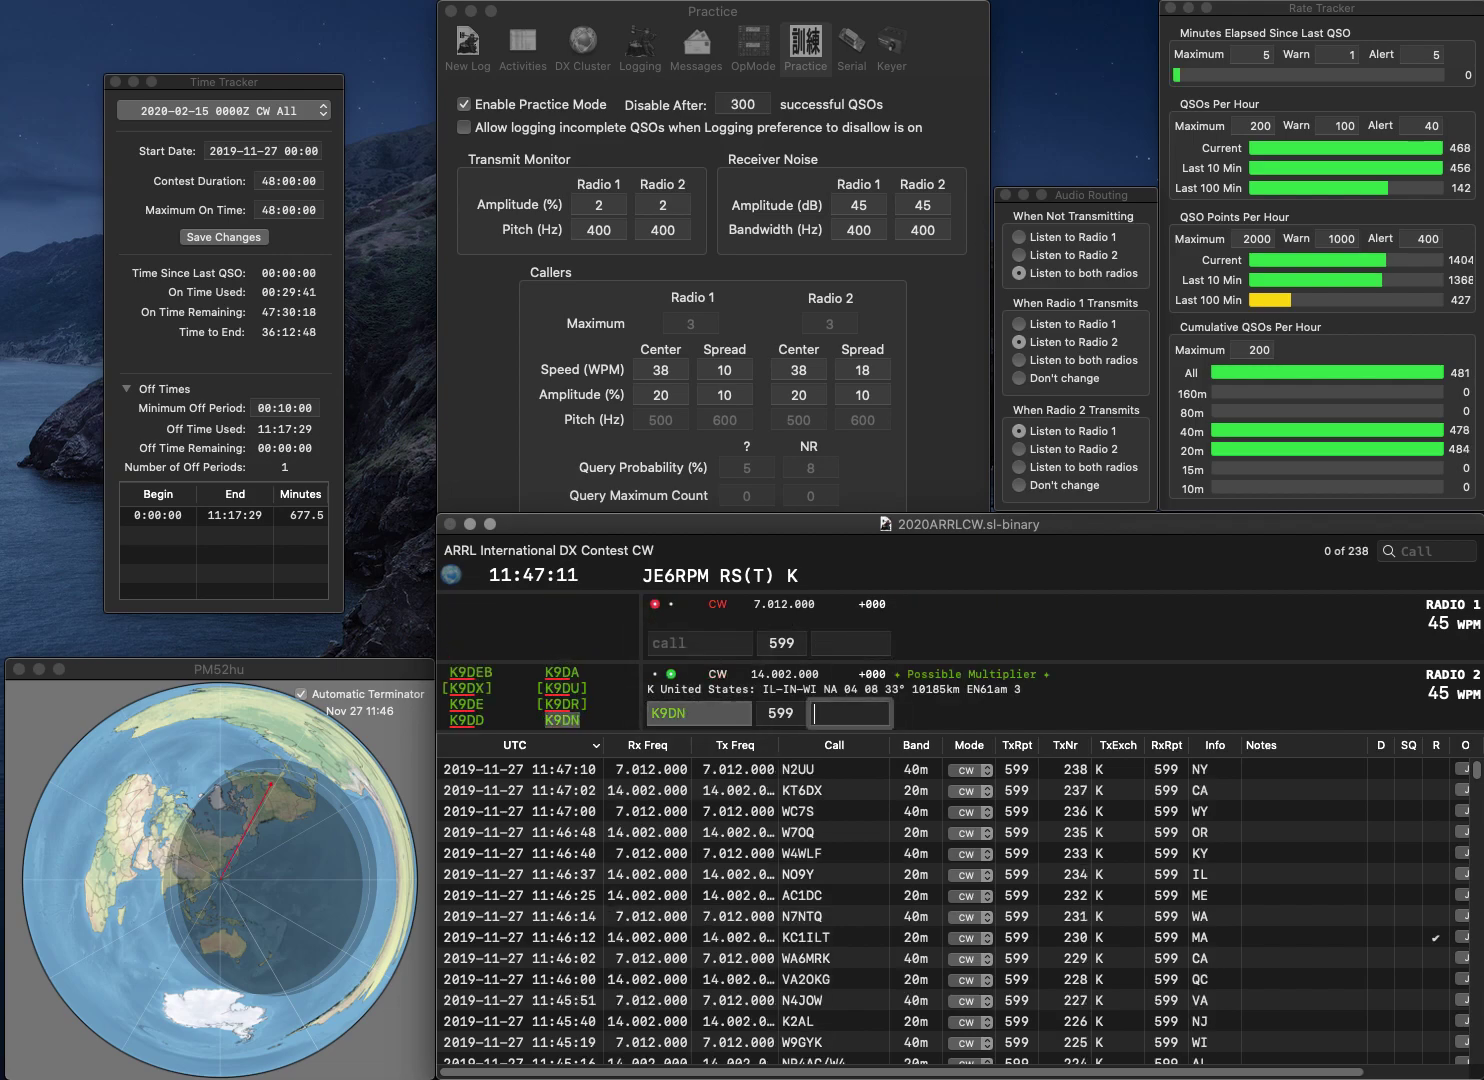
type("WI")
key("Return")
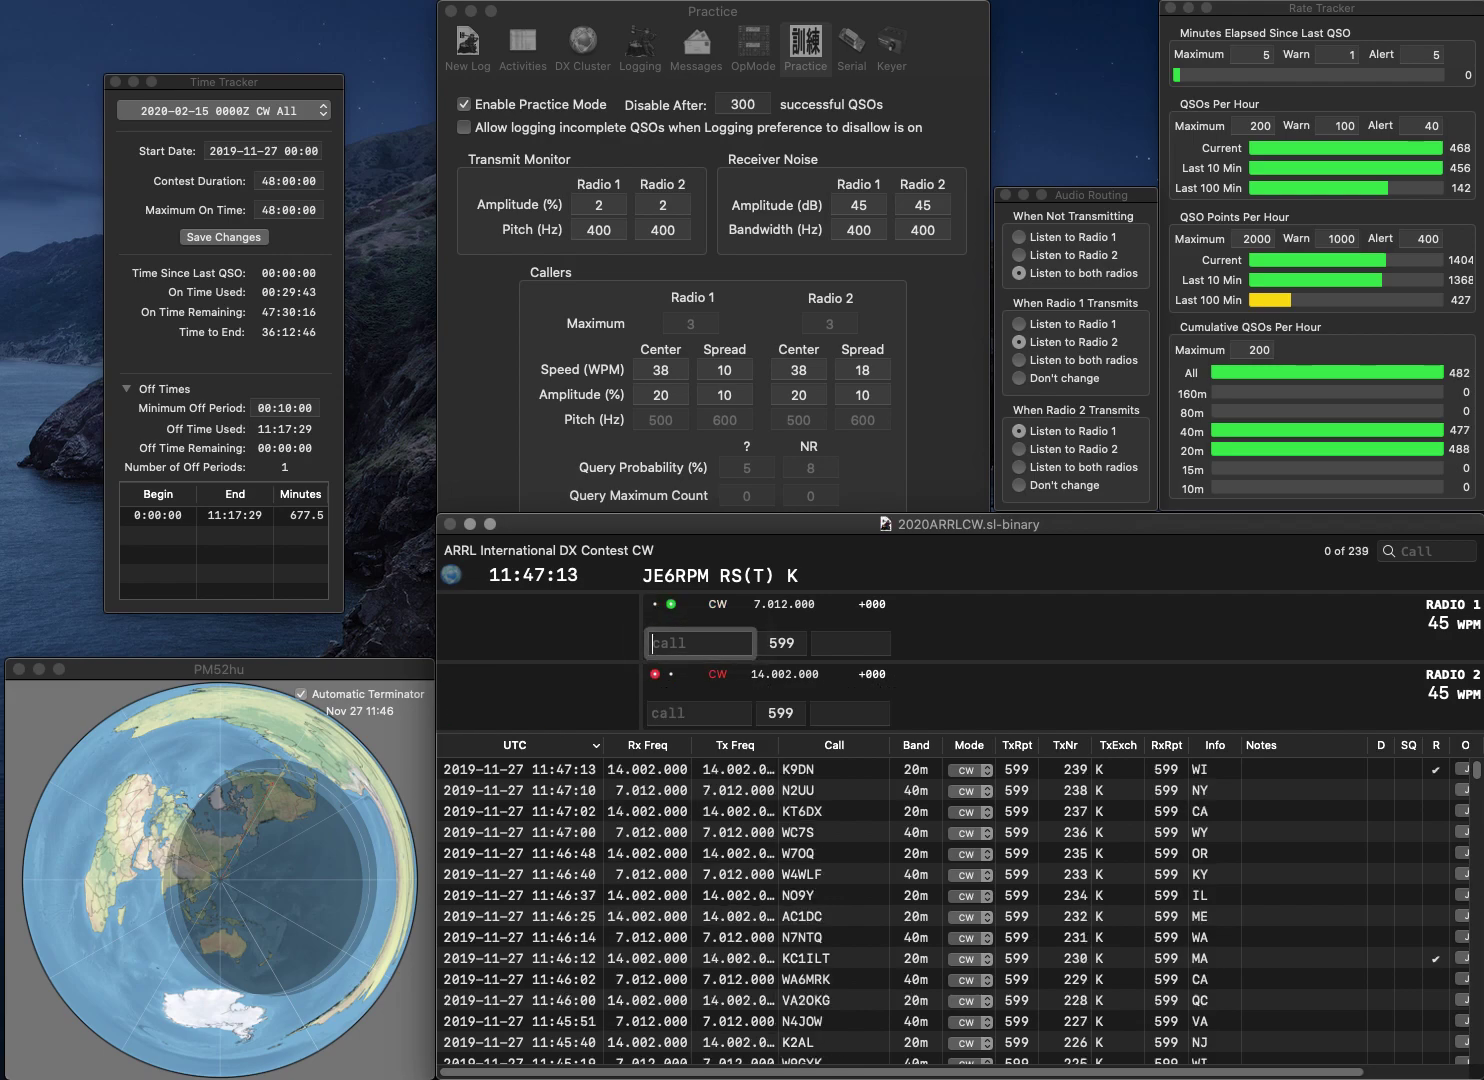
type("K0UU")
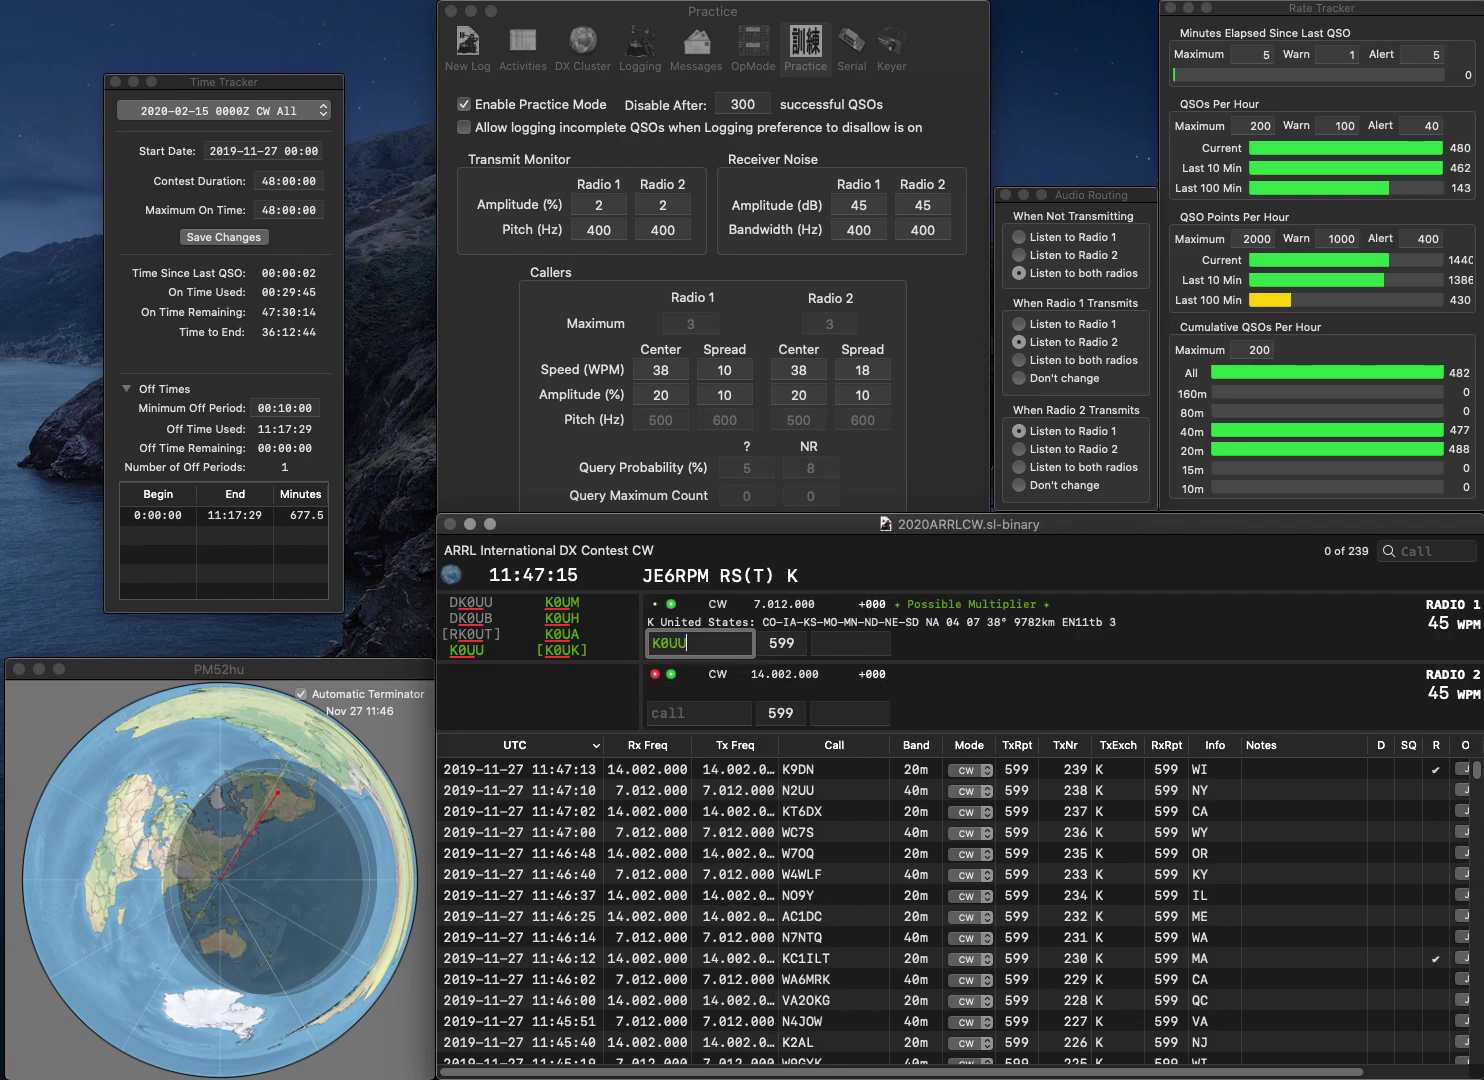
key("Return")
type("N5MM")
key("Return")
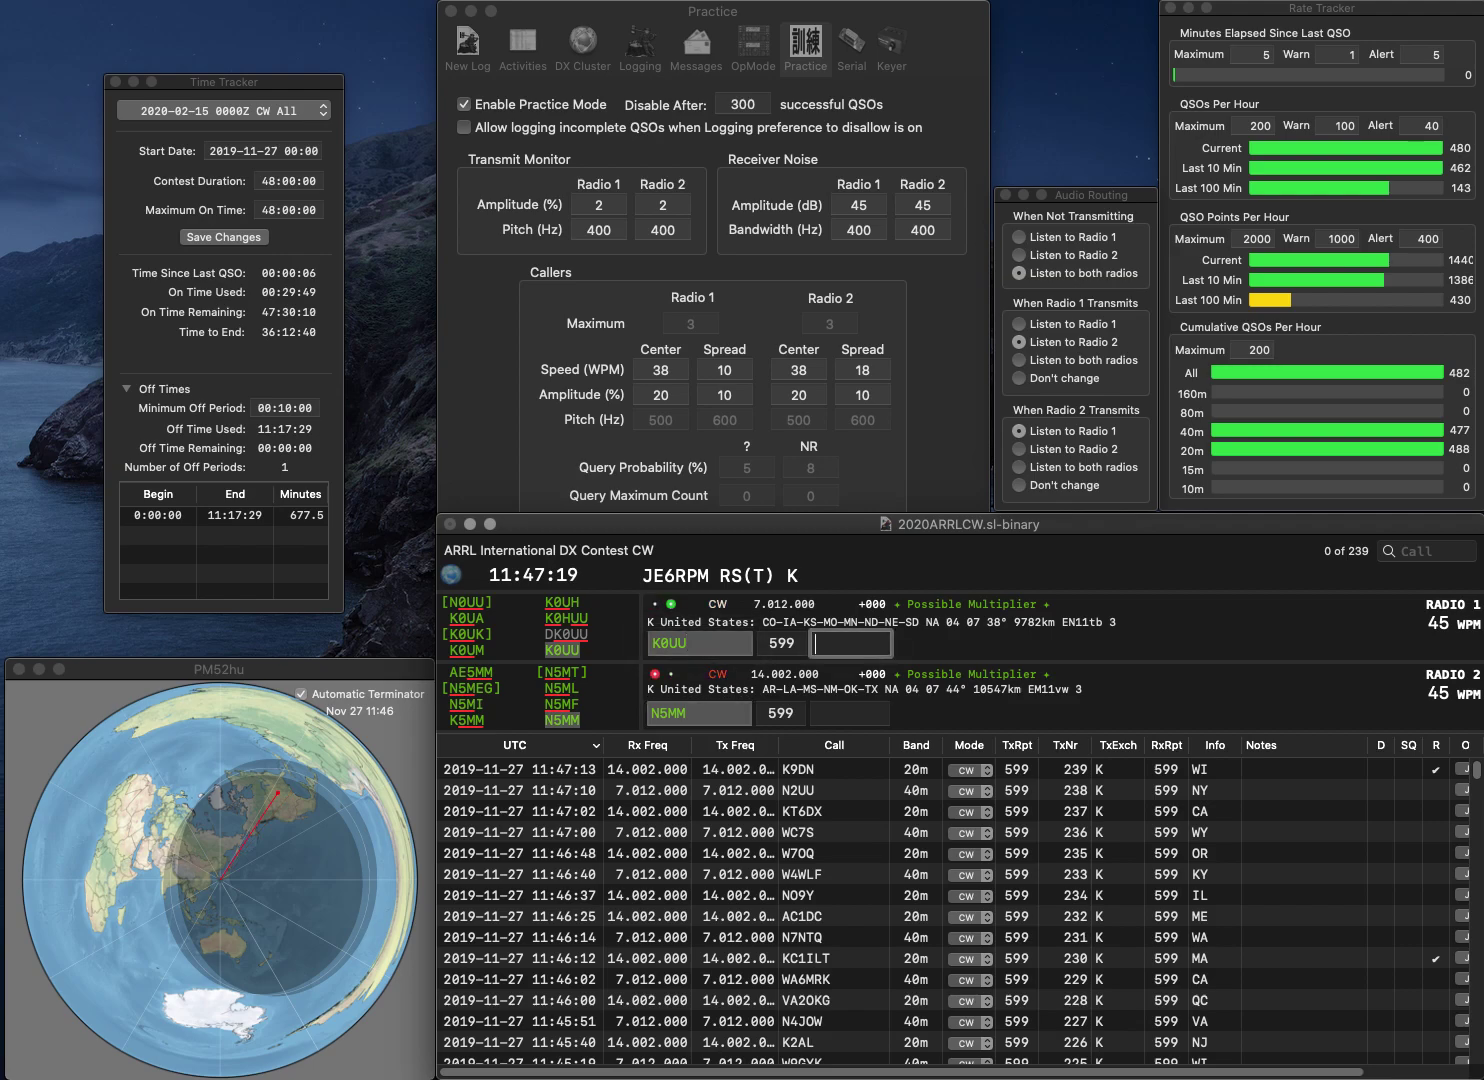
type("MO")
key("Return")
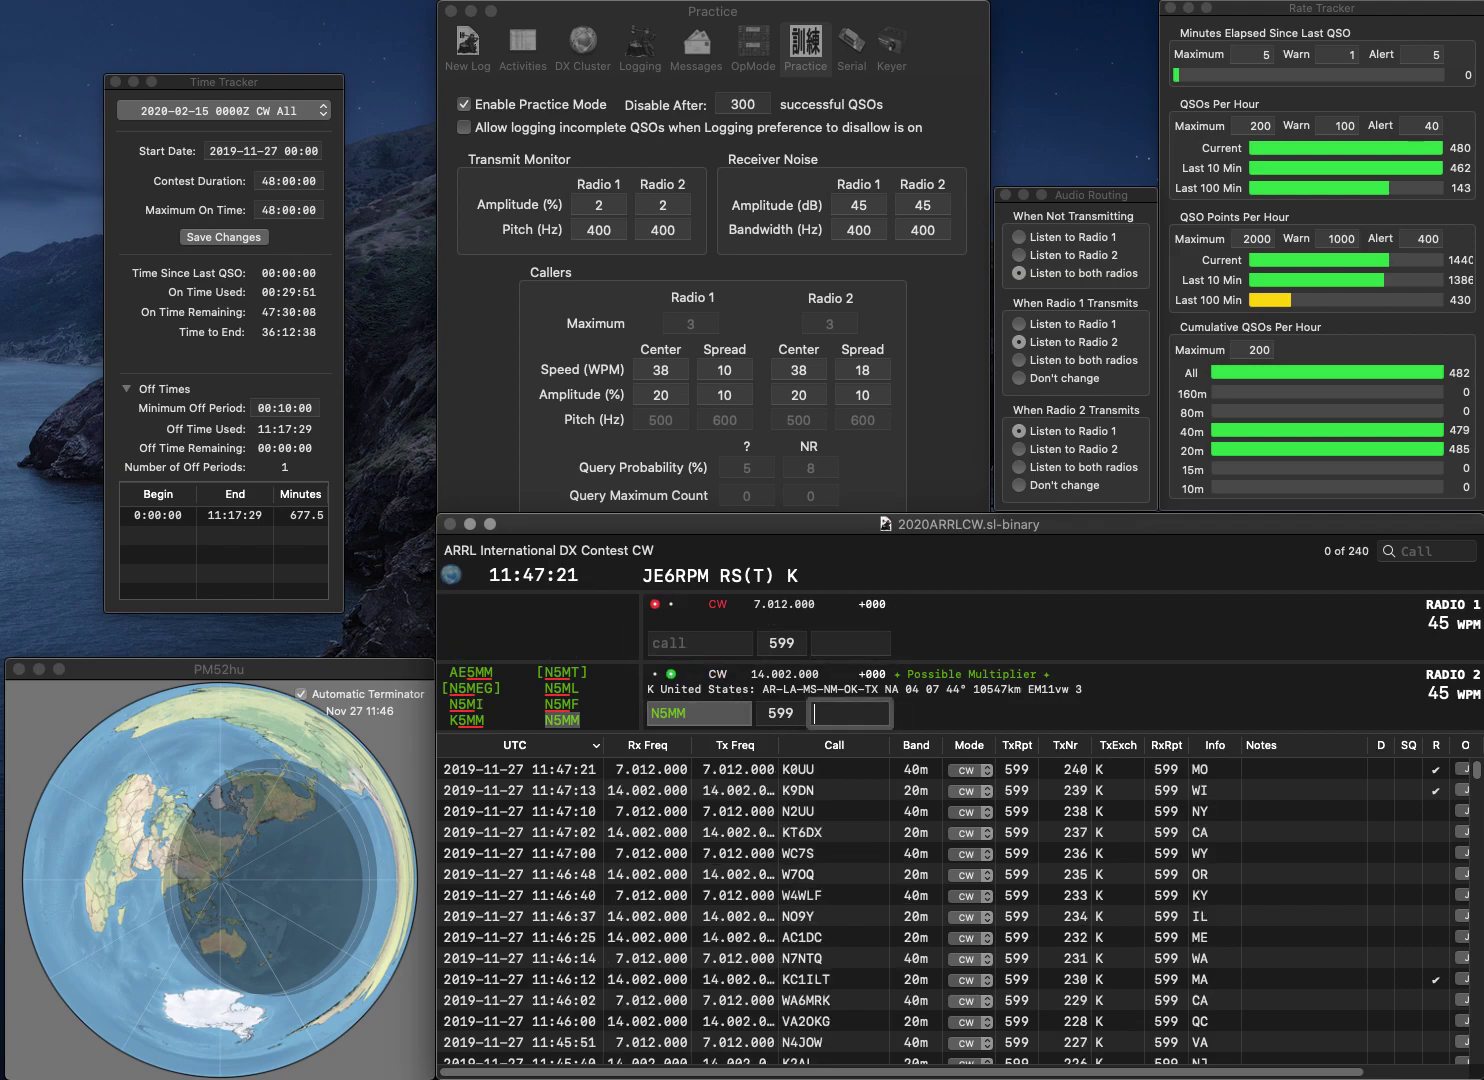
key("Return")
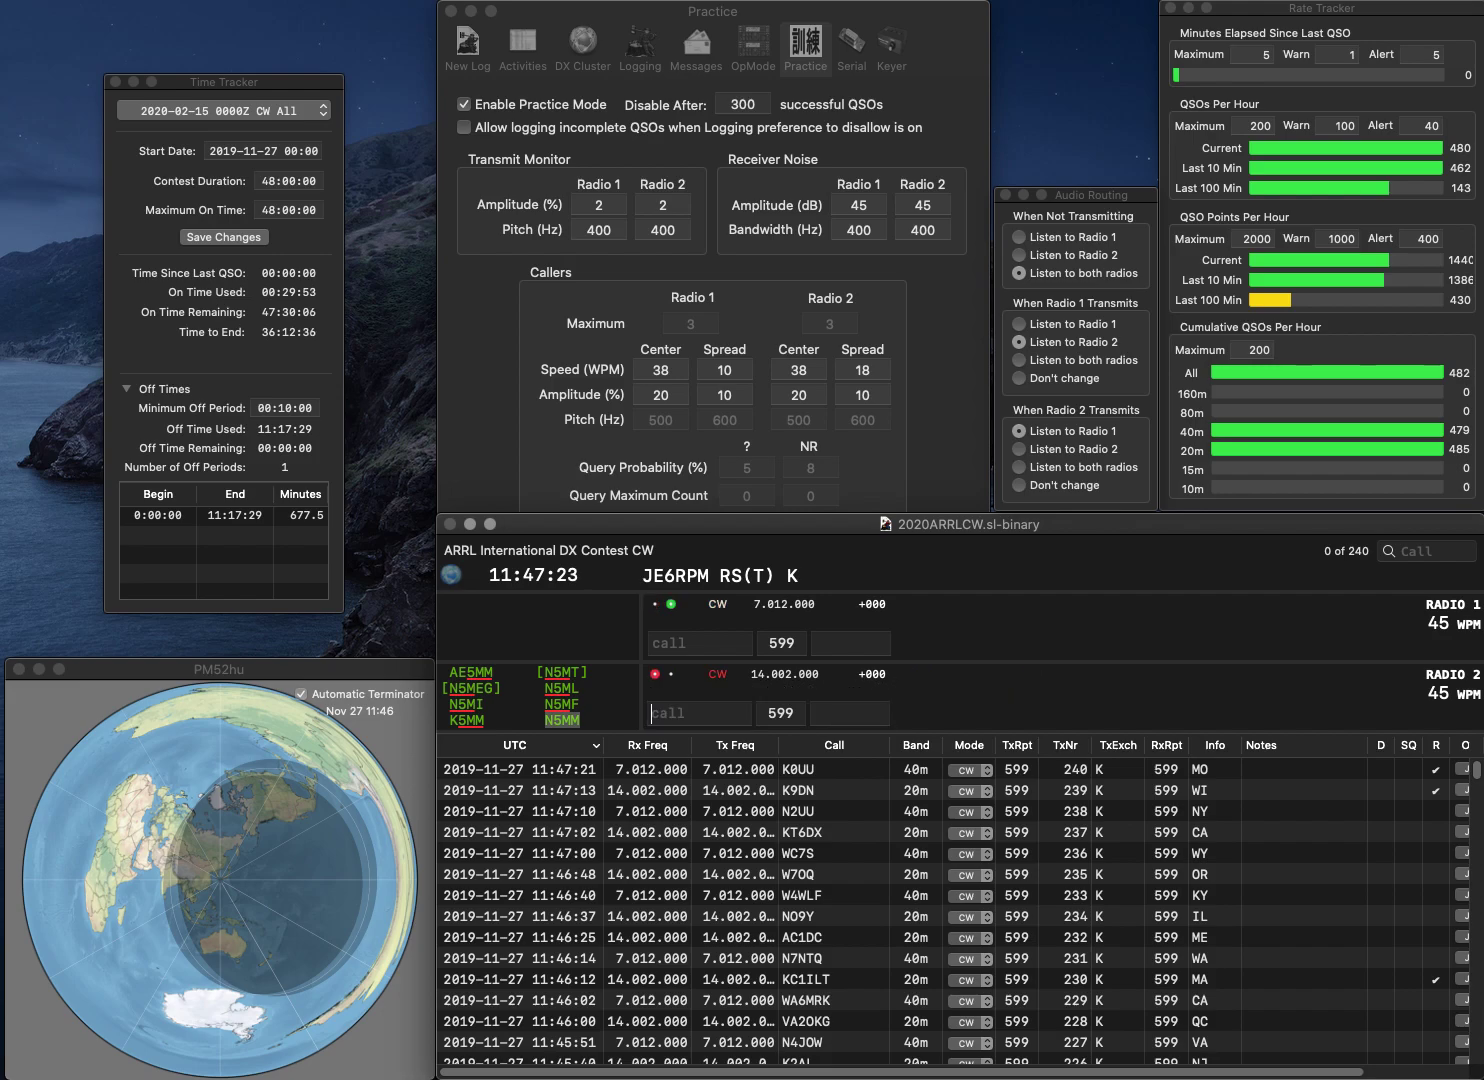
type("K4")
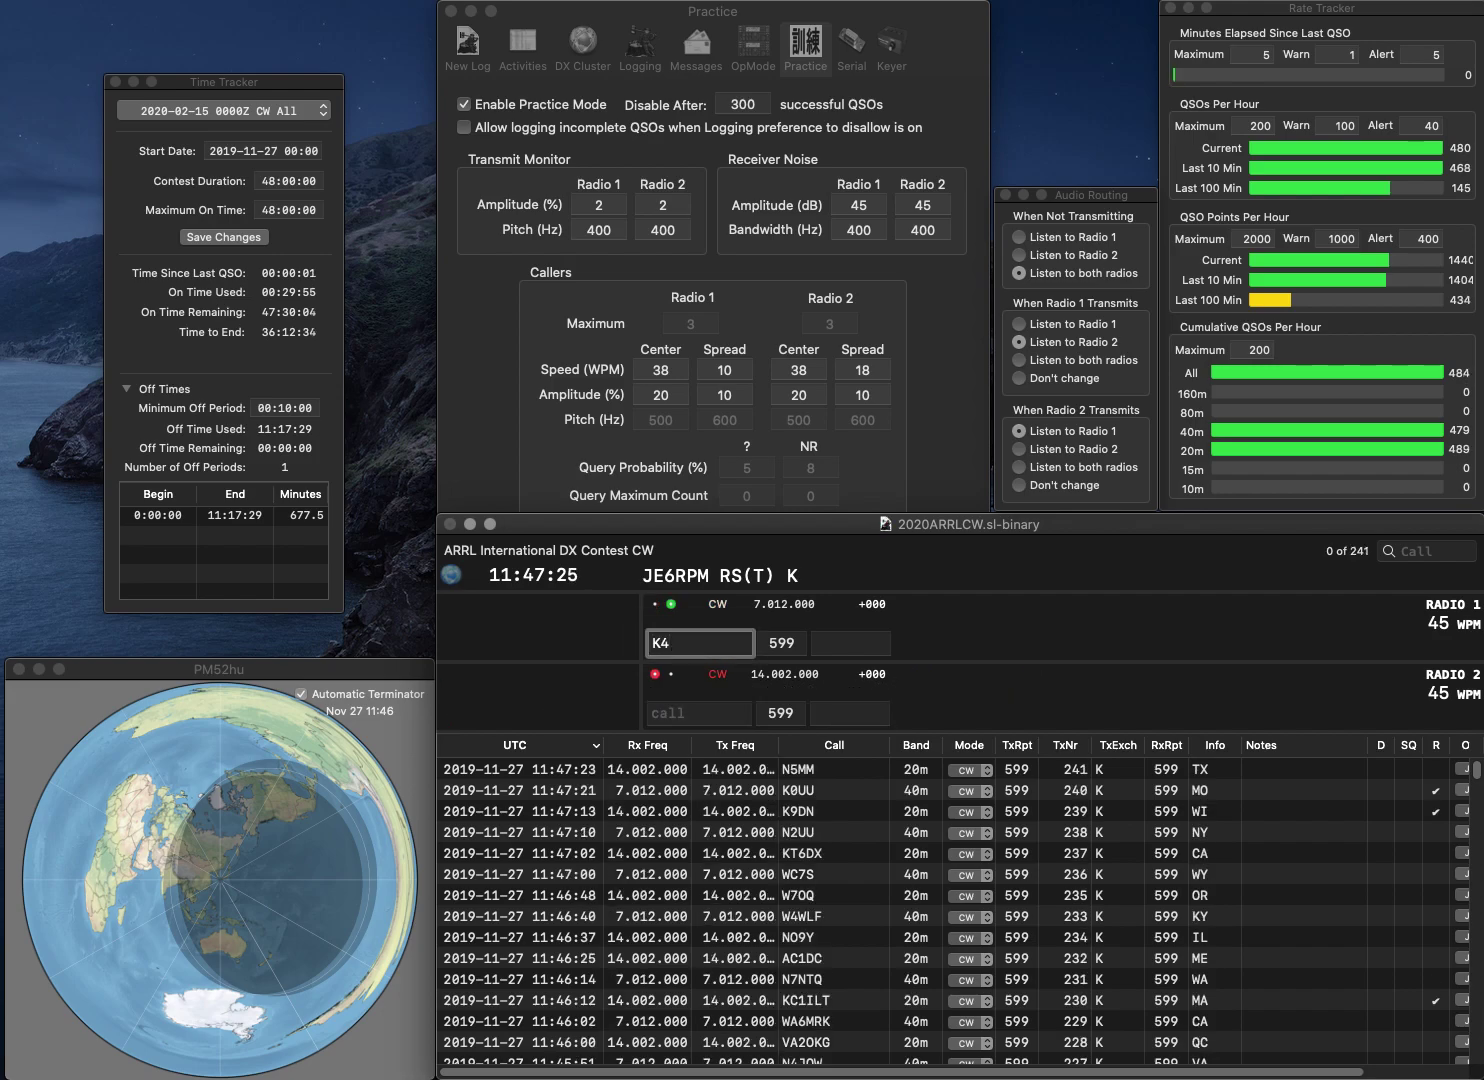
type("O")
key("Return")
type("K7")
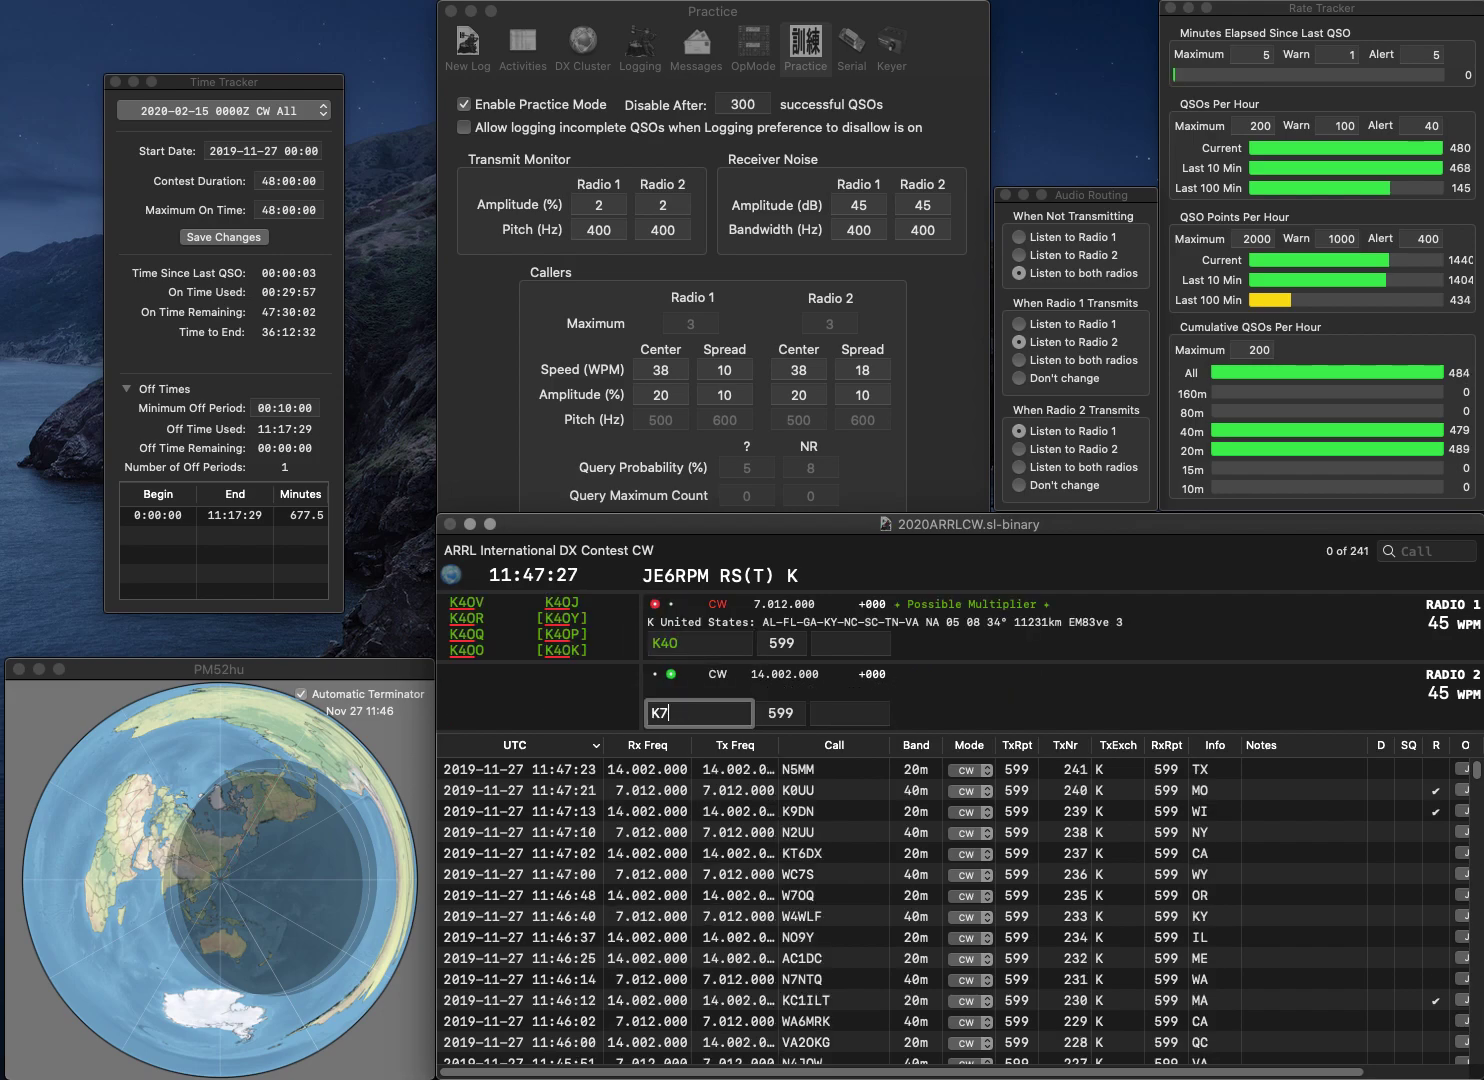
type("WP")
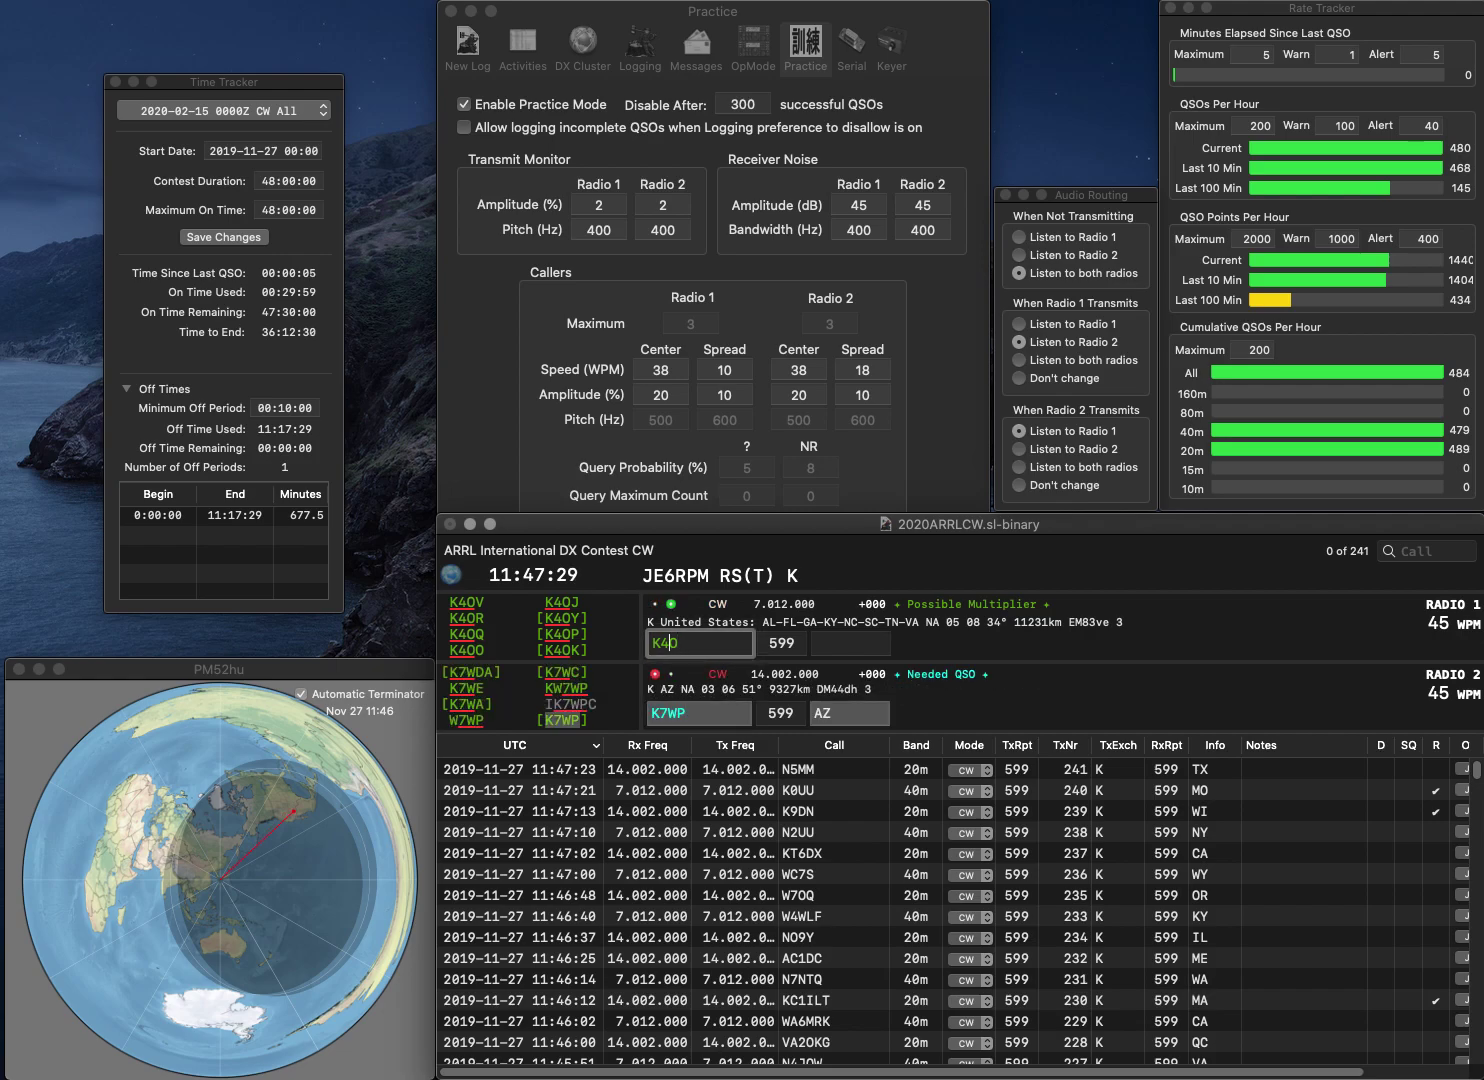
type("Z")
key("Return")
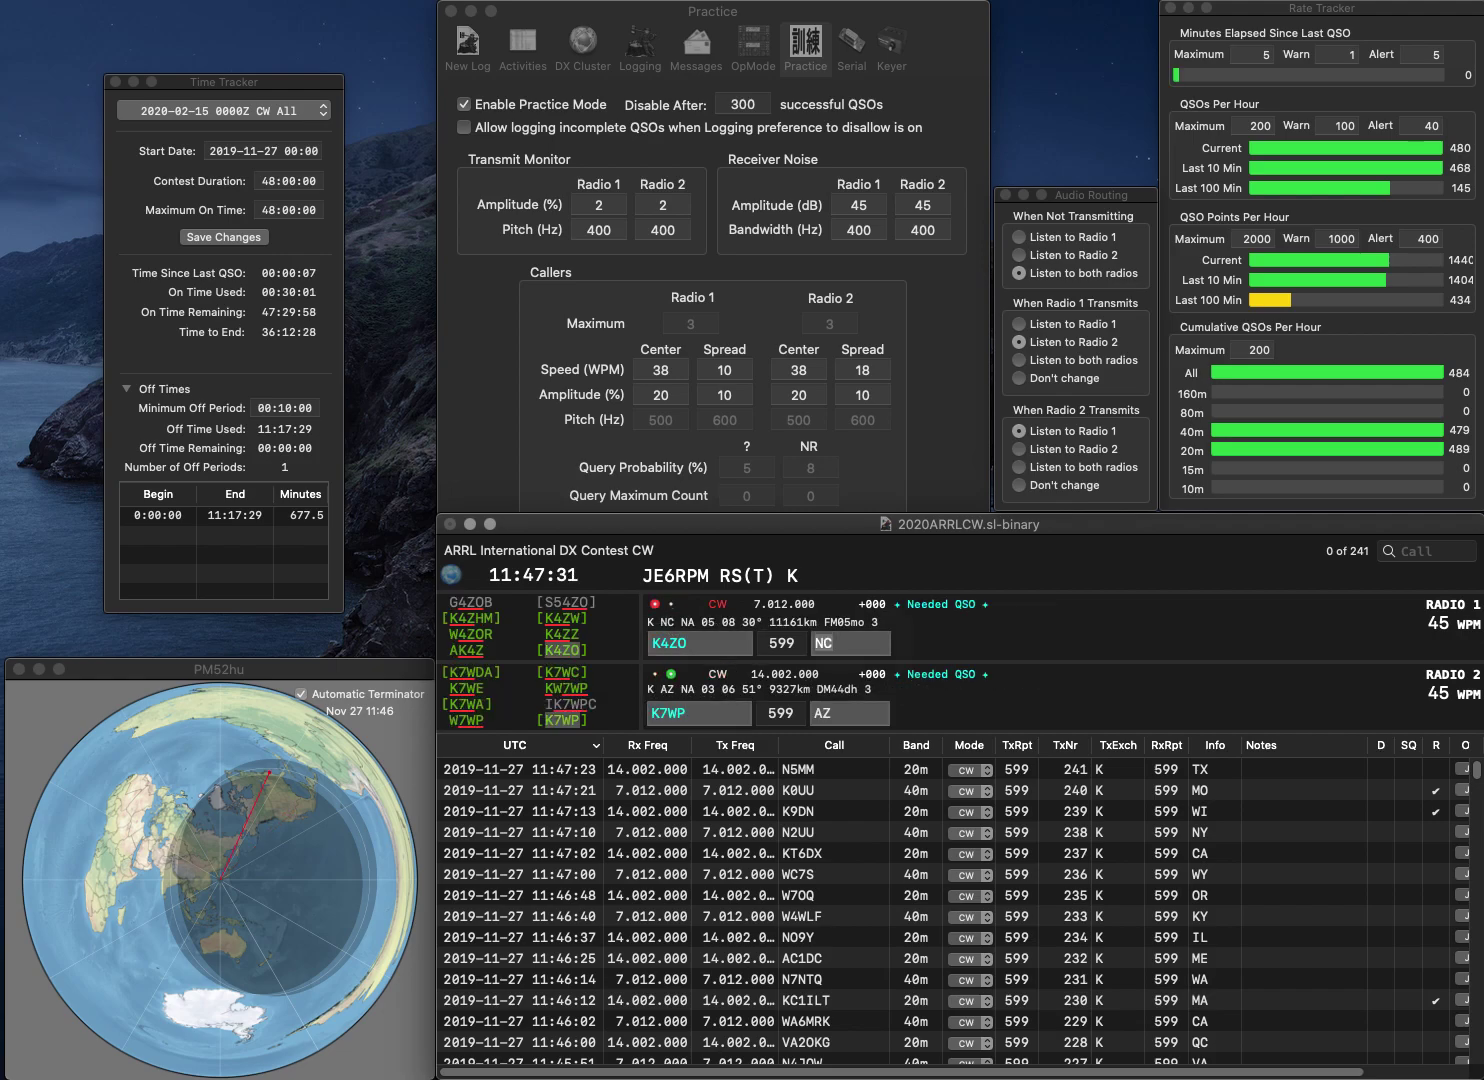
key("Tab")
key("Return")
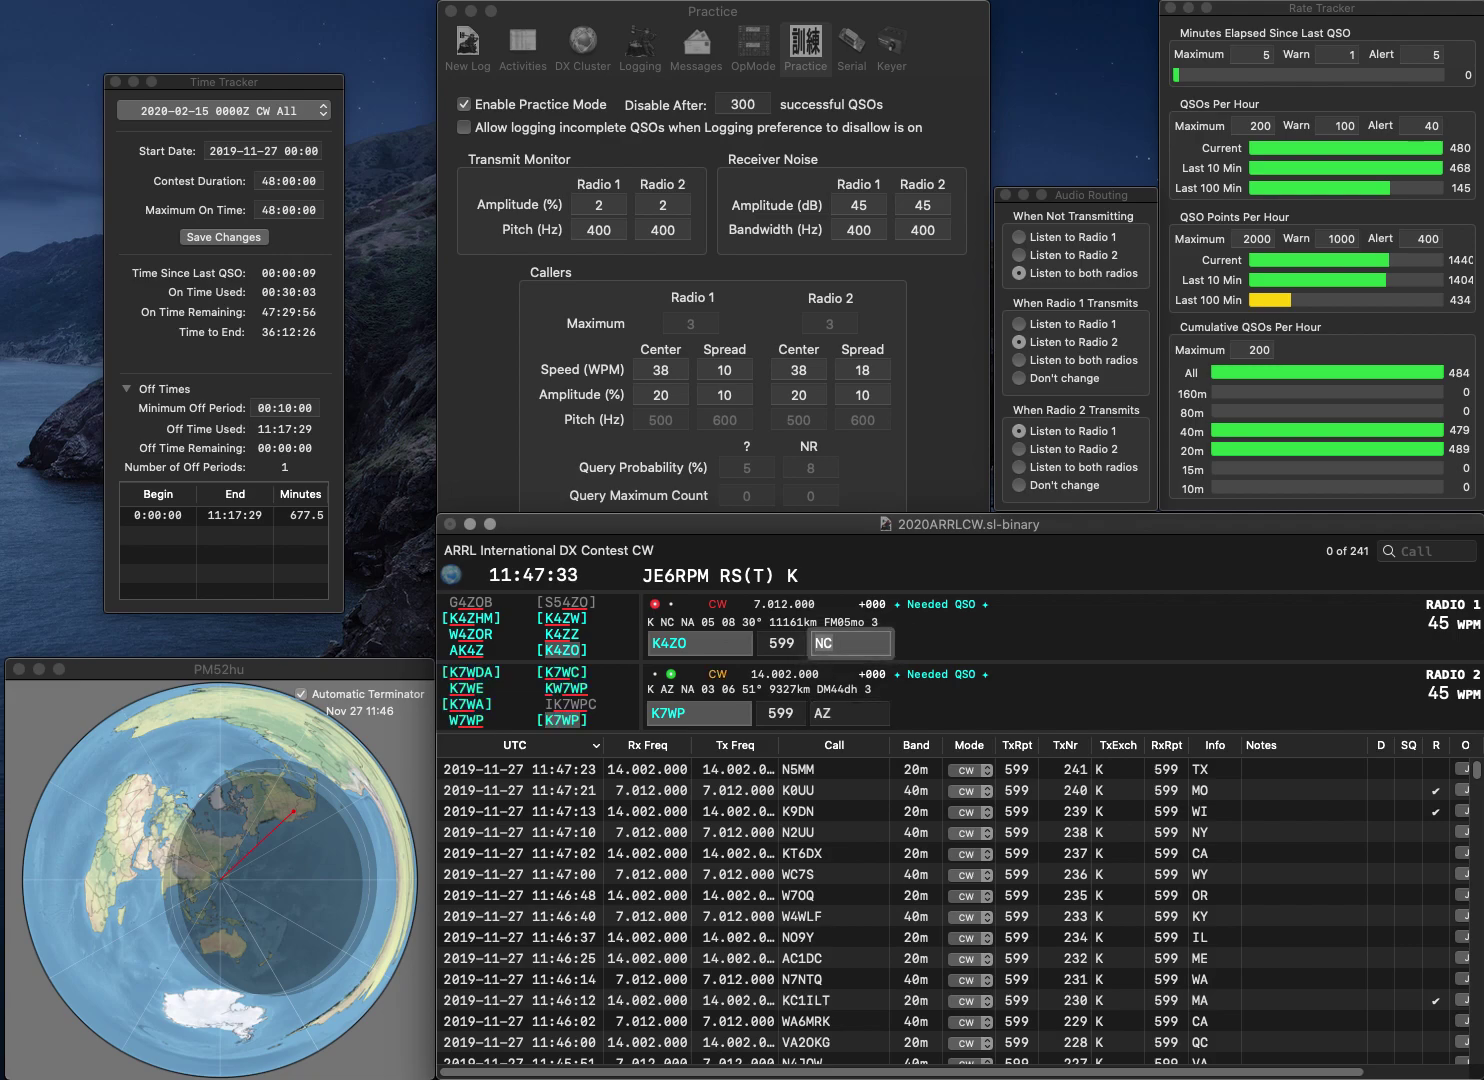
key("Return")
type("KD7MPA")
key("Return")
type("KG6MZ")
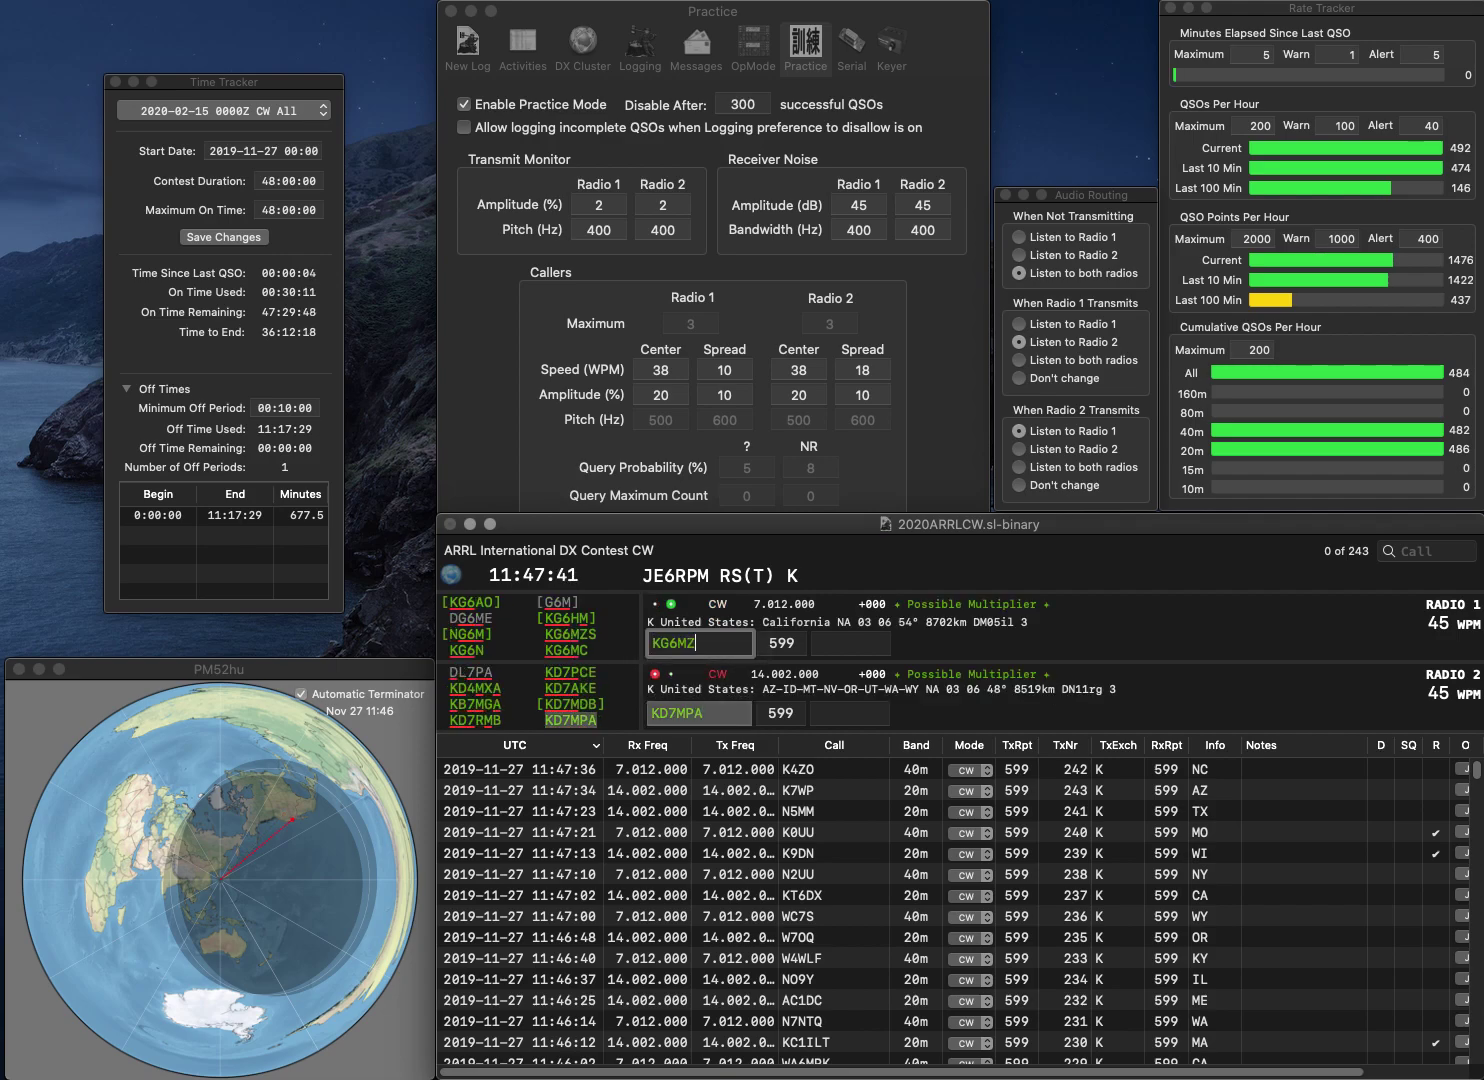
type("S")
key("Return")
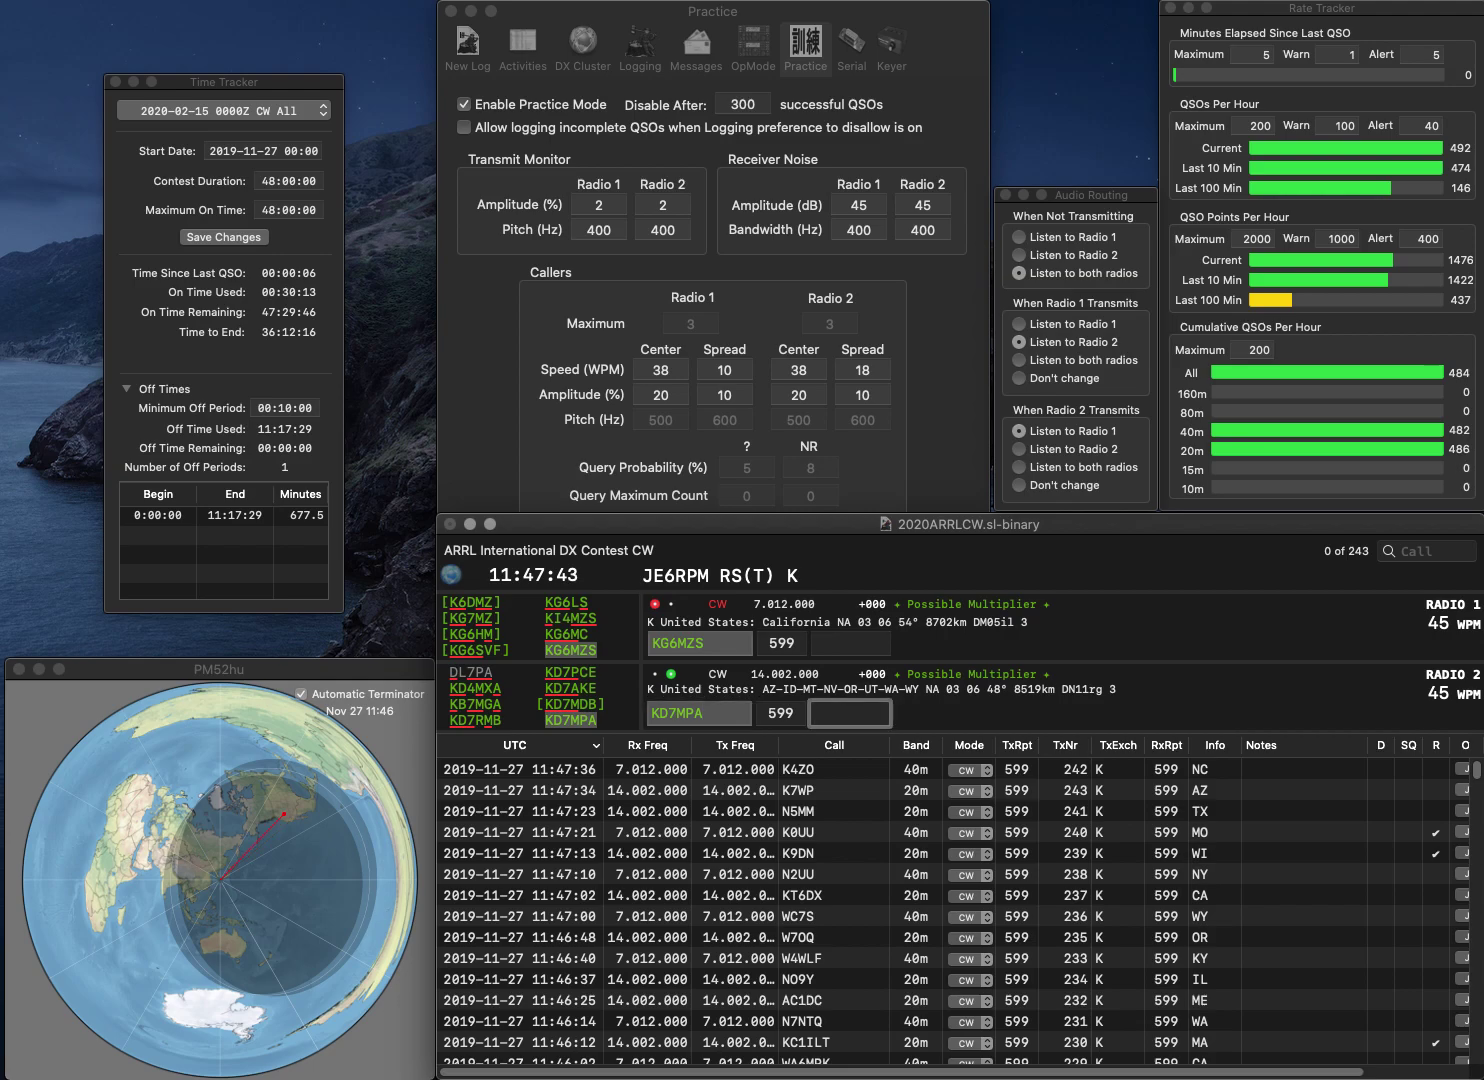
type("NV")
key("Return")
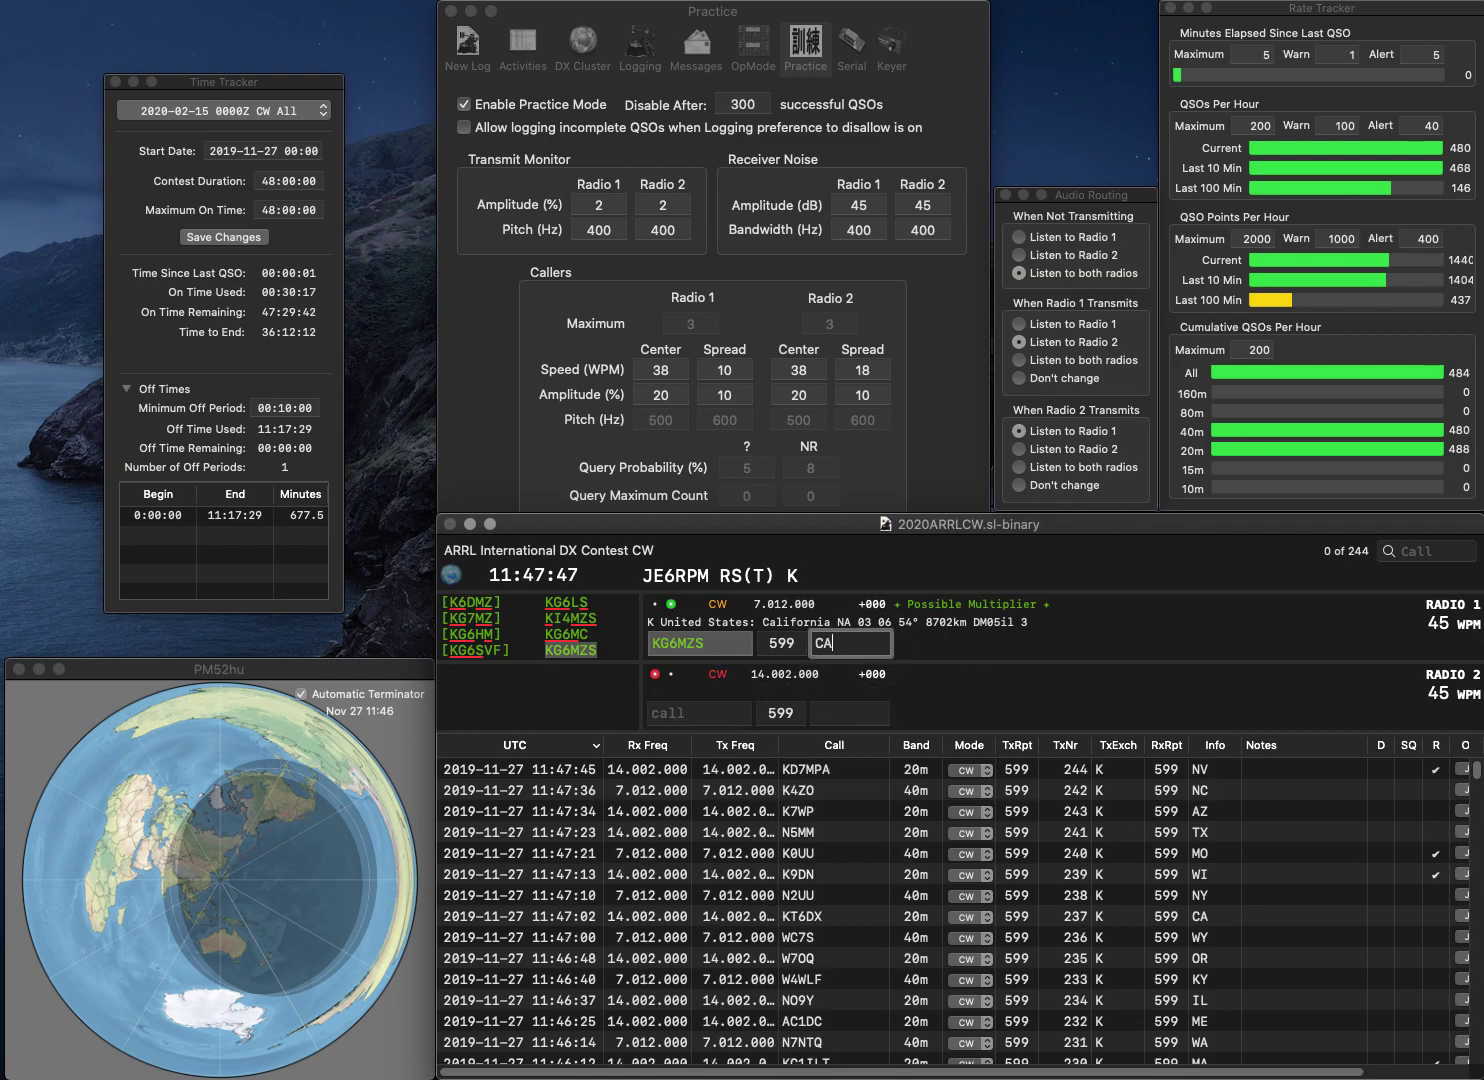
type("CA")
key("Return")
type("W2LP")
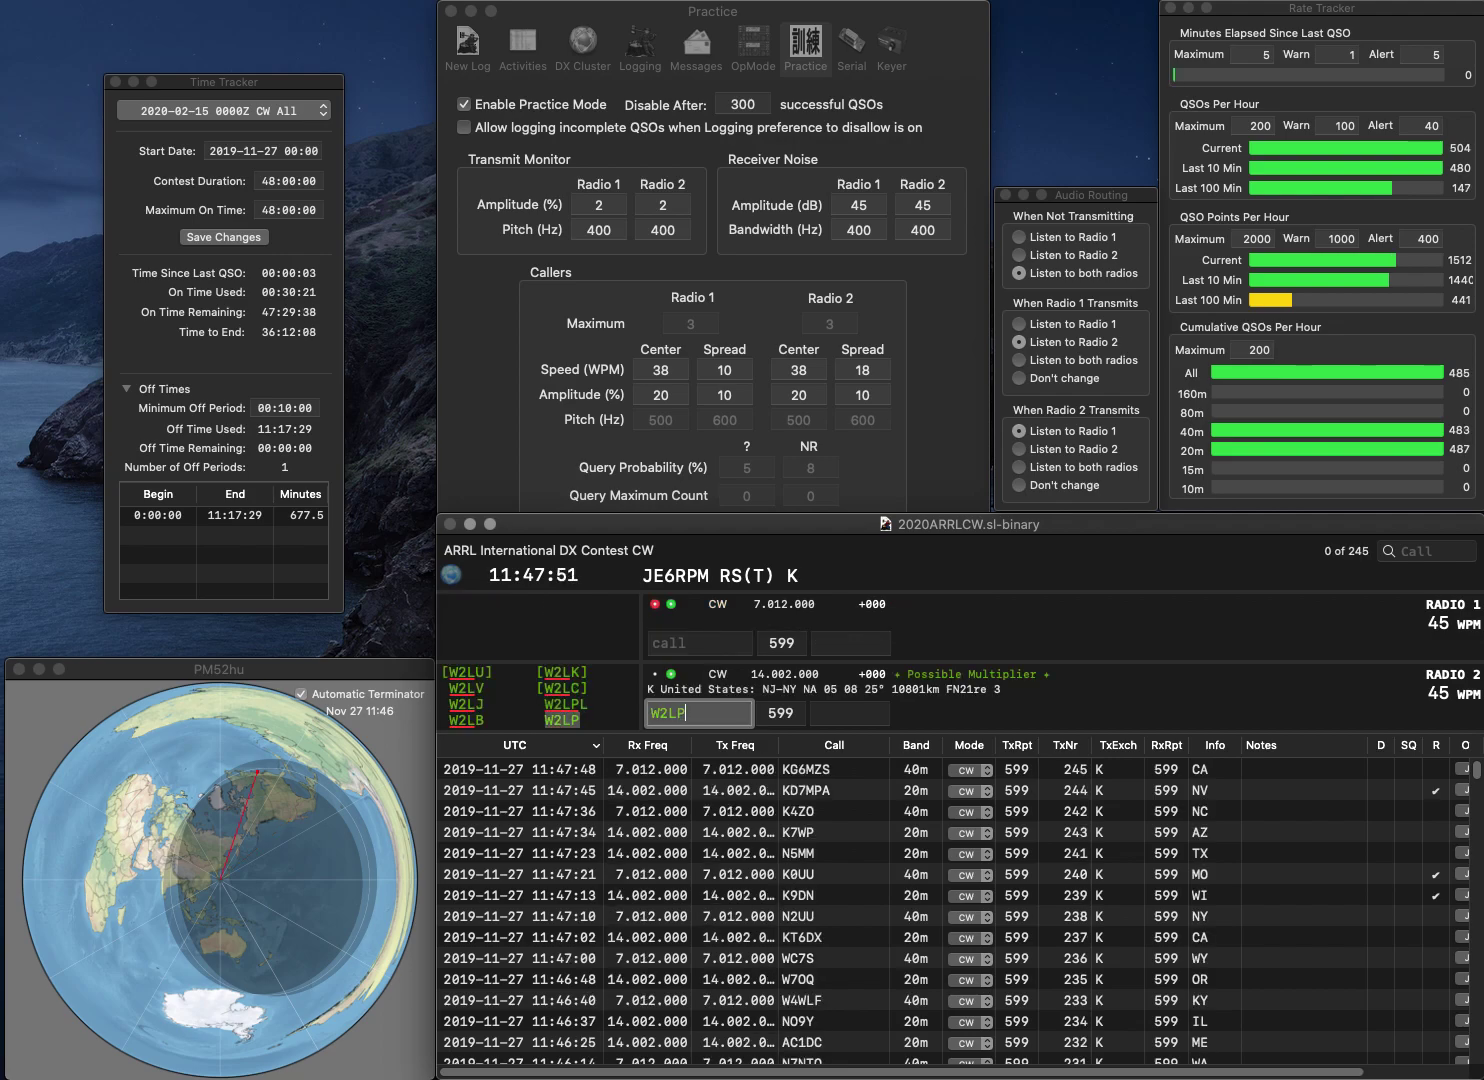
type("L")
key("Return")
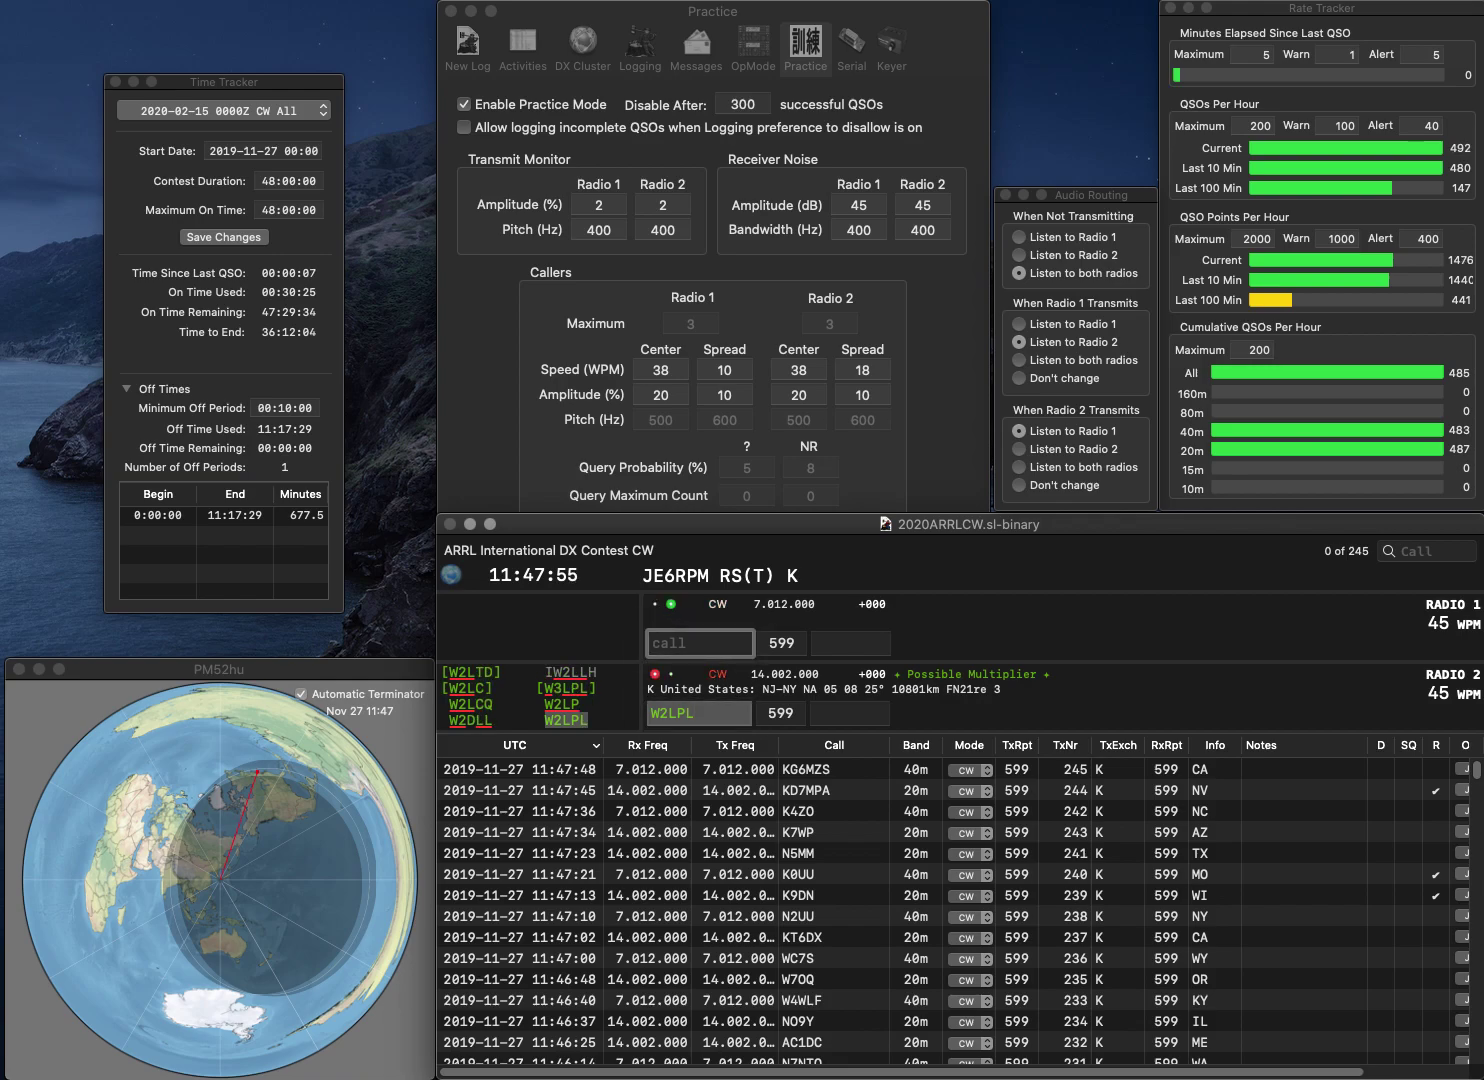
Step: Work caller AI2T on Radio 1 with received exchange NY and log W2LPL on Radio 2 with NJ
type("AI2T")
key("Return")
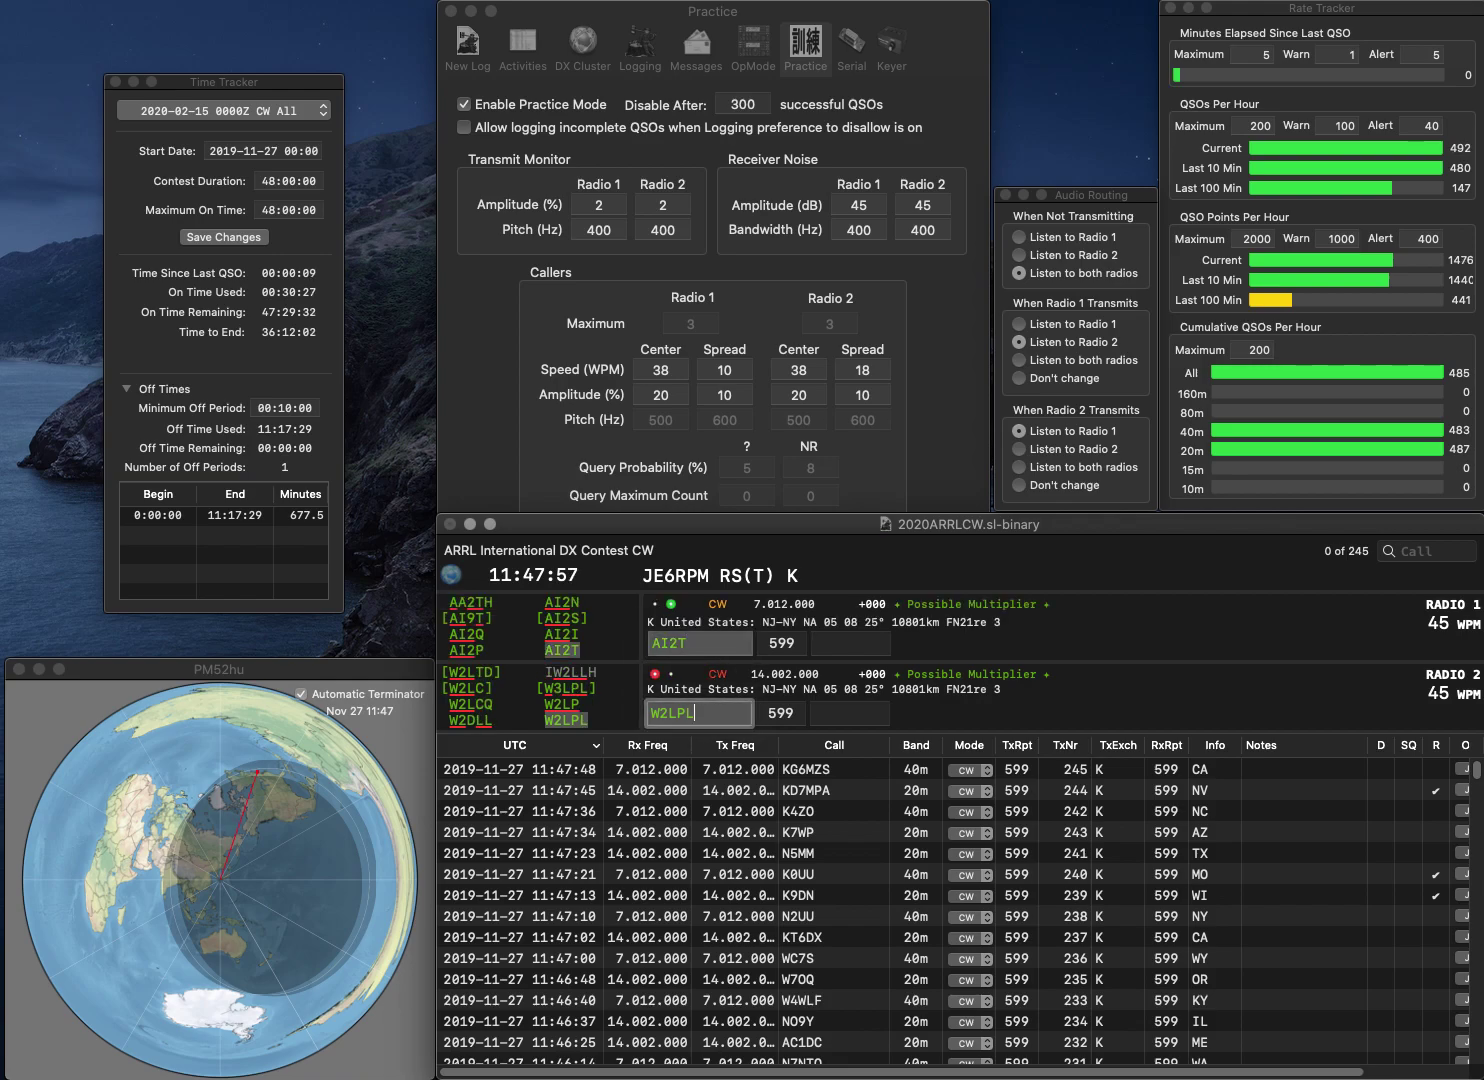
type("NJ")
key("Return")
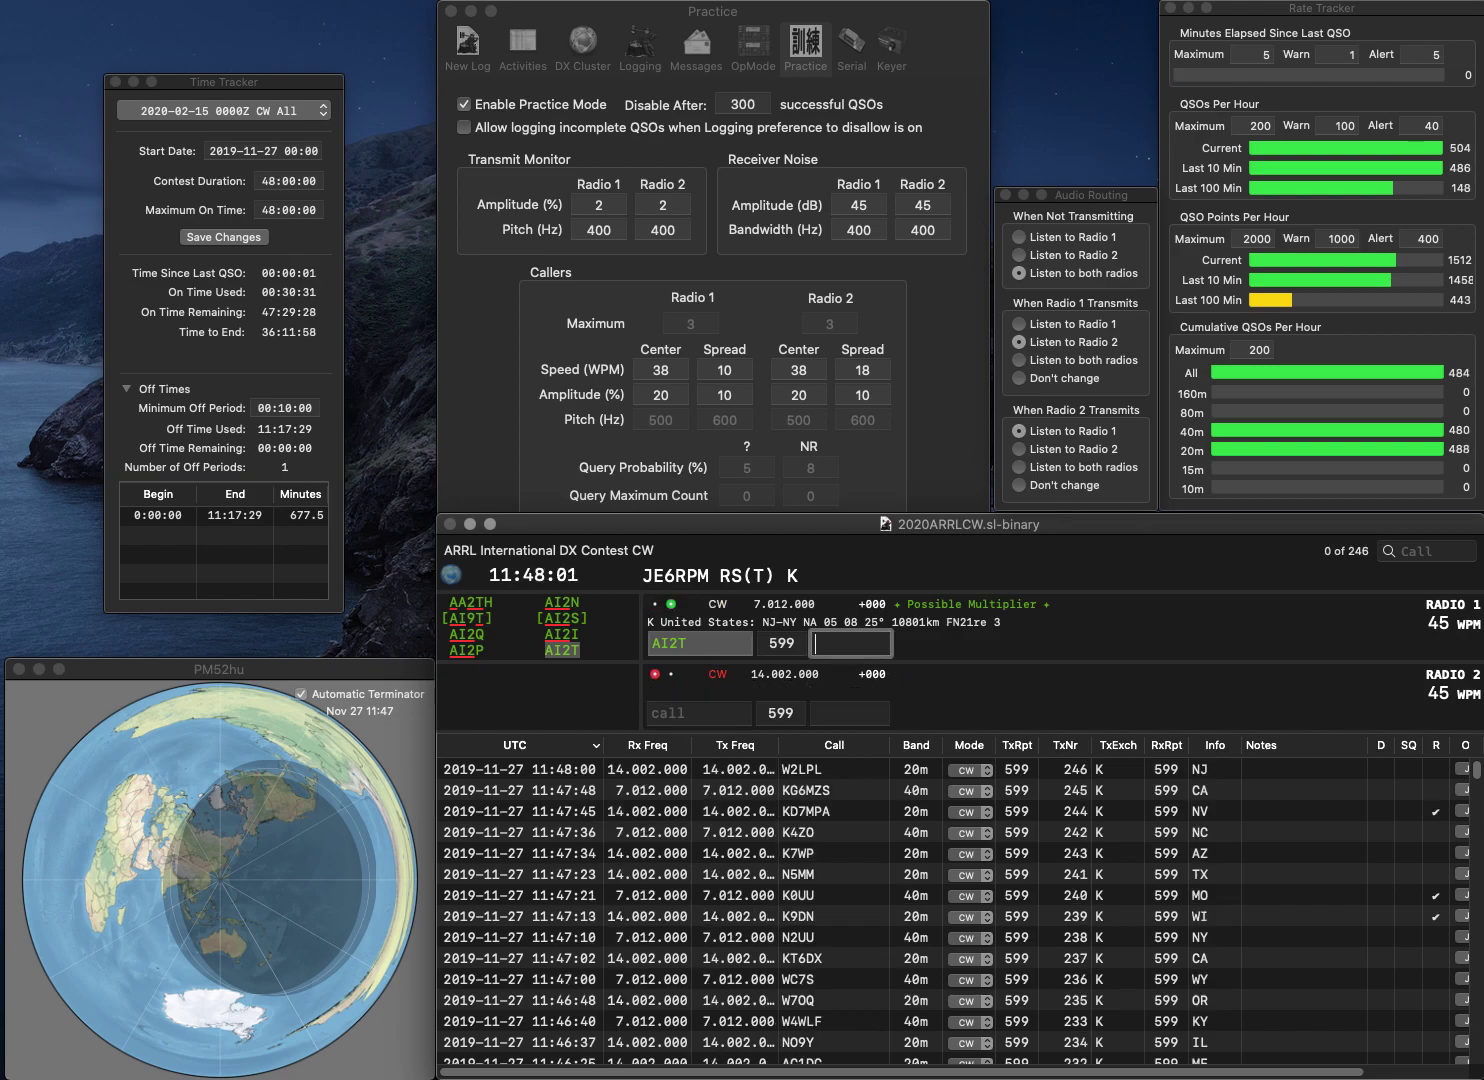
type("NY")
key("Return")
type("N4ADX")
key("Return")
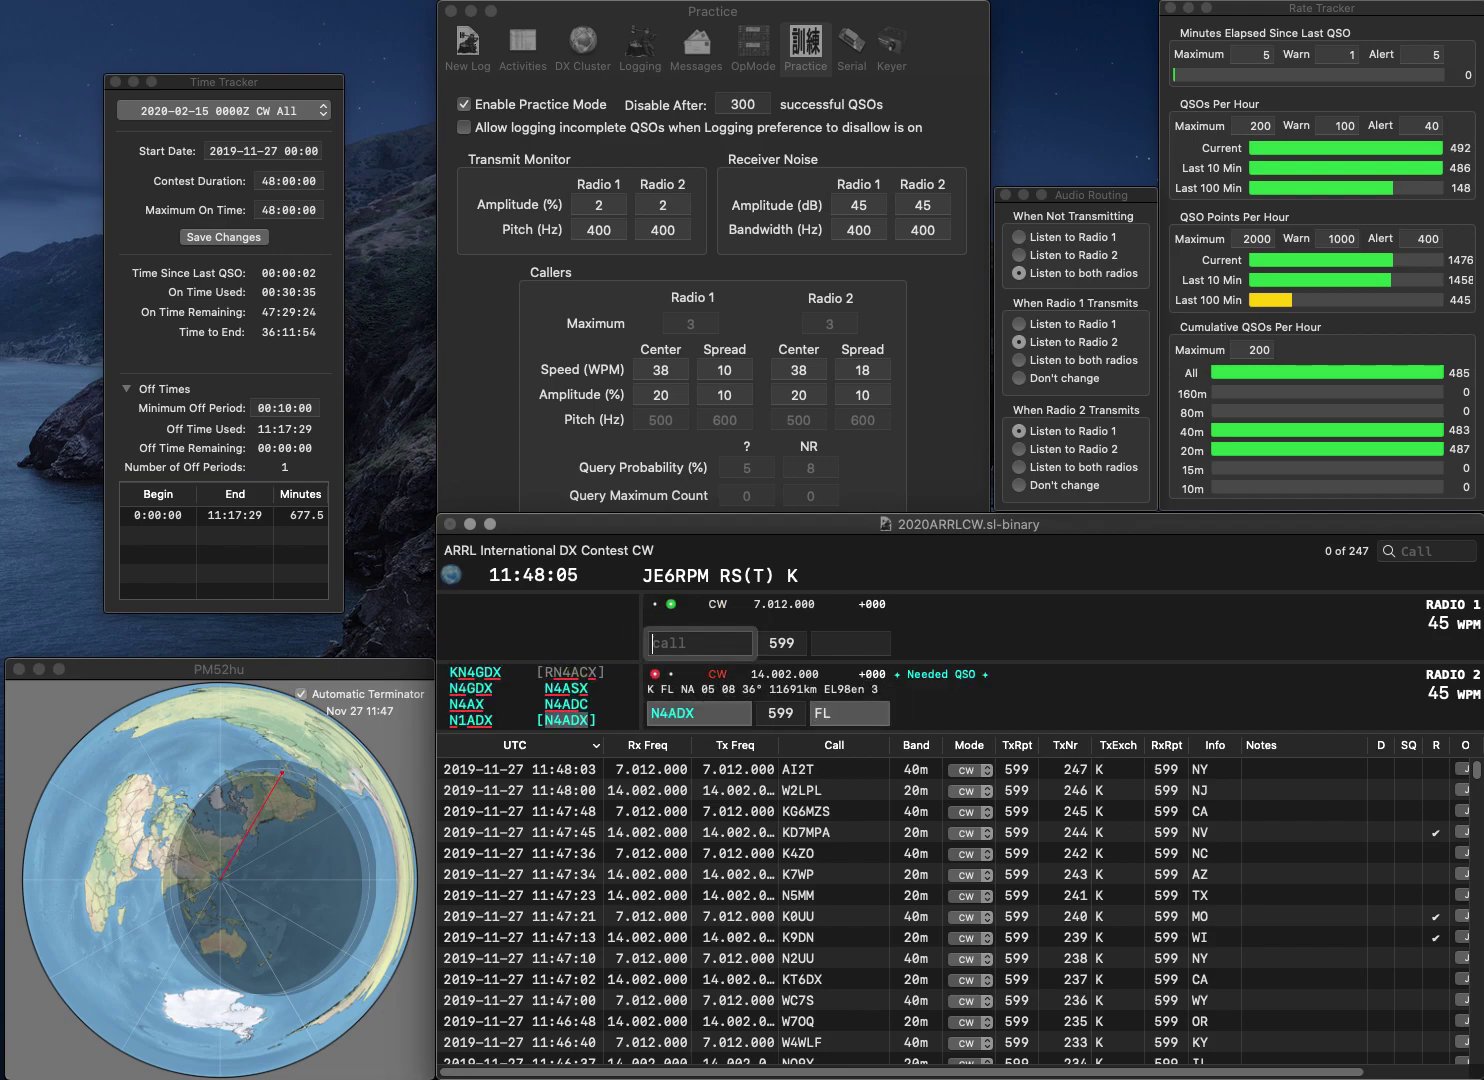
type("W9")
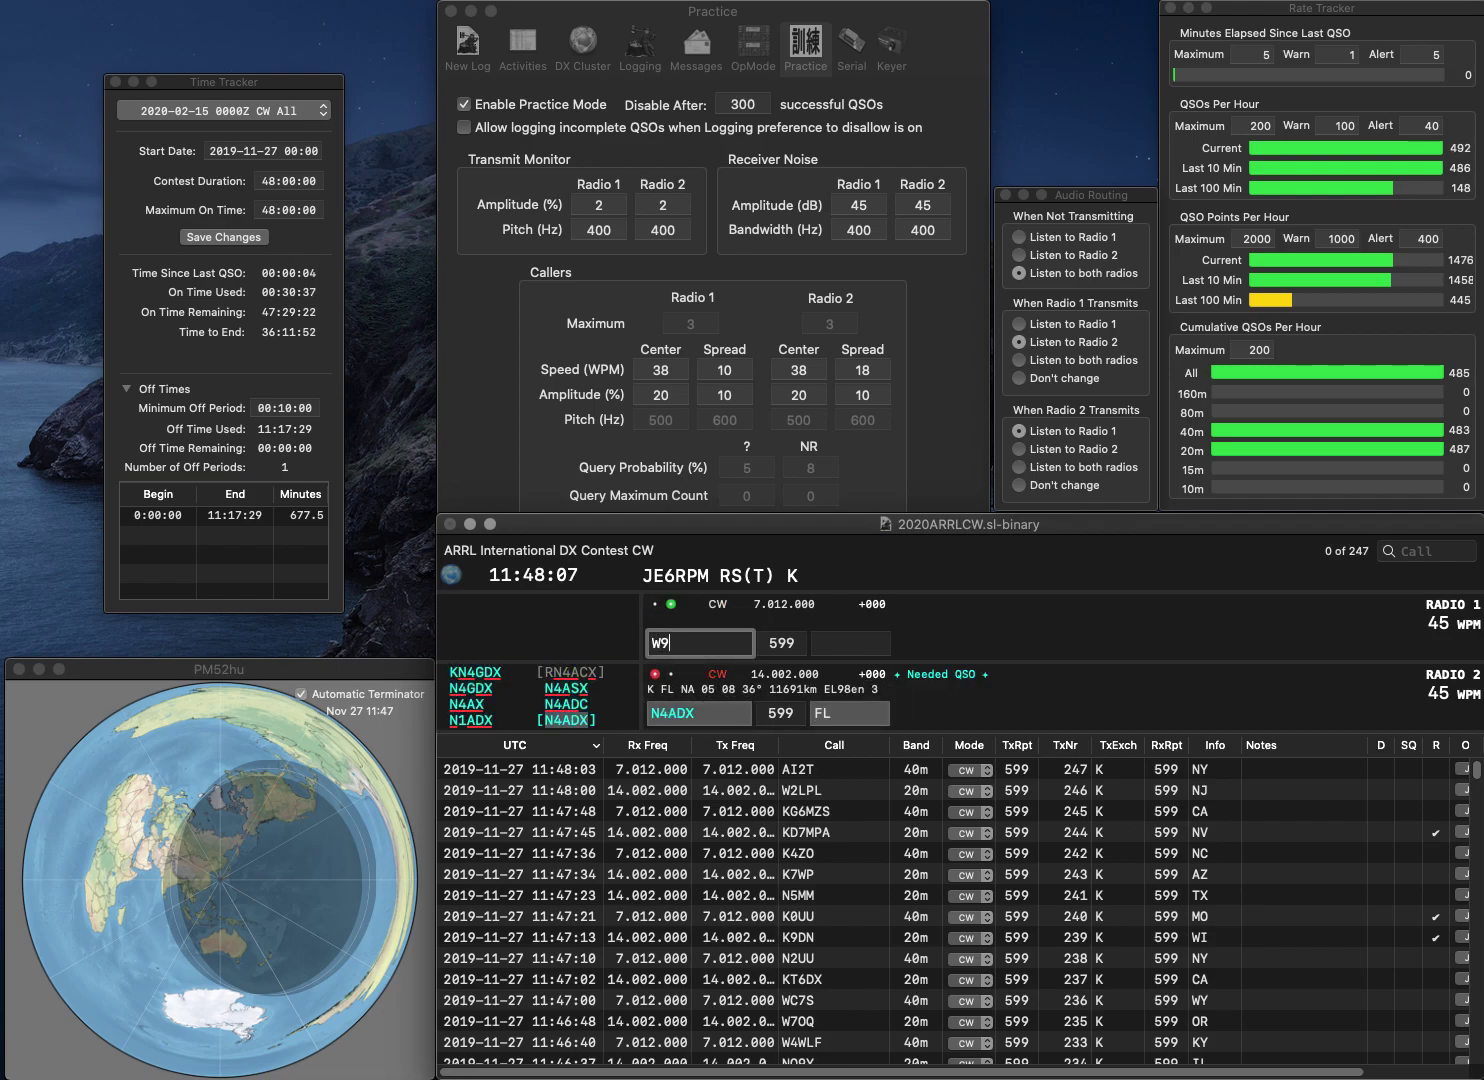
type("A")
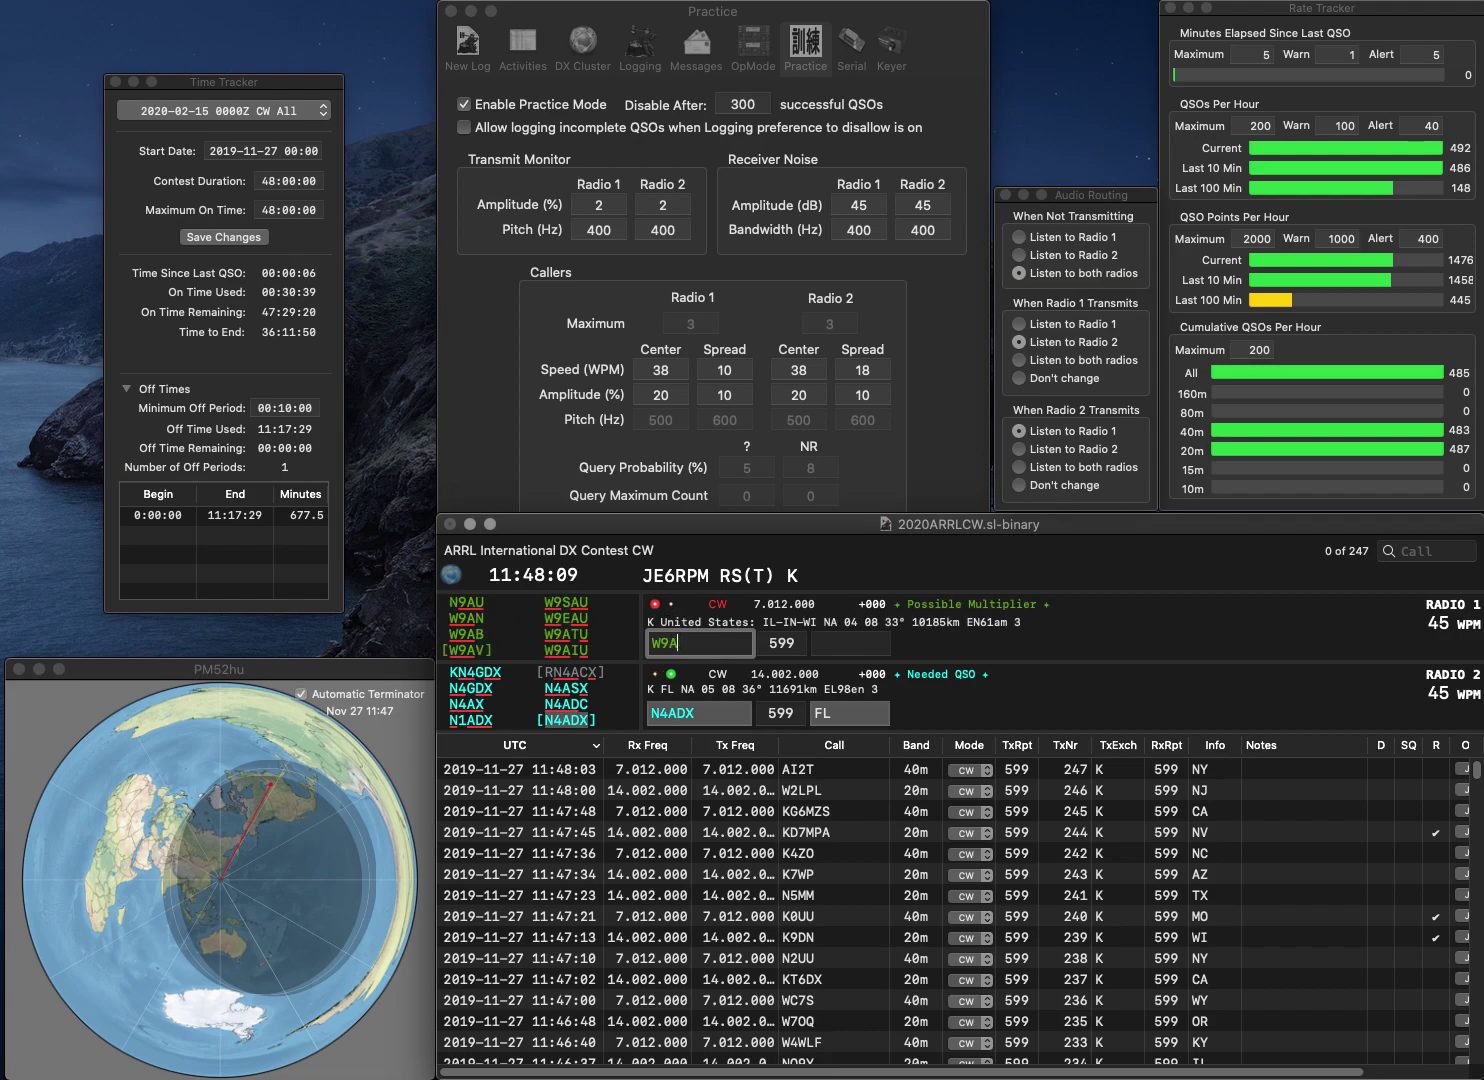
type("UT")
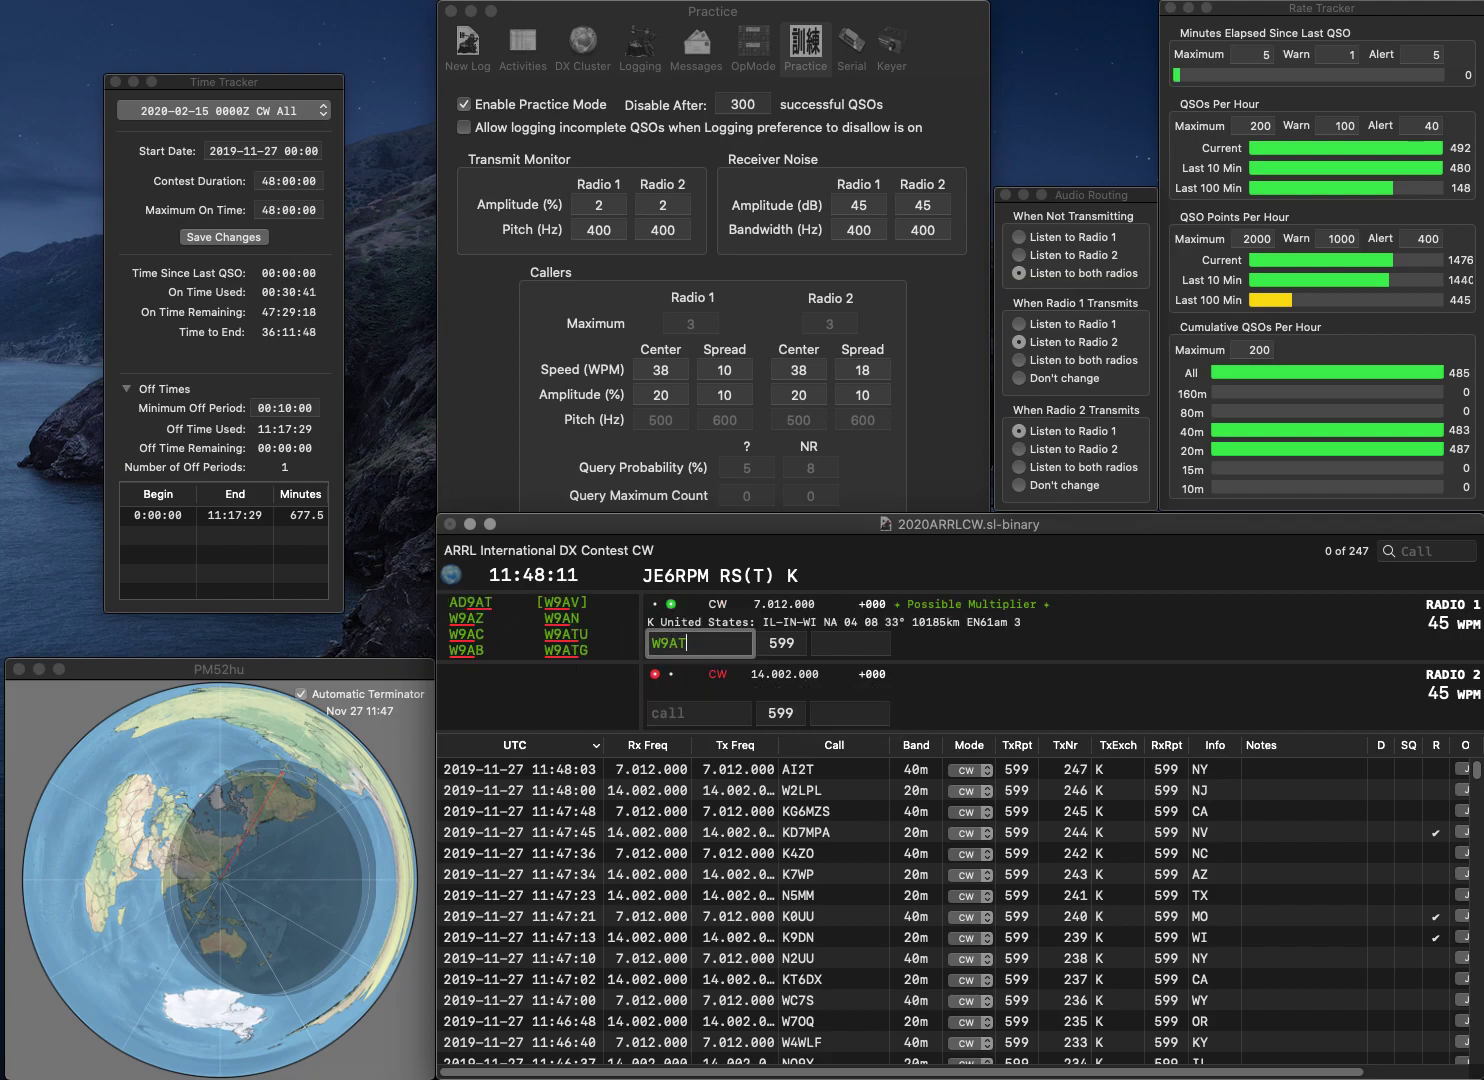
type("U")
key("Return")
type("W2")
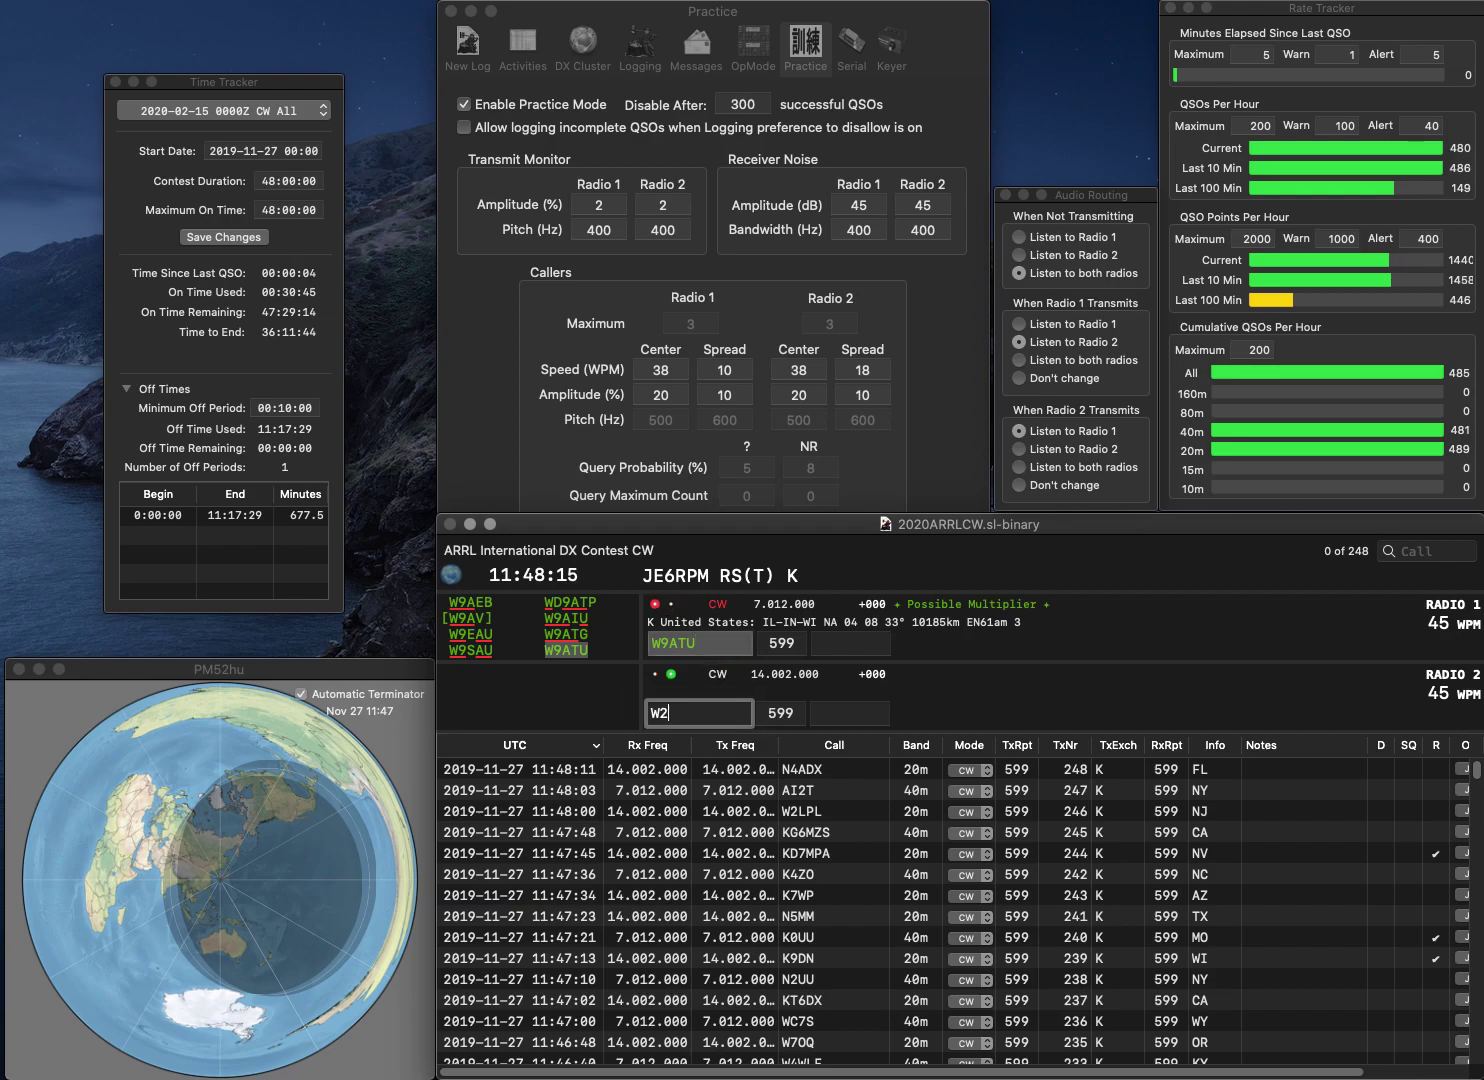
type("XS")
key("Return")
type("N")
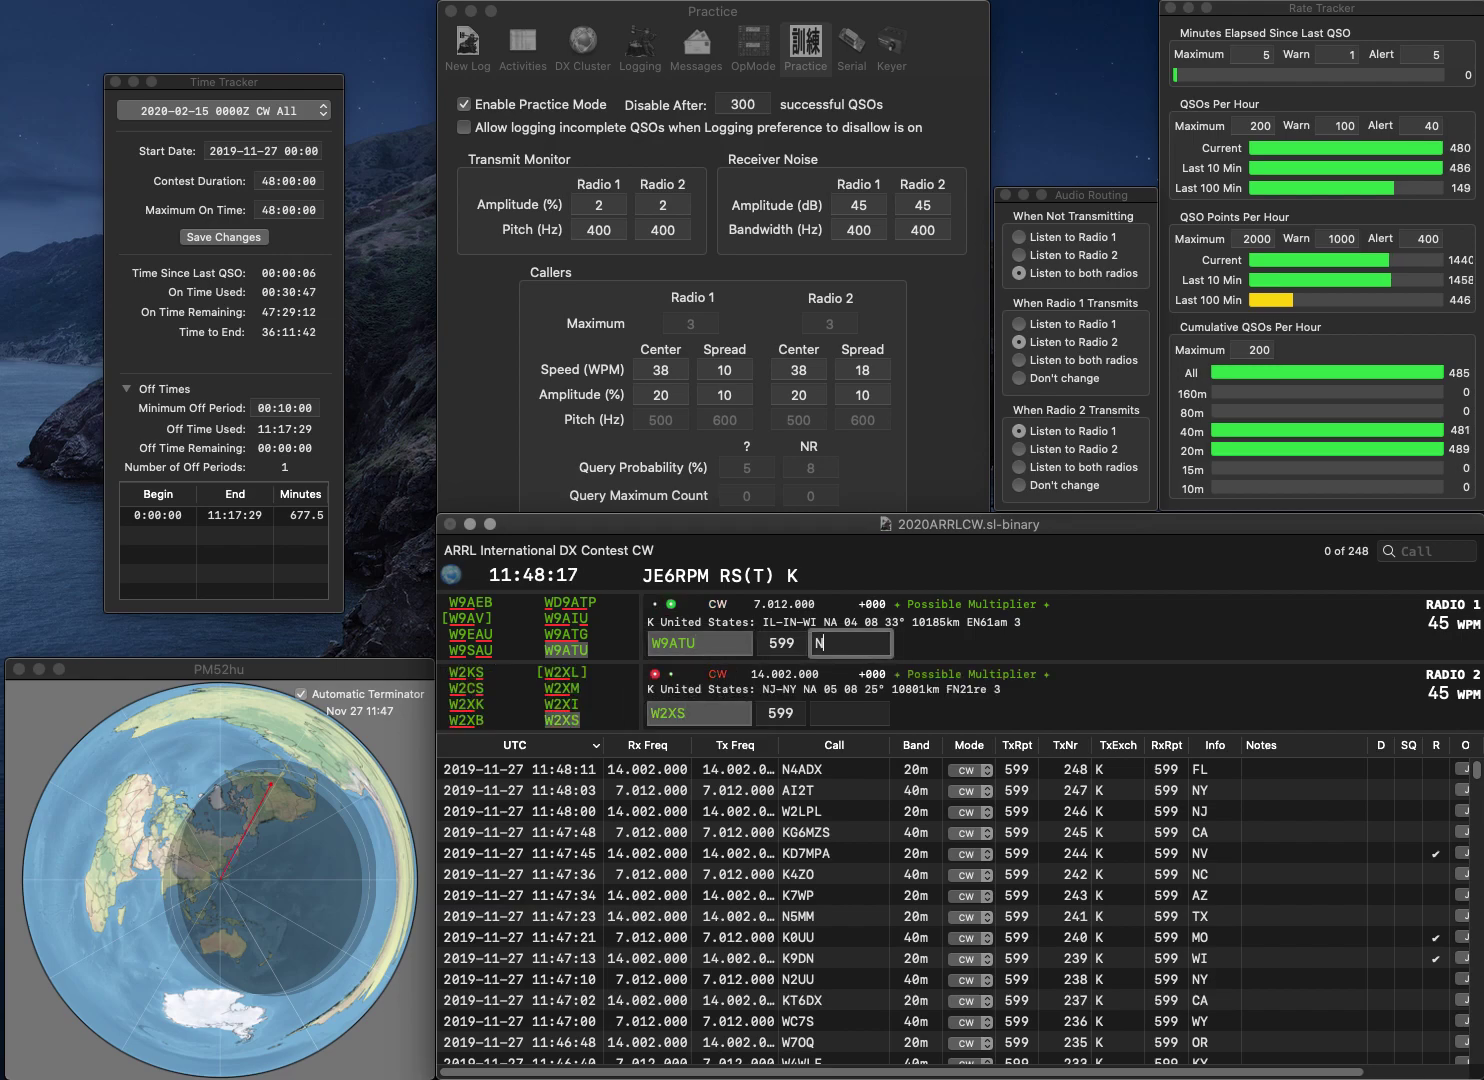
key("BackSpace")
type("WI")
key("Return")
type("N")
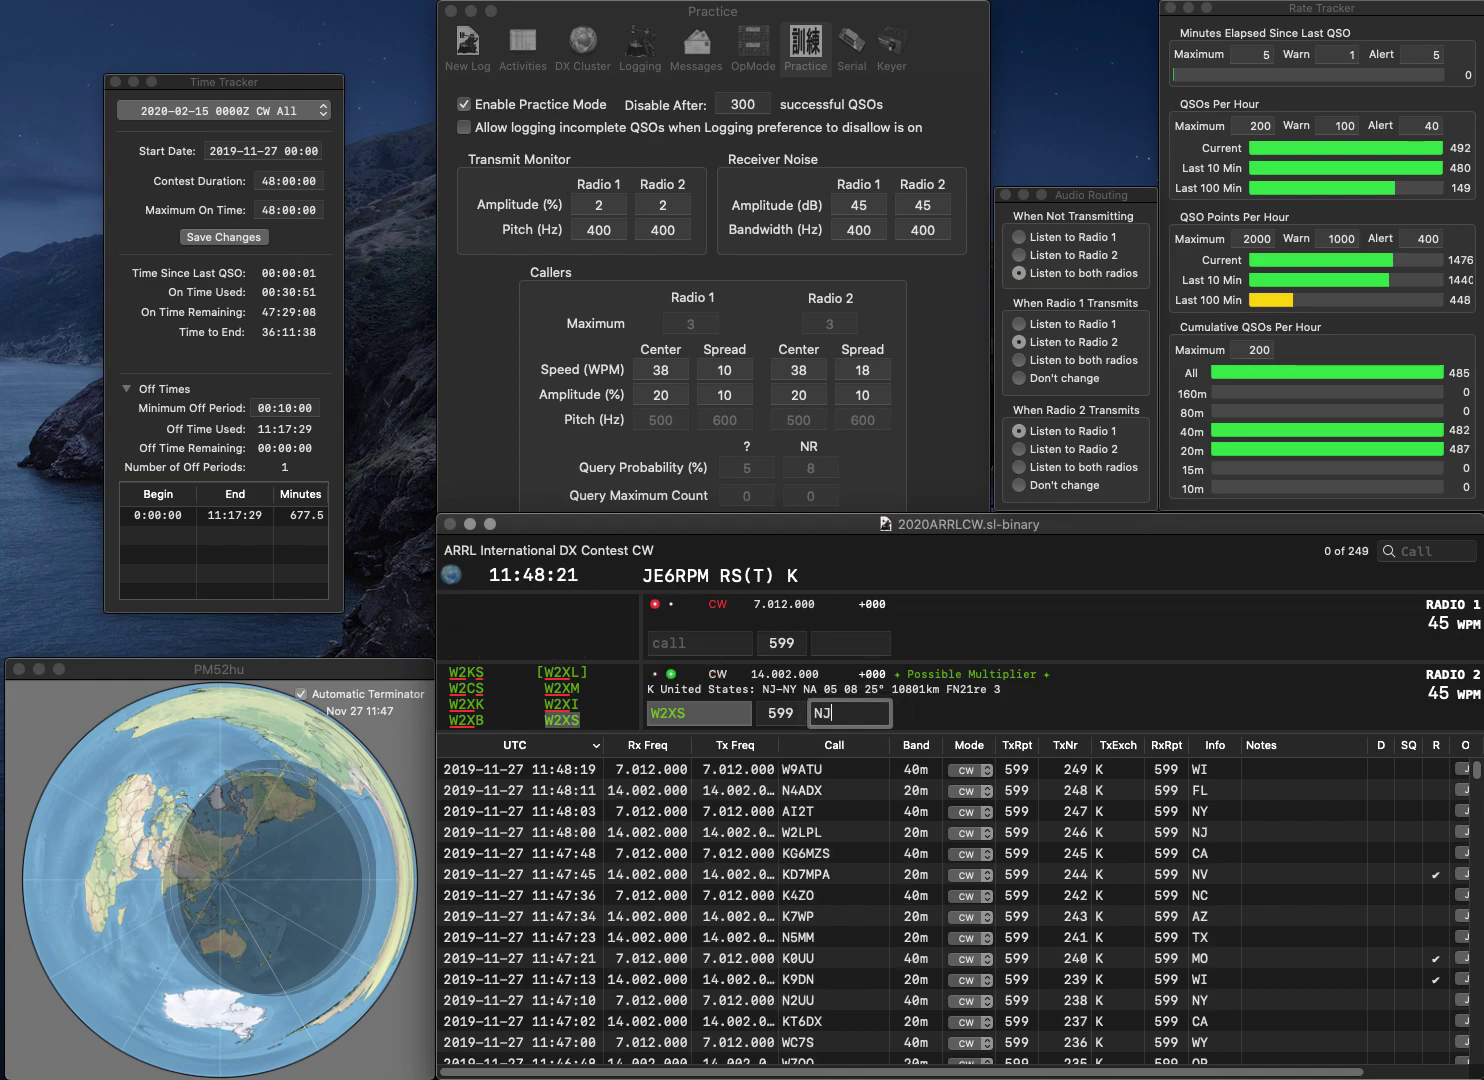
type("J")
key("Return")
Step: Answer caller WA2USA/4 on Radio 1 and caller VE3RWA on Radio 2
type("WA")
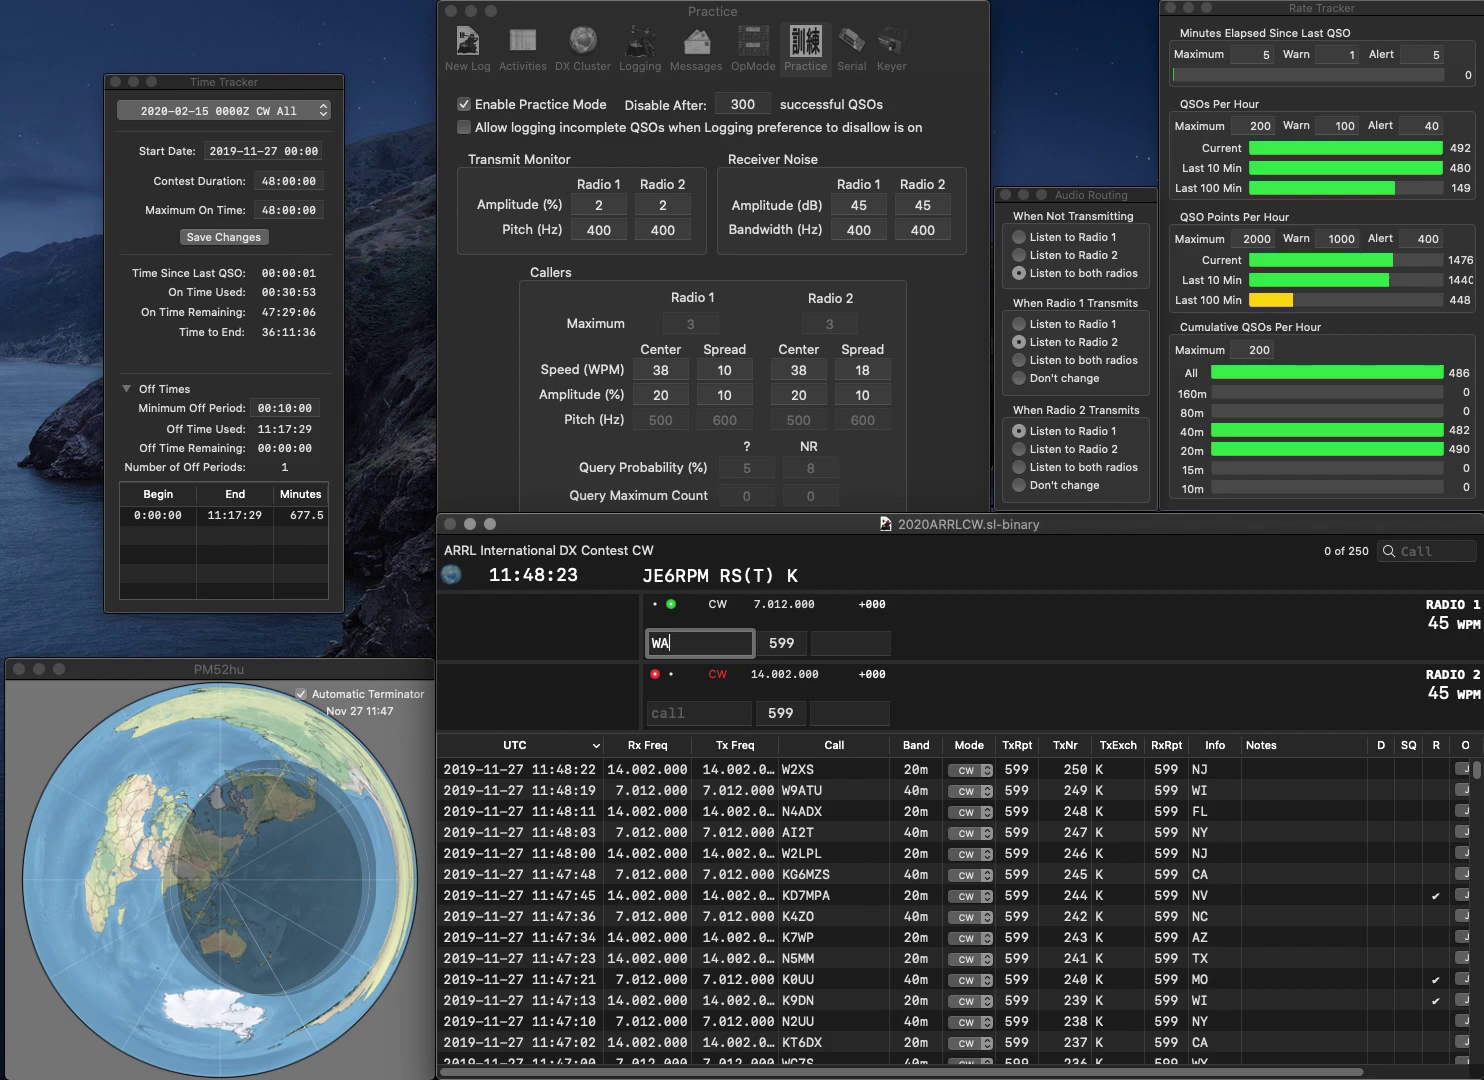
type("2USA/4")
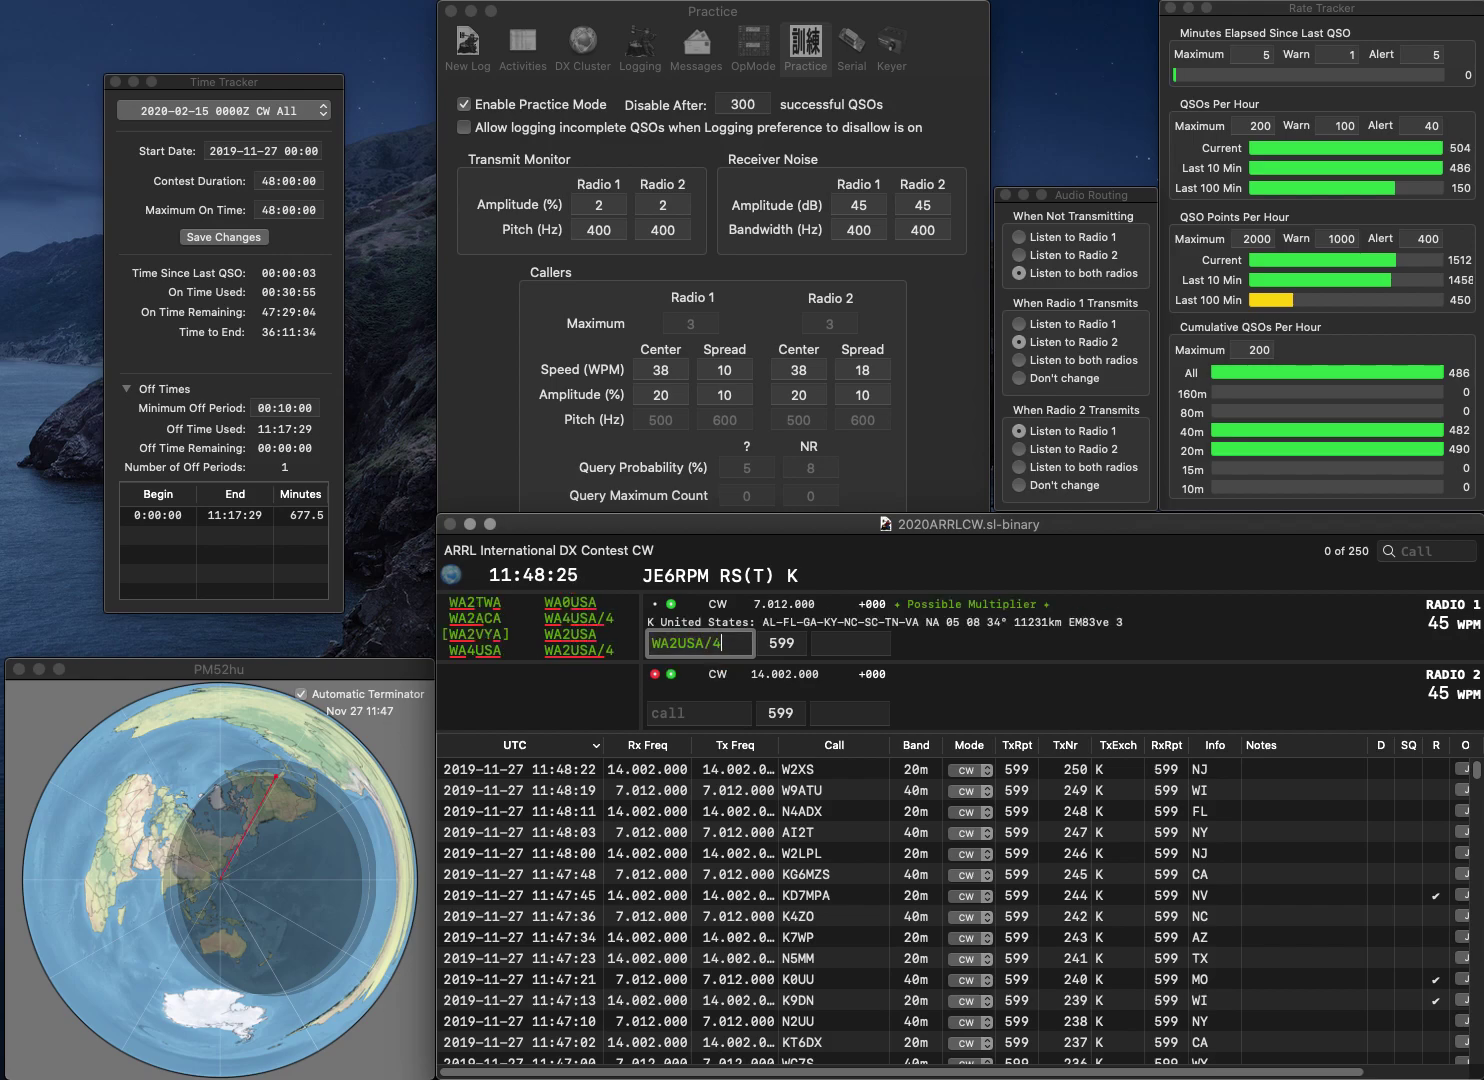
key("Return")
type("VE3RWA")
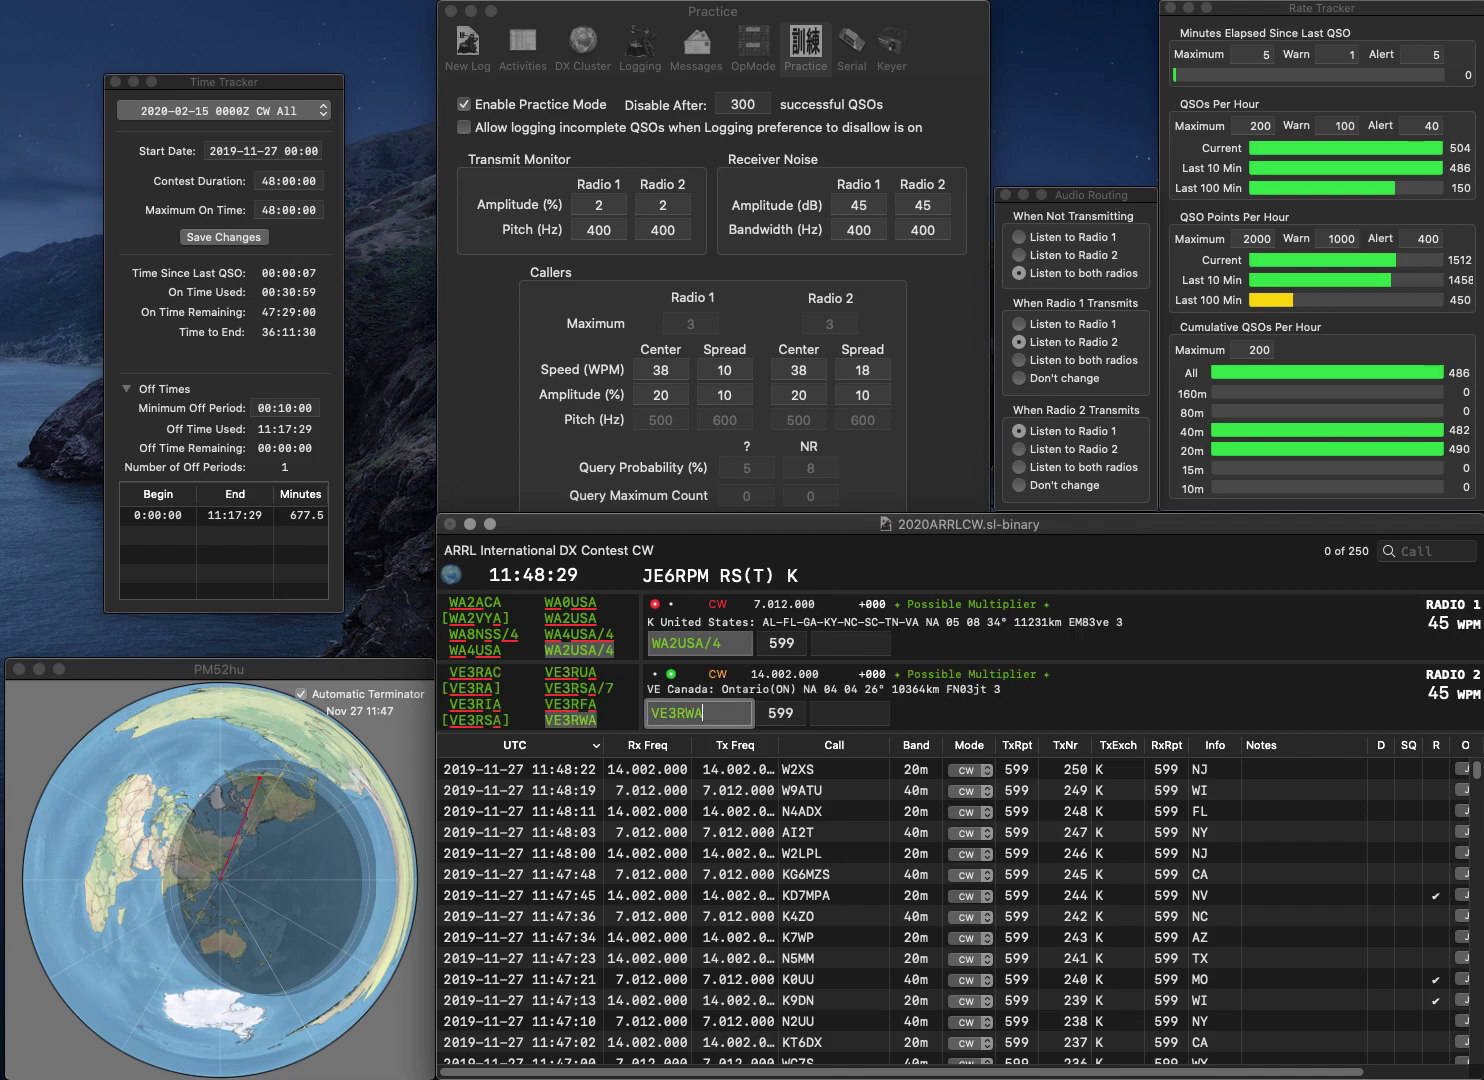
key("Return")
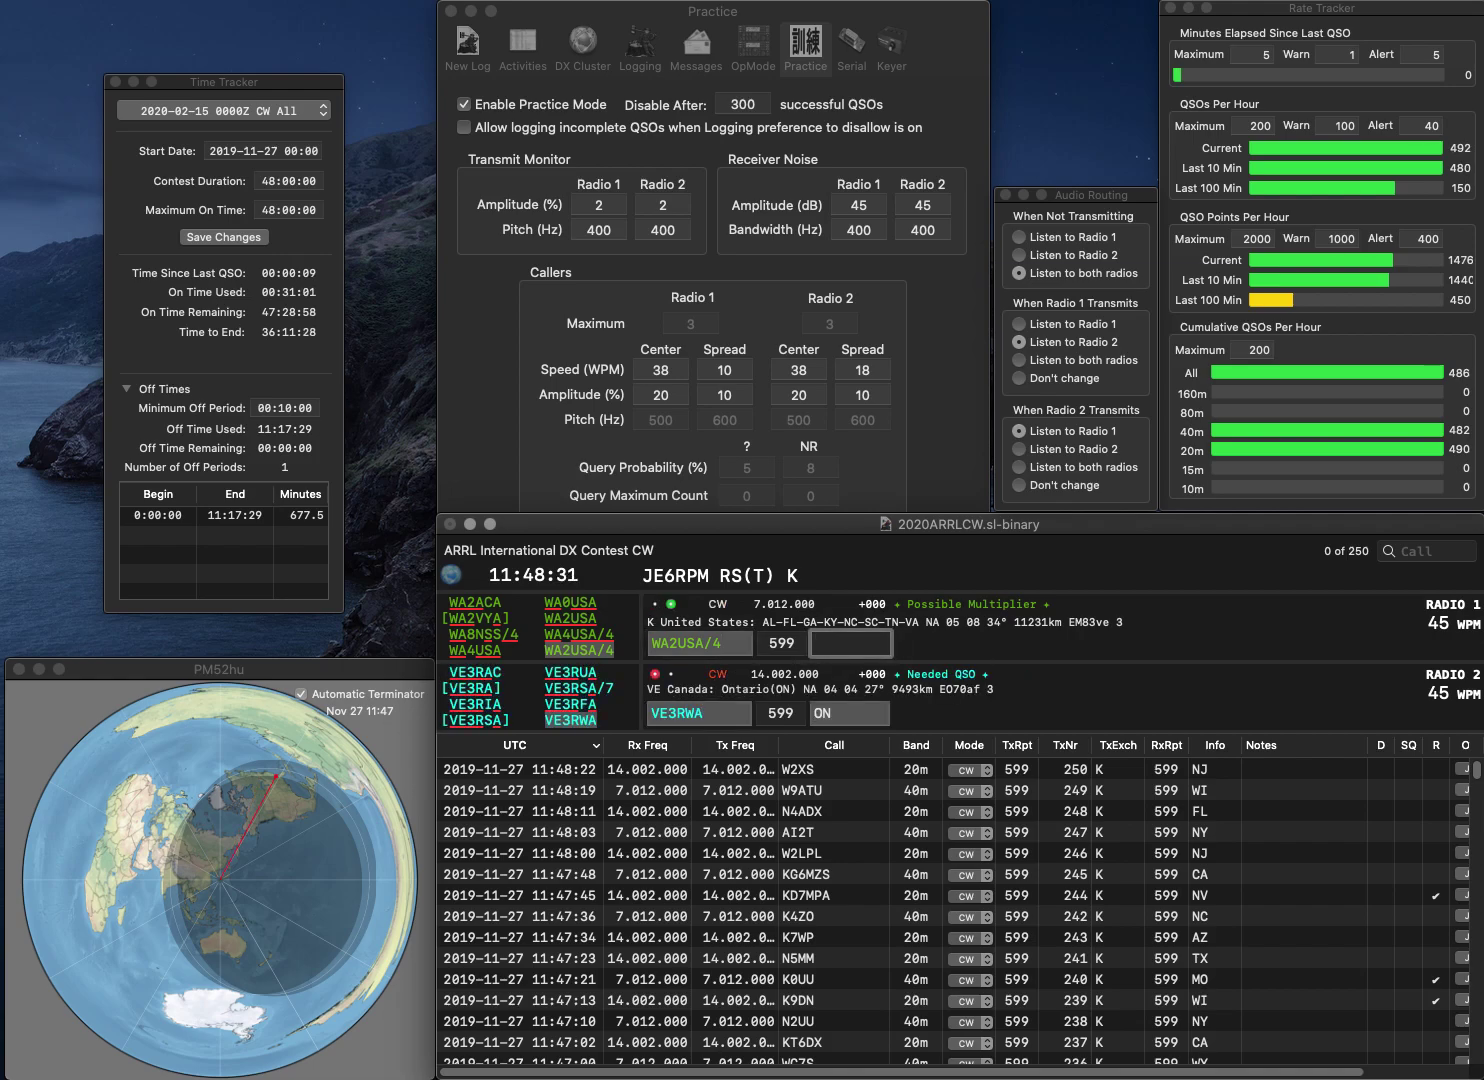
type("KY")
key("Return")
key("Return")
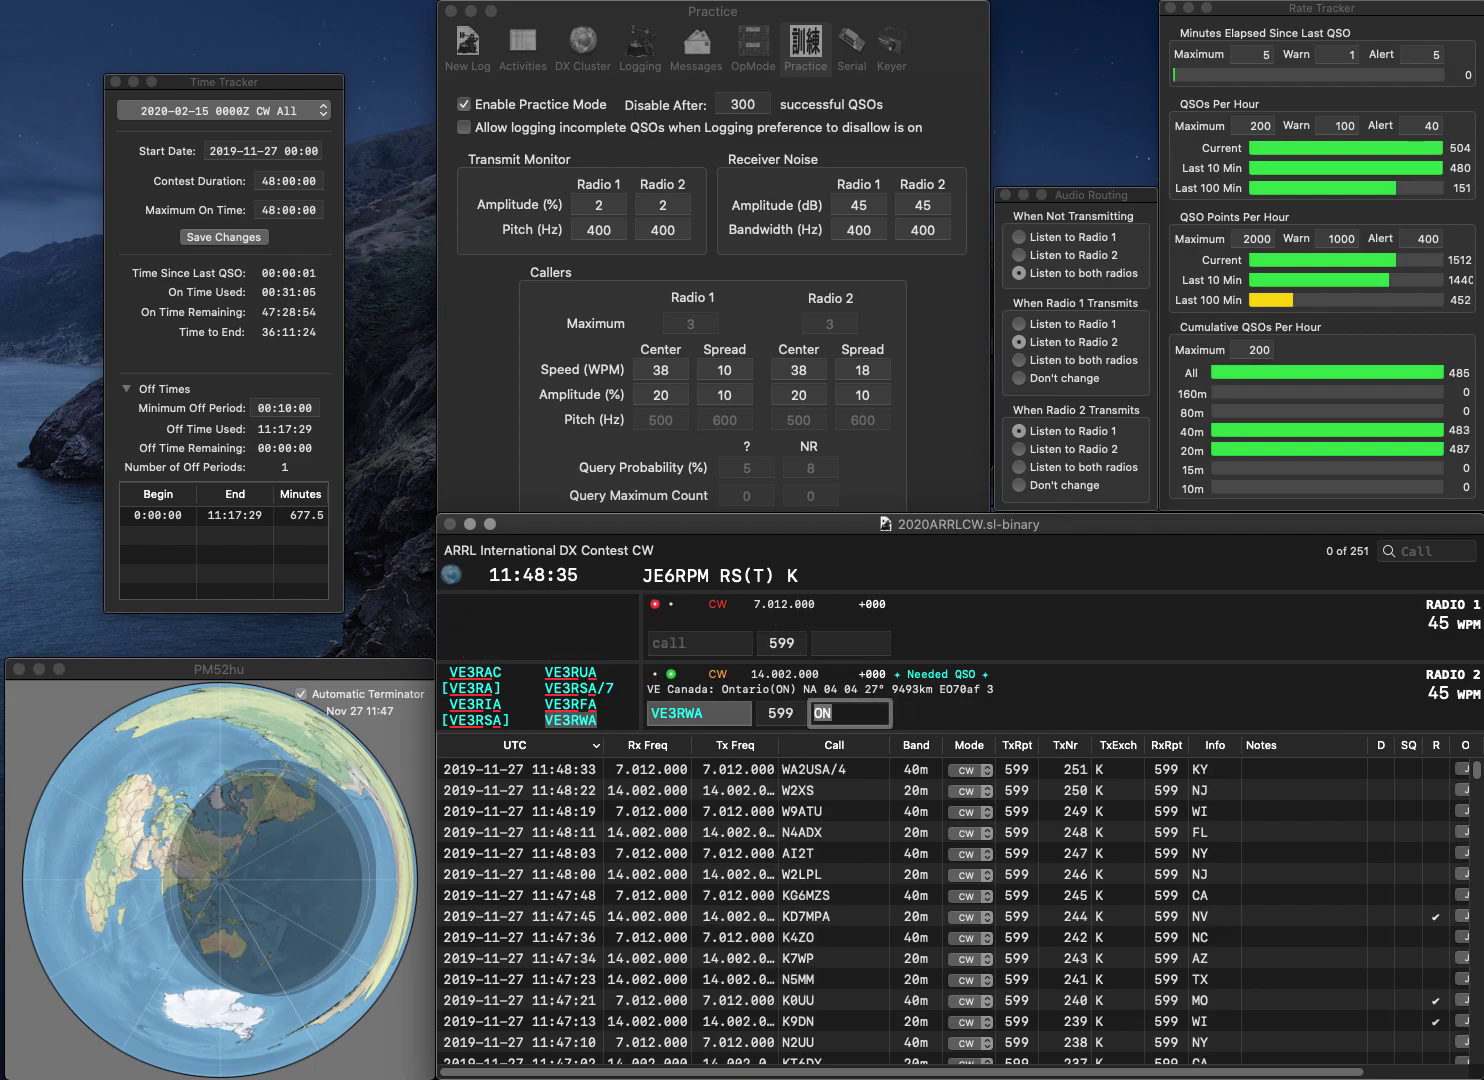
type("K3EYJ")
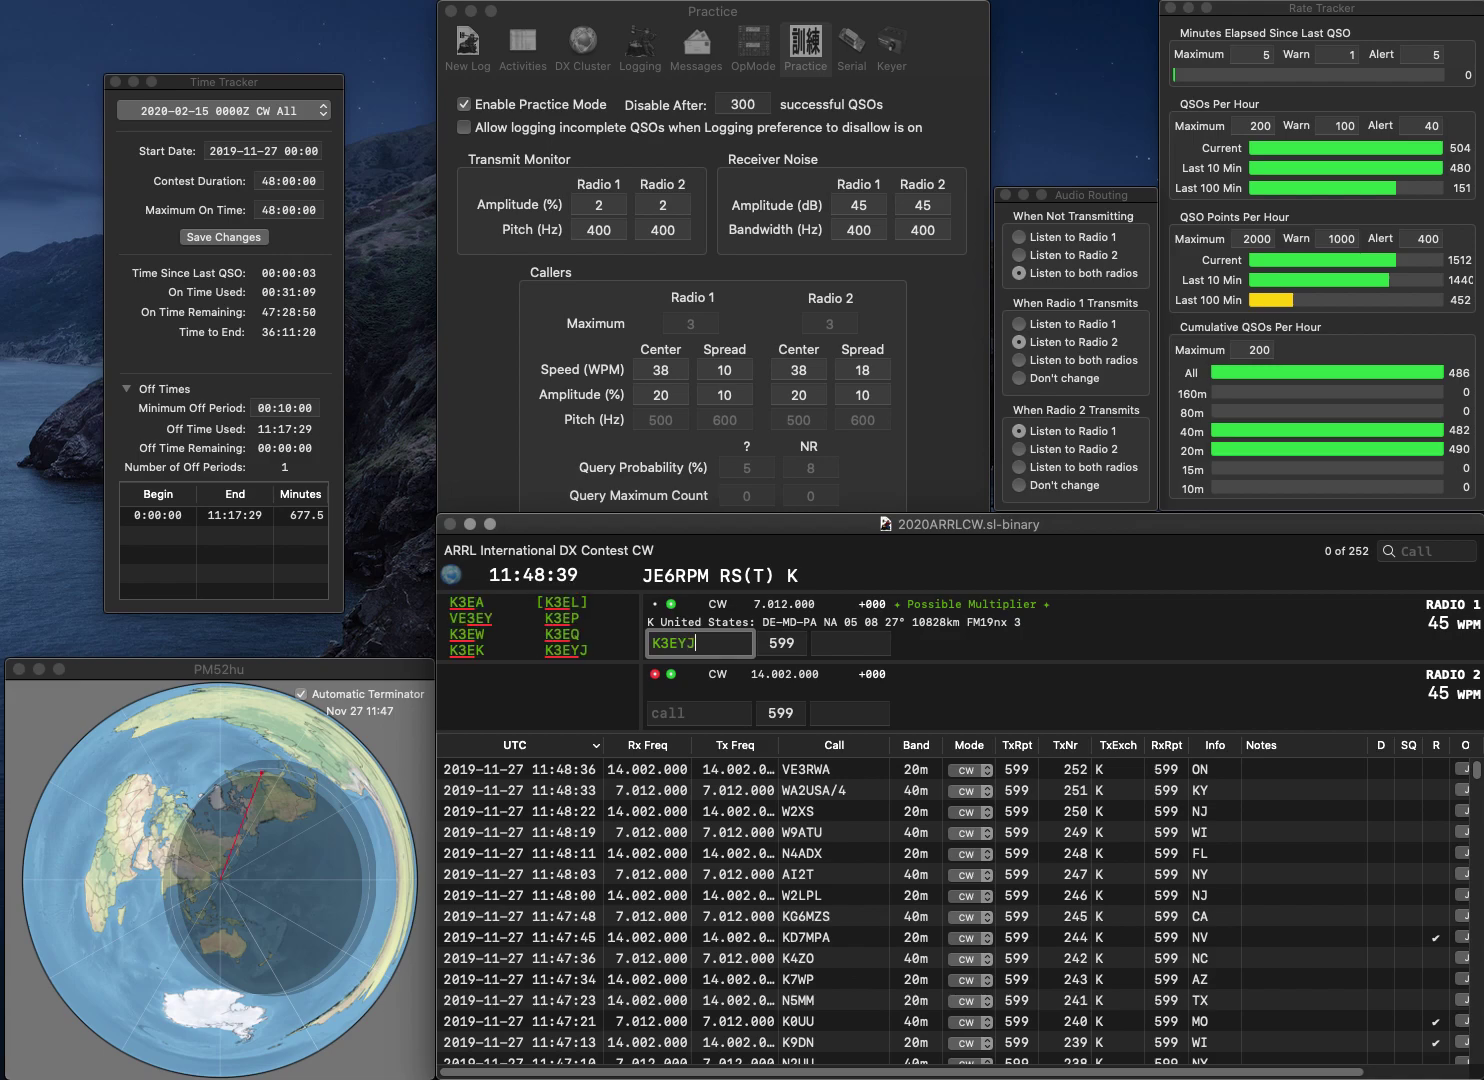
key("Return")
type("7FF")
key("Left")
key("Left")
key("Left")
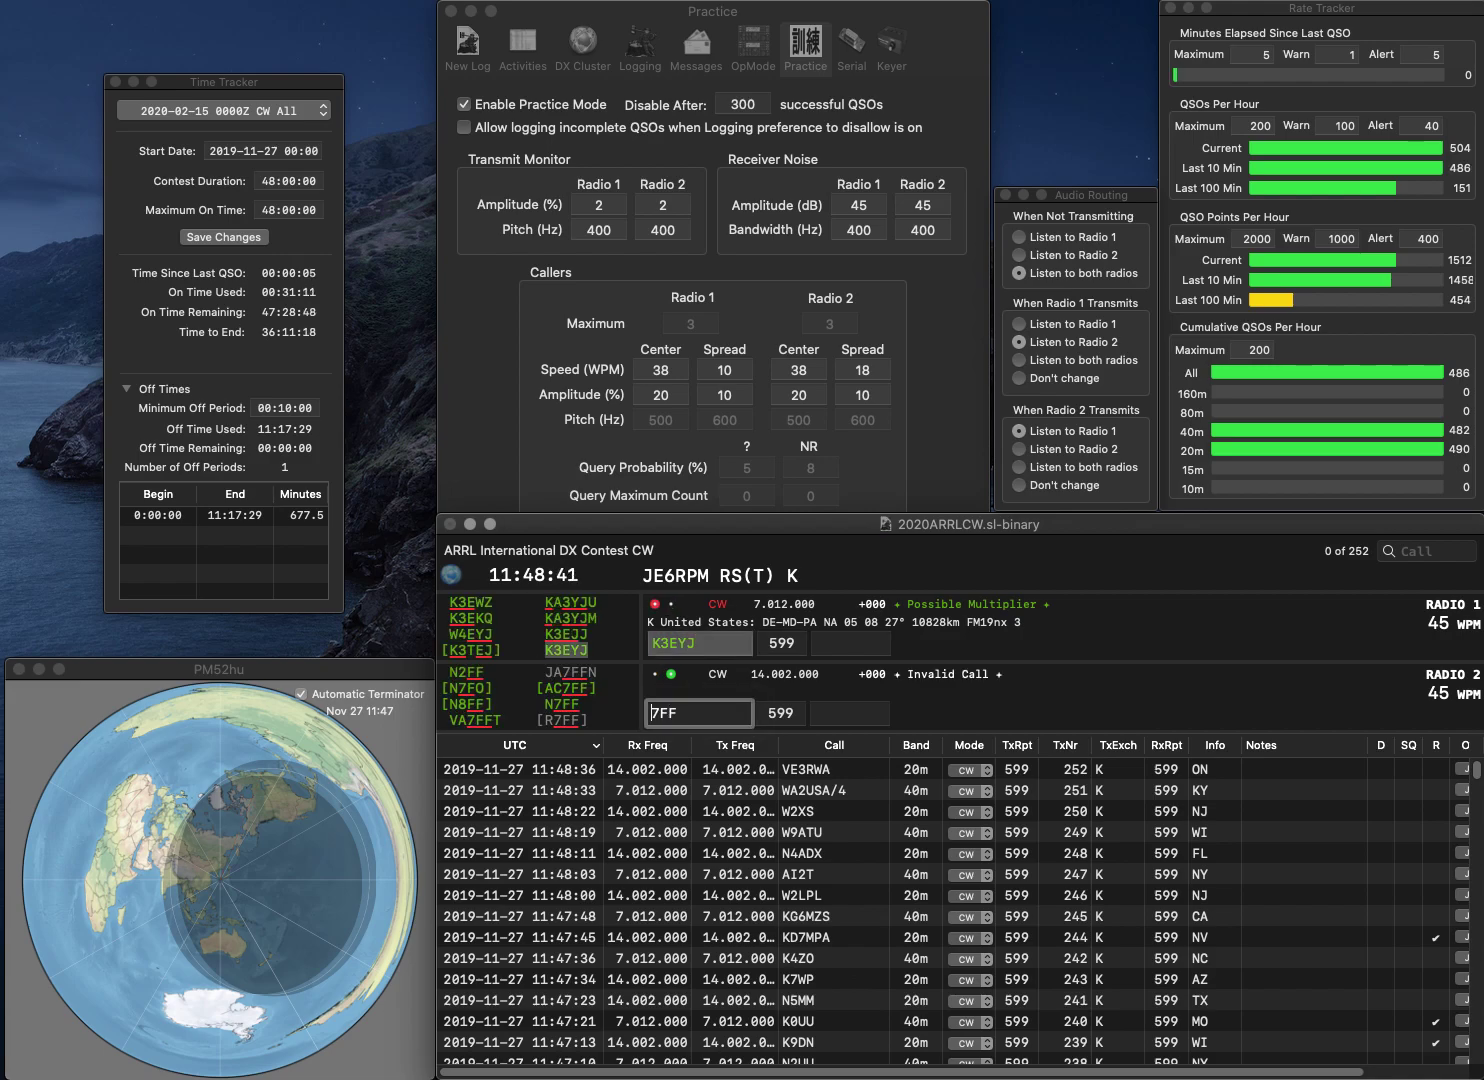
type("AC")
key("Return")
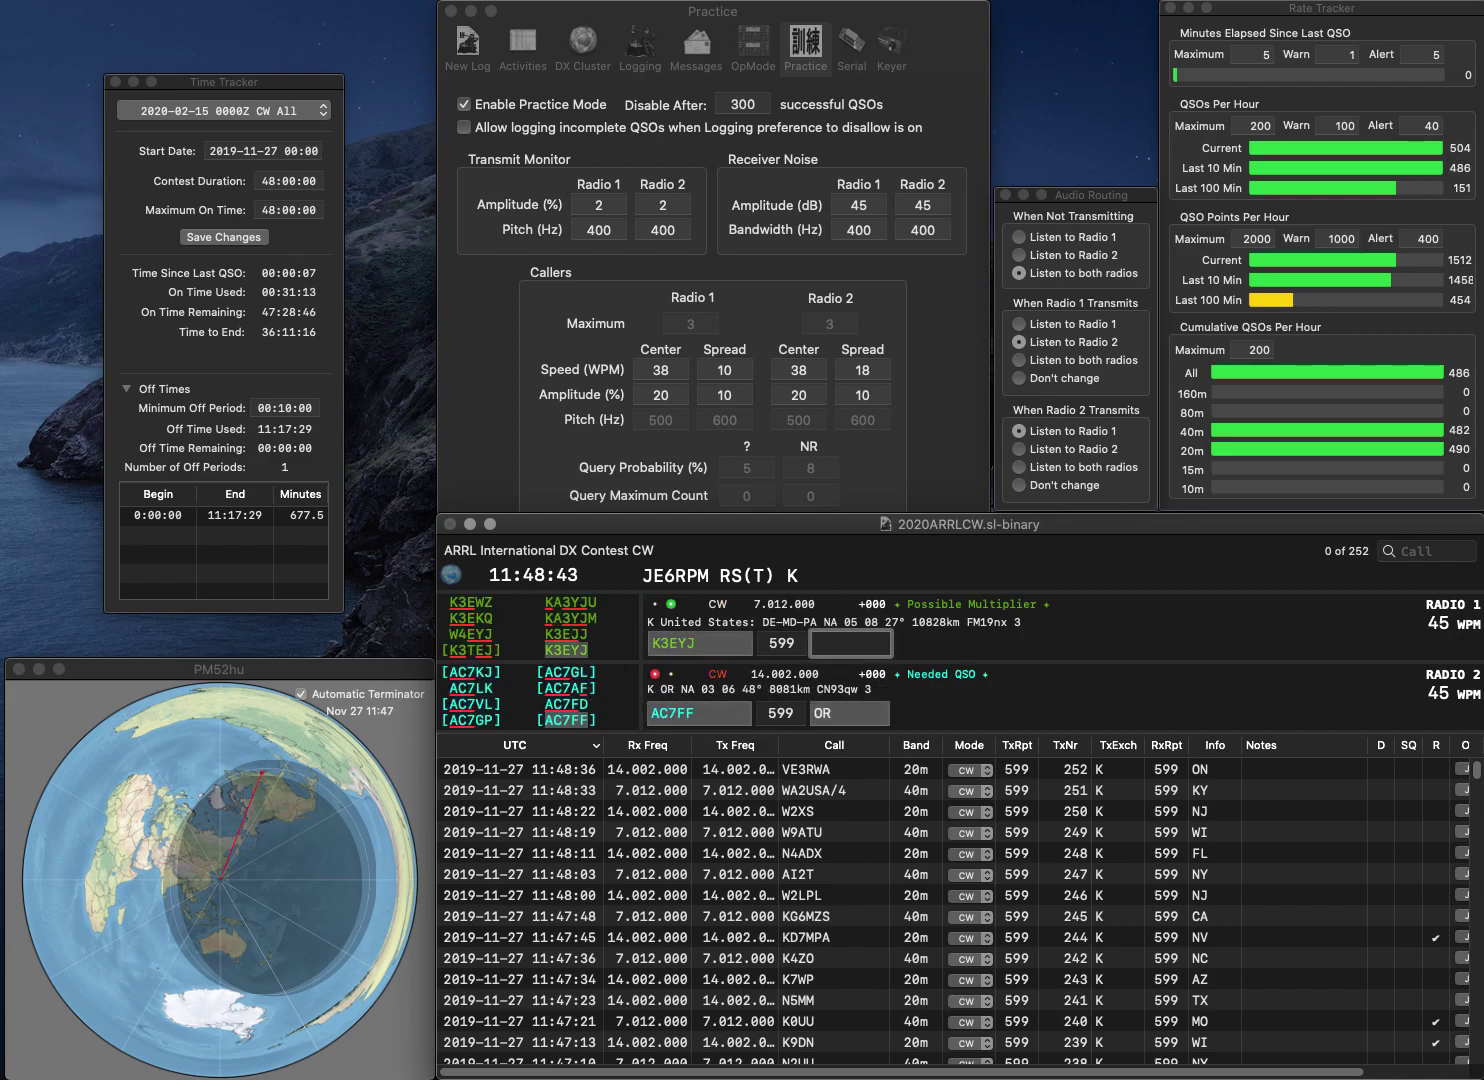
Step: Log K3EYJ on Radio 1 with received exchange PA and AC7FF on Radio 2 with OR
type("PA")
key("Return")
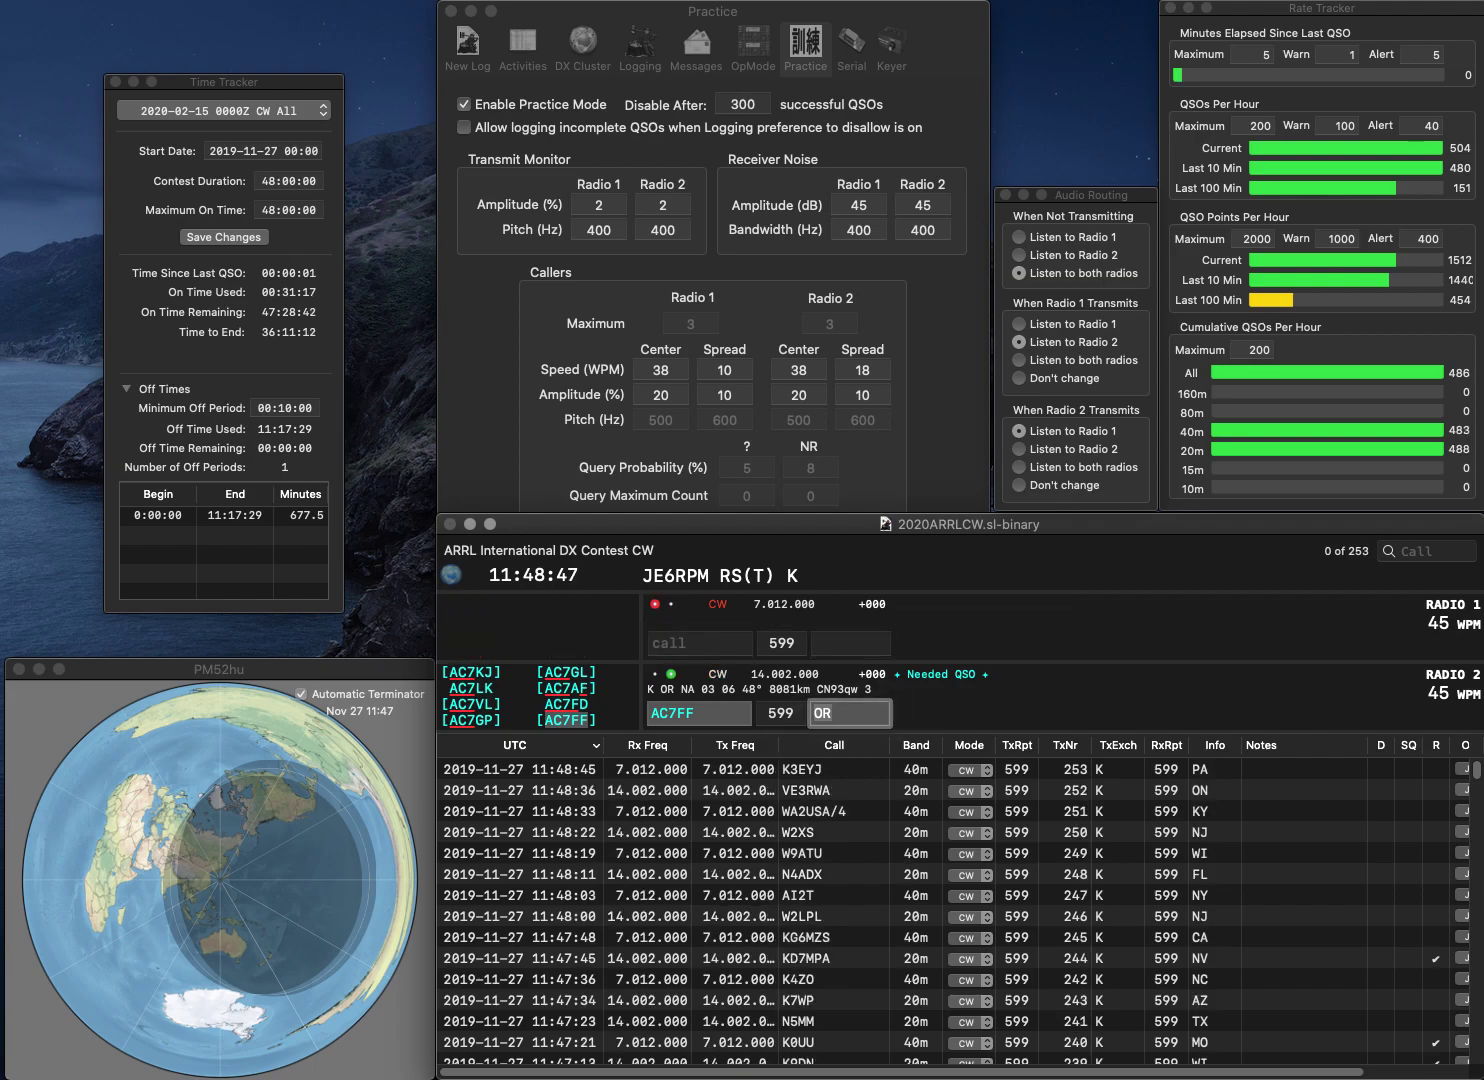
key("Return")
type("K0KGM")
key("Return")
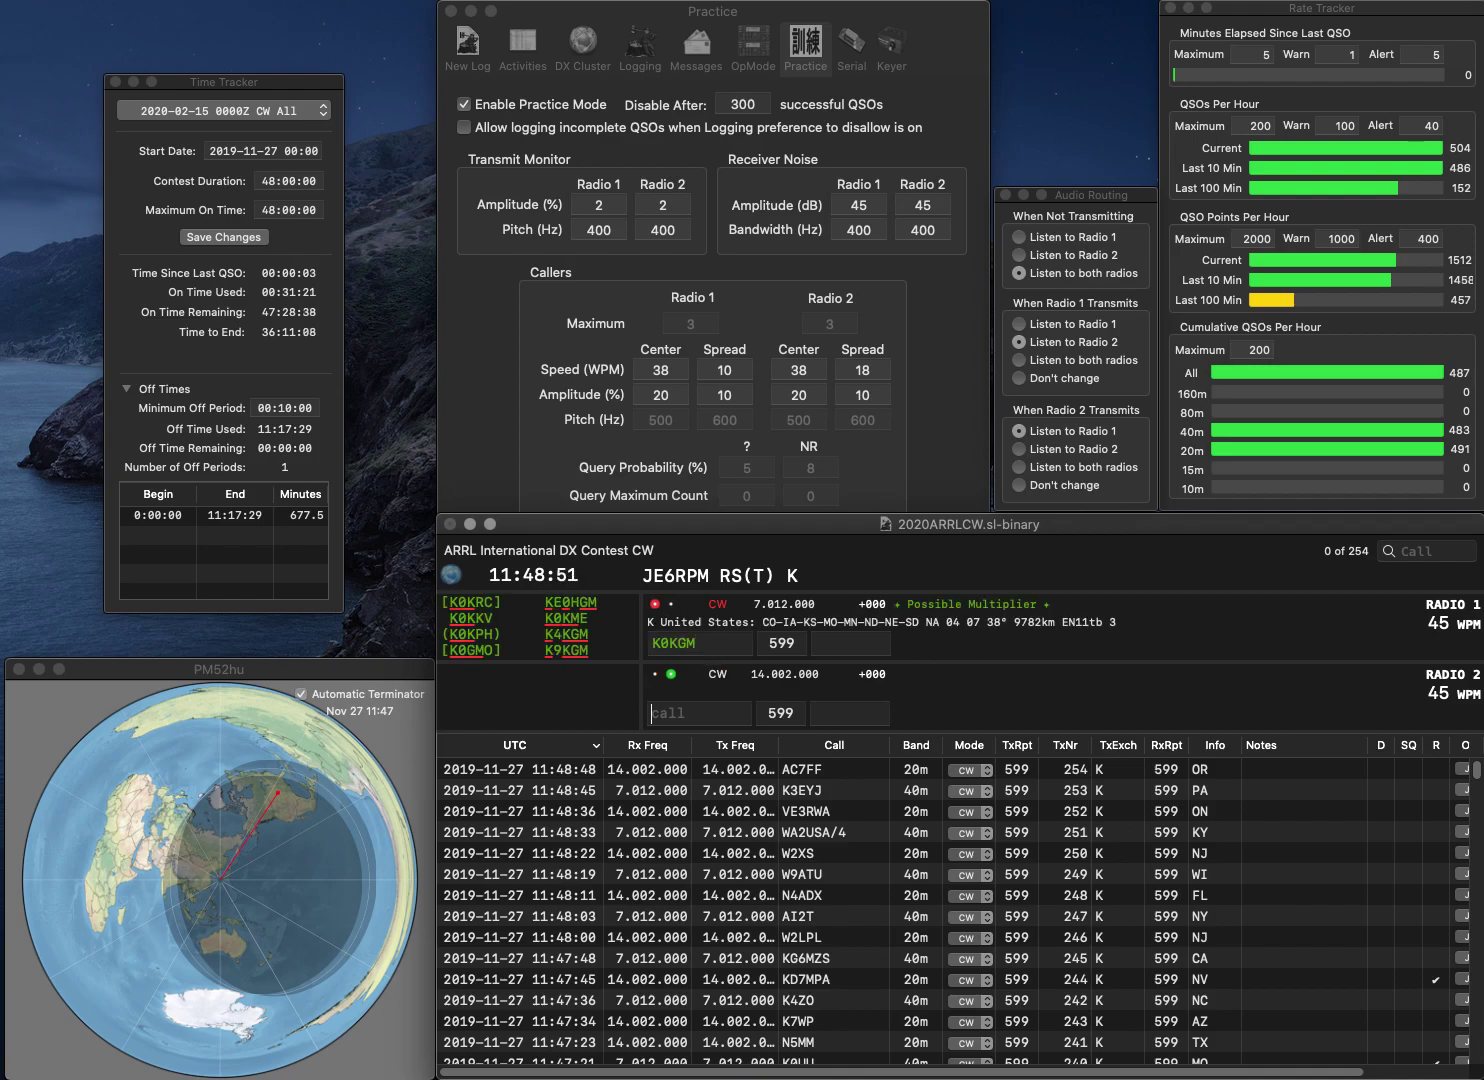
type("BAT")
key("Return")
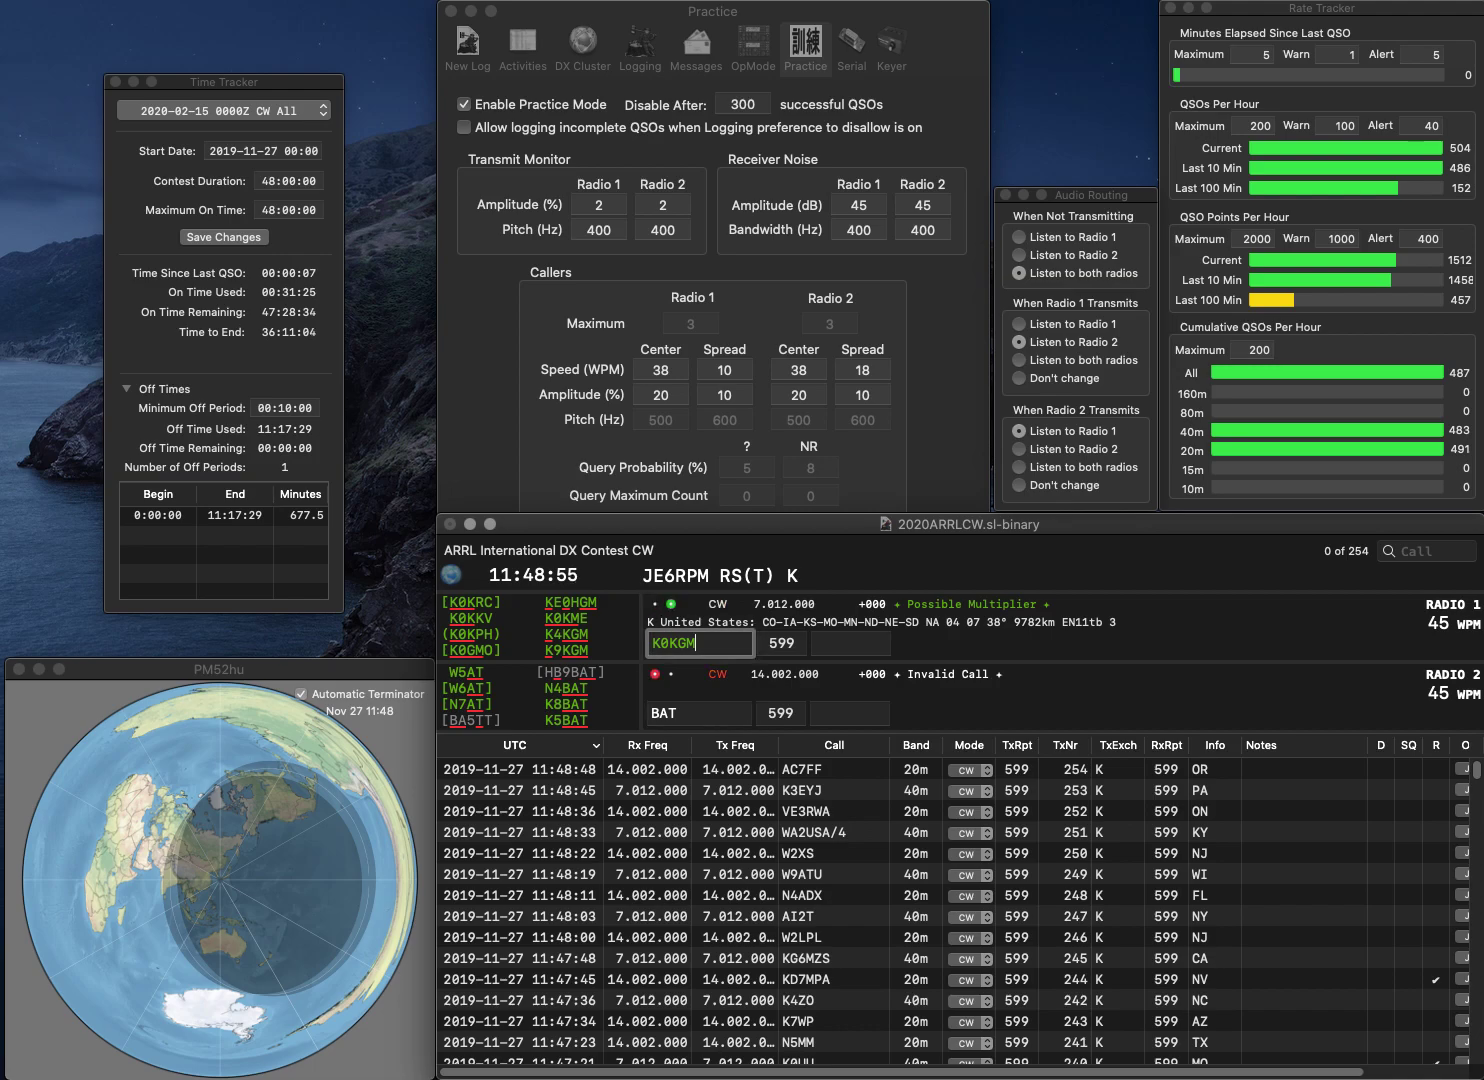
key("Left")
key("BackSpace")
type("9")
key("Return")
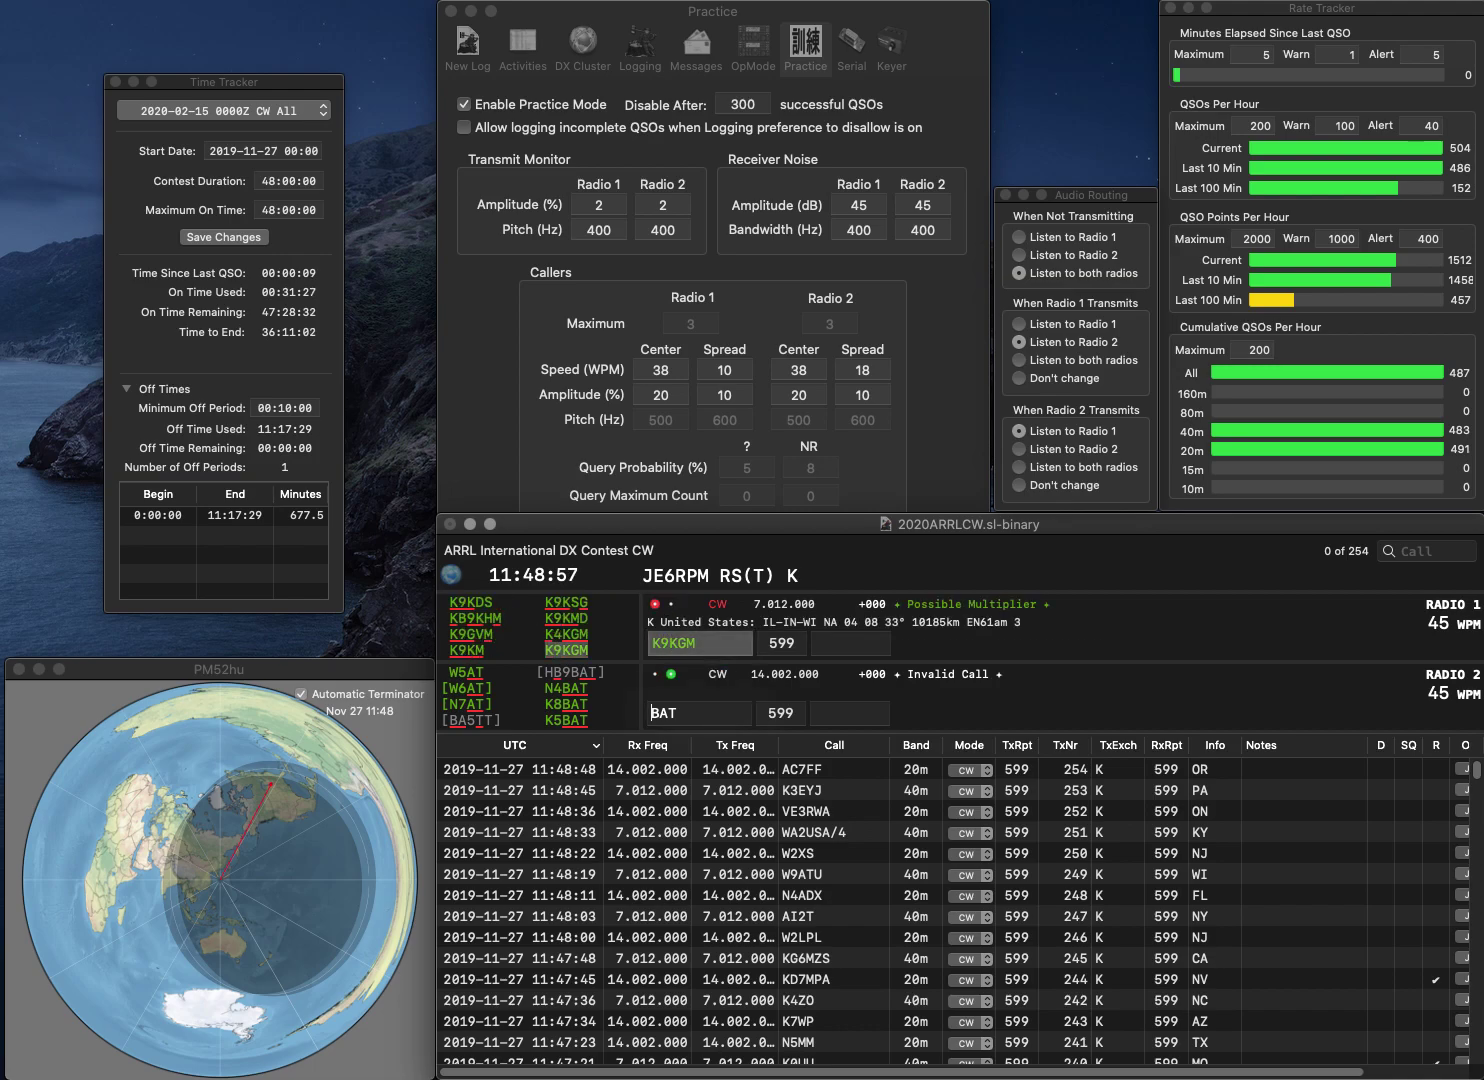
type("K8")
key("Return")
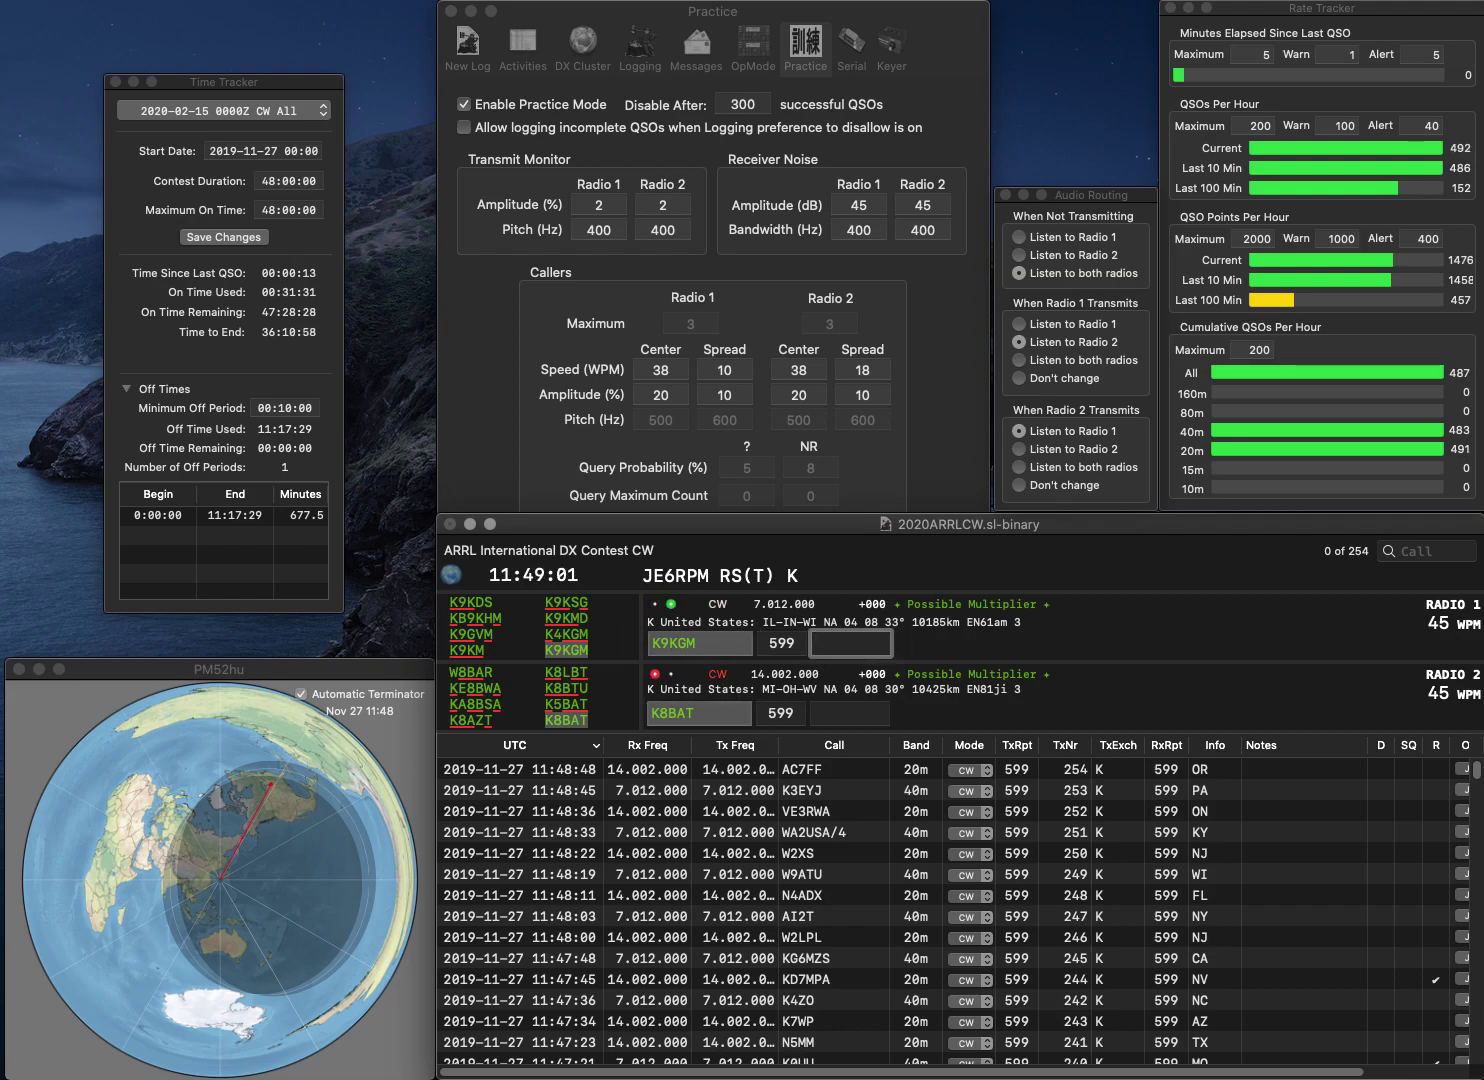
type("WI")
key("Return")
type("WV")
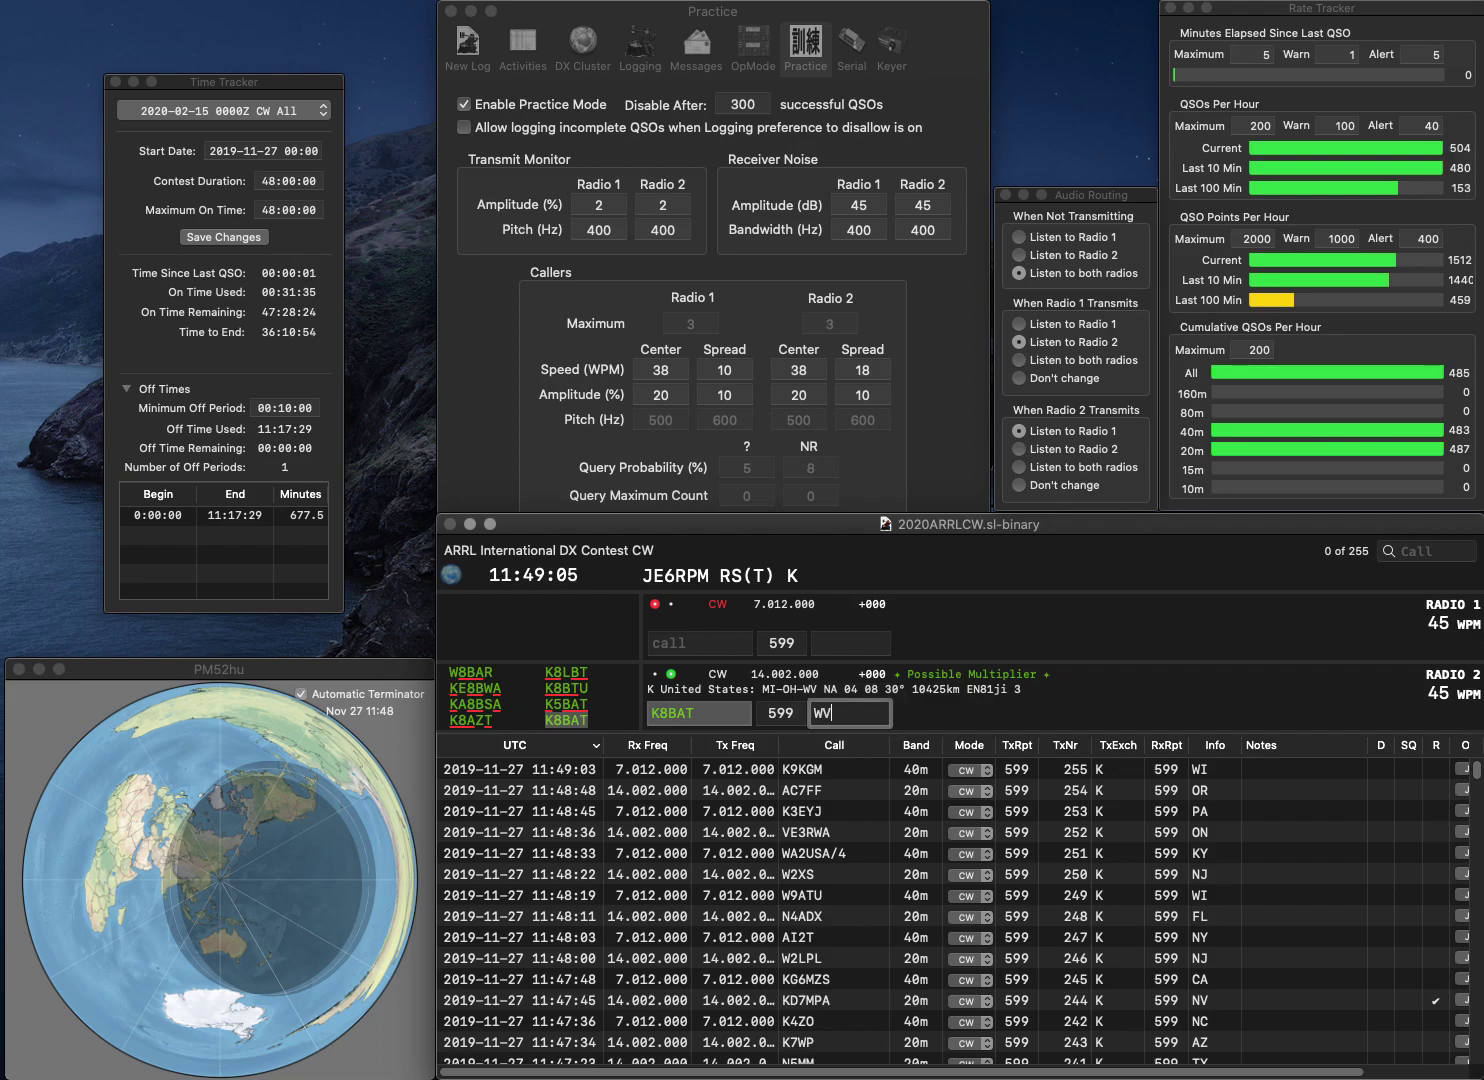
key("Return")
type("W2")
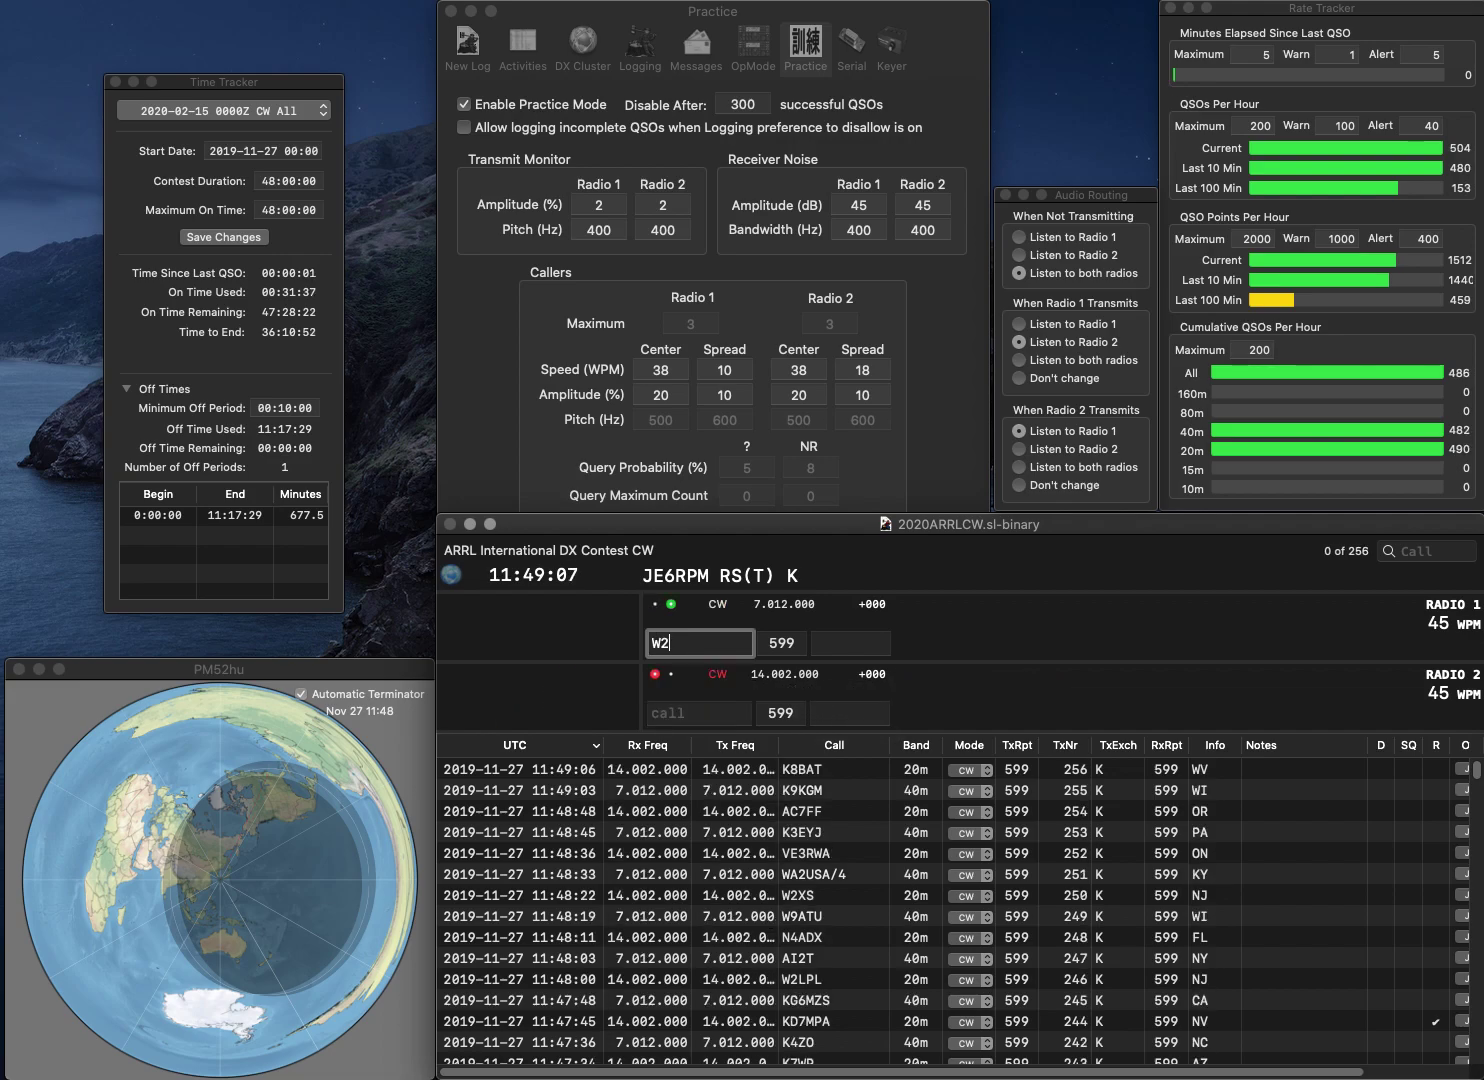
type("QO")
key("Return")
type("W0DYD")
key("Return")
key("space")
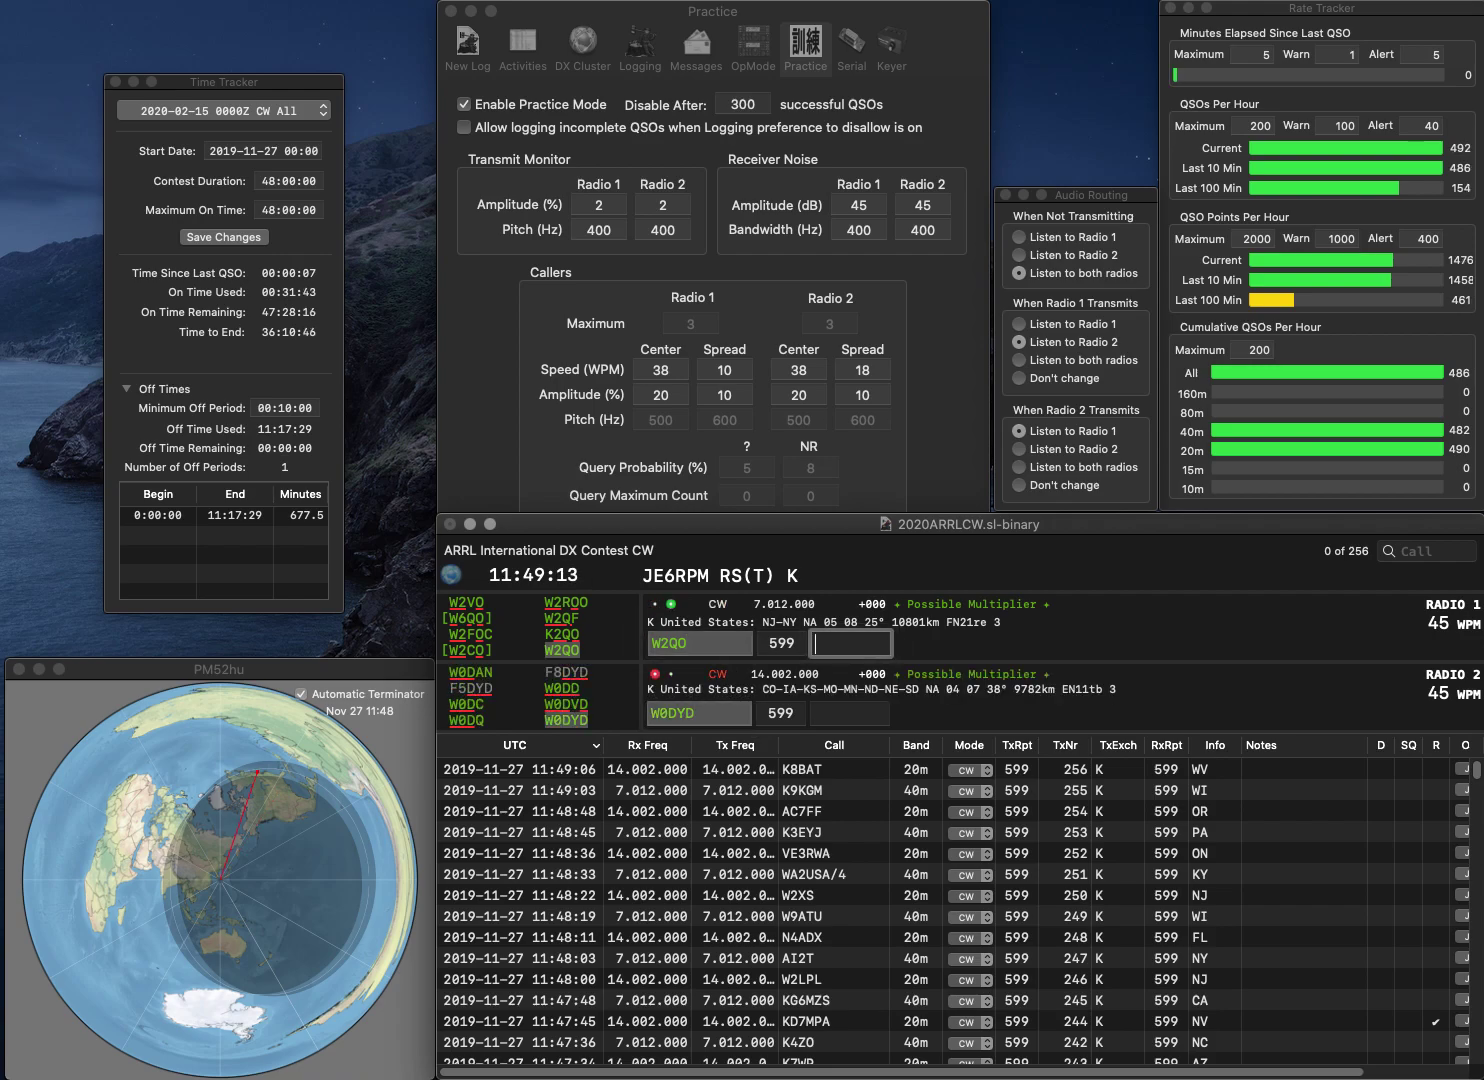
type("NY")
key("Return")
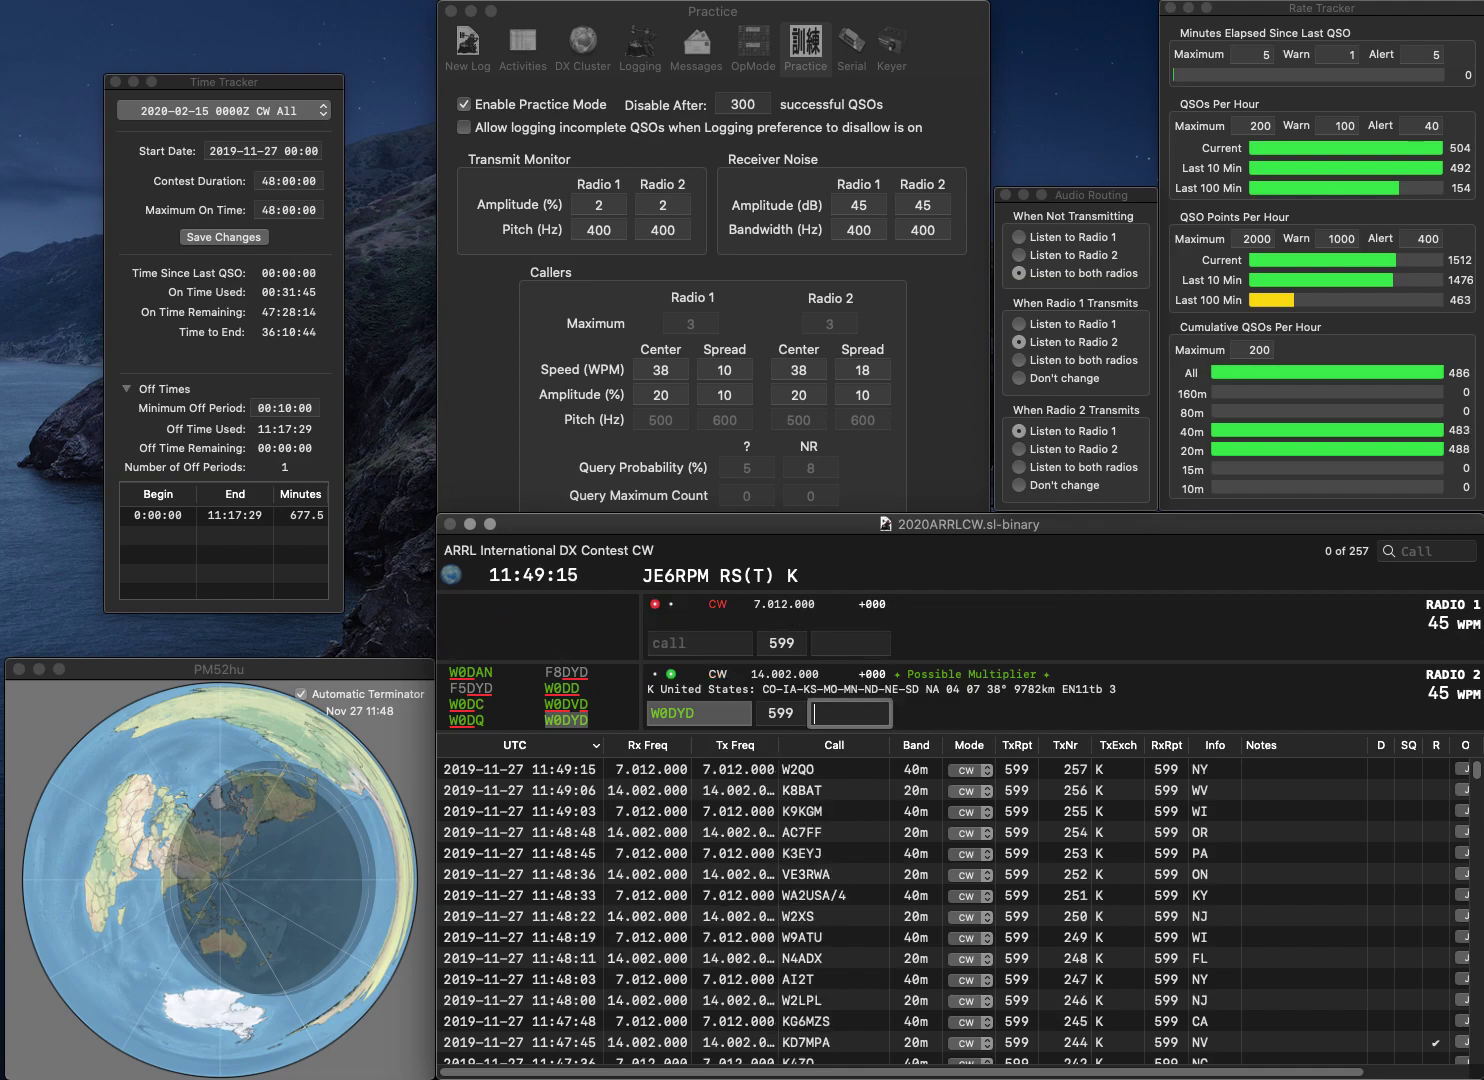
type("MO")
key("Return")
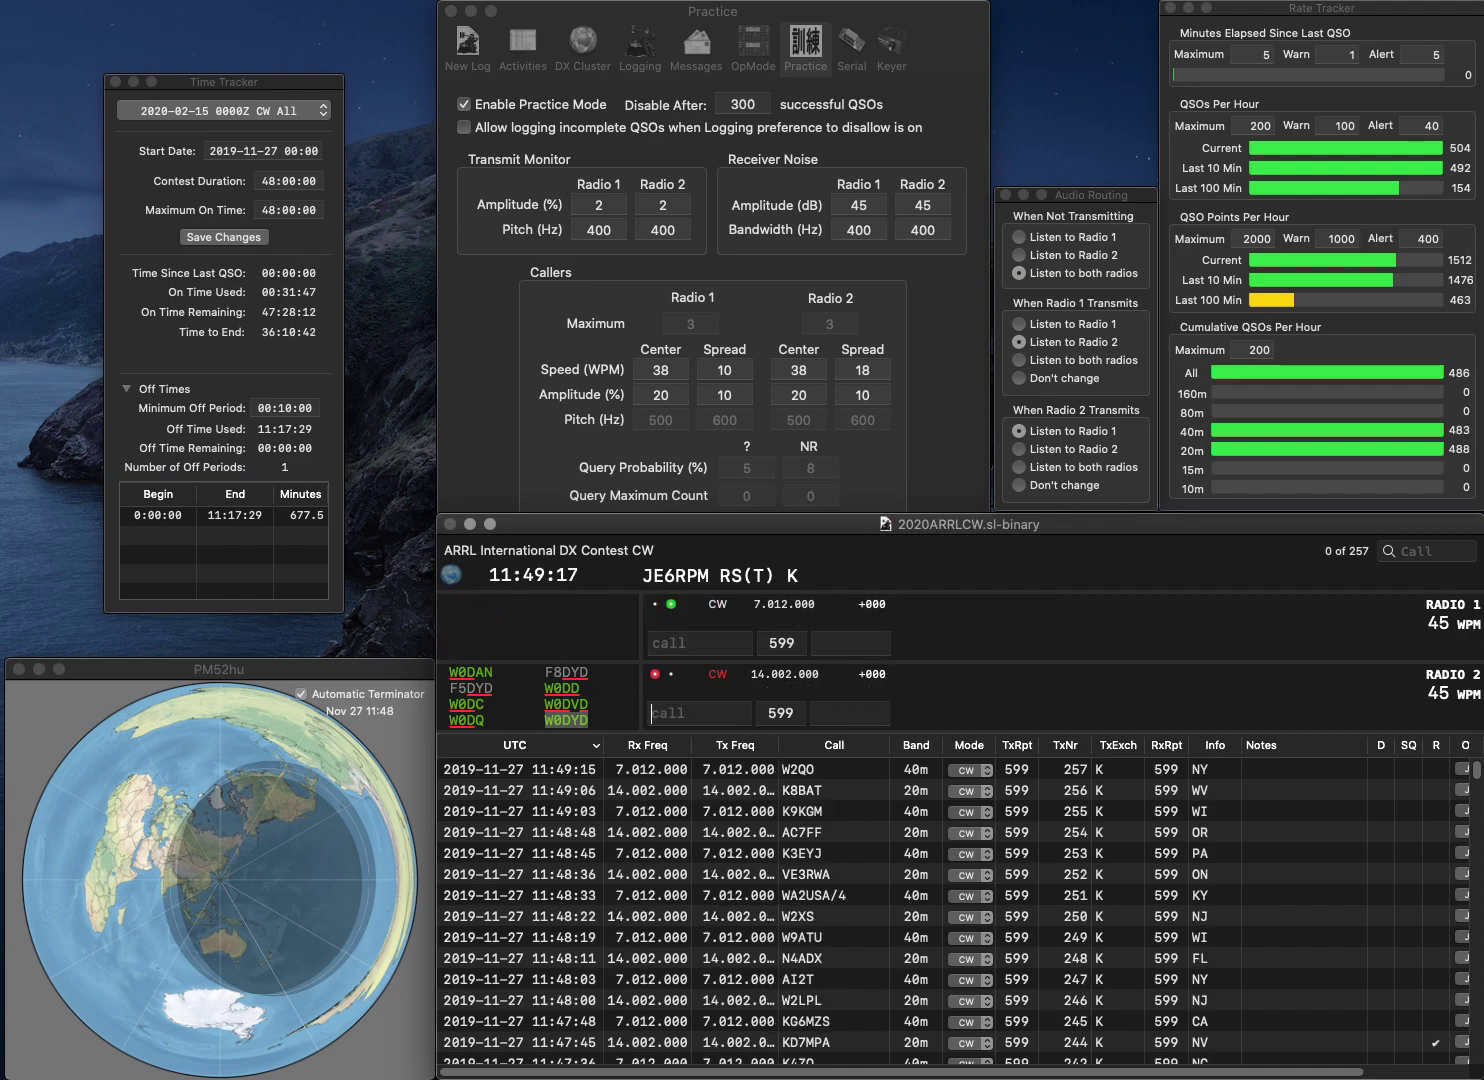
type("K2SZ")
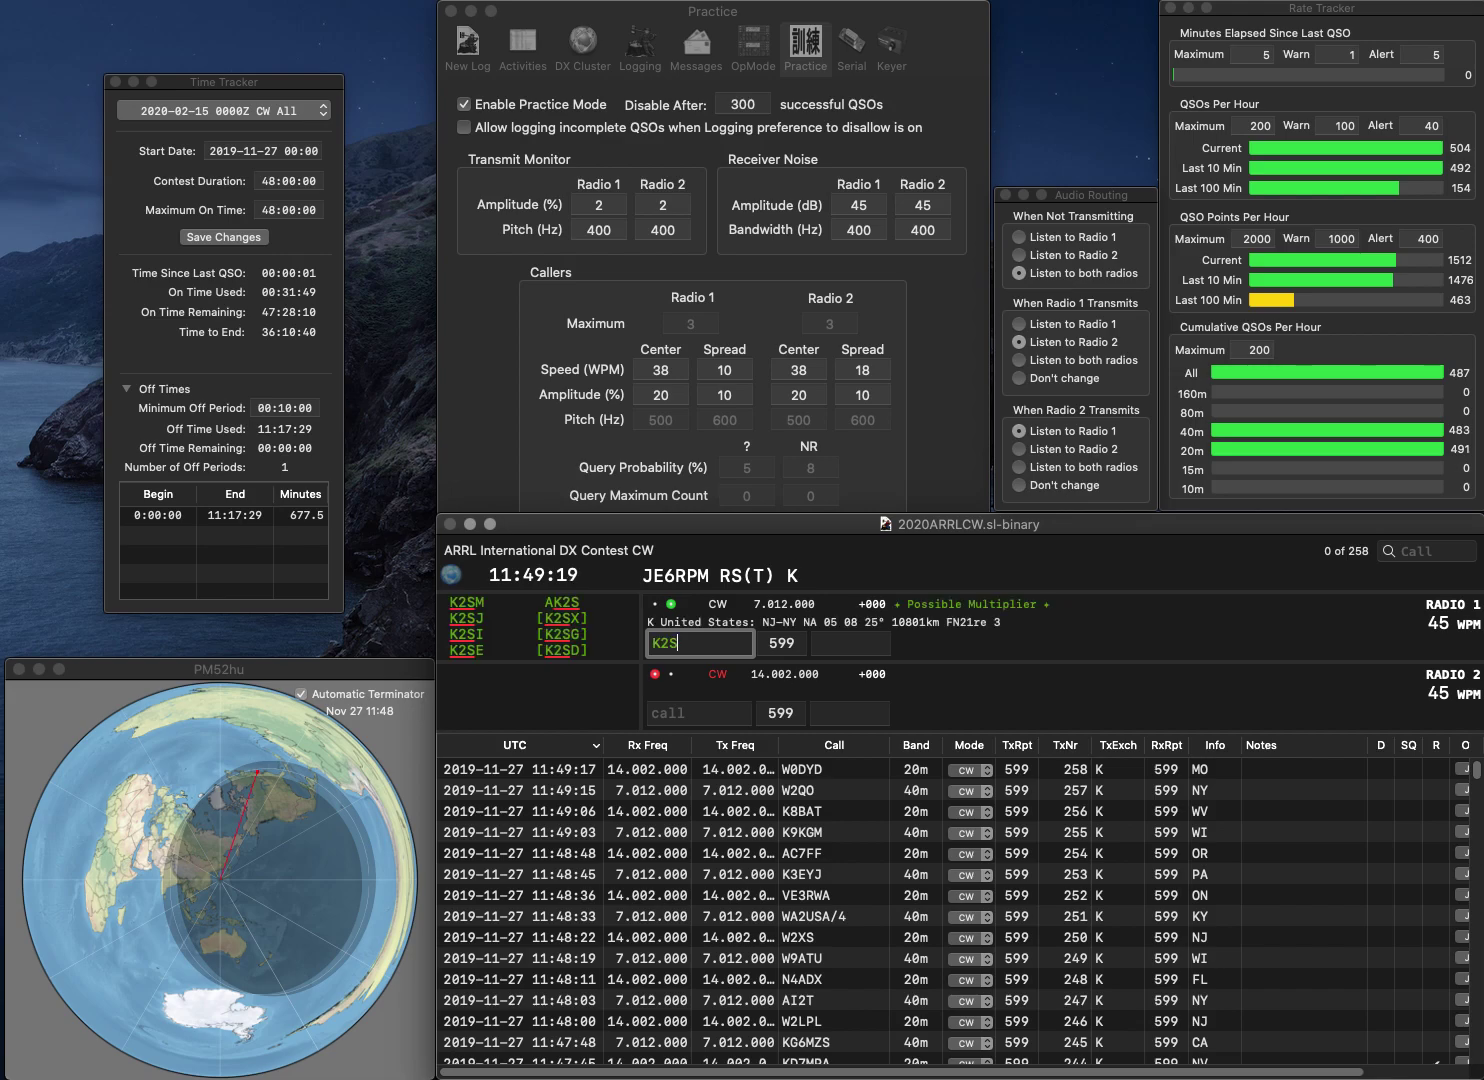
key("Return")
type("W0C")
key("Return")
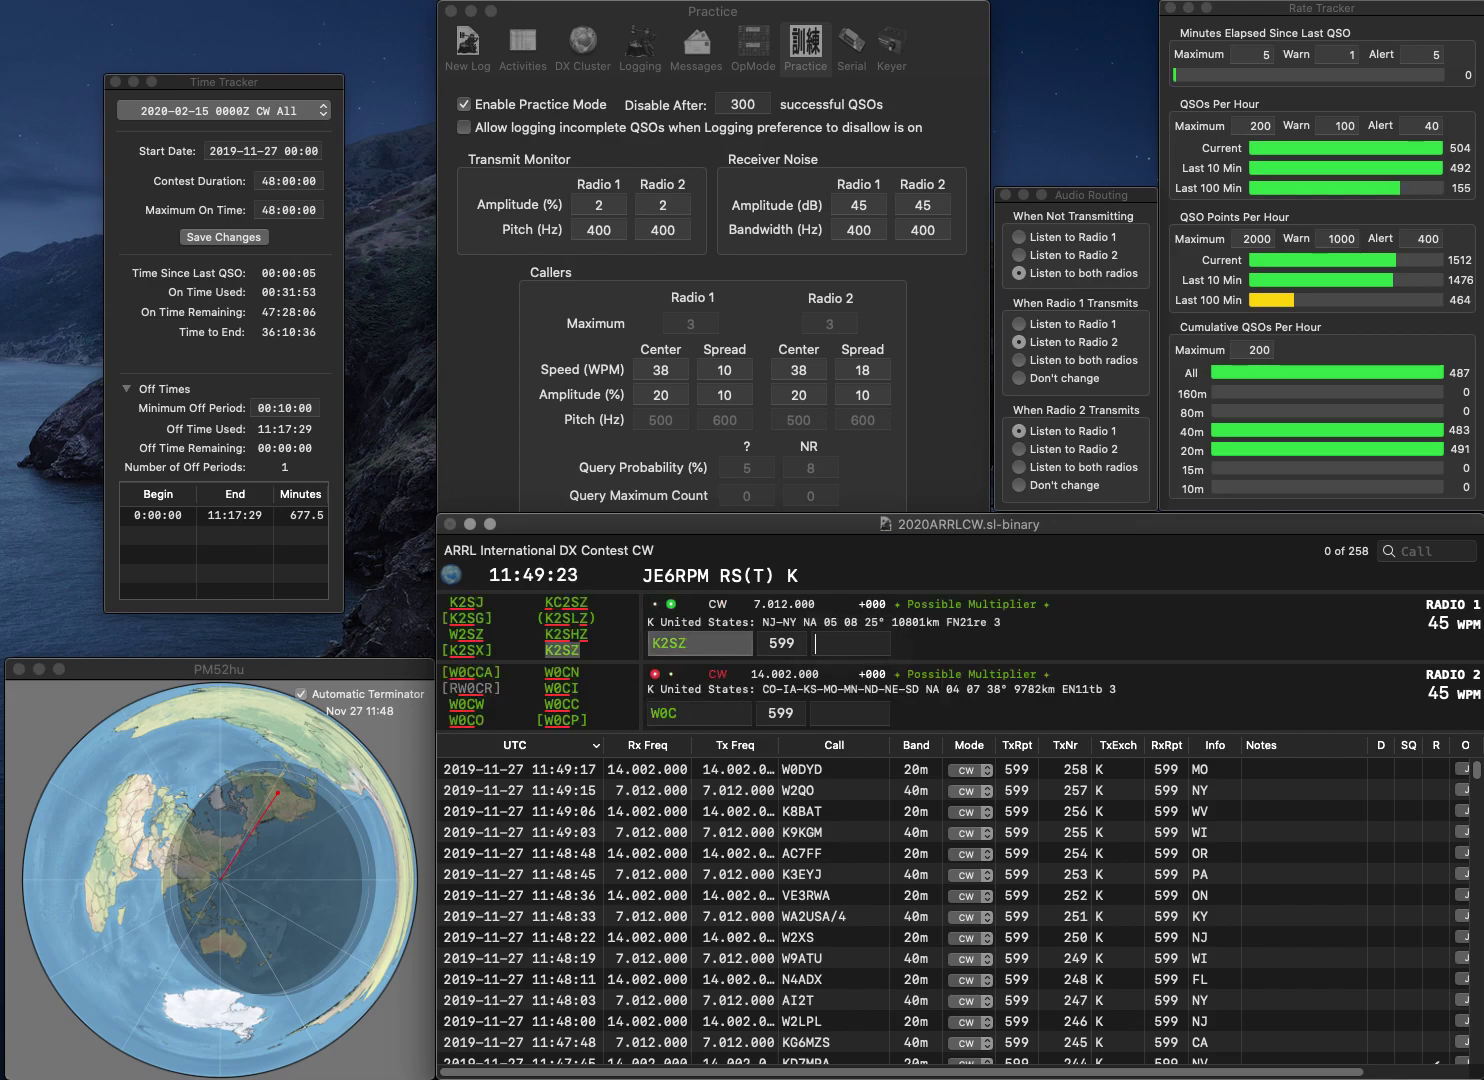
type("NJ")
key("Return")
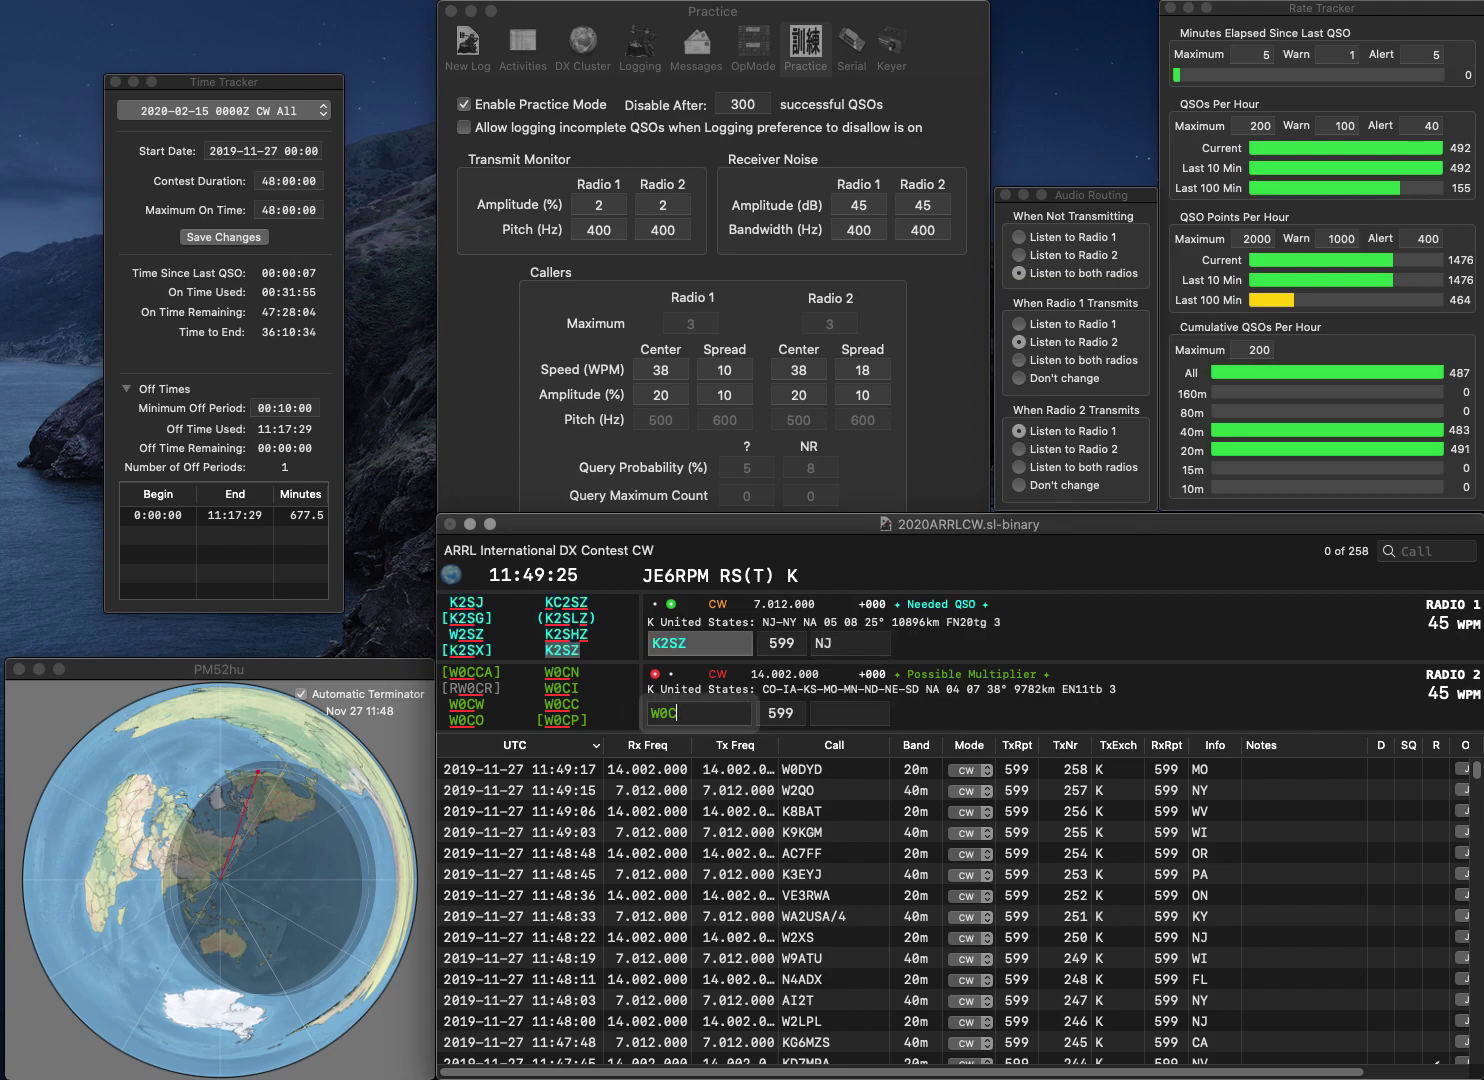
key("BackSpace")
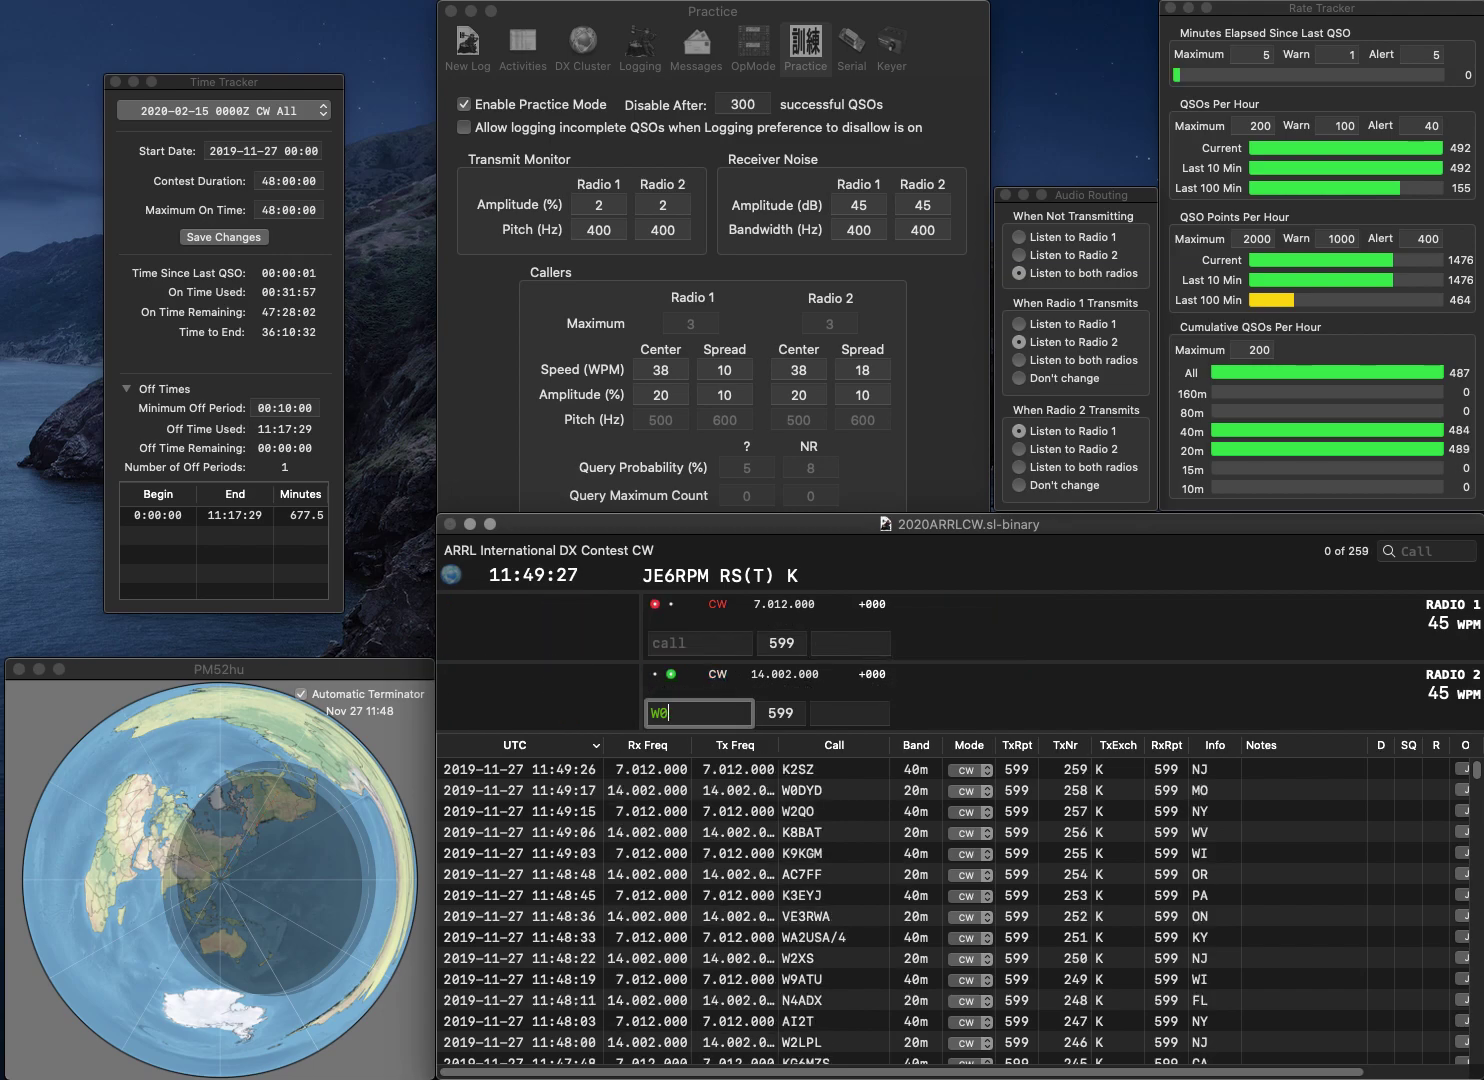
type("C")
key("BackSpace")
type("CET")
key("Return")
type("W")
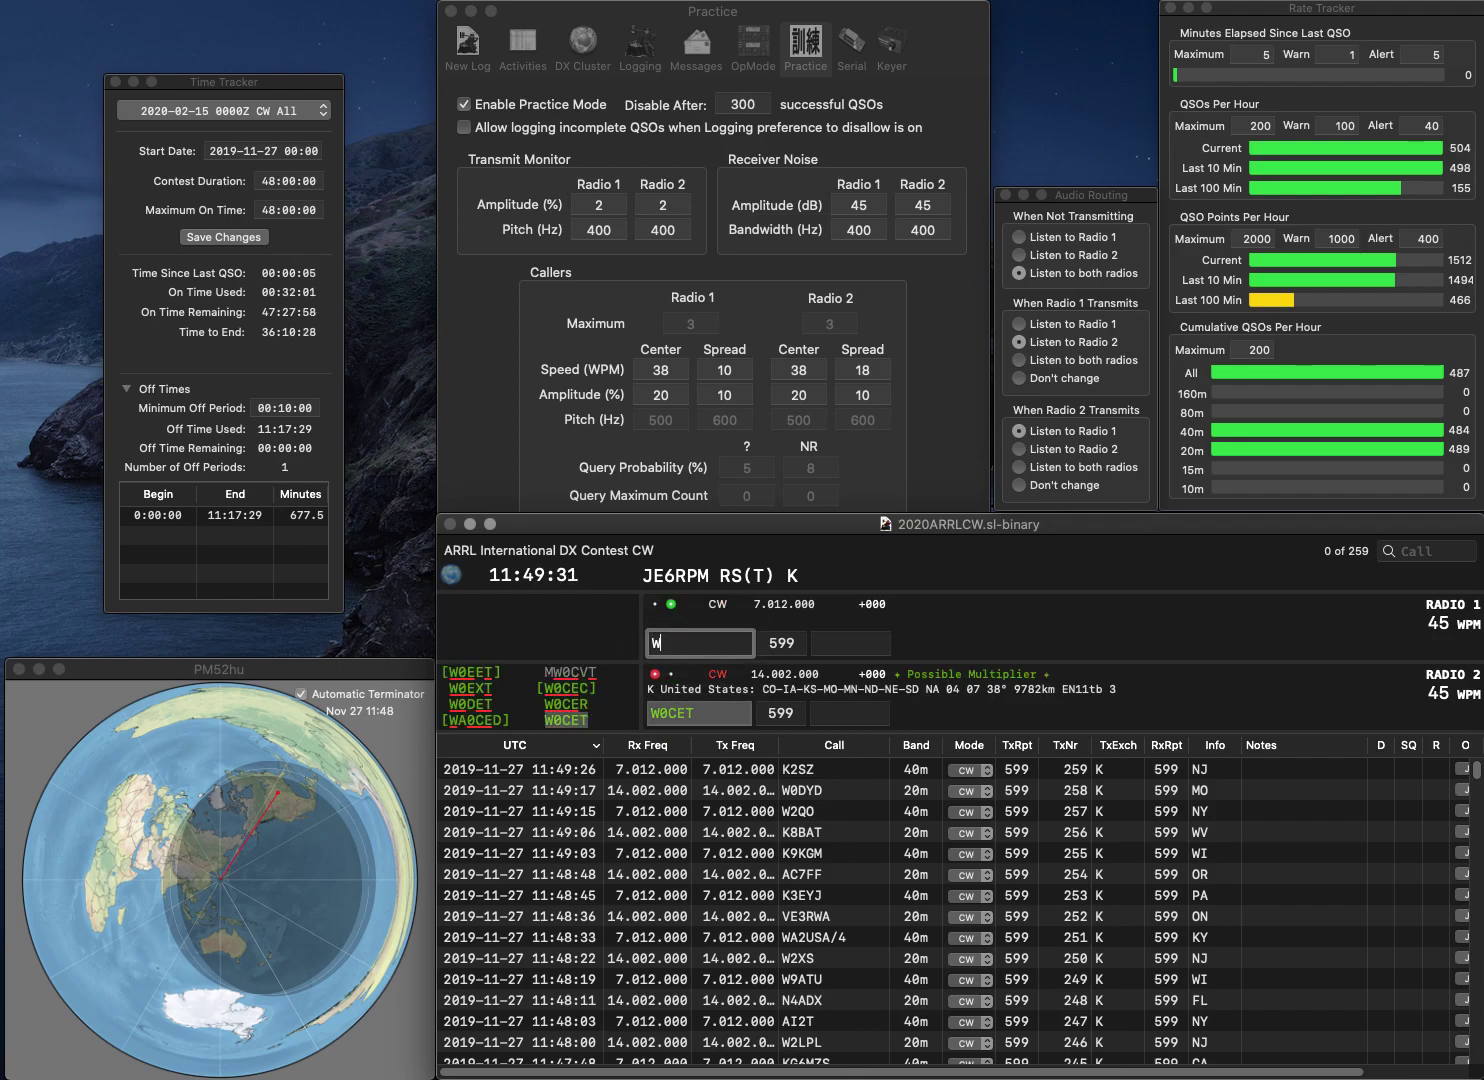
type("0CO")
key("Return")
key("Tab")
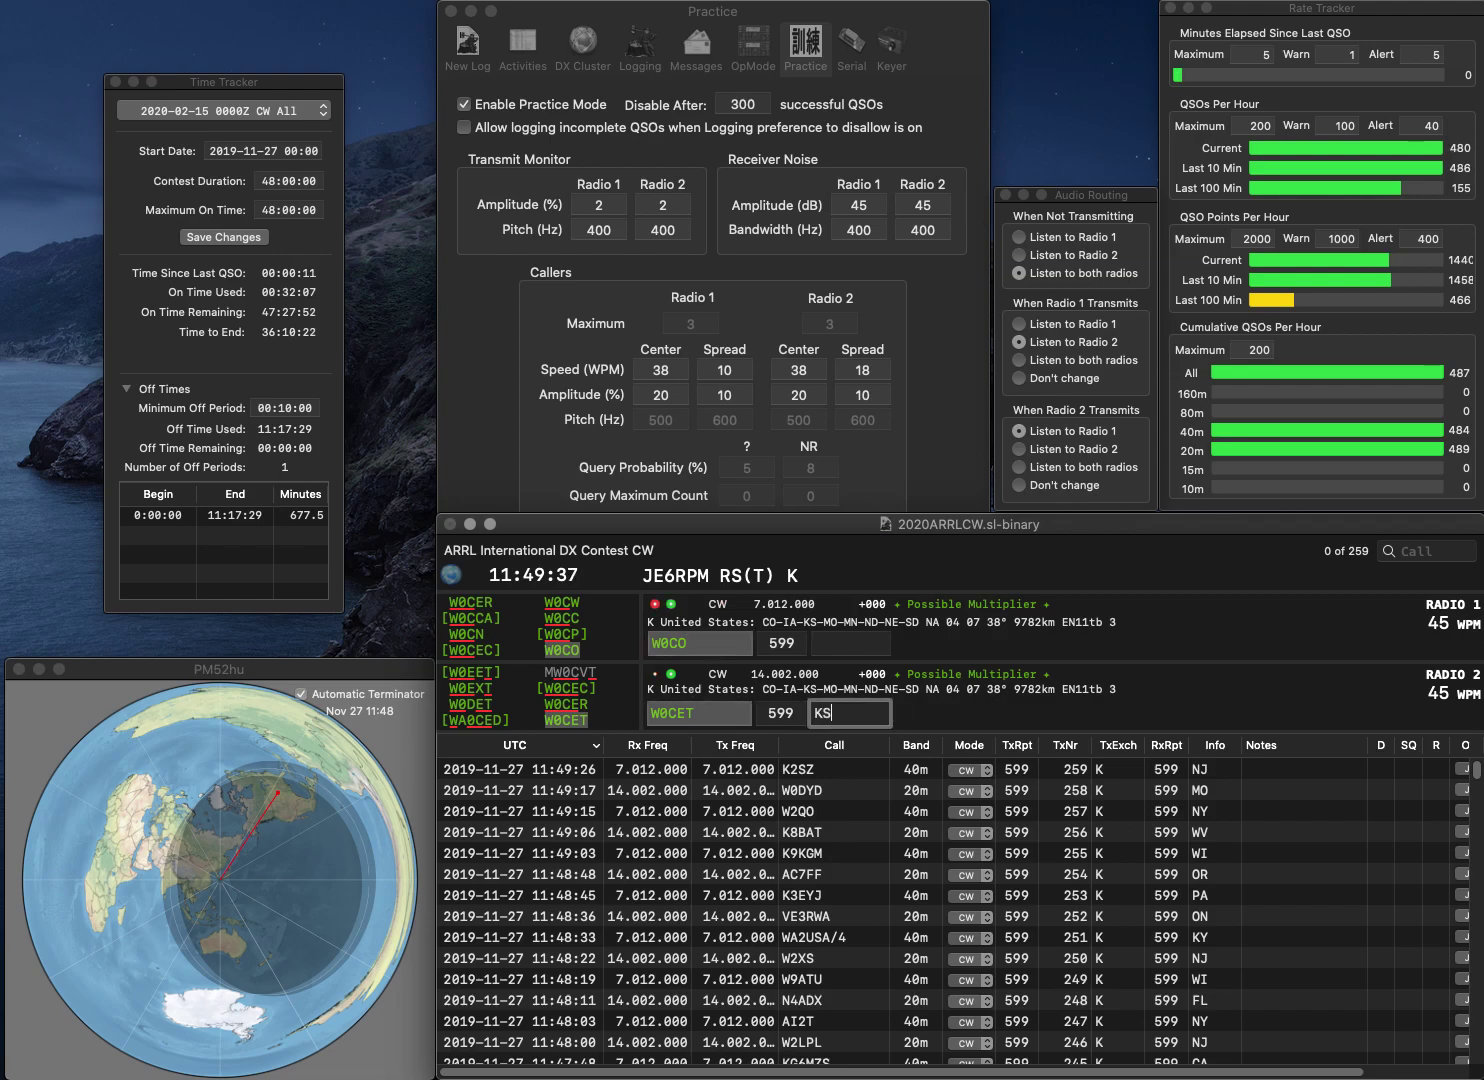
key("Return")
type("N")
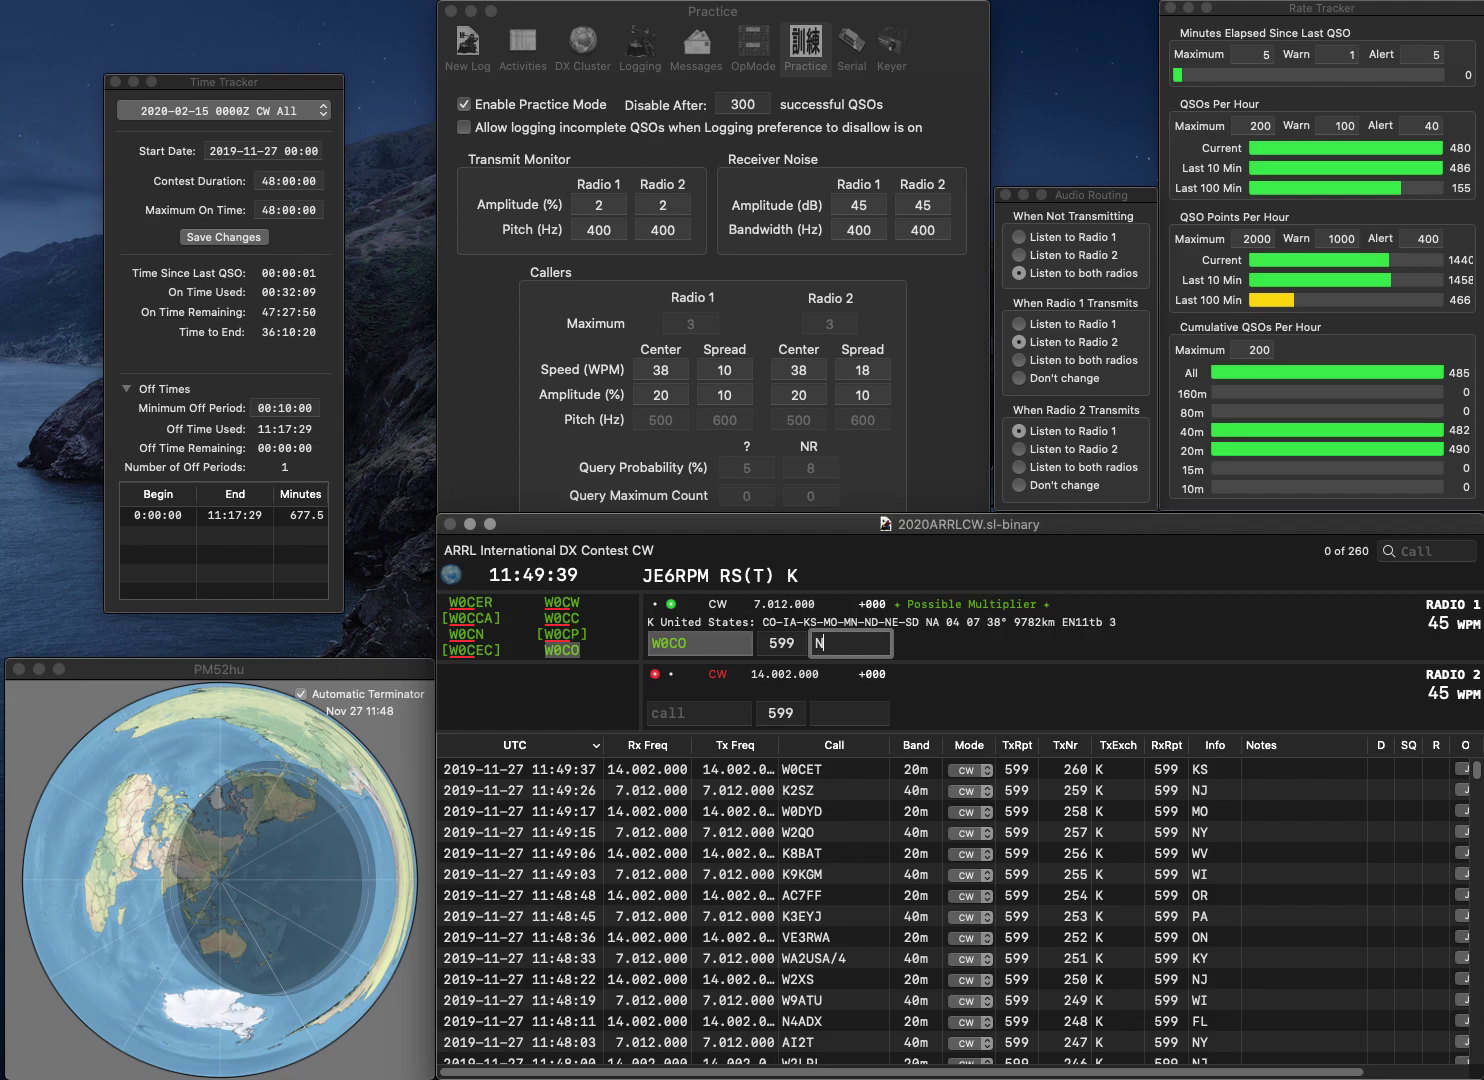
type("D")
key("Return")
type("W0AD")
key("Return")
key("Tab")
type("W7BAK")
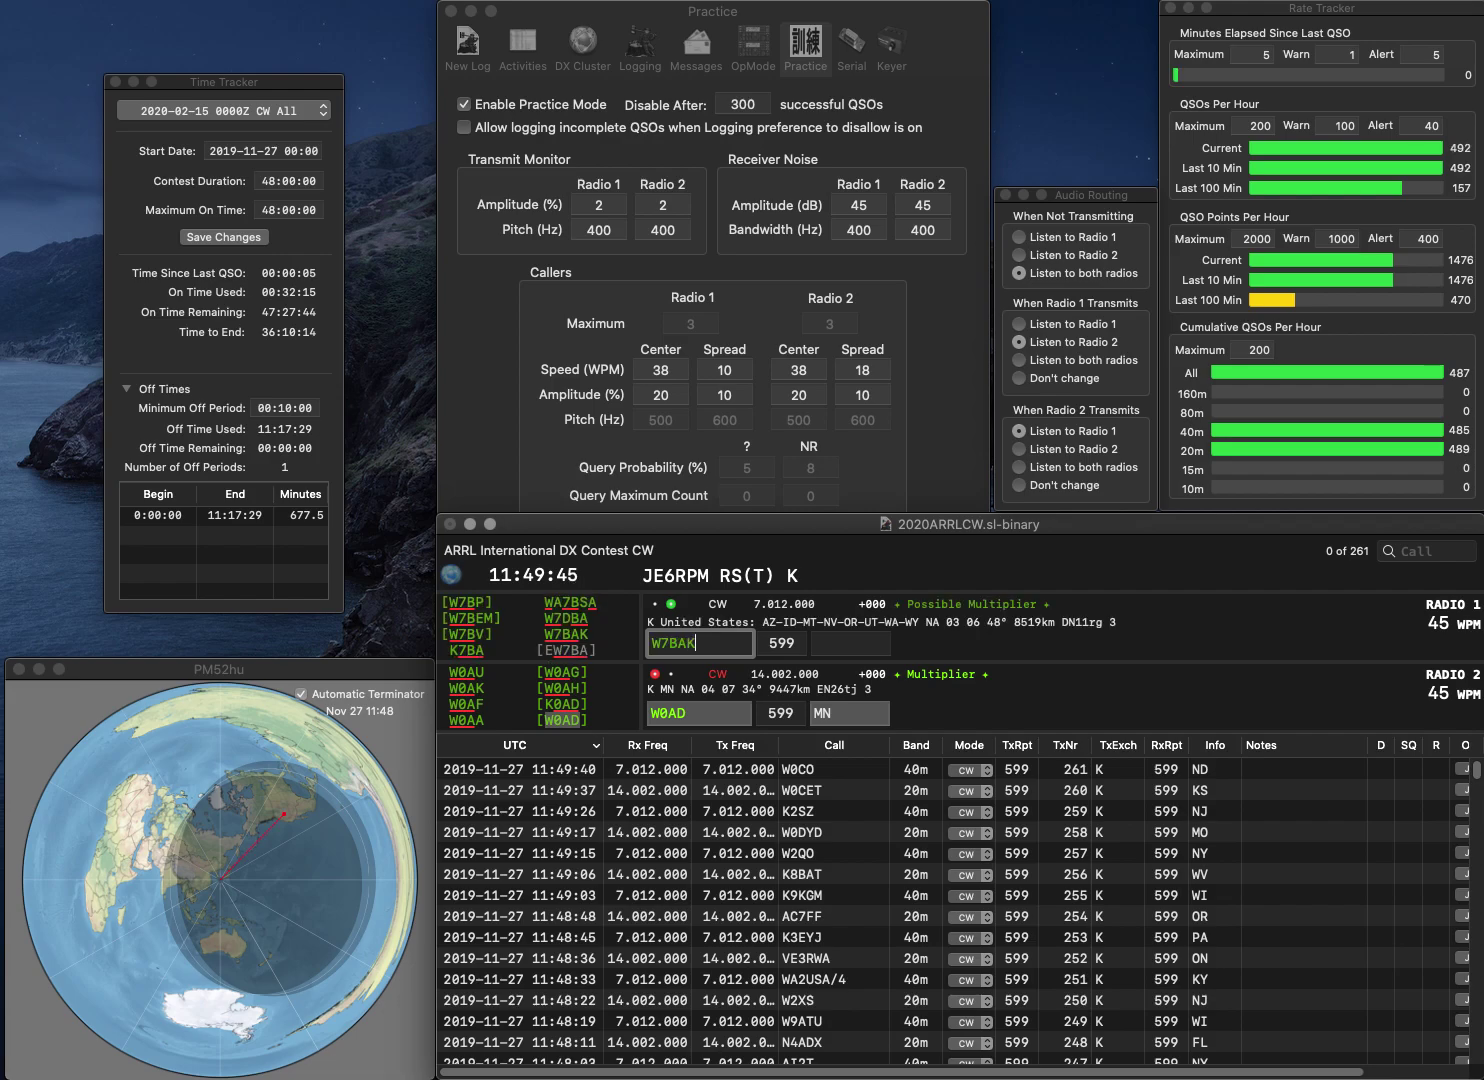
key("Return")
key("Tab")
key("Tab")
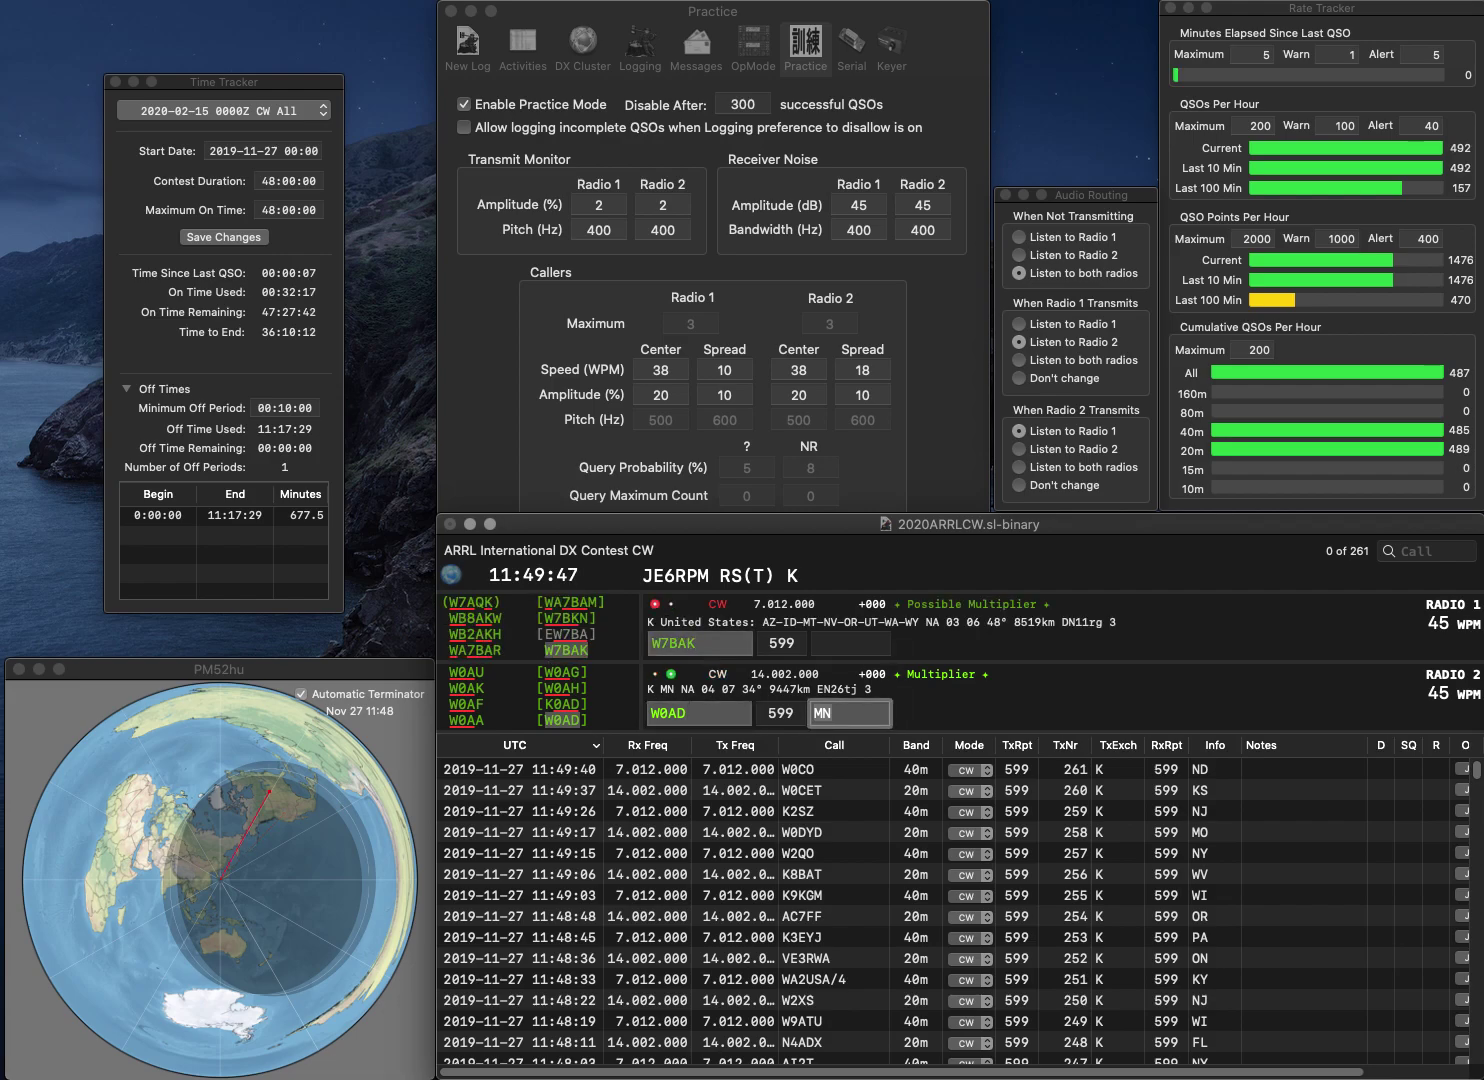
key("Return")
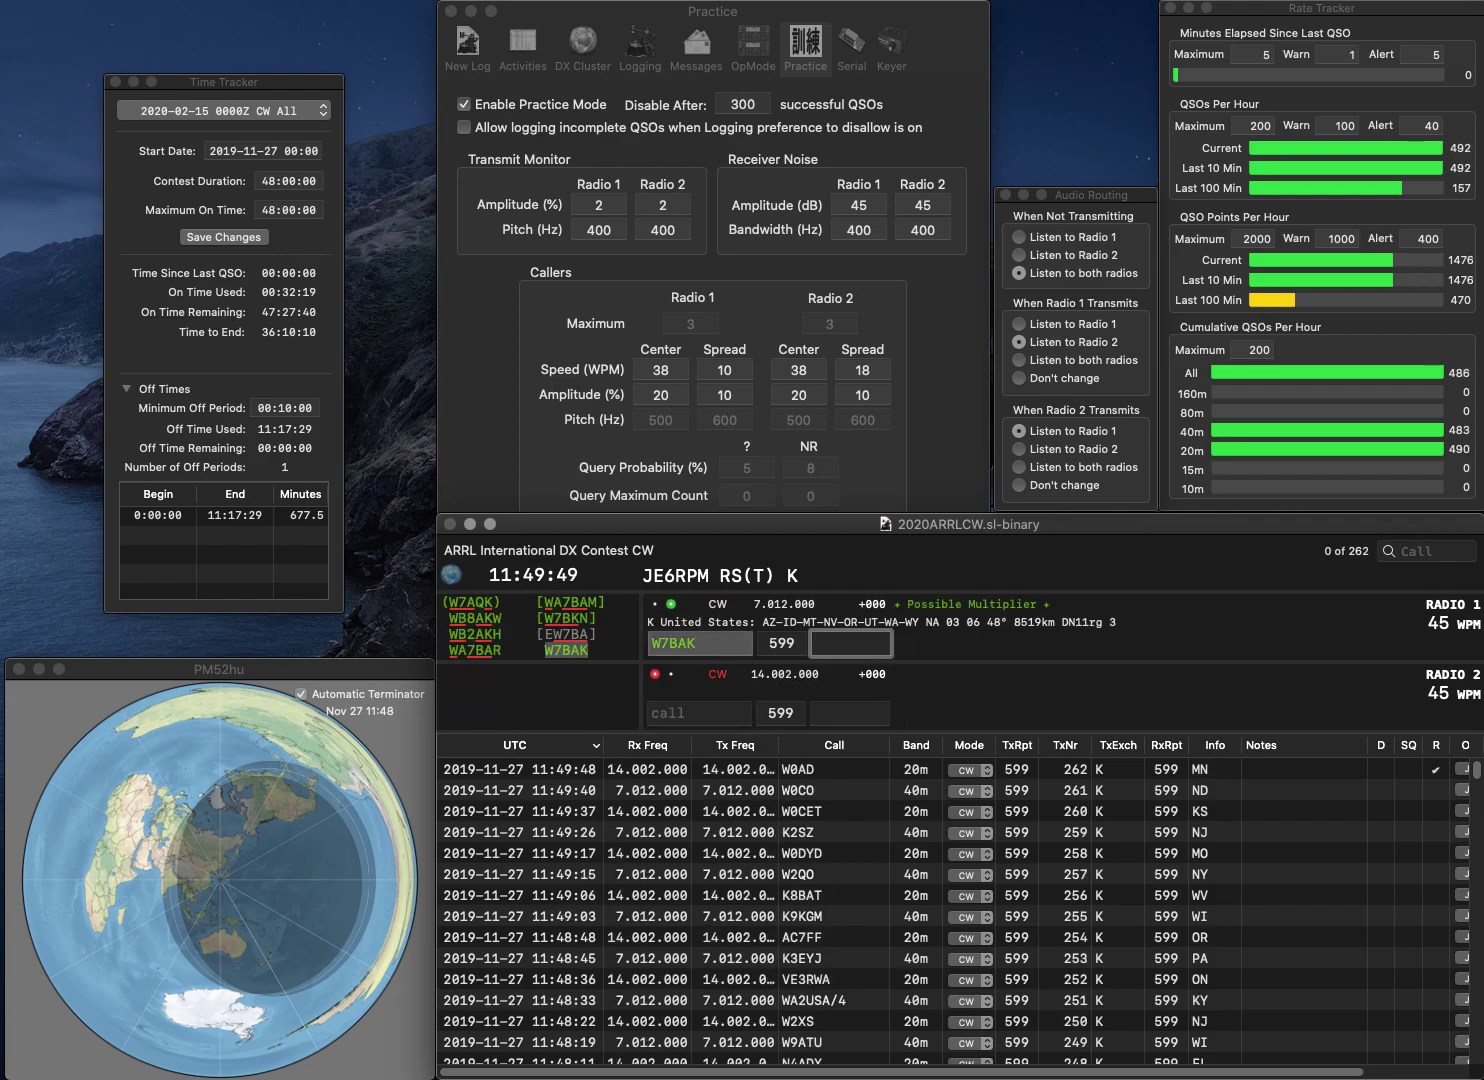
type("NV")
key("Return")
type("1EP")
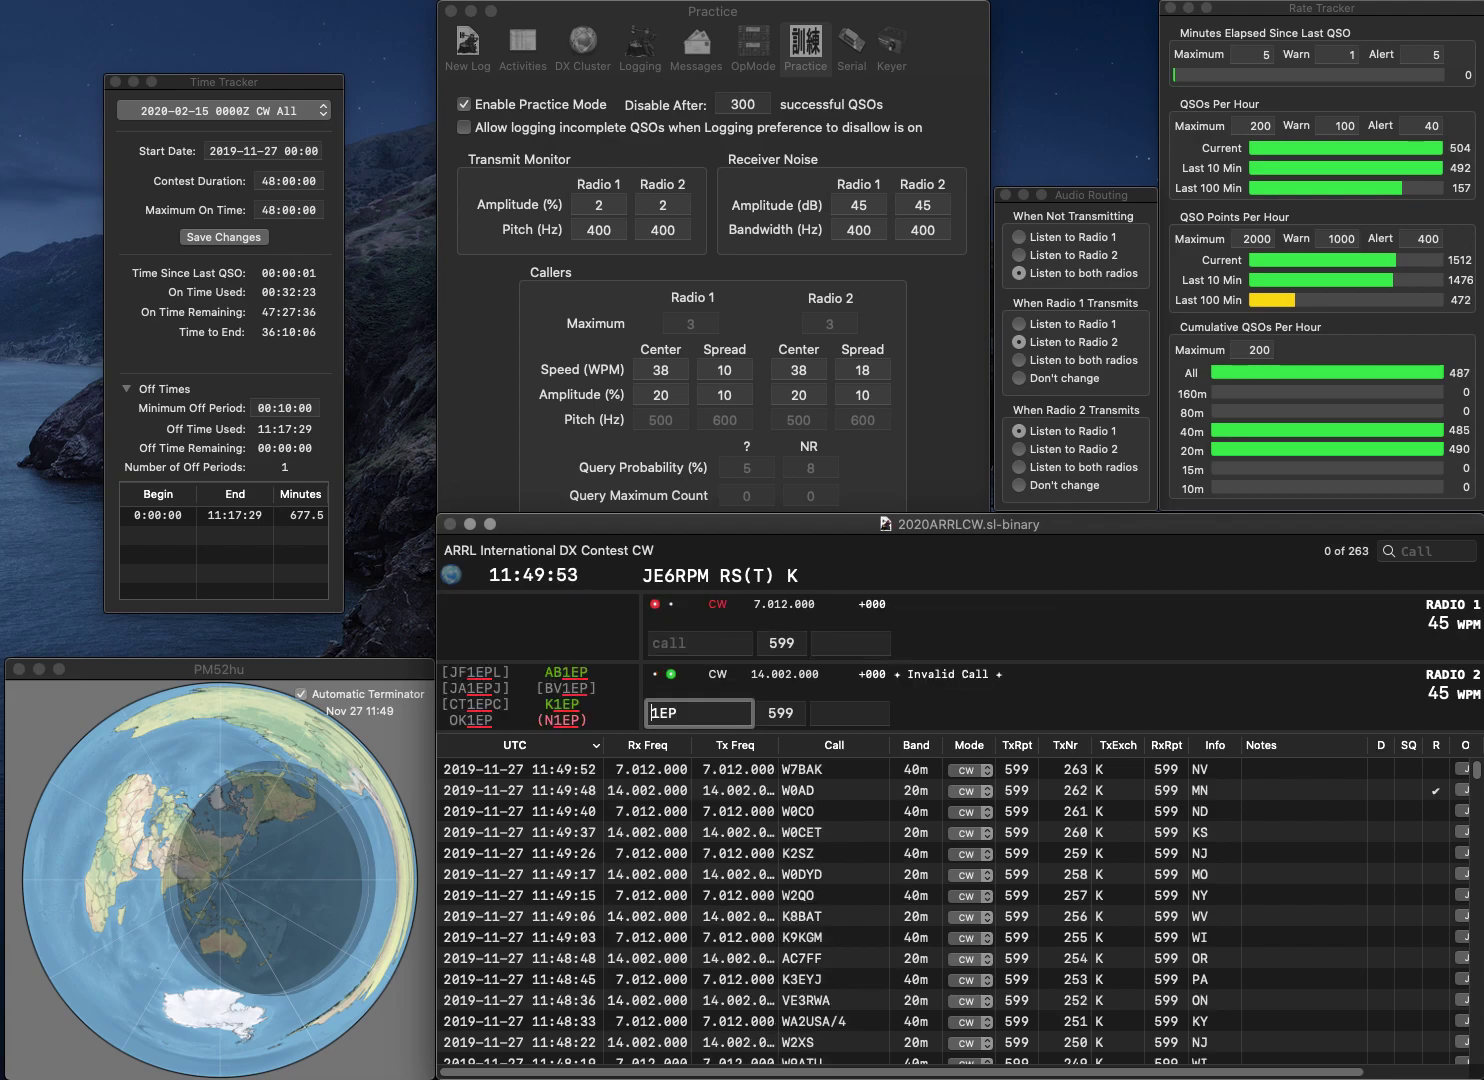
type("K")
key("Return")
type("NN4RB")
key("Return")
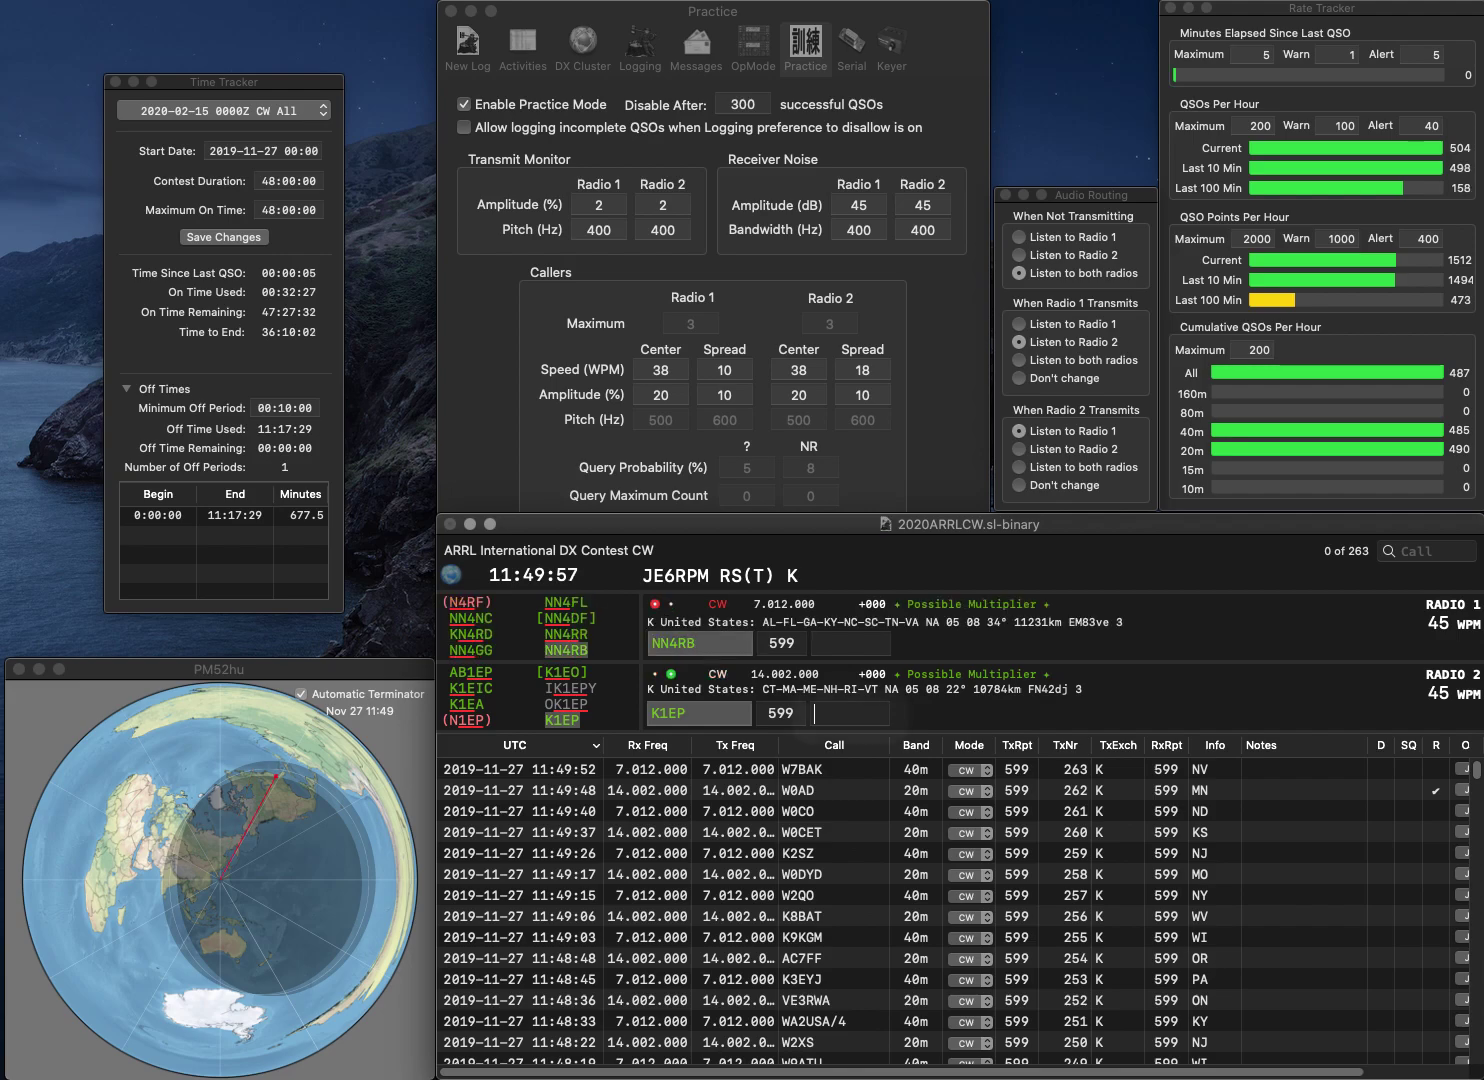
type("ME")
key("Return")
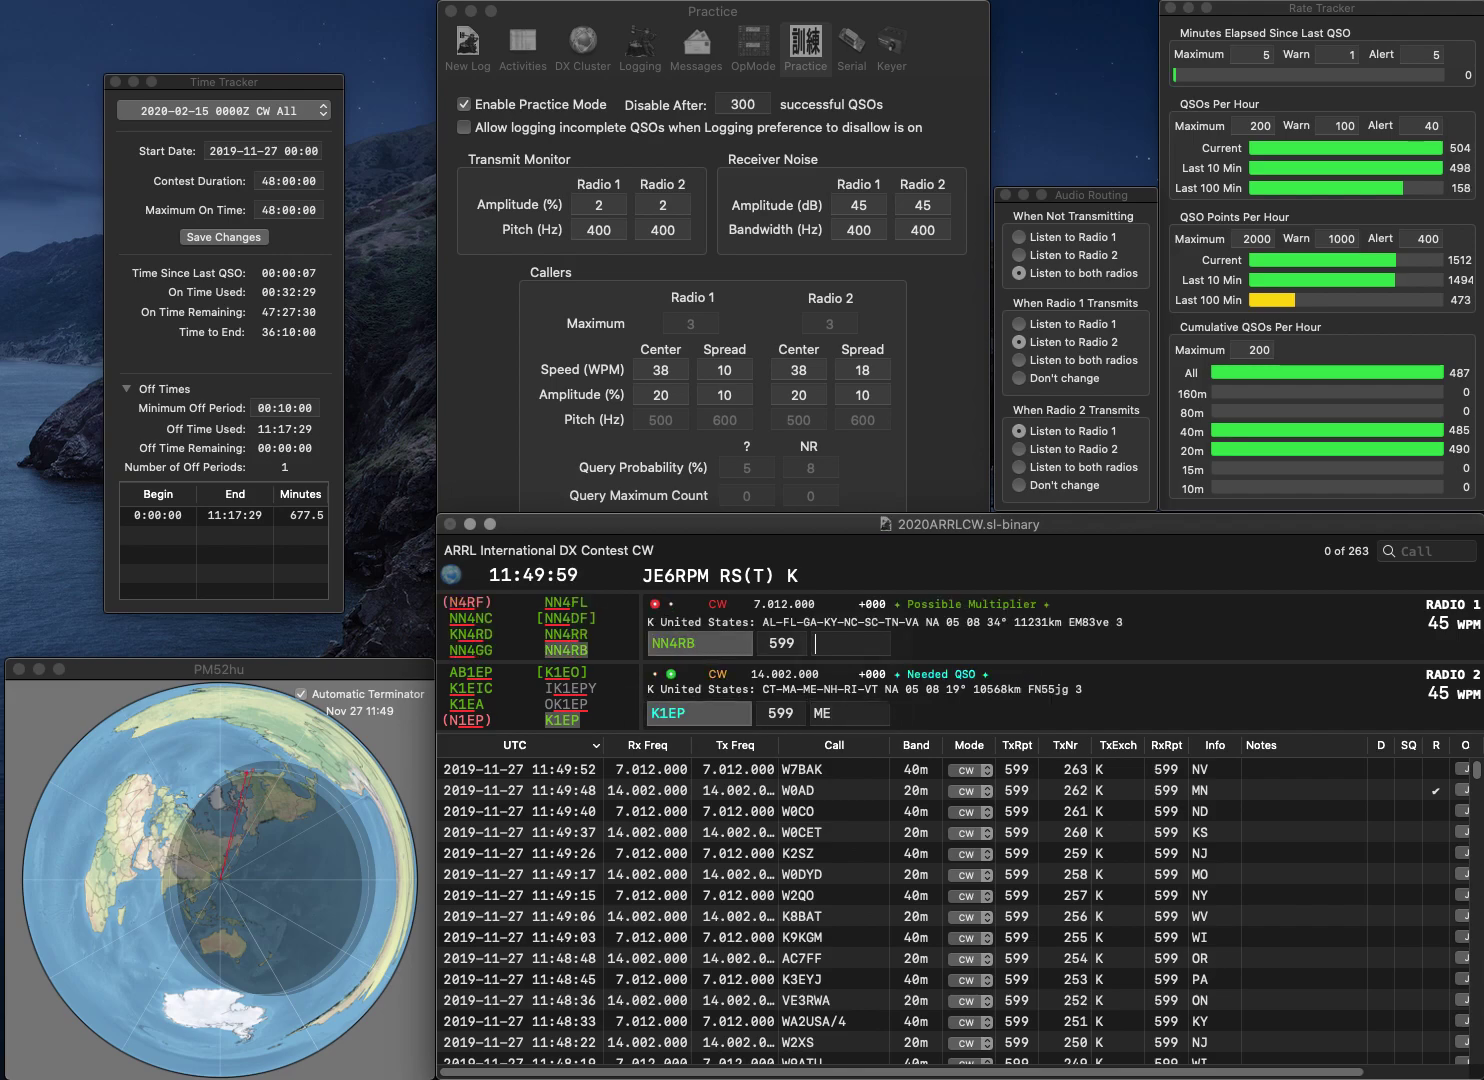
type("AL")
key("Return")
type("W")
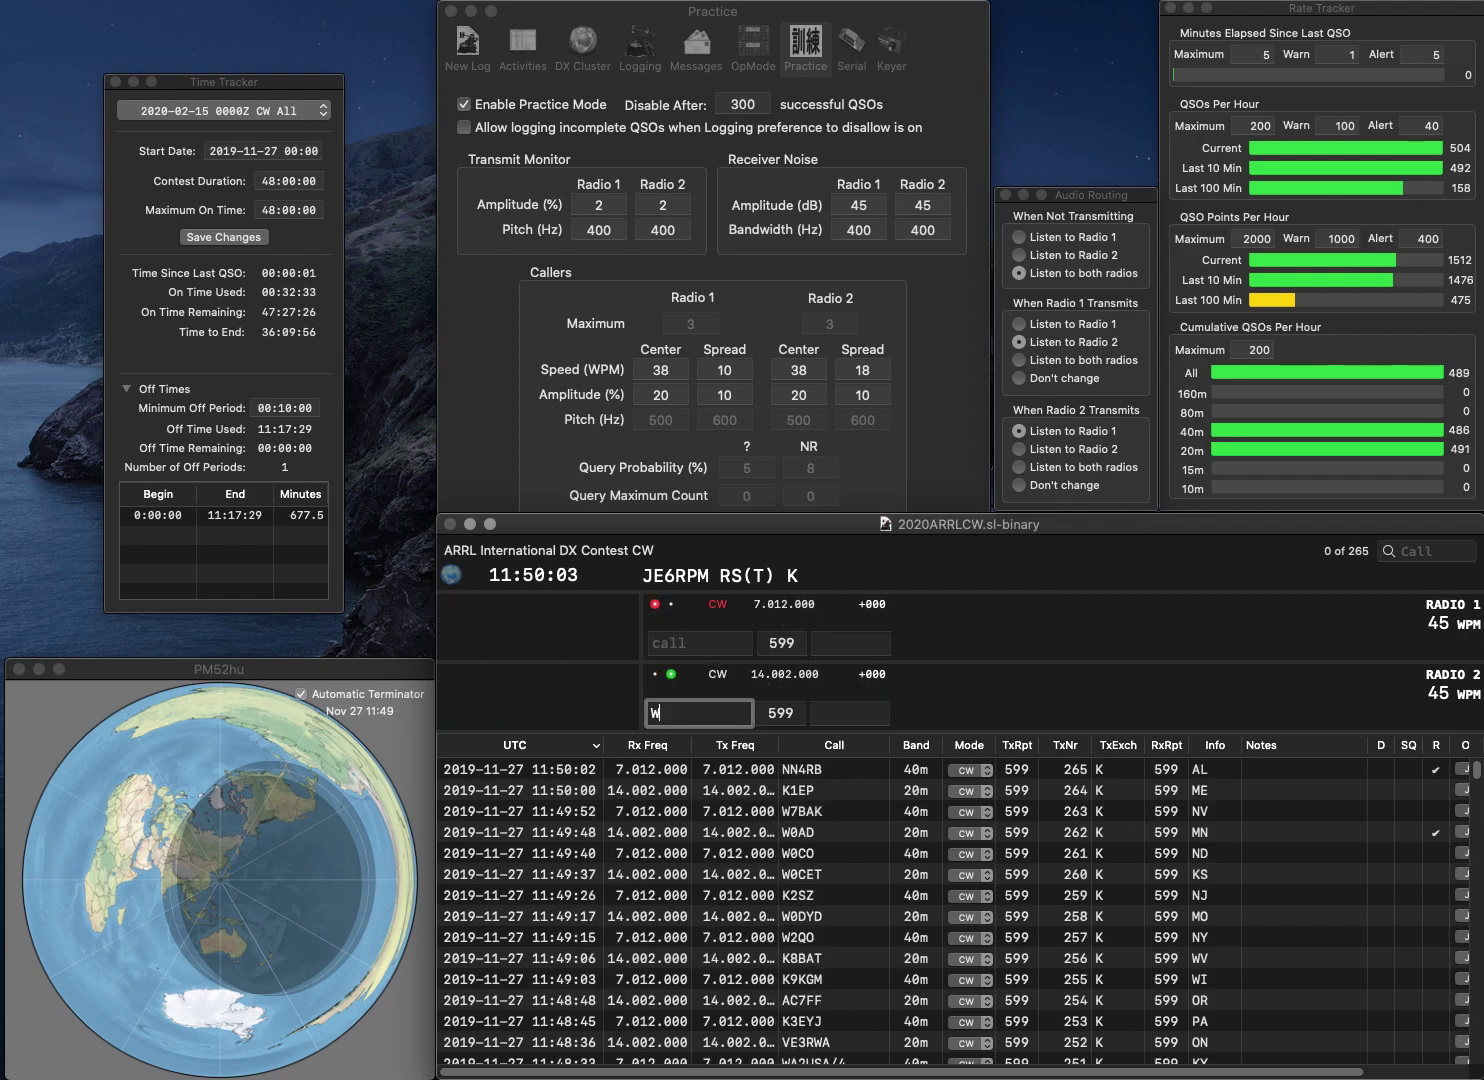
type("9SMC")
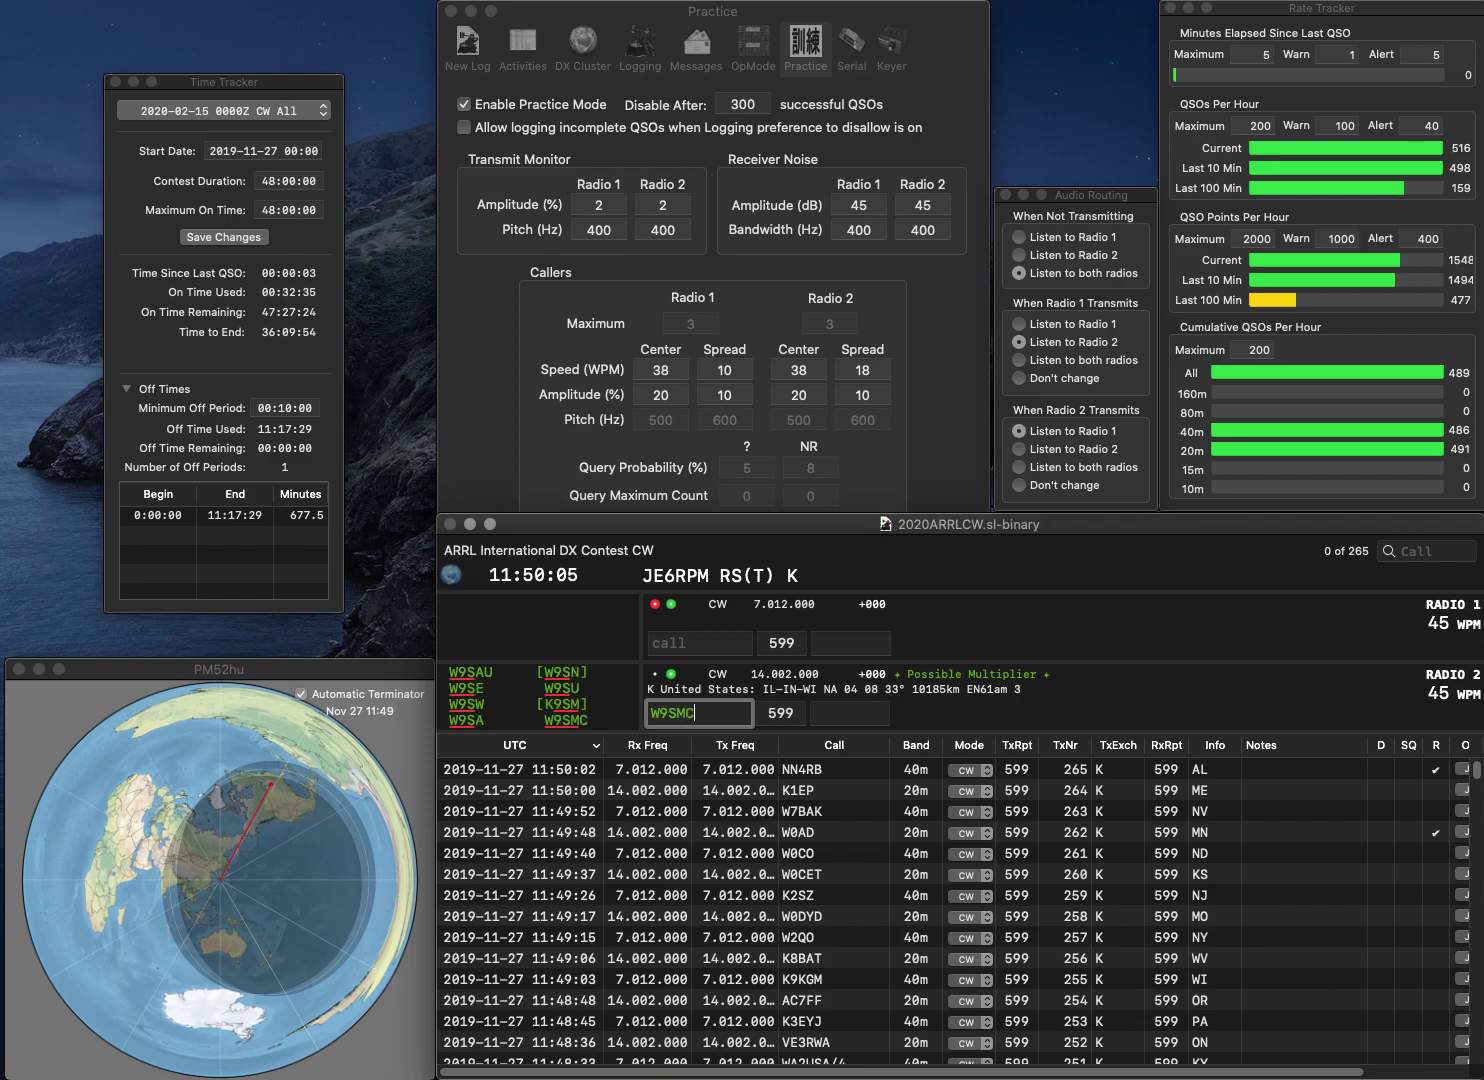
key("Return")
type("9B")
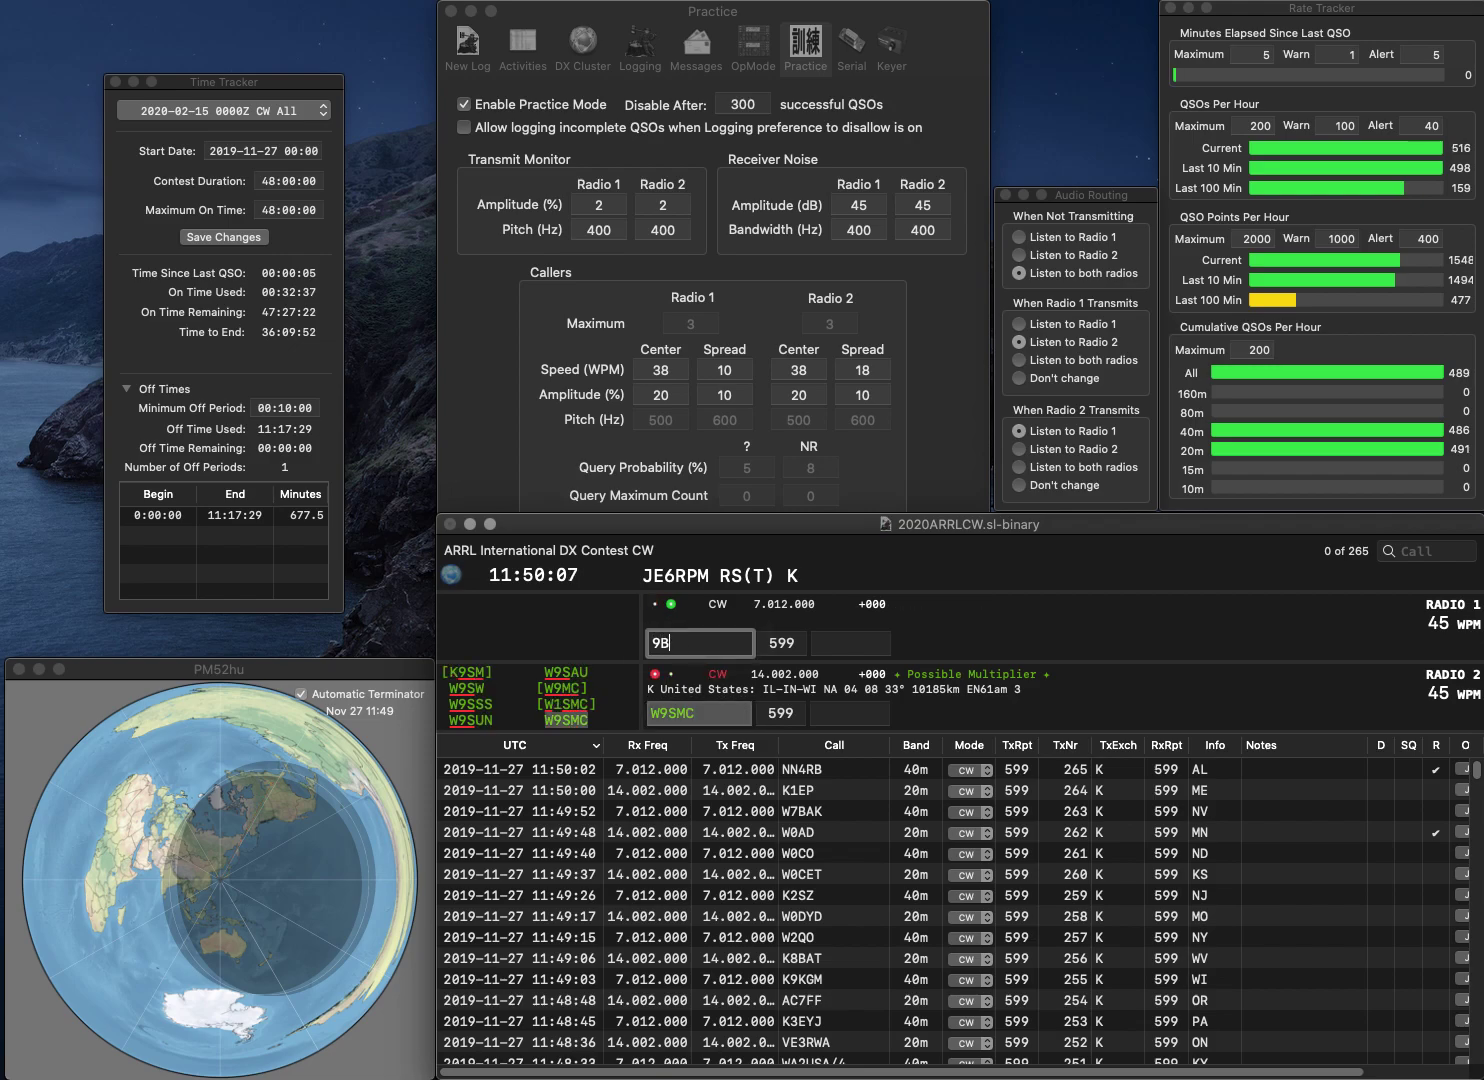
type("MW9BM")
key("Return")
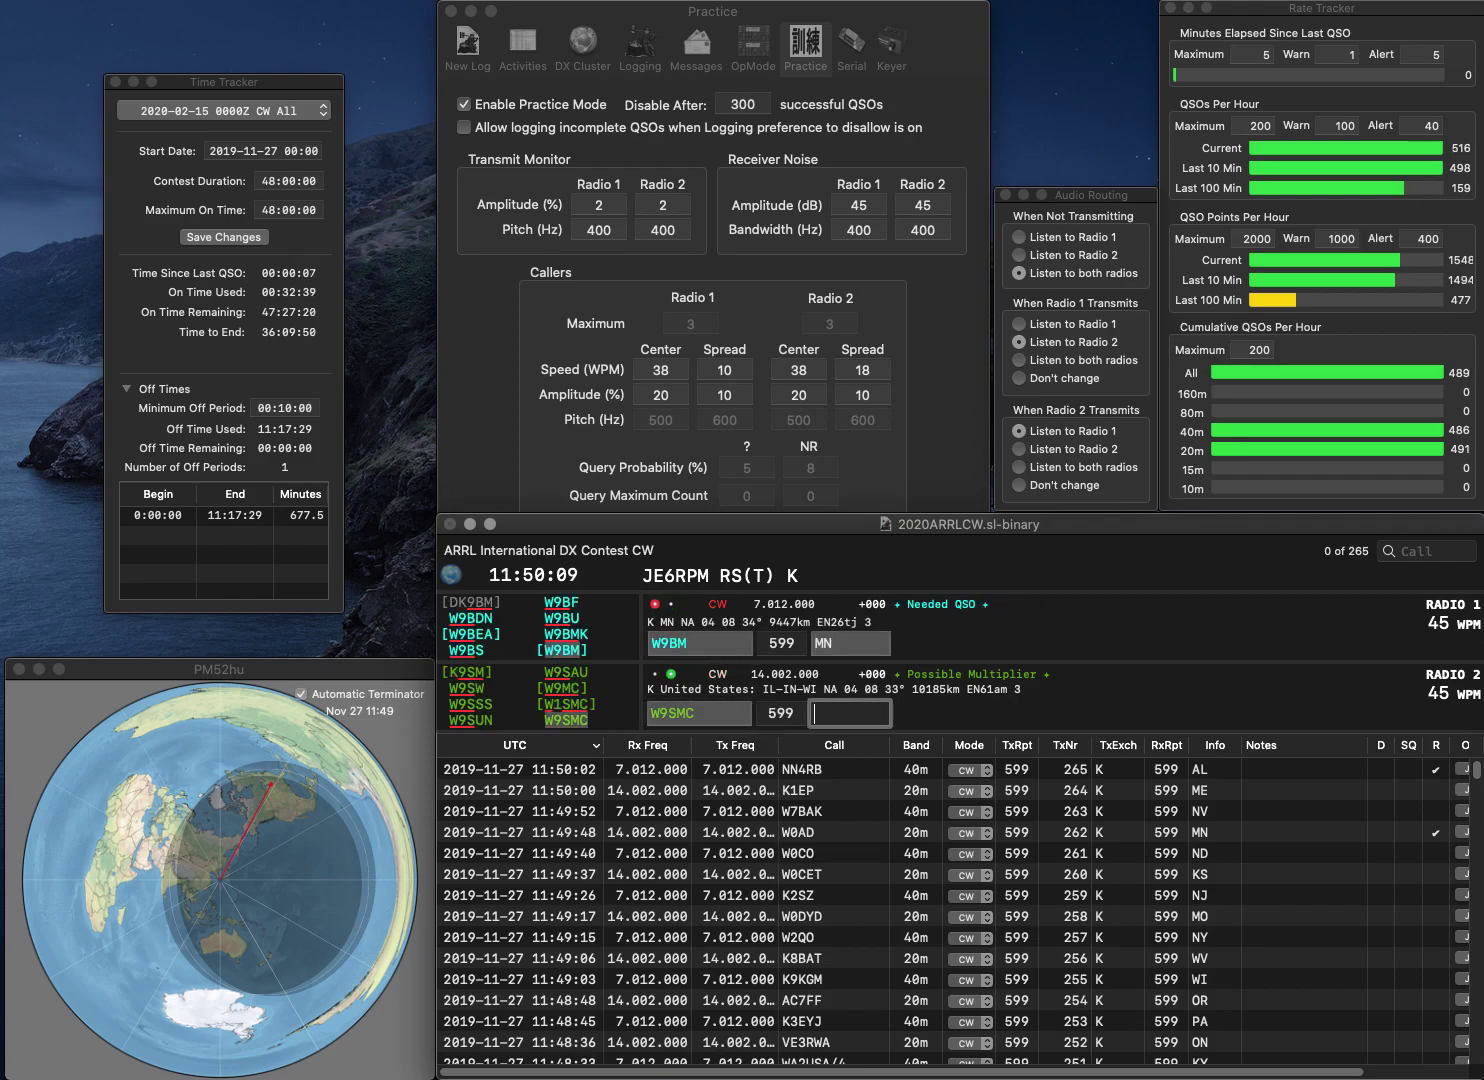
key("Return")
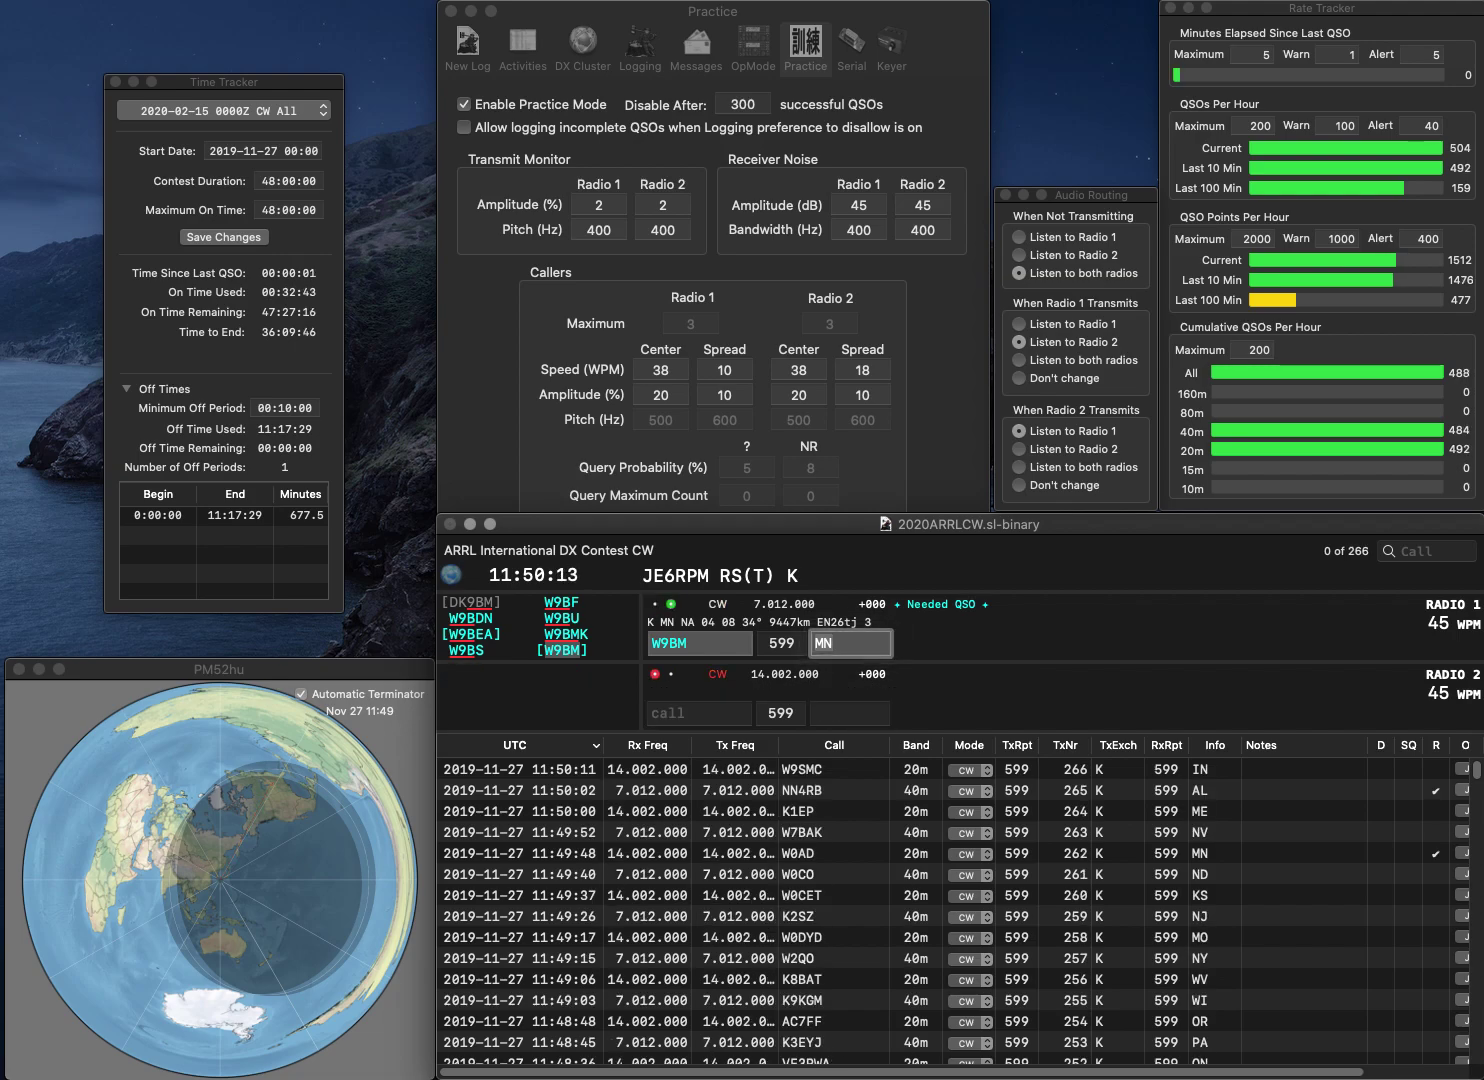
key("Return")
type("K2SVE")
key("Return")
type("4PL")
key("Home")
type("W")
key("Return")
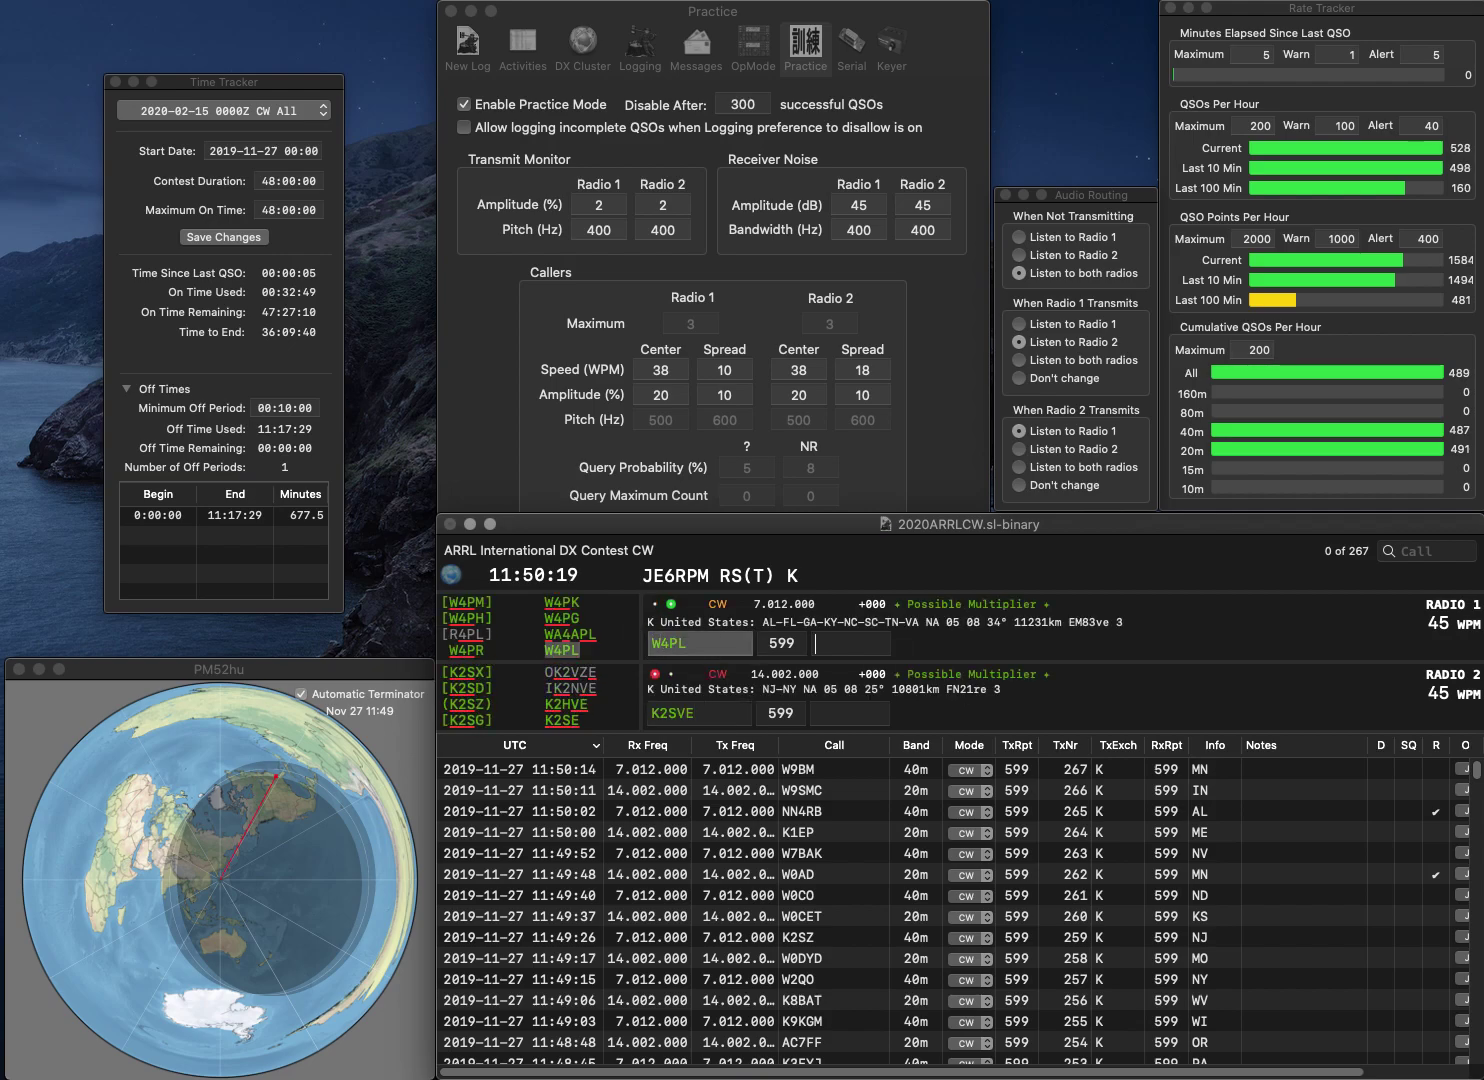
key("Left")
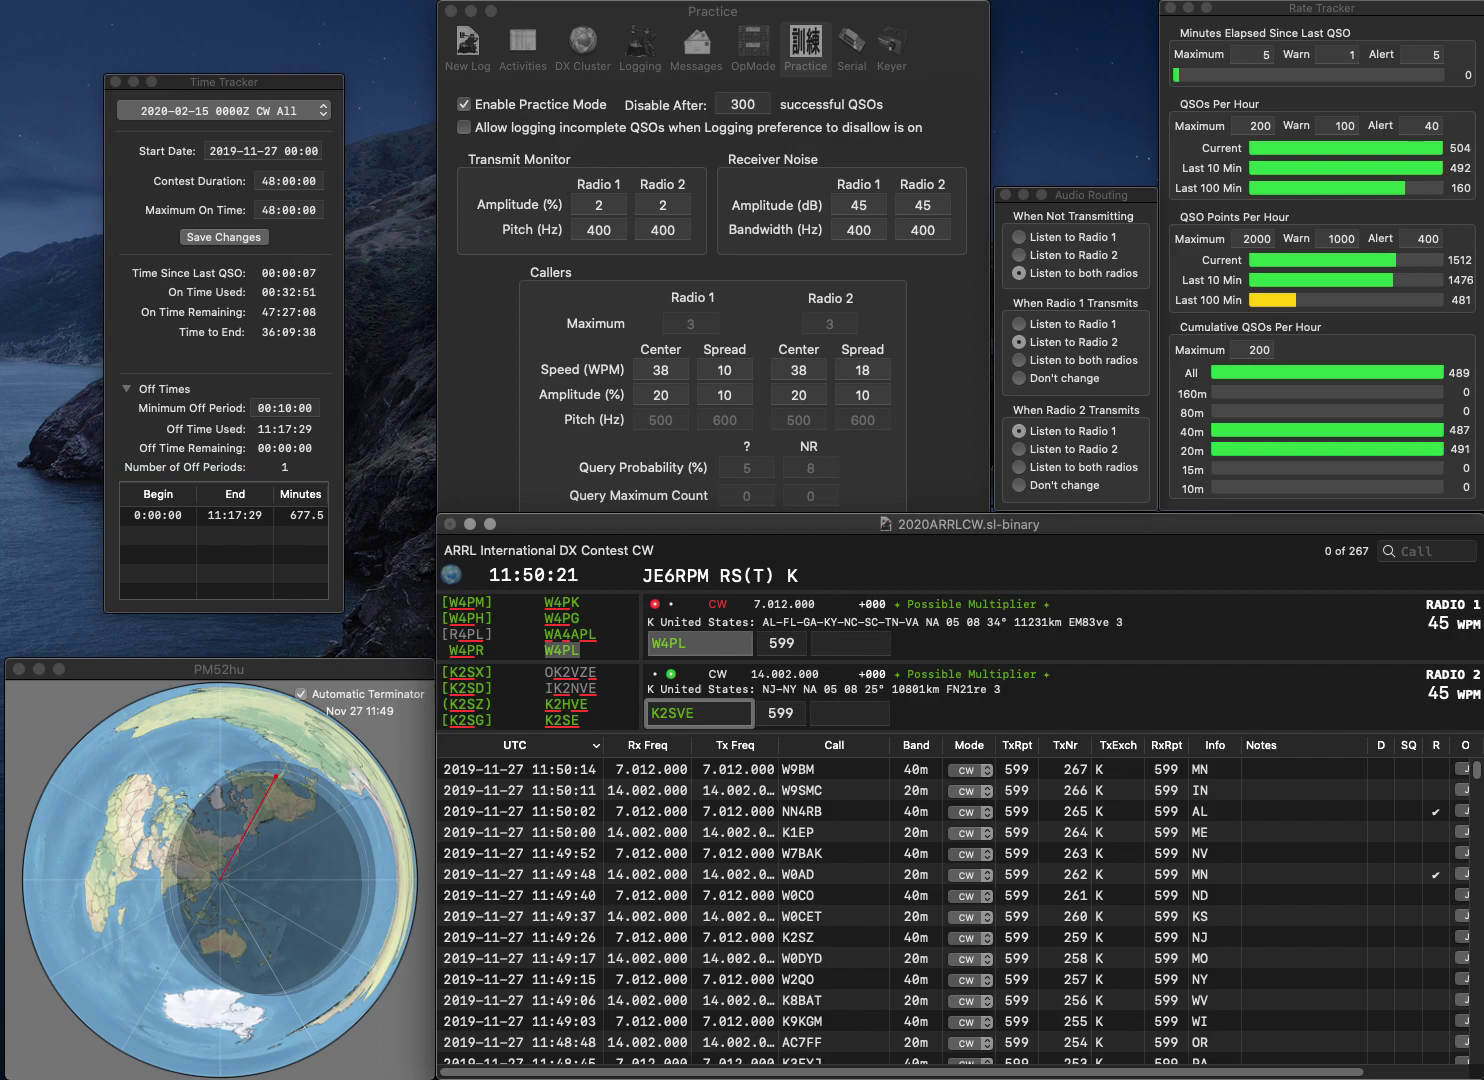
key("Left")
key("BackSpace")
type("H")
key("Return")
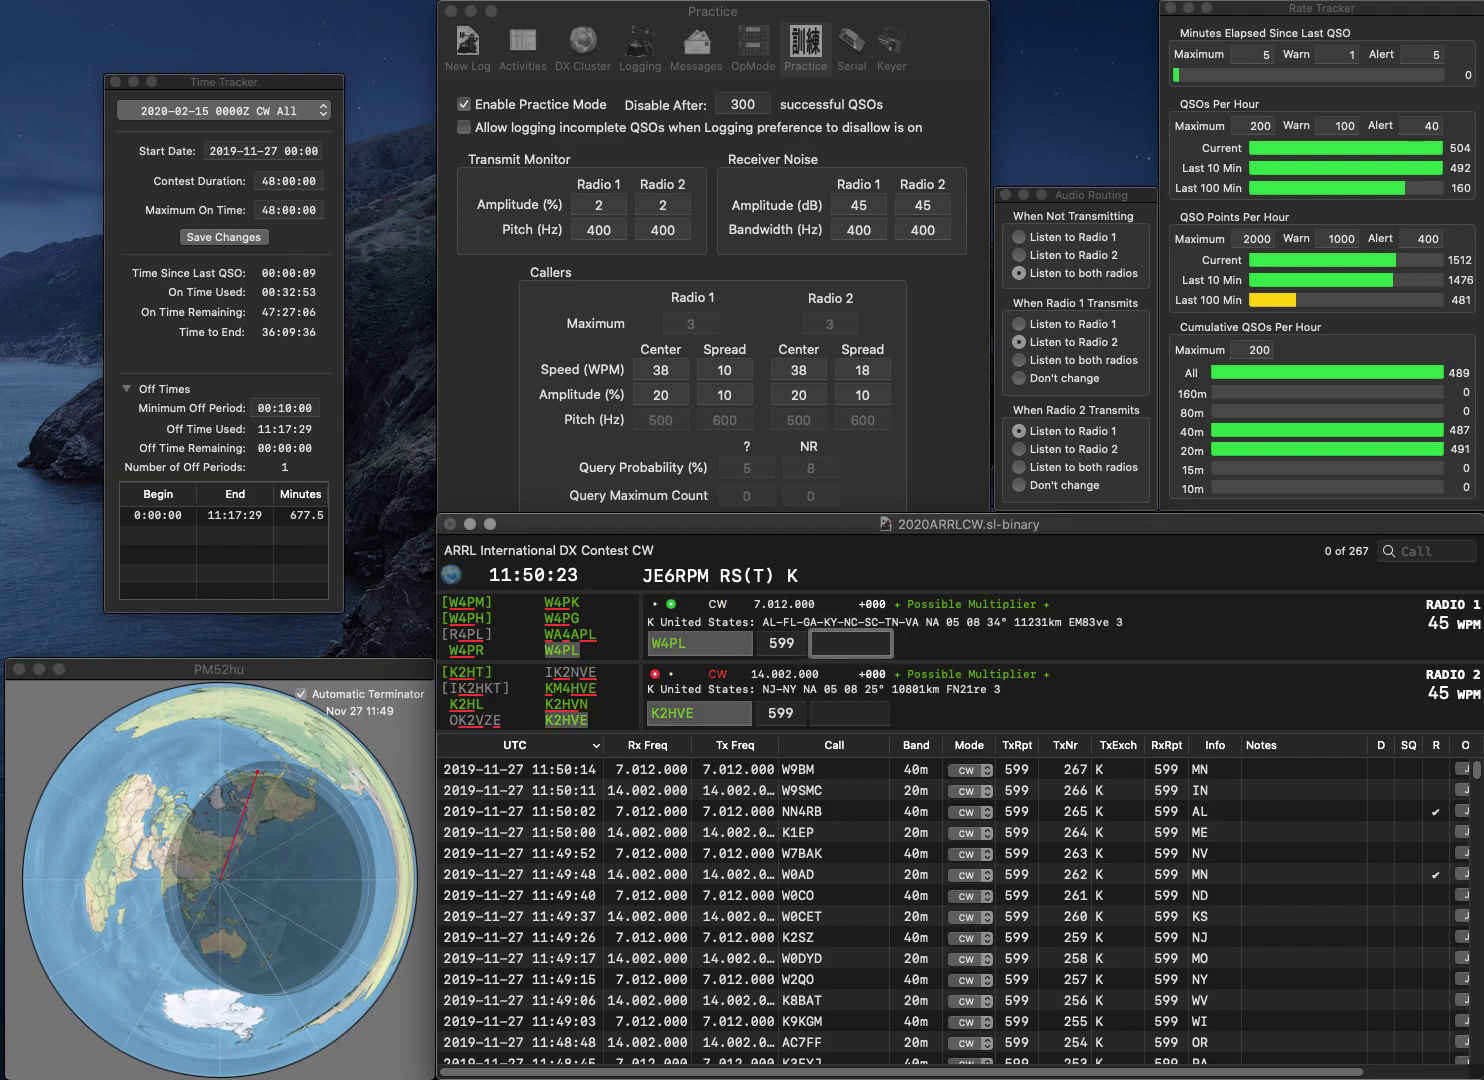
key("Return")
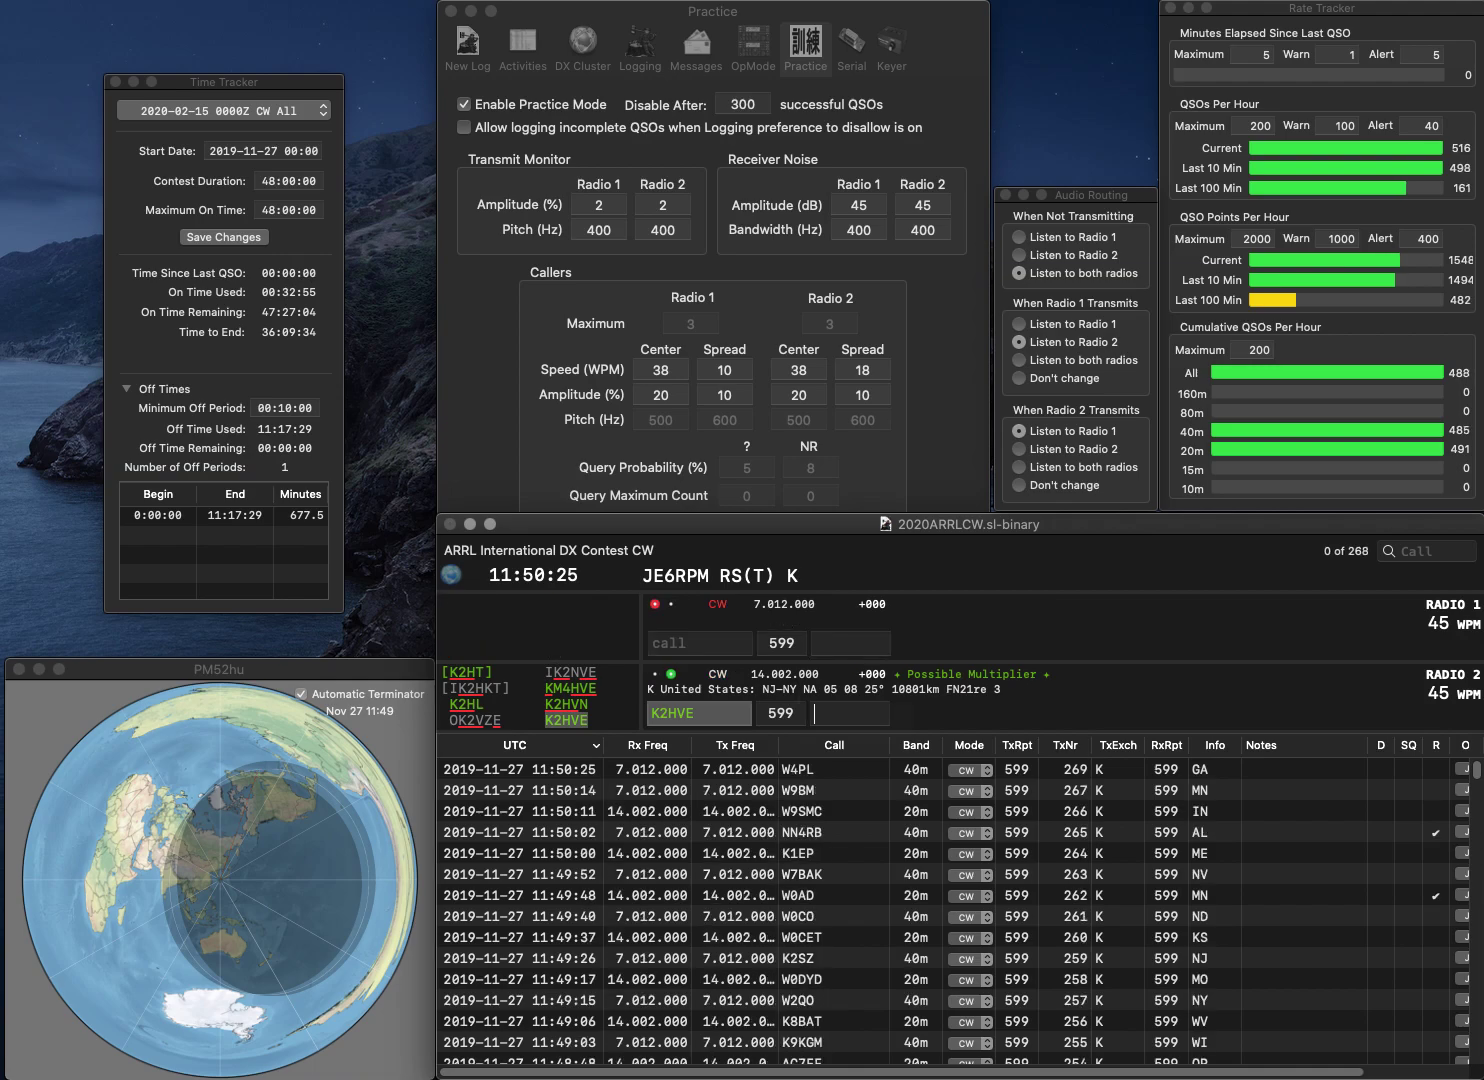
type("NJ")
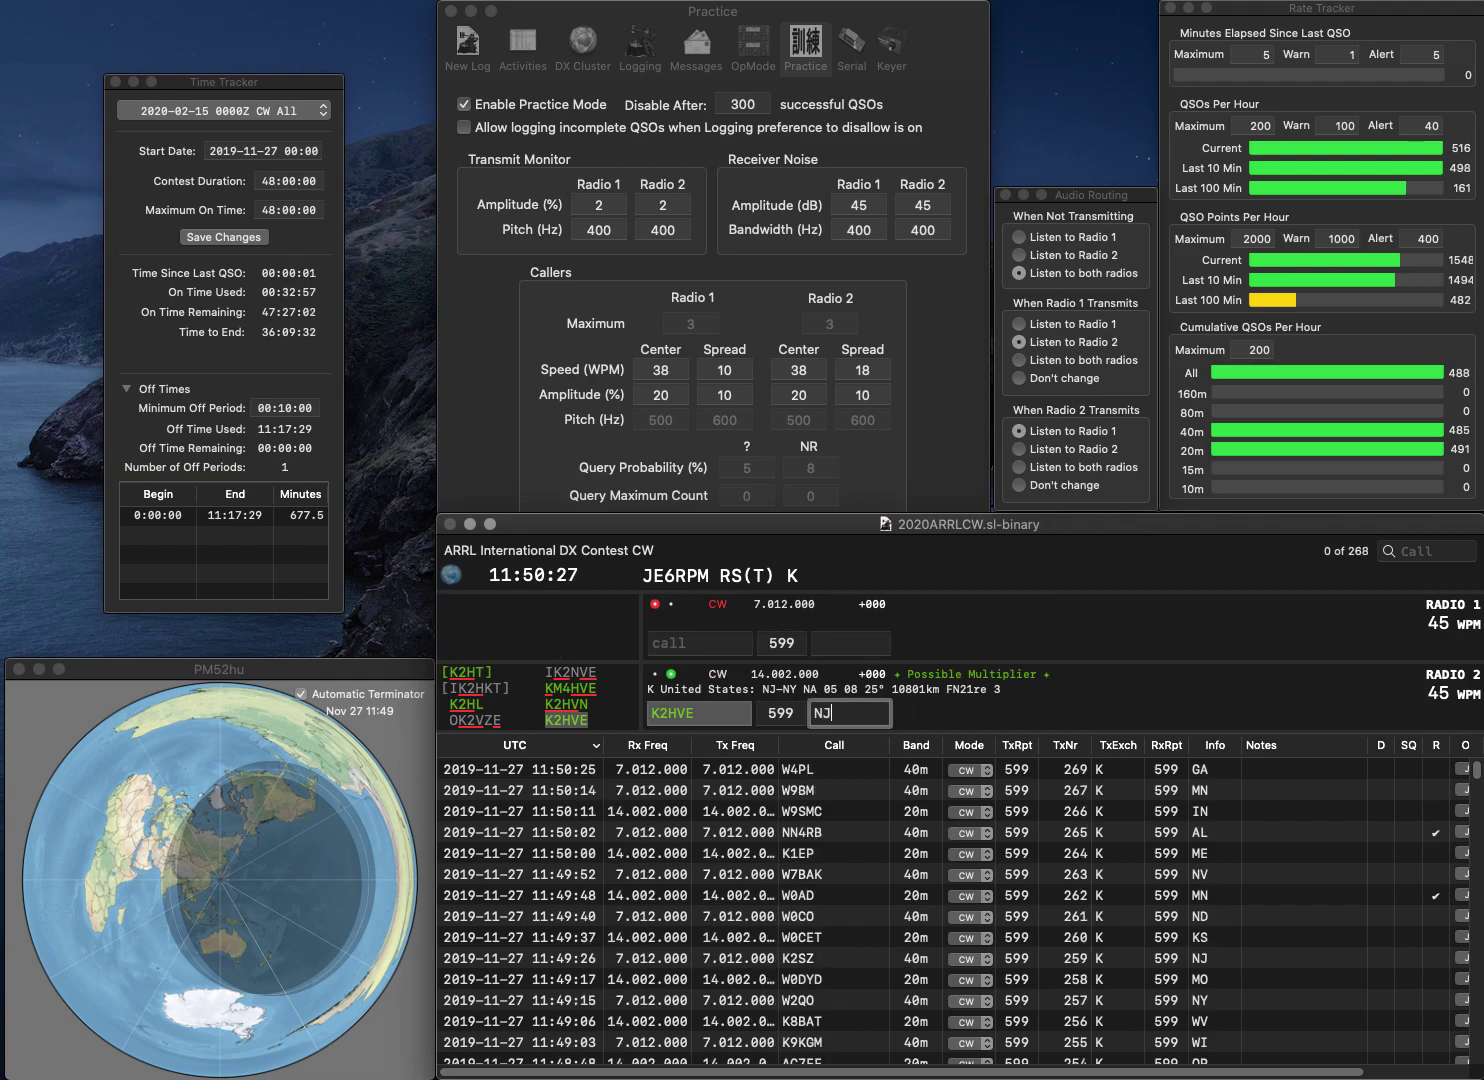
key("Return")
type("KG")
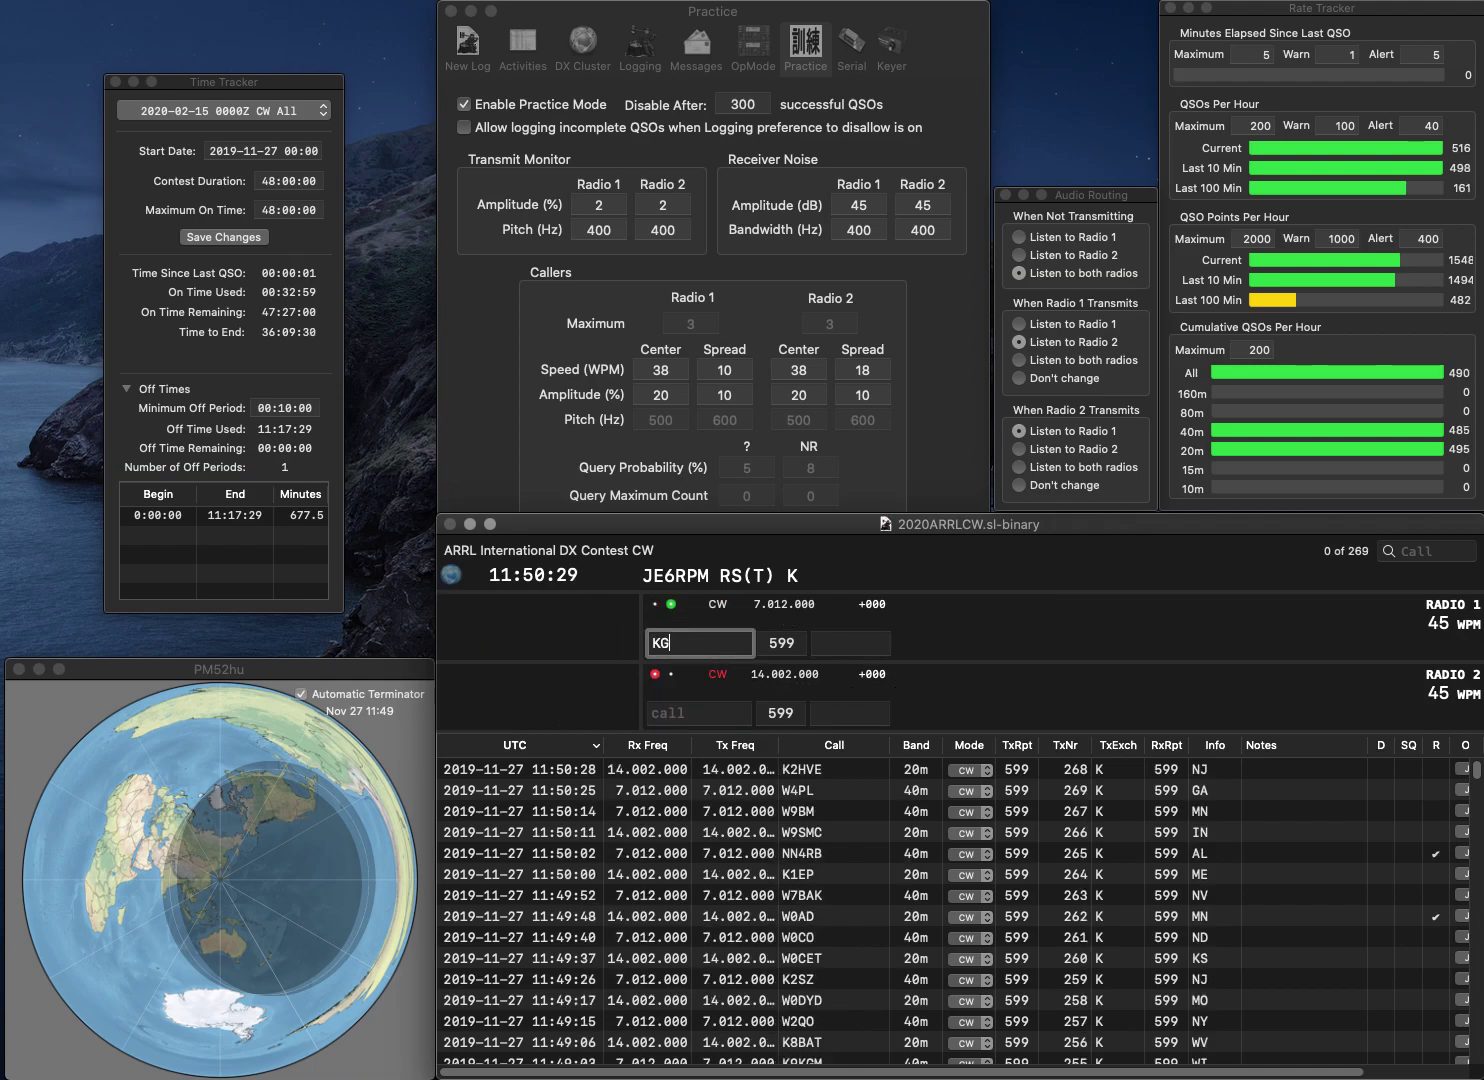
type("7PJB")
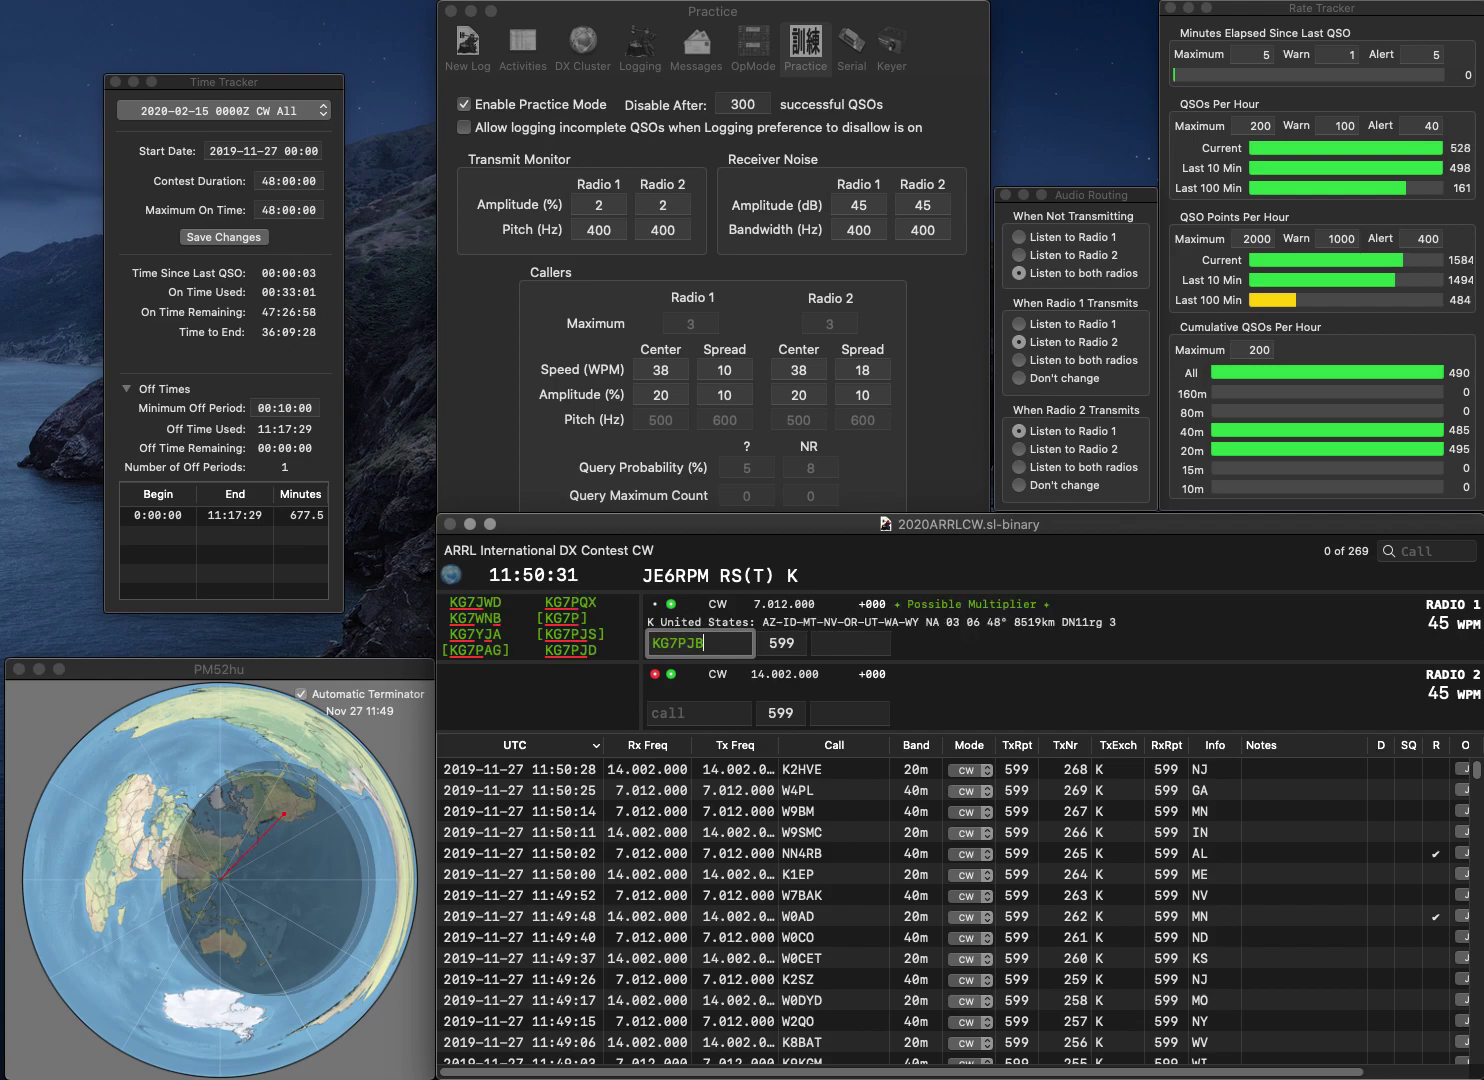
key("BackSpace")
type("D")
key("Return")
type("Y")
type("AE")
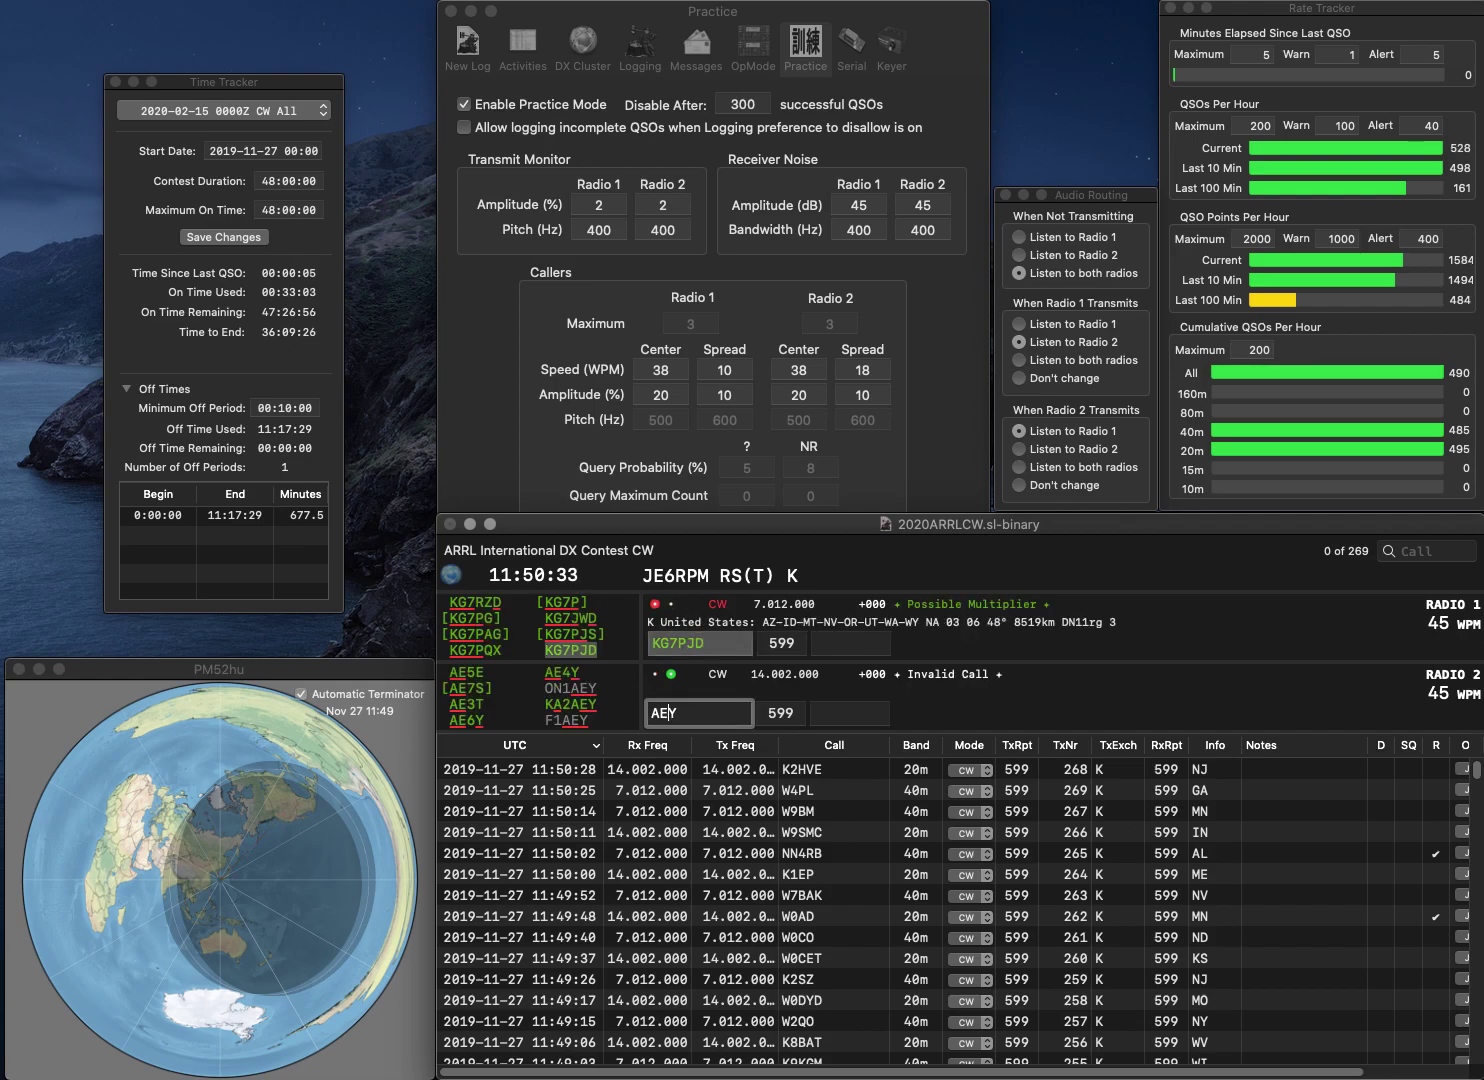
key("Return")
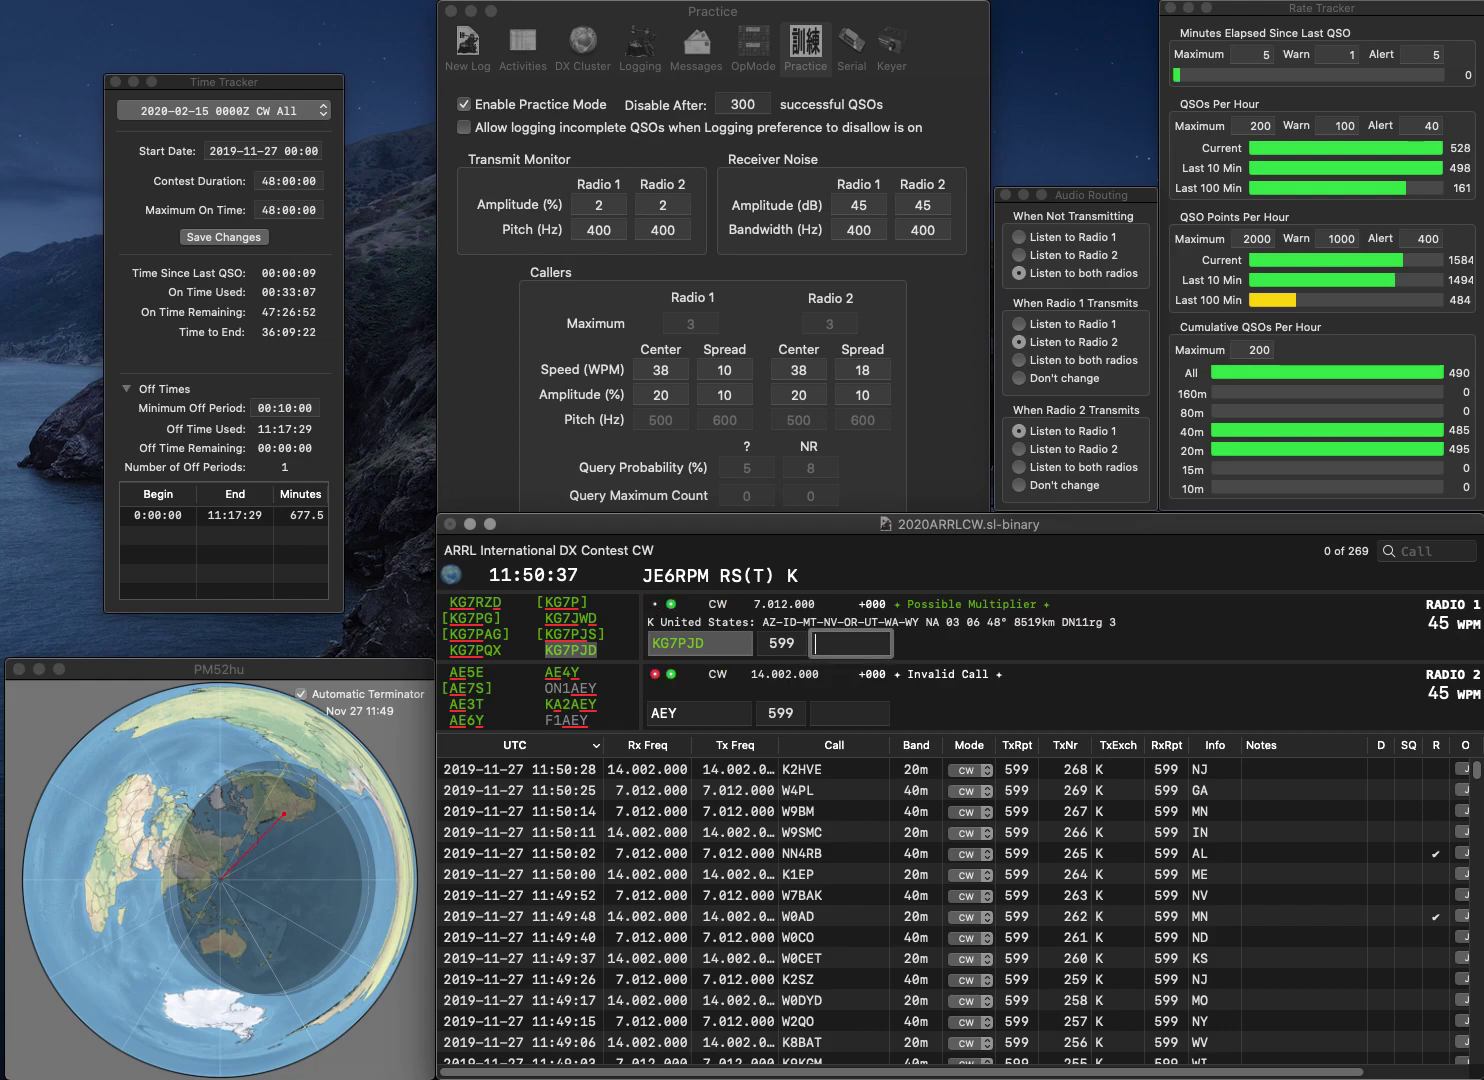
type("ID")
key("Return")
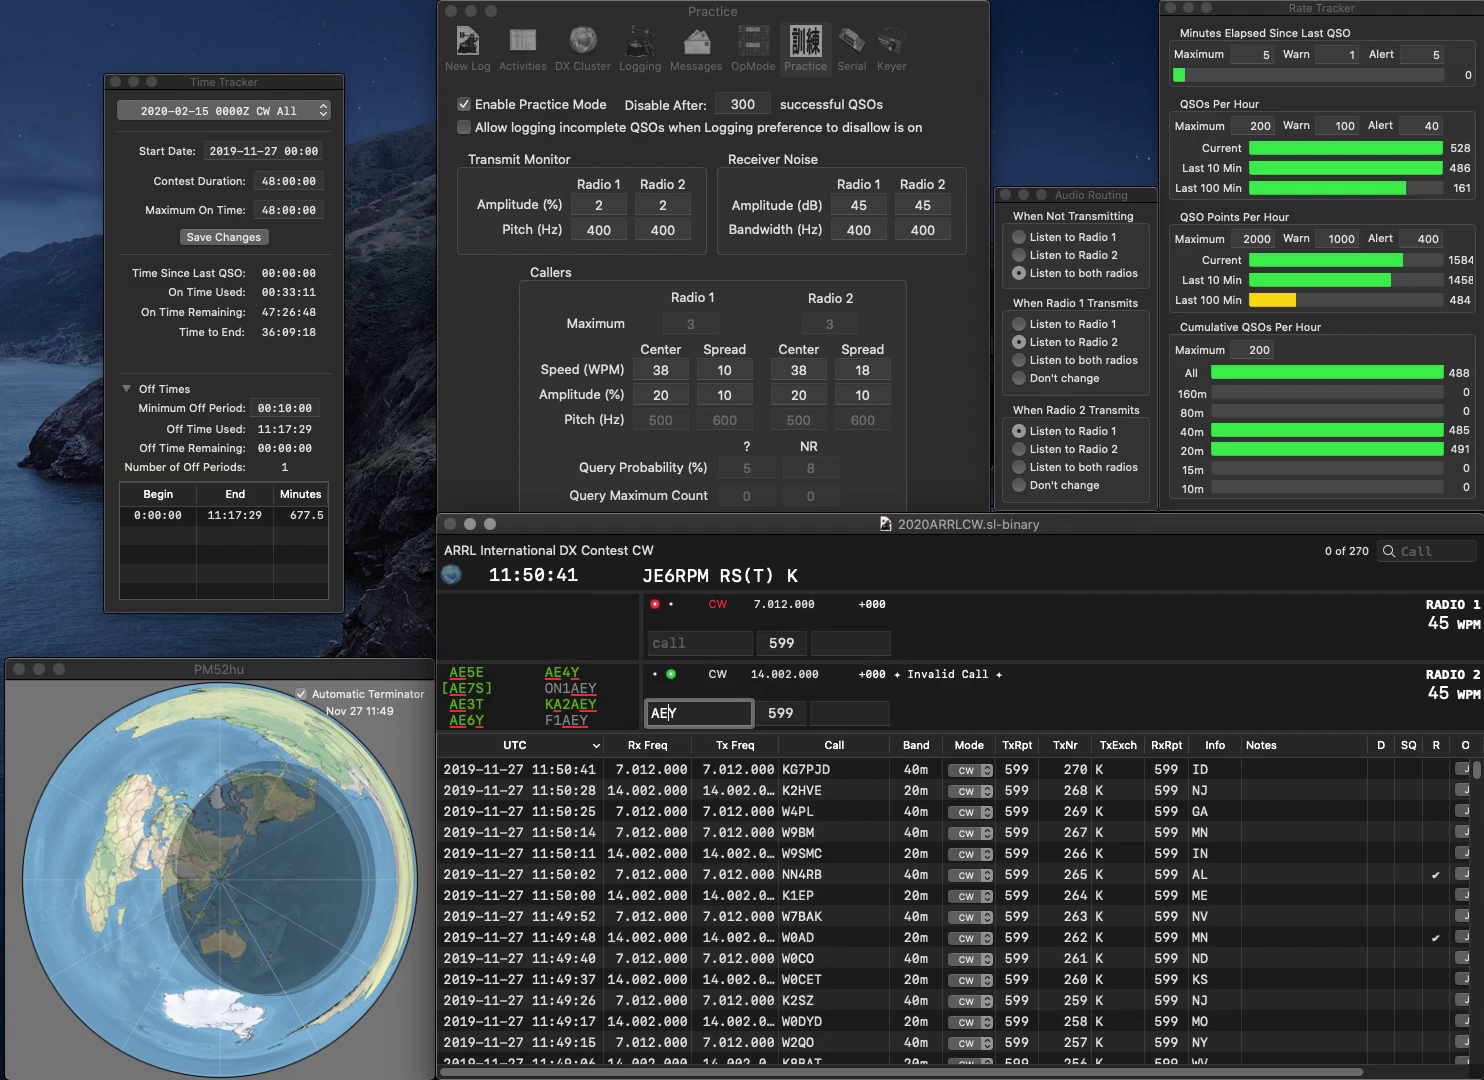
Step: Answer and log AI0Y on Radio 2 with received exchange KS, and answer the Radio 1 caller as KS5GF
type("AI0Y")
key("Return")
type("KS5")
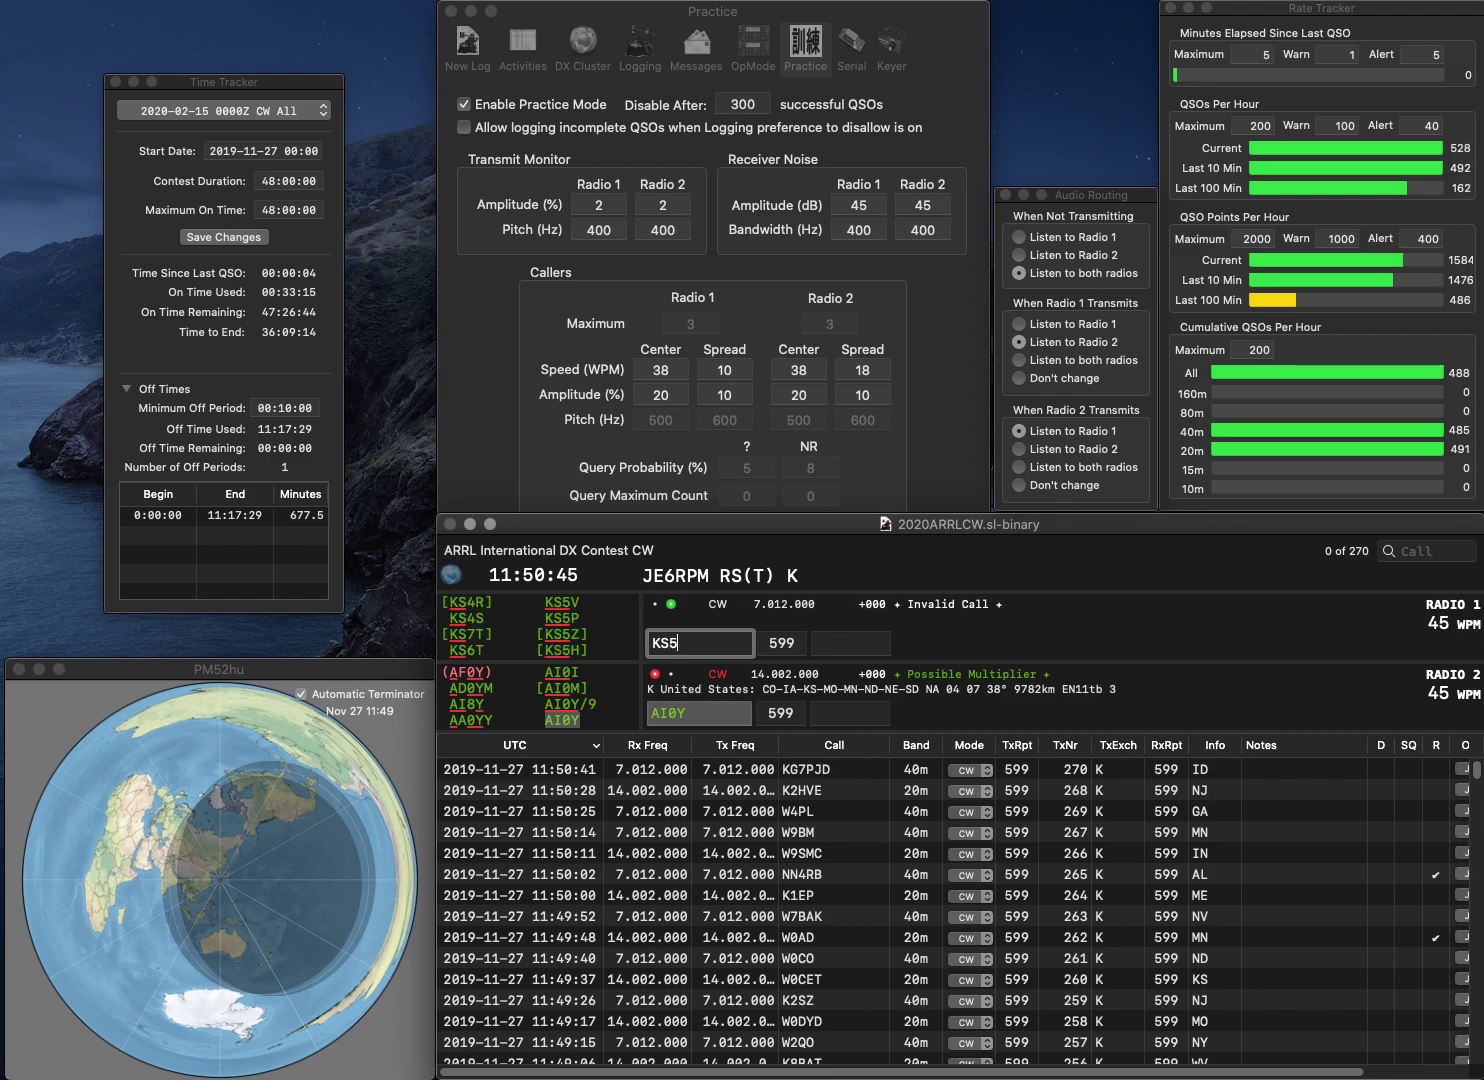
type("GF")
key("Return")
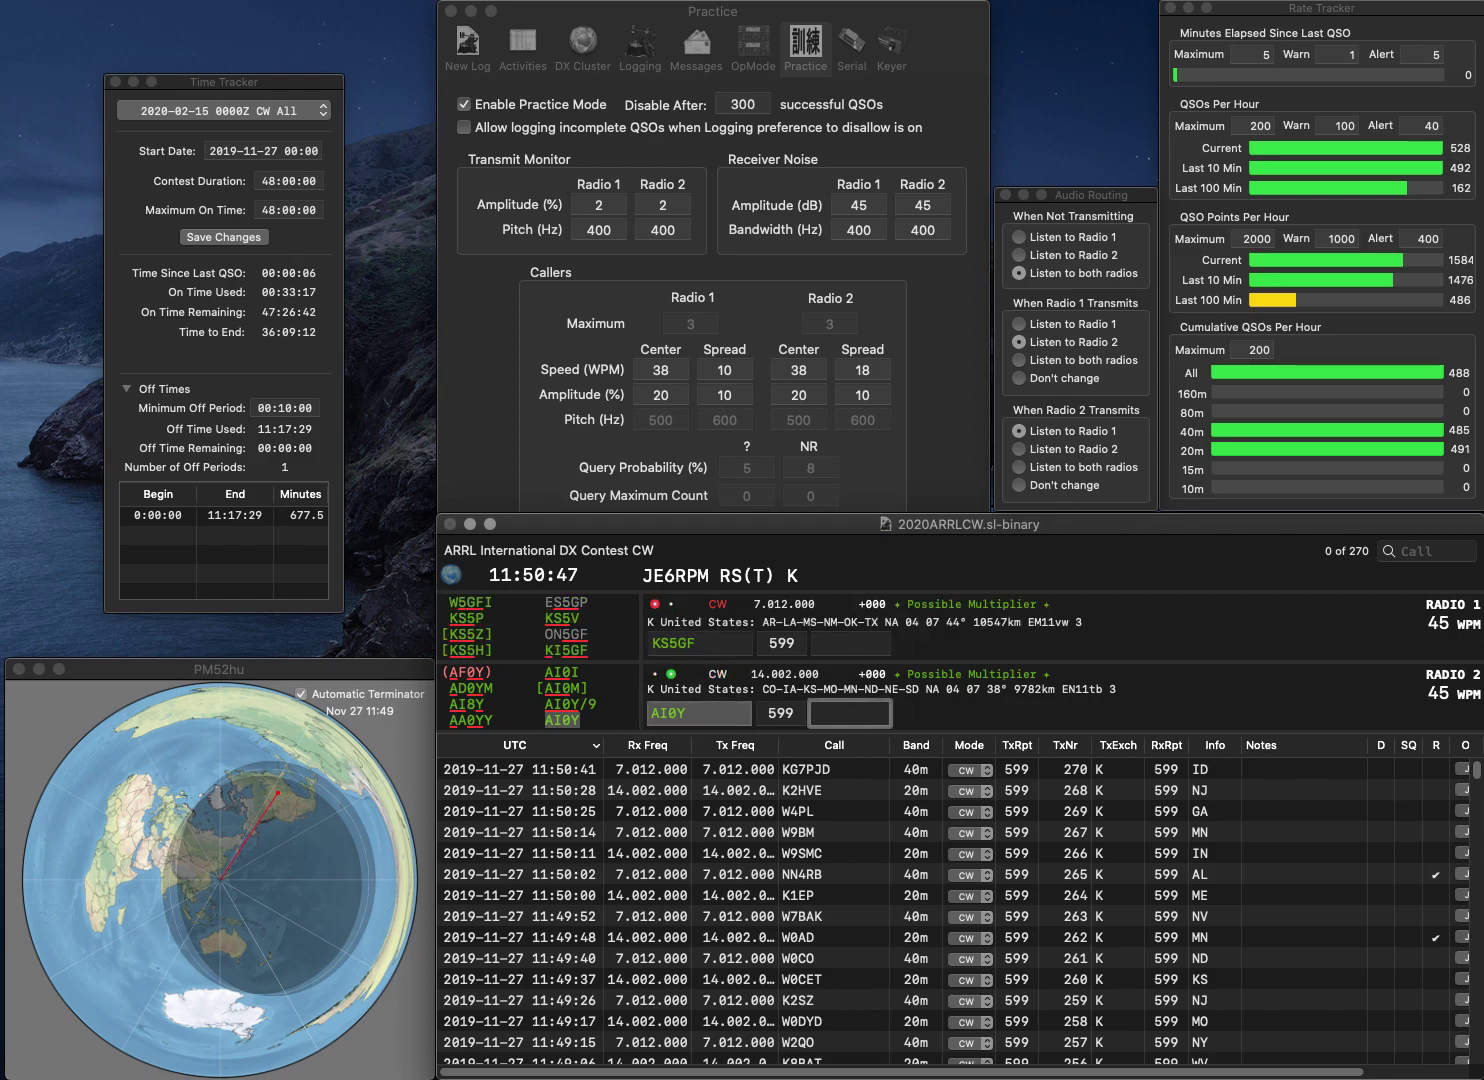
key("Return")
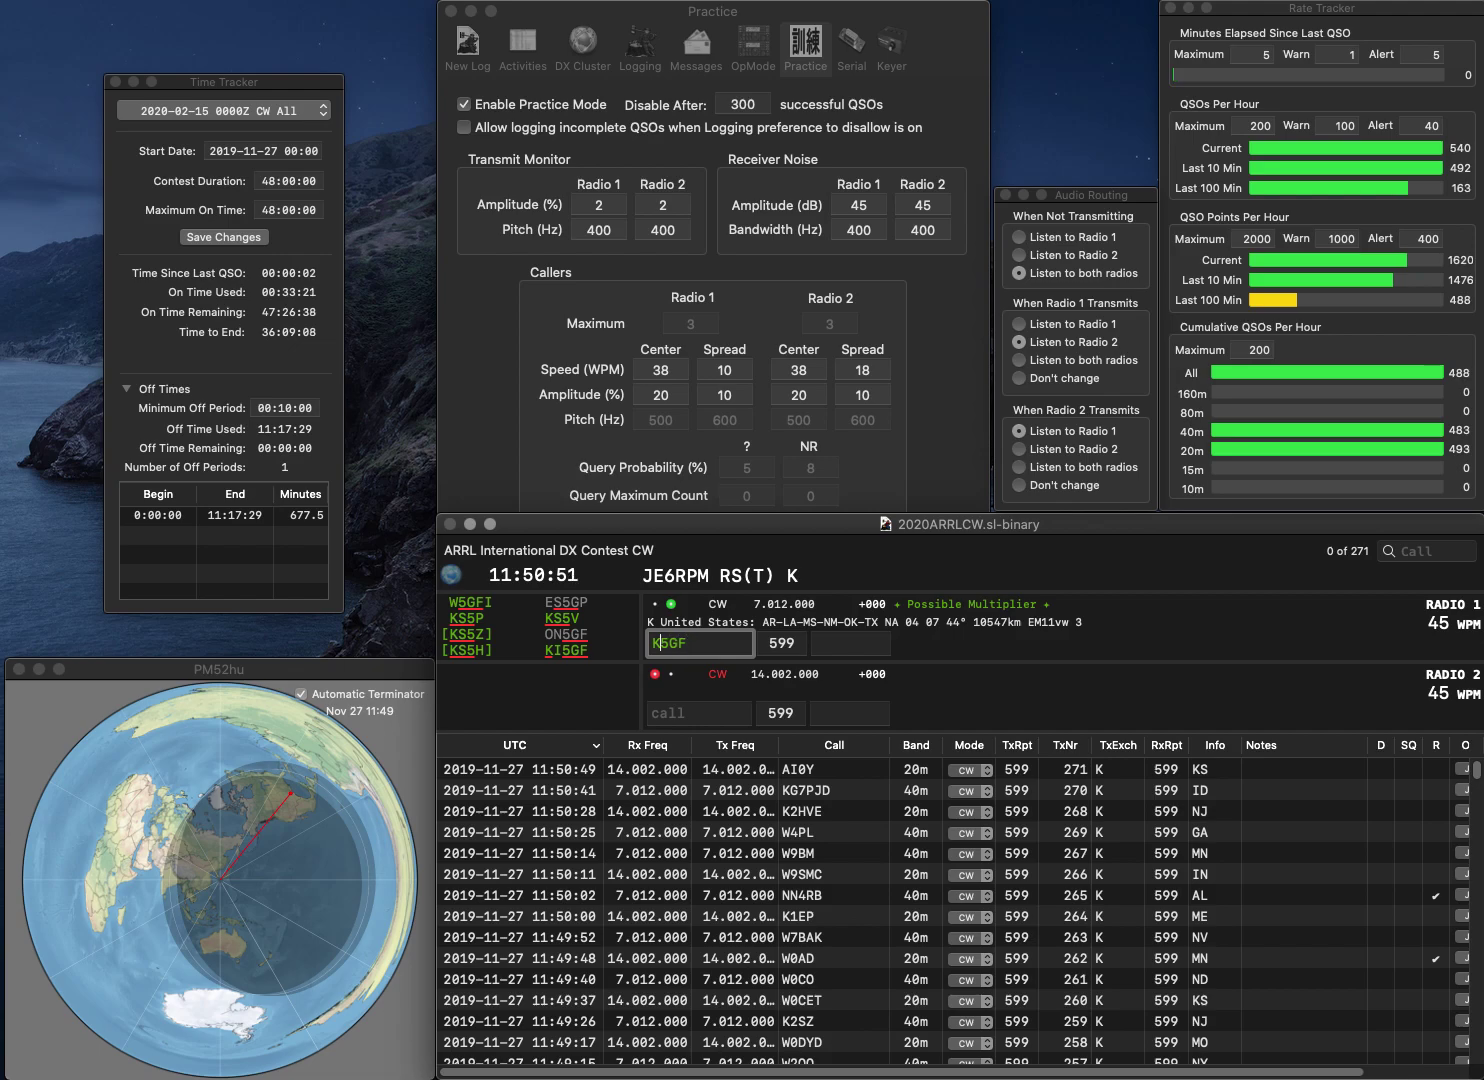
type("I")
key("Return")
type("N7DRM")
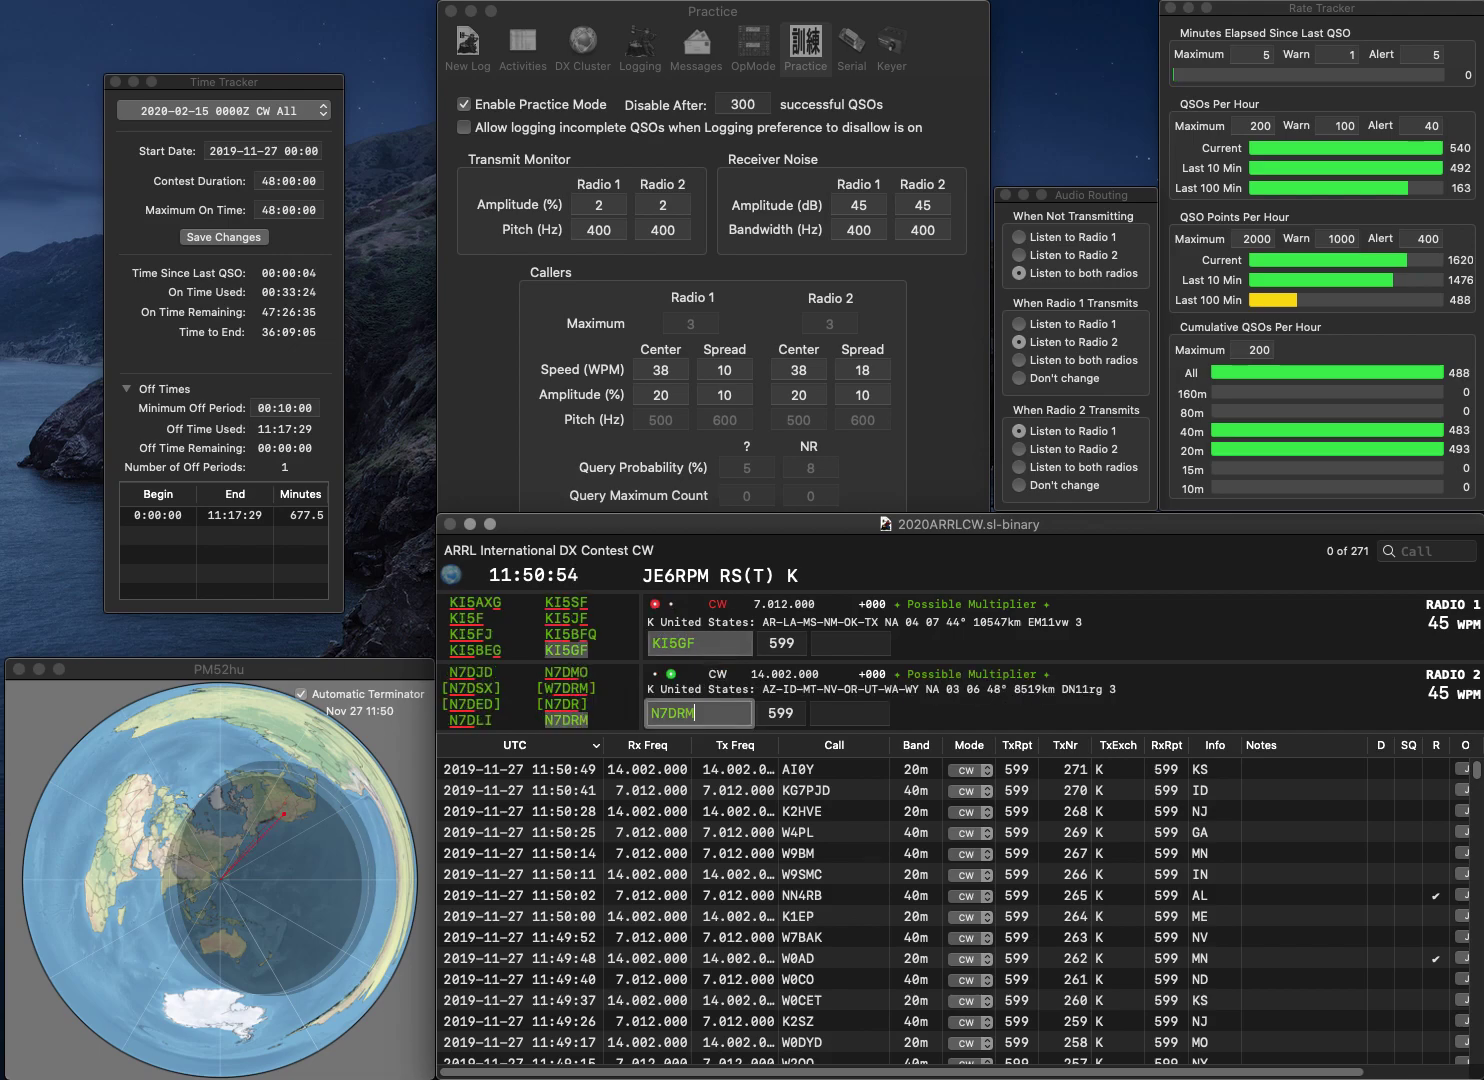
key("Return")
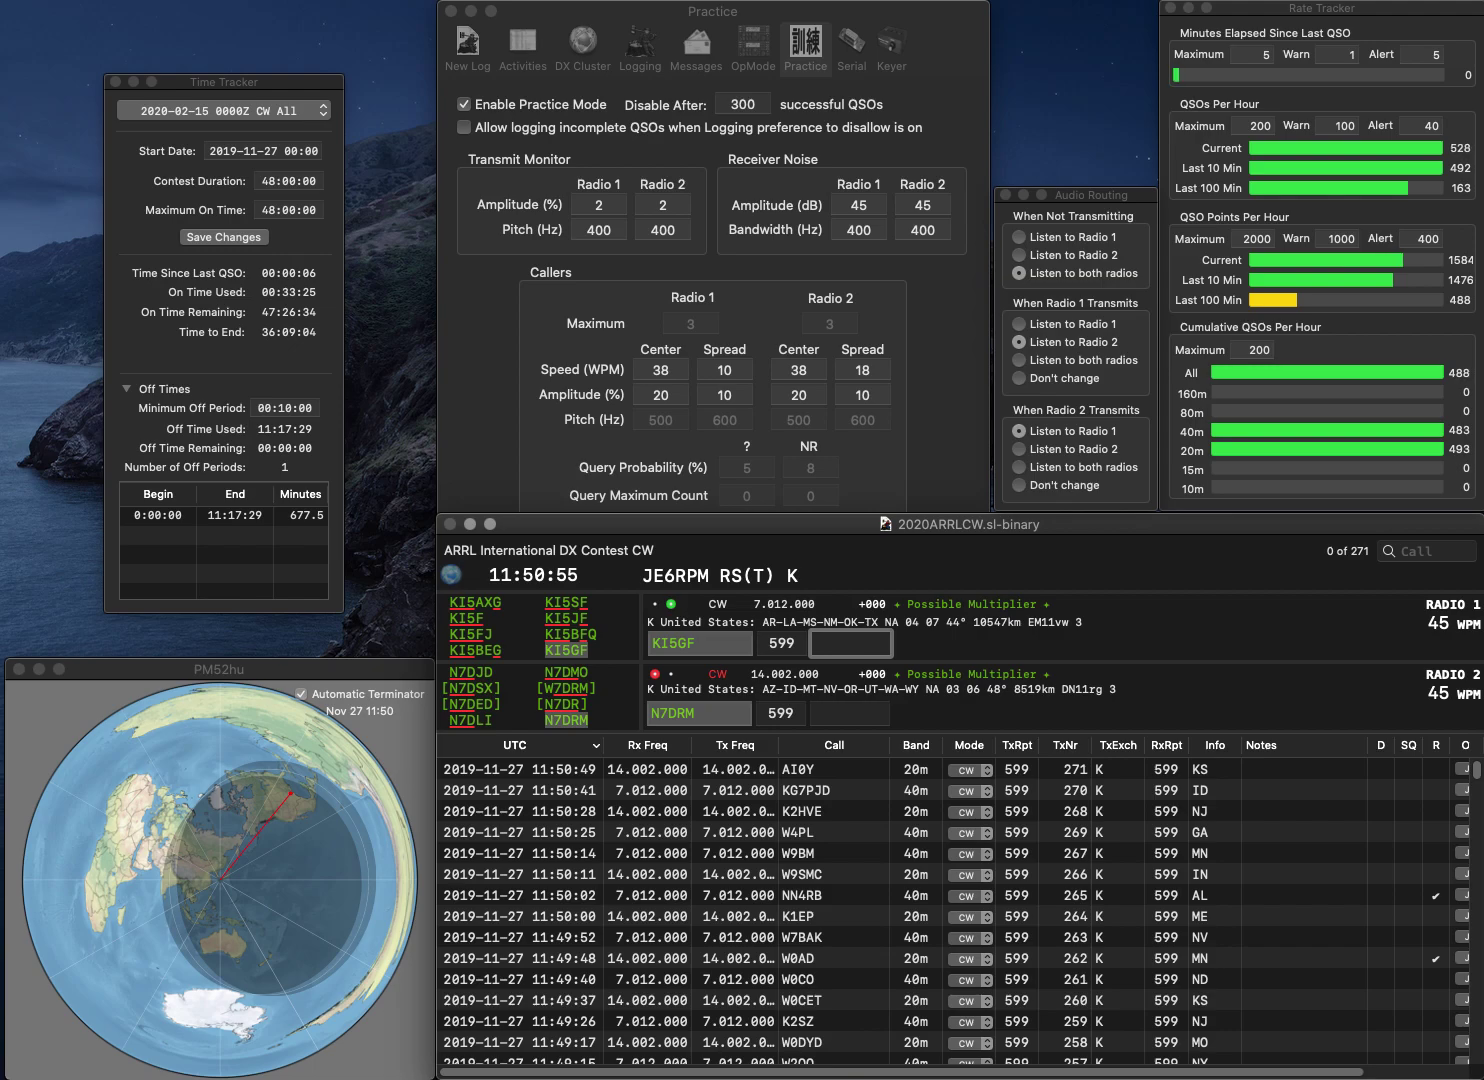
key("Return")
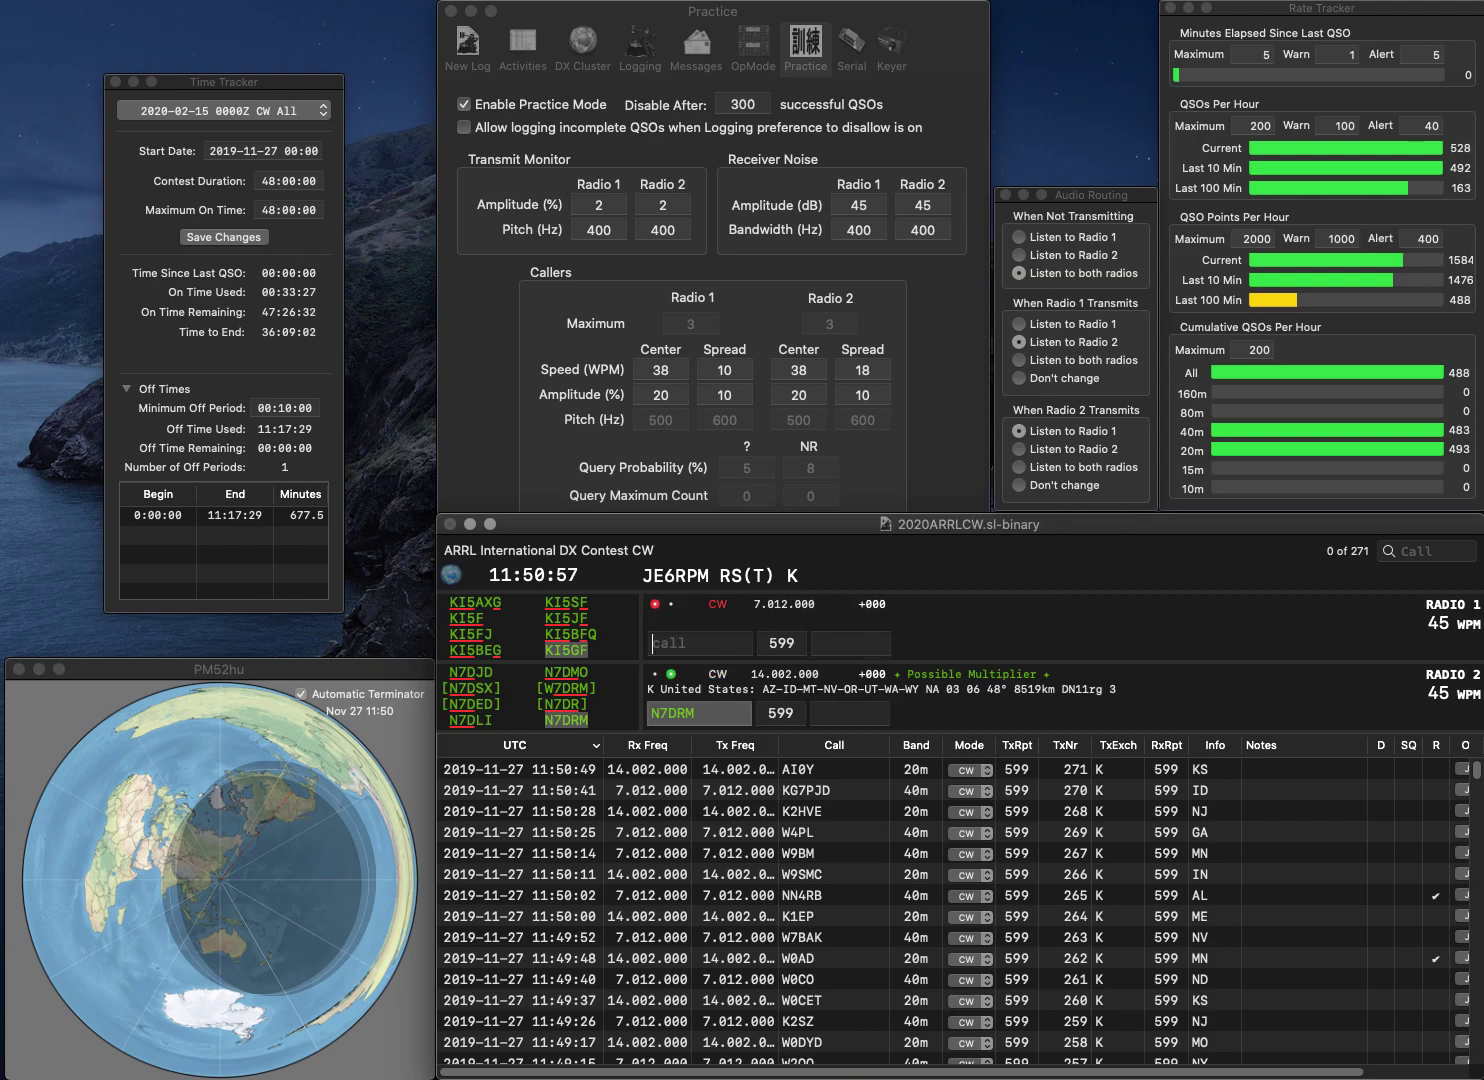
type("ID")
key("Return")
type("K5")
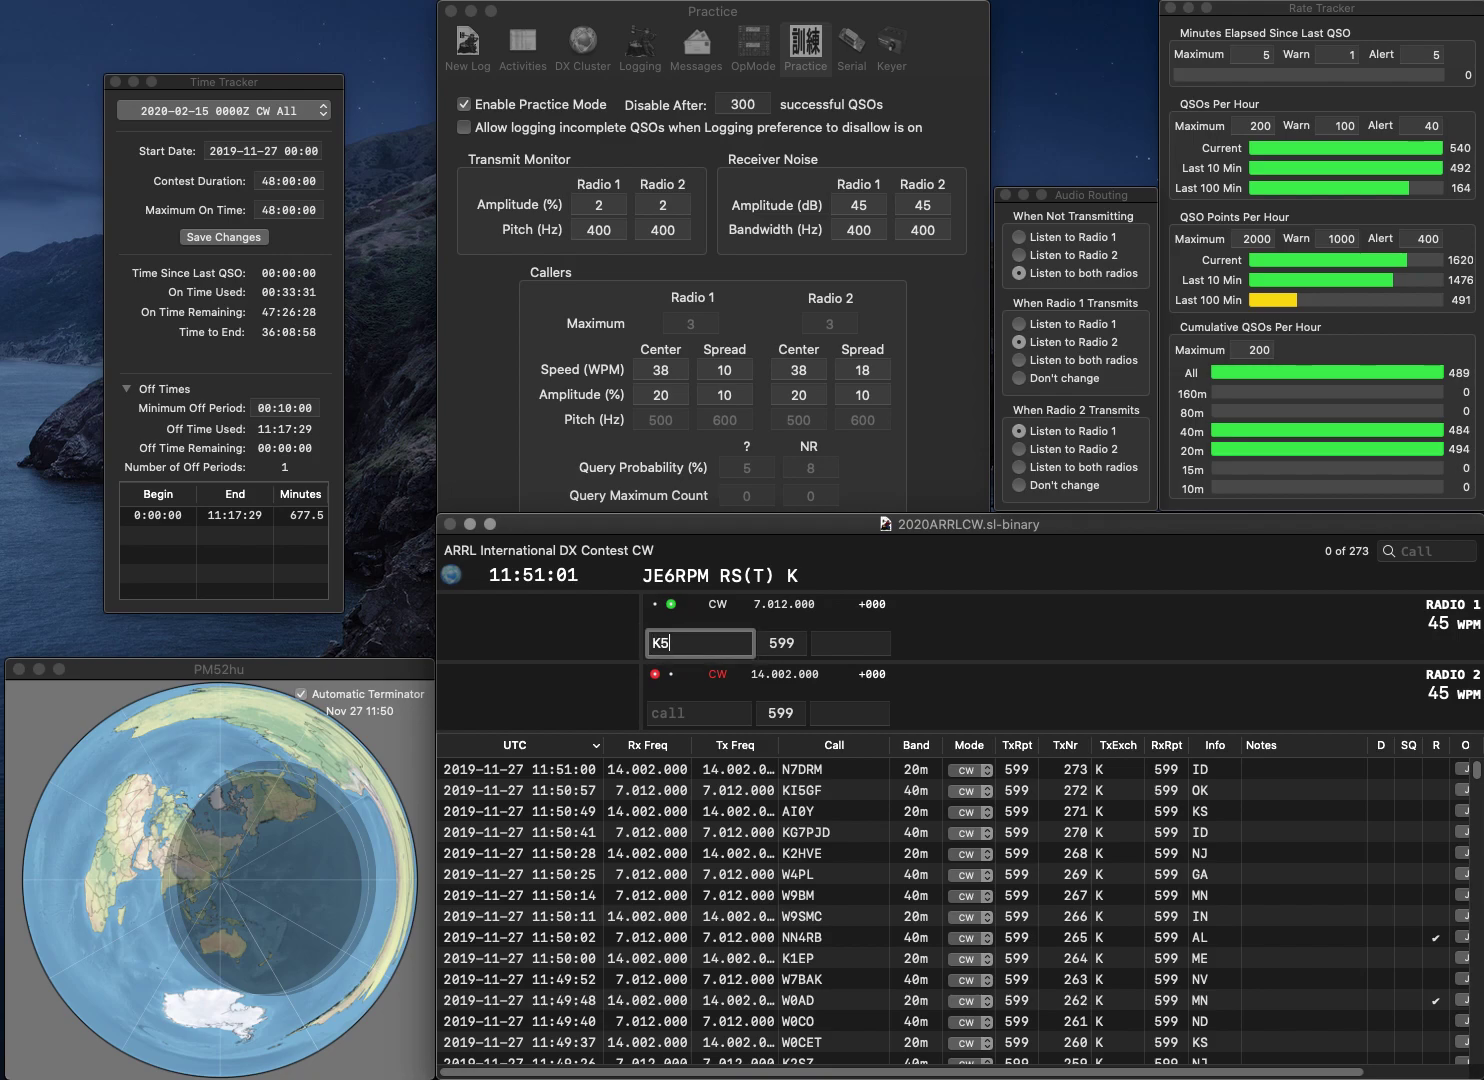
type("UJZ")
key("Return")
type("AA")
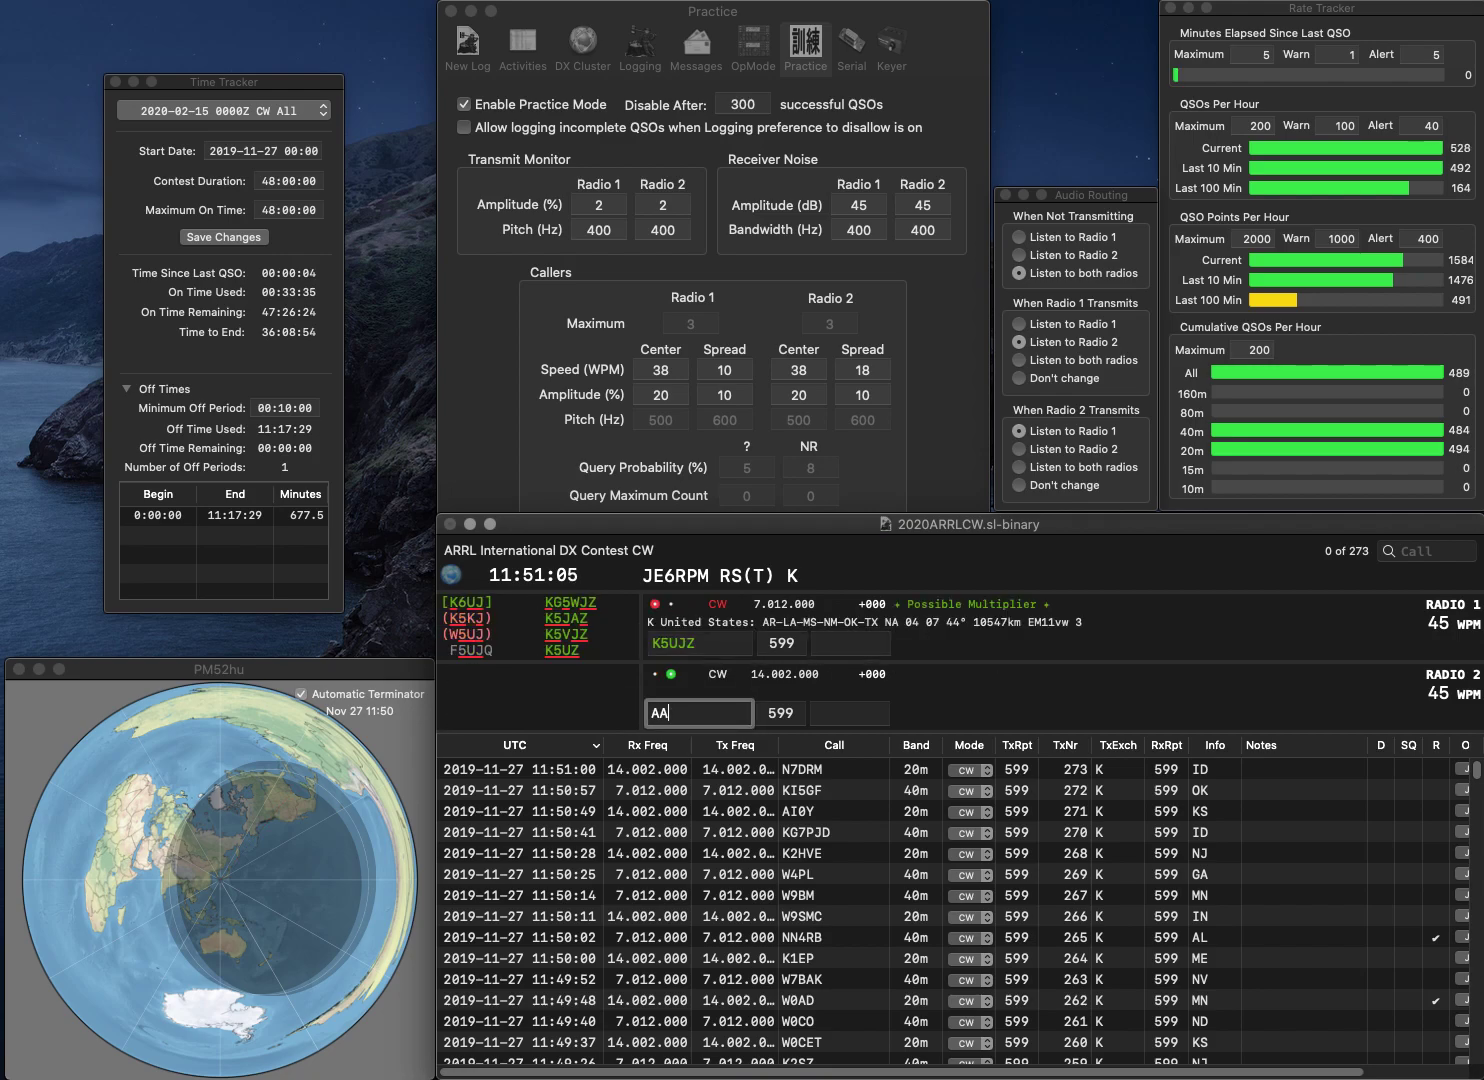
type("X")
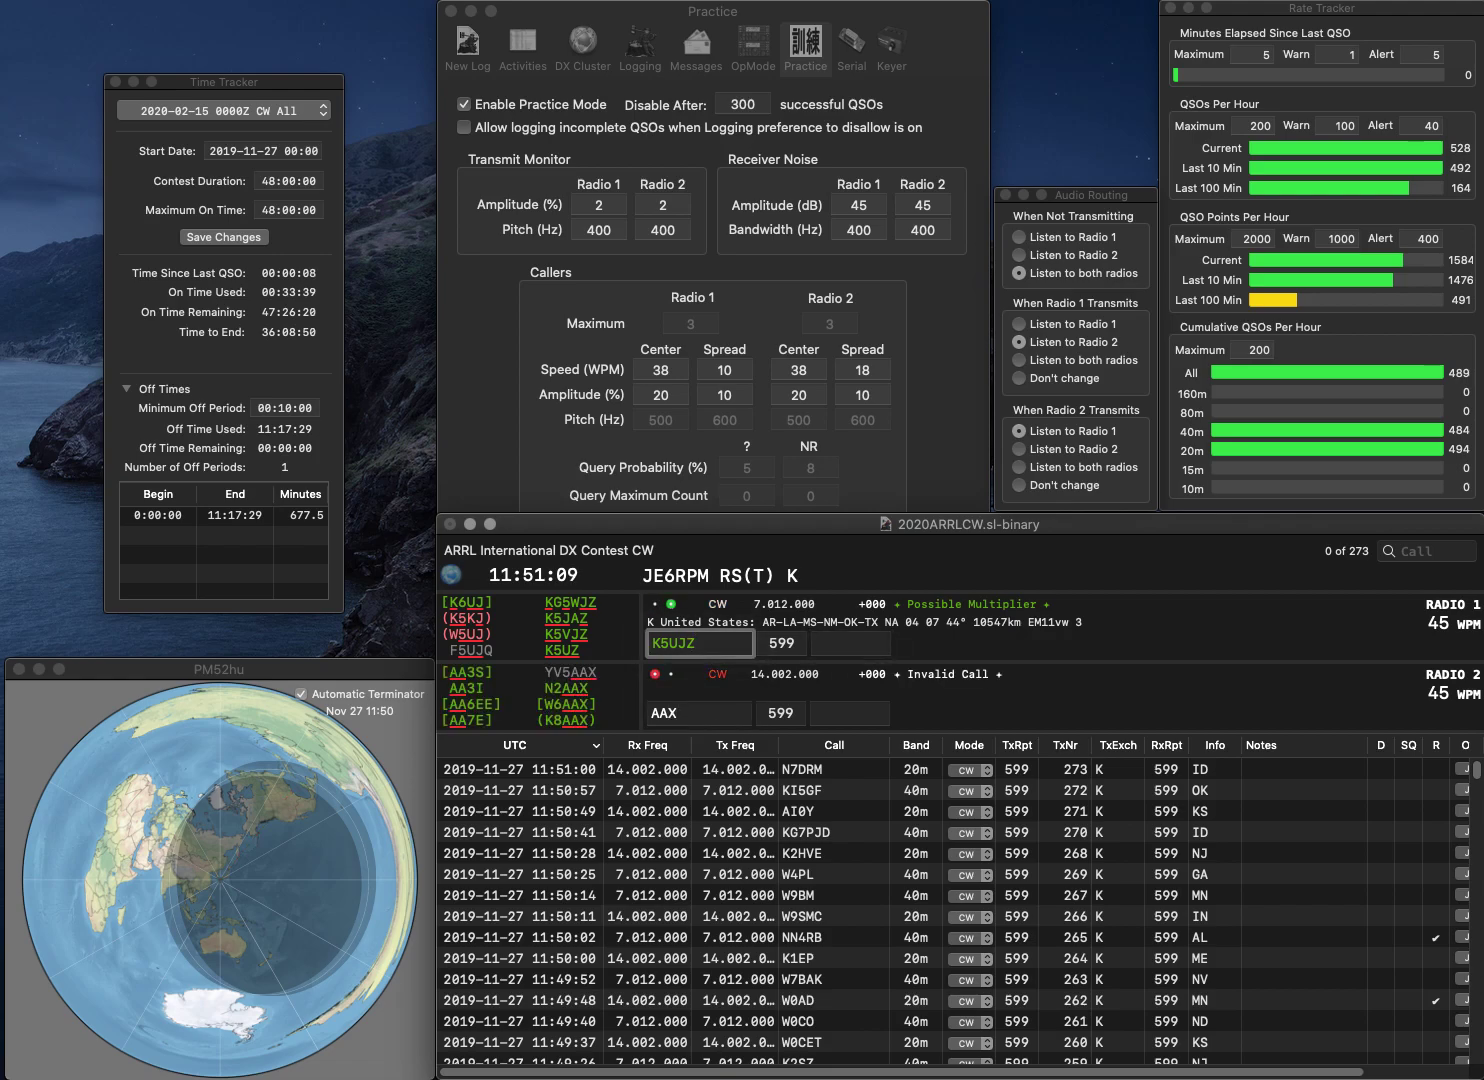
key("Left")
key("Left")
key("BackSpace")
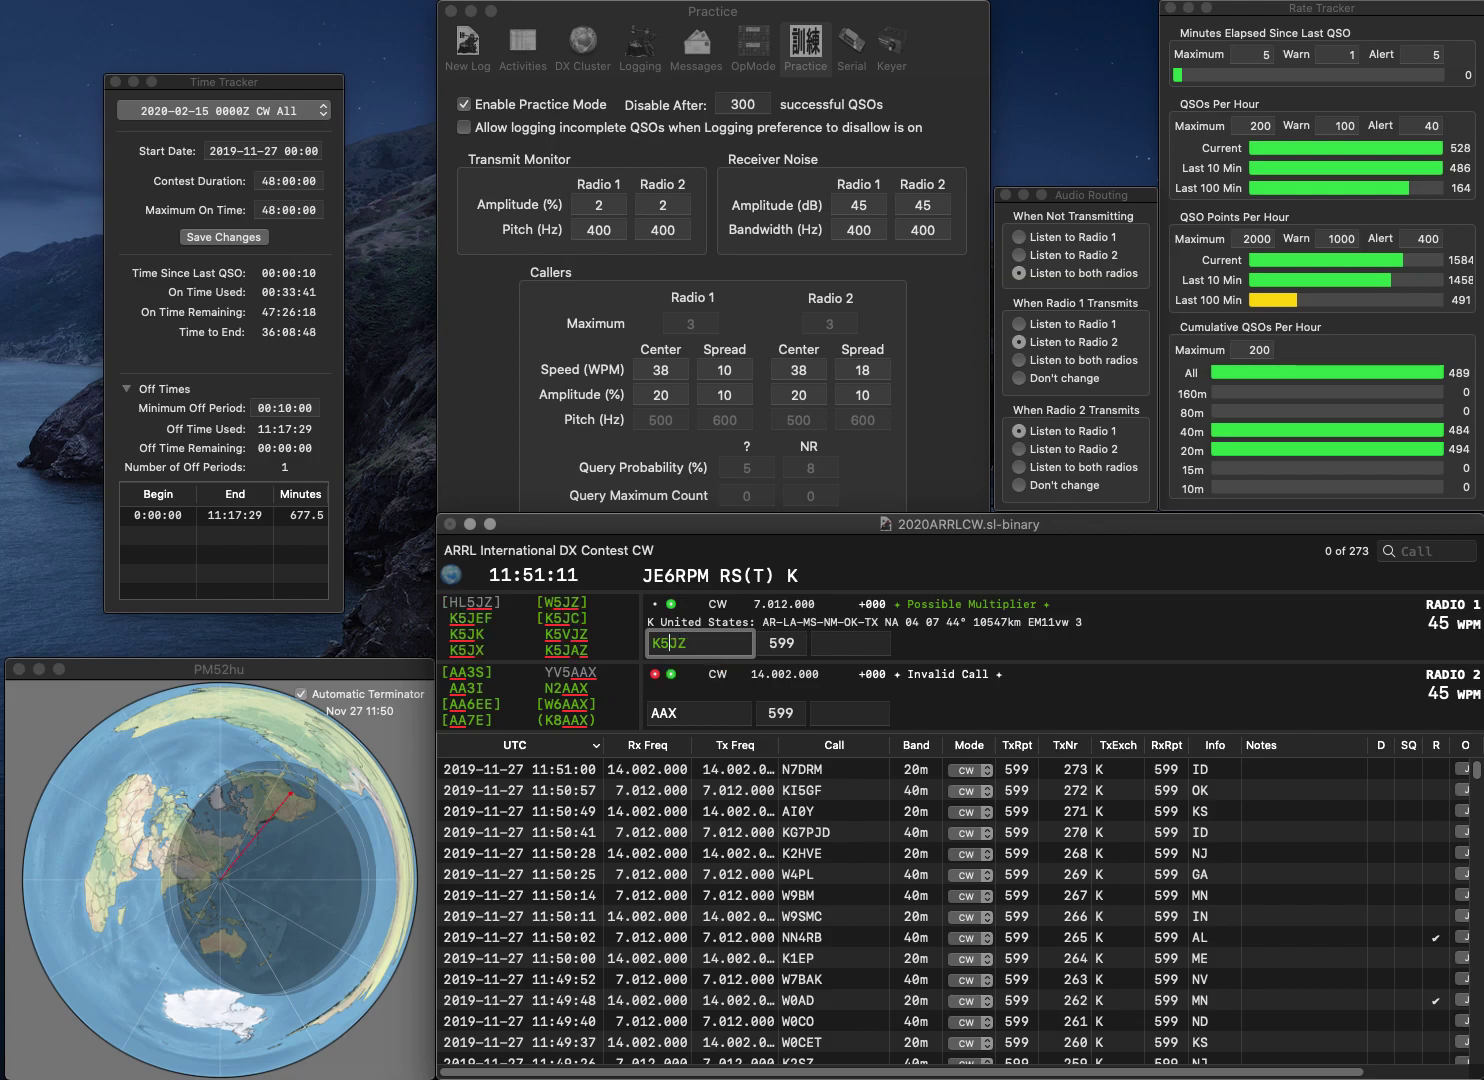
type("V")
key("Return")
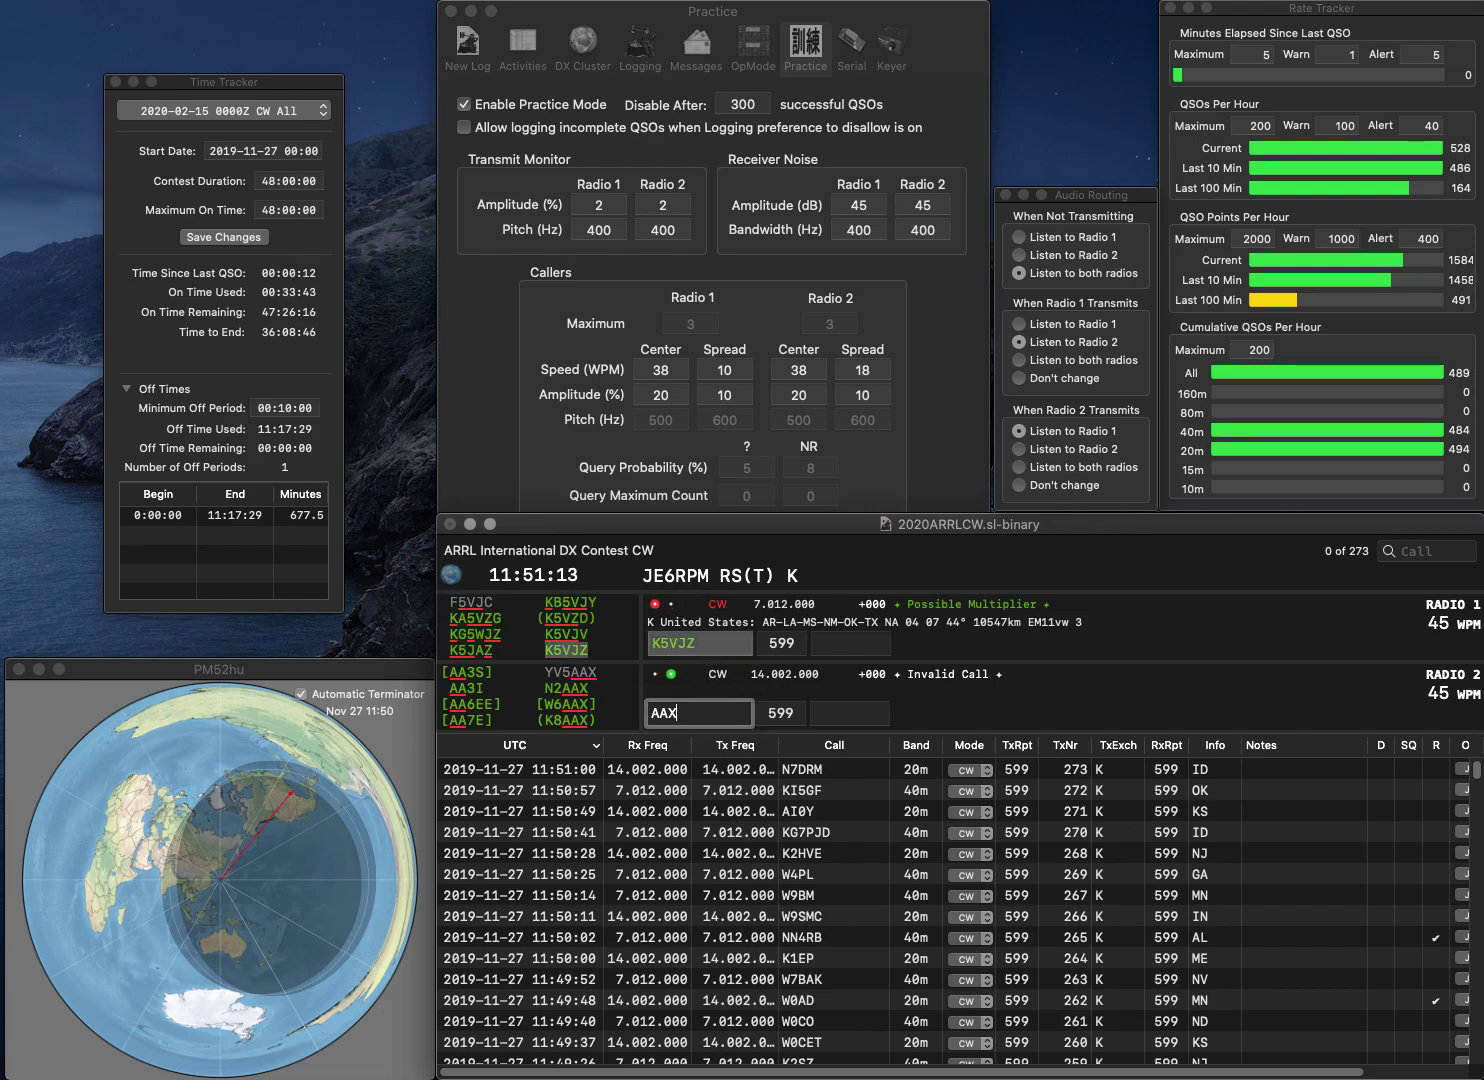
type("H")
key("Return")
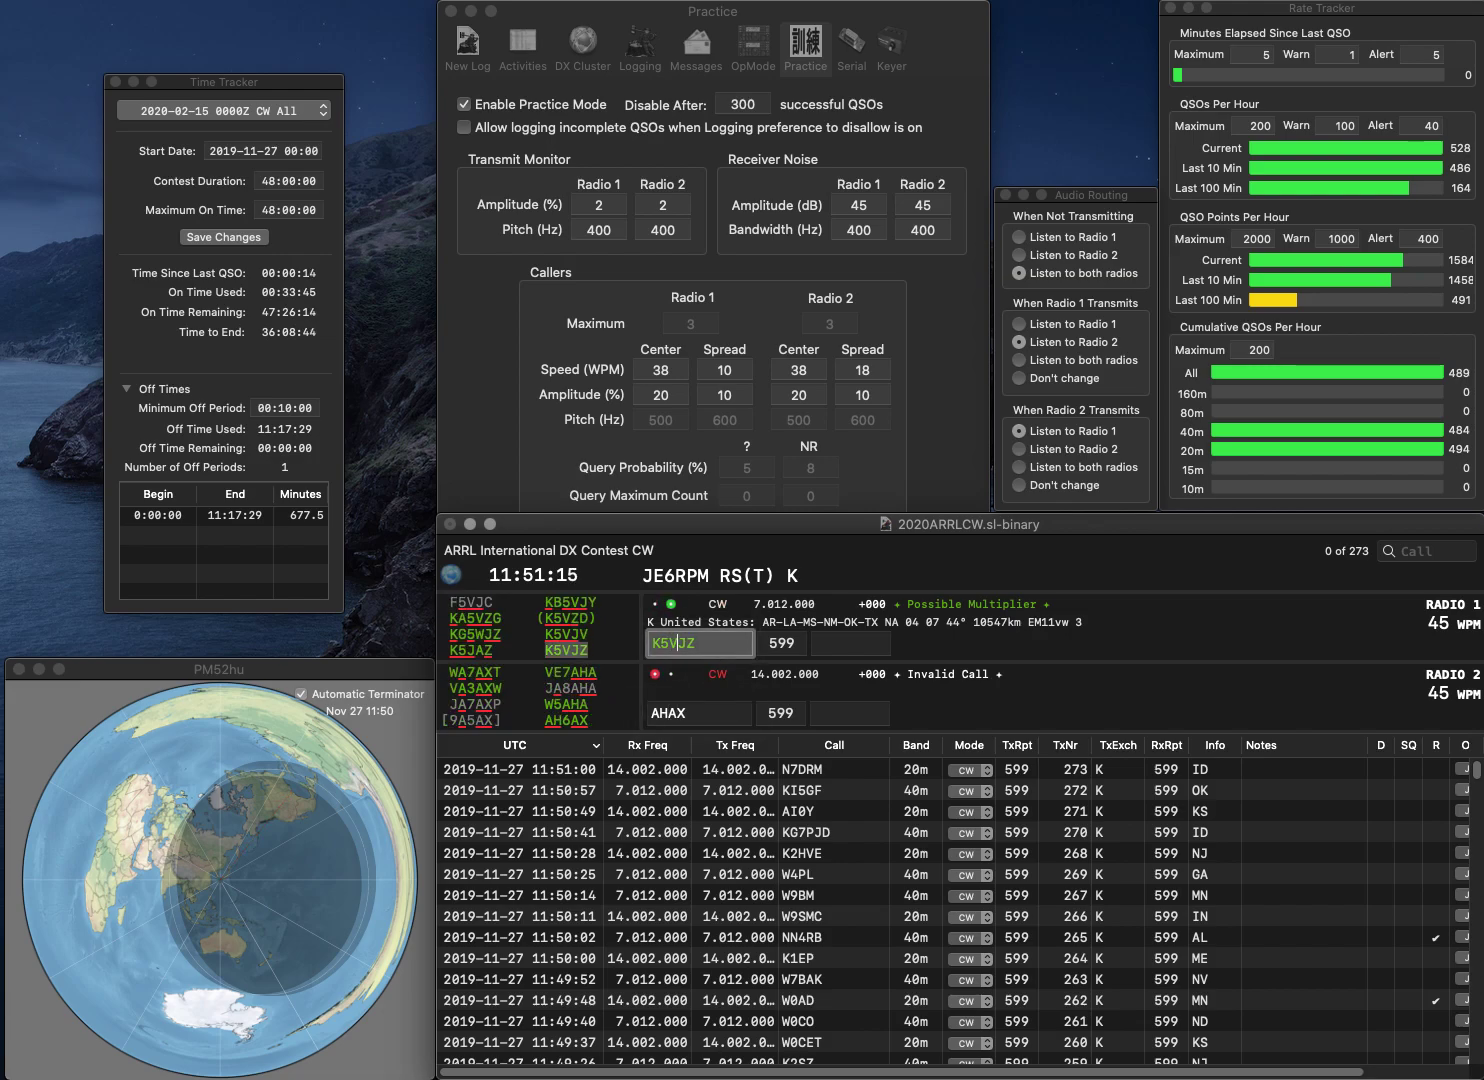
type("NM")
key("Return")
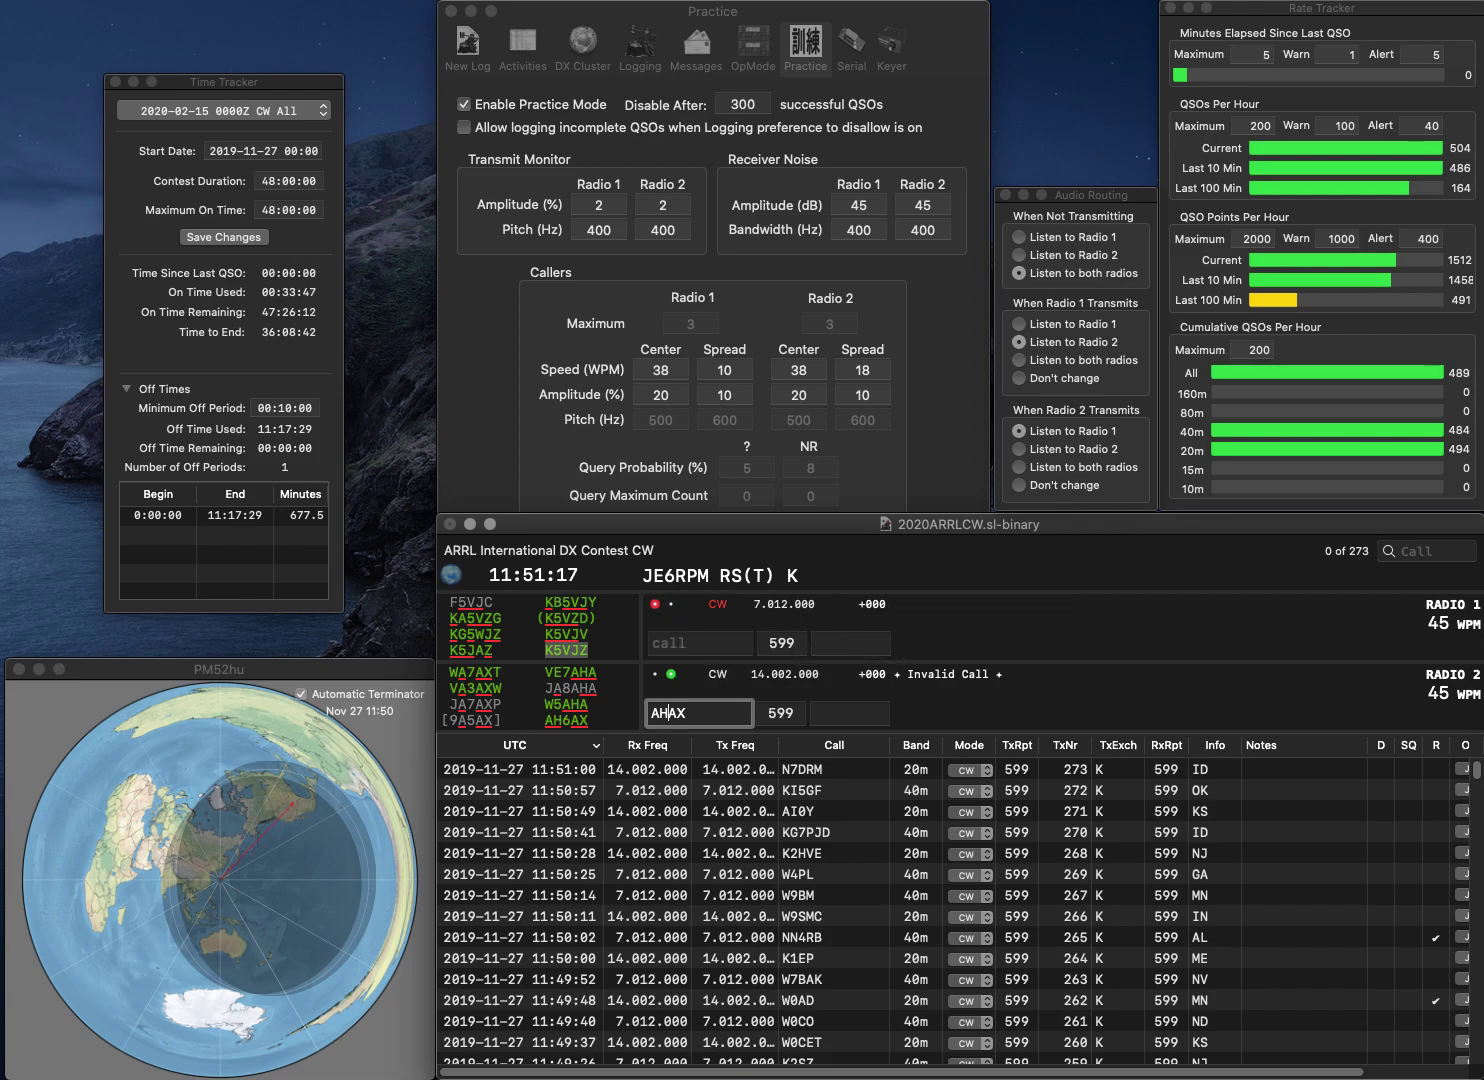
type("6")
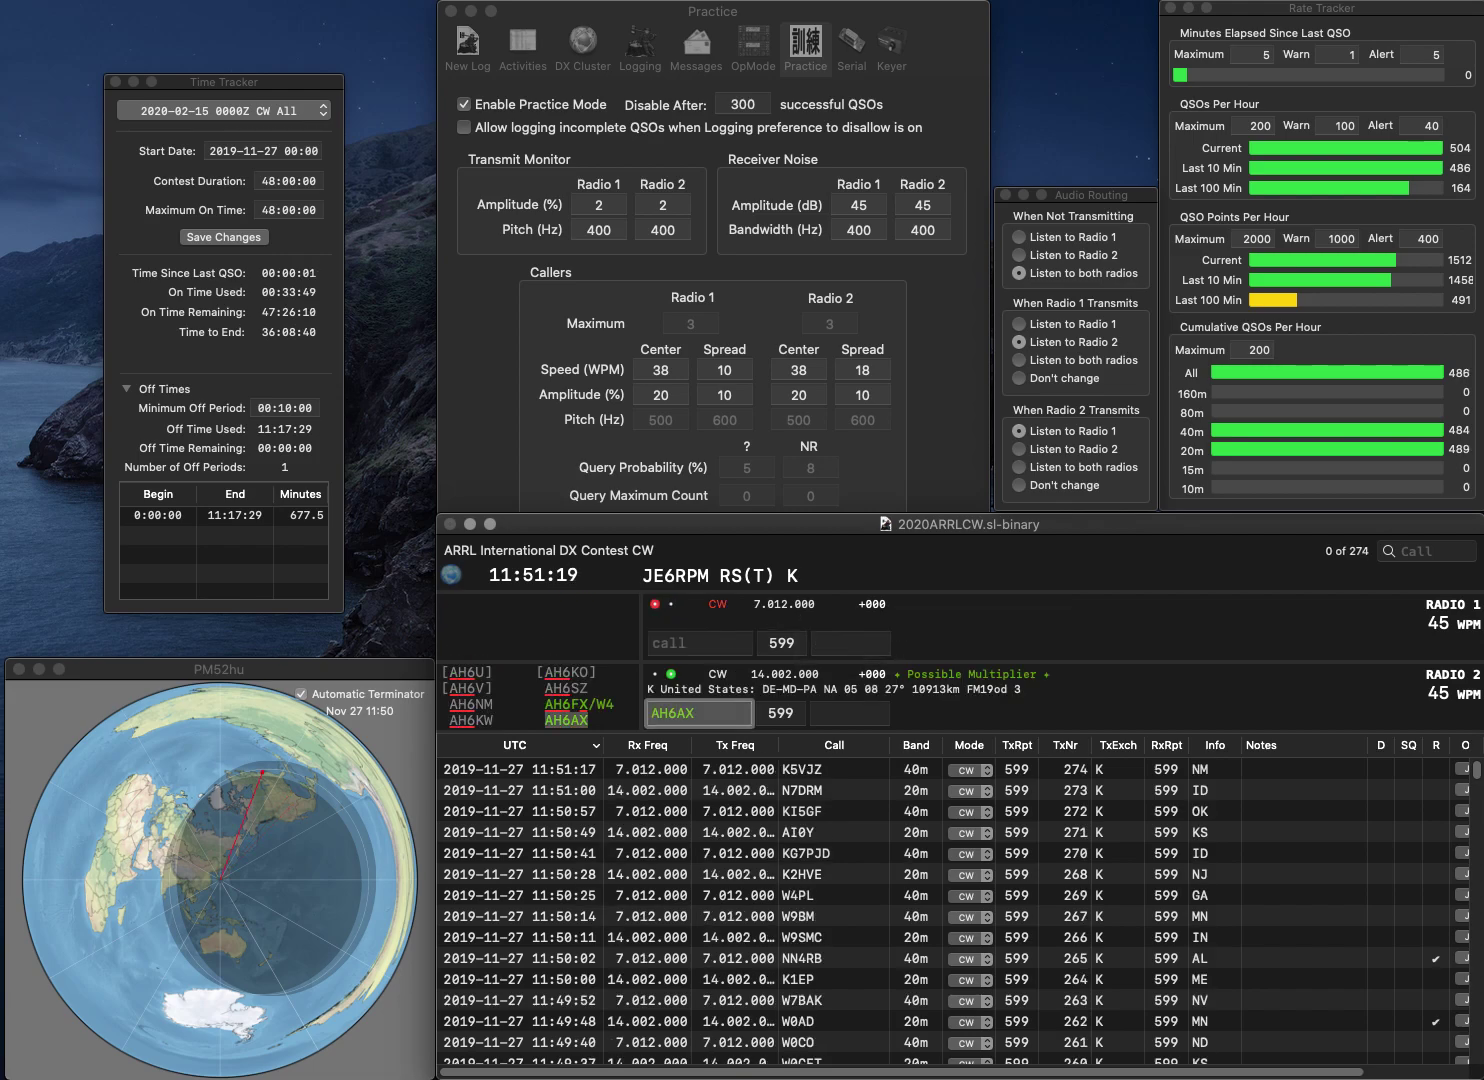
Step: Send the exchange to AH6AX on Radio 2 and answer K1VR on Radio 1
key("Return")
type("K1")
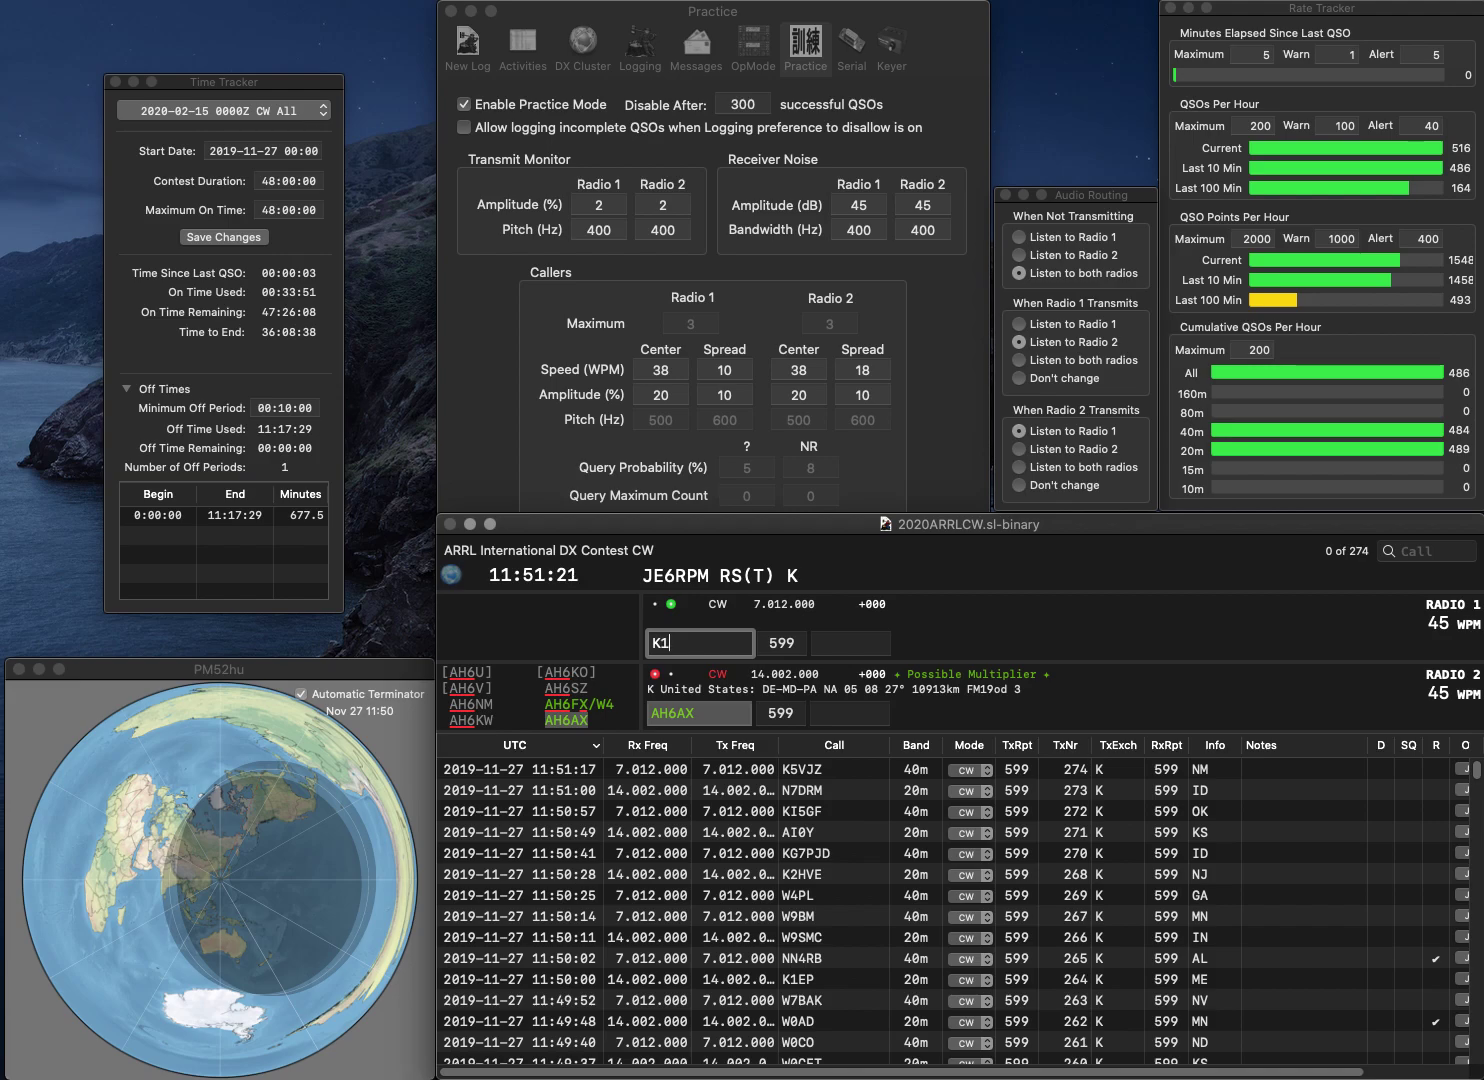
type("VR")
key("Return")
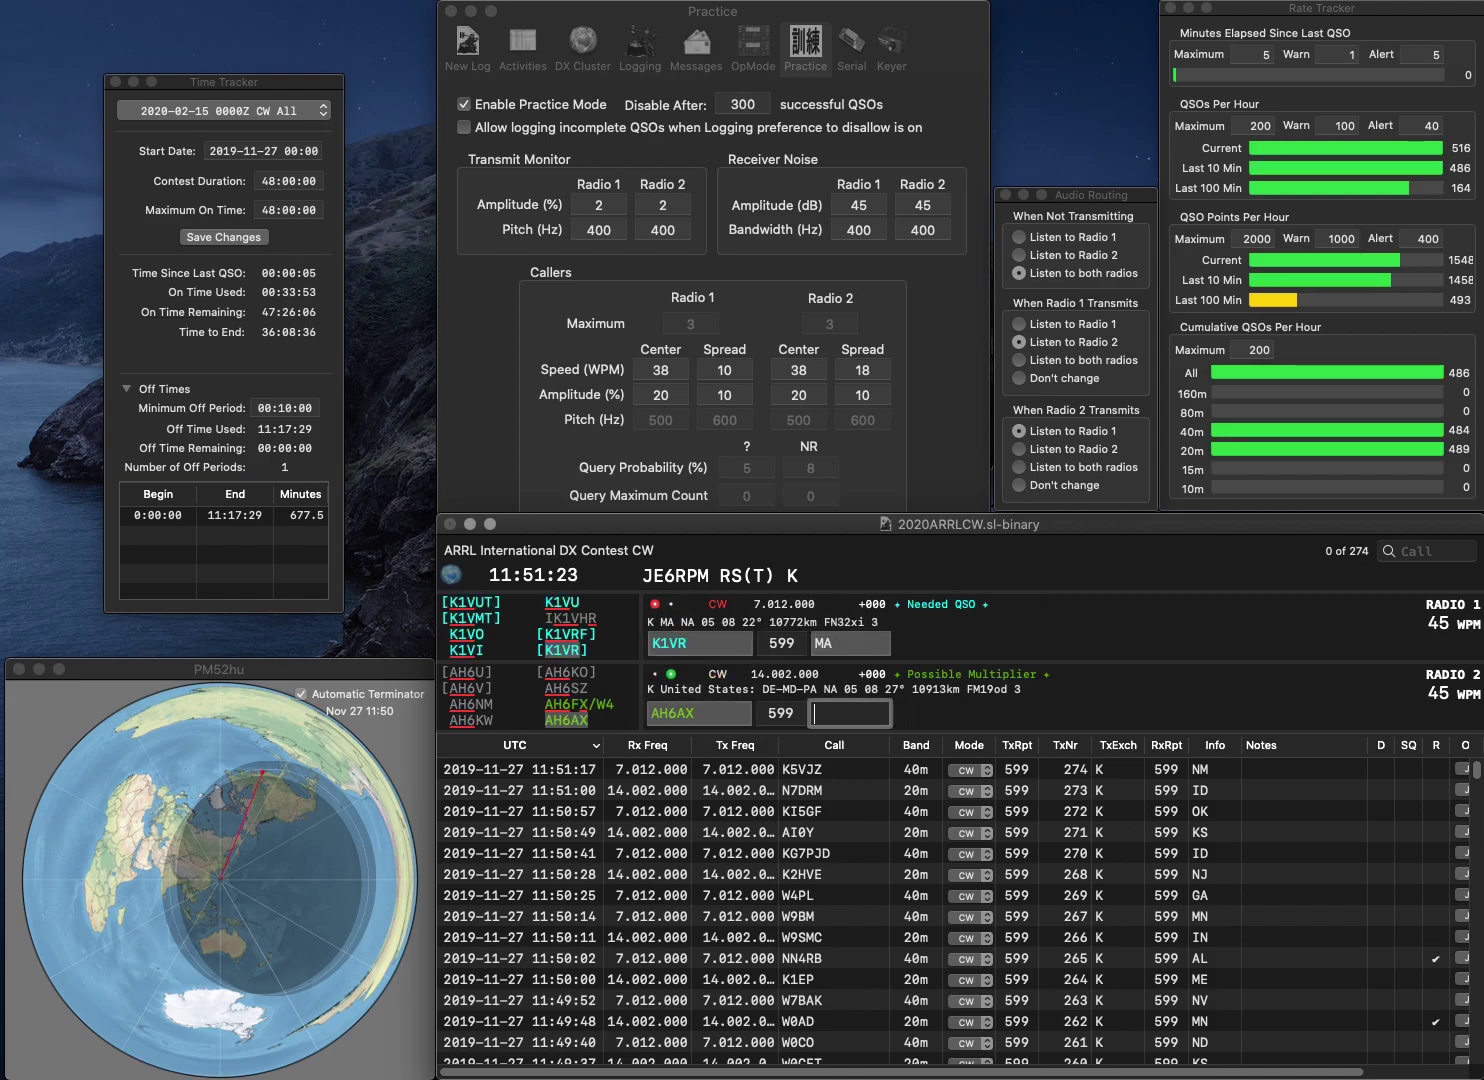
type("DE")
key("Return")
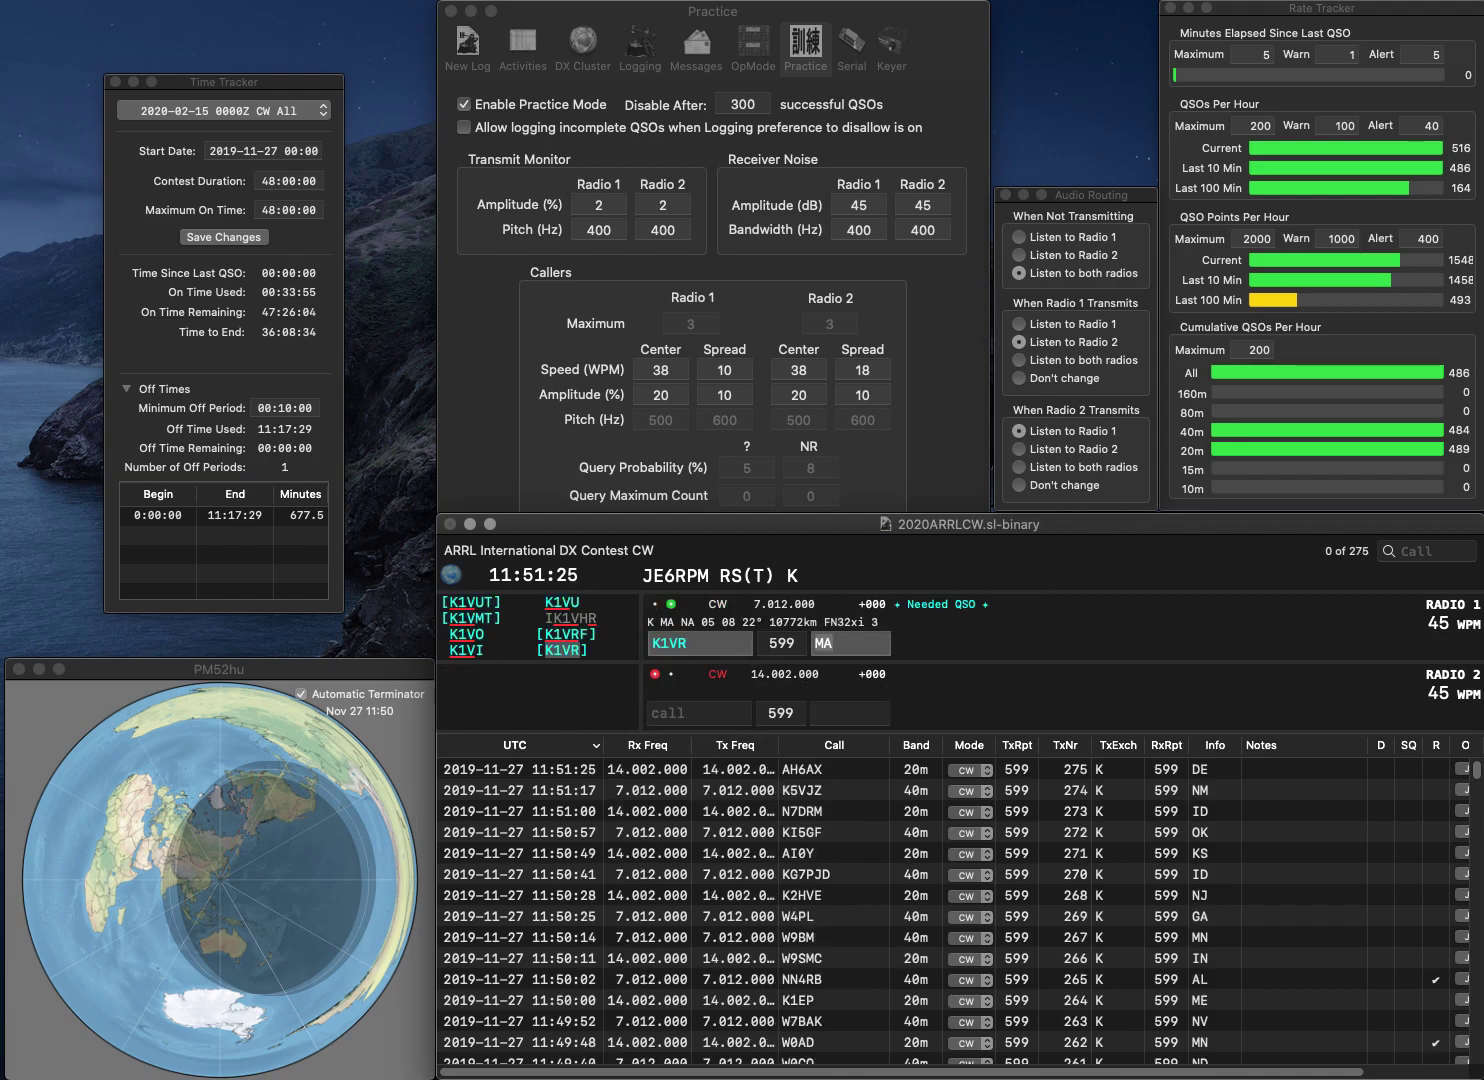
key("Return")
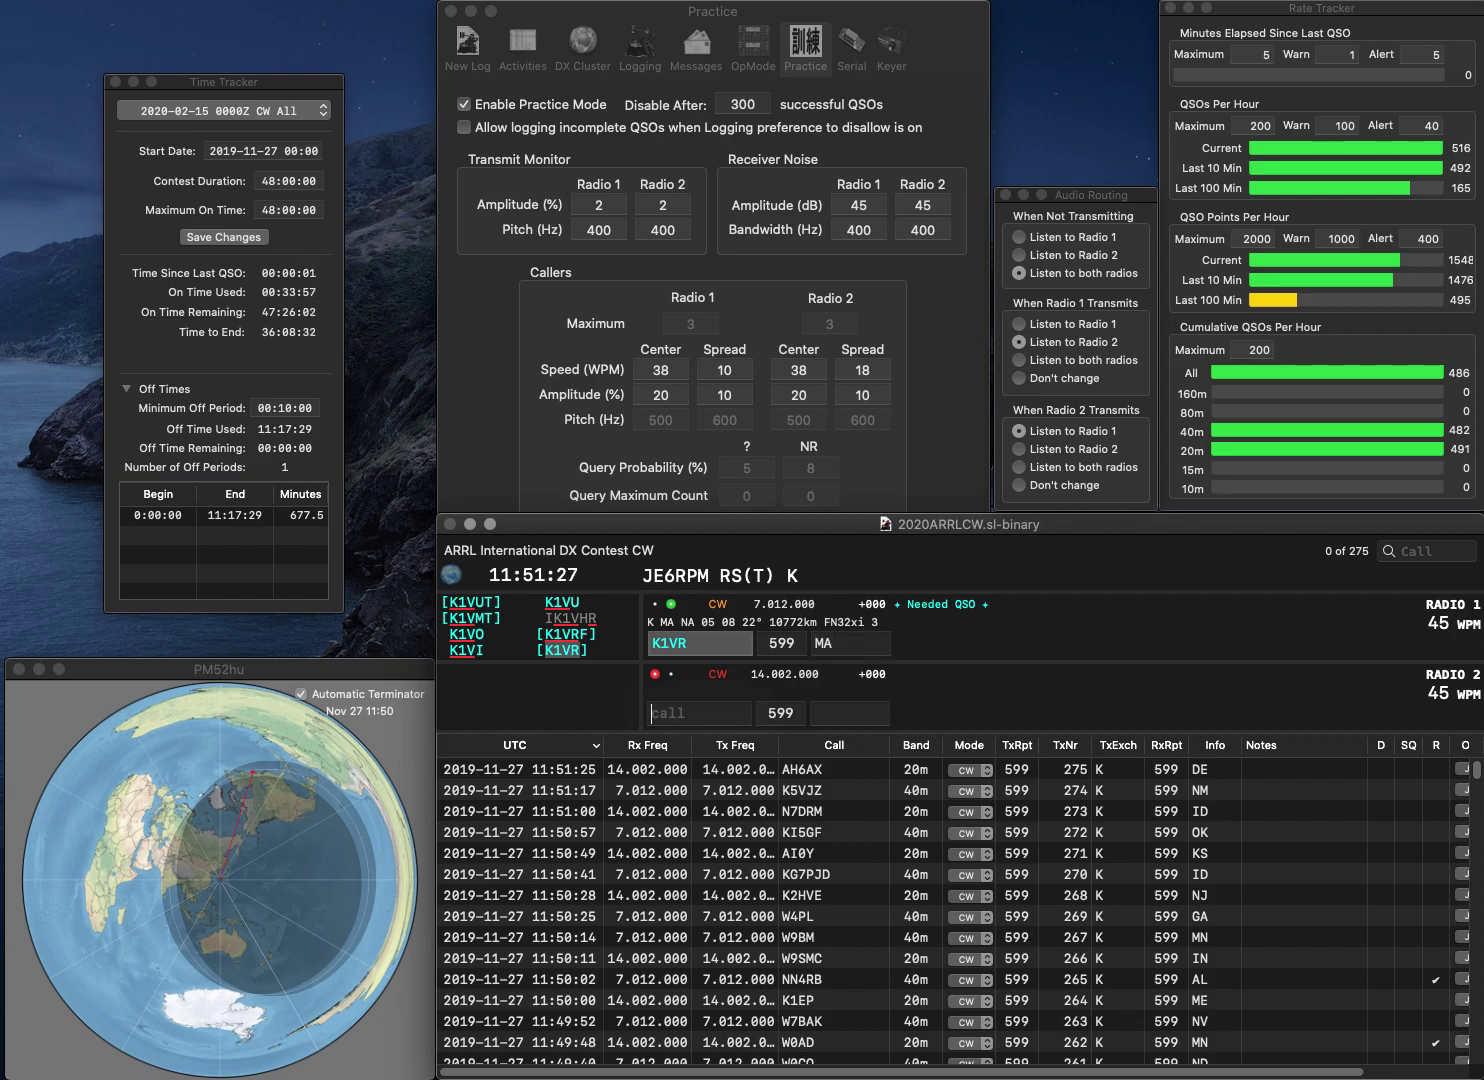
Step: Answer the Radio 2 caller as KU7E and the Radio 1 caller as K7ZG
type("KU7")
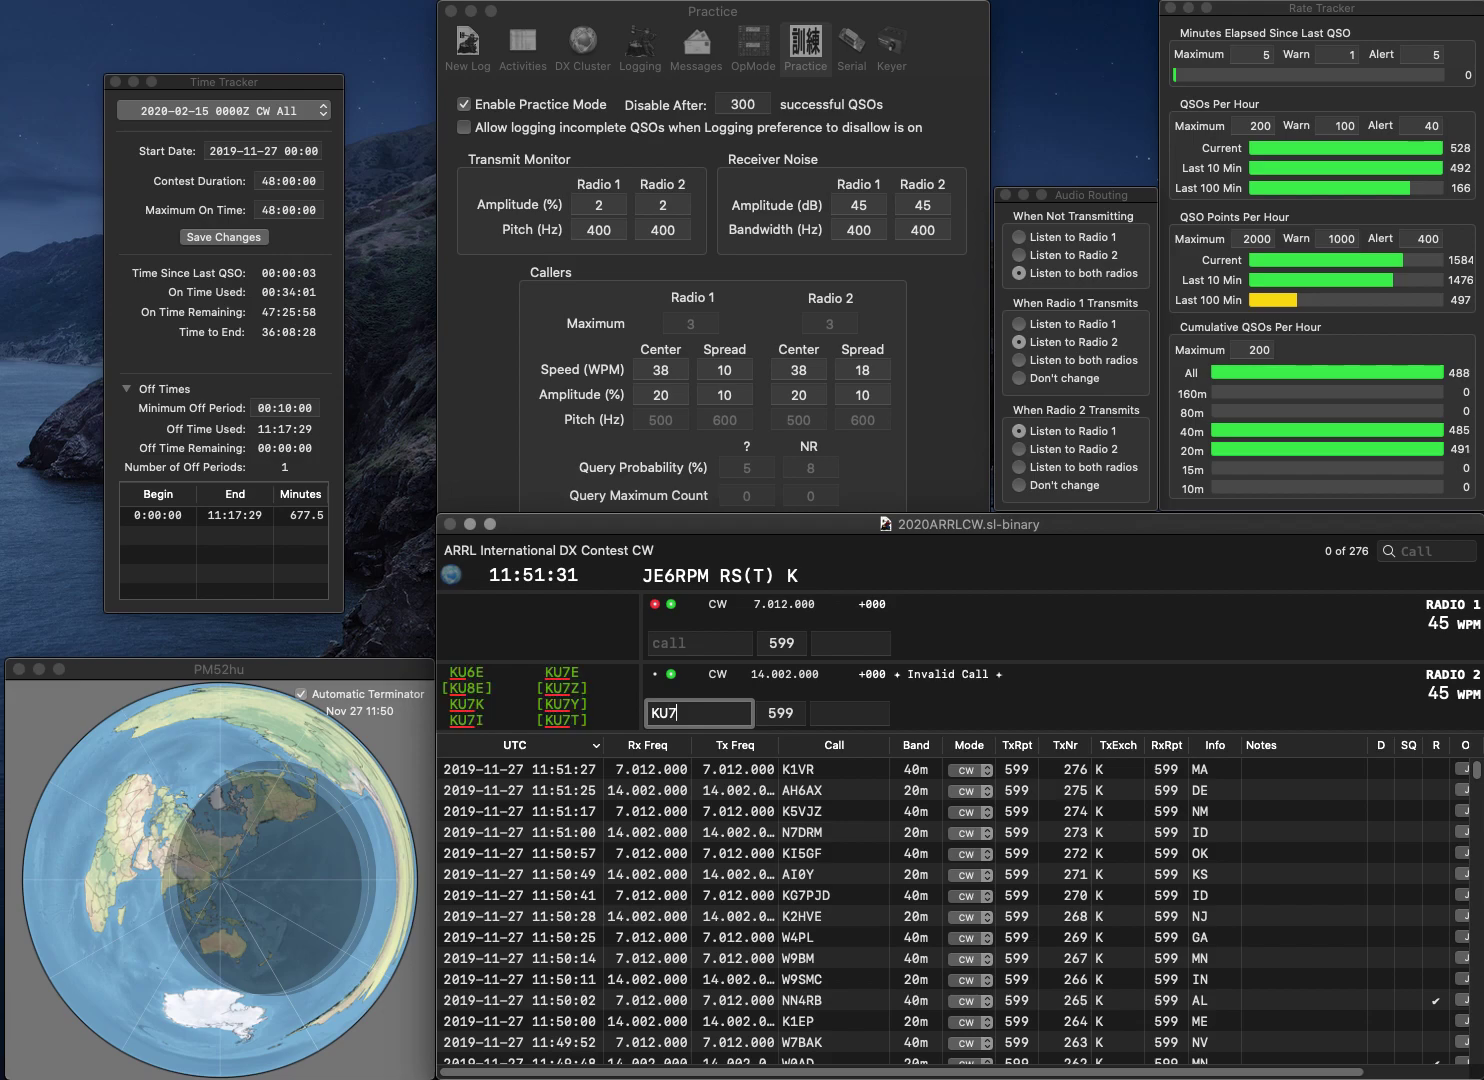
type("E")
key("Return")
type("K7")
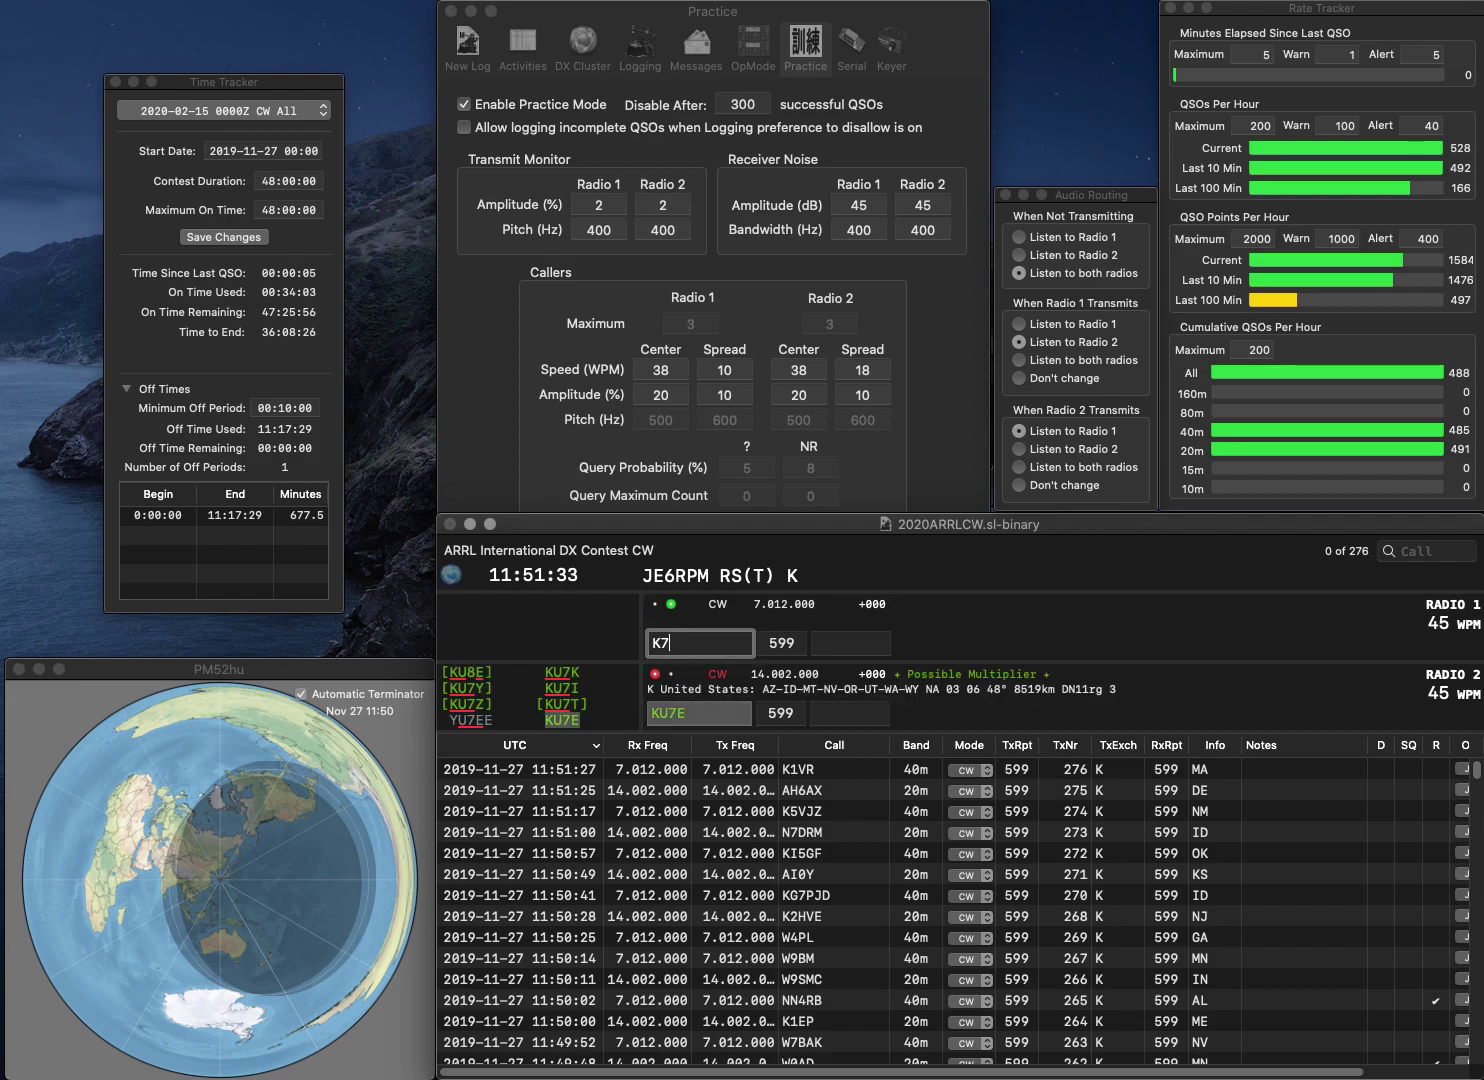
type("ZG")
key("Return")
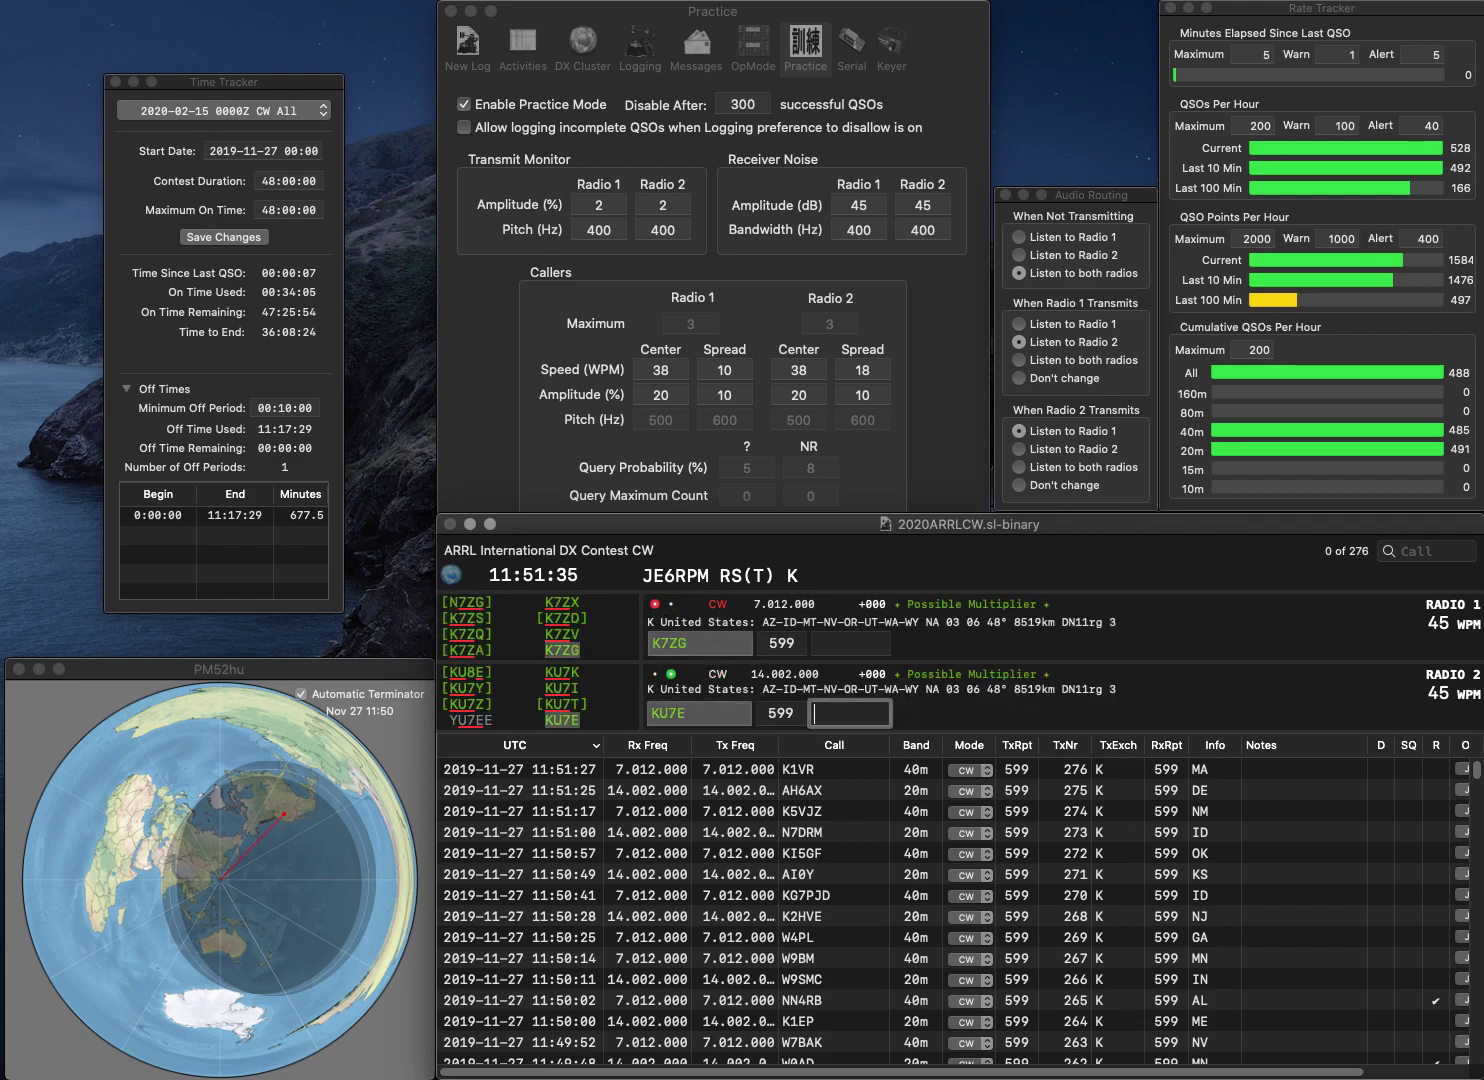
key("Tab")
key("Left")
key("BackSpace")
type("8")
key("Return")
key("Return")
type("OR")
key("Return")
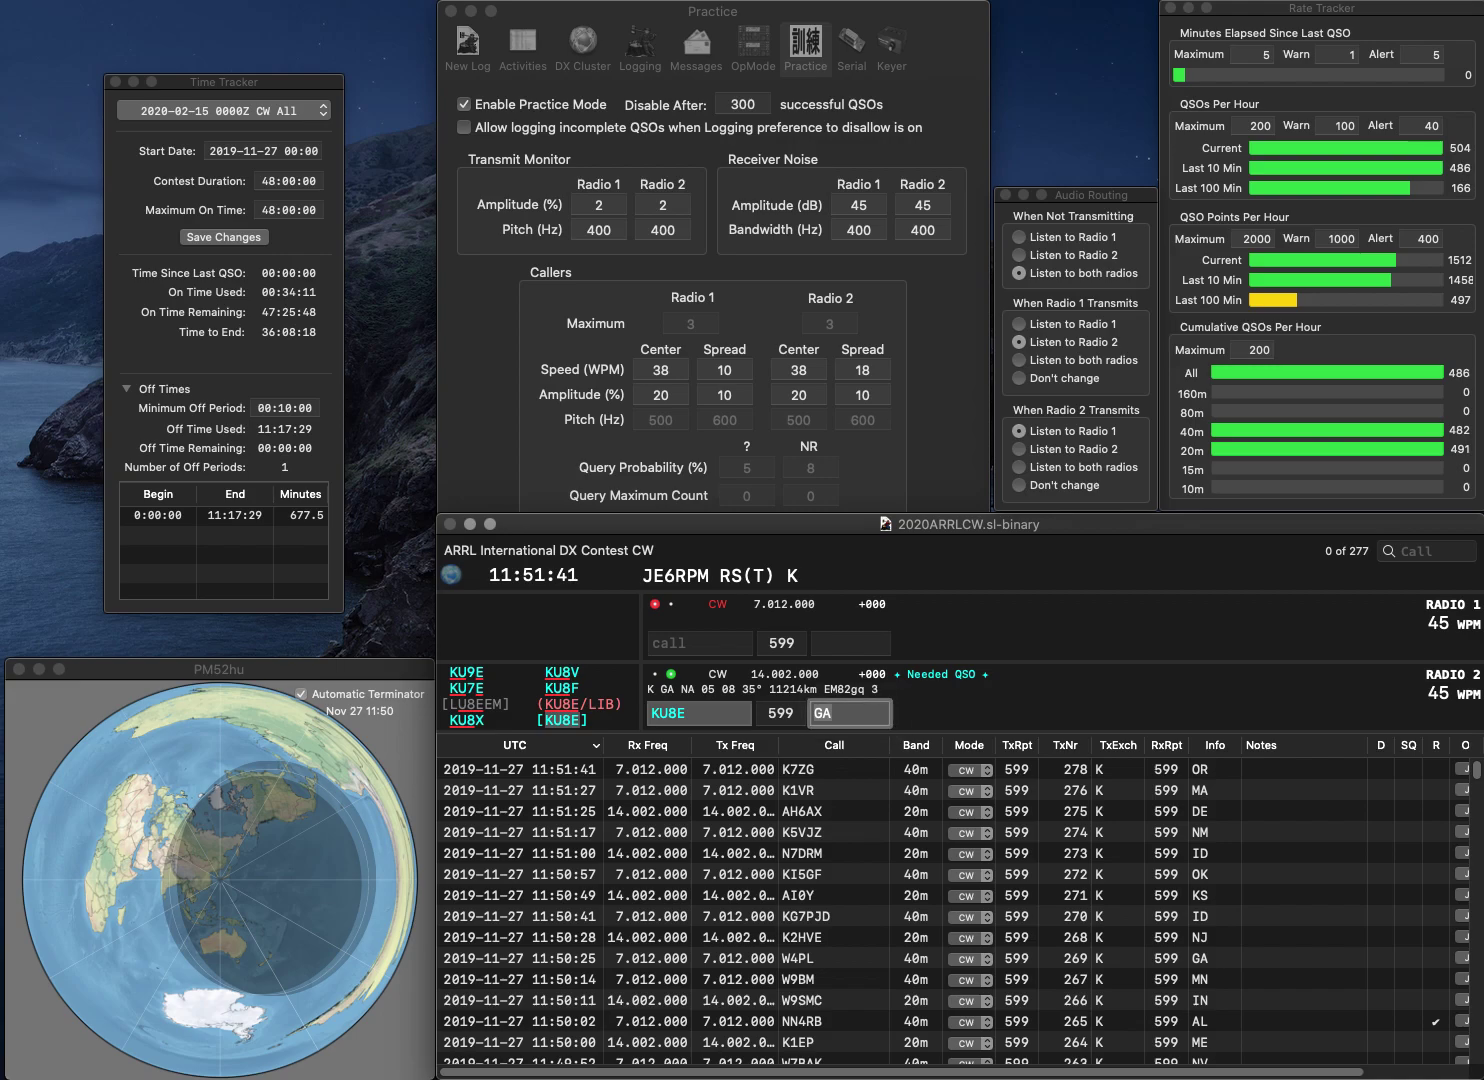
key("Return")
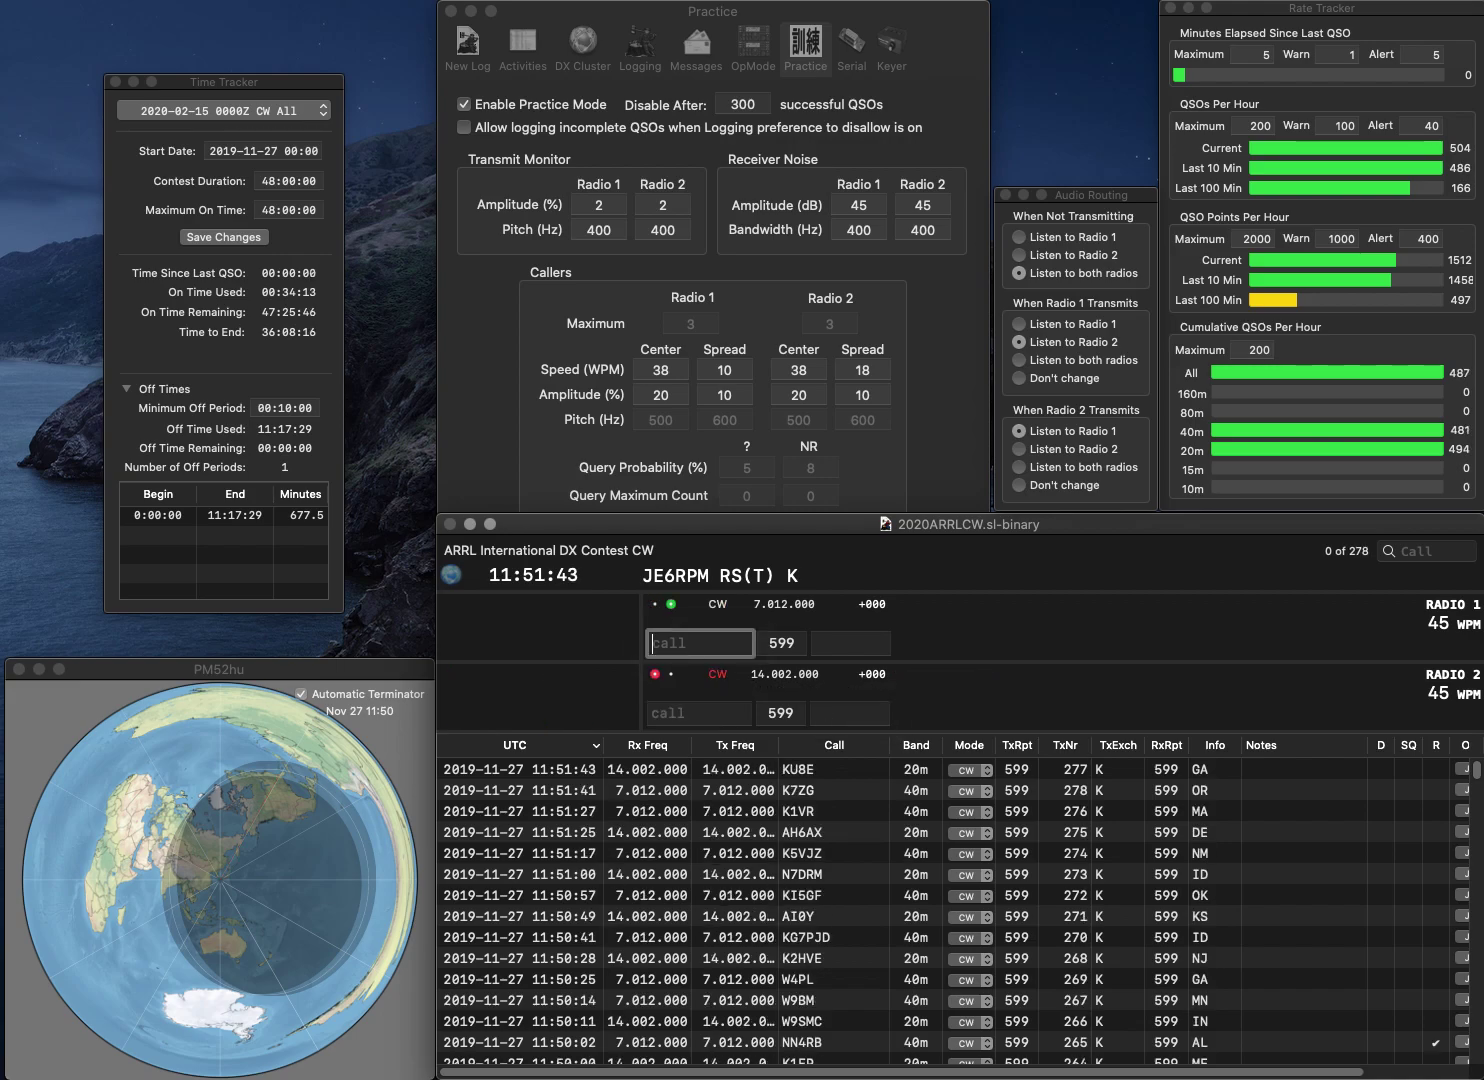
type("AD6ZR")
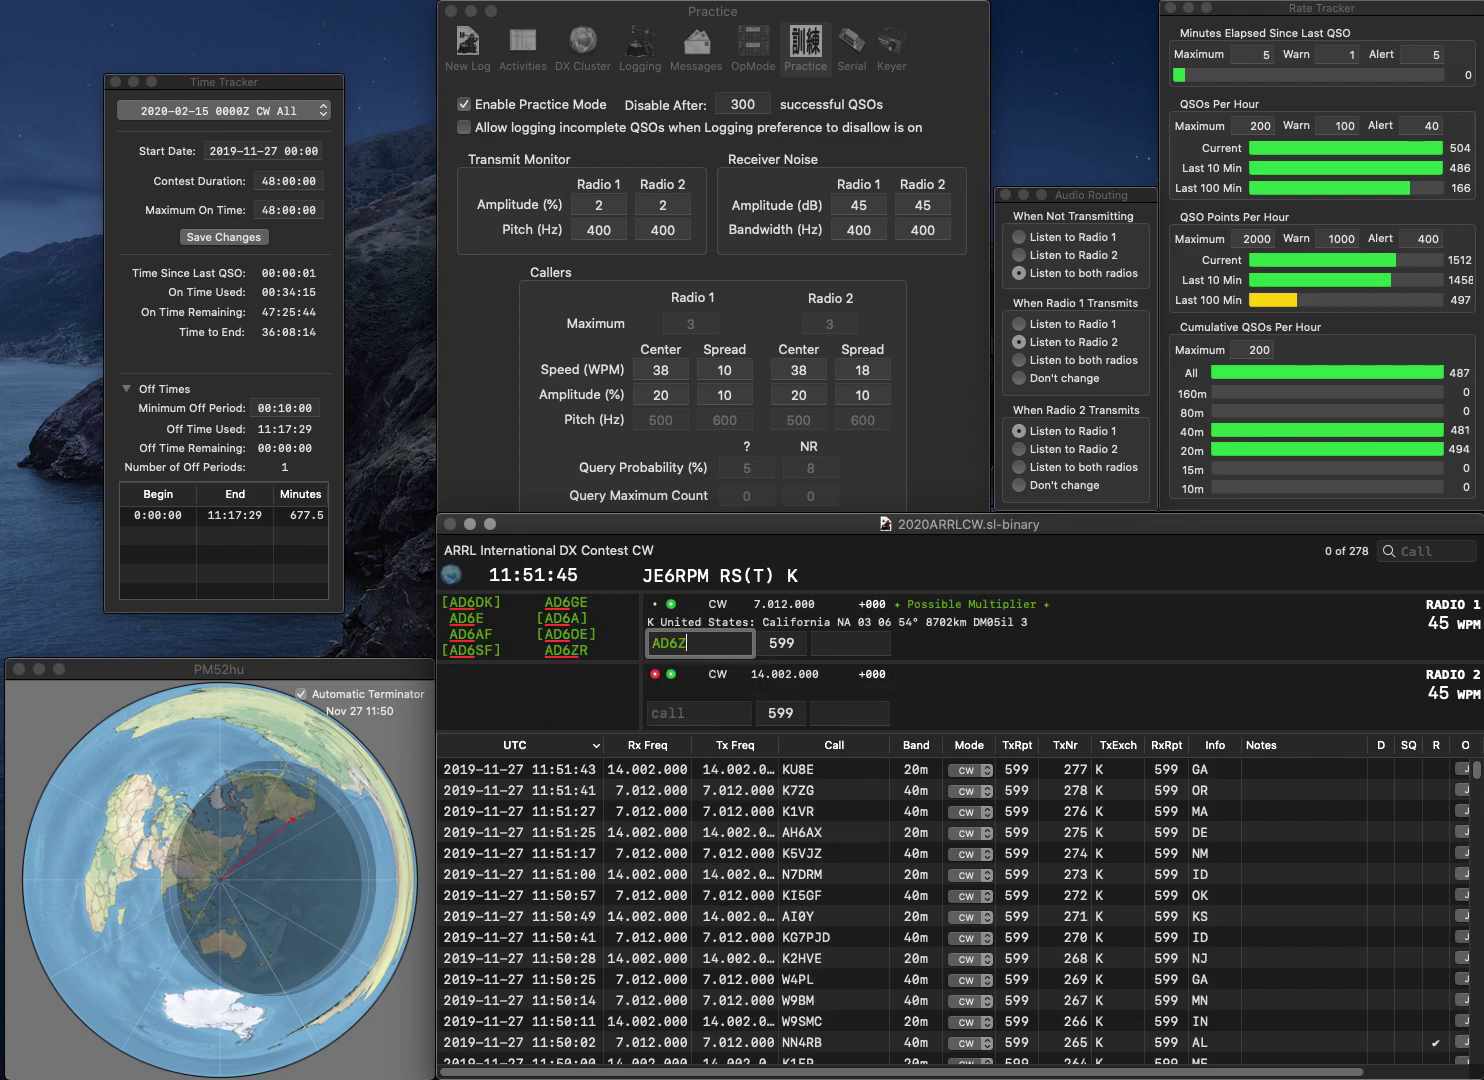
key("Return")
type("KP")
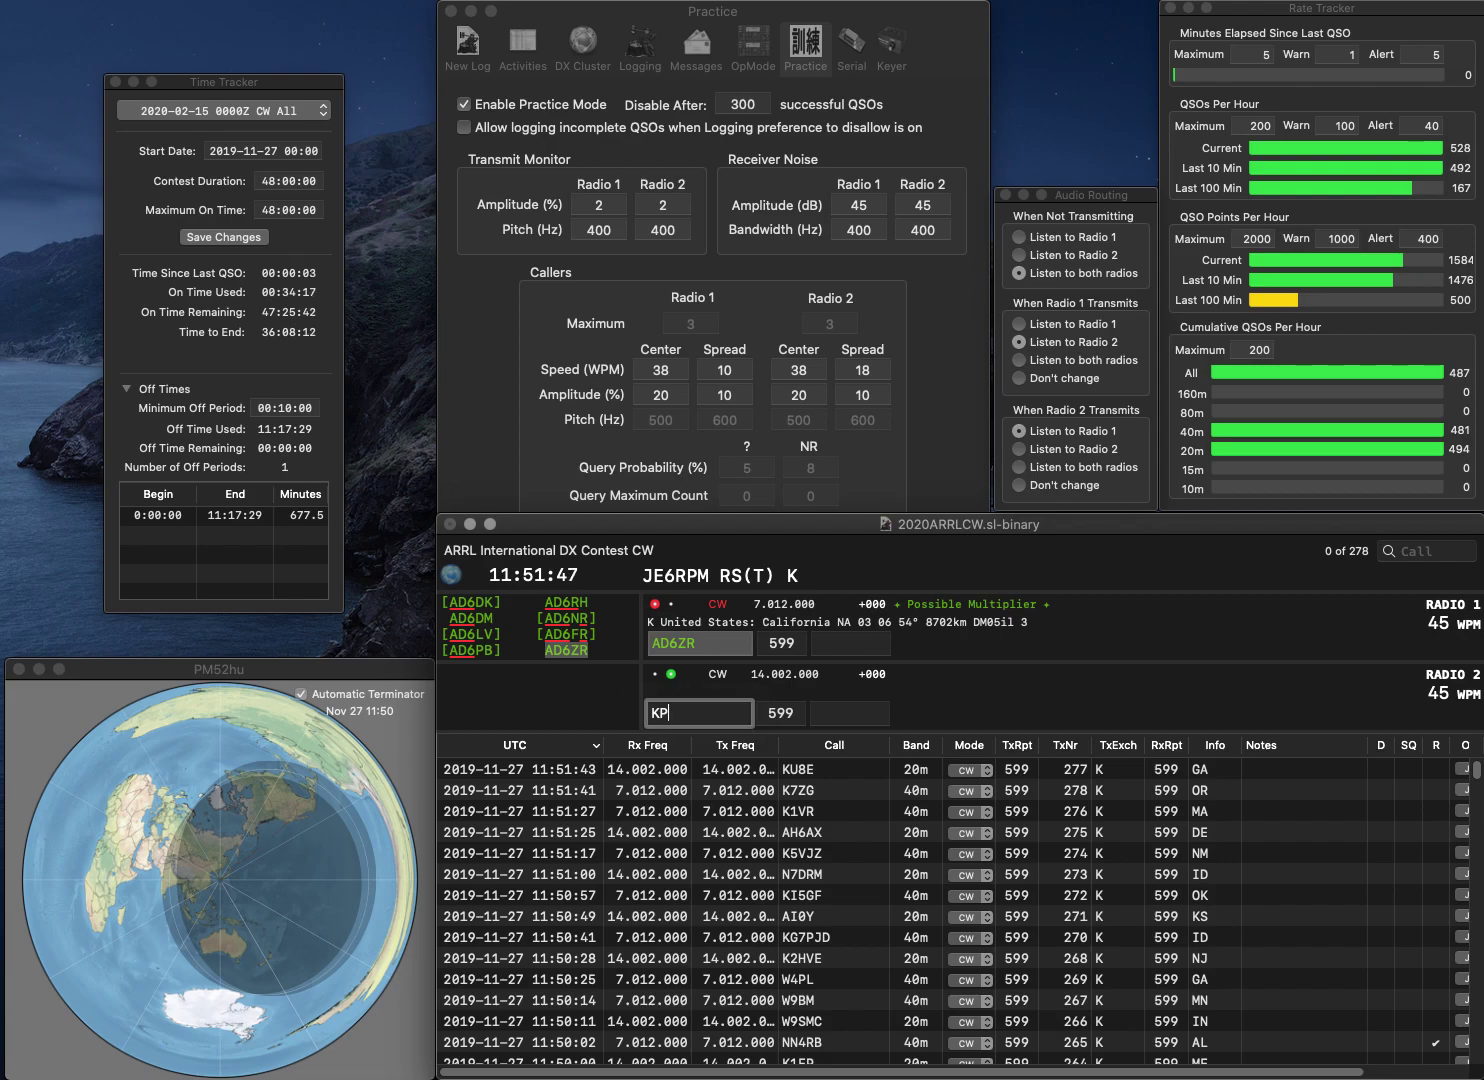
type("3M")
key("Return")
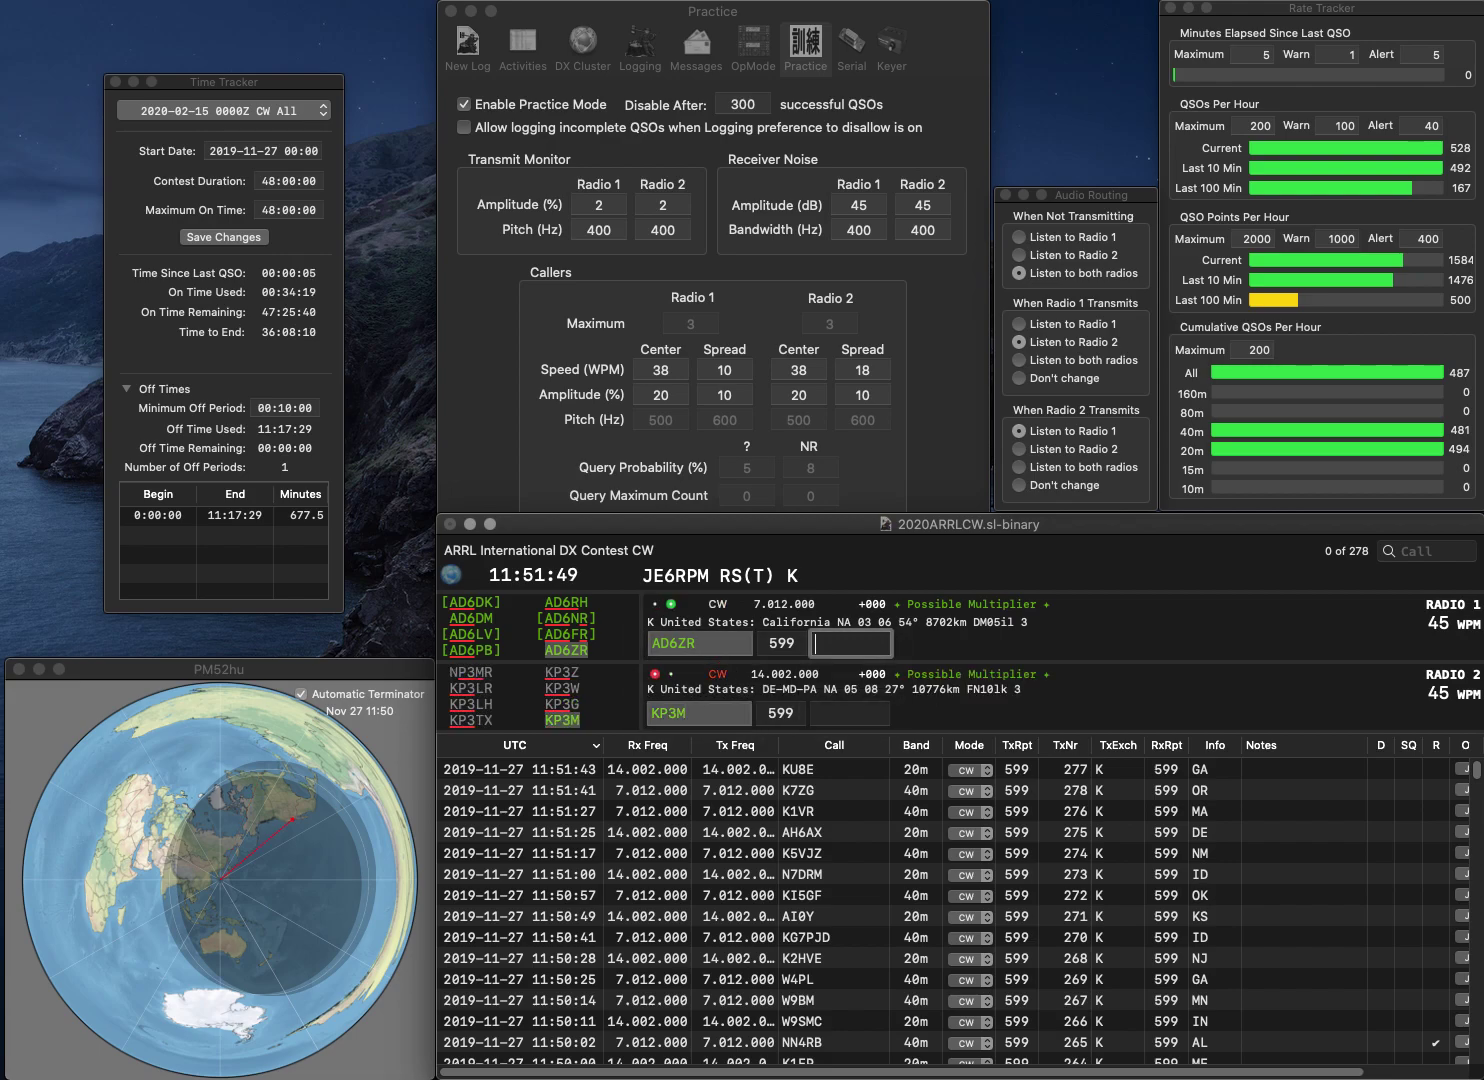
type("CA")
key("Return")
type("D")
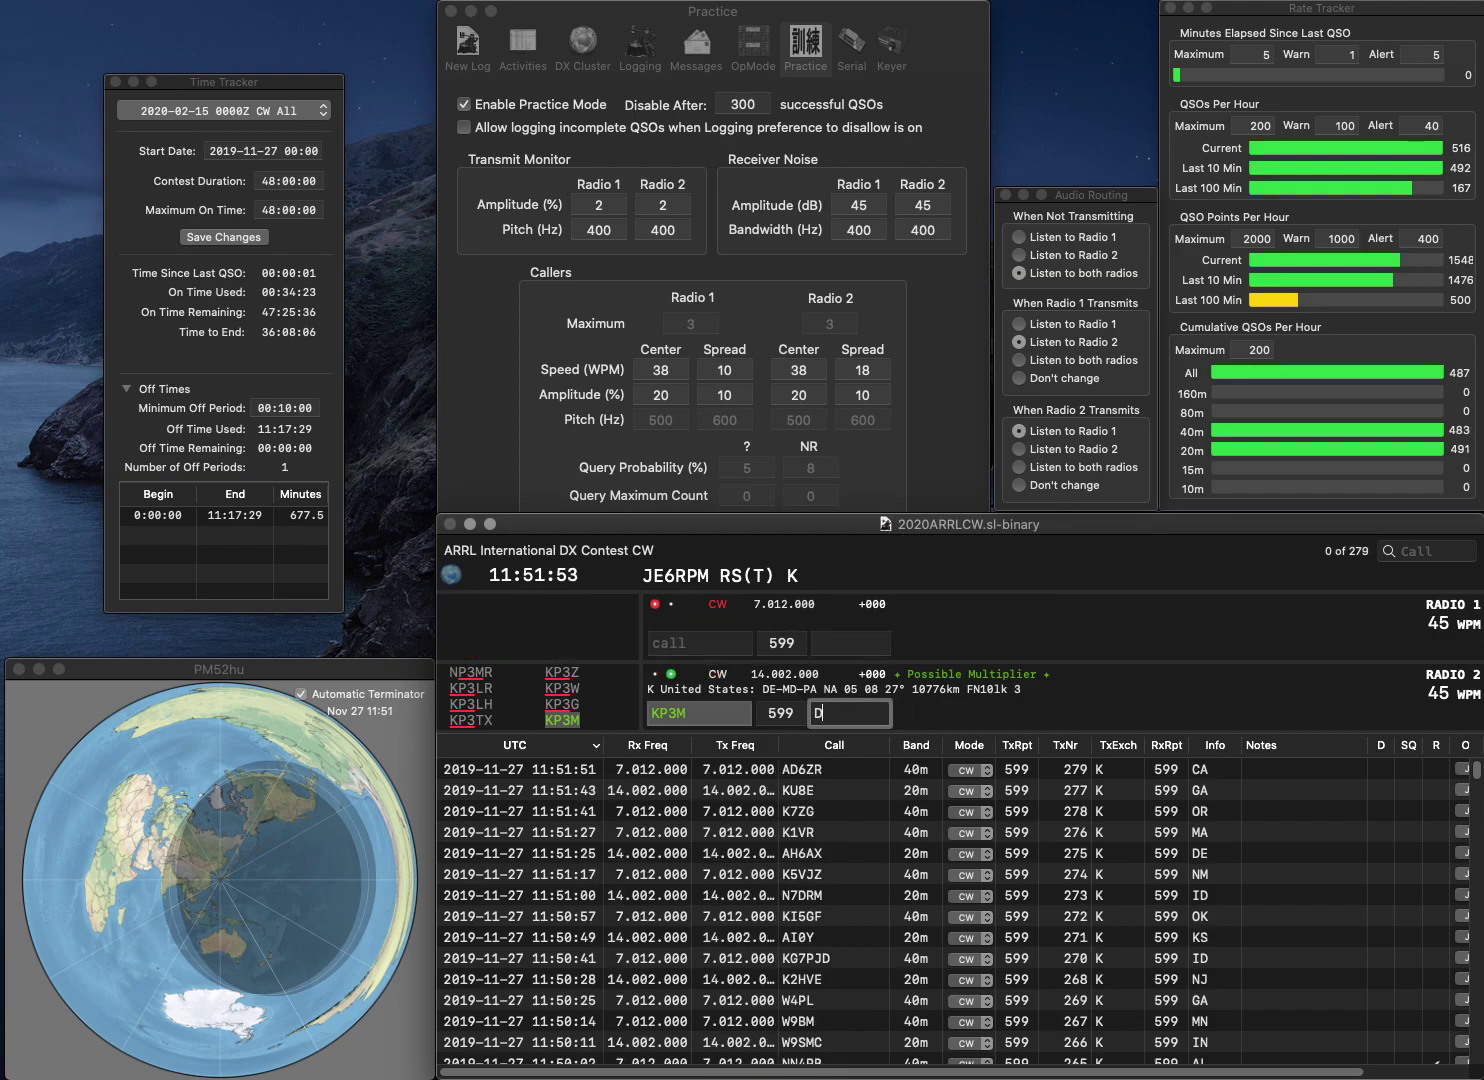
type("E")
key("Return")
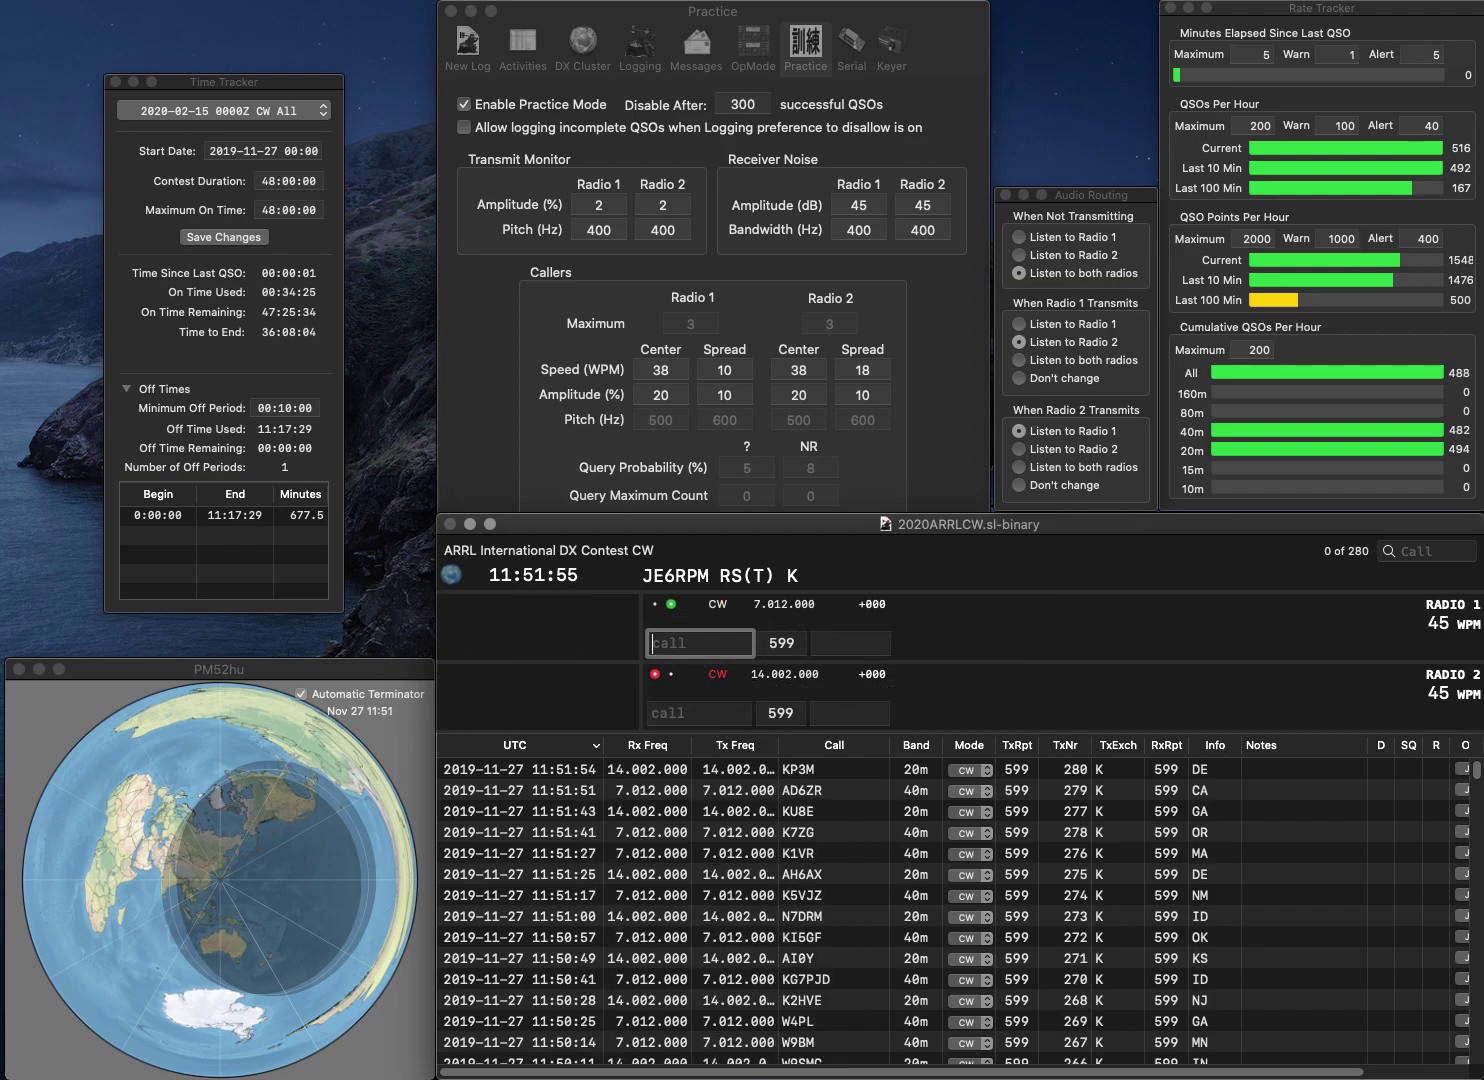
type("E")
Step: Query the partial call E on Radio 1 and answer AD7XG on Radio 2
key("Return")
type("AD7XG")
key("Return")
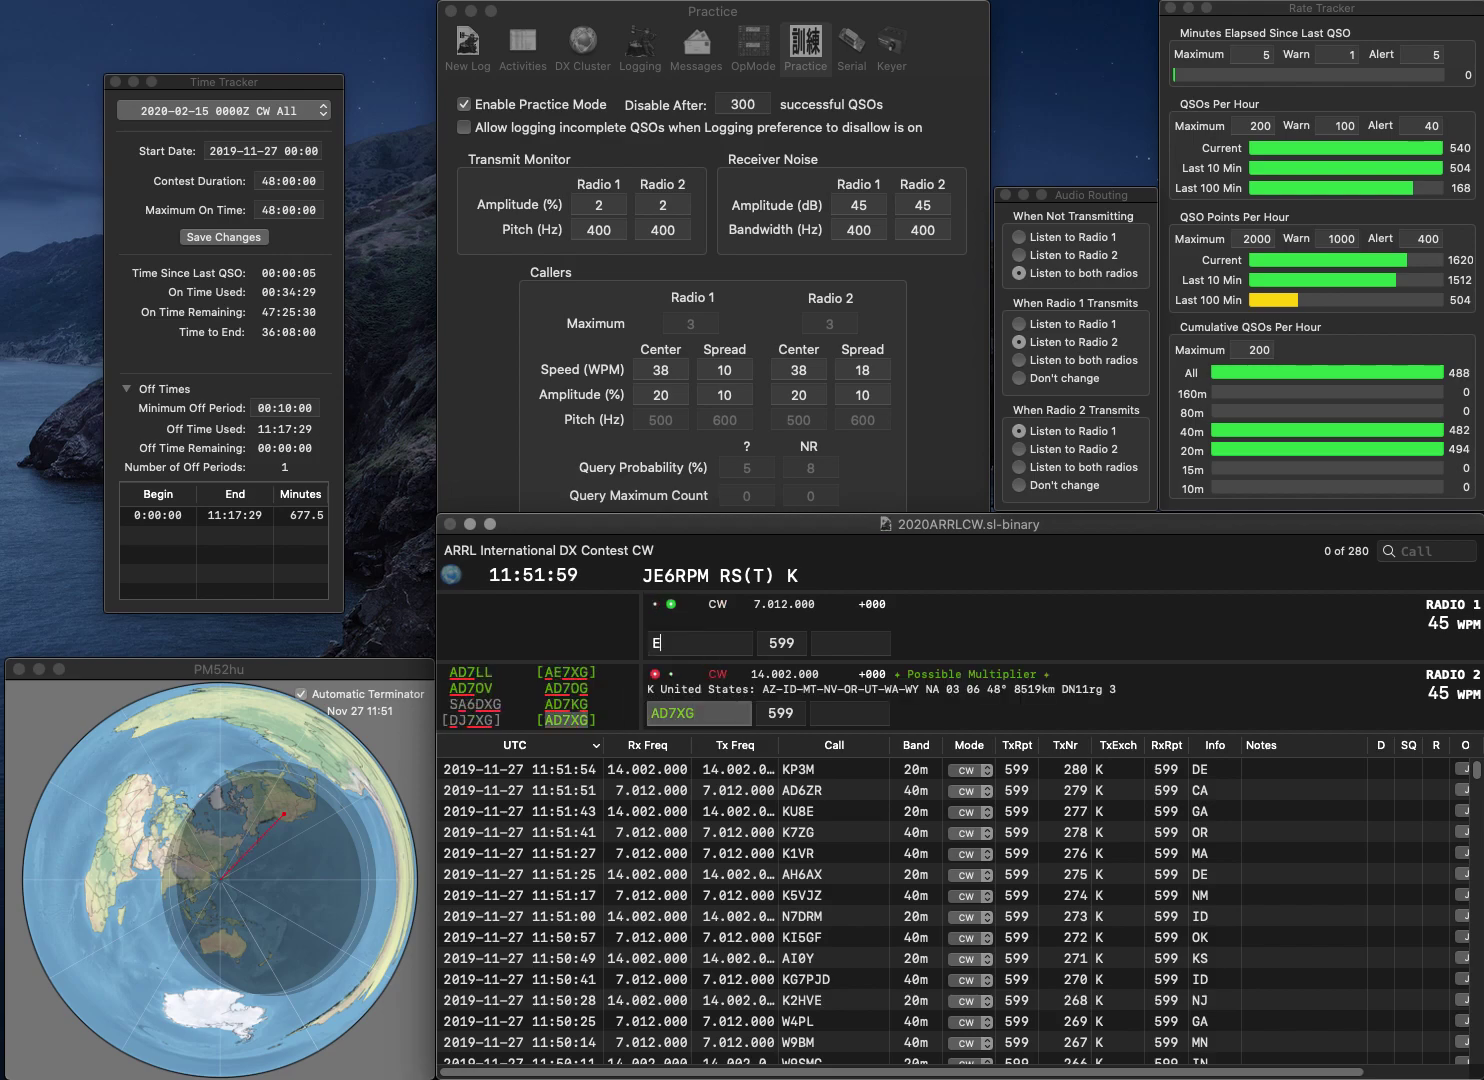
Step: Change the partial call on Radio 1 to 2NFE and query it
type("2NF")
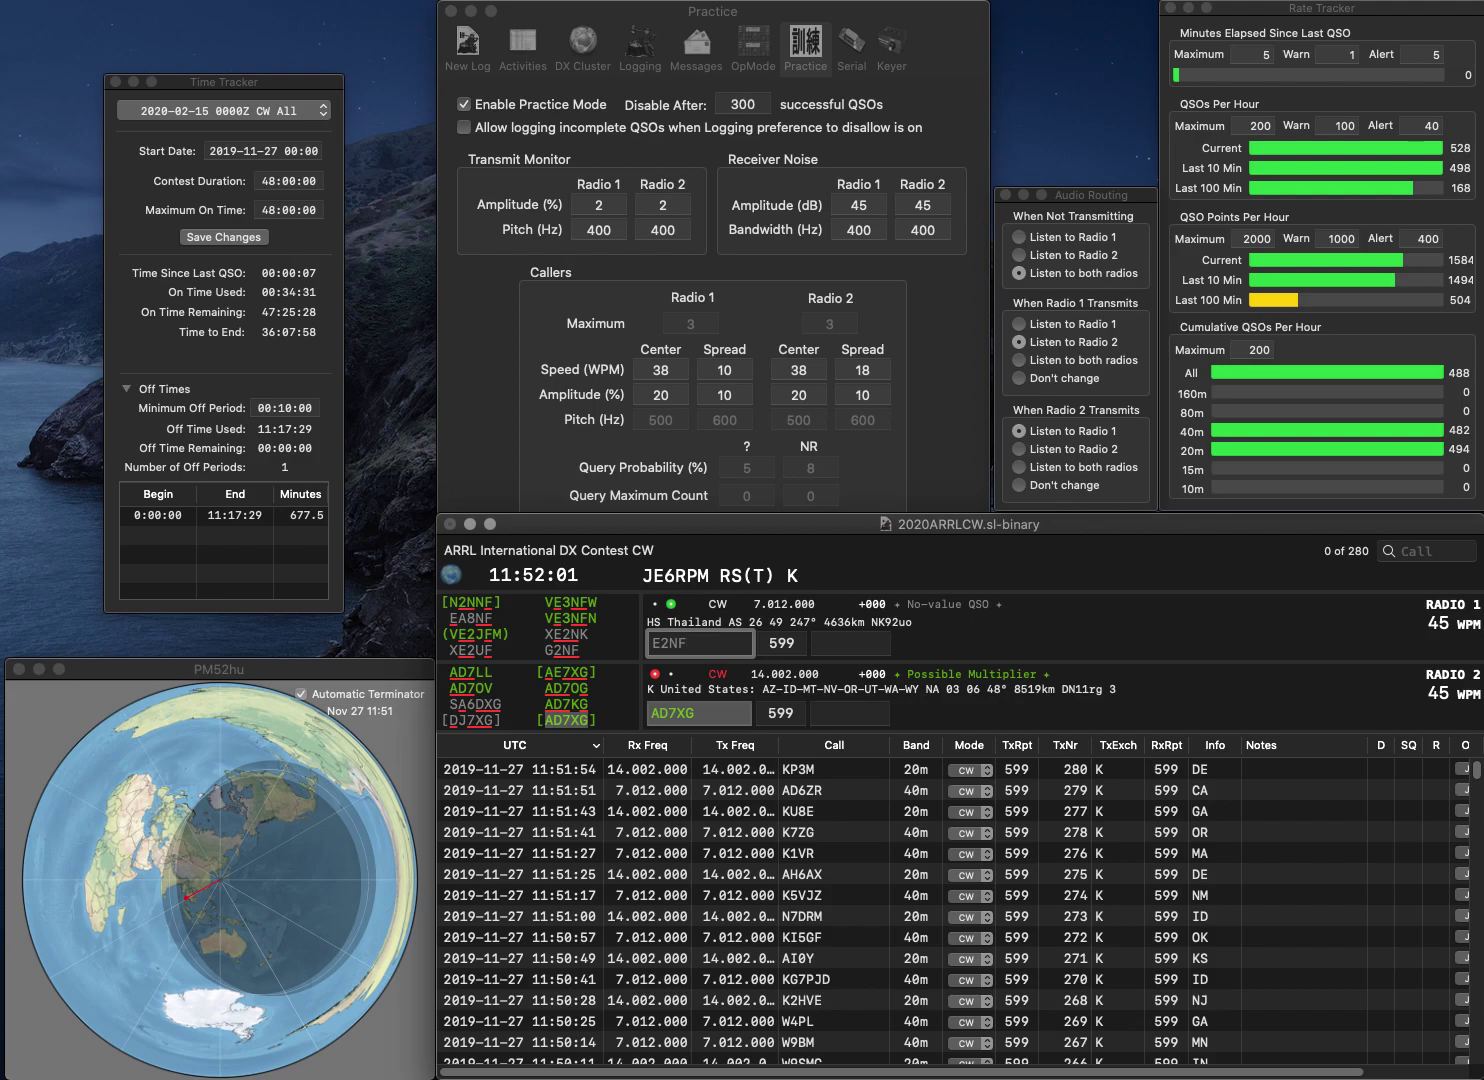
type("E")
key("Home")
key("Delete")
key("Return")
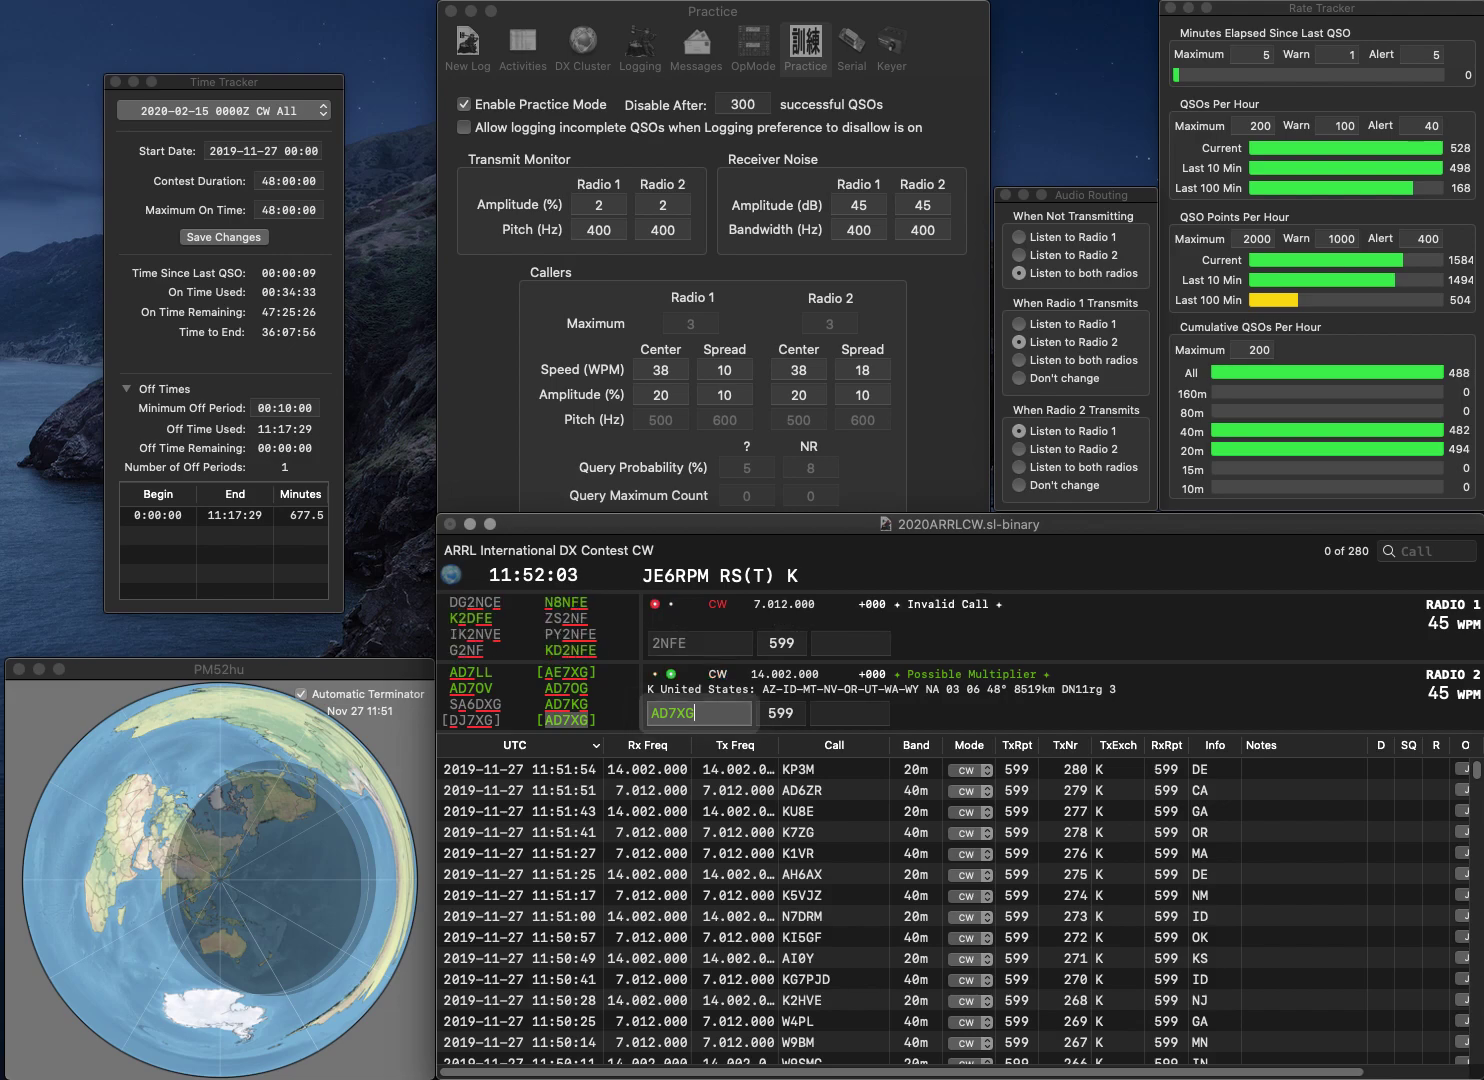
Step: Log AD7XG on Radio 2 with received exchange PA
key("space")
type("PA")
key("Return")
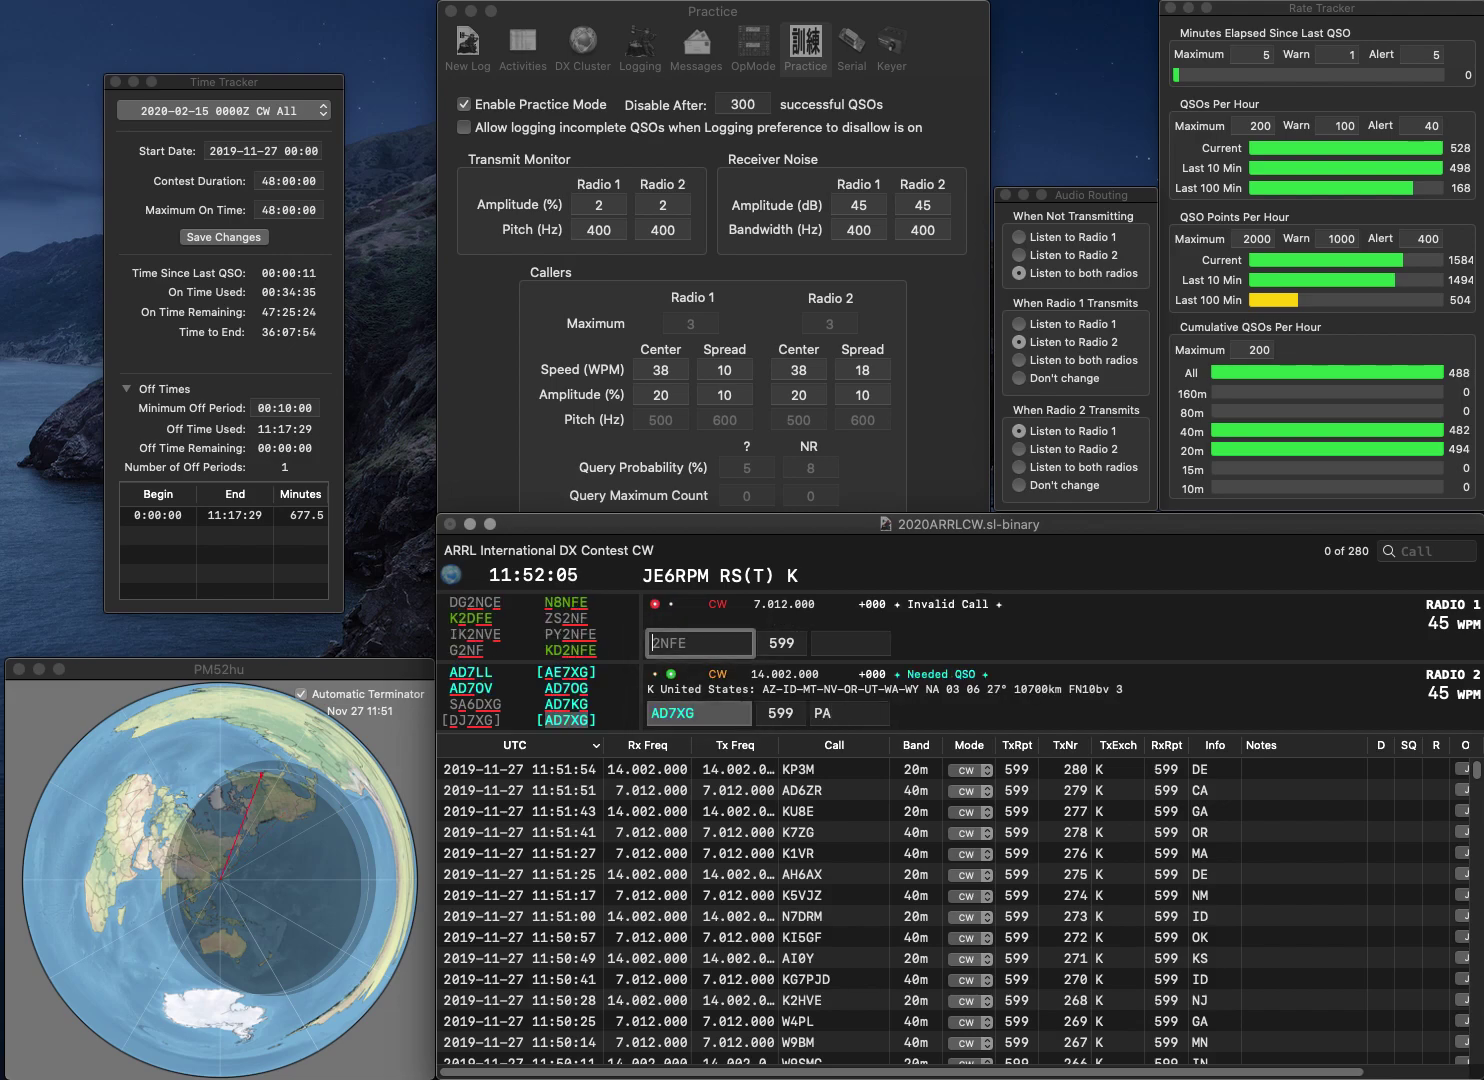
type("KD")
key("Return")
type("KA")
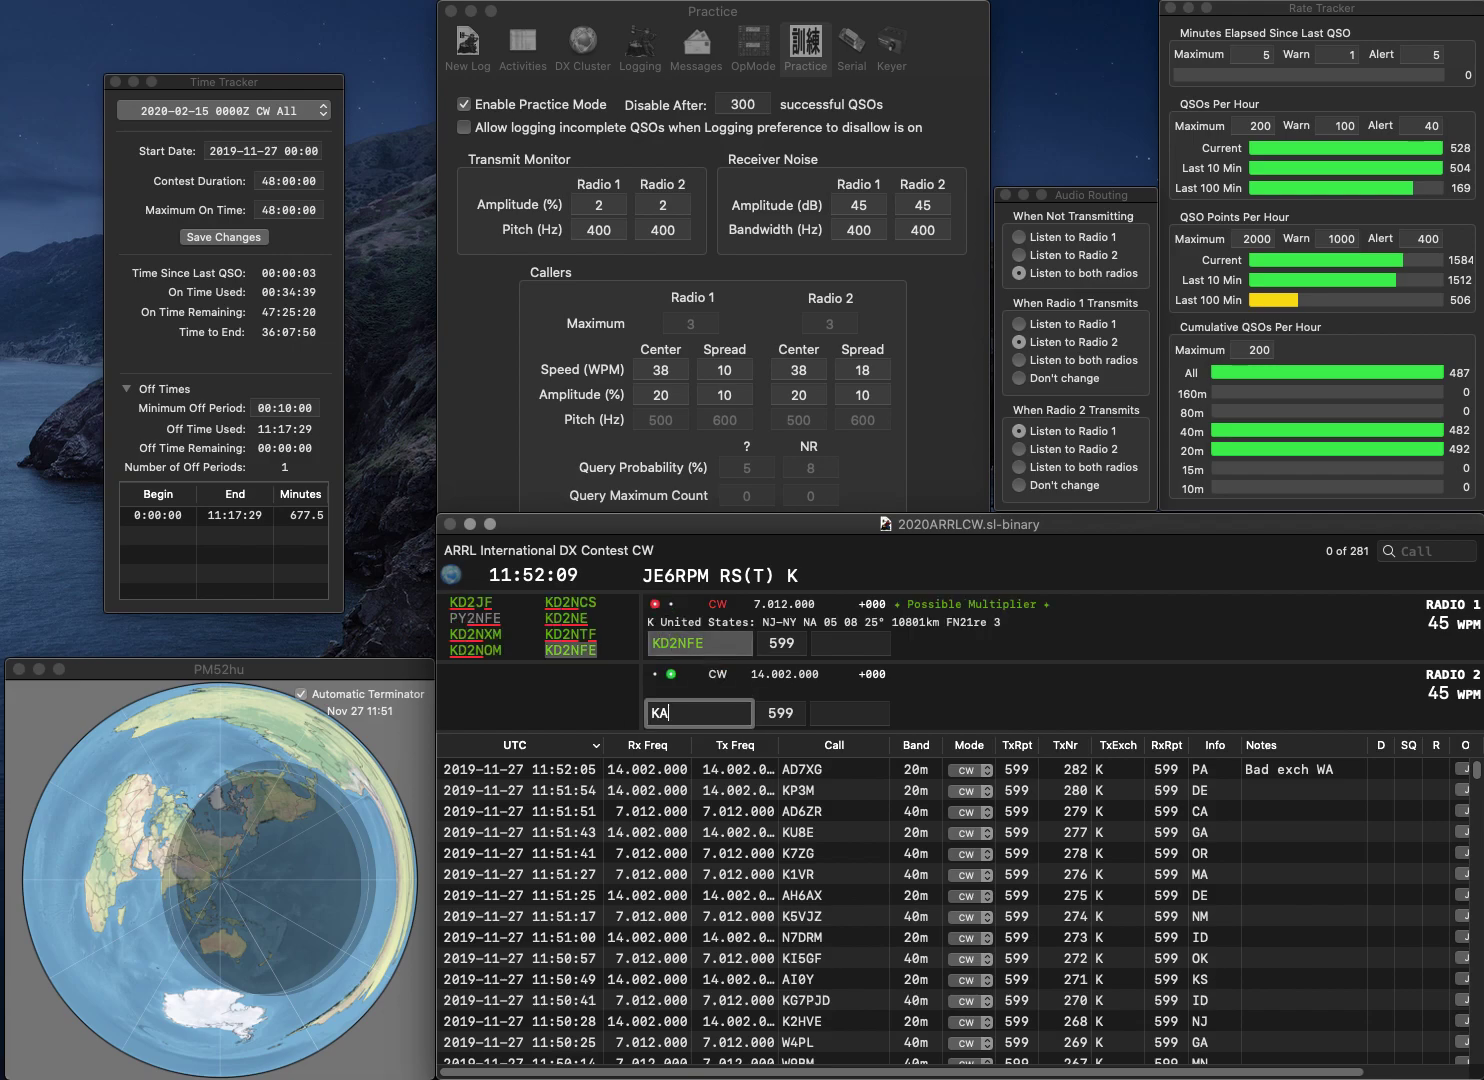
type("3LKM")
key("space")
Step: Log KD2NFE on Radio 1 with received exchange NY and KA3LKM on Radio 2 with MD
type("N")
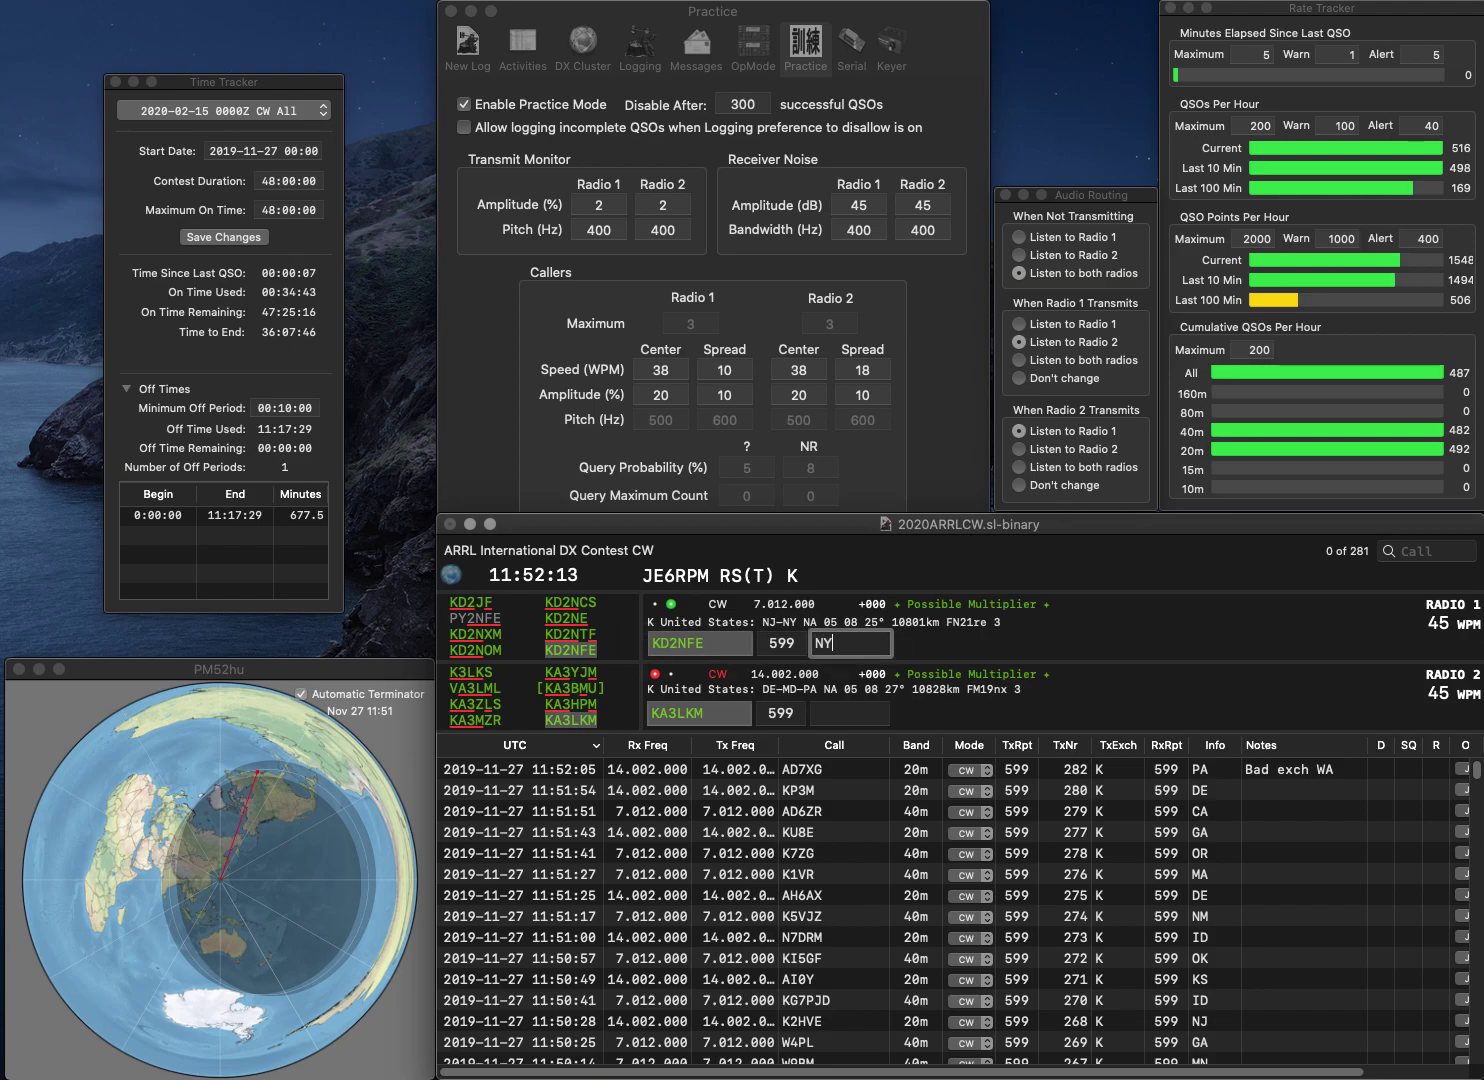
type("Y")
key("Return")
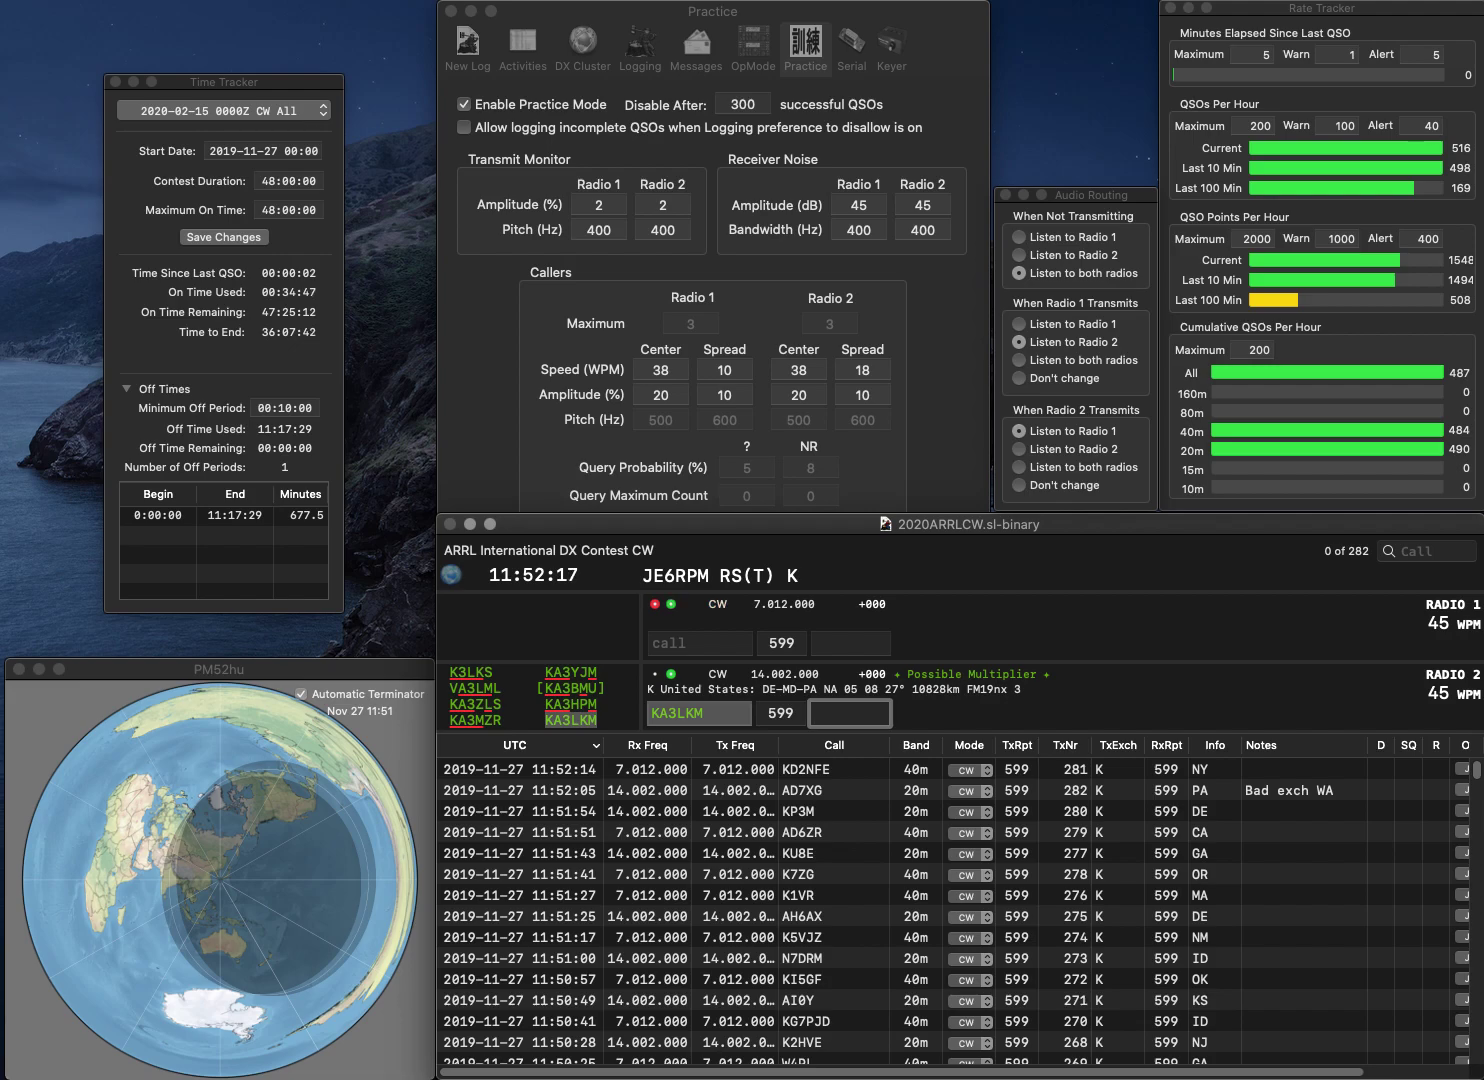
type("MD")
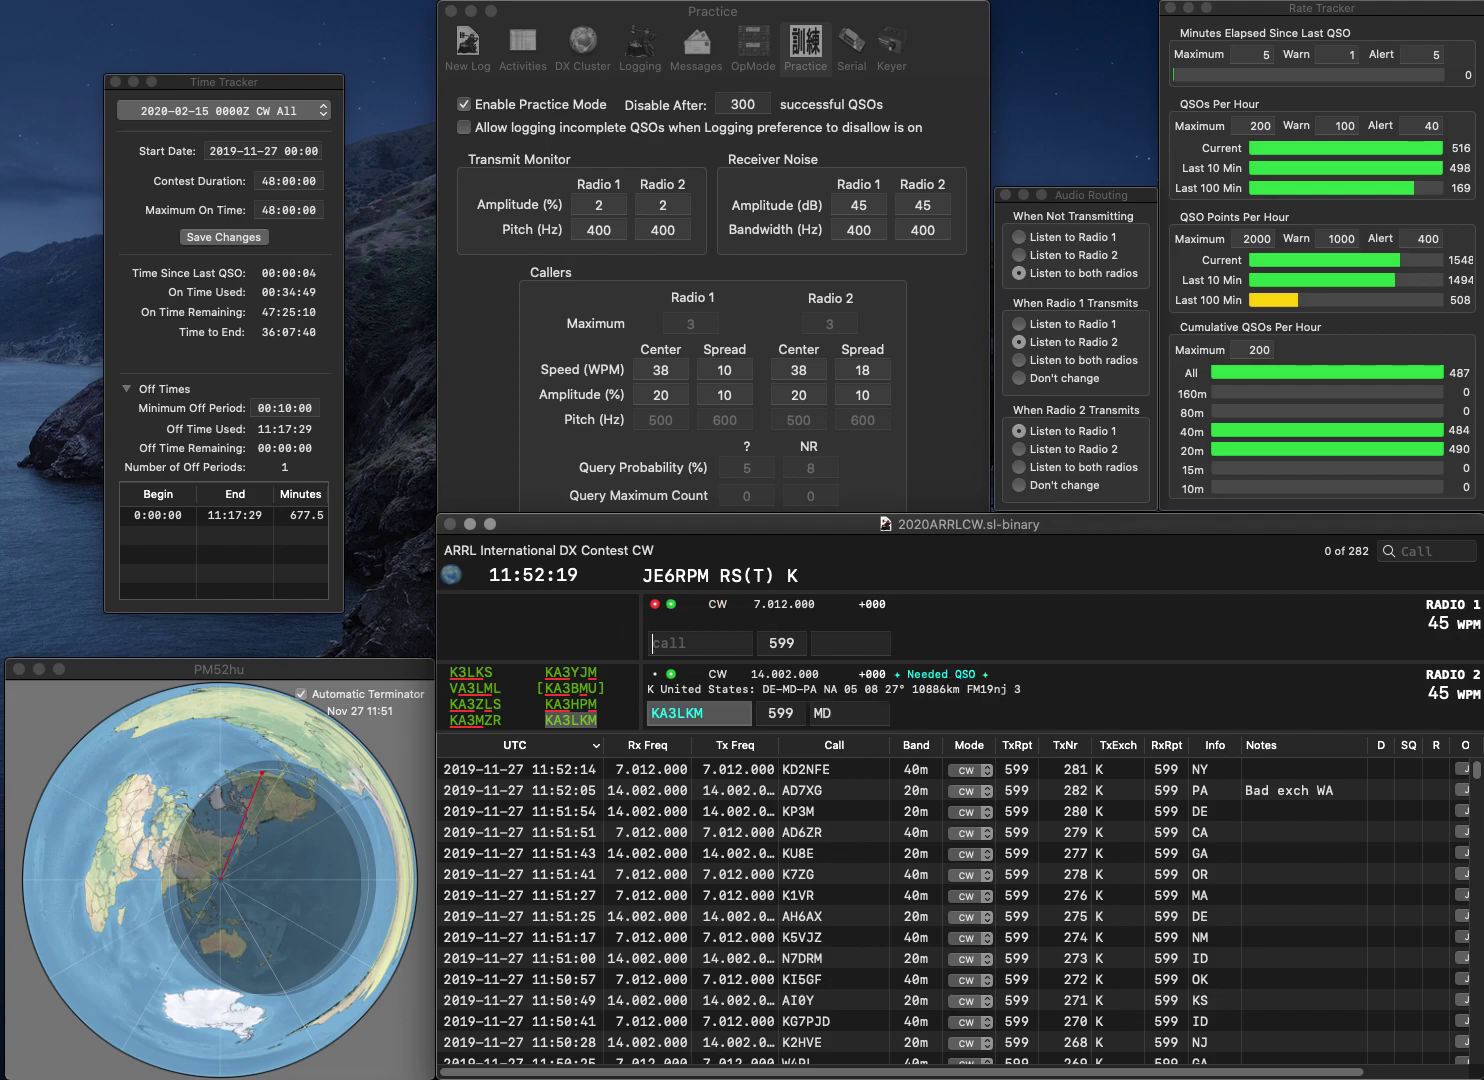
key("Return")
type("K5QXX")
key("Return")
type("N")
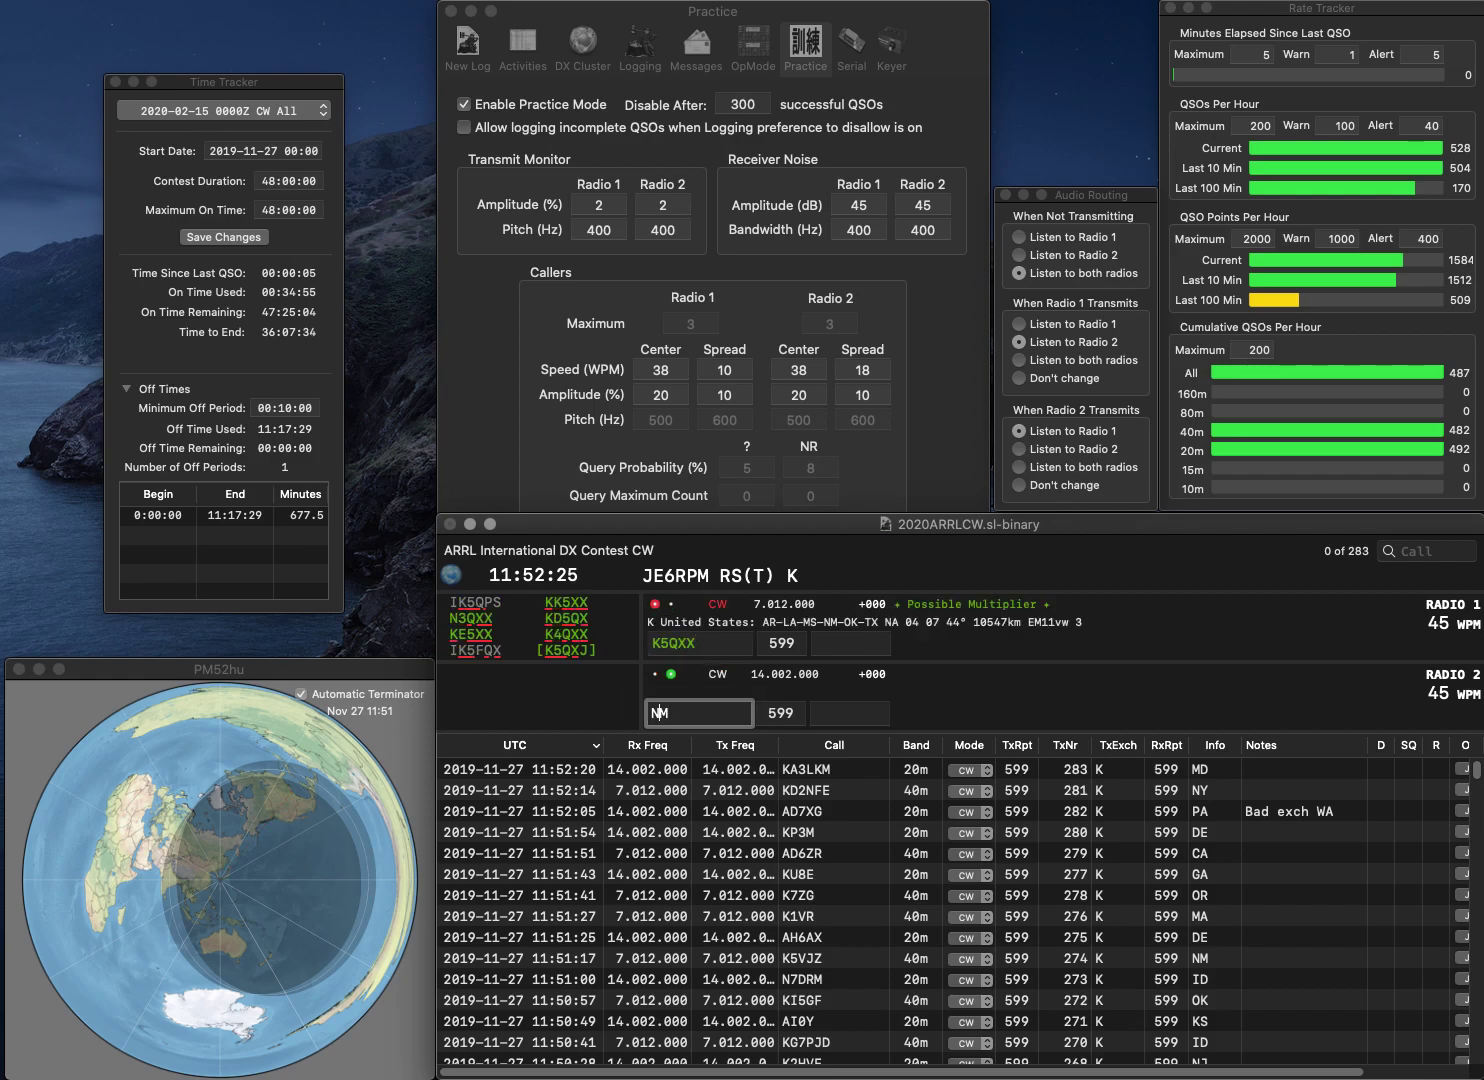
type("F7M")
key("Return")
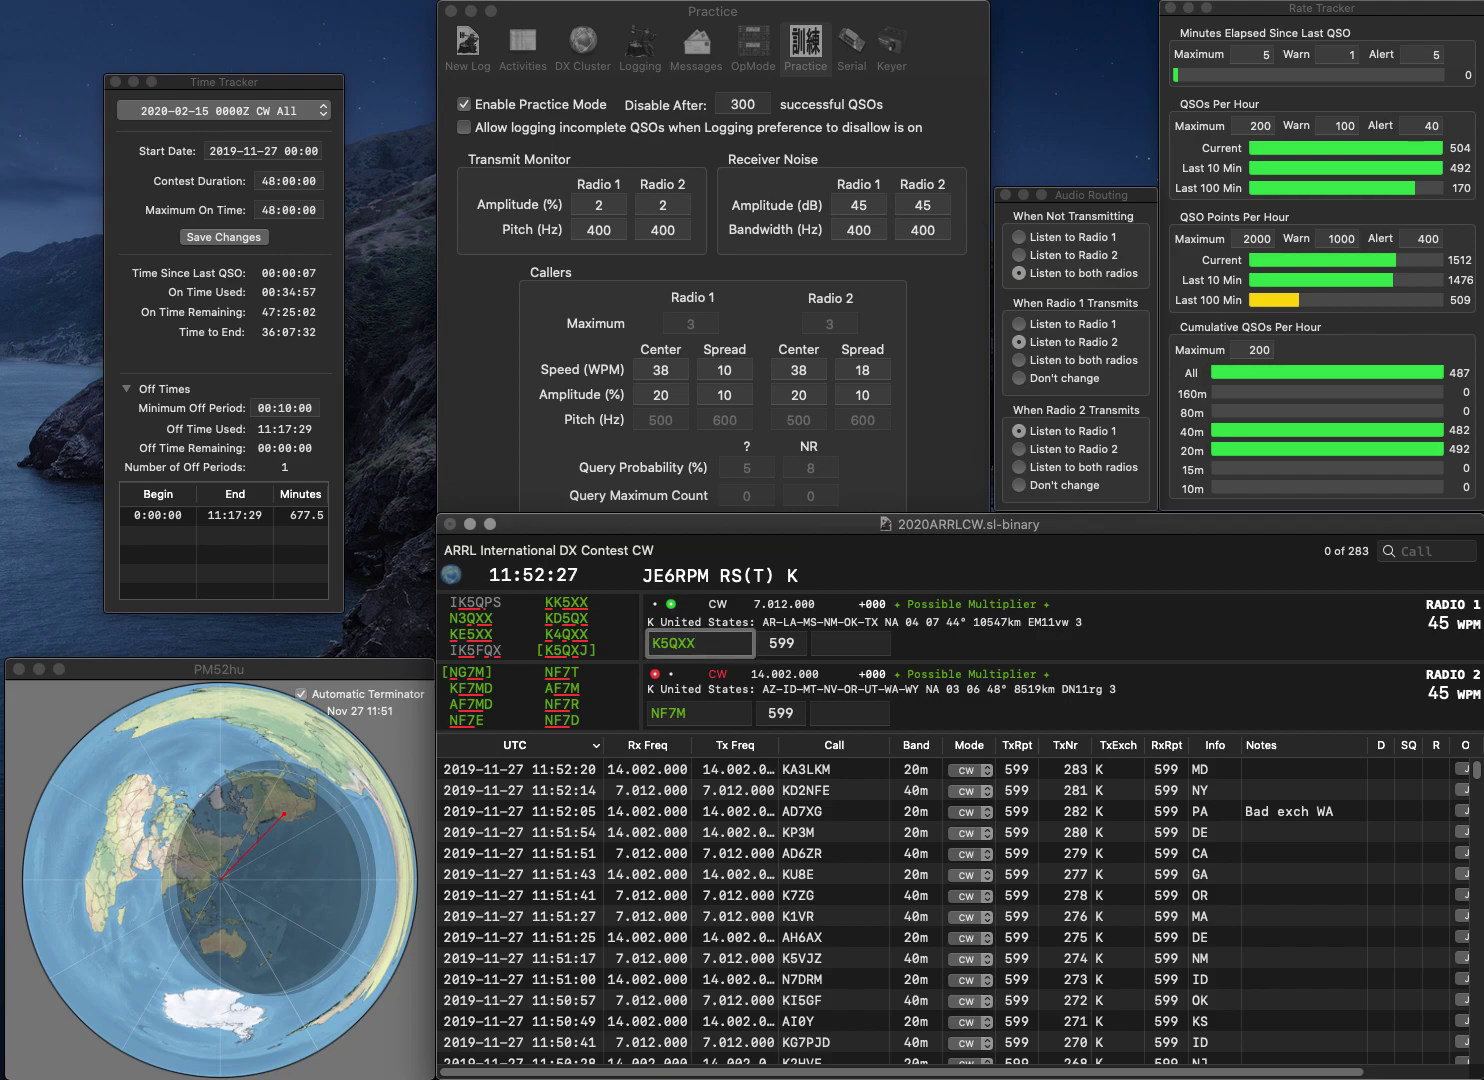
key("Left")
key("BackSpace")
type("4")
key("Return")
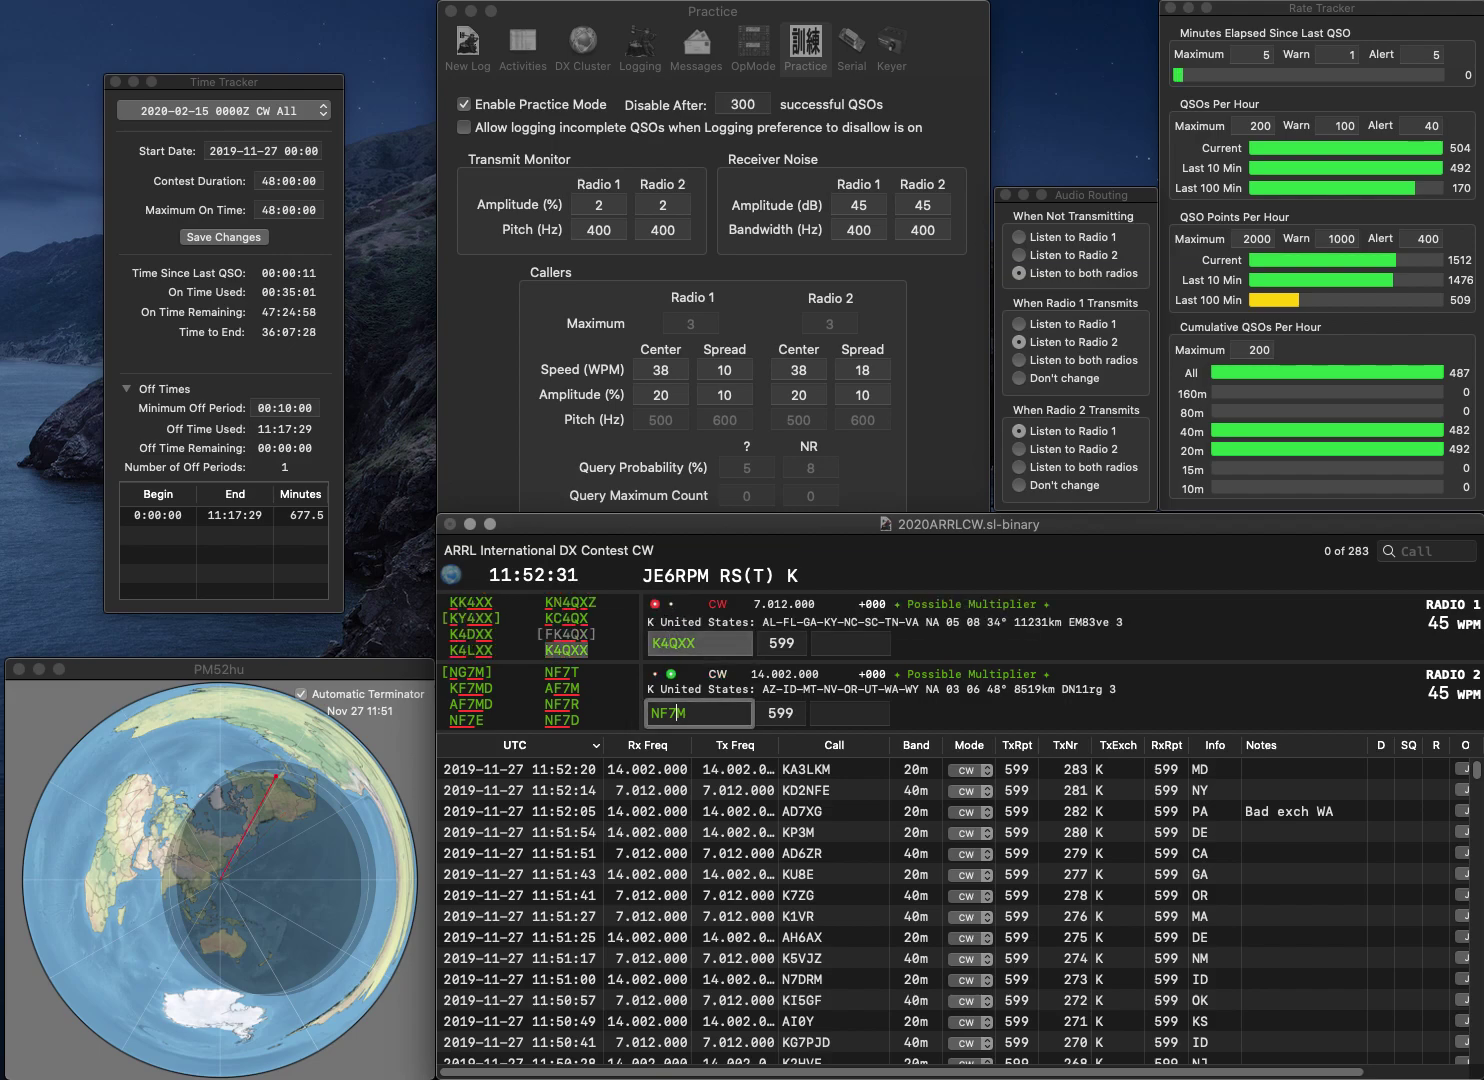
key("Return")
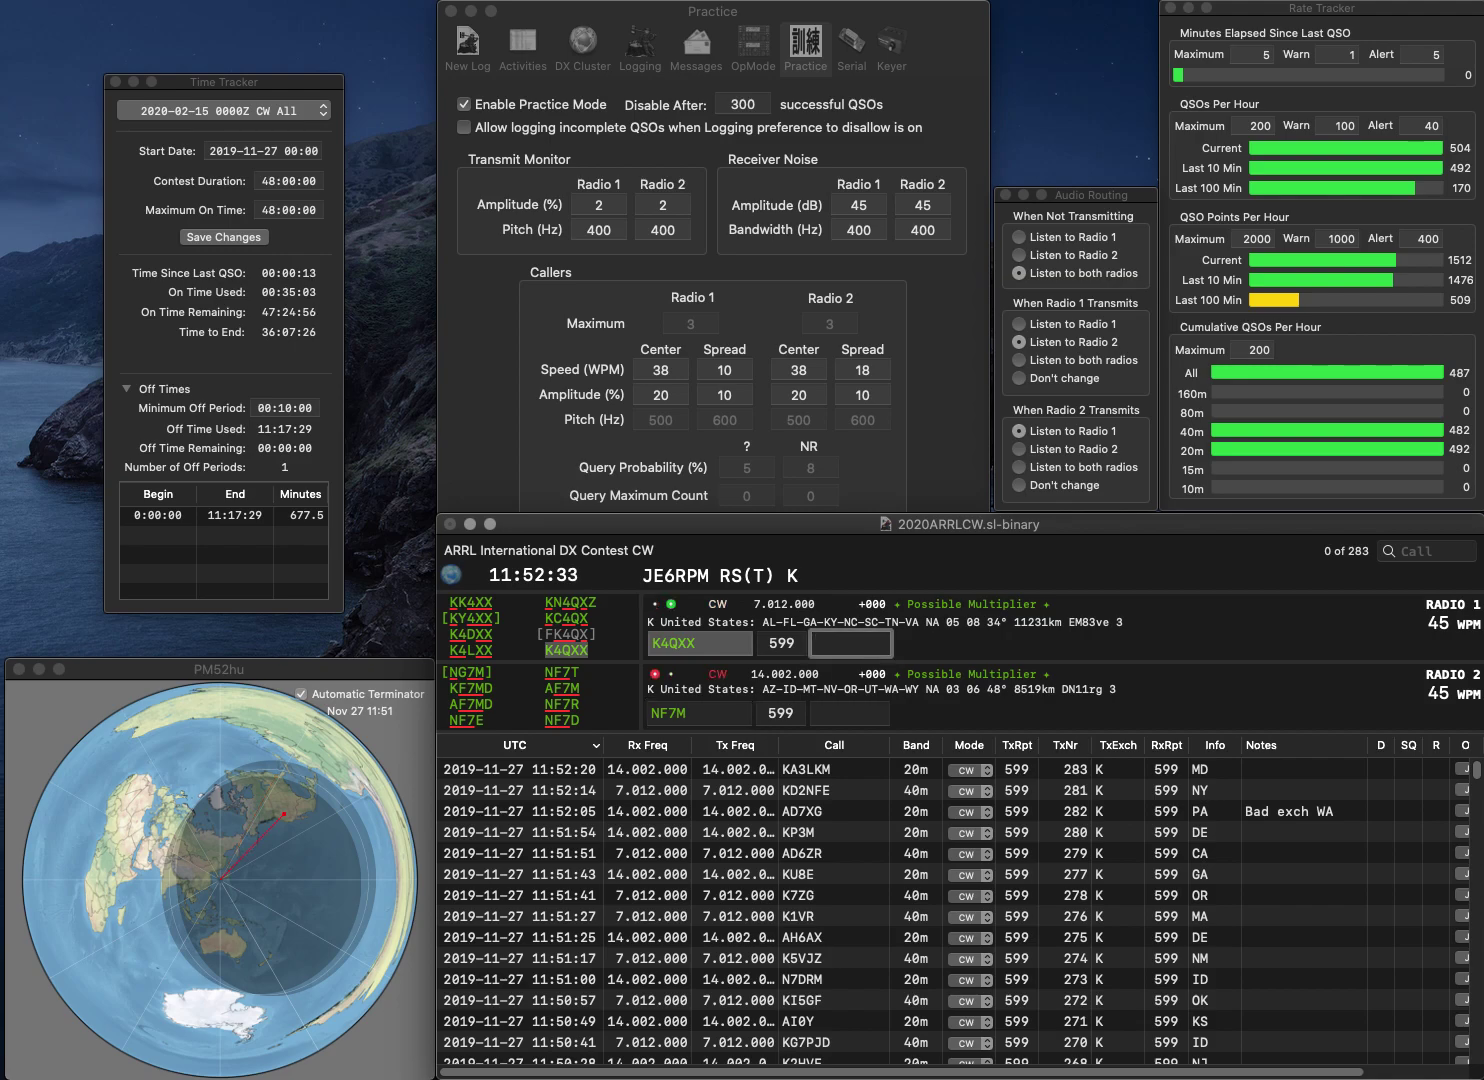
type("SC")
key("Return")
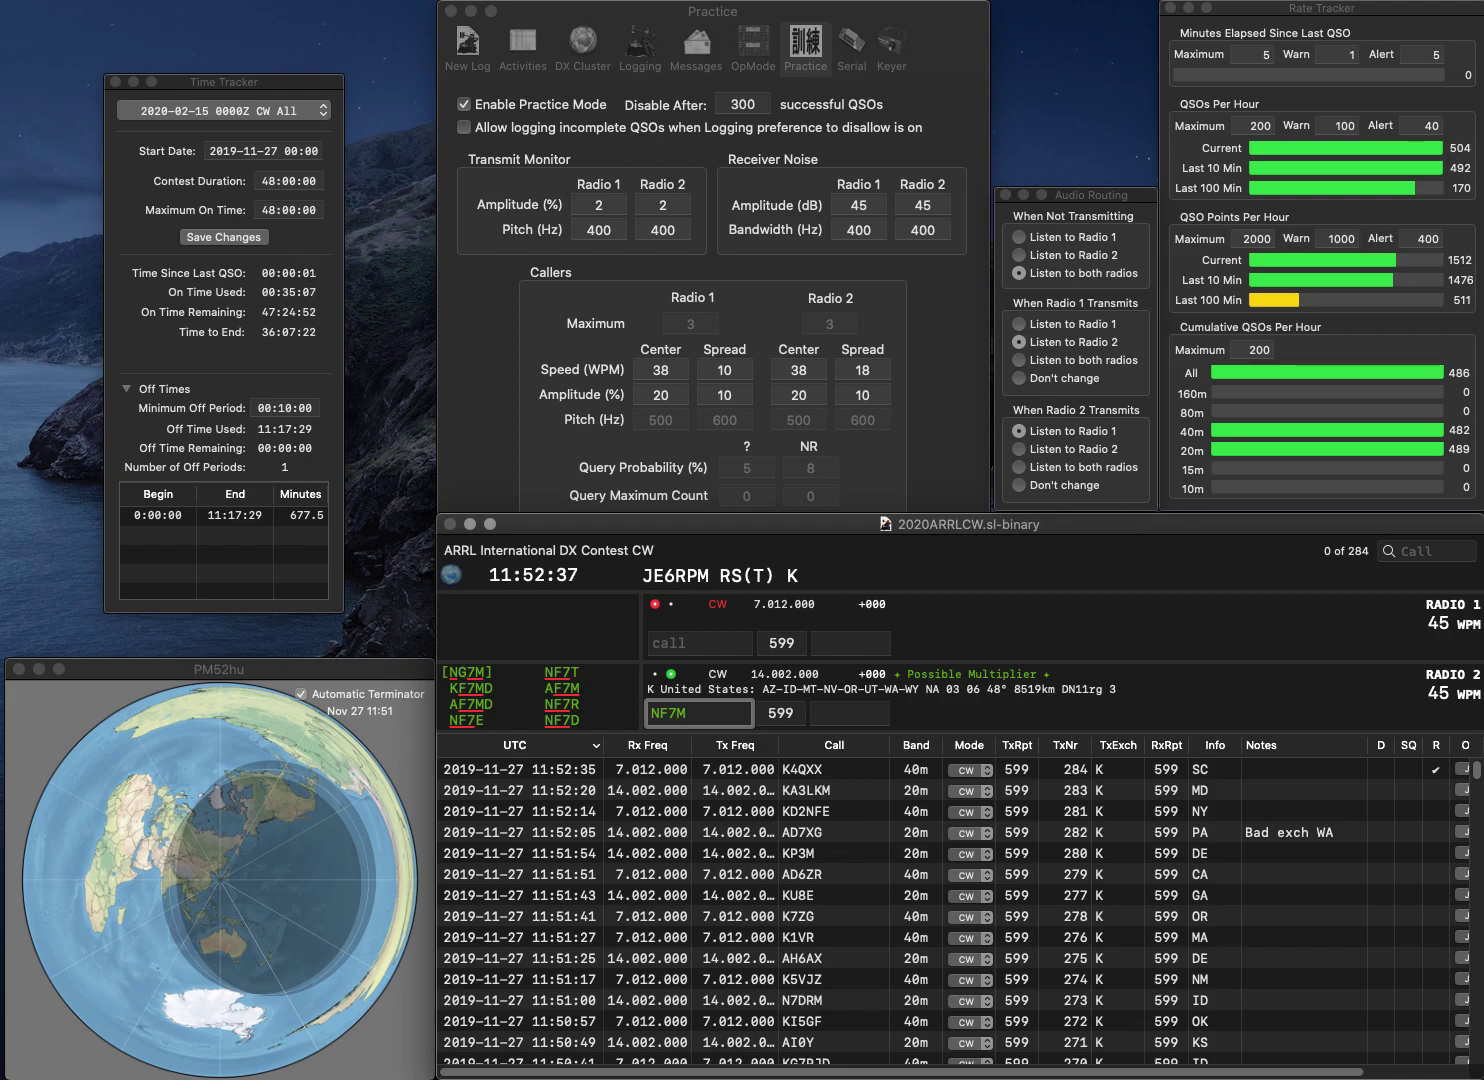
type("HS")
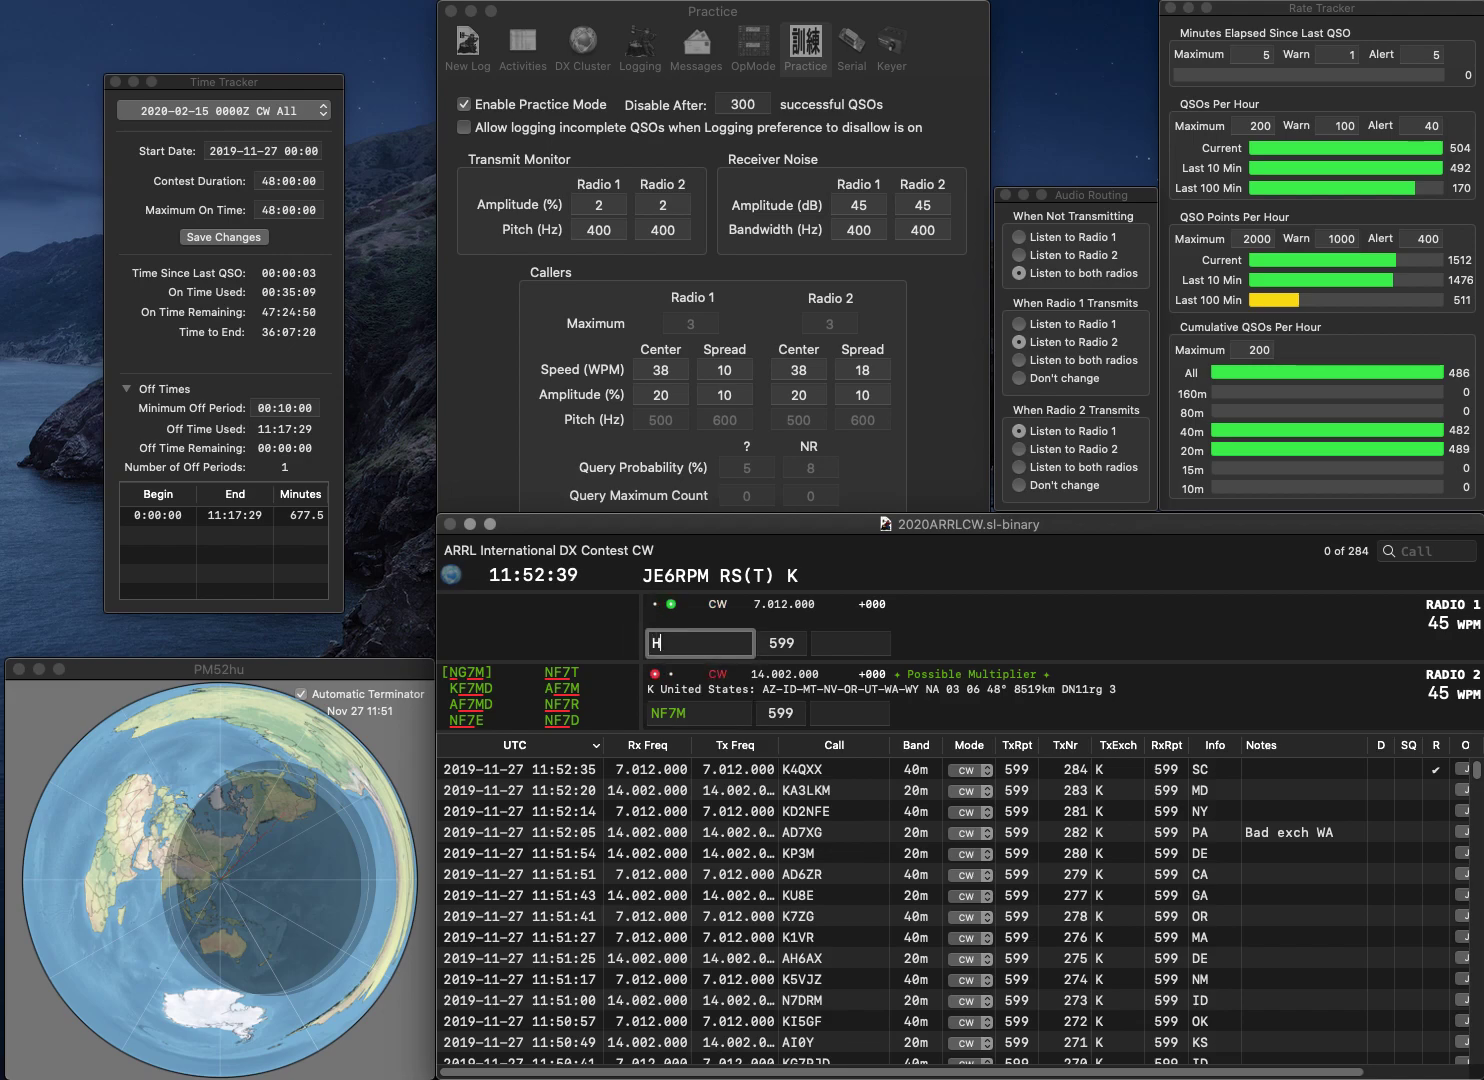
key("Return")
key("BackSpace")
key("BackSpace")
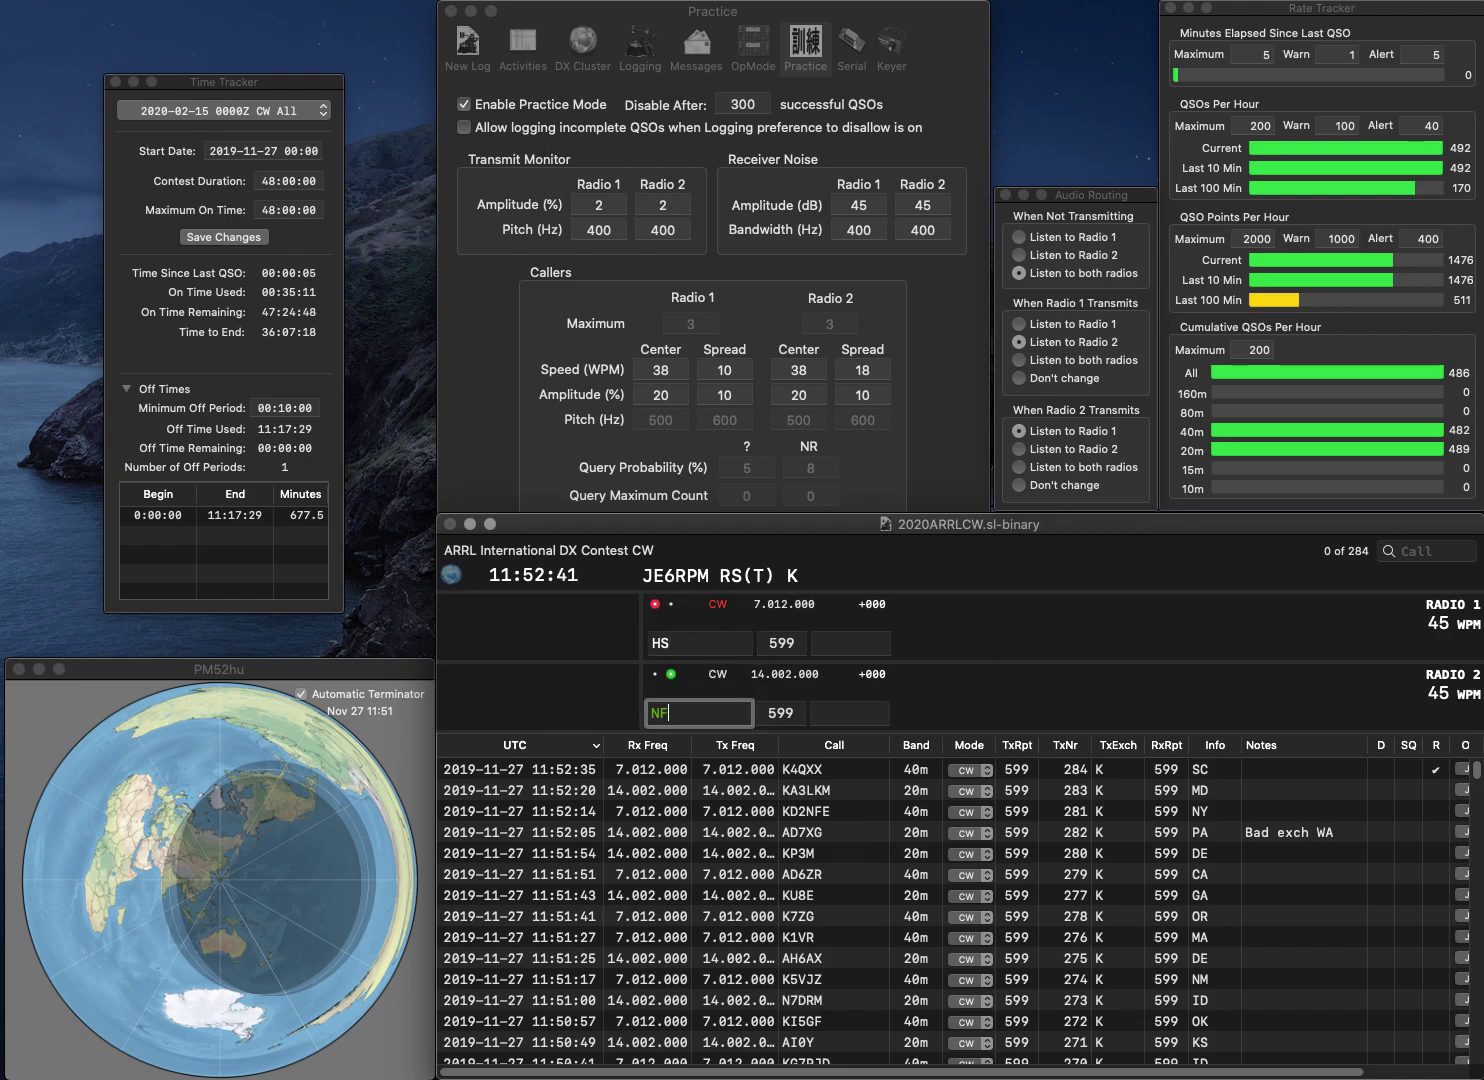
type("8M")
key("Return")
type("N5SS")
key("Return")
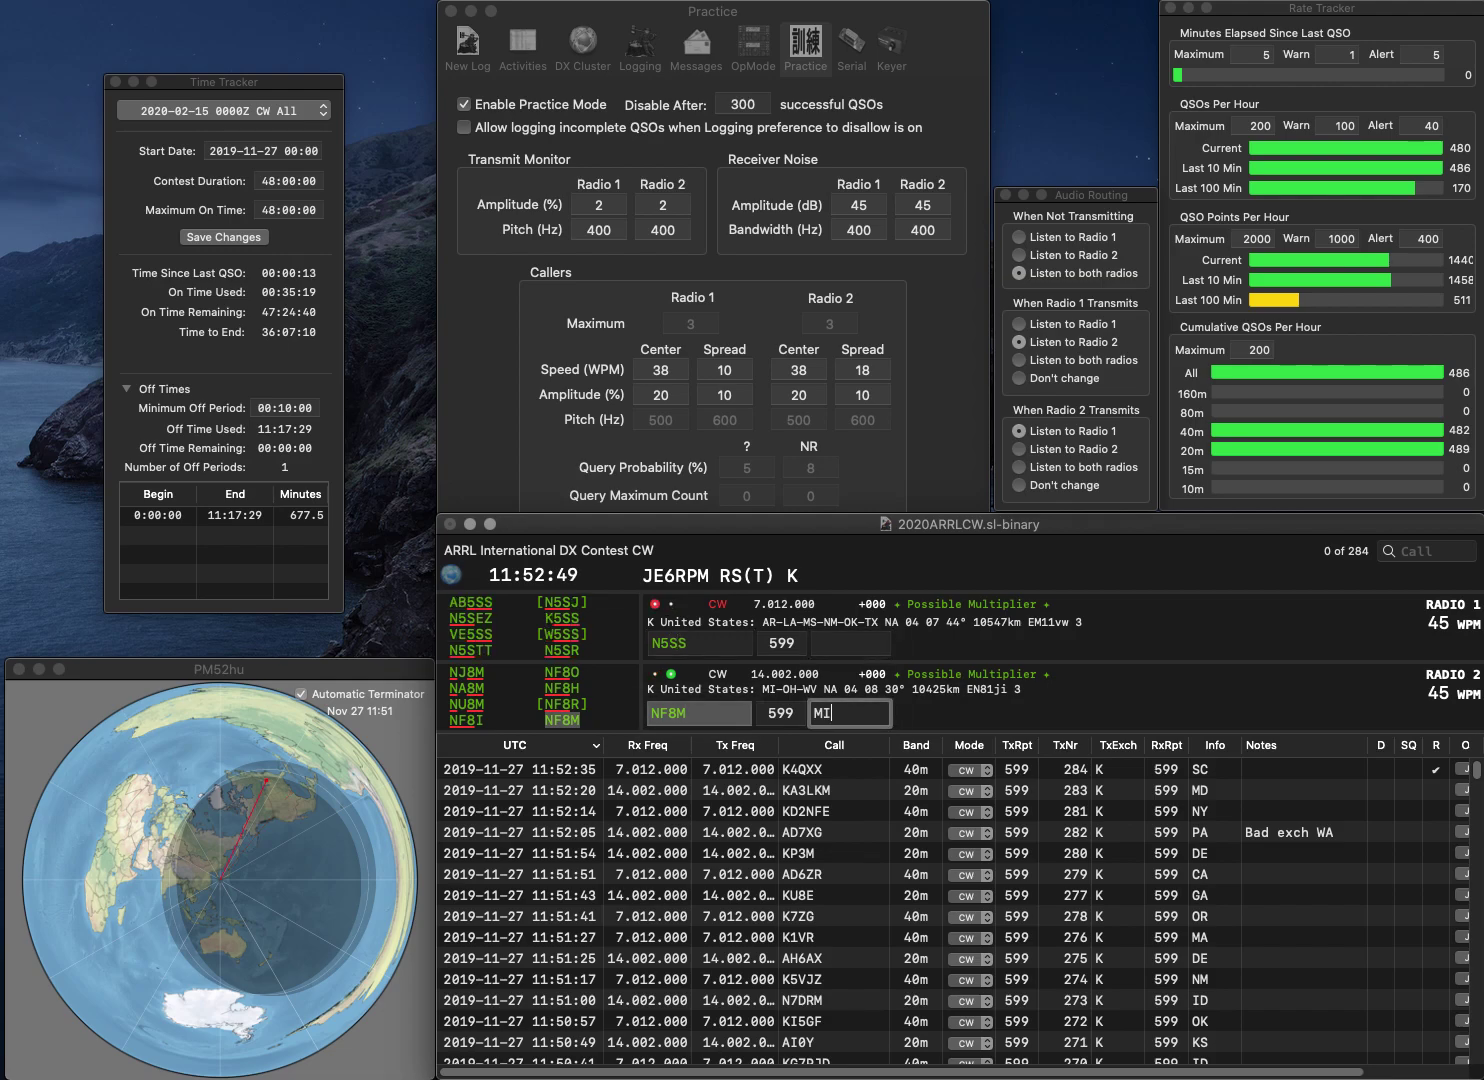
Step: Log NF8M on Radio 2 with received exchange MI and change the Radio 1 call to N5HI
type("MI")
key("Return")
key("BackSpace")
type("H")
key("BackSpace")
key("BackSpace")
type("HI")
key("Return")
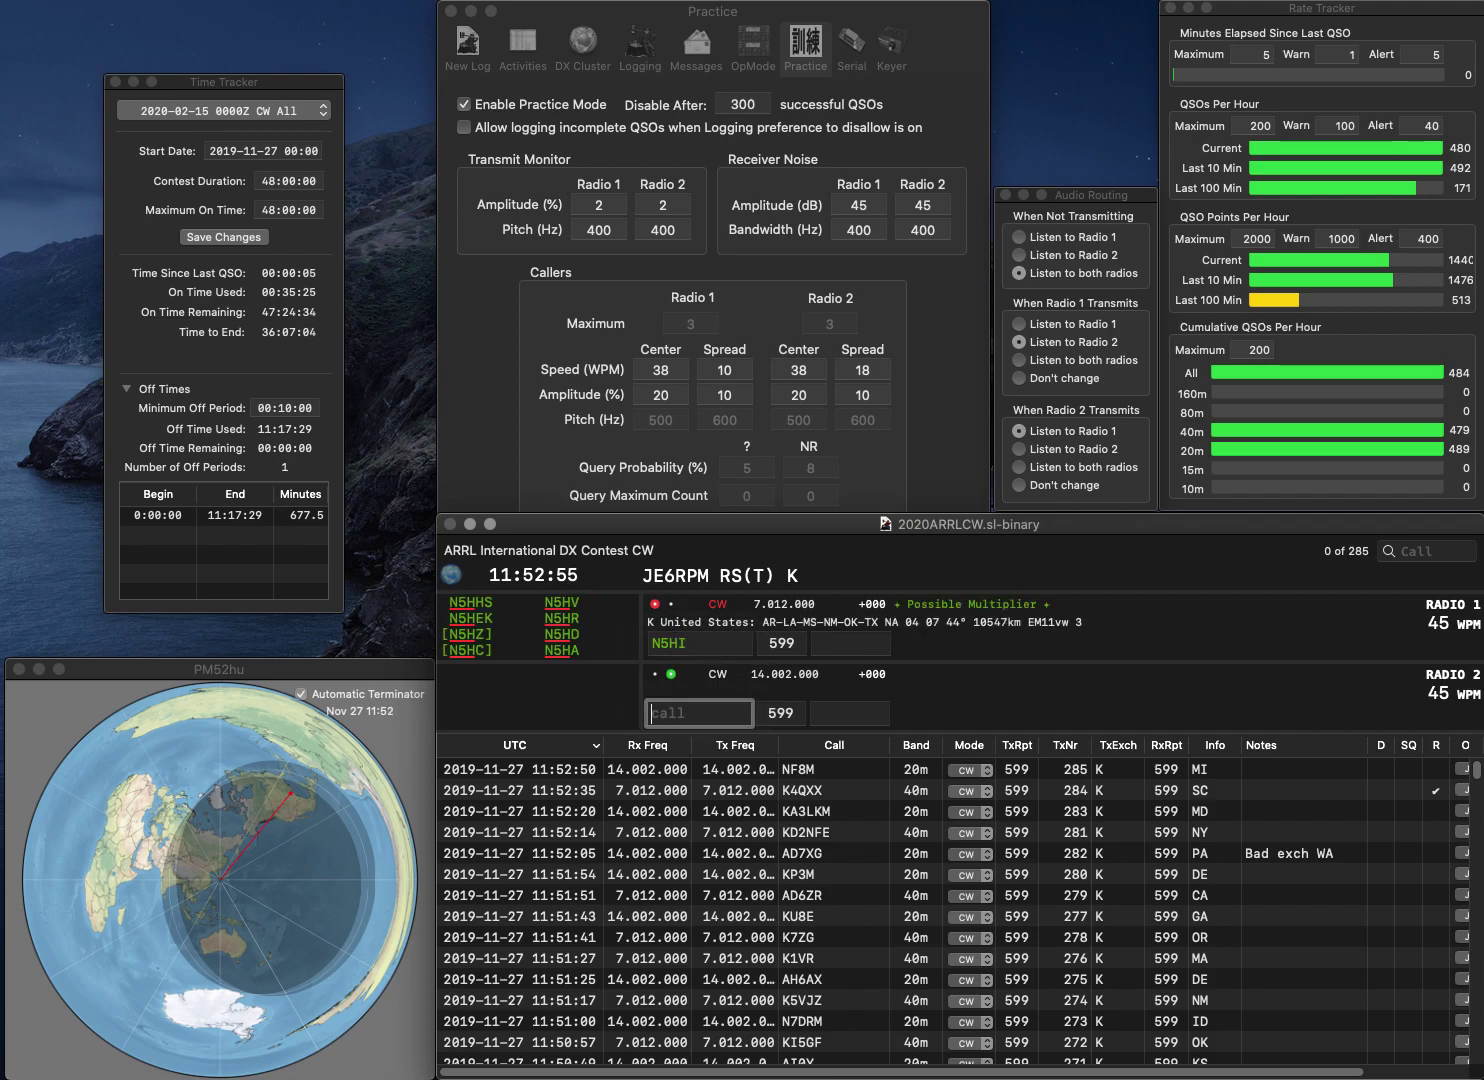
Step: Query the partial call BL on Radio 2
type("BL")
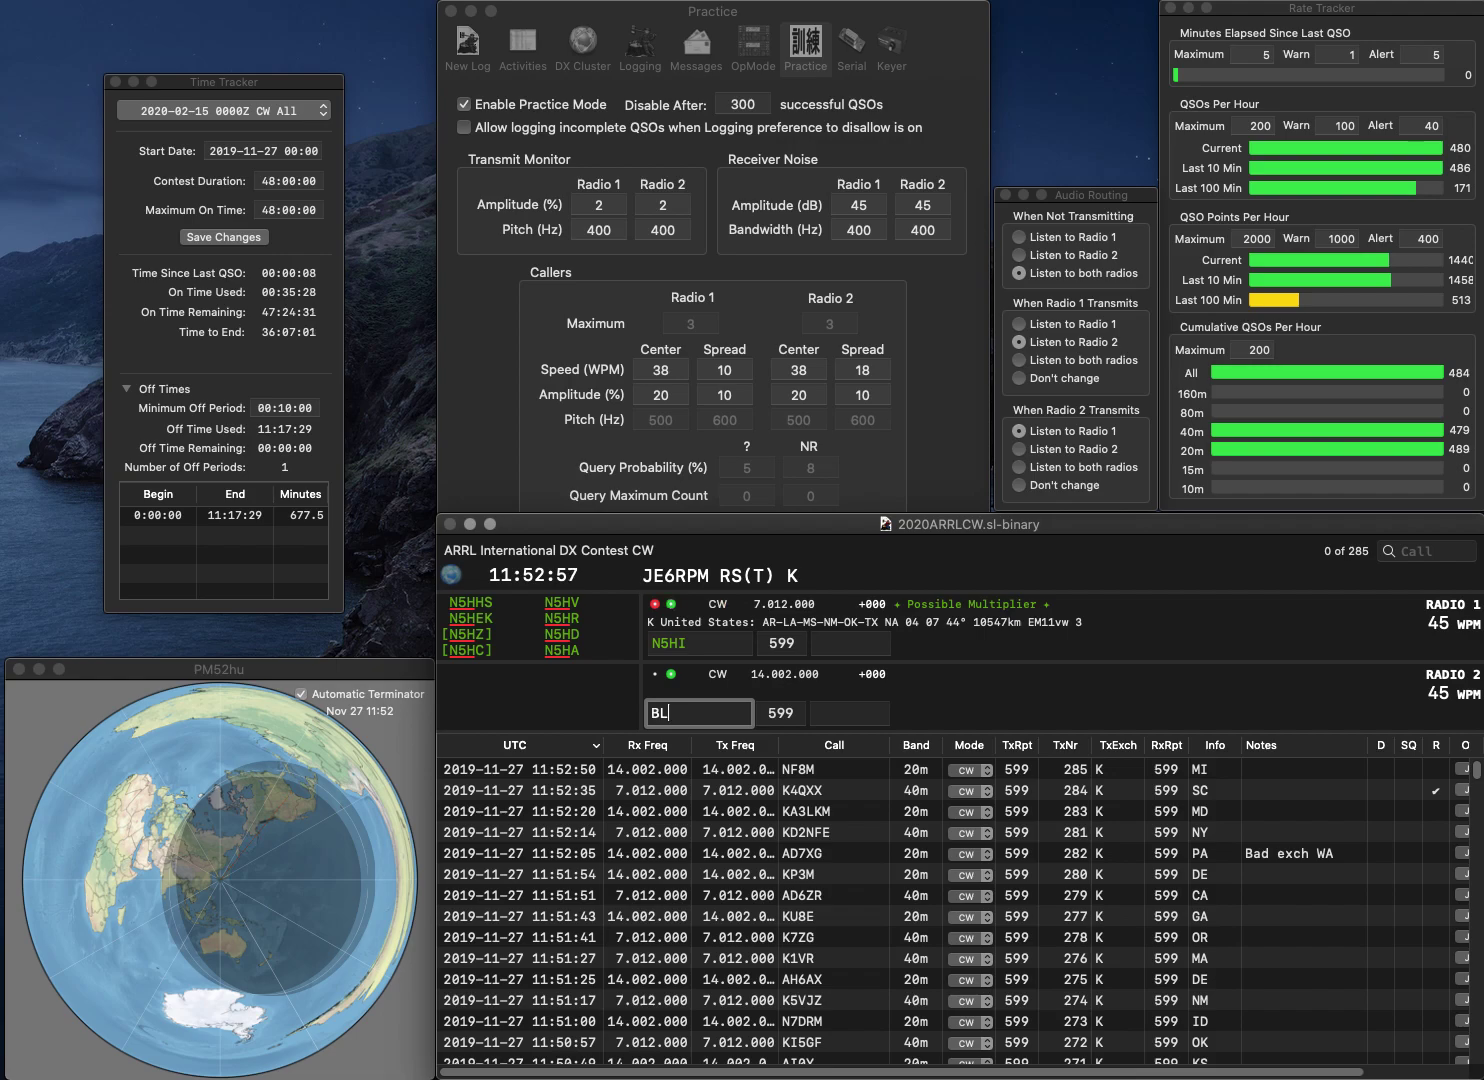
key("Up")
key("Return")
key("Return")
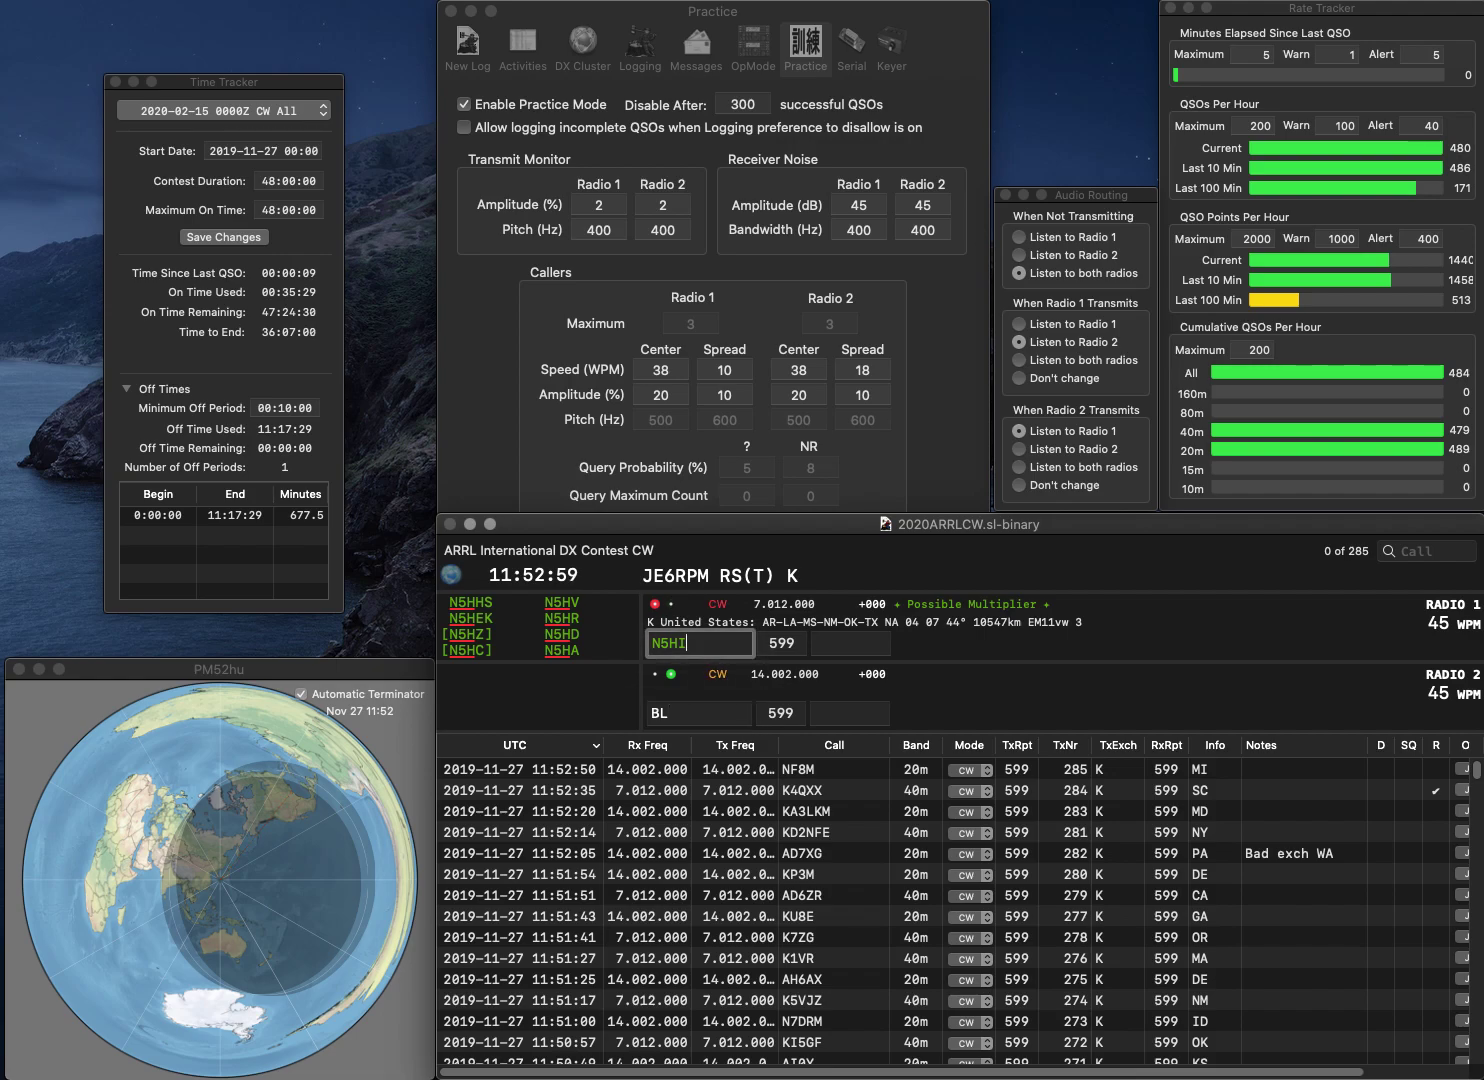
Step: Change the Radio 1 call to N5IS and send it
key("BackSpace")
key("BackSpace")
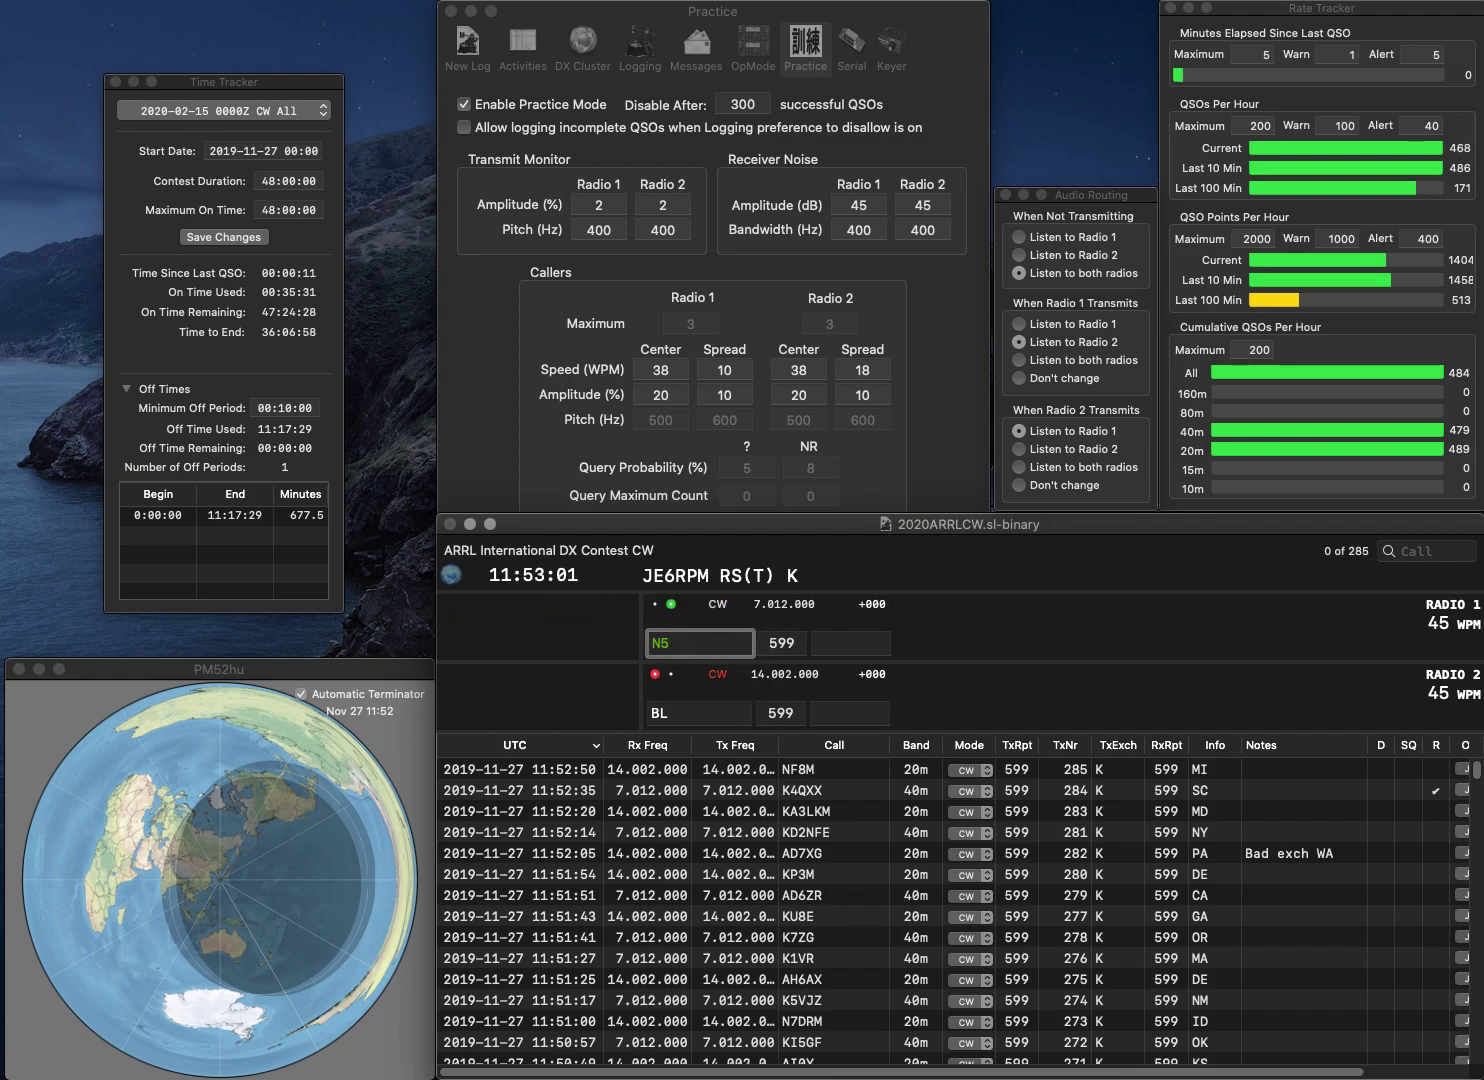
type("HH")
key("BackSpace")
key("BackSpace")
type("IS")
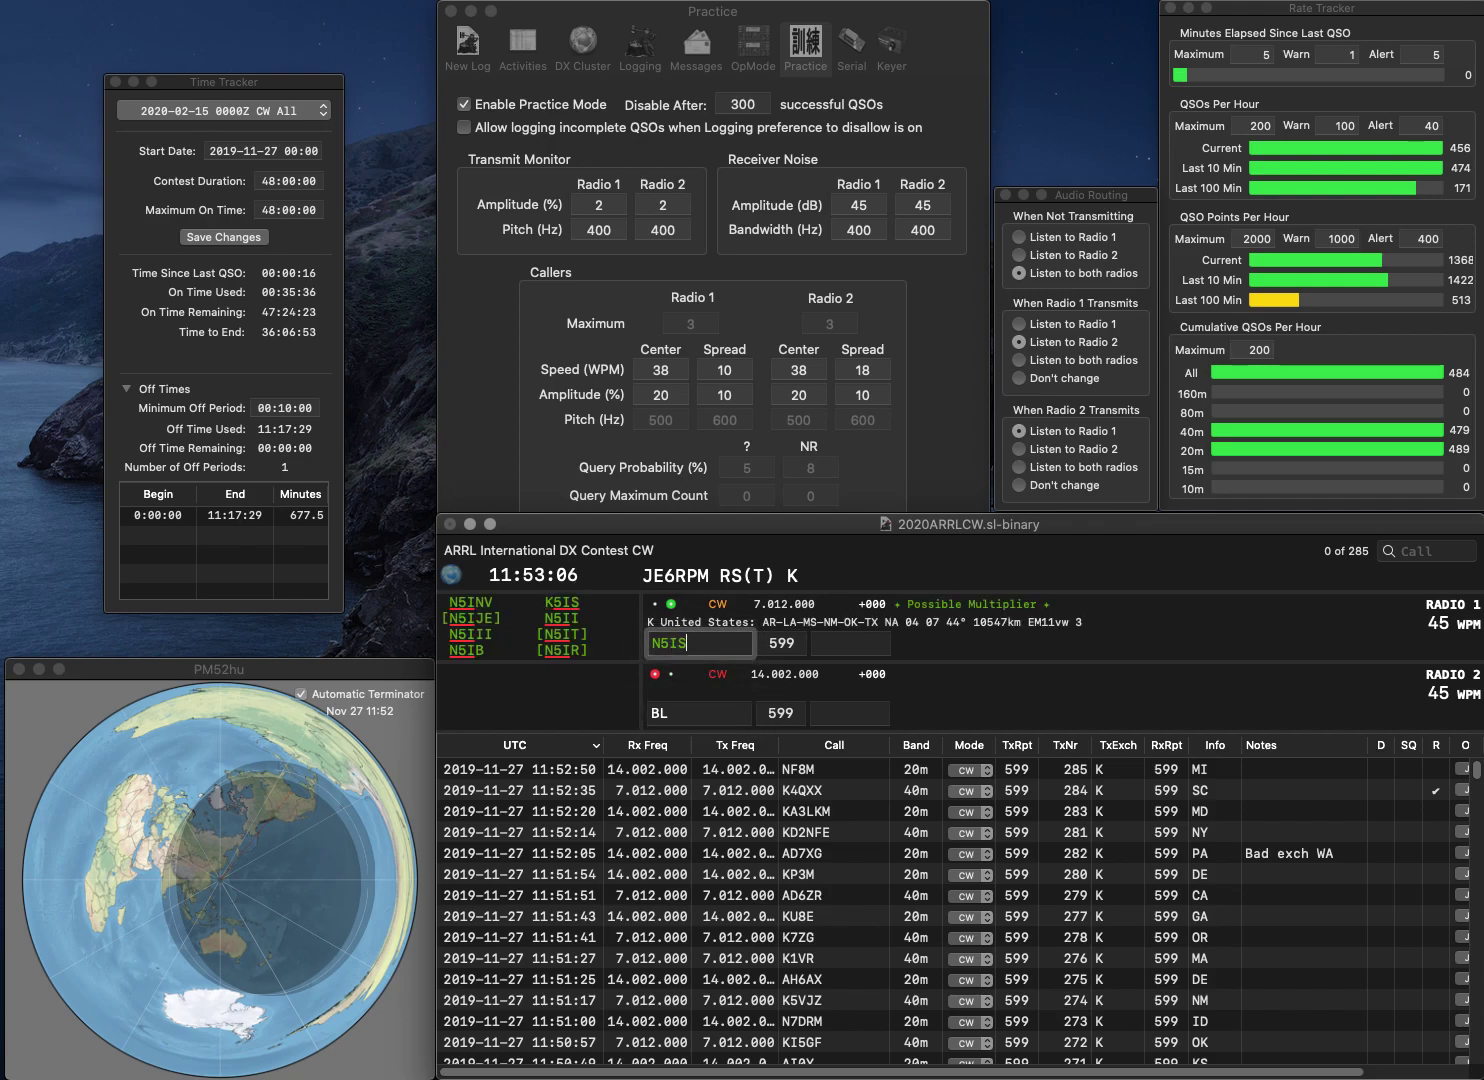
key("Return")
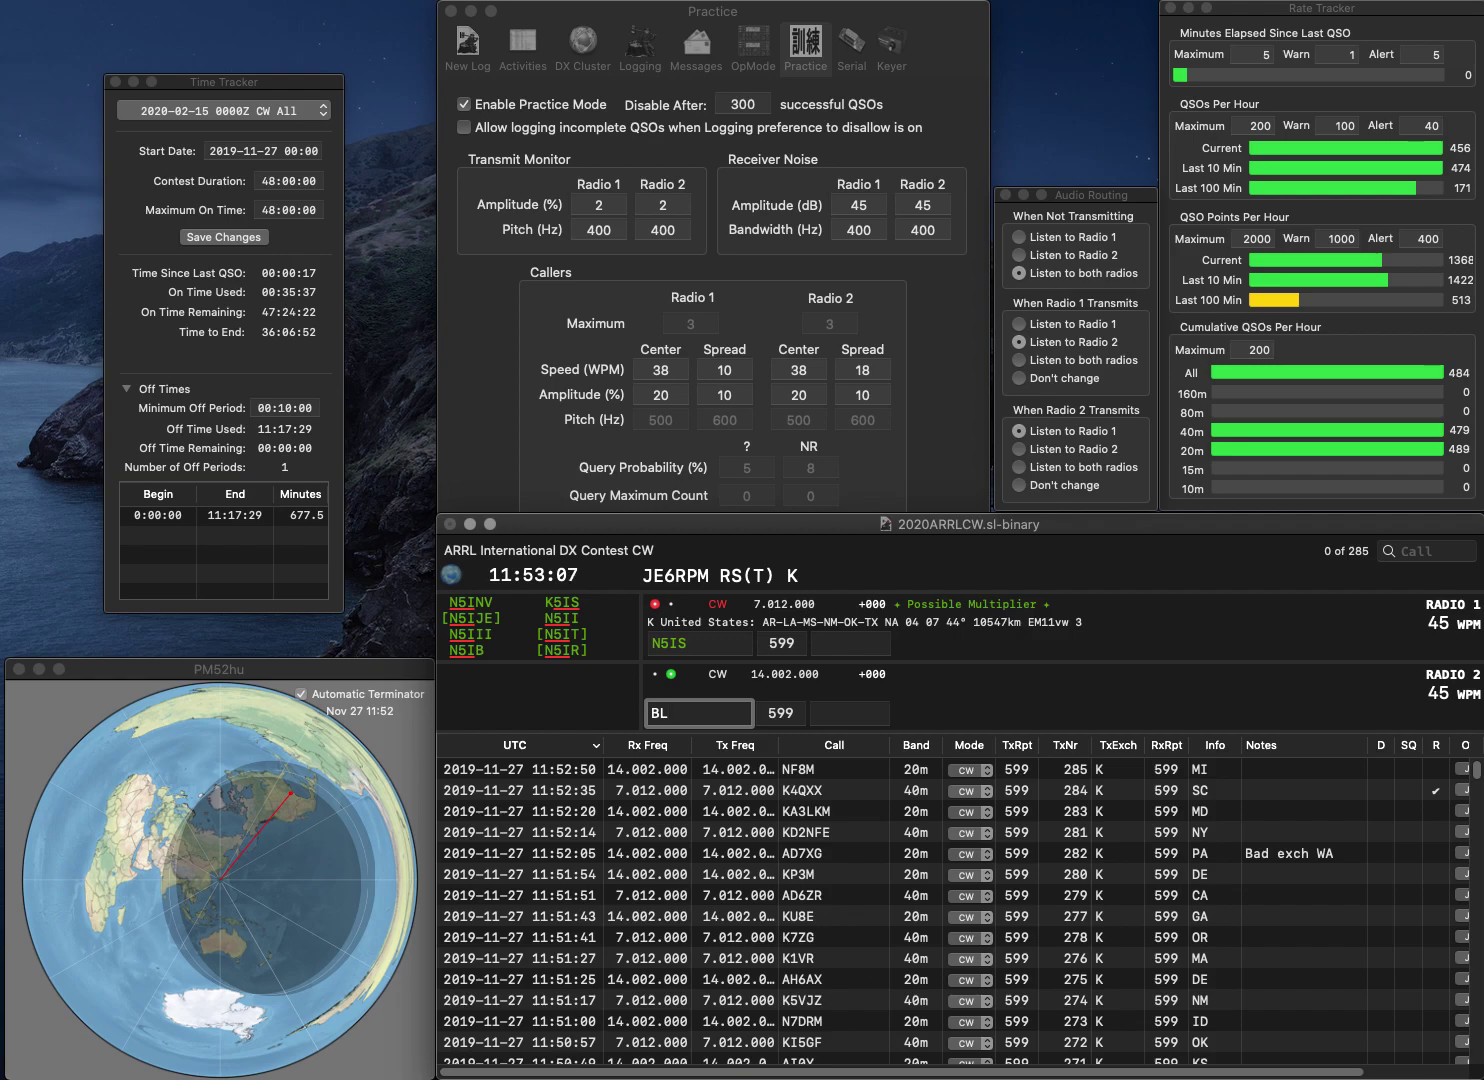
Step: Extend the partial call on Radio 2 to NBL and query it
key("Left")
key("Left")
type("N")
key("Return")
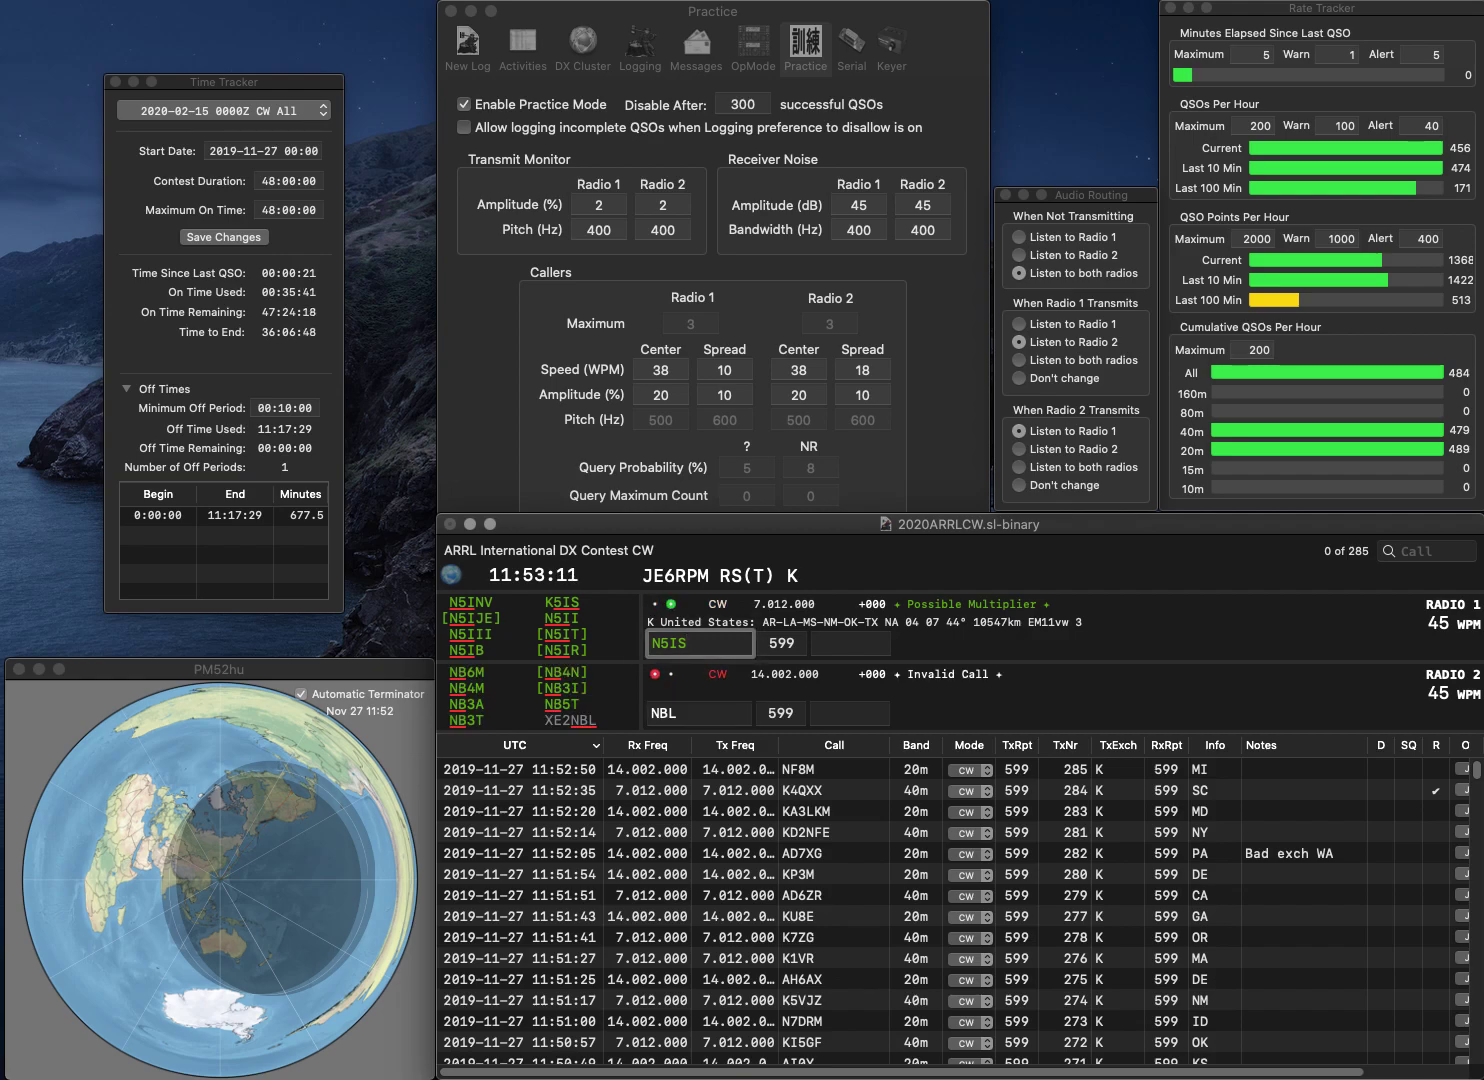
key("Left")
key("BackSpace")
type("I")
key("Return")
type("6W")
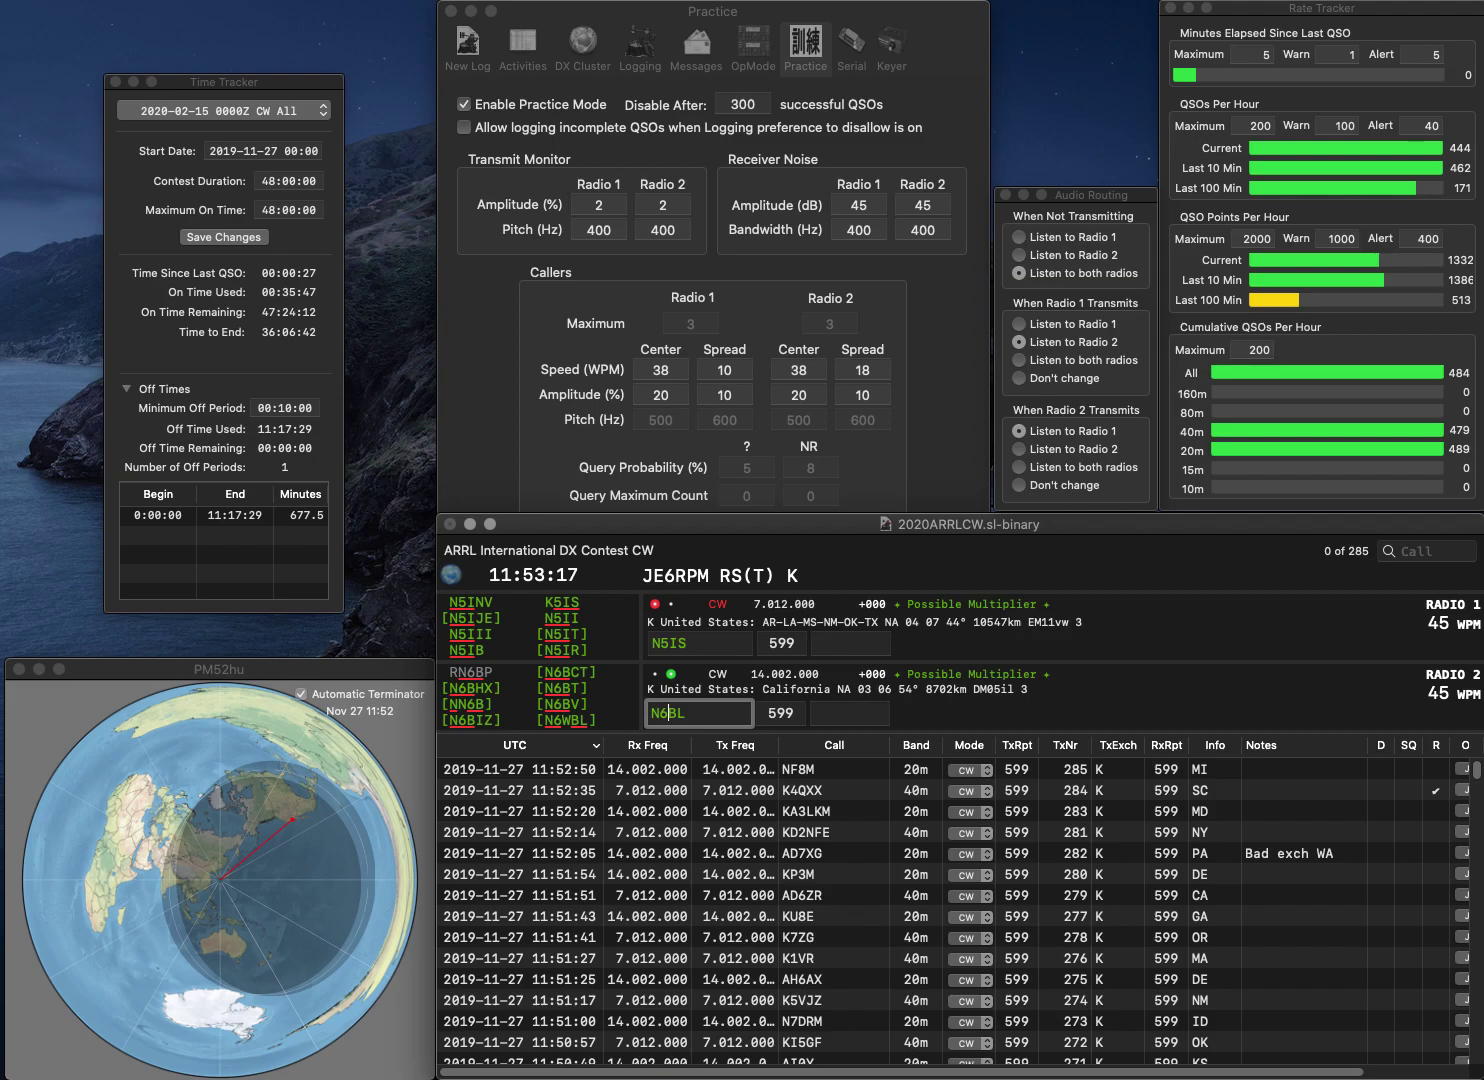
key("Return")
key("BackSpace")
key("BackSpace")
type("SS")
key("Return")
key("Tab")
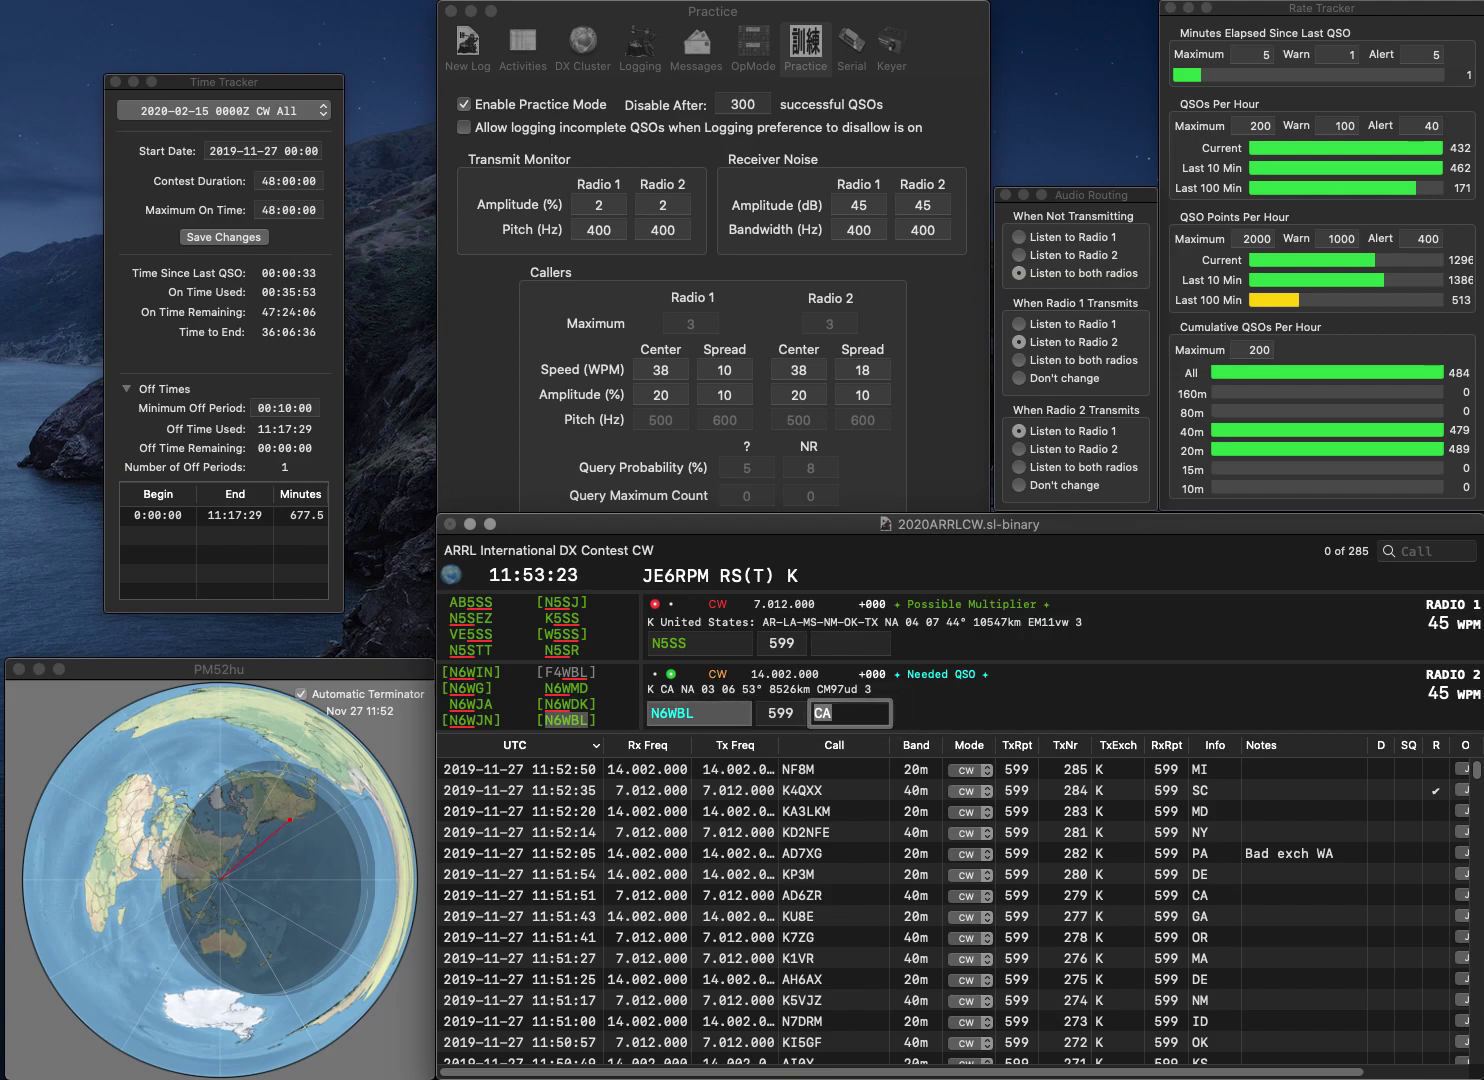
key("Return")
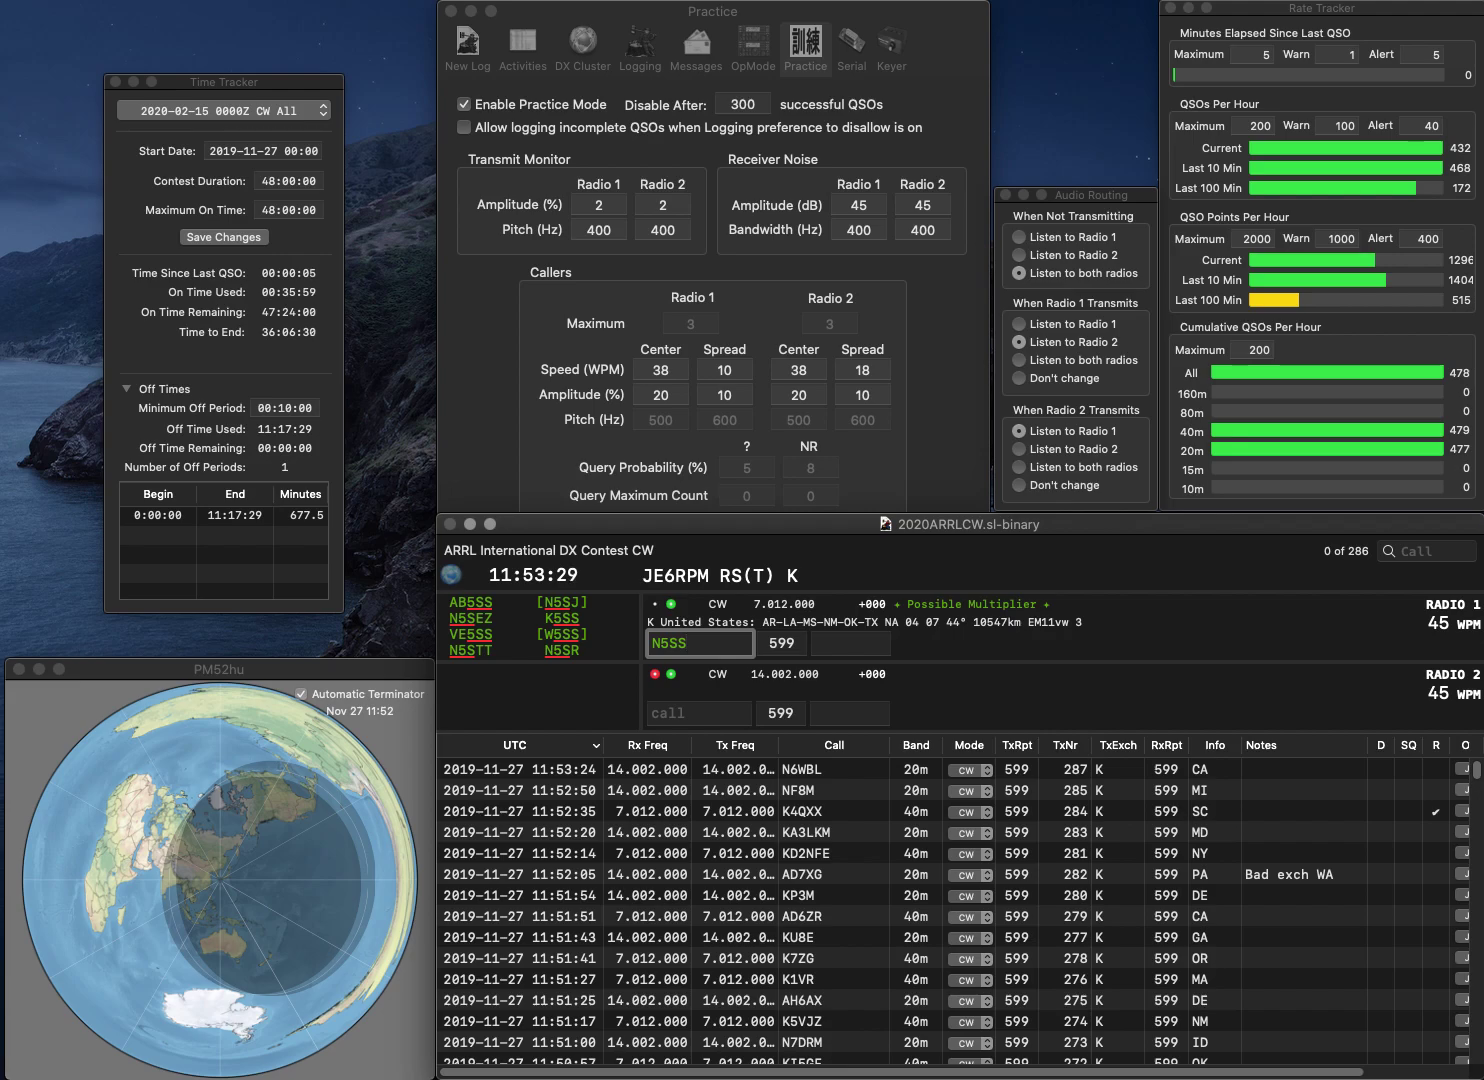
Step: Send N5SS on Radio 1, and enter AD3Y as the Radio 2 call and send it
key("Down")
key("Return")
key("Return")
type("AD")
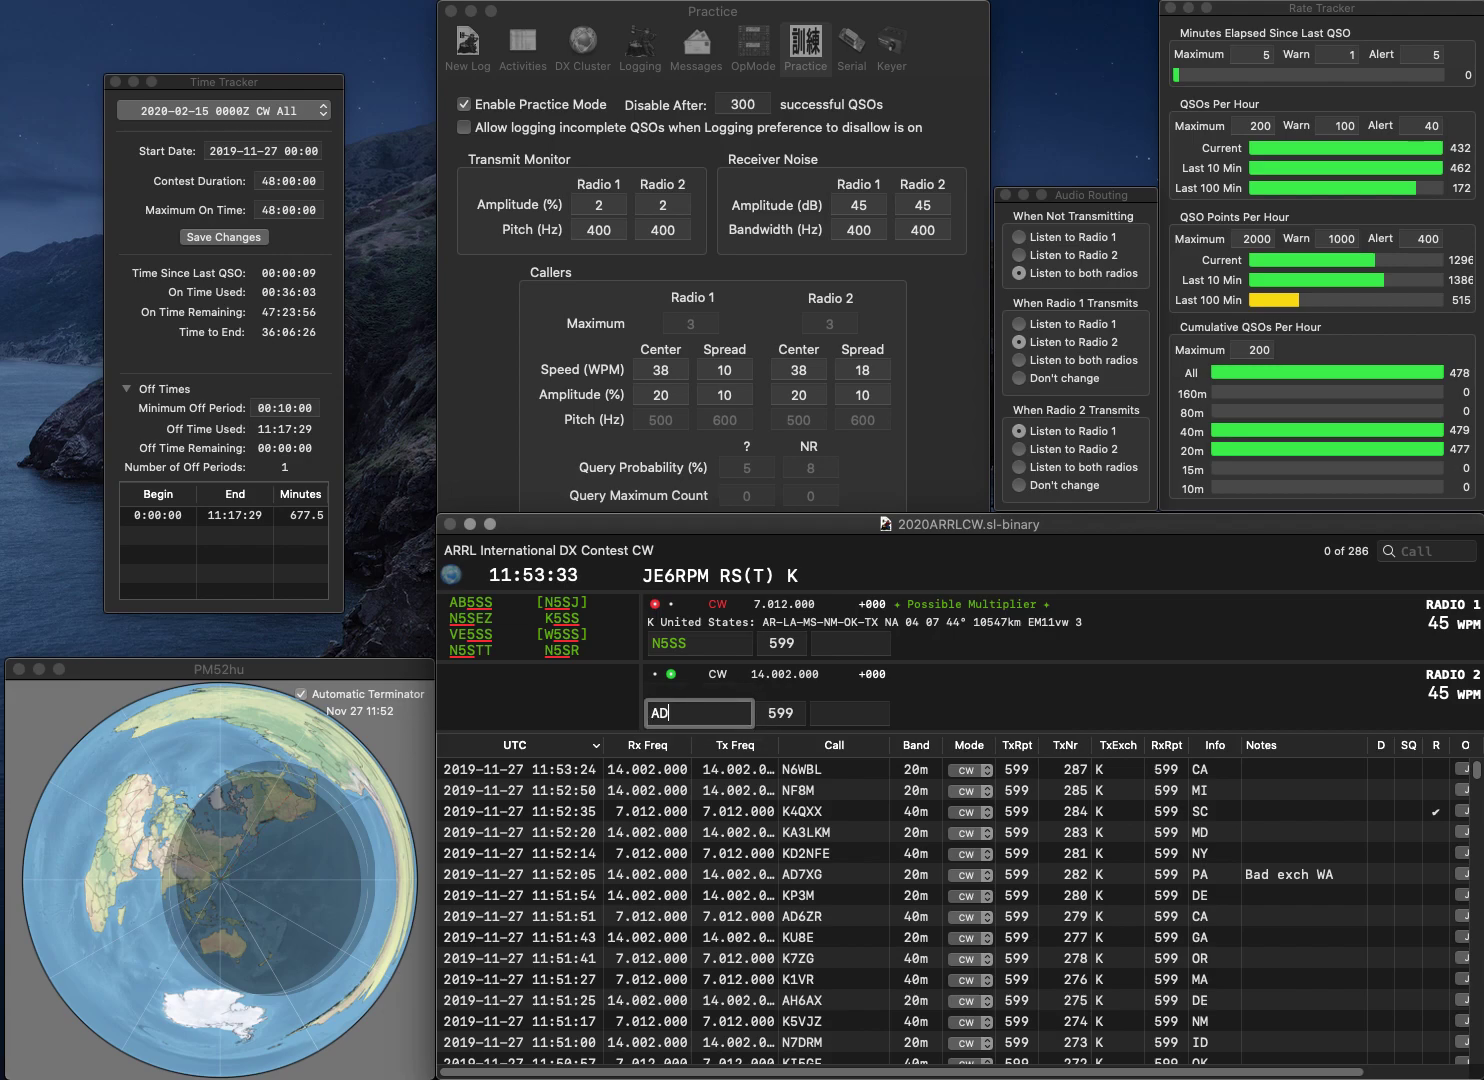
type("3Y")
key("Return")
Step: Change the Radio 1 call to N5S and send it, and log AD3Y on Radio 2 with received exchange DE
type("N5")
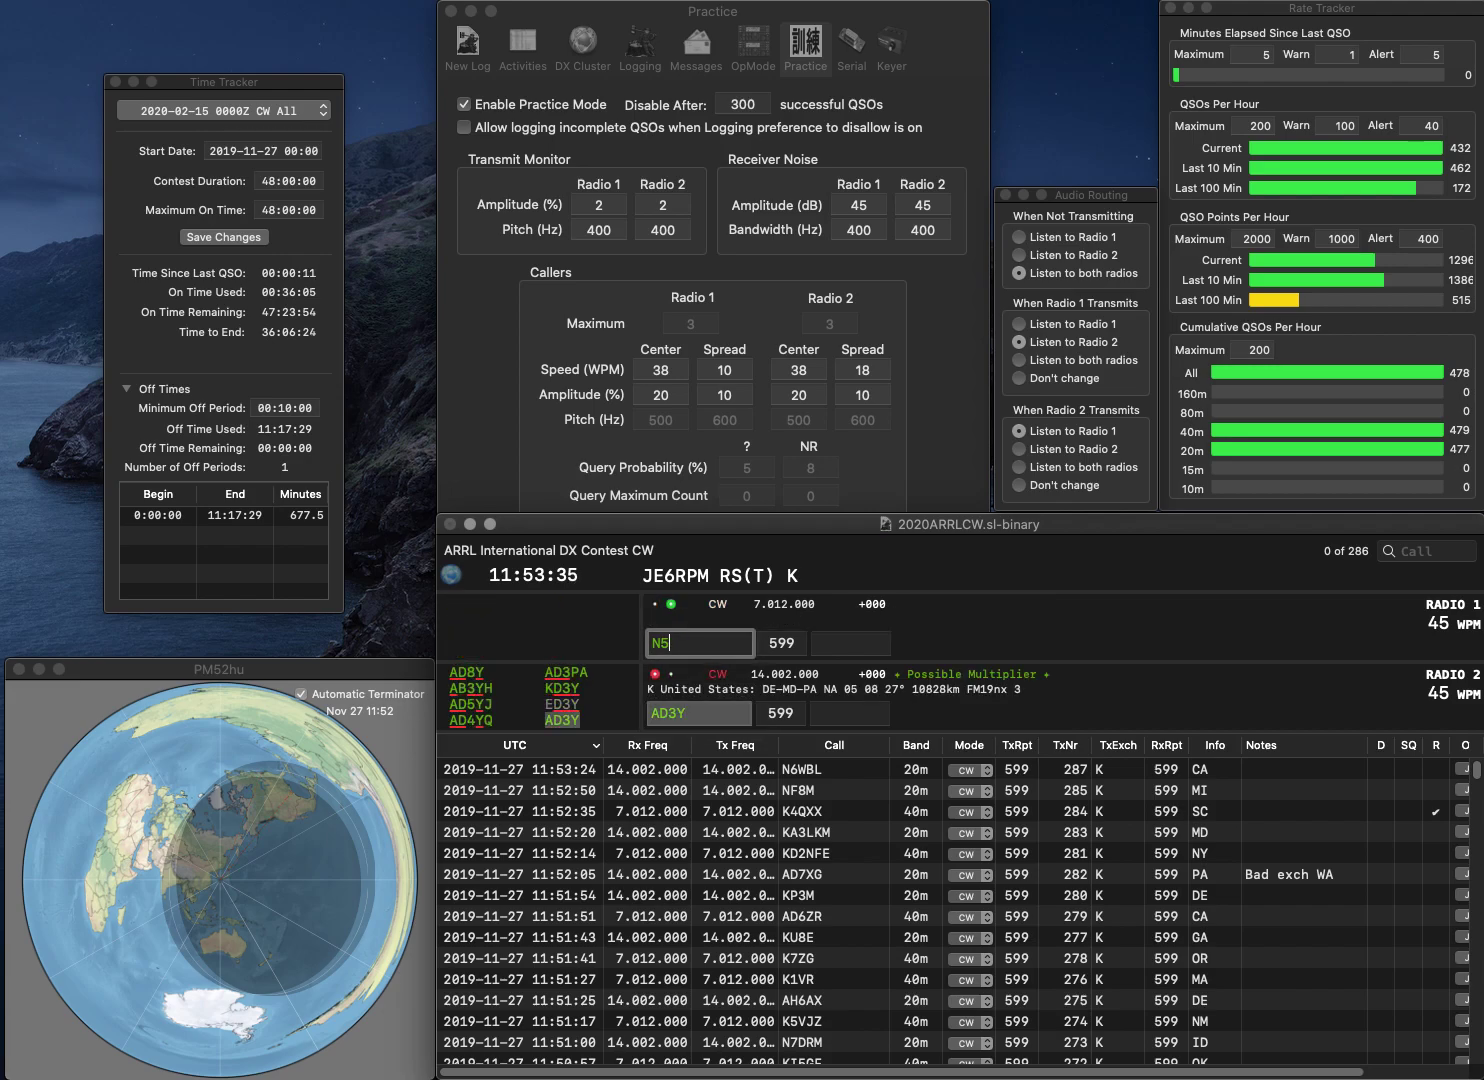
type("S")
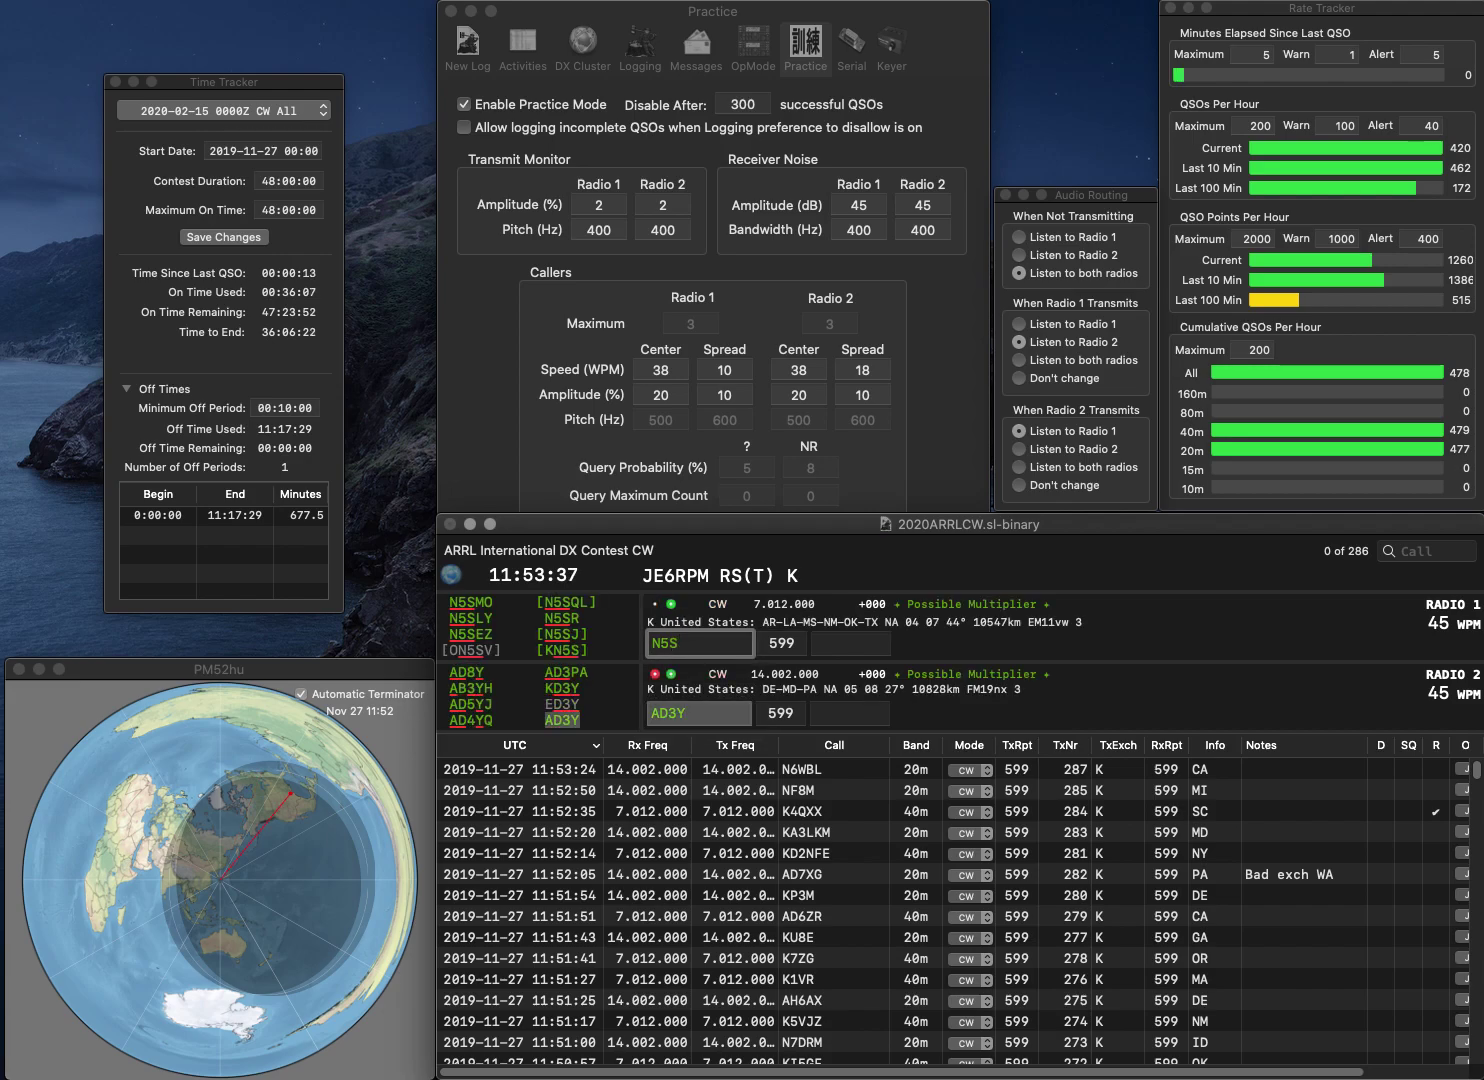
key("Return")
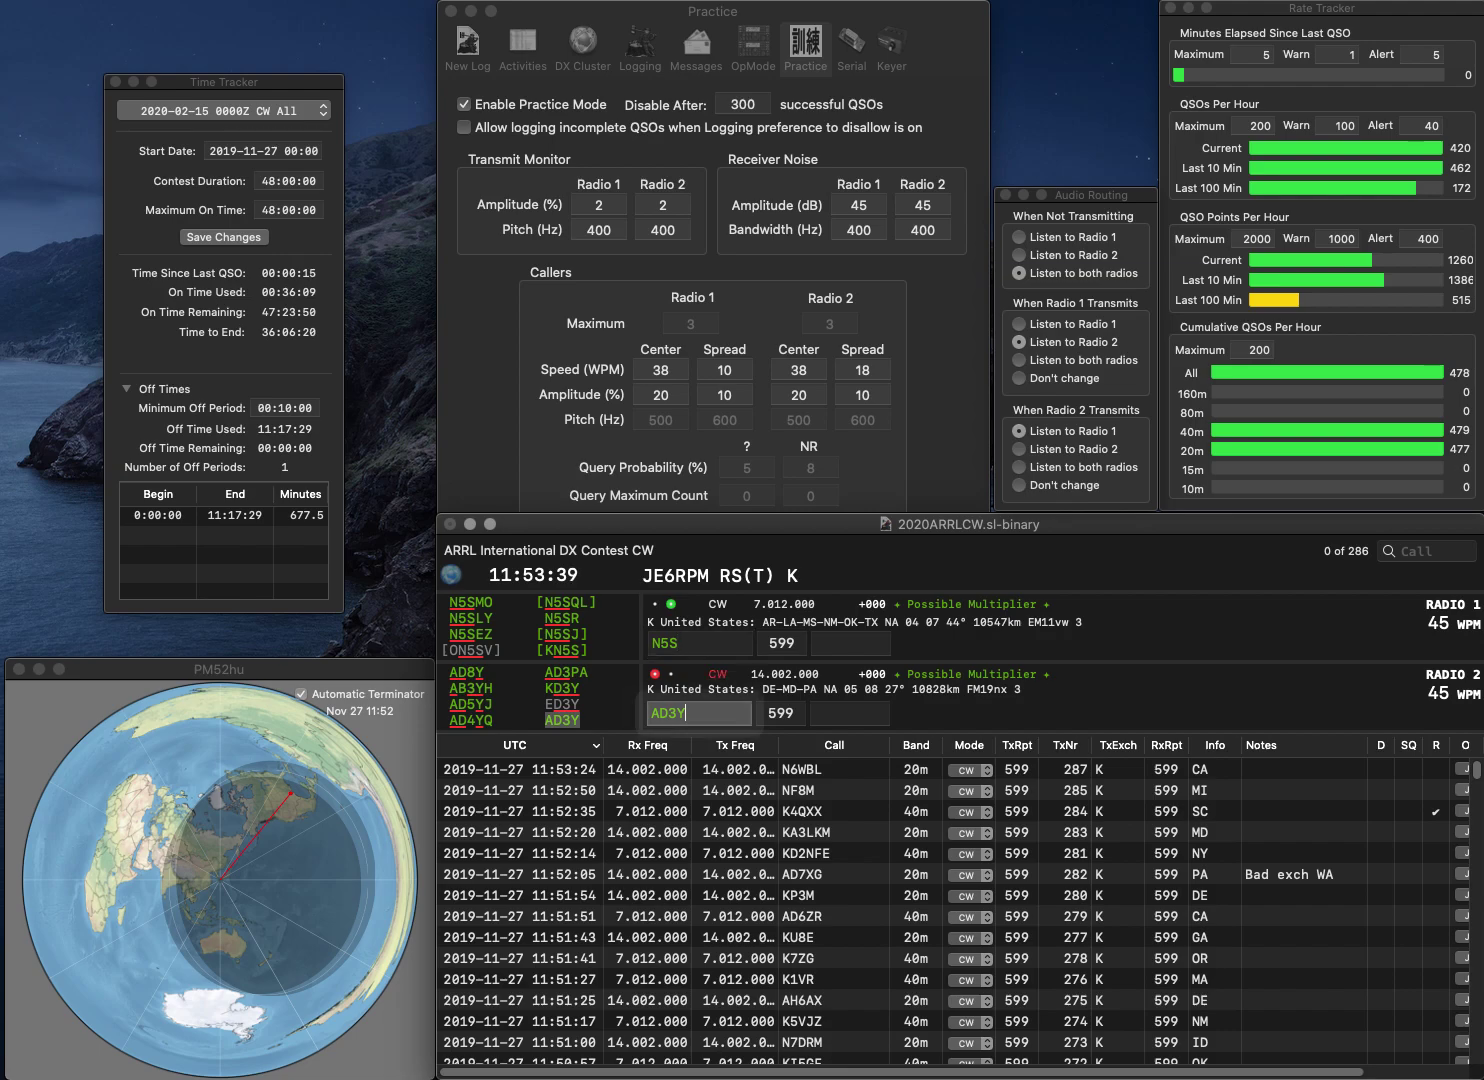
key("Tab")
type("DE")
key("Return")
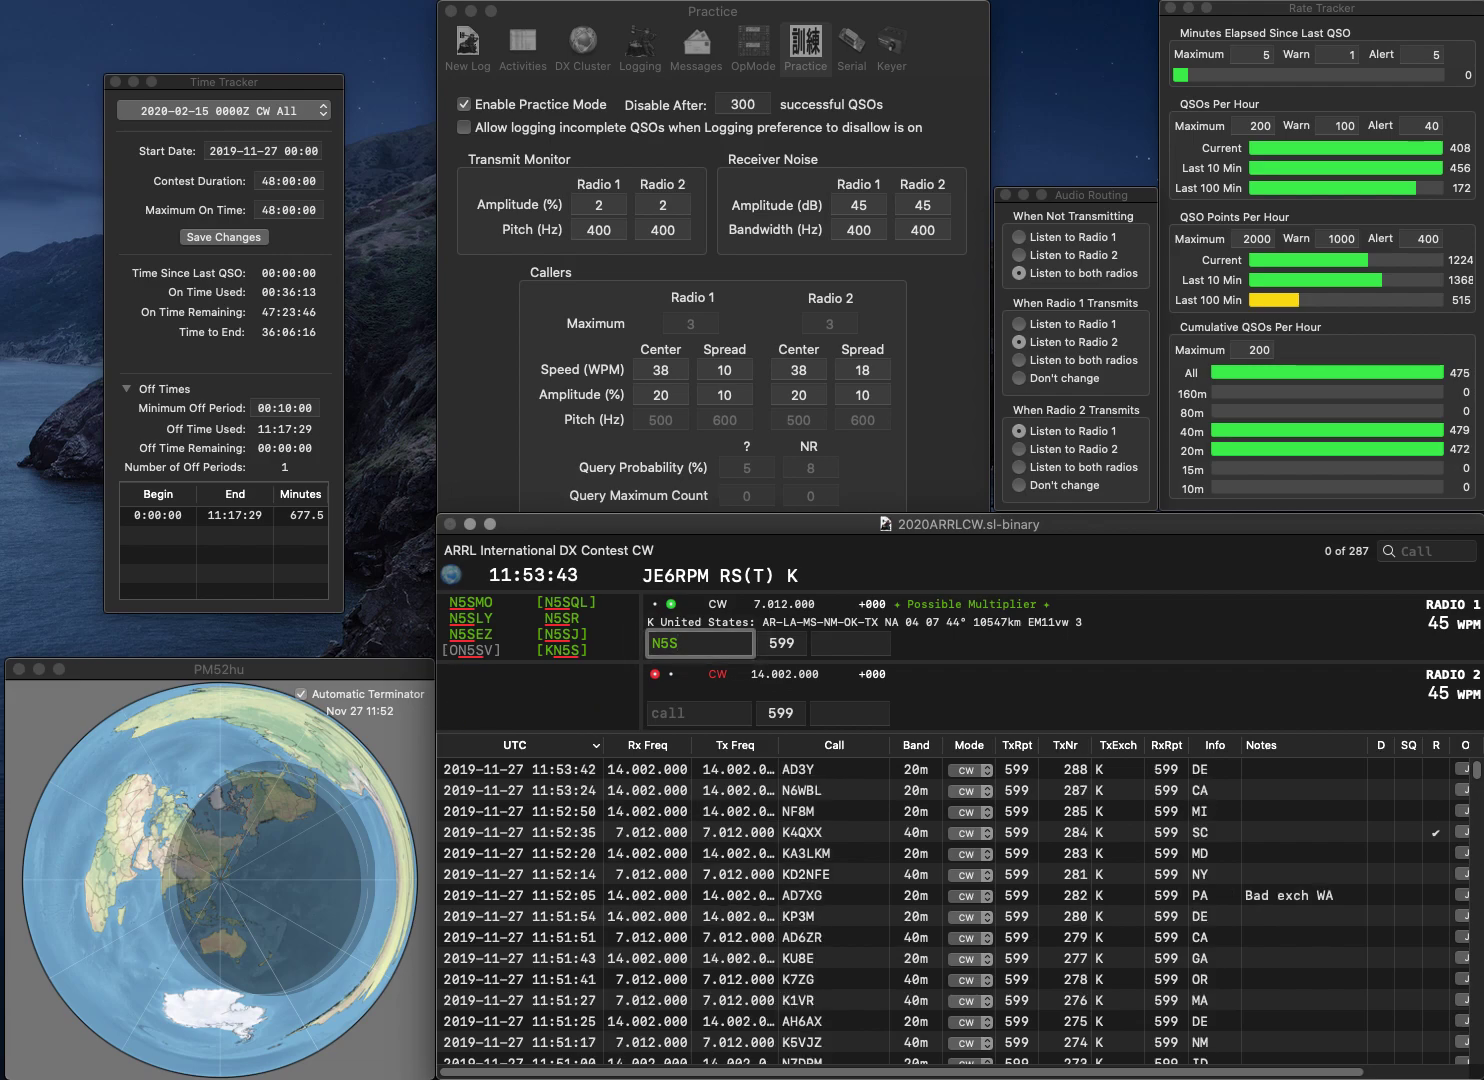
type("I")
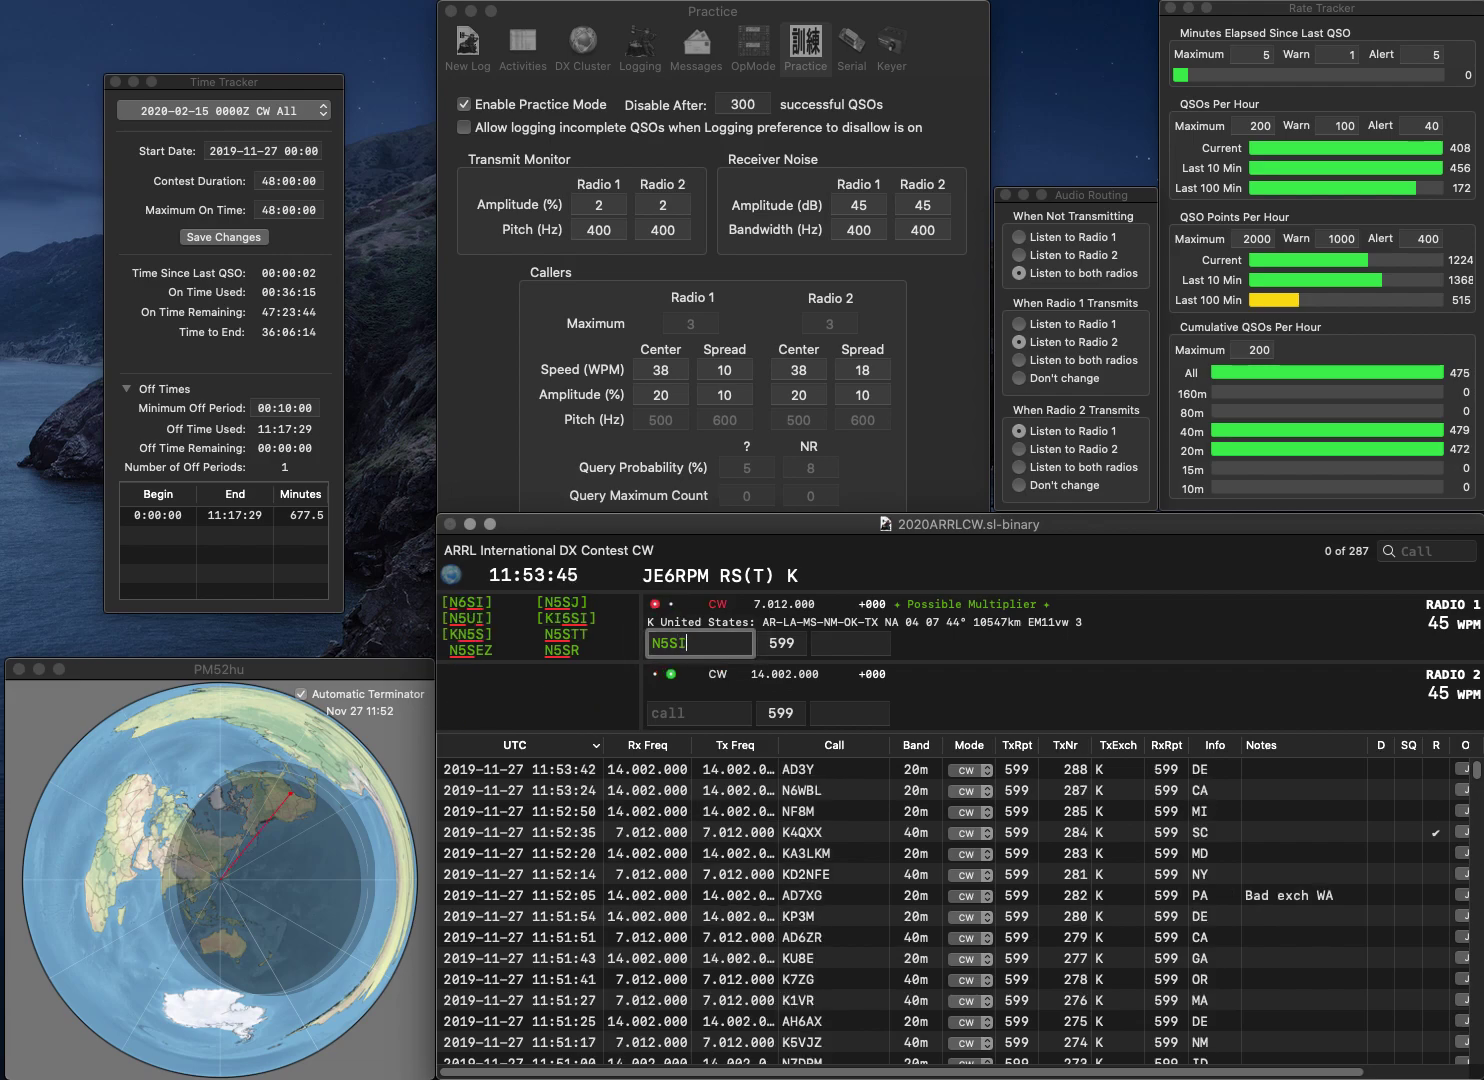
key("Return")
type("KD2DVW")
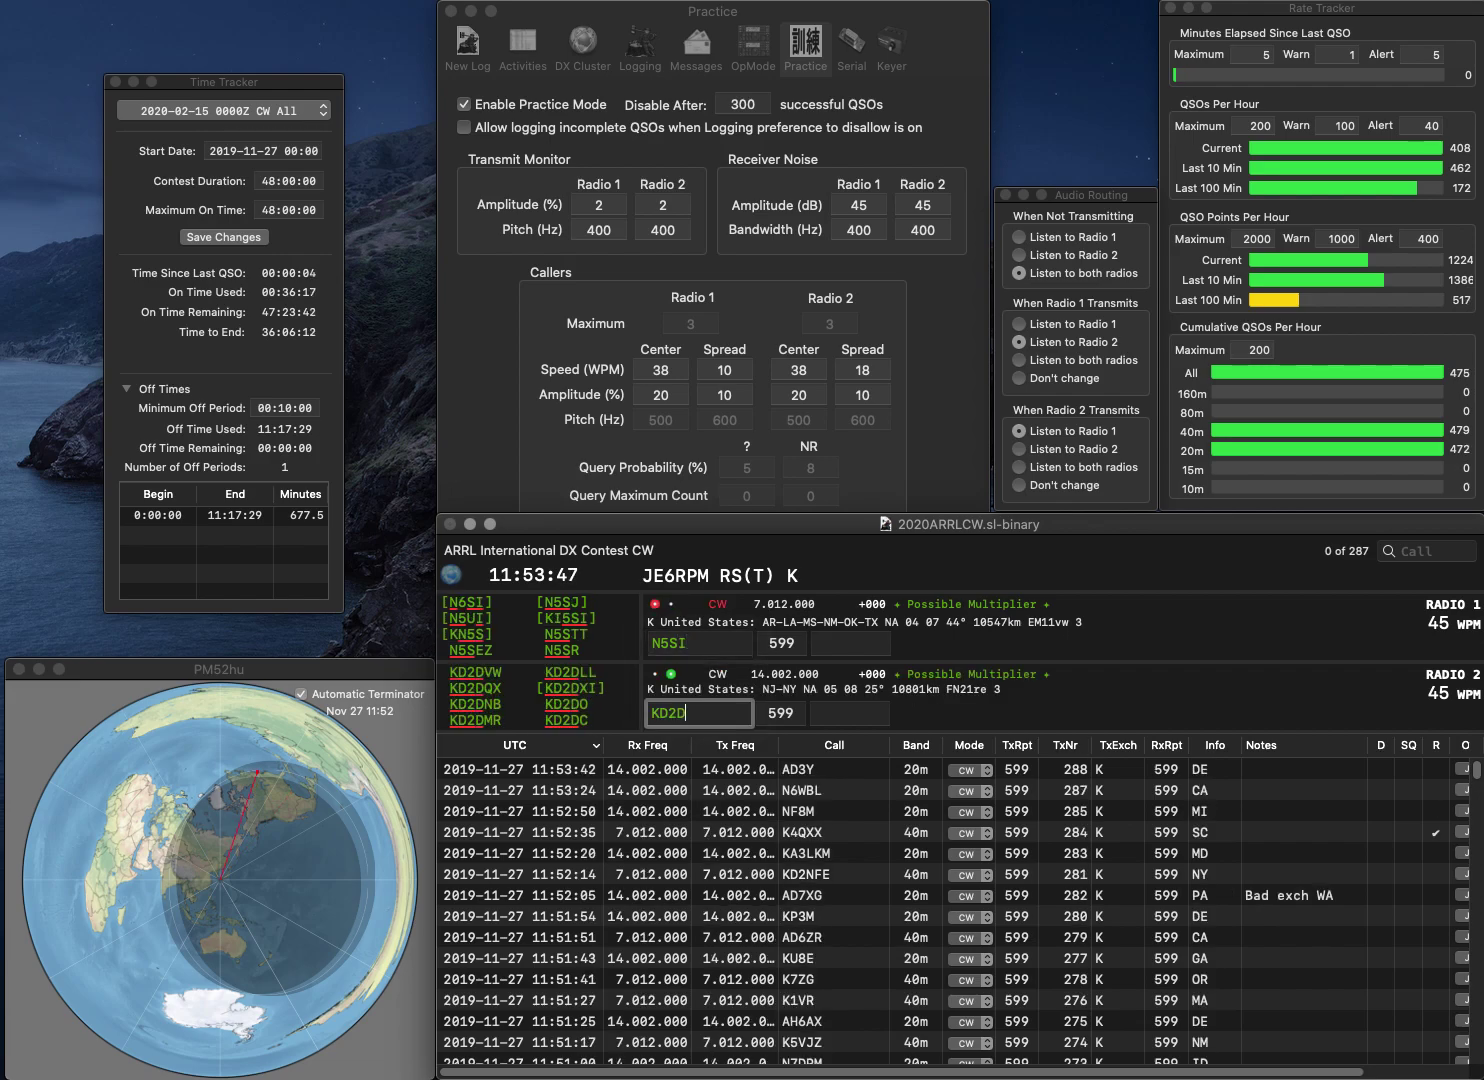
key("Return")
Step: Change the Radio 1 call to N5HS and send it
key("BackSpace")
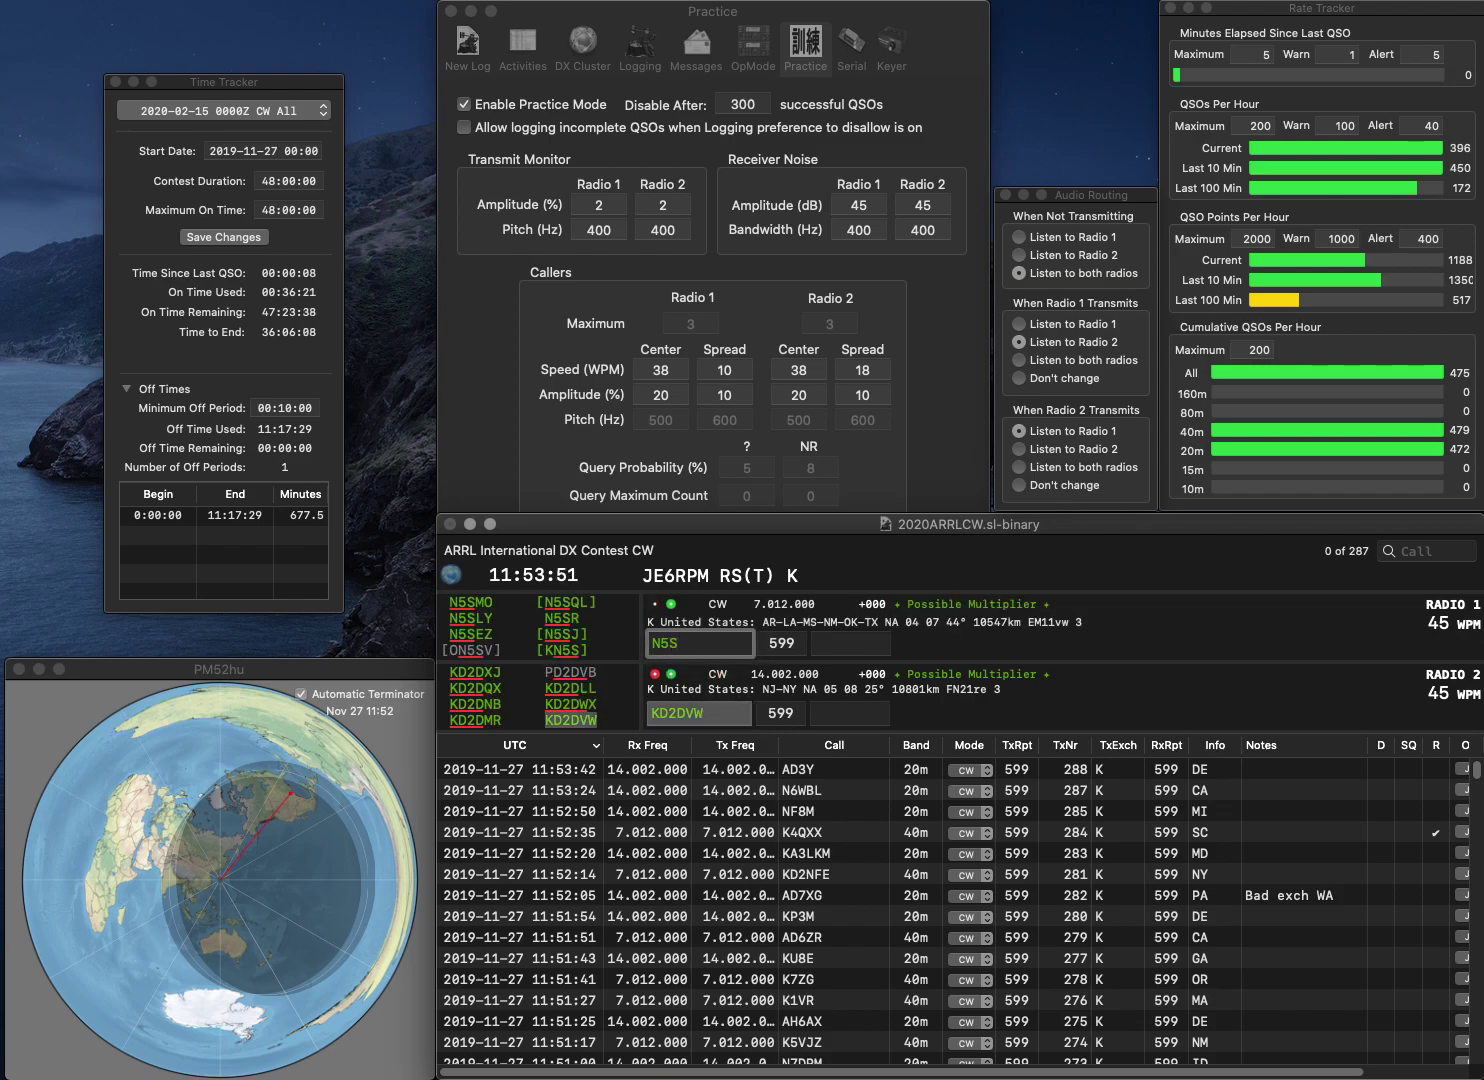
key("BackSpace")
type("SS")
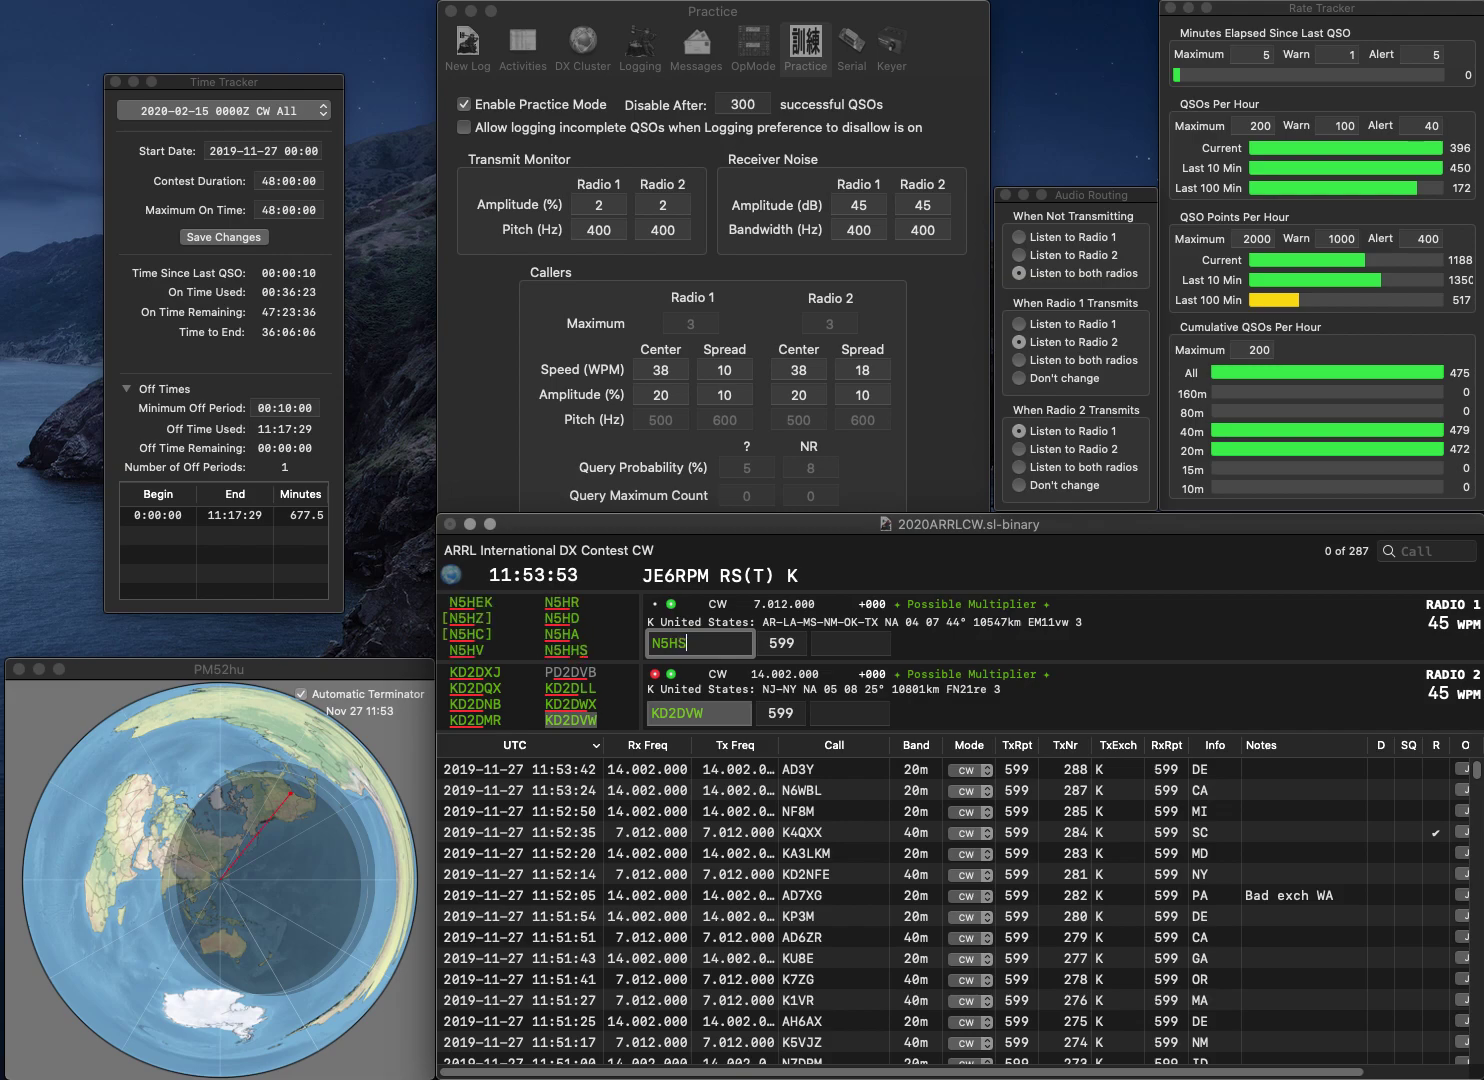
key("BackSpace")
key("BackSpace")
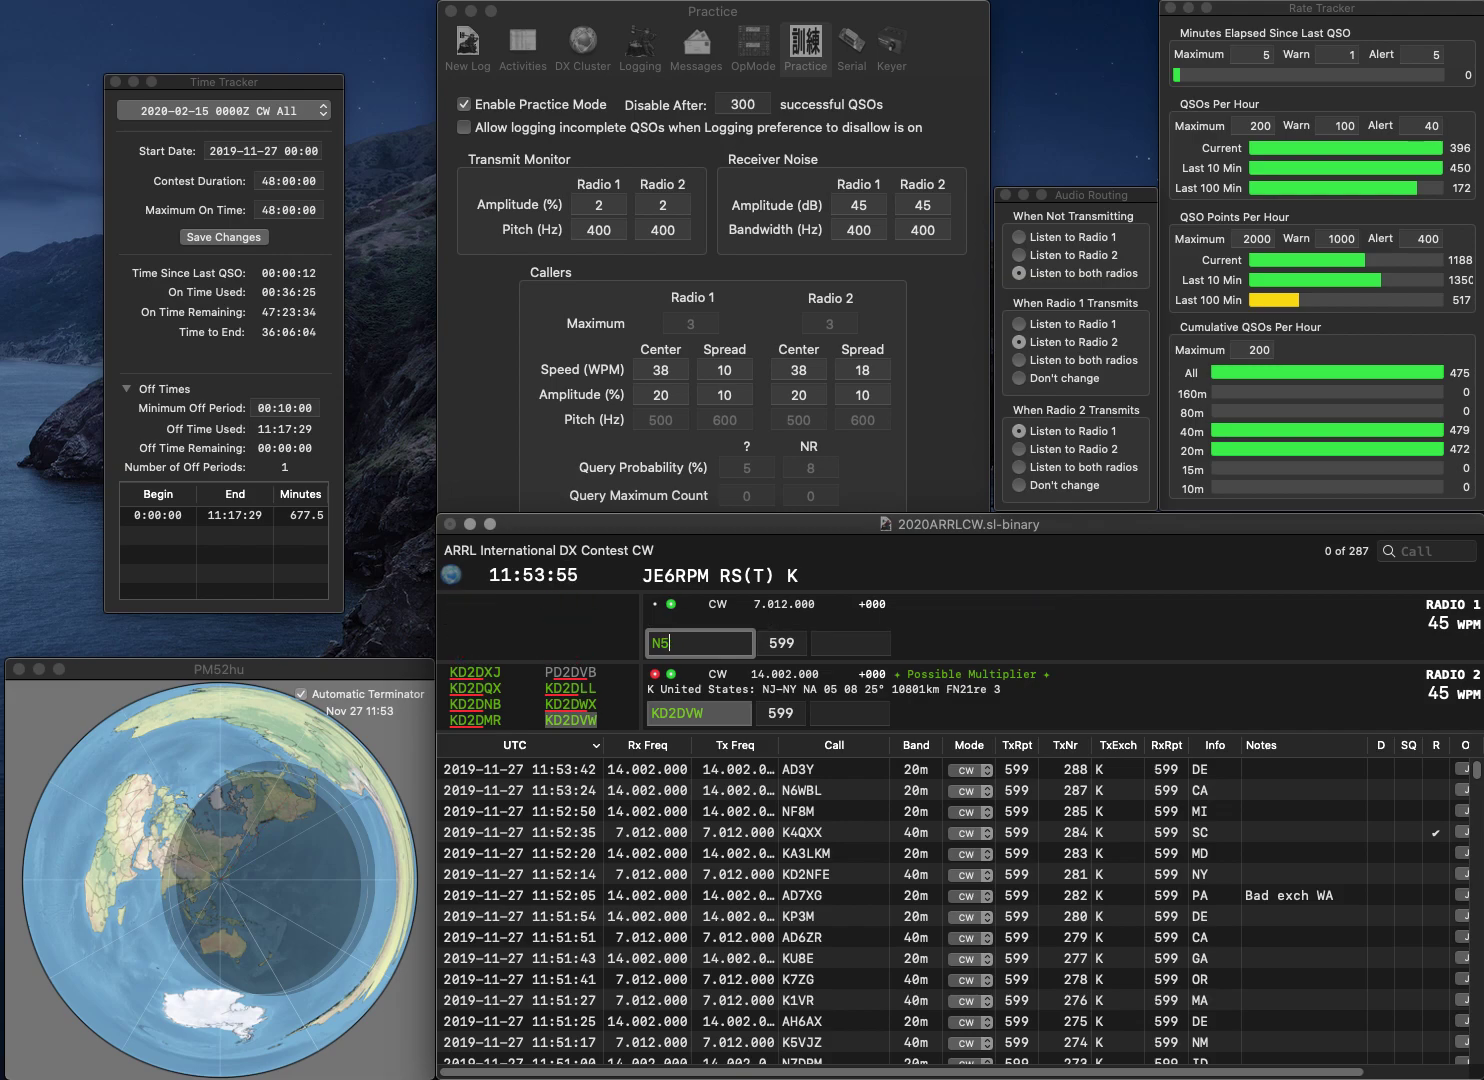
type("HS")
key("Return")
key("Down")
key("space")
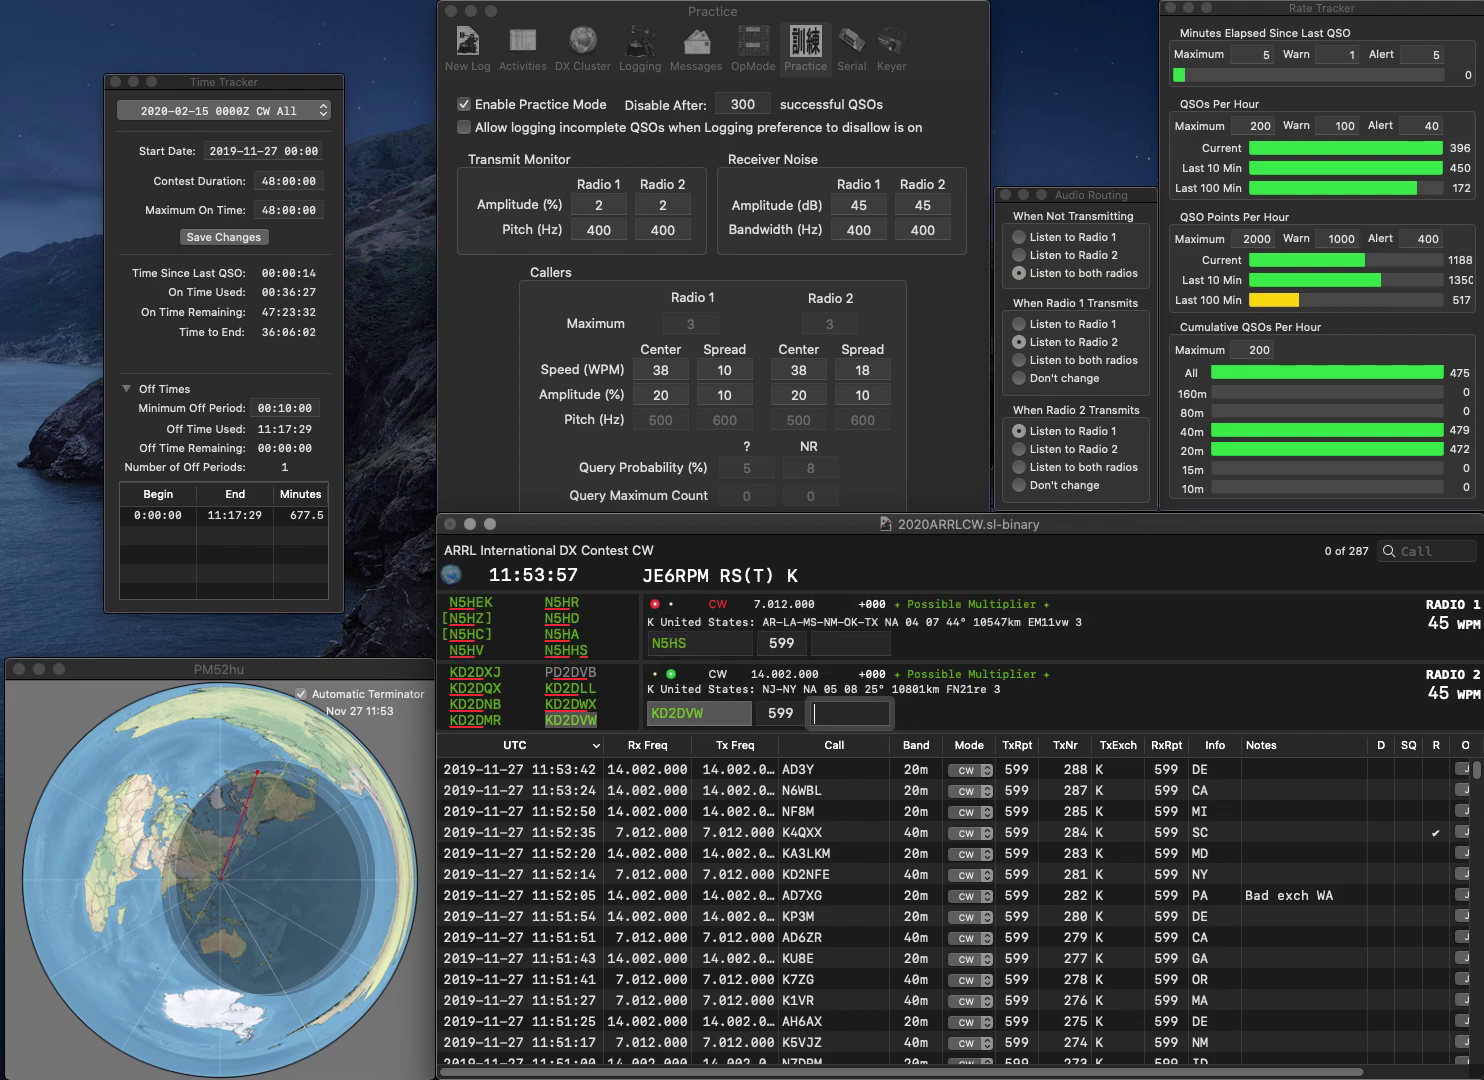
key("Return")
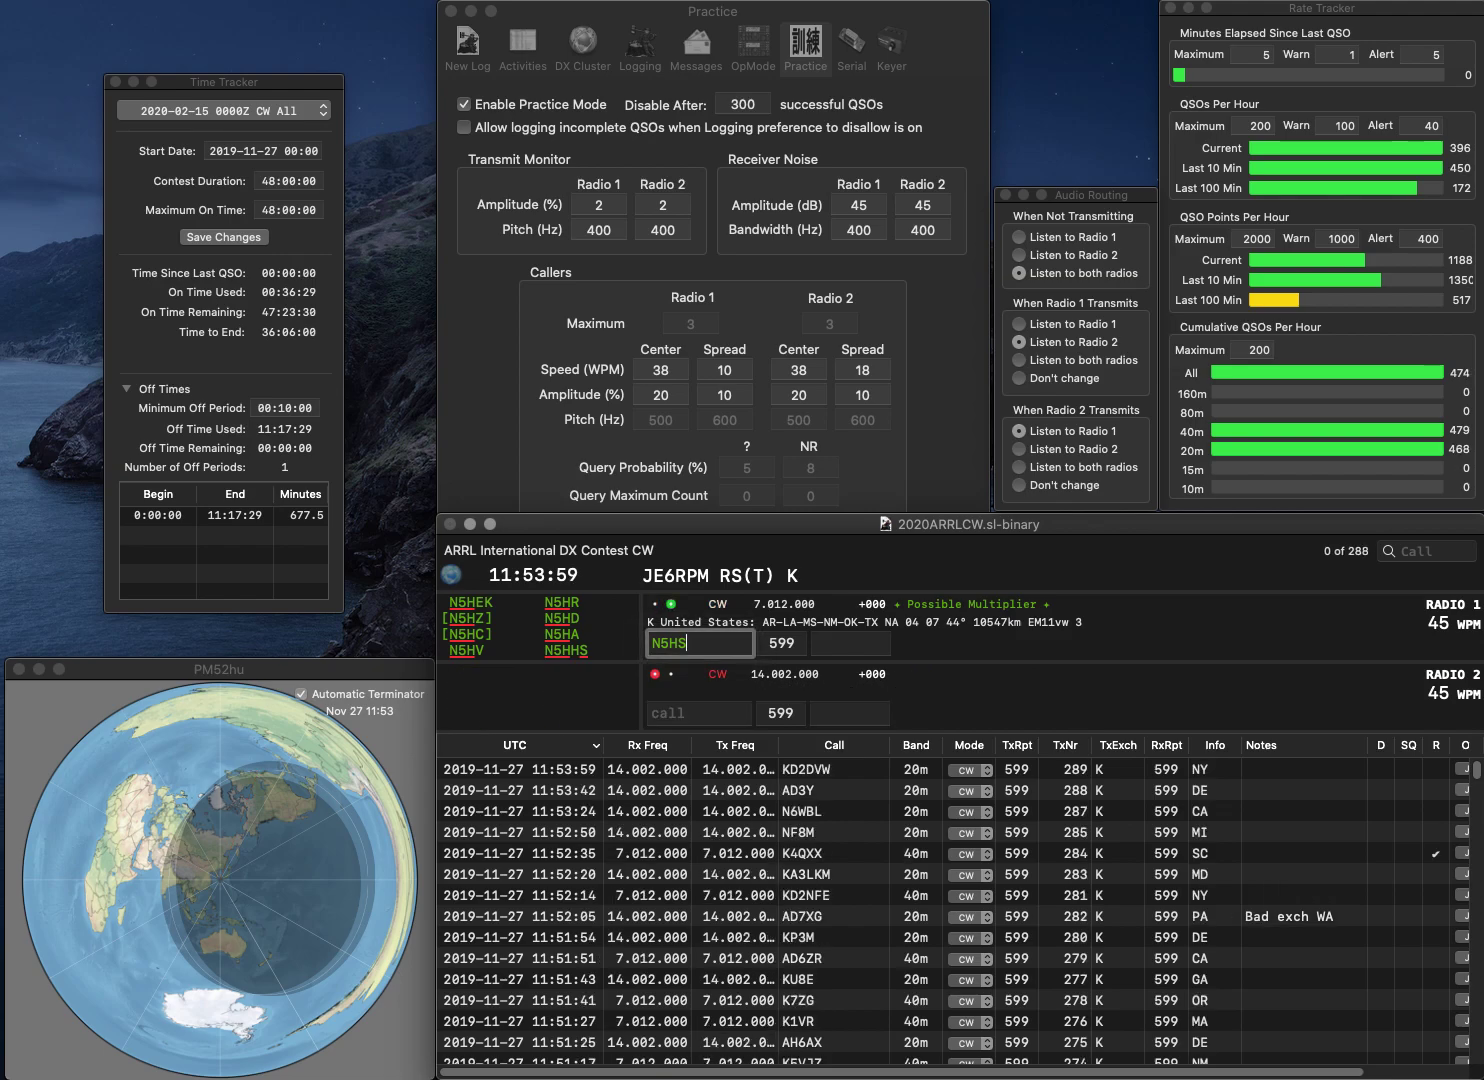
Step: Cut the Radio 1 call back to N5, and enter W1JU as the Radio 2 call and send it
key("BackSpace")
key("BackSpace")
type("SS")
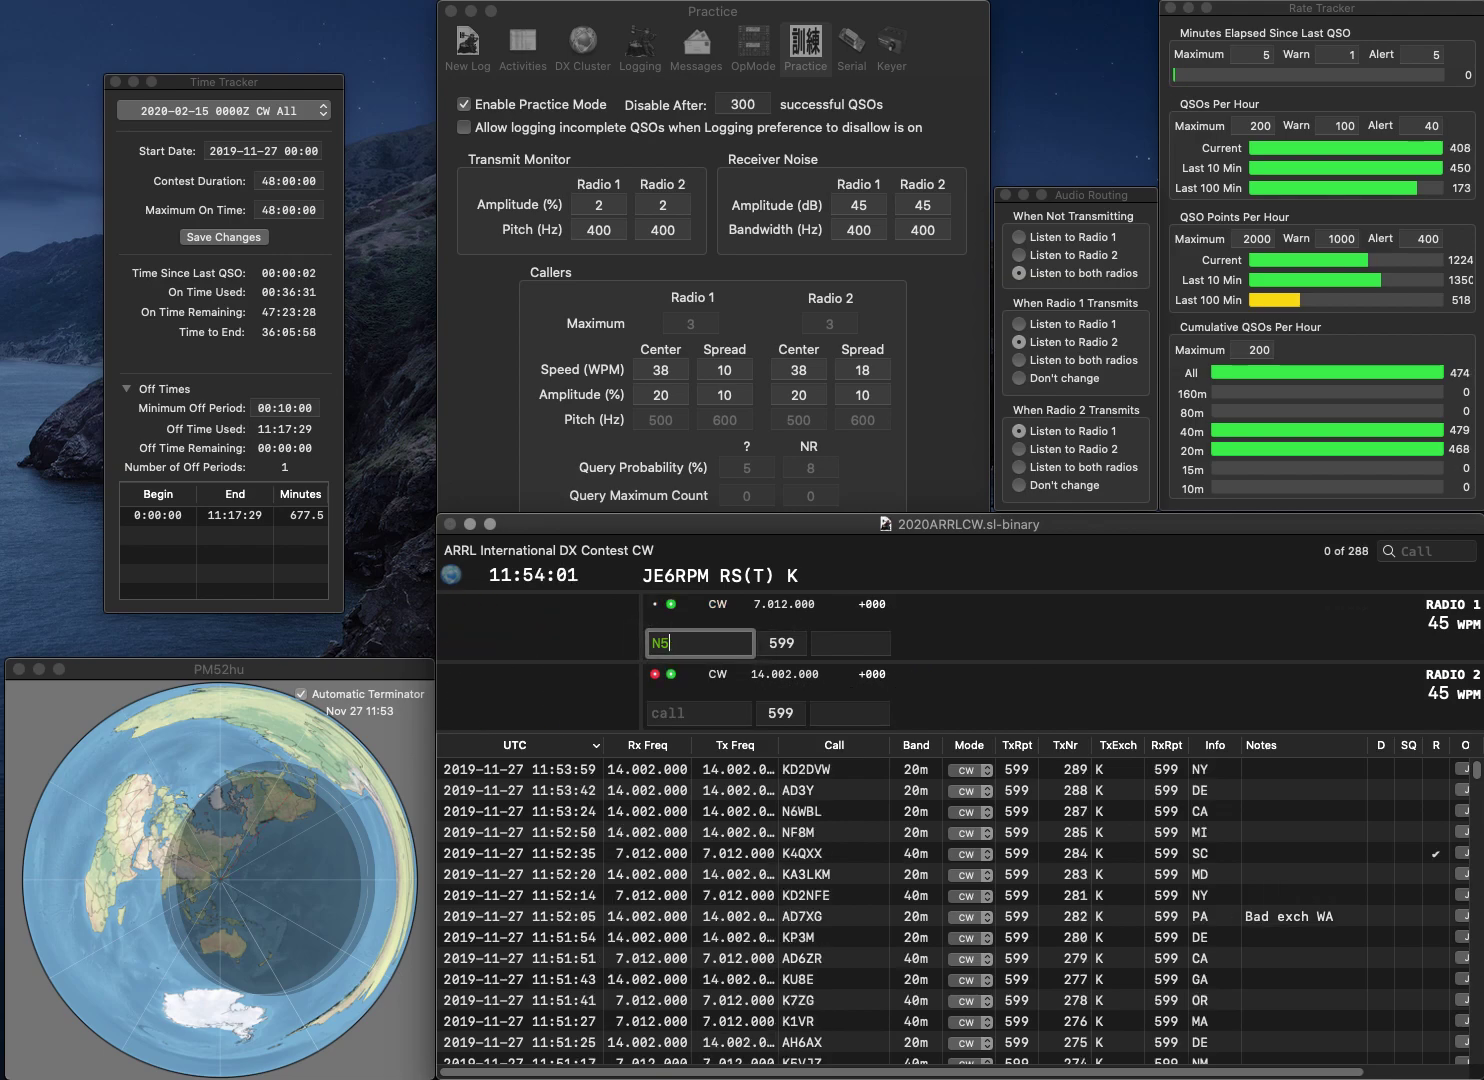
key("Down")
type("1JU")
key("Return")
Step: Shorten the Radio 1 call to N and query the caller with it
key("BackSpace")
key("BackSpace")
key("BackSpace")
key("Return")
Step: Query the Radio 1 caller with partial call N5, and log W1JU on Radio 2 with received exchange VT
key("Return")
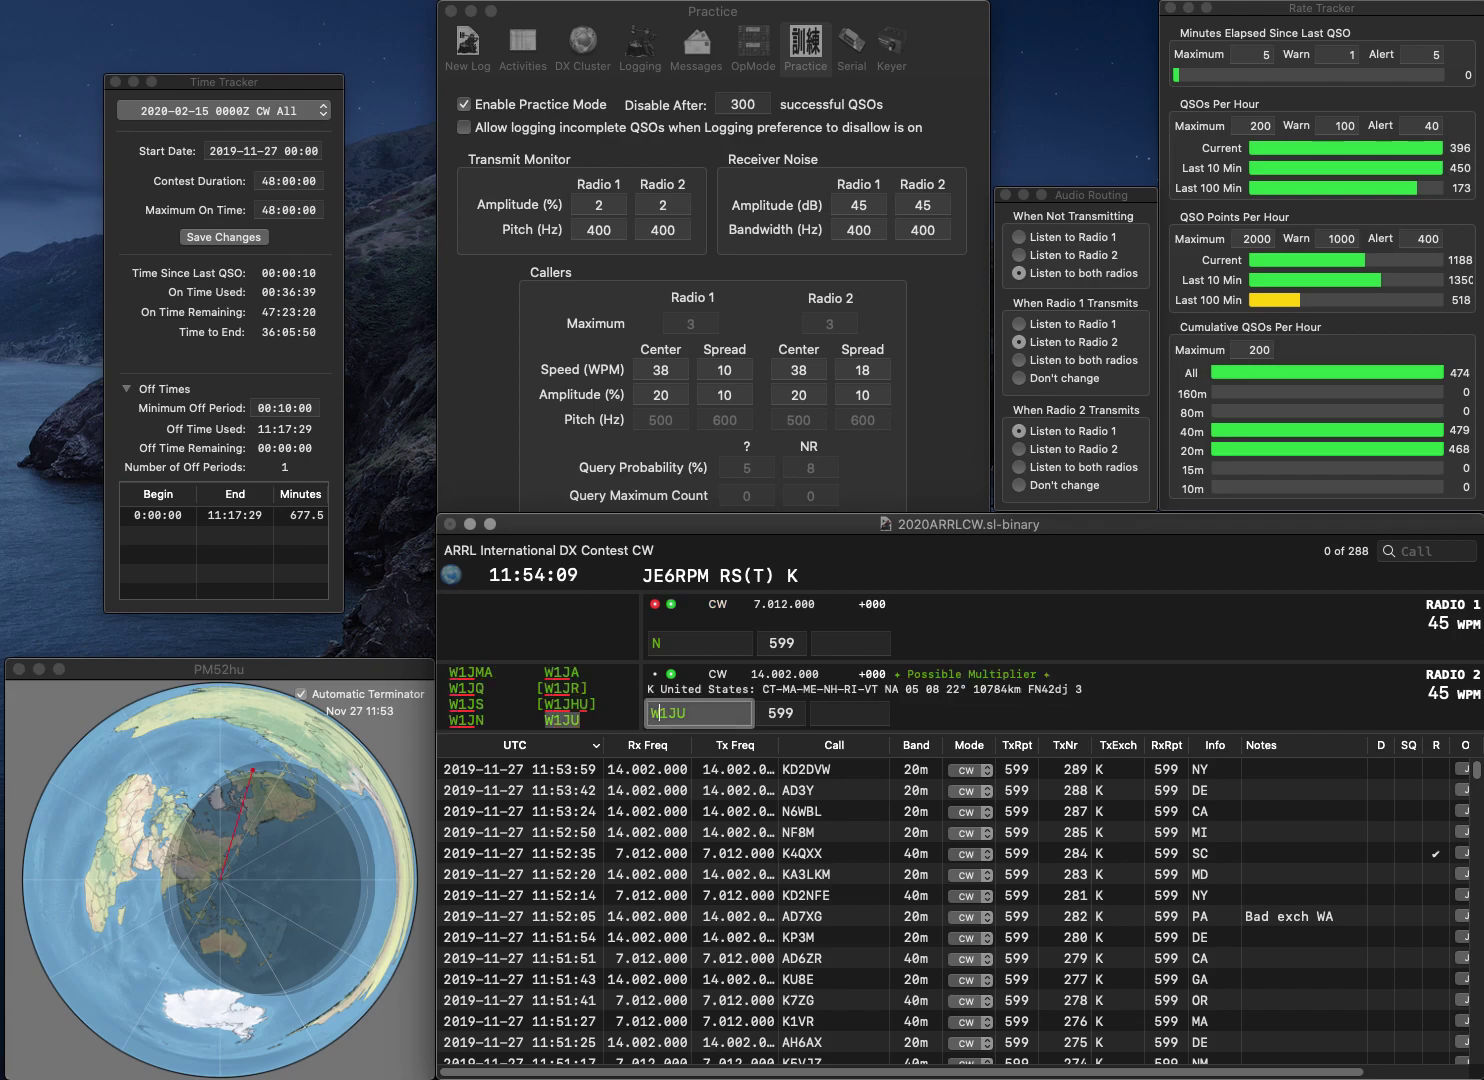
type("5")
key("Return")
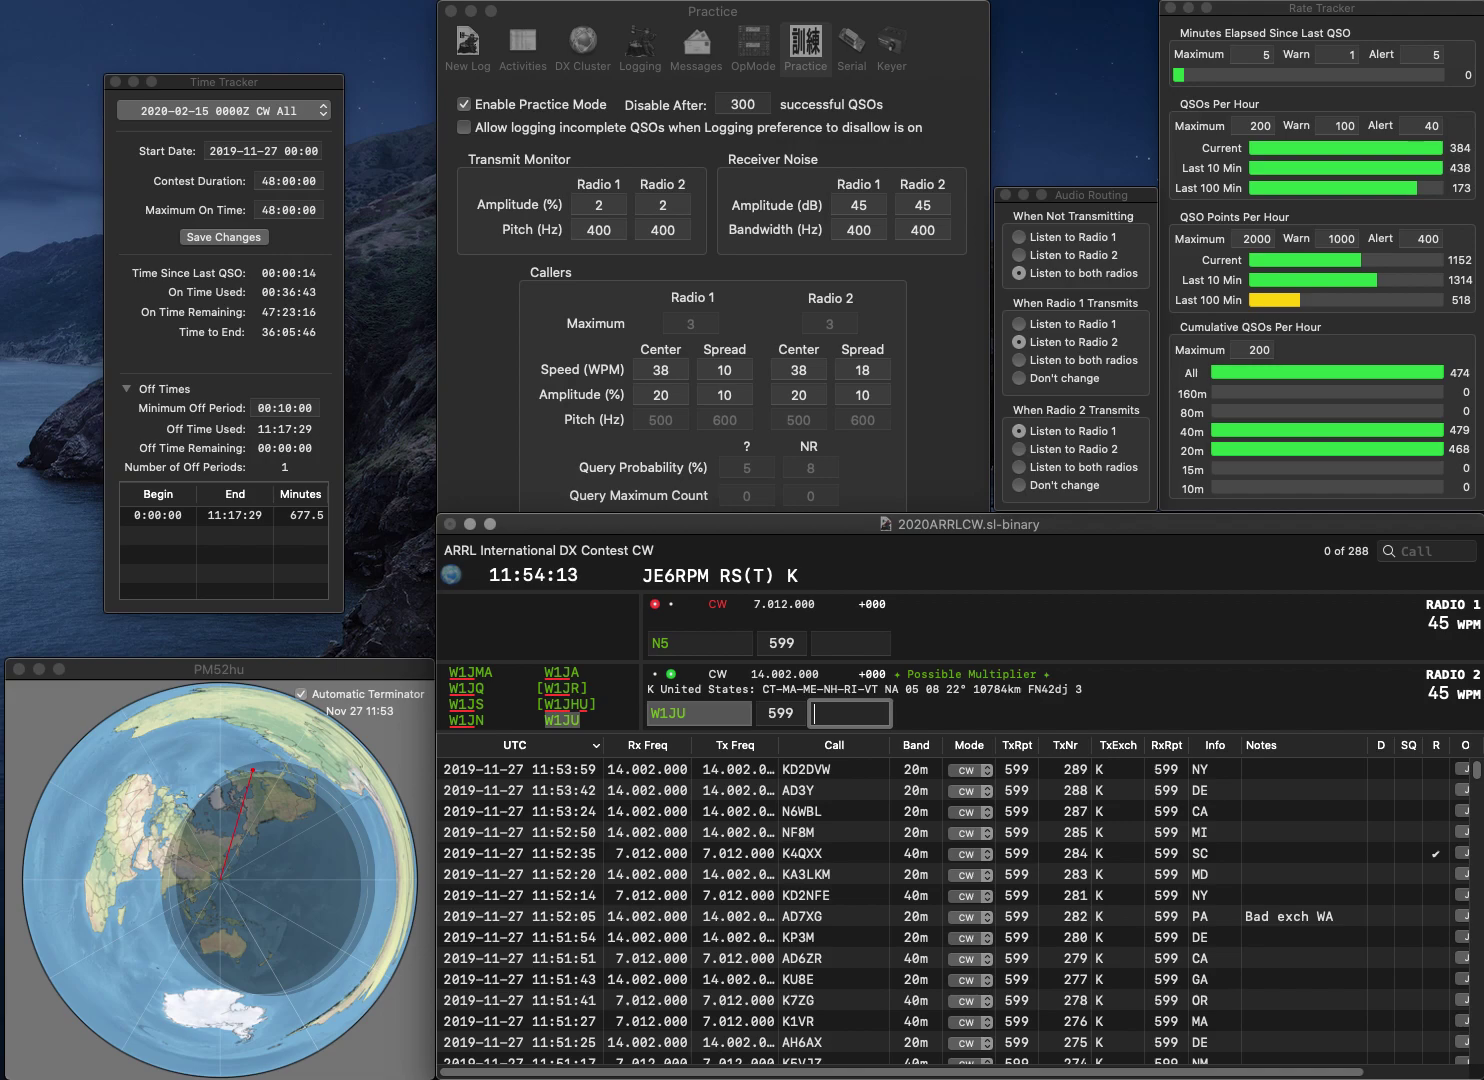
type("VT")
key("Return")
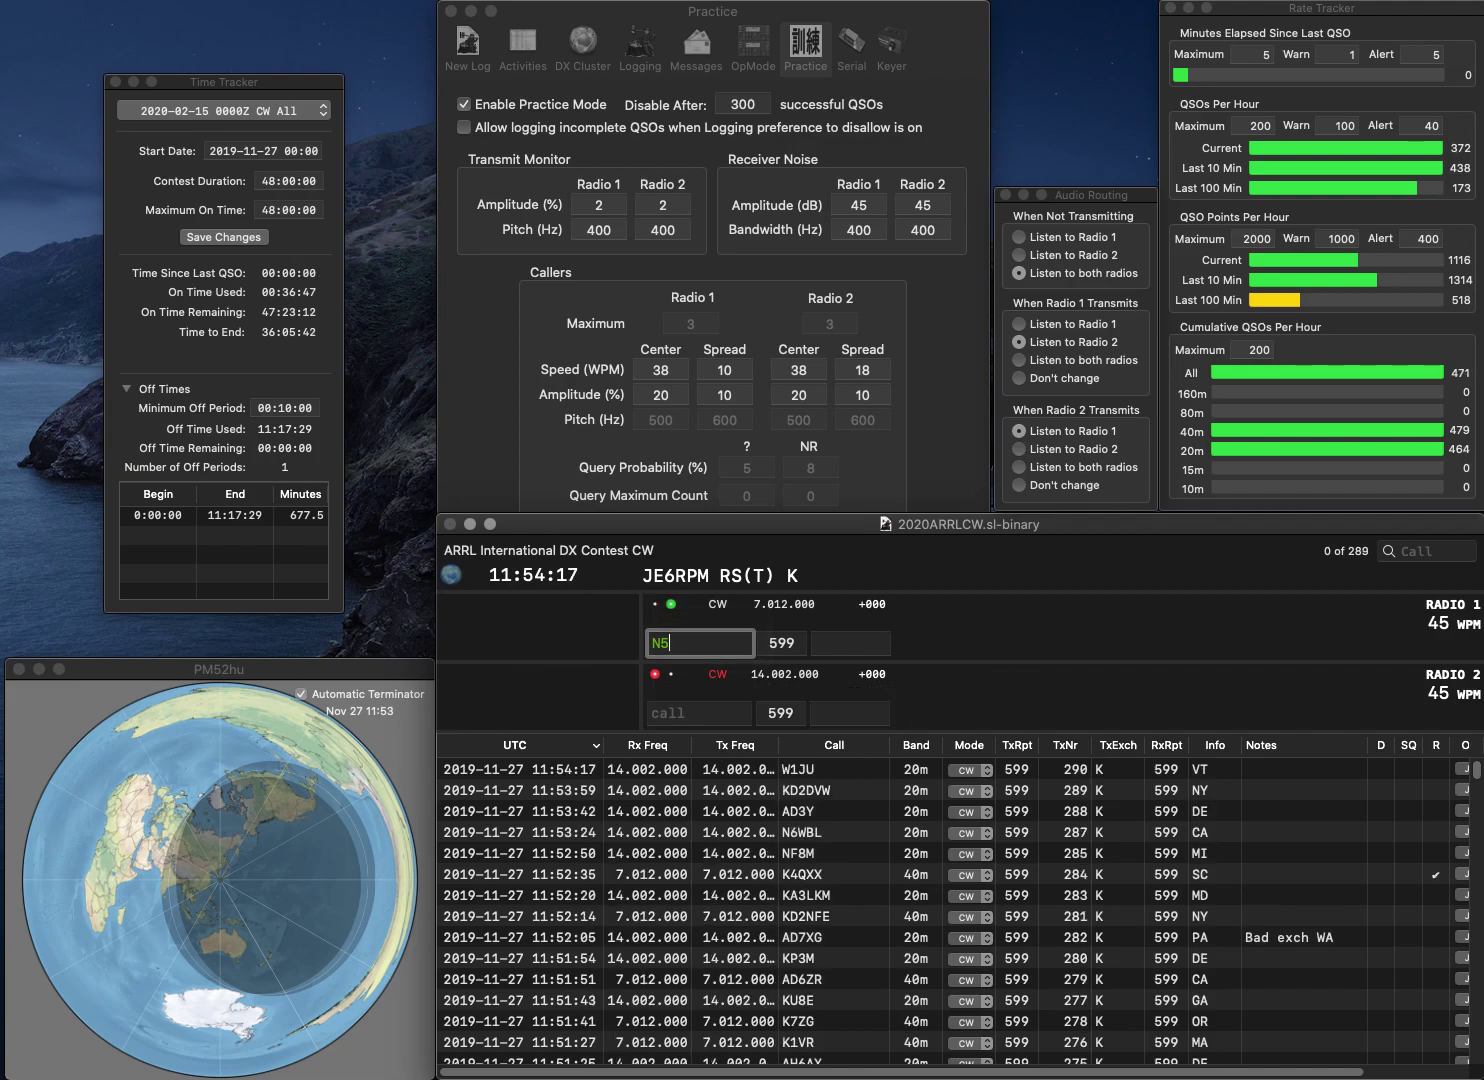
Step: Extend the Radio 1 call to N5SS and send it, and query the partial call 1CO on Radio 2
type("SS")
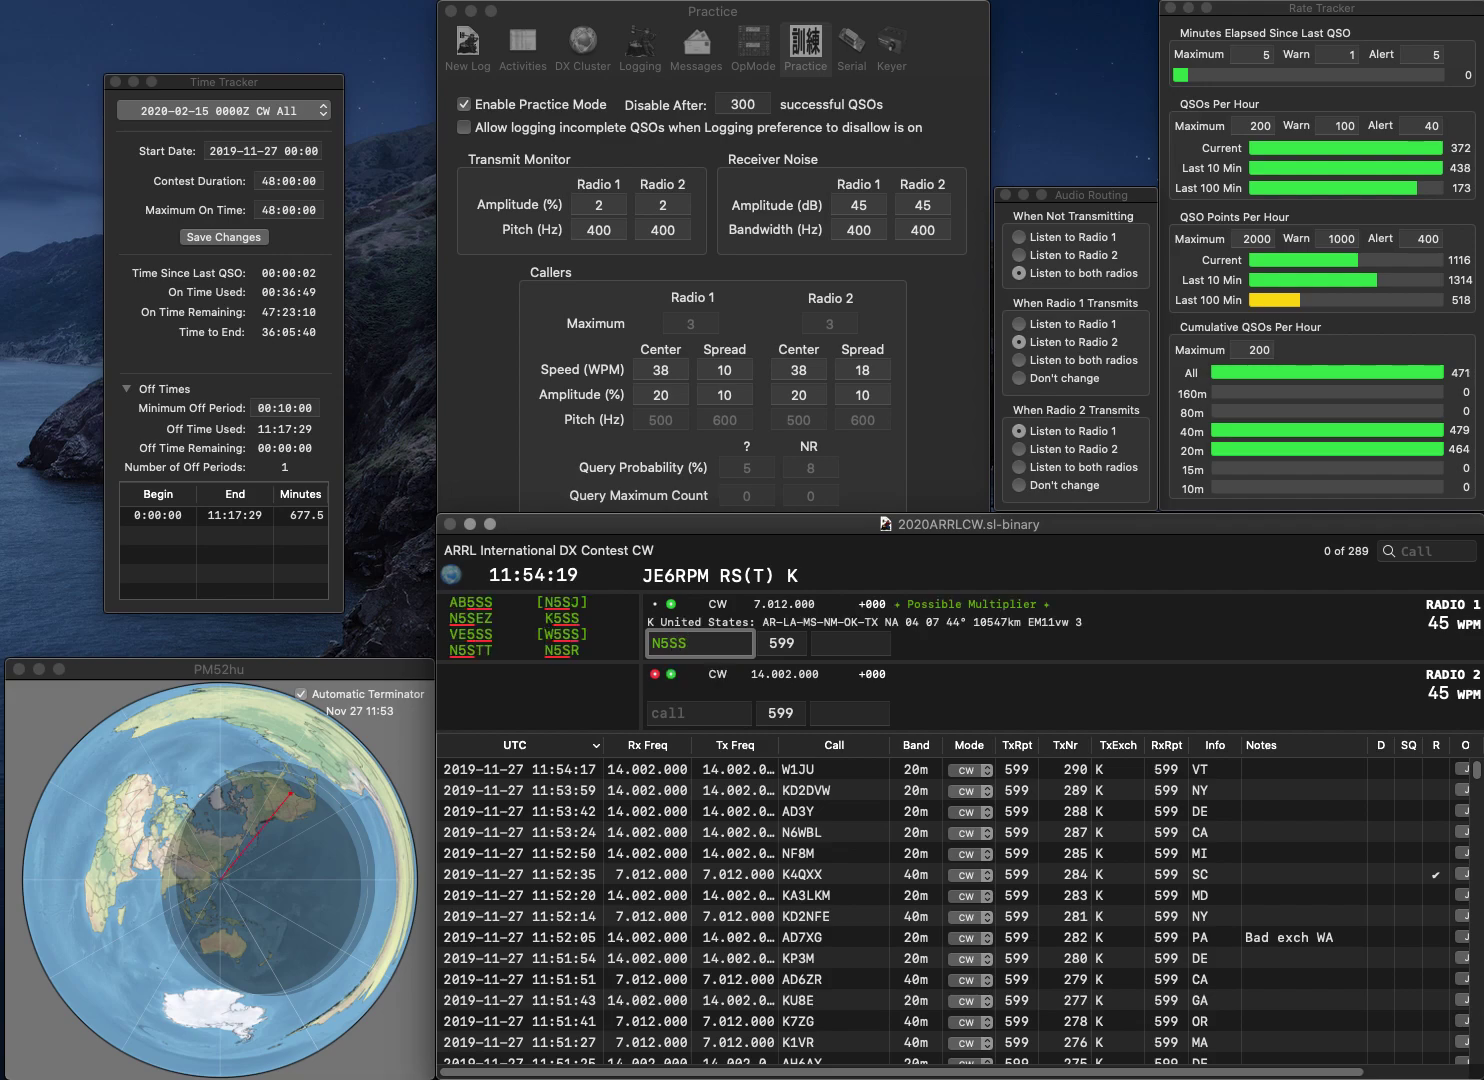
key("Return")
type("1")
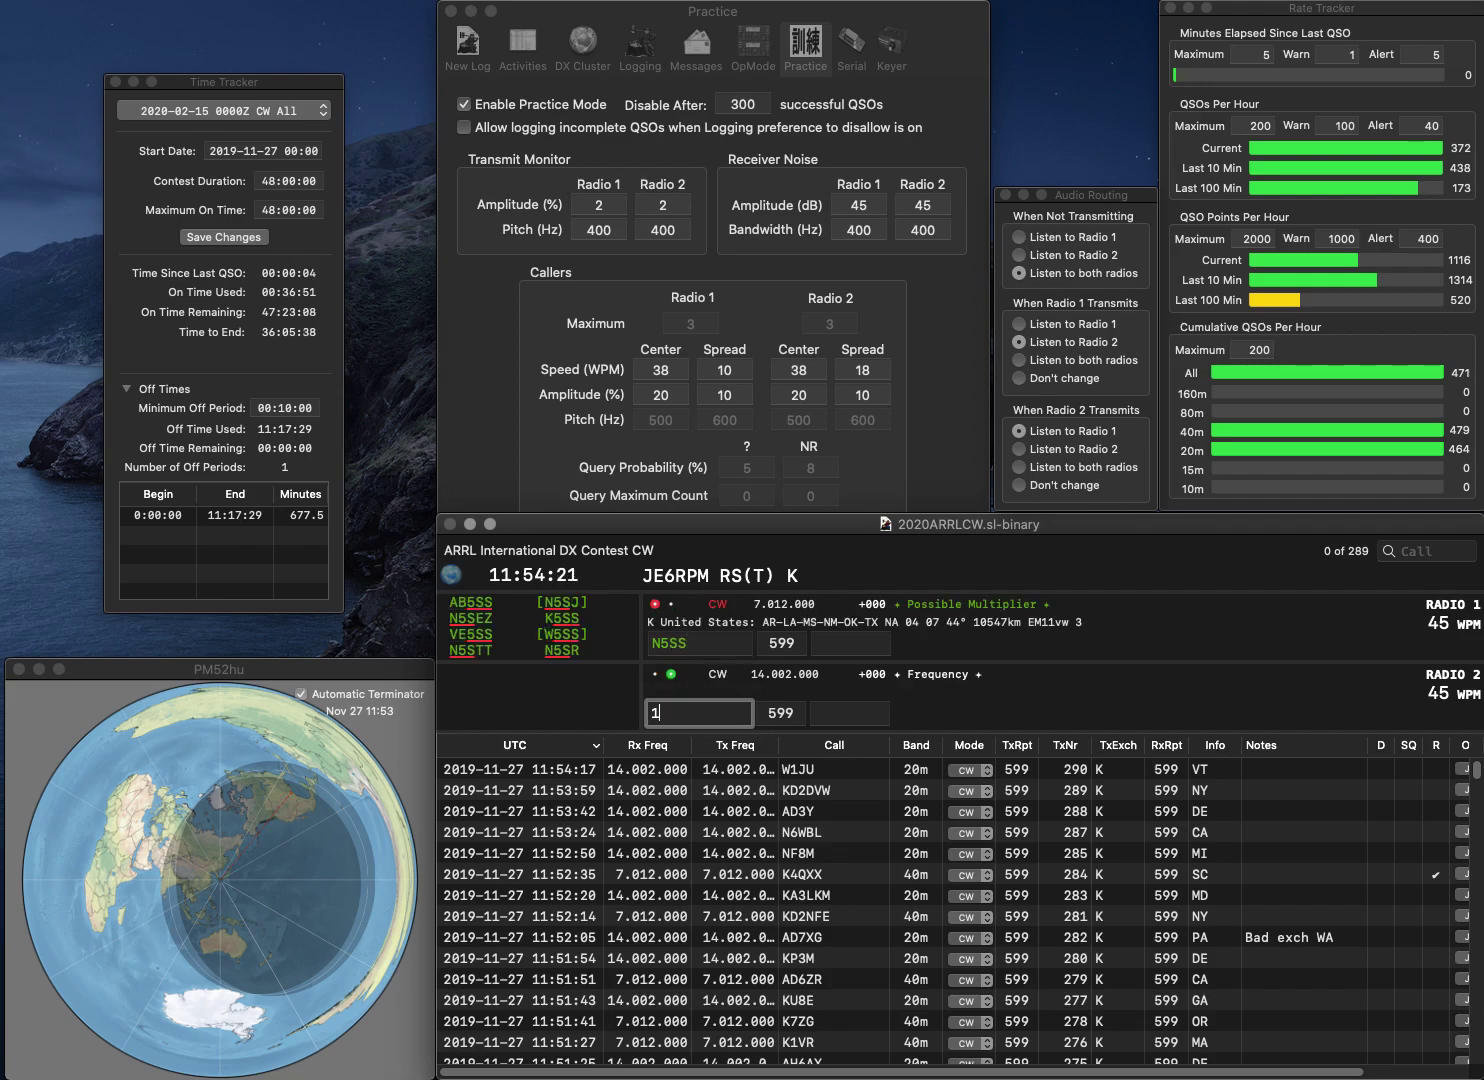
type("CO")
key("Return")
Step: Change the Radio 1 call to N5SH and send it, and complete the Radio 2 call as WV1CO and send it
key("BackSpace")
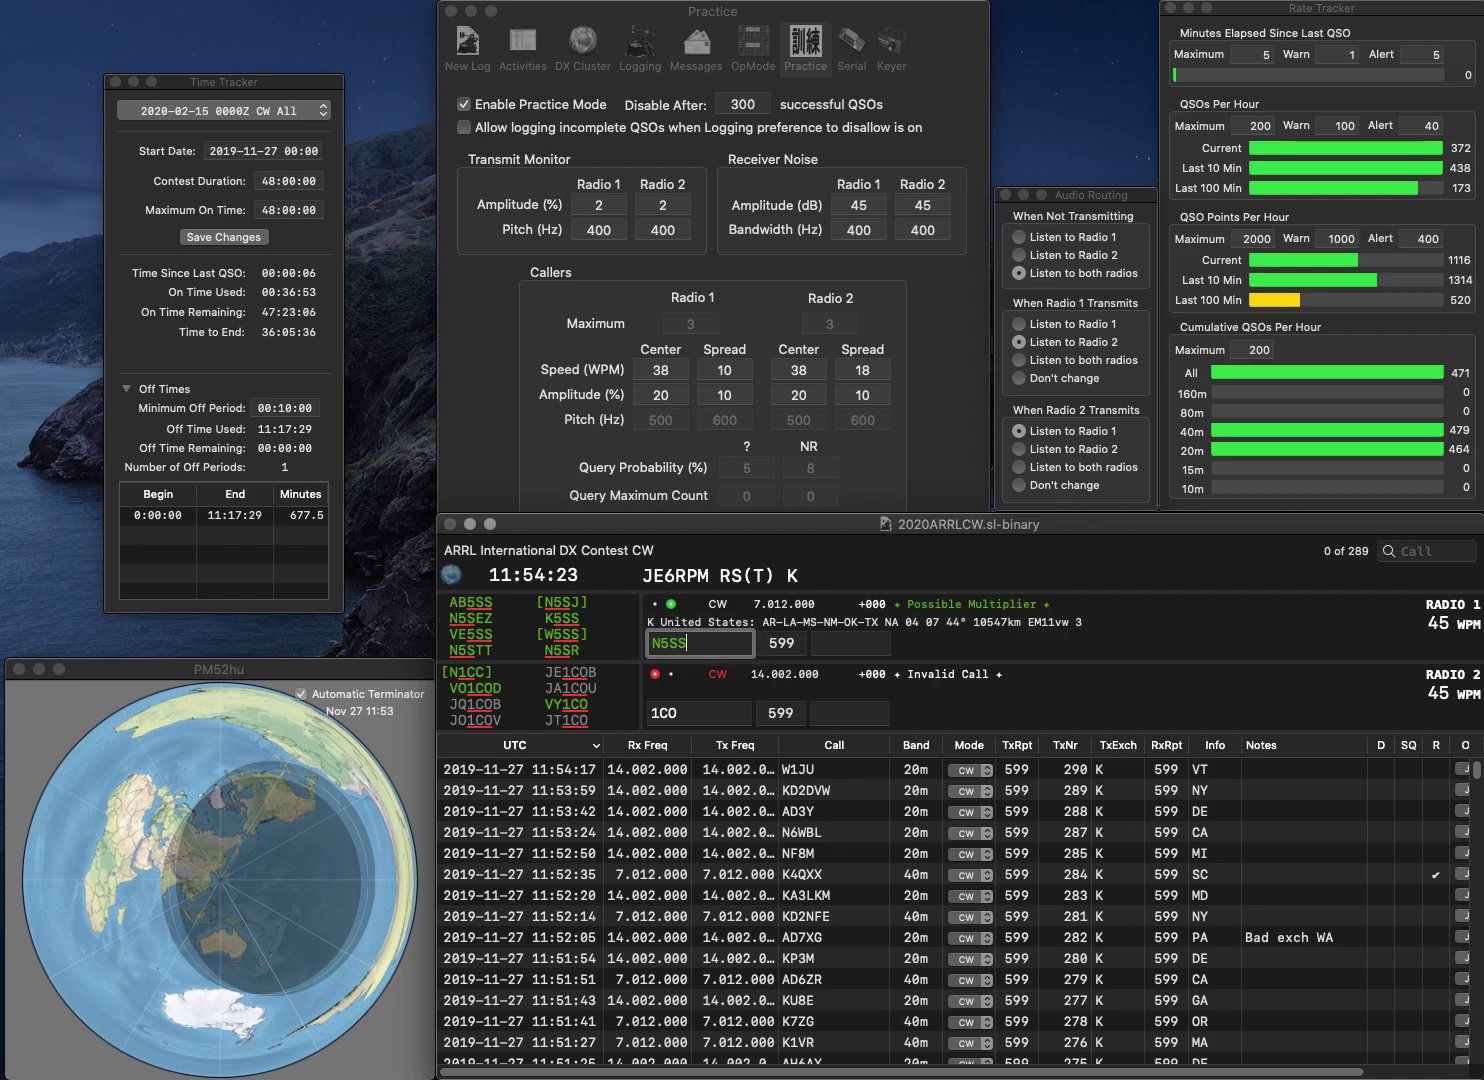
type("H")
key("Return")
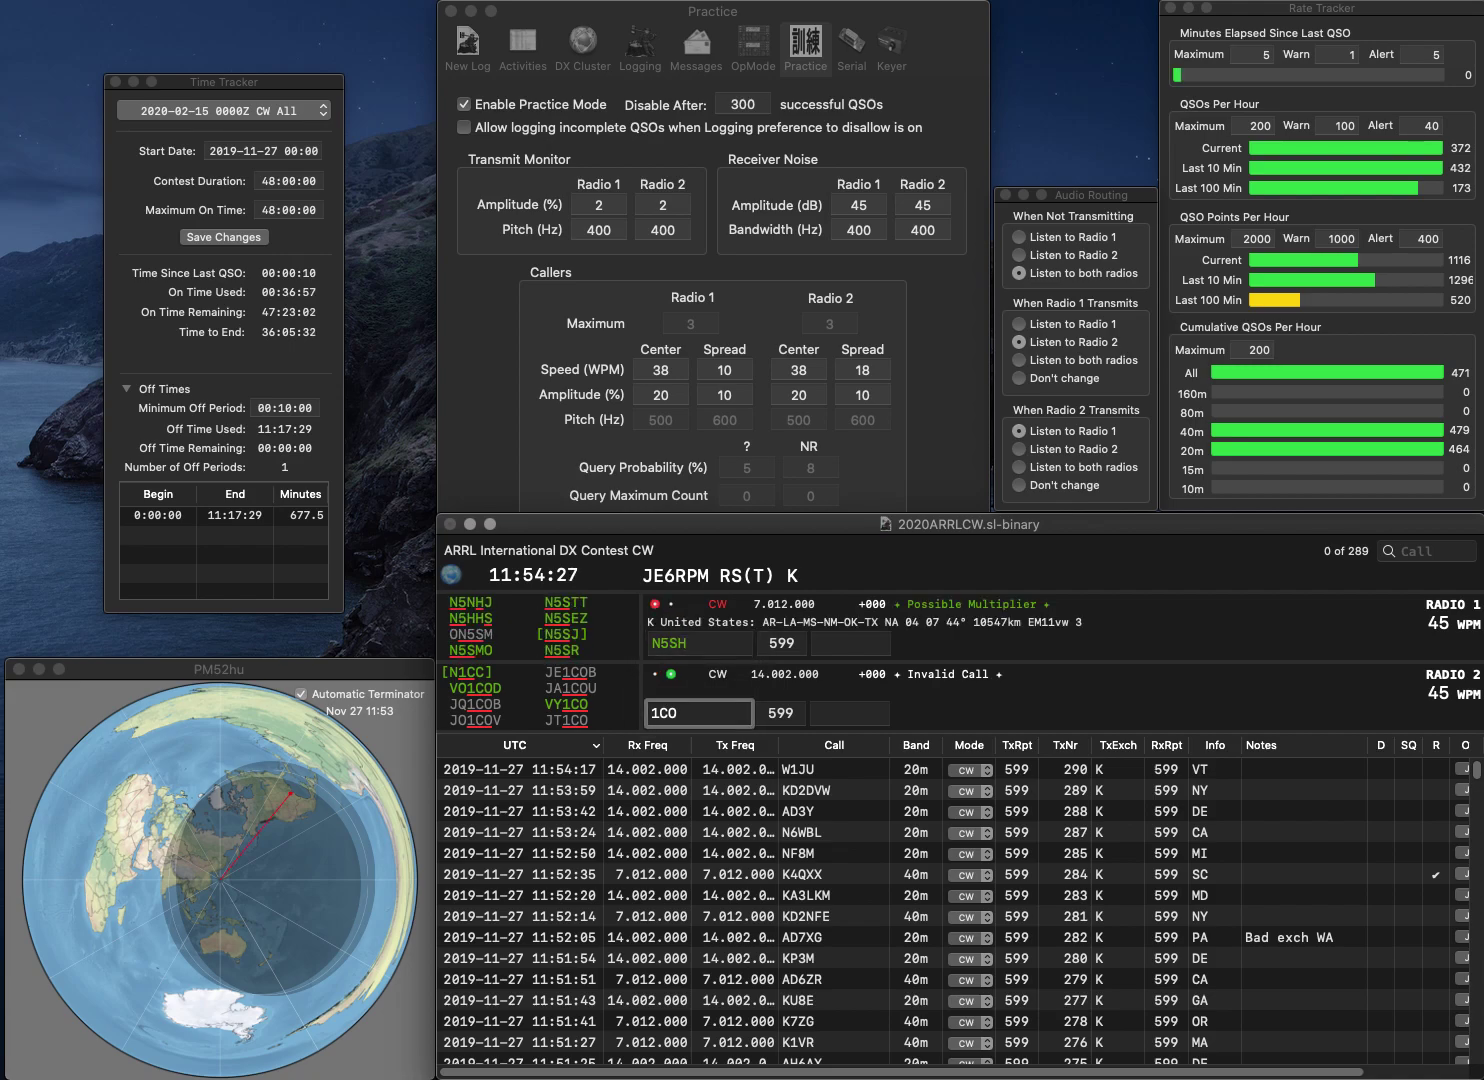
type("WV")
key("Return")
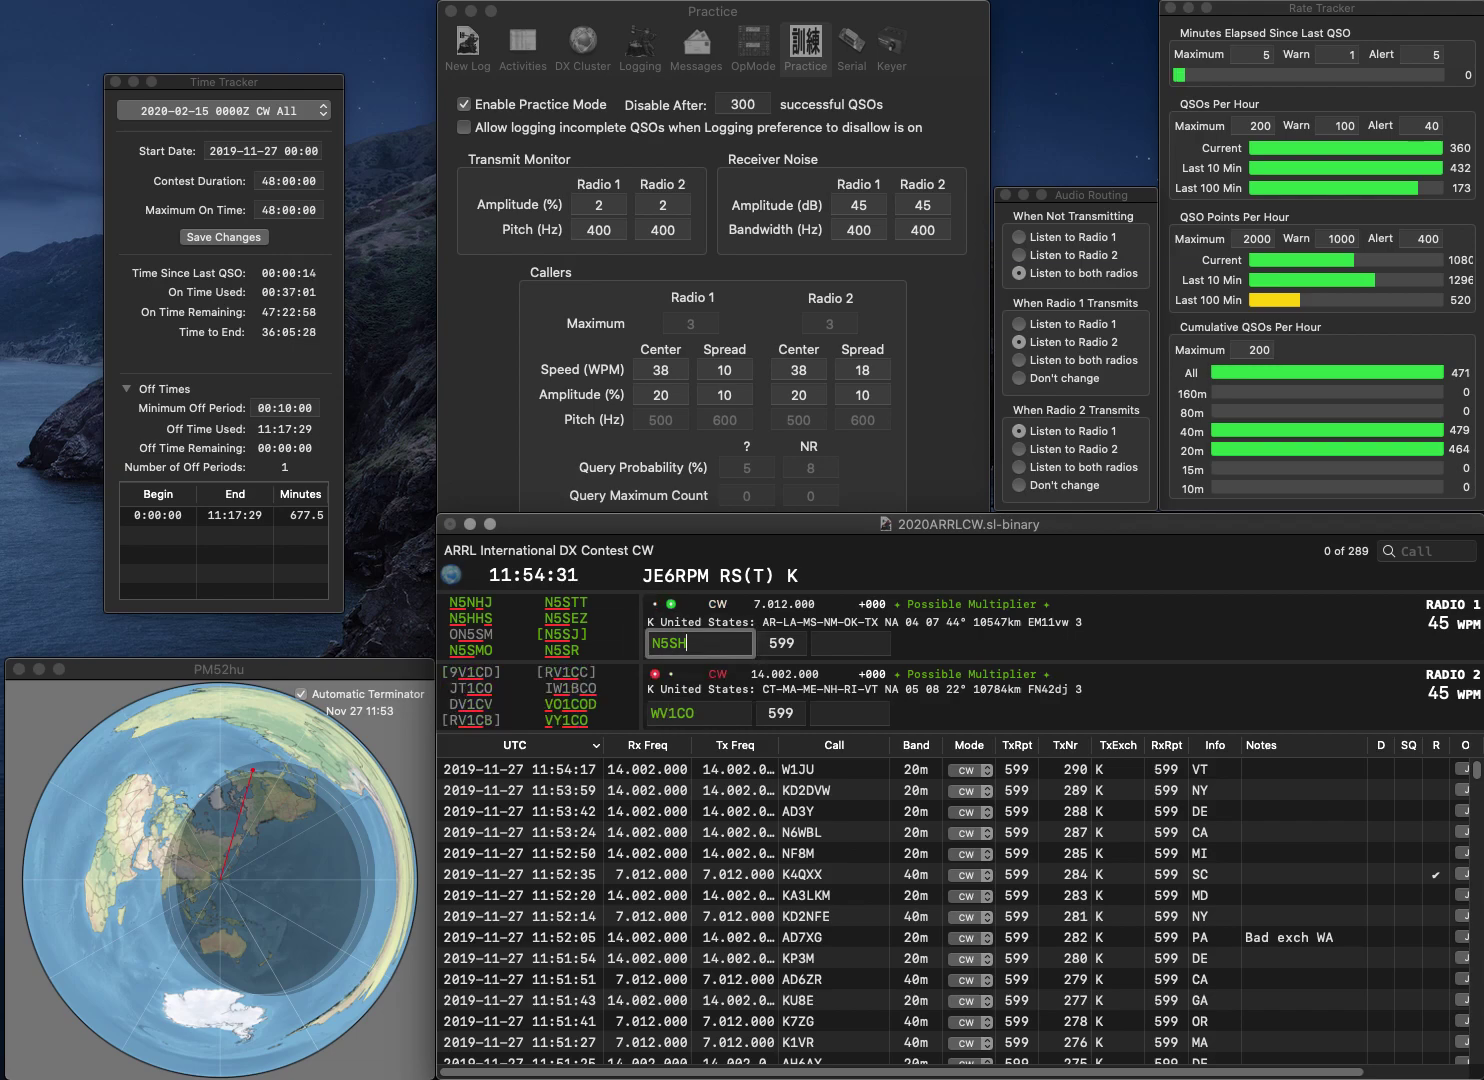
type("H")
key("Left")
key("Left")
key("BackSpace")
key("Return")
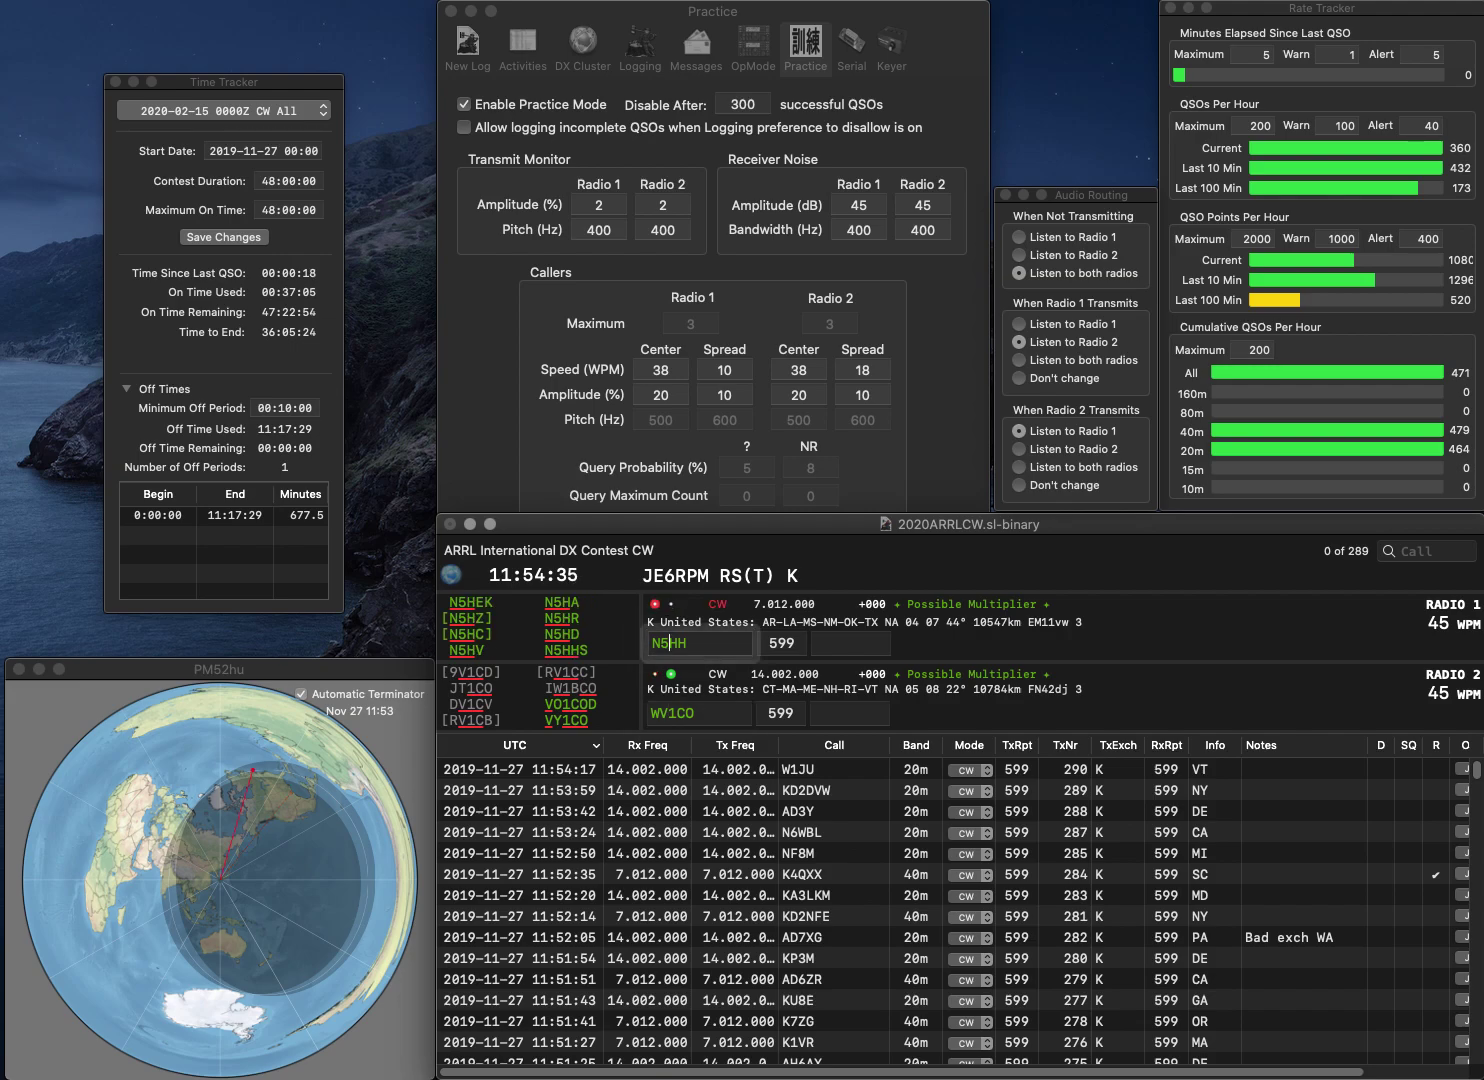
key("Return")
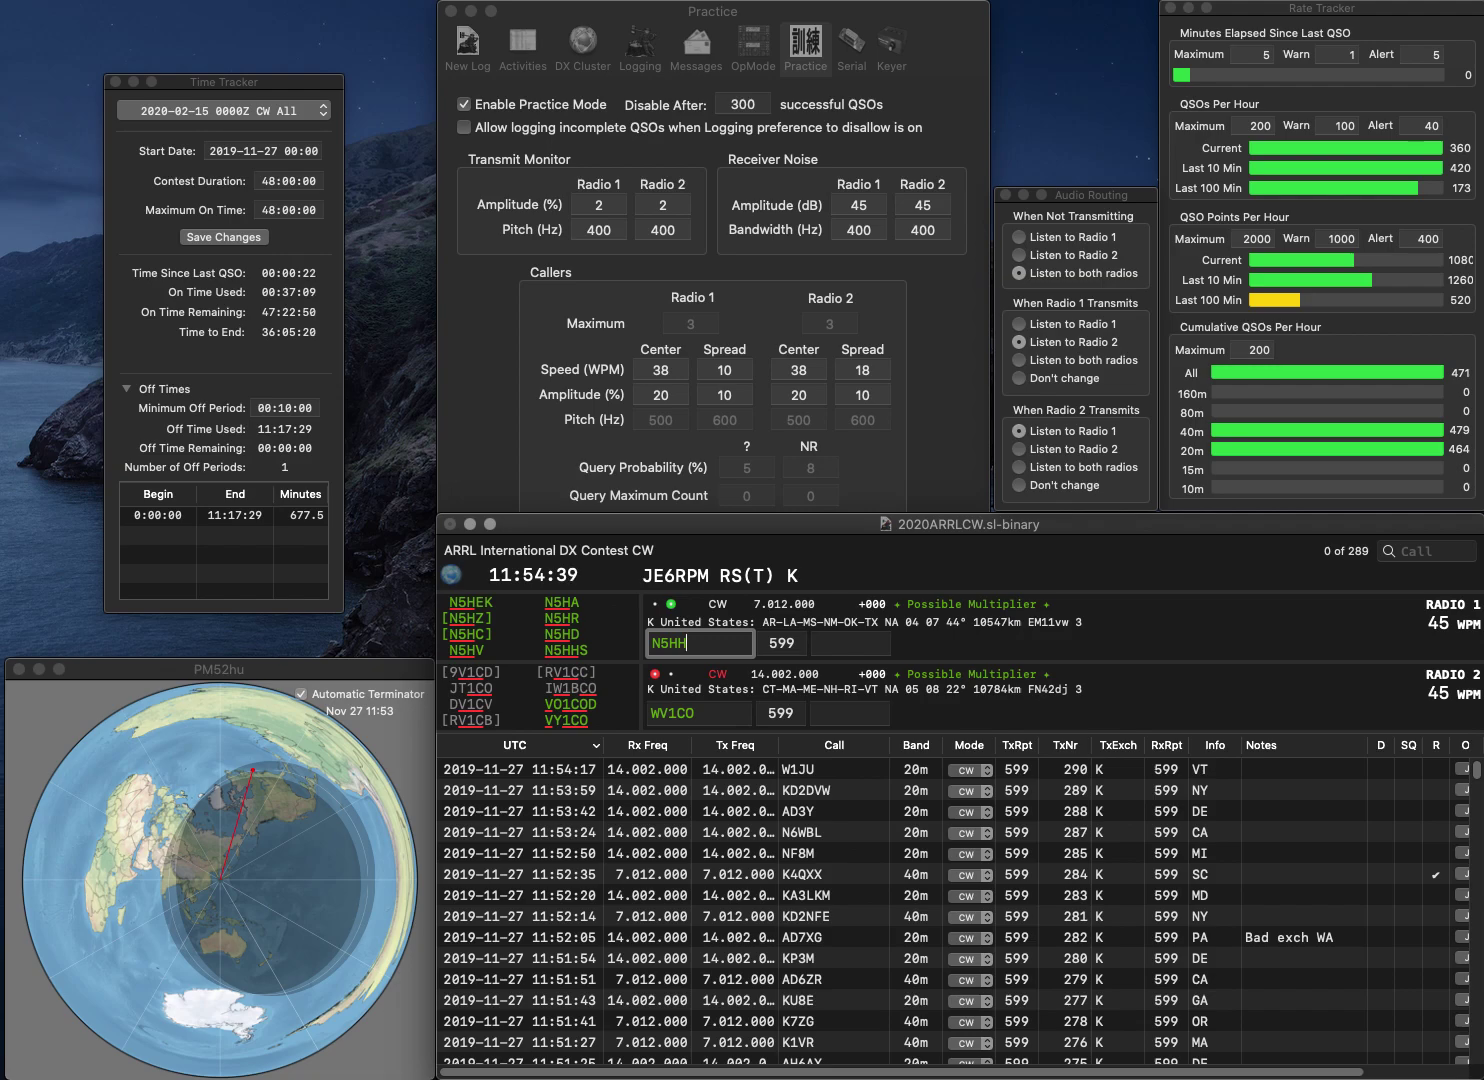
Step: Change the Radio 1 call to N5S, and correct the Radio 2 call to VY1CO and send it
key("BackSpace")
type("S")
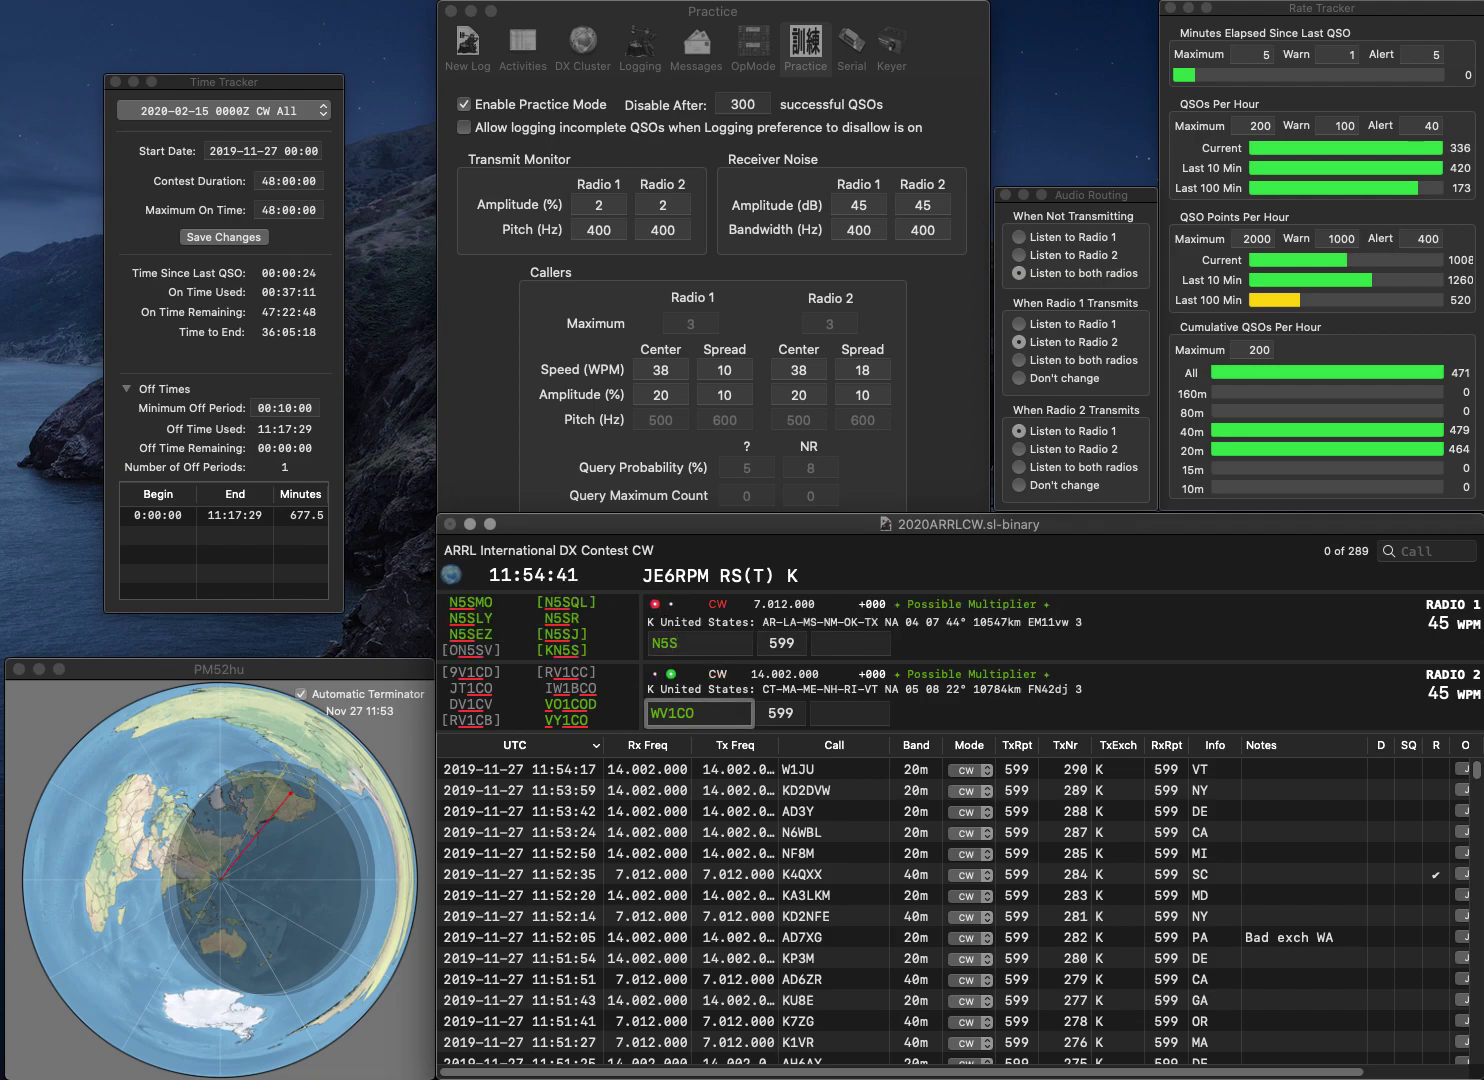
key("BackSpace")
key("BackSpace")
type("VY")
key("Return")
type("SS")
key("Return")
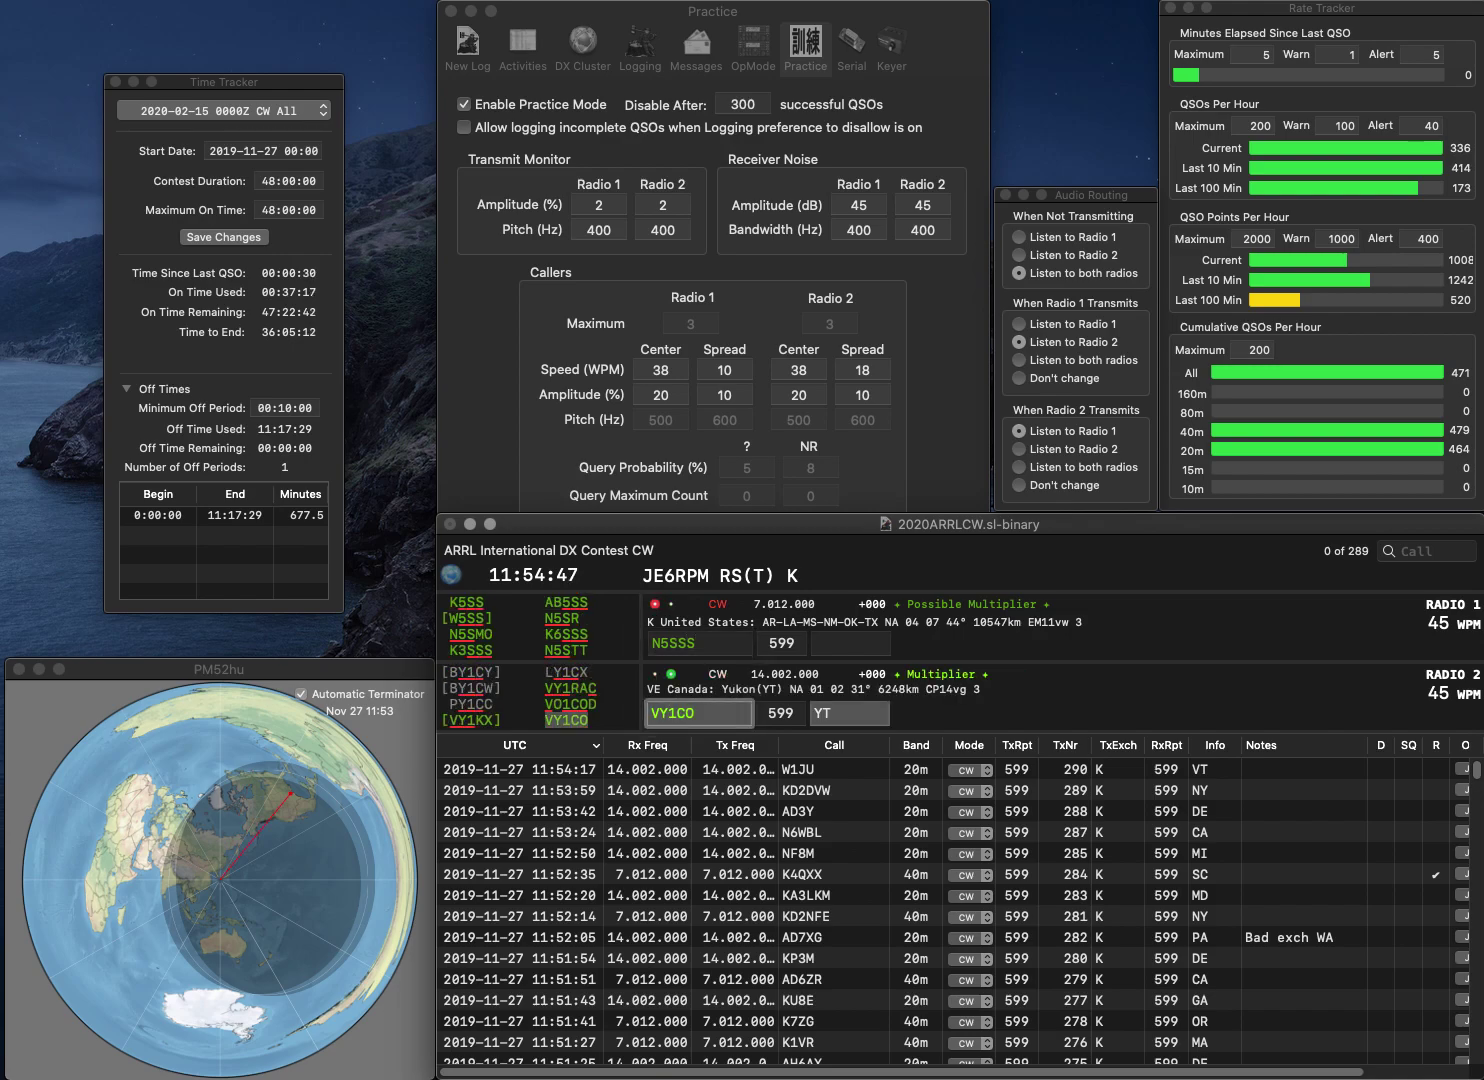
key("Tab")
key("Return")
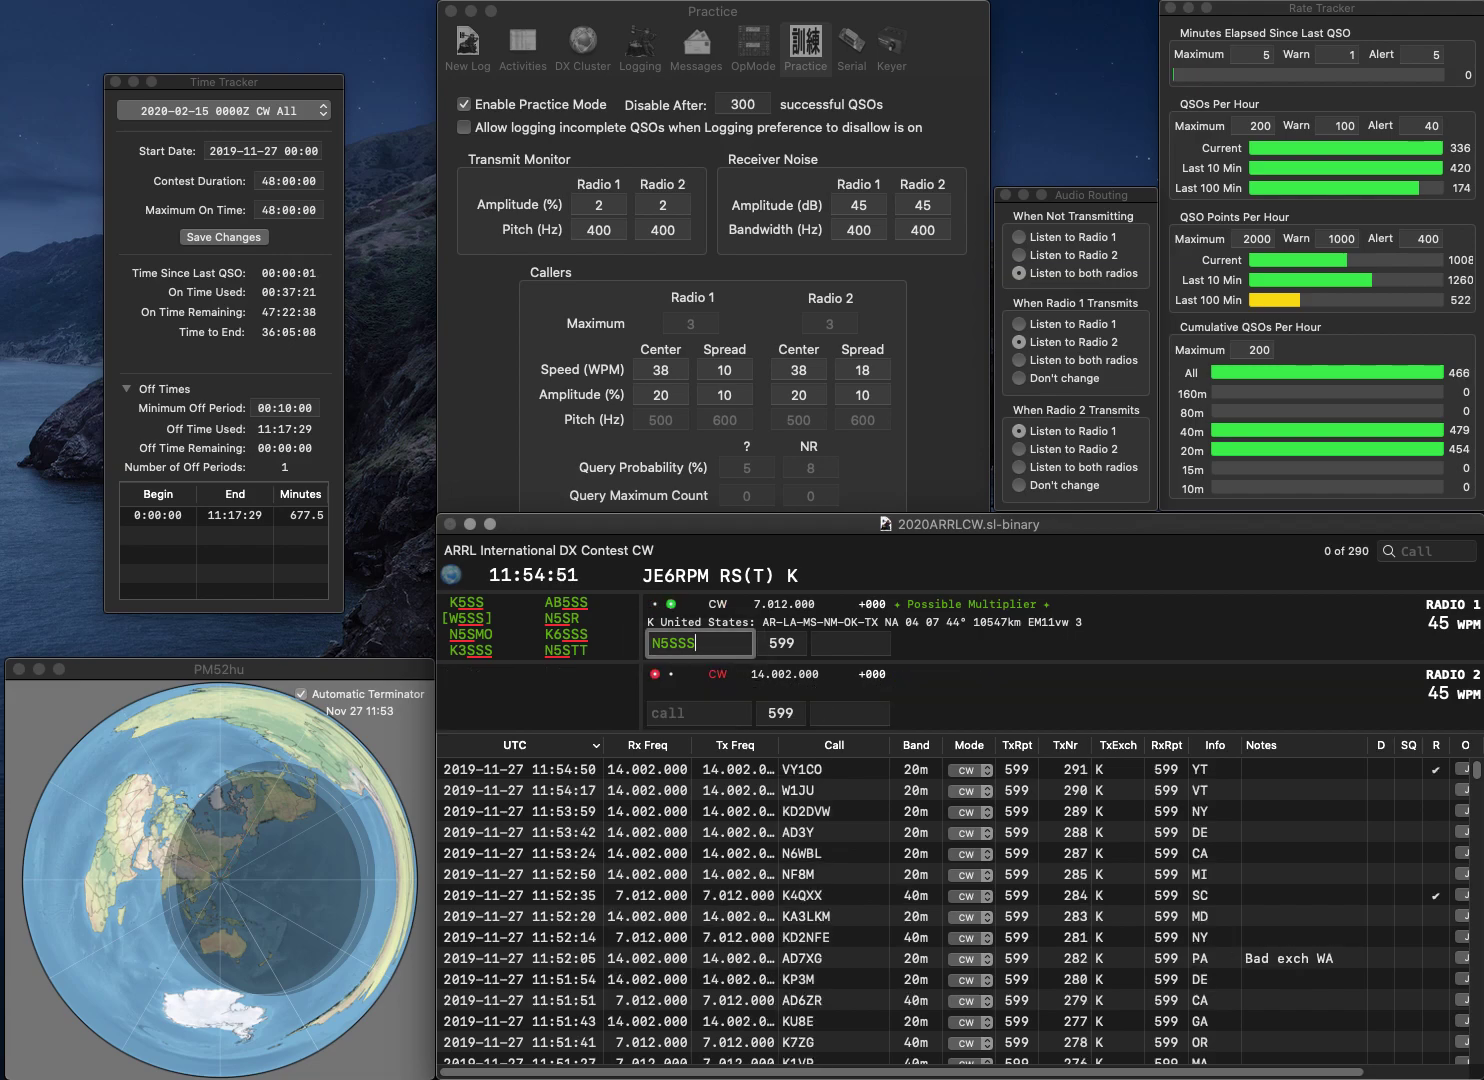
Step: Shorten the Radio 1 call to SSS and query it, and query the partial call 1SE on Radio 2
key("Home")
key("Delete")
key("Delete")
key("Return")
type("1SE")
key("Return")
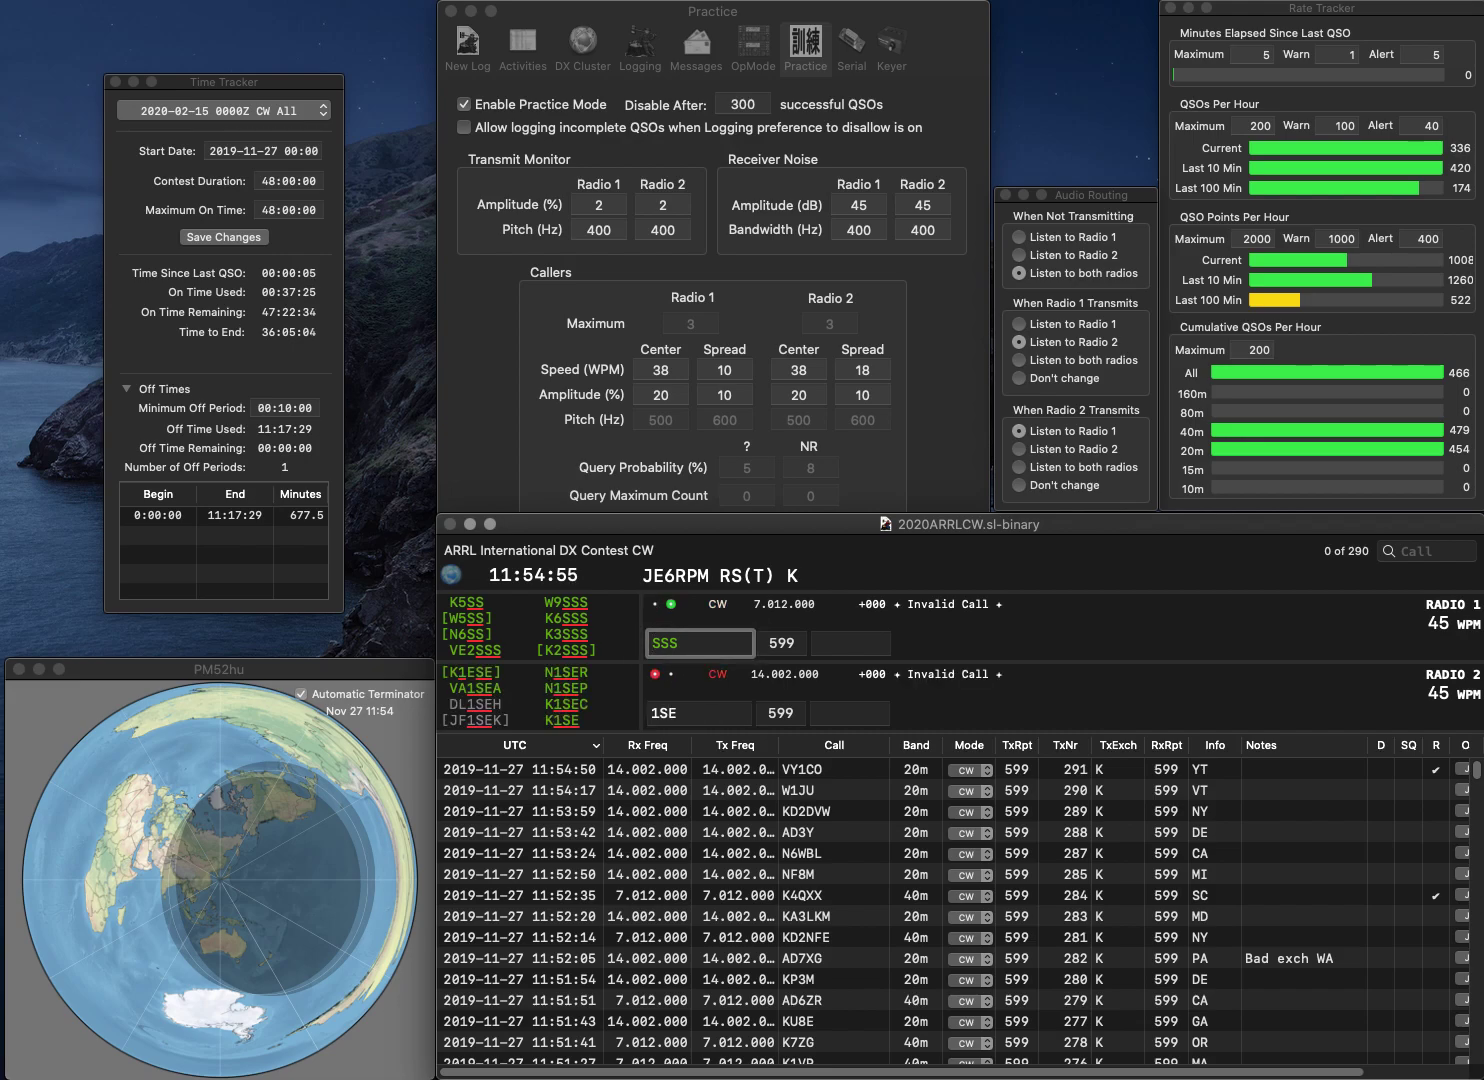
Step: Query the Radio 1 caller with partial call SS, and correct the Radio 2 call to N6E and send it
key("Delete")
key("Return")
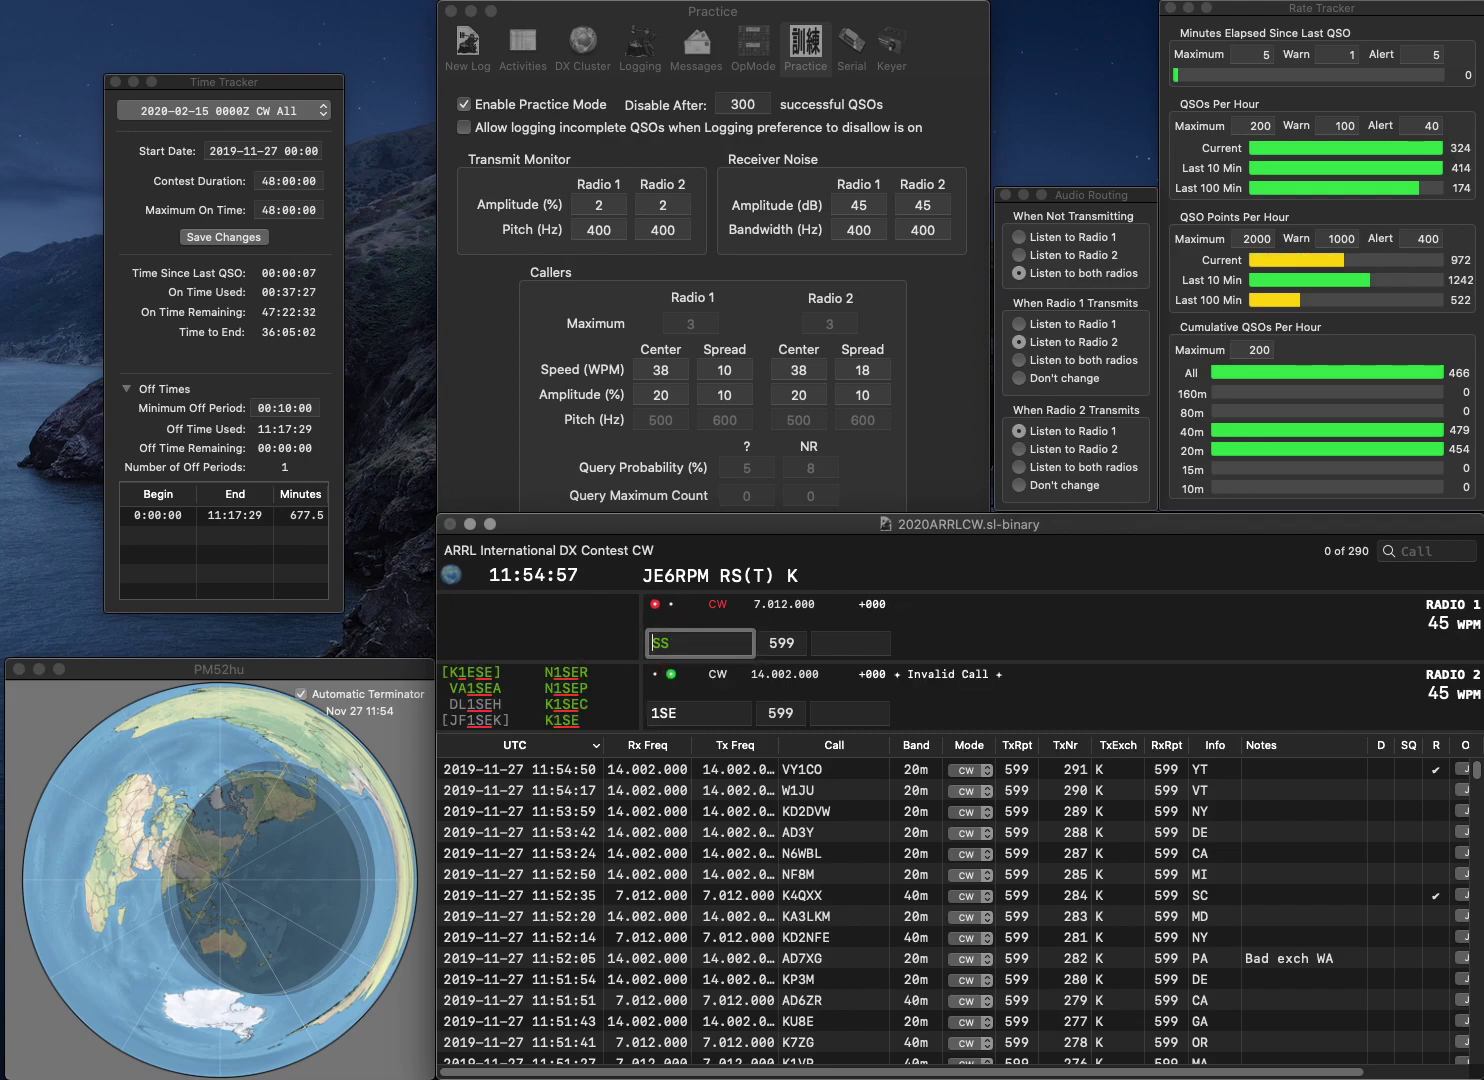
key("Home")
type("N6")
key("Delete")
key("Delete")
key("Return")
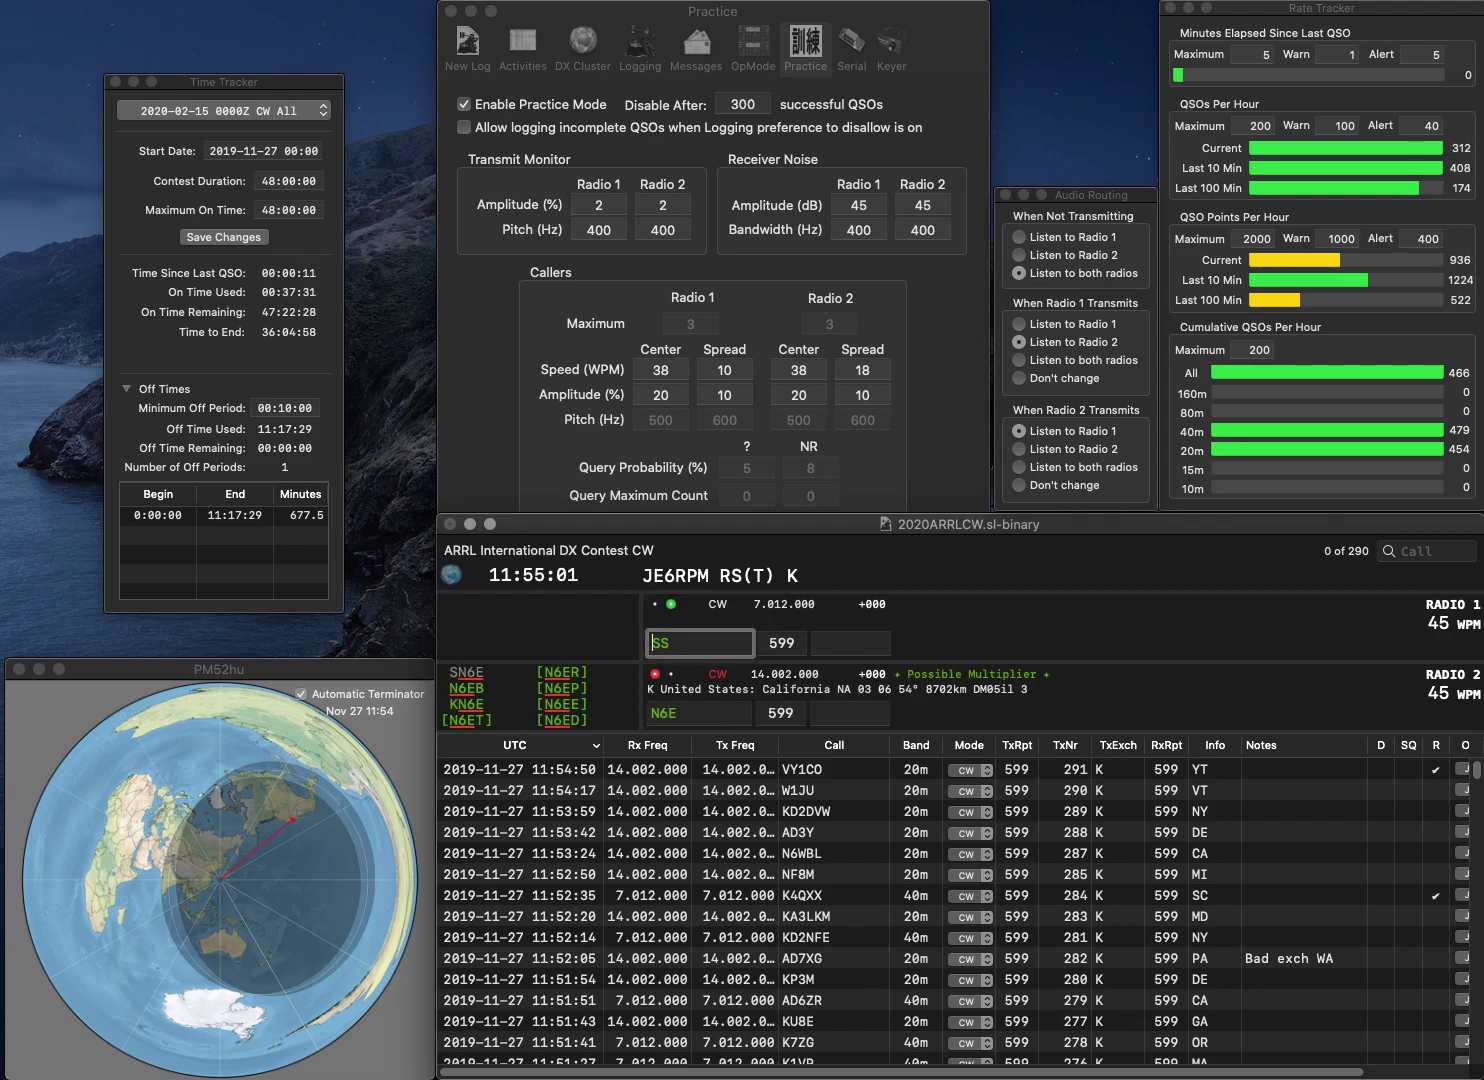
Step: Change the Radio 1 call to NSS and query it, and change the Radio 2 call to N6BEE and send it
type("N")
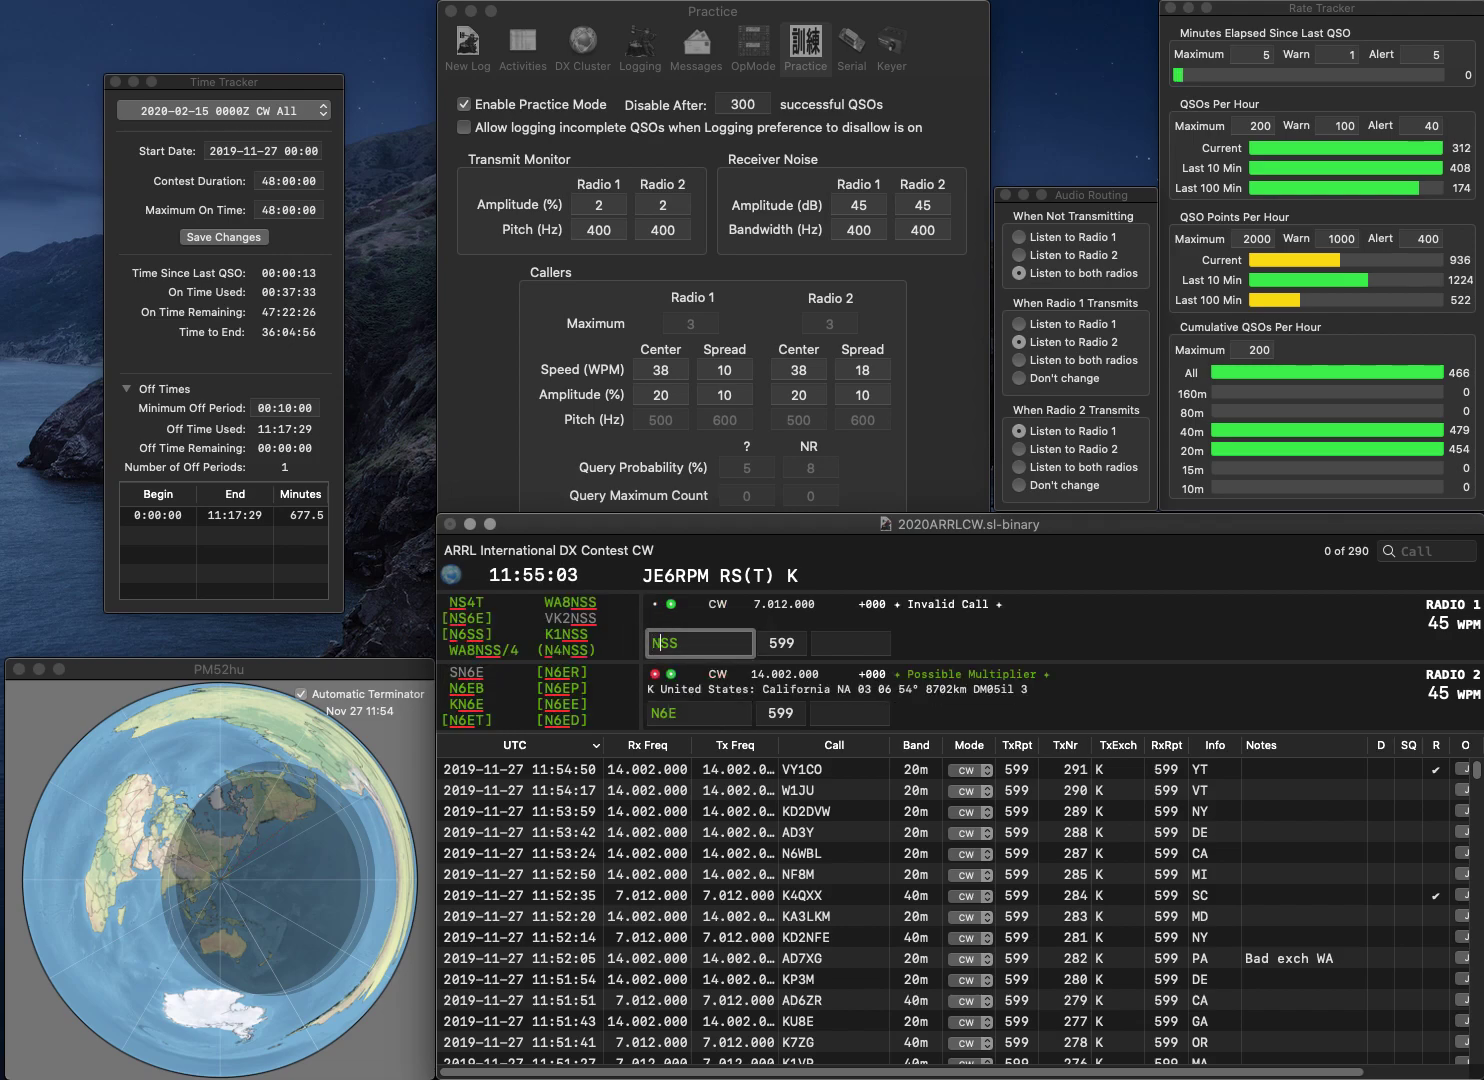
key("Return")
key("BackSpace")
type("BEE")
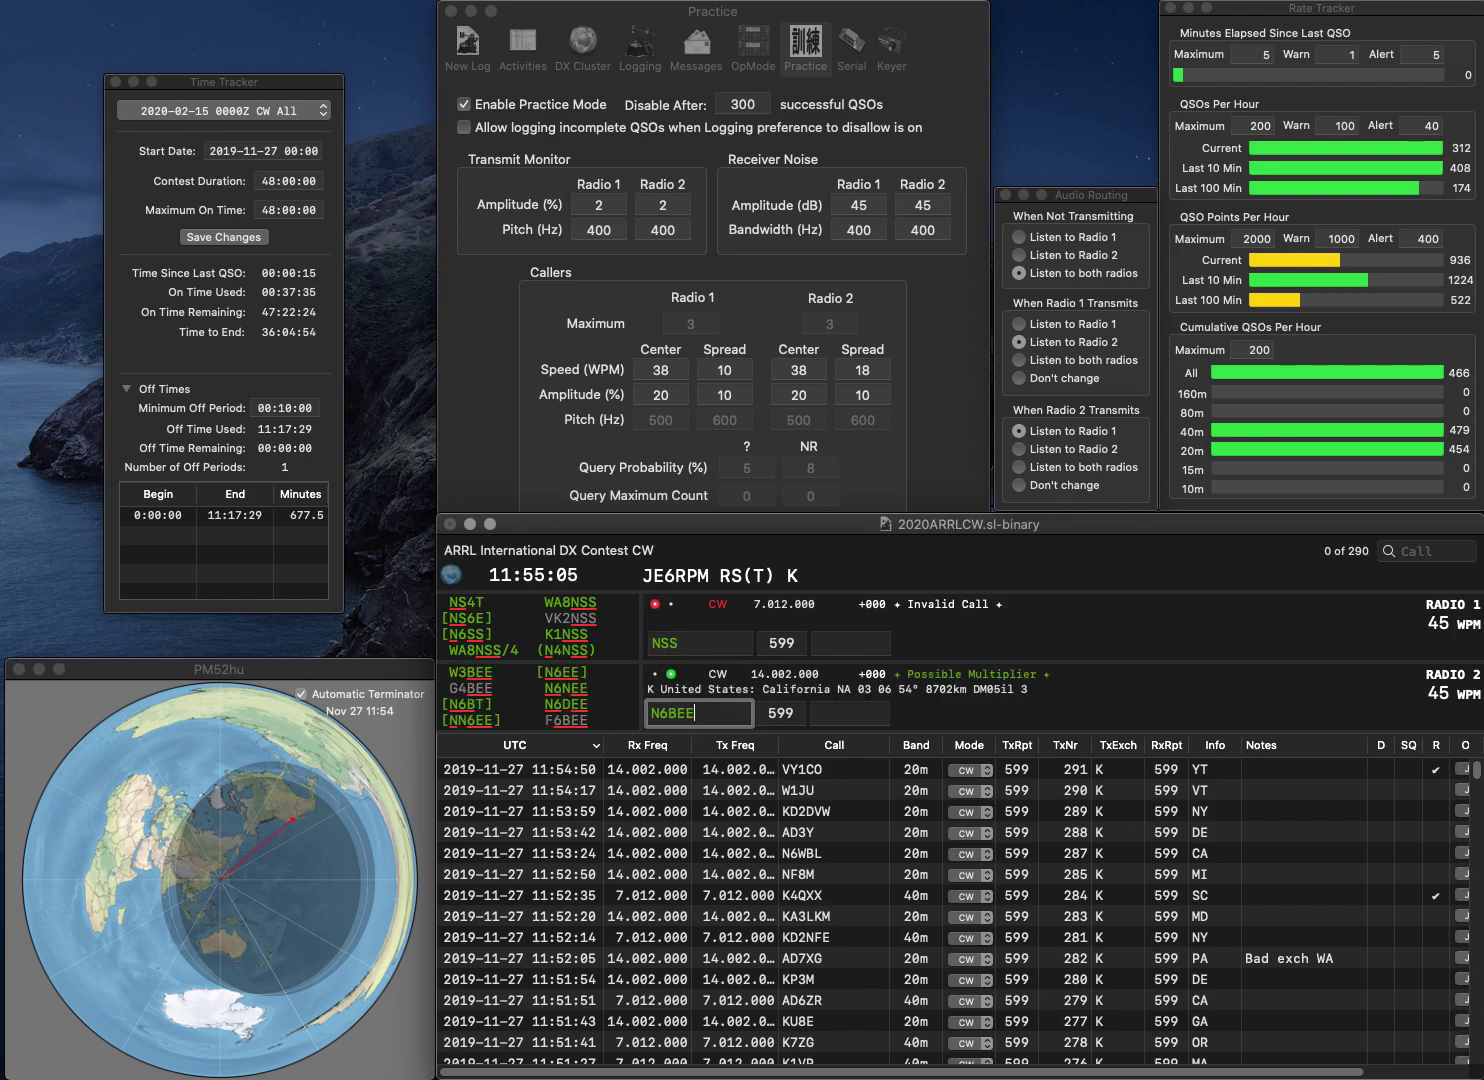
key("Return")
type("S")
key("BackSpace")
key("Return")
key("Left")
key("Left")
key("BackSpace")
key("Return")
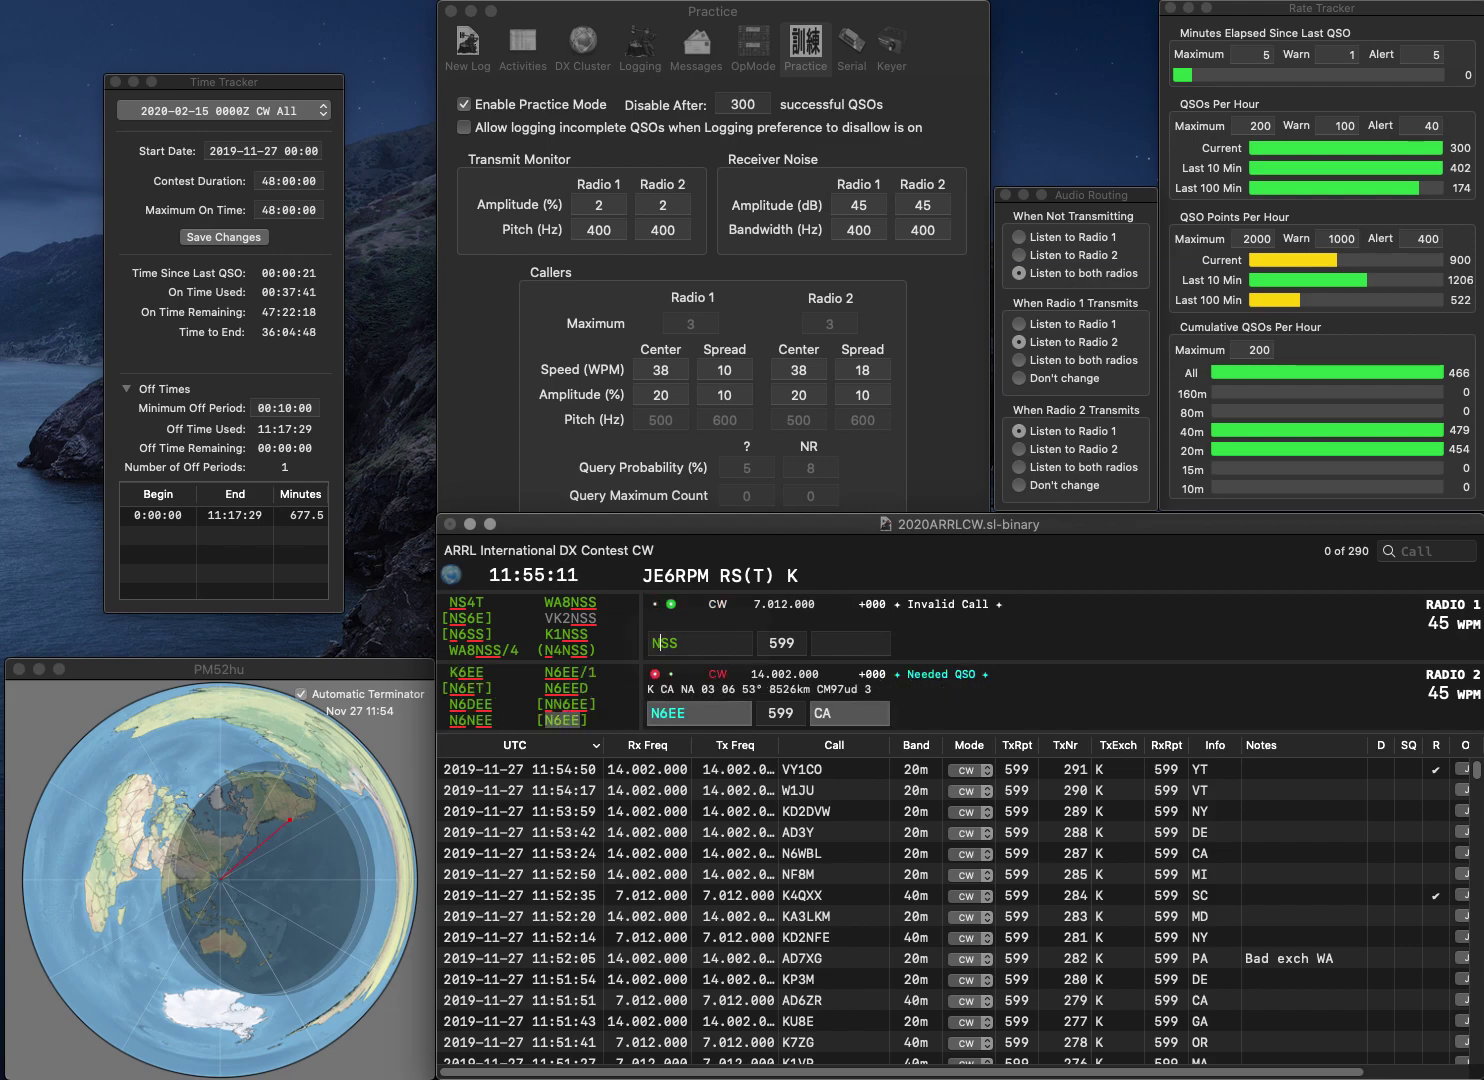
key("Tab")
type("NM")
key("Return")
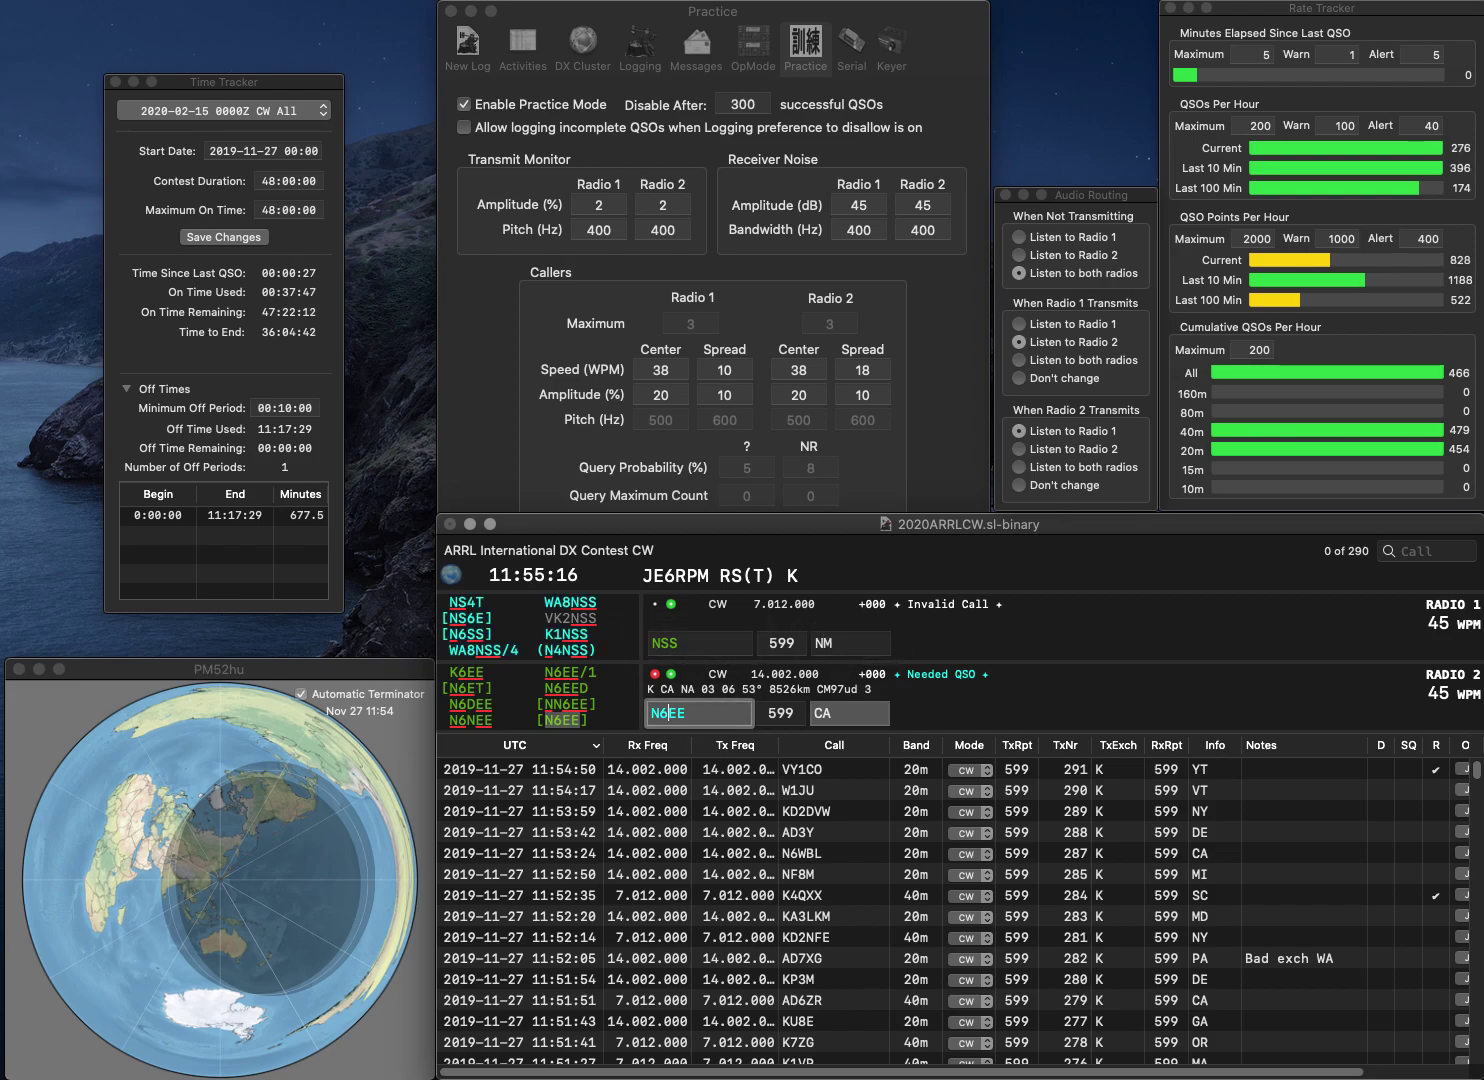
key("Return")
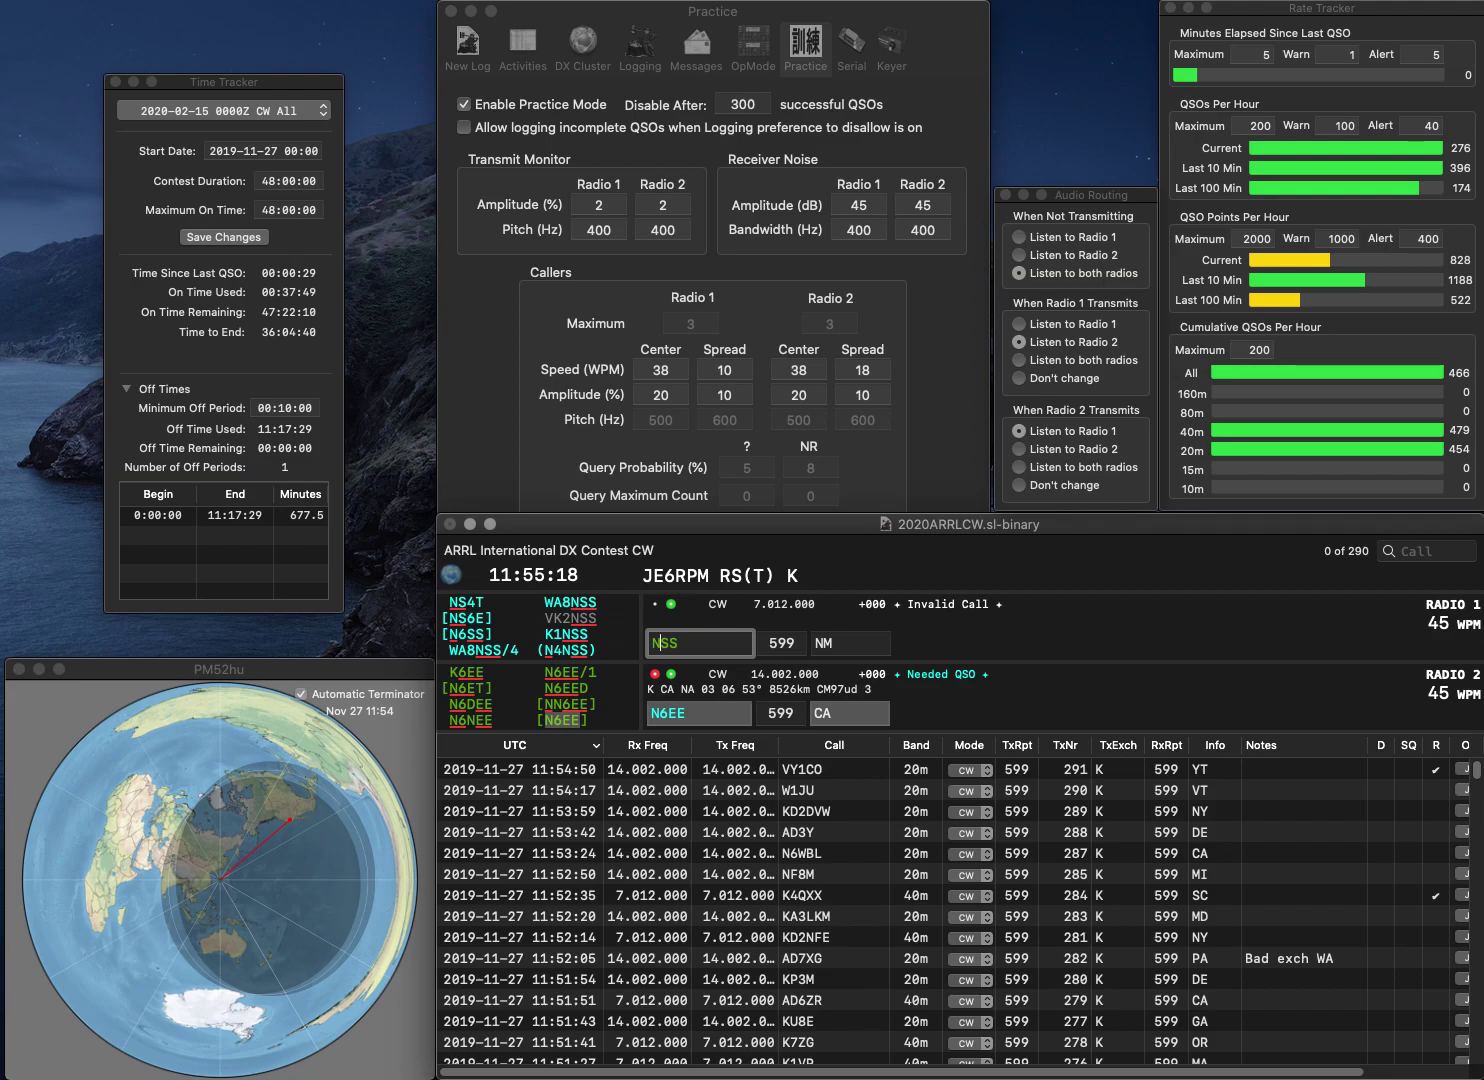
type("6")
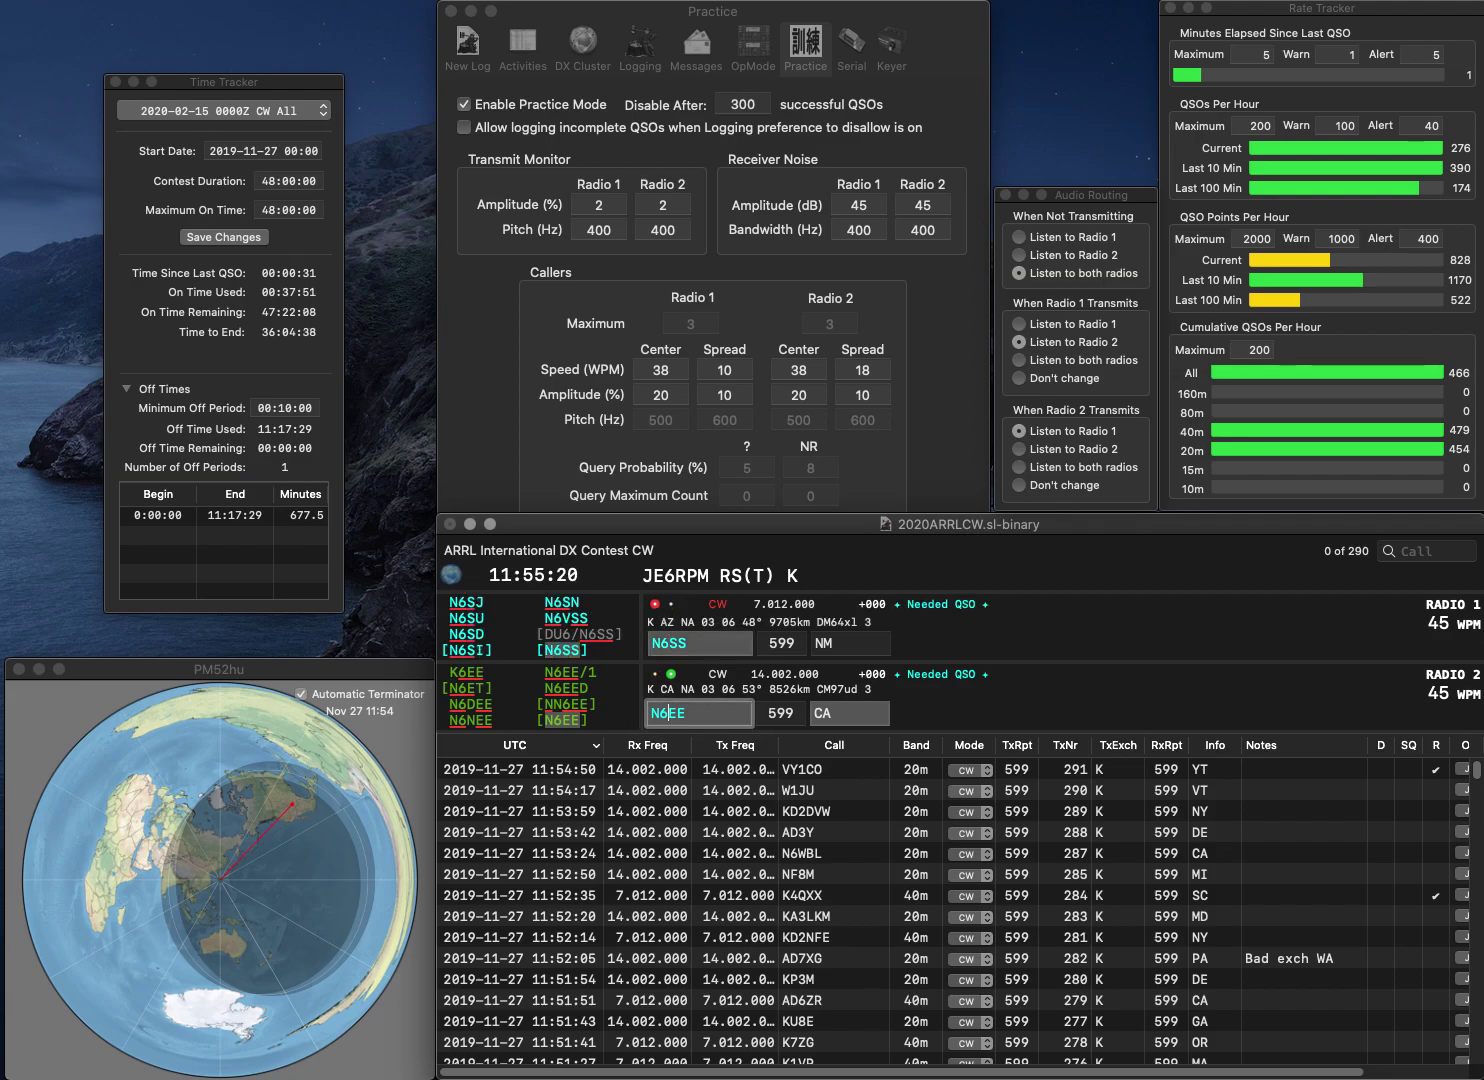
Step: Correct the Radio 2 call to N6DEE, send it, and log the contact with received exchange CA
key("Return")
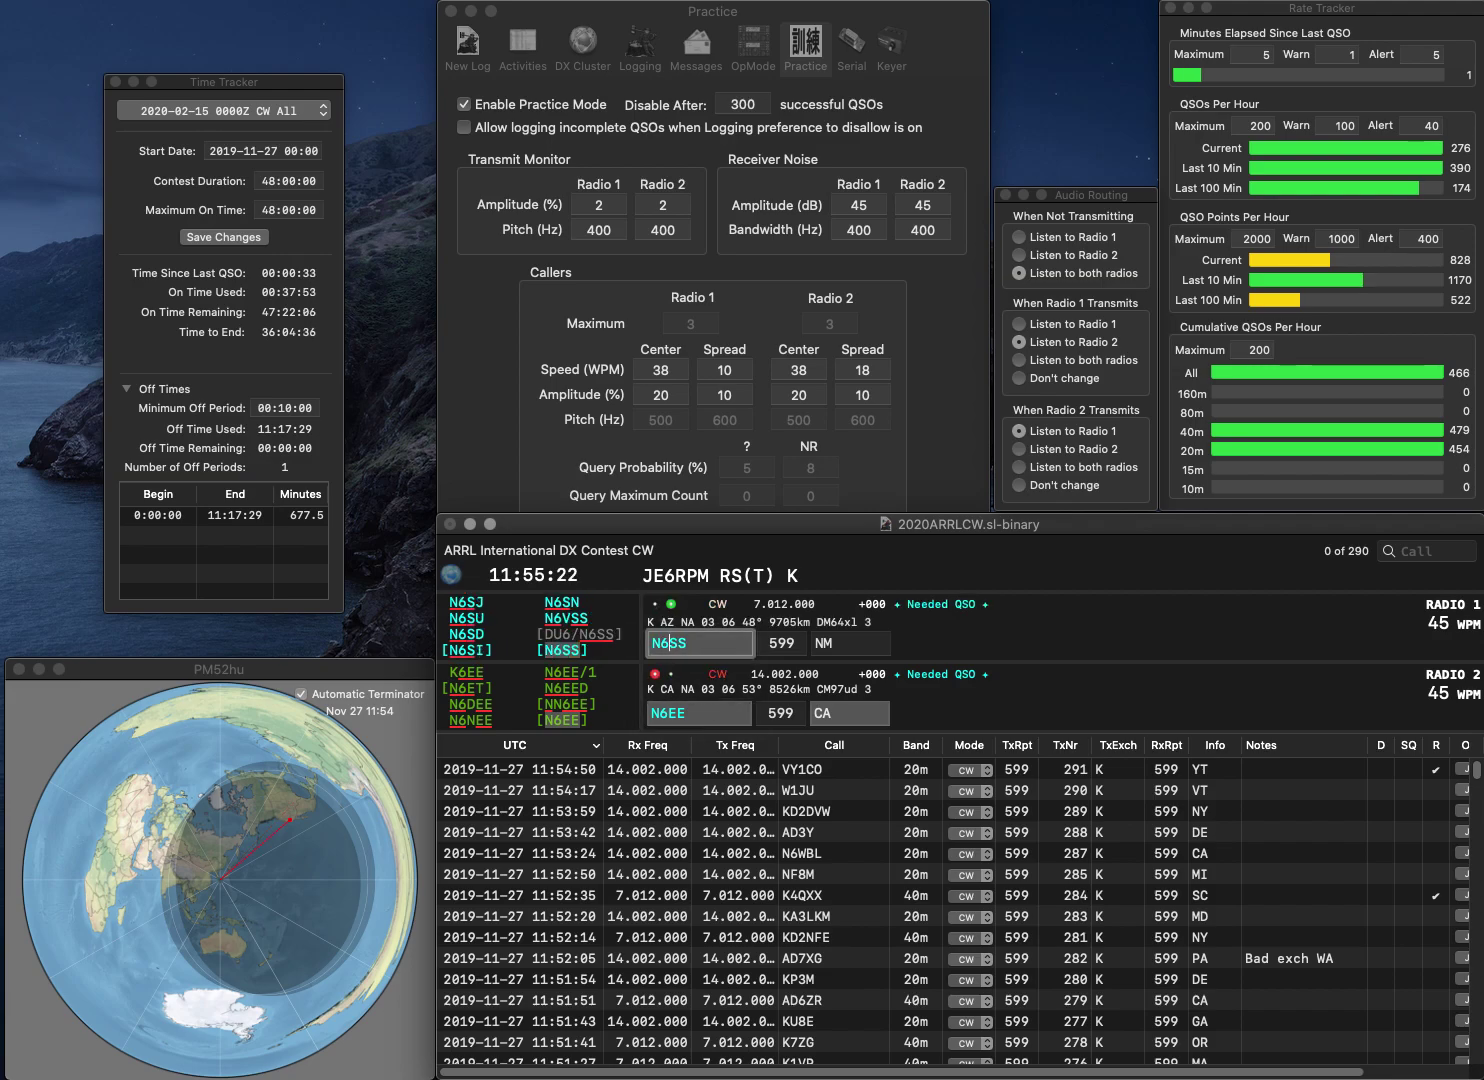
key("Down")
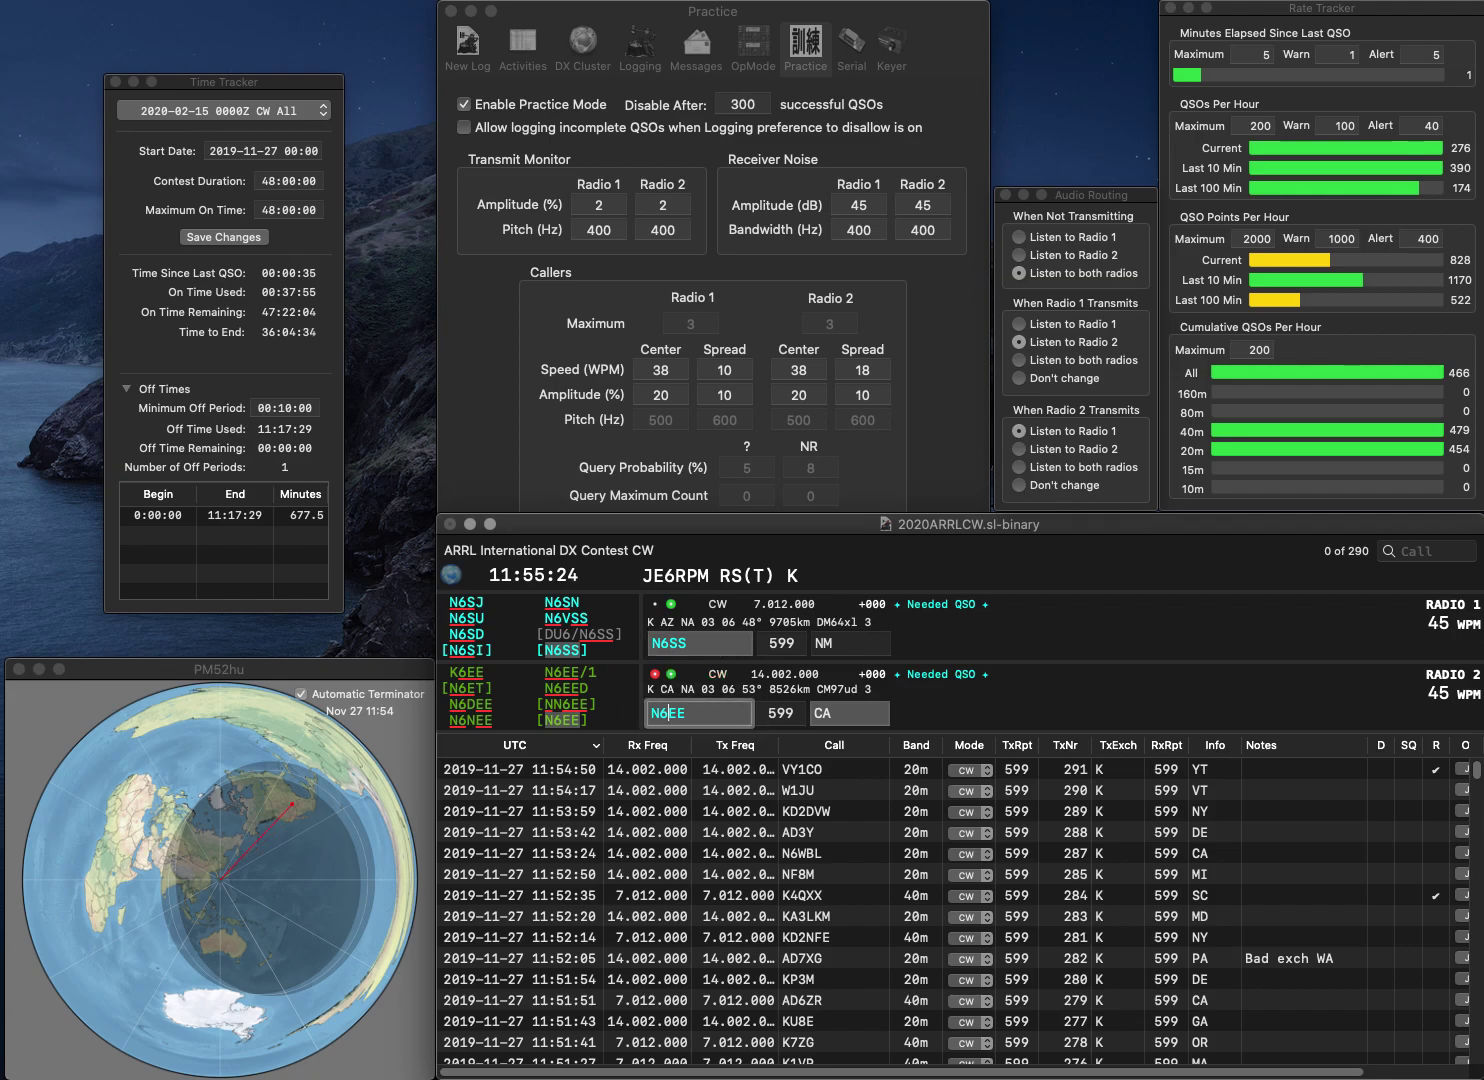
key("Left")
key("Left")
type("D")
key("Return")
key("Up")
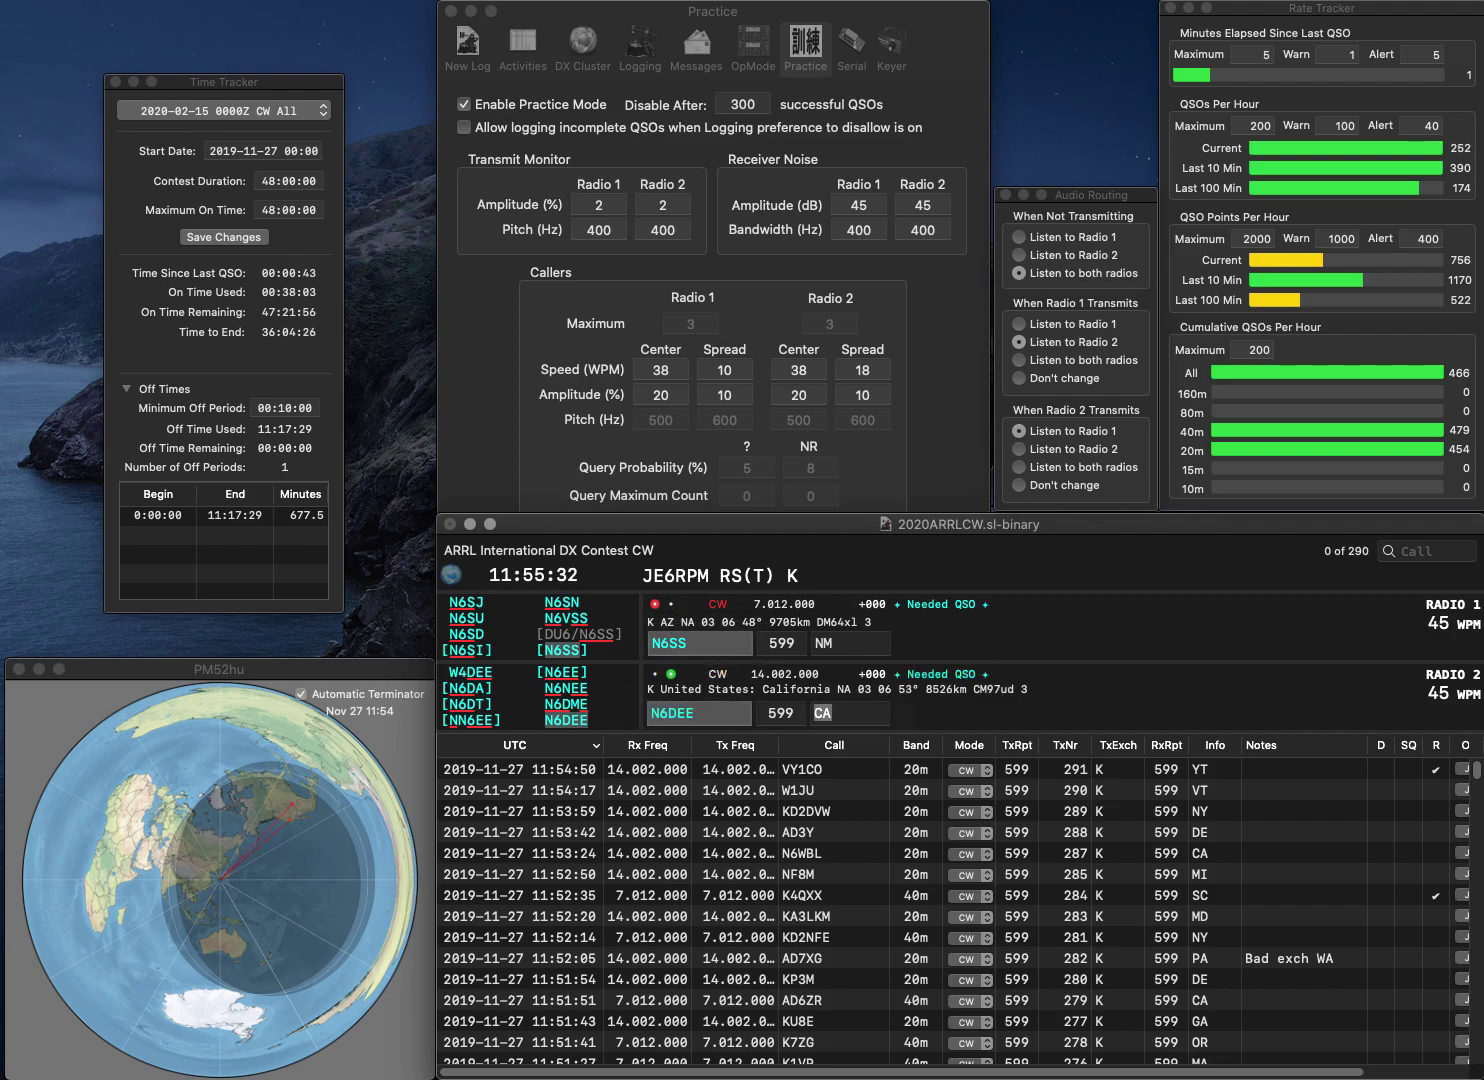
key("Return")
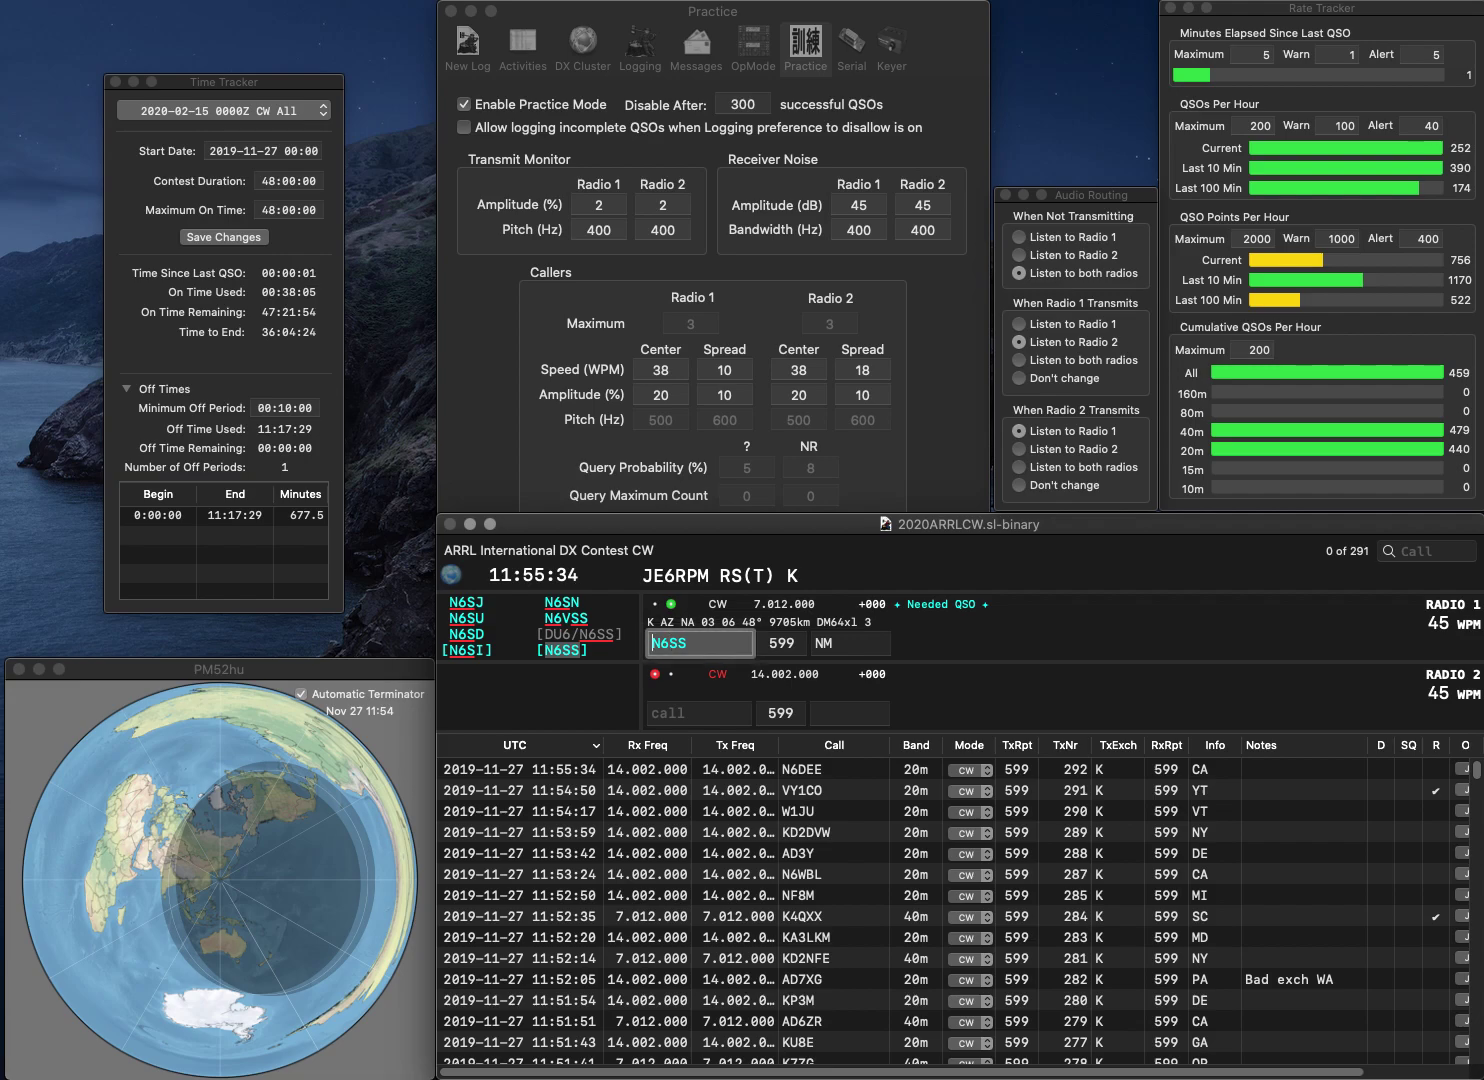
type("K6SS")
type("W4JVN")
key("Return")
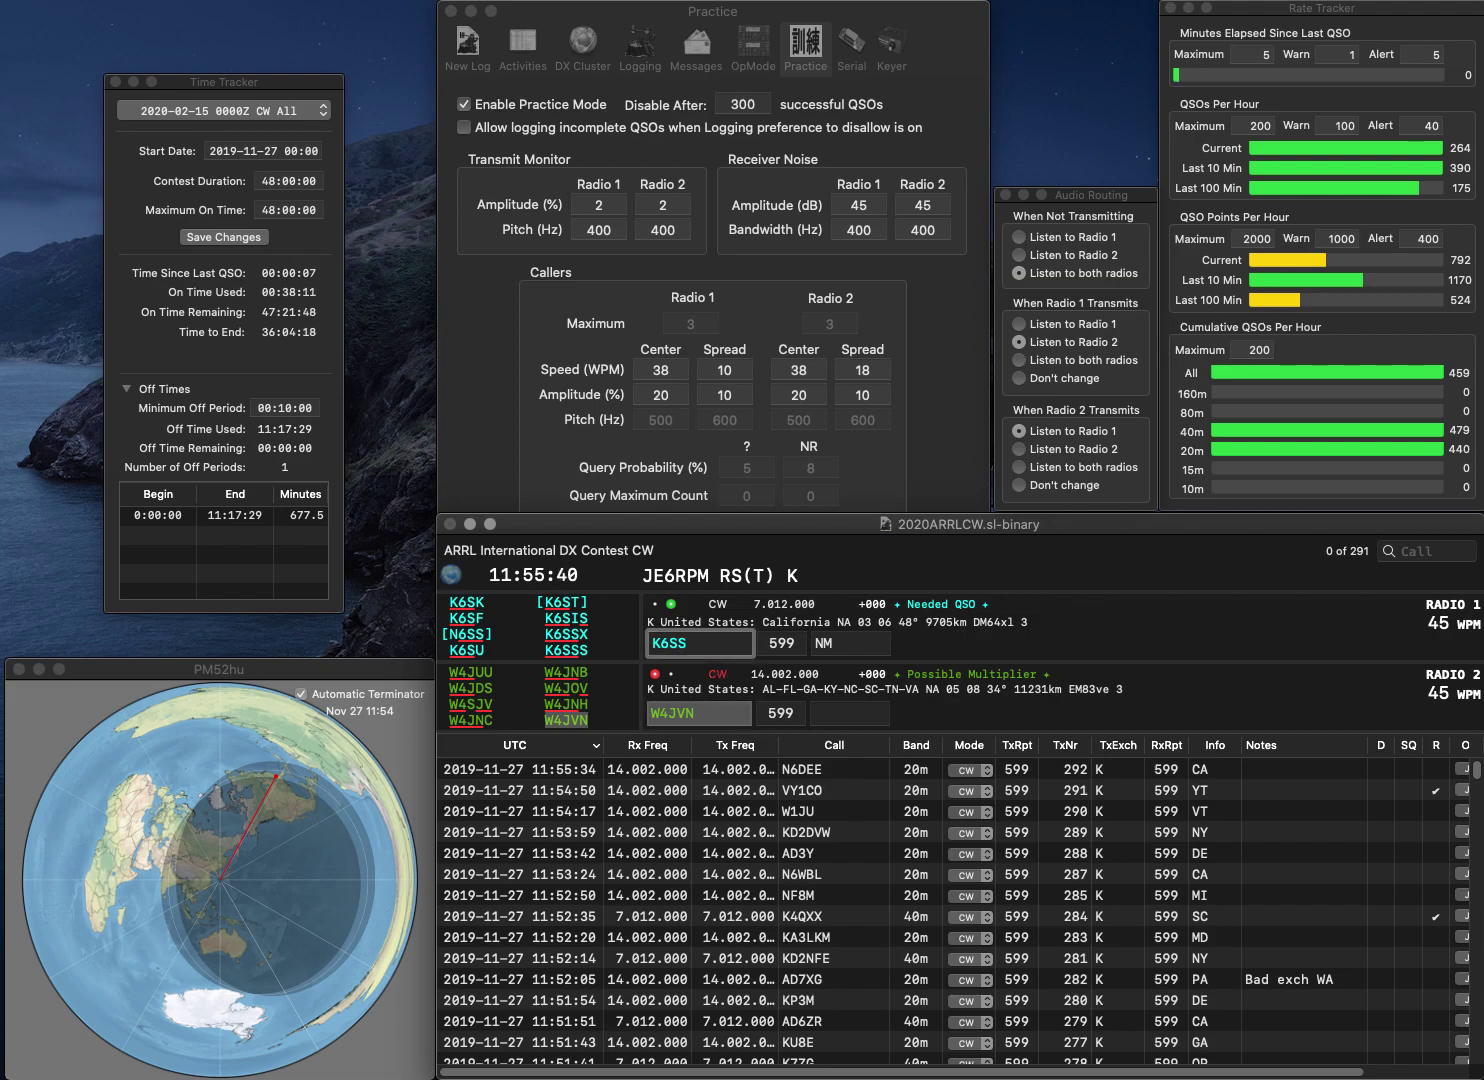
key("Return")
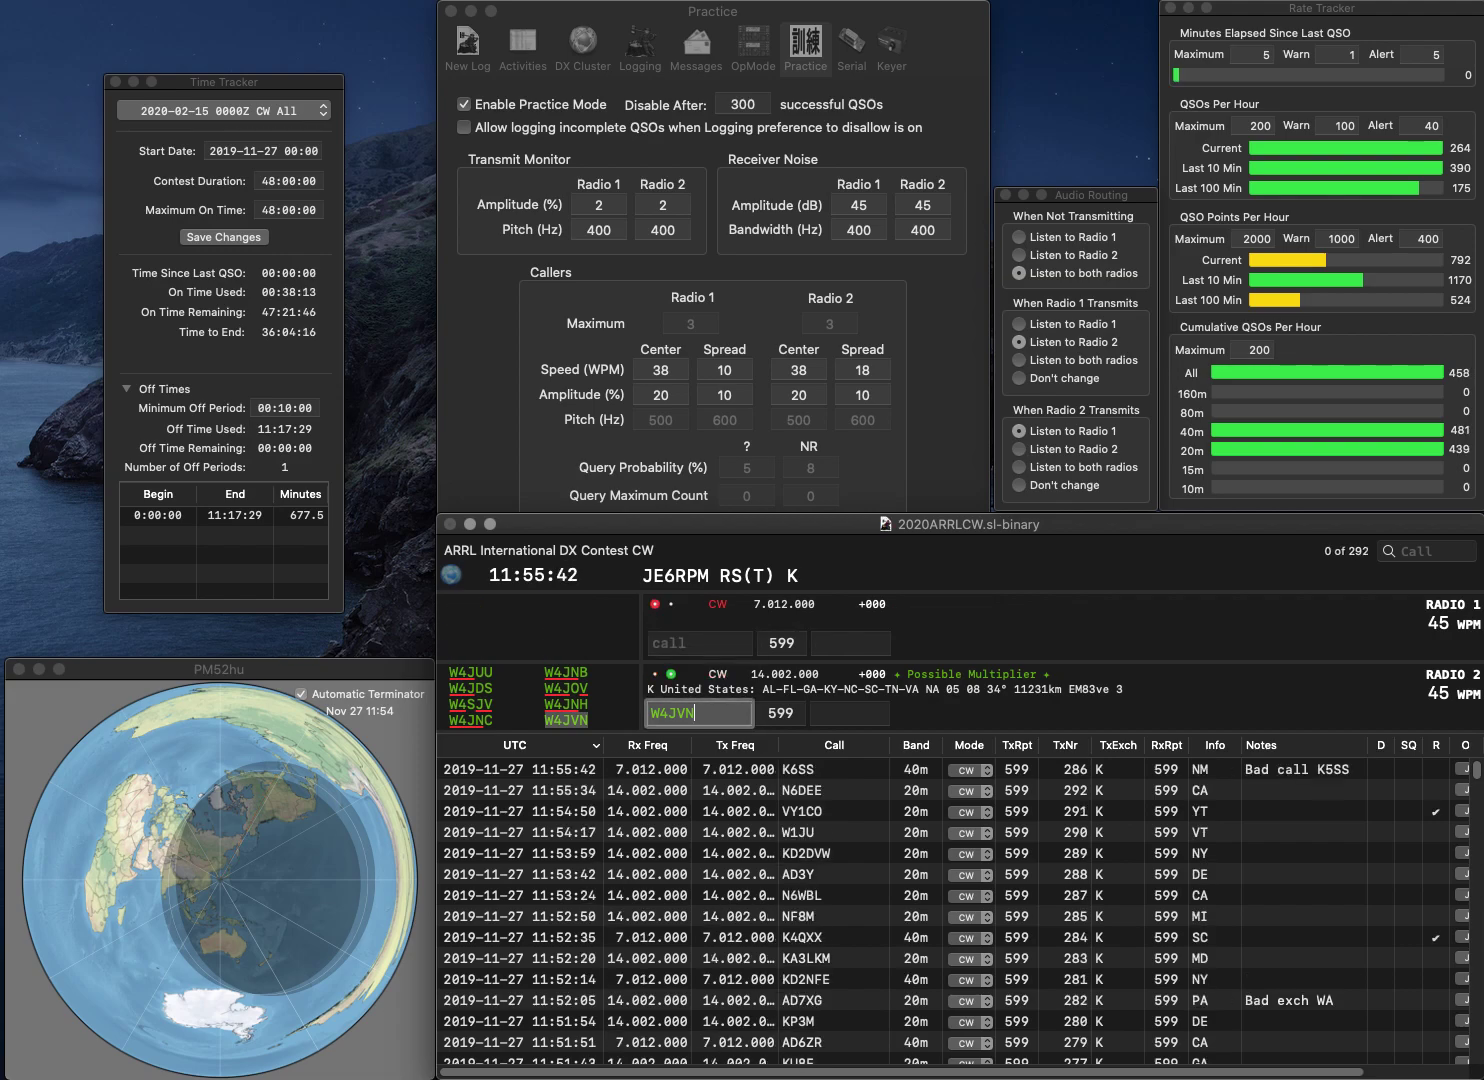
key("Return")
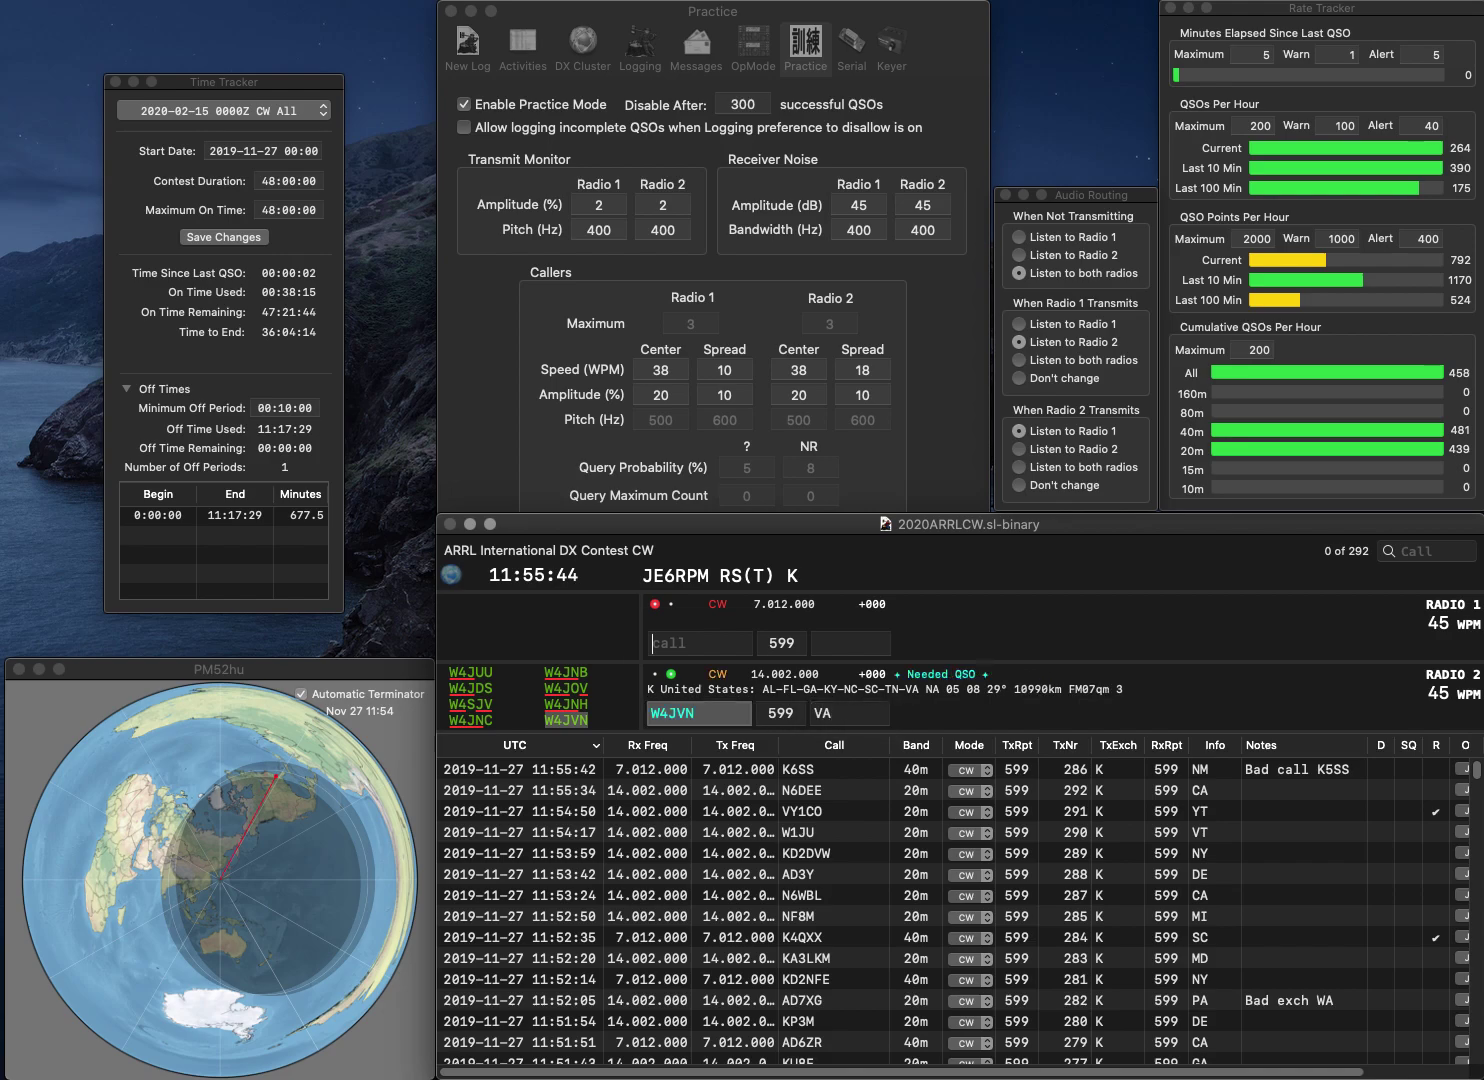
type("W8JD")
key("Return")
type("W")
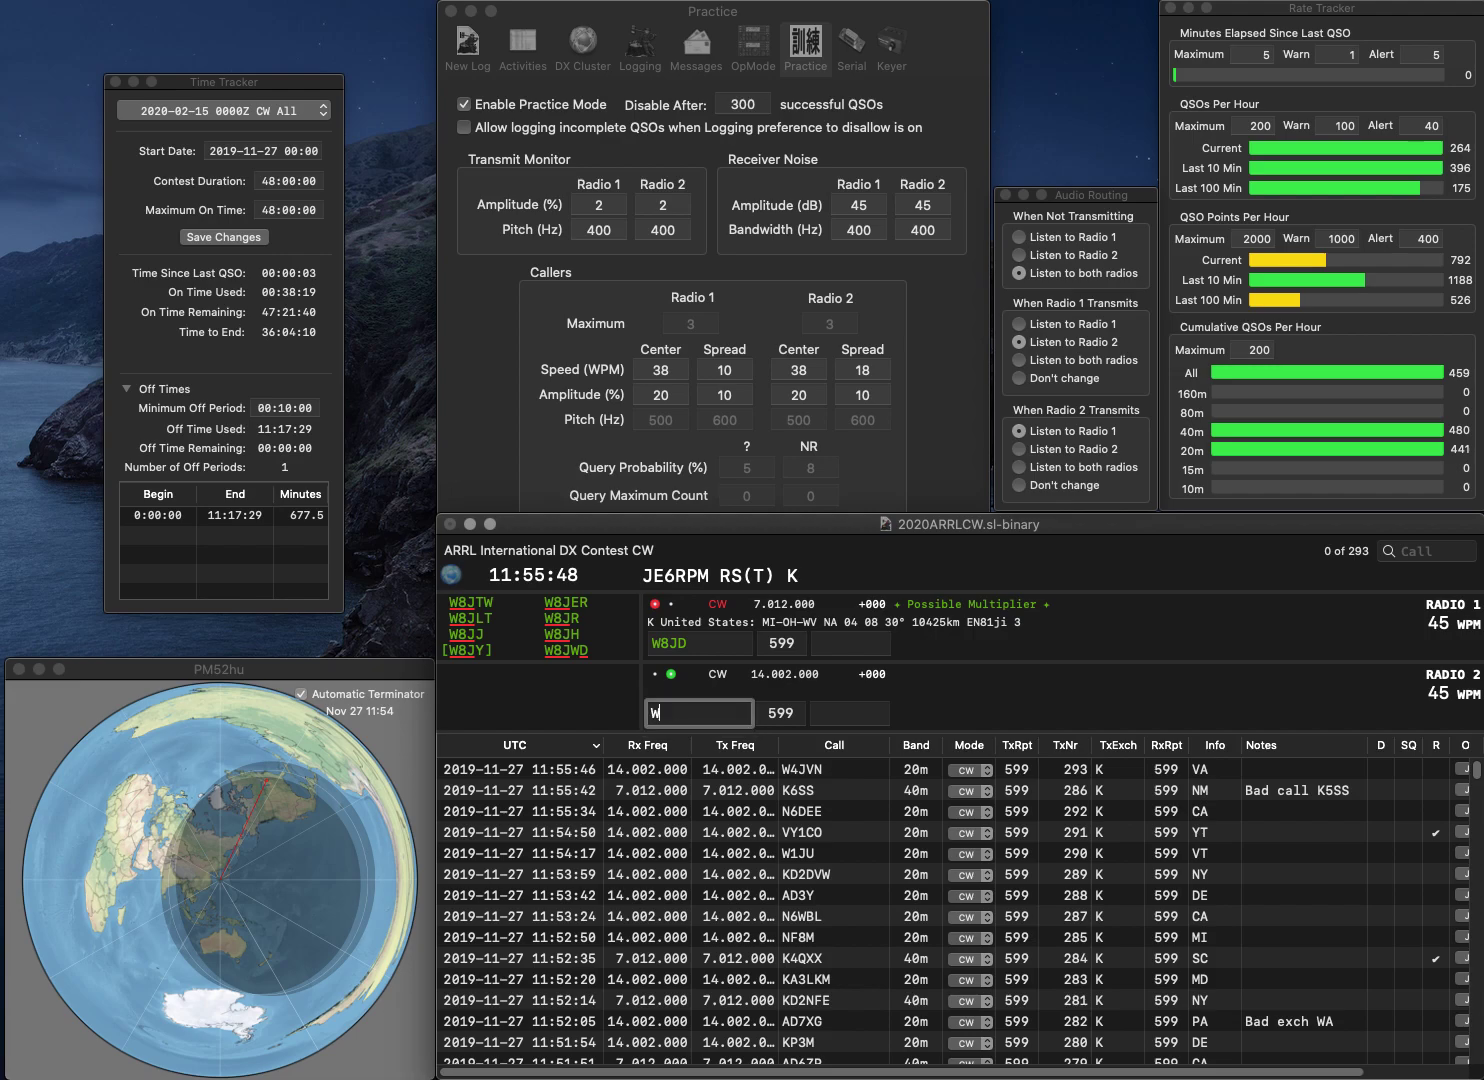
type("F1H")
key("Return")
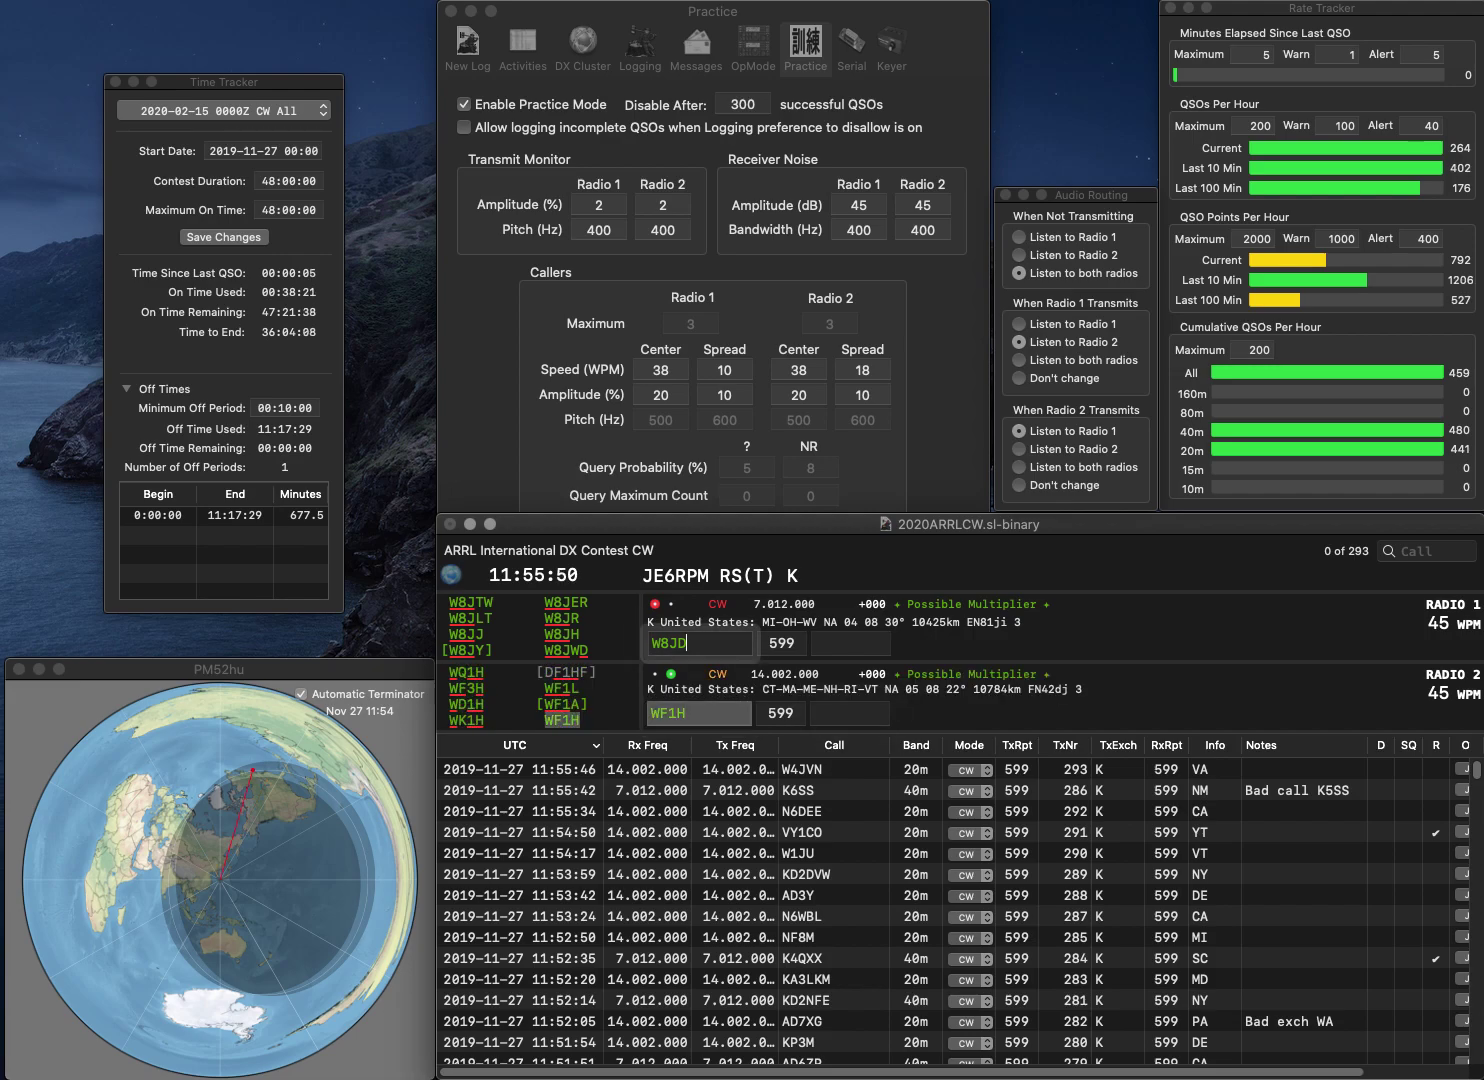
key("space")
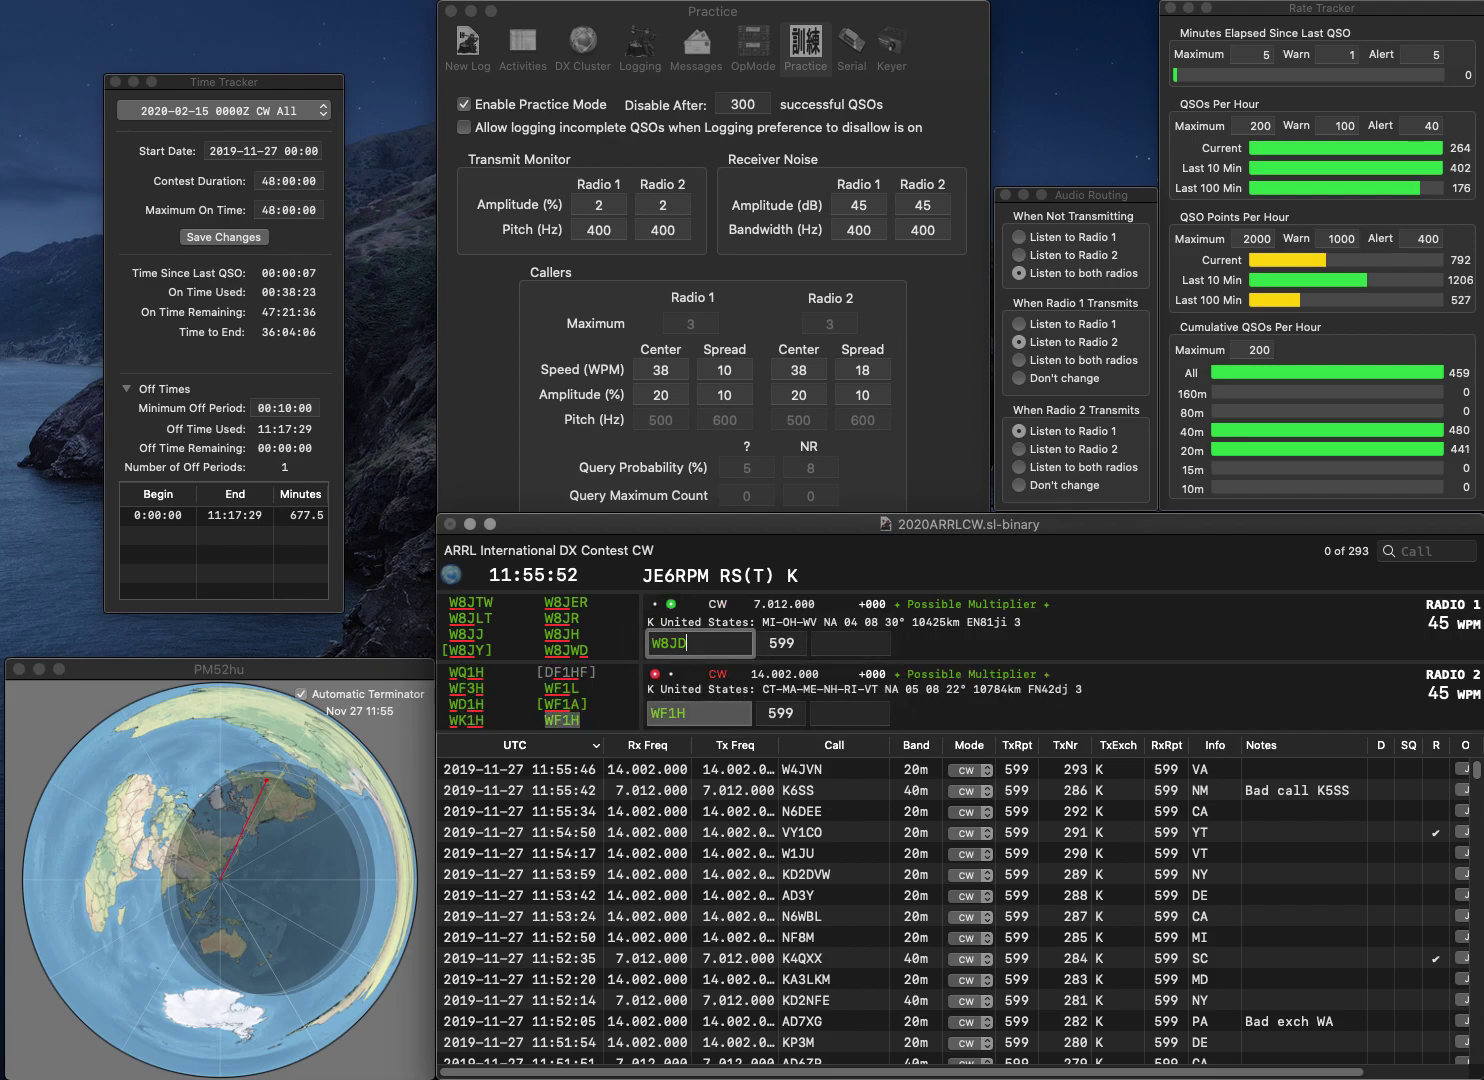
key("Left")
key("BackSpace")
type("P")
key("Return")
key("Tab")
type("MA")
key("Return")
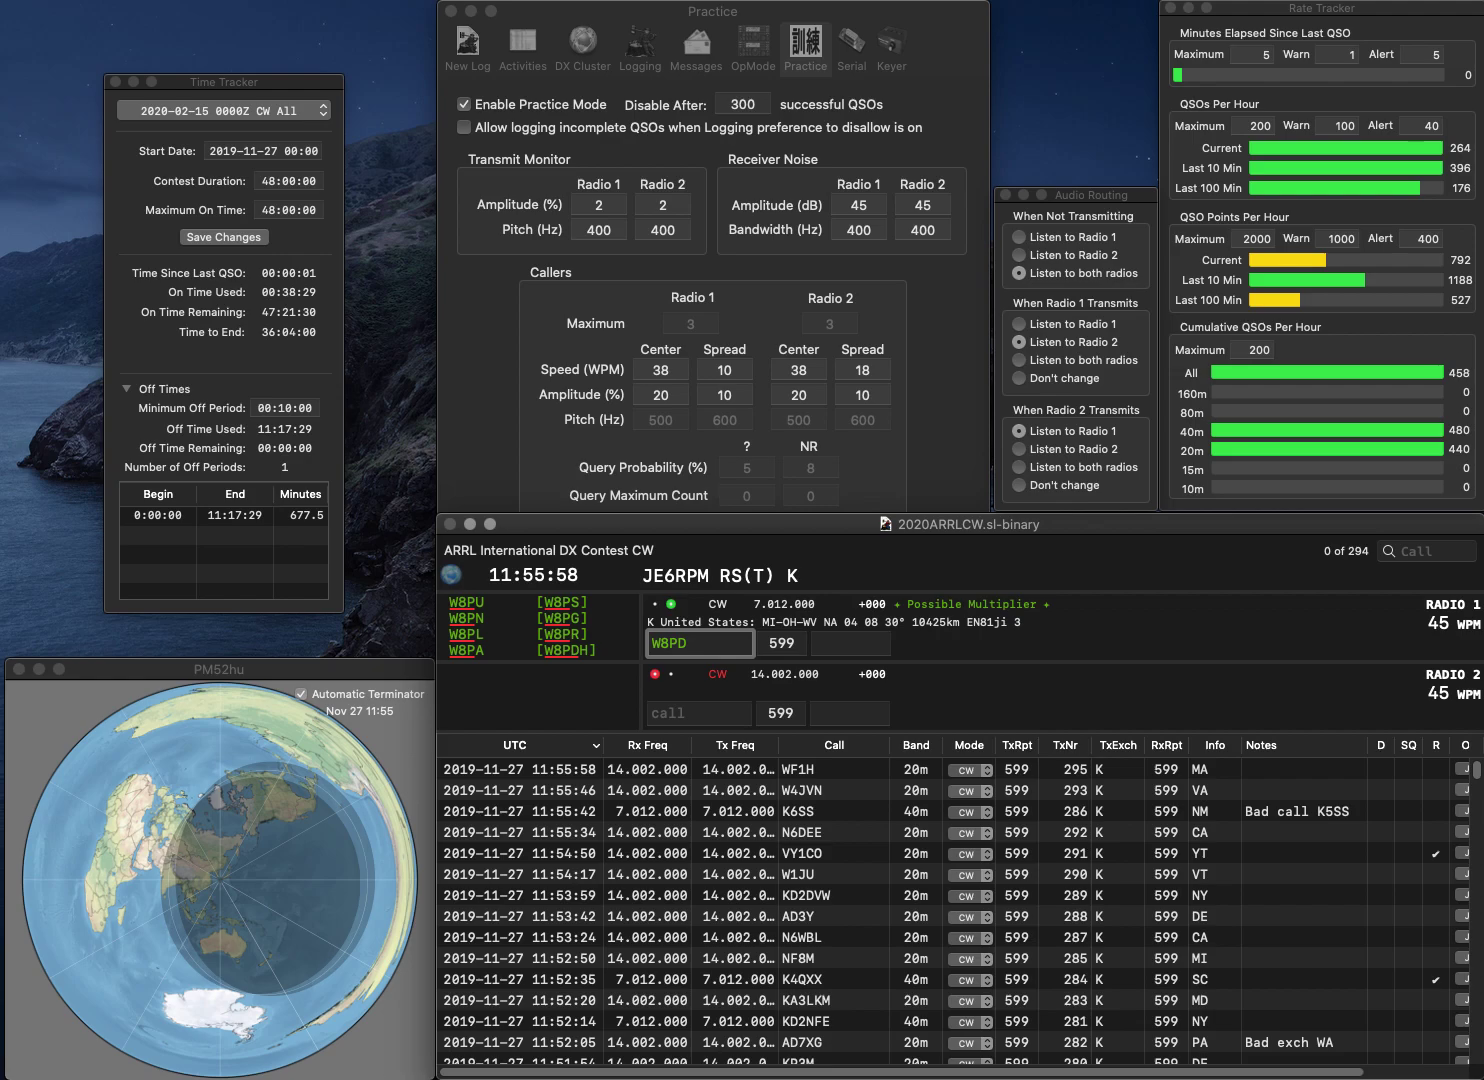
Step: Resend W8PD on Radio 1, and query the Radio 2 caller with partial call VE3
key("Return")
type("VE3")
key("Return")
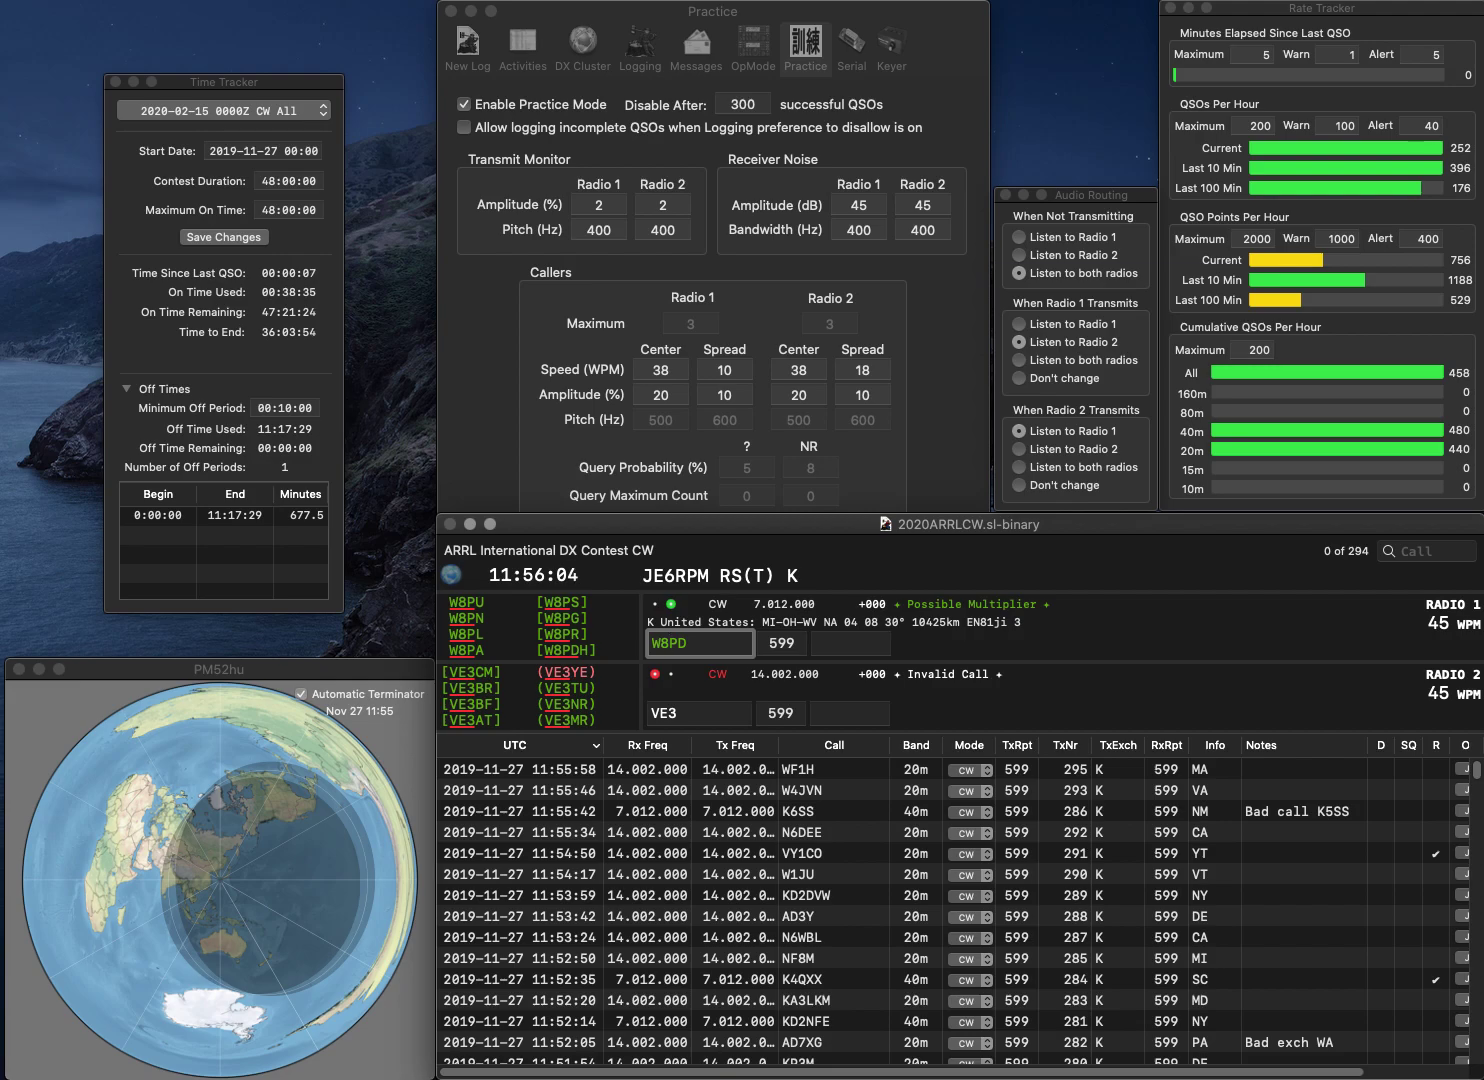
key("BackSpace")
type("N")
key("Return")
type("HE")
key("Return")
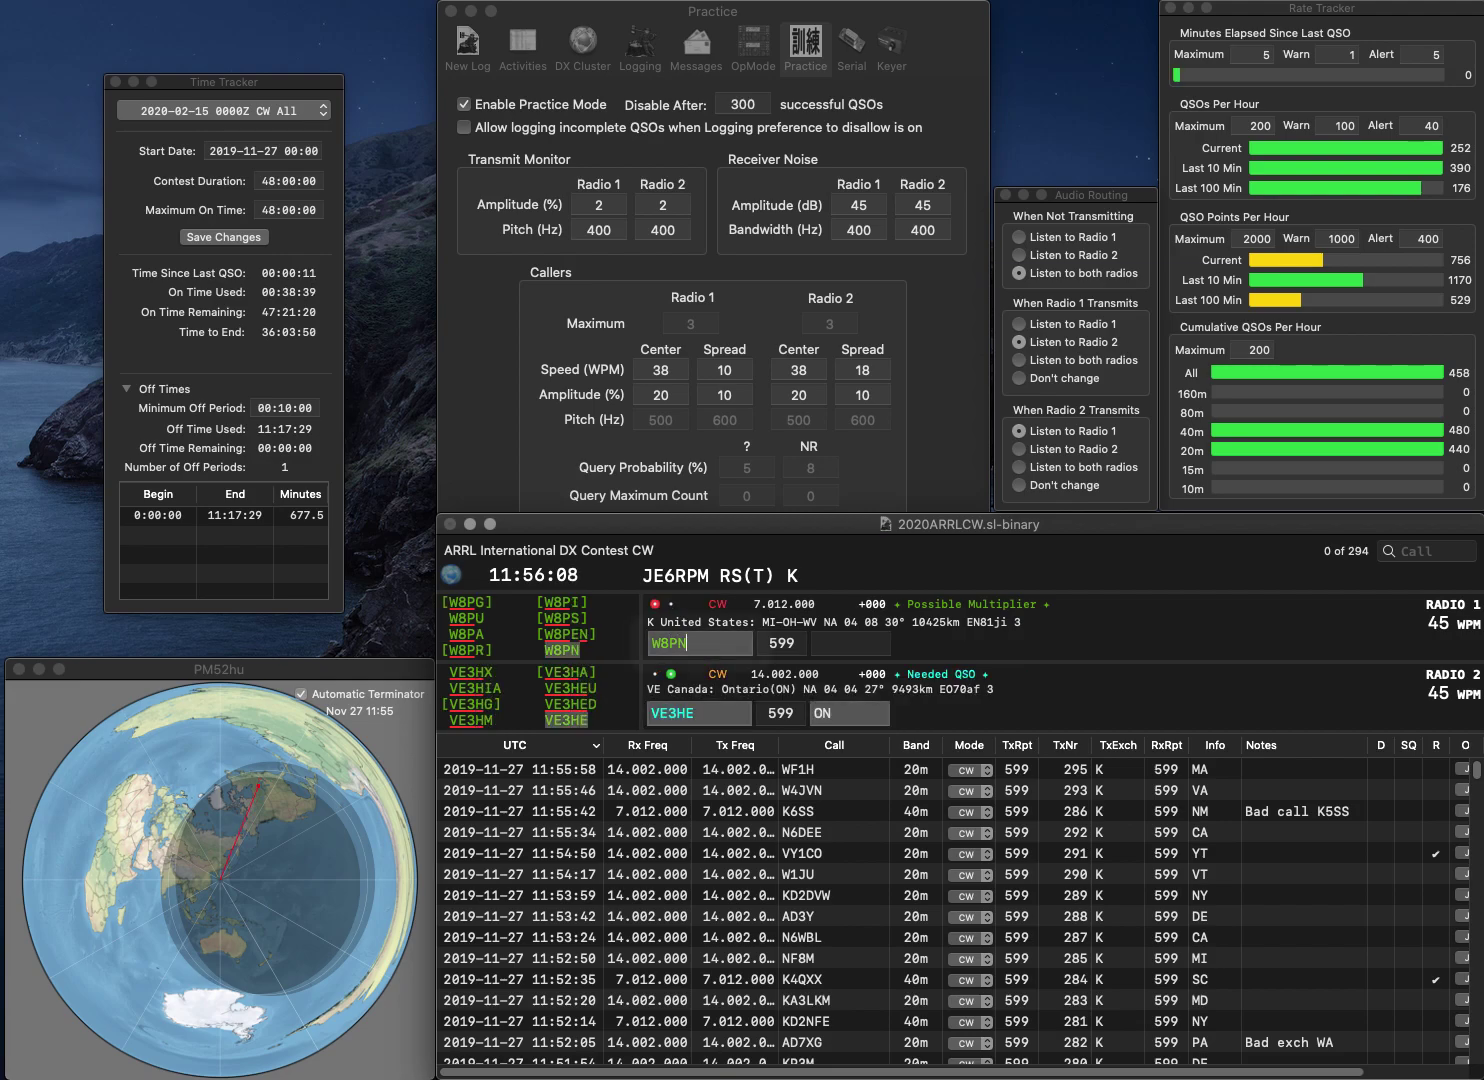
key("space")
type("WV")
key("Return")
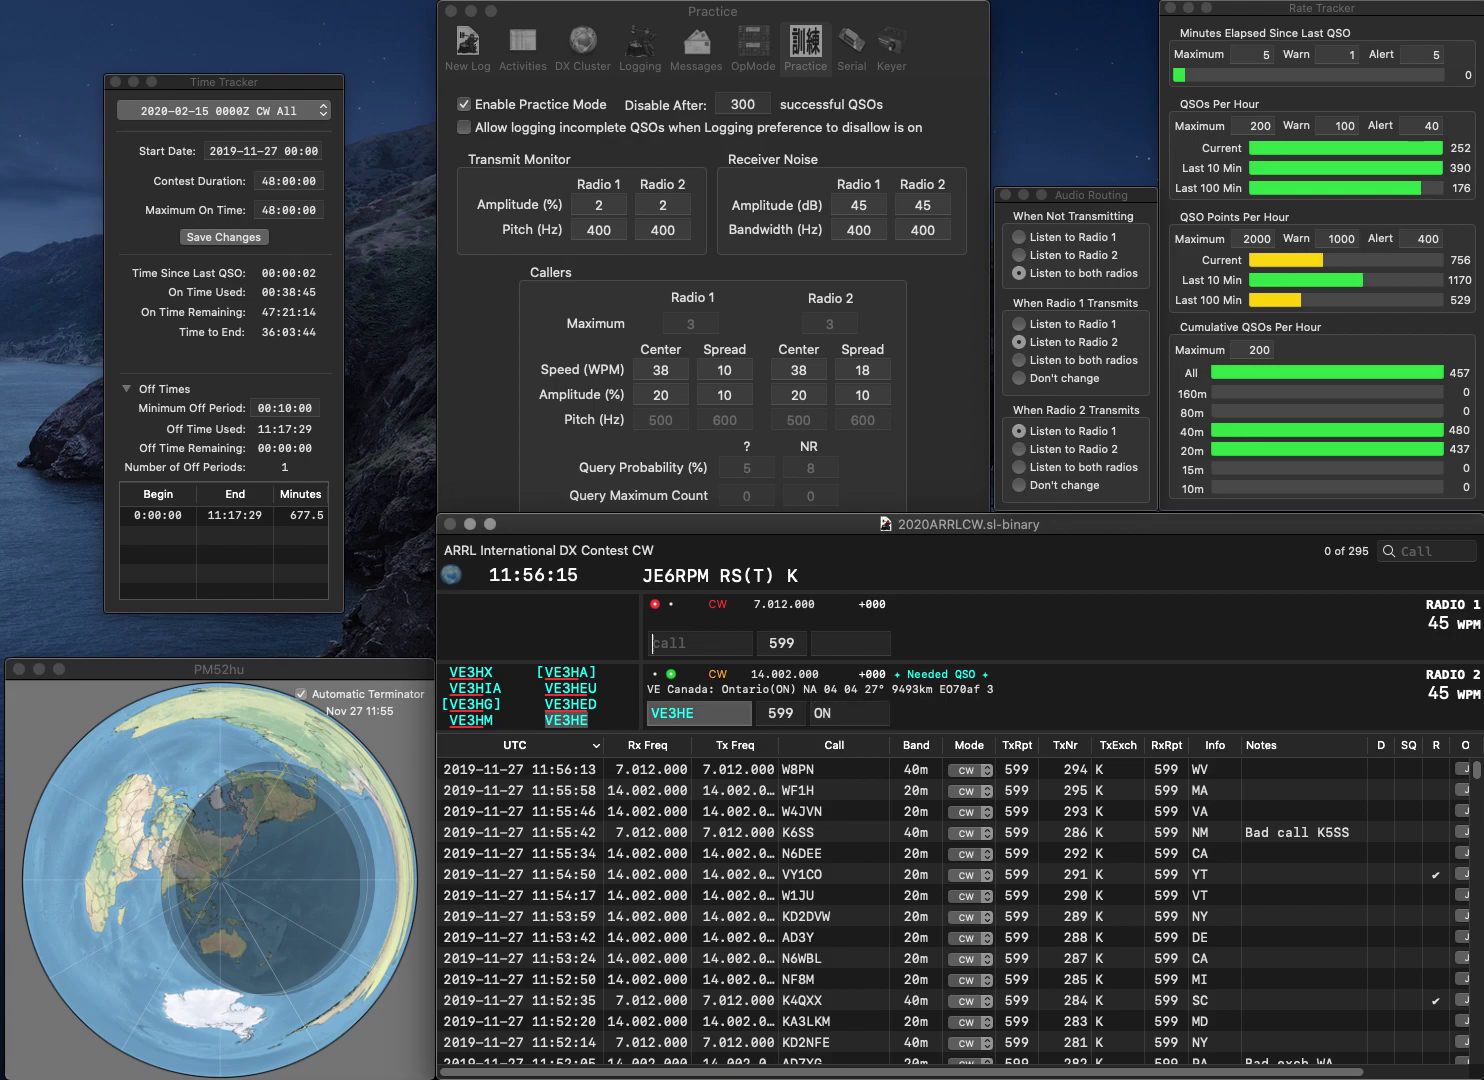
key("Return")
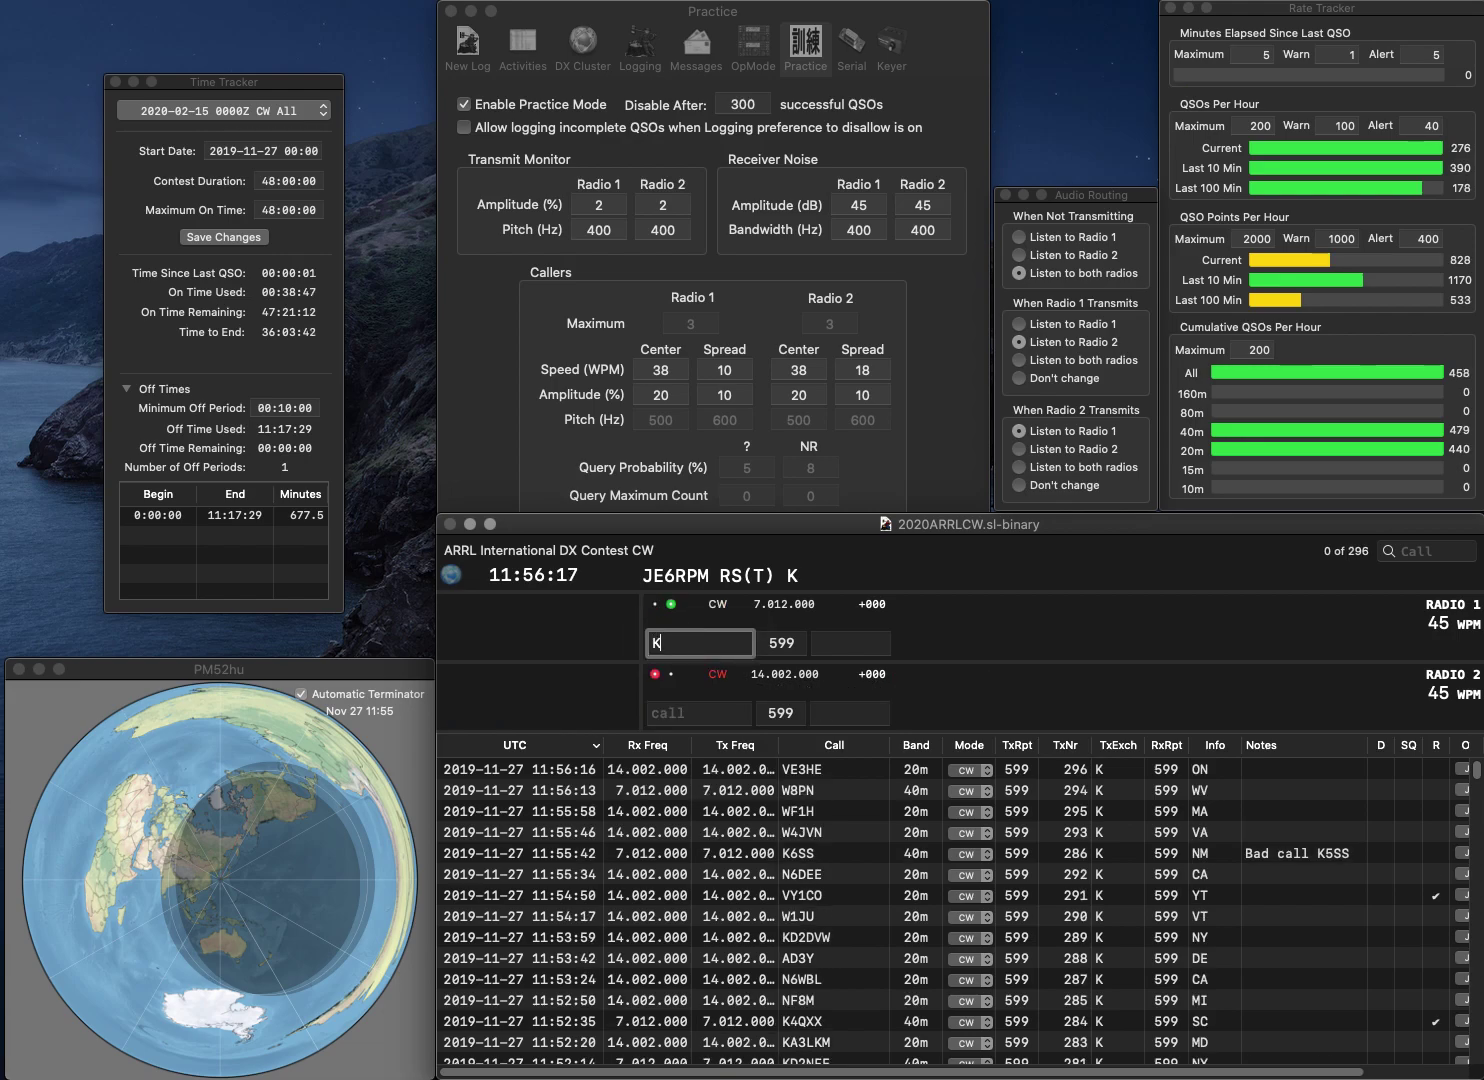
type("P")
key("Return")
type("PZ")
key("Return")
type("NJ2")
key("Return")
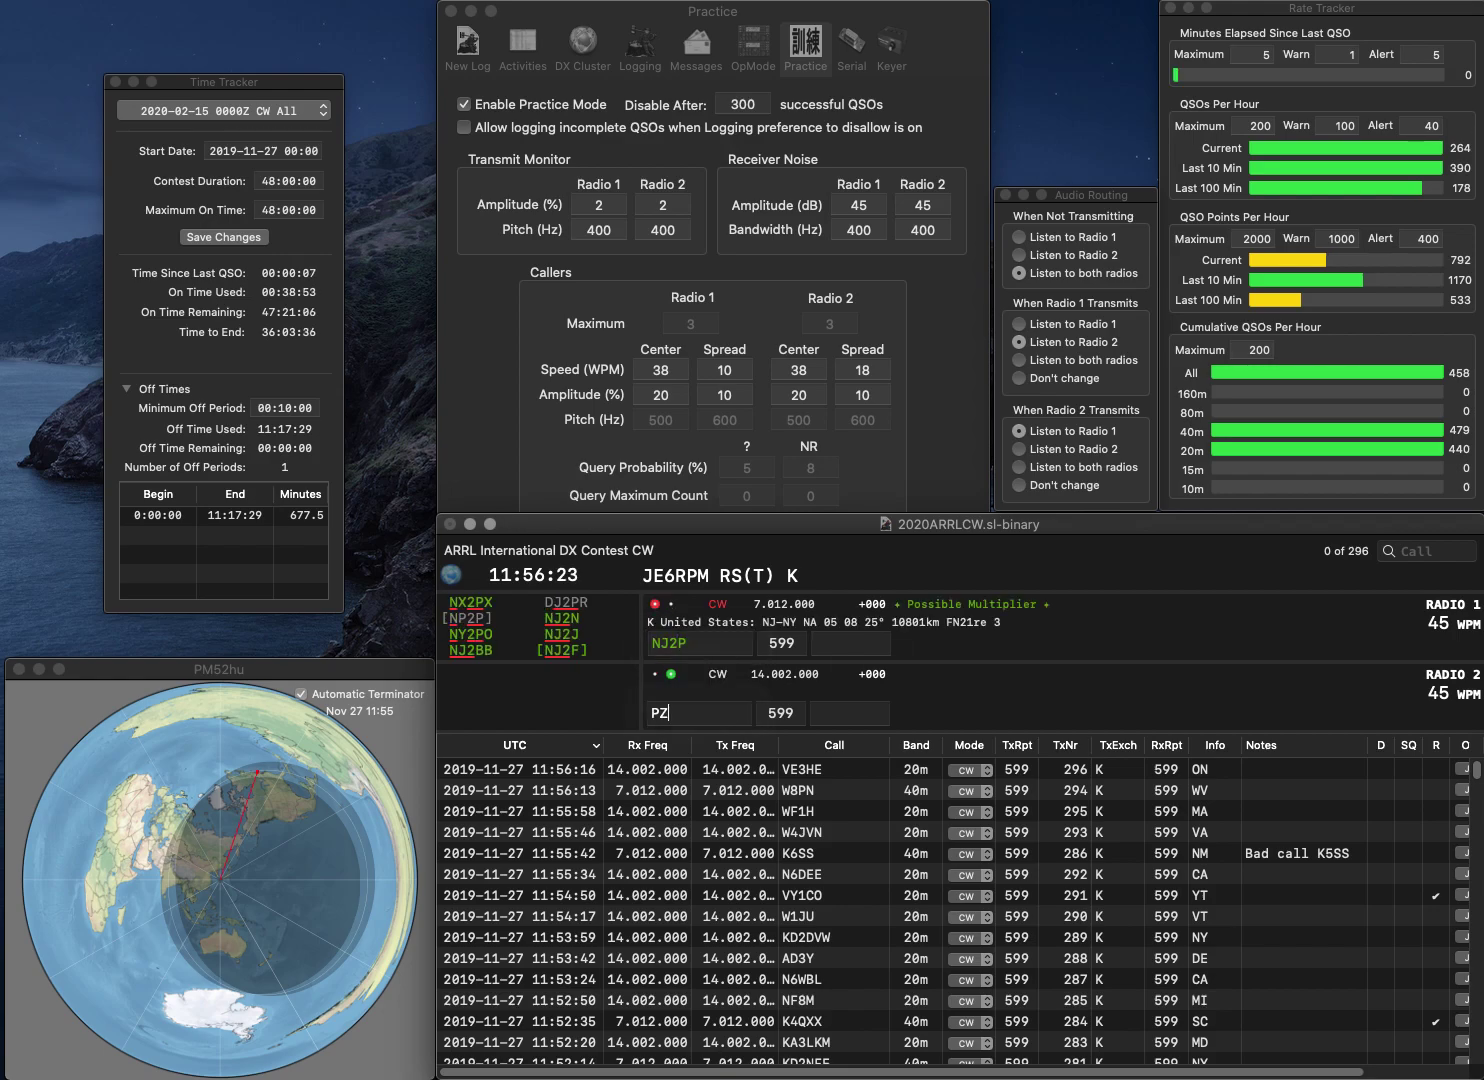
type("W")
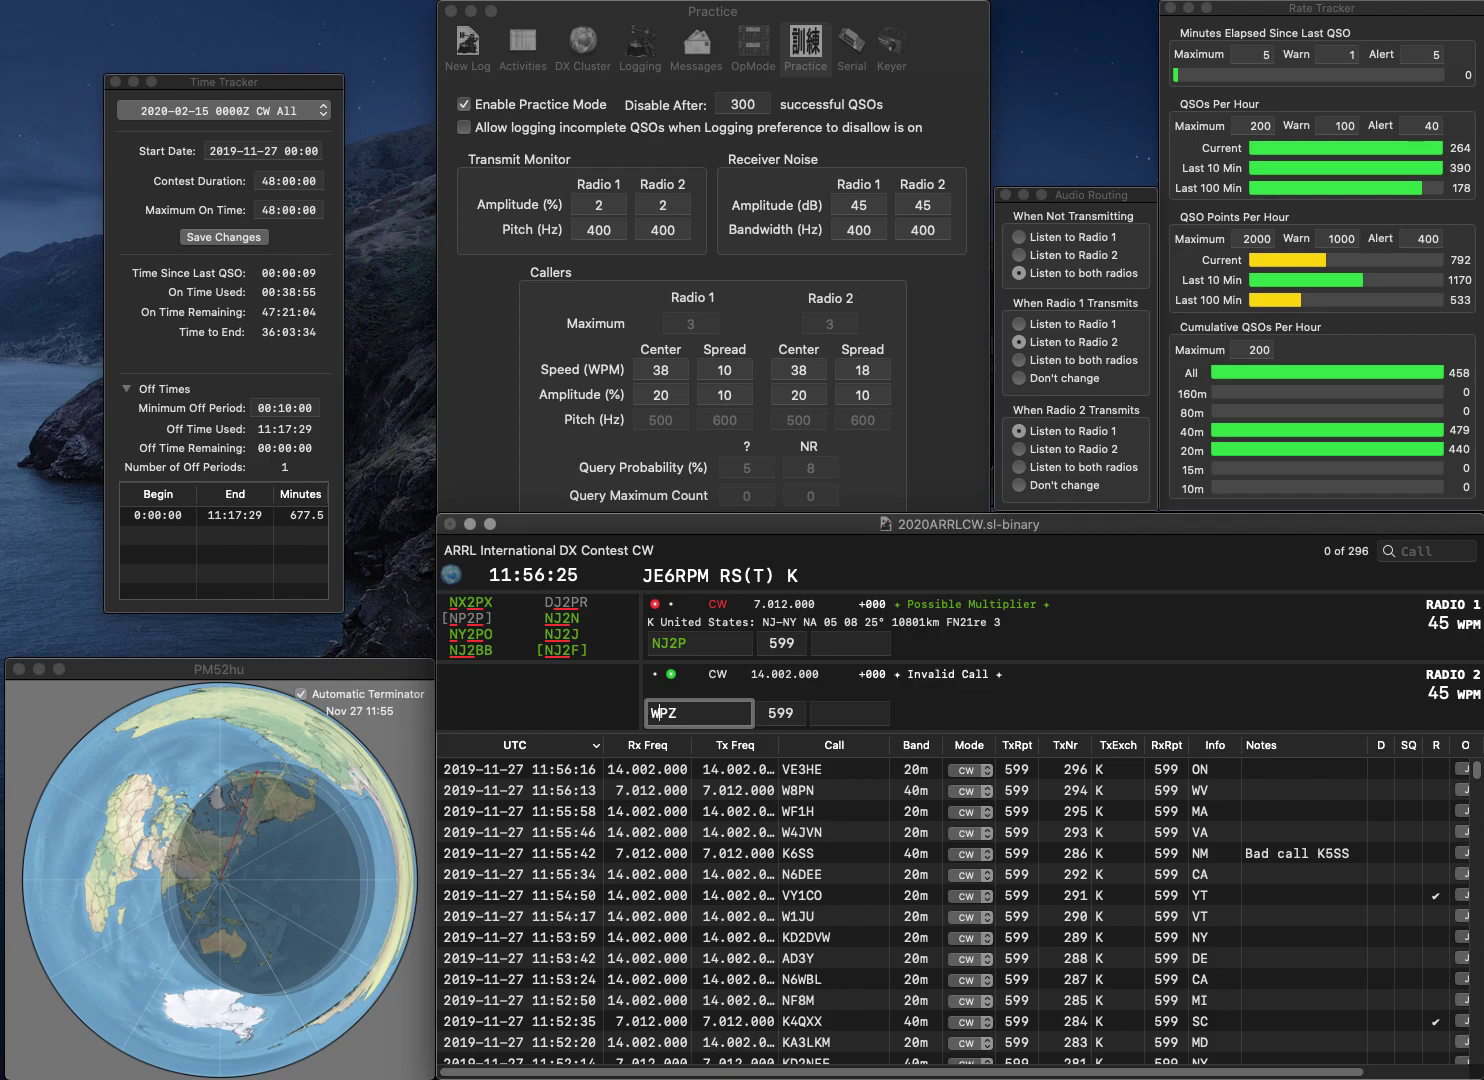
key("BackSpace")
key("Return")
key("space")
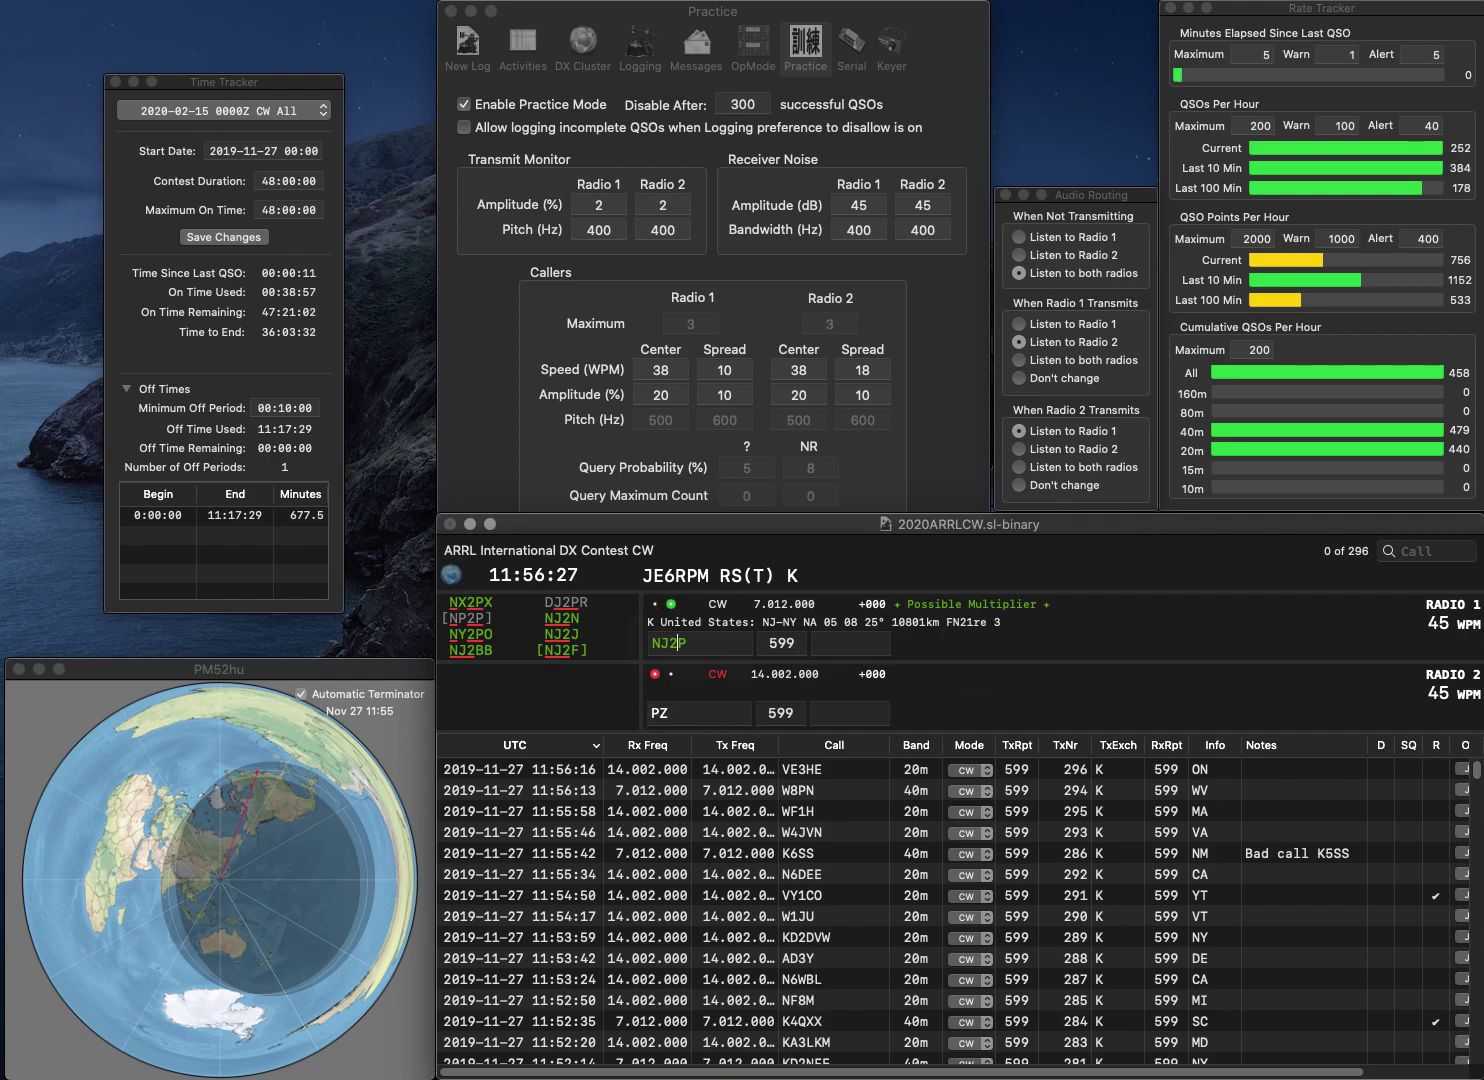
type("4JV")
type("N4")
key("Return")
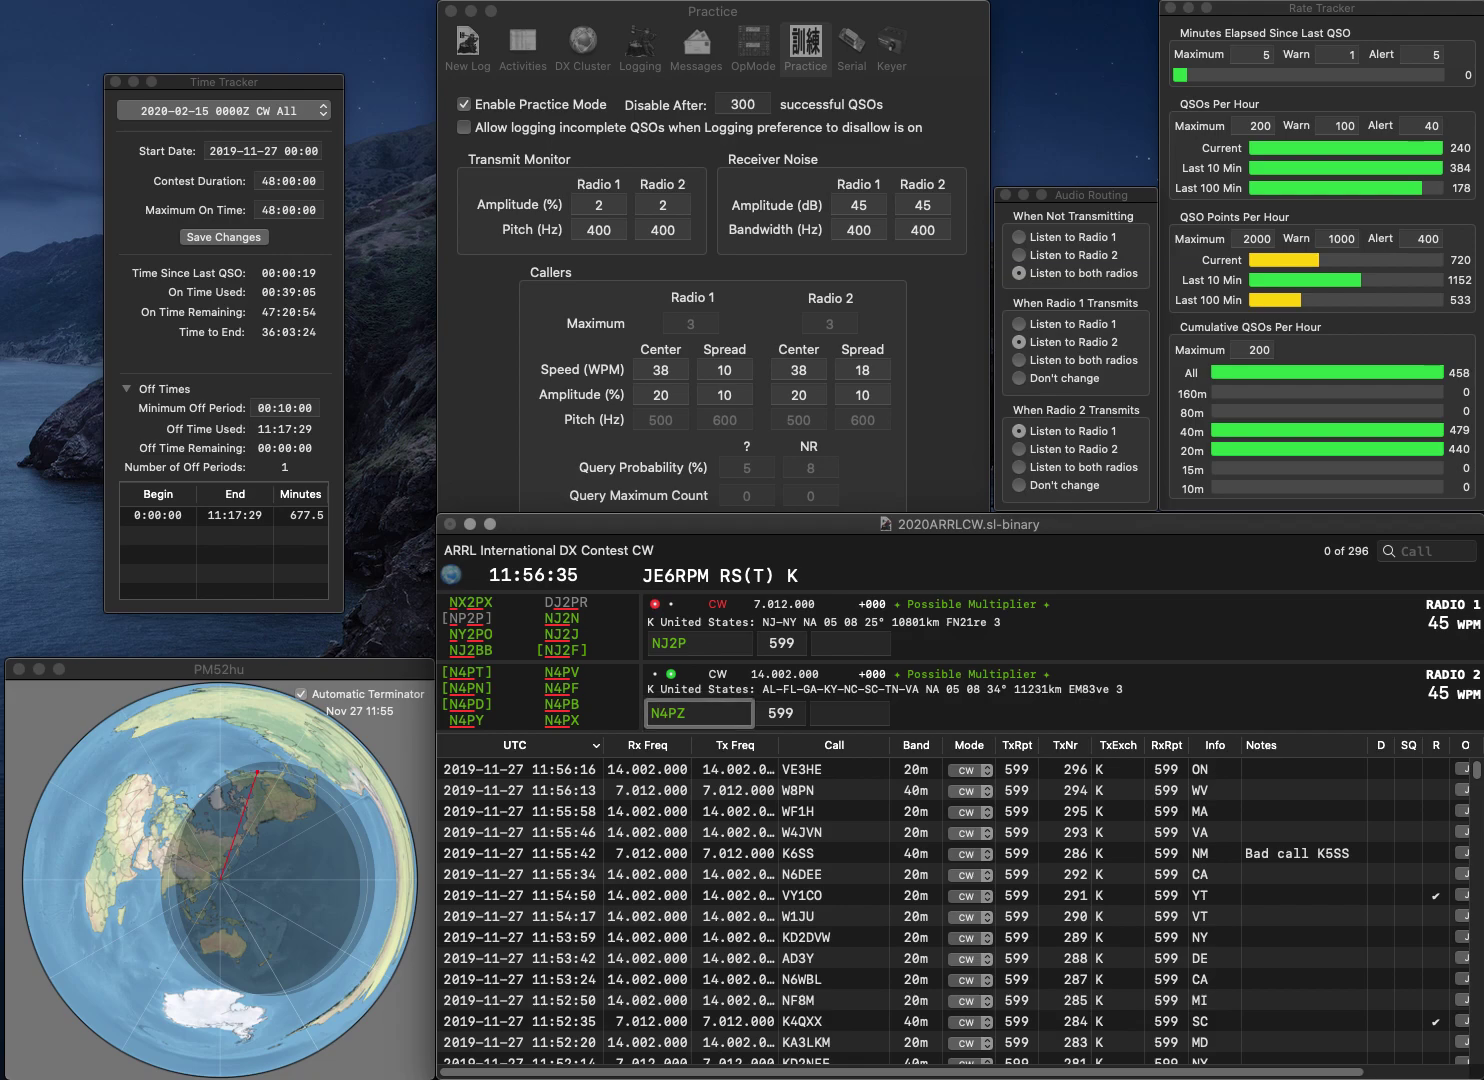
type("V")
key("Return")
key("BackSpace")
type("W")
key("Return")
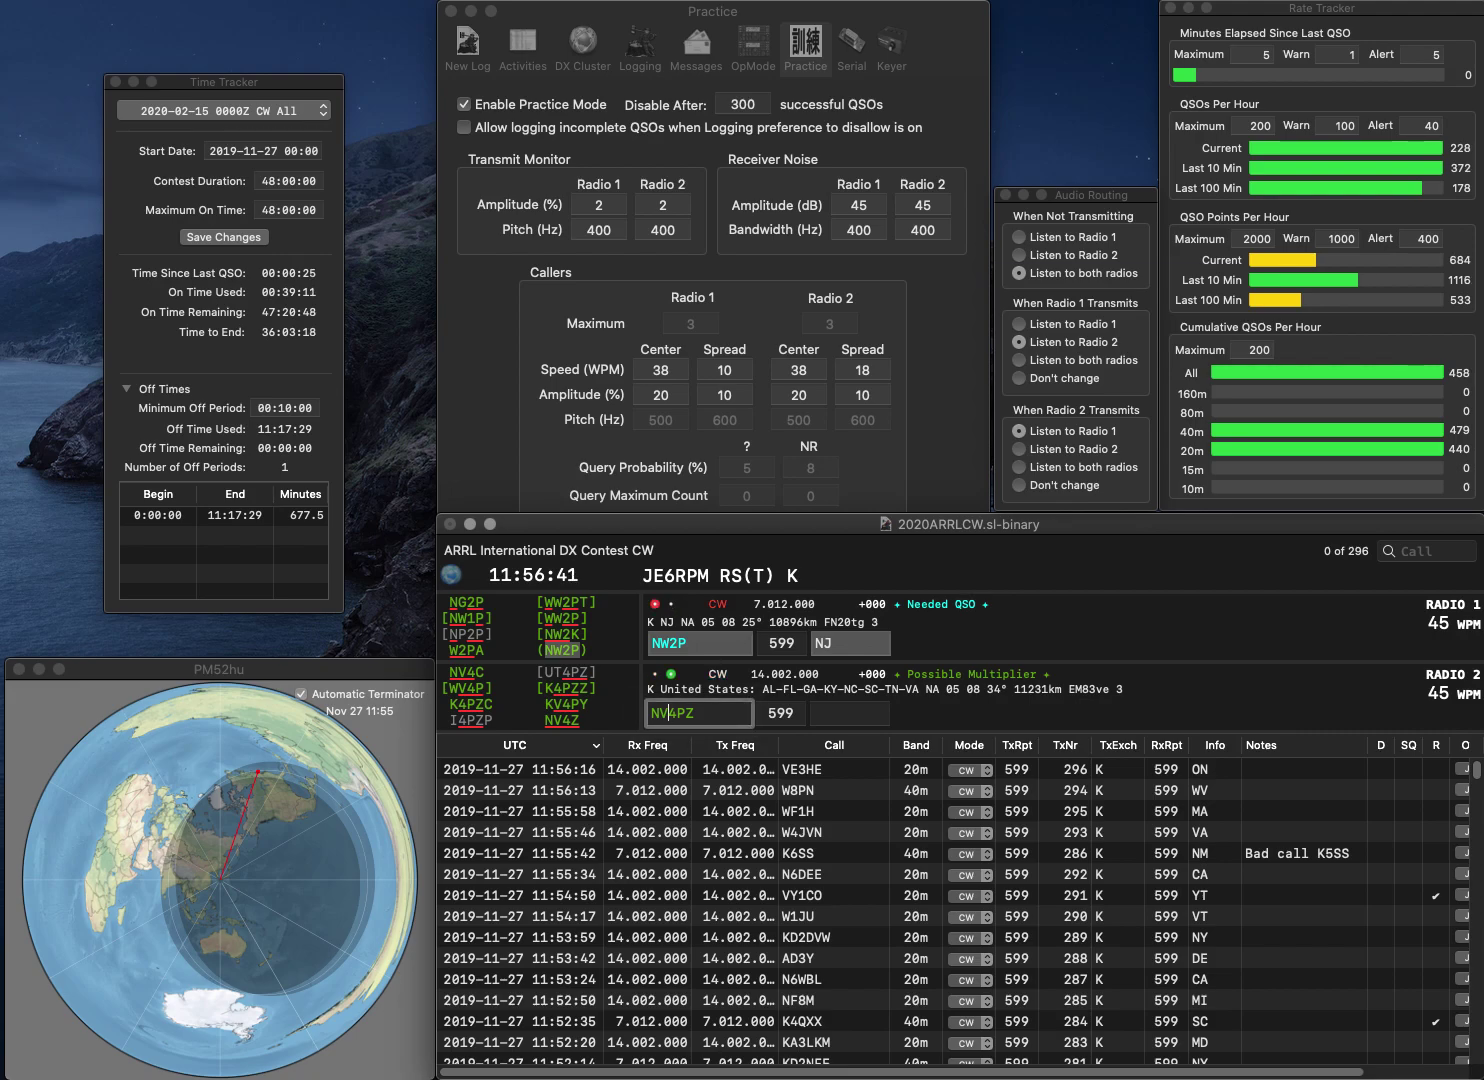
key("BackSpace")
key("BackSpace")
key("BackSpace")
type("WZ")
key("Return")
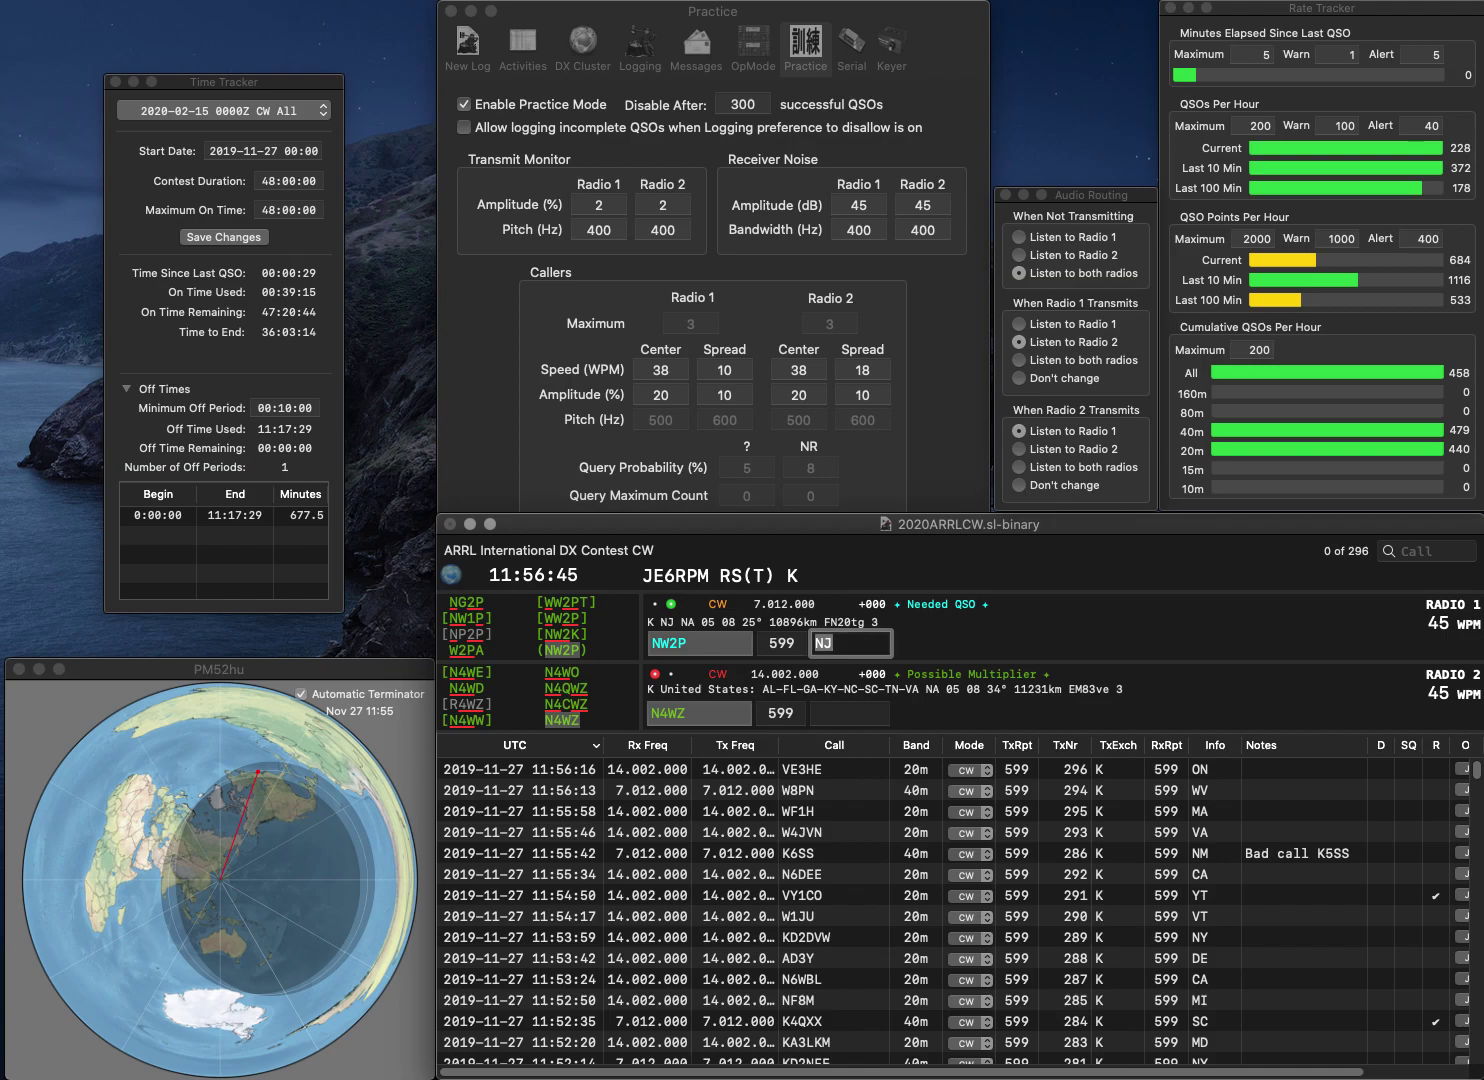
Step: Log NW2P on Radio 1 with exchange NJ and N4WZ on Radio 2 with exchange KY
key("Return")
key("Tab")
type("KY")
key("Return")
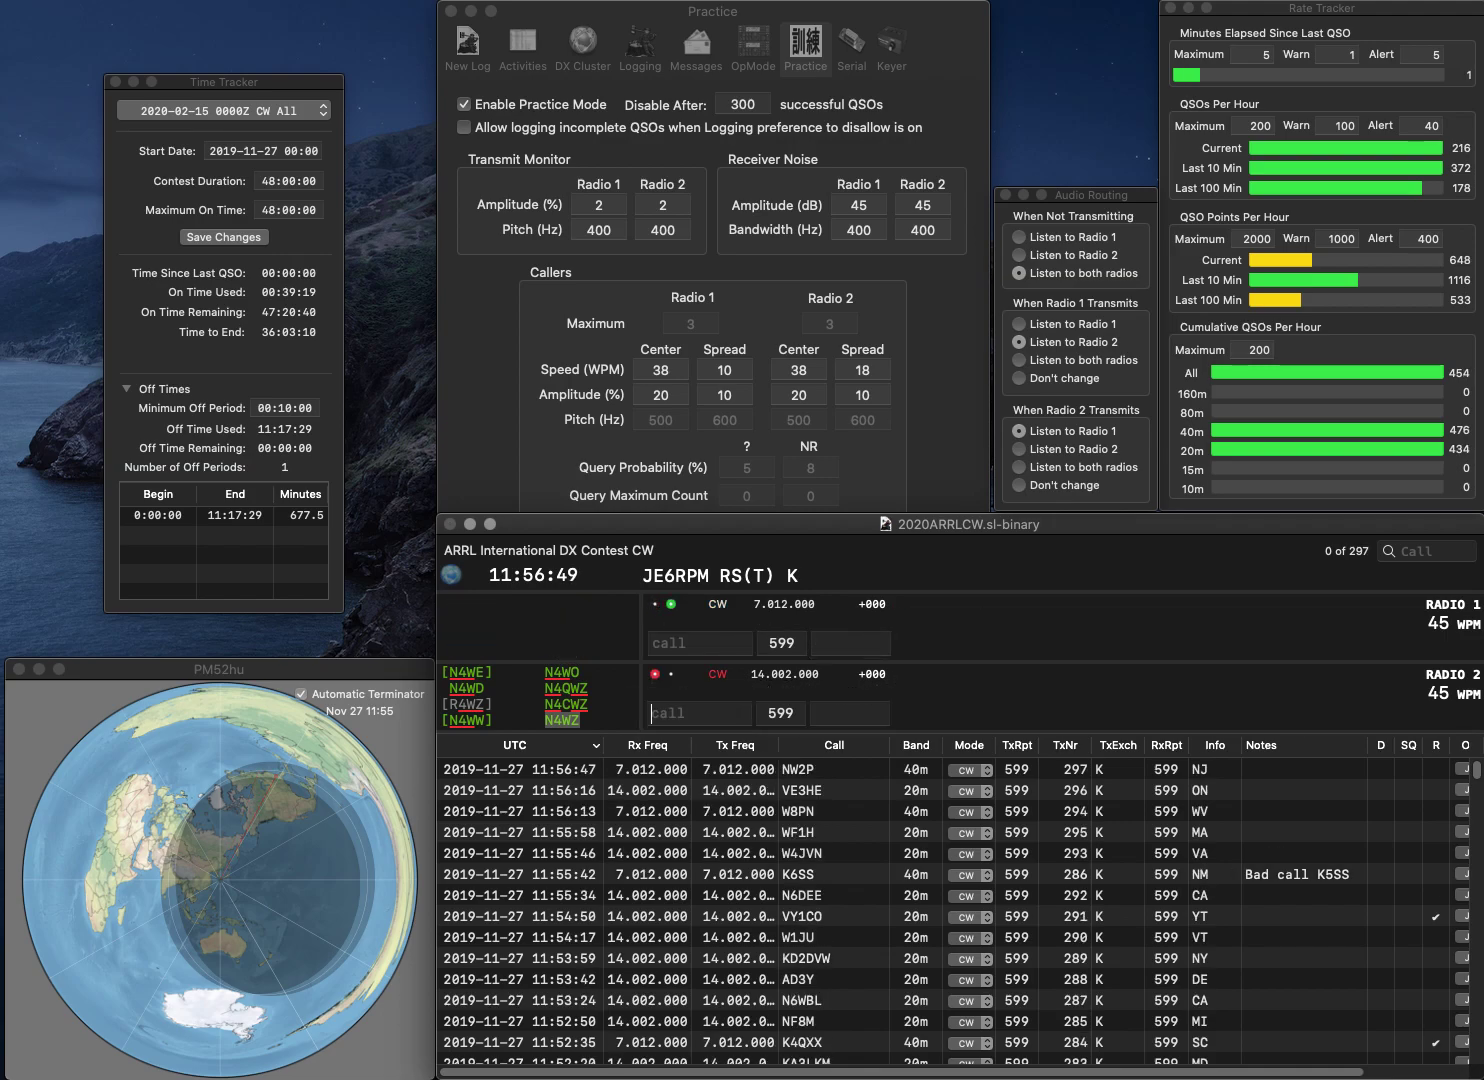
type("K2UM")
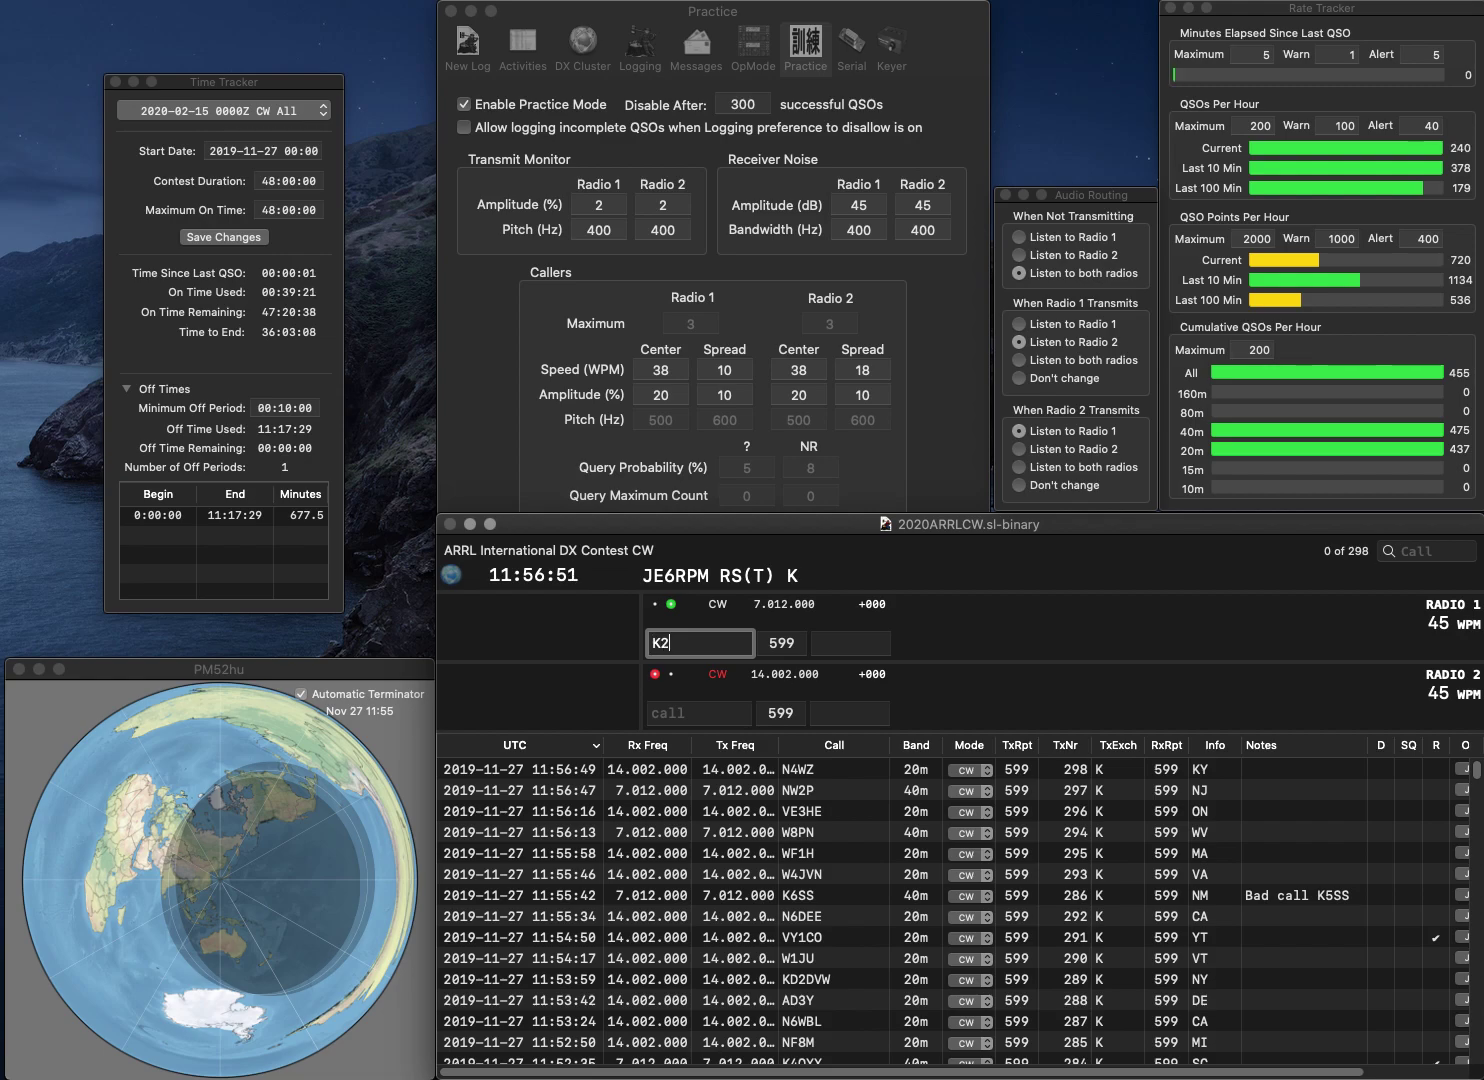
key("Return")
type("N8BUS")
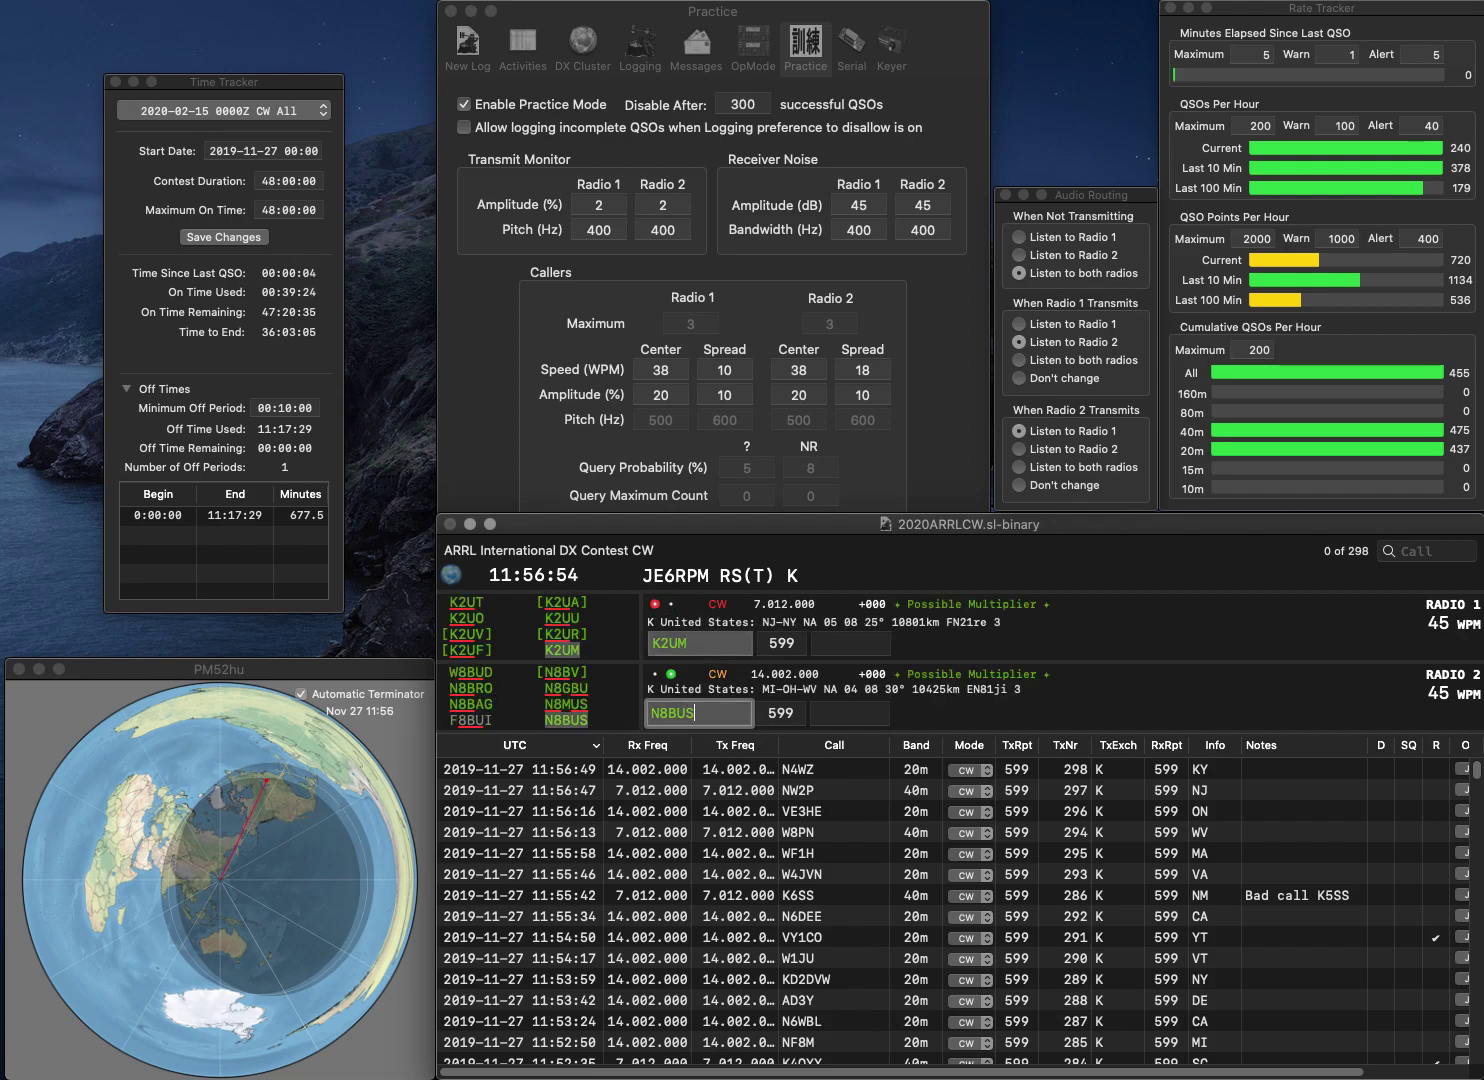
key("Return")
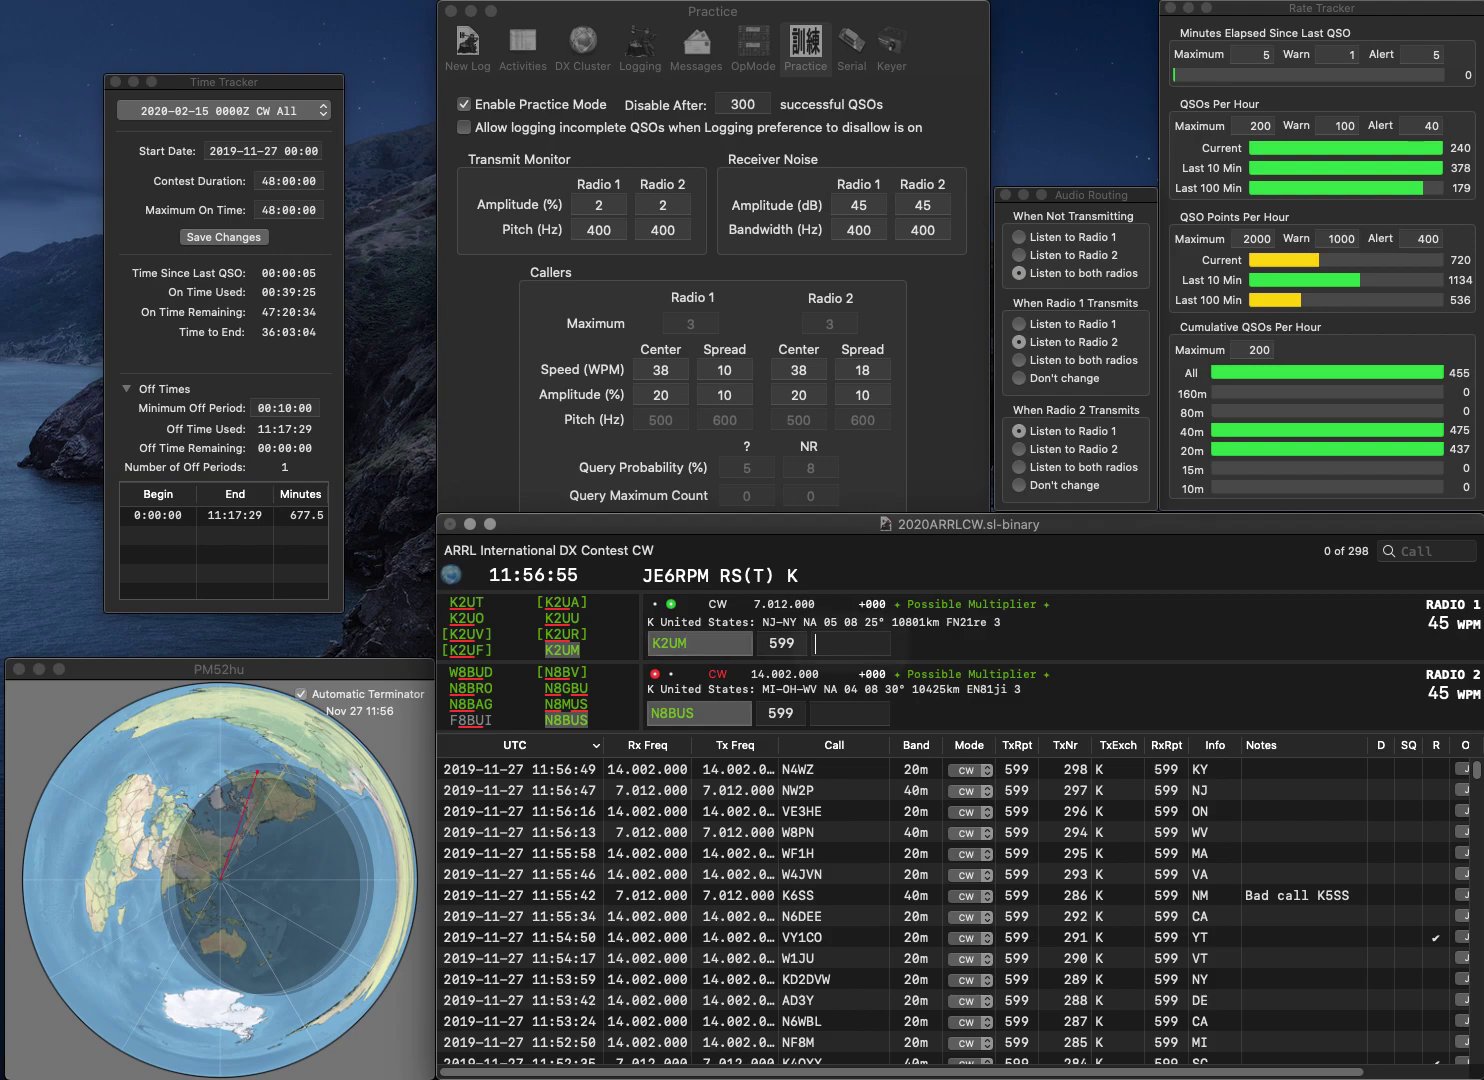
Step: Log K2UM on Radio 1 with exchange NY and N8BUS on Radio 2 with exchange WV
type("N")
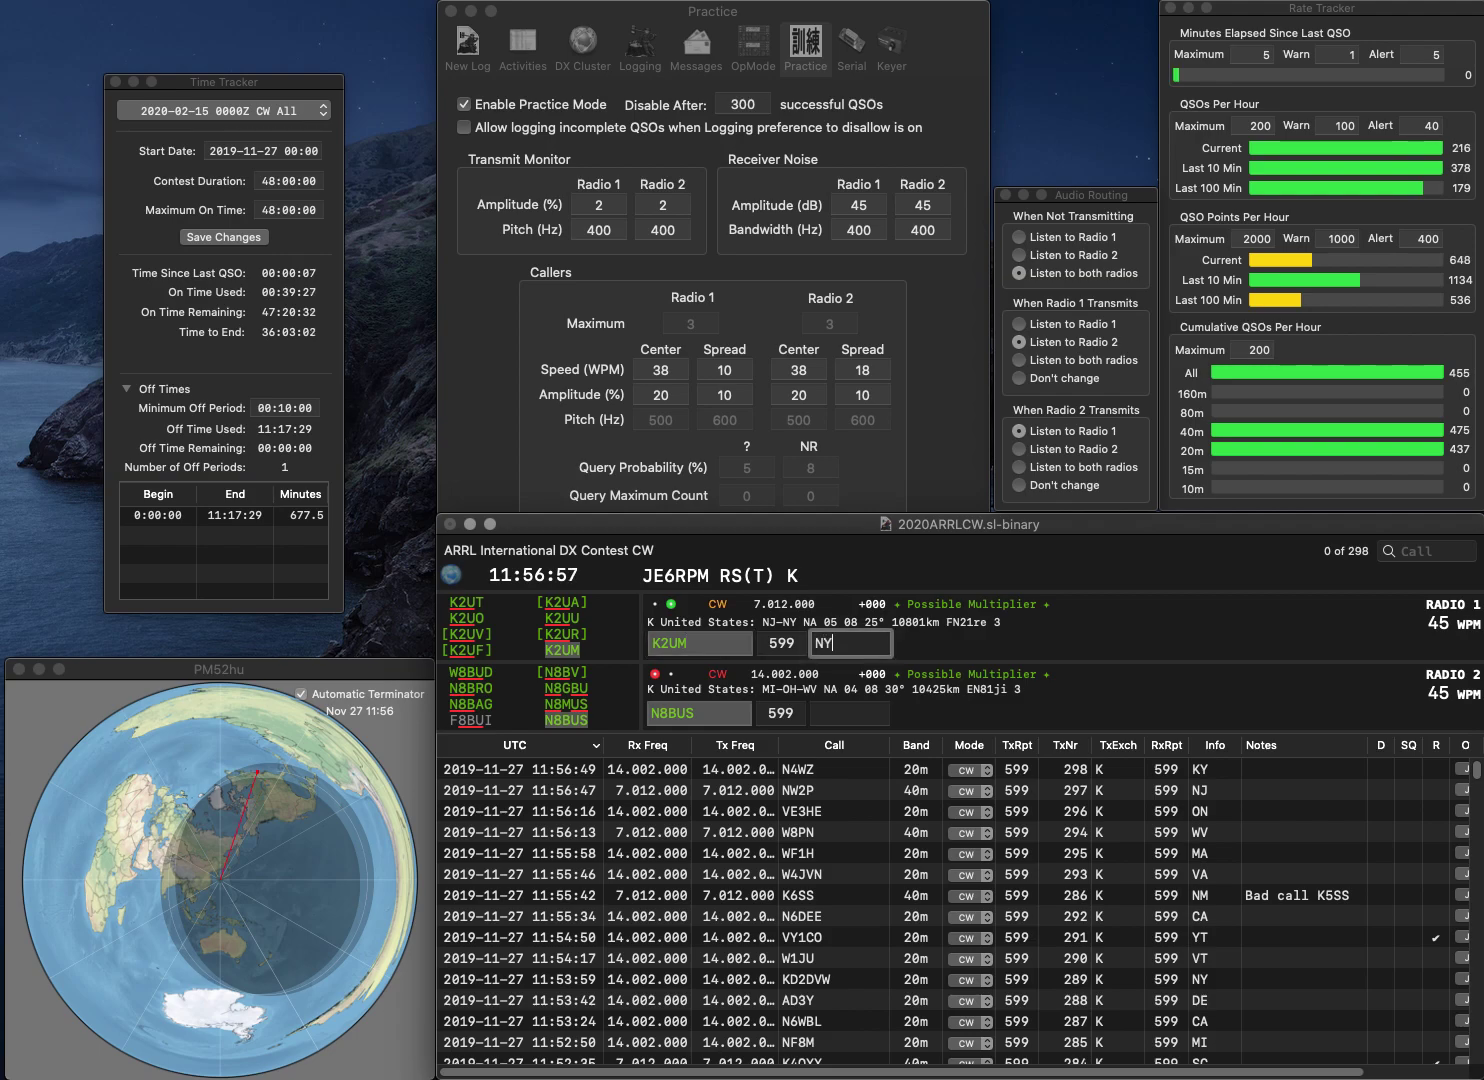
type("Y")
key("Return")
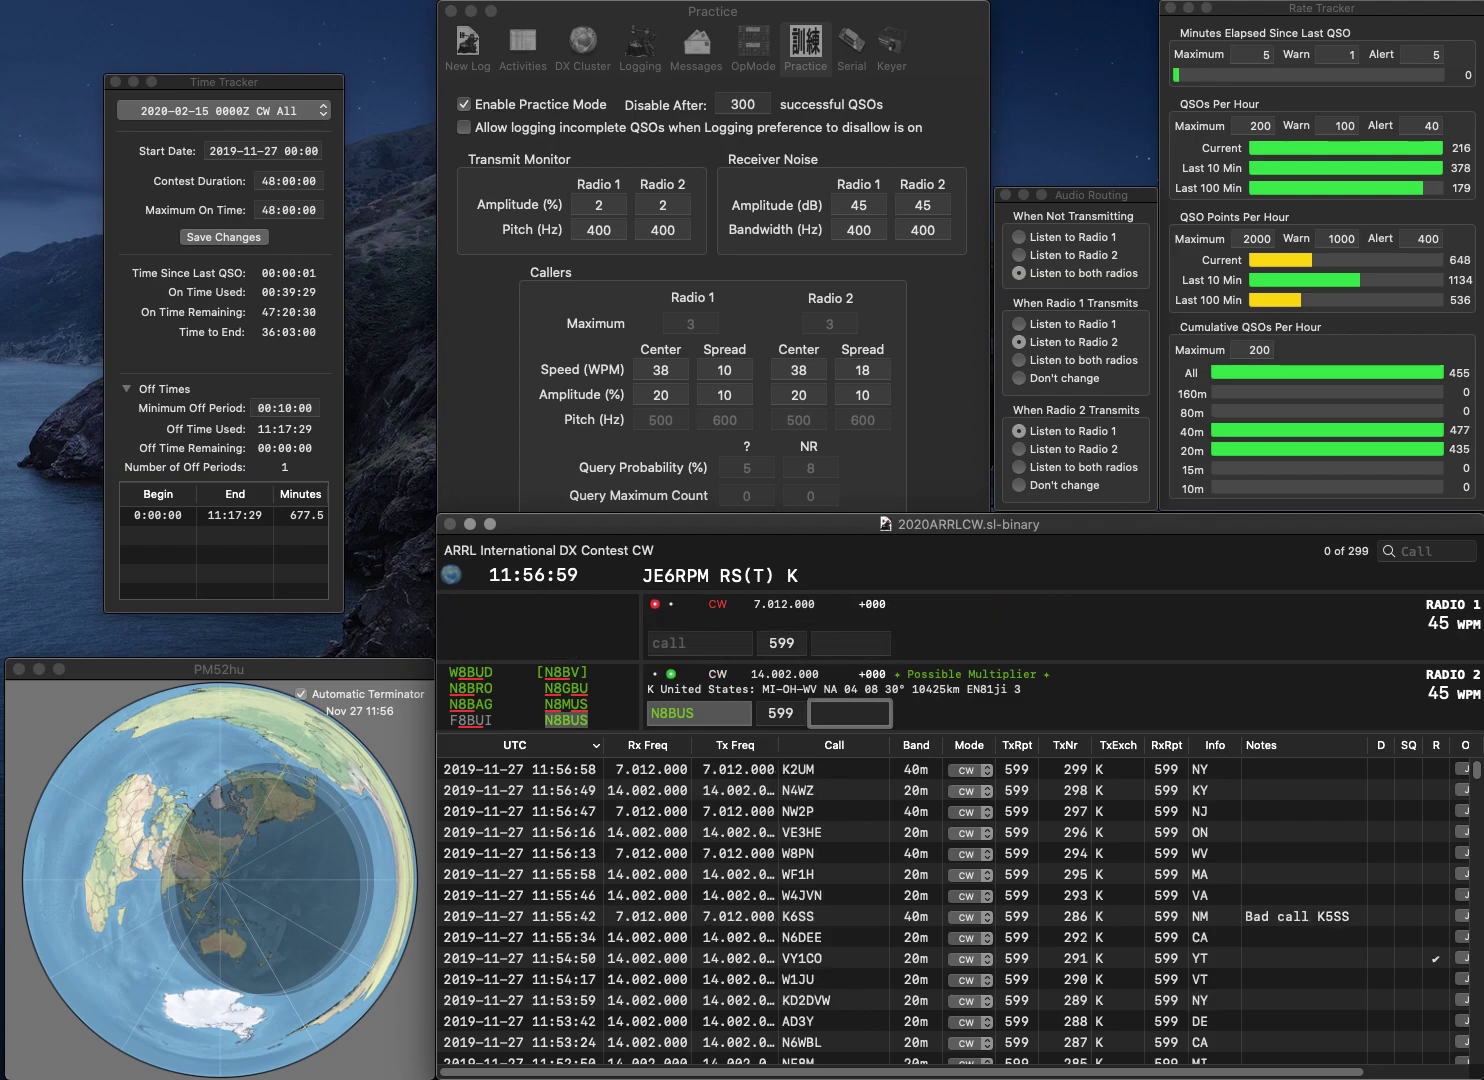
type("WV")
key("Return")
Step: Answer K3XA on Radio 1, and query the Radio 2 caller with partial call N
type("K3XA")
key("Return")
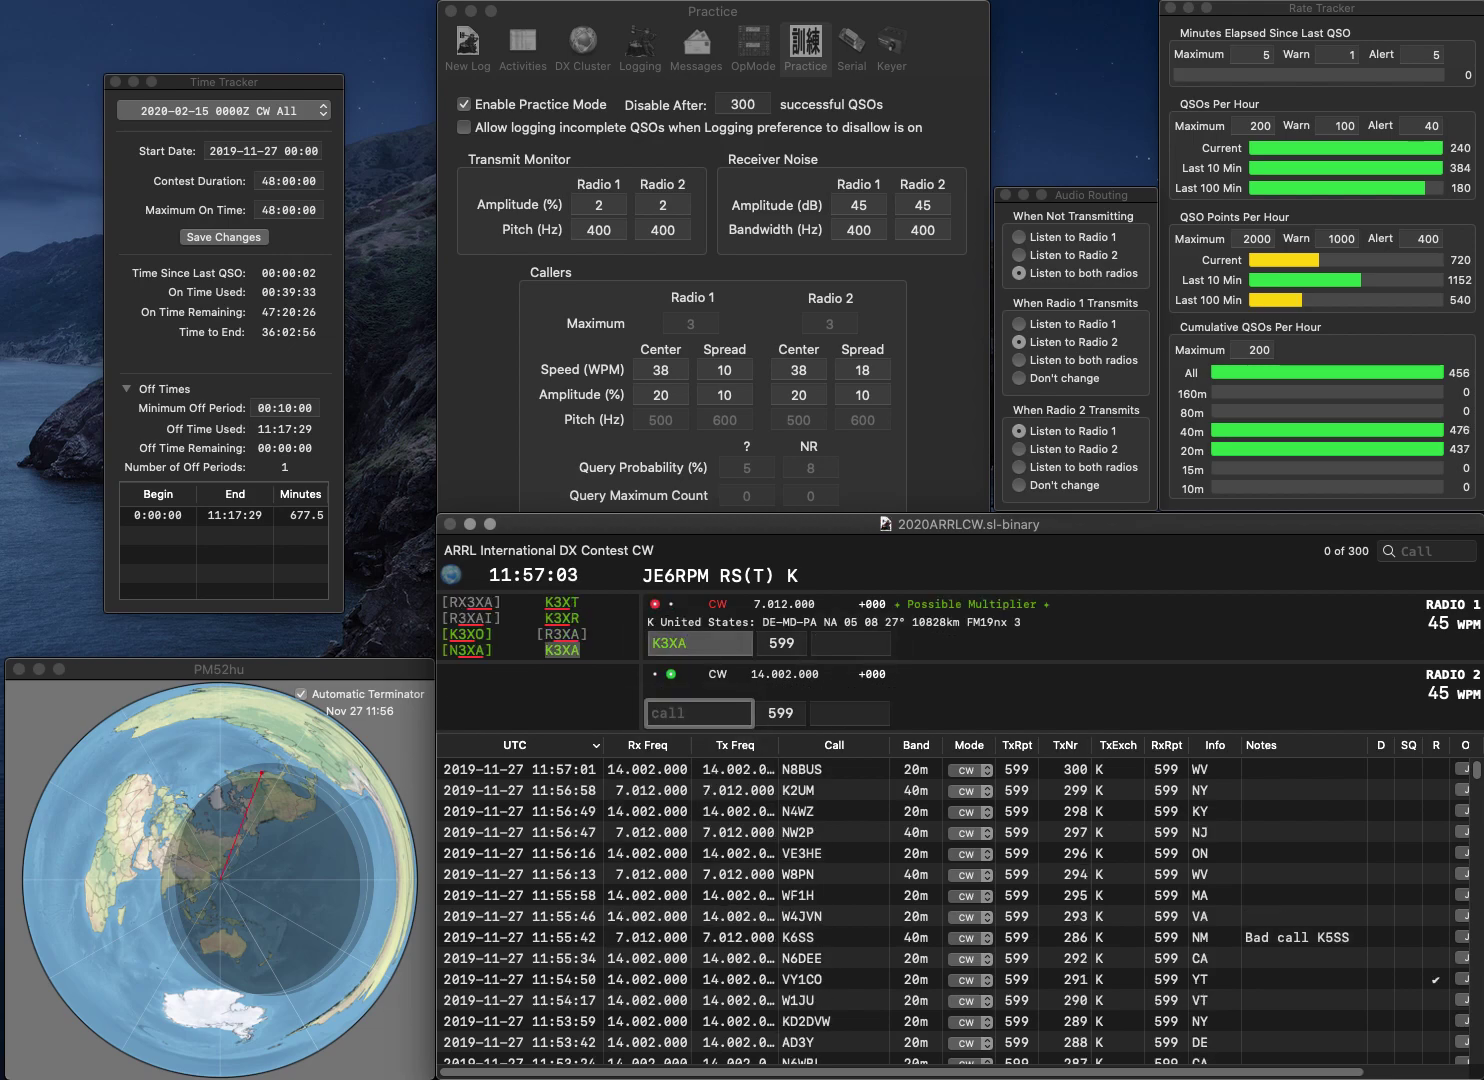
type("N")
key("Return")
key("space")
key("space")
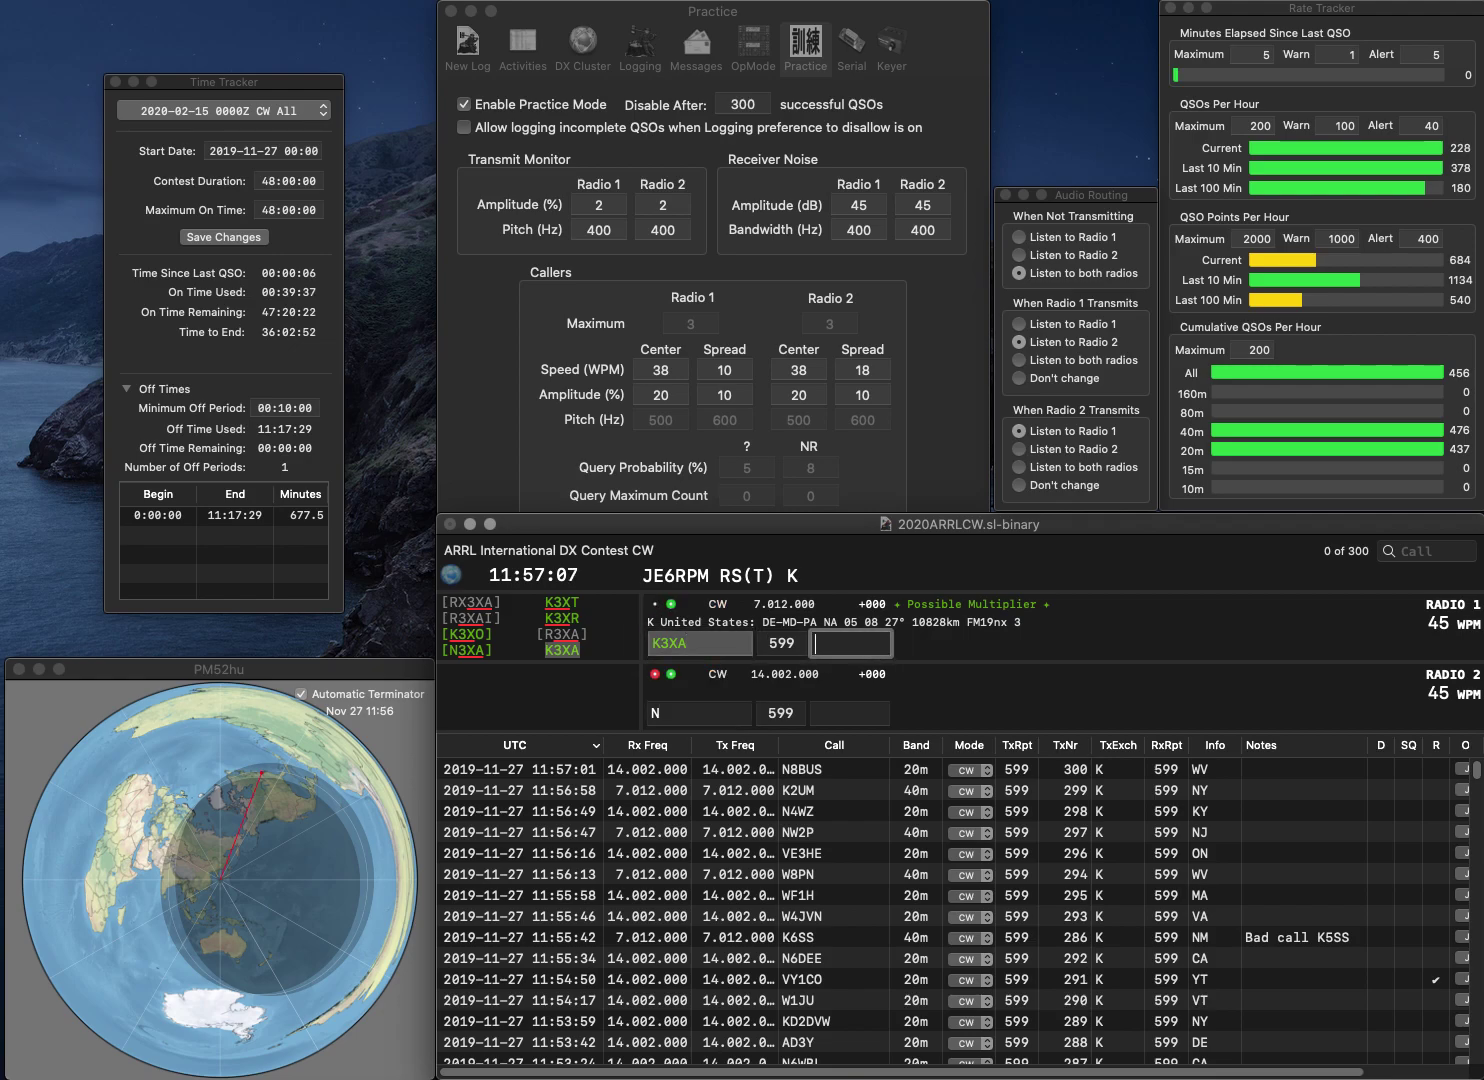
key("Return")
type("8X")
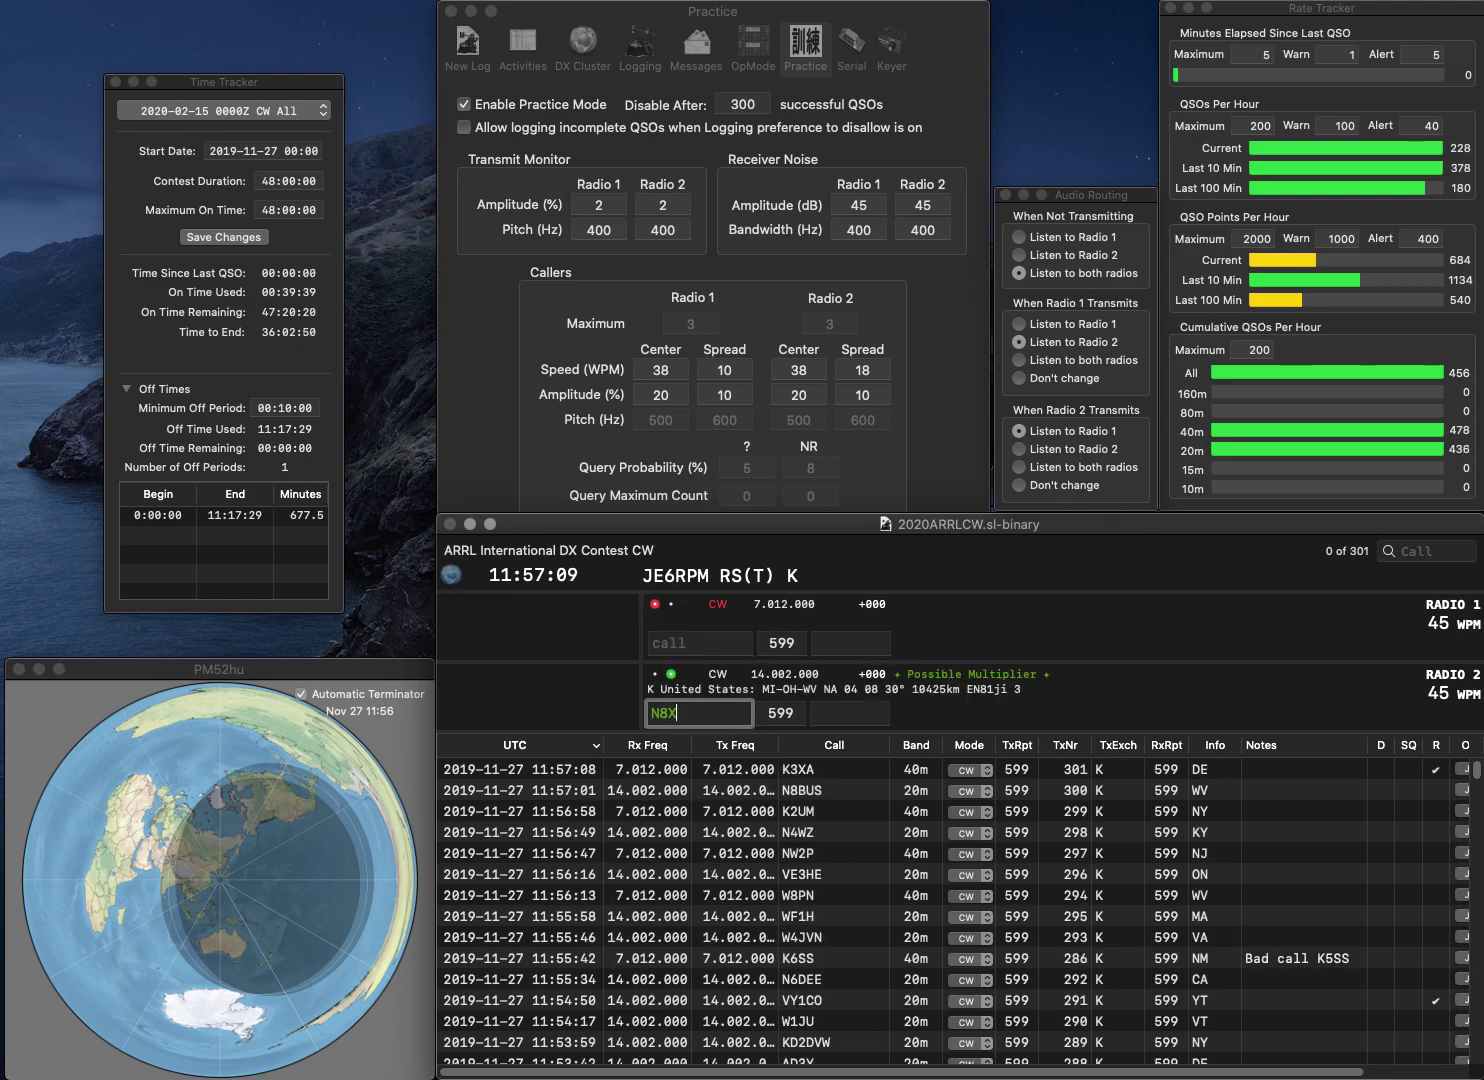
type("N1MGO")
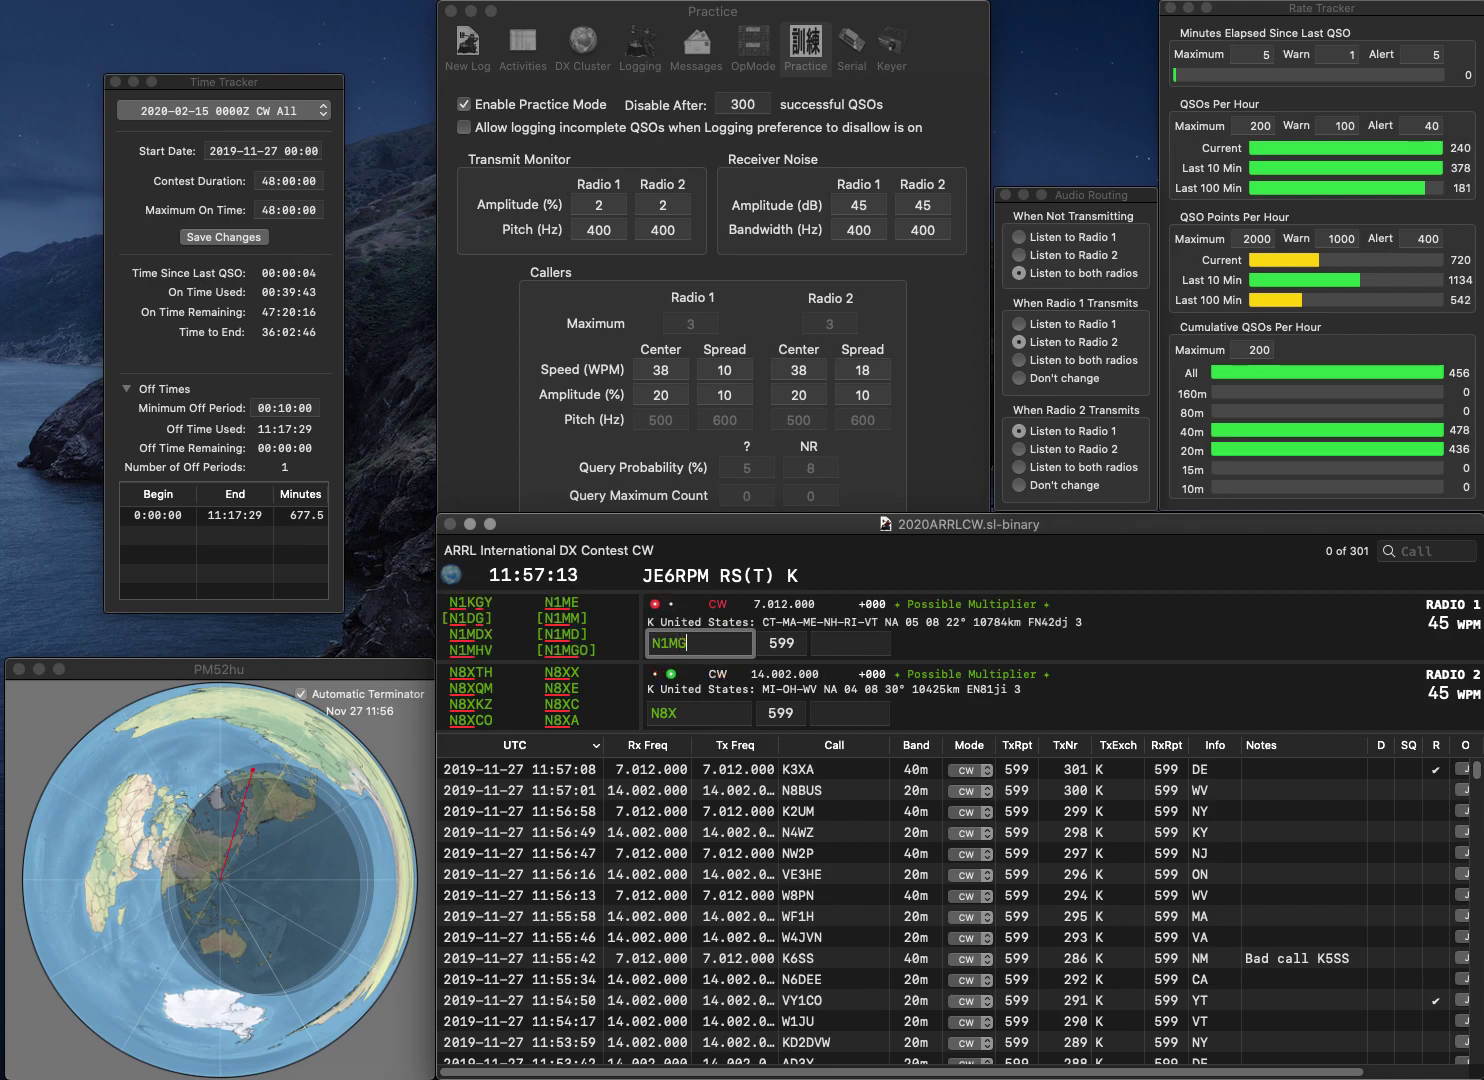
key("Return")
type("N8X")
key("Return")
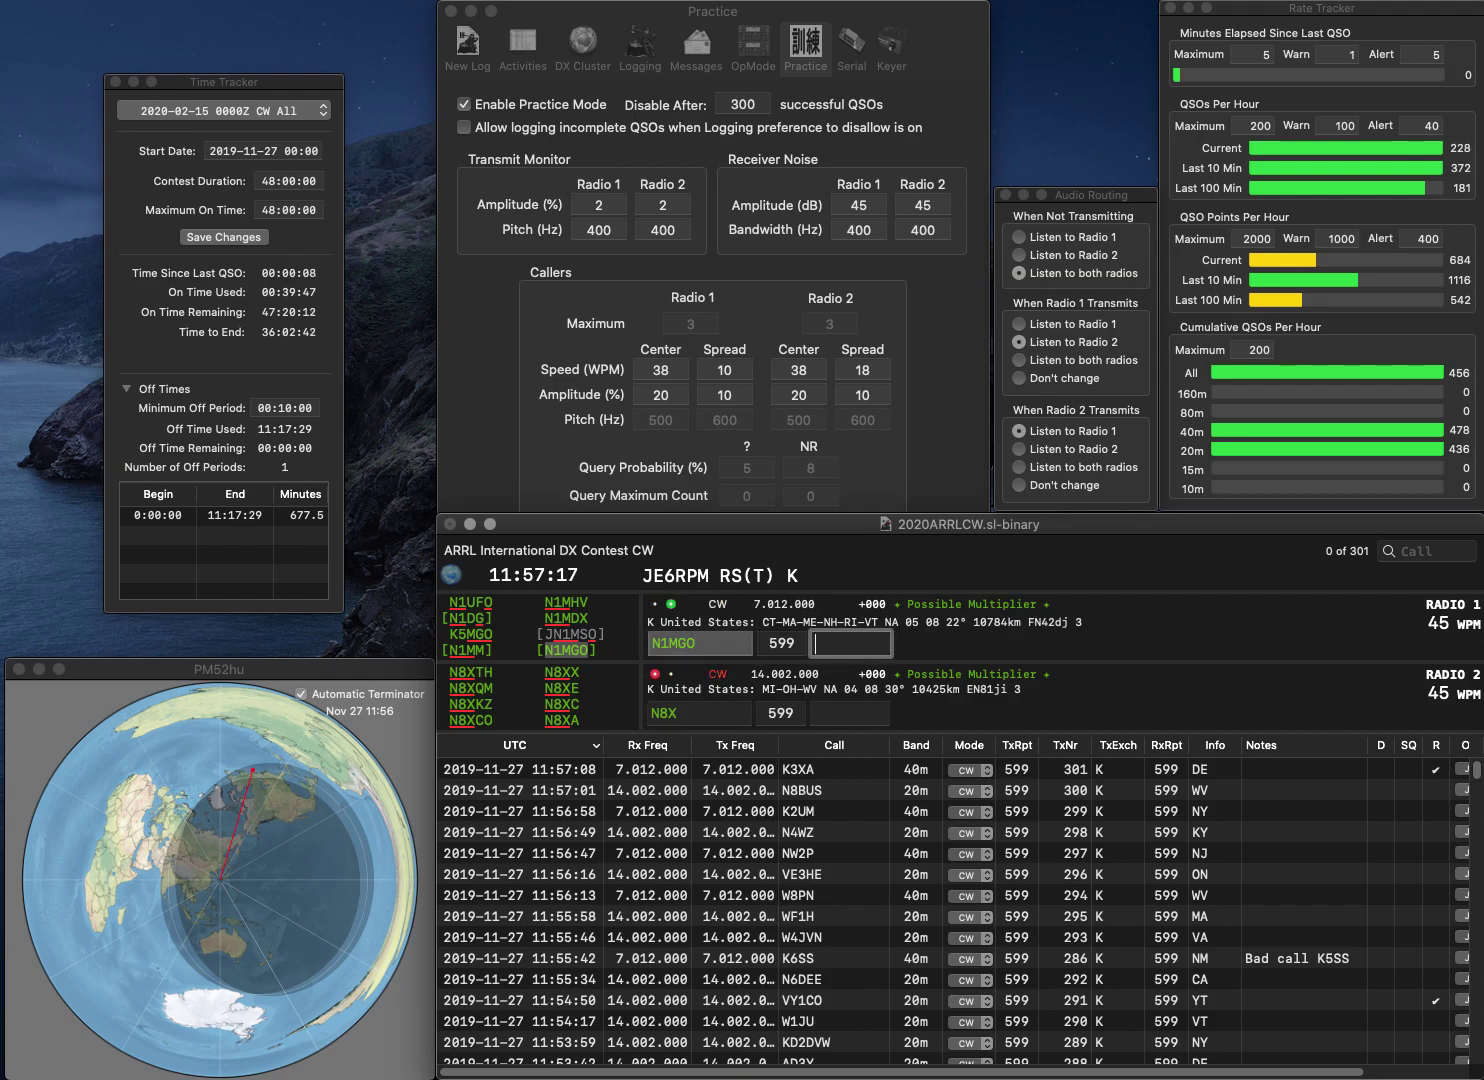
type("ME")
key("Return")
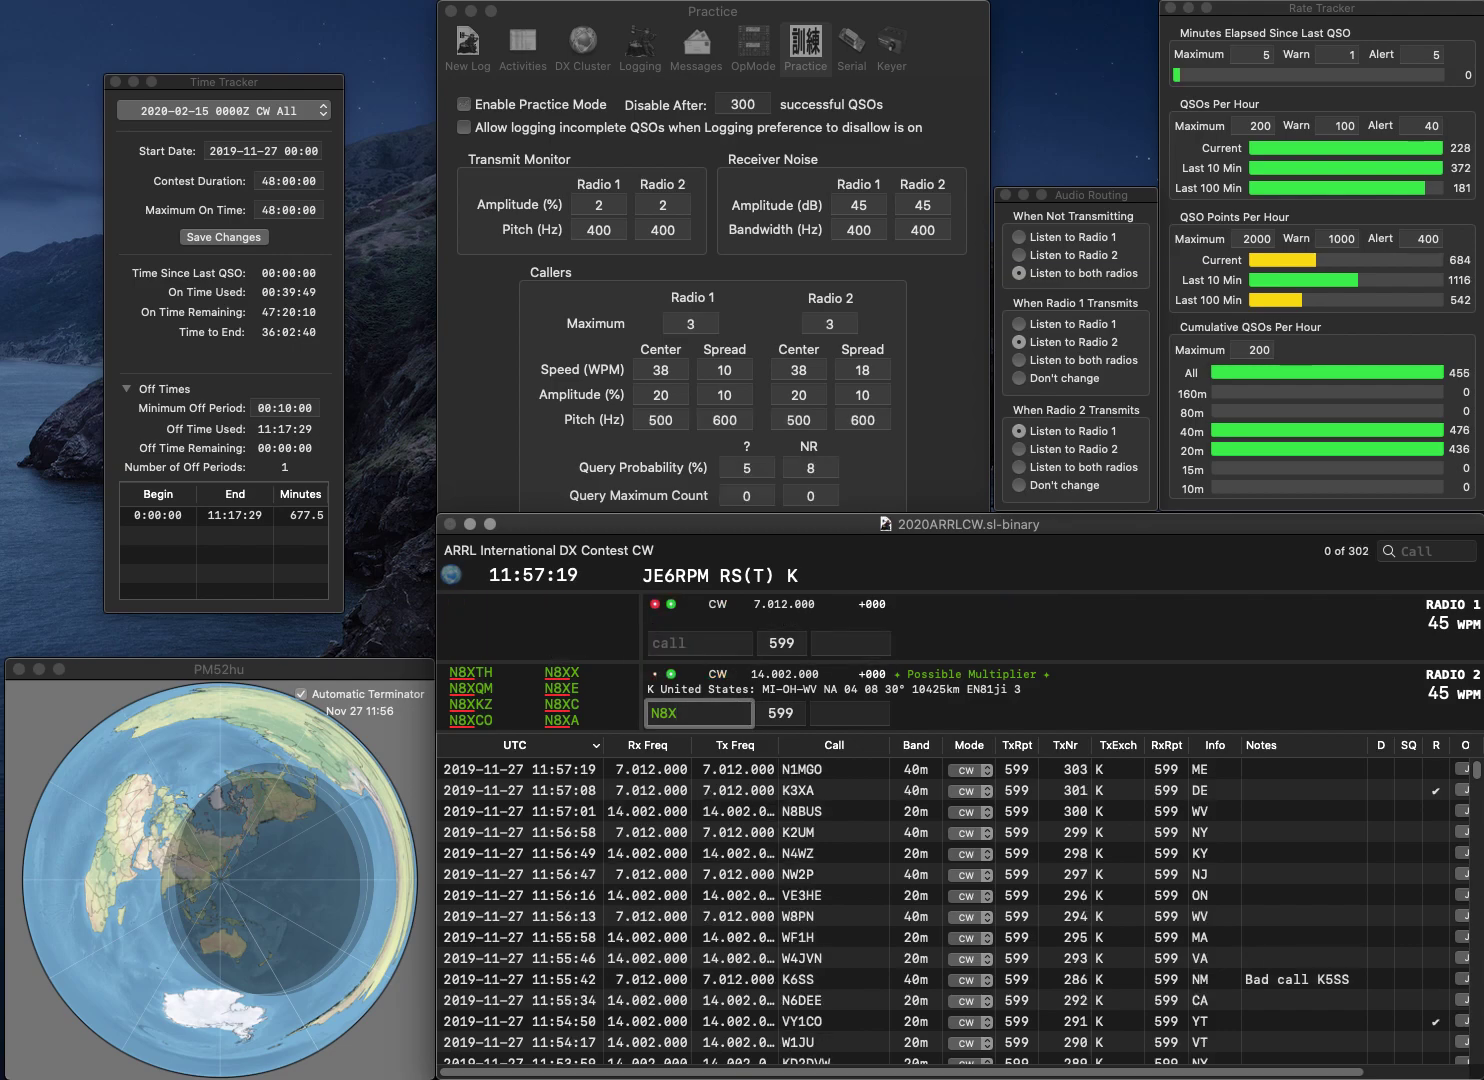